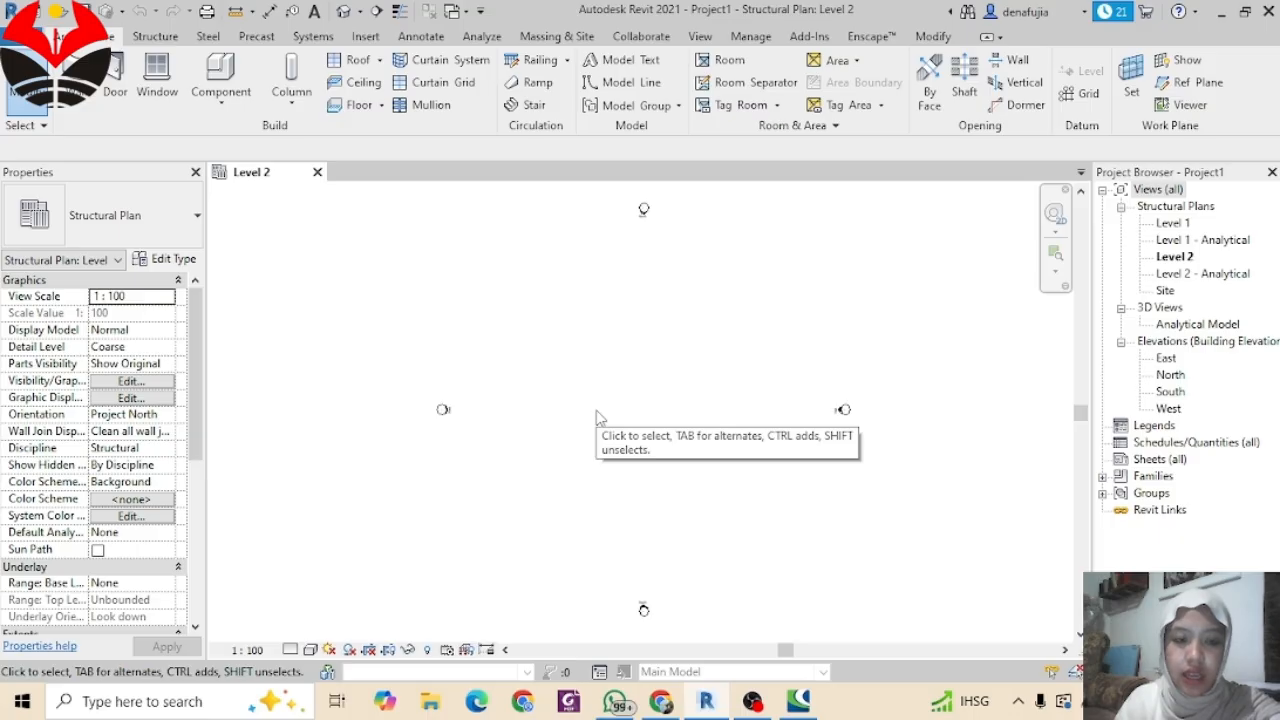
# Step: Set the project's length unit to centimeters in the project units
pyautogui.press('u')
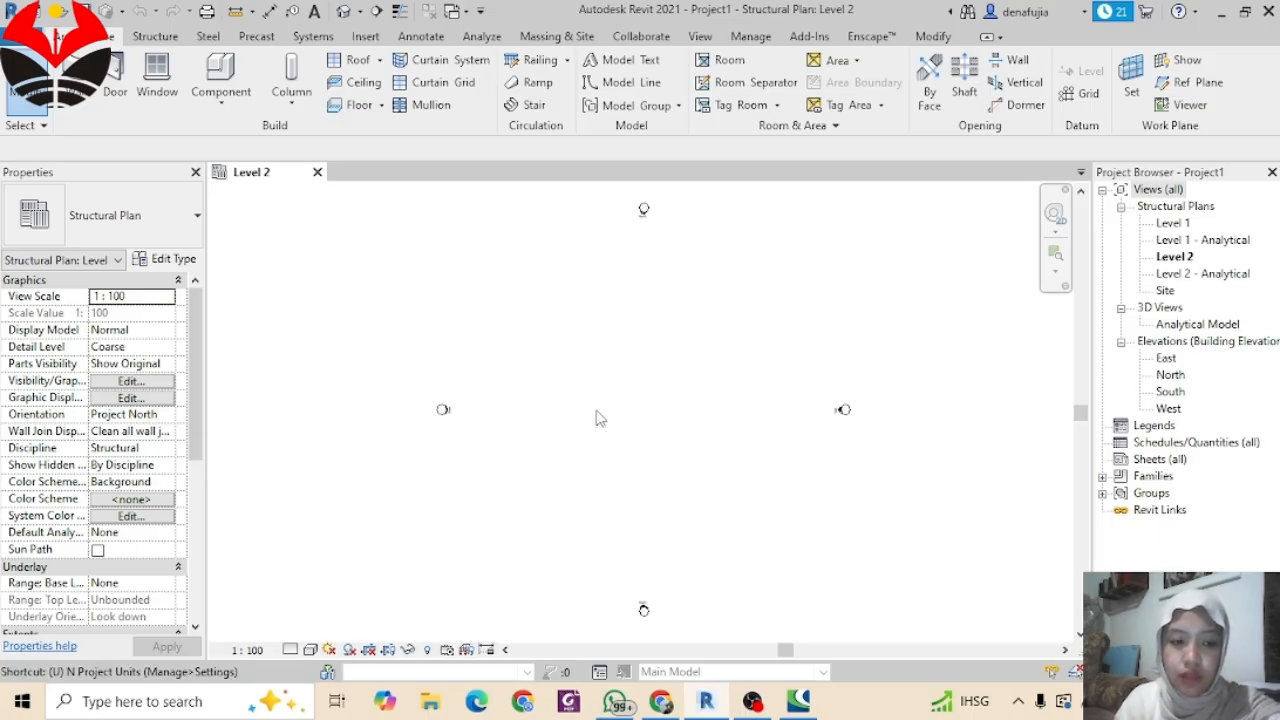
pyautogui.press('n')
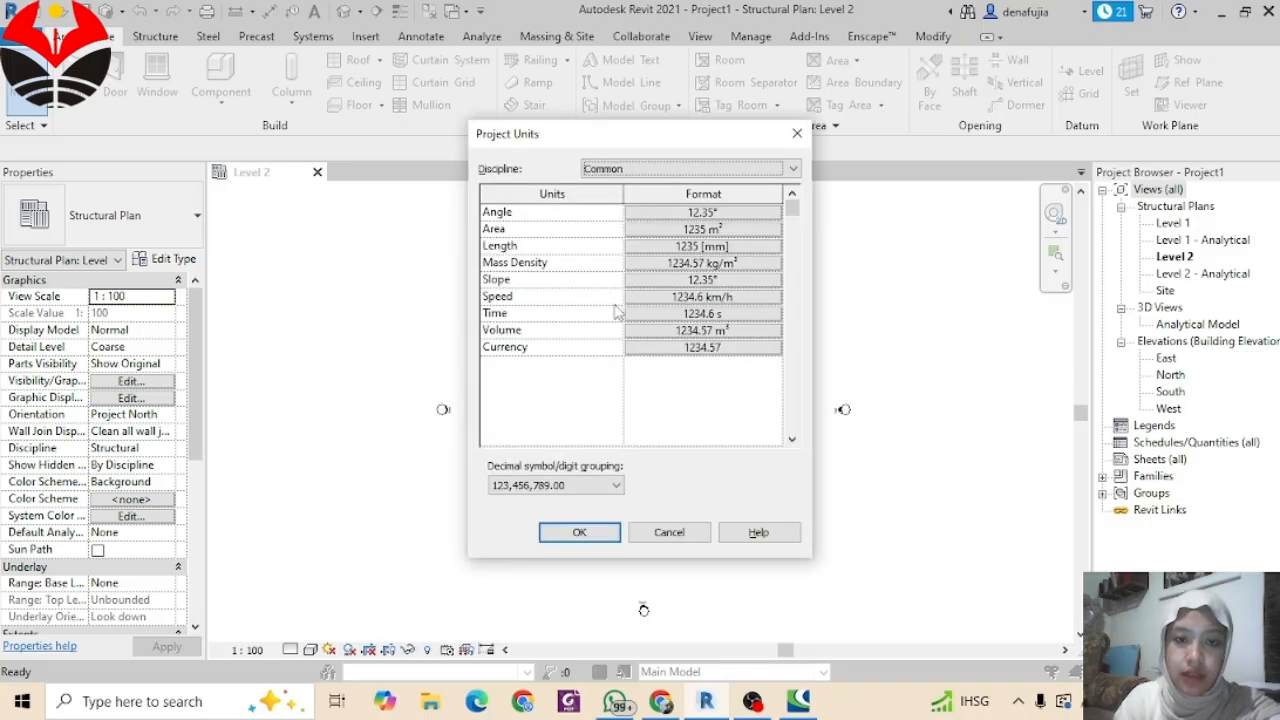
pyautogui.click(713, 255)
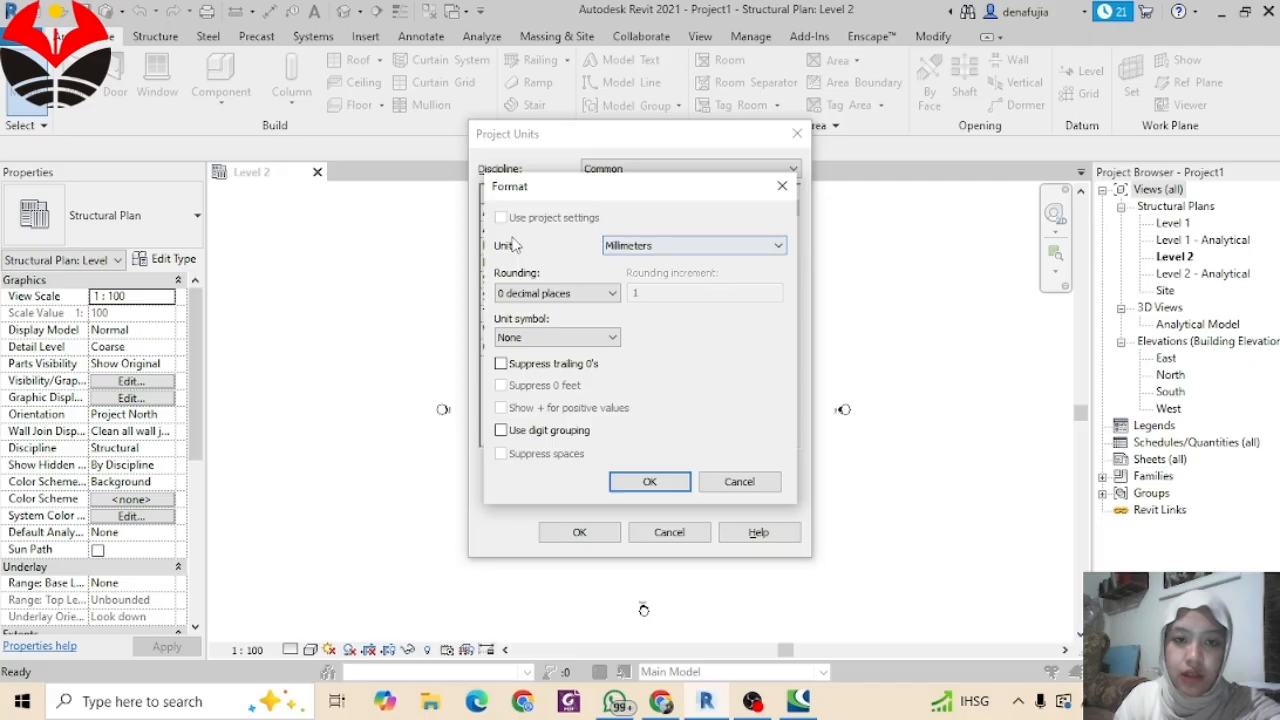
pyautogui.click(699, 246)
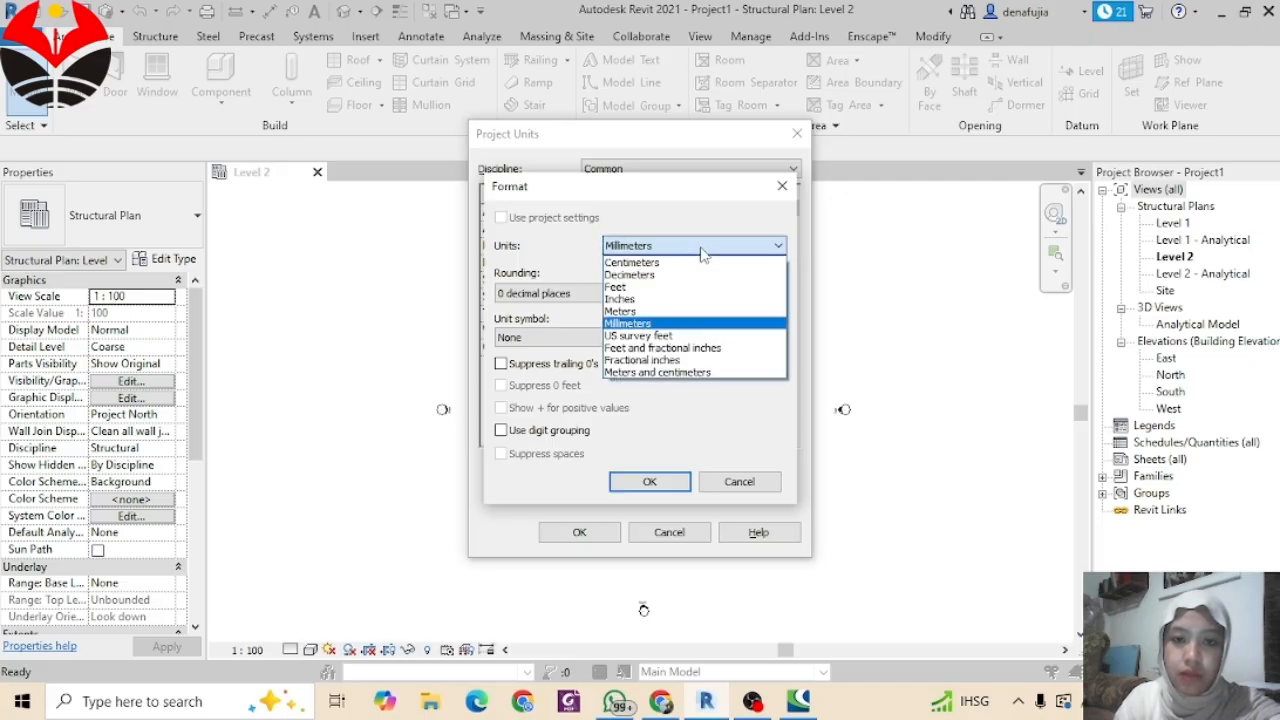
pyautogui.click(698, 263)
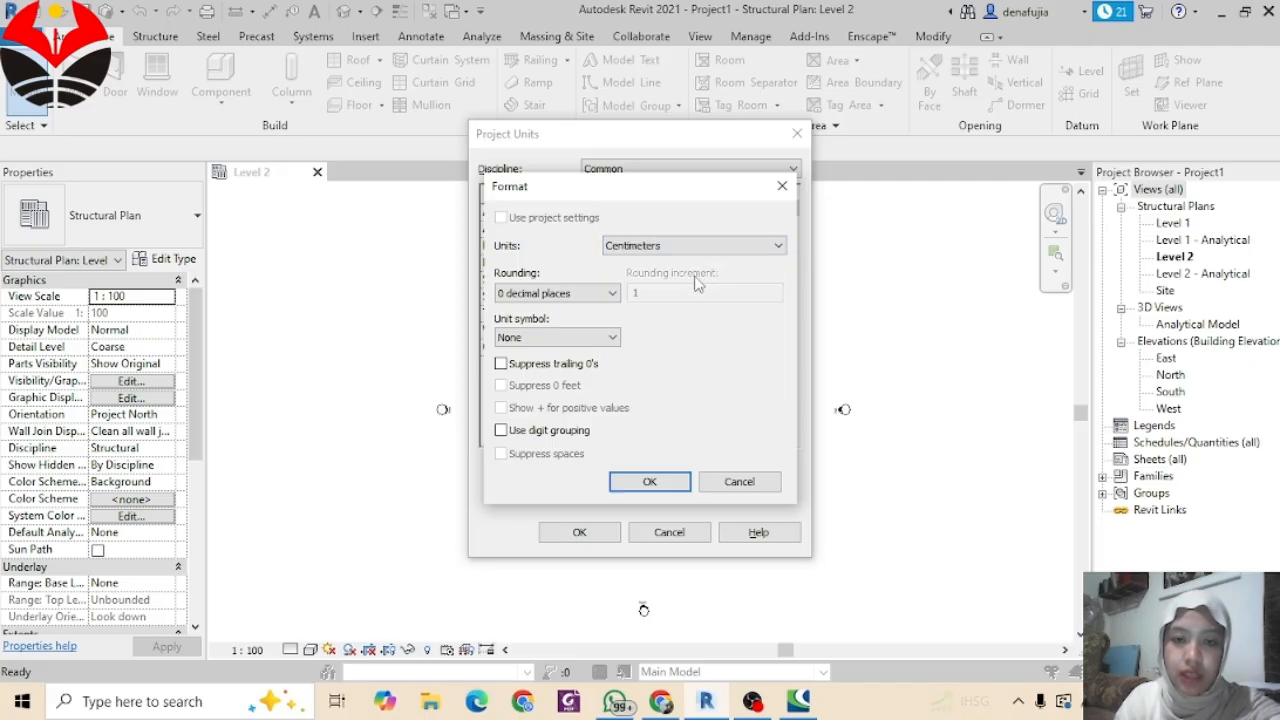
pyautogui.click(682, 482)
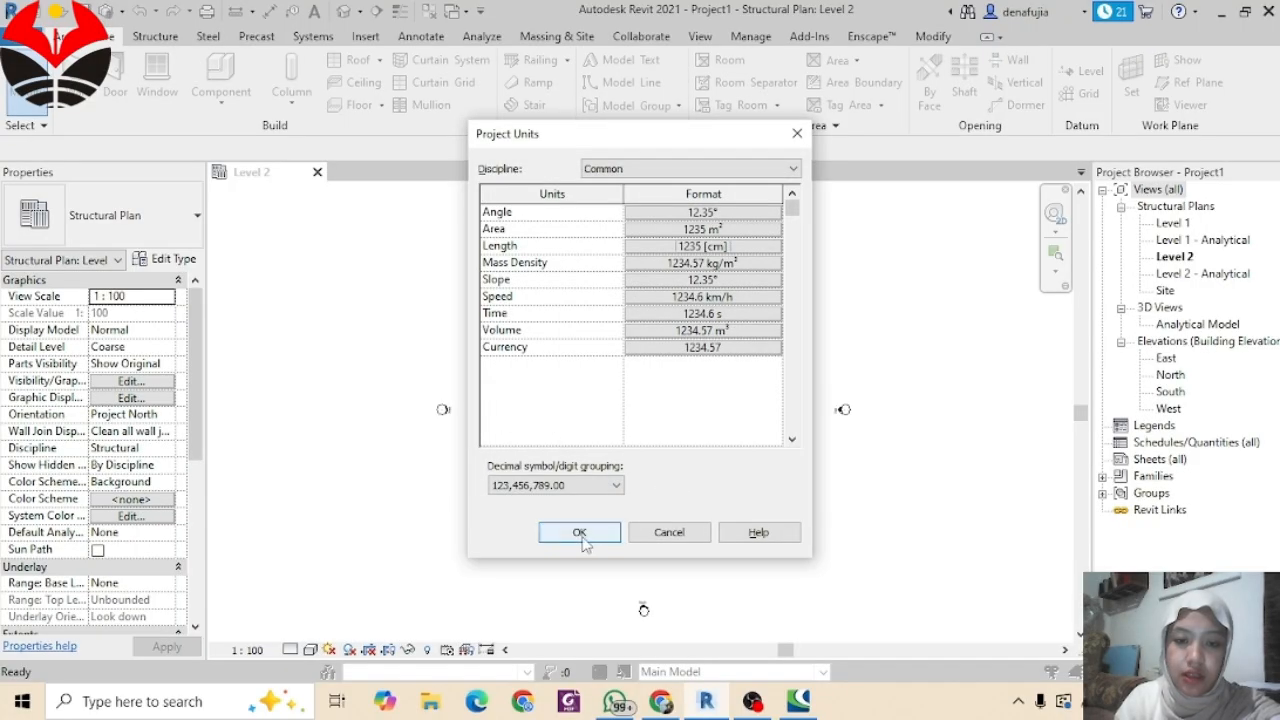
pyautogui.click(580, 533)
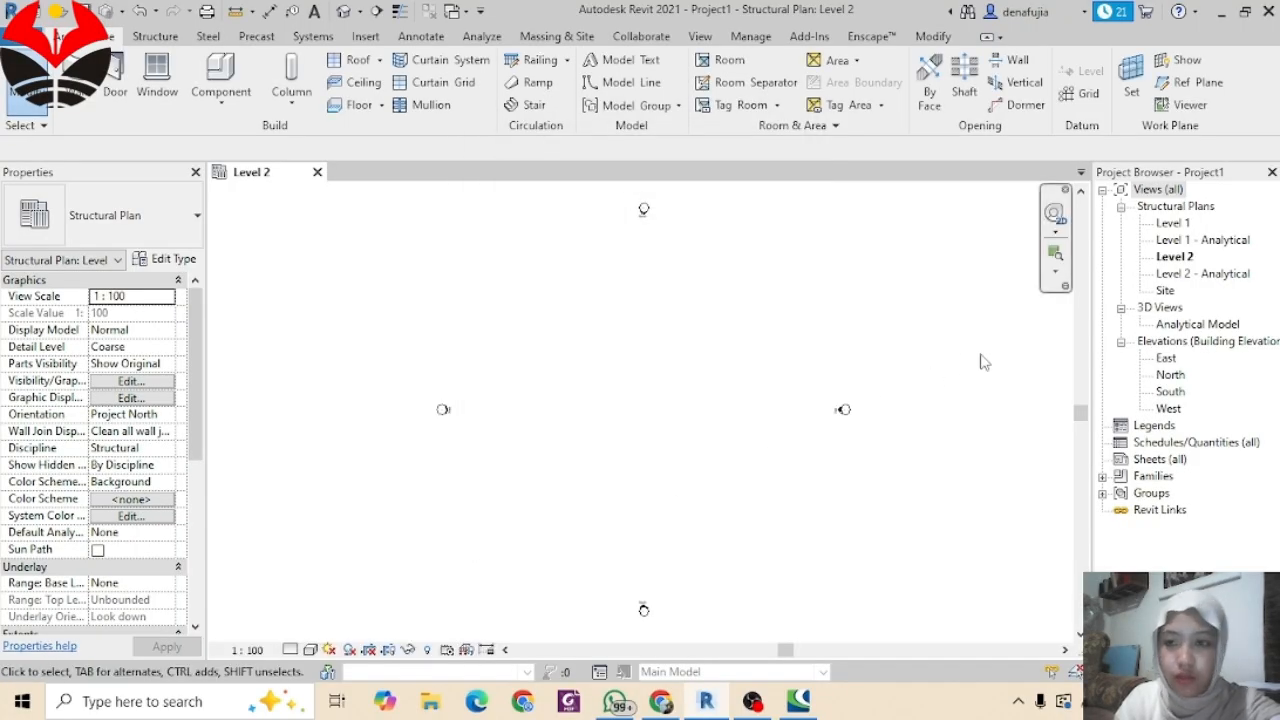
# Step: Open the Level 1 structural plan and draw a vertical grid line downward, a little east of the west elevation marker
pyautogui.doubleClick(1178, 226)
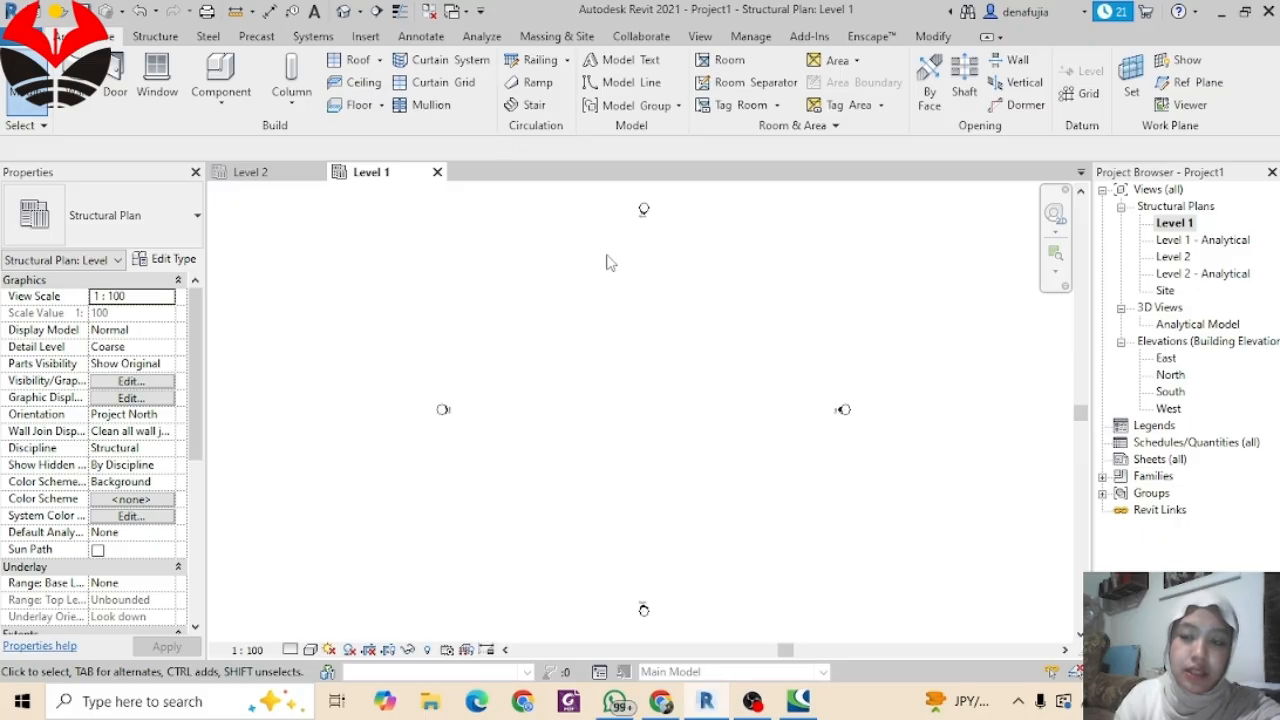
pyautogui.click(1080, 95)
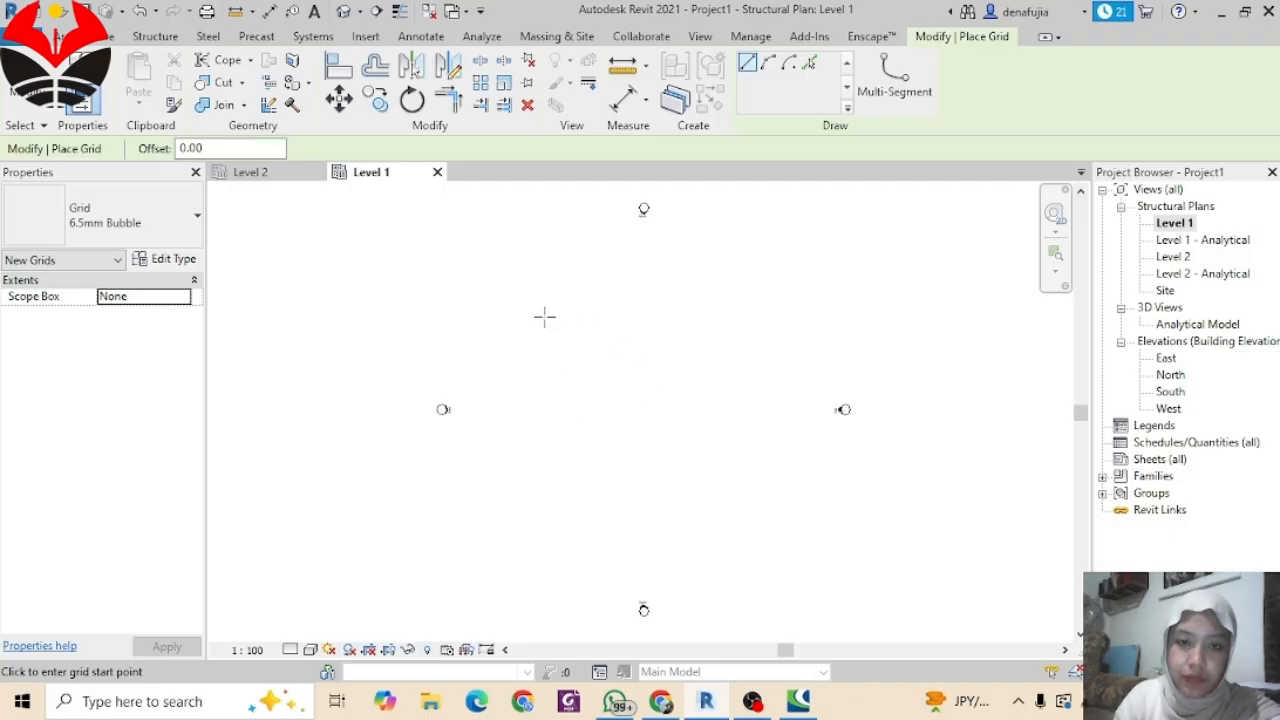
pyautogui.click(536, 274)
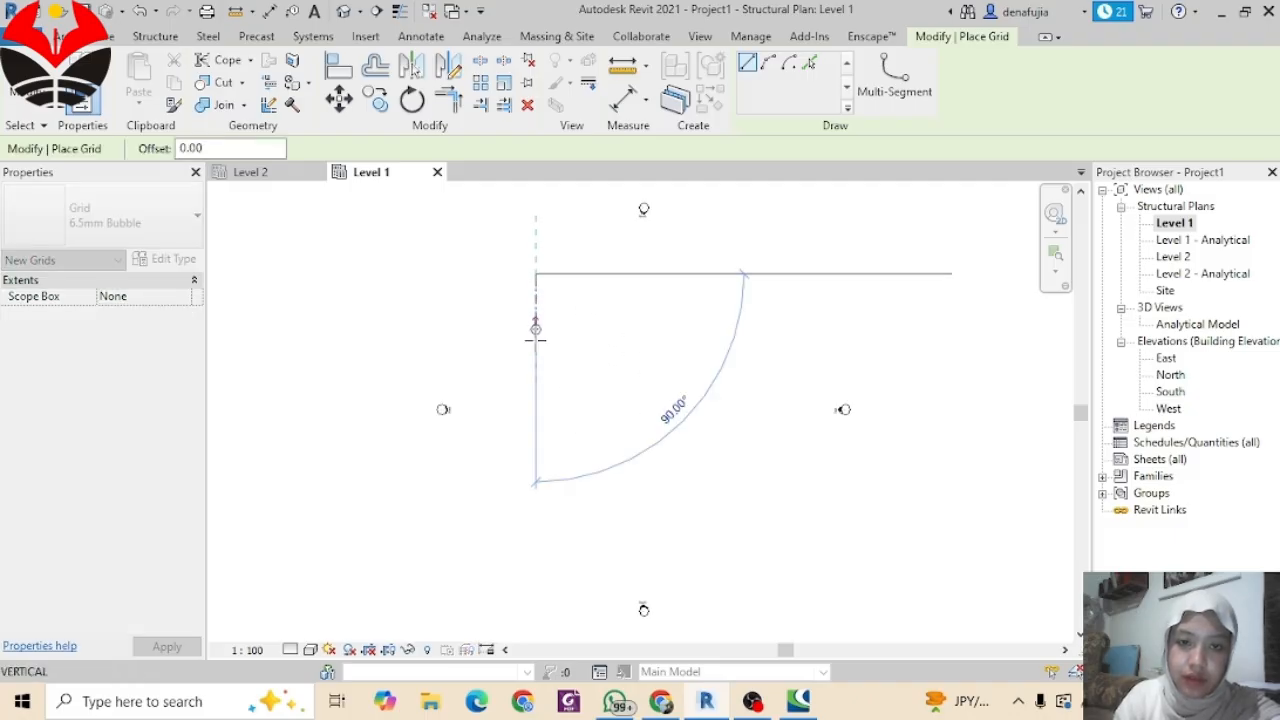
pyautogui.click(536, 487)
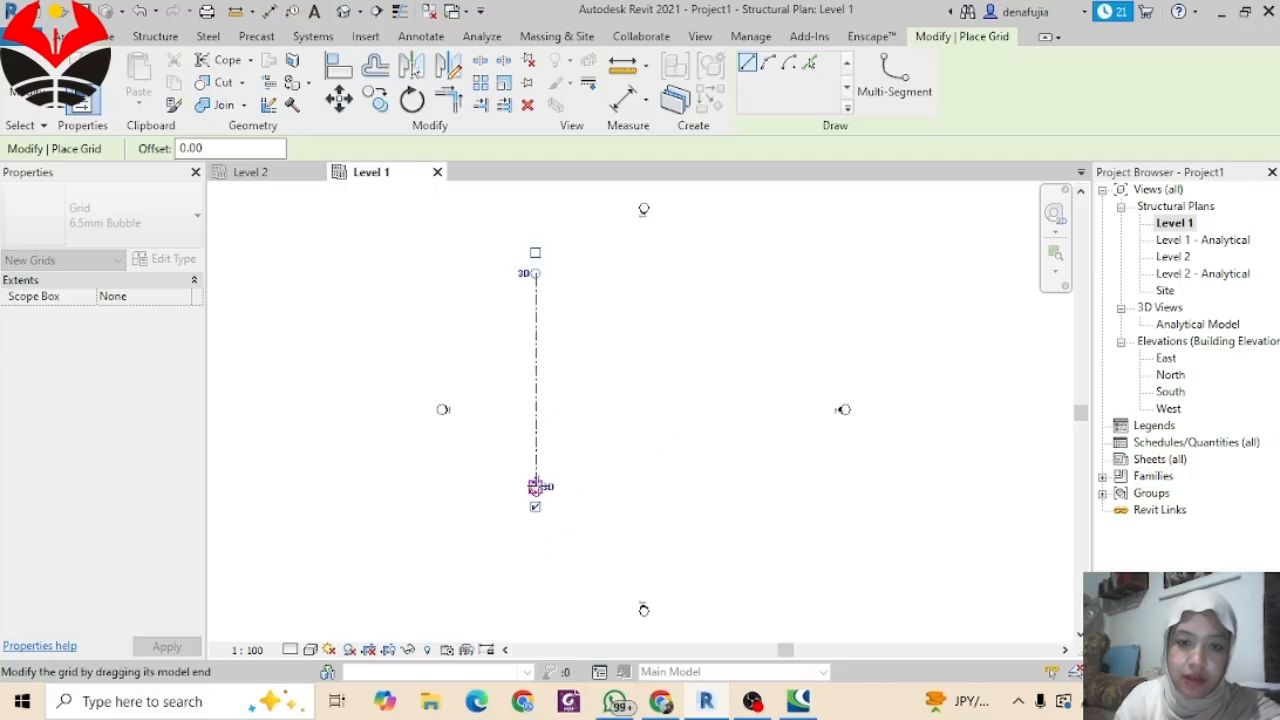
# Step: Rename the new vertical grid line as A in its bubble
pyautogui.scroll(4, 536, 487)
pyautogui.scroll(5, 537, 500)
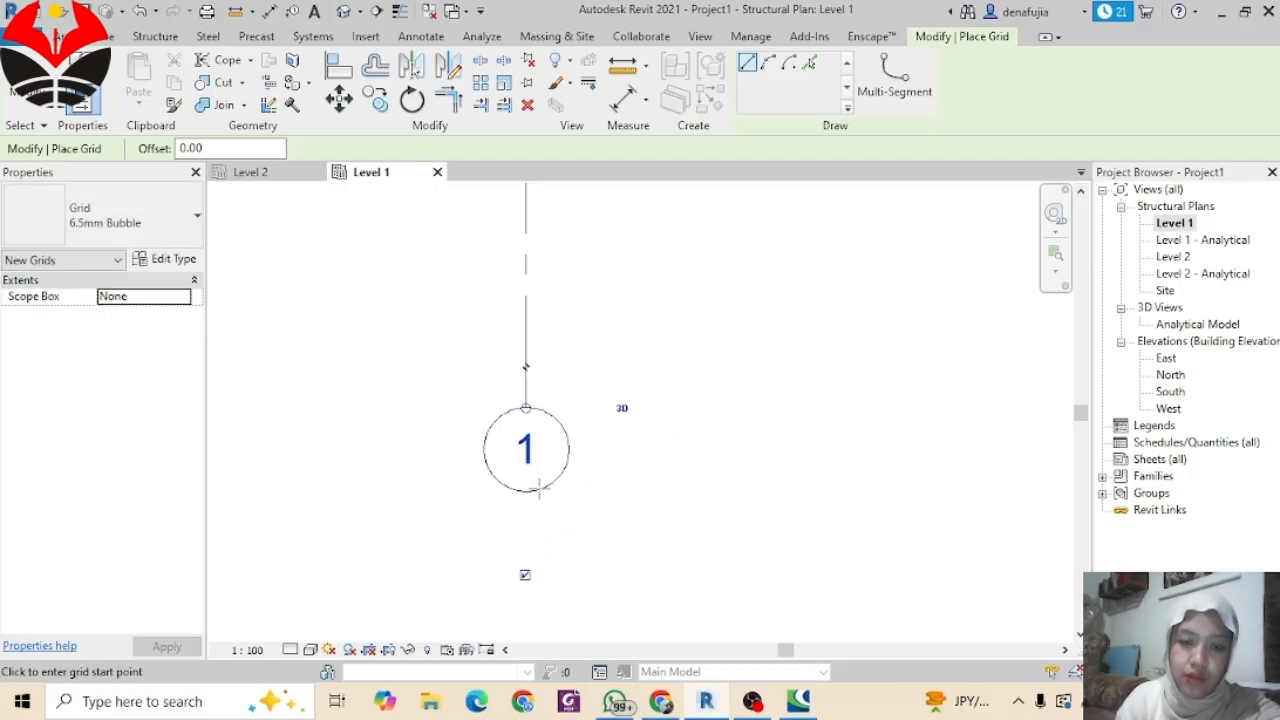
pyautogui.click(520, 431)
pyautogui.press('Escape')
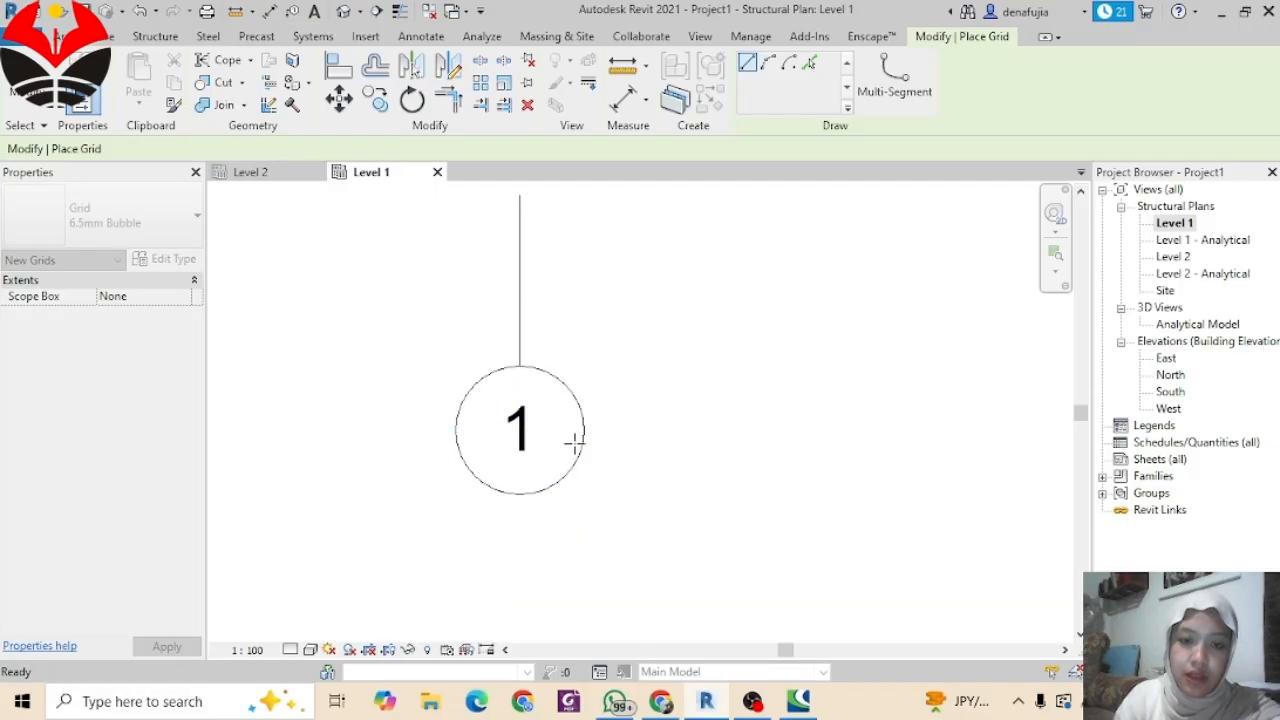
pyautogui.press('Escape')
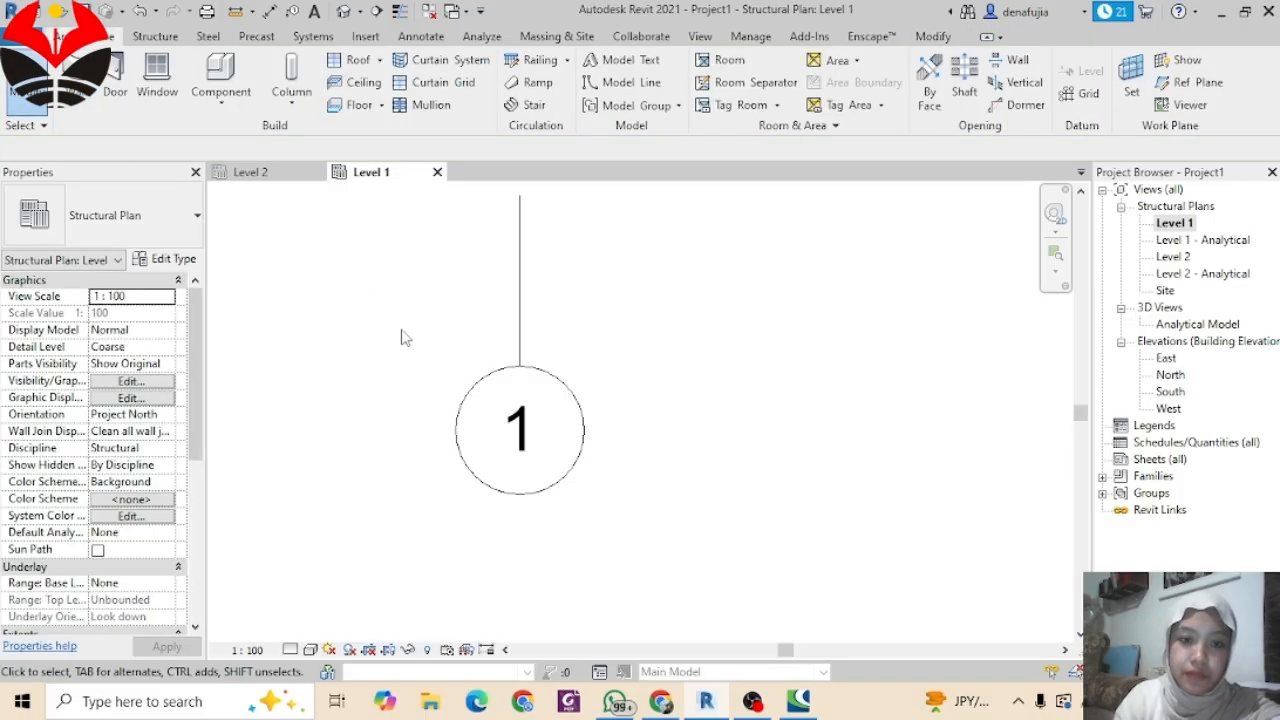
pyautogui.click(518, 428)
pyautogui.click(519, 428)
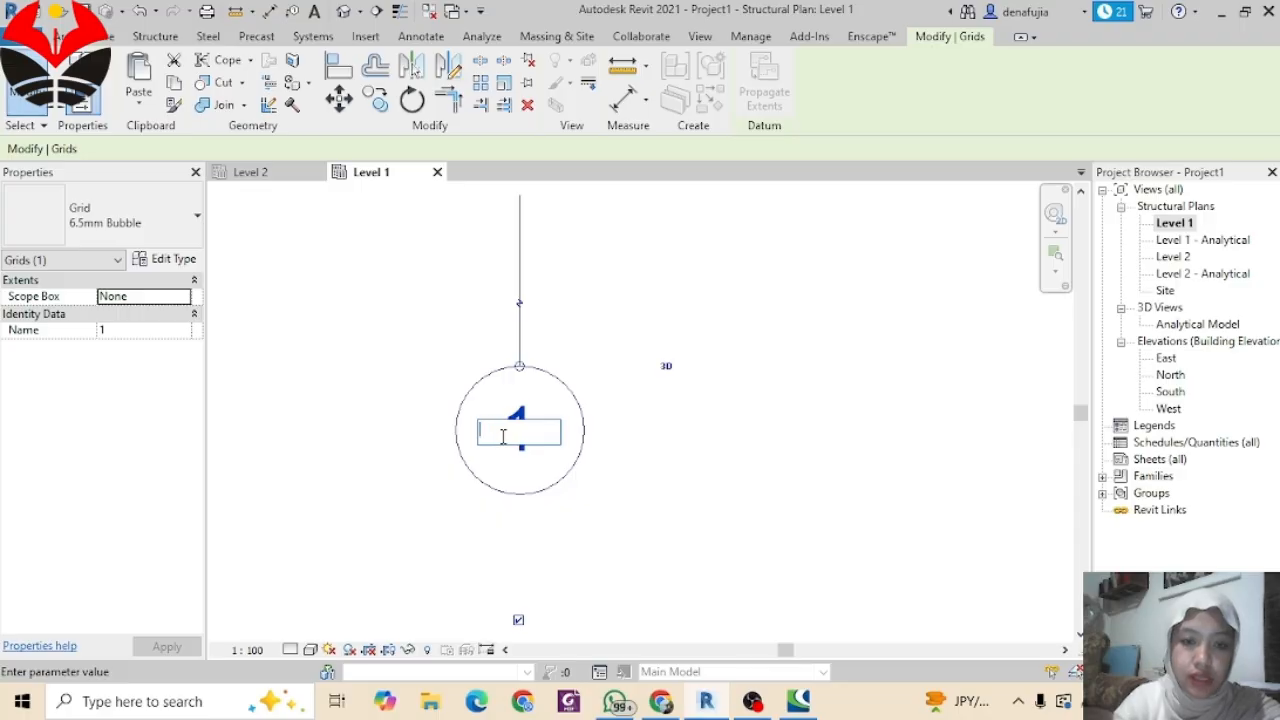
pyautogui.press('Return')
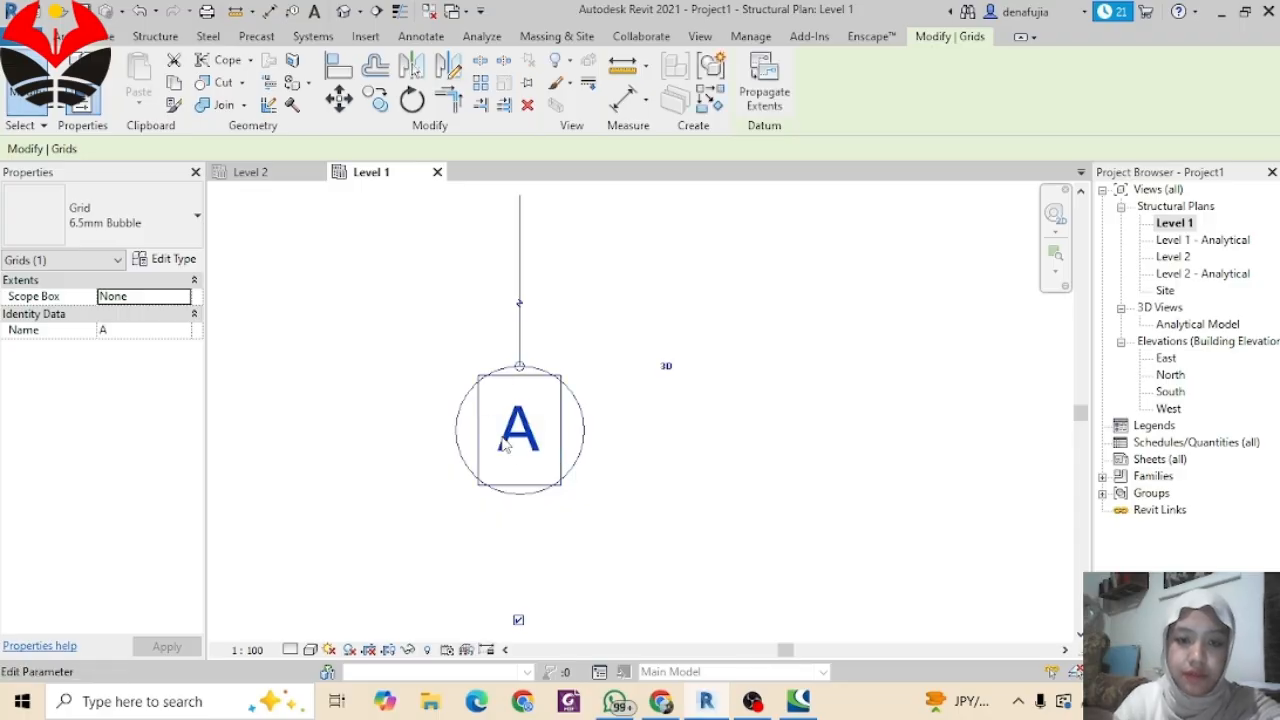
pyautogui.click(714, 490)
# Step: Copy grid A 360 cm to the east with multiple copies enabled
pyautogui.scroll(-3, 711, 471)
pyautogui.scroll(-6, 709, 476)
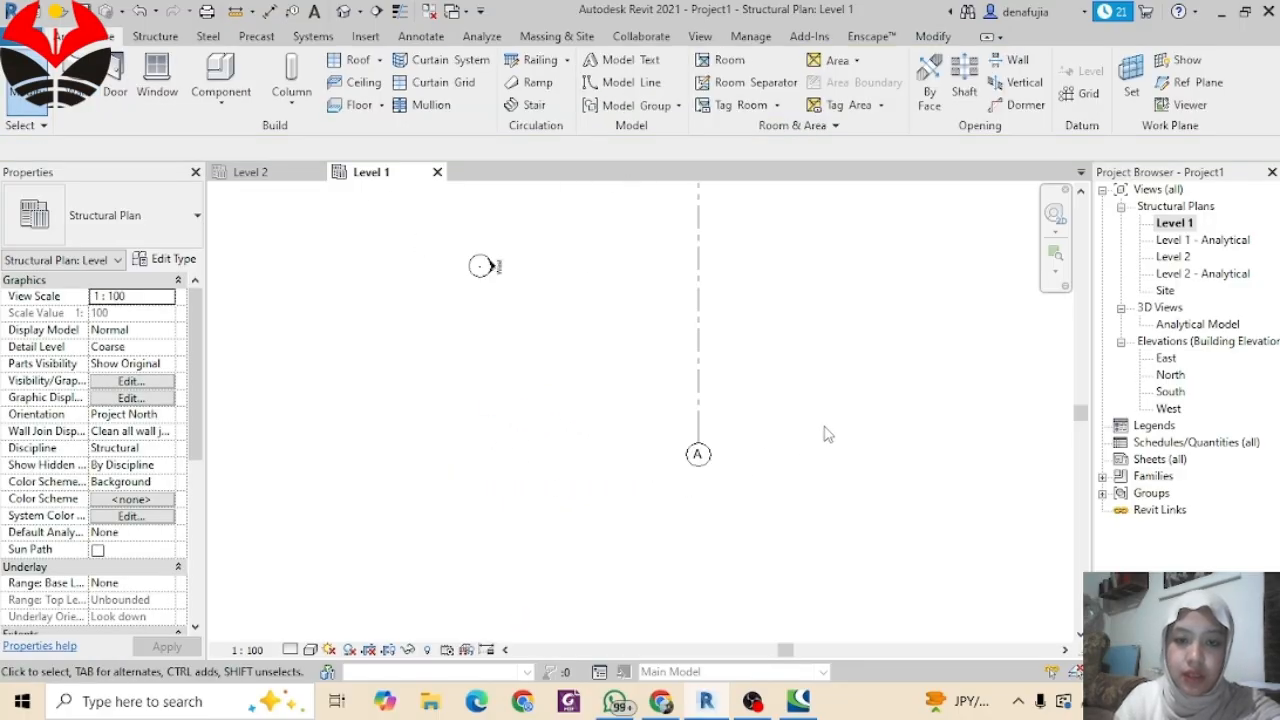
pyautogui.moveTo(866, 414); pyautogui.dragTo(645, 503, button='middle')
pyautogui.scroll(1, 567, 485)
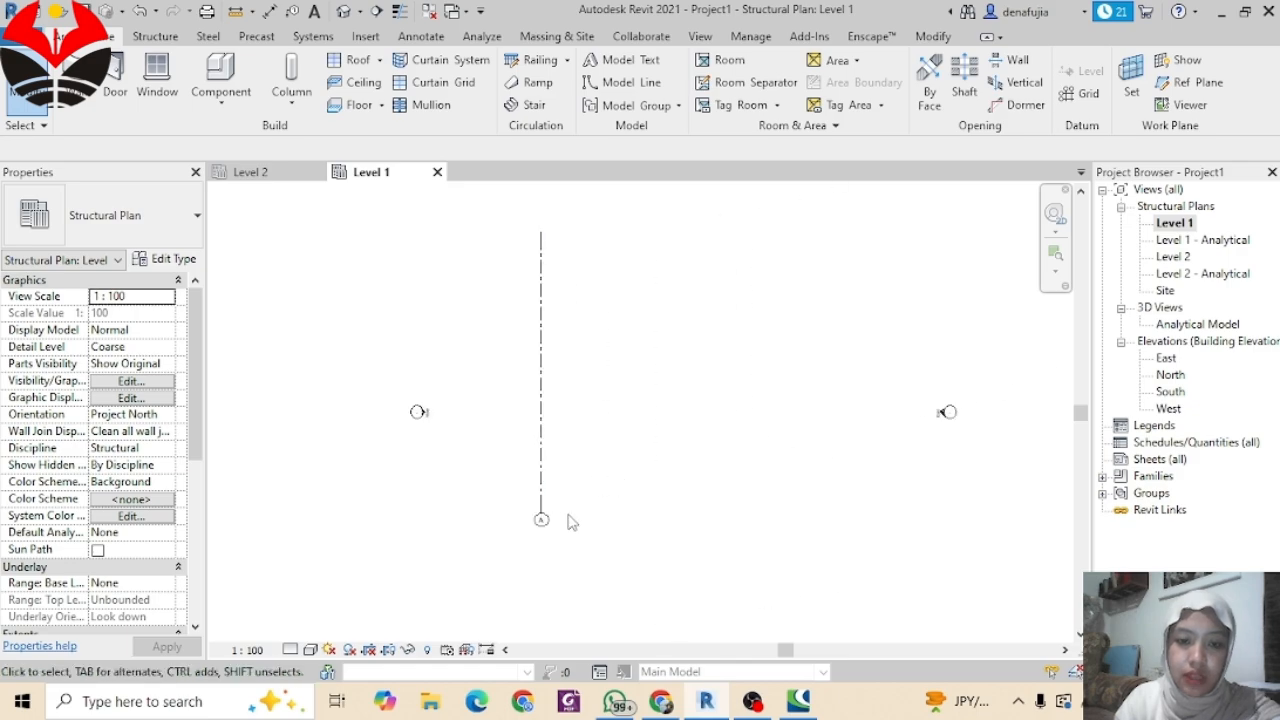
pyautogui.moveTo(593, 542); pyautogui.dragTo(518, 500)
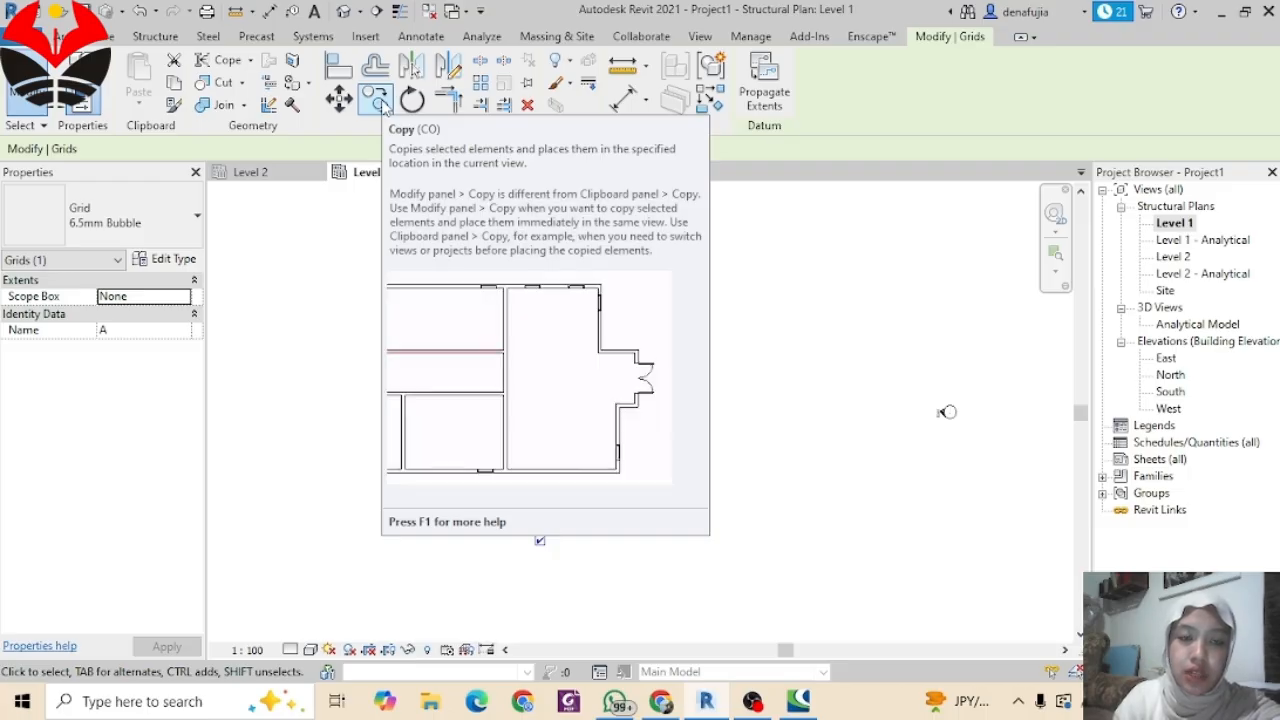
pyautogui.click(378, 100)
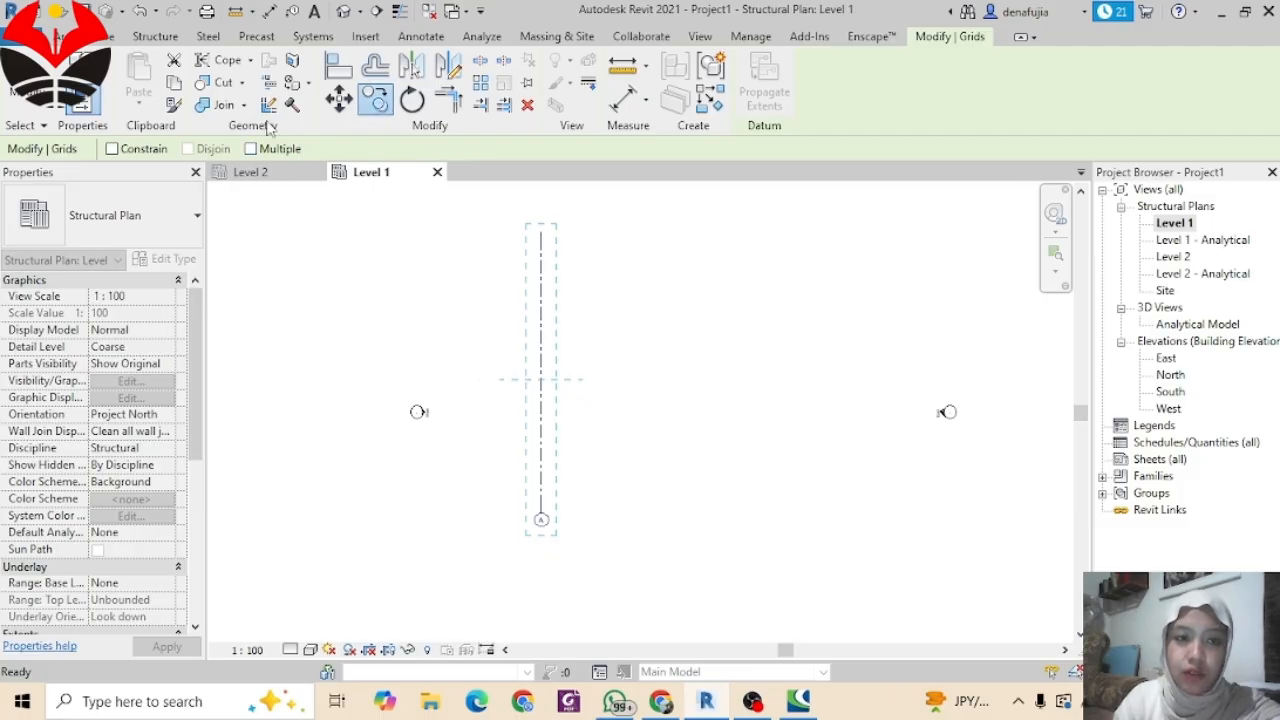
pyautogui.click(252, 149)
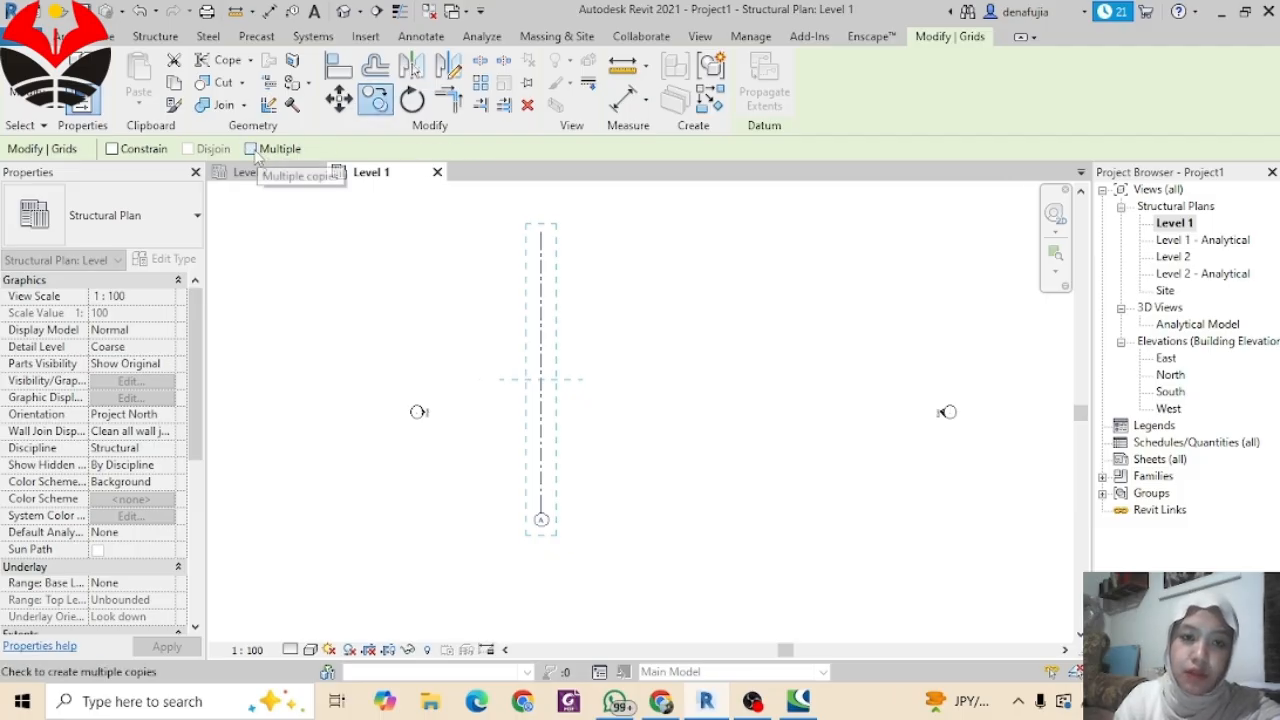
pyautogui.click(546, 383)
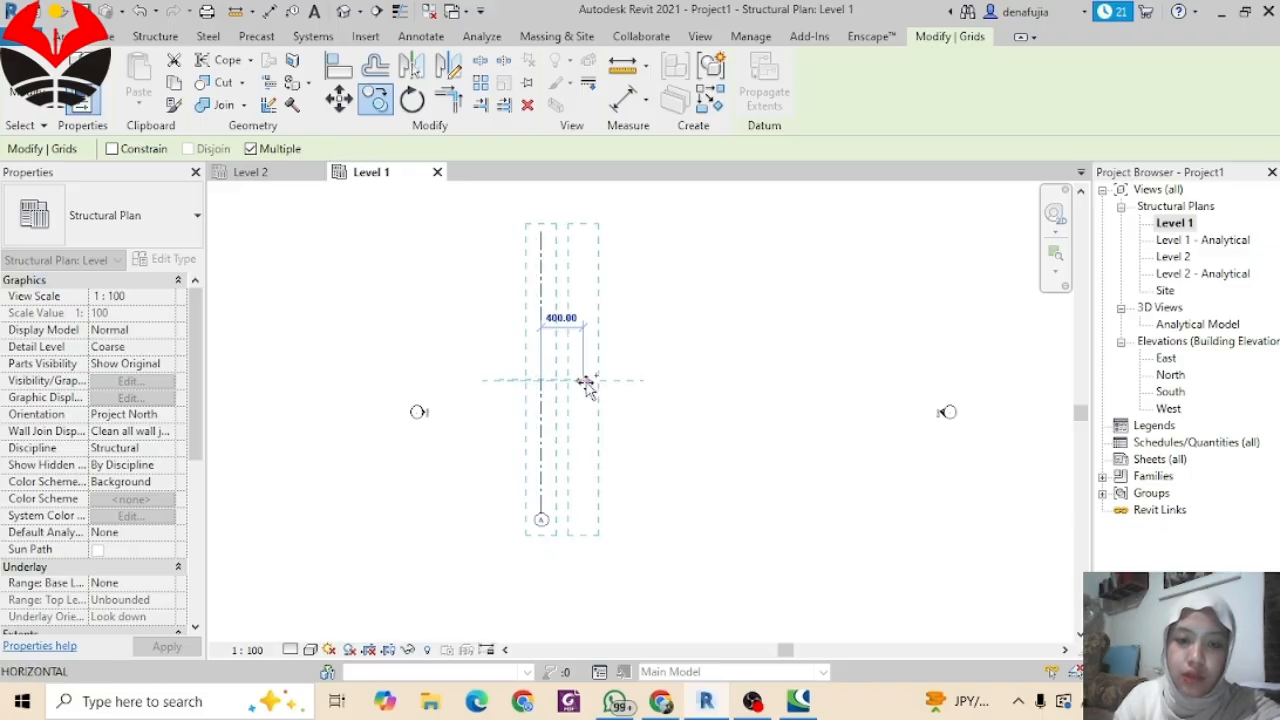
pyautogui.moveTo(606, 389); pyautogui.dragTo(555, 385, button='middle')
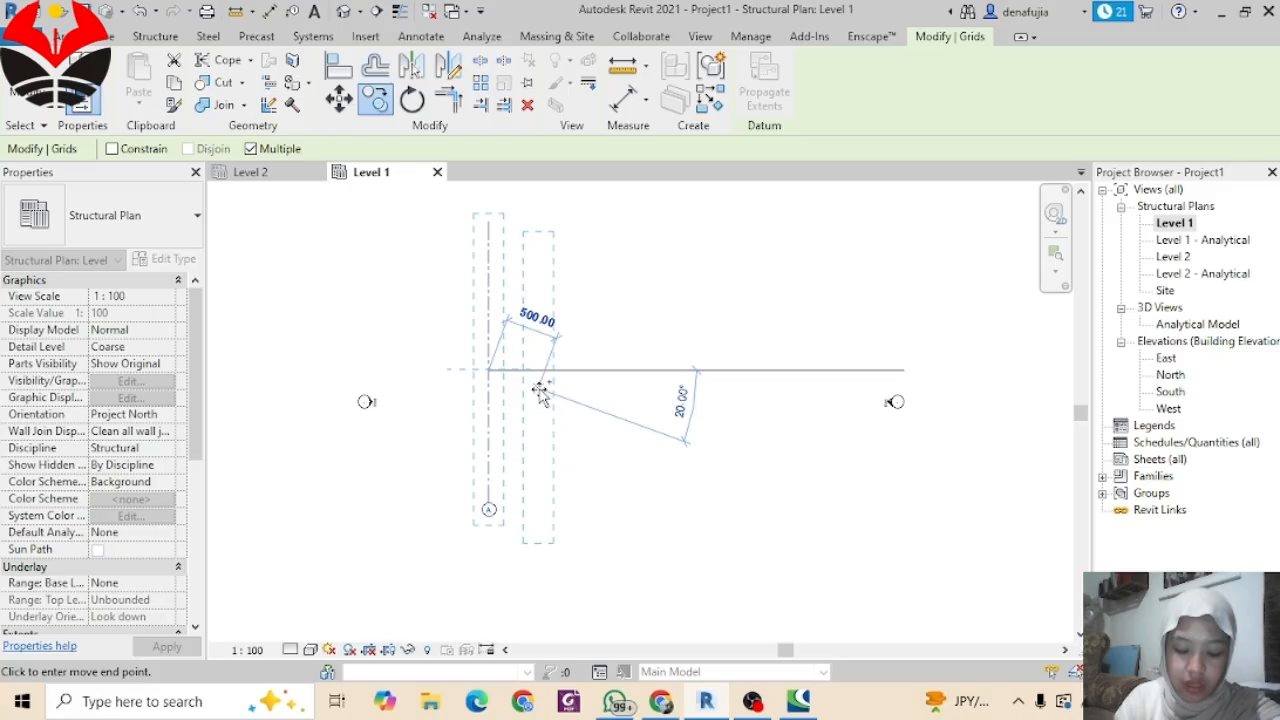
pyautogui.scroll(3, 548, 380)
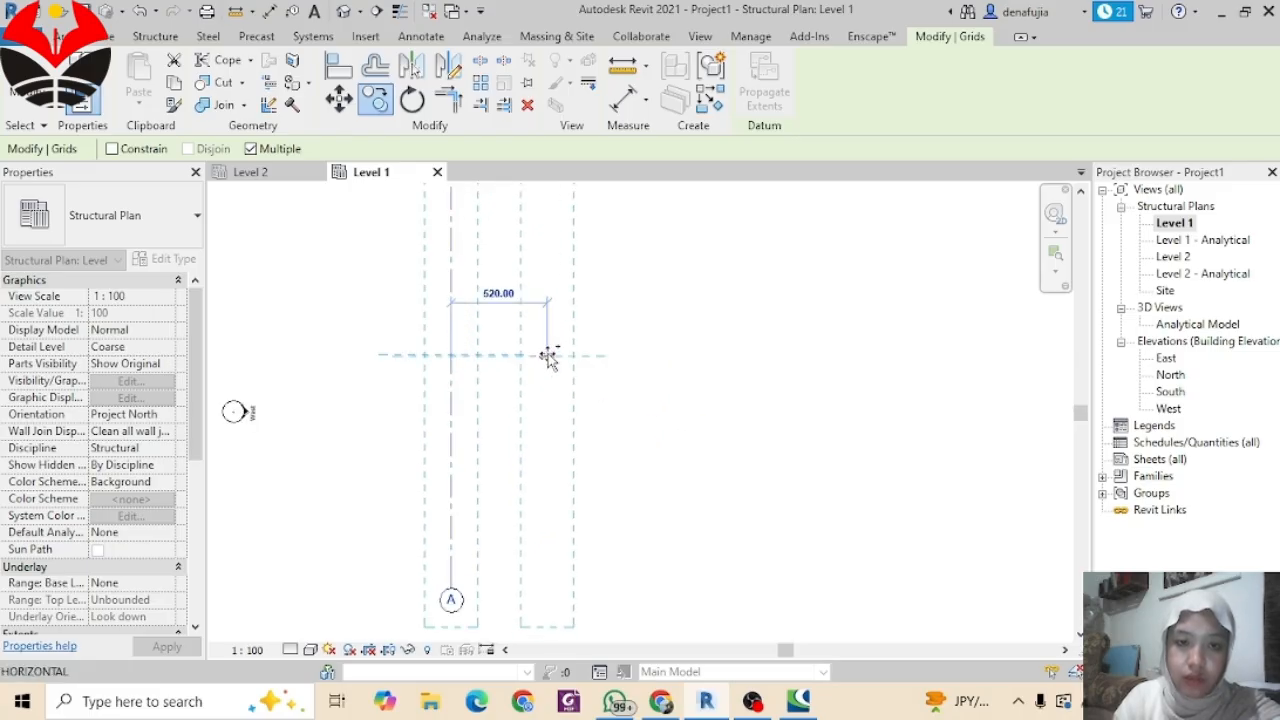
pyautogui.scroll(-2, 549, 356)
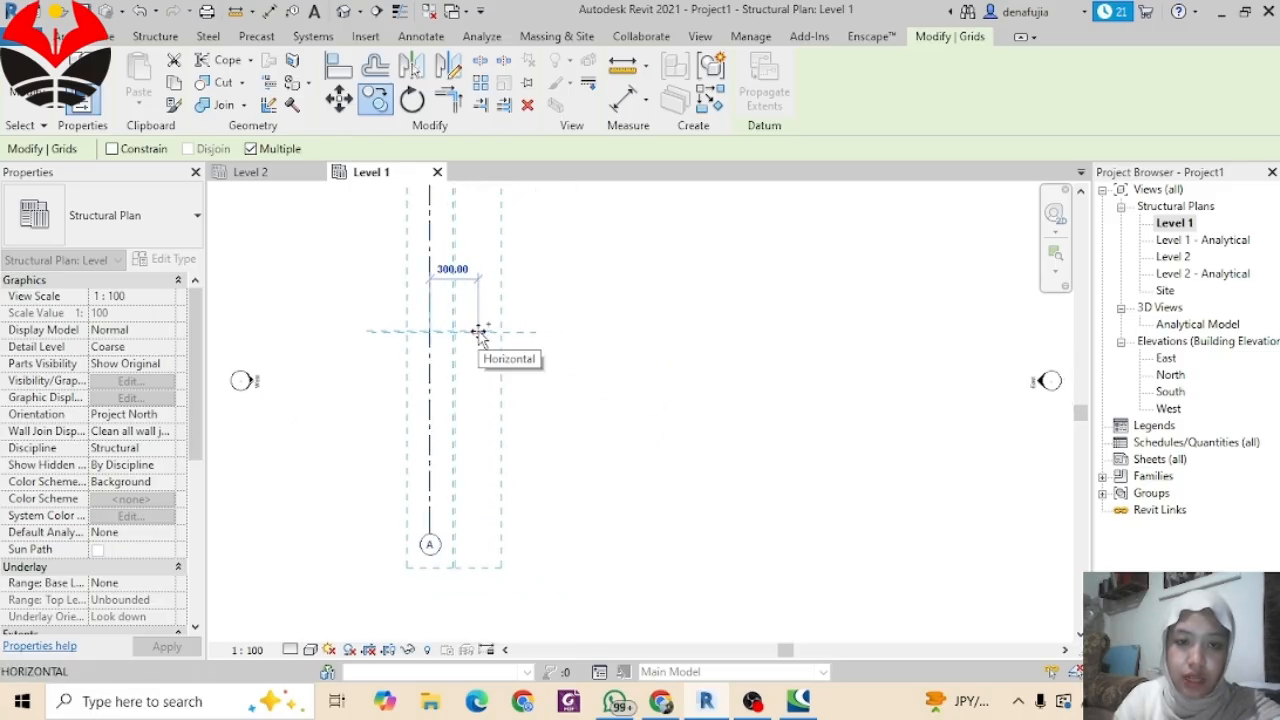
pyautogui.write('360')
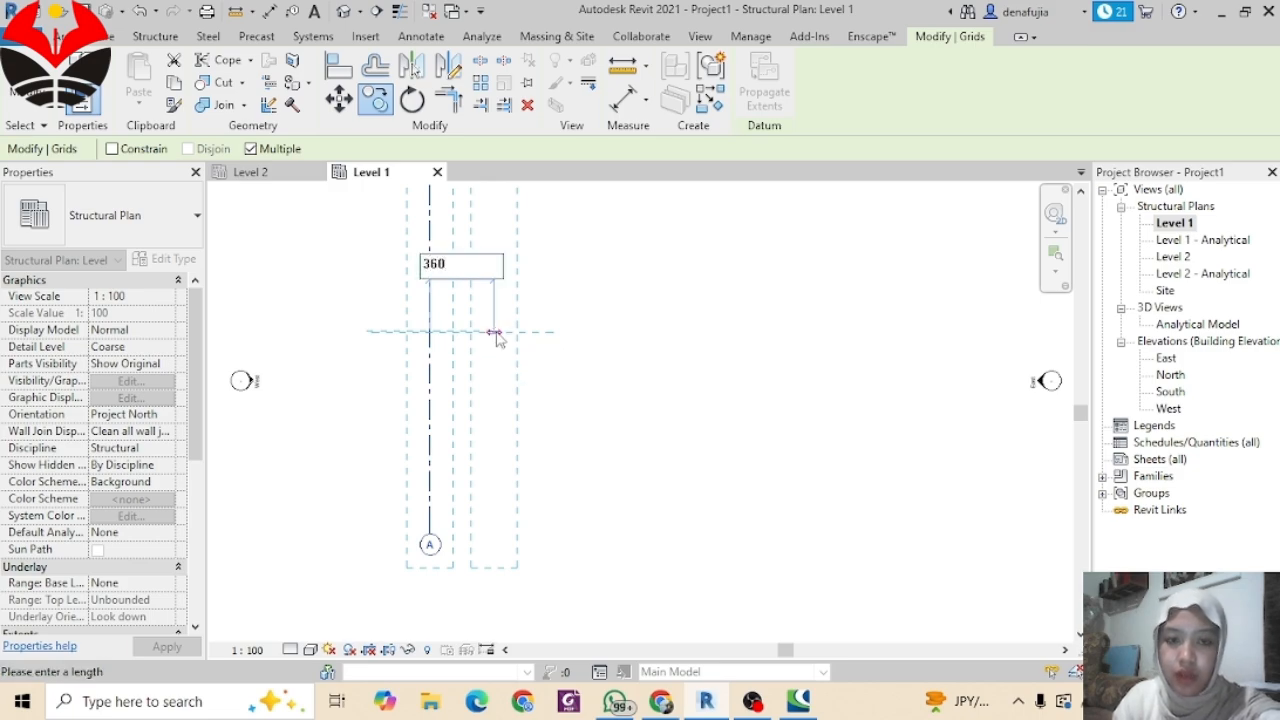
pyautogui.press('Return')
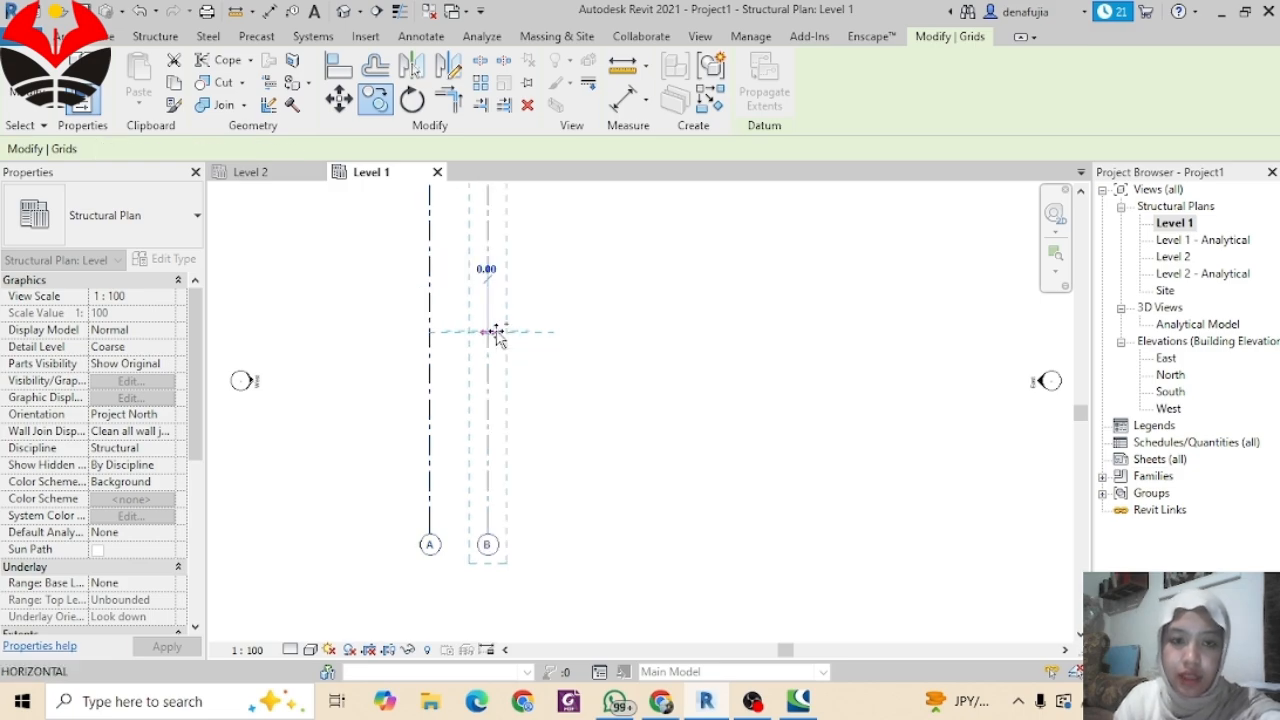
# Step: Add two more grid copies east of grid B, each spaced 360 cm from the previous one
pyautogui.write('3')
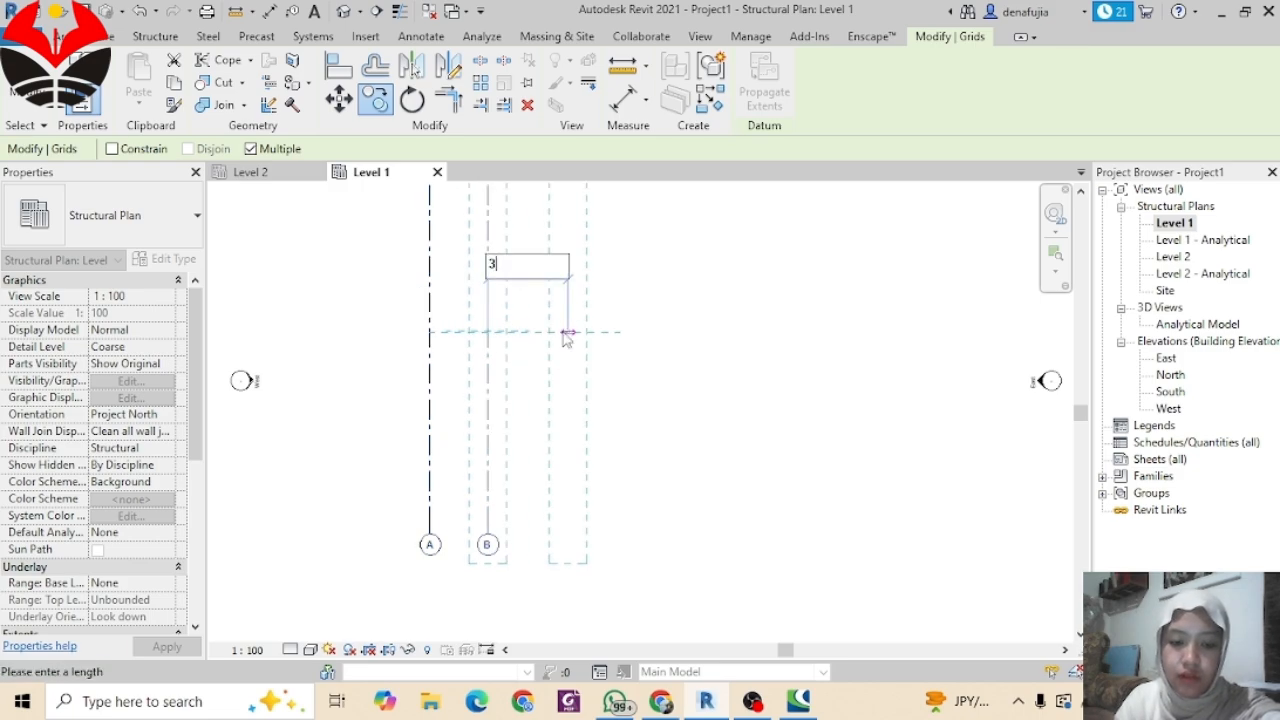
pyautogui.write('60')
pyautogui.press('Return')
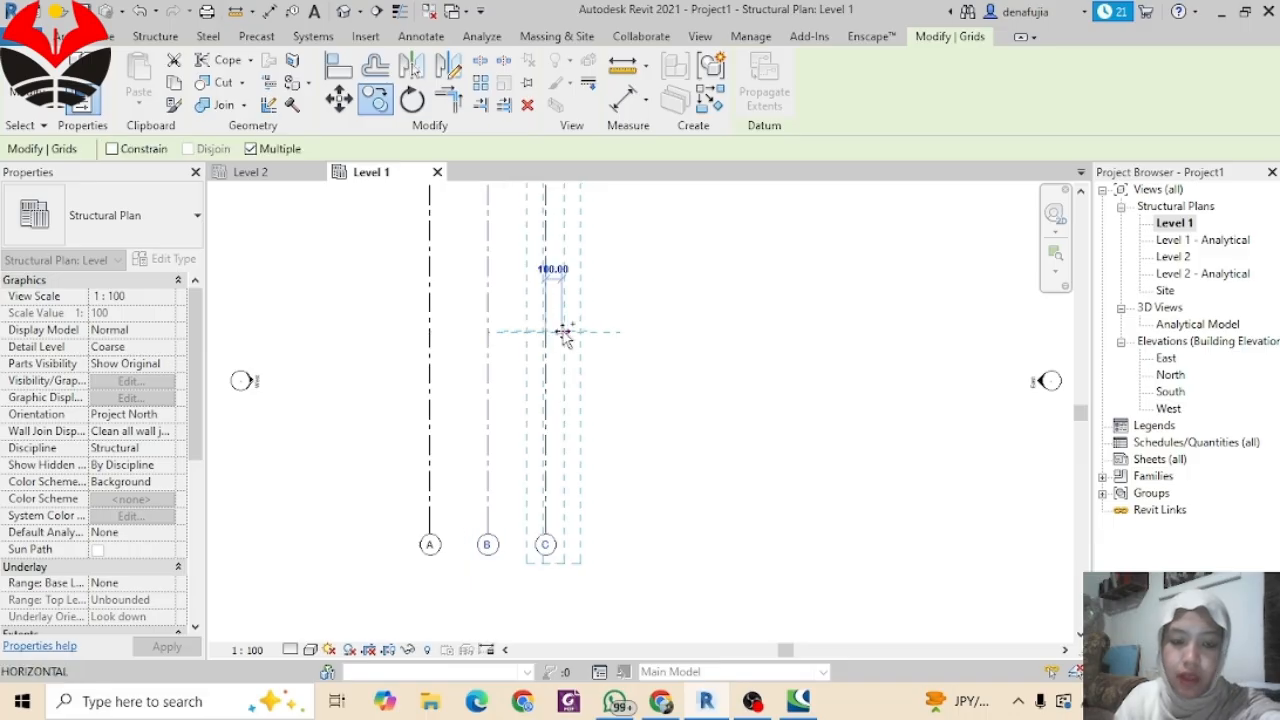
pyautogui.write('360')
pyautogui.press('Return')
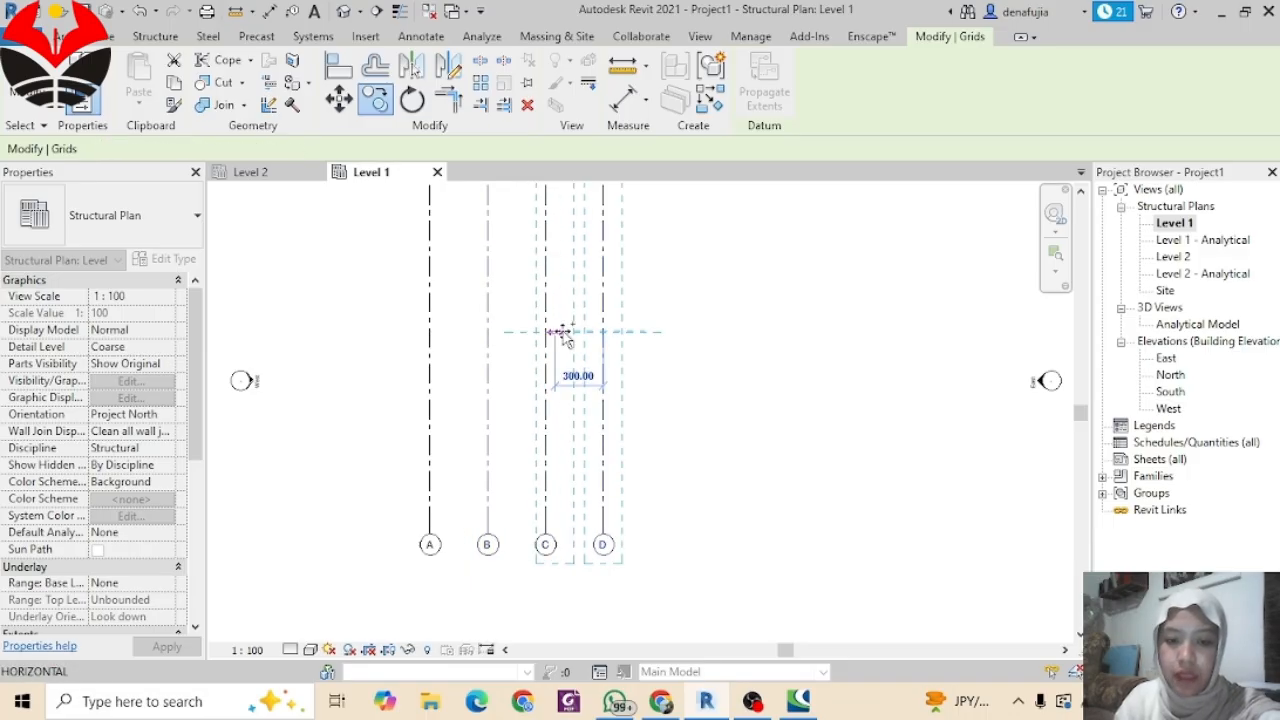
# Step: Try to place another grid copy 360 cm from grid D, and leave the Copy command
pyautogui.write('360')
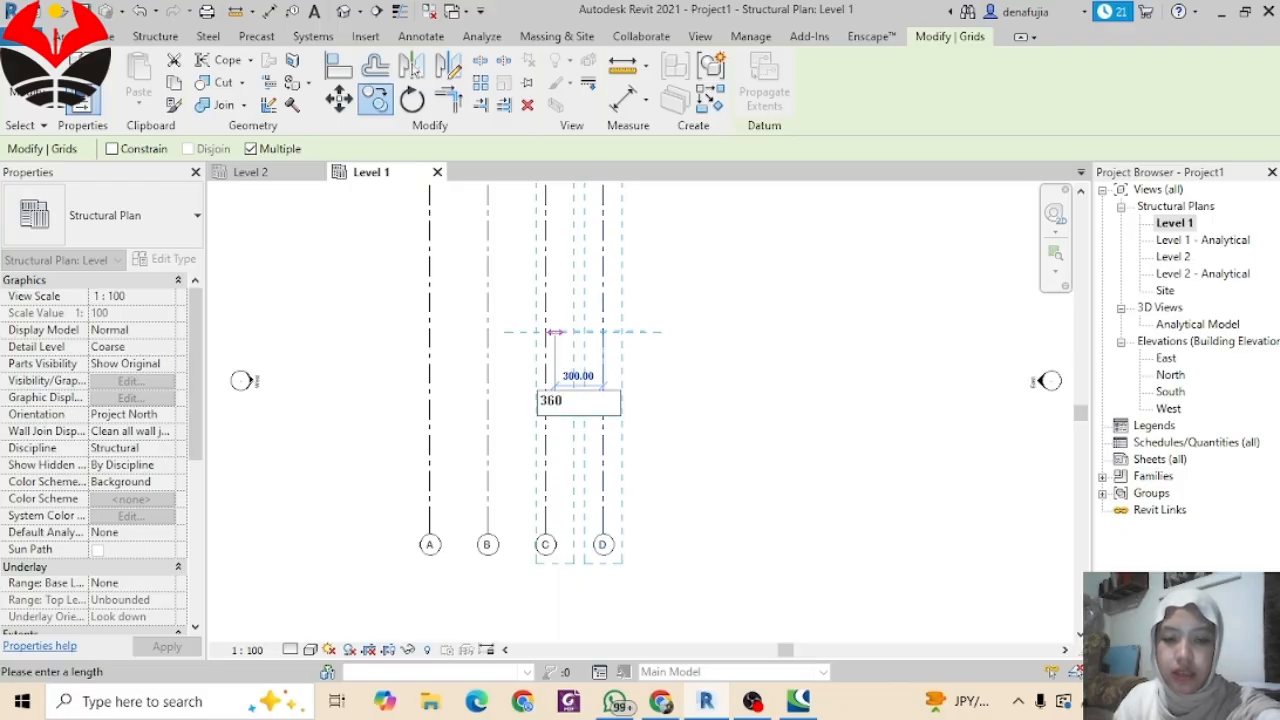
pyautogui.press('Escape')
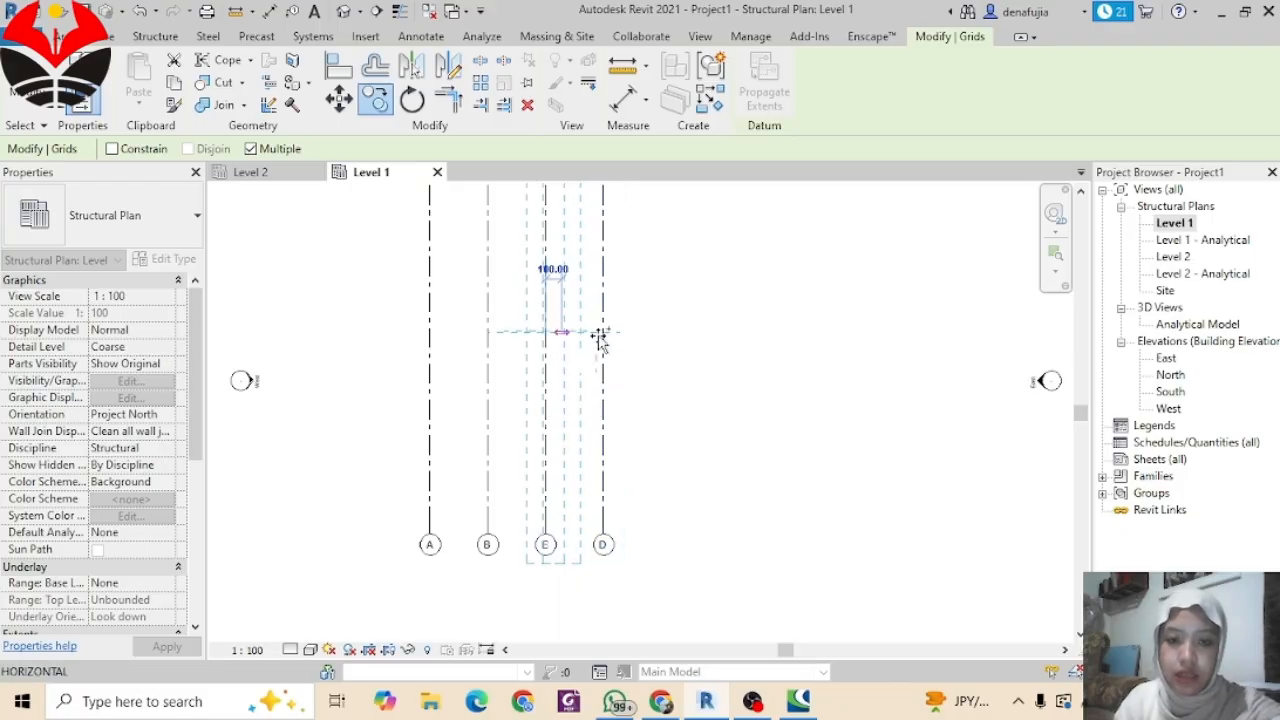
pyautogui.press('Escape')
pyautogui.press('Escape')
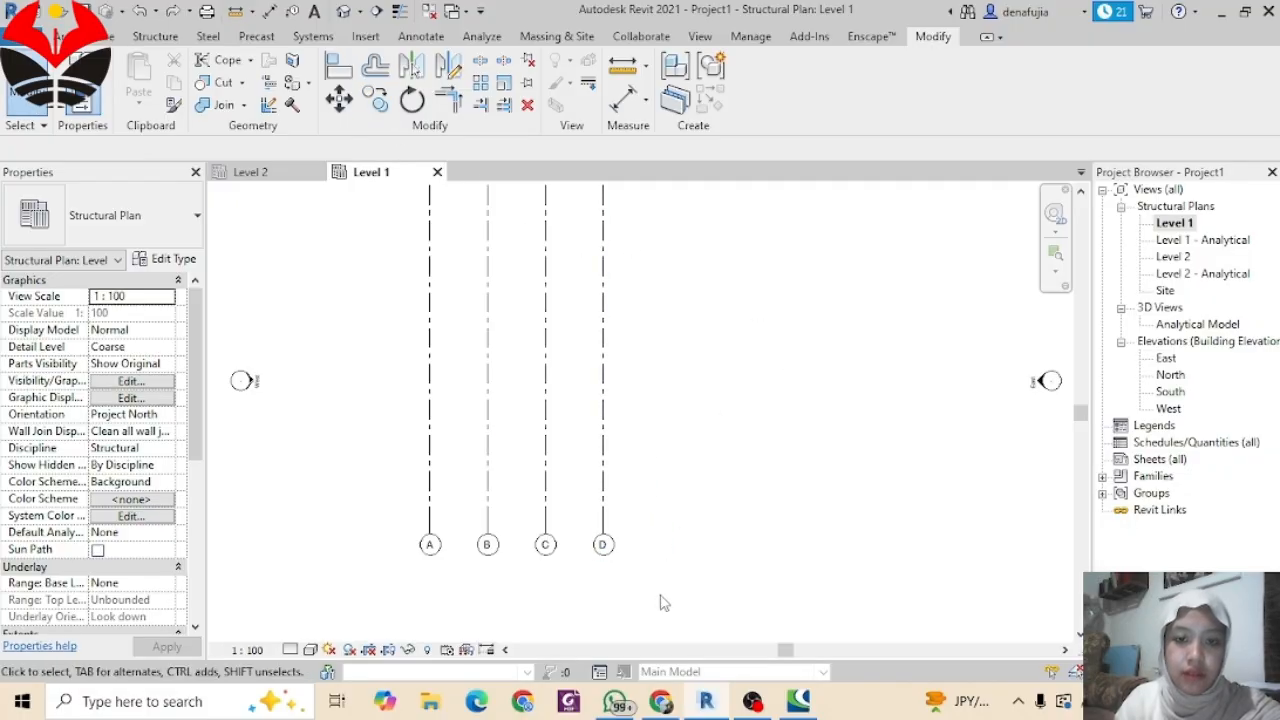
# Step: Copy grid D to the east twice with multiple copies enabled, spacing each new grid 360 cm from the previous one
pyautogui.click(603, 515)
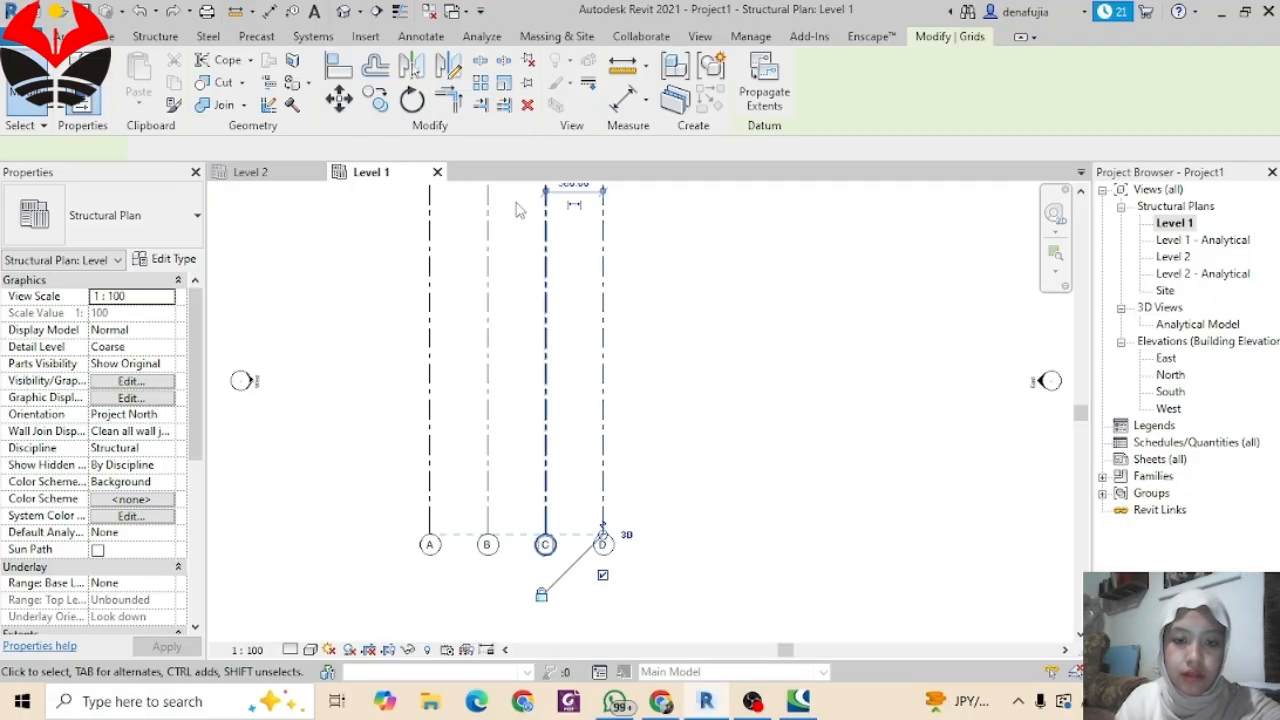
pyautogui.click(375, 100)
pyautogui.click(605, 343)
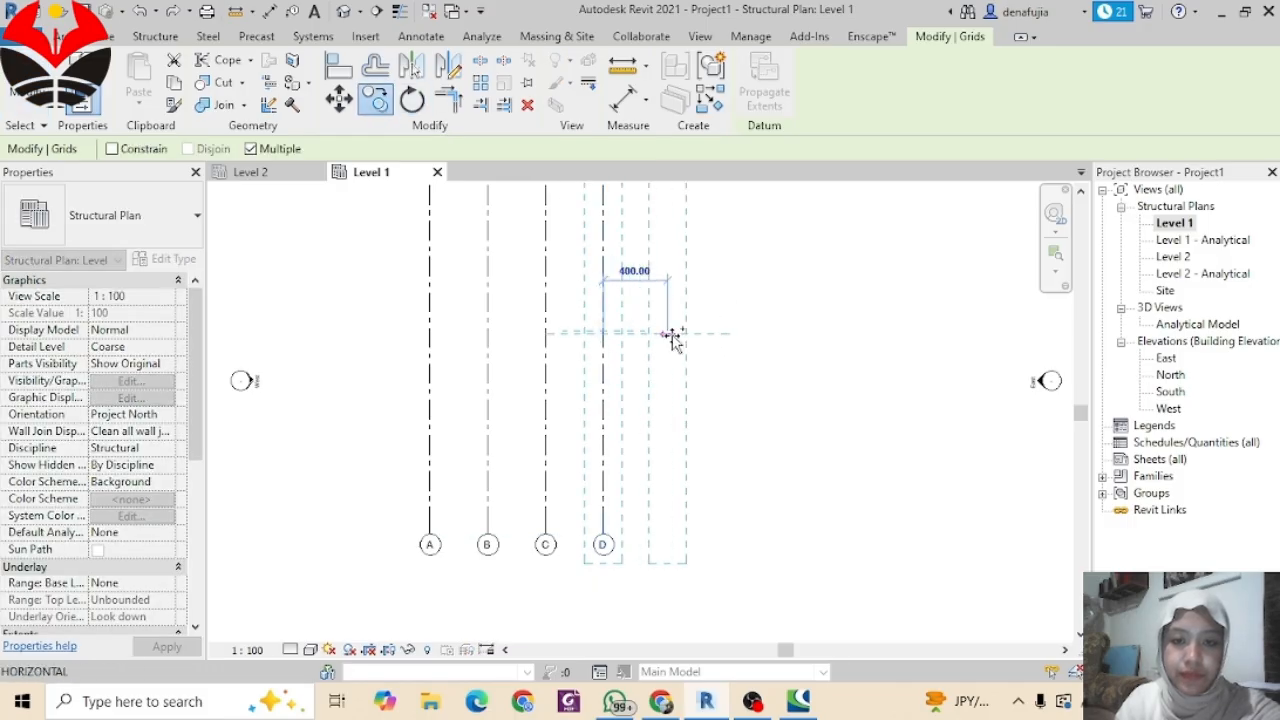
pyautogui.write('3')
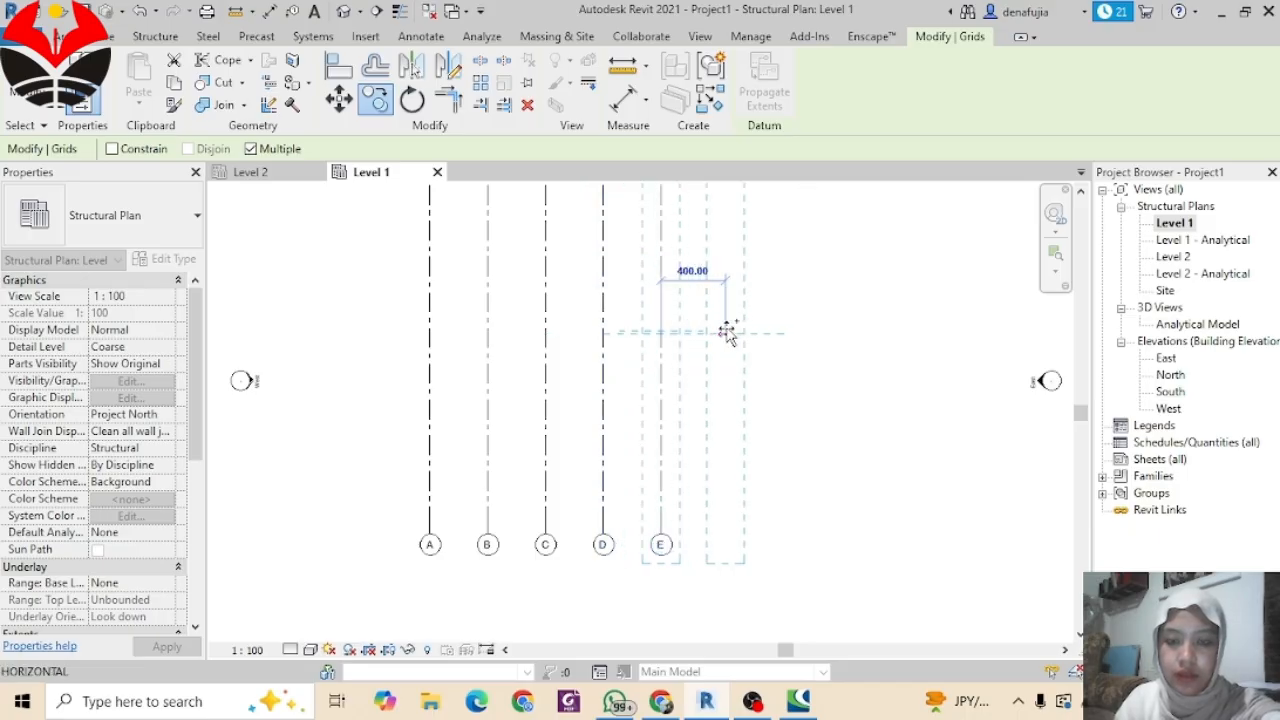
pyautogui.write('360')
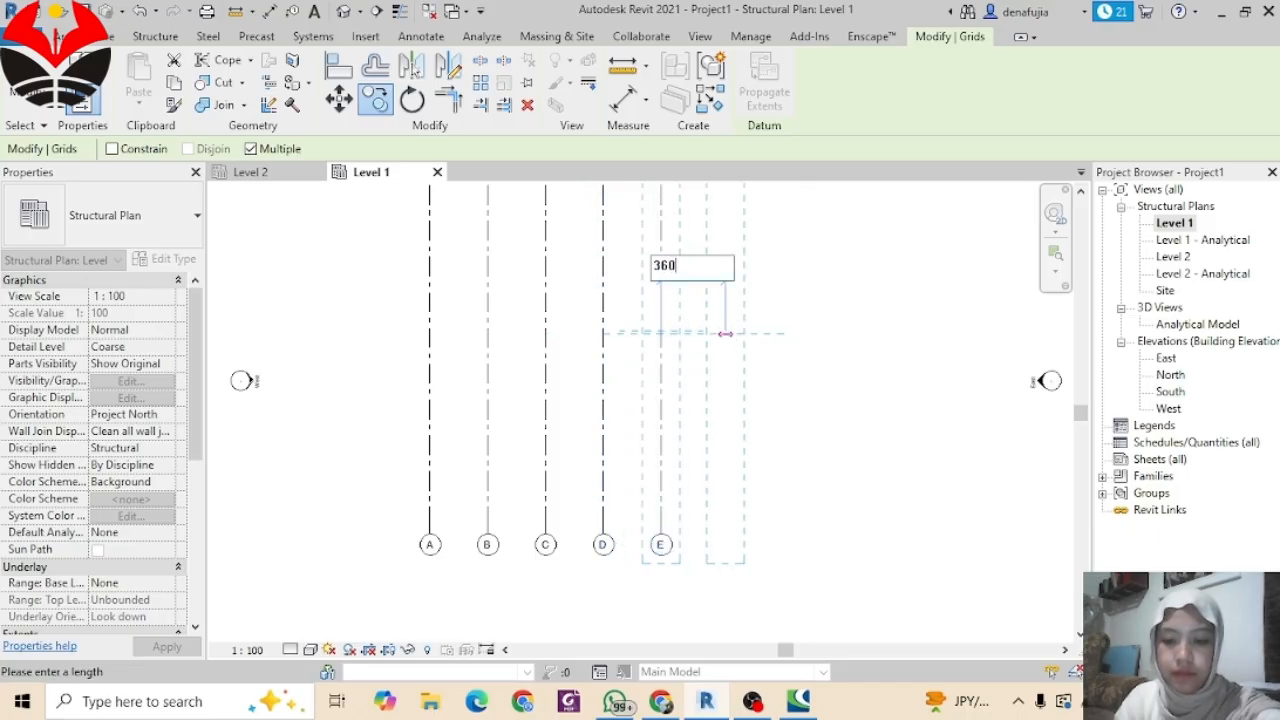
pyautogui.press('Return')
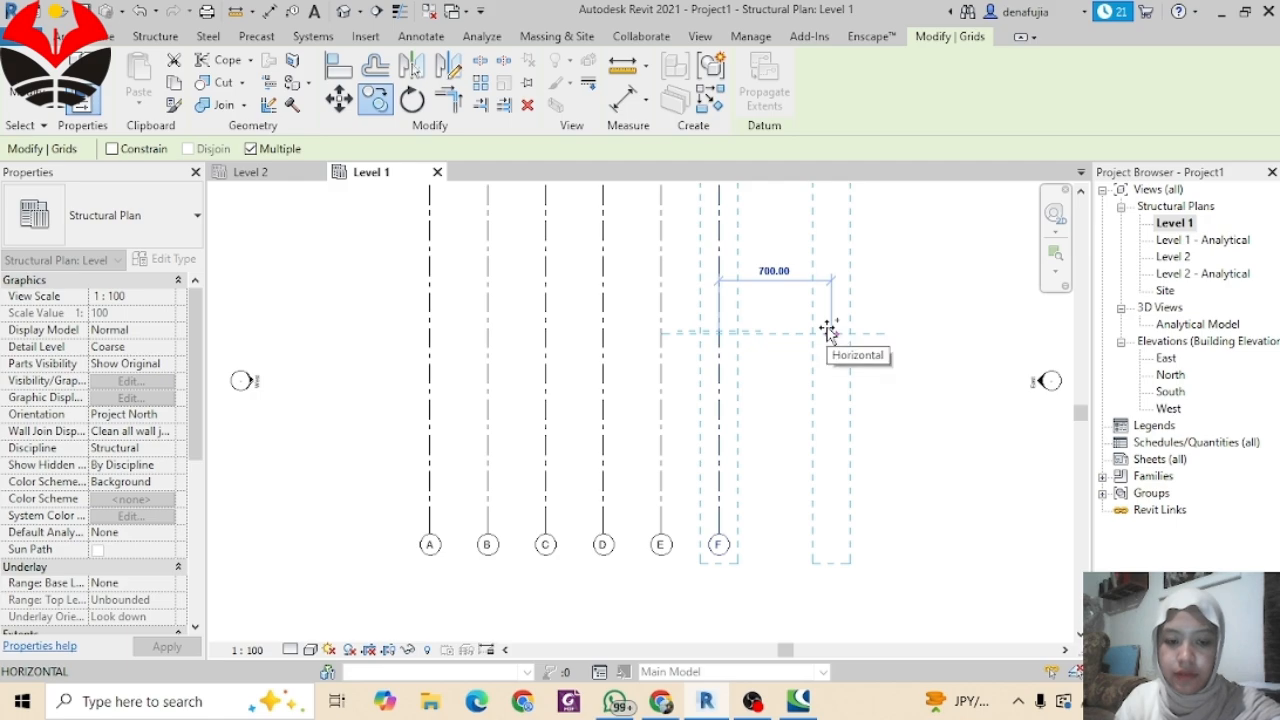
# Step: Add two more grid copies east of grid F, each spaced 360 cm from the previous one
pyautogui.write('360')
pyautogui.press('Return')
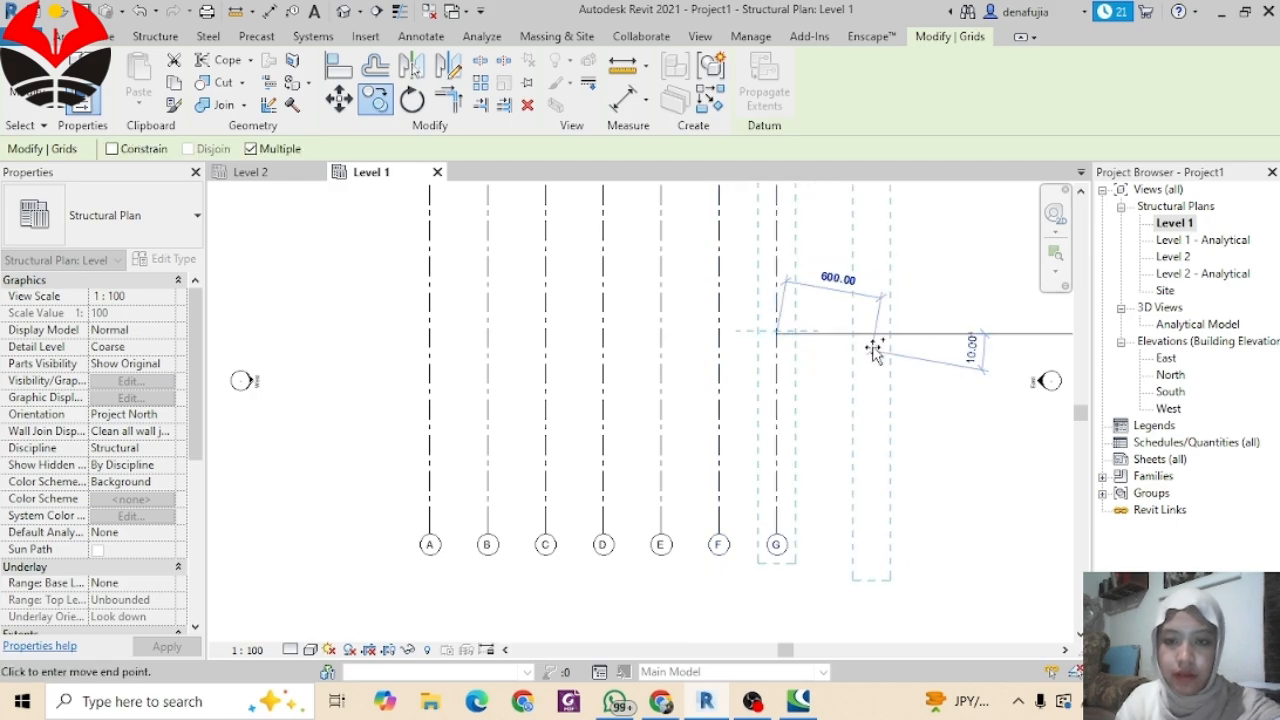
pyautogui.write('36')
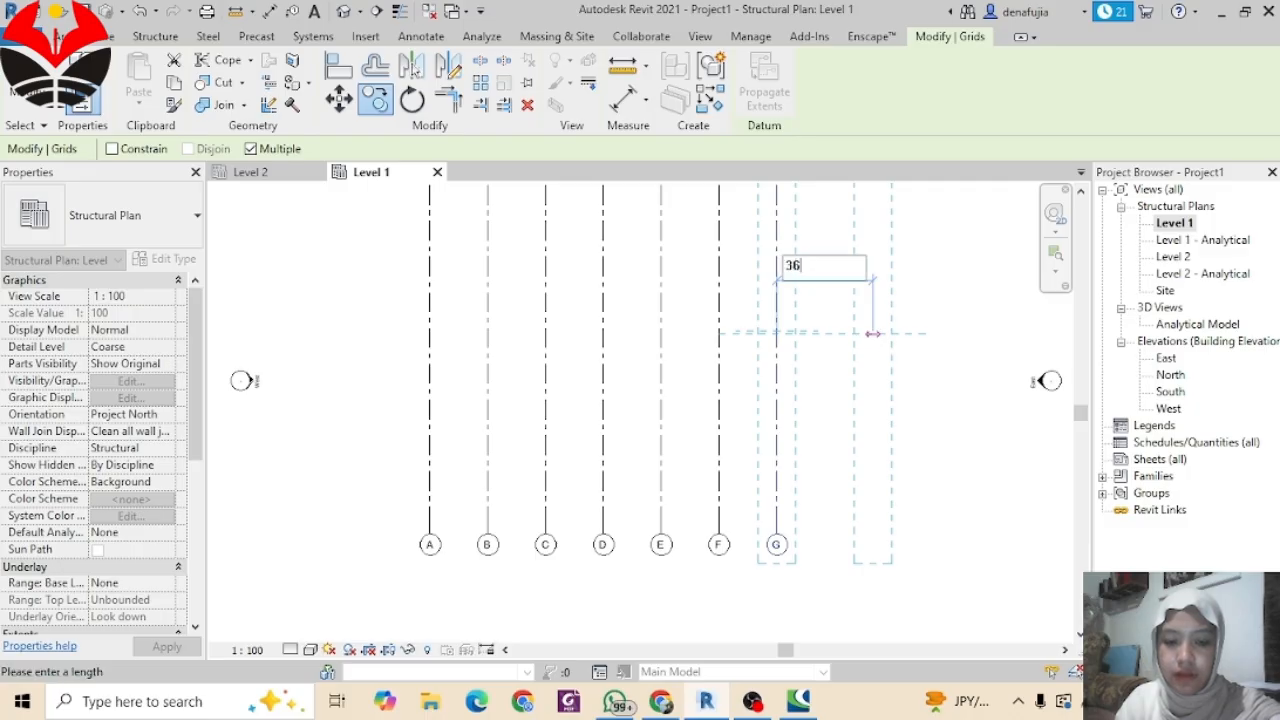
pyautogui.write('0')
pyautogui.press('Return')
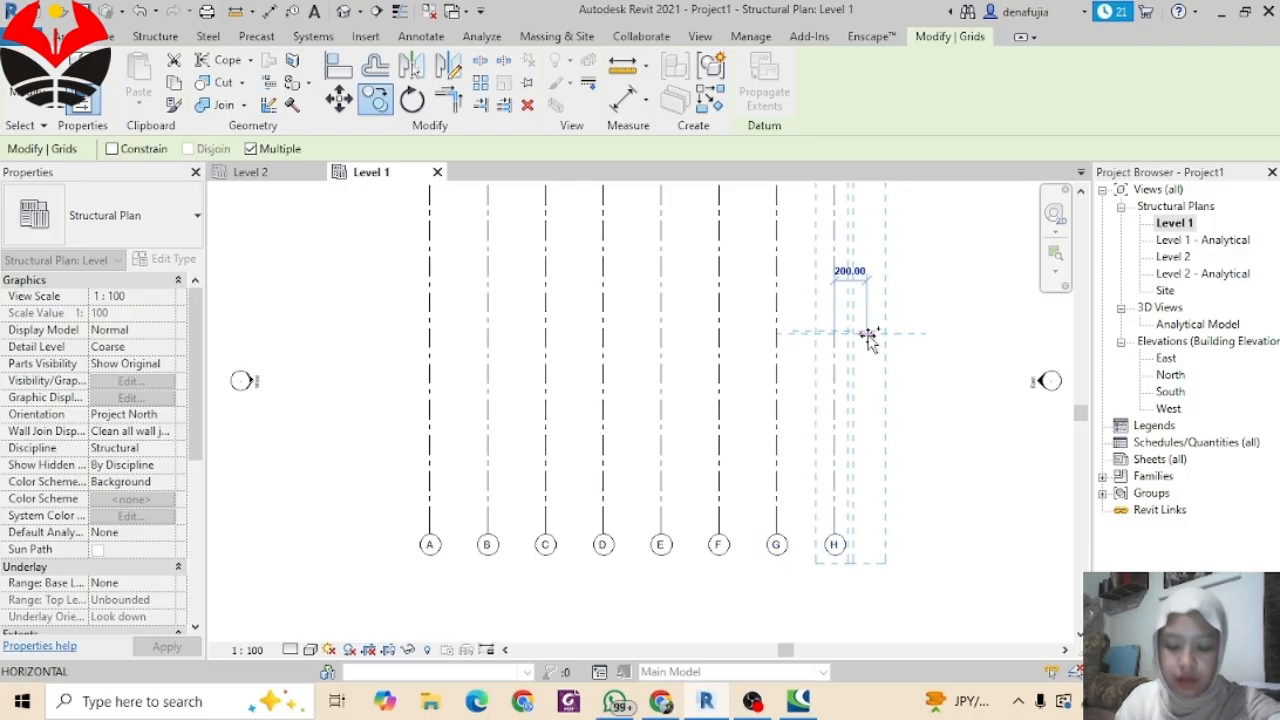
# Step: Add three grid copies east of grid H, each spaced 240 cm from the previous one
pyautogui.moveTo(869, 338); pyautogui.dragTo(640, 340, button='middle')
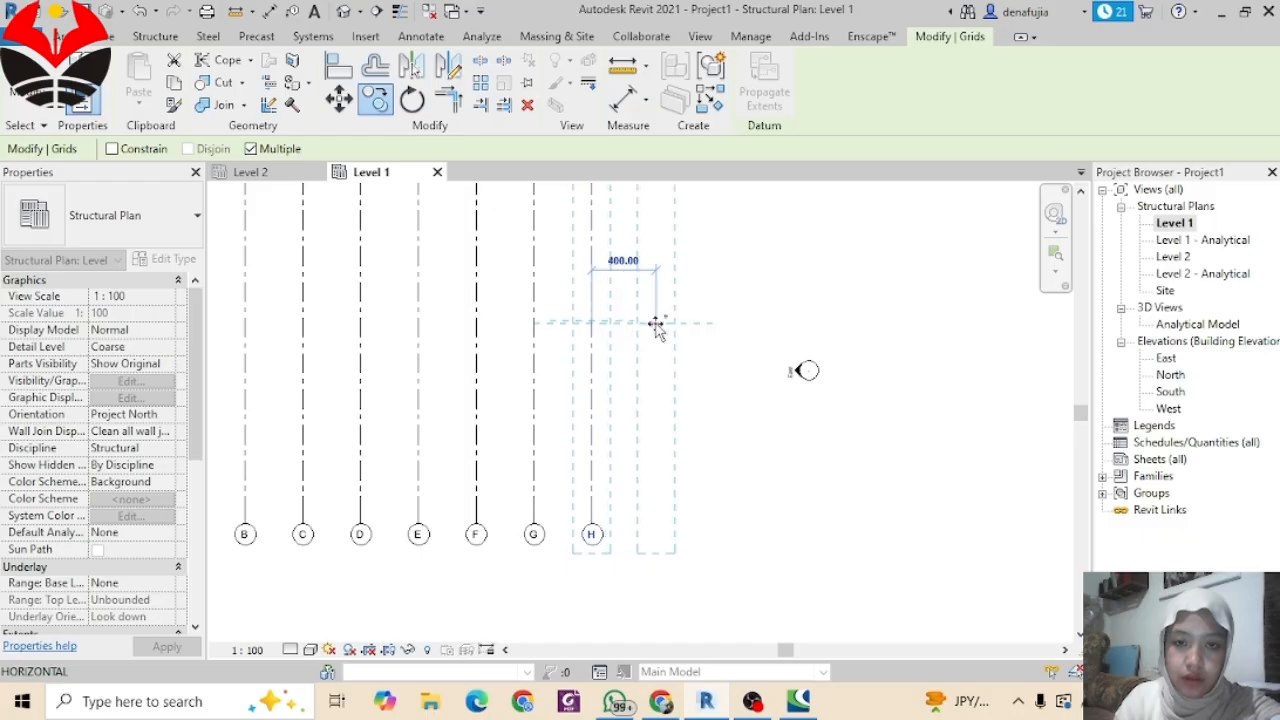
pyautogui.write('240')
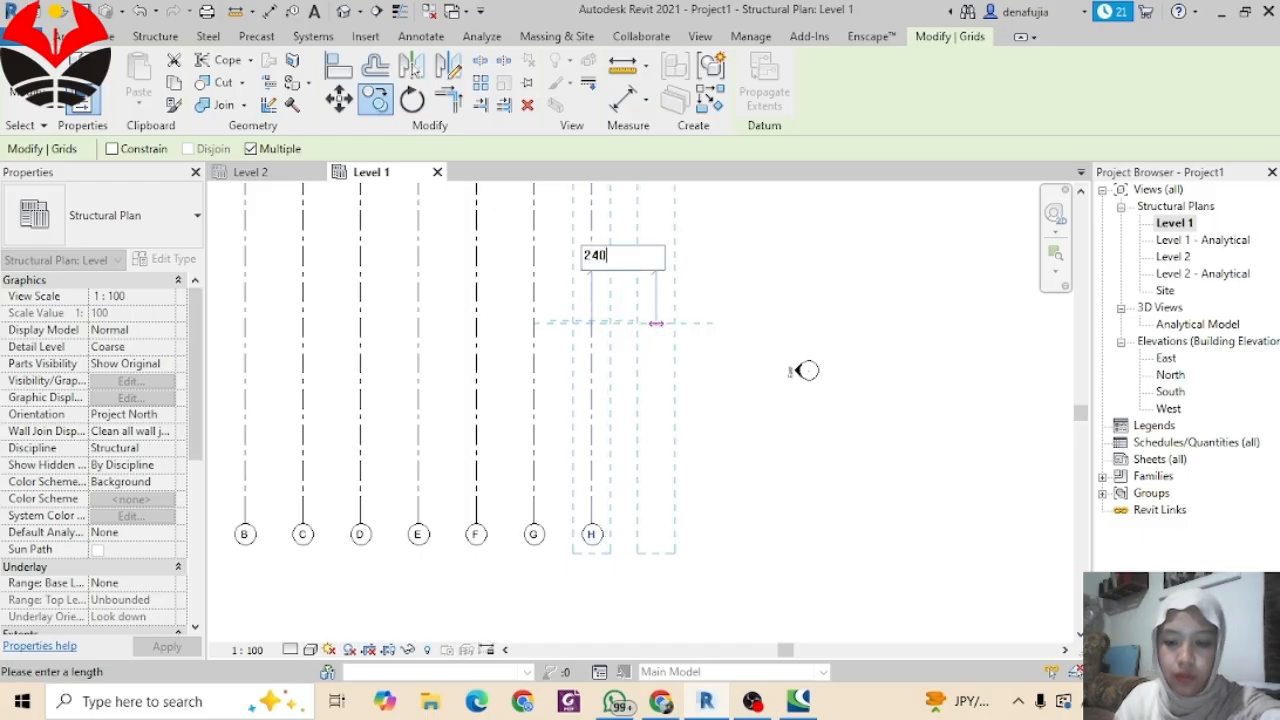
pyautogui.press('Return')
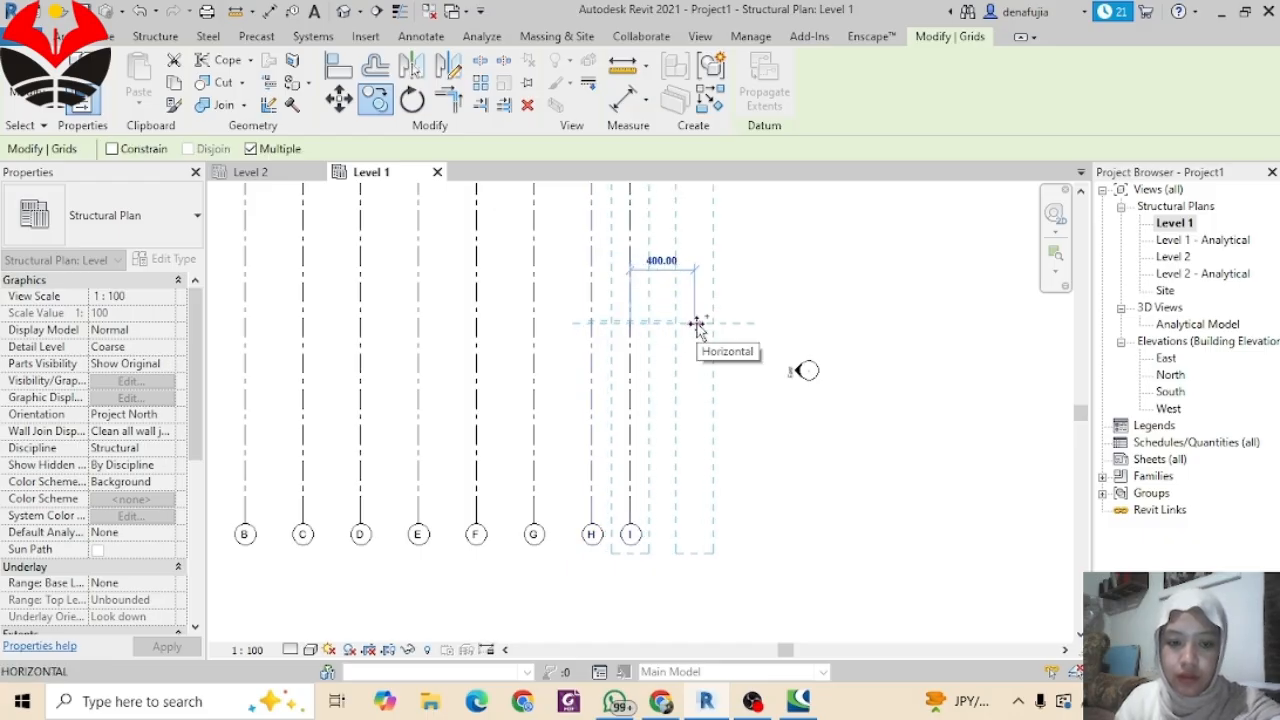
pyautogui.write('240')
pyautogui.press('Return')
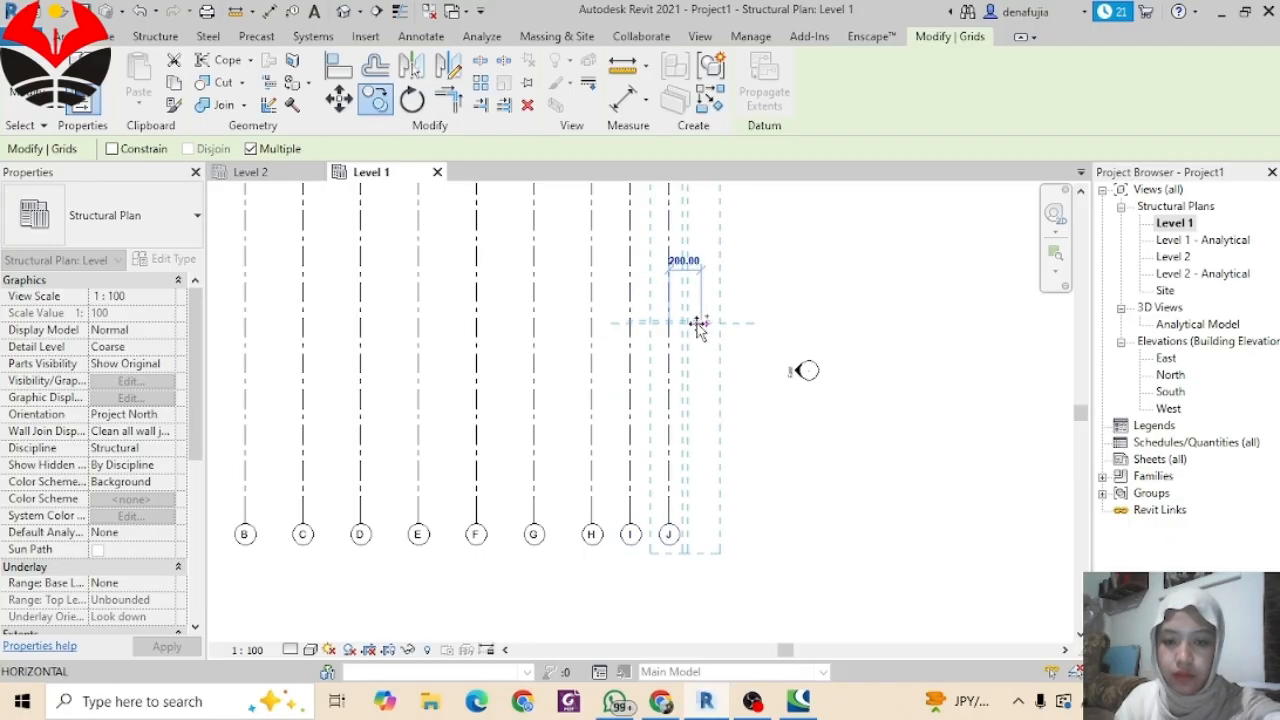
pyautogui.write('24')
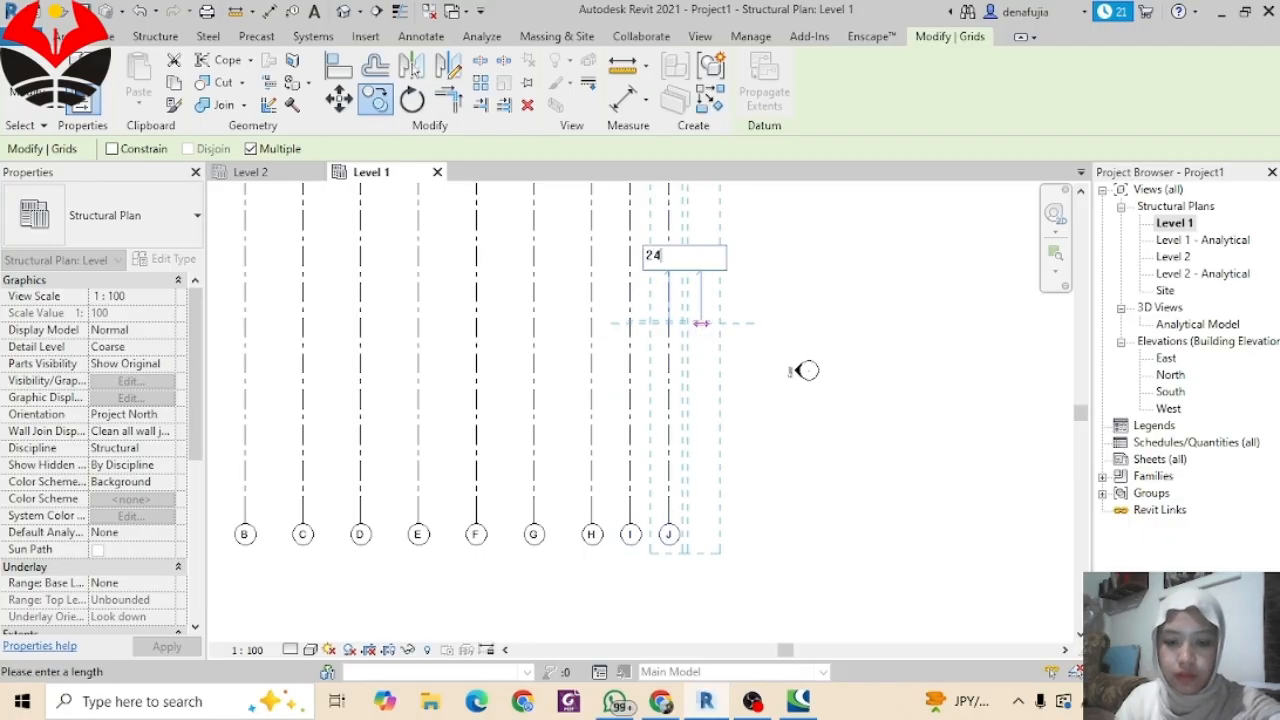
pyautogui.write('0')
pyautogui.press('Return')
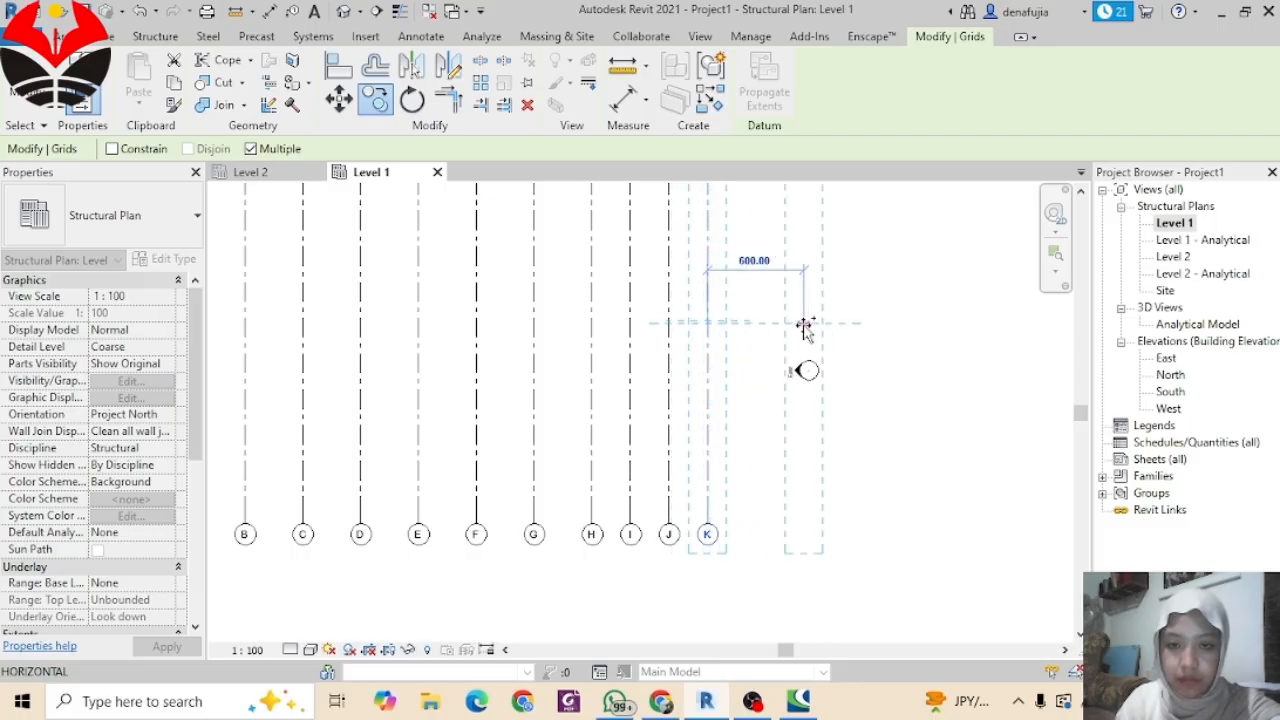
# Step: Add three grid copies east of grid K, each spaced 360 cm from the previous one
pyautogui.write('3')
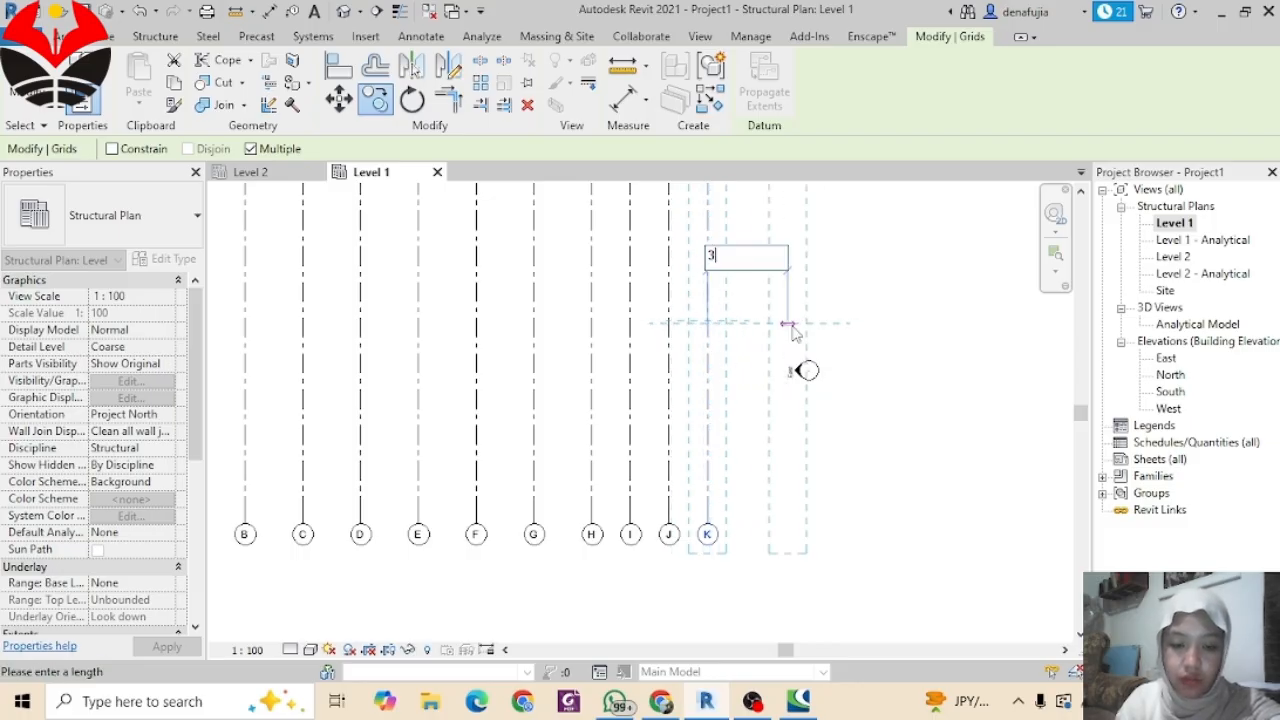
pyautogui.write('60')
pyautogui.press('Return')
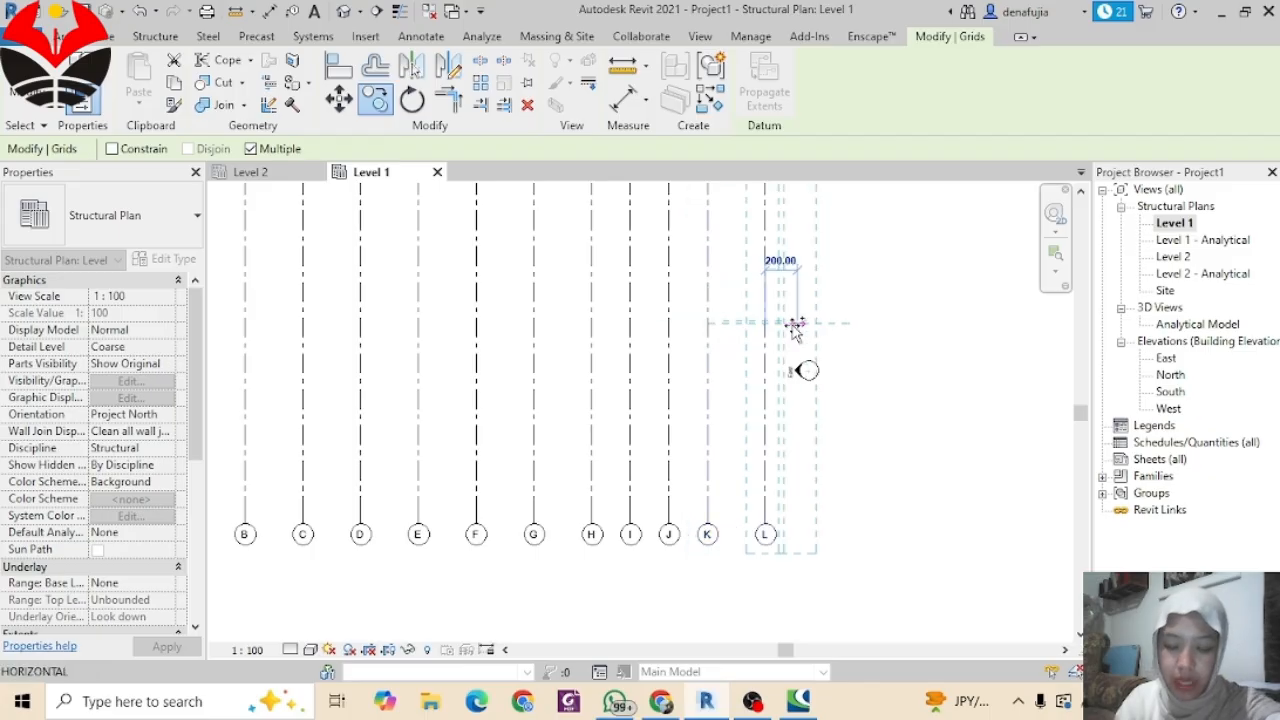
pyautogui.moveTo(795, 328); pyautogui.dragTo(606, 366, button='middle')
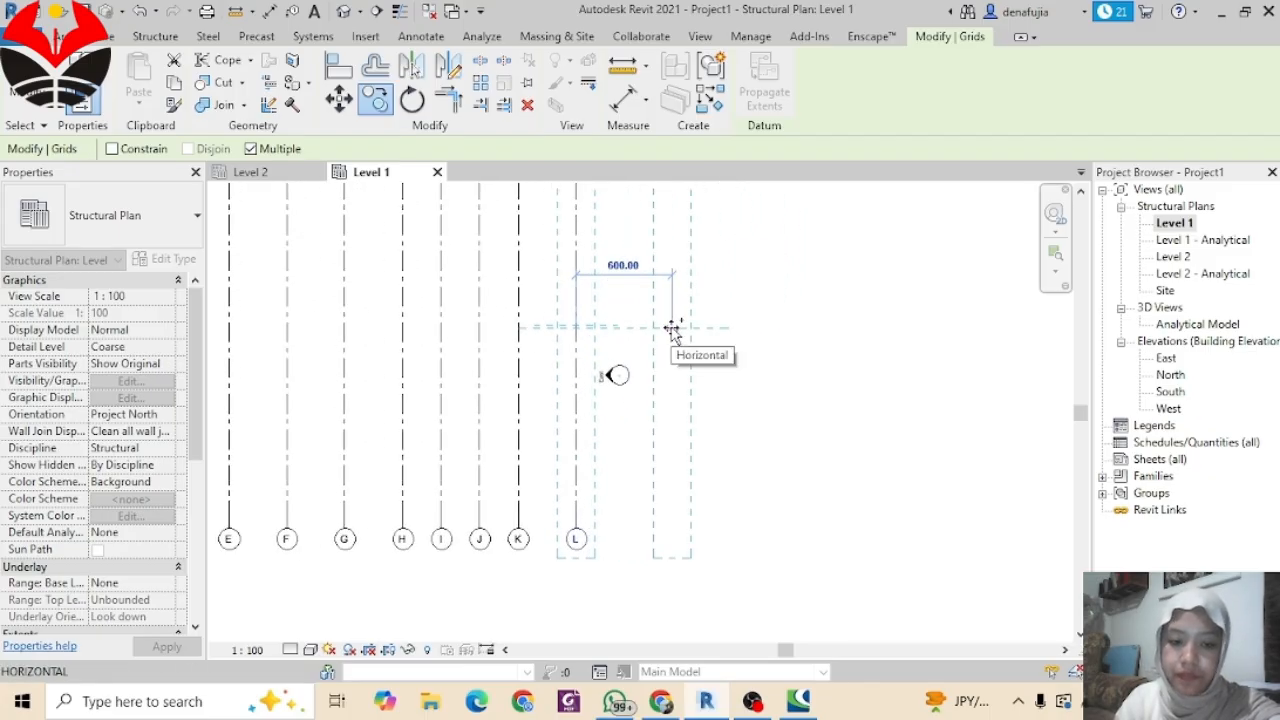
pyautogui.write('360')
pyautogui.press('Return')
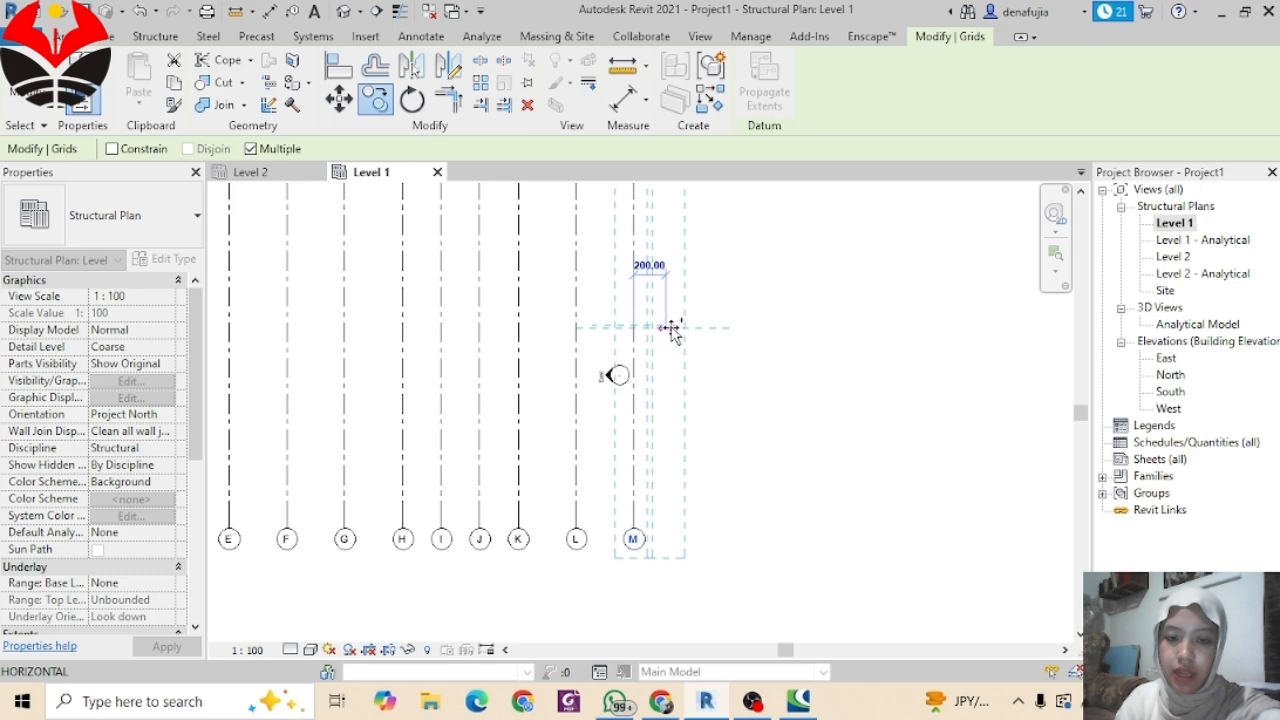
pyautogui.write('36')
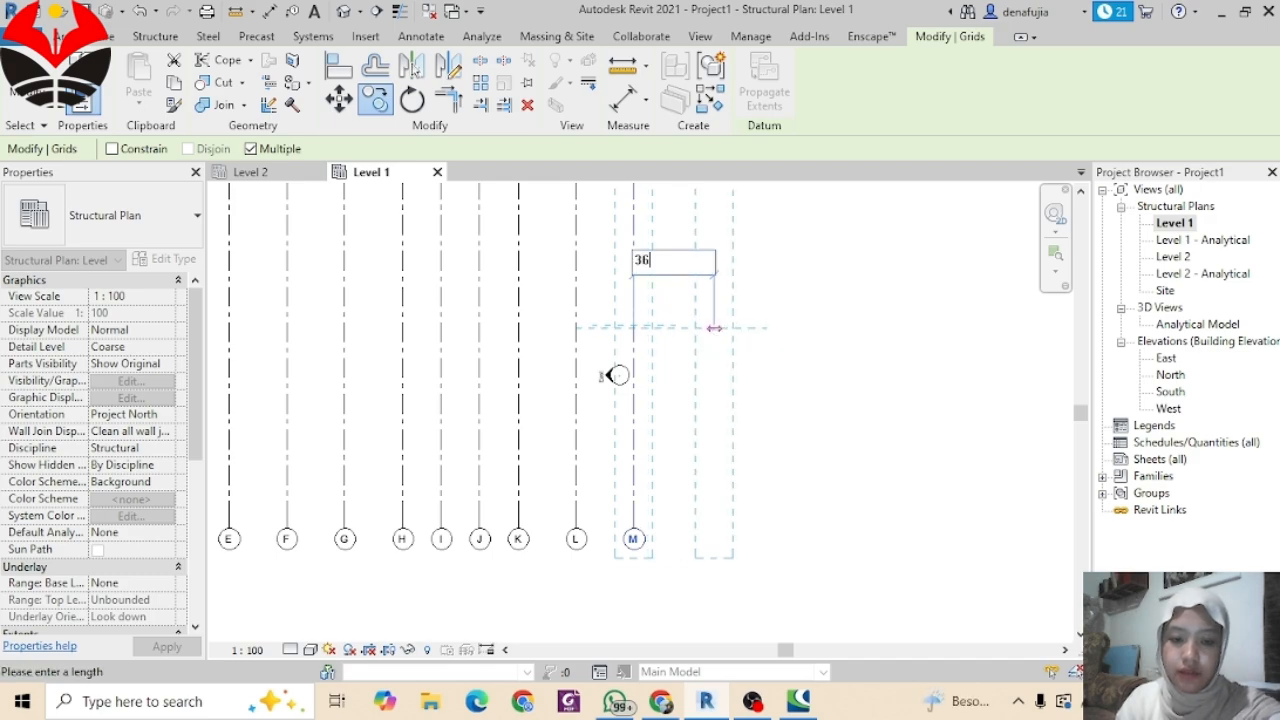
pyautogui.write('0')
pyautogui.press('Return')
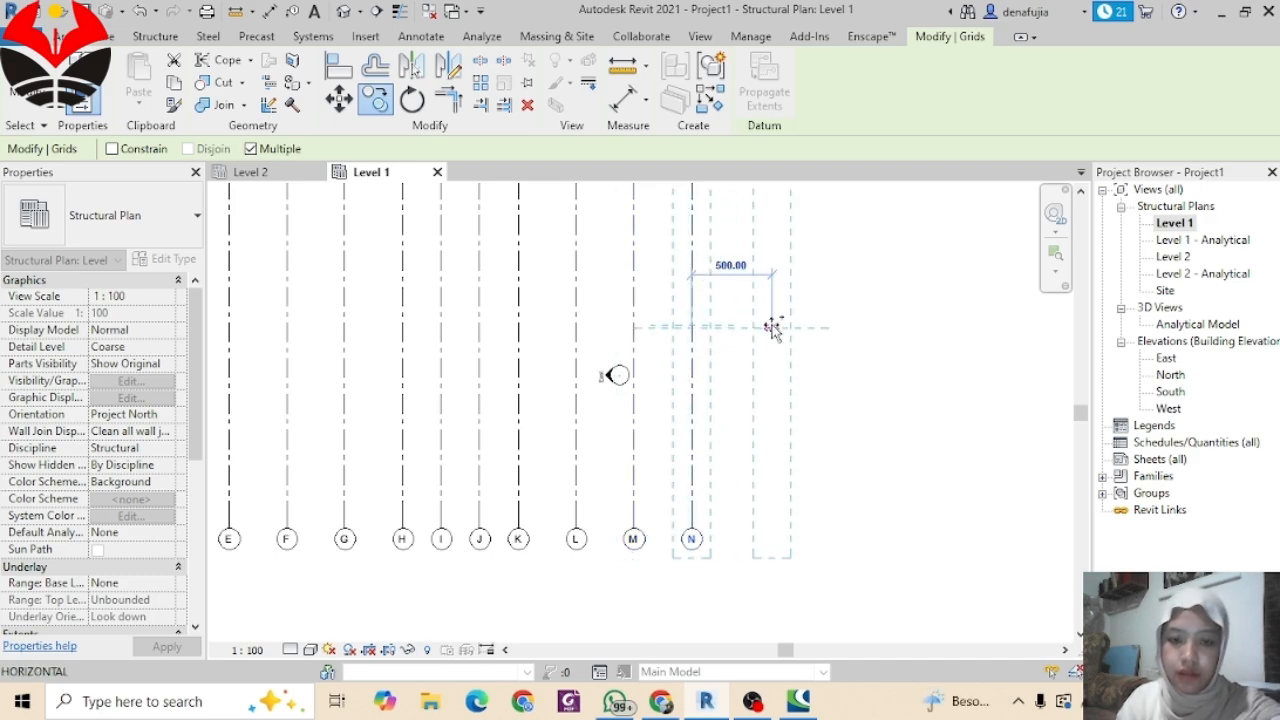
# Step: Add three more grid copies east of grid N, each spaced 360 cm from the previous one
pyautogui.write('35')
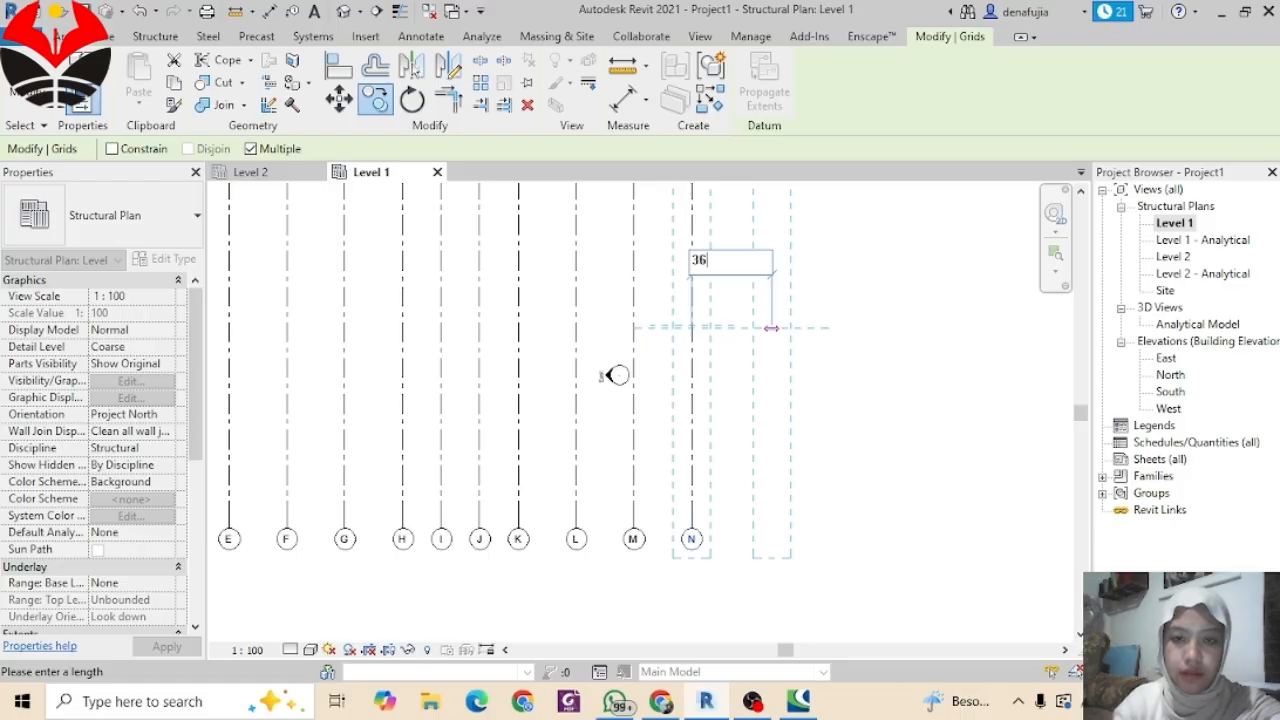
pyautogui.write('0')
pyautogui.press('Return')
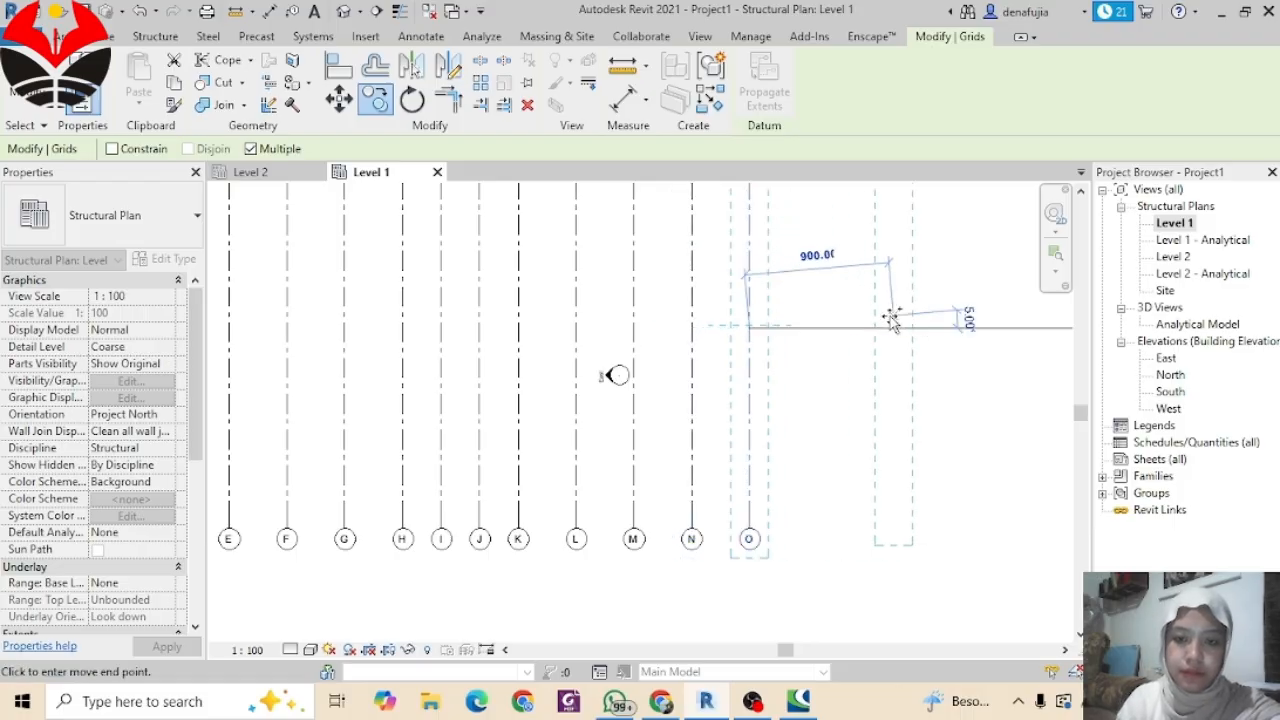
pyautogui.write('36')
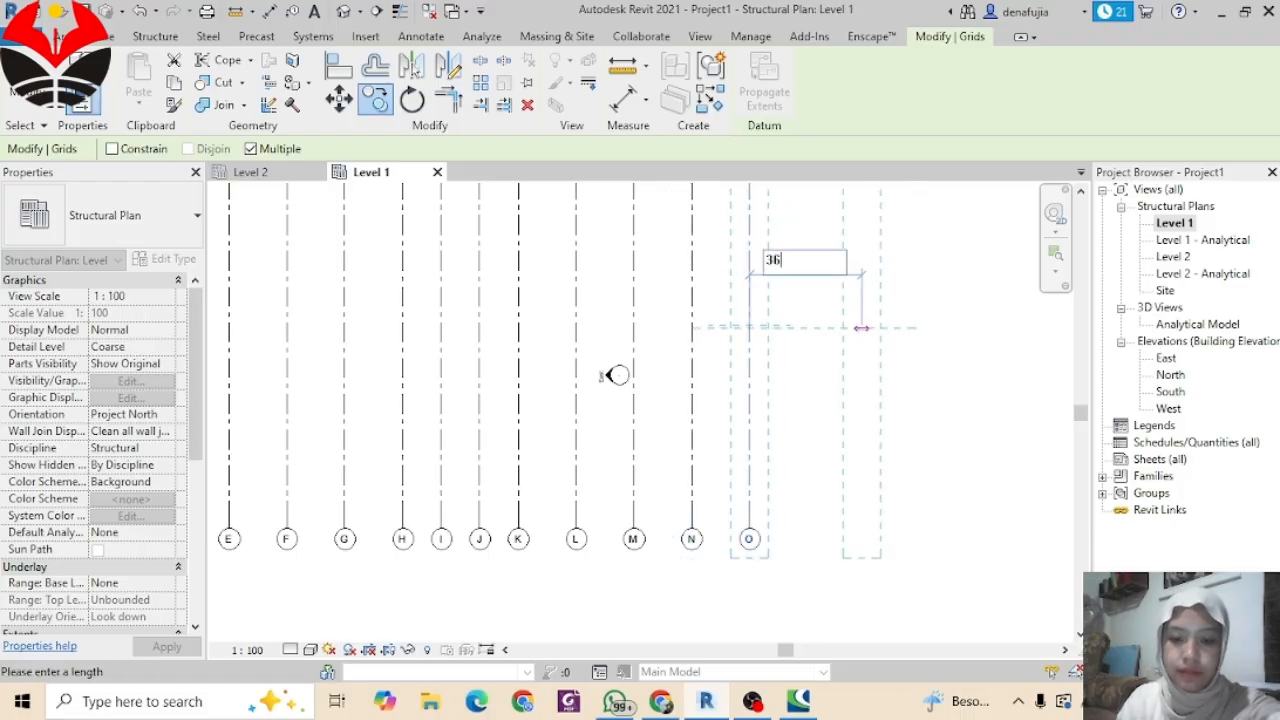
pyautogui.write('0')
pyautogui.press('Return')
pyautogui.write('3')
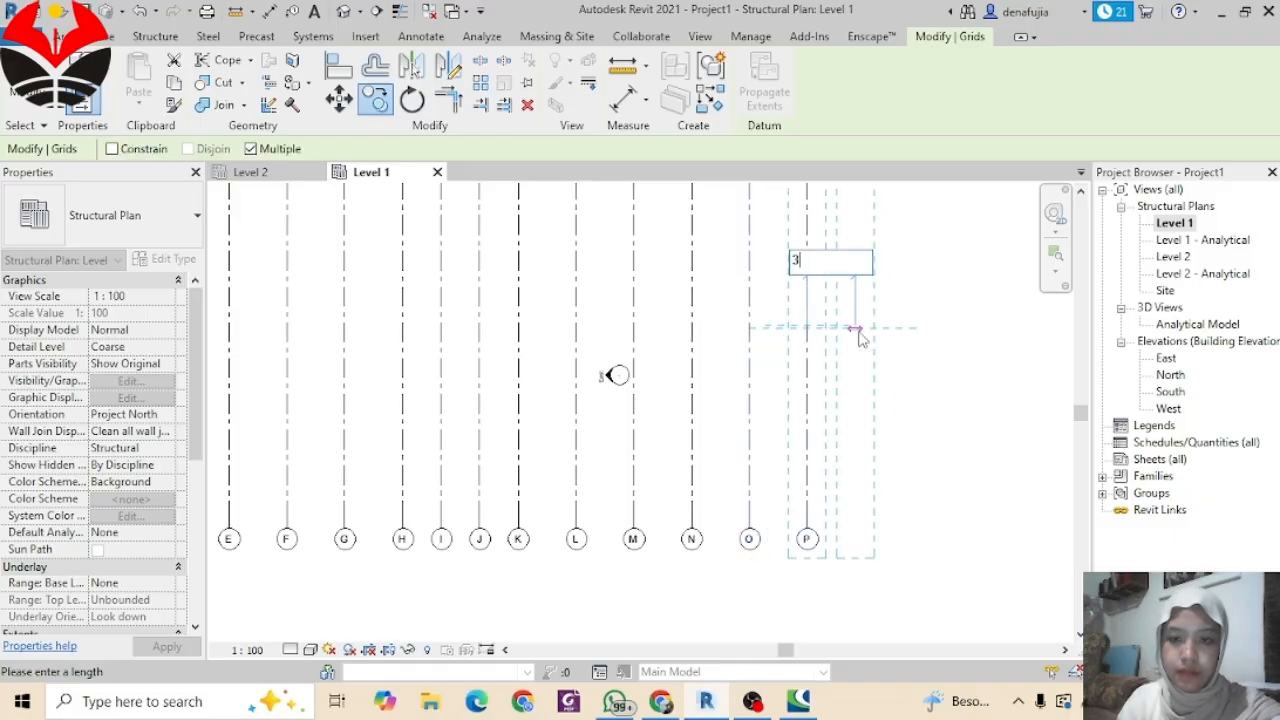
pyautogui.write('60')
pyautogui.press('Return')
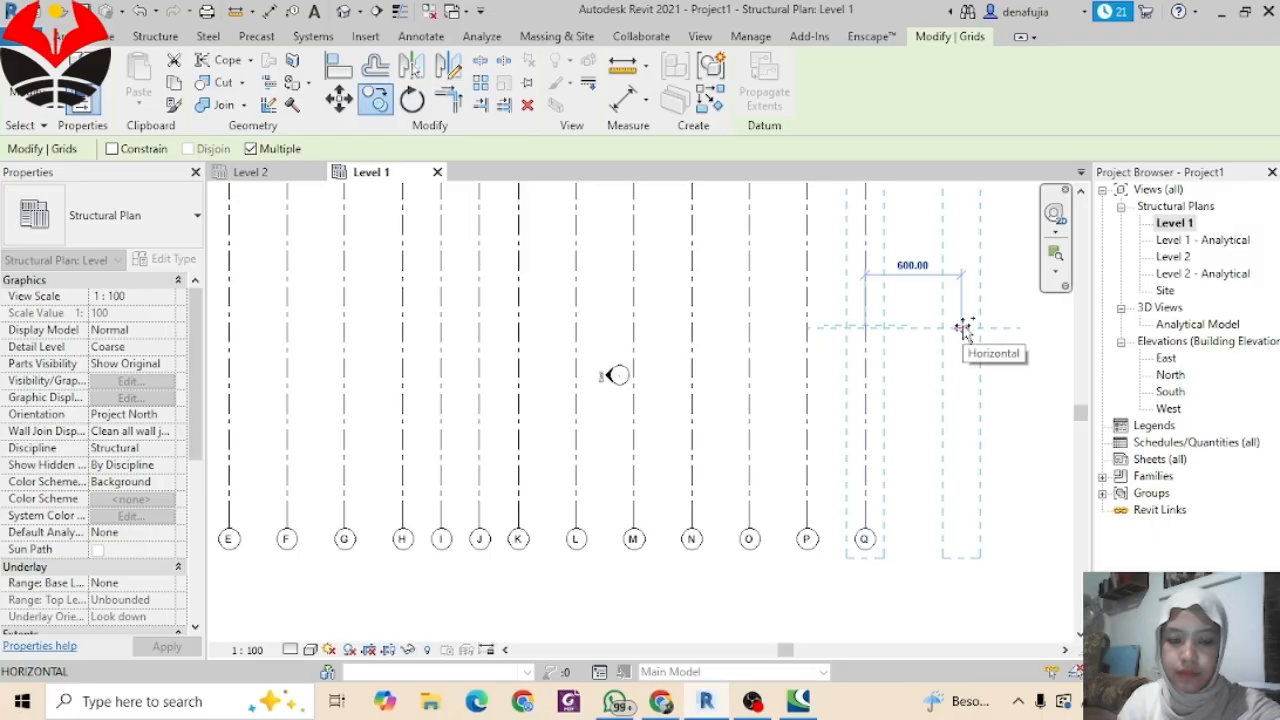
# Step: Place one last grid copy 360 cm east of grid Q, then end the Copy command and clear the selection
pyautogui.write('3')
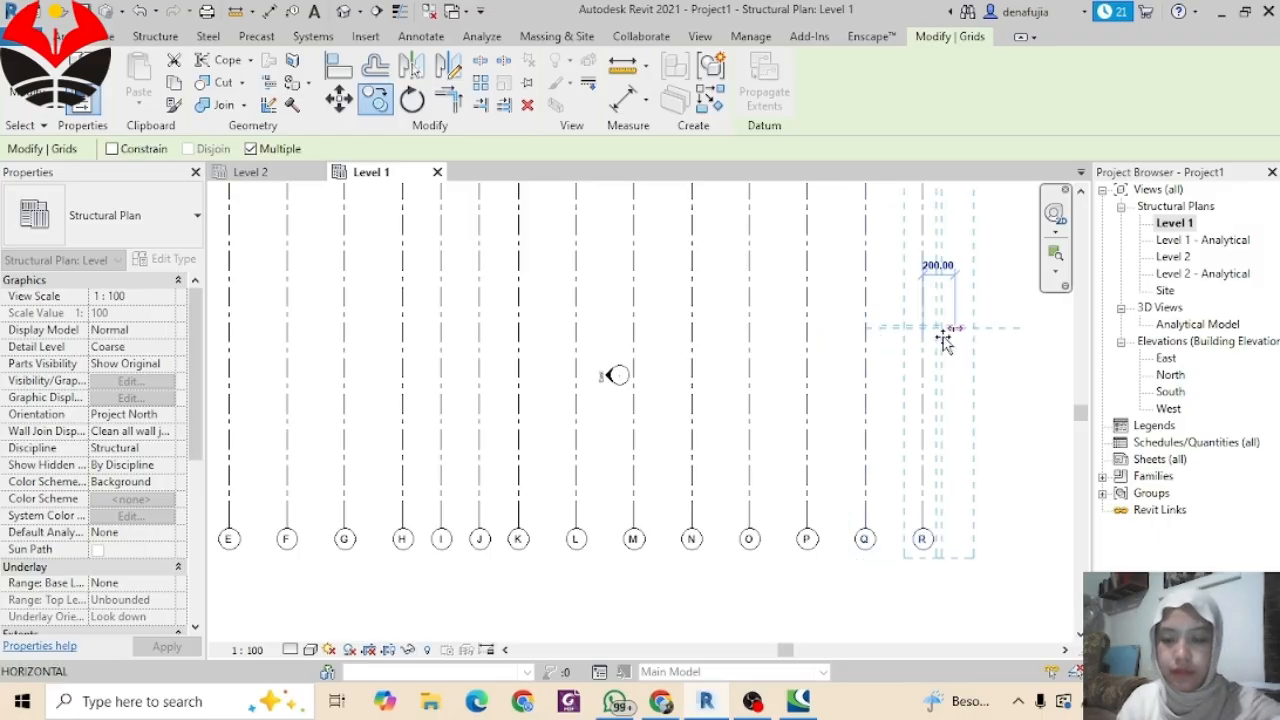
pyautogui.press('Return')
pyautogui.press('Escape')
pyautogui.scroll(-2, 700, 440)
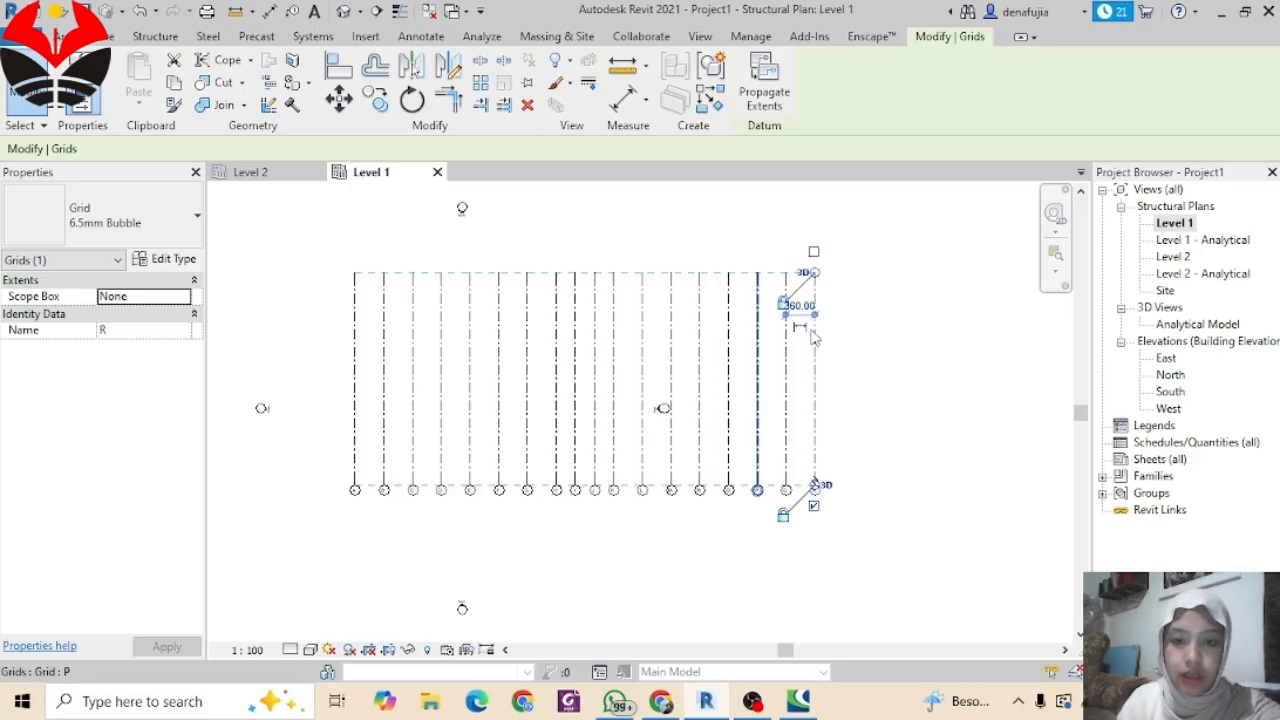
pyautogui.scroll(1, 812, 295)
pyautogui.click(848, 446)
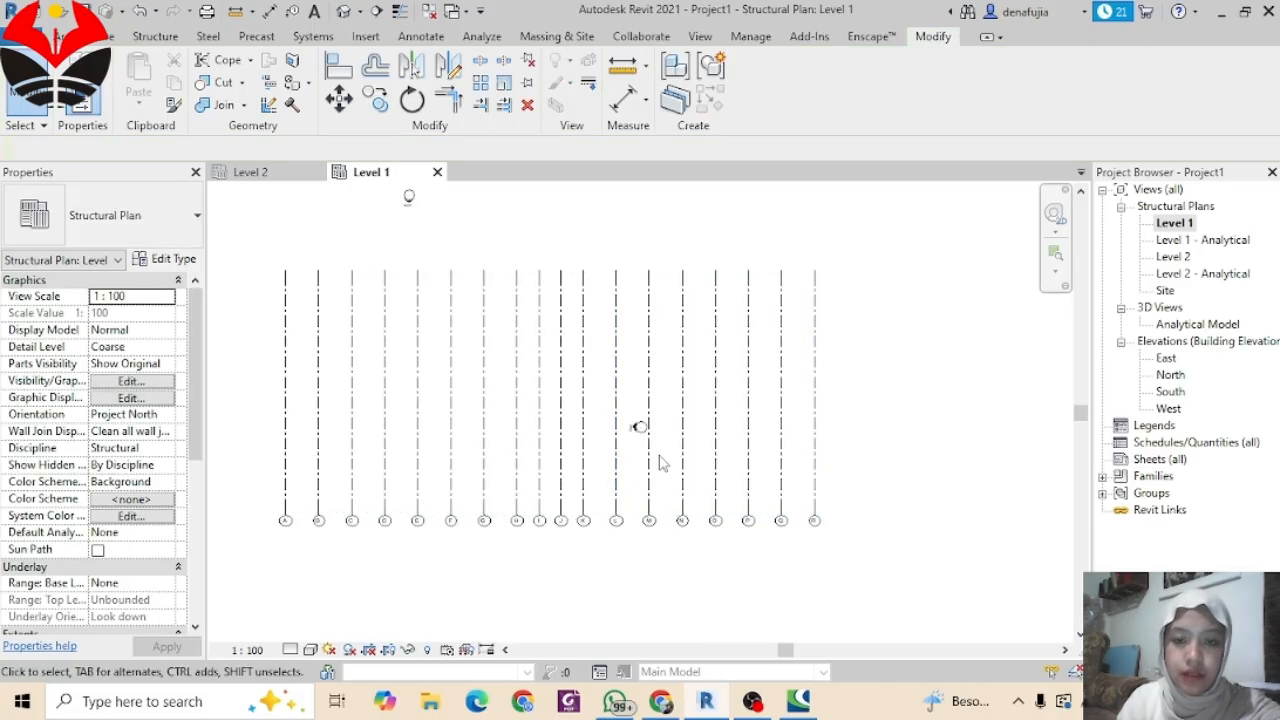
# Step: Move the whole East elevation marker out from between the grid lines to the open area east of grid R
pyautogui.scroll(2, 600, 438)
pyautogui.moveTo(577, 371); pyautogui.dragTo(757, 503)
pyautogui.scroll(-3, 765, 480)
pyautogui.scroll(-1, 743, 477)
pyautogui.moveTo(743, 477)
pyautogui.mouseDown(button='middle')
pyautogui.moveTo(609, 466)
pyautogui.moveTo(559, 479)
pyautogui.mouseUp(button='middle')
pyautogui.moveTo(508, 449)
pyautogui.mouseDown()
pyautogui.moveTo(780, 436)
pyautogui.moveTo(829, 406)
pyautogui.mouseUp()
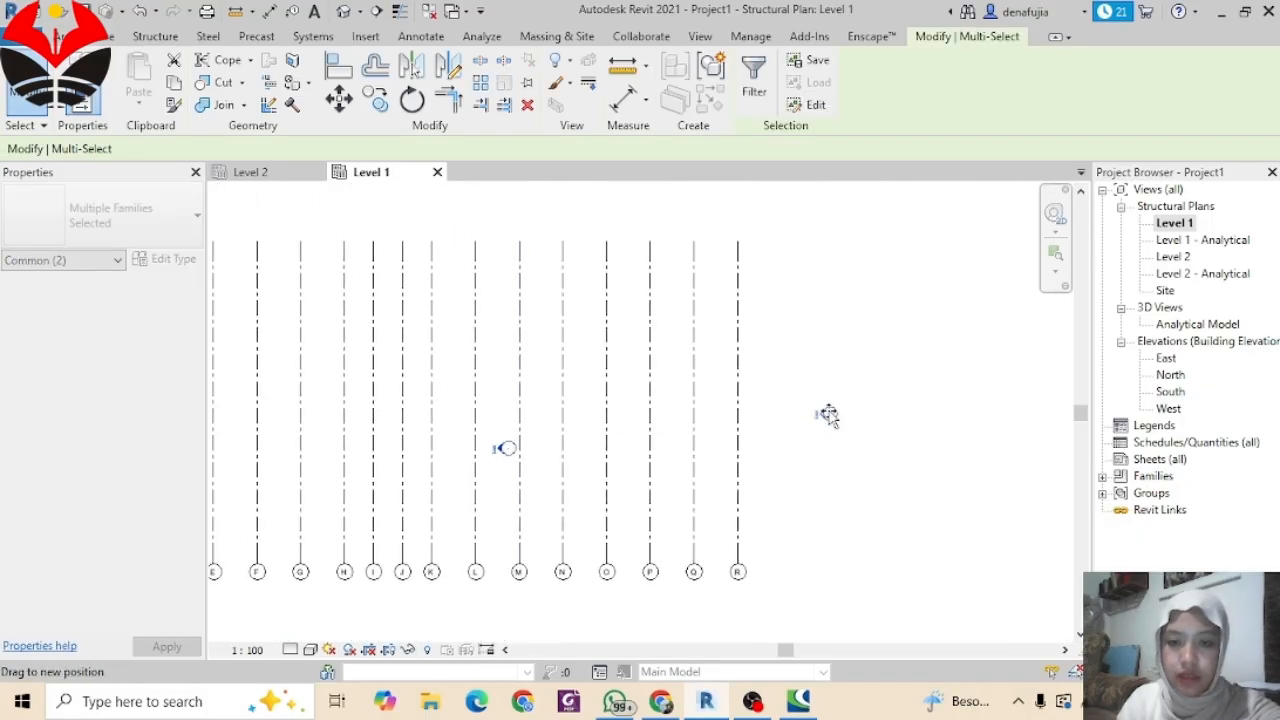
pyautogui.scroll(-2, 785, 449)
pyautogui.moveTo(789, 466); pyautogui.dragTo(895, 335, button='middle')
pyautogui.click(712, 430)
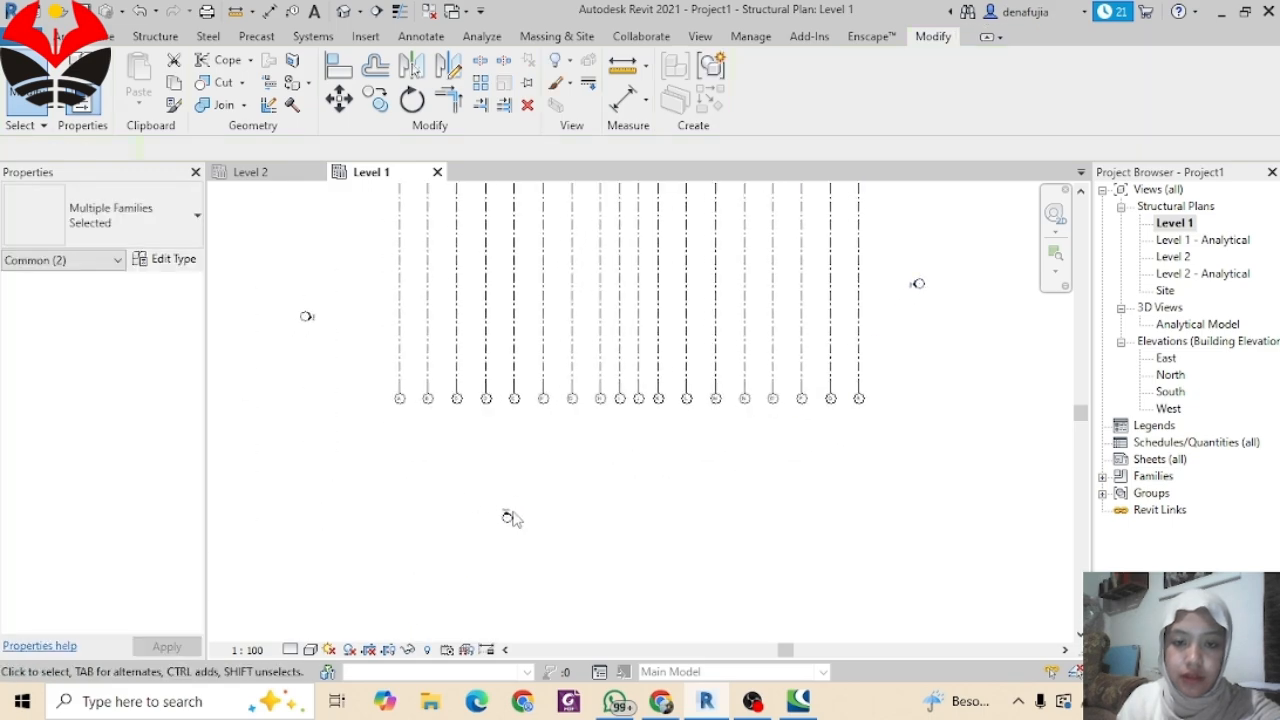
# Step: Move the whole South elevation marker closer to the grid bubbles and roughly centre it below the row of grids
pyautogui.moveTo(446, 486); pyautogui.dragTo(562, 554)
pyautogui.moveTo(508, 516); pyautogui.dragTo(655, 450)
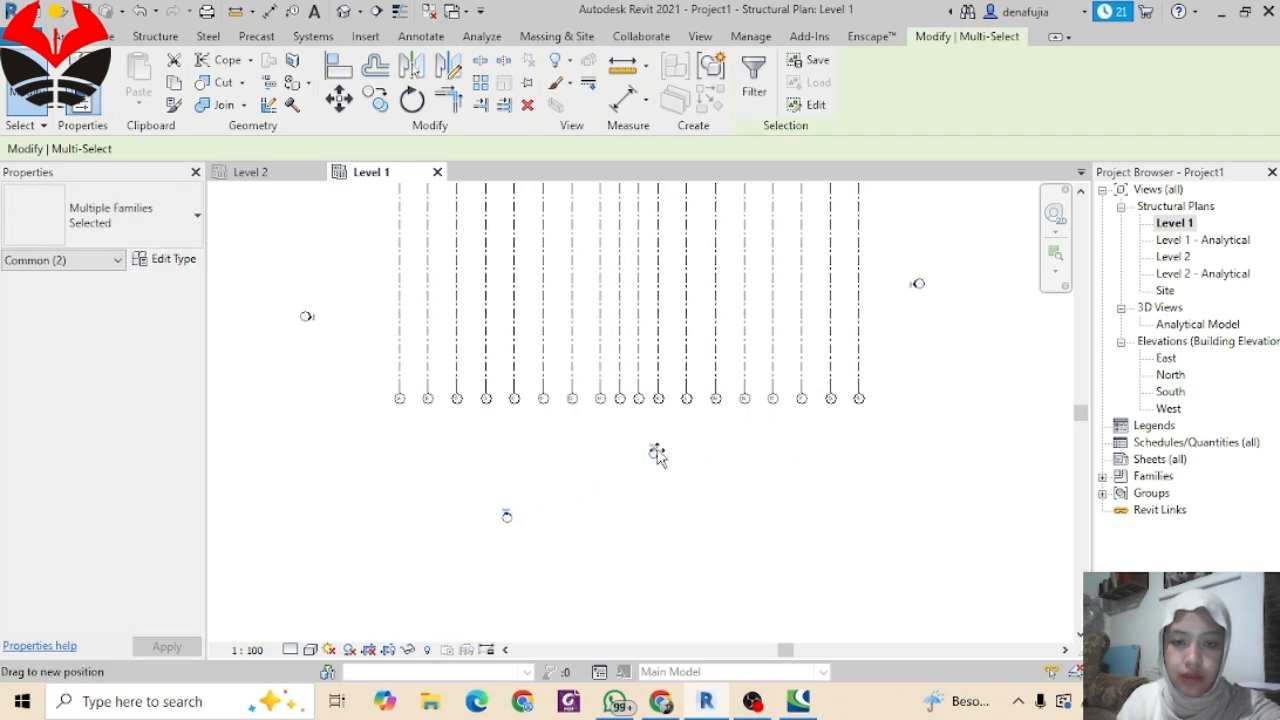
pyautogui.scroll(3, 671, 443)
# Step: Move the whole North elevation marker above the middle of the grid lines, in line with the South marker
pyautogui.scroll(-5, 664, 404)
pyautogui.moveTo(666, 320); pyautogui.dragTo(642, 507, button='middle')
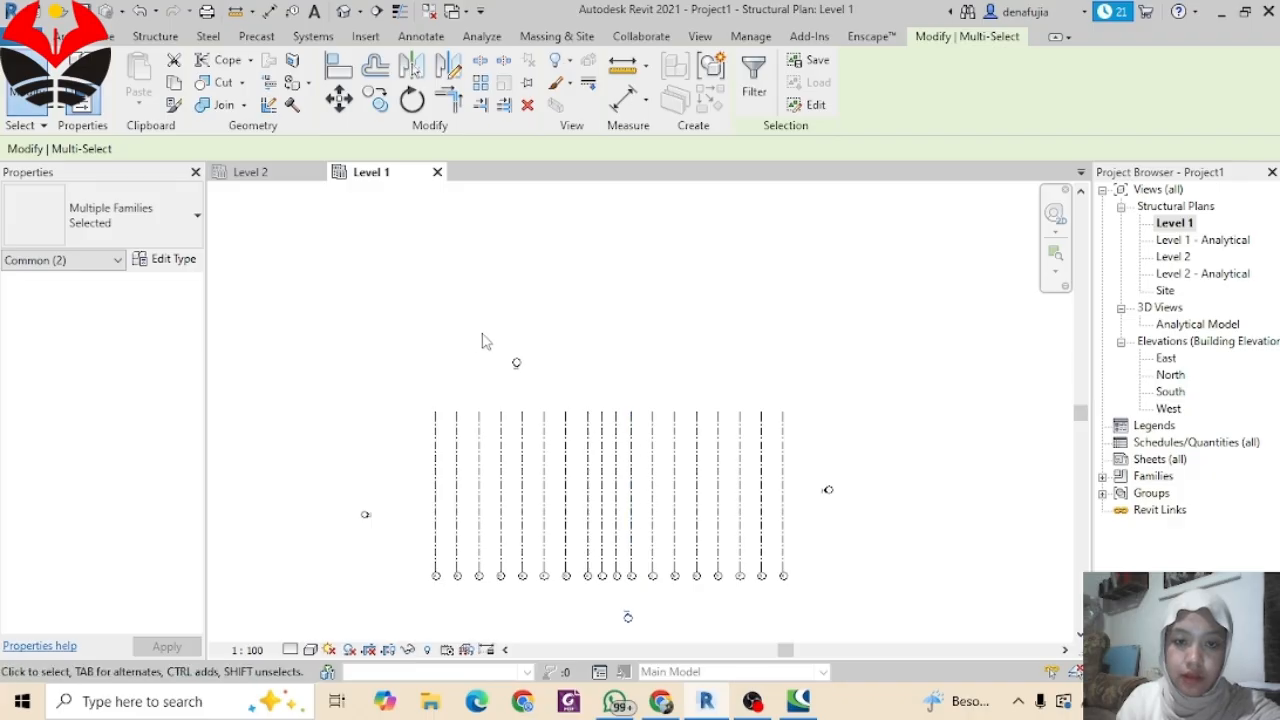
pyautogui.moveTo(480, 334)
pyautogui.mouseDown()
pyautogui.moveTo(555, 392)
pyautogui.moveTo(626, 380)
pyautogui.mouseUp()
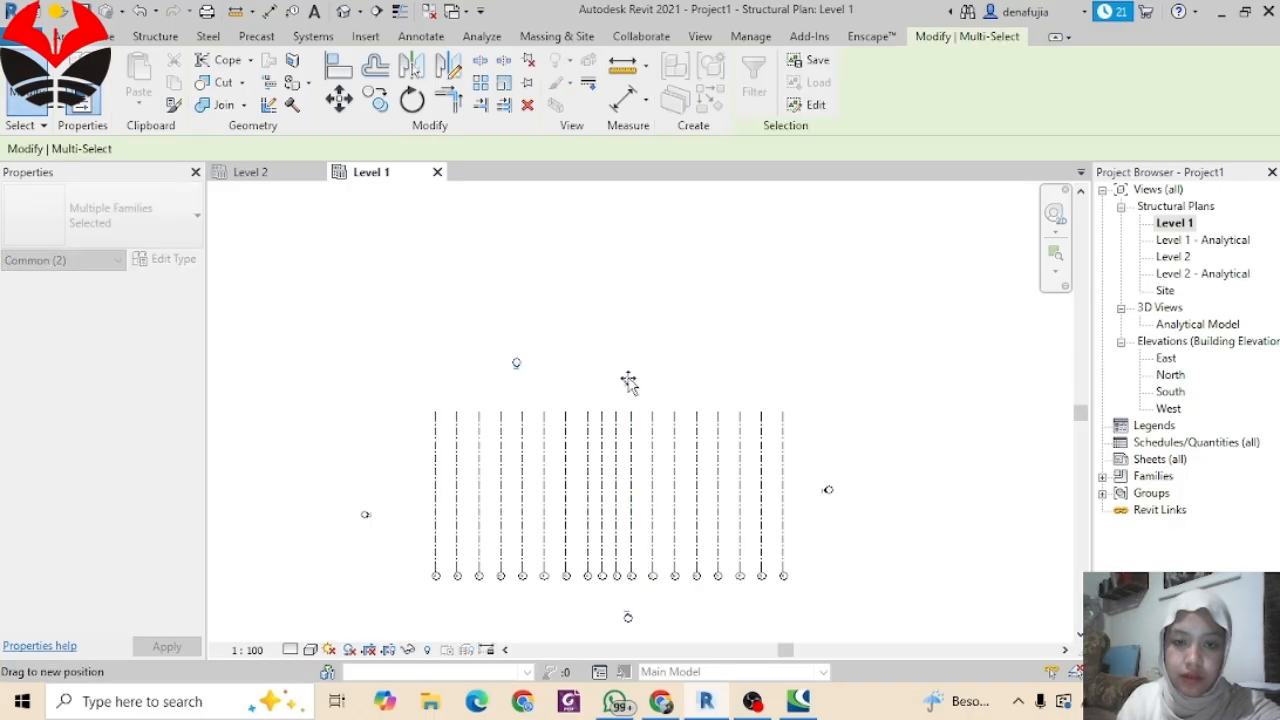
# Step: Move the whole West elevation marker slightly up so it lines up with the East marker, then clear the selection
pyautogui.moveTo(717, 547); pyautogui.dragTo(762, 447, button='middle')
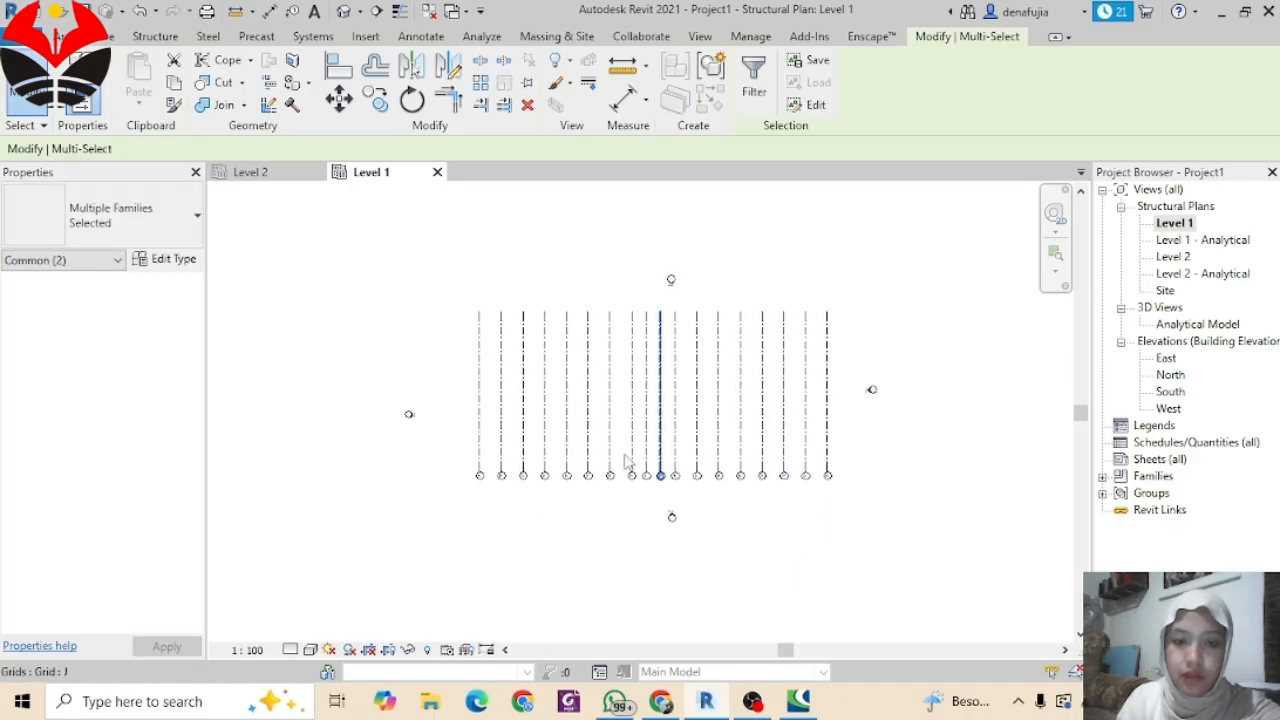
pyautogui.moveTo(386, 380); pyautogui.dragTo(452, 445)
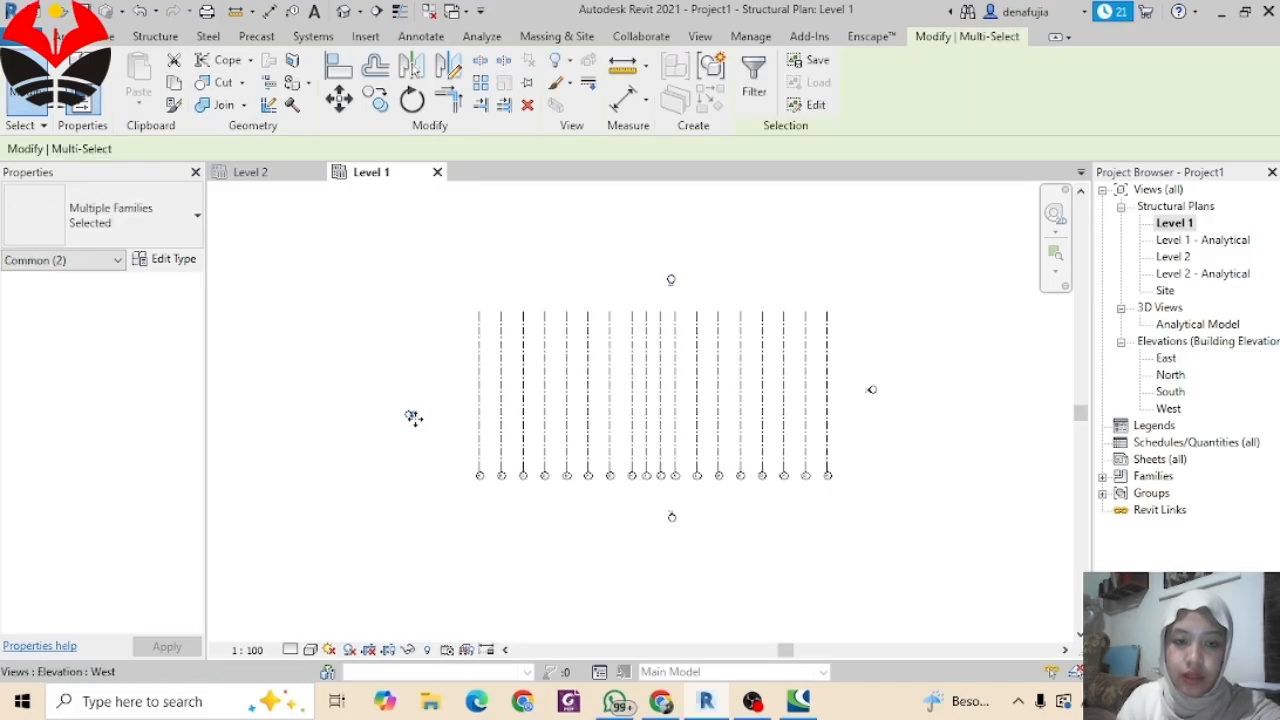
pyautogui.moveTo(425, 401); pyautogui.dragTo(430, 377)
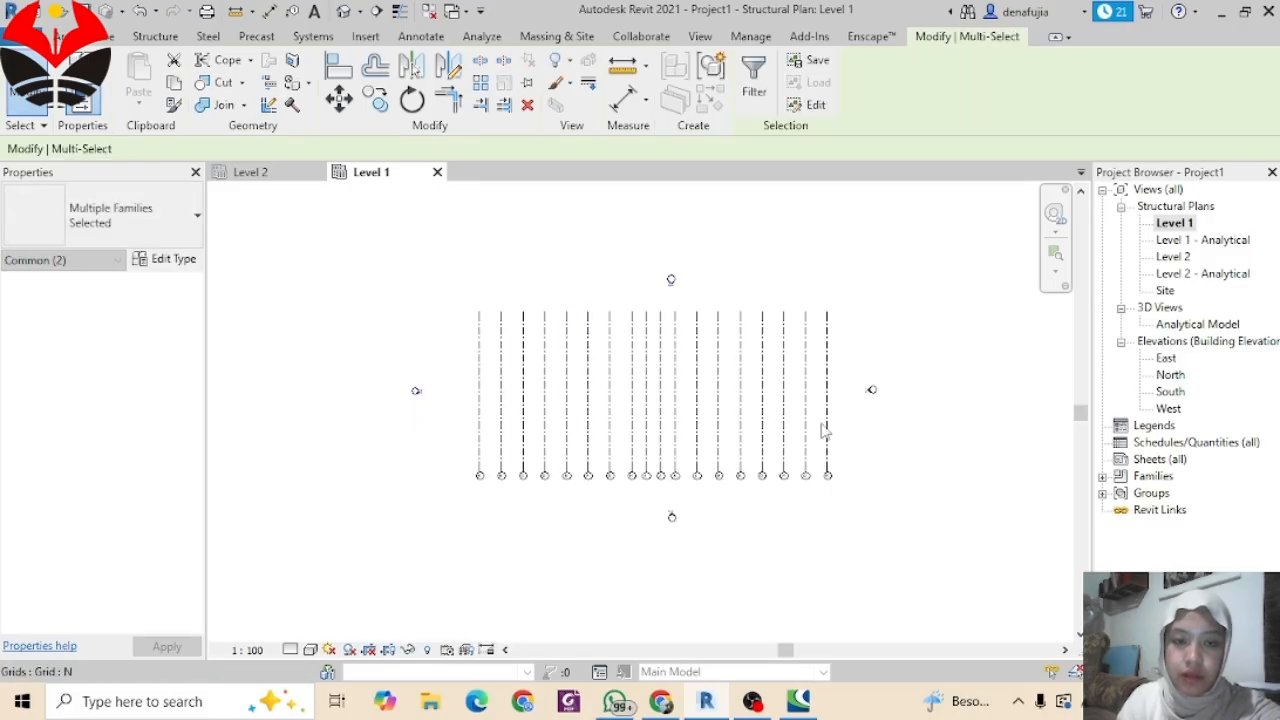
pyautogui.click(846, 468)
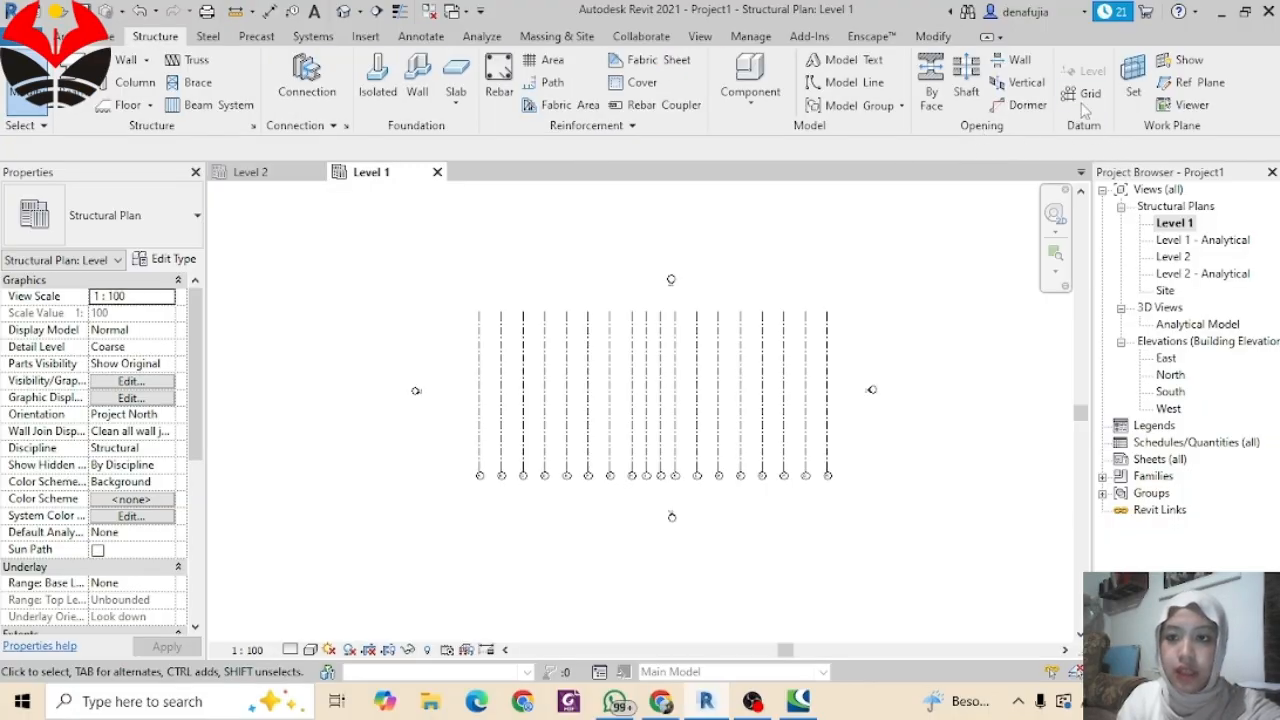
# Step: Draw a horizontal grid line from east of grid R to west of grid A, just above the grid bubbles, and end the Grid command
pyautogui.click(1085, 93)
pyautogui.scroll(2, 865, 420)
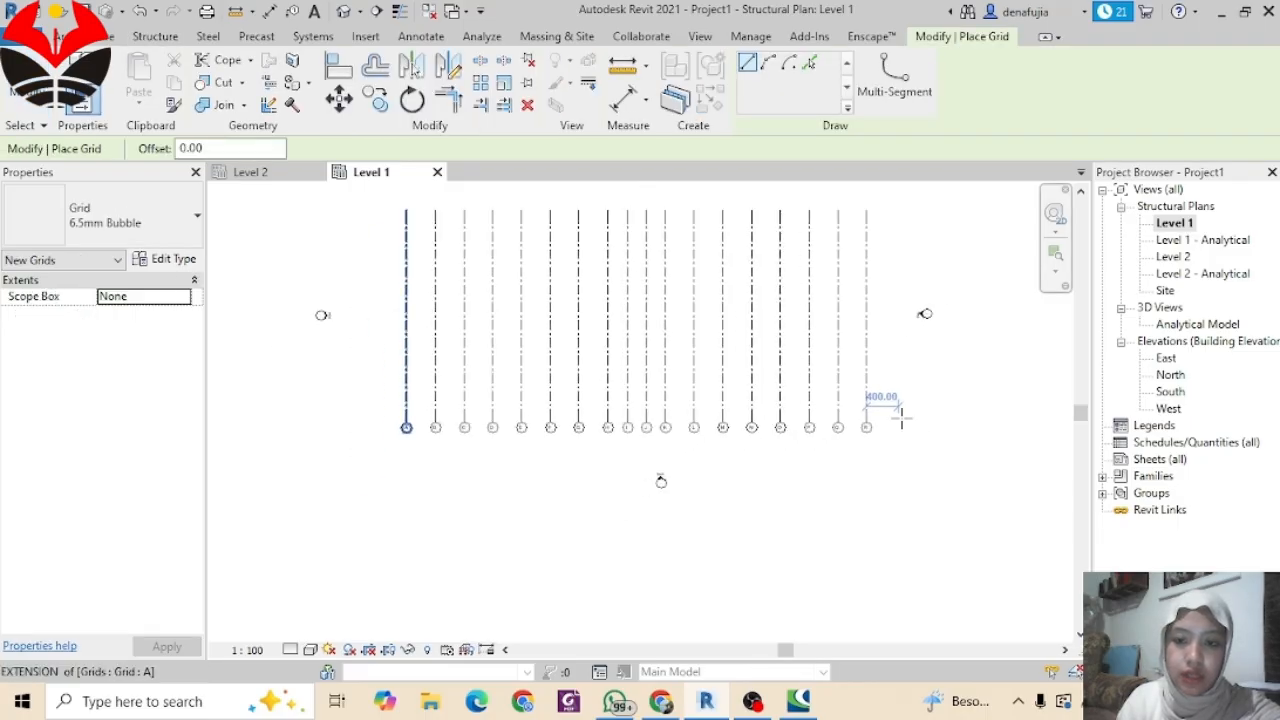
pyautogui.scroll(1, 895, 405)
pyautogui.click(890, 401)
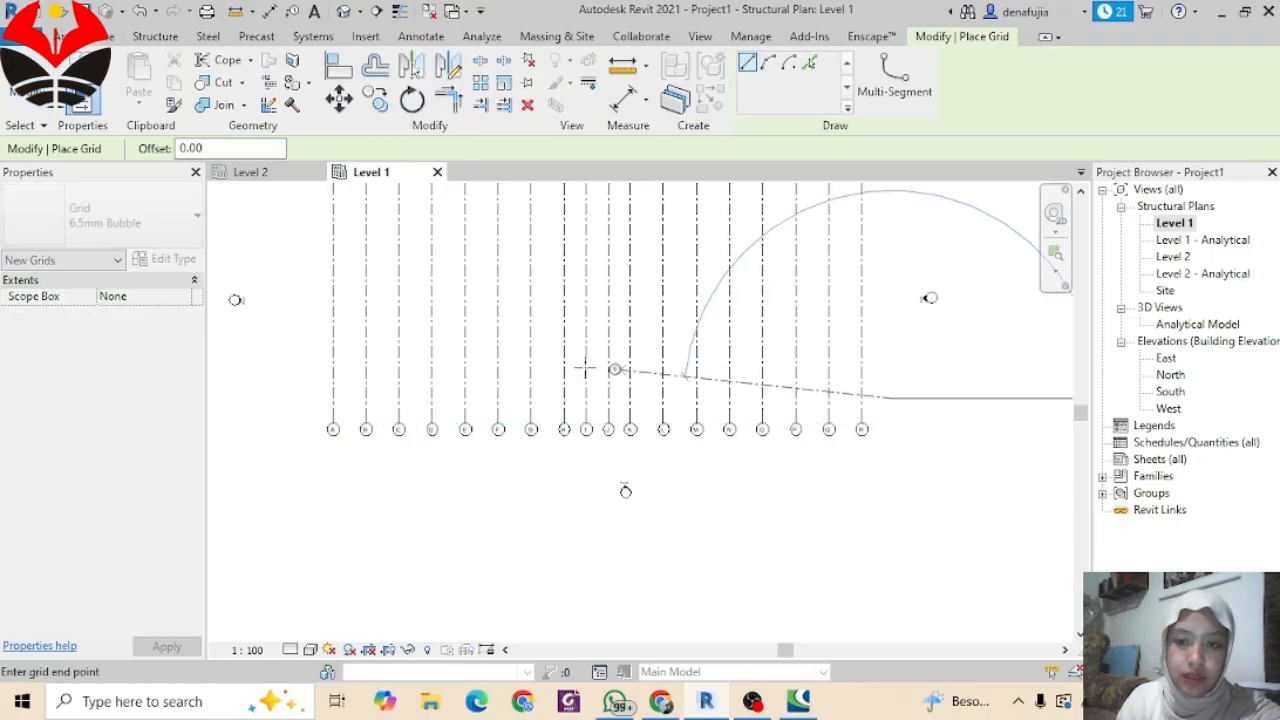
pyautogui.click(285, 397)
pyautogui.scroll(5, 287, 398)
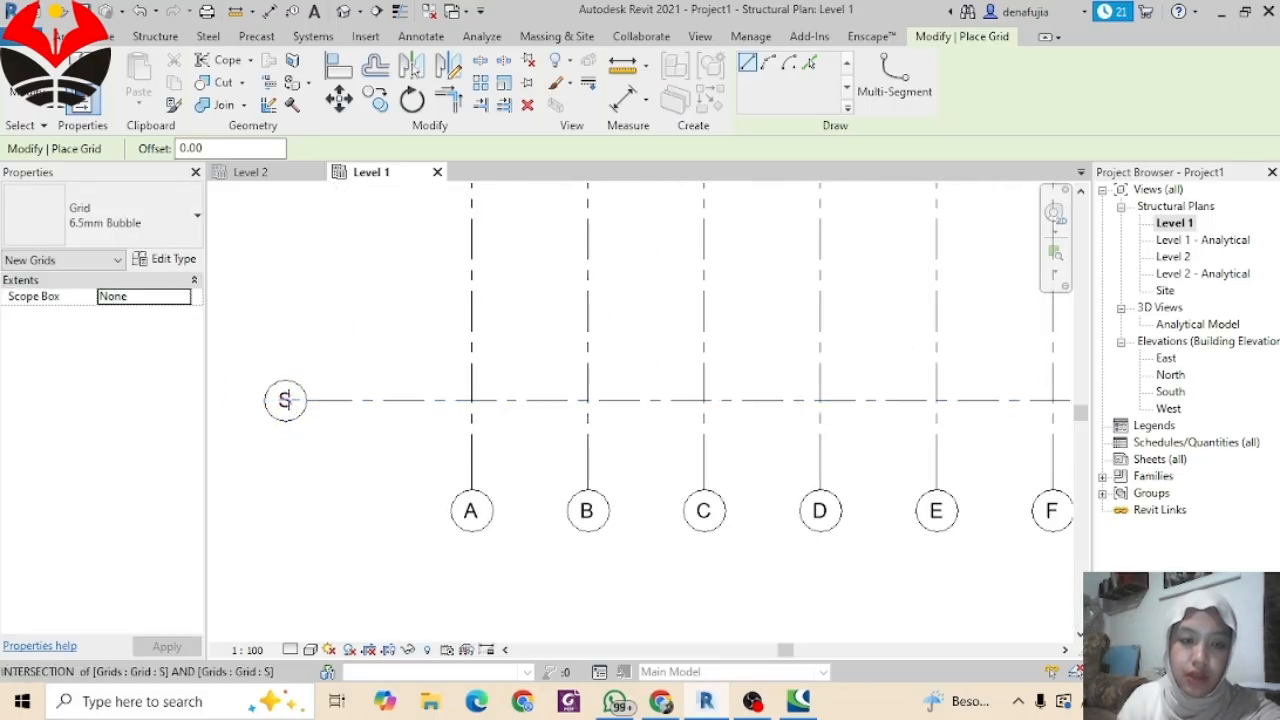
pyautogui.click(285, 400)
pyautogui.press('Escape')
pyautogui.press('Escape')
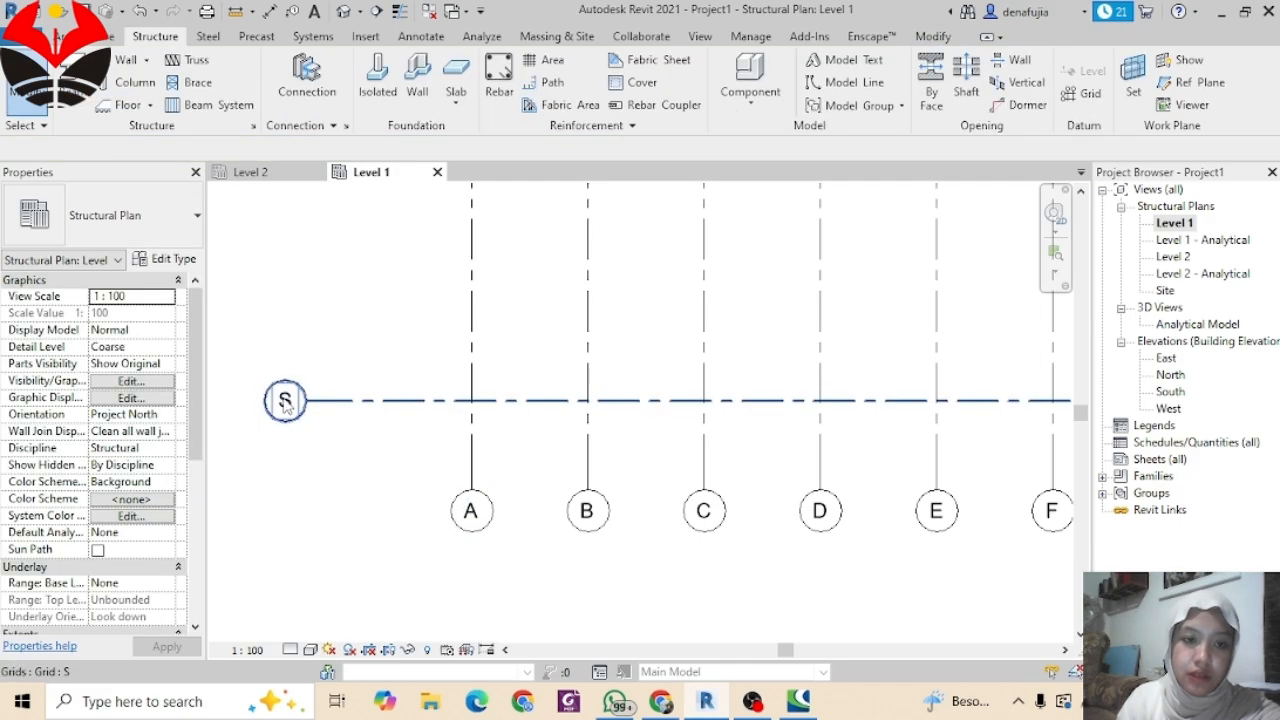
# Step: Rename the new horizontal grid as 1 and clear the selection
pyautogui.doubleClick(285, 400)
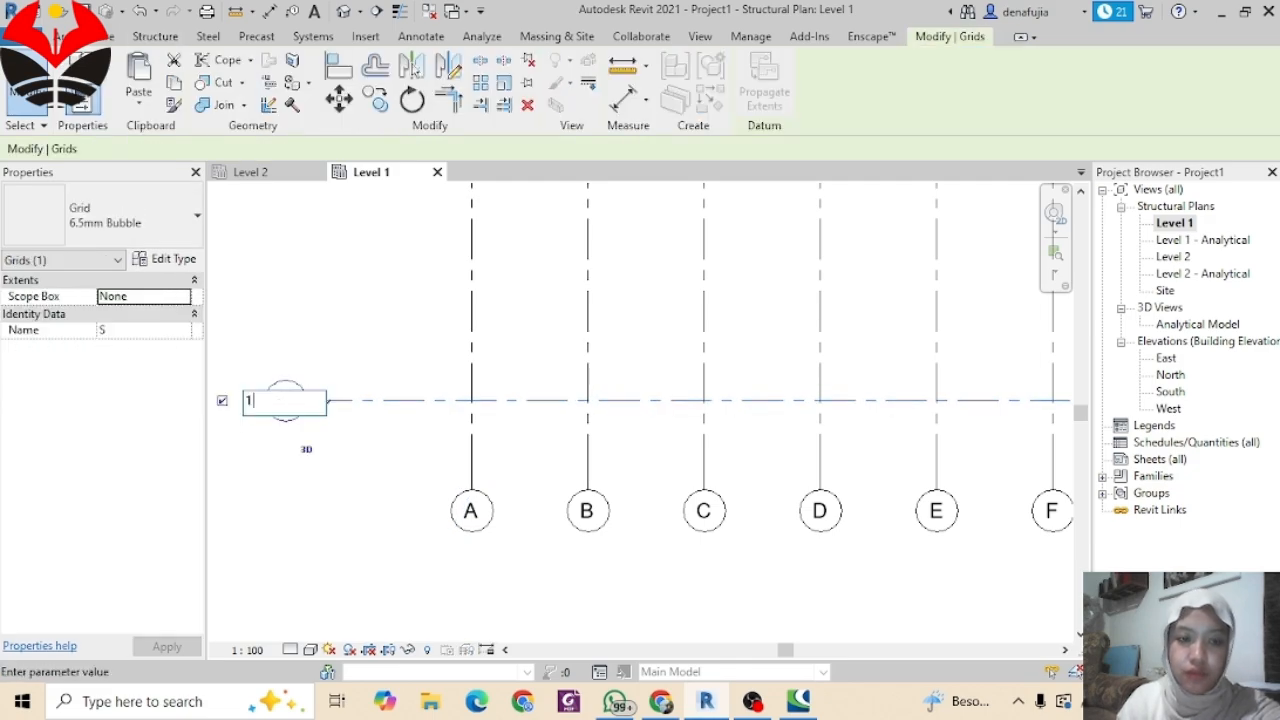
pyautogui.write('1')
pyautogui.press('Return')
pyautogui.press('Escape')
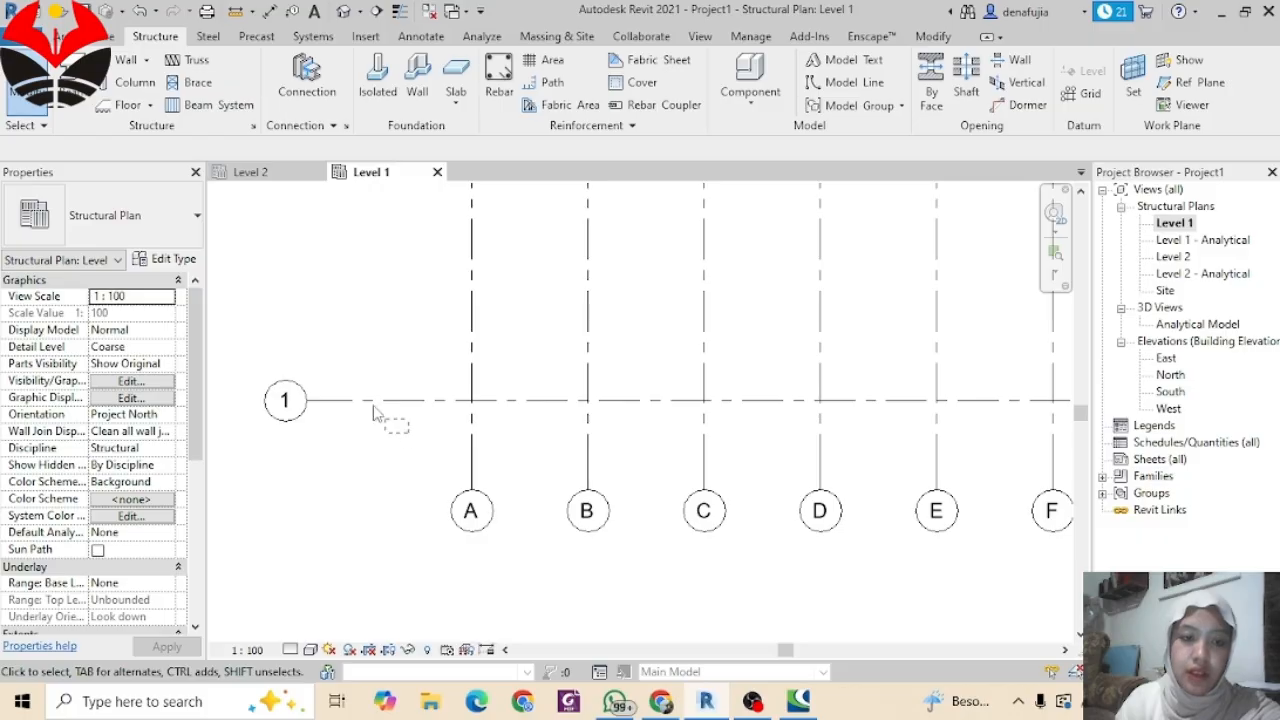
# Step: Copy grid 1 vertically upward by 180 cm, using its intersection with grid A as the base point
pyautogui.click(373, 408)
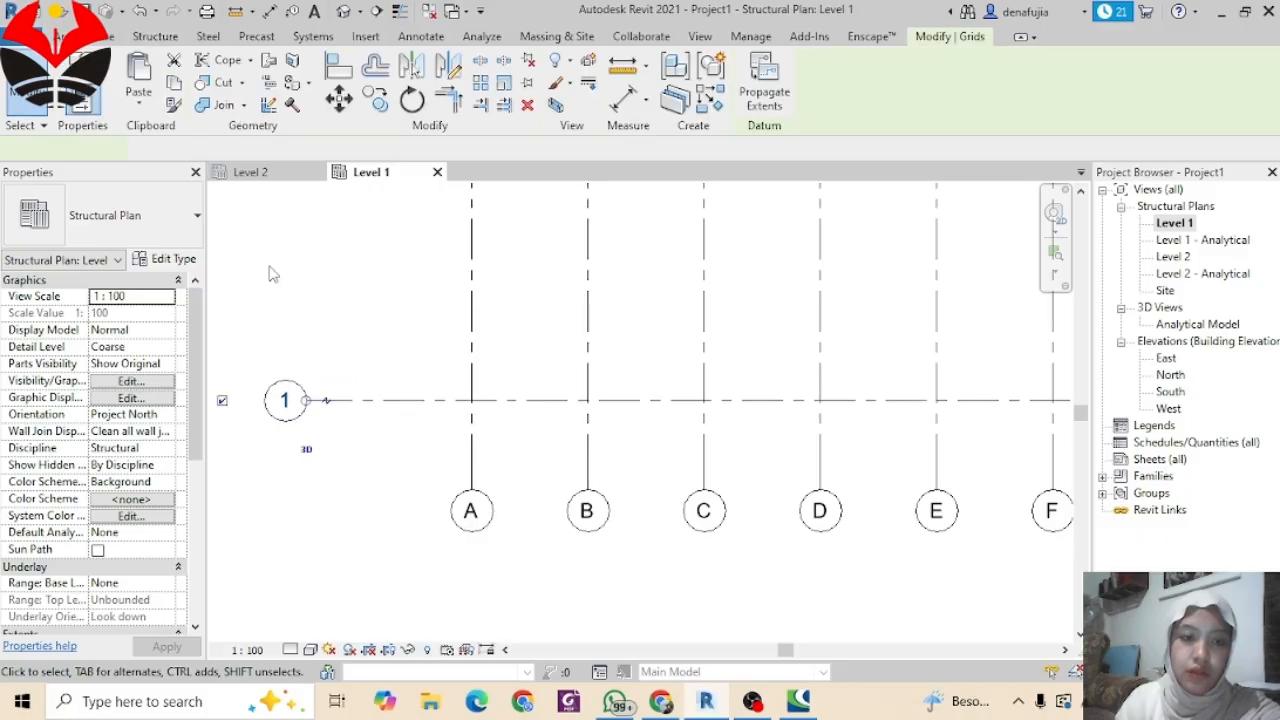
pyautogui.click(375, 100)
pyautogui.click(471, 400)
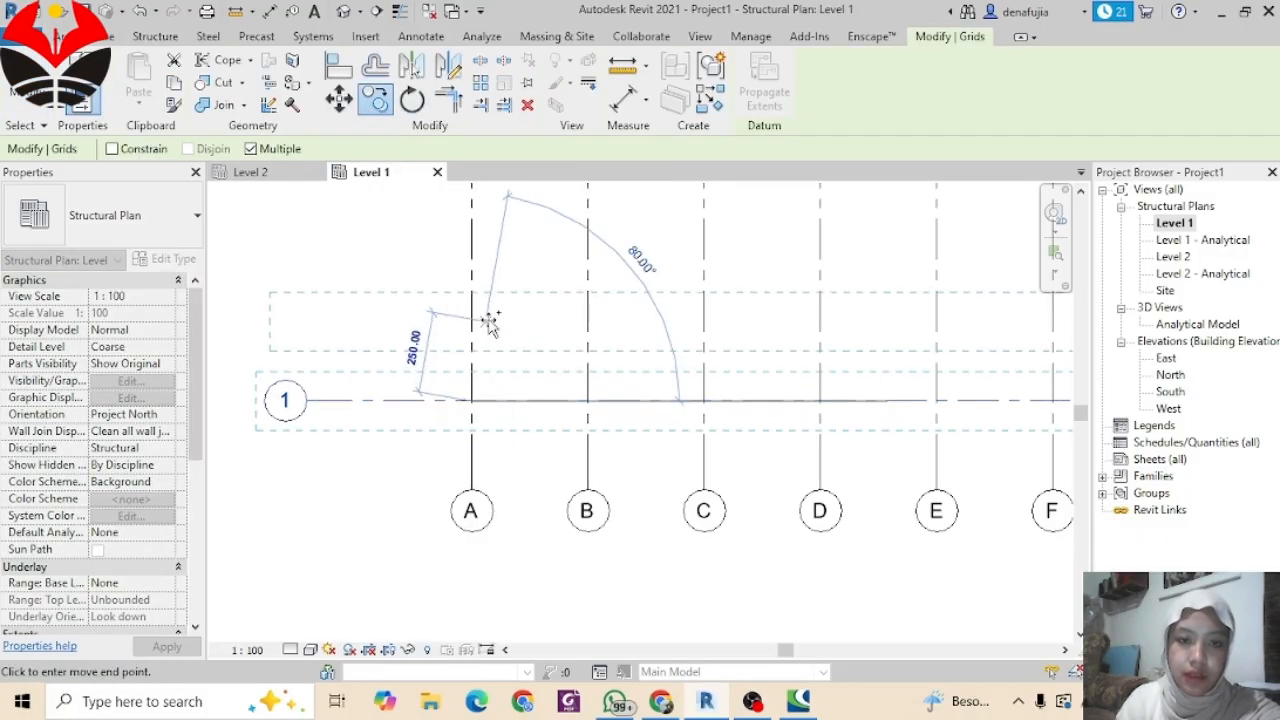
pyautogui.scroll(-2, 486, 316)
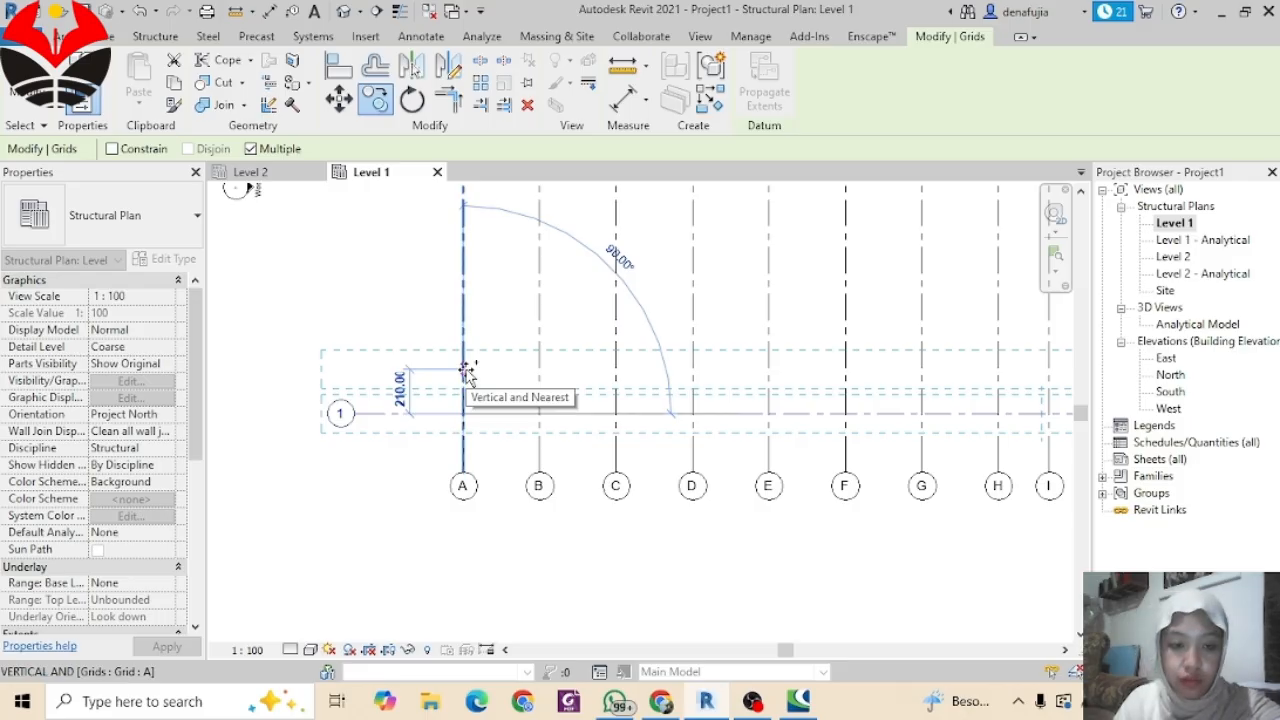
pyautogui.write('1')
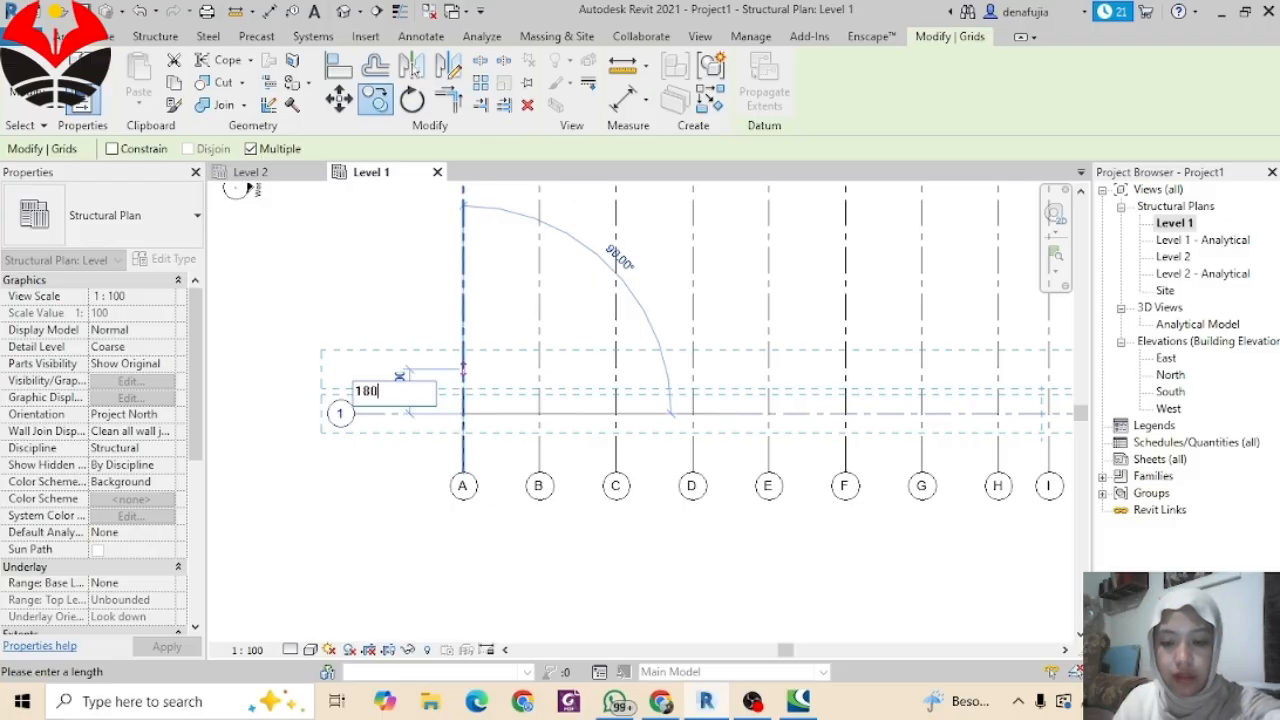
pyautogui.write('80')
pyautogui.press('Return')
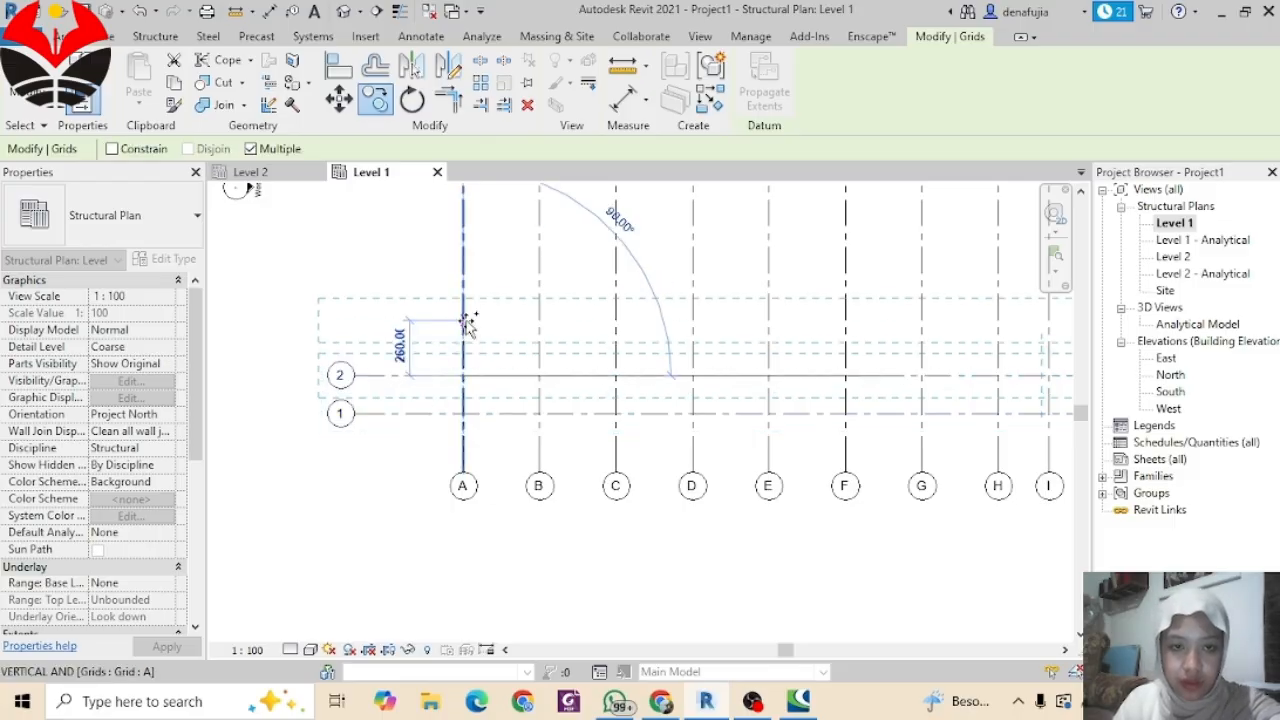
# Step: Place two more horizontal grid copies going upward, 510 cm above grid 2 and another 240 cm above that
pyautogui.write('5')
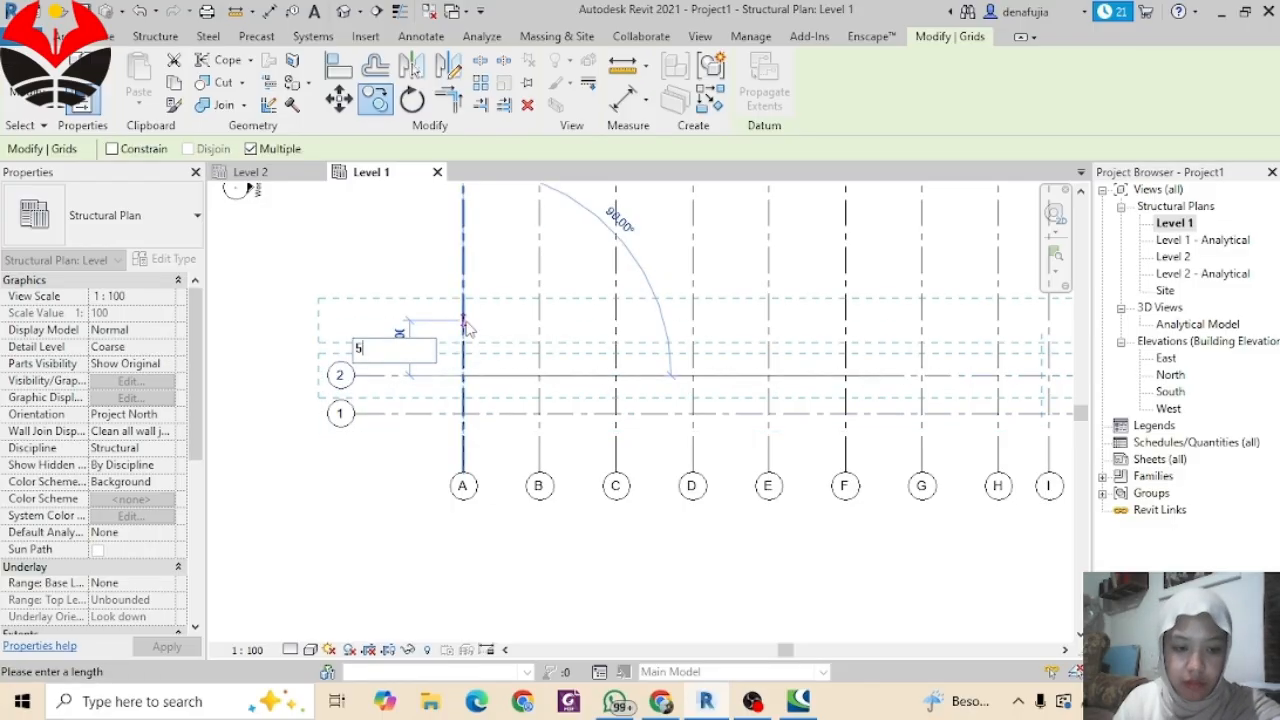
pyautogui.write('10')
pyautogui.press('Return')
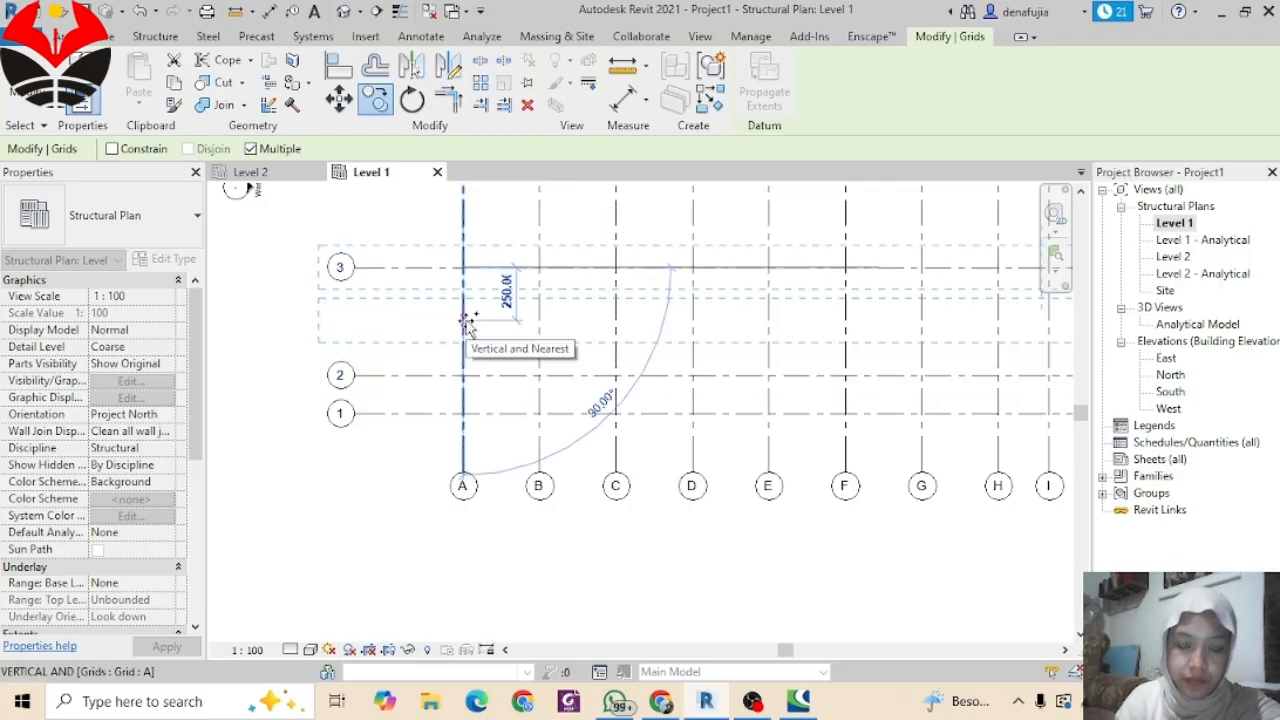
pyautogui.moveTo(466, 323); pyautogui.dragTo(452, 560, button='middle')
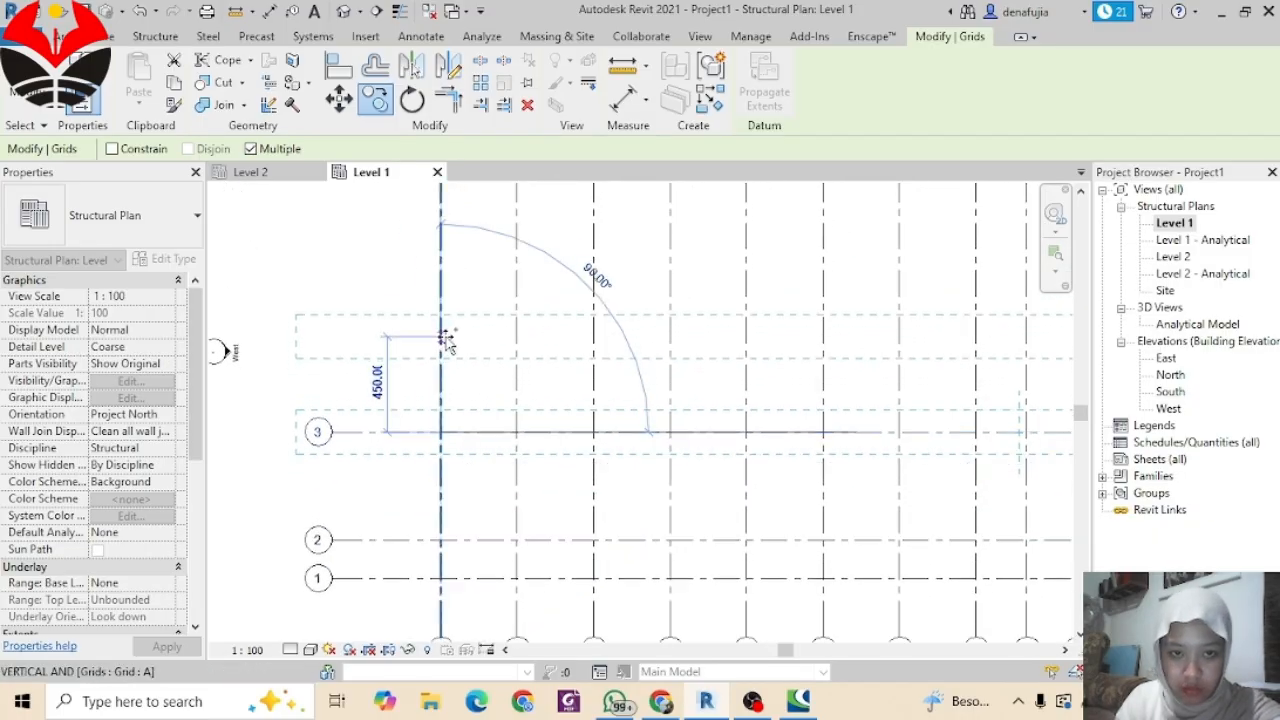
pyautogui.write('2')
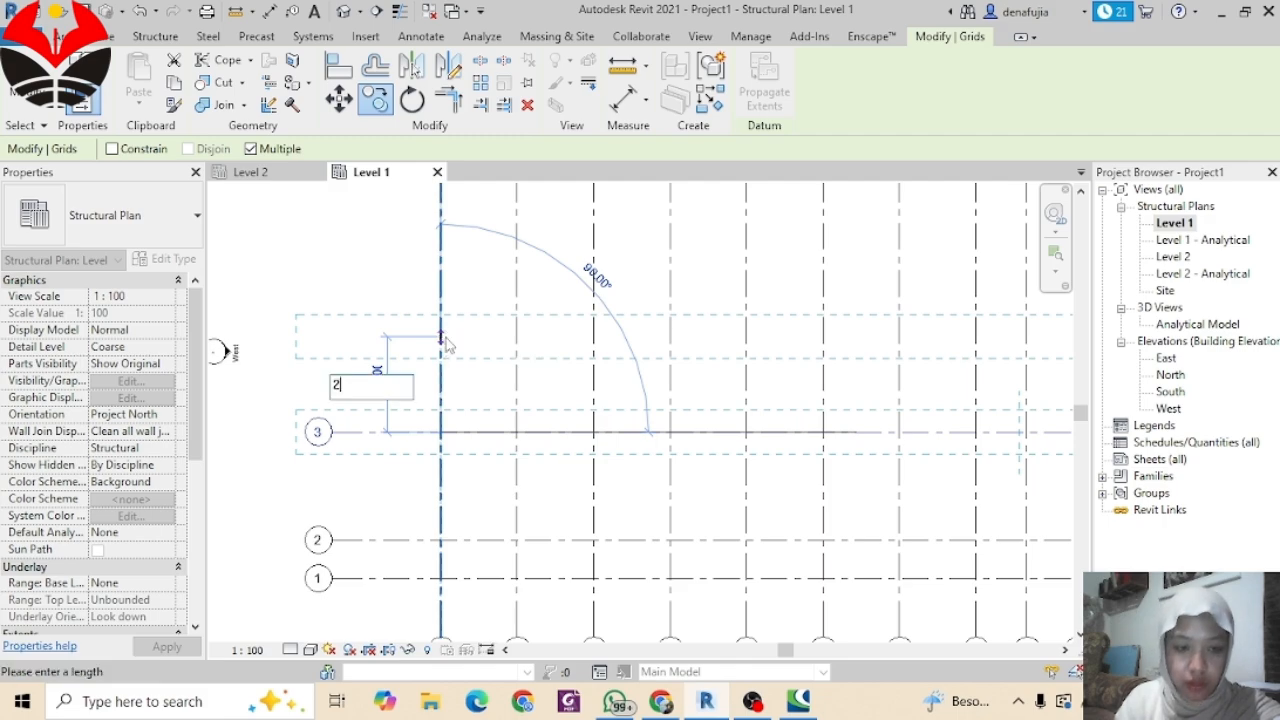
pyautogui.write('40')
pyautogui.press('Return')
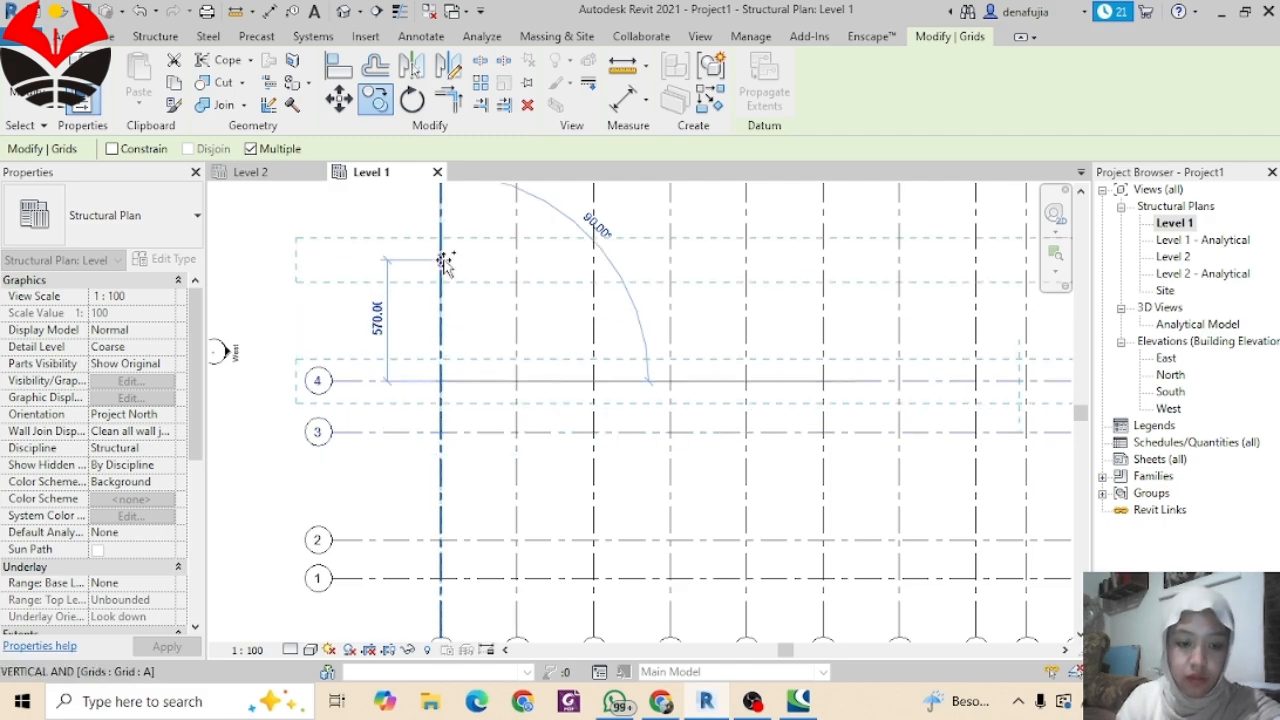
# Step: Place another horizontal grid copy 510 cm above grid 4
pyautogui.write('5')
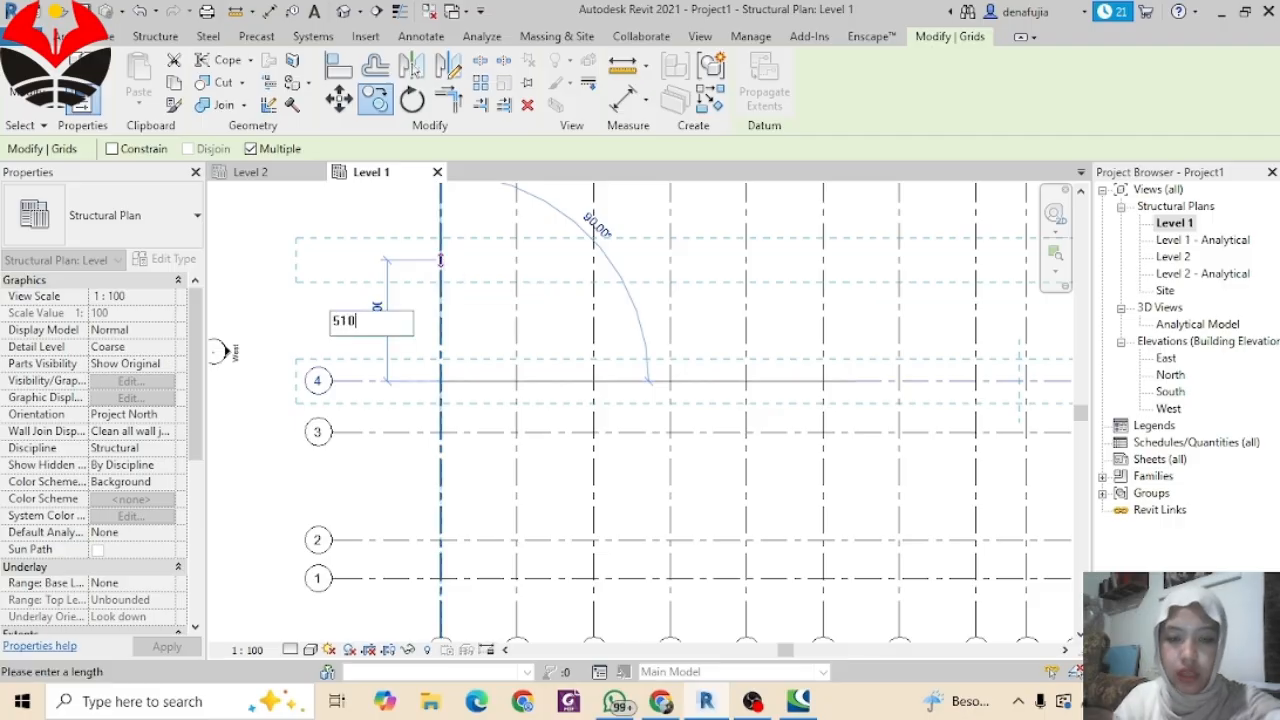
pyautogui.write('10')
pyautogui.press('Return')
# Step: Place a final horizontal grid copy 180 cm above grid 5, then end the Copy command and clear the selection
pyautogui.scroll(2, 440, 300)
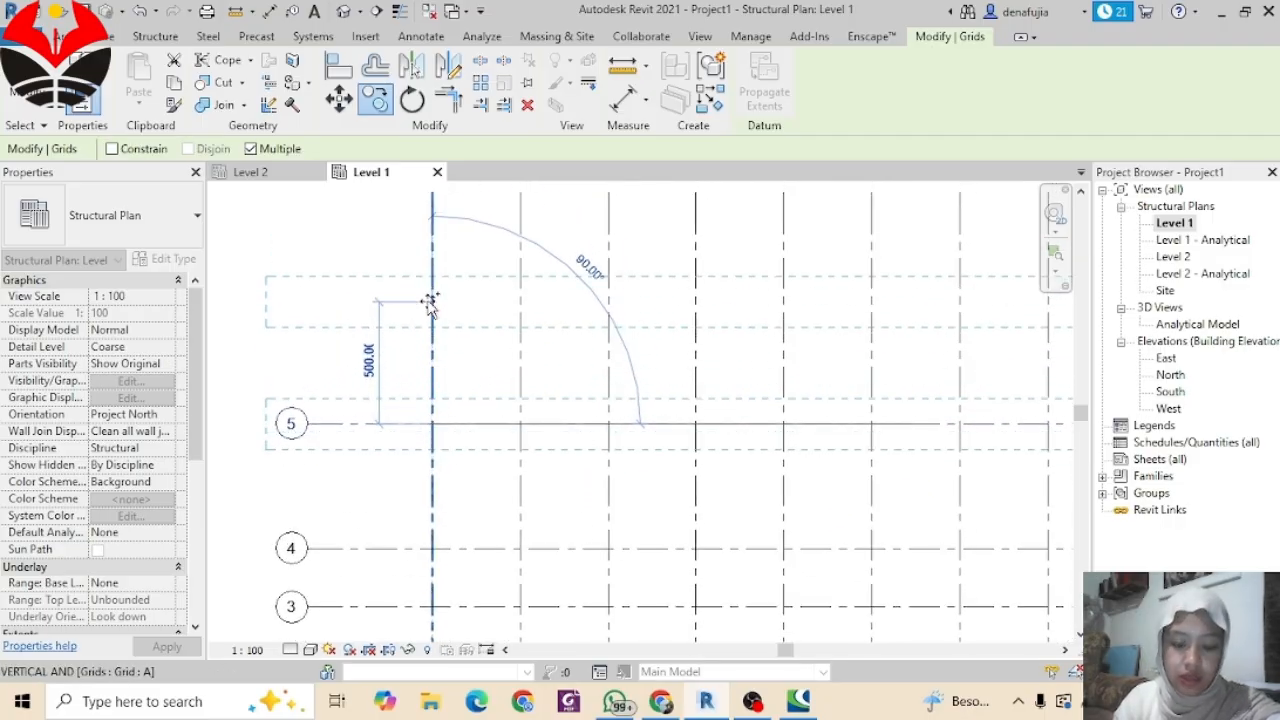
pyautogui.write('180')
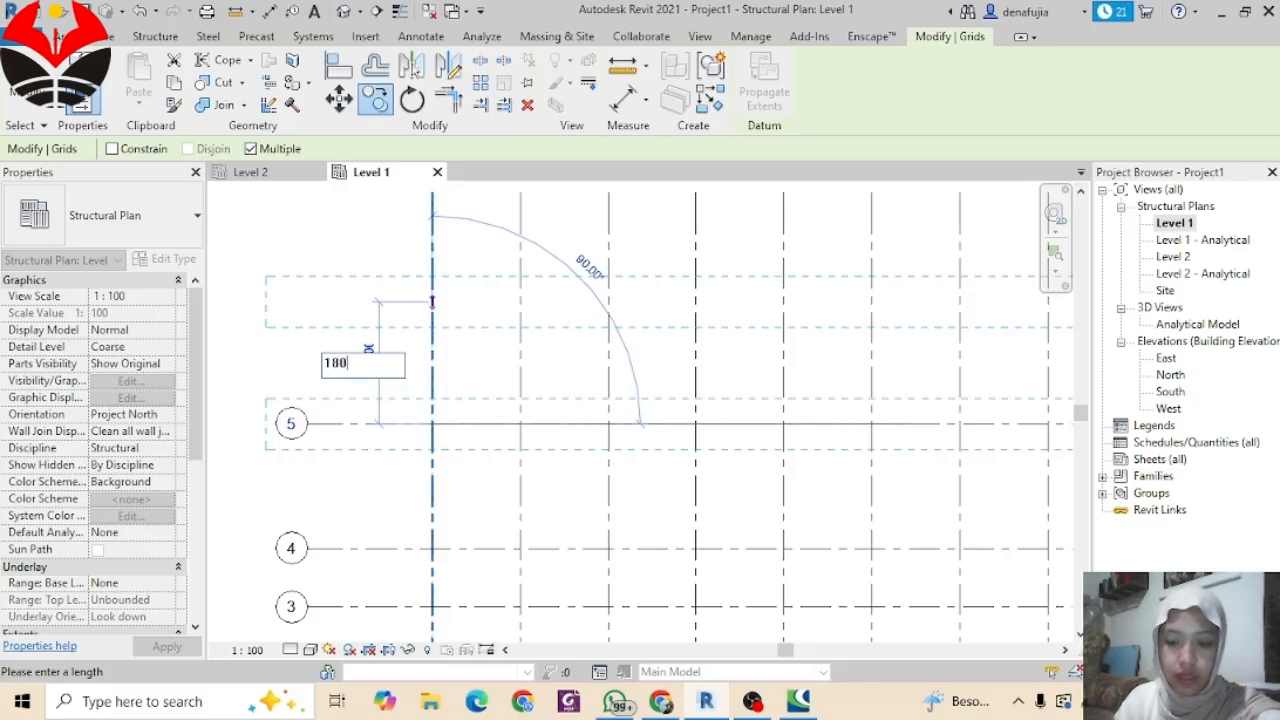
pyautogui.press('Return')
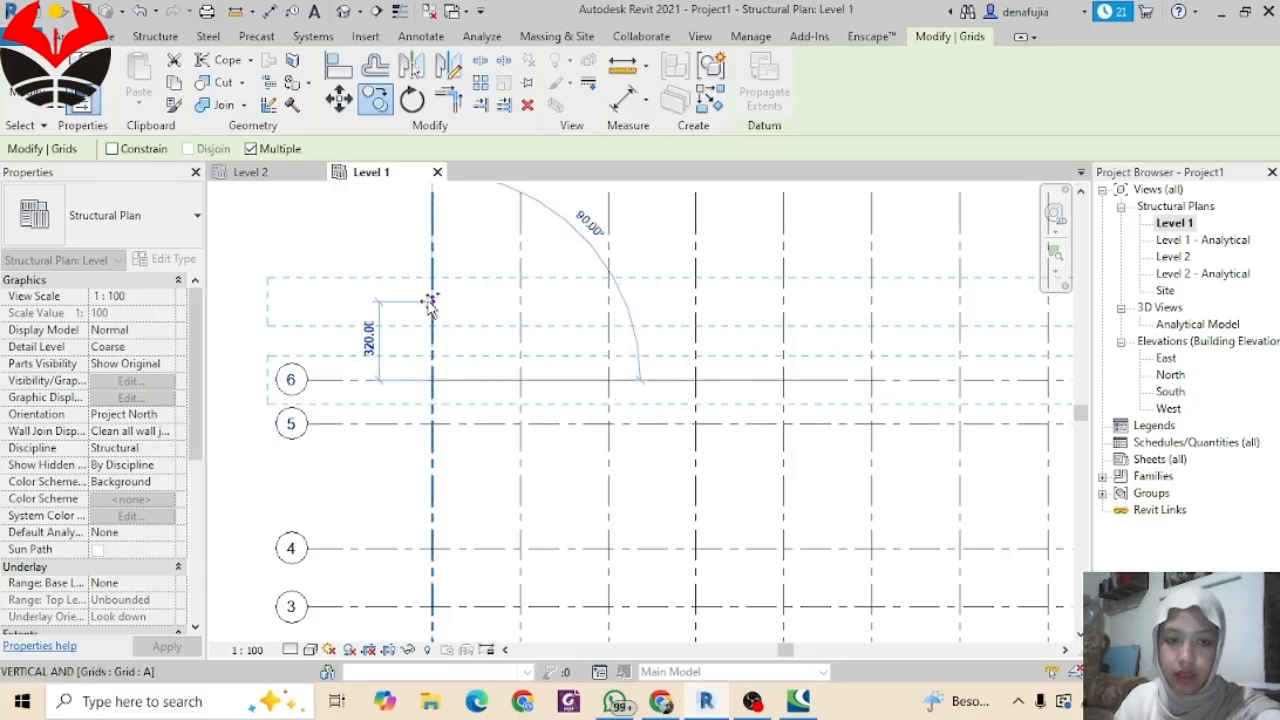
pyautogui.scroll(-2, 434, 304)
pyautogui.moveTo(524, 347); pyautogui.dragTo(374, 314, button='middle')
pyautogui.scroll(-2, 609, 396)
pyautogui.scroll(-2, 530, 335)
pyautogui.press('Escape')
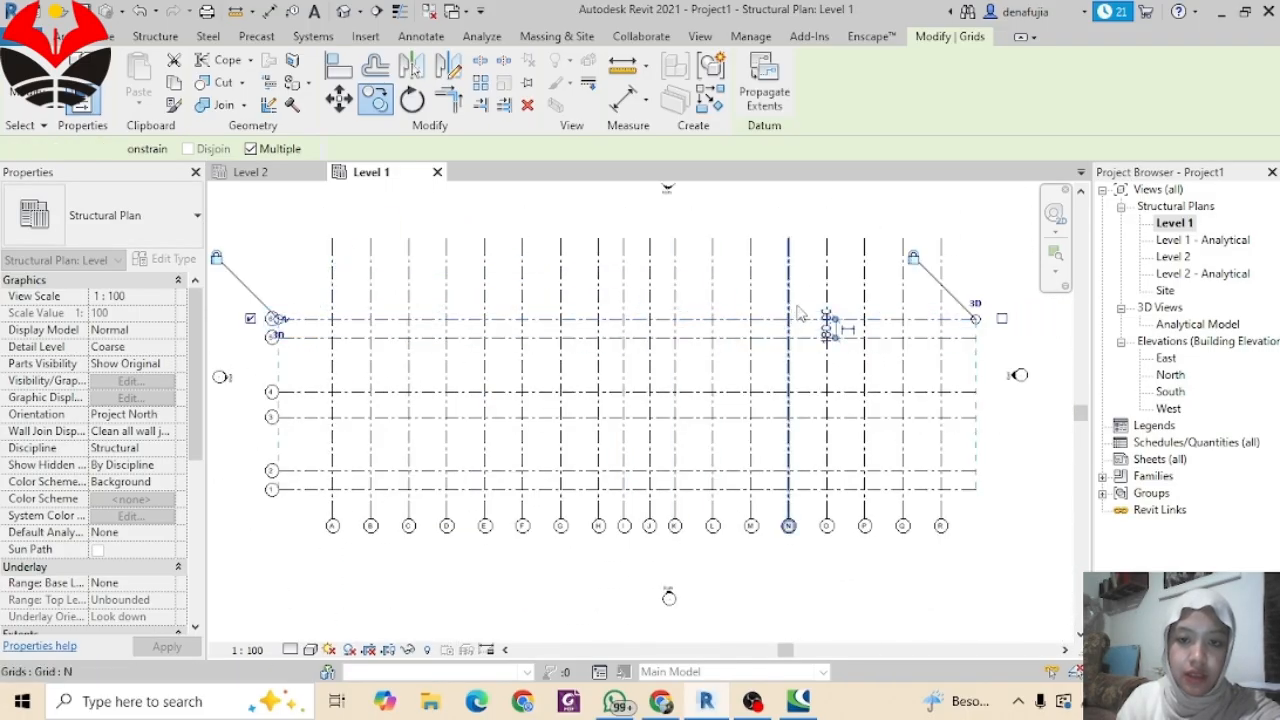
pyautogui.moveTo(979, 333); pyautogui.dragTo(977, 373, button='middle')
pyautogui.click(983, 323)
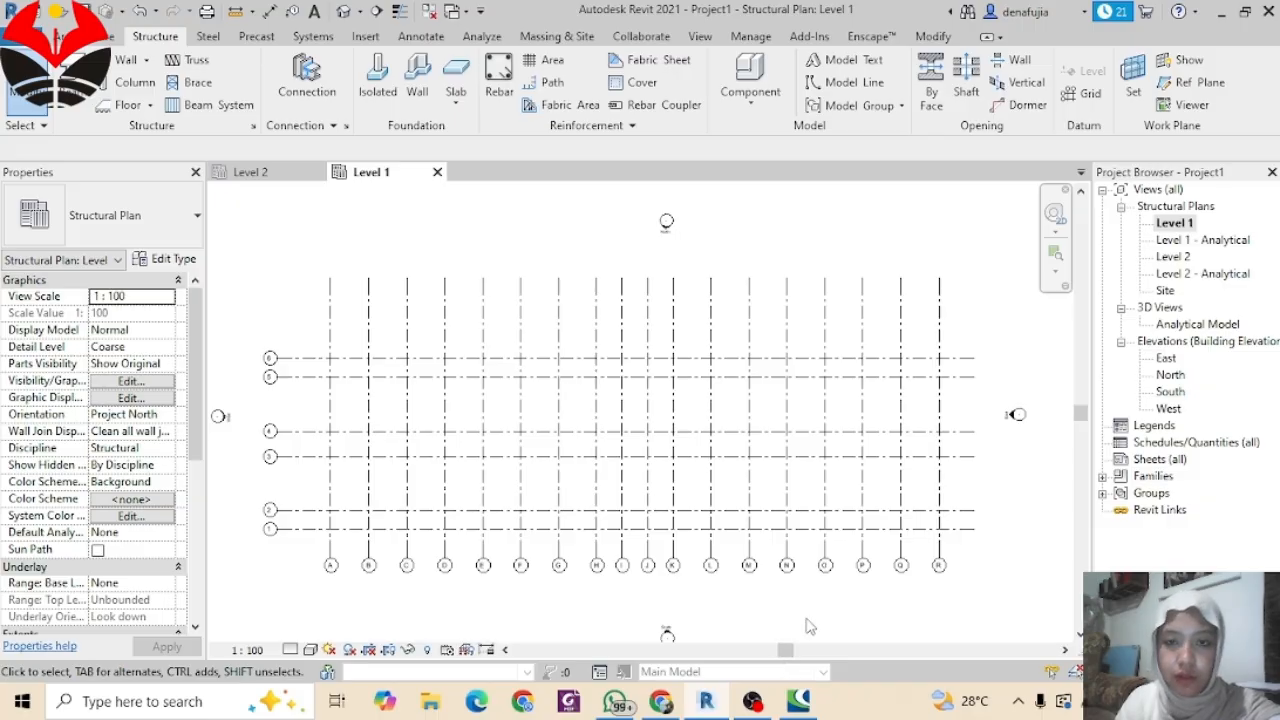
pyautogui.click(753, 701)
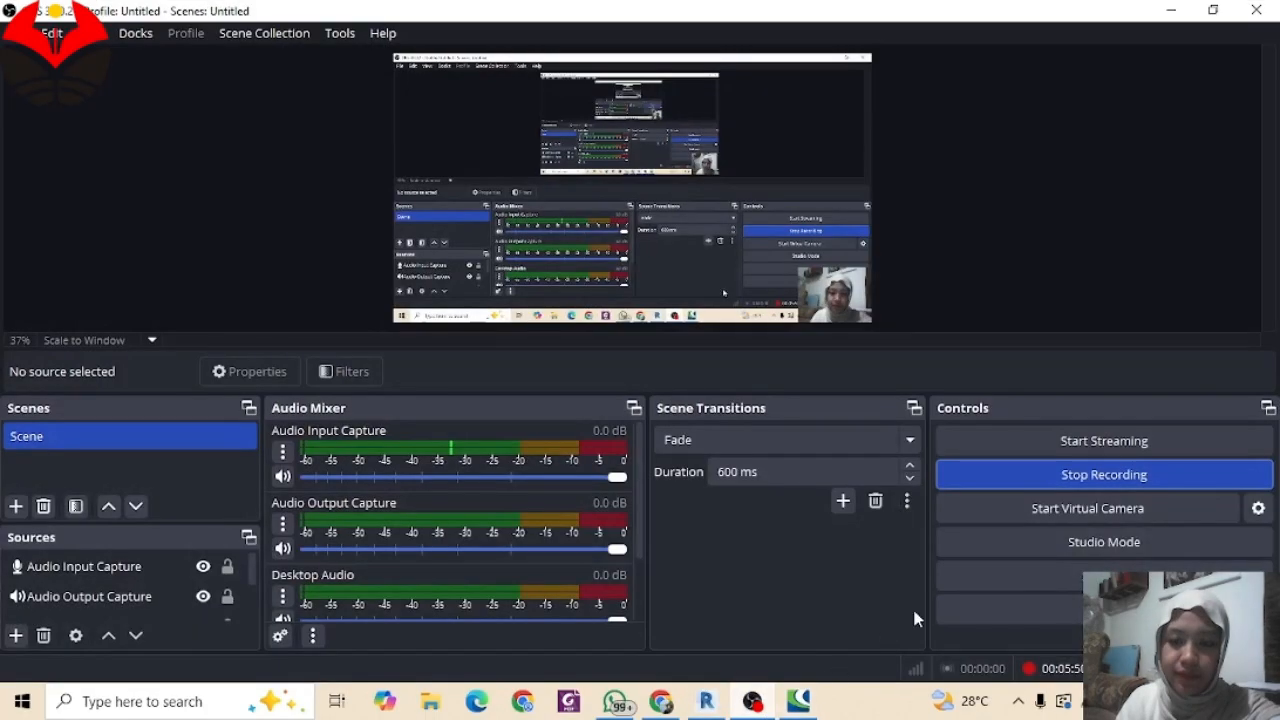
pyautogui.click(1062, 481)
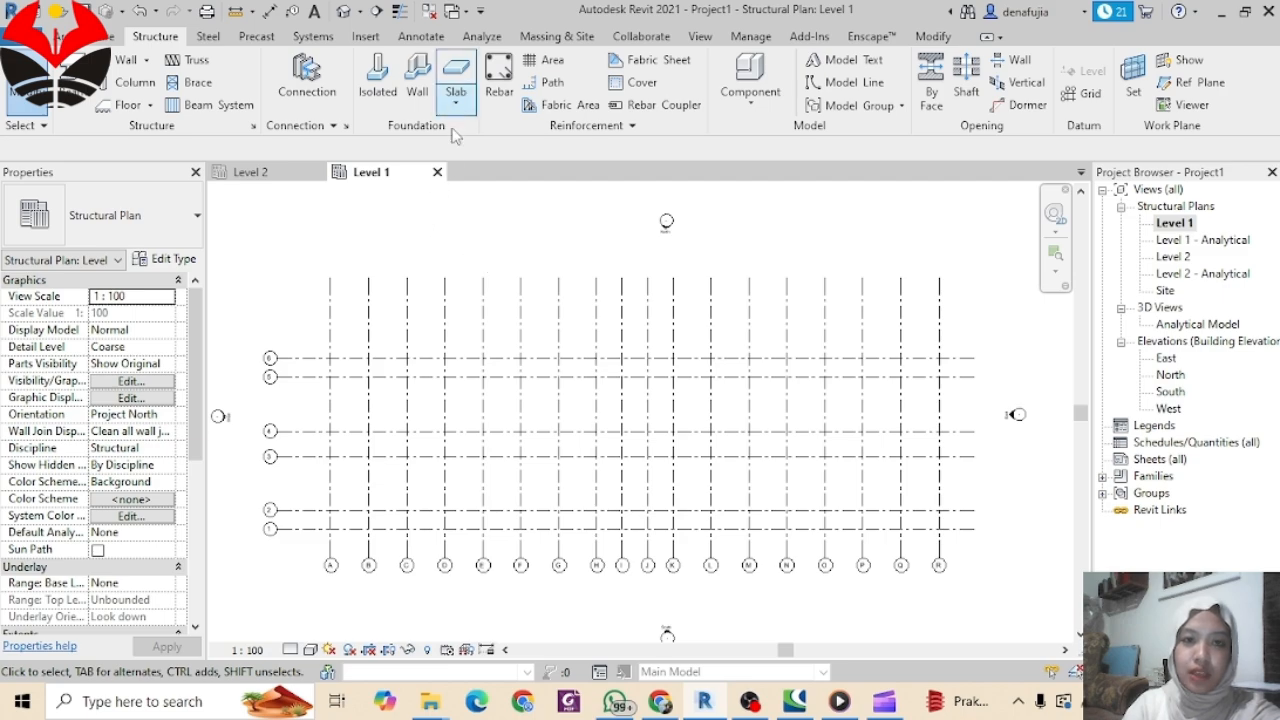
# Step: Start an aligned dimension string between grid 1 and the lower grid bubbles, referencing vertical grids A through F
pyautogui.click(421, 38)
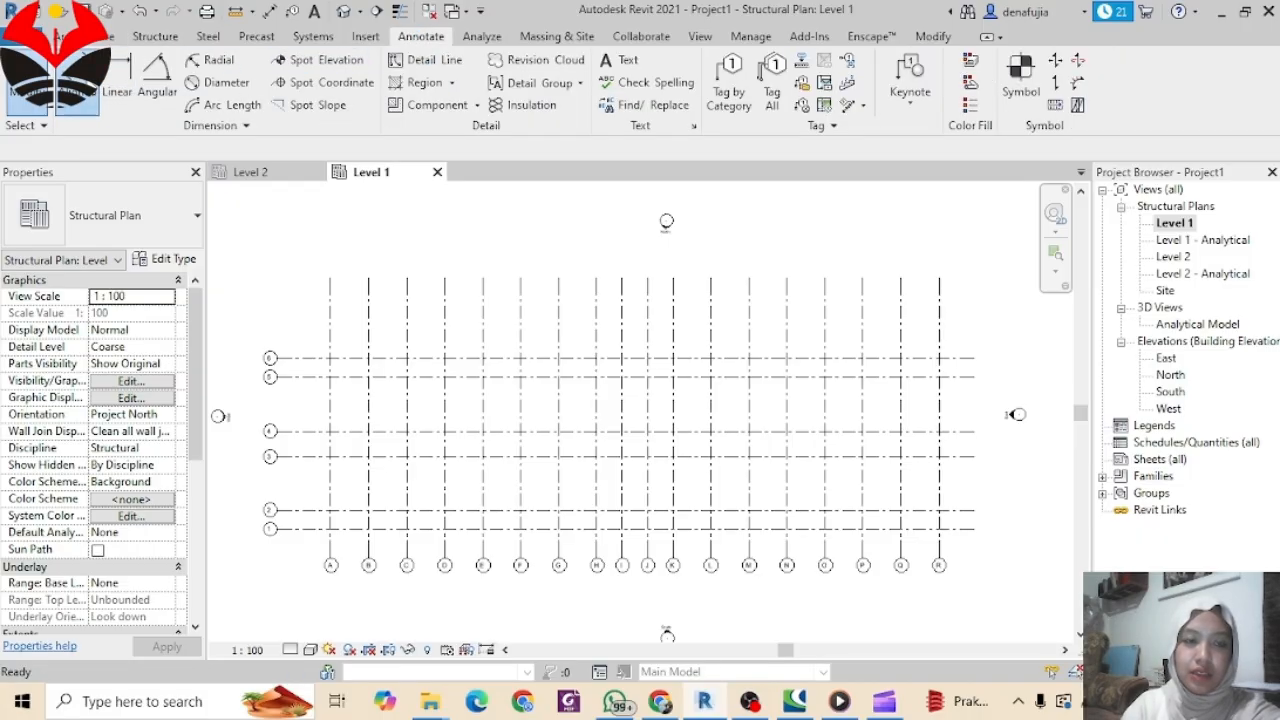
pyautogui.click(75, 85)
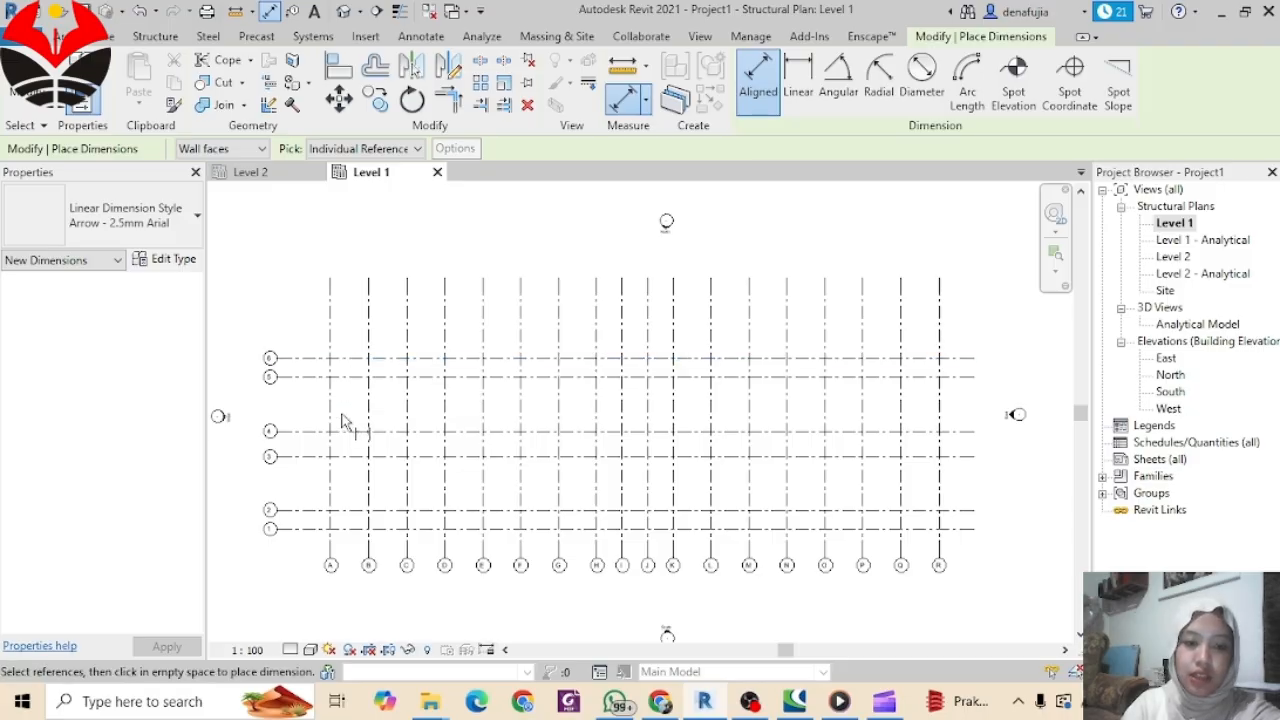
pyautogui.click(332, 549)
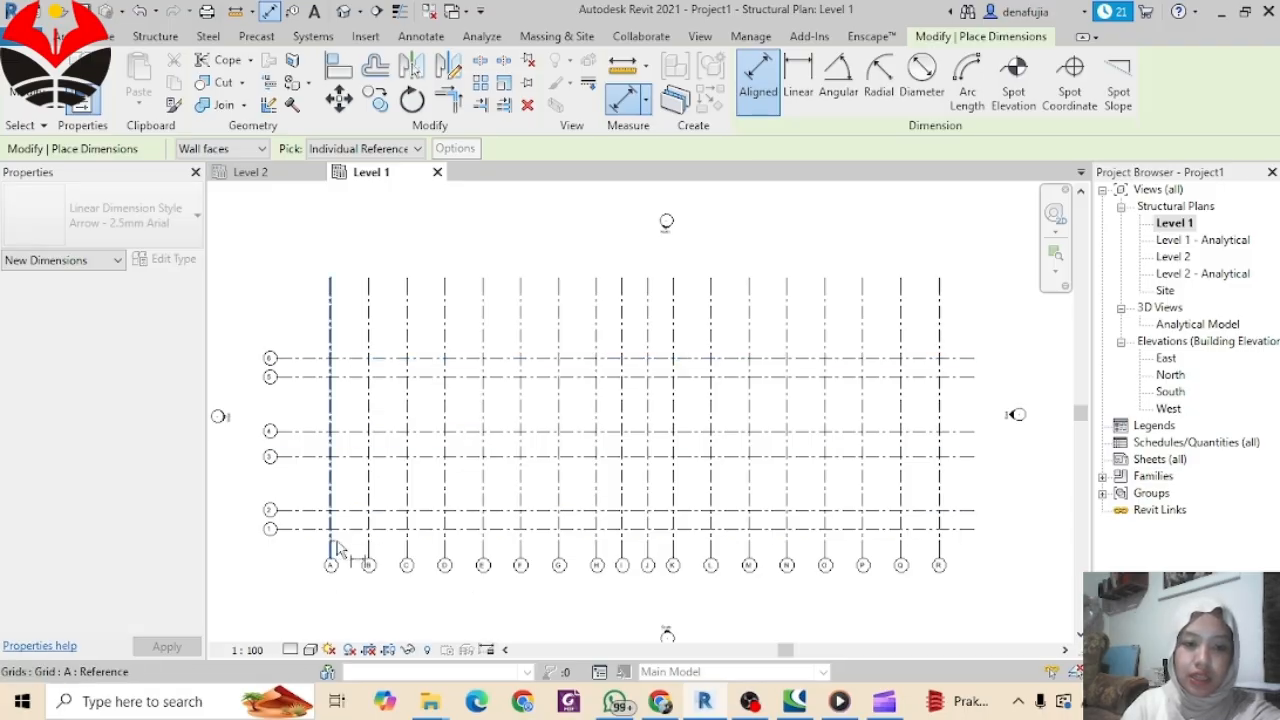
pyautogui.click(369, 549)
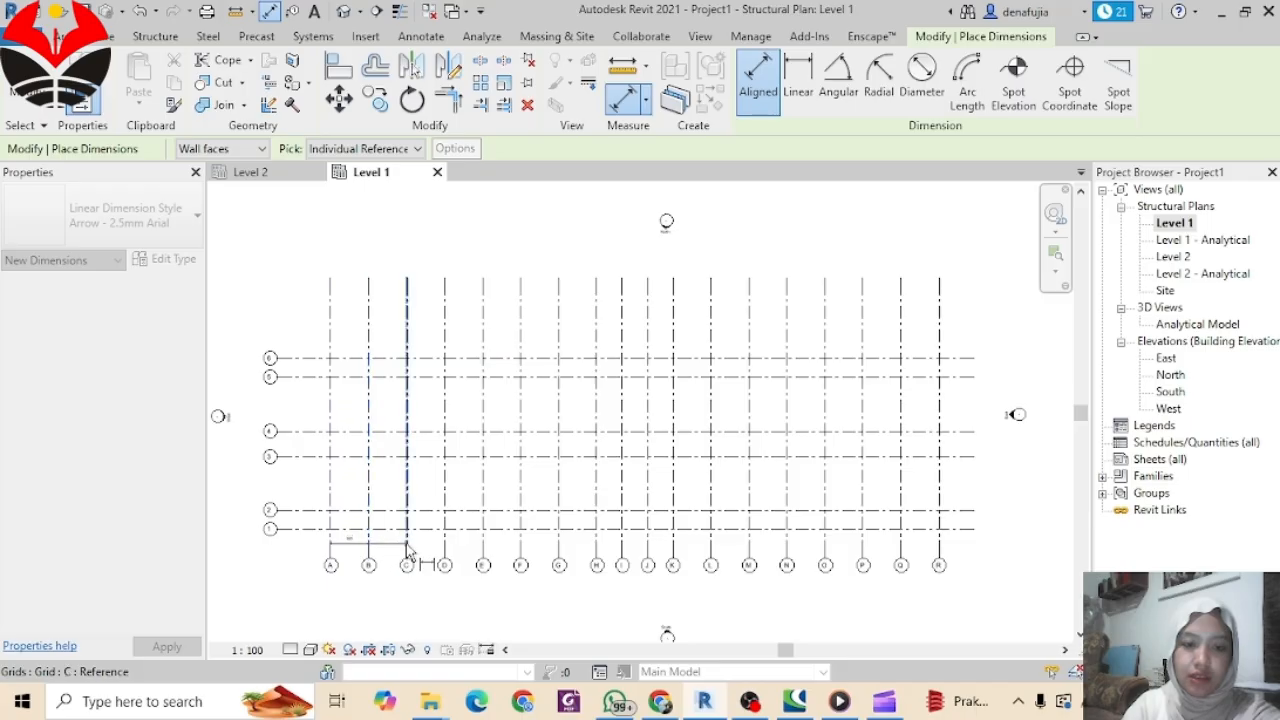
pyautogui.scroll(1, 407, 551)
pyautogui.scroll(2, 407, 551)
pyautogui.click(410, 552)
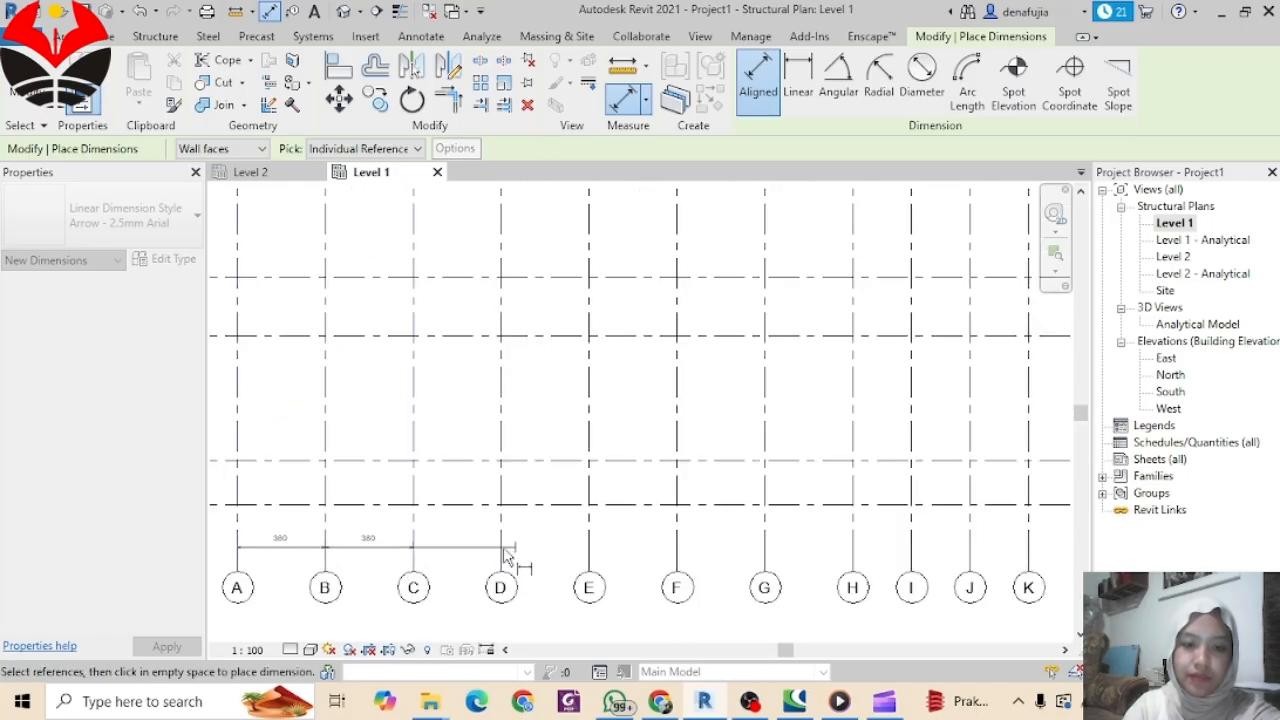
pyautogui.click(502, 553)
pyautogui.click(589, 543)
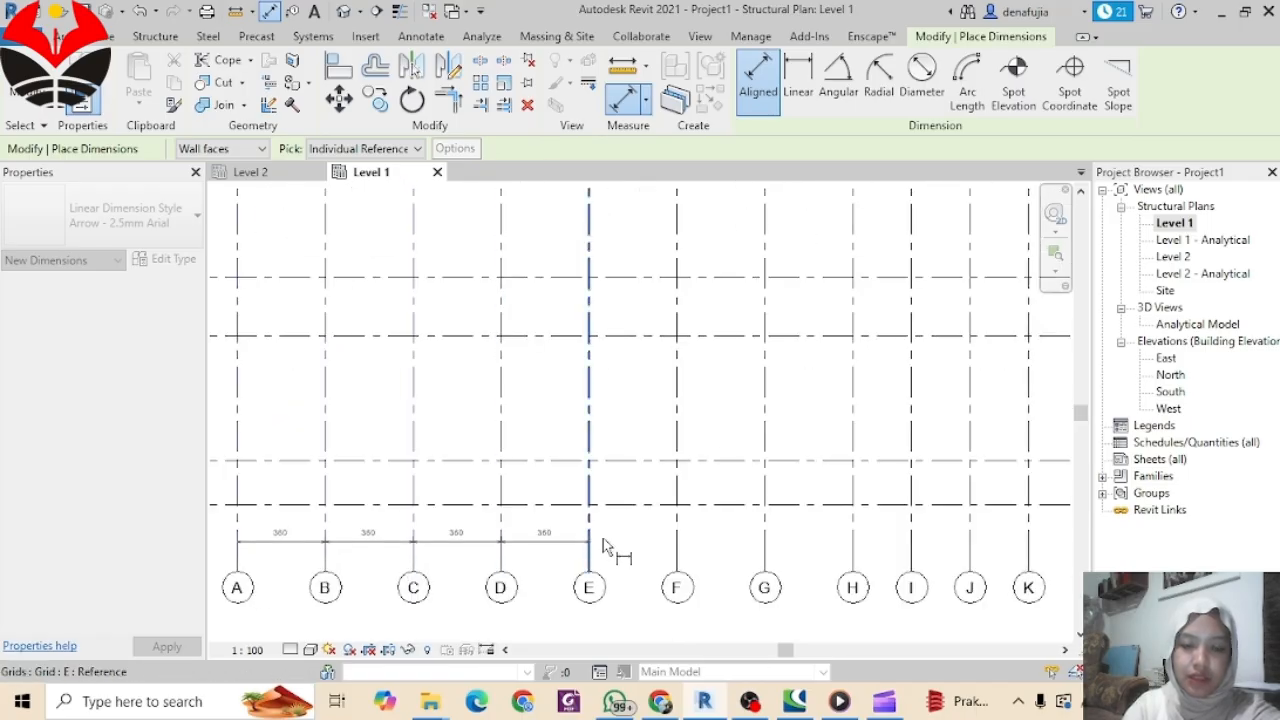
pyautogui.click(678, 545)
# Step: Extend the running aligned dimension string through vertical grids G, H, I, J and K
pyautogui.moveTo(677, 543); pyautogui.dragTo(471, 509, button='middle')
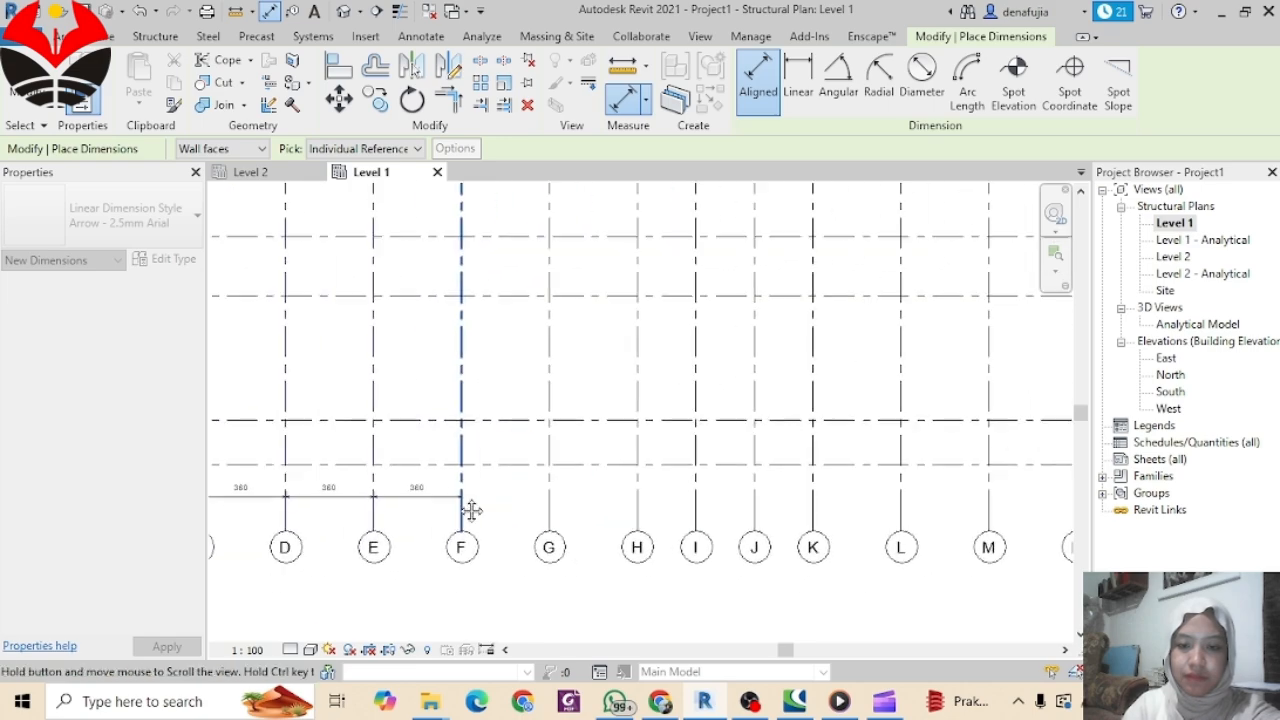
pyautogui.scroll(-1, 471, 509)
pyautogui.click(539, 511)
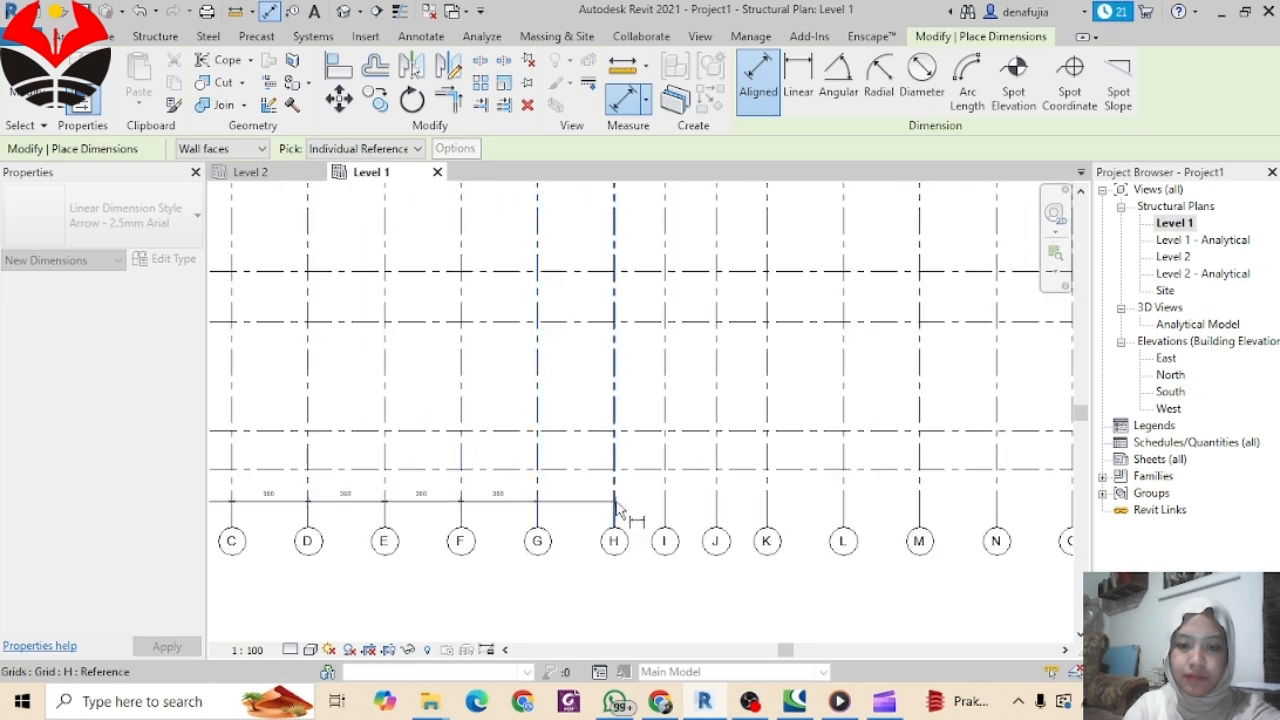
pyautogui.click(614, 508)
pyautogui.click(668, 510)
pyautogui.click(718, 518)
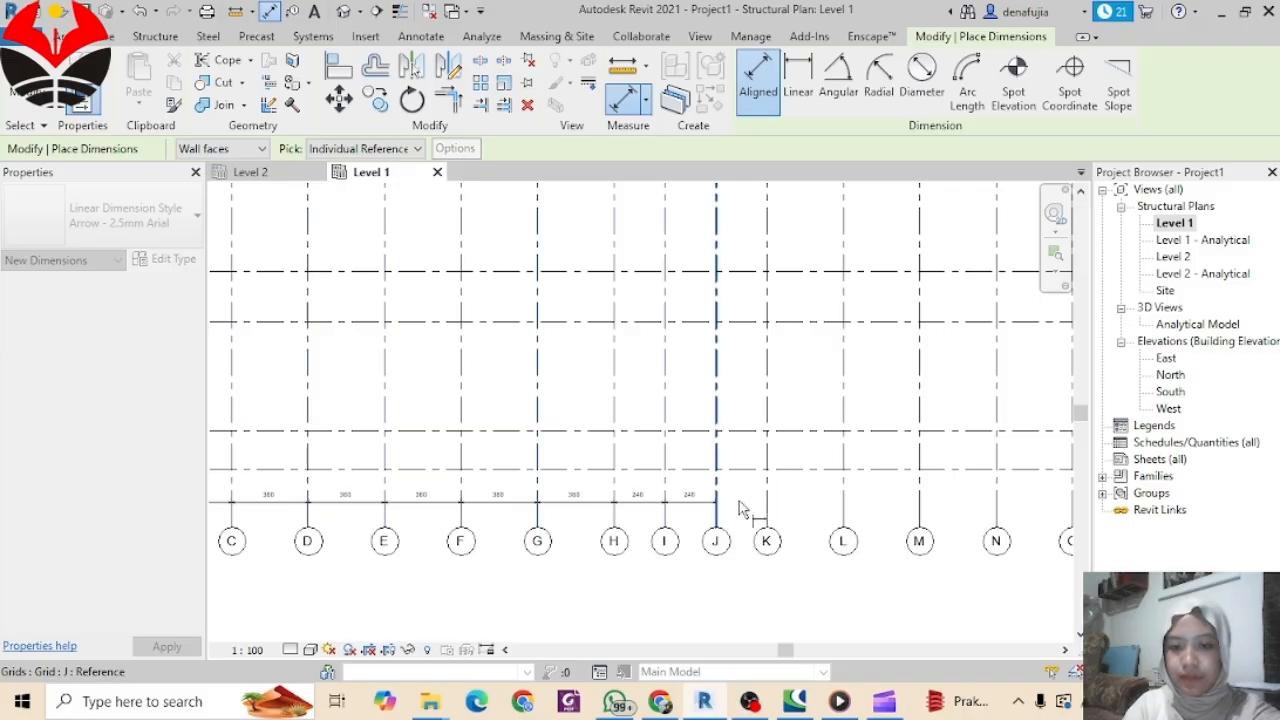
pyautogui.click(771, 508)
# Step: Continue the dimension string through grids L to R and place it just below horizontal grid 1
pyautogui.moveTo(771, 508); pyautogui.dragTo(560, 497, button='middle')
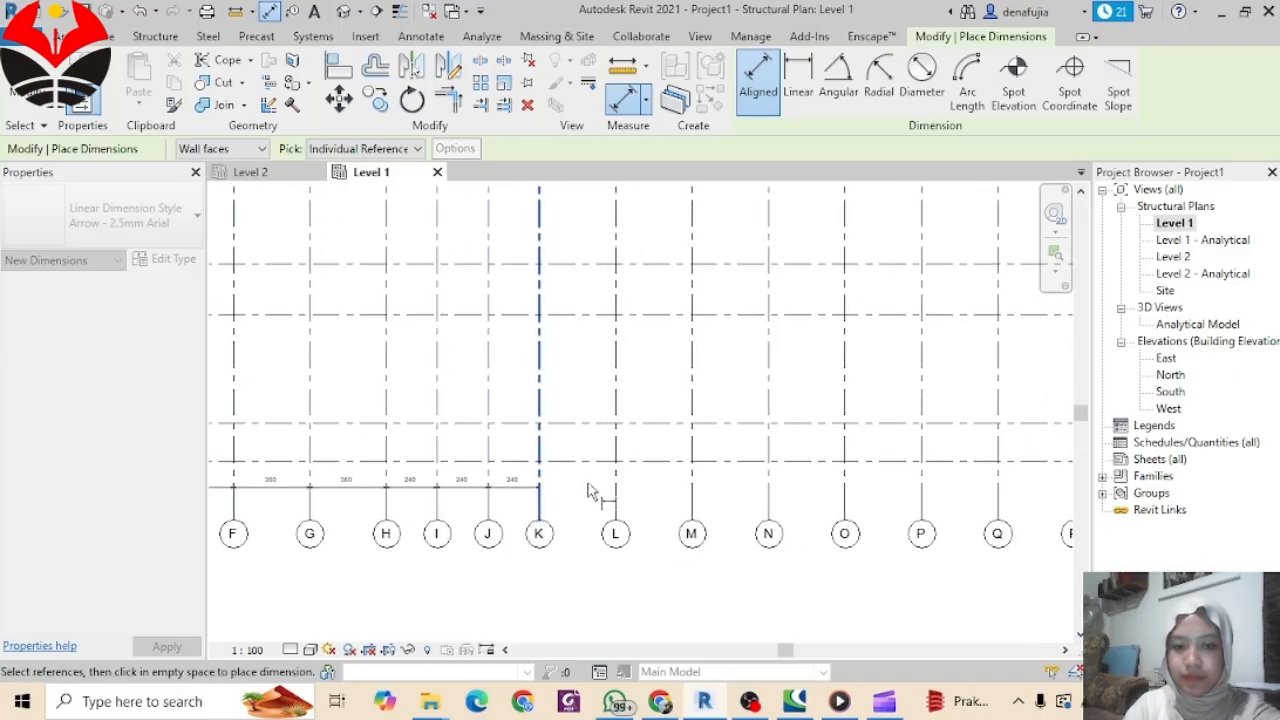
pyautogui.click(617, 493)
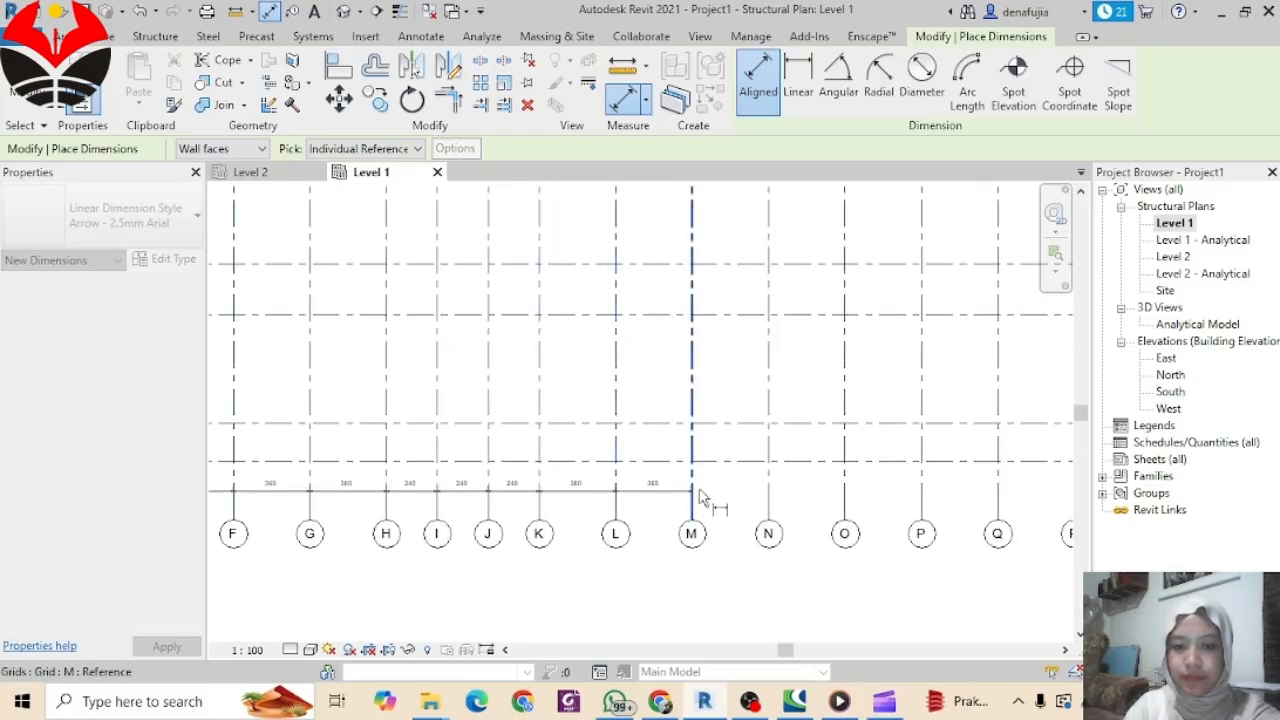
pyautogui.click(692, 500)
pyautogui.click(770, 500)
pyautogui.moveTo(770, 500); pyautogui.dragTo(500, 503, button='middle')
pyautogui.click(576, 500)
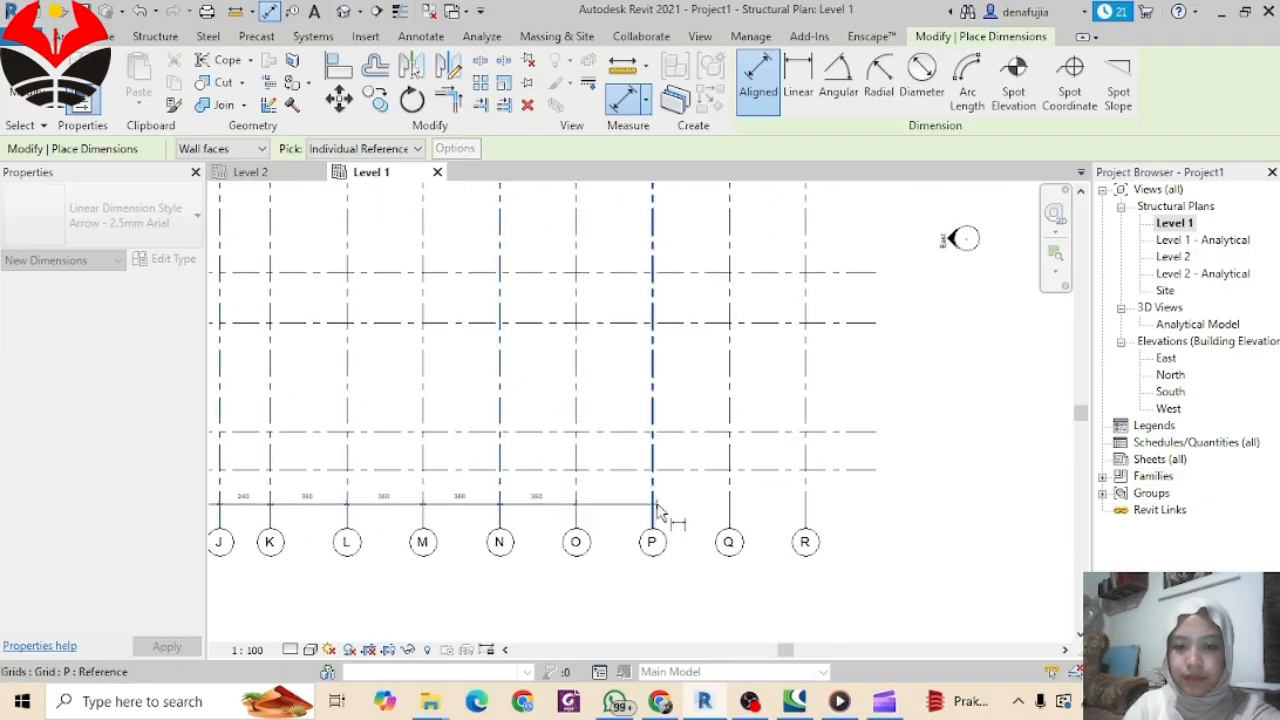
pyautogui.click(730, 508)
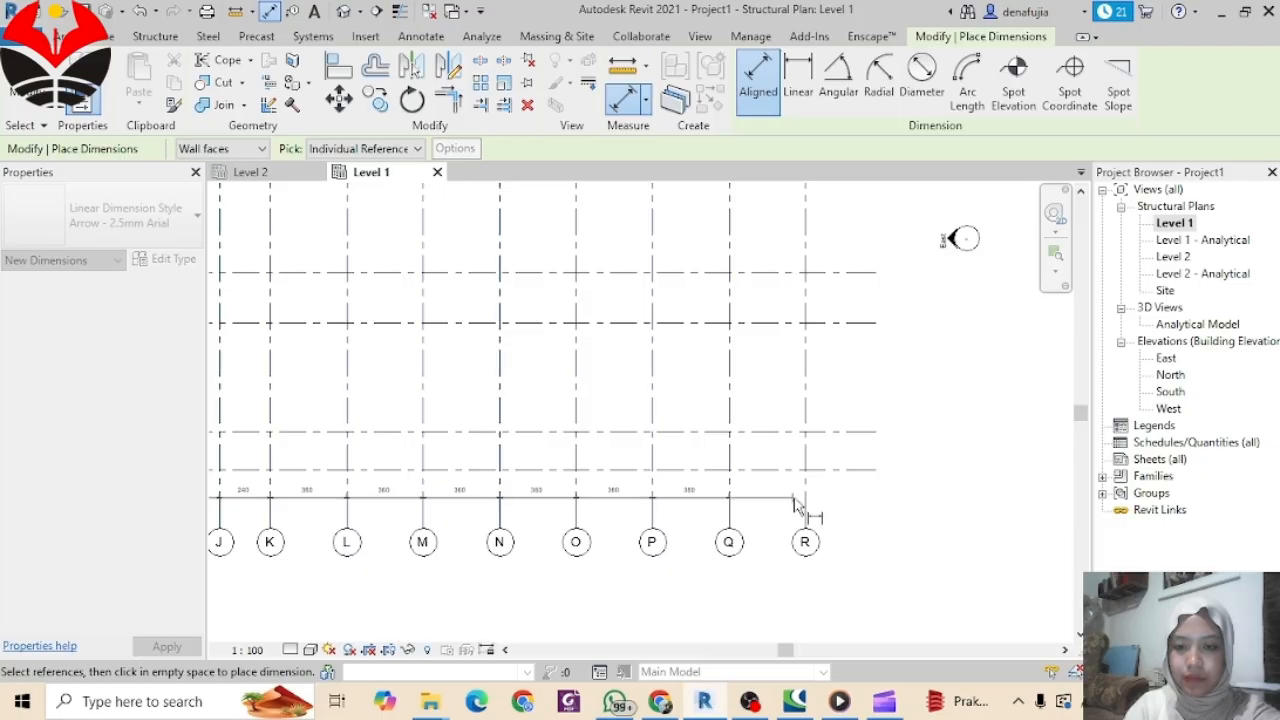
pyautogui.click(805, 505)
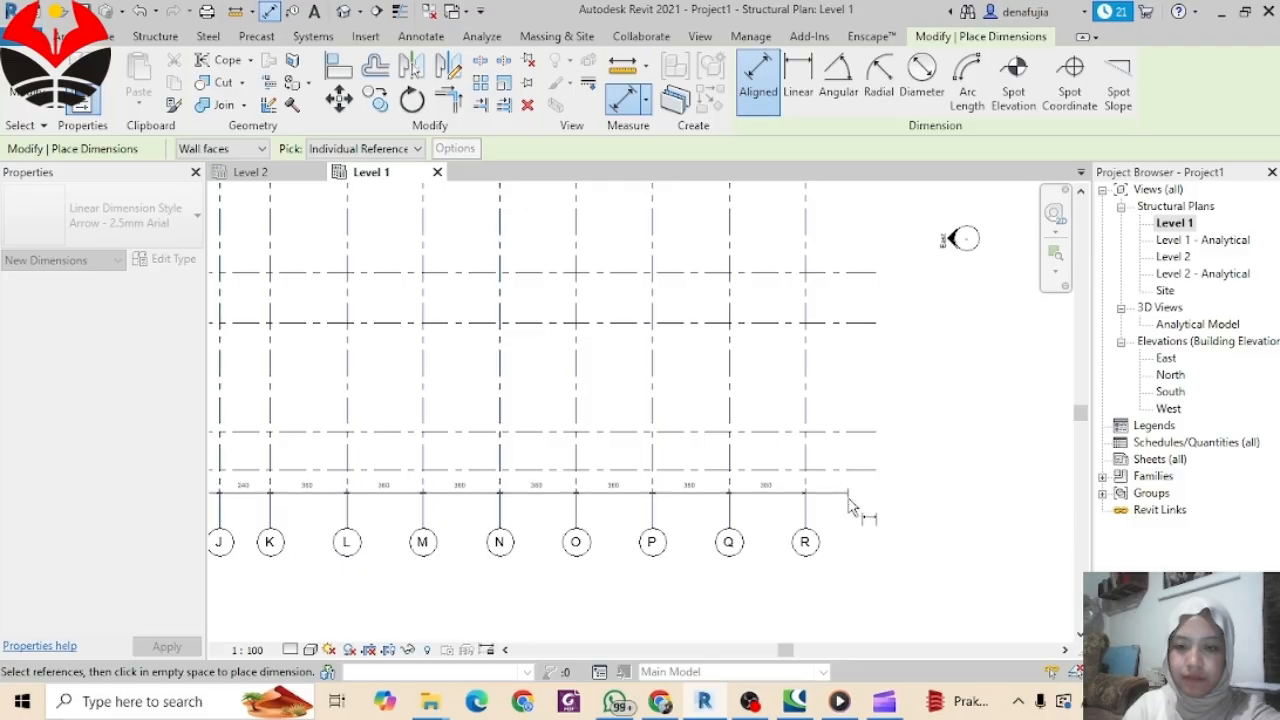
pyautogui.click(848, 508)
# Step: Add an overall aligned dimension from grid A to grid R, placed below the individual spacing dimensions
pyautogui.scroll(-4, 509, 451)
pyautogui.moveTo(790, 488); pyautogui.dragTo(1238, 515, button='middle')
pyautogui.moveTo(637, 467); pyautogui.dragTo(735, 473, button='middle')
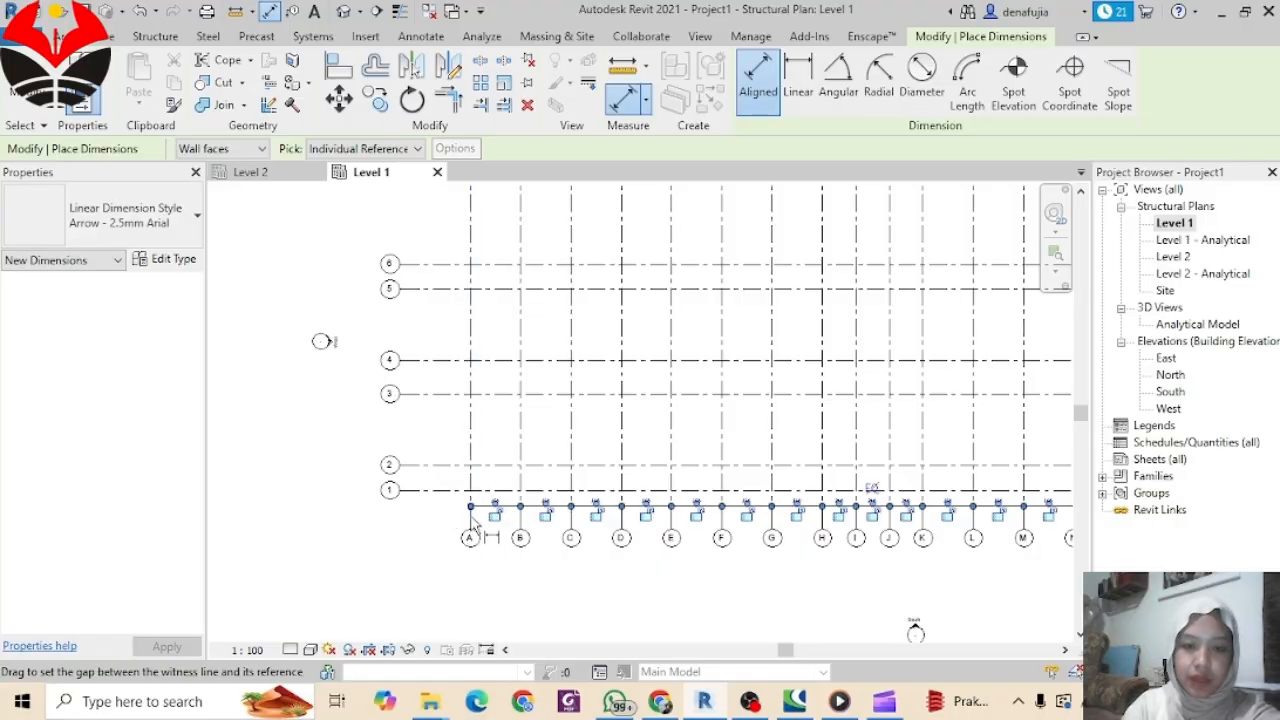
pyautogui.click(472, 524)
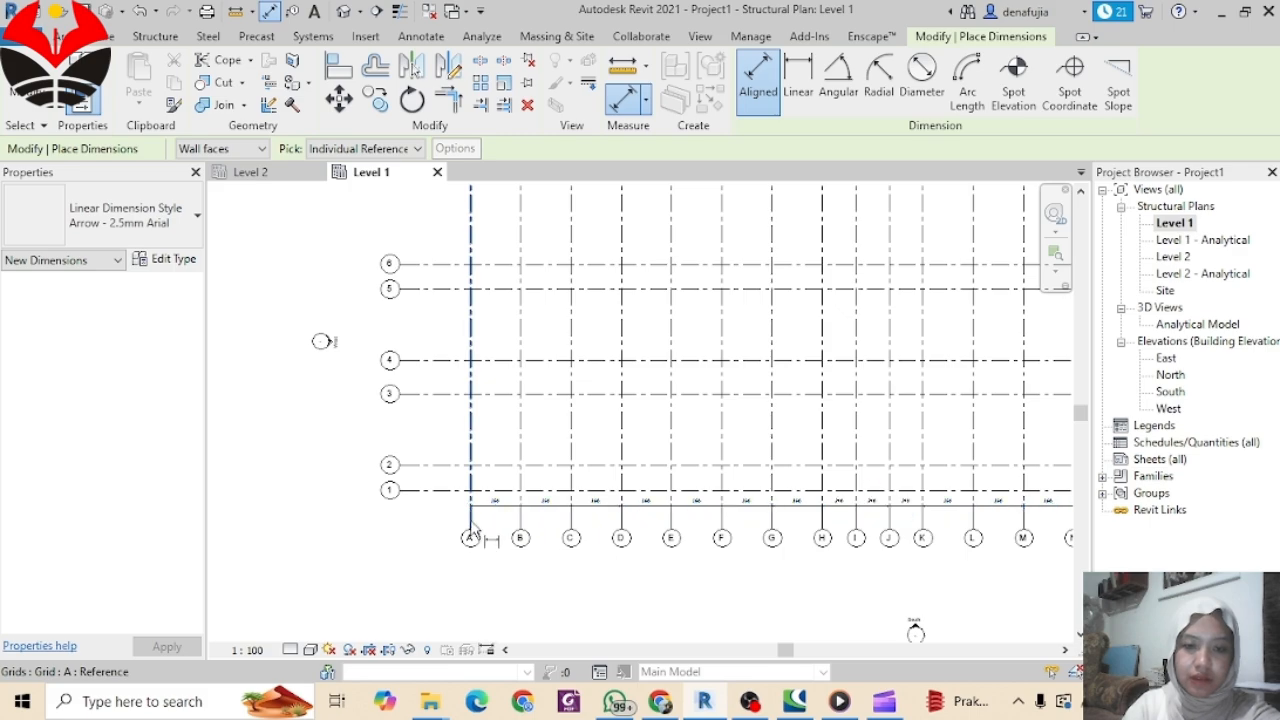
pyautogui.scroll(-2, 734, 543)
pyautogui.moveTo(683, 546); pyautogui.dragTo(448, 560, button='middle')
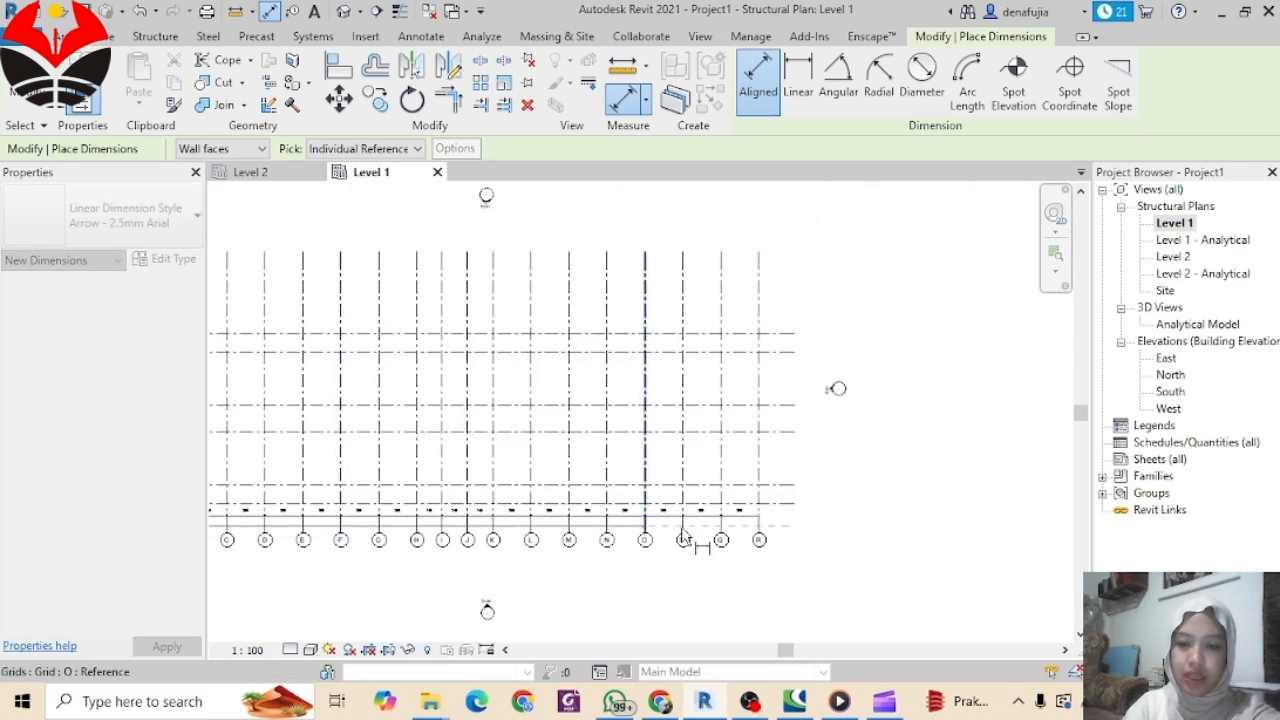
pyautogui.scroll(3, 751, 537)
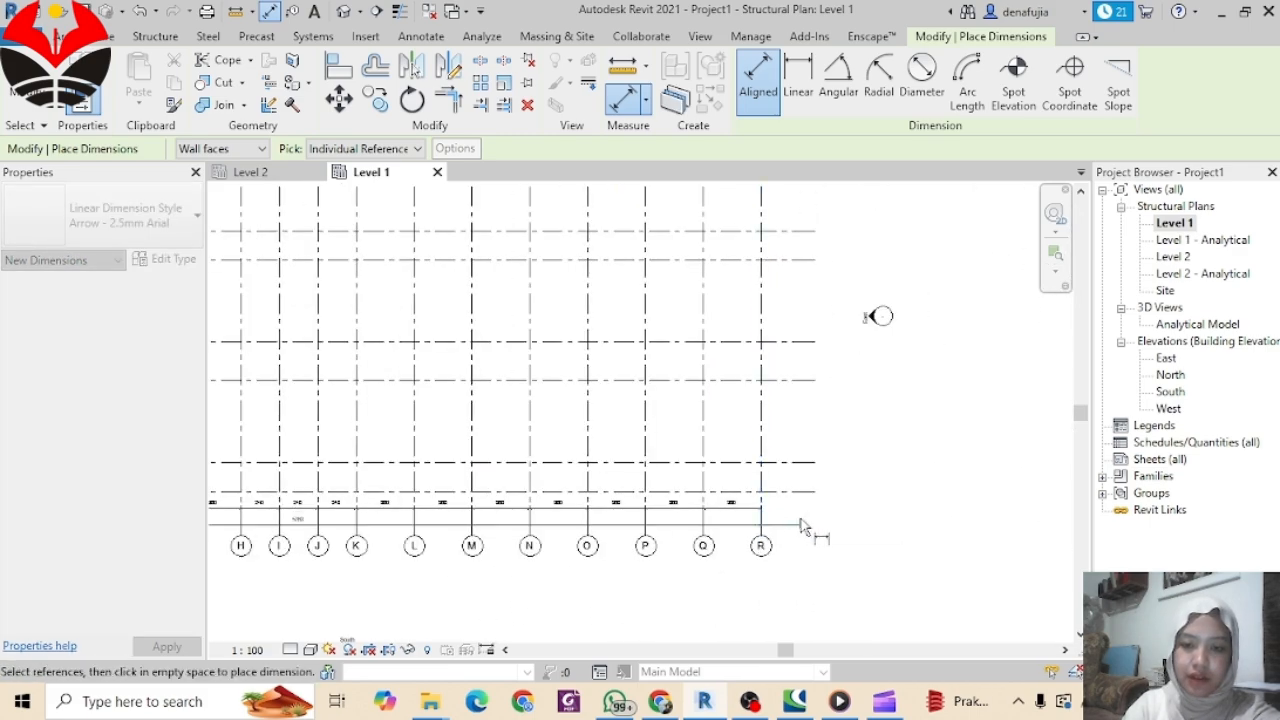
pyautogui.click(797, 524)
# Step: Dimension horizontal grids 1 through 6 with one continuous aligned string, placed between their bubbles and grid A
pyautogui.scroll(-2, 348, 460)
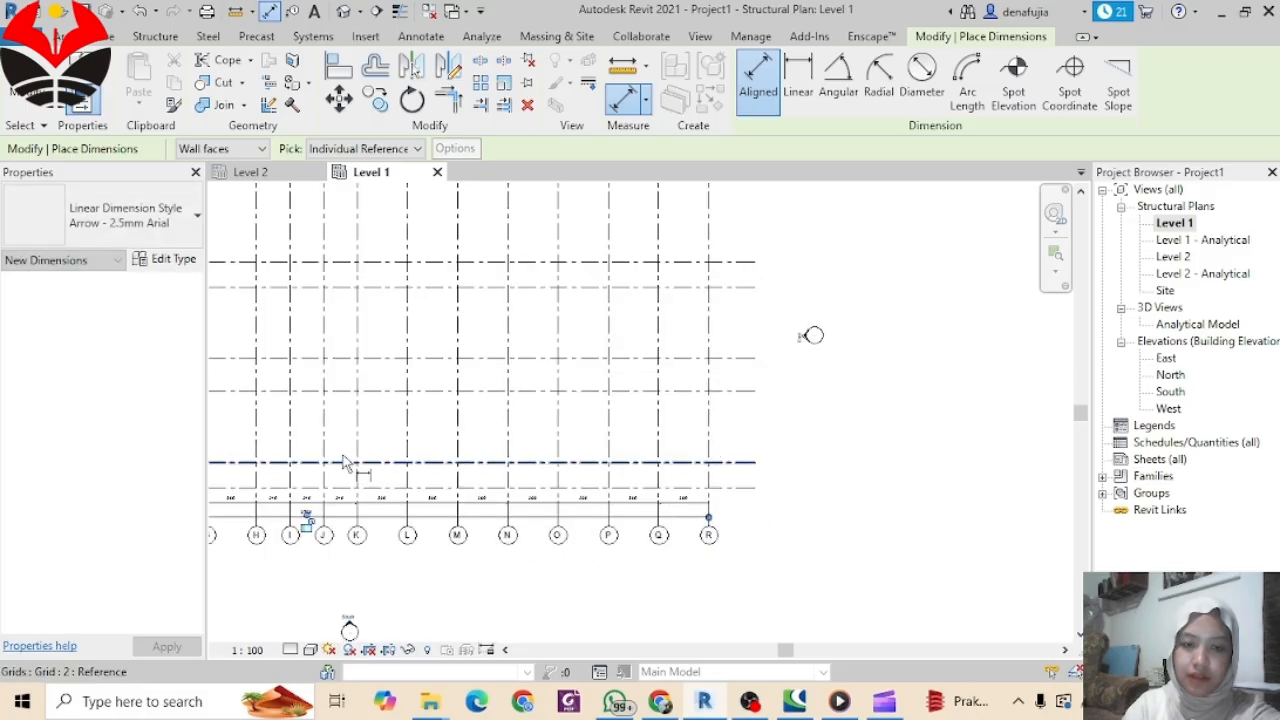
pyautogui.moveTo(460, 480); pyautogui.dragTo(920, 547, button='middle')
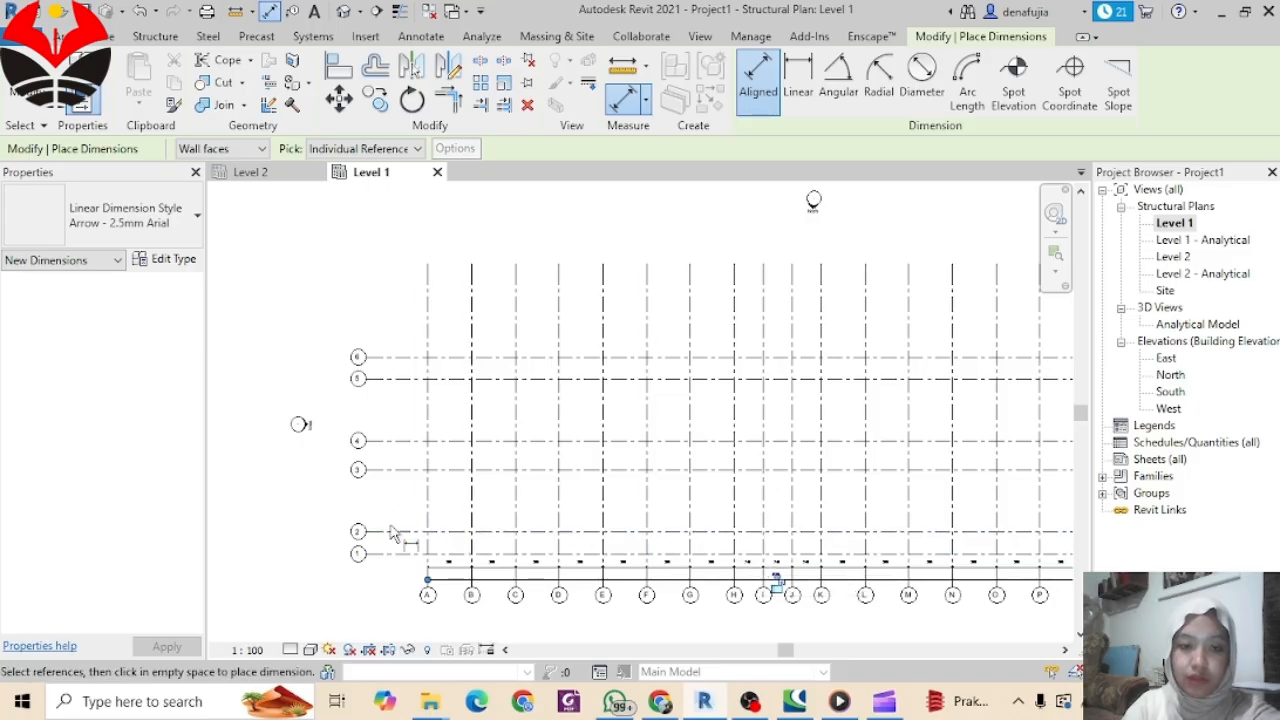
pyautogui.scroll(2, 395, 560)
pyautogui.scroll(1, 393, 570)
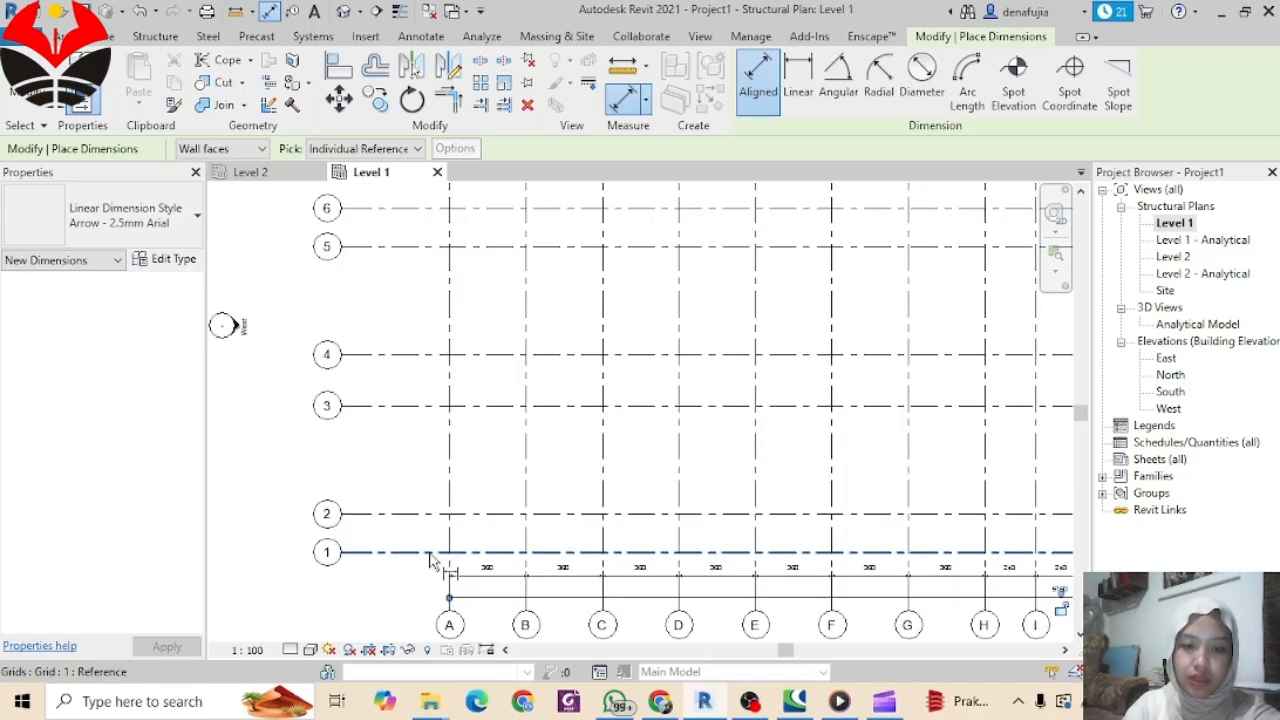
pyautogui.click(430, 556)
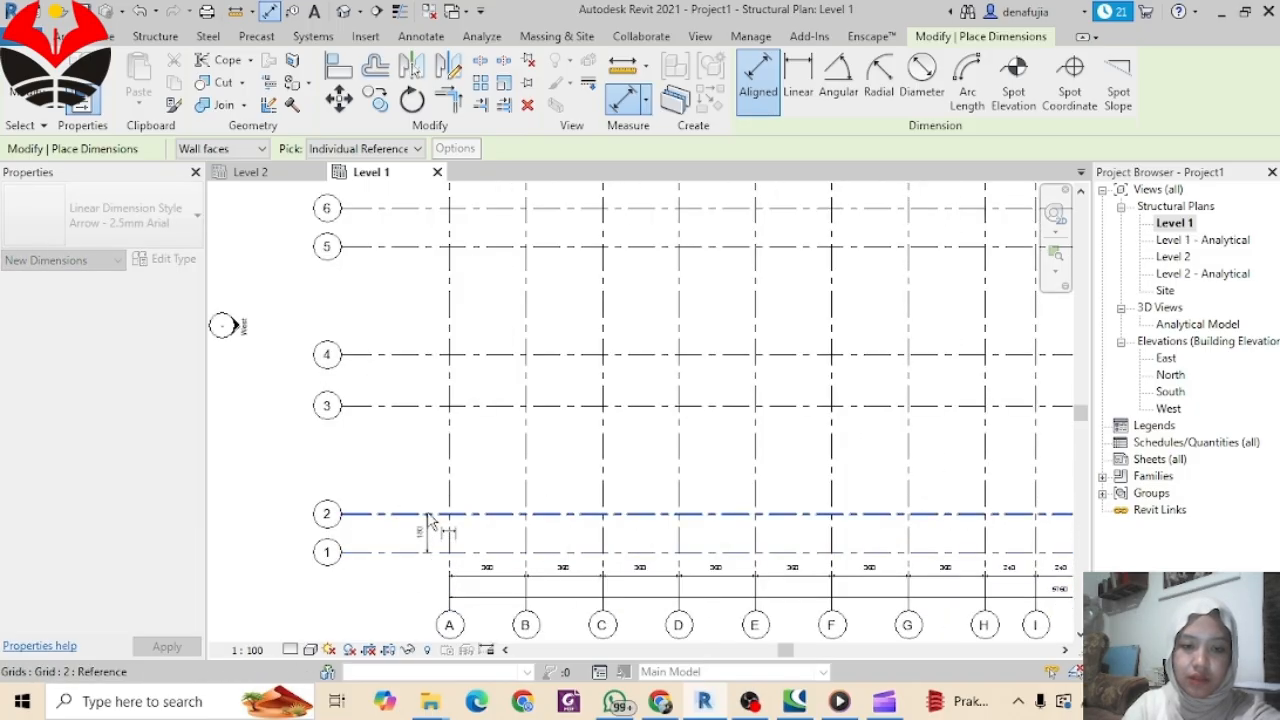
pyautogui.click(429, 406)
pyautogui.click(429, 360)
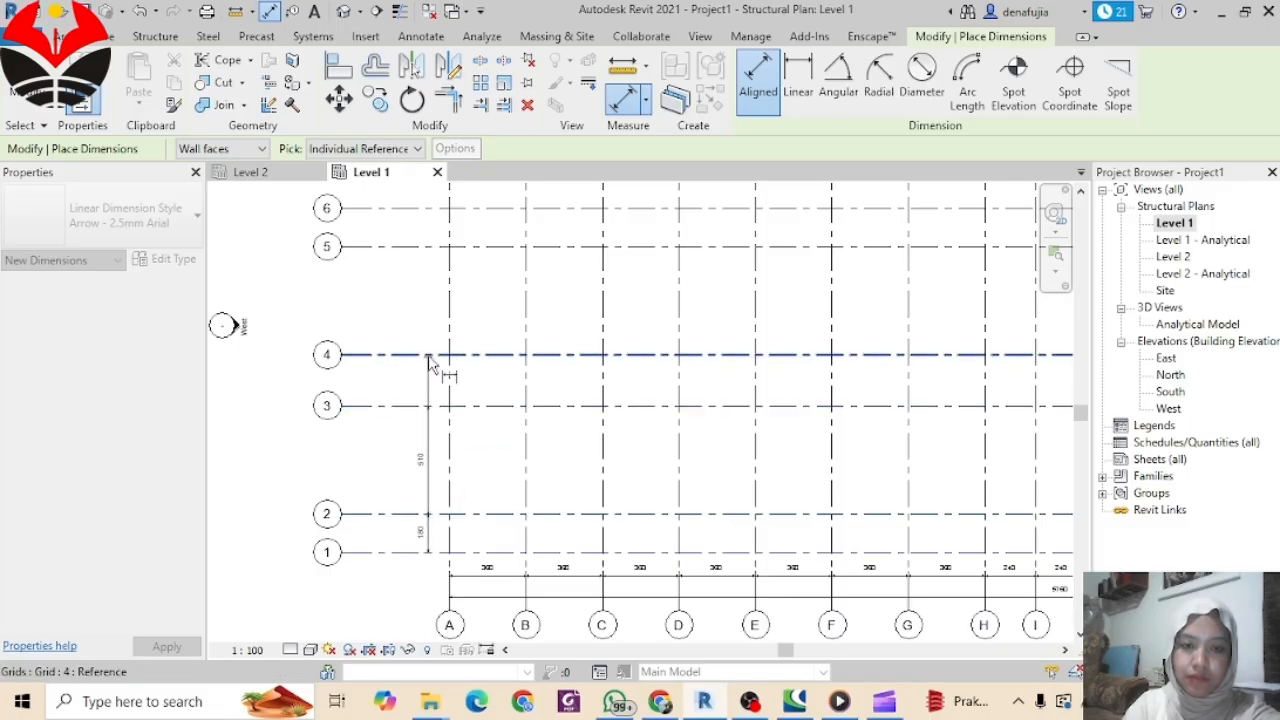
pyautogui.moveTo(440, 402); pyautogui.dragTo(442, 552, button='middle')
pyautogui.click(427, 398)
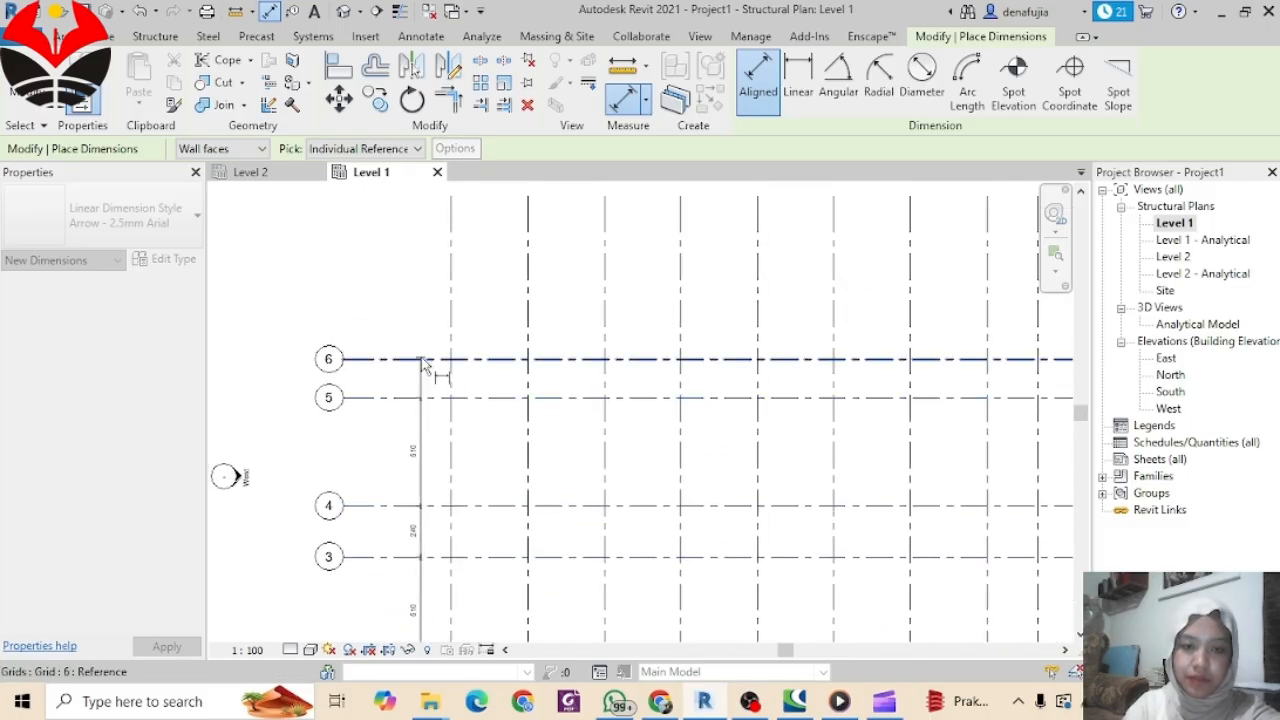
pyautogui.click(423, 356)
pyautogui.click(422, 331)
# Step: Add an overall aligned dimension from grid 1 to grid 6, placed between the spacing string and the grid bubbles
pyautogui.scroll(-1, 432, 503)
pyautogui.moveTo(433, 503); pyautogui.dragTo(476, 413, button='middle')
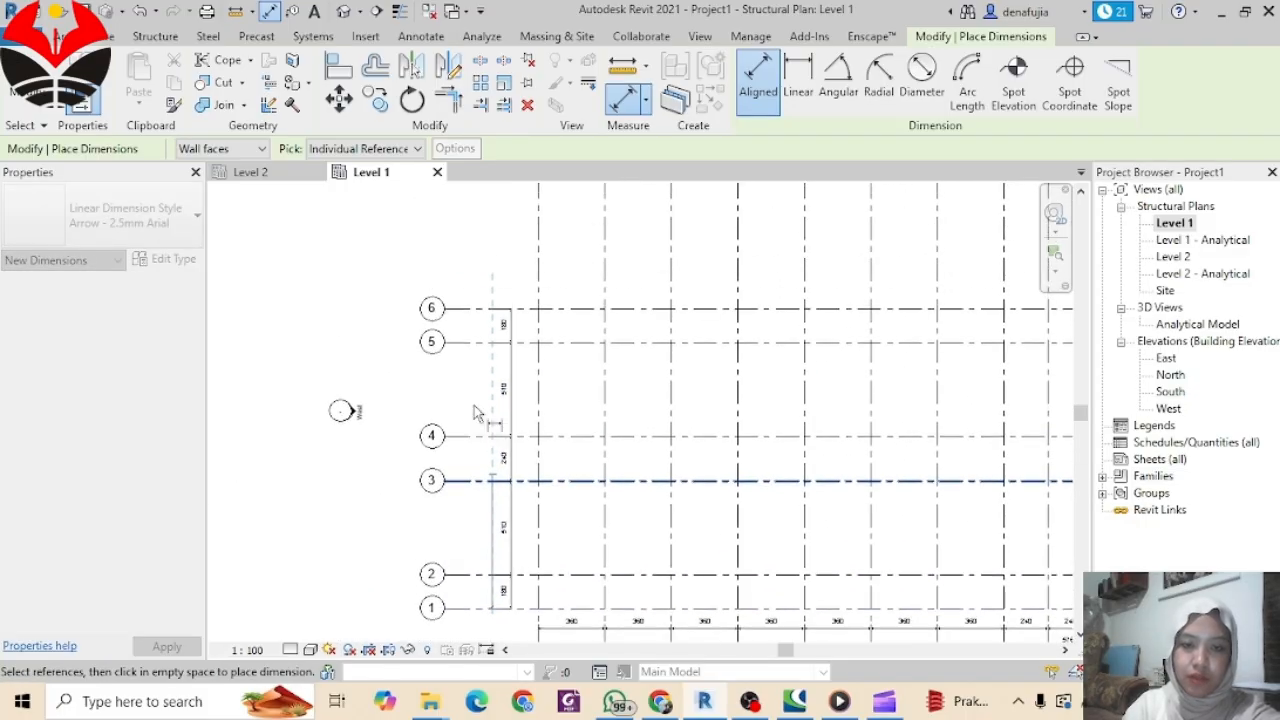
pyautogui.click(487, 310)
pyautogui.click(480, 296)
# Step: Examine the spacing and overall dimensions along both the horizontal and vertical grids
pyautogui.scroll(-2, 576, 433)
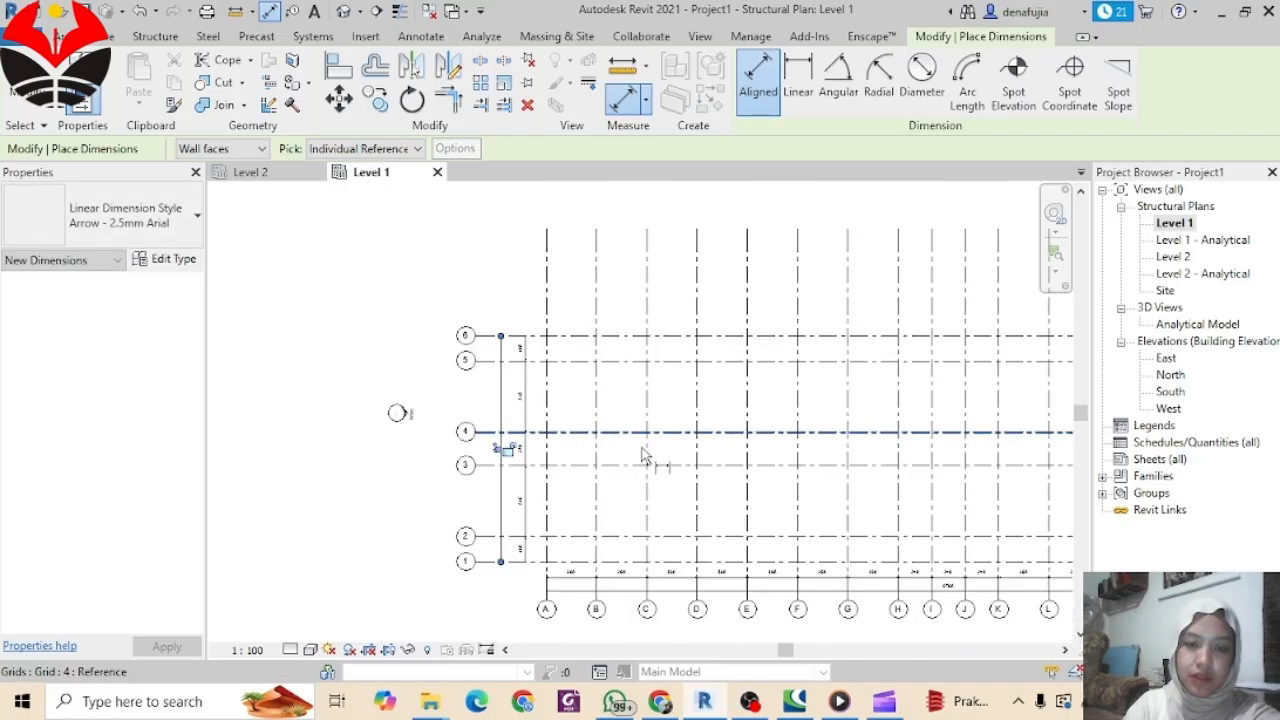
pyautogui.moveTo(786, 500); pyautogui.dragTo(509, 516, button='middle')
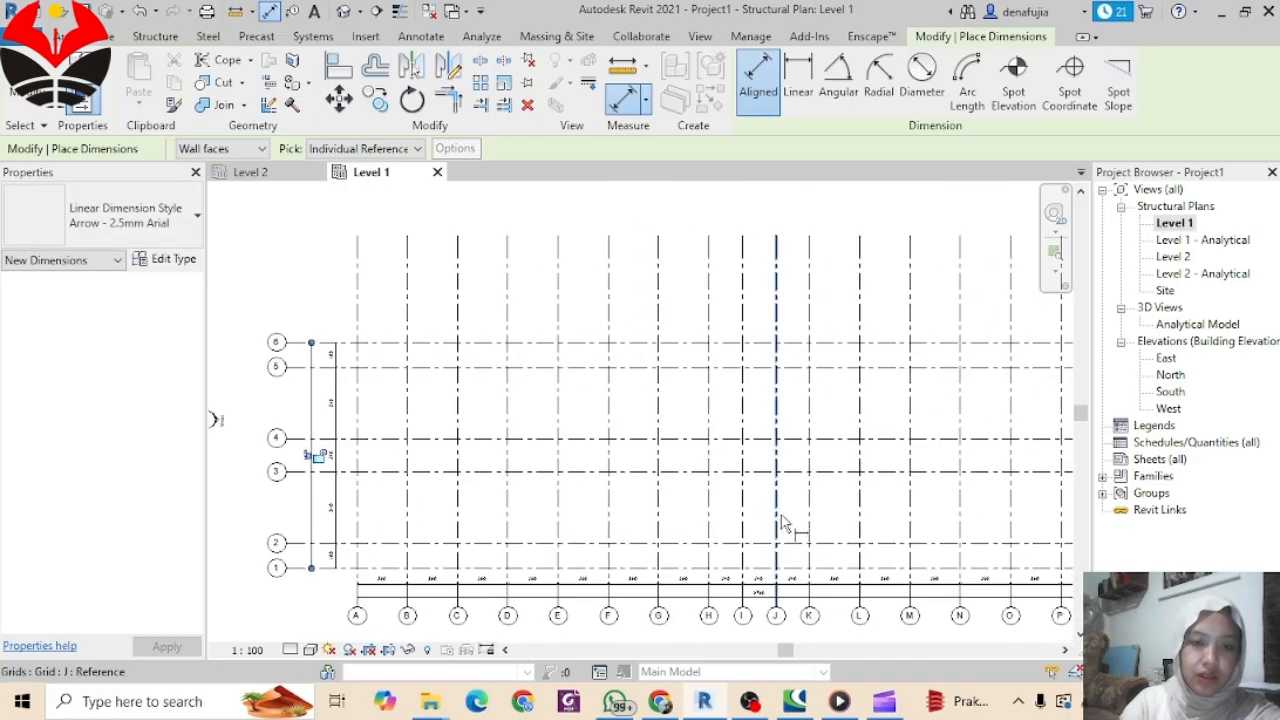
pyautogui.scroll(-1, 785, 524)
pyautogui.moveTo(849, 490); pyautogui.dragTo(739, 494, button='middle')
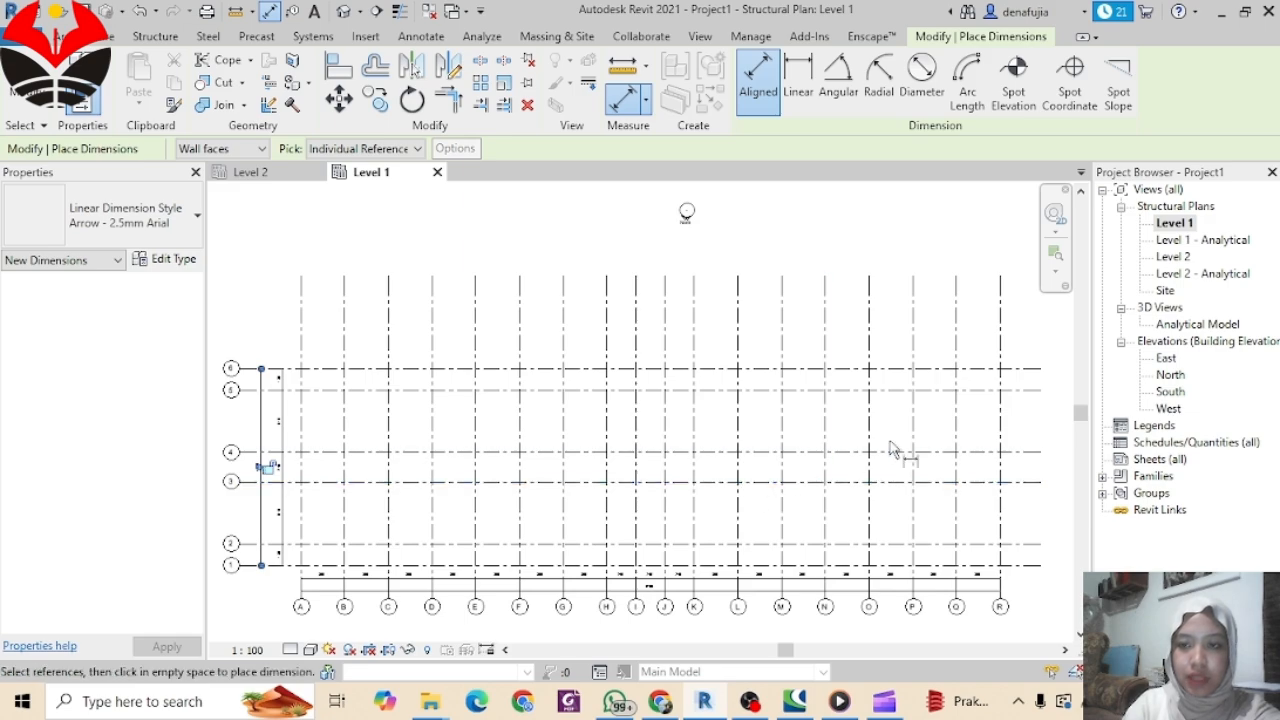
pyautogui.scroll(4, 267, 476)
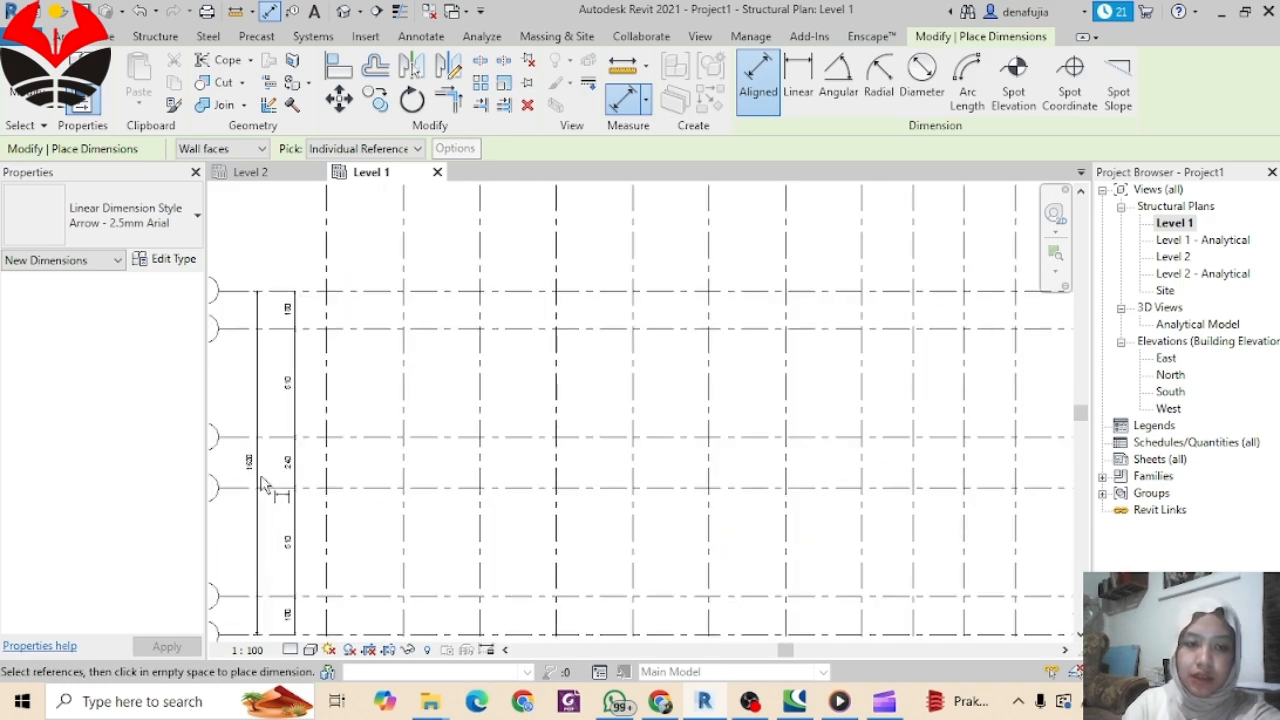
pyautogui.moveTo(274, 483); pyautogui.dragTo(452, 437, button='middle')
pyautogui.scroll(1, 435, 292)
pyautogui.scroll(3, 440, 247)
pyautogui.moveTo(553, 428); pyautogui.dragTo(567, 90, button='middle')
pyautogui.scroll(-1, 547, 337)
pyautogui.moveTo(559, 358); pyautogui.dragTo(567, 508, button='middle')
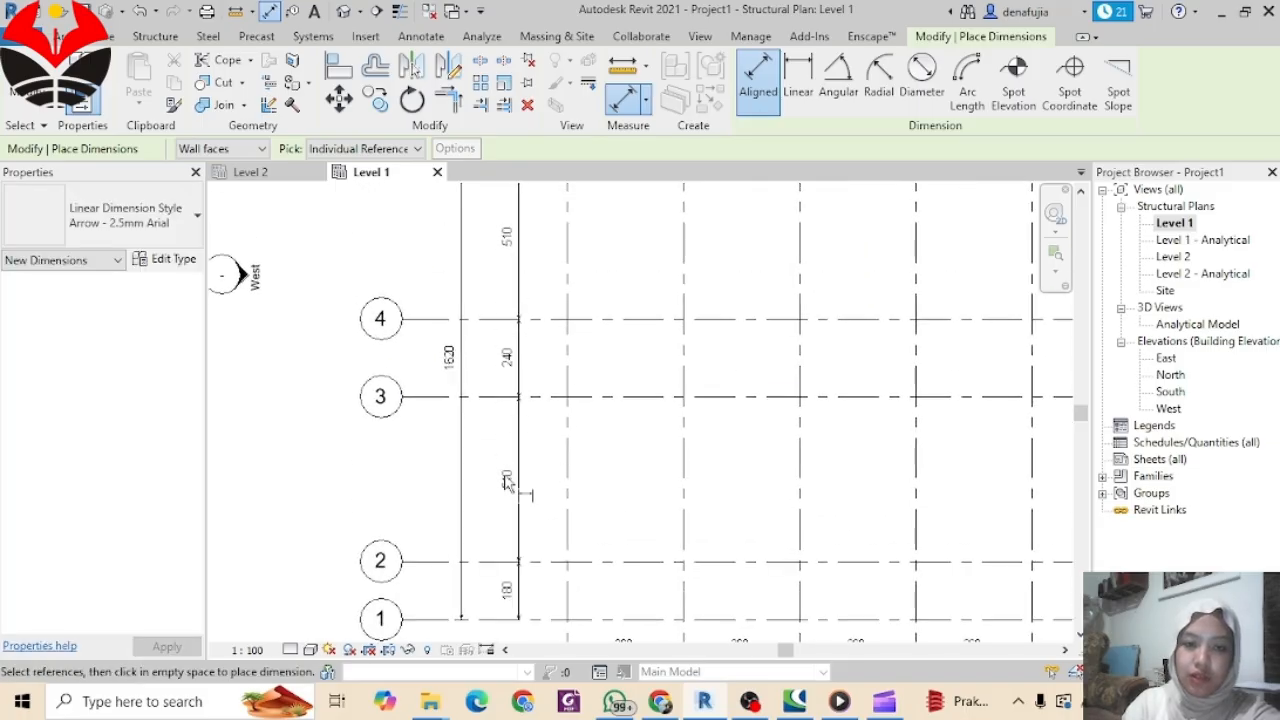
pyautogui.scroll(-1, 660, 466)
pyautogui.scroll(-1, 697, 562)
pyautogui.moveTo(699, 568); pyautogui.dragTo(551, 477, button='middle')
pyautogui.scroll(2, 618, 562)
pyautogui.scroll(-1, 798, 538)
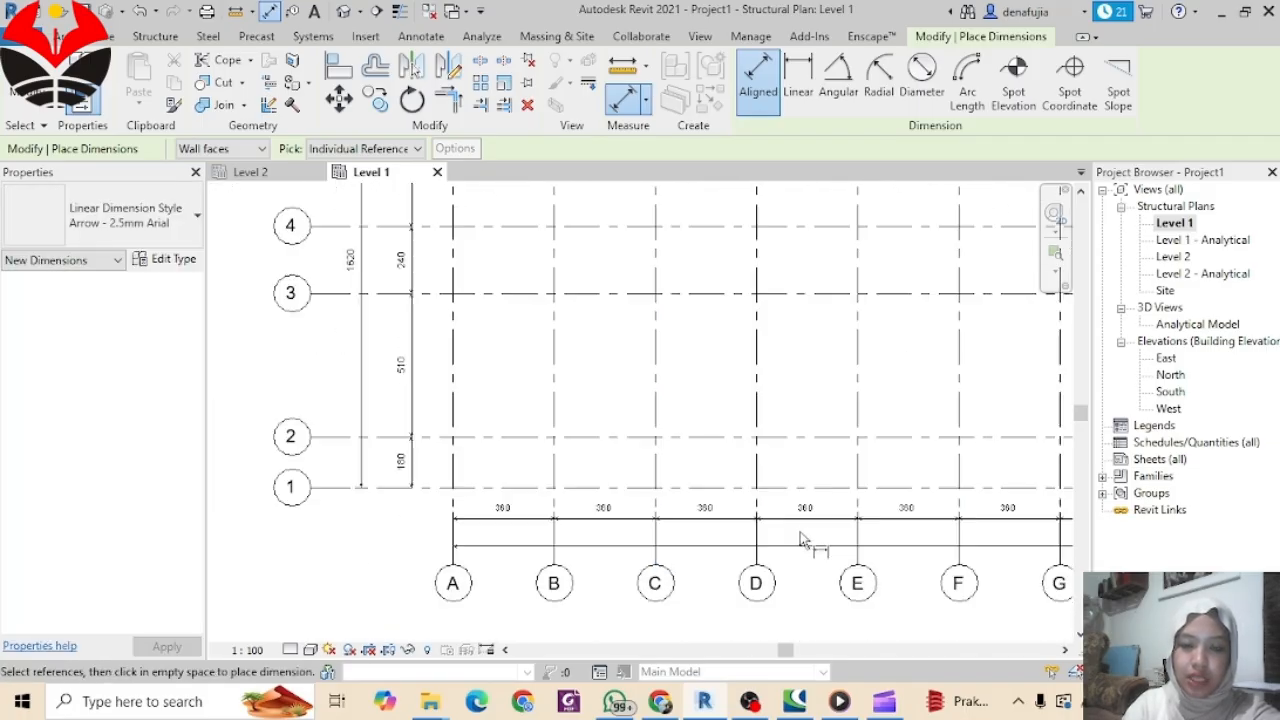
pyautogui.moveTo(800, 540); pyautogui.dragTo(577, 540, button='middle')
pyautogui.moveTo(860, 517); pyautogui.dragTo(628, 525, button='middle')
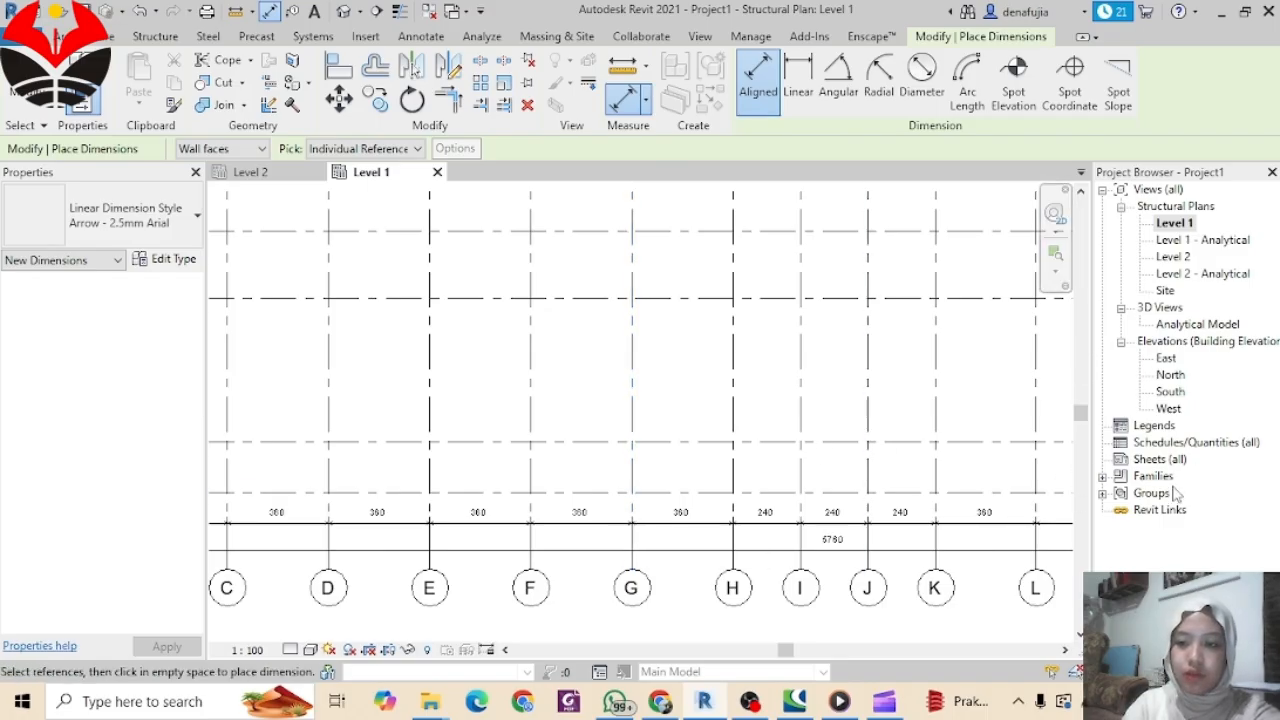
# Step: Open the East elevation and extend the head ends of Level 1 and Level 2 outward, well past grid 6
pyautogui.doubleClick(1166, 360)
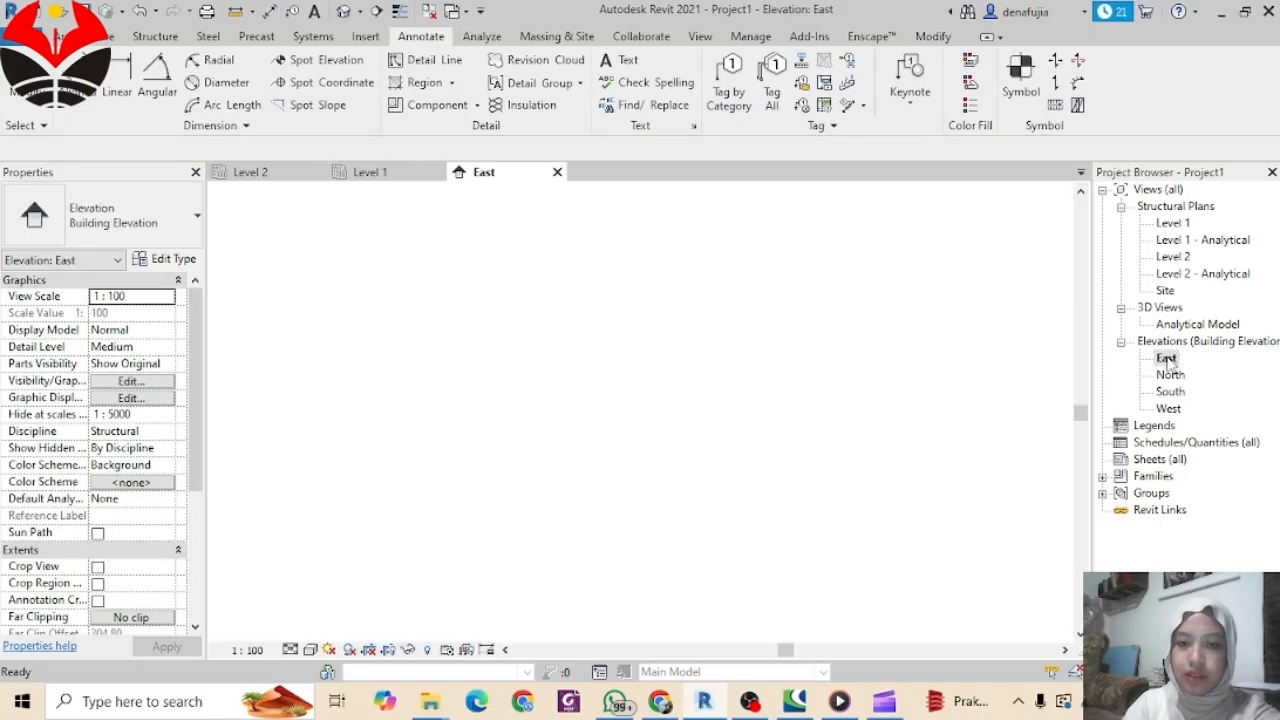
pyautogui.moveTo(903, 476); pyautogui.dragTo(835, 477, button='middle')
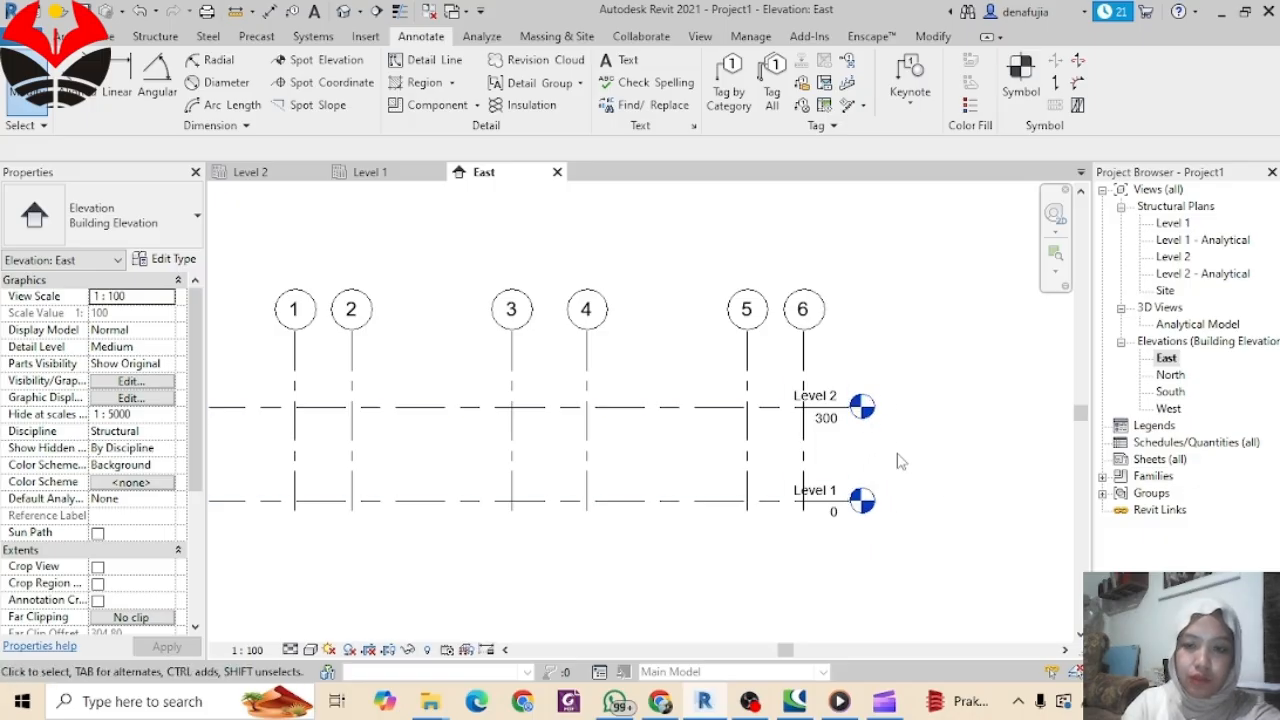
pyautogui.moveTo(891, 541); pyautogui.dragTo(840, 376)
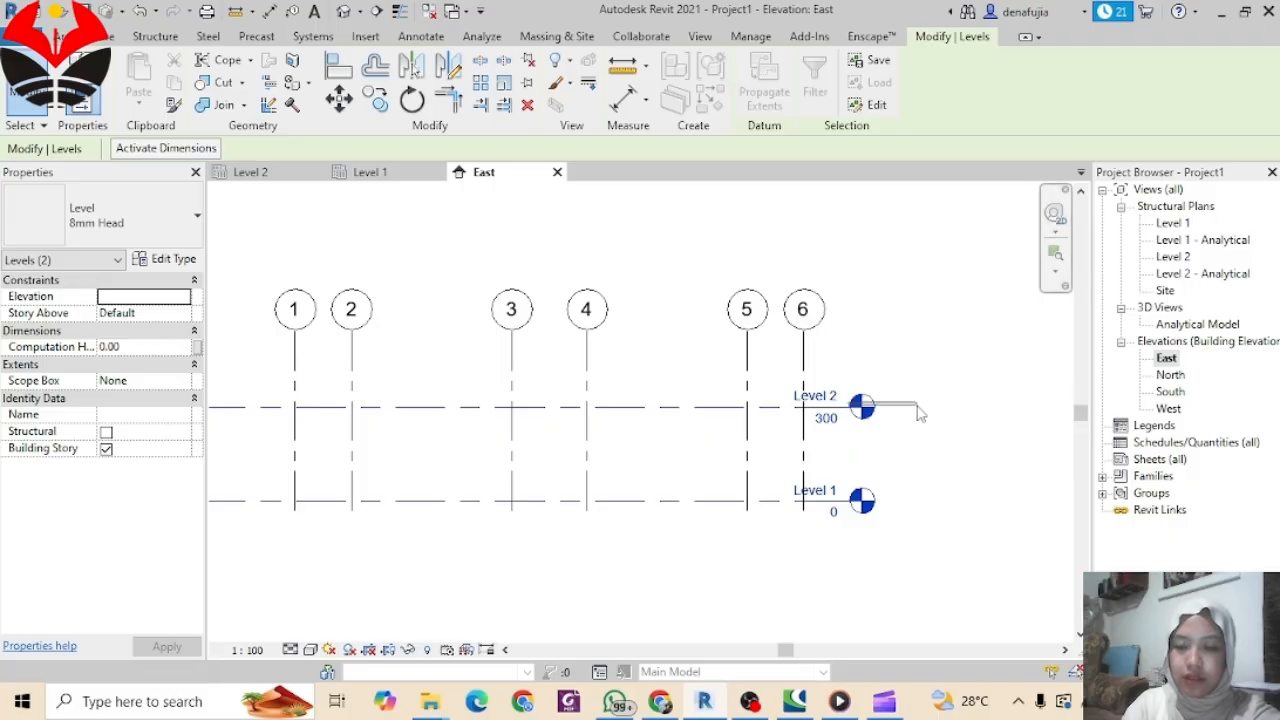
pyautogui.press('Escape')
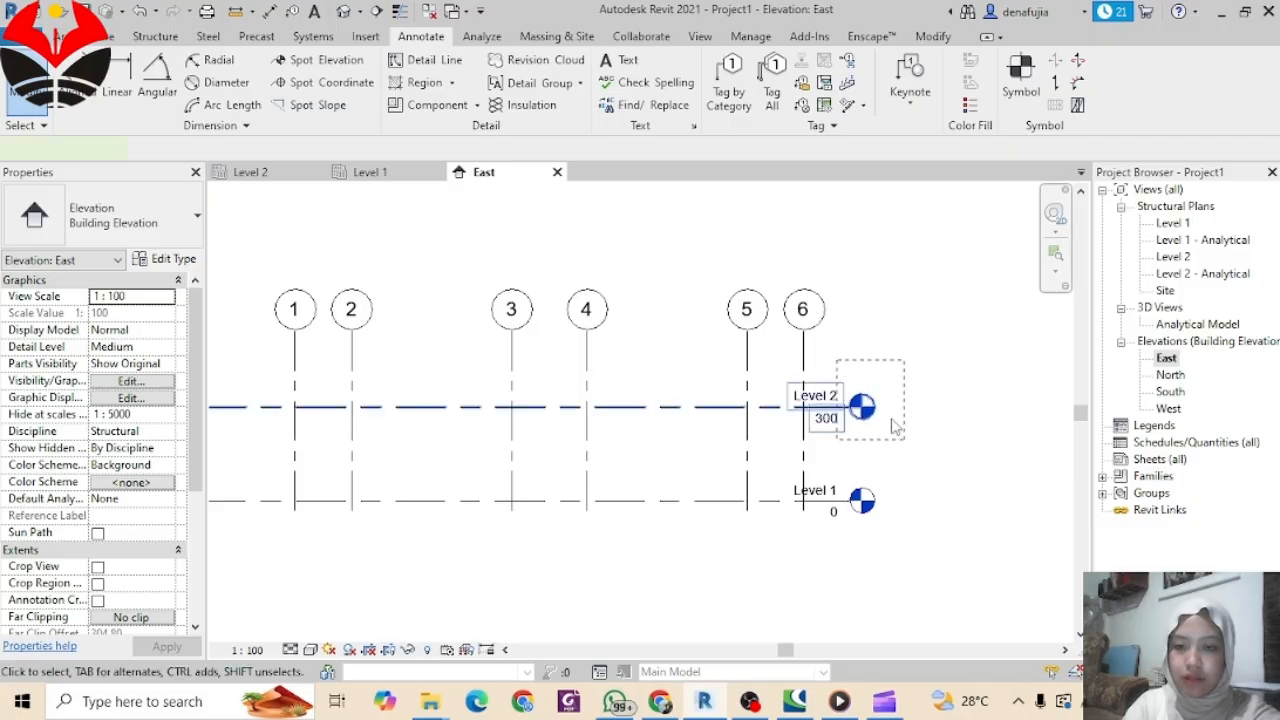
pyautogui.click(853, 413)
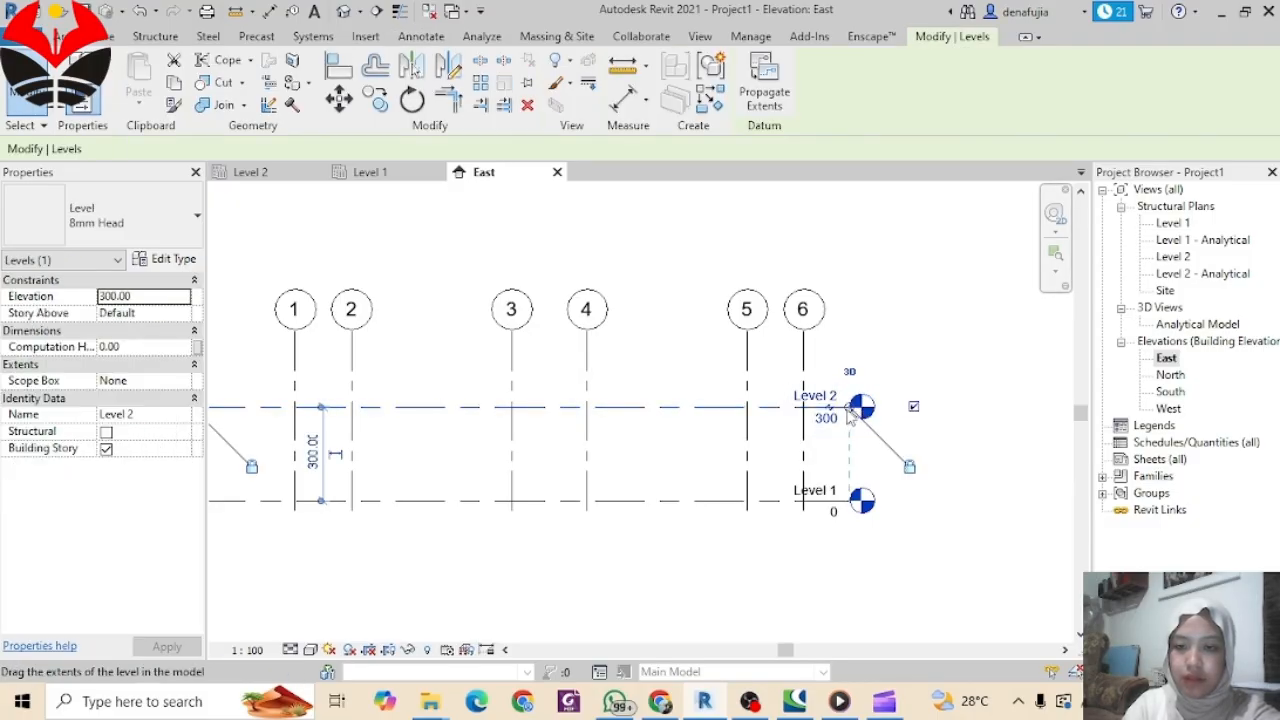
pyautogui.moveTo(850, 418); pyautogui.dragTo(1031, 408)
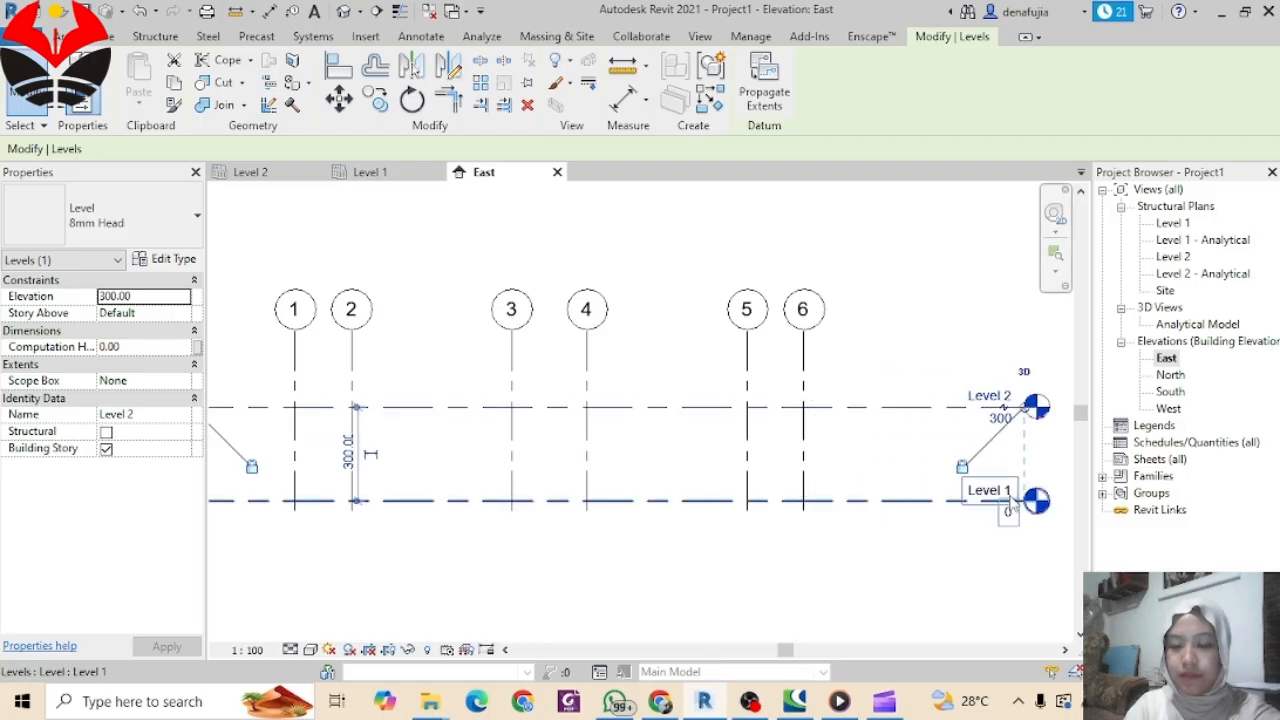
pyautogui.press('Escape')
# Step: Set the 6.5mm Bubble grid type's Non-Plan View Symbols (Default) to Bottom and apply it
pyautogui.scroll(-3, 814, 401)
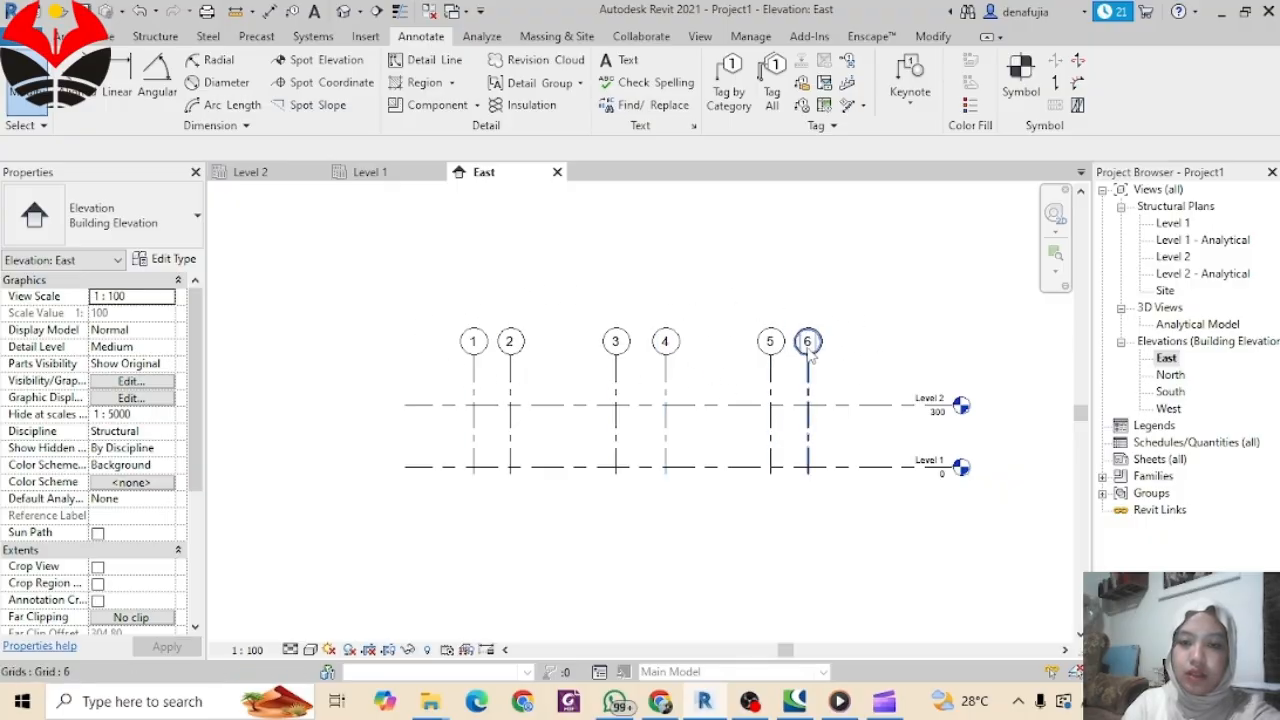
pyautogui.scroll(2, 806, 341)
pyautogui.moveTo(495, 339); pyautogui.dragTo(542, 359, button='middle')
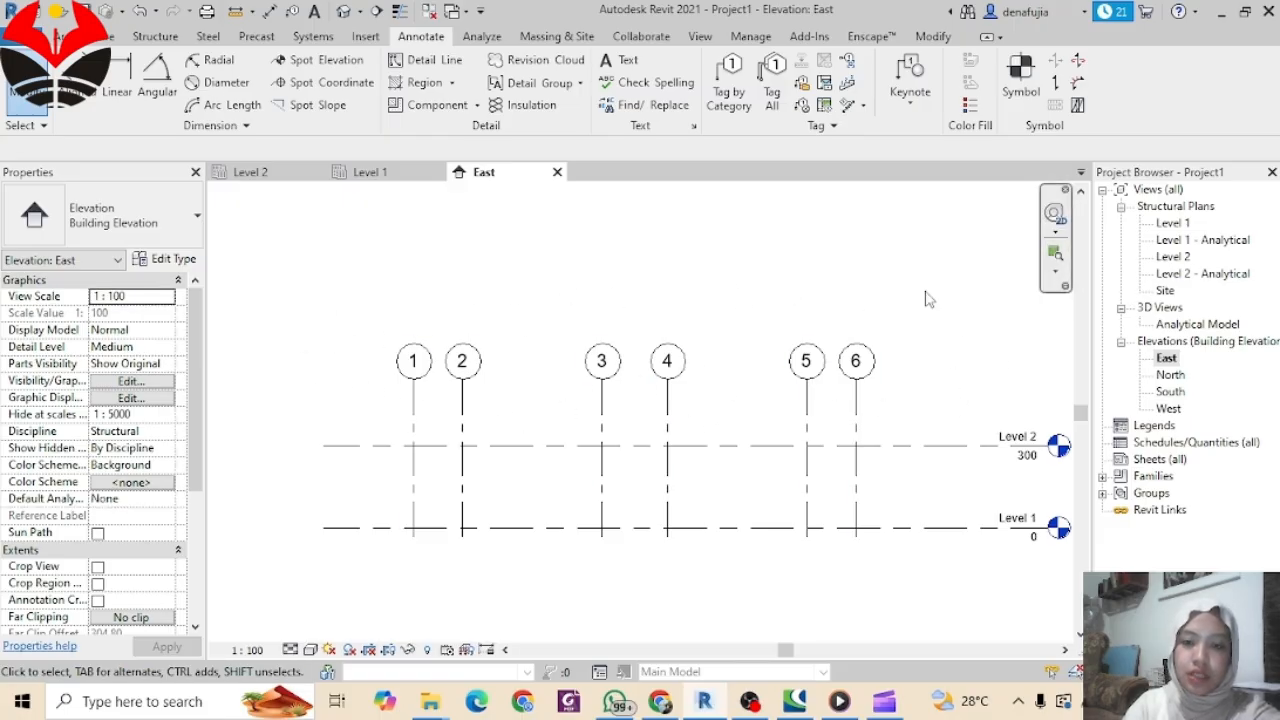
pyautogui.moveTo(655, 561); pyautogui.dragTo(657, 517, button='middle')
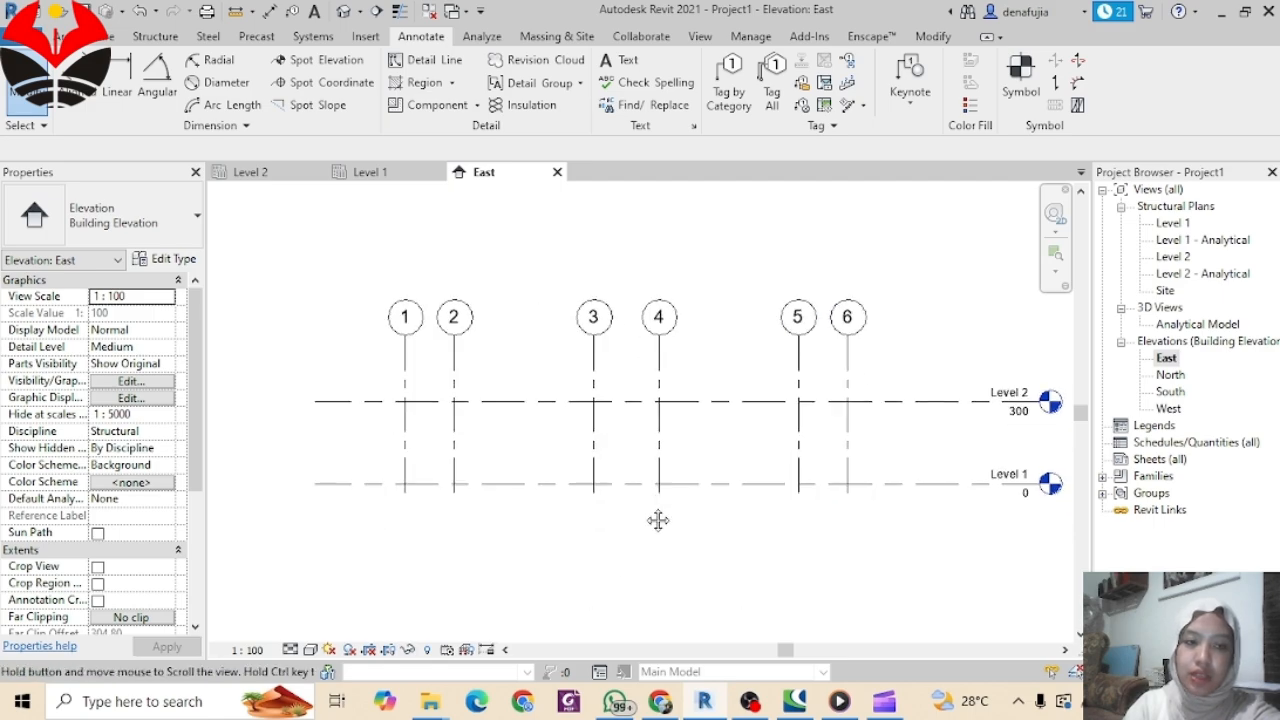
pyautogui.click(865, 357)
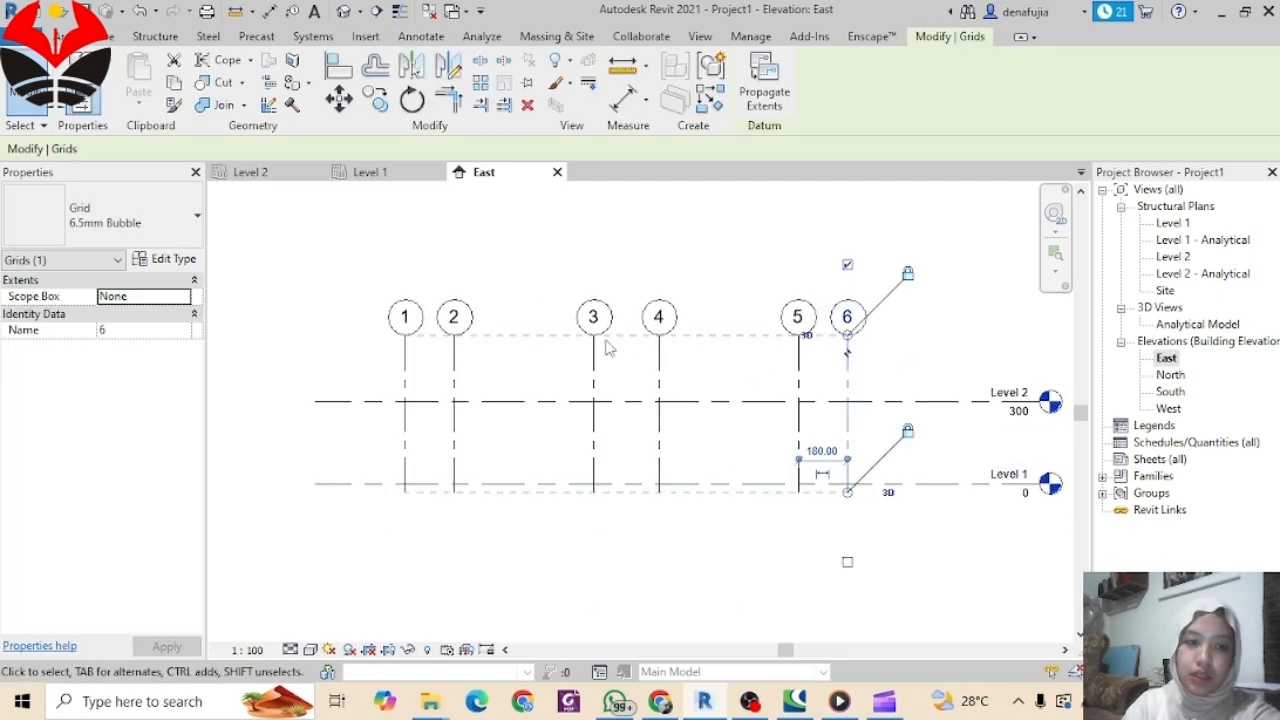
pyautogui.click(168, 259)
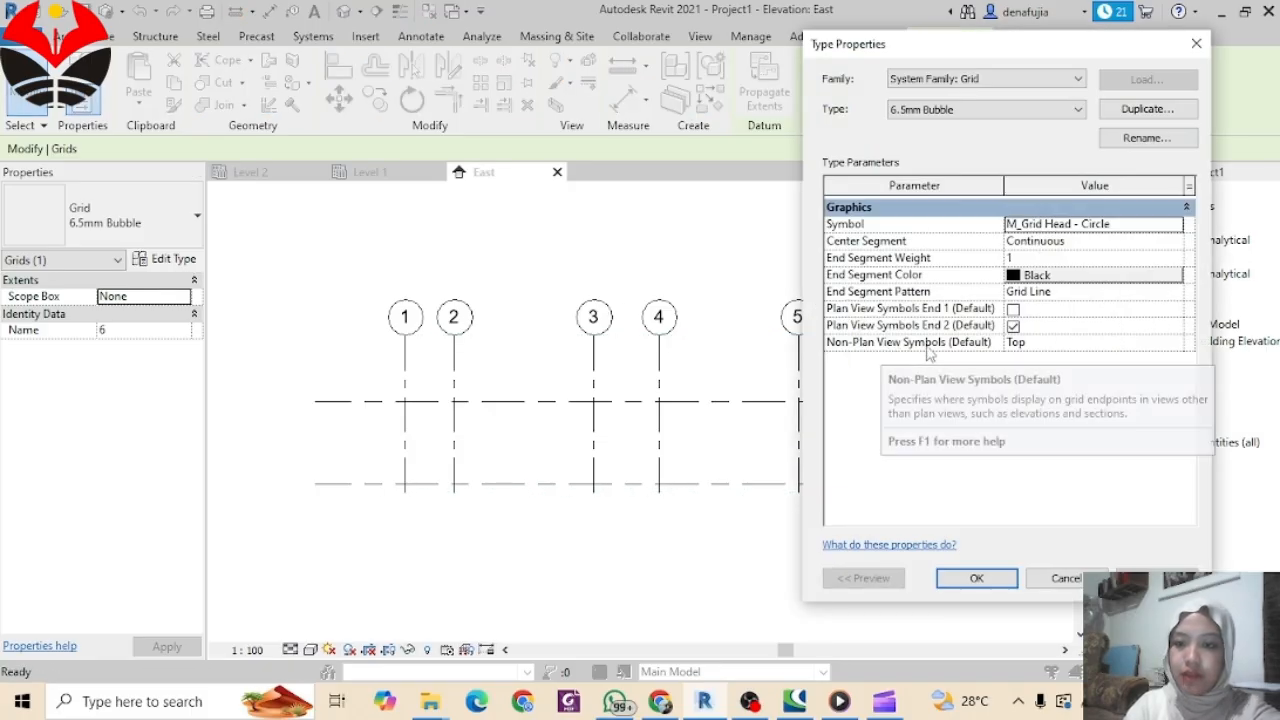
pyautogui.click(1107, 342)
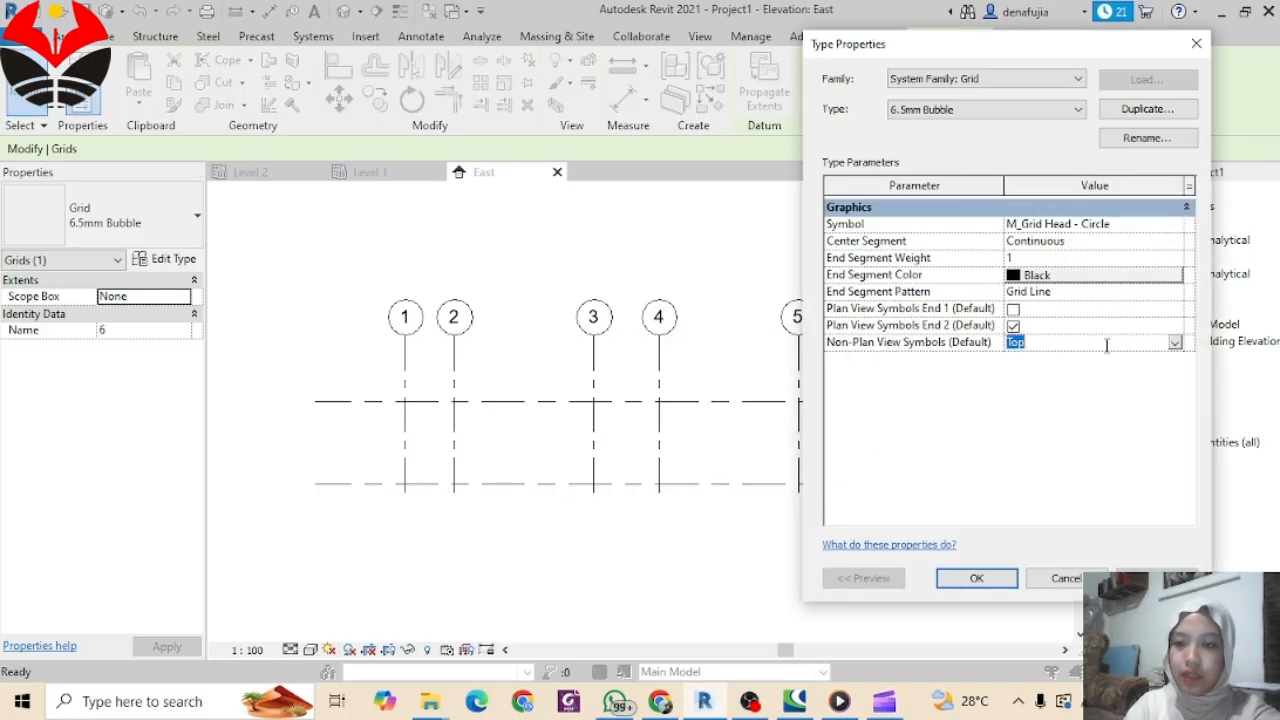
pyautogui.click(1175, 343)
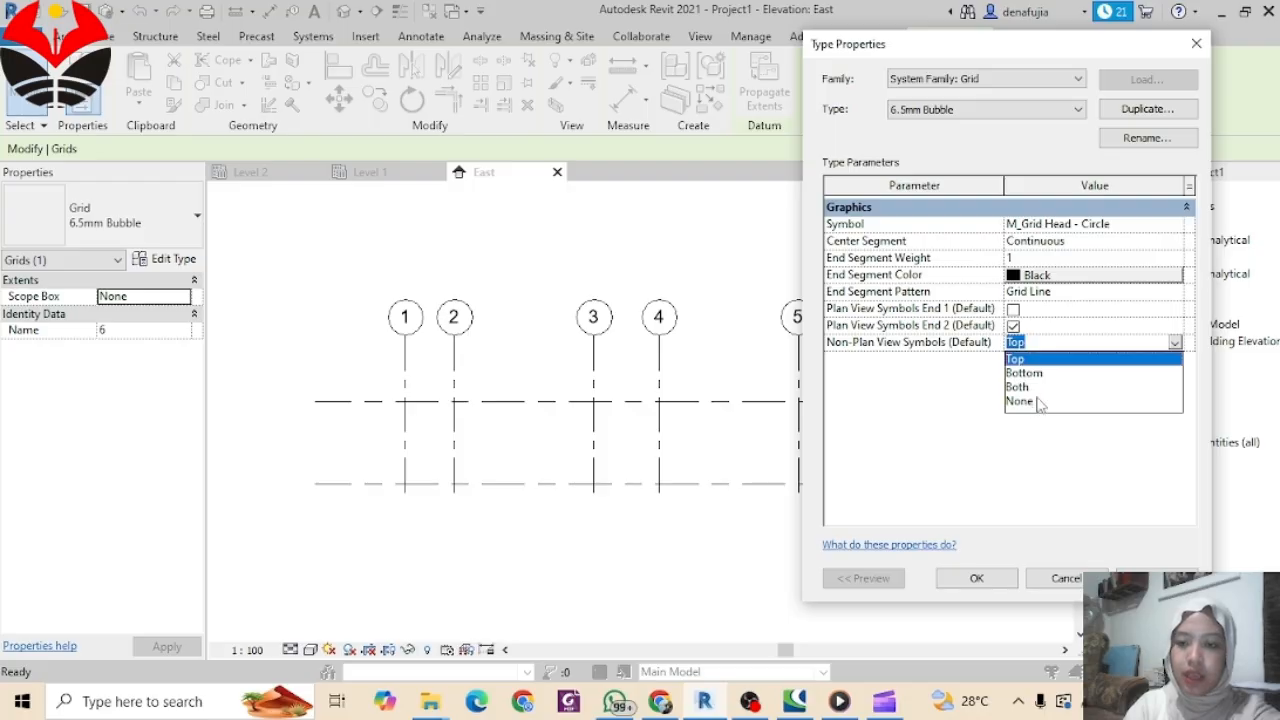
pyautogui.click(1025, 373)
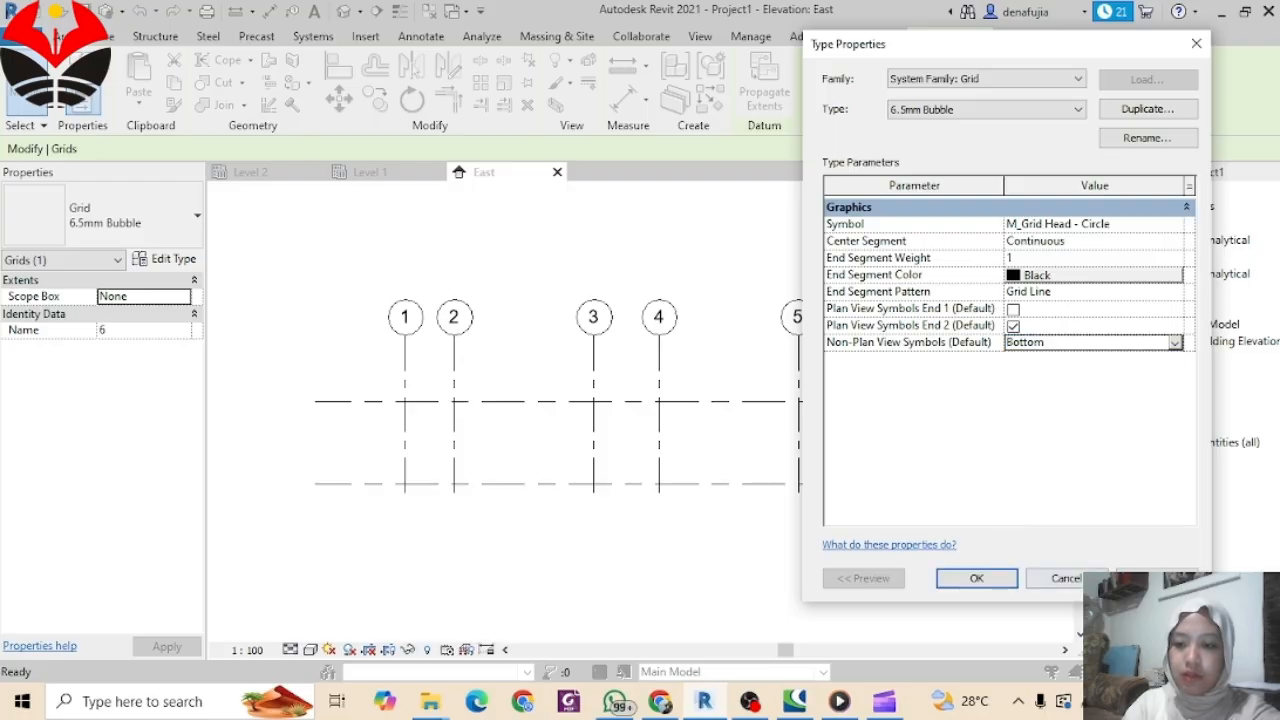
pyautogui.click(1156, 578)
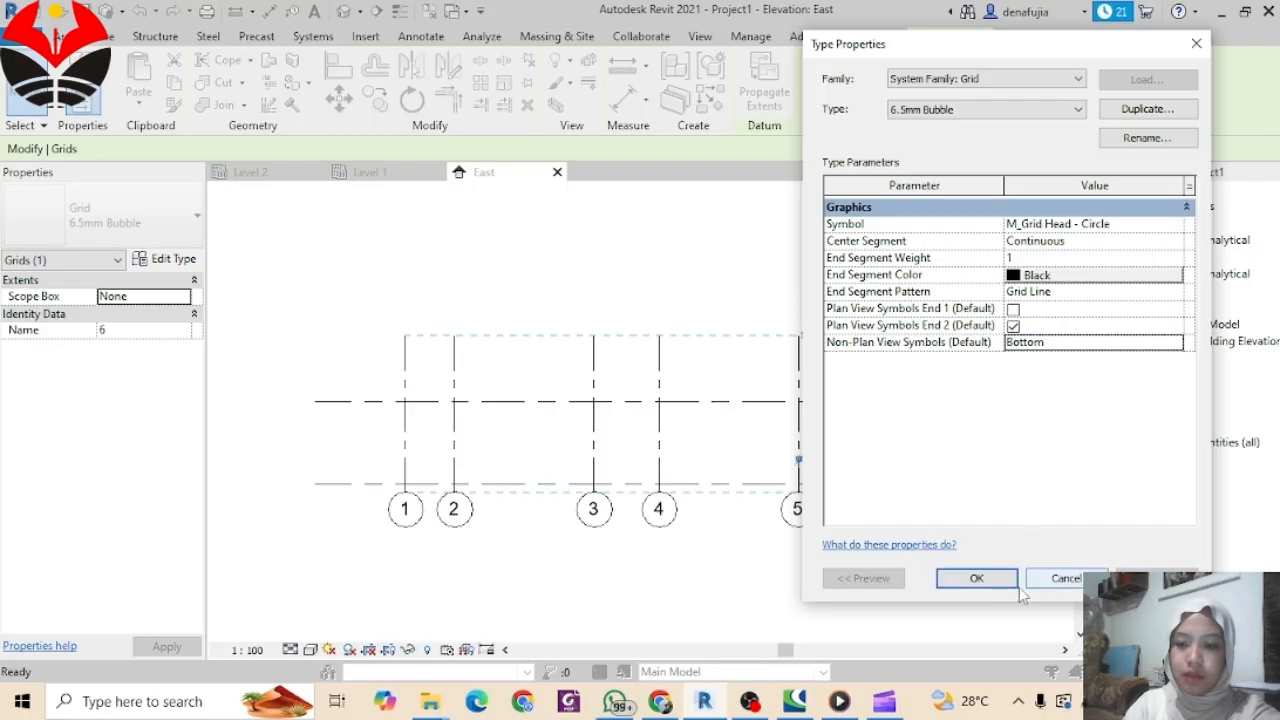
pyautogui.click(977, 578)
# Step: Extend the bubble ends of grids 1 to 6 downward so they sit well below Level 1
pyautogui.moveTo(916, 509); pyautogui.dragTo(867, 415, button='middle')
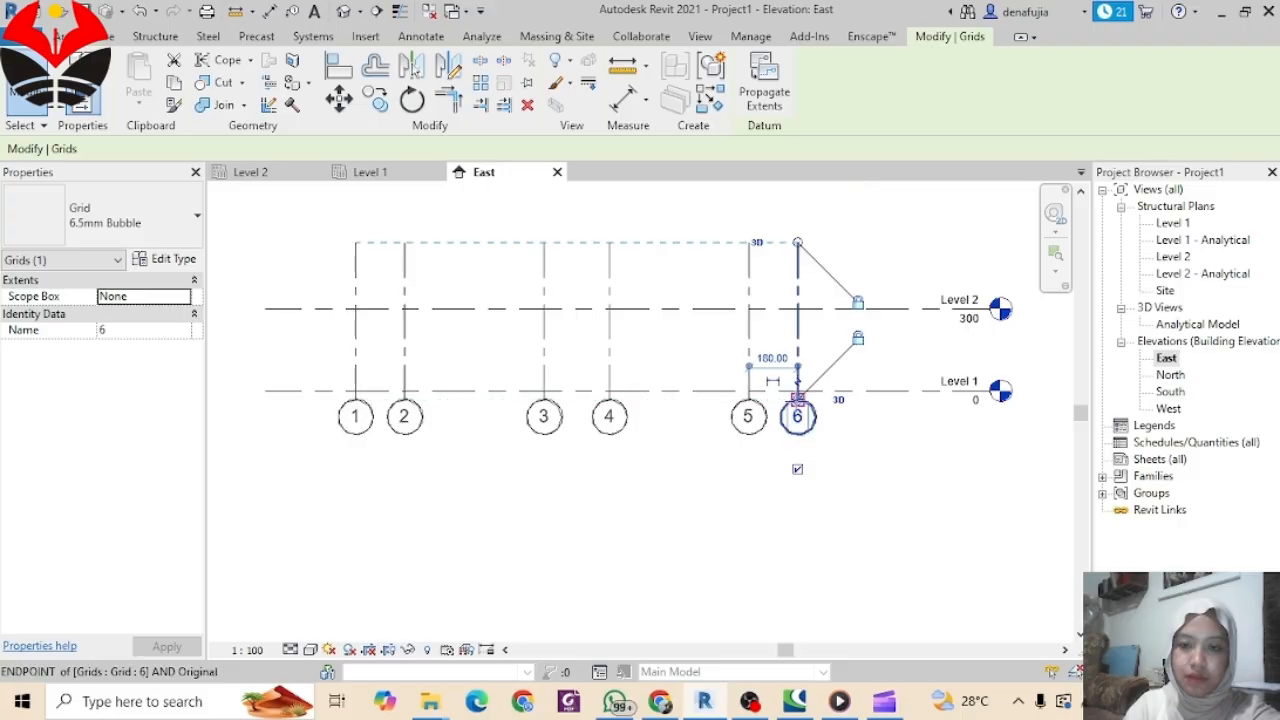
pyautogui.moveTo(797, 399); pyautogui.dragTo(797, 506)
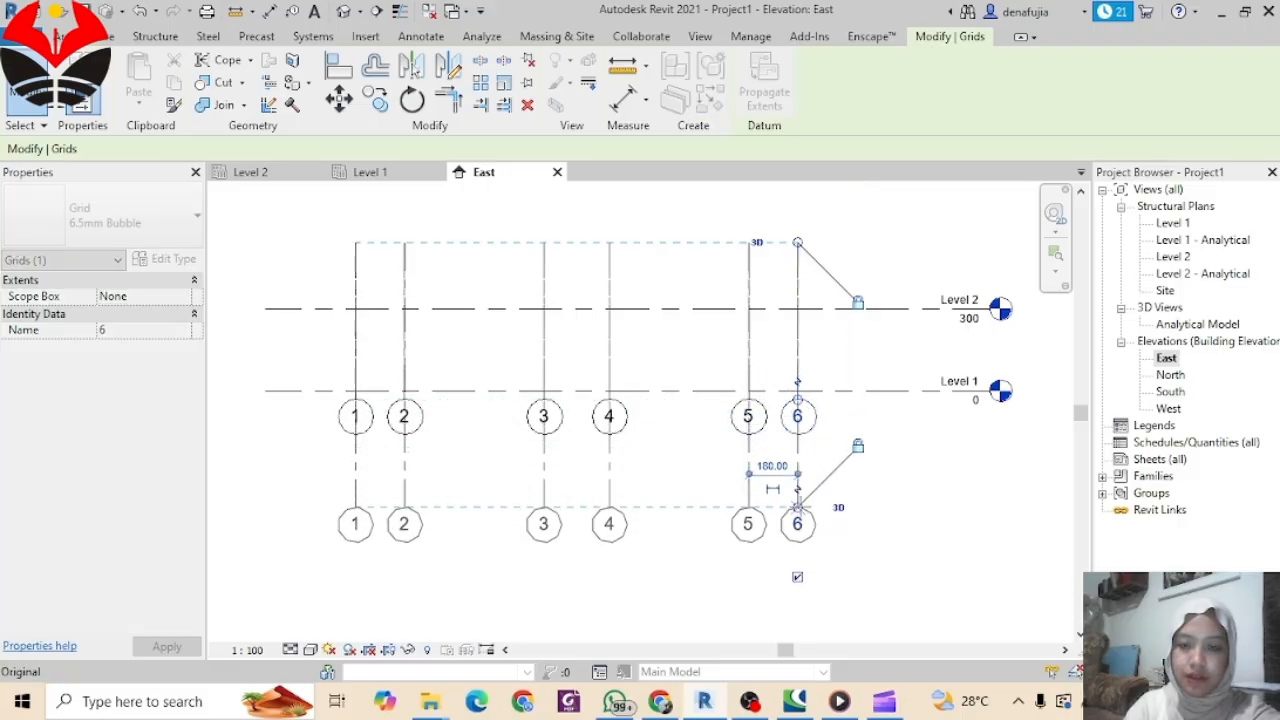
pyautogui.click(850, 434)
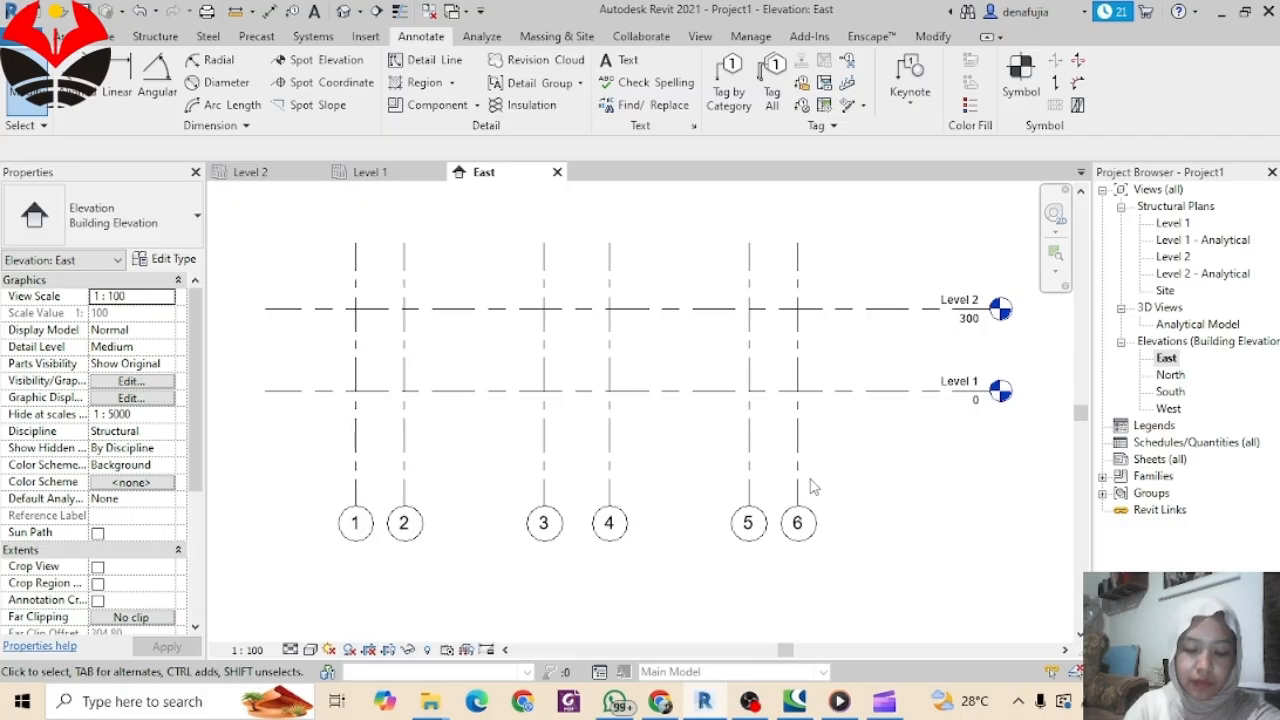
# Step: Rename Level 1 as Lantai 1 and rename its corresponding views too
pyautogui.moveTo(914, 343); pyautogui.dragTo(729, 398, button='middle')
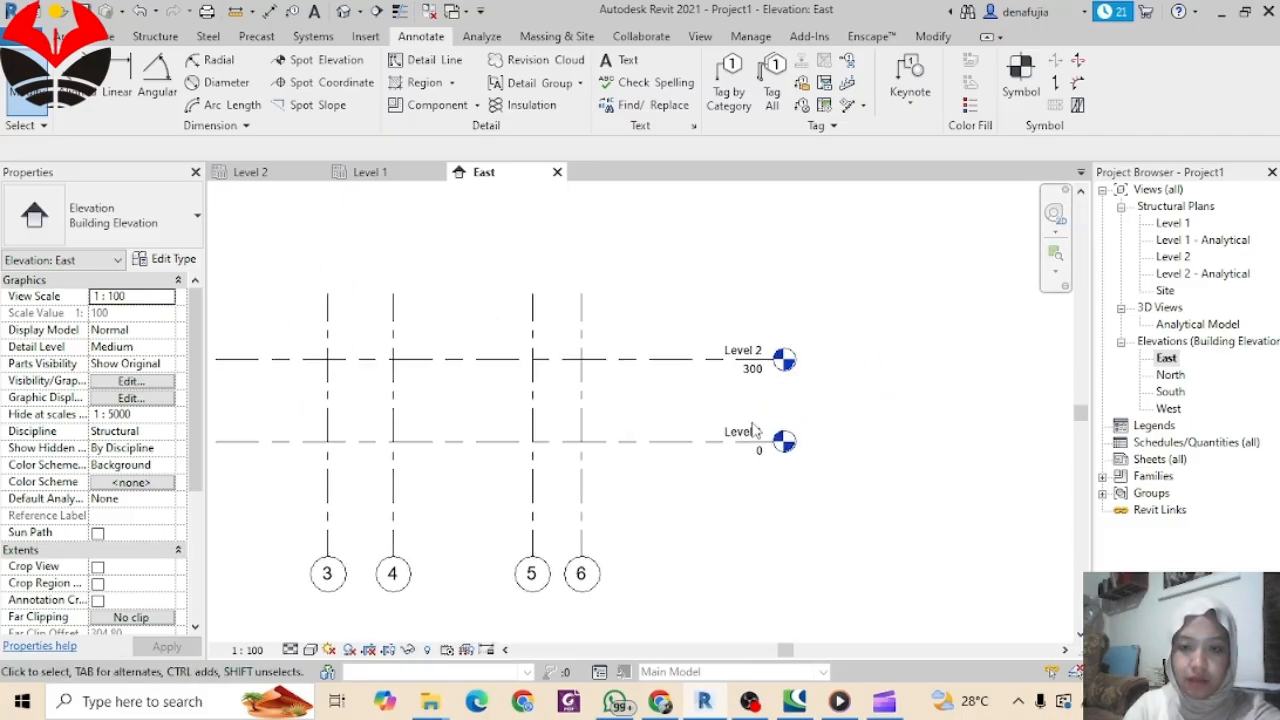
pyautogui.doubleClick(752, 441)
pyautogui.scroll(3, 750, 450)
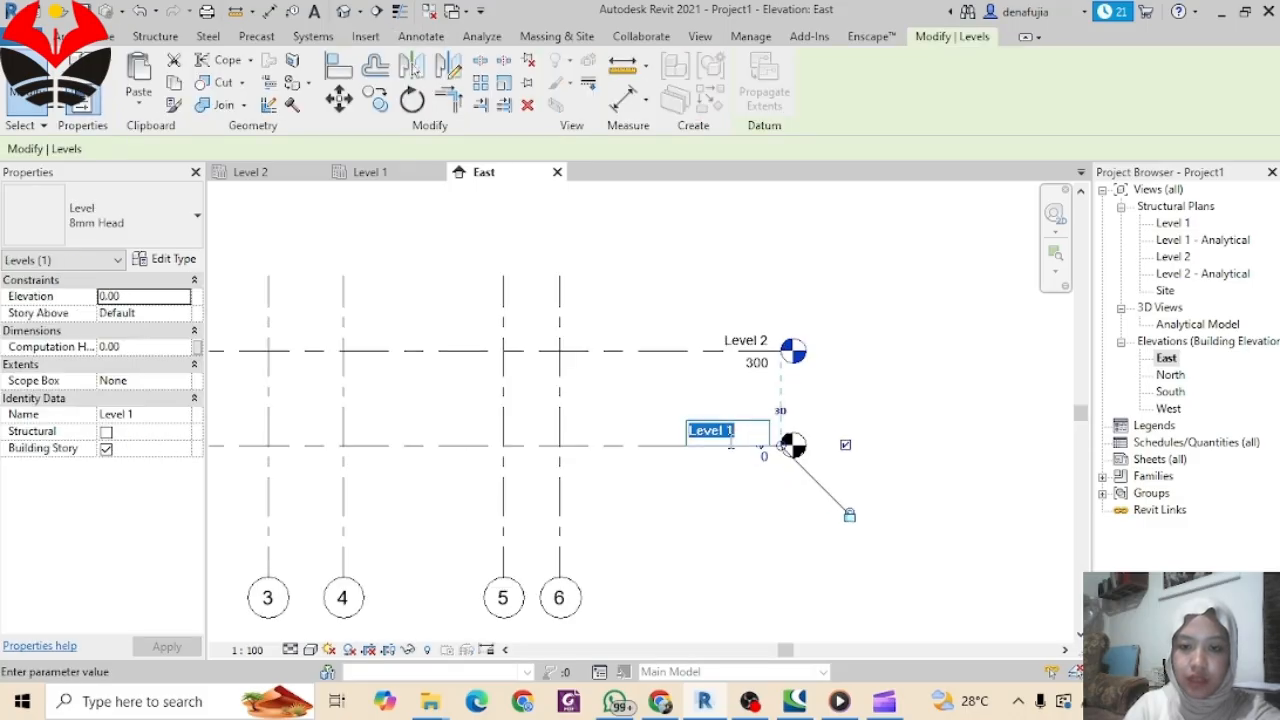
pyautogui.scroll(1, 750, 456)
pyautogui.click(740, 432)
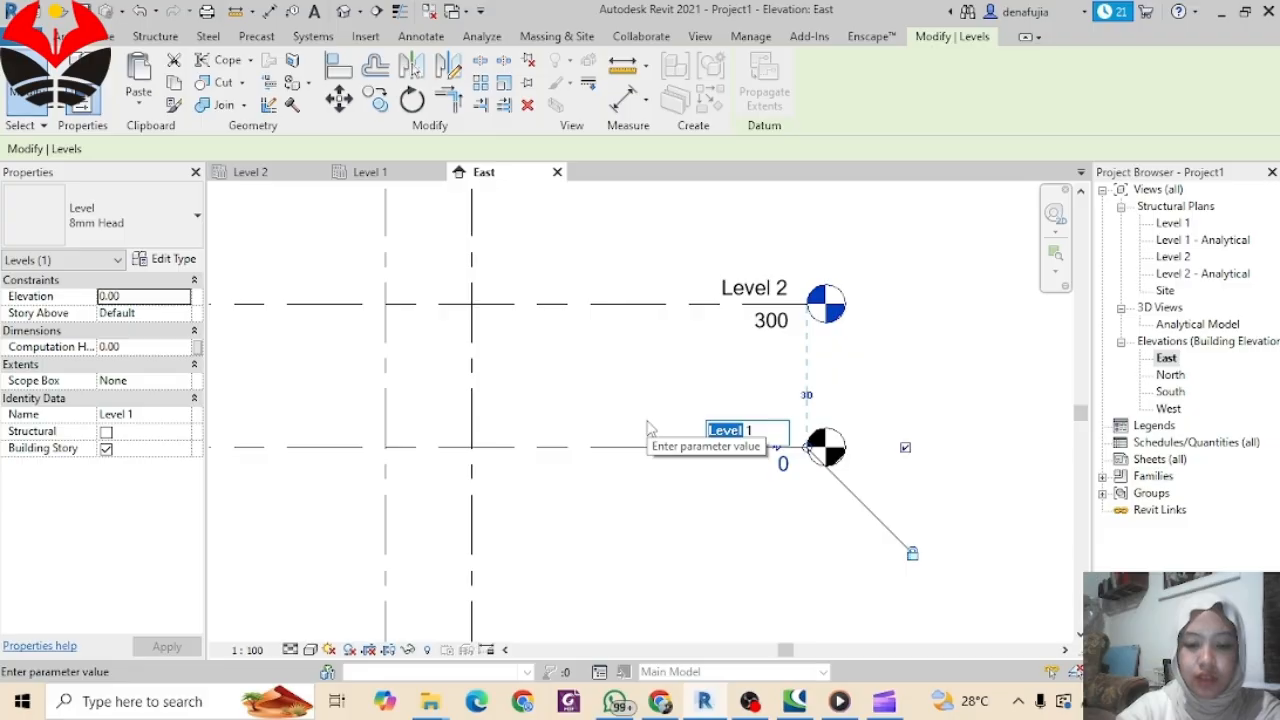
pyautogui.write('antai')
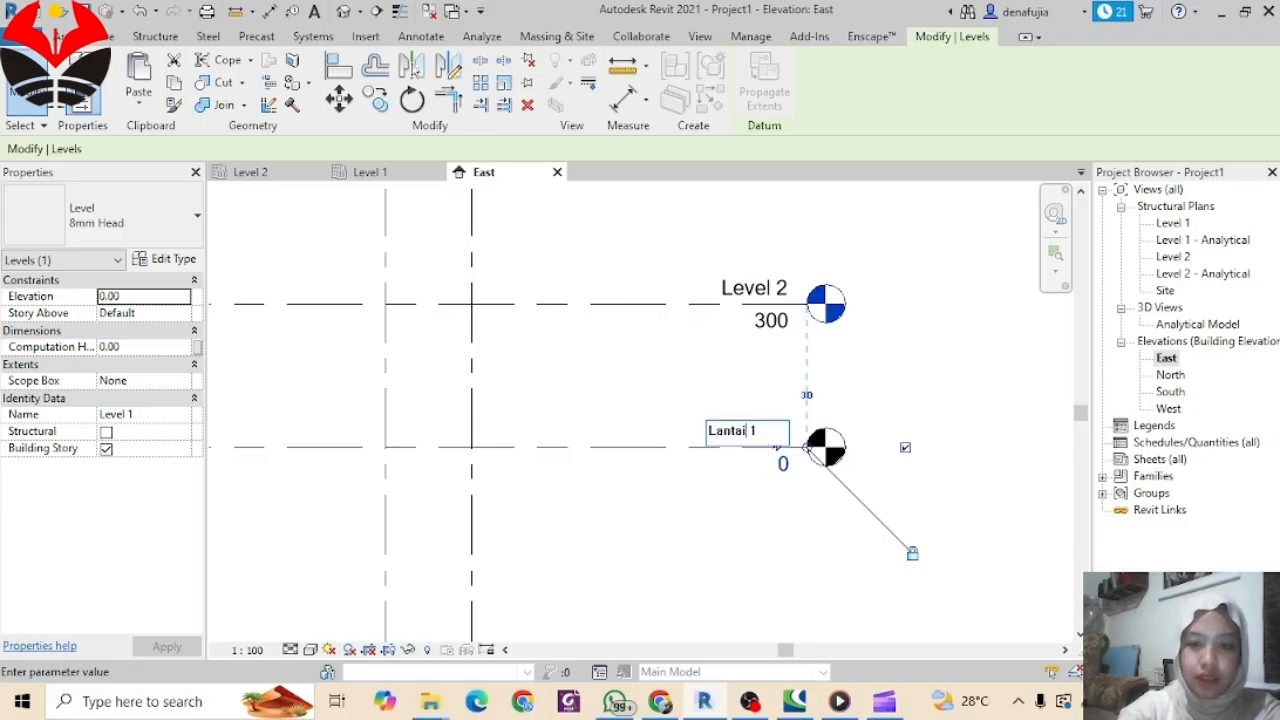
pyautogui.press('Return')
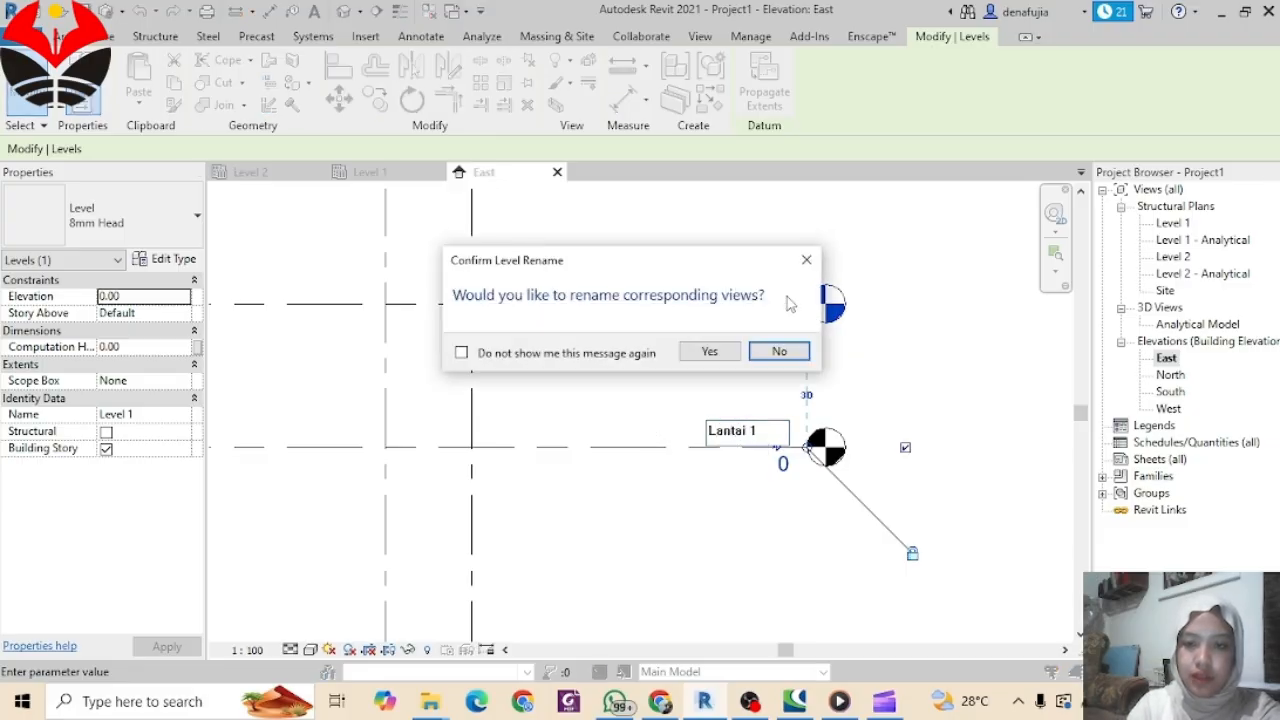
pyautogui.click(709, 351)
# Step: Rename Level 2 as Lantai 2, including its corresponding views
pyautogui.click(745, 288)
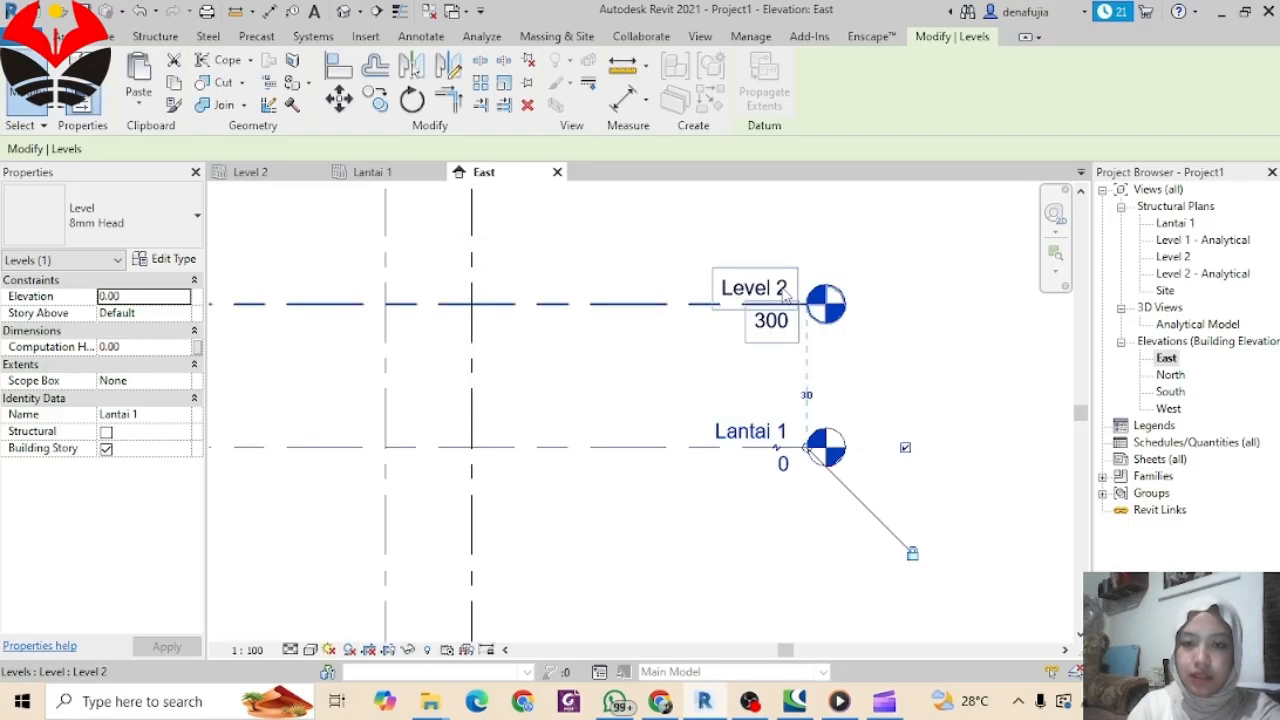
pyautogui.click(745, 288)
pyautogui.click(748, 287)
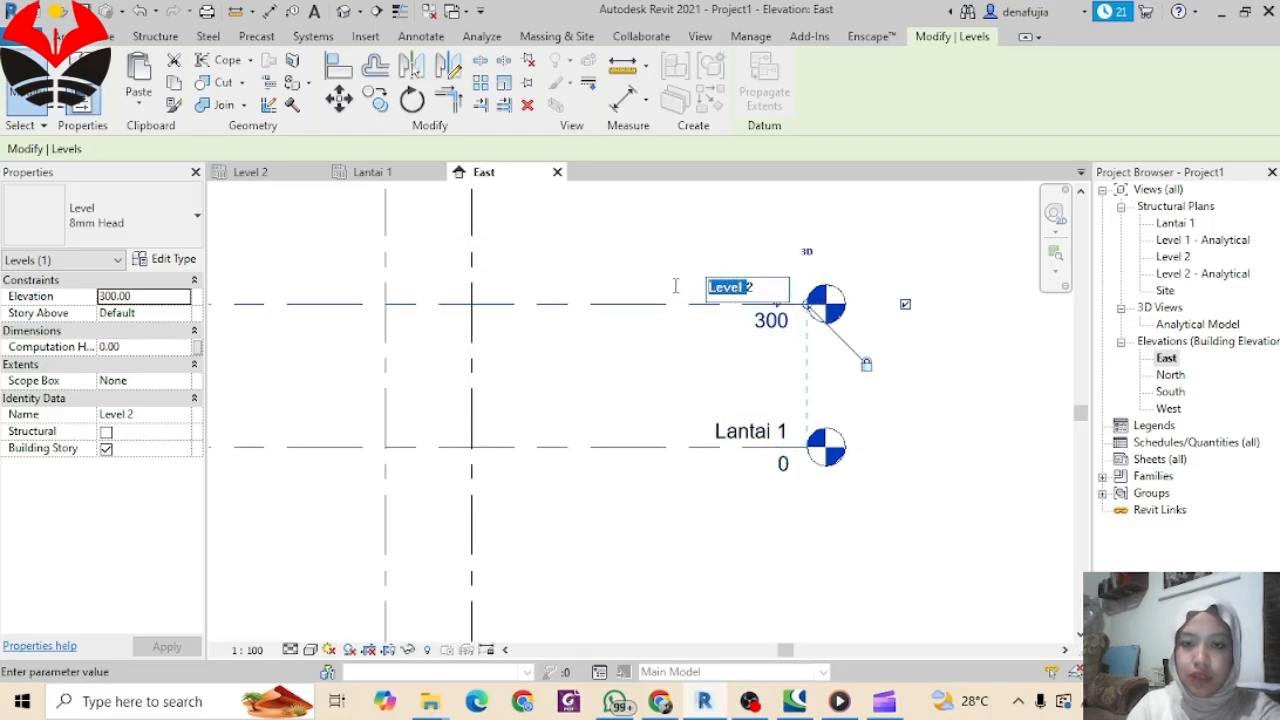
pyautogui.write('Lantai')
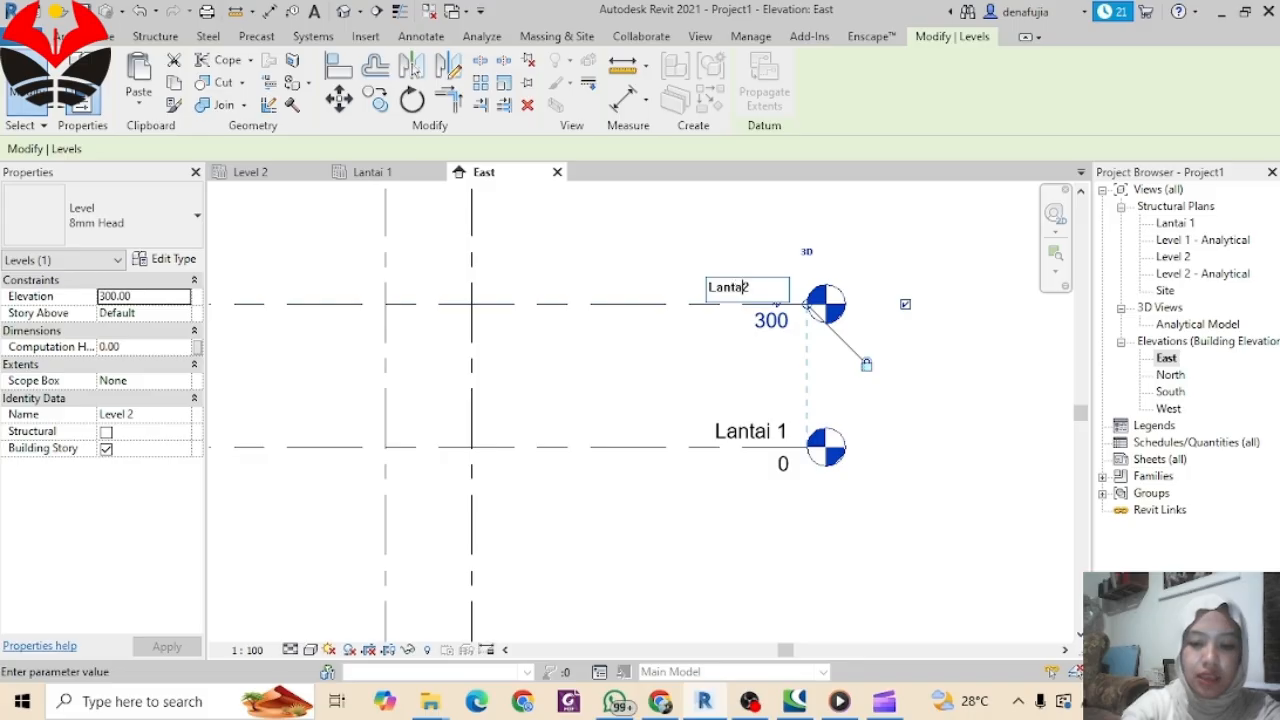
pyautogui.press('Return')
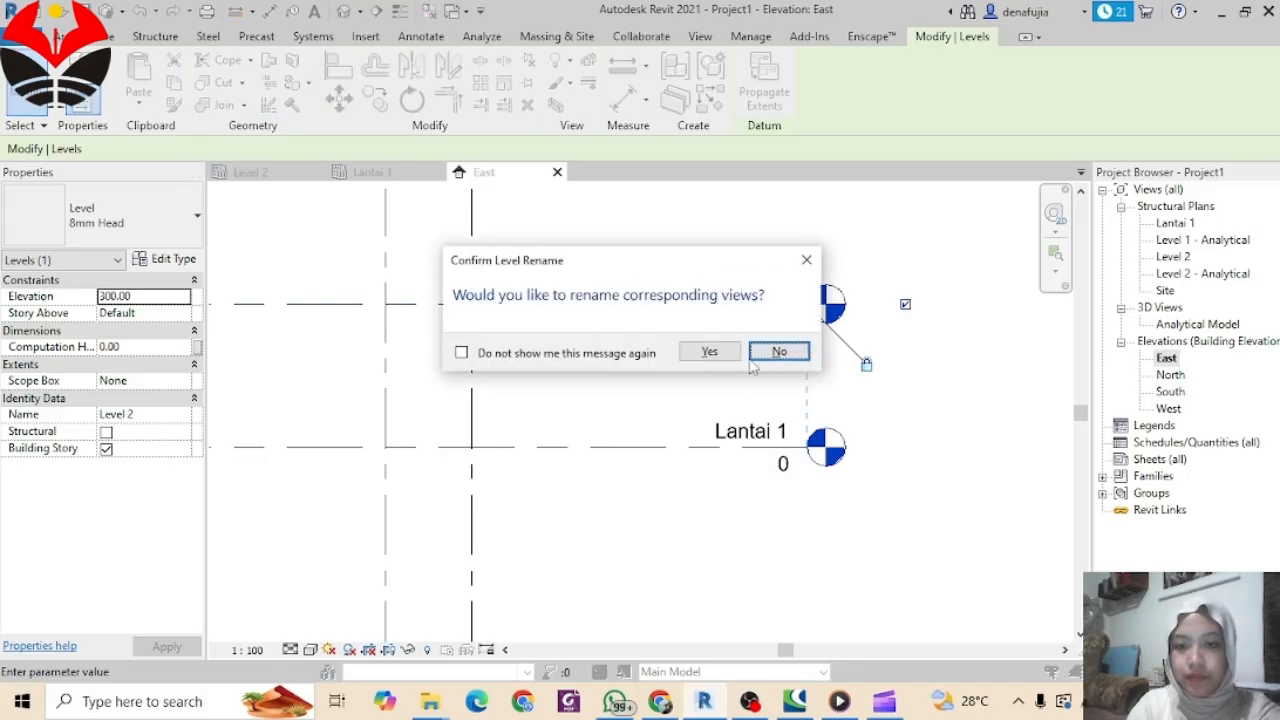
pyautogui.click(709, 353)
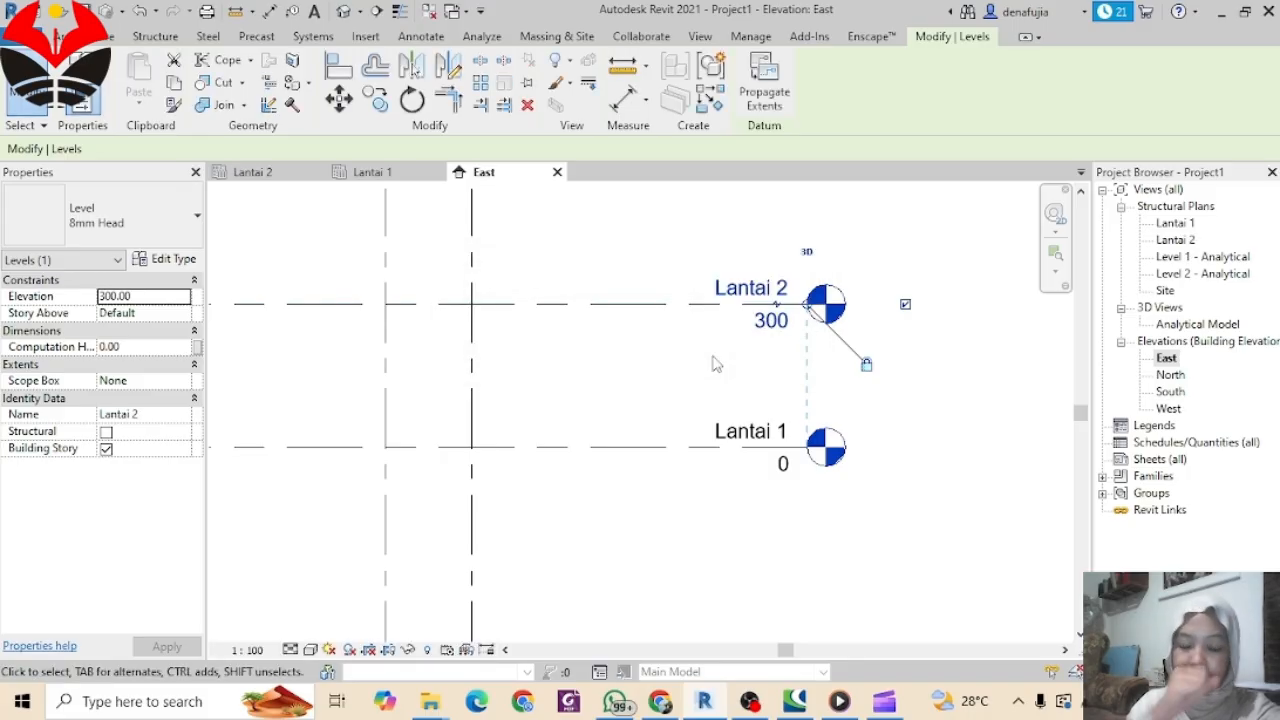
# Step: Draw a new level about 370 cm above Lantai 2, with both ends aligned to the existing levels
pyautogui.scroll(-3, 716, 364)
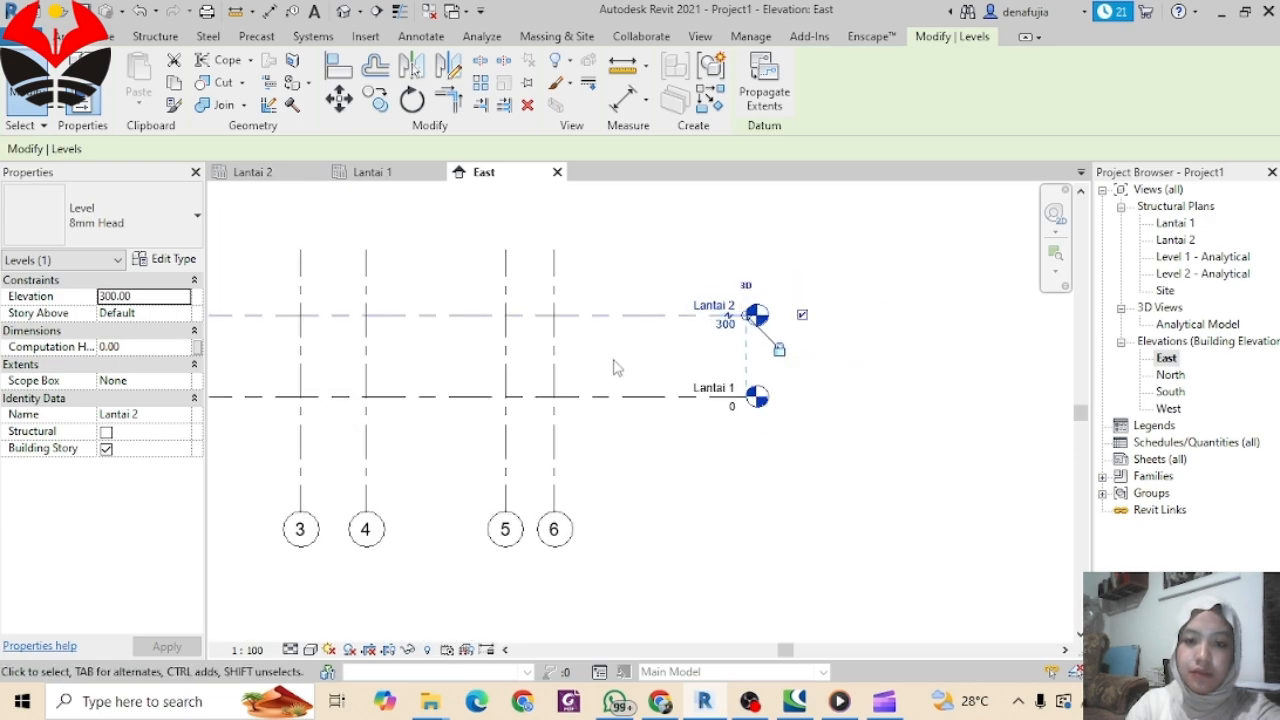
pyautogui.moveTo(614, 366); pyautogui.dragTo(828, 348, button='middle')
pyautogui.scroll(-1, 752, 348)
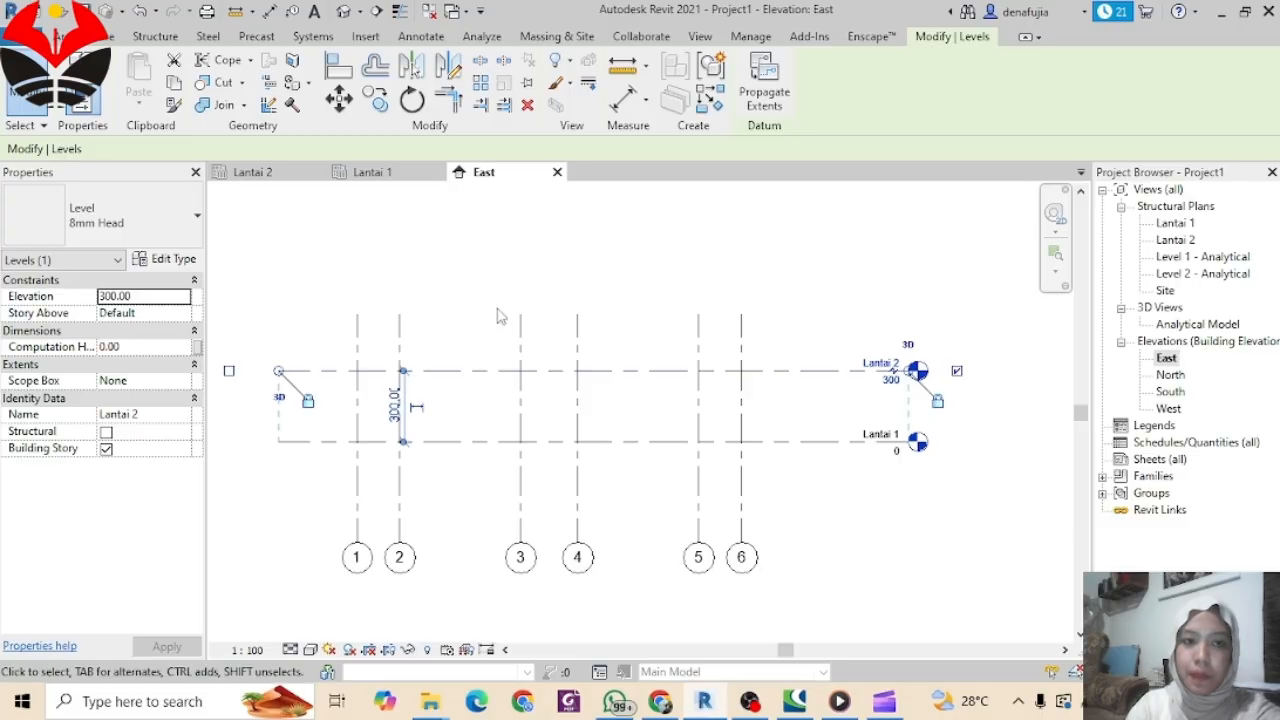
pyautogui.click(866, 320)
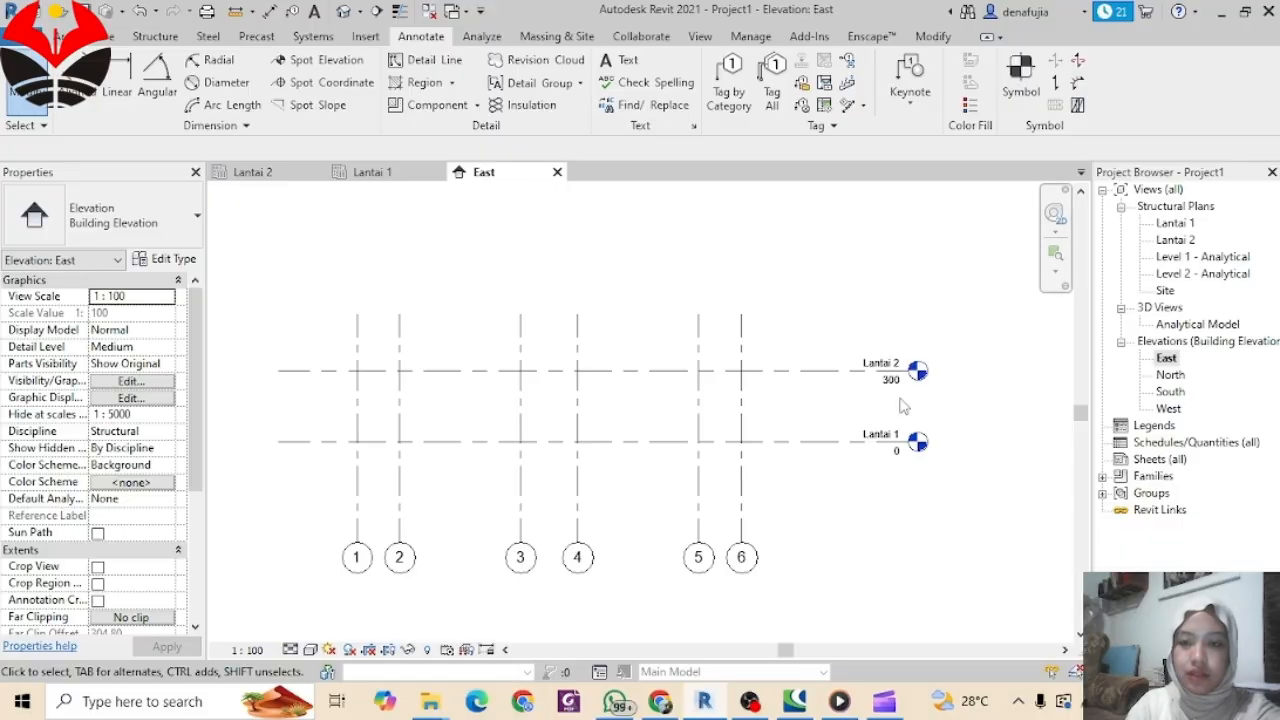
pyautogui.press('l')
pyautogui.press('l')
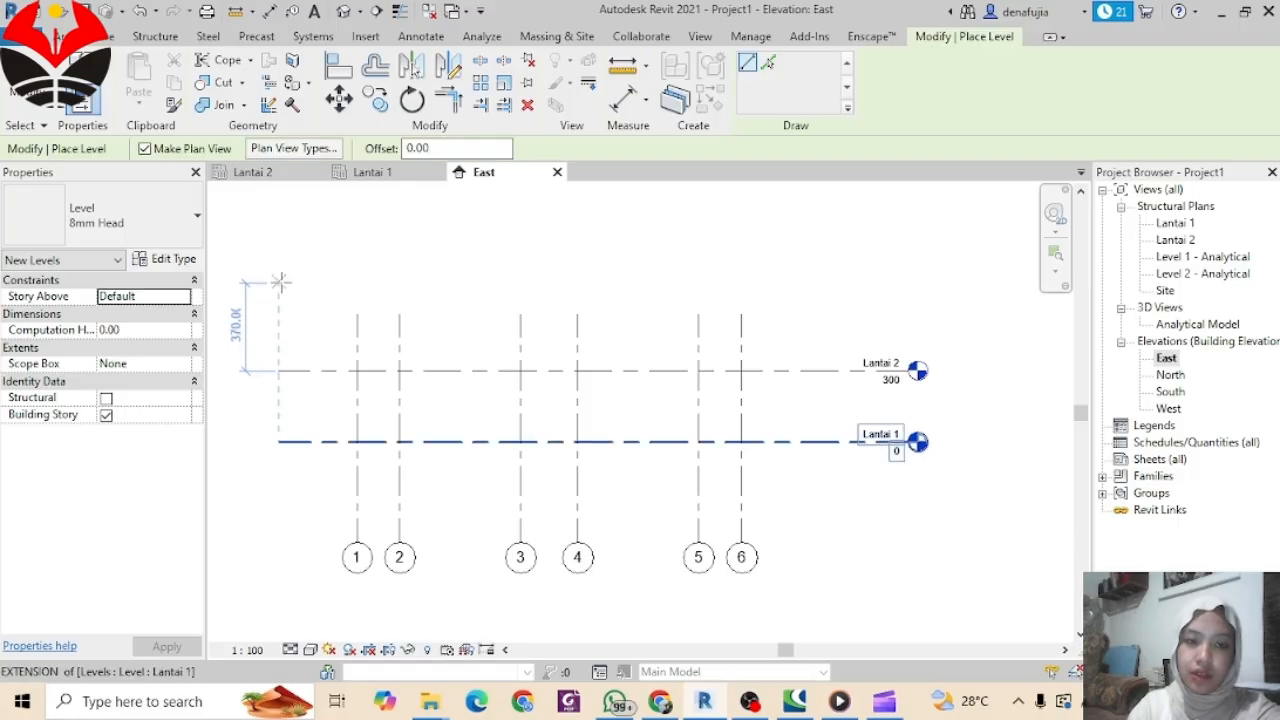
pyautogui.click(280, 283)
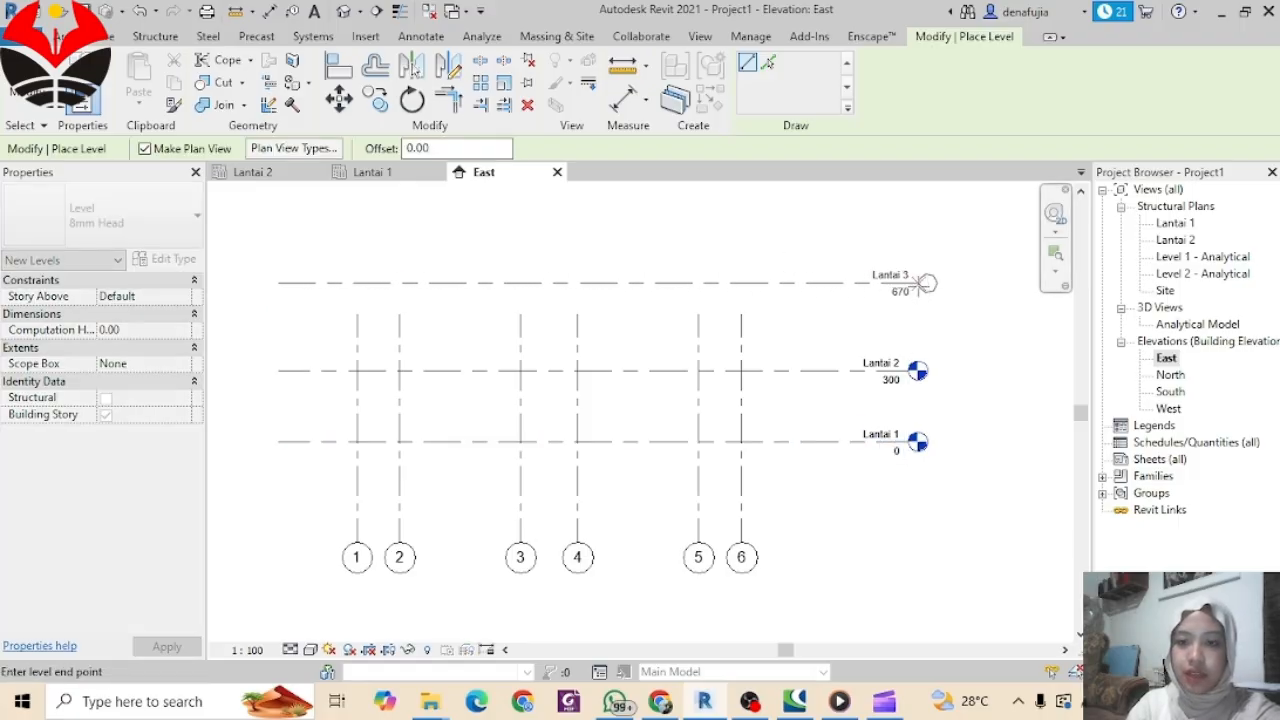
pyautogui.click(926, 284)
# Step: Draw two levels above Lantai 3, about 290 cm and a further 310 cm higher, with both ends aligned to the existing levels
pyautogui.moveTo(612, 233); pyautogui.dragTo(645, 332, button='middle')
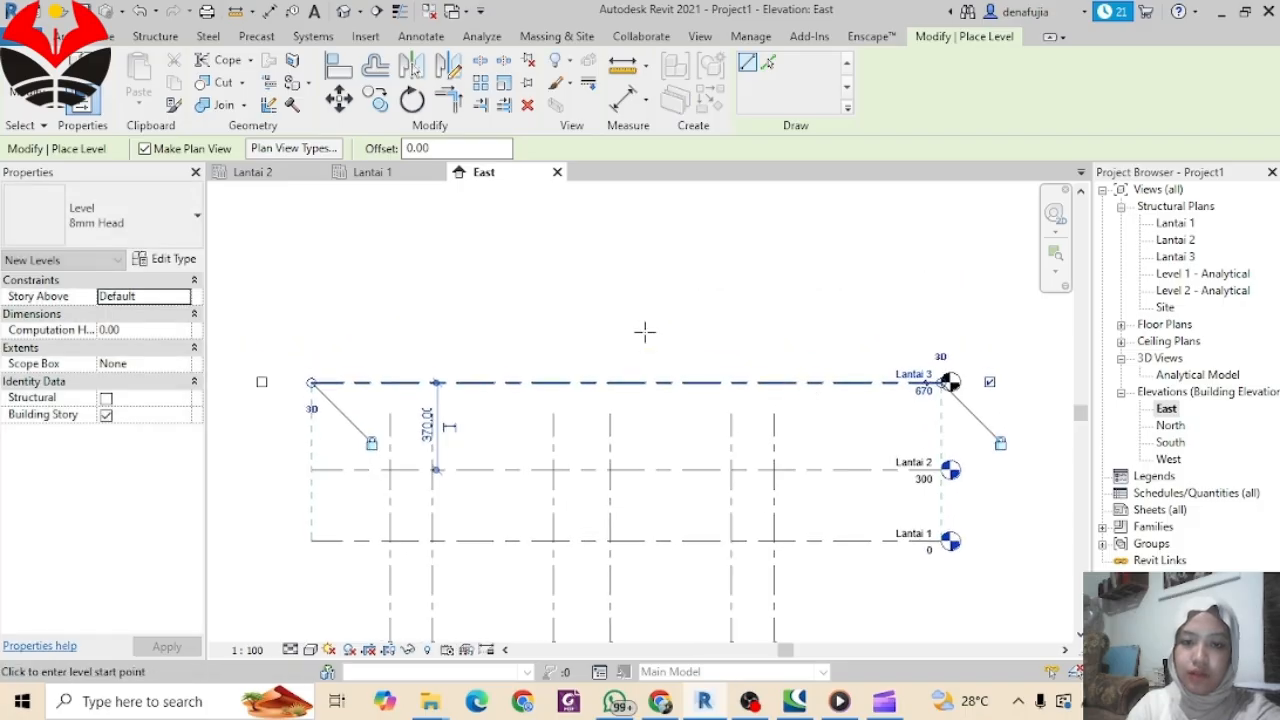
pyautogui.click(309, 313)
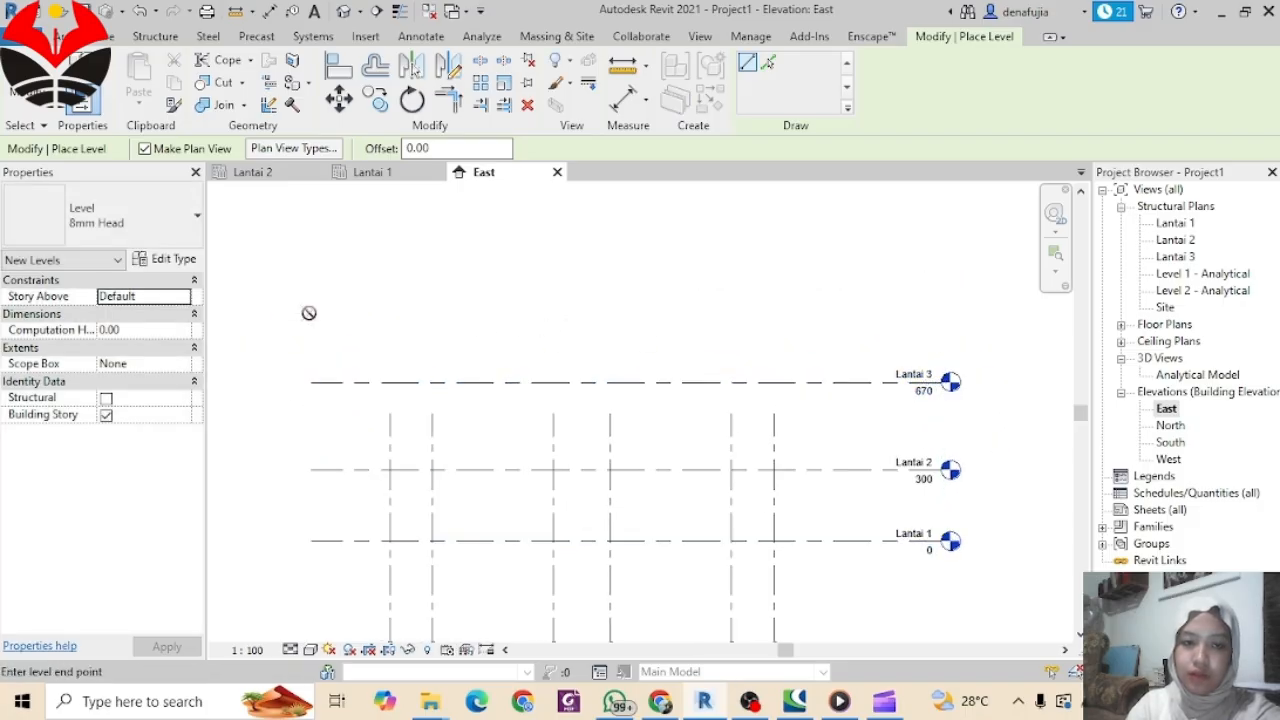
pyautogui.click(950, 313)
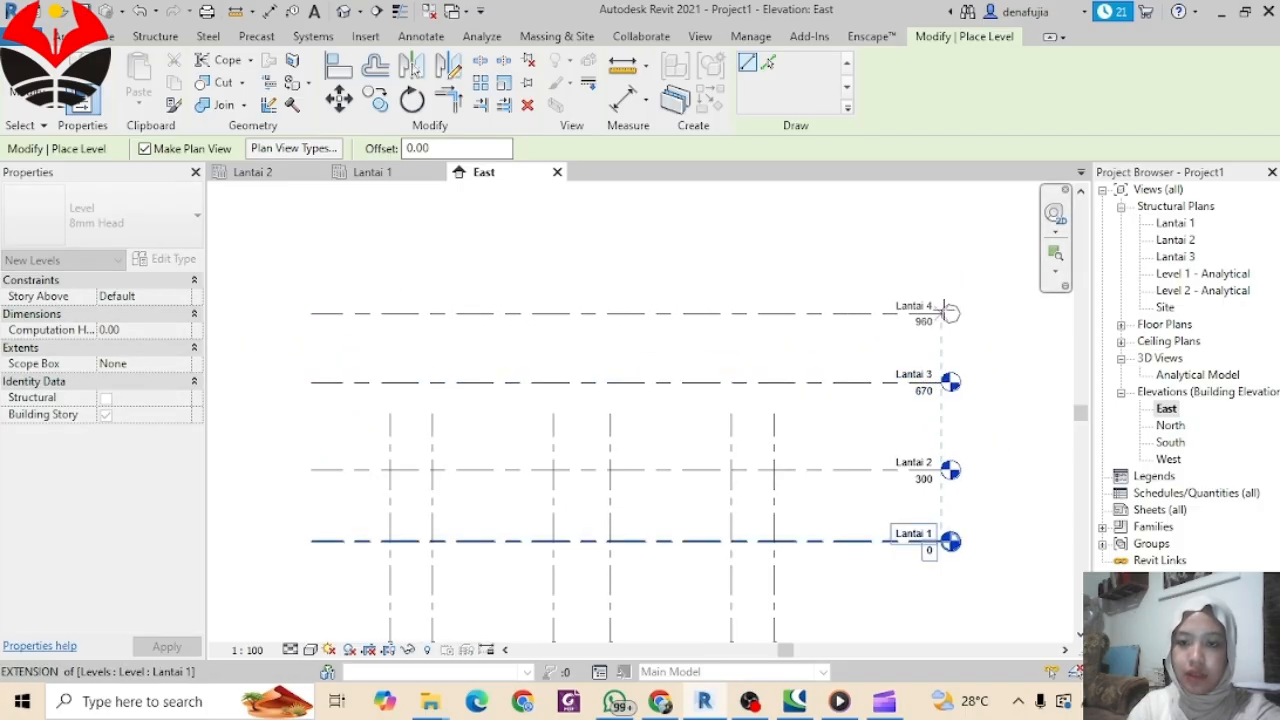
pyautogui.moveTo(766, 286); pyautogui.dragTo(814, 380, button='middle')
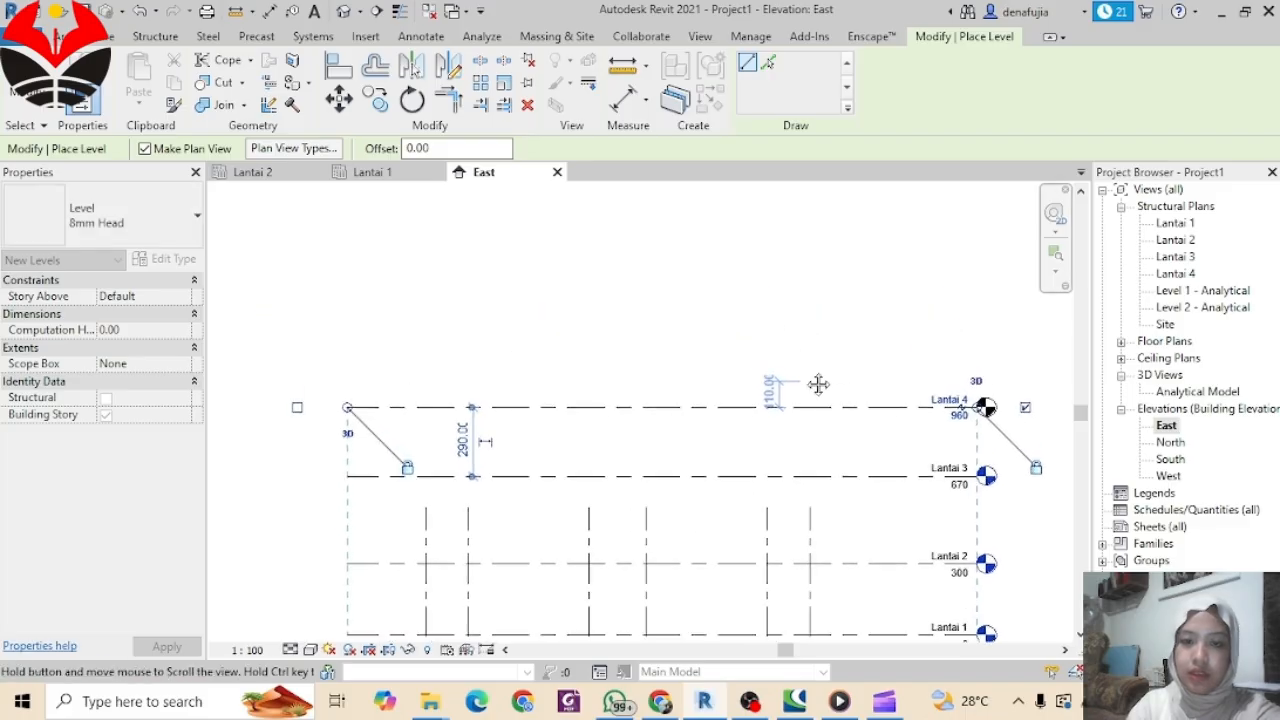
pyautogui.click(347, 330)
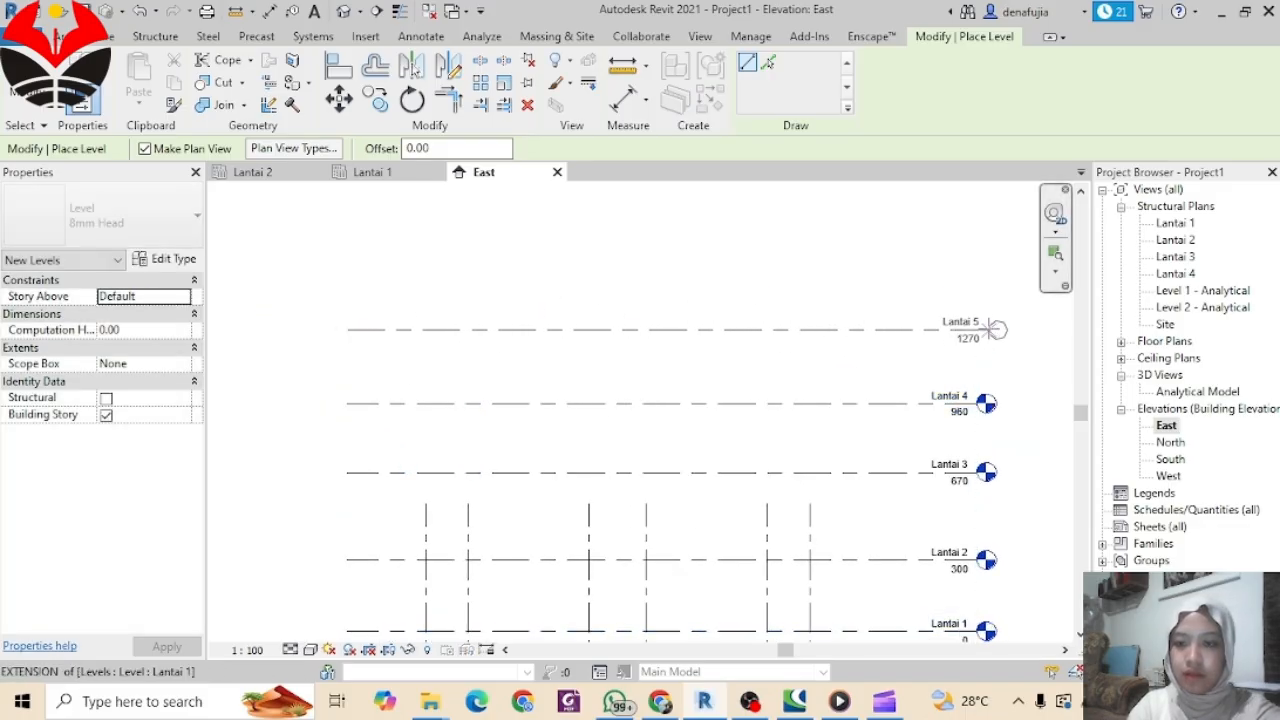
pyautogui.click(976, 330)
# Step: Draw two more levels above Lantai 5, about 330 cm and a further 290 cm higher, with both ends aligned to the levels below
pyautogui.moveTo(714, 354); pyautogui.dragTo(729, 428, button='middle')
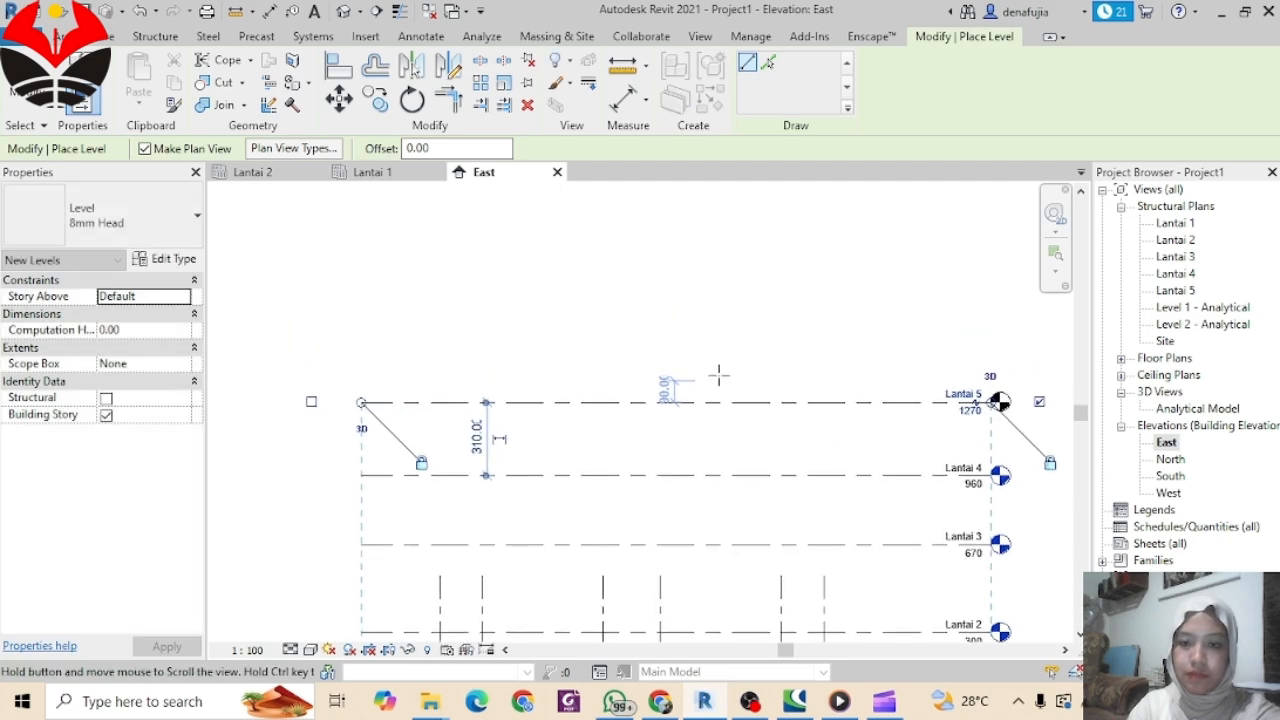
pyautogui.moveTo(767, 375); pyautogui.dragTo(681, 405, button='middle')
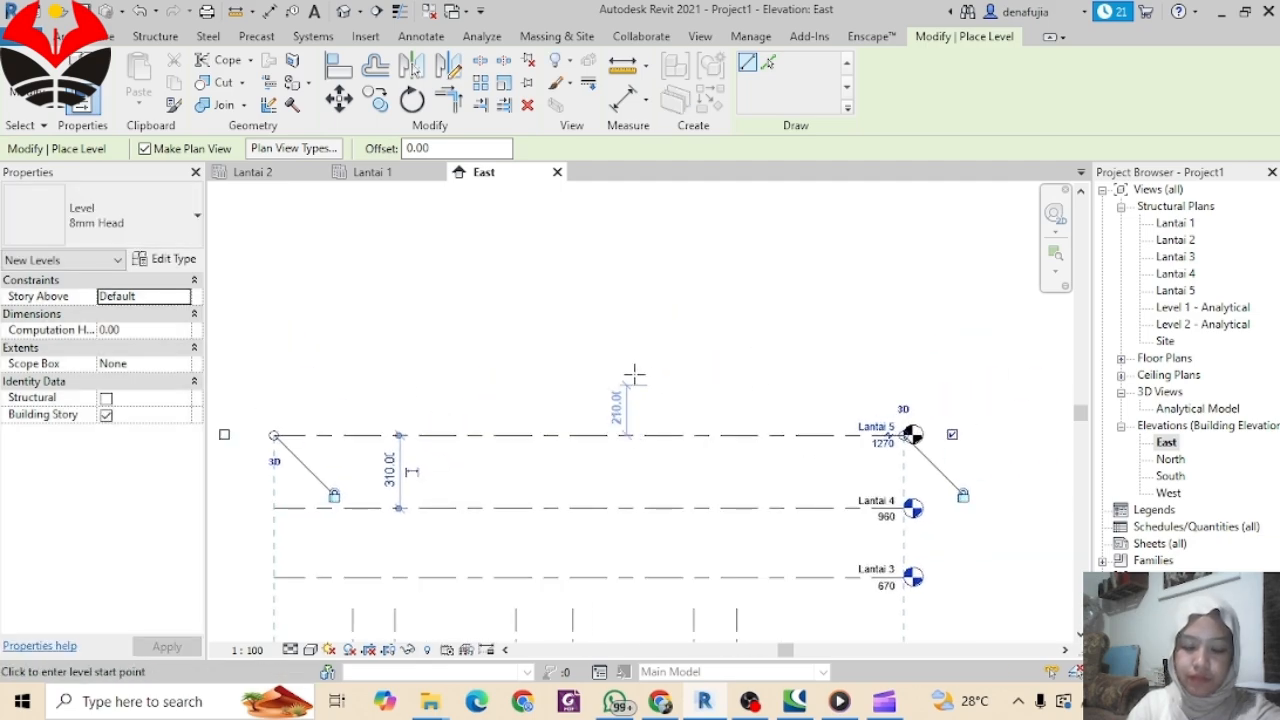
pyautogui.click(274, 356)
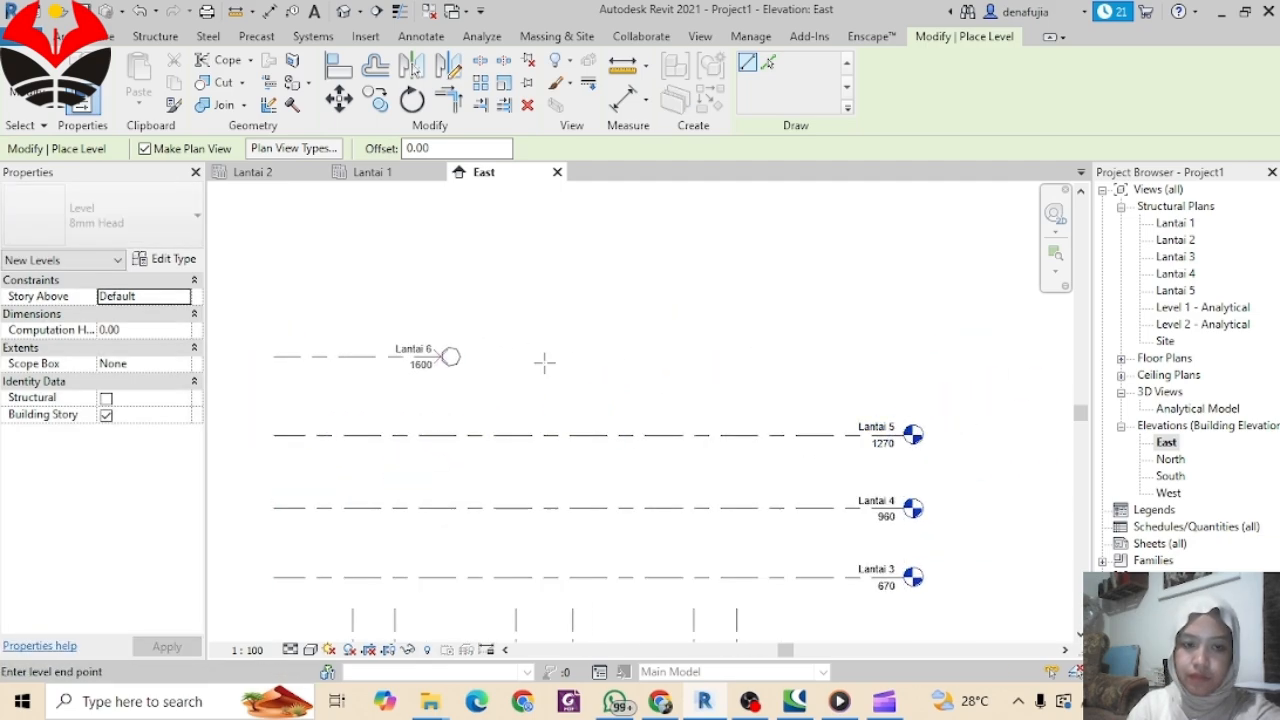
pyautogui.click(910, 356)
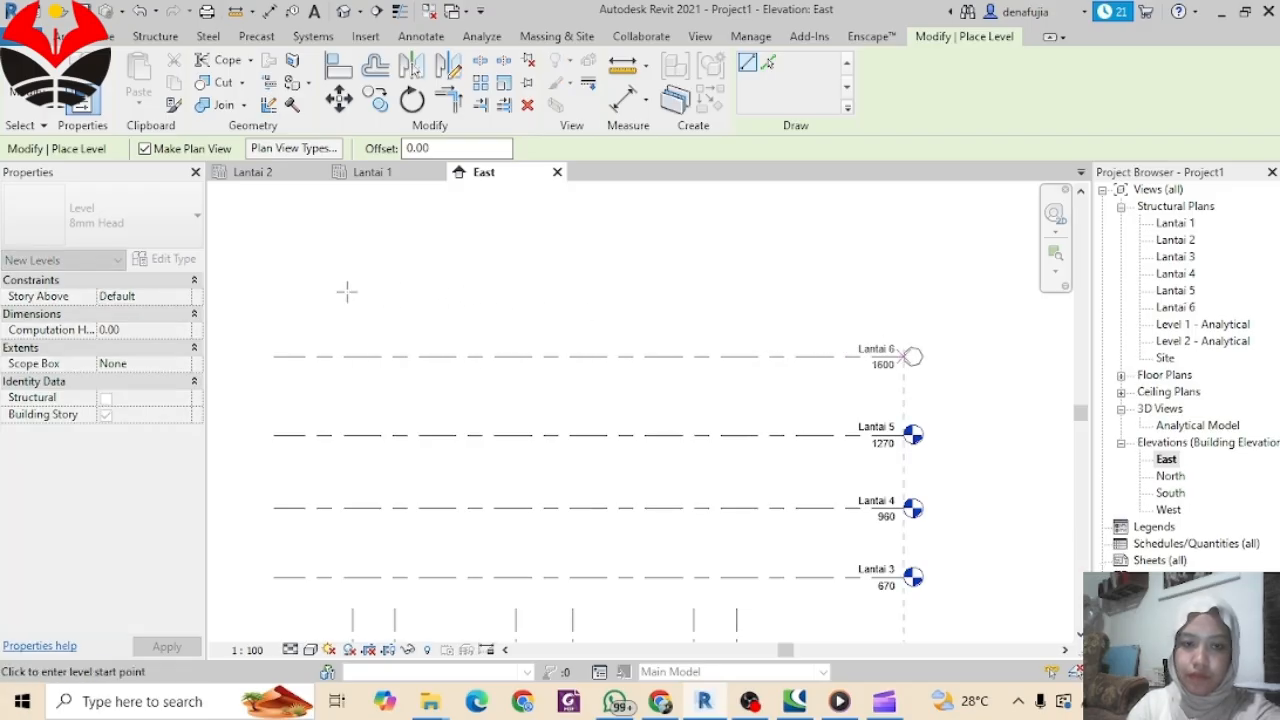
pyautogui.click(274, 287)
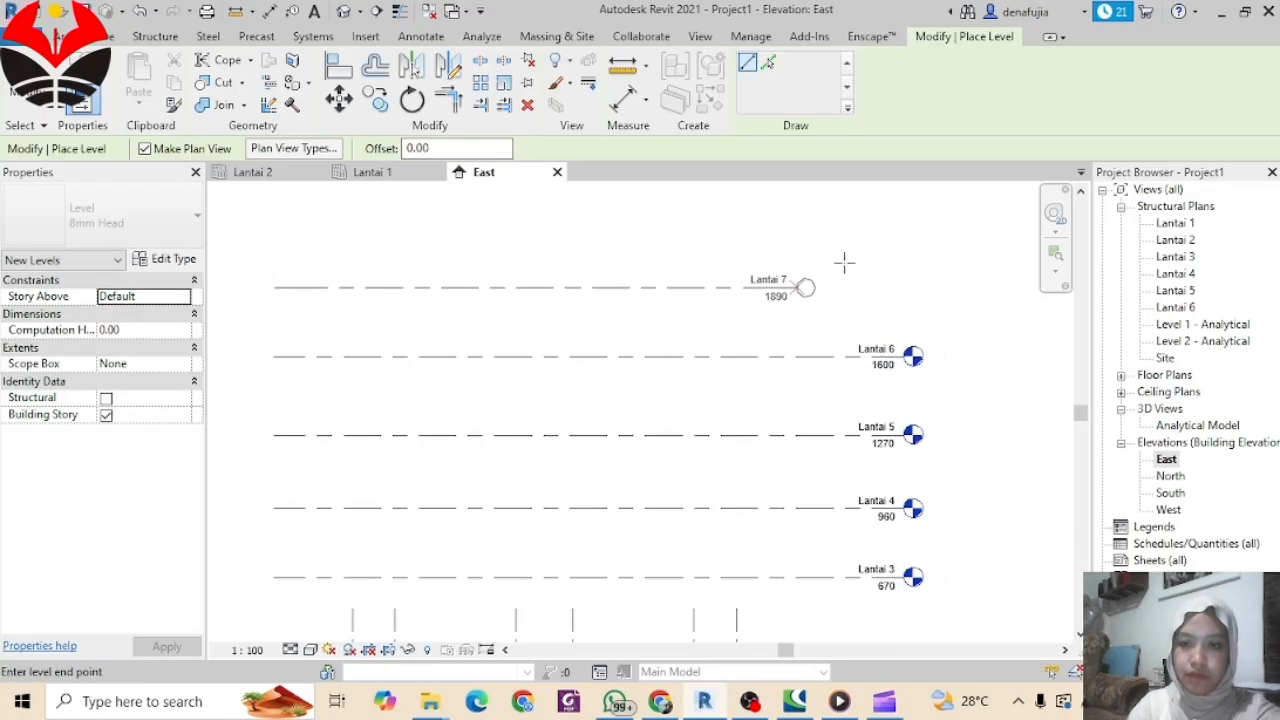
pyautogui.click(910, 287)
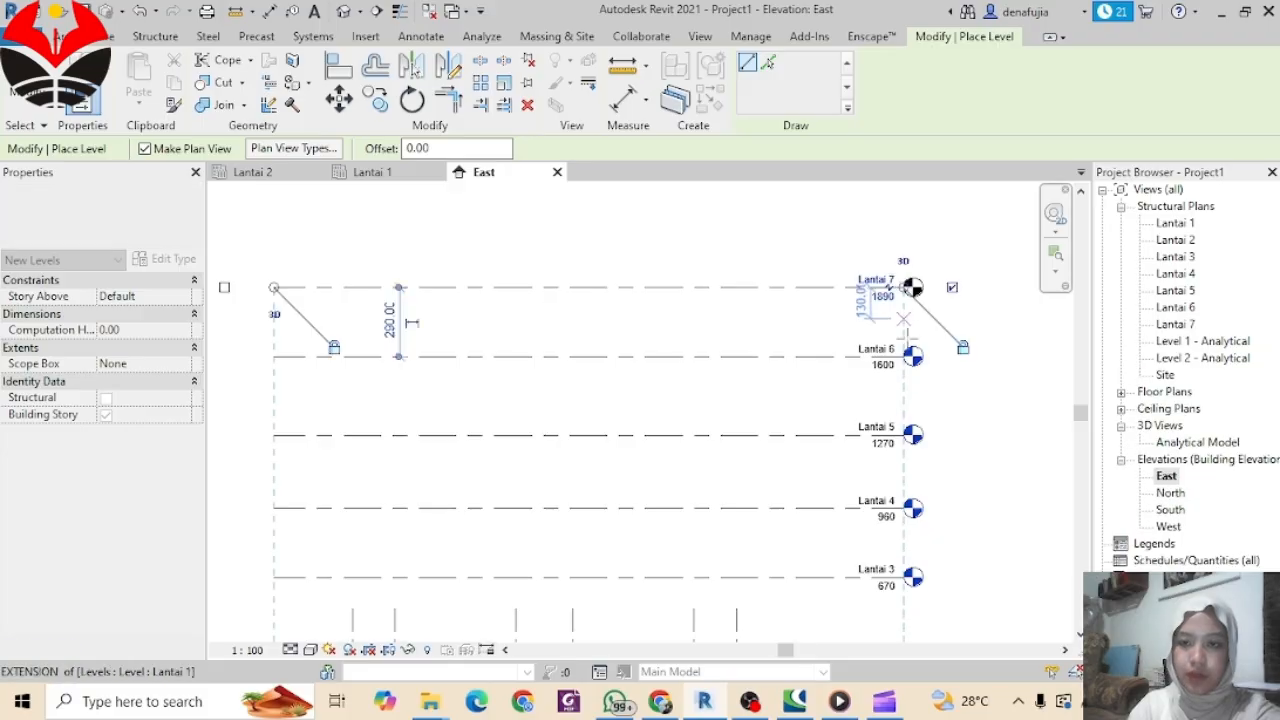
pyautogui.scroll(-1, 904, 389)
pyautogui.moveTo(909, 412); pyautogui.dragTo(876, 294, button='middle')
pyautogui.moveTo(893, 427)
pyautogui.mouseDown(button='middle')
pyautogui.moveTo(887, 364)
pyautogui.moveTo(876, 442)
pyautogui.mouseUp(button='middle')
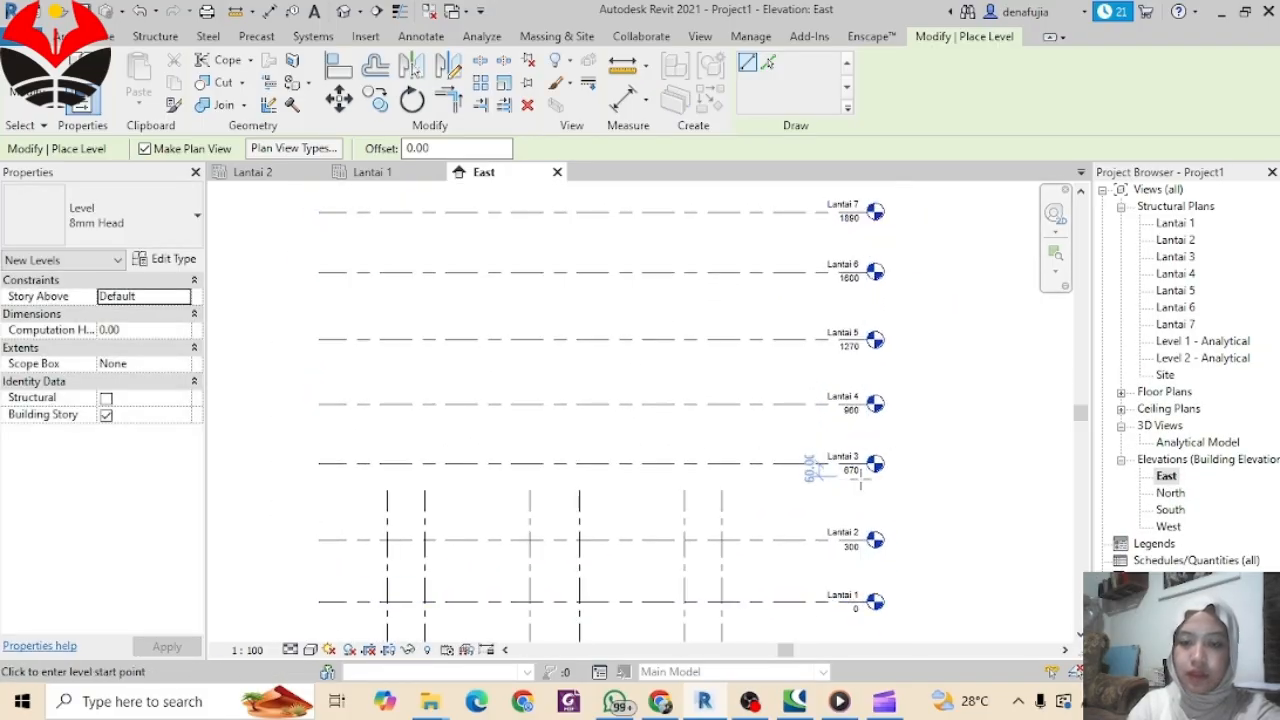
pyautogui.scroll(2, 860, 484)
pyautogui.press('Escape')
pyautogui.press('Escape')
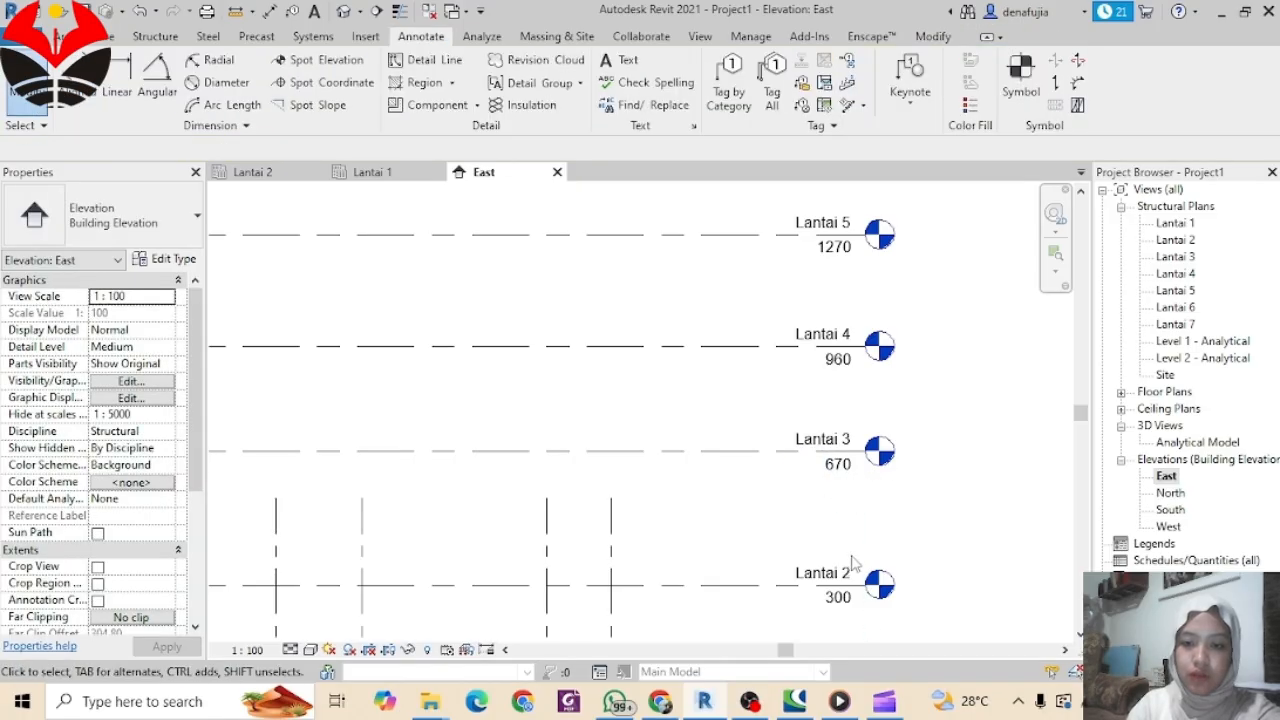
# Step: Set the elevation of Lantai 2 to 385 cm
pyautogui.scroll(-3, 853, 563)
pyautogui.moveTo(877, 597); pyautogui.dragTo(890, 427, button='middle')
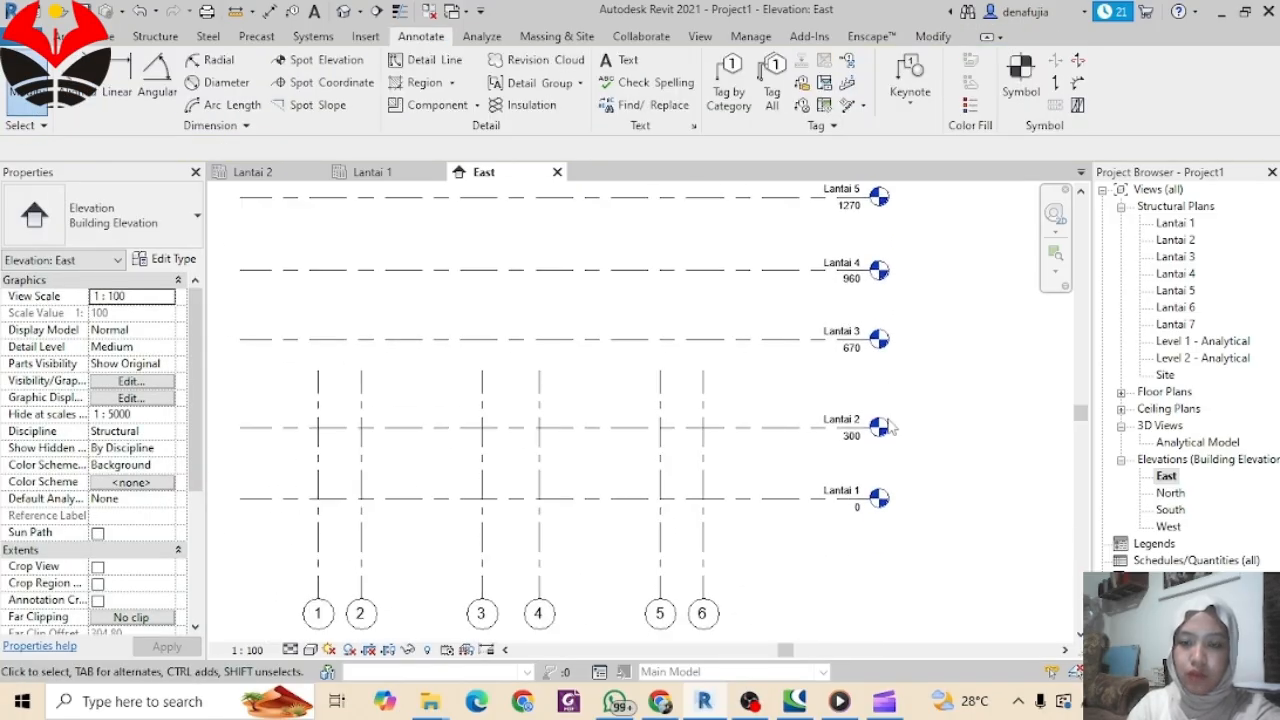
pyautogui.scroll(2, 860, 515)
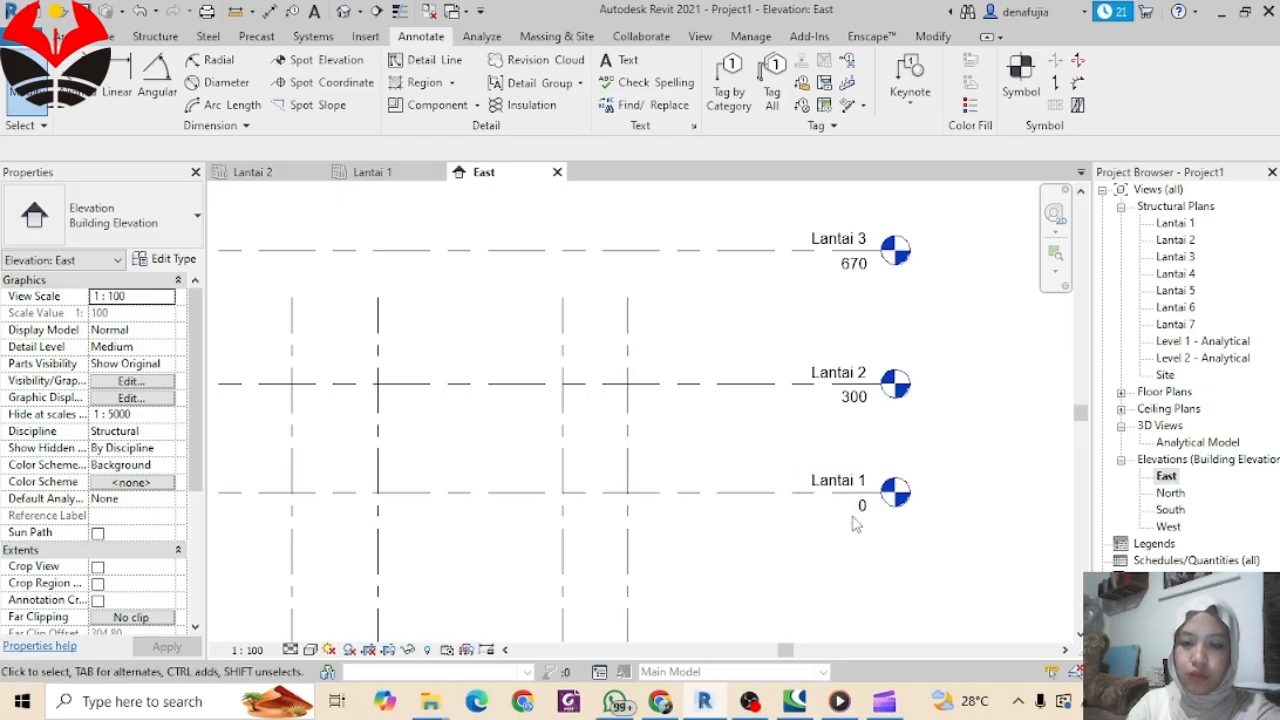
pyautogui.scroll(2, 866, 512)
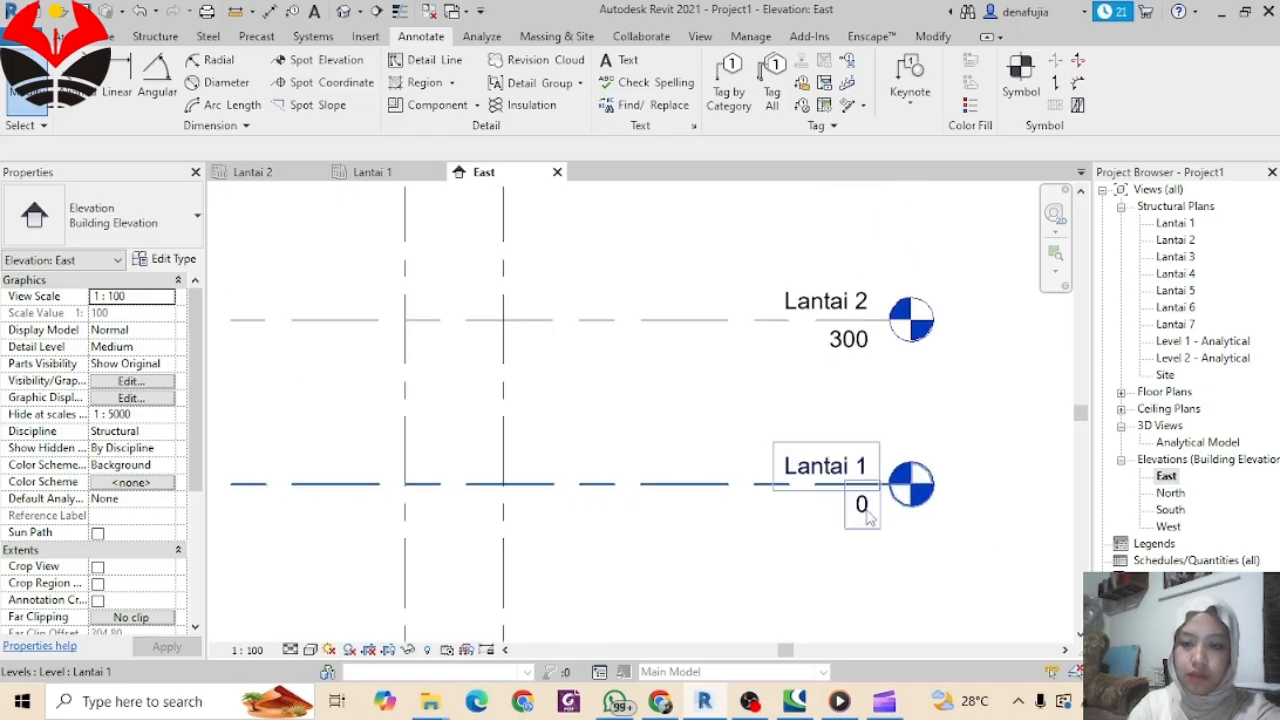
pyautogui.scroll(-1, 889, 472)
pyautogui.moveTo(888, 409); pyautogui.dragTo(878, 472, button='middle')
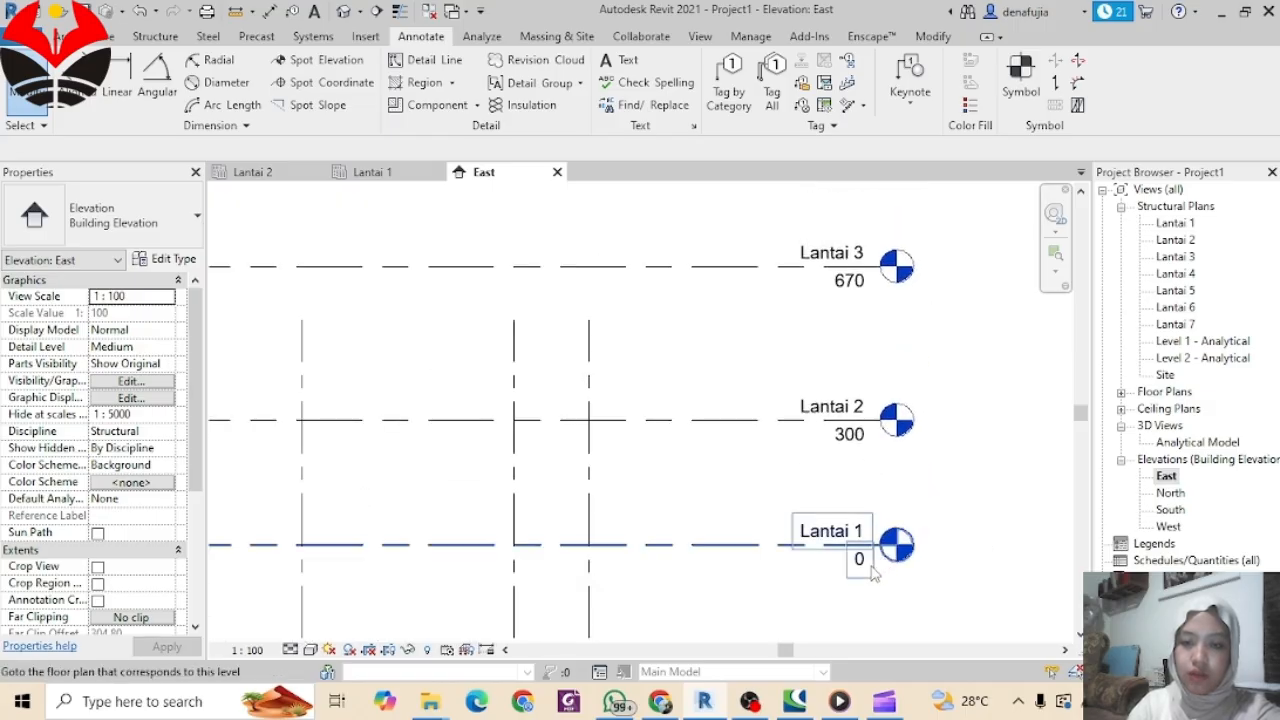
pyautogui.scroll(1, 860, 560)
pyautogui.click(848, 417)
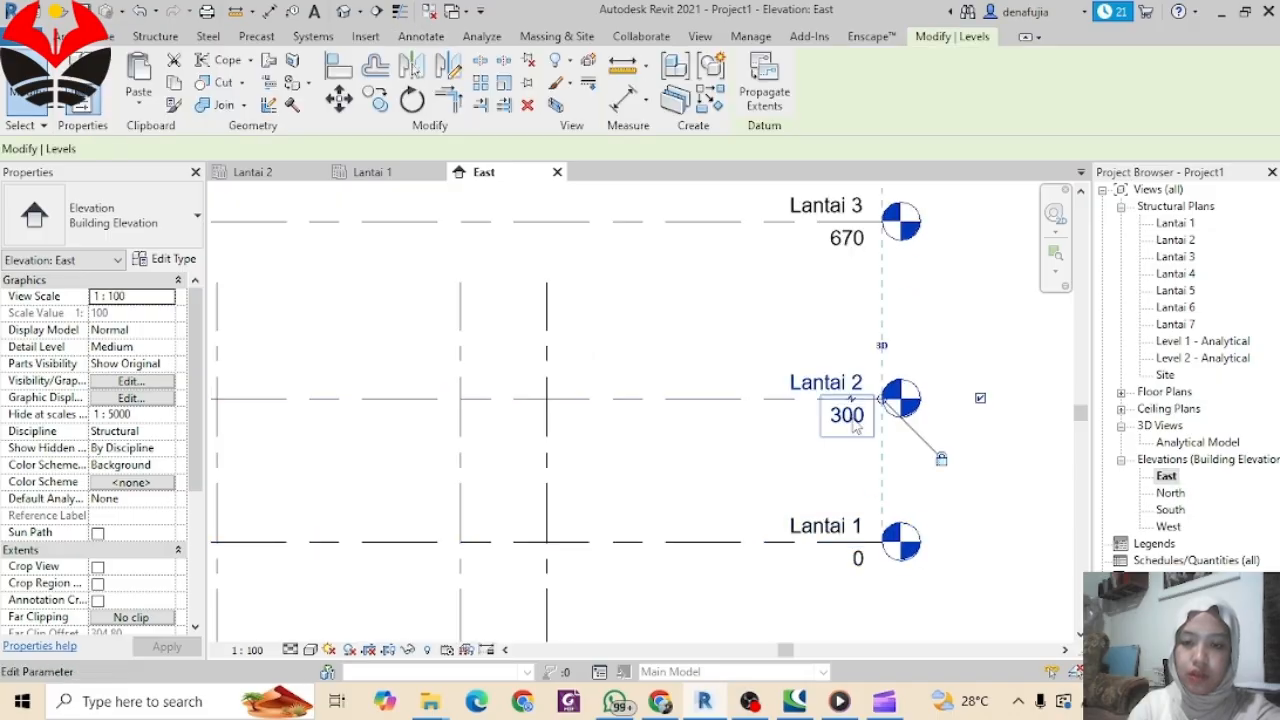
pyautogui.click(850, 417)
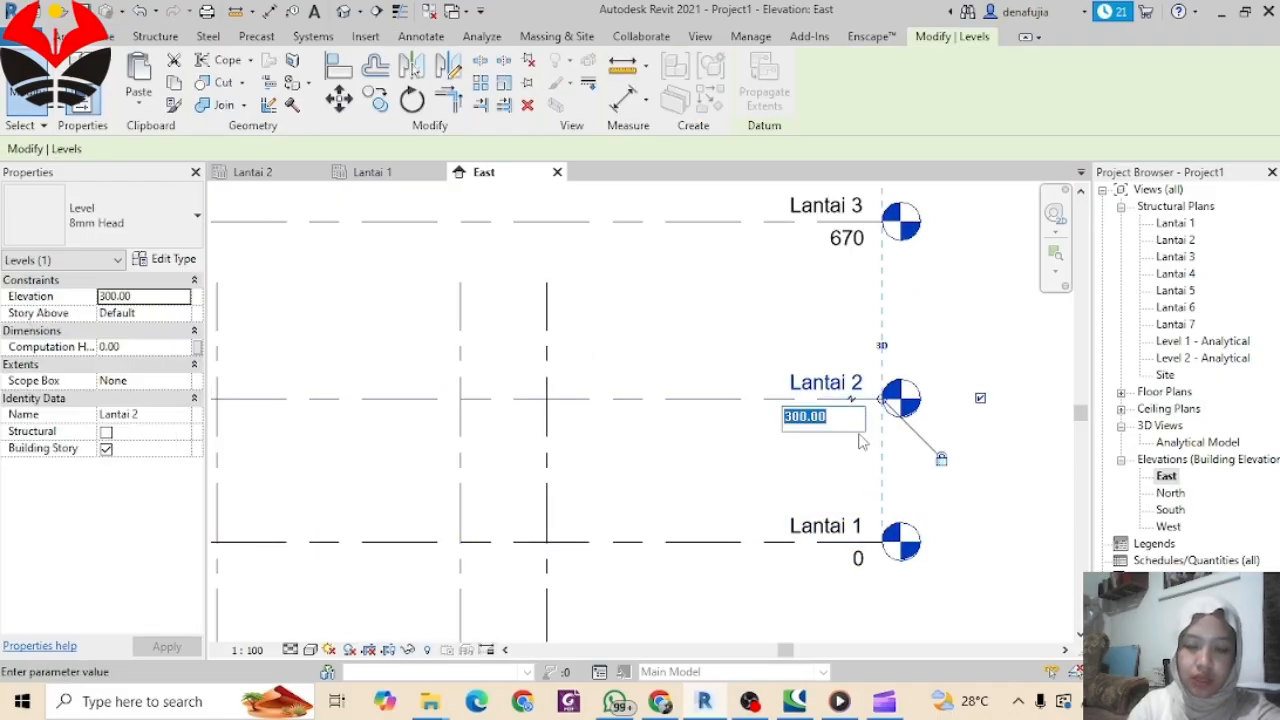
pyautogui.write('385')
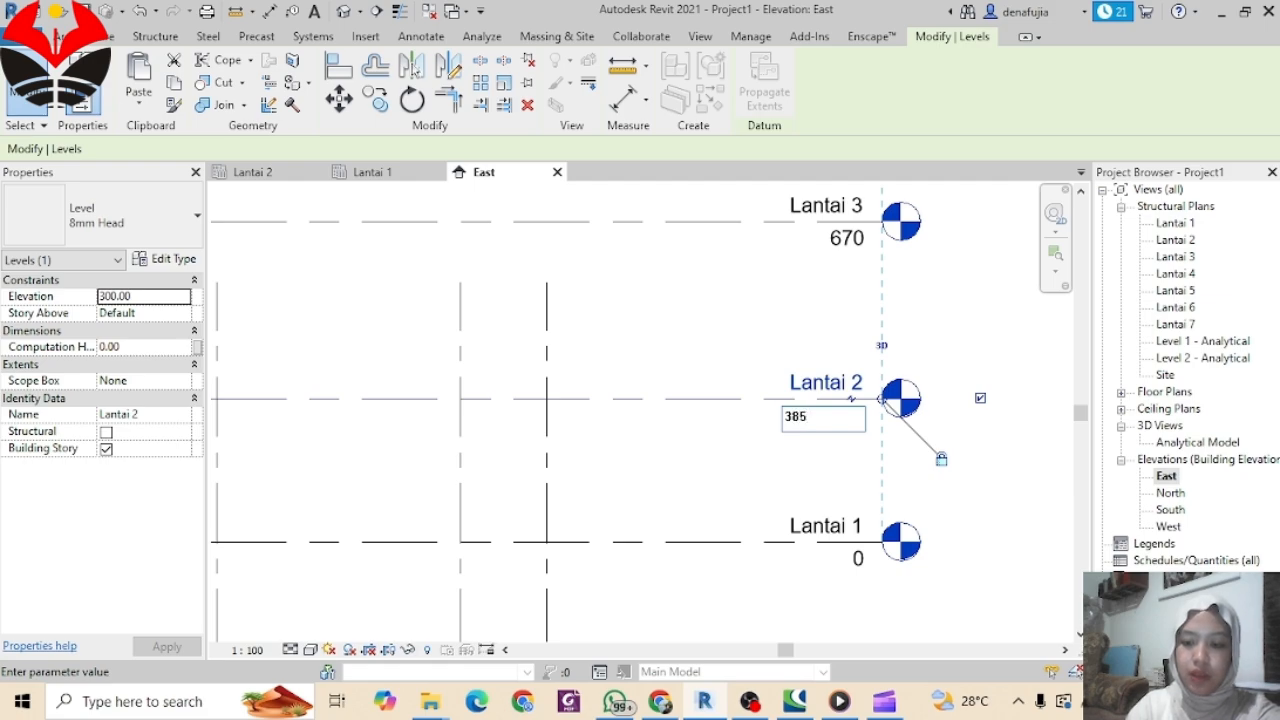
pyautogui.press('Return')
# Step: Set the elevation of Lantai 3 to 770 cm
pyautogui.moveTo(871, 366); pyautogui.dragTo(860, 522, button='middle')
pyautogui.click(836, 394)
pyautogui.click(836, 394)
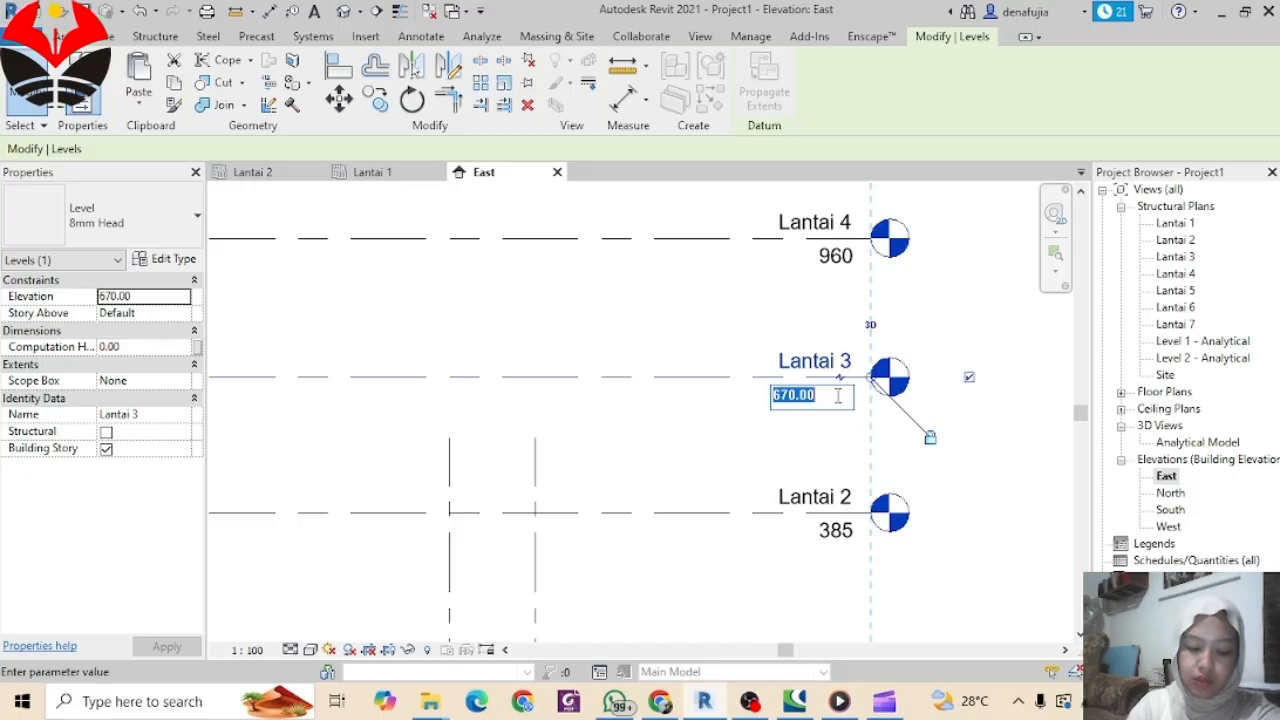
pyautogui.write('770')
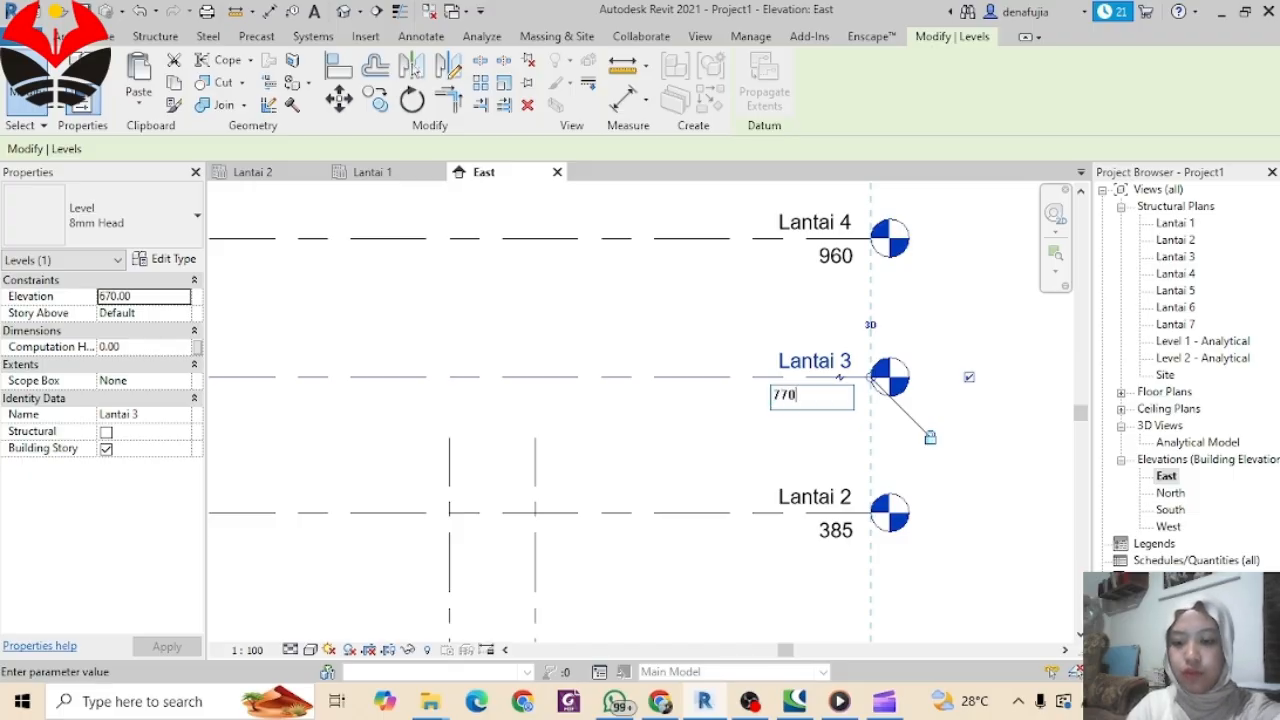
pyautogui.press('Return')
# Step: Set the elevation of Lantai 4 to 1120 cm
pyautogui.moveTo(840, 264); pyautogui.dragTo(805, 445, button='middle')
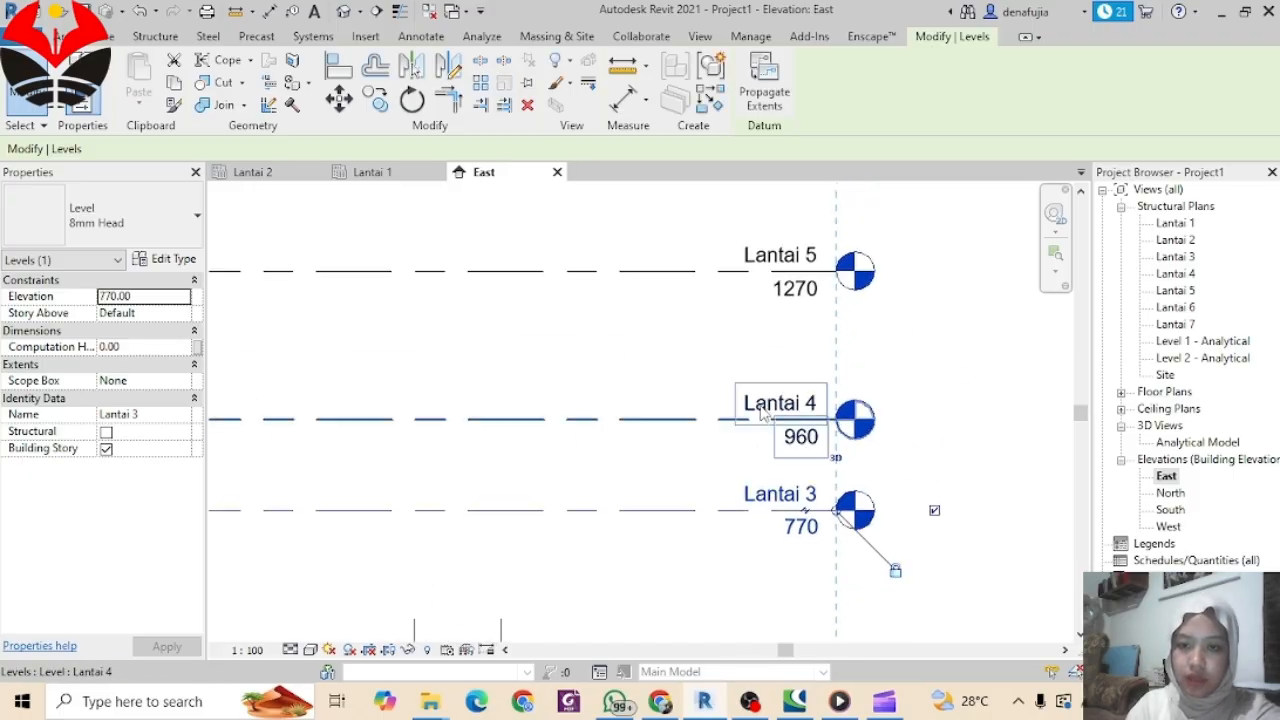
pyautogui.doubleClick(805, 440)
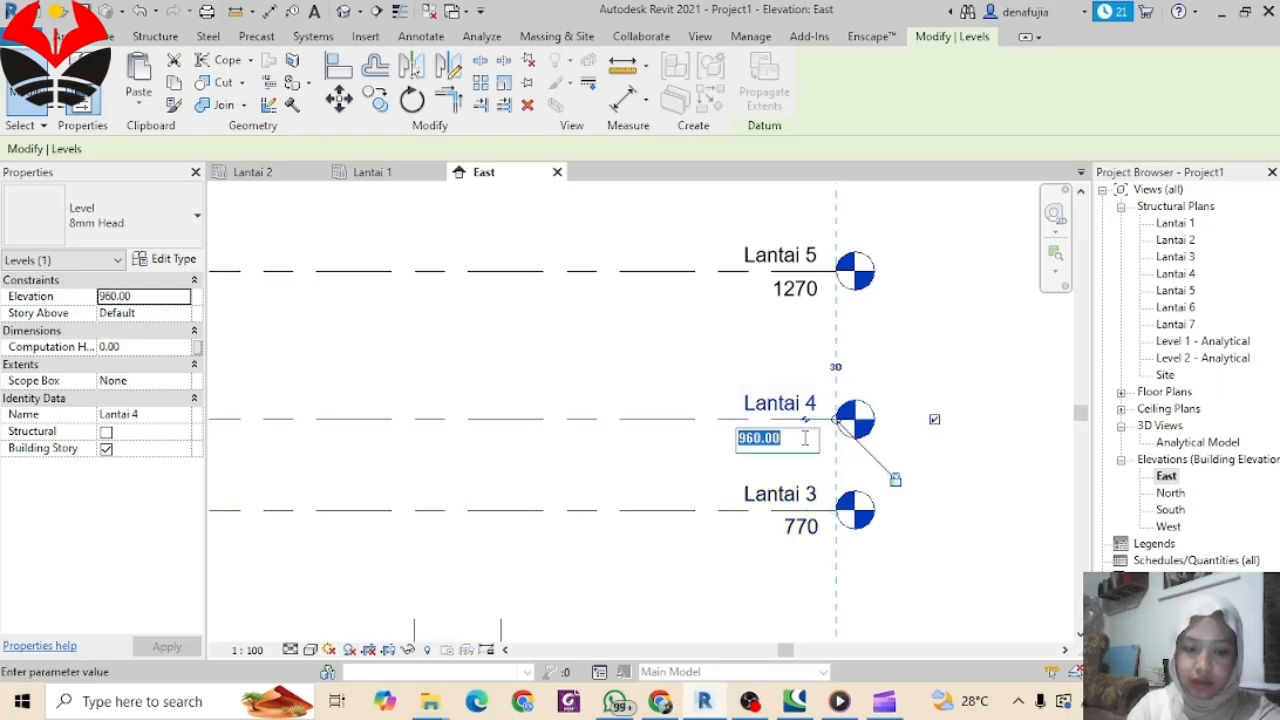
pyautogui.write('1')
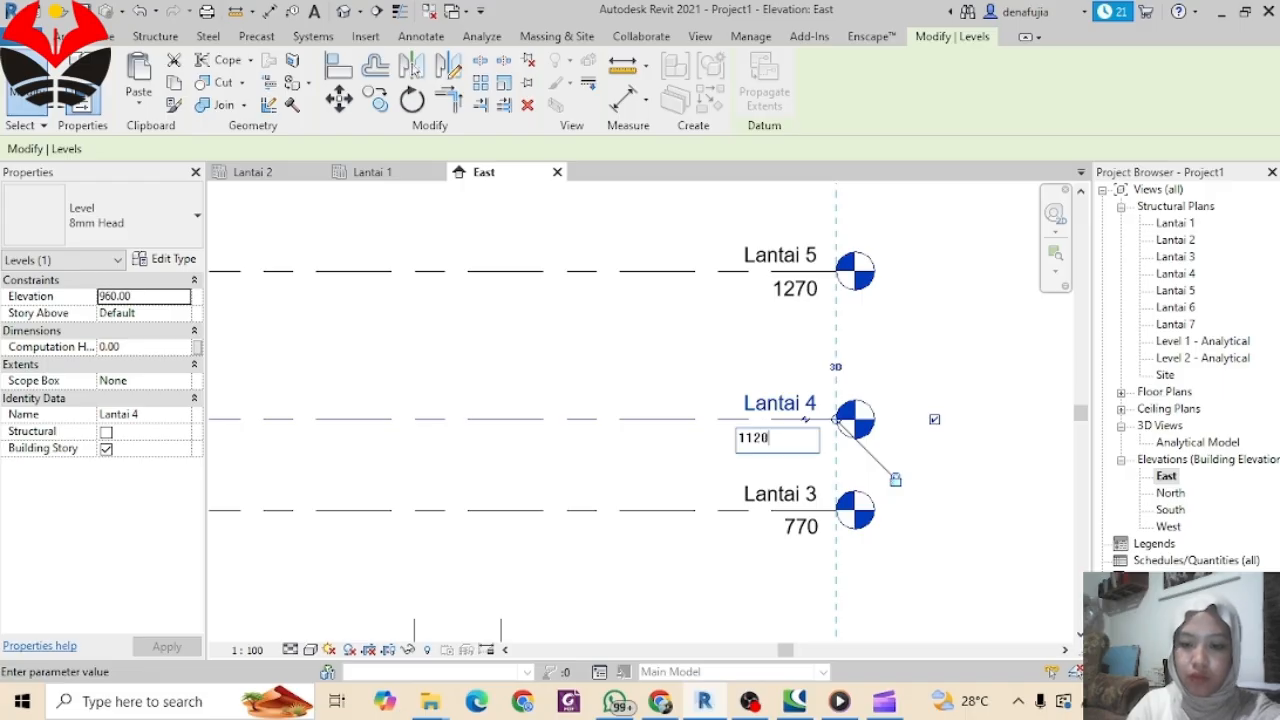
pyautogui.write('120')
pyautogui.press('Return')
# Step: Rename Lantai 4 as Lantai Atap, including its corresponding views
pyautogui.doubleClick(785, 328)
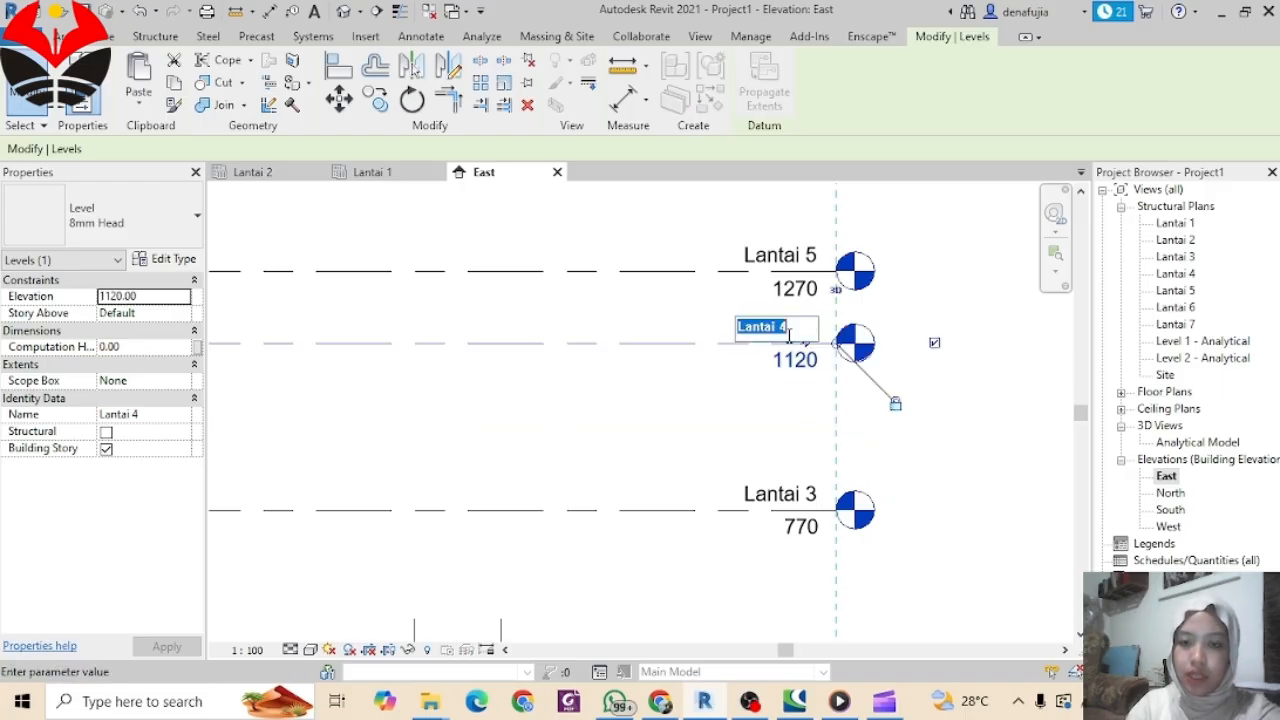
pyautogui.click(786, 327)
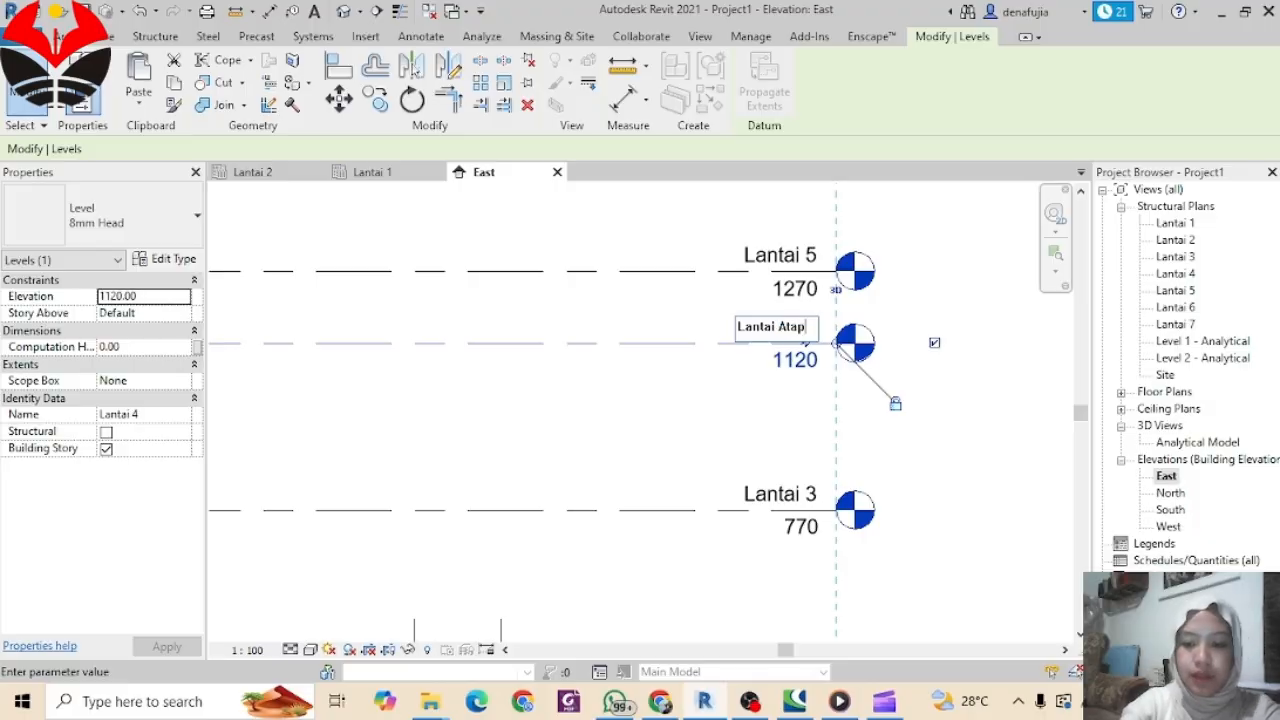
pyautogui.press('Return')
pyautogui.click(712, 350)
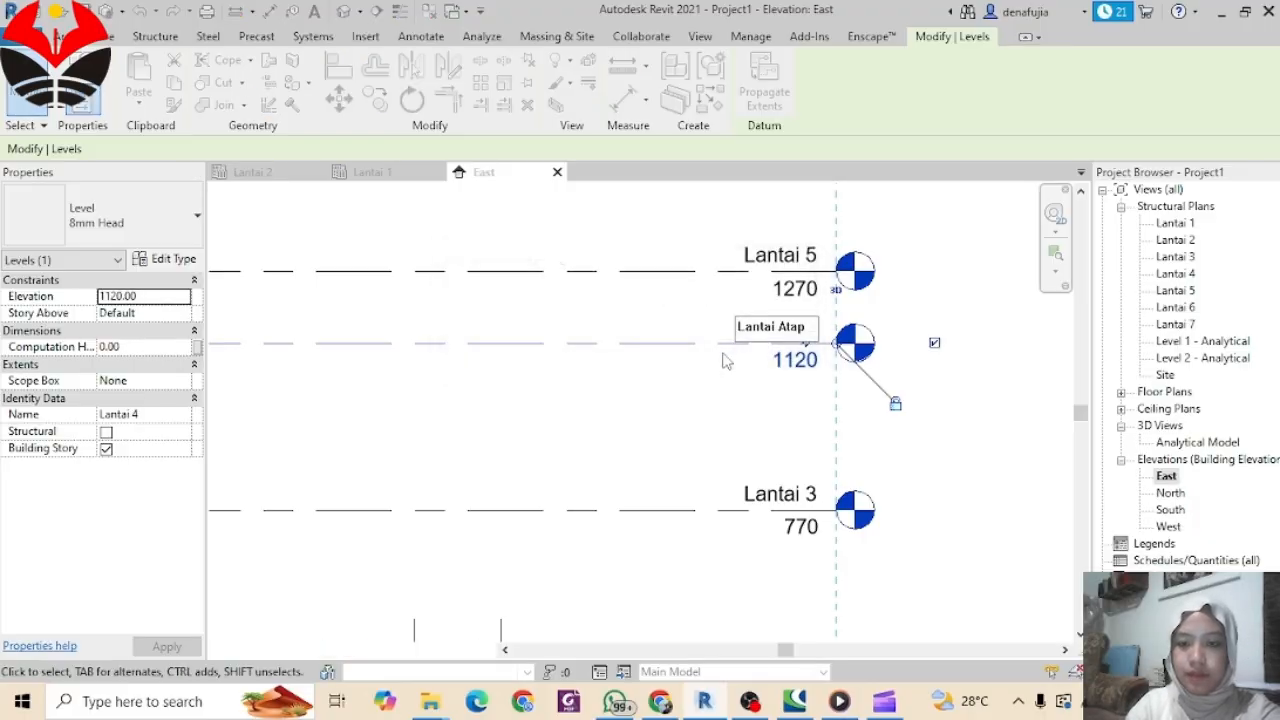
pyautogui.moveTo(888, 359); pyautogui.dragTo(884, 441, button='middle')
pyautogui.scroll(1, 812, 378)
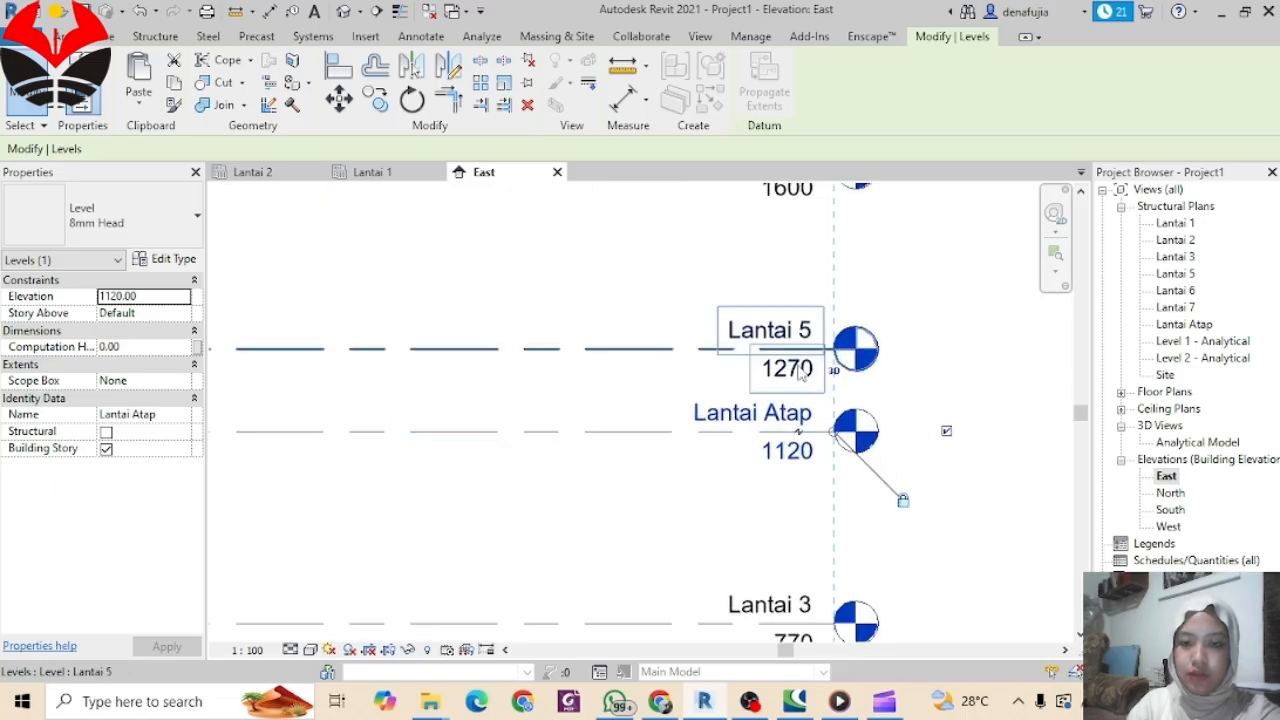
pyautogui.doubleClick(799, 370)
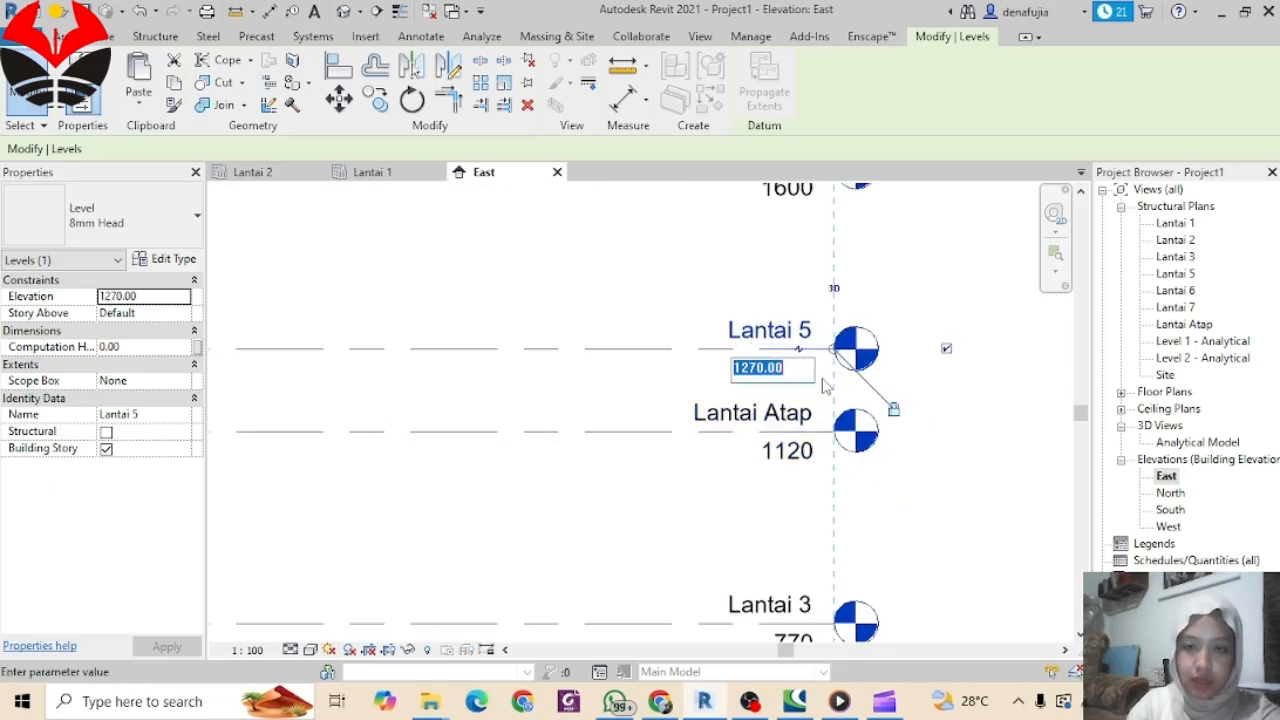
pyautogui.moveTo(838, 273); pyautogui.dragTo(840, 482, button='middle')
pyautogui.scroll(-1, 840, 482)
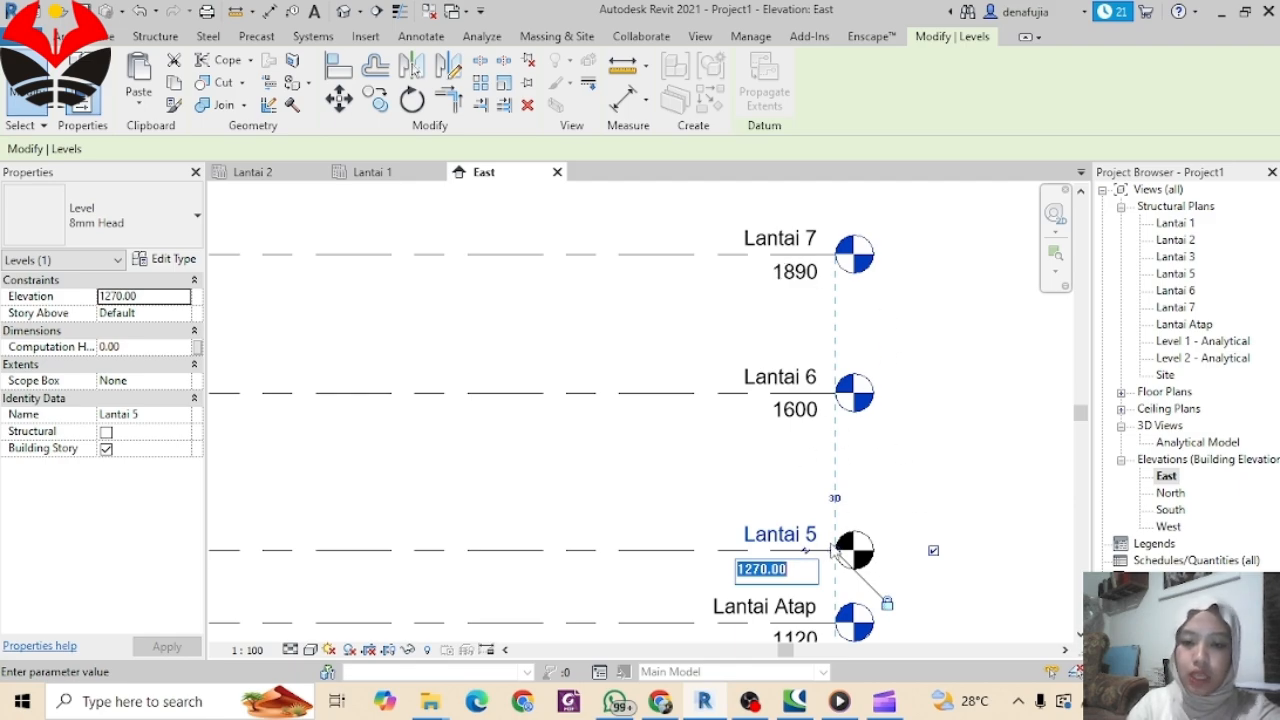
pyautogui.moveTo(831, 548); pyautogui.dragTo(813, 471, button='middle')
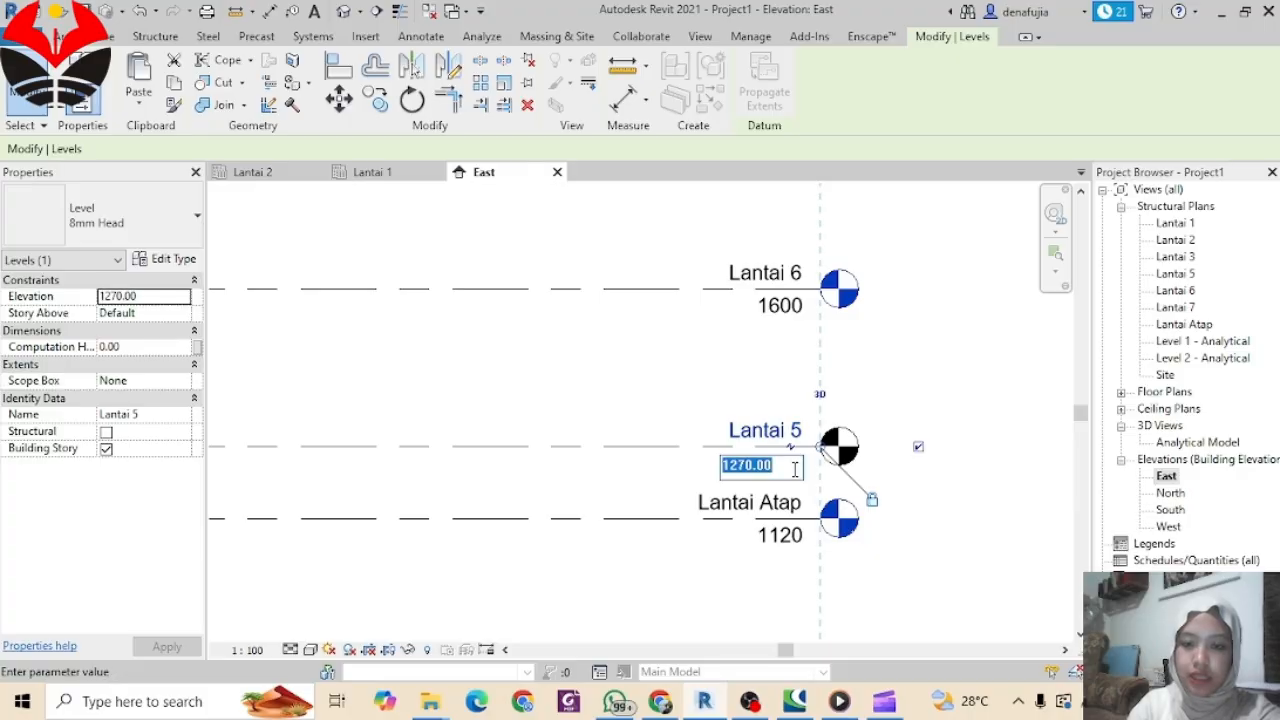
pyautogui.press('Return')
# Step: Rename the Lantai 5 level as Level Lantai Atap 1, including its corresponding views
pyautogui.doubleClick(787, 423)
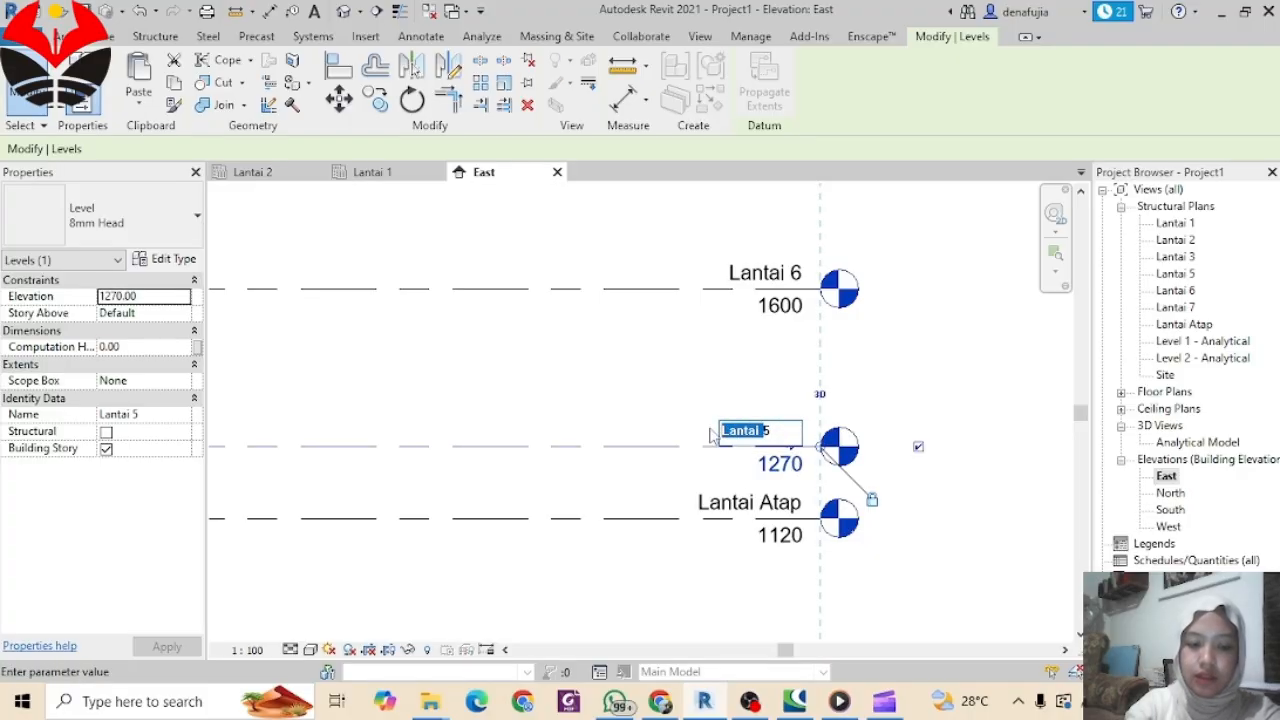
pyautogui.write('L')
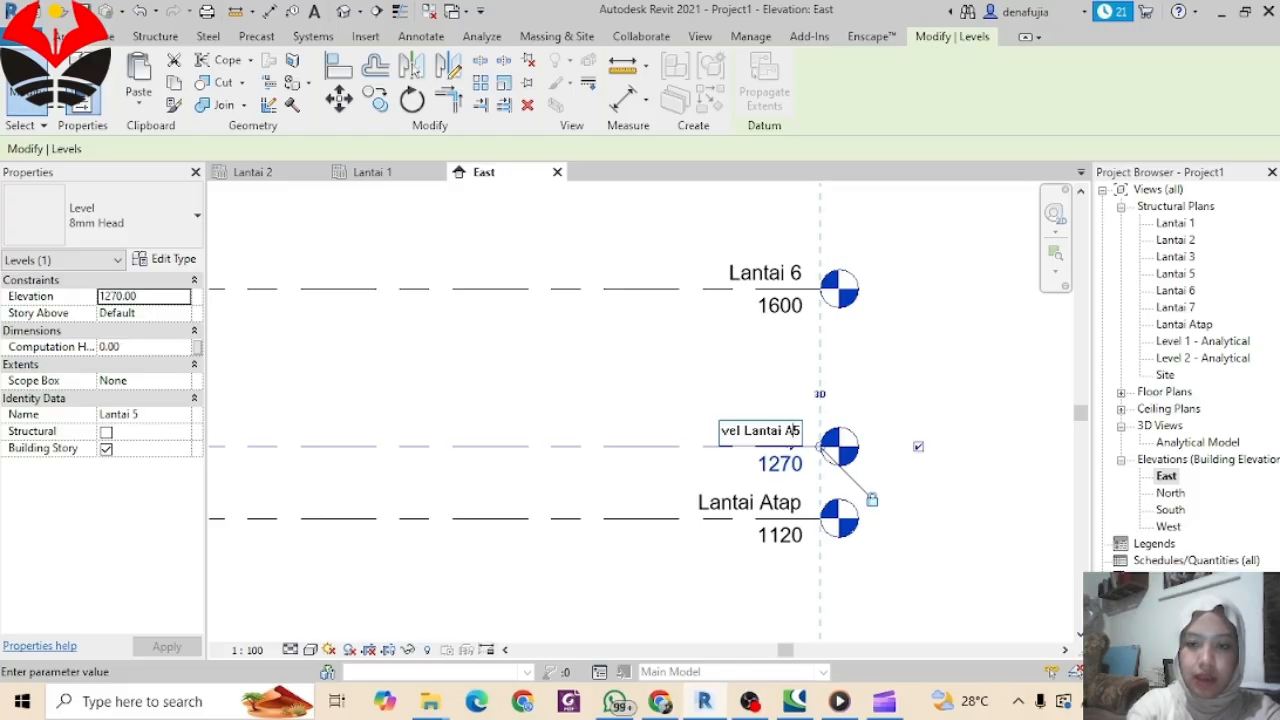
pyautogui.write('ap 1')
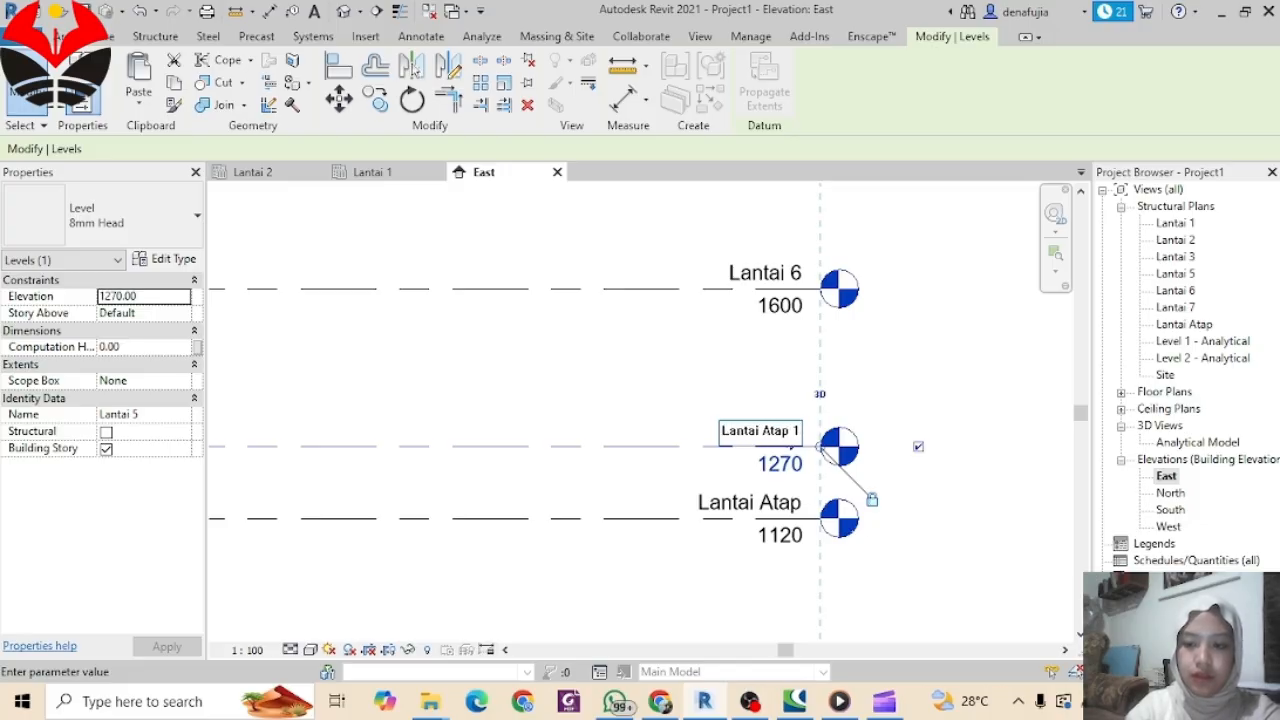
pyautogui.press('Return')
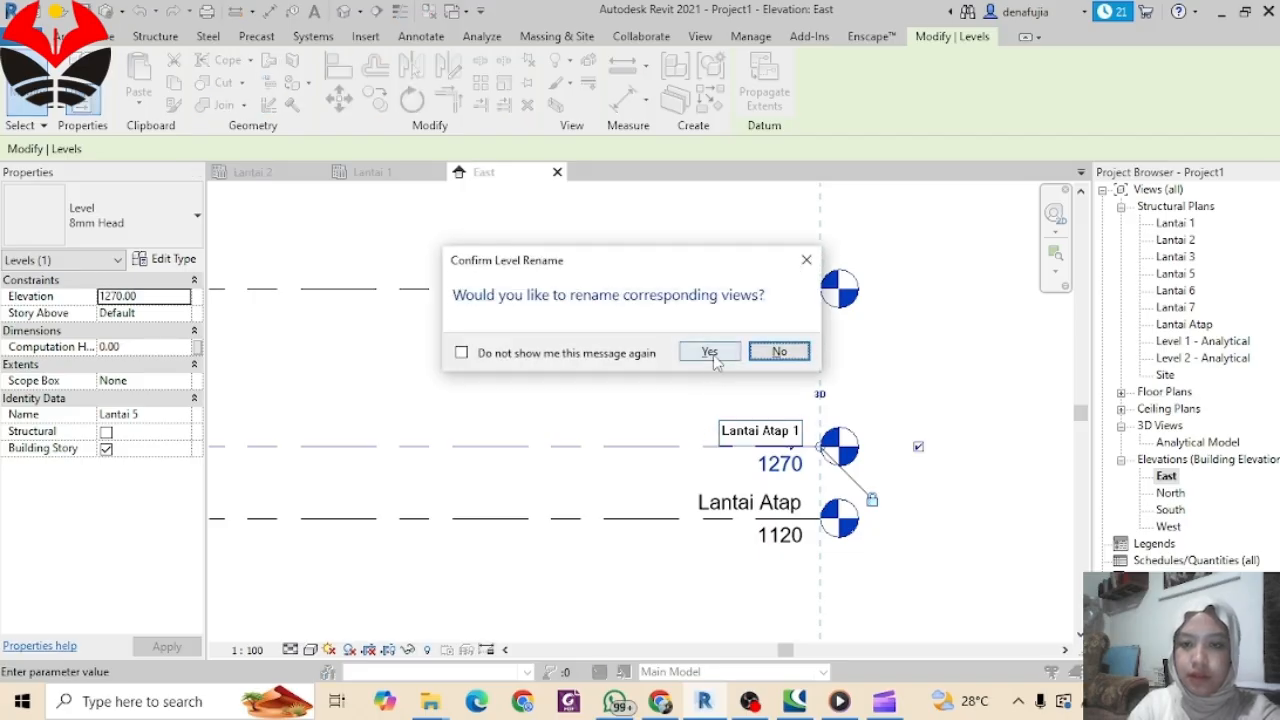
pyautogui.click(709, 352)
# Step: Rename the Lantai 6 level as Level Atap 2, including its corresponding views
pyautogui.keyDown('ctrl'); pyautogui.scroll(2, 765, 400); pyautogui.keyUp('ctrl')
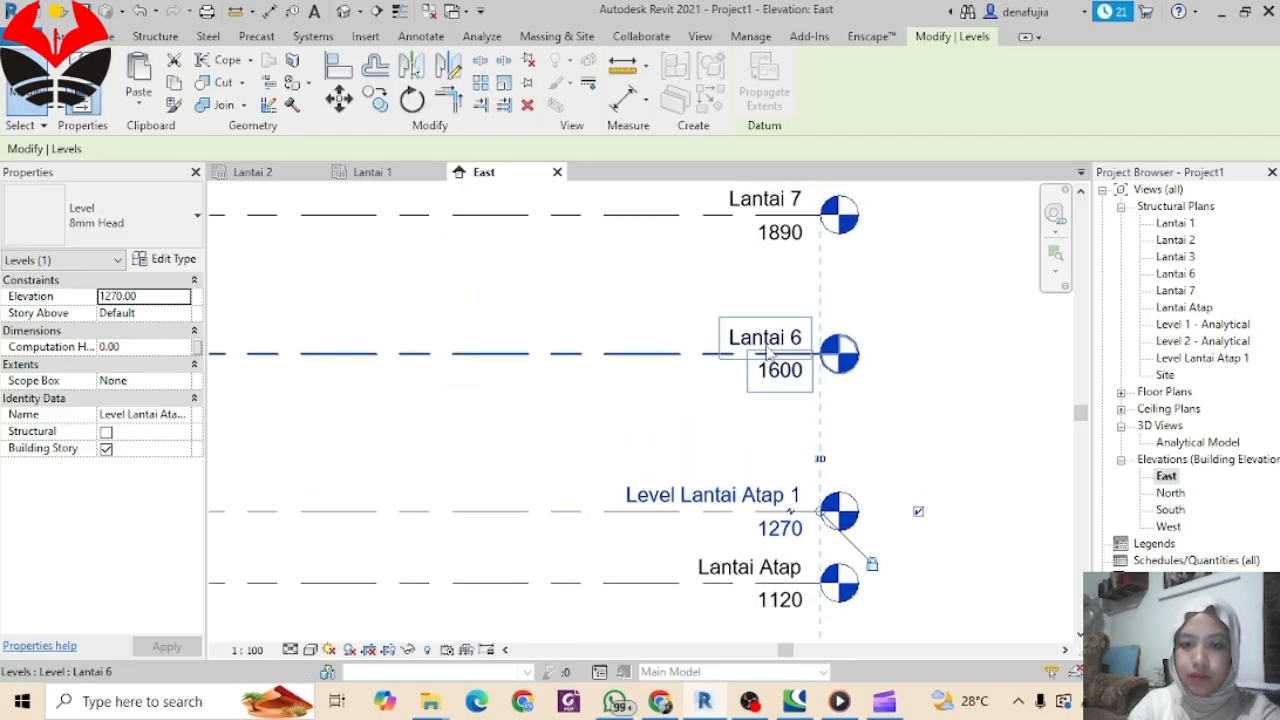
pyautogui.click(768, 345)
pyautogui.click(766, 338)
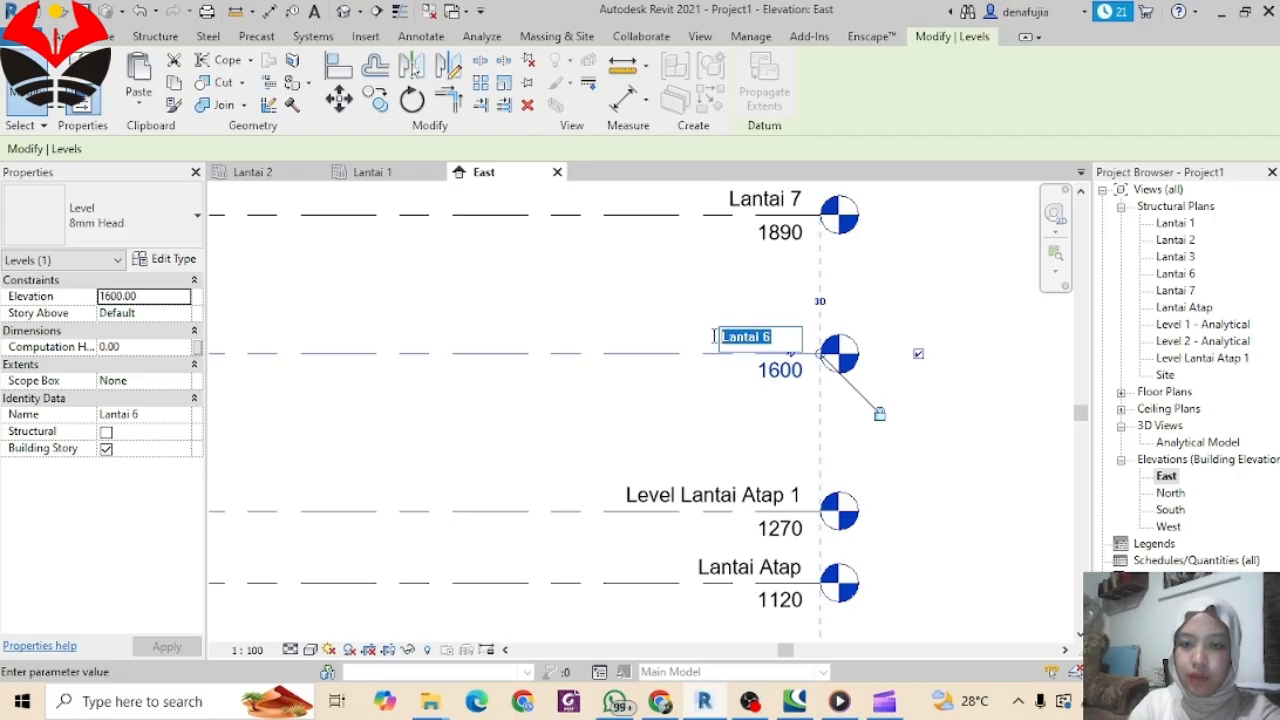
pyautogui.write('Level Atap')
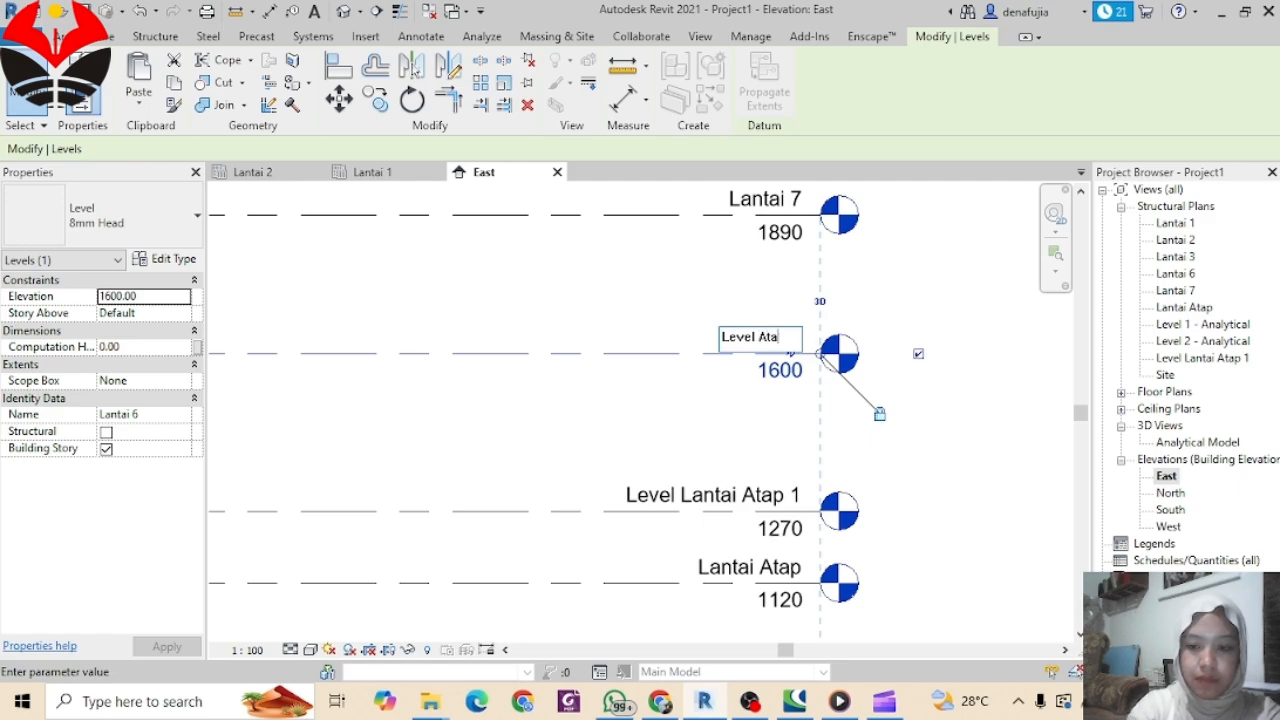
pyautogui.write('2')
pyautogui.press('Return')
pyautogui.click(710, 351)
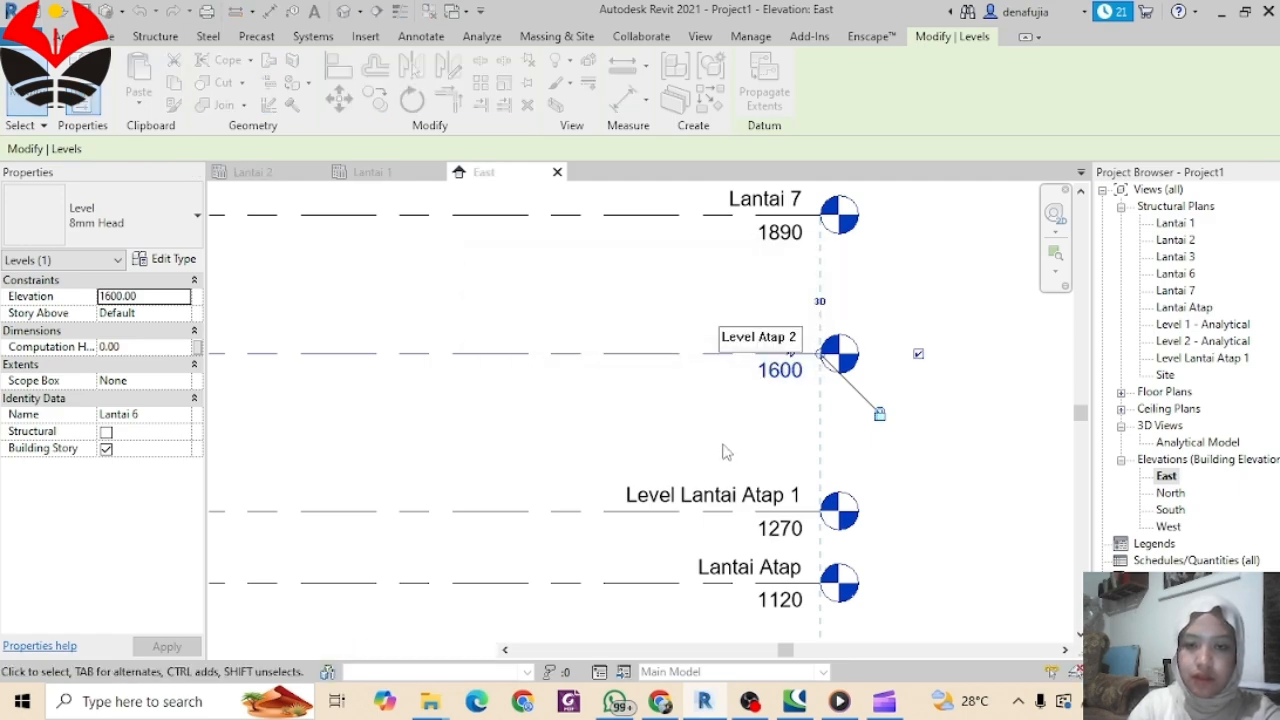
# Step: Shorten the name of Level Lantai Atap 1 to Level Atap 1, including its corresponding views
pyautogui.doubleClick(727, 503)
pyautogui.moveTo(748, 494); pyautogui.dragTo(722, 494)
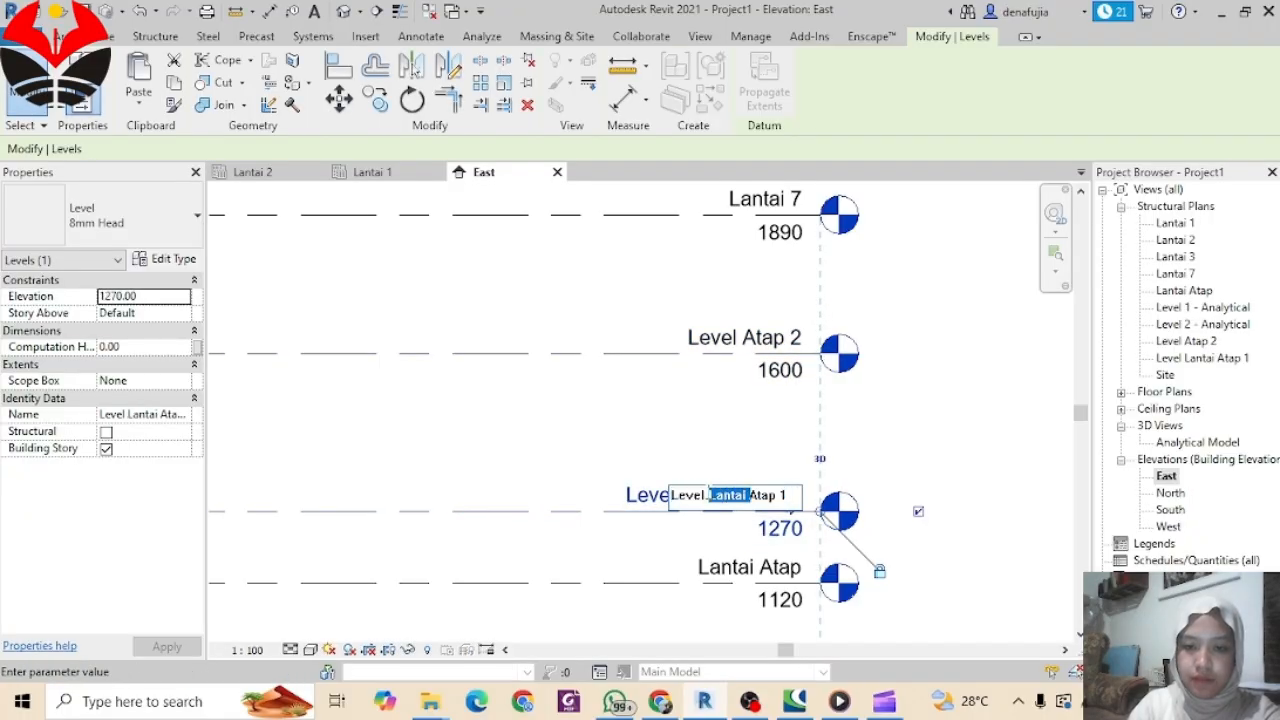
pyautogui.press('BackSpace')
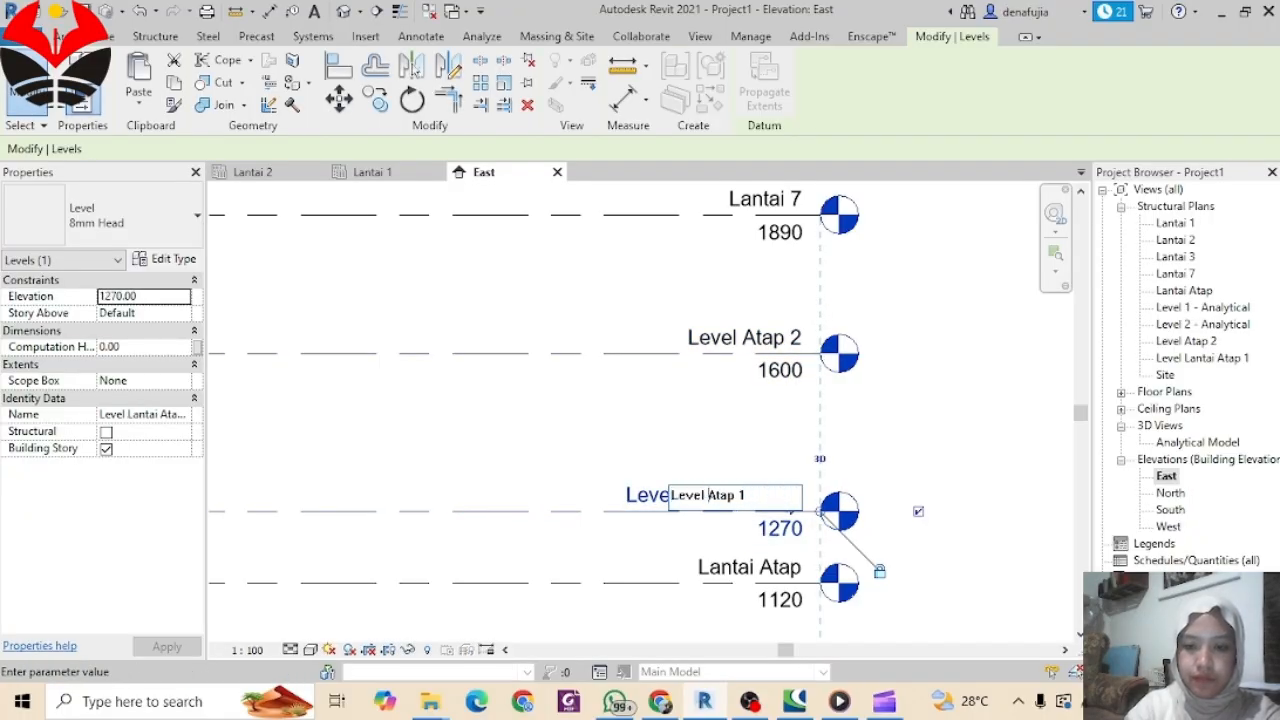
pyautogui.press('Return')
pyautogui.click(857, 350)
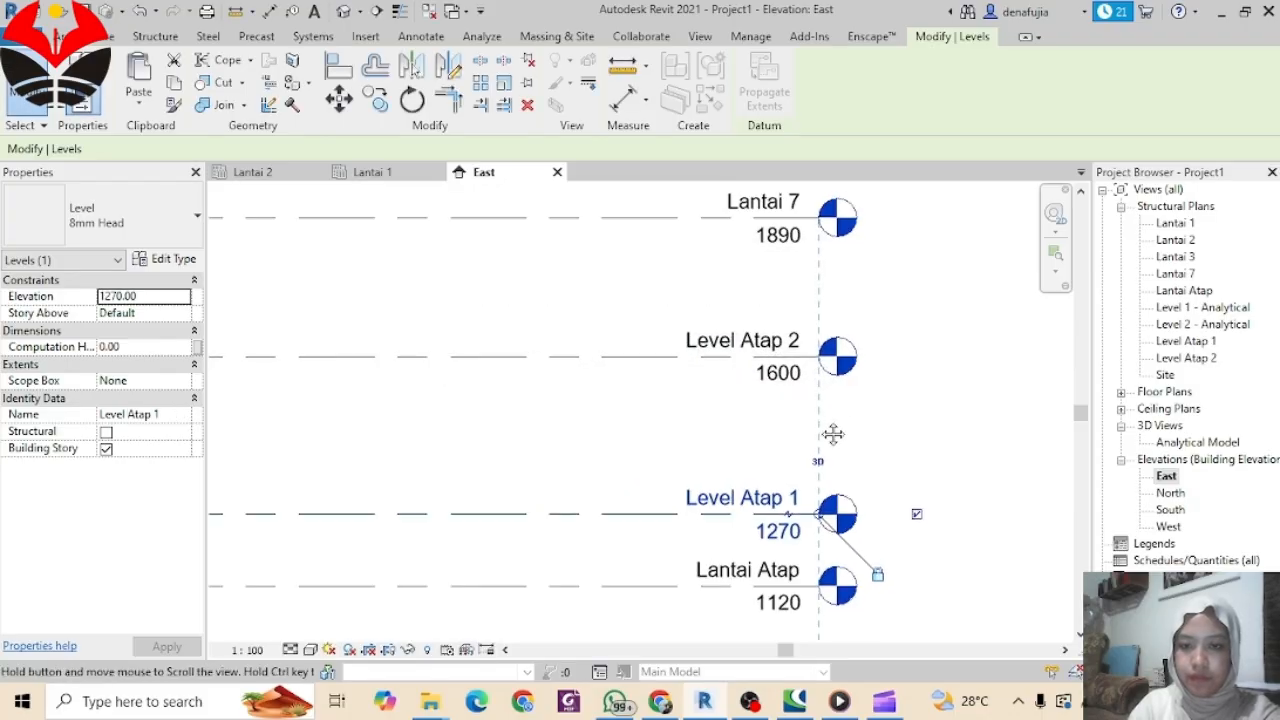
# Step: Rename the Lantai 7 level as Level Atap 3, including its corresponding views
pyautogui.moveTo(833, 433); pyautogui.dragTo(839, 557, button='middle')
pyautogui.doubleClick(771, 327)
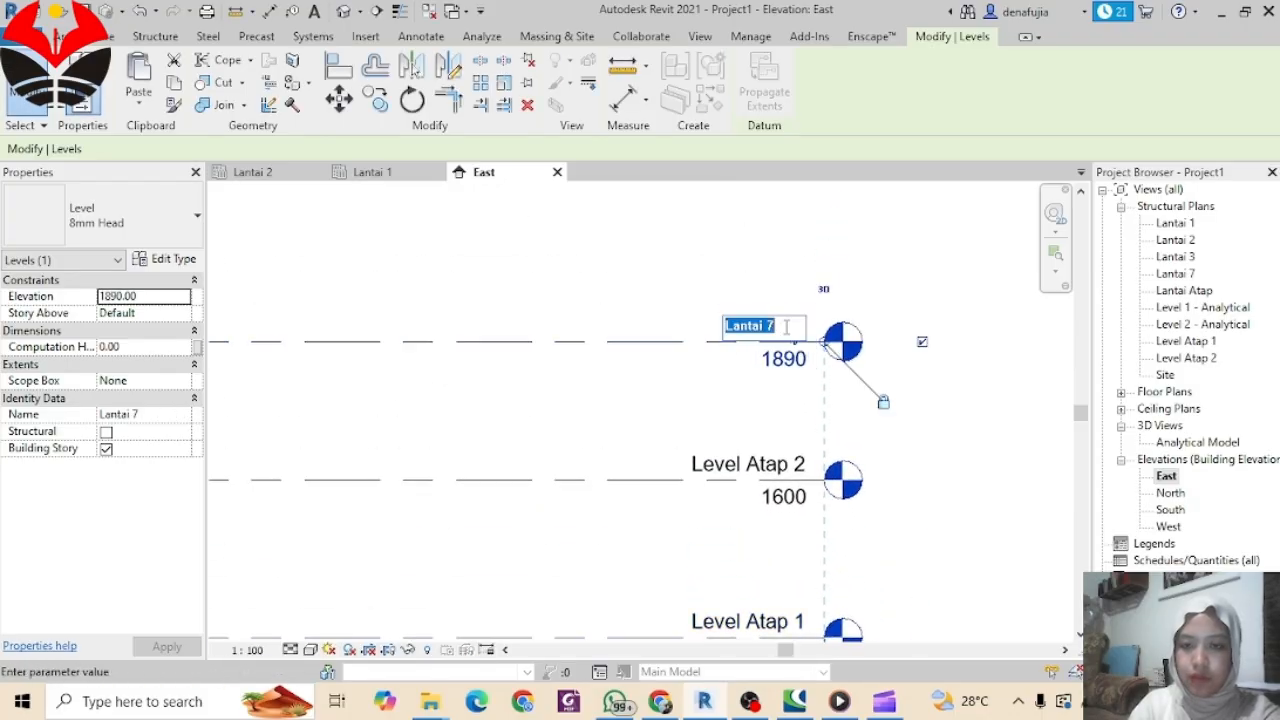
pyautogui.write('Level Atap')
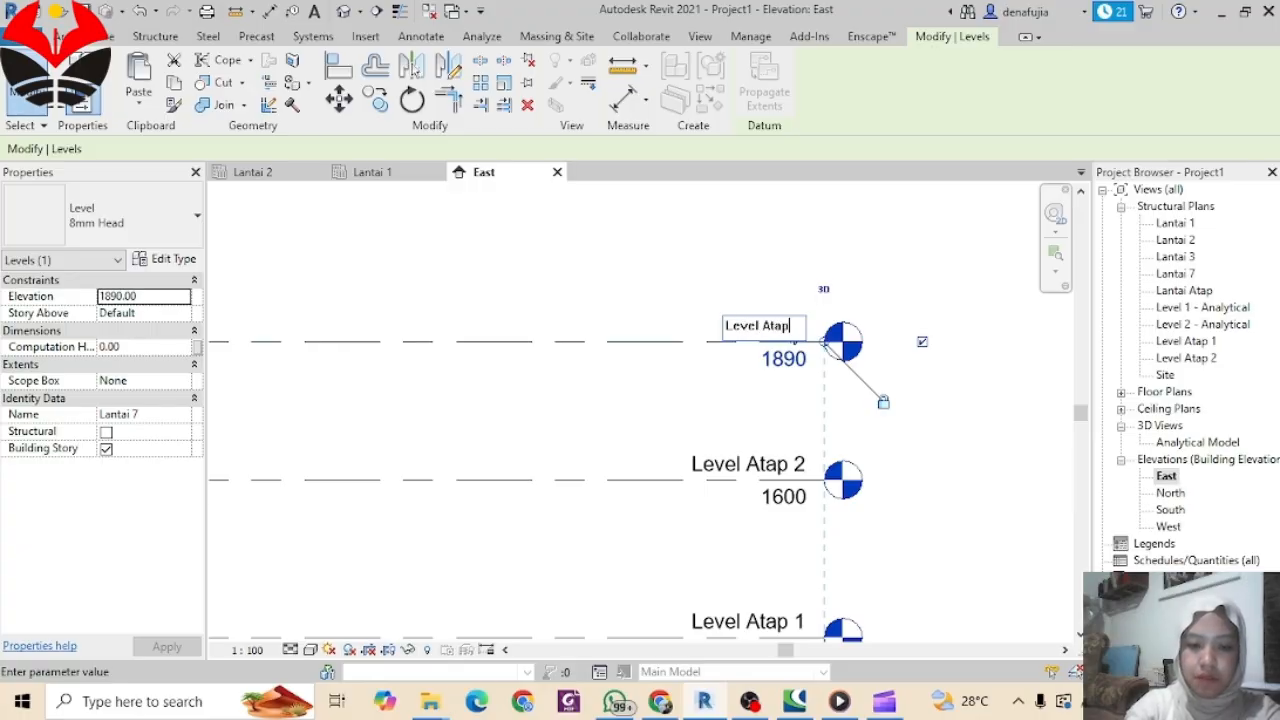
pyautogui.write(' 3')
pyautogui.press('Return')
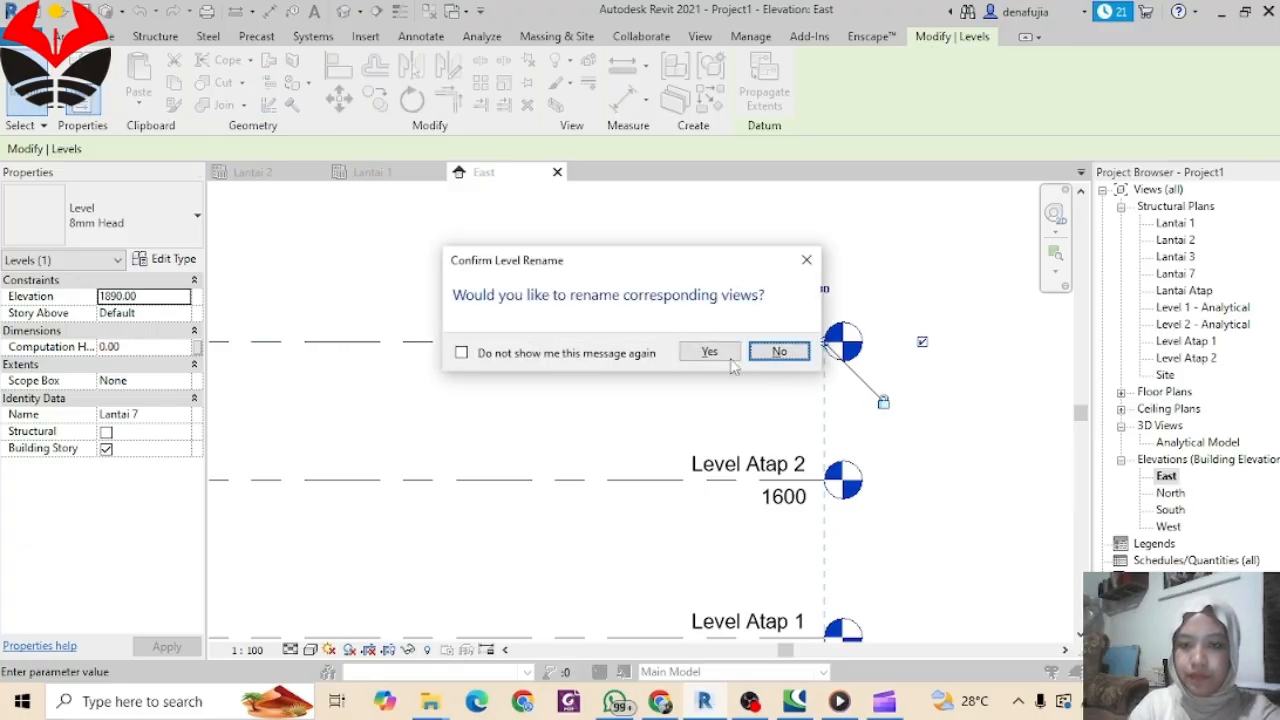
pyautogui.click(703, 351)
# Step: Set the elevation of Level Atap 1 to 1340 cm
pyautogui.moveTo(823, 517); pyautogui.dragTo(808, 327, button='middle')
pyautogui.click(770, 467)
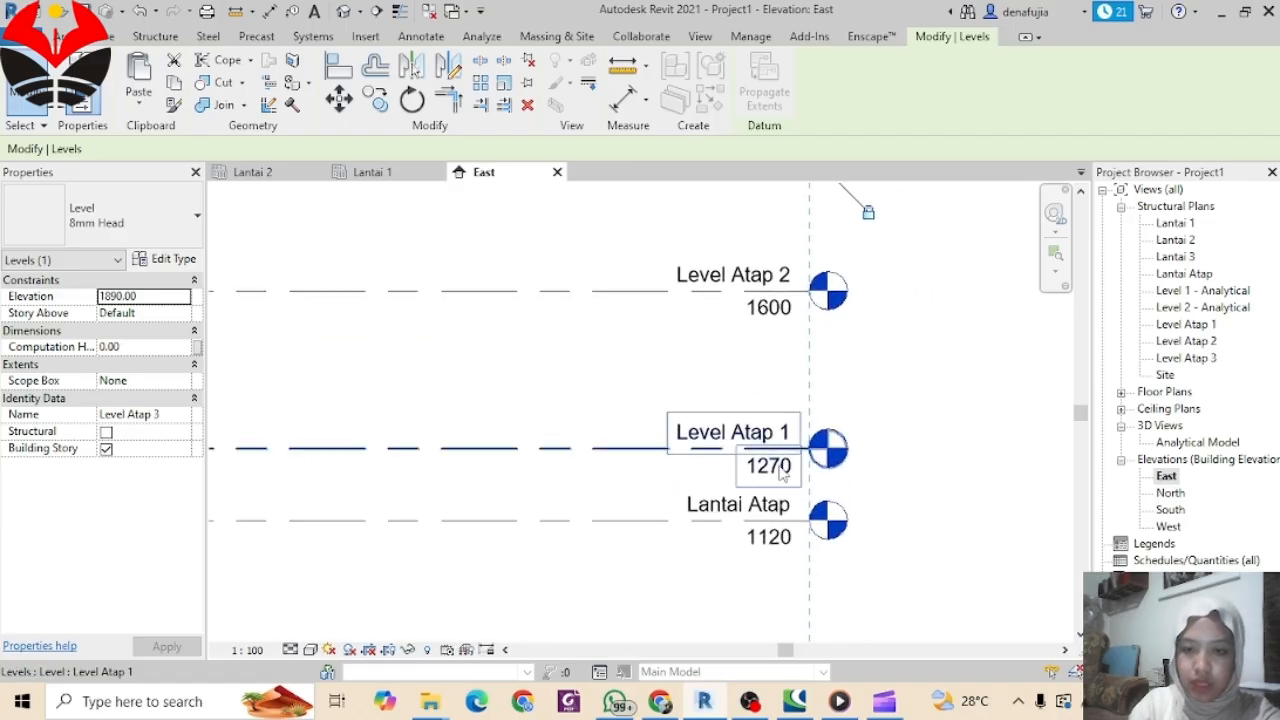
pyautogui.click(775, 467)
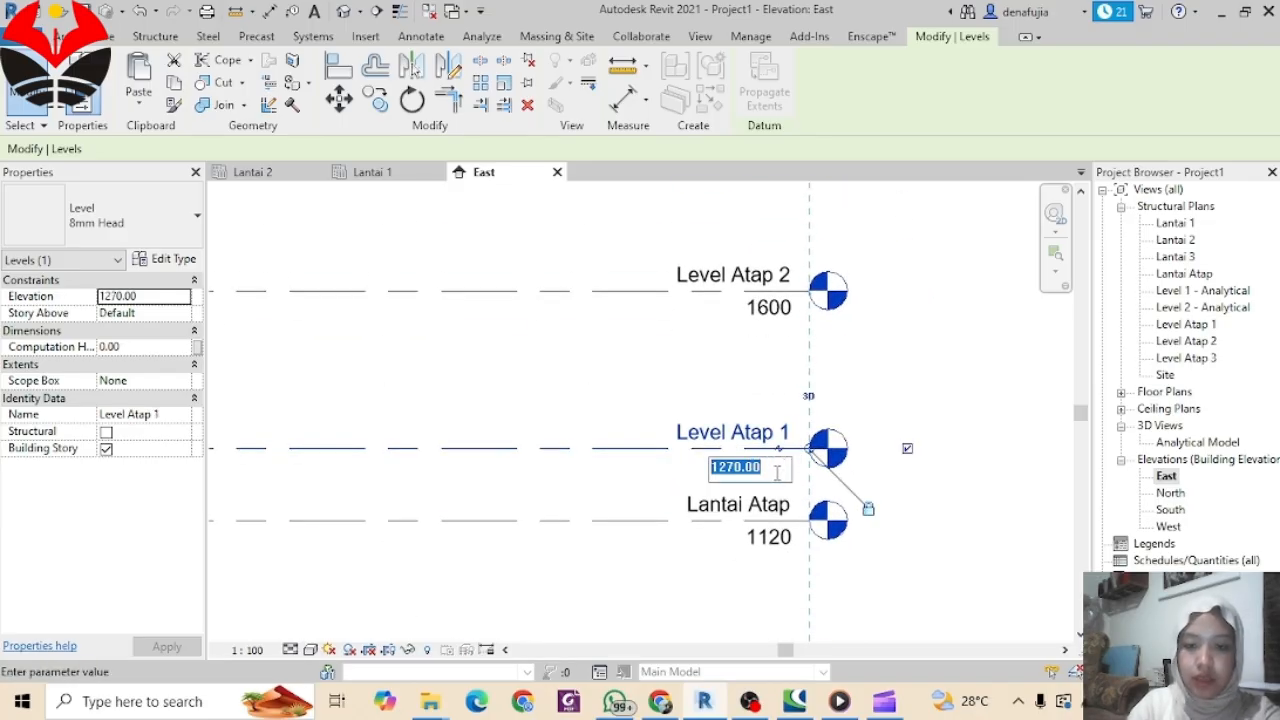
pyautogui.write('1340')
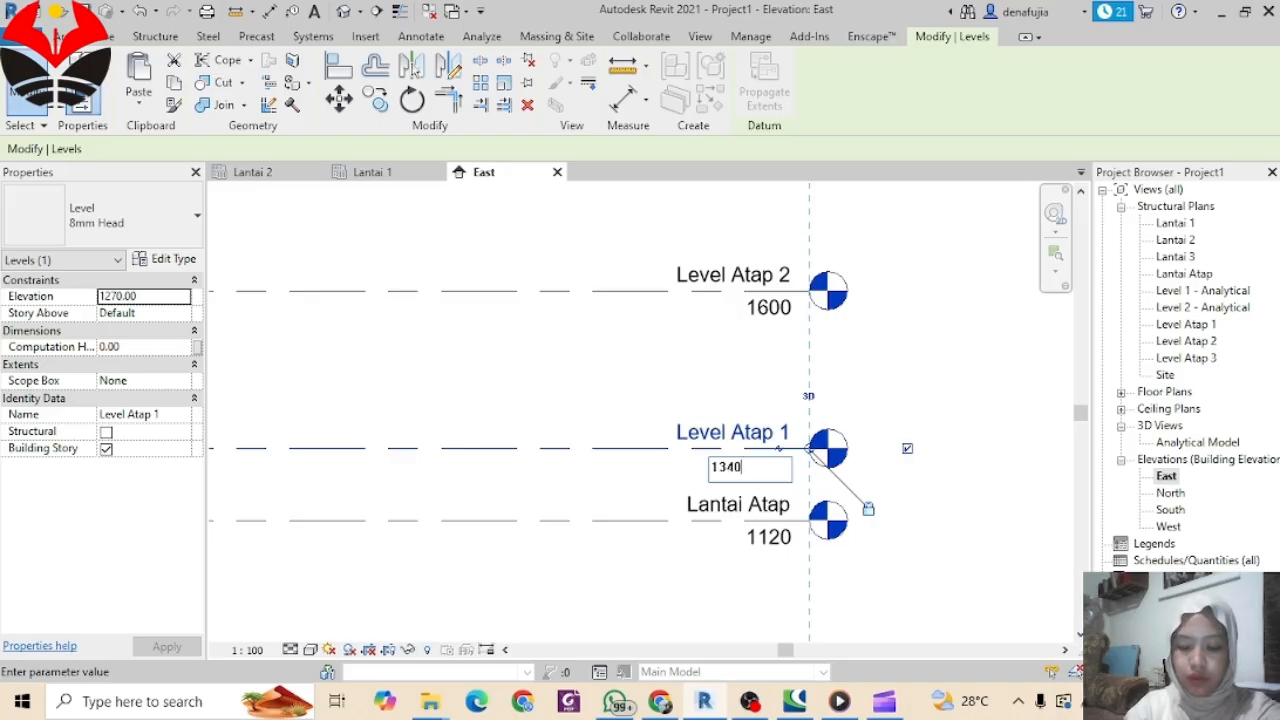
pyautogui.press('Return')
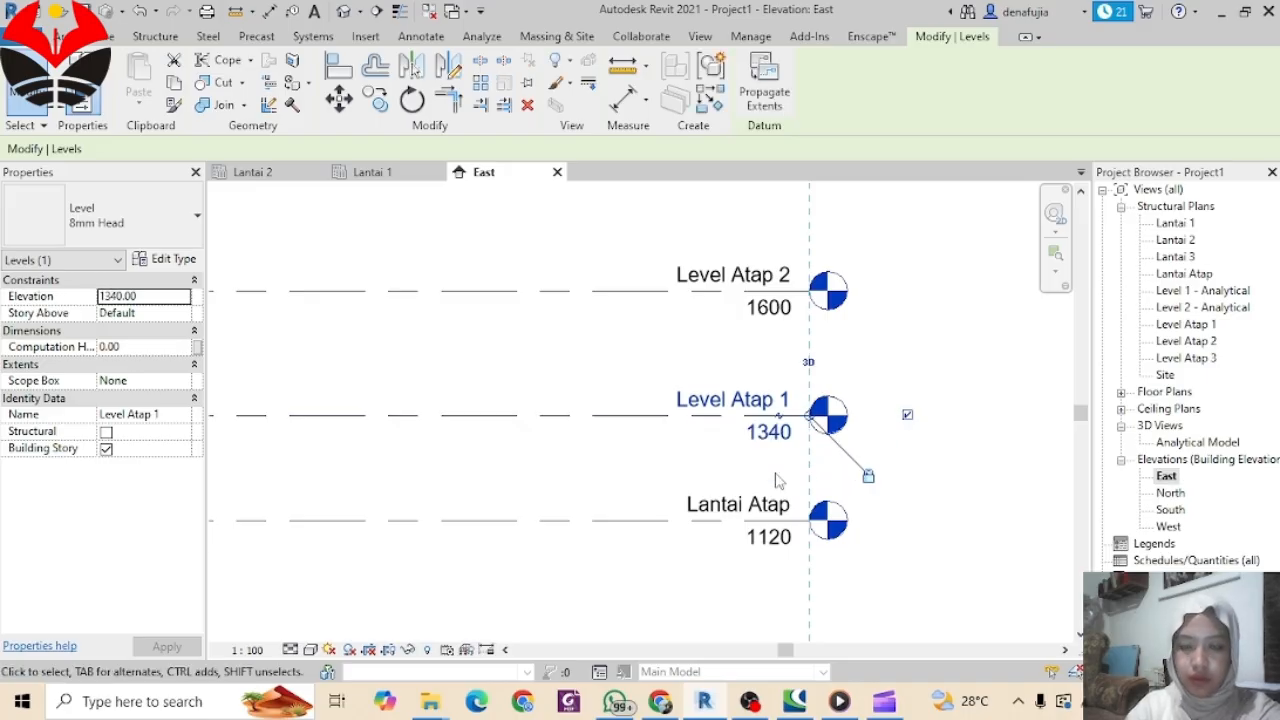
# Step: Set the elevation of Level Atap 2 to 1720 cm
pyautogui.click(780, 314)
pyautogui.click(779, 309)
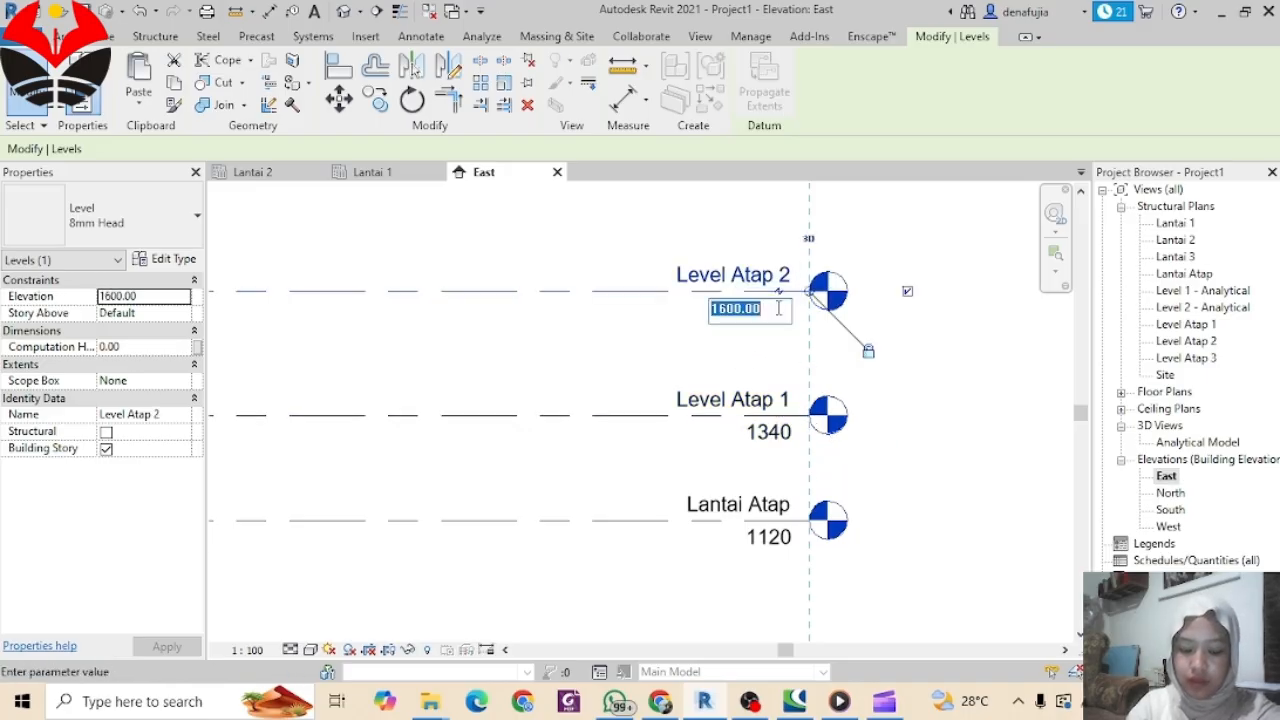
pyautogui.write('1720')
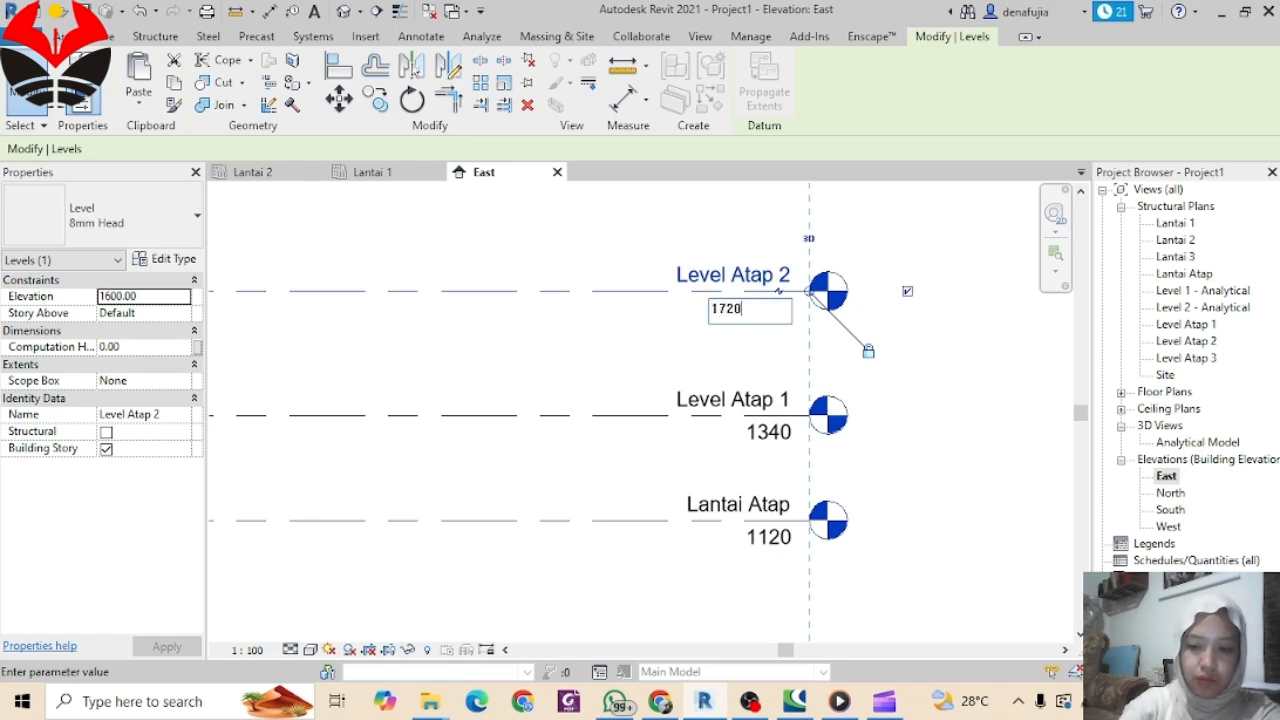
pyautogui.press('Return')
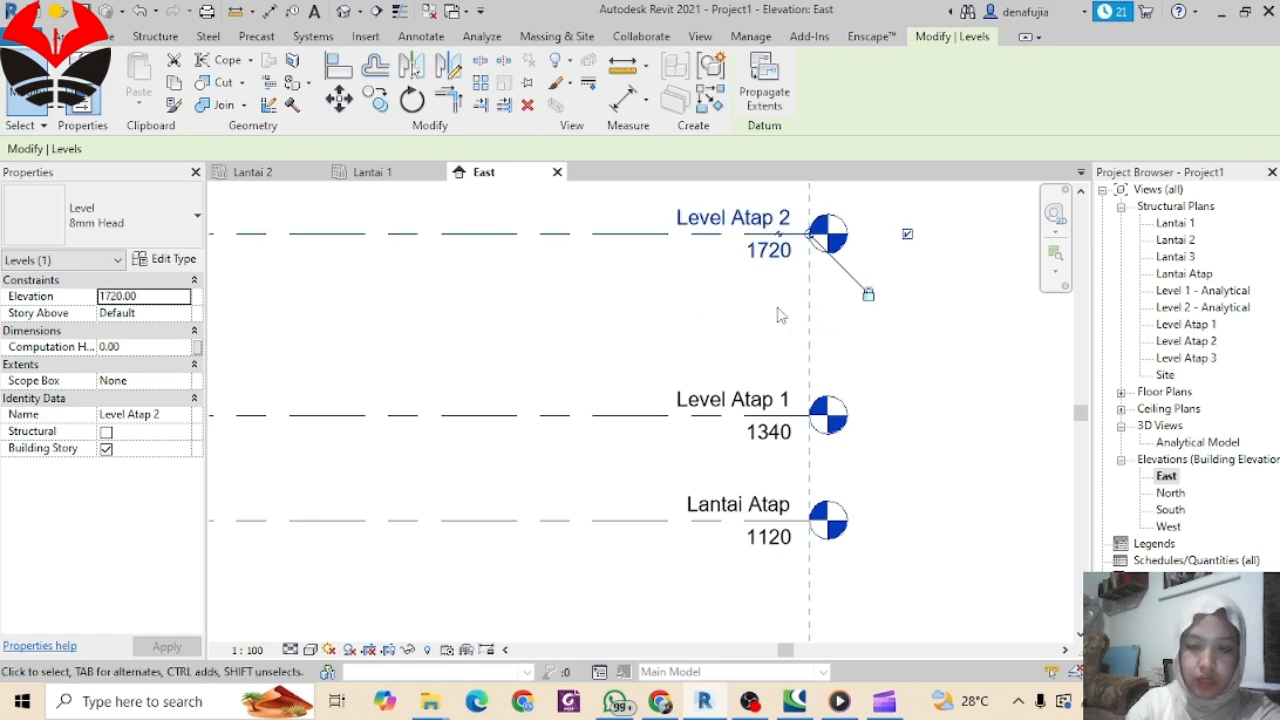
# Step: Set the elevation of Level Atap 3 to 1900 cm and deselect the level
pyautogui.moveTo(834, 366); pyautogui.dragTo(812, 449, button='middle')
pyautogui.click(788, 370)
pyautogui.click(790, 370)
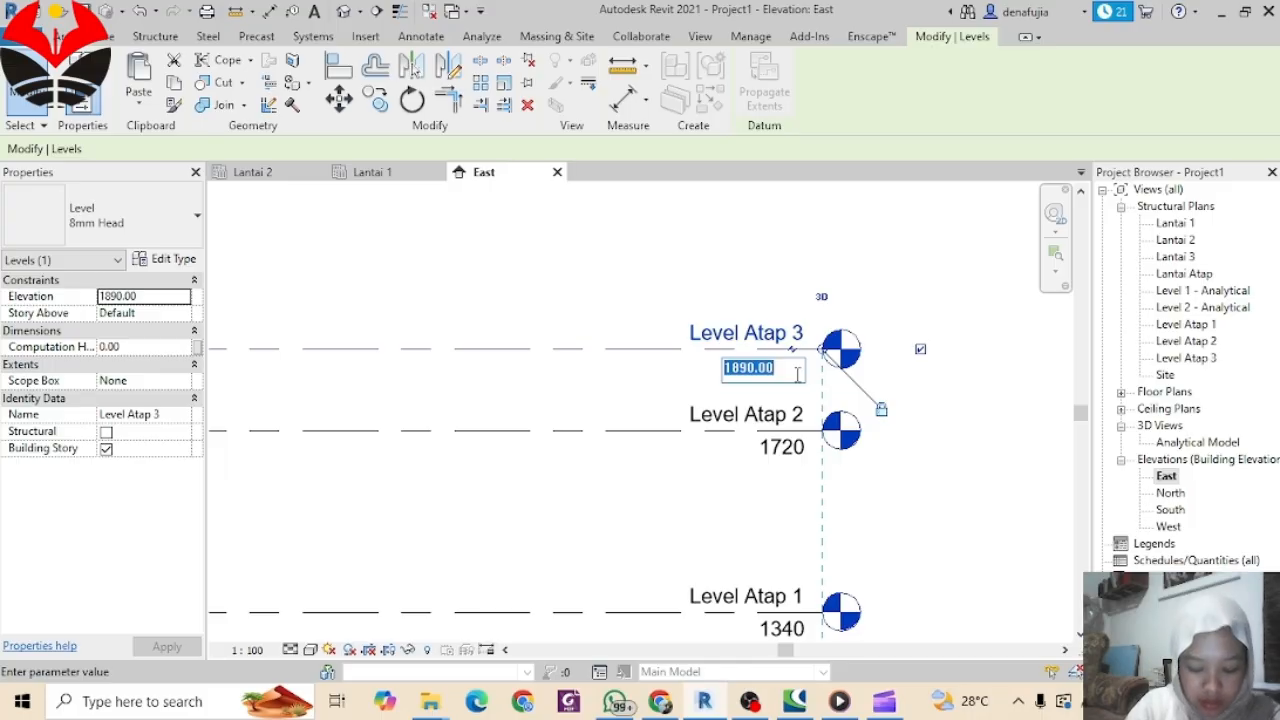
pyautogui.write('1')
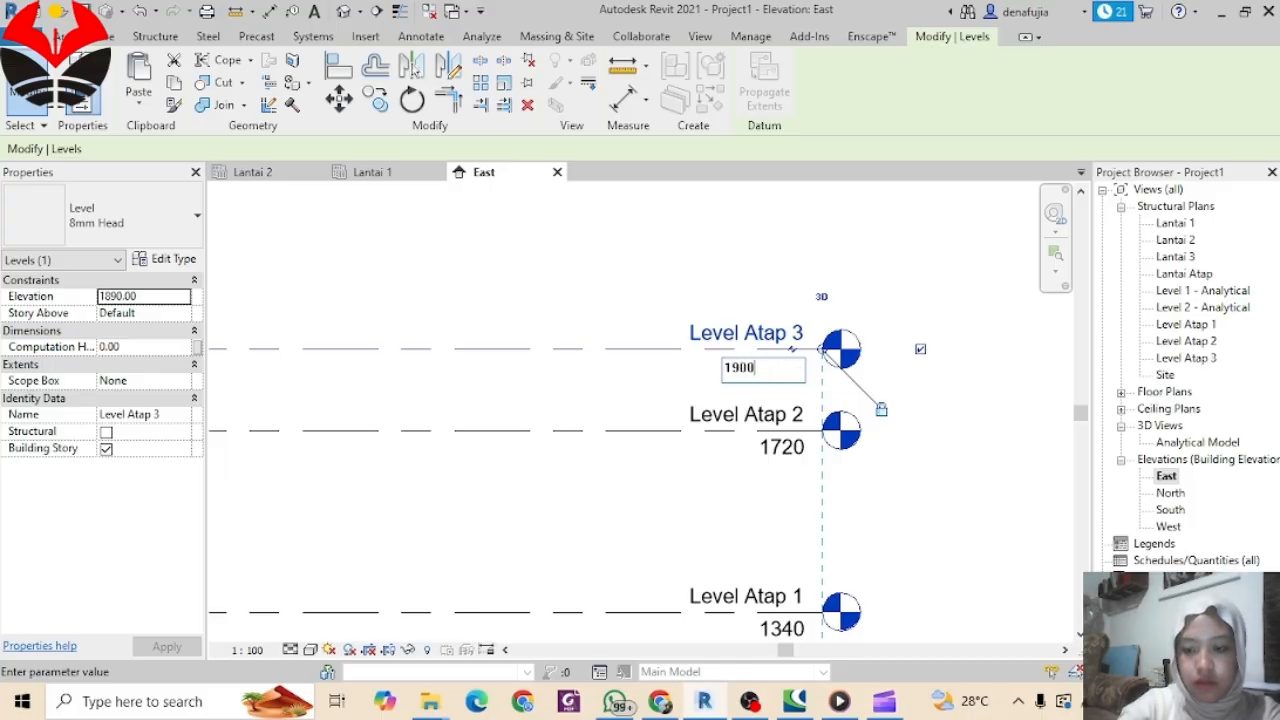
pyautogui.press('Return')
pyautogui.scroll(-2, 860, 455)
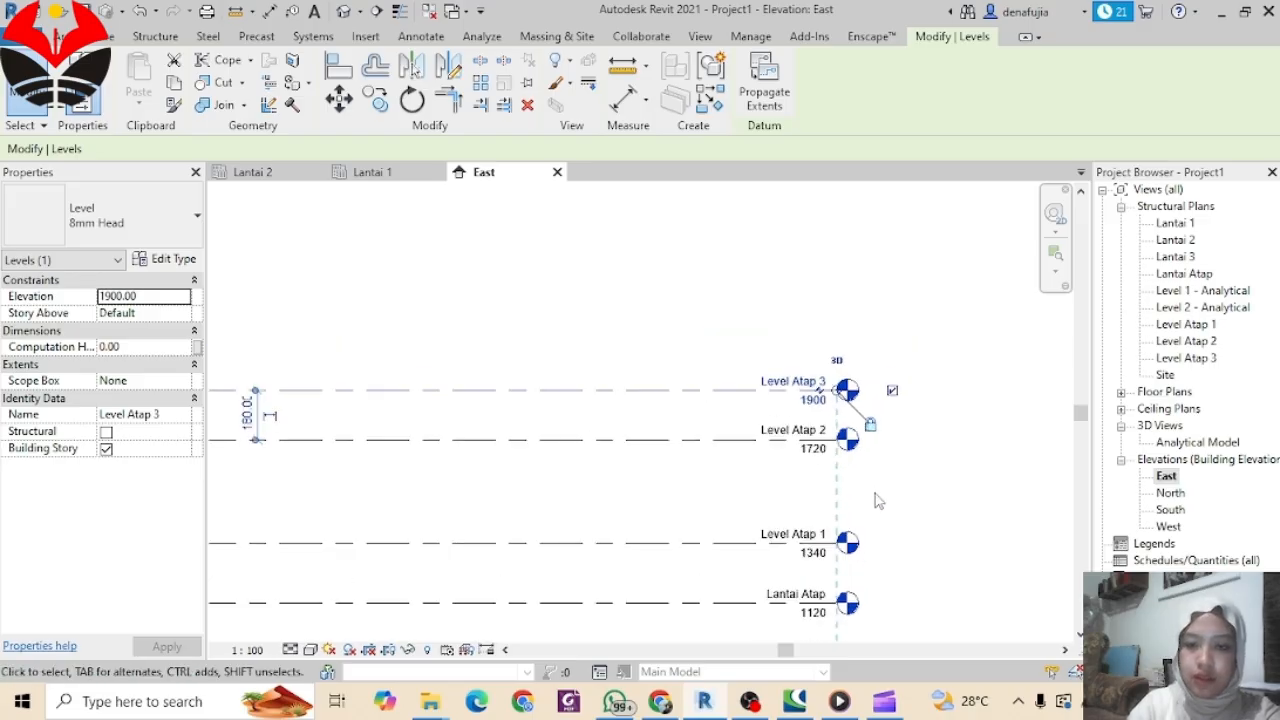
pyautogui.scroll(-5, 875, 500)
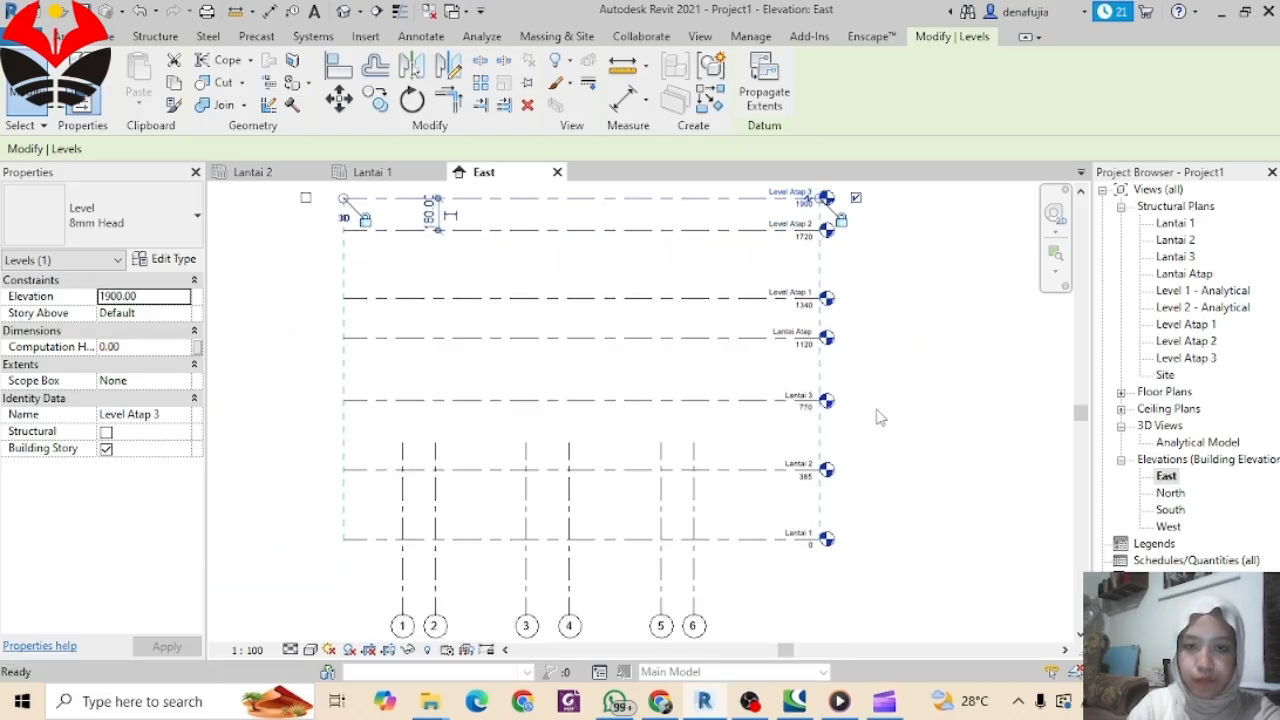
pyautogui.press('Escape')
# Step: Draw a new level below Lantai 1 at about -140 cm, aligned with both ends of the existing levels
pyautogui.moveTo(923, 534)
pyautogui.mouseDown(button='middle')
pyautogui.moveTo(909, 362)
pyautogui.moveTo(896, 356)
pyautogui.mouseUp(button='middle')
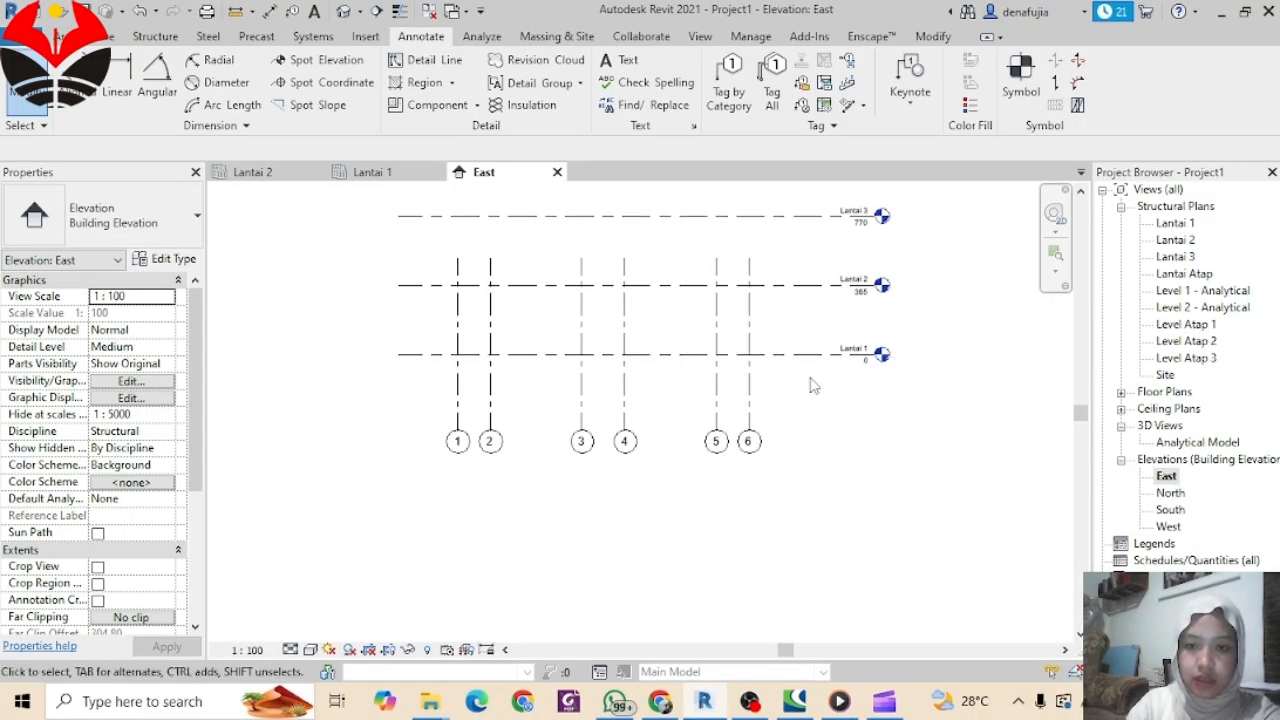
pyautogui.press('l')
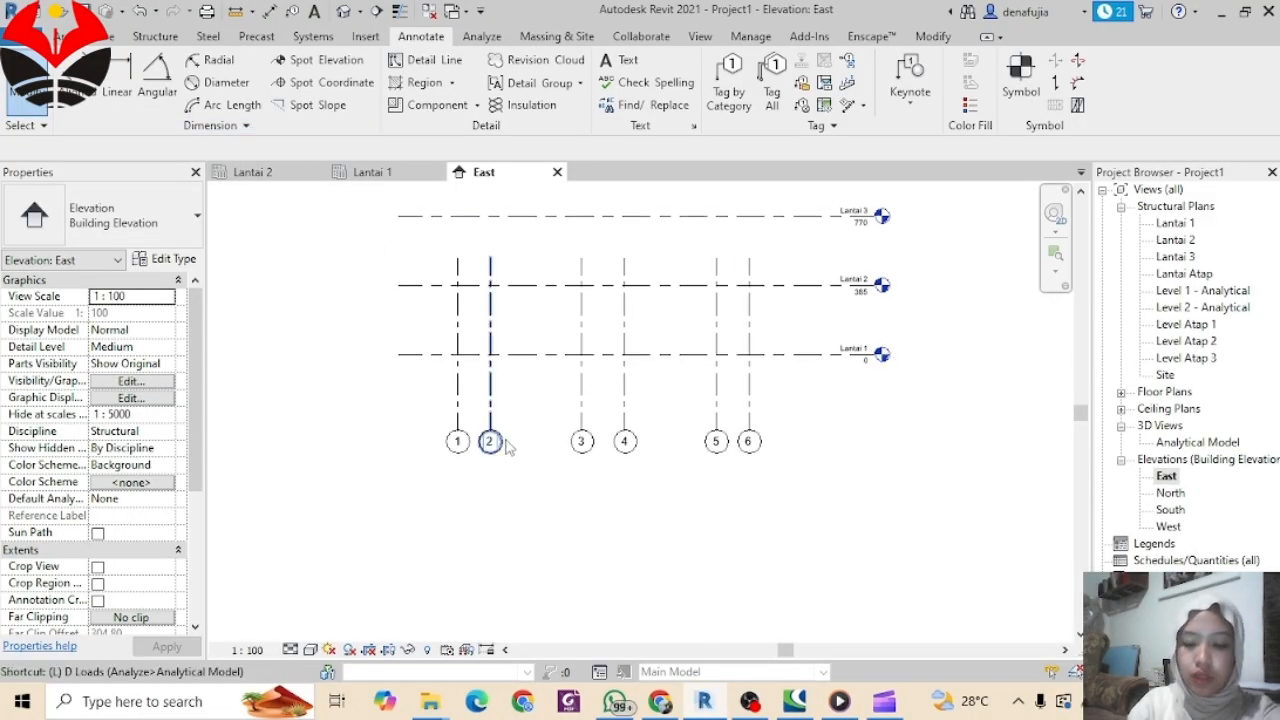
pyautogui.press('l')
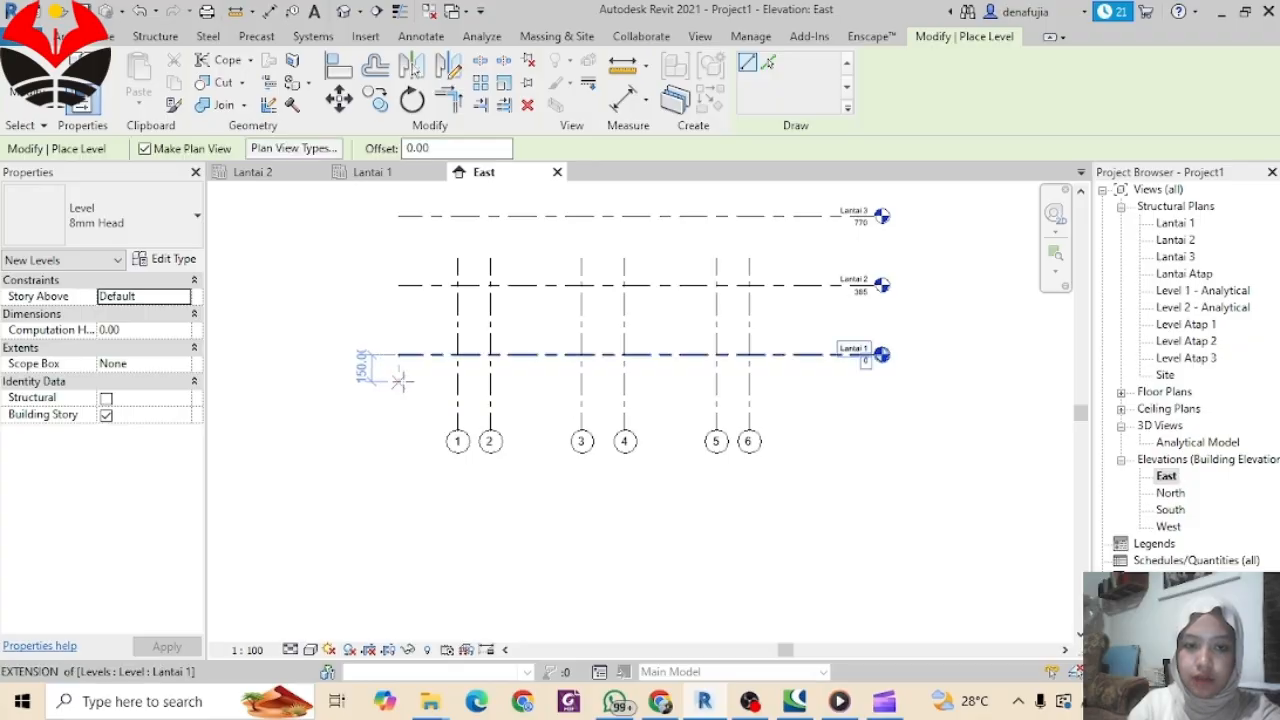
pyautogui.click(399, 380)
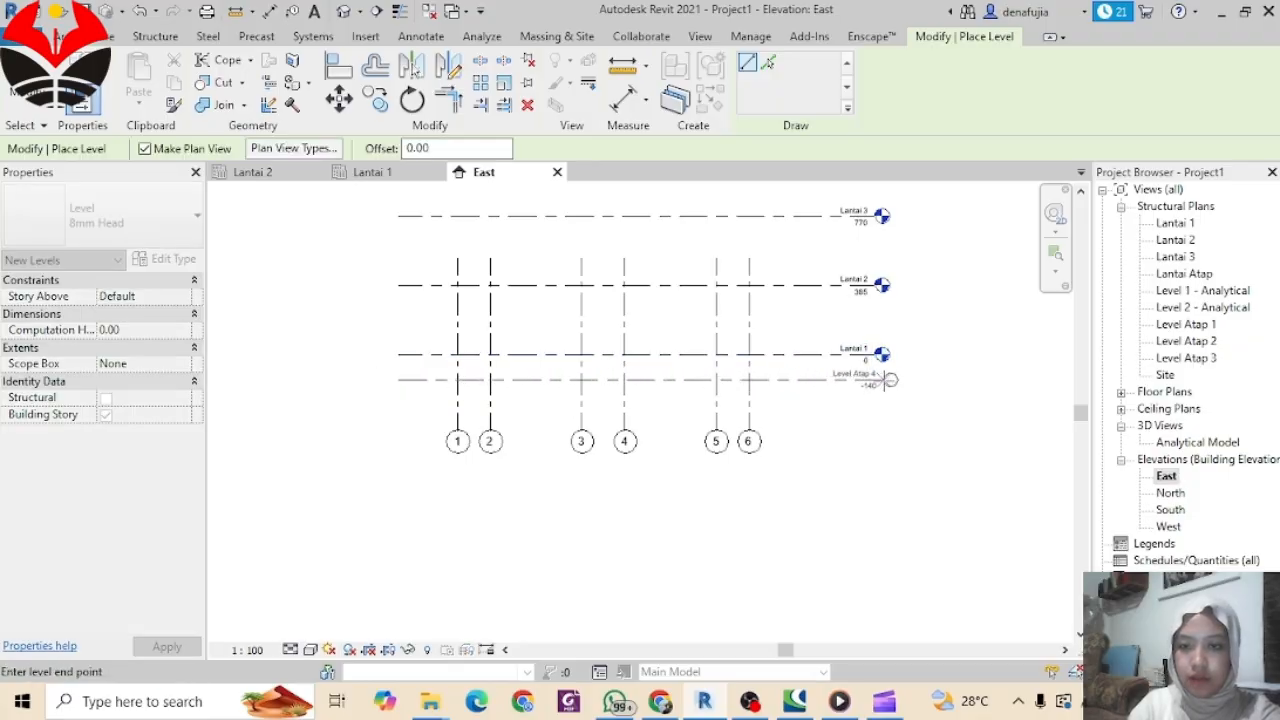
pyautogui.click(889, 380)
pyautogui.scroll(1, 859, 379)
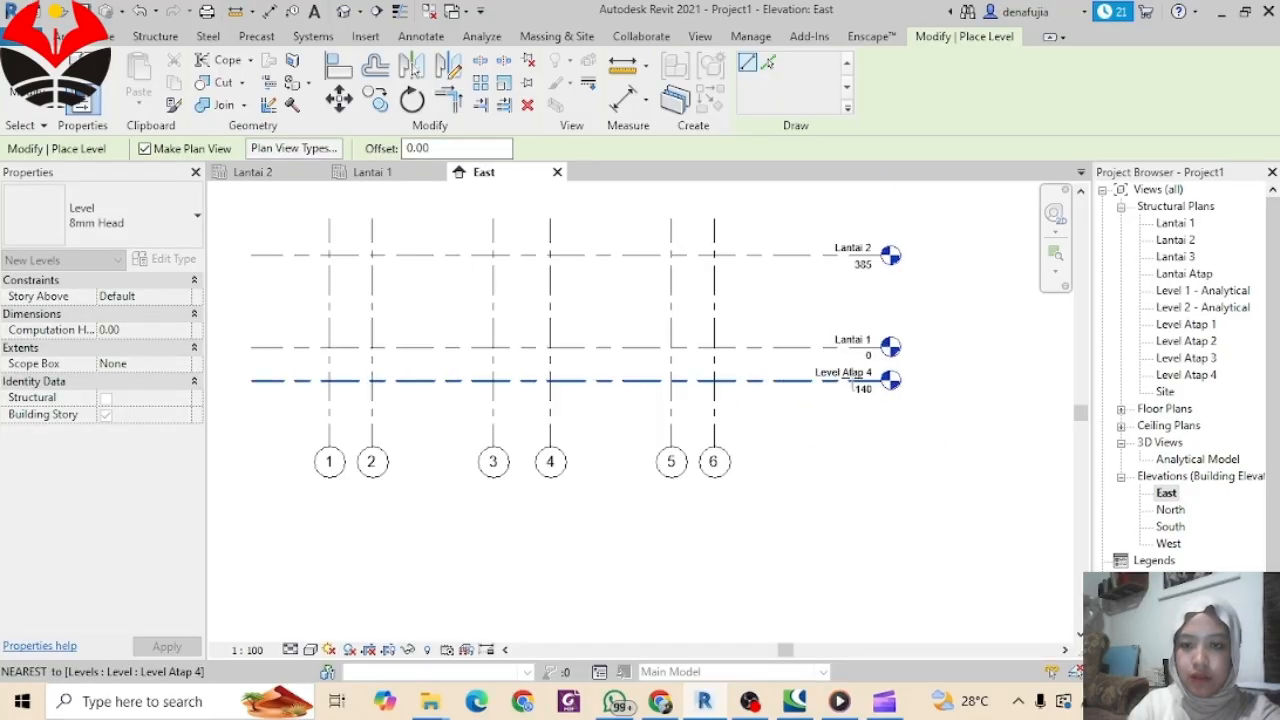
pyautogui.scroll(1, 852, 378)
pyautogui.press('Escape')
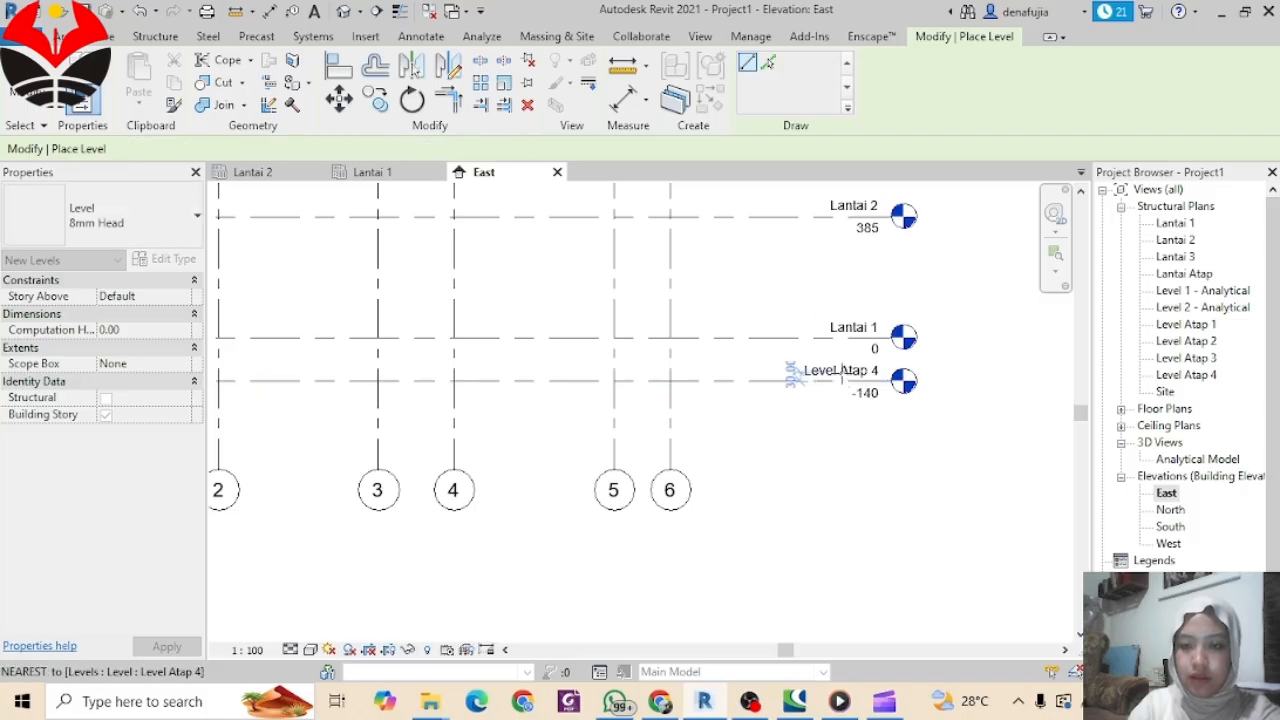
pyautogui.press('Escape')
# Step: Rename the new level below Lantai 1 as Pondasi, including its corresponding views
pyautogui.doubleClick(828, 369)
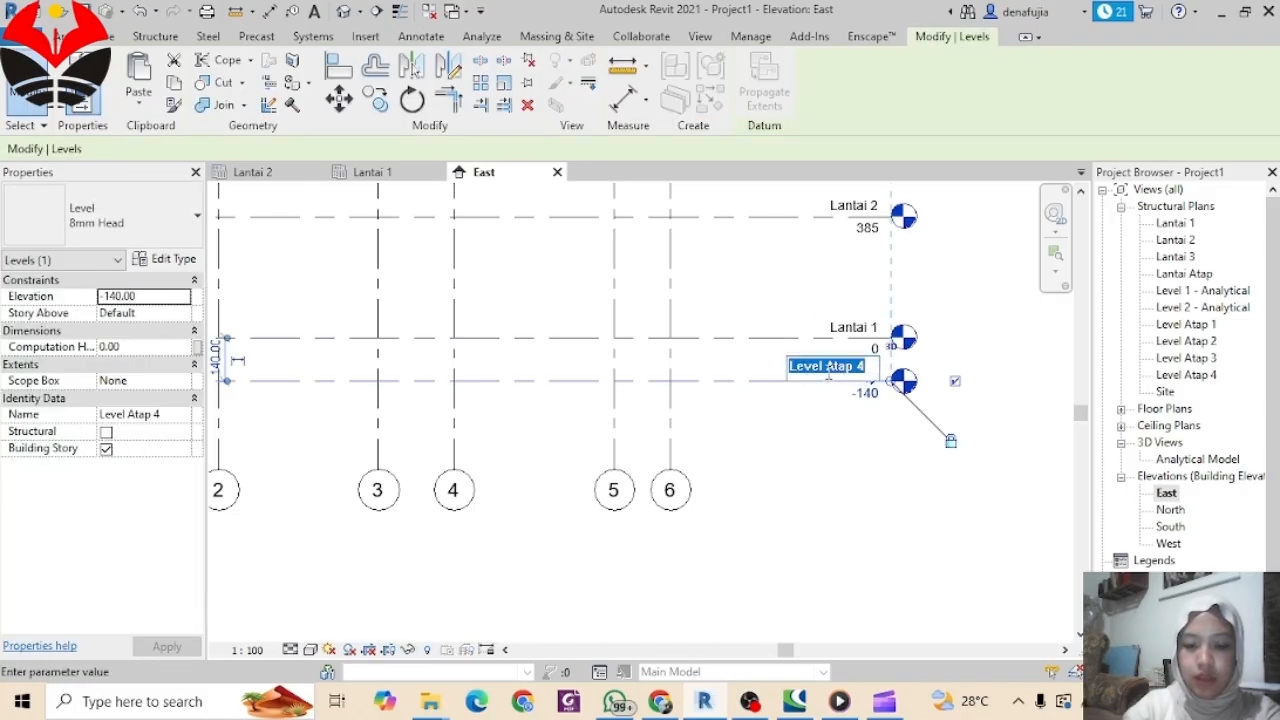
pyautogui.write('Pondasi')
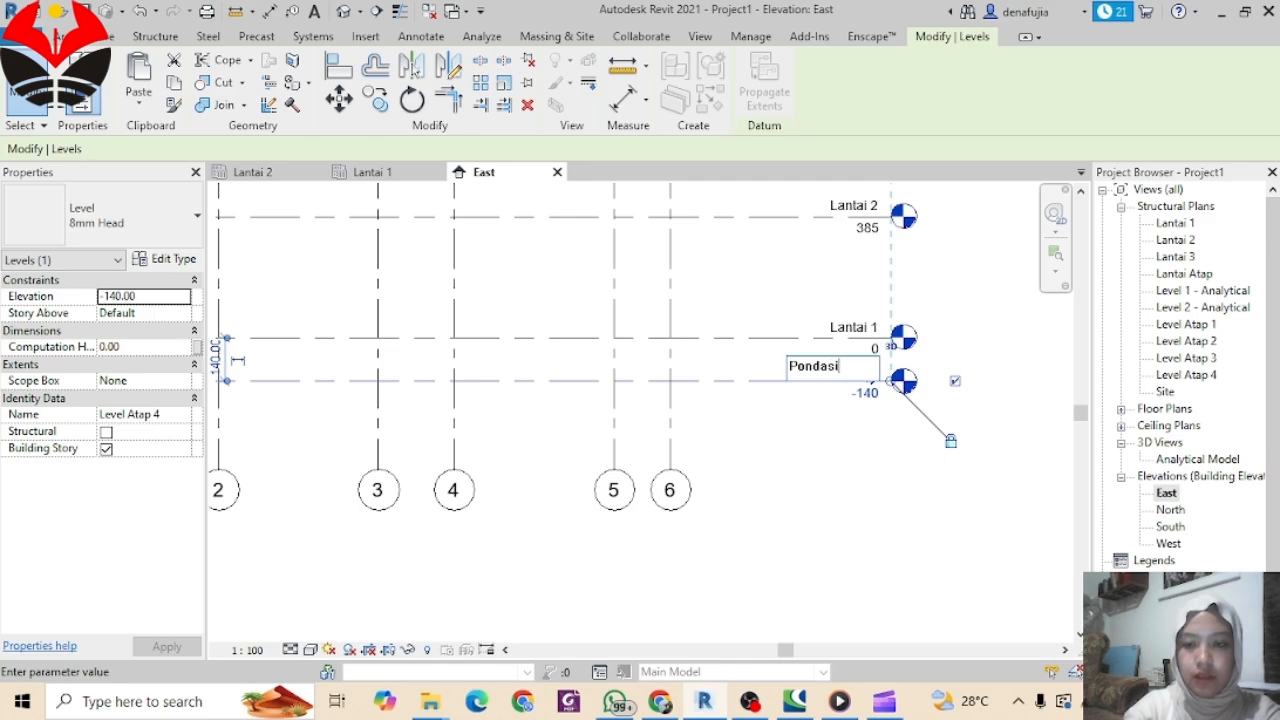
pyautogui.press('Return')
pyautogui.click(727, 352)
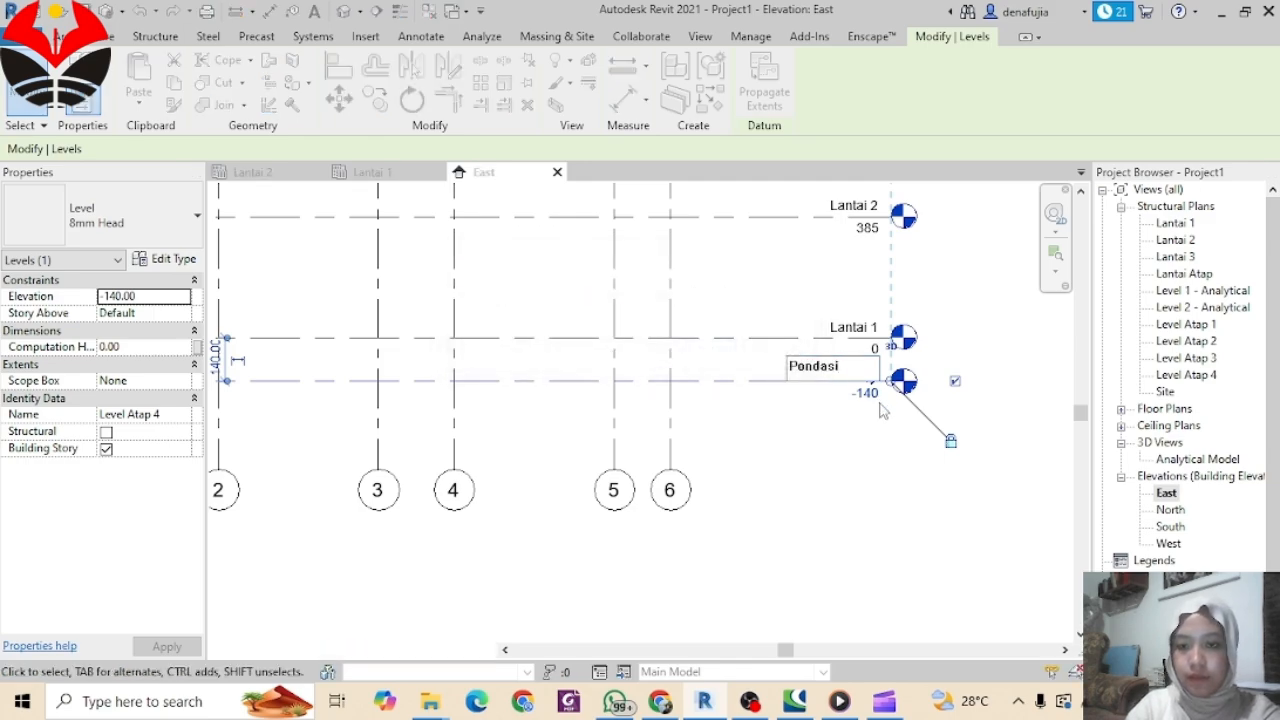
# Step: Set the elevation of the Pondasi level to -60 cm
pyautogui.click(866, 393)
pyautogui.moveTo(848, 398); pyautogui.dragTo(751, 403)
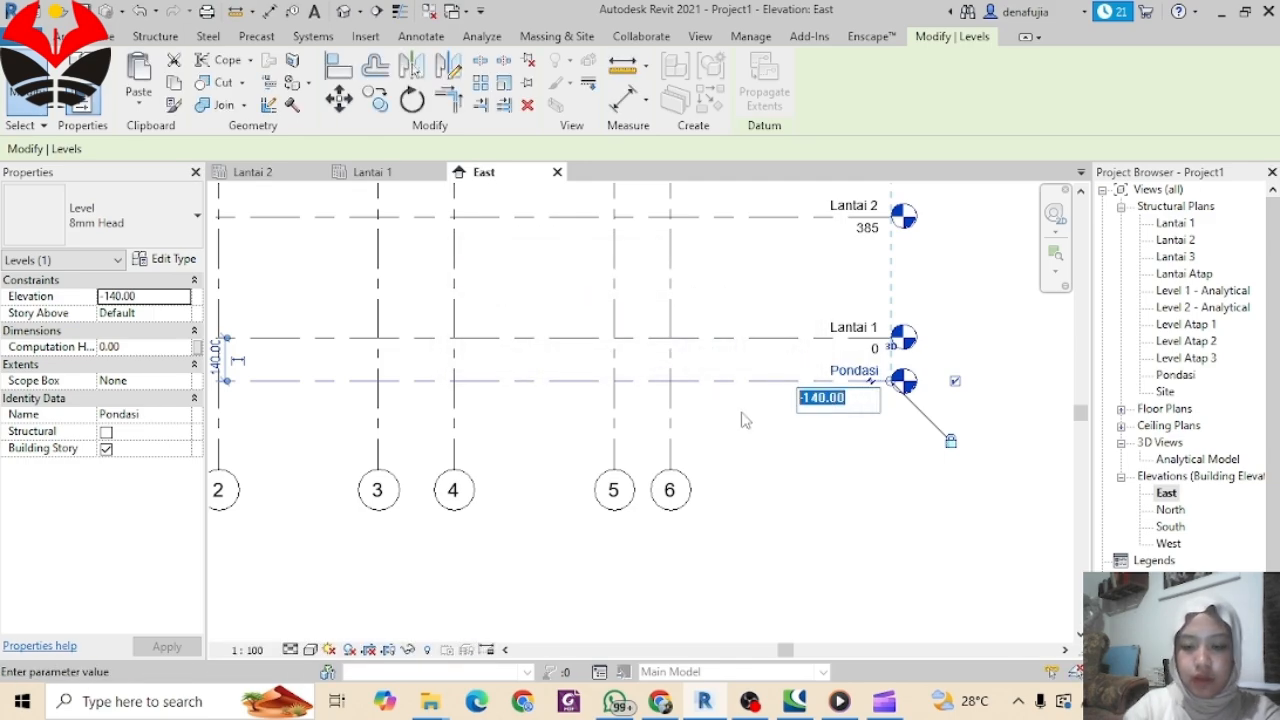
pyautogui.write('-60')
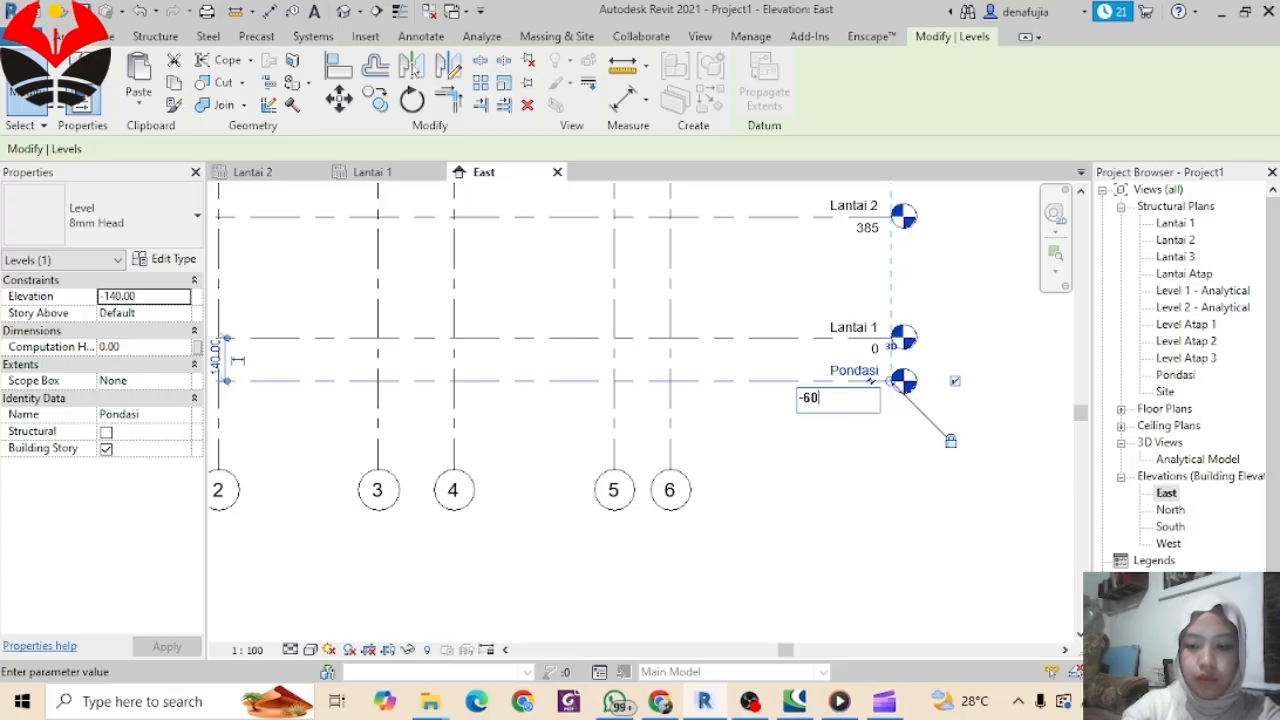
pyautogui.press('Return')
# Step: Add an elbow to the Pondasi level head and adjust both bend points so its label sits clear below Lantai 1
pyautogui.scroll(4, 897, 395)
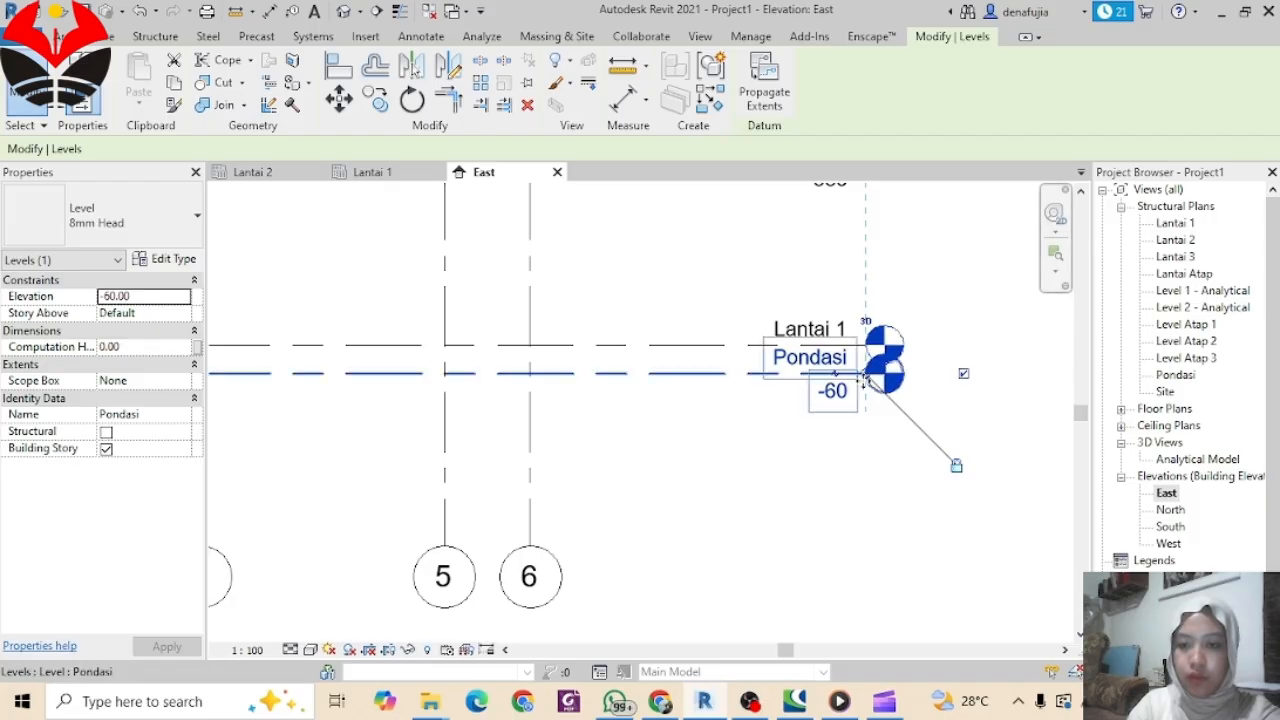
pyautogui.scroll(2, 880, 382)
pyautogui.scroll(2, 886, 388)
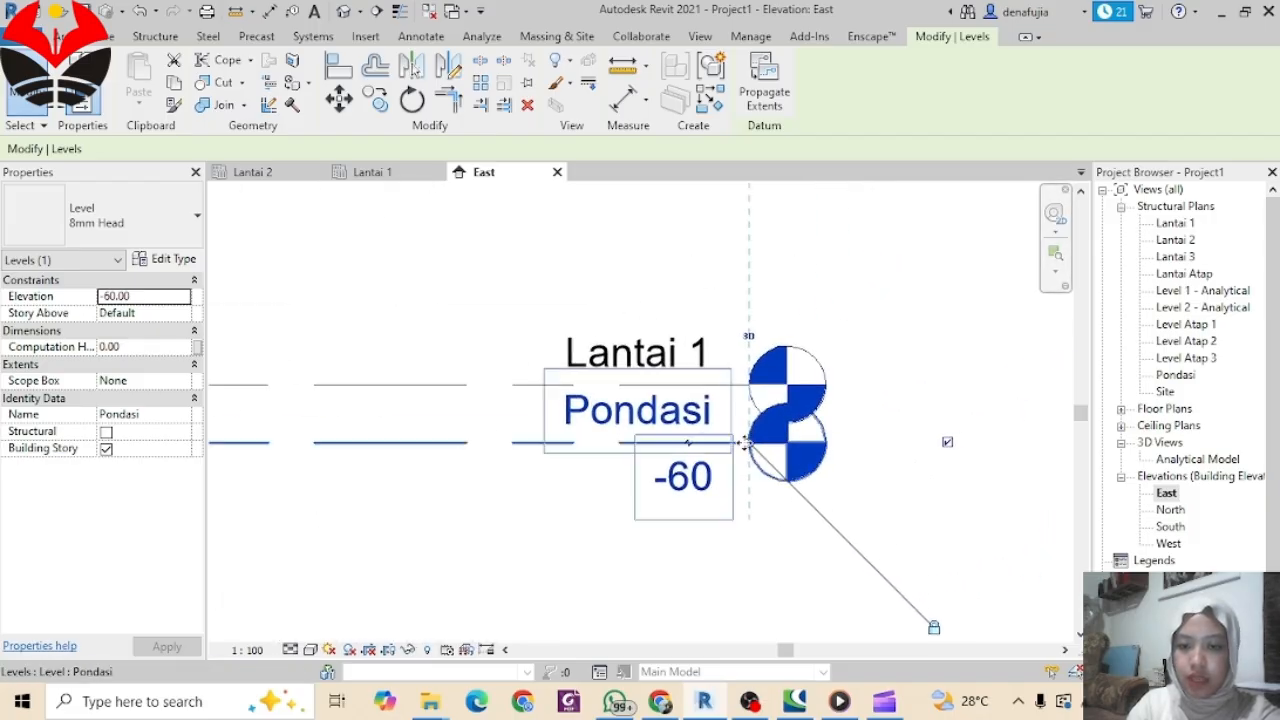
pyautogui.click(687, 446)
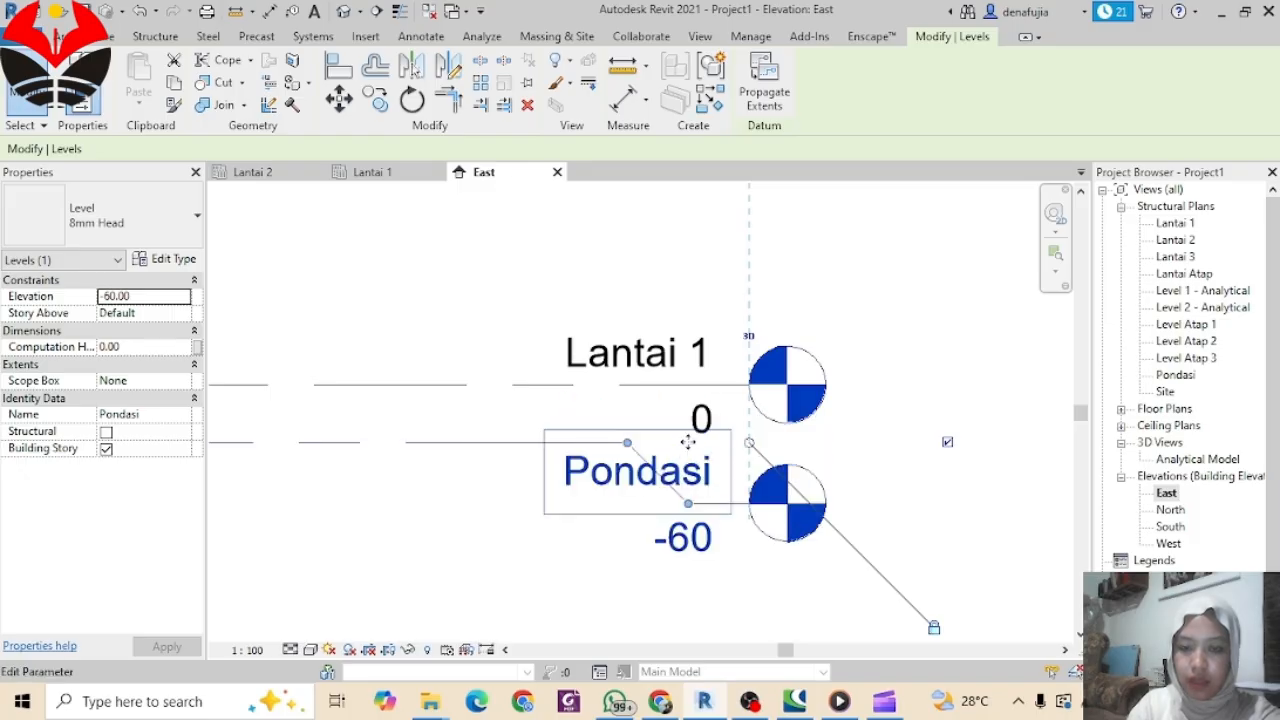
pyautogui.scroll(-1, 861, 506)
pyautogui.moveTo(864, 507); pyautogui.dragTo(1029, 438, button='middle')
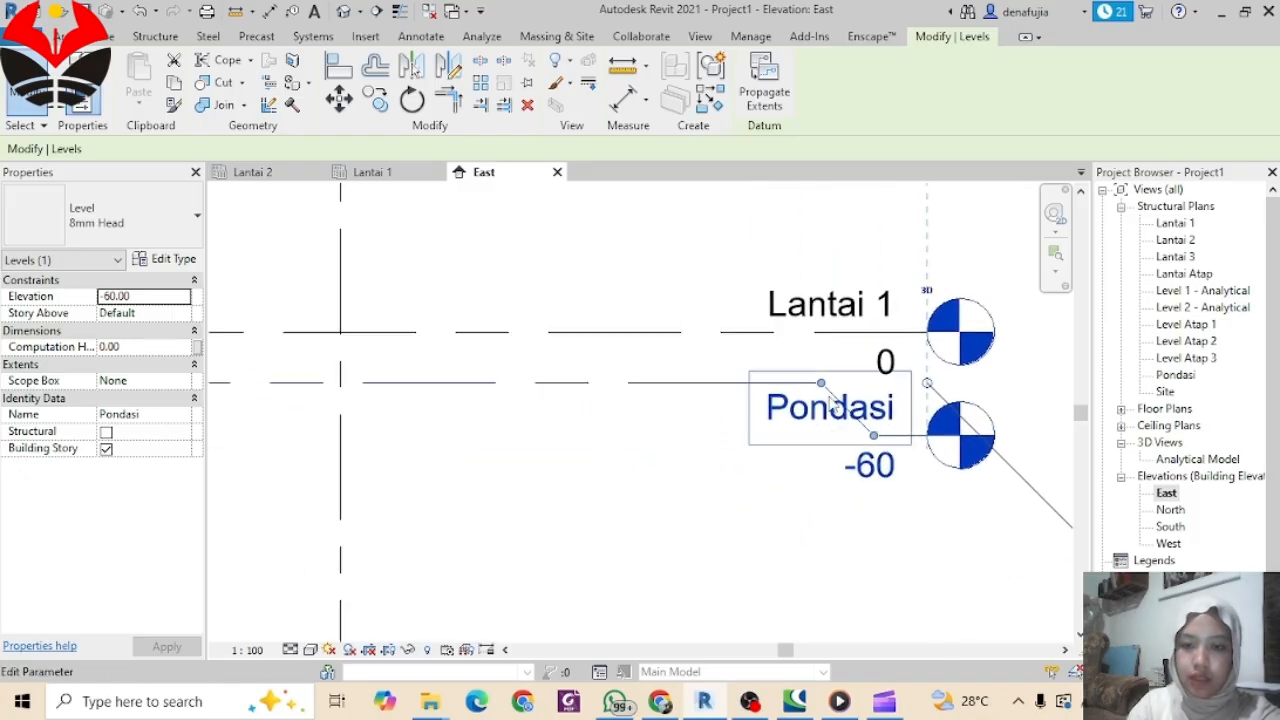
pyautogui.moveTo(821, 383); pyautogui.dragTo(732, 383)
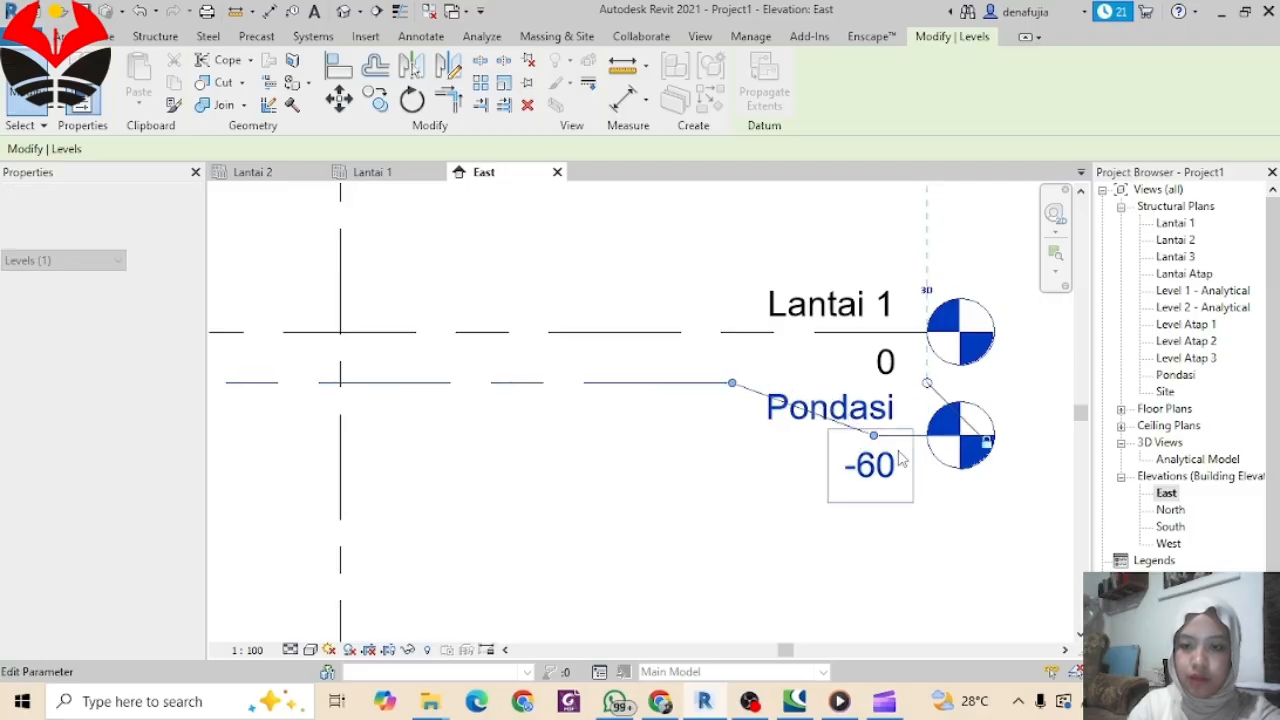
pyautogui.moveTo(873, 436); pyautogui.dragTo(873, 466)
pyautogui.scroll(-3, 845, 380)
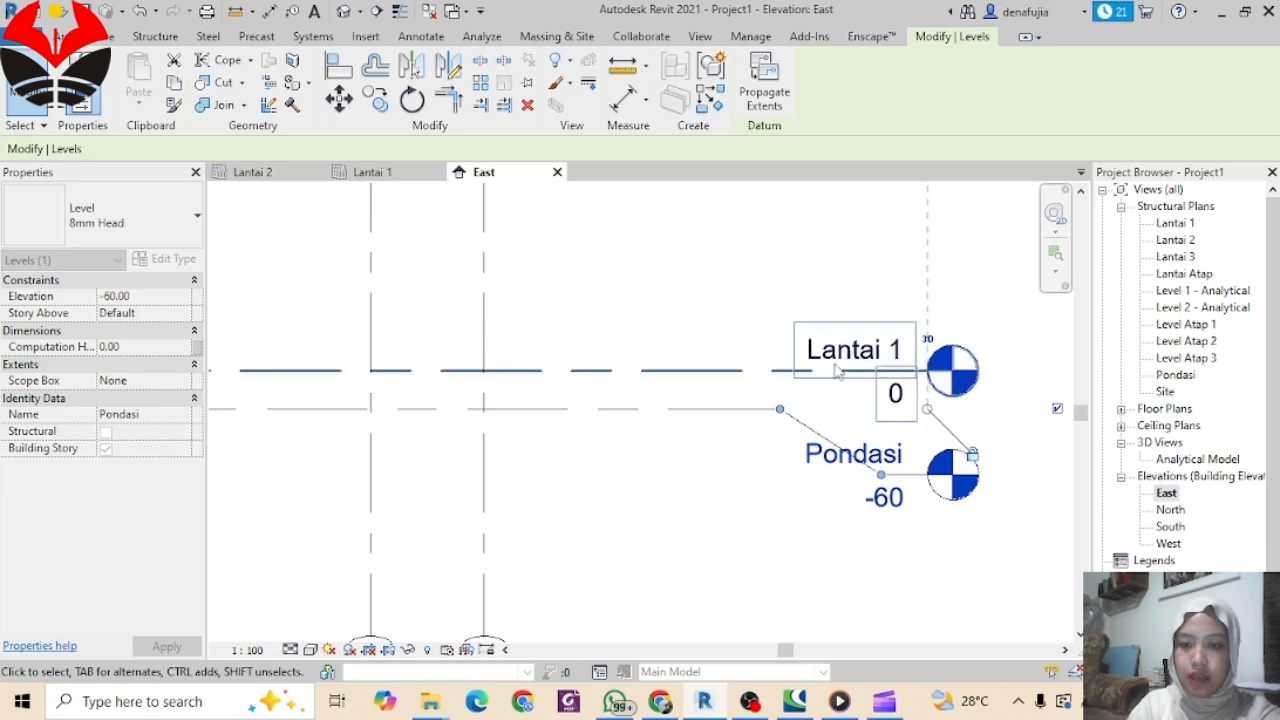
pyautogui.scroll(-2, 840, 372)
pyautogui.scroll(-1, 914, 449)
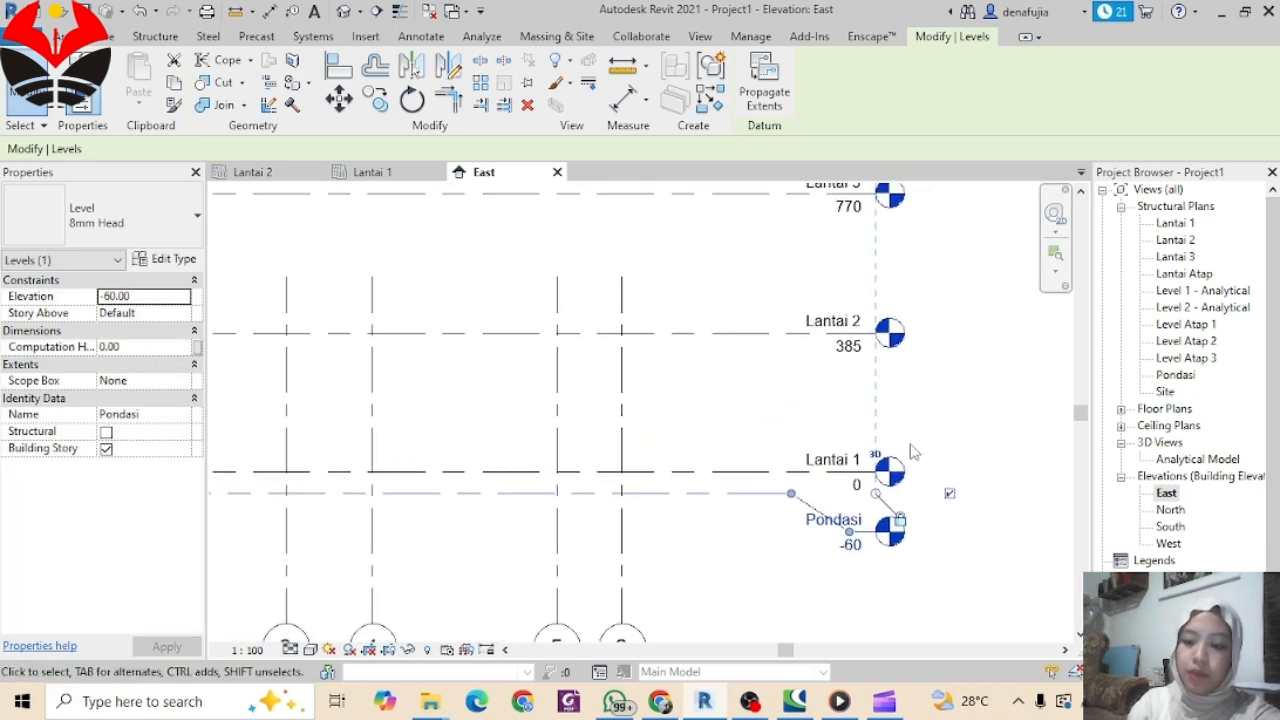
pyautogui.press('l')
pyautogui.press('l')
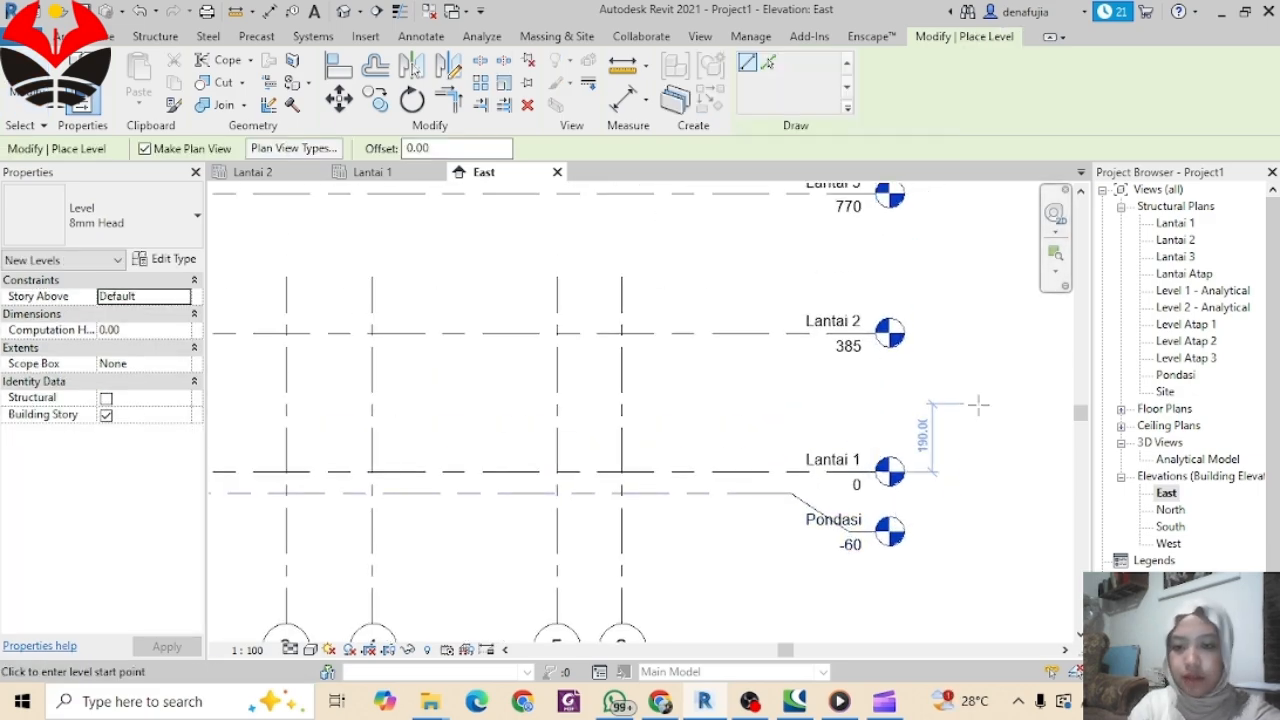
pyautogui.press('Escape')
pyautogui.press('Escape')
# Step: Try to extend grids 1 to 6 together up to Lantai Atap in the East elevation, and undo the change
pyautogui.scroll(-4, 697, 403)
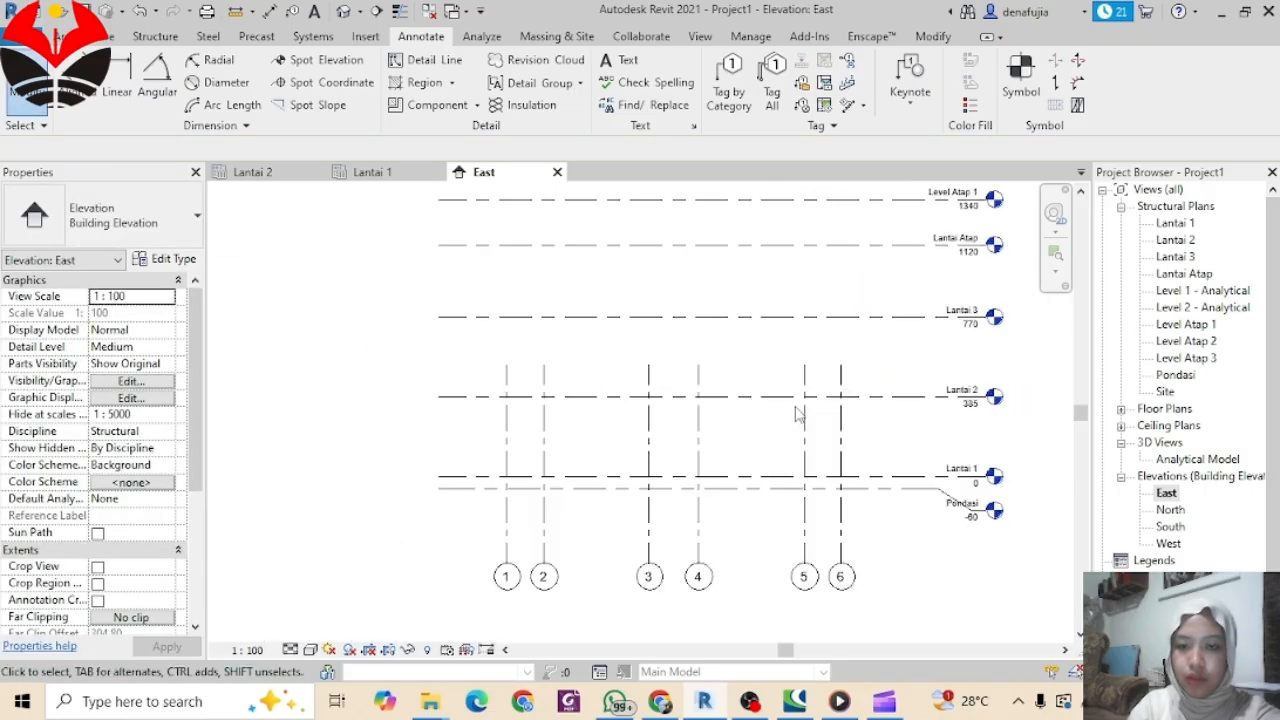
pyautogui.moveTo(745, 501); pyautogui.dragTo(628, 611, button='middle')
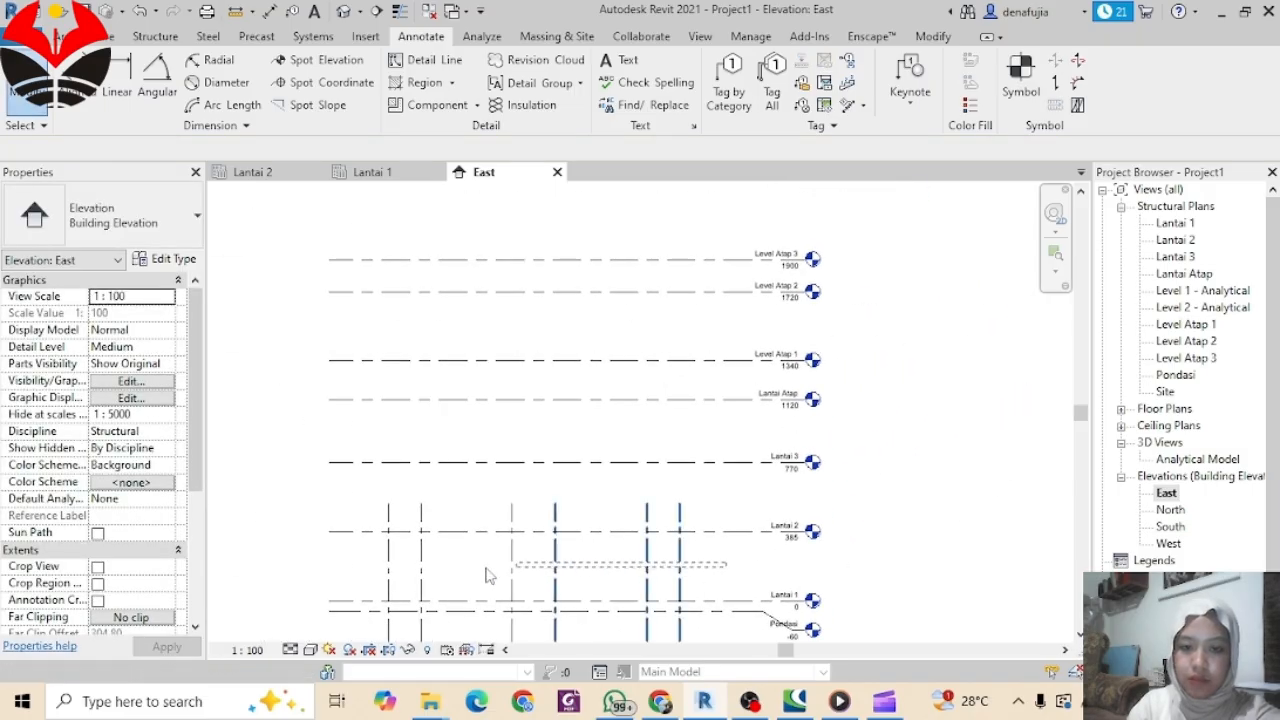
pyautogui.moveTo(727, 562); pyautogui.dragTo(358, 566)
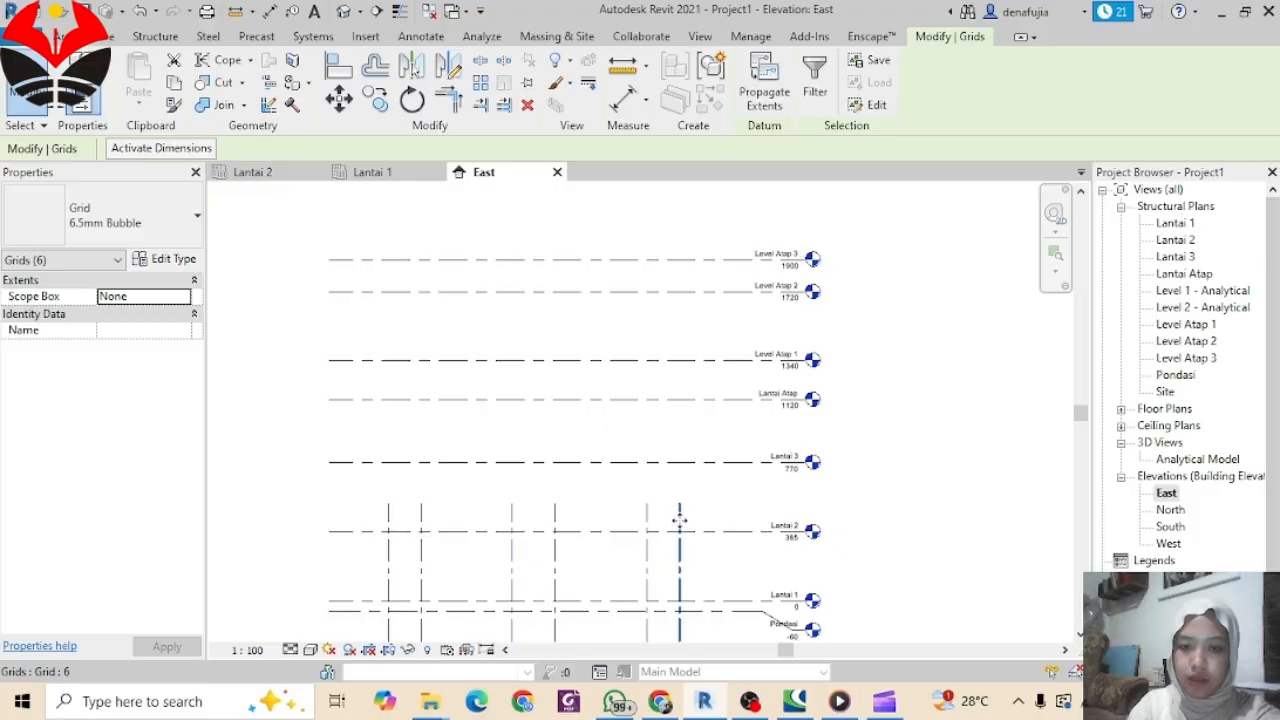
pyautogui.scroll(-1, 716, 533)
pyautogui.moveTo(716, 533); pyautogui.dragTo(747, 455, button='middle')
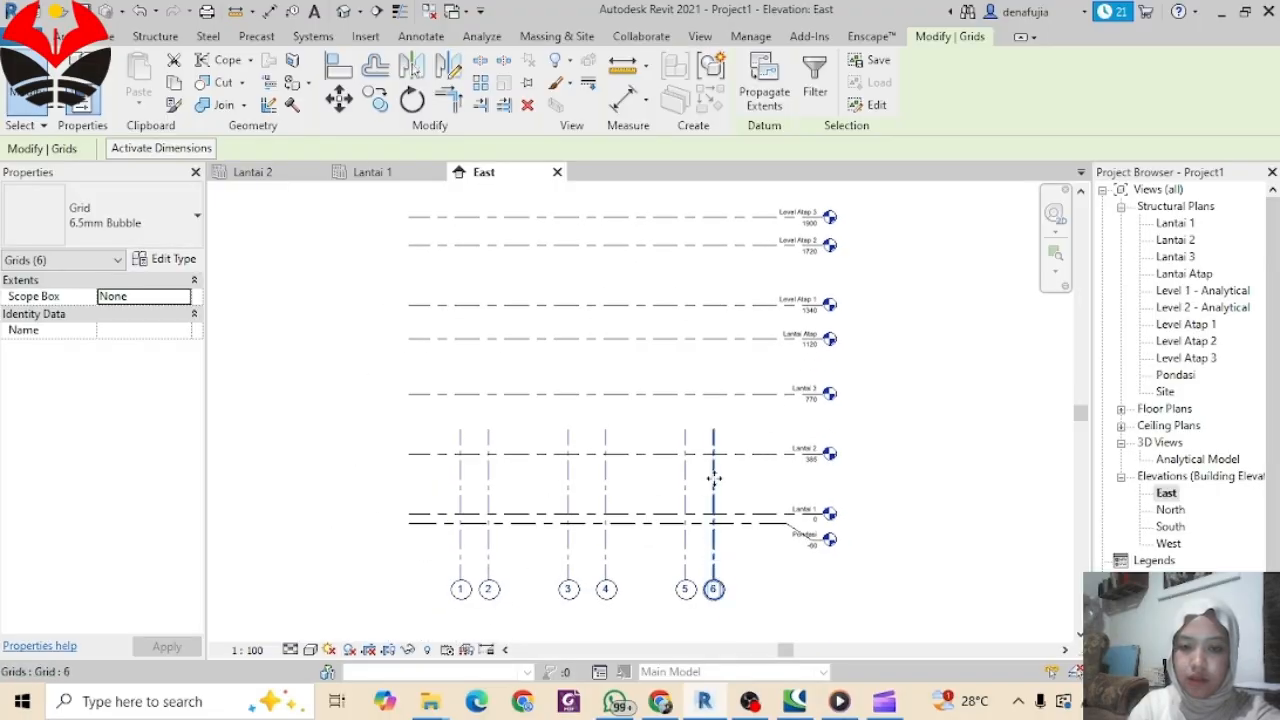
pyautogui.moveTo(715, 412); pyautogui.dragTo(714, 337)
pyautogui.moveTo(713, 589); pyautogui.dragTo(712, 493)
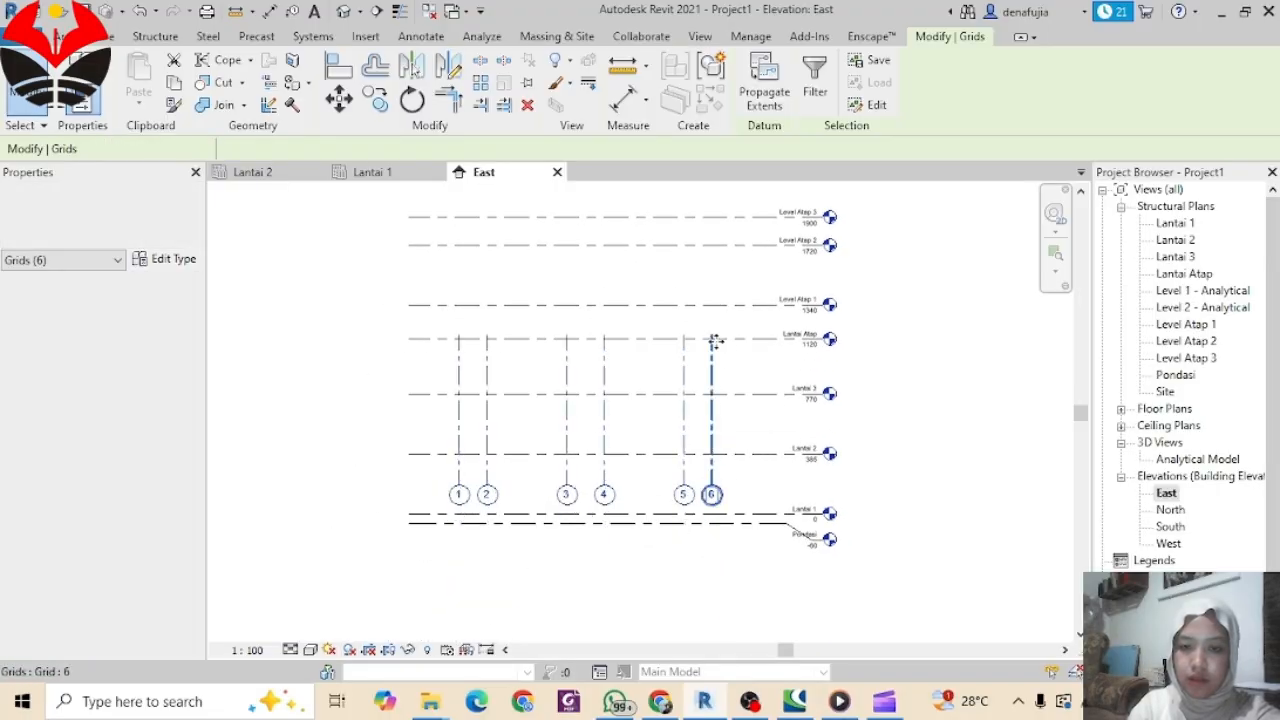
pyautogui.hotkey('ctrl', 'z')
# Step: Extend the upper ends of grids 1 to 6 above Level Atap 3 in the East elevation and deselect the grid
pyautogui.click(714, 437)
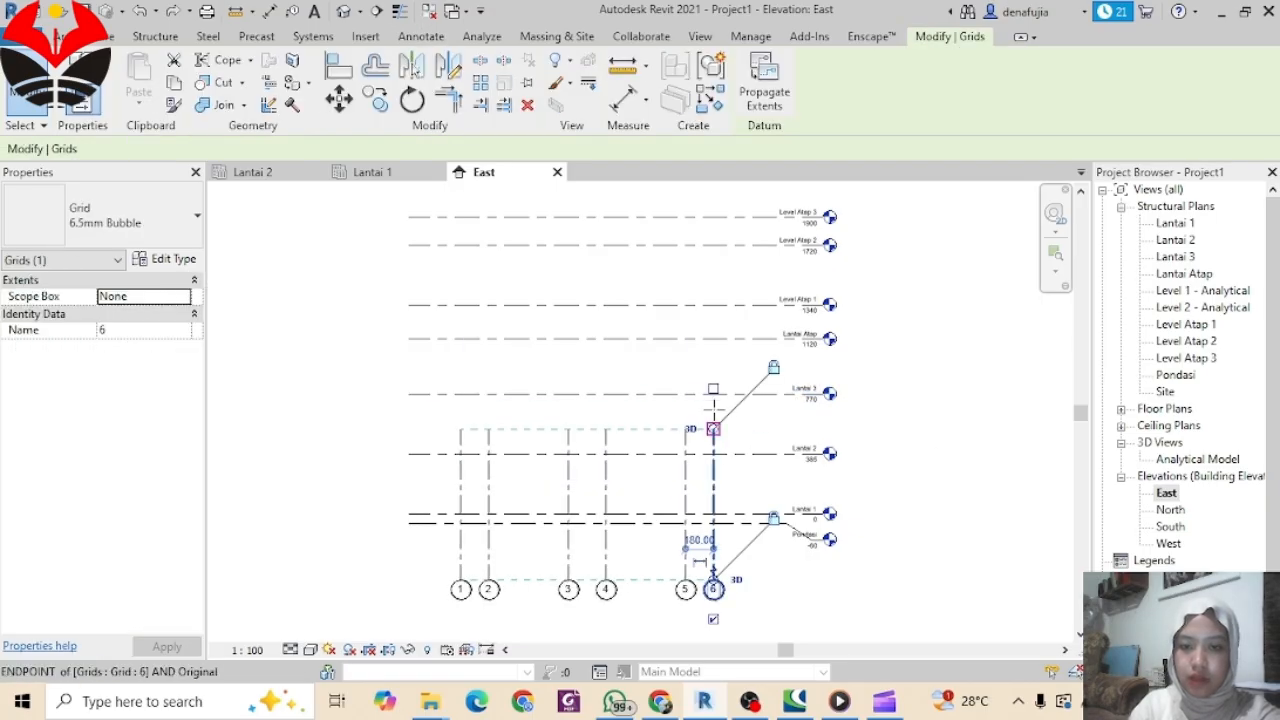
pyautogui.moveTo(714, 430); pyautogui.dragTo(714, 193)
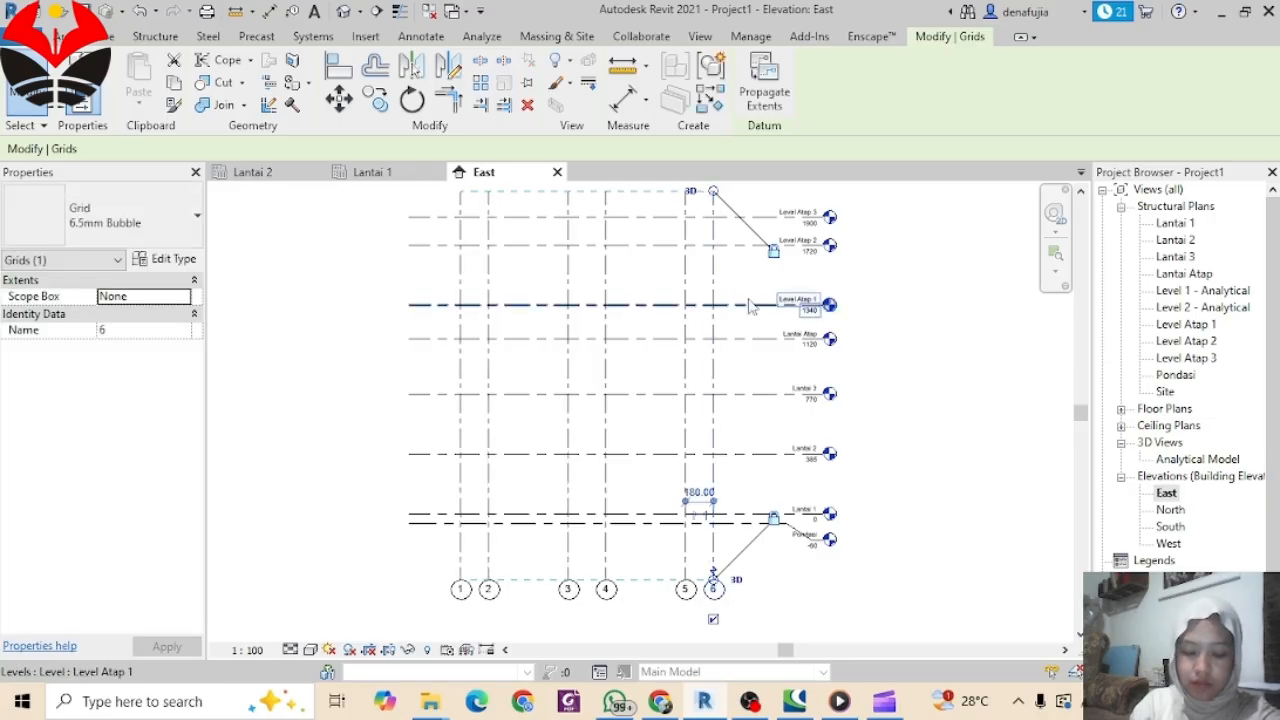
pyautogui.moveTo(750, 312); pyautogui.dragTo(757, 373, button='middle')
pyautogui.moveTo(708, 256); pyautogui.dragTo(708, 237)
pyautogui.click(880, 371)
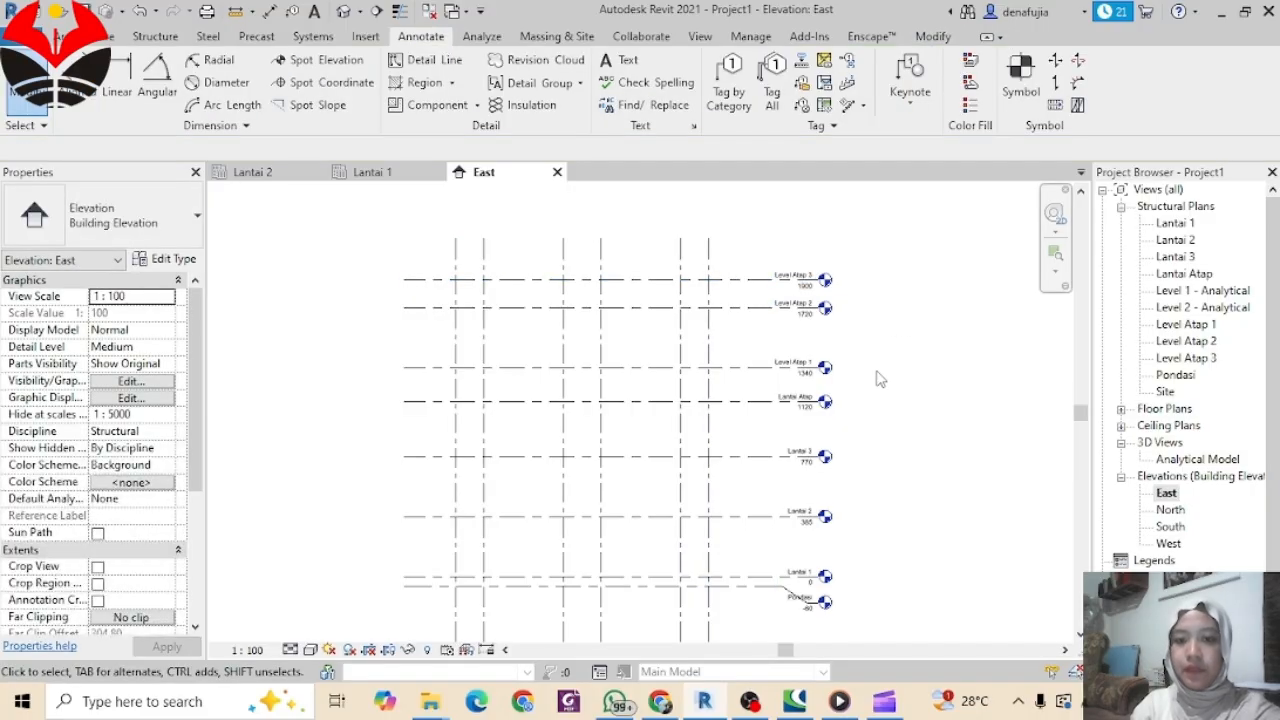
pyautogui.scroll(-3, 900, 368)
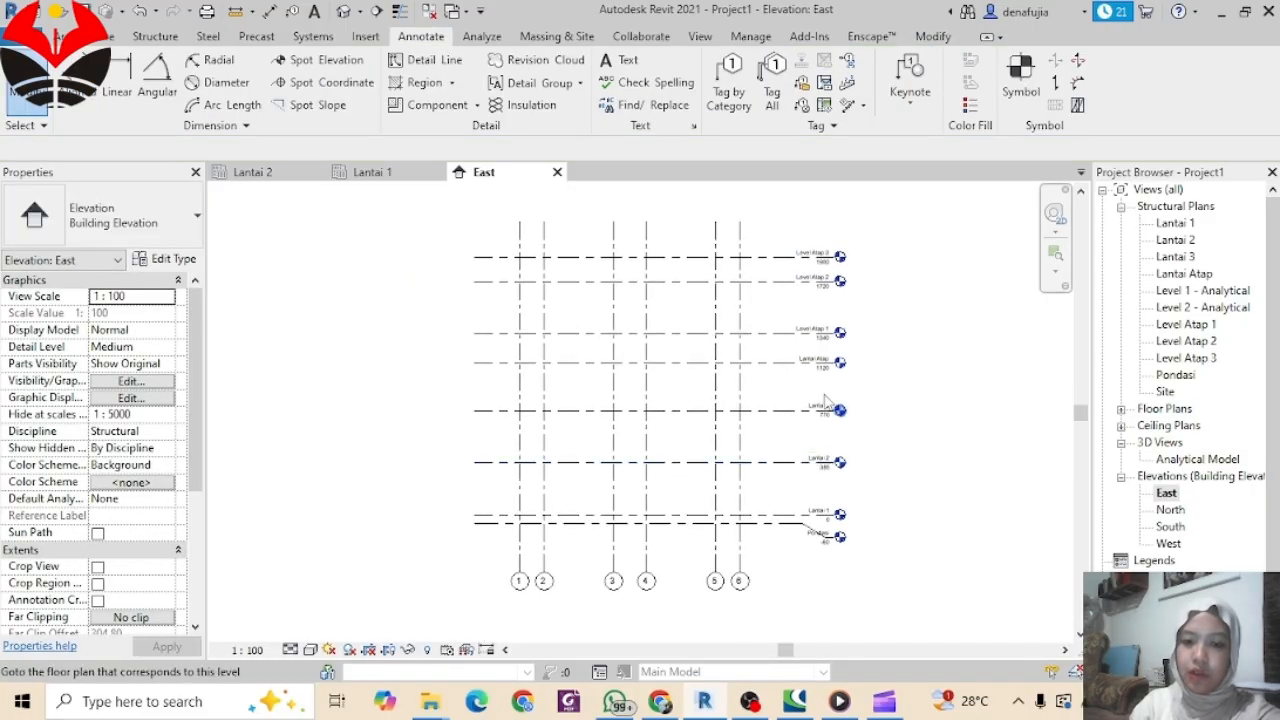
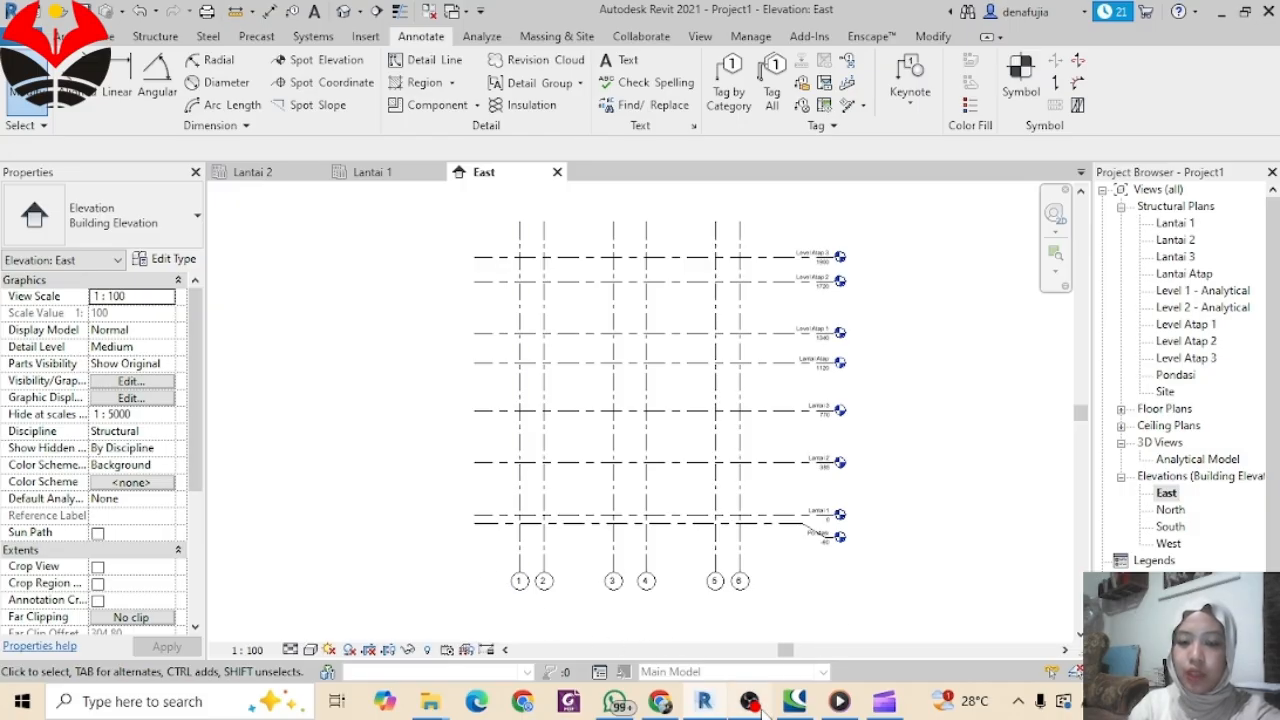
pyautogui.click(750, 701)
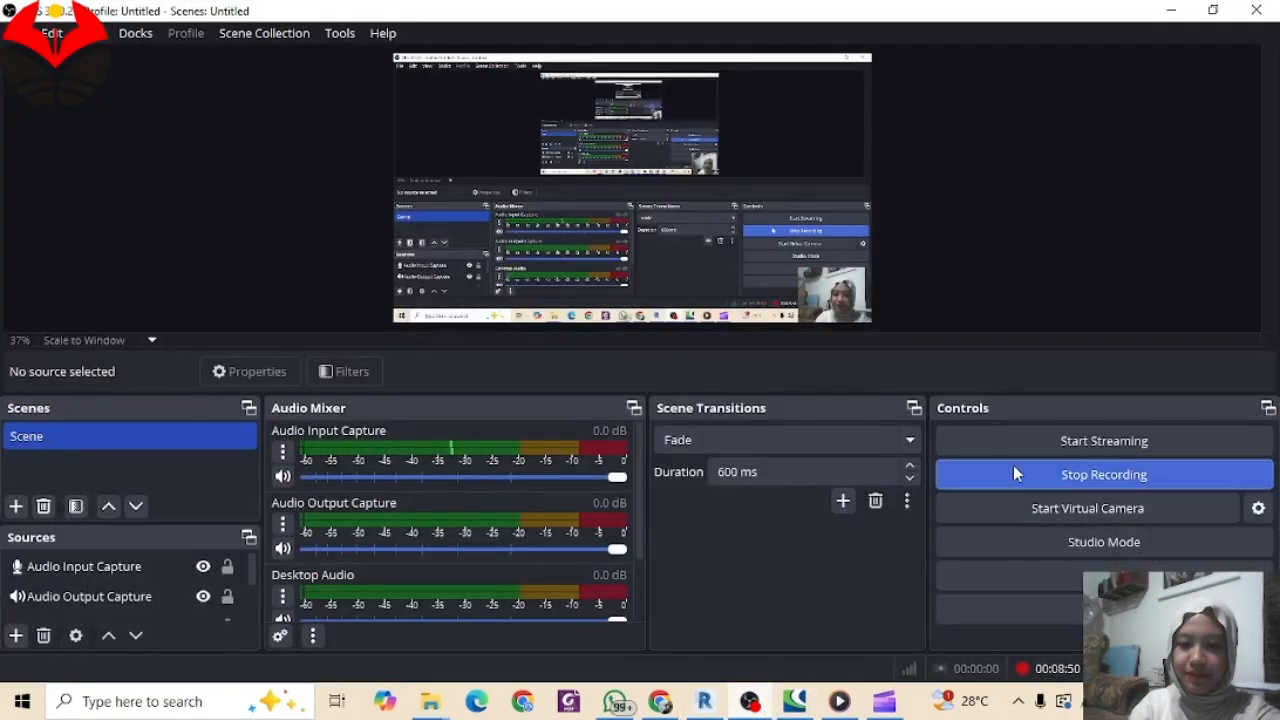
pyautogui.click(1013, 474)
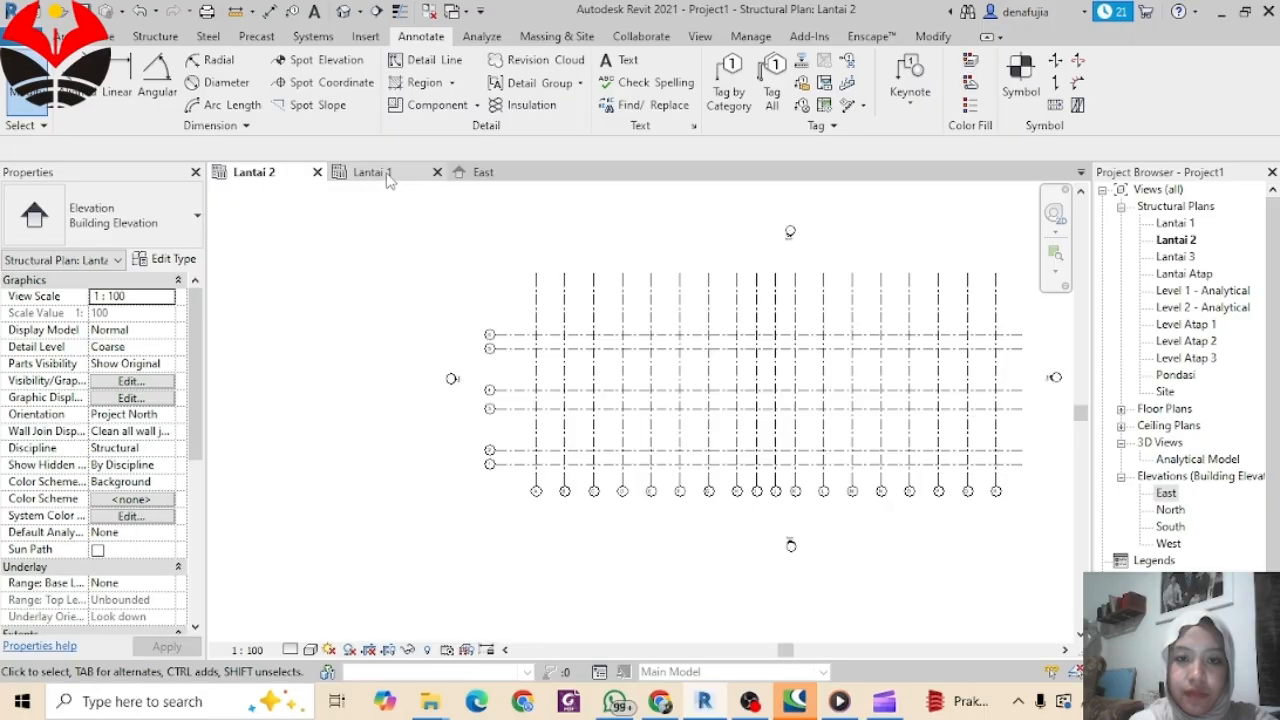
# Step: Open the Lantai 1 structural plan and save the project as GEDUNG C FPTI UPI
pyautogui.click(372, 173)
pyautogui.scroll(-4, 530, 360)
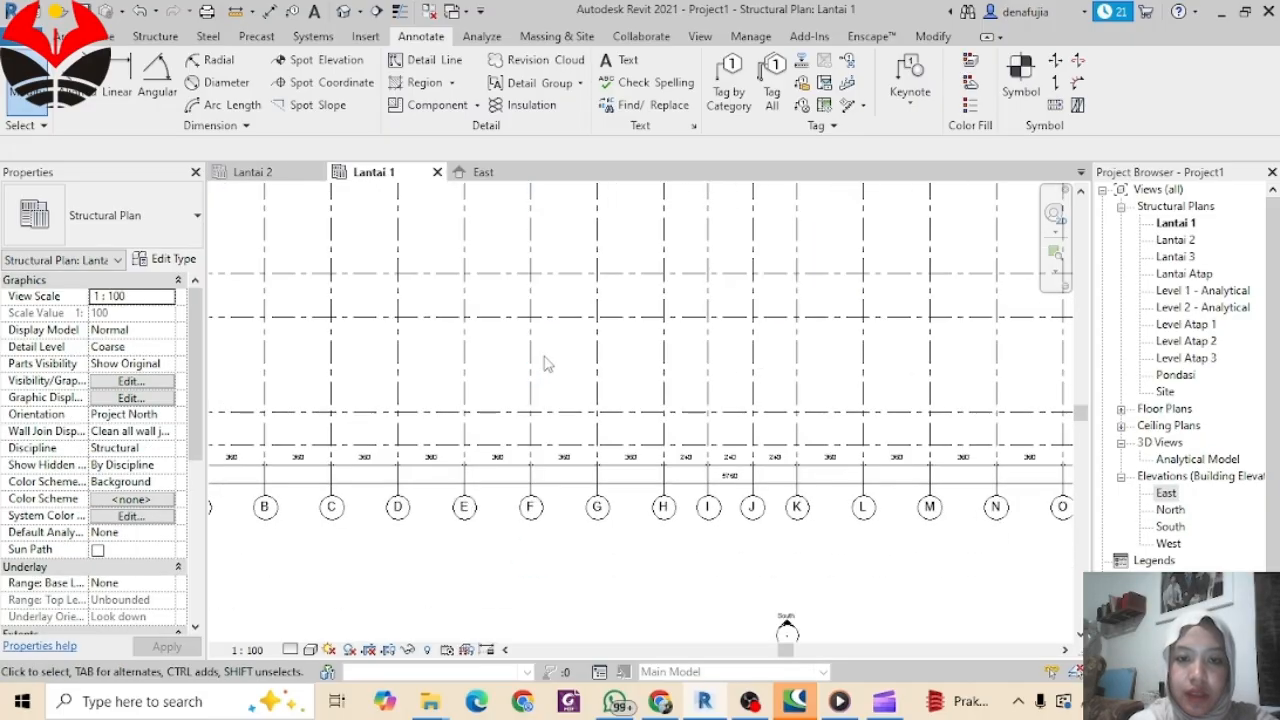
pyautogui.moveTo(588, 290); pyautogui.dragTo(597, 394, button='middle')
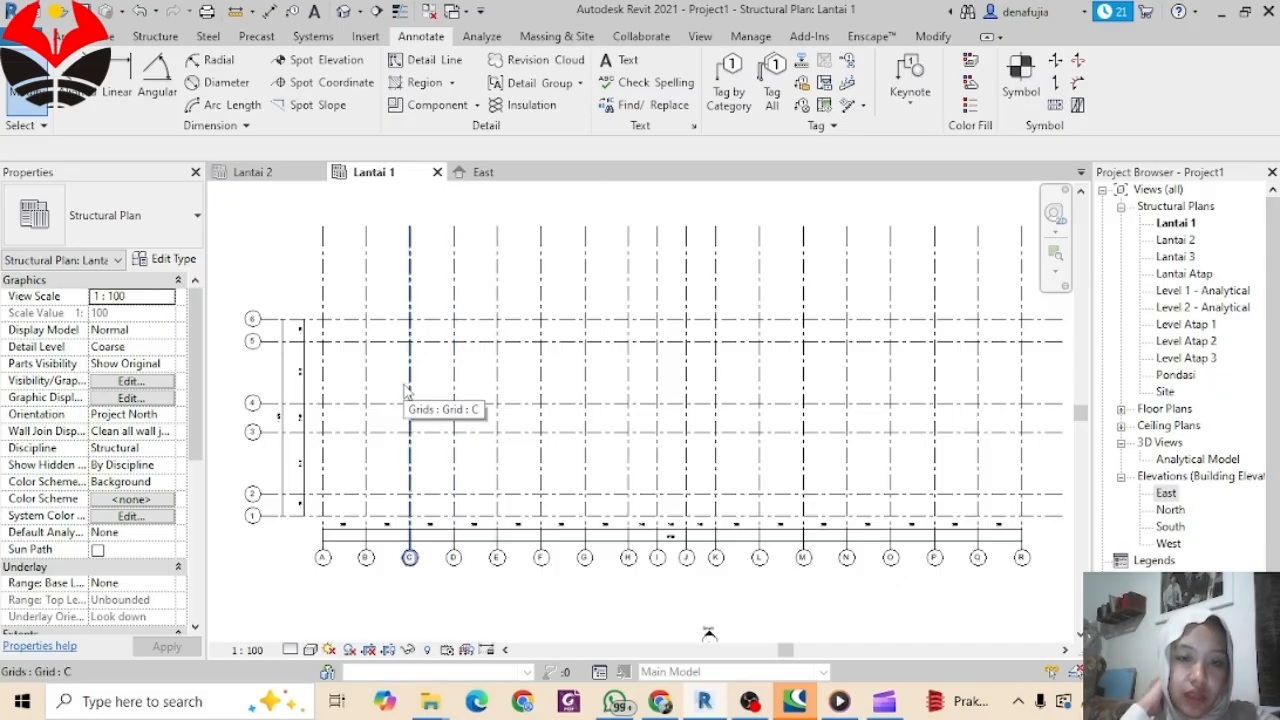
pyautogui.click(155, 36)
pyautogui.hotkey('ctrl', 's')
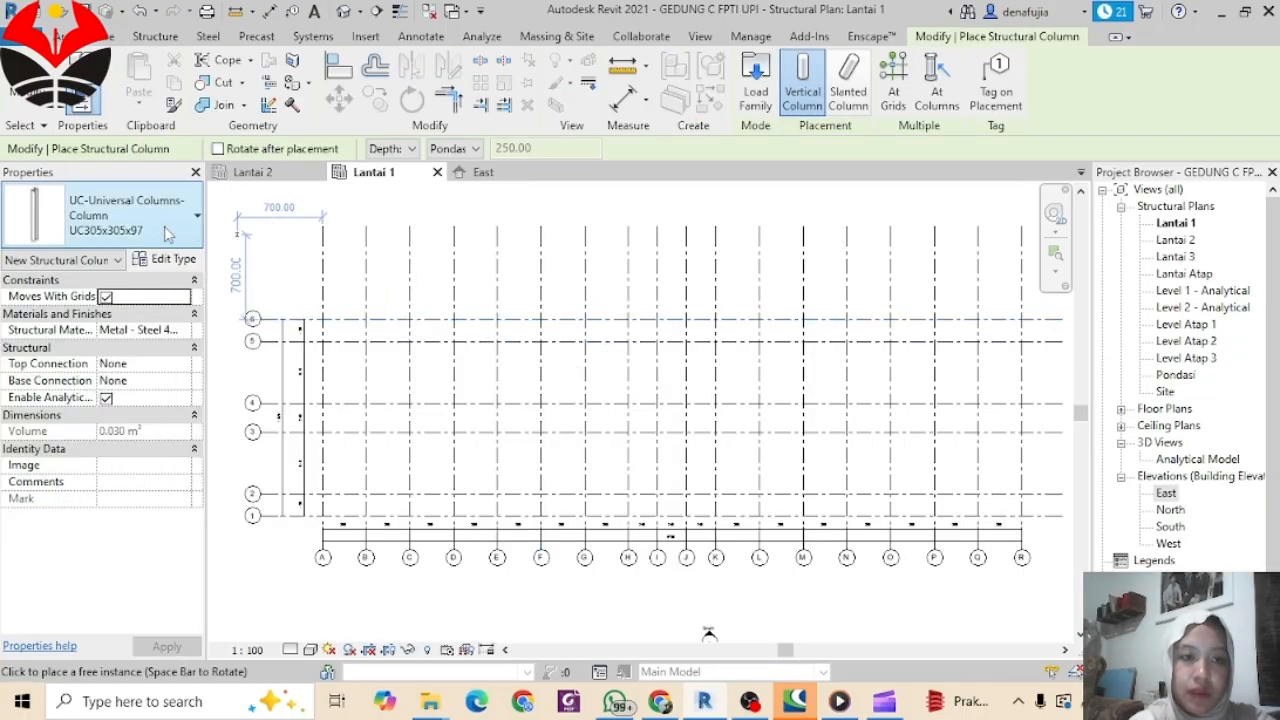
# Step: Choose the M_Concrete-Rectangular-Column 300 x 450mm type for the structural column placement
pyautogui.click(165, 230)
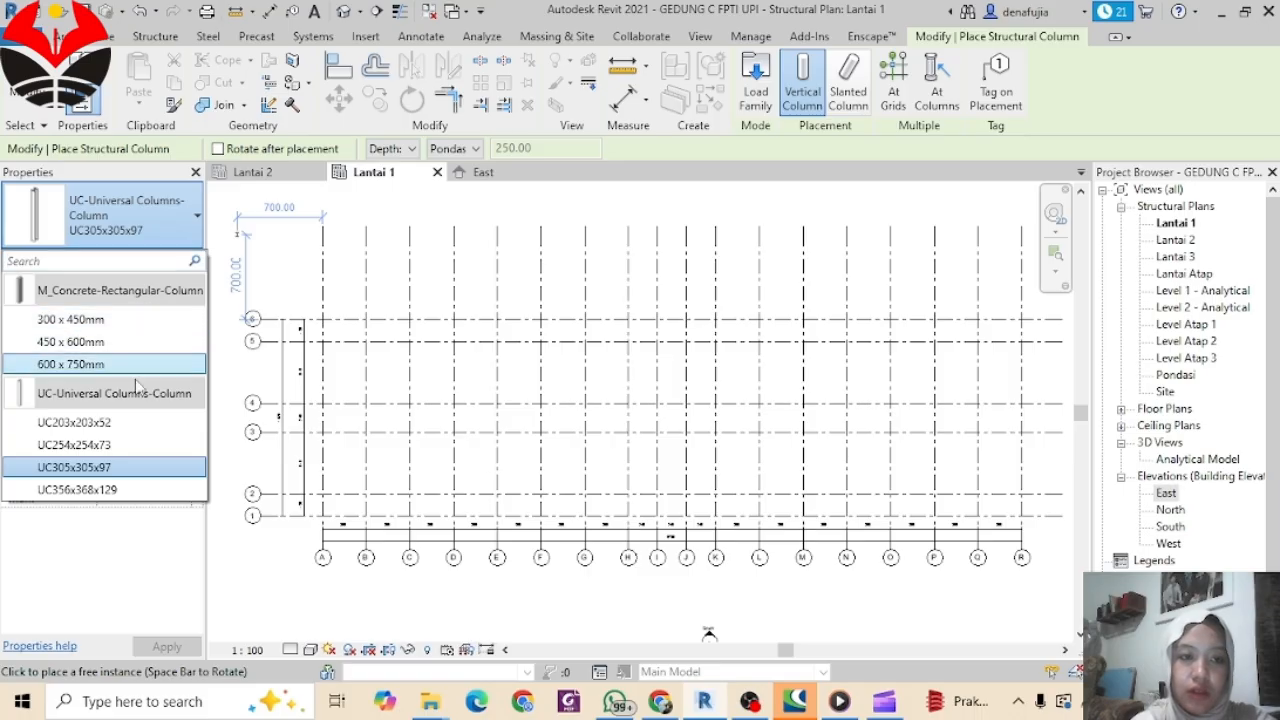
pyautogui.click(141, 322)
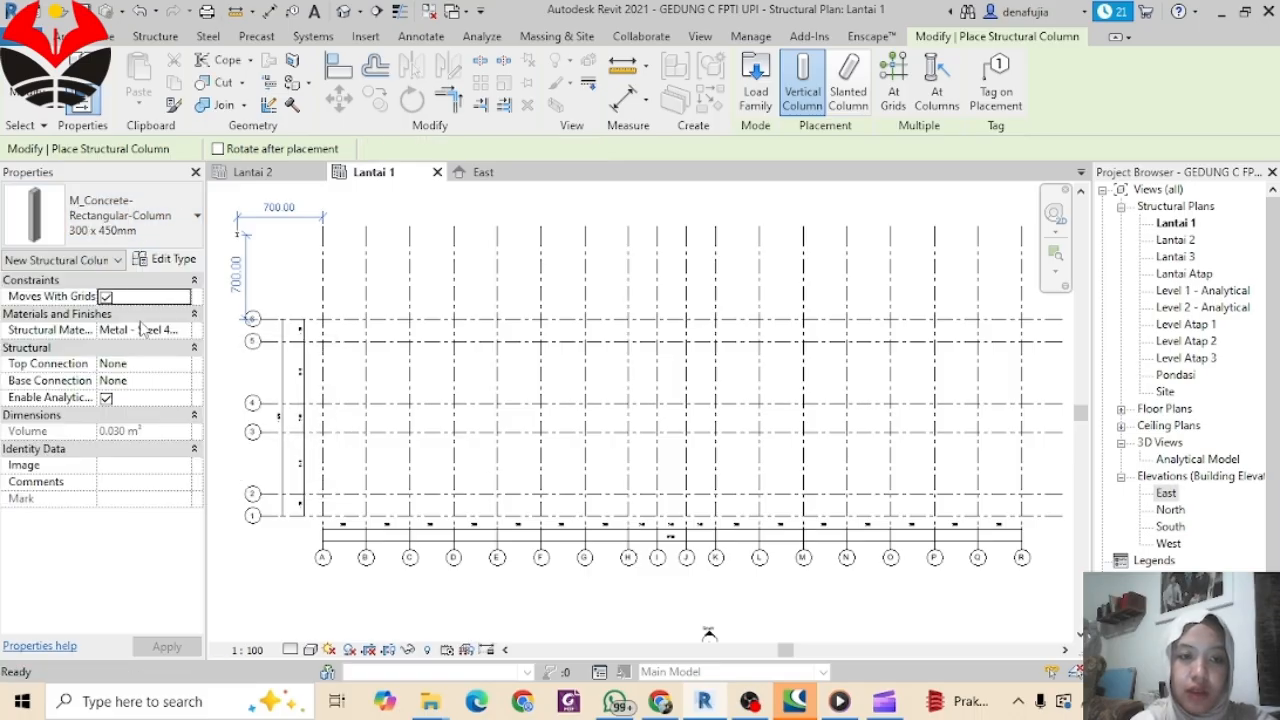
pyautogui.click(189, 243)
pyautogui.click(188, 246)
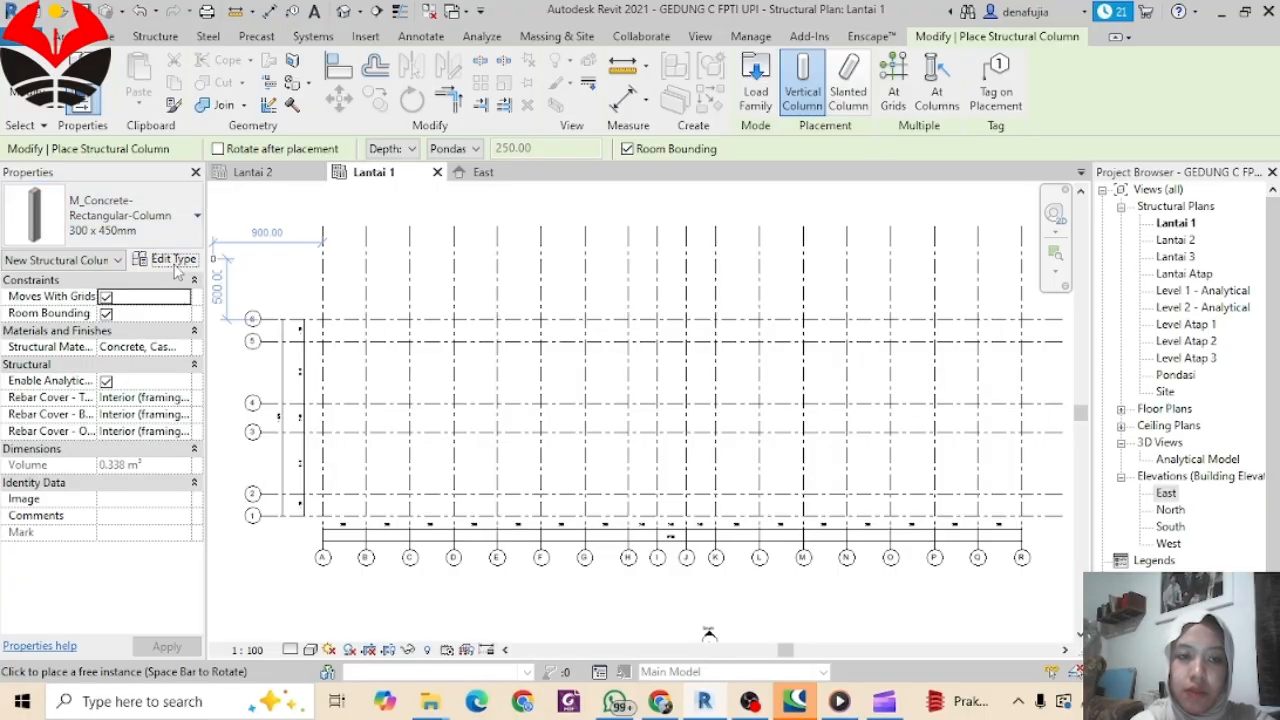
# Step: Duplicate the concrete column type as K1 35X45, with b set to 35 cm and h to 45 cm
pyautogui.click(172, 262)
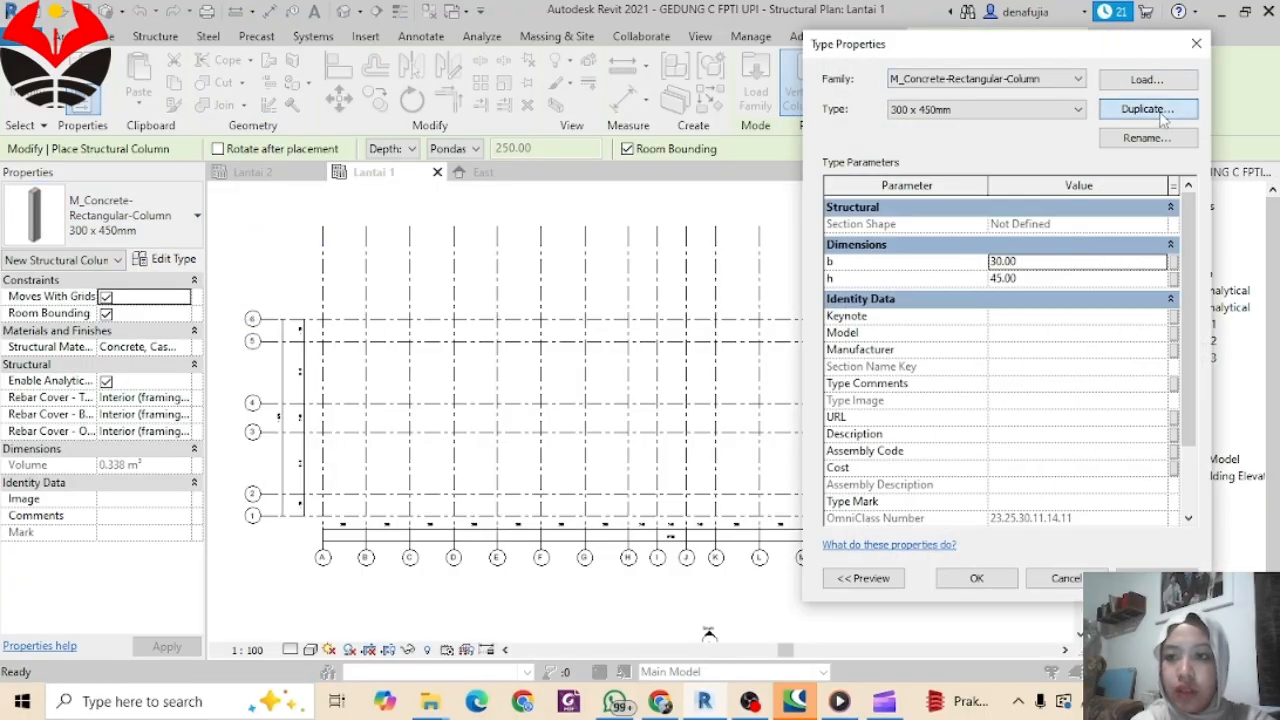
pyautogui.click(1147, 109)
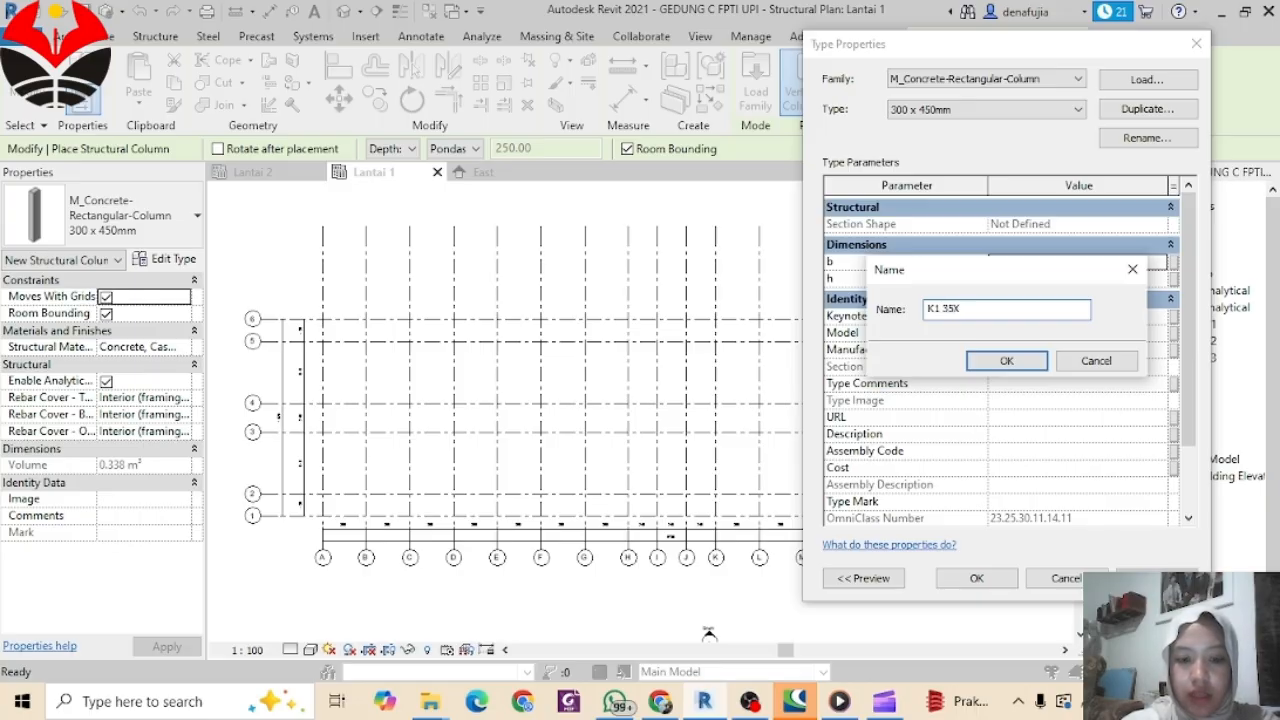
pyautogui.click(1006, 362)
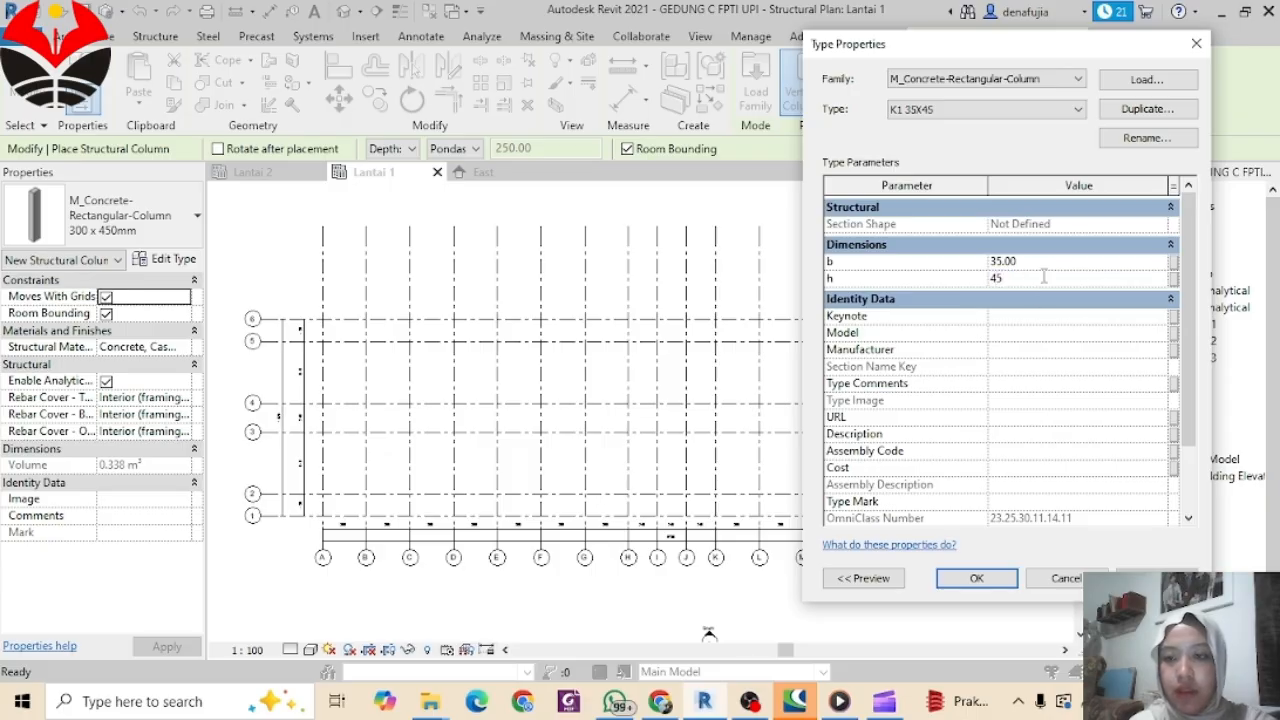
pyautogui.click(993, 589)
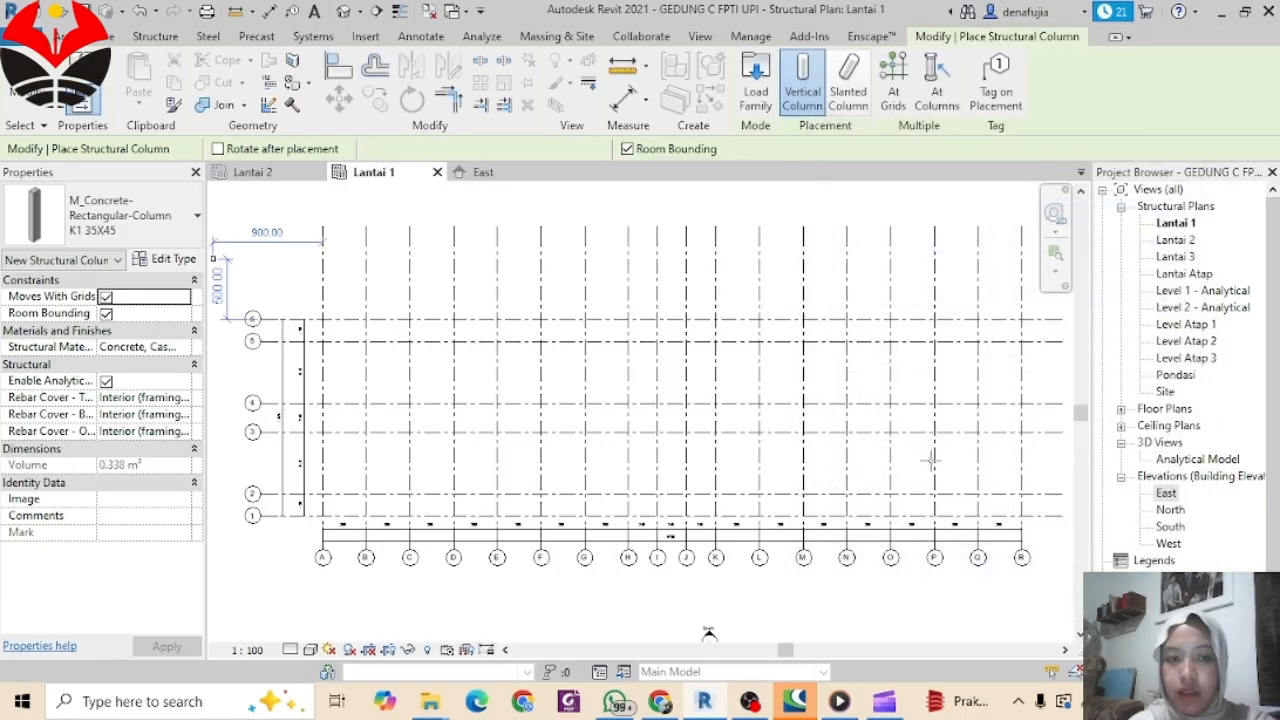
# Step: Place K1 35X45 columns on grid 1 at its intersections with grids A, B, C and D
pyautogui.scroll(5, 407, 505)
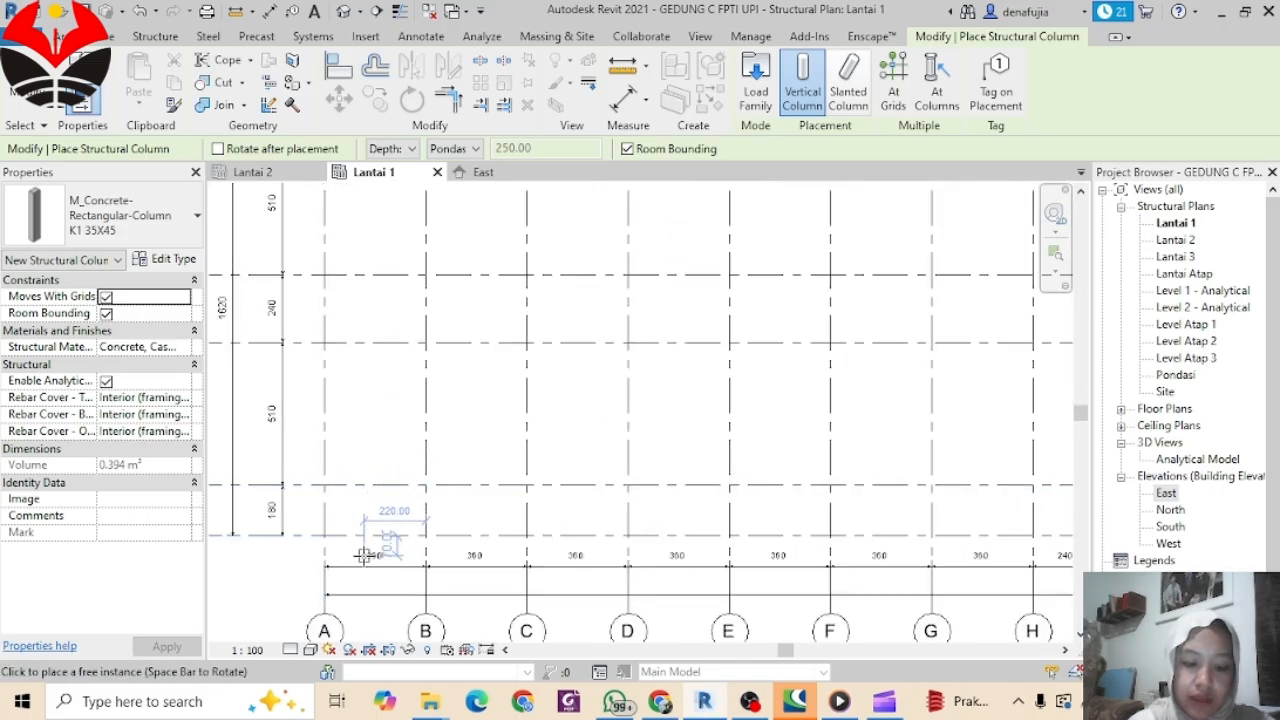
pyautogui.moveTo(365, 555); pyautogui.dragTo(392, 494, button='middle')
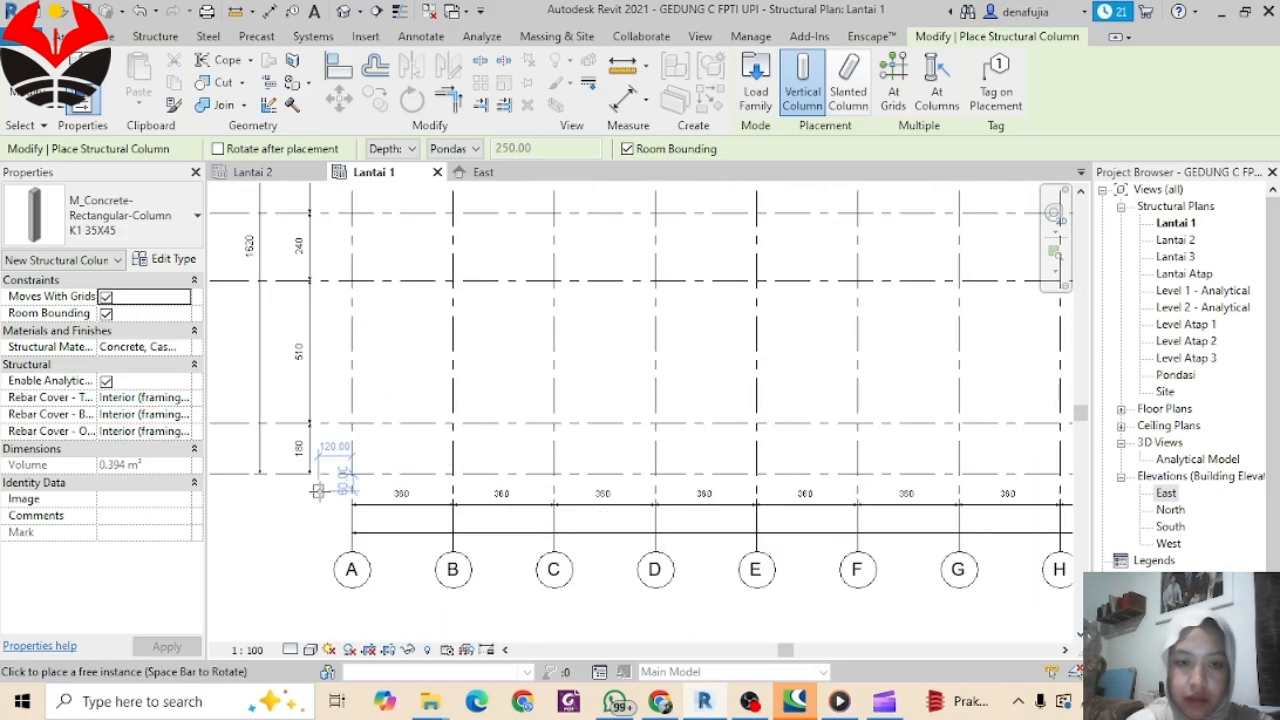
pyautogui.scroll(1, 320, 490)
pyautogui.scroll(1, 360, 468)
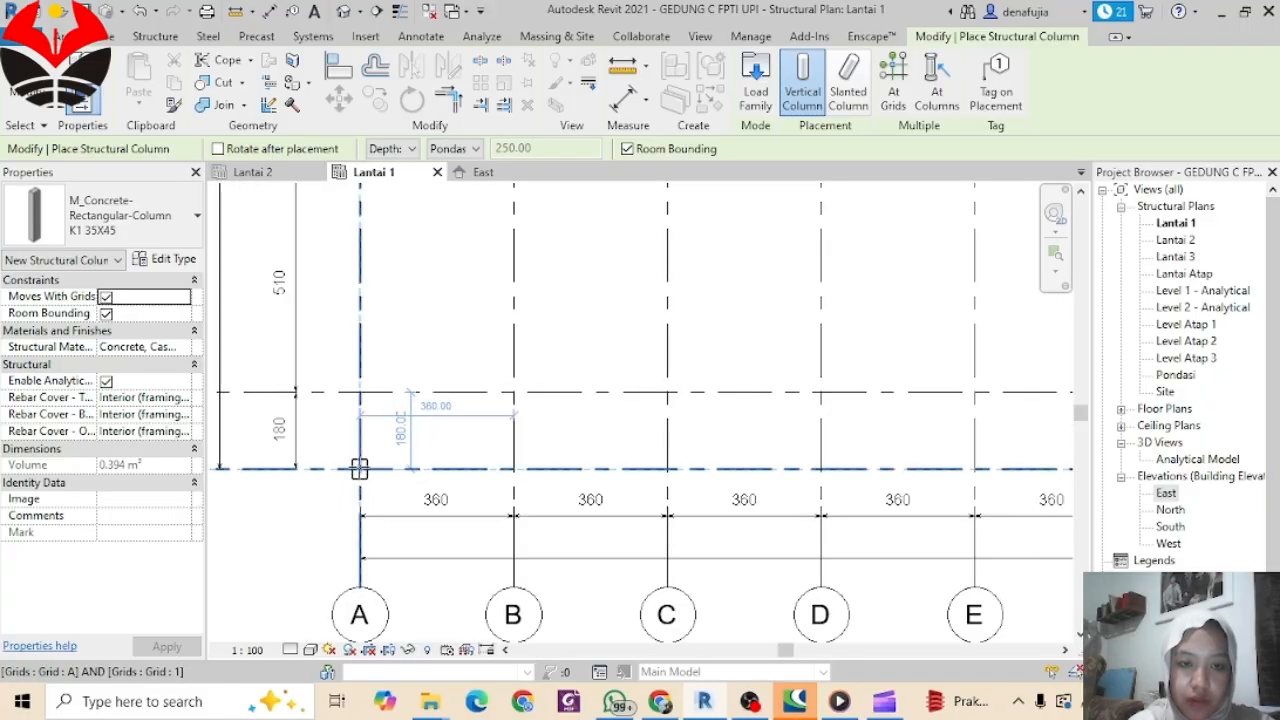
pyautogui.click(360, 468)
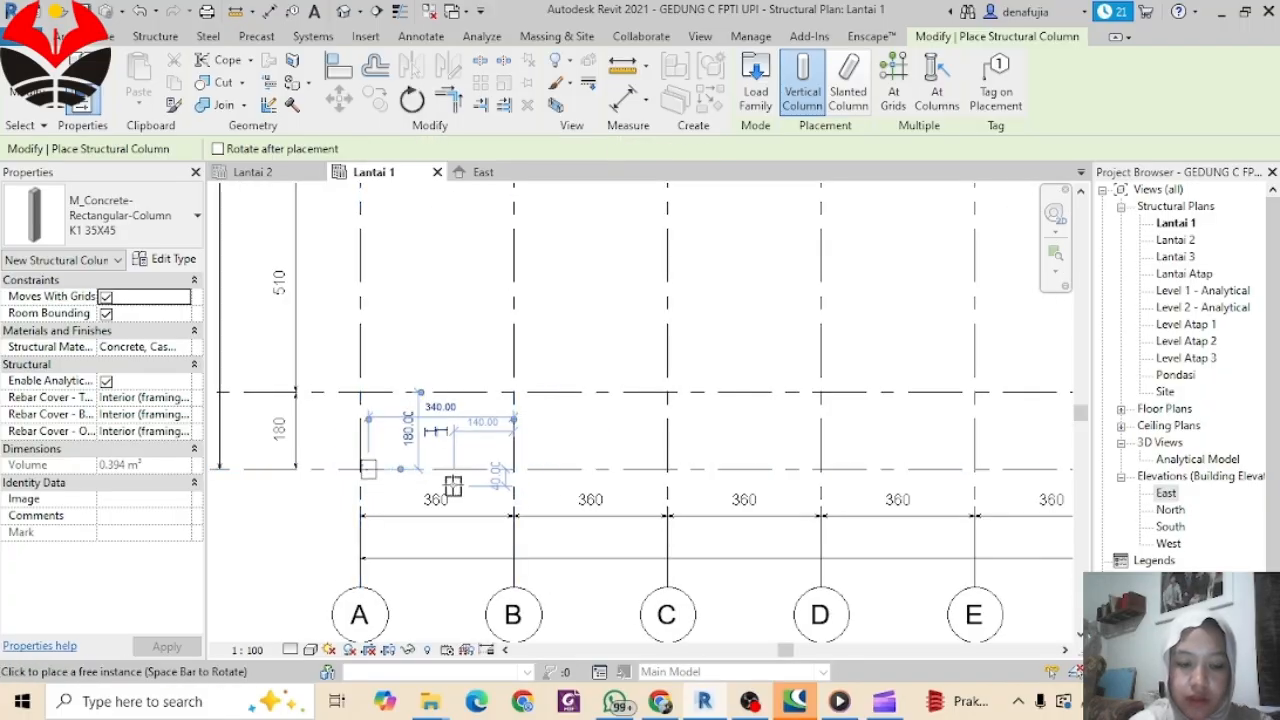
pyautogui.hotkey('ctrl', 'z')
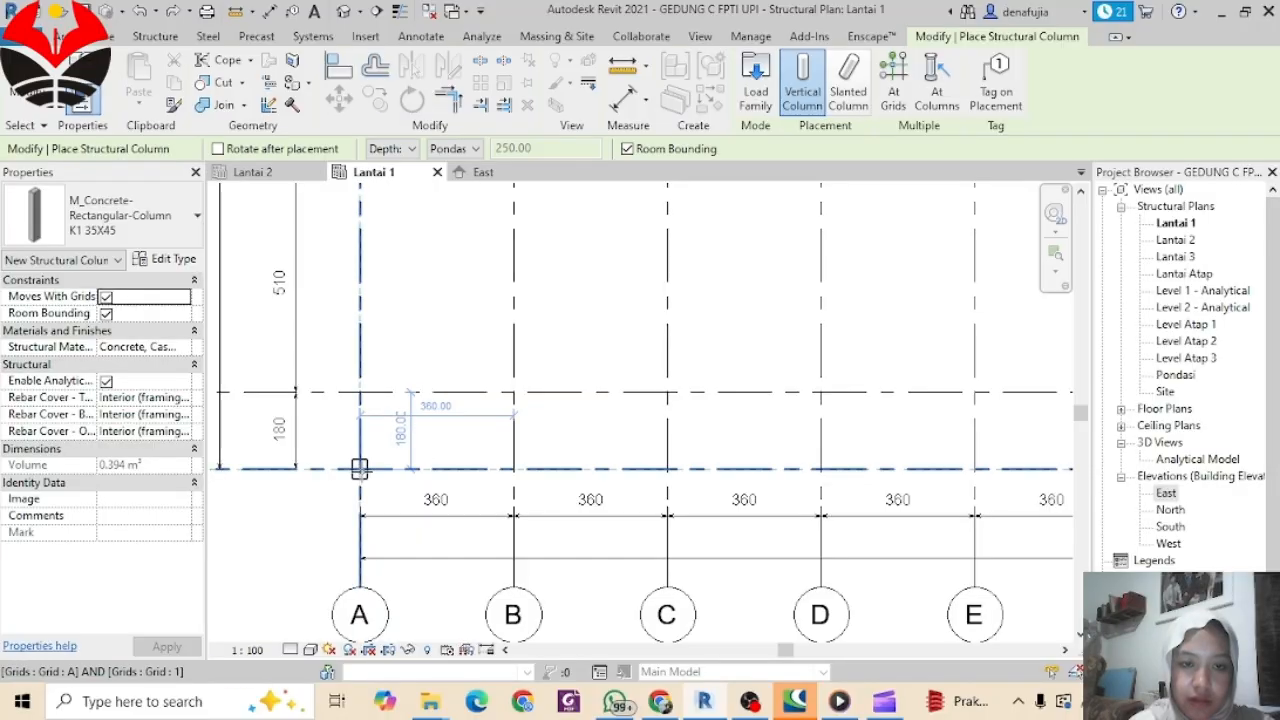
pyautogui.click(360, 468)
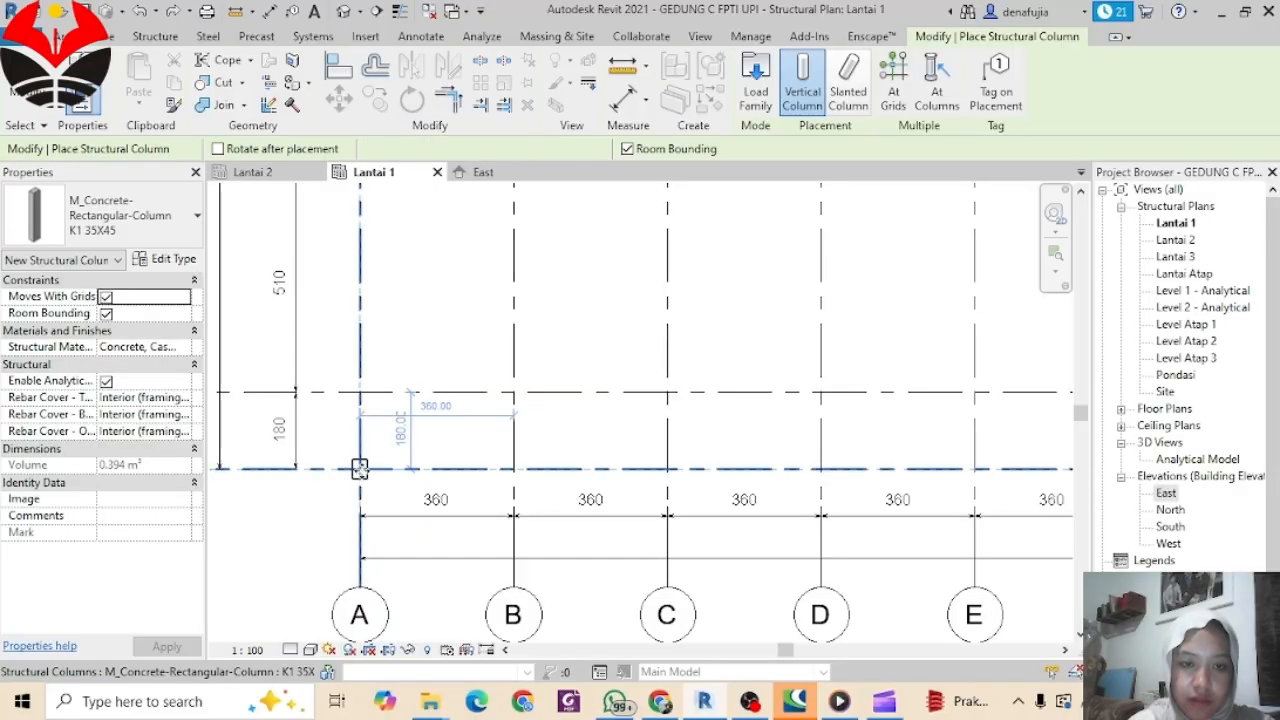
pyautogui.click(513, 468)
pyautogui.click(668, 468)
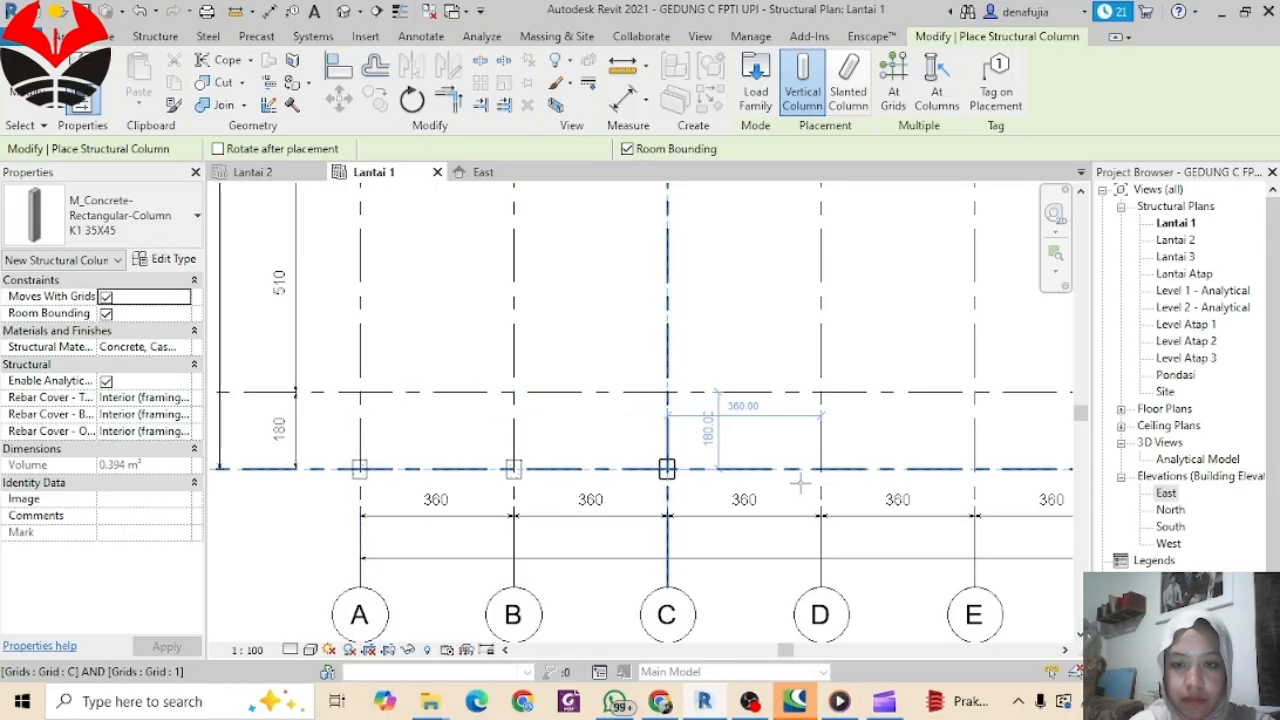
pyautogui.click(821, 469)
# Step: Continue the grid 1 row with K1 35X45 columns at grids E, F and G
pyautogui.scroll(1, 836, 485)
pyautogui.moveTo(840, 485); pyautogui.dragTo(446, 485, button='middle')
pyautogui.scroll(-1, 446, 485)
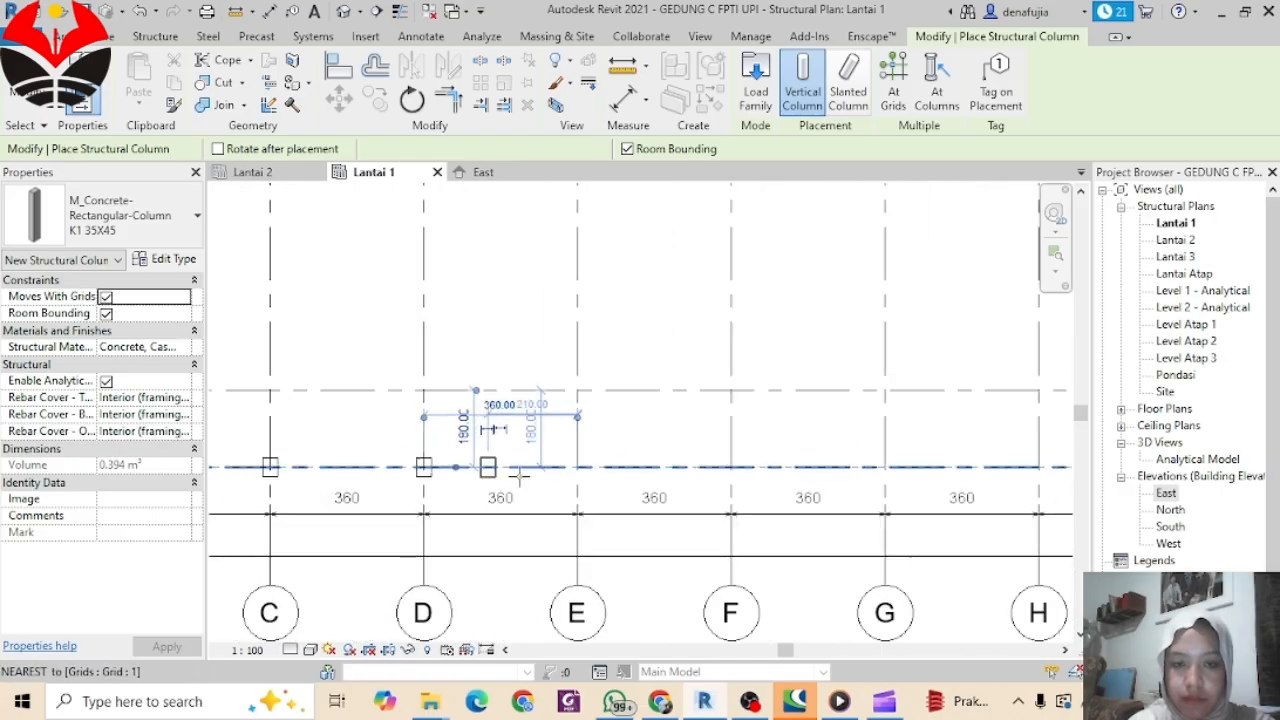
pyautogui.click(577, 467)
pyautogui.click(731, 467)
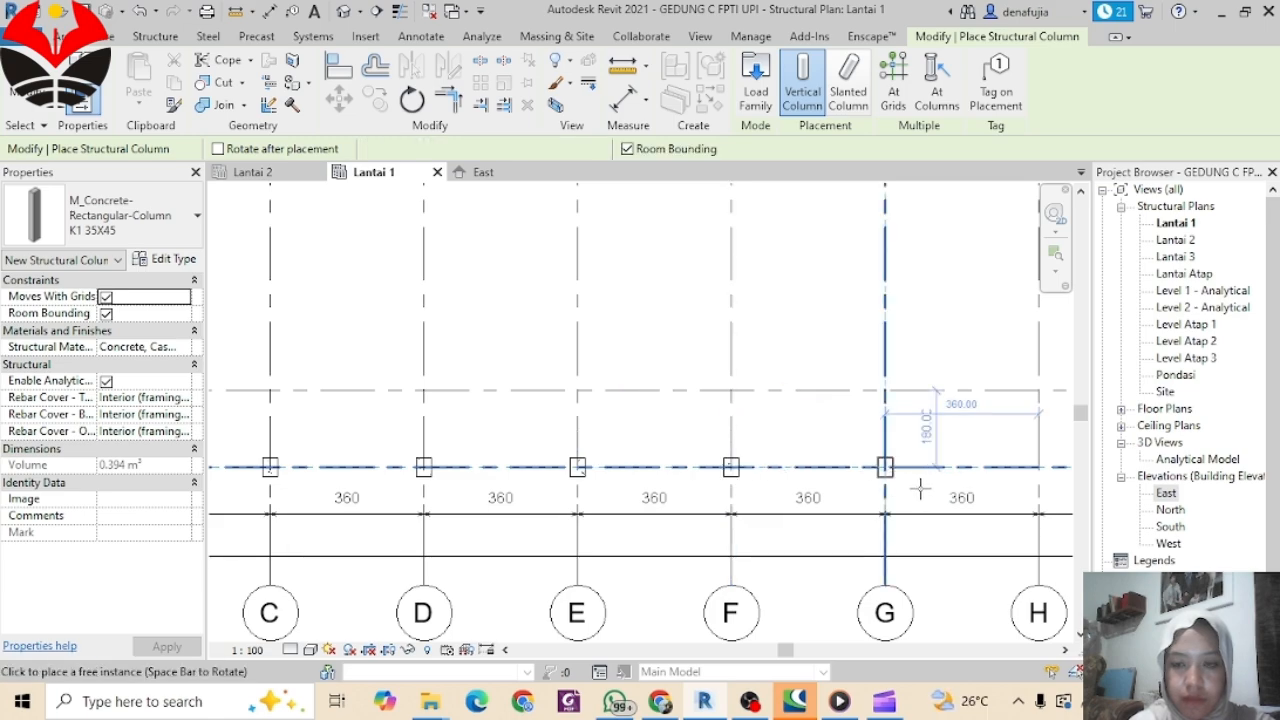
# Step: Place K1 35X45 columns along grid 1 at grids H, I, J, K, L and M
pyautogui.scroll(-1, 918, 489)
pyautogui.moveTo(890, 500); pyautogui.dragTo(346, 512, button='middle')
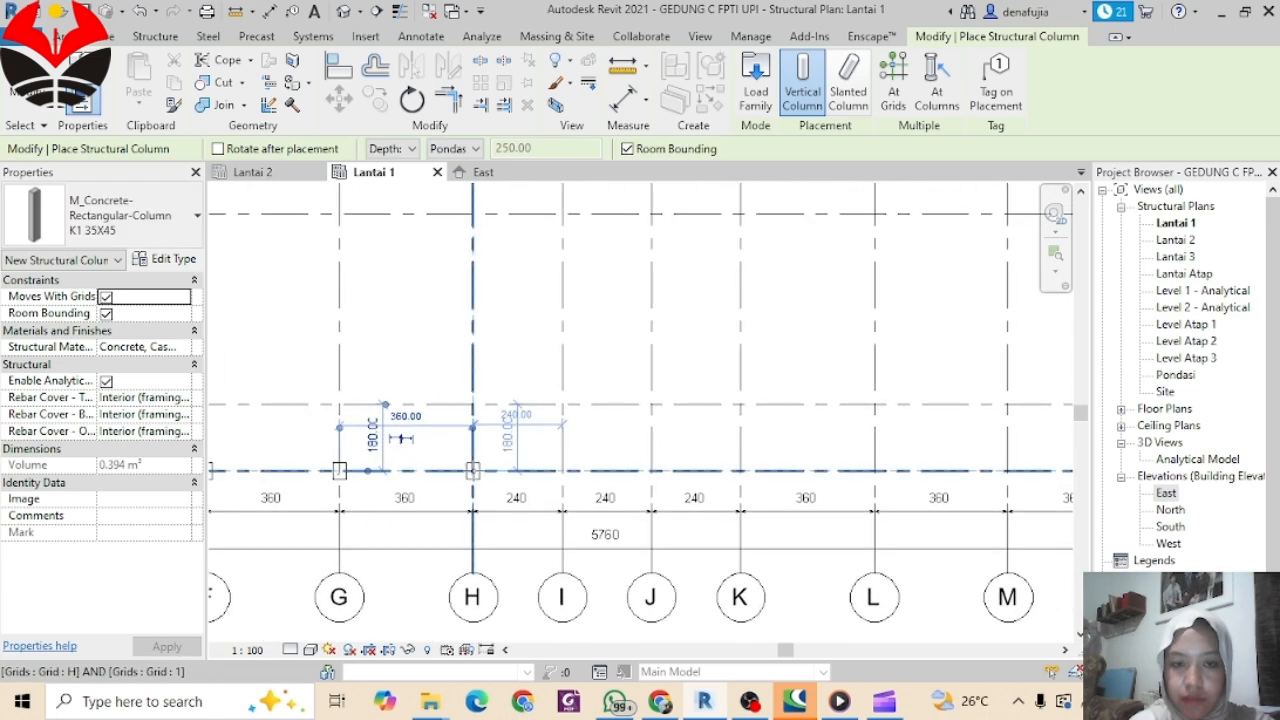
pyautogui.click(472, 470)
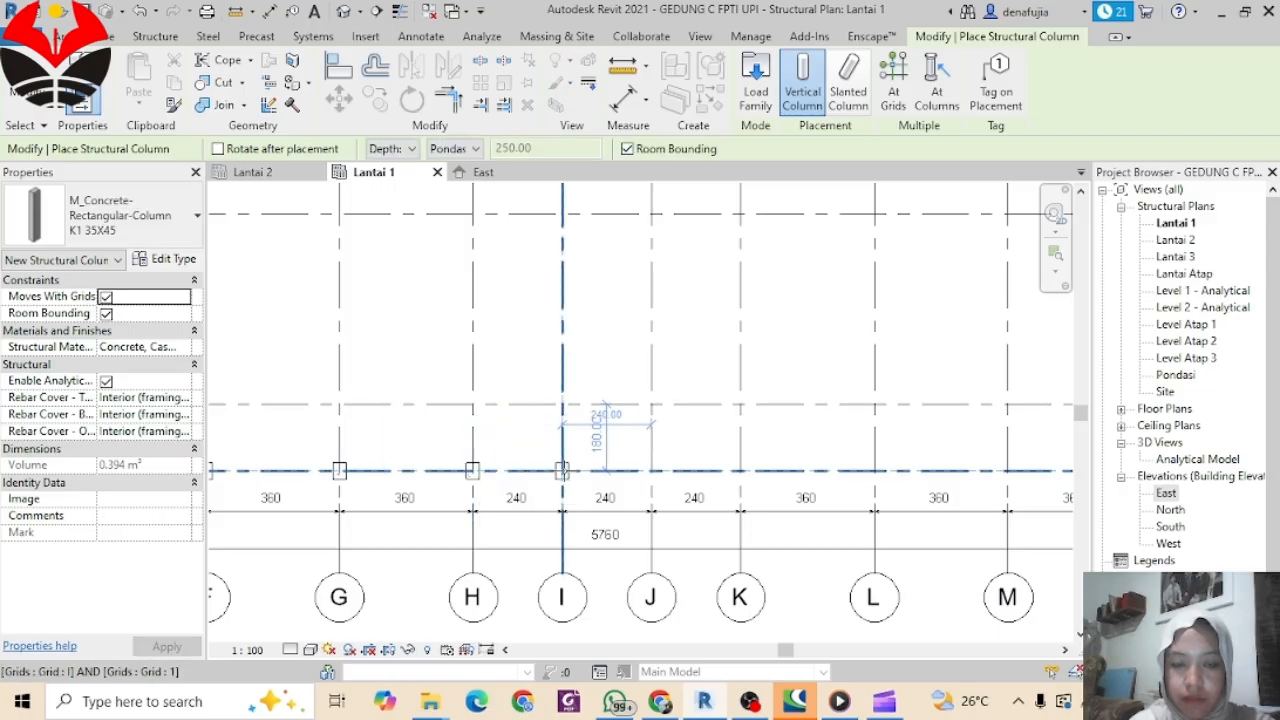
pyautogui.click(562, 470)
pyautogui.click(651, 470)
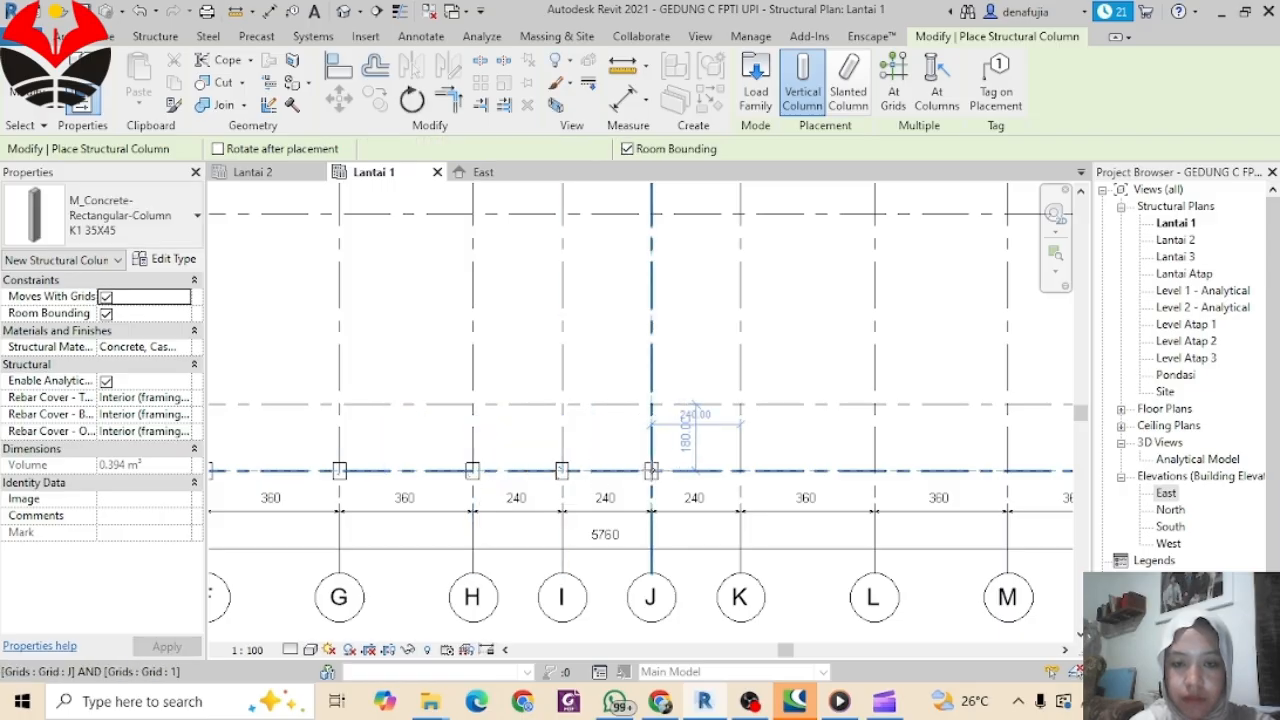
pyautogui.click(740, 470)
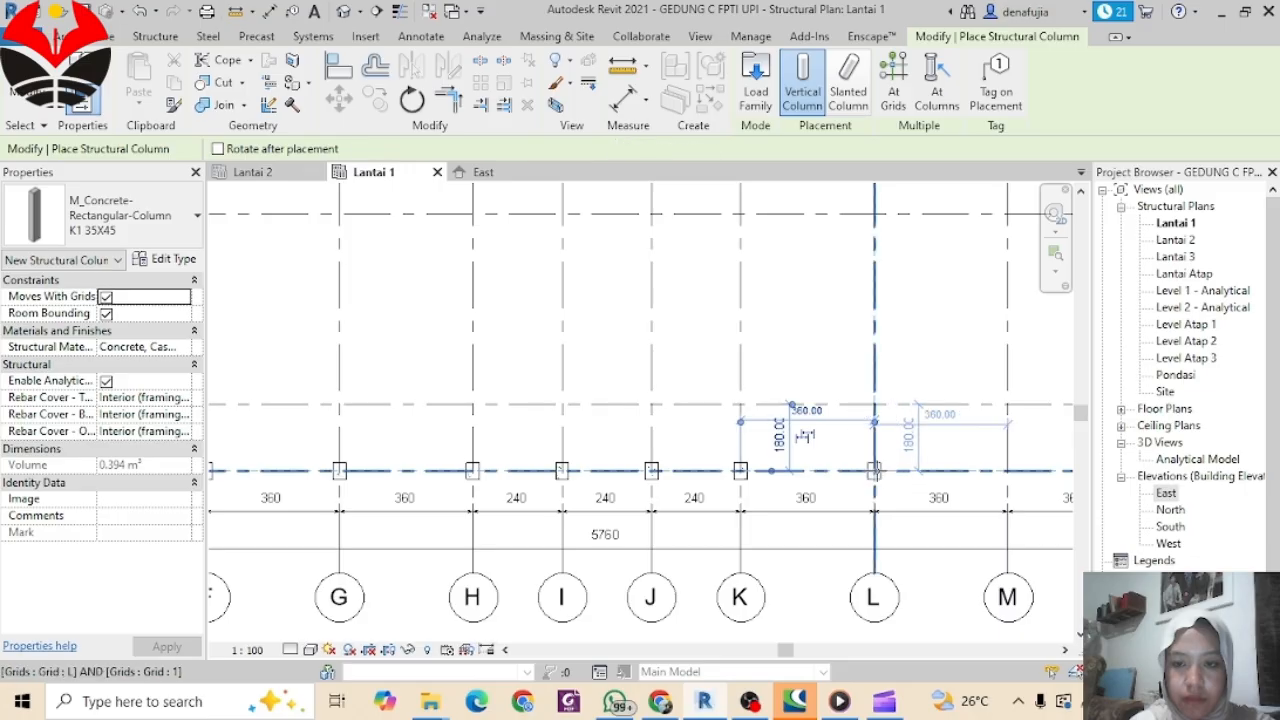
pyautogui.click(874, 470)
pyautogui.click(1000, 472)
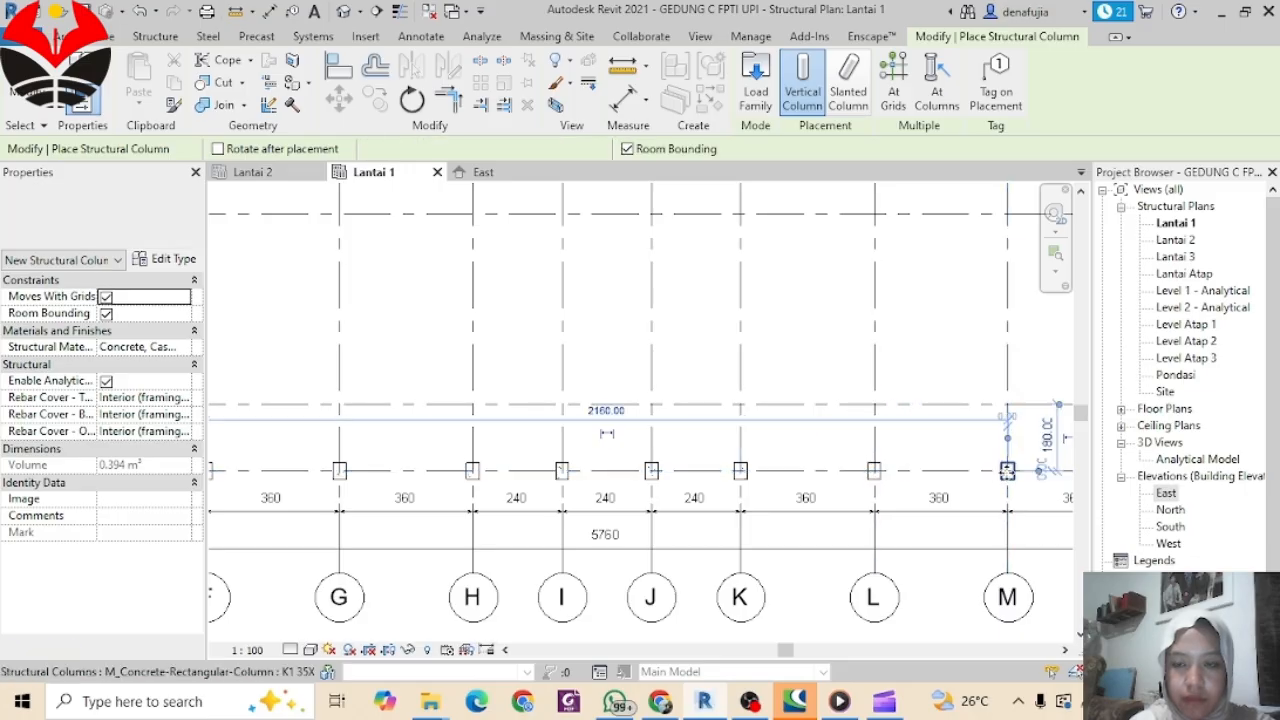
# Step: Complete the grid 1 row with K1 35X45 columns at grids N, O, P, Q and R
pyautogui.moveTo(963, 493); pyautogui.dragTo(304, 506, button='middle')
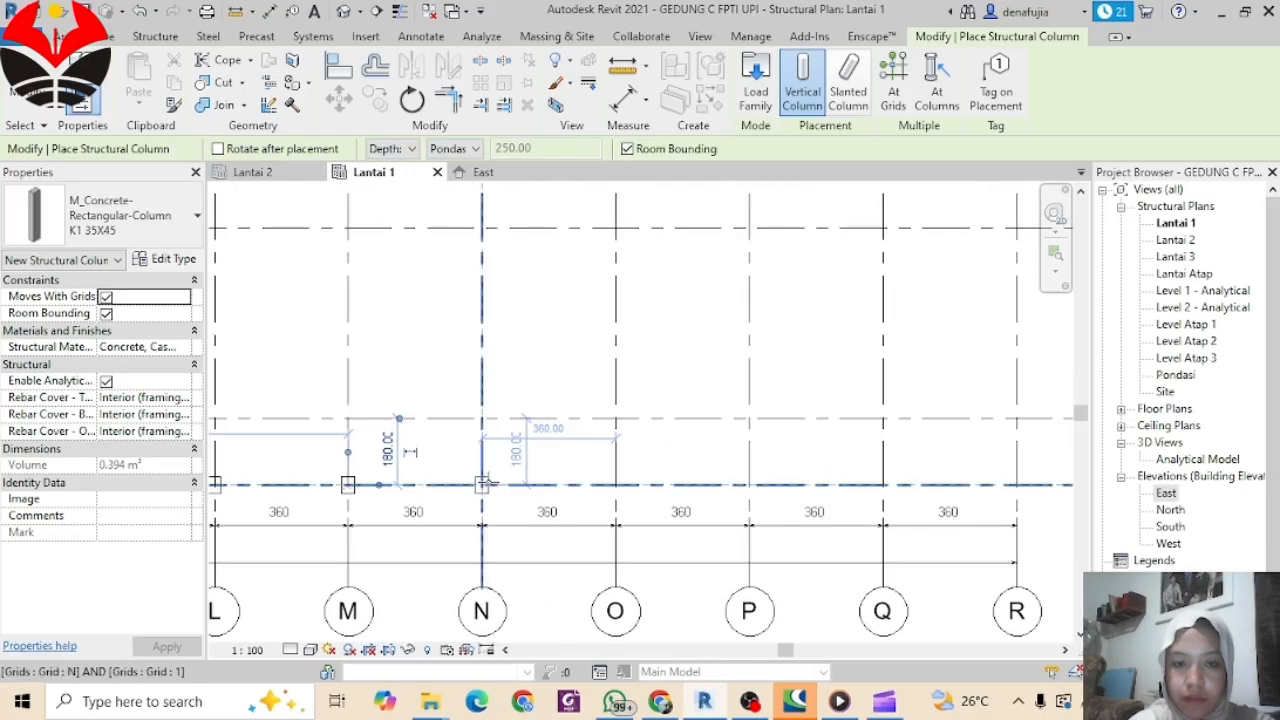
pyautogui.click(598, 487)
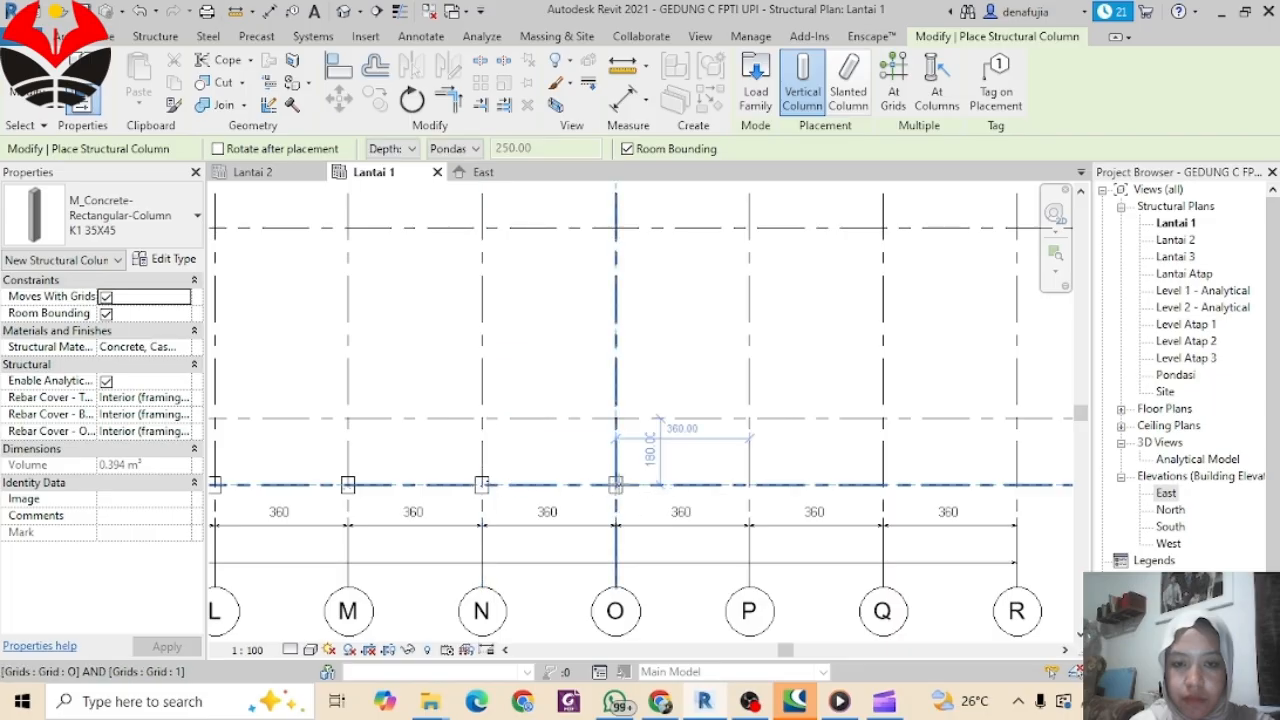
pyautogui.click(843, 484)
pyautogui.moveTo(879, 505); pyautogui.dragTo(489, 507, button='middle')
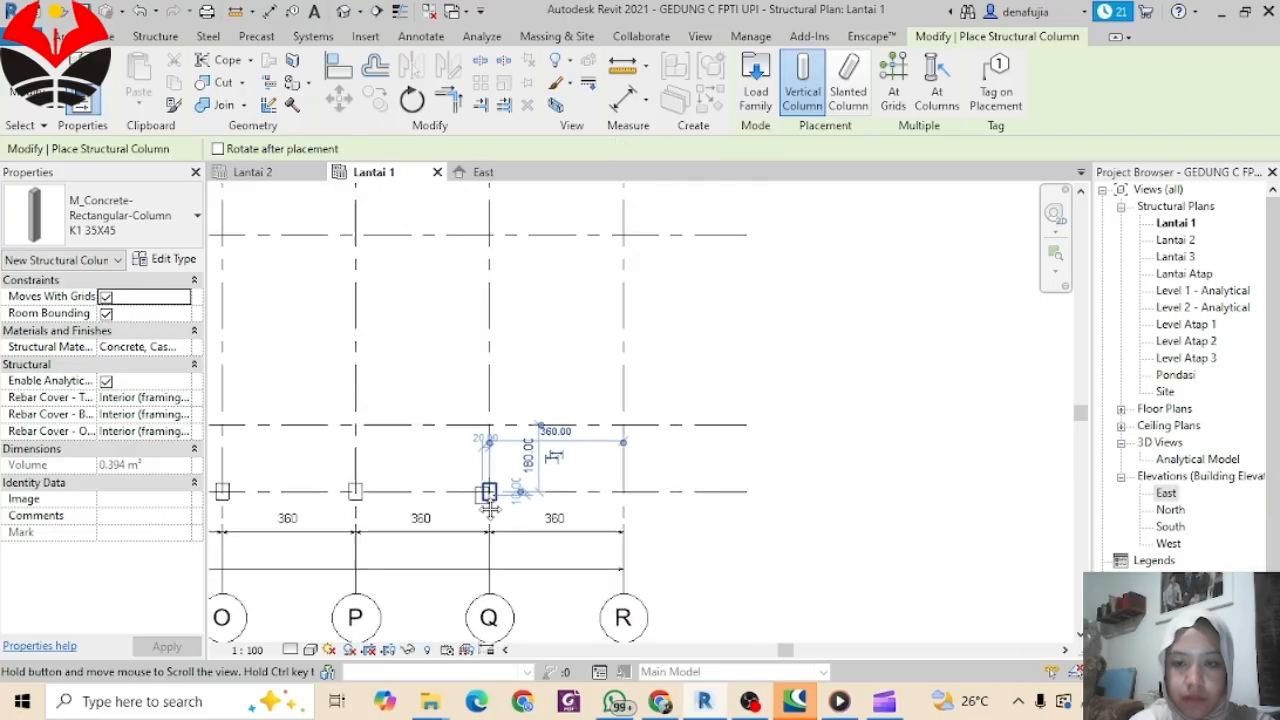
pyautogui.click(489, 491)
pyautogui.click(623, 491)
pyautogui.scroll(-1, 490, 375)
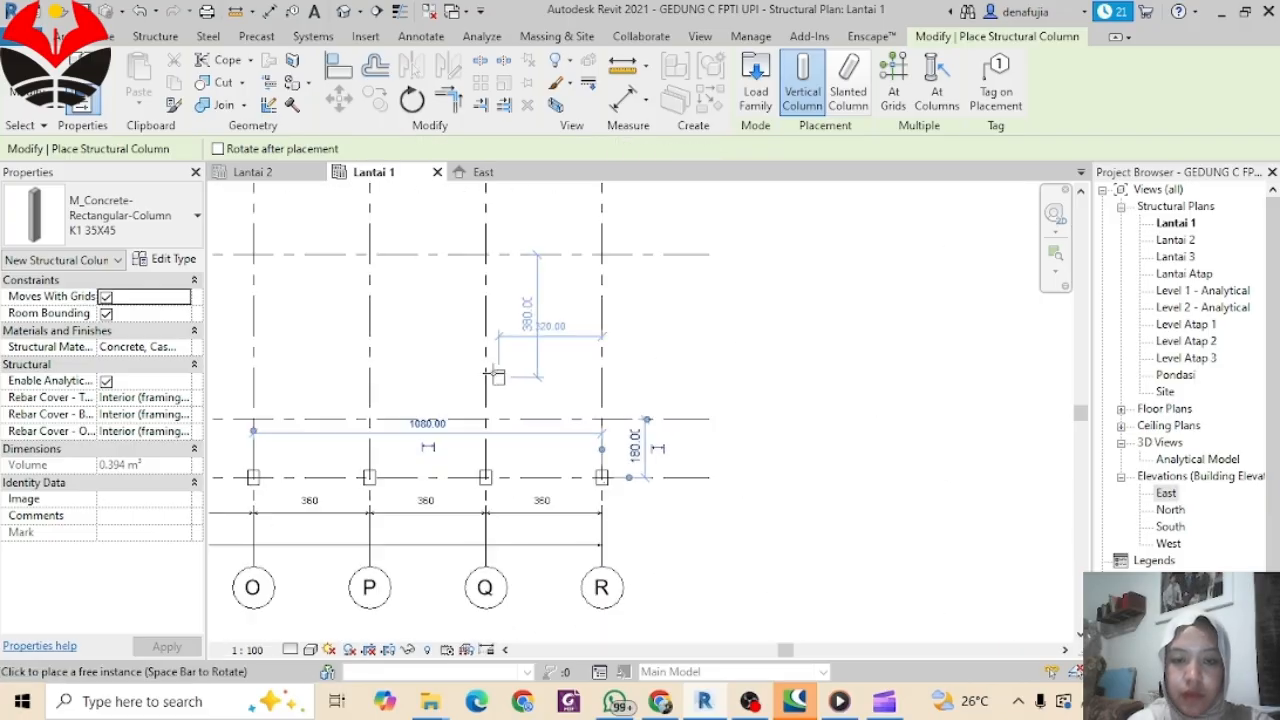
# Step: Place K1 35X45 columns on grid 6 at its intersections with grids A, B, C and D
pyautogui.scroll(-5, 484, 360)
pyautogui.moveTo(436, 310); pyautogui.dragTo(846, 528, button='middle')
pyautogui.moveTo(449, 411); pyautogui.dragTo(788, 399, button='middle')
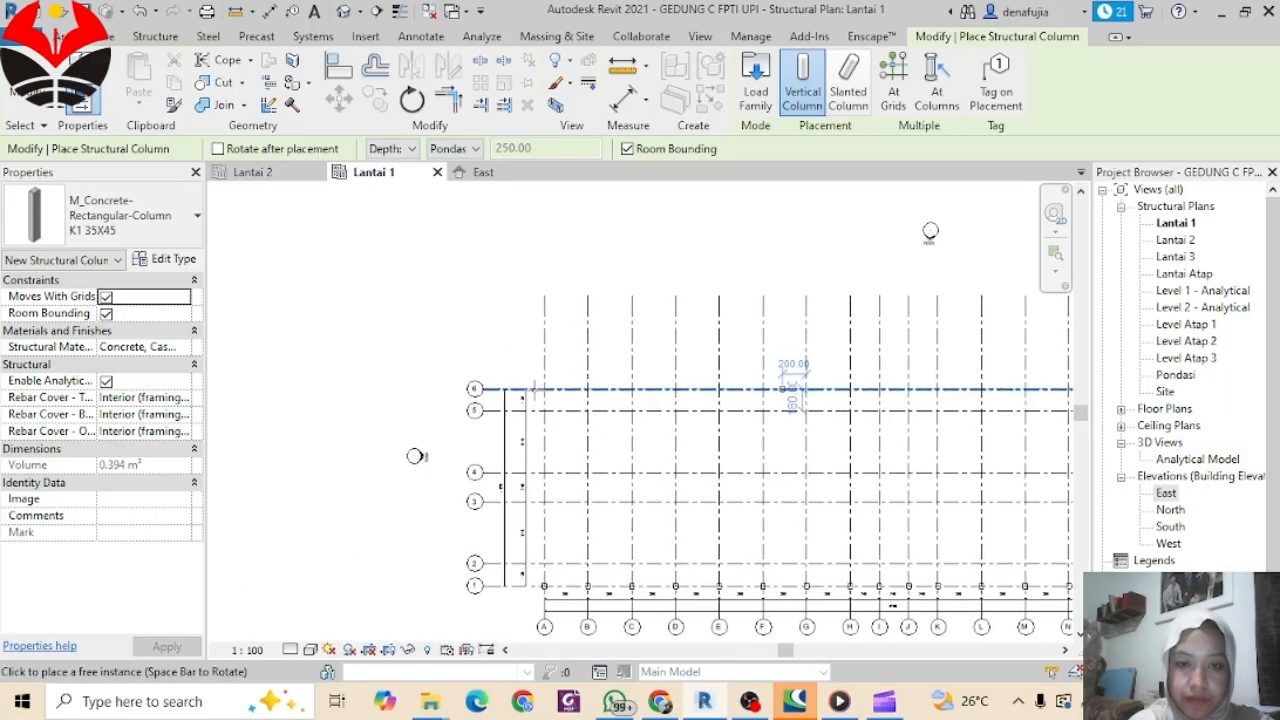
pyautogui.scroll(2, 589, 406)
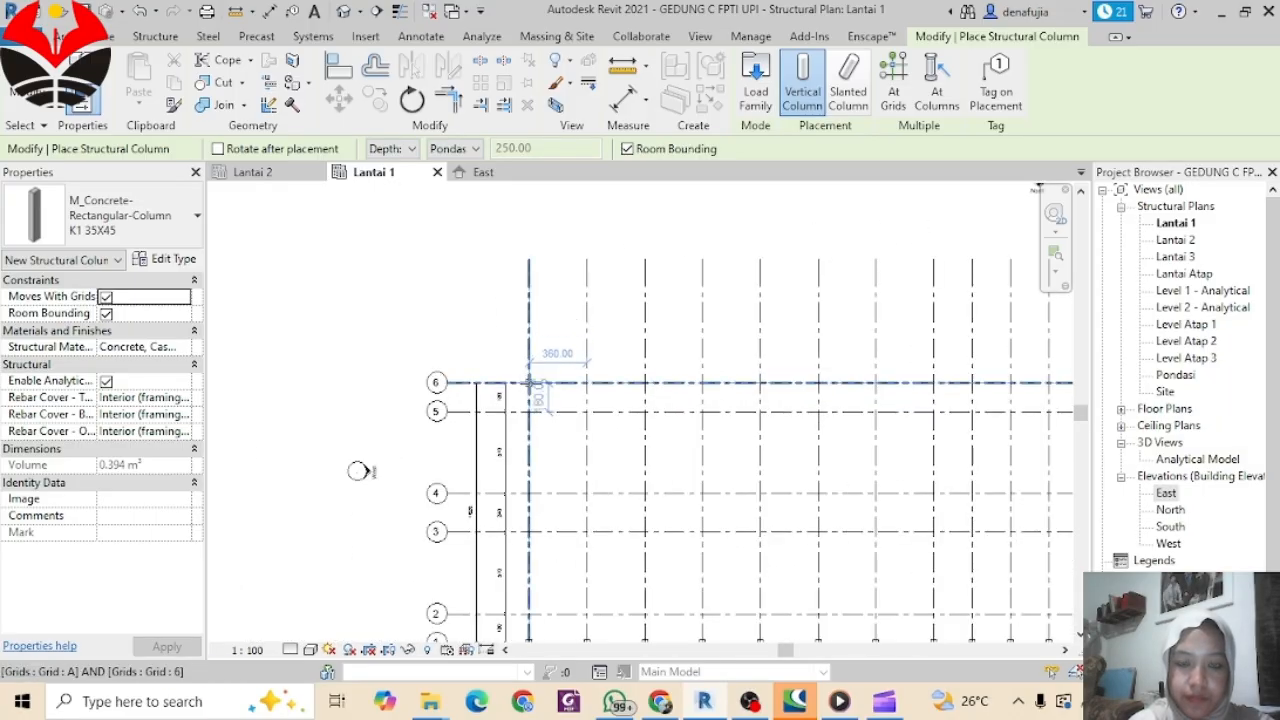
pyautogui.scroll(3, 530, 383)
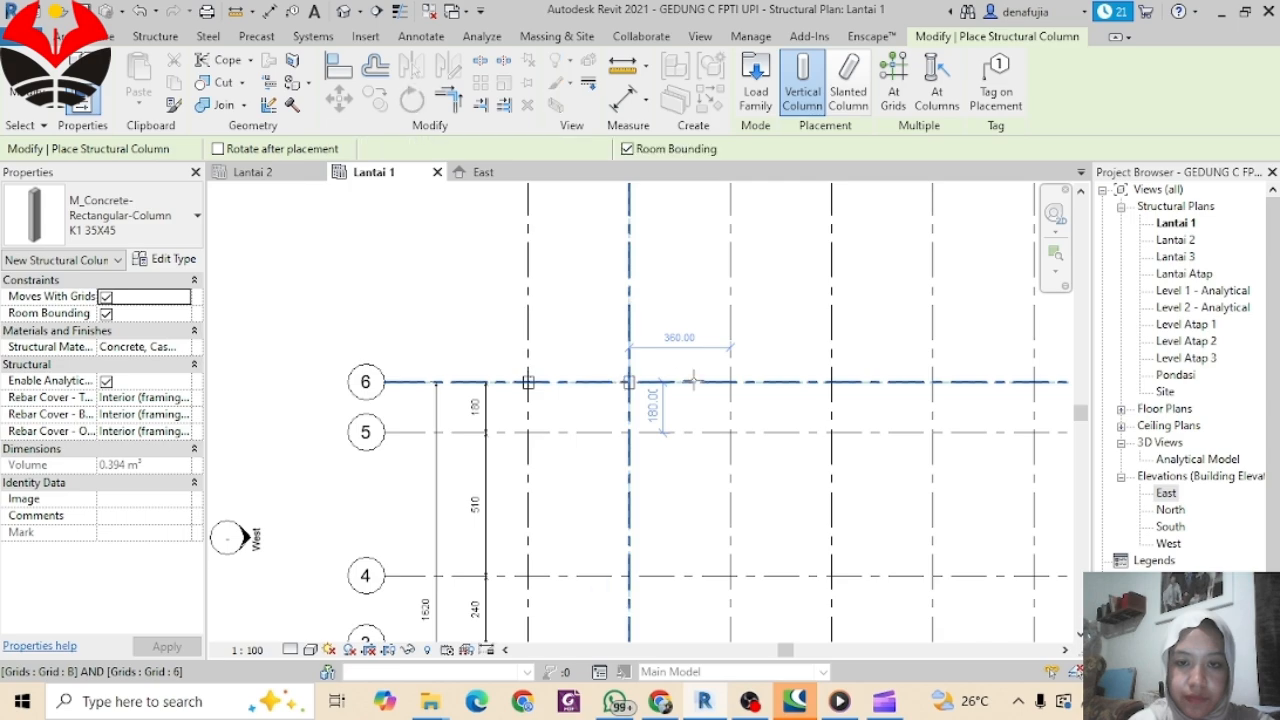
pyautogui.click(730, 383)
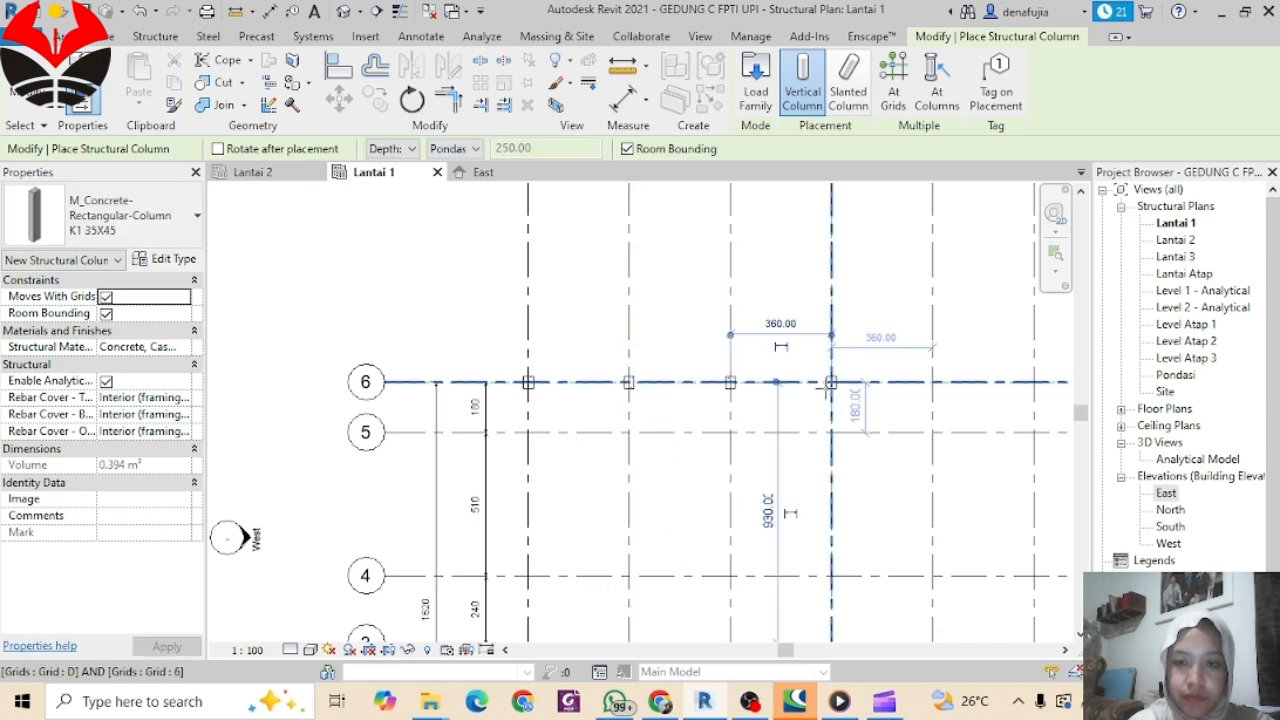
# Step: Continue the grid 6 row with K1 35X45 columns at grids E, F and G
pyautogui.moveTo(830, 383); pyautogui.dragTo(650, 377, button='middle')
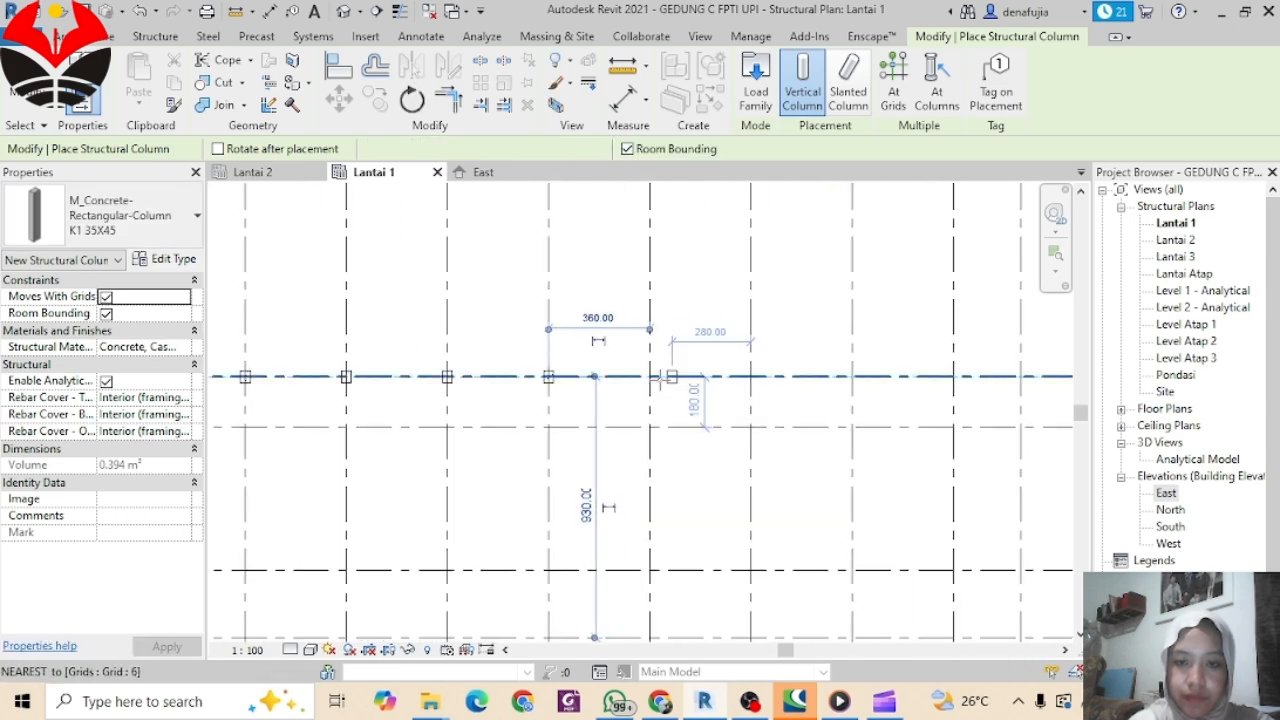
pyautogui.click(652, 378)
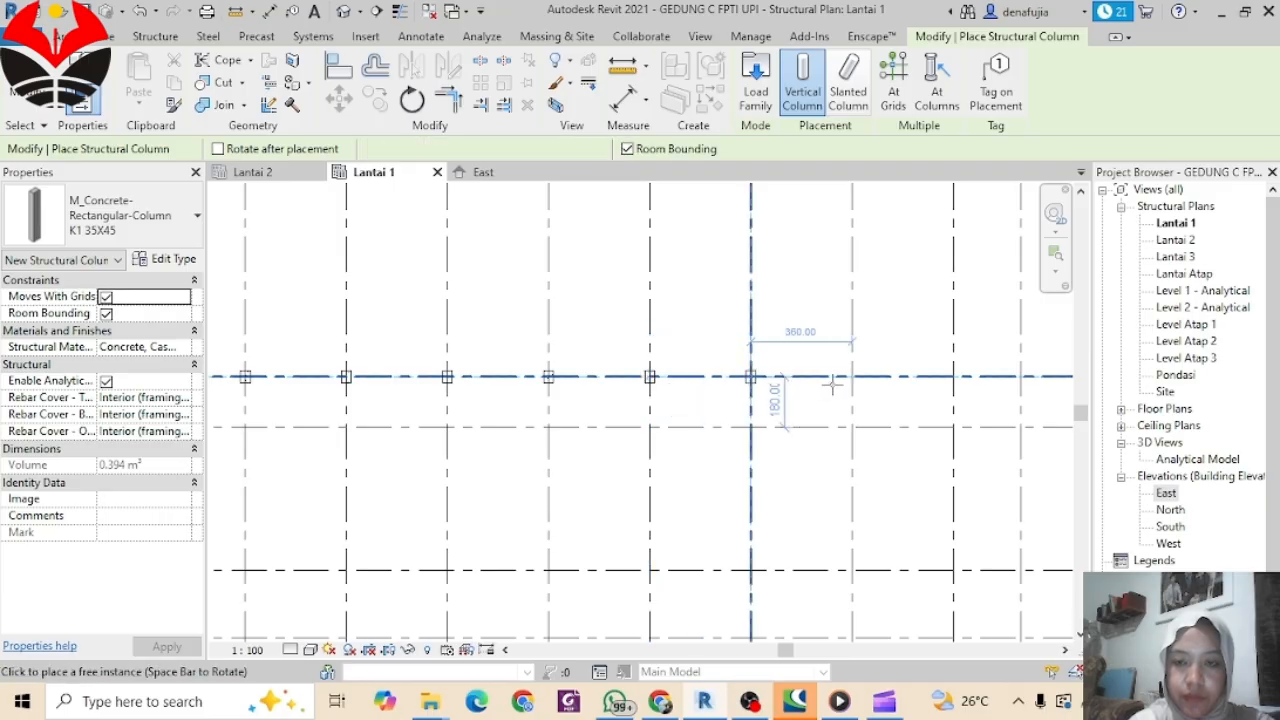
pyautogui.click(752, 378)
pyautogui.click(854, 379)
# Step: Place K1 35X45 columns along grid 6 at grids H, I, J, K, L, M and N
pyautogui.moveTo(885, 407); pyautogui.dragTo(371, 398, button='middle')
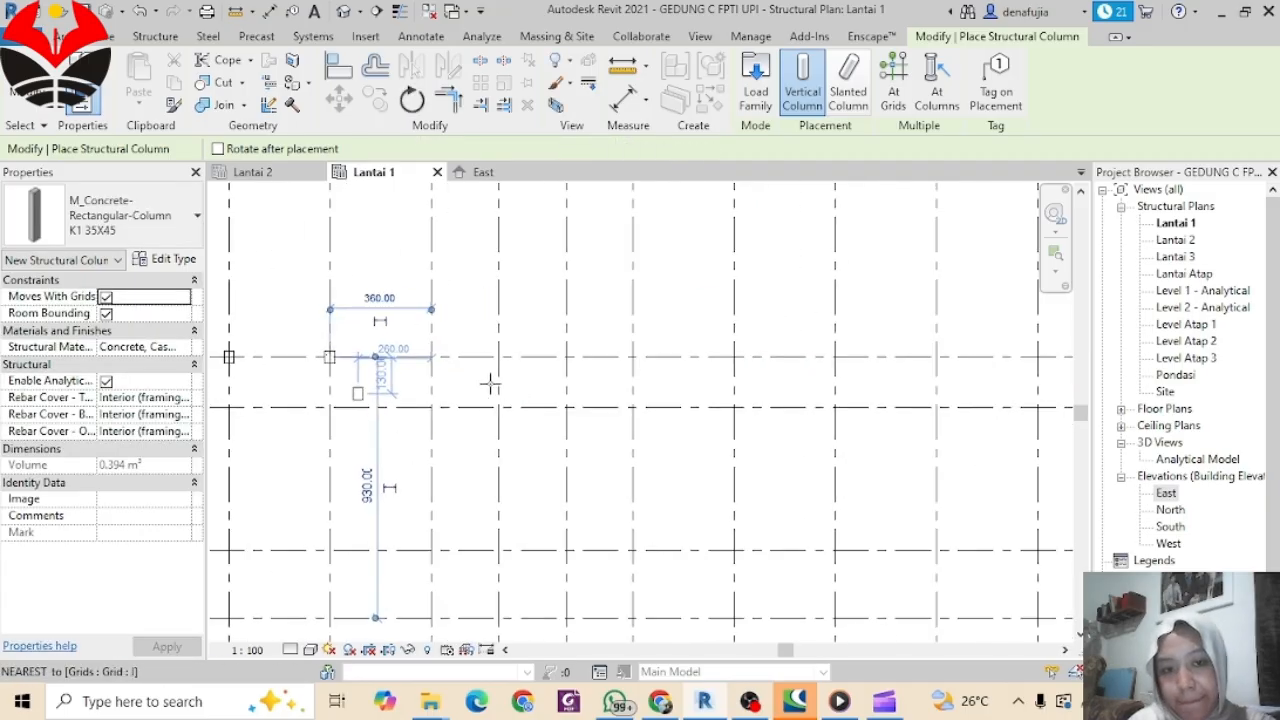
pyautogui.click(485, 364)
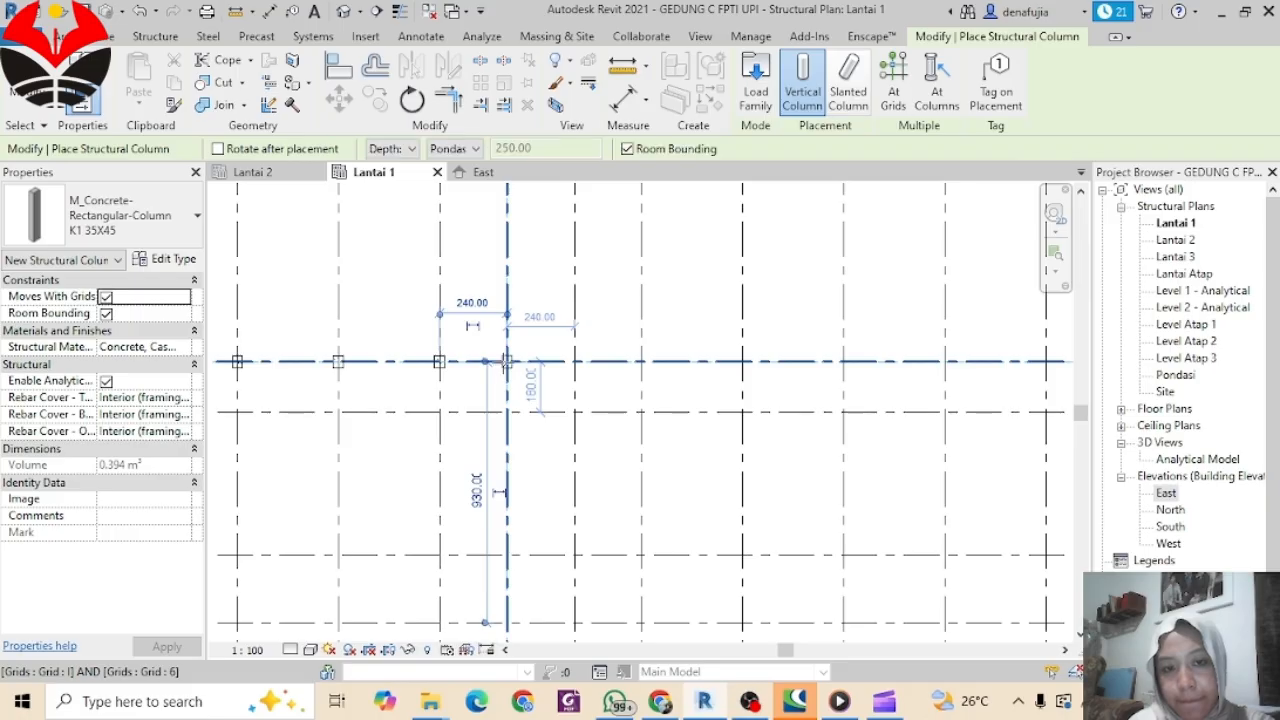
pyautogui.click(574, 361)
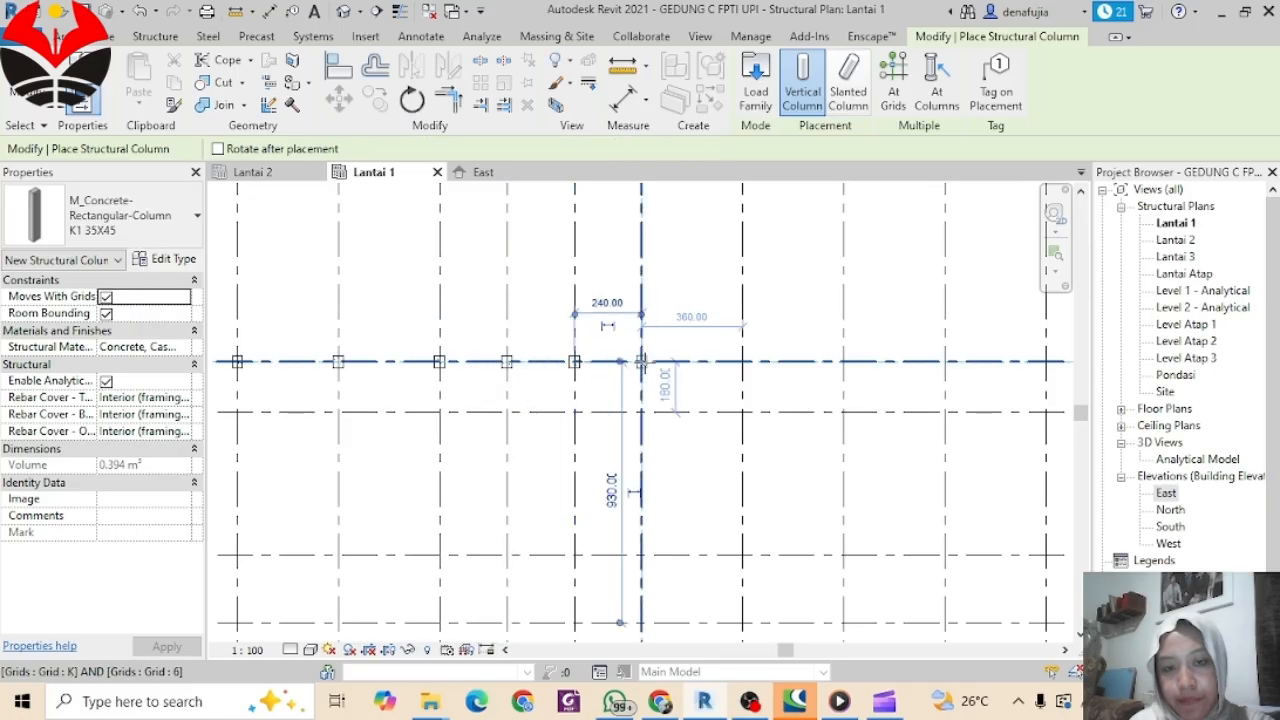
pyautogui.click(641, 361)
pyautogui.click(742, 361)
pyautogui.click(843, 361)
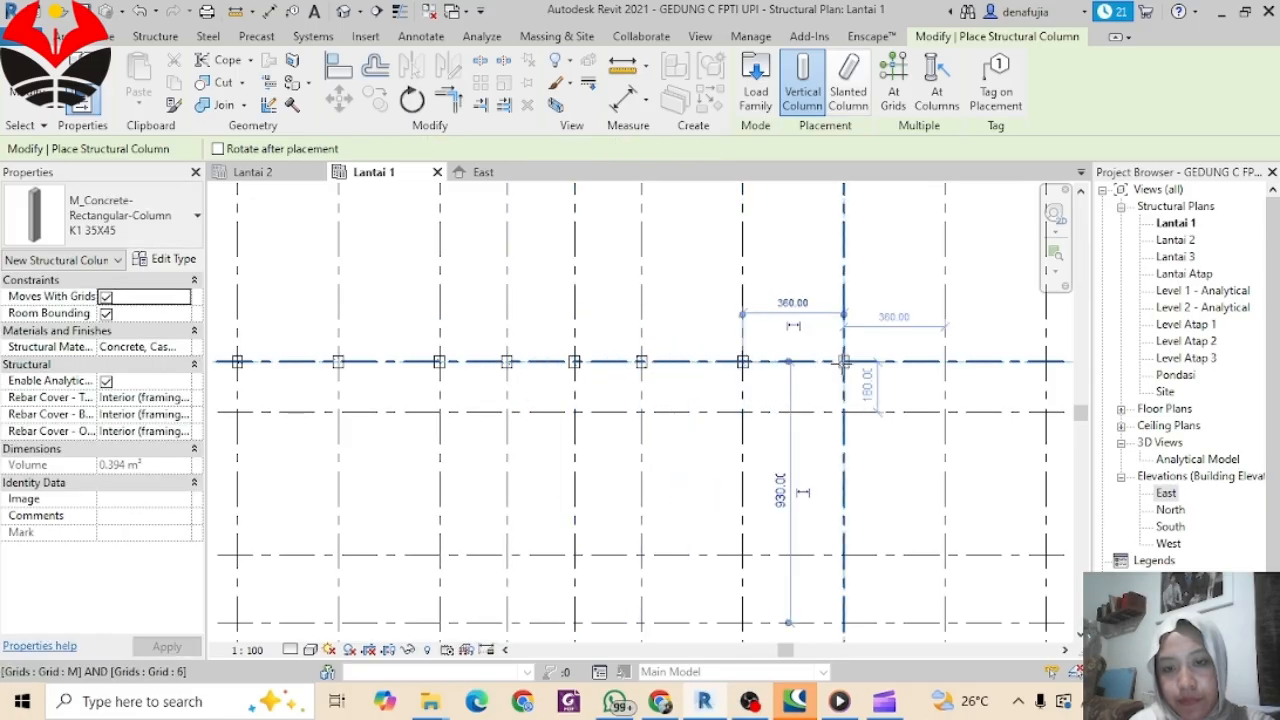
pyautogui.click(945, 361)
# Step: Complete the grid 6 row with K1 35X45 columns at grids O, P, Q and R
pyautogui.moveTo(893, 410); pyautogui.dragTo(564, 425, button='middle')
pyautogui.click(716, 377)
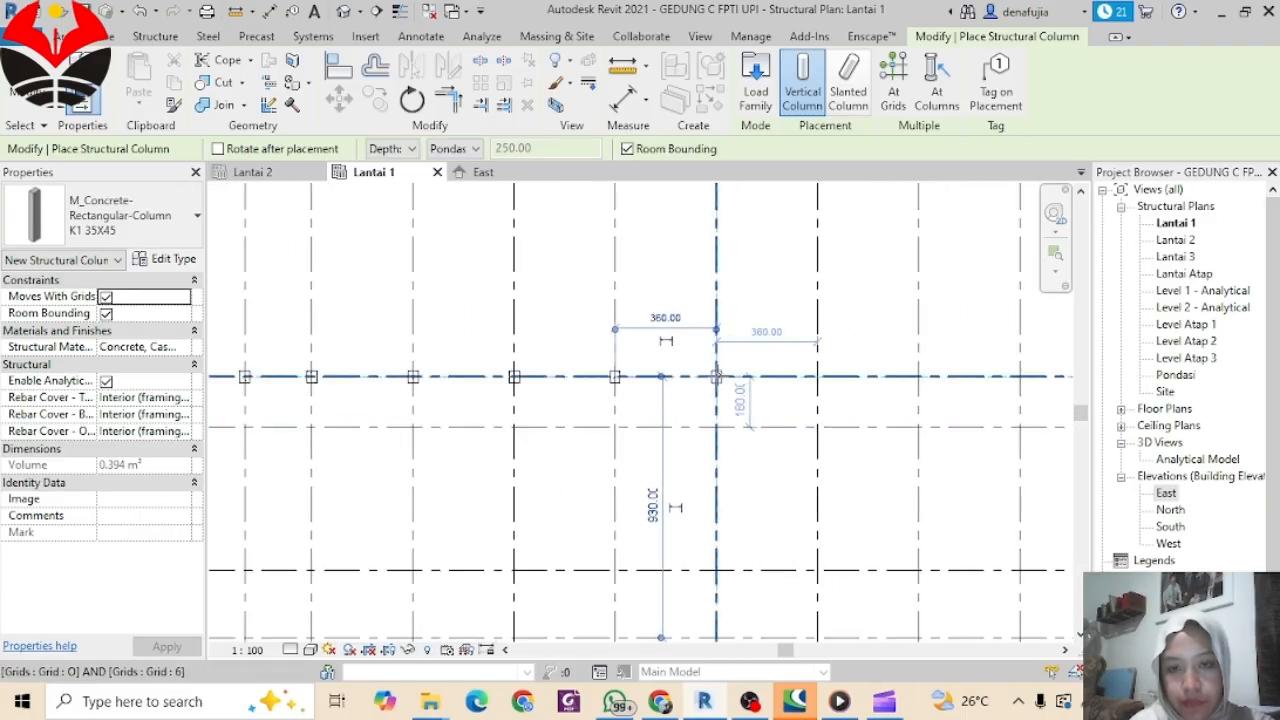
pyautogui.click(817, 377)
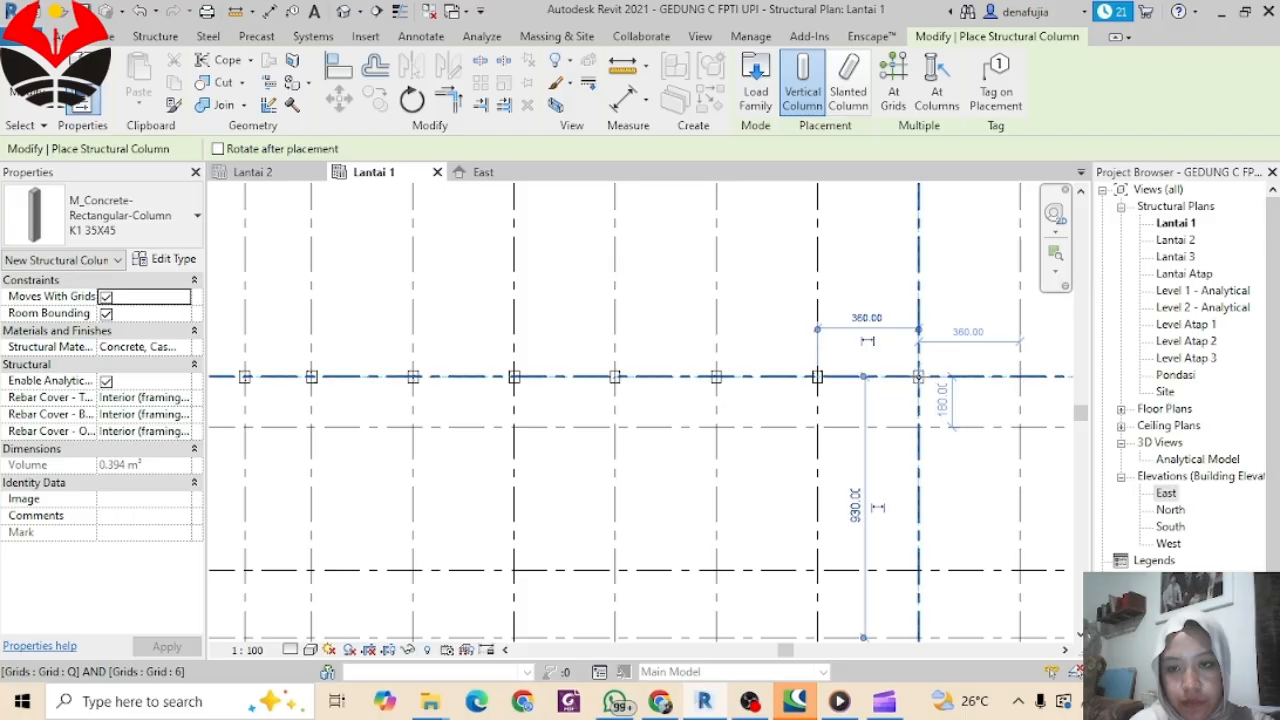
pyautogui.moveTo(918, 377); pyautogui.dragTo(612, 400, button='middle')
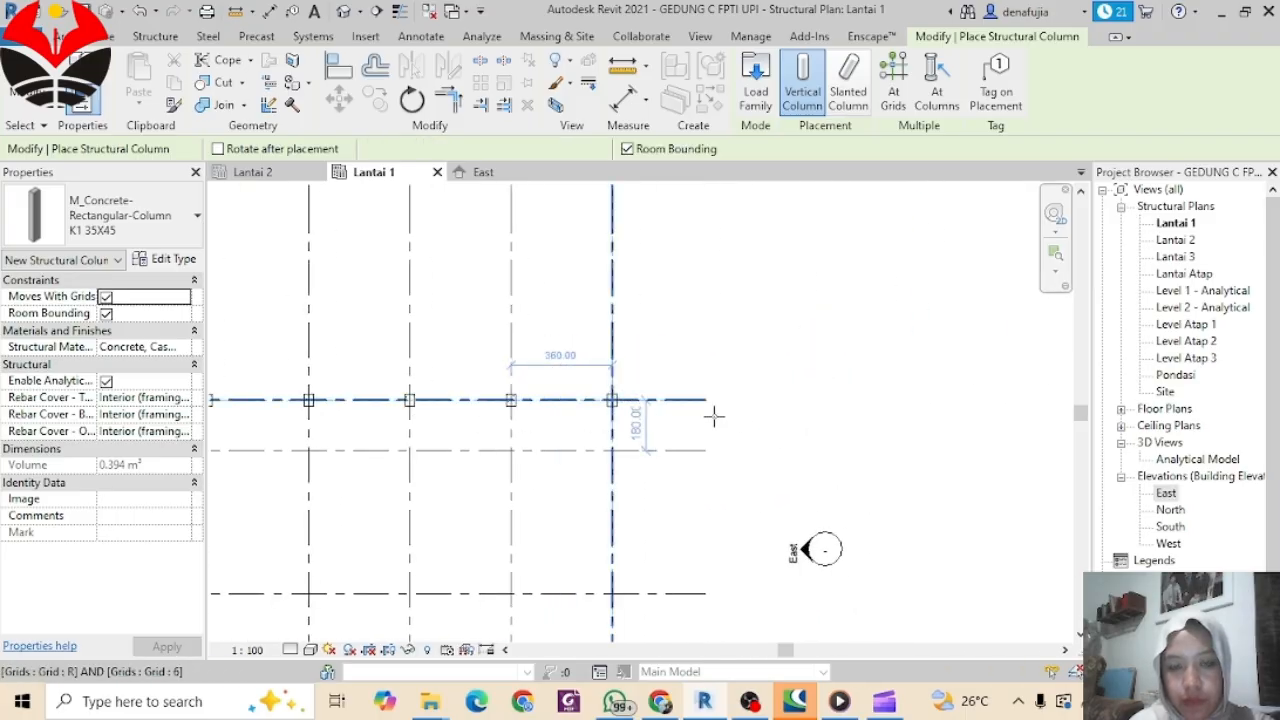
# Step: Place two K1 35X45 columns on grid 4 at its intersections with grids I and J
pyautogui.scroll(-3, 514, 374)
pyautogui.moveTo(514, 374); pyautogui.dragTo(896, 395, button='middle')
pyautogui.scroll(3, 705, 410)
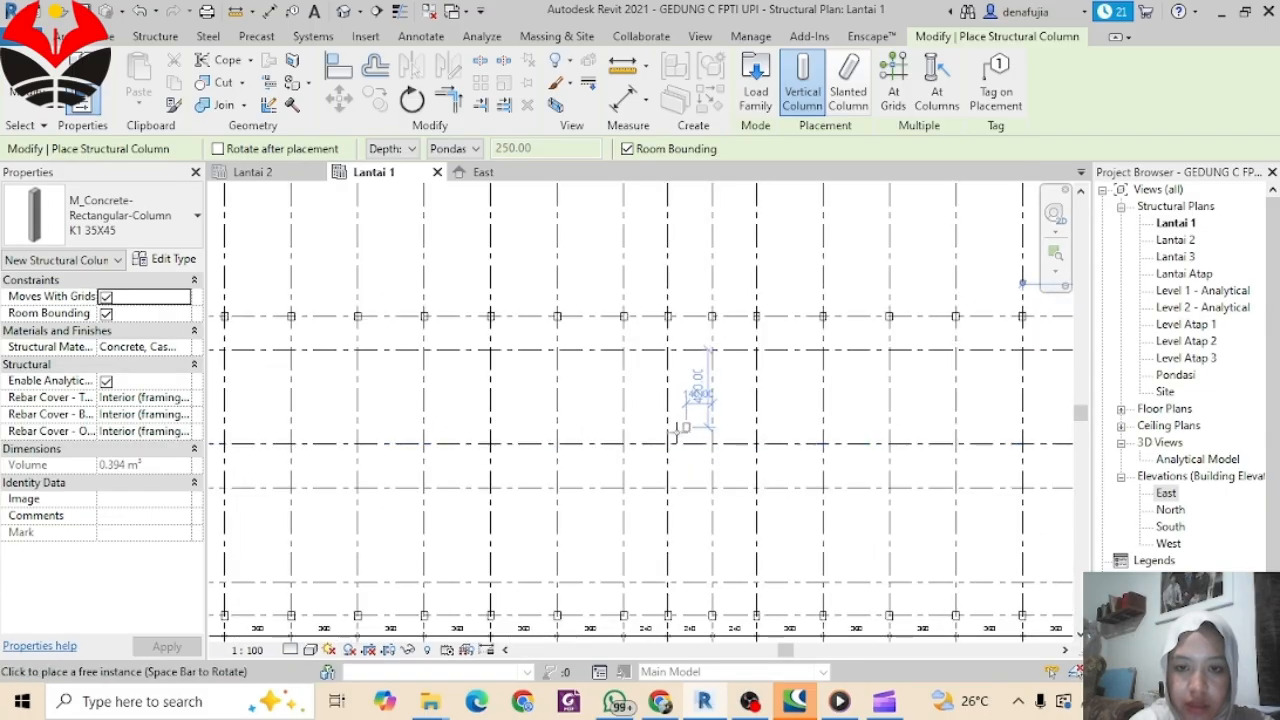
pyautogui.click(694, 433)
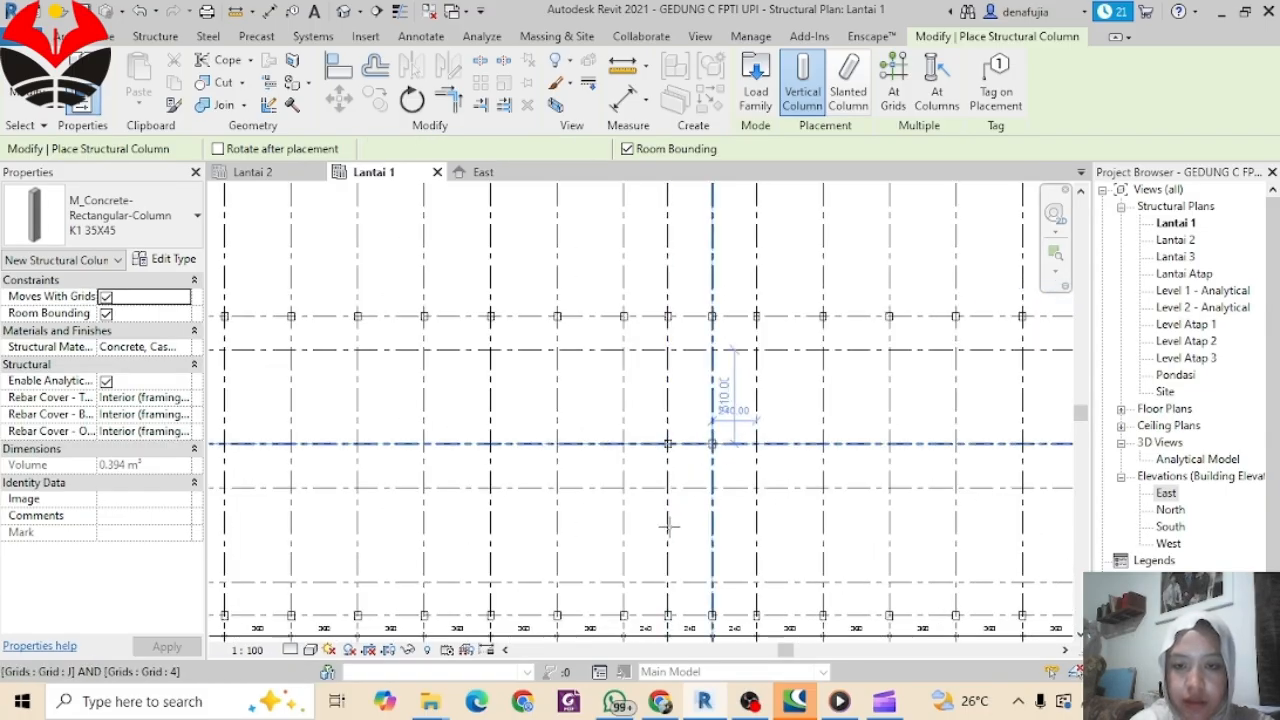
pyautogui.scroll(2, 666, 432)
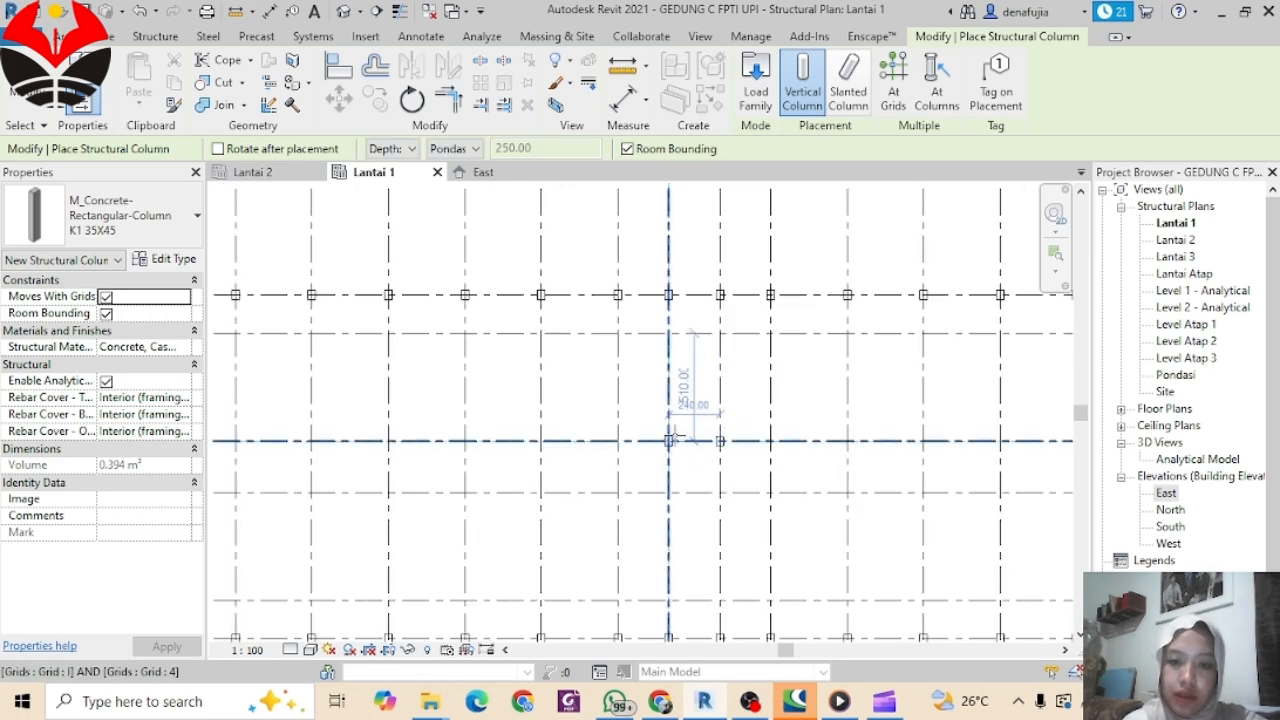
# Step: Move the two K1 35X45 columns at grids I and J on grid 4 by 150 vertically toward grid 5
pyautogui.press('Escape')
pyautogui.press('Escape')
pyautogui.moveTo(633, 420); pyautogui.dragTo(758, 462)
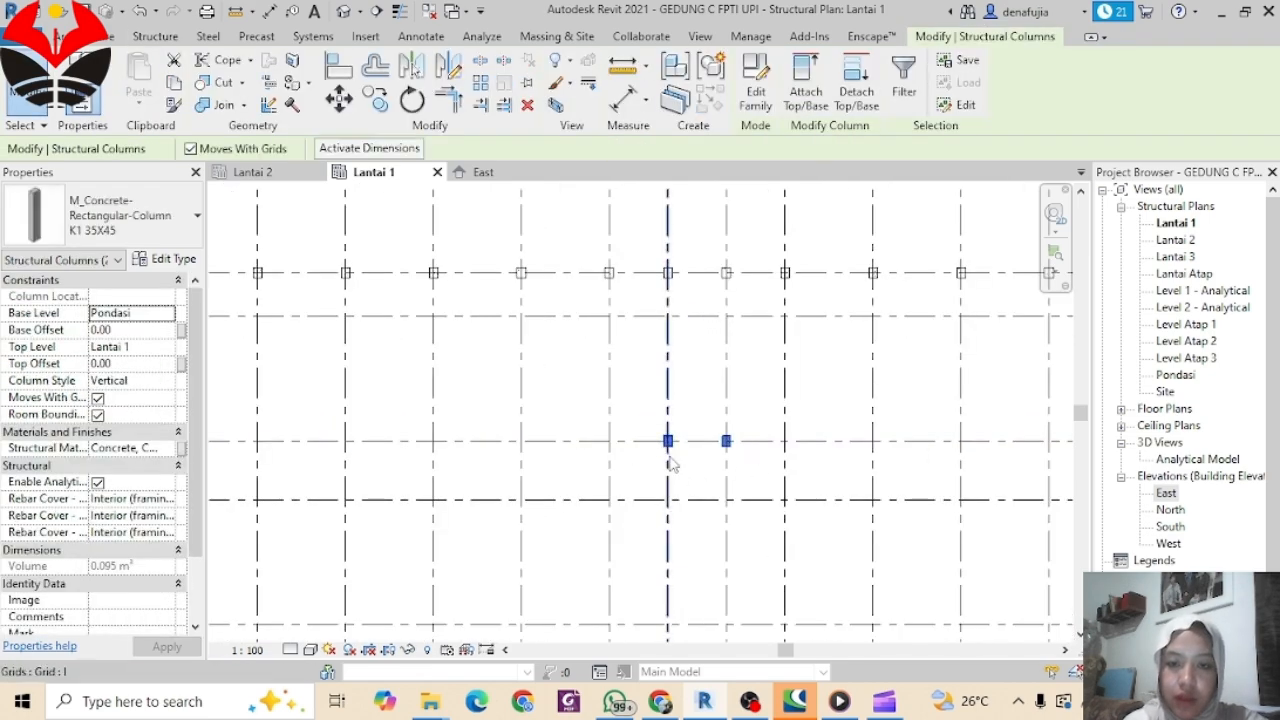
pyautogui.scroll(3, 666, 432)
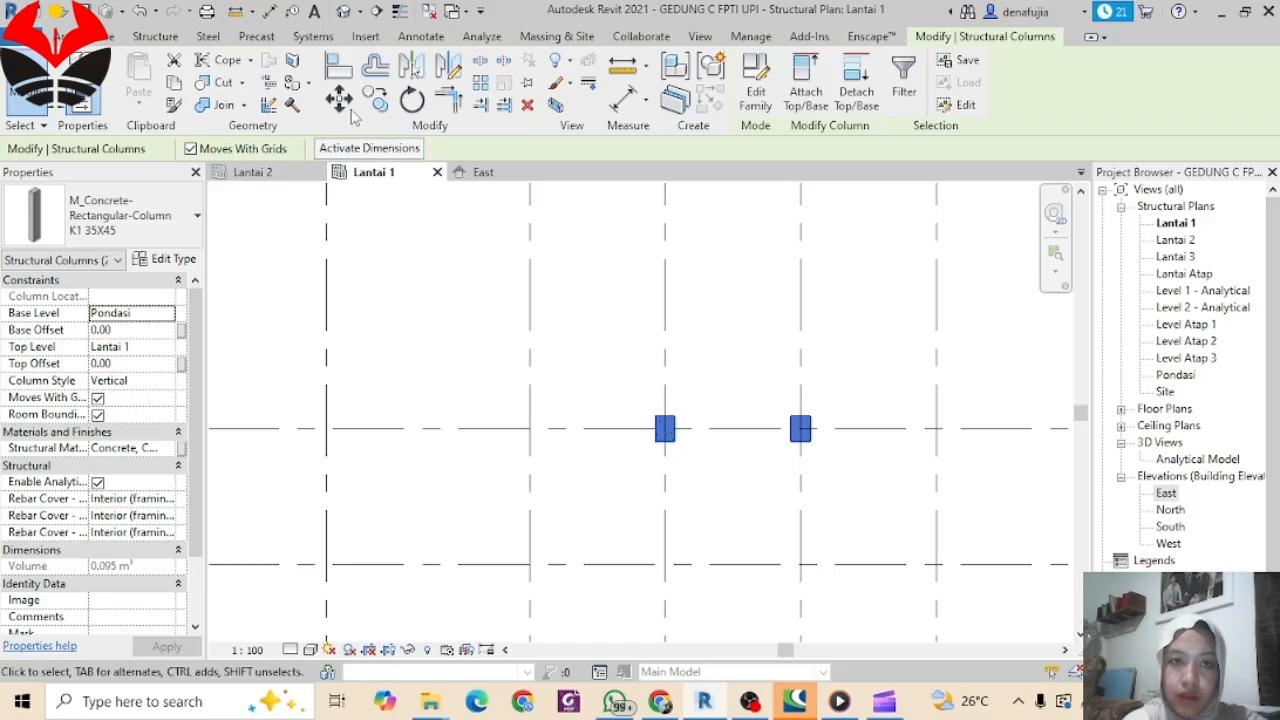
pyautogui.click(338, 98)
pyautogui.click(668, 430)
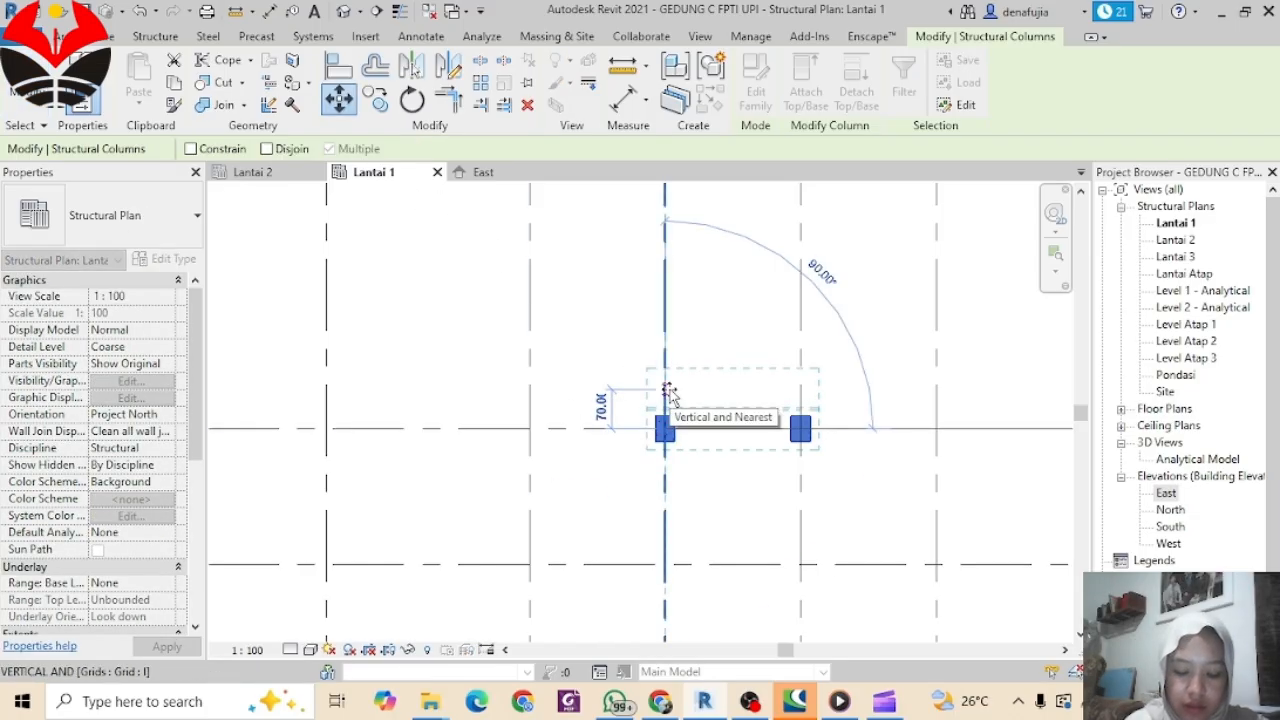
pyautogui.write('1')
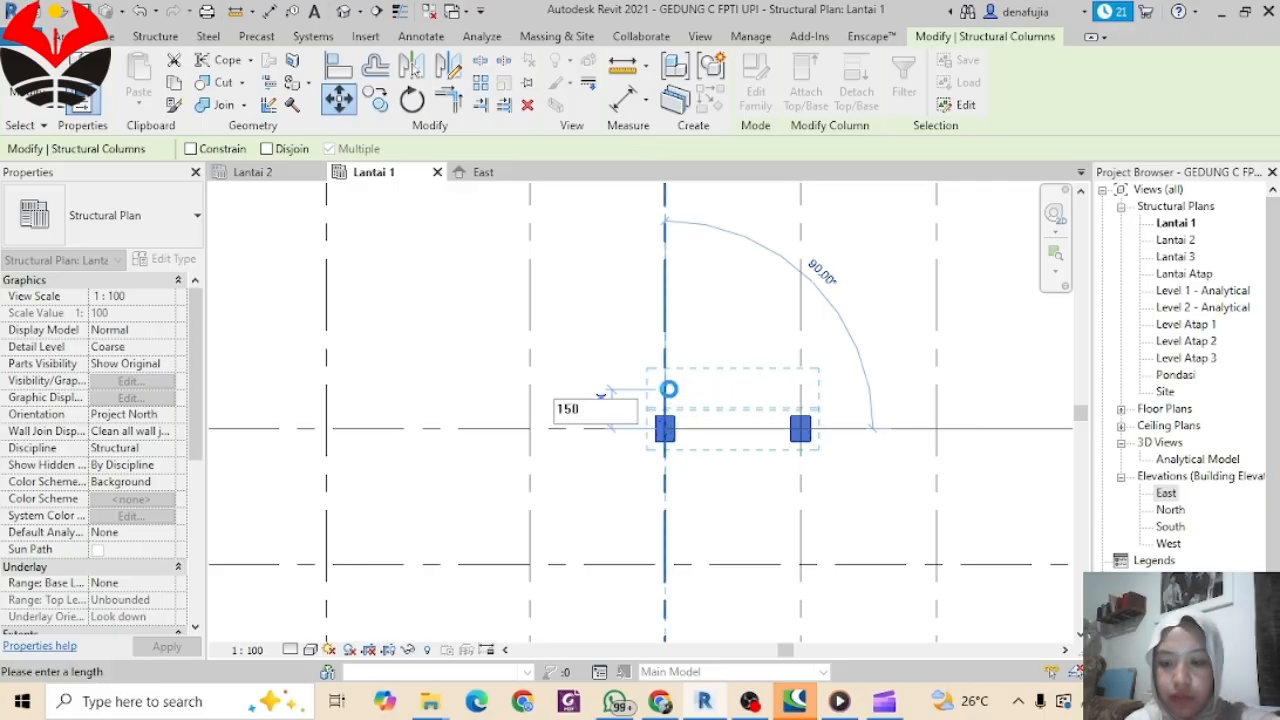
pyautogui.write('50')
pyautogui.press('Return')
pyautogui.scroll(-5, 720, 420)
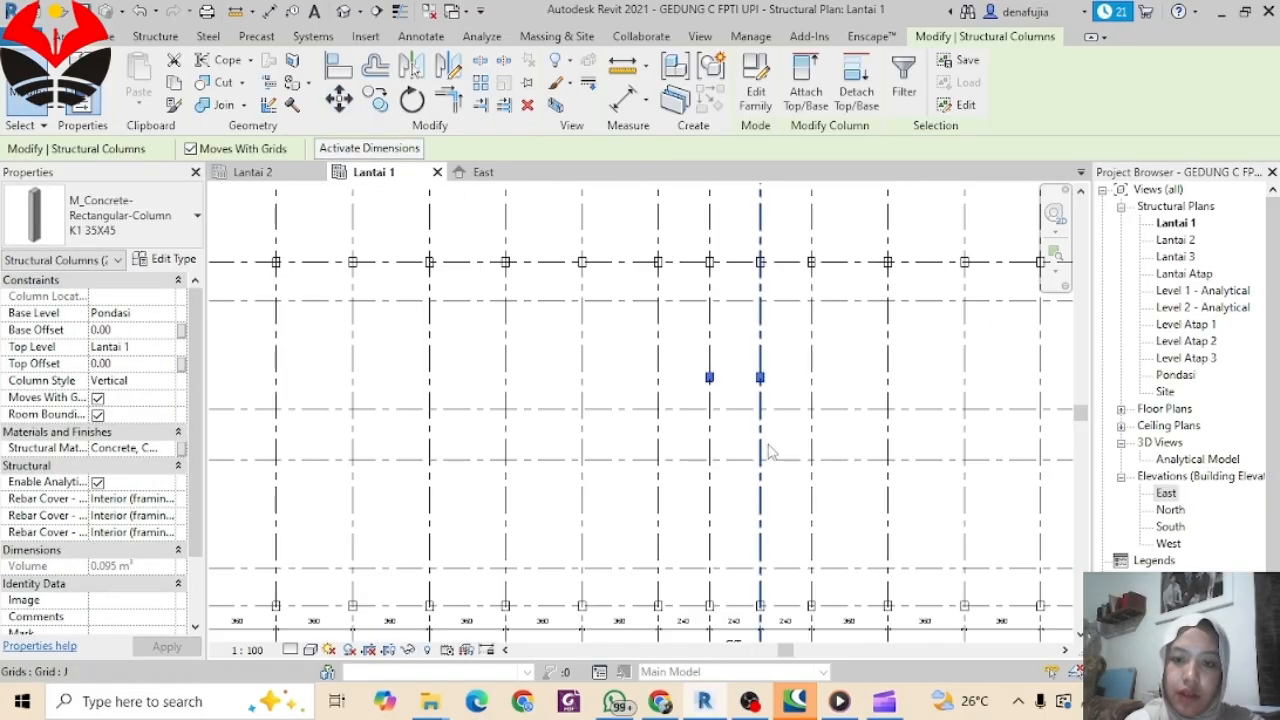
pyautogui.scroll(-1, 785, 458)
pyautogui.moveTo(798, 466); pyautogui.dragTo(815, 415, button='middle')
pyautogui.click(811, 461)
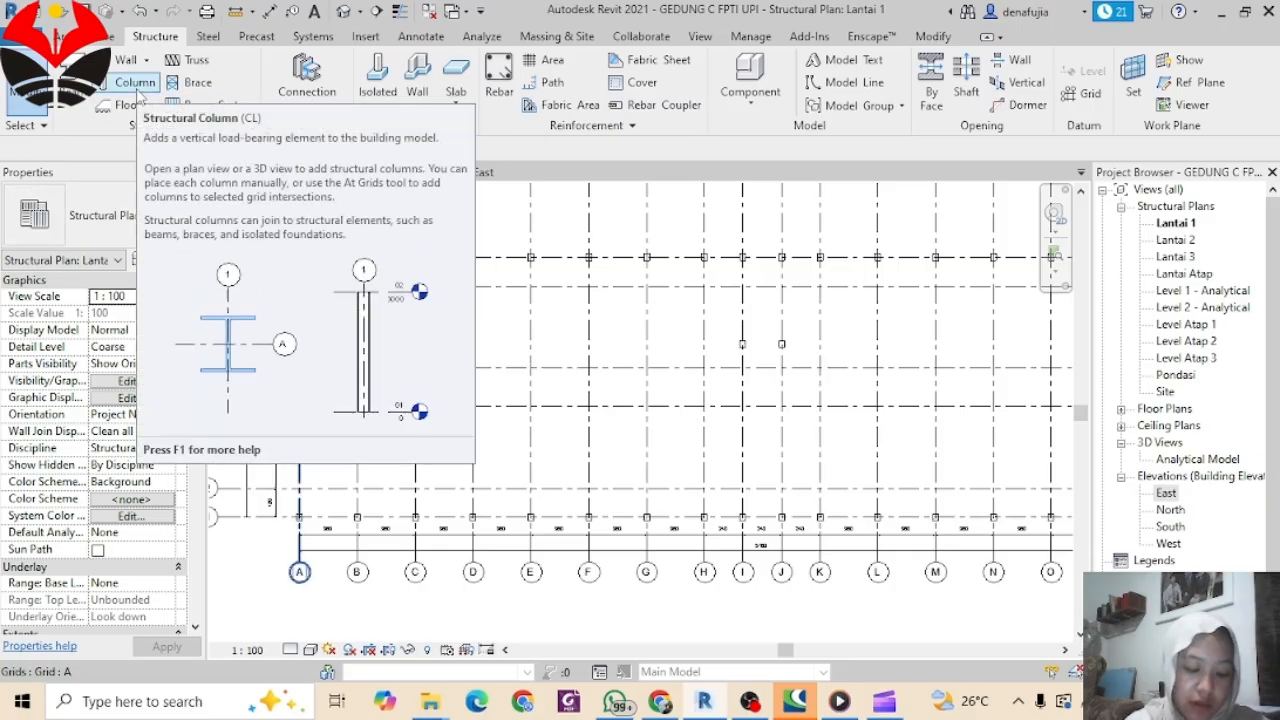
pyautogui.click(136, 87)
pyautogui.click(140, 228)
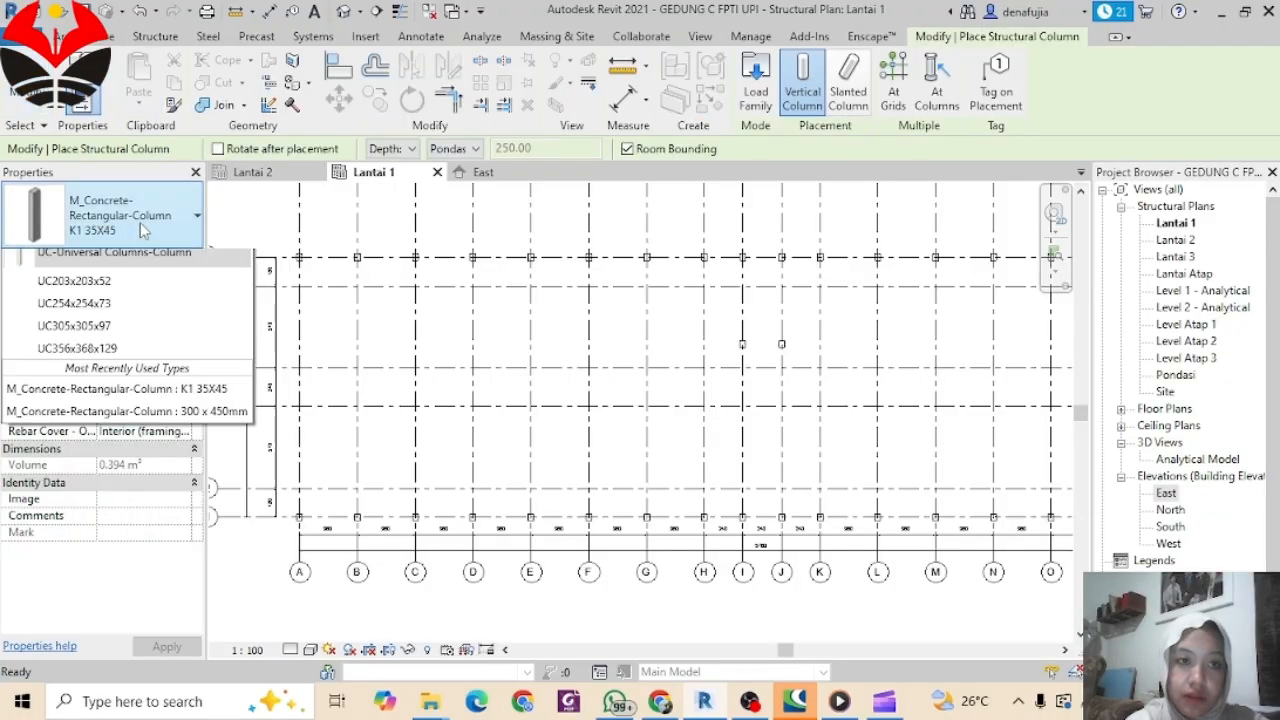
pyautogui.click(193, 230)
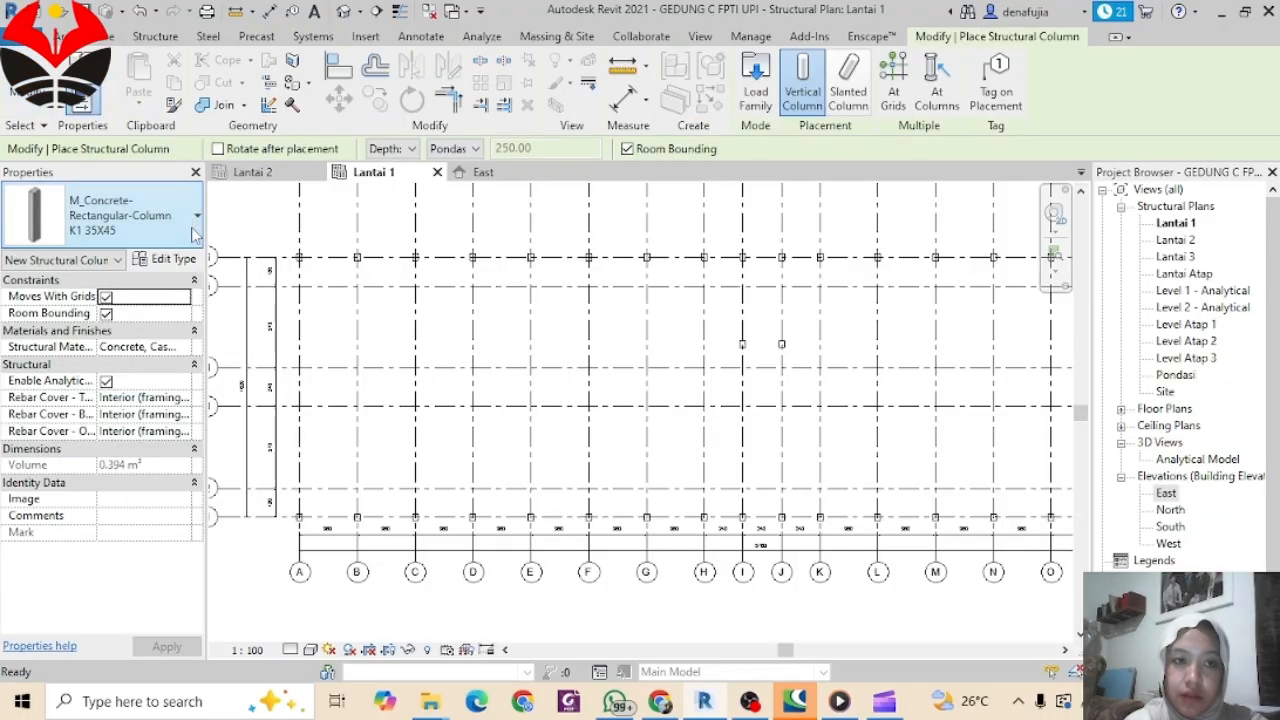
pyautogui.press('Escape')
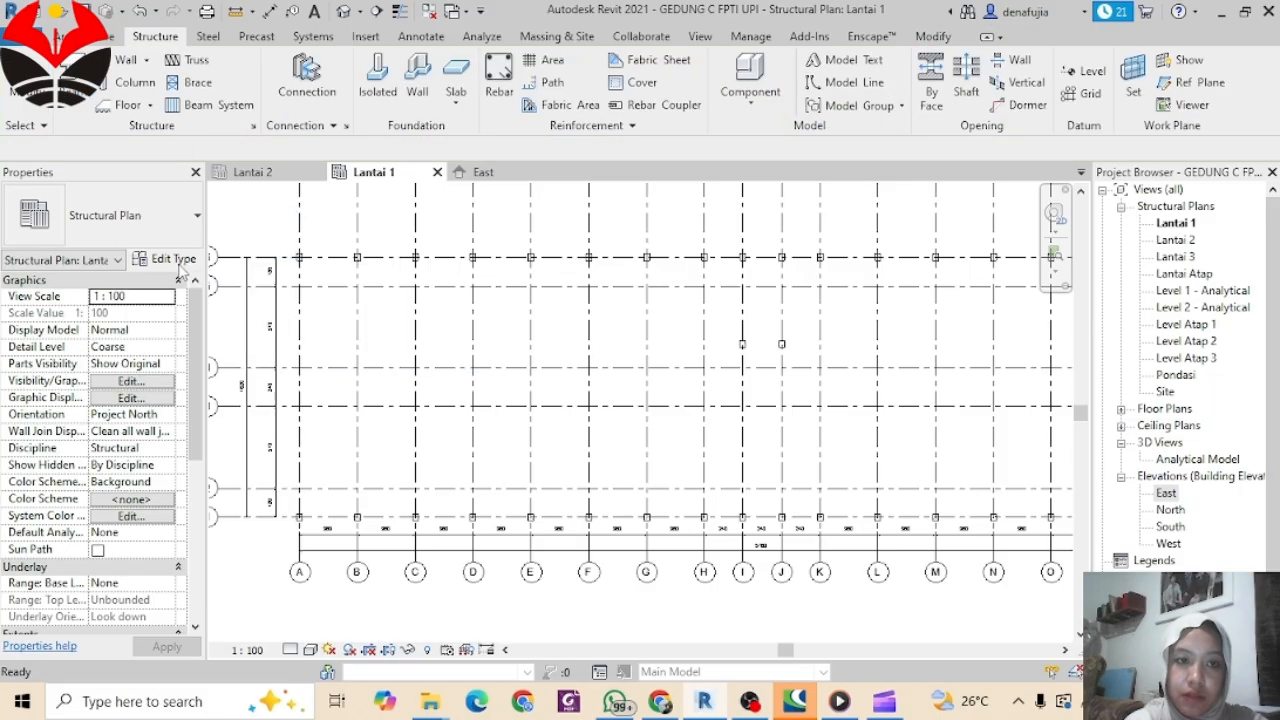
# Step: Start a structural column and duplicate the K1 35X45 type as K2 35X35
pyautogui.click(132, 82)
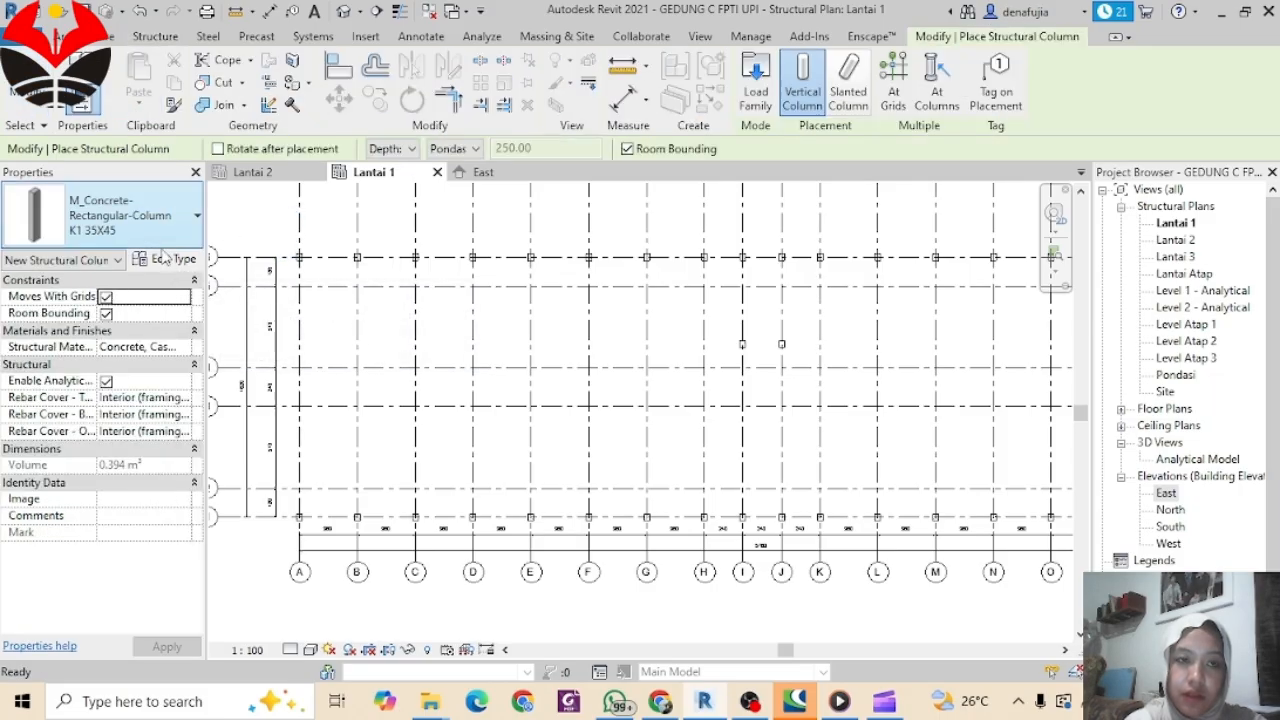
pyautogui.click(165, 259)
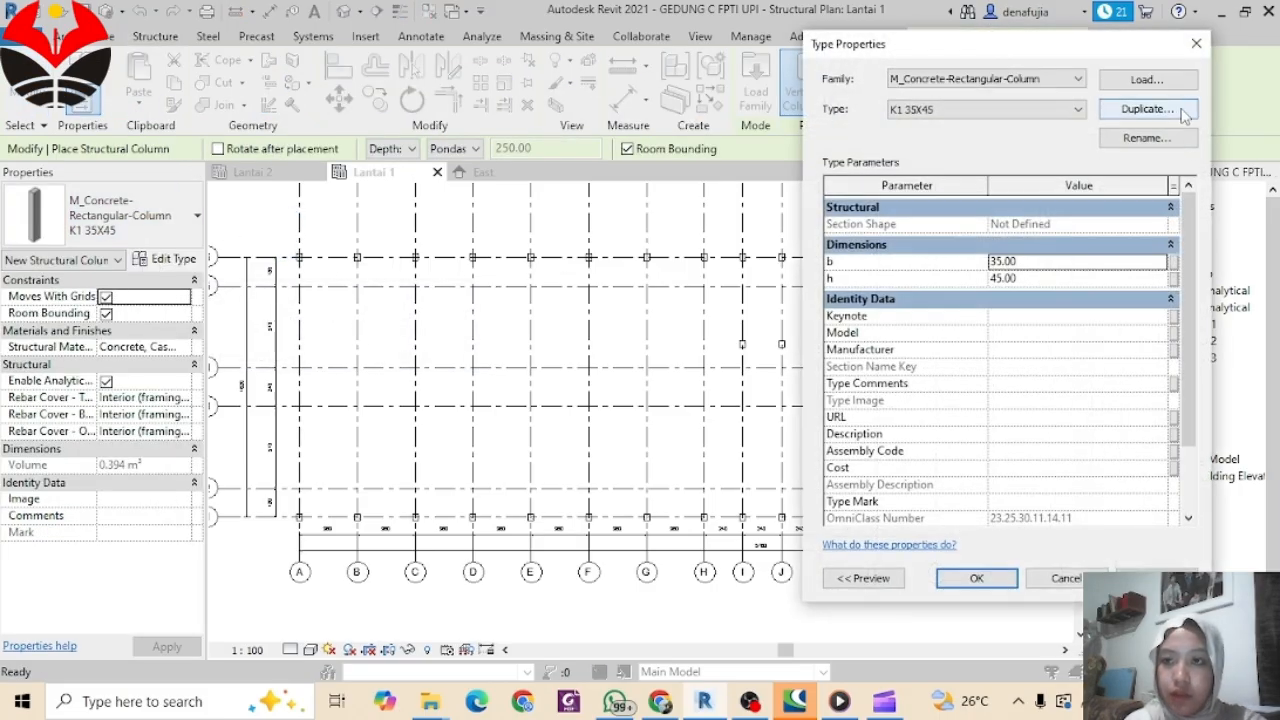
pyautogui.click(1182, 111)
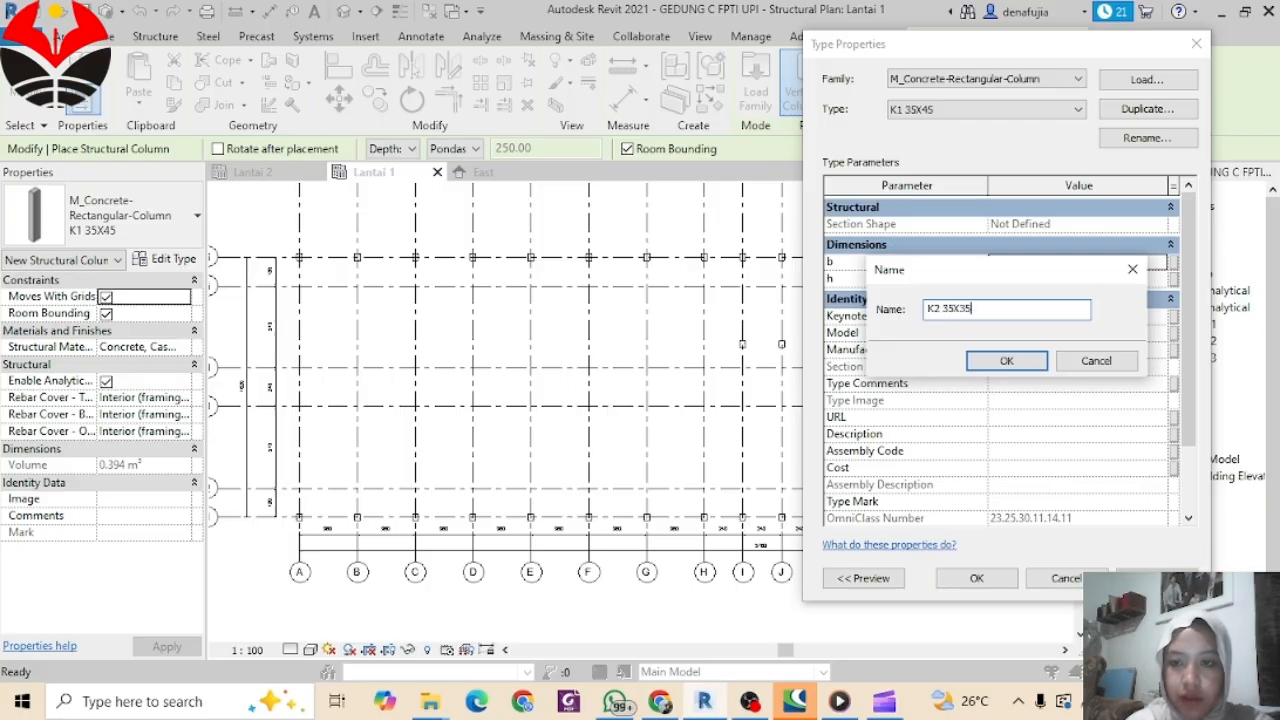
pyautogui.press('Return')
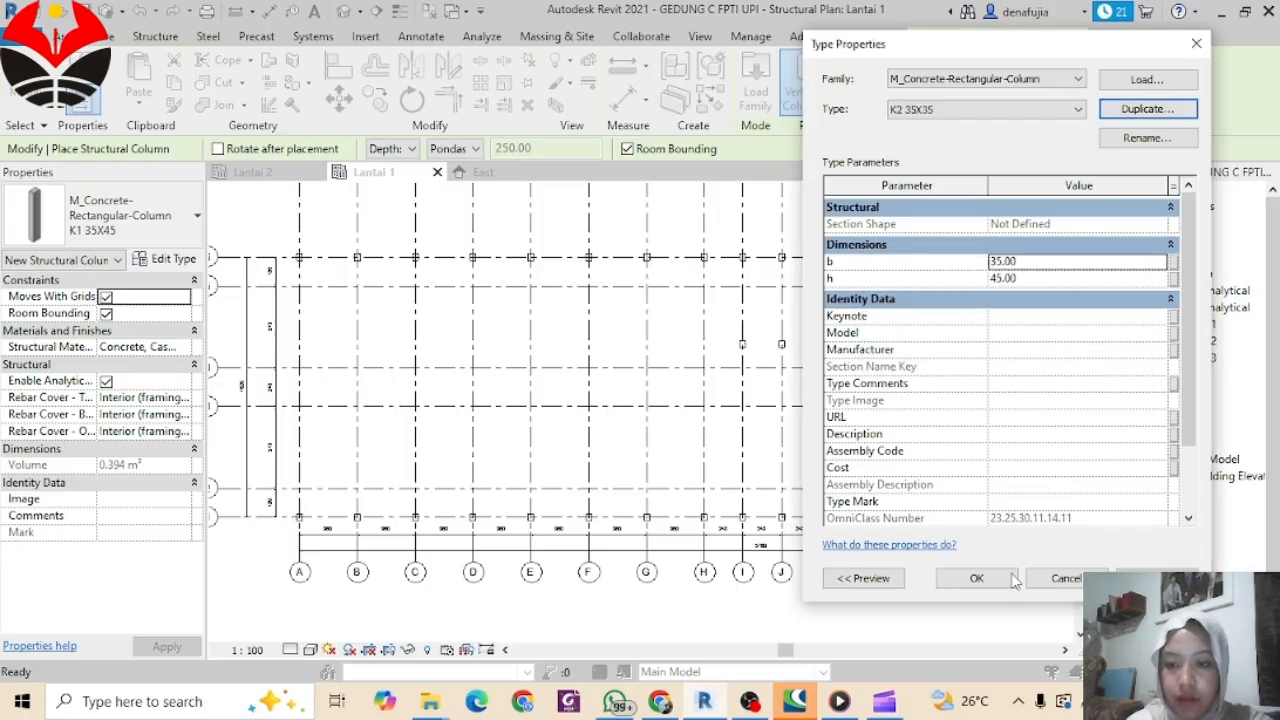
pyautogui.click(1012, 580)
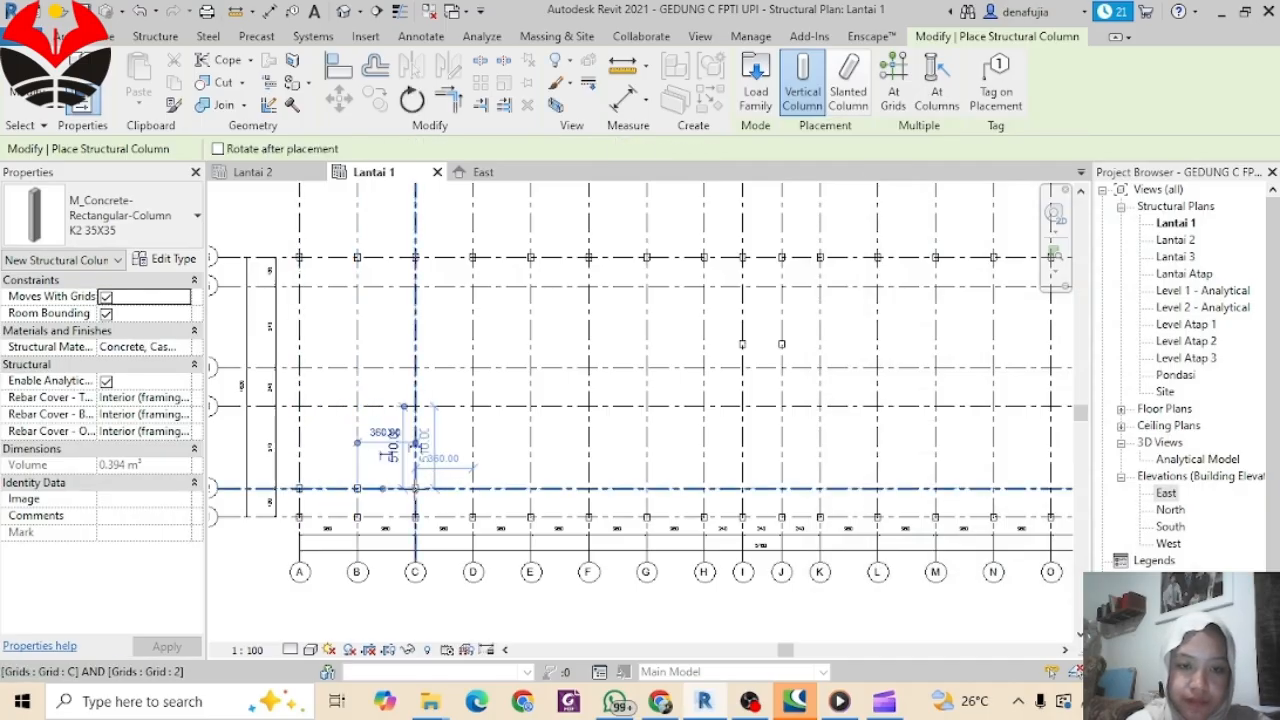
# Step: Place K2 35X35 columns along grid 2 at grids A, B, C, D, E, F, G and H
pyautogui.click(415, 488)
pyautogui.click(473, 488)
pyautogui.click(531, 488)
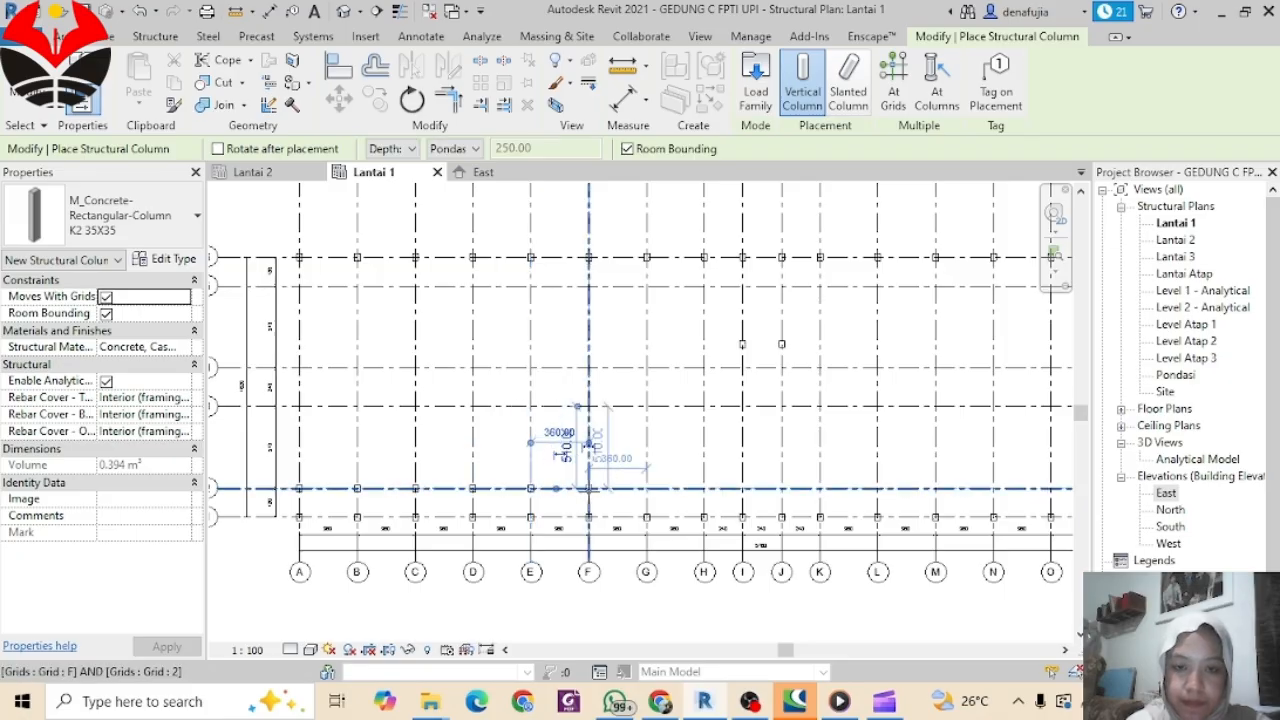
pyautogui.click(588, 488)
pyautogui.click(646, 488)
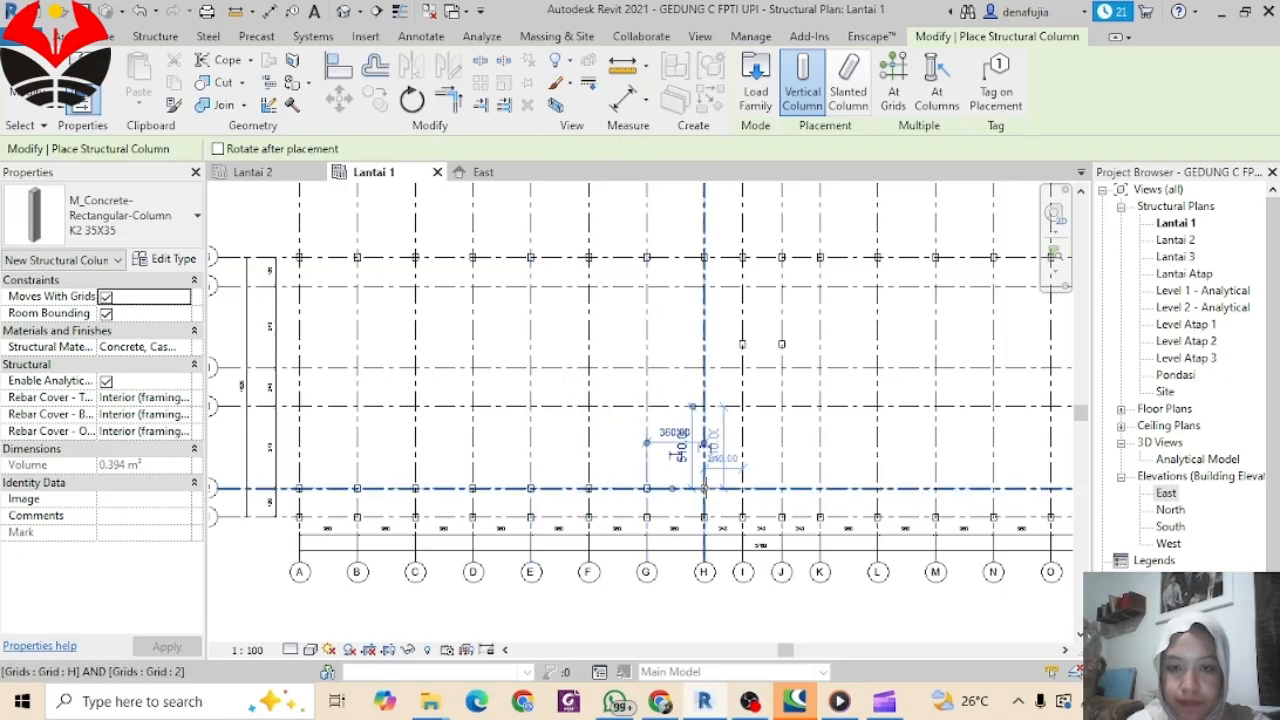
pyautogui.click(704, 488)
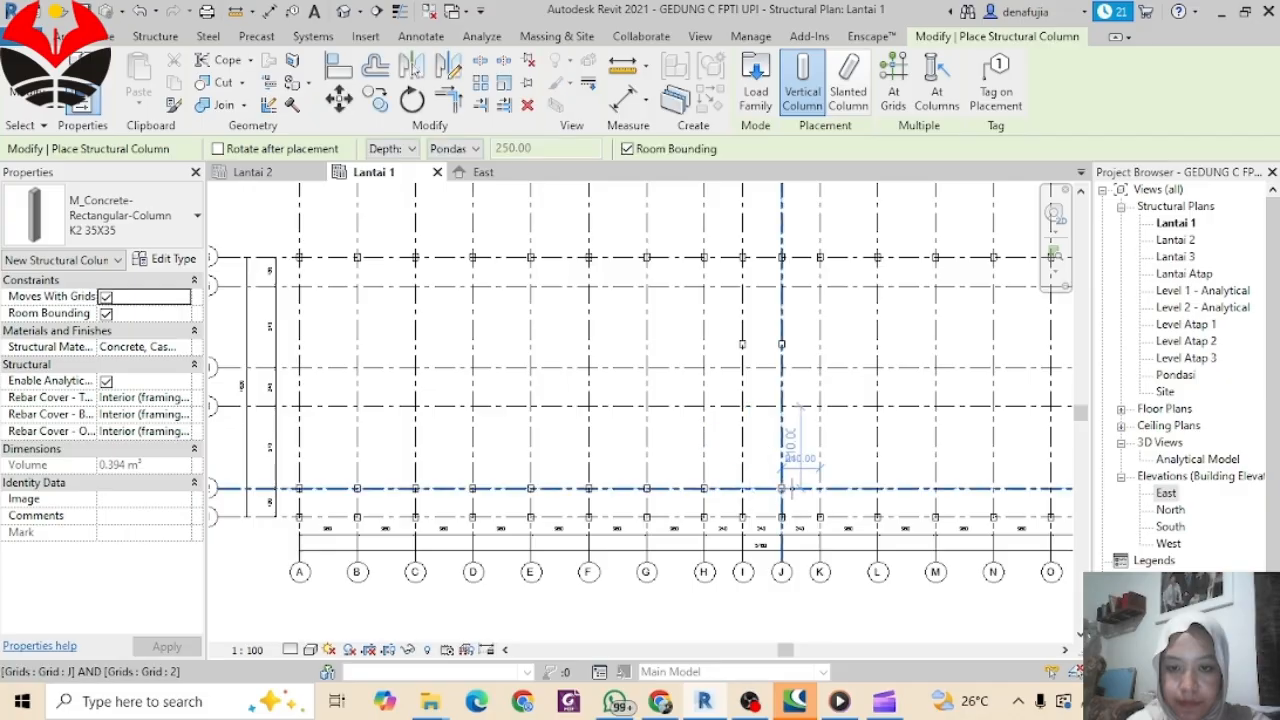
# Step: Continue the grid 2 row with K2 35X35 columns at grids I, J, K and L
pyautogui.click(781, 488)
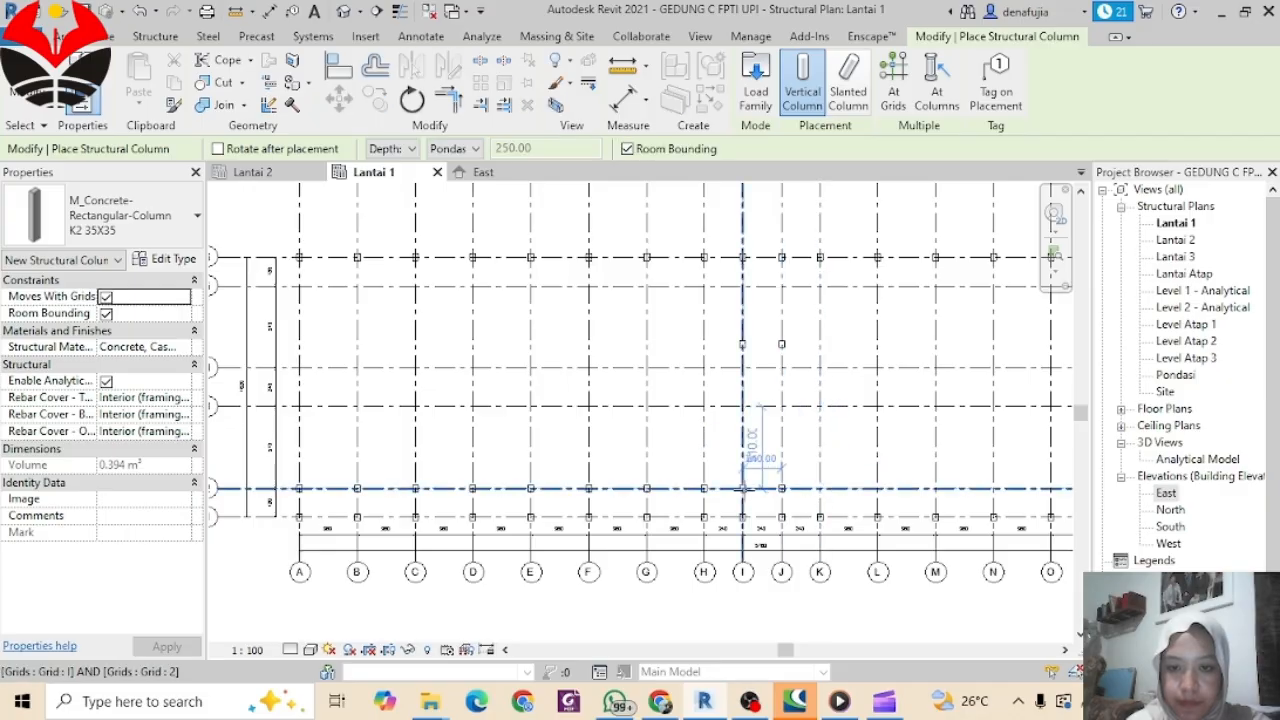
pyautogui.click(820, 488)
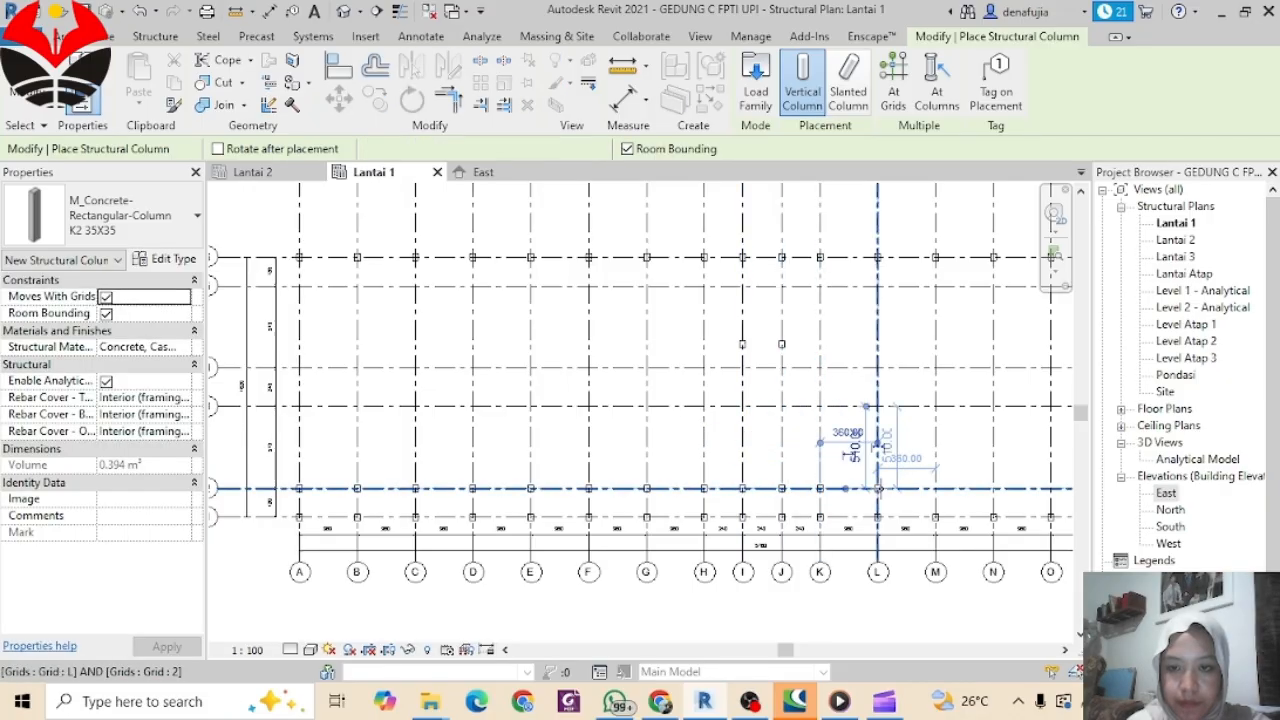
pyautogui.click(878, 488)
# Step: Complete the grid 2 row with K2 35X35 columns at grids M, N, O, P, Q and R
pyautogui.moveTo(883, 488); pyautogui.dragTo(645, 440, button='middle')
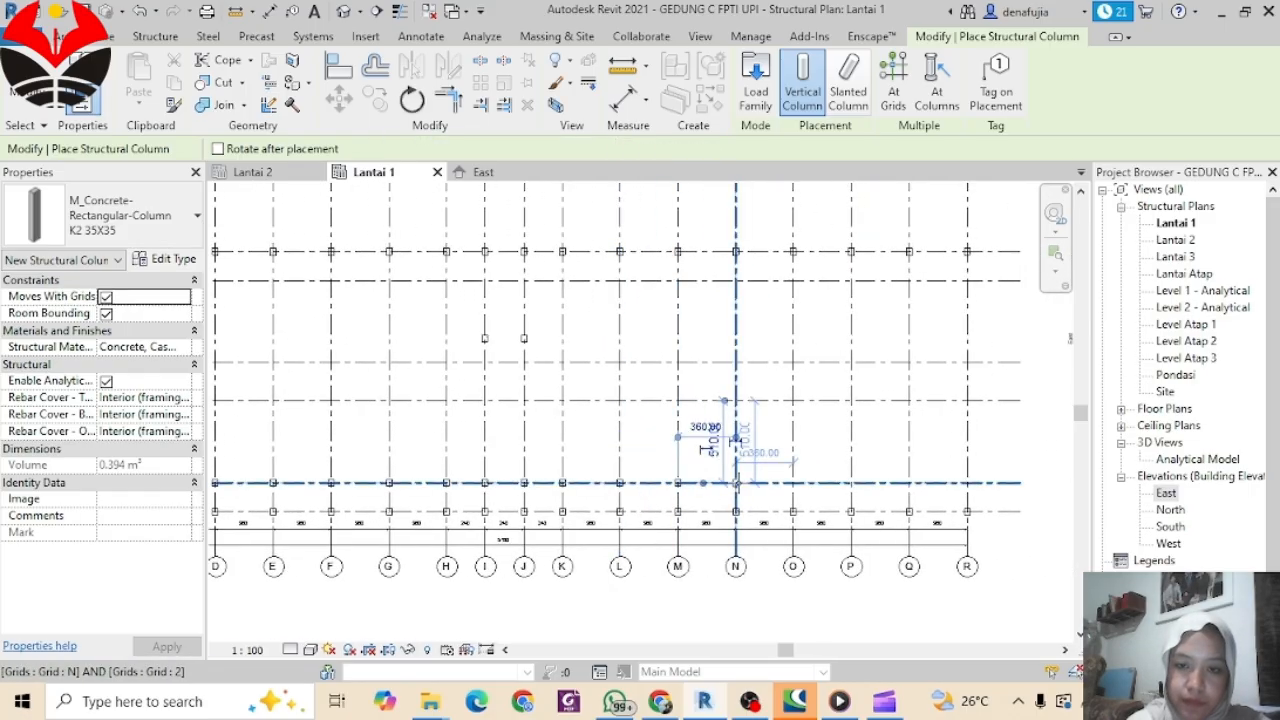
pyautogui.click(737, 483)
pyautogui.click(794, 483)
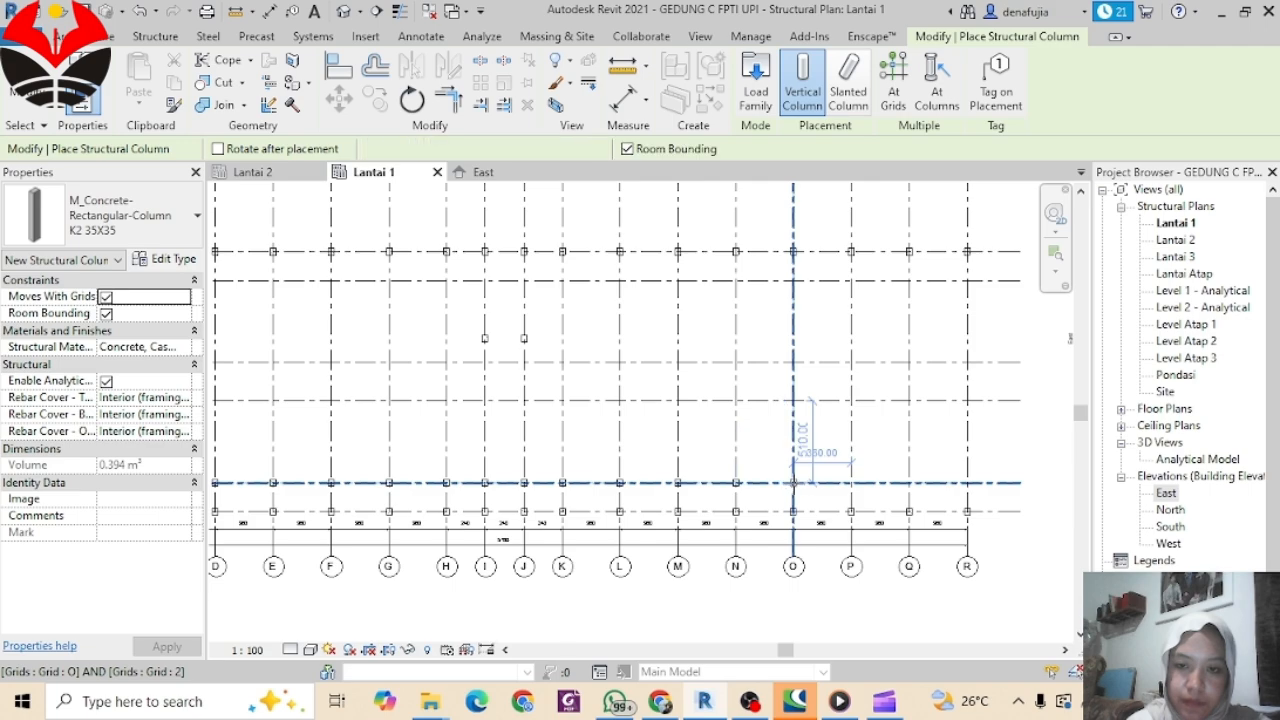
pyautogui.click(851, 483)
pyautogui.click(909, 483)
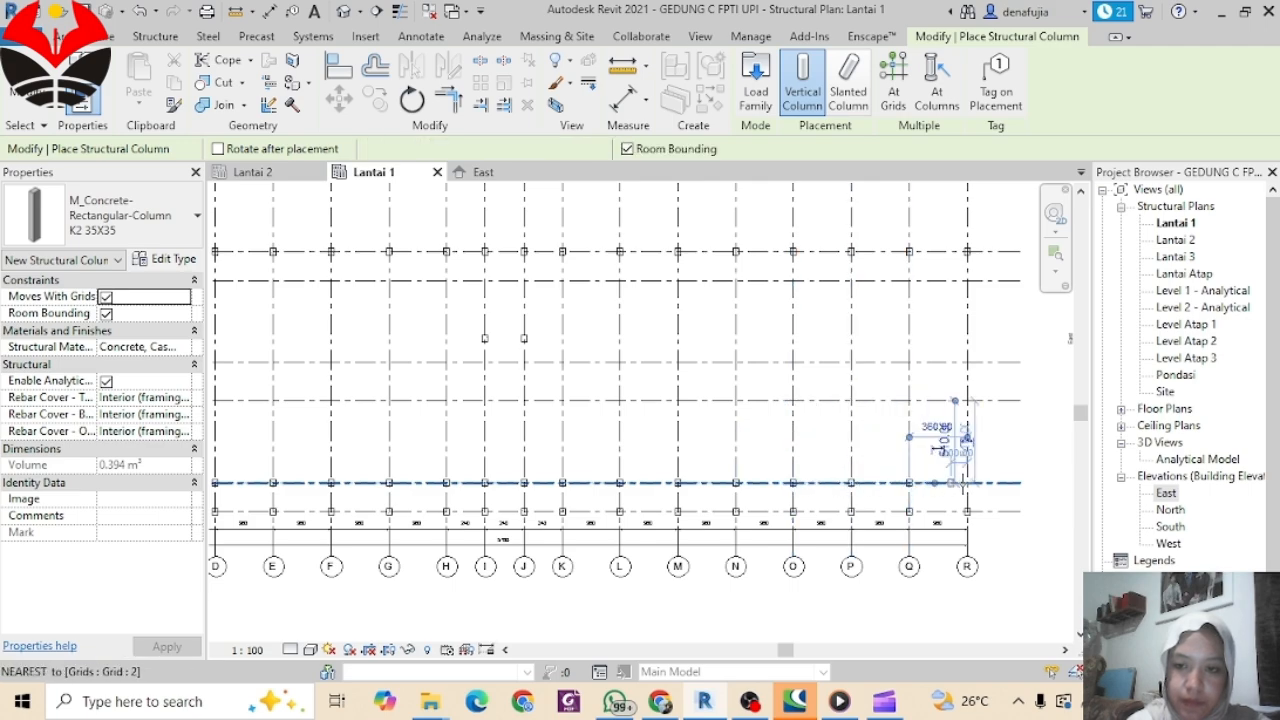
pyautogui.click(967, 483)
# Step: Place K2 35X35 columns on grid 3 at its intersections with grids A and B
pyautogui.scroll(-1, 892, 338)
pyautogui.moveTo(862, 340); pyautogui.dragTo(1044, 406, button='middle')
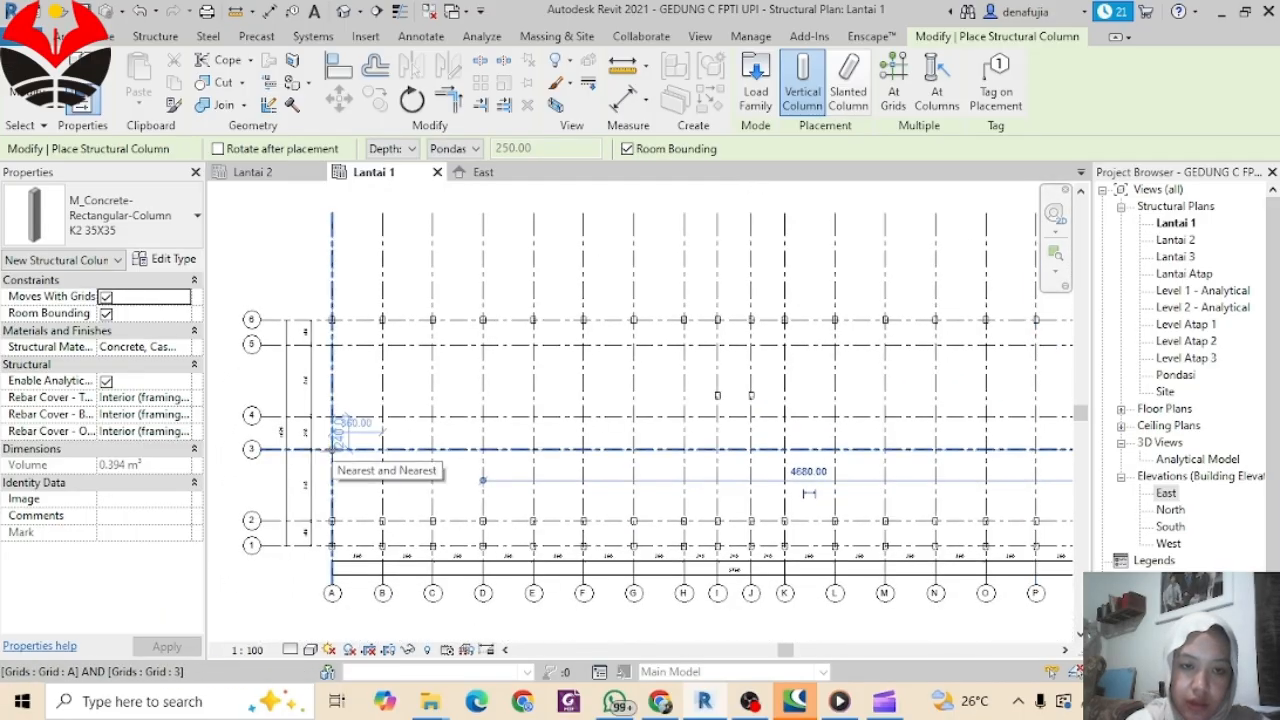
pyautogui.click(333, 449)
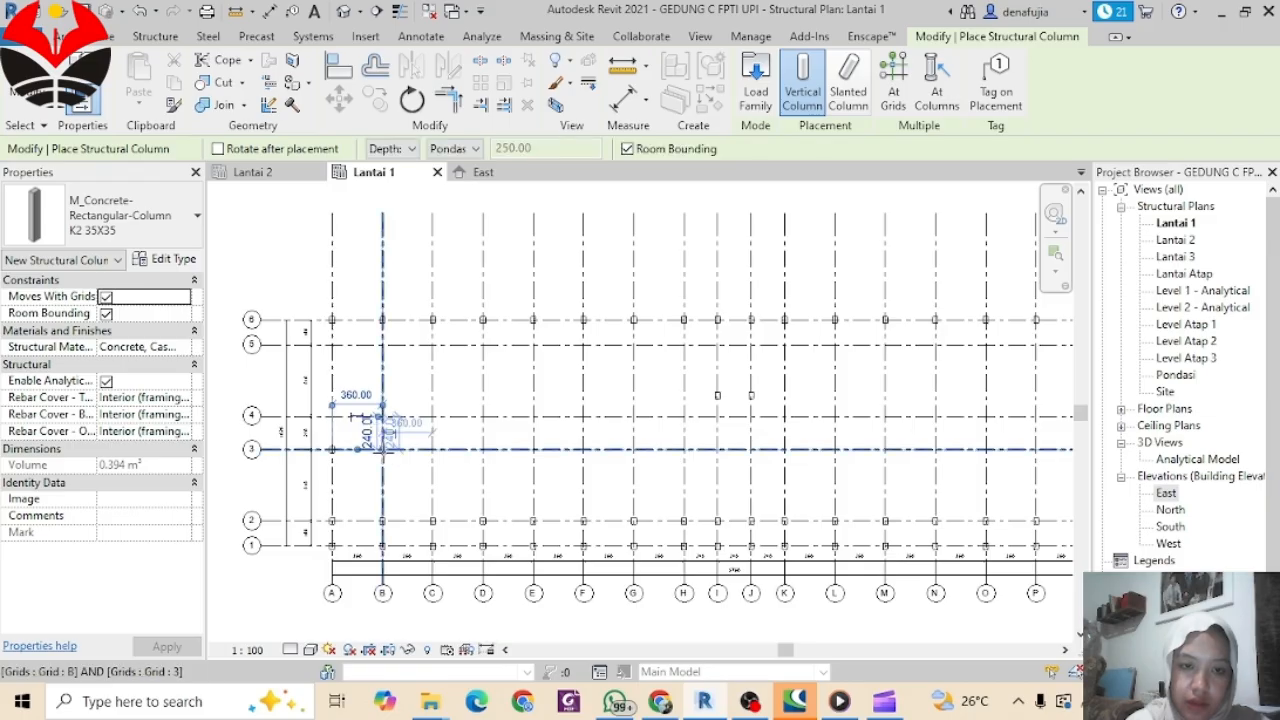
pyautogui.click(391, 455)
pyautogui.click(424, 434)
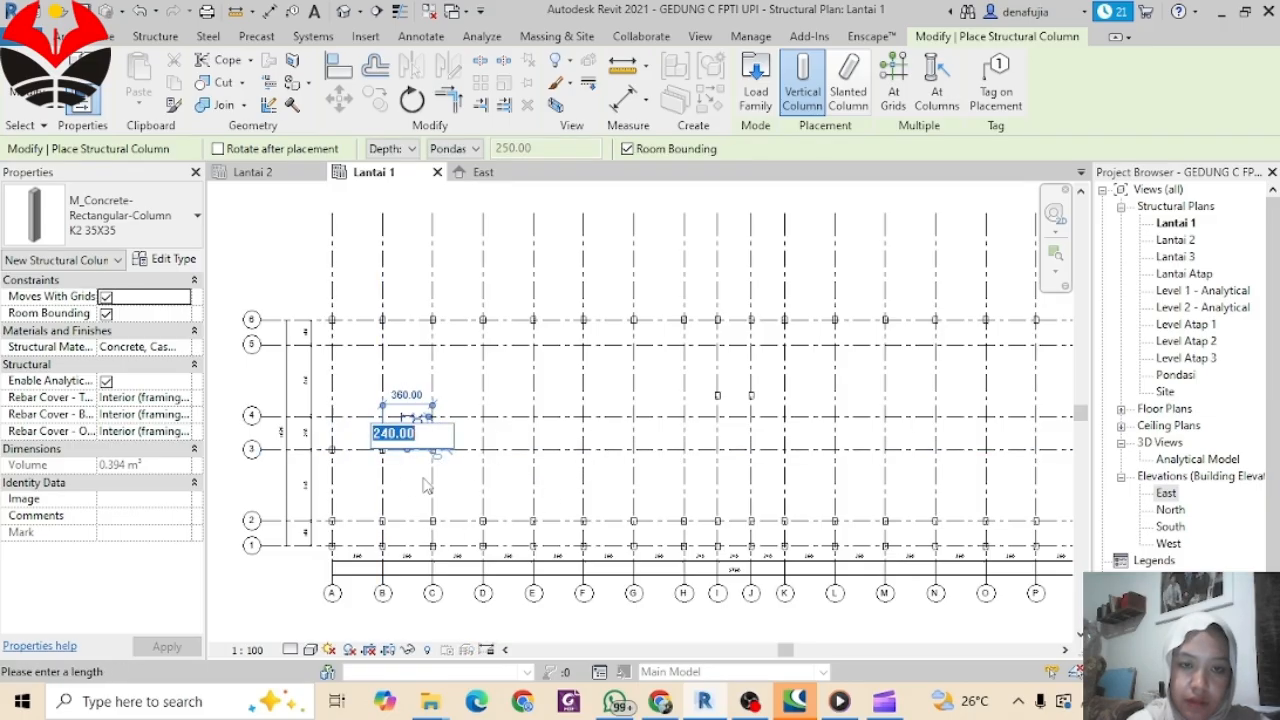
pyautogui.scroll(4, 424, 486)
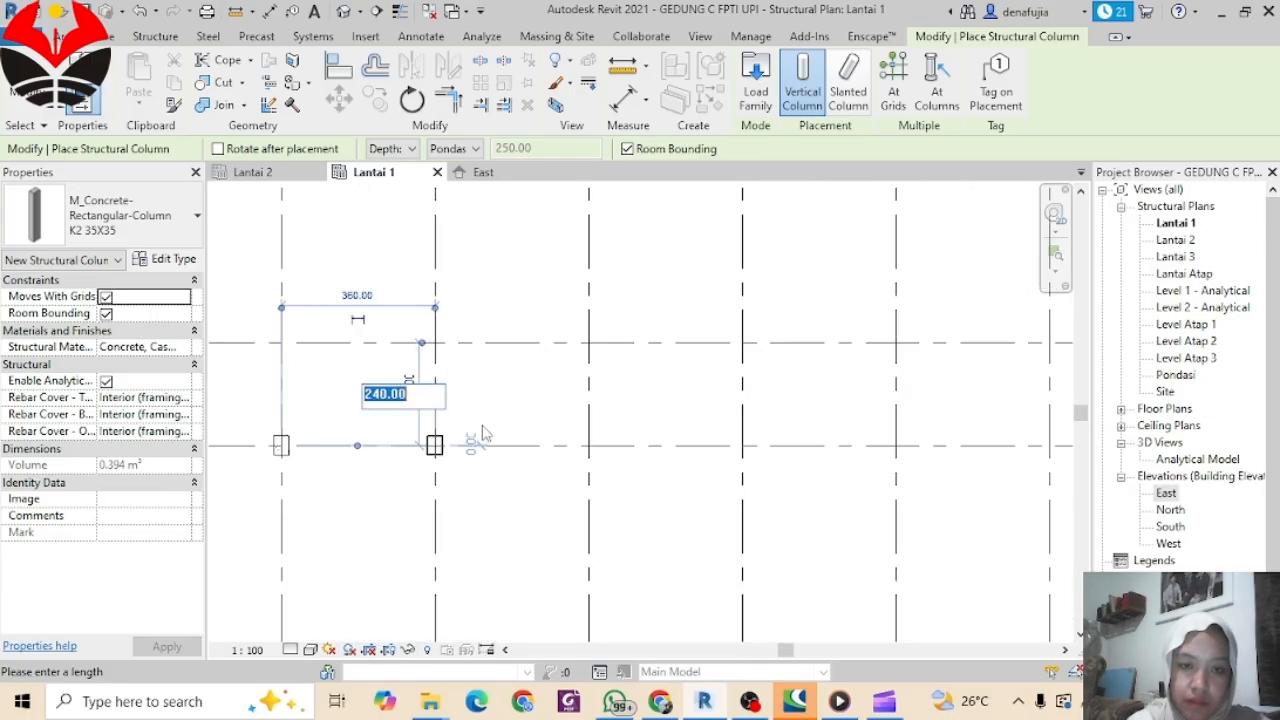
pyautogui.click(458, 452)
pyautogui.scroll(-3, 515, 450)
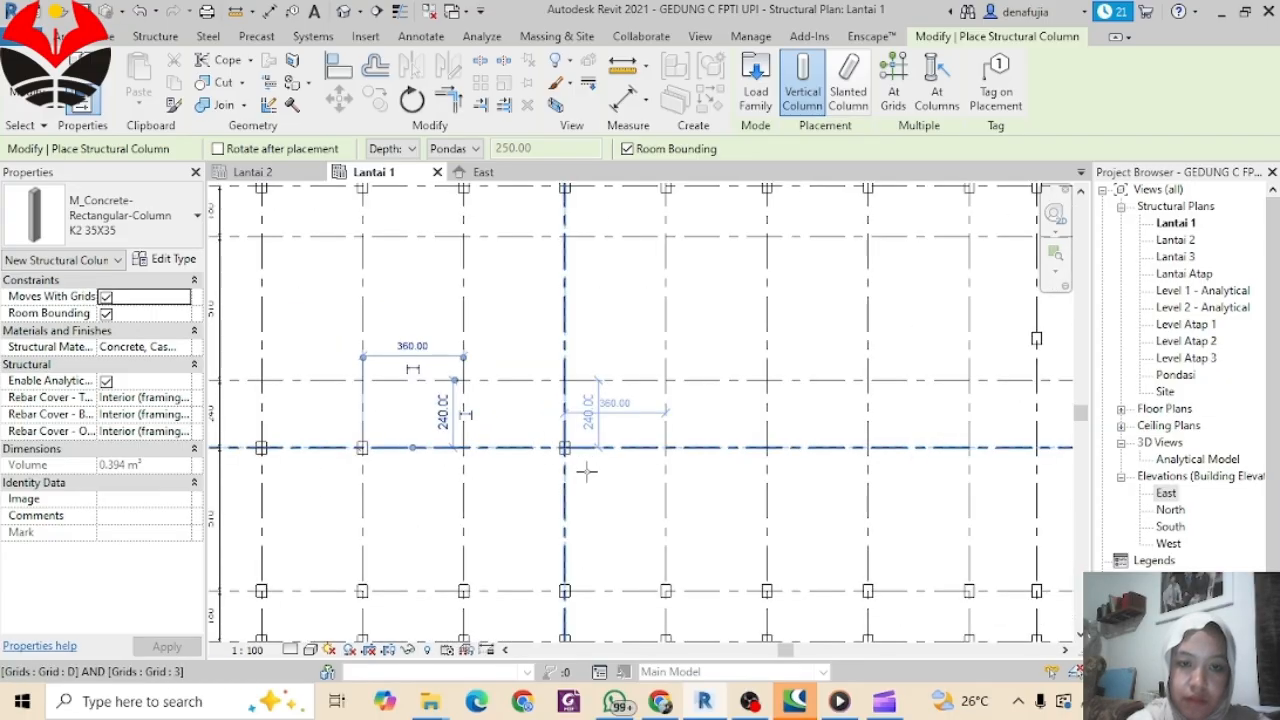
# Step: Place K2 35X35 columns on grid 3 at grids H, I, J and K
pyautogui.moveTo(633, 503); pyautogui.dragTo(383, 495, button='middle')
pyautogui.moveTo(711, 491); pyautogui.dragTo(535, 502, button='middle')
pyautogui.click(491, 450)
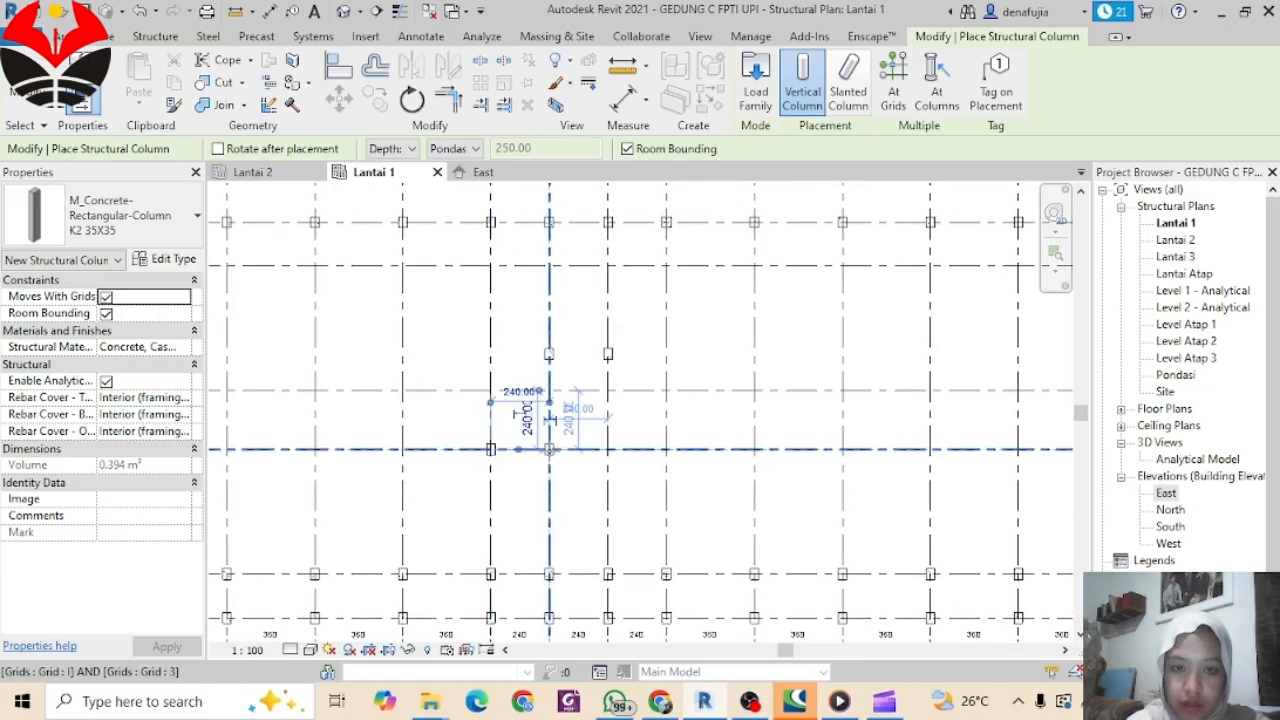
pyautogui.click(549, 449)
pyautogui.click(608, 449)
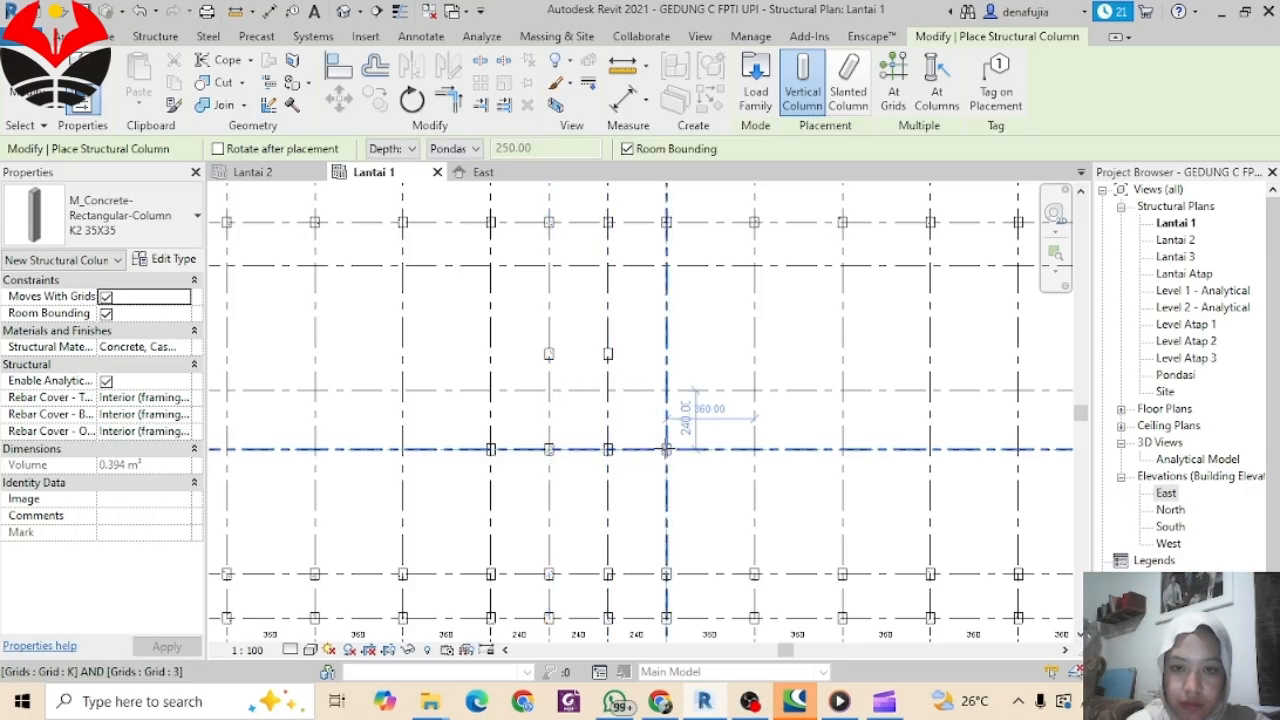
# Step: Place K2 35X35 columns on grid 3 at grids R, Q and P
pyautogui.scroll(-5, 798, 455)
pyautogui.moveTo(823, 473); pyautogui.dragTo(467, 466, button='middle')
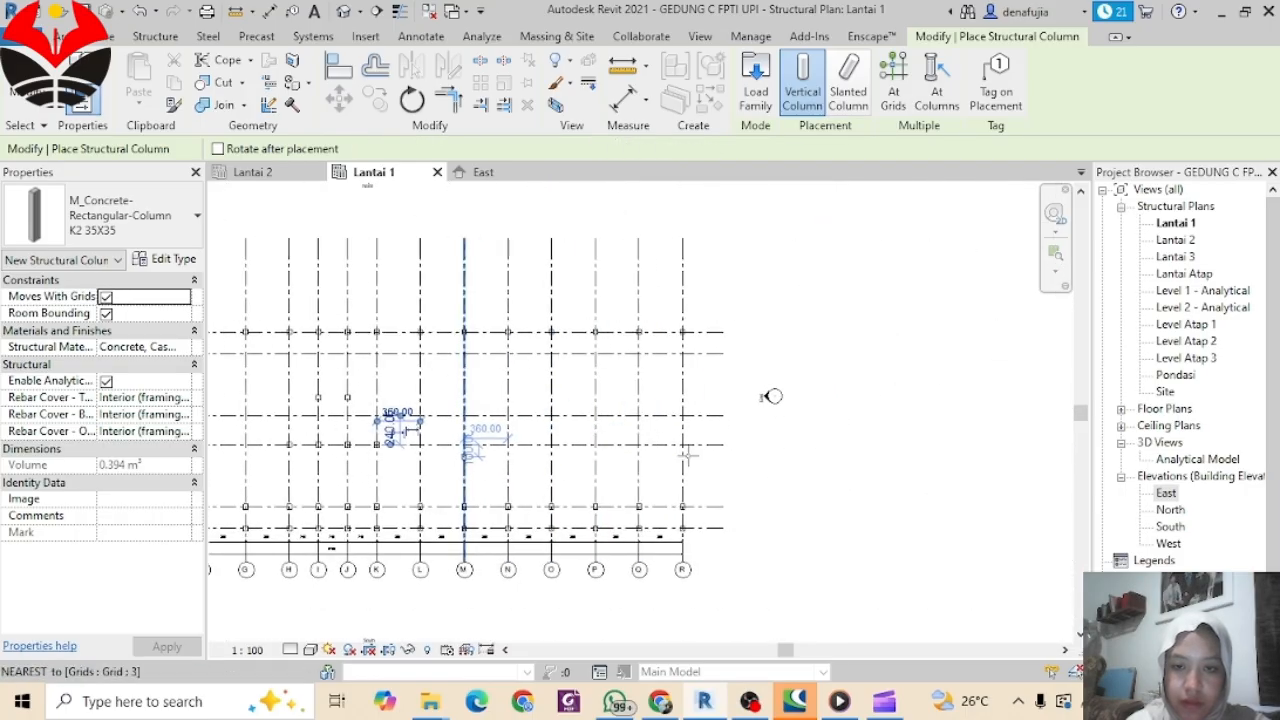
pyautogui.scroll(3, 672, 448)
pyautogui.click(693, 444)
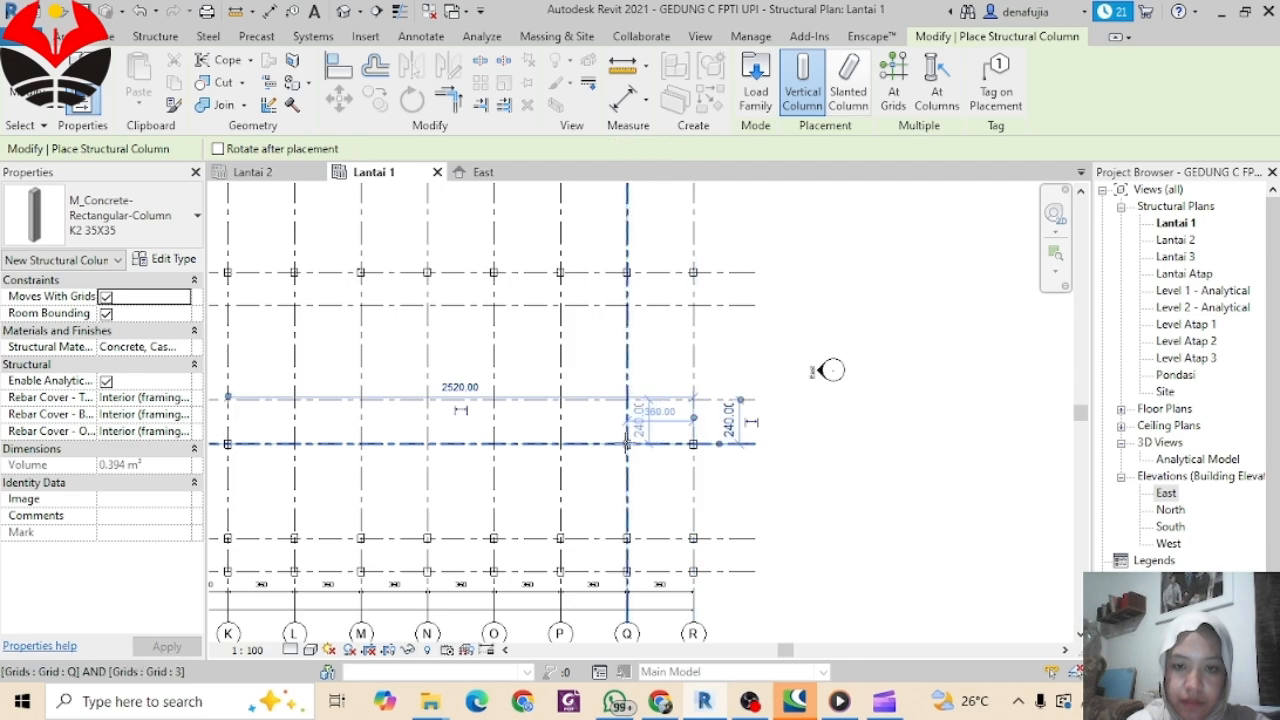
pyautogui.click(560, 444)
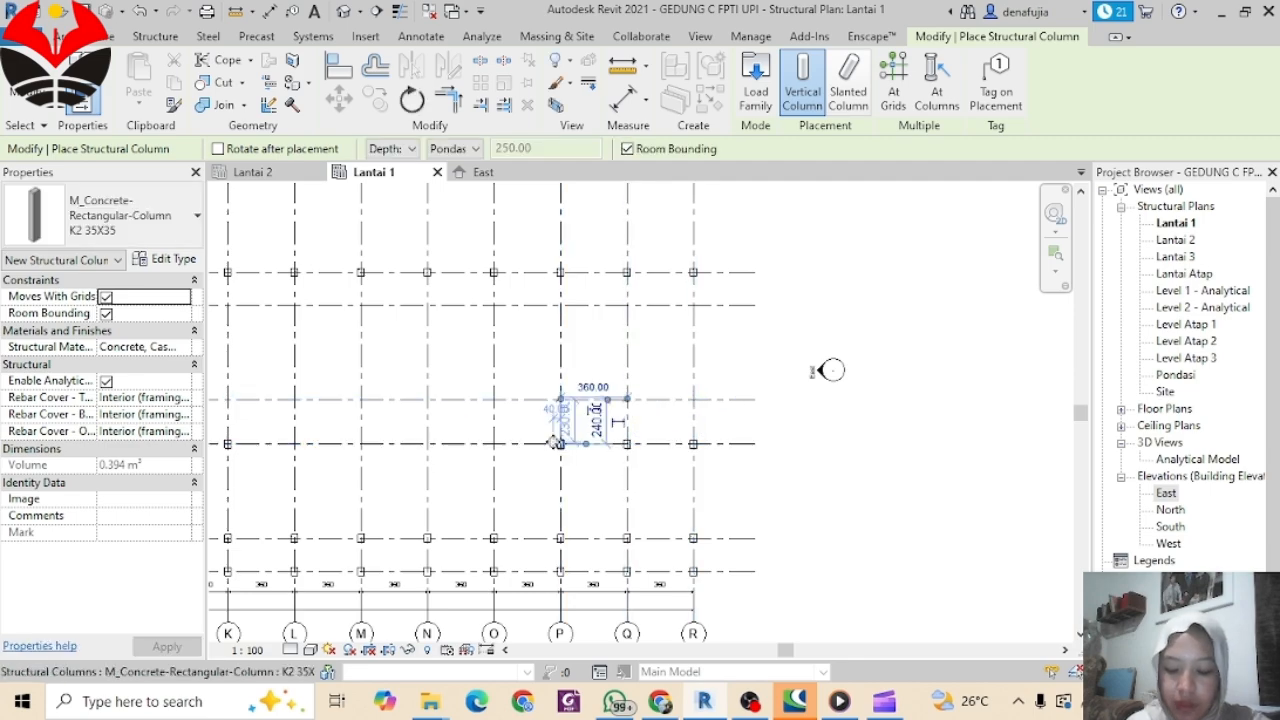
# Step: Place K2 35X35 columns on grid 4 at grids R, Q and P
pyautogui.scroll(-1, 560, 425)
pyautogui.scroll(-2, 573, 407)
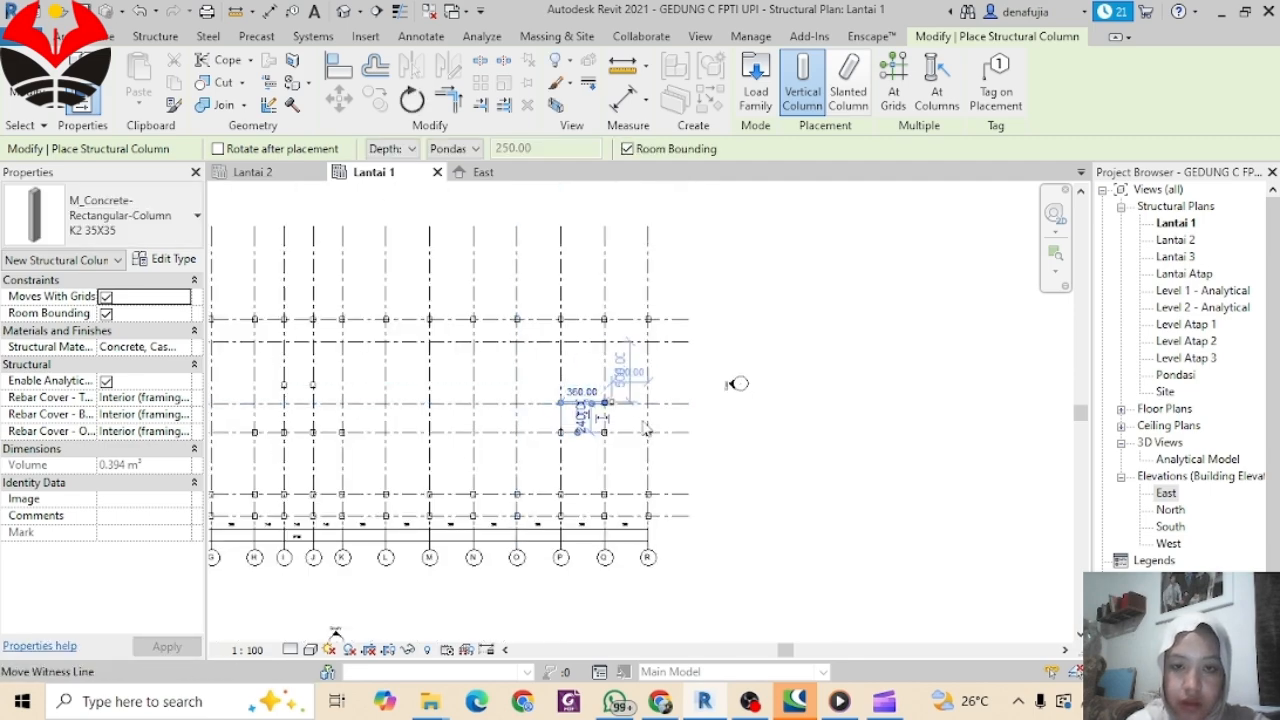
pyautogui.scroll(2, 633, 422)
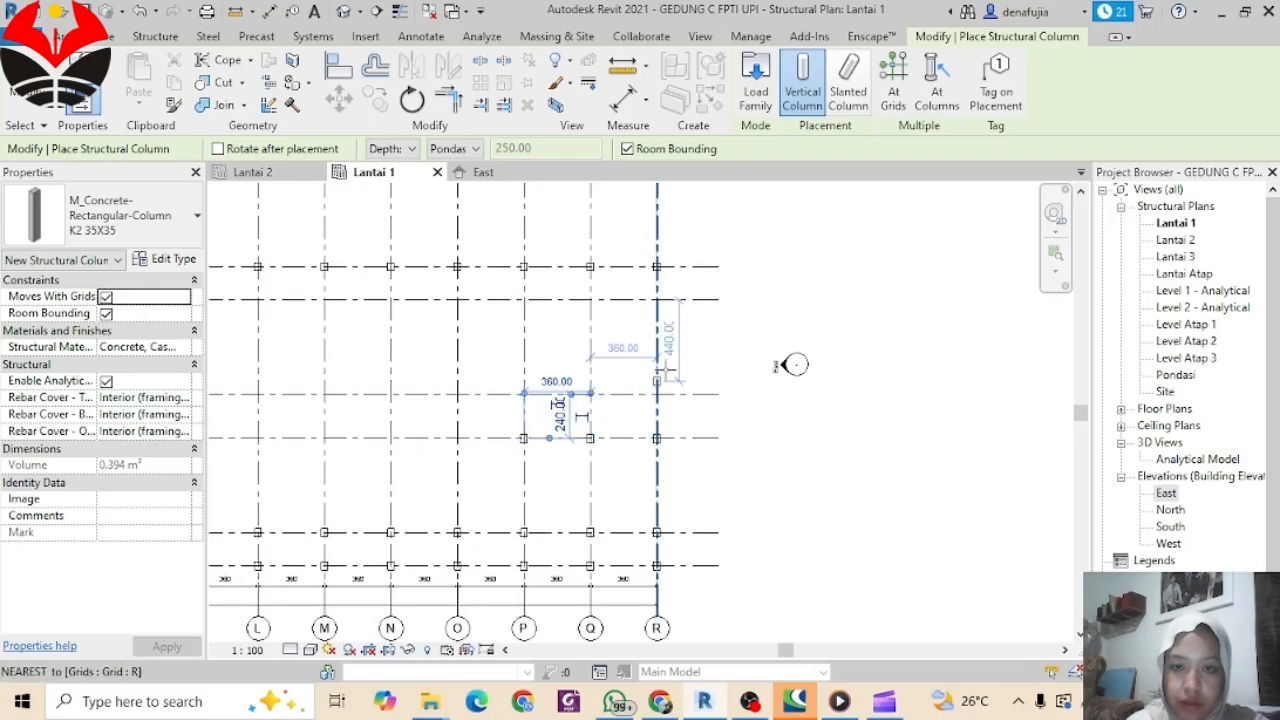
pyautogui.moveTo(683, 397); pyautogui.dragTo(710, 428, button='middle')
pyautogui.click(684, 440)
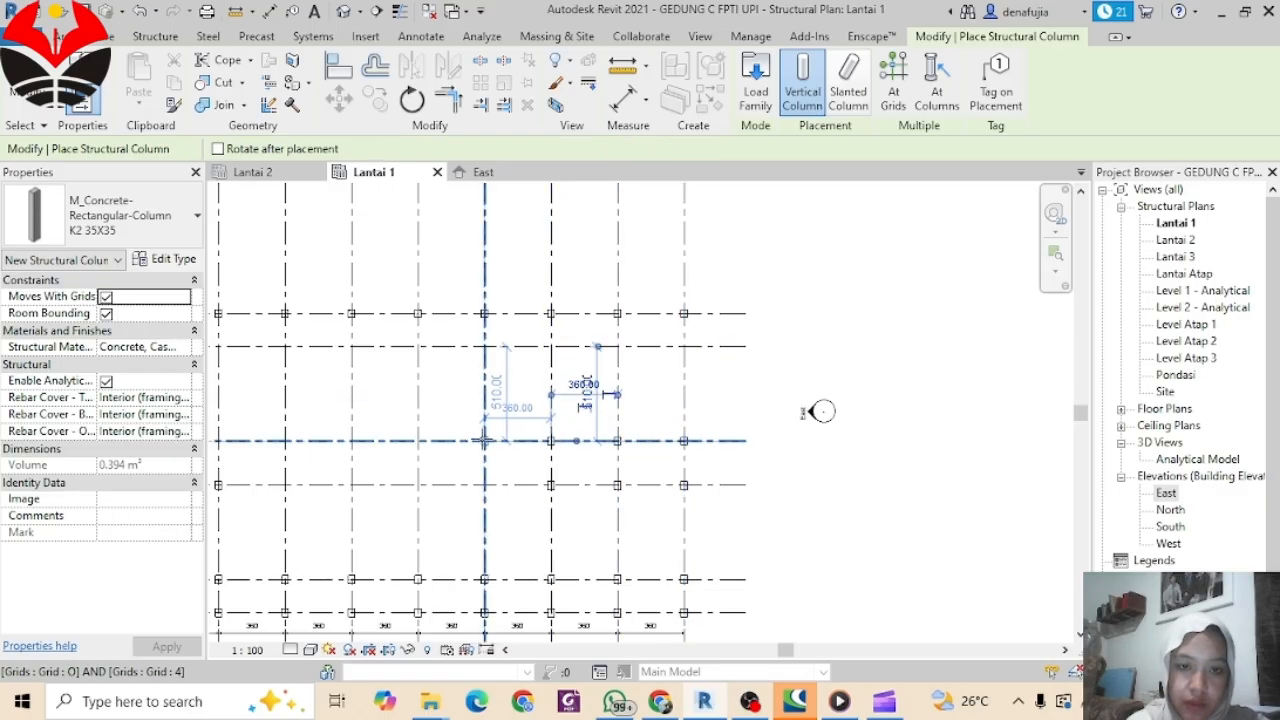
# Step: Place K2 35X35 columns on grid 4 at its intersections with grids O, N, M, L and K
pyautogui.click(367, 428)
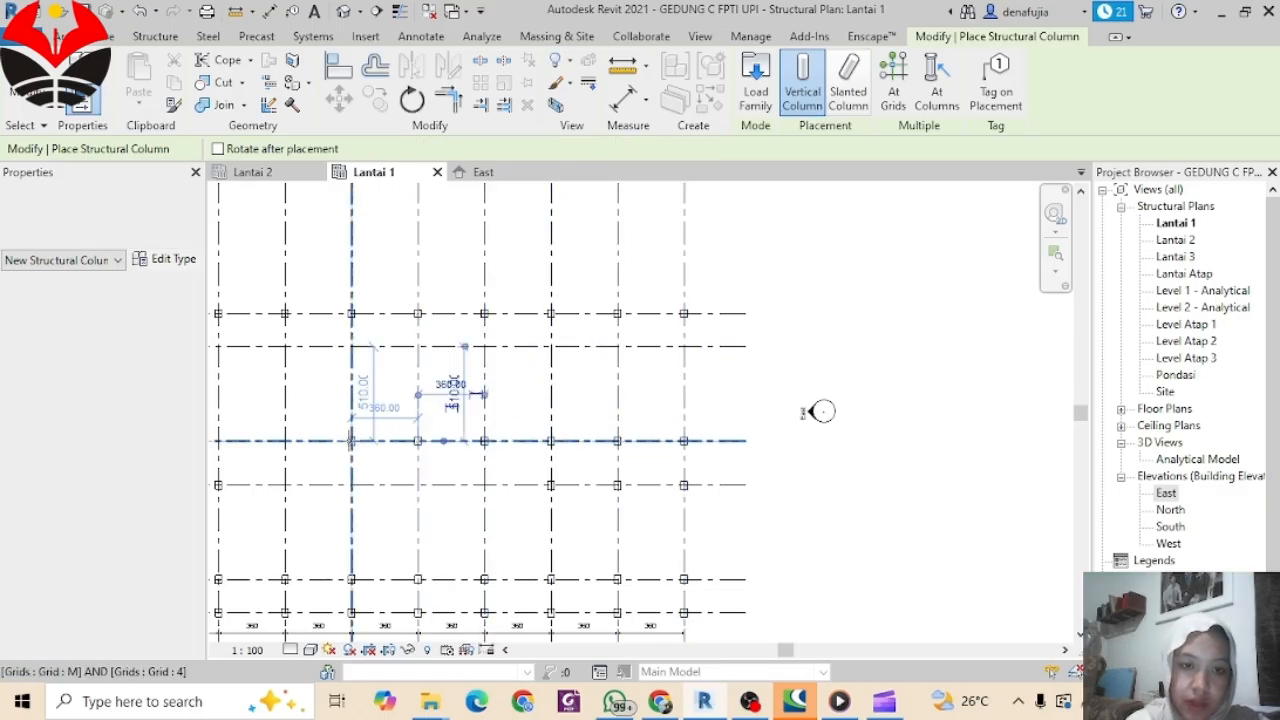
pyautogui.moveTo(426, 469); pyautogui.dragTo(697, 459, button='middle')
pyautogui.click(697, 459)
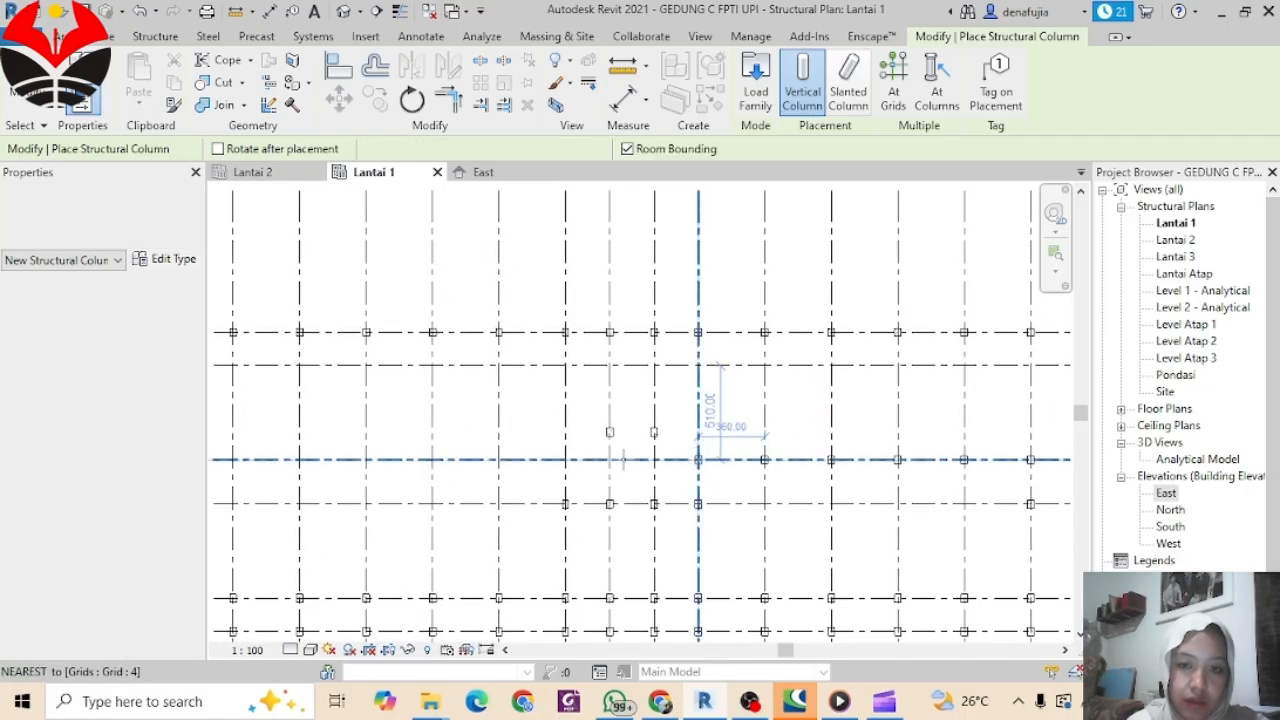
# Step: Place K2 35X35 columns on grid 4 at each intersection from grid H back to grid A
pyautogui.click(499, 459)
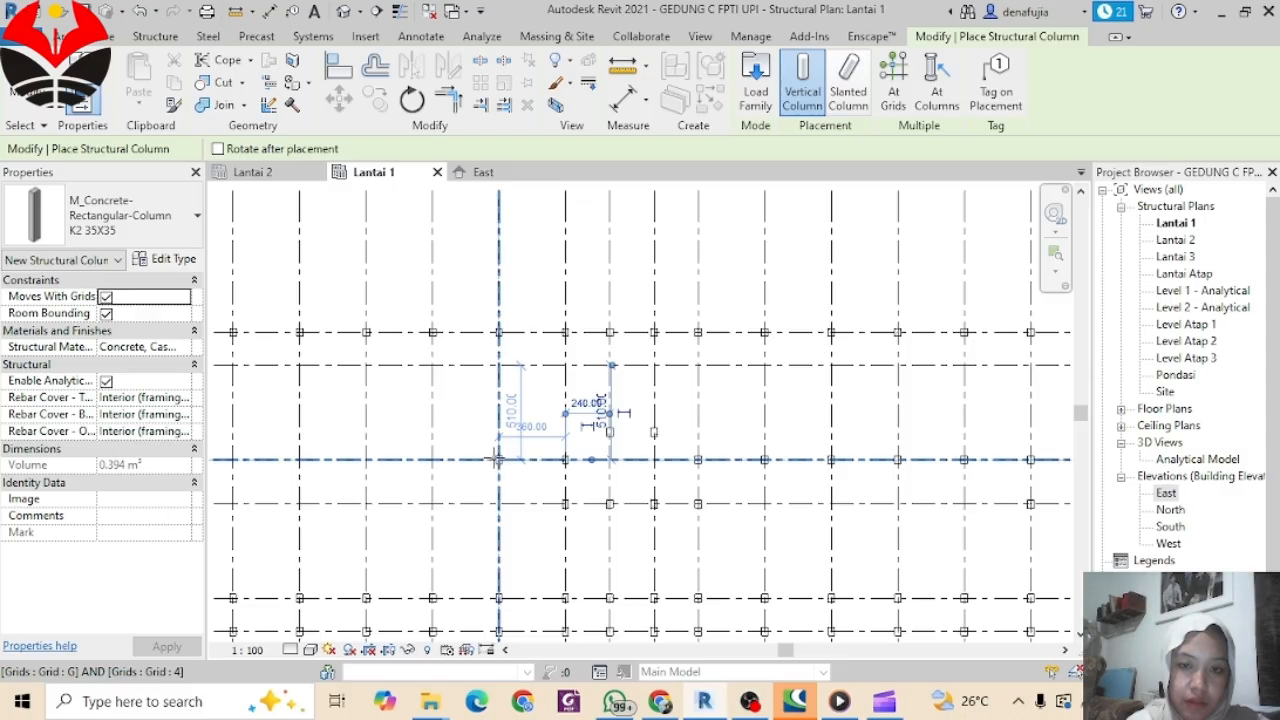
pyautogui.moveTo(420, 460); pyautogui.dragTo(667, 474, button='middle')
pyautogui.click(680, 474)
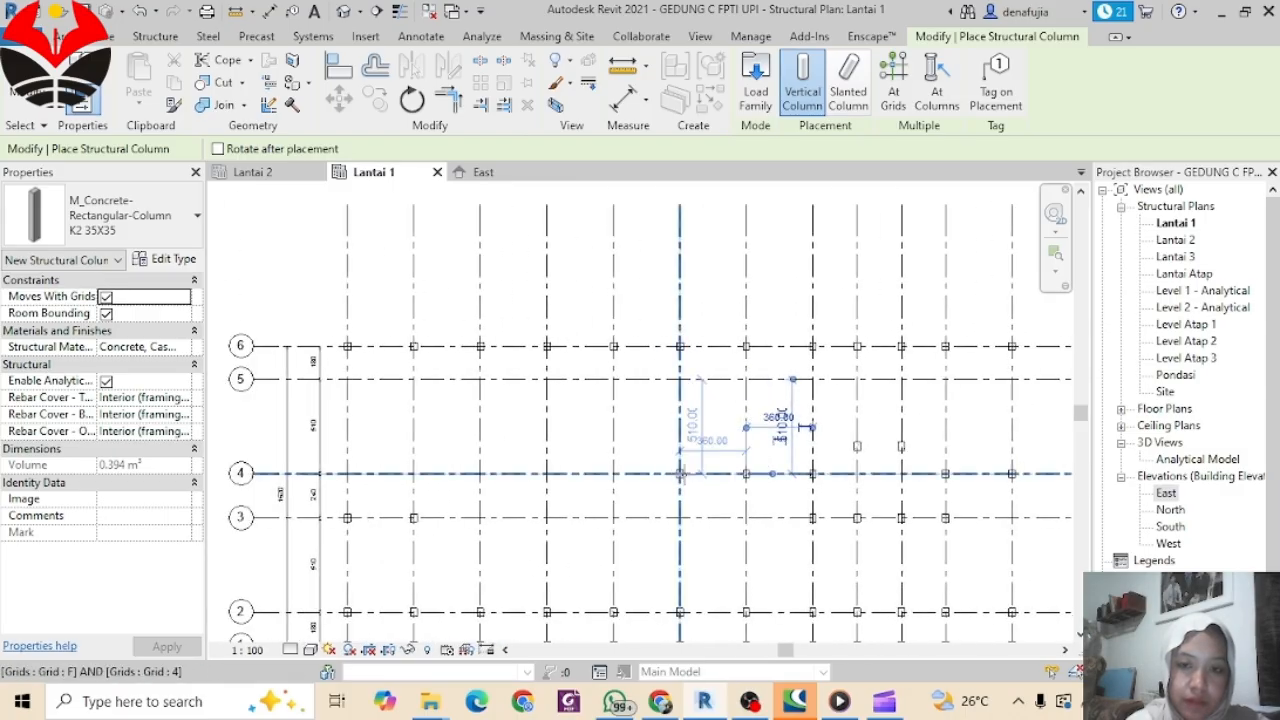
pyautogui.click(611, 473)
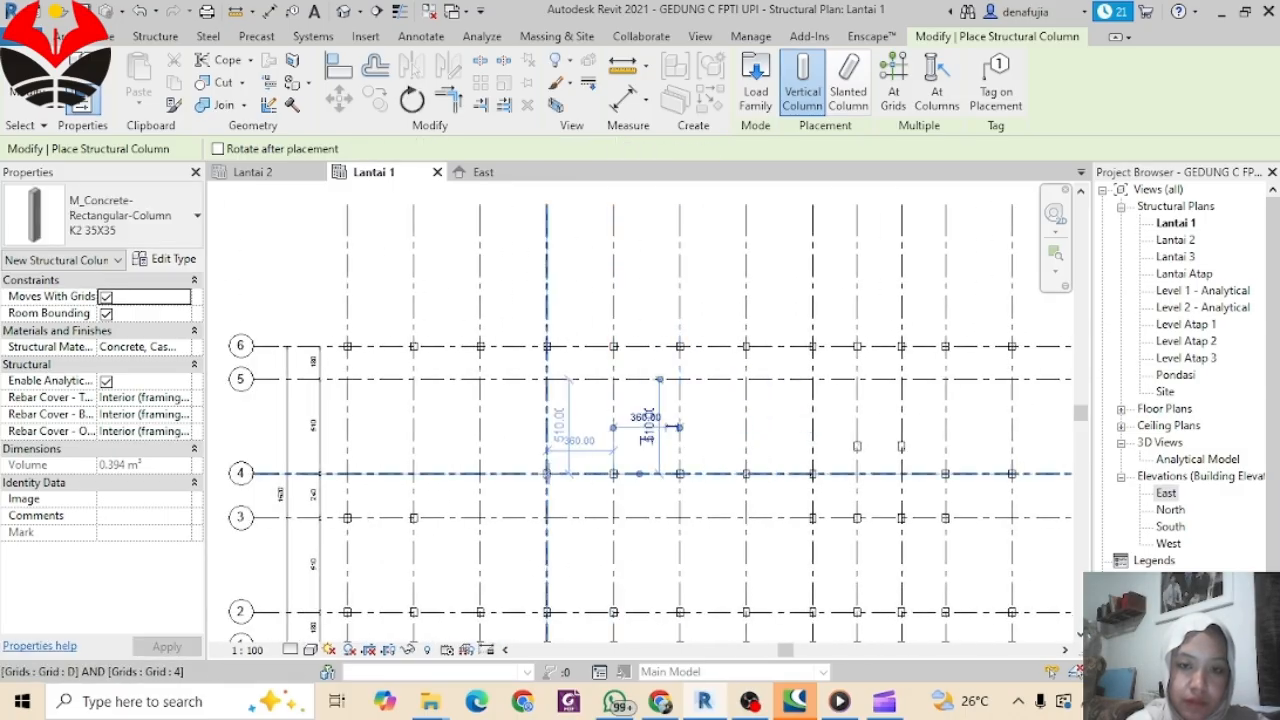
pyautogui.click(547, 473)
pyautogui.click(480, 473)
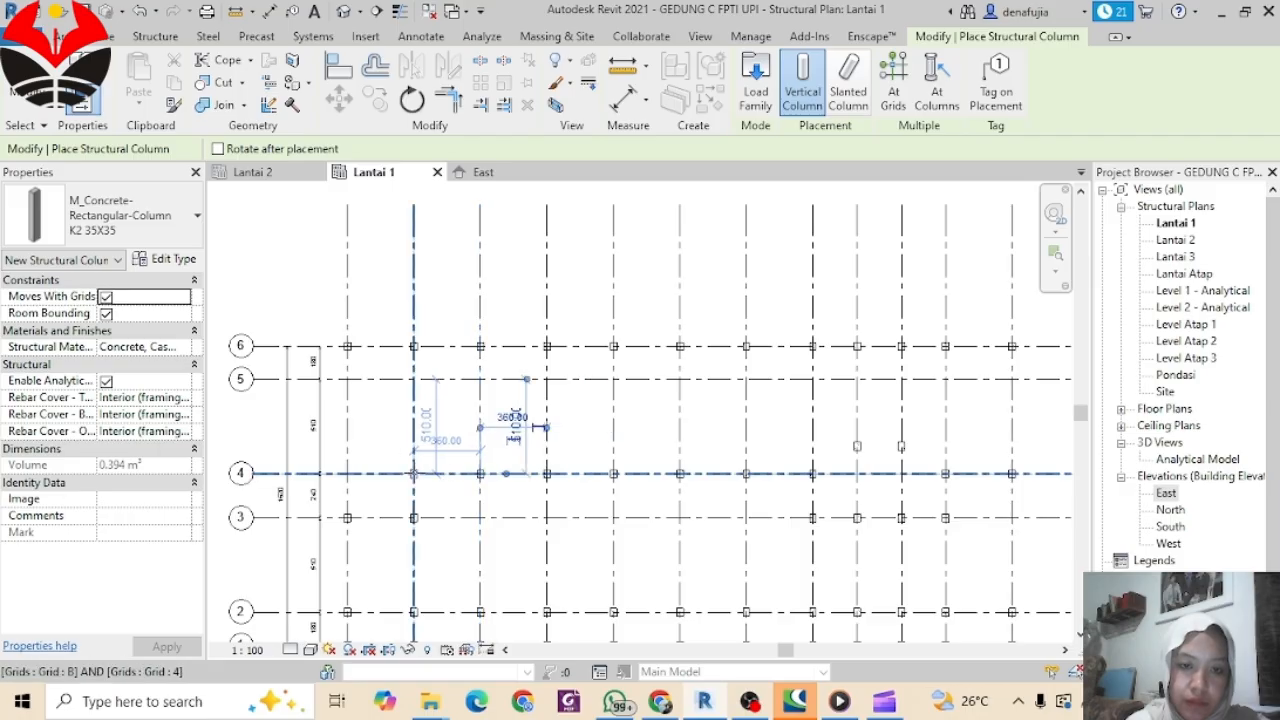
pyautogui.click(368, 473)
pyautogui.click(349, 473)
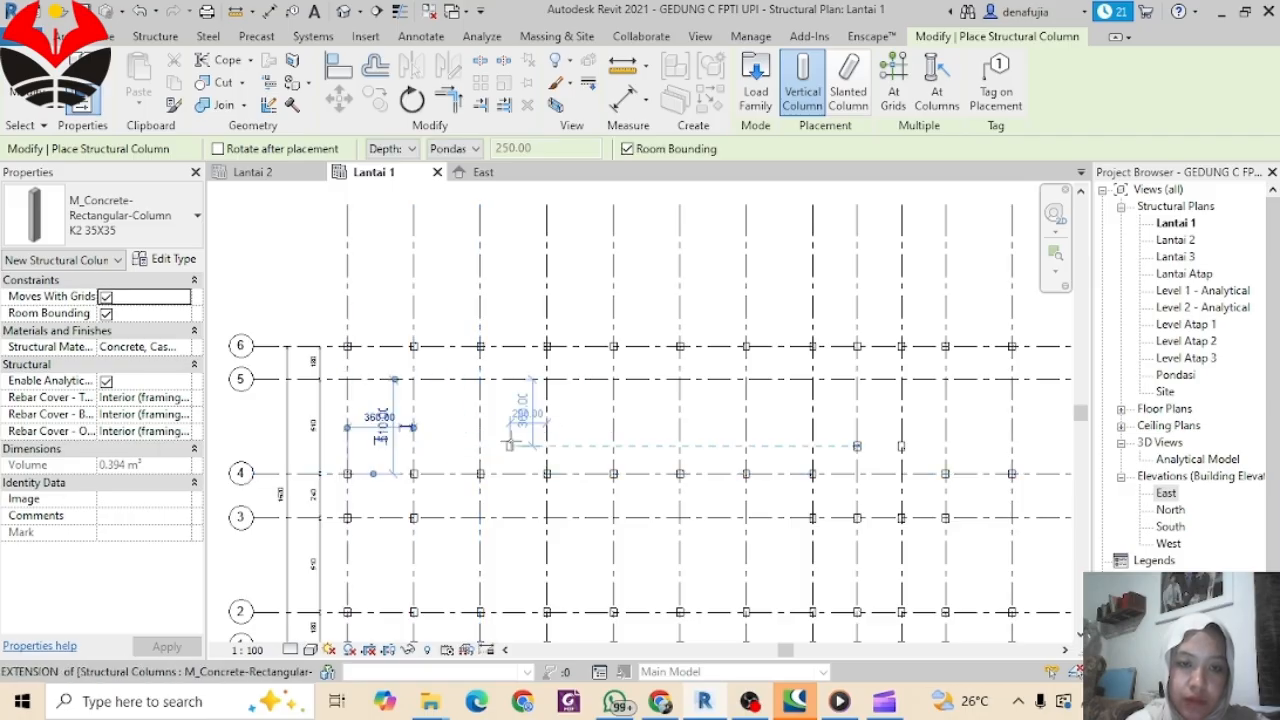
# Step: Place K2 35X35 columns on grid 5 at its intersections with grids A, R and Q
pyautogui.moveTo(450, 413); pyautogui.dragTo(460, 504, button='middle')
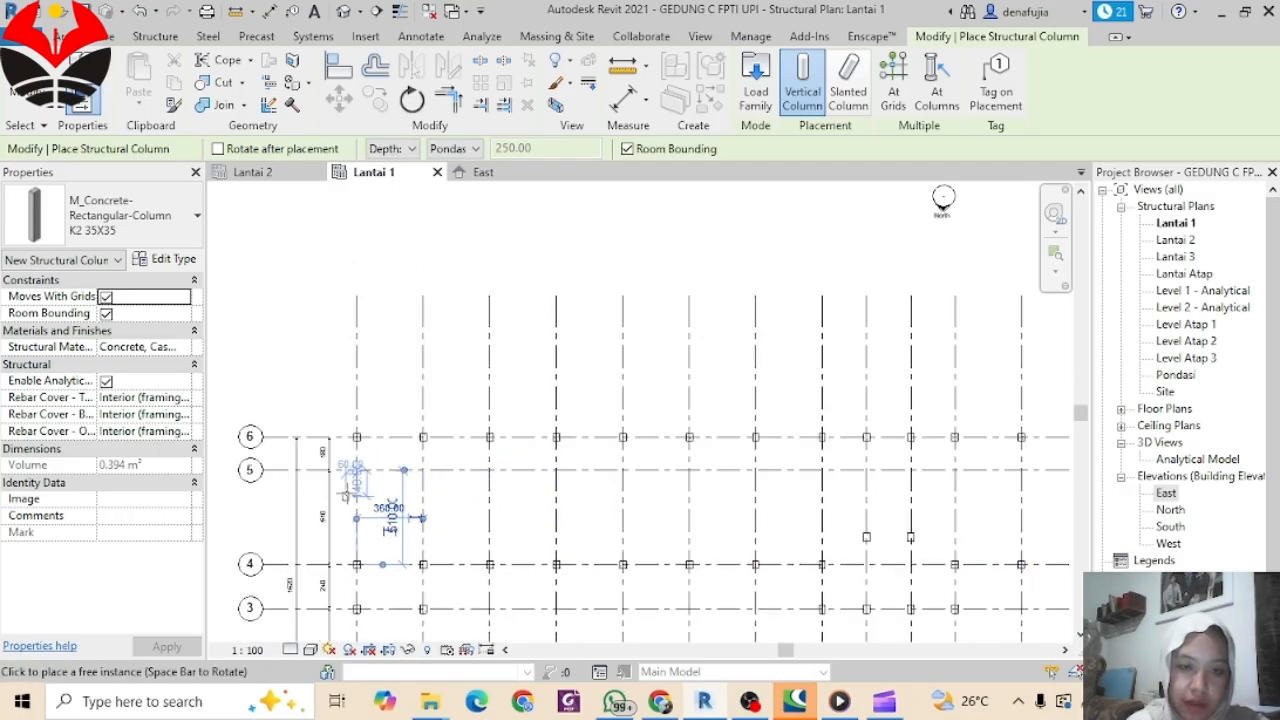
pyautogui.click(357, 470)
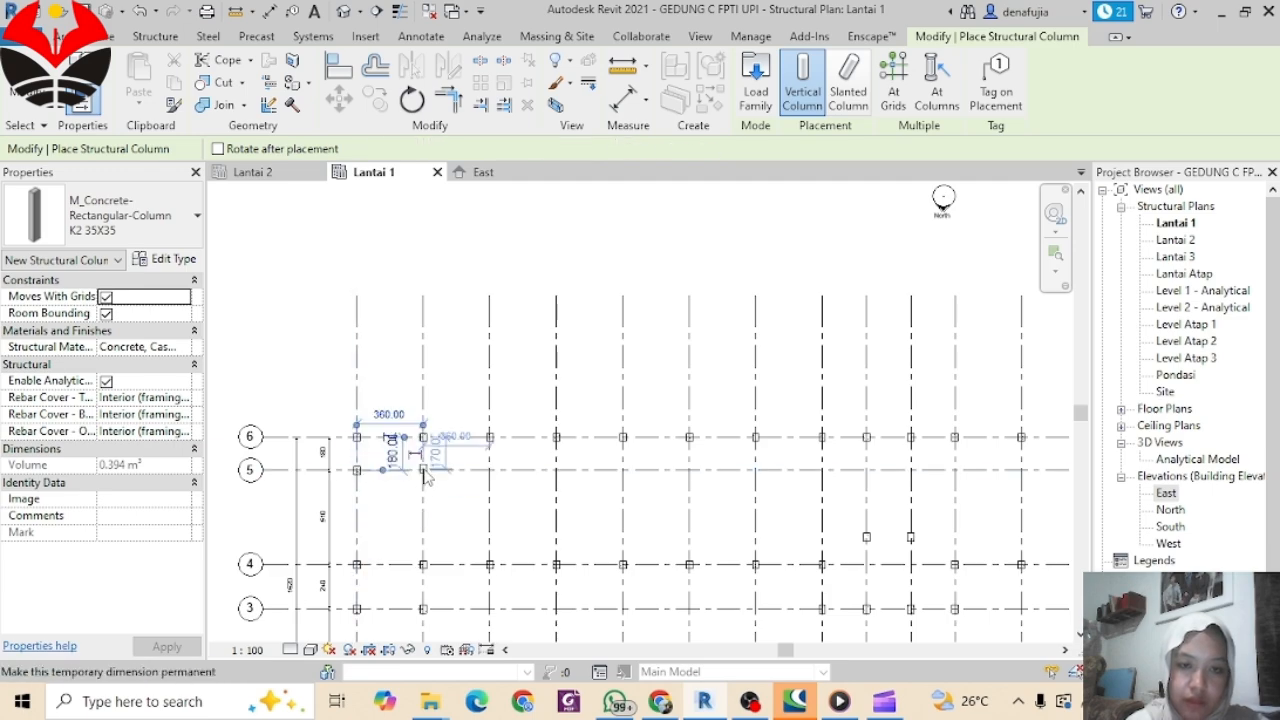
pyautogui.scroll(-3, 668, 490)
pyautogui.moveTo(800, 520); pyautogui.dragTo(380, 520, button='middle')
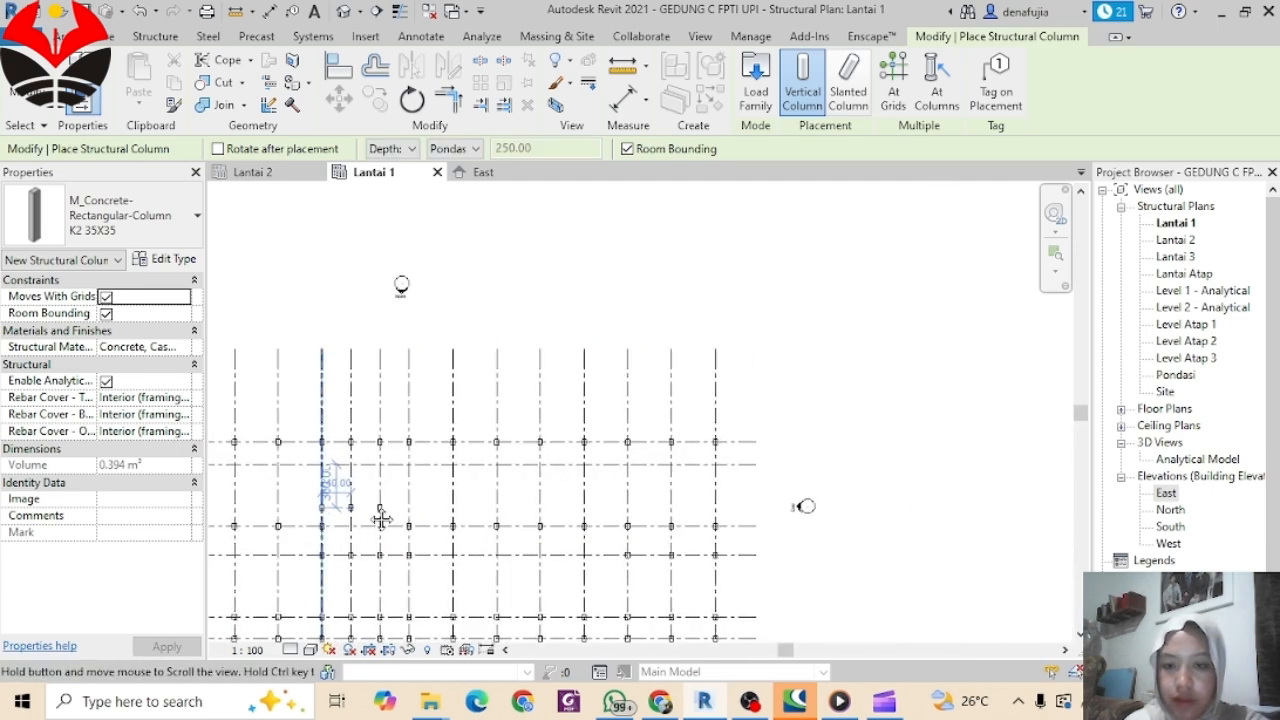
pyautogui.scroll(2, 660, 486)
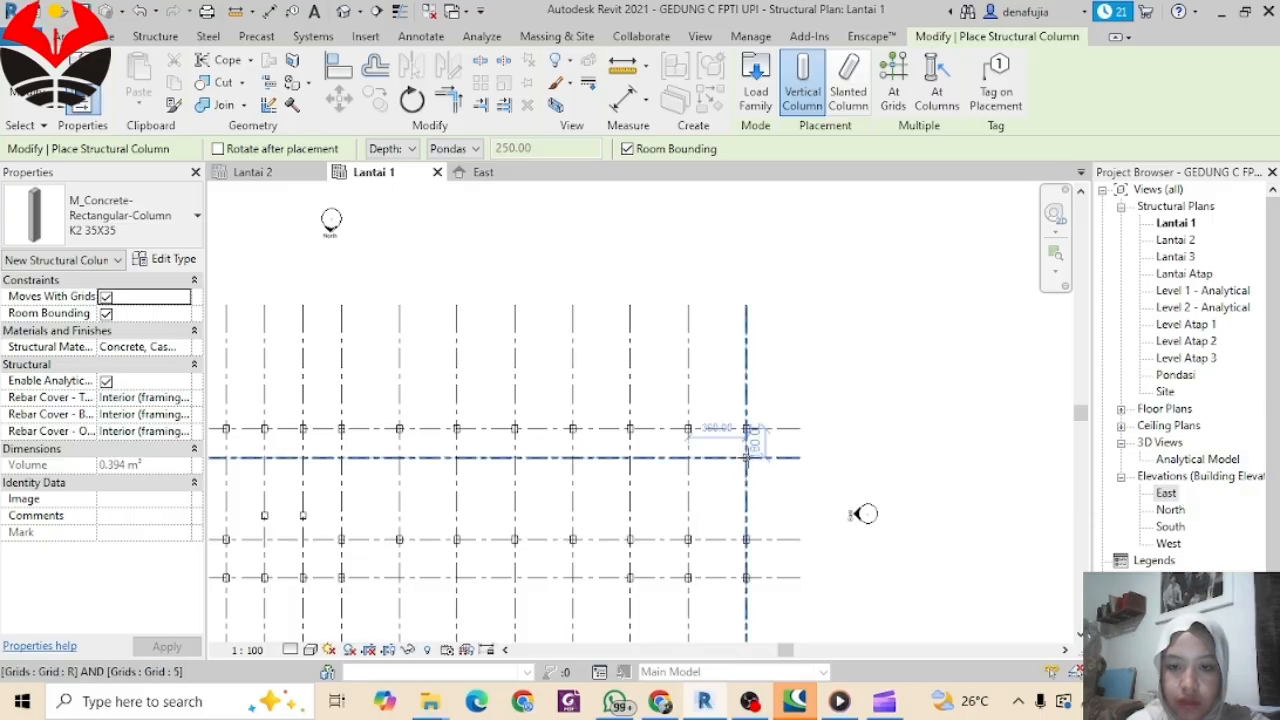
pyautogui.click(746, 457)
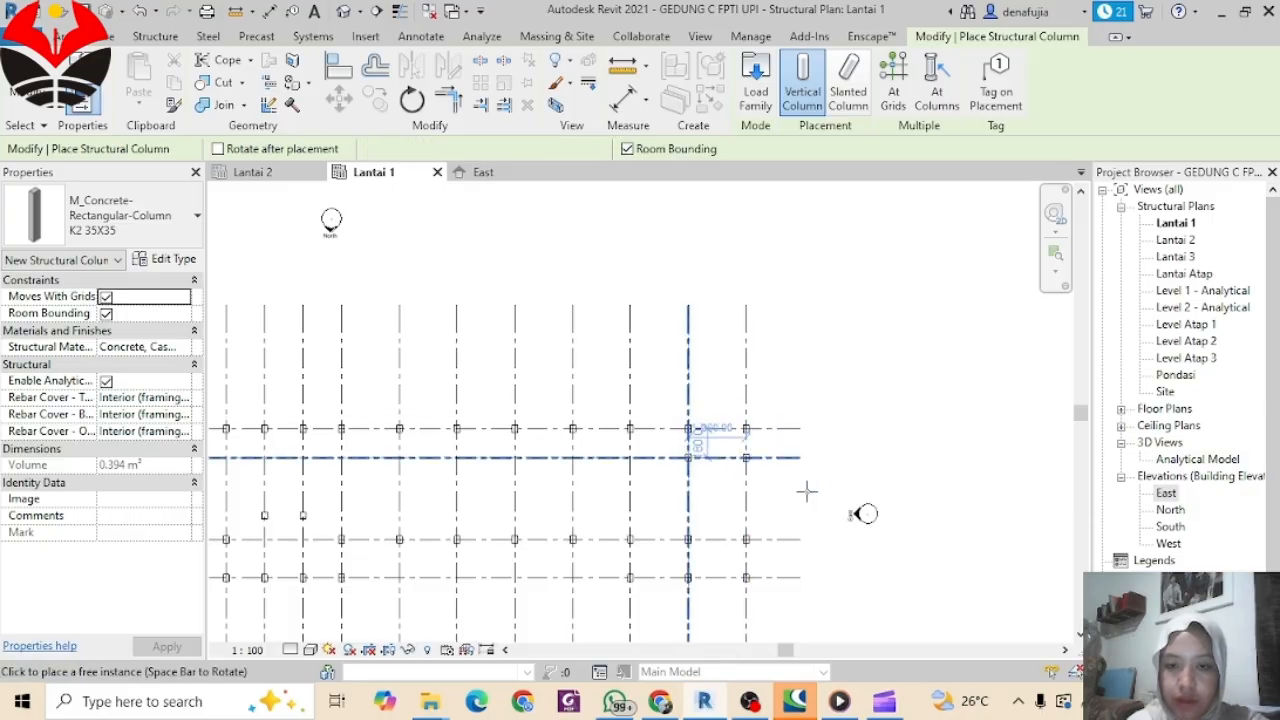
pyautogui.scroll(3, 707, 465)
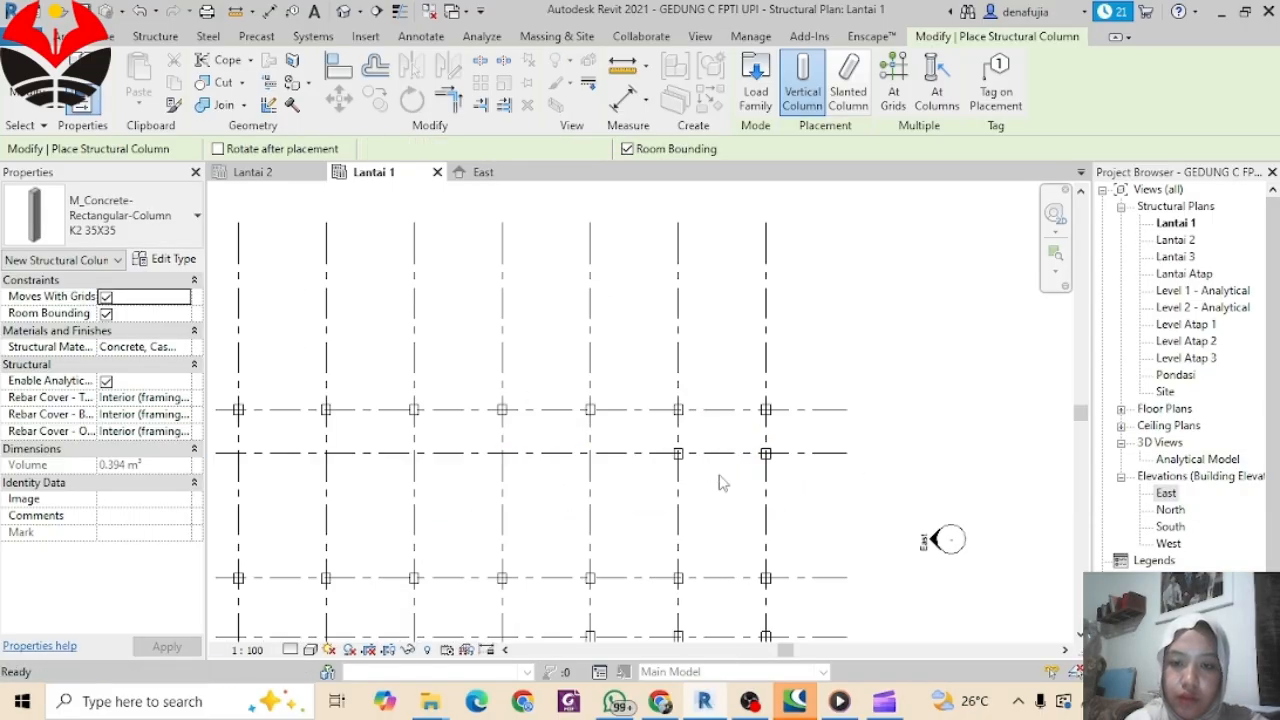
pyautogui.scroll(1, 718, 483)
pyautogui.press('Escape')
pyautogui.press('Escape')
# Step: Move the column at Q-5 by 100 along grid 5 toward grid R
pyautogui.moveTo(641, 429); pyautogui.dragTo(745, 504)
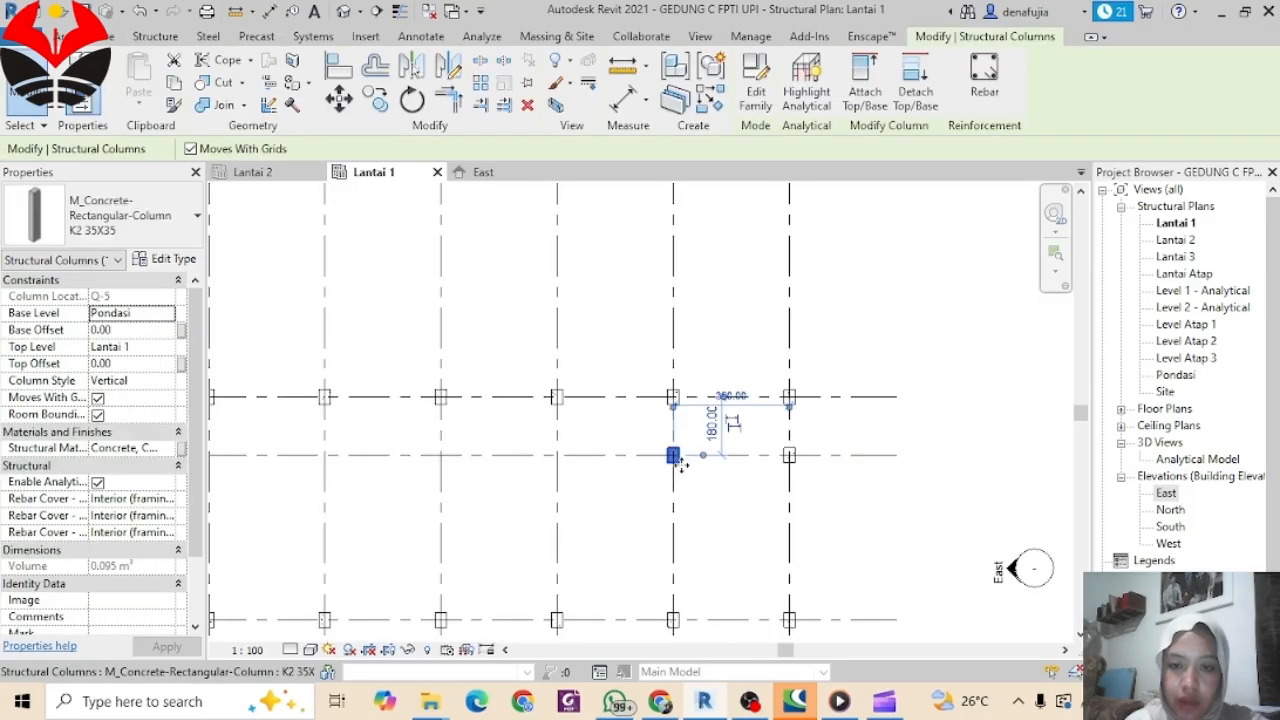
pyautogui.click(338, 97)
pyautogui.scroll(1, 670, 455)
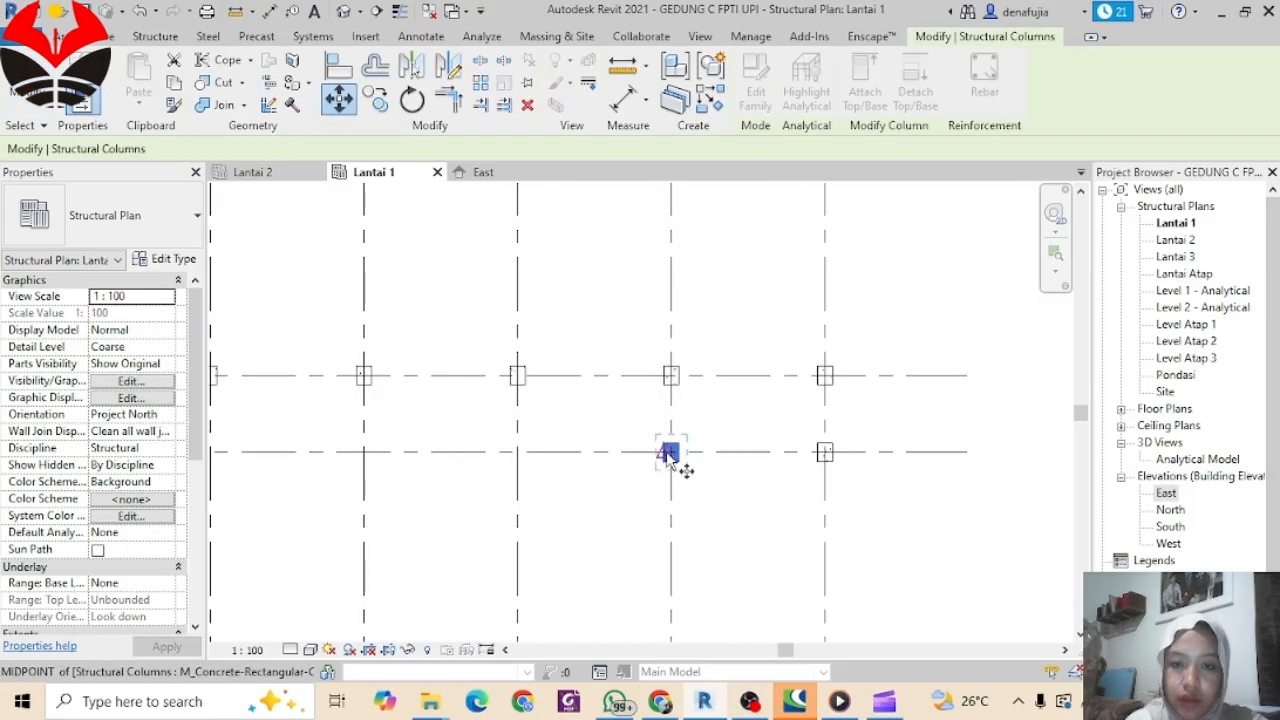
pyautogui.click(672, 454)
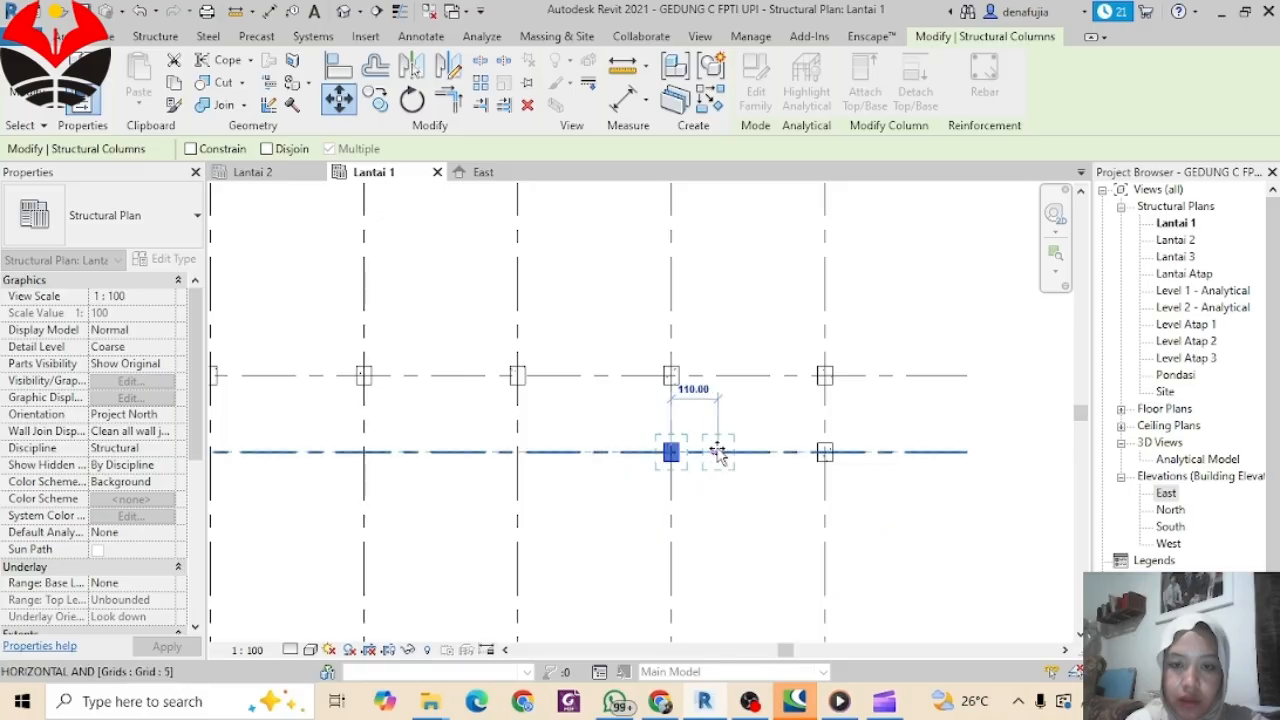
pyautogui.write('1')
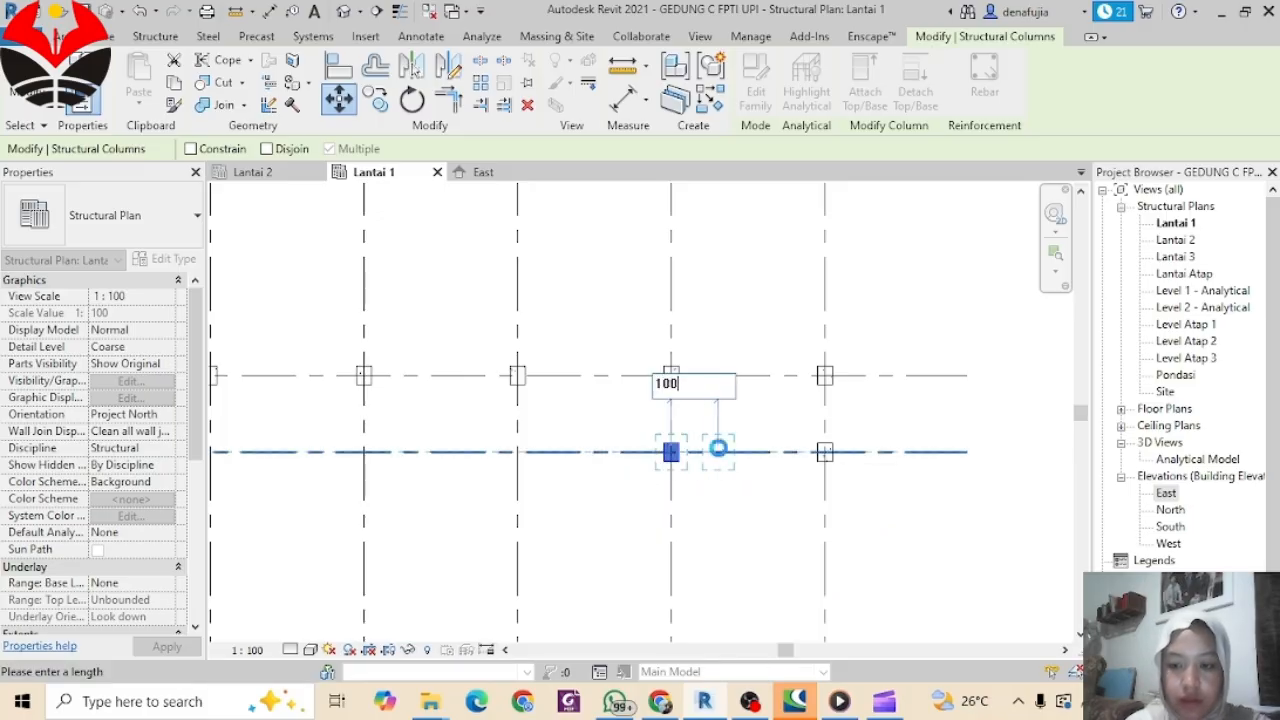
pyautogui.write('00')
pyautogui.press('Return')
# Step: Move the column at Q-2 by 100 along grid 2 toward grid R
pyautogui.scroll(-2, 765, 434)
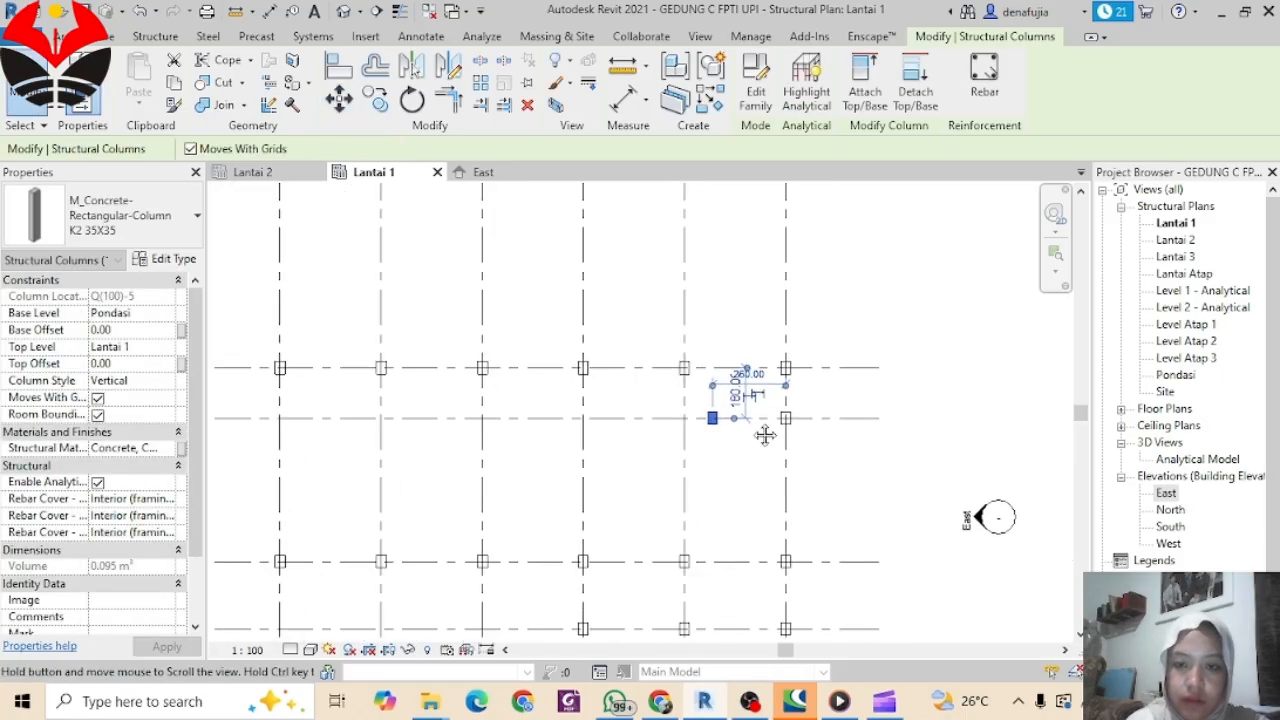
pyautogui.moveTo(765, 434); pyautogui.dragTo(757, 265, button='middle')
pyautogui.scroll(-1, 757, 265)
pyautogui.moveTo(800, 584); pyautogui.dragTo(824, 311, button='middle')
pyautogui.scroll(2, 718, 276)
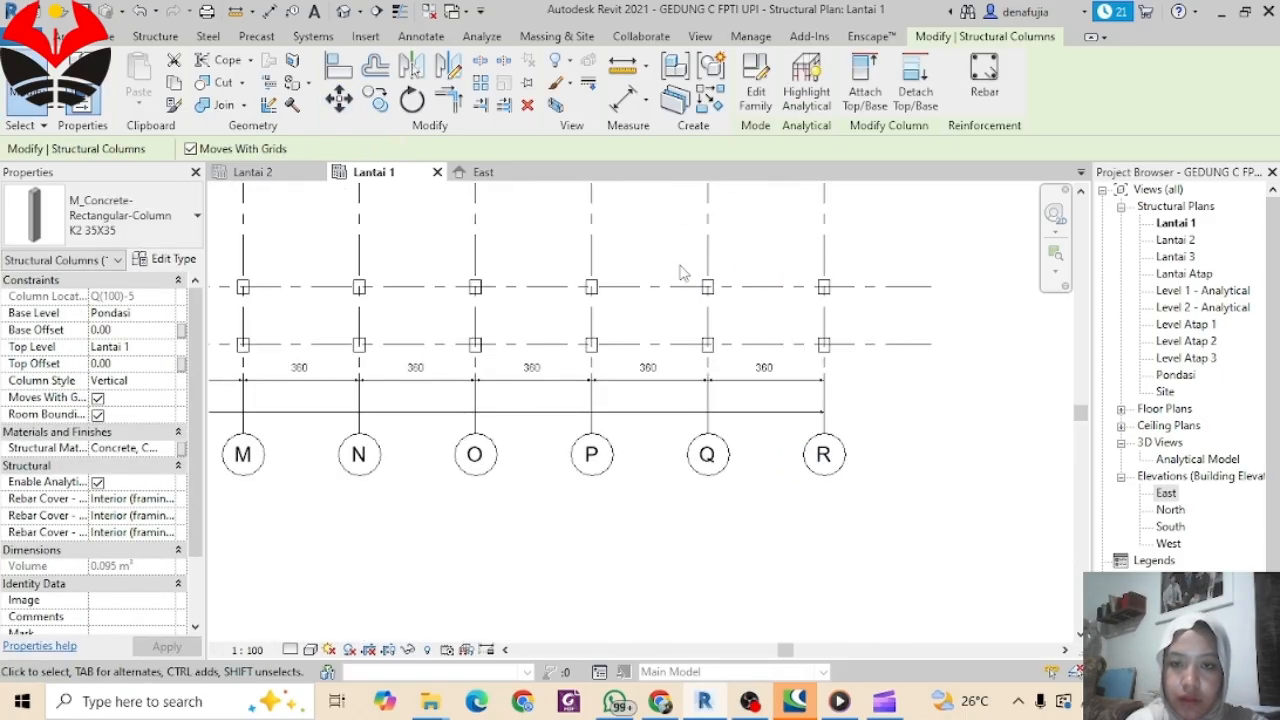
pyautogui.click(679, 272)
pyautogui.click(707, 287)
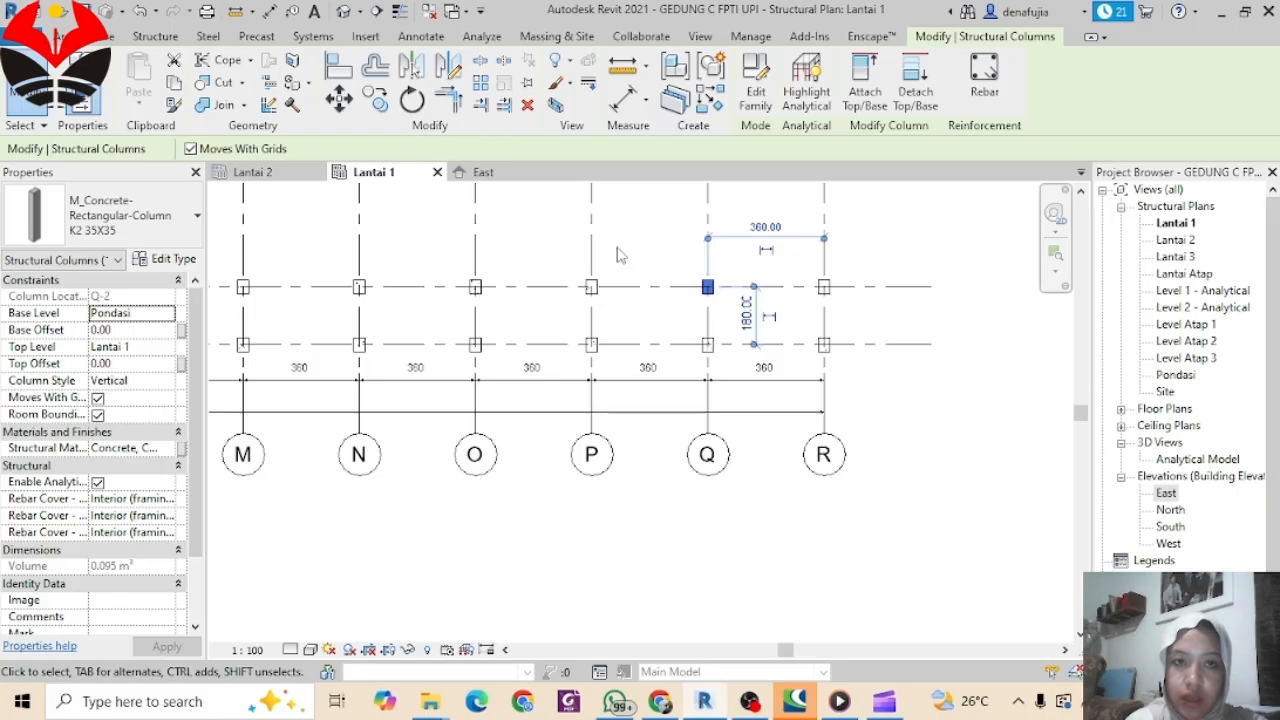
pyautogui.scroll(1, 712, 288)
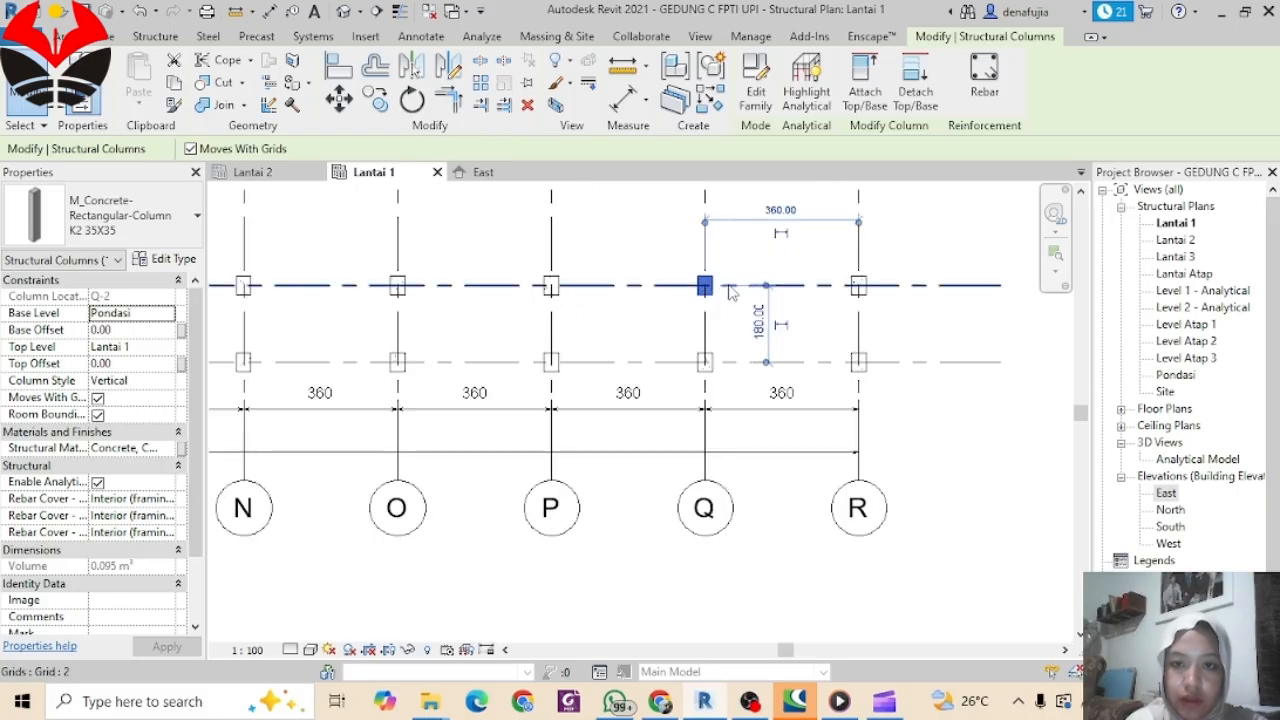
pyautogui.click(341, 112)
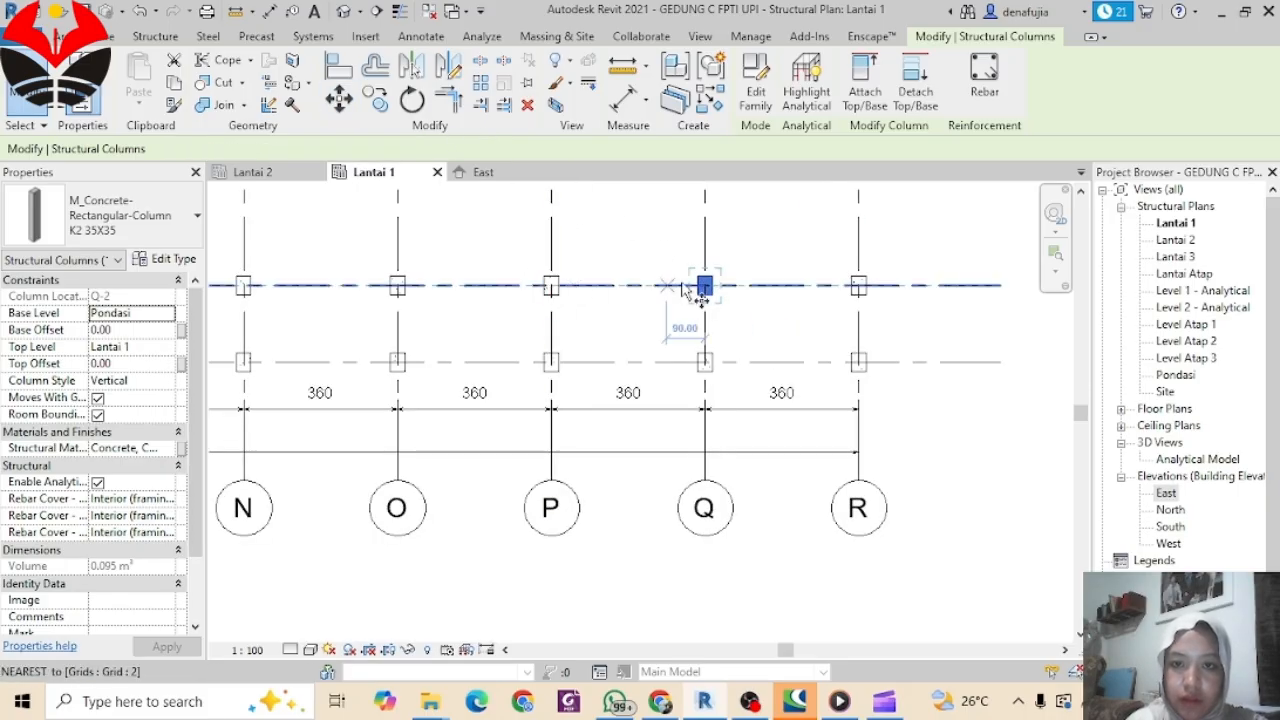
pyautogui.click(707, 288)
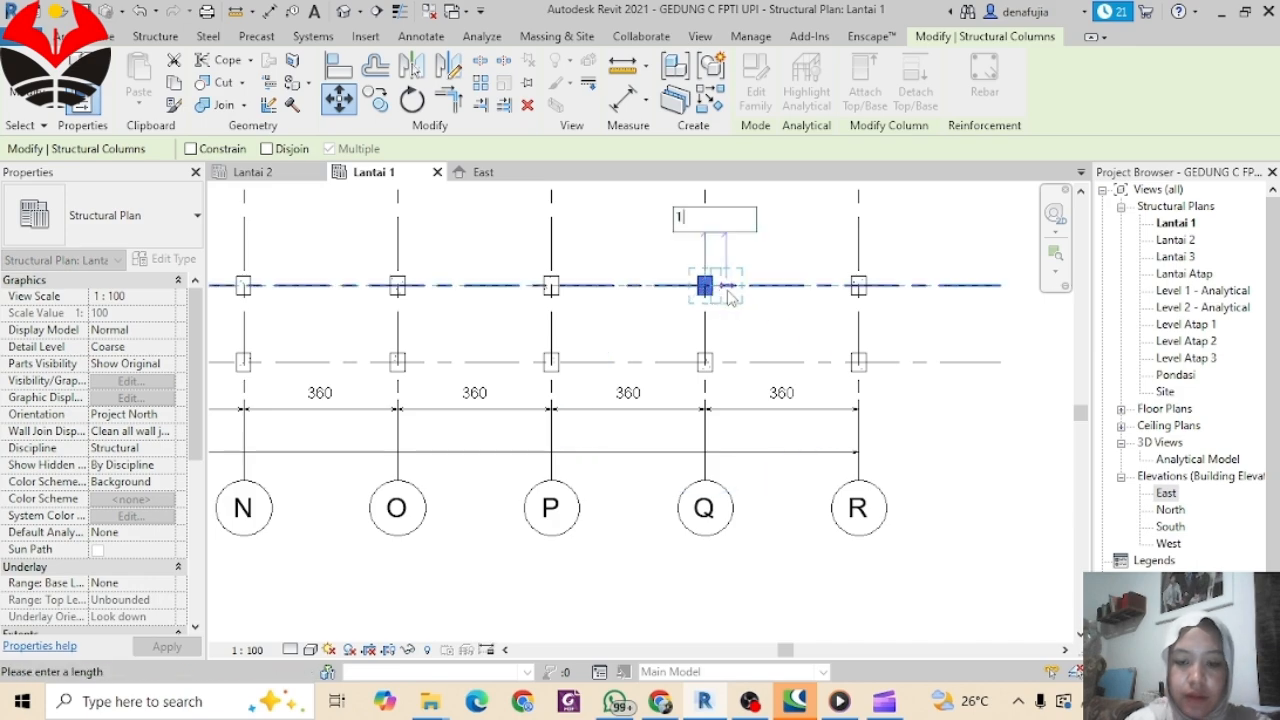
pyautogui.press('Return')
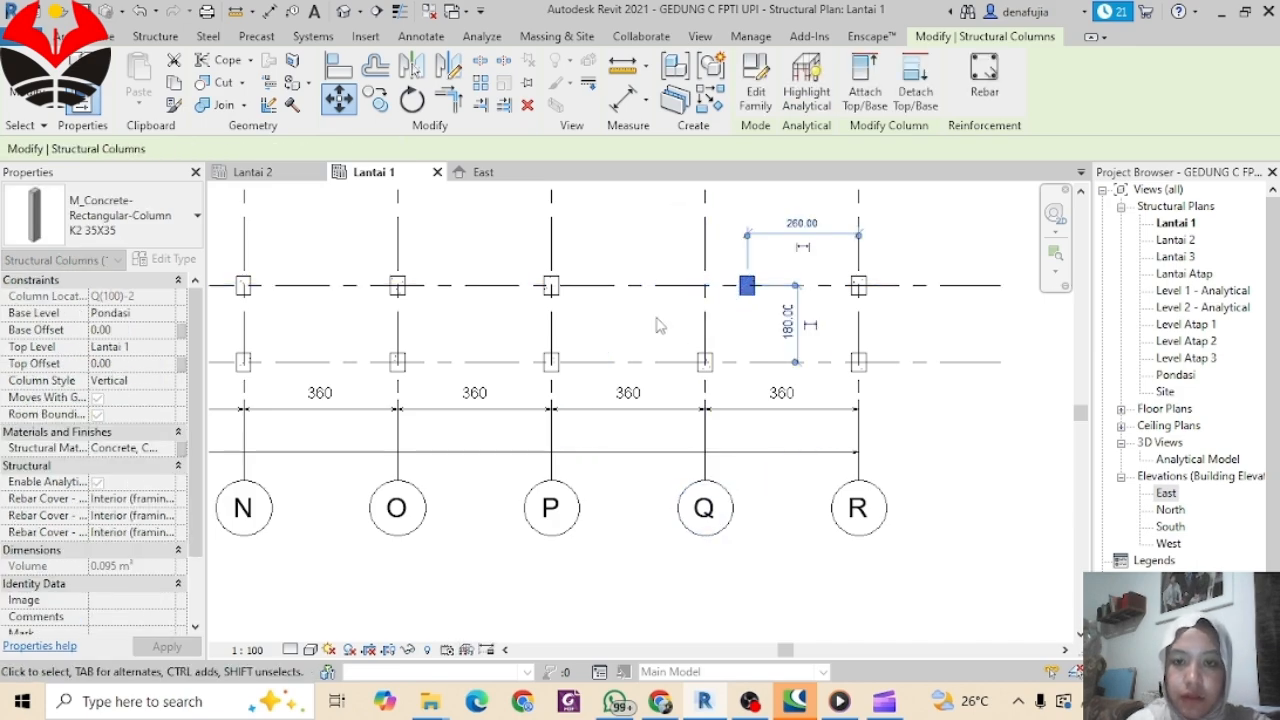
# Step: Examine the column layout on Lantai 1 along grids 1 to 4, from grid A to grid R
pyautogui.scroll(-3, 660, 318)
pyautogui.moveTo(767, 362); pyautogui.dragTo(1103, 397, button='middle')
pyautogui.scroll(-1, 972, 362)
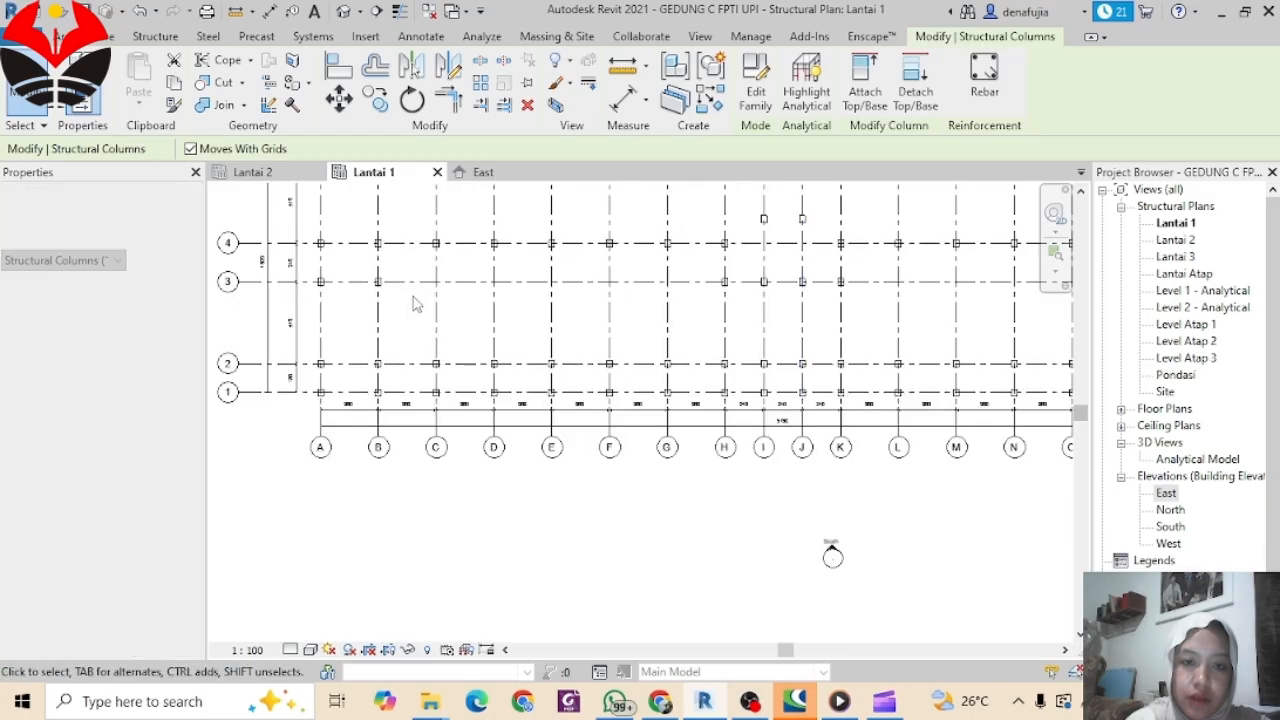
pyautogui.scroll(3, 420, 364)
pyautogui.scroll(-3, 423, 397)
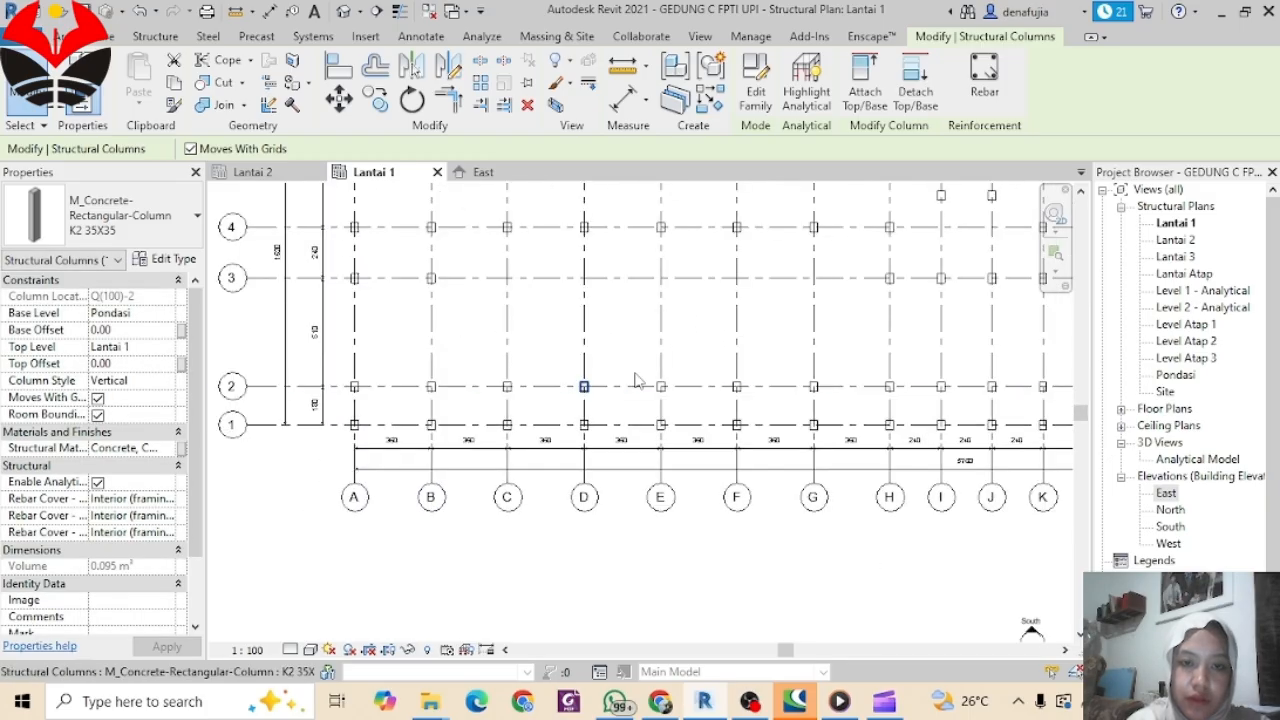
pyautogui.moveTo(541, 400); pyautogui.dragTo(180, 459, button='middle')
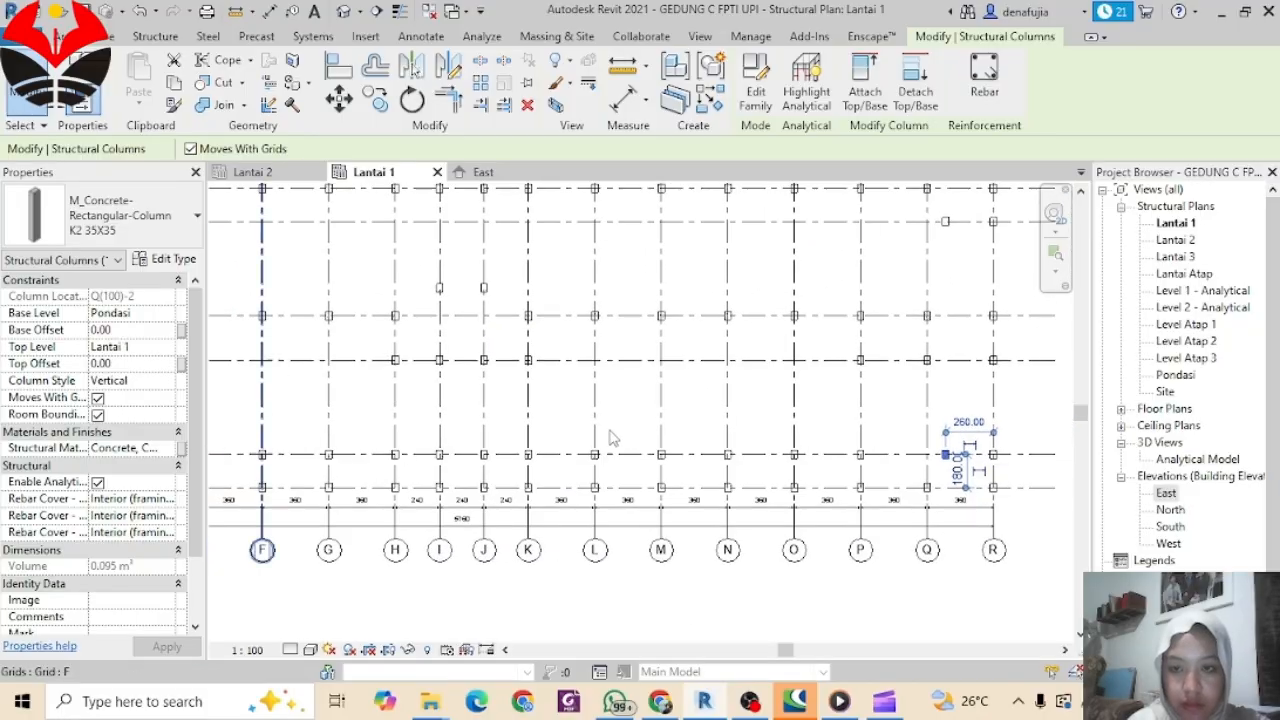
pyautogui.click(825, 449)
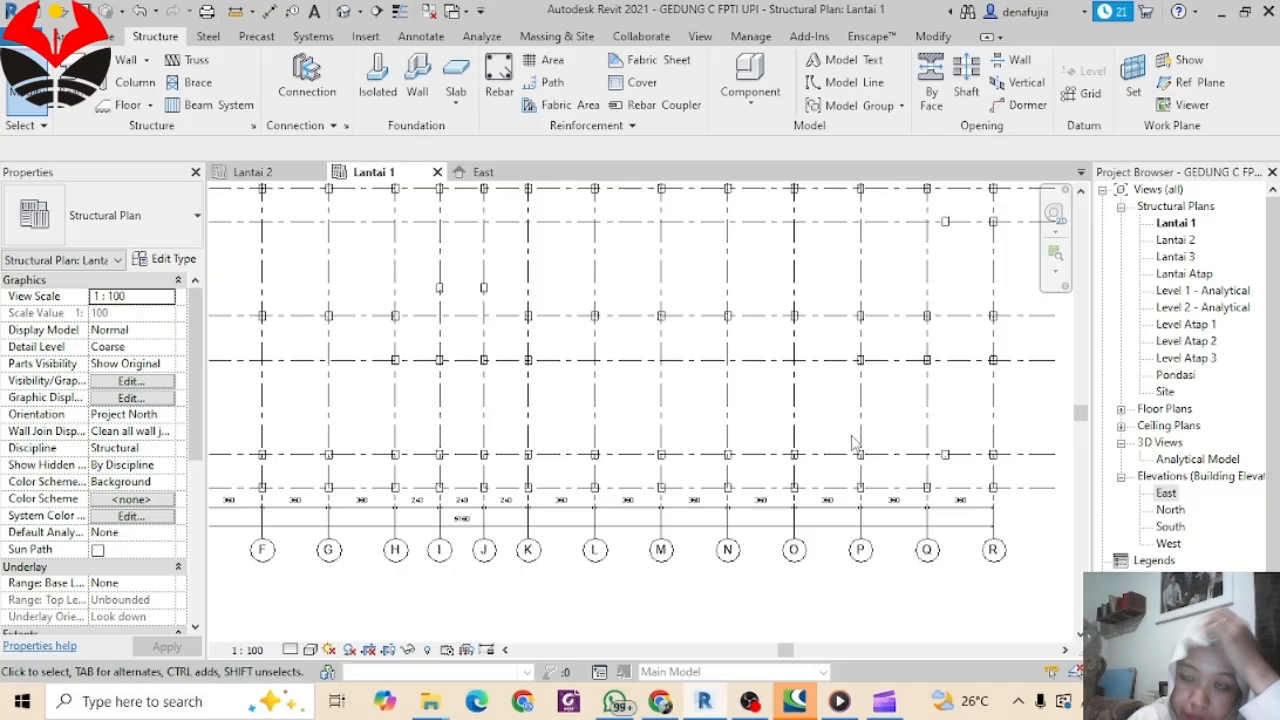
pyautogui.scroll(-1, 684, 410)
pyautogui.scroll(-1, 595, 403)
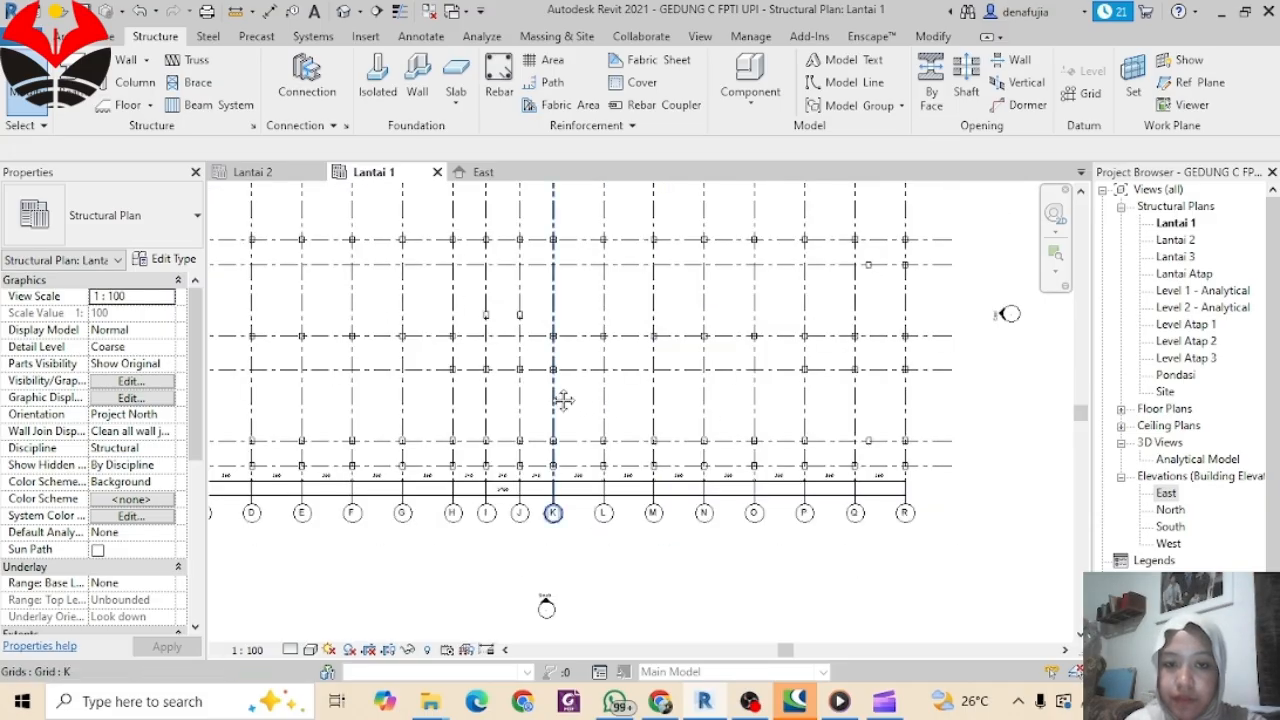
# Step: Delete the stray 180 dimension between grids 5 and 6, located between grids A and B
pyautogui.moveTo(563, 400); pyautogui.dragTo(966, 444, button='middle')
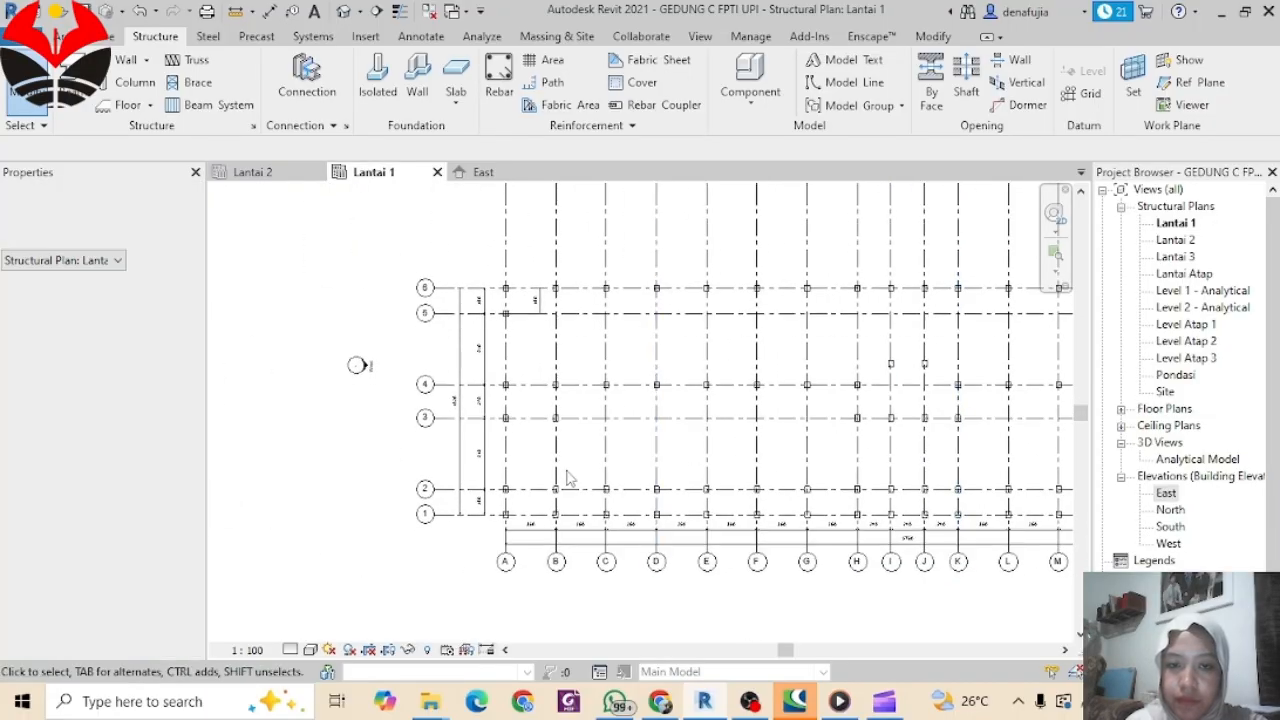
pyautogui.scroll(1, 537, 317)
pyautogui.scroll(3, 553, 311)
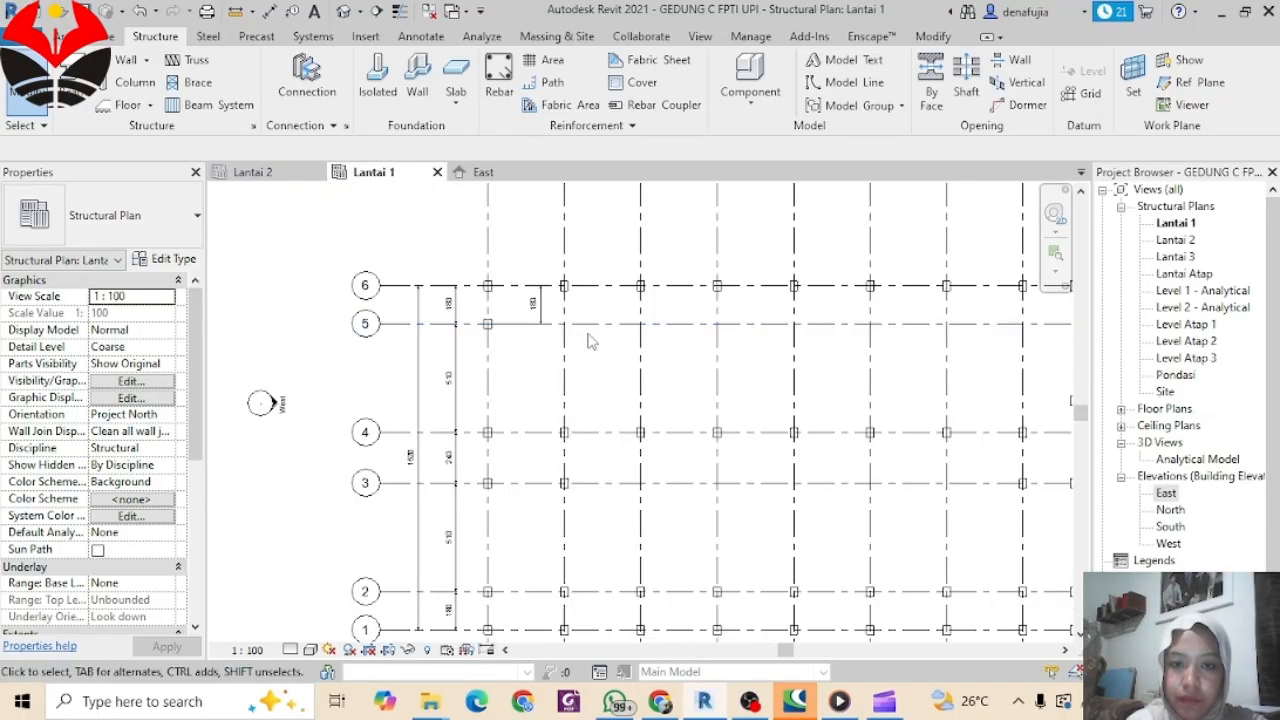
pyautogui.click(535, 306)
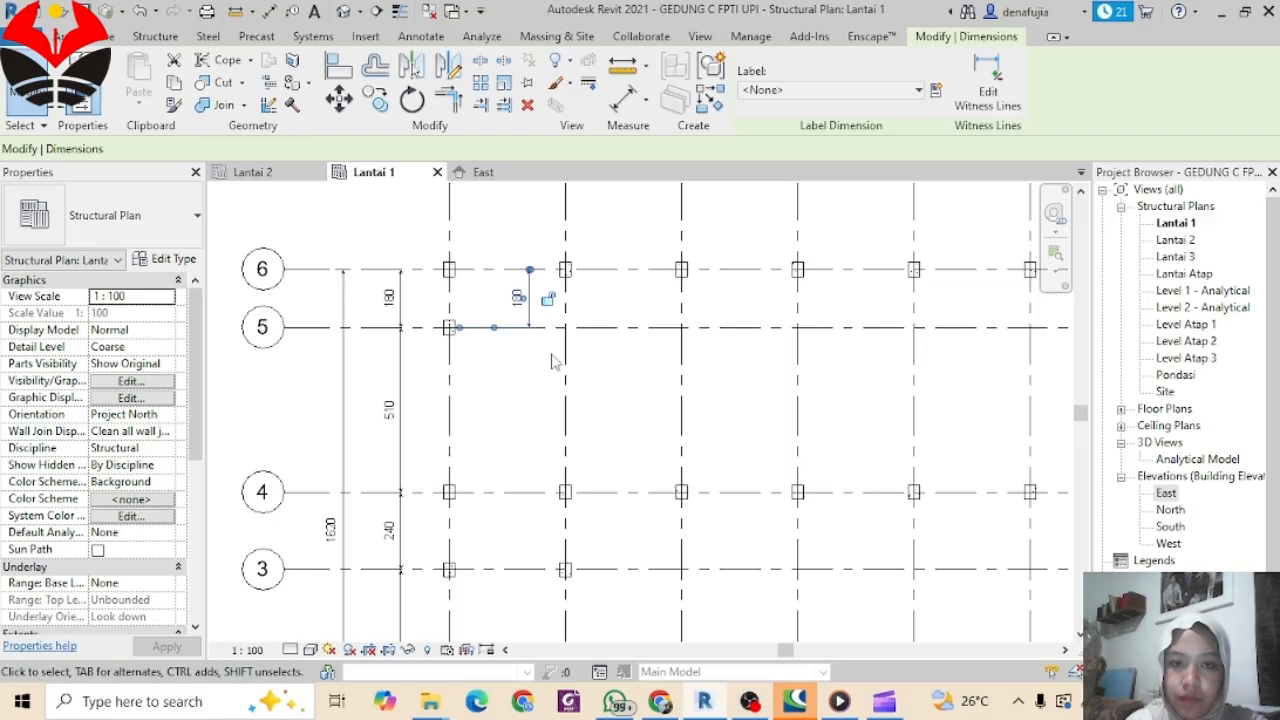
pyautogui.press('Escape')
pyautogui.click(535, 306)
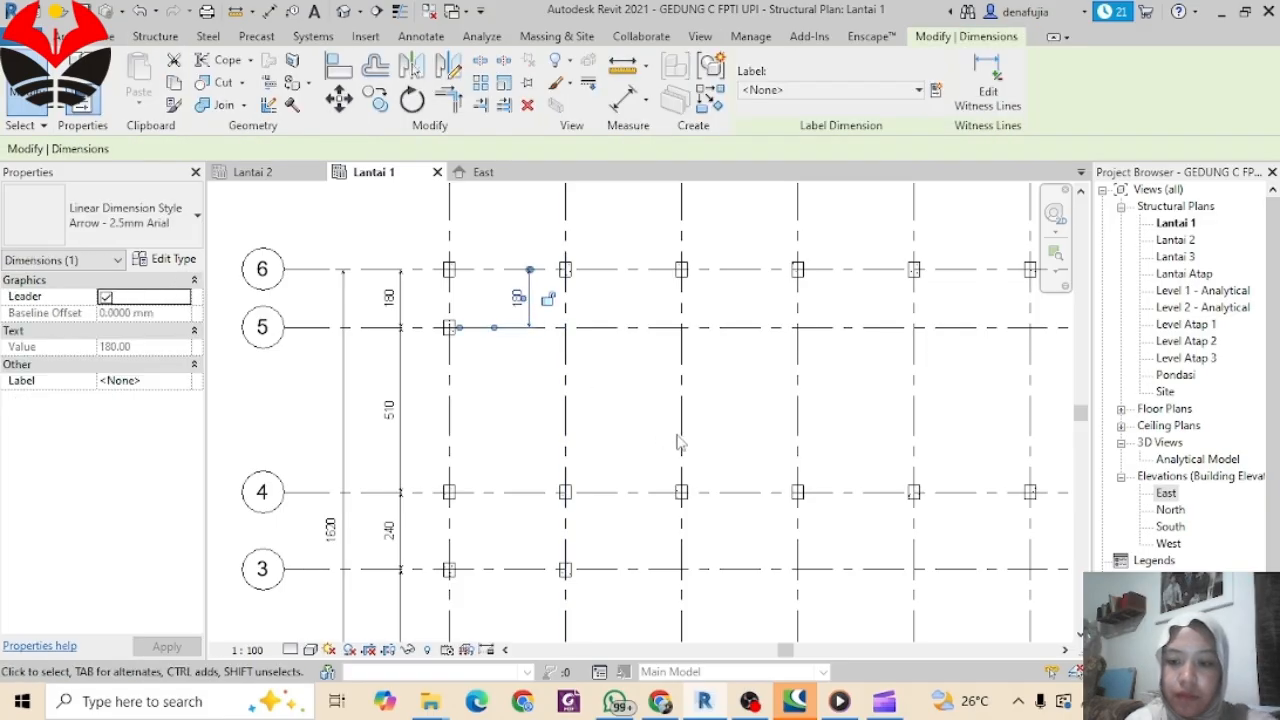
pyautogui.press('Escape')
pyautogui.scroll(-1, 597, 363)
pyautogui.scroll(-5, 623, 430)
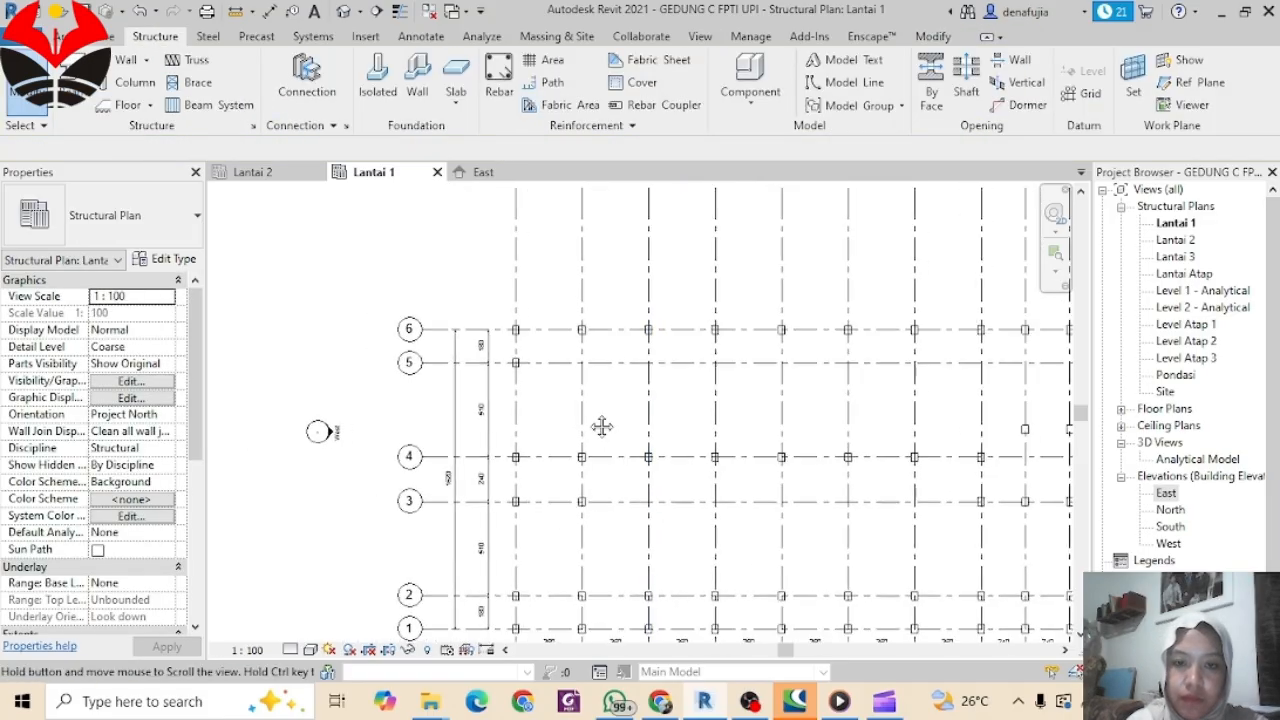
pyautogui.scroll(4, 390, 440)
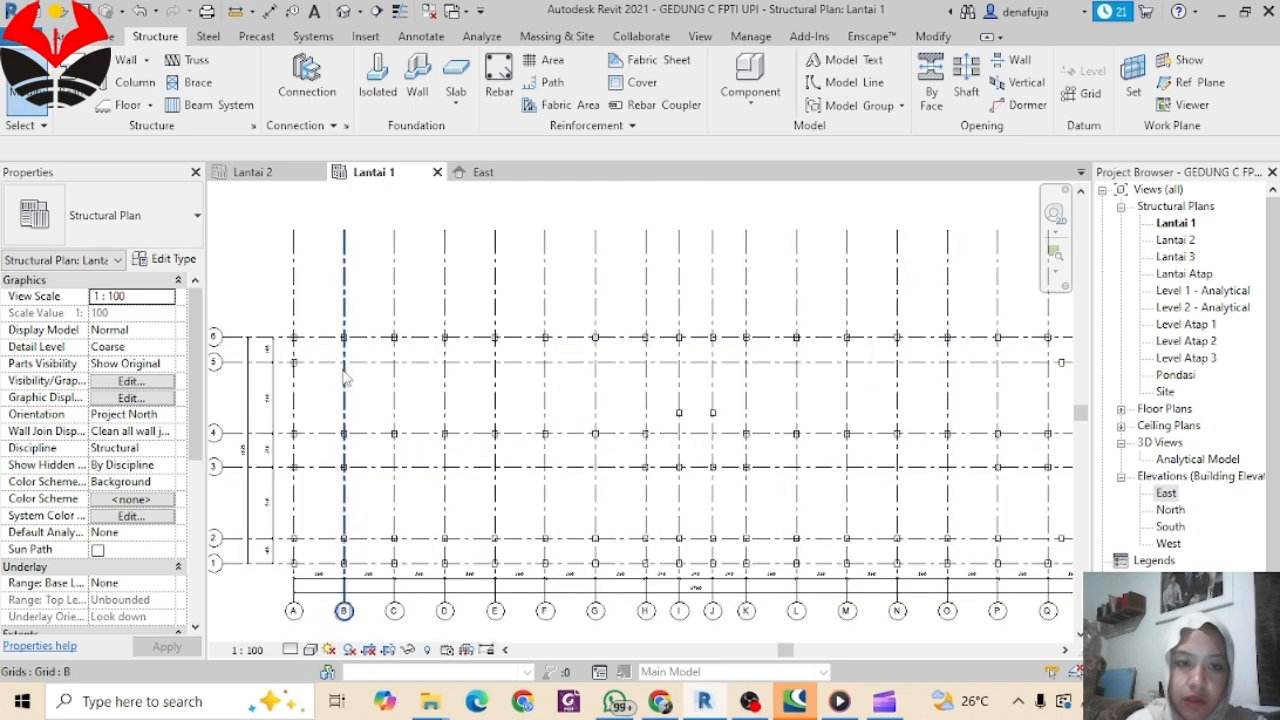
# Step: Move the K2 35X35 column at B-3 by 100 along grid 3 toward grid A
pyautogui.scroll(1, 422, 410)
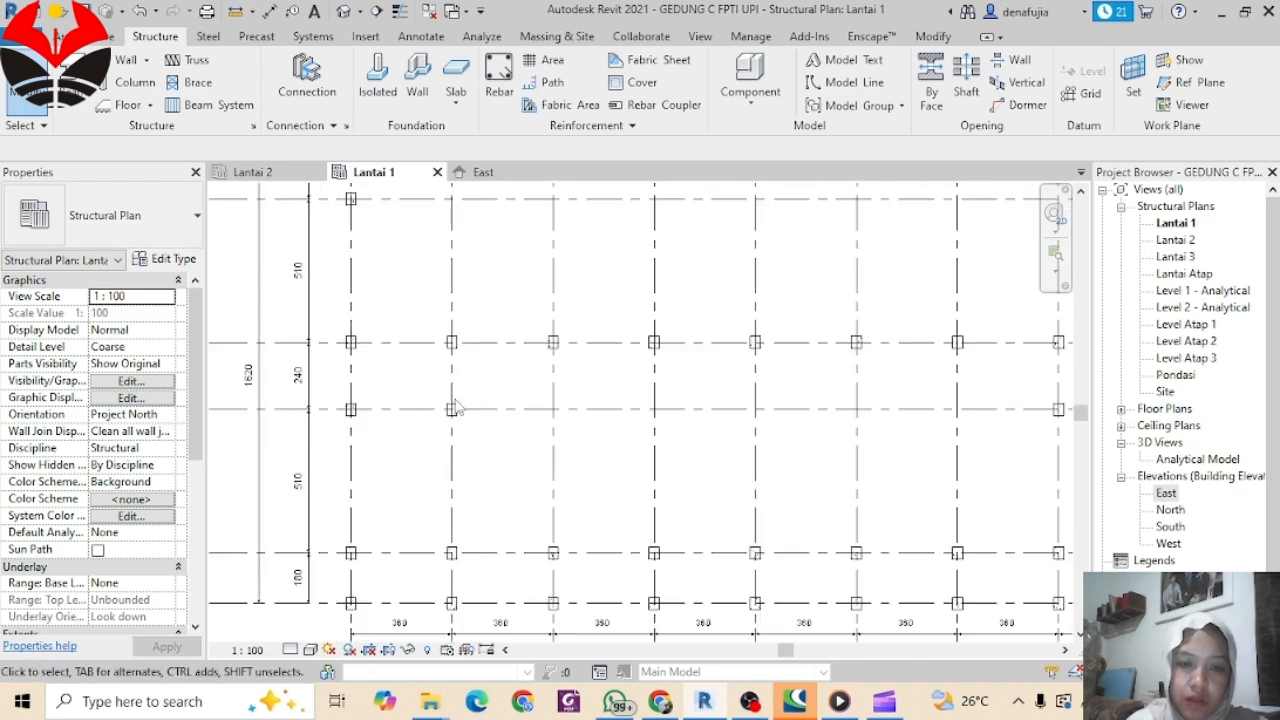
pyautogui.moveTo(422, 382); pyautogui.dragTo(500, 450)
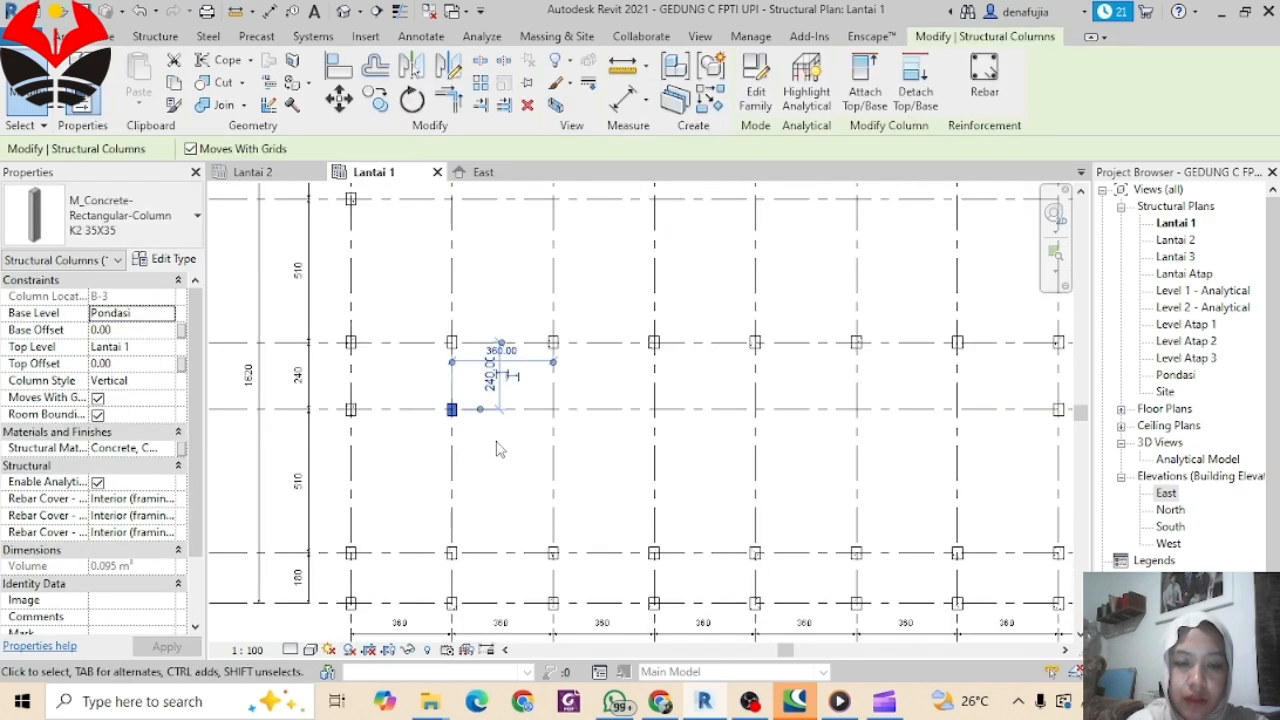
pyautogui.click(338, 97)
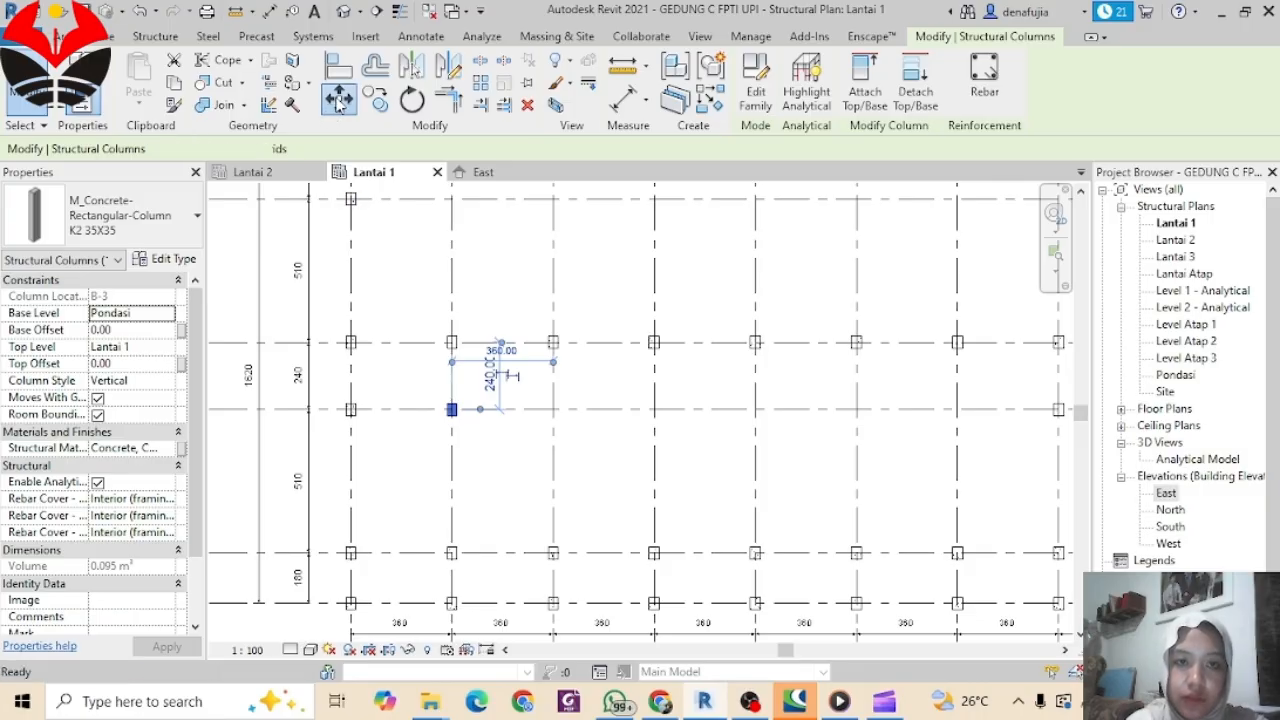
pyautogui.click(452, 410)
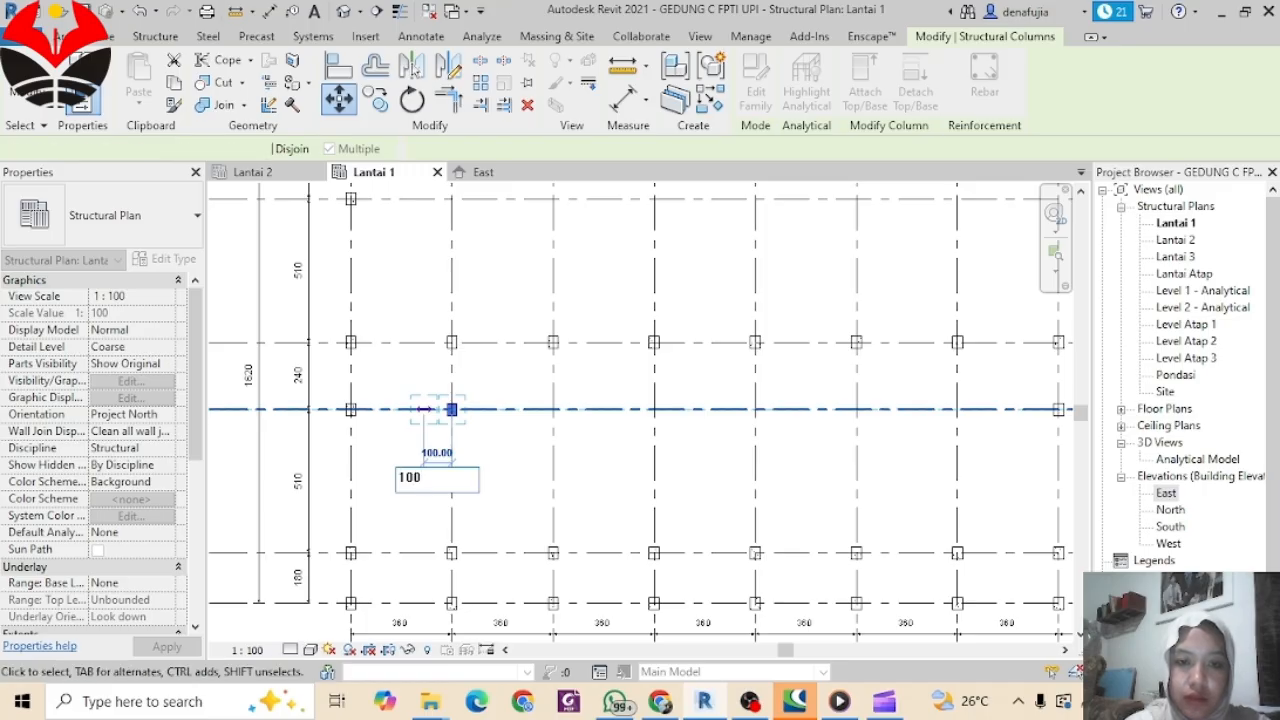
pyautogui.press('Return')
pyautogui.press('Escape')
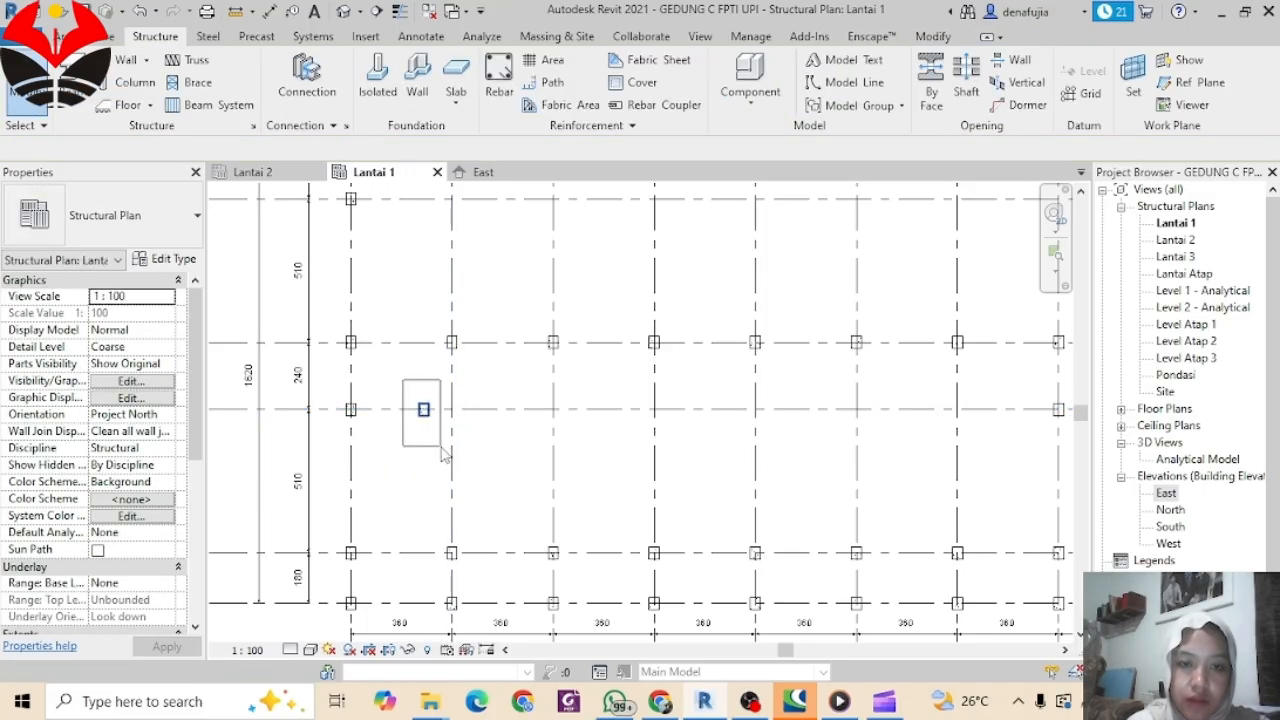
# Step: Copy the offset column beside B-3 along grid B toward grid 5, using the B-3 grid intersection as the base point
pyautogui.moveTo(442, 452); pyautogui.dragTo(443, 453)
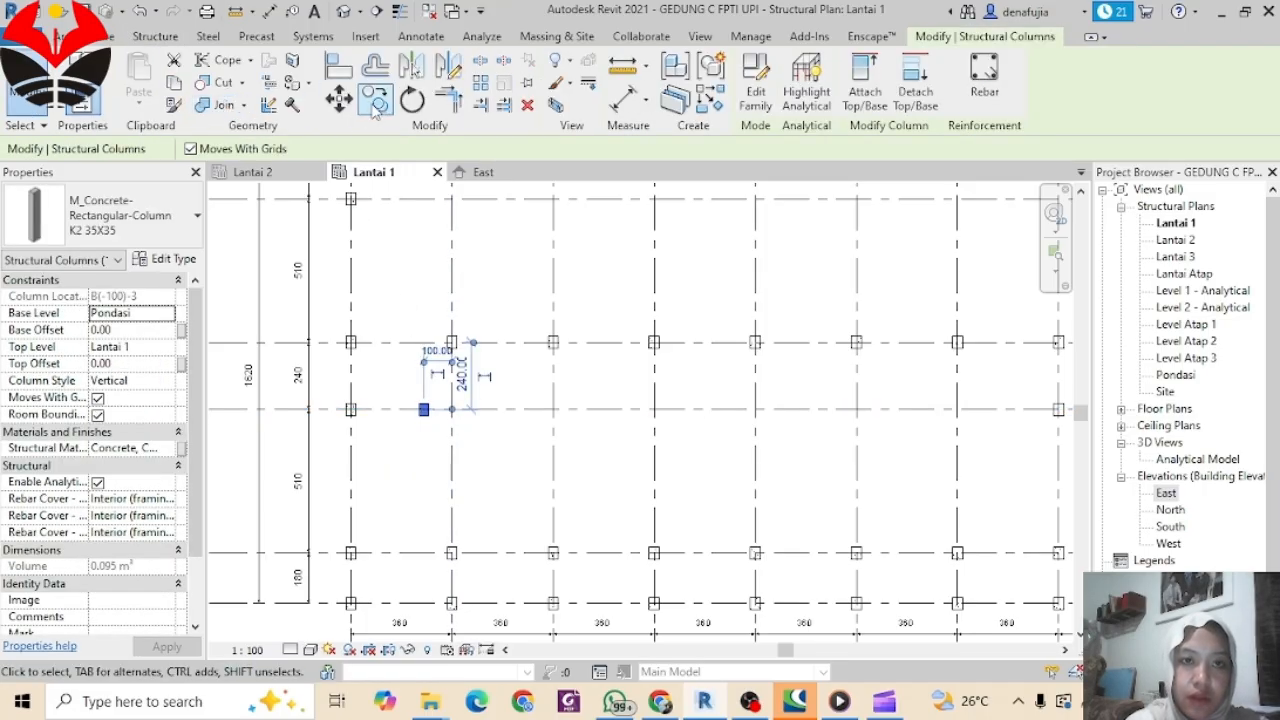
pyautogui.click(375, 100)
pyautogui.click(452, 409)
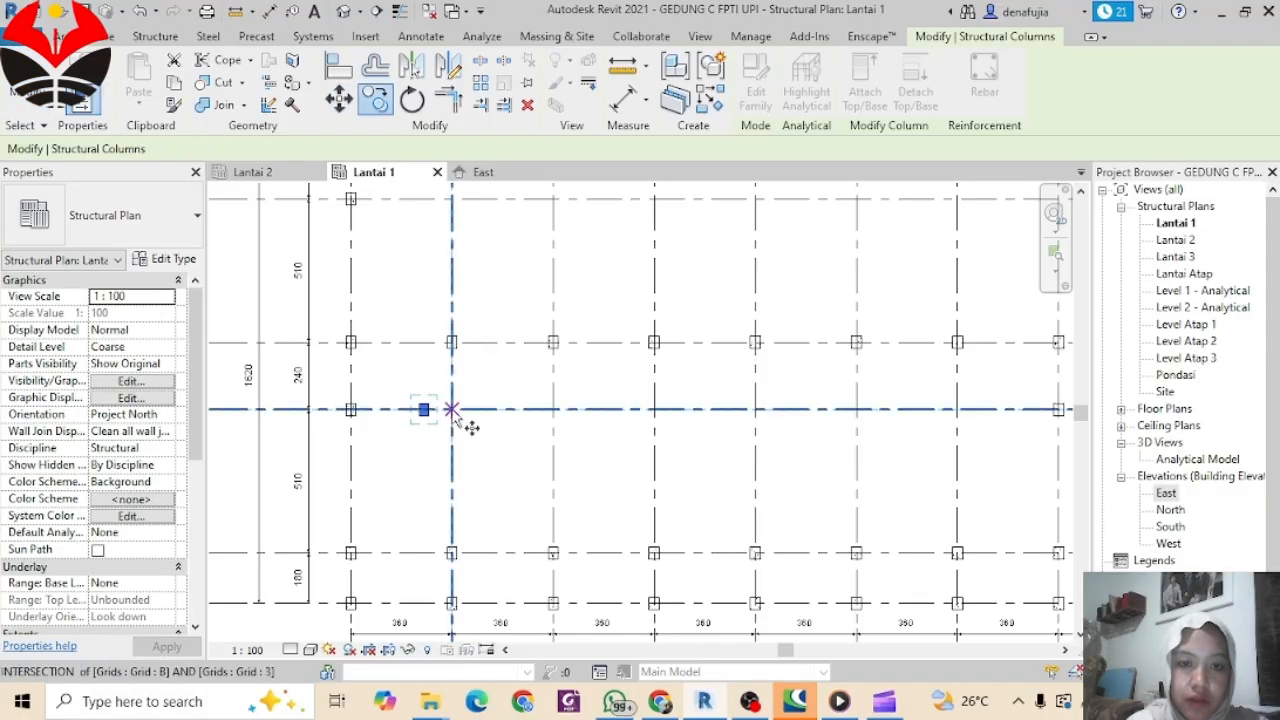
pyautogui.moveTo(468, 255); pyautogui.dragTo(457, 580, button='middle')
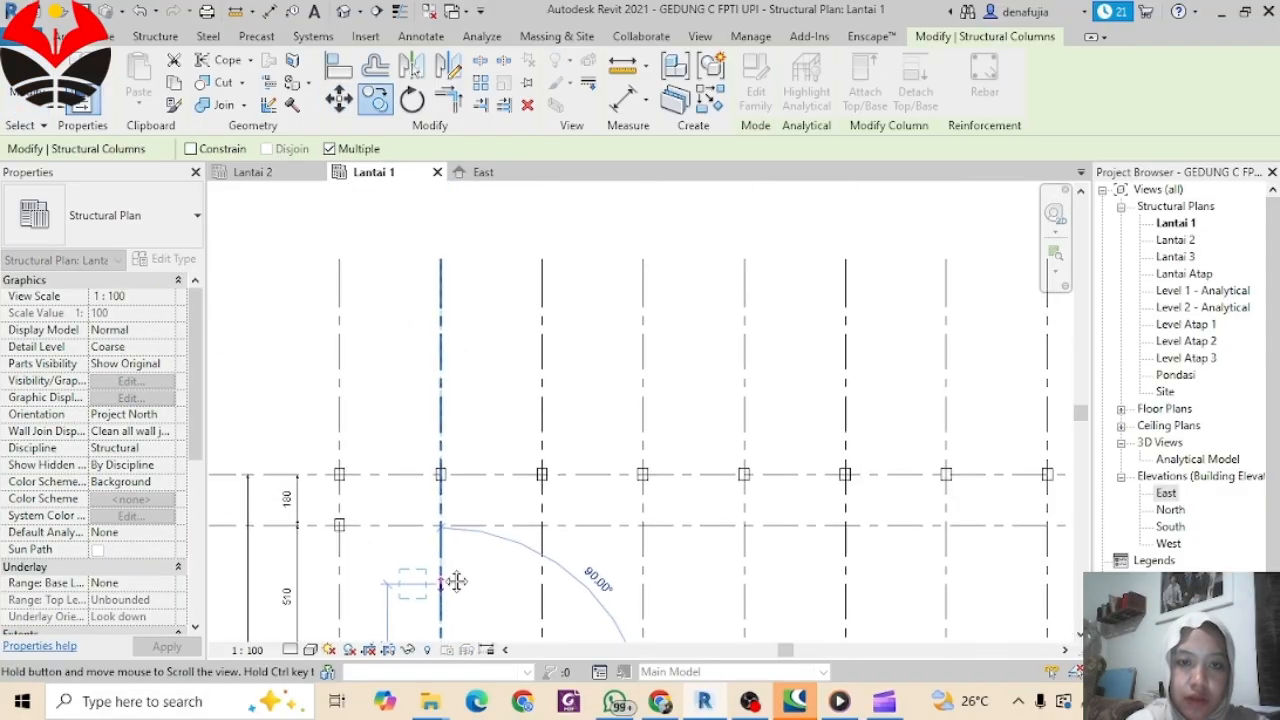
# Step: Place the copied K2 35X35 column on grid 5, offset 100 before grid B, and end the copy
pyautogui.click(442, 527)
pyautogui.press('Escape')
pyautogui.scroll(-3, 597, 487)
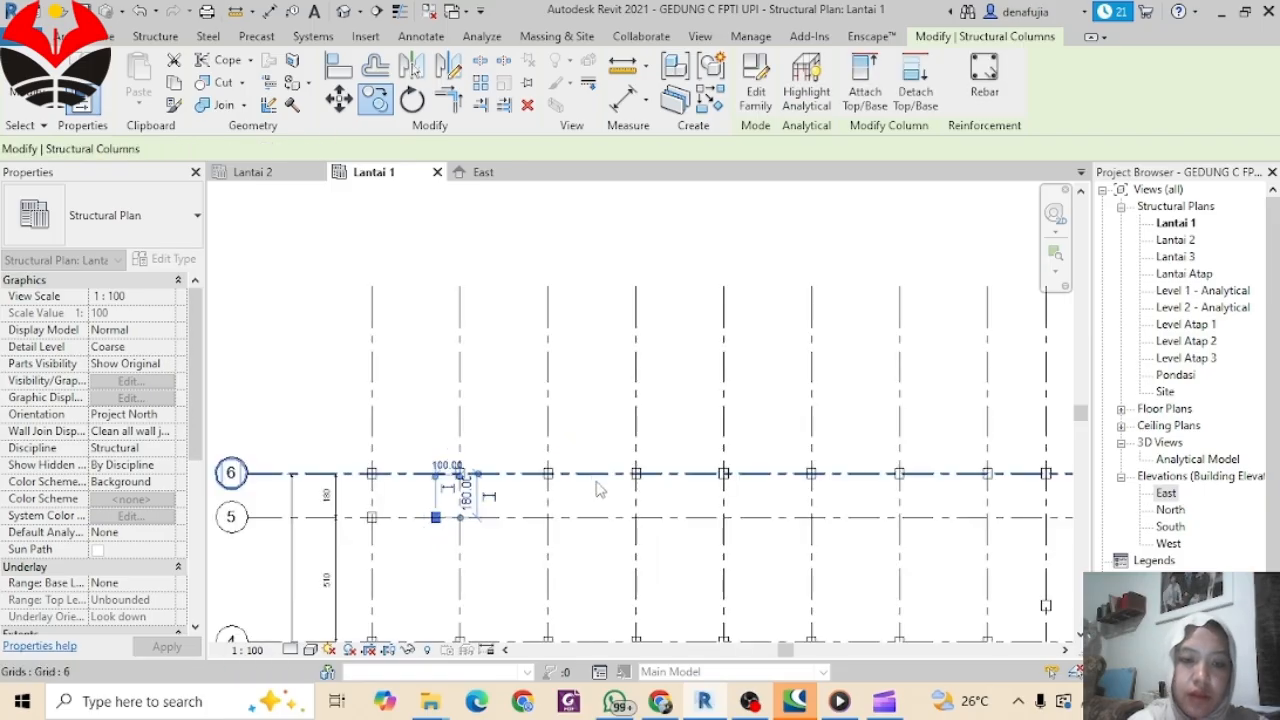
pyautogui.moveTo(602, 489); pyautogui.dragTo(588, 316, button='middle')
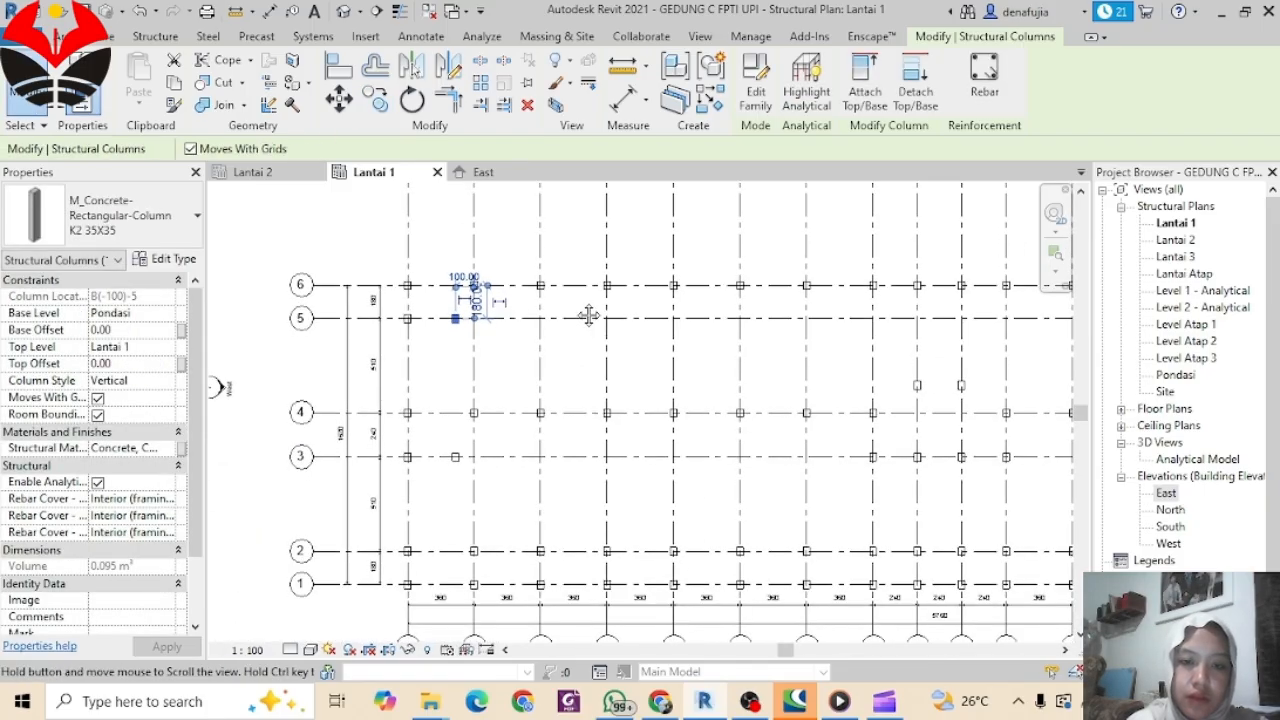
pyautogui.press('Escape')
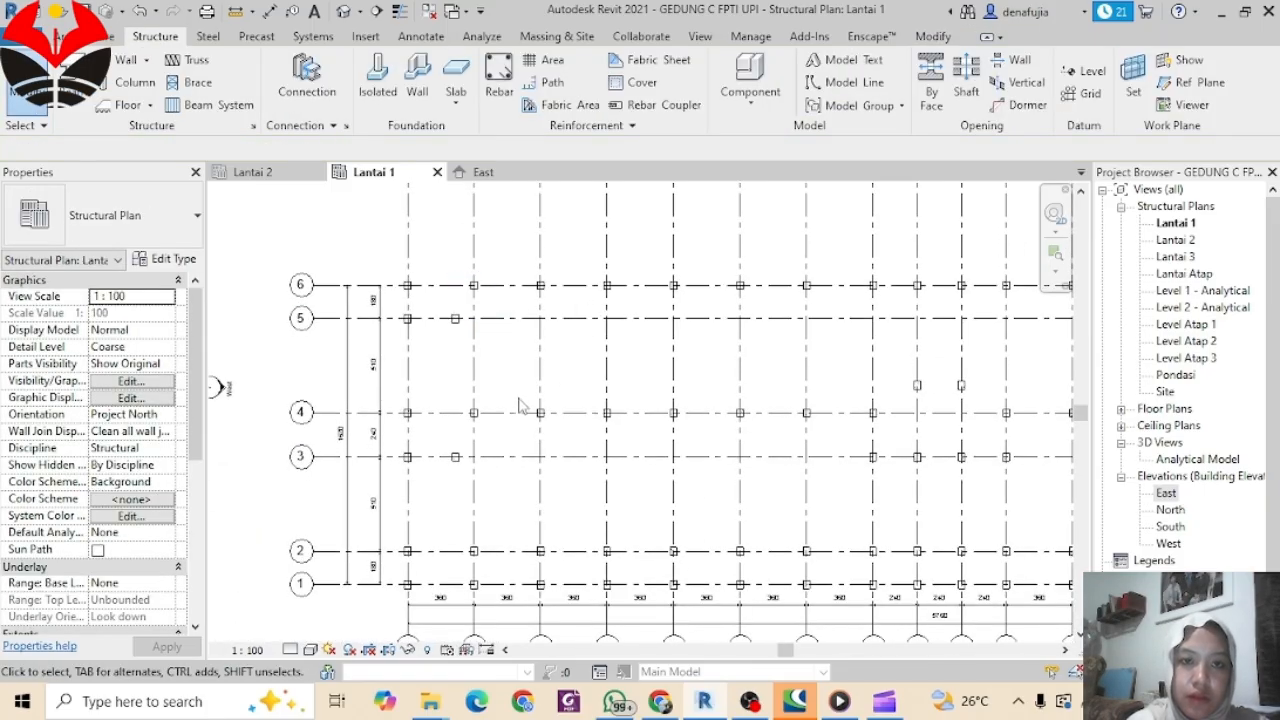
# Step: Examine the foundation column layout across the whole Lantai 1 plan and in the default 3D view
pyautogui.scroll(-2, 572, 400)
pyautogui.moveTo(572, 400); pyautogui.dragTo(499, 440, button='middle')
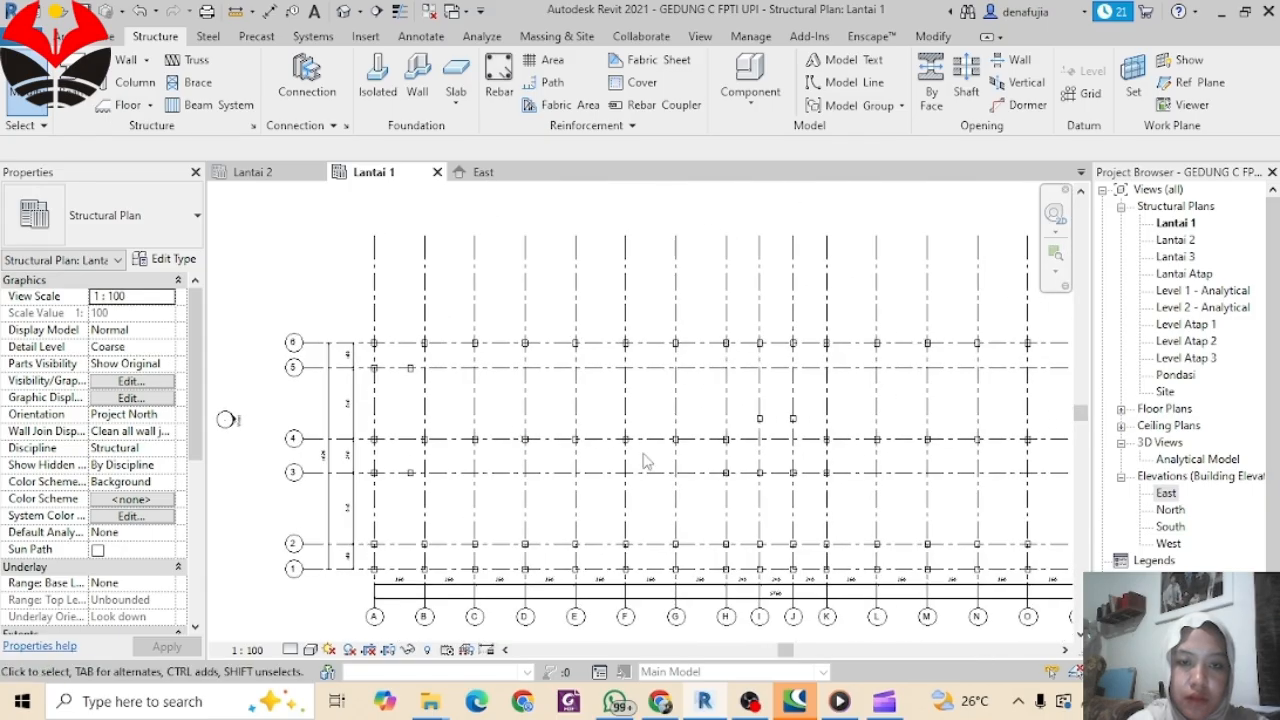
pyautogui.moveTo(785, 481); pyautogui.dragTo(652, 430, button='middle')
pyautogui.scroll(-1, 634, 435)
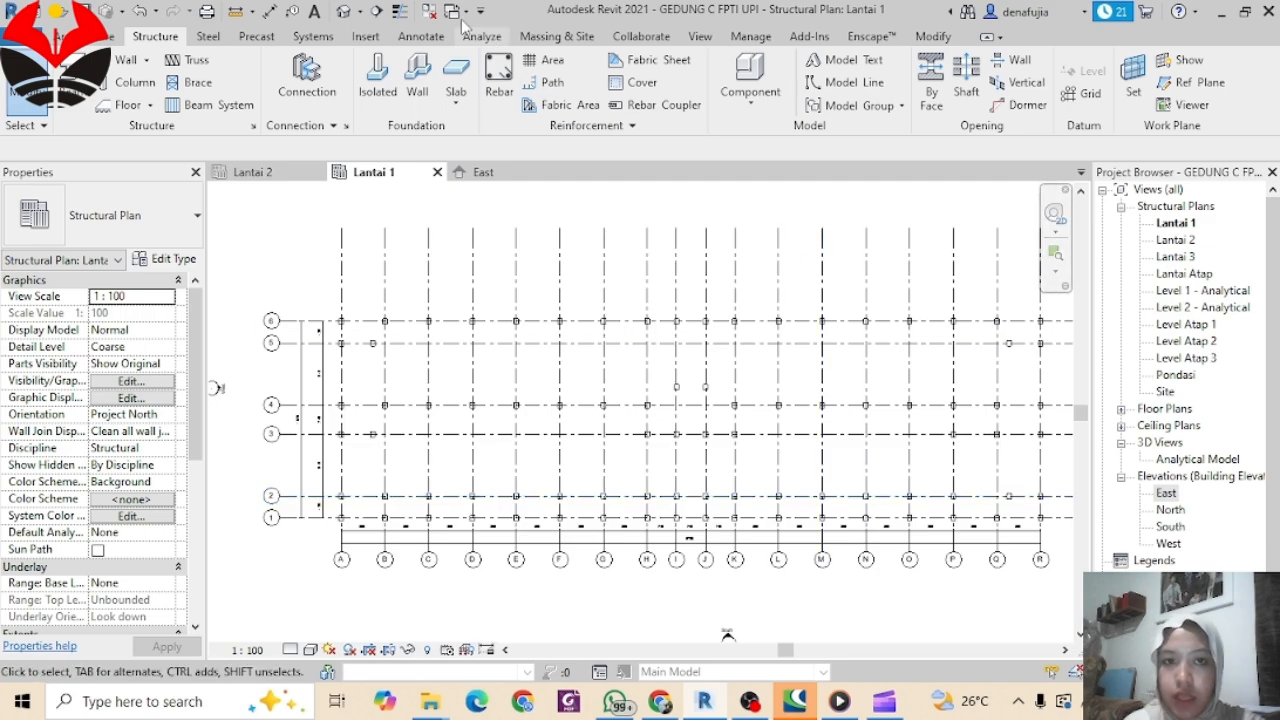
pyautogui.click(344, 12)
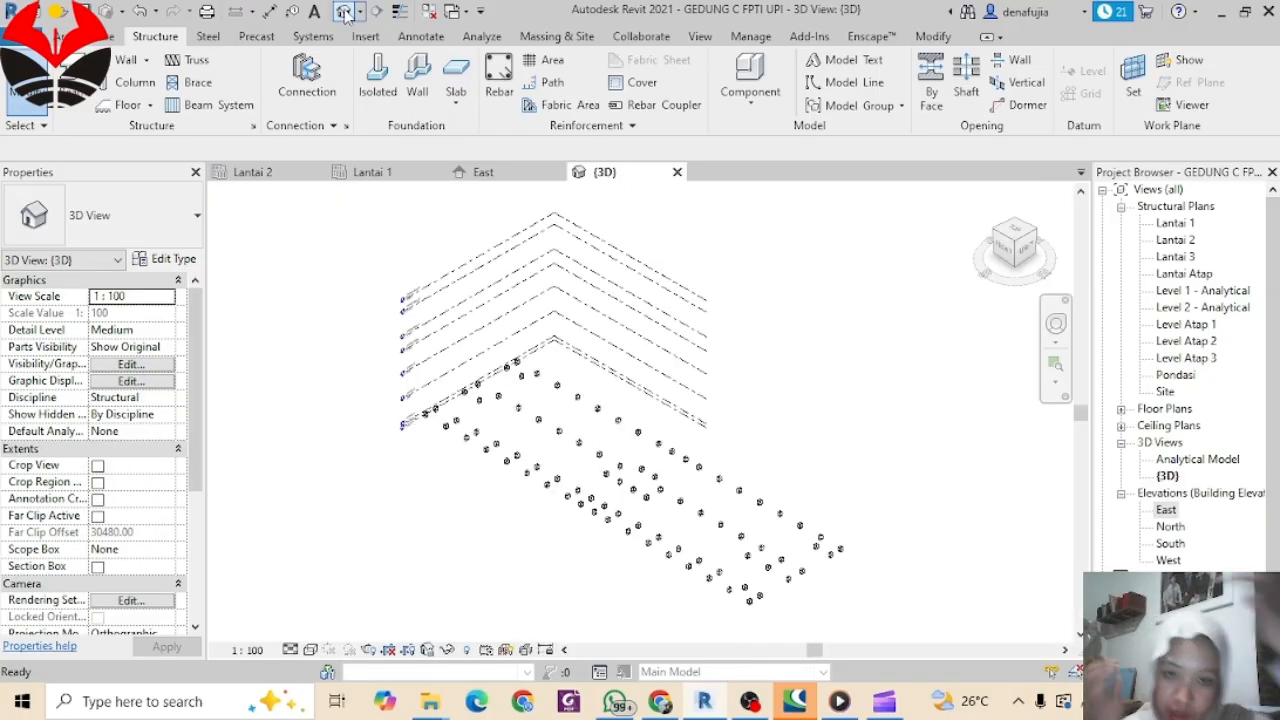
pyautogui.scroll(6, 557, 428)
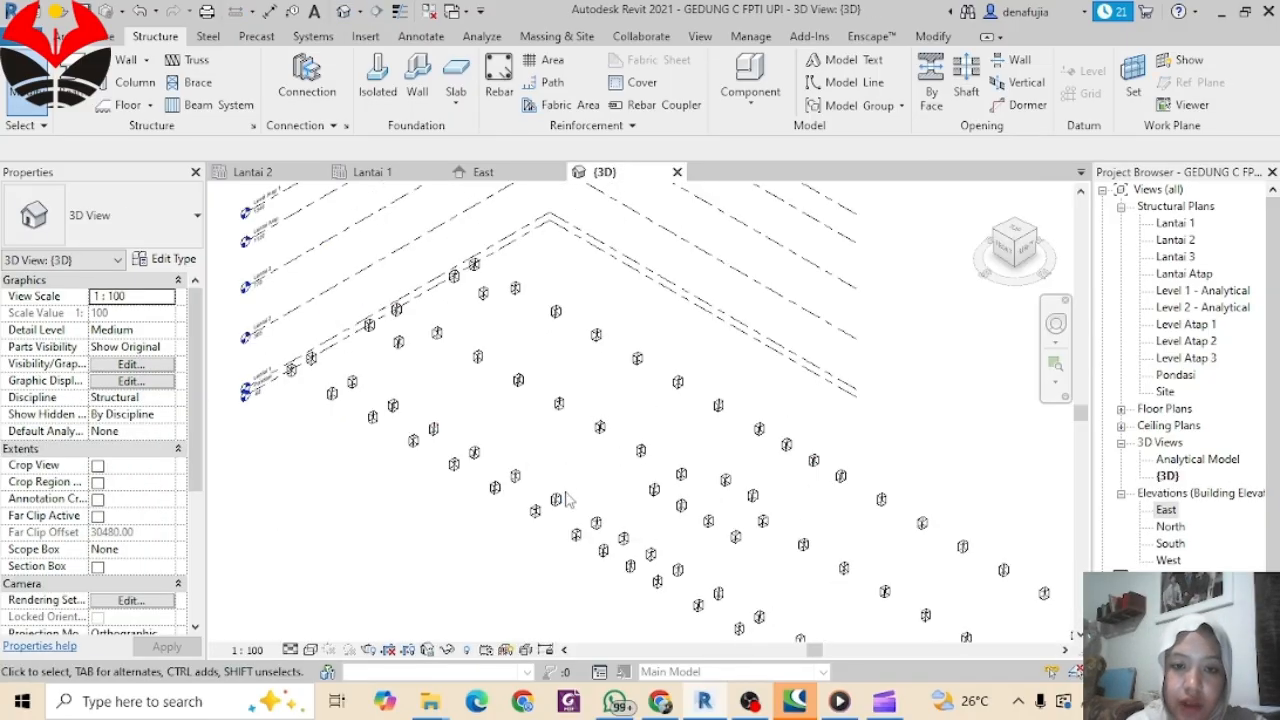
pyautogui.scroll(-2, 510, 498)
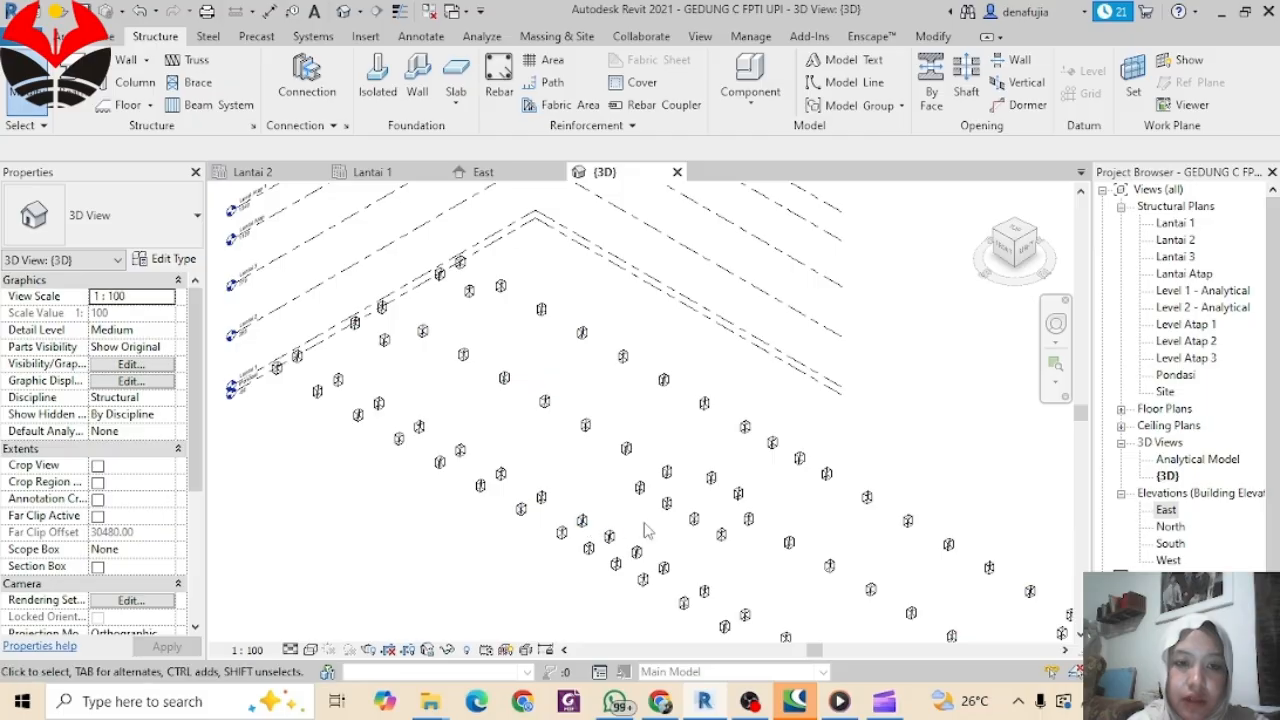
pyautogui.scroll(3, 289, 367)
pyautogui.scroll(3, 290, 372)
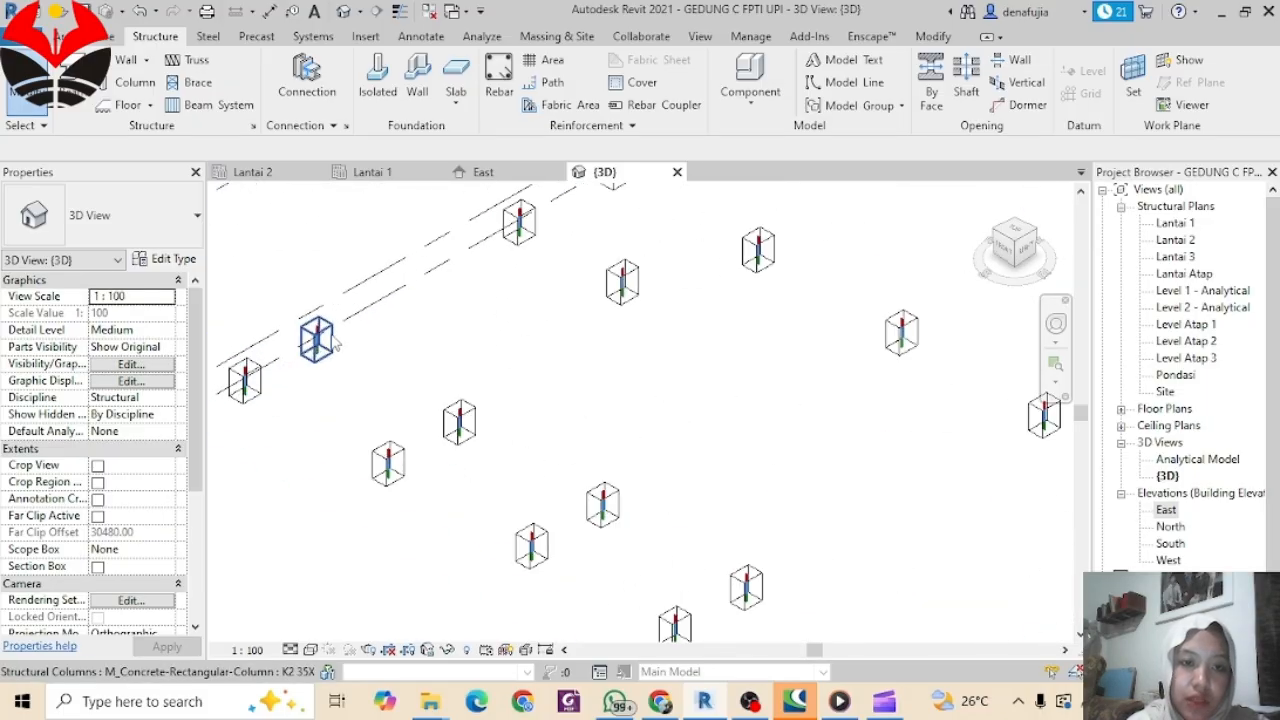
pyautogui.scroll(-3, 278, 372)
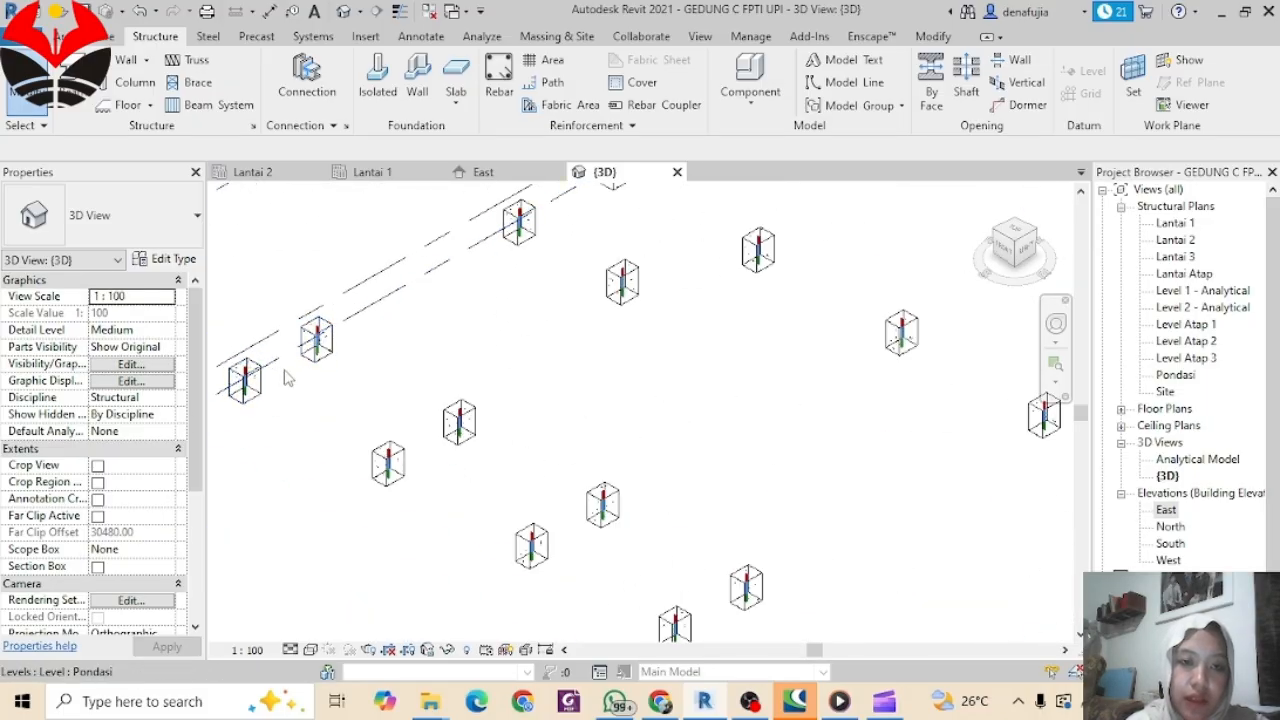
pyautogui.moveTo(285, 372)
pyautogui.mouseDown(button='middle')
pyautogui.moveTo(414, 366)
pyautogui.moveTo(440, 378)
pyautogui.moveTo(315, 403)
pyautogui.mouseUp(button='middle')
pyautogui.scroll(-1, 315, 403)
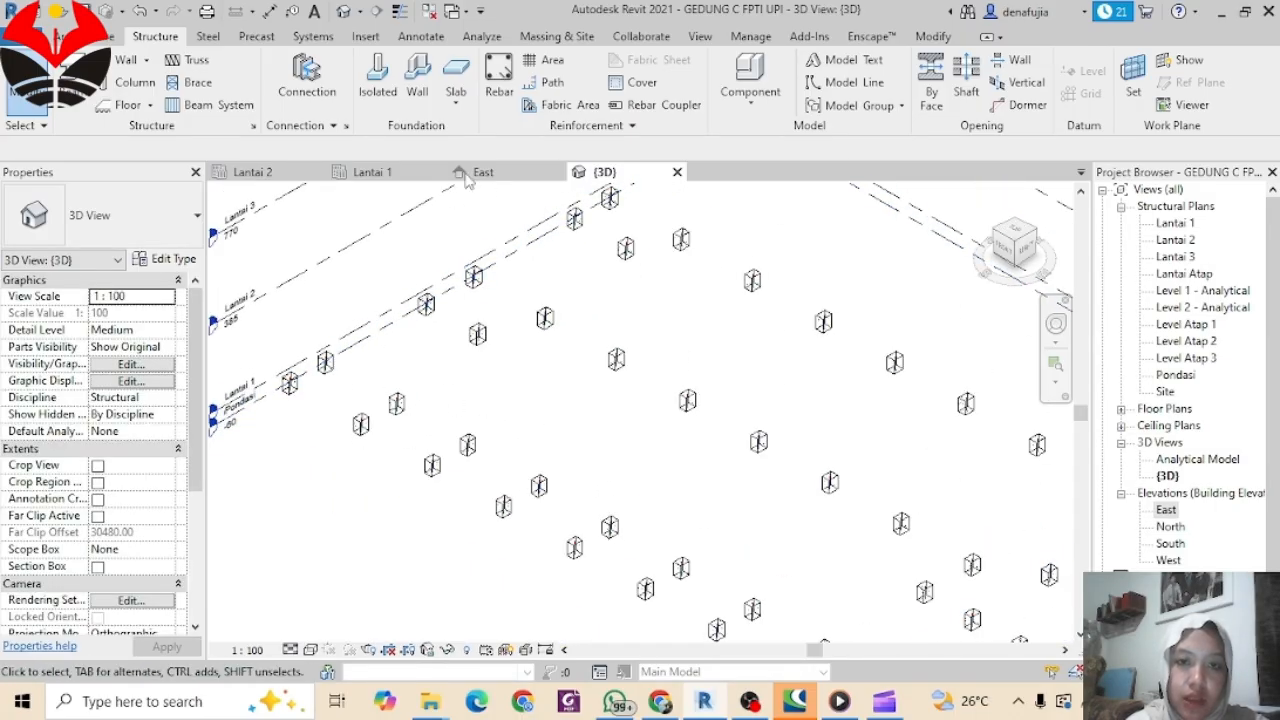
# Step: In the Lantai 1 plan, select all visible K1 35X45 columns, set their top level to Lantai 2, and check them in 3D
pyautogui.click(368, 174)
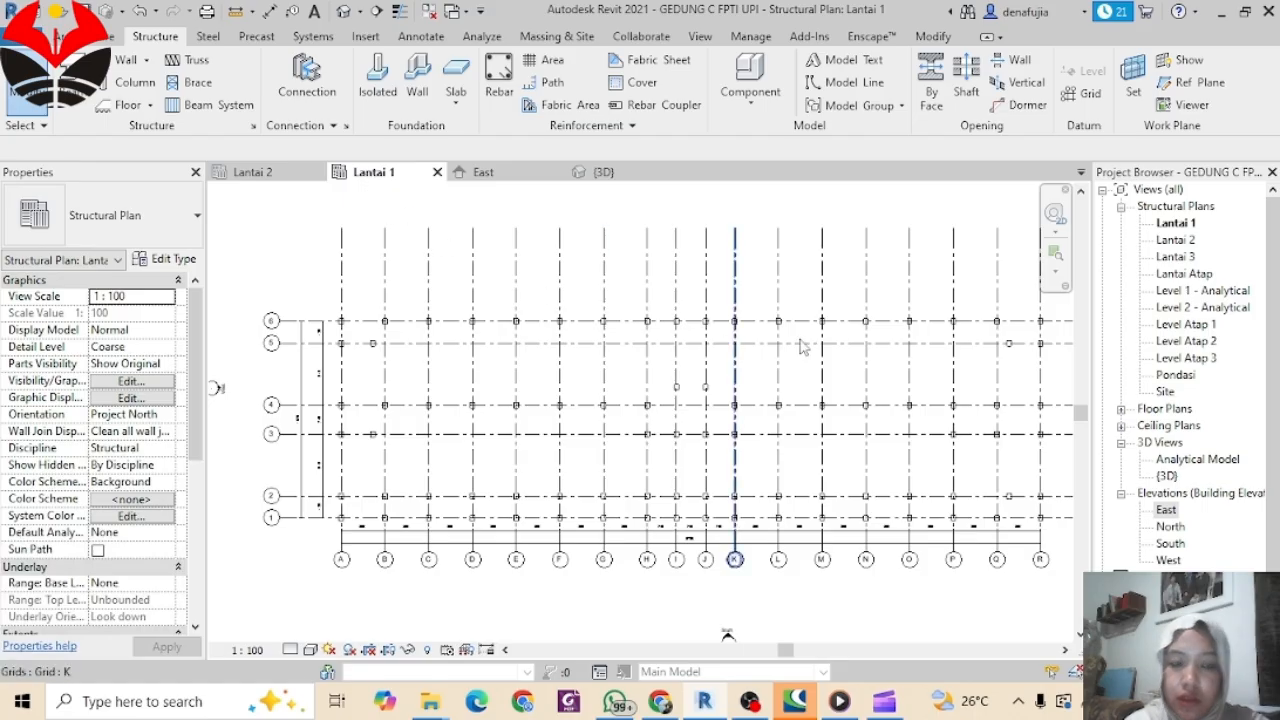
pyautogui.click(1170, 527)
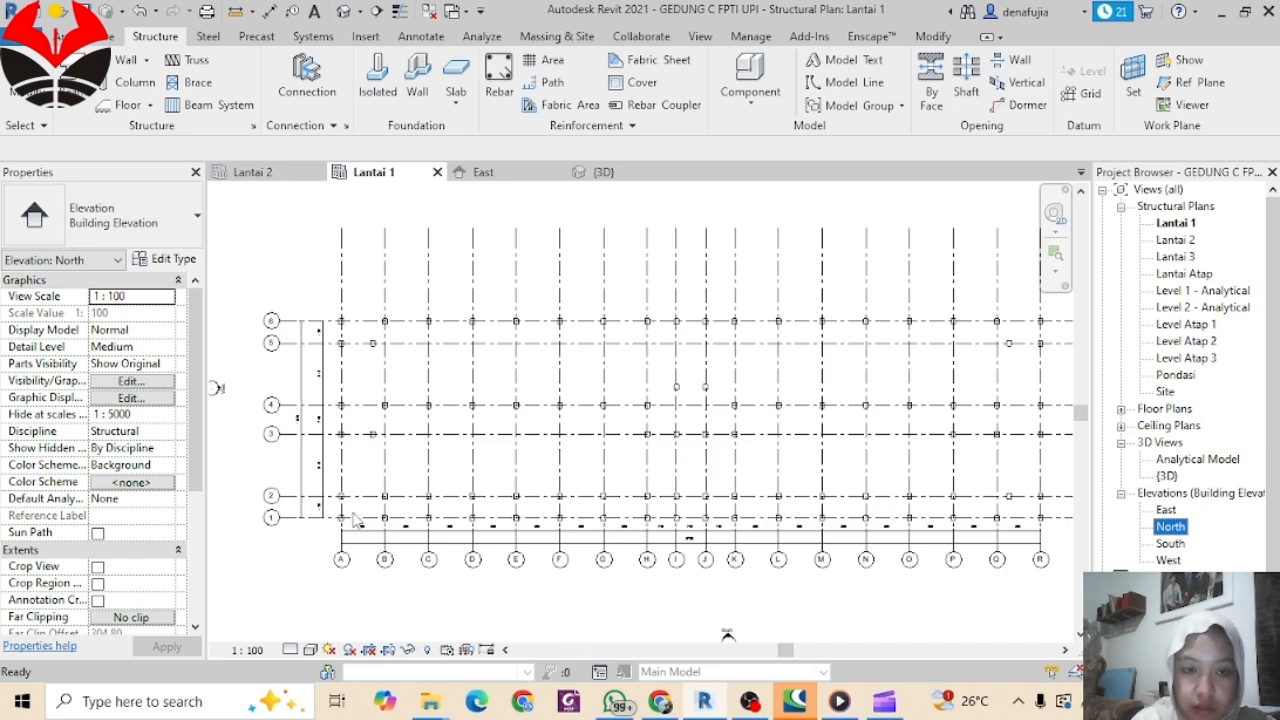
pyautogui.scroll(4, 355, 520)
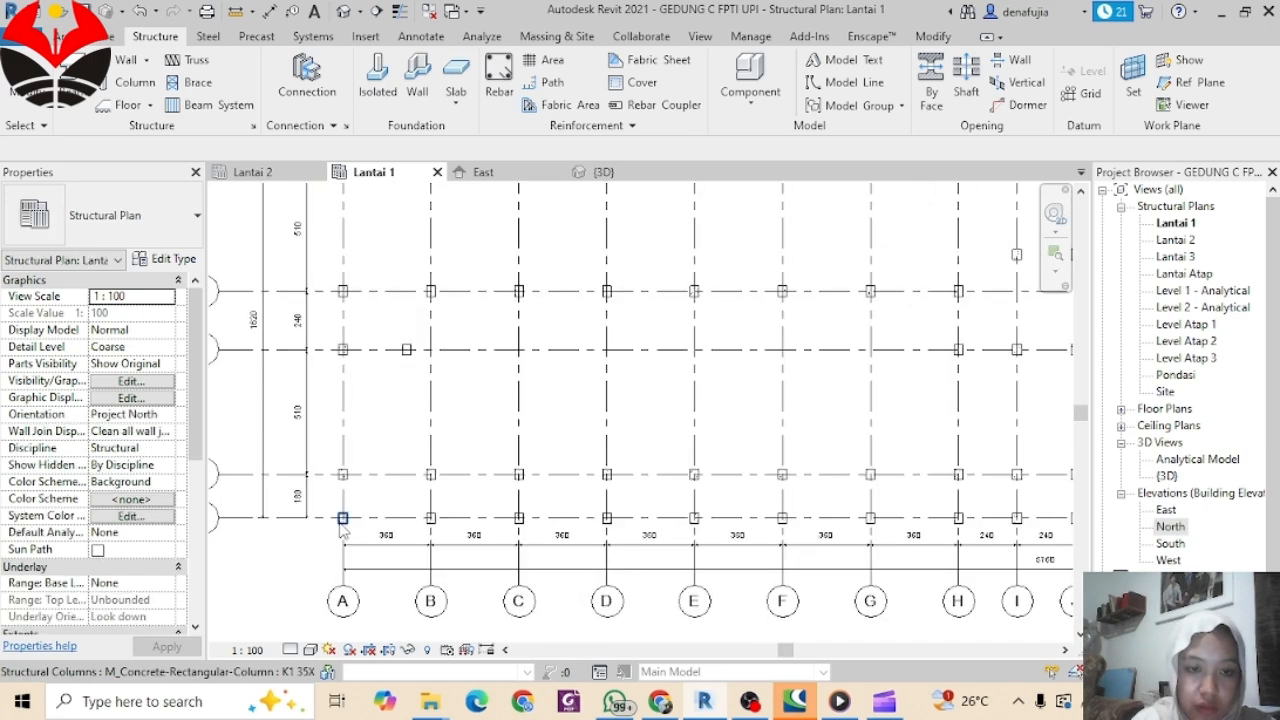
pyautogui.click(342, 520)
pyautogui.rightClick(342, 520)
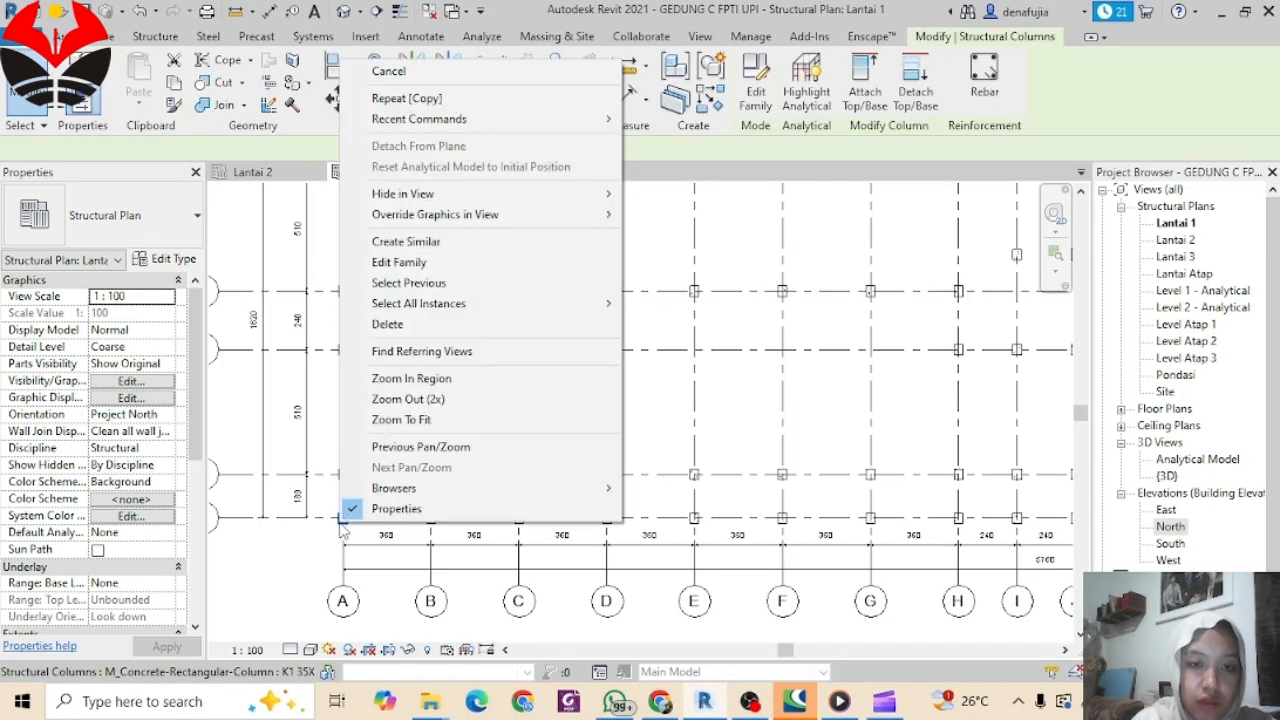
pyautogui.moveTo(468, 305)
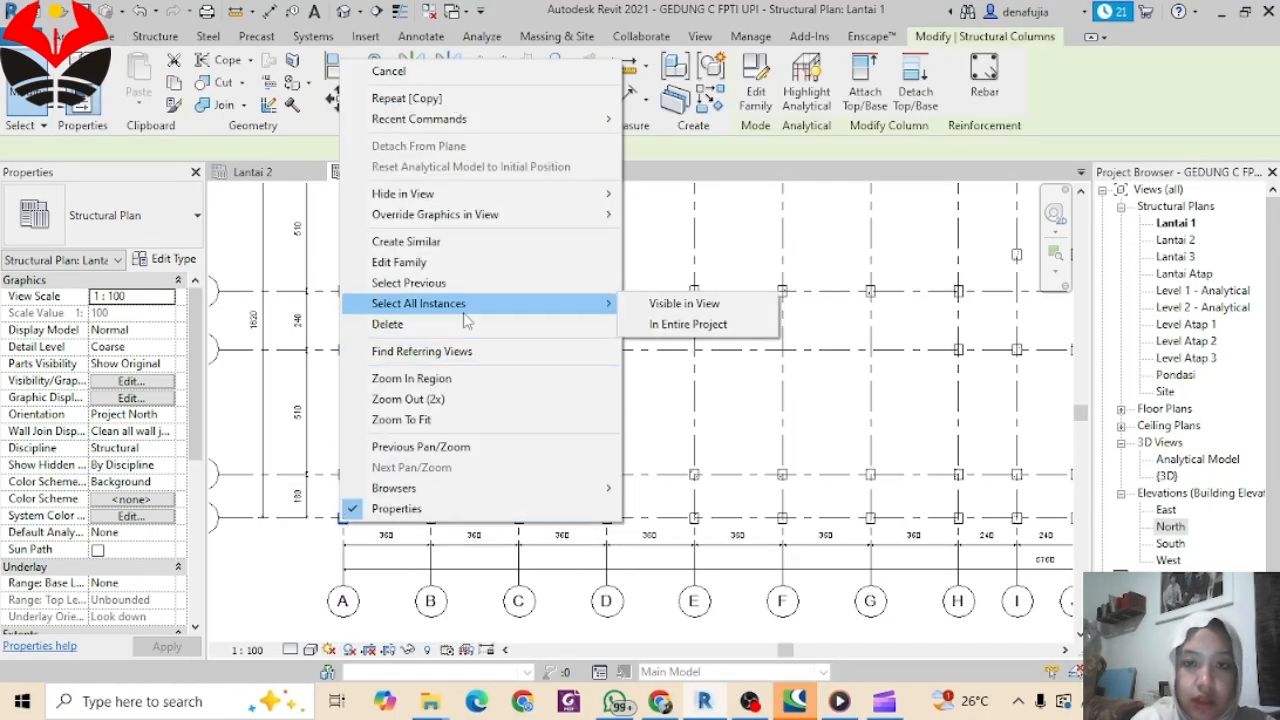
pyautogui.click(673, 310)
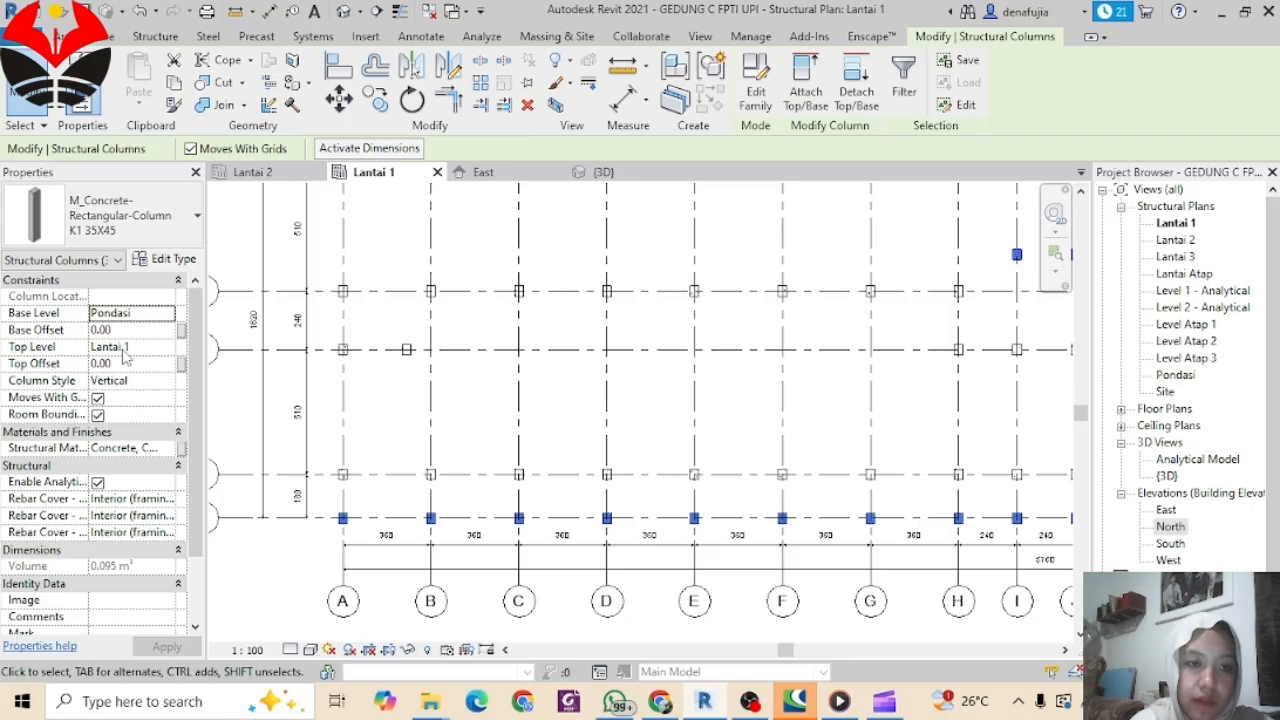
pyautogui.click(167, 348)
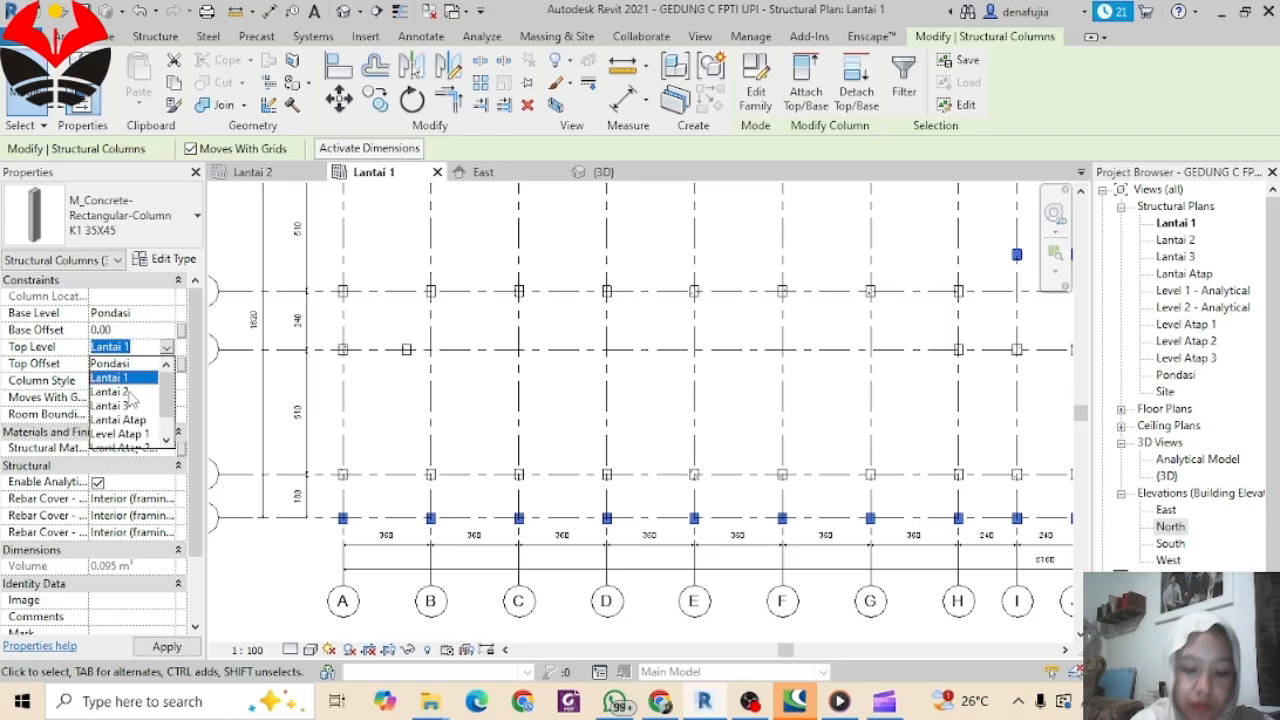
pyautogui.click(128, 393)
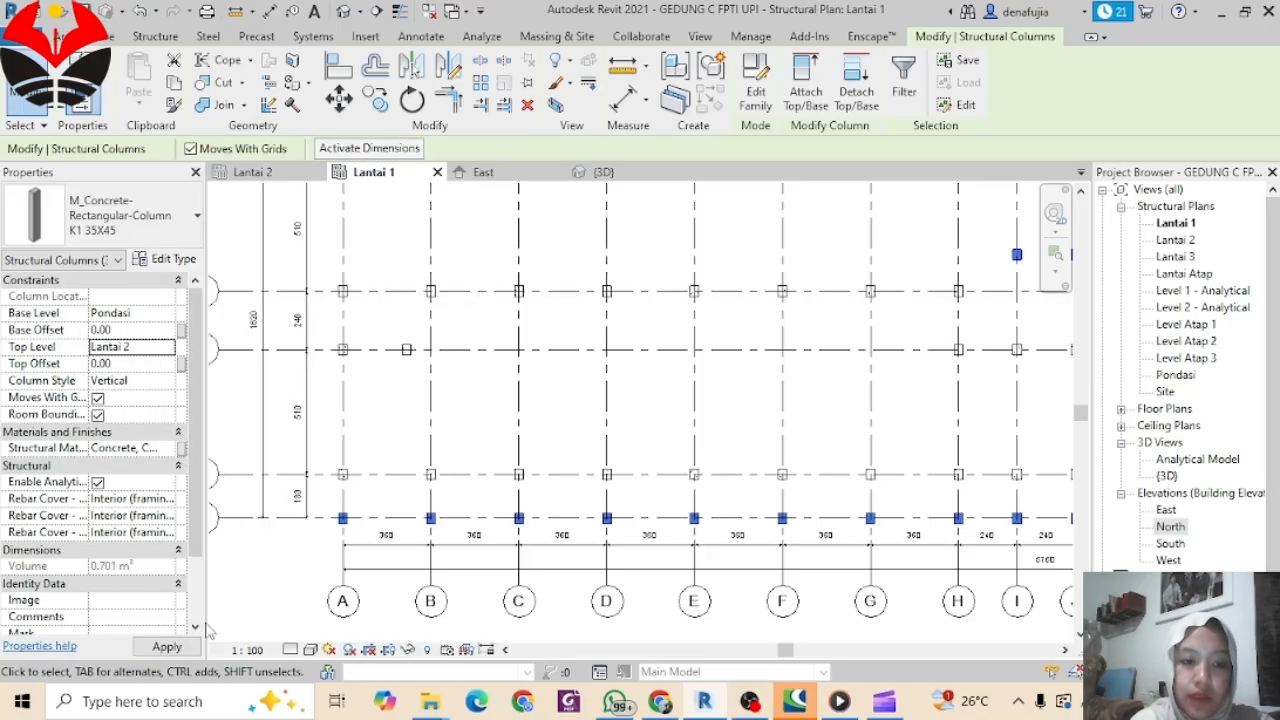
pyautogui.click(606, 174)
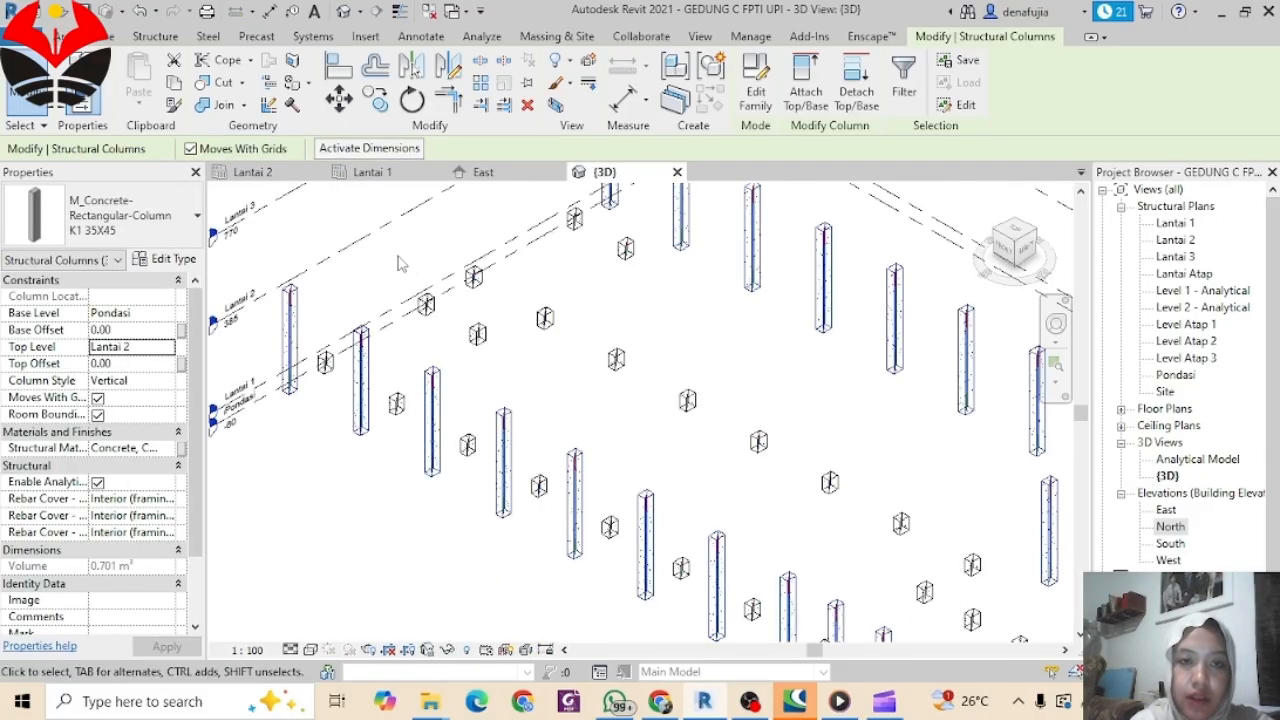
# Step: In the Lantai 1 plan, set the top level of all visible K2 35X35 columns to Lantai 2 and inspect them in 3D
pyautogui.click(372, 173)
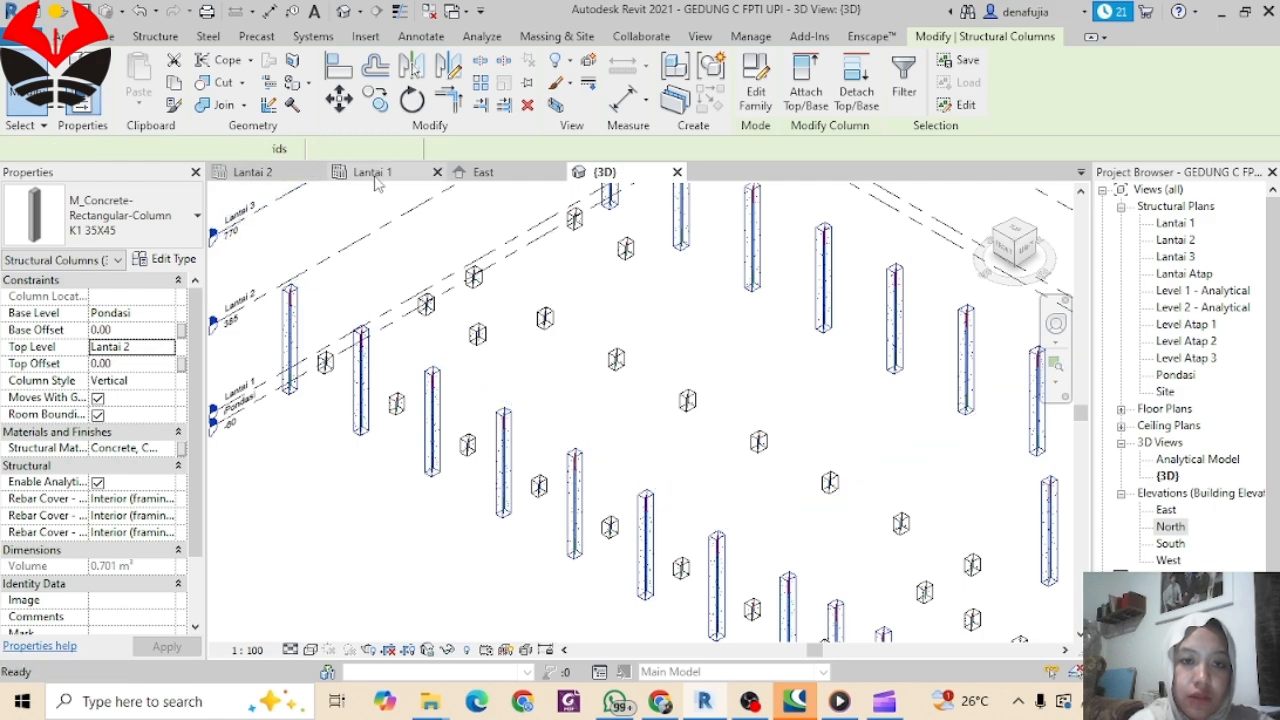
pyautogui.click(343, 475)
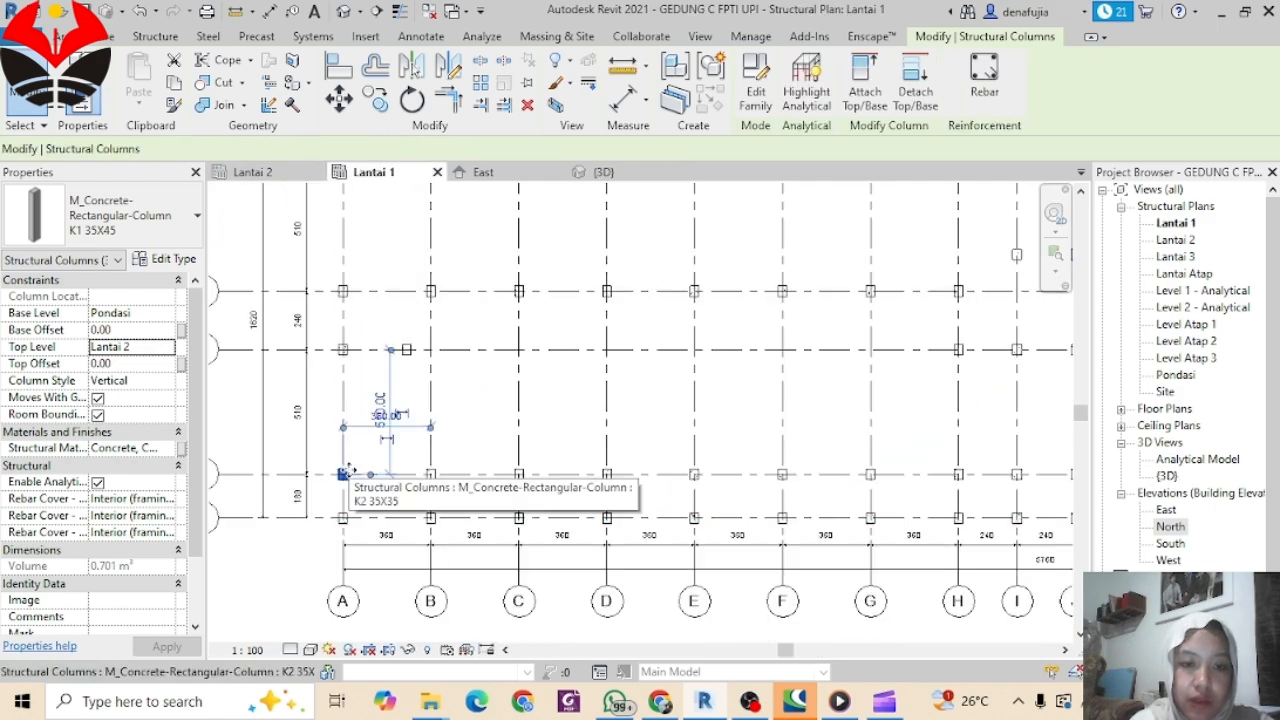
pyautogui.rightClick(344, 475)
pyautogui.moveTo(444, 256)
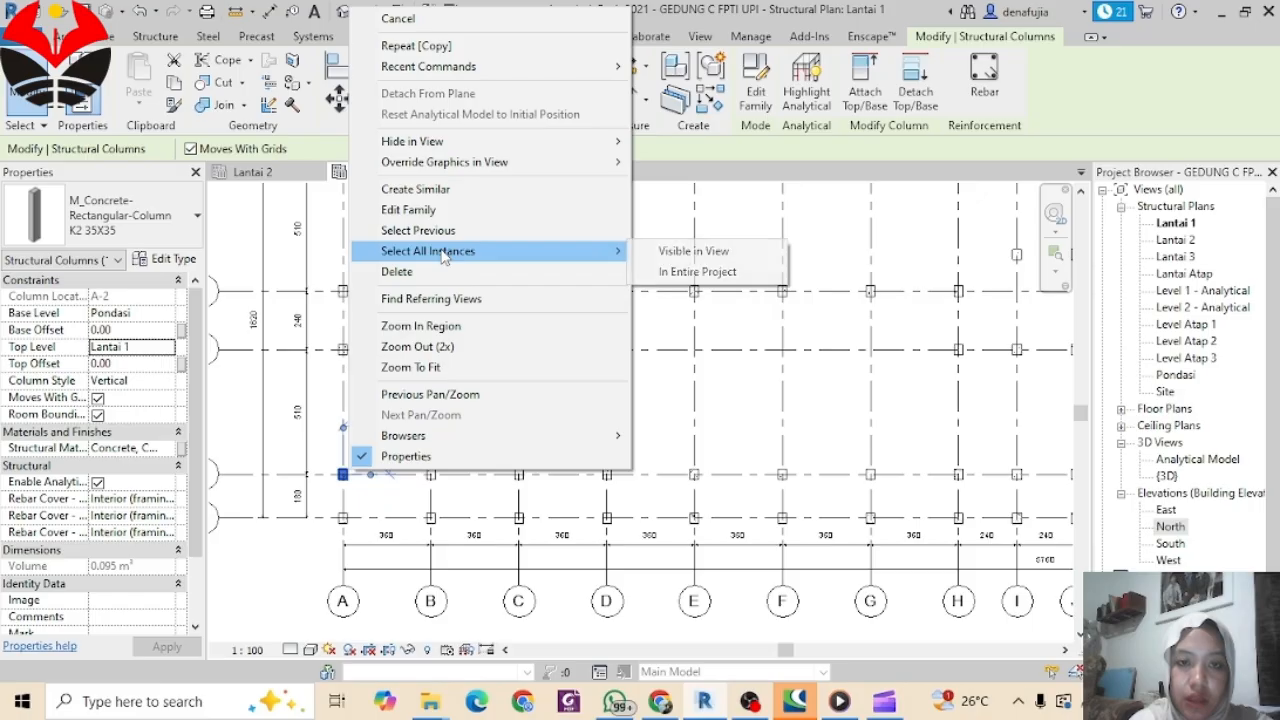
pyautogui.click(662, 252)
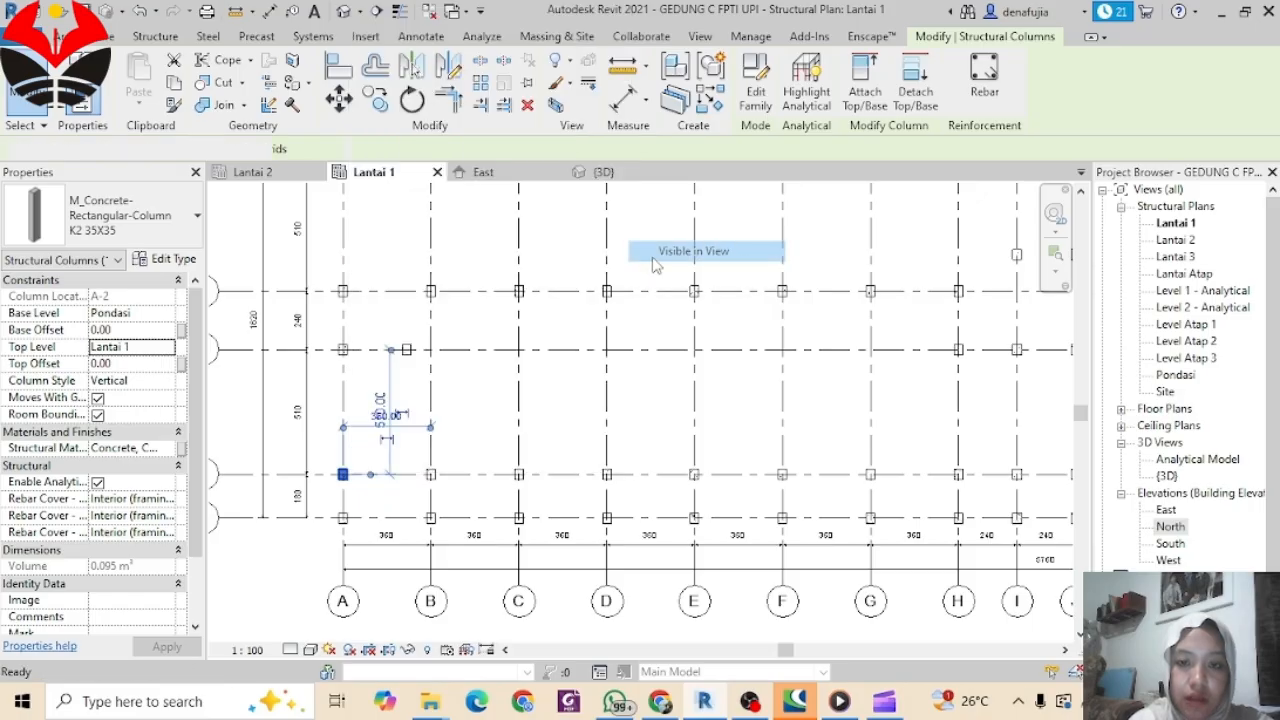
pyautogui.click(153, 346)
pyautogui.click(166, 347)
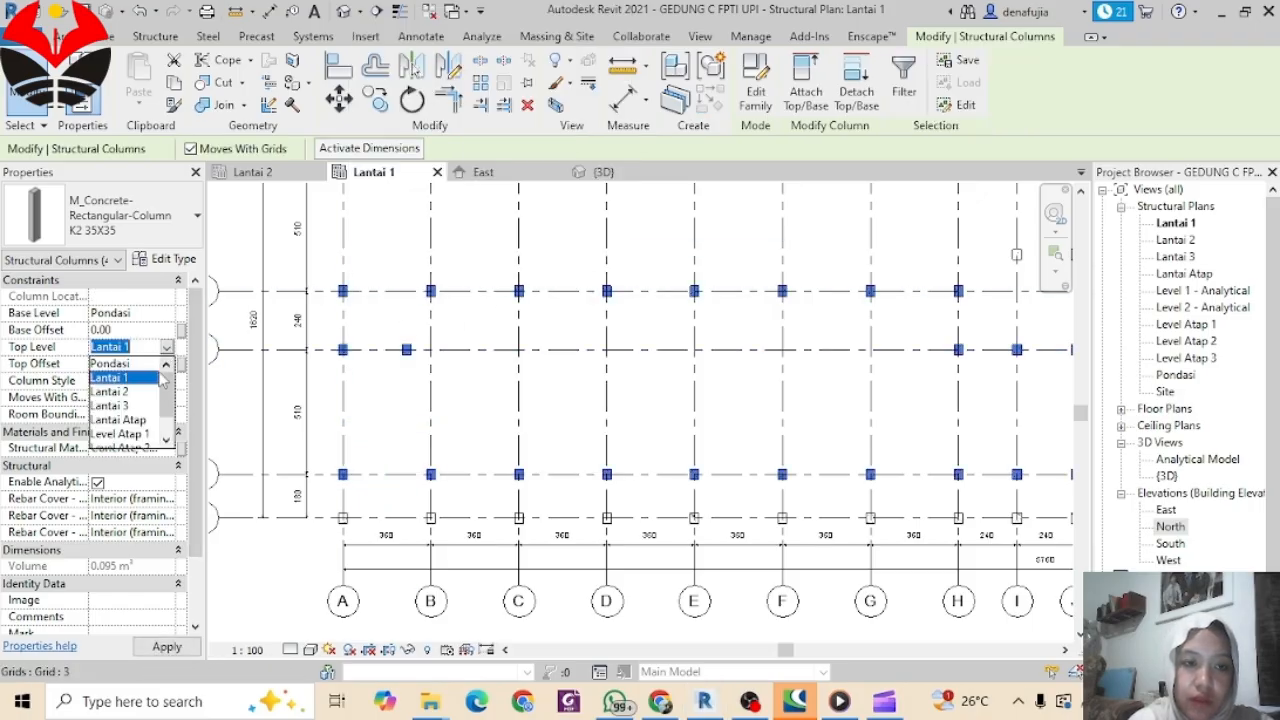
pyautogui.click(128, 394)
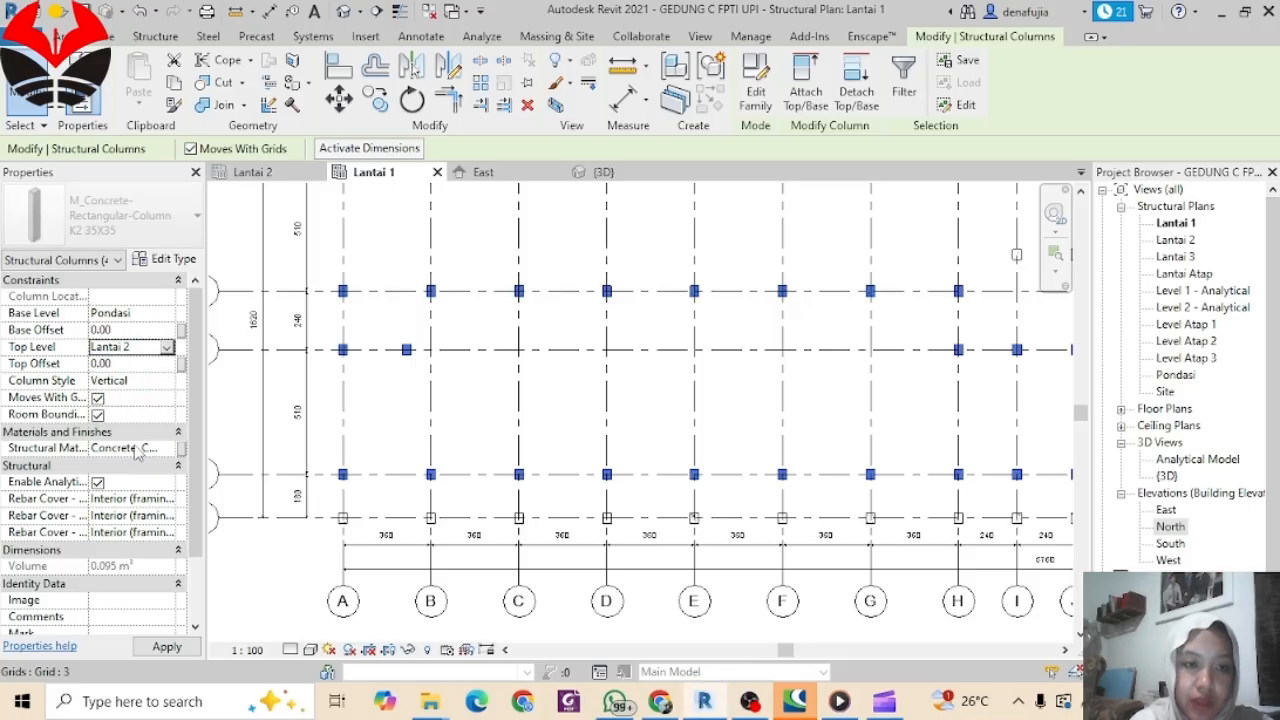
pyautogui.click(165, 647)
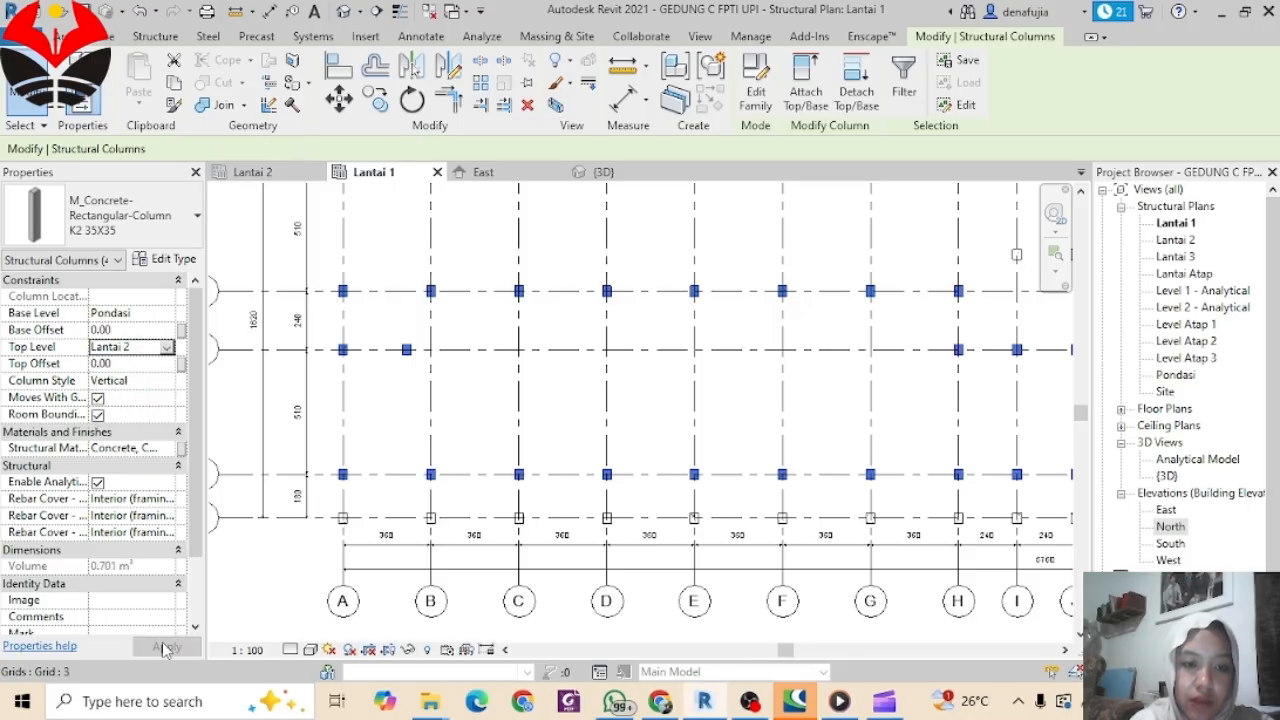
pyautogui.click(603, 173)
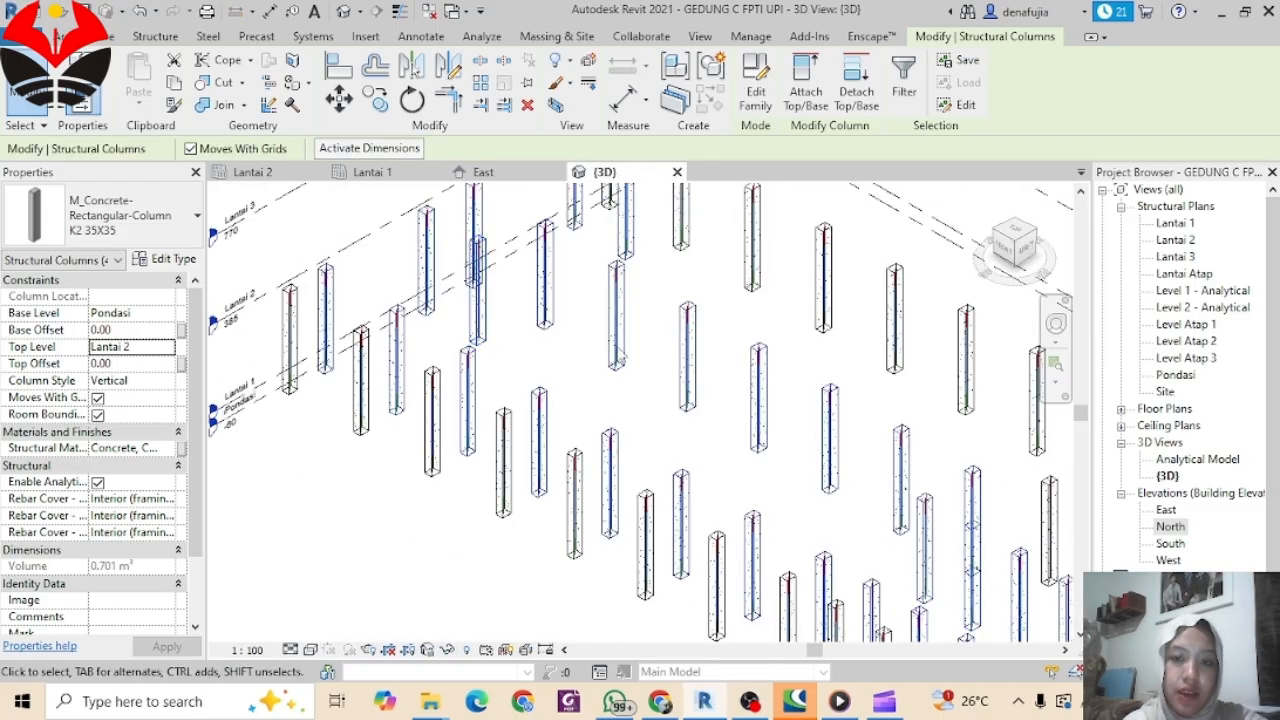
pyautogui.scroll(-3, 620, 360)
pyautogui.moveTo(620, 370); pyautogui.dragTo(554, 357, button='middle')
# Step: Clear the column selection in the Lantai 1 plan and open the North elevation
pyautogui.click(372, 176)
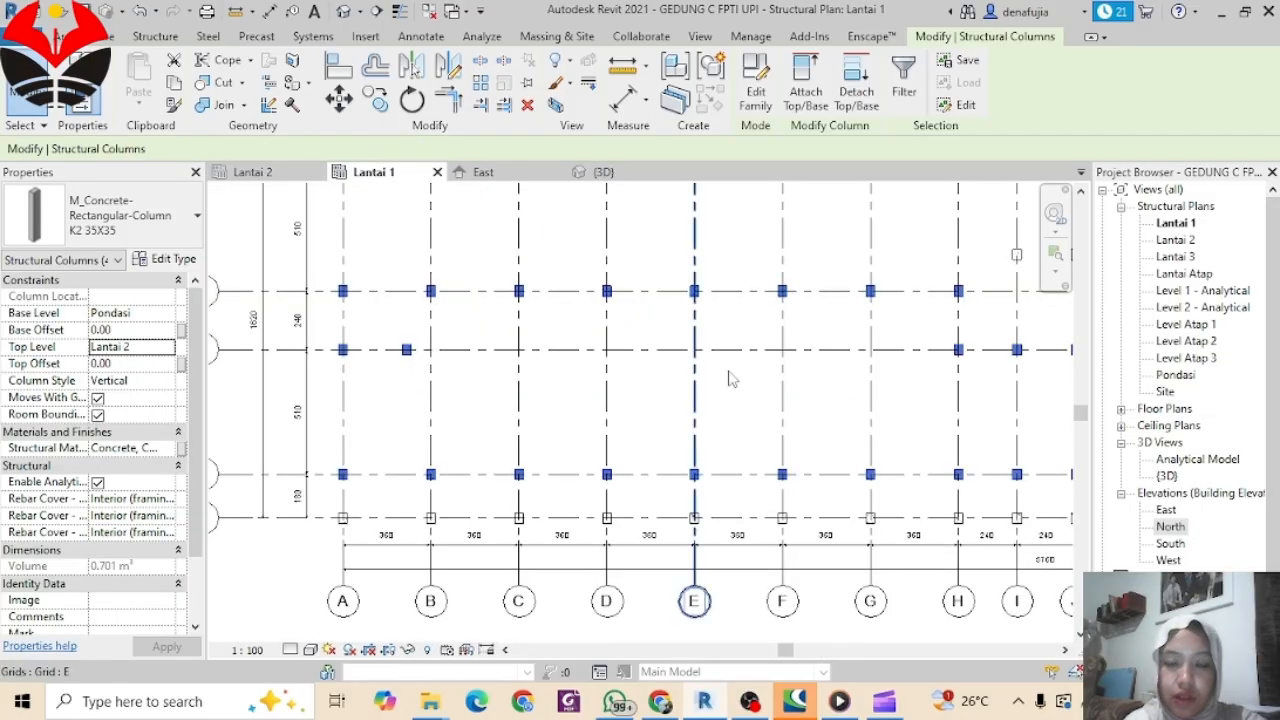
pyautogui.click(1160, 493)
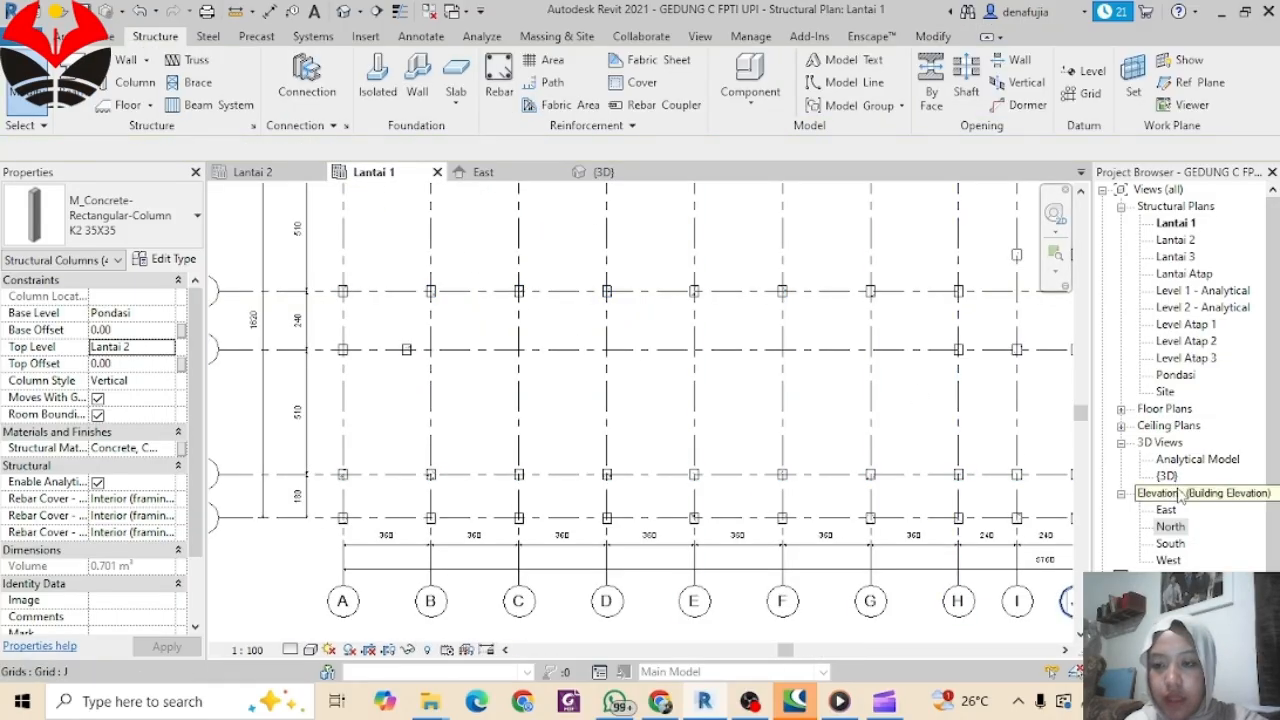
pyautogui.doubleClick(1170, 527)
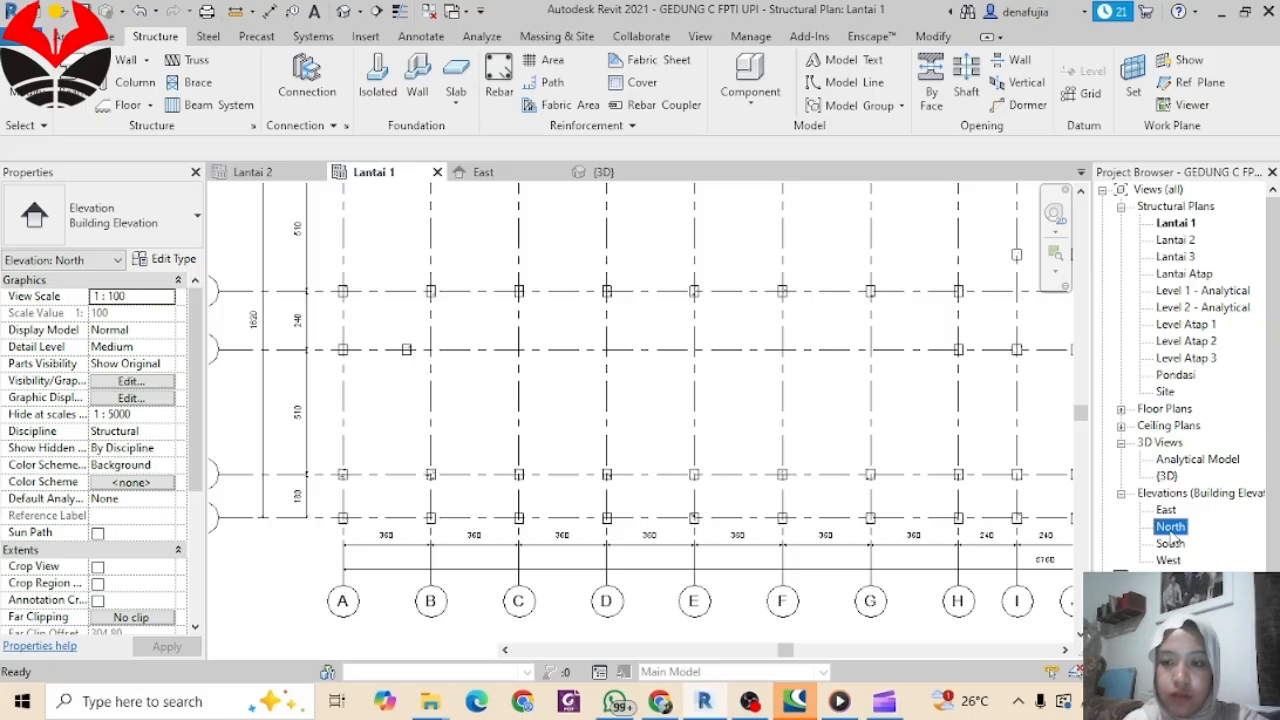
pyautogui.moveTo(638, 528); pyautogui.dragTo(516, 498, button='middle')
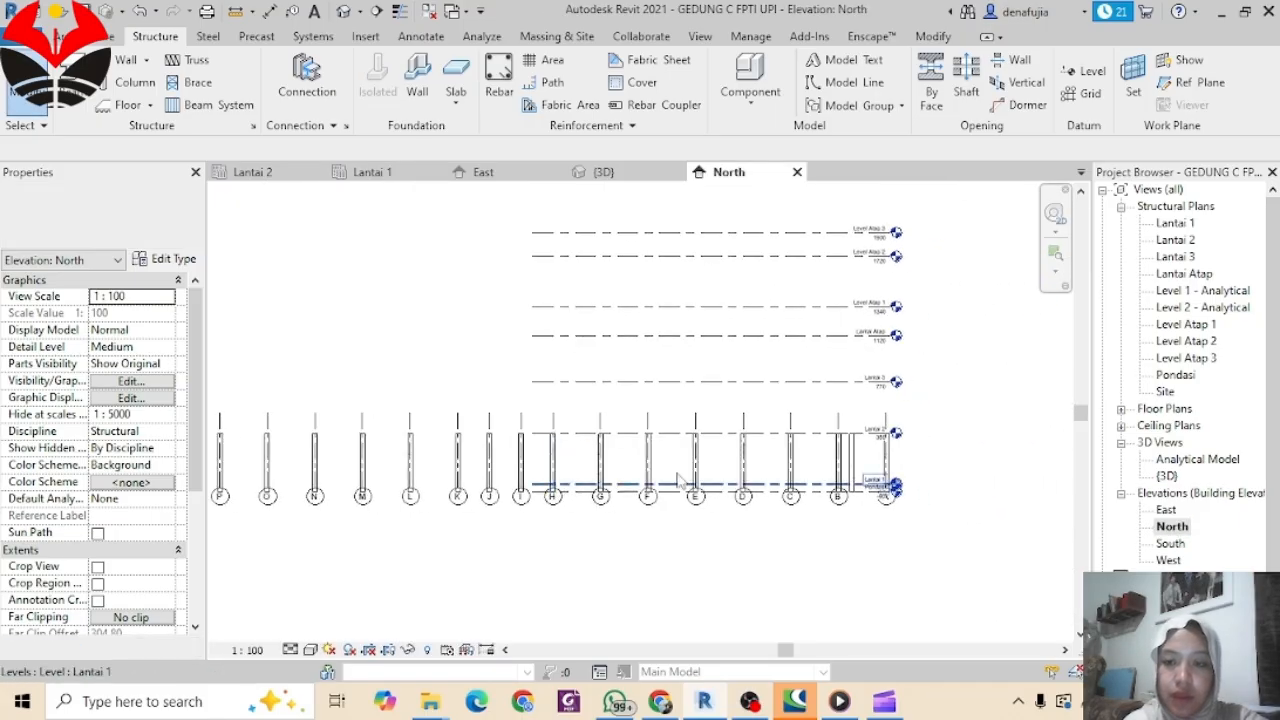
pyautogui.moveTo(583, 452); pyautogui.dragTo(730, 441, button='middle')
pyautogui.scroll(-1, 278, 393)
pyautogui.scroll(-1, 955, 452)
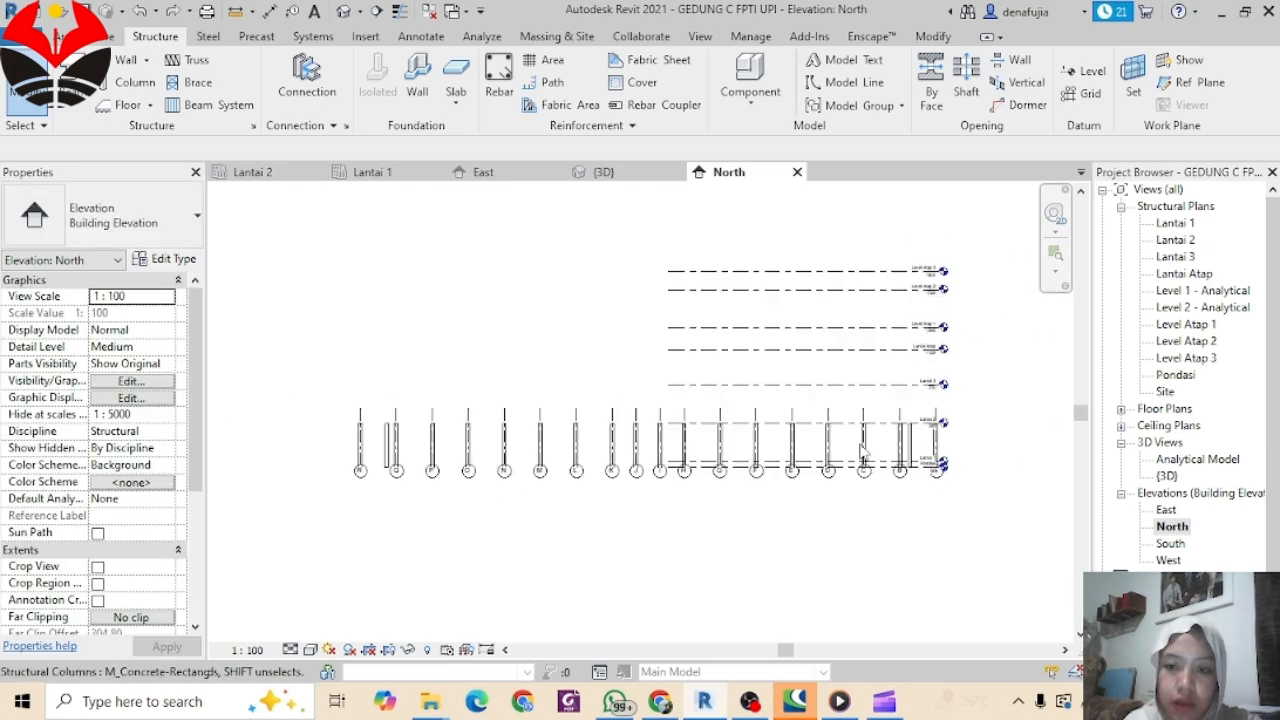
# Step: Select all structural columns from grid A to R in the North elevation, removing the grids from the selection
pyautogui.moveTo(965, 441); pyautogui.dragTo(352, 445)
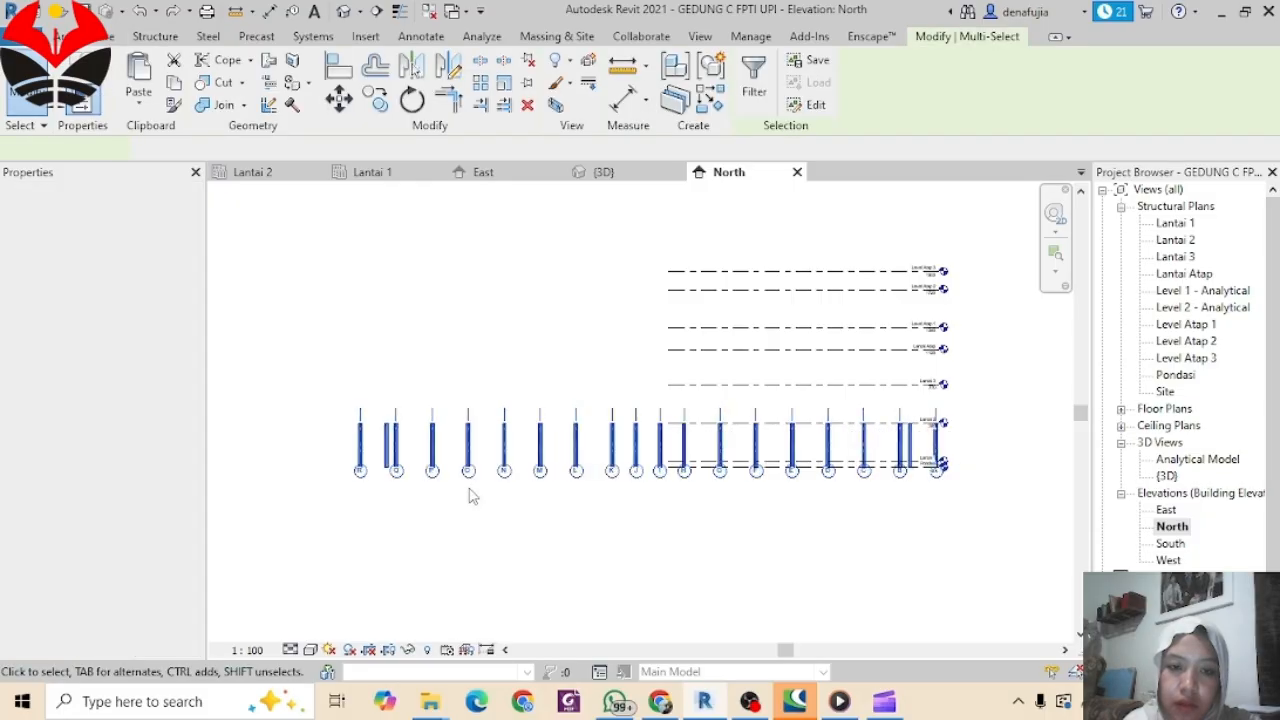
pyautogui.scroll(2, 925, 480)
pyautogui.scroll(-1, 930, 496)
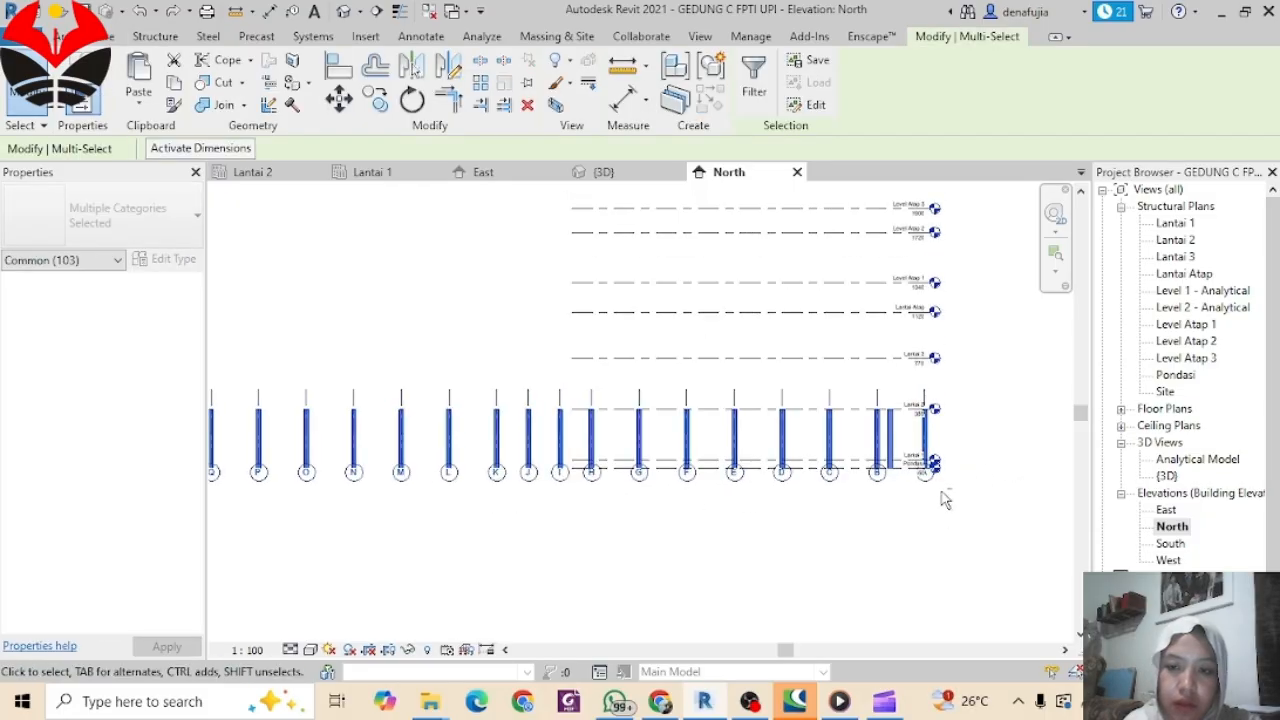
pyautogui.moveTo(946, 495); pyautogui.dragTo(849, 488)
pyautogui.keyDown('shift'); pyautogui.moveTo(499, 508); pyautogui.dragTo(251, 484); pyautogui.keyUp('shift')
pyautogui.moveTo(300, 500); pyautogui.dragTo(509, 500, button='middle')
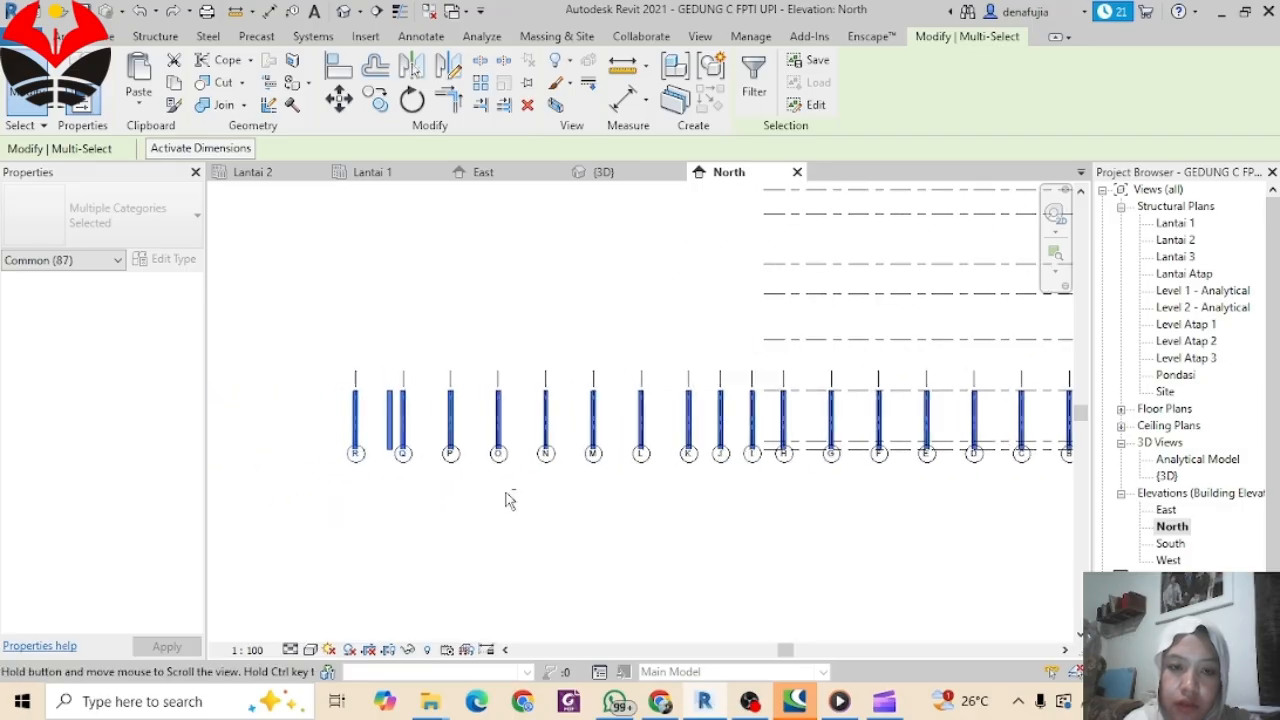
pyautogui.moveTo(536, 501); pyautogui.dragTo(333, 459)
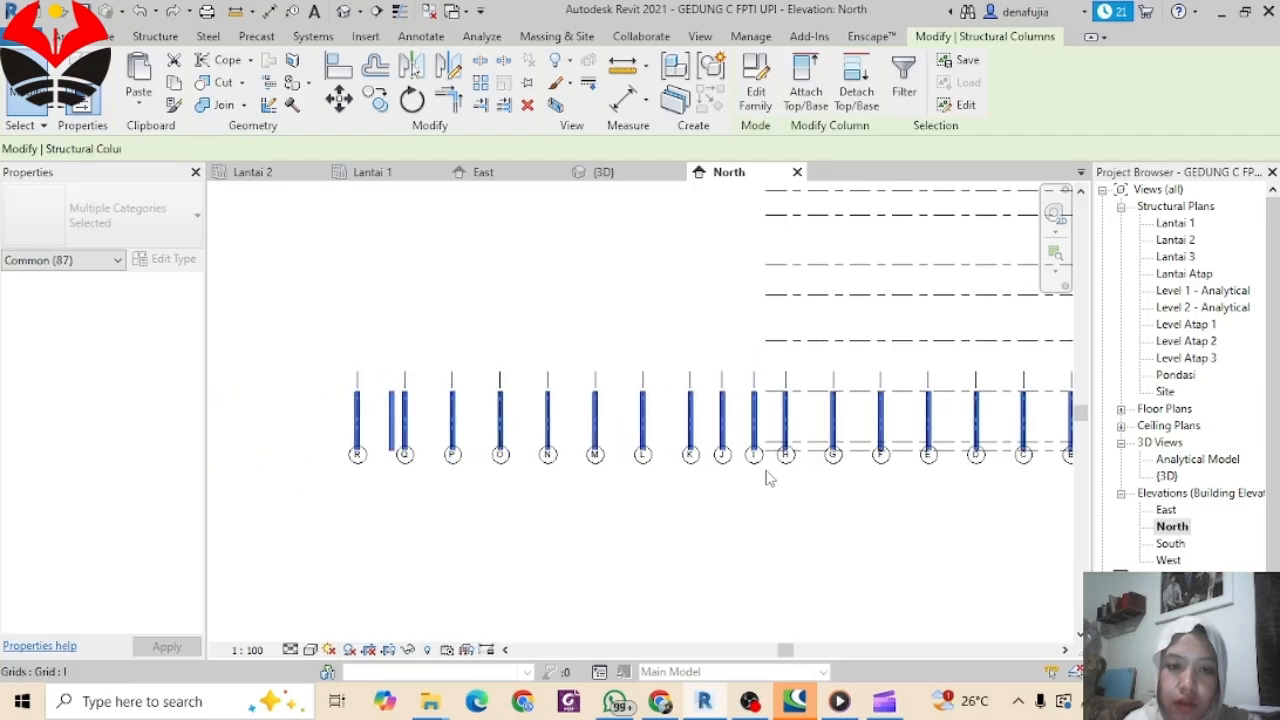
pyautogui.scroll(-1, 822, 513)
pyautogui.moveTo(827, 514); pyautogui.dragTo(561, 521, button='middle')
pyautogui.moveTo(392, 271); pyautogui.dragTo(510, 276, button='middle')
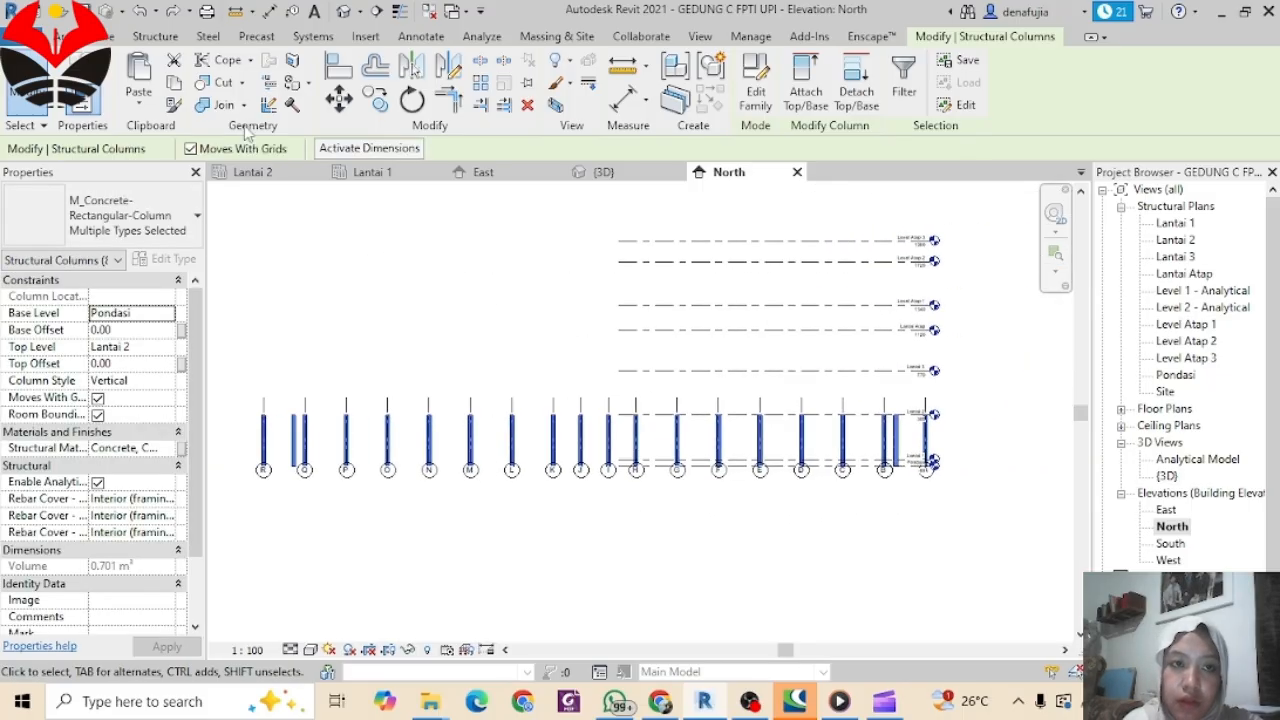
# Step: Copy the selected columns to the clipboard and paste them aligned to the Lantai 3 level
pyautogui.click(172, 84)
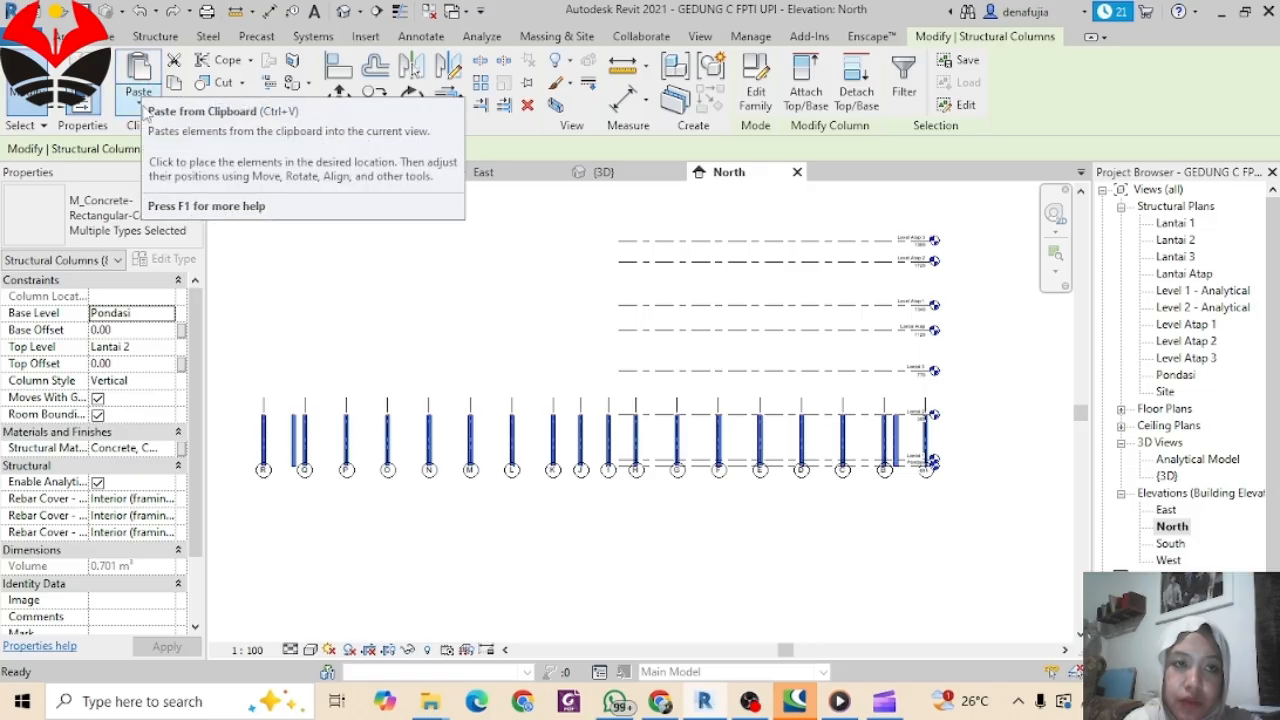
pyautogui.click(141, 110)
pyautogui.click(165, 175)
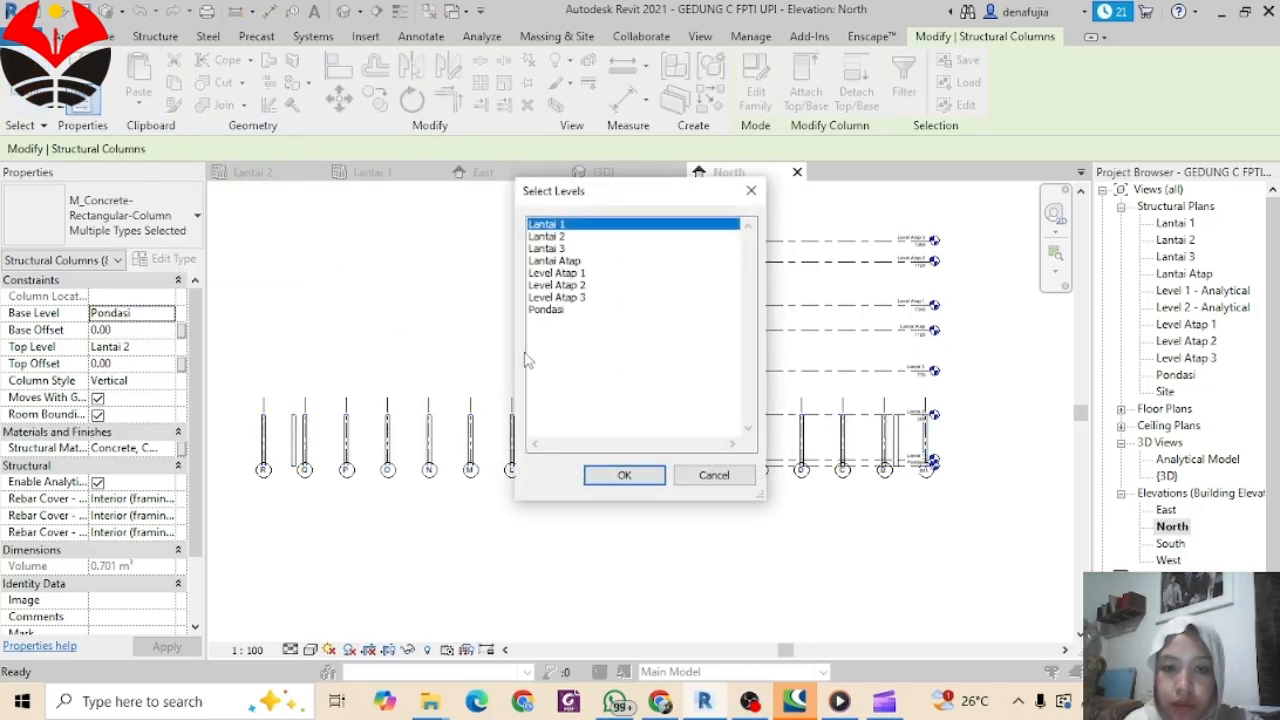
pyautogui.click(560, 248)
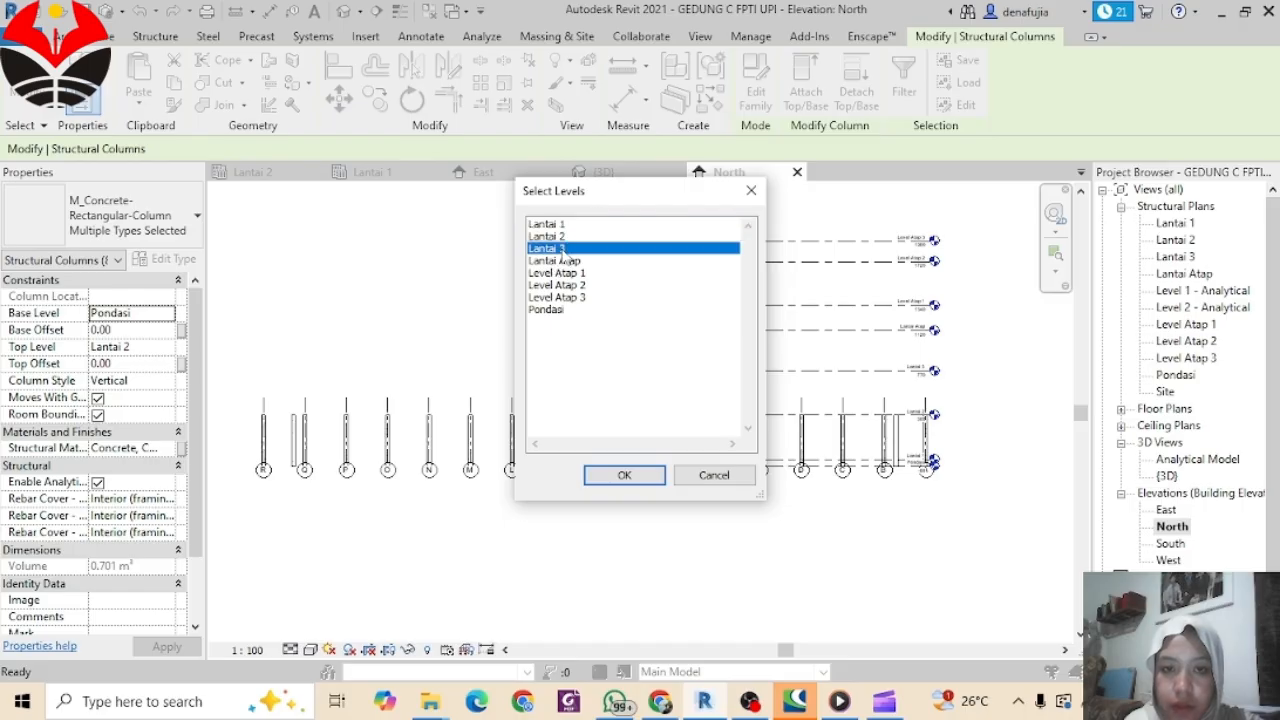
pyautogui.click(624, 476)
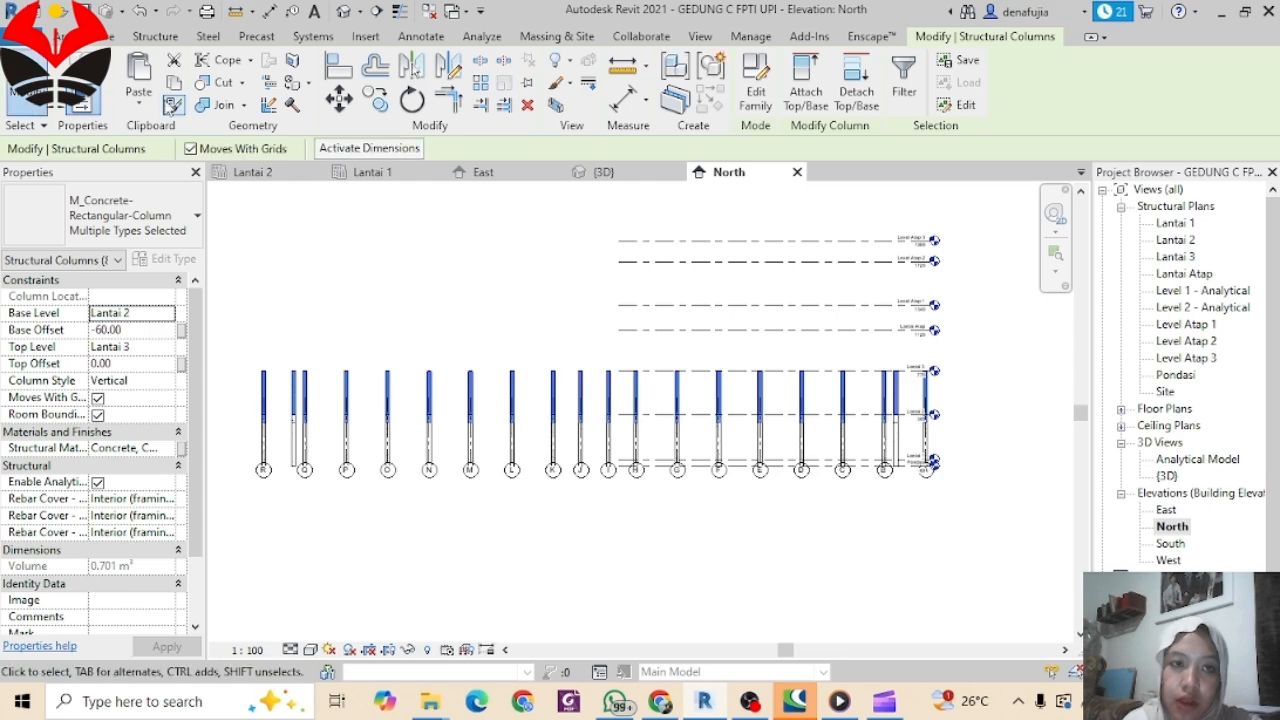
# Step: Paste the copied columns once more, aligned to the Lantai Atap level
pyautogui.click(150, 103)
pyautogui.click(160, 171)
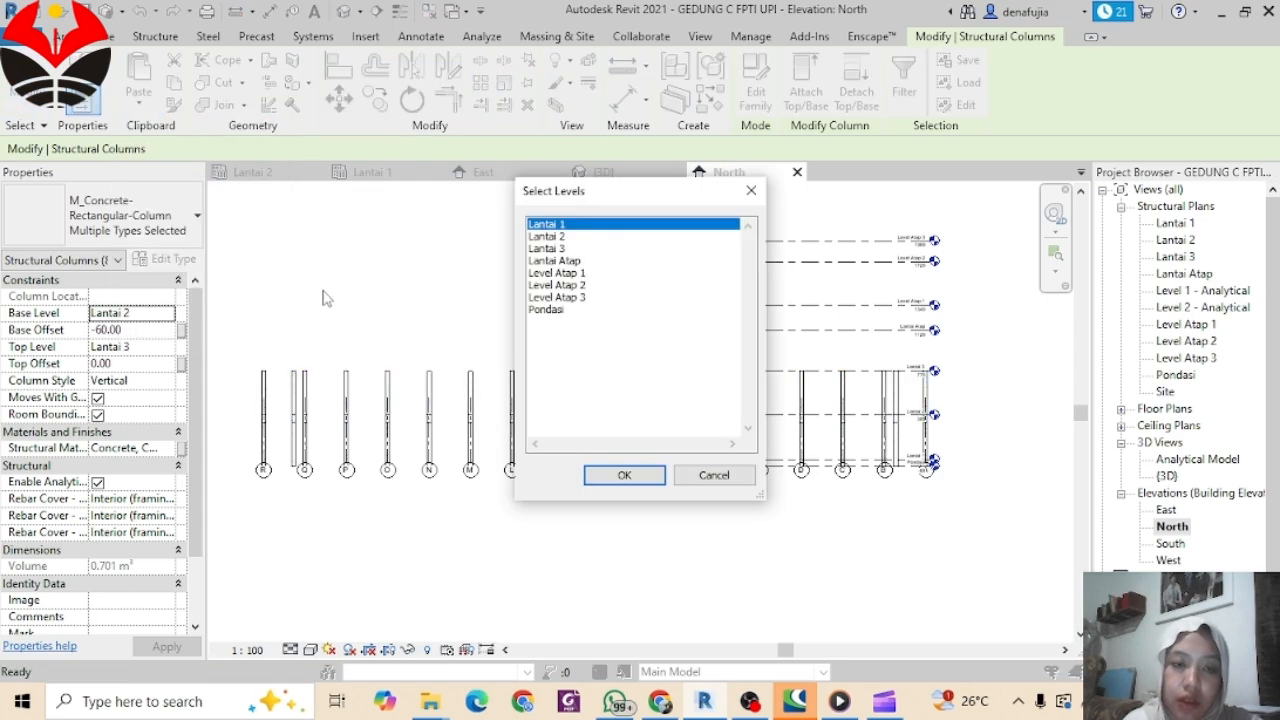
pyautogui.click(558, 261)
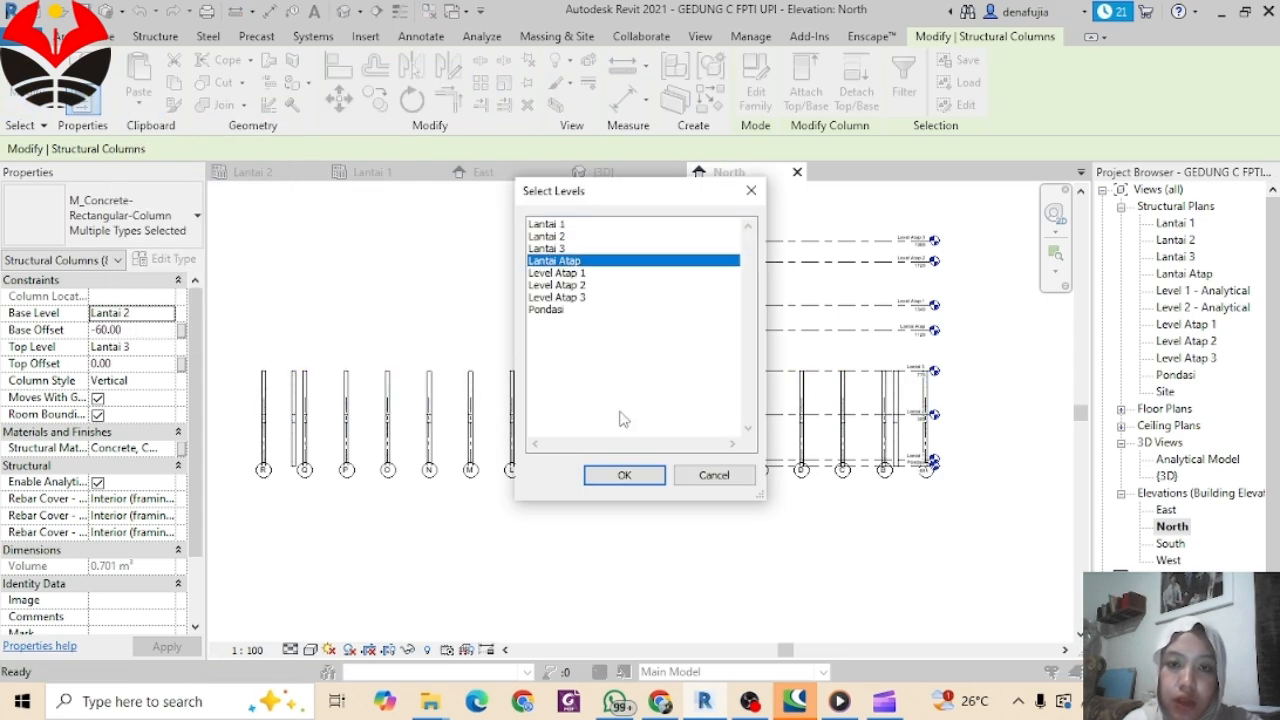
pyautogui.click(626, 476)
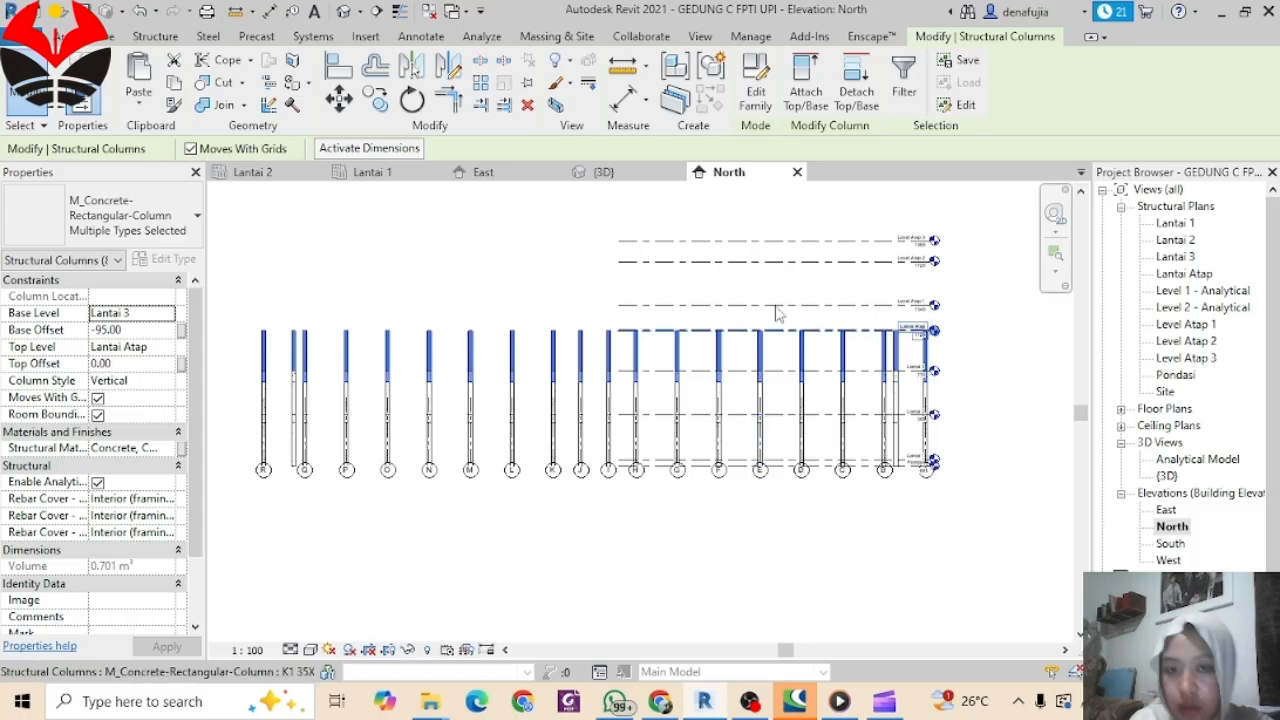
# Step: Bring up the default 3D view of the stacked columns and set its visual style to Shaded
pyautogui.click(618, 175)
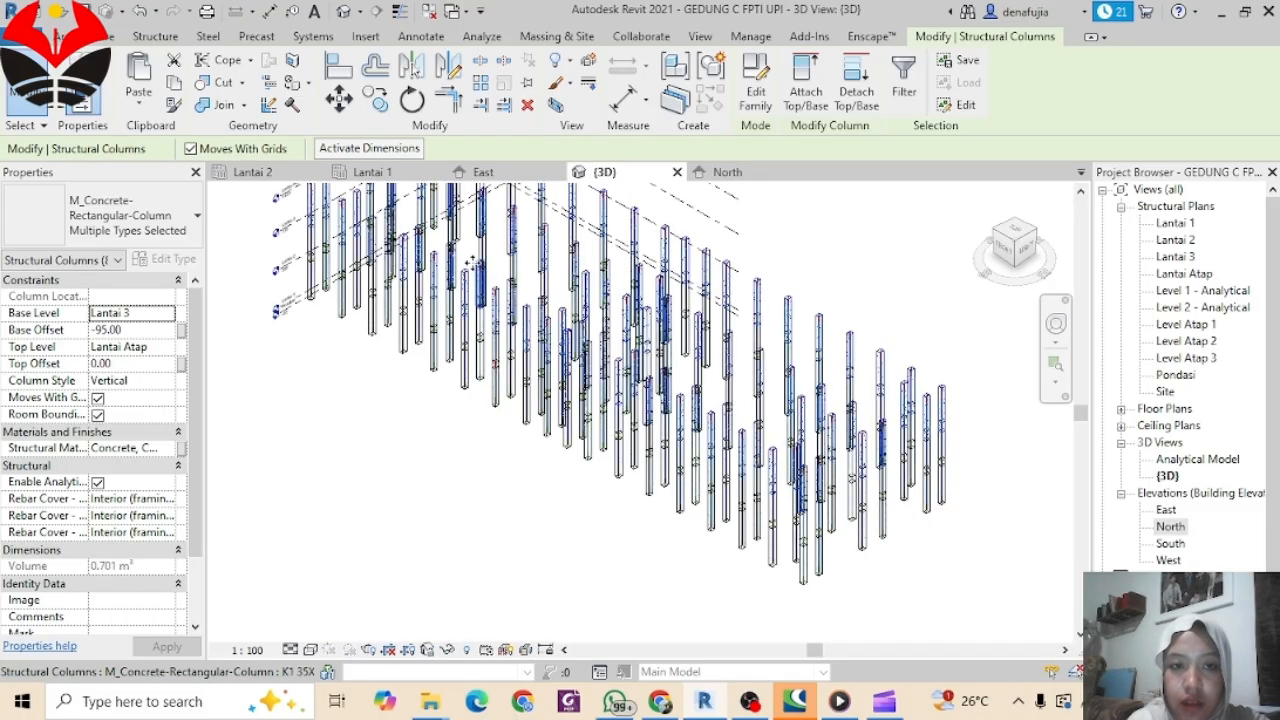
pyautogui.moveTo(376, 375); pyautogui.dragTo(397, 447, button='middle')
pyautogui.moveTo(378, 282); pyautogui.dragTo(381, 277, button='middle')
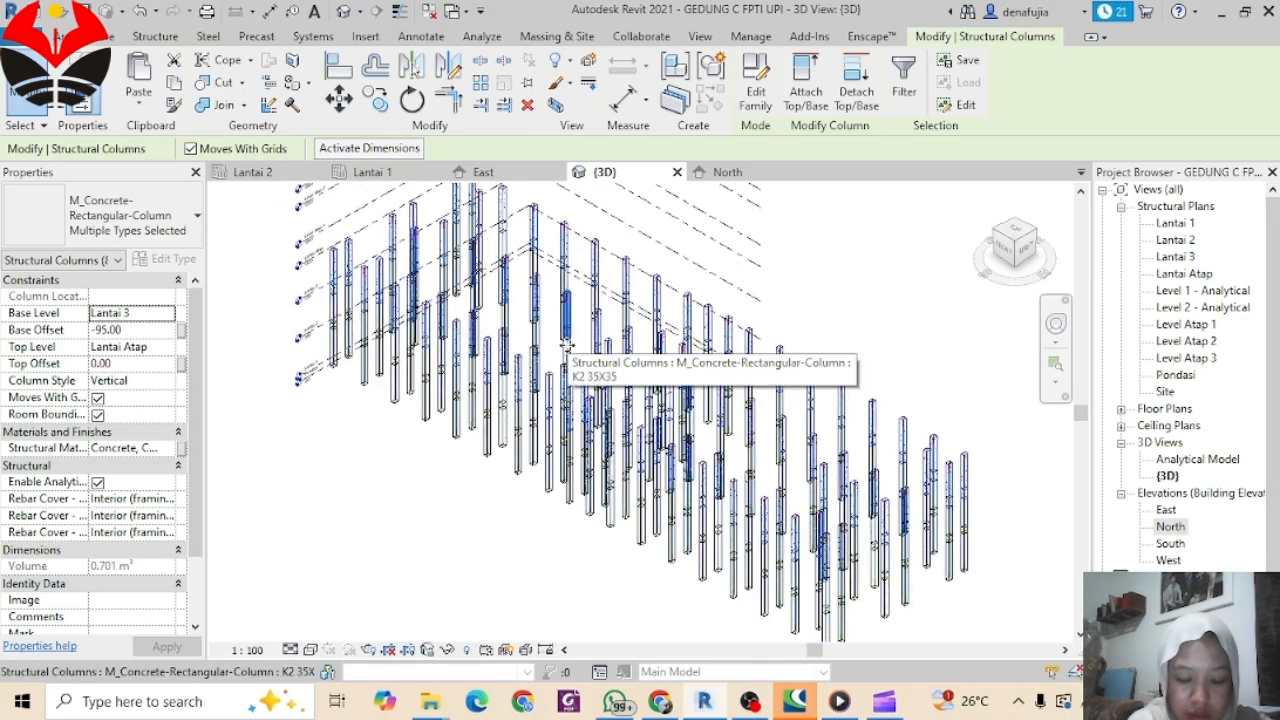
pyautogui.click(314, 640)
pyautogui.click(310, 649)
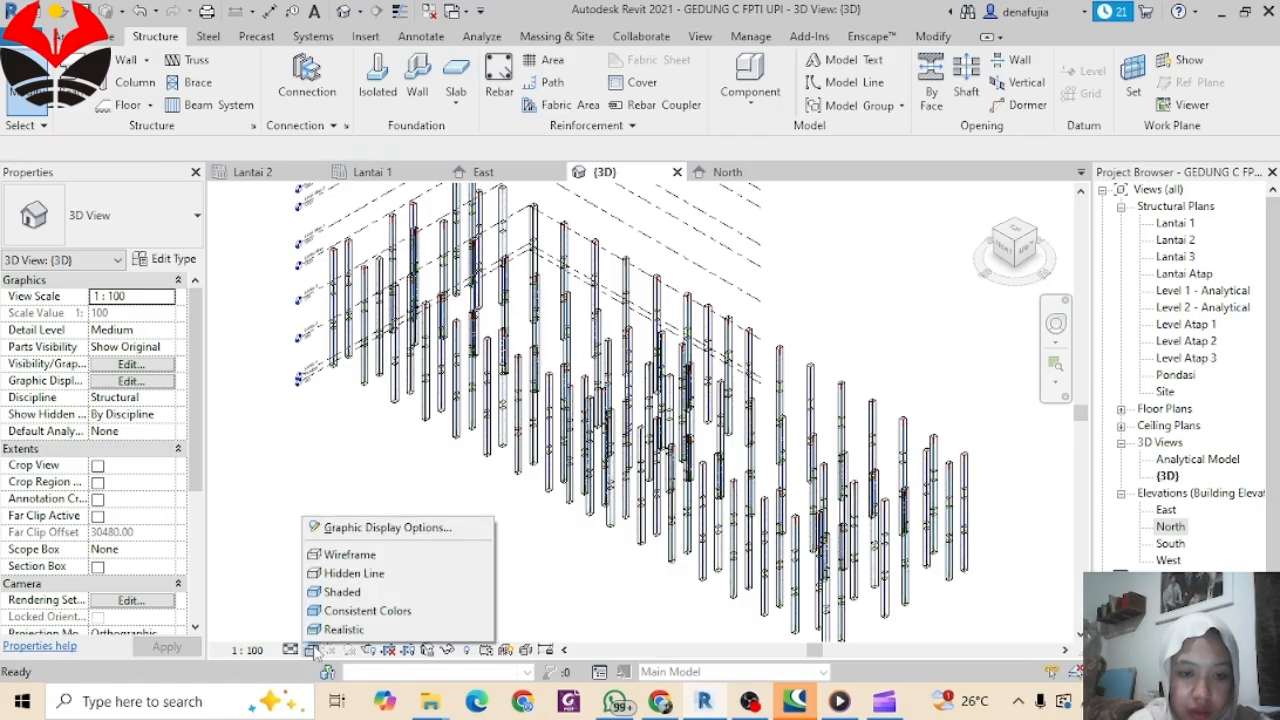
pyautogui.click(385, 592)
# Step: Examine in 3D how the stacked column segments meet, checking the upper two segments of a K1 35X45 column
pyautogui.scroll(6, 506, 404)
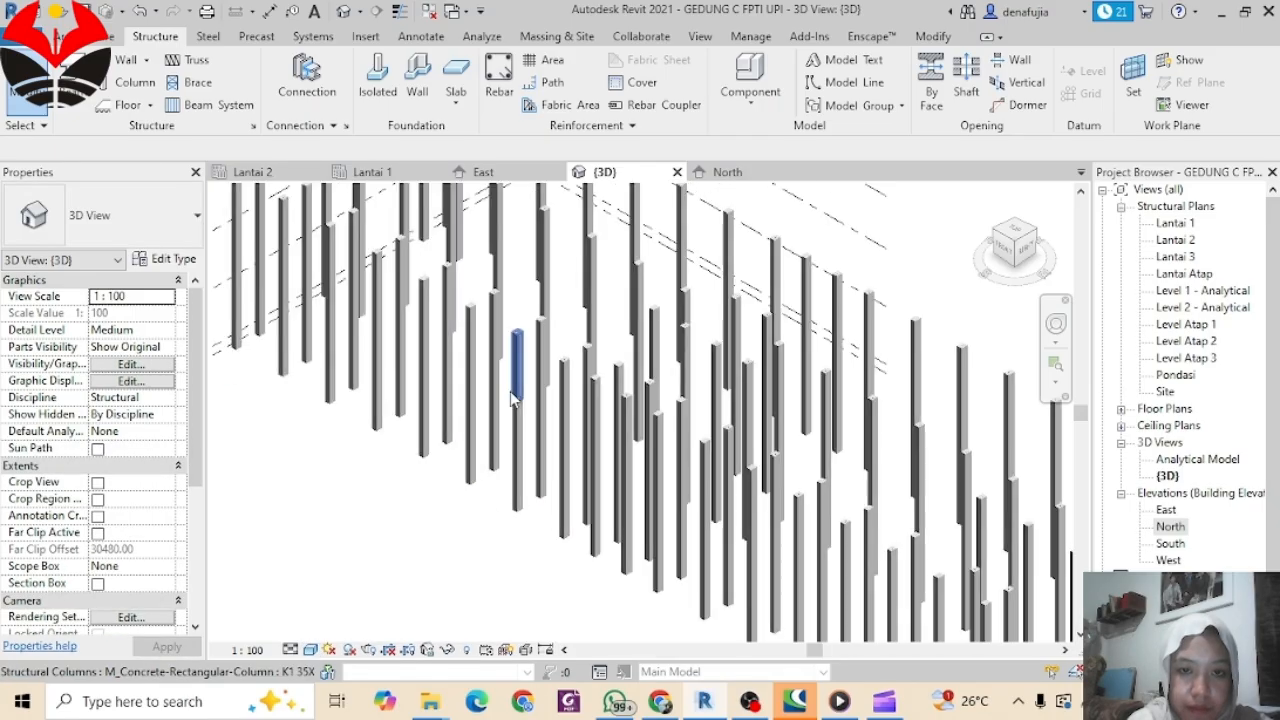
pyautogui.scroll(-2, 506, 404)
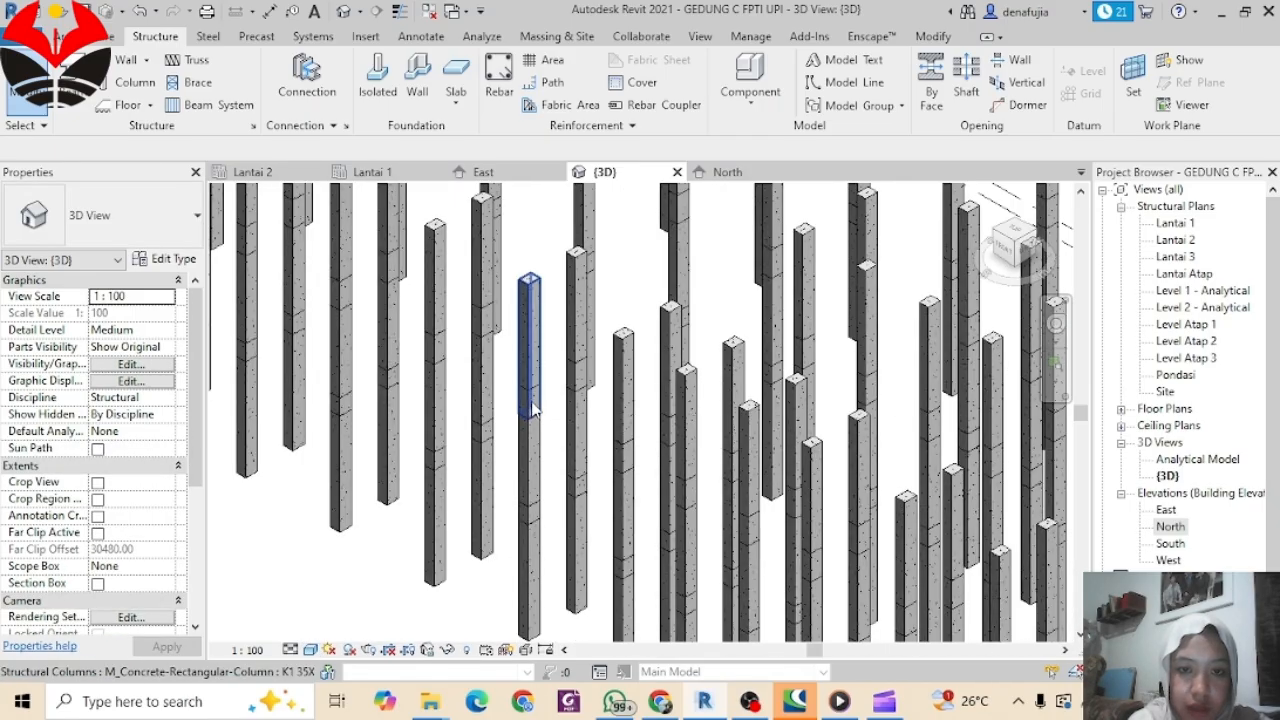
pyautogui.scroll(2, 455, 497)
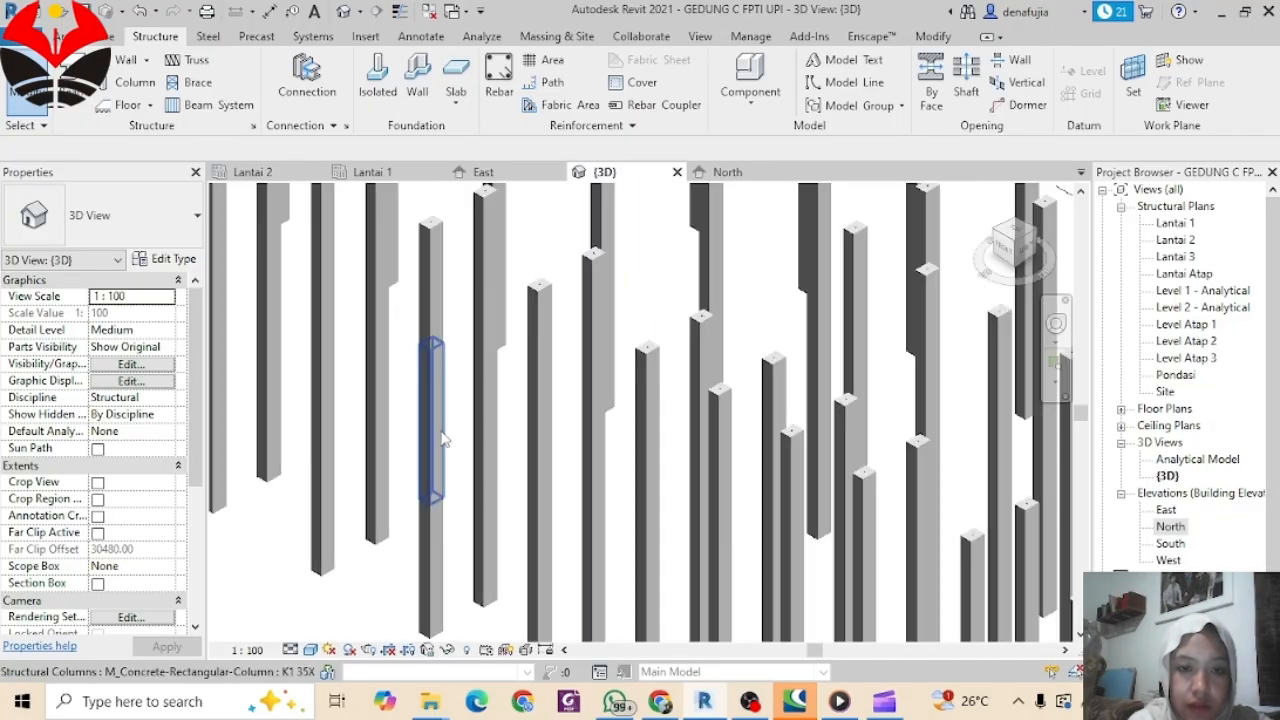
pyautogui.click(443, 440)
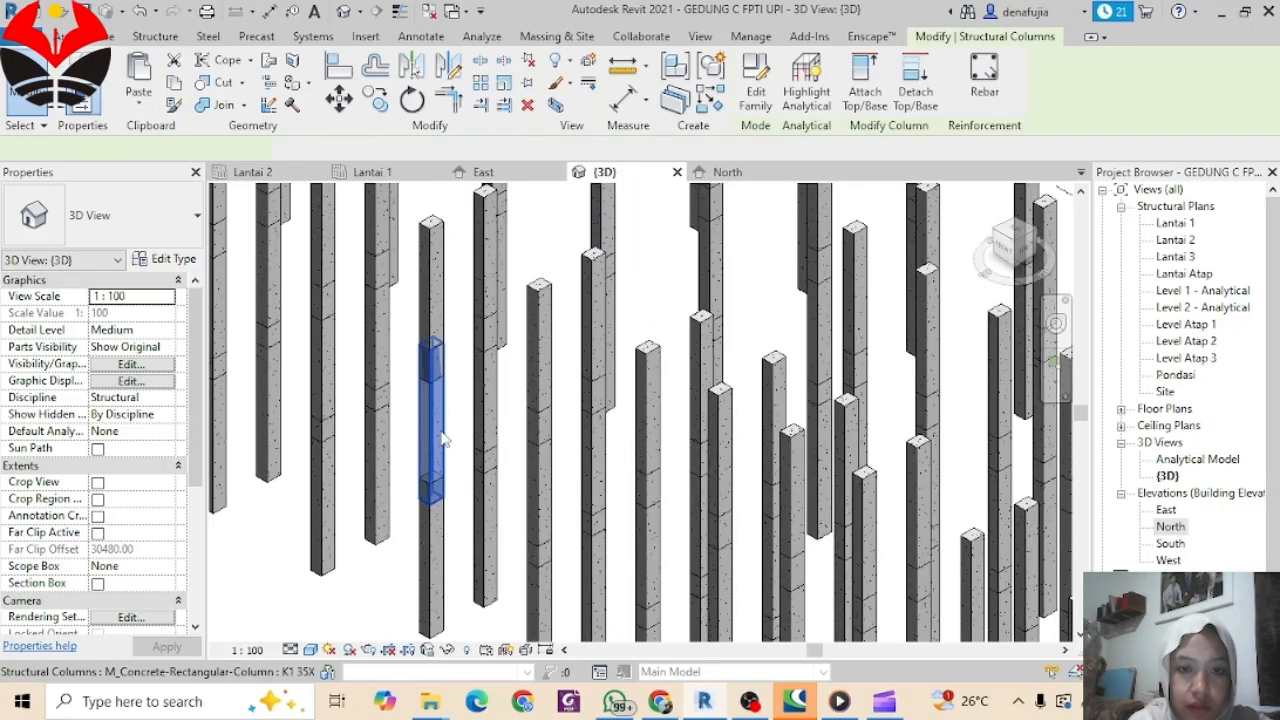
pyautogui.click(436, 316)
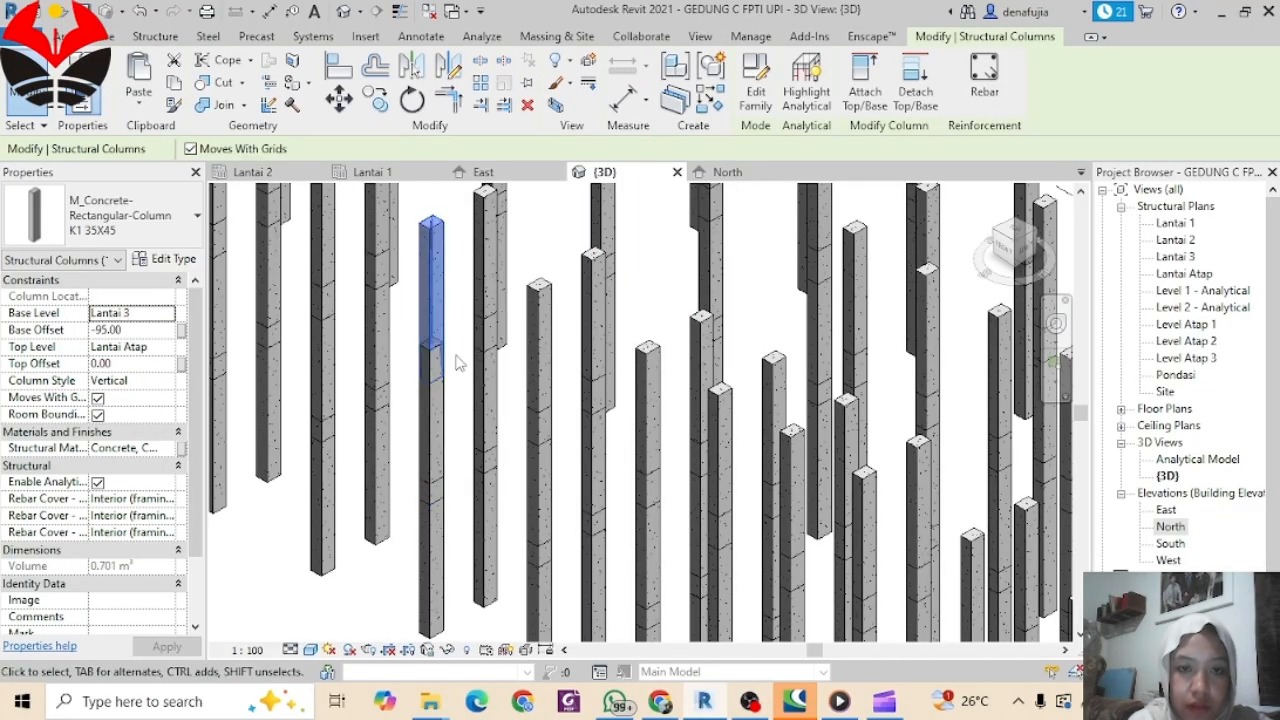
pyautogui.click(461, 433)
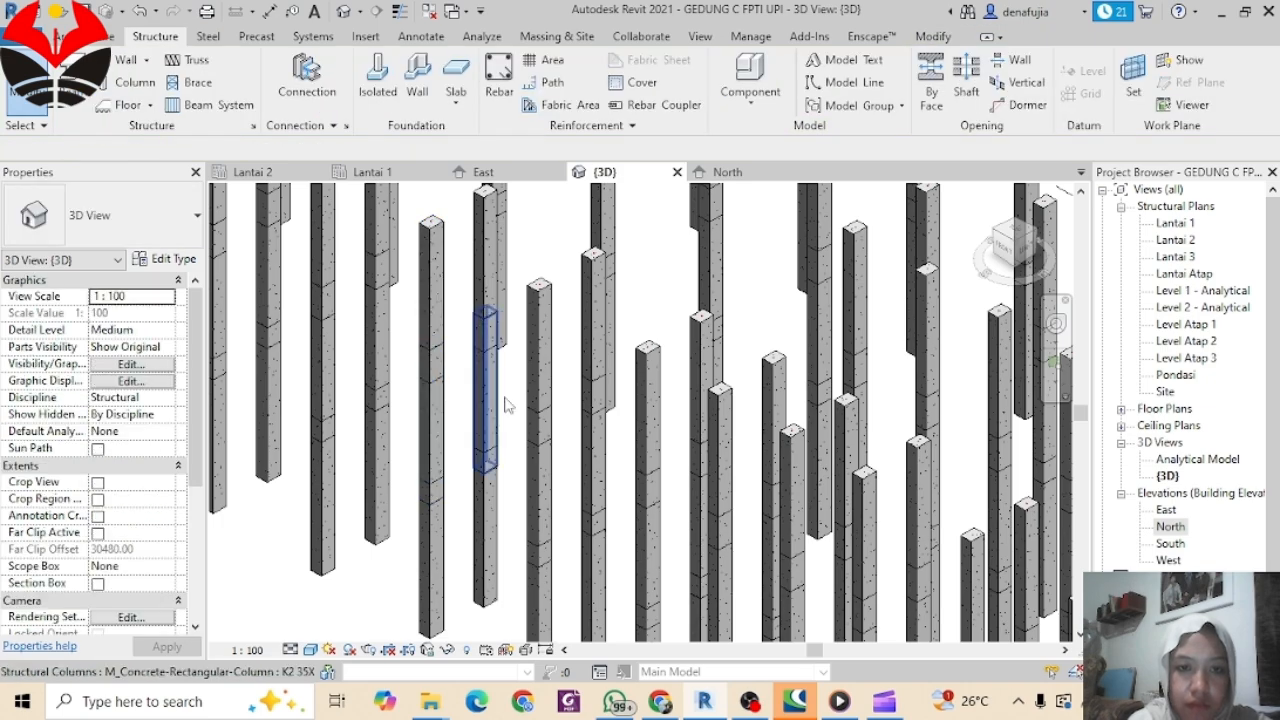
pyautogui.scroll(-3, 500, 405)
pyautogui.scroll(-2, 530, 422)
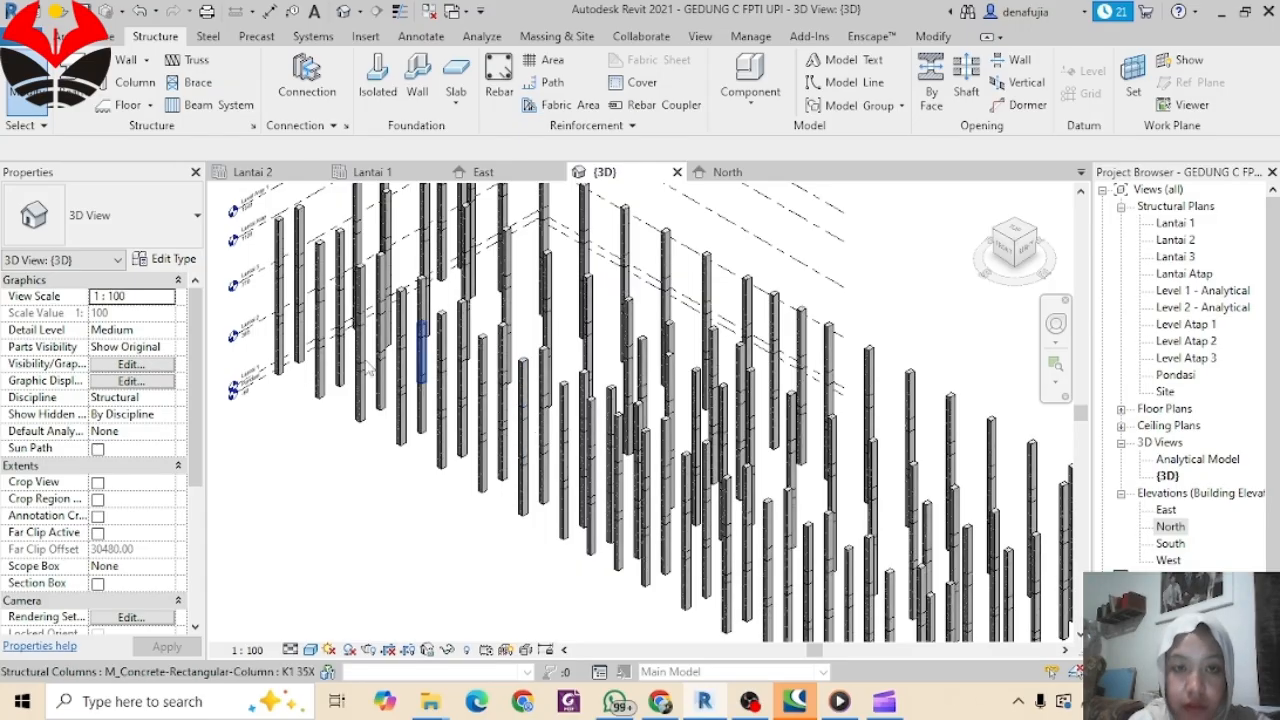
# Step: In the North elevation, extend the lower ends of the lettered grids downward so their bubbles sit clear below the Pondasi level
pyautogui.click(726, 172)
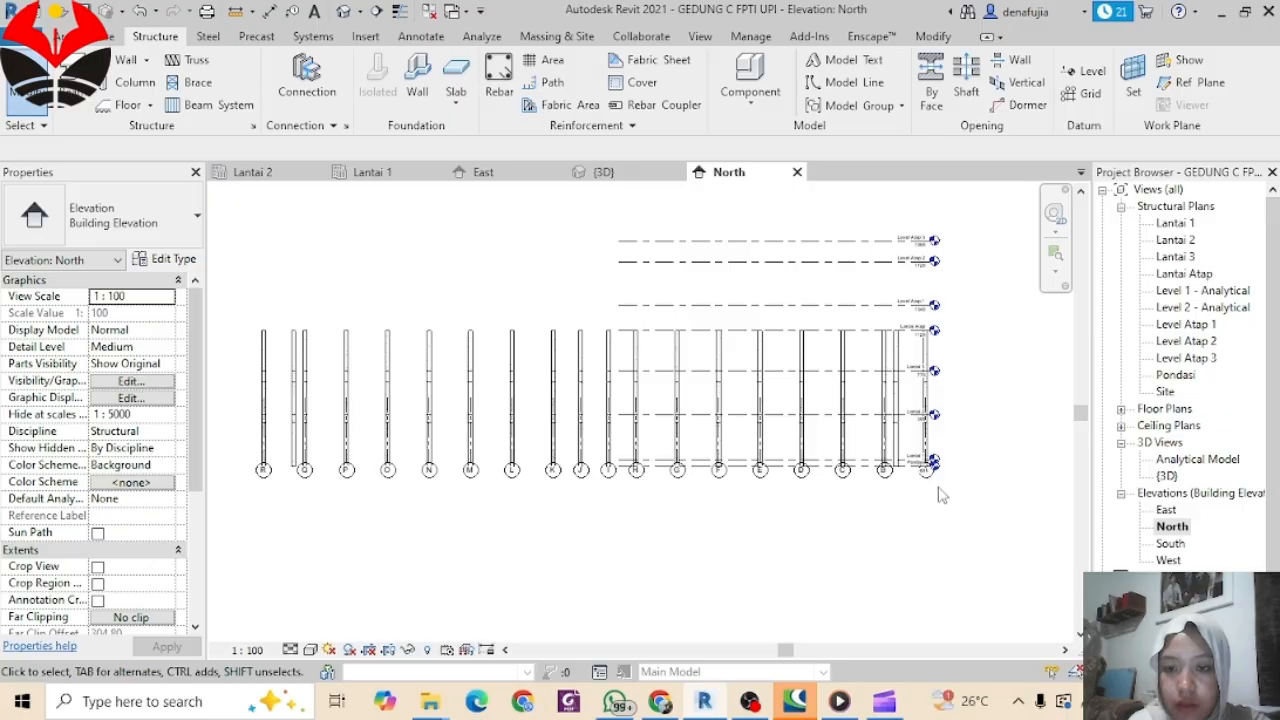
pyautogui.moveTo(940, 494); pyautogui.dragTo(646, 505)
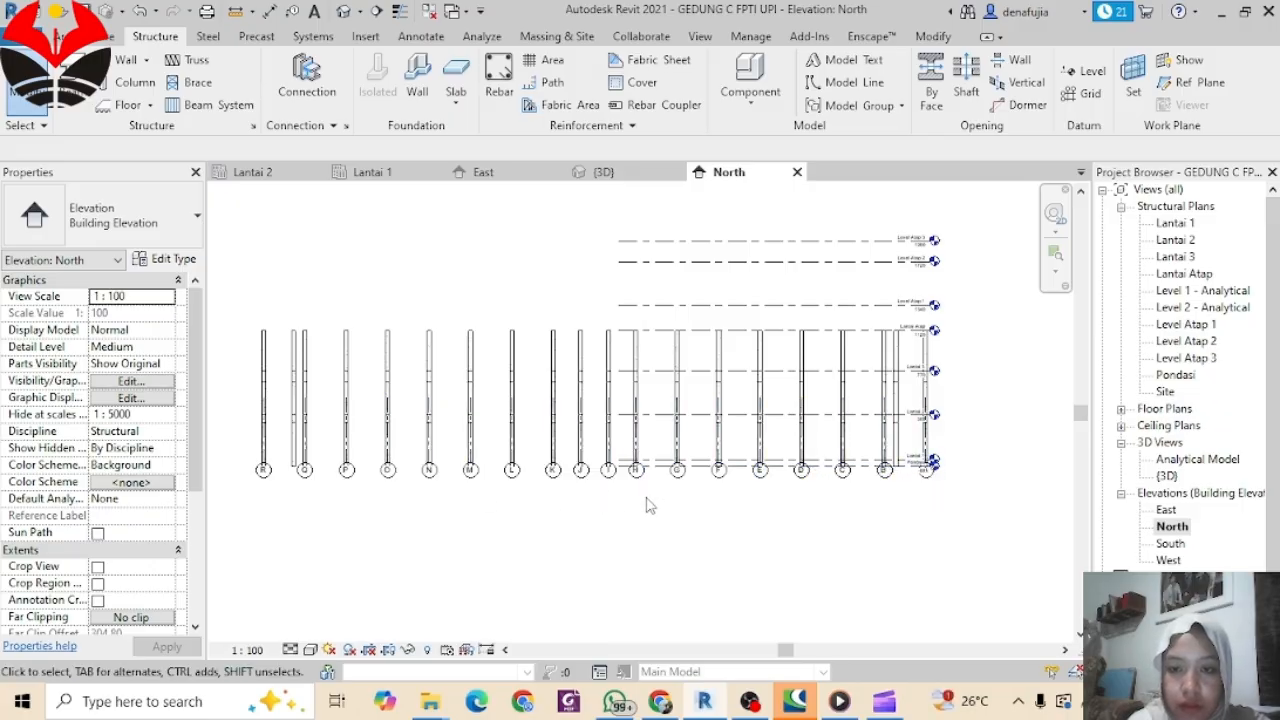
pyautogui.scroll(3, 929, 484)
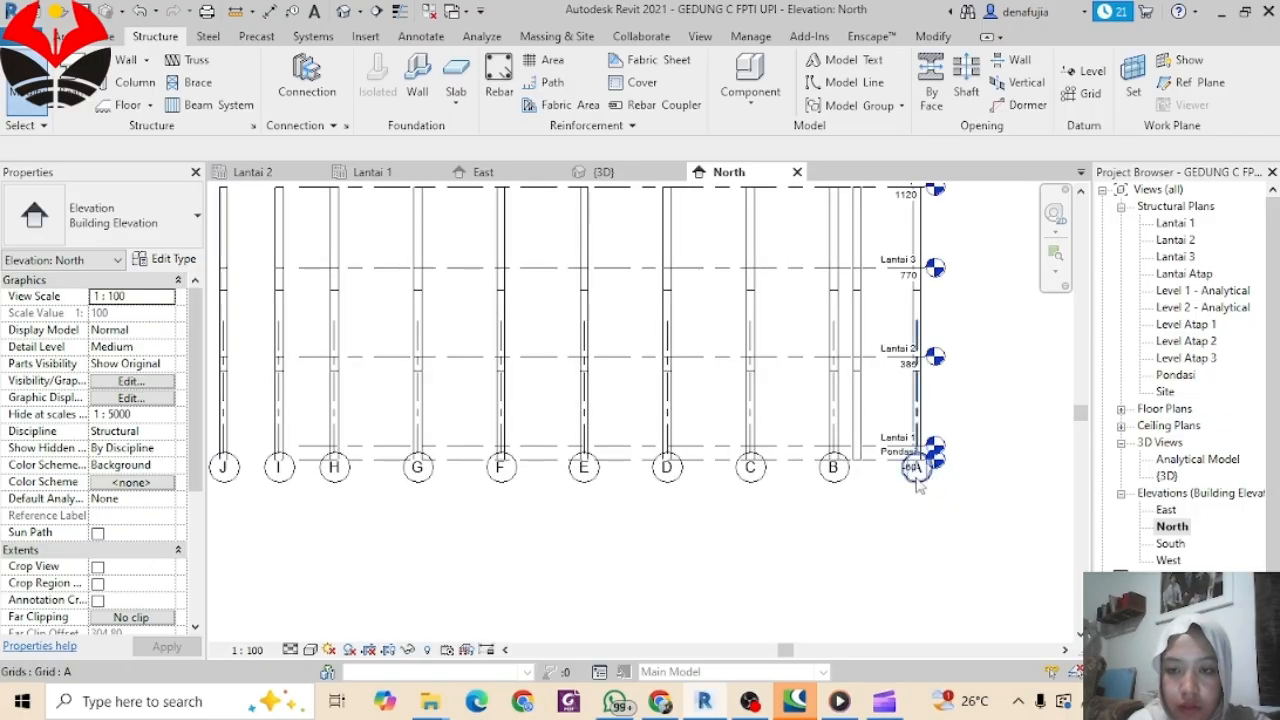
pyautogui.click(913, 478)
pyautogui.scroll(3, 912, 470)
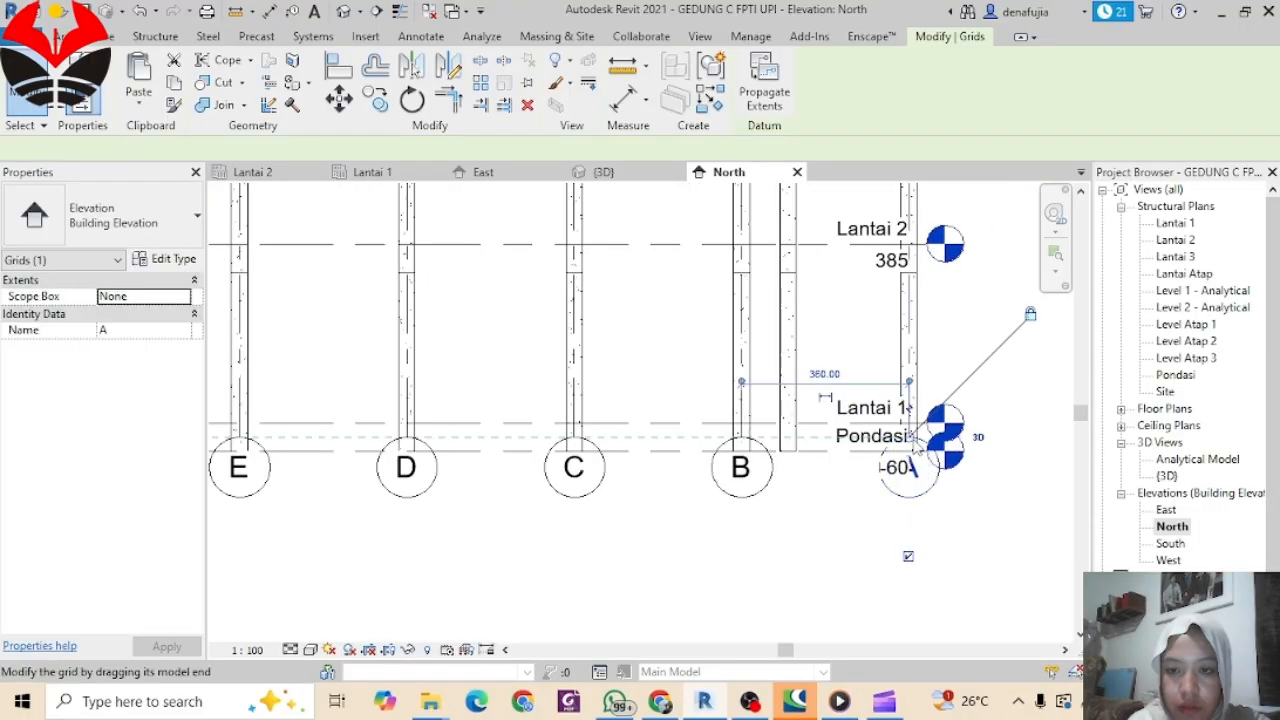
pyautogui.moveTo(912, 441); pyautogui.dragTo(910, 438)
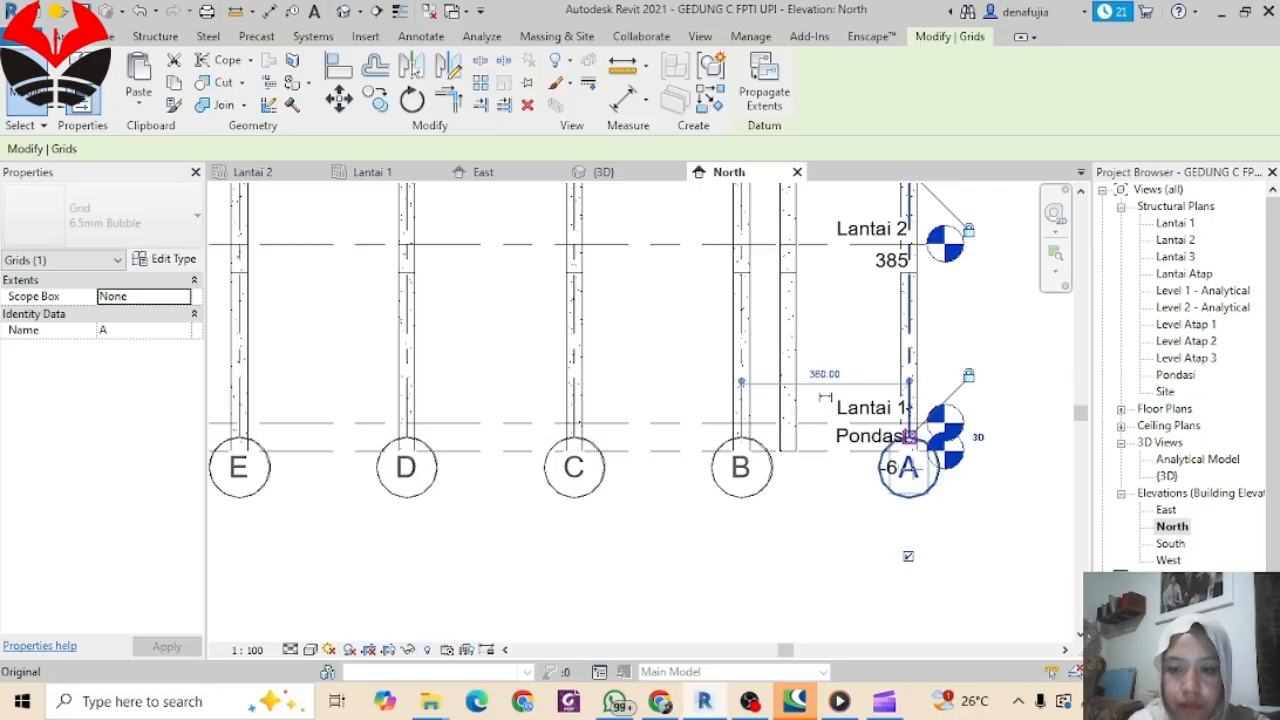
pyautogui.scroll(-4, 907, 465)
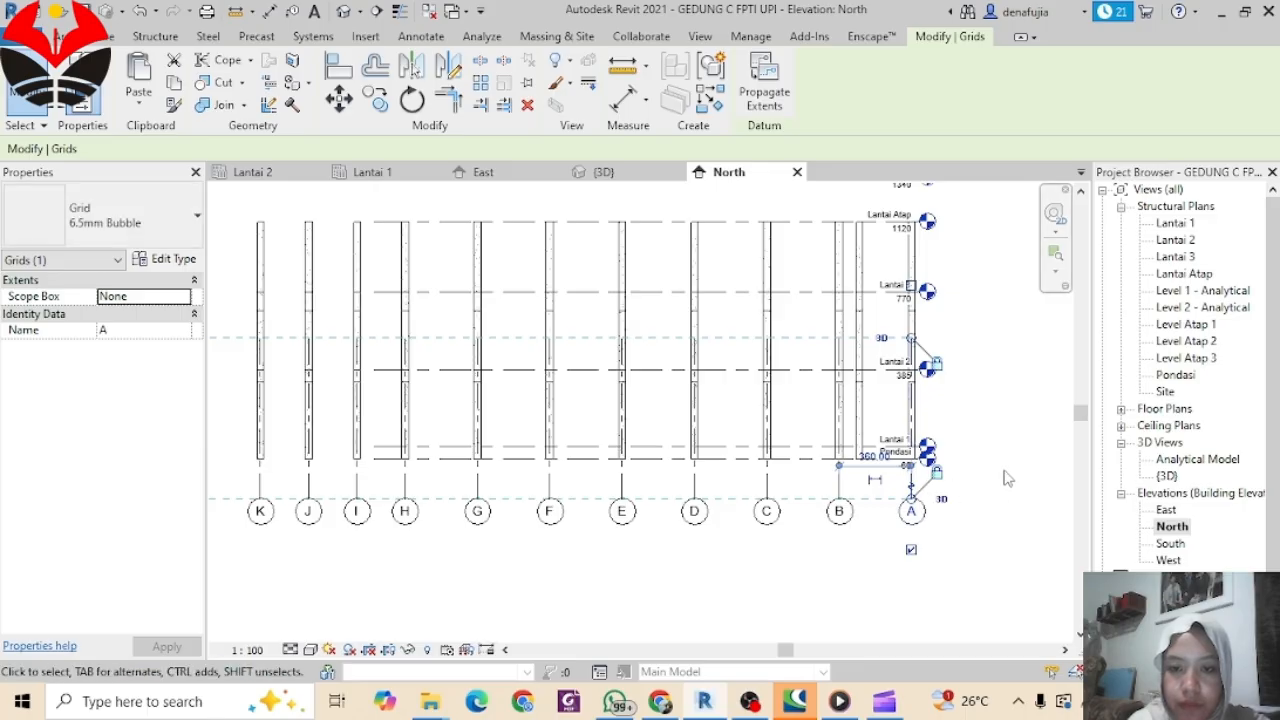
pyautogui.click(993, 435)
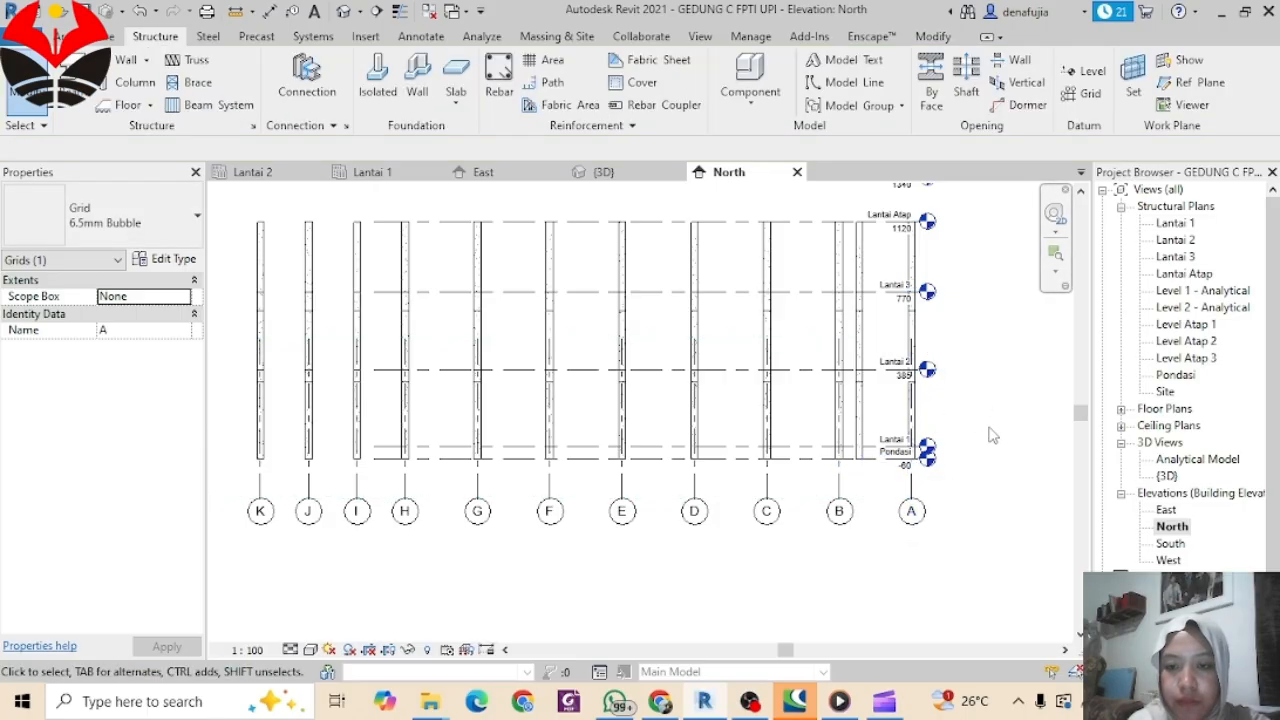
# Step: In the North elevation, extend the level lines outward past grid A so their heads clear the columns
pyautogui.moveTo(954, 471); pyautogui.dragTo(929, 223)
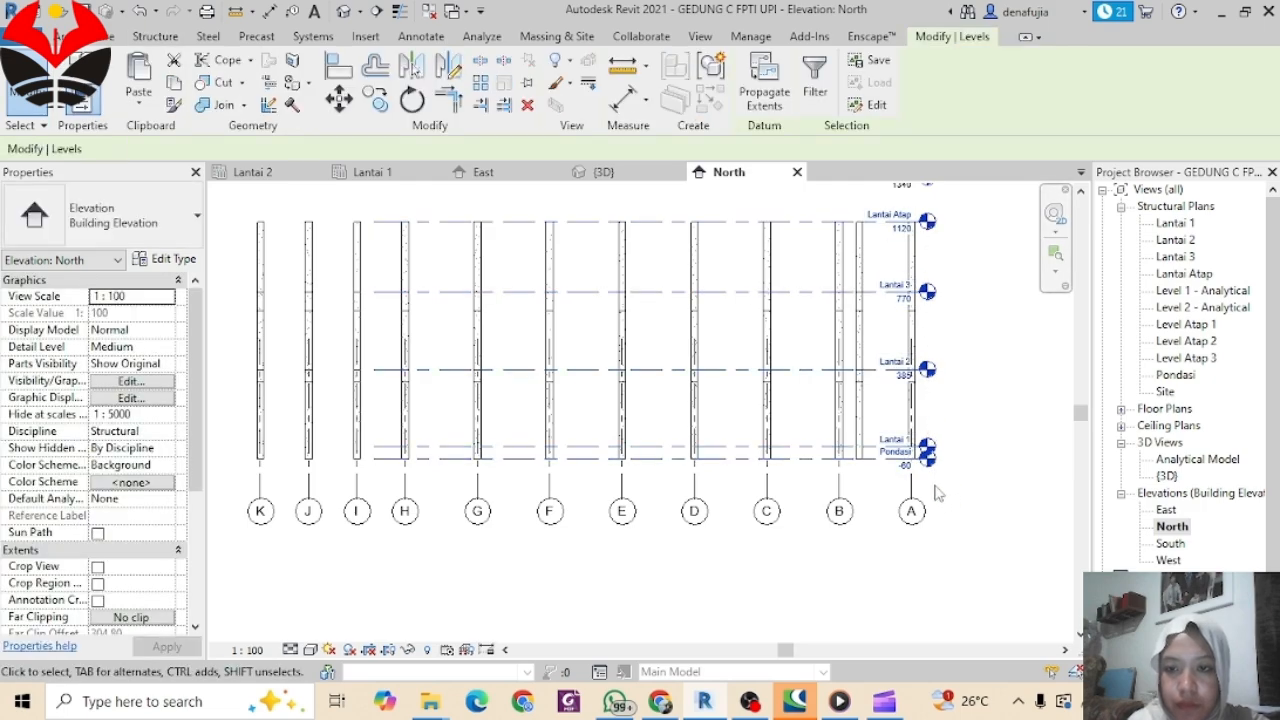
pyautogui.click(952, 506)
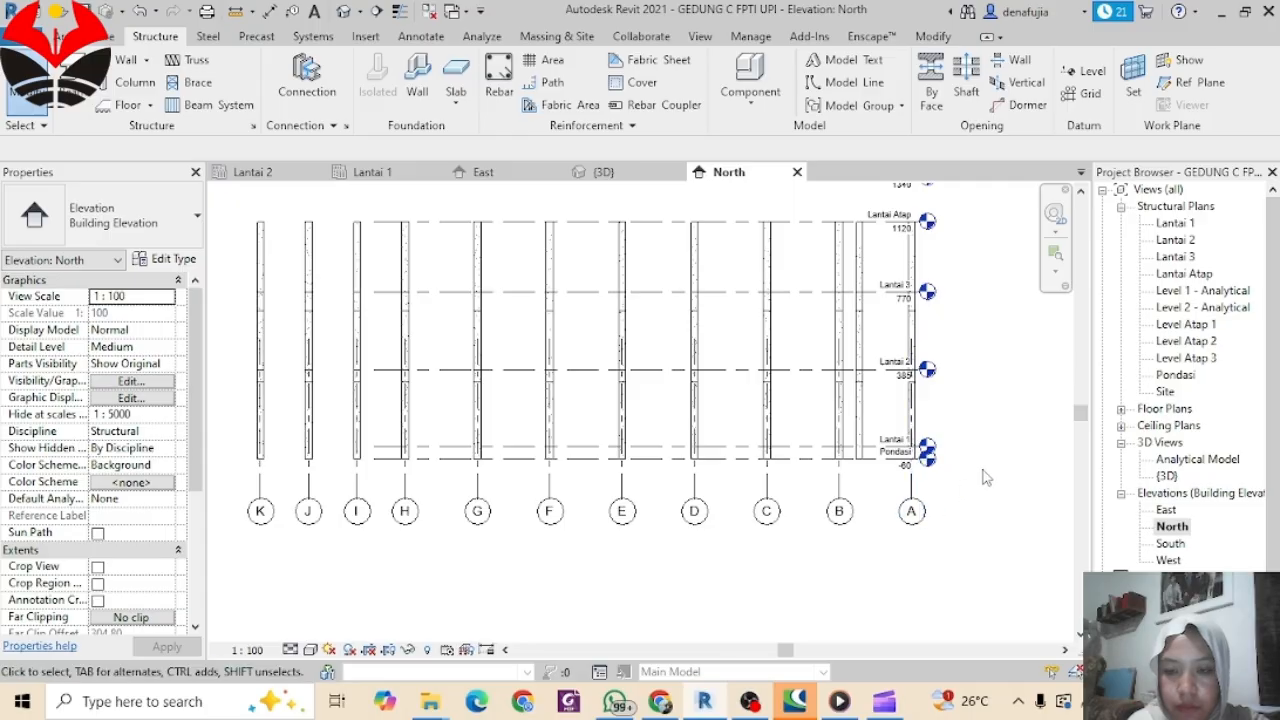
pyautogui.scroll(2, 941, 464)
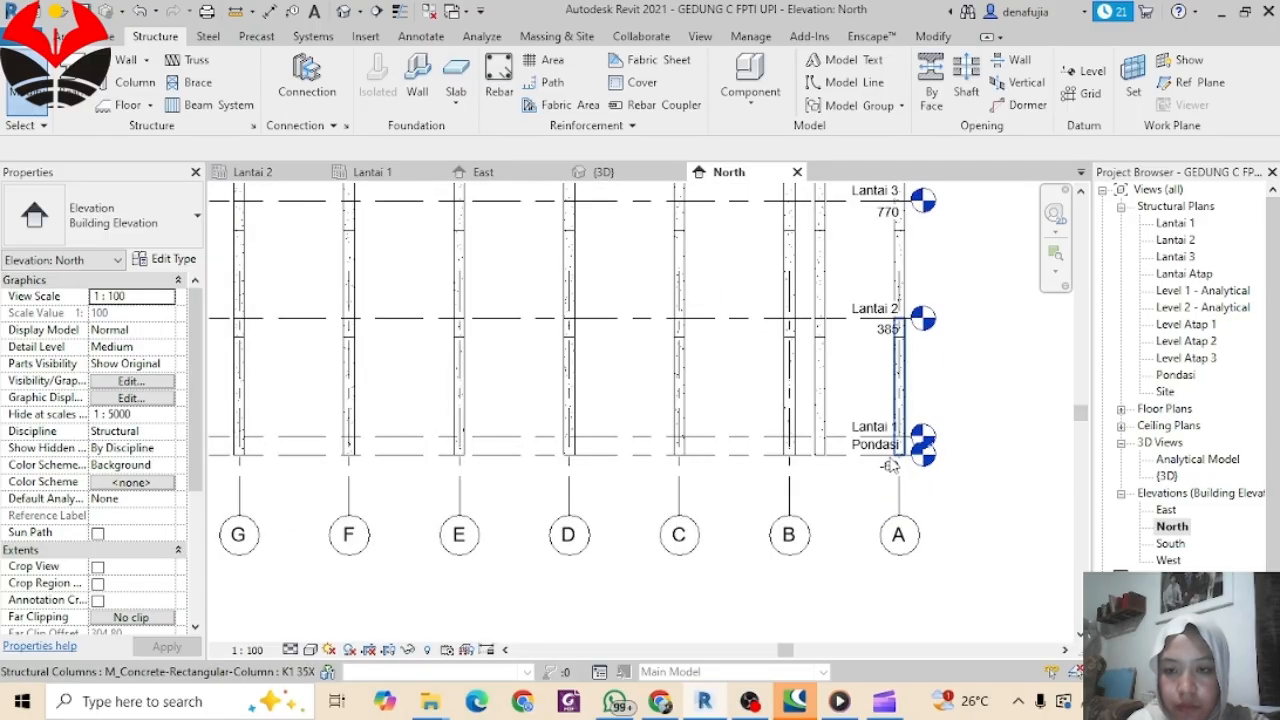
pyautogui.click(916, 469)
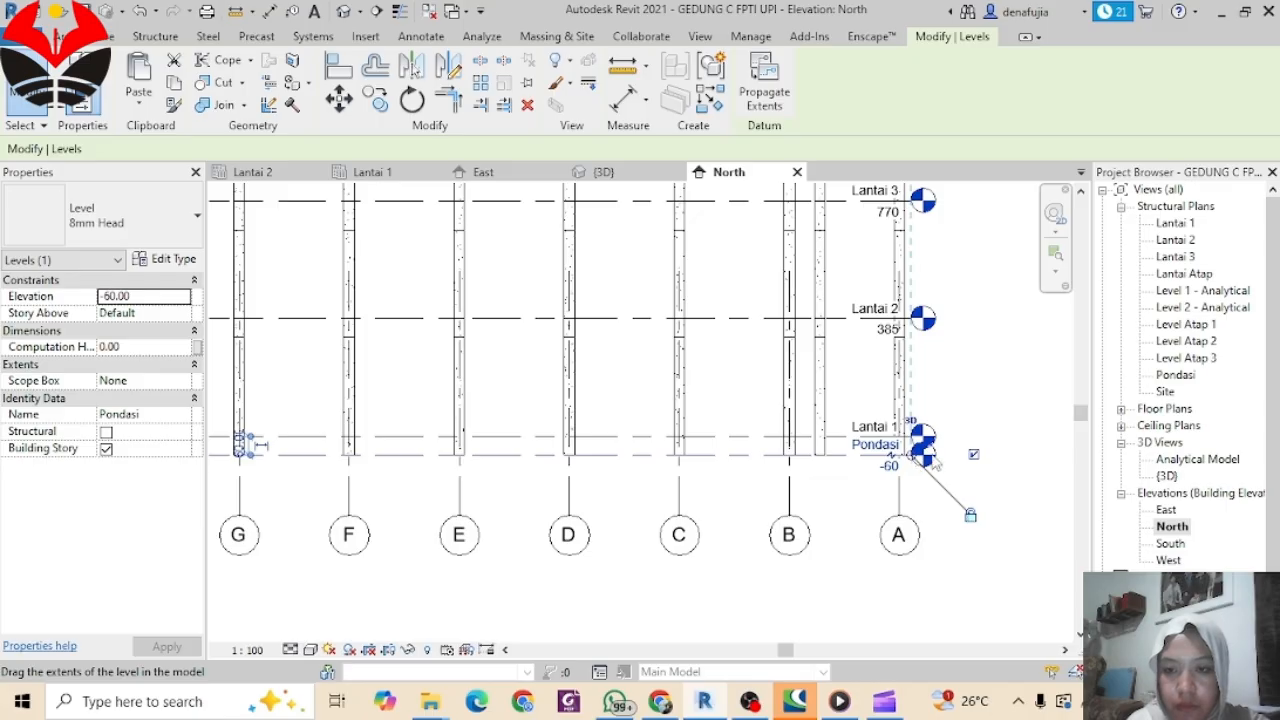
pyautogui.moveTo(926, 455); pyautogui.dragTo(980, 461)
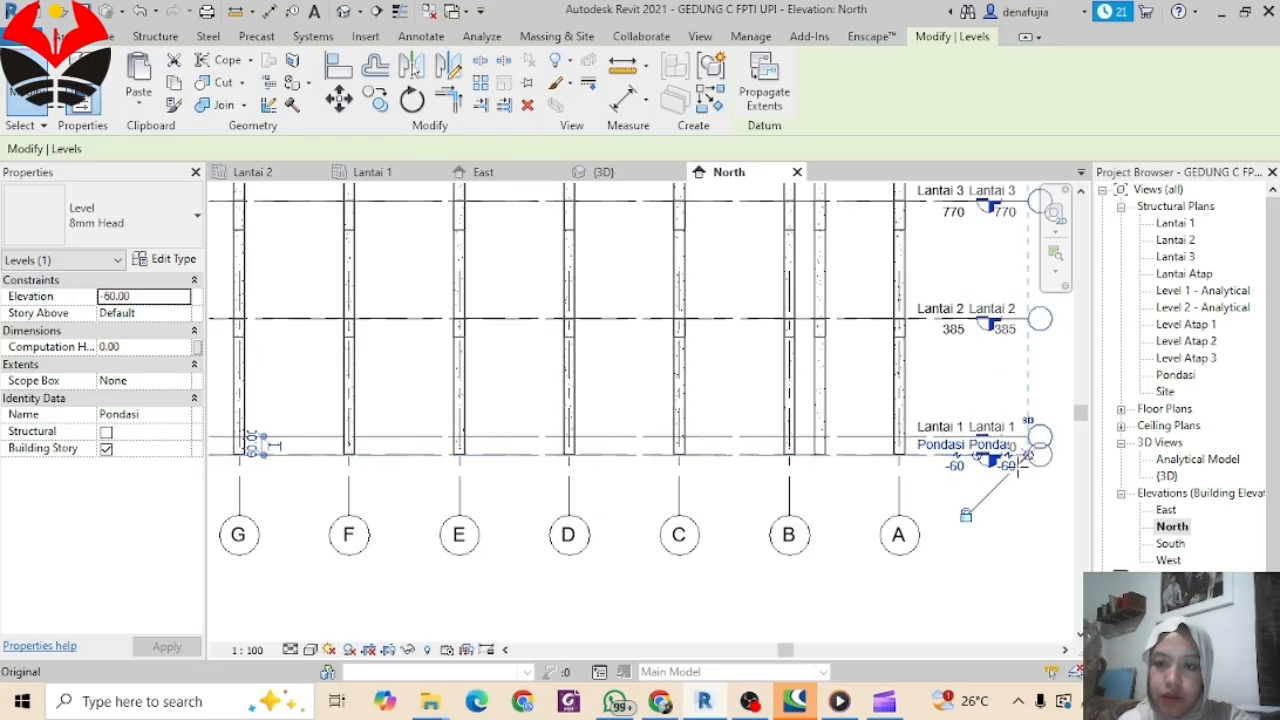
pyautogui.scroll(-2, 1003, 515)
pyautogui.press('Escape')
# Step: Extend the opposite ends of all the level lines past grid R so they span every column
pyautogui.scroll(-3, 1003, 515)
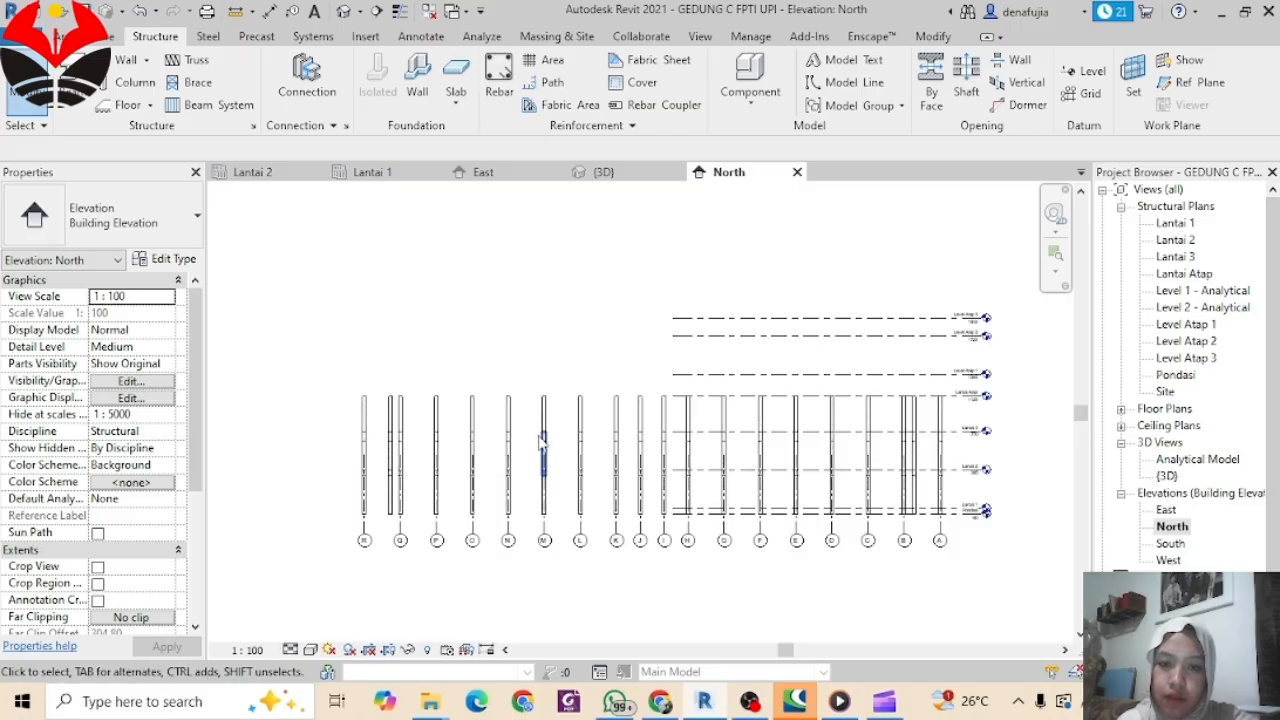
pyautogui.click(675, 336)
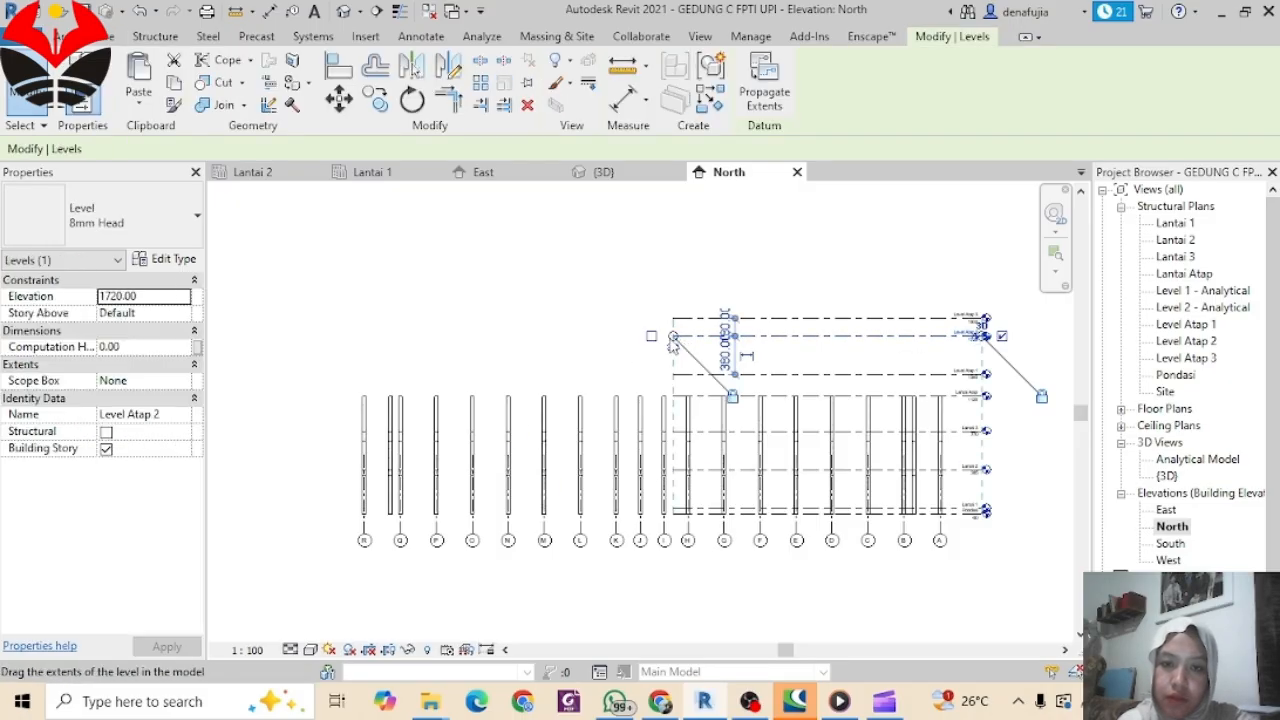
pyautogui.moveTo(674, 338); pyautogui.dragTo(315, 337)
pyautogui.press('Escape')
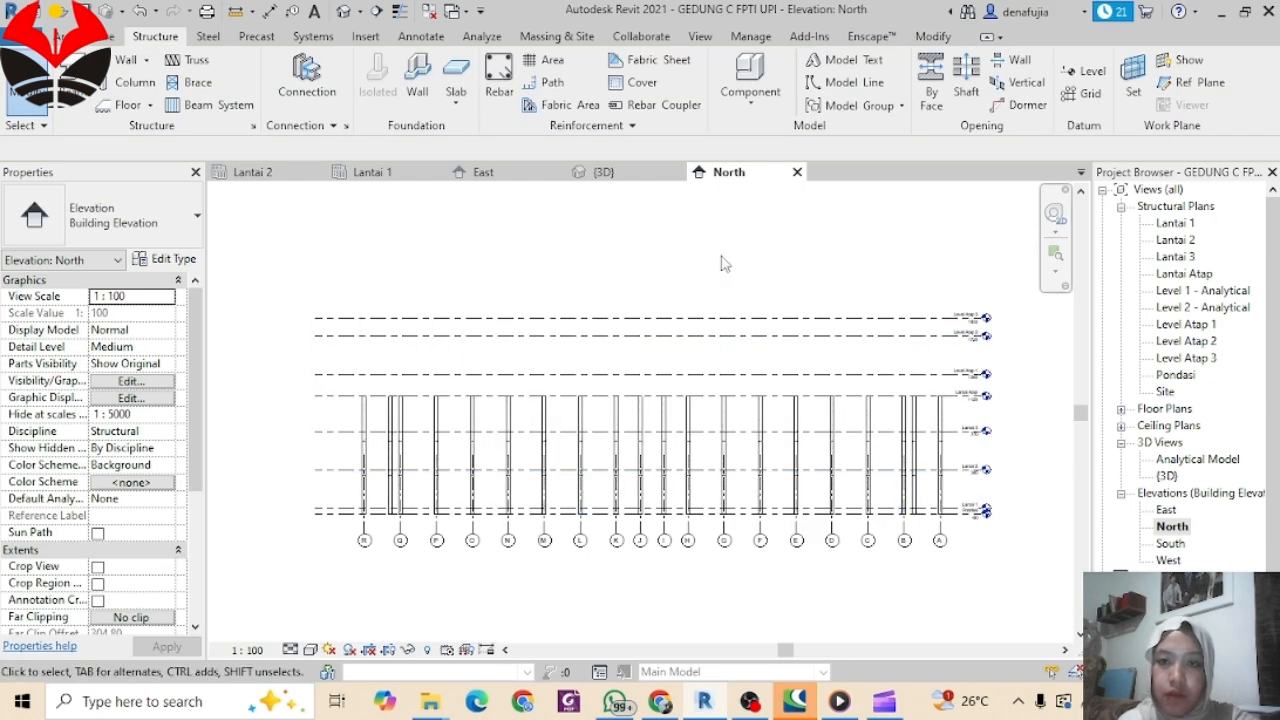
# Step: Check the extended levels and the column layout in the 3D view and the East elevation
pyautogui.click(601, 174)
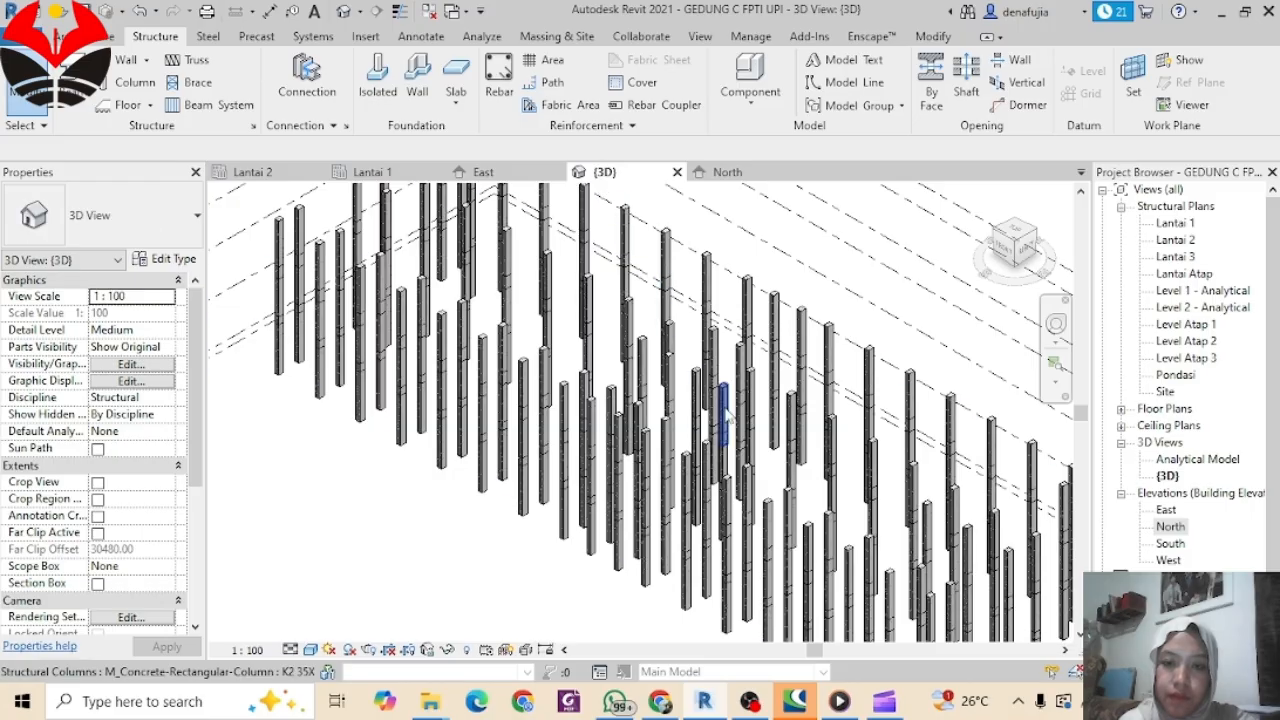
pyautogui.scroll(-5, 745, 445)
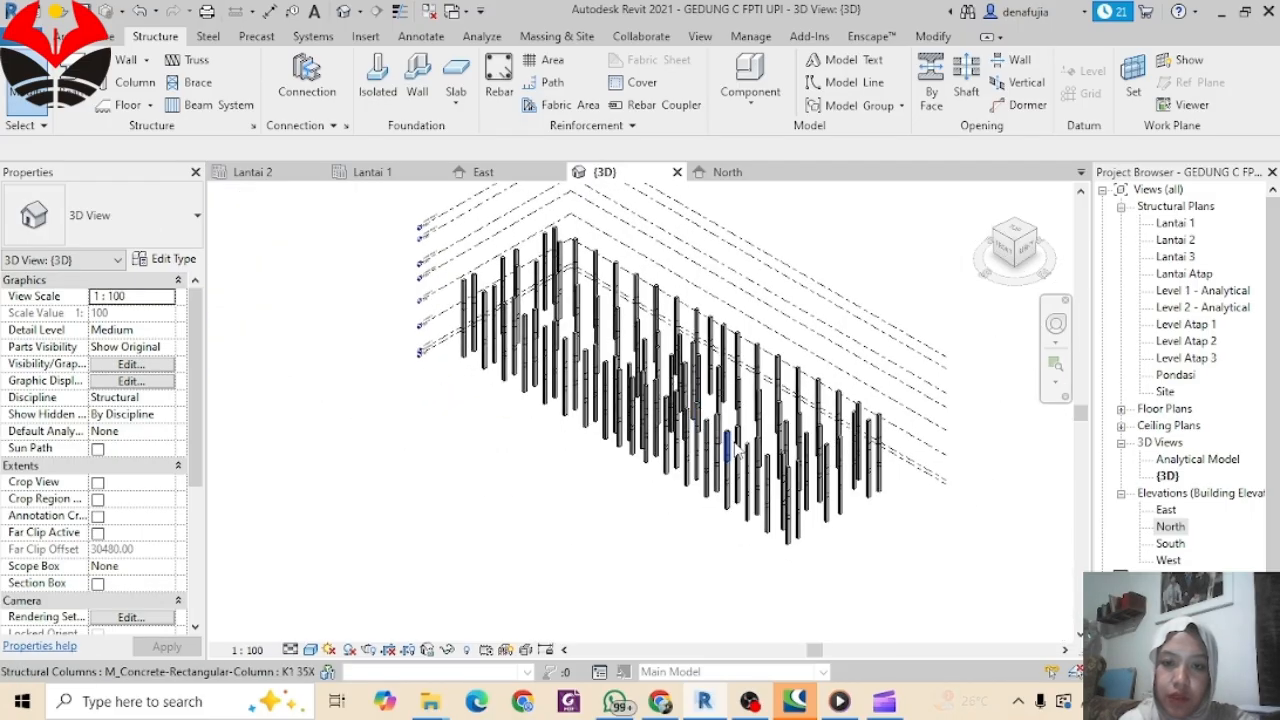
pyautogui.click(485, 173)
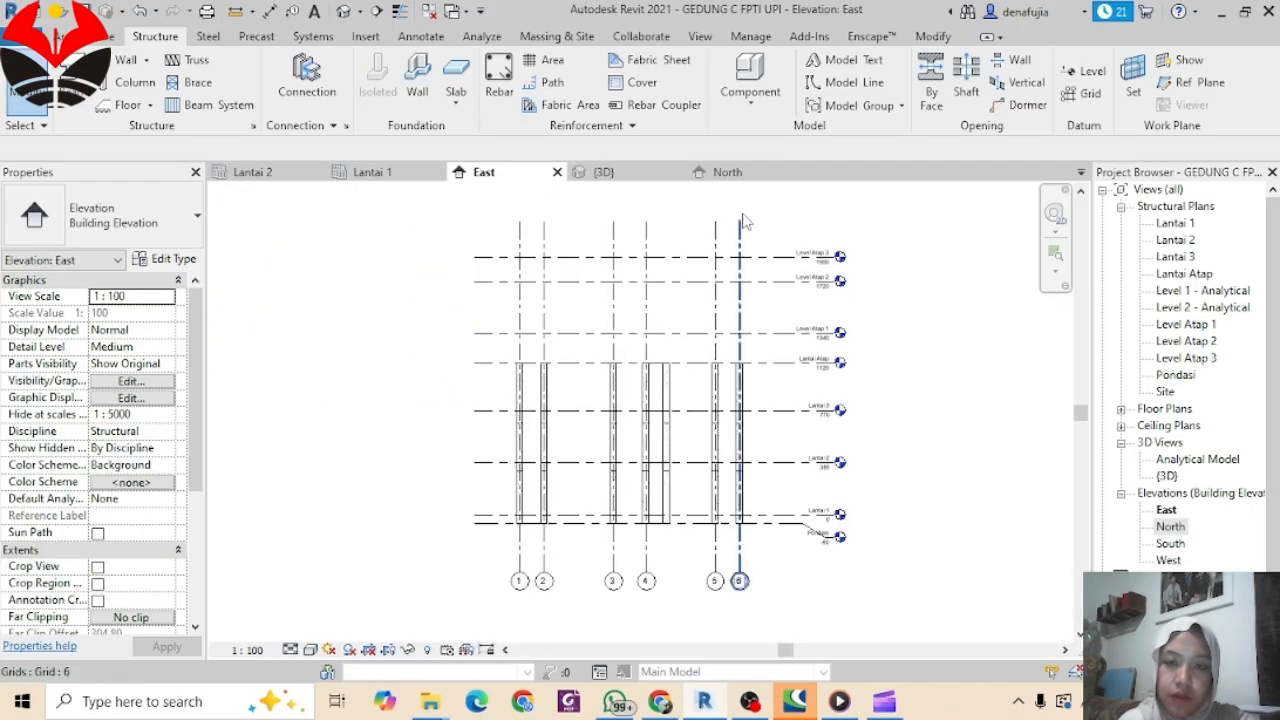
pyautogui.click(722, 173)
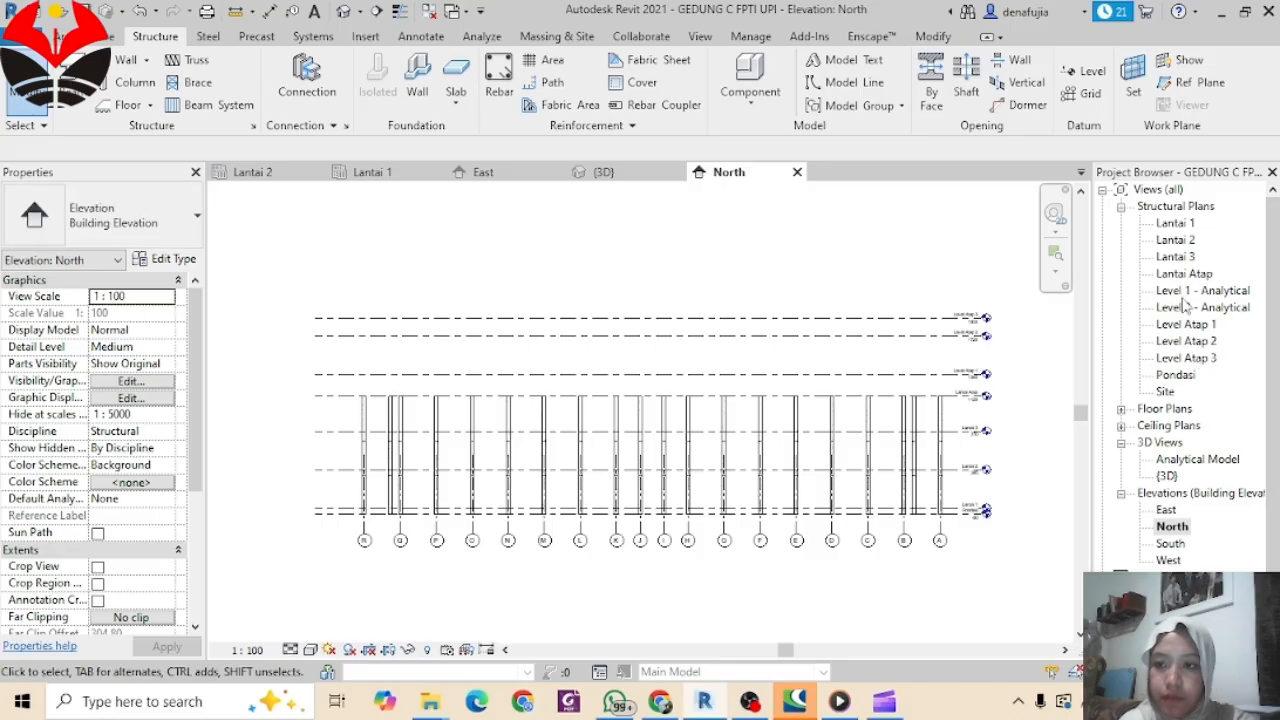
# Step: Open the Lantai 3 structural plan and inspect which grids and columns it shows
pyautogui.doubleClick(1176, 257)
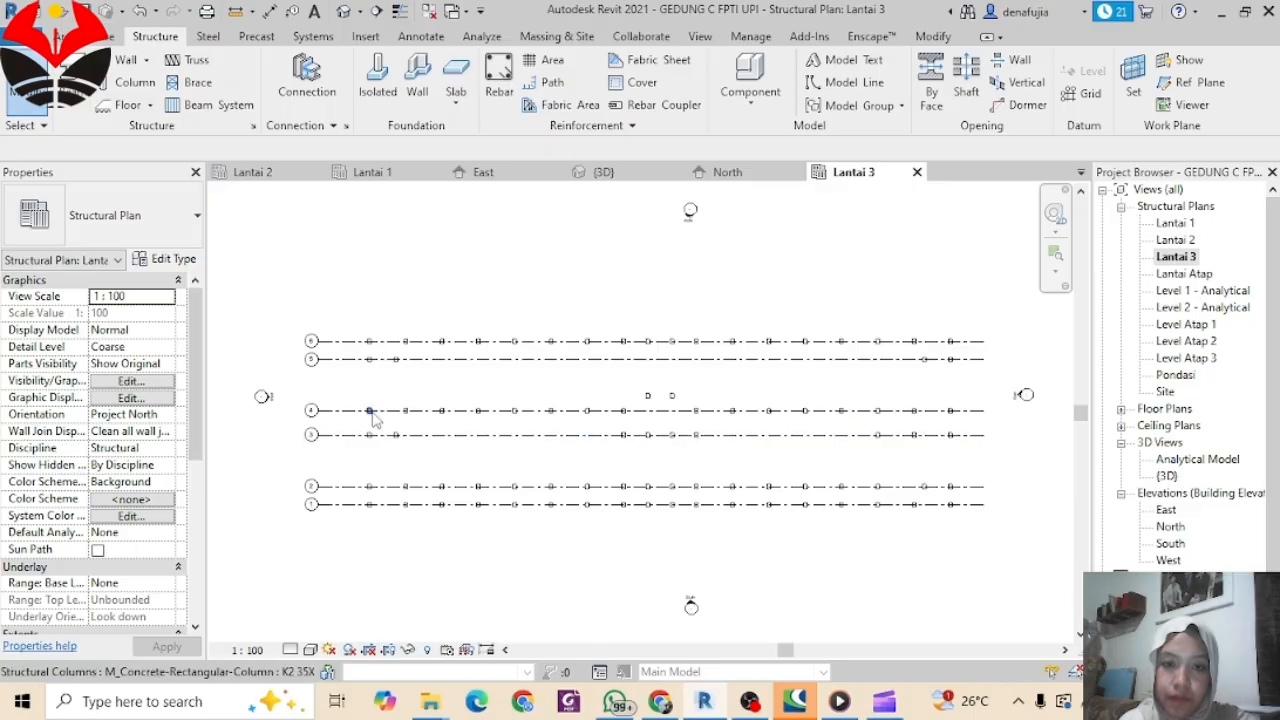
pyautogui.scroll(3, 374, 392)
pyautogui.scroll(-3, 378, 391)
pyautogui.moveTo(597, 417); pyautogui.dragTo(522, 413, button='middle')
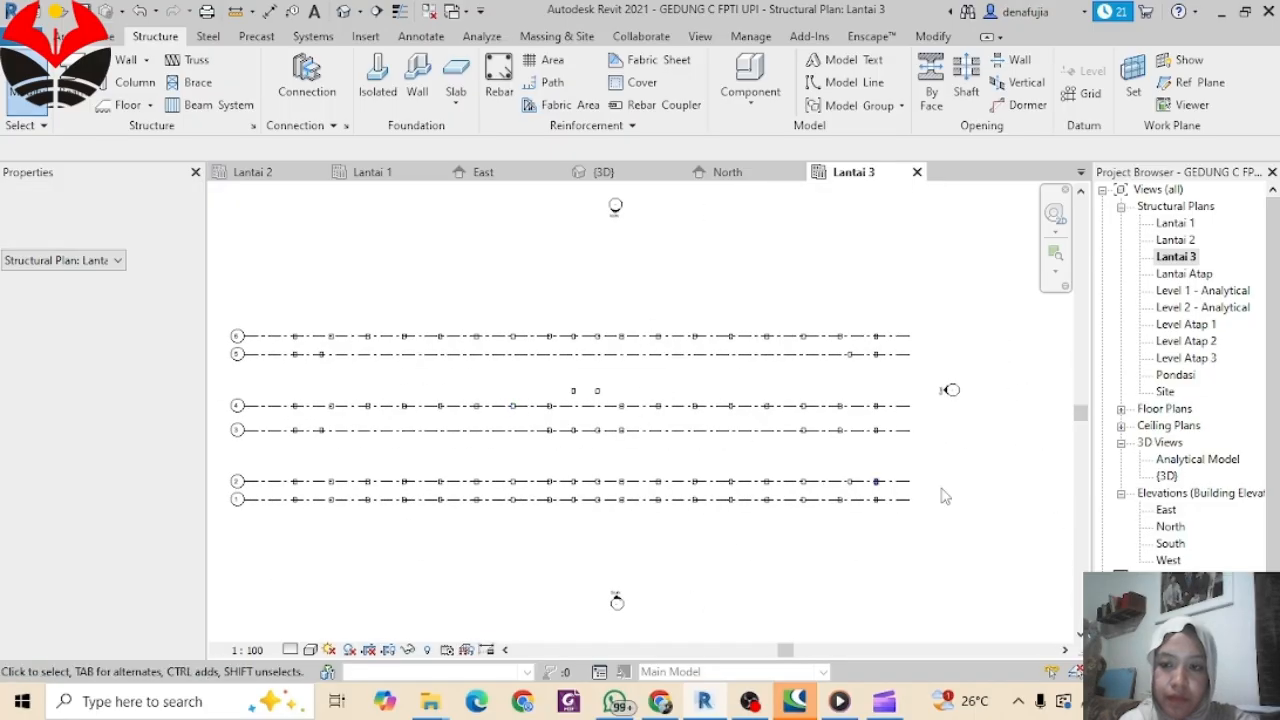
# Step: In the North elevation, lower the bubble ends of the lettered grids farther below the Pondasi level
pyautogui.click(1172, 527)
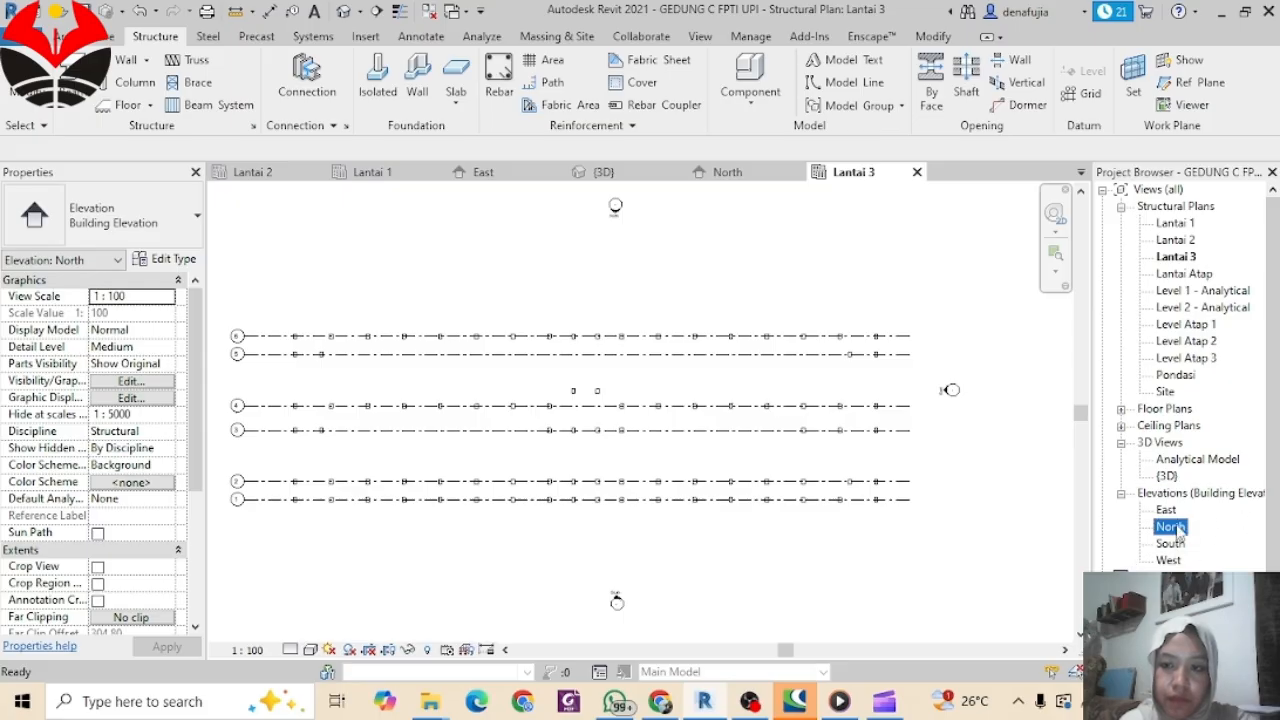
pyautogui.click(1201, 504)
pyautogui.click(727, 172)
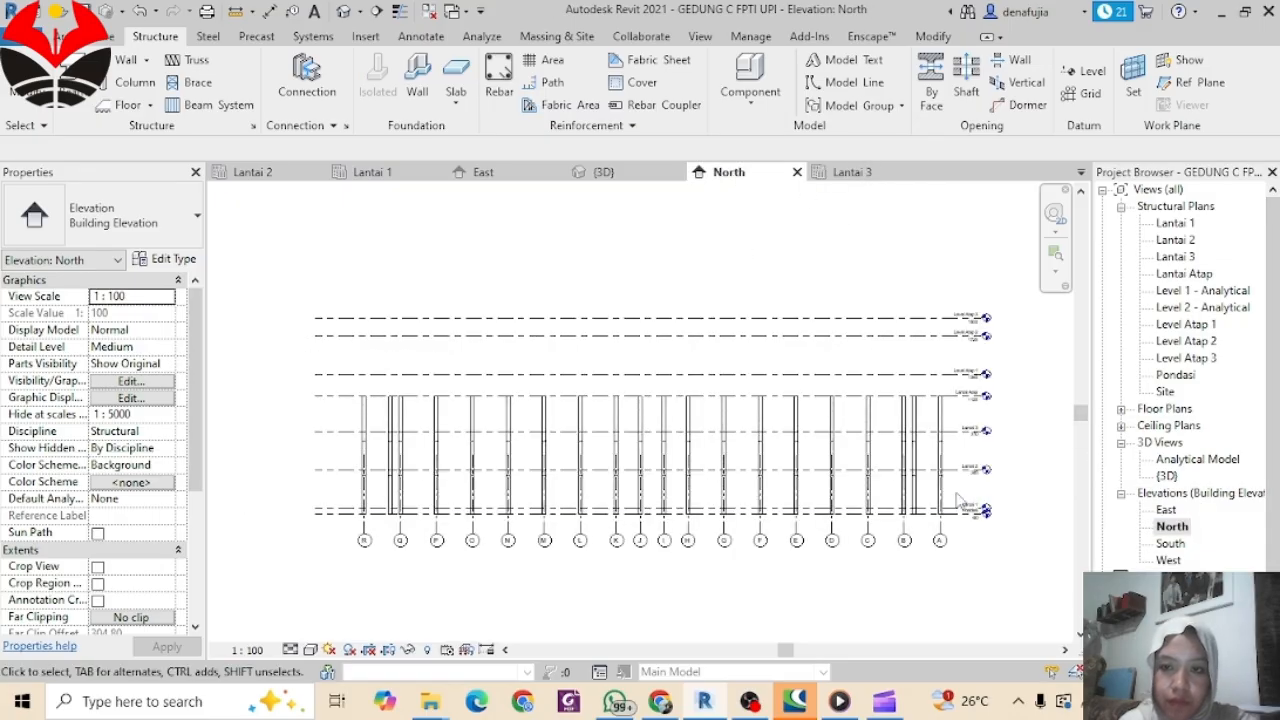
pyautogui.scroll(2, 985, 410)
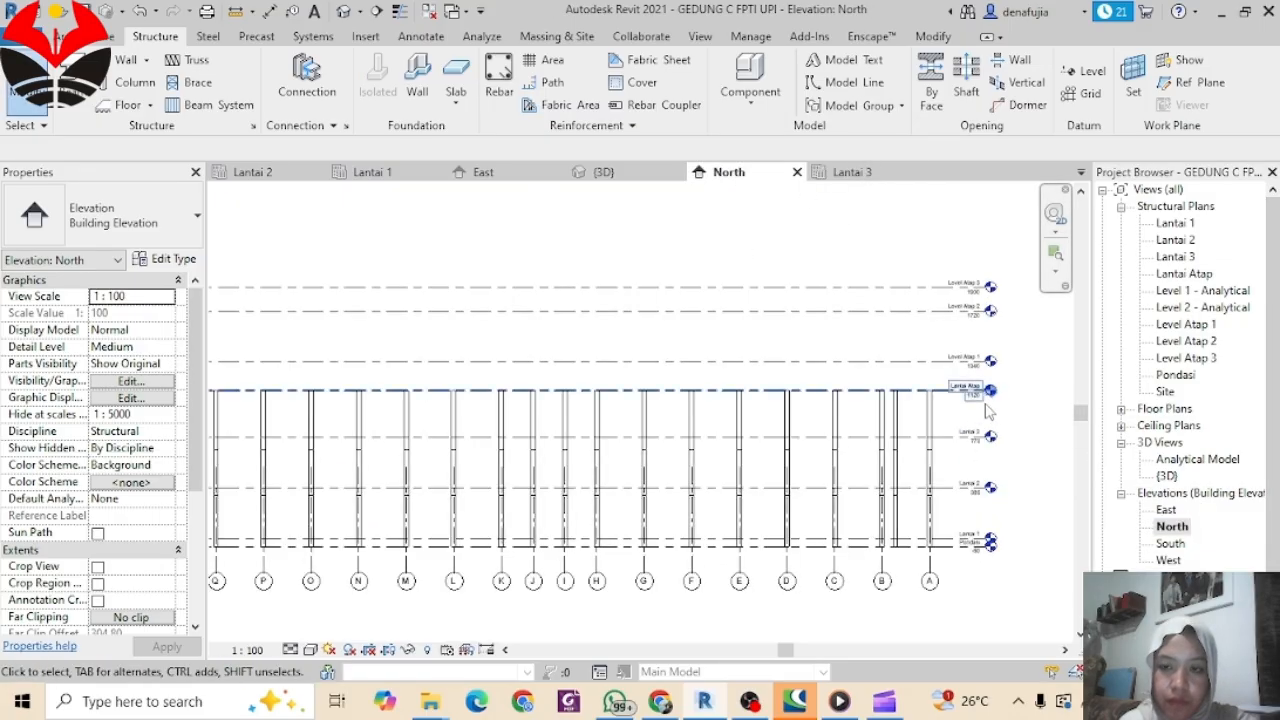
pyautogui.scroll(-2, 983, 510)
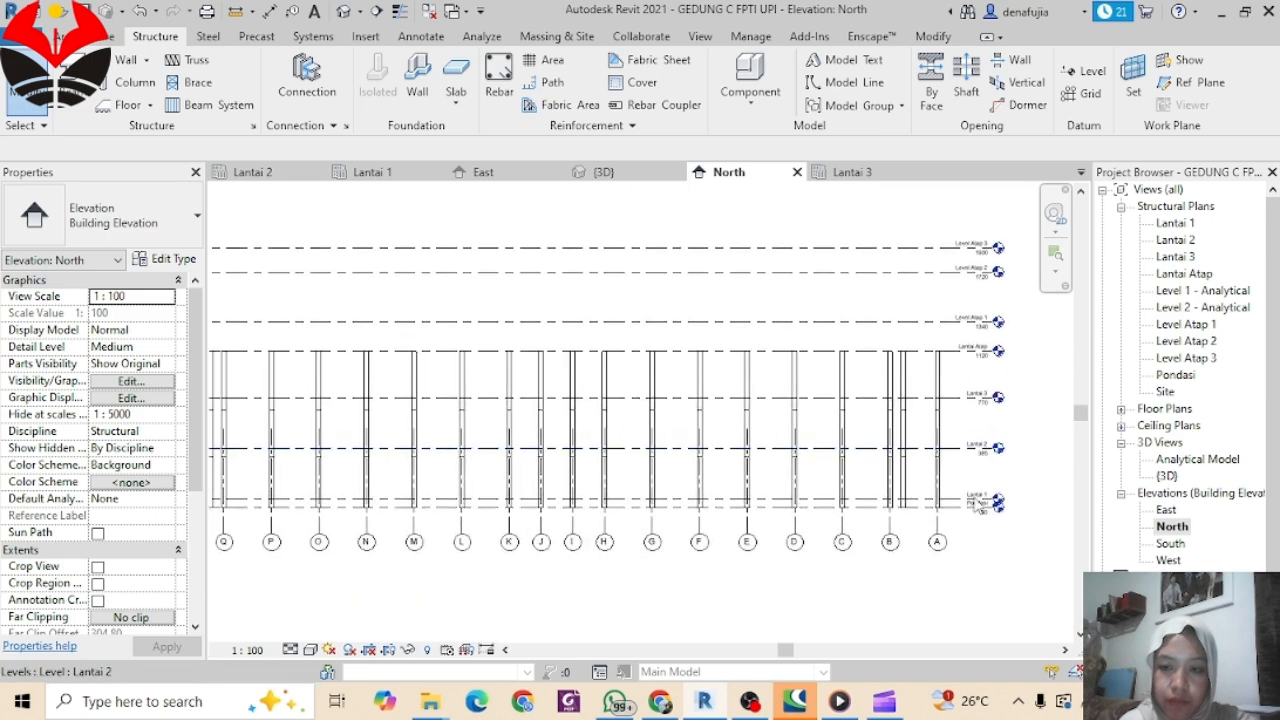
pyautogui.moveTo(1018, 540); pyautogui.dragTo(966, 225)
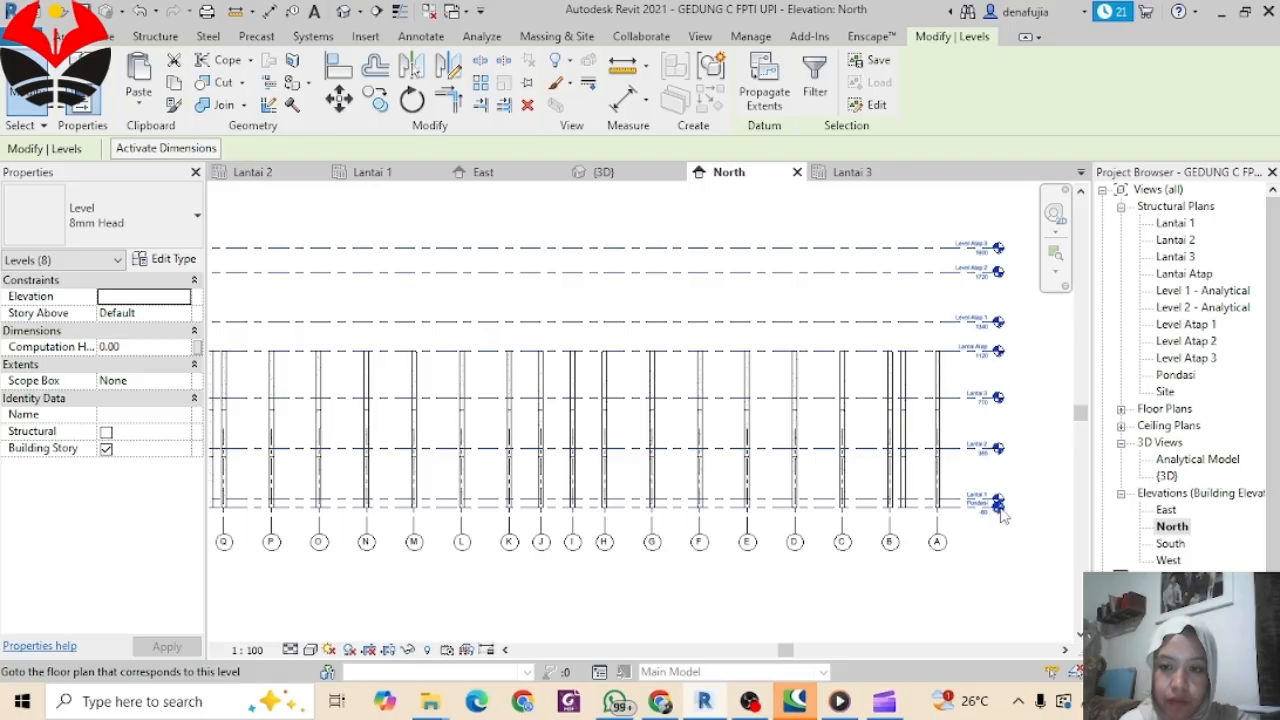
pyautogui.click(1002, 546)
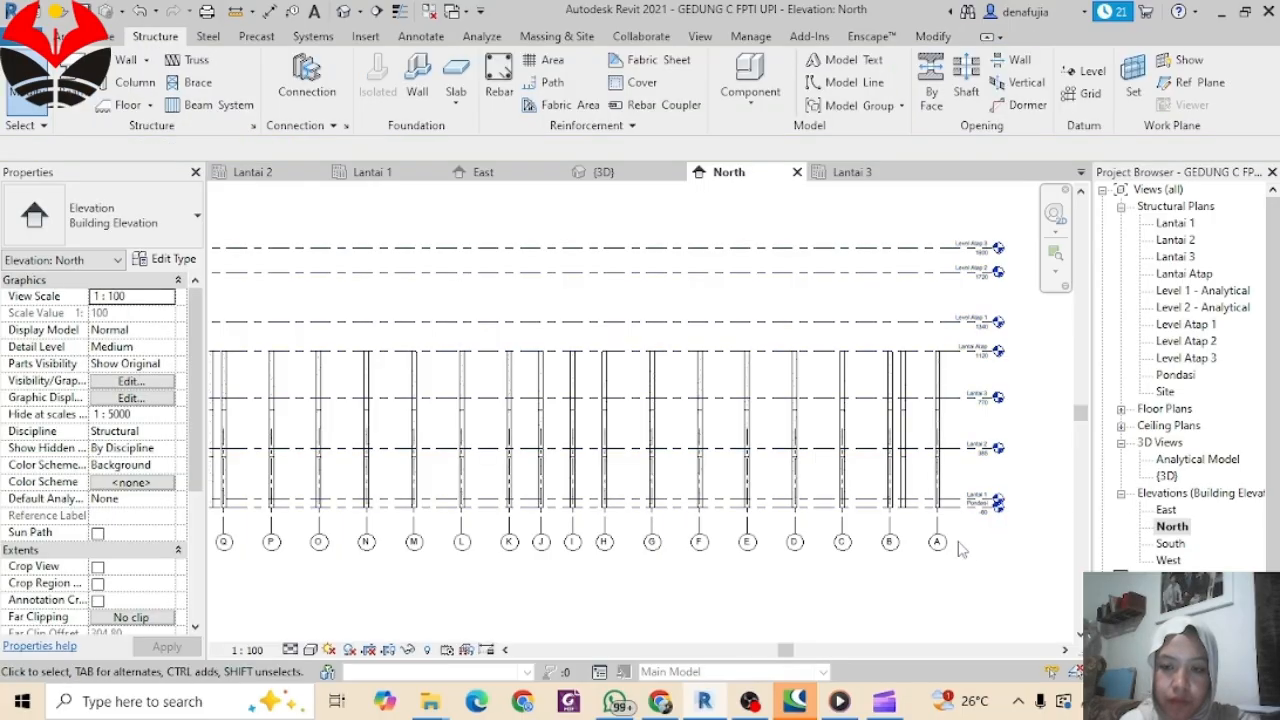
pyautogui.click(937, 541)
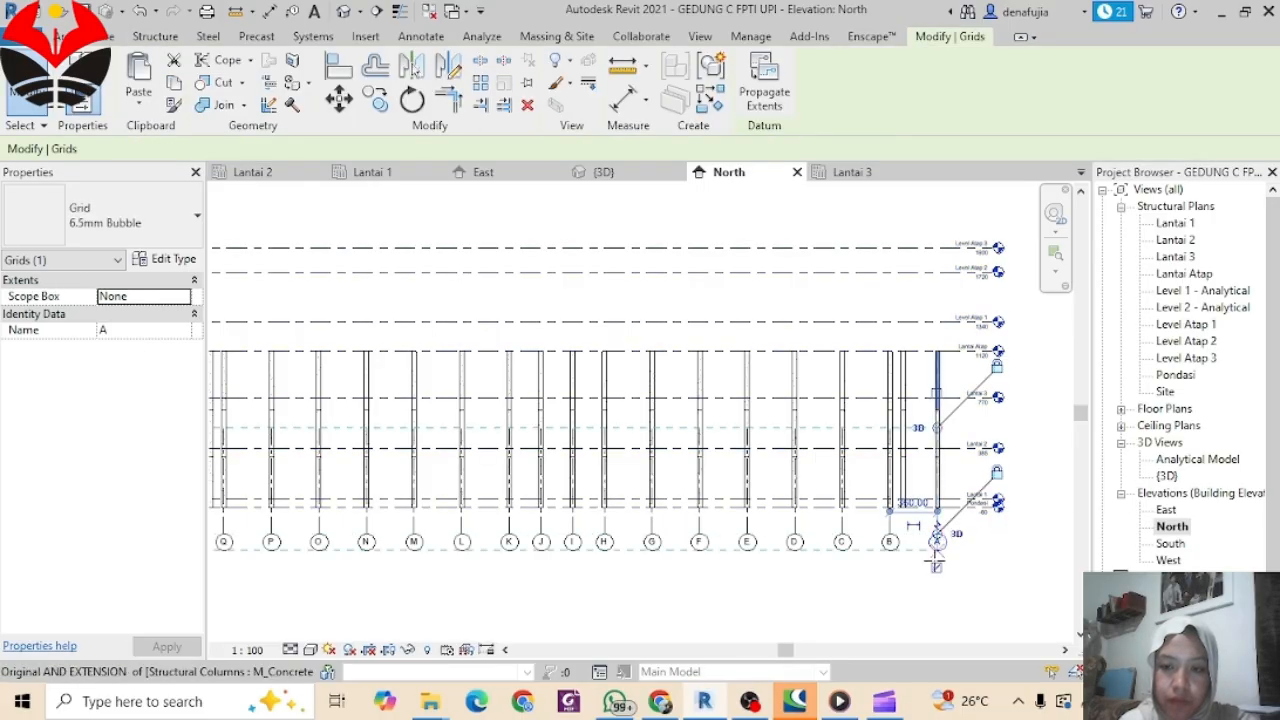
pyautogui.moveTo(936, 567); pyautogui.dragTo(936, 568)
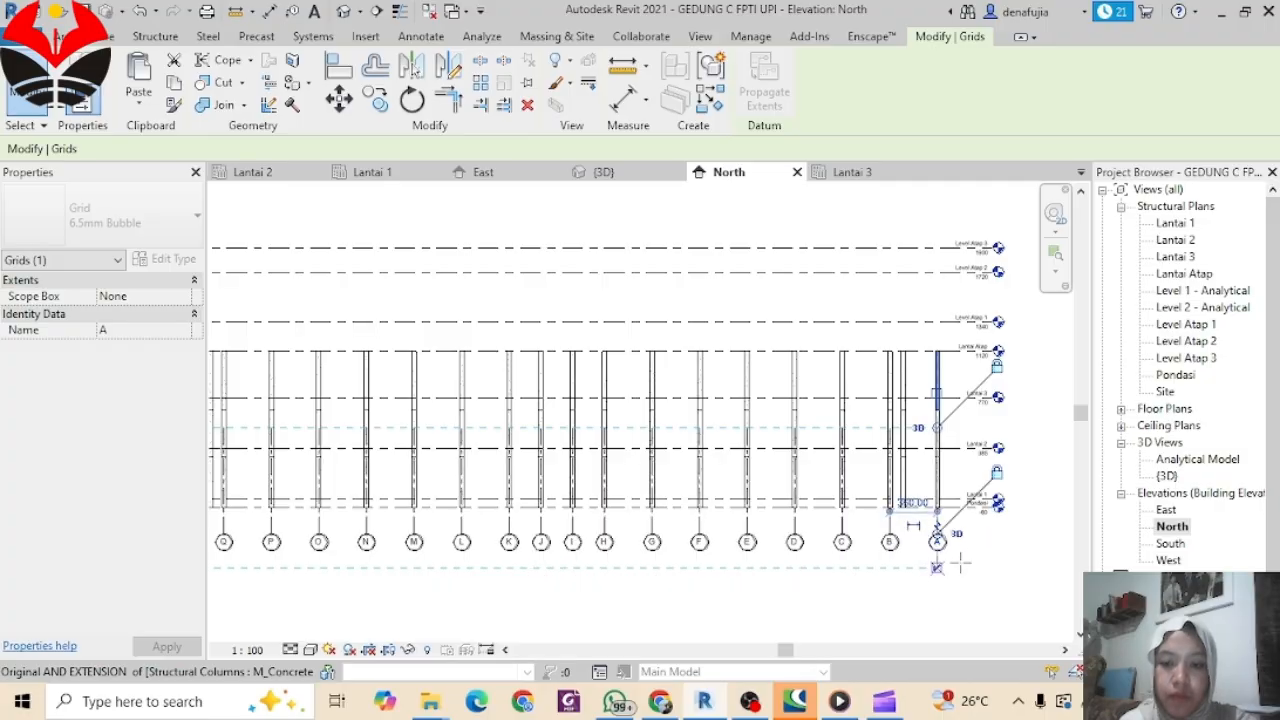
pyautogui.click(853, 534)
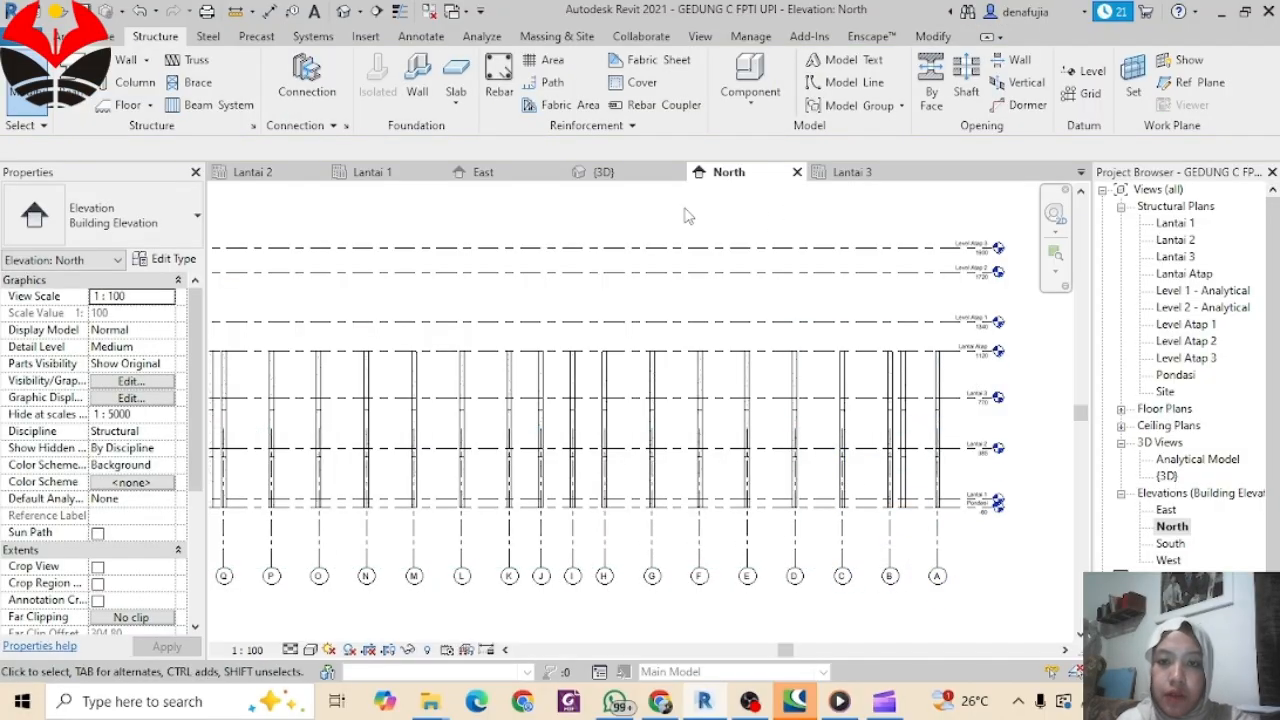
# Step: Compare the grids shown in the Lantai 3 structural plan with the lettered grids in the North elevation
pyautogui.click(845, 177)
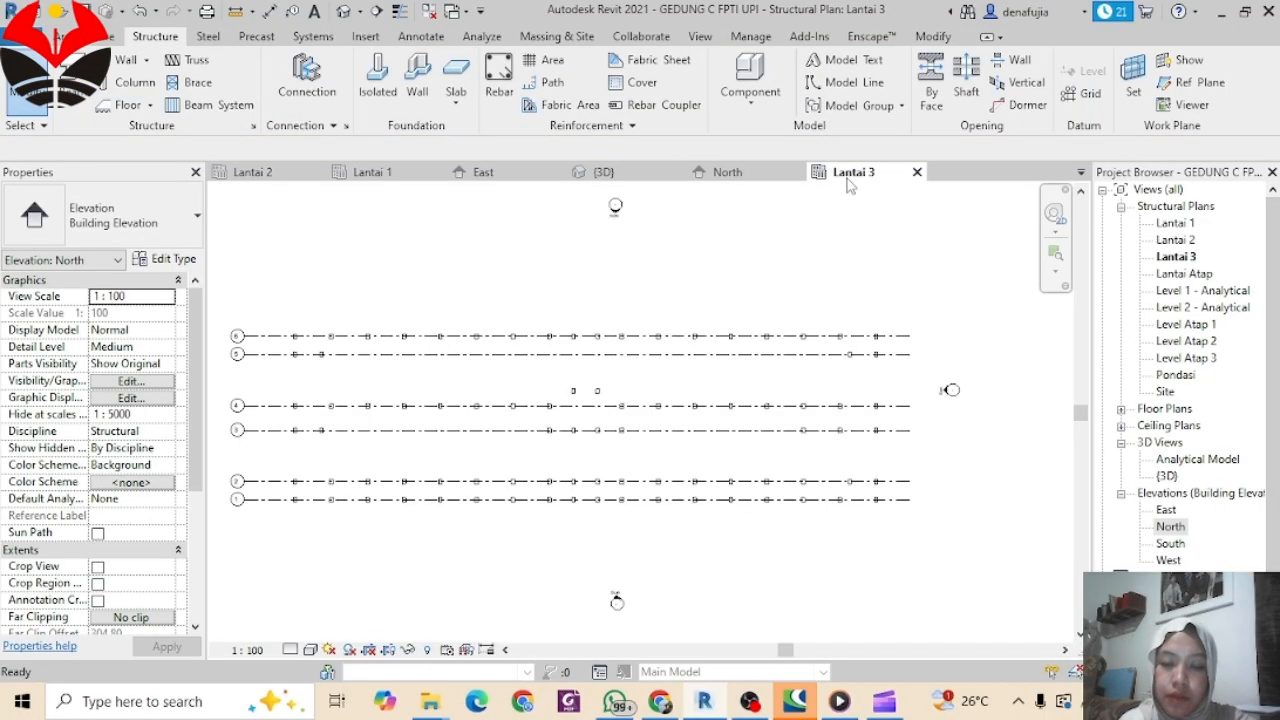
pyautogui.moveTo(584, 393); pyautogui.dragTo(669, 403, button='middle')
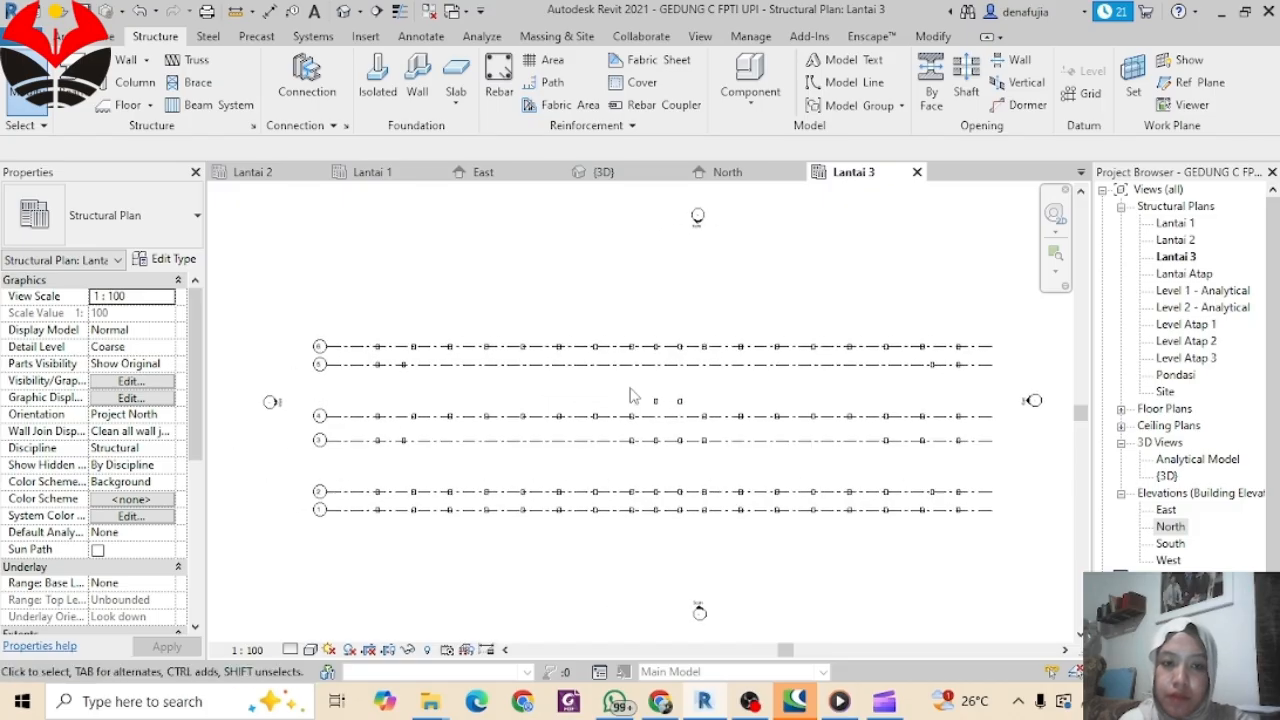
pyautogui.scroll(-1, 606, 421)
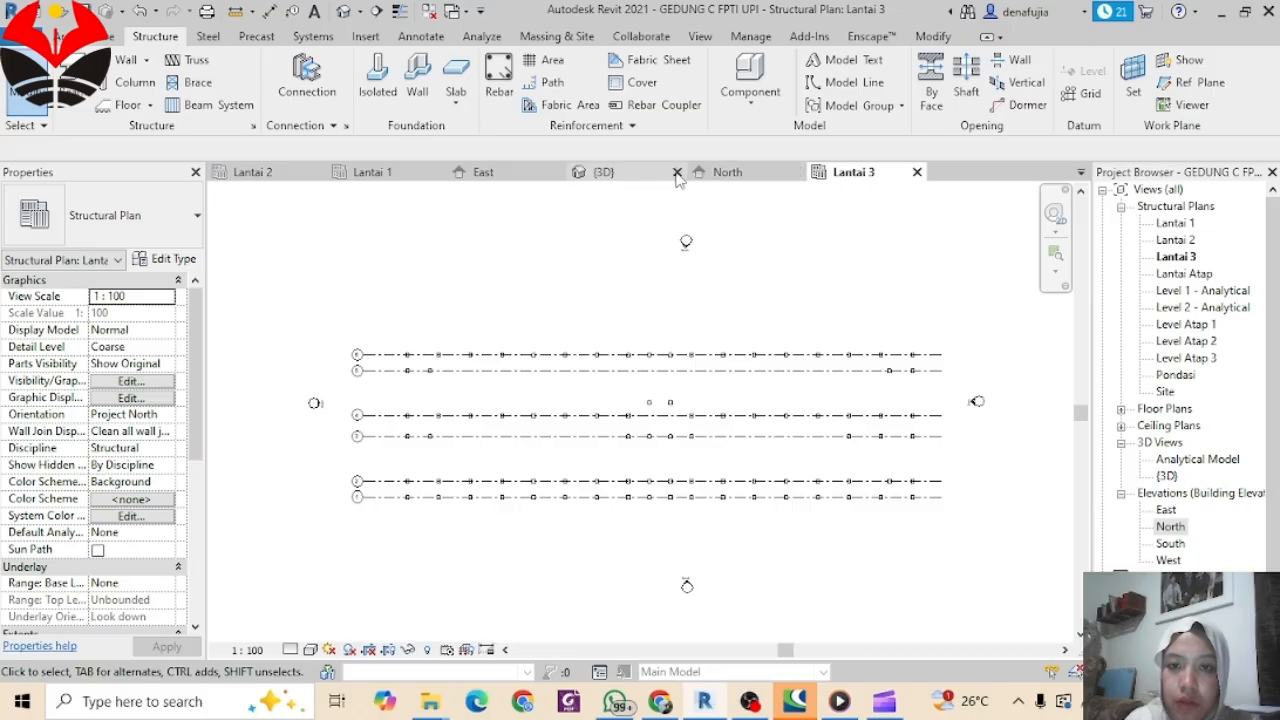
pyautogui.click(712, 172)
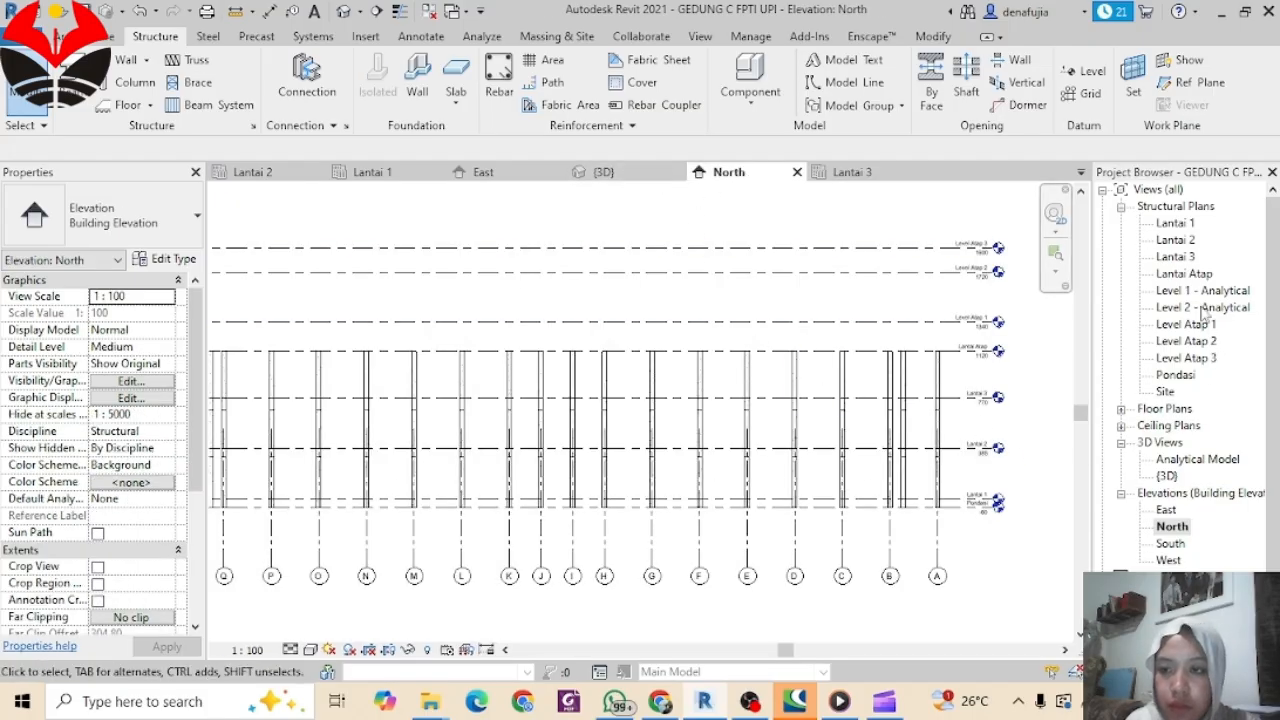
pyautogui.click(852, 172)
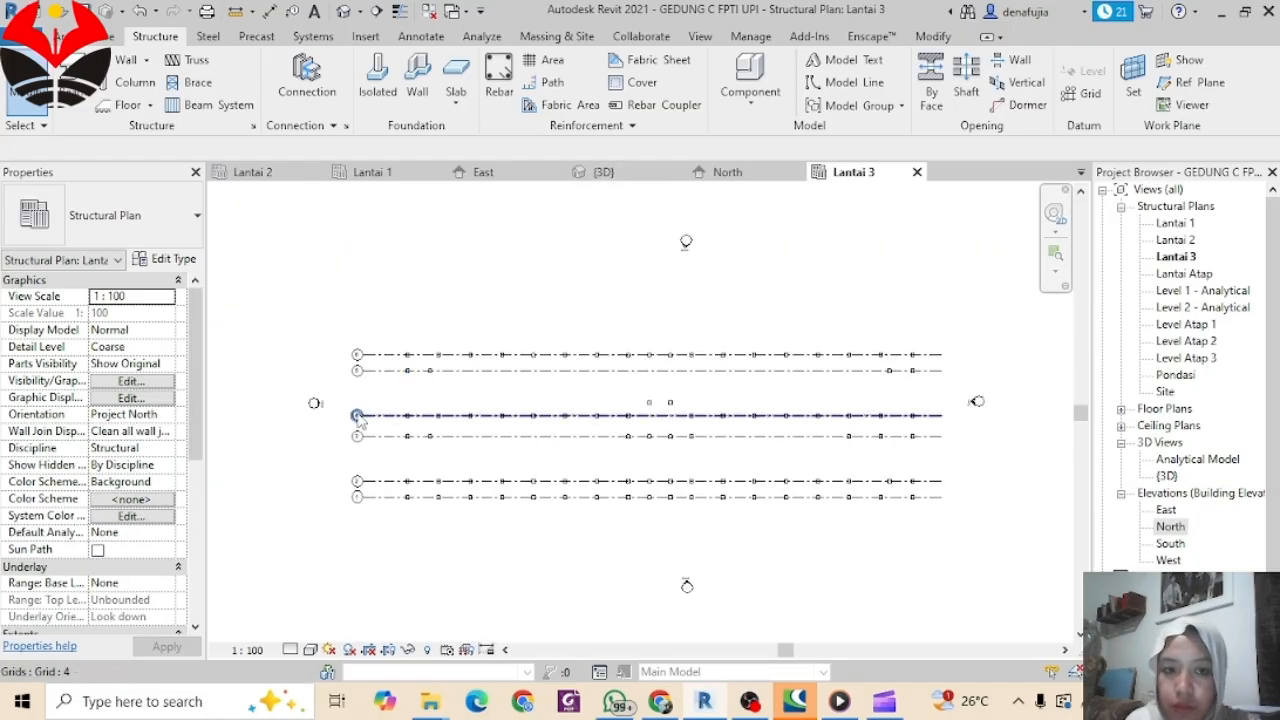
pyautogui.click(745, 174)
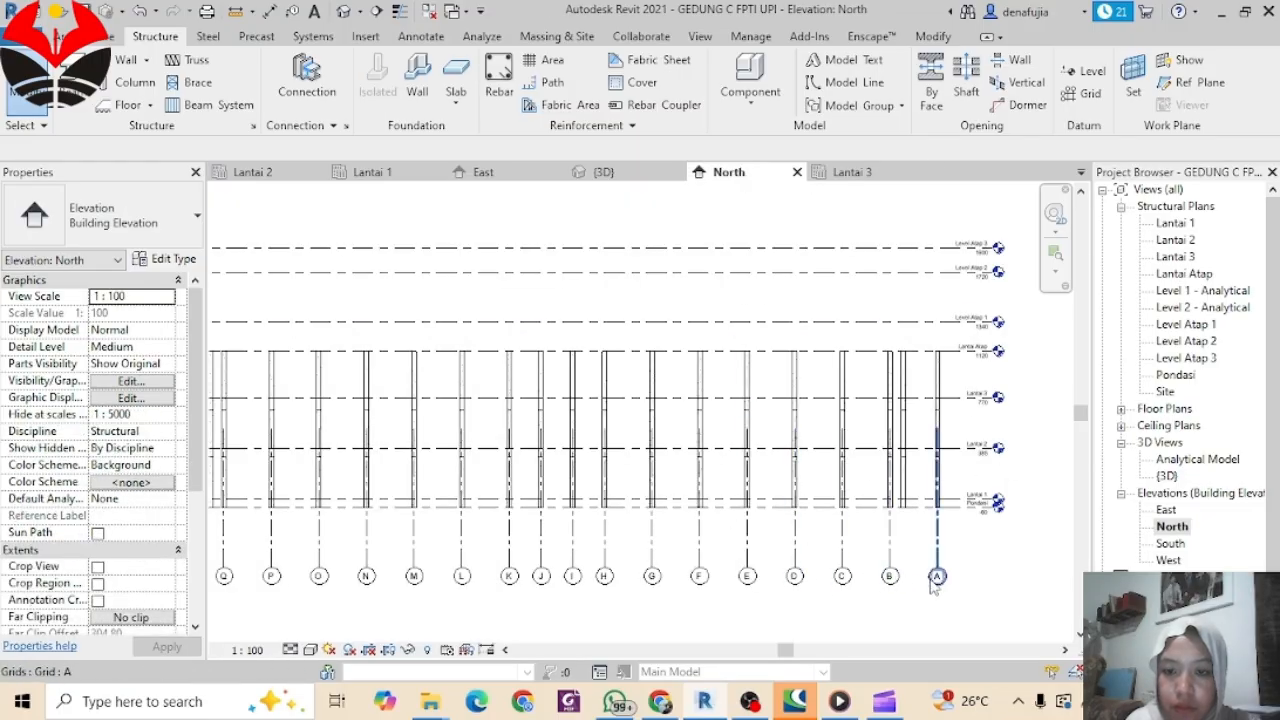
# Step: Inspect the extents of grid A and all the lettered grids in the North elevation, and recheck the Lantai 3 plan
pyautogui.click(936, 578)
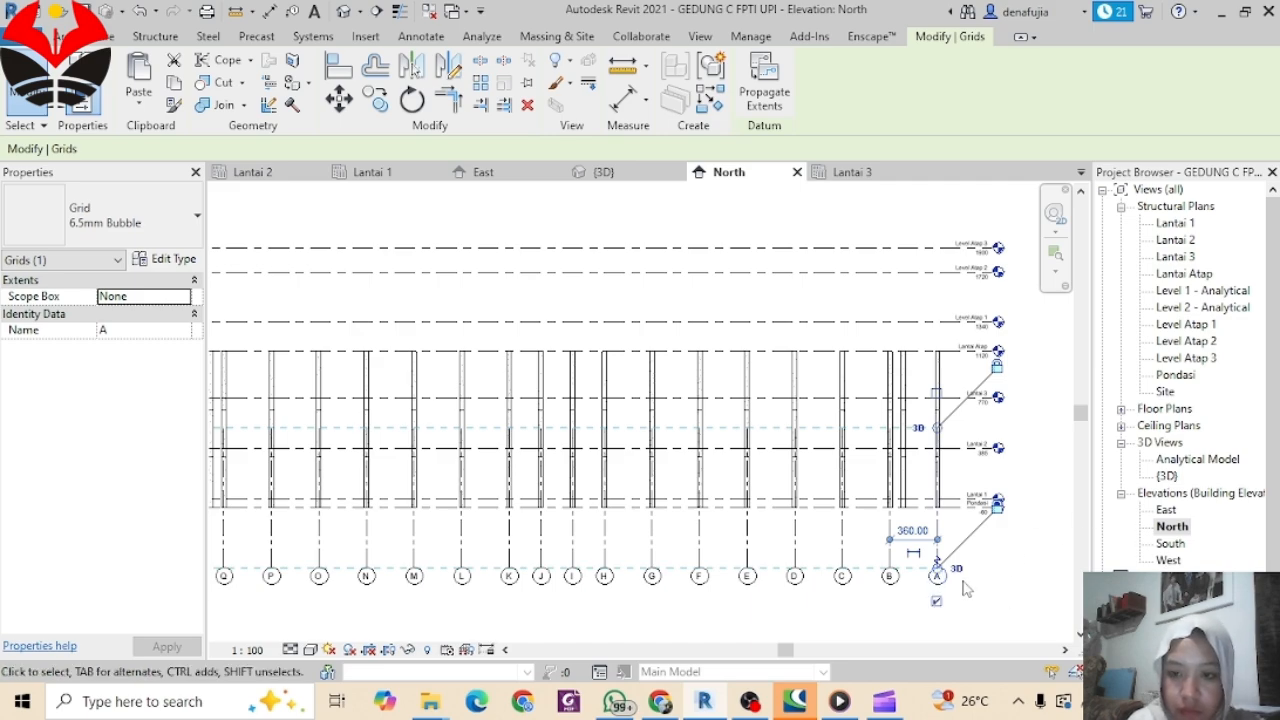
pyautogui.click(960, 590)
pyautogui.scroll(-1, 947, 588)
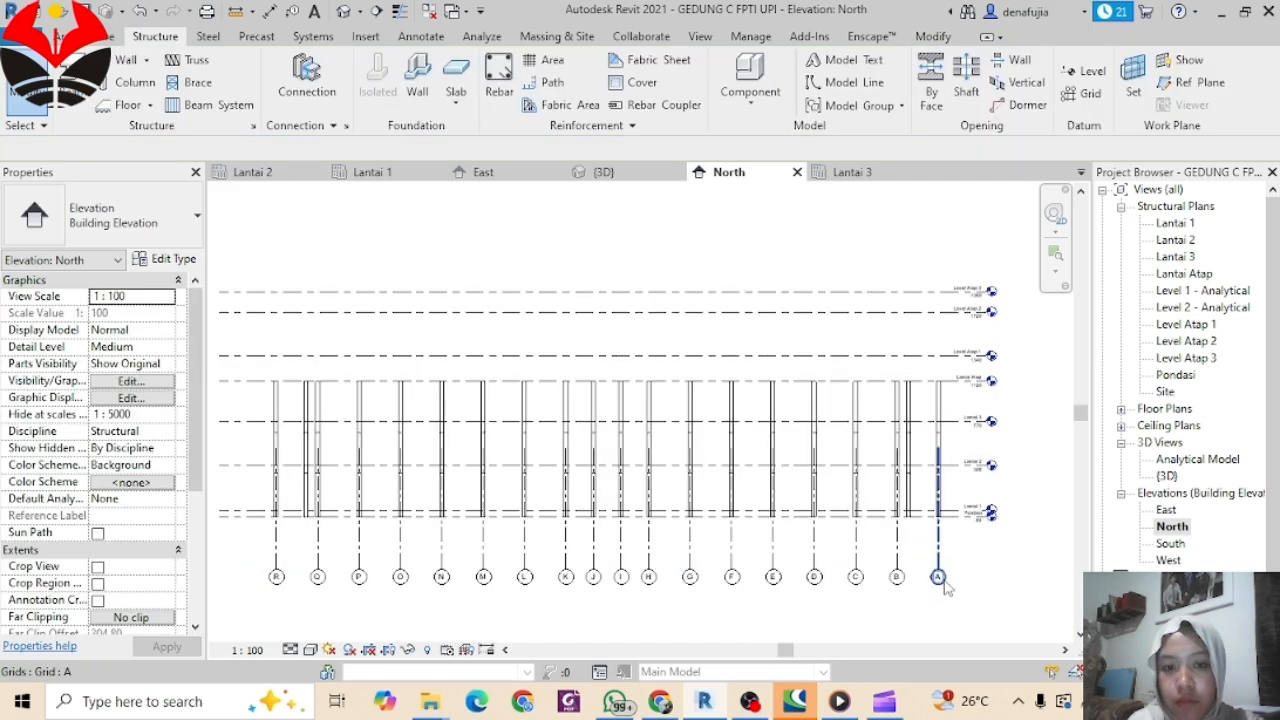
pyautogui.moveTo(947, 588); pyautogui.dragTo(1021, 520, button='middle')
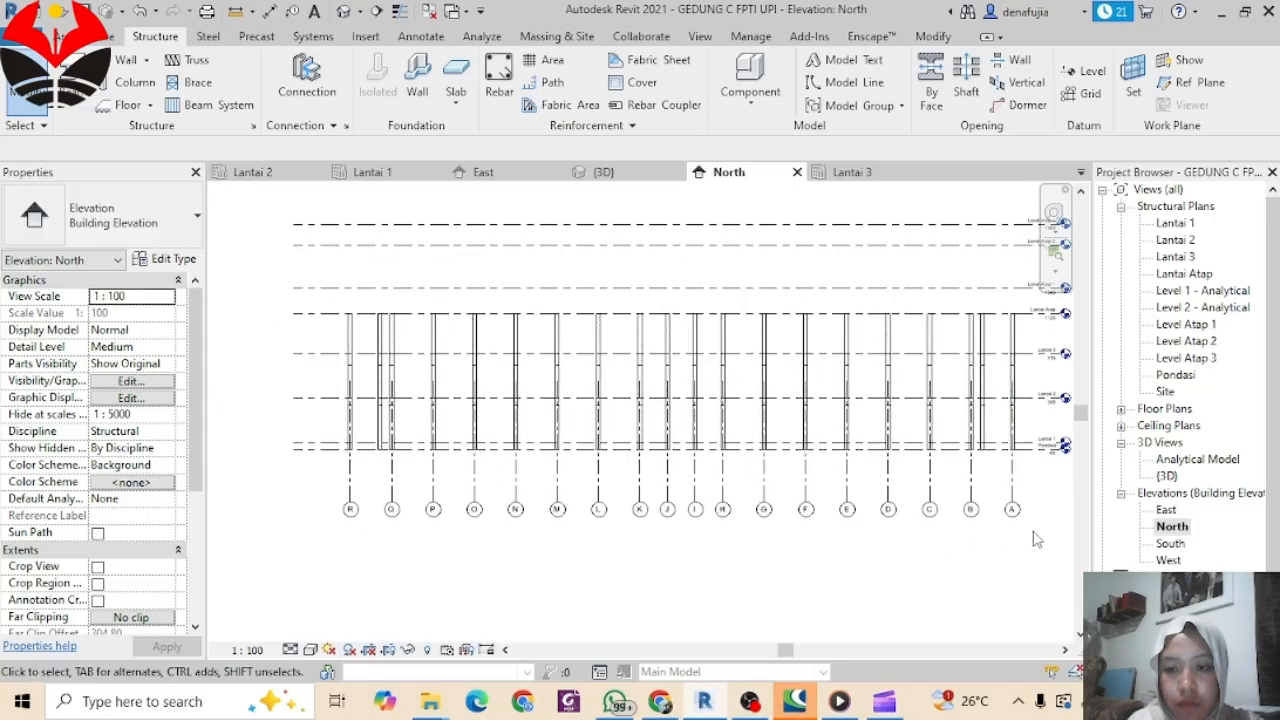
pyautogui.moveTo(1038, 537); pyautogui.dragTo(322, 478)
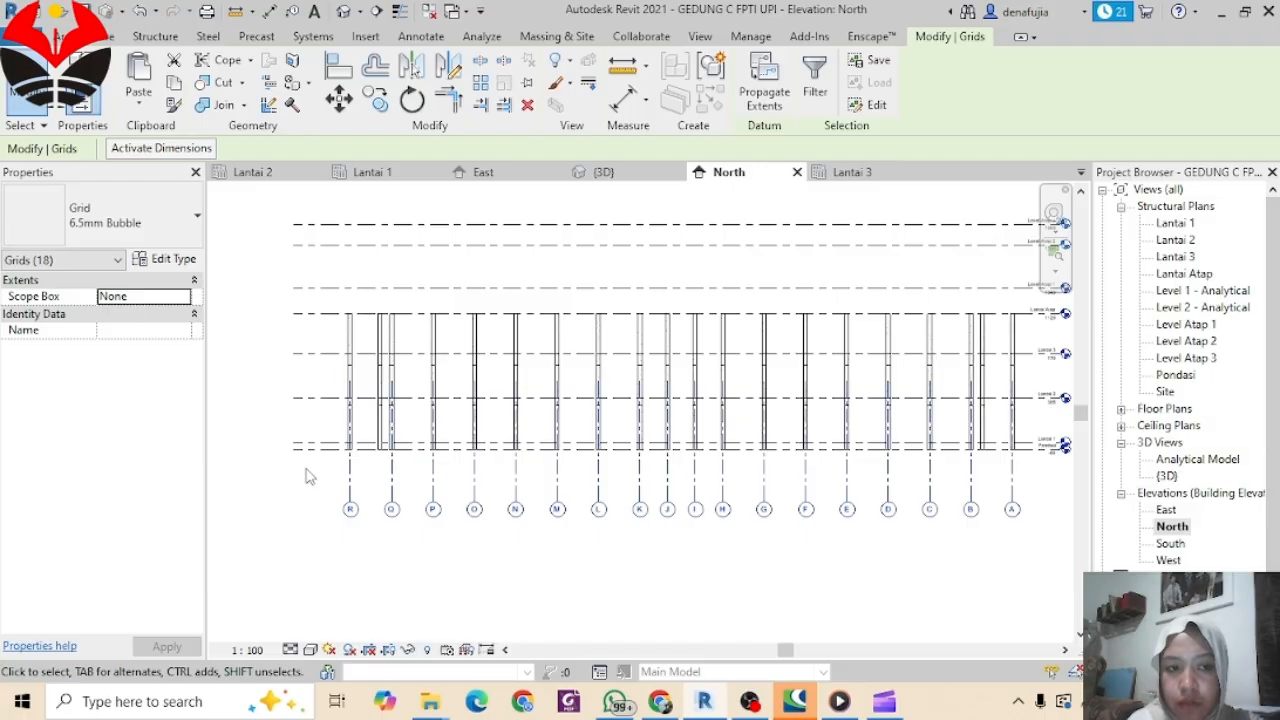
pyautogui.click(310, 477)
pyautogui.click(845, 173)
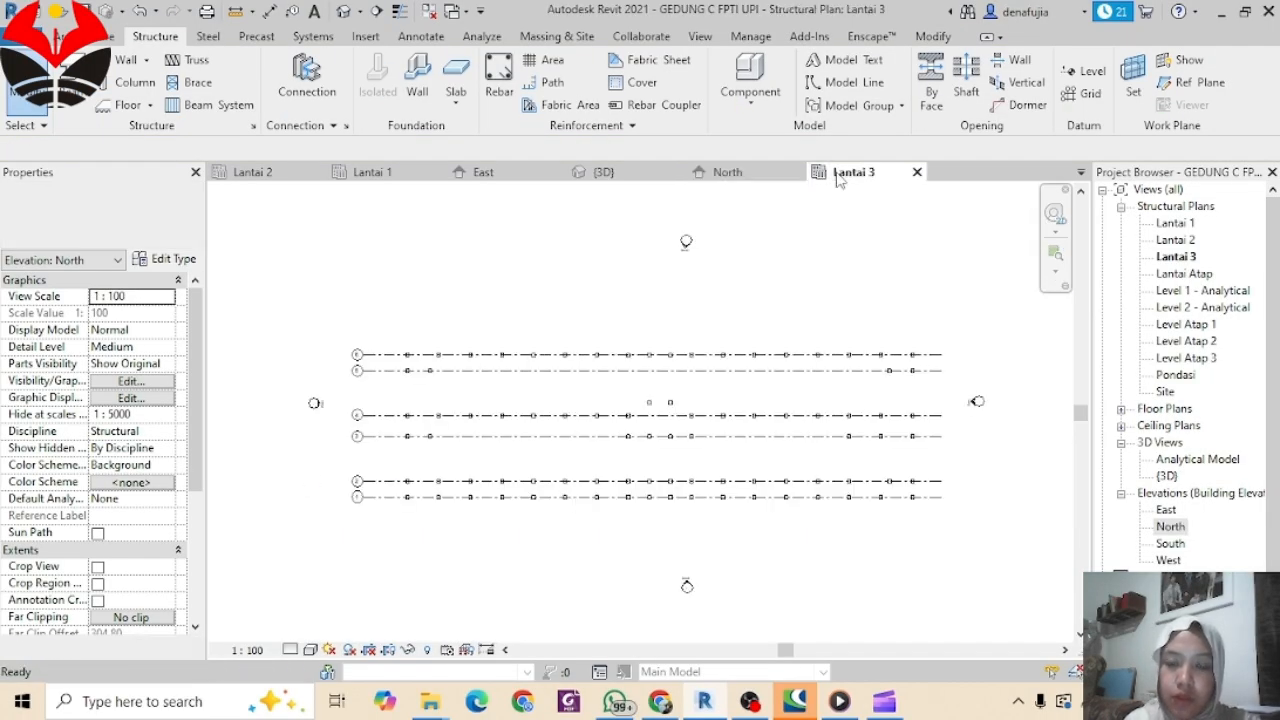
pyautogui.click(727, 172)
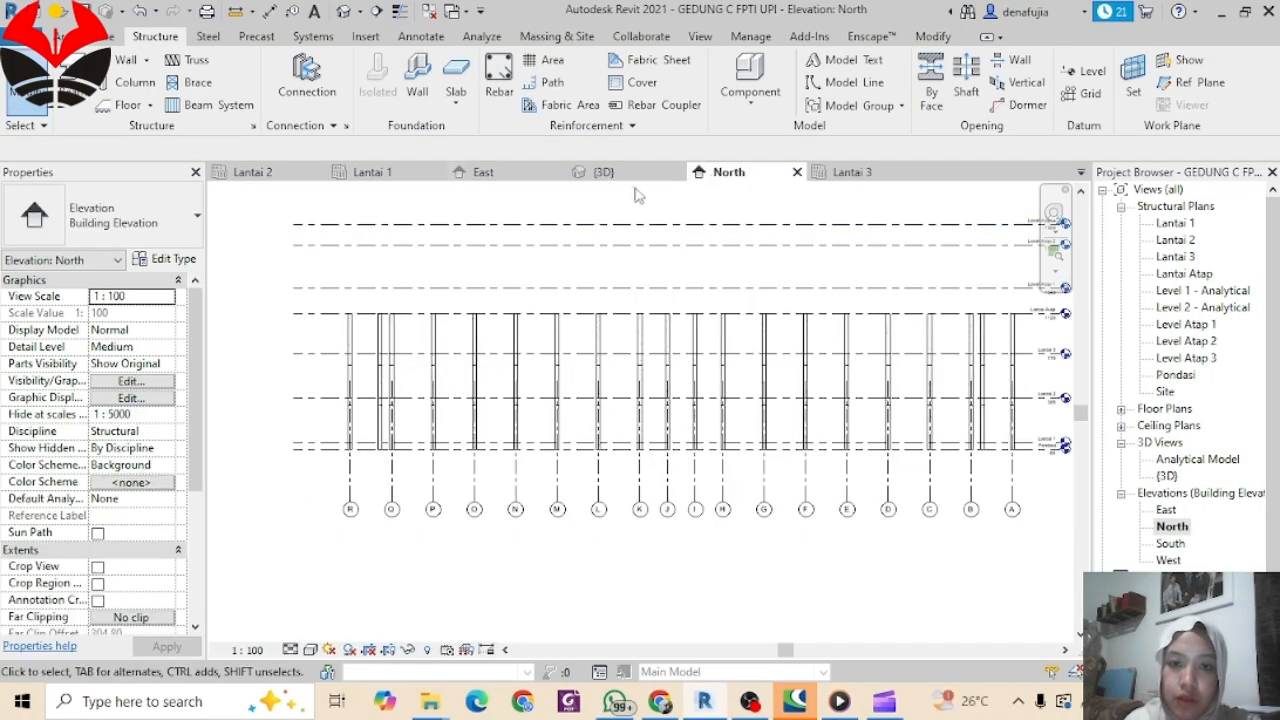
# Step: Check the columns in the 3D view and close the Lantai 3, North and East views
pyautogui.click(605, 172)
pyautogui.moveTo(747, 455); pyautogui.dragTo(723, 574, button='middle')
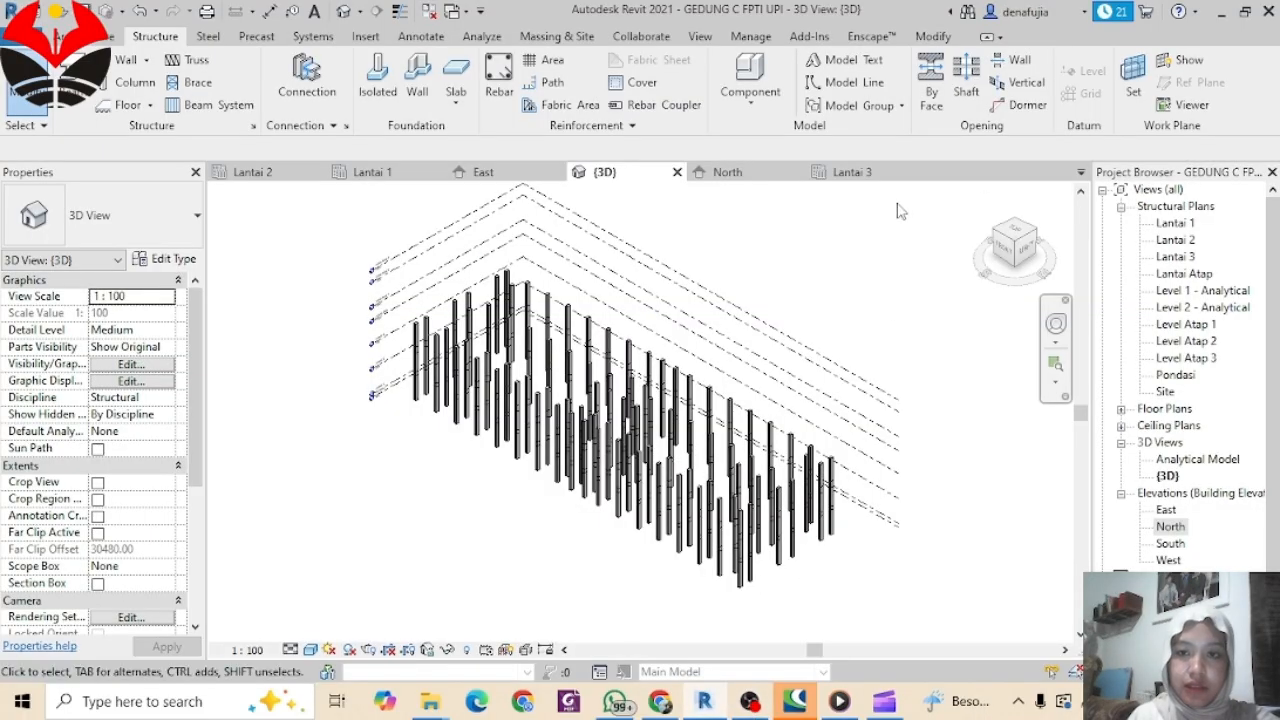
pyautogui.click(852, 172)
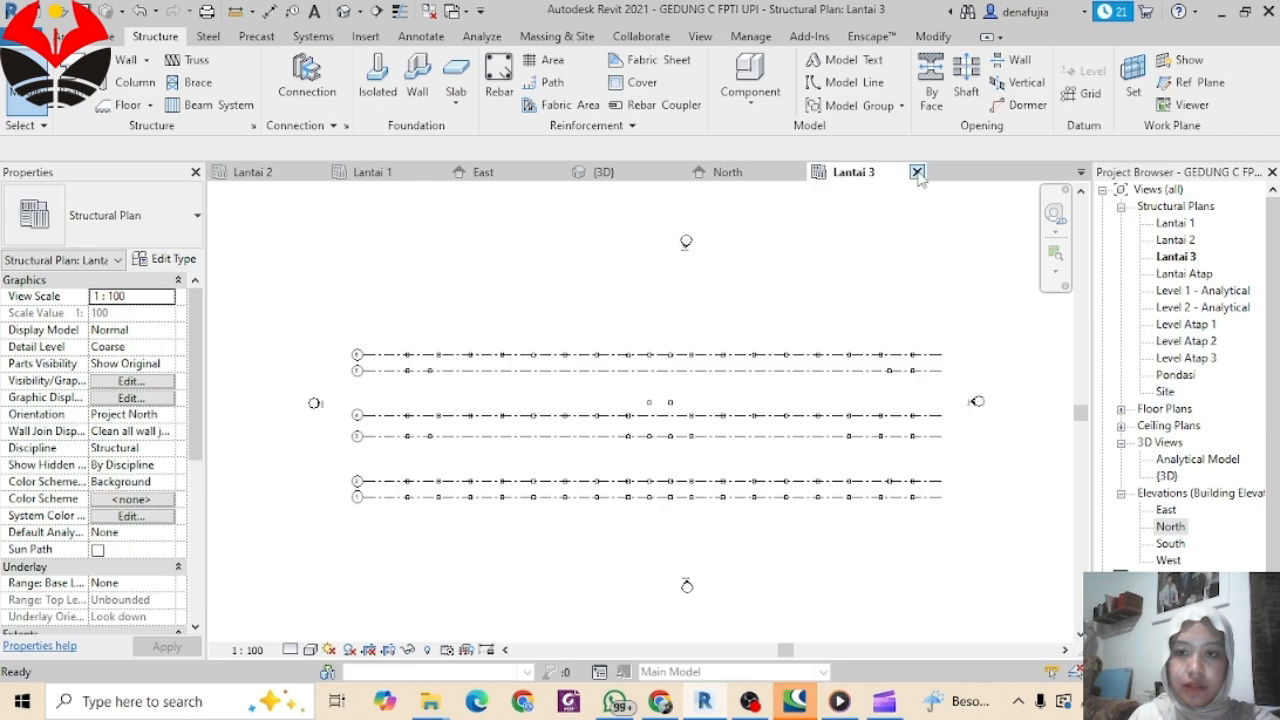
pyautogui.click(916, 172)
pyautogui.click(797, 172)
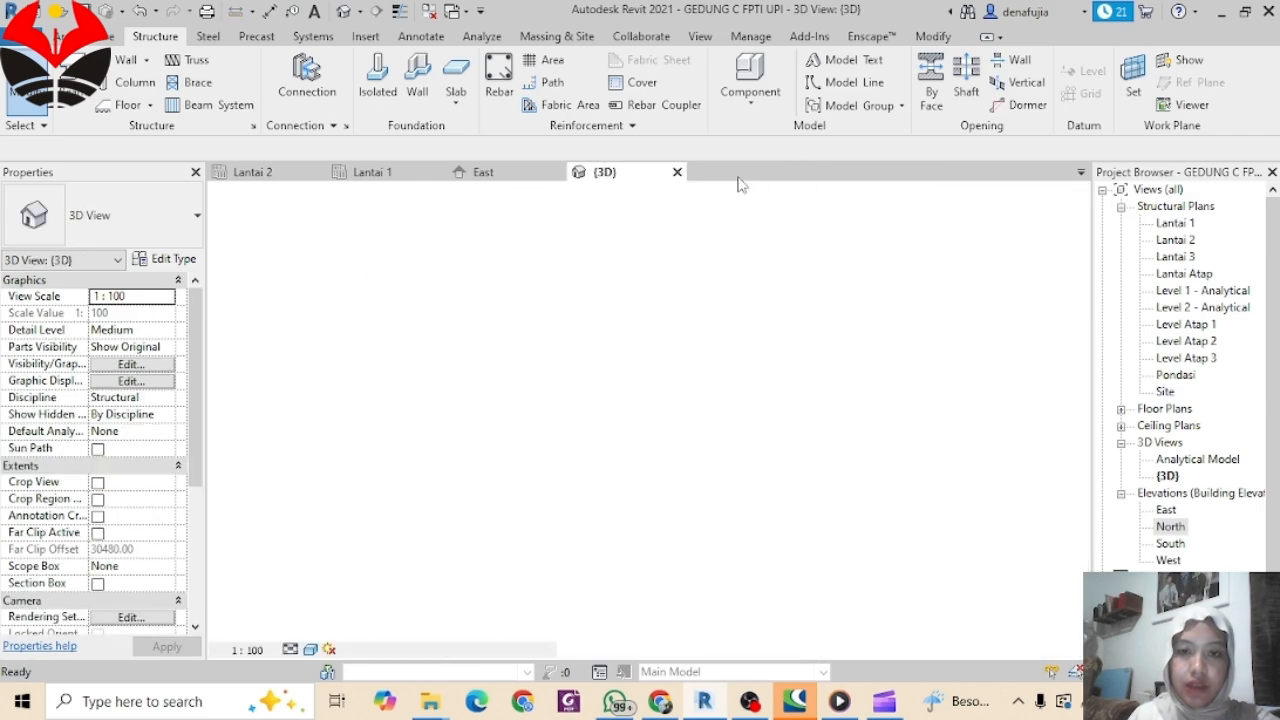
pyautogui.click(521, 175)
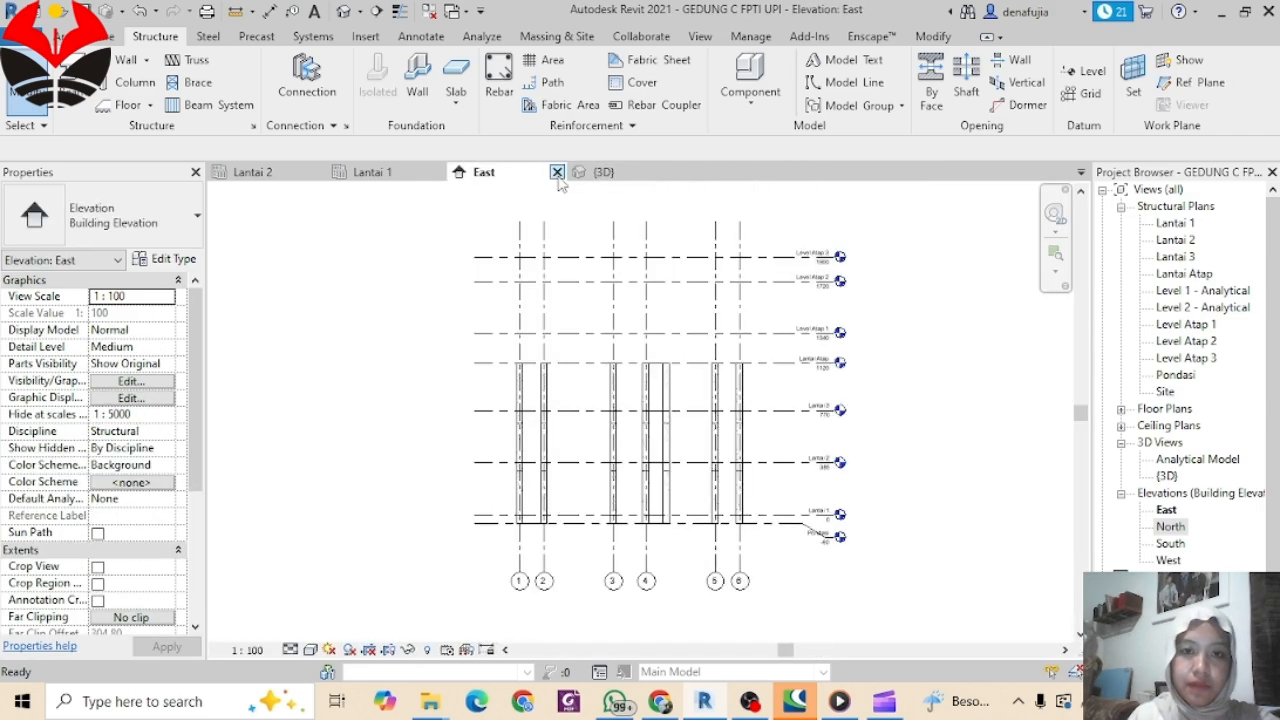
pyautogui.click(557, 172)
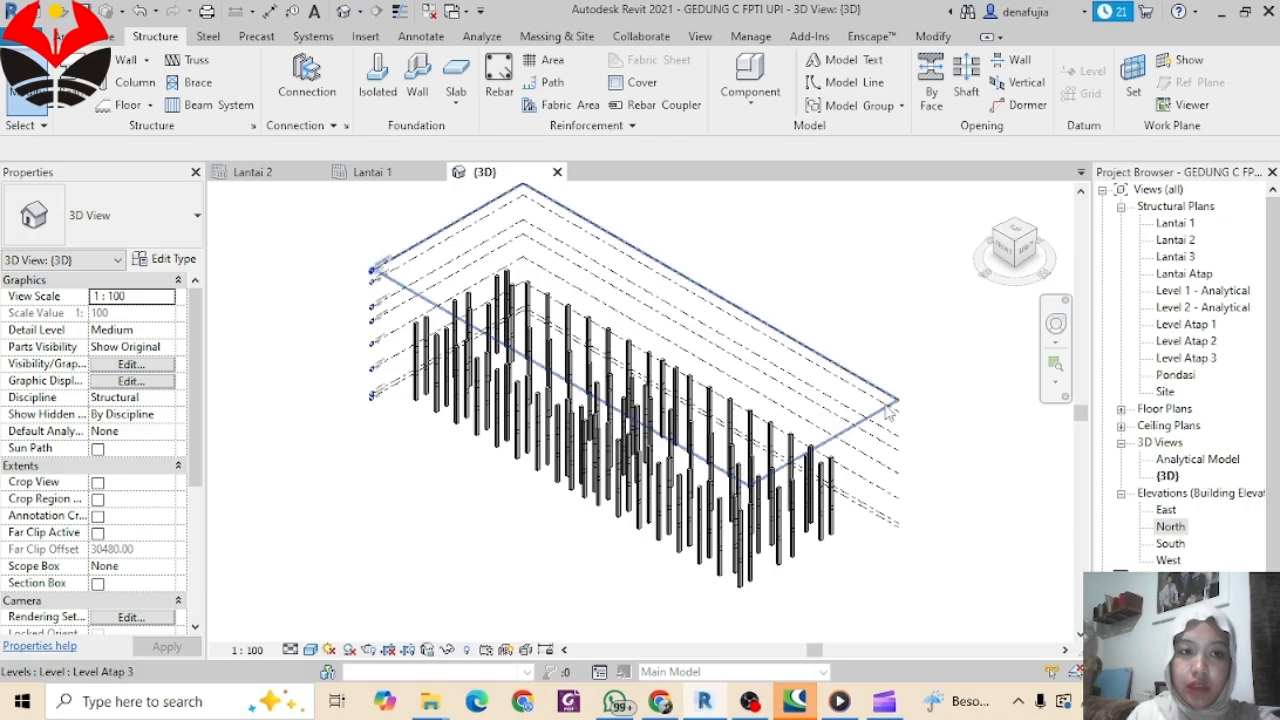
# Step: Open the Pondasi structural plan, start placing an isolated foundation and check the available footing types
pyautogui.click(1176, 376)
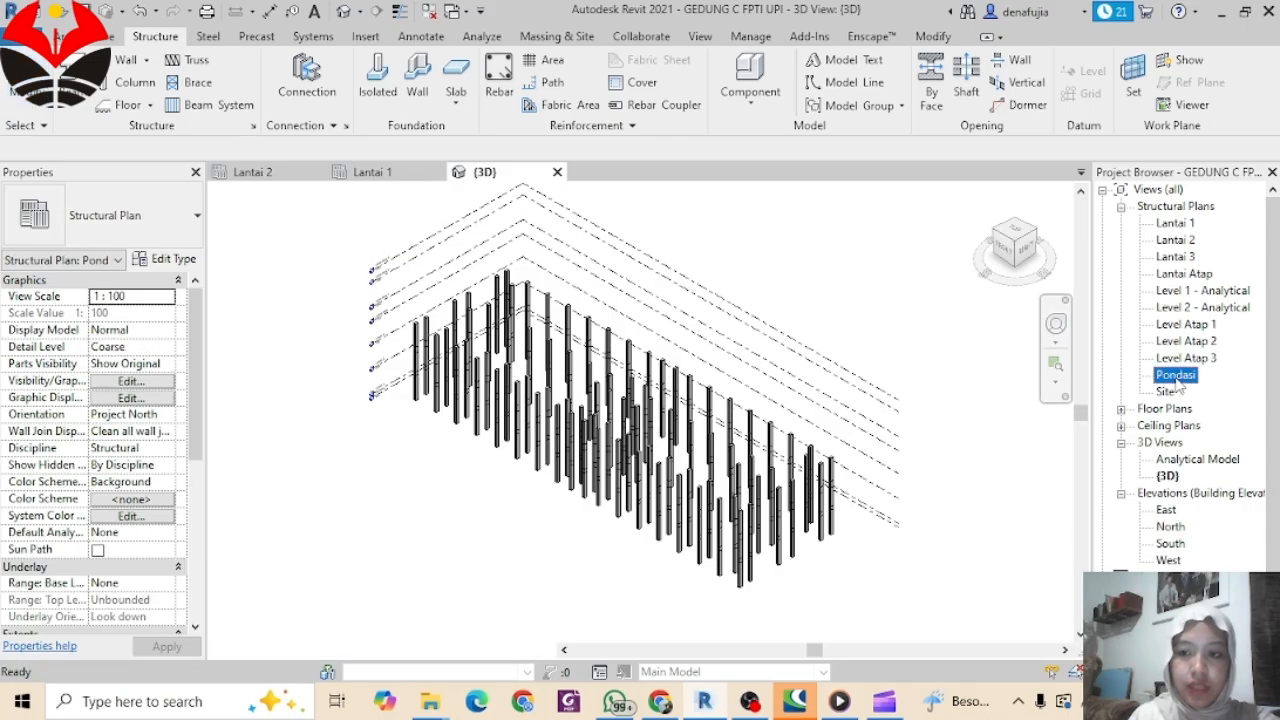
pyautogui.doubleClick(1176, 377)
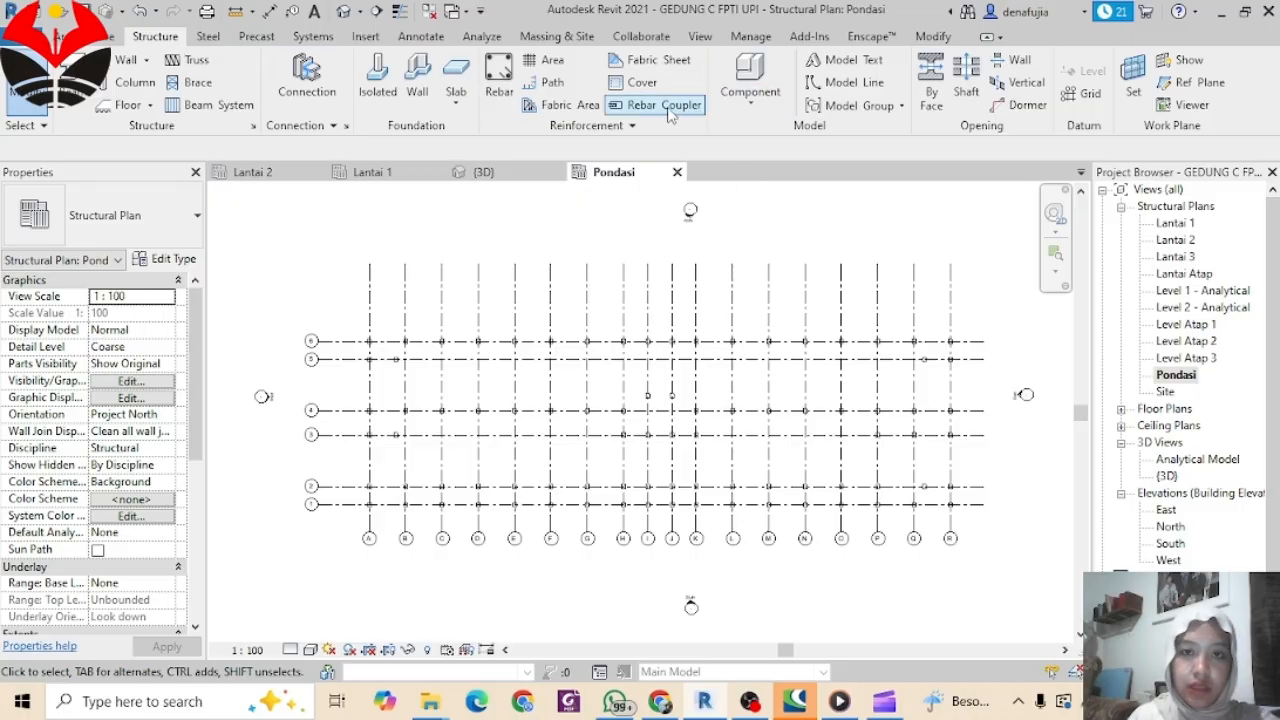
pyautogui.click(389, 96)
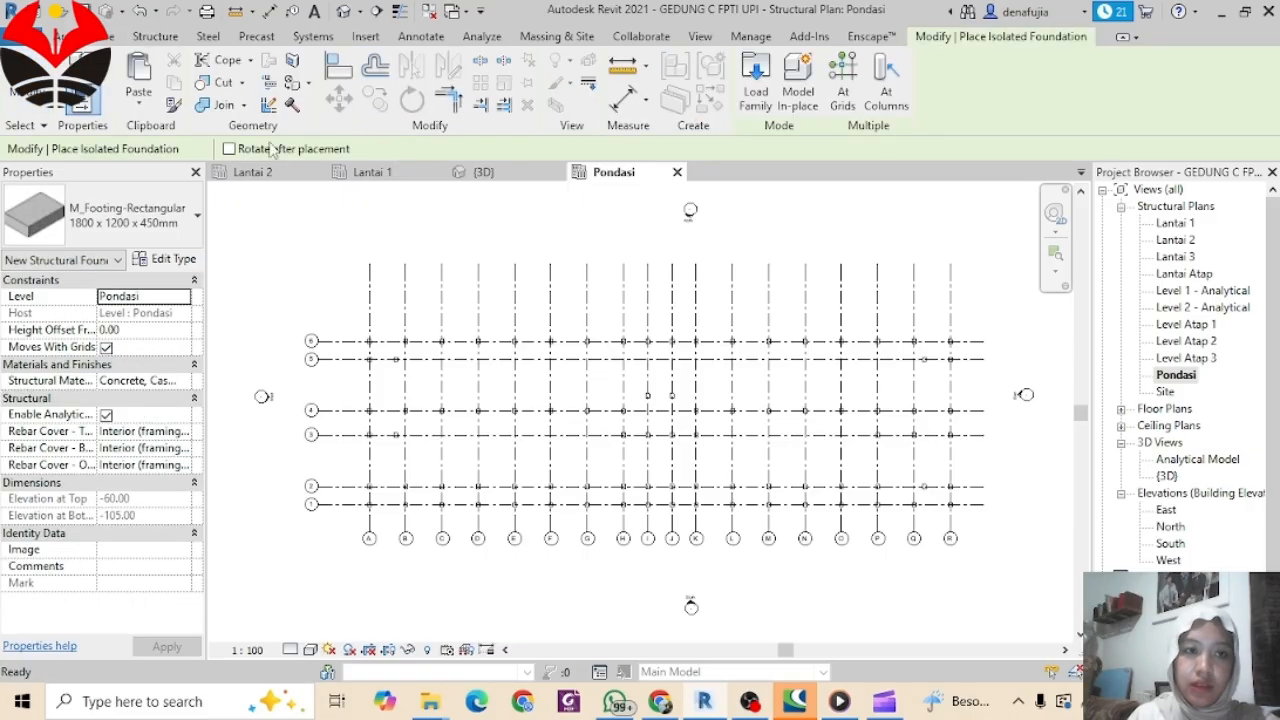
pyautogui.click(199, 218)
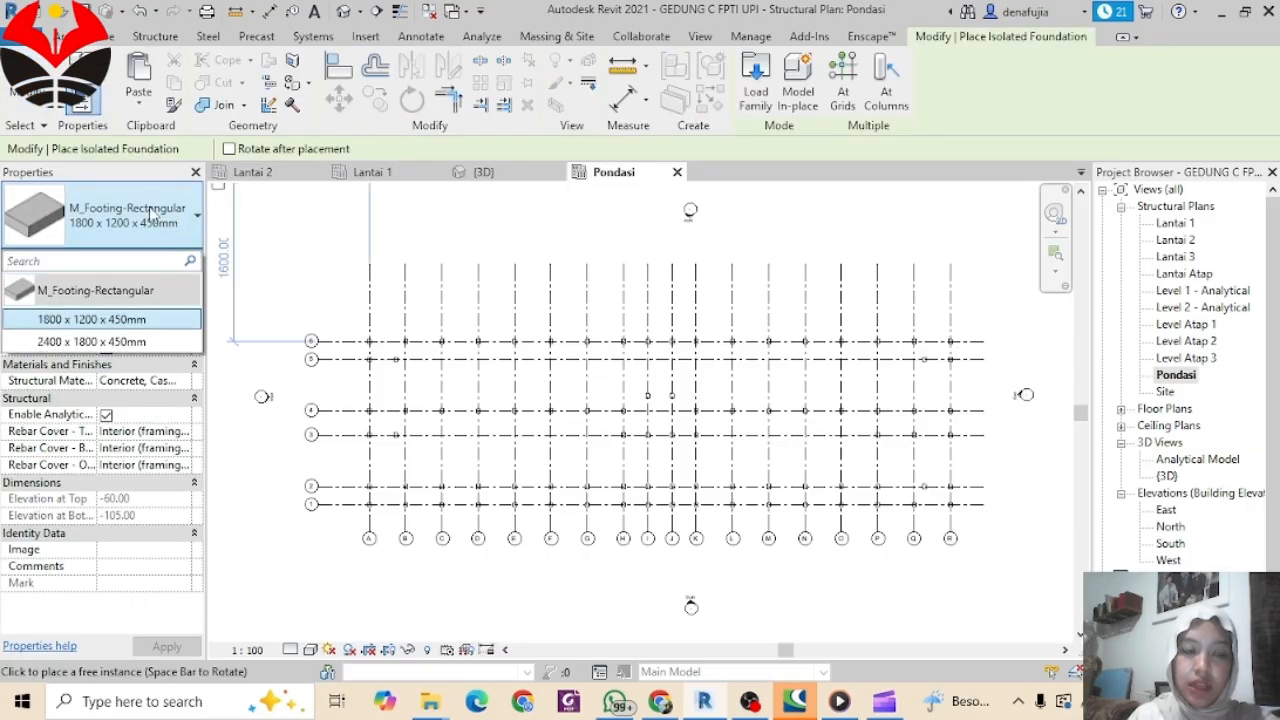
pyautogui.click(178, 222)
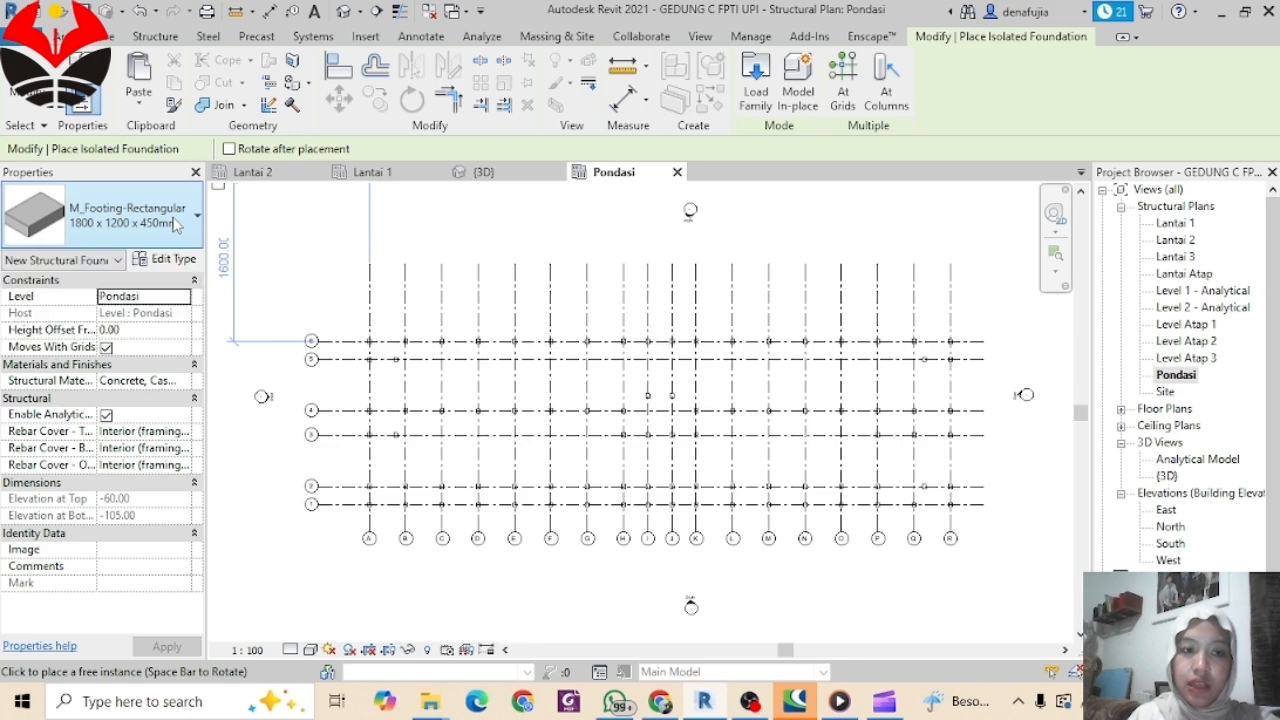
# Step: Start loading a foundation family and switch from the English-Imperial library folder to the metric English folder
pyautogui.click(769, 103)
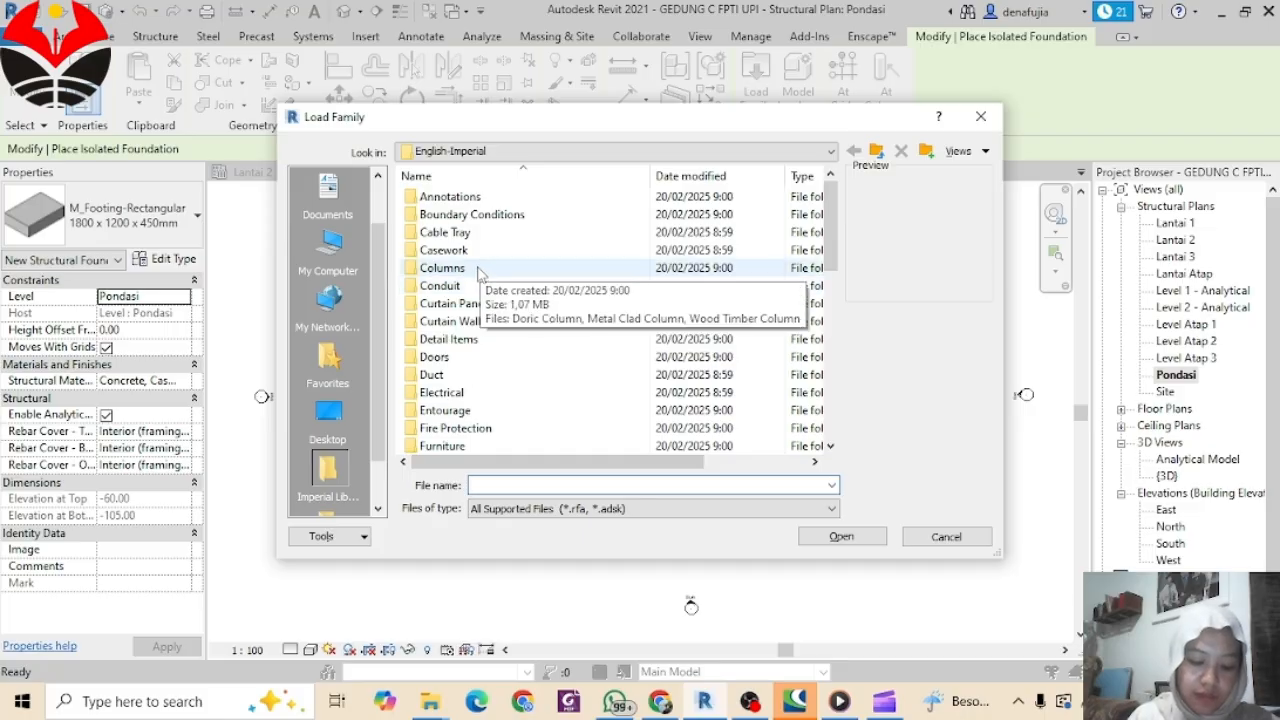
pyautogui.scroll(-2, 510, 345)
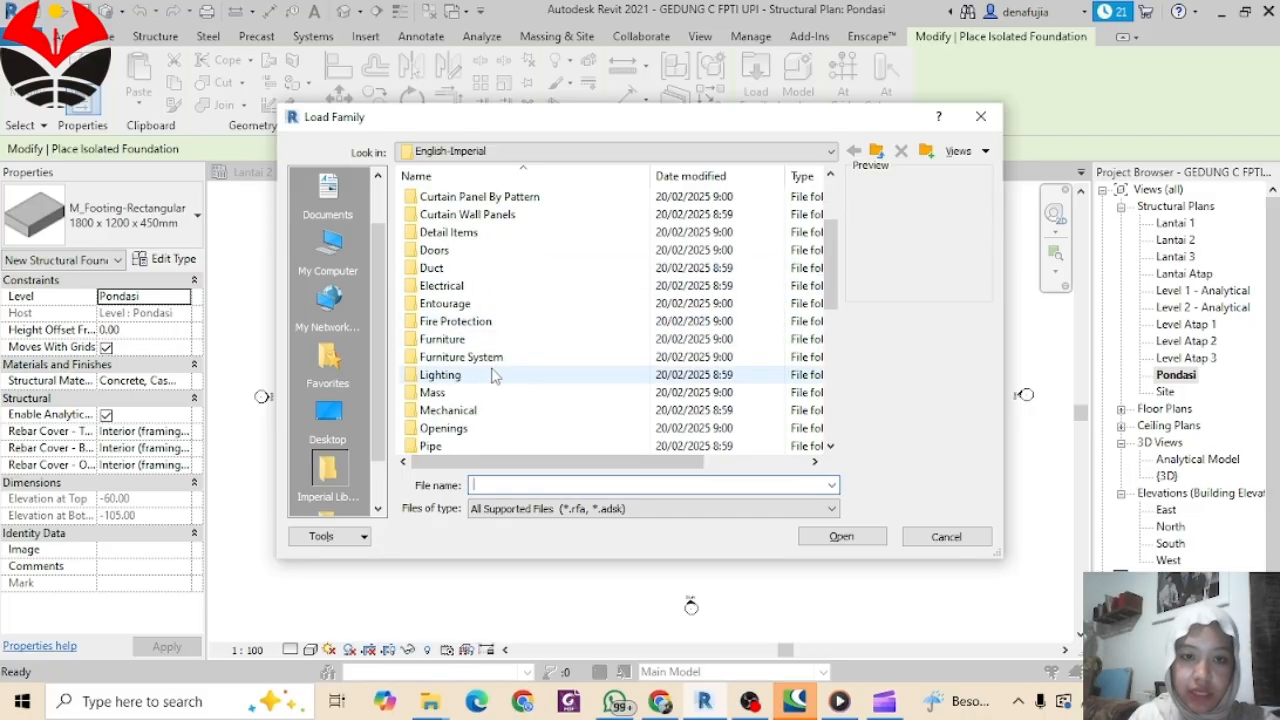
pyautogui.scroll(-7, 492, 374)
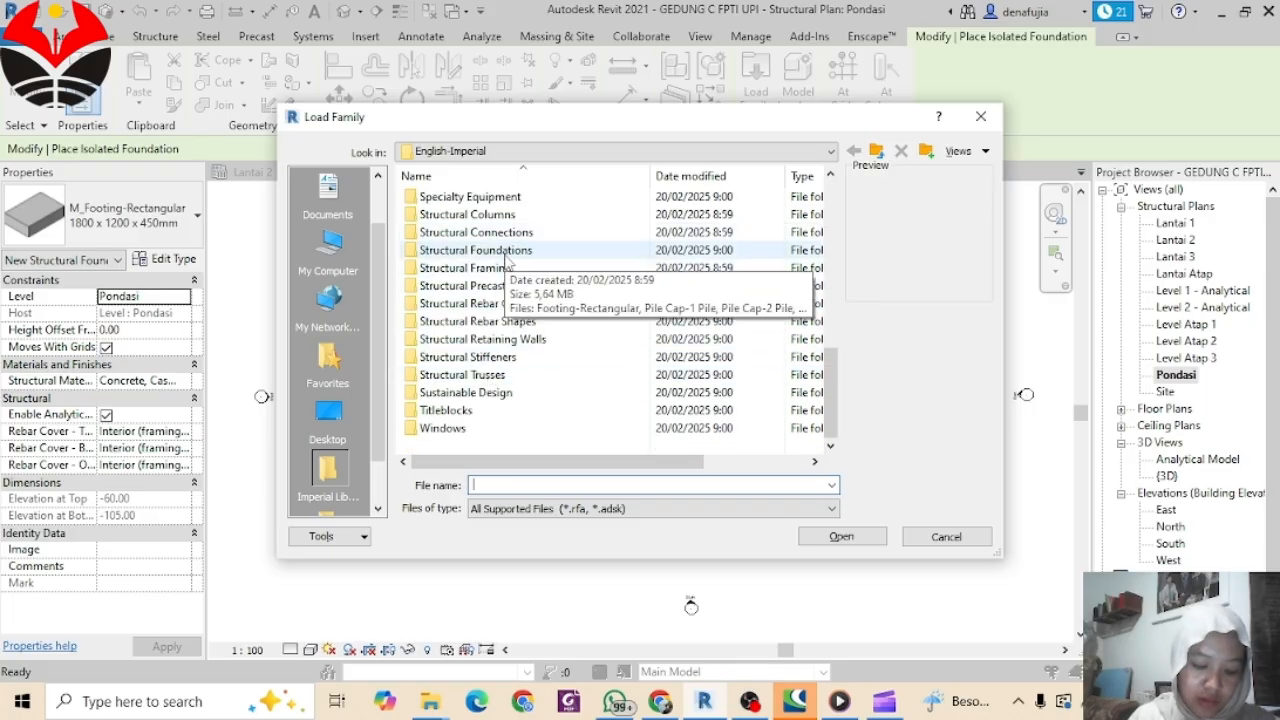
pyautogui.scroll(5, 515, 270)
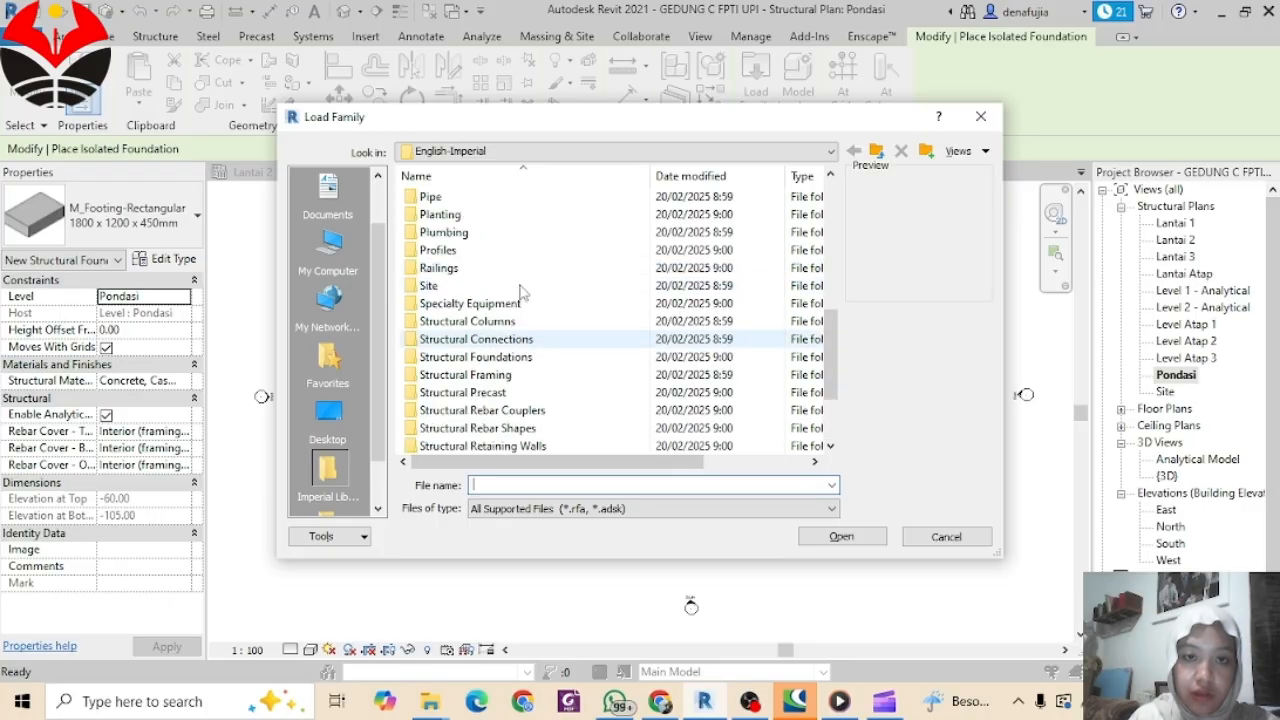
pyautogui.scroll(4, 516, 296)
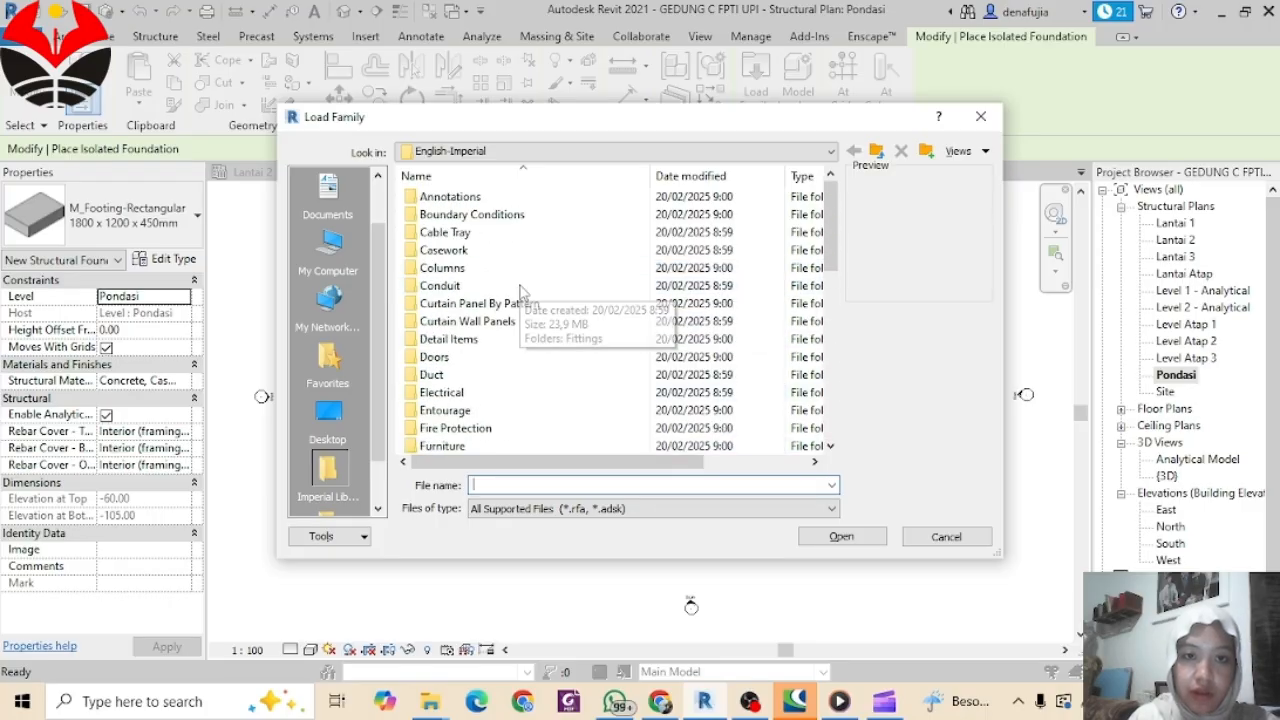
pyautogui.scroll(-1, 547, 200)
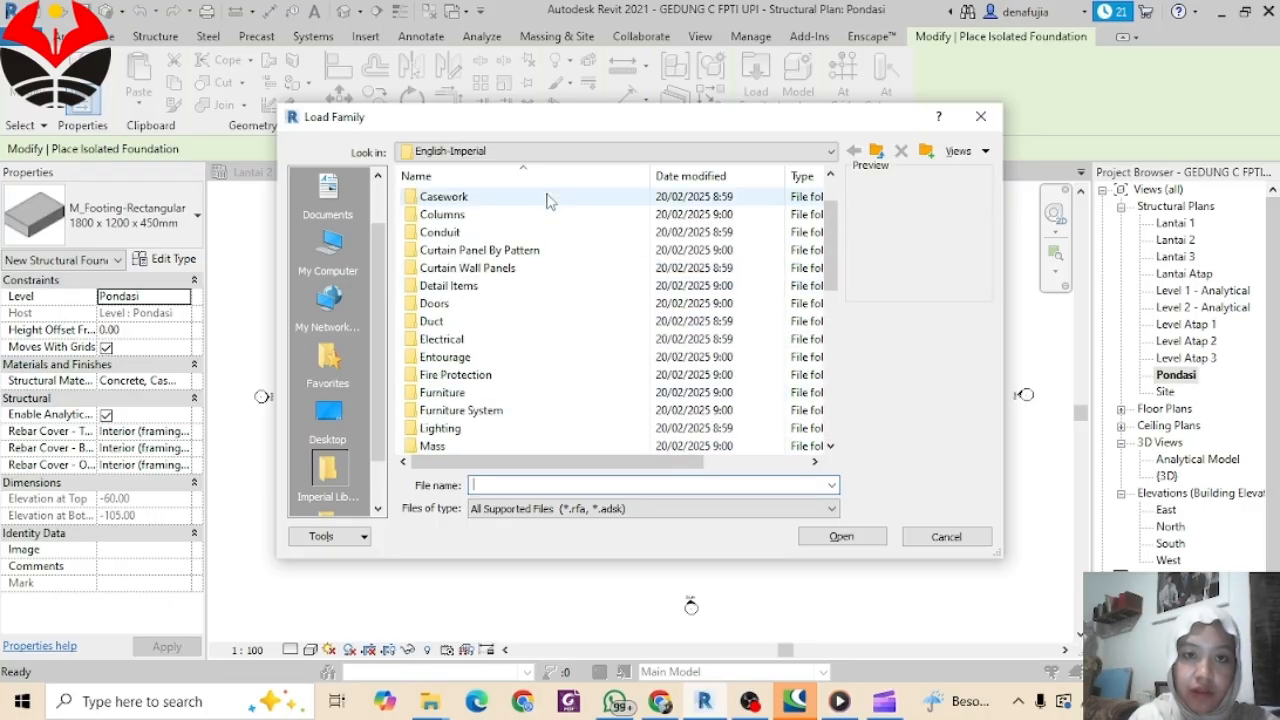
pyautogui.click(830, 151)
pyautogui.click(583, 262)
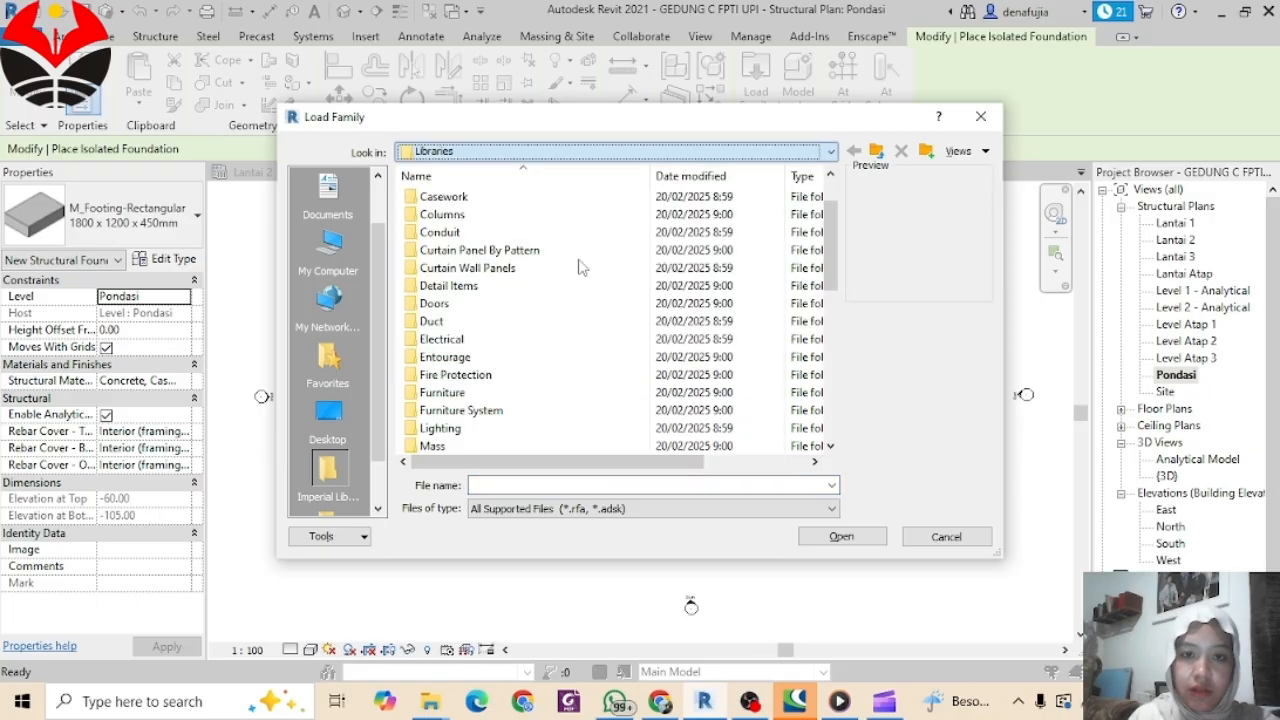
pyautogui.doubleClick(468, 236)
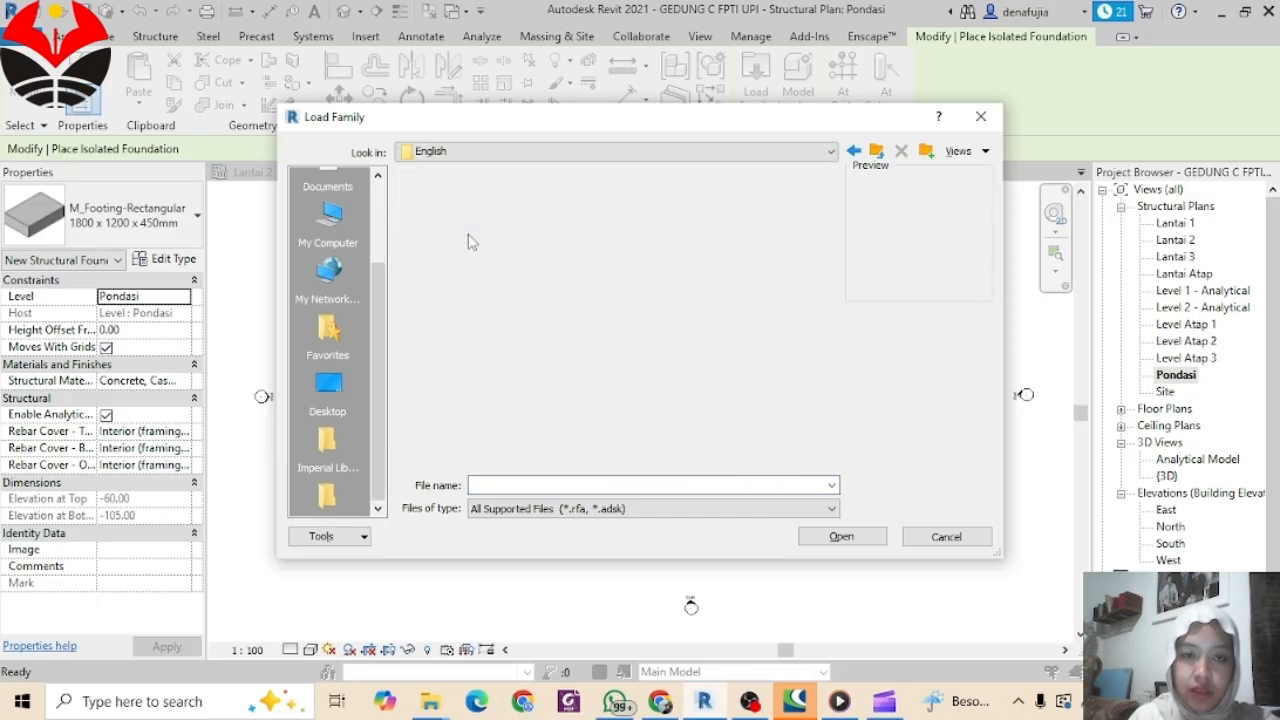
# Step: Load the M_Pile Cap-2 Pile family from the metric Structural Foundations folder
pyautogui.scroll(-1, 511, 374)
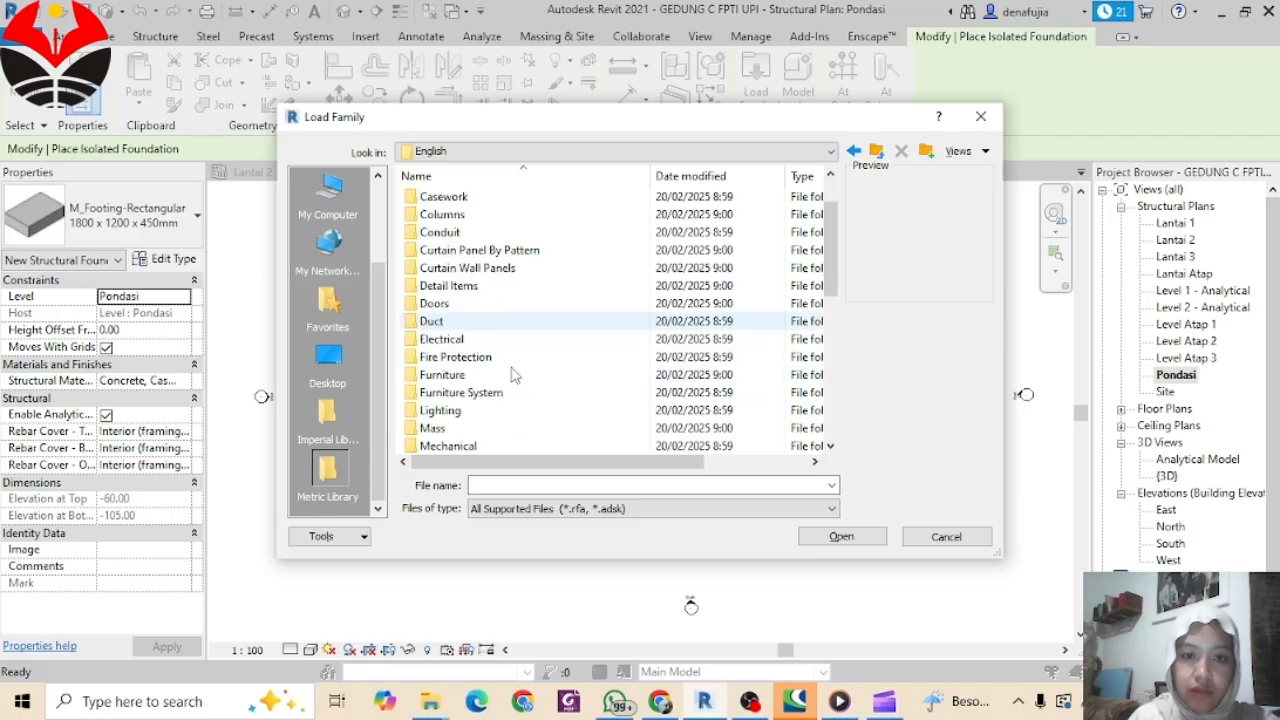
pyautogui.scroll(-2, 515, 377)
pyautogui.scroll(3, 531, 337)
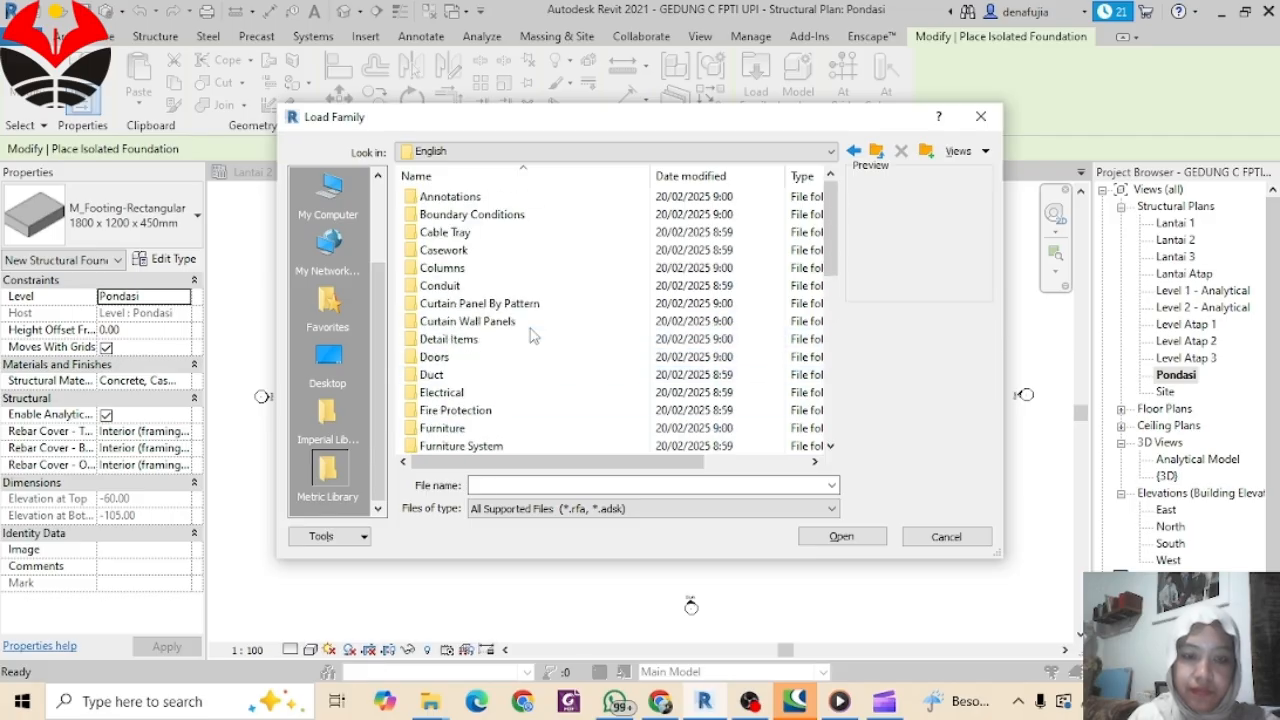
pyautogui.scroll(-8, 531, 337)
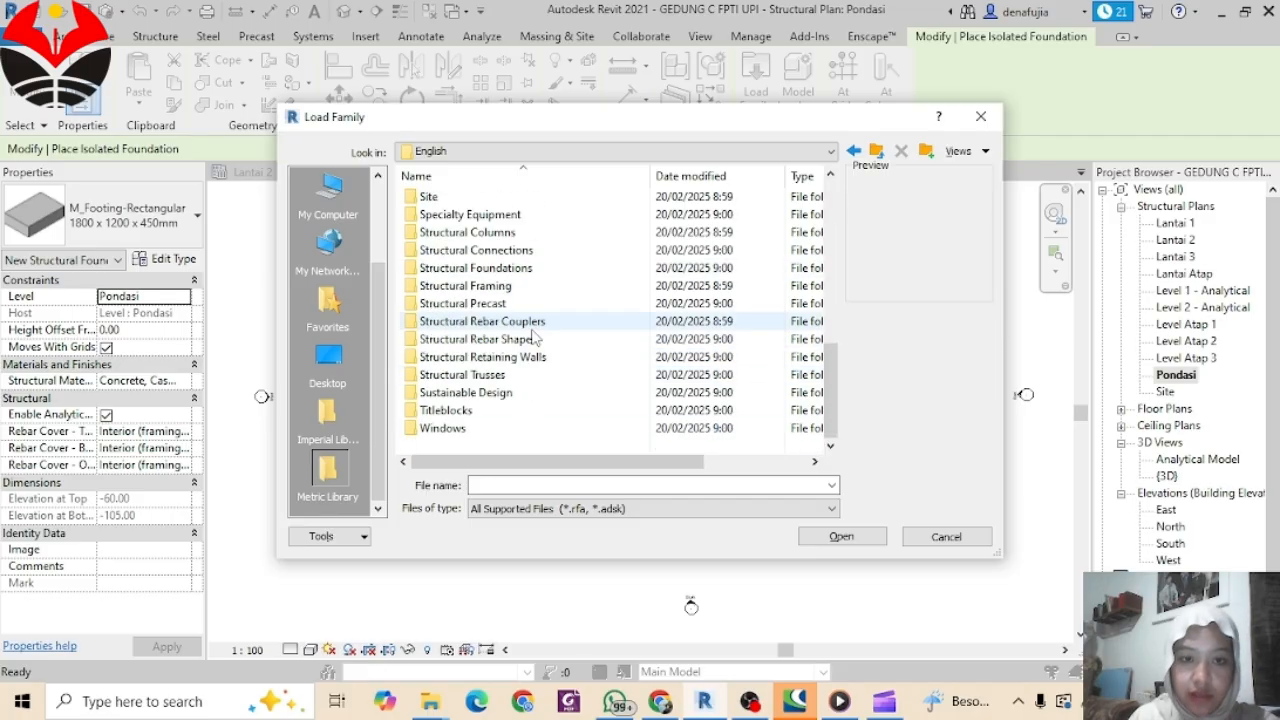
pyautogui.scroll(8, 531, 337)
pyautogui.scroll(-2, 531, 337)
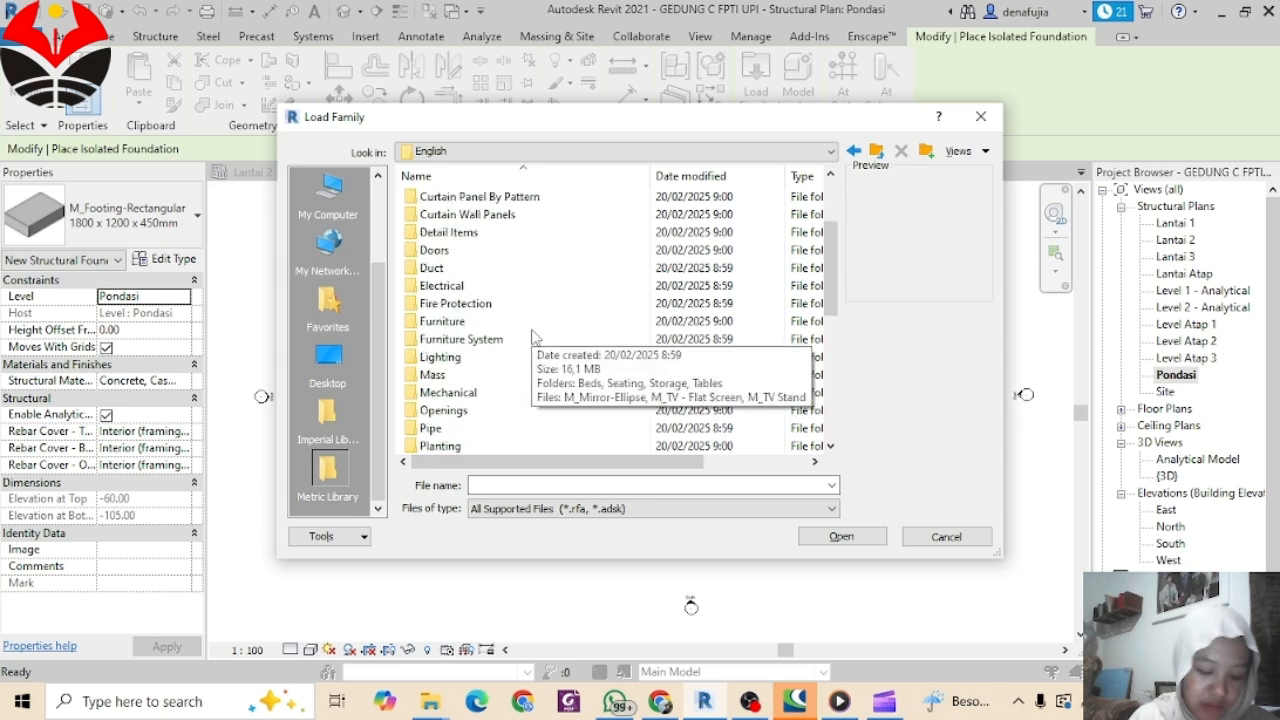
pyautogui.scroll(-4, 477, 331)
pyautogui.scroll(-1, 477, 331)
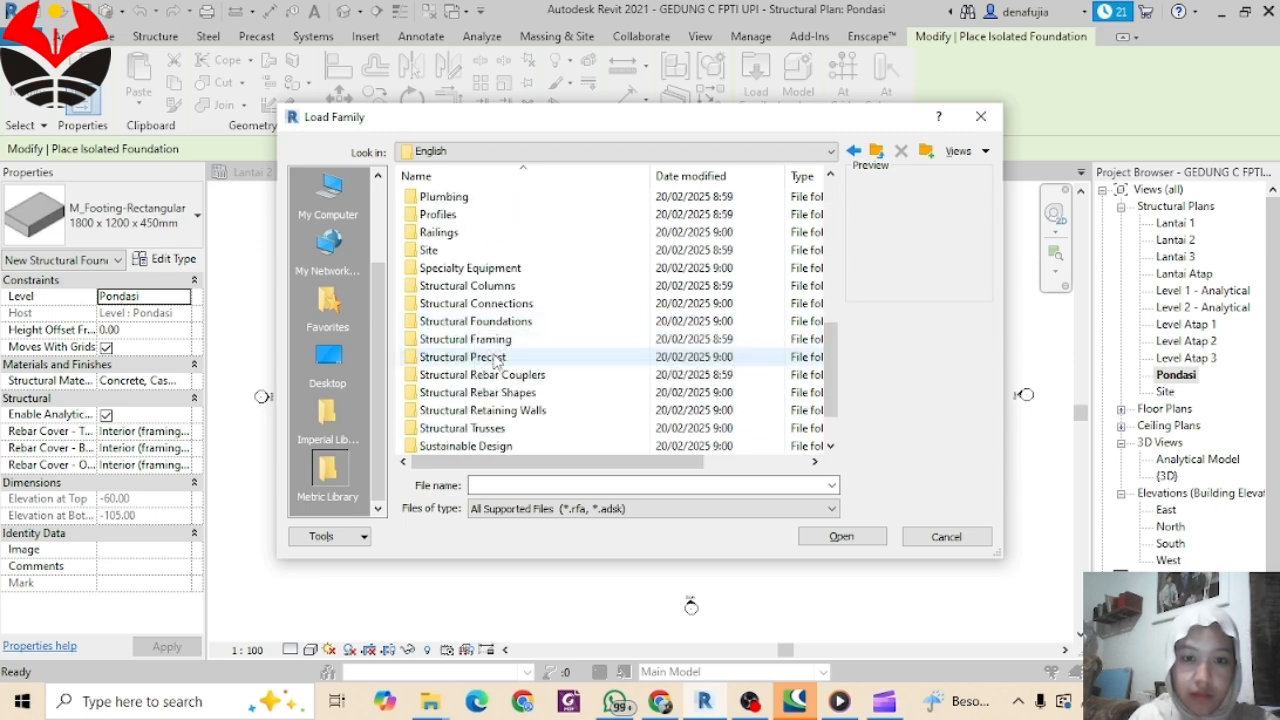
pyautogui.doubleClick(537, 323)
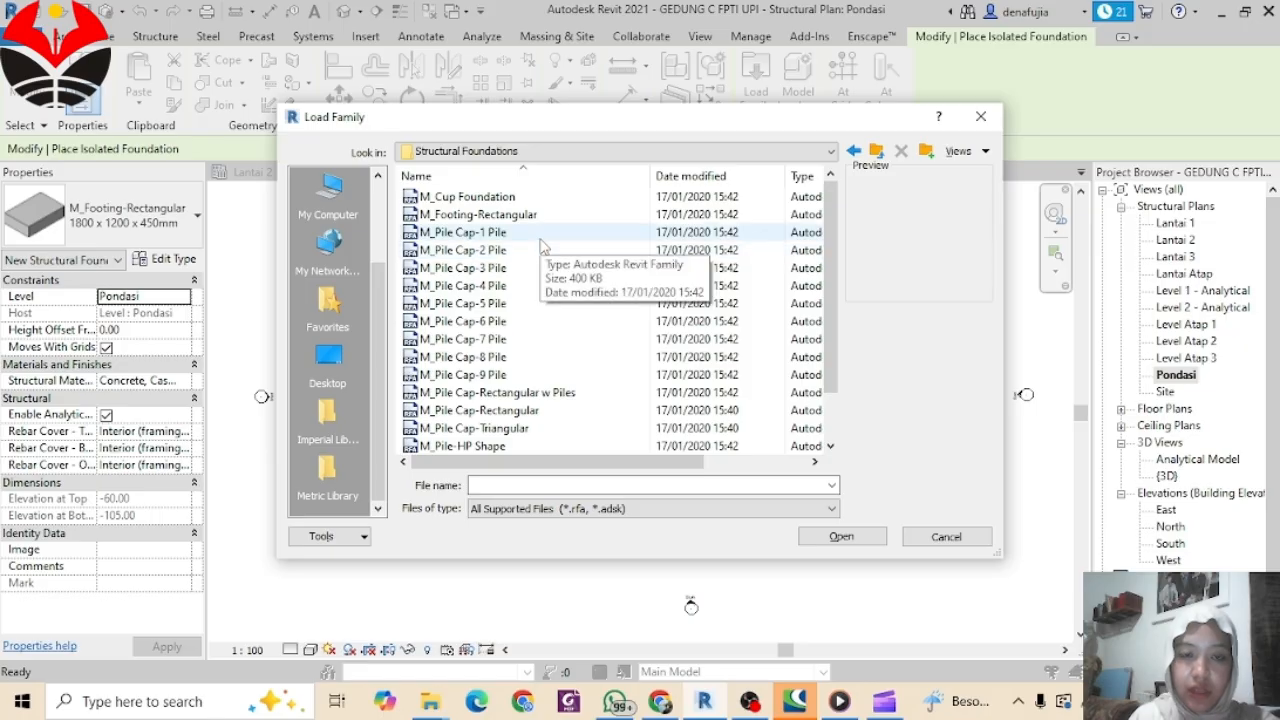
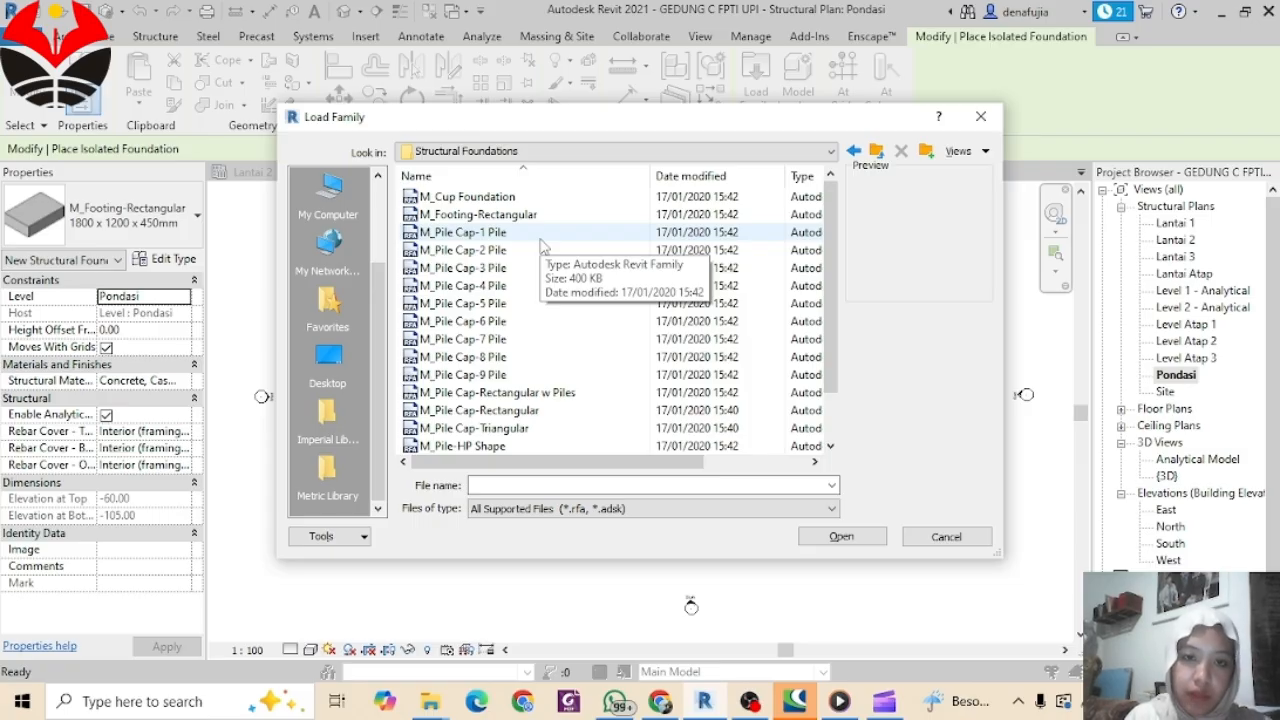
pyautogui.click(488, 256)
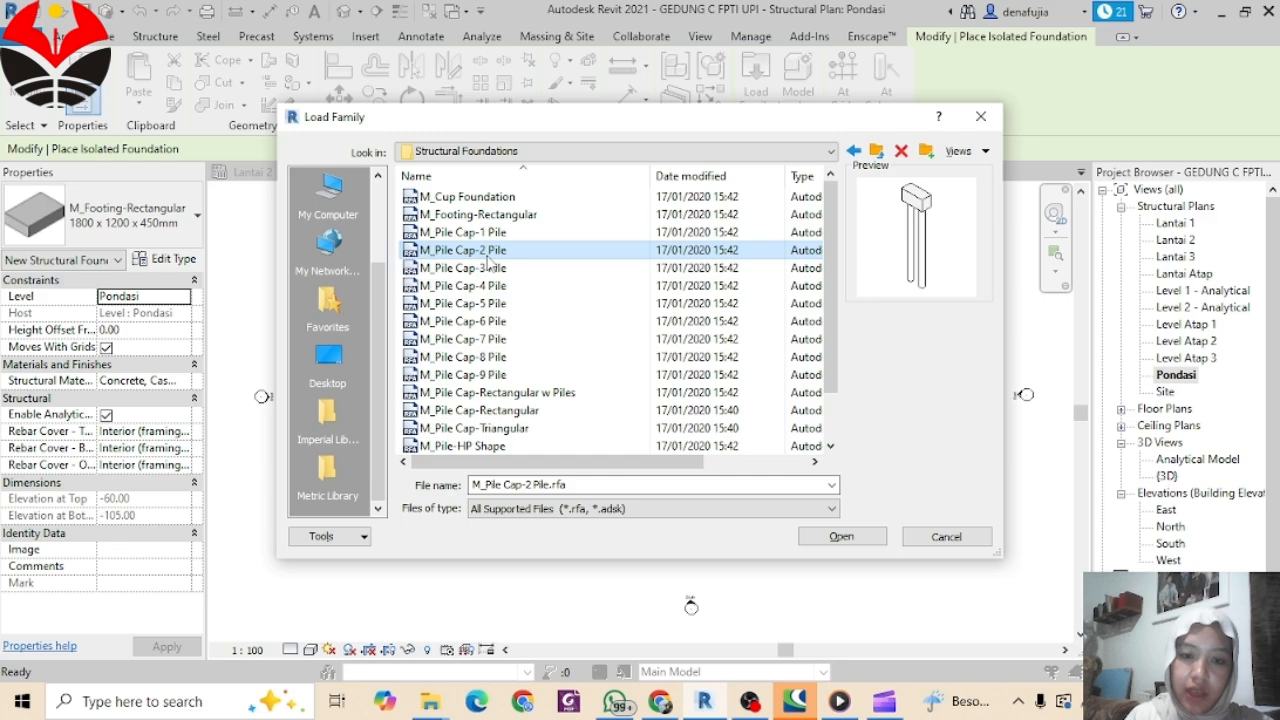
pyautogui.click(843, 536)
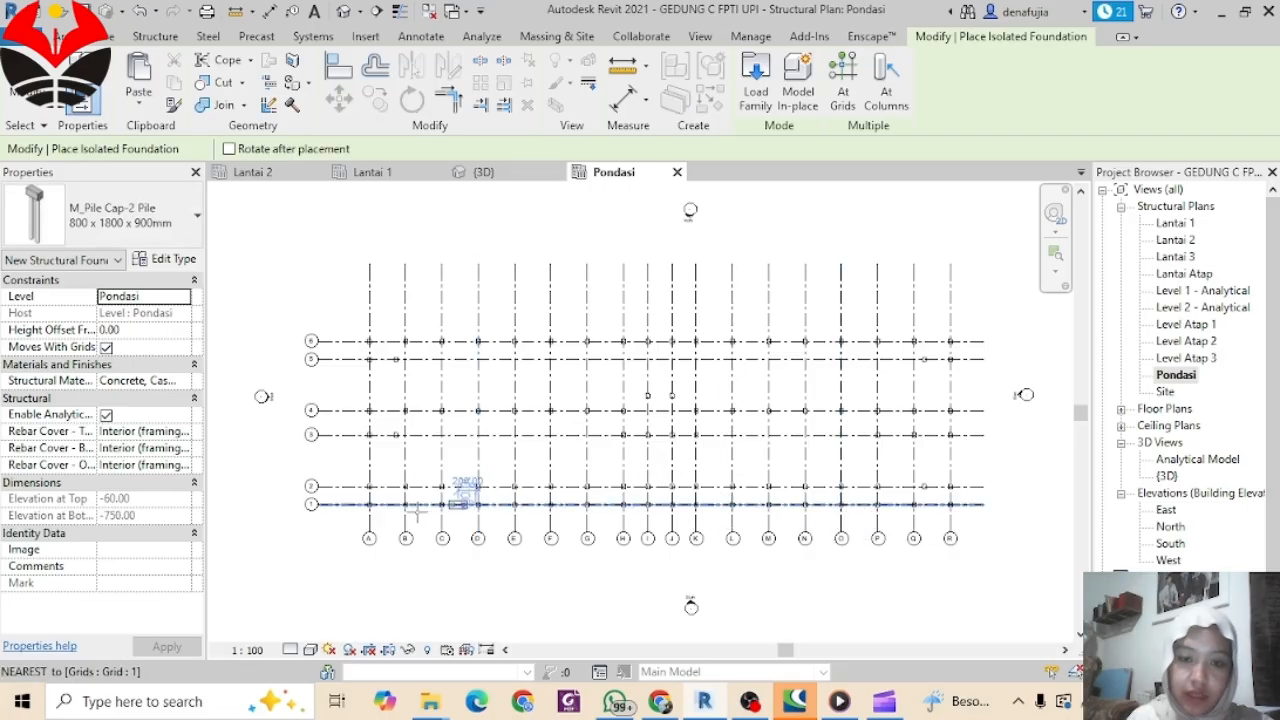
# Step: Place 800 x 1800 x 900mm two-pile caps under the columns on grid 1 at grids A to E
pyautogui.scroll(5, 382, 509)
pyautogui.scroll(3, 356, 505)
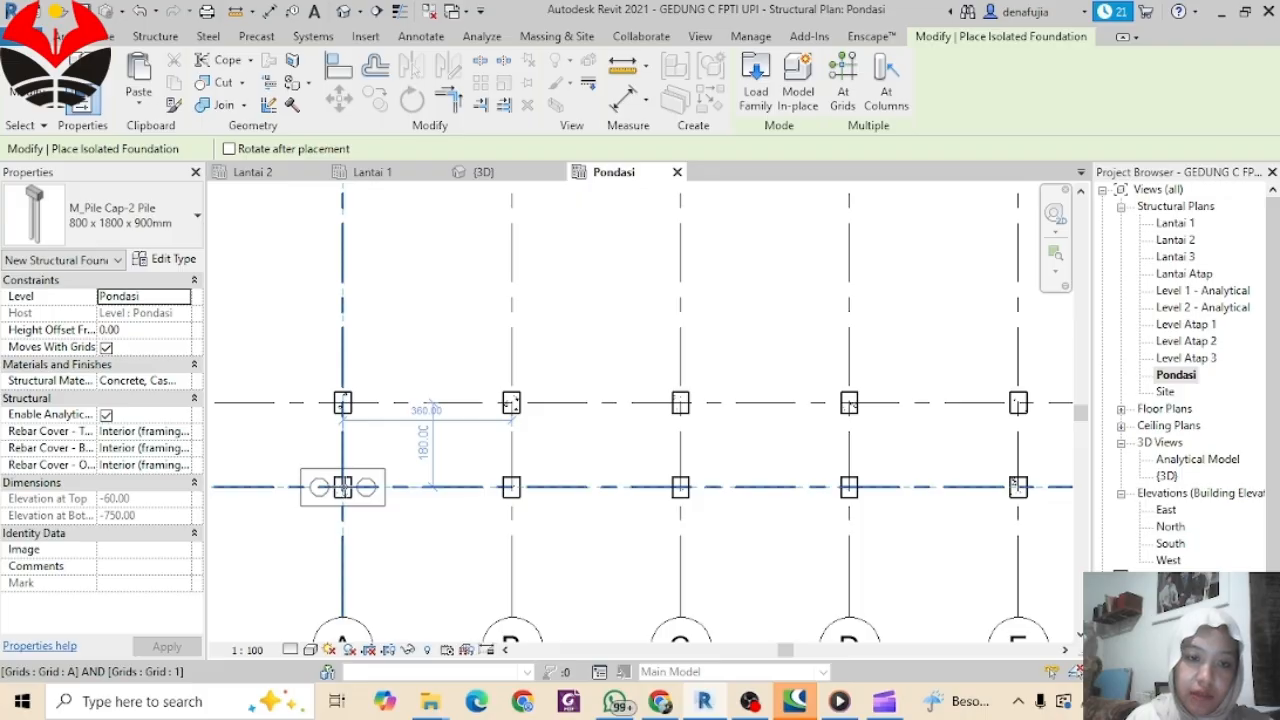
pyautogui.click(432, 442)
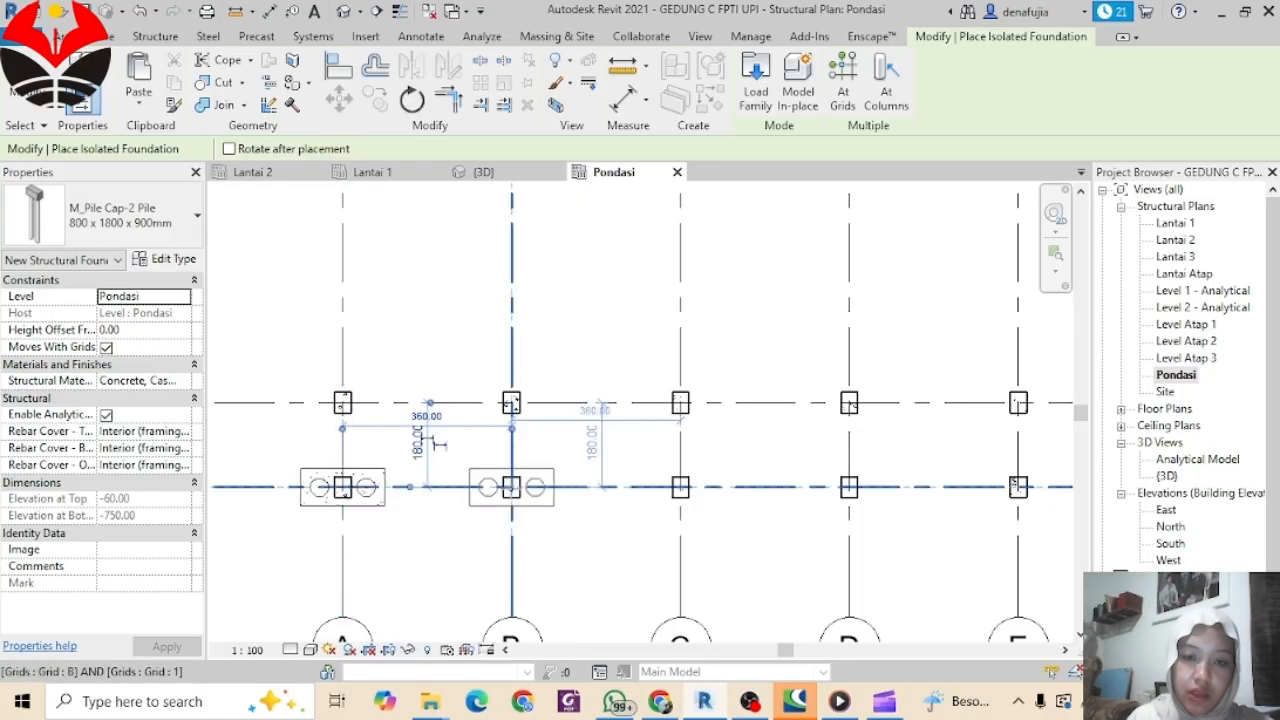
pyautogui.click(511, 487)
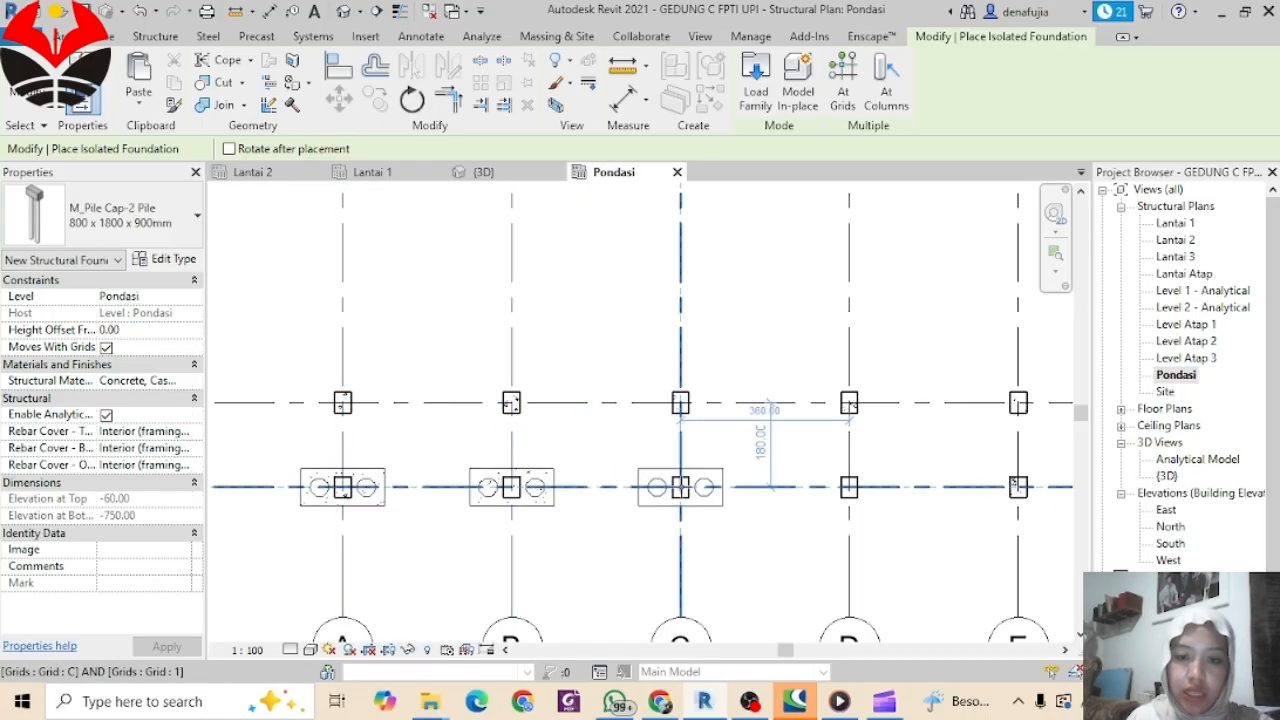
pyautogui.click(842, 492)
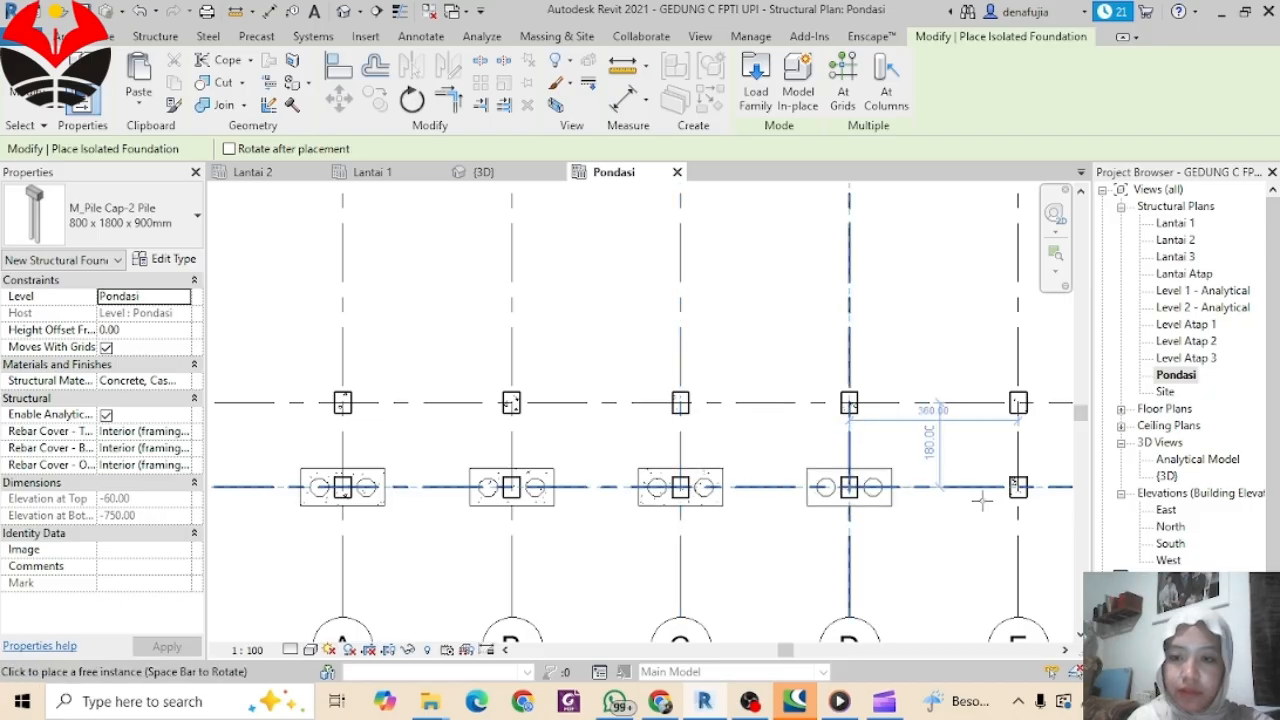
pyautogui.click(1016, 486)
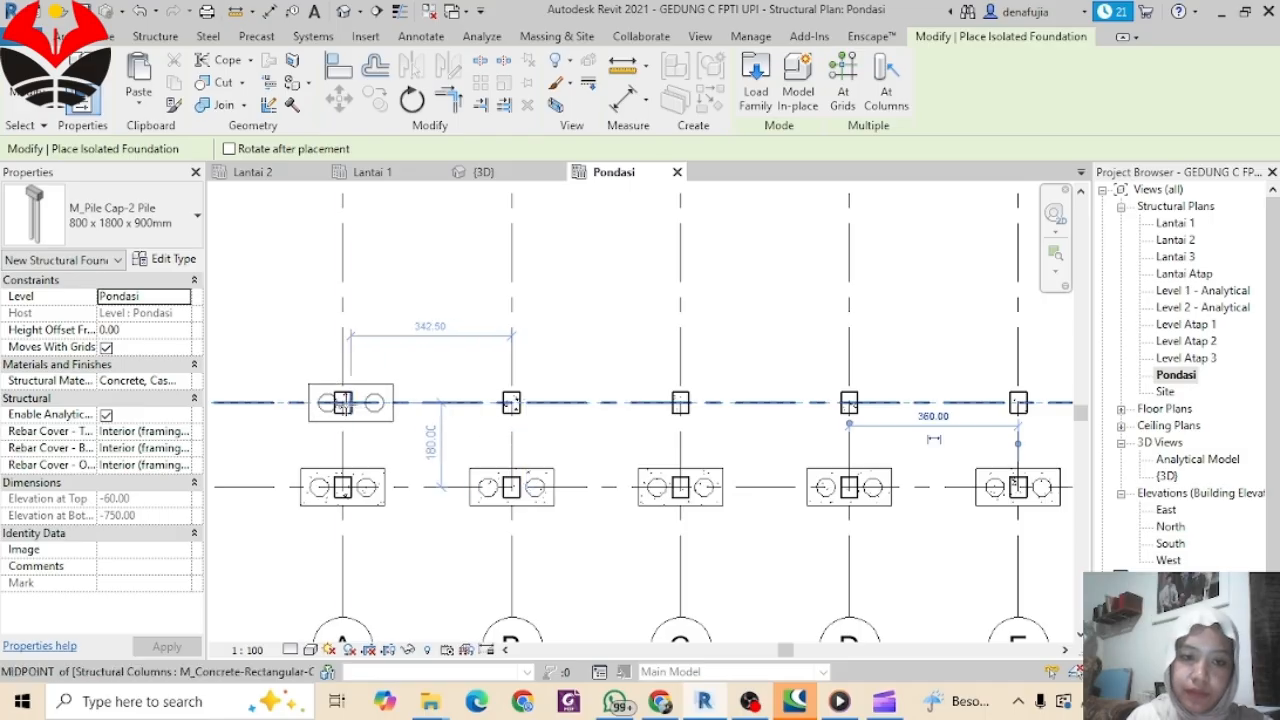
# Step: Place 800 x 1800 x 900mm two-pile caps under the columns on grid 2 at grids A to E
pyautogui.click(408, 404)
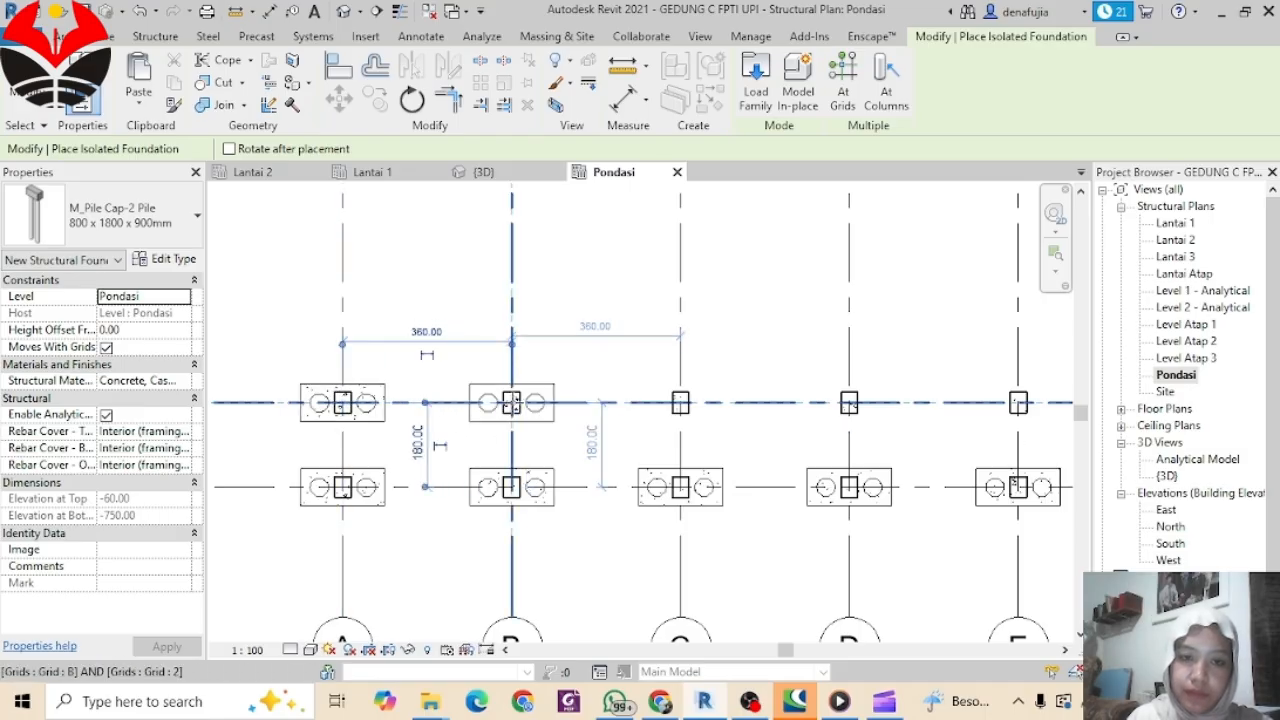
pyautogui.click(515, 403)
pyautogui.click(680, 403)
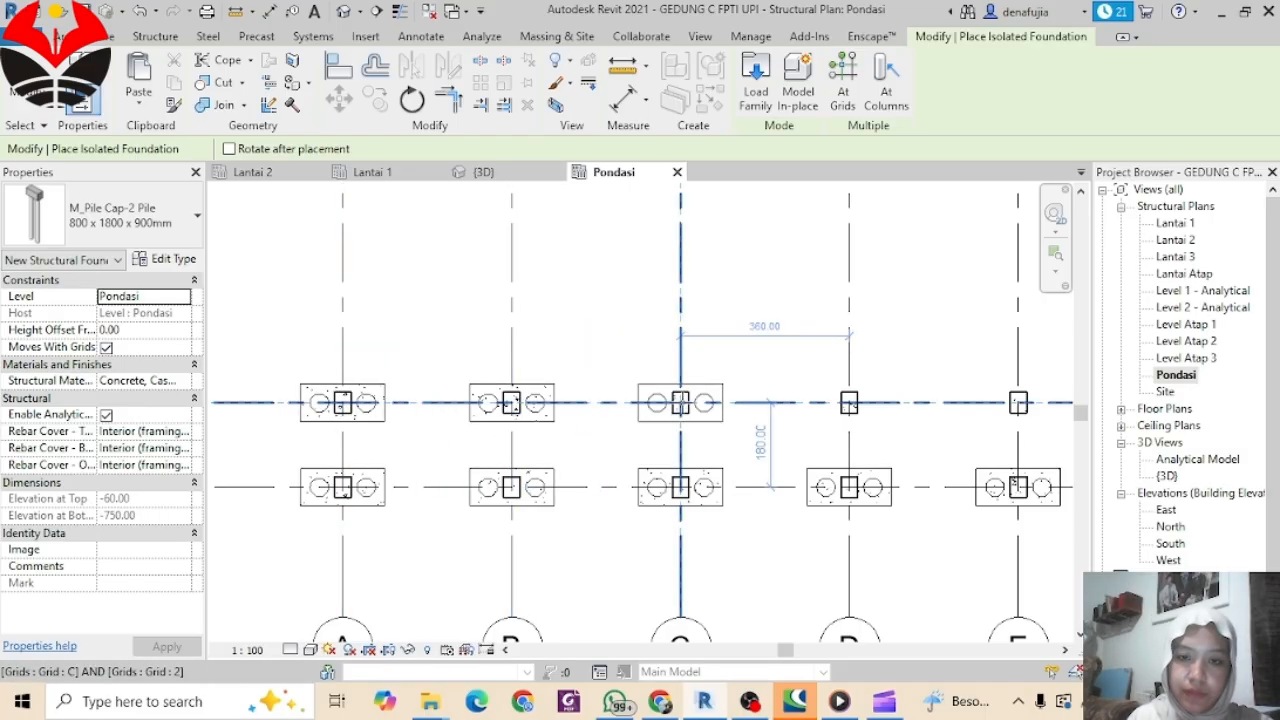
pyautogui.click(849, 403)
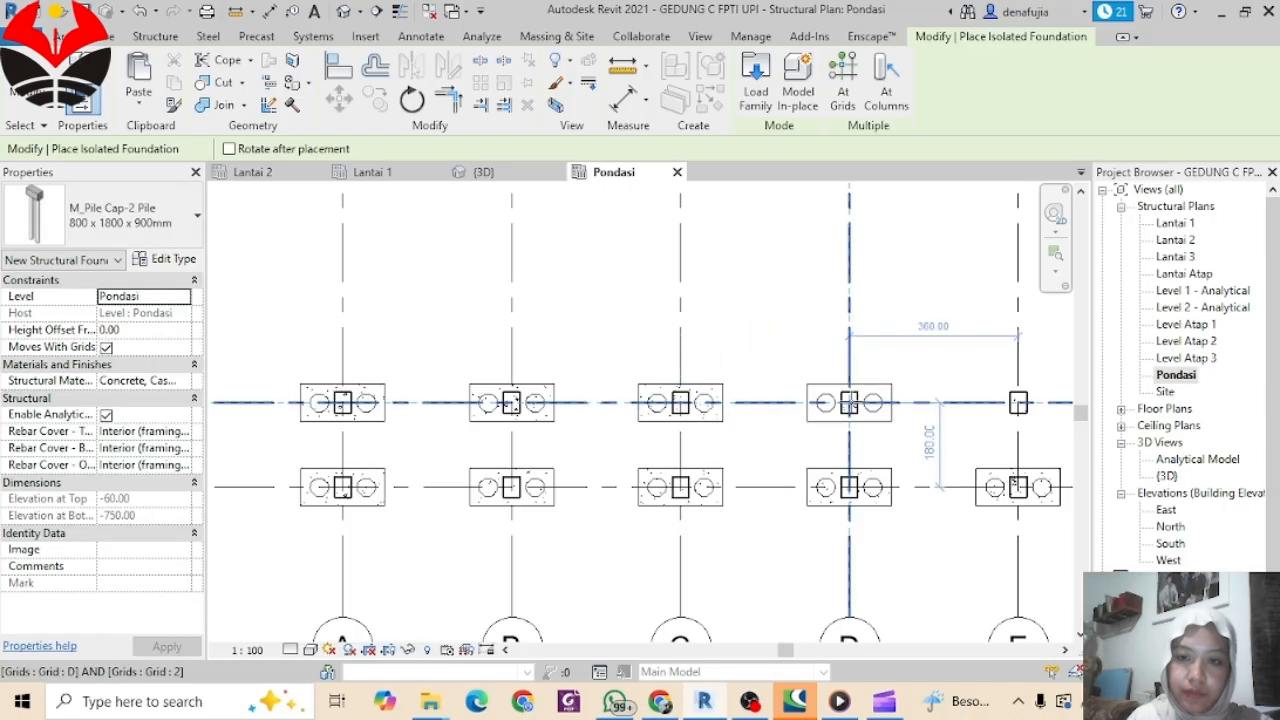
pyautogui.click(1018, 403)
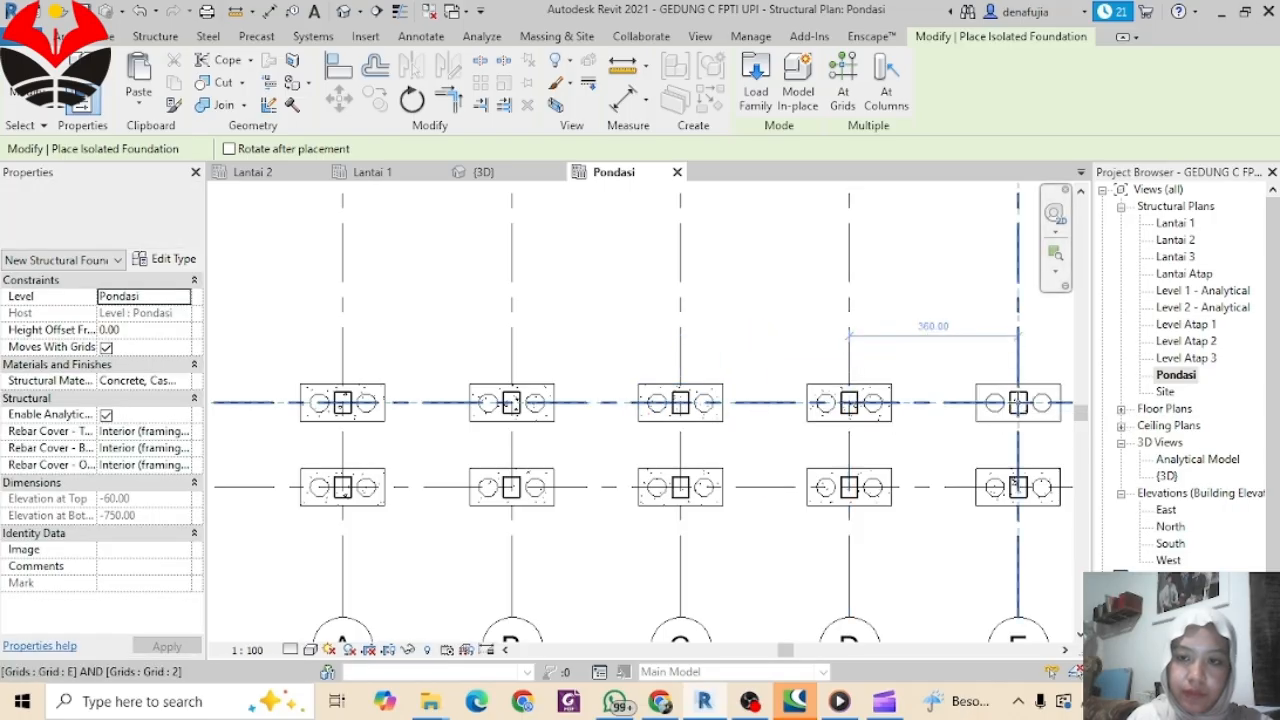
# Step: Place two-pile caps under the grid F and G columns on grids 1 and 2
pyautogui.scroll(-2, 984, 445)
pyautogui.moveTo(880, 461); pyautogui.dragTo(292, 482, button='middle')
pyautogui.moveTo(521, 490); pyautogui.dragTo(451, 483, button='middle')
pyautogui.scroll(1, 451, 483)
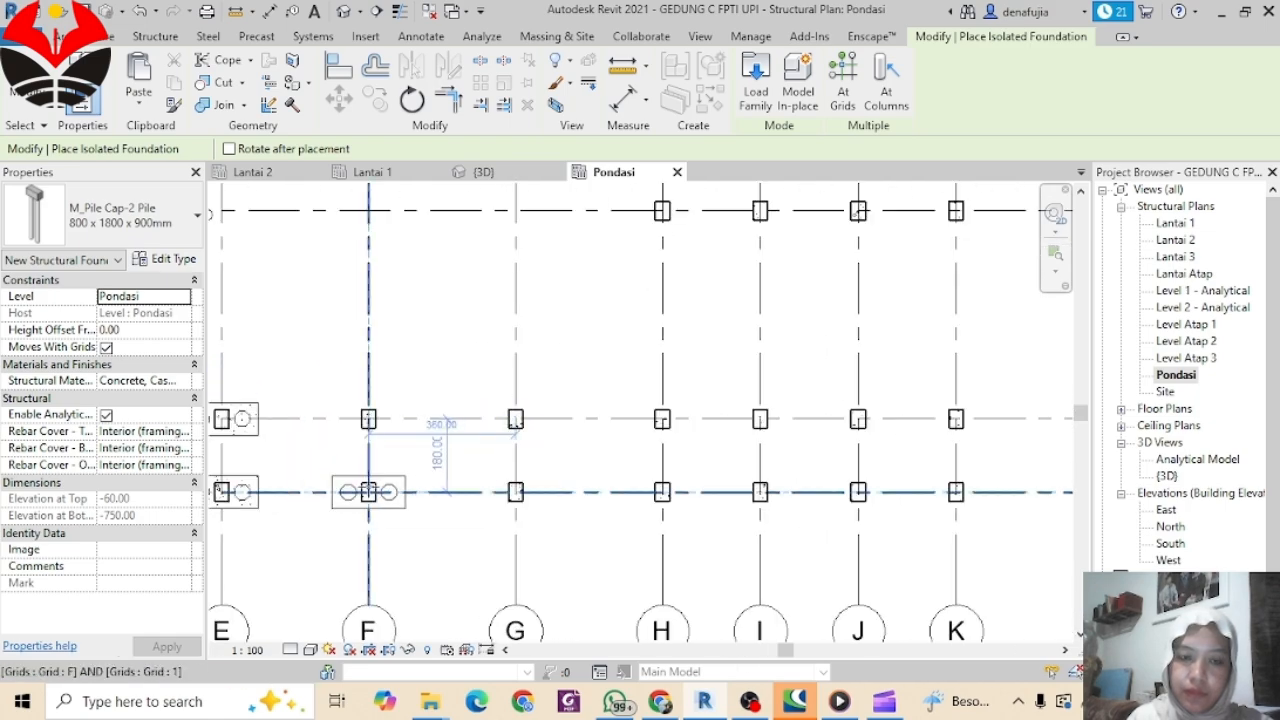
pyautogui.click(451, 488)
pyautogui.click(368, 418)
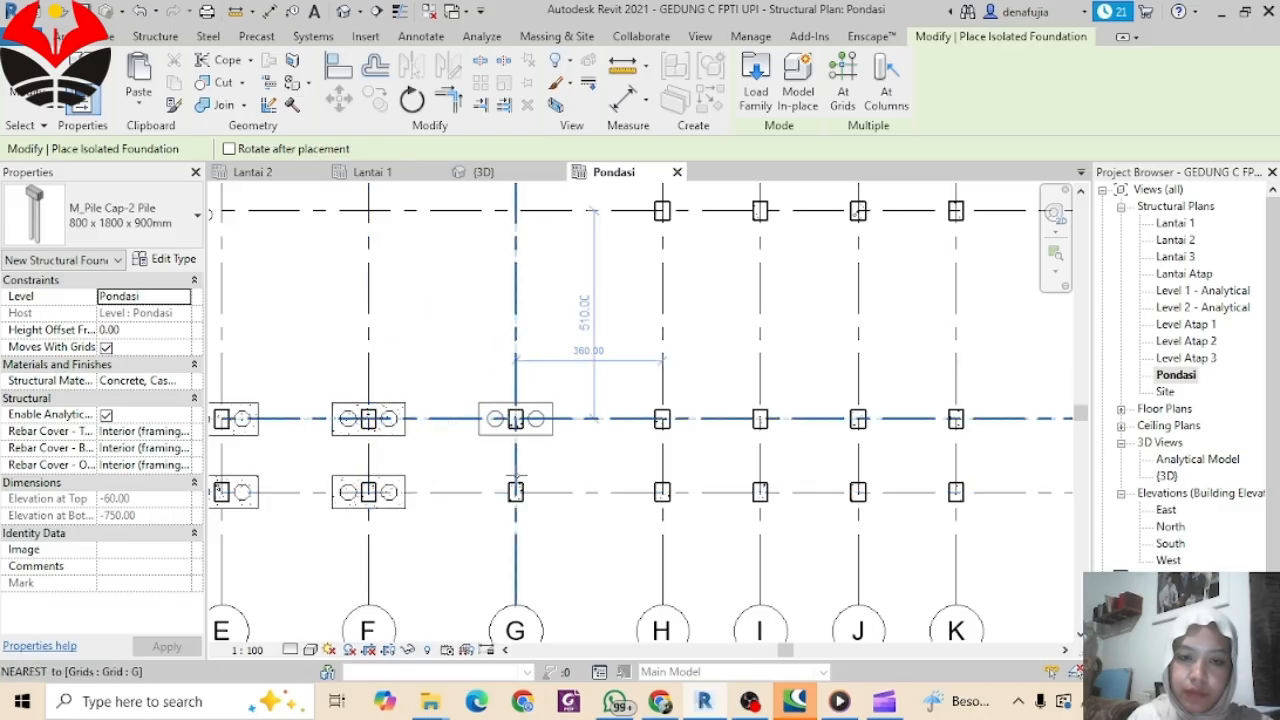
pyautogui.click(515, 418)
pyautogui.click(578, 482)
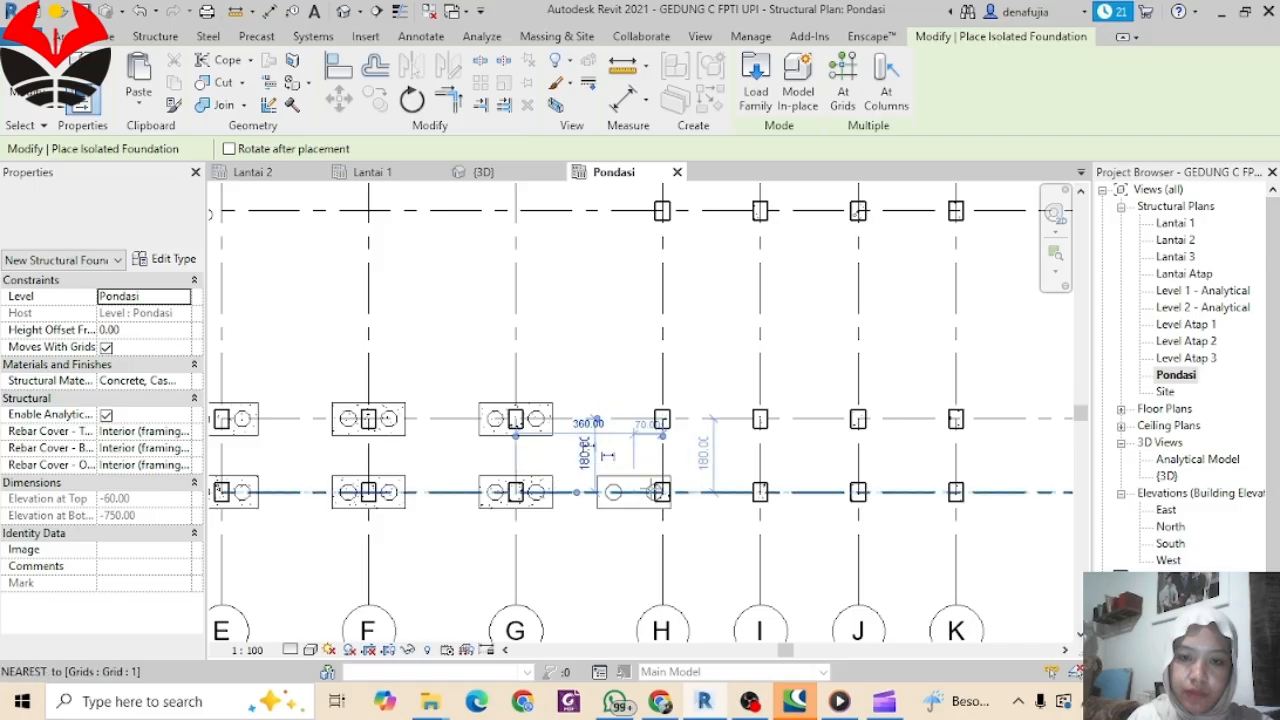
# Step: Place two-pile caps under the columns at grids H, I, J and K on grids 1 and 2
pyautogui.click(662, 492)
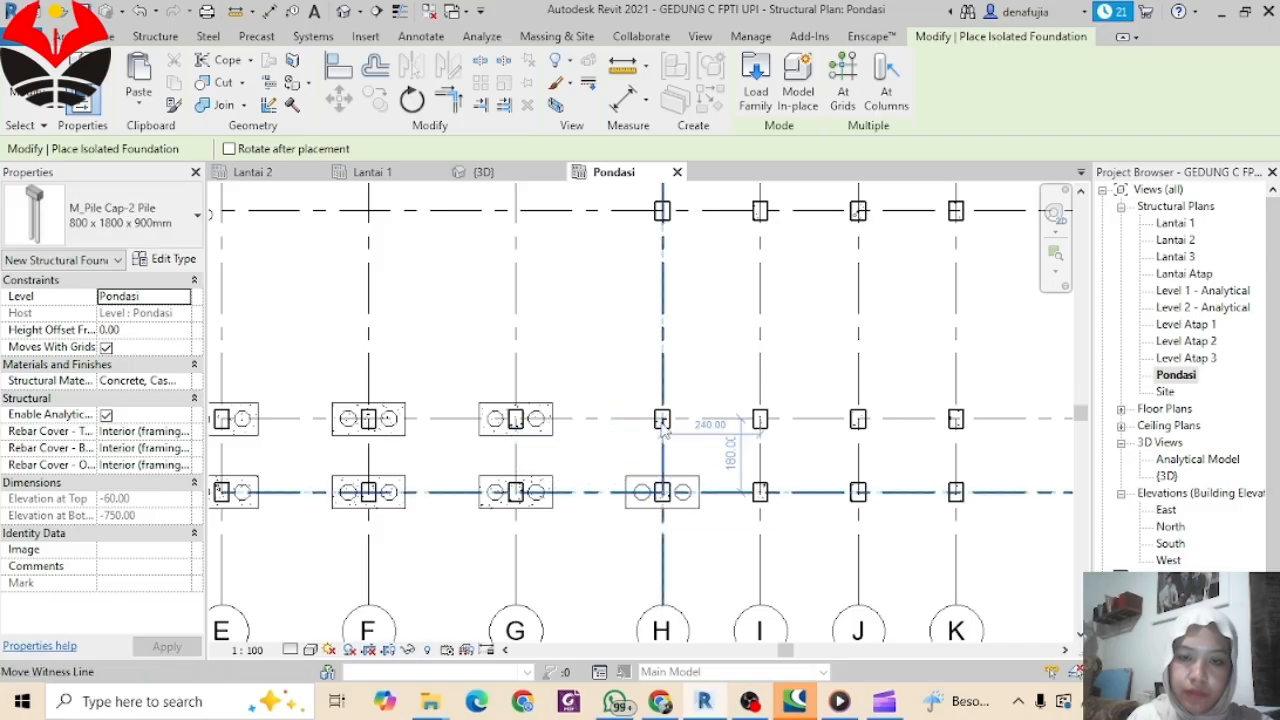
pyautogui.click(662, 418)
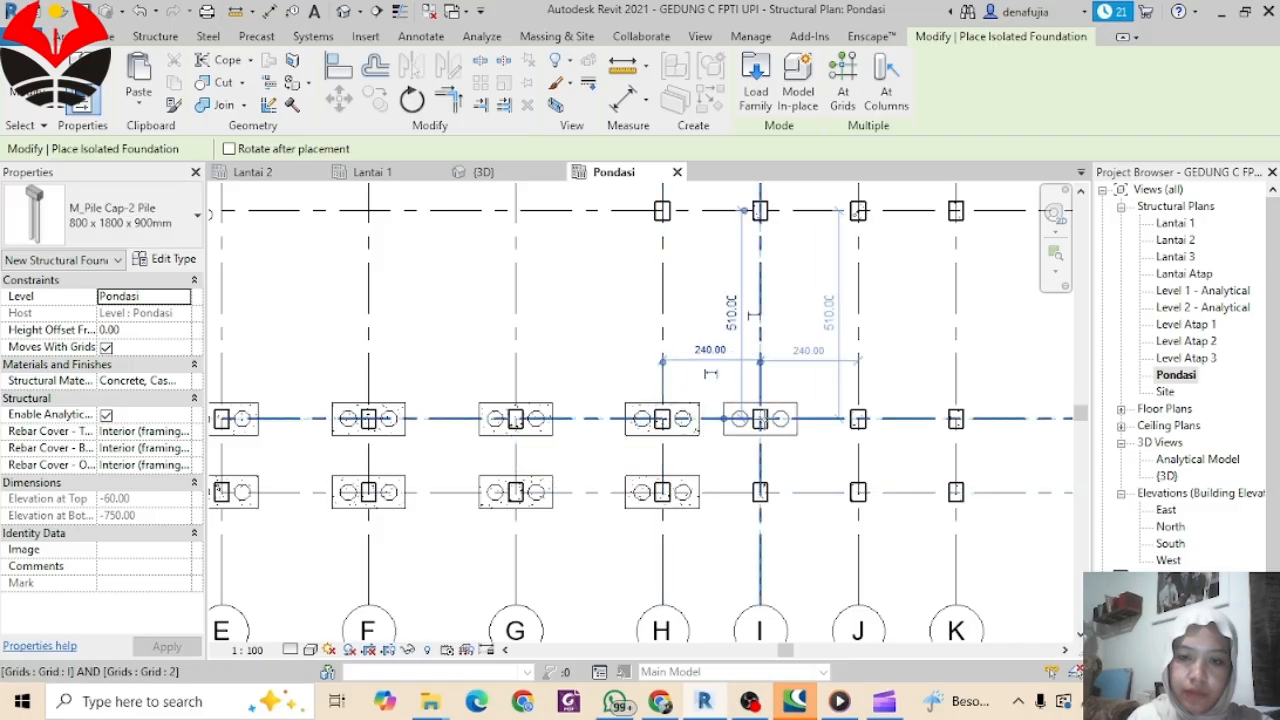
pyautogui.click(760, 418)
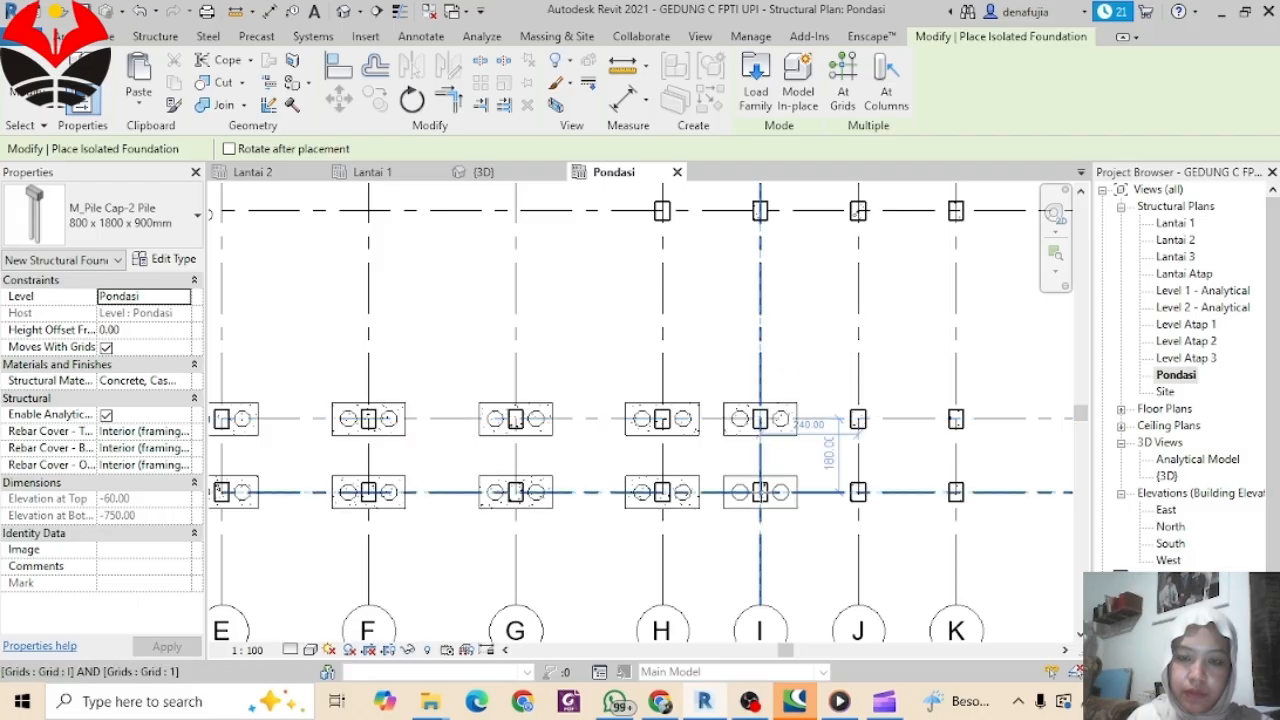
pyautogui.click(836, 502)
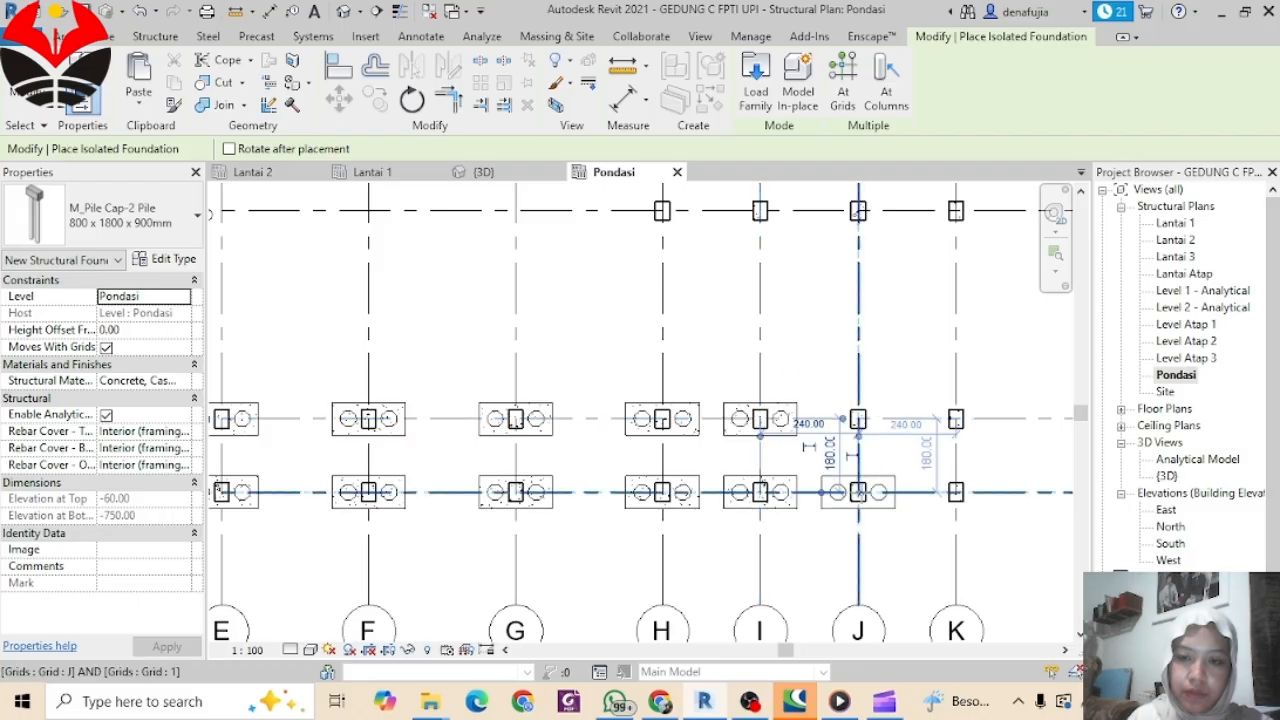
pyautogui.click(858, 443)
pyautogui.click(858, 420)
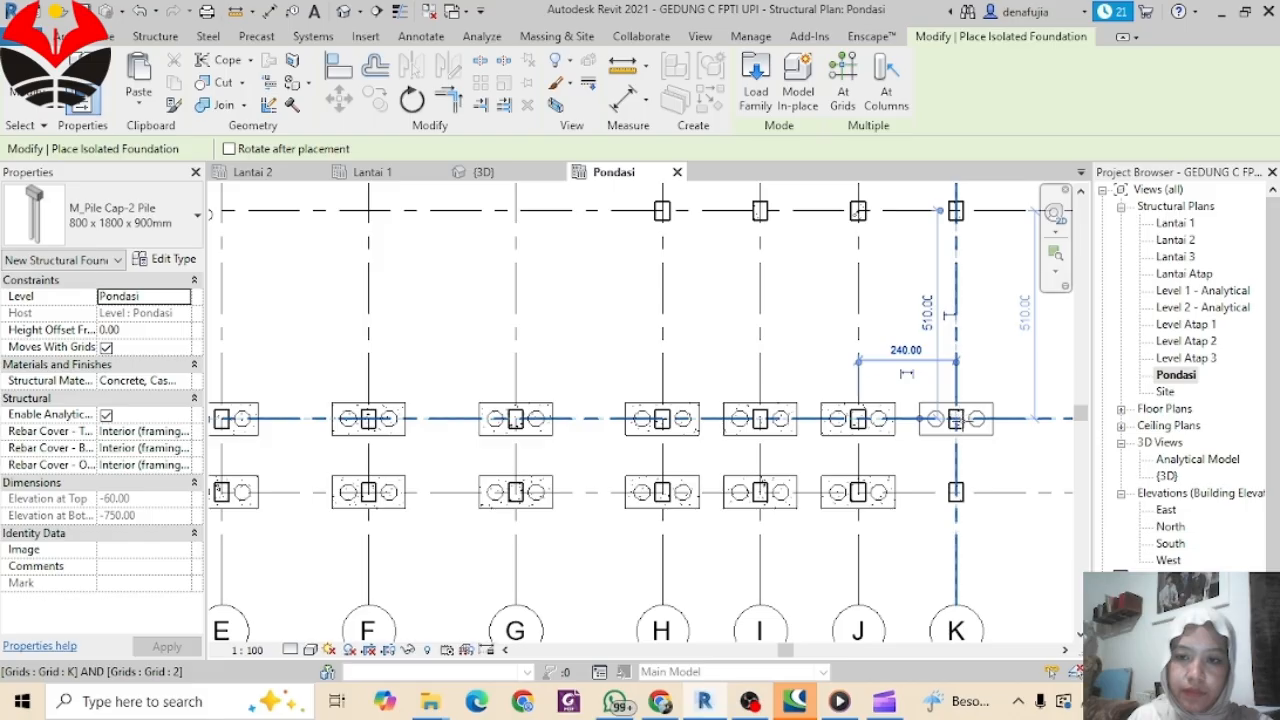
pyautogui.click(956, 418)
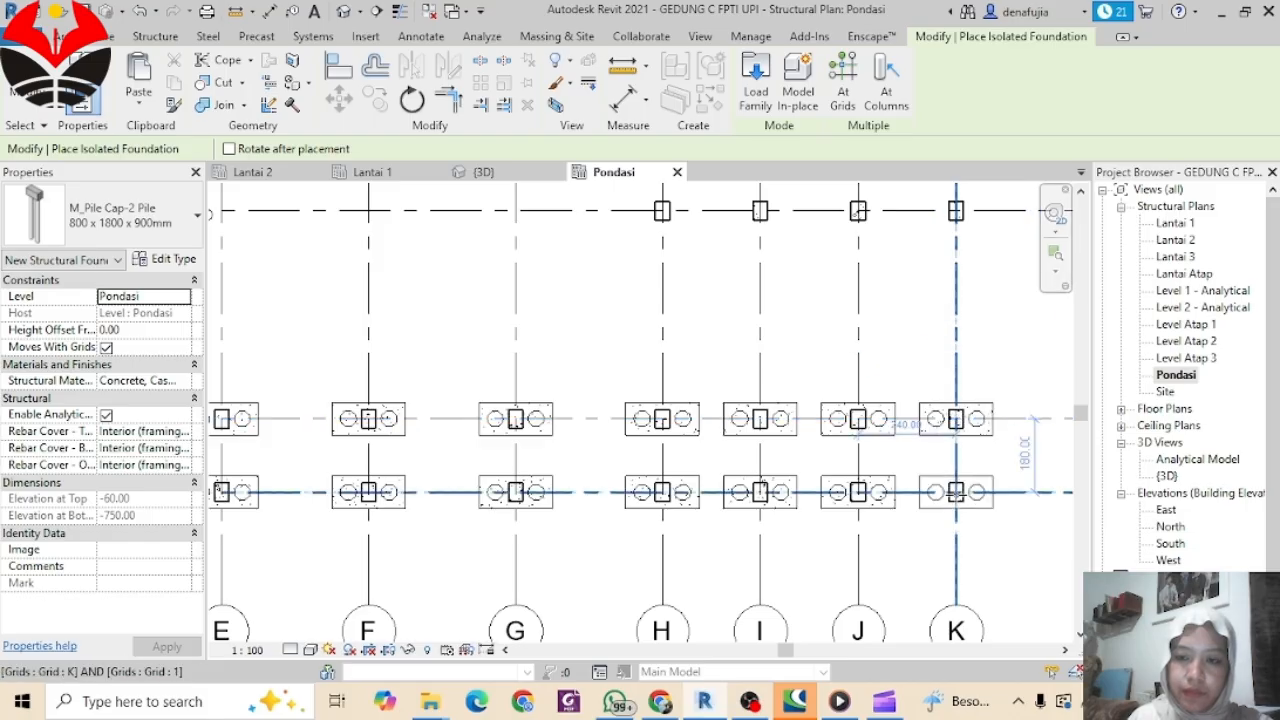
pyautogui.click(957, 490)
# Step: Place two-pile caps under the columns at grids L, M and N on grids 1 and 2
pyautogui.moveTo(998, 462); pyautogui.dragTo(512, 458, button='middle')
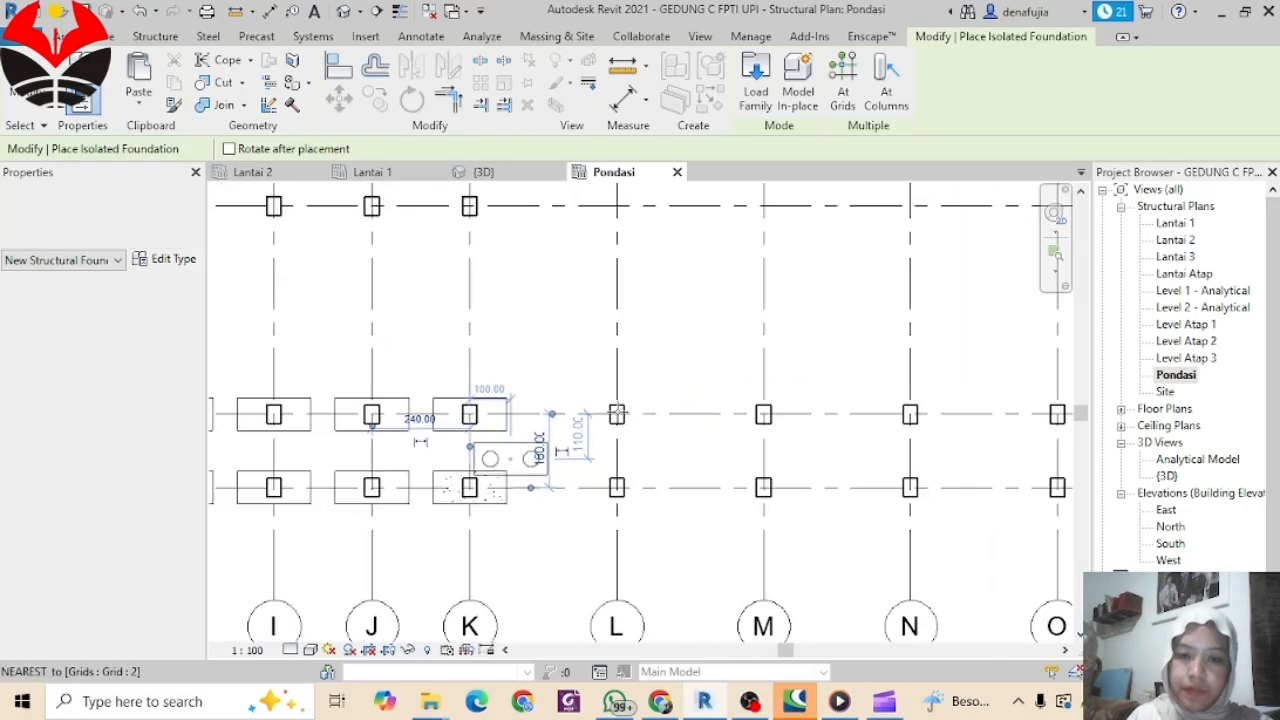
pyautogui.click(617, 414)
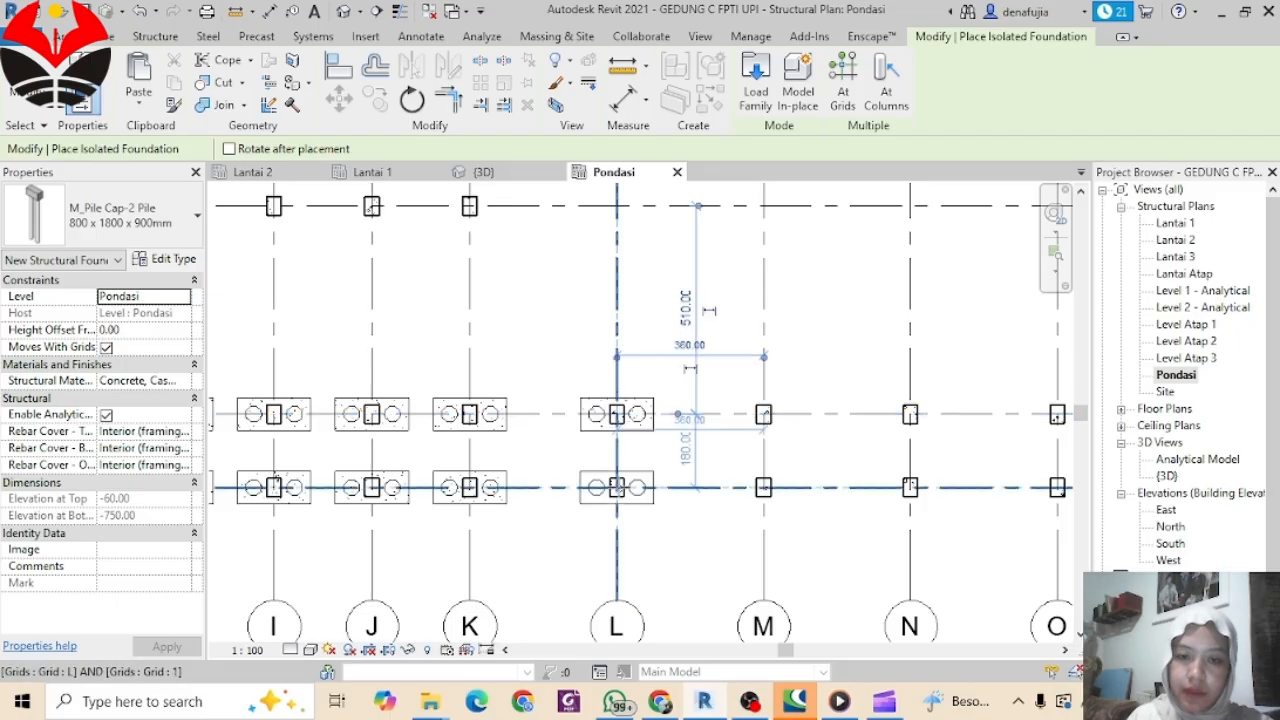
pyautogui.click(617, 487)
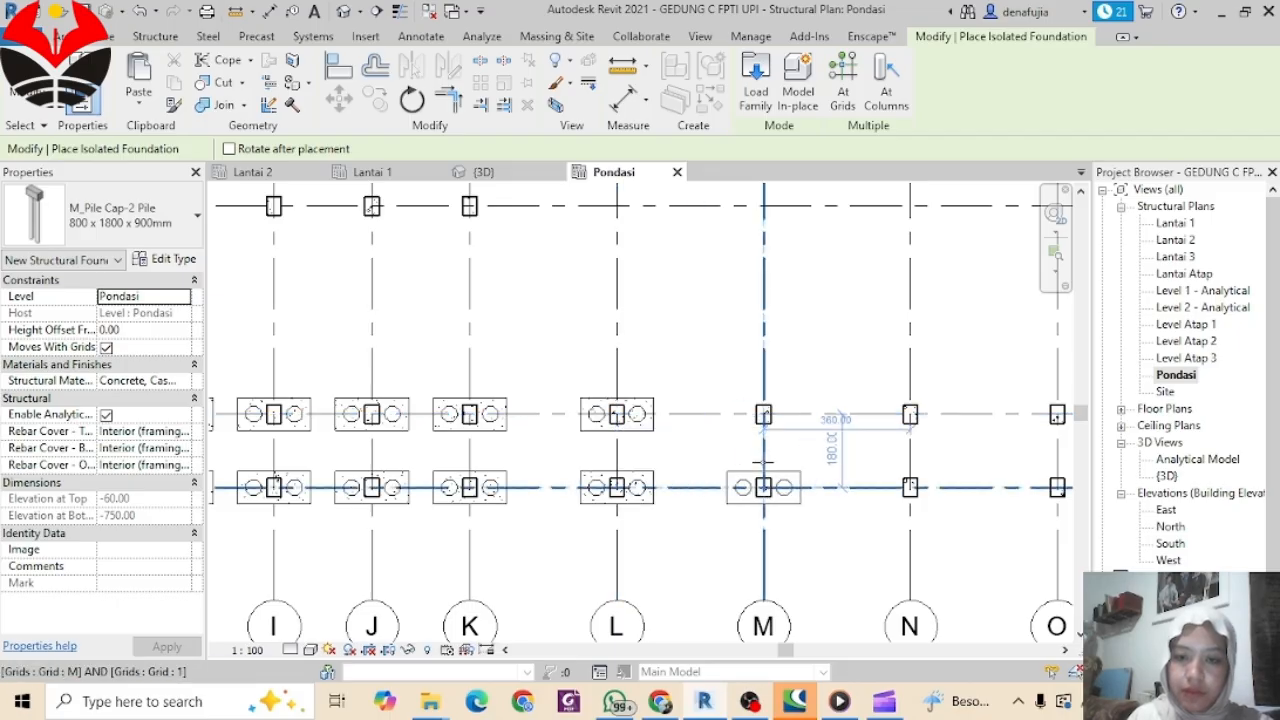
pyautogui.click(763, 487)
pyautogui.click(763, 414)
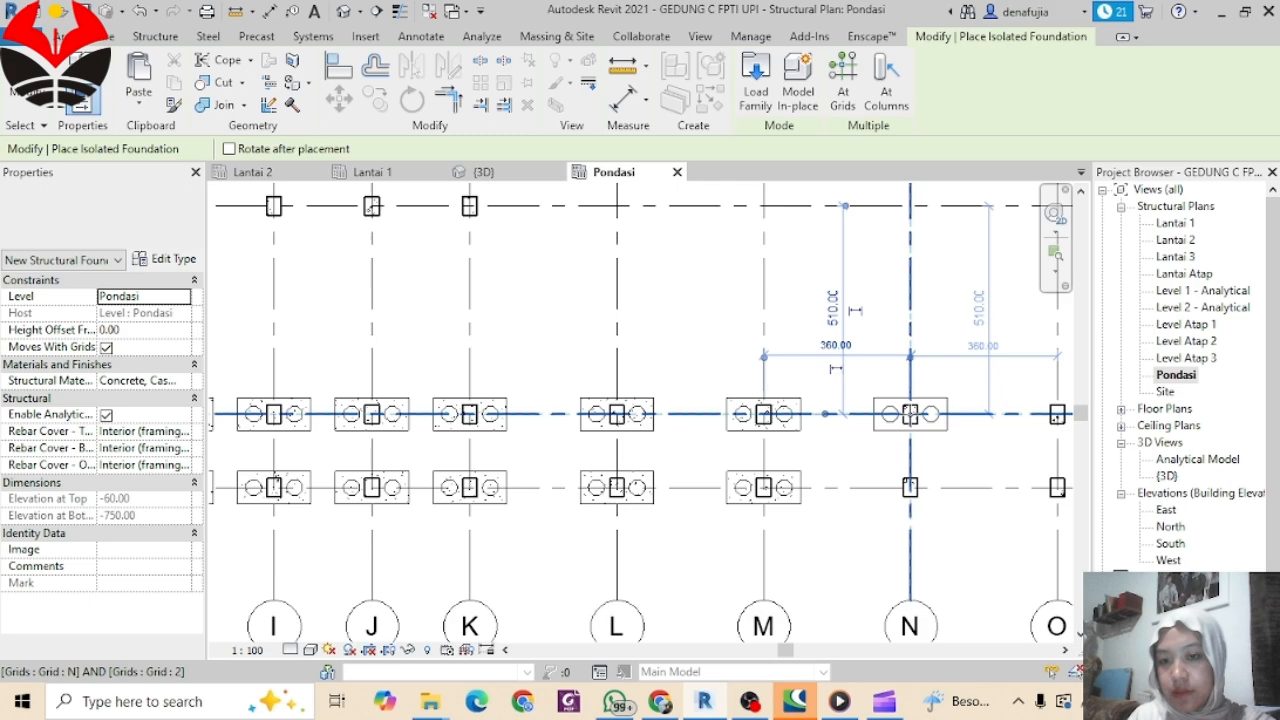
pyautogui.click(910, 414)
pyautogui.click(910, 487)
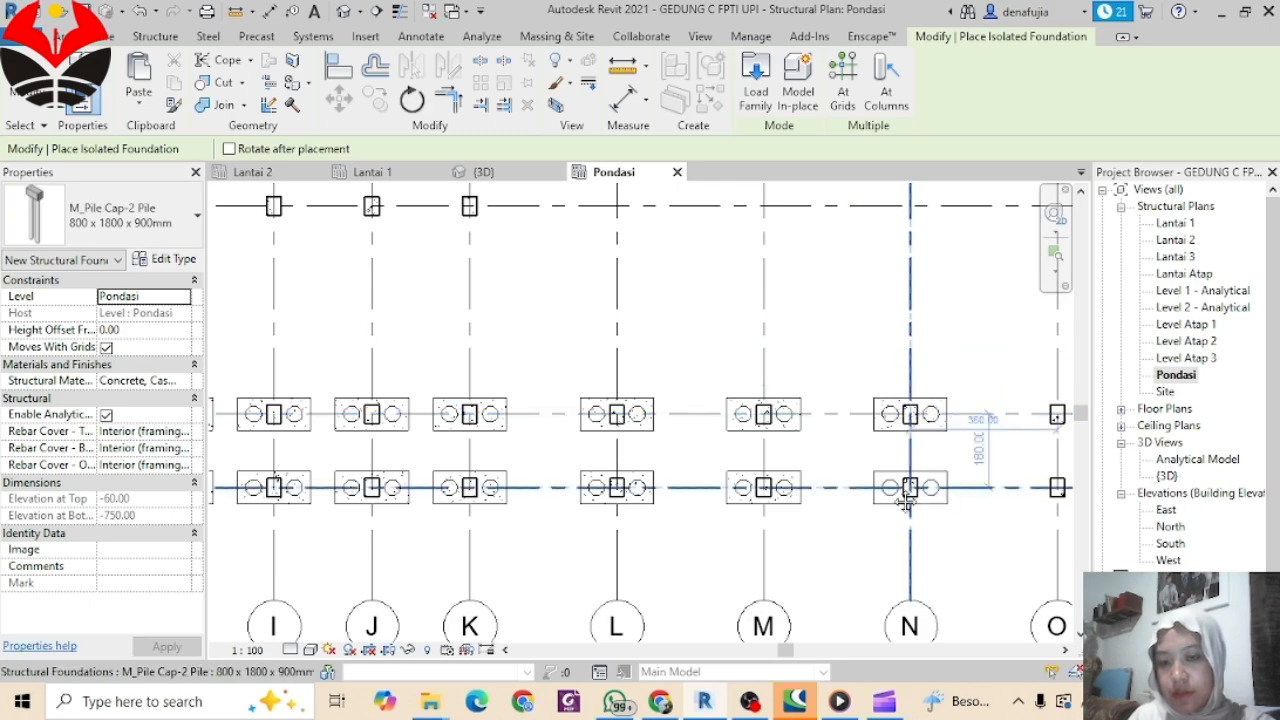
# Step: Place two-pile caps under the grid O and P columns on grids 1 and 2
pyautogui.moveTo(910, 487); pyautogui.dragTo(584, 492, button='middle')
pyautogui.click(731, 492)
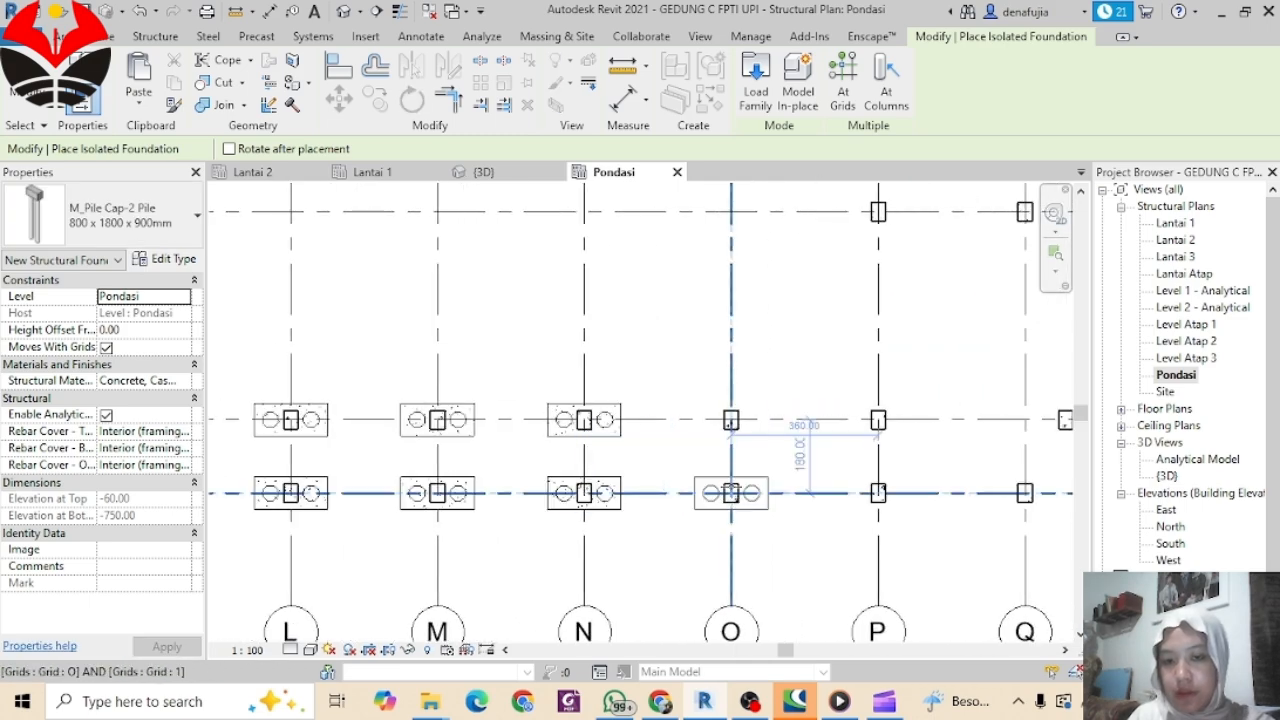
pyautogui.click(731, 420)
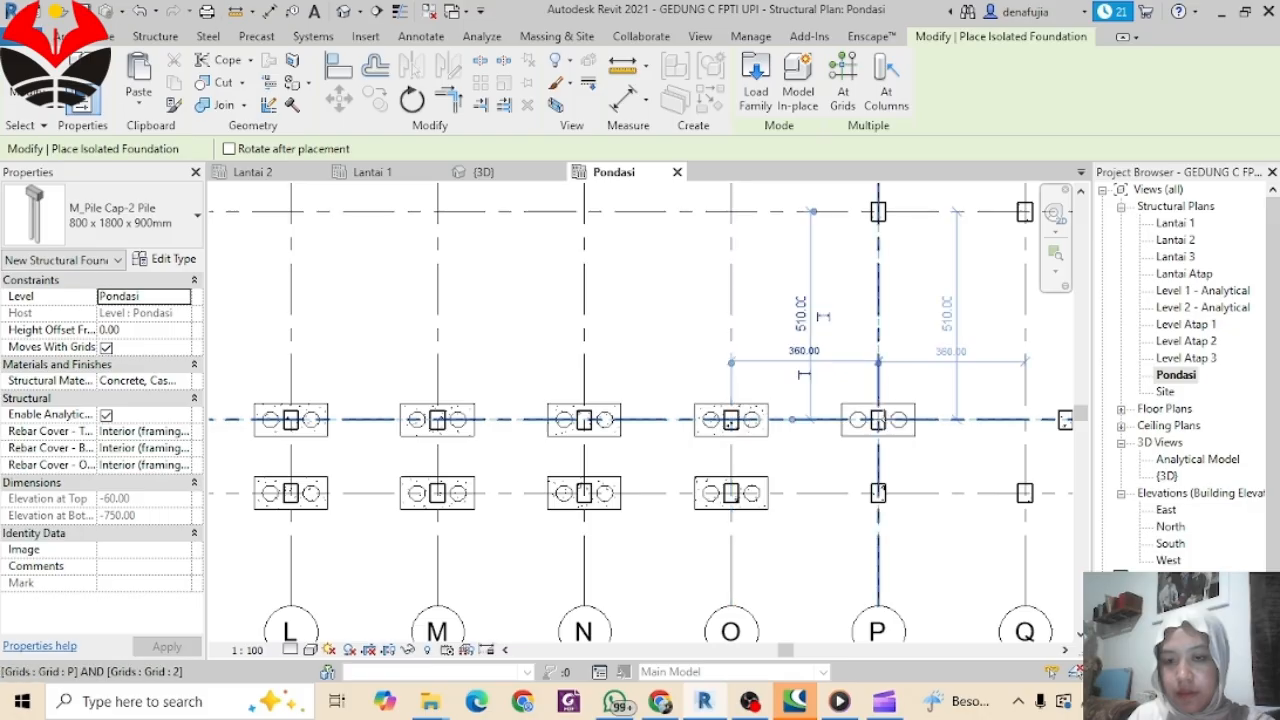
pyautogui.click(878, 420)
pyautogui.click(878, 492)
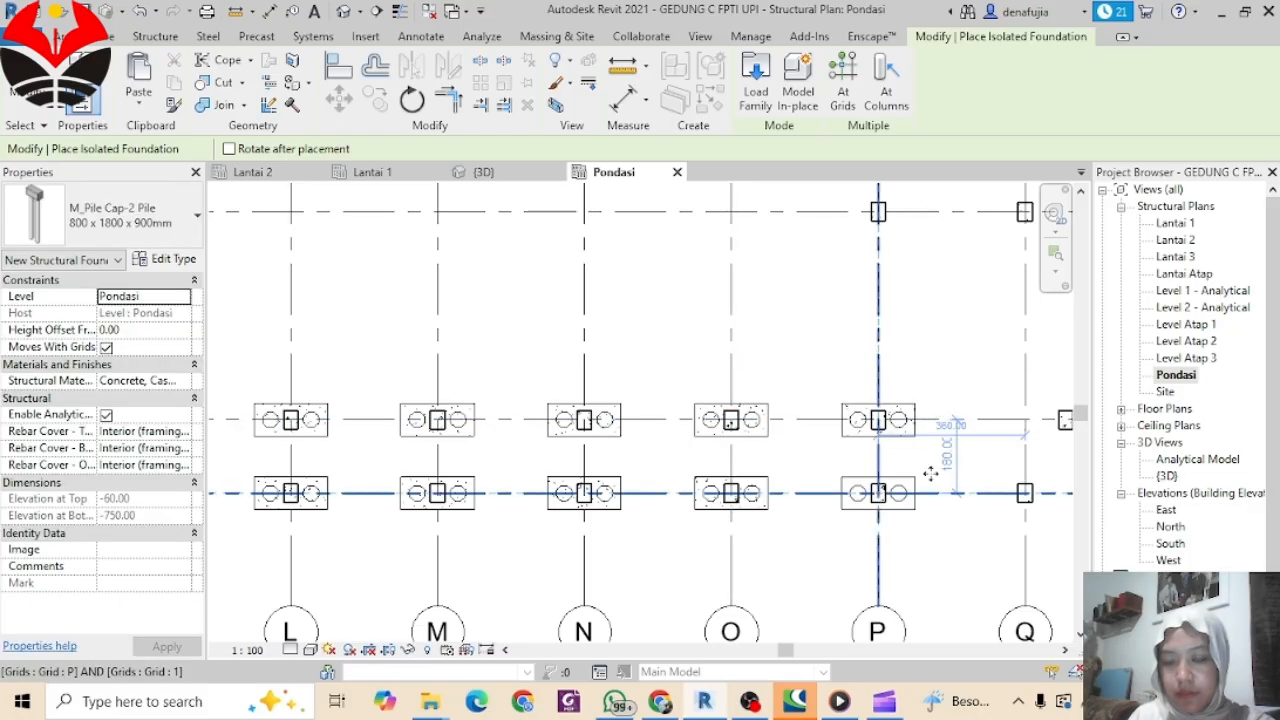
# Step: Place two-pile caps under the grid Q and R columns on grid 1 and the last two columns on grid 2
pyautogui.moveTo(900, 485); pyautogui.dragTo(564, 482, button='middle')
pyautogui.click(691, 488)
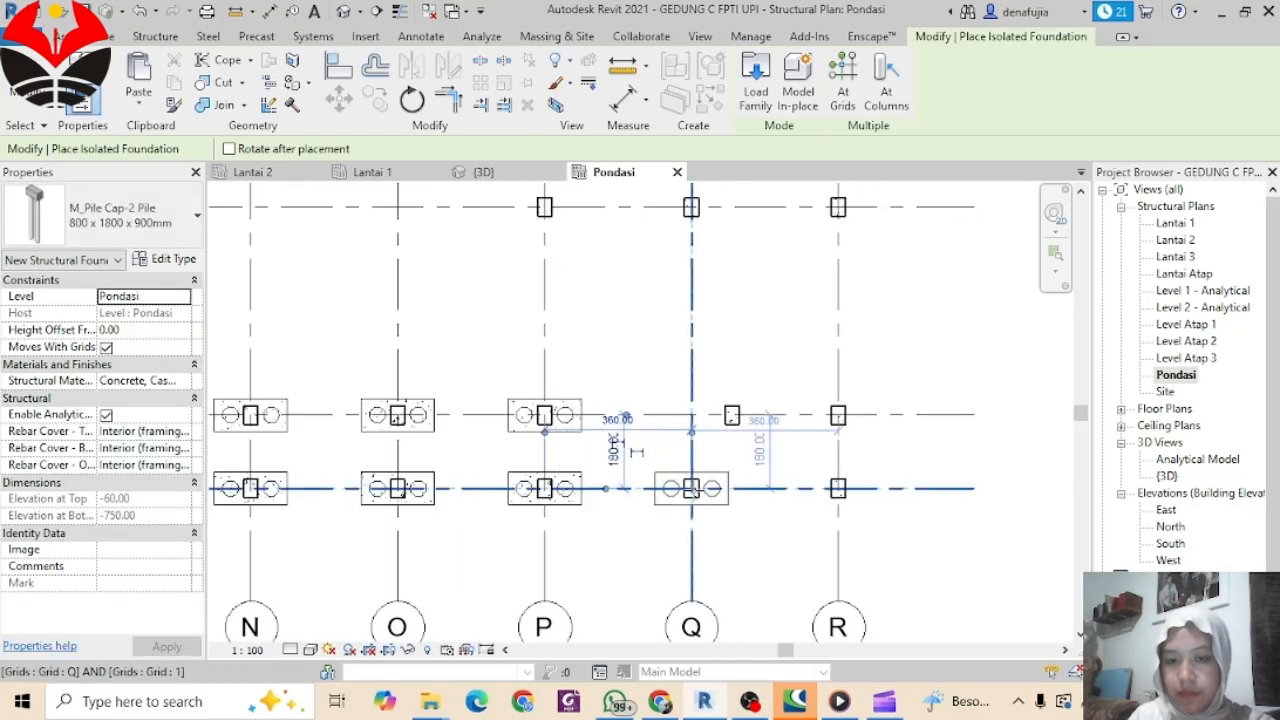
pyautogui.click(838, 488)
pyautogui.click(838, 414)
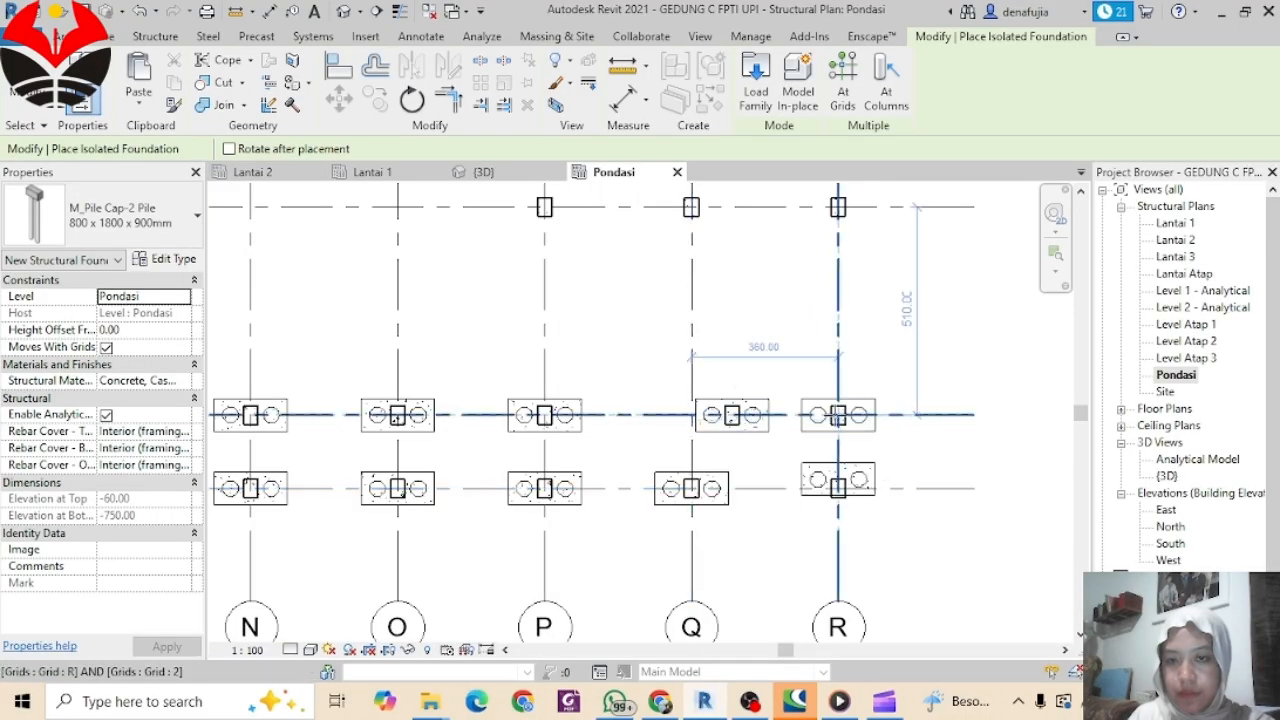
# Step: Place two-pile caps under the columns at grids R, Q and P on grids 3 and 4
pyautogui.moveTo(774, 350); pyautogui.dragTo(833, 630, button='middle')
pyautogui.scroll(-1, 835, 625)
pyautogui.click(890, 505)
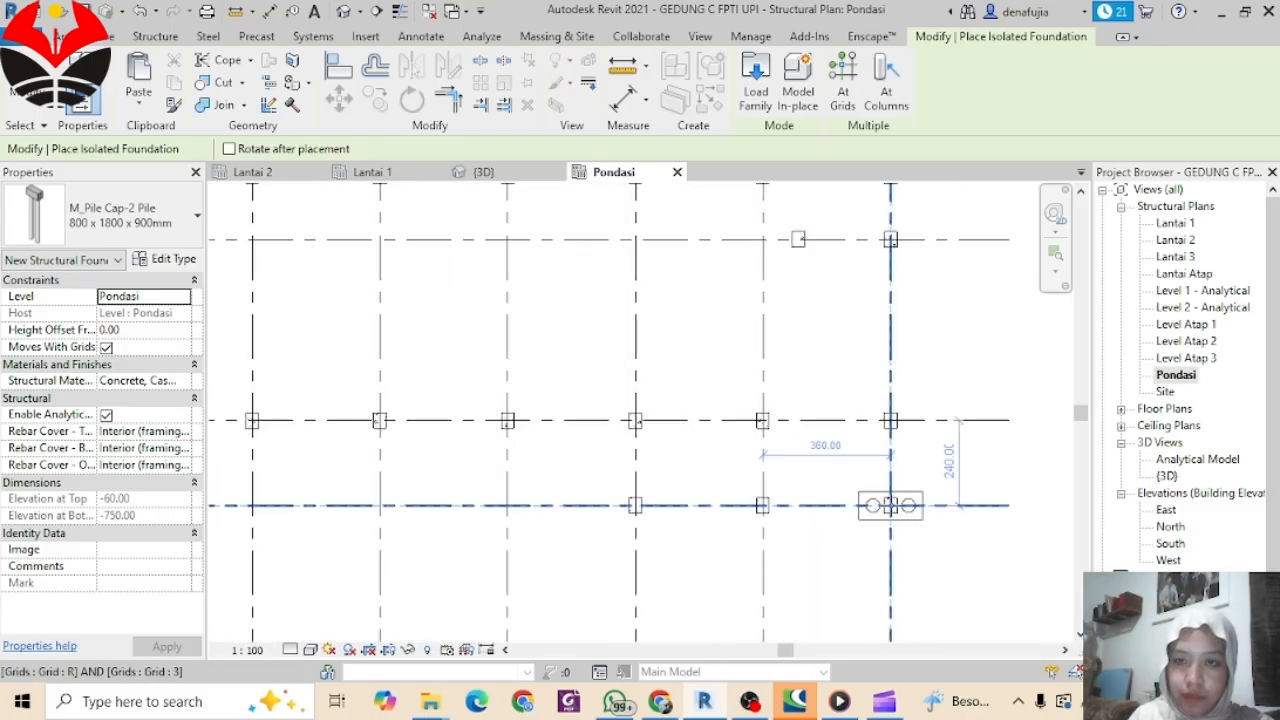
pyautogui.click(891, 421)
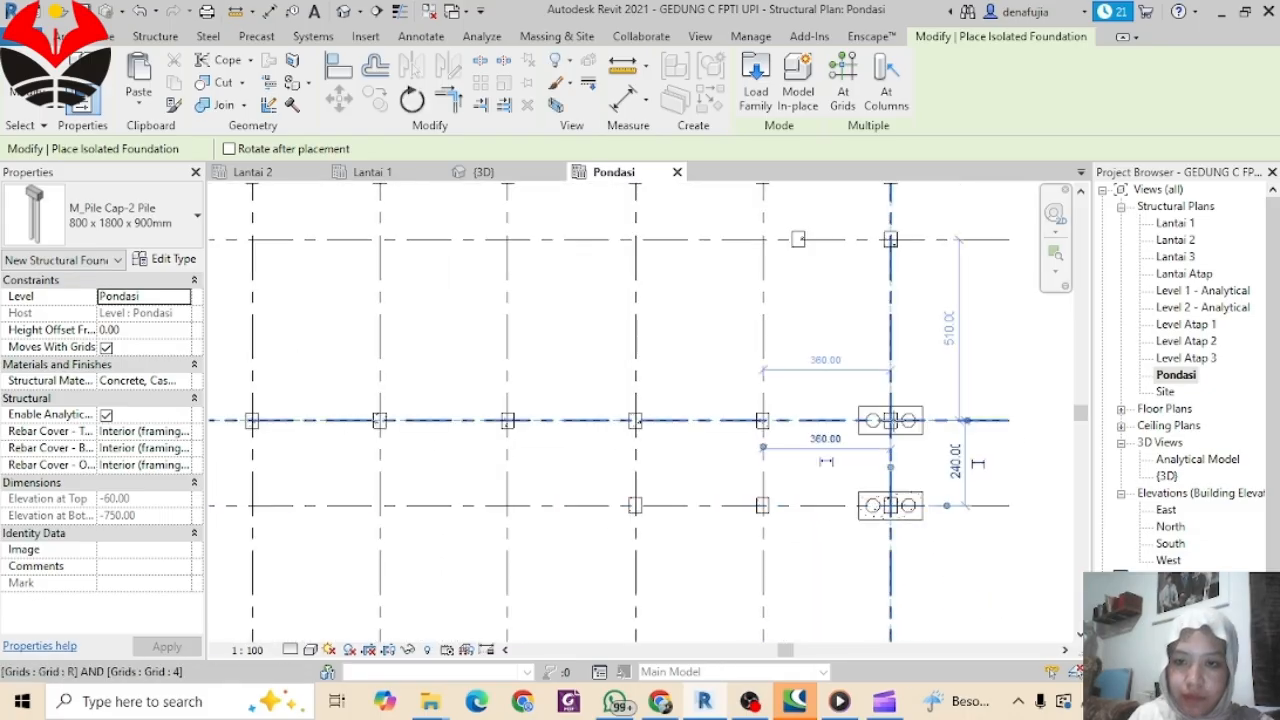
pyautogui.click(763, 421)
pyautogui.click(763, 505)
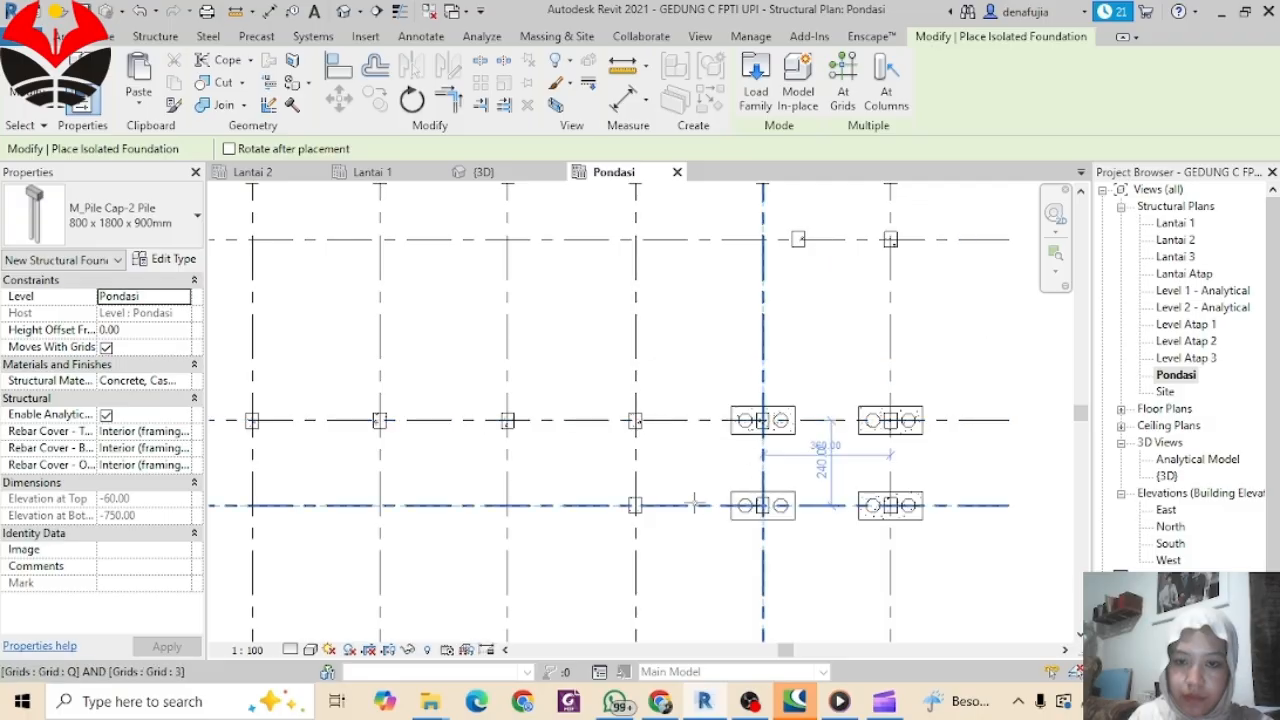
pyautogui.click(635, 505)
pyautogui.click(635, 420)
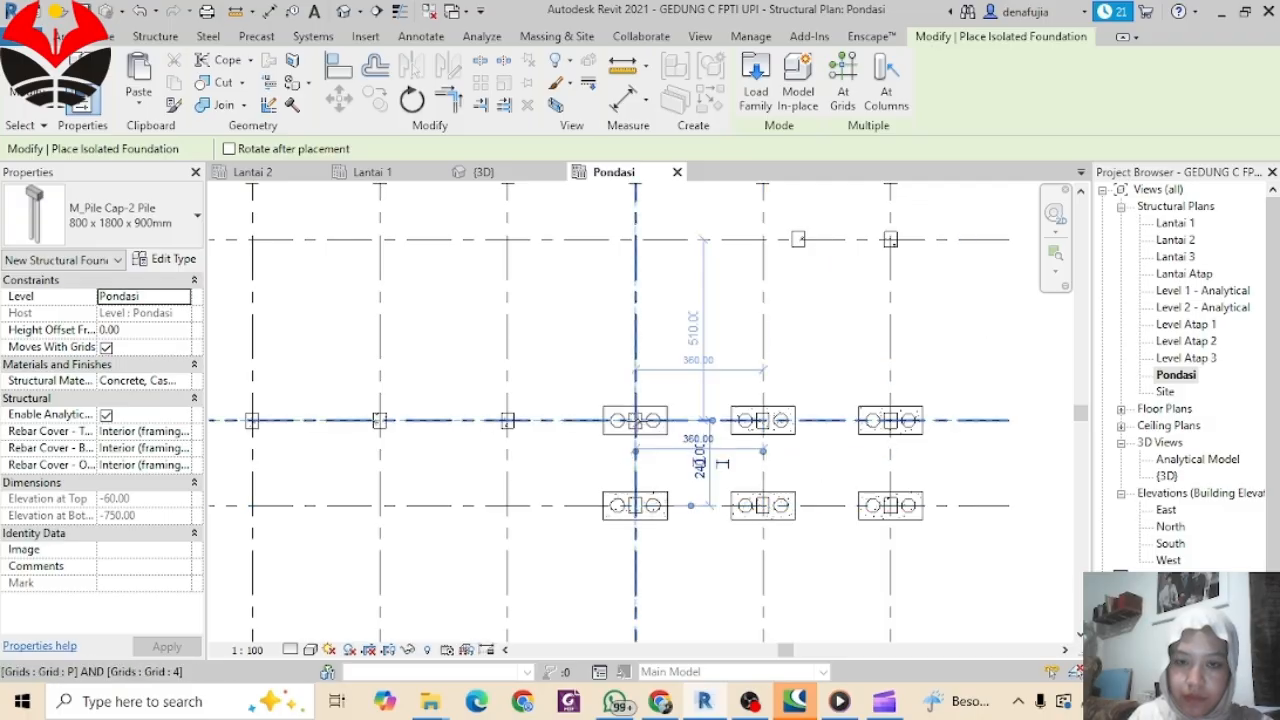
# Step: Place two-pile caps under the grid 4 columns at grids O, N, M, L and K
pyautogui.moveTo(620, 405); pyautogui.dragTo(876, 421, button='middle')
pyautogui.moveTo(897, 430); pyautogui.dragTo(902, 436, button='middle')
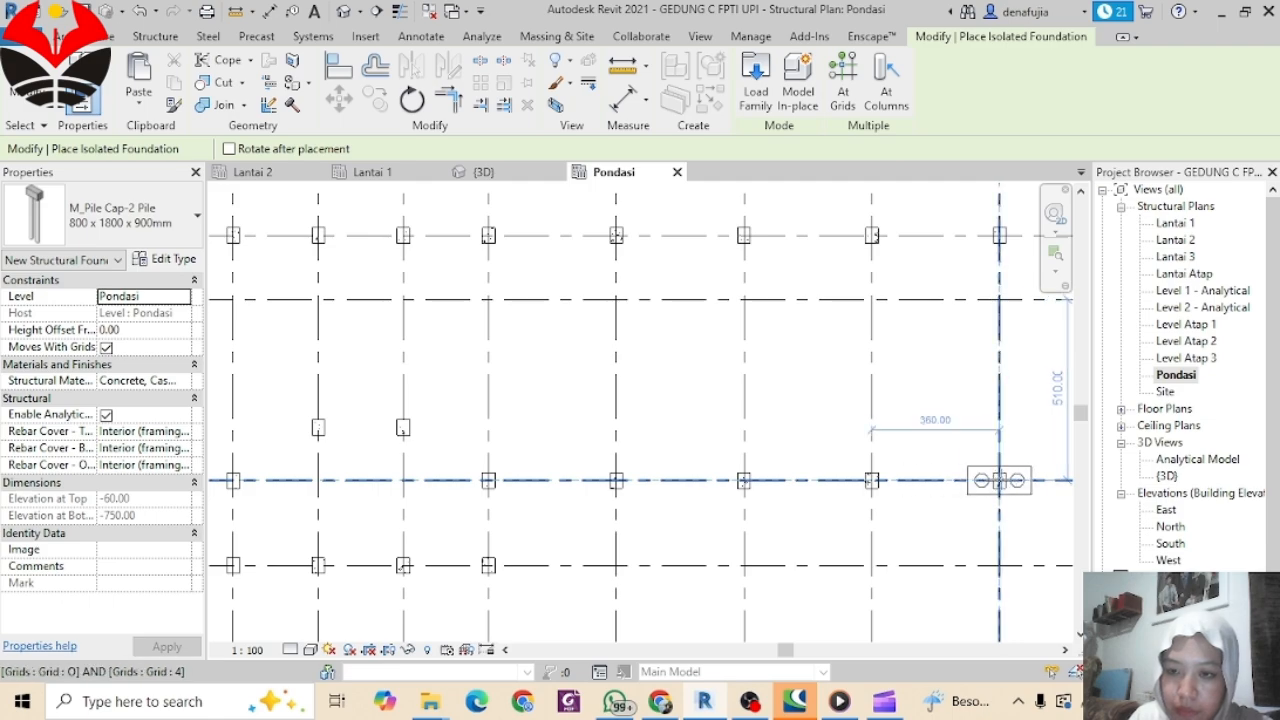
pyautogui.click(927, 481)
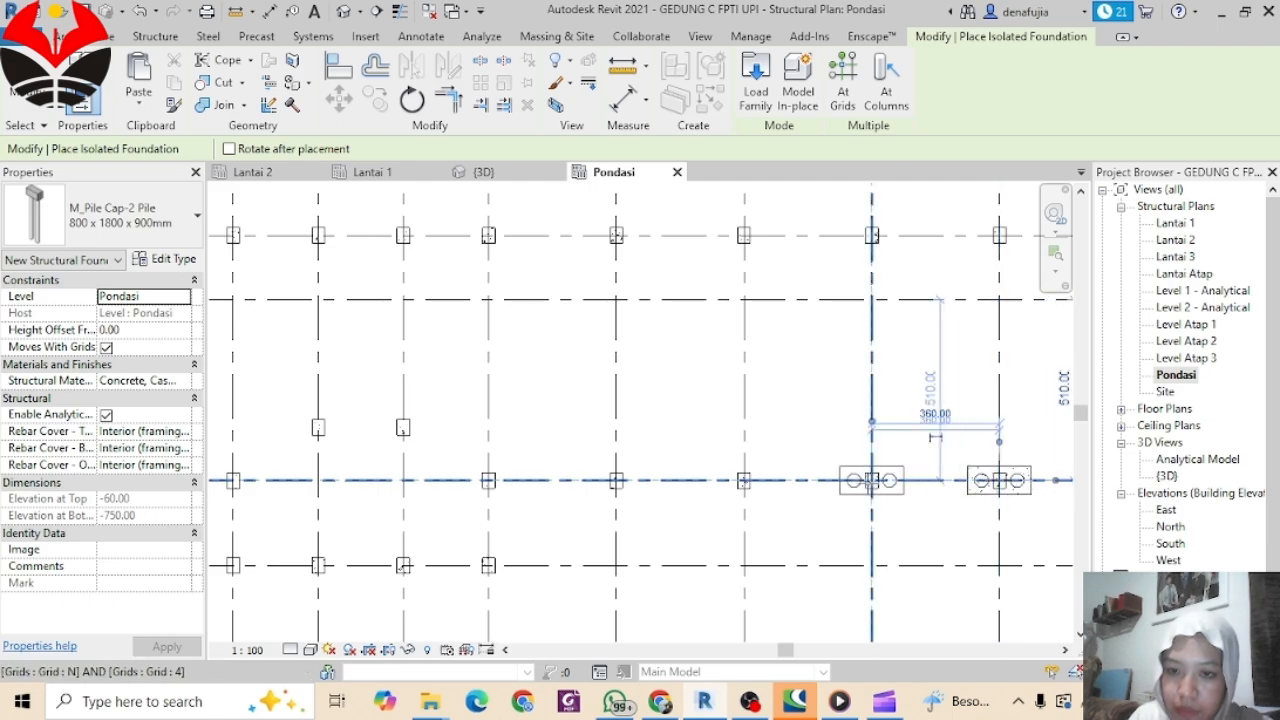
pyautogui.click(871, 481)
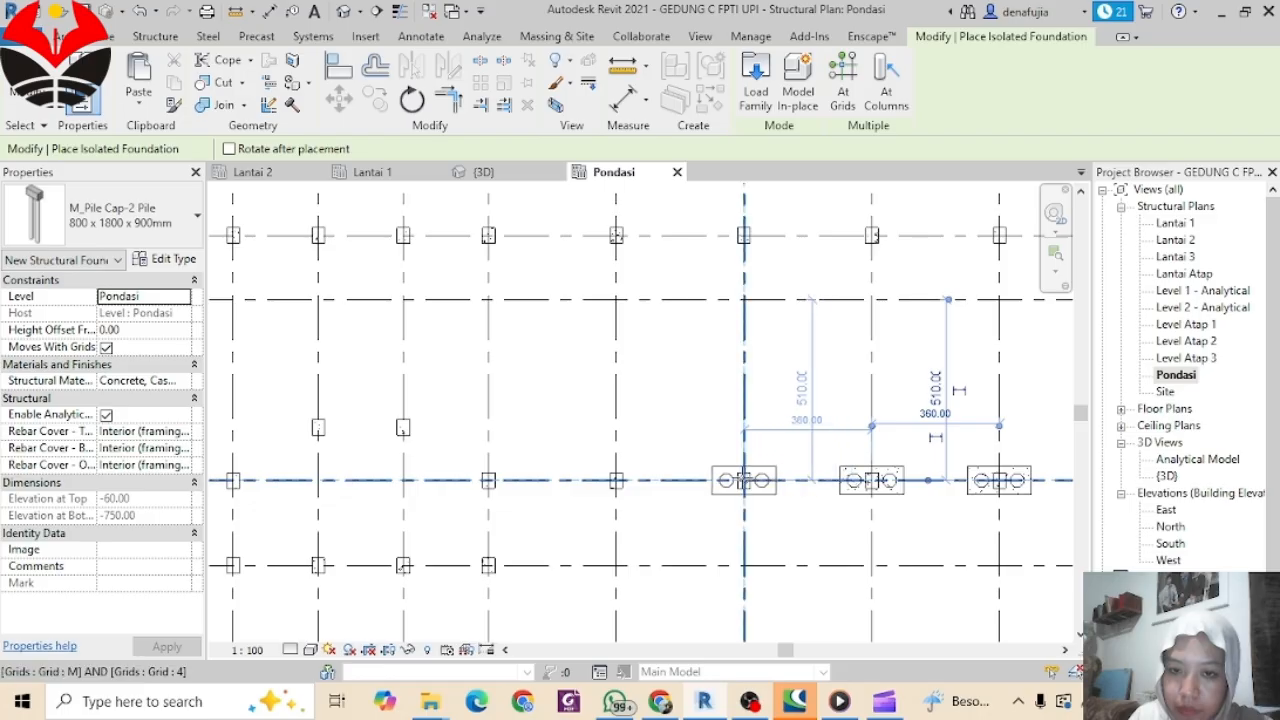
pyautogui.click(743, 481)
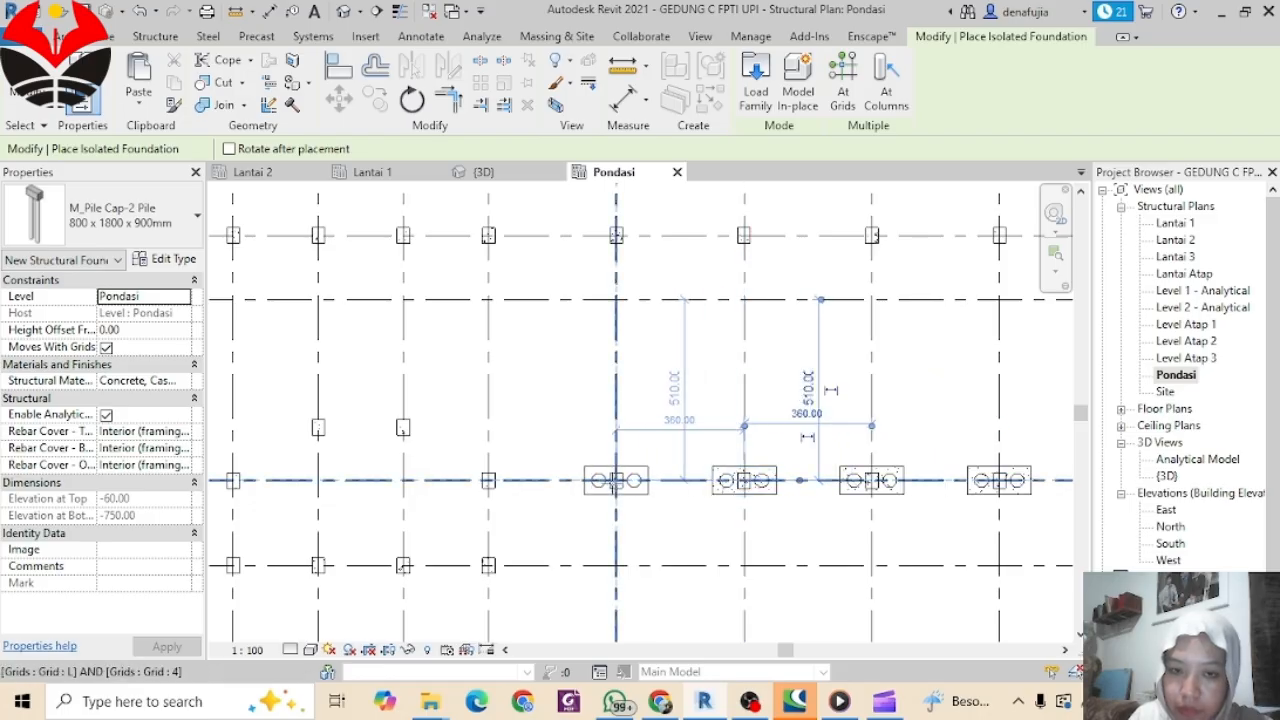
pyautogui.click(616, 481)
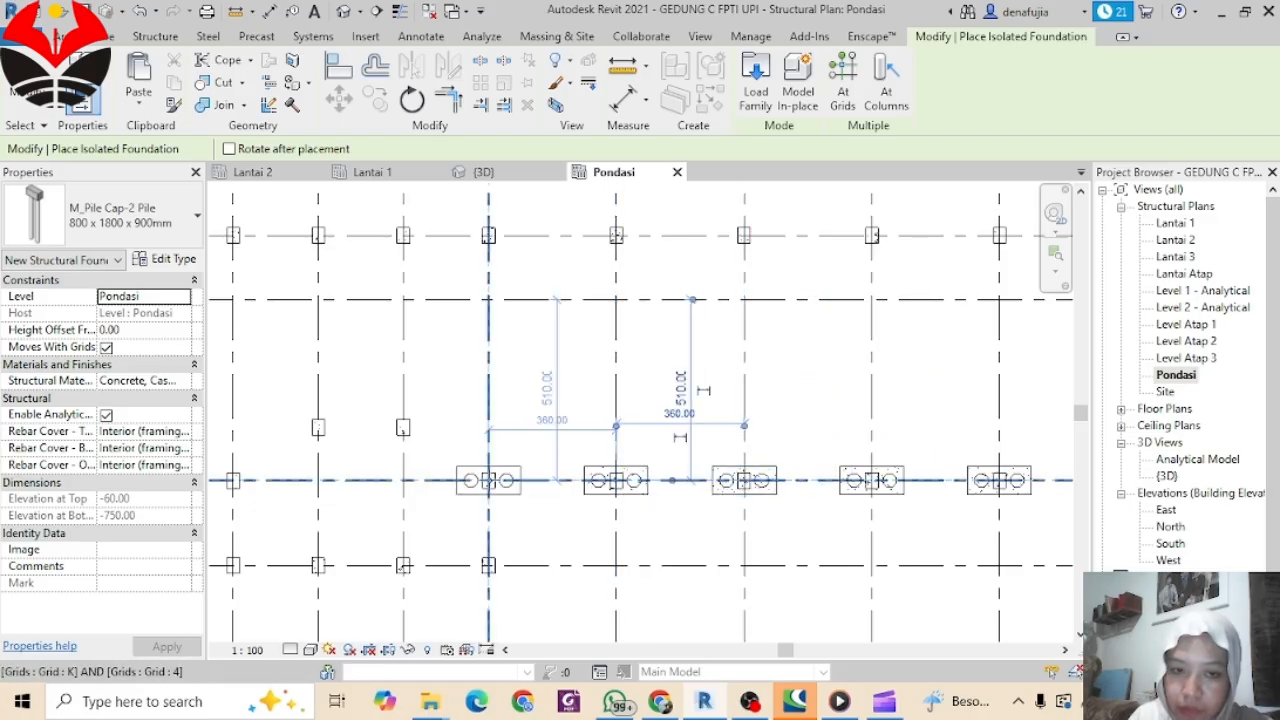
pyautogui.click(616, 481)
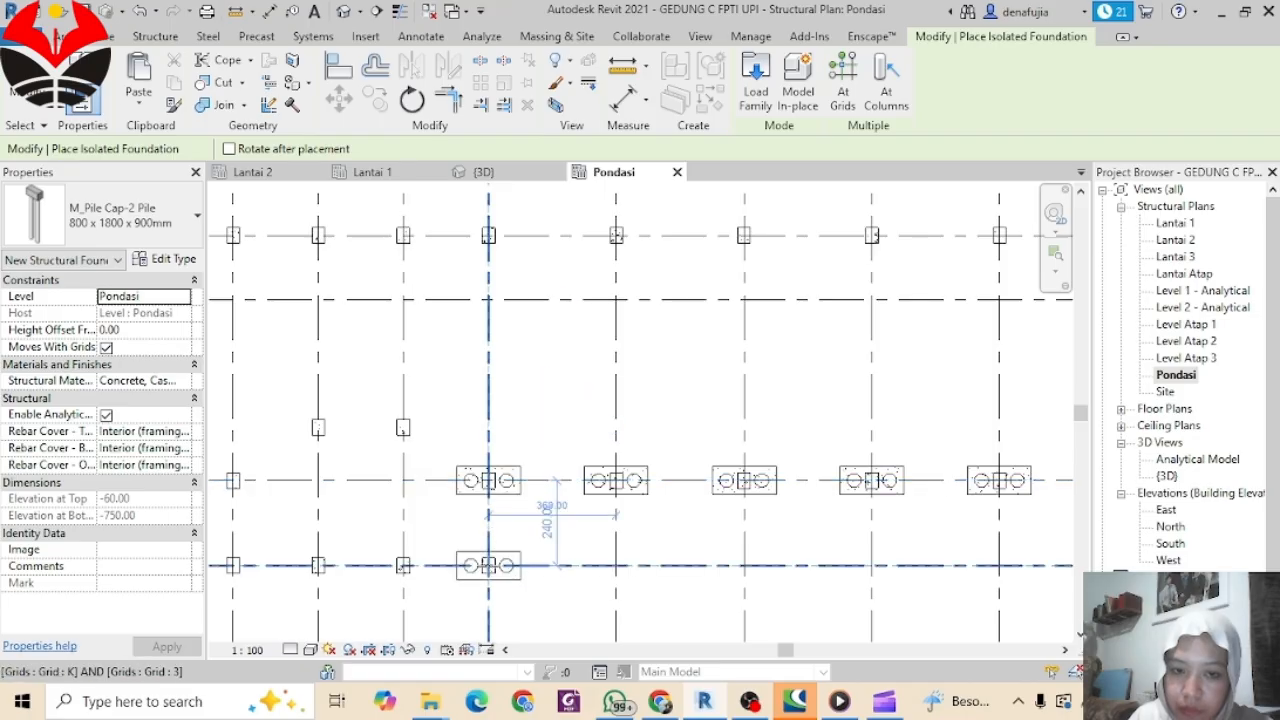
# Step: Place two-pile caps under the grid 3 columns from grid K to H and under the grid 4 column at H
pyautogui.click(488, 566)
pyautogui.click(403, 566)
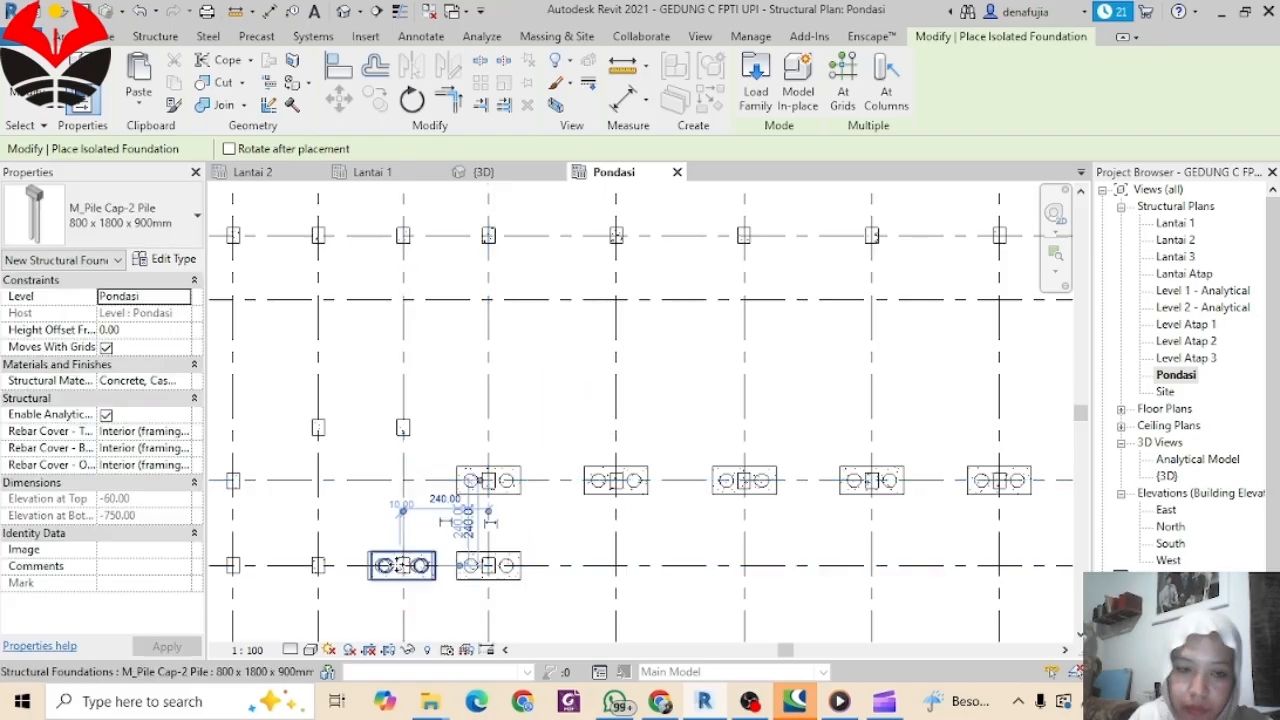
pyautogui.click(318, 566)
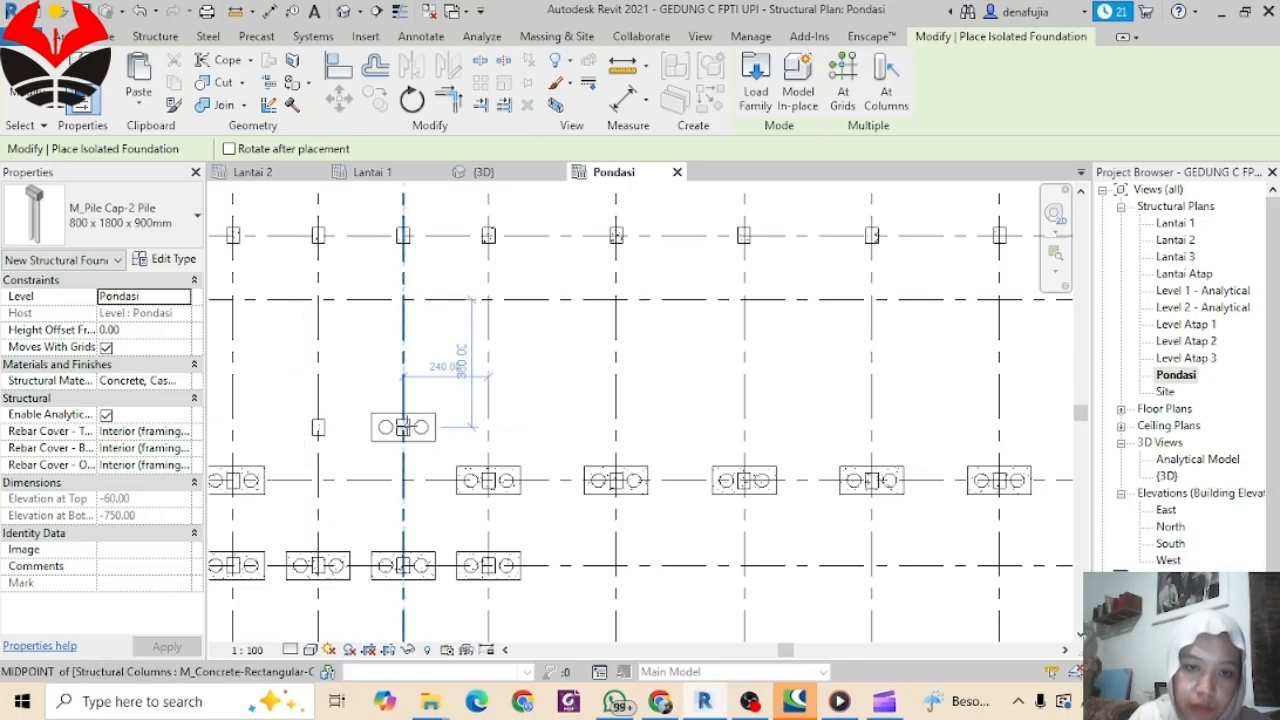
# Step: Place two-pile caps under the grid I and J columns between grids 4 and 5, and under the grid 6 columns from O to H
pyautogui.click(403, 428)
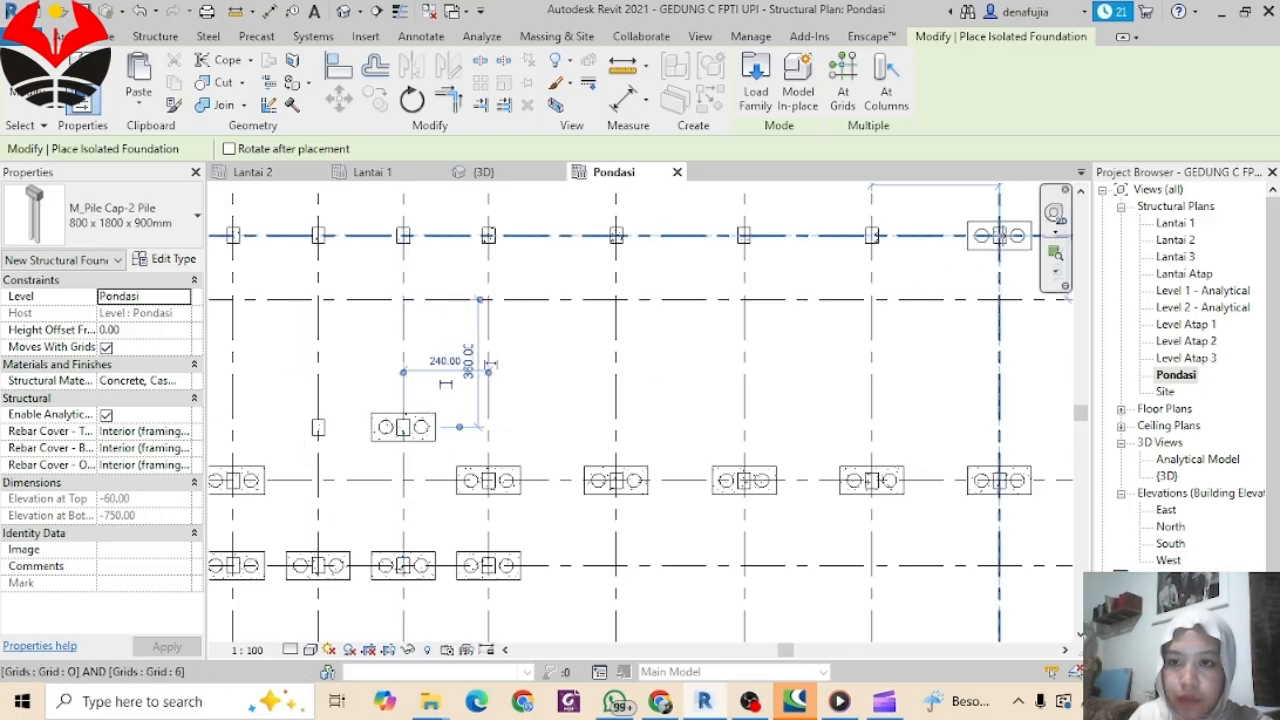
pyautogui.click(999, 235)
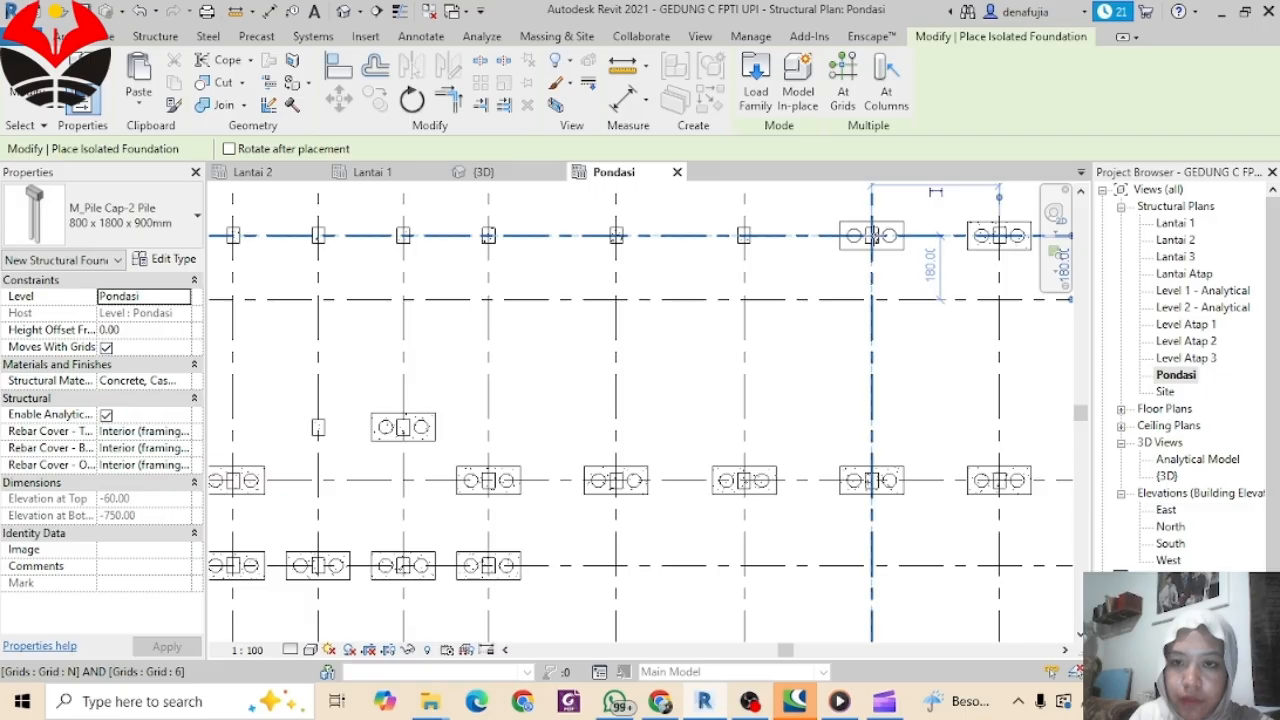
pyautogui.click(744, 235)
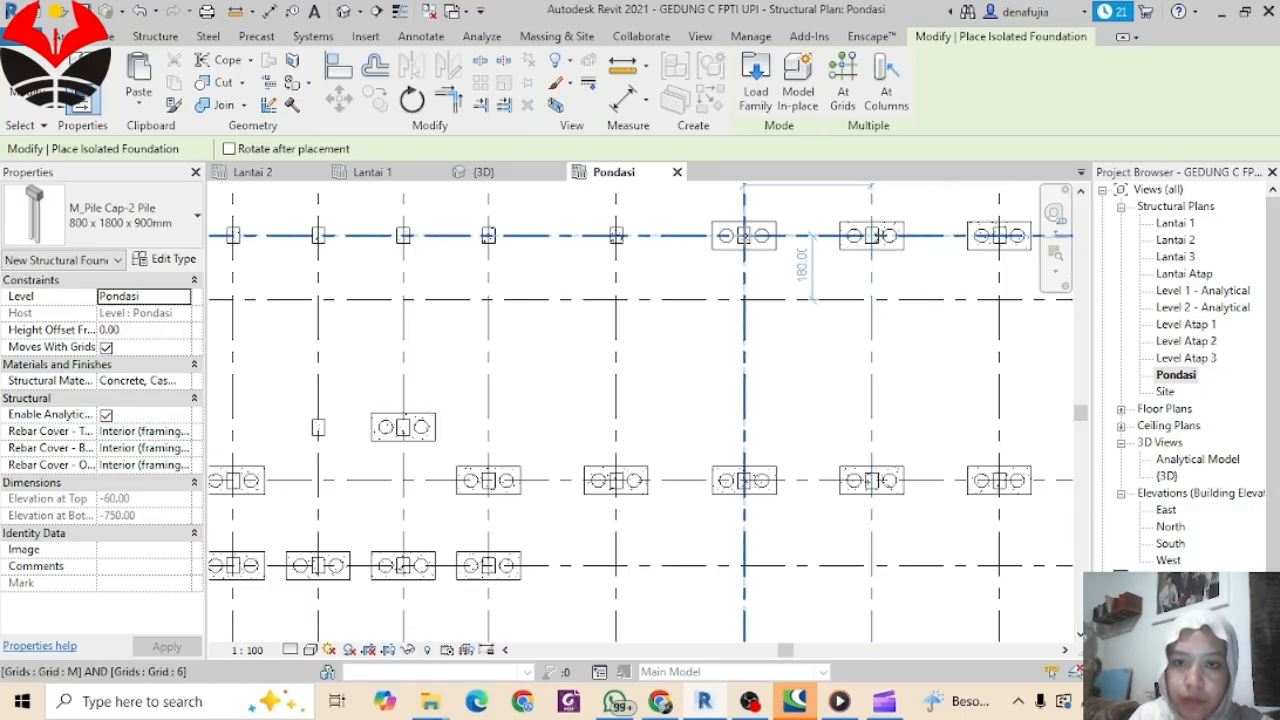
pyautogui.click(616, 235)
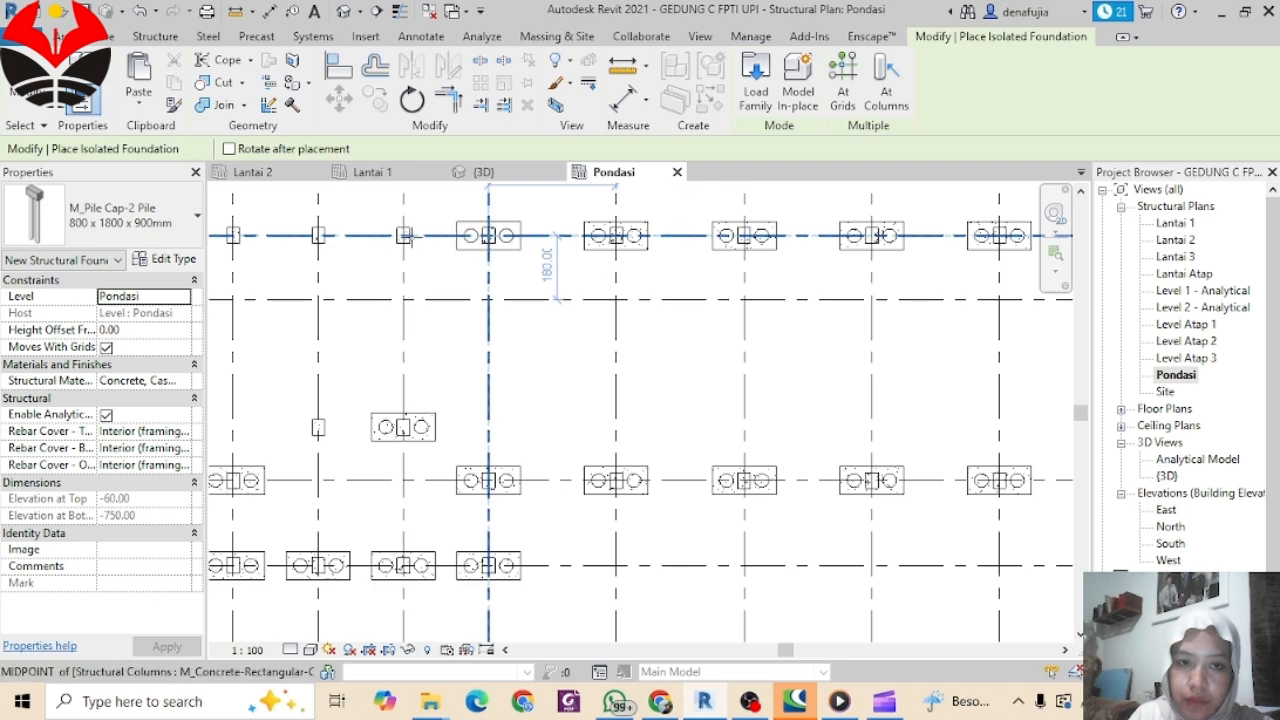
pyautogui.click(488, 235)
pyautogui.click(403, 235)
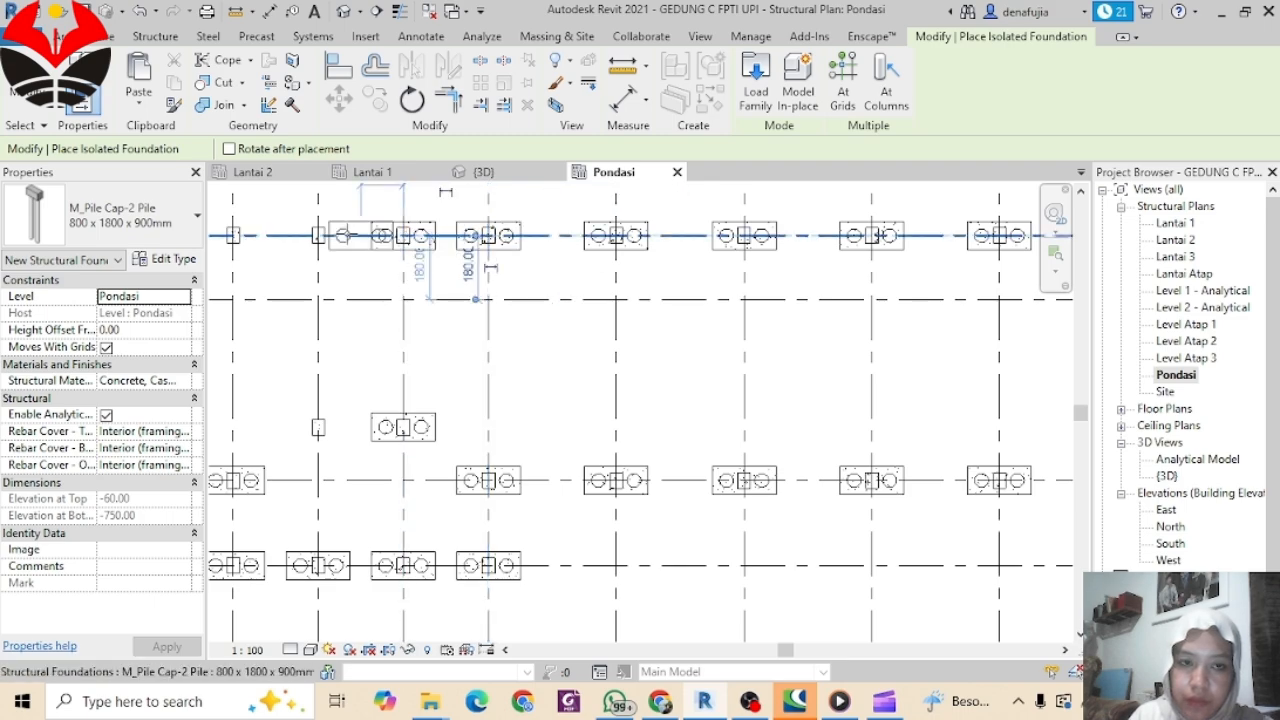
pyautogui.click(318, 428)
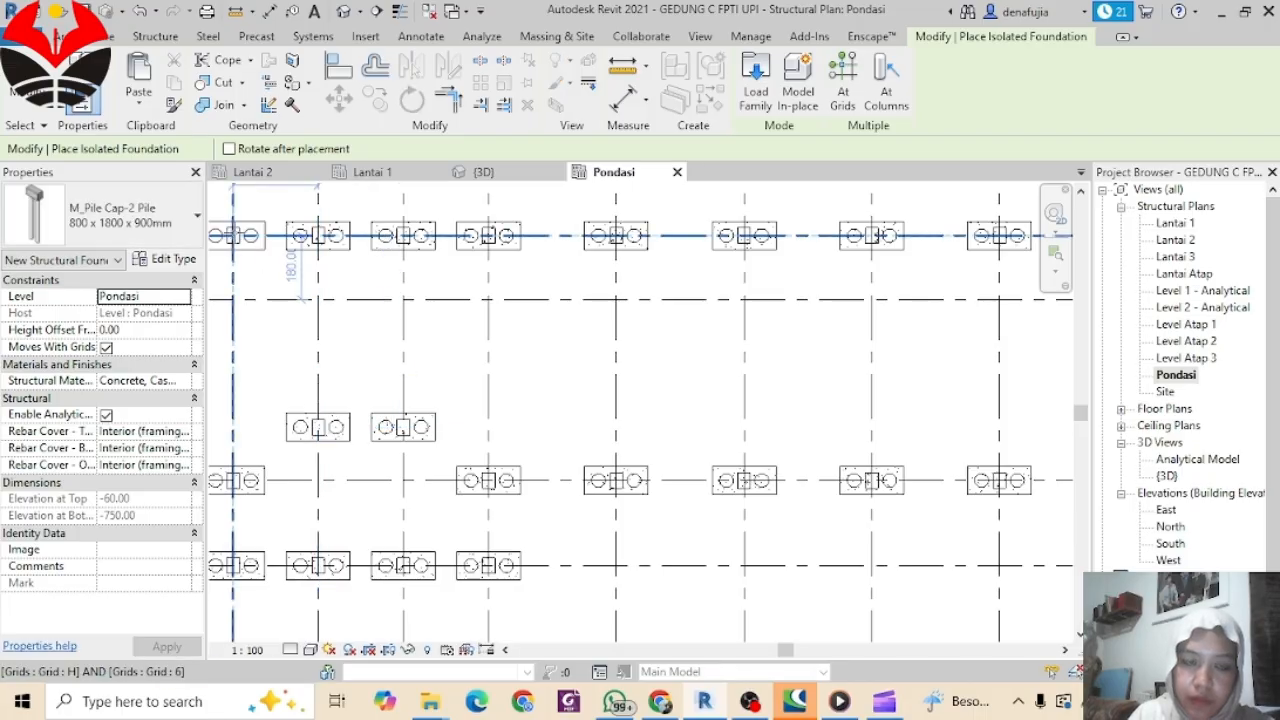
# Step: Place two-pile caps under the columns at grids G, F, E and D on grids 4 and 6
pyautogui.scroll(-2, 450, 390)
pyautogui.moveTo(516, 370); pyautogui.dragTo(1030, 388, button='middle')
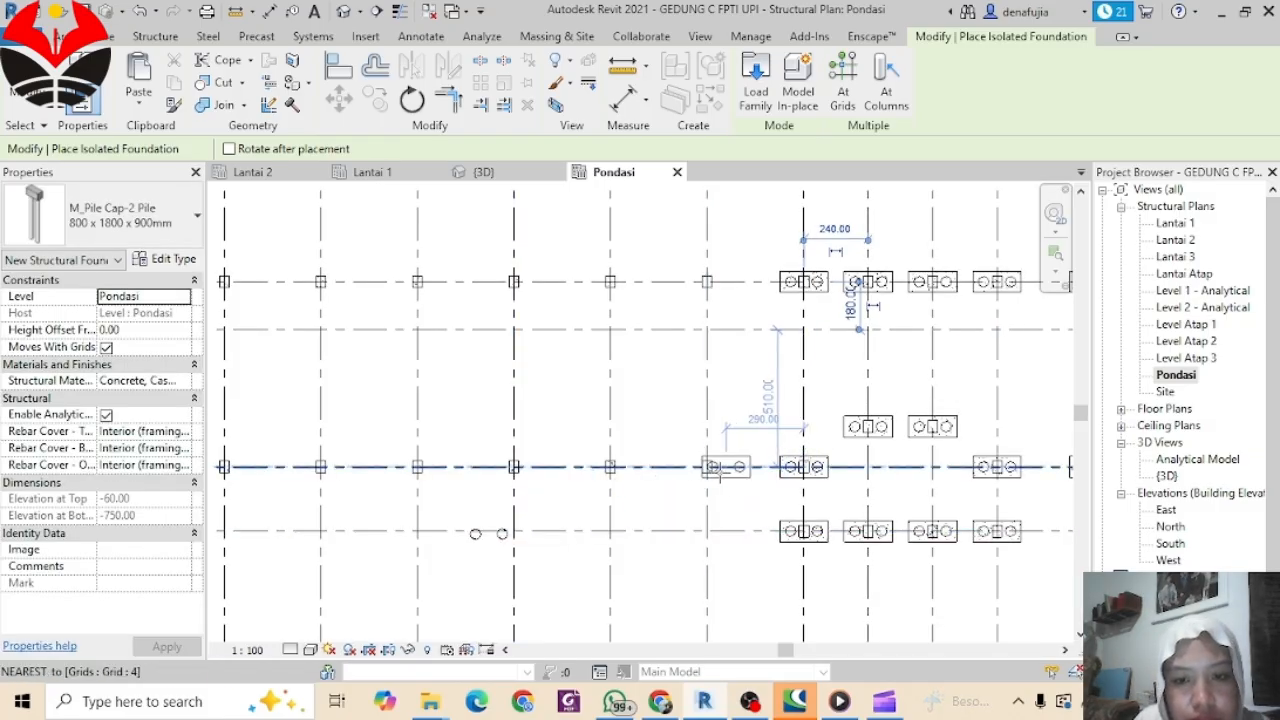
pyautogui.scroll(2, 716, 476)
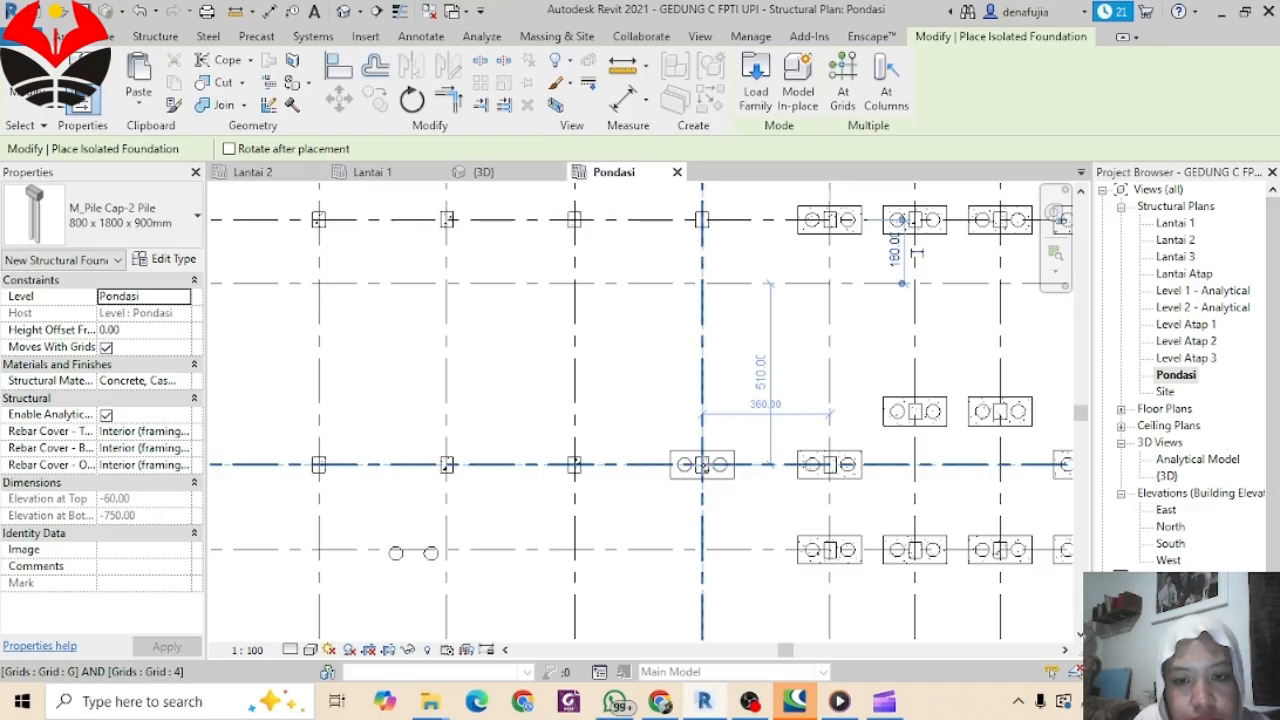
pyautogui.click(682, 461)
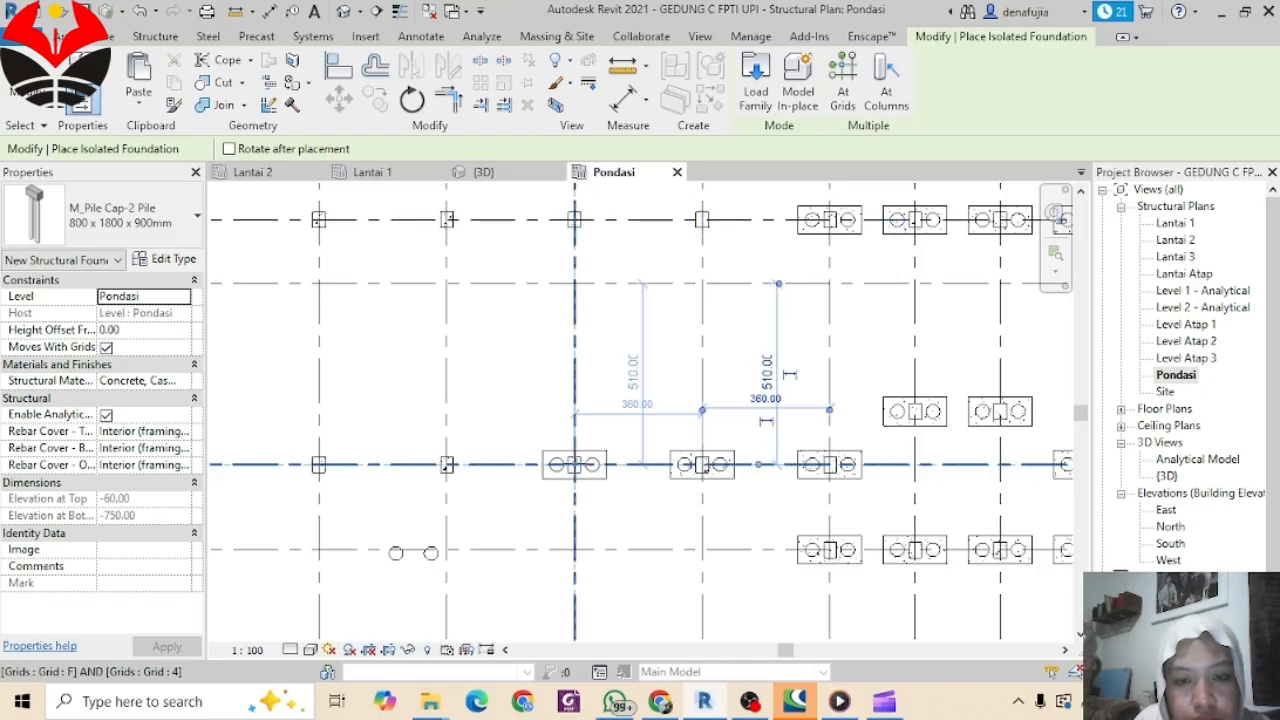
pyautogui.click(574, 464)
pyautogui.click(702, 220)
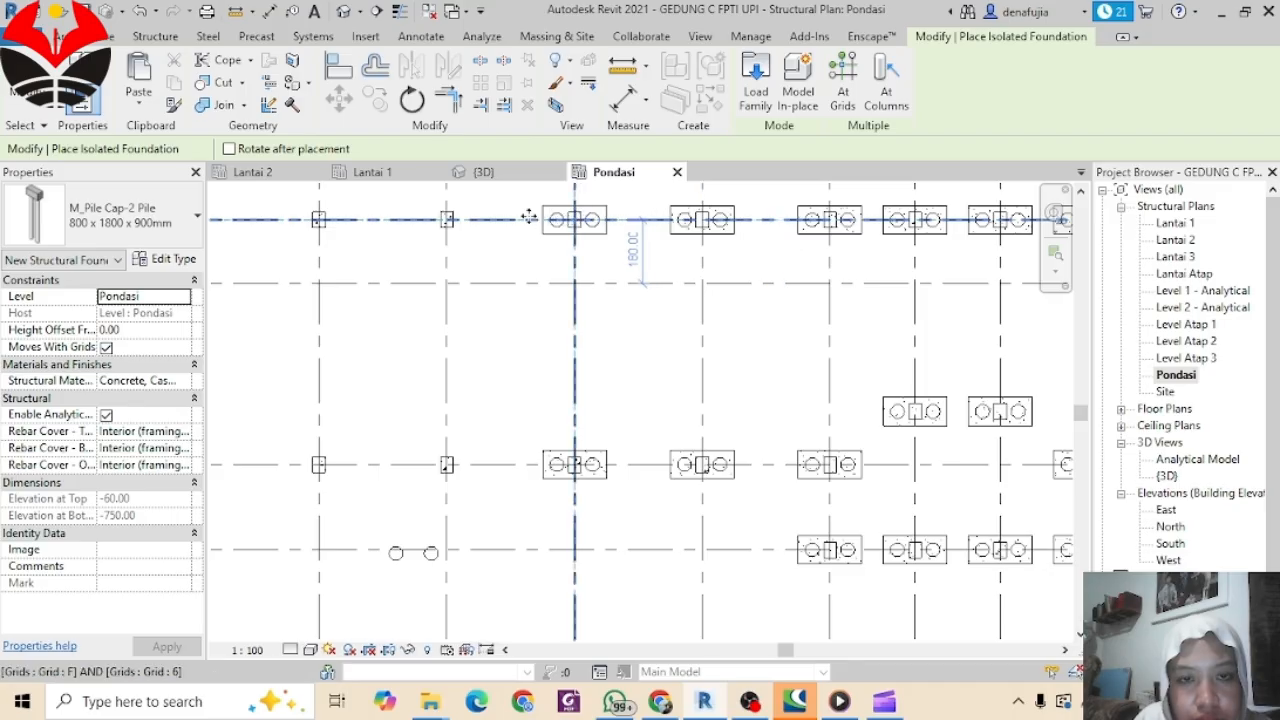
pyautogui.click(574, 219)
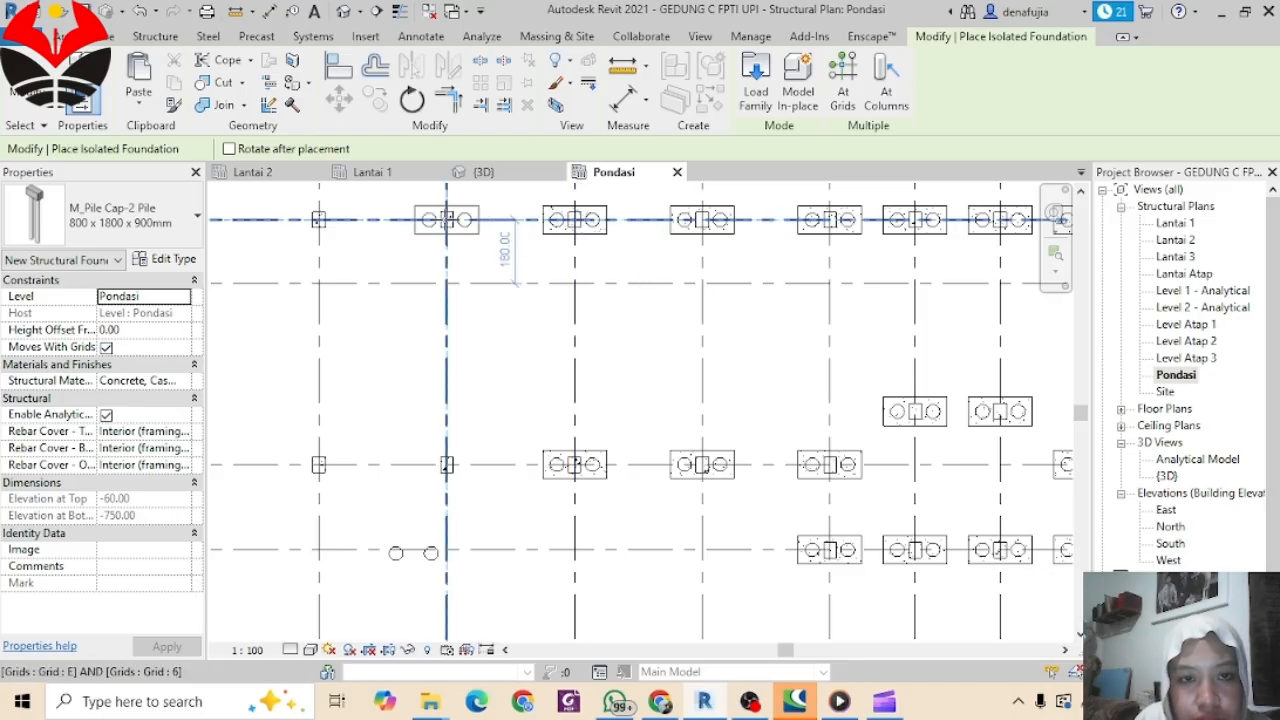
pyautogui.click(447, 219)
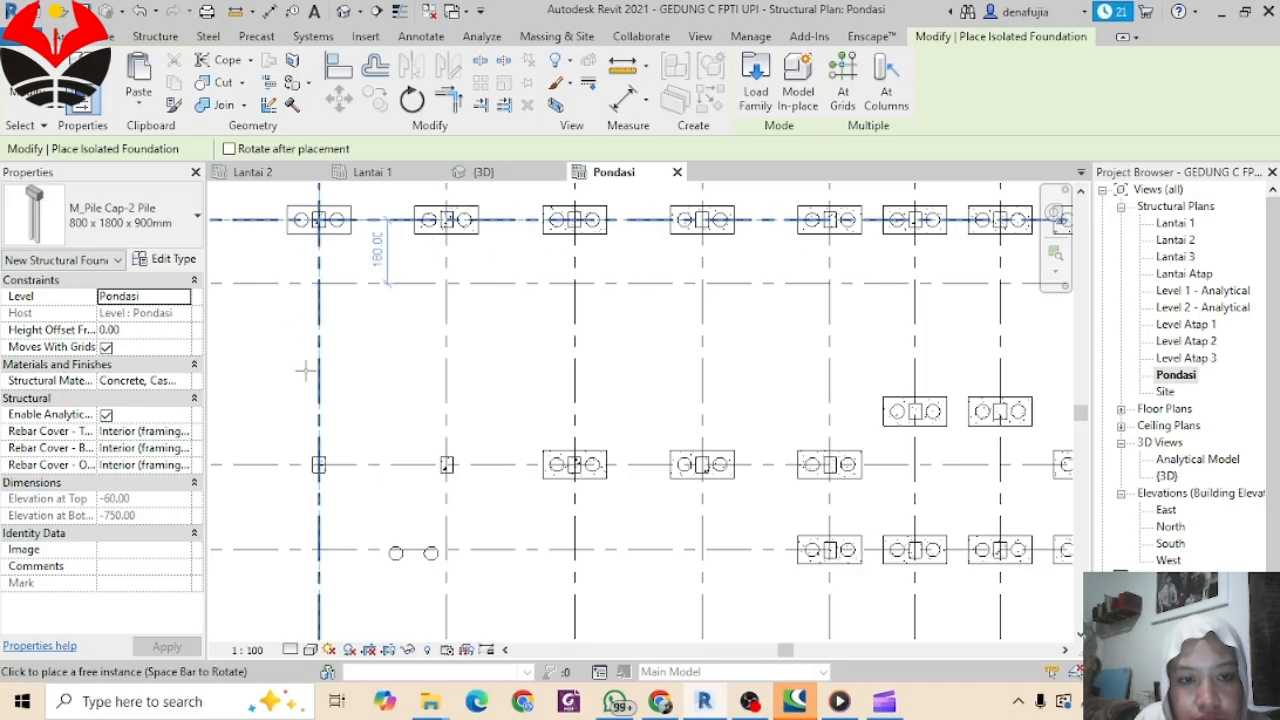
pyautogui.click(318, 464)
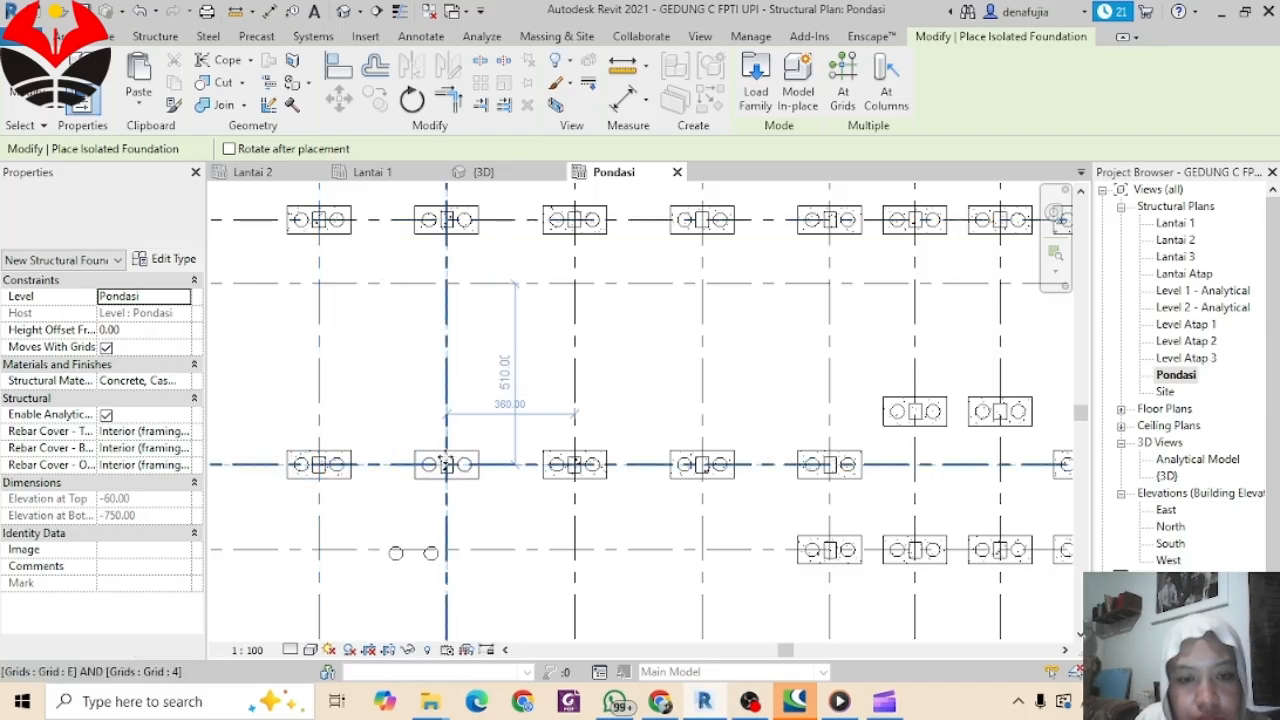
# Step: Place two-pile caps under the grid 6 columns at C, B and A and under the two grid 5 columns nearest grid A
pyautogui.moveTo(420, 412); pyautogui.dragTo(847, 450, button='middle')
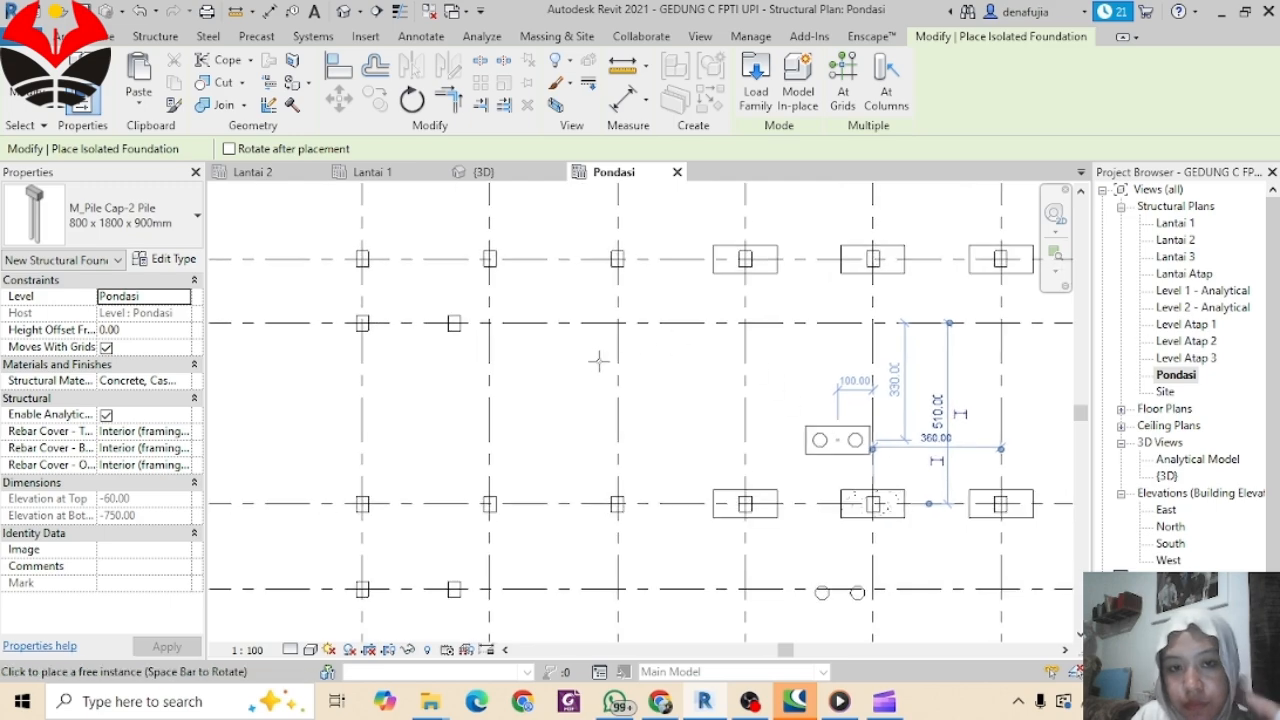
pyautogui.moveTo(645, 376); pyautogui.dragTo(774, 394, button='middle')
pyautogui.click(746, 277)
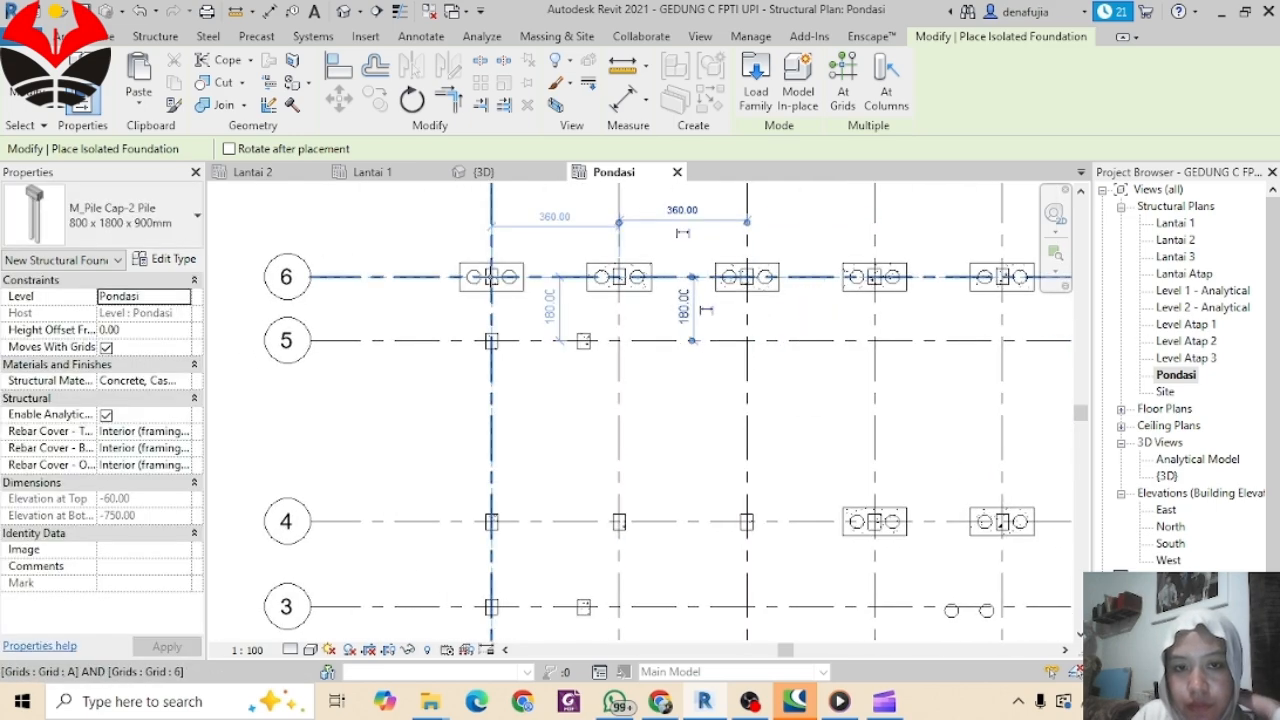
pyautogui.click(490, 321)
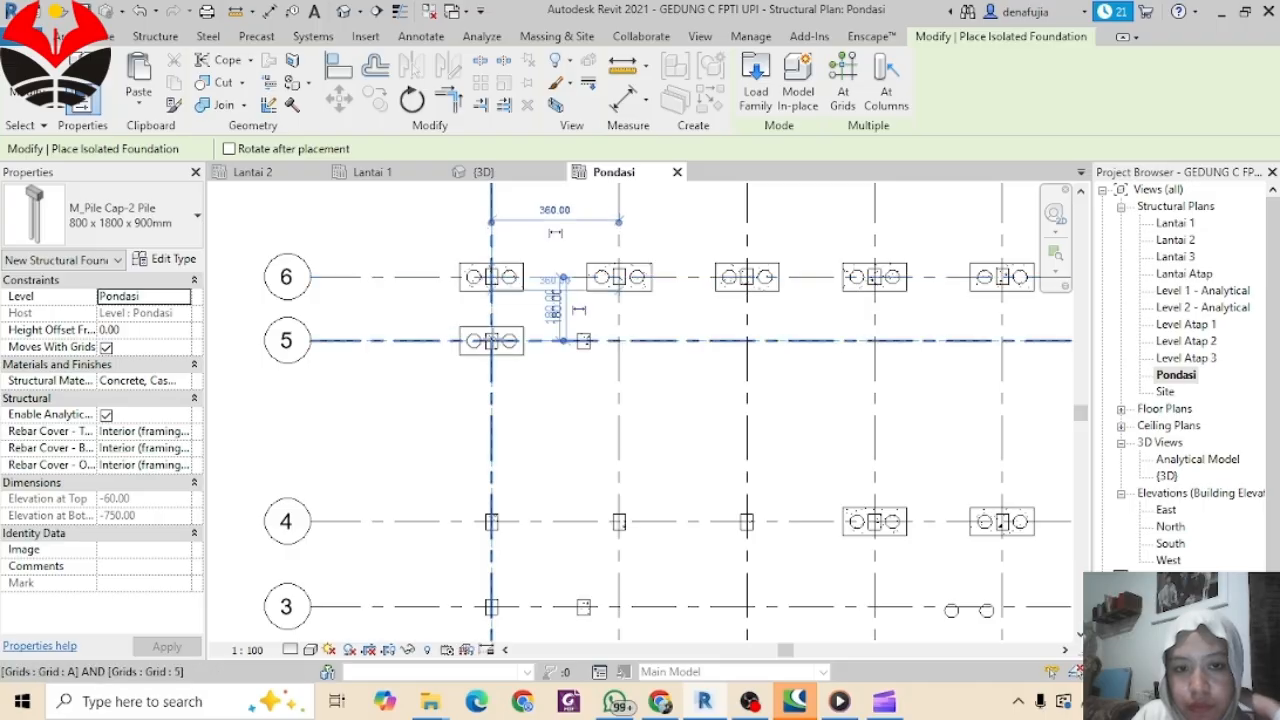
pyautogui.click(584, 341)
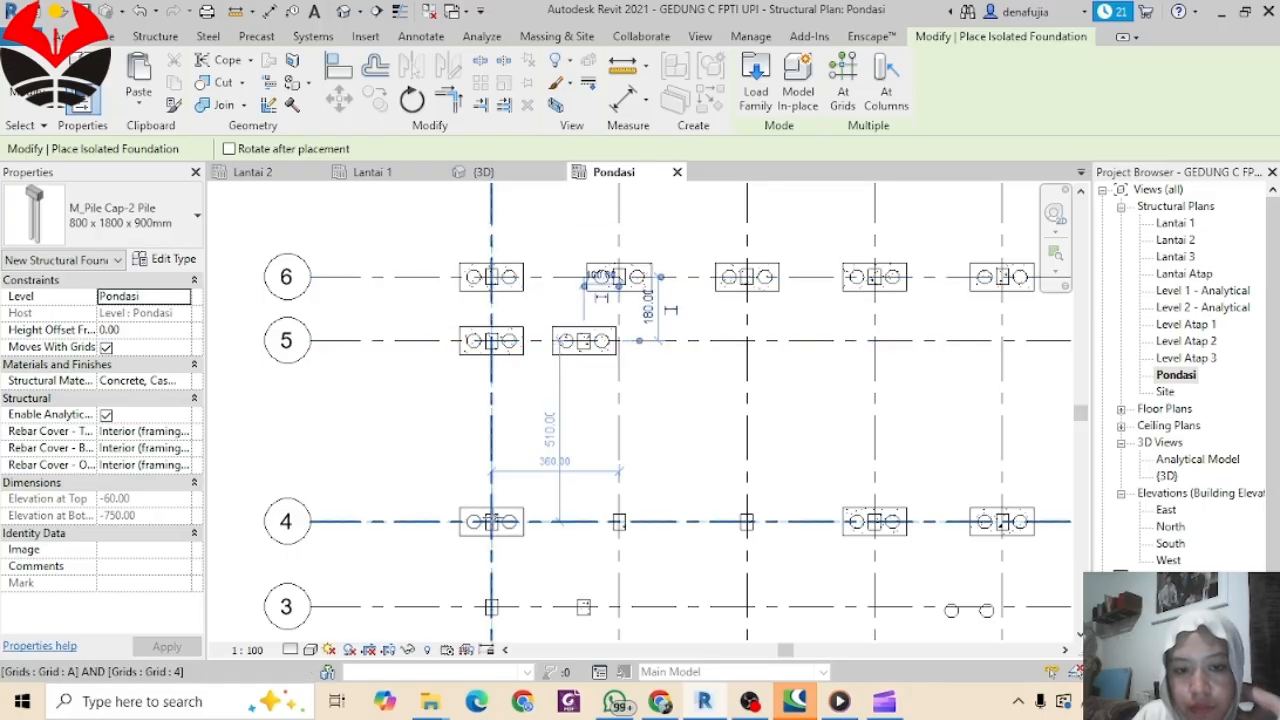
# Step: Place two-pile caps under the grid 4 columns at A, B and C and the two grid 3 columns nearest grid A
pyautogui.click(491, 521)
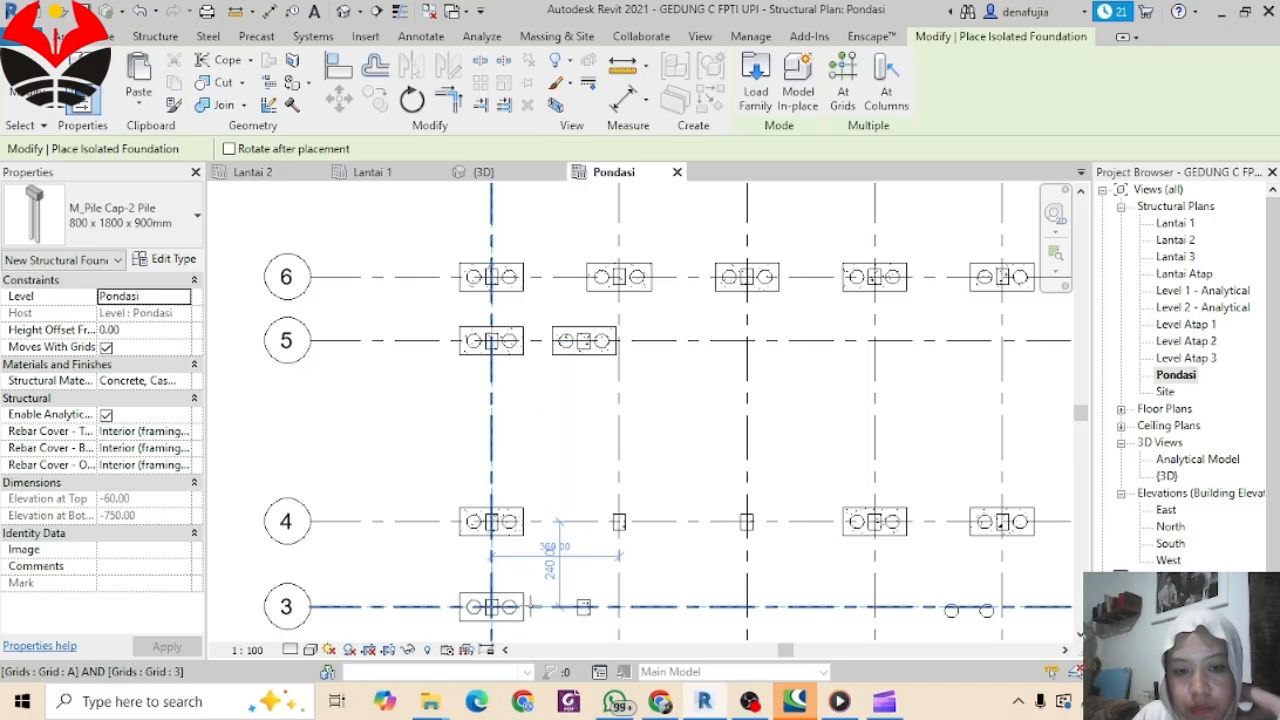
pyautogui.click(531, 606)
pyautogui.click(584, 607)
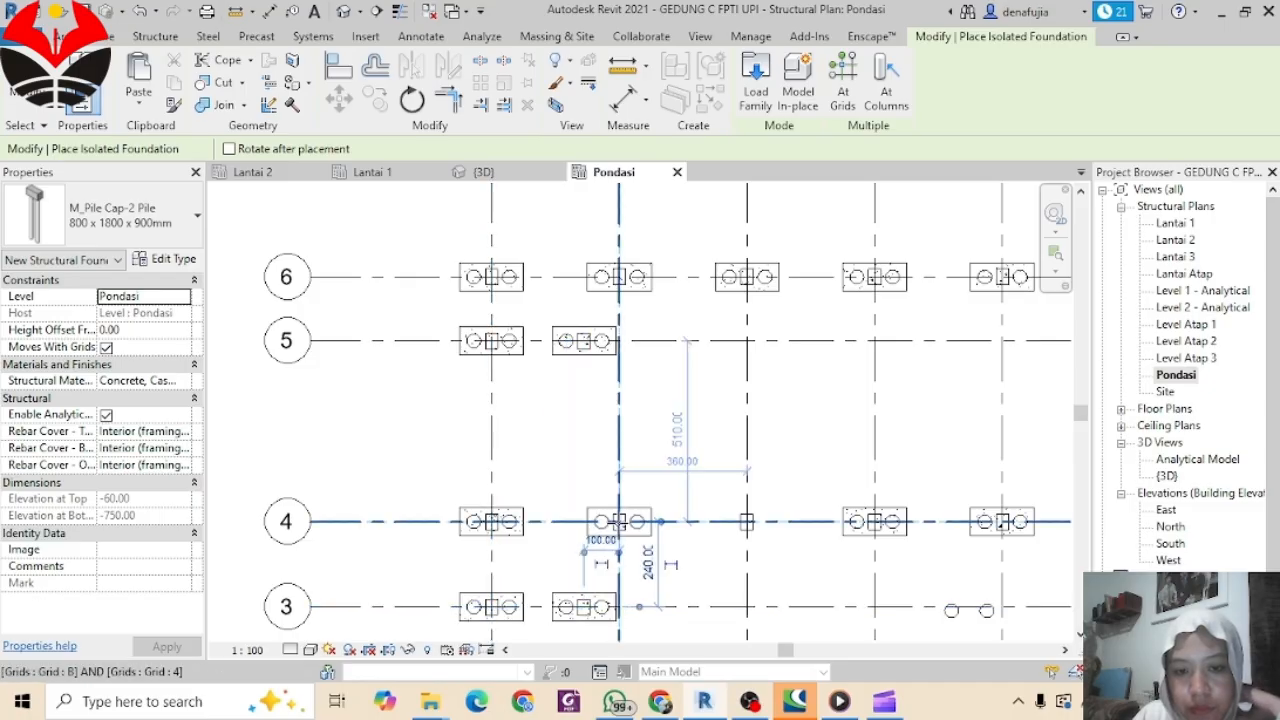
pyautogui.click(619, 521)
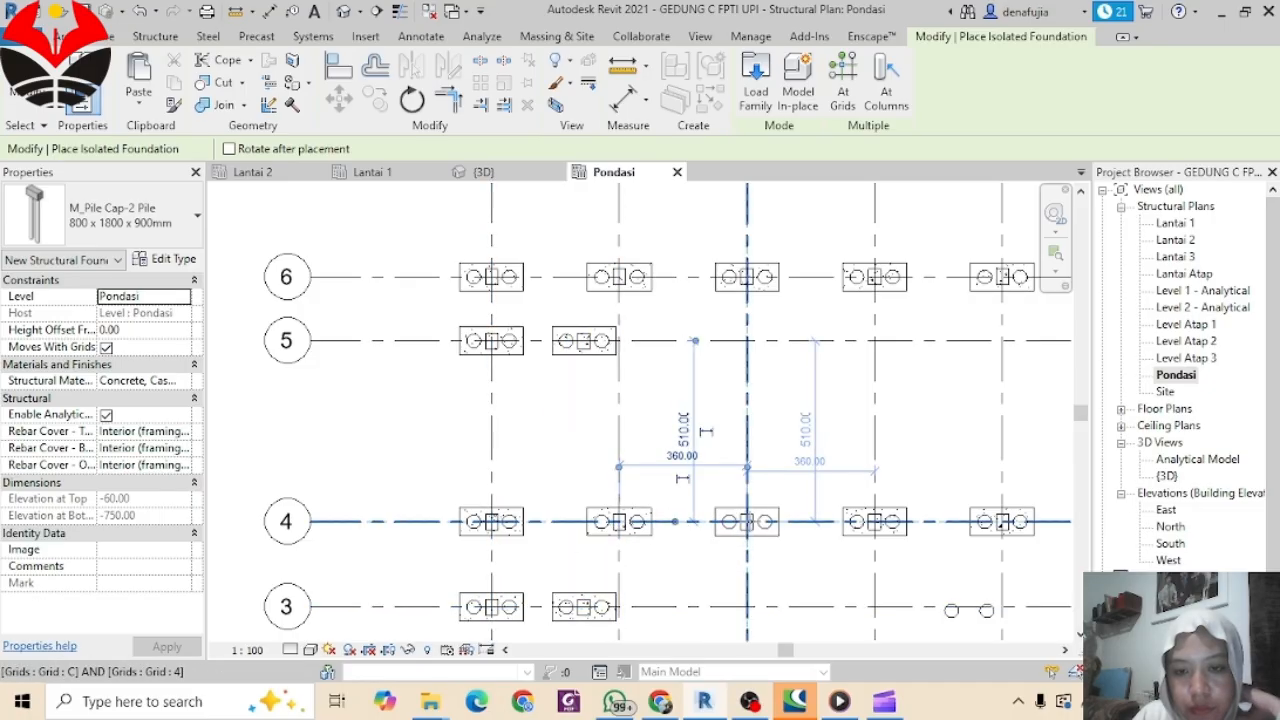
# Step: Place two-pile caps under the grid 6 columns at P, Q and R and the two grid 5 columns nearest grid R
pyautogui.scroll(-3, 747, 521)
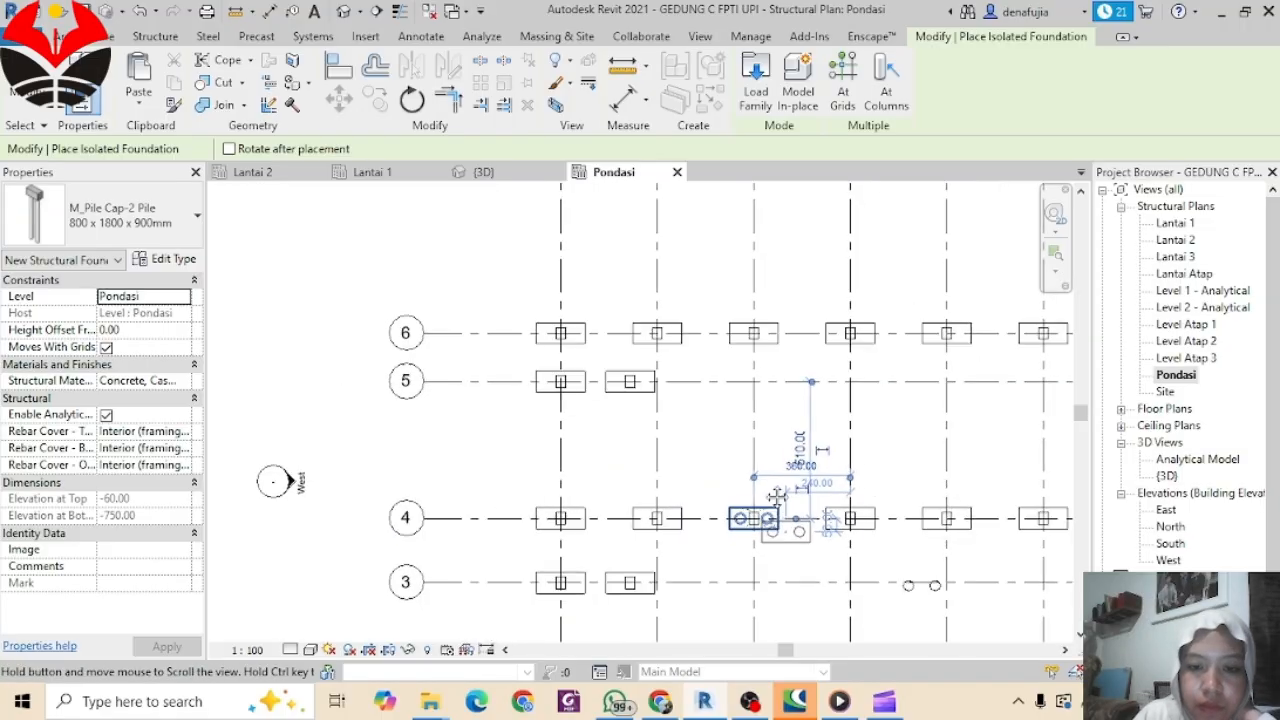
pyautogui.moveTo(786, 522); pyautogui.dragTo(442, 560, button='middle')
pyautogui.moveTo(885, 455); pyautogui.dragTo(430, 464, button='middle')
pyautogui.scroll(-1, 864, 435)
pyautogui.moveTo(1010, 456)
pyautogui.mouseDown(button='middle')
pyautogui.moveTo(666, 460)
pyautogui.moveTo(560, 486)
pyautogui.moveTo(571, 489)
pyautogui.mouseUp(button='middle')
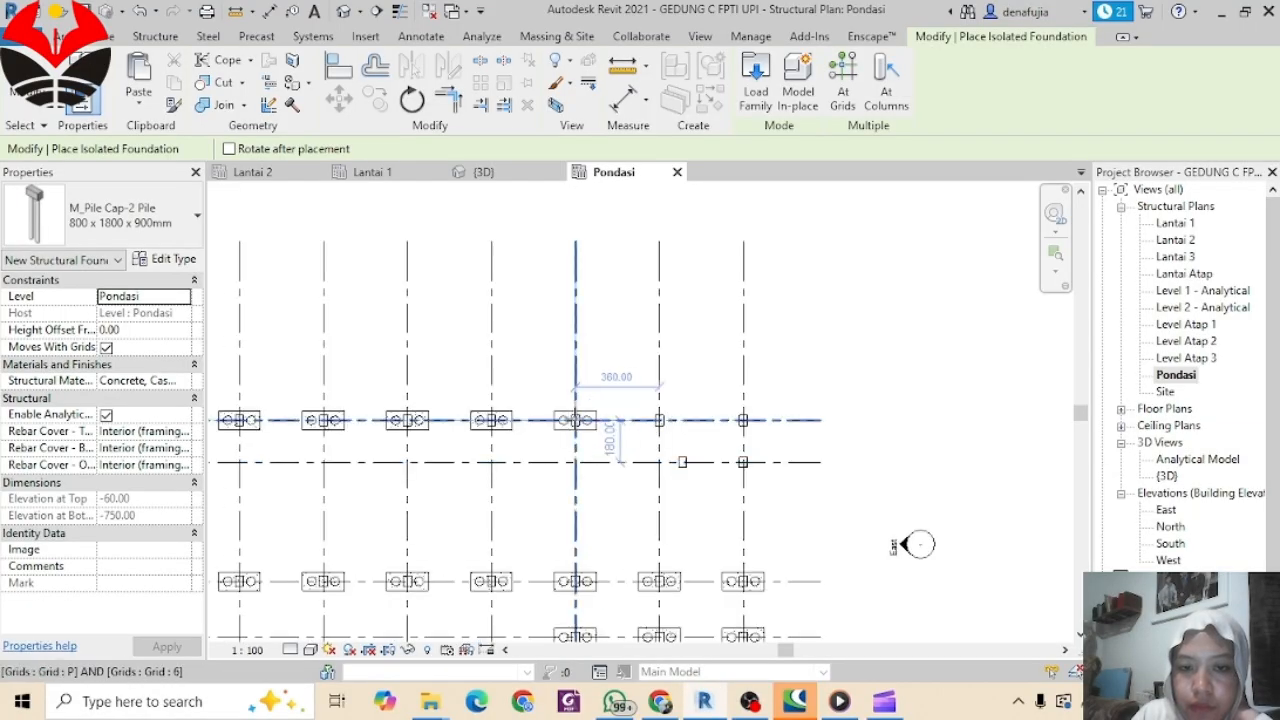
pyautogui.scroll(1, 575, 424)
pyautogui.click(575, 420)
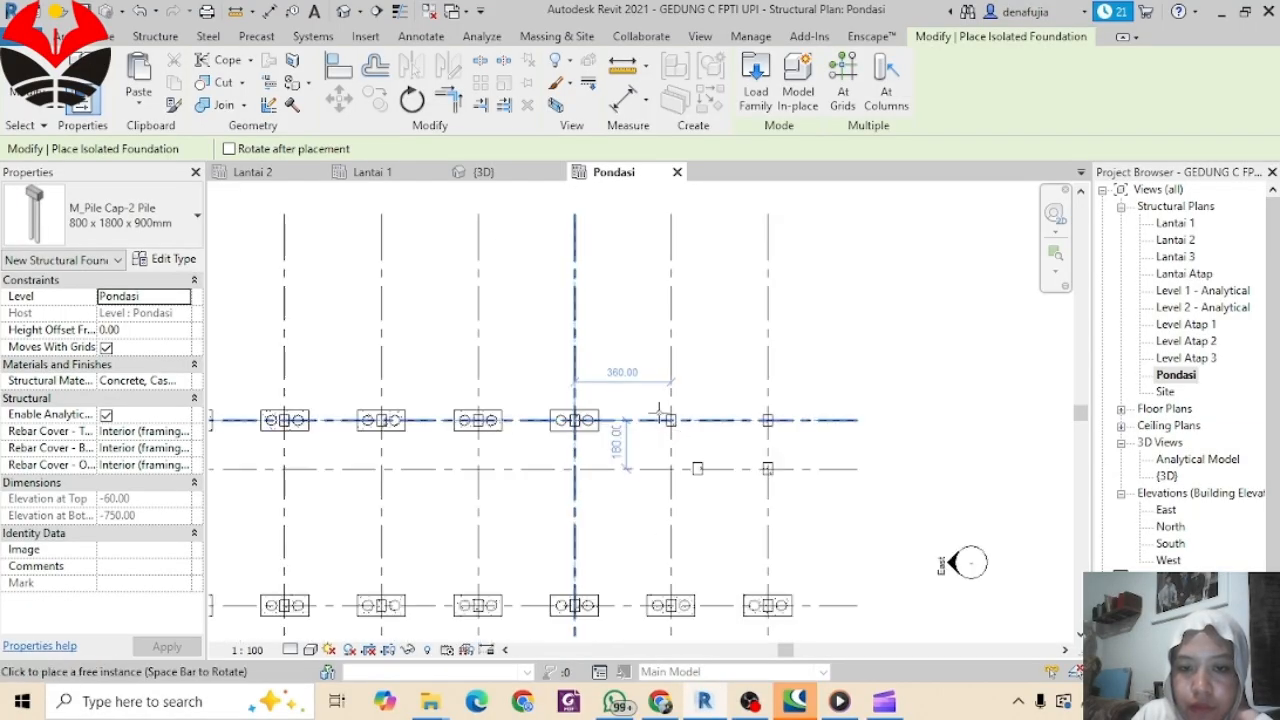
pyautogui.click(767, 420)
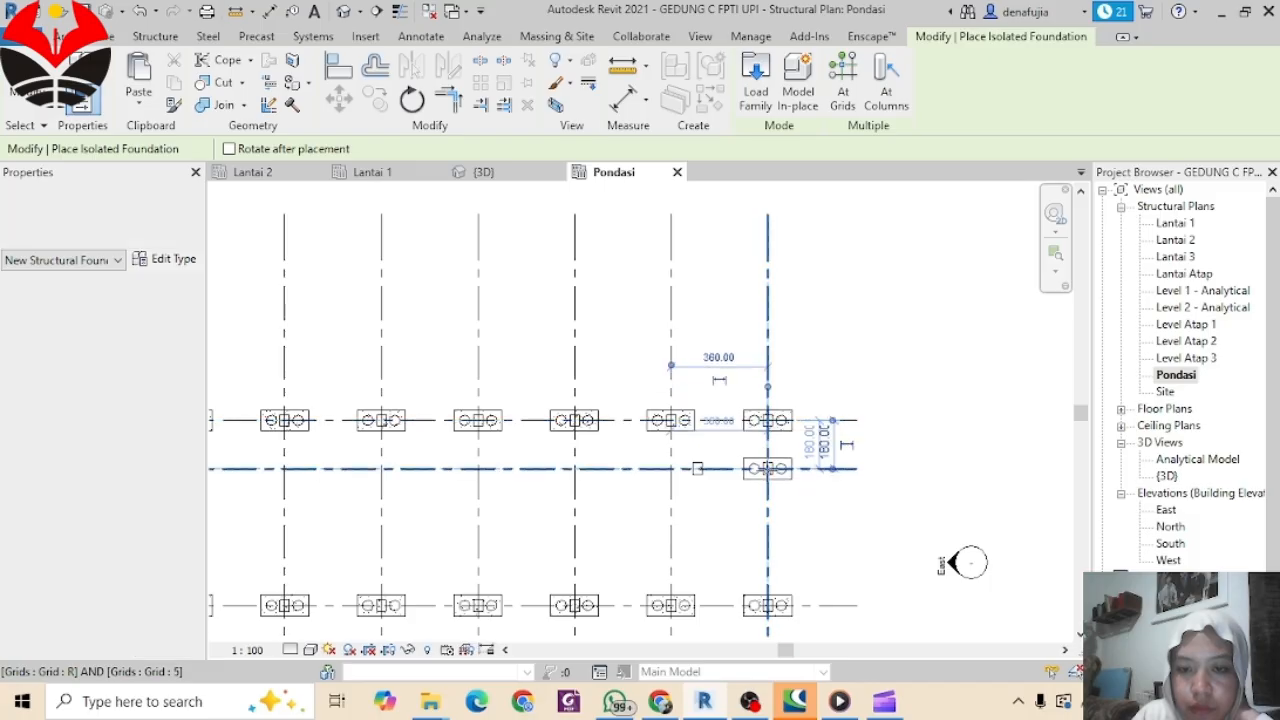
pyautogui.click(697, 468)
# Step: Save the project
pyautogui.scroll(-1, 523, 487)
pyautogui.moveTo(544, 500); pyautogui.dragTo(826, 477, button='middle')
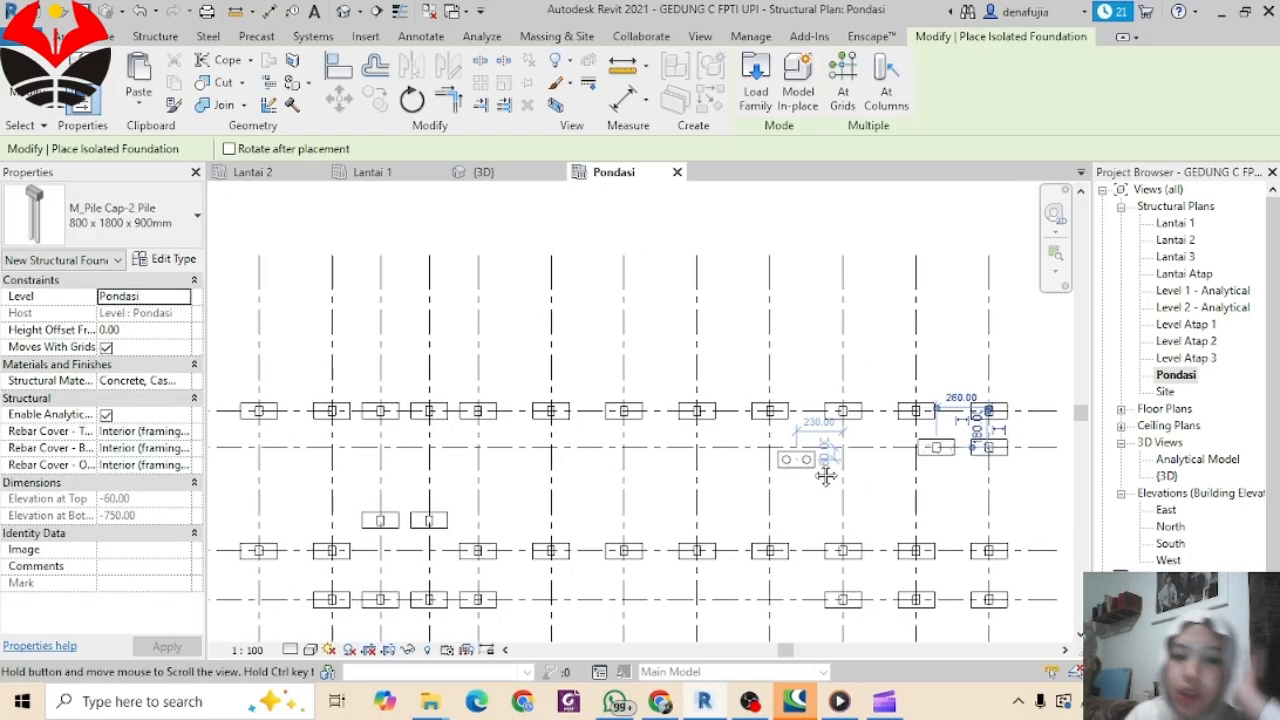
pyautogui.scroll(-1, 822, 478)
pyautogui.moveTo(772, 527); pyautogui.dragTo(826, 443, button='middle')
pyautogui.scroll(1, 515, 492)
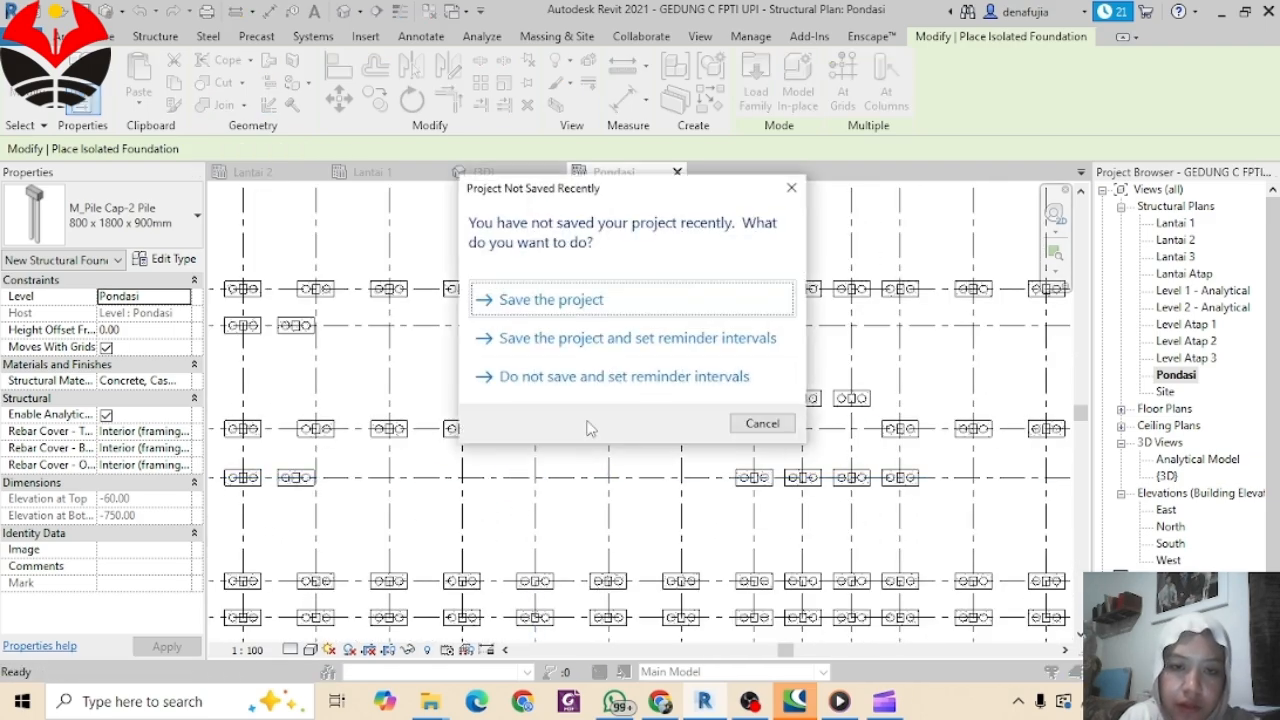
pyautogui.click(612, 301)
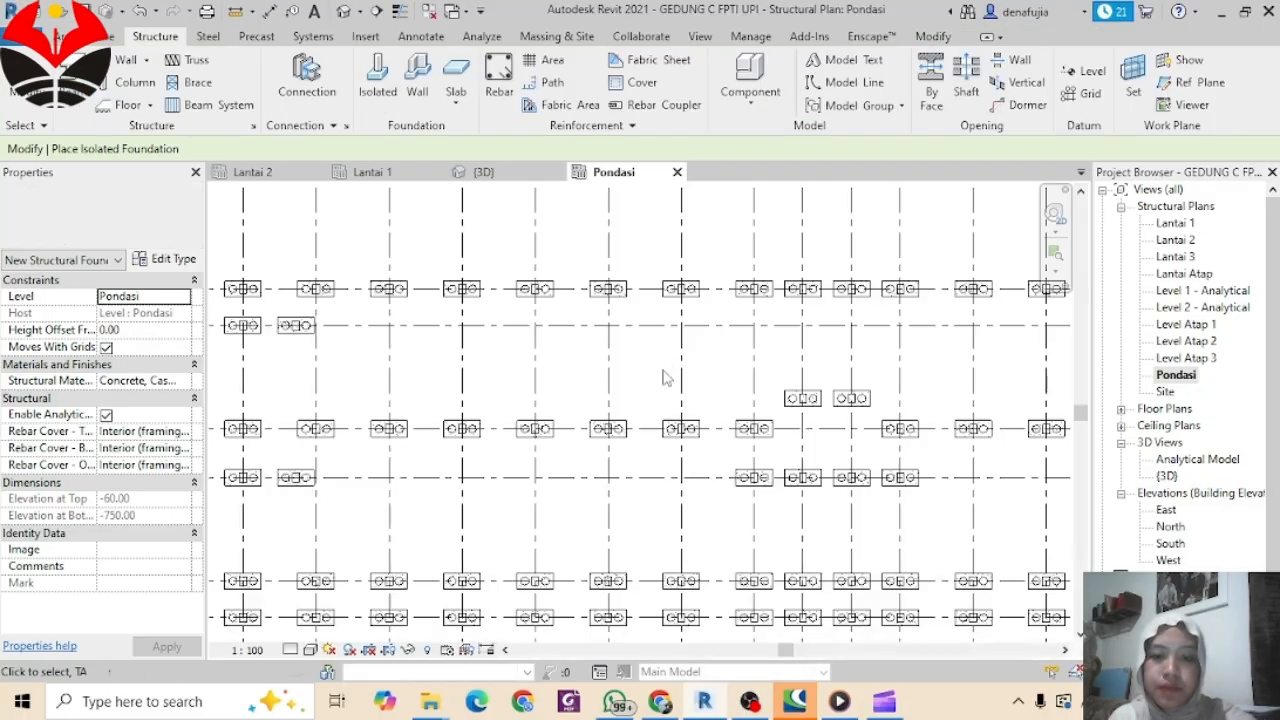
# Step: Move the off-centre two-pile cap at grids R and 1 so that it is centred on its column
pyautogui.scroll(-1, 693, 370)
pyautogui.scroll(-1, 810, 405)
pyautogui.moveTo(820, 411); pyautogui.dragTo(700, 418, button='middle')
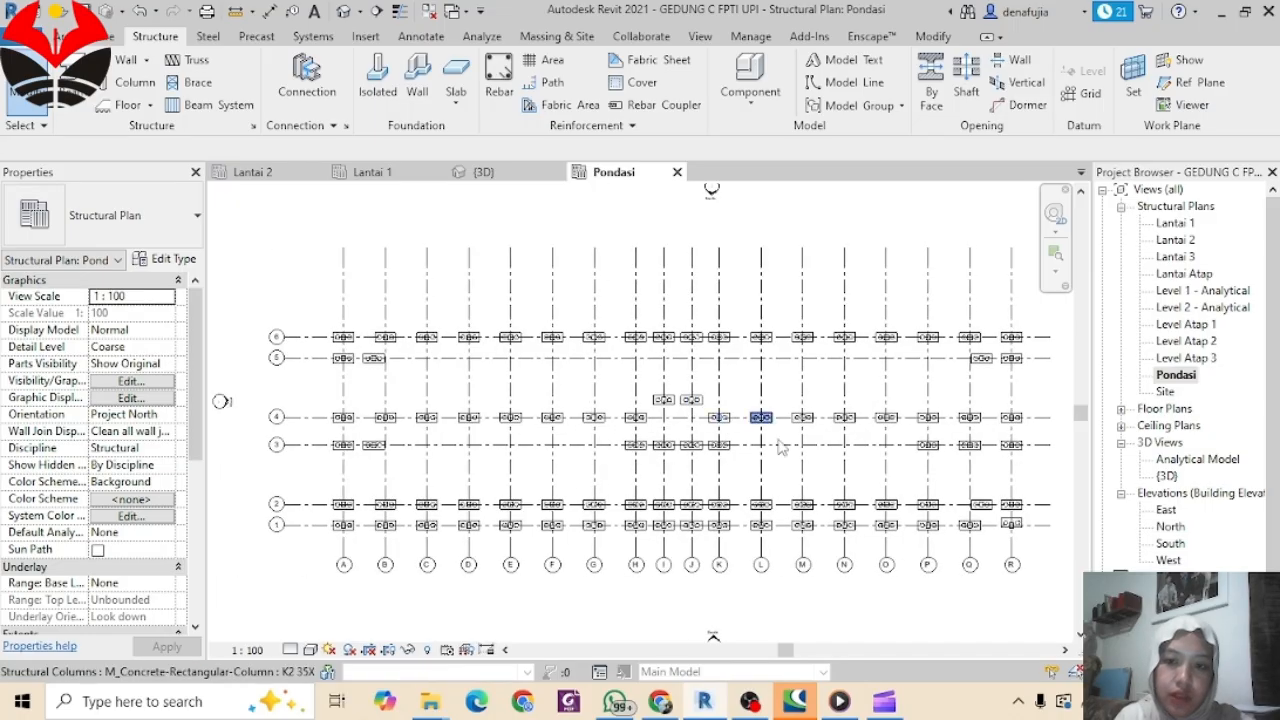
pyautogui.scroll(1, 1015, 540)
pyautogui.scroll(2, 1025, 540)
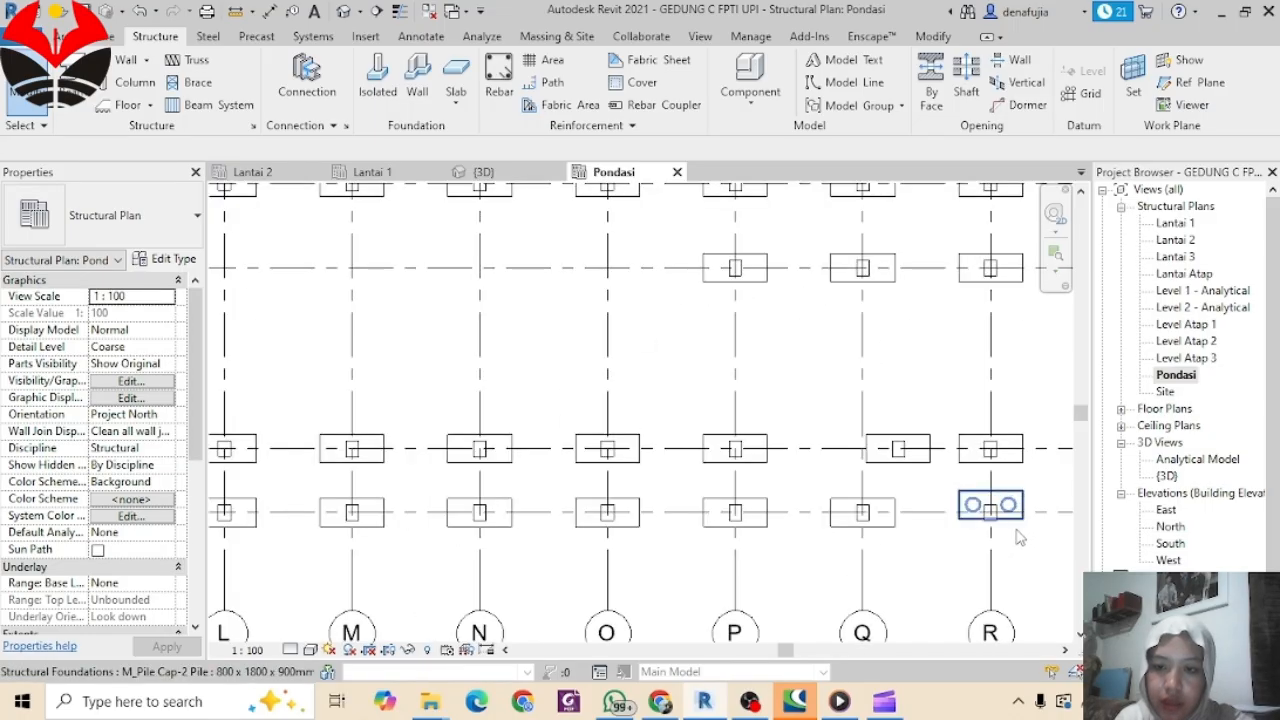
pyautogui.scroll(1, 1018, 537)
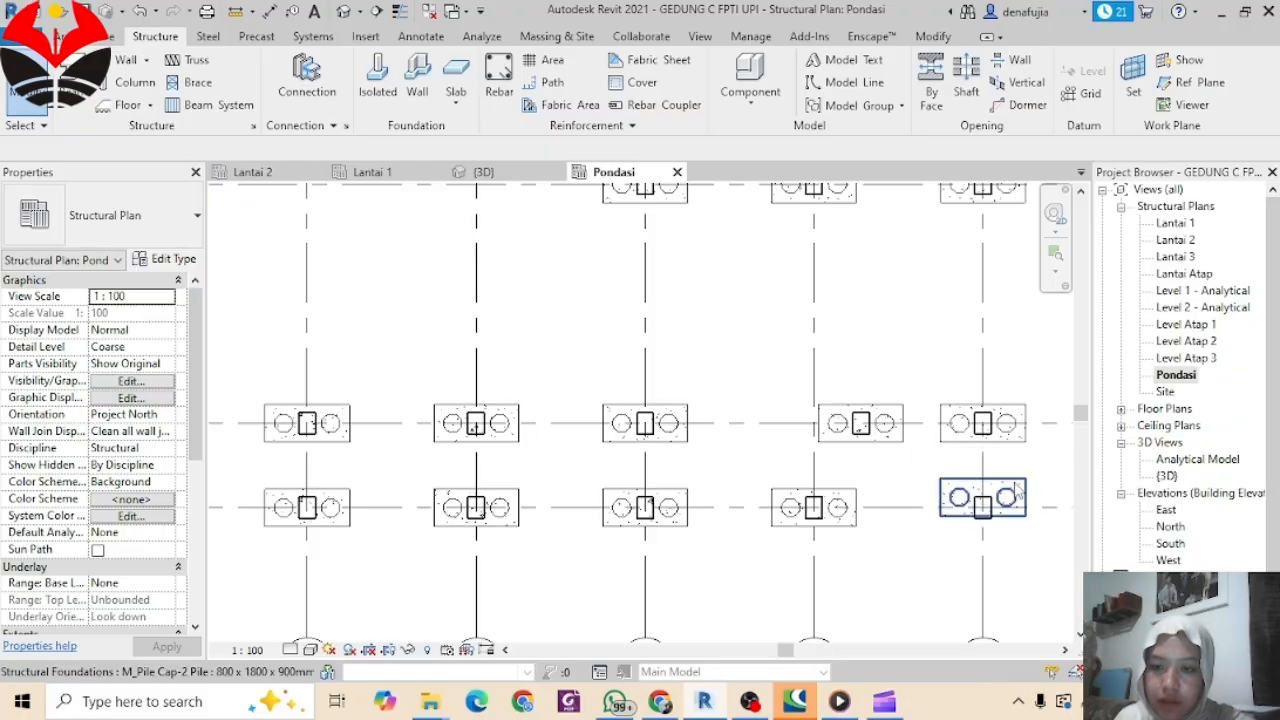
pyautogui.click(998, 510)
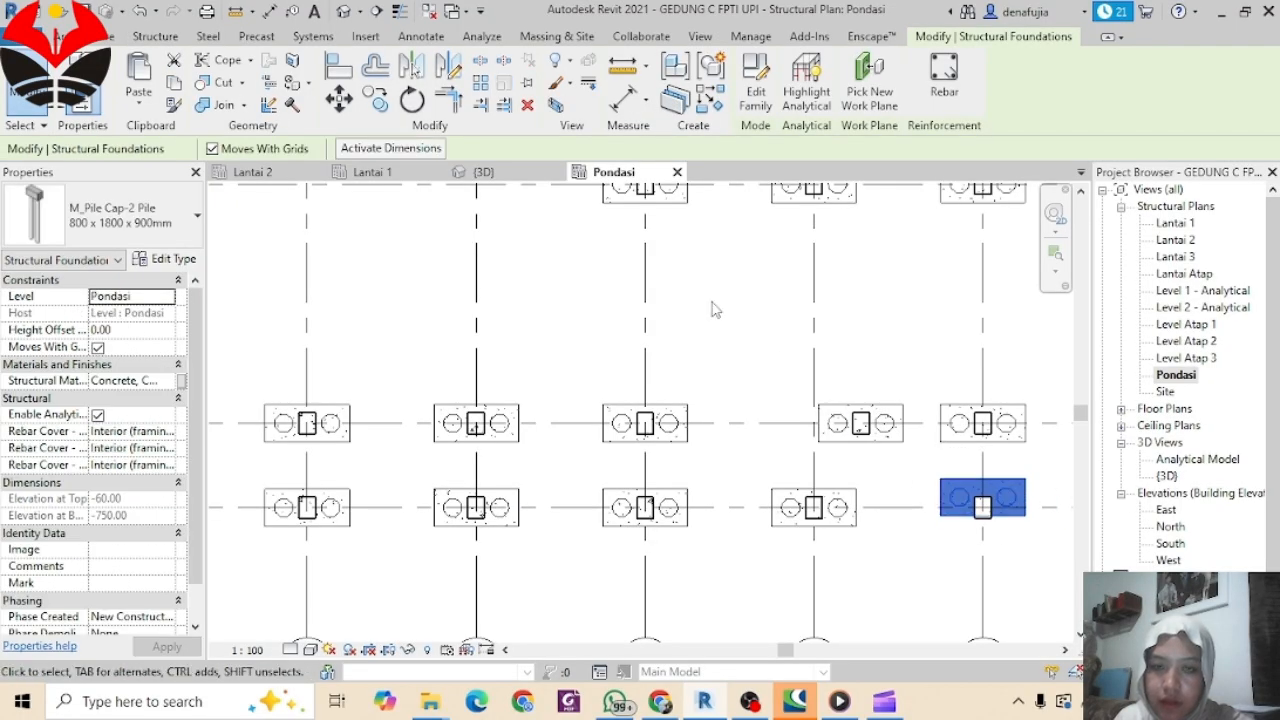
pyautogui.click(338, 97)
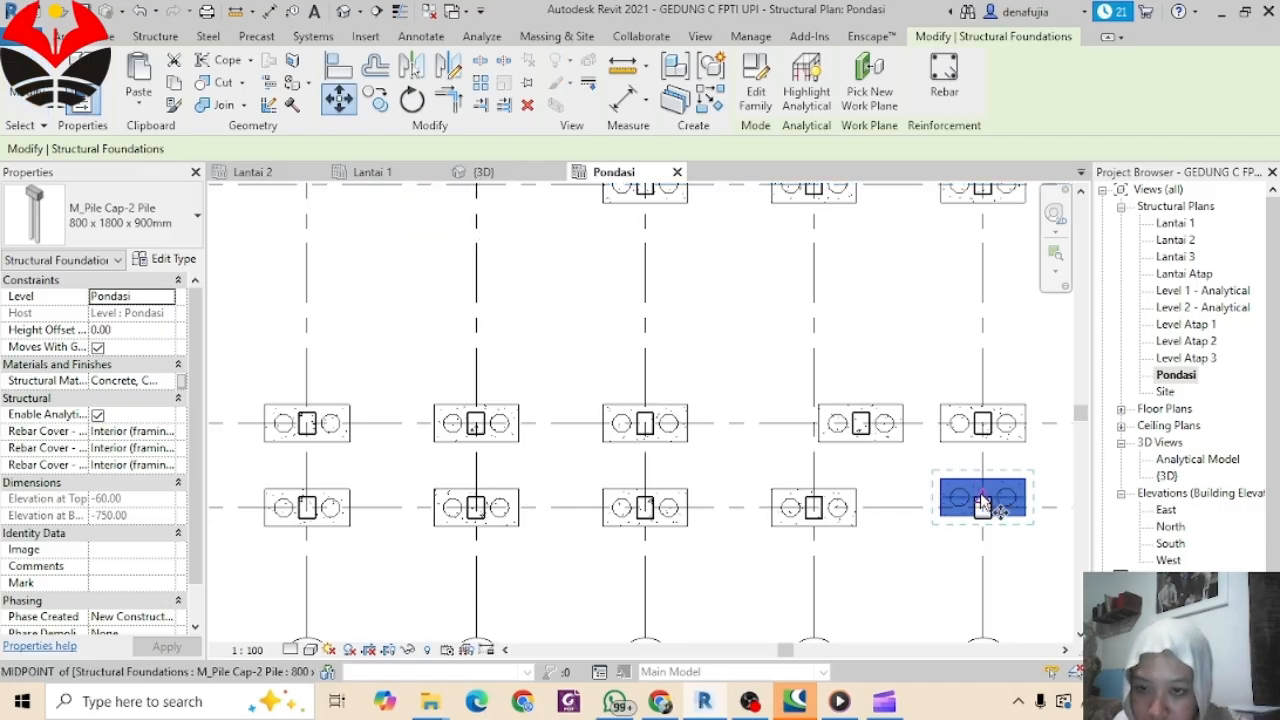
pyautogui.click(858, 530)
# Step: Check the foundation plan along all grids for columns without a pile cap and for misaligned caps
pyautogui.scroll(-2, 730, 420)
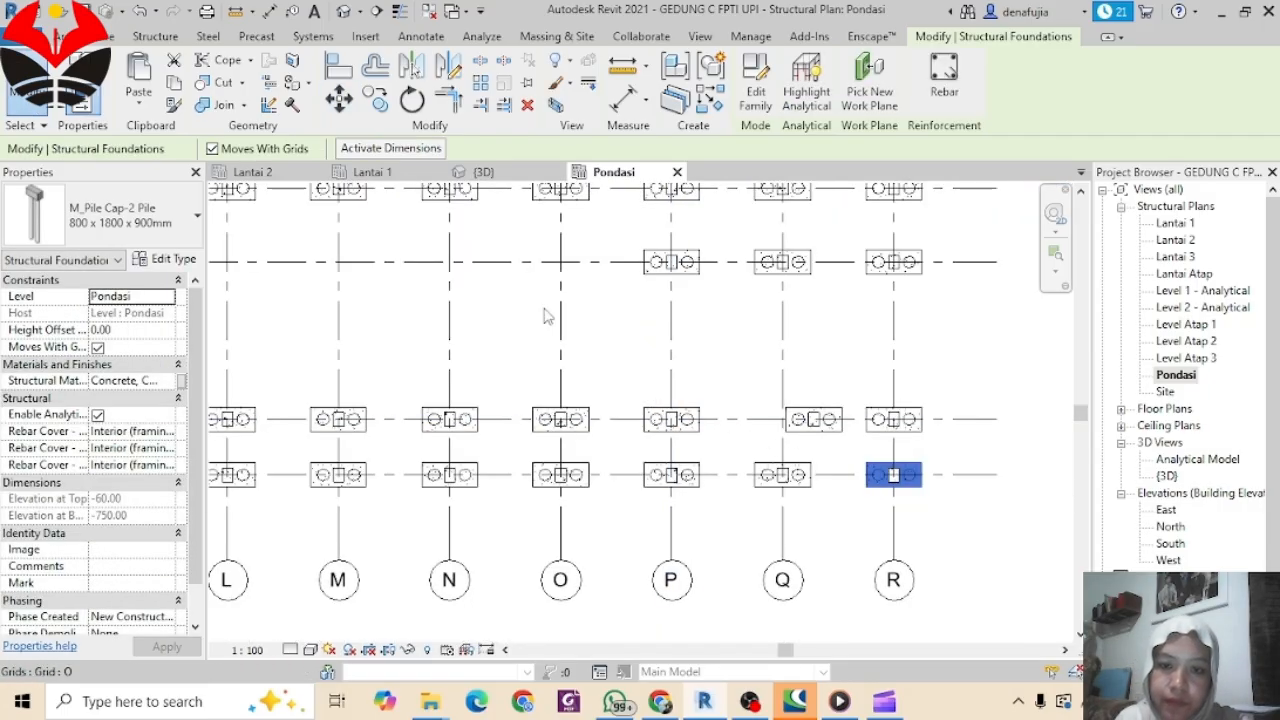
pyautogui.moveTo(580, 323); pyautogui.dragTo(891, 349, button='middle')
pyautogui.click(457, 349)
pyautogui.moveTo(458, 358); pyautogui.dragTo(977, 348, button='middle')
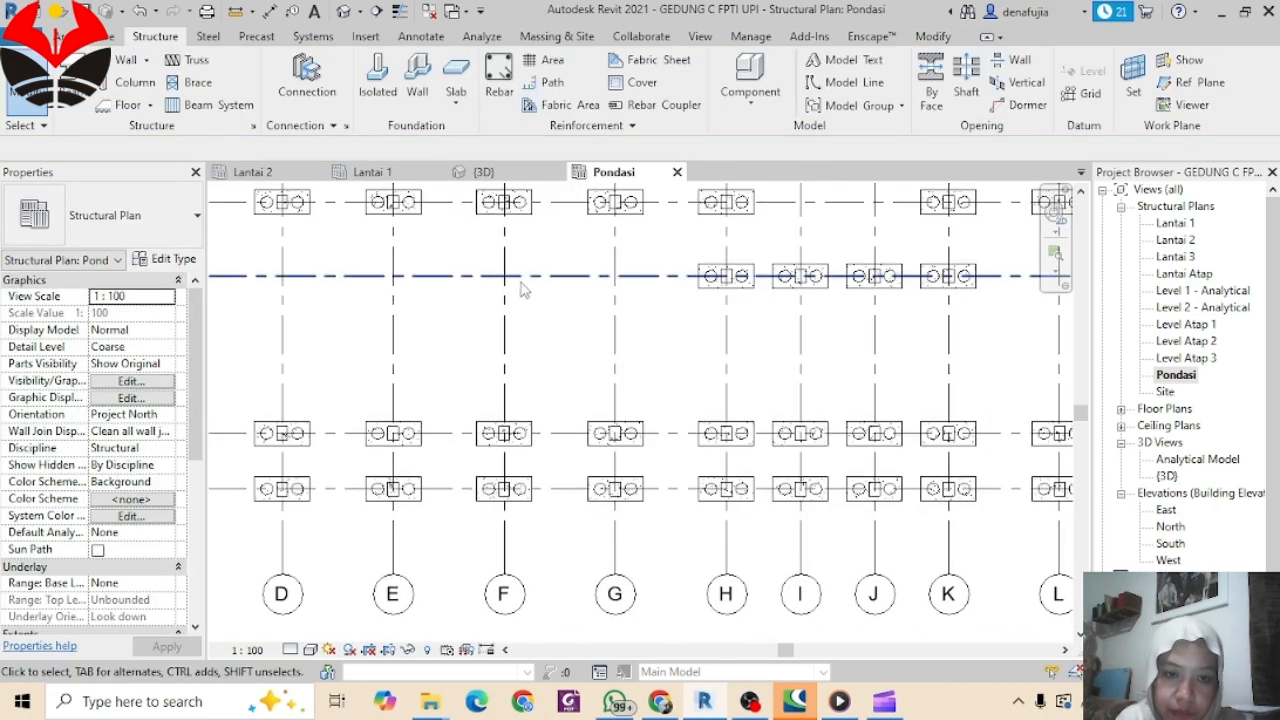
pyautogui.moveTo(520, 290); pyautogui.dragTo(915, 395, button='middle')
pyautogui.moveTo(583, 370); pyautogui.dragTo(553, 577, button='middle')
pyautogui.moveTo(715, 434); pyautogui.dragTo(300, 420, button='middle')
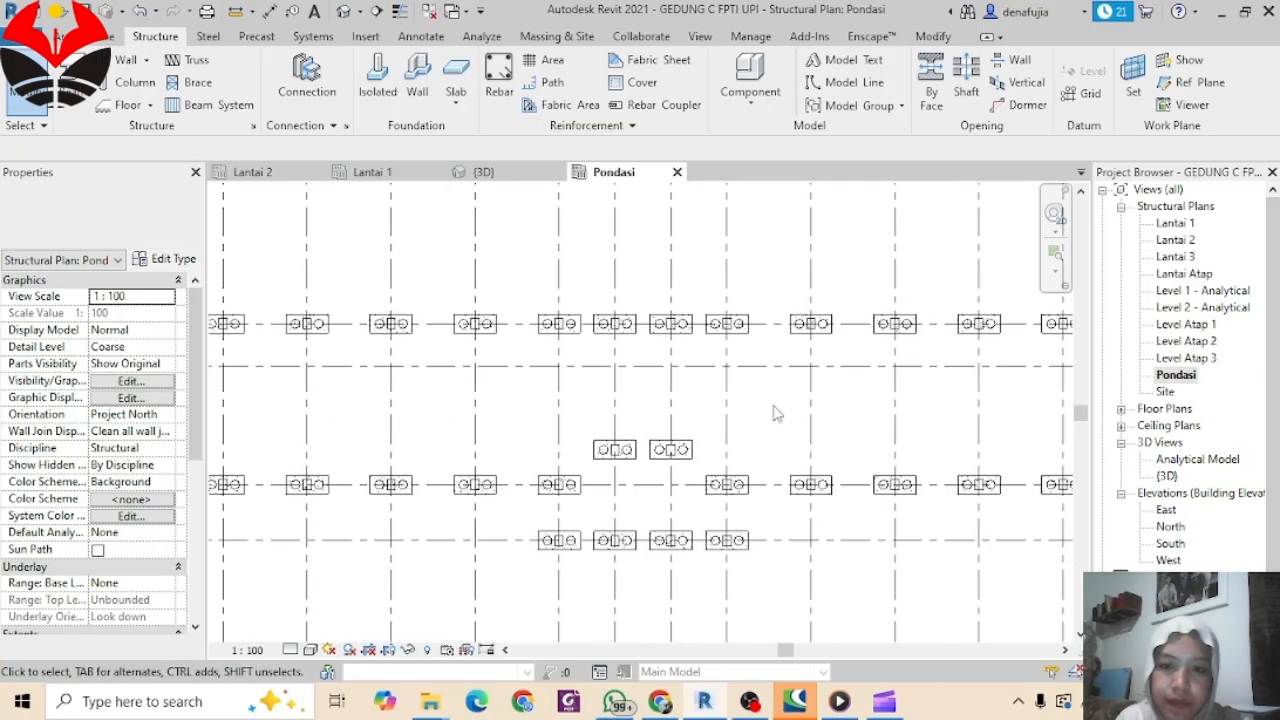
# Step: Inspect the two-pile cap foundations under all columns in the 3D view
pyautogui.scroll(-5, 773, 413)
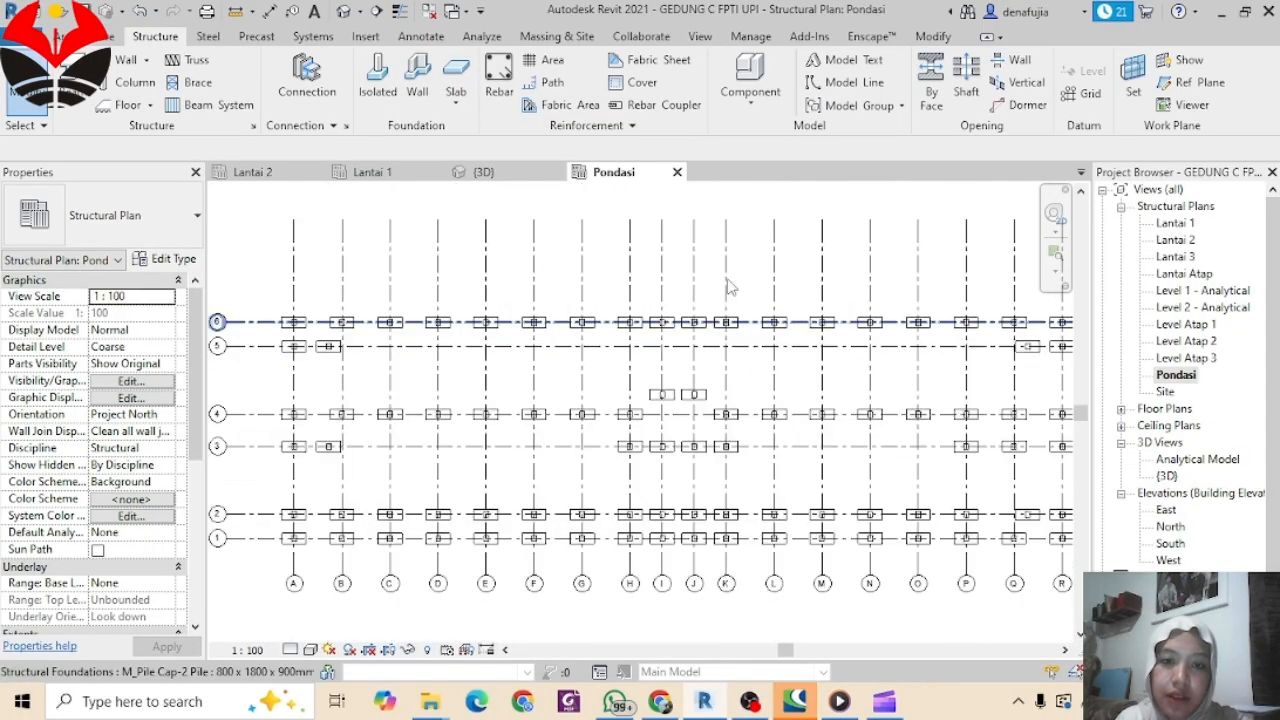
pyautogui.click(505, 176)
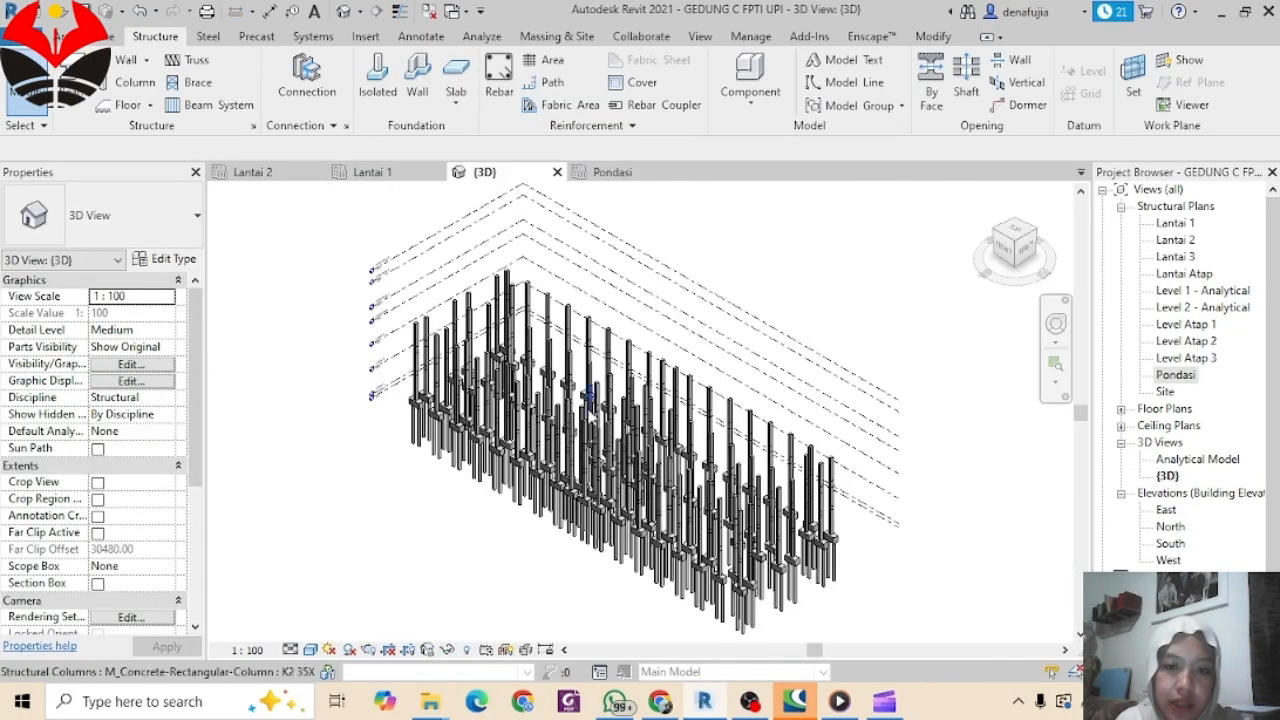
pyautogui.moveTo(922, 561); pyautogui.dragTo(946, 469, button='middle')
pyautogui.scroll(3, 803, 530)
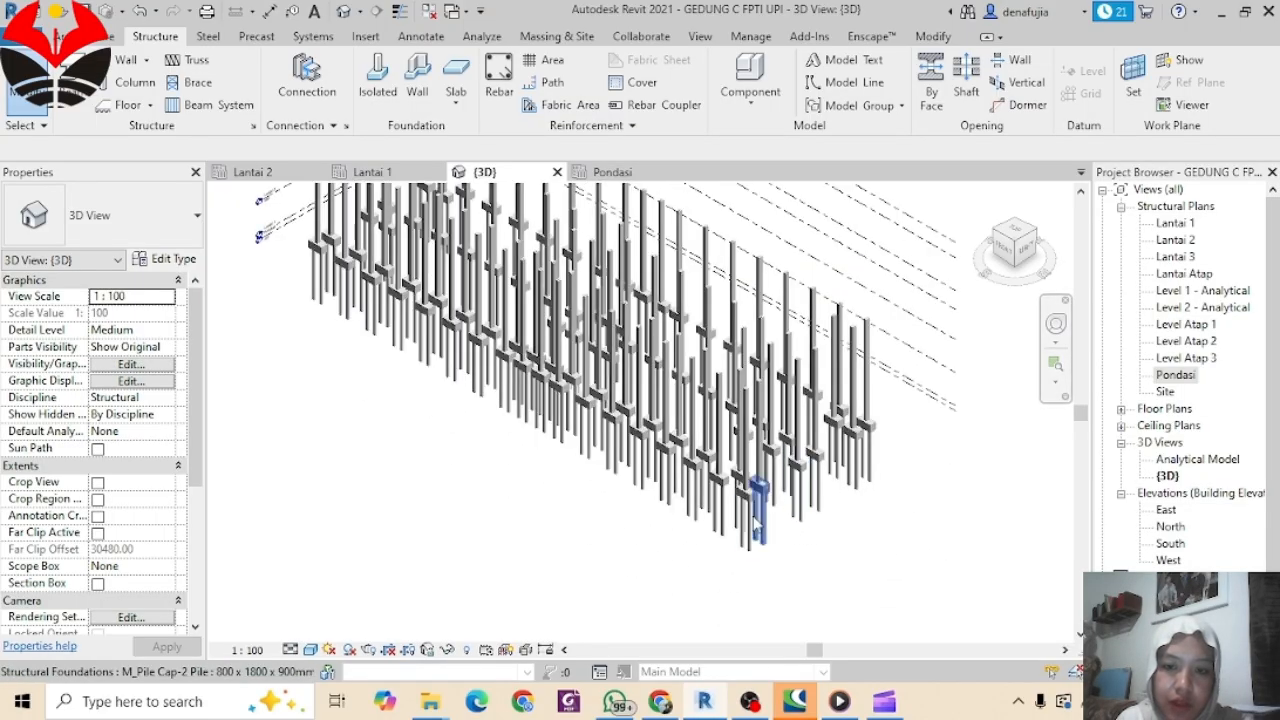
pyautogui.scroll(-2, 928, 424)
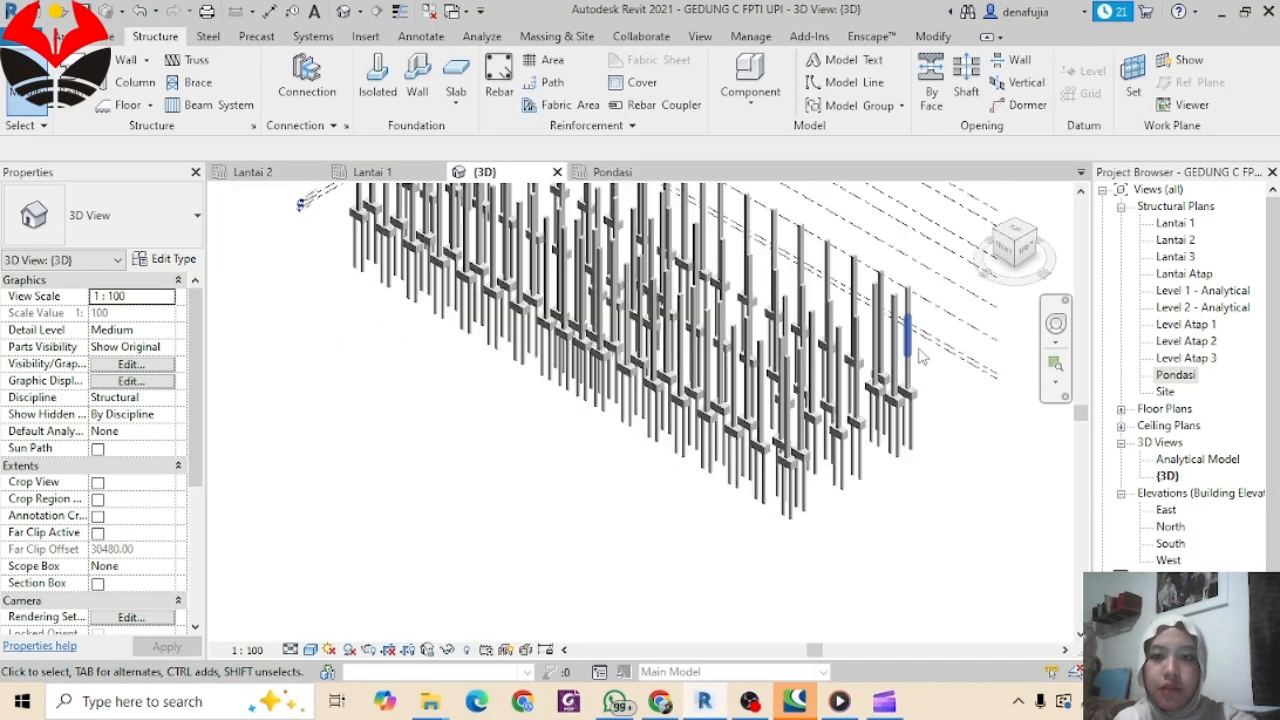
pyautogui.moveTo(928, 424); pyautogui.dragTo(938, 494, button='middle')
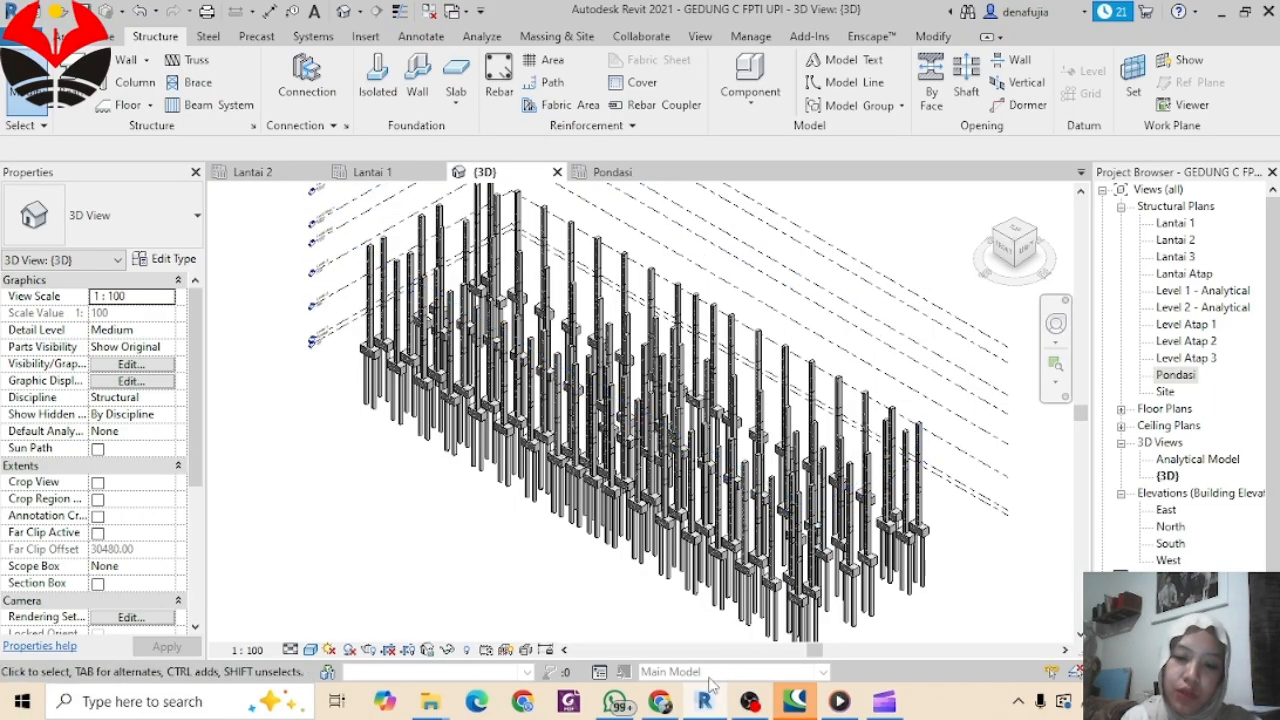
pyautogui.click(752, 702)
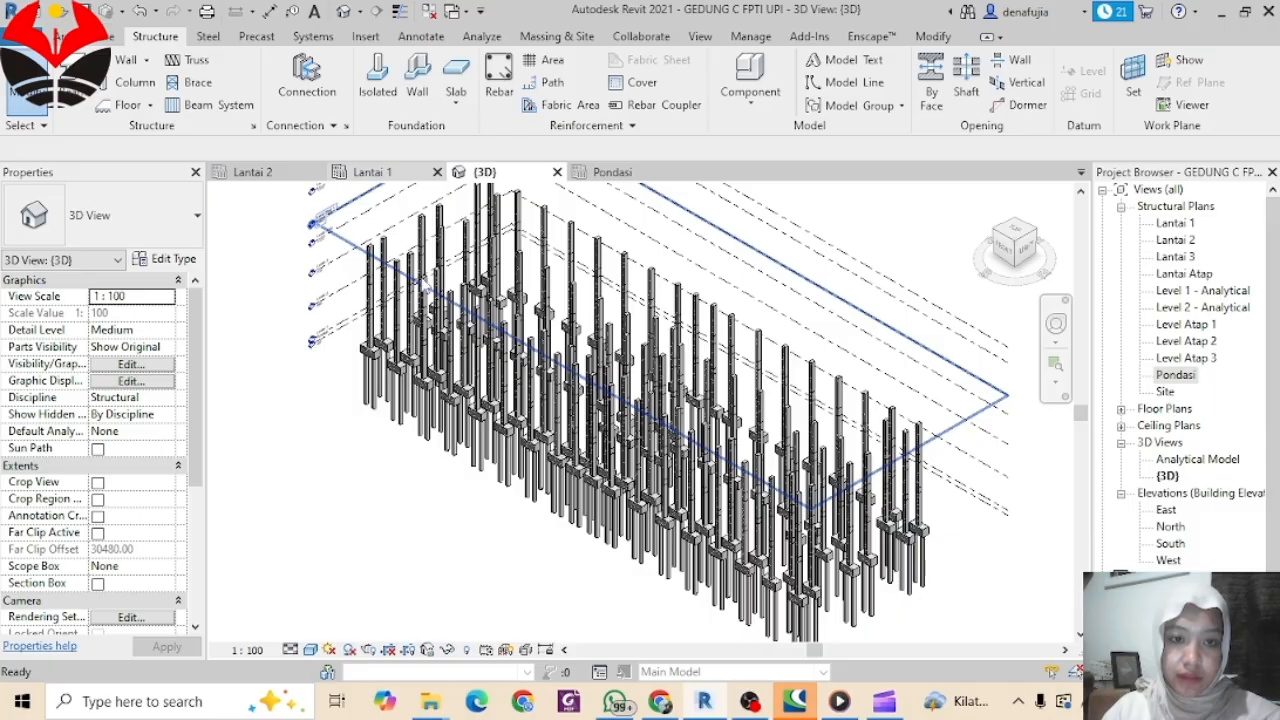
# Step: Open the Lantai 1 structural plan and examine the column layout around grids 3 to 6 near grid A
pyautogui.click(372, 172)
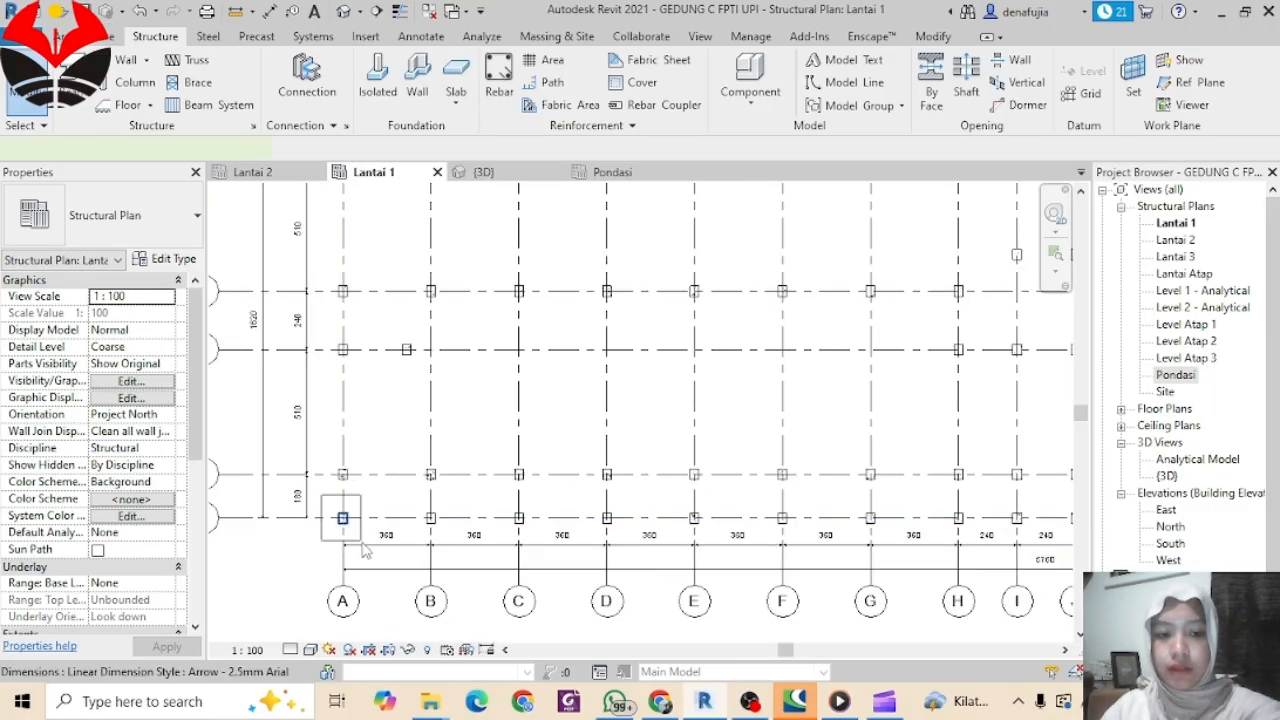
pyautogui.moveTo(362, 543); pyautogui.dragTo(363, 545)
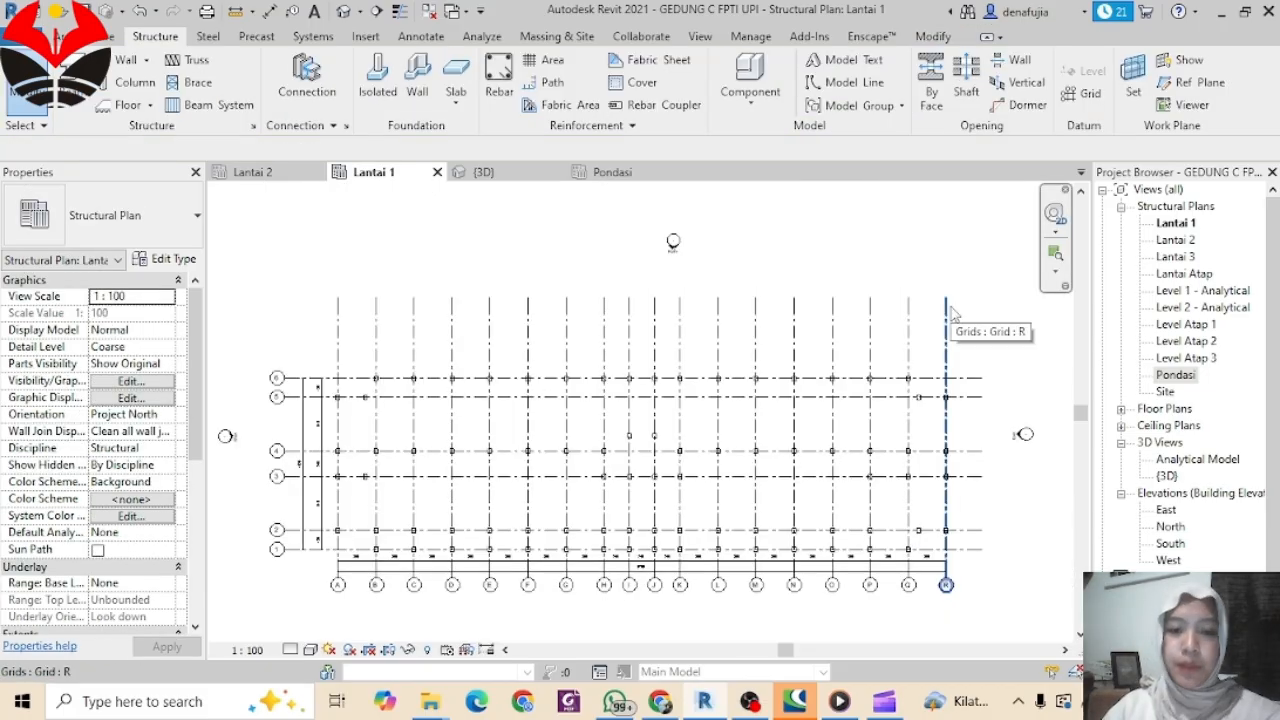
pyautogui.scroll(-2, 909, 386)
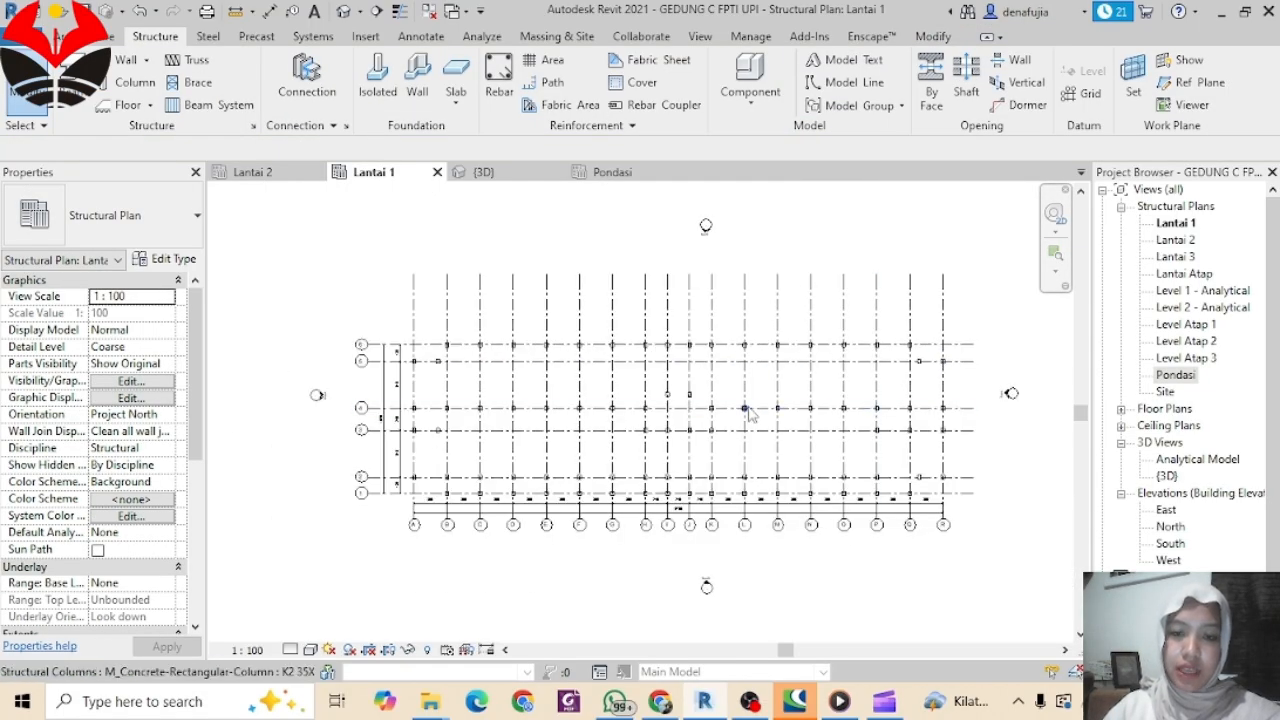
pyautogui.scroll(1, 747, 418)
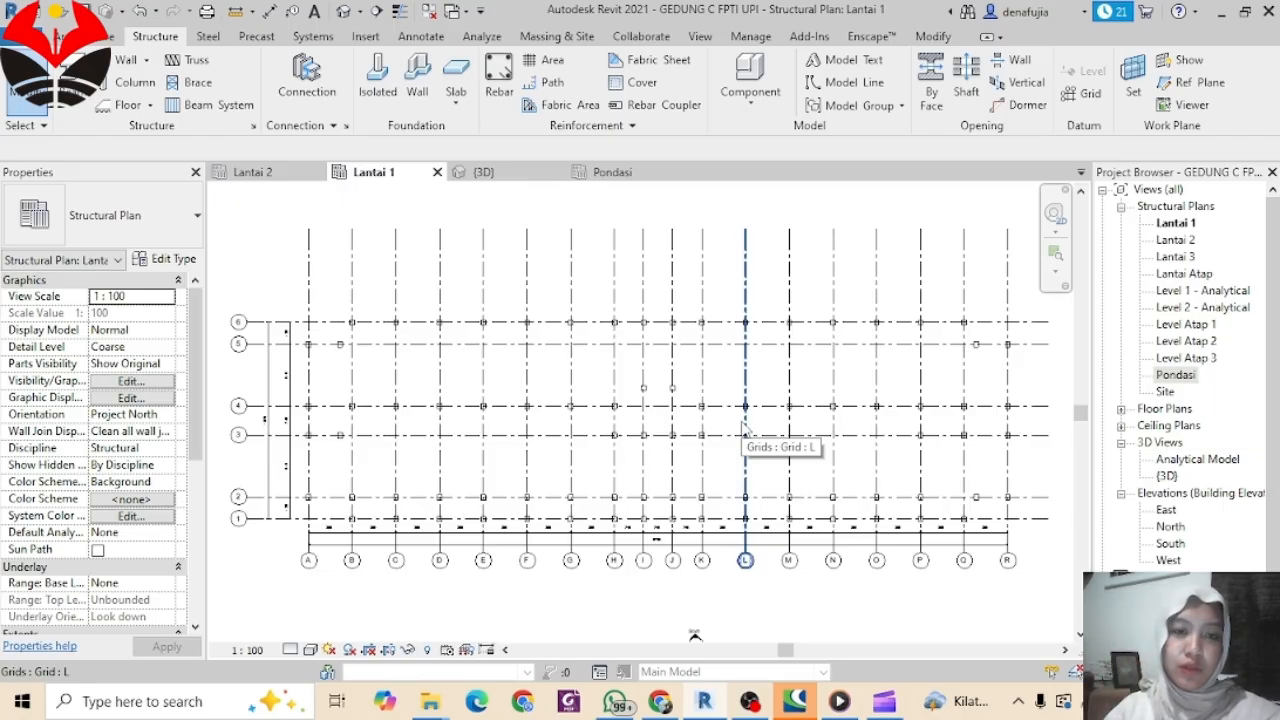
pyautogui.scroll(2, 300, 410)
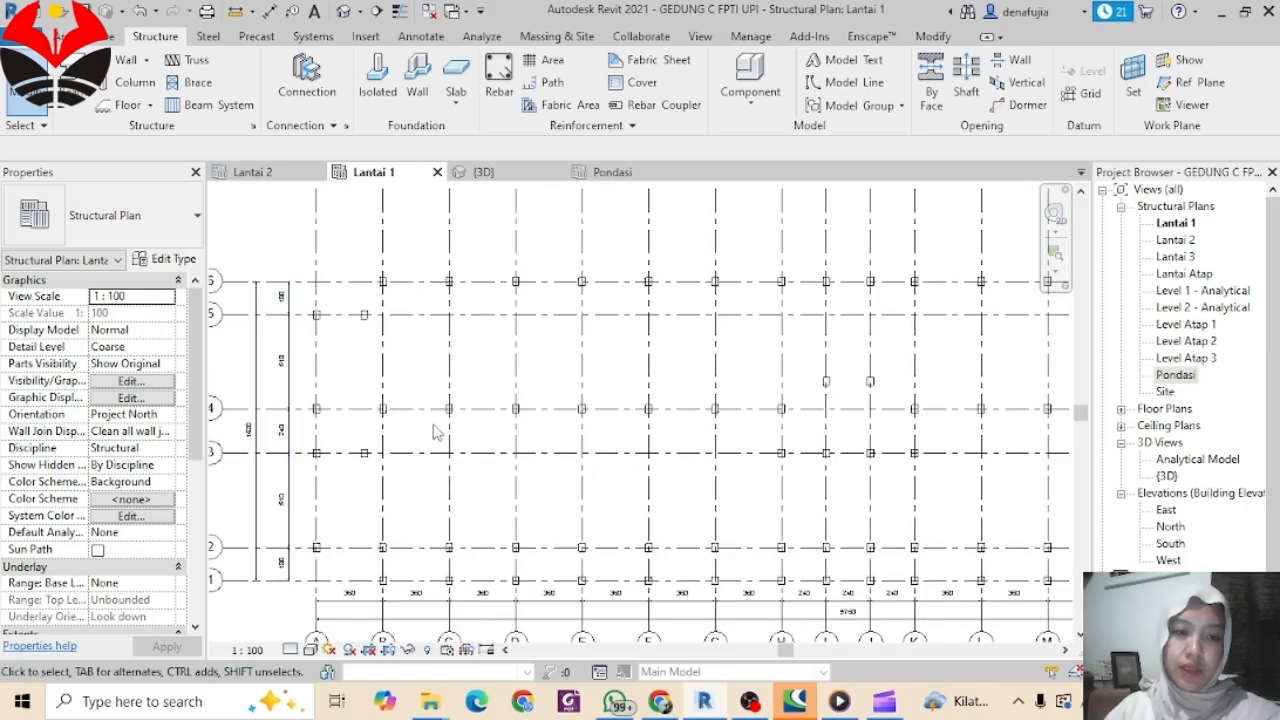
pyautogui.moveTo(385, 383); pyautogui.dragTo(537, 385, button='middle')
pyautogui.scroll(1, 412, 350)
pyautogui.scroll(2, 413, 365)
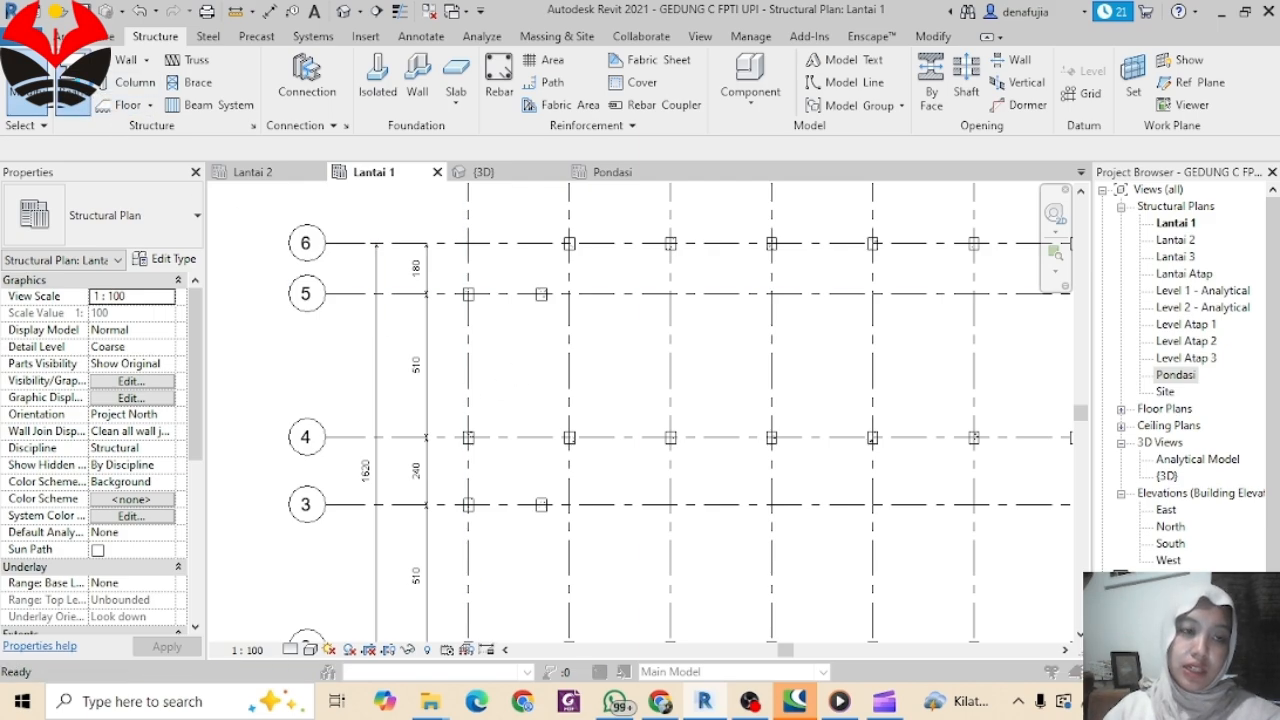
# Step: Start the Beam command with the M_Concrete-Rectangular Beam 300 x 600mm type
pyautogui.click(530, 305)
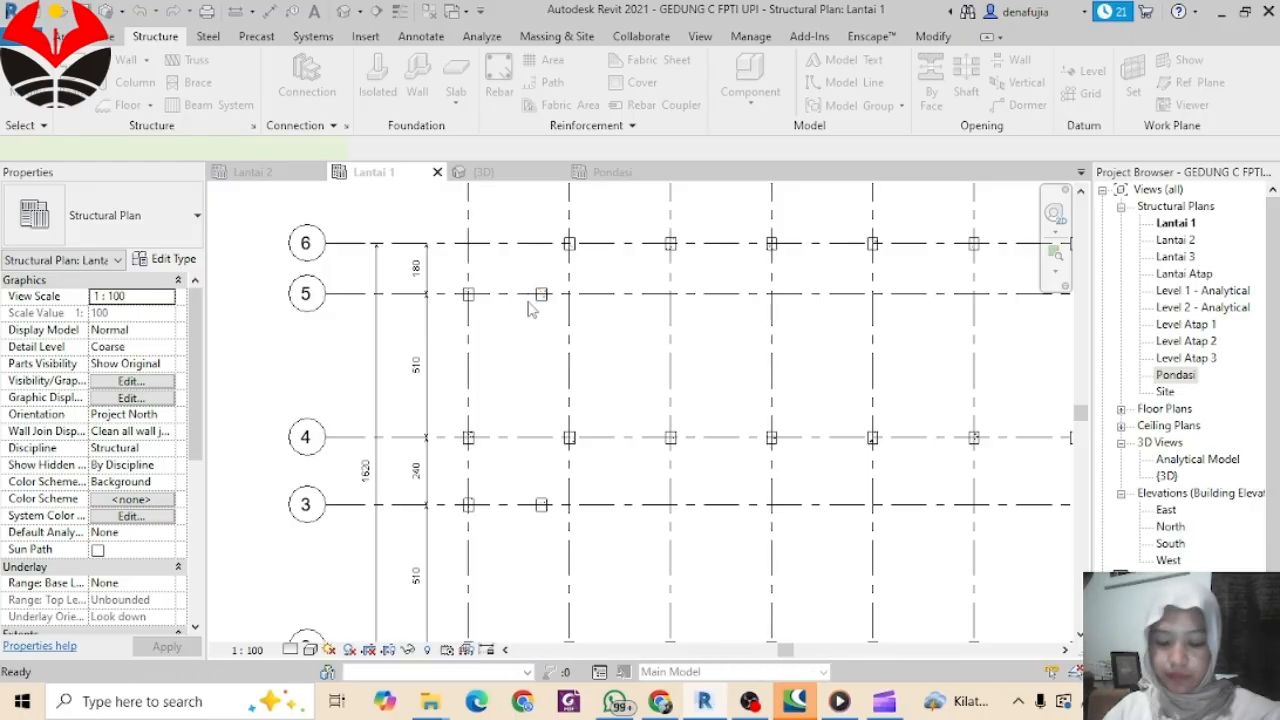
pyautogui.press('b')
pyautogui.press('m')
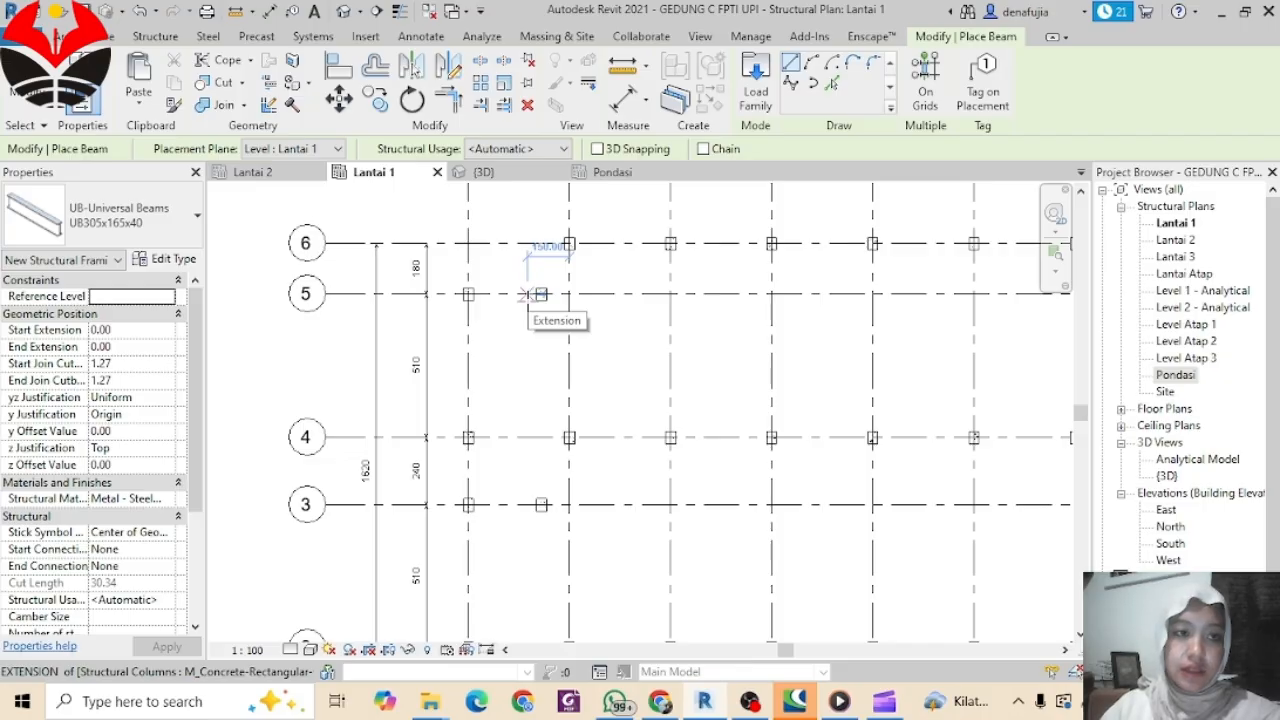
pyautogui.click(156, 36)
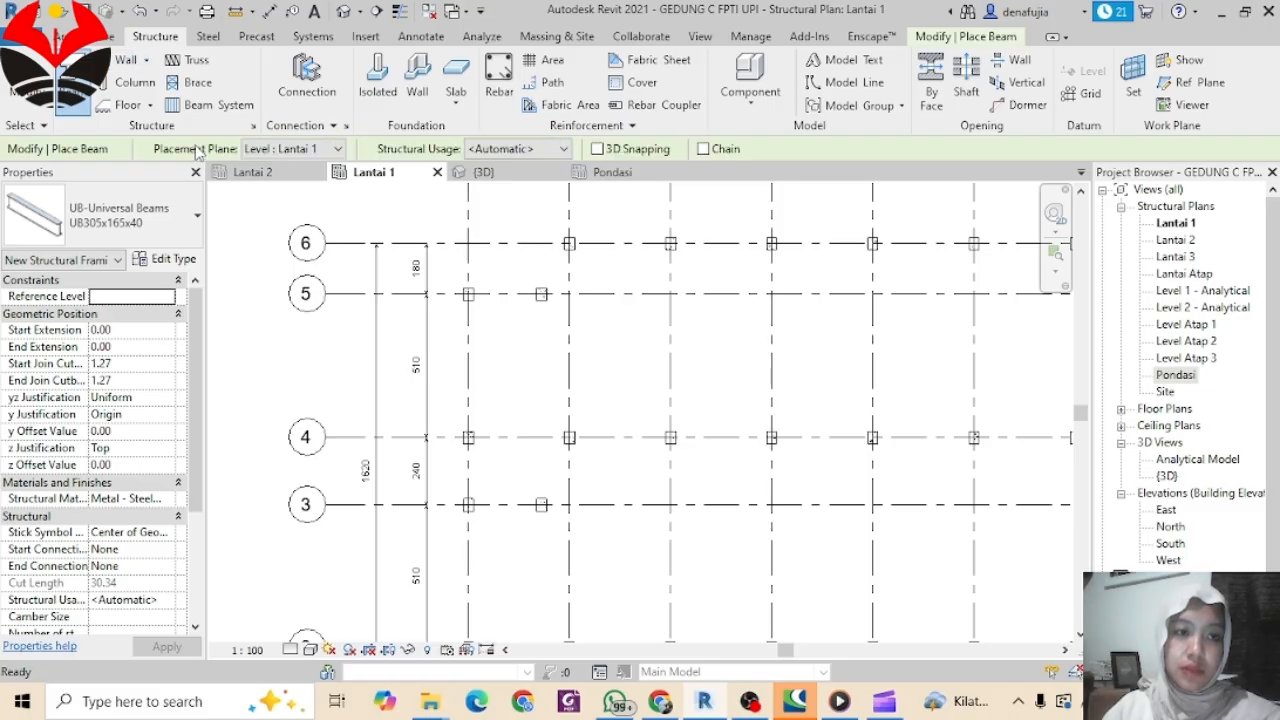
pyautogui.click(178, 214)
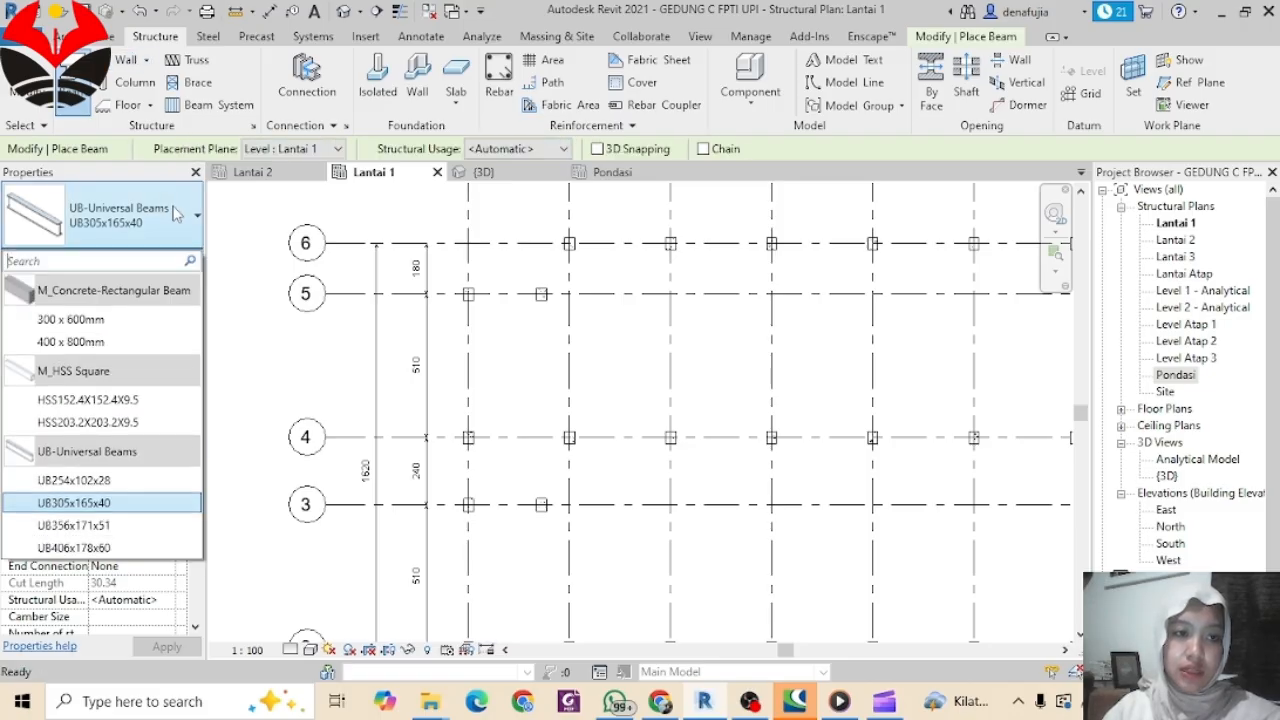
pyautogui.click(141, 322)
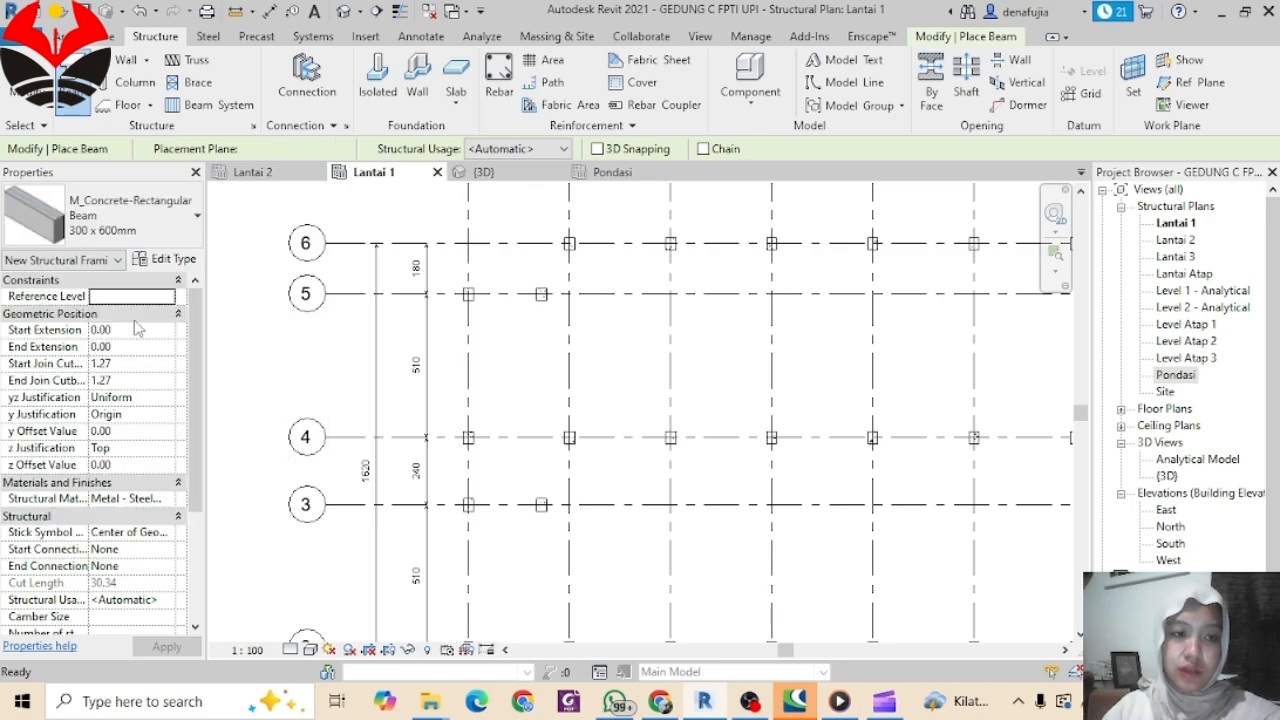
# Step: Duplicate the concrete beam type as B1 30X50 and set its height h to 50
pyautogui.click(166, 260)
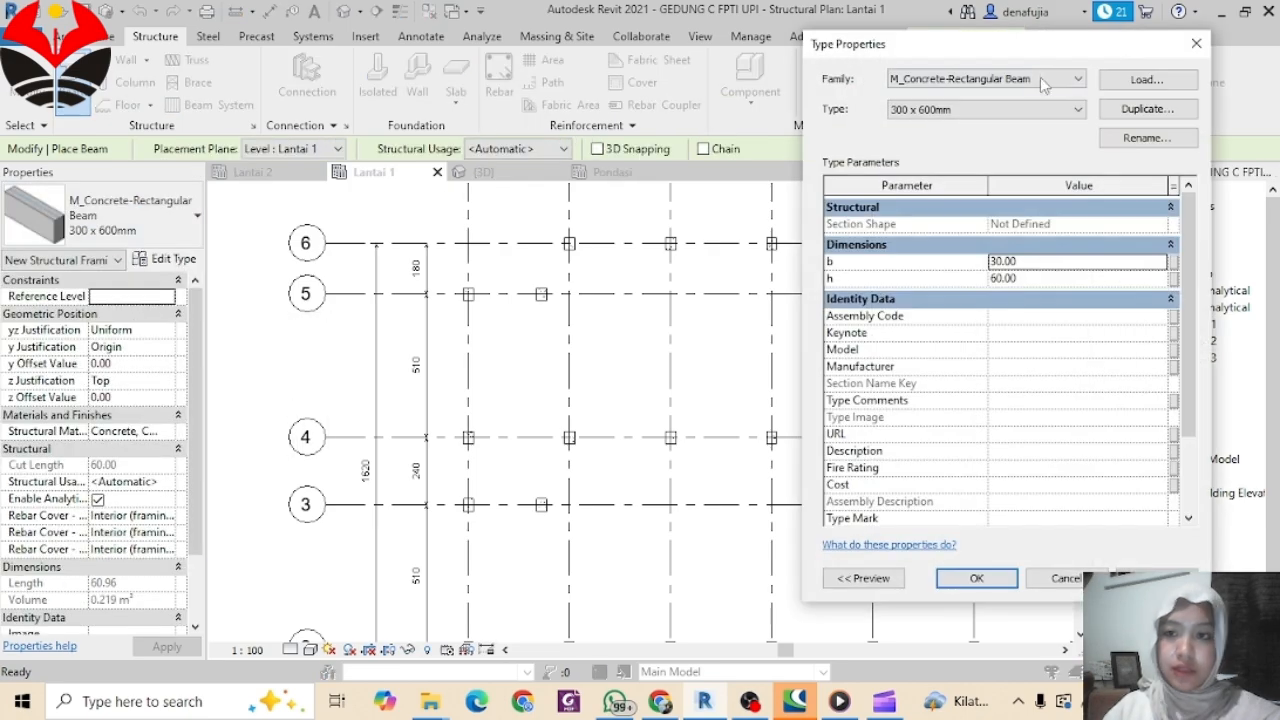
pyautogui.click(1147, 109)
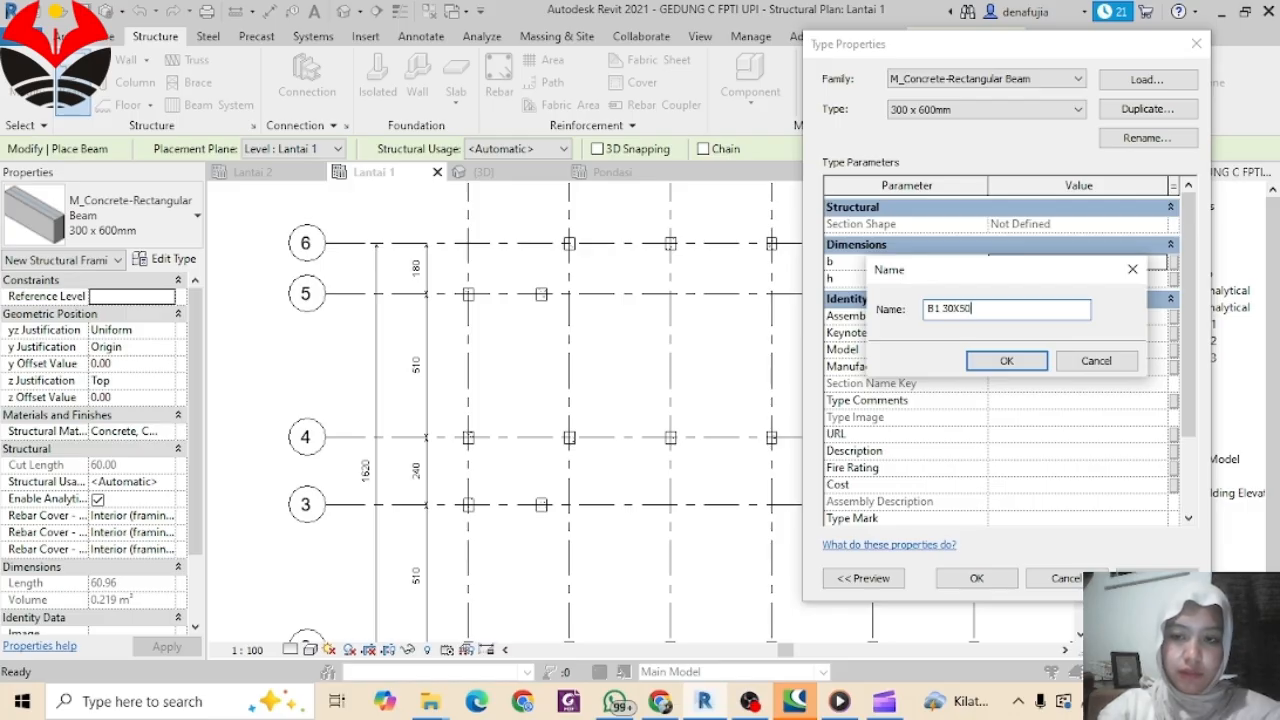
pyautogui.click(1006, 361)
pyautogui.click(1023, 261)
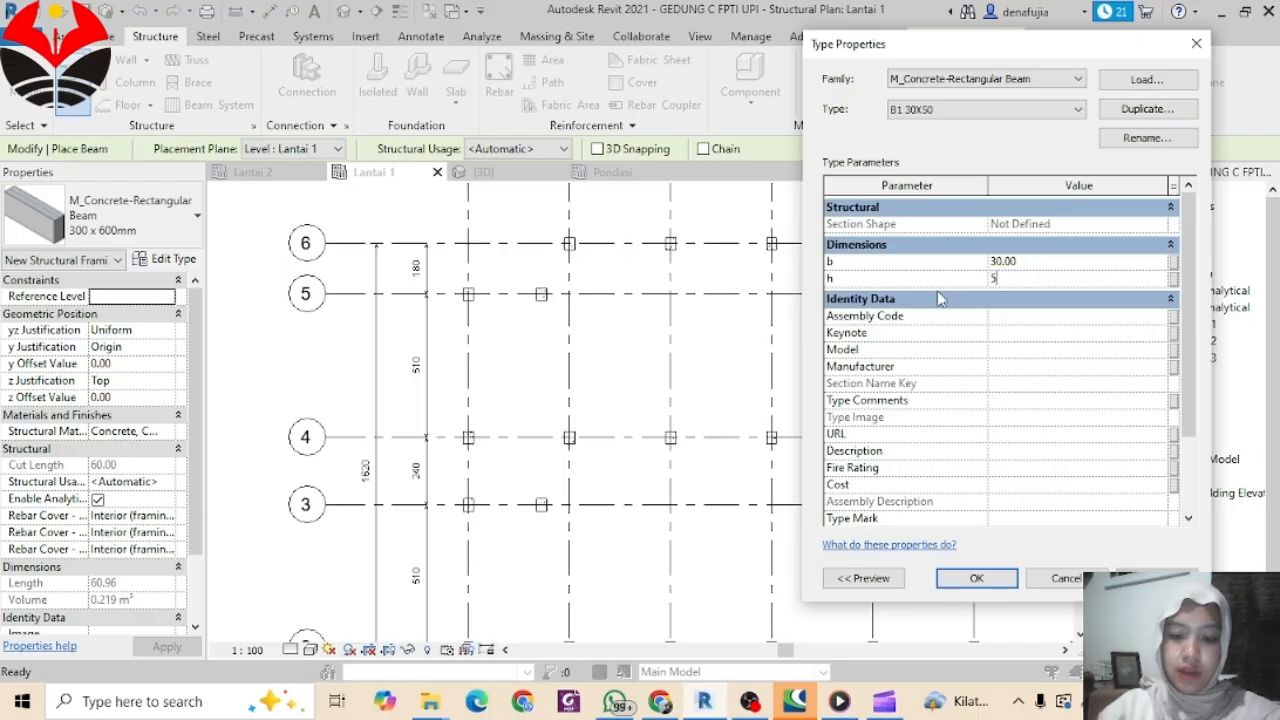
pyautogui.click(977, 579)
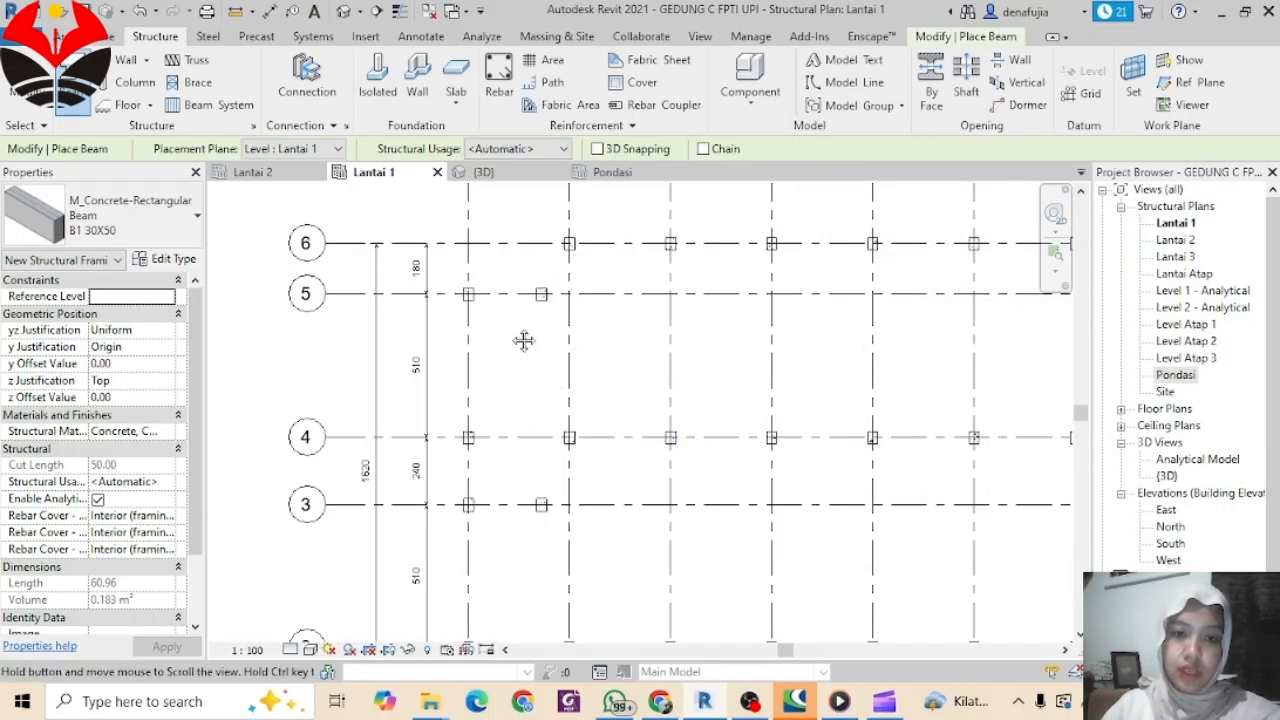
# Step: Place B1 30X50 beams between the grid 6 columns from grid B to grid F
pyautogui.moveTo(523, 340); pyautogui.dragTo(525, 398, button='middle')
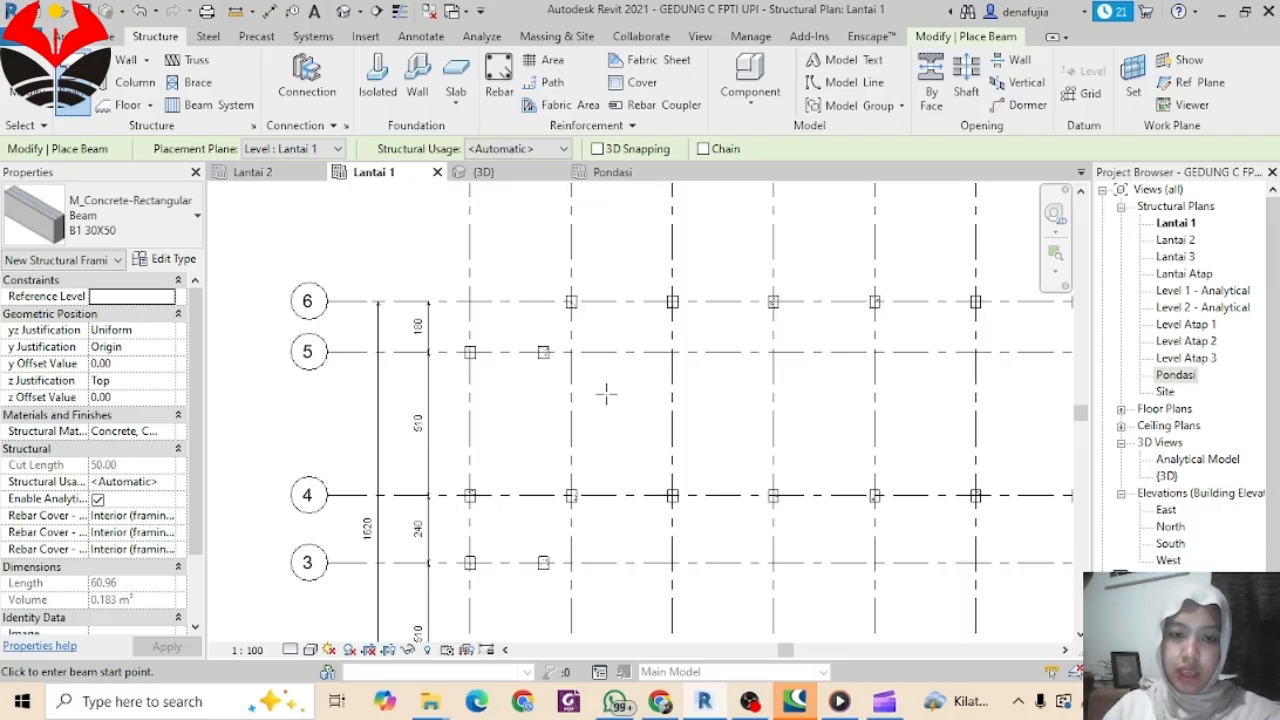
pyautogui.scroll(2, 582, 311)
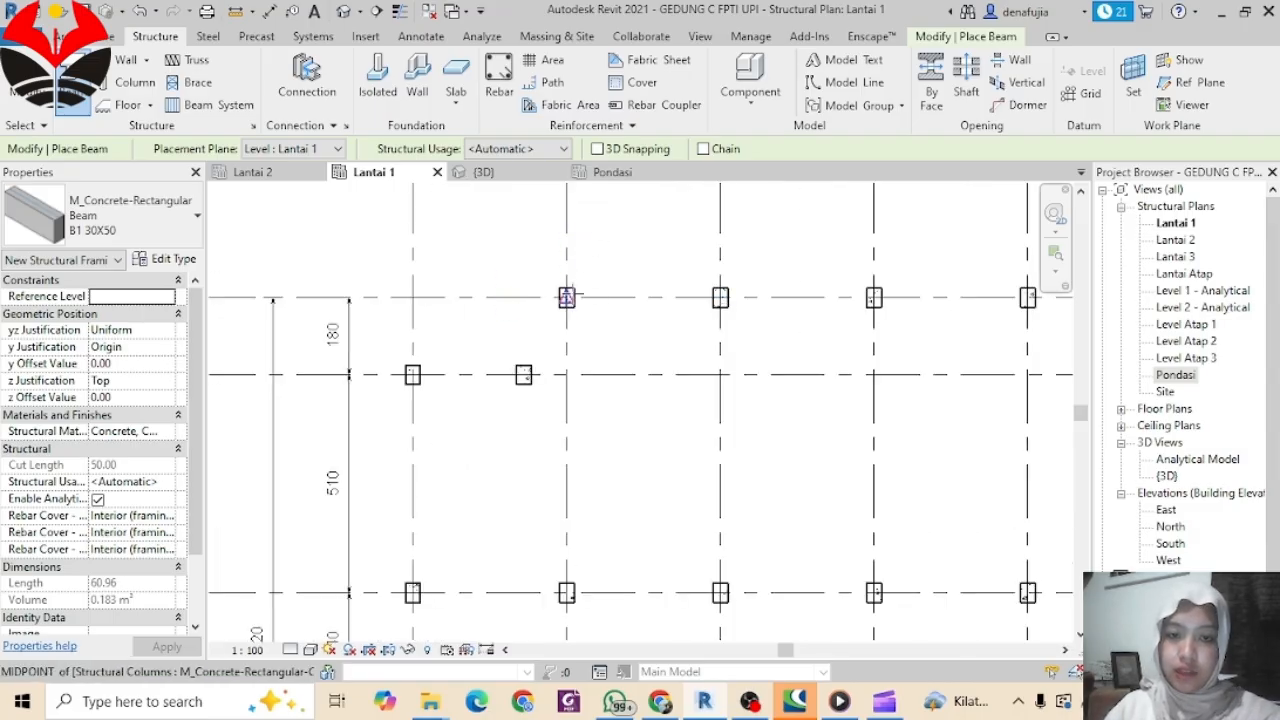
pyautogui.click(566, 297)
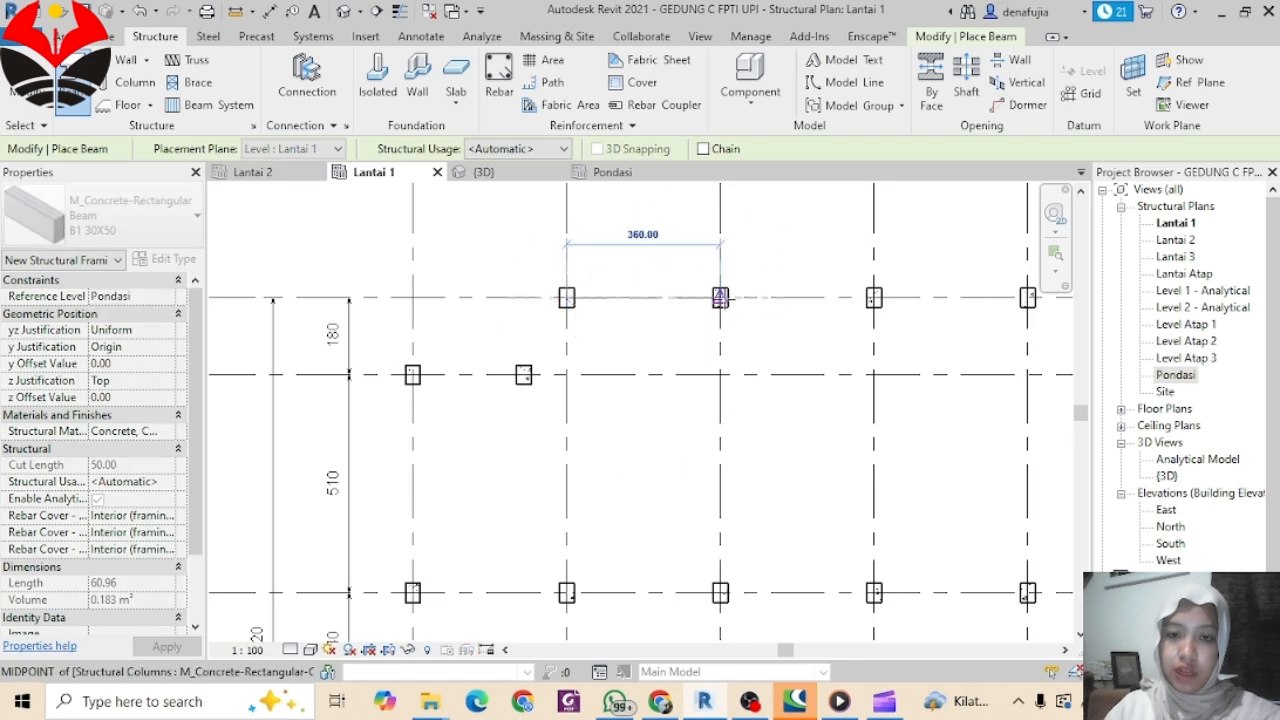
pyautogui.click(720, 297)
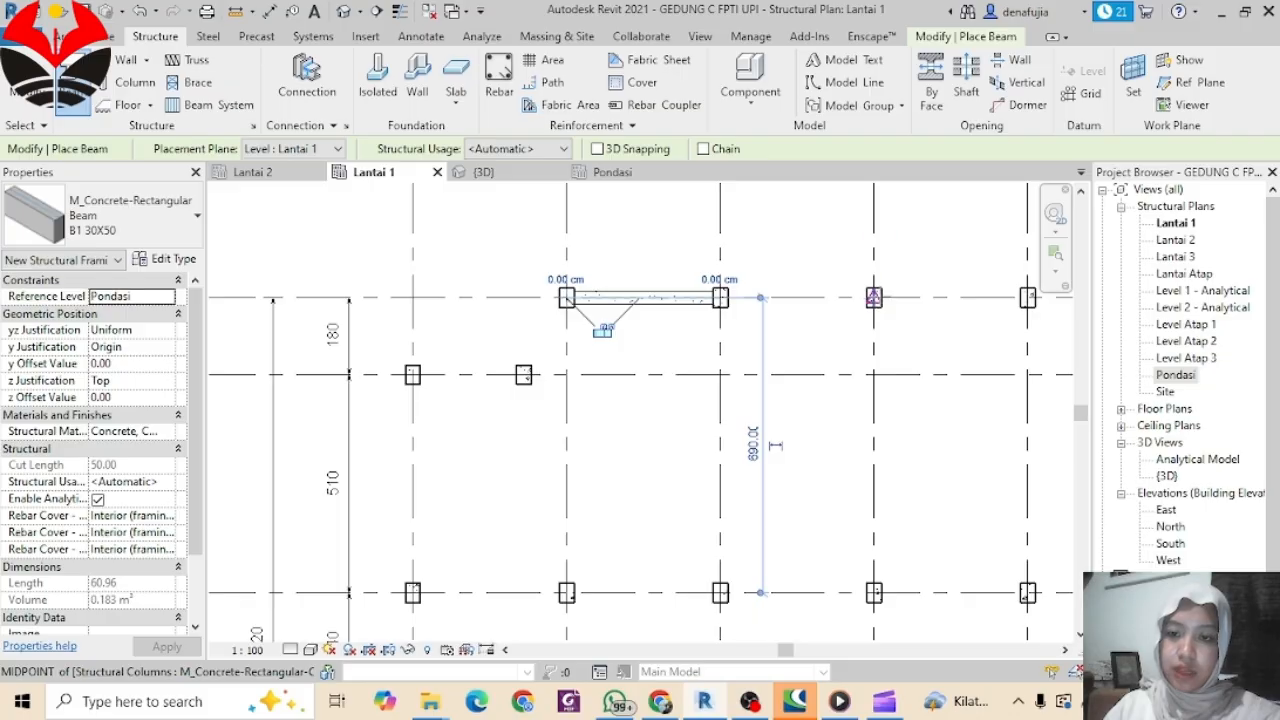
pyautogui.click(874, 297)
pyautogui.click(720, 297)
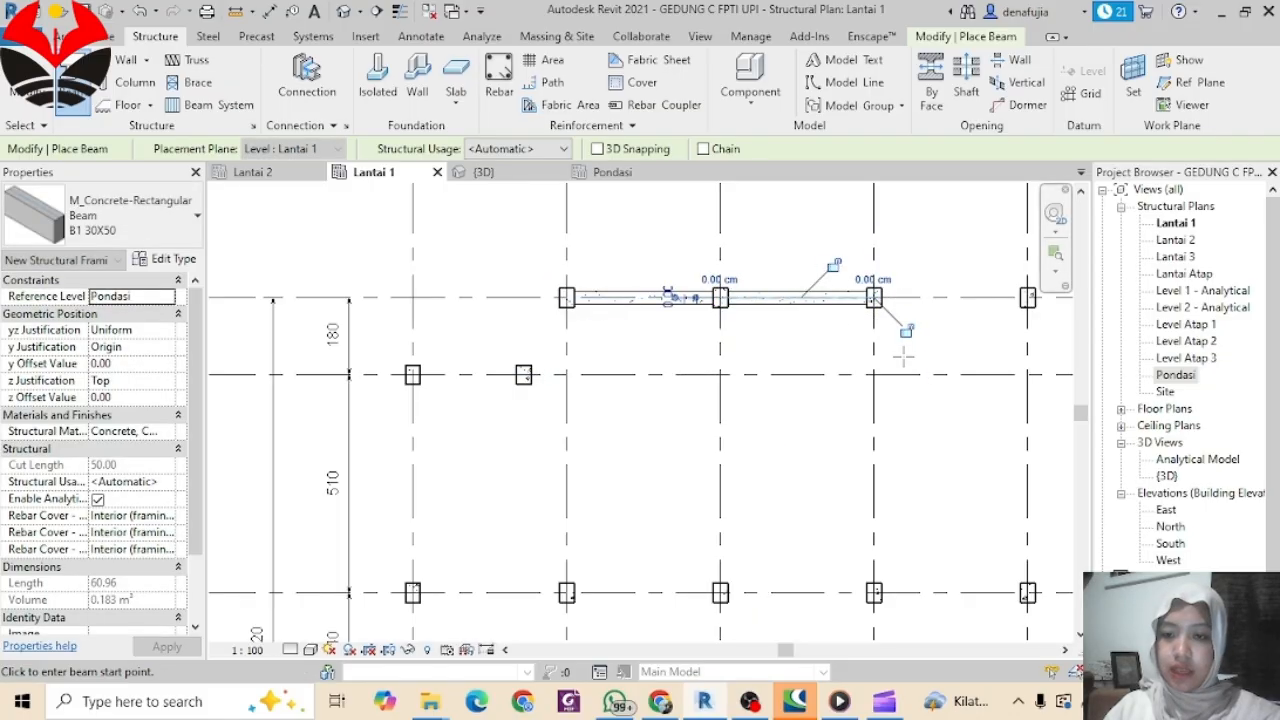
pyautogui.moveTo(932, 321); pyautogui.dragTo(826, 364, button='middle')
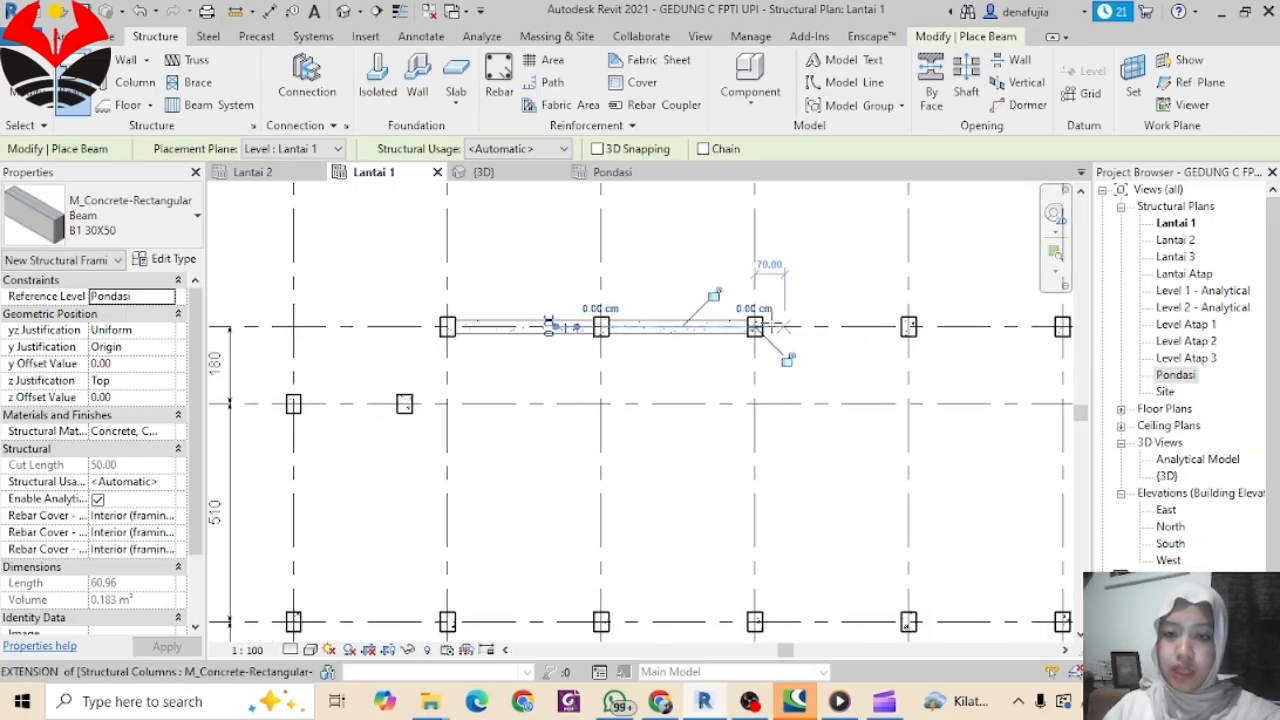
pyautogui.click(908, 326)
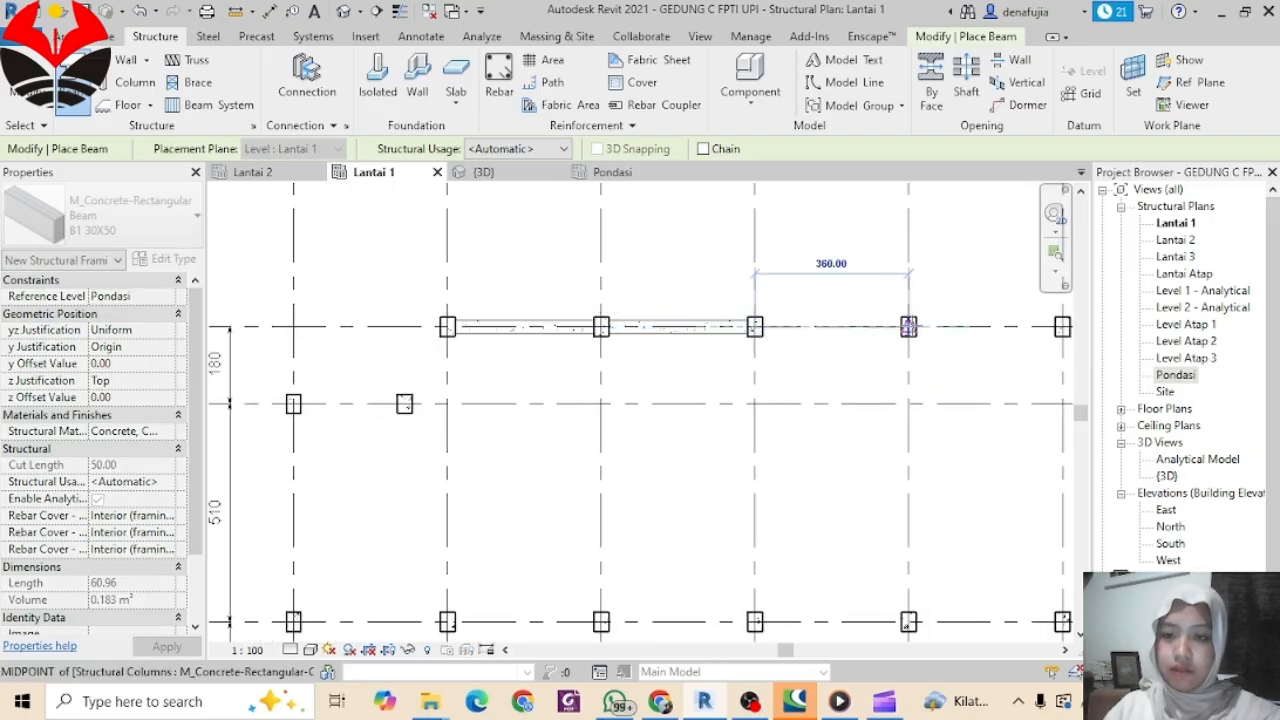
pyautogui.click(938, 326)
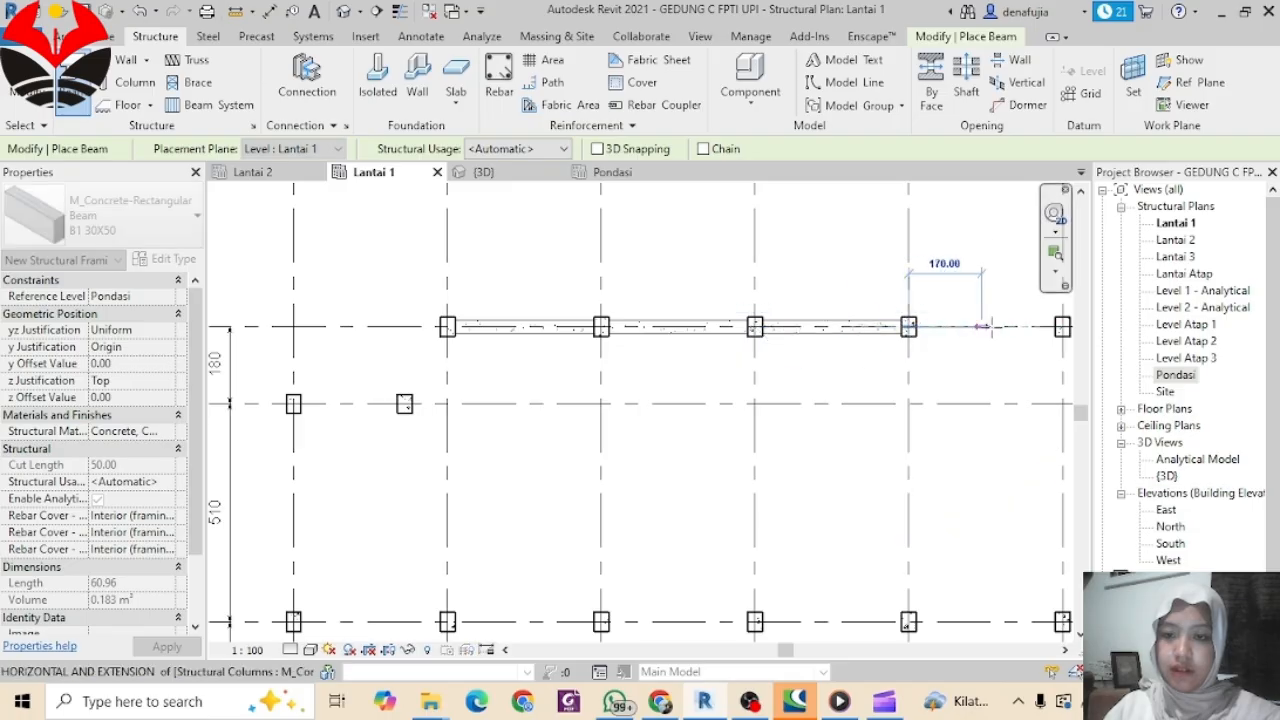
pyautogui.click(1062, 326)
# Step: Continue the B1 30X50 beams along grid 6 between the columns from grid F to grid H
pyautogui.moveTo(891, 359); pyautogui.dragTo(469, 347, button='middle')
pyautogui.click(640, 315)
pyautogui.click(794, 315)
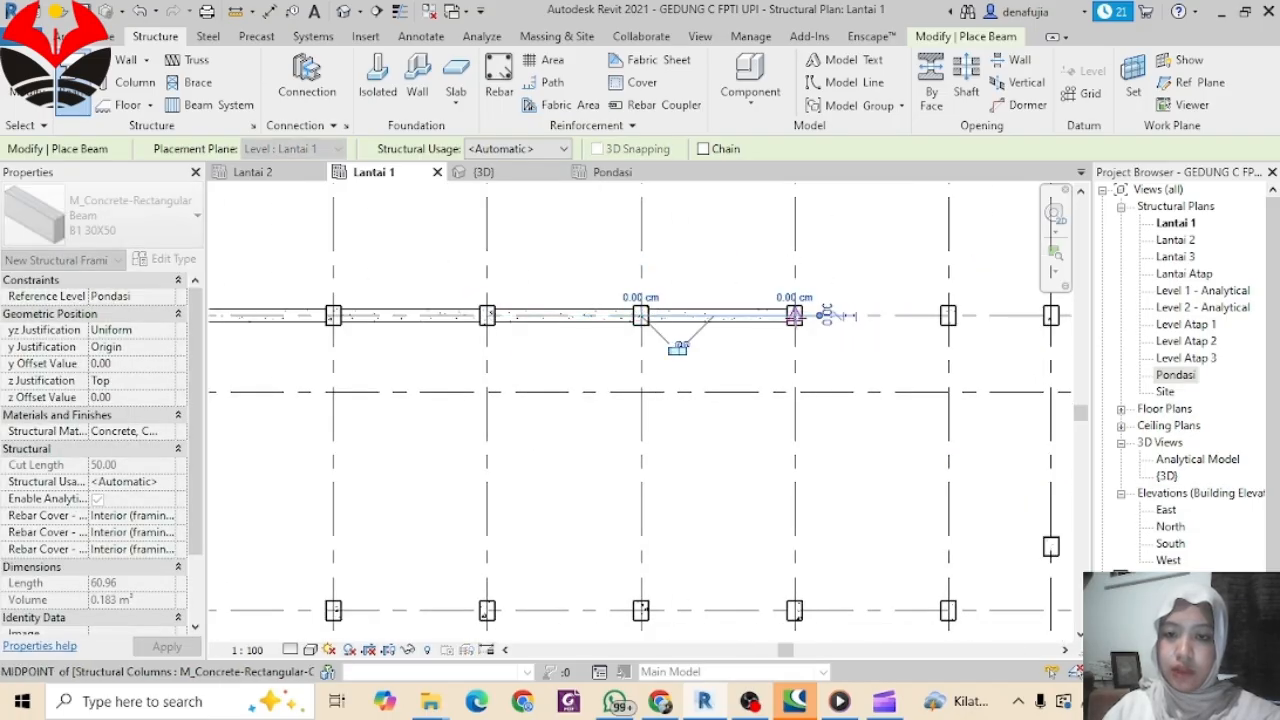
pyautogui.click(795, 315)
pyautogui.click(949, 315)
# Step: Place B1 30X50 beams in the three narrower grid 6 bays from grid H to grid K
pyautogui.moveTo(904, 346); pyautogui.dragTo(562, 331, button='middle')
pyautogui.click(680, 306)
pyautogui.click(783, 306)
pyautogui.click(784, 306)
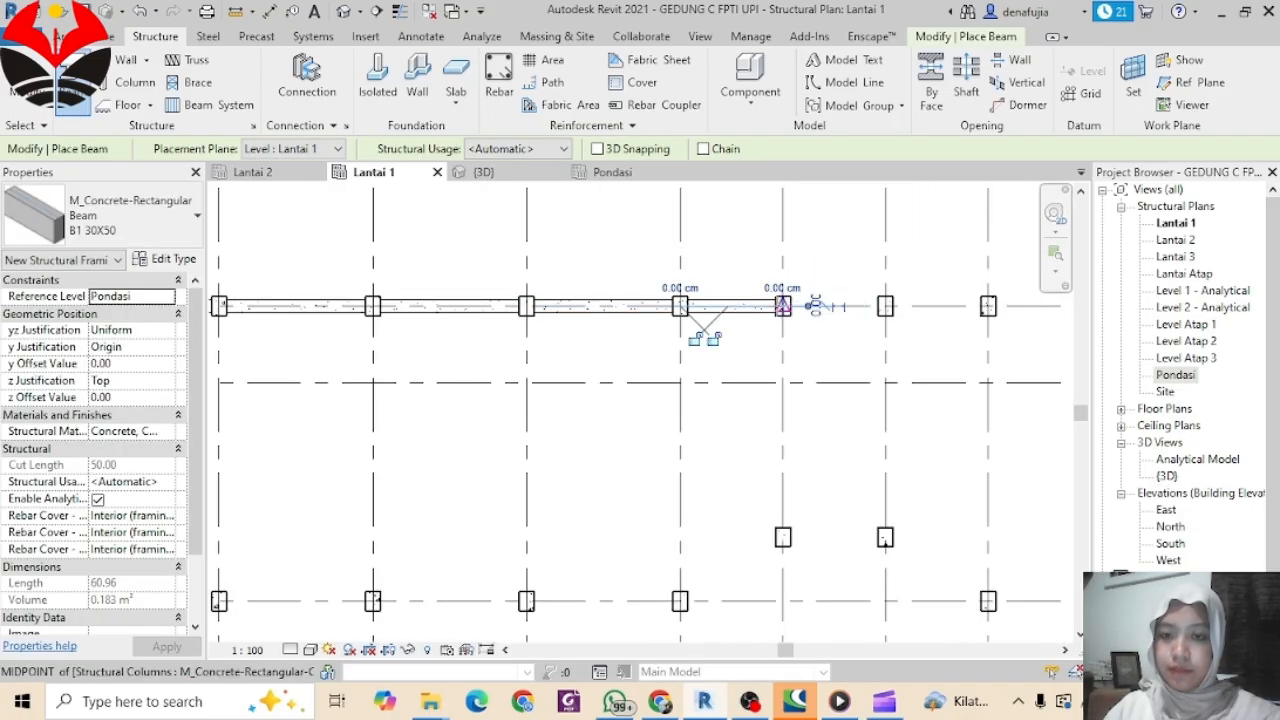
pyautogui.click(783, 306)
pyautogui.click(885, 306)
pyautogui.click(885, 306)
pyautogui.click(988, 306)
# Step: Place B1 30X50 beams between the grid 6 columns from grid K to grid M
pyautogui.scroll(-6, 880, 335)
pyautogui.scroll(1, 874, 350)
pyautogui.moveTo(874, 350); pyautogui.dragTo(735, 358, button='middle')
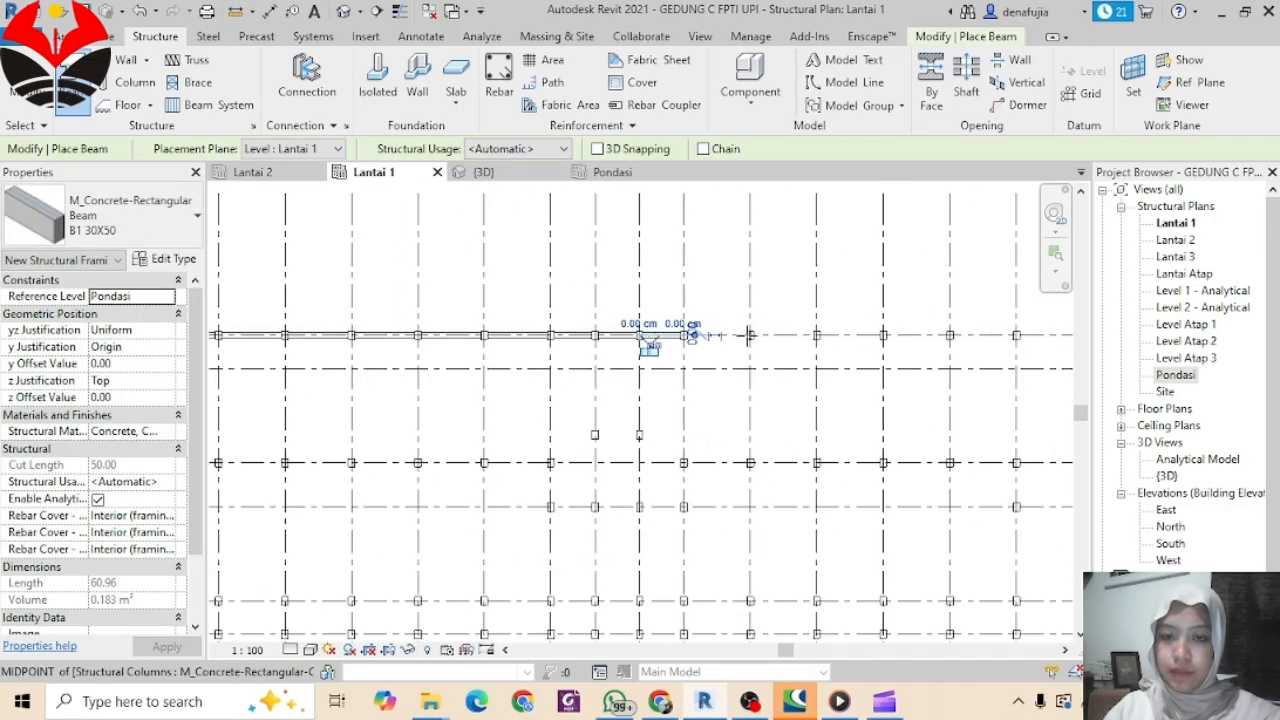
pyautogui.scroll(7, 711, 336)
pyautogui.click(629, 333)
pyautogui.click(831, 333)
pyautogui.scroll(1, 840, 343)
pyautogui.moveTo(840, 343); pyautogui.dragTo(587, 336, button='middle')
pyautogui.click(577, 322)
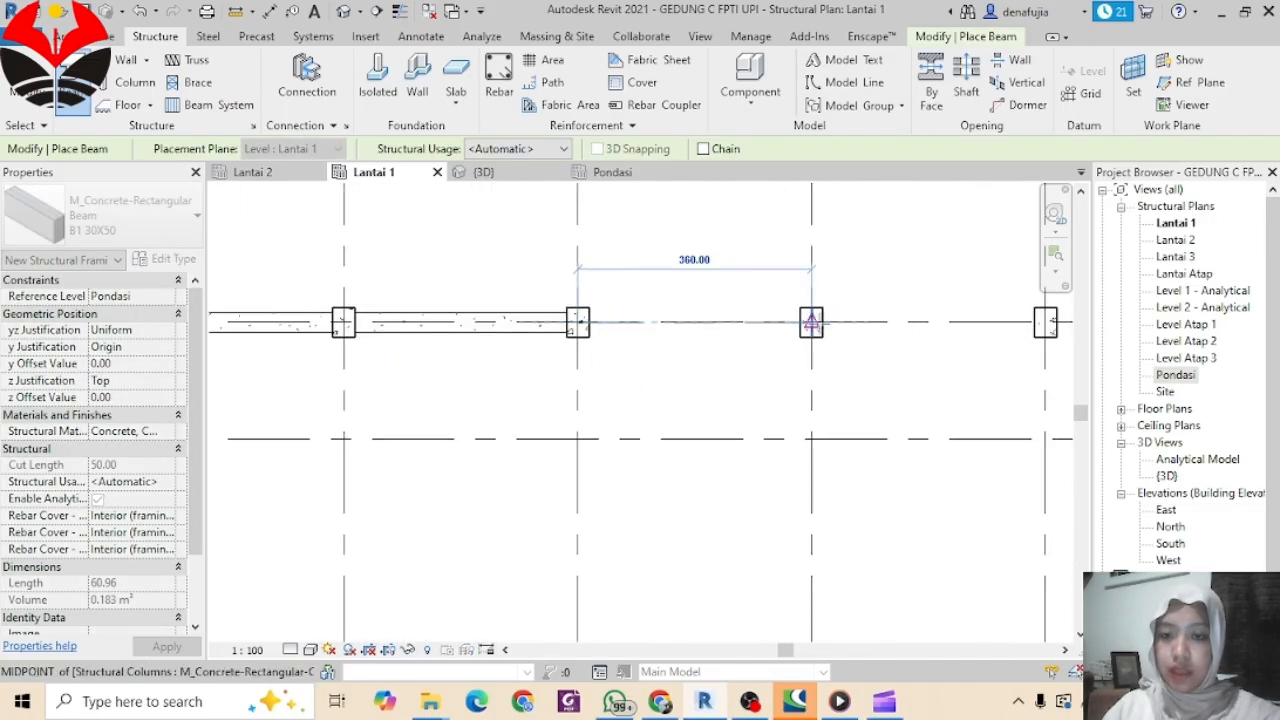
pyautogui.click(811, 322)
# Step: Complete the grid 6 row with B1 30X50 beams between the columns from grid M to grid Q
pyautogui.moveTo(822, 325); pyautogui.dragTo(700, 326, button='middle')
pyautogui.click(689, 323)
pyautogui.click(923, 323)
pyautogui.moveTo(930, 325); pyautogui.dragTo(590, 339, button='middle')
pyautogui.click(583, 337)
pyautogui.click(817, 337)
pyautogui.moveTo(824, 340); pyautogui.dragTo(601, 339, button='middle')
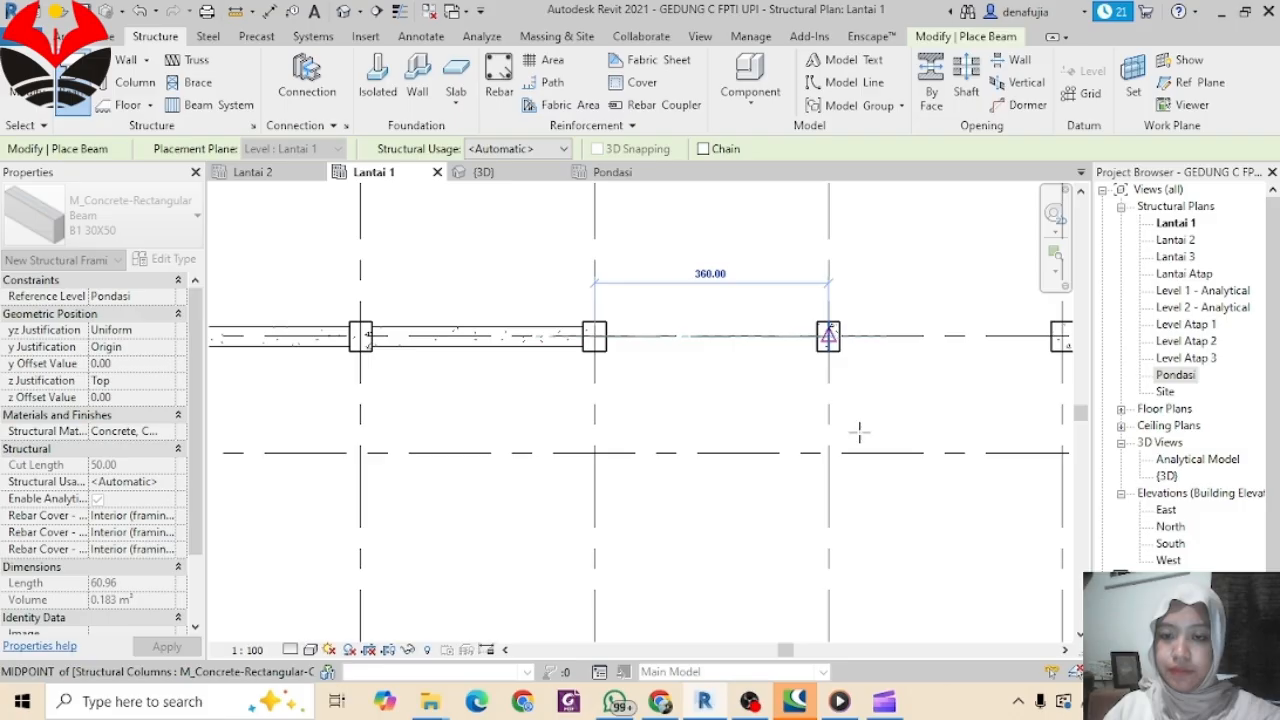
pyautogui.click(828, 337)
pyautogui.moveTo(859, 432); pyautogui.dragTo(606, 443, button='middle')
pyautogui.click(575, 348)
pyautogui.click(808, 348)
# Step: Place B1 30X50 beams along grid Q between the columns from grid 6 to grid 1
pyautogui.moveTo(817, 380); pyautogui.dragTo(631, 411, button='middle')
pyautogui.scroll(-4, 631, 411)
pyautogui.scroll(3, 677, 292)
pyautogui.click(688, 297)
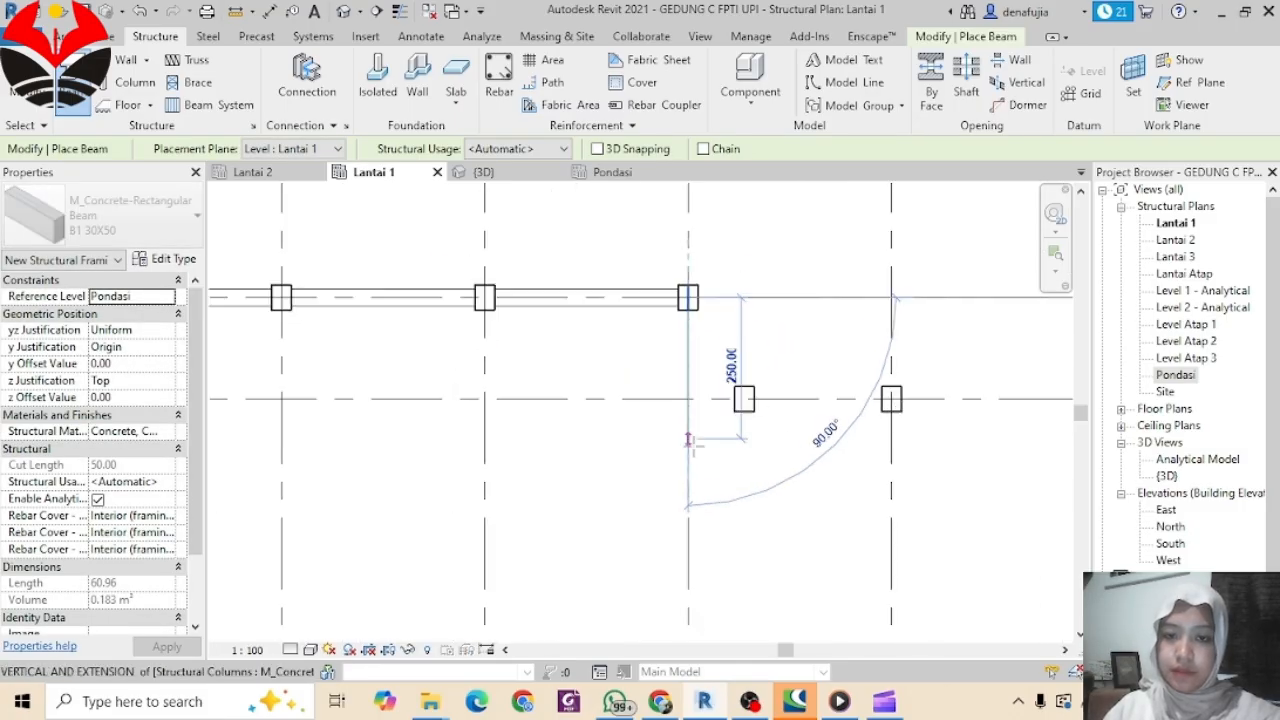
pyautogui.moveTo(690, 445); pyautogui.dragTo(726, 241, button='middle')
pyautogui.click(723, 517)
pyautogui.click(726, 457)
pyautogui.moveTo(723, 517); pyautogui.dragTo(774, 211, button='middle')
pyautogui.click(723, 229)
pyautogui.click(723, 386)
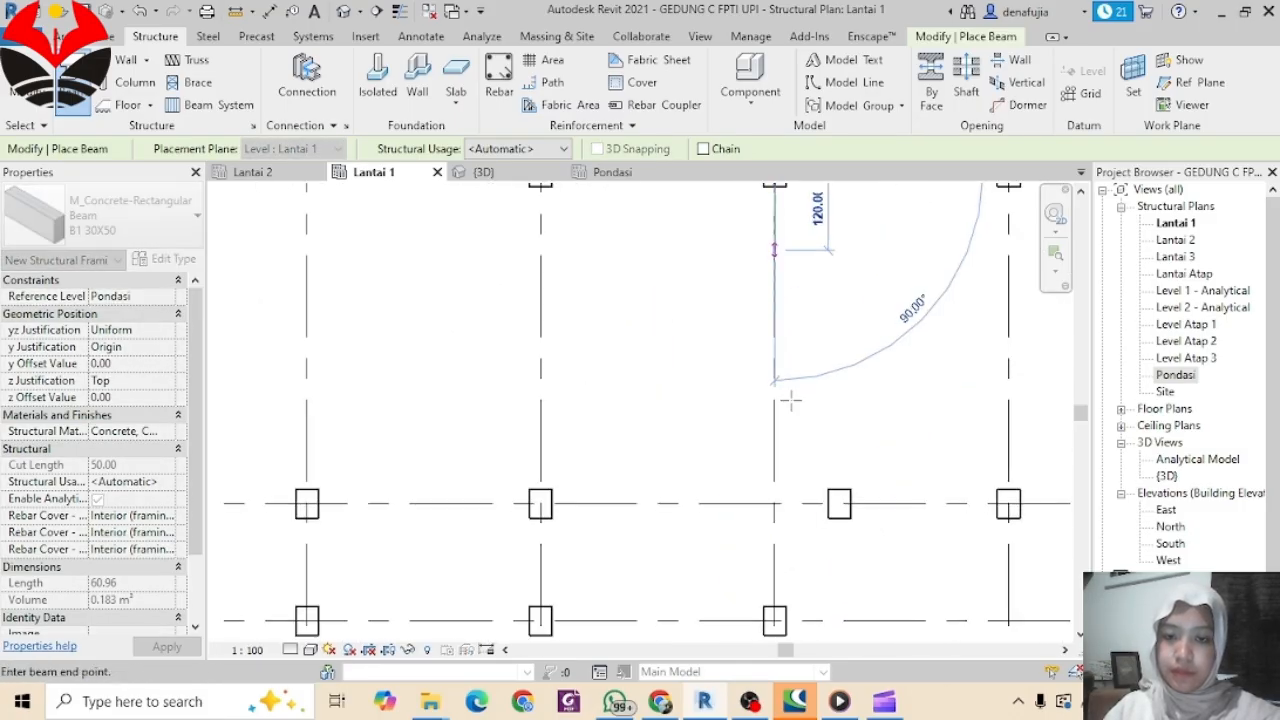
pyautogui.click(774, 620)
# Step: Place B1 30X50 beams on grid 1 in the two bays from grid Q to grid O
pyautogui.scroll(-1, 754, 563)
pyautogui.moveTo(754, 563); pyautogui.dragTo(865, 435, button='middle')
pyautogui.click(880, 479)
pyautogui.click(703, 479)
pyautogui.click(703, 479)
pyautogui.click(526, 479)
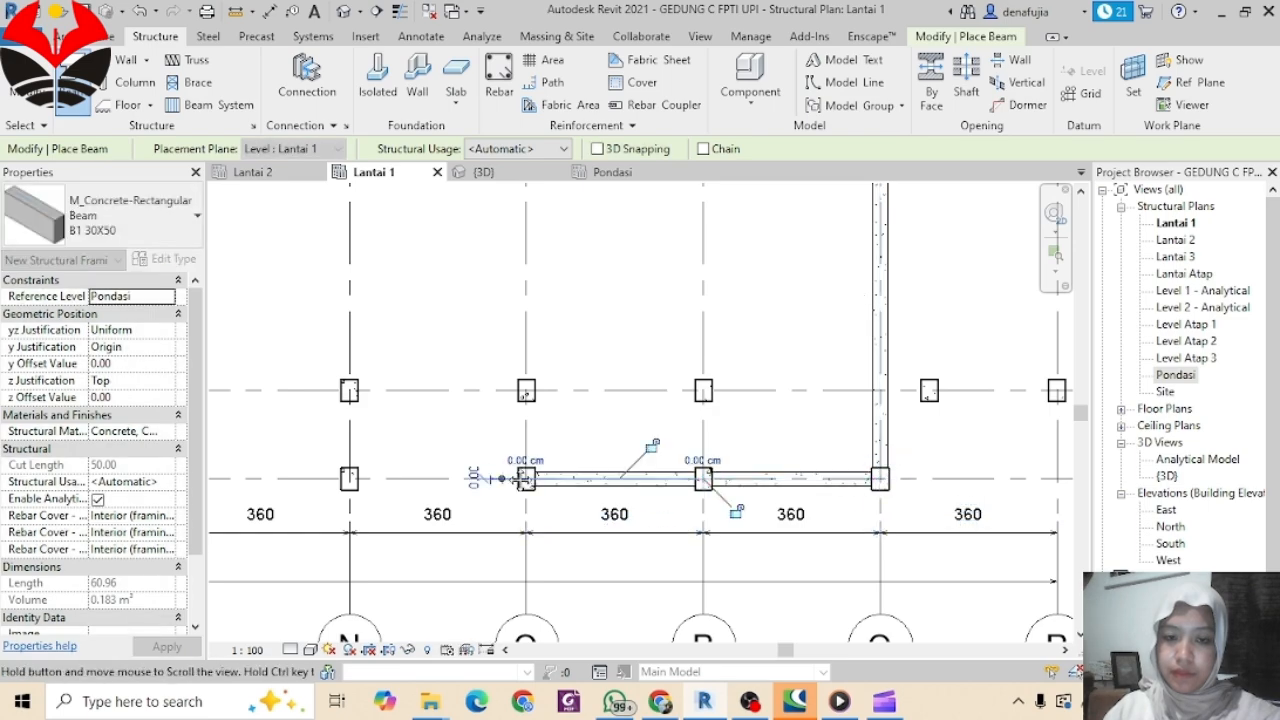
# Step: Continue the grid 1 row with B1 30X50 beams between the columns from grid O to grid M
pyautogui.moveTo(519, 480); pyautogui.dragTo(853, 453, button='middle')
pyautogui.click(860, 451)
pyautogui.click(683, 451)
pyautogui.click(683, 451)
pyautogui.click(506, 451)
# Step: Place B1 30X50 beams between the grid 1 columns from grid M to grid K
pyautogui.moveTo(503, 451); pyautogui.dragTo(825, 474, button='middle')
pyautogui.click(828, 474)
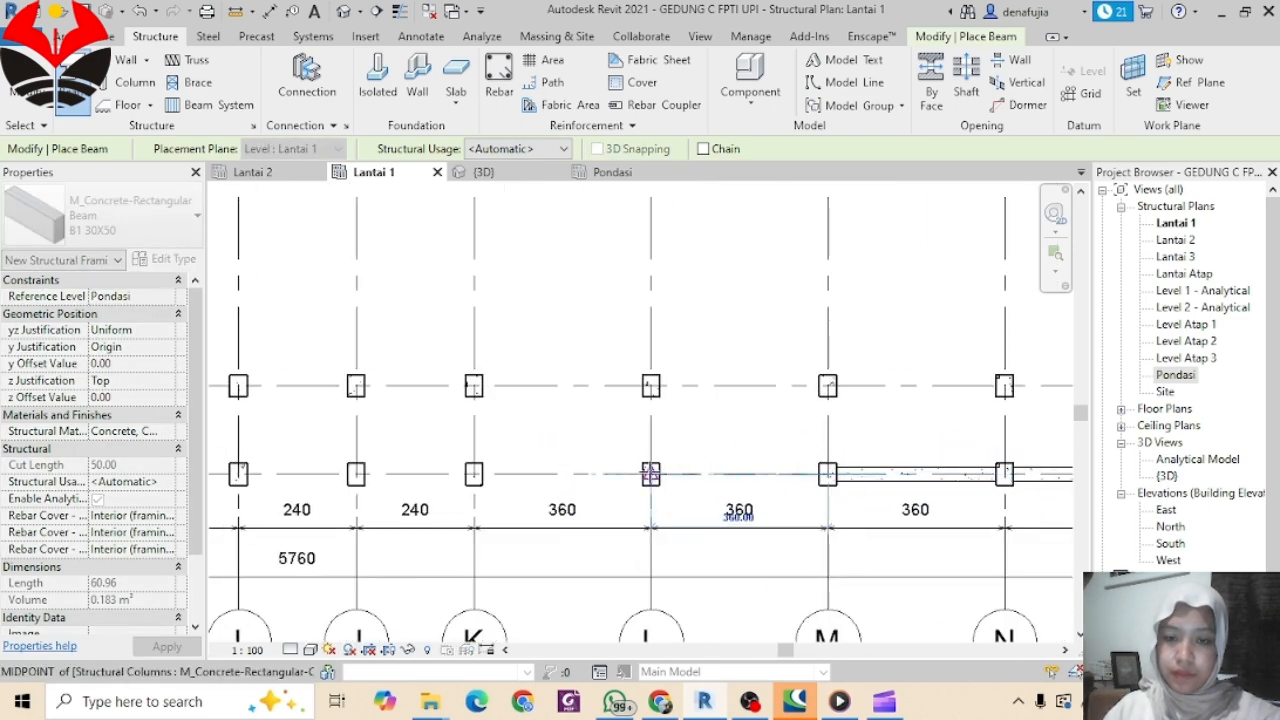
pyautogui.click(651, 474)
pyautogui.click(651, 474)
pyautogui.click(474, 474)
# Step: Place B1 30X50 beams in the three narrower grid 1 bays from grid K to grid H
pyautogui.moveTo(474, 474); pyautogui.dragTo(851, 490, button='middle')
pyautogui.click(851, 490)
pyautogui.click(734, 490)
pyautogui.click(734, 490)
pyautogui.doubleClick(616, 490)
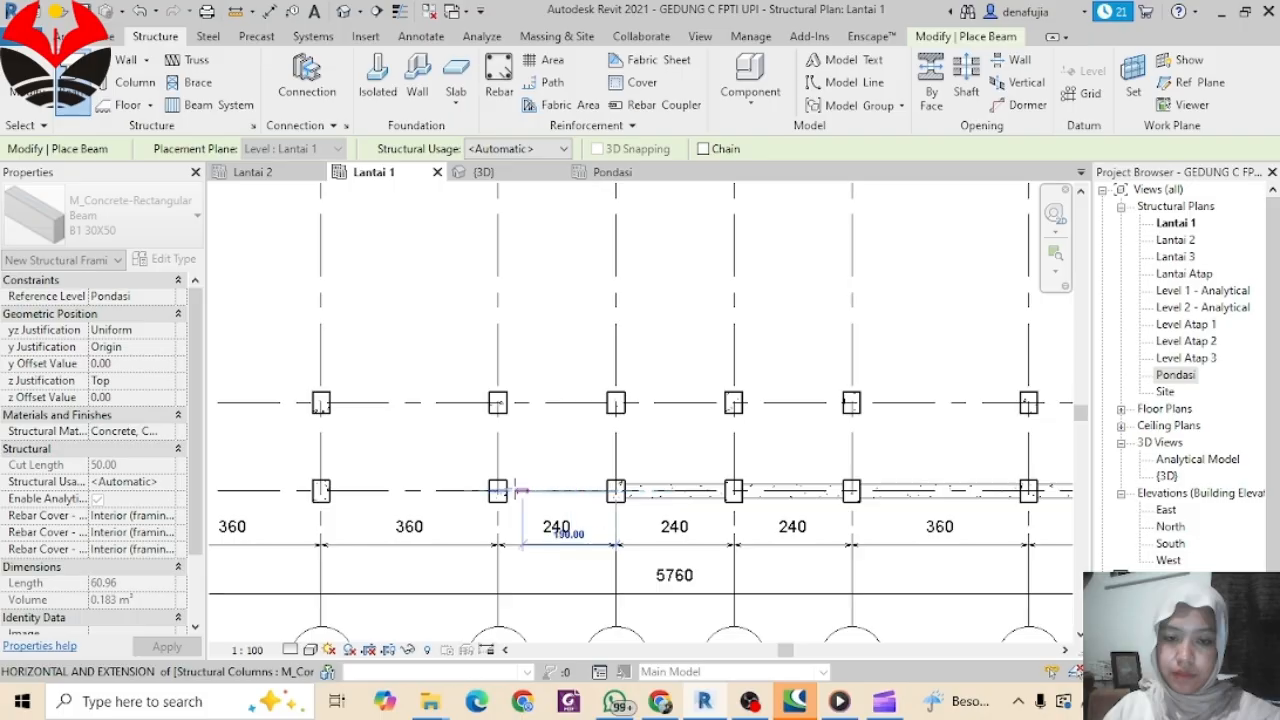
pyautogui.click(498, 490)
# Step: Continue the B1 30X50 beams along grid 1 between the columns from grid H to grid E
pyautogui.moveTo(508, 500); pyautogui.dragTo(914, 531, button='middle')
pyautogui.click(903, 520)
pyautogui.doubleClick(726, 520)
pyautogui.click(549, 520)
pyautogui.click(549, 520)
pyautogui.click(372, 520)
# Step: Complete the grid 1 row with B1 30X50 beams between the columns from grid E to grid B
pyautogui.scroll(-1, 377, 480)
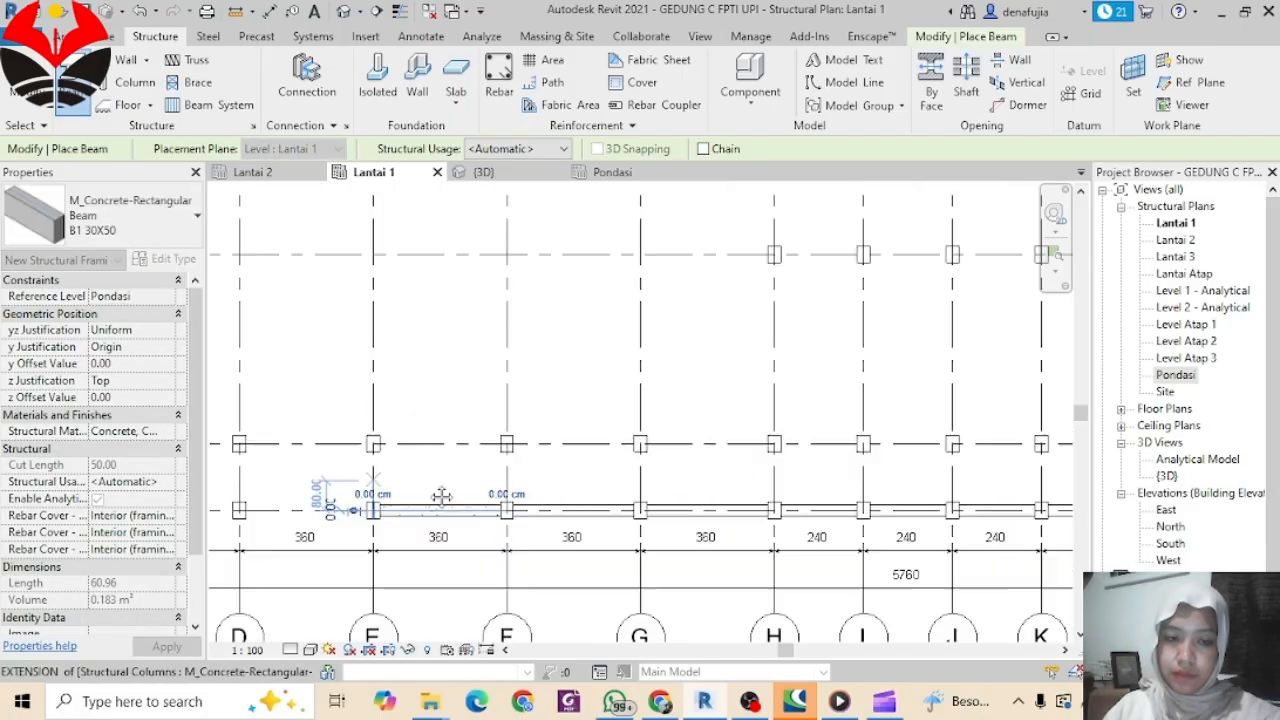
pyautogui.moveTo(441, 497); pyautogui.dragTo(873, 509, button='middle')
pyautogui.doubleClick(670, 521)
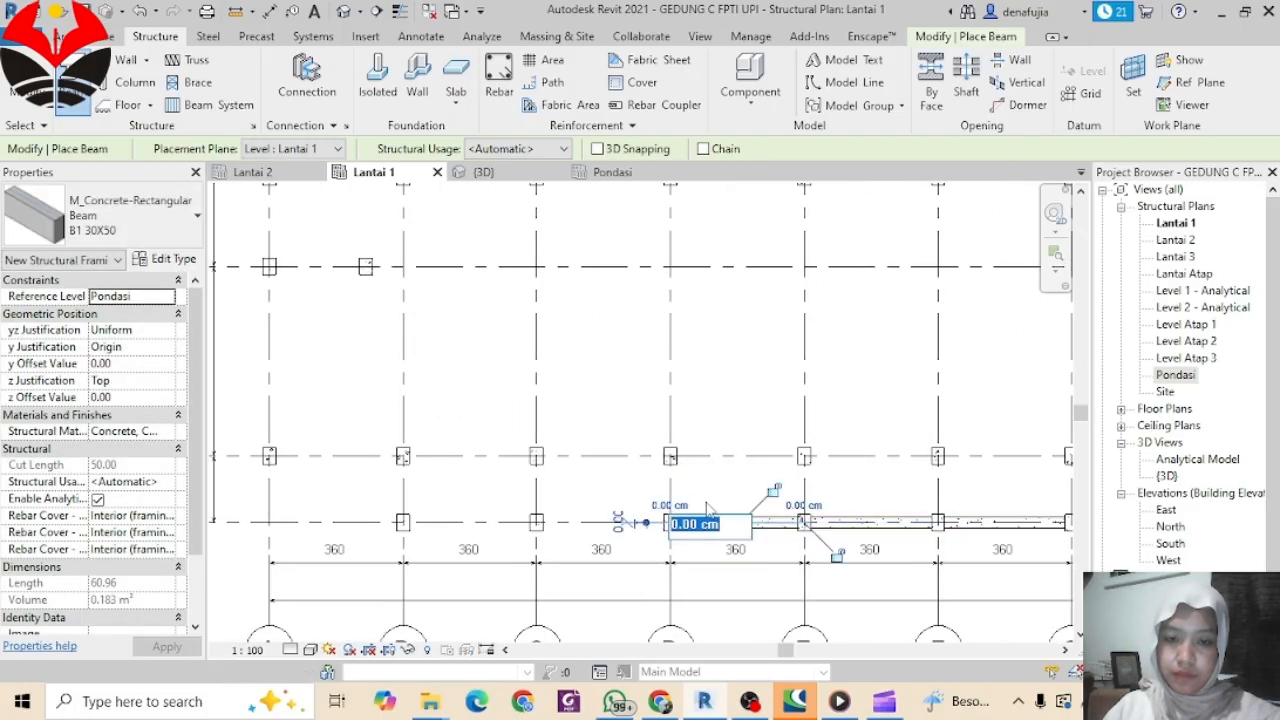
pyautogui.doubleClick(537, 521)
pyautogui.doubleClick(403, 522)
# Step: Place B1 30X50 beams along grid B between the columns from grid 1 to grid 4
pyautogui.click(403, 456)
pyautogui.moveTo(442, 384); pyautogui.dragTo(586, 516, button='middle')
pyautogui.scroll(-2, 590, 512)
pyautogui.scroll(2, 588, 568)
pyautogui.scroll(1, 588, 569)
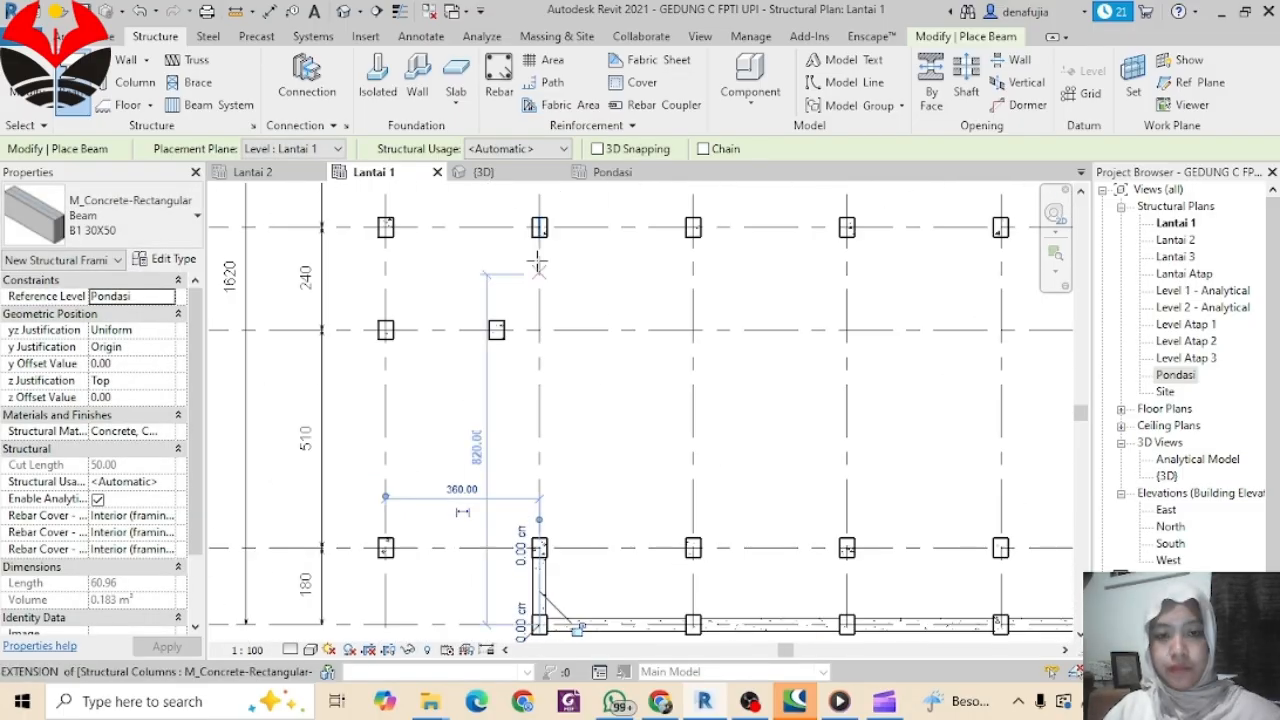
pyautogui.click(540, 228)
# Step: Close the perimeter with a B1 30X50 beam along grid B from grid 4 to grid 6
pyautogui.moveTo(580, 262); pyautogui.dragTo(614, 563, button='middle')
pyautogui.click(541, 582)
pyautogui.scroll(-2, 606, 336)
pyautogui.scroll(2, 574, 483)
pyautogui.click(564, 517)
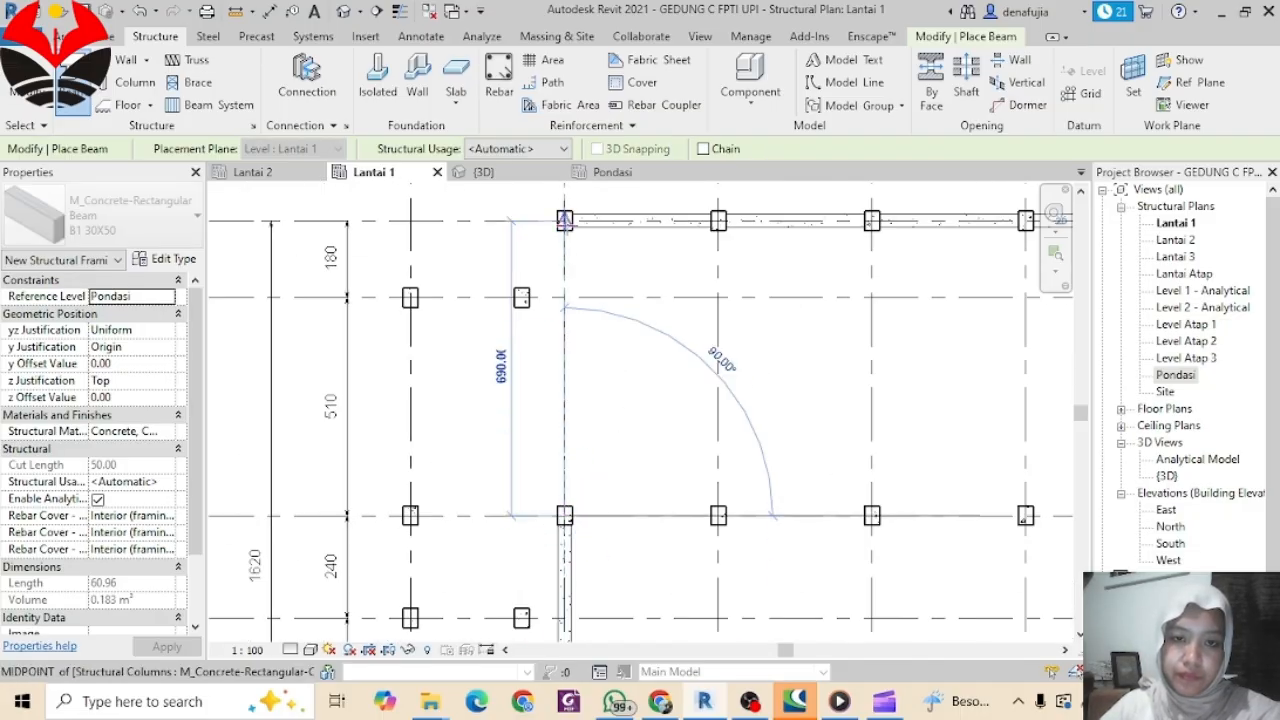
pyautogui.click(564, 220)
# Step: Examine the perimeter beams and remaining columns across the whole Lantai 1 plan
pyautogui.scroll(-7, 740, 412)
pyautogui.moveTo(766, 443); pyautogui.dragTo(418, 402, button='middle')
pyautogui.moveTo(817, 443); pyautogui.dragTo(964, 455, button='middle')
pyautogui.moveTo(882, 417); pyautogui.dragTo(426, 419, button='middle')
pyautogui.scroll(7, 815, 510)
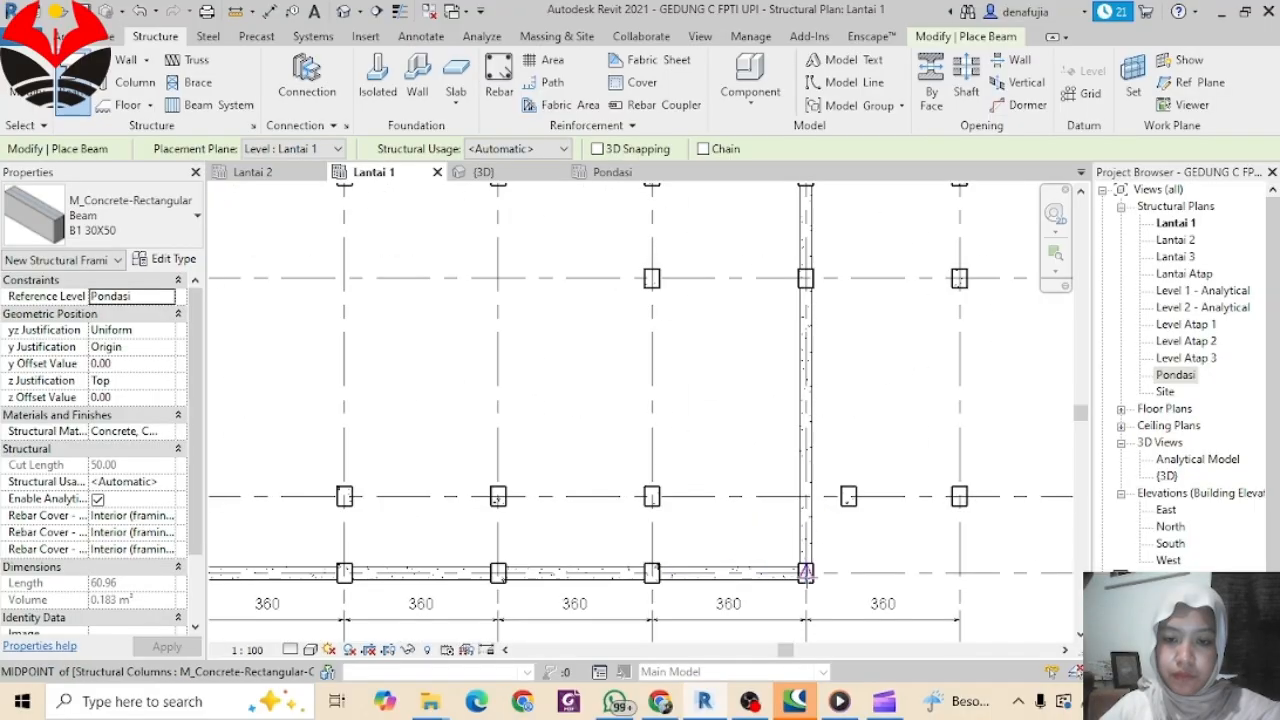
pyautogui.scroll(-4, 928, 510)
pyautogui.scroll(-3, 632, 475)
pyautogui.moveTo(507, 468); pyautogui.dragTo(990, 456, button='middle')
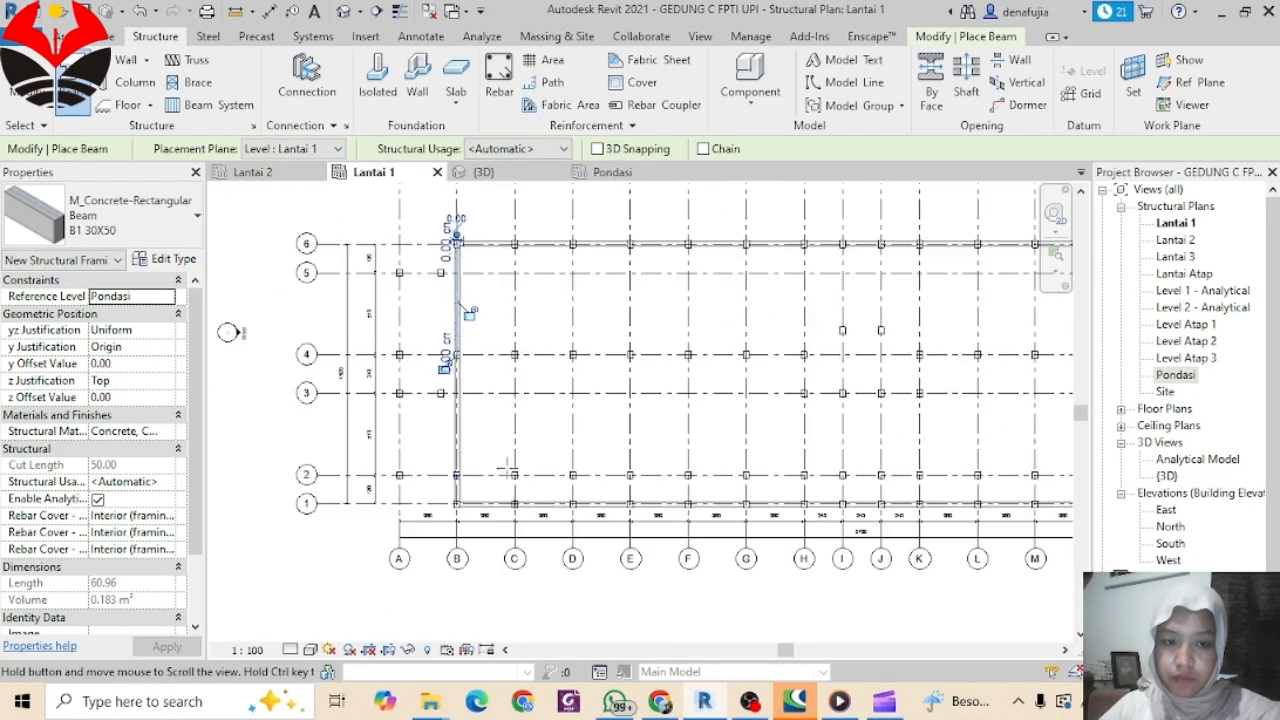
pyautogui.scroll(-1, 518, 432)
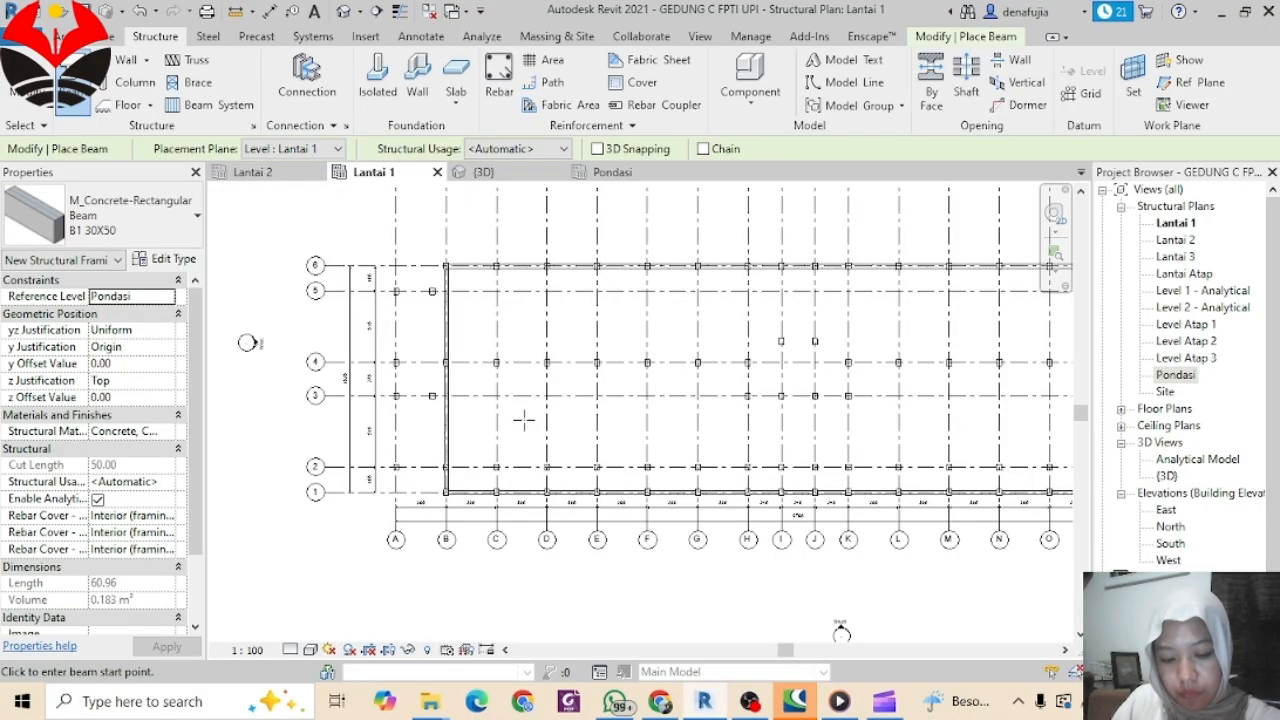
pyautogui.scroll(-1, 750, 465)
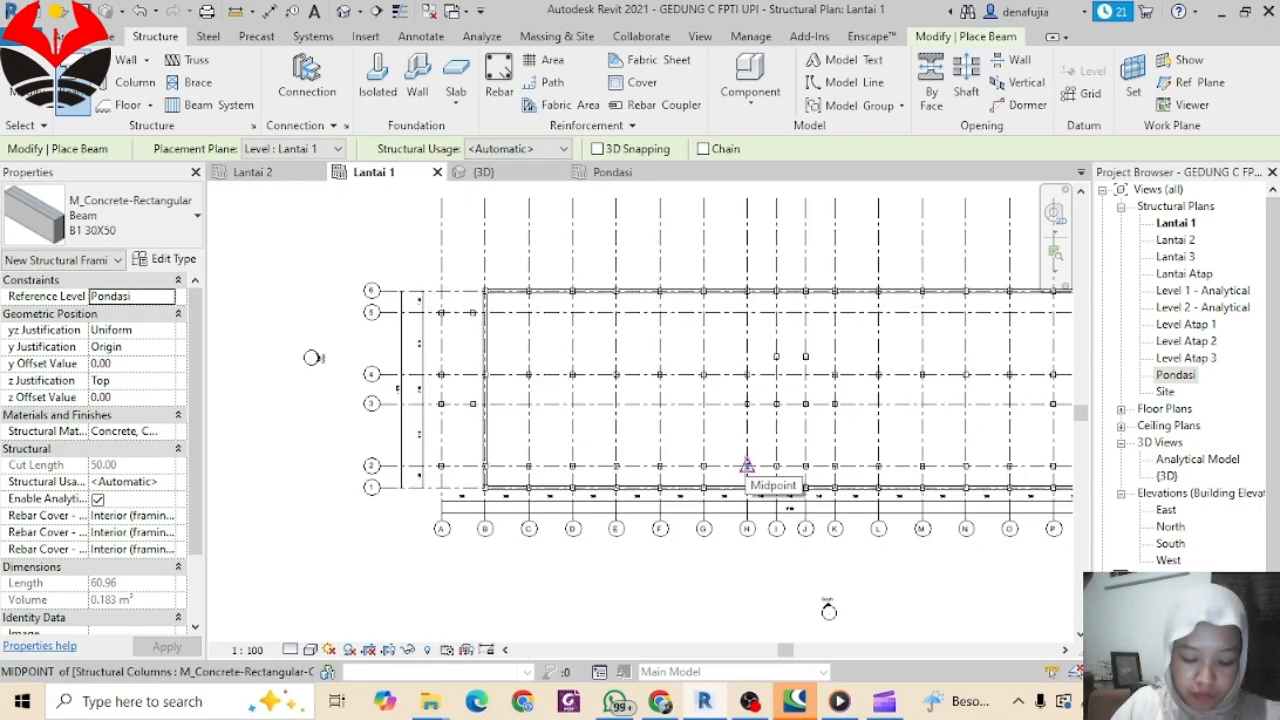
# Step: End beam placement and delete the column on grid 3 between grids A and B
pyautogui.press('Escape')
pyautogui.scroll(4, 473, 400)
pyautogui.moveTo(445, 382); pyautogui.dragTo(483, 440)
pyautogui.press('Delete')
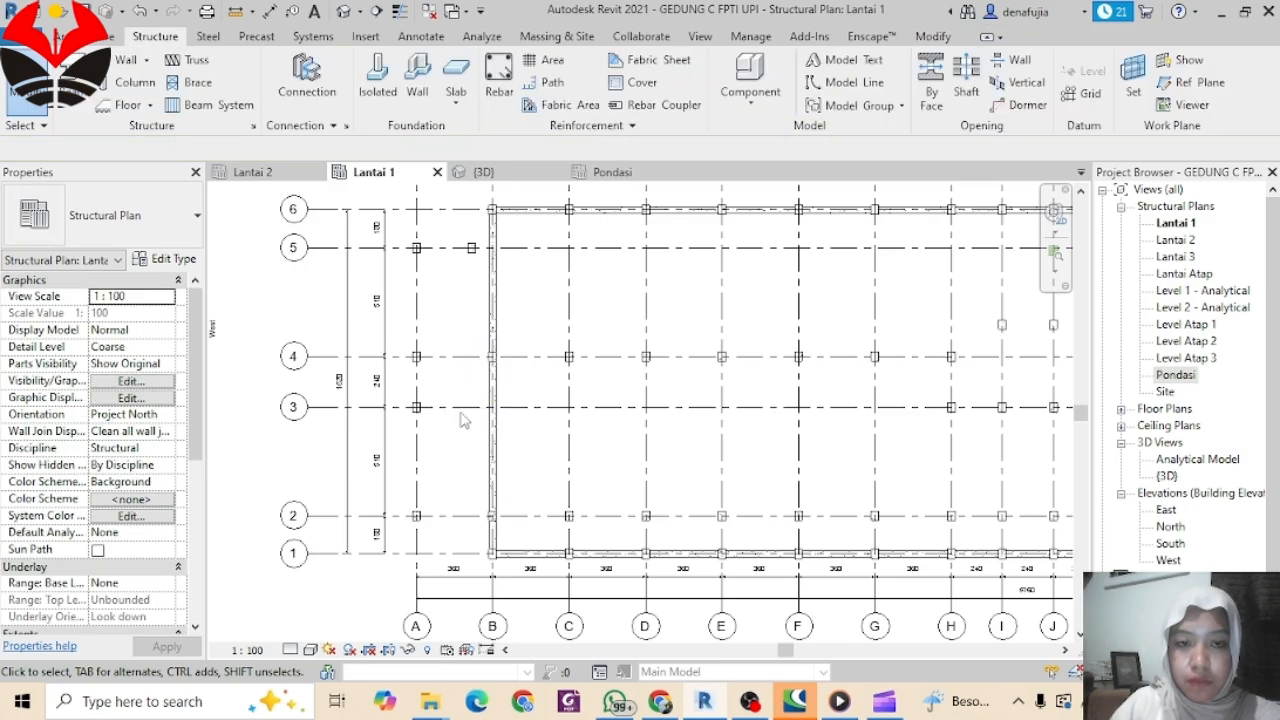
# Step: Place B1 30X50 beams on grid 5 from the intermediate column to grid A, and on grid A between grids 4 and 3
pyautogui.scroll(-3, 463, 422)
pyautogui.moveTo(960, 405); pyautogui.dragTo(546, 413, button='middle')
pyautogui.moveTo(685, 389); pyautogui.dragTo(1022, 402, button='middle')
pyautogui.scroll(4, 386, 340)
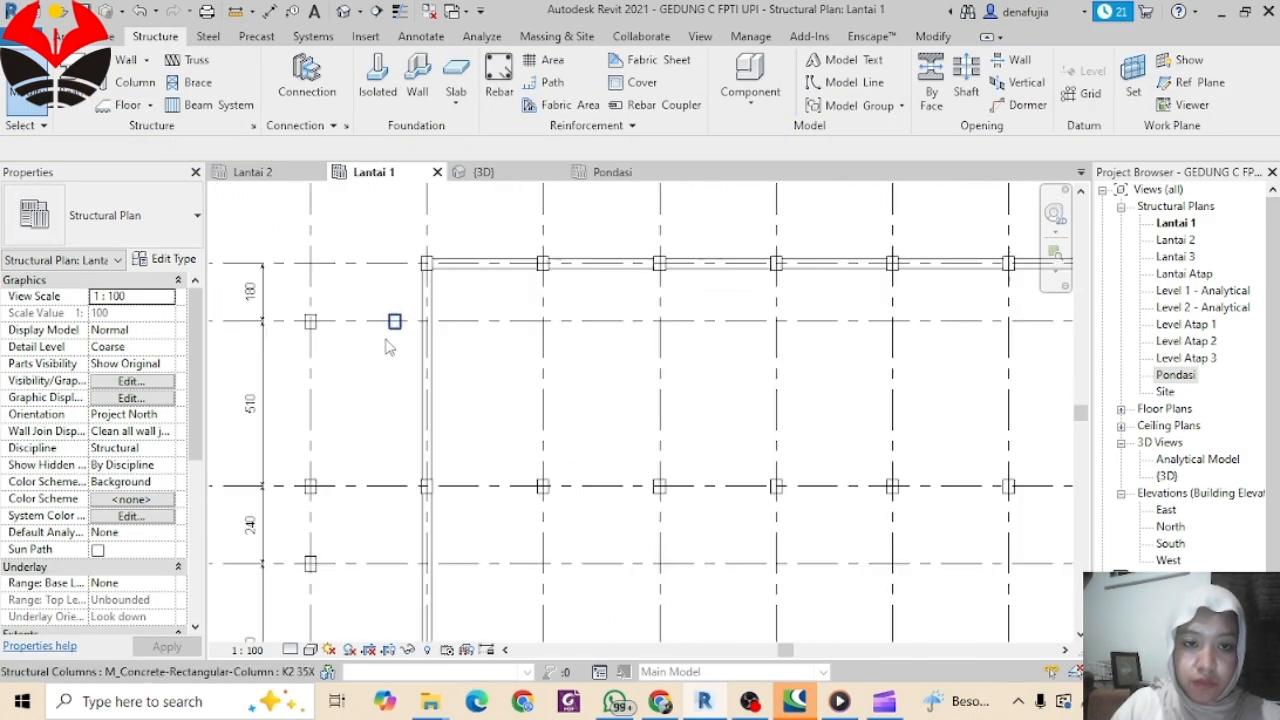
pyautogui.click(72, 95)
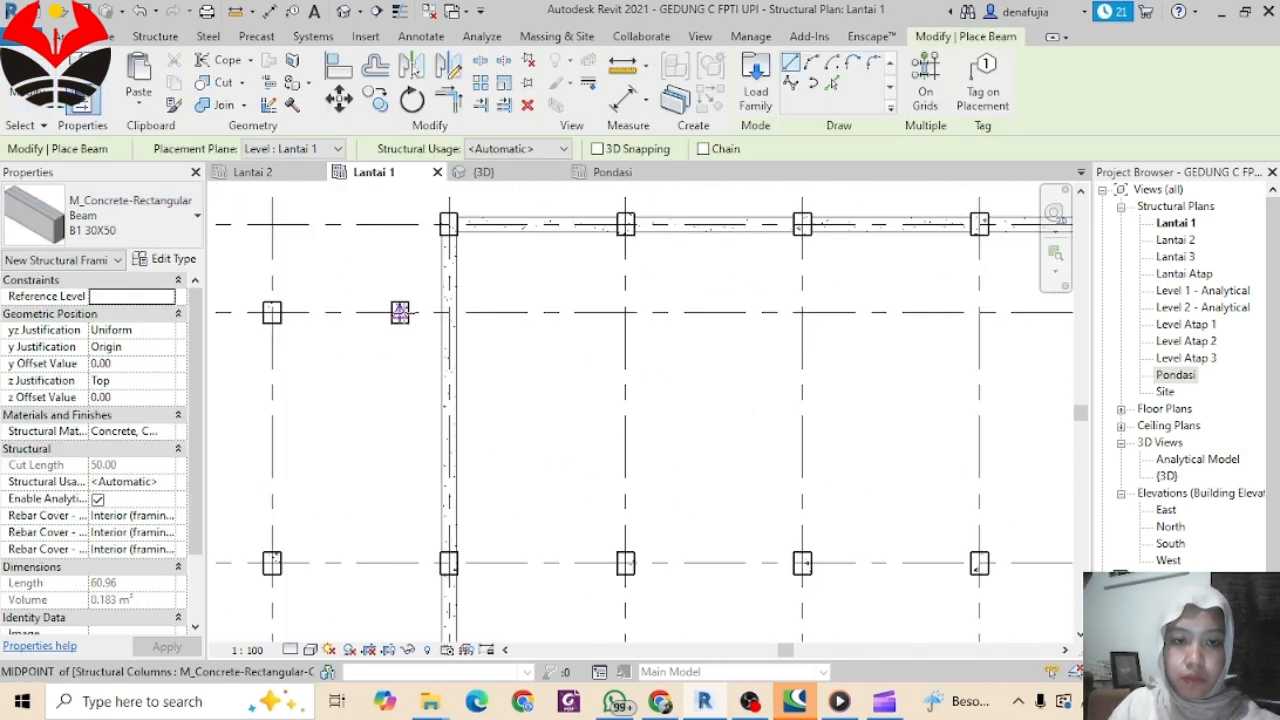
pyautogui.click(400, 312)
pyautogui.click(272, 312)
pyautogui.click(272, 563)
pyautogui.moveTo(296, 569); pyautogui.dragTo(394, 297, button='middle')
pyautogui.moveTo(401, 541); pyautogui.dragTo(447, 267, button='middle')
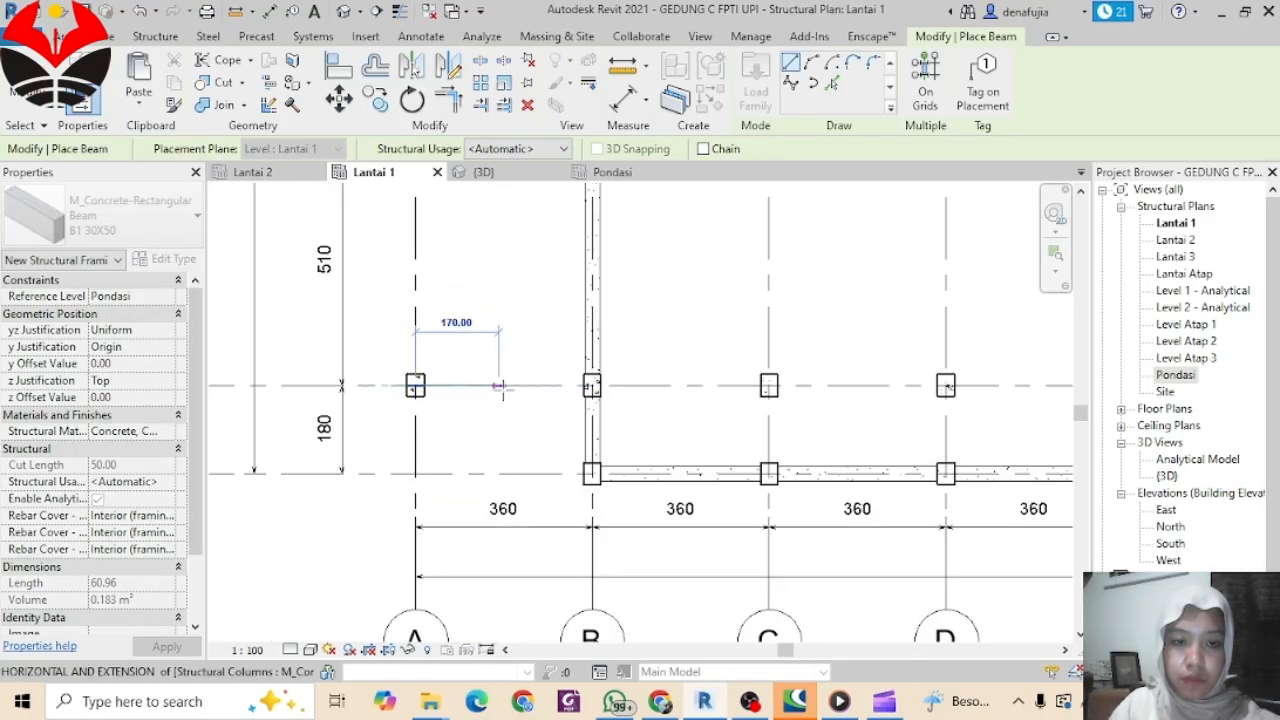
pyautogui.scroll(-4, 528, 387)
pyautogui.press('Escape')
pyautogui.press('Escape')
# Step: Copy the K2 35X35 column on grid 5 between grids A and B to the matching position on grid 2
pyautogui.click(520, 262)
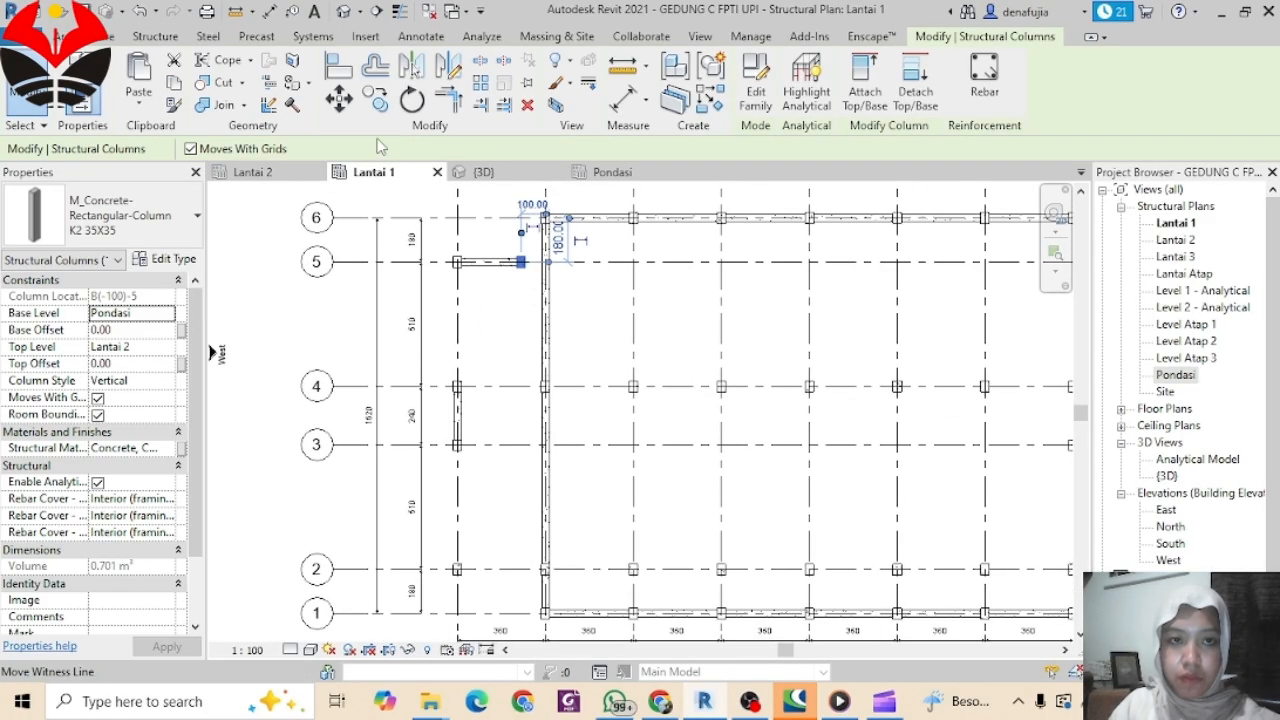
pyautogui.press('m')
pyautogui.press('v')
pyautogui.scroll(4, 544, 262)
pyautogui.click(546, 261)
pyautogui.scroll(-3, 546, 270)
pyautogui.moveTo(546, 574); pyautogui.dragTo(548, 350, button='middle')
pyautogui.scroll(4, 543, 409)
pyautogui.click(556, 375)
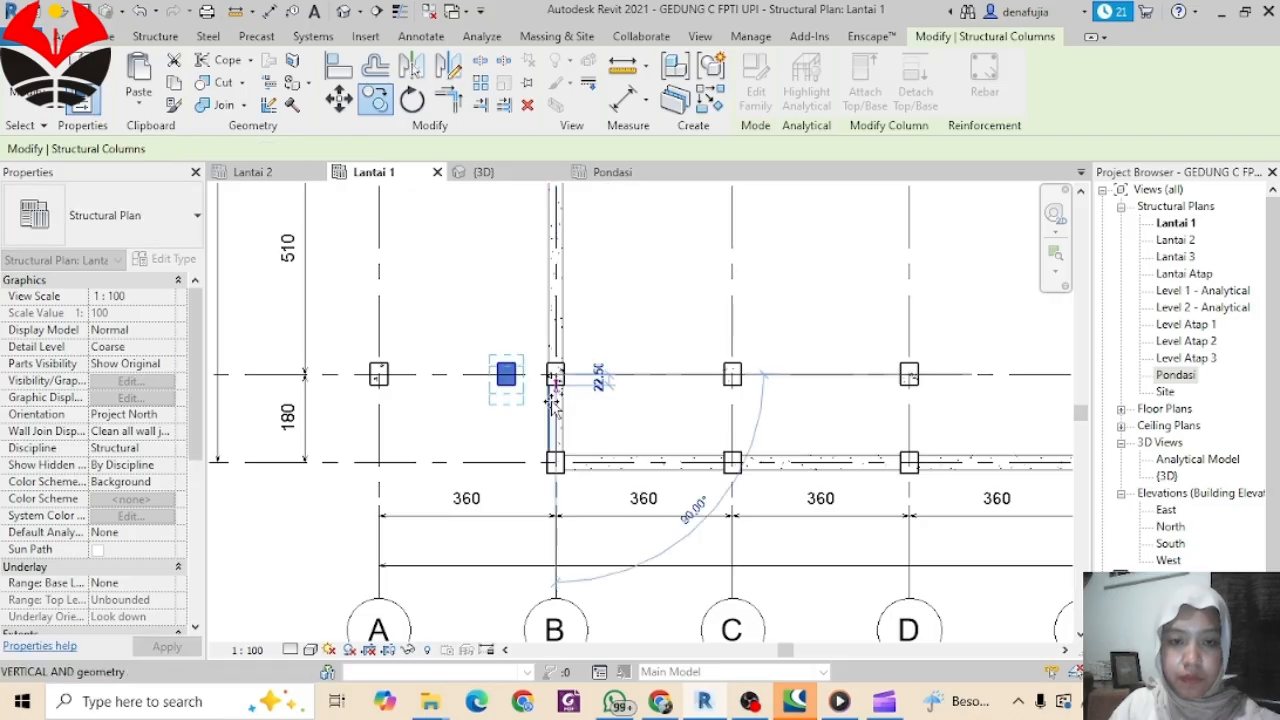
pyautogui.press('Escape')
pyautogui.press('Escape')
# Step: Place B1 30X50 beams on grid A from grid 3 to grid 2, and on grid 2 from grid A to the copied column
pyautogui.scroll(-1, 437, 366)
pyautogui.moveTo(437, 366); pyautogui.dragTo(491, 508, button='middle')
pyautogui.press('b')
pyautogui.press('m')
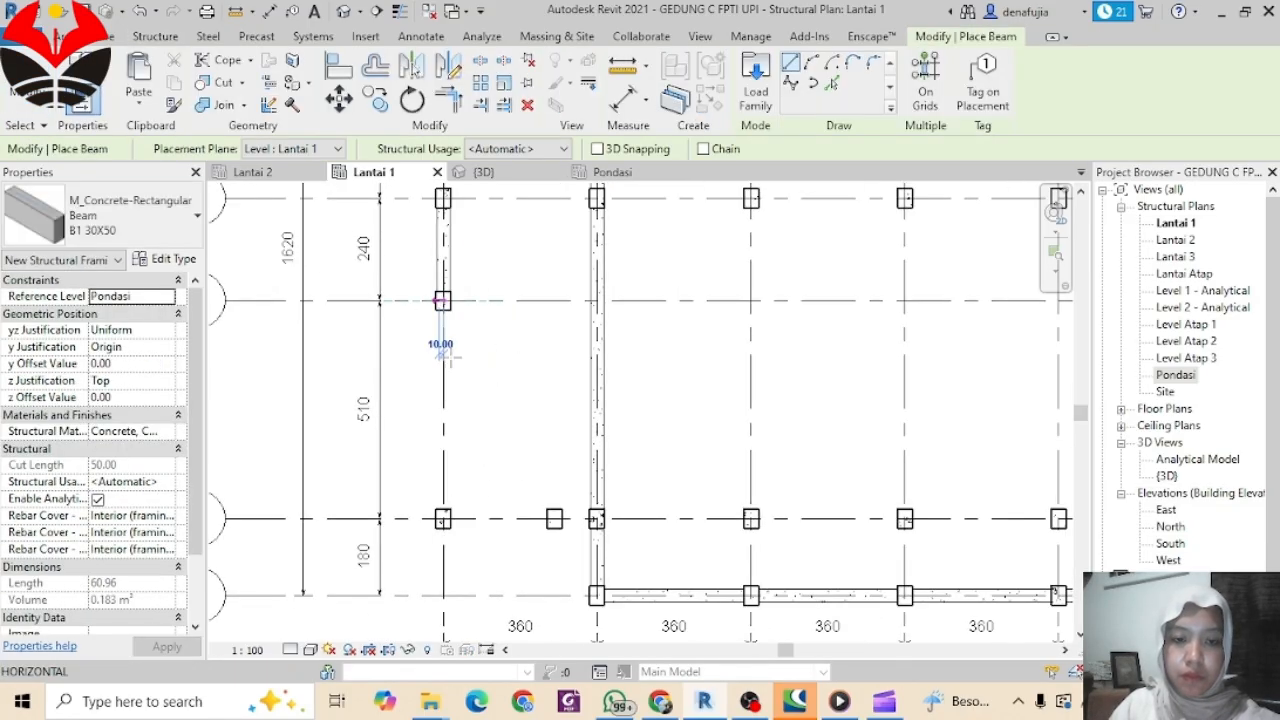
pyautogui.click(443, 300)
pyautogui.scroll(-1, 545, 446)
pyautogui.moveTo(547, 448); pyautogui.dragTo(600, 408, button='middle')
pyautogui.scroll(1, 512, 466)
pyautogui.click(507, 466)
pyautogui.click(634, 466)
# Step: From the copied grid 2 column, draw a B1 30X50 beam 100 cm towards grid 3 and continue it across to grid B
pyautogui.scroll(3, 635, 460)
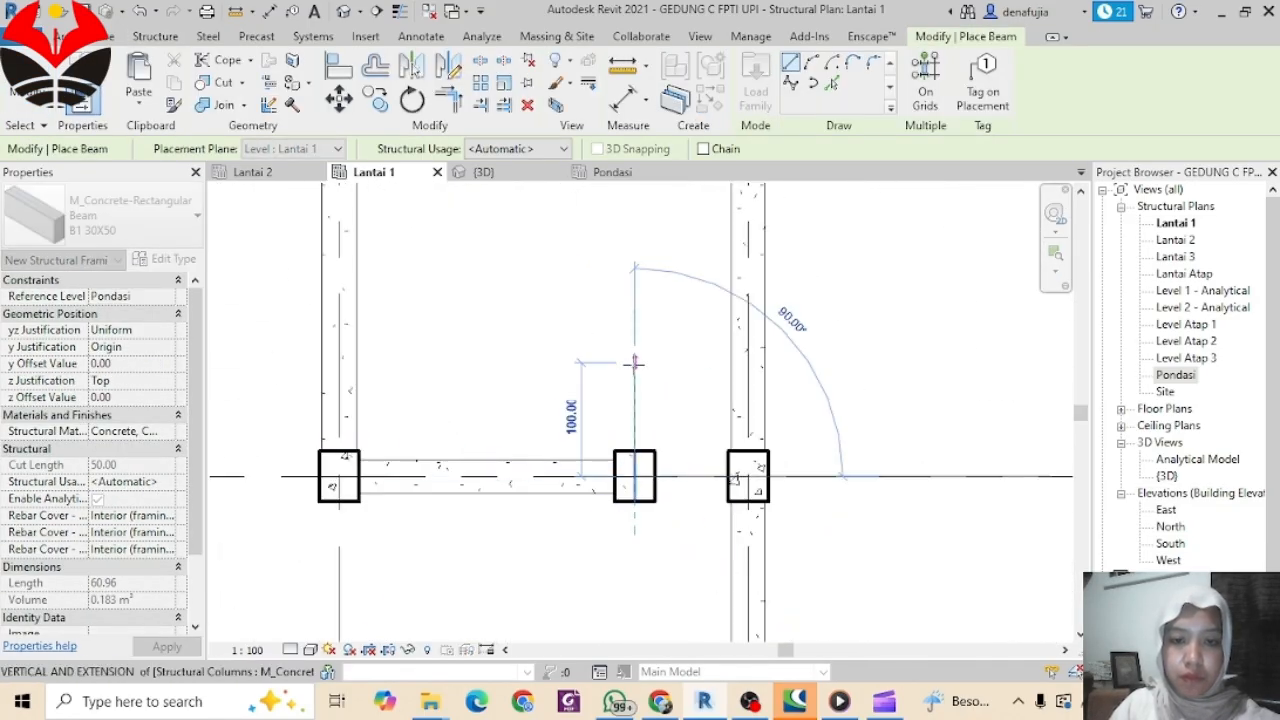
pyautogui.click(634, 363)
pyautogui.click(634, 363)
pyautogui.click(726, 363)
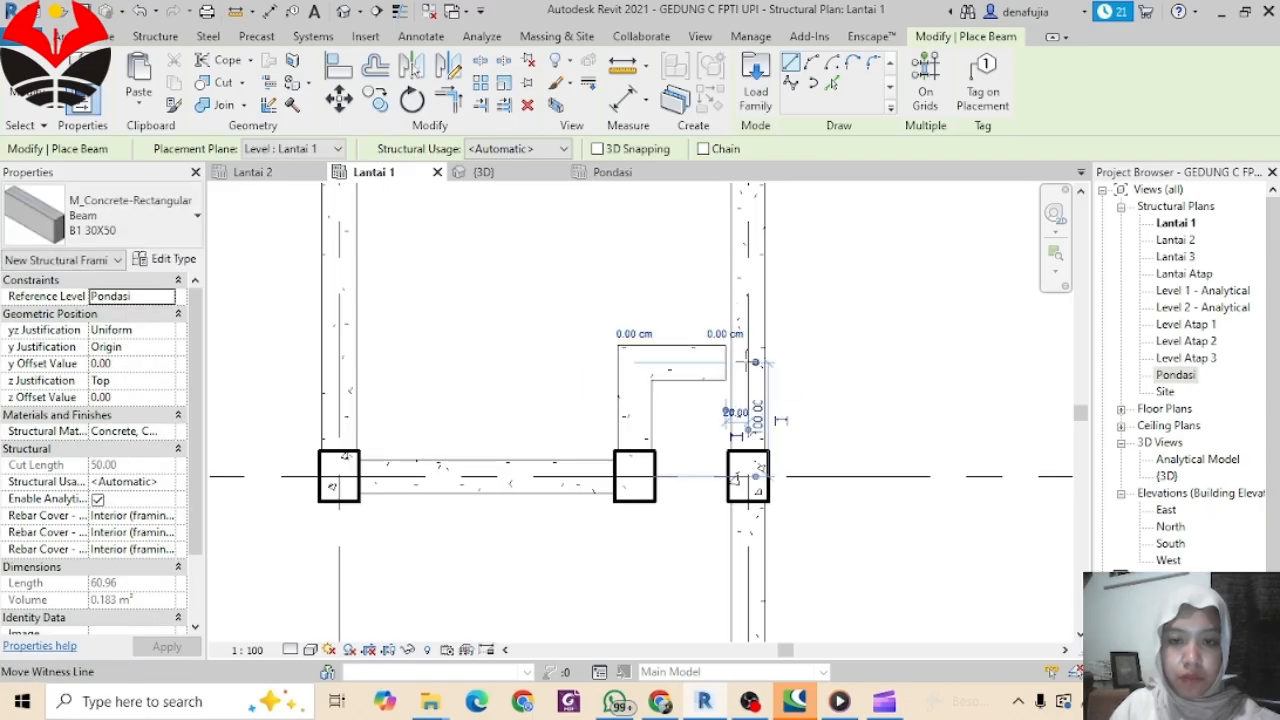
pyautogui.click(726, 363)
pyautogui.click(748, 363)
# Step: From the intermediate column on grid 5, draw a B1 30X50 beam 100 cm towards grid 4 and another across to grid B
pyautogui.scroll(-3, 811, 364)
pyautogui.scroll(-1, 826, 329)
pyautogui.moveTo(800, 190); pyautogui.dragTo(765, 635, button='middle')
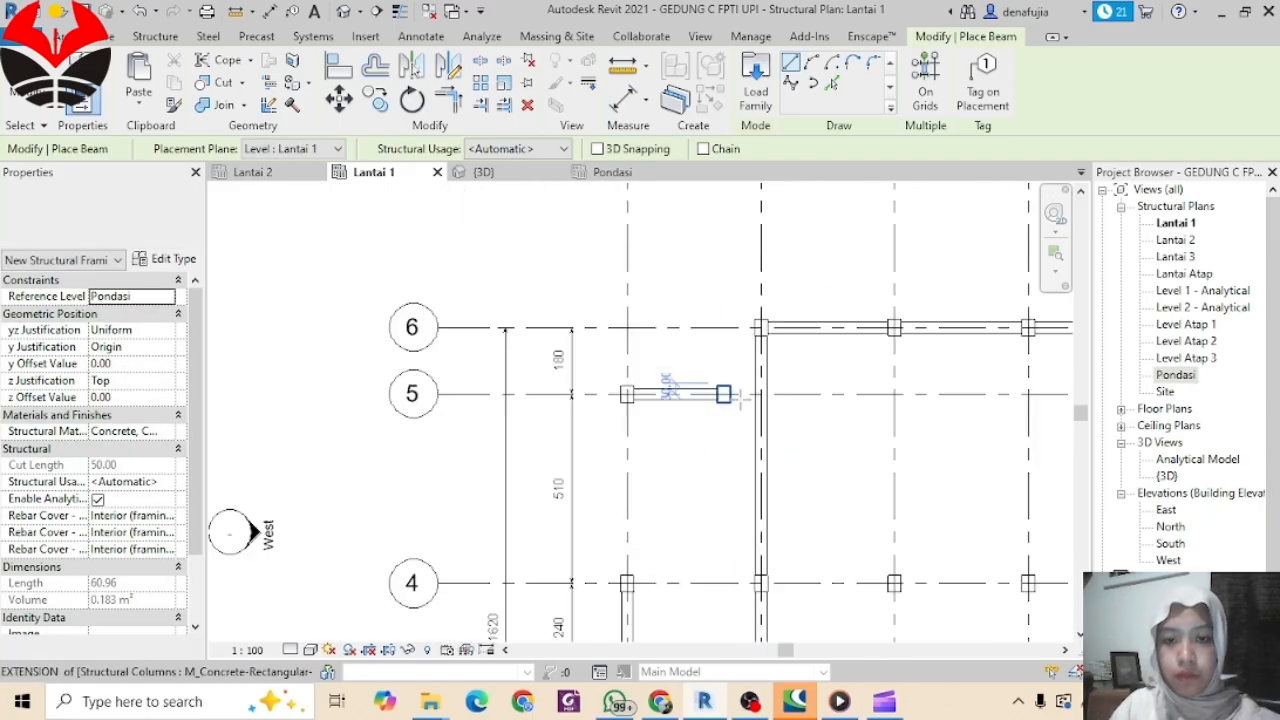
pyautogui.scroll(4, 741, 401)
pyautogui.click(684, 379)
pyautogui.click(684, 493)
pyautogui.click(684, 493)
pyautogui.click(797, 493)
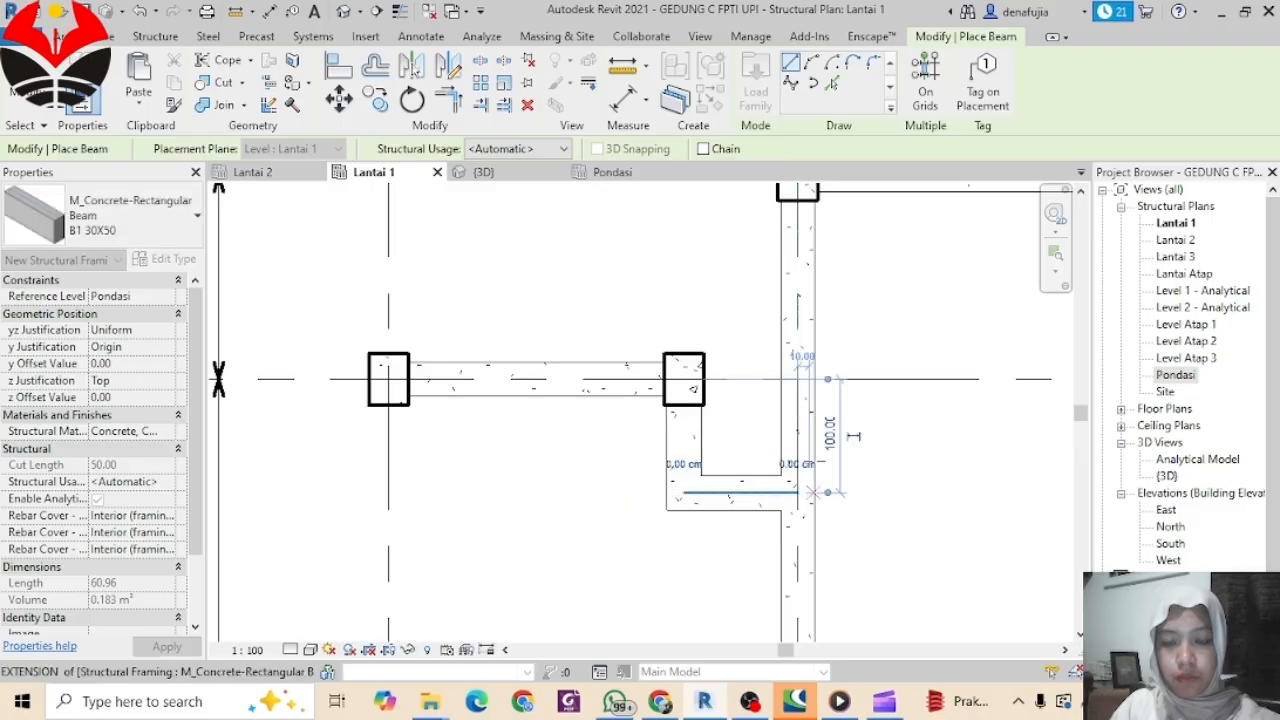
# Step: Place a B1 30X50 beam along grid A between the grid 4 and grid 5 columns
pyautogui.scroll(-4, 770, 318)
pyautogui.scroll(4, 670, 508)
pyautogui.click(649, 488)
pyautogui.scroll(-2, 656, 300)
pyautogui.moveTo(655, 280); pyautogui.dragTo(647, 435, button='middle')
pyautogui.click(643, 353)
# Step: Place a B1 30X50 beam on grid 5 from the column between grids Q and R to grid R
pyautogui.scroll(-6, 740, 400)
pyautogui.moveTo(815, 423); pyautogui.dragTo(495, 415, button='middle')
pyautogui.scroll(4, 656, 359)
pyautogui.click(645, 365)
pyautogui.scroll(1, 657, 358)
pyautogui.click(788, 363)
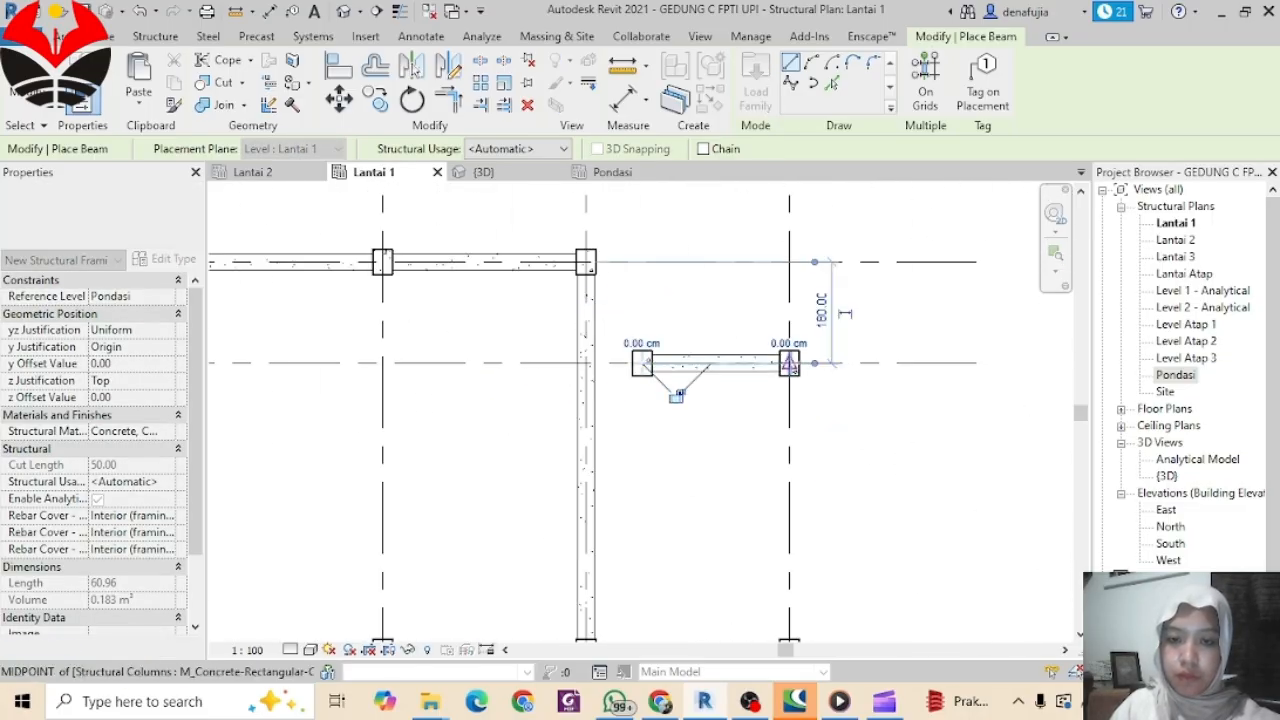
# Step: Place B1 30X50 beams along grid R between the columns from grid 5 to grid 2
pyautogui.click(788, 363)
pyautogui.moveTo(790, 500); pyautogui.dragTo(803, 300, button='middle')
pyautogui.doubleClick(771, 470)
pyautogui.doubleClick(788, 388)
pyautogui.scroll(-1, 791, 425)
pyautogui.moveTo(792, 440); pyautogui.dragTo(795, 297, button='middle')
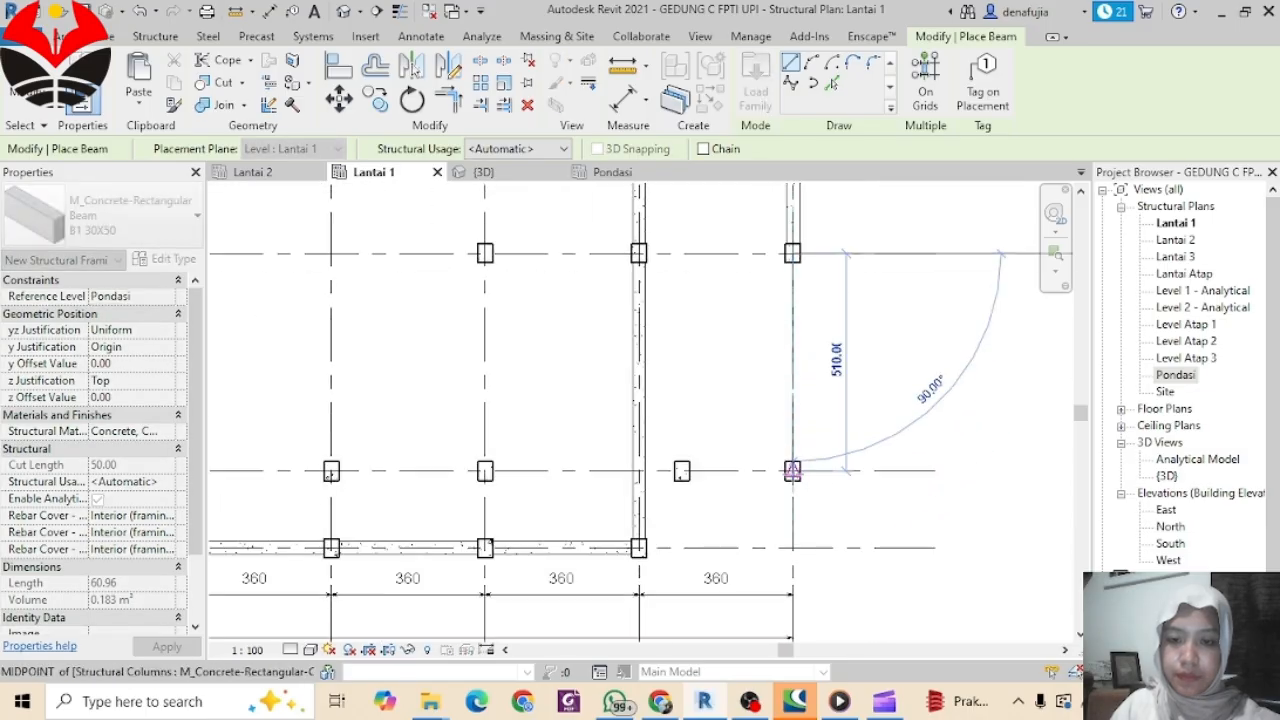
pyautogui.doubleClick(792, 470)
# Step: Complete the grid 2 beam from grid R and add B1 30X50 jogs, offset 100 cm, from the intermediate grid 2 and grid 5 columns to grid Q
pyautogui.doubleClick(681, 471)
pyautogui.scroll(3, 681, 471)
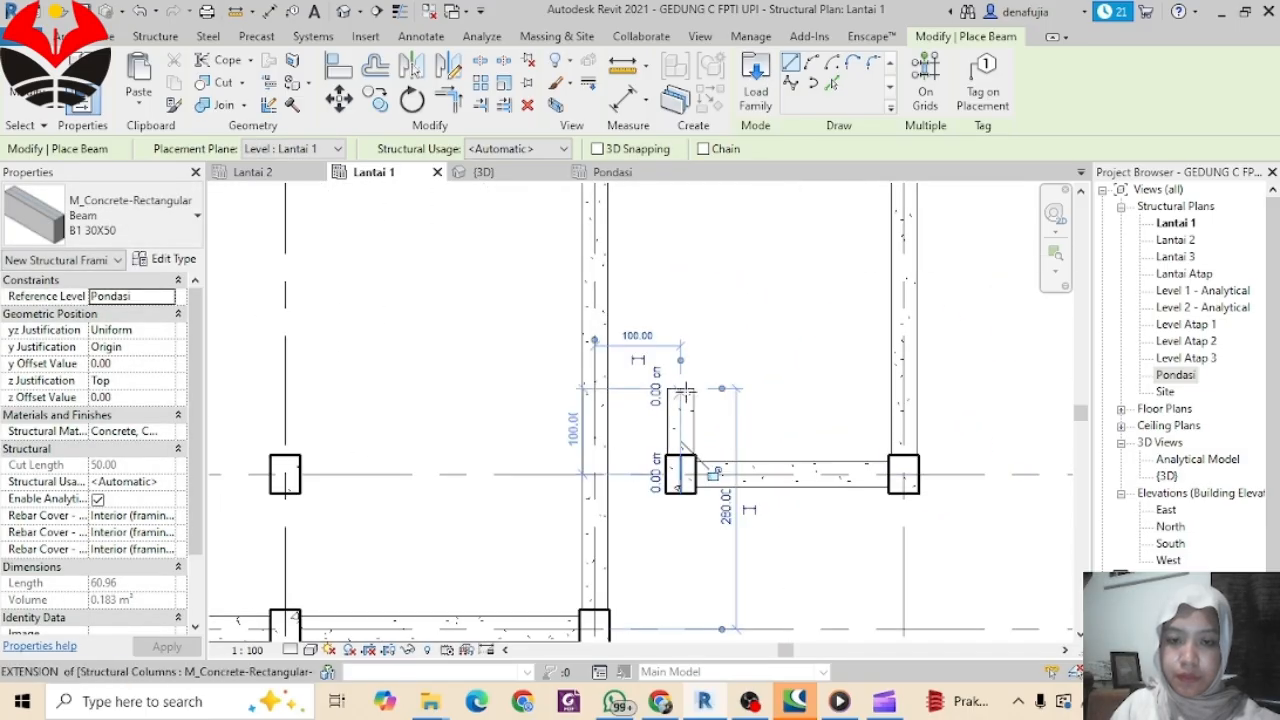
pyautogui.scroll(-3, 729, 560)
pyautogui.scroll(3, 729, 560)
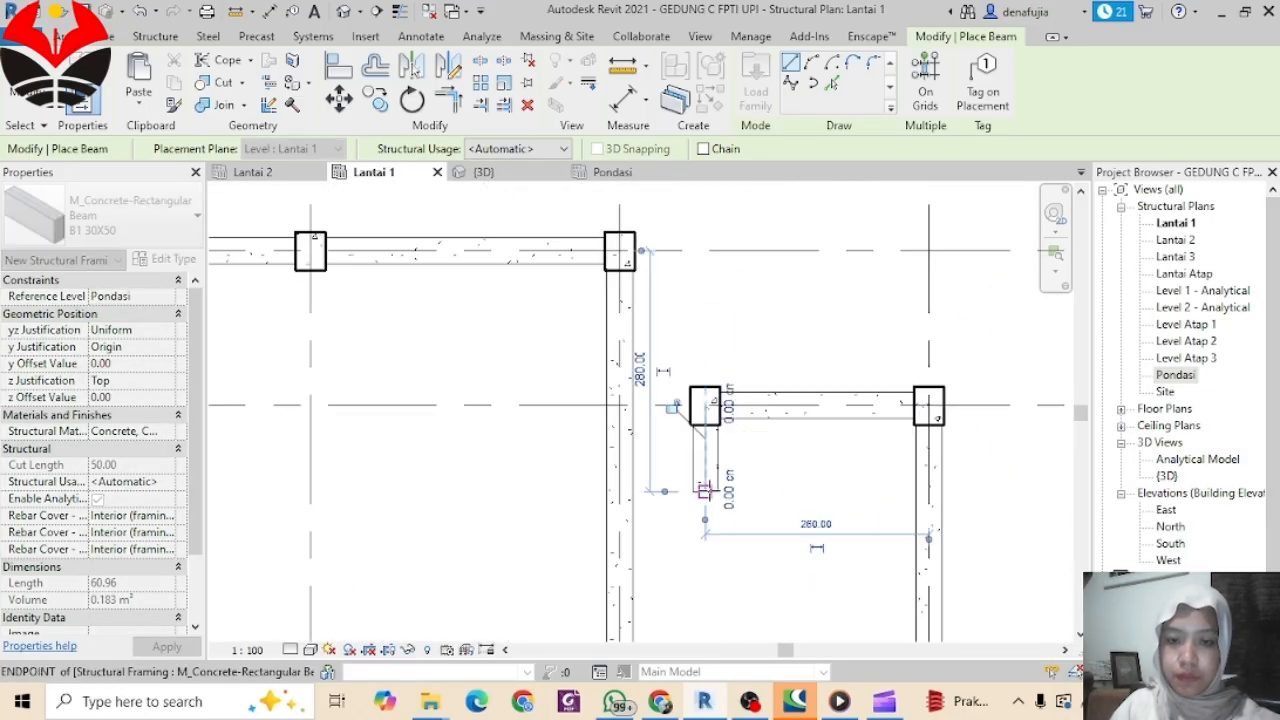
pyautogui.click(619, 491)
pyautogui.scroll(-6, 619, 491)
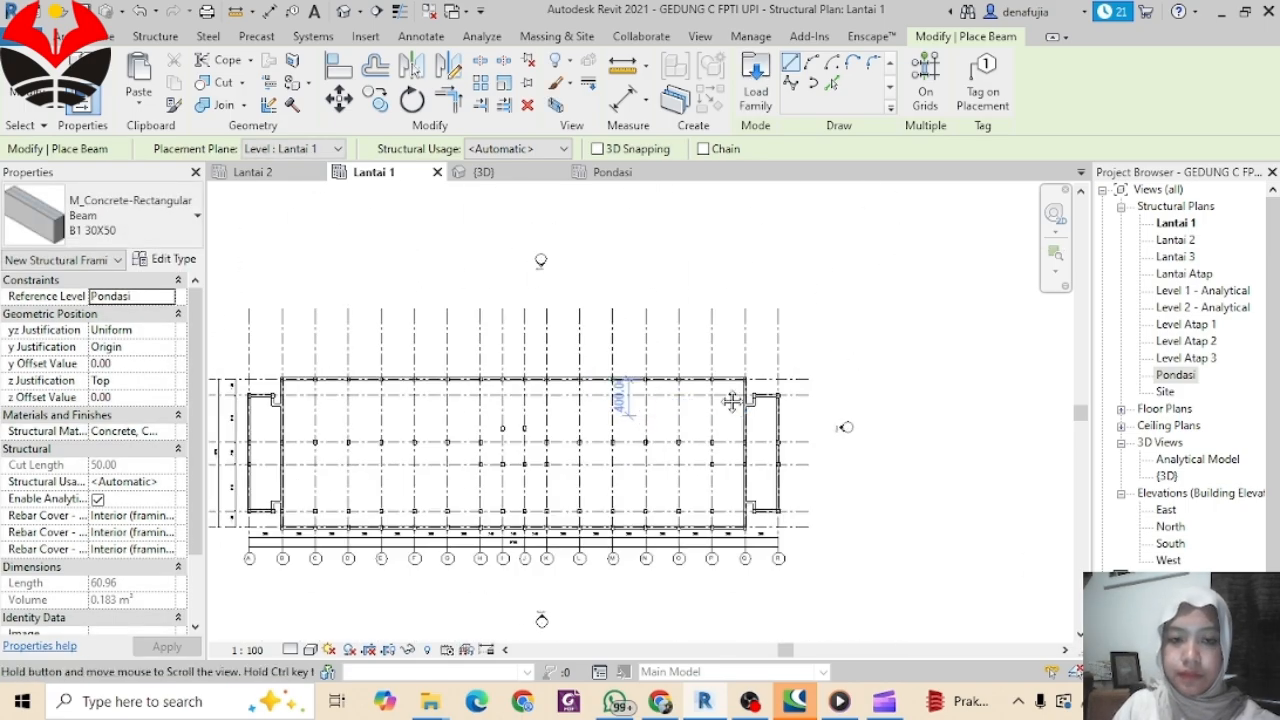
# Step: Inspect the foundation-level perimeter beams and the stepped end-bay beams in the 3D view from several angles
pyautogui.click(512, 175)
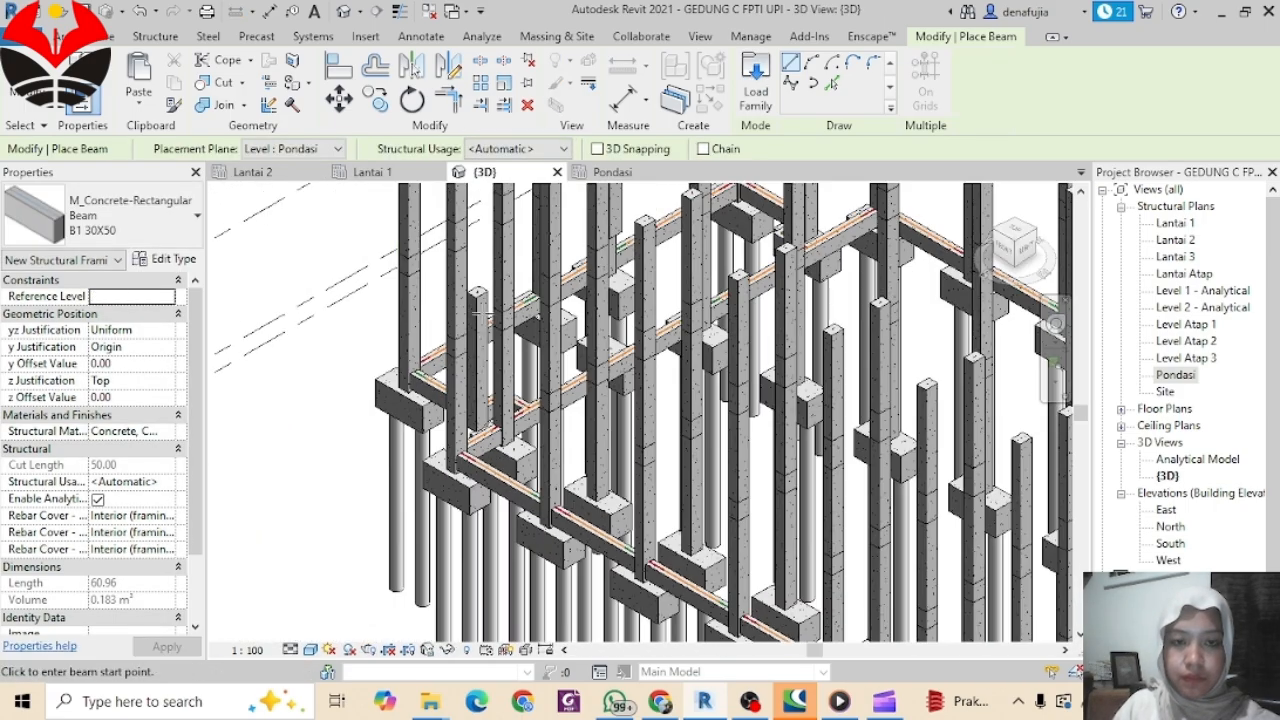
pyautogui.press('Escape')
pyautogui.press('Escape')
pyautogui.click(505, 398)
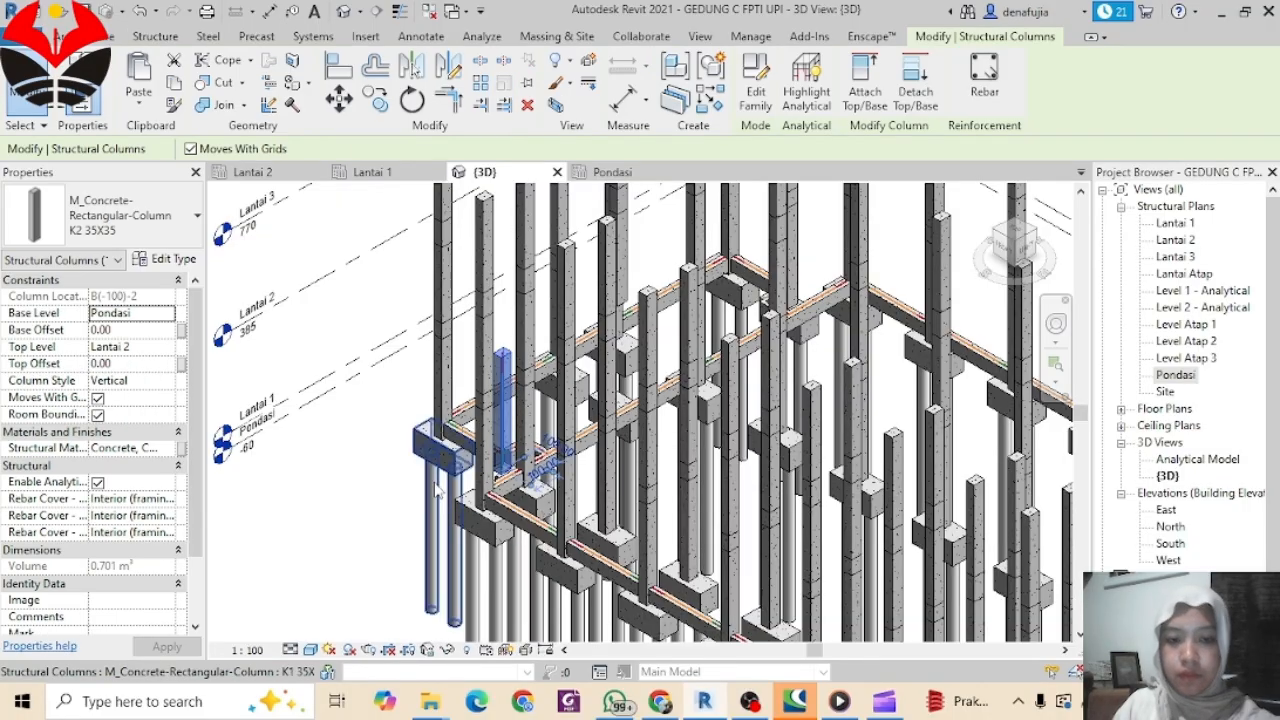
pyautogui.click(404, 458)
pyautogui.scroll(-1, 408, 458)
pyautogui.moveTo(746, 524); pyautogui.dragTo(223, 257, button='middle')
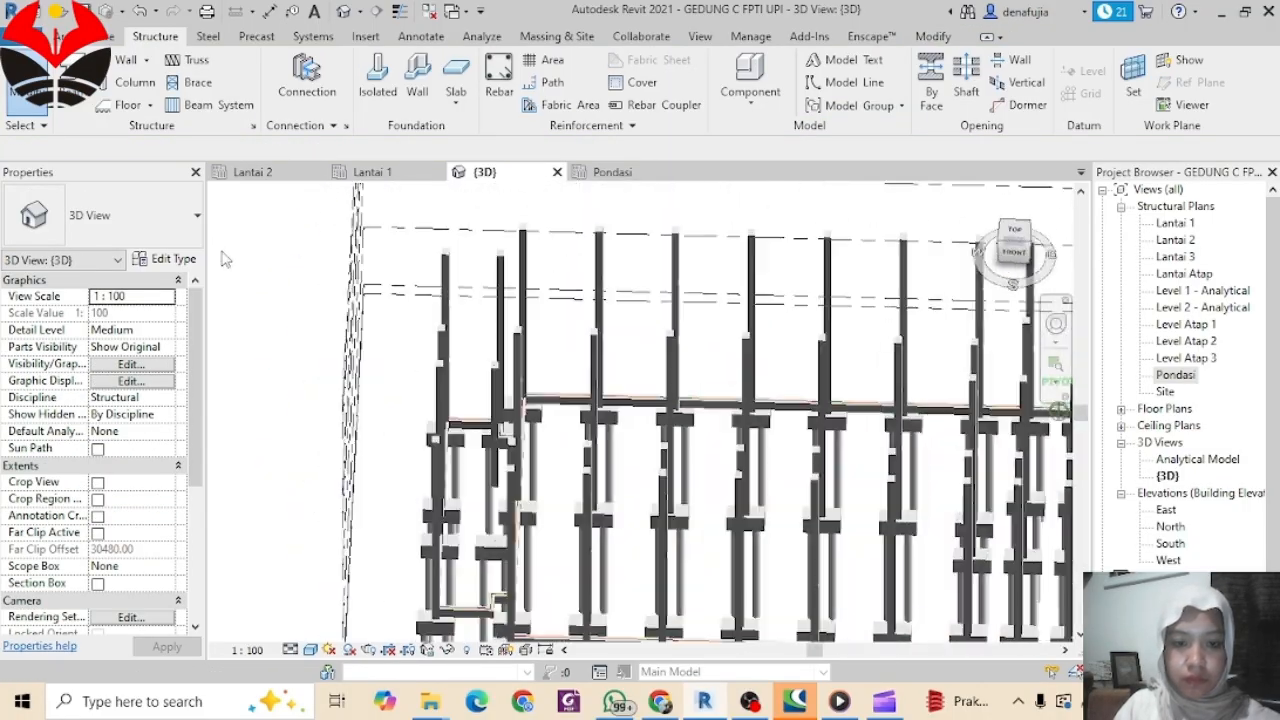
pyautogui.moveTo(623, 392); pyautogui.dragTo(680, 263, button='middle')
pyautogui.scroll(3, 562, 540)
pyautogui.click(575, 545)
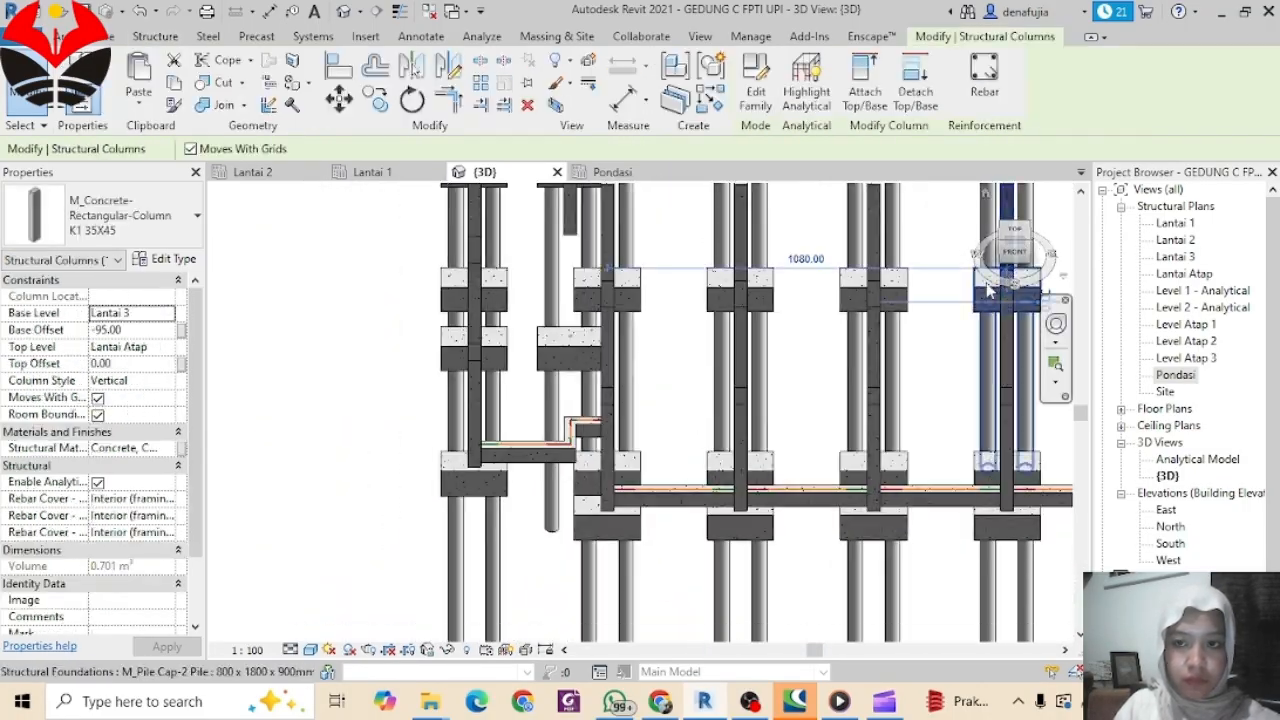
pyautogui.keyDown('shift'); pyautogui.moveTo(575, 545); pyautogui.dragTo(250, 378, button='middle'); pyautogui.keyUp('shift')
pyautogui.scroll(-1, 668, 555)
pyautogui.click(549, 533)
pyautogui.press('Escape')
pyautogui.click(530, 300)
pyautogui.press('Escape')
pyautogui.scroll(-4, 535, 307)
pyautogui.scroll(3, 828, 580)
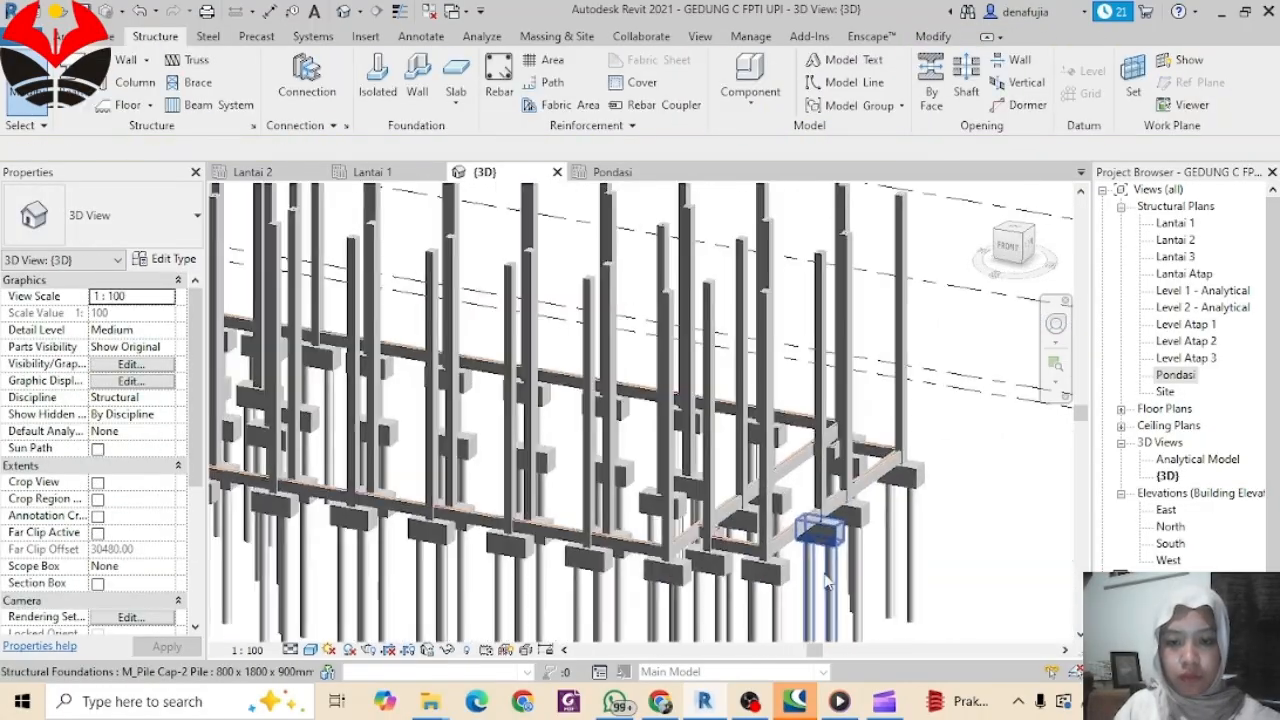
pyautogui.moveTo(829, 590); pyautogui.dragTo(833, 611, button='middle')
pyautogui.scroll(-2, 833, 611)
# Step: In the Lantai 1 plan, place a B1 30X50 beam on grid E between the grid 1 and grid 2 columns
pyautogui.click(372, 172)
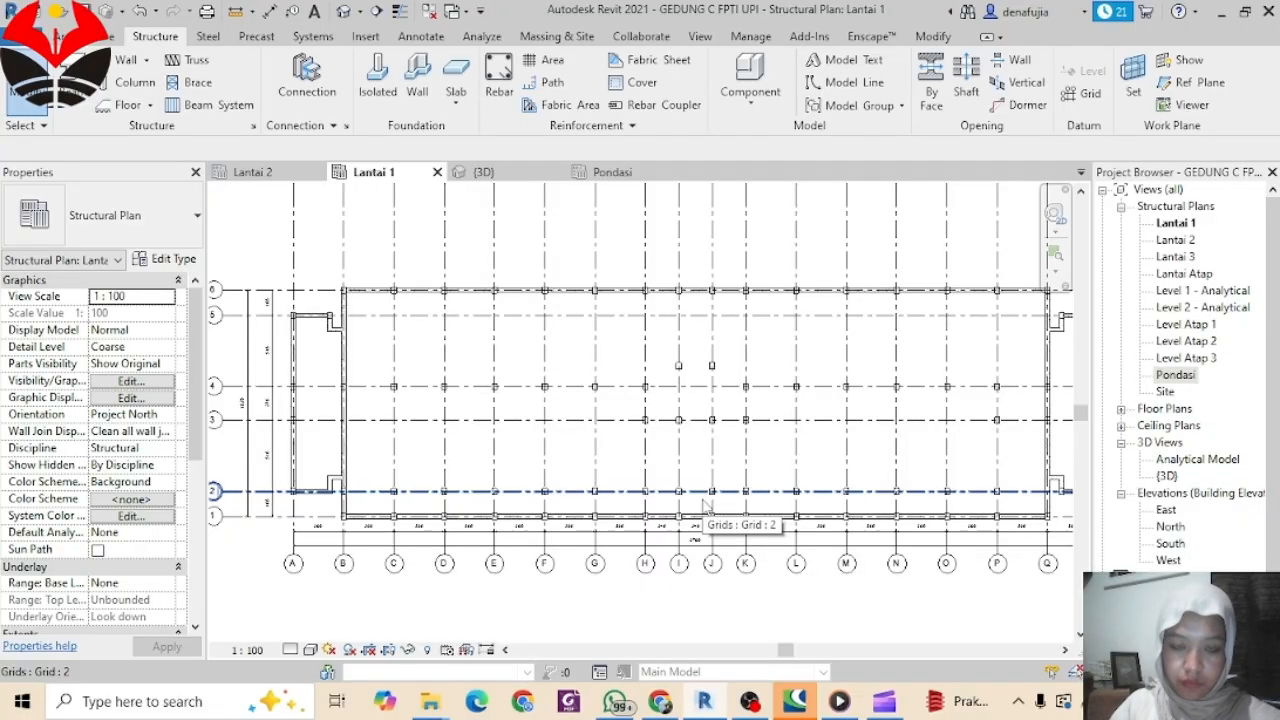
pyautogui.scroll(4, 705, 505)
pyautogui.press('b')
pyautogui.press('m')
pyautogui.scroll(3, 510, 290)
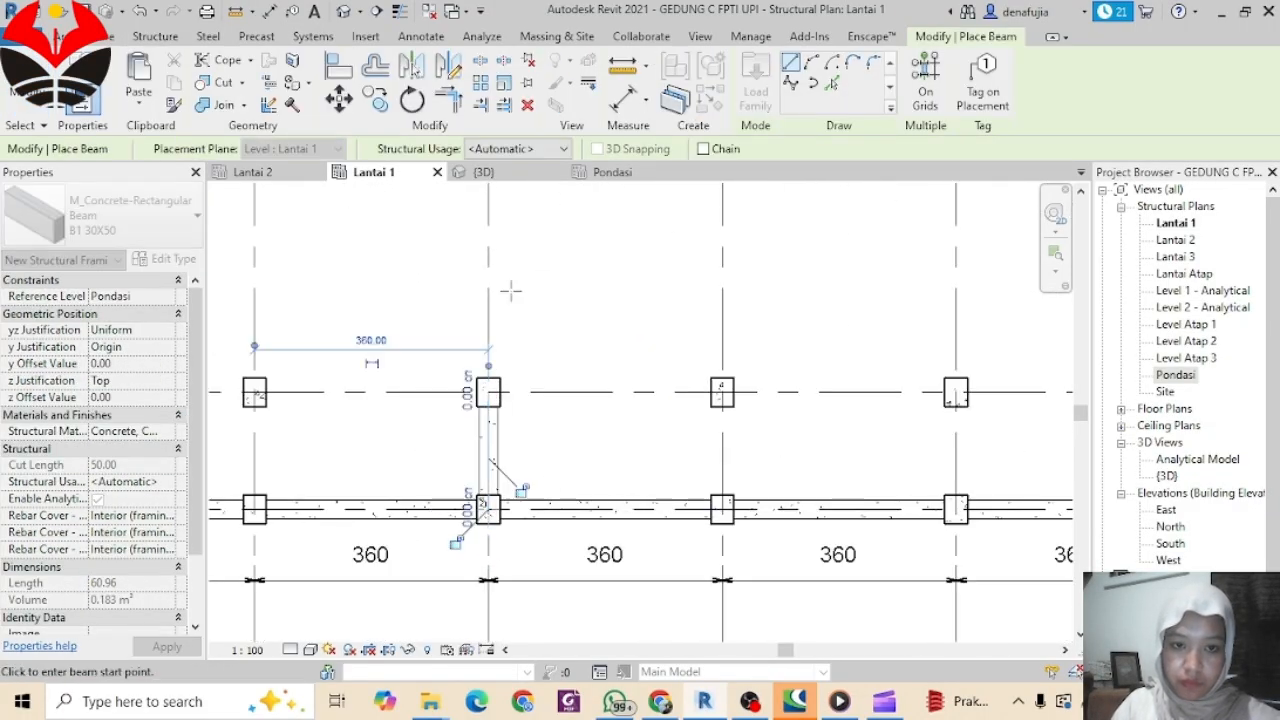
pyautogui.click(487, 545)
pyautogui.moveTo(511, 291); pyautogui.dragTo(506, 535, button='middle')
# Step: Continue the B1 30X50 beams on grid E from grid 2 to grid 4 and on to grid 6, checking each segment
pyautogui.scroll(-1, 500, 310)
pyautogui.click(494, 312)
pyautogui.click(494, 312)
pyautogui.moveTo(519, 245); pyautogui.dragTo(557, 620, button='middle')
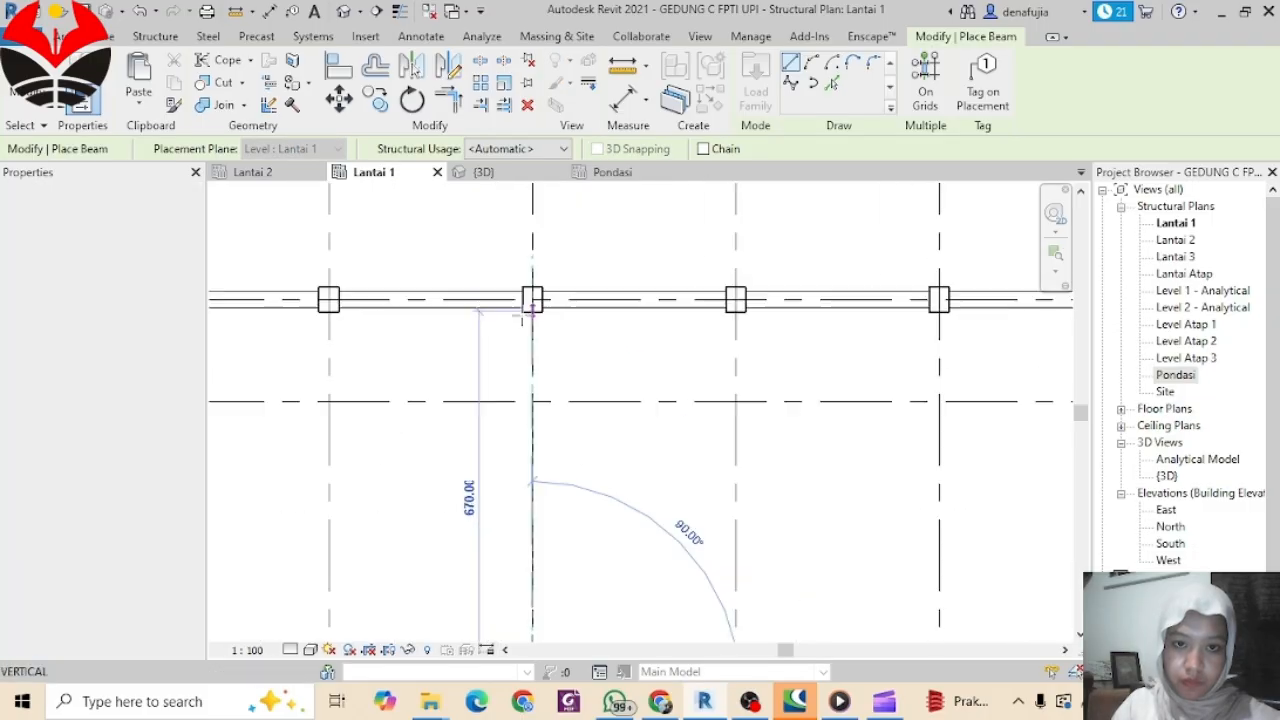
pyautogui.click(531, 305)
pyautogui.scroll(-4, 571, 400)
pyautogui.press('Escape')
pyautogui.press('Escape')
pyautogui.click(605, 430)
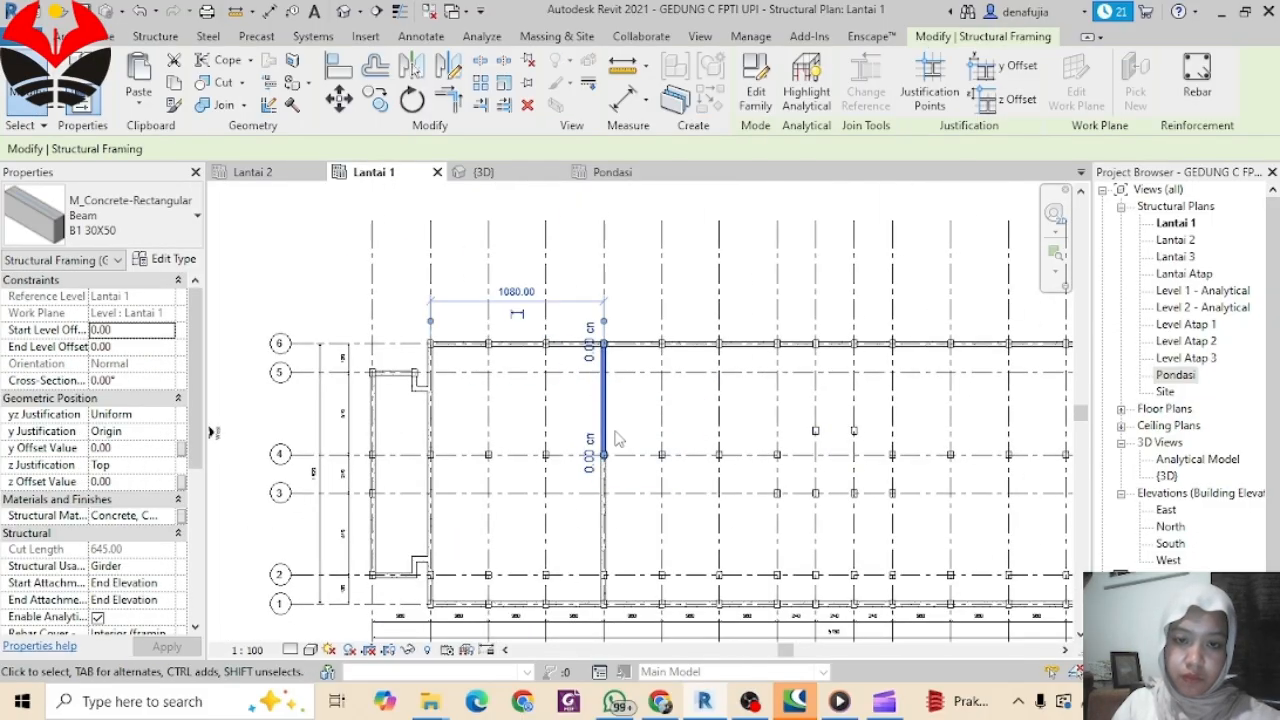
pyautogui.click(606, 552)
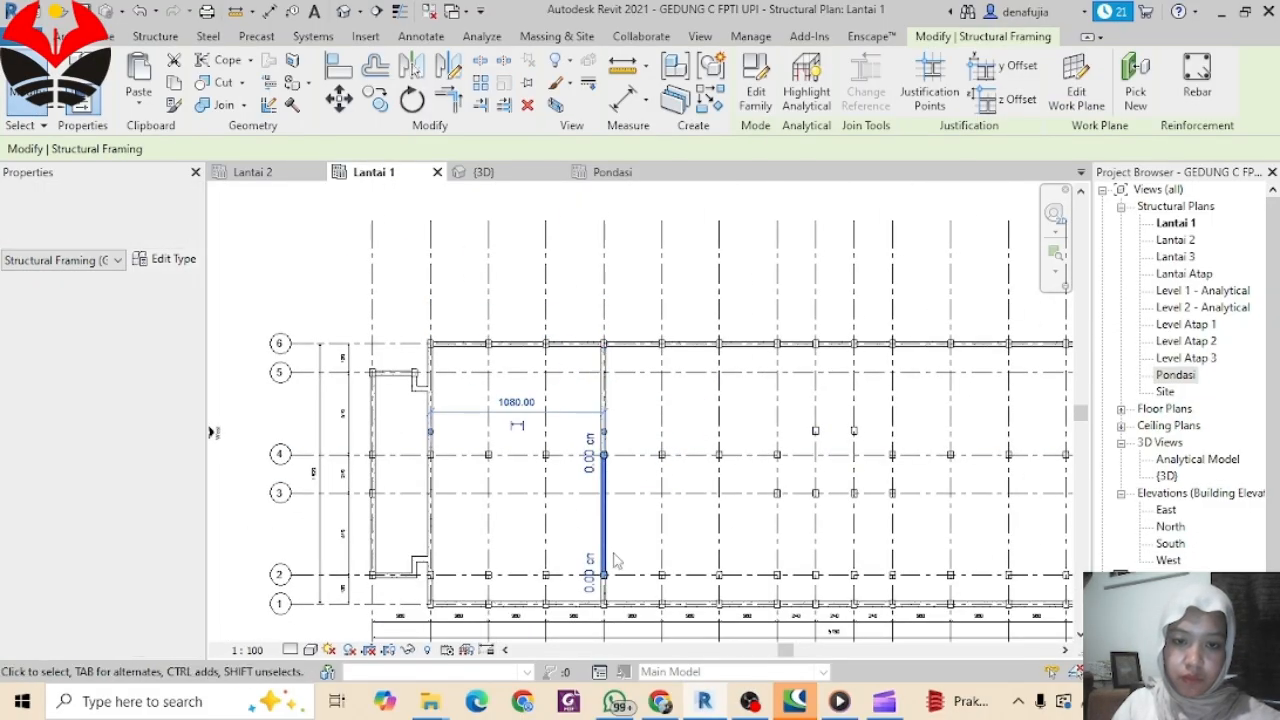
pyautogui.click(605, 590)
pyautogui.press('Escape')
pyautogui.moveTo(866, 506); pyautogui.dragTo(585, 518, button='middle')
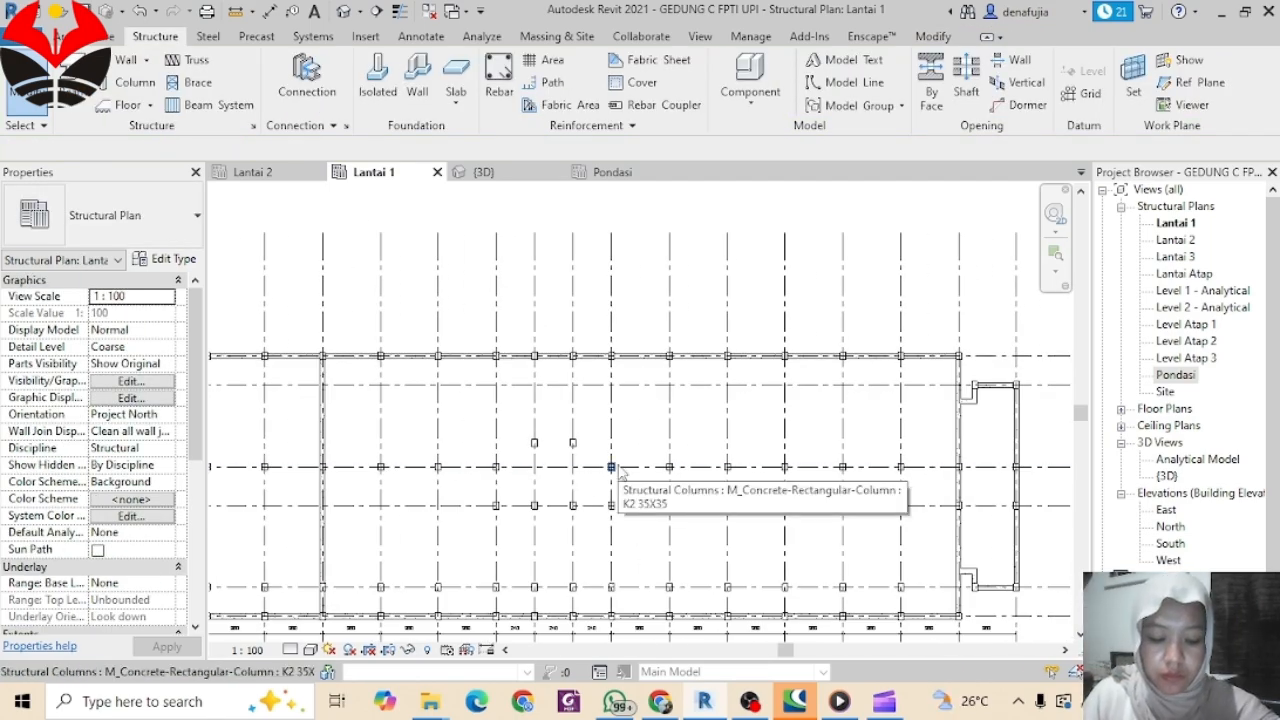
# Step: Place B1 30X50 beams along grid H from grid 6 to grid 1, spanning between the columns on grids 4, 3 and 2
pyautogui.moveTo(690, 554); pyautogui.dragTo(845, 474, button='middle')
pyautogui.click(73, 90)
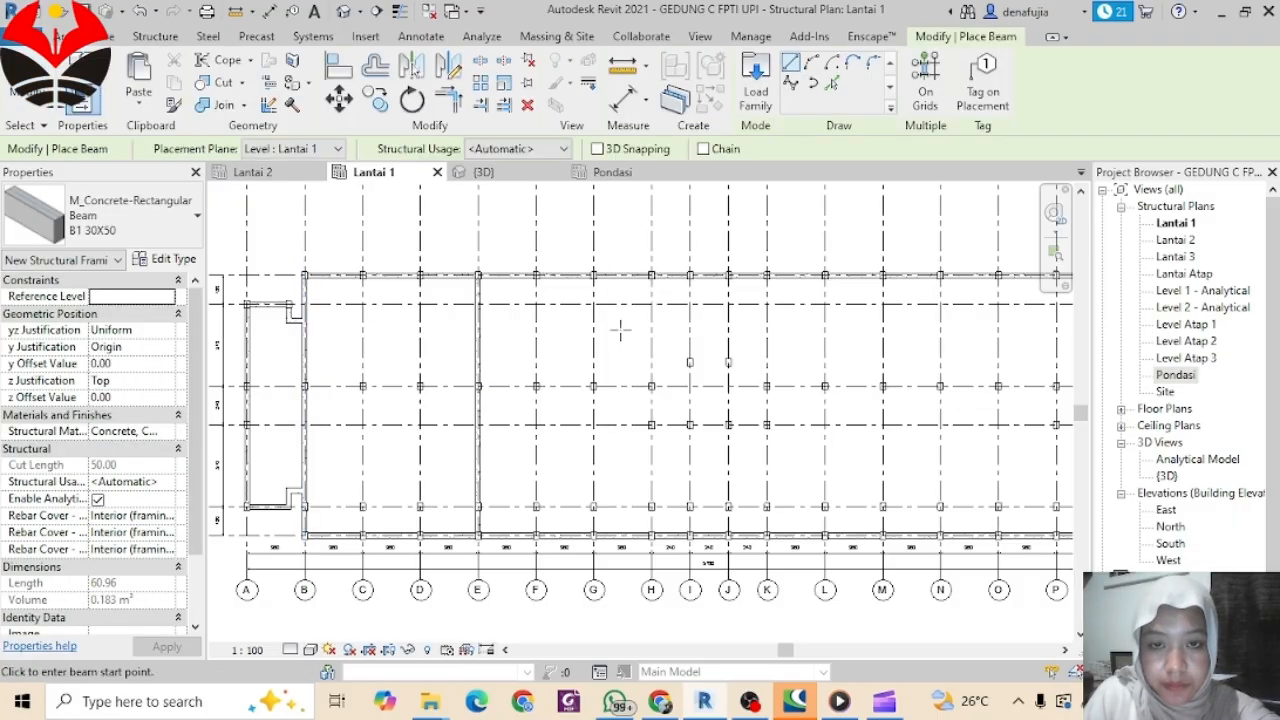
pyautogui.scroll(2, 650, 284)
pyautogui.click(651, 268)
pyautogui.click(650, 463)
pyautogui.click(651, 463)
pyautogui.moveTo(677, 503); pyautogui.dragTo(680, 422, button='middle')
pyautogui.click(655, 449)
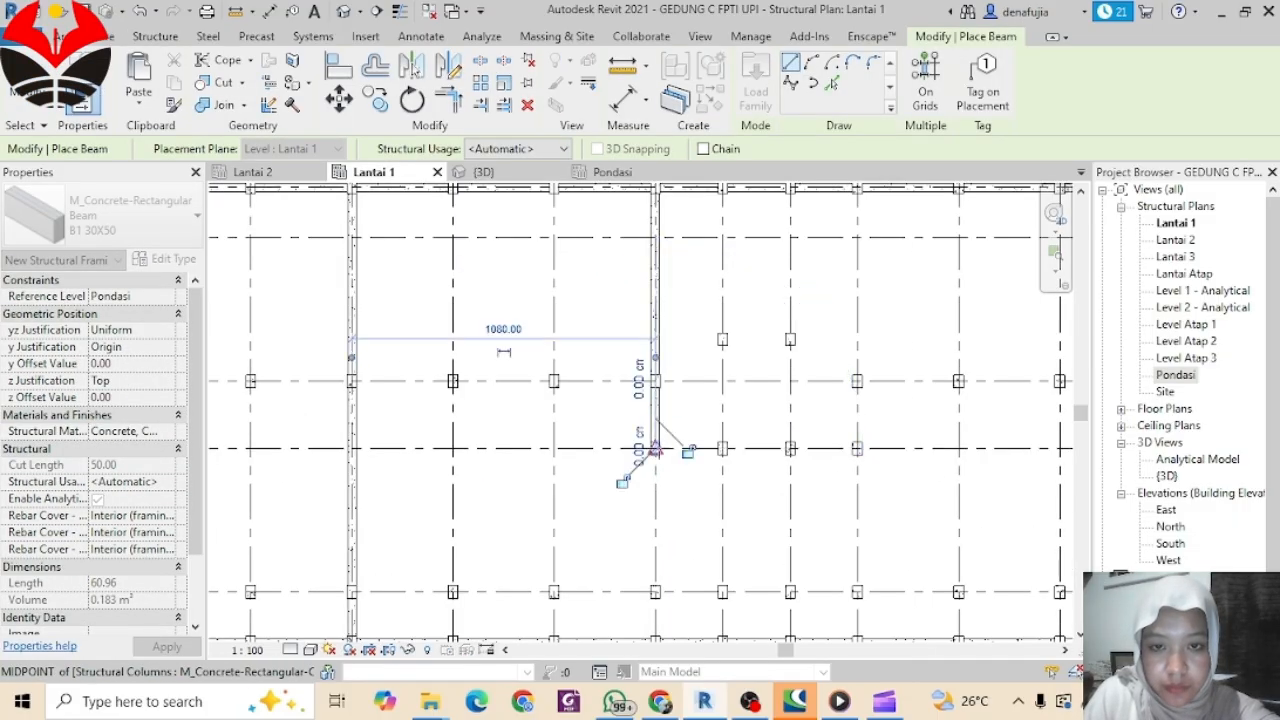
pyautogui.click(655, 449)
pyautogui.moveTo(657, 580); pyautogui.dragTo(699, 373, button='middle')
pyautogui.click(697, 386)
pyautogui.scroll(2, 700, 410)
pyautogui.click(695, 463)
pyautogui.scroll(-3, 766, 390)
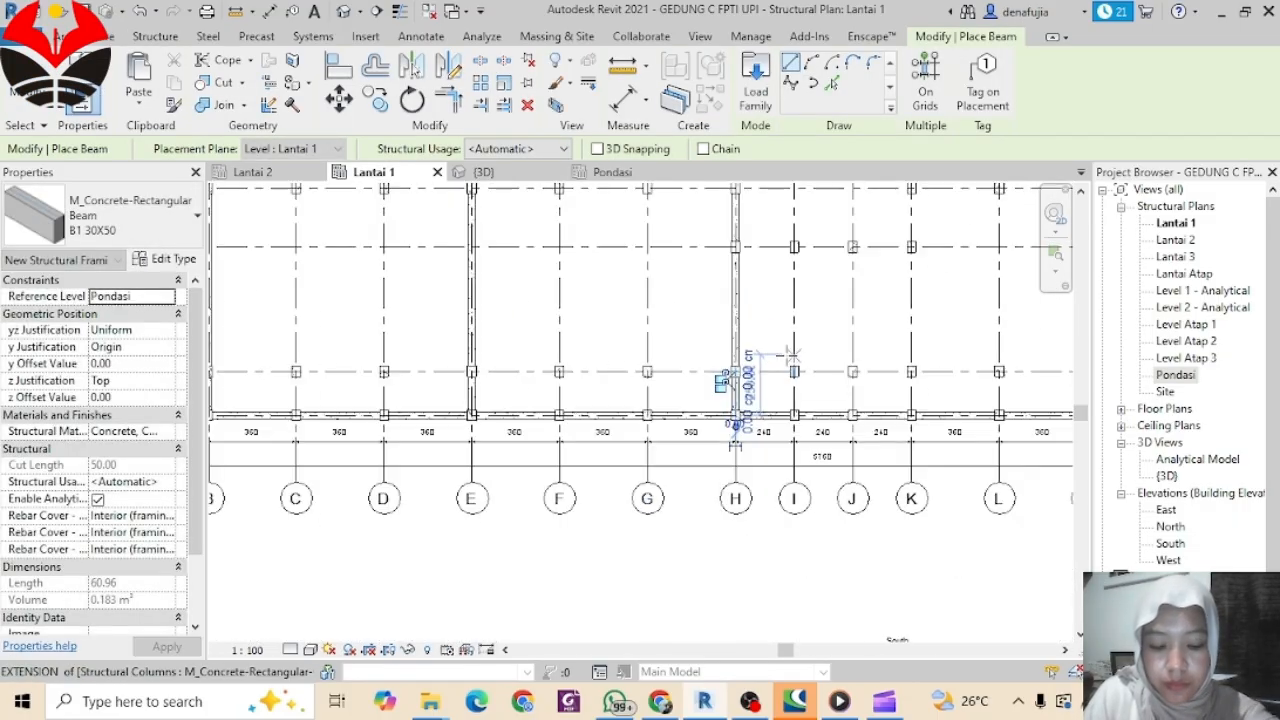
# Step: Place B1 30X50 beams along grid K from grid 6 to grid 1, spanning between the columns on grids 4, 3 and 2
pyautogui.moveTo(847, 272); pyautogui.dragTo(694, 469, button='middle')
pyautogui.scroll(2, 724, 304)
pyautogui.click(718, 286)
pyautogui.click(718, 541)
pyautogui.moveTo(720, 550); pyautogui.dragTo(750, 352, button='middle')
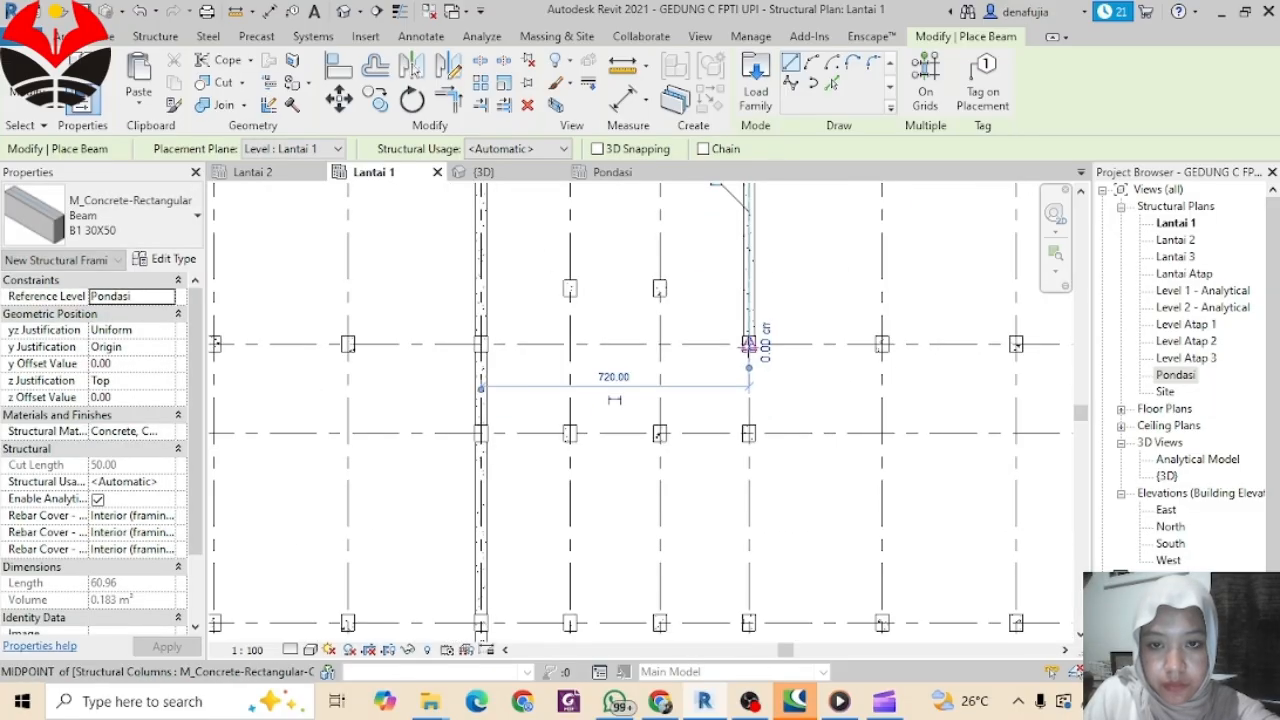
pyautogui.click(749, 344)
pyautogui.click(749, 432)
pyautogui.moveTo(751, 442); pyautogui.dragTo(778, 278, button='middle')
pyautogui.click(775, 268)
pyautogui.click(775, 457)
pyautogui.click(775, 457)
pyautogui.click(775, 524)
pyautogui.scroll(-3, 826, 380)
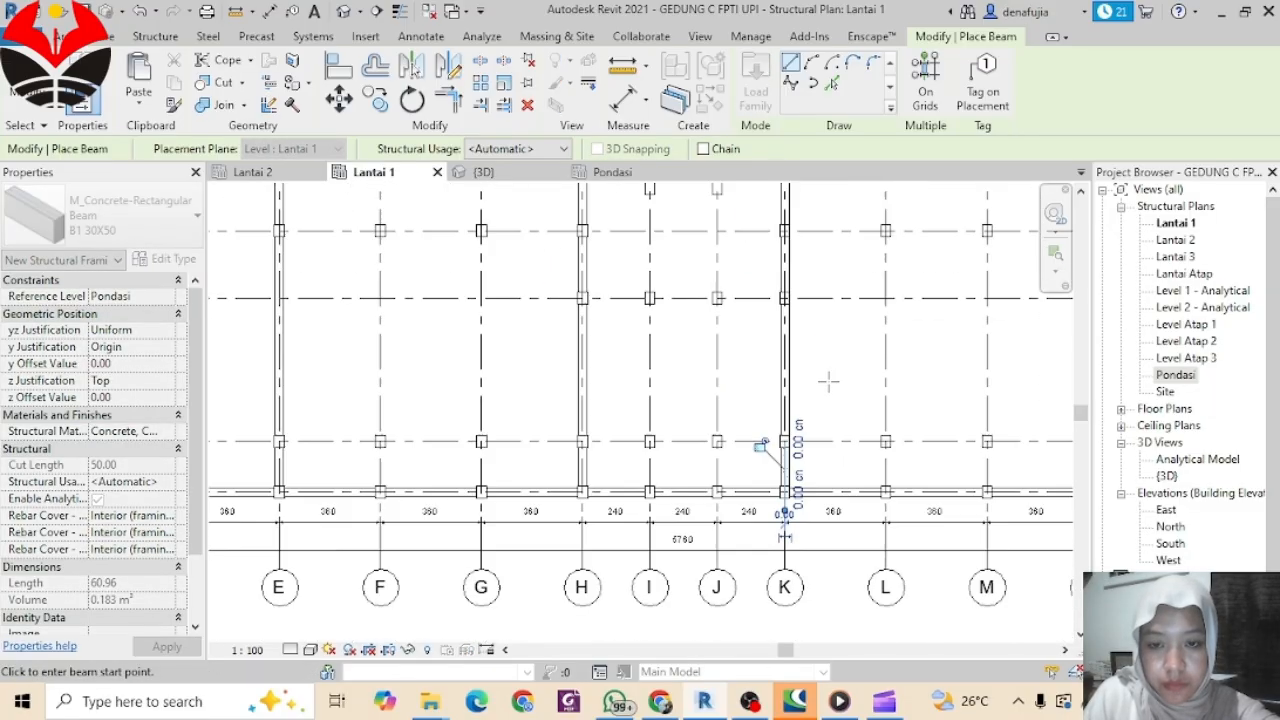
# Step: Place B1 30X50 beams along grid N from grid 1 to grid 6, spanning between the columns on grids 2 and 4
pyautogui.moveTo(826, 383); pyautogui.dragTo(362, 408, button='middle')
pyautogui.scroll(4, 604, 491)
pyautogui.click(589, 497)
pyautogui.click(589, 421)
pyautogui.click(589, 421)
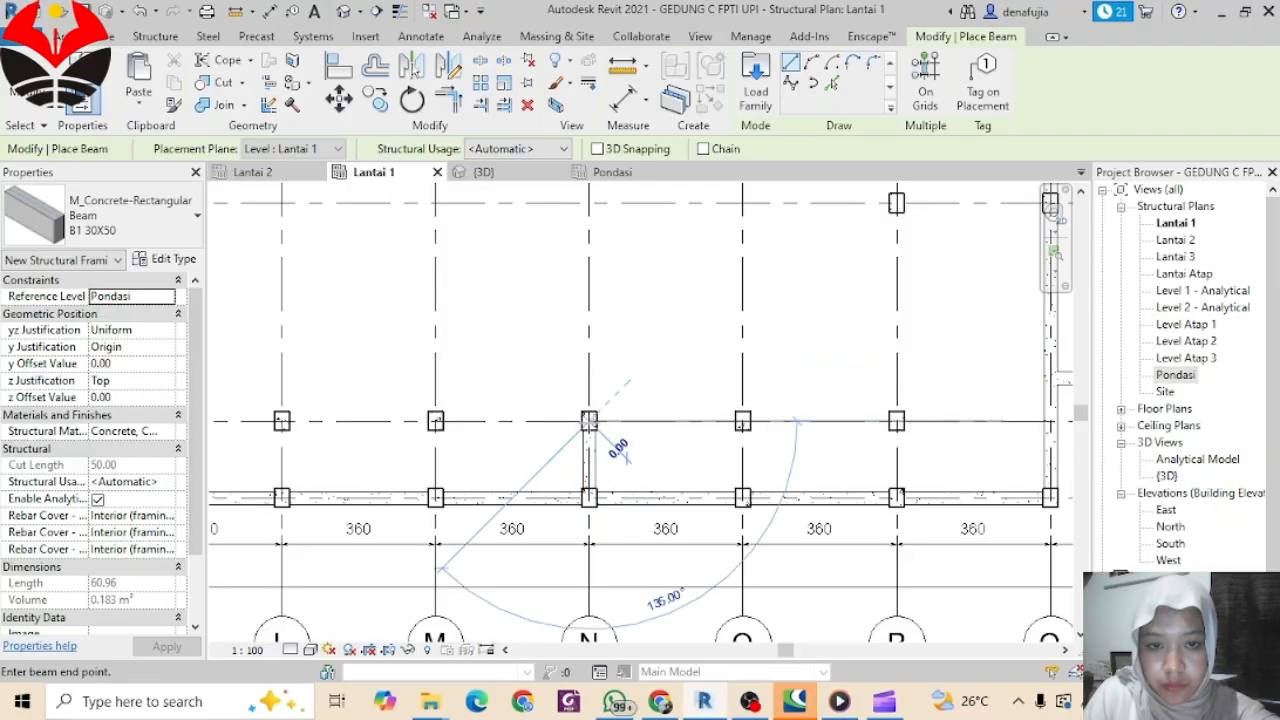
pyautogui.scroll(-1, 598, 328)
pyautogui.moveTo(600, 330); pyautogui.dragTo(663, 601, button='middle')
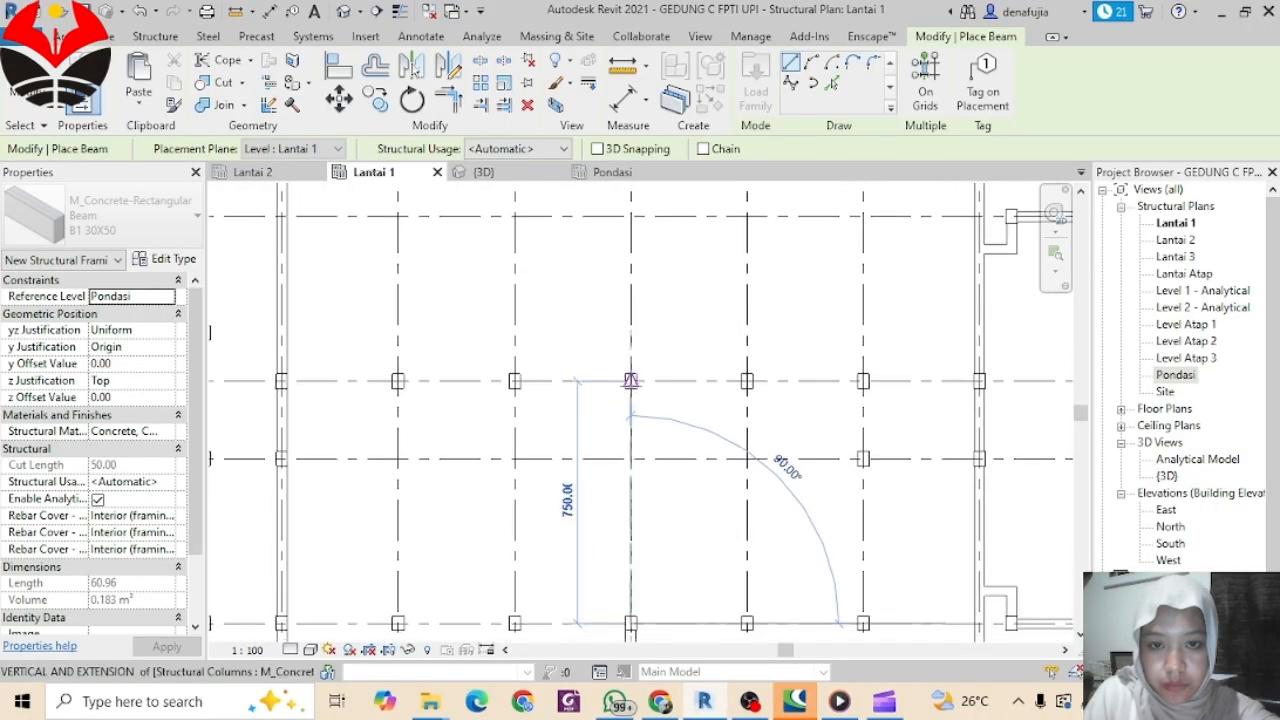
pyautogui.click(631, 381)
pyautogui.click(631, 381)
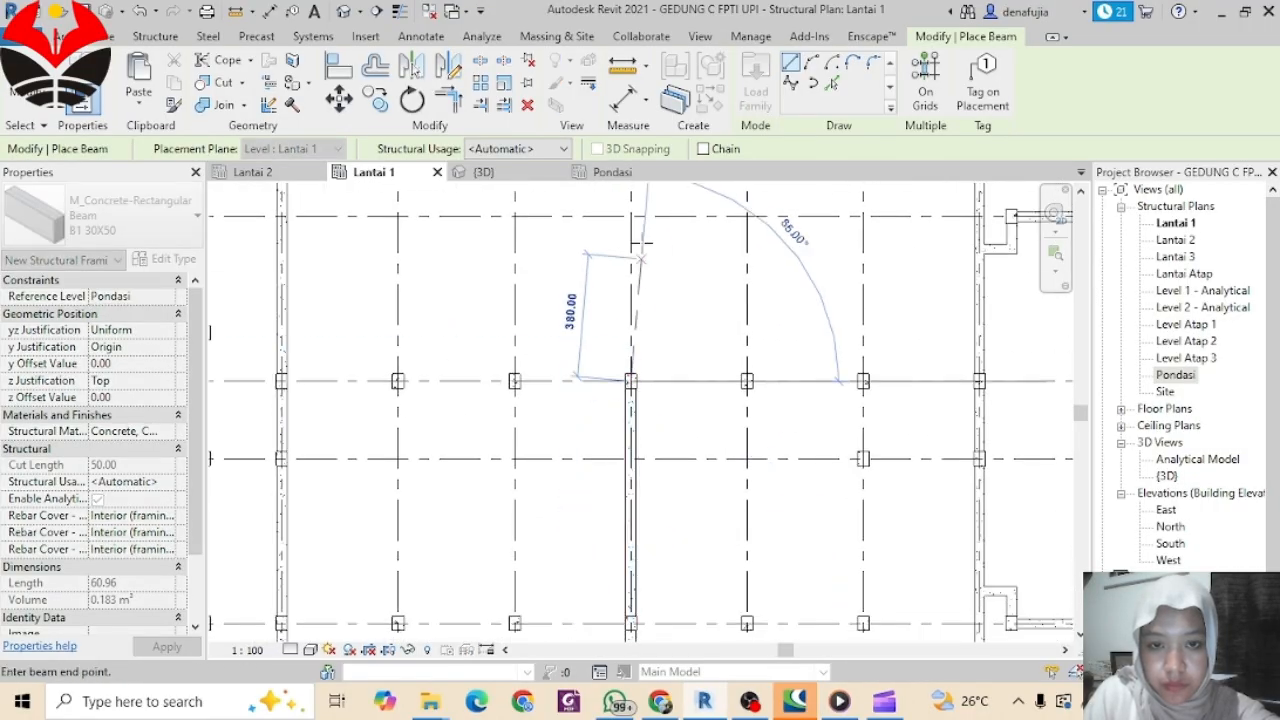
pyautogui.scroll(-1, 638, 247)
pyautogui.moveTo(637, 249); pyautogui.dragTo(684, 541, button='middle')
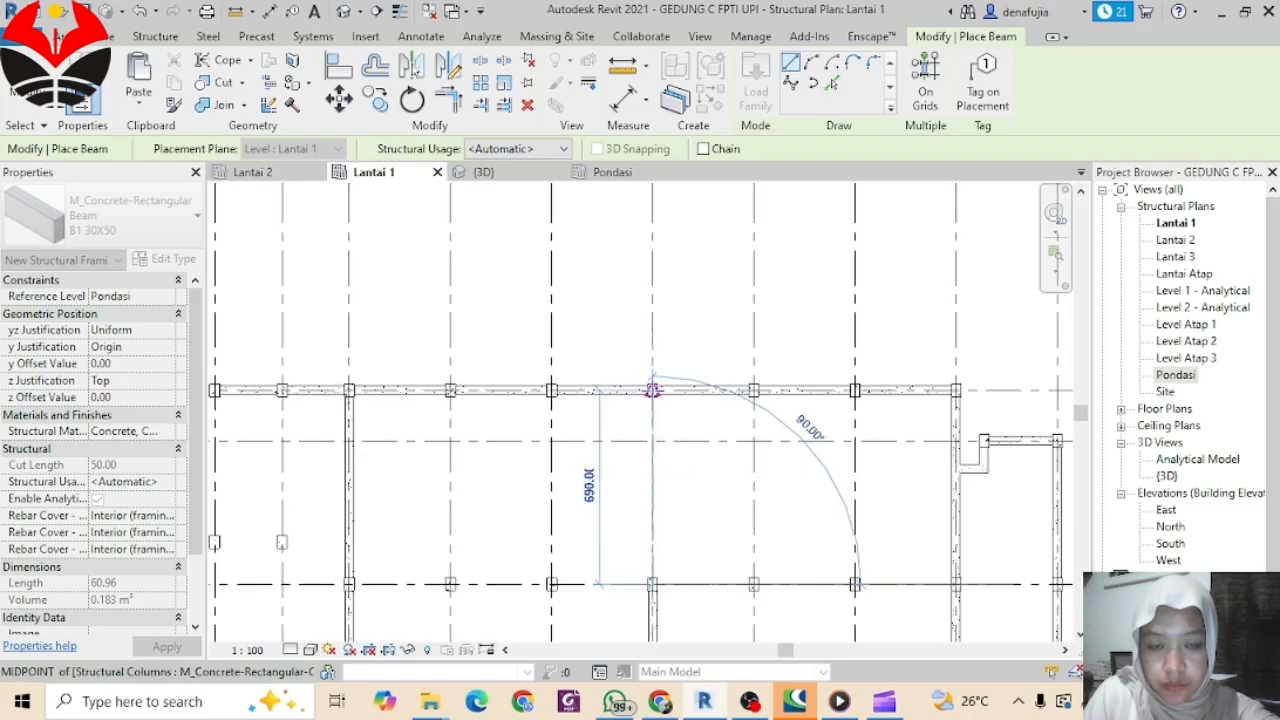
pyautogui.click(652, 390)
pyautogui.scroll(-3, 676, 448)
pyautogui.moveTo(632, 482); pyautogui.dragTo(734, 405, button='middle')
pyautogui.scroll(1, 700, 449)
pyautogui.moveTo(706, 453)
pyautogui.mouseDown(button='middle')
pyautogui.moveTo(726, 466)
pyautogui.moveTo(712, 446)
pyautogui.mouseUp(button='middle')
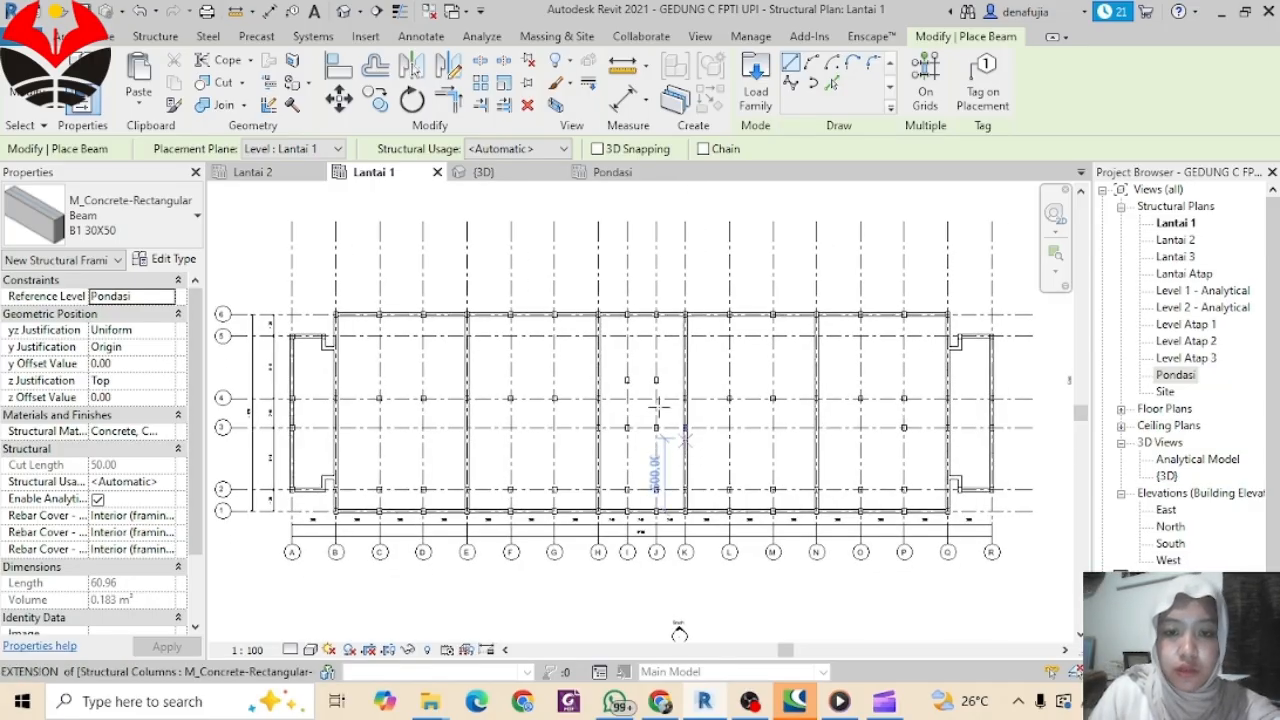
pyautogui.press('Escape')
pyautogui.press('Escape')
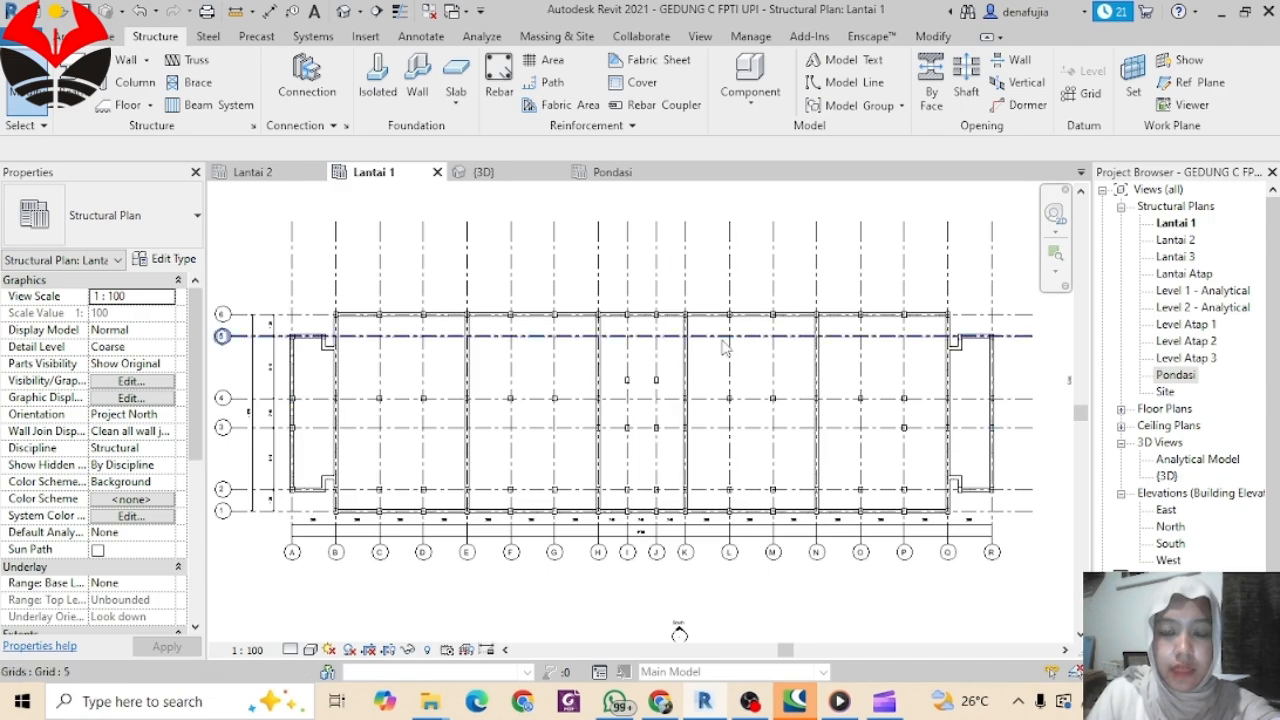
# Step: Select the whole Lantai 1 layout and filter the selection to the Structural Framing (Girder) and Structural Framing (Other) categories
pyautogui.moveTo(282, 293); pyautogui.dragTo(1022, 537)
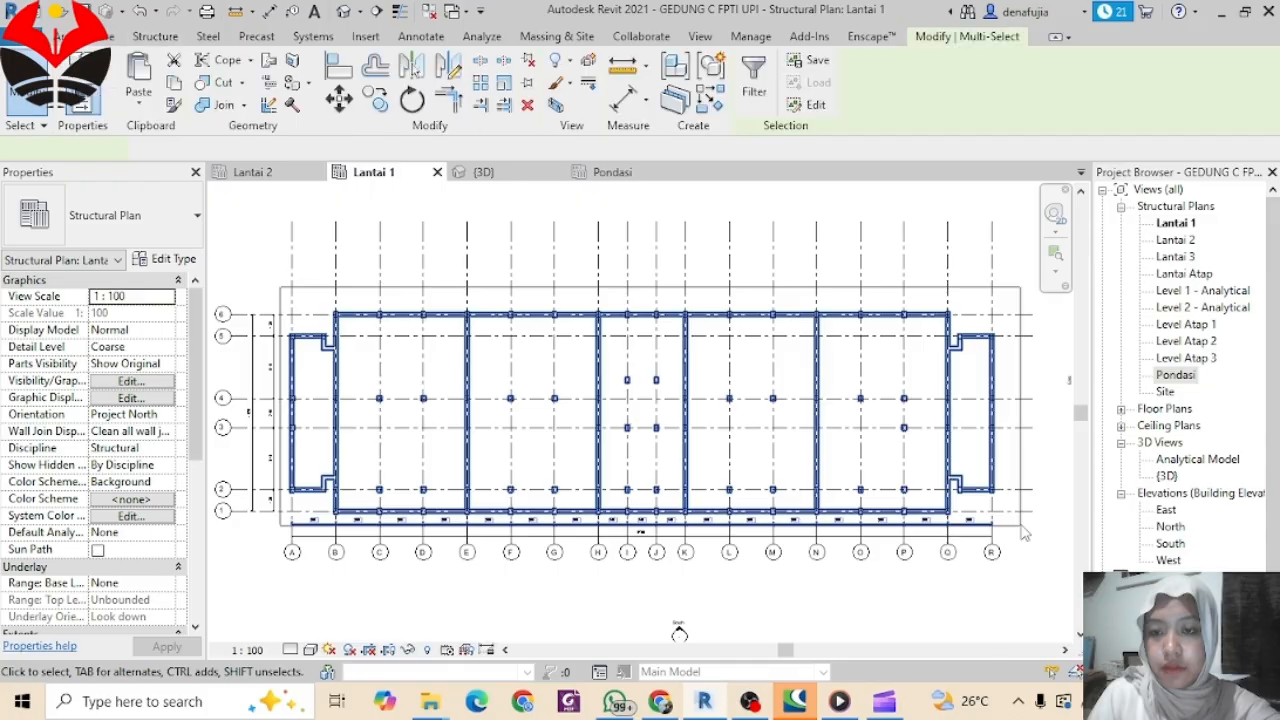
pyautogui.click(756, 70)
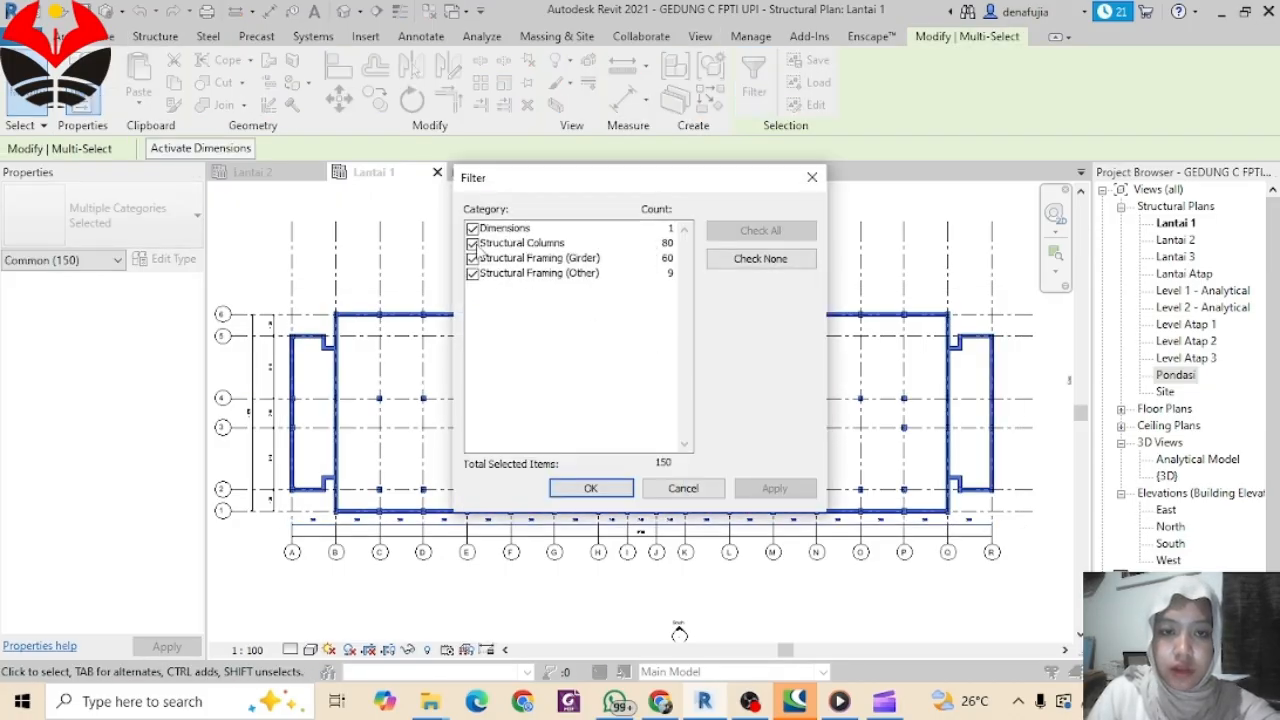
pyautogui.click(473, 229)
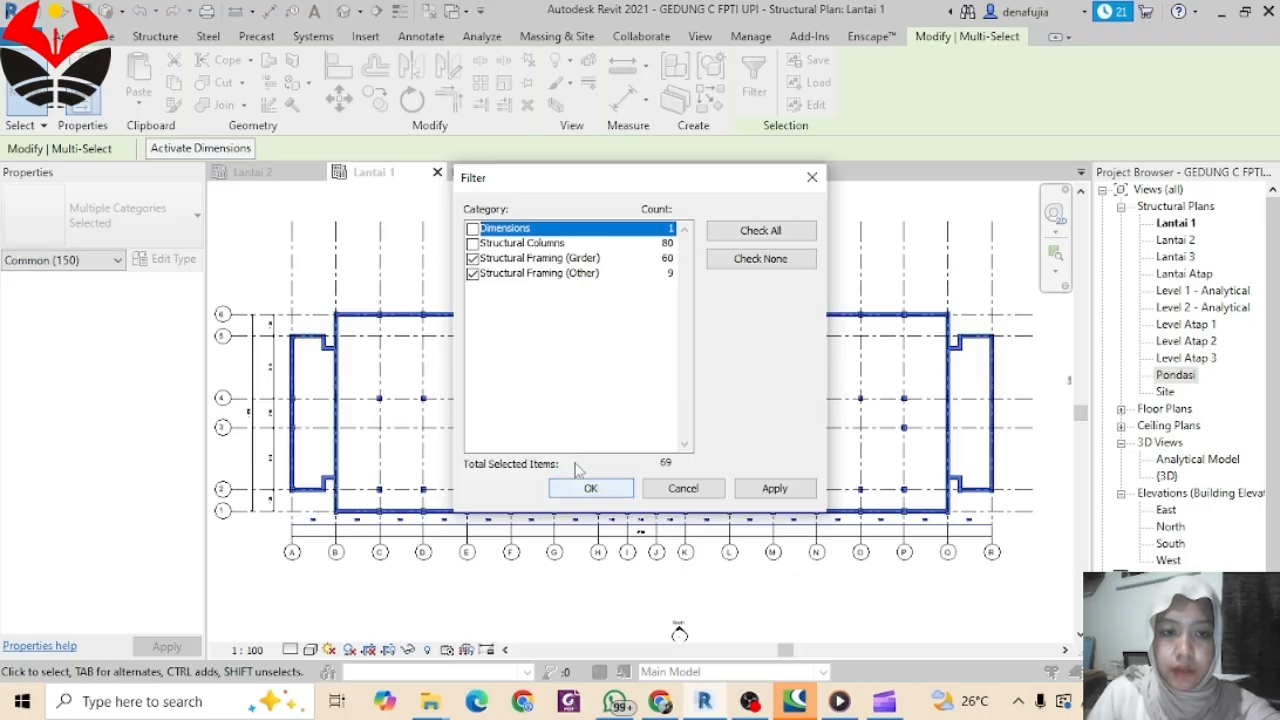
pyautogui.click(473, 274)
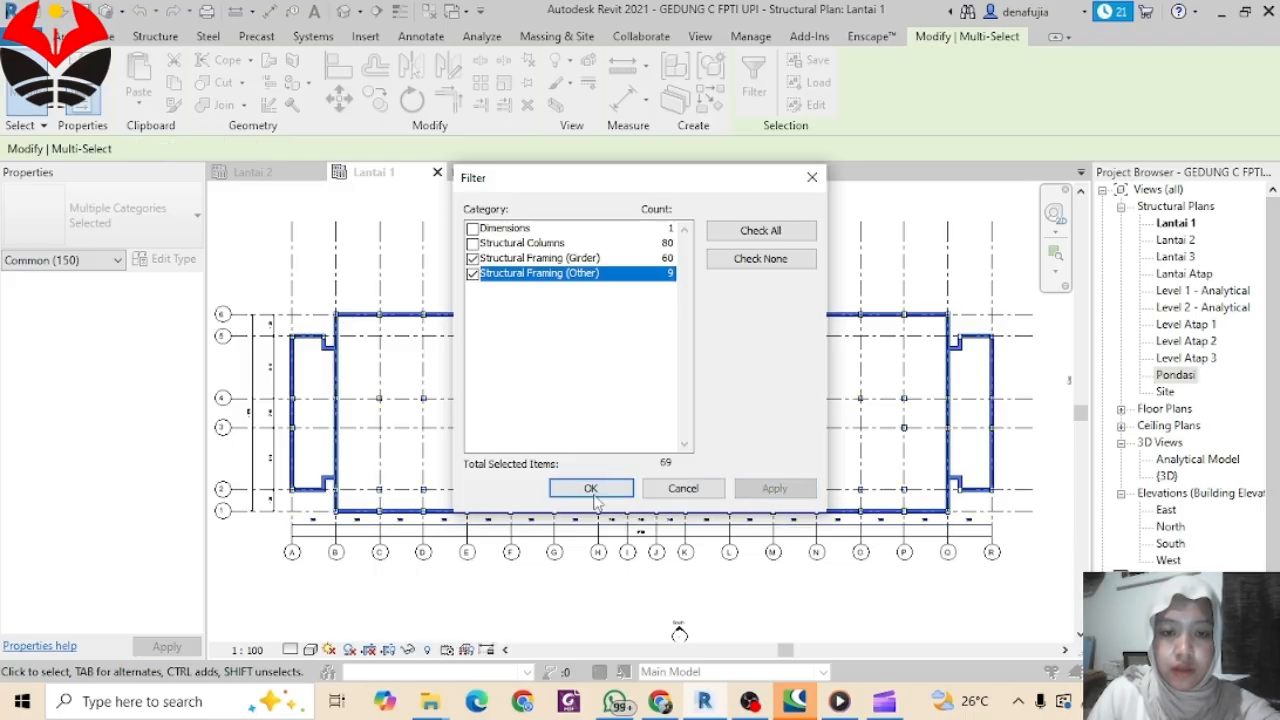
pyautogui.click(591, 489)
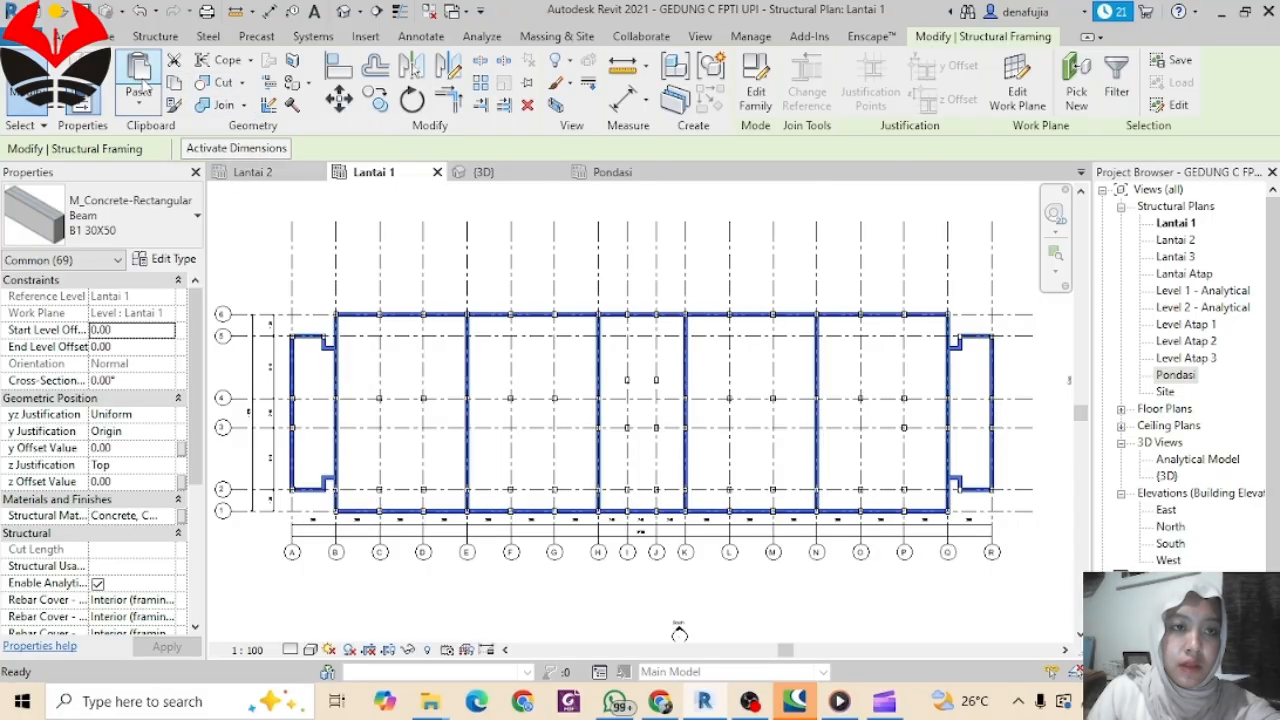
# Step: Copy the selected beams, paste them aligned to the Lantai Atap level, and open the Lantai Atap plan to check them
pyautogui.click(145, 108)
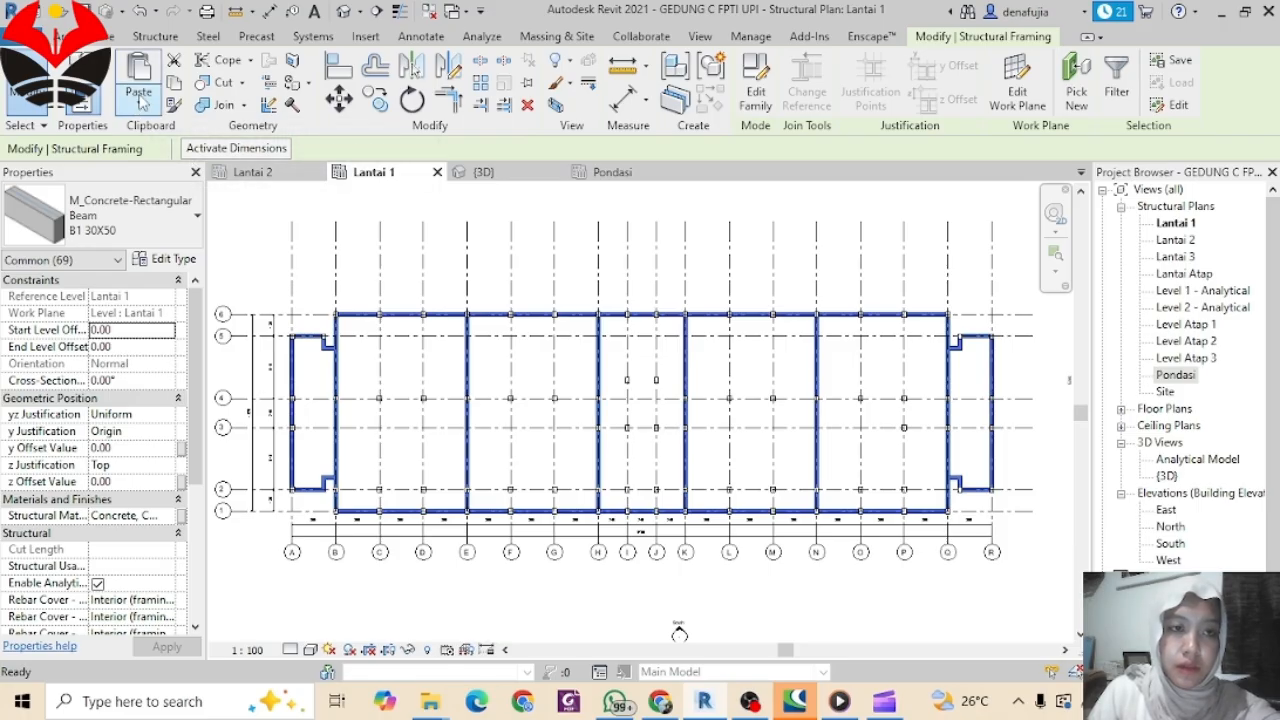
pyautogui.click(145, 106)
pyautogui.click(205, 176)
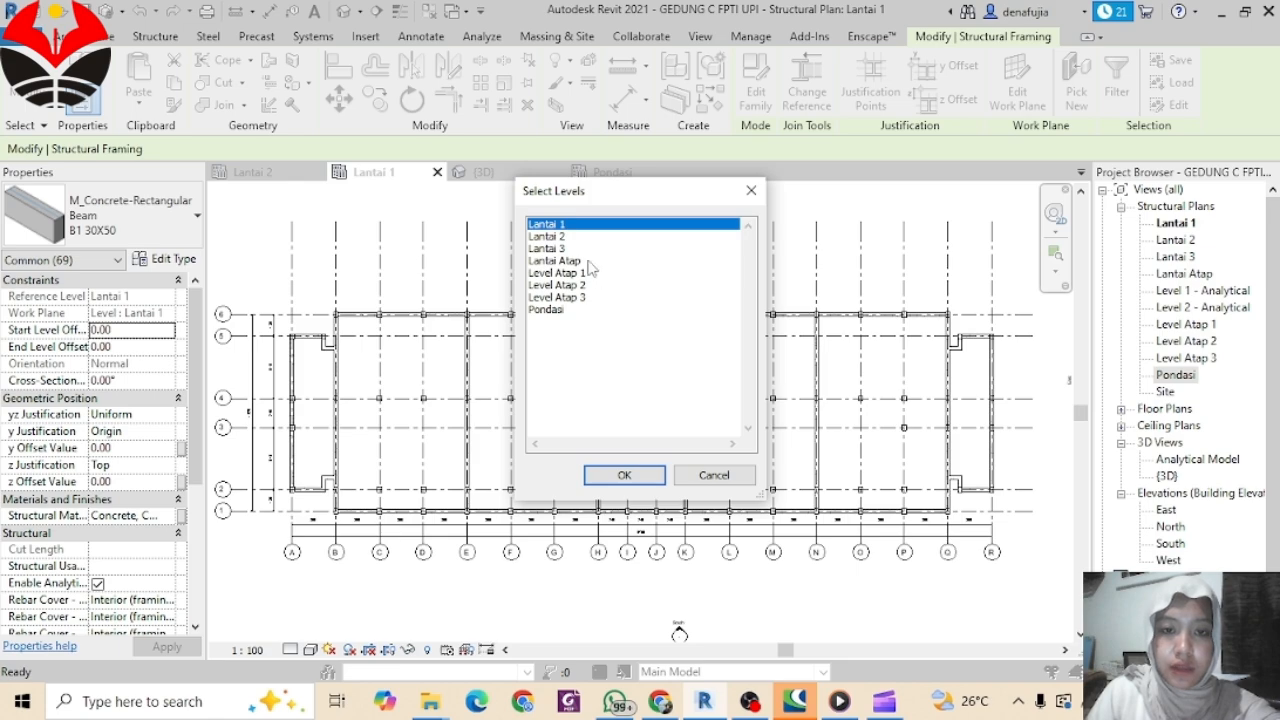
pyautogui.click(589, 262)
pyautogui.click(625, 476)
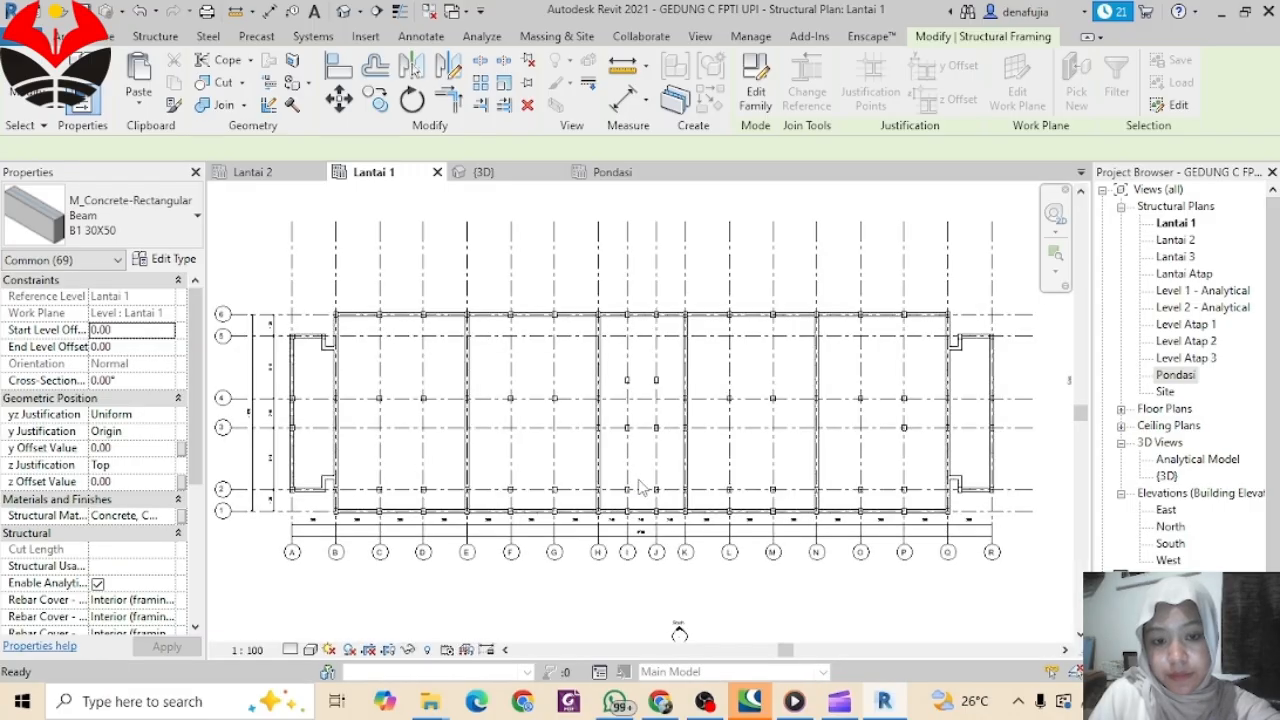
pyautogui.doubleClick(1185, 274)
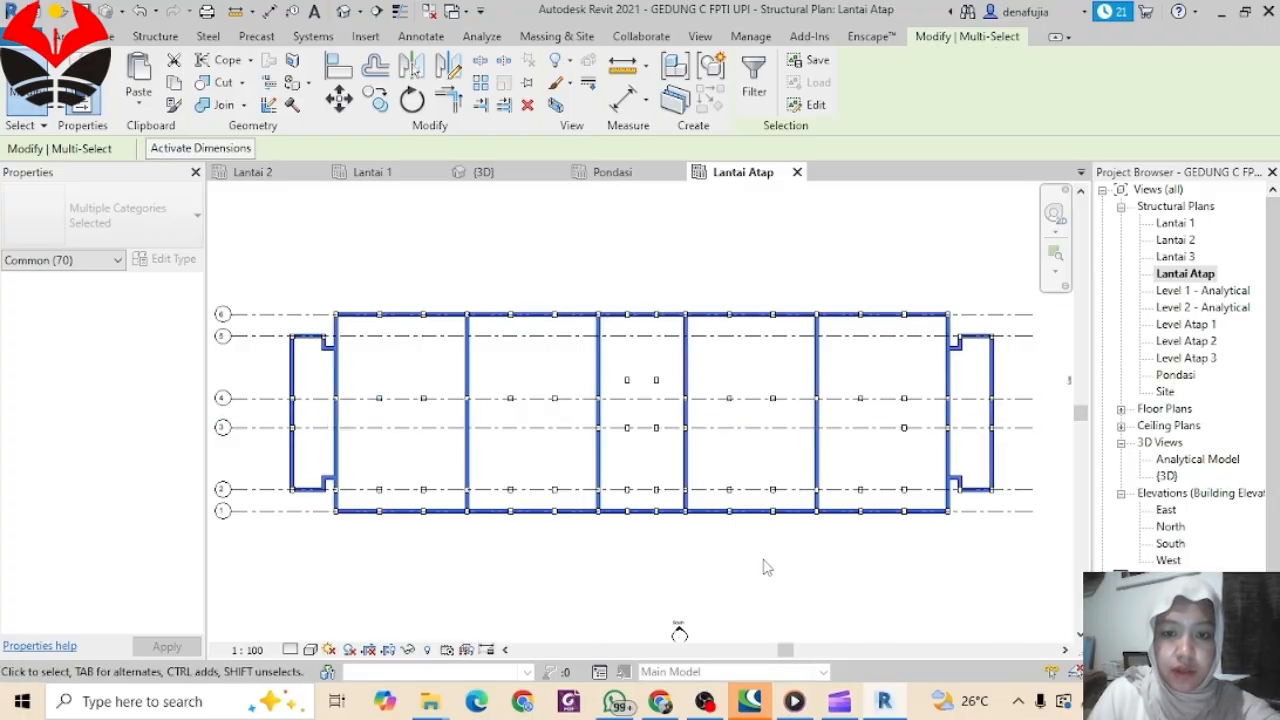
# Step: On the Lantai 1 plan, place B1 30X50 beams along grid 4 from grid A to grid H, spanning column to column
pyautogui.click(370, 173)
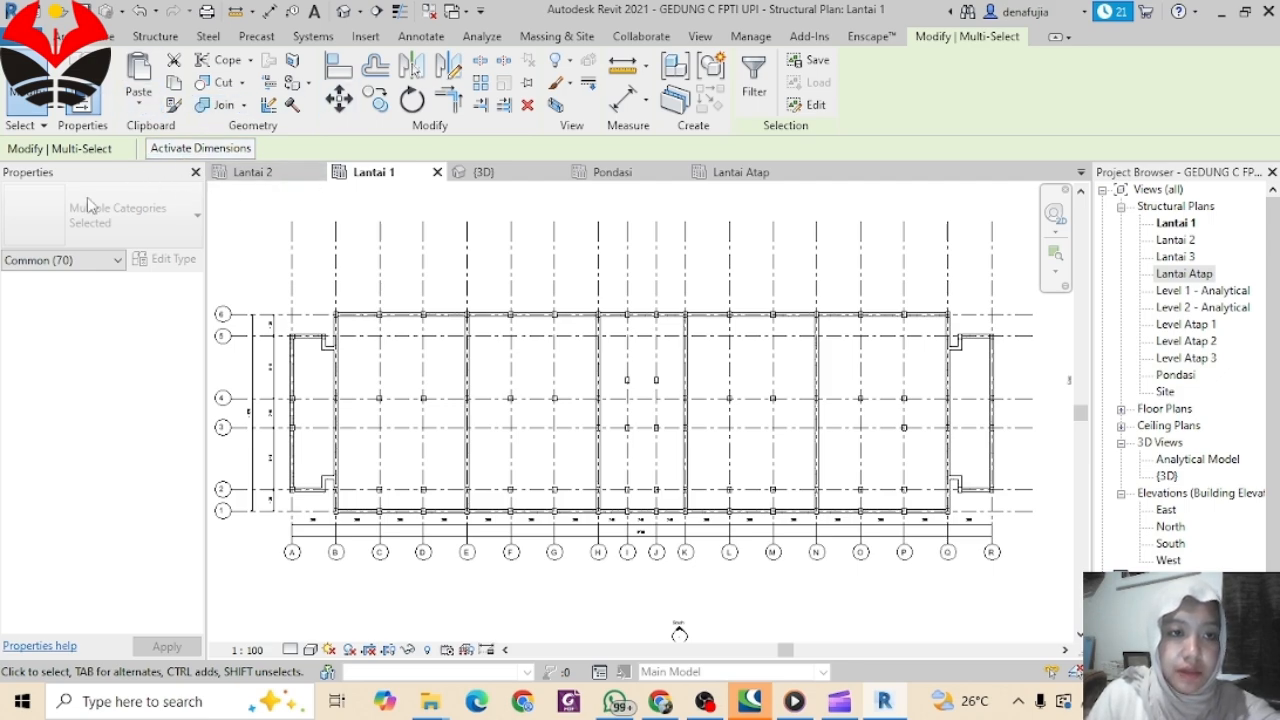
pyautogui.click(156, 37)
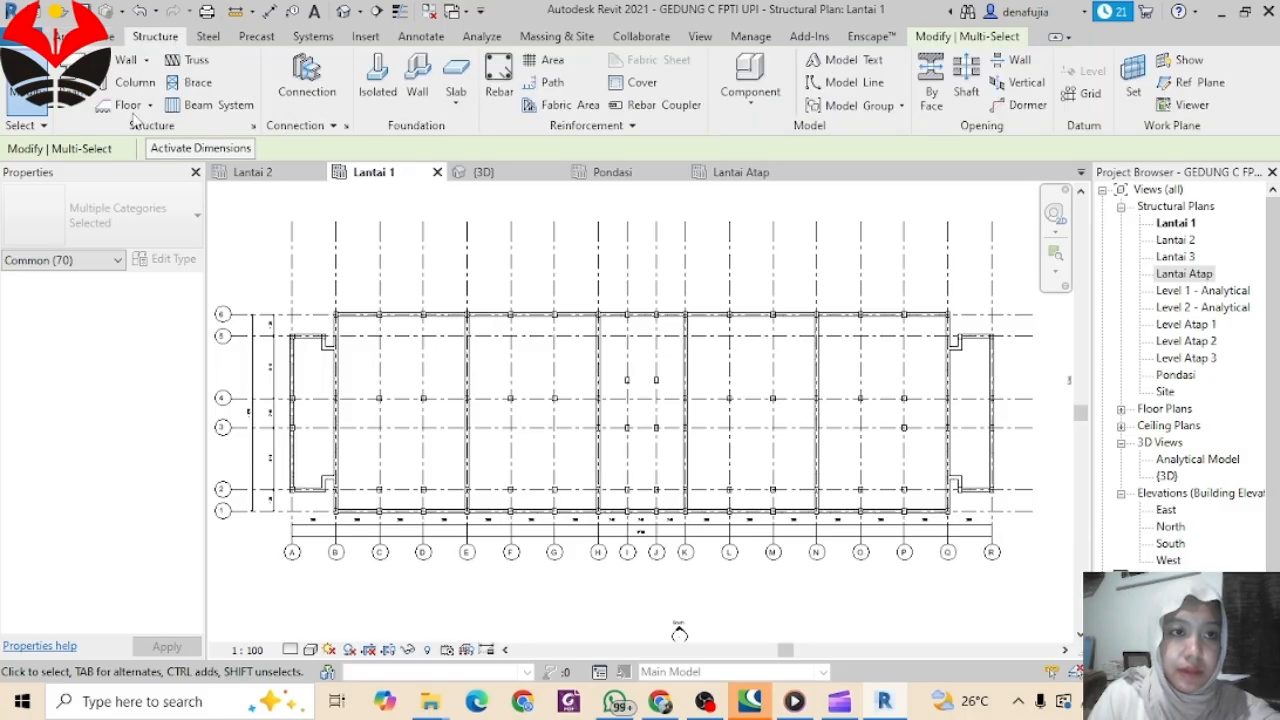
pyautogui.press('b')
pyautogui.press('m')
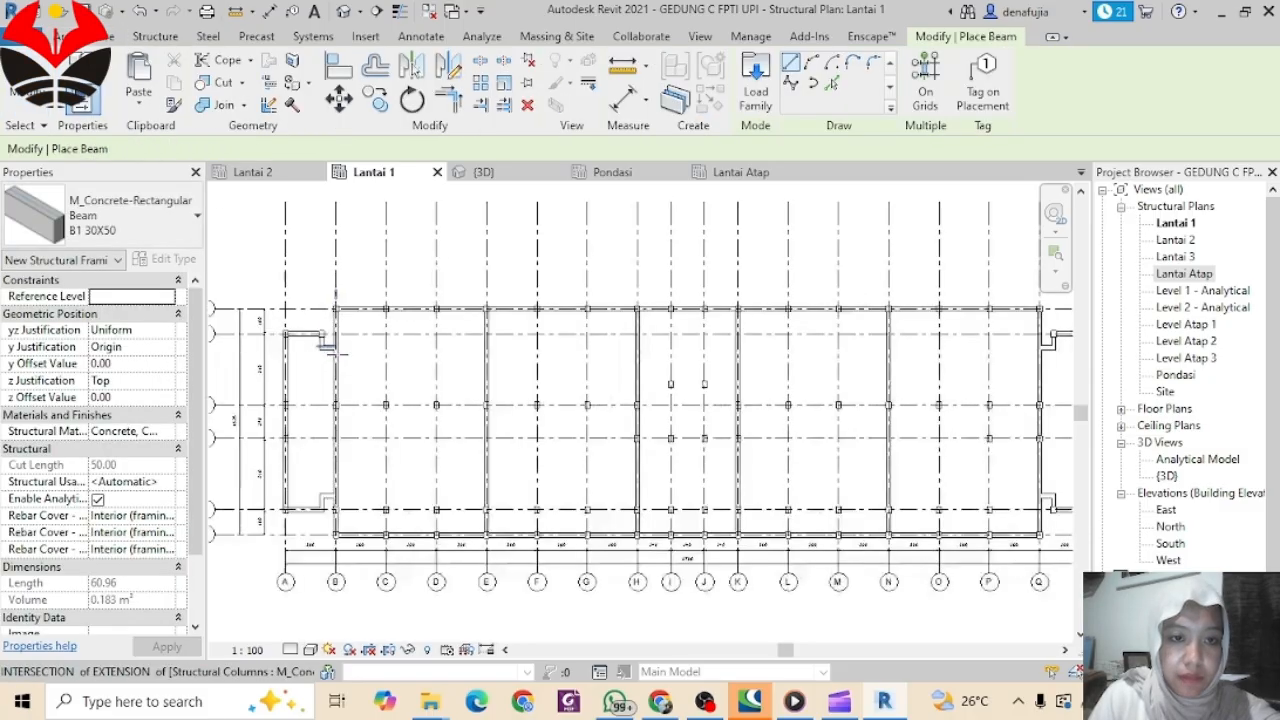
pyautogui.scroll(2, 598, 354)
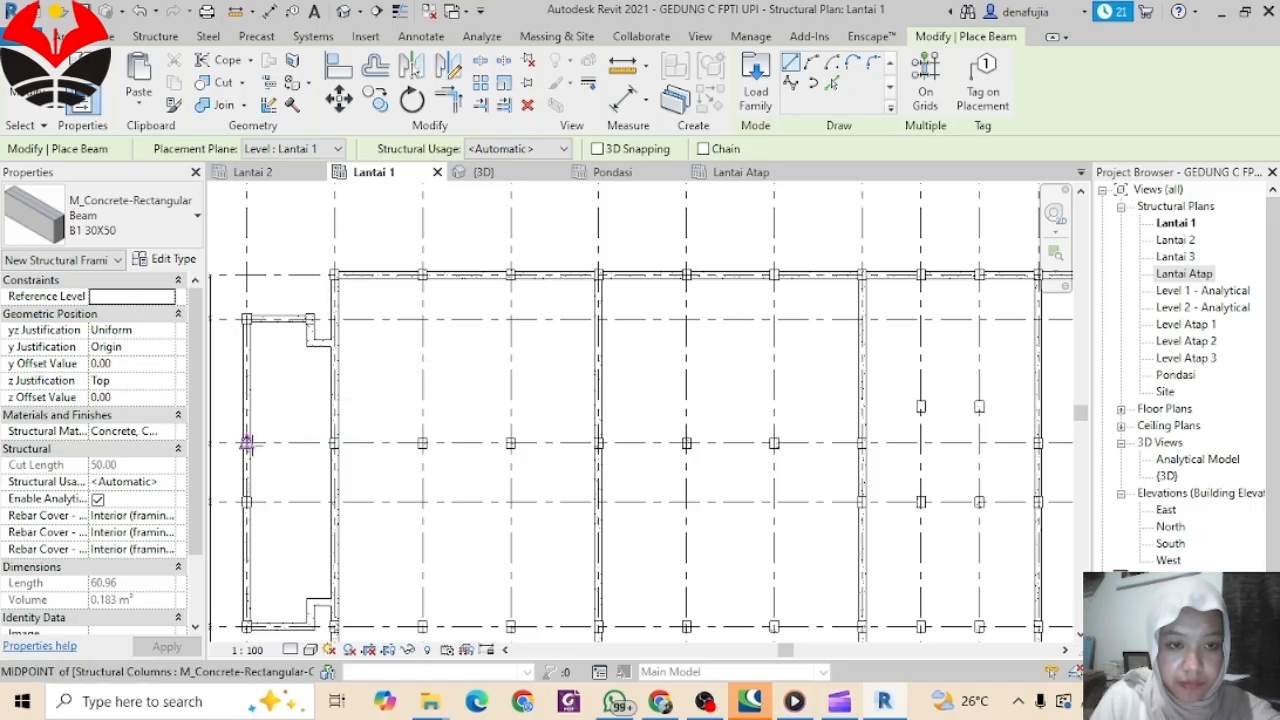
pyautogui.click(246, 443)
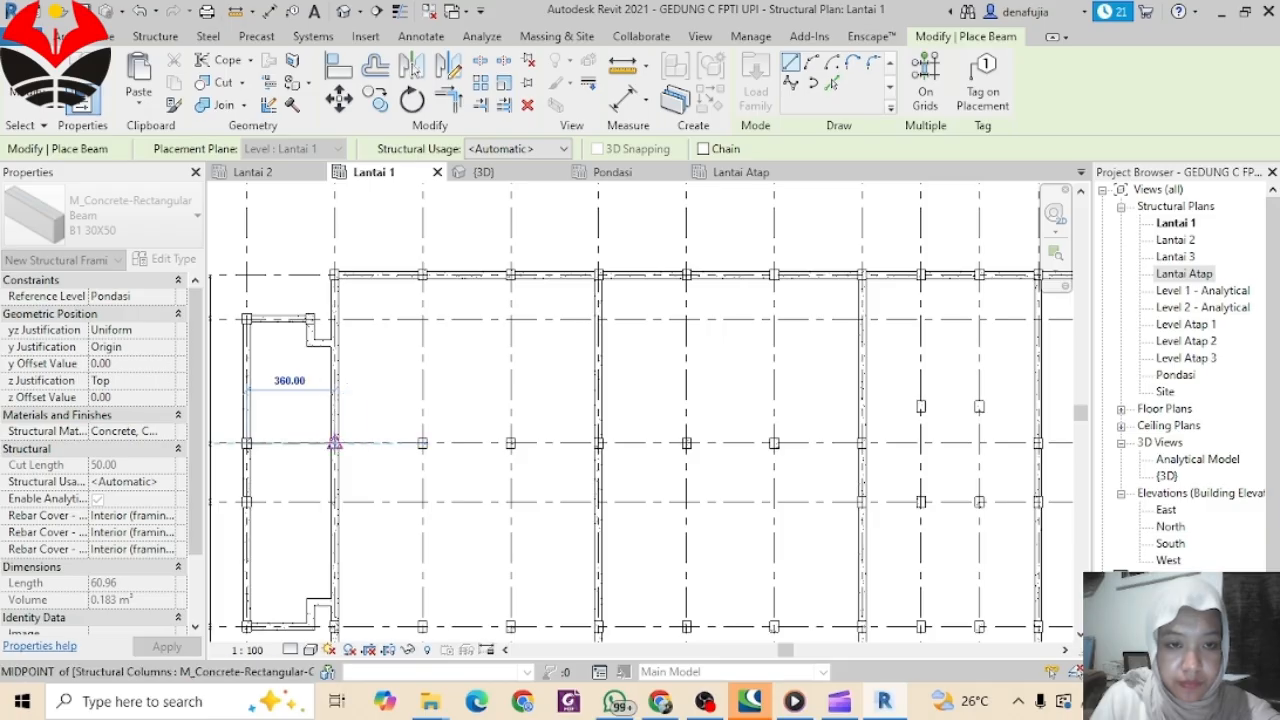
pyautogui.click(334, 443)
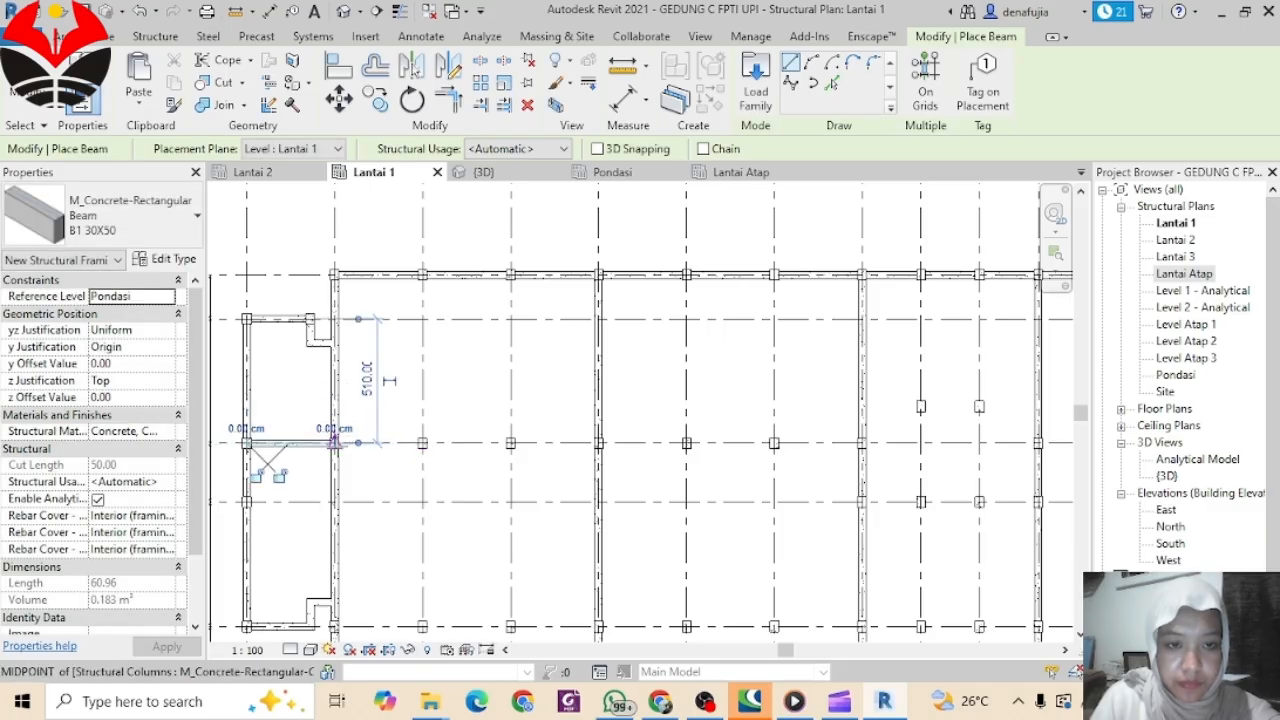
pyautogui.click(422, 443)
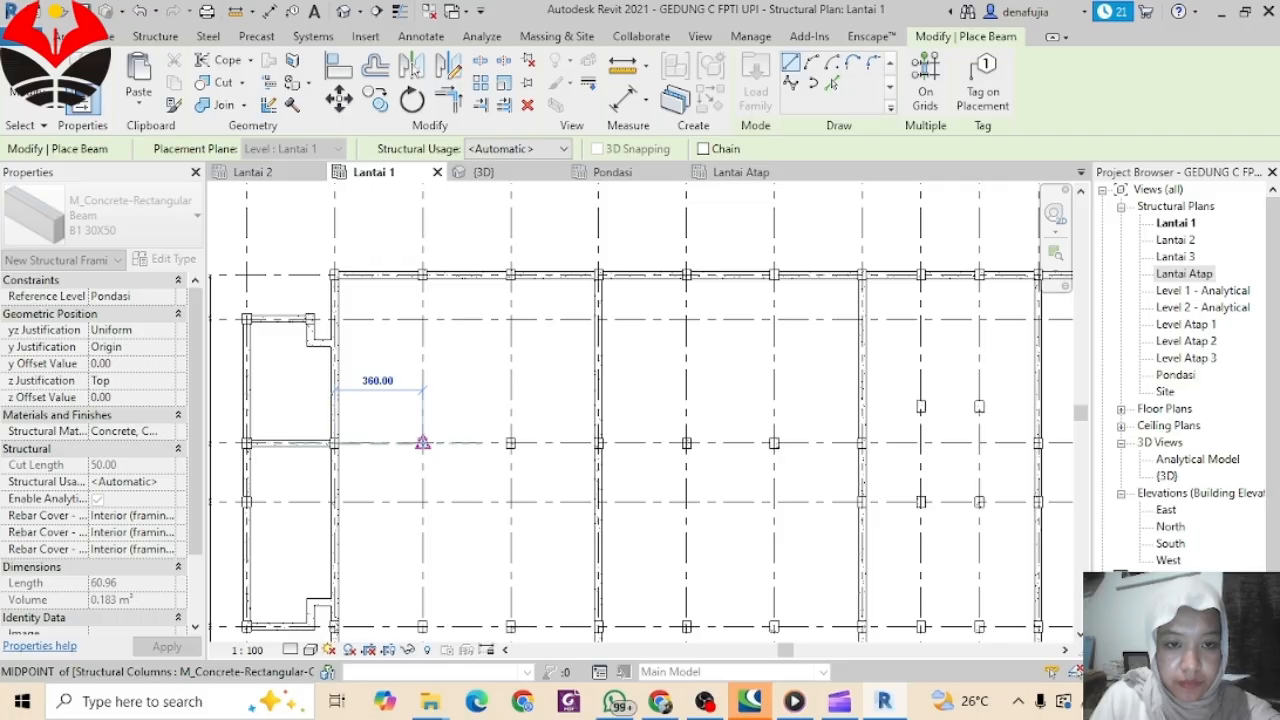
pyautogui.click(510, 443)
pyautogui.click(598, 443)
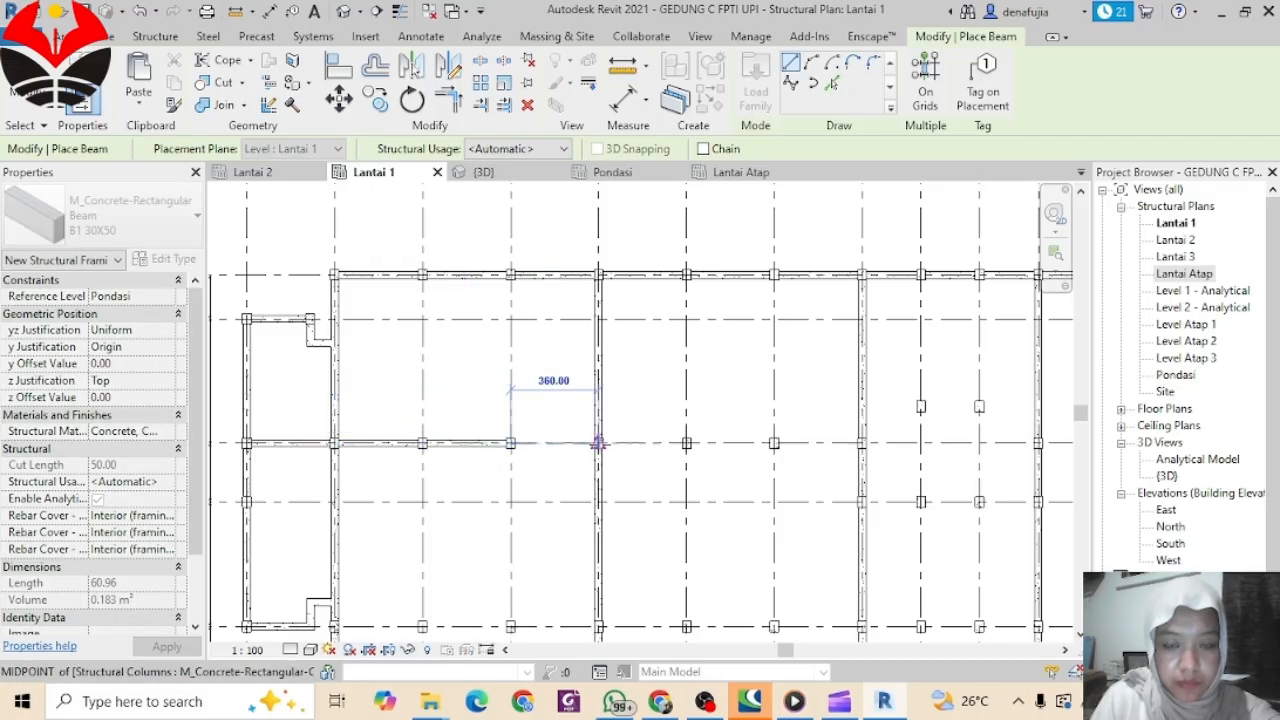
pyautogui.click(686, 443)
pyautogui.click(774, 443)
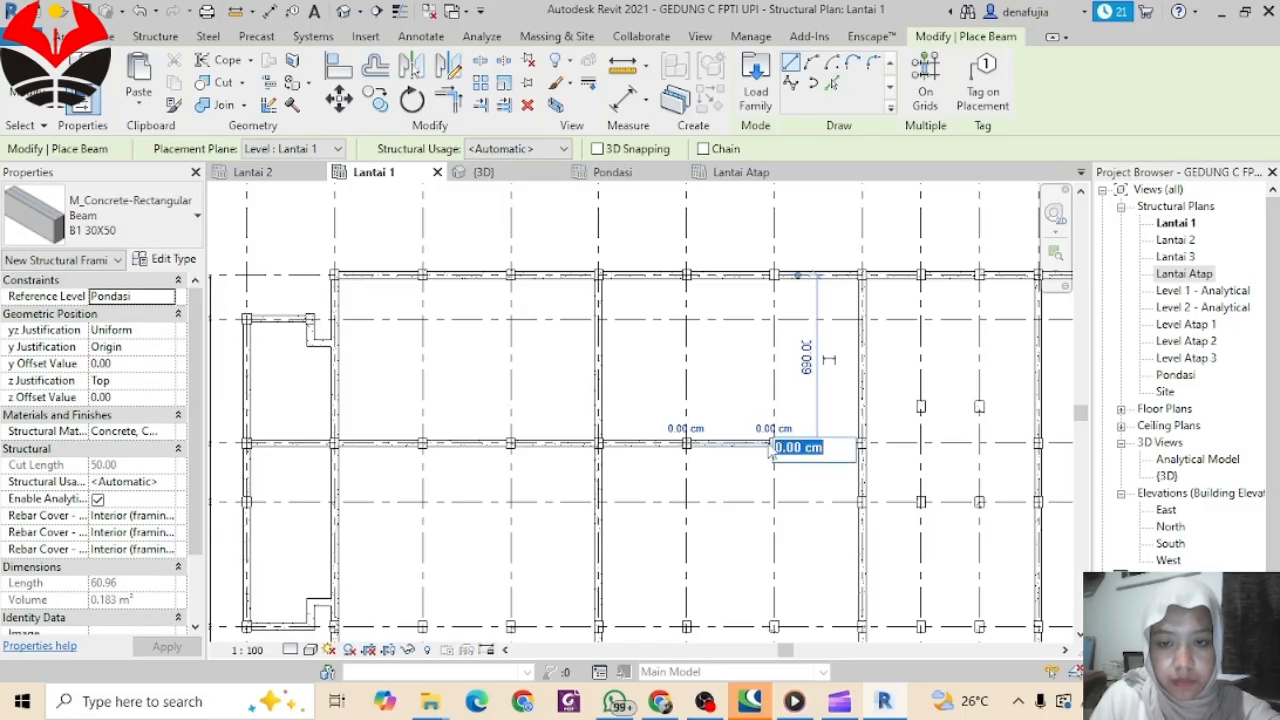
pyautogui.click(772, 446)
pyautogui.click(862, 443)
# Step: Continue the B1 30X50 beams along grid 4 from grid H to grid R, spanning directly from H to K
pyautogui.moveTo(863, 444); pyautogui.dragTo(658, 438, button='middle')
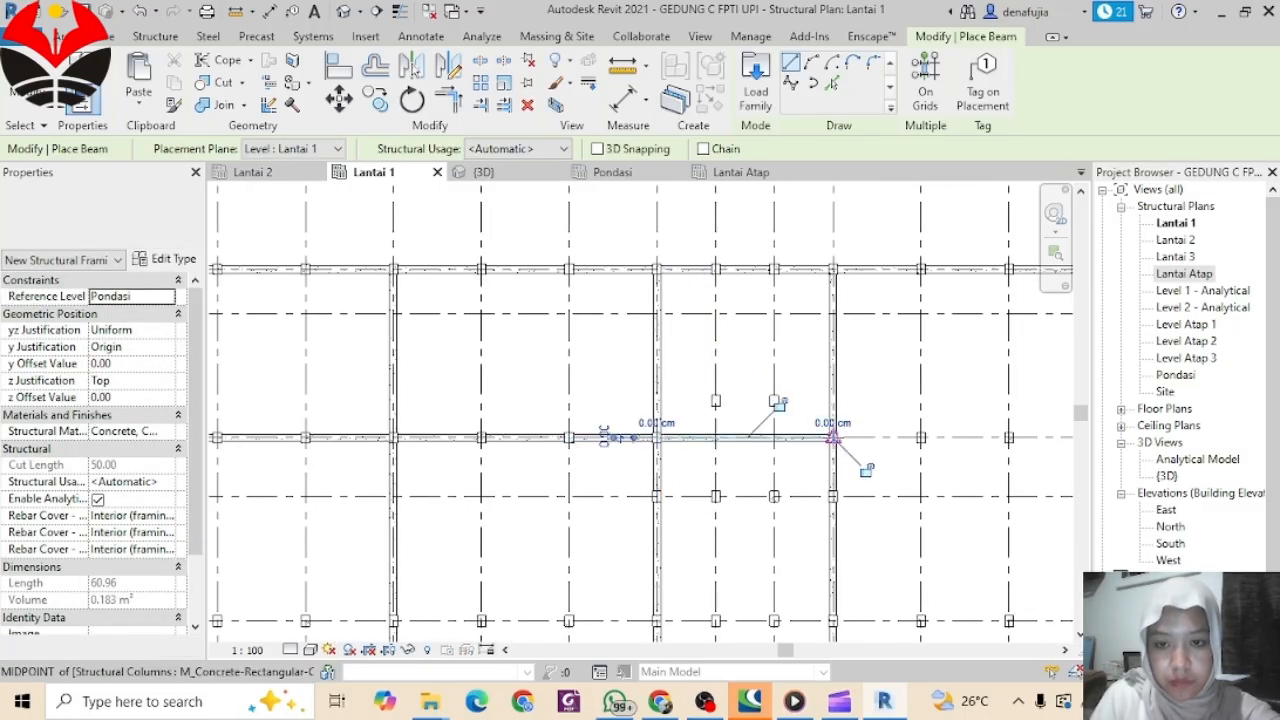
pyautogui.moveTo(574, 462); pyautogui.dragTo(532, 458, button='middle')
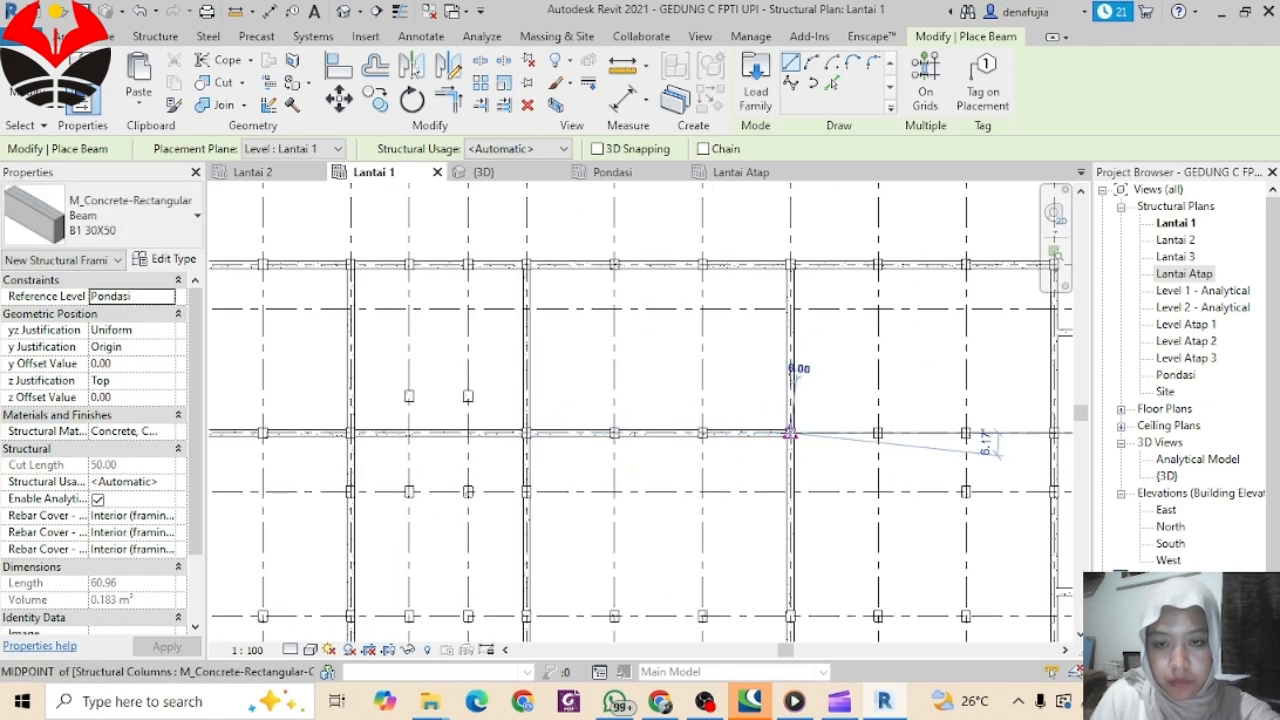
pyautogui.click(878, 433)
pyautogui.click(966, 433)
pyautogui.moveTo(966, 433); pyautogui.dragTo(724, 427, button='middle')
pyautogui.click(724, 427)
pyautogui.click(812, 428)
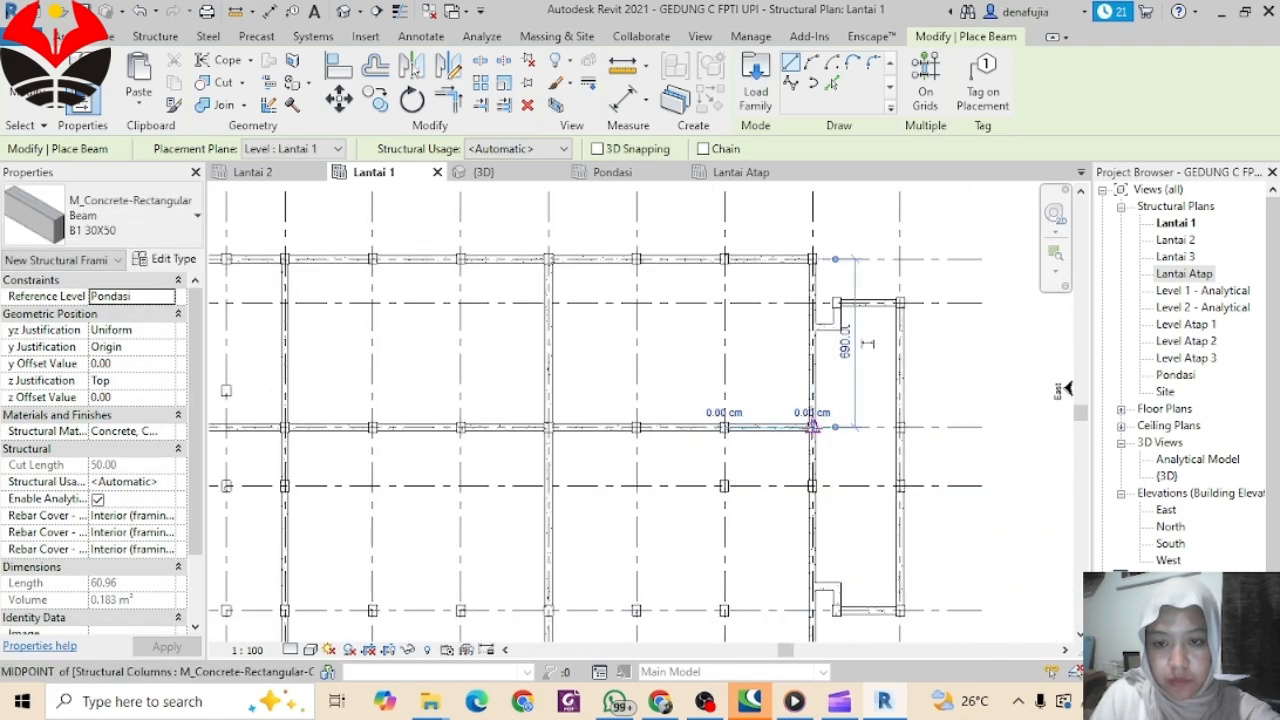
pyautogui.click(812, 428)
pyautogui.click(900, 428)
# Step: Place B1 30X50 beams along grid 3 between the columns on grids P, Q and R
pyautogui.moveTo(759, 502); pyautogui.dragTo(804, 443, button='middle')
pyautogui.click(768, 424)
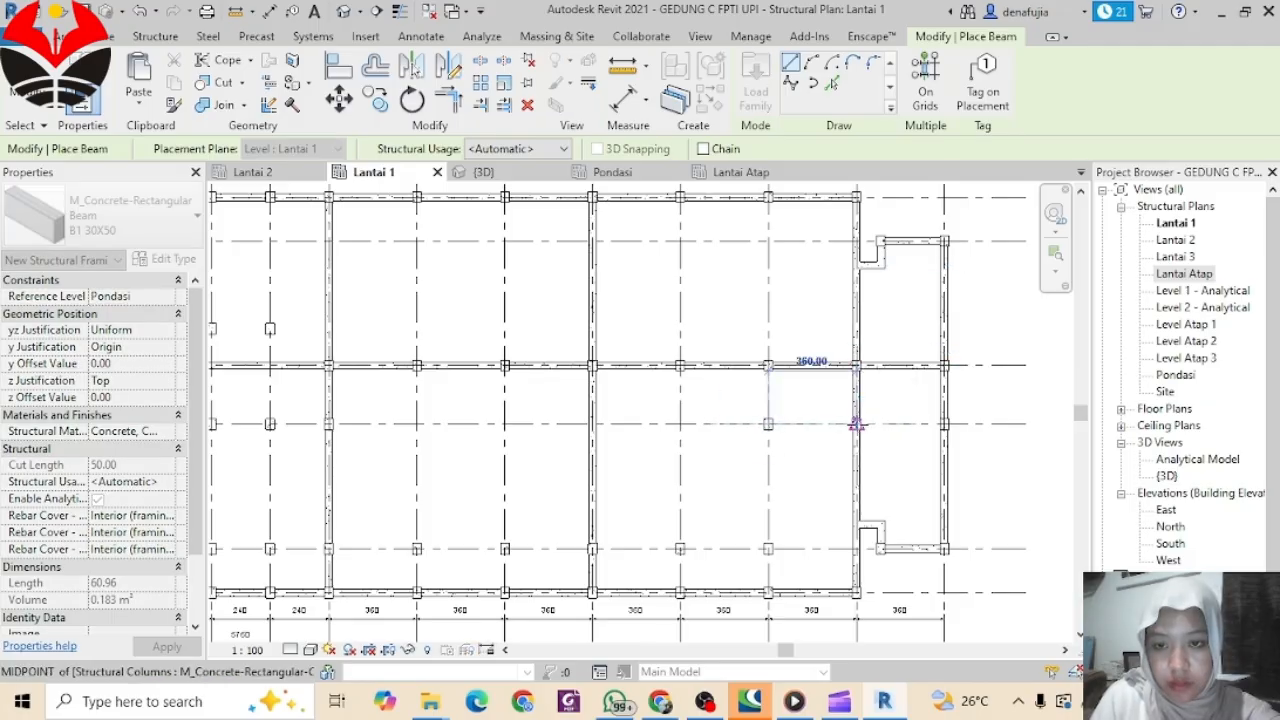
pyautogui.click(857, 424)
pyautogui.click(945, 424)
pyautogui.click(857, 424)
# Step: Place B1 30X50 beams along grid 2 from grid Q to grid M, spanning between the columns on P, O and N
pyautogui.moveTo(839, 552); pyautogui.dragTo(882, 453, button='middle')
pyautogui.scroll(1, 937, 459)
pyautogui.click(893, 448)
pyautogui.click(793, 448)
pyautogui.click(792, 448)
pyautogui.click(691, 448)
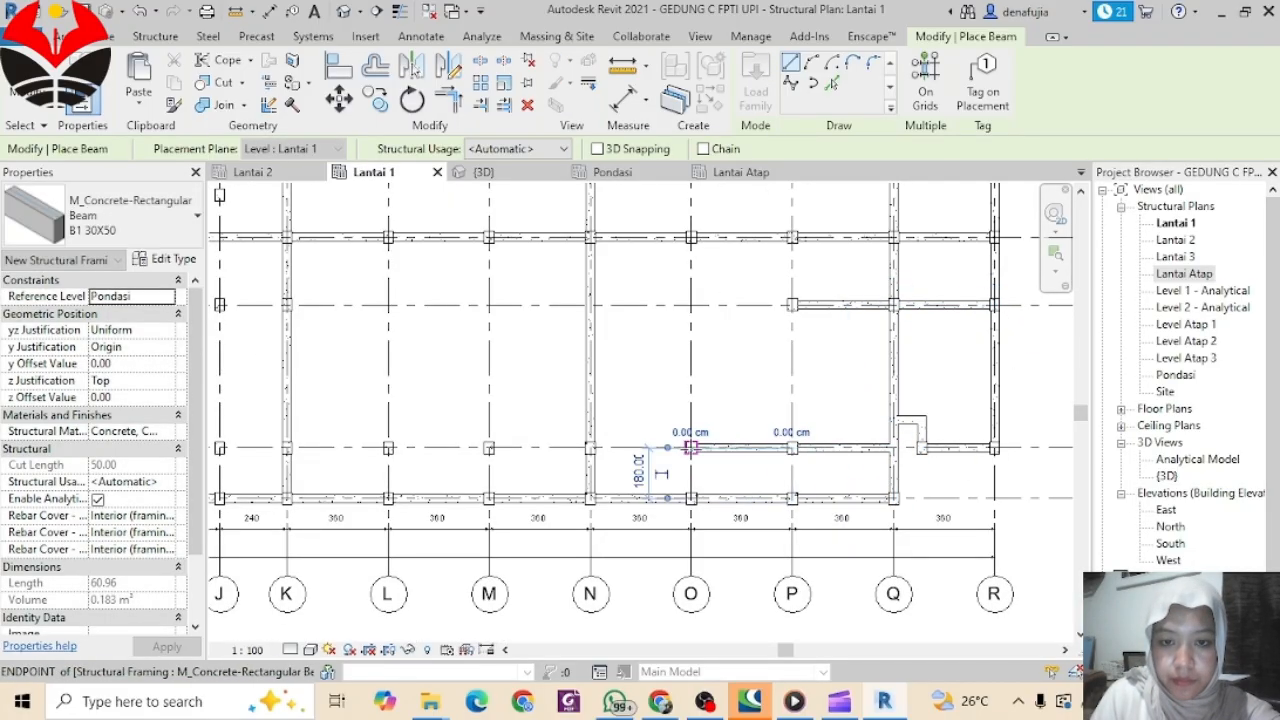
pyautogui.click(691, 448)
pyautogui.click(590, 448)
pyautogui.click(590, 448)
pyautogui.click(489, 448)
# Step: Continue the B1 30X50 beams along grid 2 from grid M to grid J through the columns on L and K
pyautogui.moveTo(489, 450); pyautogui.dragTo(872, 448, button='middle')
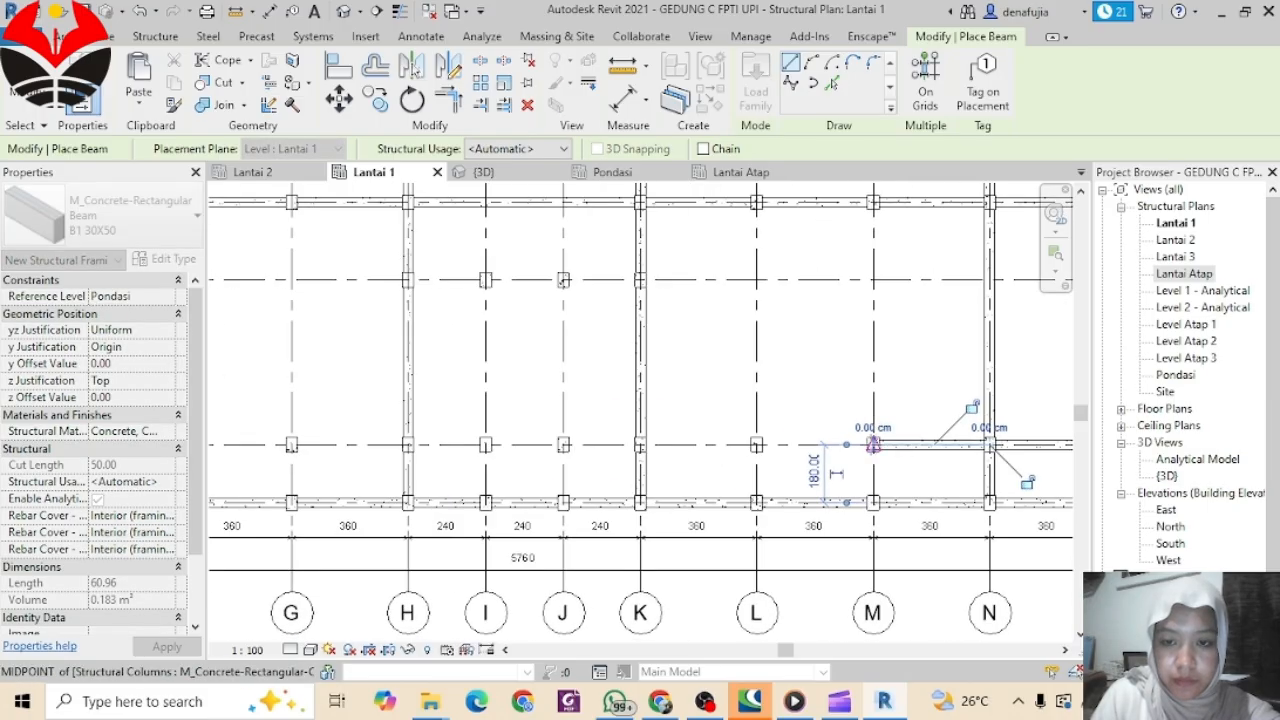
pyautogui.click(873, 444)
pyautogui.click(757, 444)
pyautogui.click(757, 444)
pyautogui.click(640, 444)
pyautogui.click(640, 444)
pyautogui.click(563, 445)
# Step: Continue the B1 30X50 beams along grid 2 from grid J to grid F through the columns on I, H and G
pyautogui.moveTo(563, 445); pyautogui.dragTo(866, 477, button='middle')
pyautogui.click(866, 477)
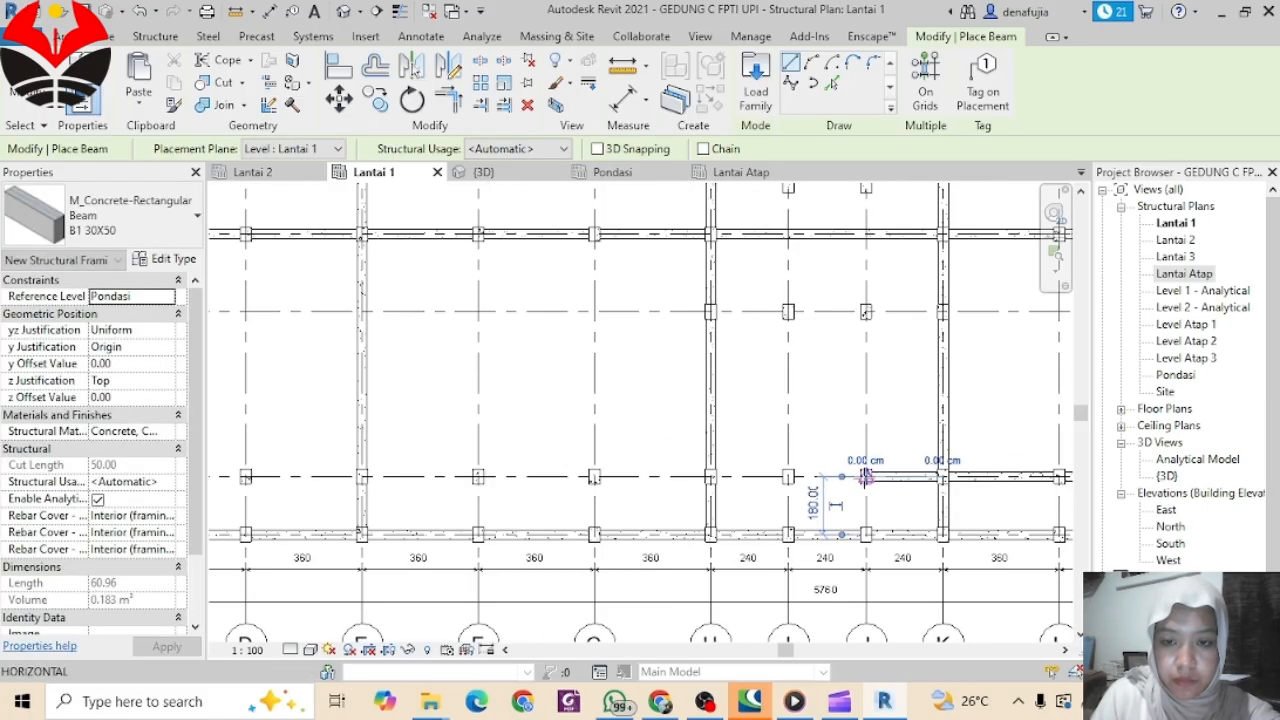
pyautogui.click(788, 477)
pyautogui.click(788, 477)
pyautogui.click(710, 477)
pyautogui.click(710, 477)
pyautogui.click(594, 477)
pyautogui.click(594, 477)
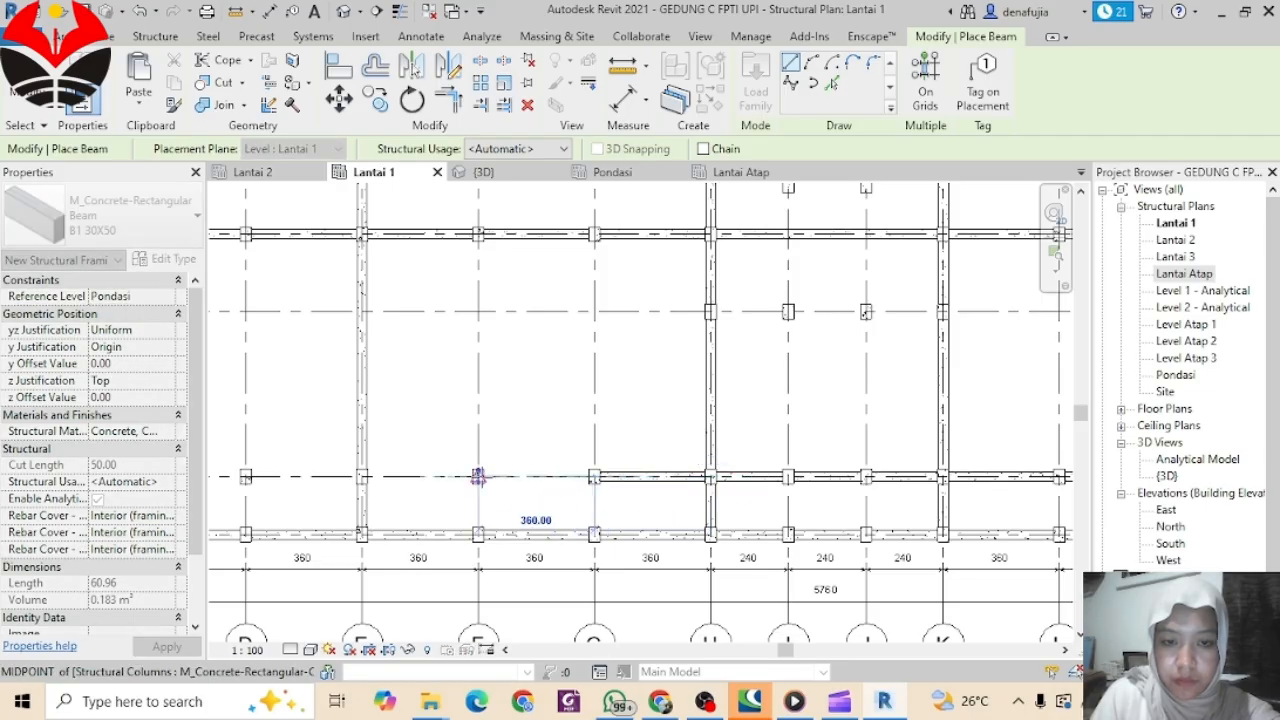
pyautogui.click(478, 477)
# Step: Complete the B1 30X50 beams along grid 2 from grid F to grid B through the columns on E, D and C
pyautogui.moveTo(502, 490); pyautogui.dragTo(941, 507, button='middle')
pyautogui.click(917, 494)
pyautogui.click(801, 494)
pyautogui.click(801, 494)
pyautogui.press('Escape')
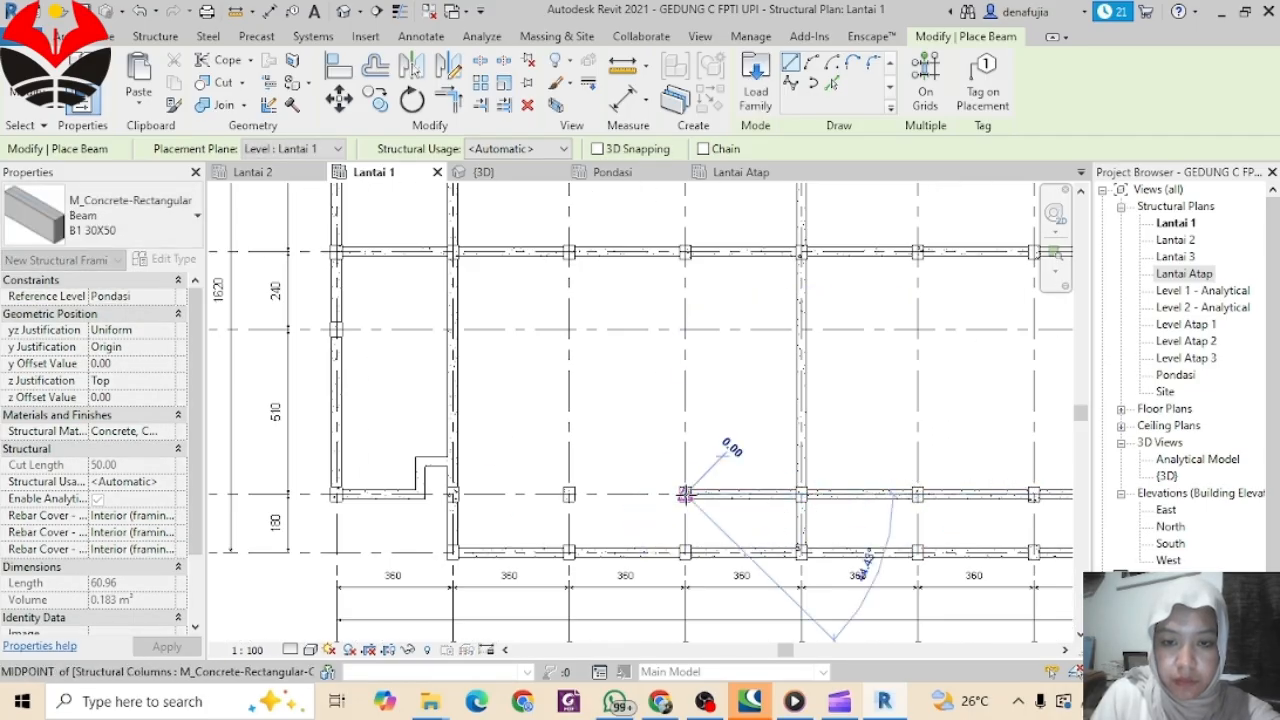
pyautogui.press('Escape')
pyautogui.click(685, 494)
pyautogui.press('Escape')
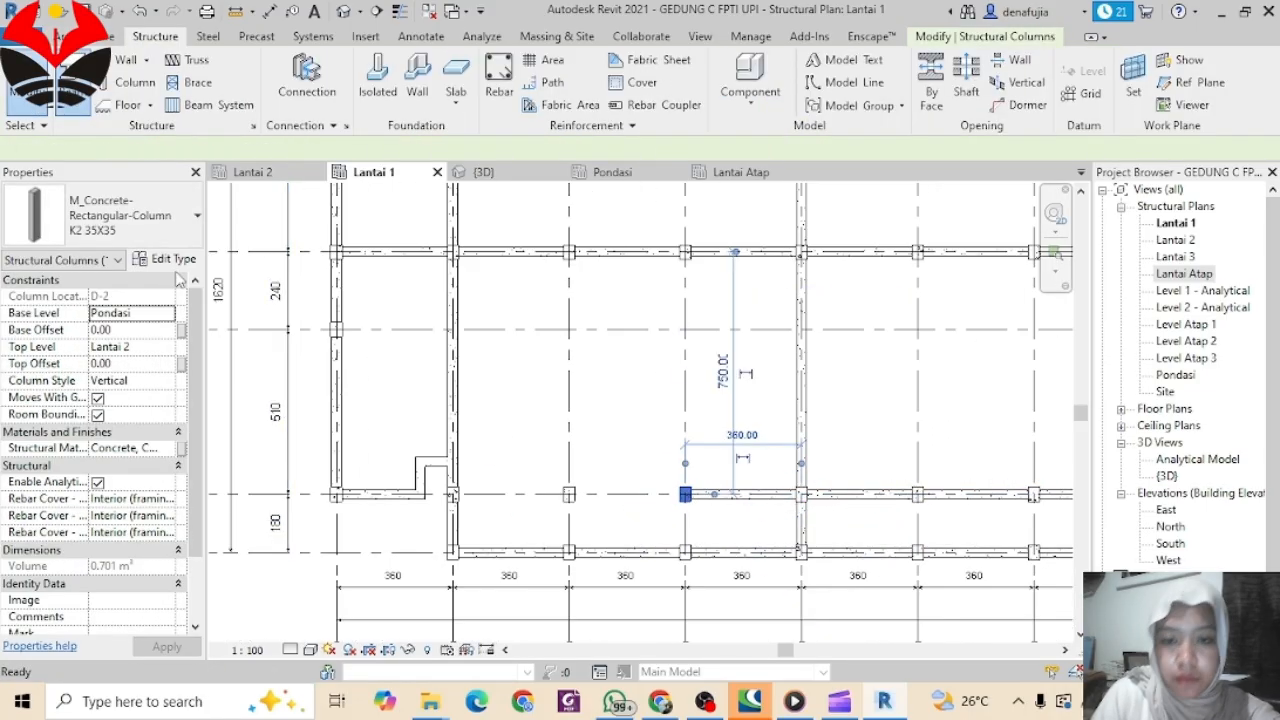
pyautogui.press('b')
pyautogui.press('m')
pyautogui.scroll(-2, 565, 448)
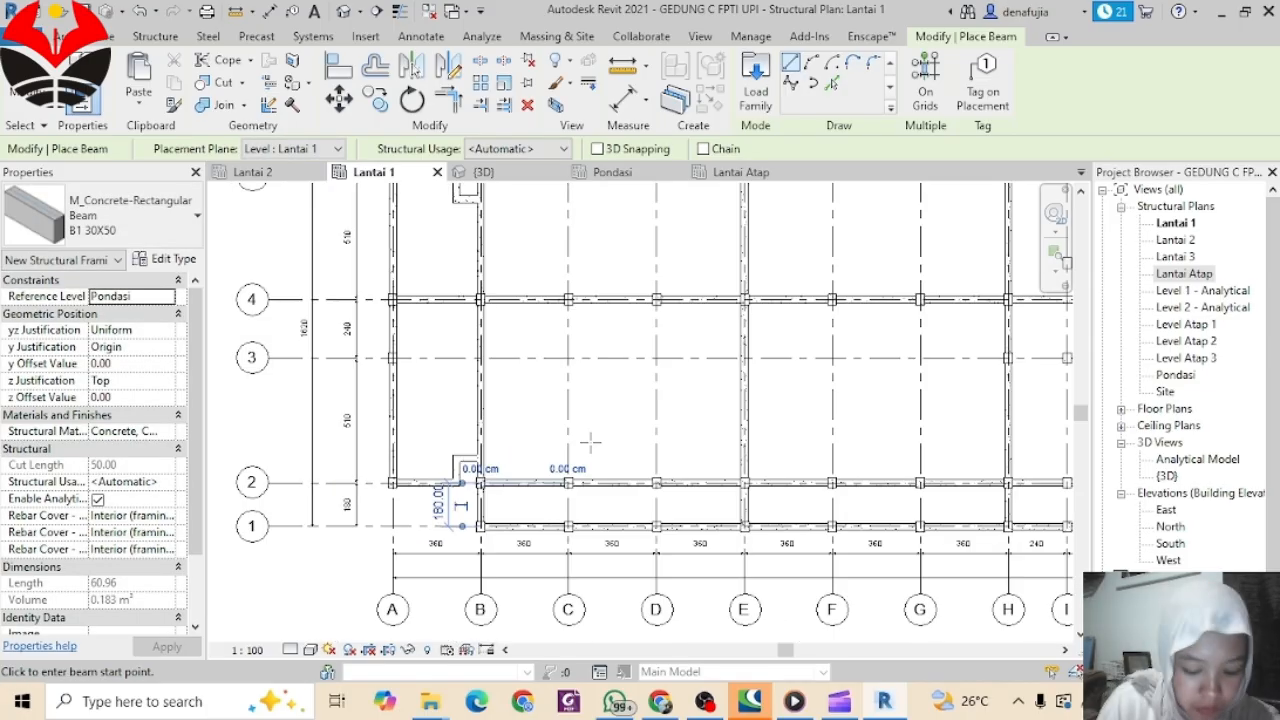
# Step: Place B1 30X50 beams along grid 3 from the column on grid A to grid D, one span per grid bay
pyautogui.scroll(1, 502, 503)
pyautogui.scroll(-2, 554, 389)
pyautogui.moveTo(571, 385); pyautogui.dragTo(637, 517, button='middle')
pyautogui.scroll(-1, 645, 510)
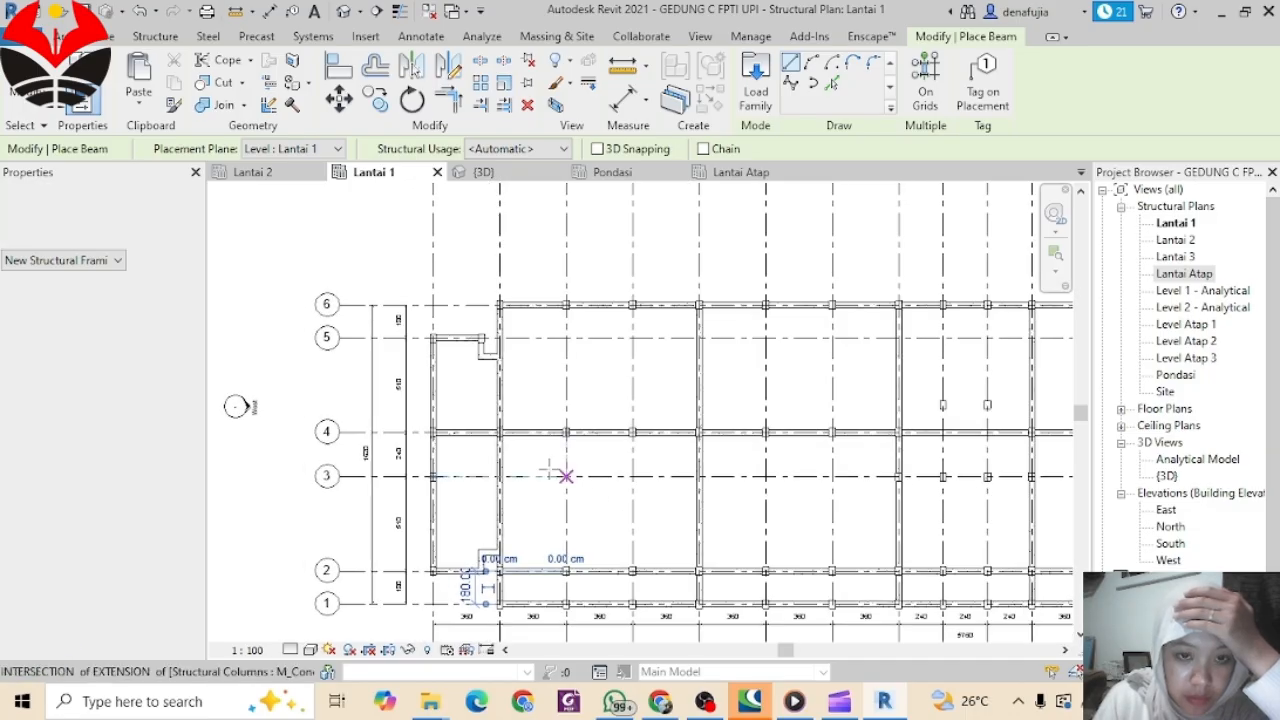
pyautogui.scroll(3, 483, 468)
pyautogui.scroll(2, 420, 489)
pyautogui.click(403, 474)
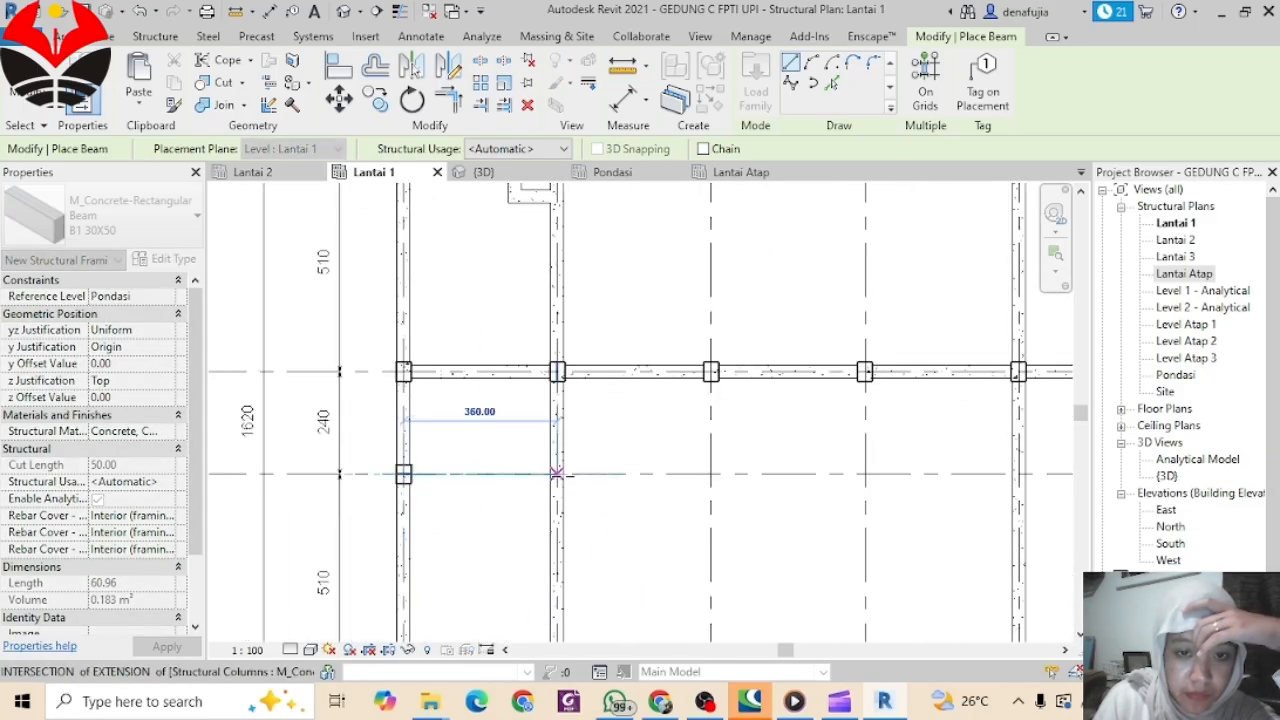
pyautogui.click(557, 474)
pyautogui.click(557, 474)
pyautogui.click(711, 474)
pyautogui.click(711, 474)
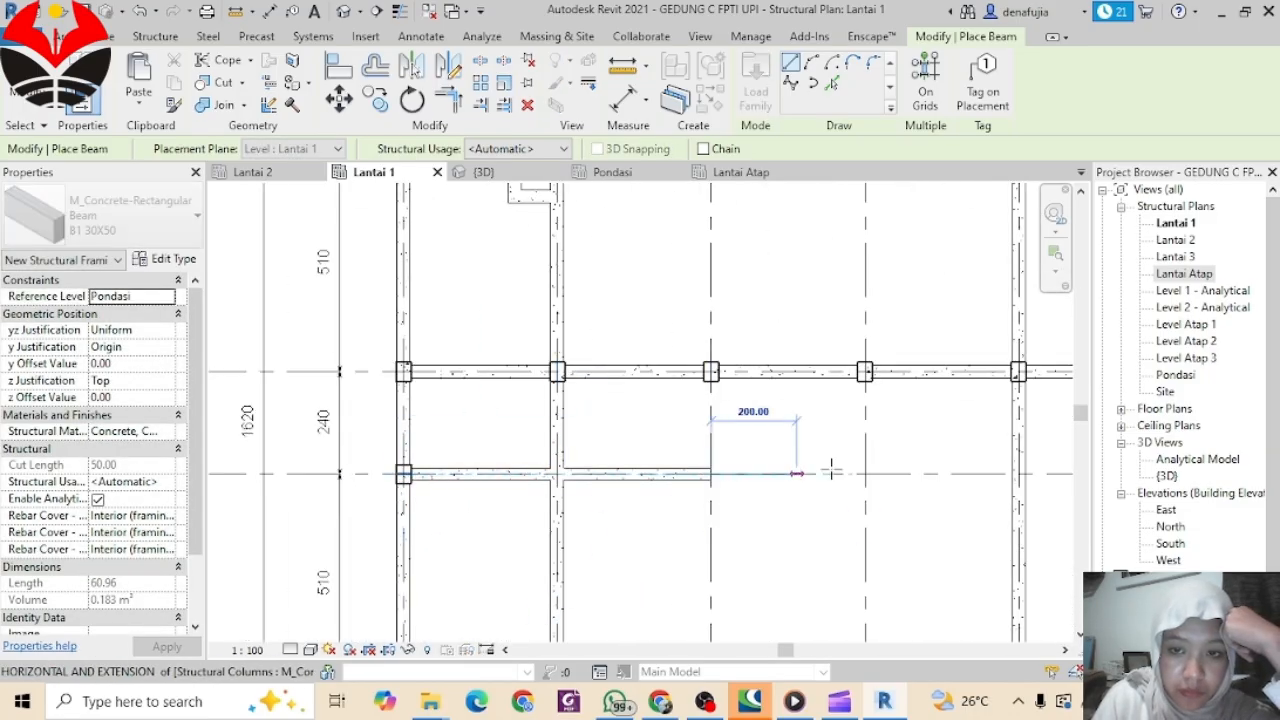
pyautogui.click(865, 474)
pyautogui.scroll(-2, 840, 473)
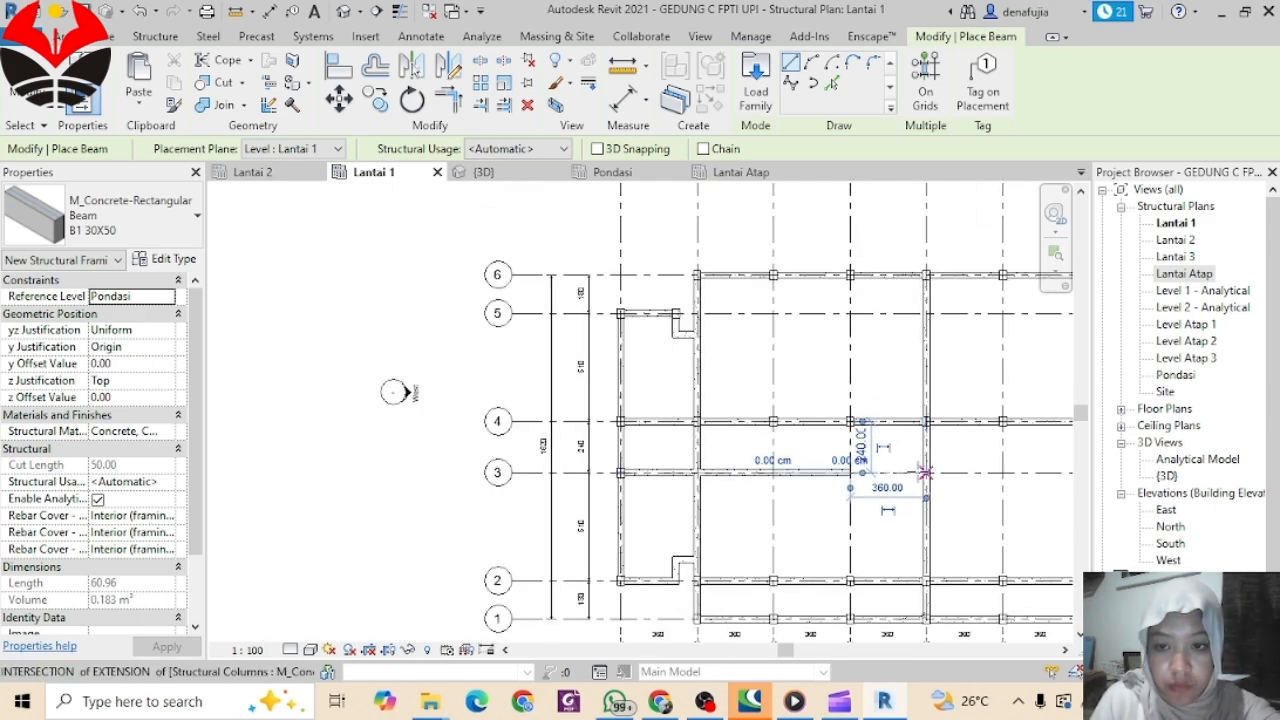
# Step: Try to copy the grid 4 beam between grids B and C together with its two columns down to grid 3
pyautogui.scroll(2, 720, 437)
pyautogui.press('Escape')
pyautogui.press('Escape')
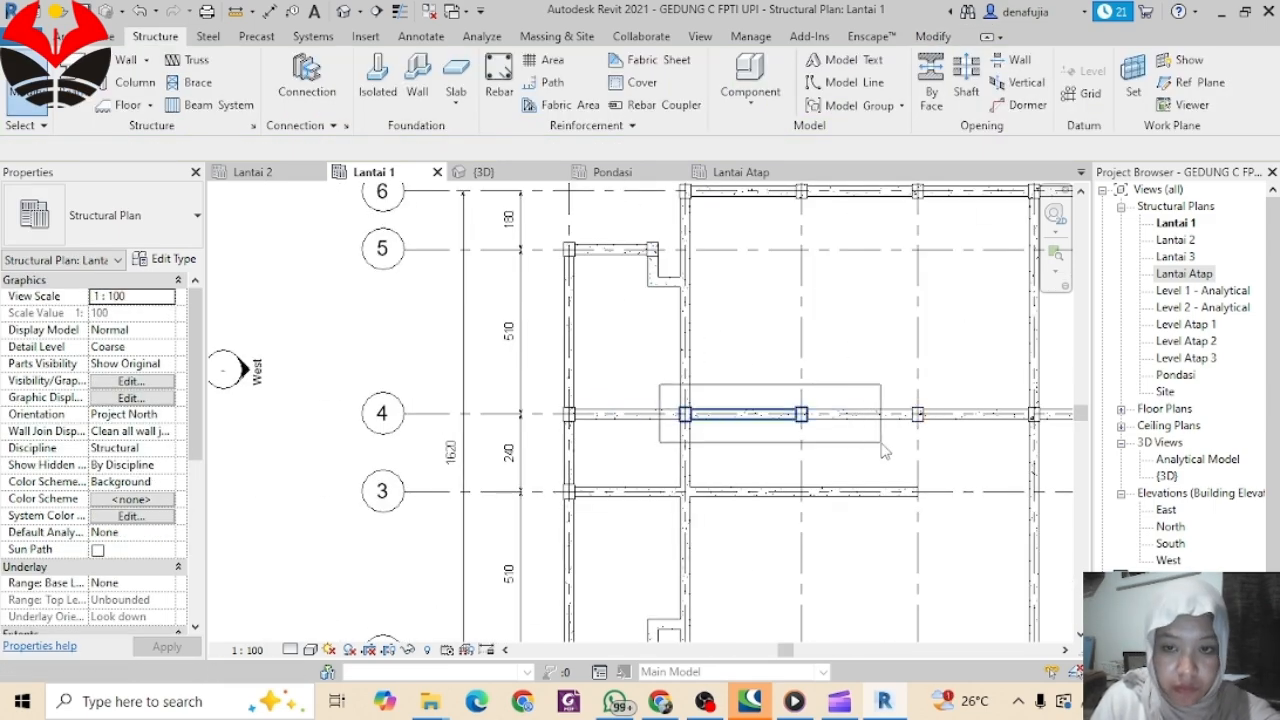
pyautogui.moveTo(844, 443); pyautogui.dragTo(845, 444)
pyautogui.click(375, 99)
pyautogui.scroll(1, 684, 408)
pyautogui.click(685, 414)
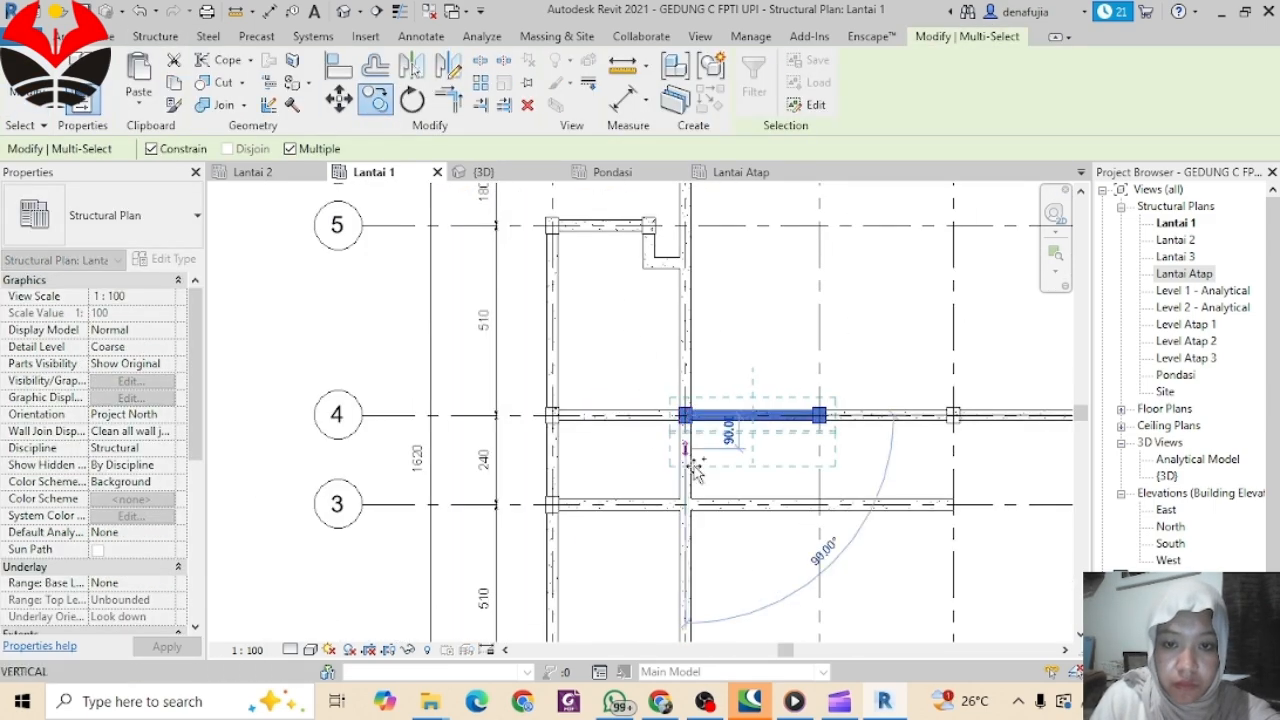
pyautogui.scroll(2, 697, 511)
pyautogui.click(697, 514)
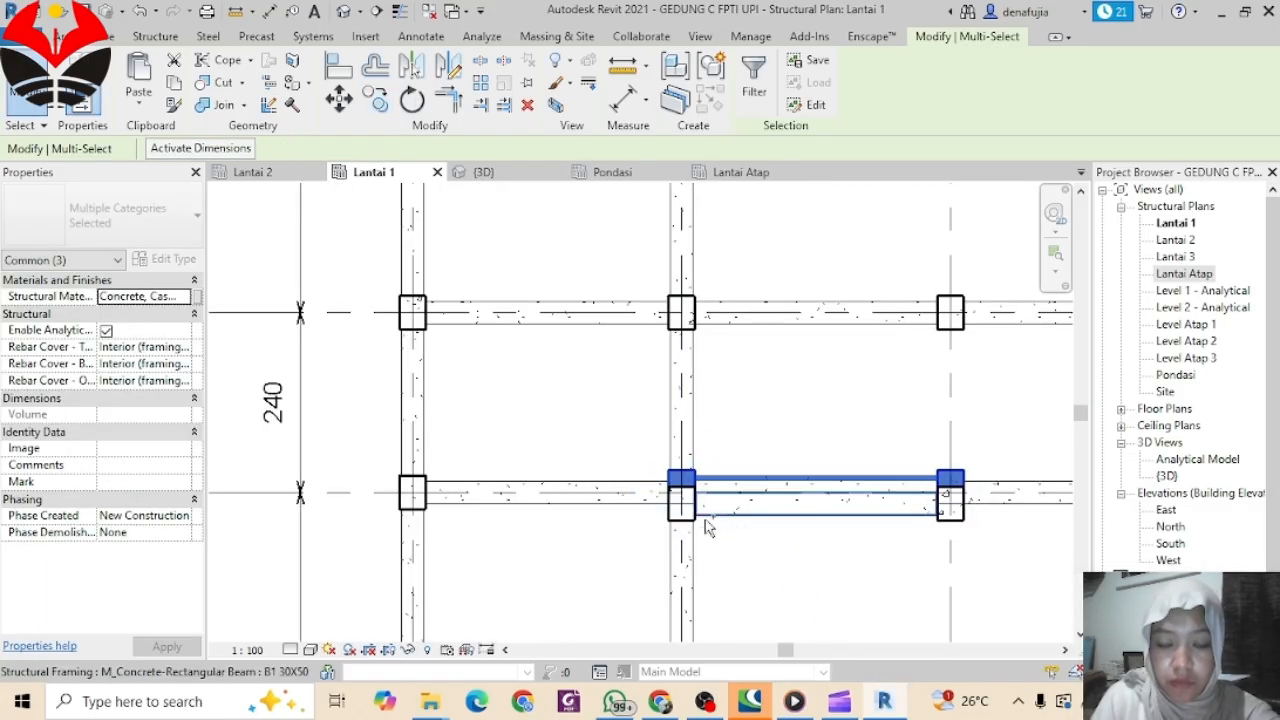
# Step: Try to move the copied beam and columns into line with grid 3, and undo the copy
pyautogui.moveTo(627, 449); pyautogui.dragTo(995, 568)
pyautogui.click(340, 100)
pyautogui.click(681, 504)
pyautogui.click(681, 487)
pyautogui.click(825, 437)
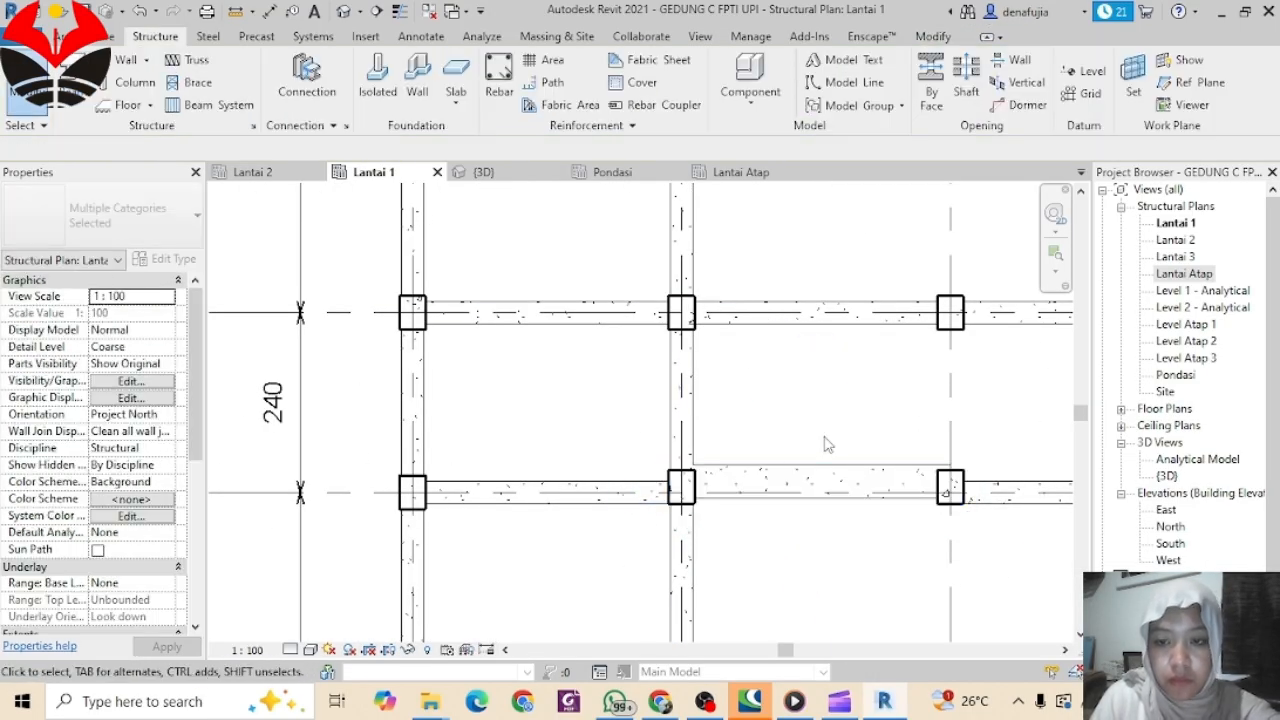
pyautogui.scroll(-2, 822, 528)
# Step: Copy the K2 35X35 column at grid B-4 to the grid intersections B-3 and C-3
pyautogui.click(686, 417)
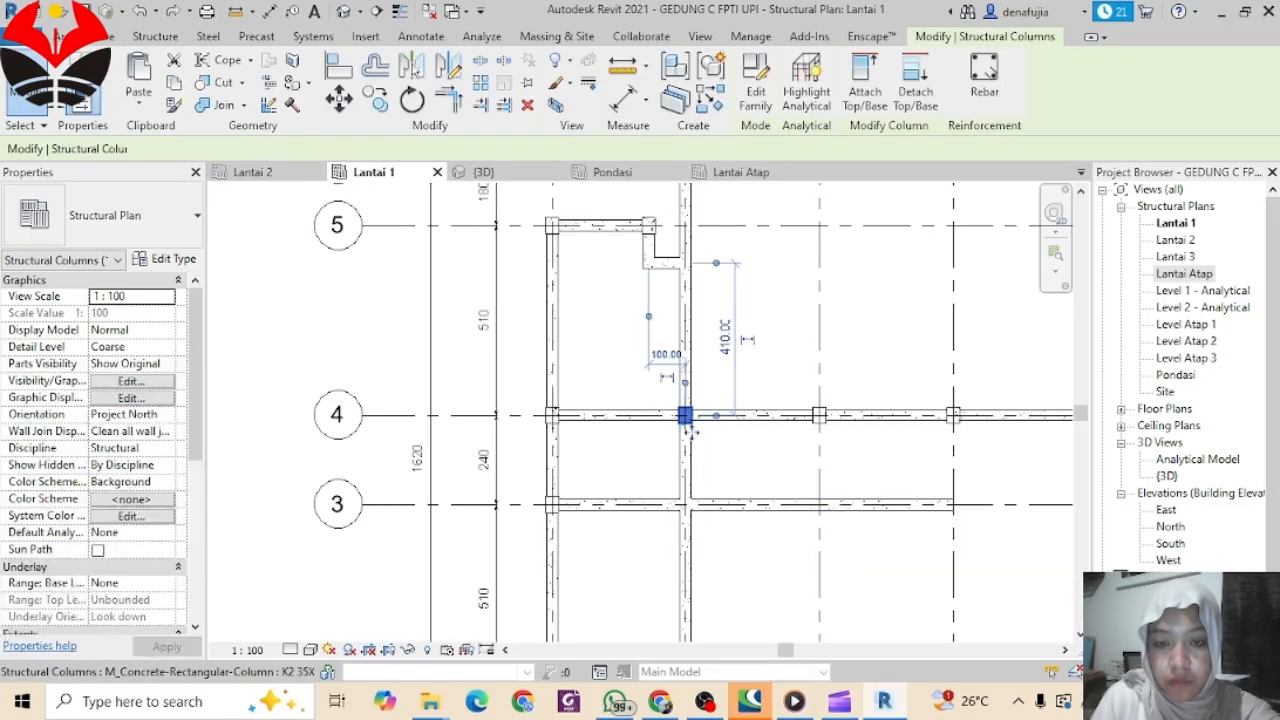
pyautogui.scroll(2, 703, 422)
pyautogui.click(700, 413)
pyautogui.click(700, 592)
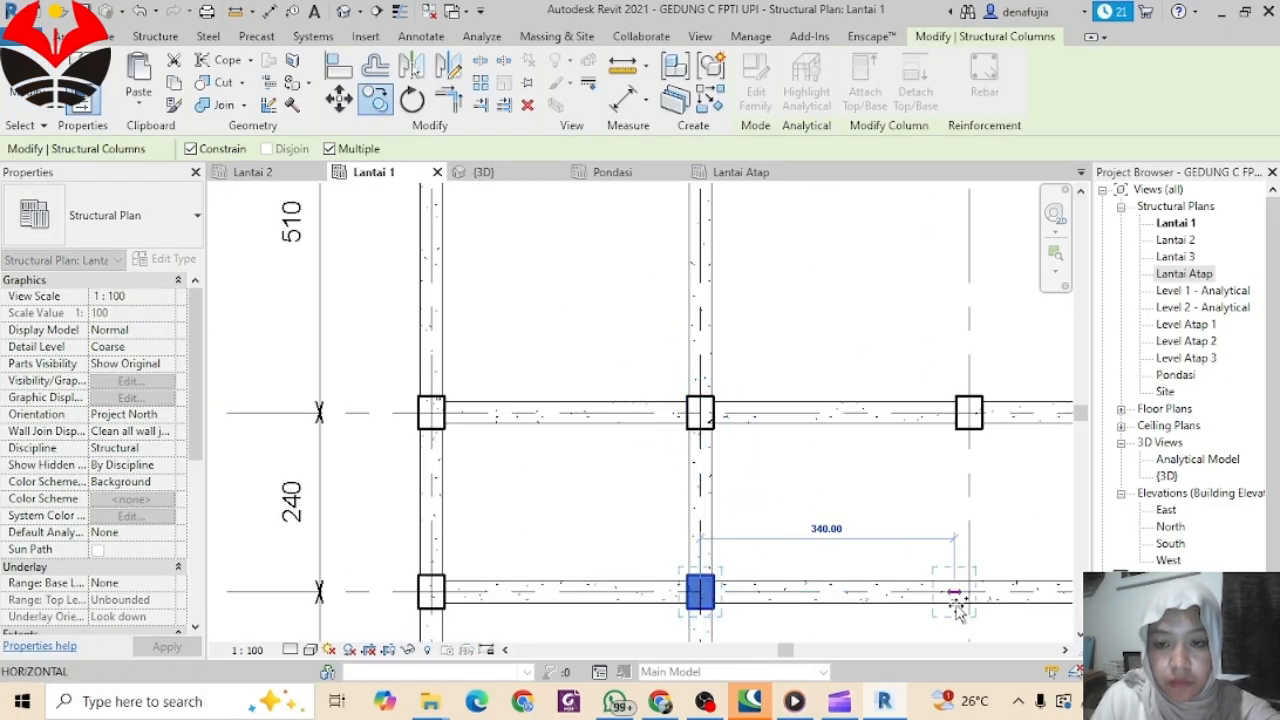
pyautogui.click(969, 592)
pyautogui.moveTo(926, 590); pyautogui.dragTo(558, 459, button='middle')
pyautogui.press('Escape')
# Step: Delete the grid 3 beam between grids C and D
pyautogui.click(729, 469)
pyautogui.press('Delete')
pyautogui.scroll(-3, 708, 428)
# Step: Place B1 30X50 beams along grid C from grid 6 to grid 1, spanning between the columns on grids 4, 3 and 2
pyautogui.moveTo(731, 436); pyautogui.dragTo(773, 537, button='middle')
pyautogui.press('b')
pyautogui.press('m')
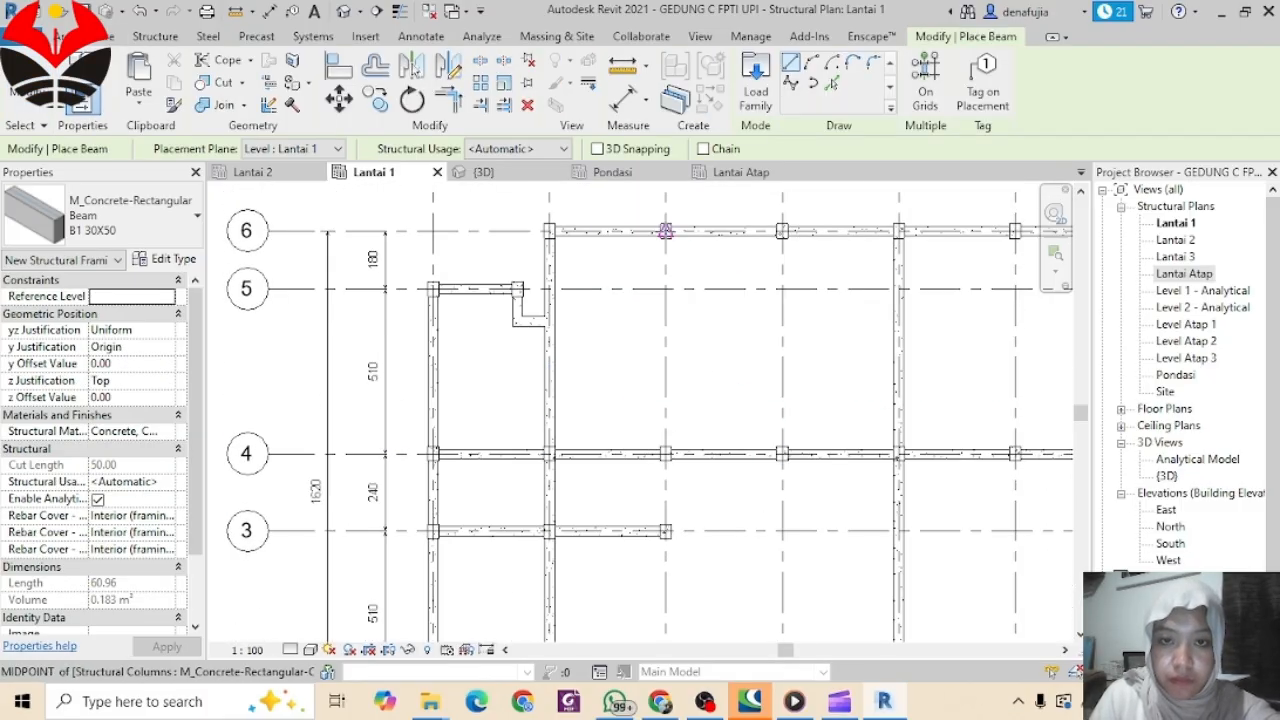
pyautogui.click(666, 231)
pyautogui.click(666, 454)
pyautogui.click(666, 531)
pyautogui.moveTo(666, 455); pyautogui.dragTo(670, 405, button='middle')
pyautogui.click(670, 405)
pyautogui.click(670, 482)
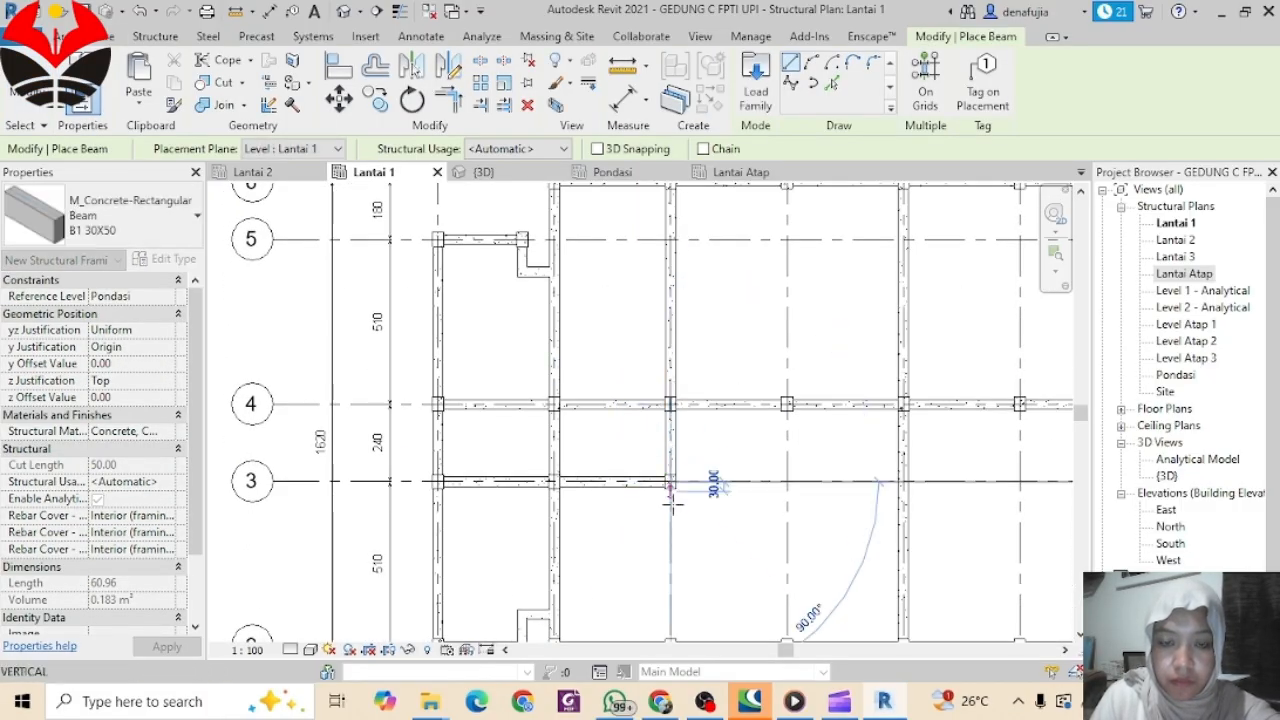
pyautogui.moveTo(672, 505); pyautogui.dragTo(681, 363, button='middle')
pyautogui.click(680, 505)
pyautogui.click(680, 505)
pyautogui.click(680, 562)
# Step: Place B1 30X50 beams along grid D from grid 1 to grid 6, spanning between the columns on grids 2 and 4
pyautogui.click(797, 562)
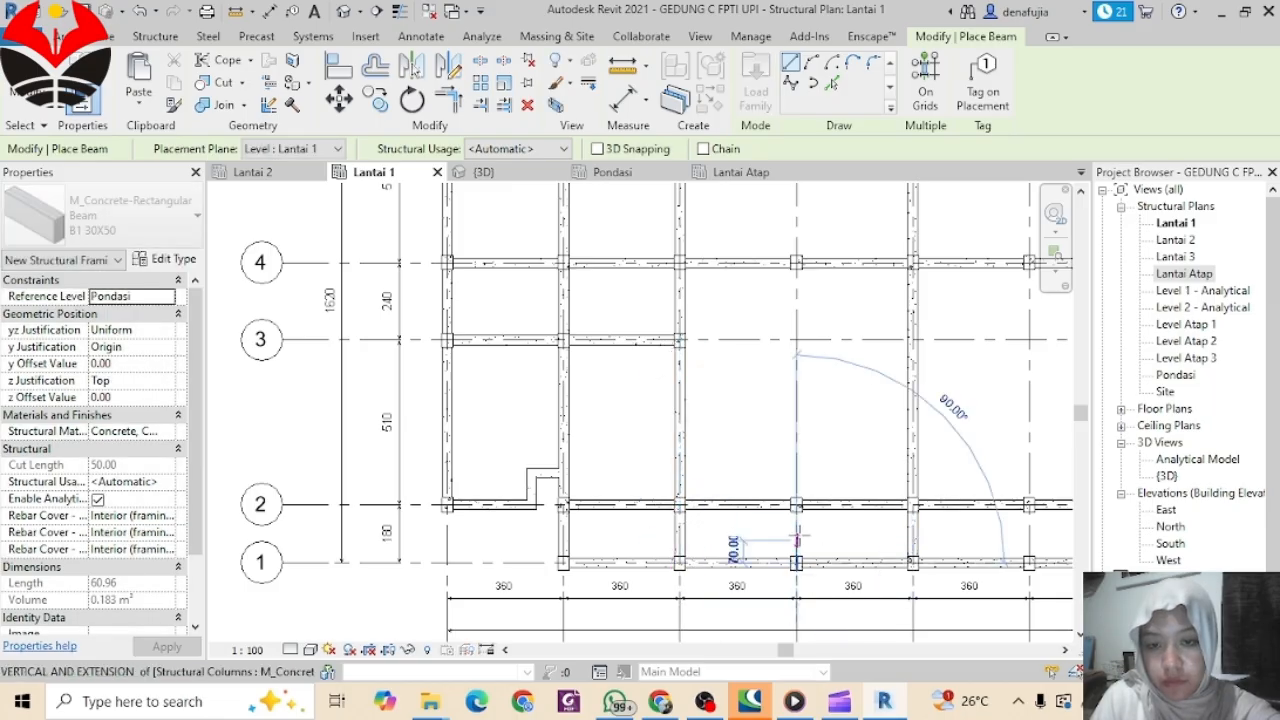
pyautogui.click(797, 504)
pyautogui.click(797, 504)
pyautogui.click(797, 263)
pyautogui.moveTo(797, 263); pyautogui.dragTo(826, 513, button='middle')
pyautogui.click(826, 513)
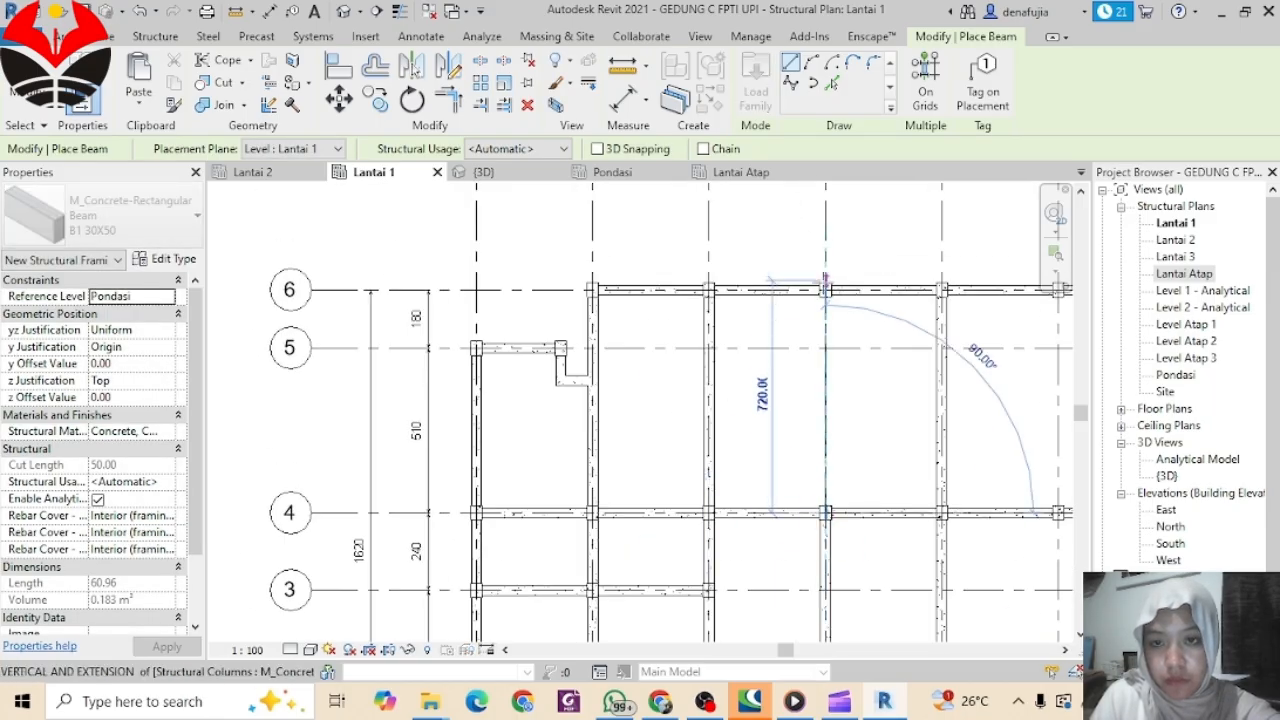
pyautogui.click(826, 287)
pyautogui.scroll(-4, 872, 402)
pyautogui.moveTo(889, 420); pyautogui.dragTo(566, 370, button='middle')
pyautogui.scroll(3, 666, 528)
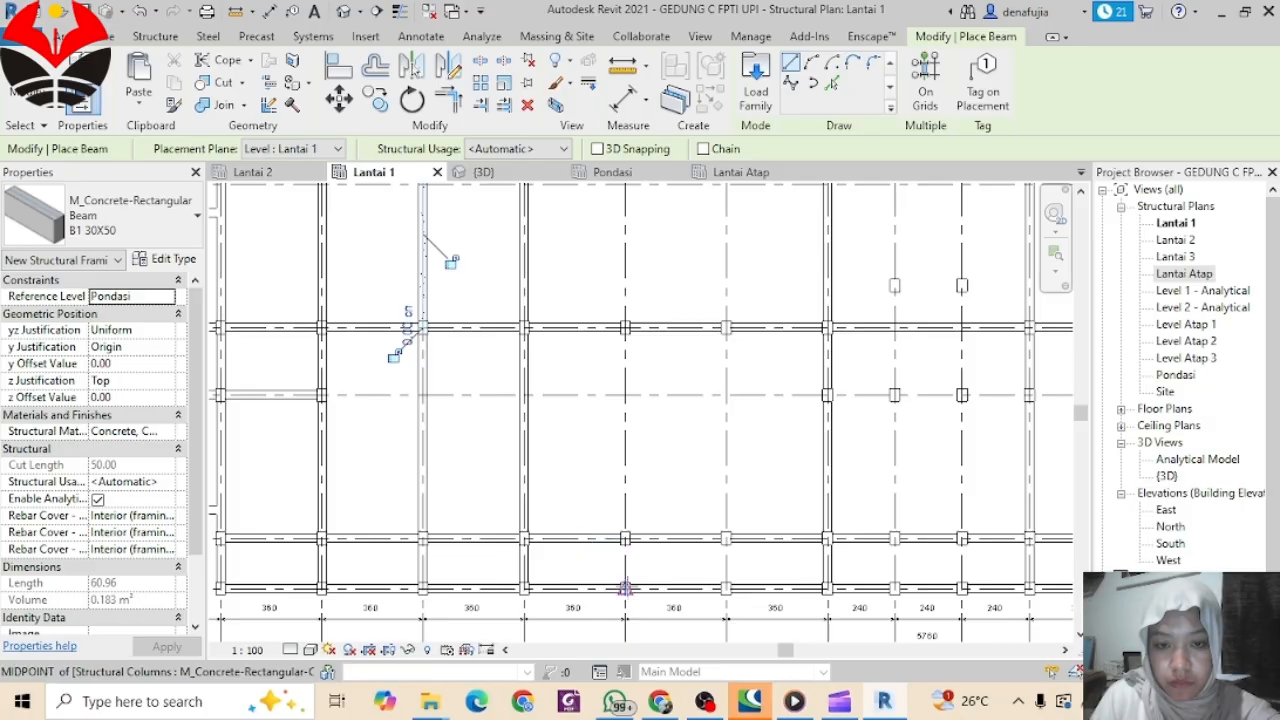
# Step: Place B1 30X50 beams along grid F from grid 1 to grid 6, spanning between the columns on grids 2 and 4
pyautogui.click(625, 589)
pyautogui.click(625, 538)
pyautogui.click(625, 538)
pyautogui.click(625, 327)
pyautogui.click(625, 327)
pyautogui.moveTo(626, 325); pyautogui.dragTo(644, 529, button='middle')
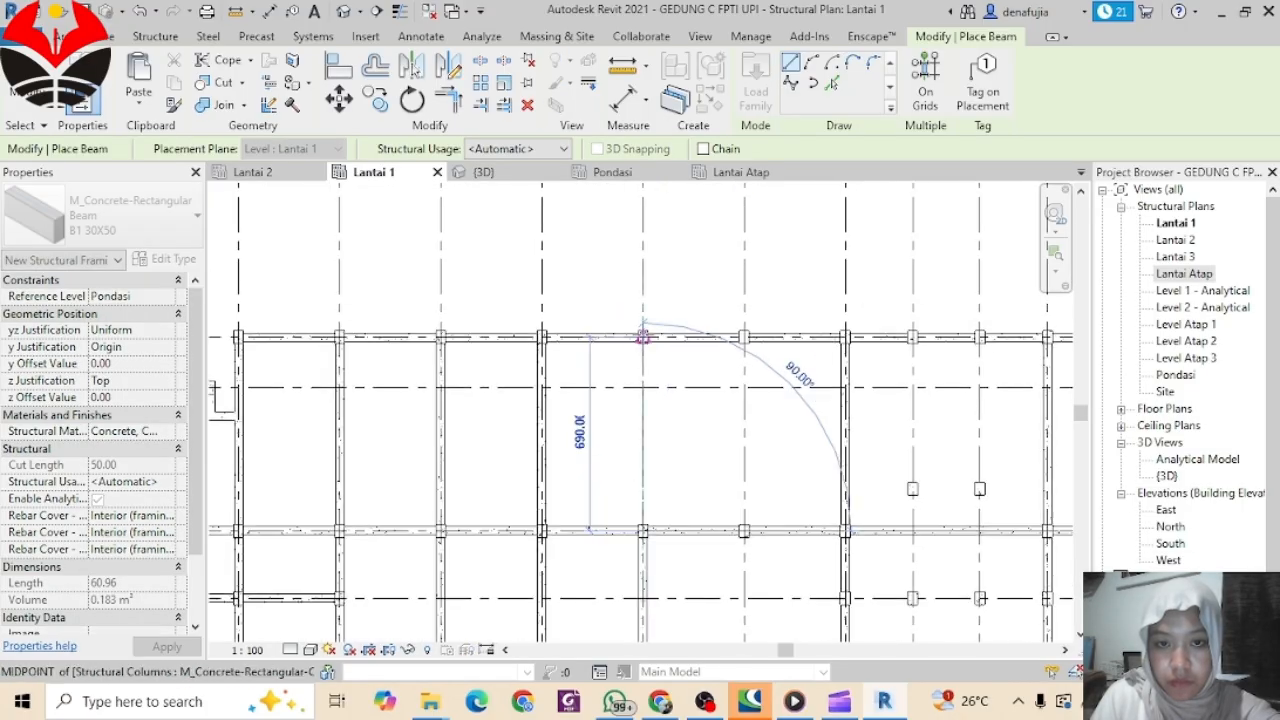
pyautogui.click(643, 337)
# Step: Place B1 30X50 beams along grid G from grid 1 to grid 6, spanning between the columns on grids 2 and 4
pyautogui.moveTo(740, 630); pyautogui.dragTo(709, 379, button='middle')
pyautogui.click(714, 541)
pyautogui.click(714, 491)
pyautogui.click(714, 491)
pyautogui.click(714, 280)
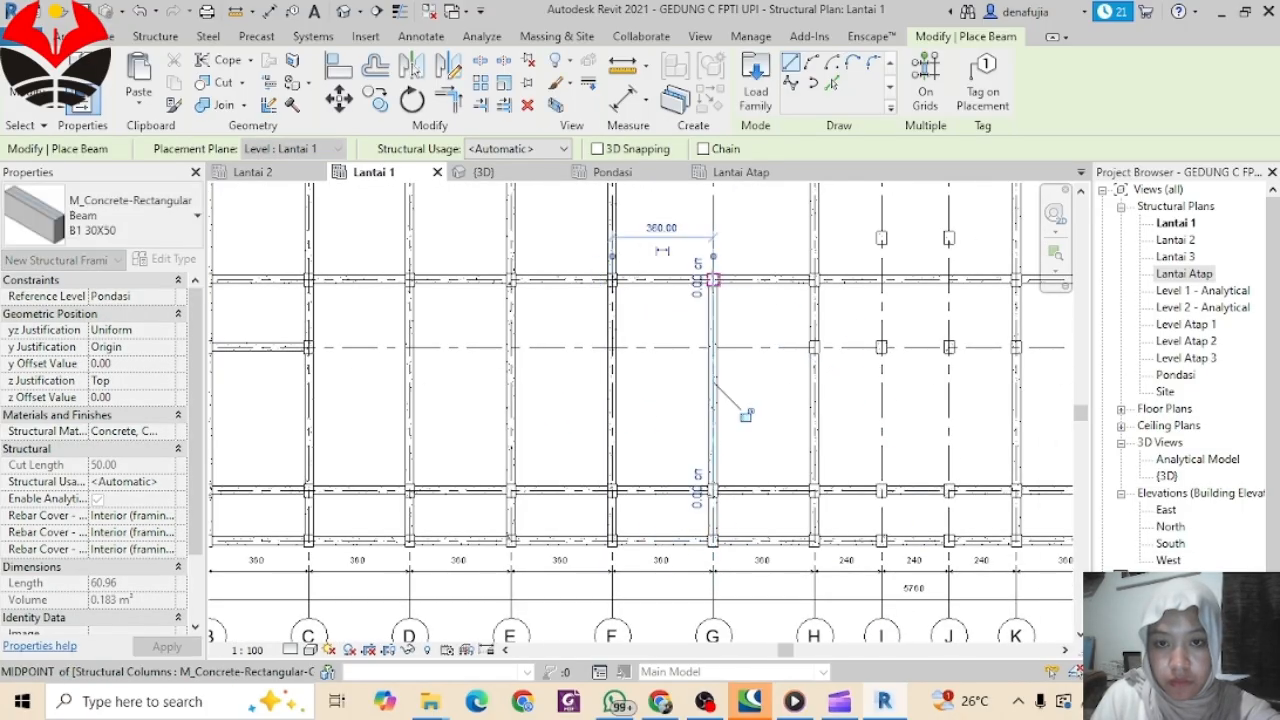
pyautogui.click(714, 280)
pyautogui.moveTo(714, 282); pyautogui.dragTo(730, 502, button='middle')
pyautogui.click(729, 305)
# Step: Place B1 30X50 beams along grid P from grid 1 to grid 6, spanning between the columns on grids 2, 3 and 4
pyautogui.scroll(-4, 774, 378)
pyautogui.moveTo(792, 395); pyautogui.dragTo(632, 325, button='middle')
pyautogui.moveTo(923, 441); pyautogui.dragTo(708, 436, button='middle')
pyautogui.scroll(2, 712, 440)
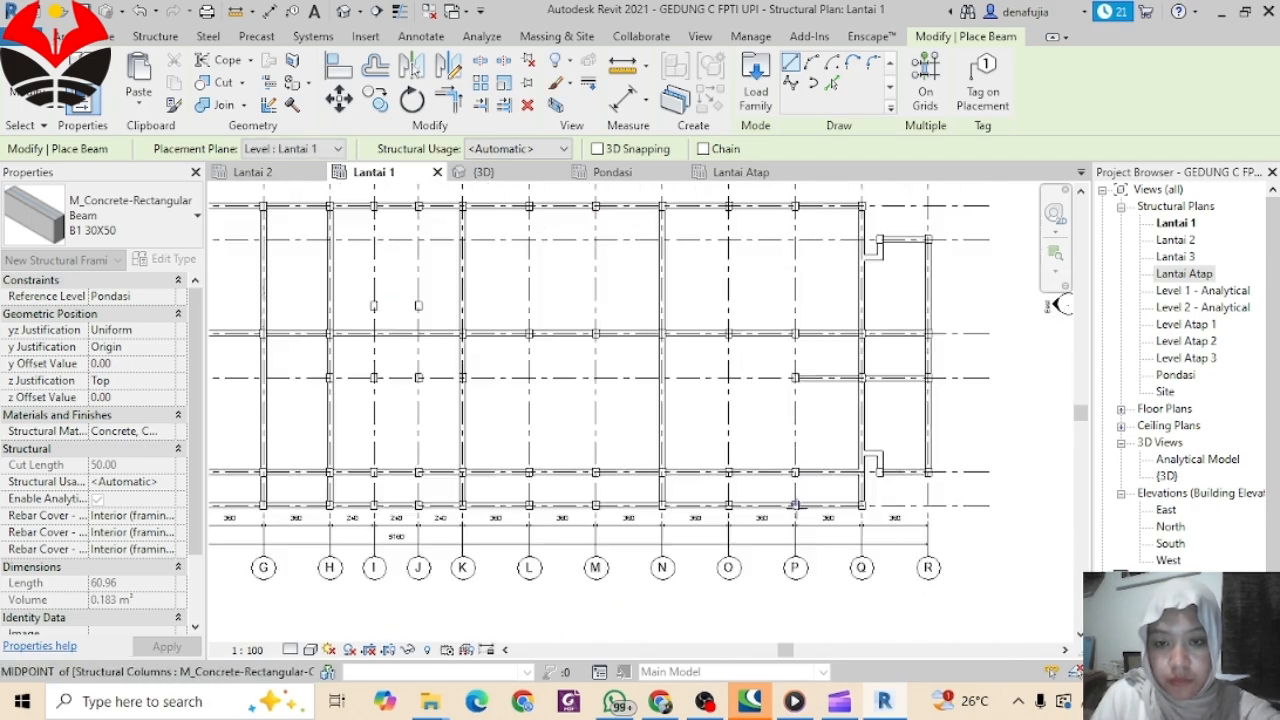
pyautogui.scroll(1, 795, 506)
pyautogui.click(795, 503)
pyautogui.click(795, 460)
pyautogui.click(795, 460)
pyautogui.click(795, 335)
pyautogui.click(795, 335)
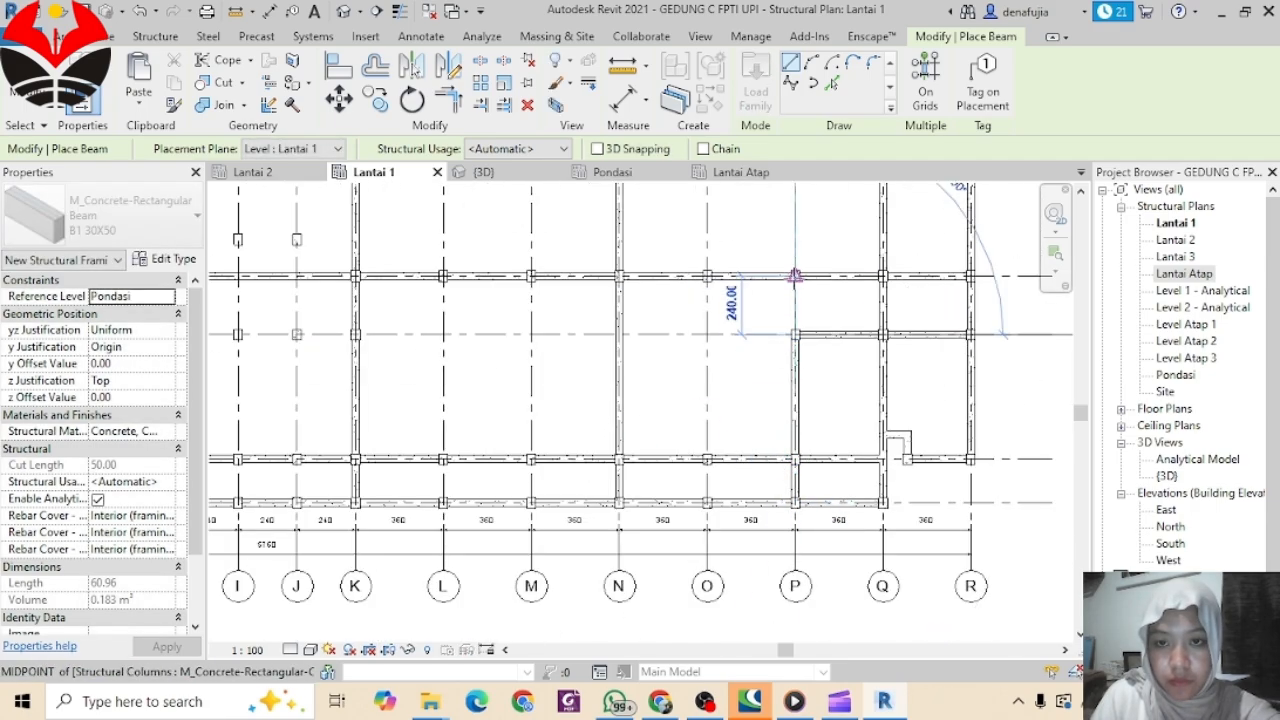
pyautogui.click(795, 275)
pyautogui.click(795, 275)
pyautogui.moveTo(817, 303); pyautogui.dragTo(835, 506, button='middle')
pyautogui.click(814, 311)
# Step: Place B1 30X50 beams along grid O from grid 1 to grid 6, spanning between the columns on grids 2 and 4
pyautogui.moveTo(720, 495); pyautogui.dragTo(819, 374, button='middle')
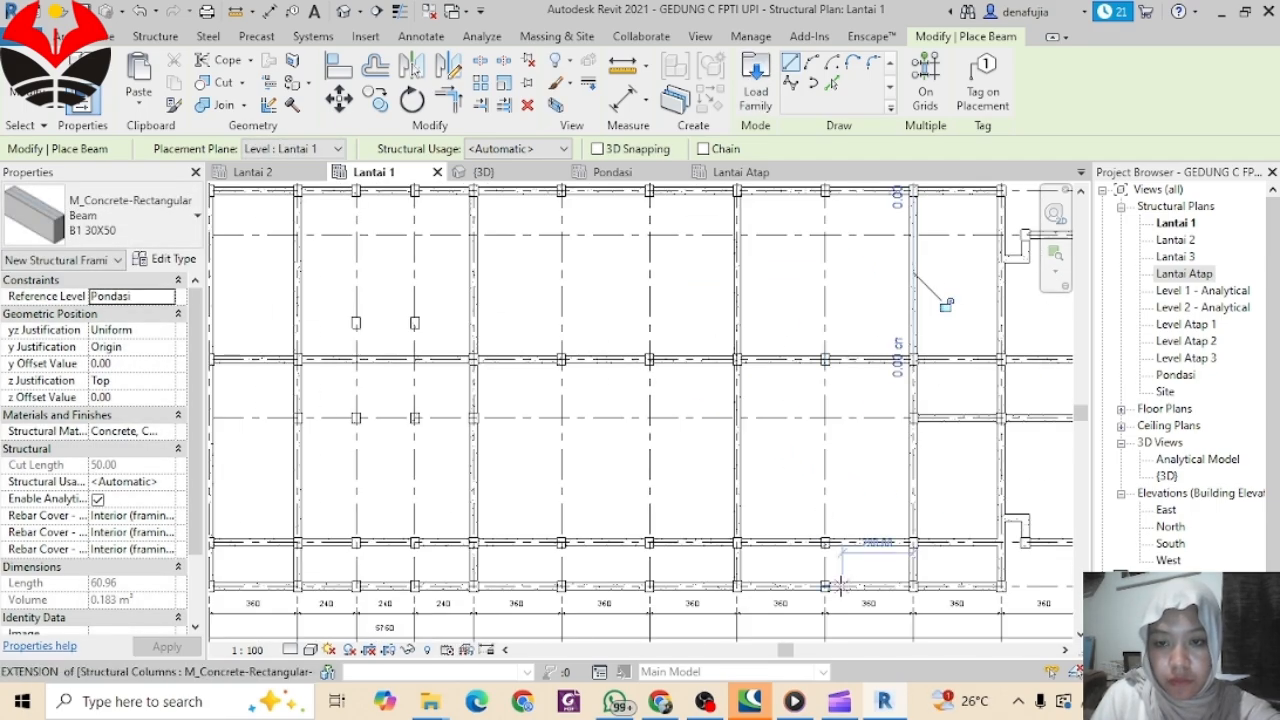
pyautogui.click(825, 587)
pyautogui.click(825, 543)
pyautogui.click(825, 543)
pyautogui.click(825, 360)
pyautogui.click(825, 360)
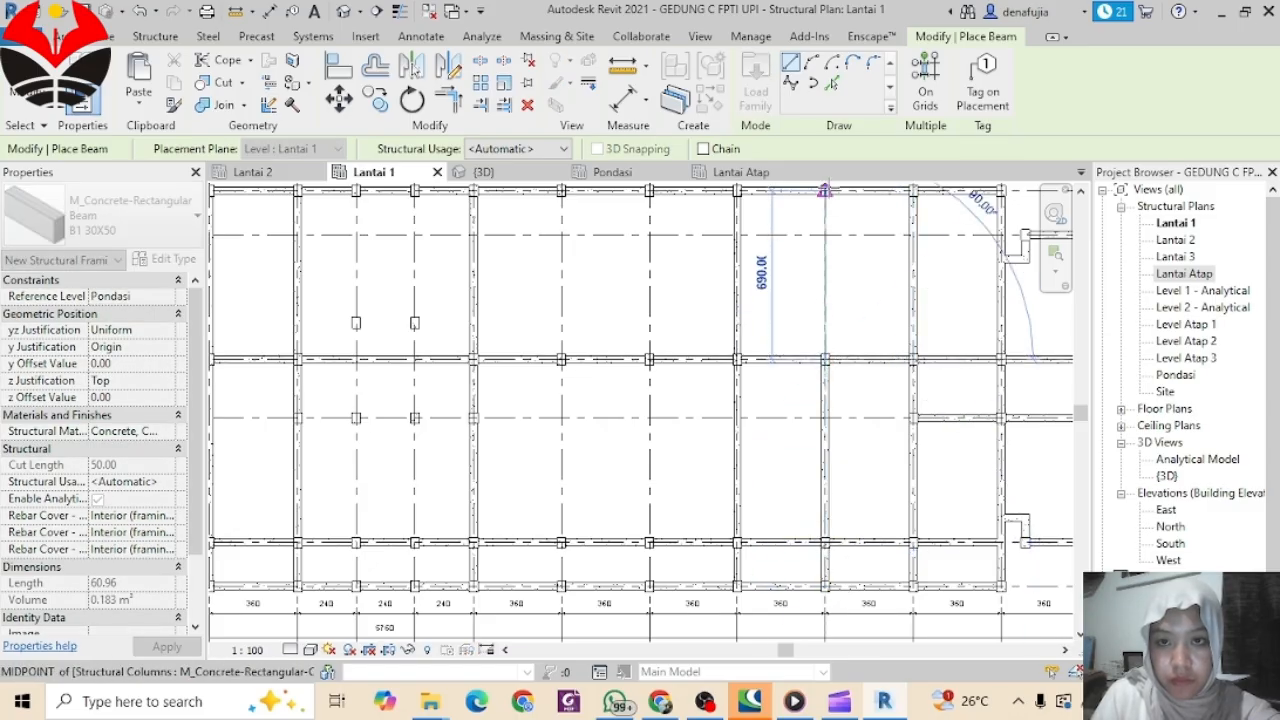
pyautogui.click(825, 190)
# Step: Place B1 30X50 beams along grid M from grid 1 to grid 6, spanning between the columns on grids 2 and 4
pyautogui.moveTo(697, 545); pyautogui.dragTo(837, 517, button='middle')
pyautogui.click(789, 559)
pyautogui.click(789, 515)
pyautogui.click(789, 515)
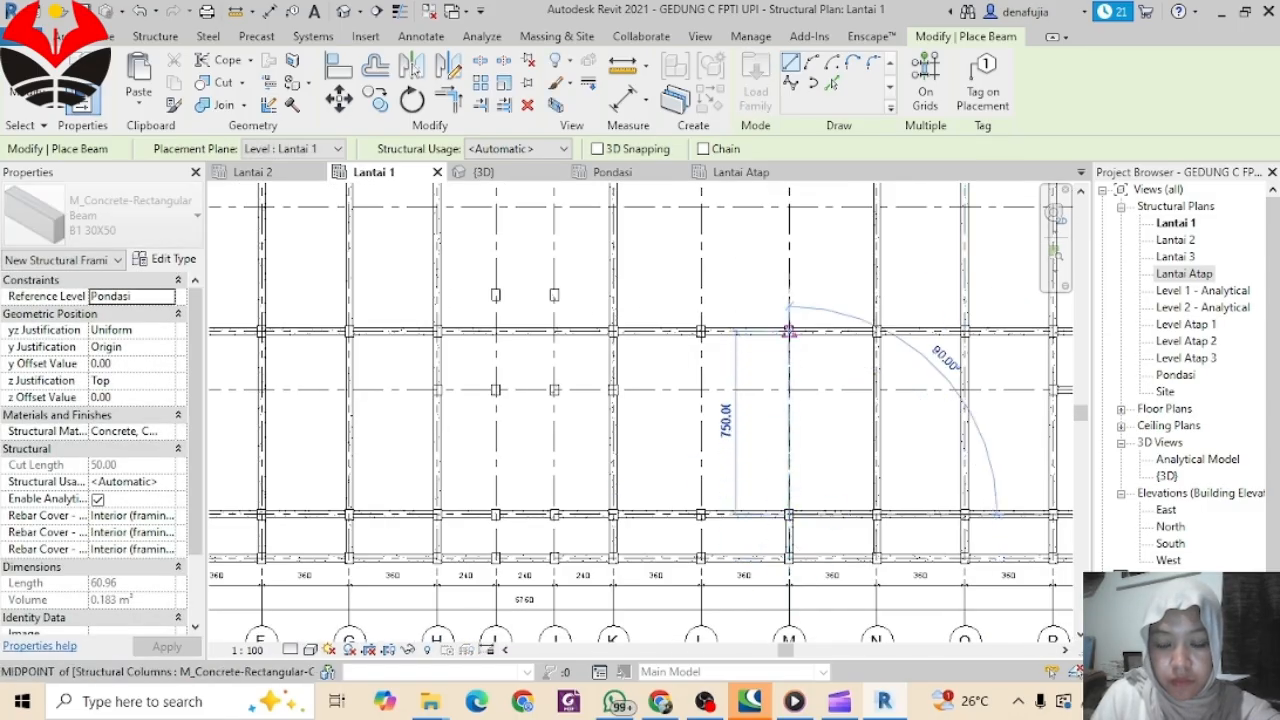
pyautogui.click(789, 331)
pyautogui.click(789, 331)
pyautogui.moveTo(782, 328); pyautogui.dragTo(840, 388, button='middle')
pyautogui.click(814, 351)
# Step: Place B1 30X50 beams along grid L from grid 1 to grid 6, spanning between the columns on grids 2 and 4
pyautogui.click(830, 525)
pyautogui.click(830, 482)
pyautogui.click(830, 482)
pyautogui.click(830, 298)
pyautogui.click(830, 298)
pyautogui.click(863, 352)
# Step: Place B1 30X50 beams along grid 3 from grid H to grid K, spanning between the columns on grids I and J
pyautogui.scroll(-2, 873, 508)
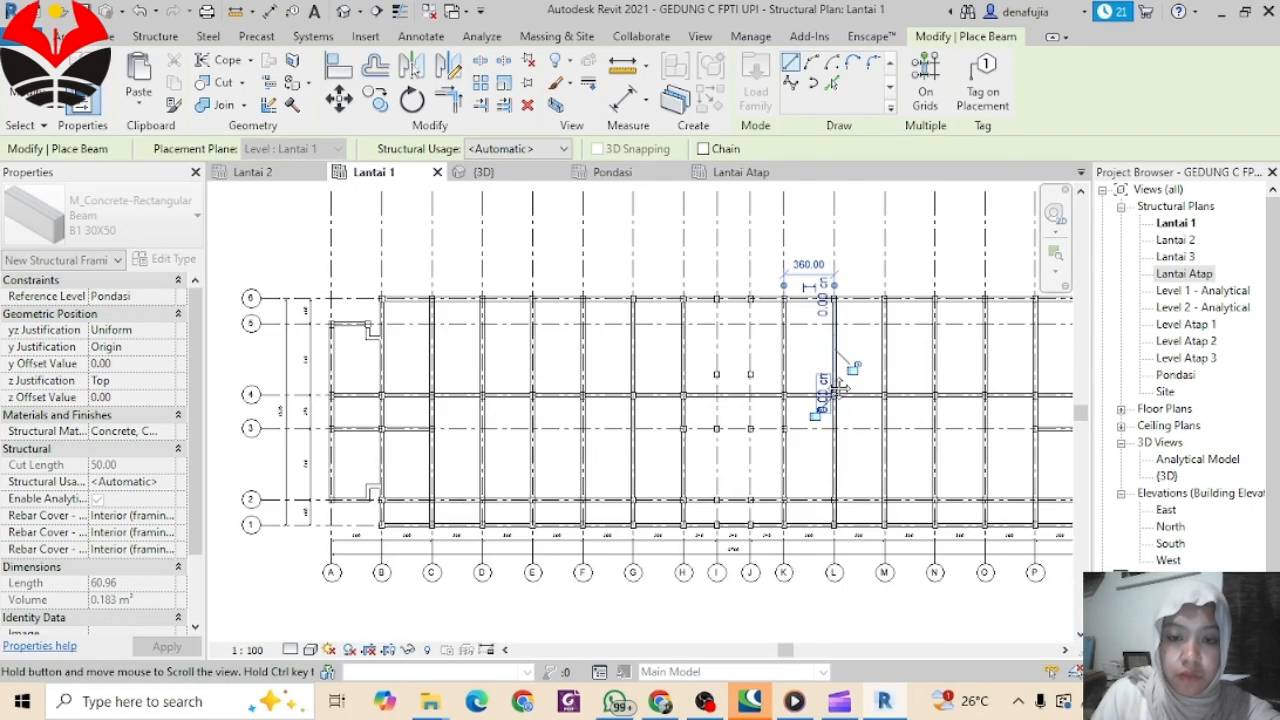
pyautogui.scroll(2, 693, 435)
pyautogui.click(671, 420)
pyautogui.click(748, 420)
pyautogui.click(748, 420)
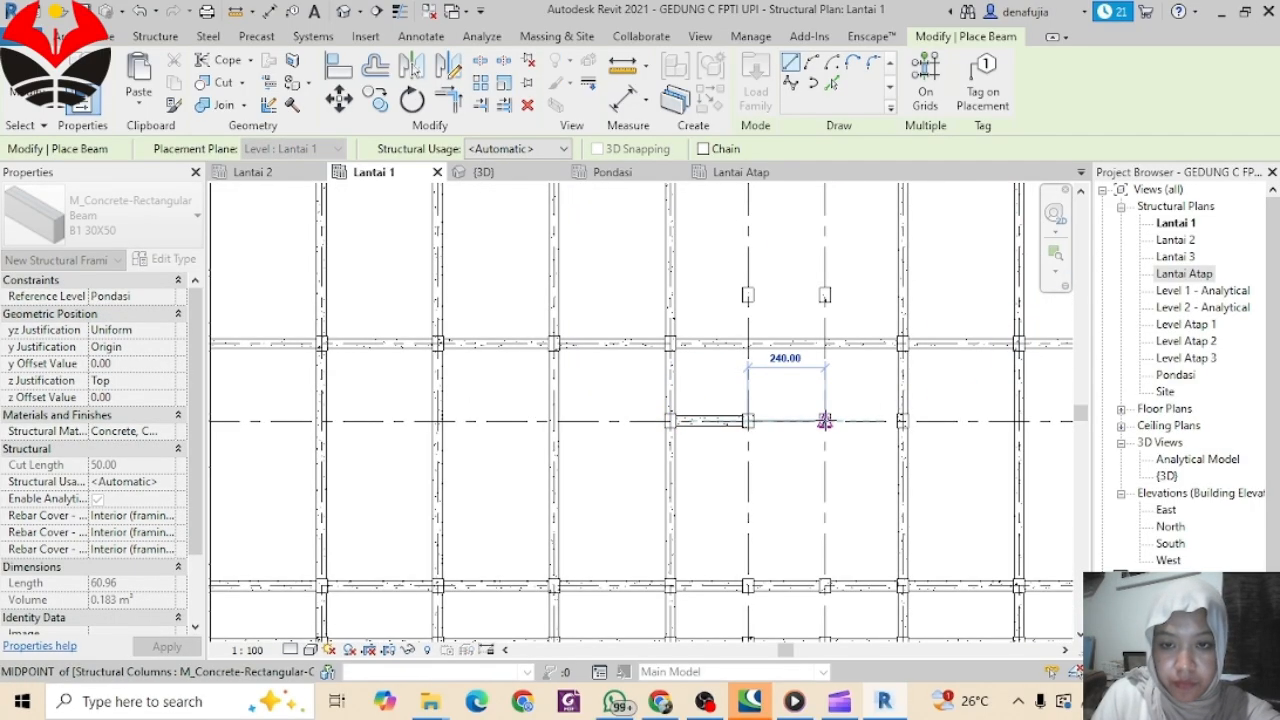
pyautogui.click(825, 421)
pyautogui.click(825, 421)
pyautogui.click(903, 421)
# Step: Place B1 30X50 beams along grid I from grid 1 through grids 2 and 3 to the column between grids 4 and 5
pyautogui.scroll(-1, 903, 421)
pyautogui.moveTo(903, 421); pyautogui.dragTo(903, 354, button='middle')
pyautogui.click(768, 547)
pyautogui.click(768, 497)
pyautogui.click(768, 497)
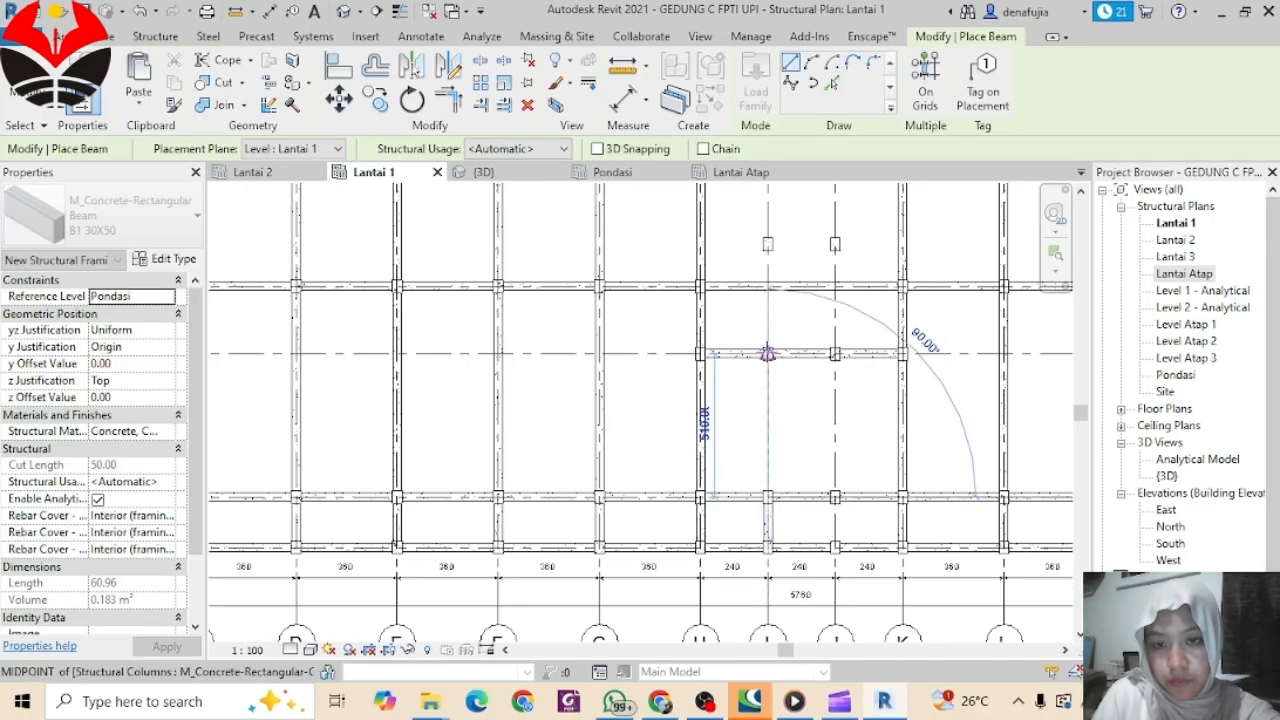
pyautogui.click(767, 353)
pyautogui.click(767, 353)
pyautogui.click(767, 244)
# Step: Connect the grid I and J columns between grids 4 and 5 with a B1 30X50 beam, and continue beams down grid J to grid 1
pyautogui.click(767, 244)
pyautogui.click(835, 244)
pyautogui.click(835, 244)
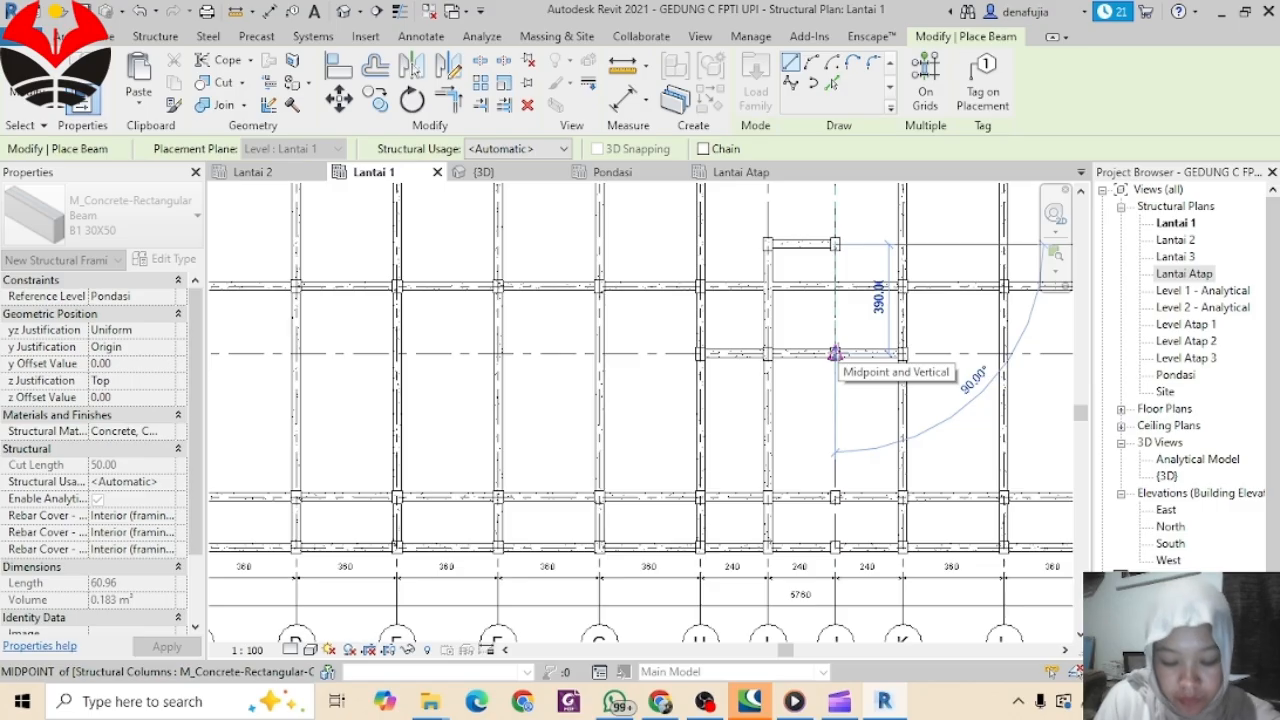
pyautogui.click(835, 353)
pyautogui.click(835, 353)
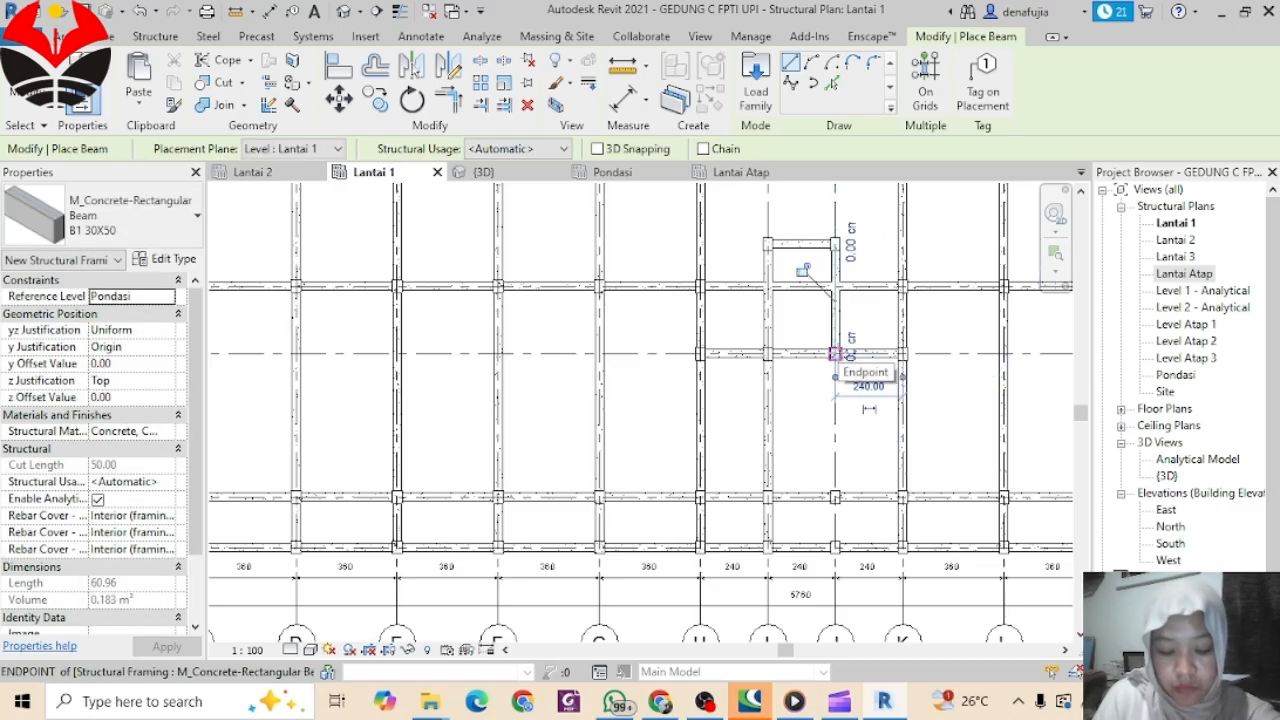
pyautogui.click(835, 355)
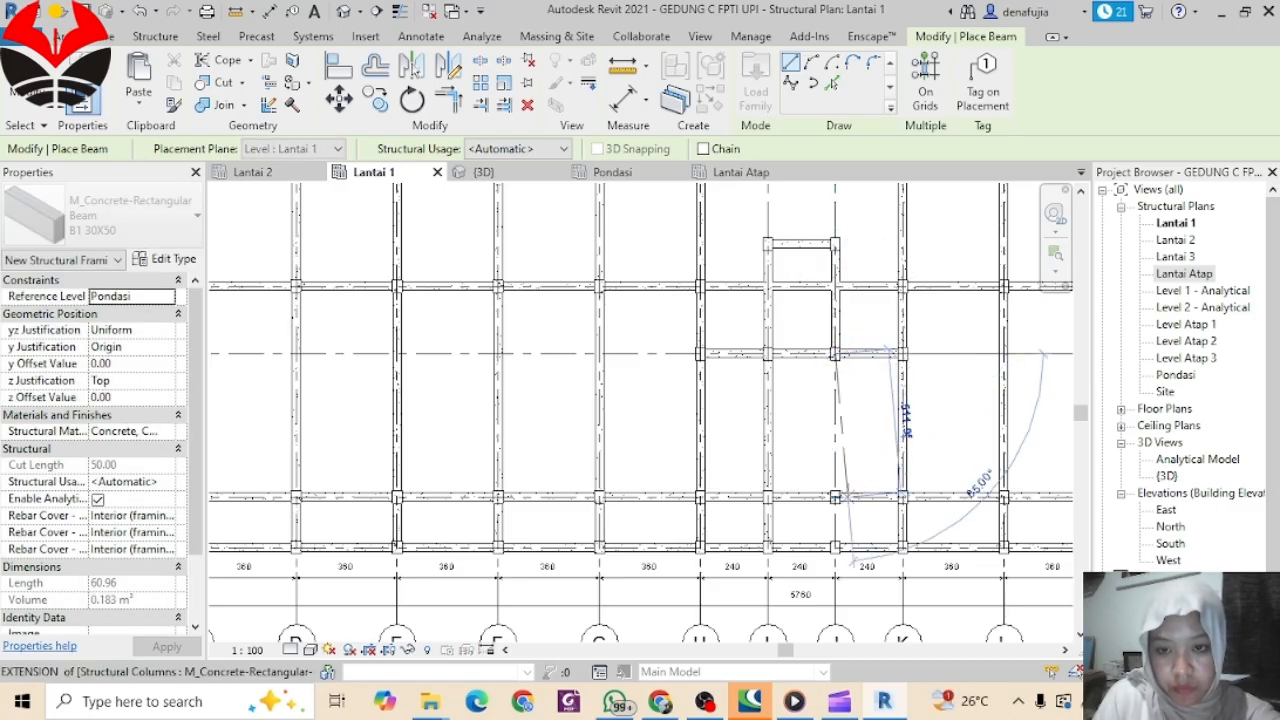
pyautogui.click(835, 497)
pyautogui.click(835, 497)
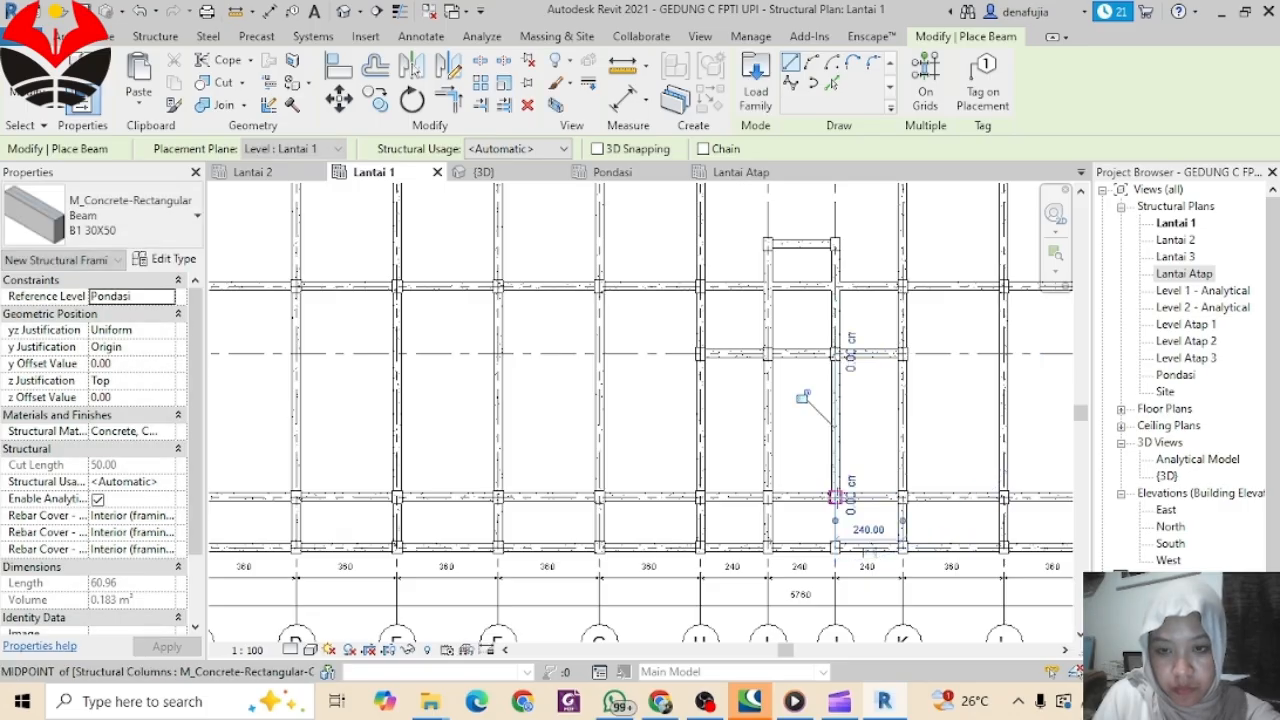
pyautogui.click(835, 548)
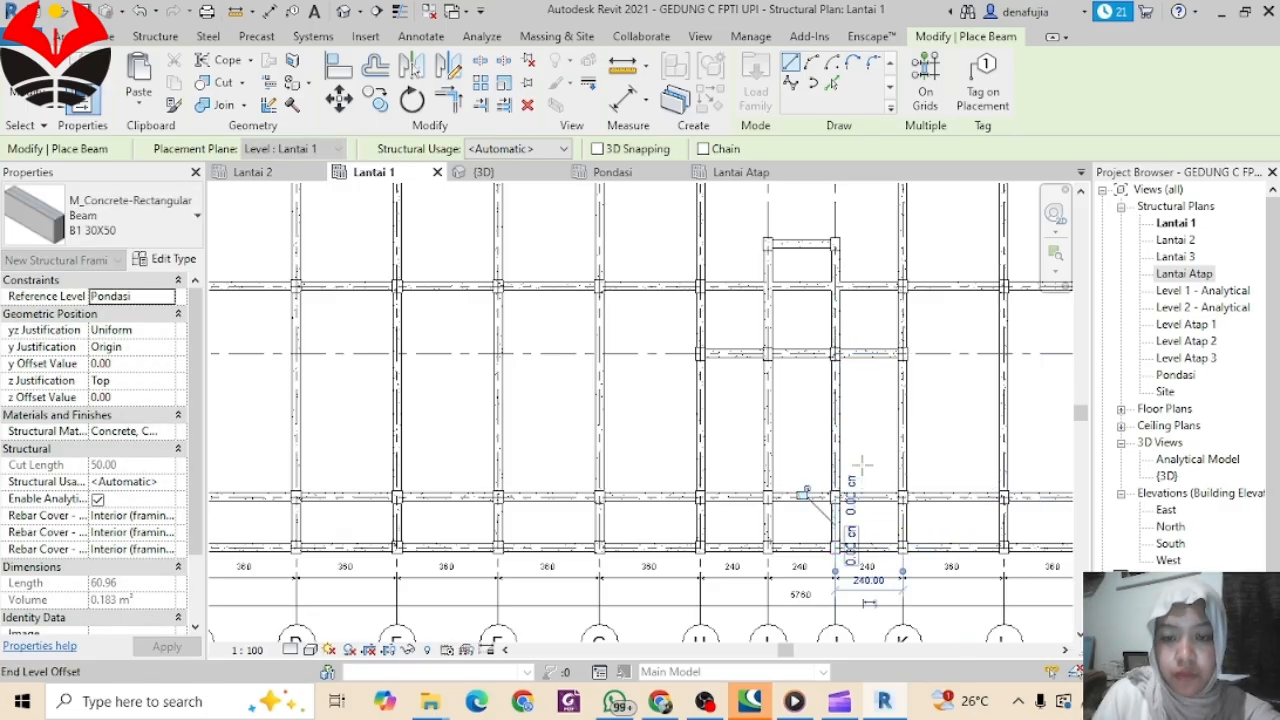
# Step: Examine the whole Lantai 1 plan for missing beams and end beam placement
pyautogui.scroll(-3, 833, 500)
pyautogui.moveTo(829, 457); pyautogui.dragTo(700, 491, button='middle')
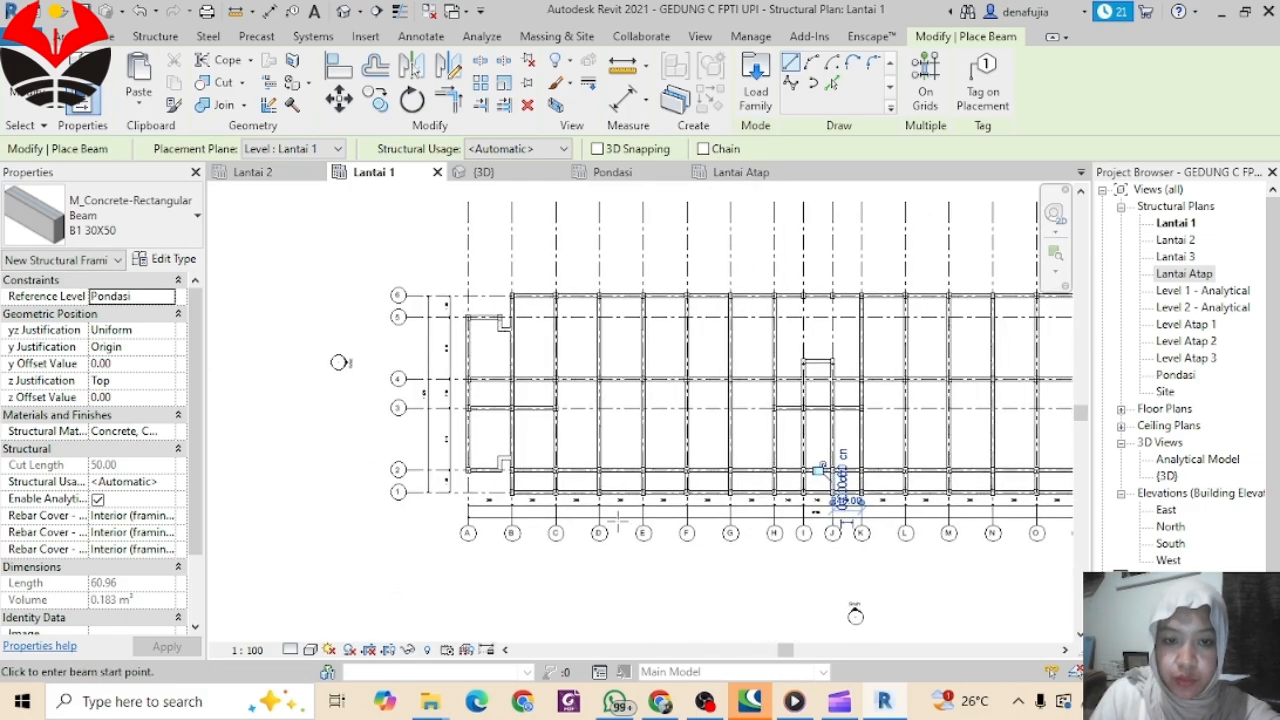
pyautogui.scroll(5, 528, 422)
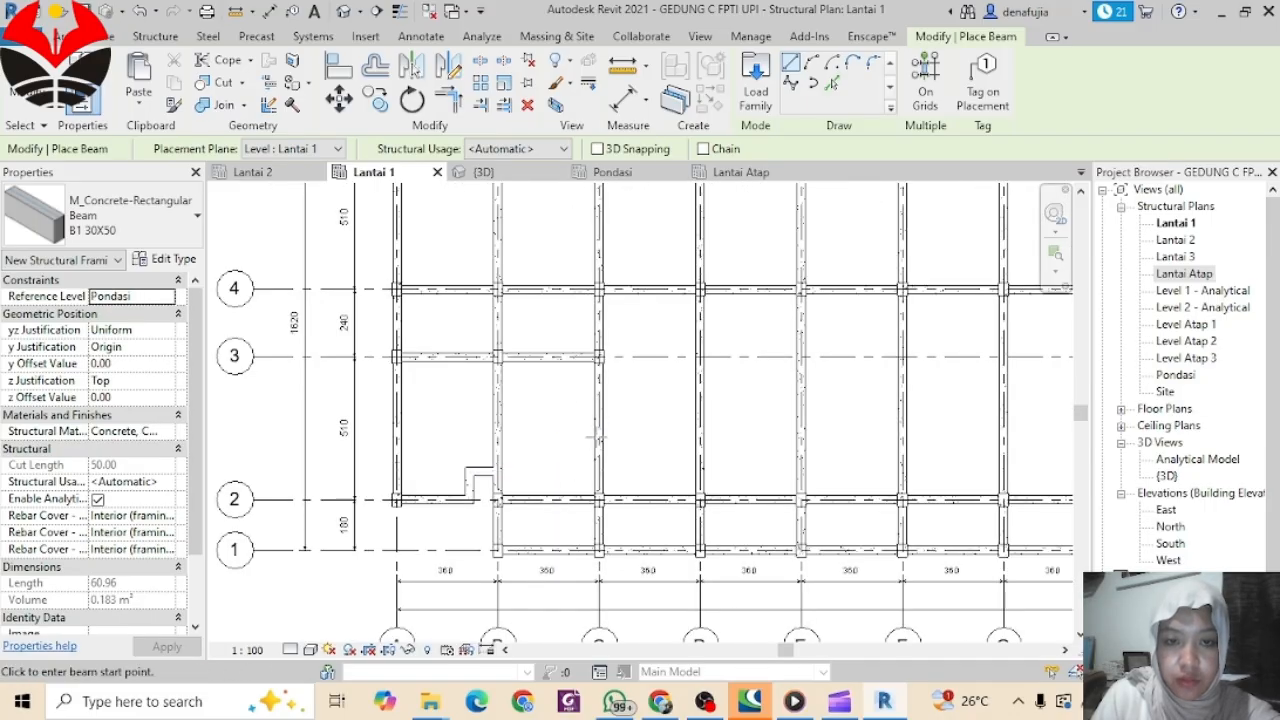
pyautogui.scroll(-2, 596, 437)
pyautogui.scroll(2, 583, 462)
pyautogui.moveTo(597, 424); pyautogui.dragTo(526, 539, button='middle')
pyautogui.scroll(-2, 499, 503)
pyautogui.scroll(-1, 574, 503)
pyautogui.moveTo(576, 504); pyautogui.dragTo(507, 445, button='middle')
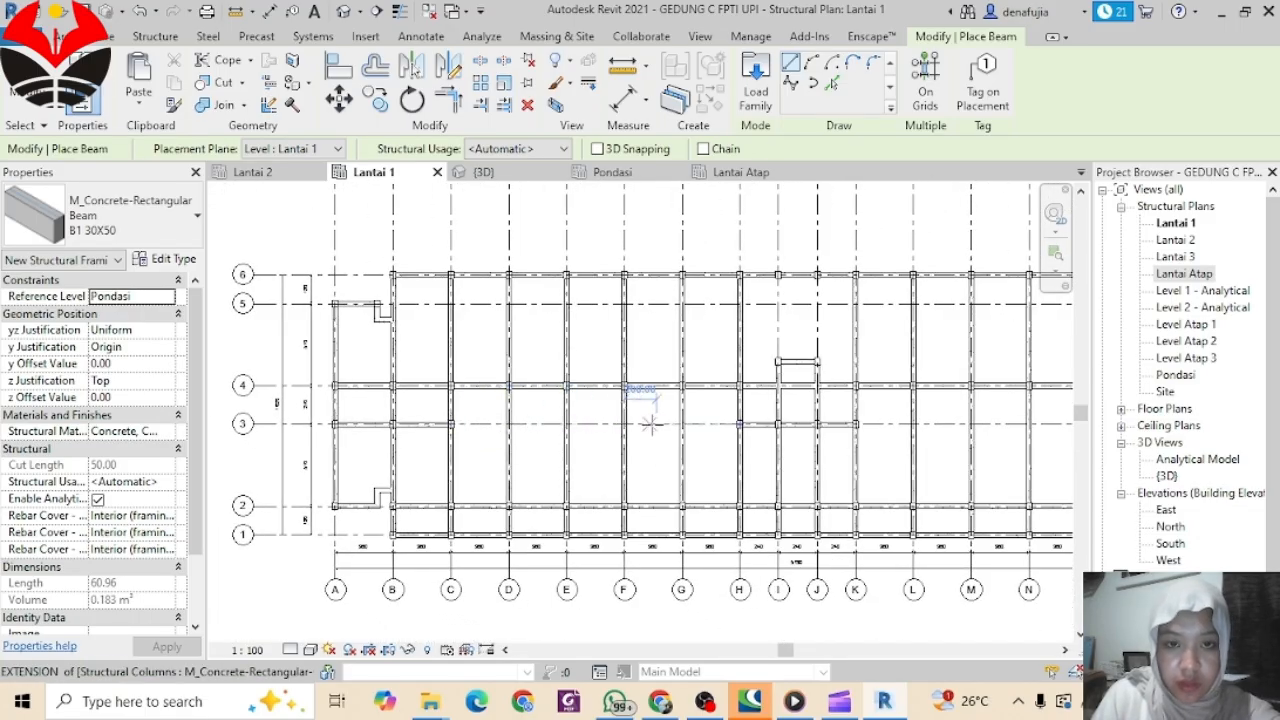
pyautogui.moveTo(651, 424); pyautogui.dragTo(529, 466, button='middle')
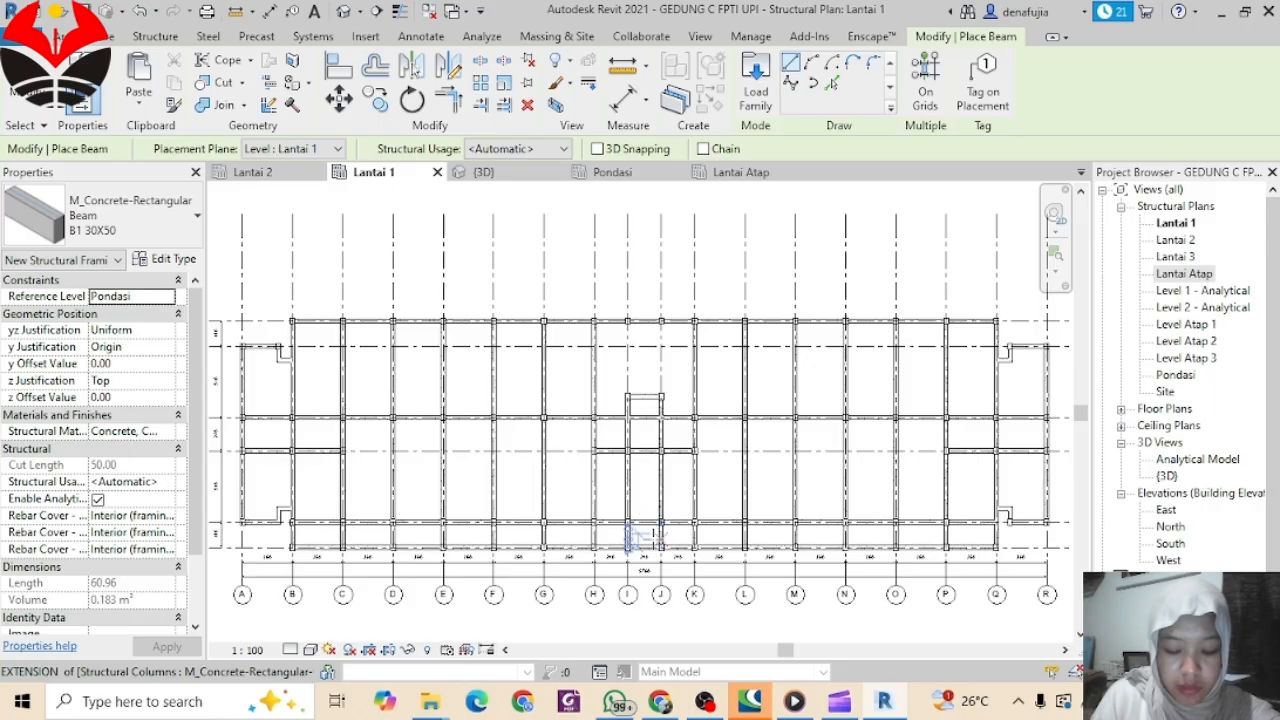
pyautogui.scroll(-3, 710, 460)
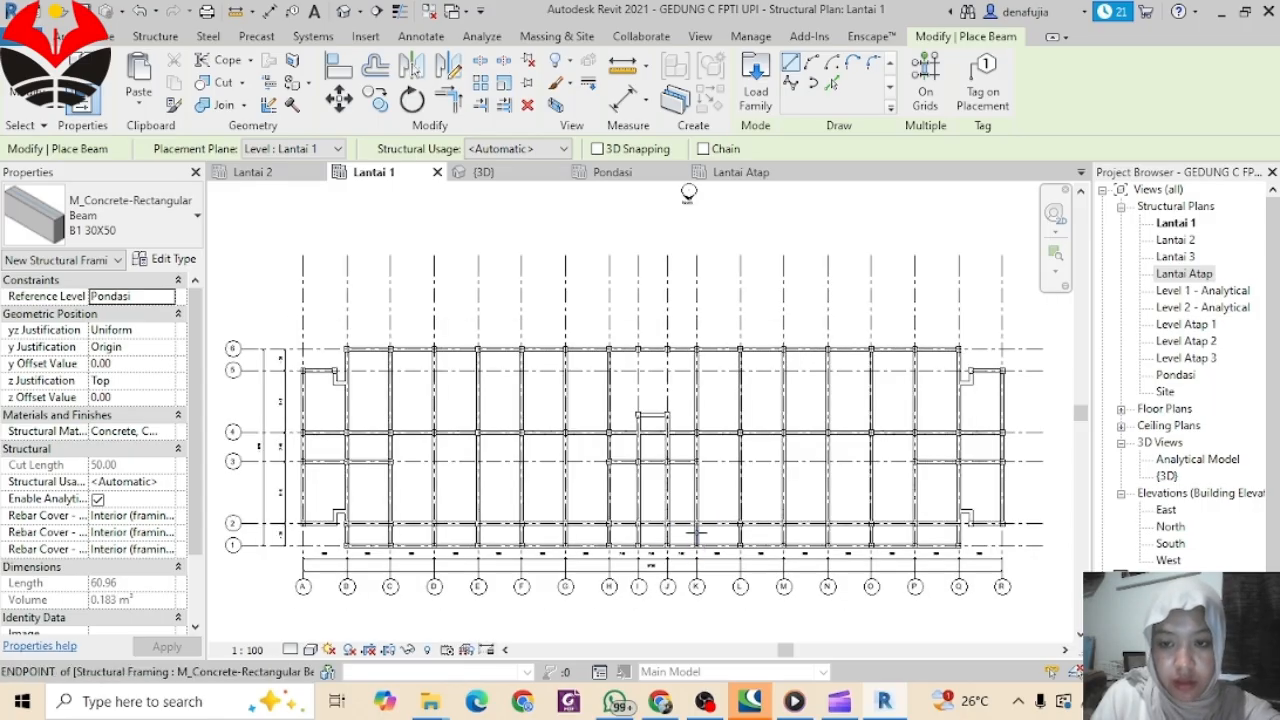
pyautogui.press('Escape')
pyautogui.press('Escape')
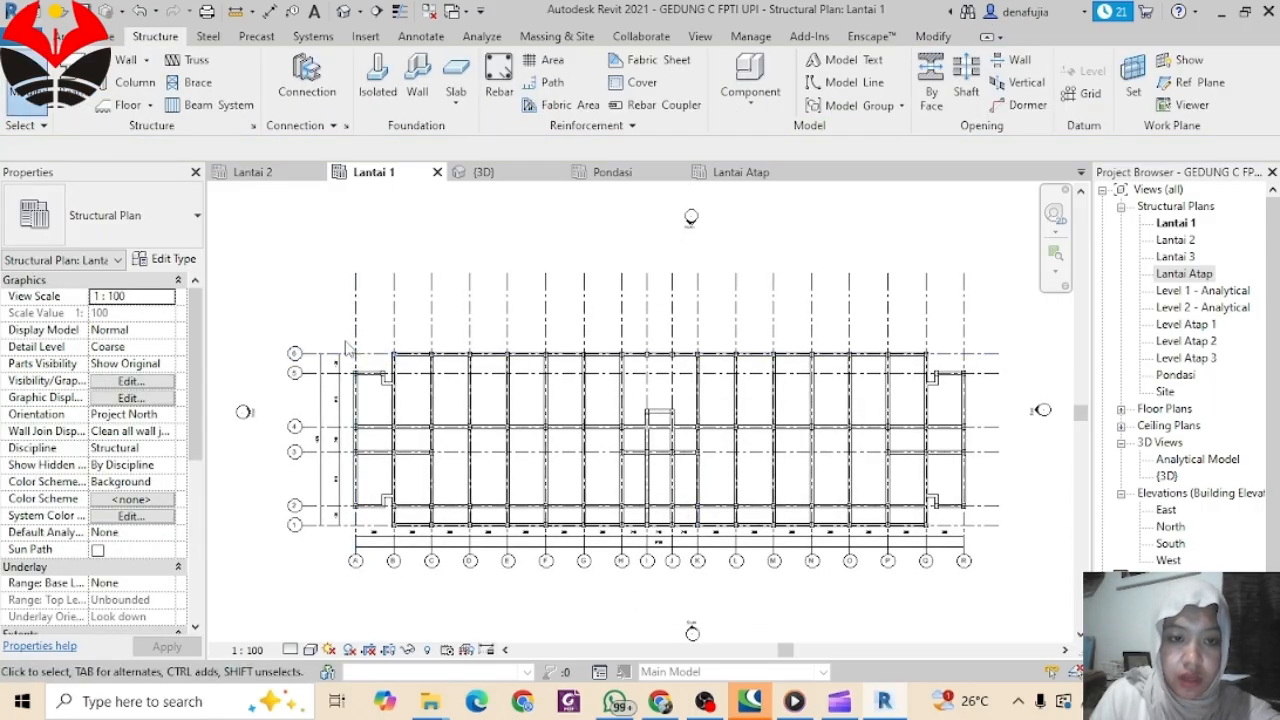
# Step: Select the whole Lantai 1 structure and filter out Structural Columns, keeping only the Girder and Other structural framing
pyautogui.moveTo(344, 341); pyautogui.dragTo(990, 550)
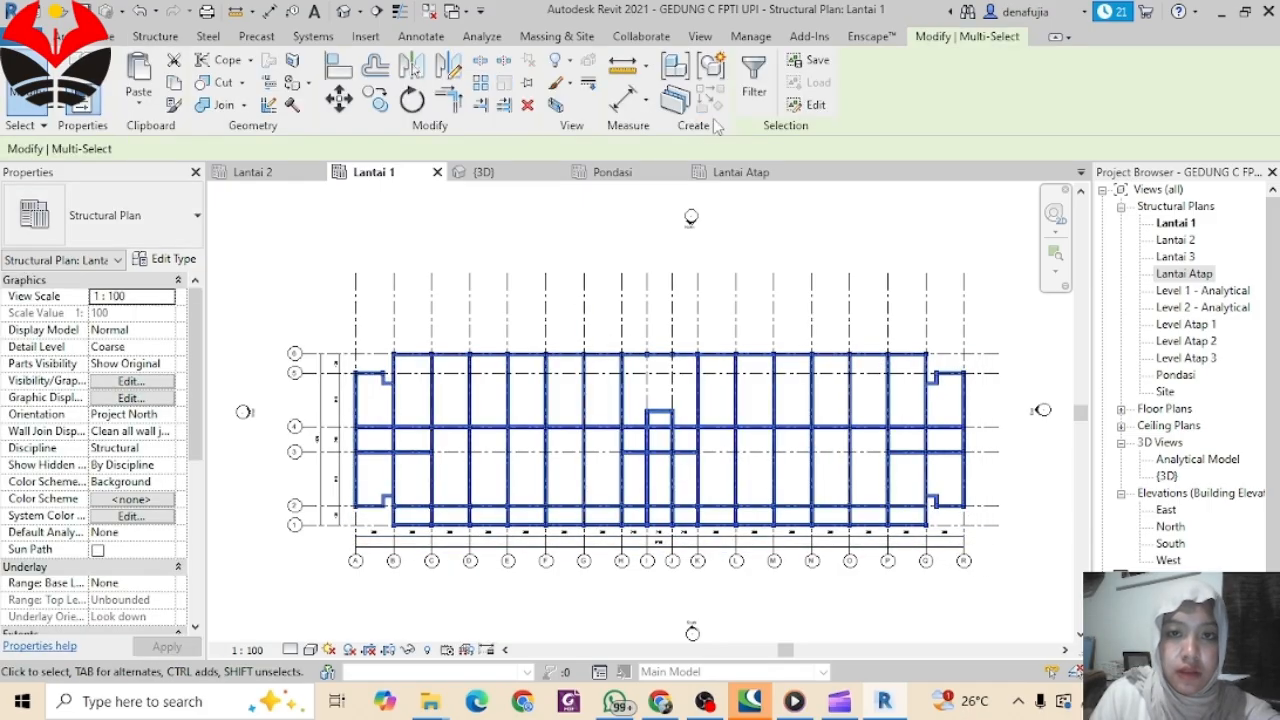
pyautogui.click(754, 80)
pyautogui.click(473, 229)
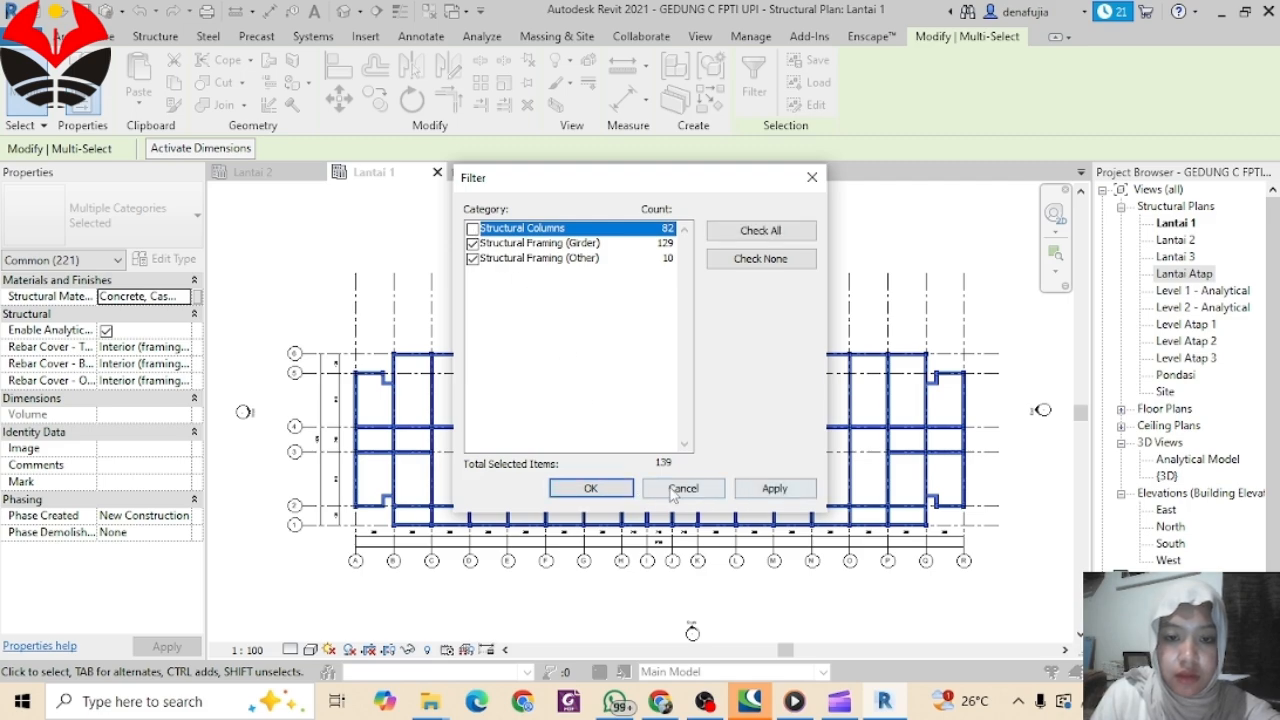
pyautogui.click(590, 488)
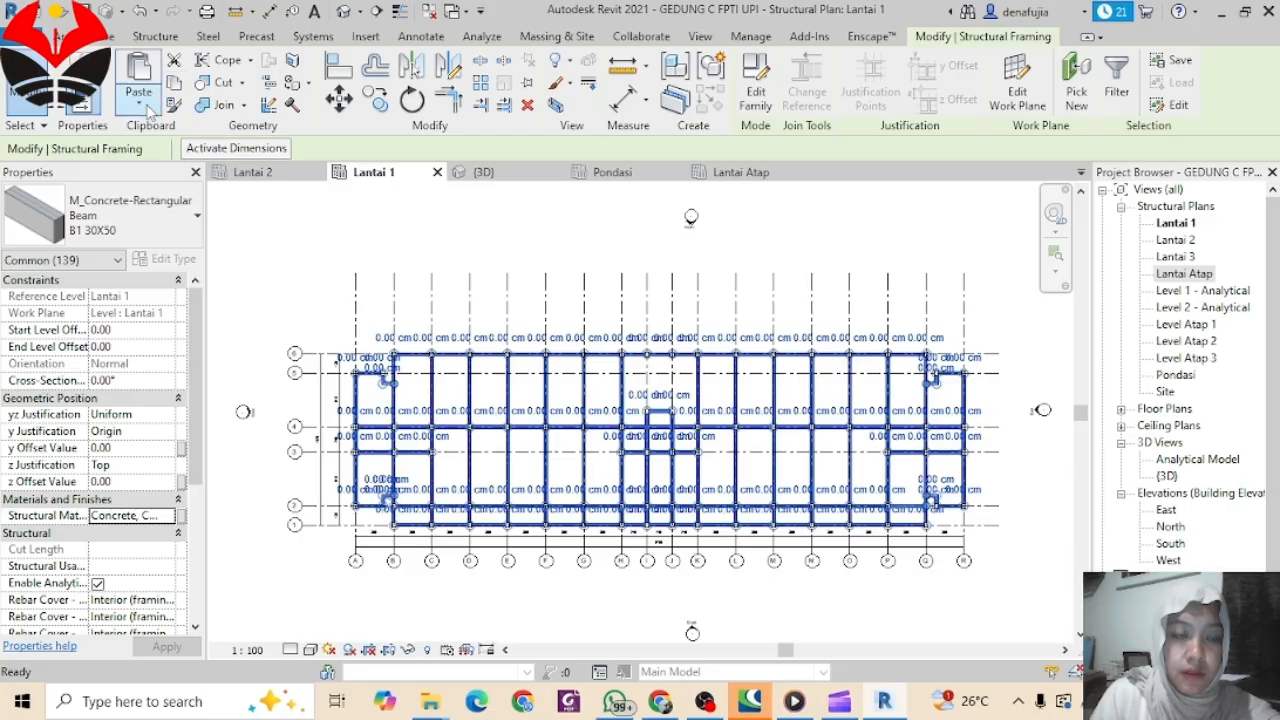
# Step: Paste the copied Lantai 1 framing aligned to the selected level Lantai 3
pyautogui.click(145, 106)
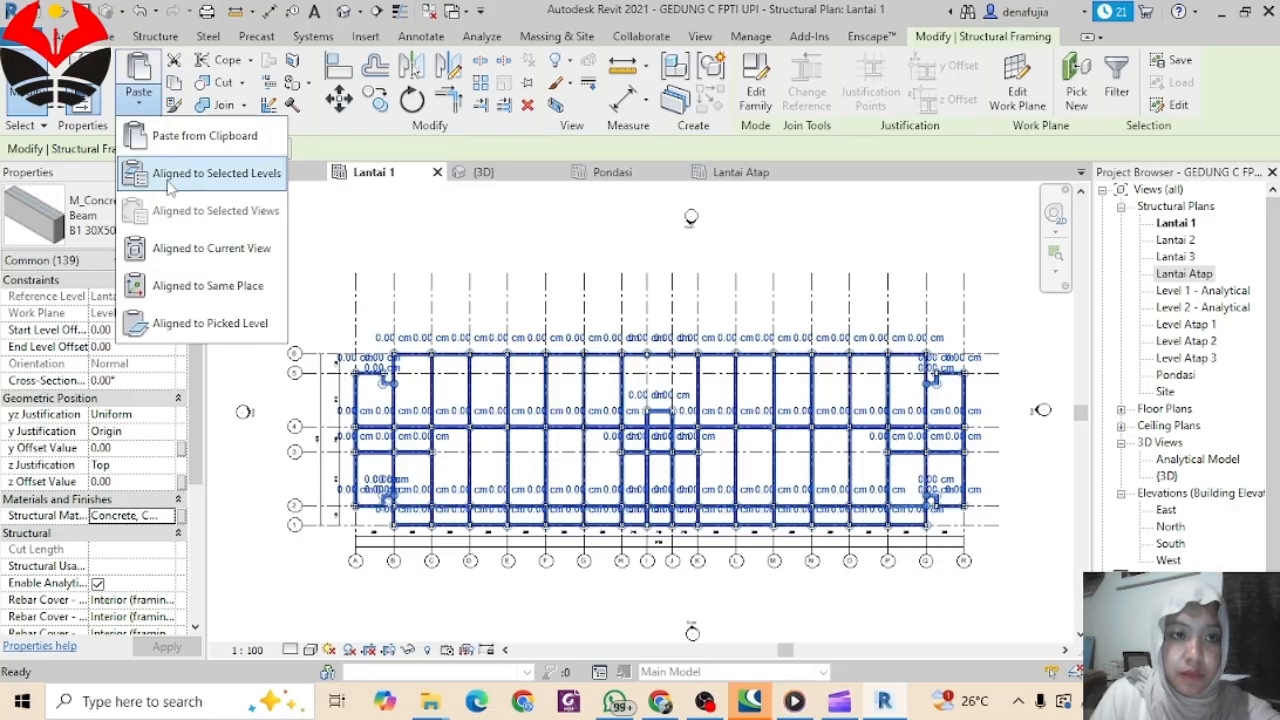
pyautogui.click(167, 172)
pyautogui.moveTo(580, 250); pyautogui.dragTo(572, 243)
pyautogui.click(622, 474)
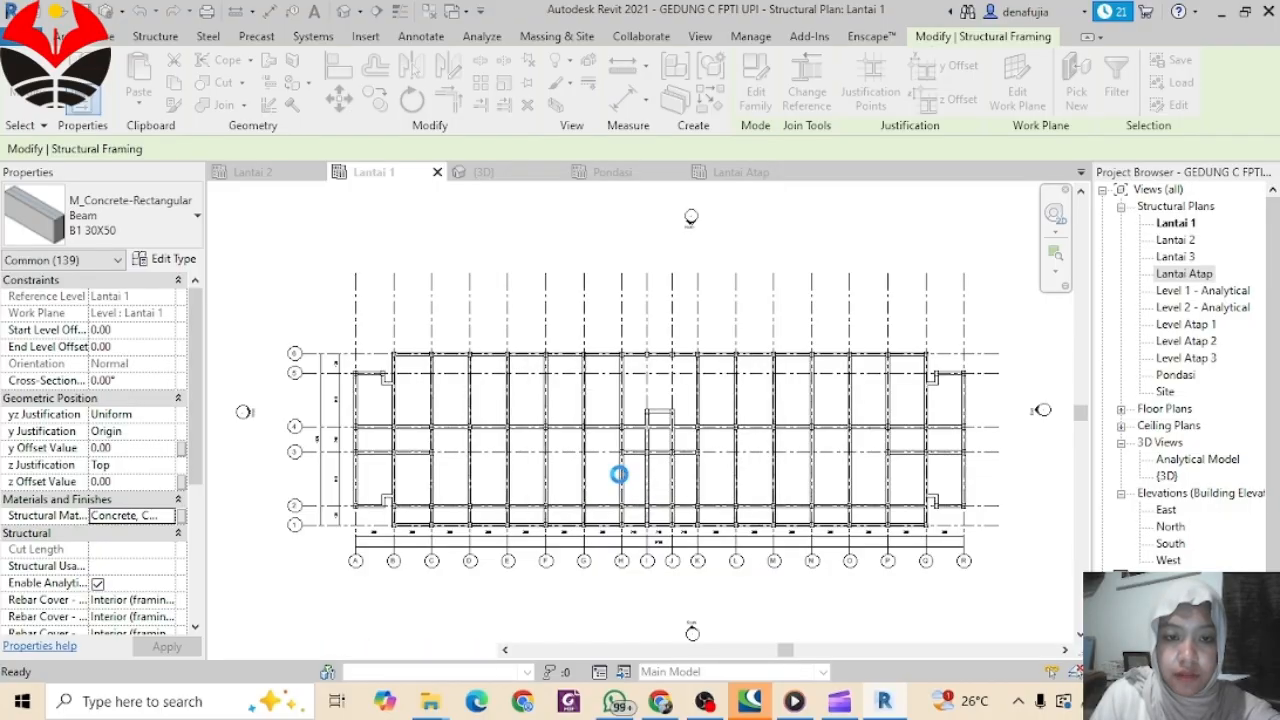
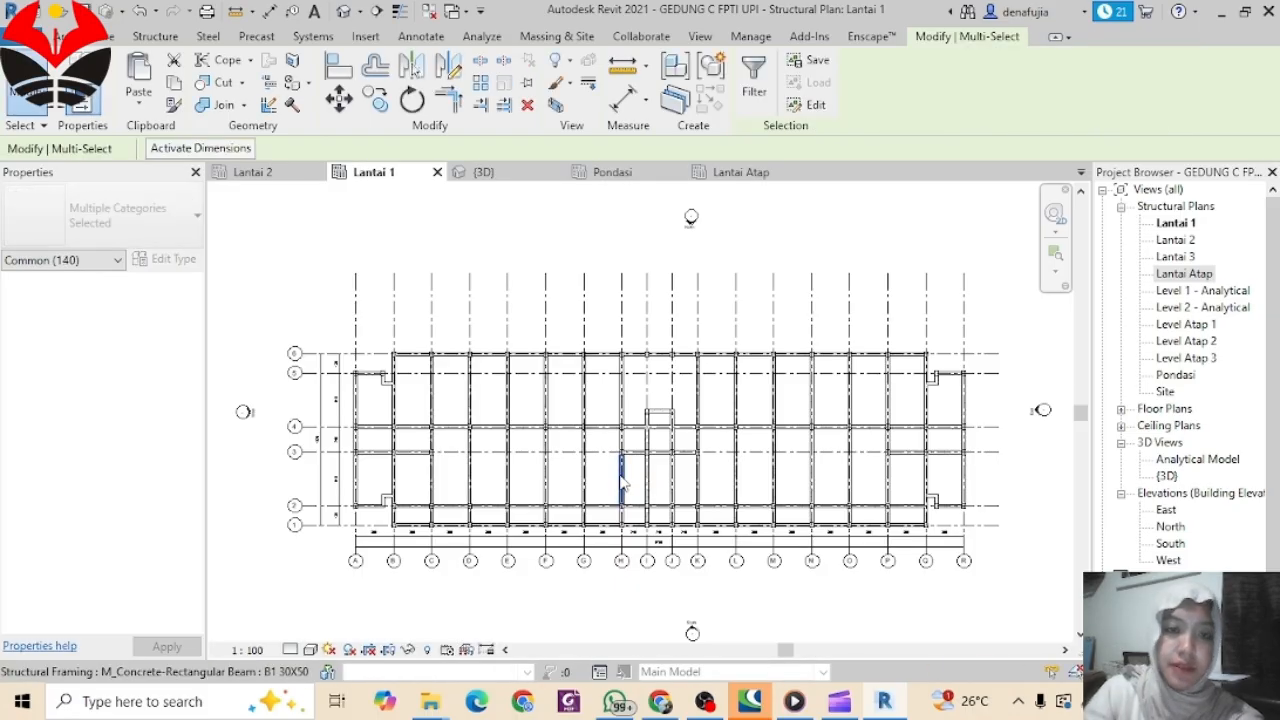
# Step: Check the pasted beams in the 3D view and compare the Lantai 1, Lantai 2 and Lantai 3 structural plans
pyautogui.click(483, 172)
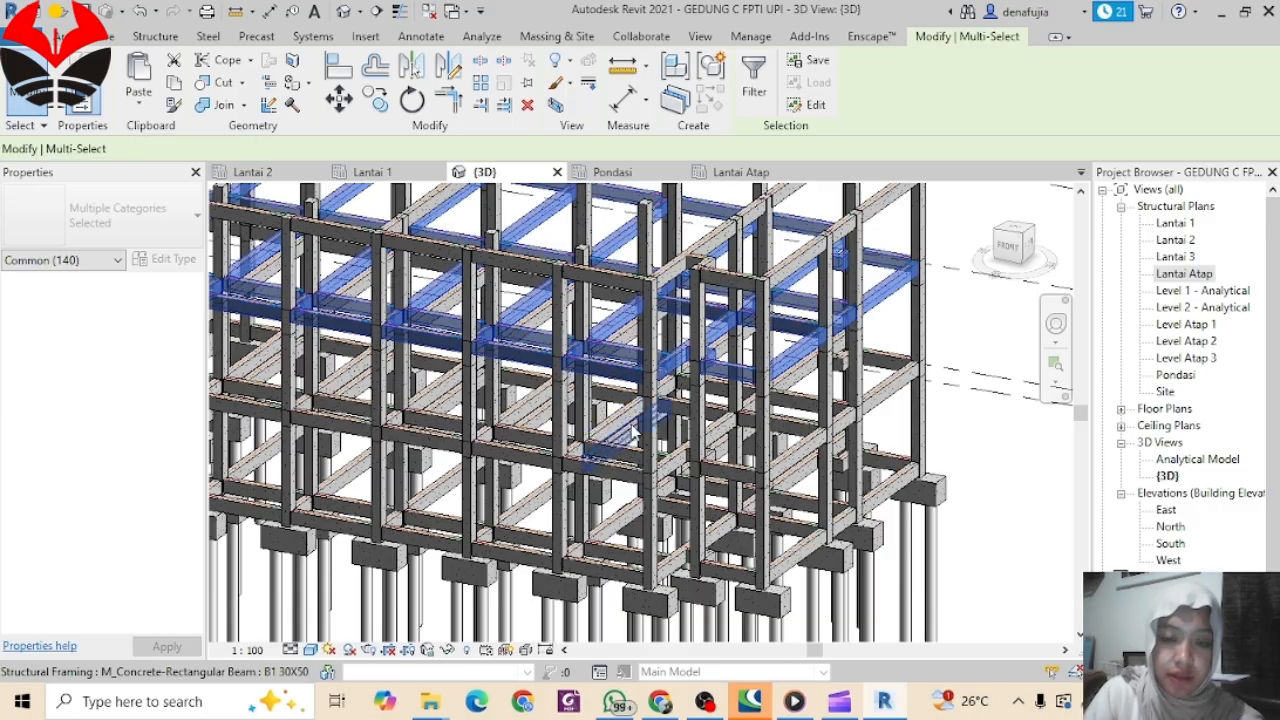
pyautogui.scroll(-4, 615, 400)
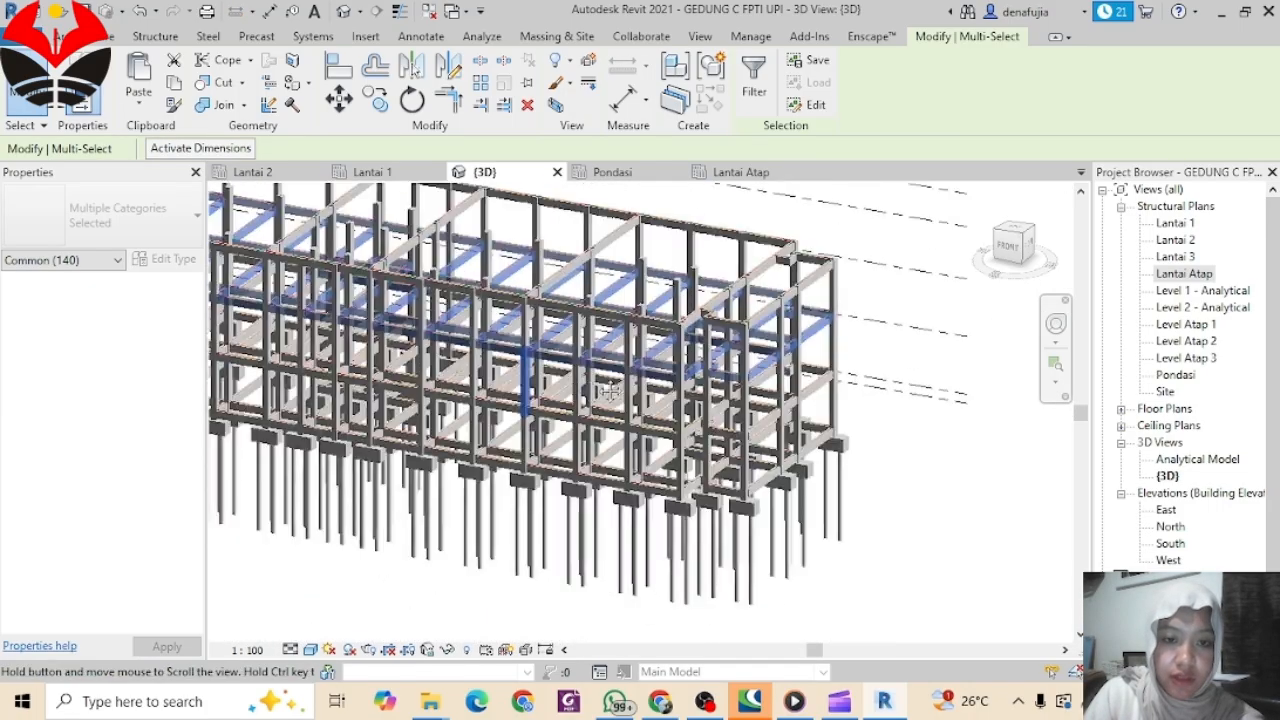
pyautogui.moveTo(611, 393)
pyautogui.keyDown('shift'); pyautogui.mouseDown(button='middle')
pyautogui.moveTo(672, 405)
pyautogui.moveTo(601, 410)
pyautogui.mouseUp(button='middle'); pyautogui.keyUp('shift')
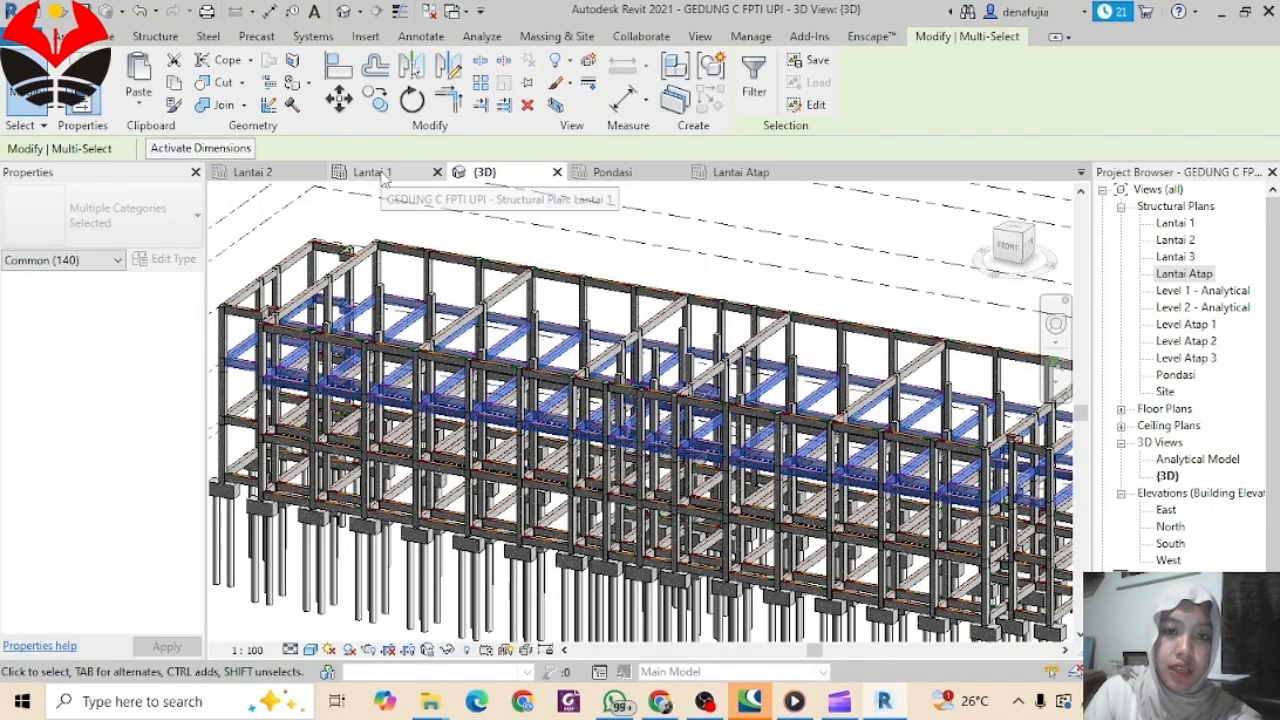
pyautogui.click(372, 172)
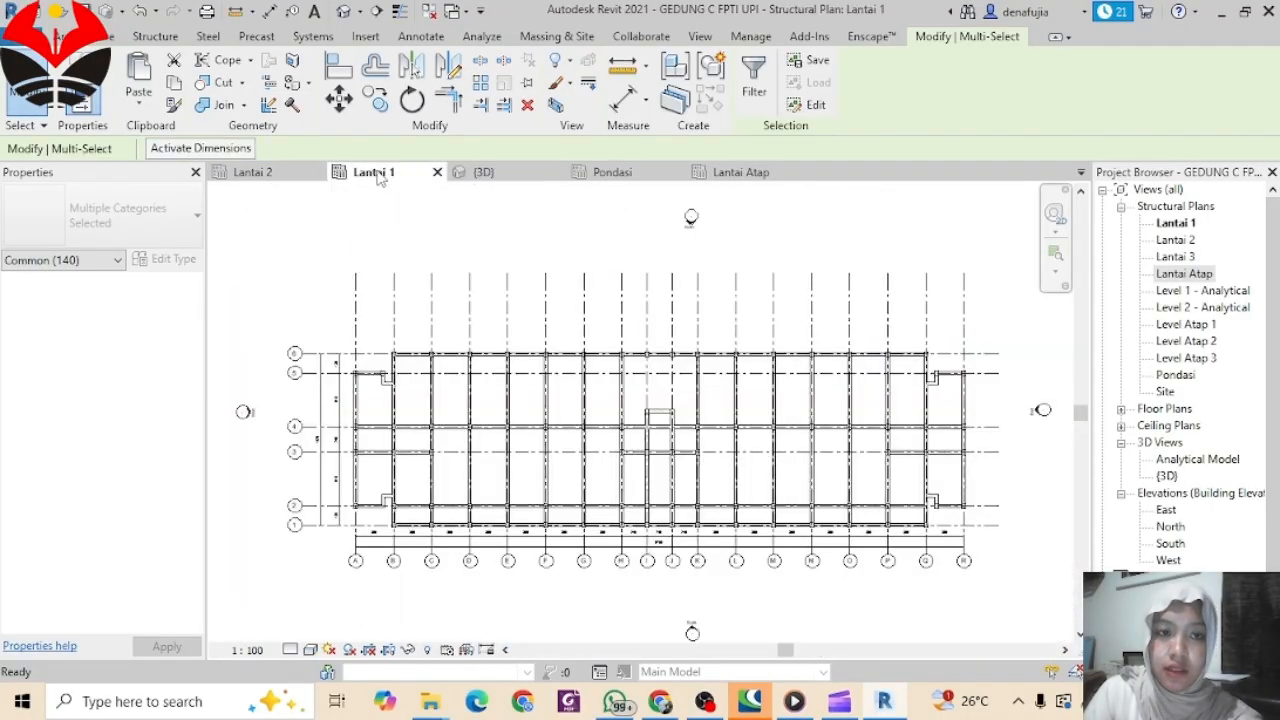
pyautogui.click(253, 172)
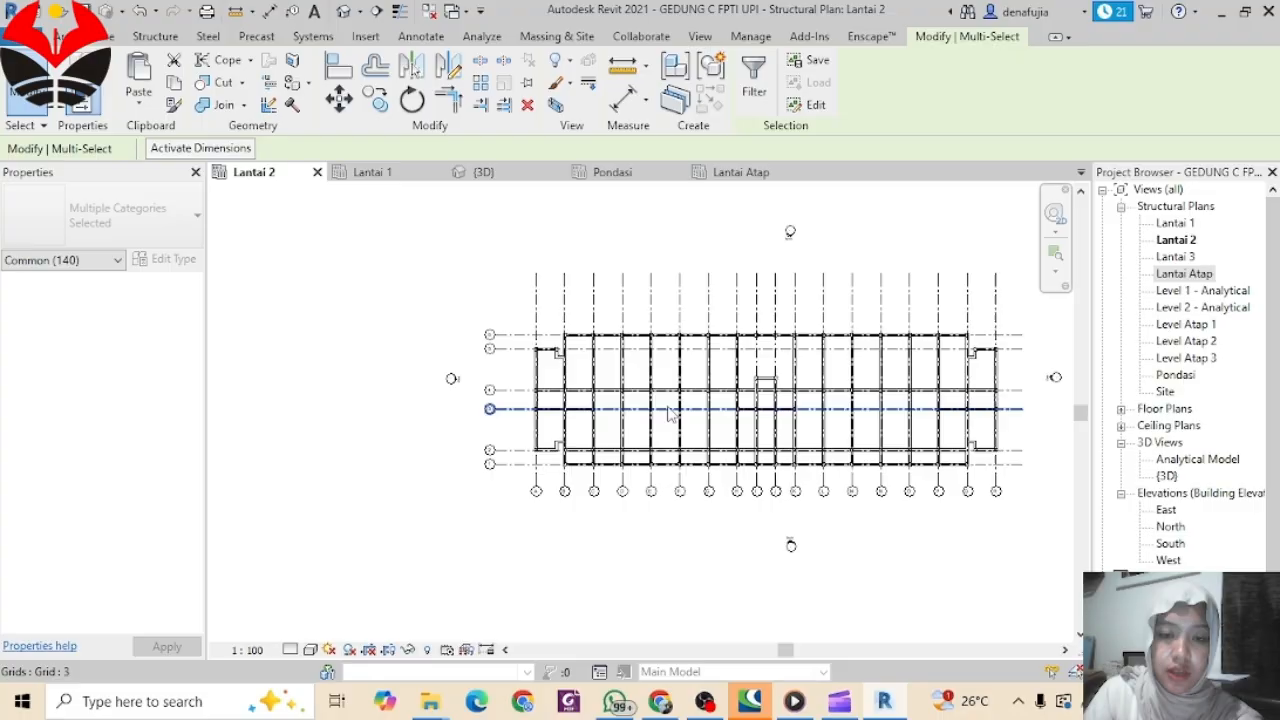
pyautogui.scroll(3, 795, 430)
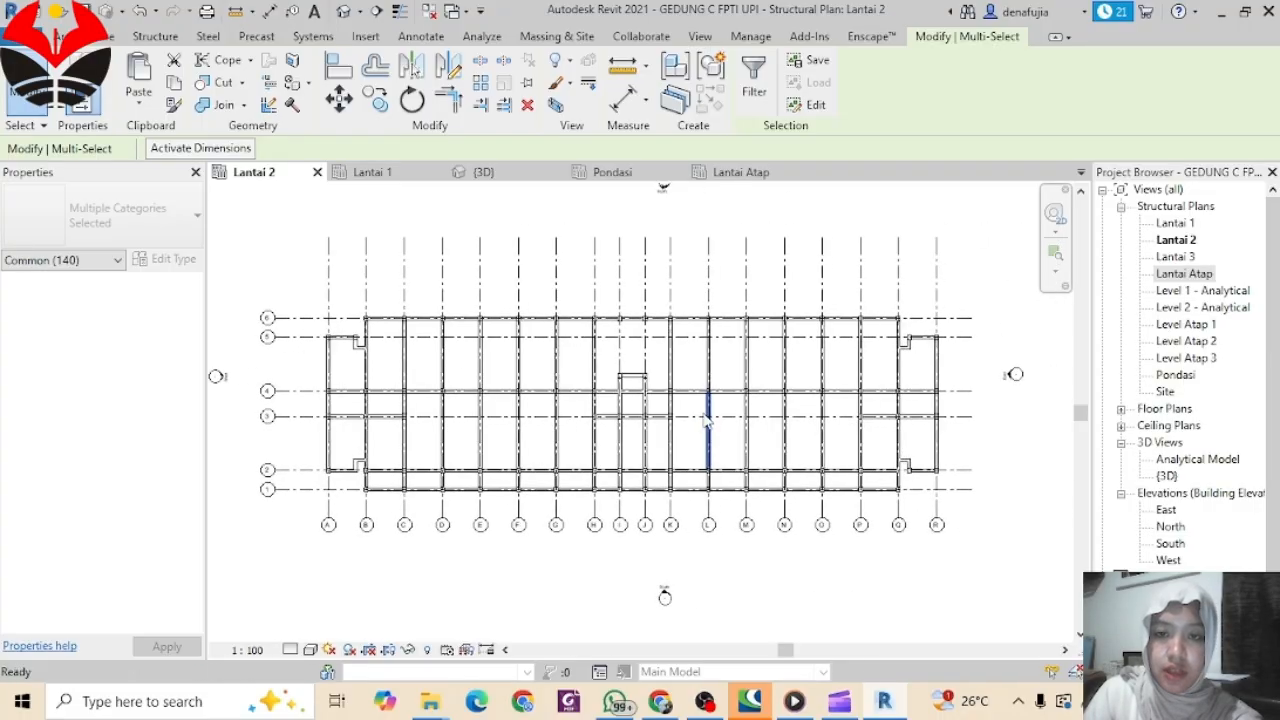
pyautogui.click(1178, 257)
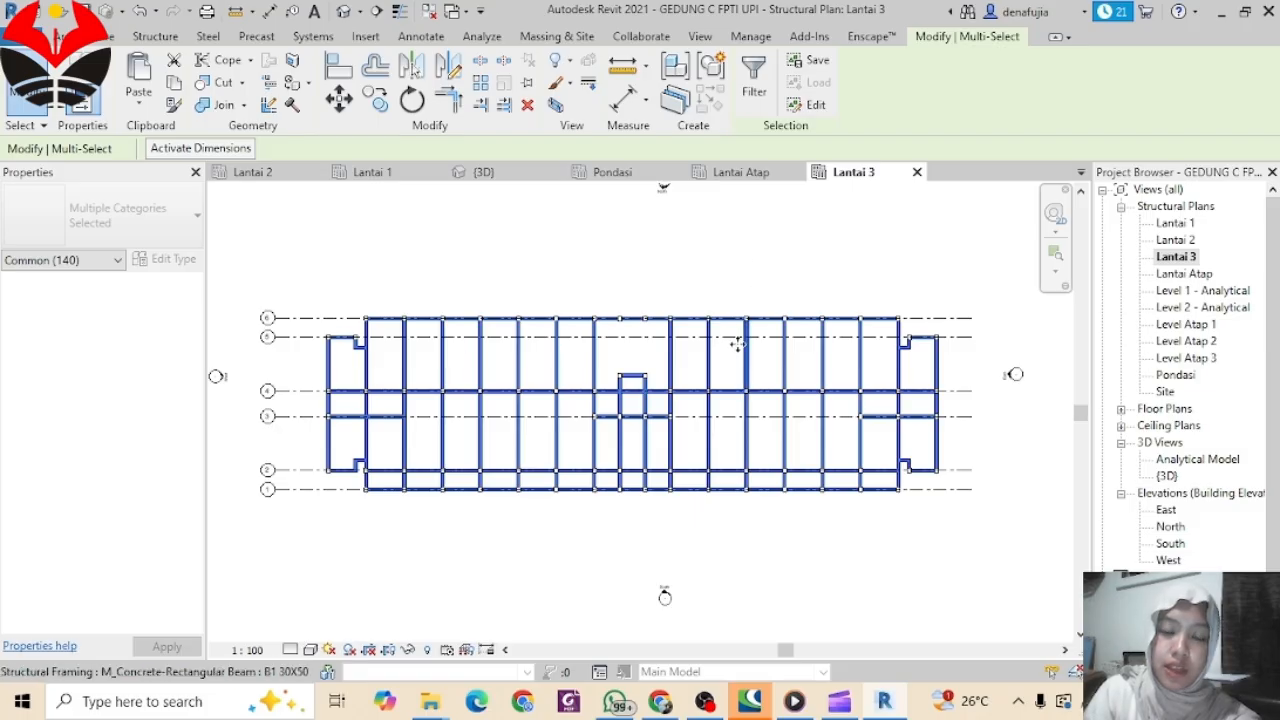
pyautogui.click(705, 702)
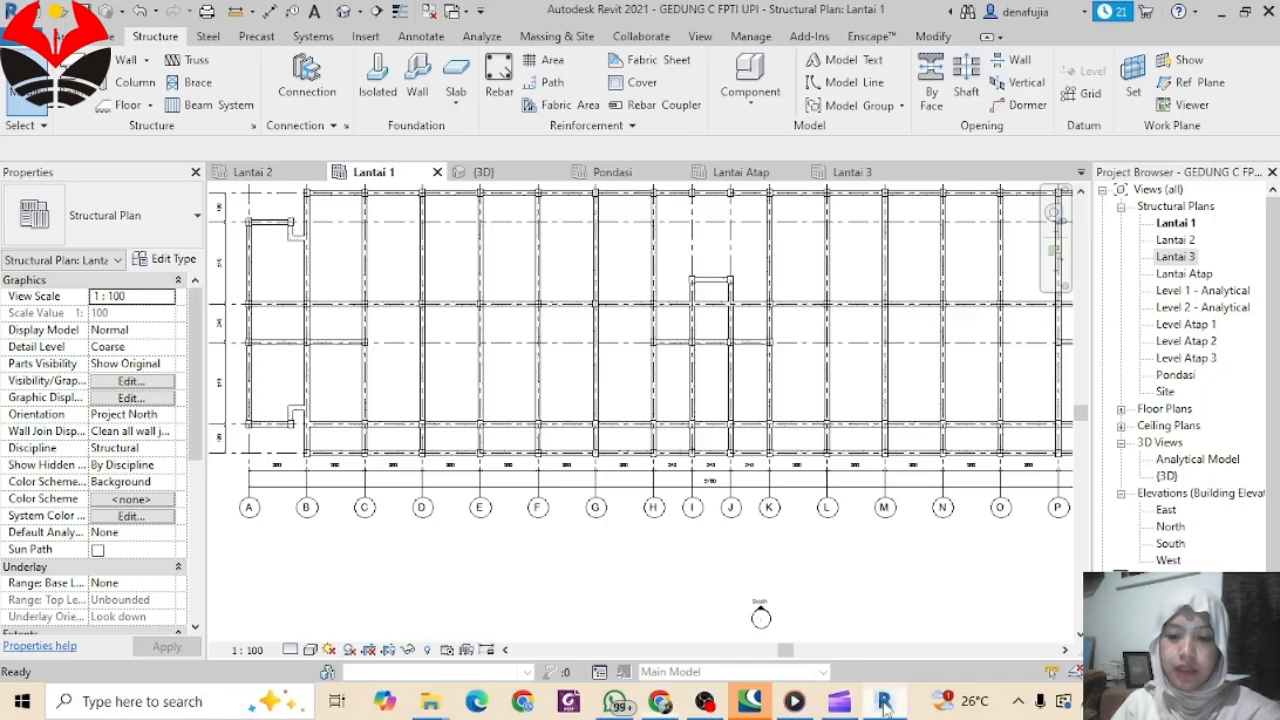
pyautogui.scroll(-1, 778, 262)
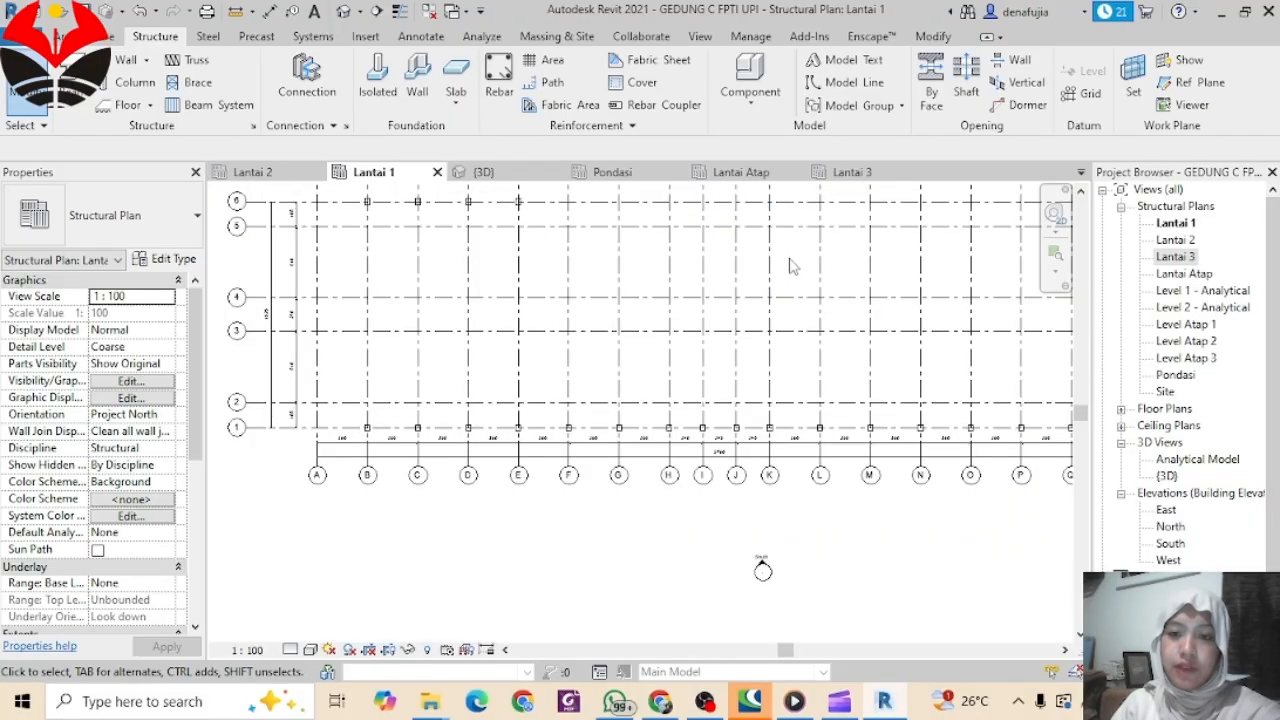
pyautogui.moveTo(788, 259); pyautogui.dragTo(773, 322, button='middle')
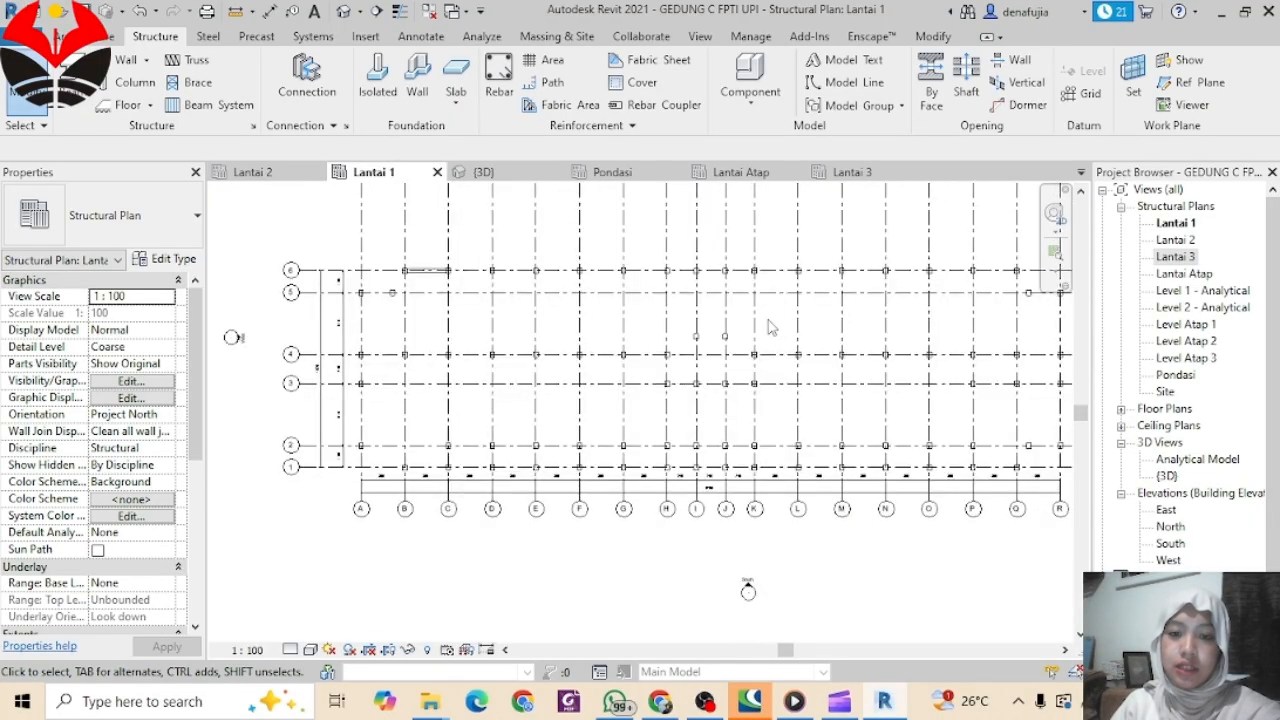
pyautogui.scroll(-1, 768, 324)
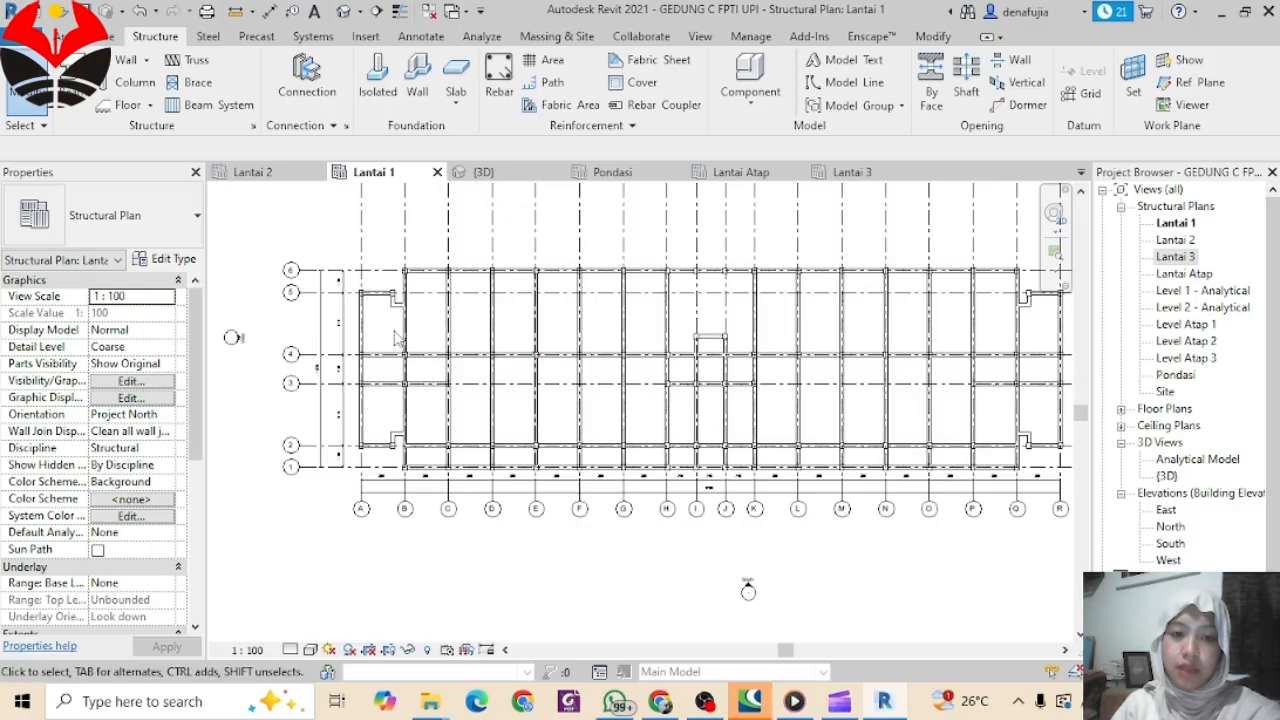
pyautogui.scroll(2, 405, 328)
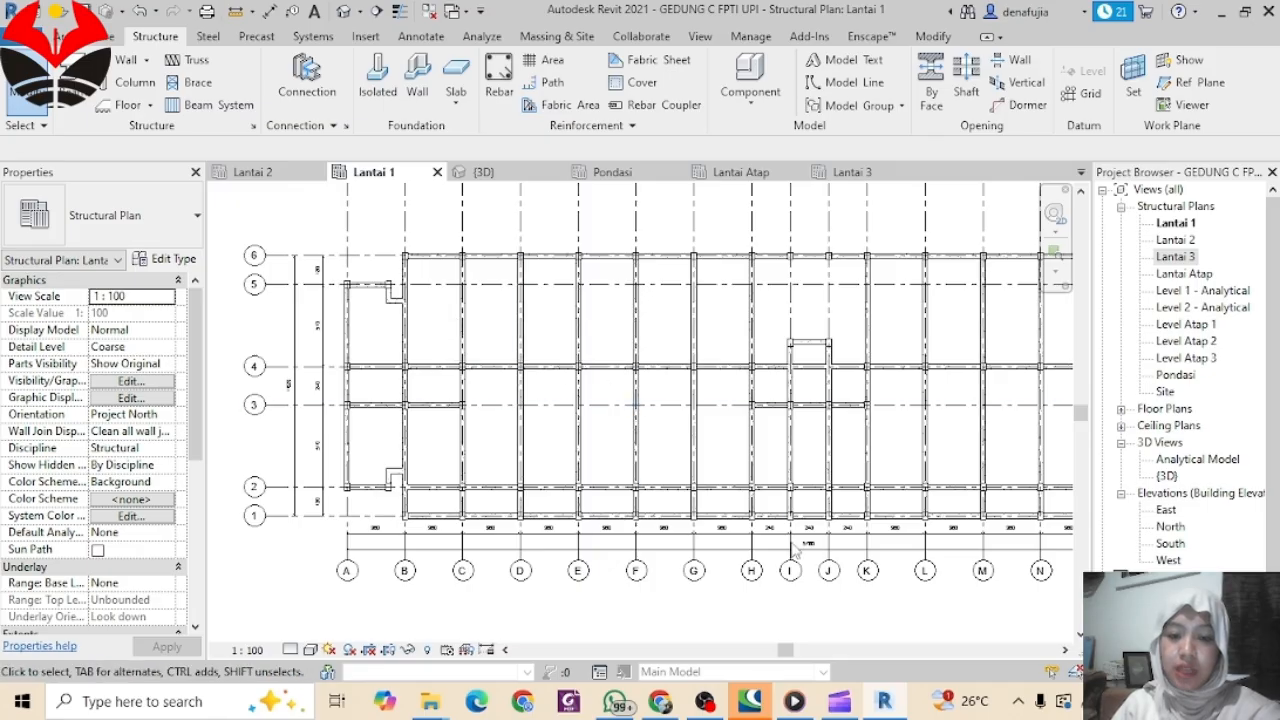
pyautogui.click(705, 702)
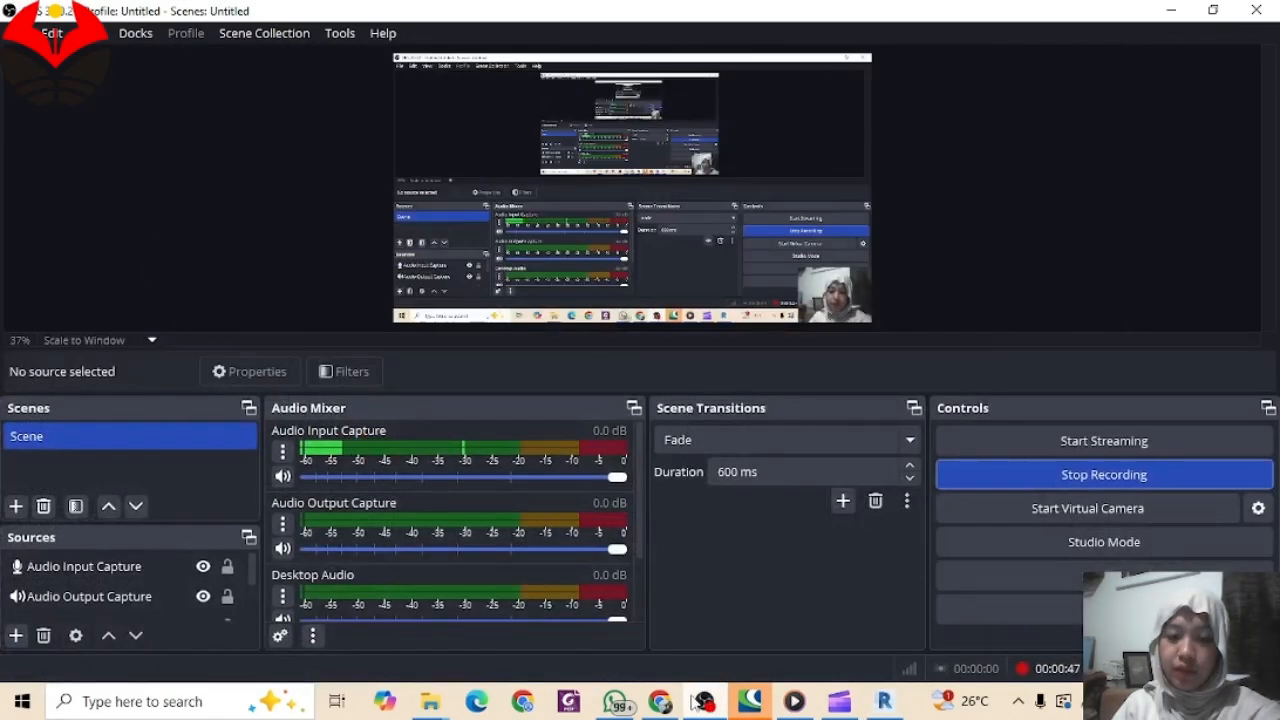
pyautogui.click(1170, 12)
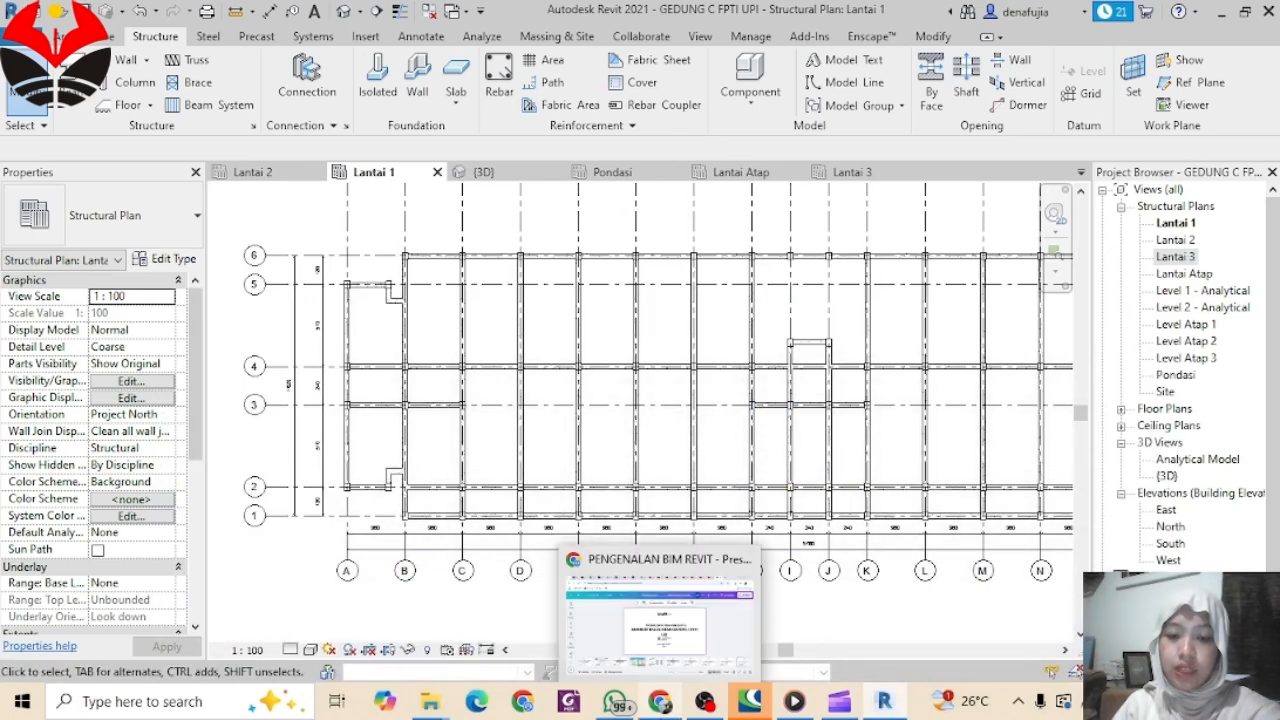
# Step: Place a K2 35X35 rectangular concrete column on grid B about 320 cm below grid 6, beside the stepped beam between grids A and B
pyautogui.click(660, 702)
pyautogui.hotkey('alt', 'Tab')
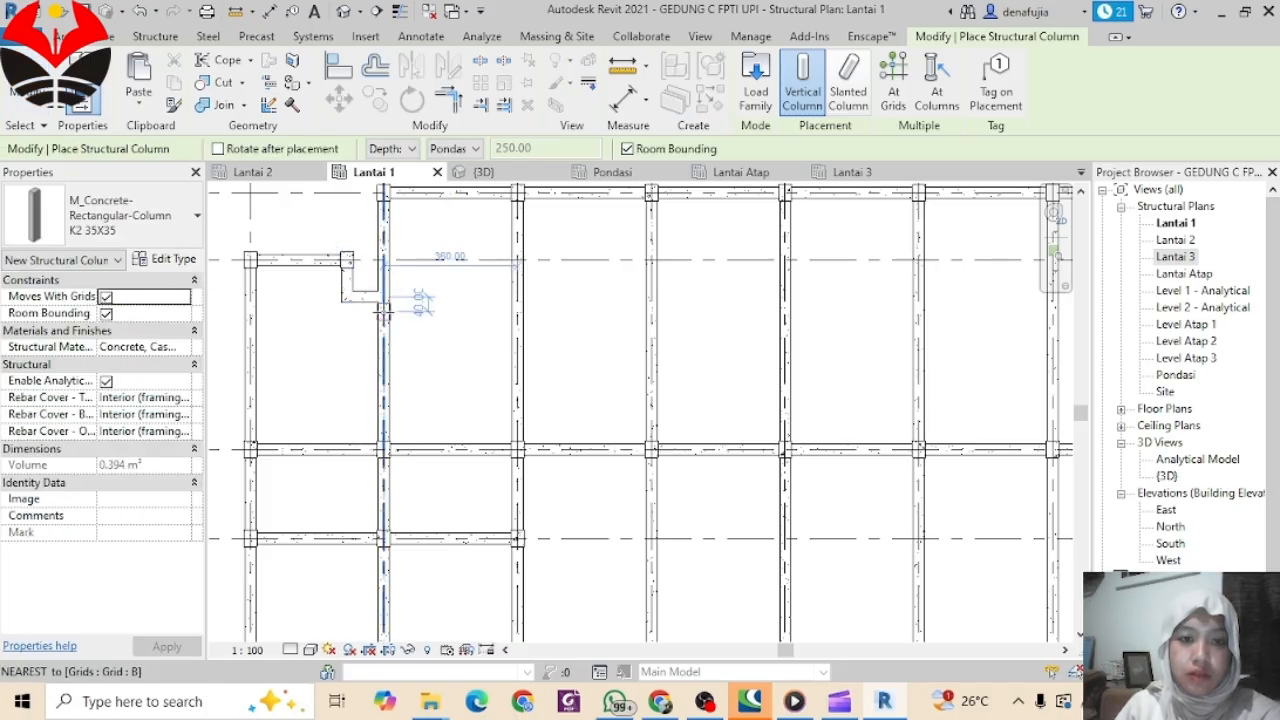
pyautogui.click(485, 347)
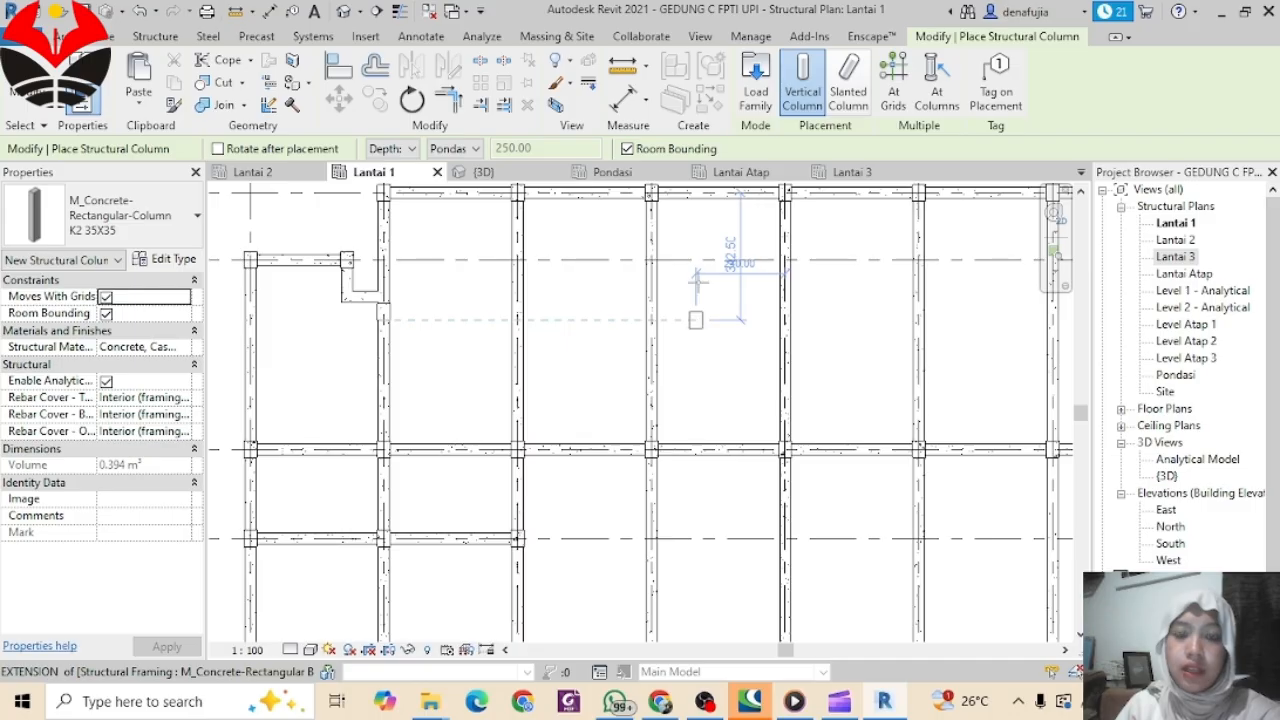
pyautogui.click(172, 226)
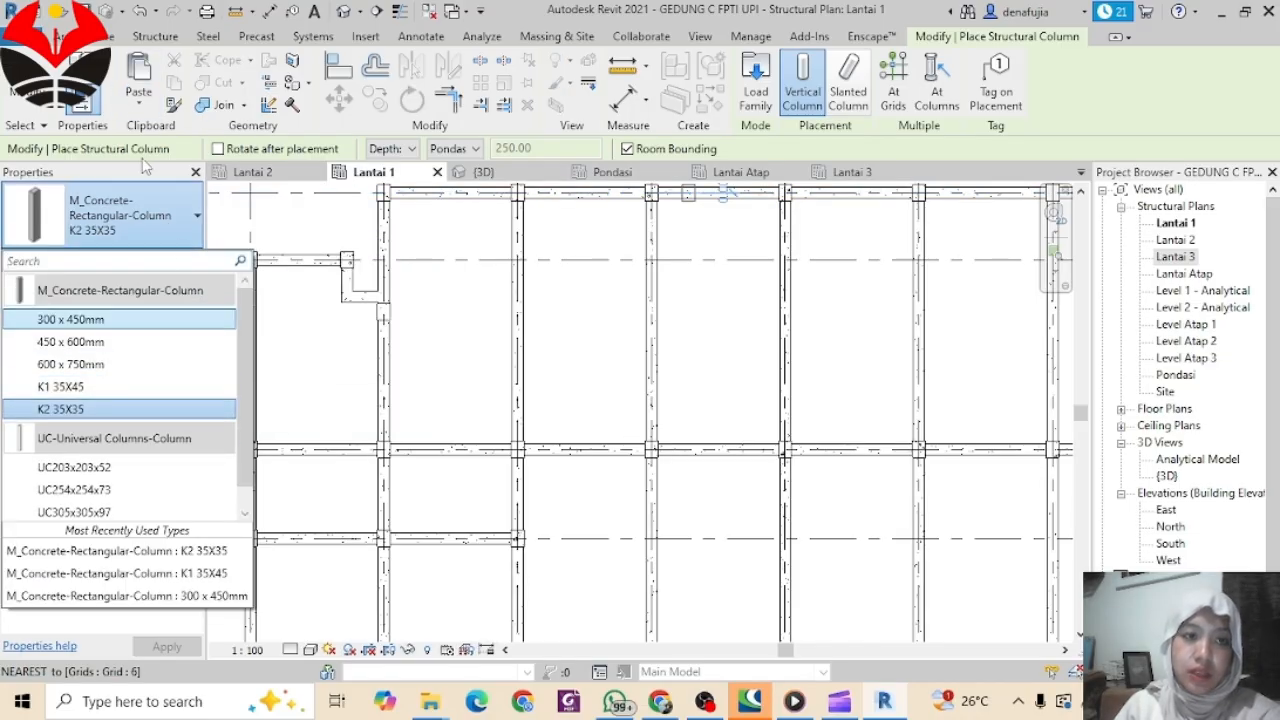
# Step: Start the Beam tool with concrete rectangular type B1 30X50 and duplicate that type as B2 20X40
pyautogui.click(155, 36)
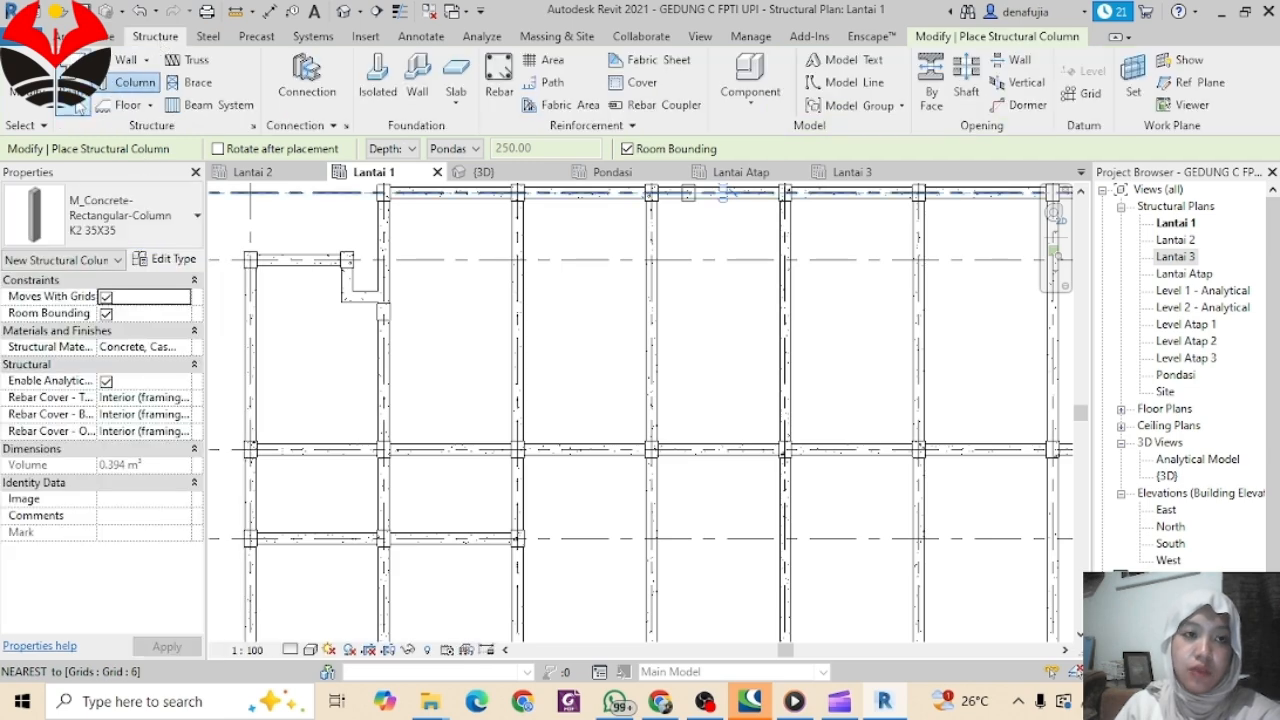
pyautogui.click(77, 107)
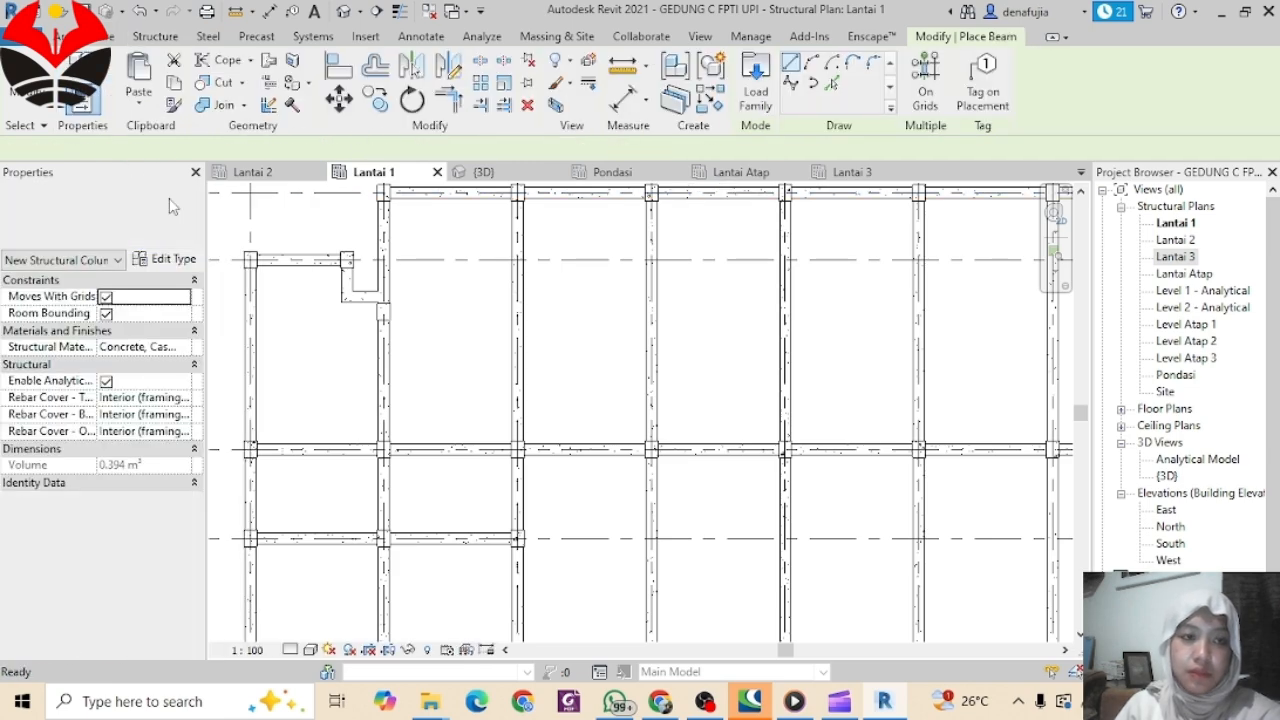
pyautogui.click(149, 217)
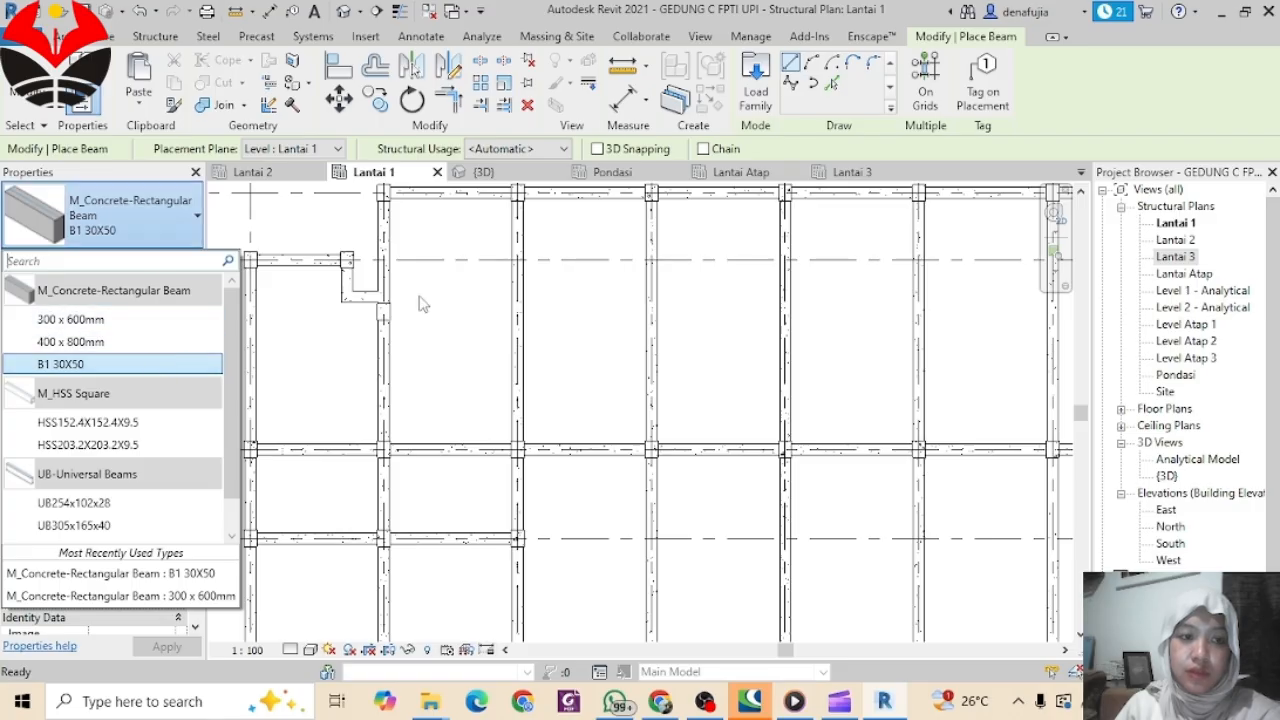
pyautogui.click(80, 364)
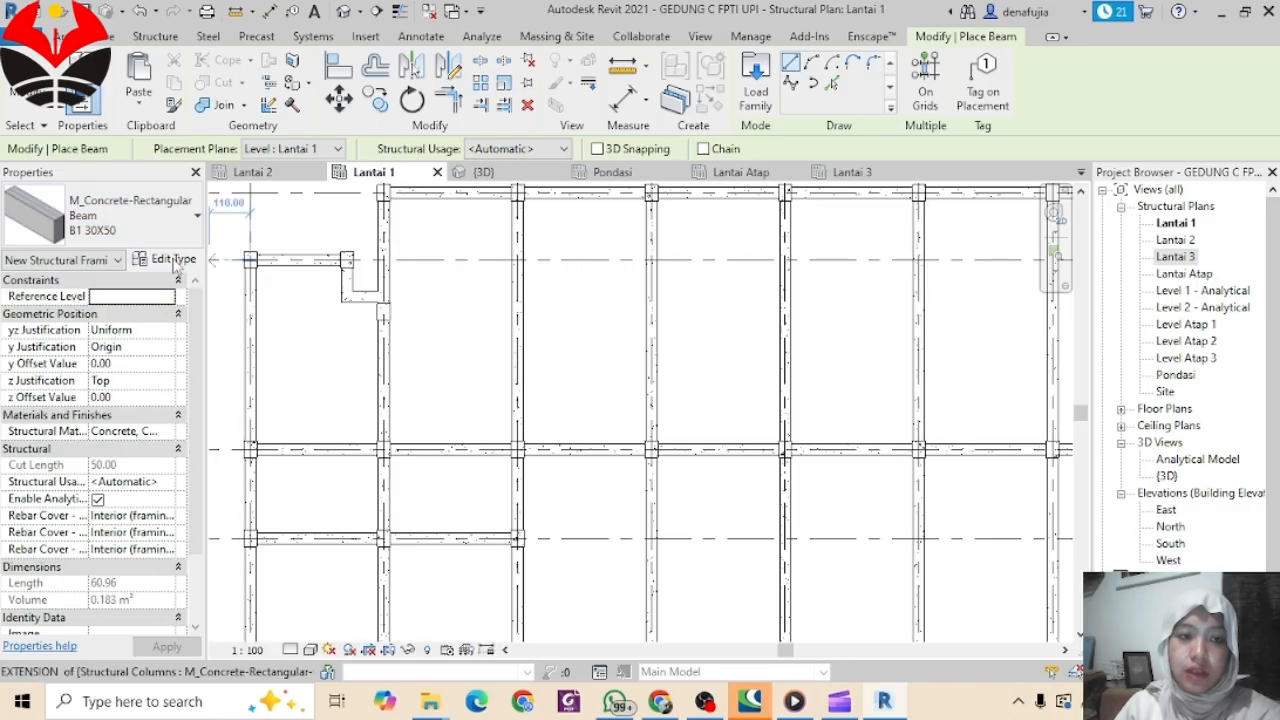
pyautogui.click(173, 259)
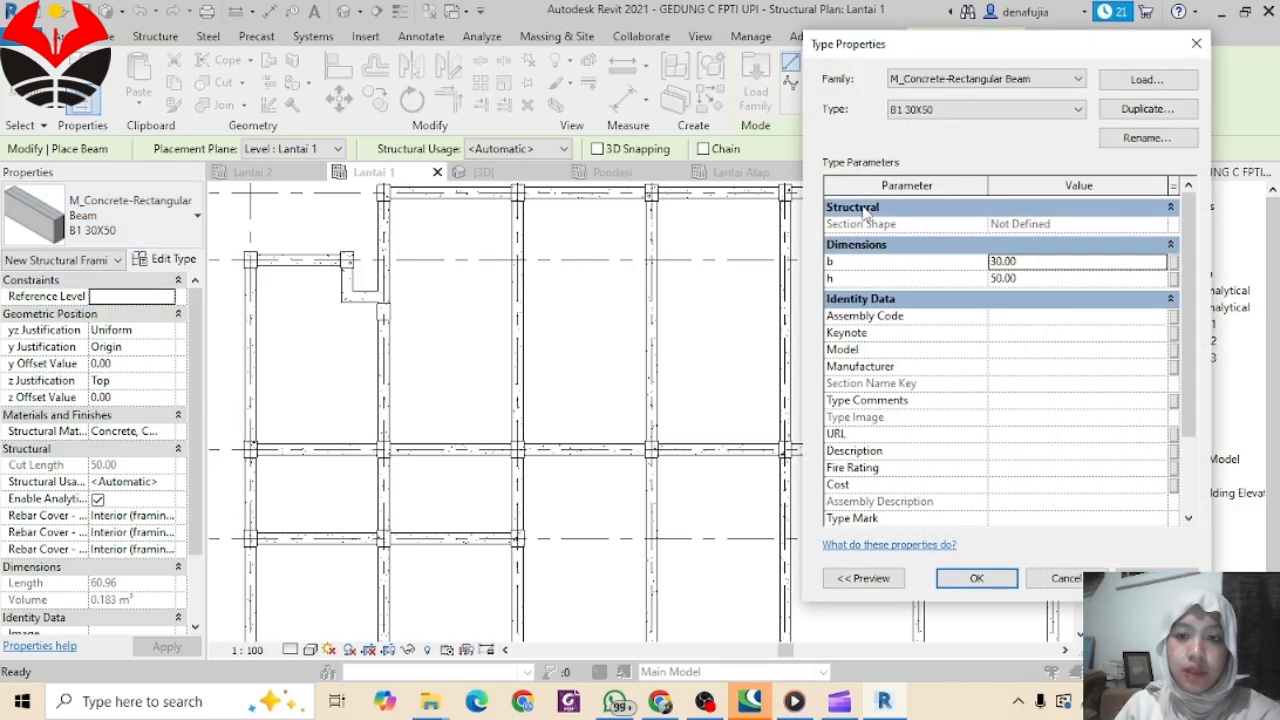
pyautogui.click(1170, 110)
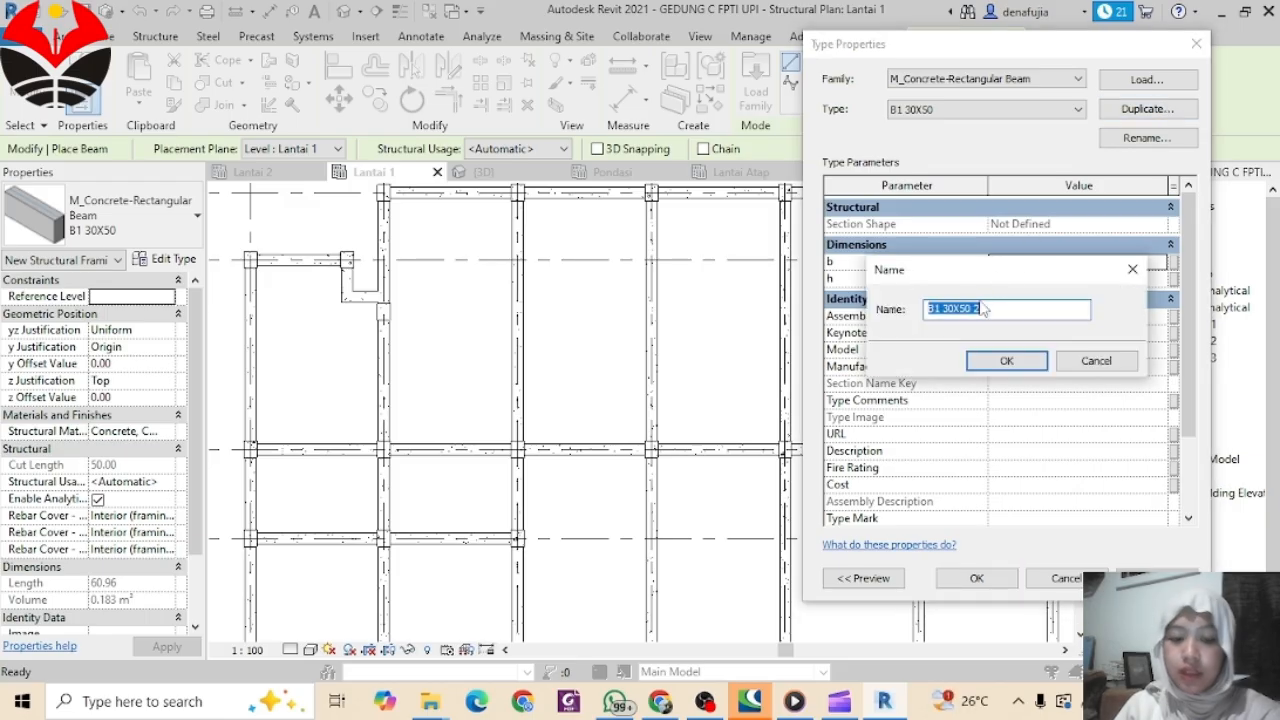
pyautogui.write('B2 20X')
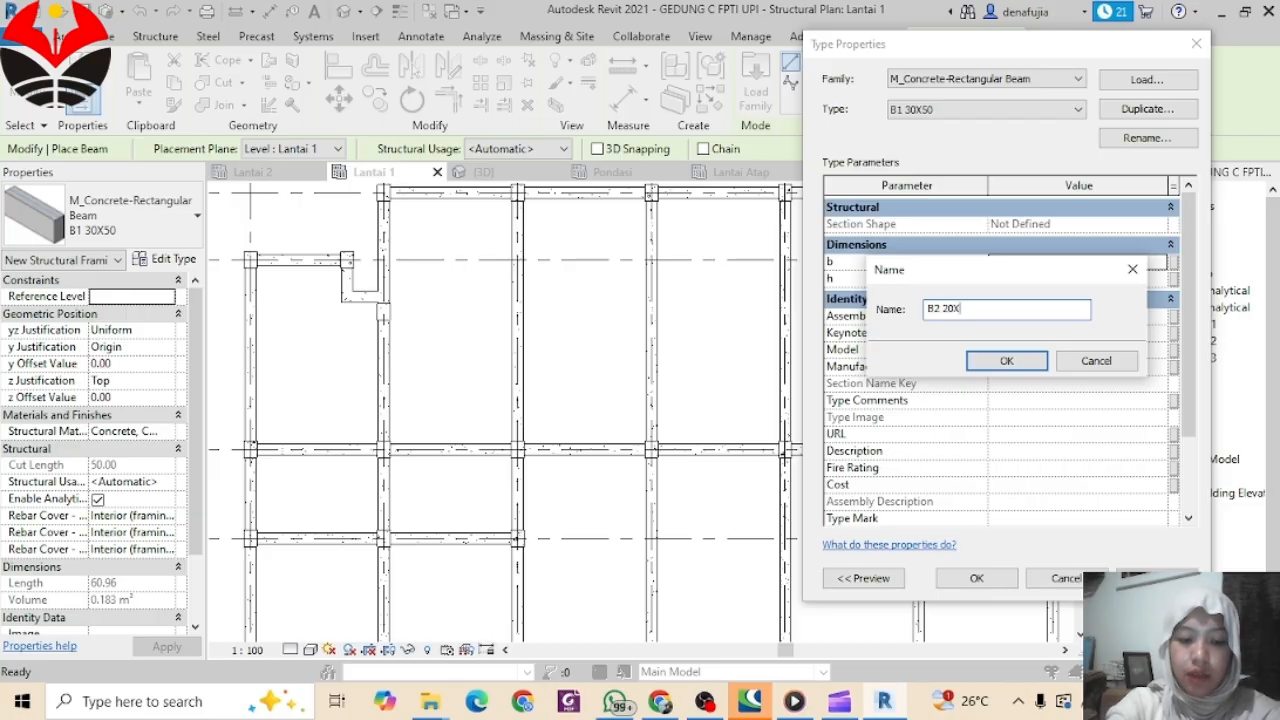
pyautogui.click(1006, 362)
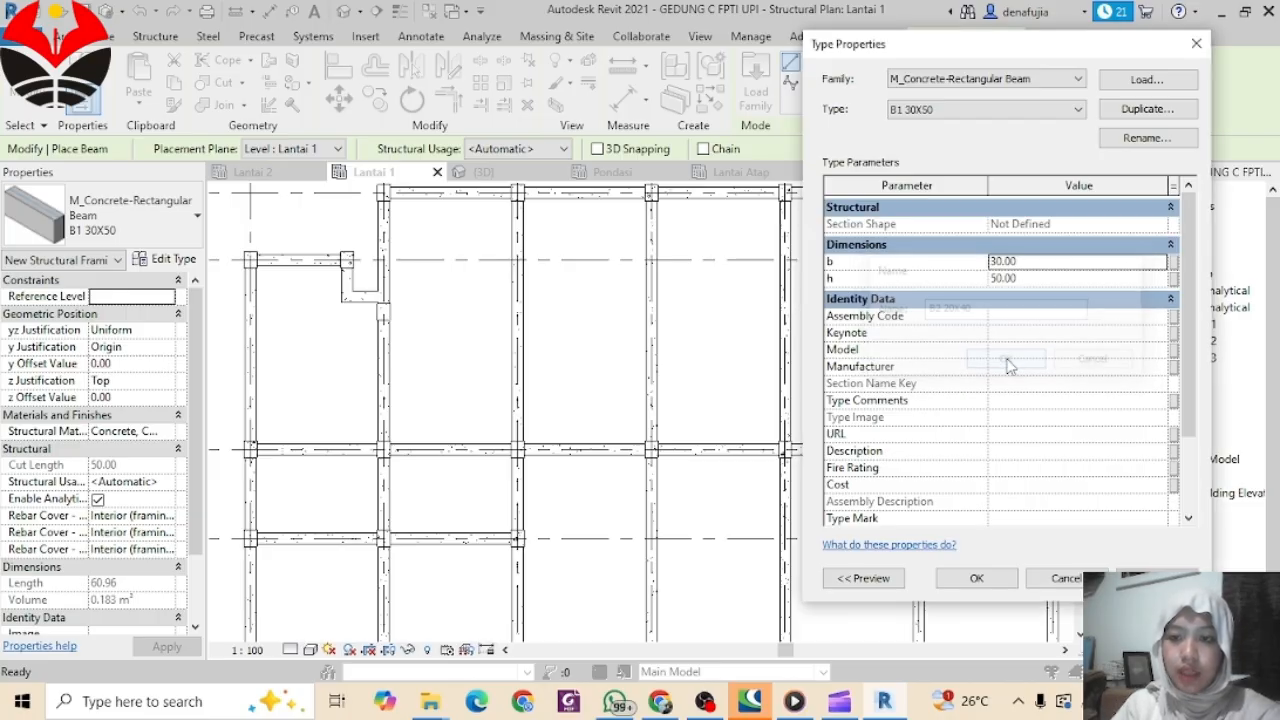
pyautogui.click(977, 578)
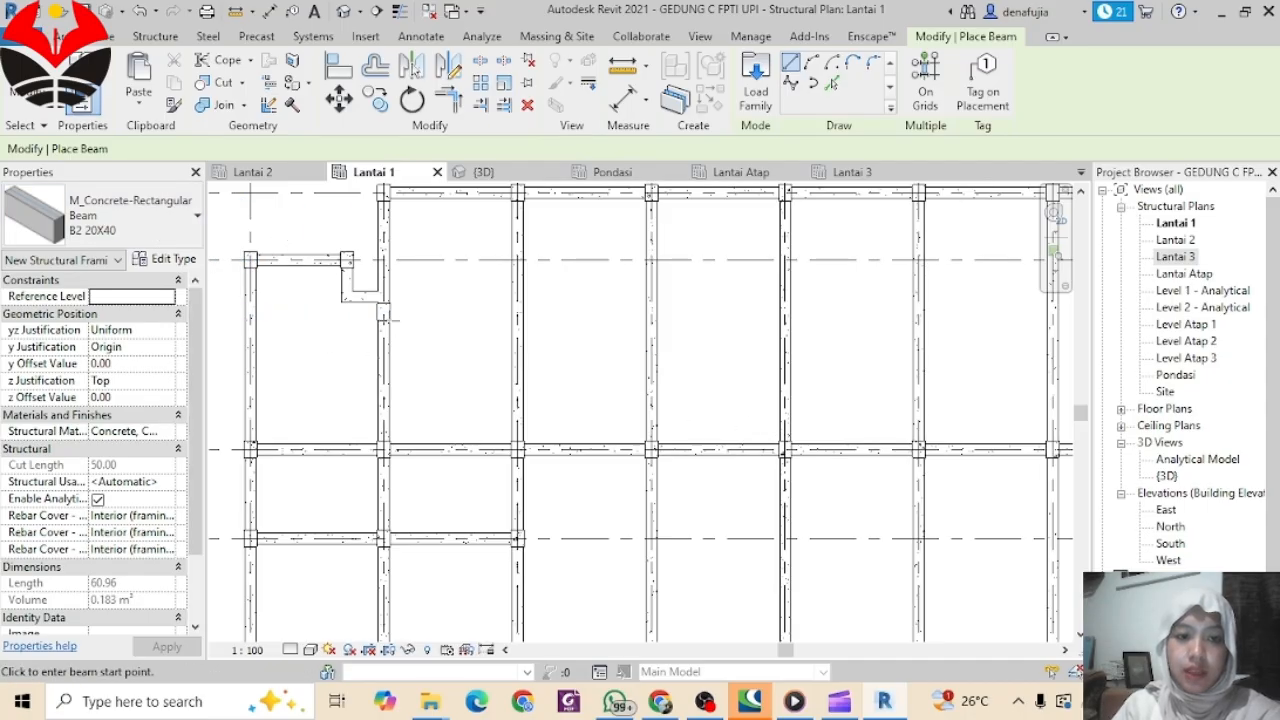
# Step: Draw a row of B2 20X40 beams from the new grid B column to grid F, about 320 cm below grid 6
pyautogui.click(383, 312)
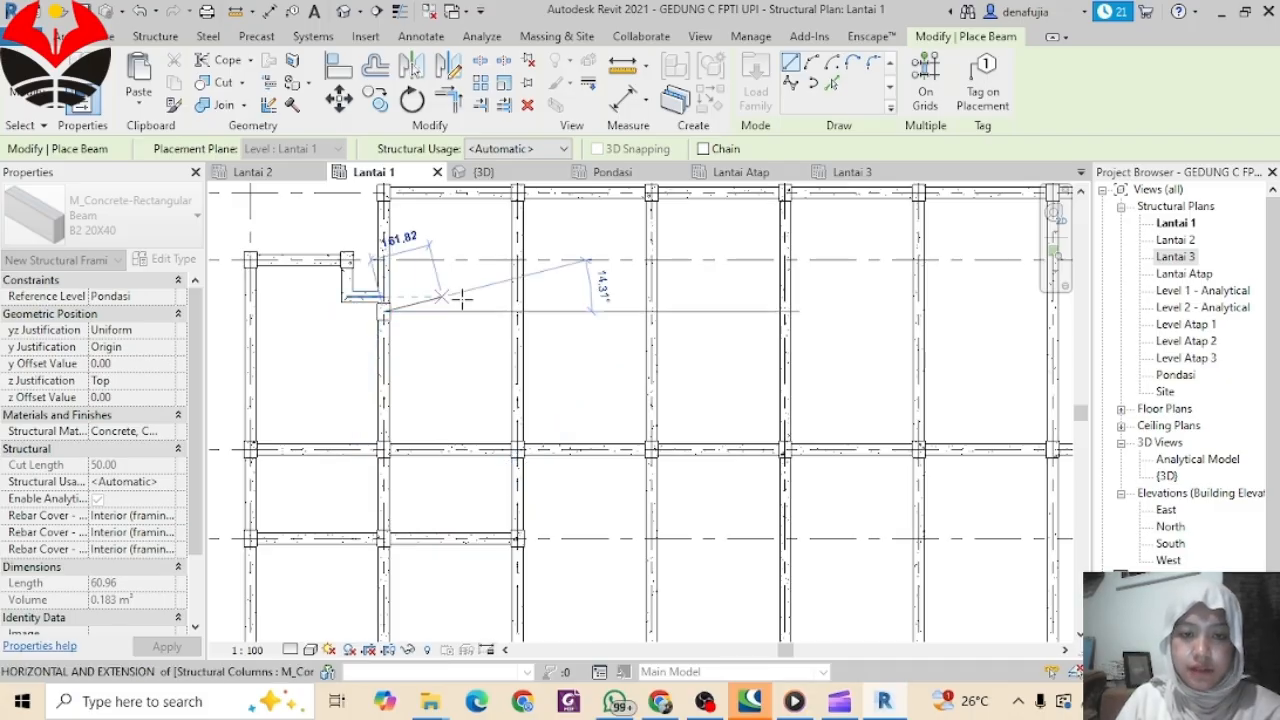
pyautogui.click(517, 311)
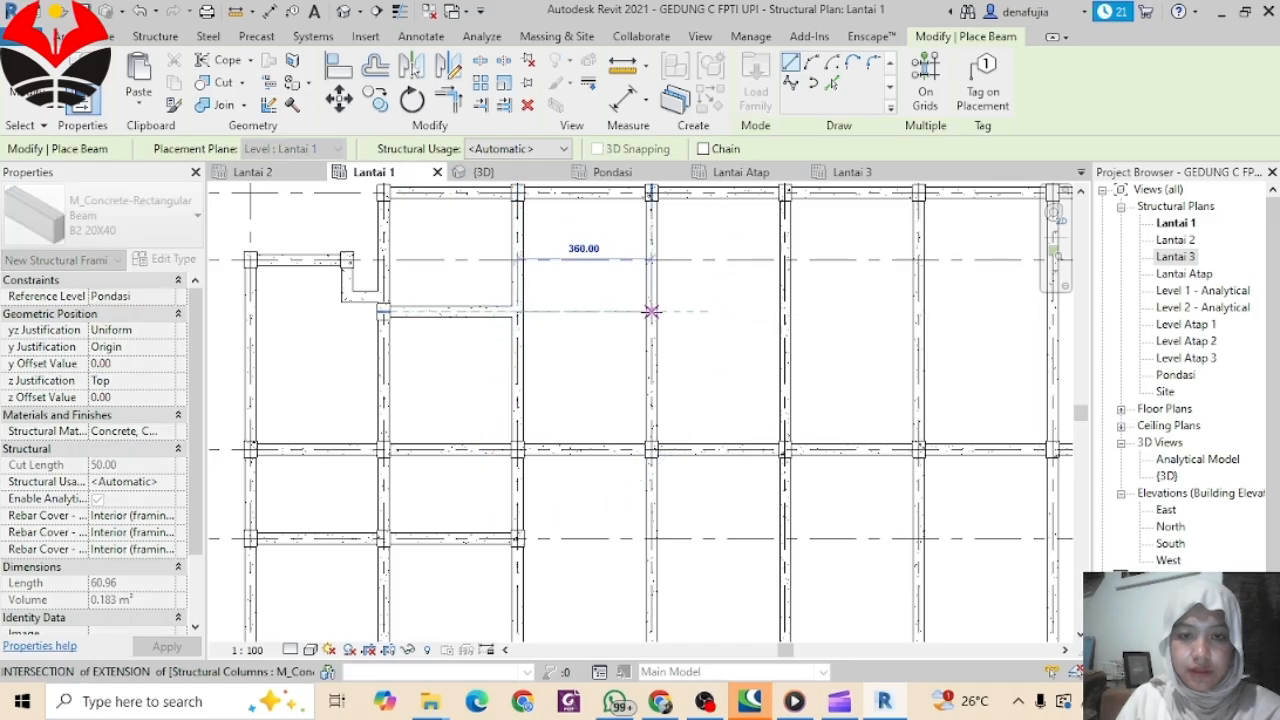
pyautogui.click(651, 311)
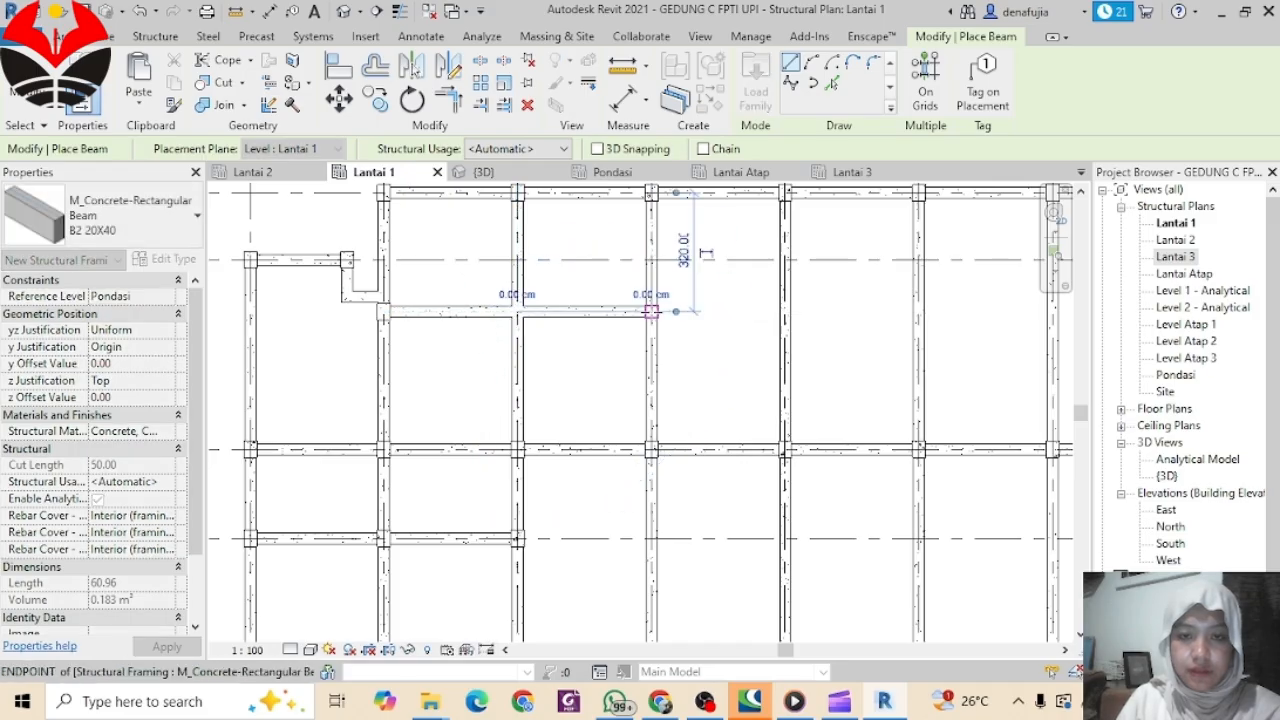
pyautogui.click(785, 311)
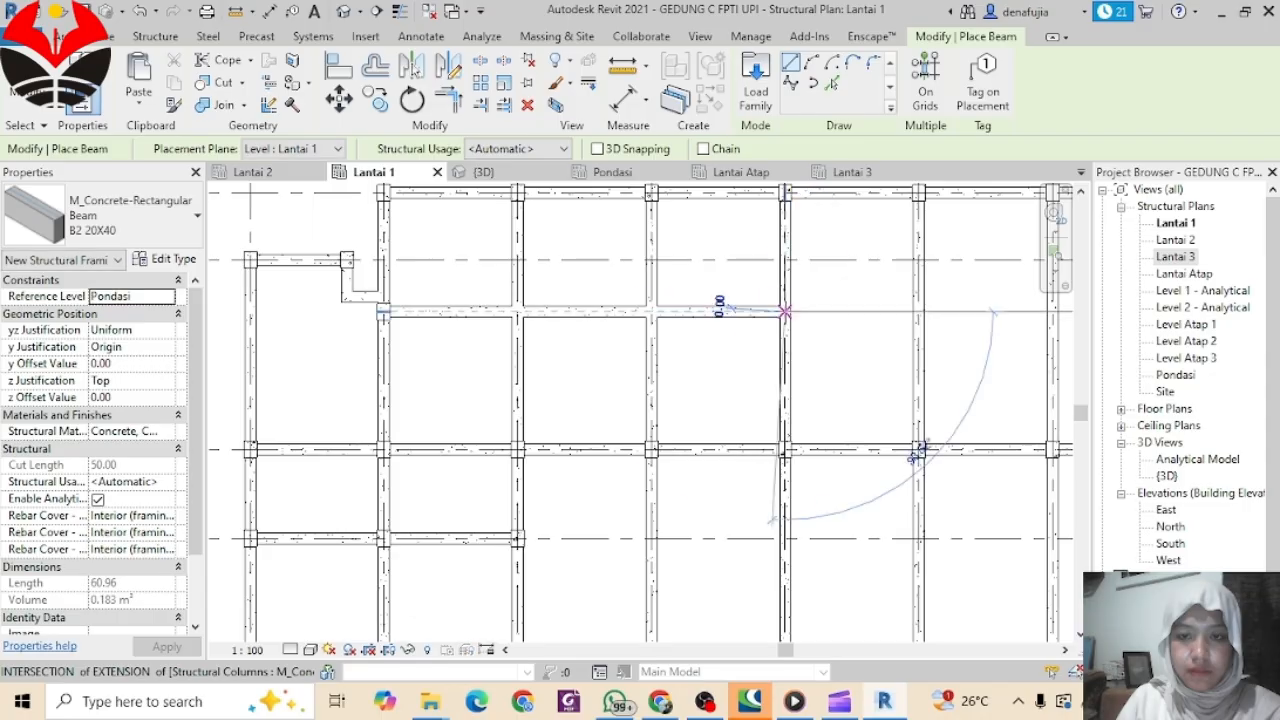
pyautogui.click(918, 311)
pyautogui.scroll(-4, 937, 346)
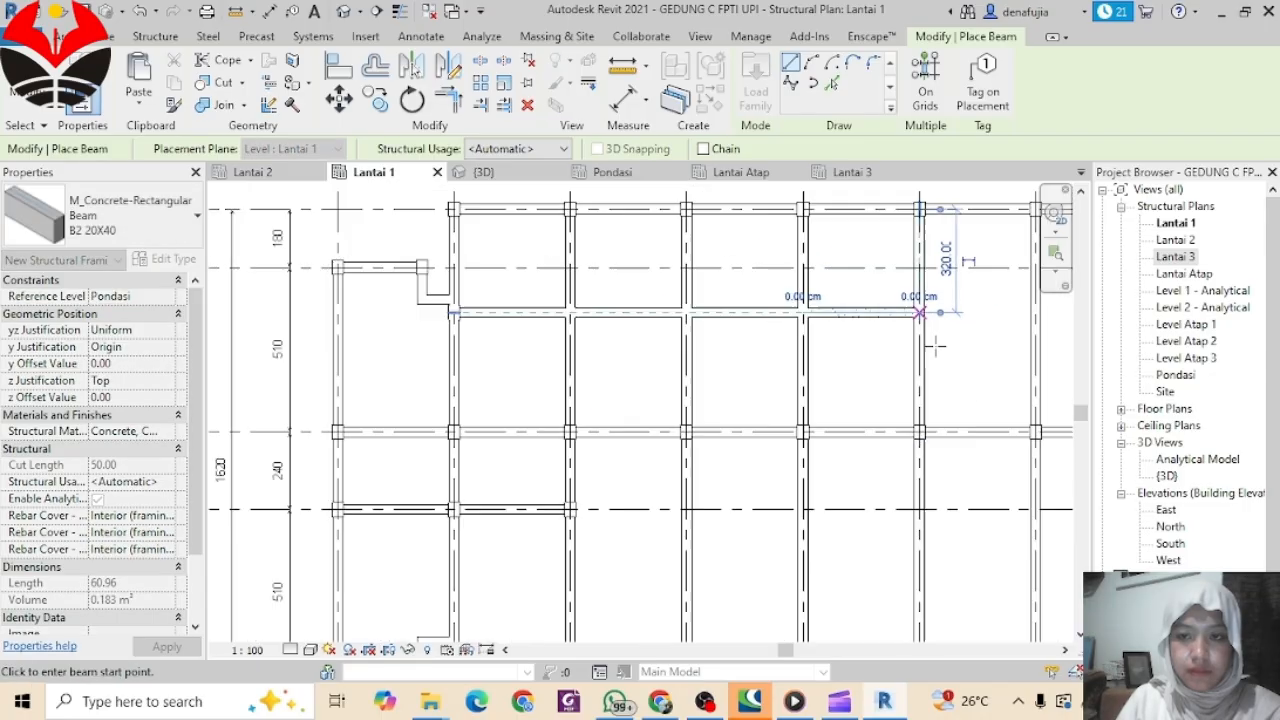
# Step: Extend the upper row of B2 20X40 beams from grid F through grid G to grid H
pyautogui.moveTo(950, 376); pyautogui.dragTo(735, 425, button='middle')
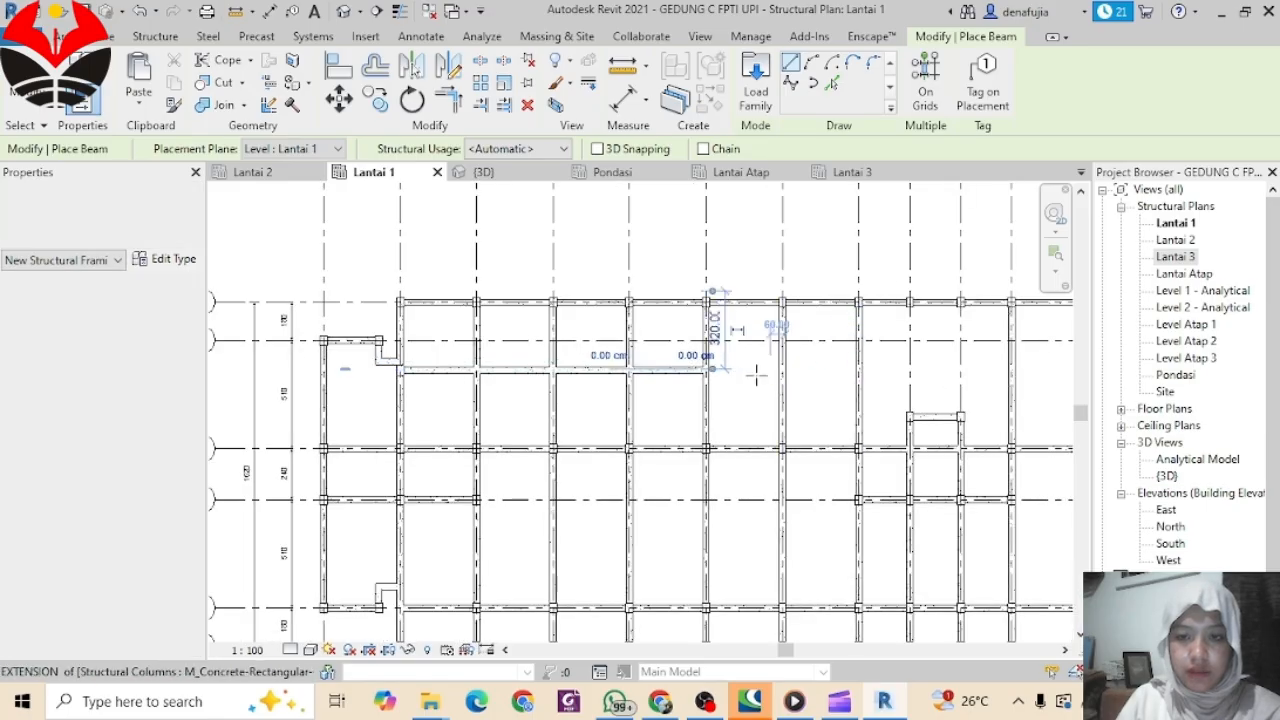
pyautogui.scroll(3, 735, 368)
pyautogui.click(670, 370)
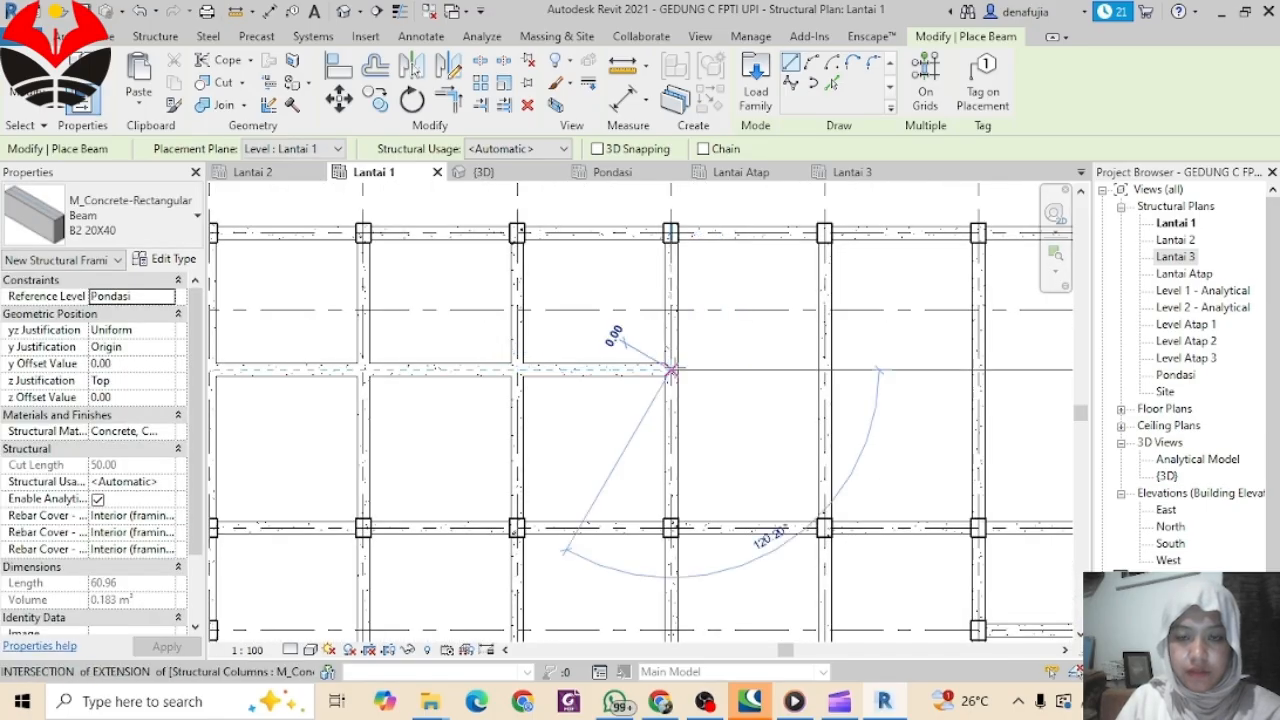
pyautogui.click(824, 370)
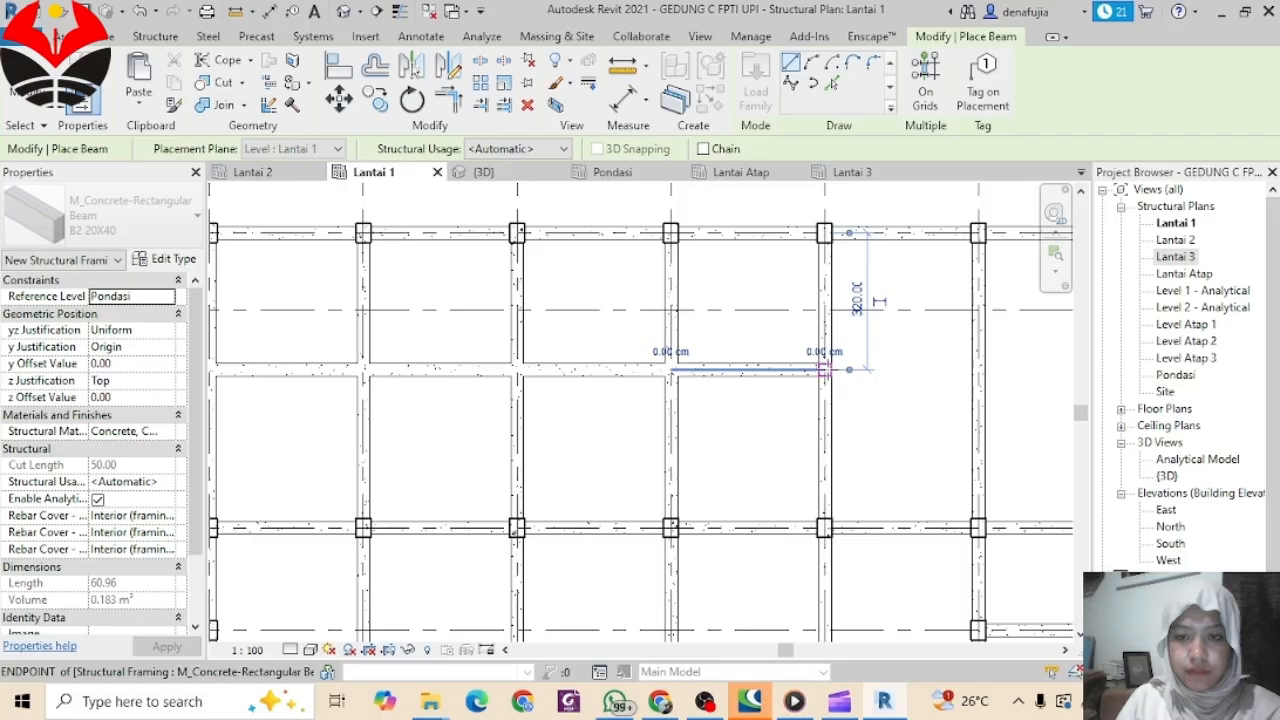
pyautogui.click(824, 370)
pyautogui.scroll(-1, 906, 382)
pyautogui.moveTo(911, 390); pyautogui.dragTo(772, 360, button='middle')
pyautogui.scroll(2, 826, 336)
pyautogui.click(826, 334)
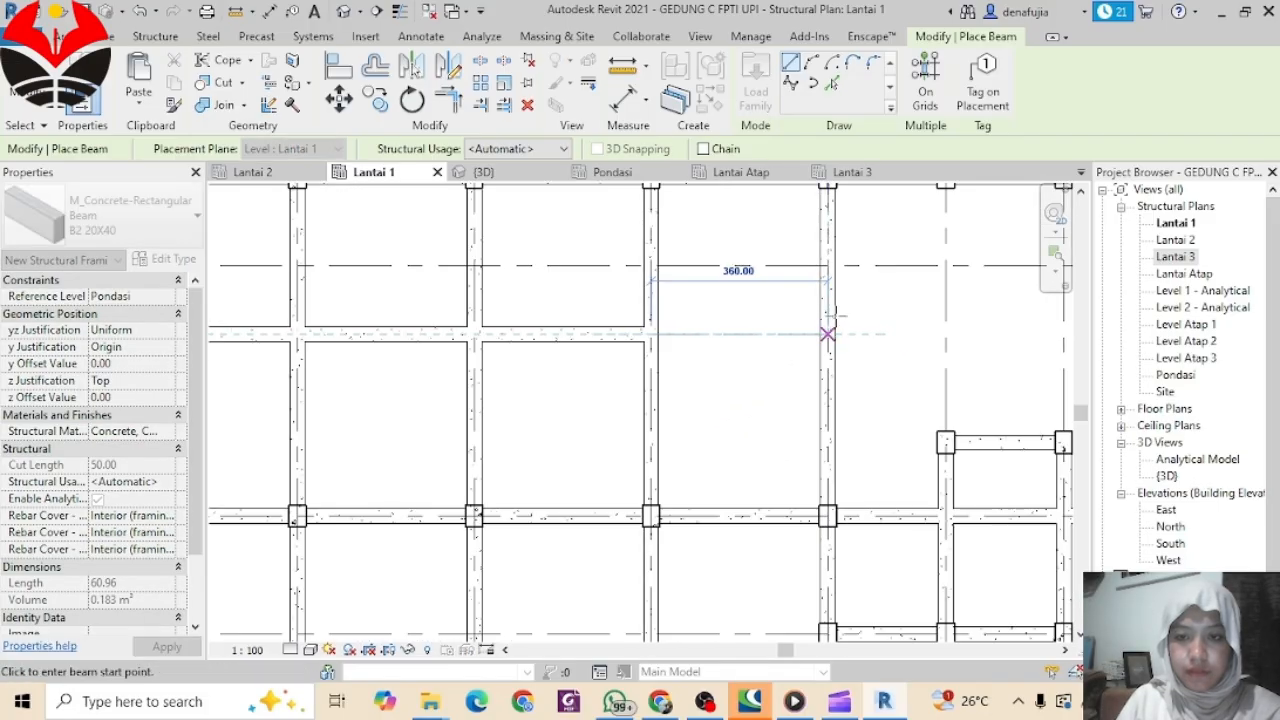
# Step: Draw a B2 20X40 beam from grid C to grid D, about 100 cm below grid 3
pyautogui.scroll(-2, 829, 314)
pyautogui.moveTo(868, 318); pyautogui.dragTo(895, 298, button='middle')
pyautogui.scroll(-2, 836, 355)
pyautogui.moveTo(799, 380); pyautogui.dragTo(705, 405, button='middle')
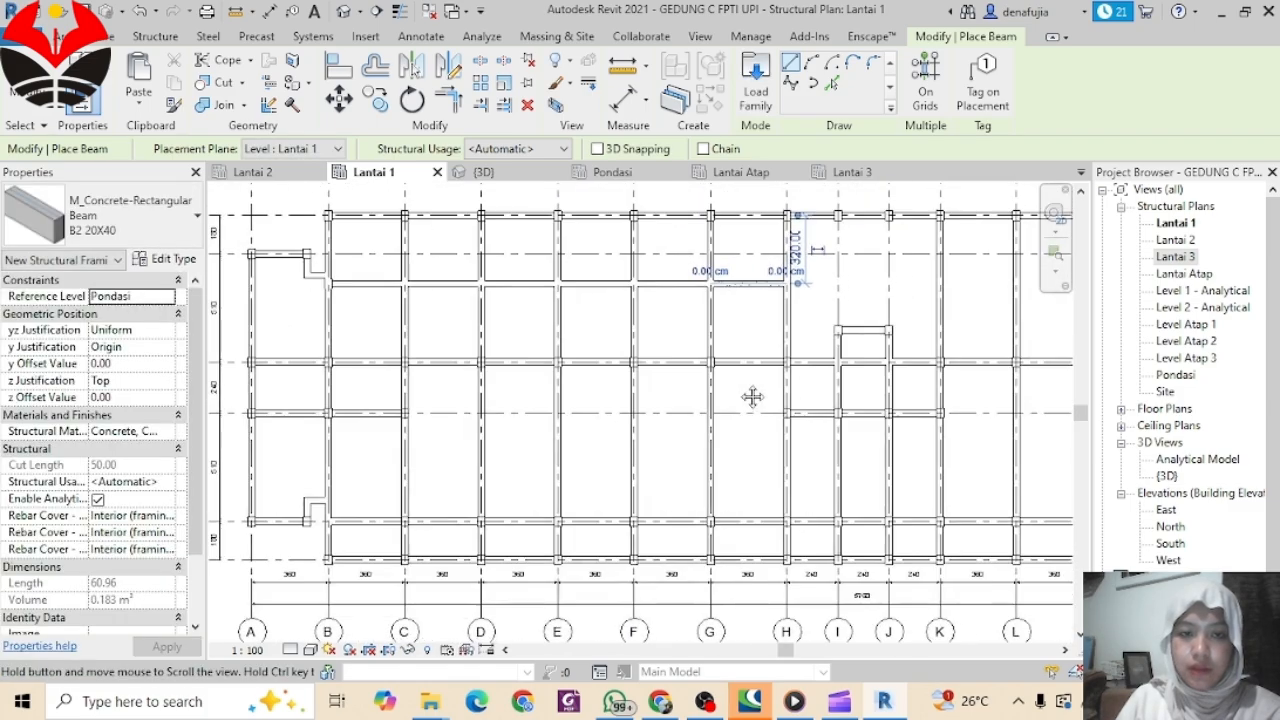
pyautogui.scroll(-1, 843, 343)
pyautogui.moveTo(820, 370); pyautogui.dragTo(826, 366, button='middle')
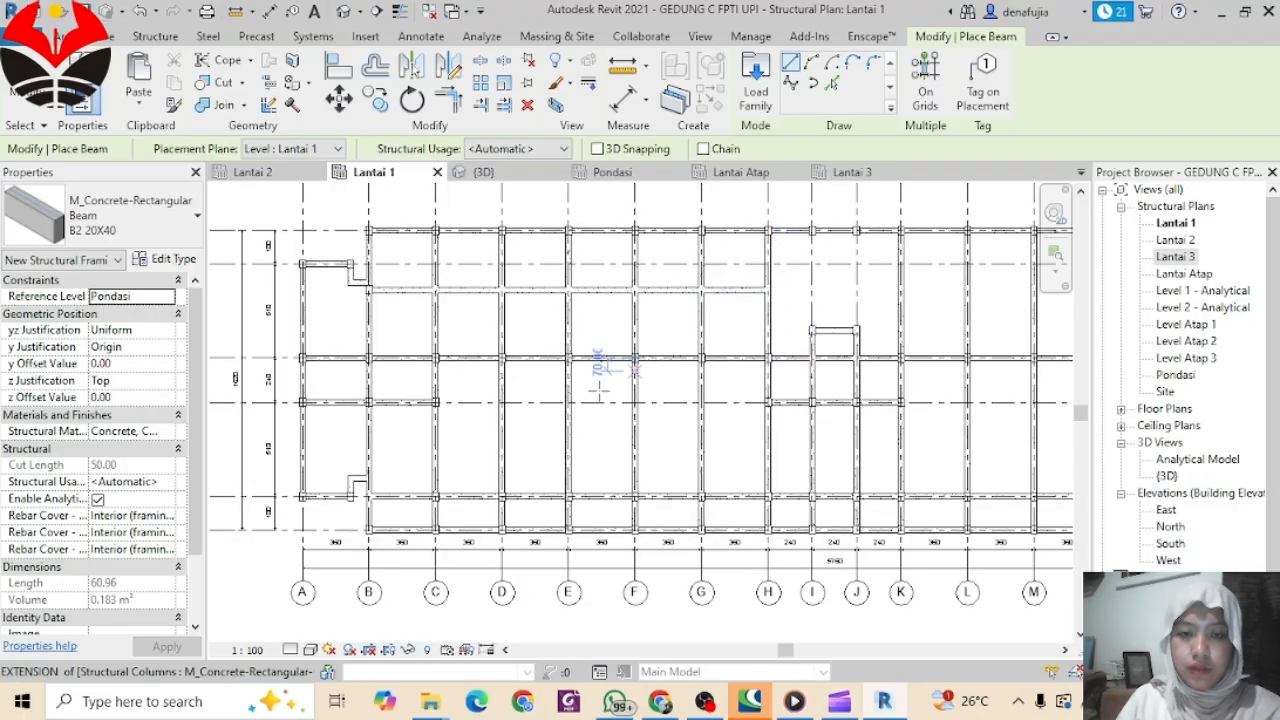
pyautogui.scroll(-1, 735, 345)
pyautogui.scroll(2, 387, 480)
pyautogui.scroll(1, 387, 480)
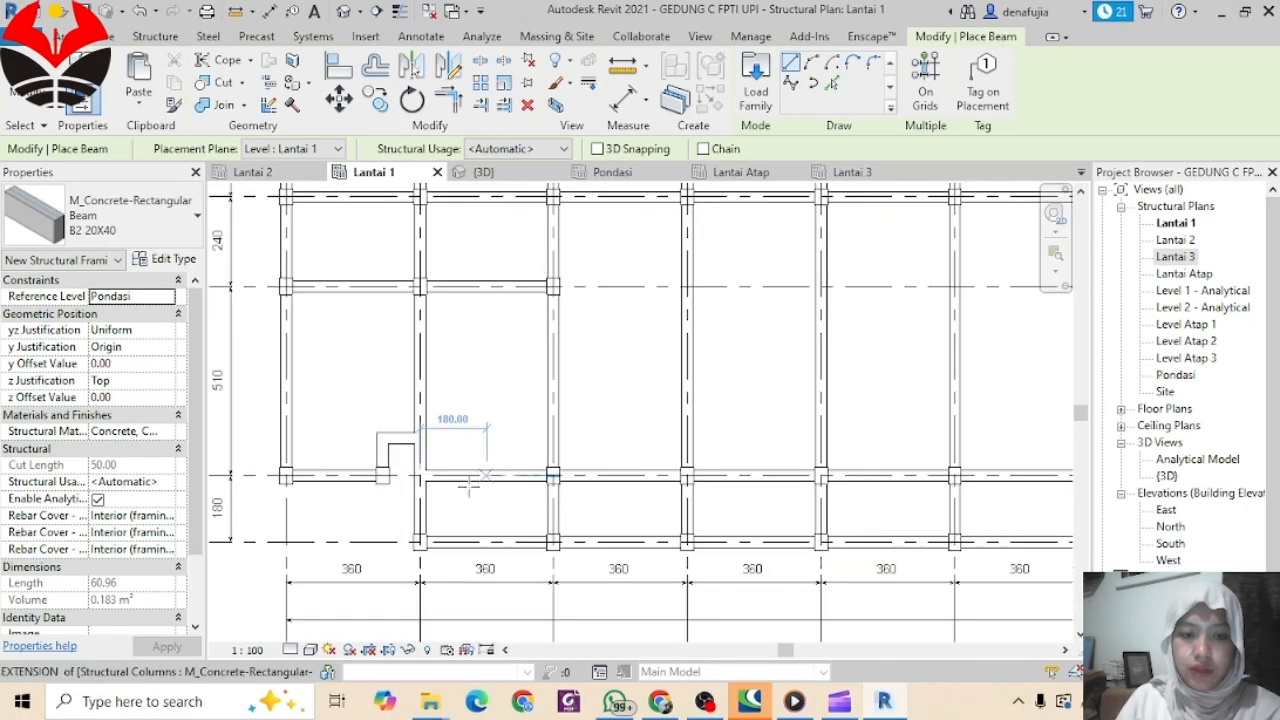
pyautogui.scroll(-2, 506, 380)
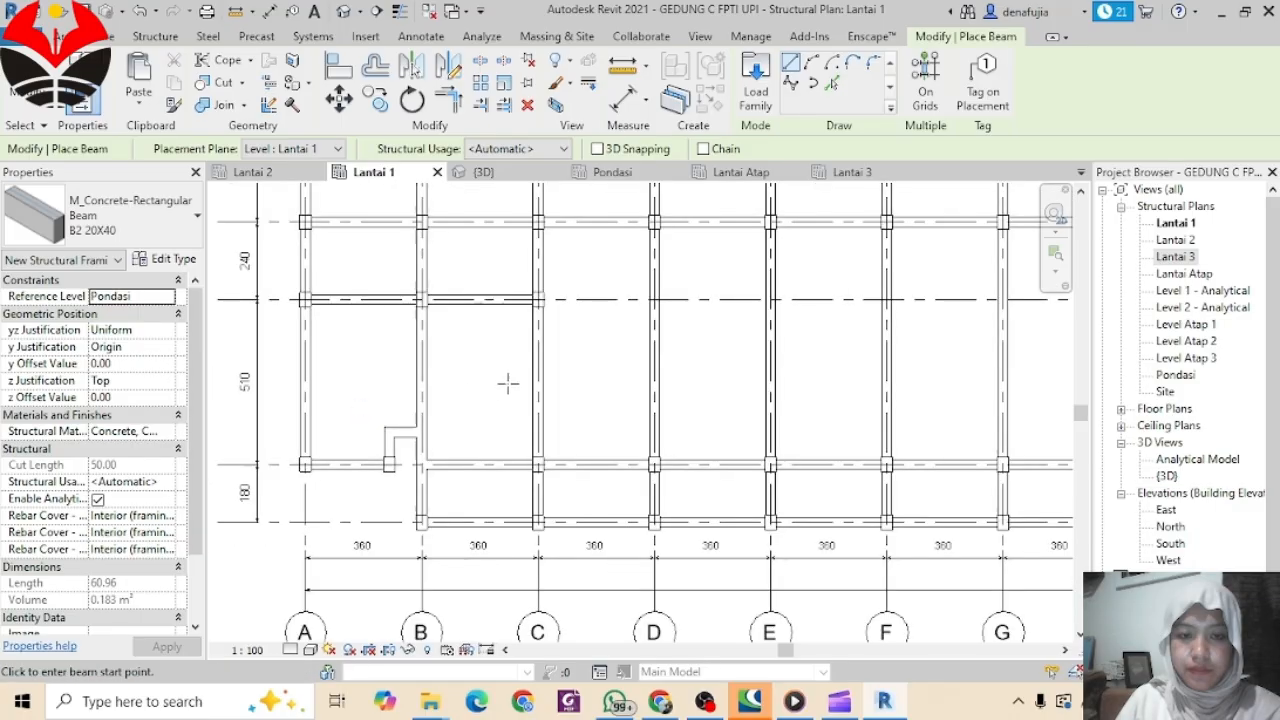
pyautogui.moveTo(600, 403); pyautogui.dragTo(540, 405, button='middle')
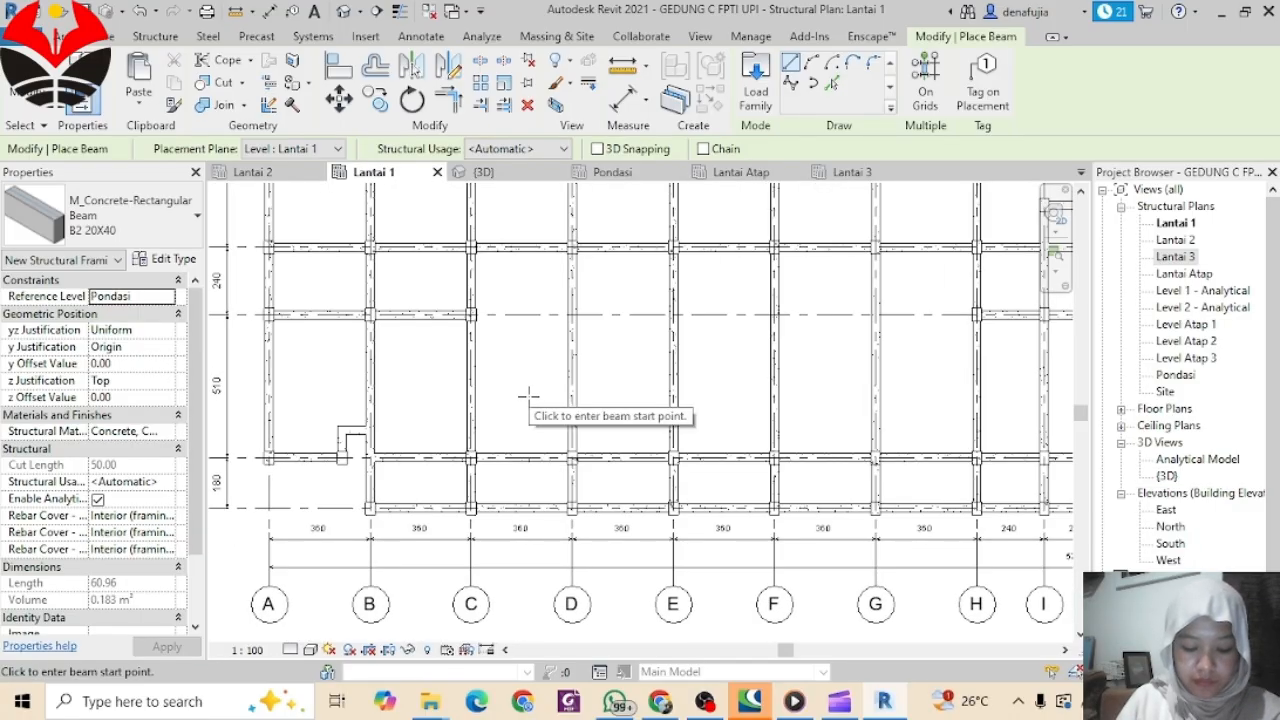
pyautogui.moveTo(522, 377); pyautogui.dragTo(518, 447, button='middle')
pyautogui.scroll(1, 468, 411)
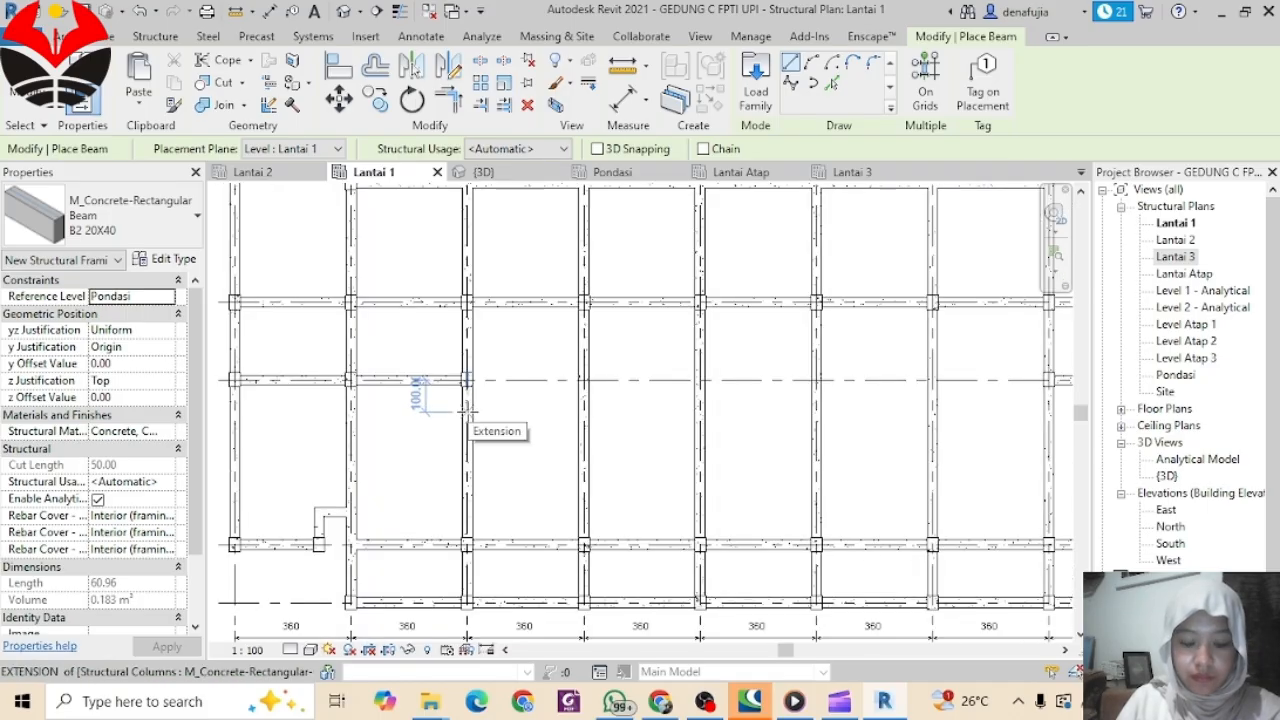
pyautogui.click(466, 410)
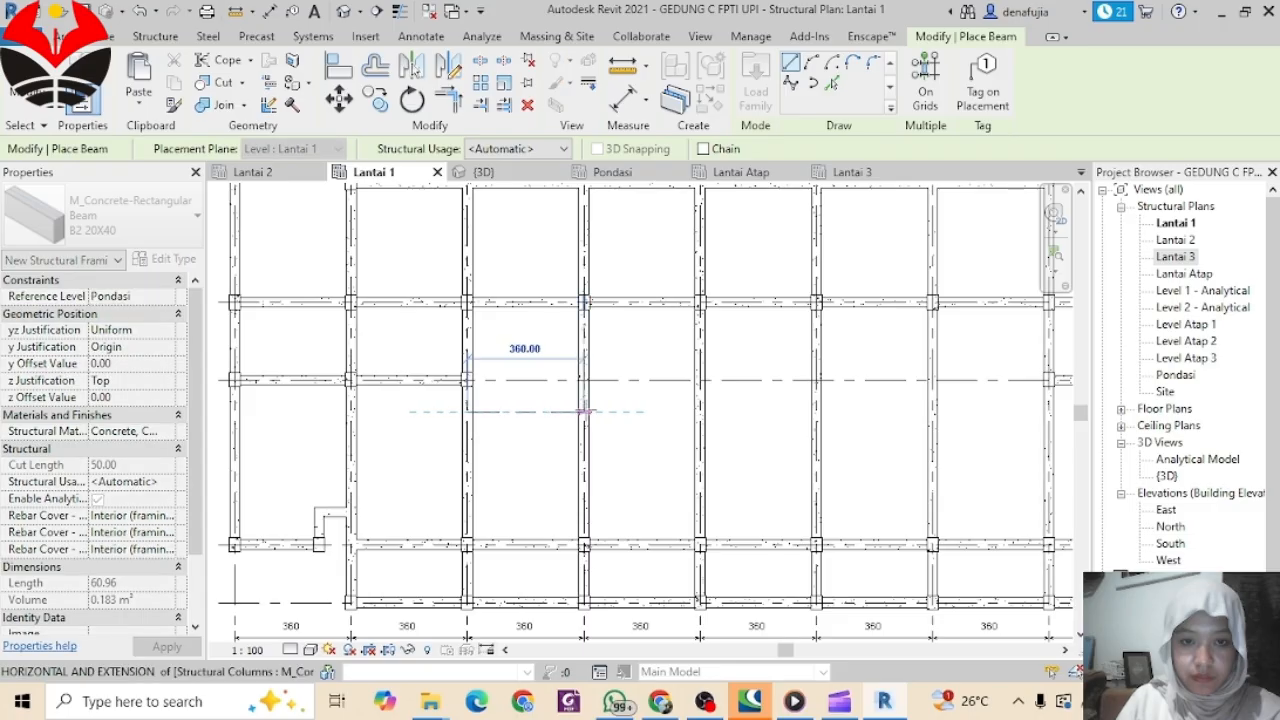
pyautogui.click(584, 410)
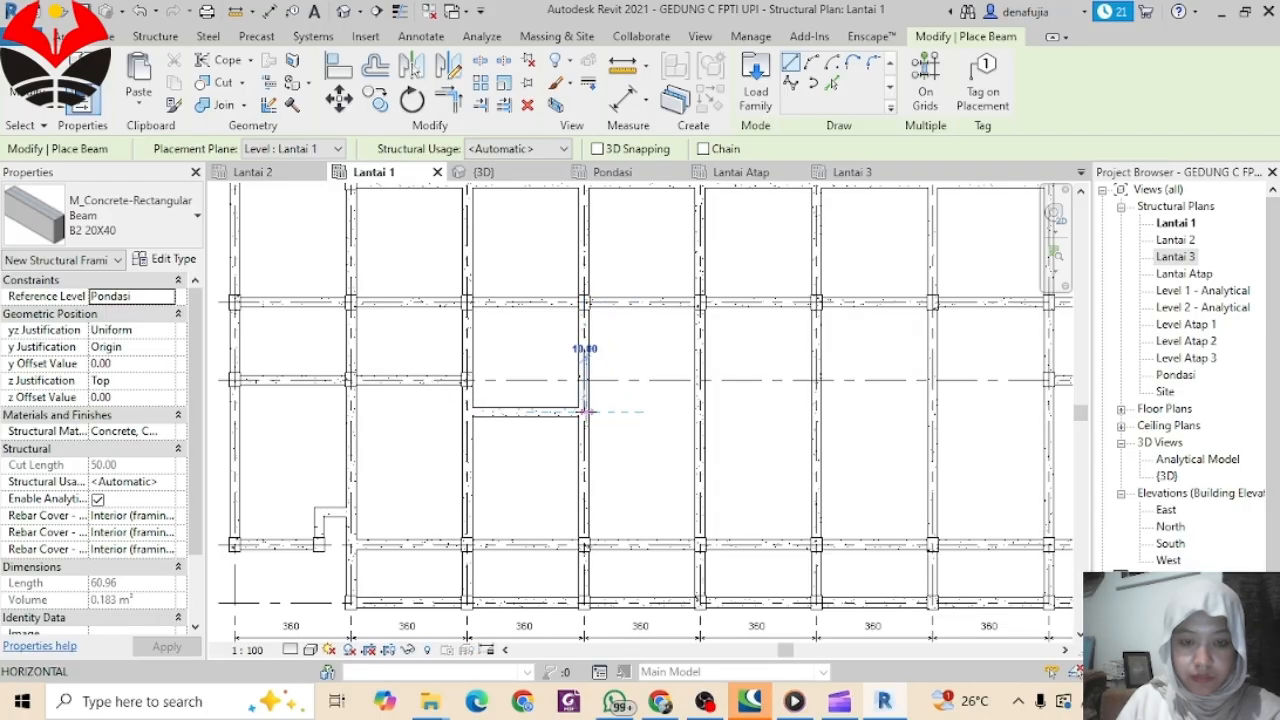
# Step: Extend the lower row of B2 20X40 beams bay by bay from grid D to grid H
pyautogui.click(584, 410)
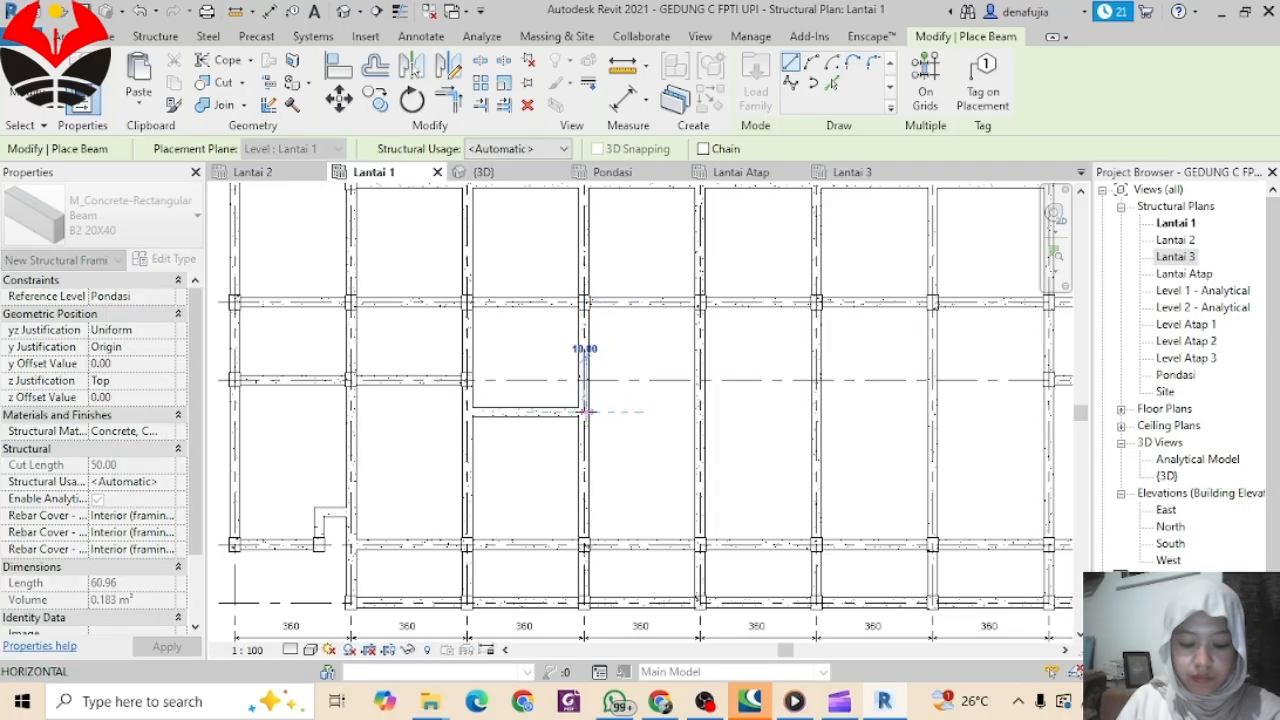
pyautogui.click(700, 410)
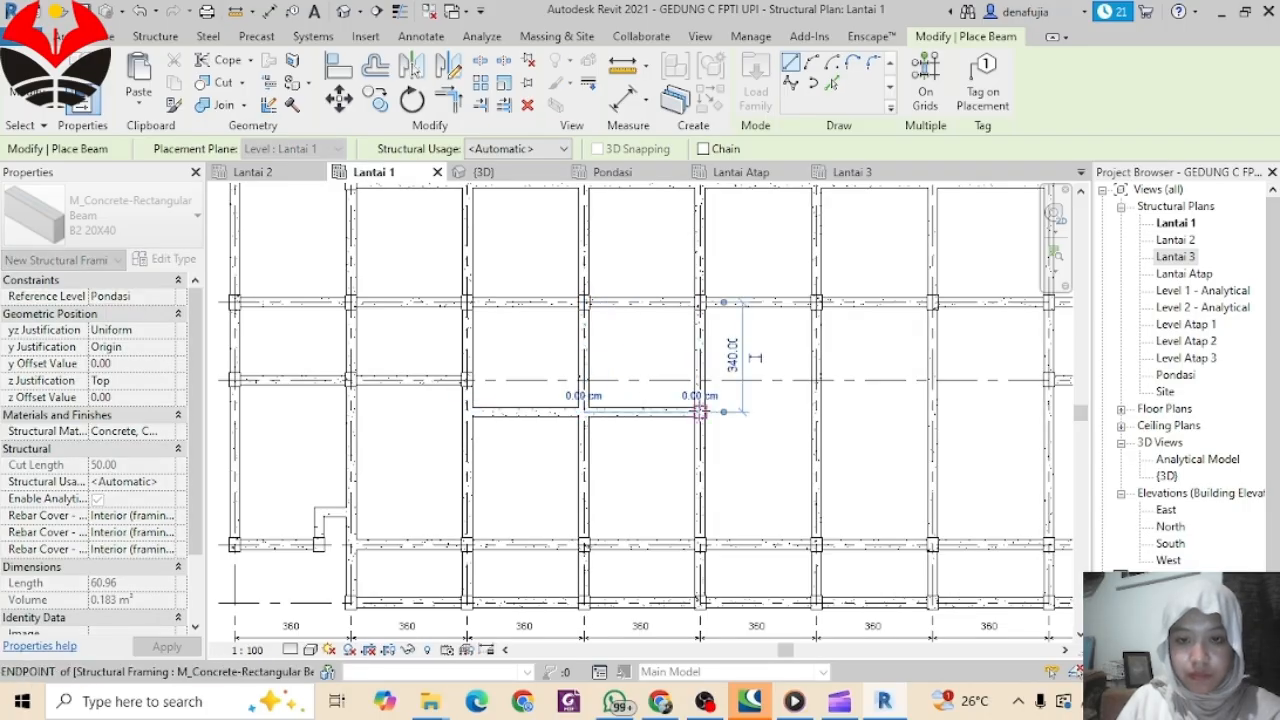
pyautogui.click(816, 410)
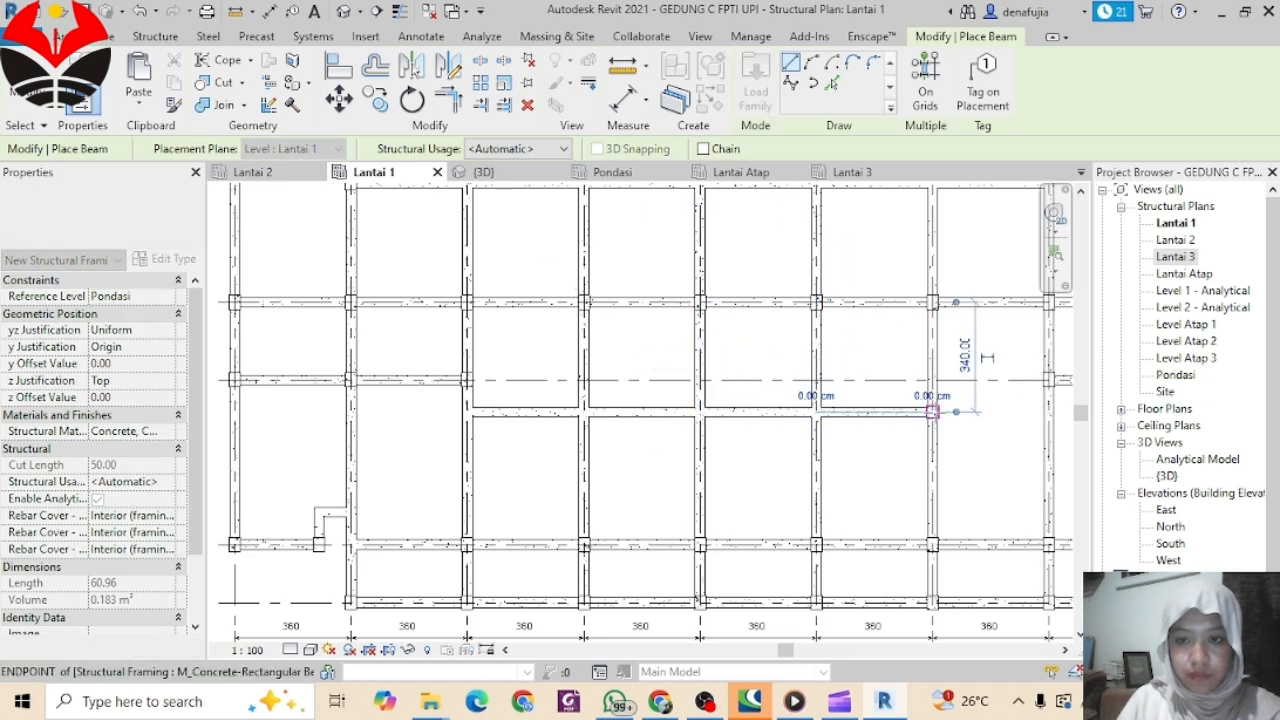
pyautogui.click(933, 410)
pyautogui.moveTo(933, 410); pyautogui.dragTo(590, 430, button='middle')
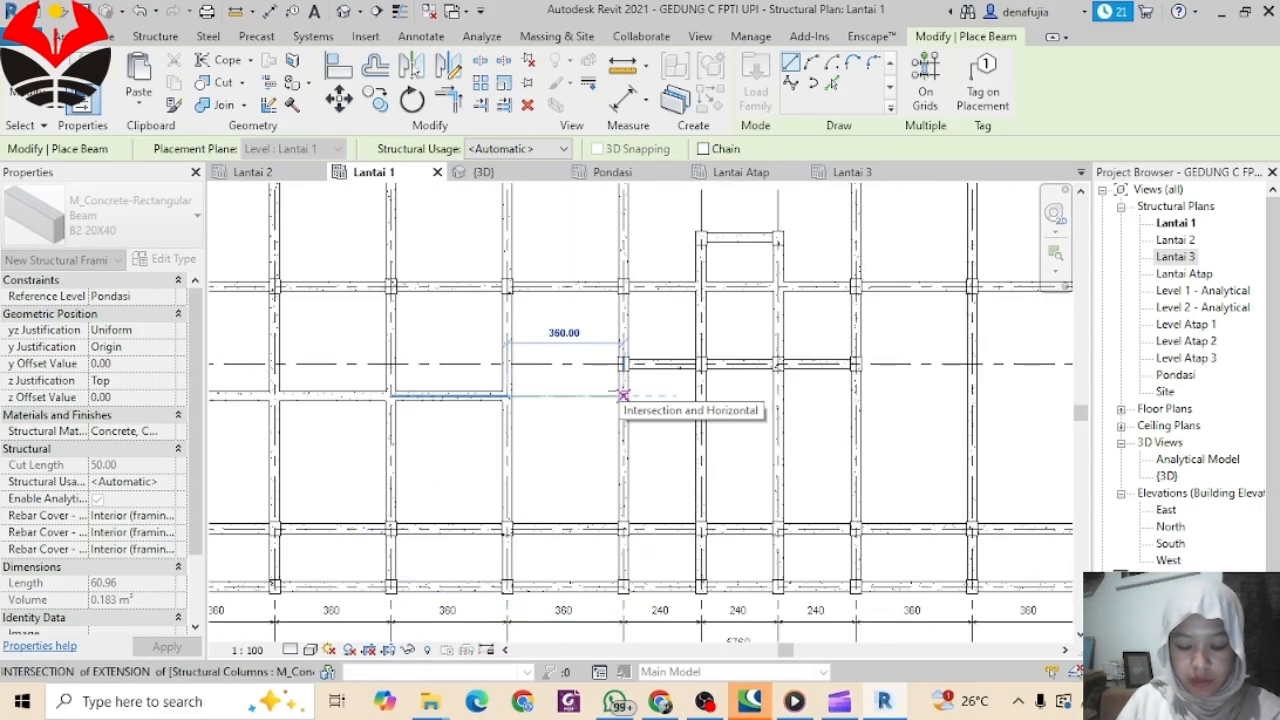
pyautogui.scroll(-3, 622, 395)
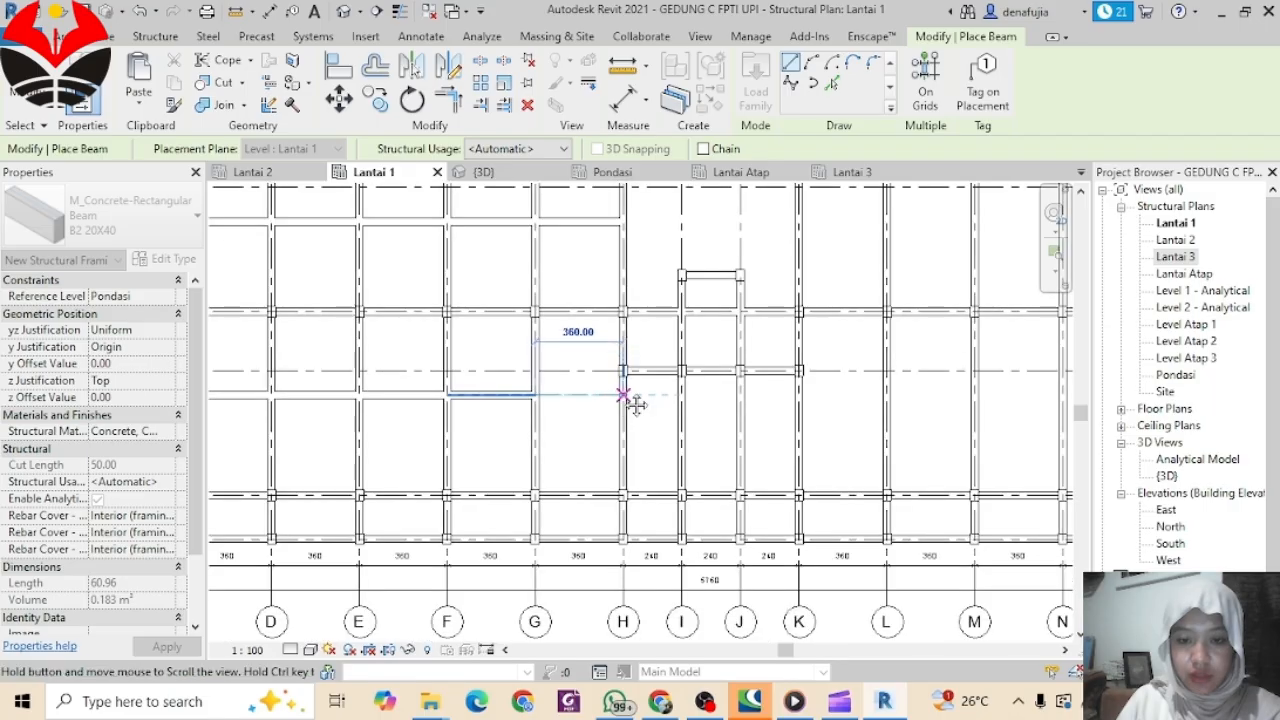
pyautogui.scroll(2, 634, 397)
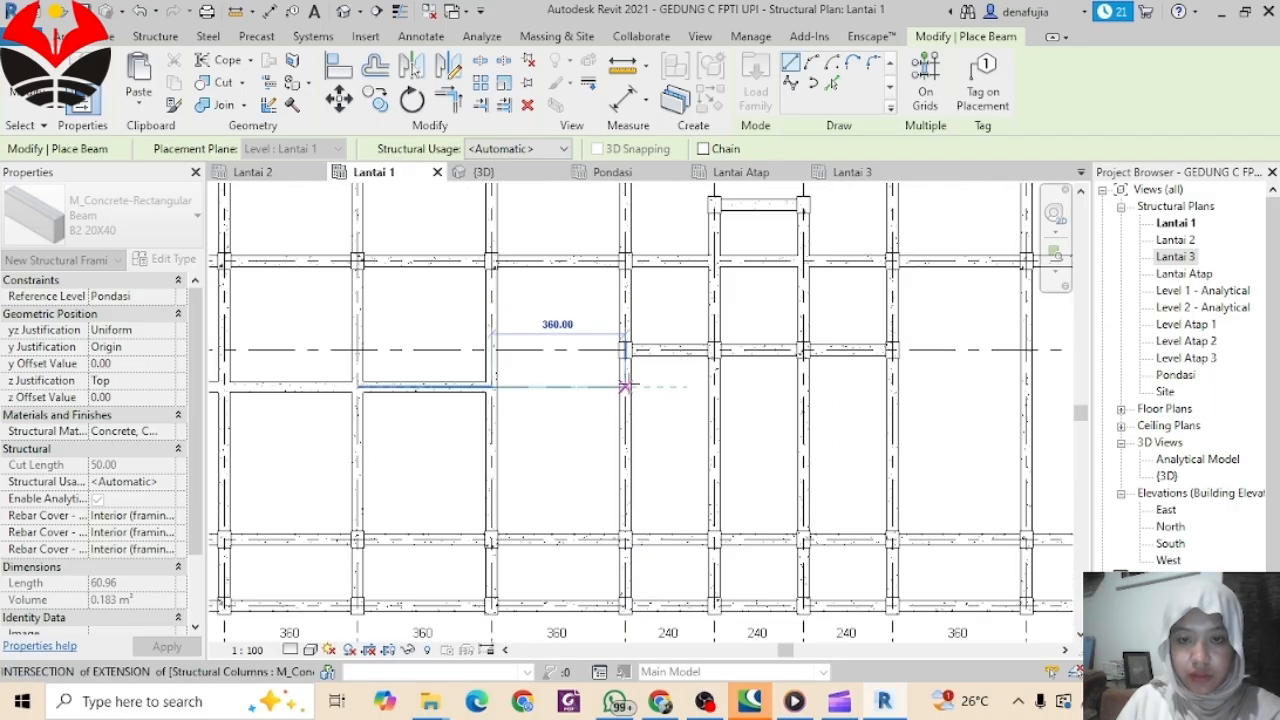
pyautogui.scroll(-4, 623, 380)
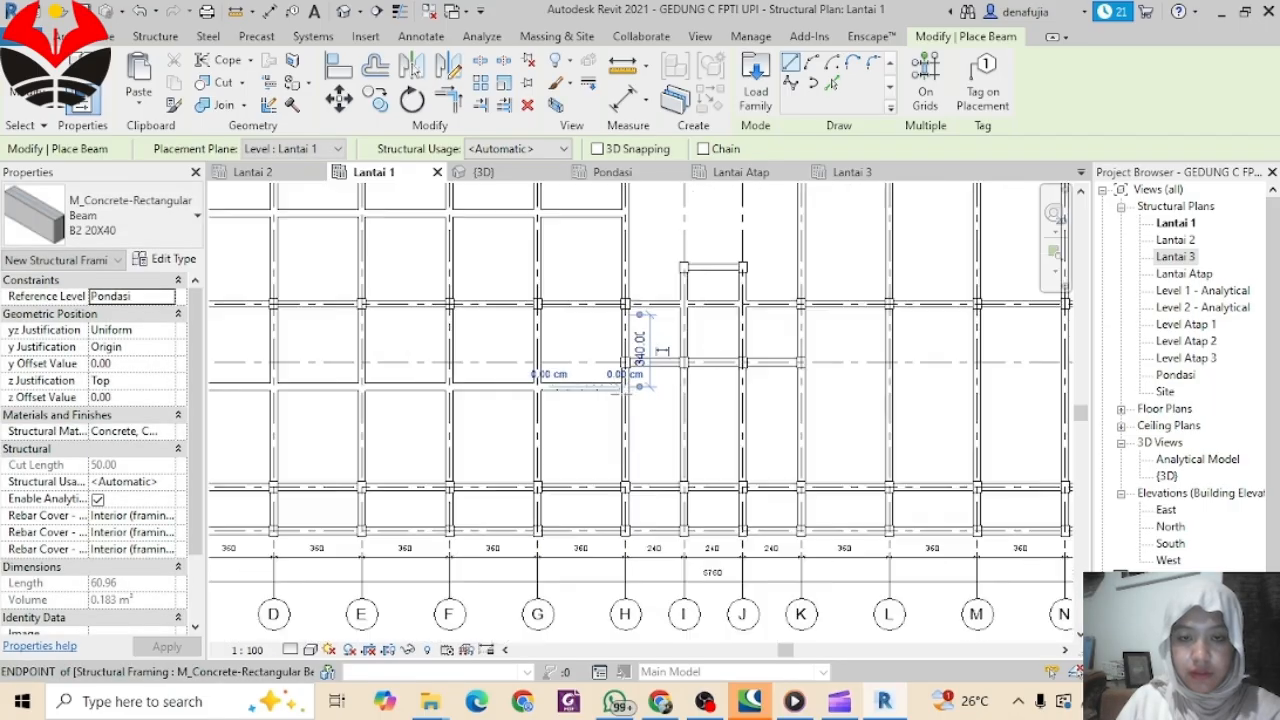
# Step: Draw a row of B2 20X40 beams bay by bay from grid P to grid K, about 100 cm below grid 3
pyautogui.moveTo(608, 423); pyautogui.dragTo(604, 442, button='middle')
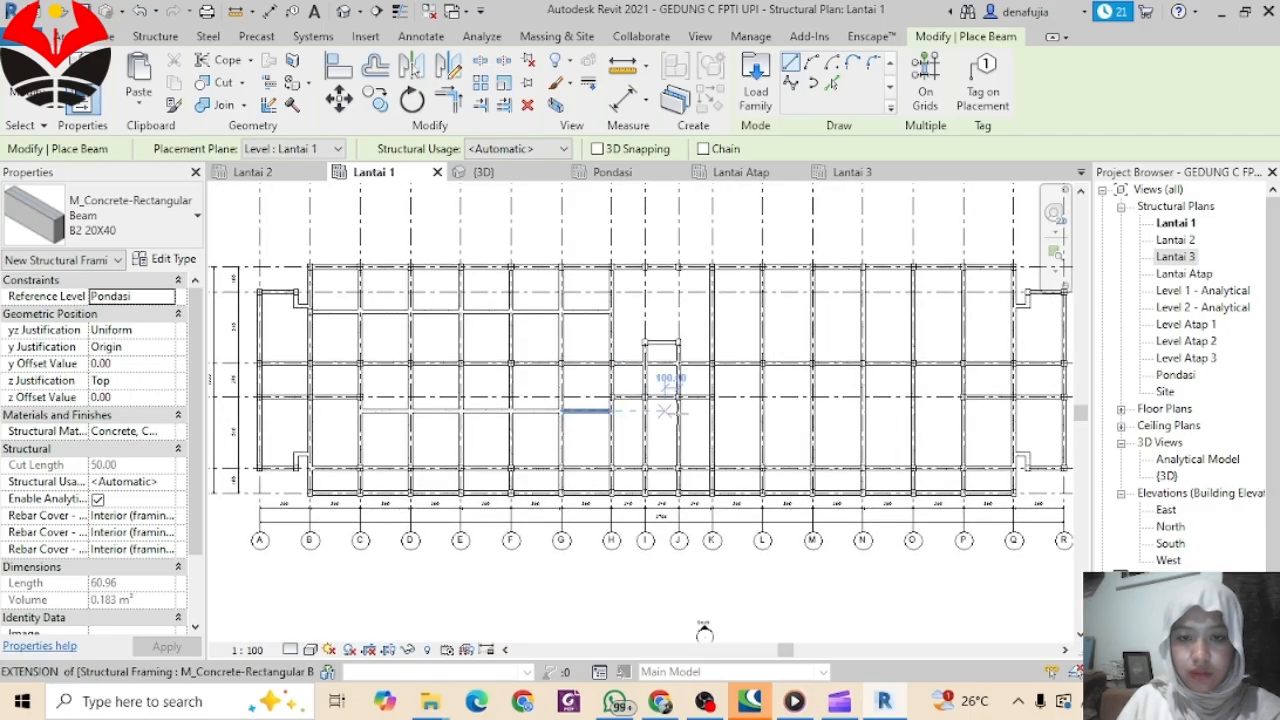
pyautogui.moveTo(799, 409); pyautogui.dragTo(584, 452, button='middle')
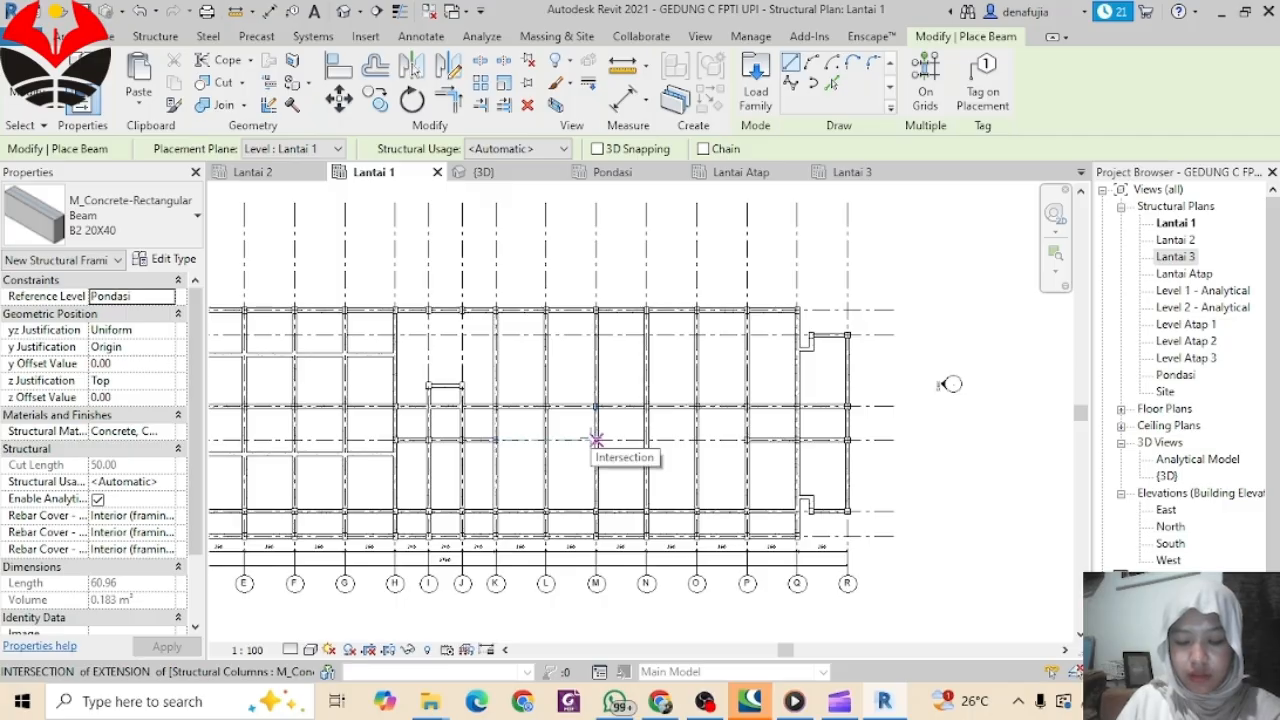
pyautogui.scroll(3, 748, 440)
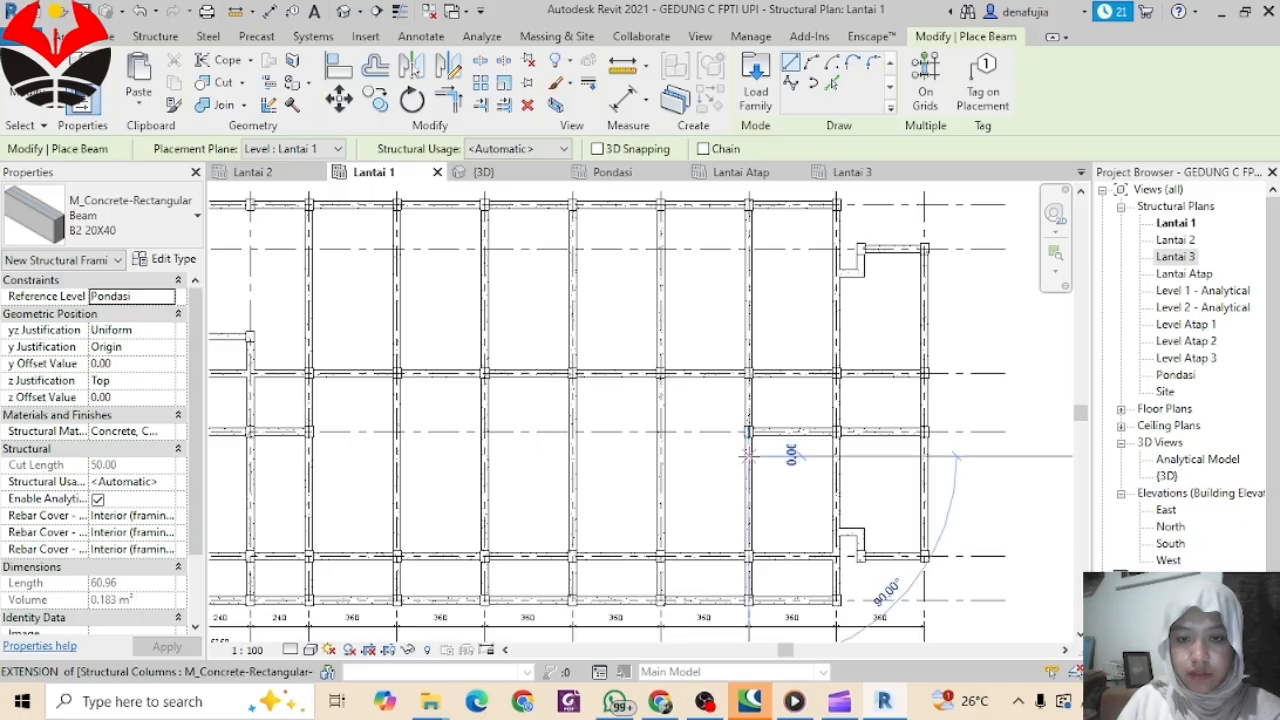
pyautogui.click(748, 455)
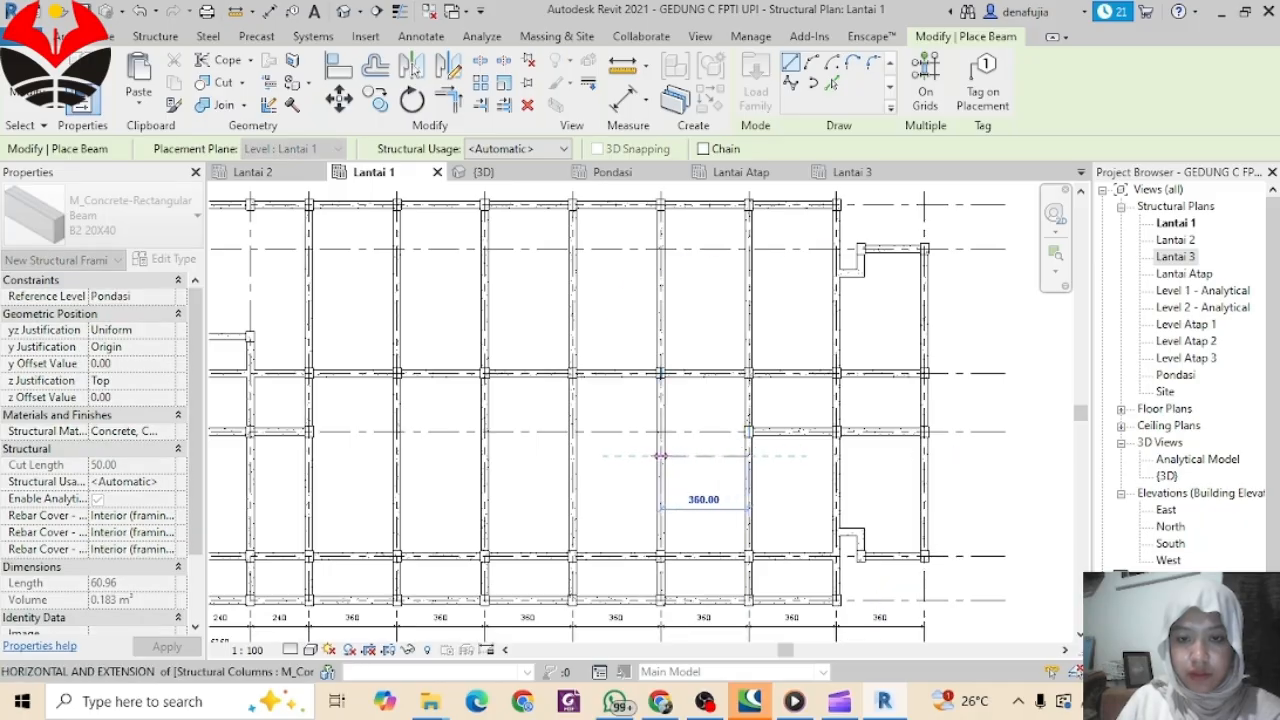
pyautogui.click(660, 455)
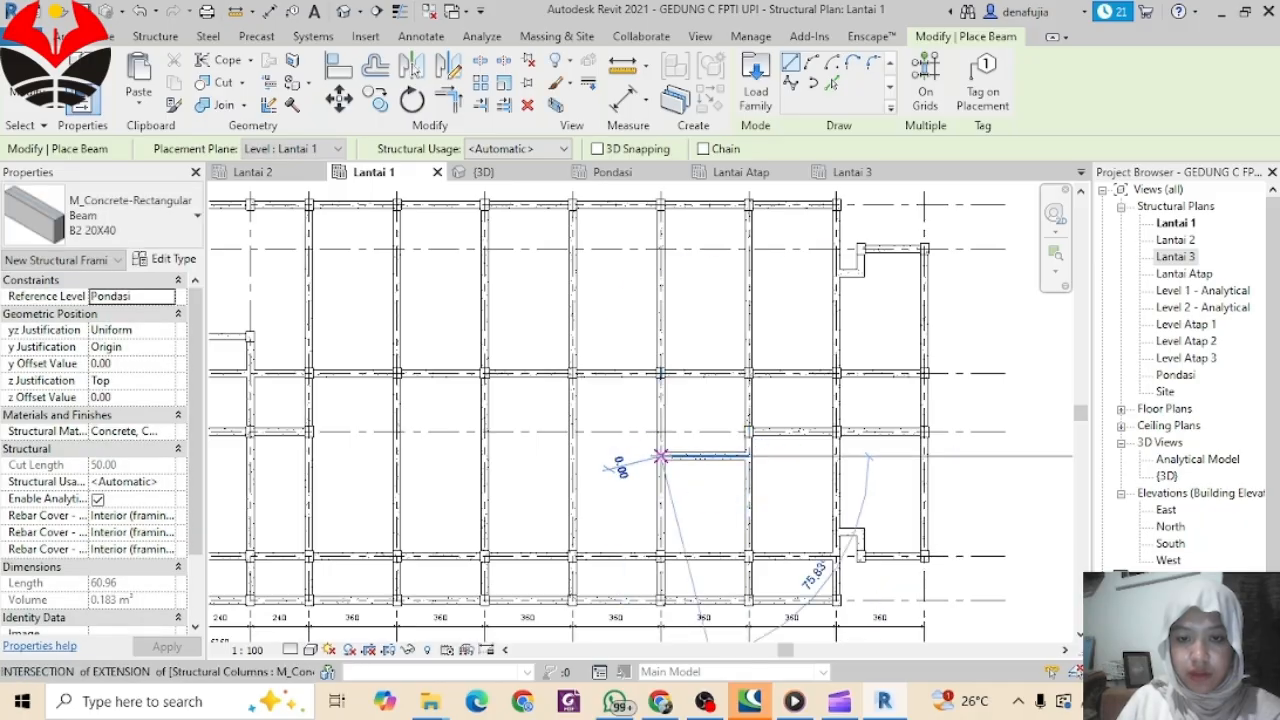
pyautogui.click(573, 455)
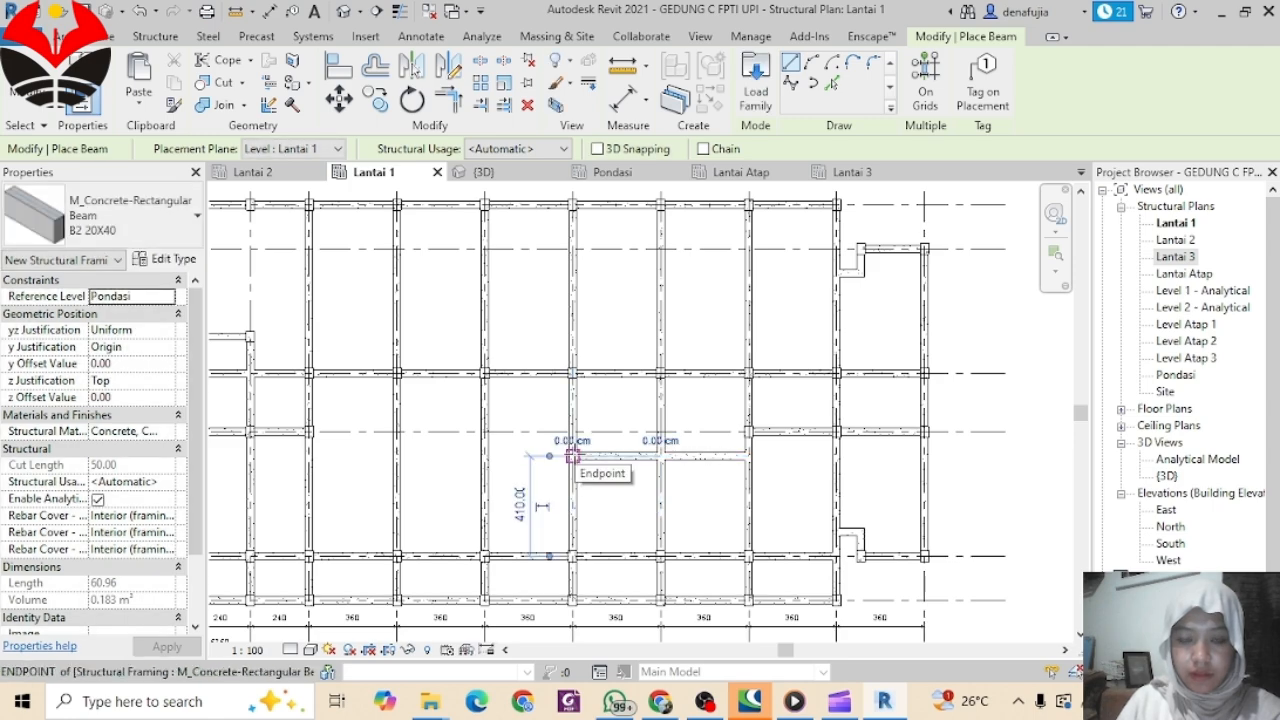
pyautogui.click(484, 455)
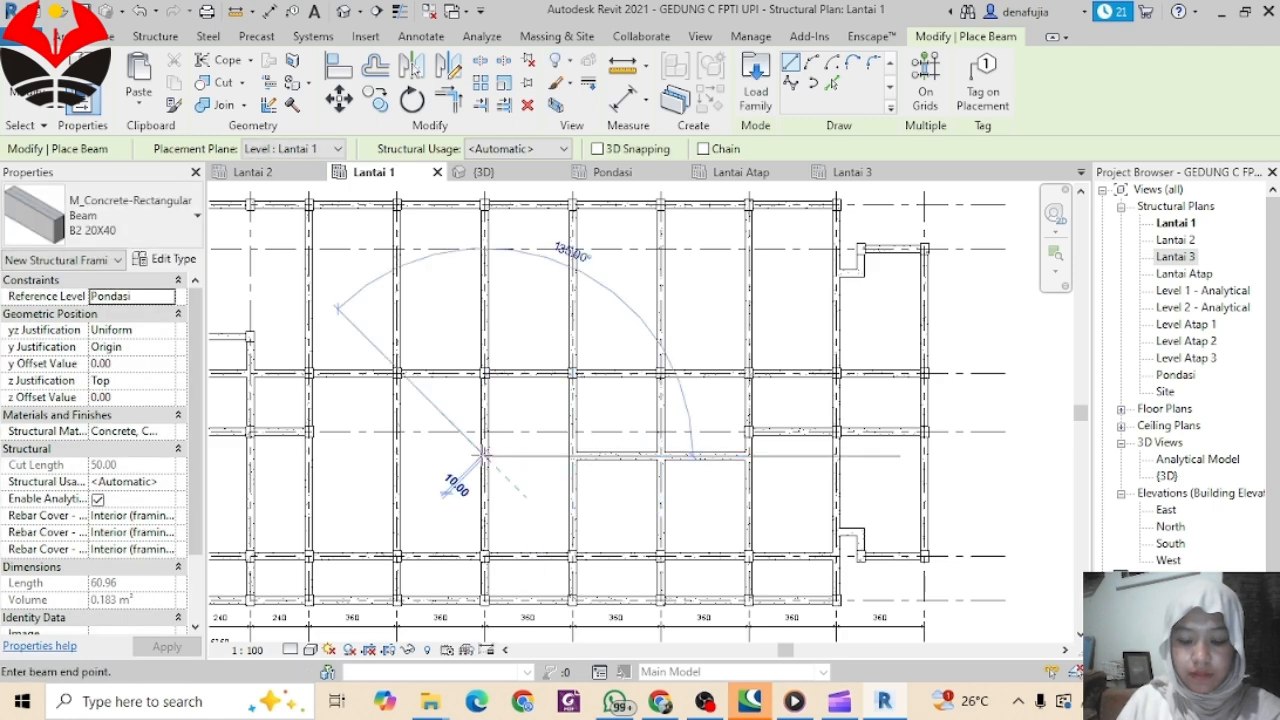
pyautogui.moveTo(525, 472); pyautogui.dragTo(765, 465, button='middle')
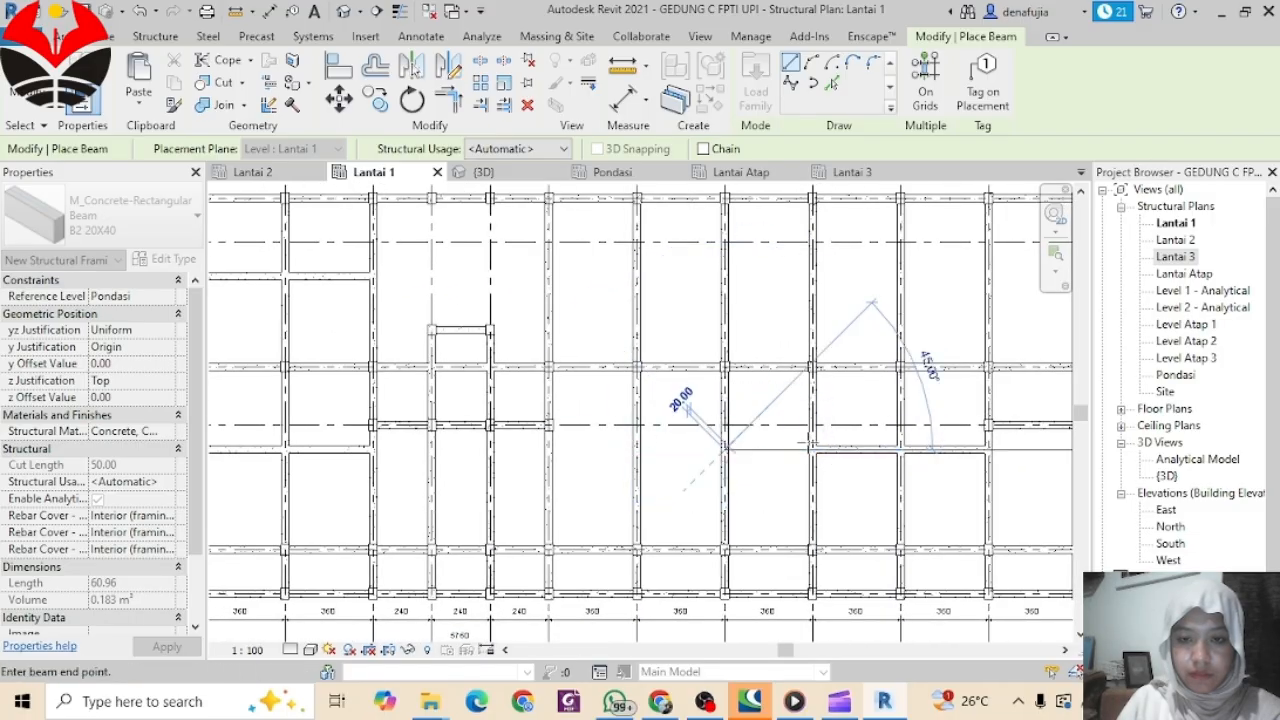
pyautogui.click(812, 450)
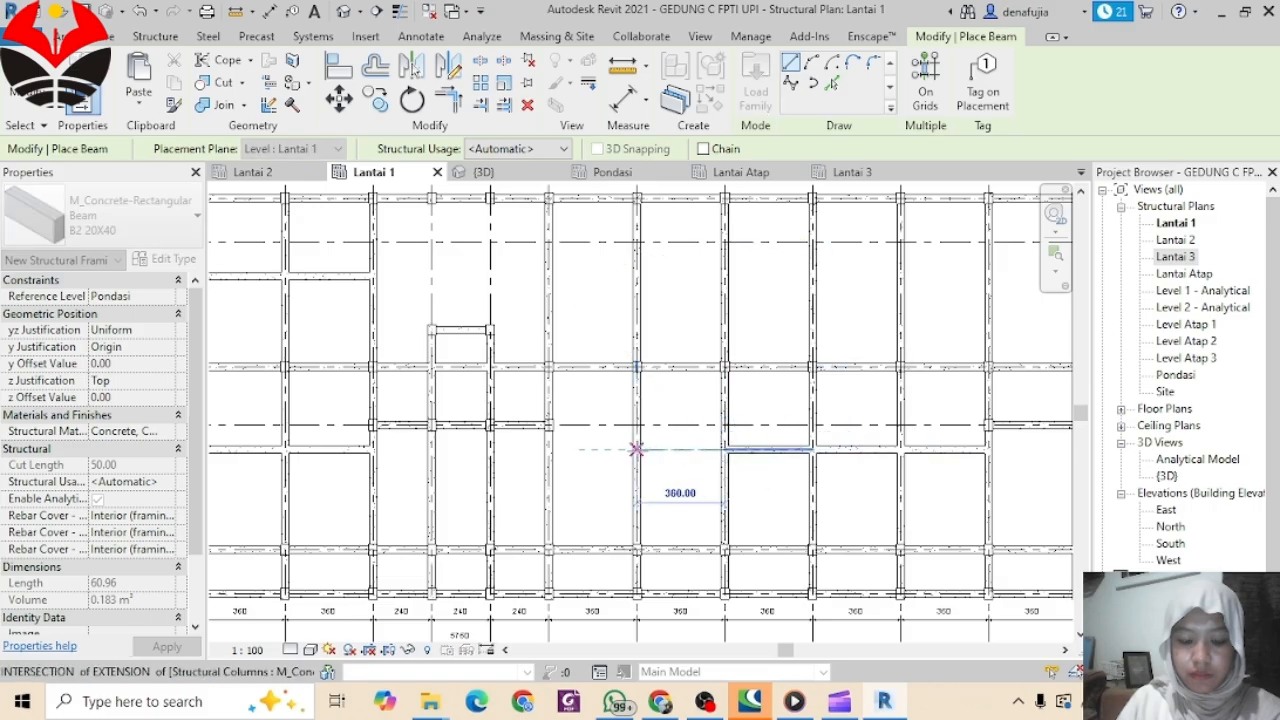
pyautogui.click(636, 450)
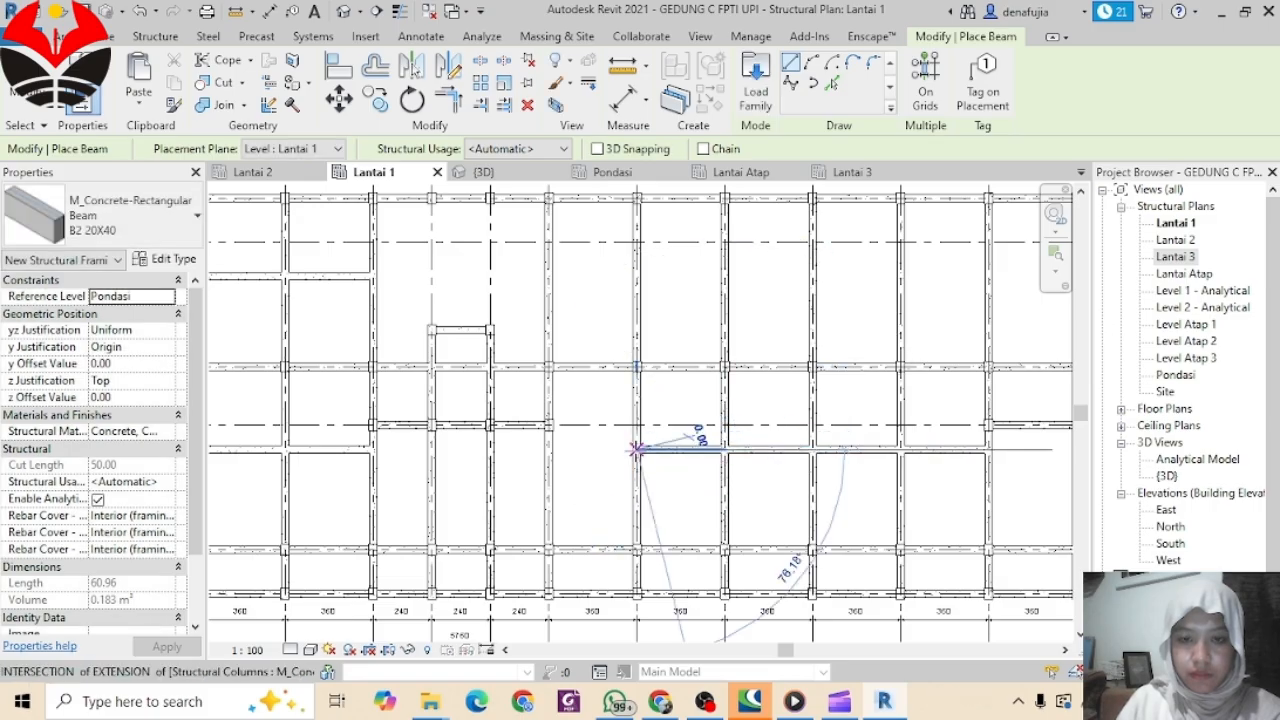
pyautogui.click(549, 450)
# Step: Draw B2 20X40 beams from grid Q through grid P to grid O, about 320 cm below grid 6
pyautogui.scroll(-3, 690, 410)
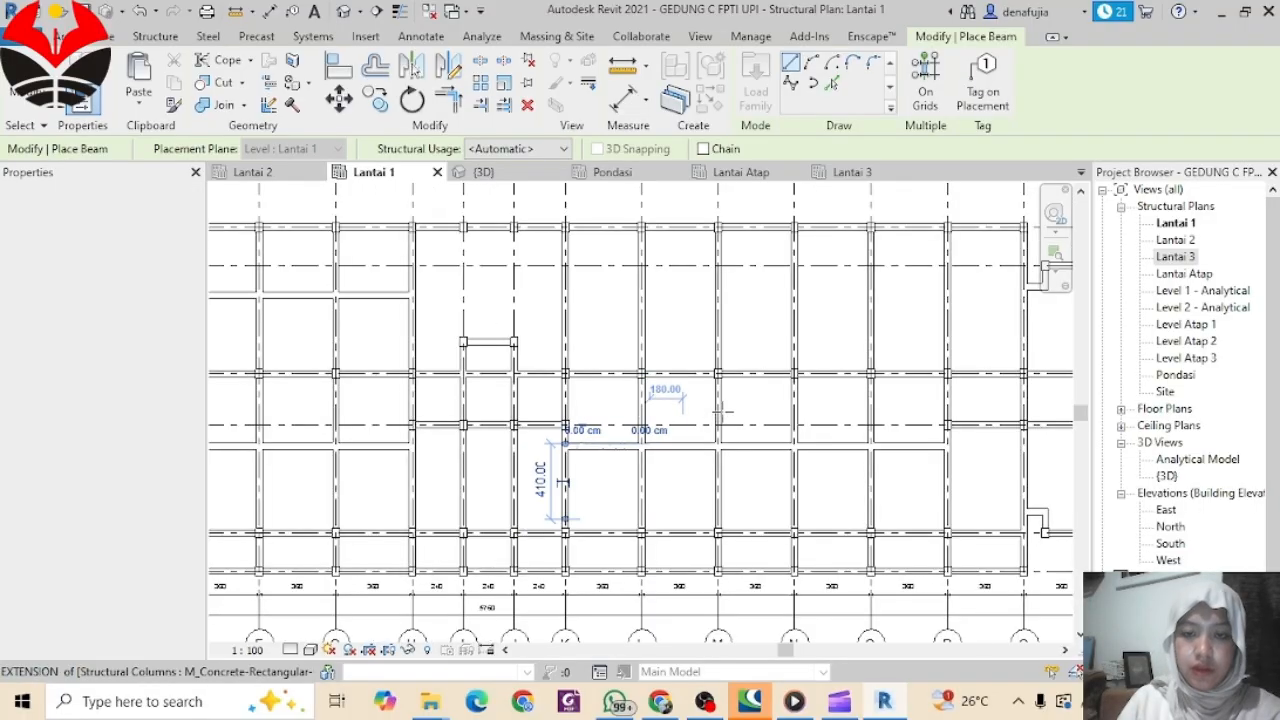
pyautogui.moveTo(725, 413); pyautogui.dragTo(654, 499, button='middle')
pyautogui.scroll(6, 860, 425)
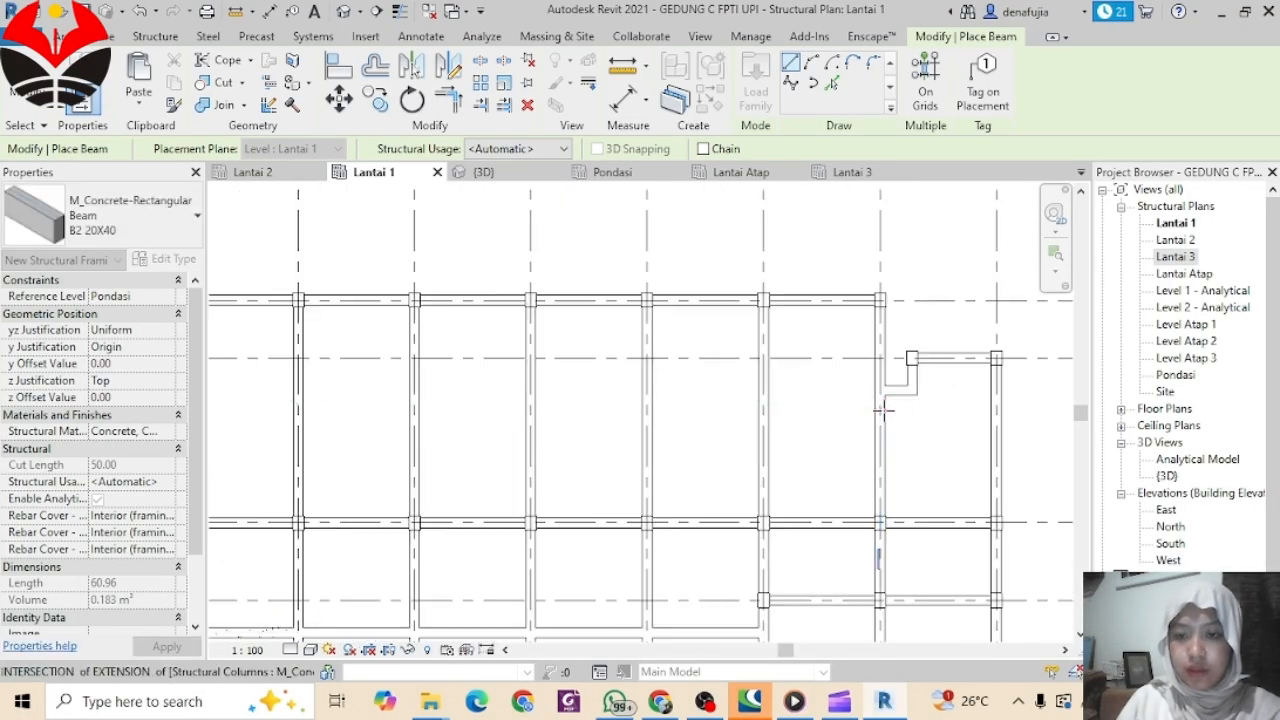
pyautogui.click(877, 398)
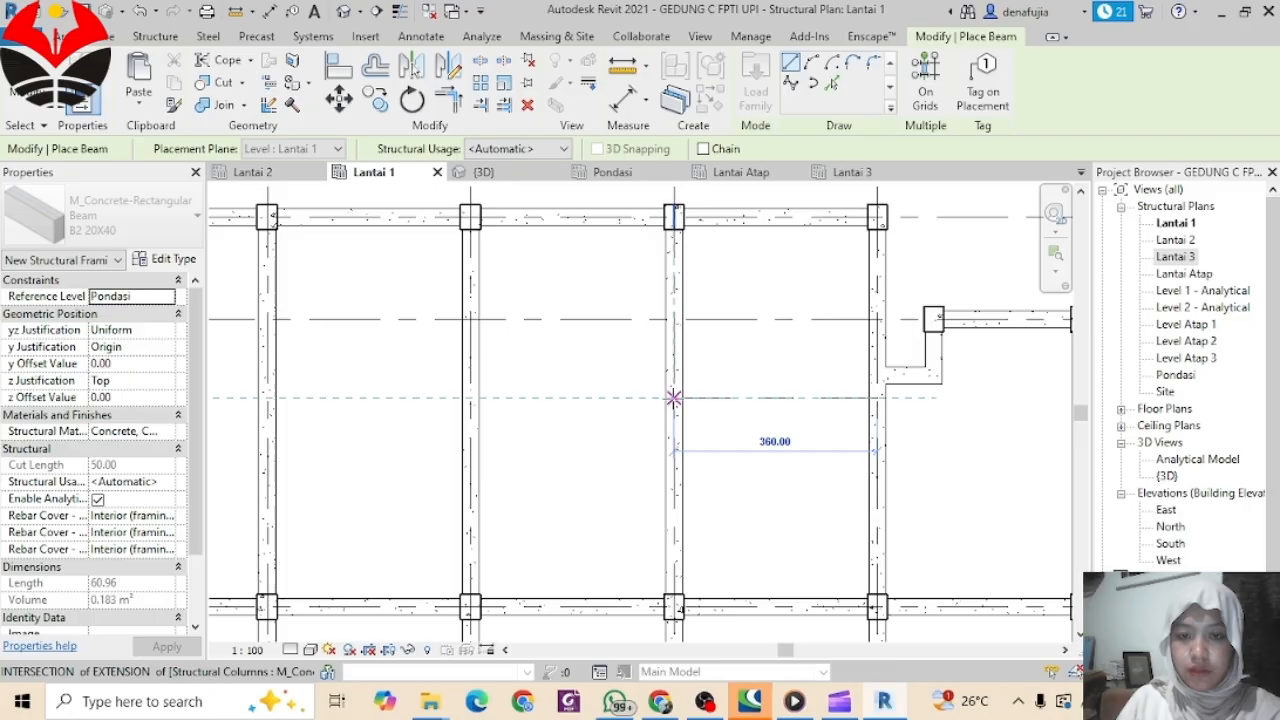
pyautogui.click(674, 398)
pyautogui.click(674, 398)
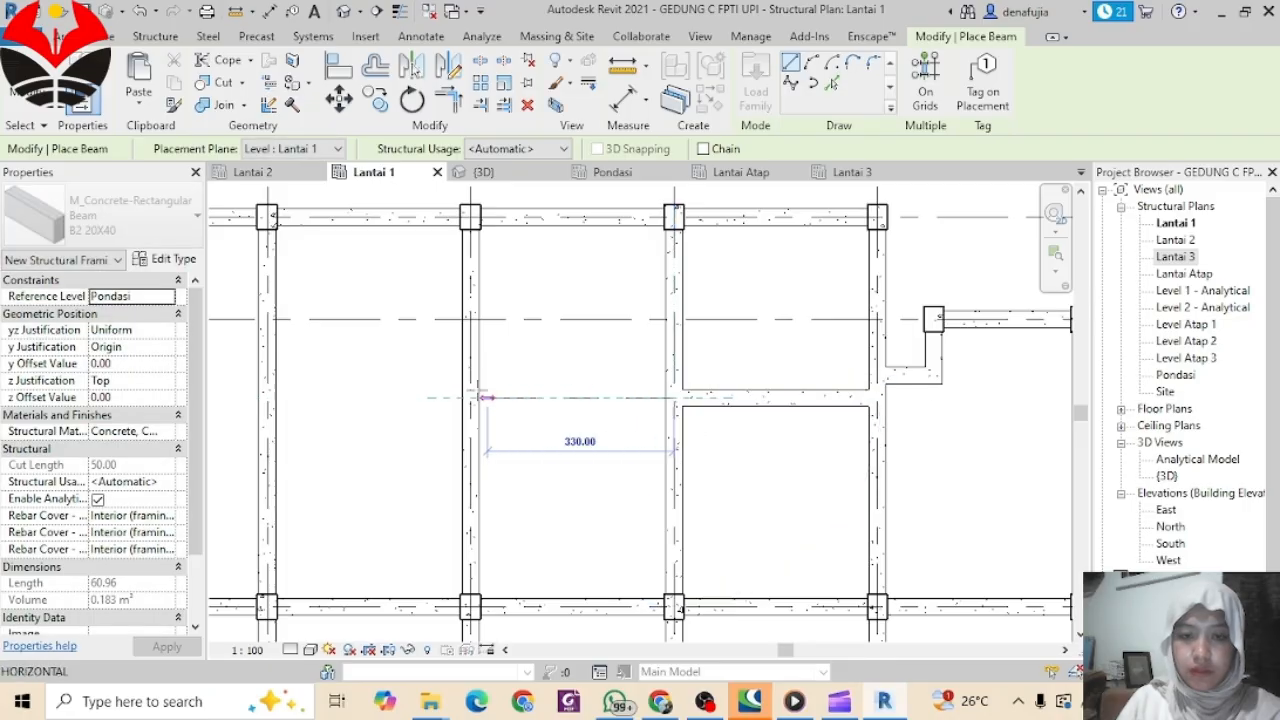
pyautogui.click(470, 398)
# Step: Extend the upper row of B2 20X40 beams bay by bay from grid O to grid K
pyautogui.moveTo(472, 411); pyautogui.dragTo(828, 391, button='middle')
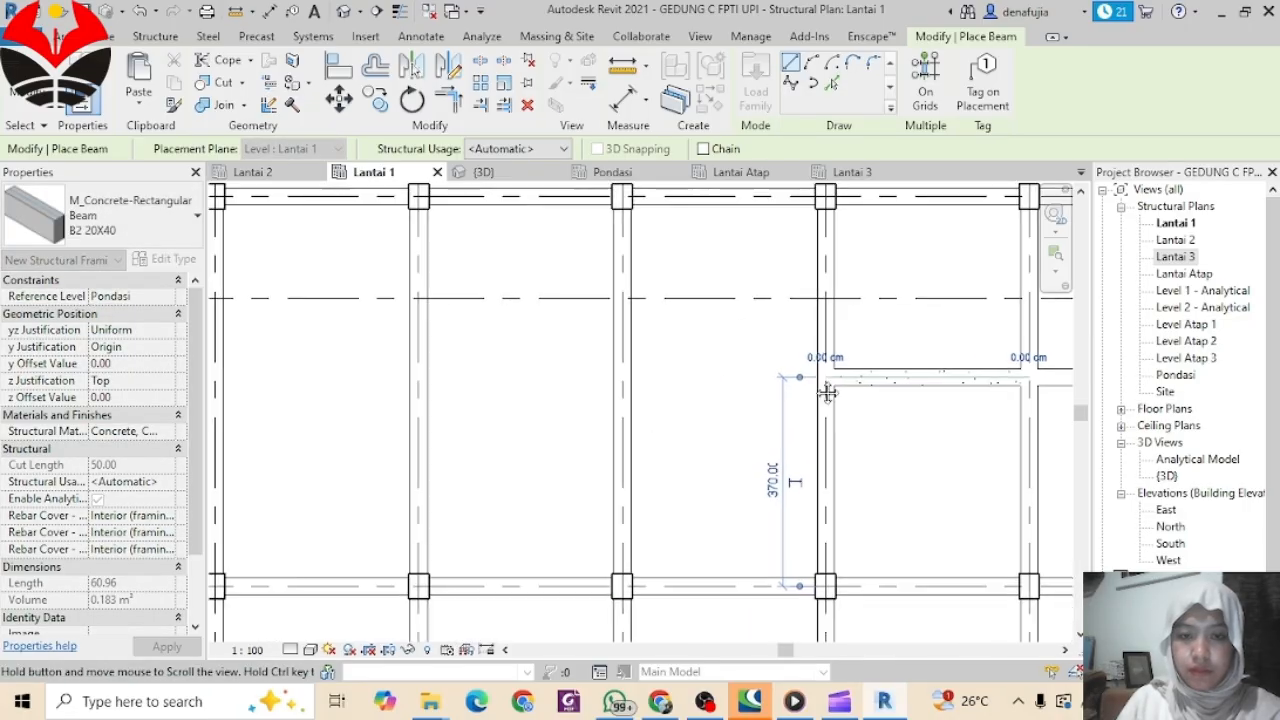
pyautogui.click(826, 378)
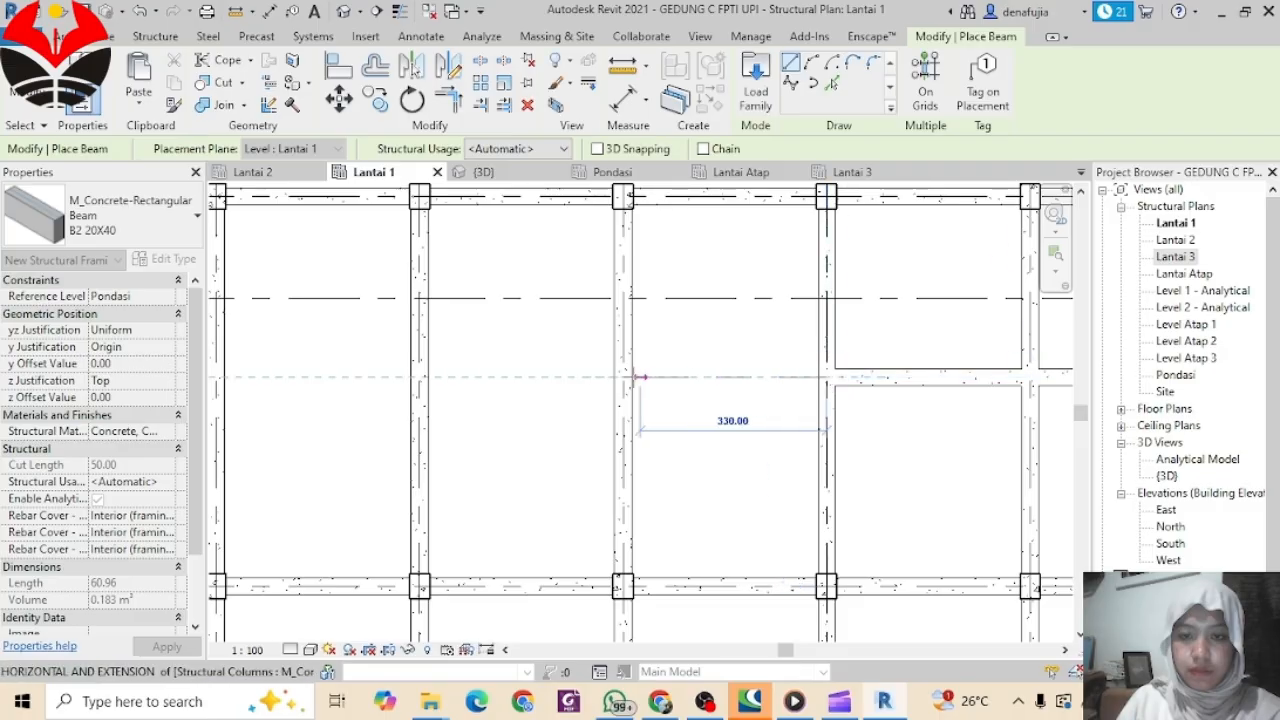
pyautogui.click(623, 378)
pyautogui.click(623, 378)
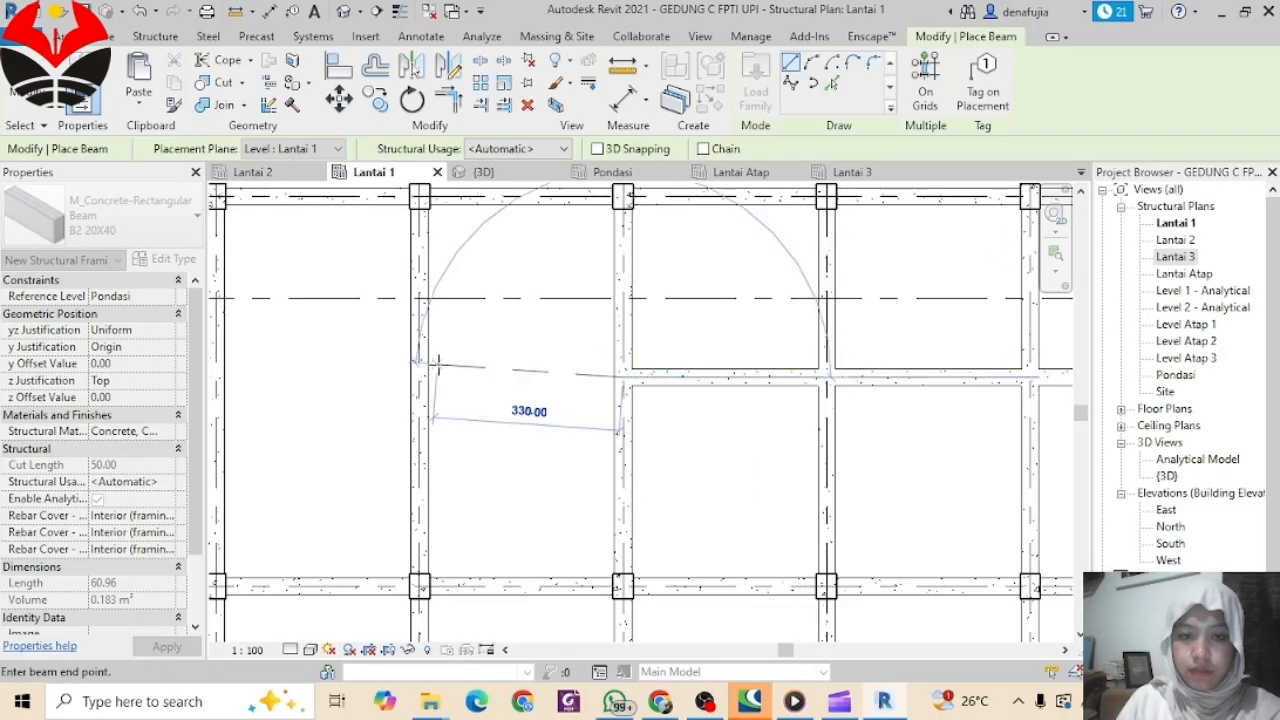
pyautogui.click(419, 377)
pyautogui.click(419, 377)
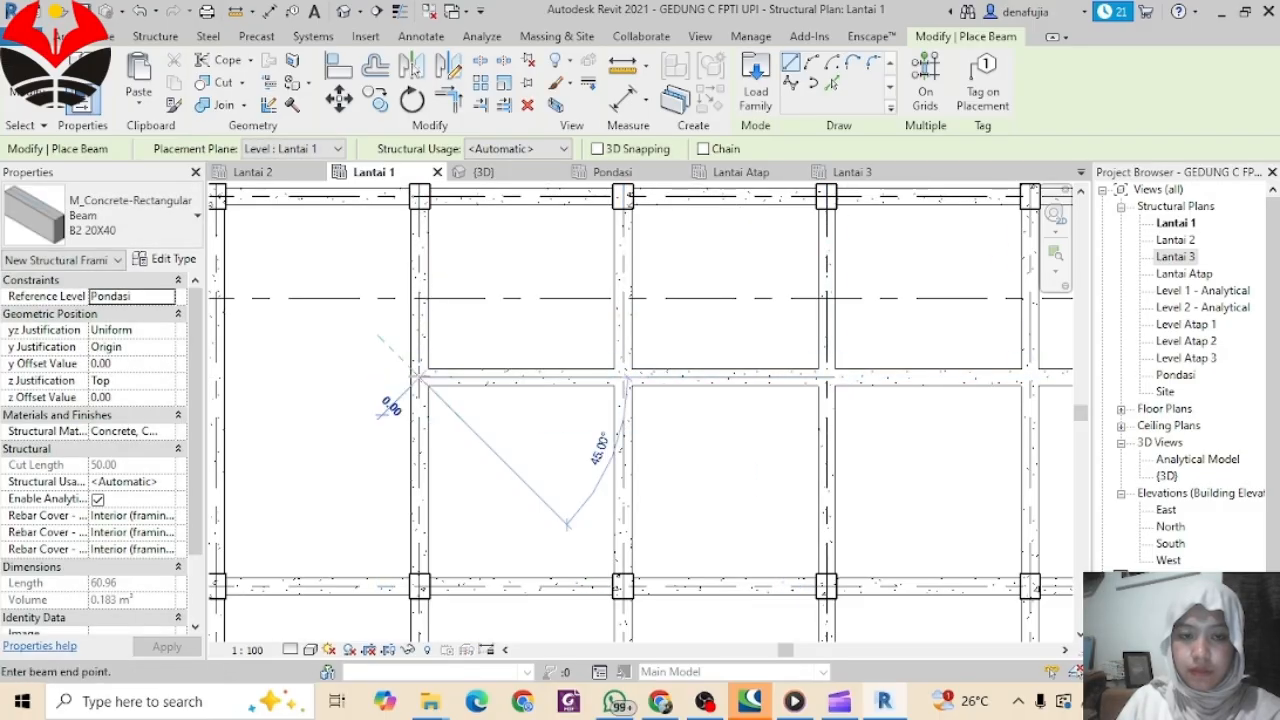
pyautogui.moveTo(429, 385); pyautogui.dragTo(845, 378, button='middle')
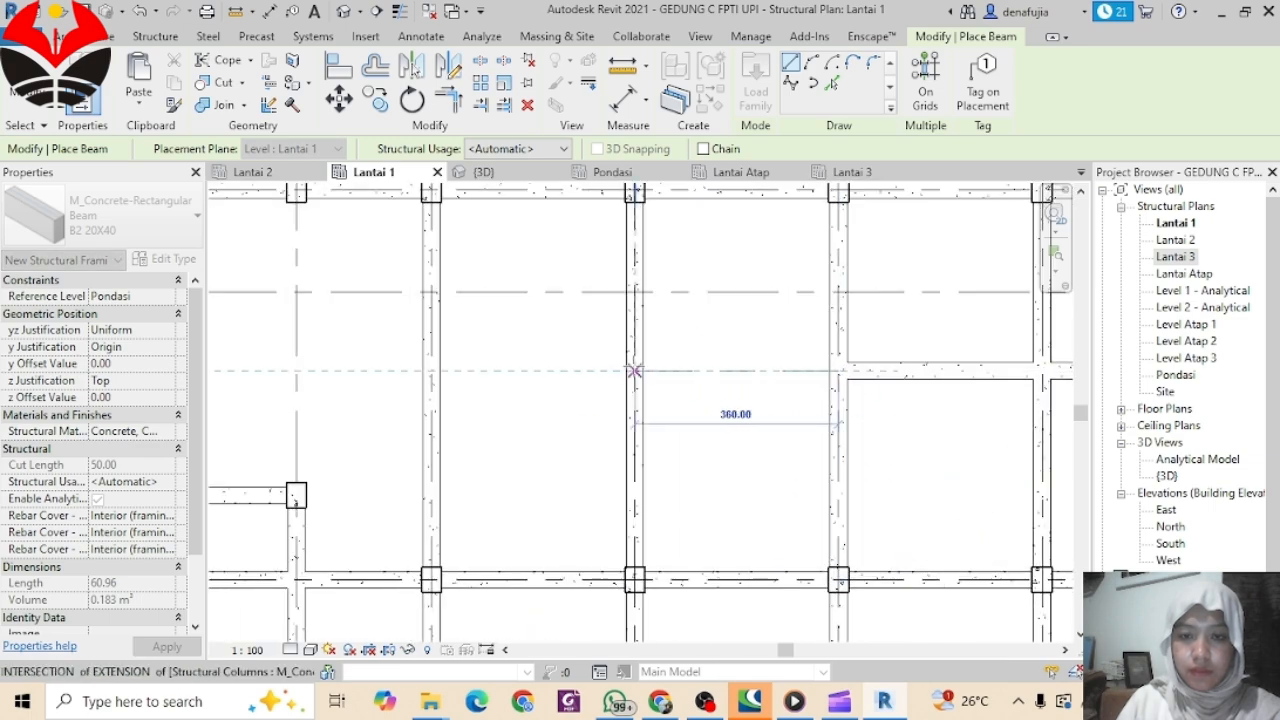
pyautogui.click(634, 372)
pyautogui.click(634, 372)
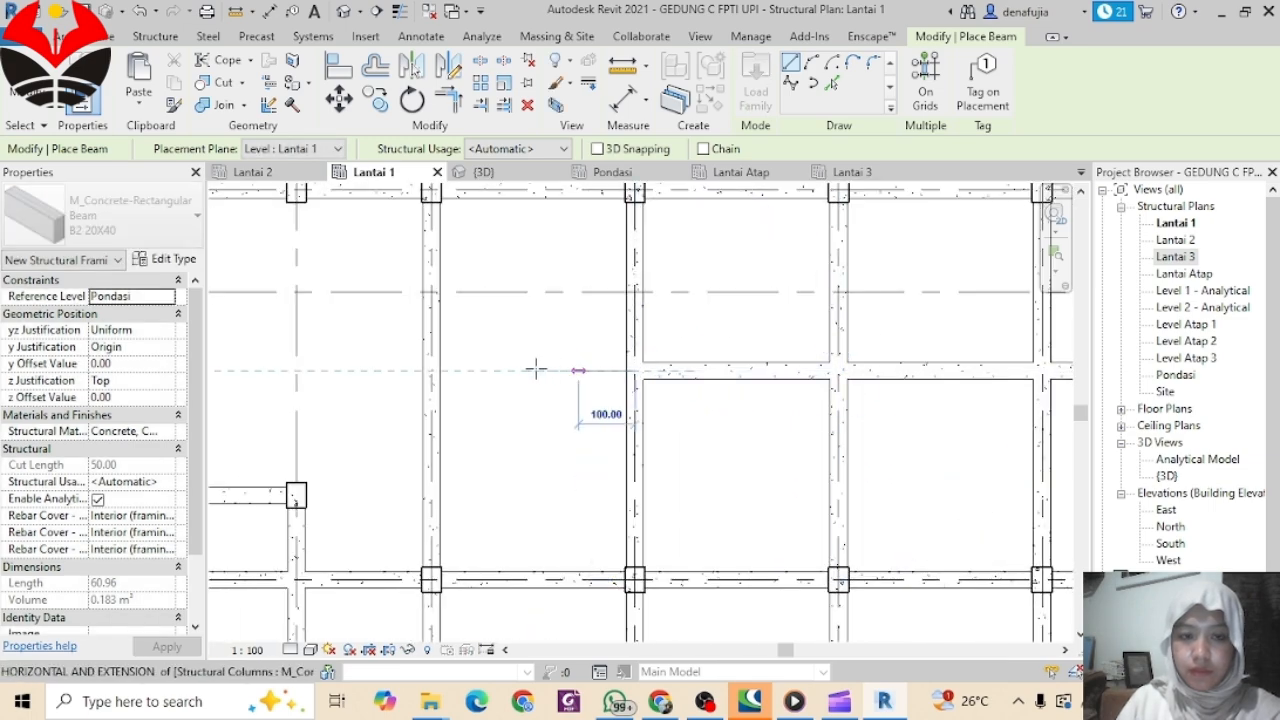
pyautogui.click(431, 371)
# Step: End beam placement and check the beam layout and the column on grid B at the start of the upper row
pyautogui.scroll(-3, 534, 323)
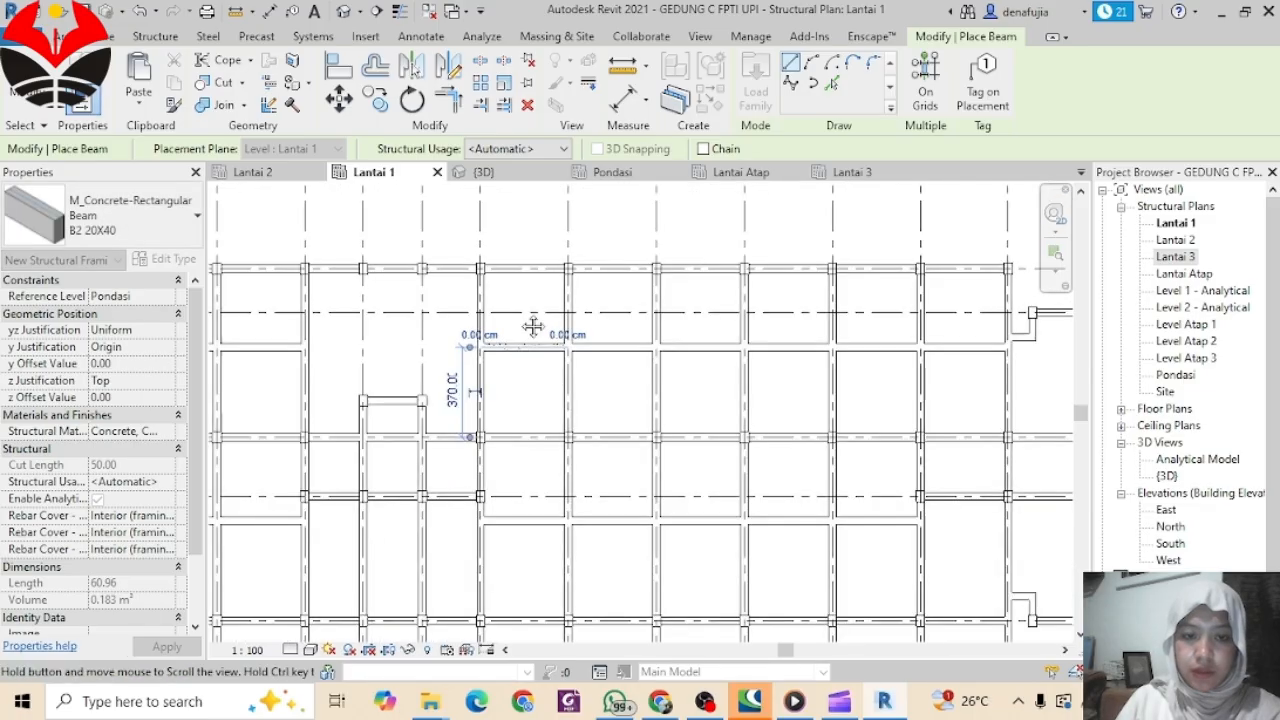
pyautogui.moveTo(534, 323); pyautogui.dragTo(562, 262, button='middle')
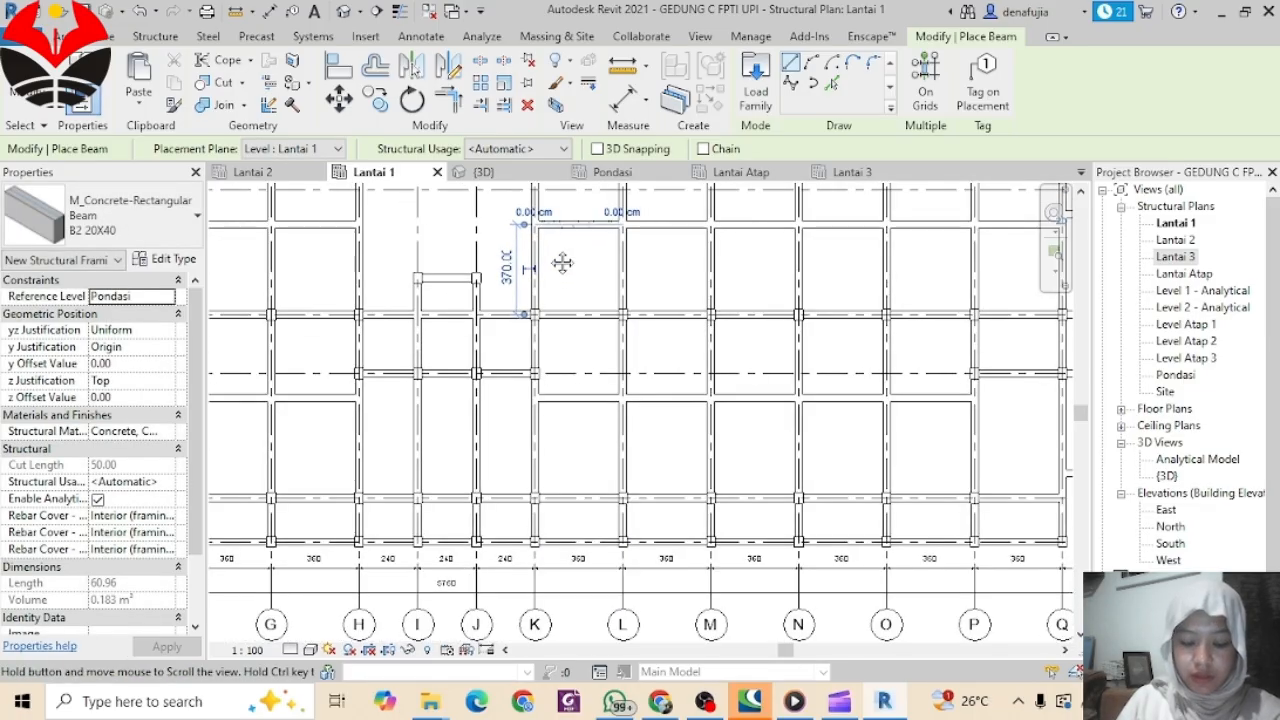
pyautogui.moveTo(562, 262); pyautogui.dragTo(591, 263, button='middle')
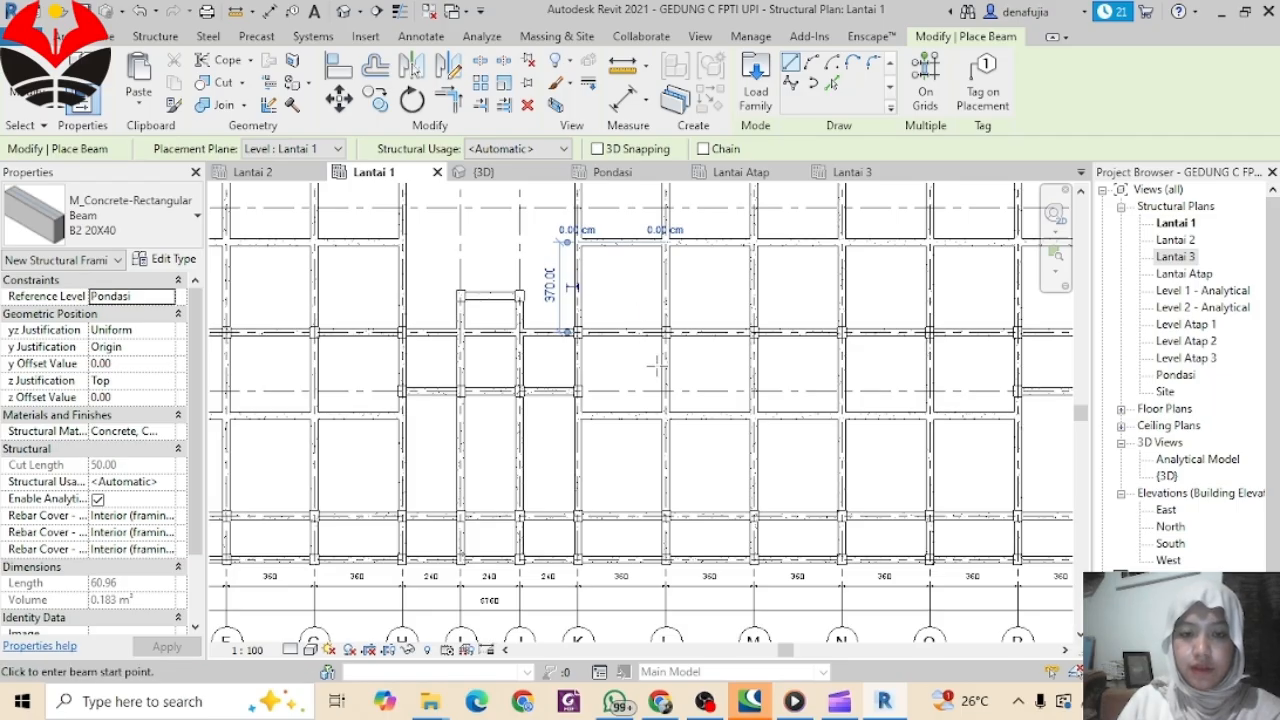
pyautogui.scroll(-4, 650, 378)
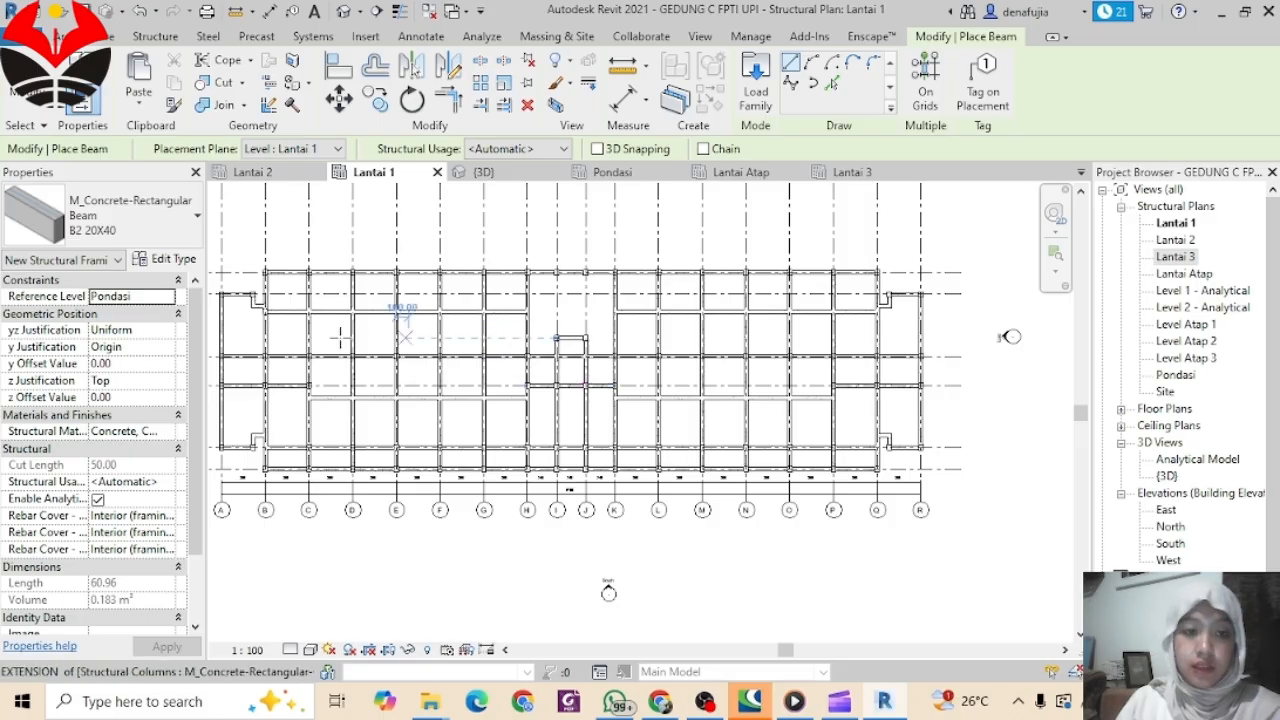
pyautogui.press('Escape')
pyautogui.press('Escape')
pyautogui.scroll(4, 270, 325)
pyautogui.scroll(2, 270, 325)
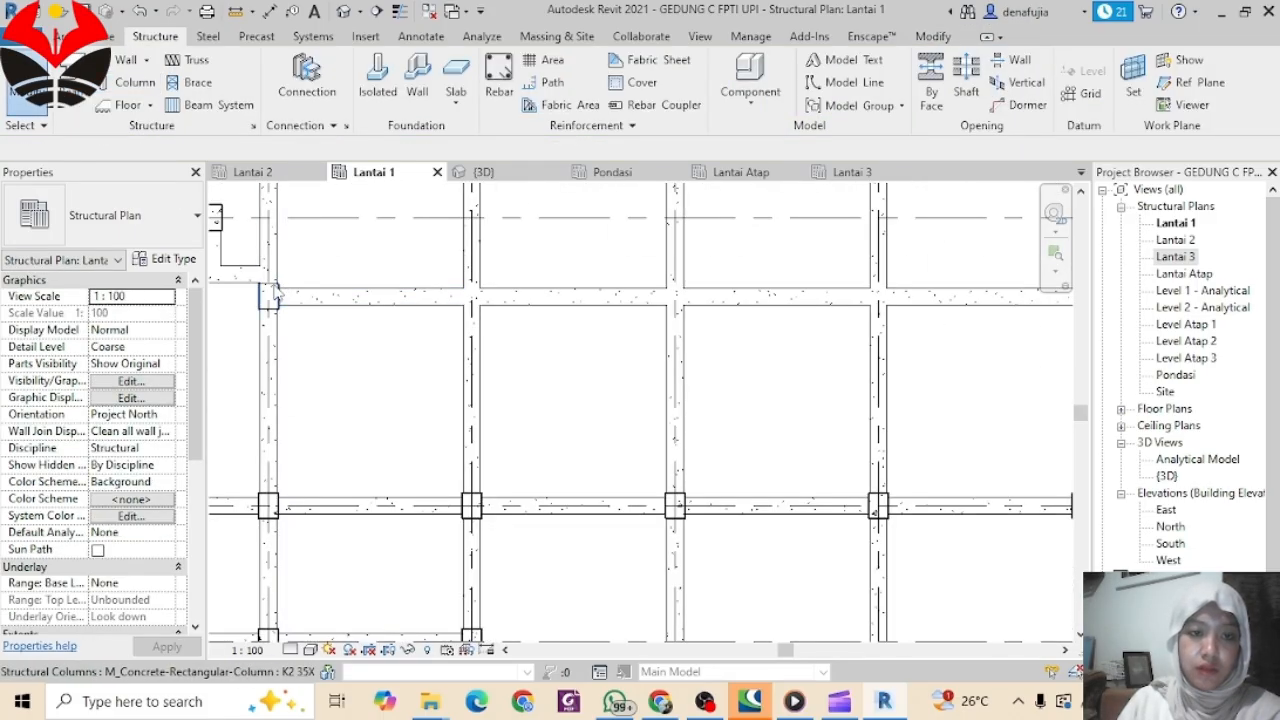
pyautogui.click(270, 295)
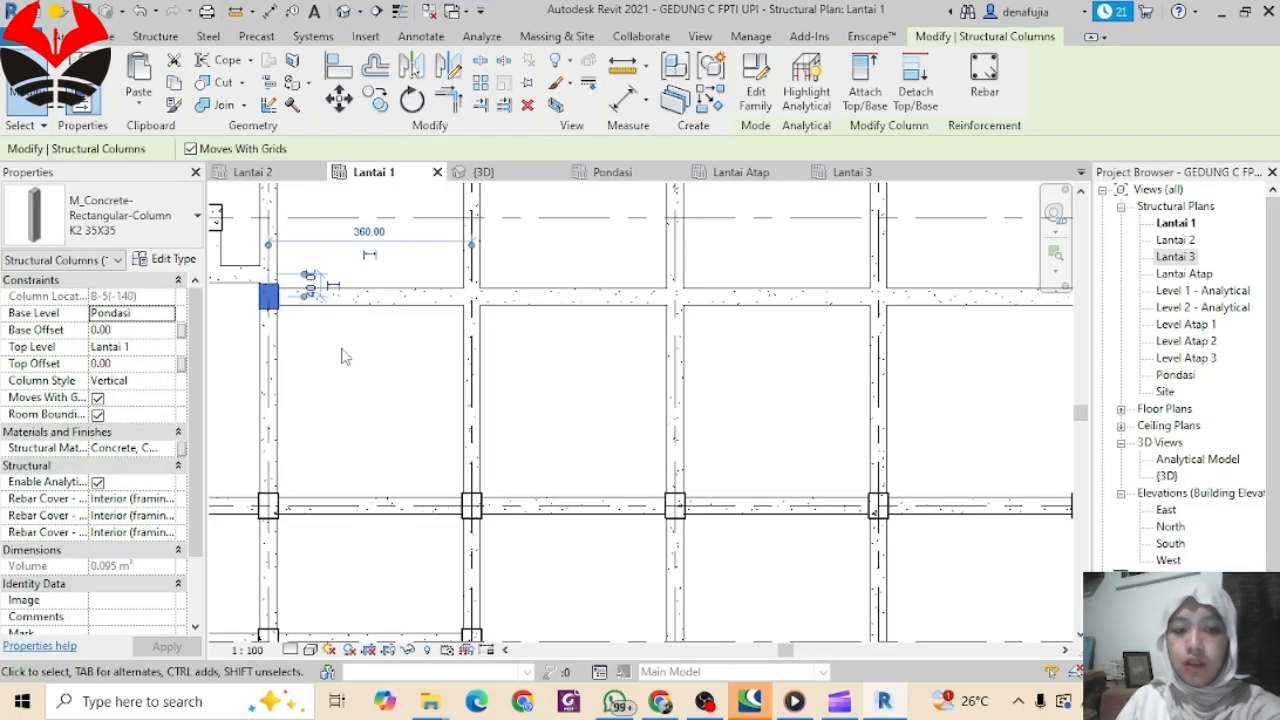
pyautogui.click(391, 337)
pyautogui.scroll(-3, 440, 350)
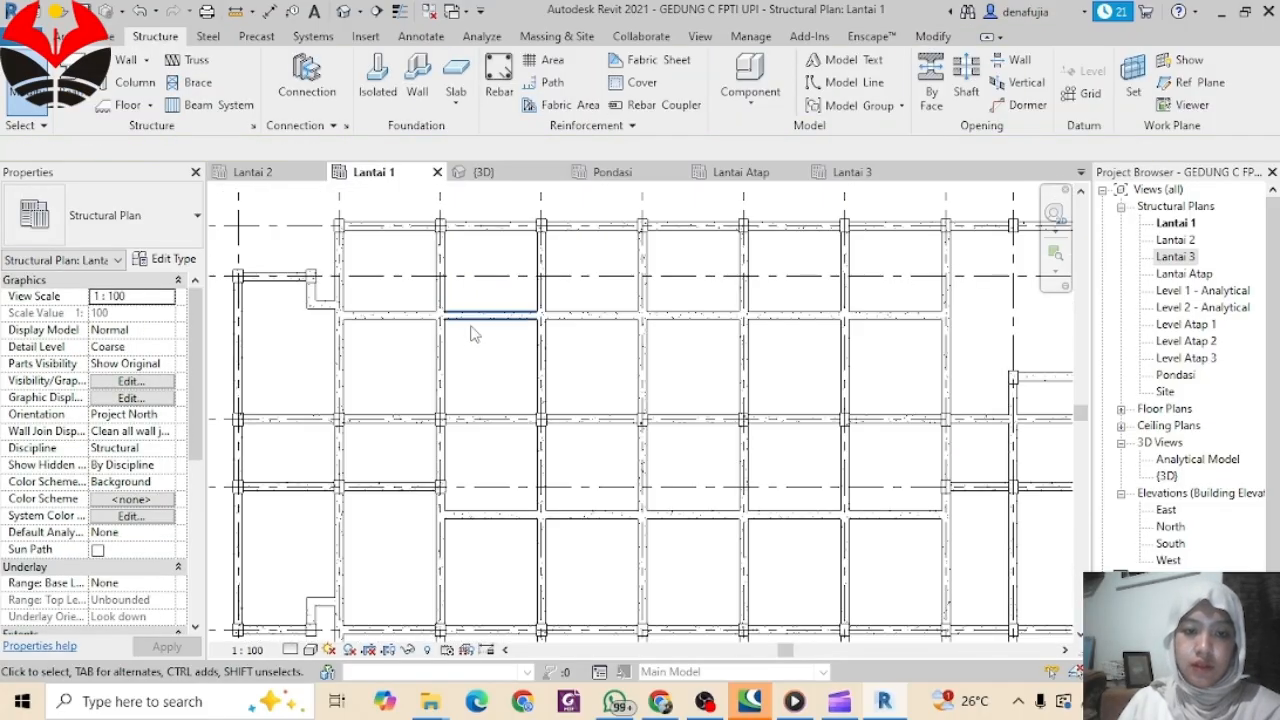
# Step: Copy all B2 20X40 beams visible on Lantai 1 and paste them aligned to levels Lantai 2 and Lantai 3
pyautogui.click(475, 318)
pyautogui.rightClick(472, 320)
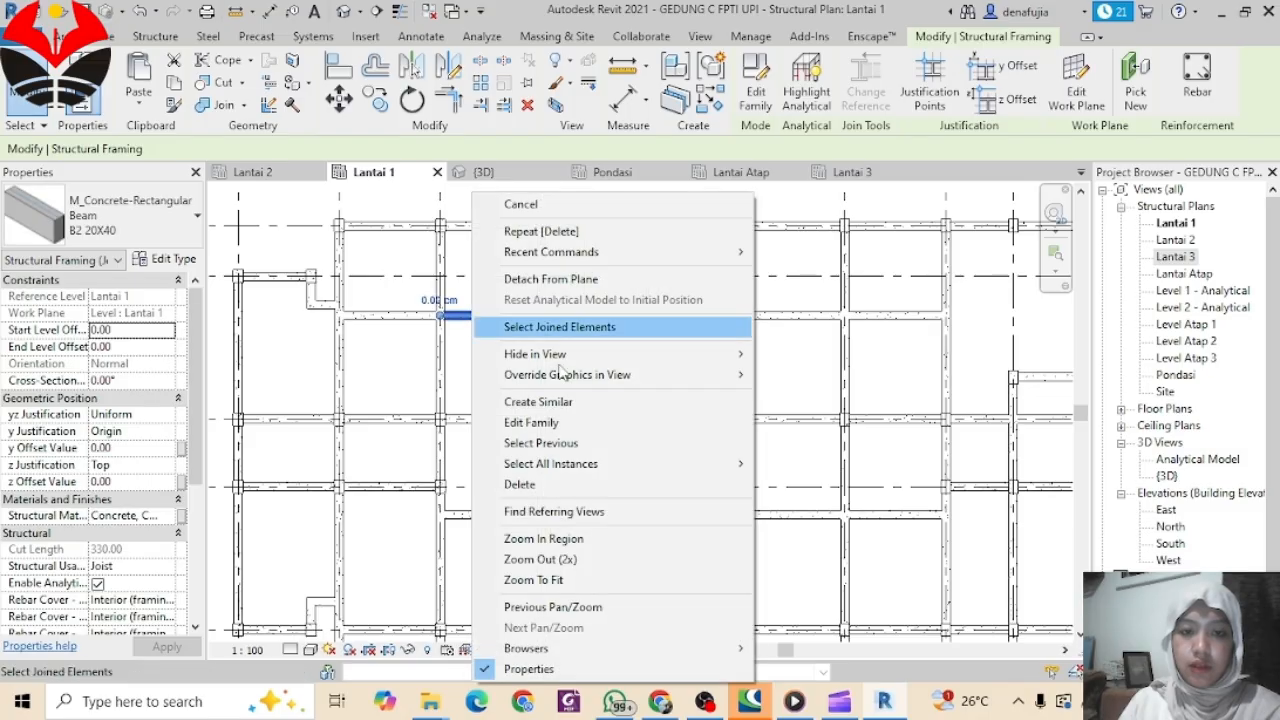
pyautogui.moveTo(740, 465)
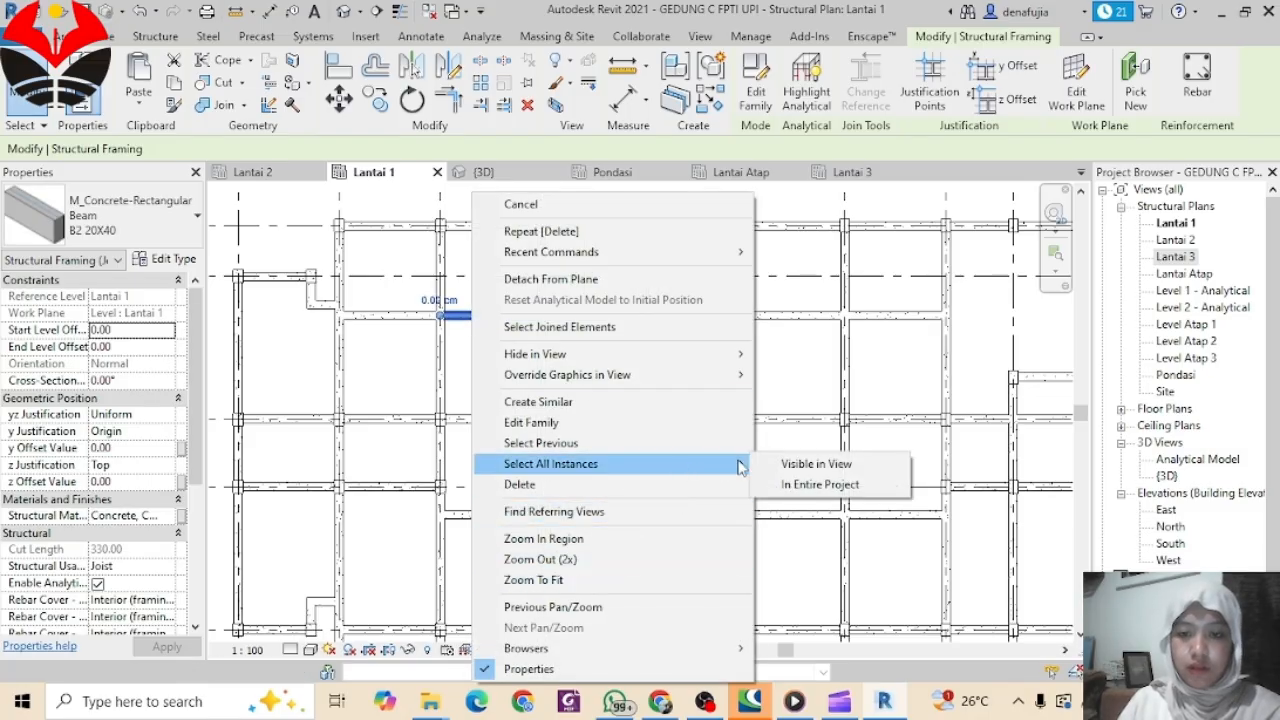
pyautogui.click(796, 465)
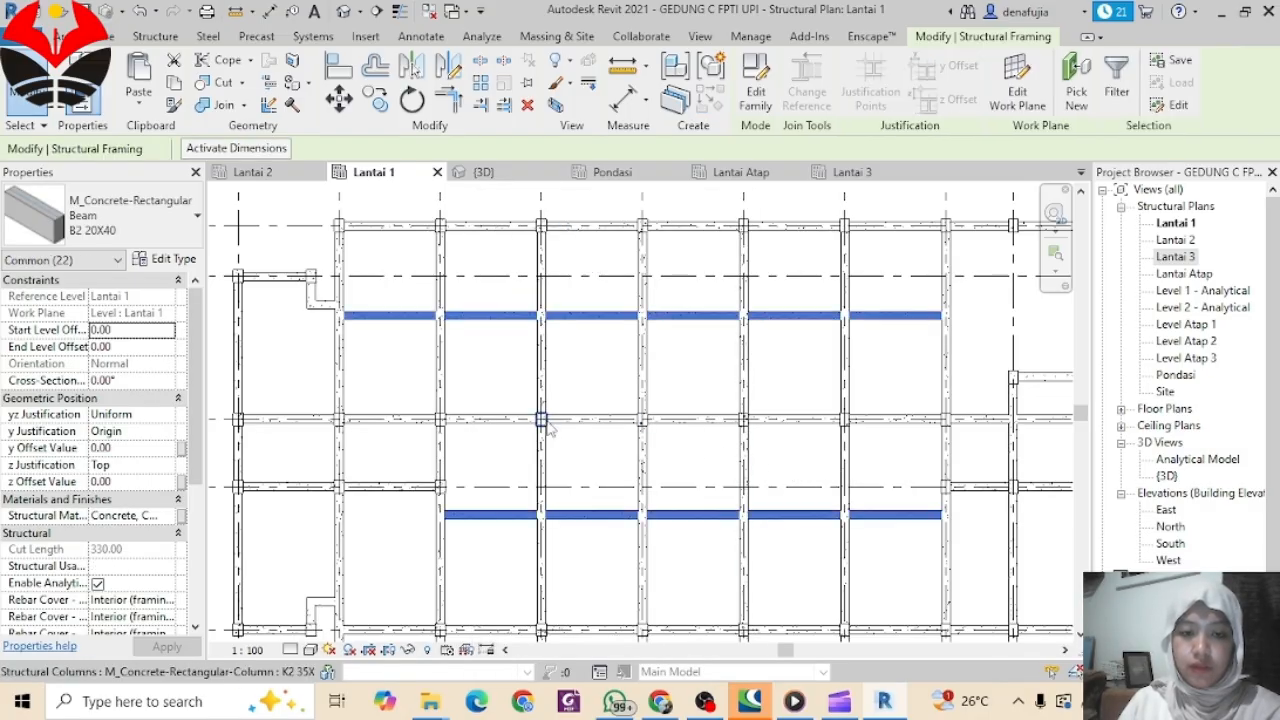
pyautogui.scroll(-1, 645, 418)
pyautogui.scroll(-2, 645, 418)
pyautogui.scroll(-1, 551, 430)
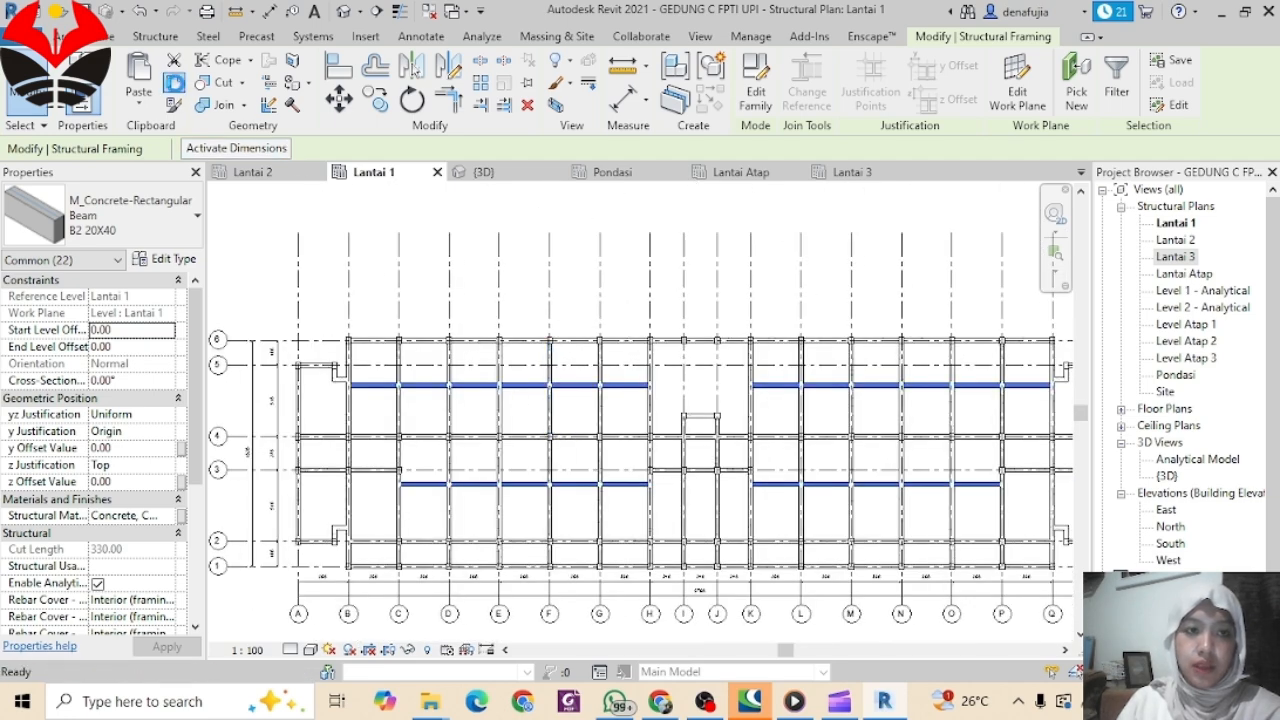
pyautogui.click(147, 107)
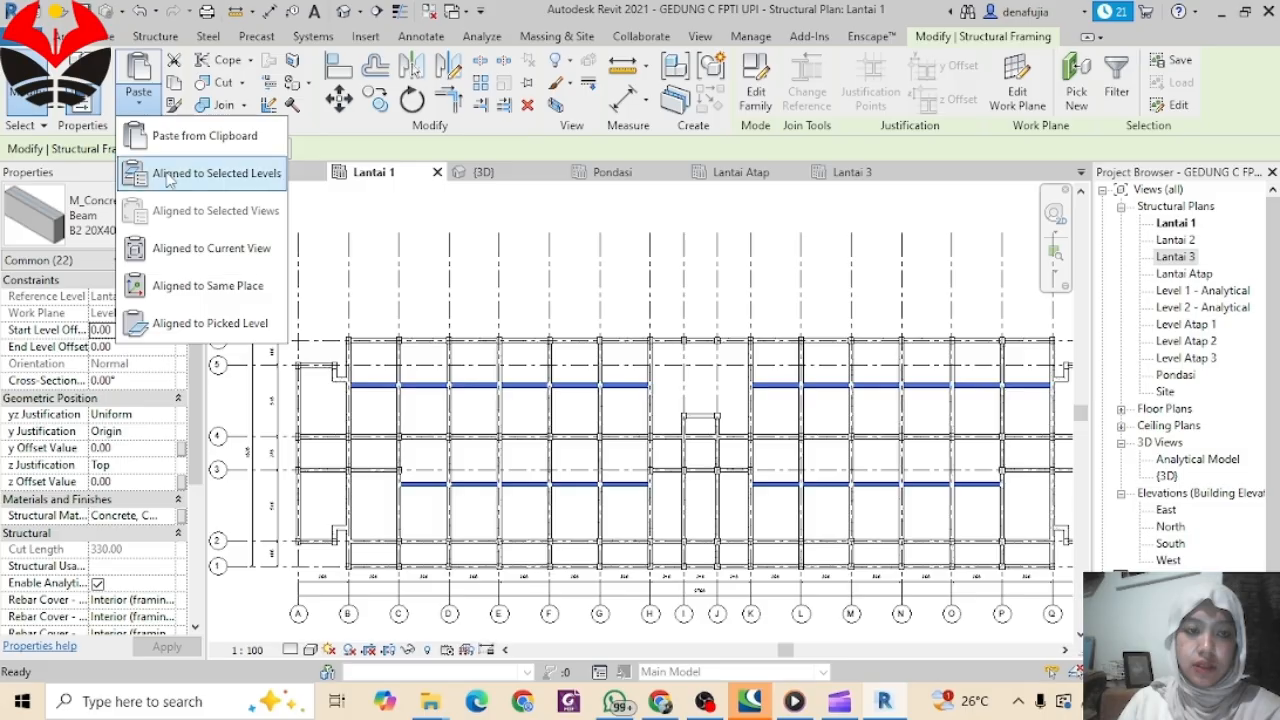
pyautogui.click(165, 171)
pyautogui.moveTo(592, 256); pyautogui.dragTo(578, 244)
pyautogui.click(624, 476)
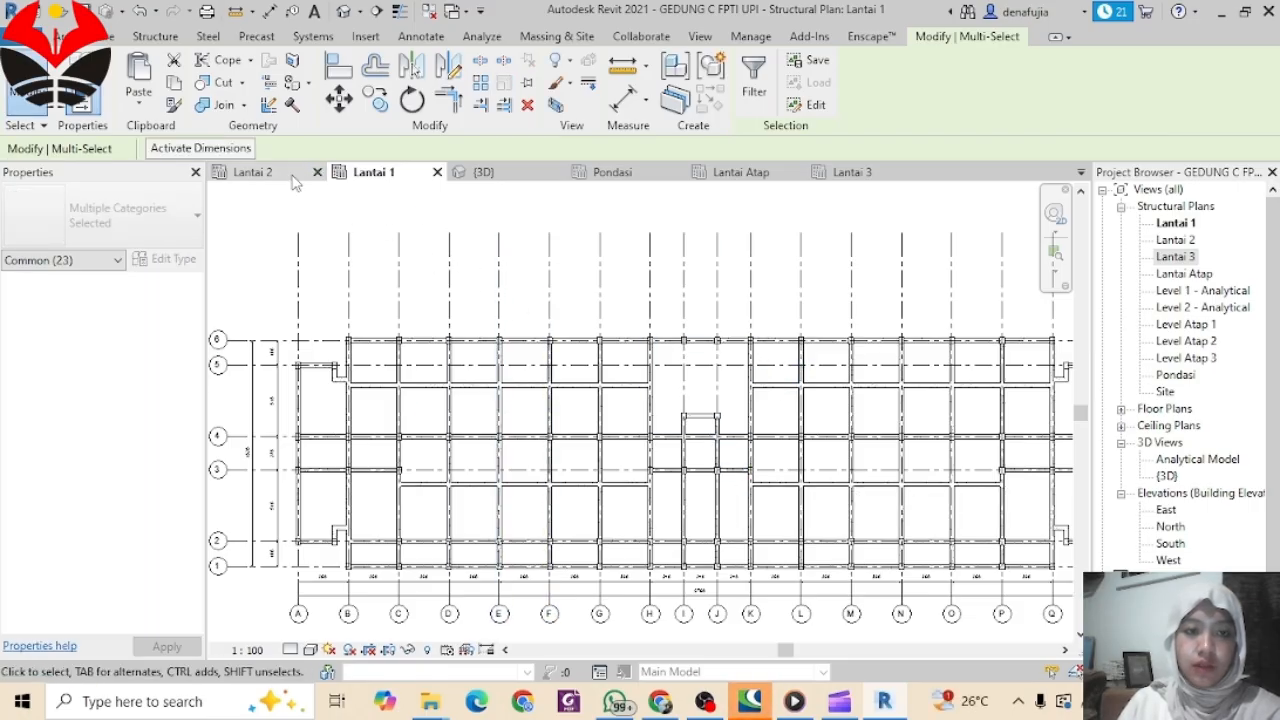
# Step: Examine the beam rows along the full length of the Lantai 2 and Lantai 3 plans
pyautogui.click(290, 176)
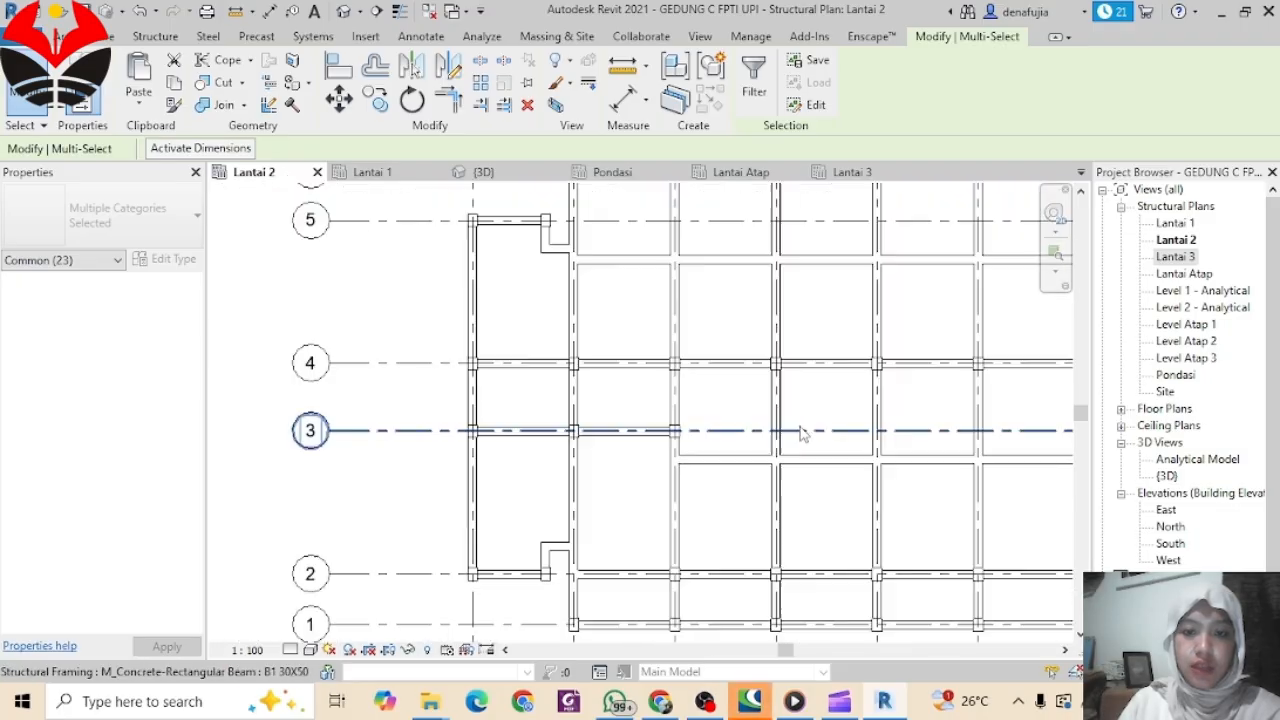
pyautogui.scroll(-1, 802, 434)
pyautogui.moveTo(802, 448); pyautogui.dragTo(438, 456, button='middle')
pyautogui.scroll(-3, 813, 425)
pyautogui.moveTo(784, 420); pyautogui.dragTo(456, 410, button='middle')
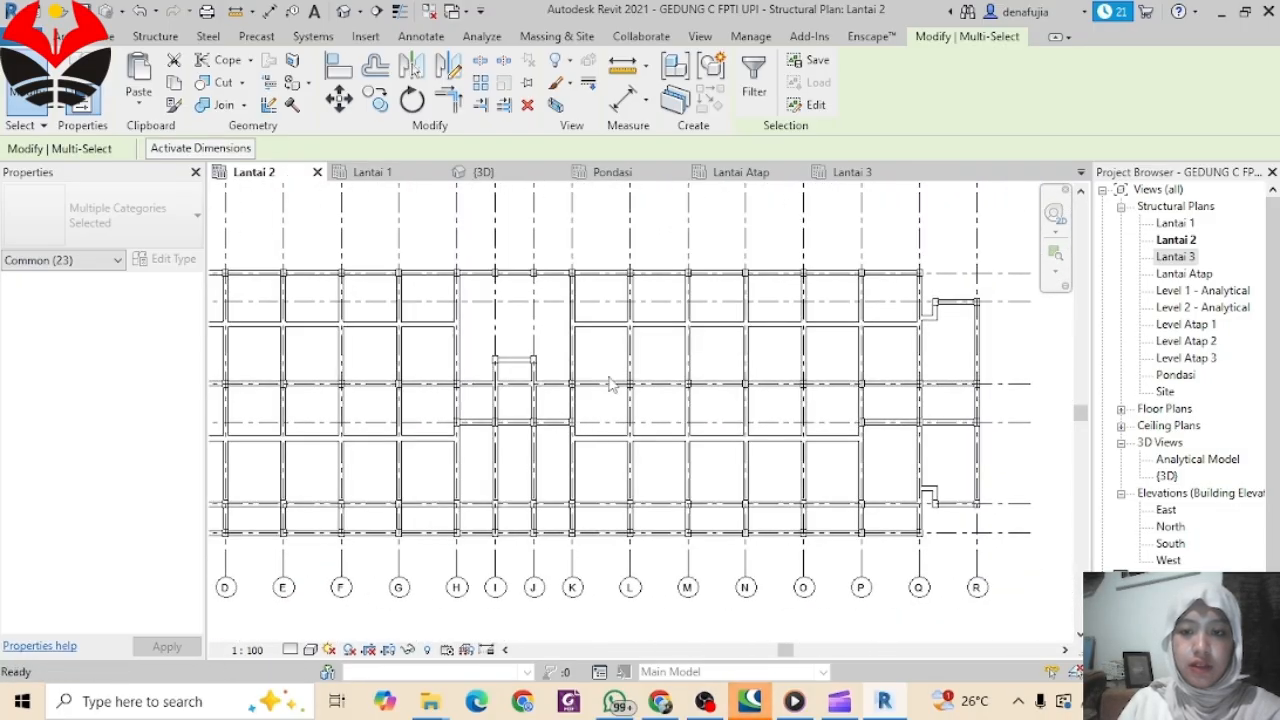
pyautogui.click(850, 172)
pyautogui.scroll(-3, 733, 443)
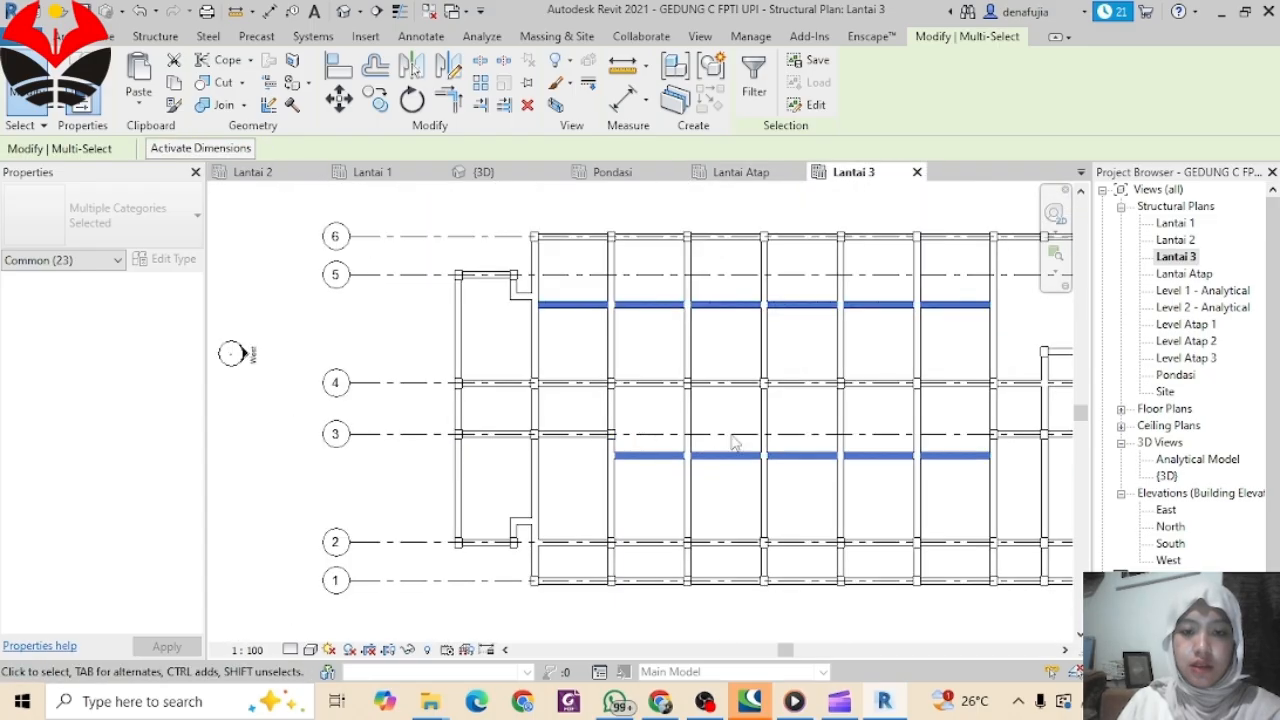
pyautogui.scroll(-2, 779, 435)
pyautogui.moveTo(779, 435); pyautogui.dragTo(499, 461, button='middle')
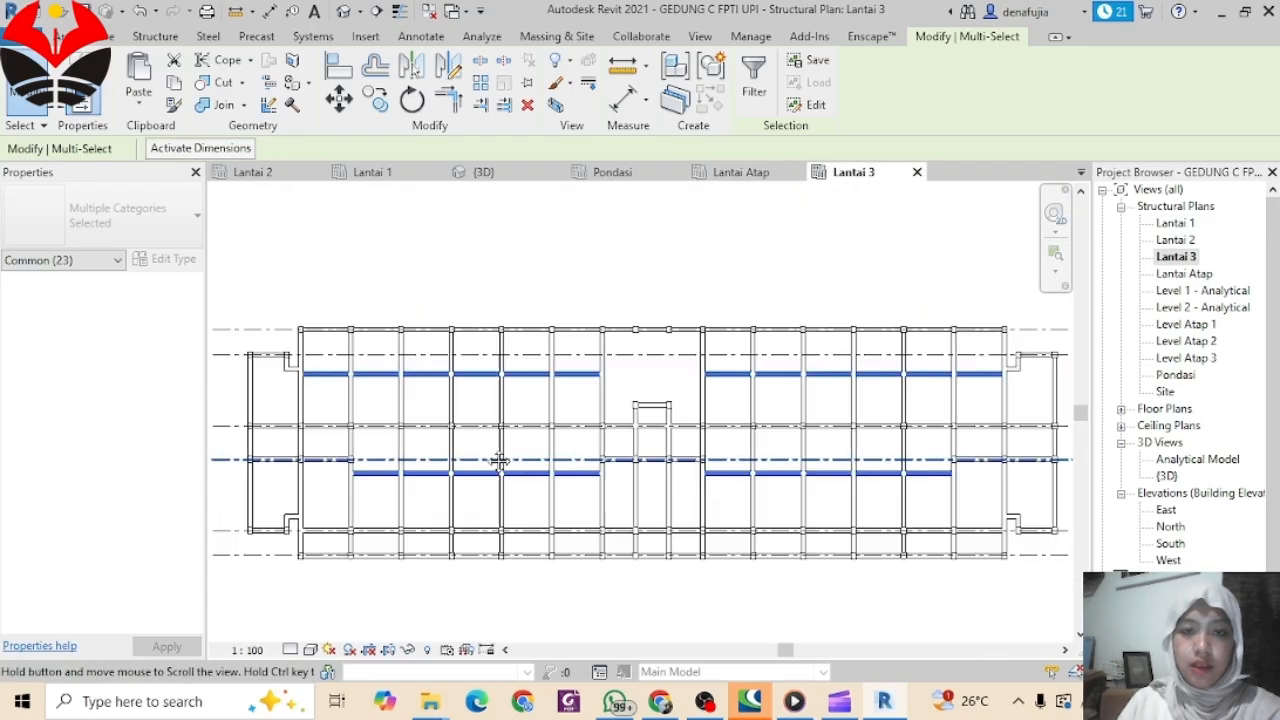
# Step: Inspect the copied beams in the 3D view from the front and from a corner of the building
pyautogui.click(515, 172)
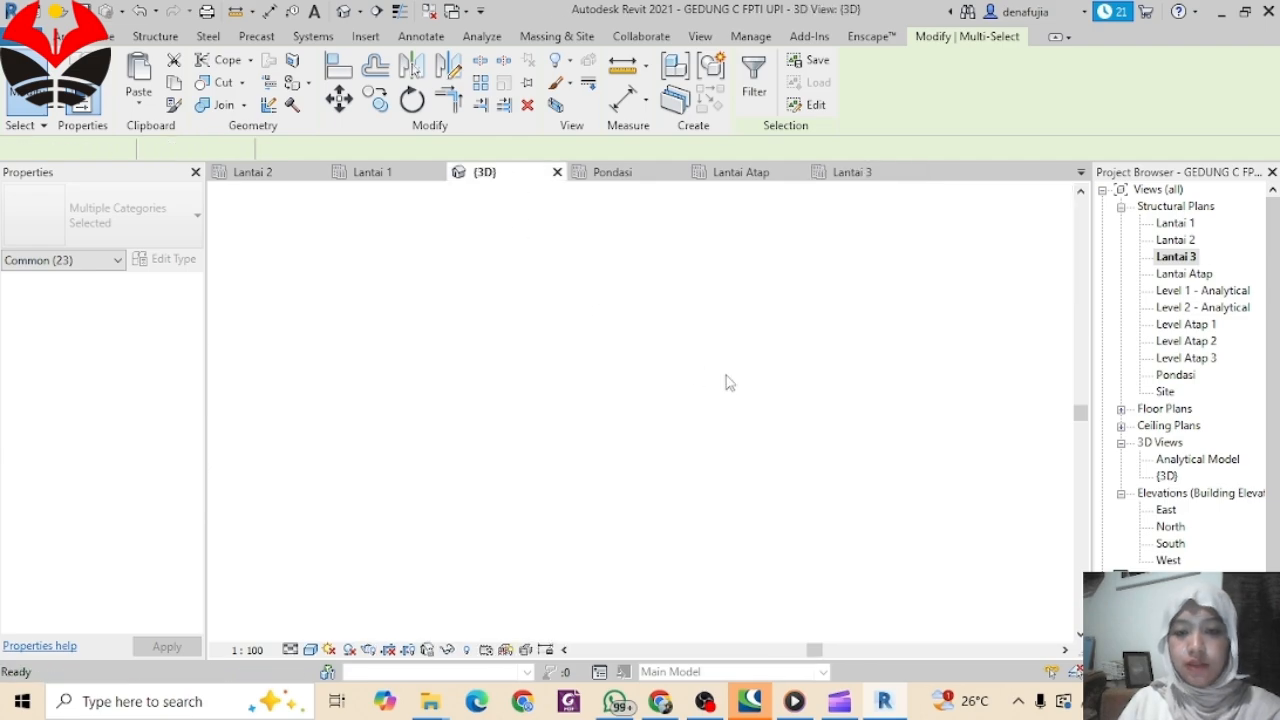
pyautogui.scroll(-3, 700, 415)
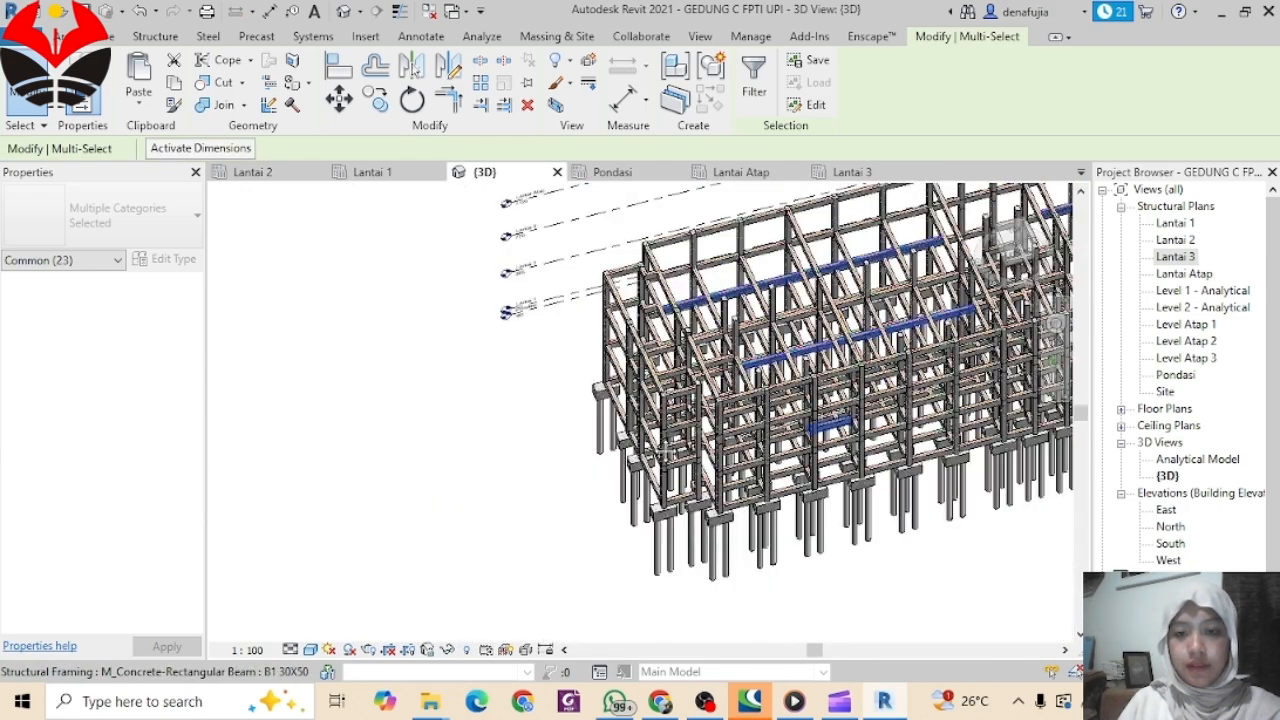
pyautogui.moveTo(664, 452); pyautogui.dragTo(370, 467, button='middle')
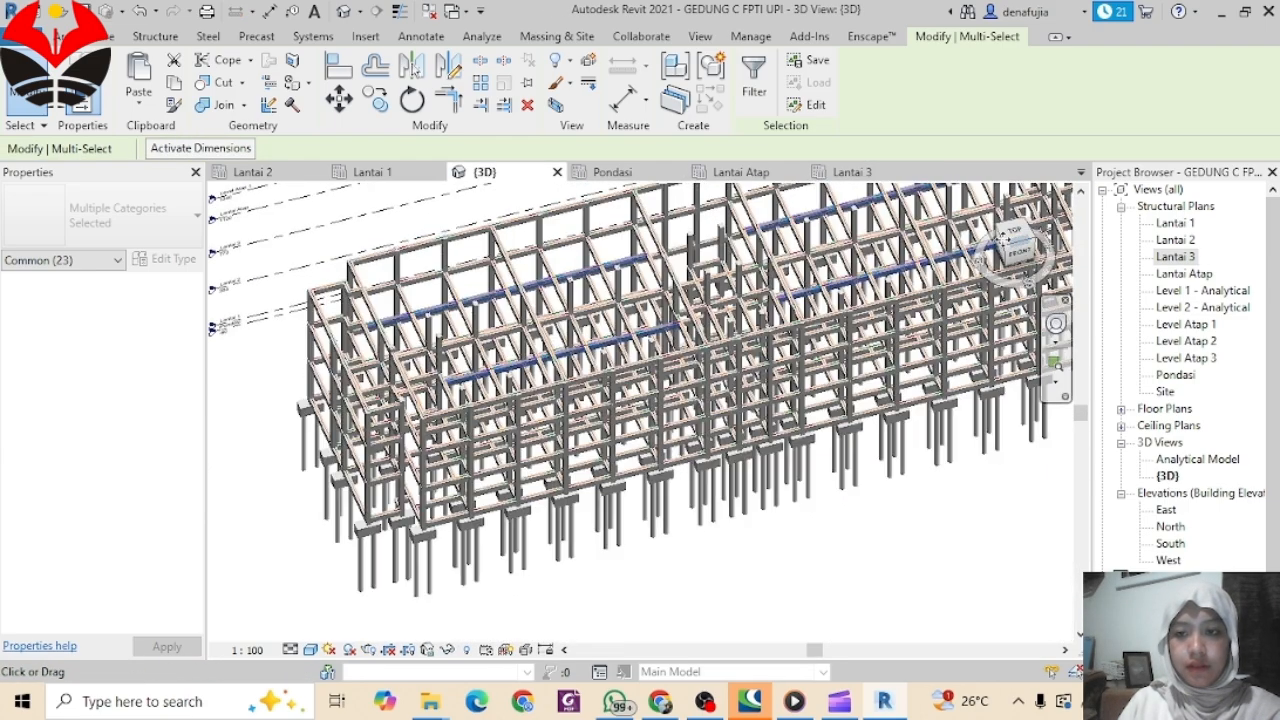
pyautogui.click(1016, 250)
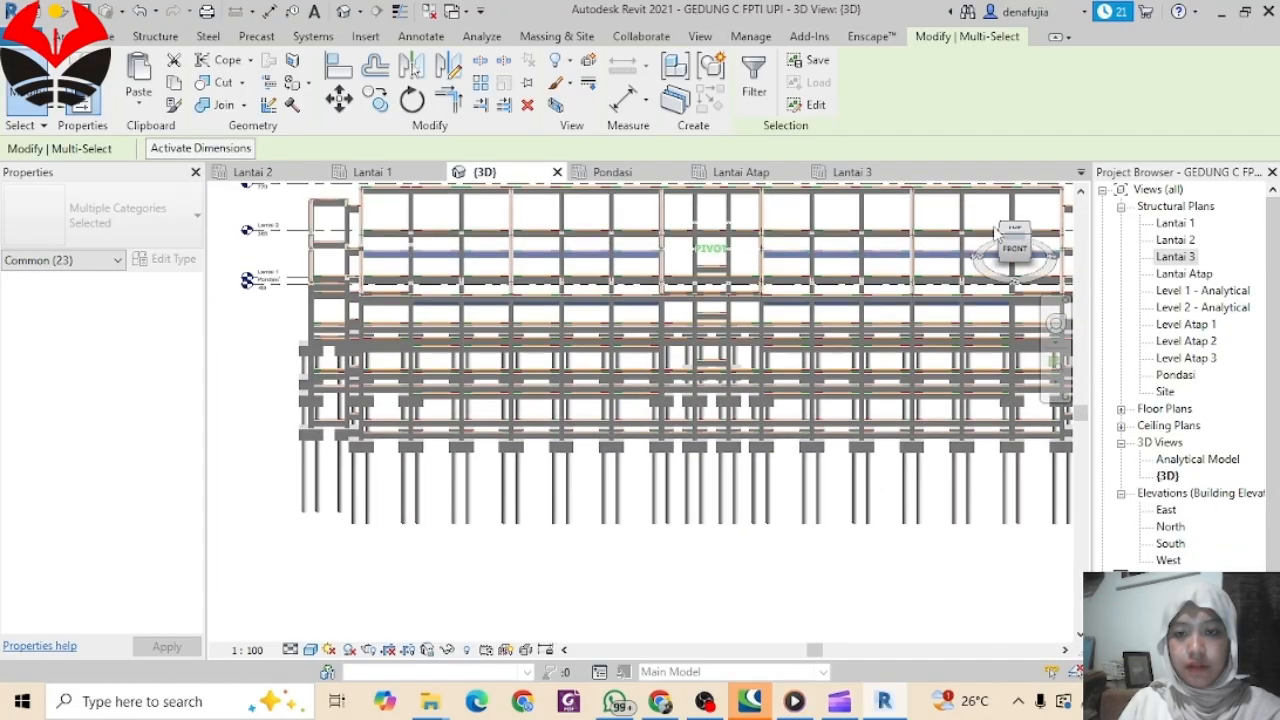
pyautogui.moveTo(1018, 256); pyautogui.dragTo(918, 252)
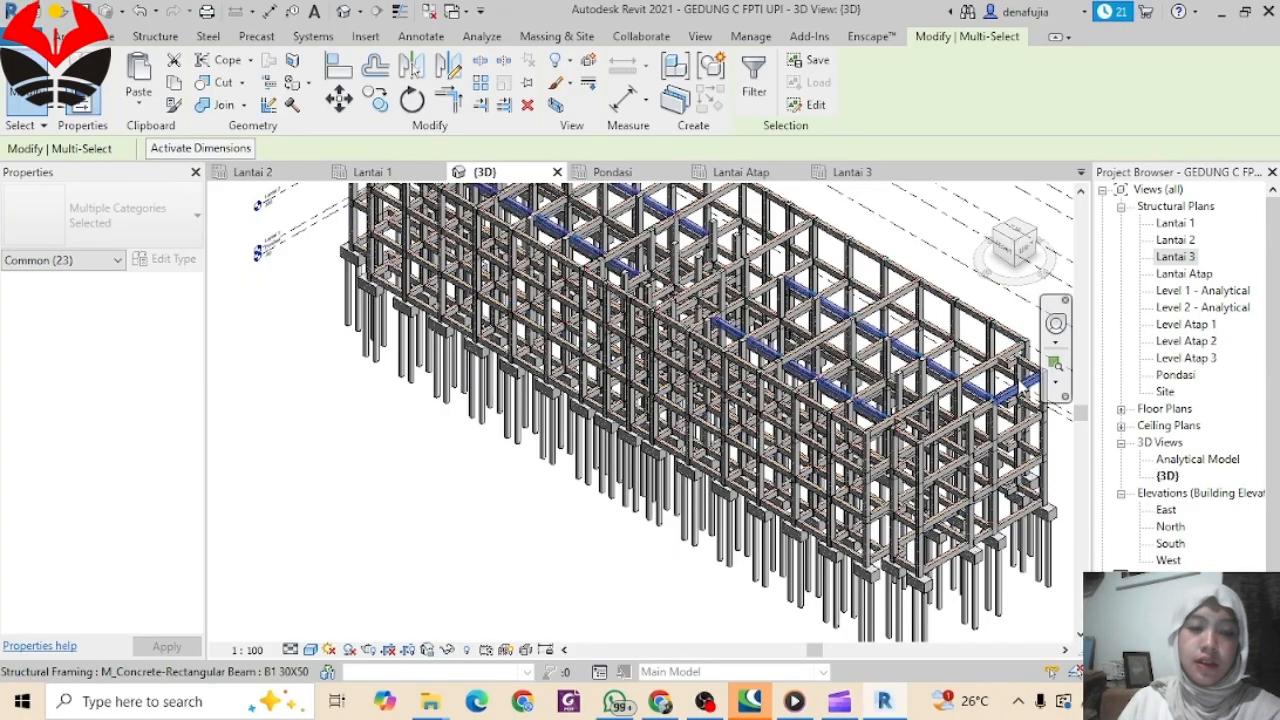
# Step: Return to the Lantai 1 plan and start a structural floor with the Generic 300mm type
pyautogui.click(395, 174)
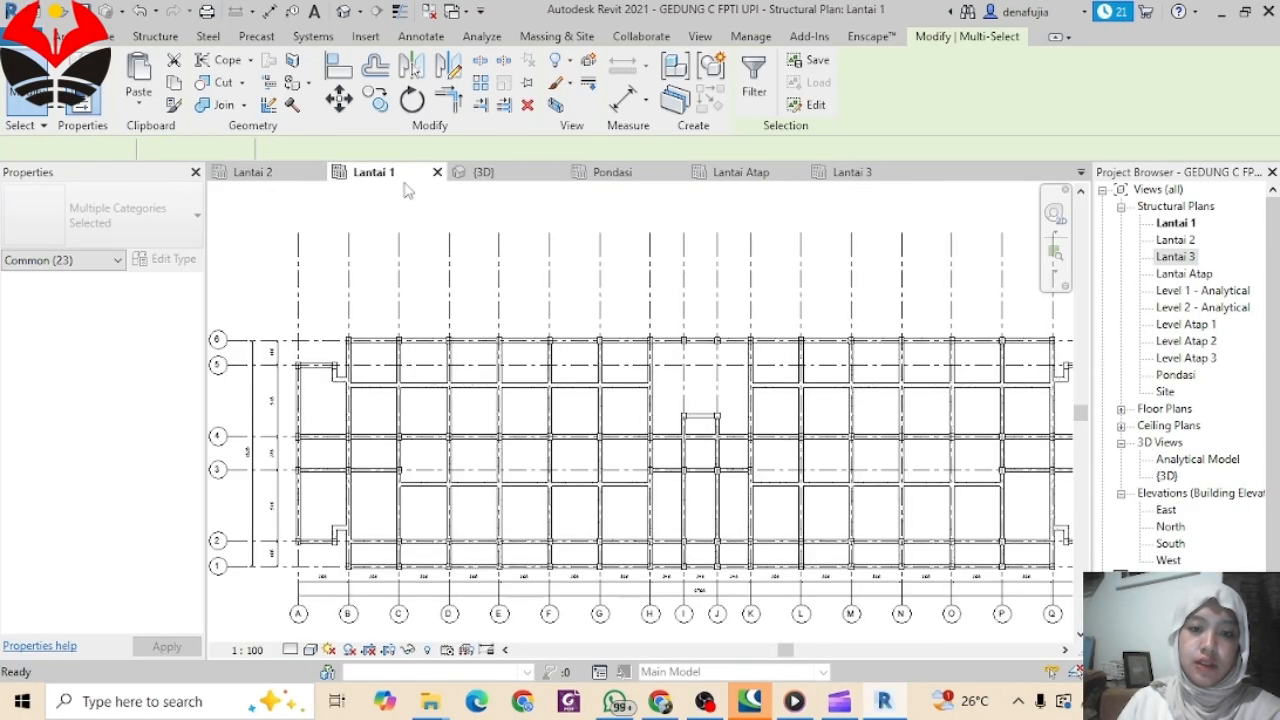
pyautogui.moveTo(770, 325); pyautogui.dragTo(740, 273, button='middle')
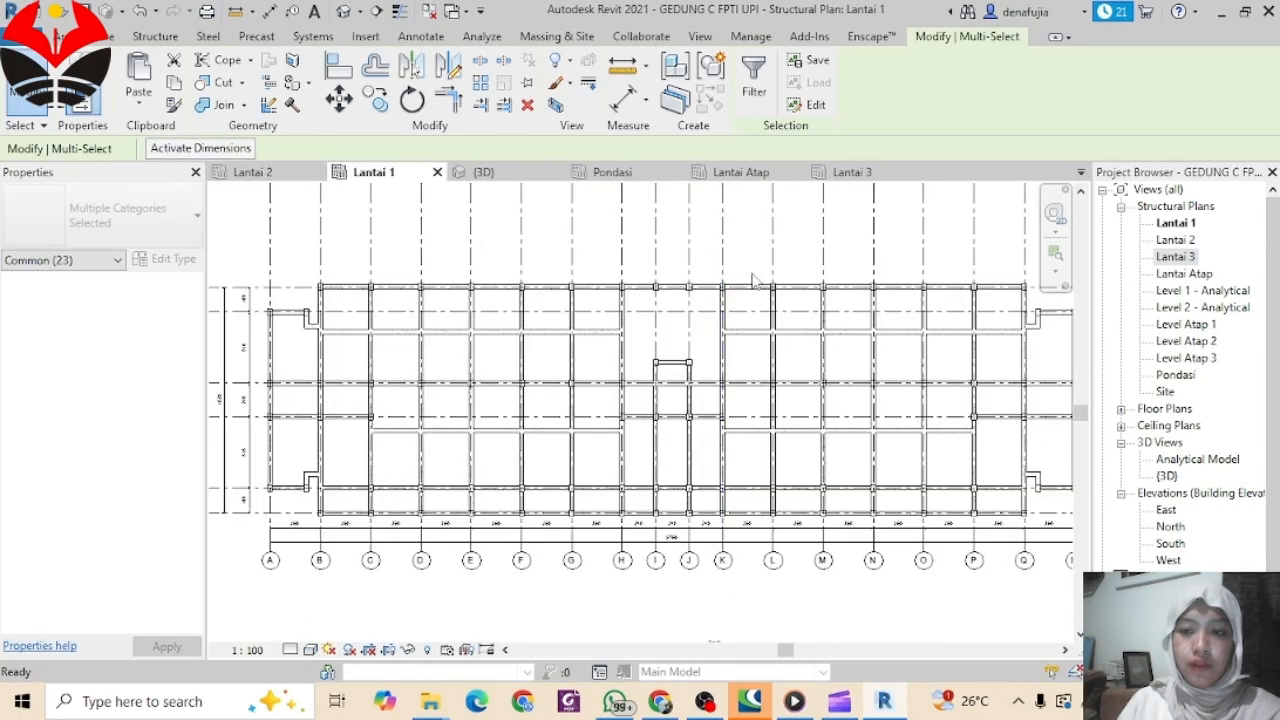
pyautogui.scroll(-2, 740, 273)
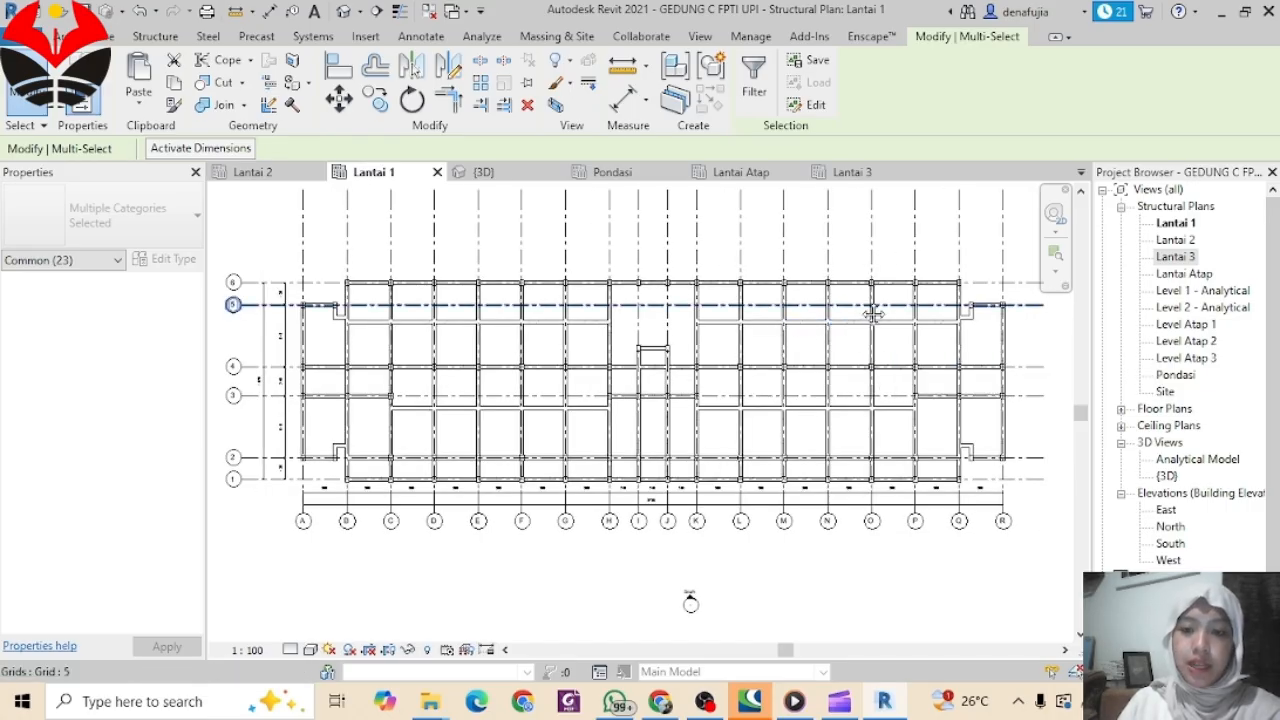
pyautogui.moveTo(871, 313); pyautogui.dragTo(869, 333, button='middle')
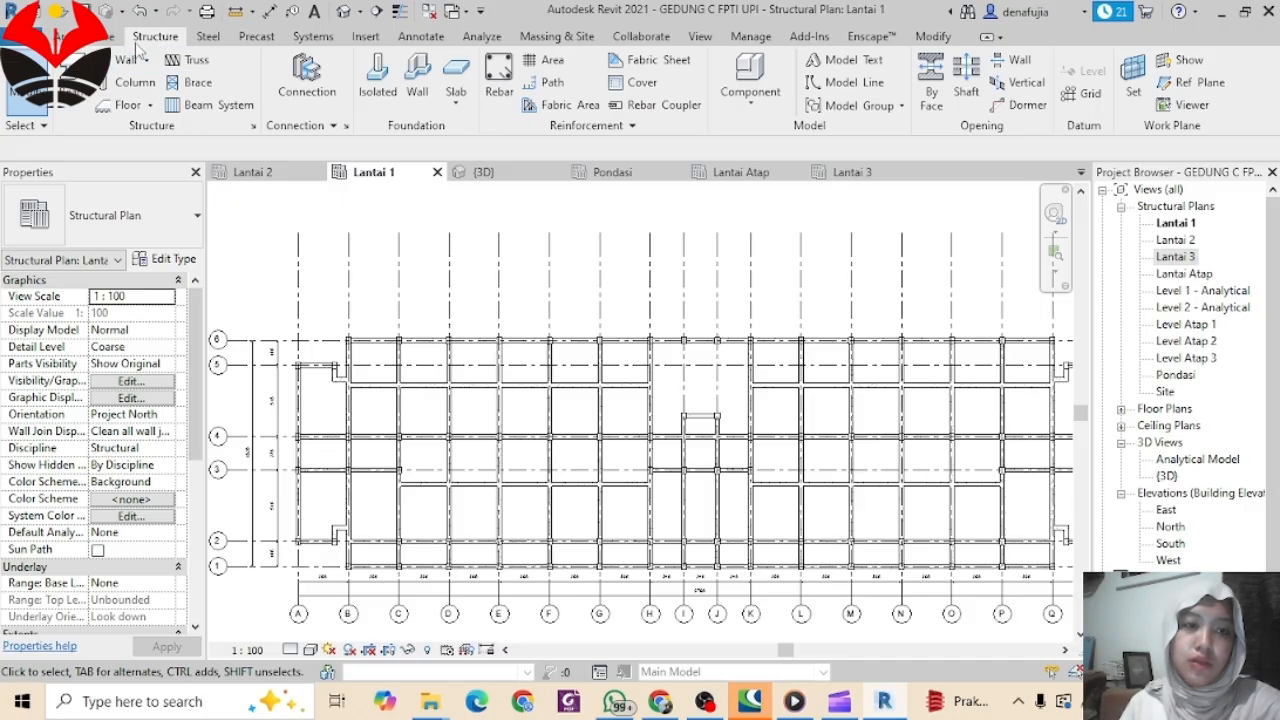
pyautogui.click(125, 108)
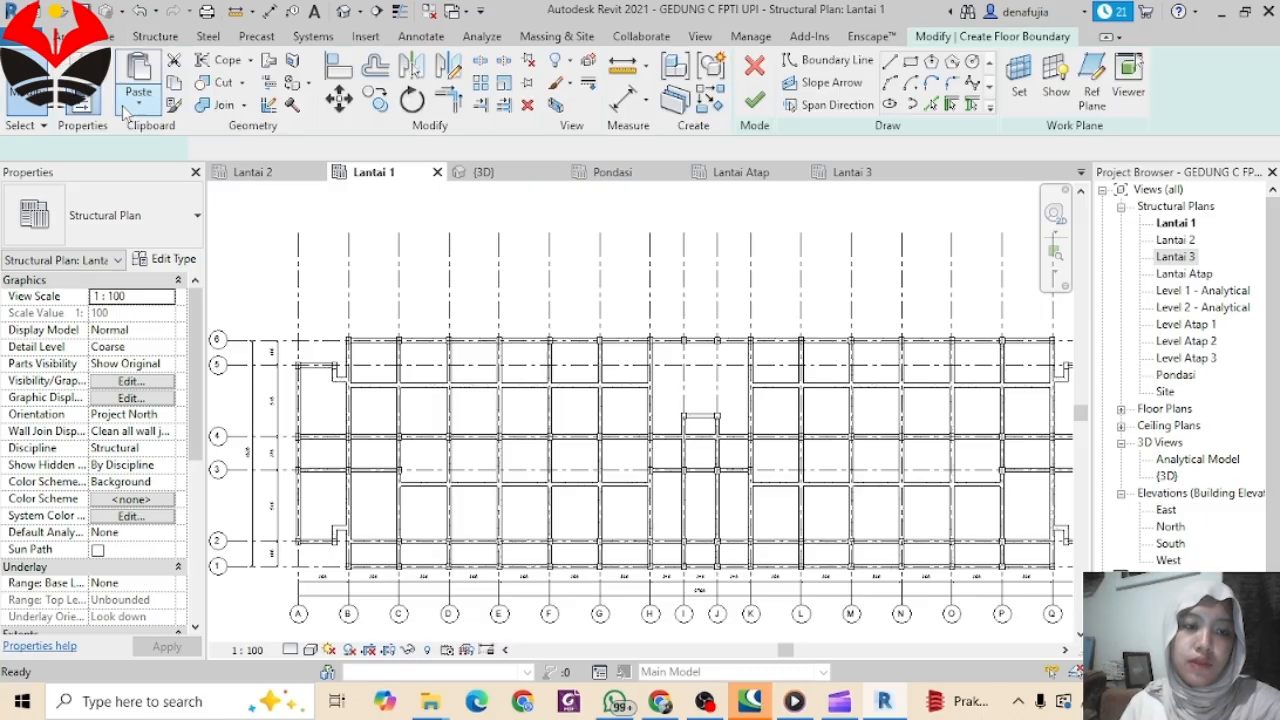
pyautogui.click(140, 237)
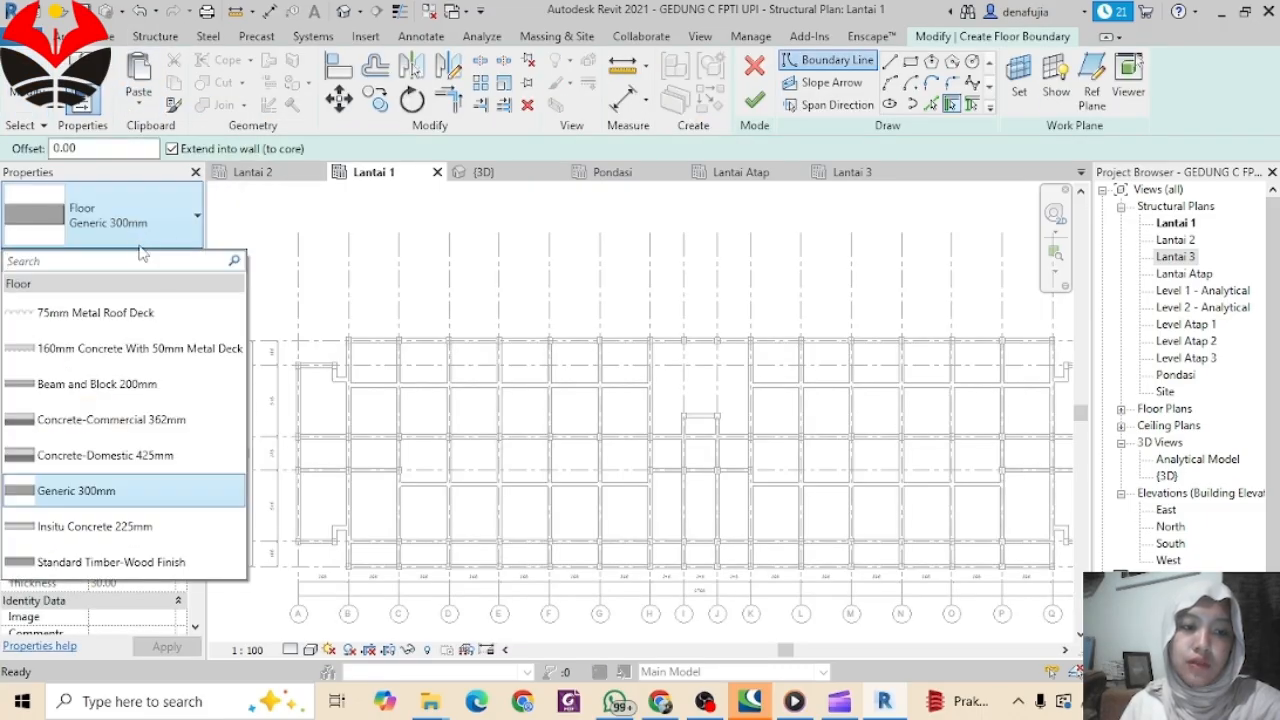
pyautogui.click(135, 488)
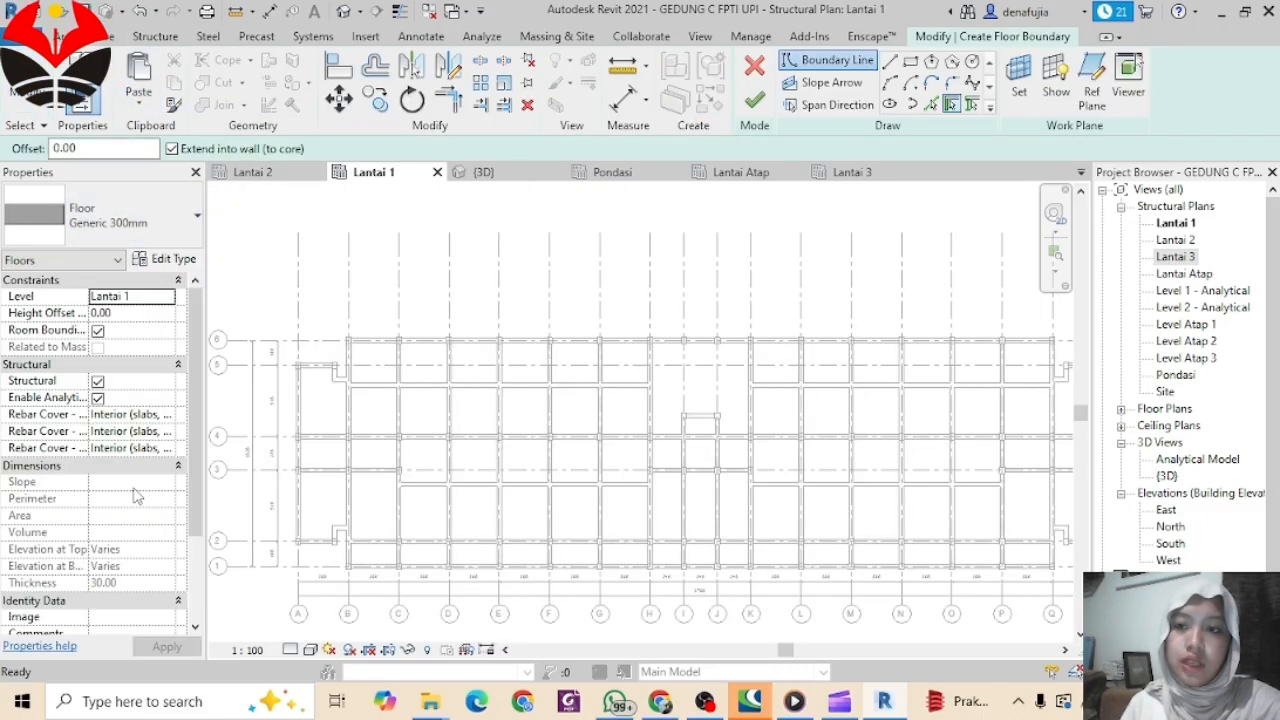
# Step: Duplicate the floor type as PL 15 and set its structure layer thickness to 15
pyautogui.click(165, 260)
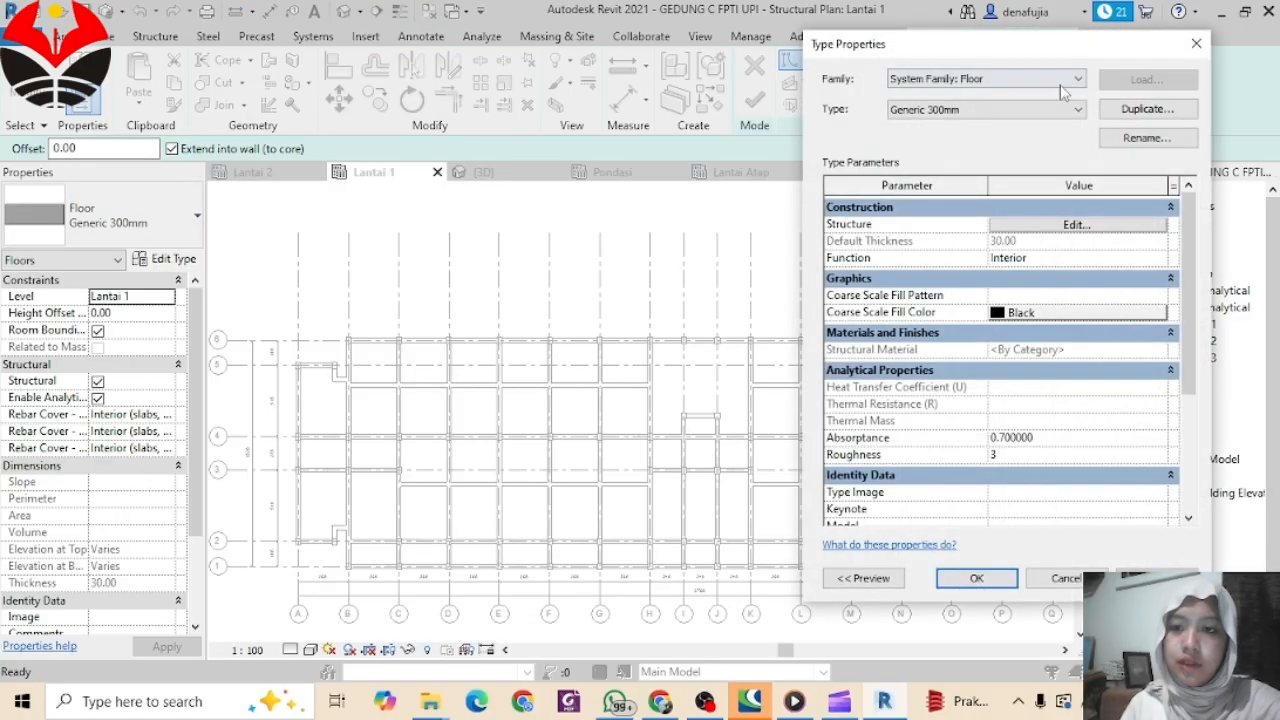
pyautogui.click(1145, 110)
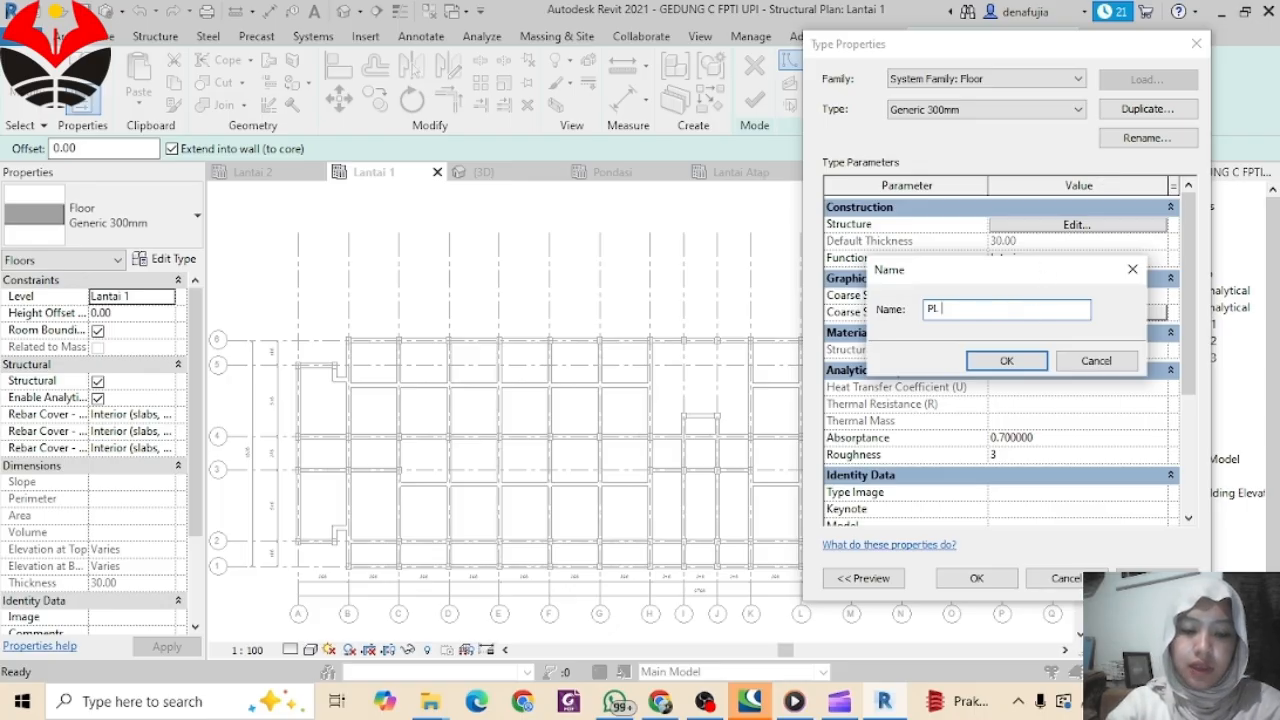
pyautogui.click(1007, 361)
pyautogui.click(1075, 226)
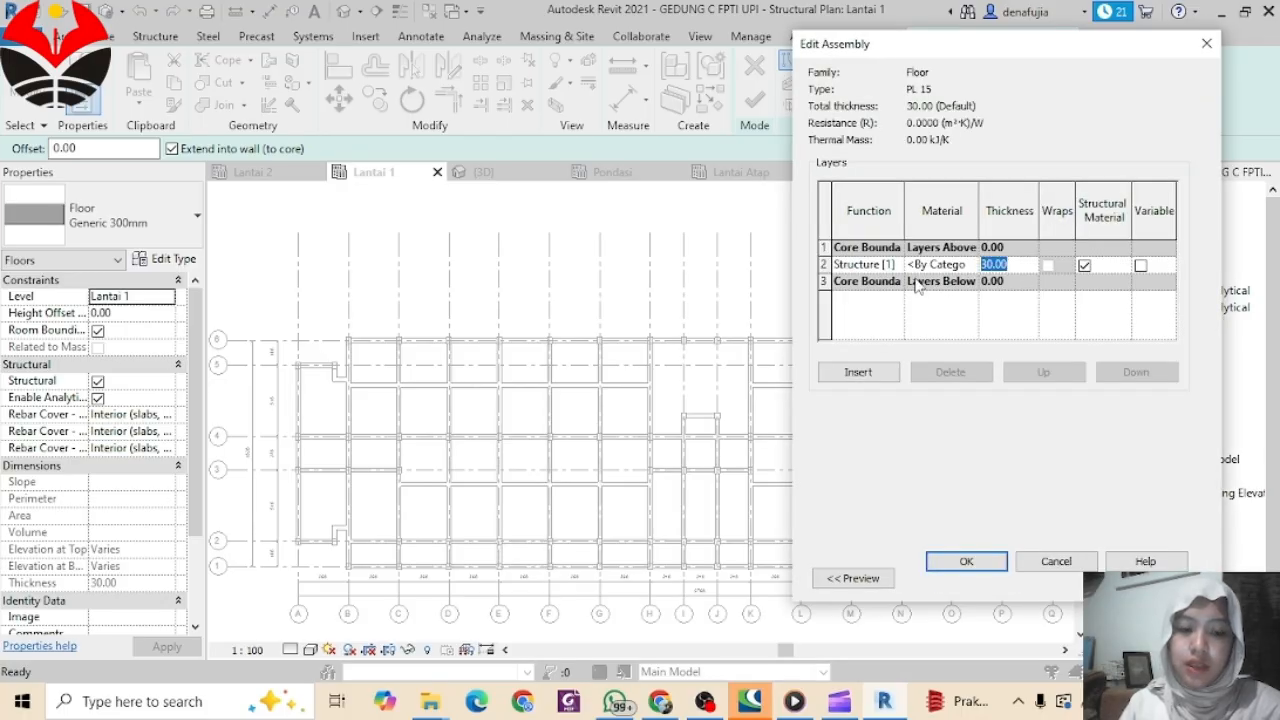
pyautogui.click(966, 562)
pyautogui.click(975, 578)
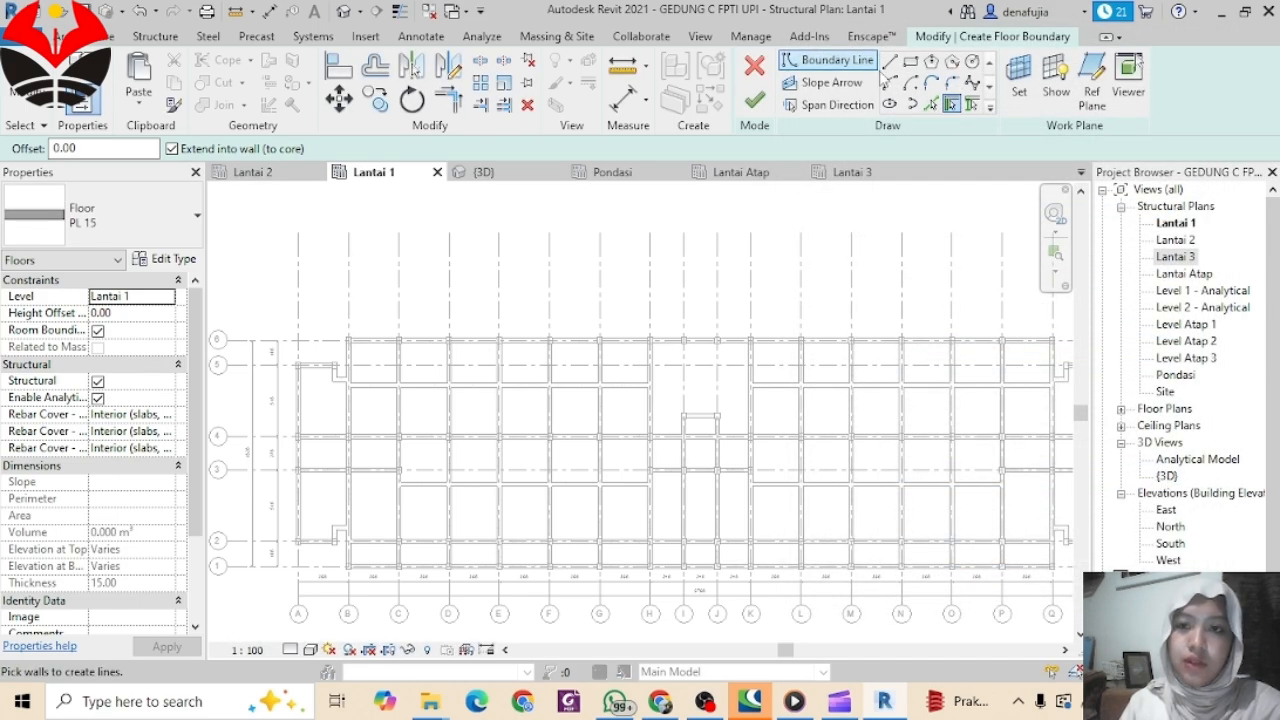
# Step: Sketch a rectangular floor boundary over the main block from grid B/6 to grid Q/1
pyautogui.click(908, 66)
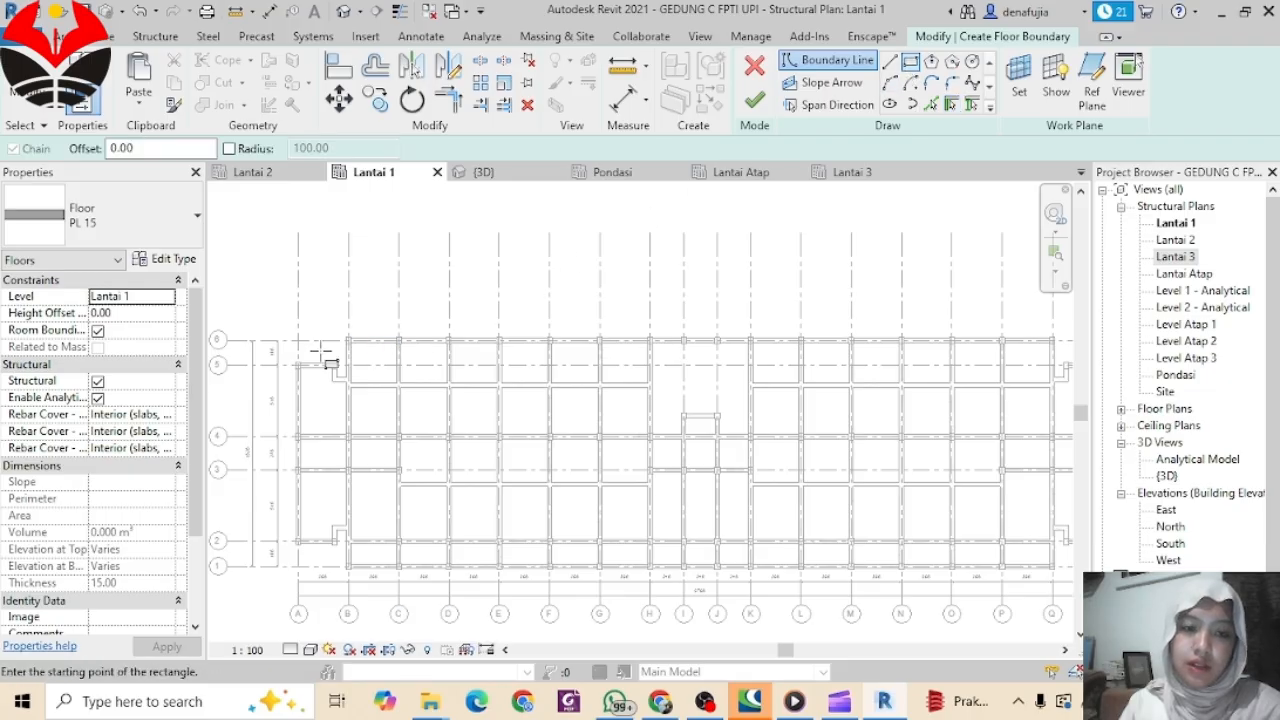
pyautogui.scroll(2, 323, 354)
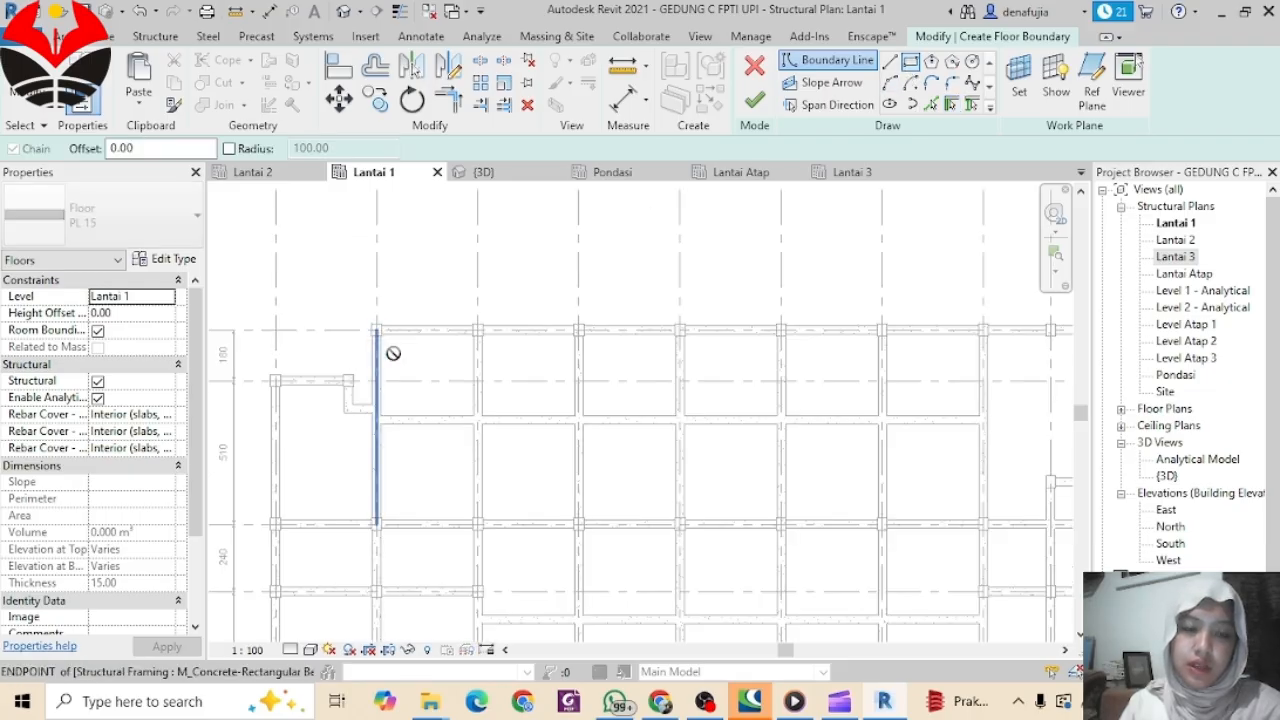
pyautogui.click(377, 330)
pyautogui.scroll(-3, 537, 391)
pyautogui.moveTo(677, 500); pyautogui.dragTo(440, 316, button='middle')
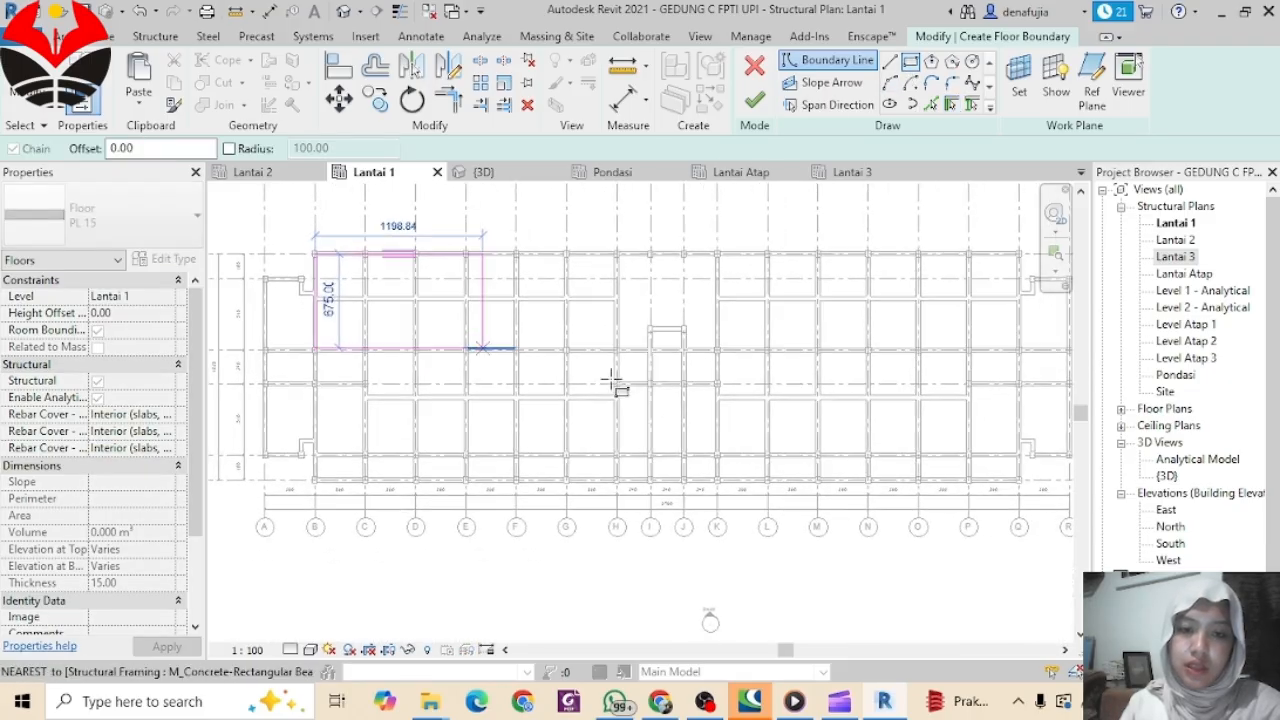
pyautogui.moveTo(872, 475); pyautogui.dragTo(636, 427, button='middle')
pyautogui.scroll(5, 765, 420)
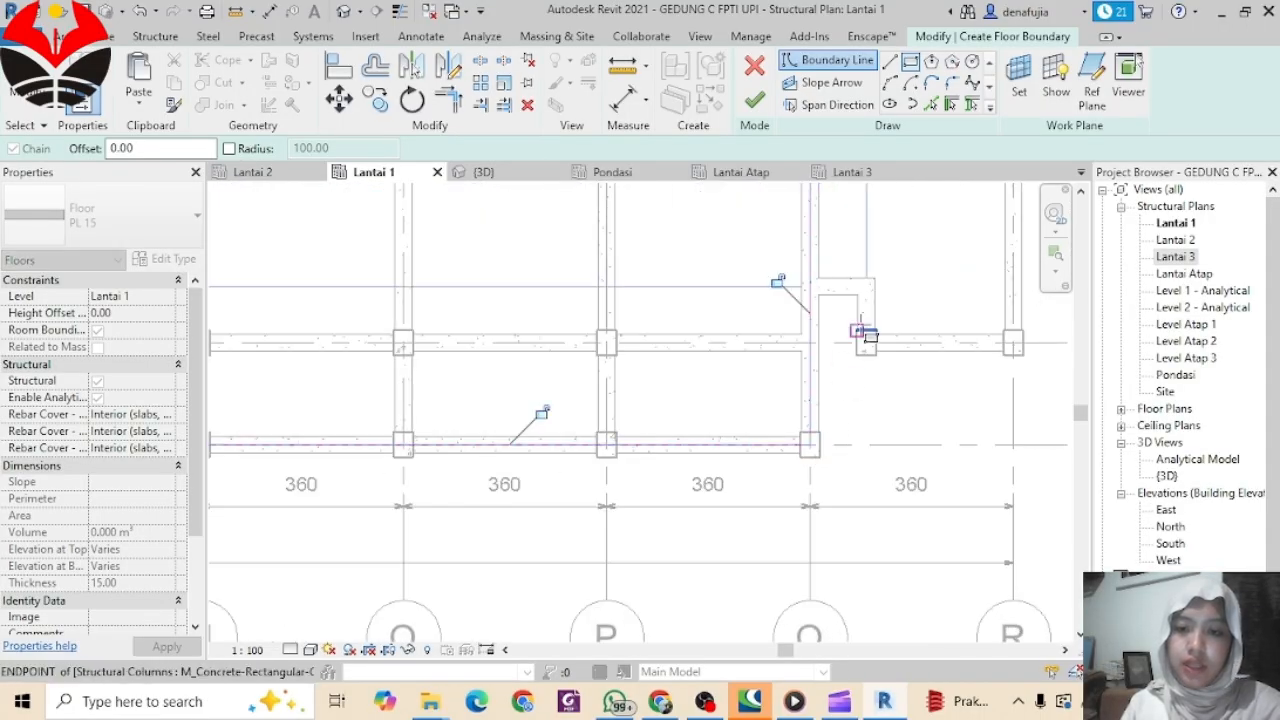
# Step: Sketch a rectangular floor boundary over the end bay, from the grid 5 column 100 cm beyond grid Q to grid R/2
pyautogui.scroll(-2, 857, 340)
pyautogui.moveTo(857, 346); pyautogui.dragTo(800, 286, button='middle')
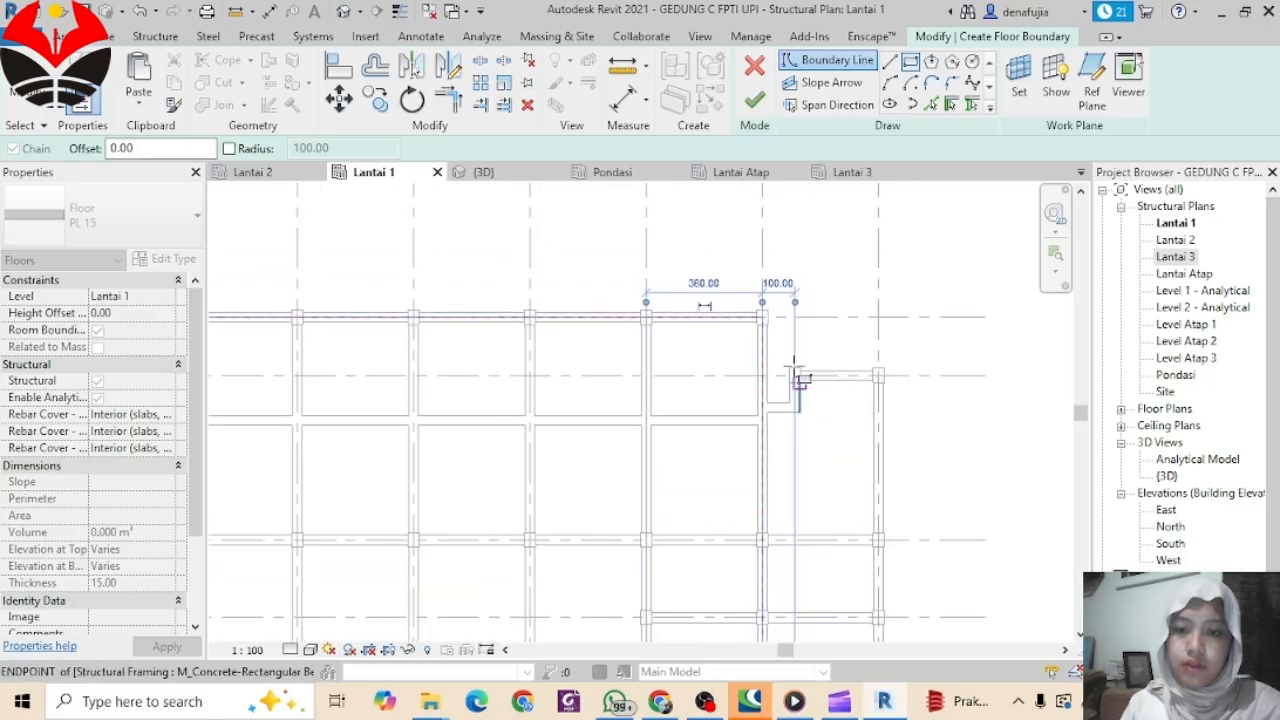
pyautogui.scroll(2, 820, 414)
pyautogui.click(777, 337)
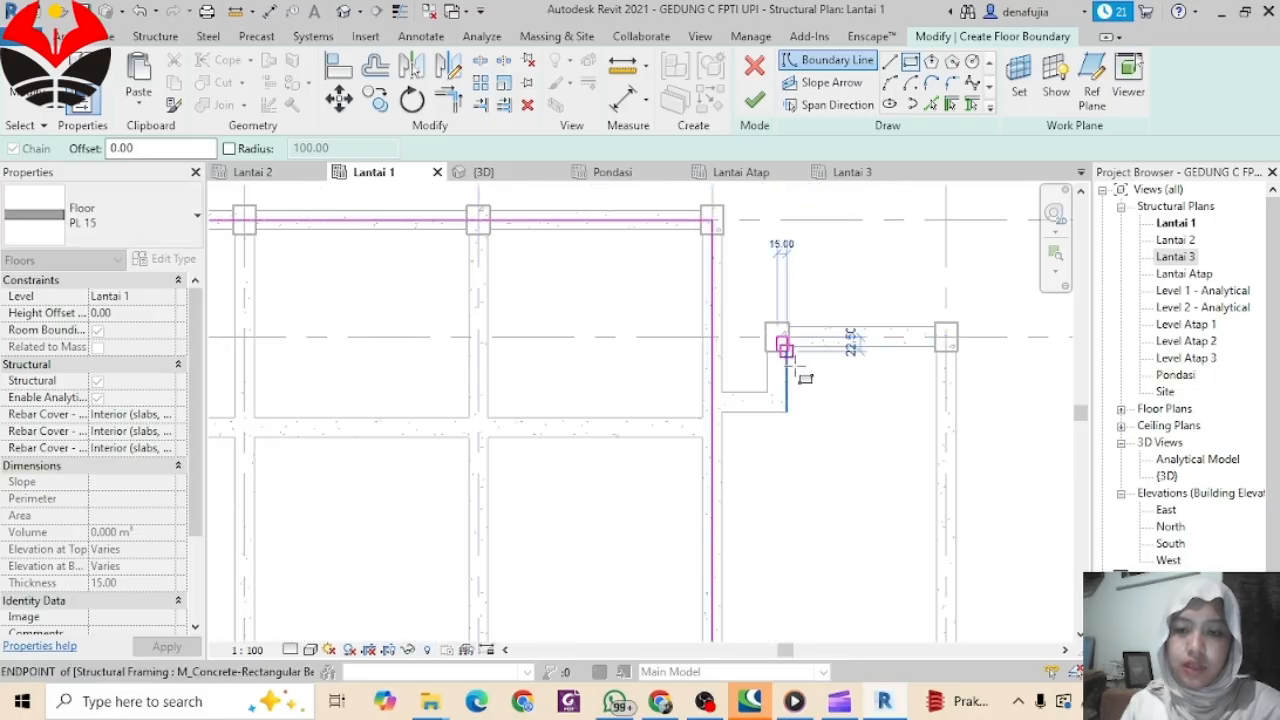
pyautogui.scroll(-2, 860, 440)
pyautogui.moveTo(874, 485); pyautogui.dragTo(862, 248, button='middle')
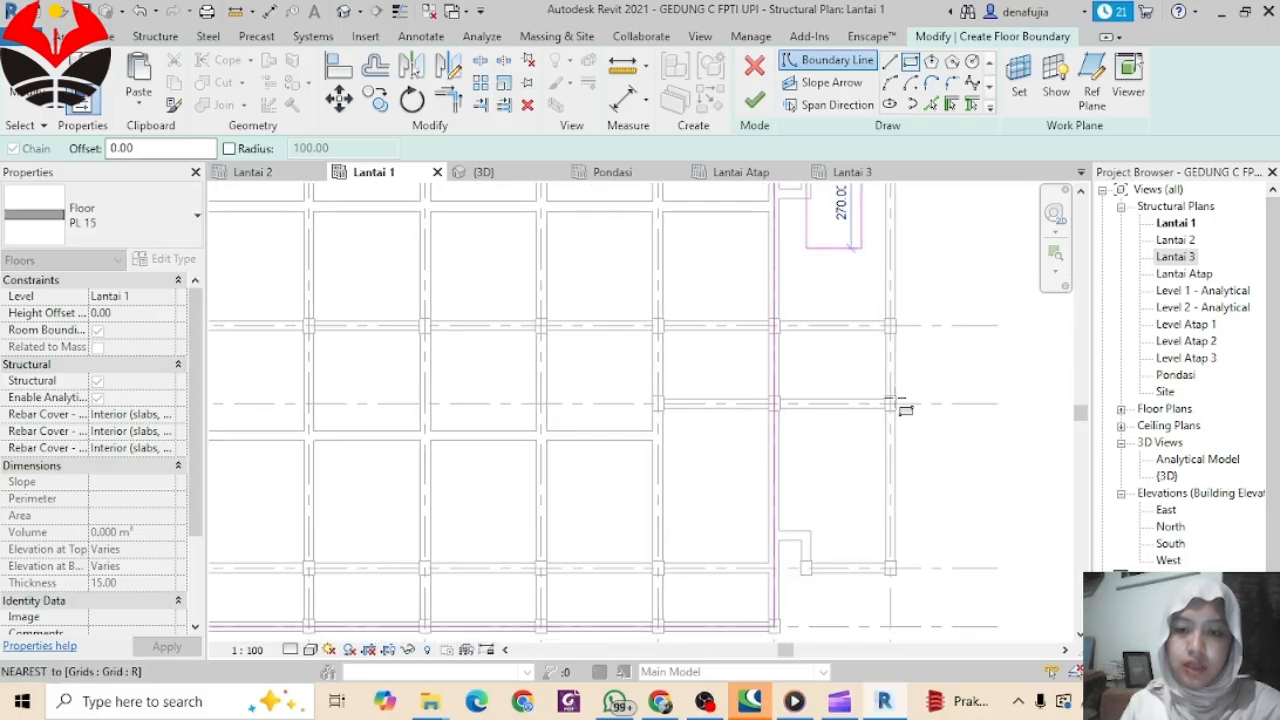
pyautogui.click(900, 576)
pyautogui.scroll(-3, 557, 380)
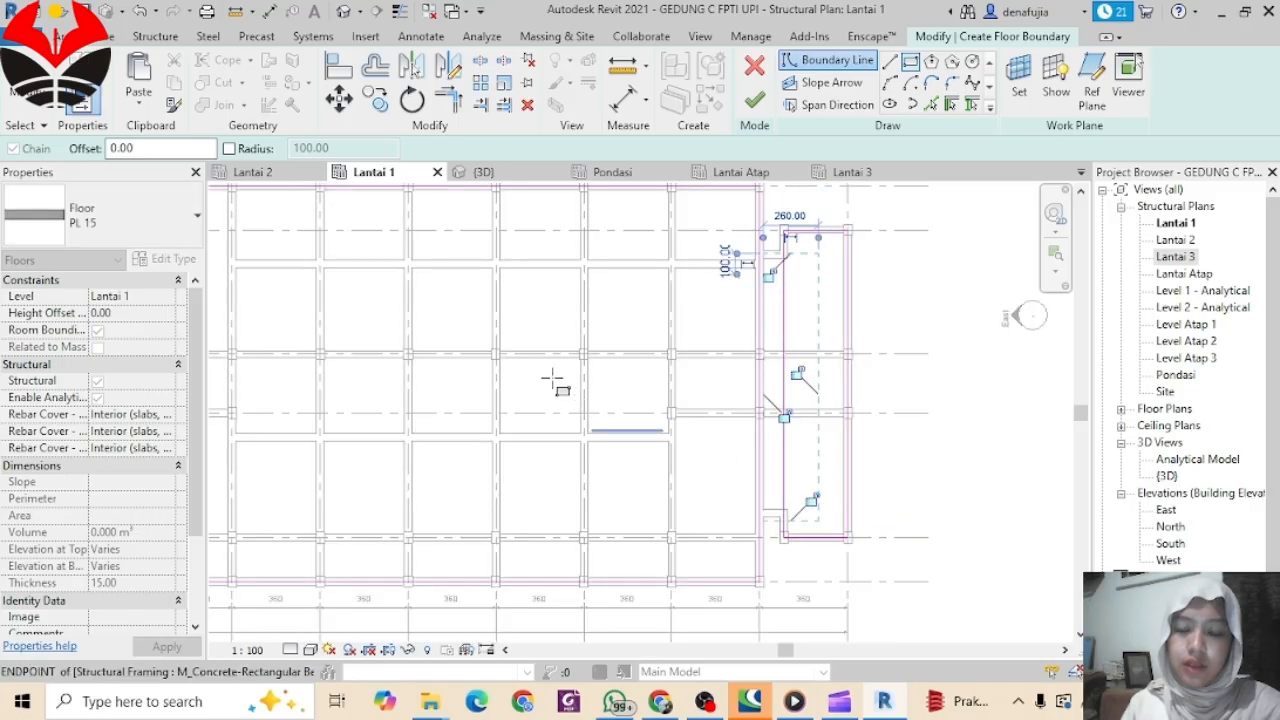
# Step: Sketch a rectangular floor boundary over the west end bay, from grid A/5 down to grid 2, 260 cm wide
pyautogui.moveTo(823, 343); pyautogui.dragTo(858, 351, button='middle')
pyautogui.scroll(3, 680, 323)
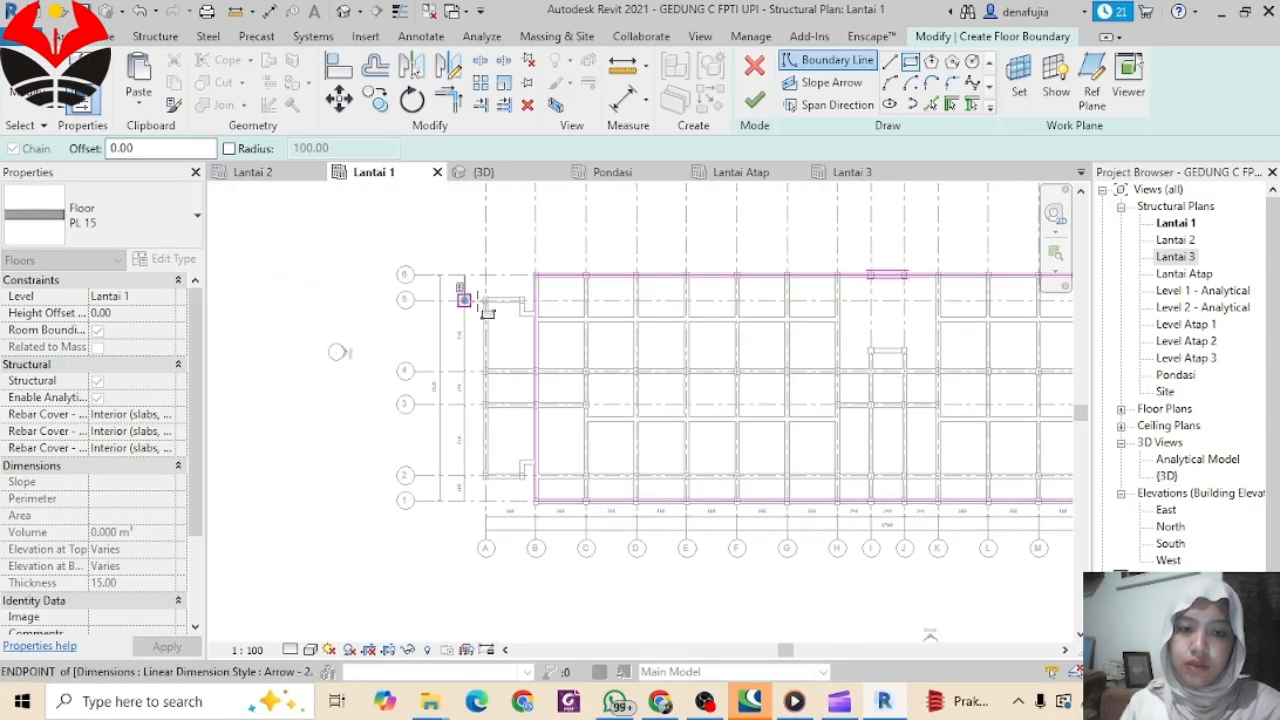
pyautogui.scroll(4, 486, 300)
pyautogui.click(499, 318)
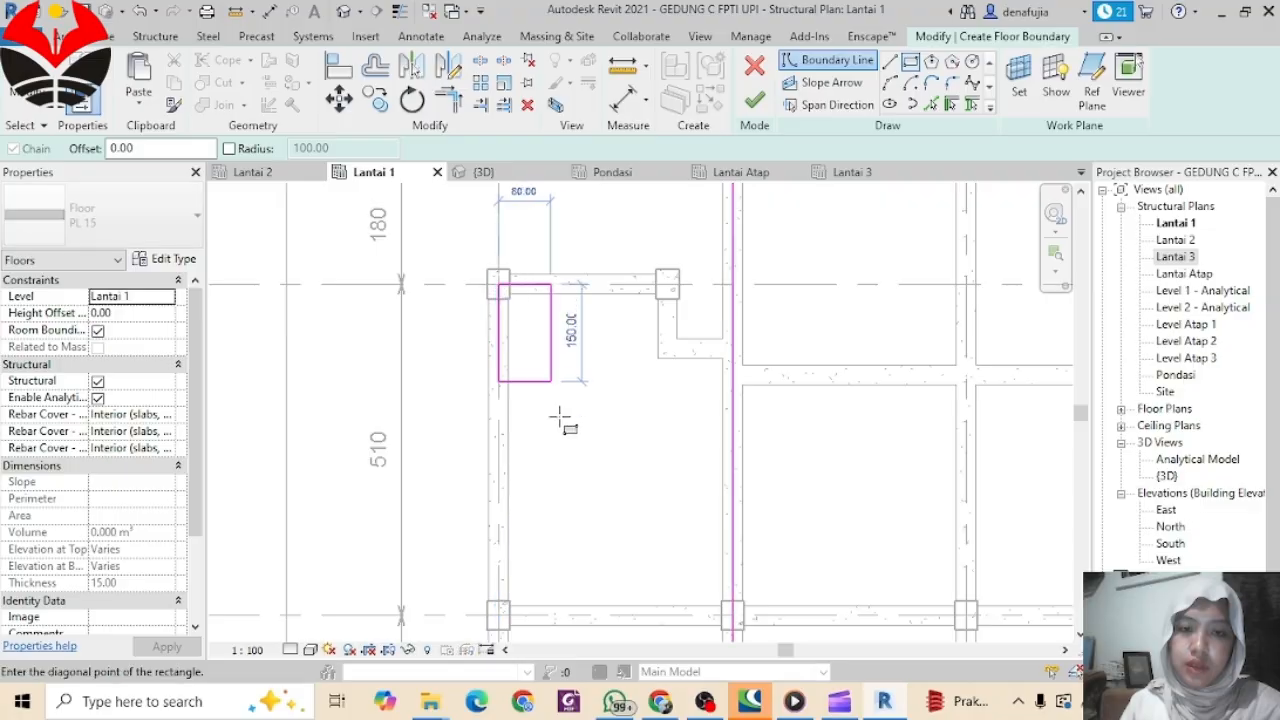
pyautogui.scroll(-2, 566, 450)
pyautogui.moveTo(569, 489); pyautogui.dragTo(668, 198, button='middle')
pyautogui.scroll(4, 670, 505)
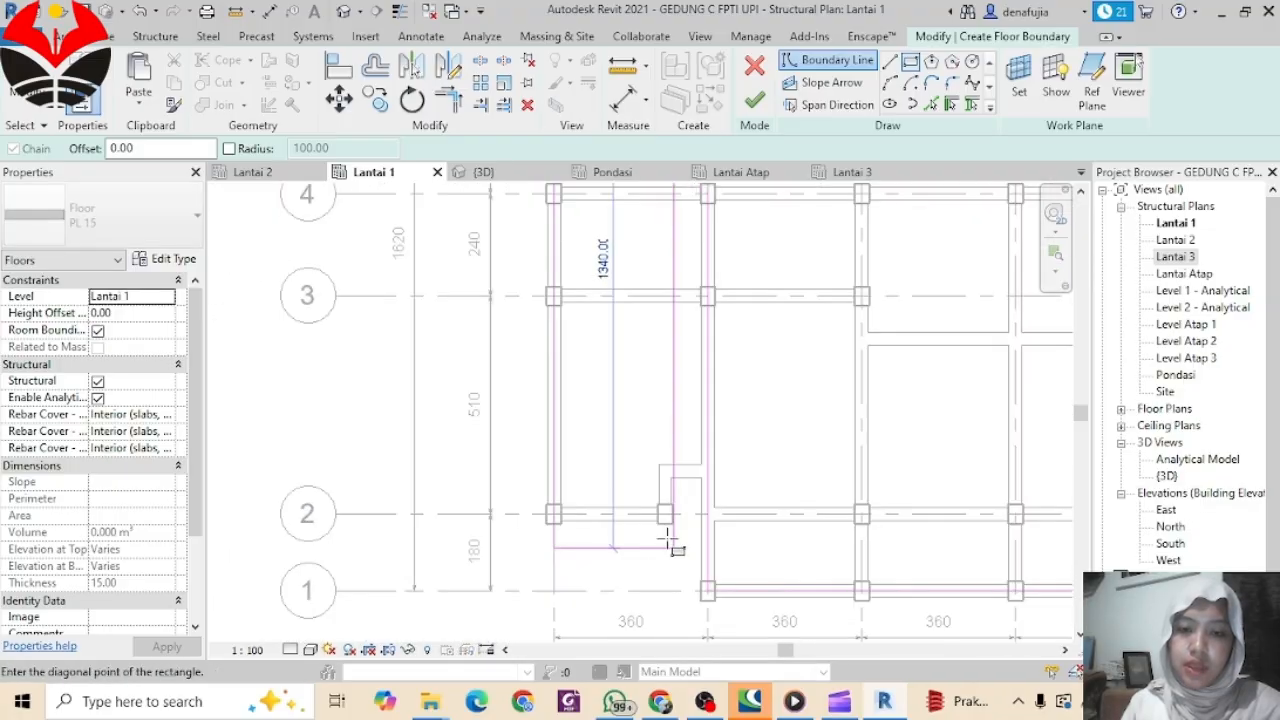
pyautogui.click(670, 505)
pyautogui.scroll(-2, 670, 505)
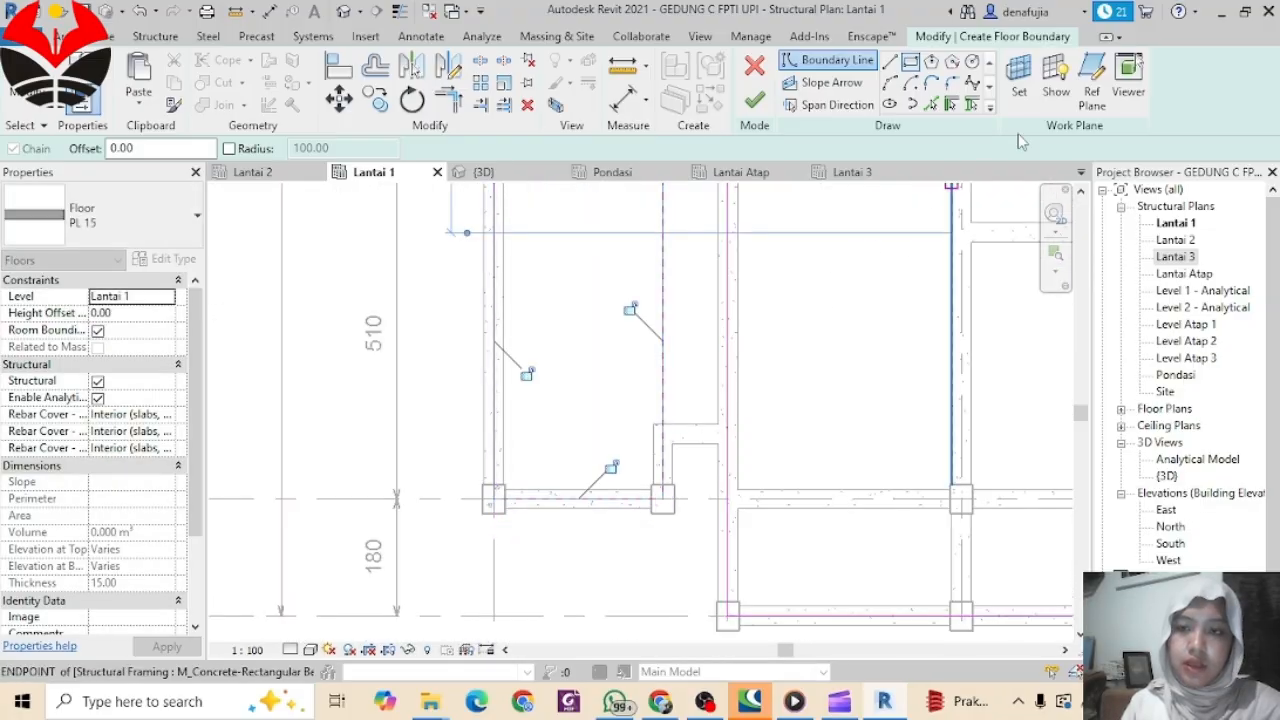
# Step: Pick boundary lines along the two short connector beams between the west end bay and grid B
pyautogui.scroll(1, 785, 315)
pyautogui.scroll(-2, 785, 315)
pyautogui.scroll(1, 700, 330)
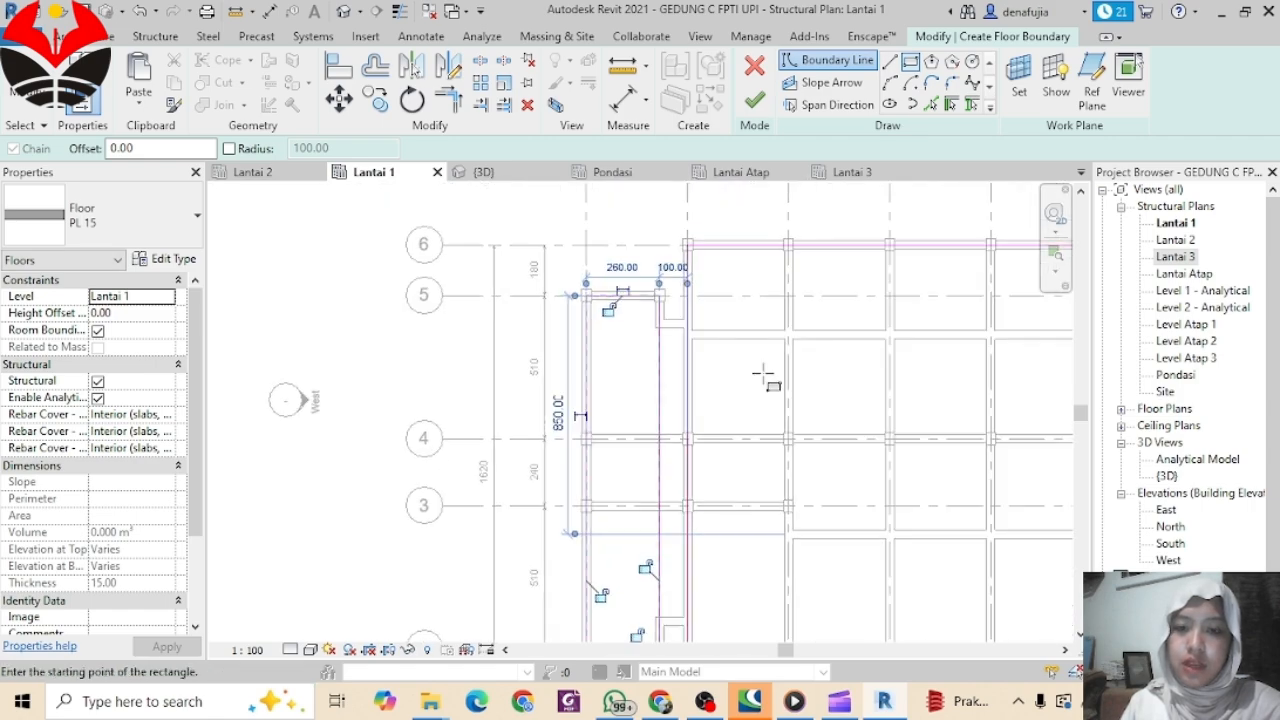
pyautogui.click(931, 104)
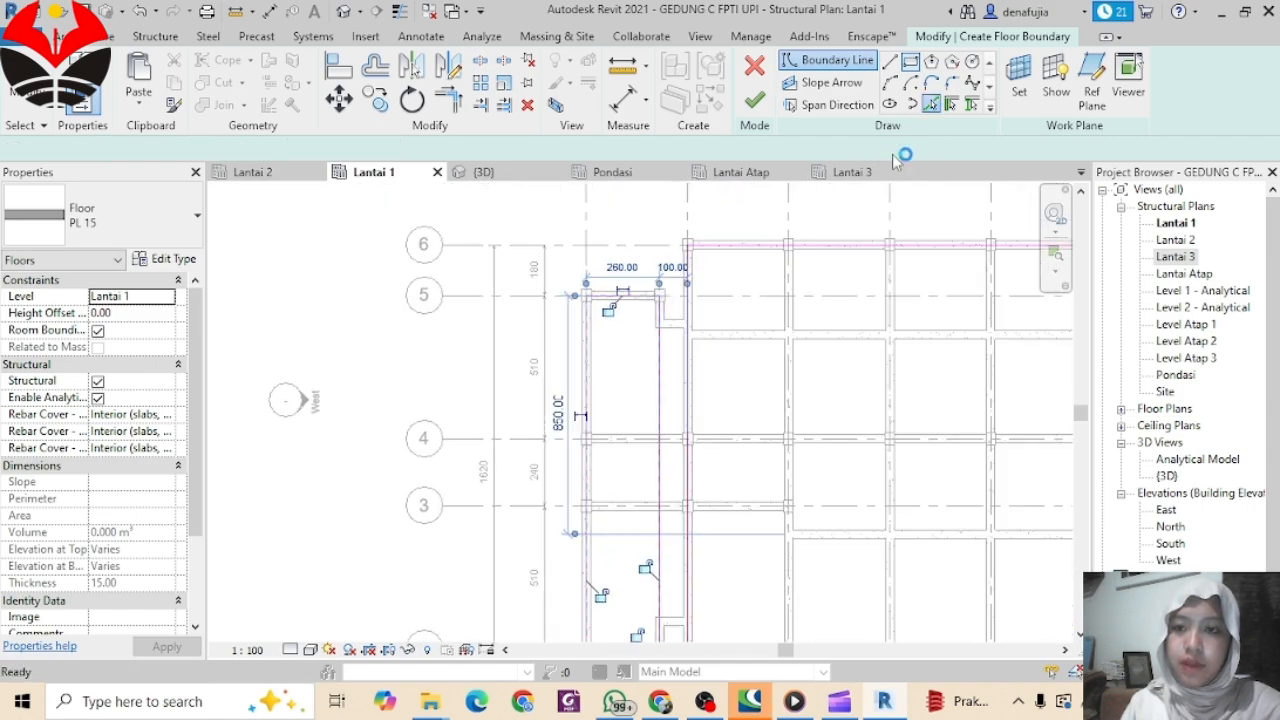
pyautogui.scroll(3, 685, 335)
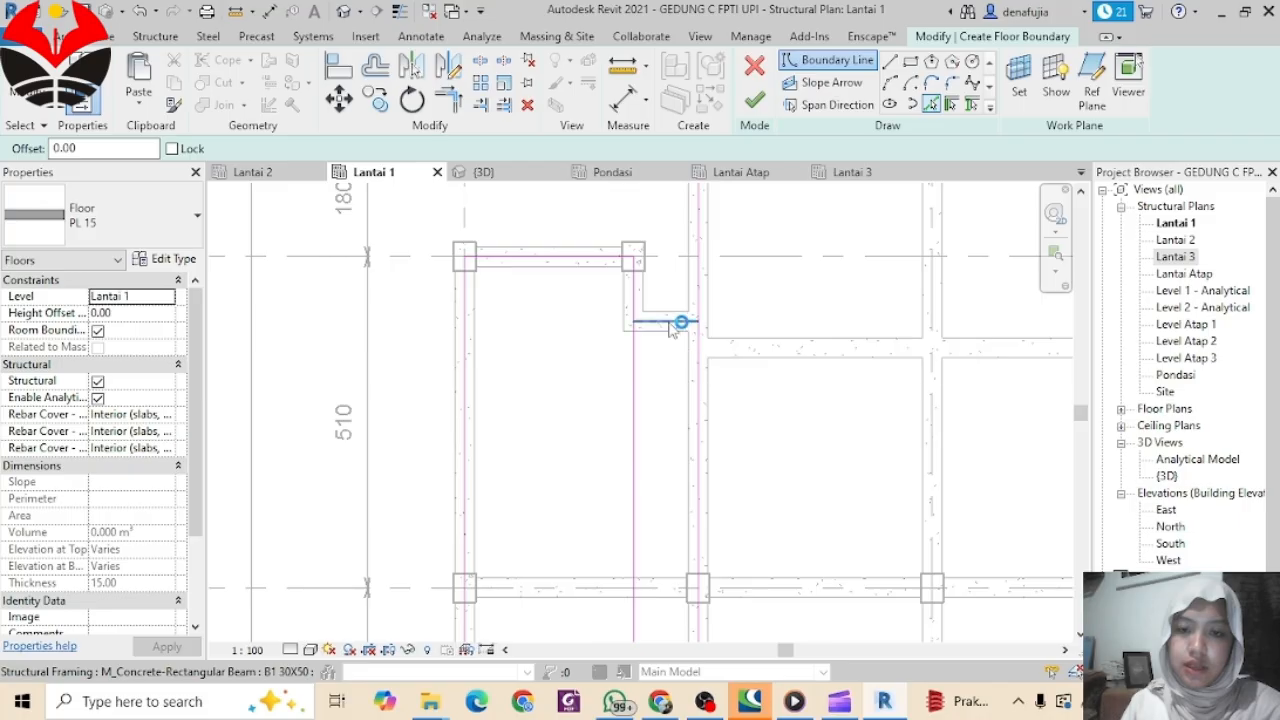
pyautogui.scroll(-5, 699, 430)
pyautogui.moveTo(724, 543); pyautogui.dragTo(744, 323, button='middle')
pyautogui.scroll(5, 696, 500)
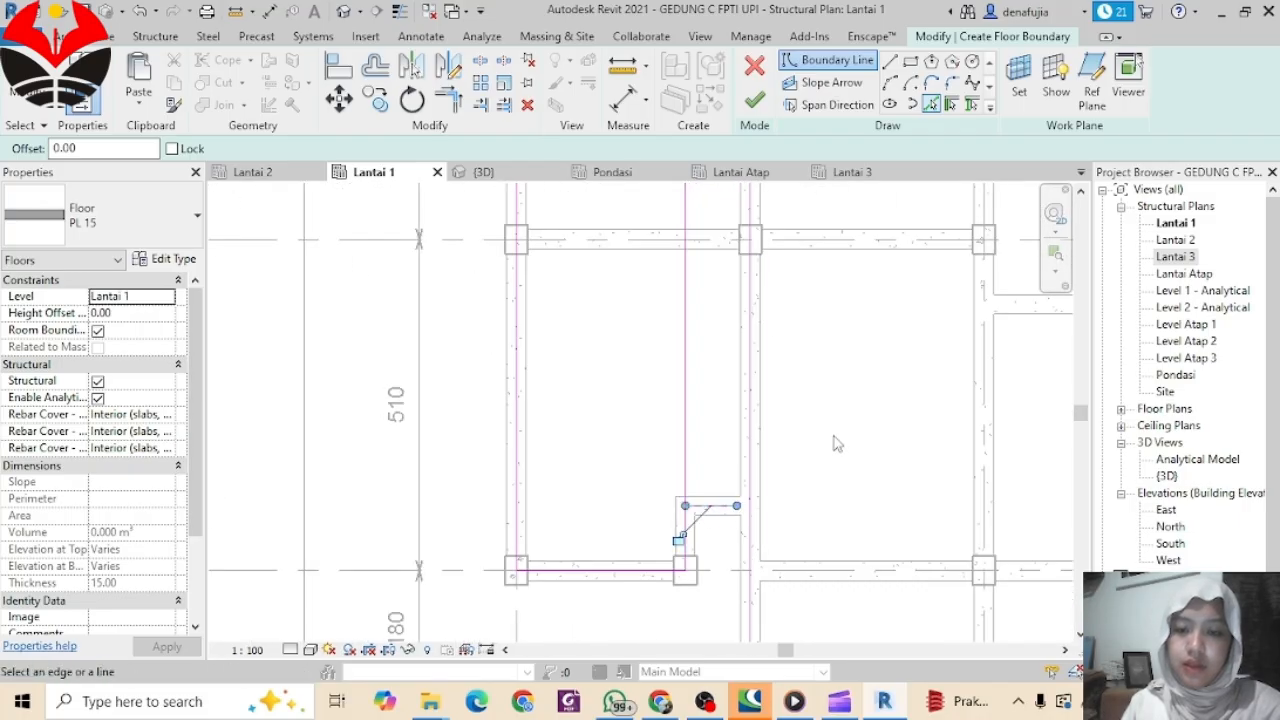
# Step: Pick boundary lines along the two short connector beams between grid Q and the east end bay
pyautogui.scroll(-8, 836, 443)
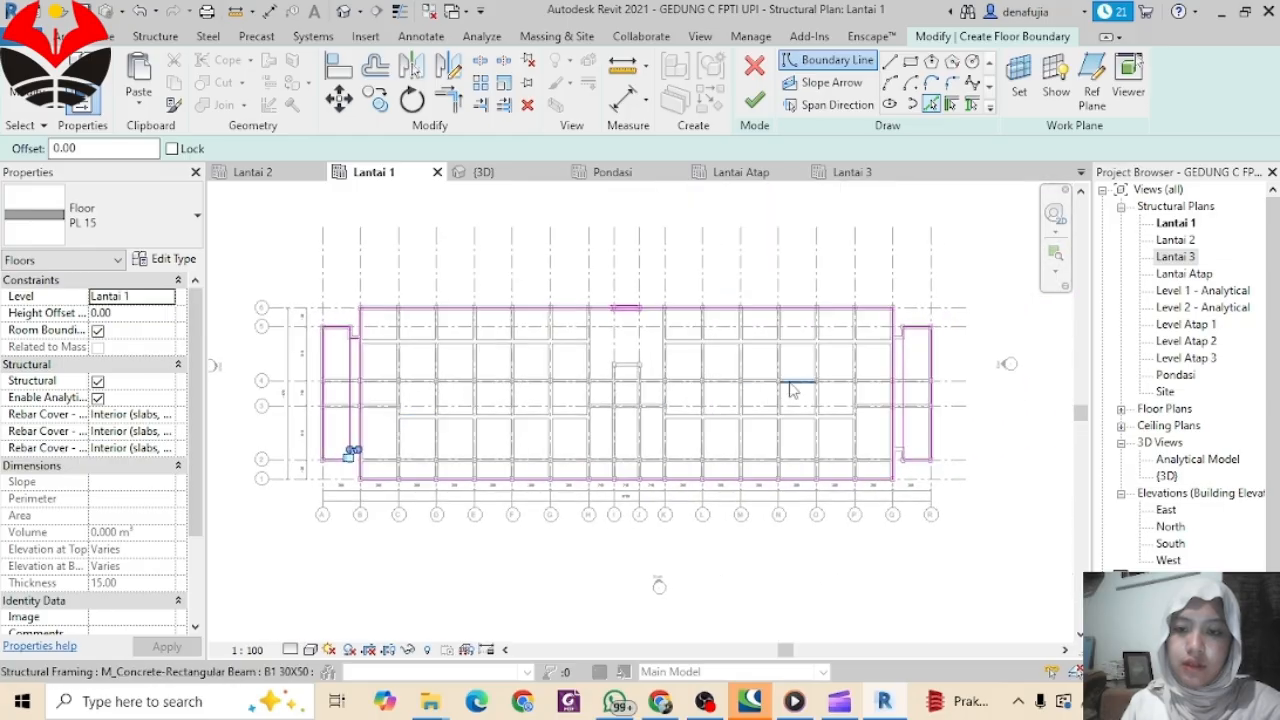
pyautogui.scroll(6, 903, 343)
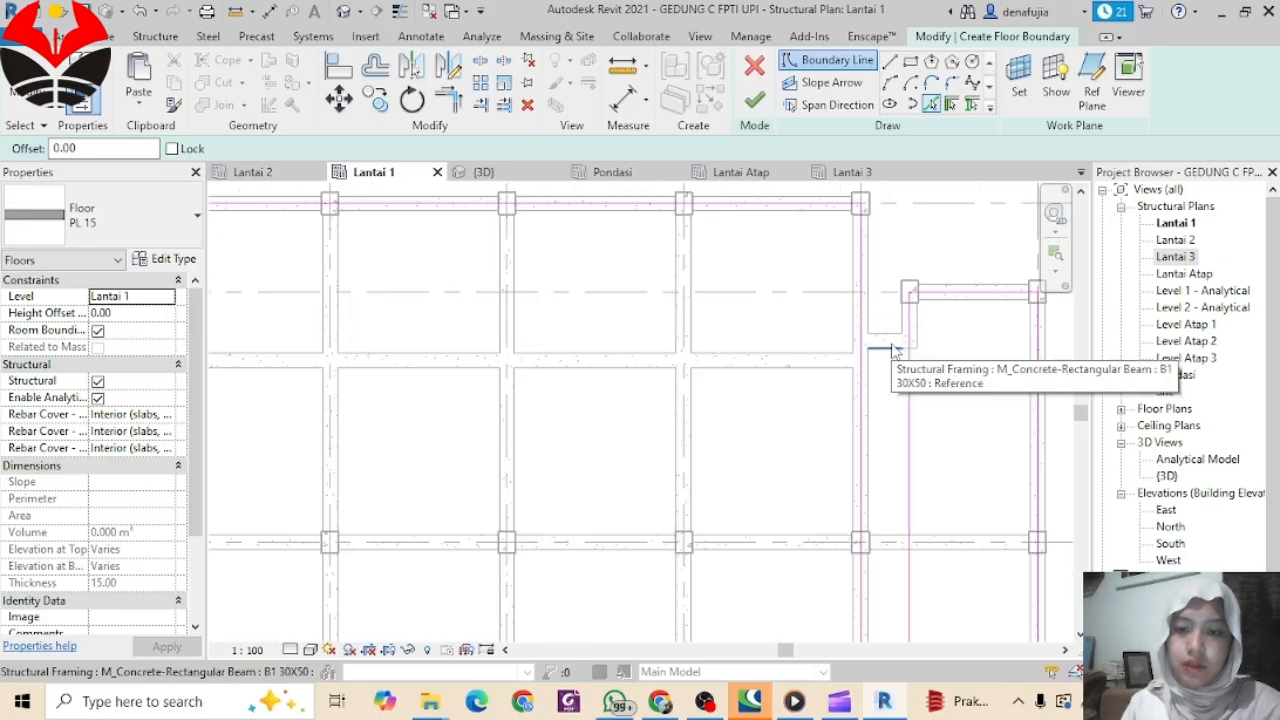
pyautogui.scroll(3, 888, 347)
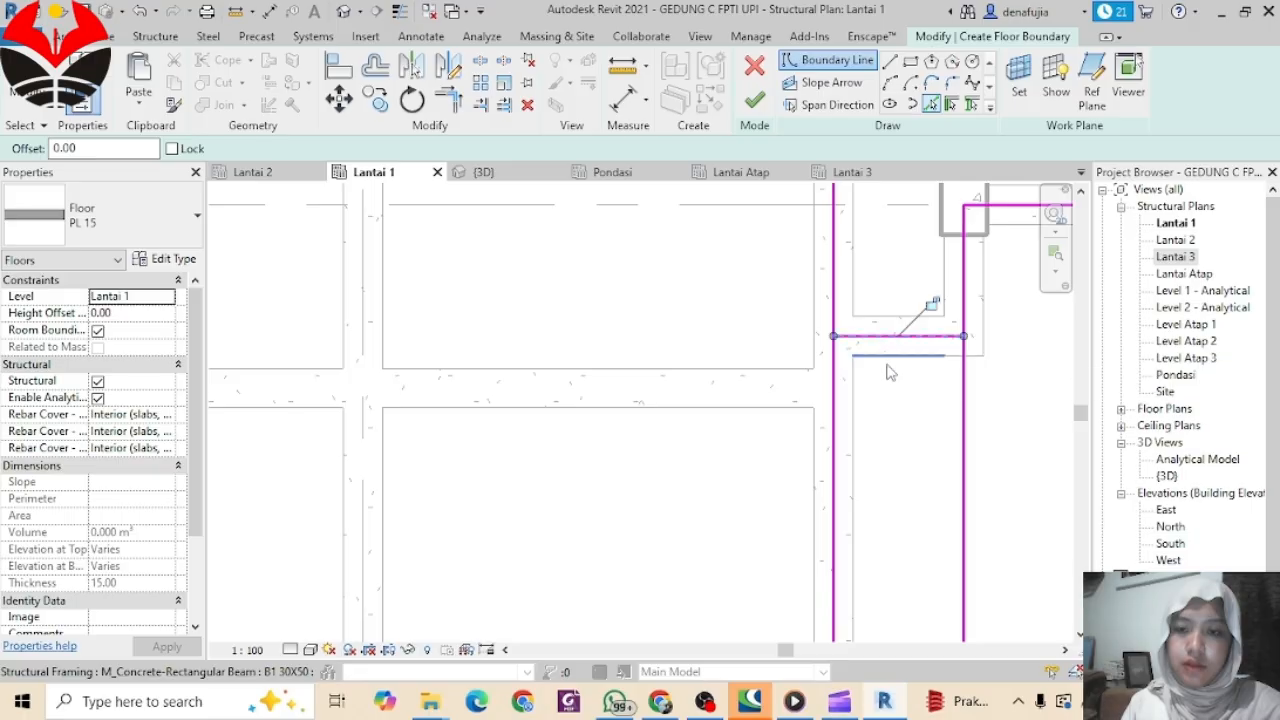
pyautogui.scroll(-4, 890, 372)
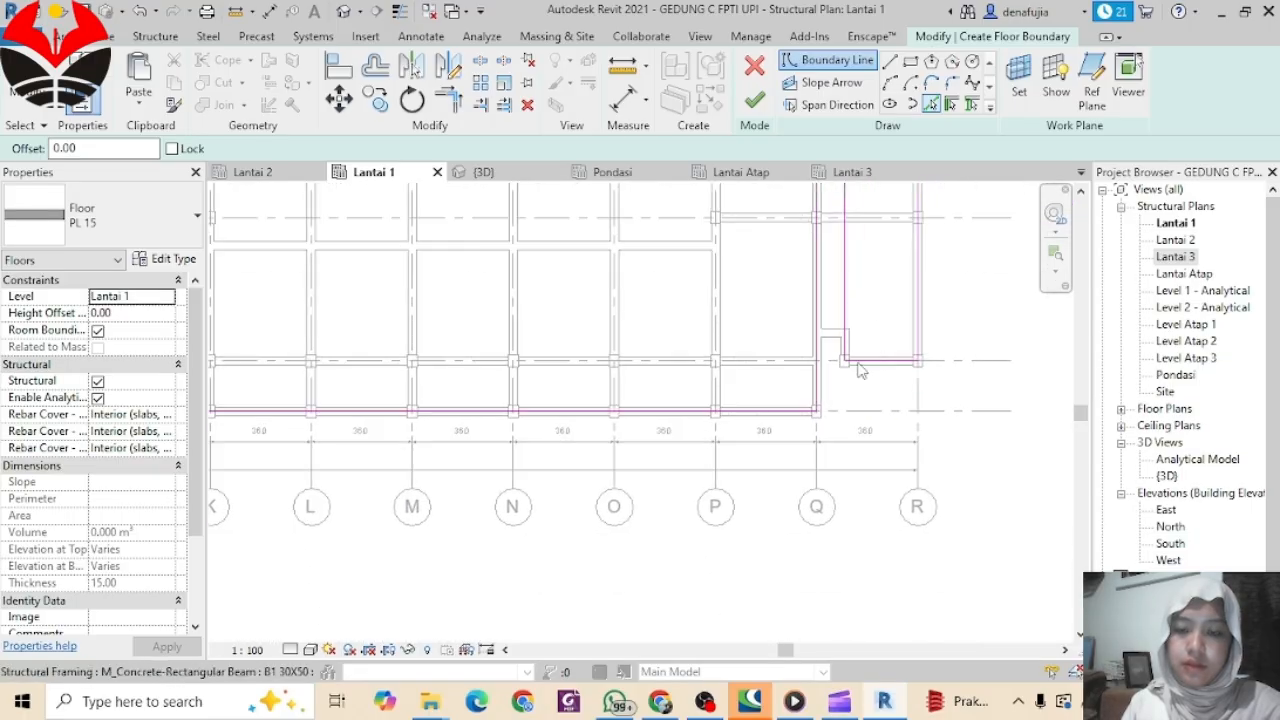
pyautogui.scroll(5, 860, 371)
pyautogui.scroll(-6, 818, 316)
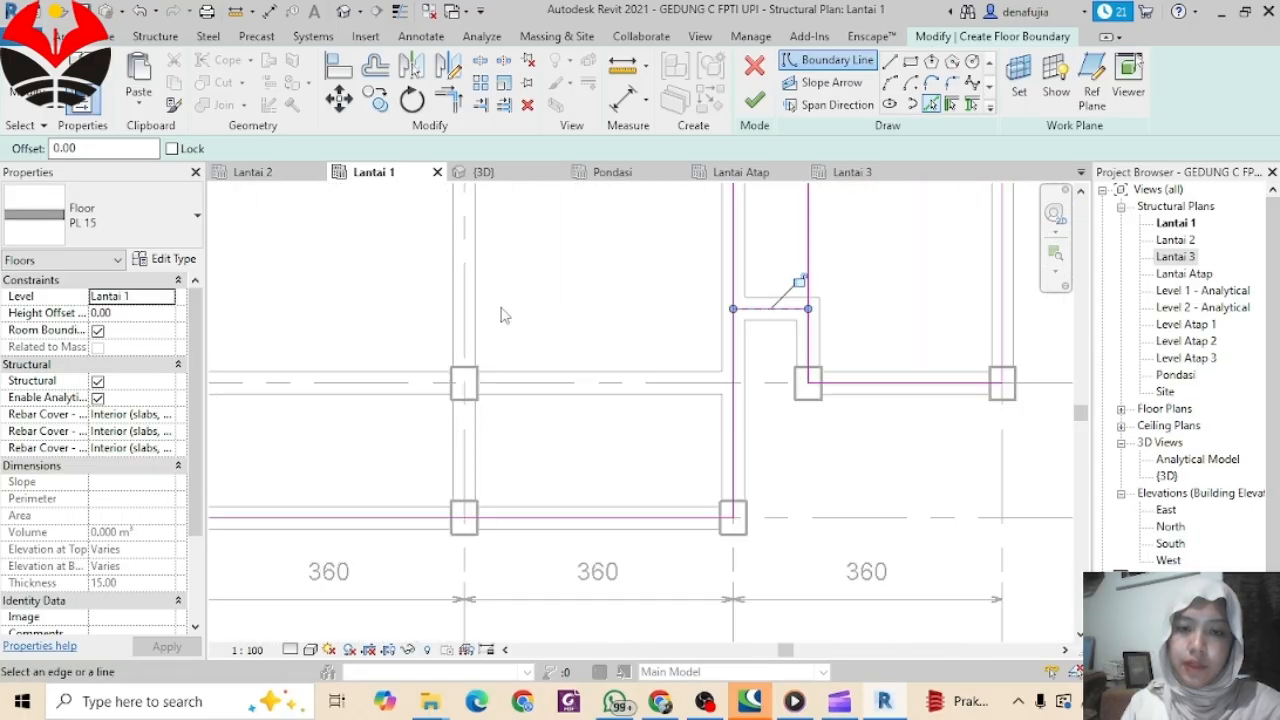
# Step: Extend the west bay's lower connector line to meet the main block boundary on grid B
pyautogui.scroll(-3, 476, 353)
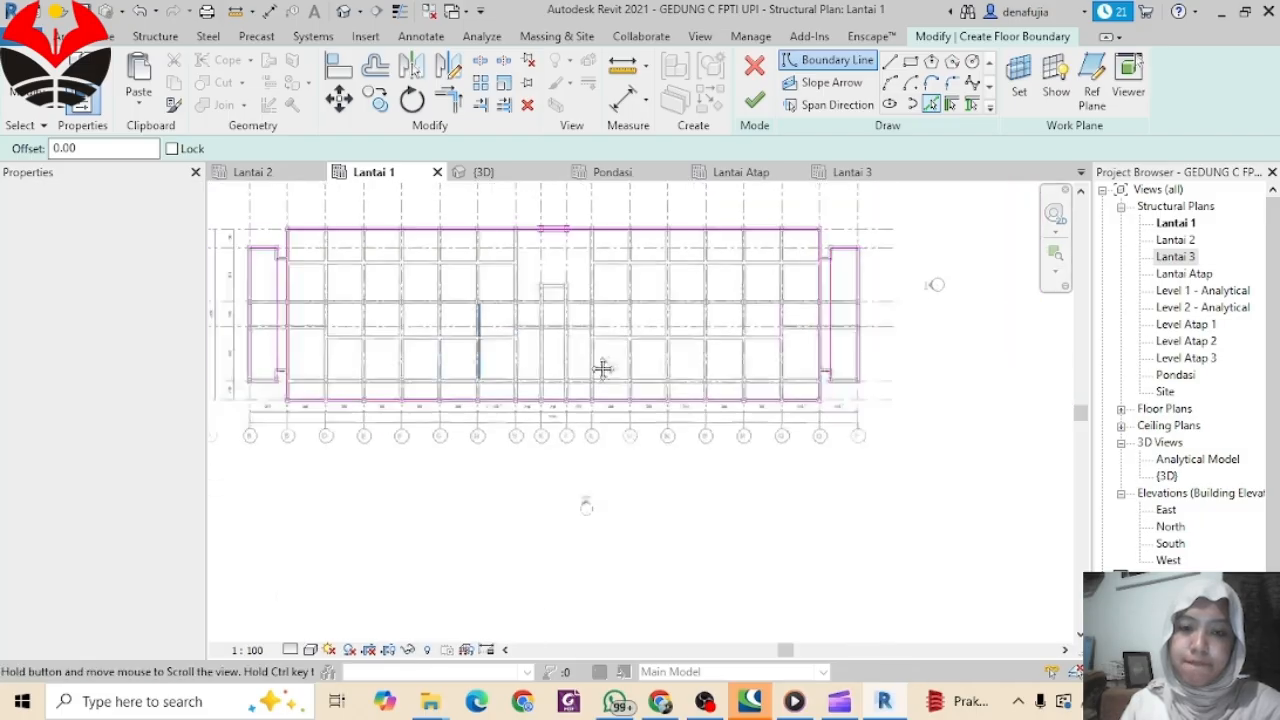
pyautogui.scroll(5, 550, 392)
pyautogui.scroll(5, 556, 390)
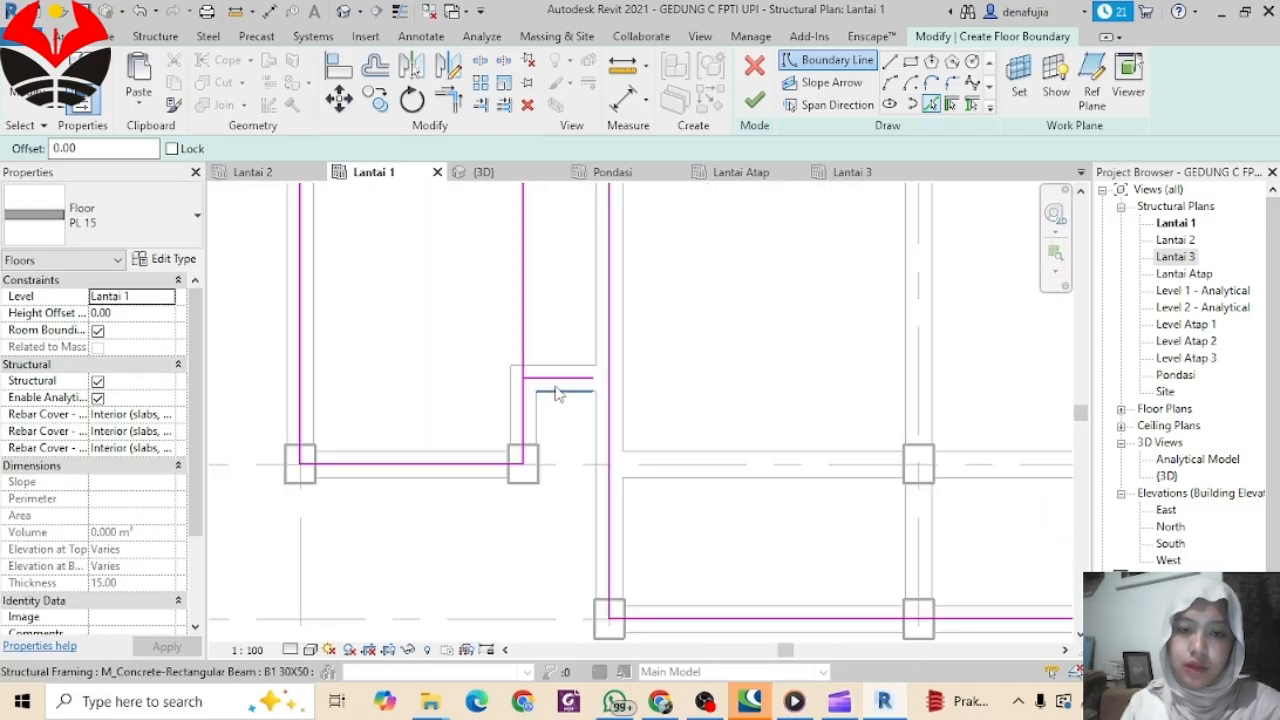
pyautogui.click(576, 381)
pyautogui.moveTo(605, 378); pyautogui.dragTo(626, 376)
pyautogui.scroll(-1, 728, 361)
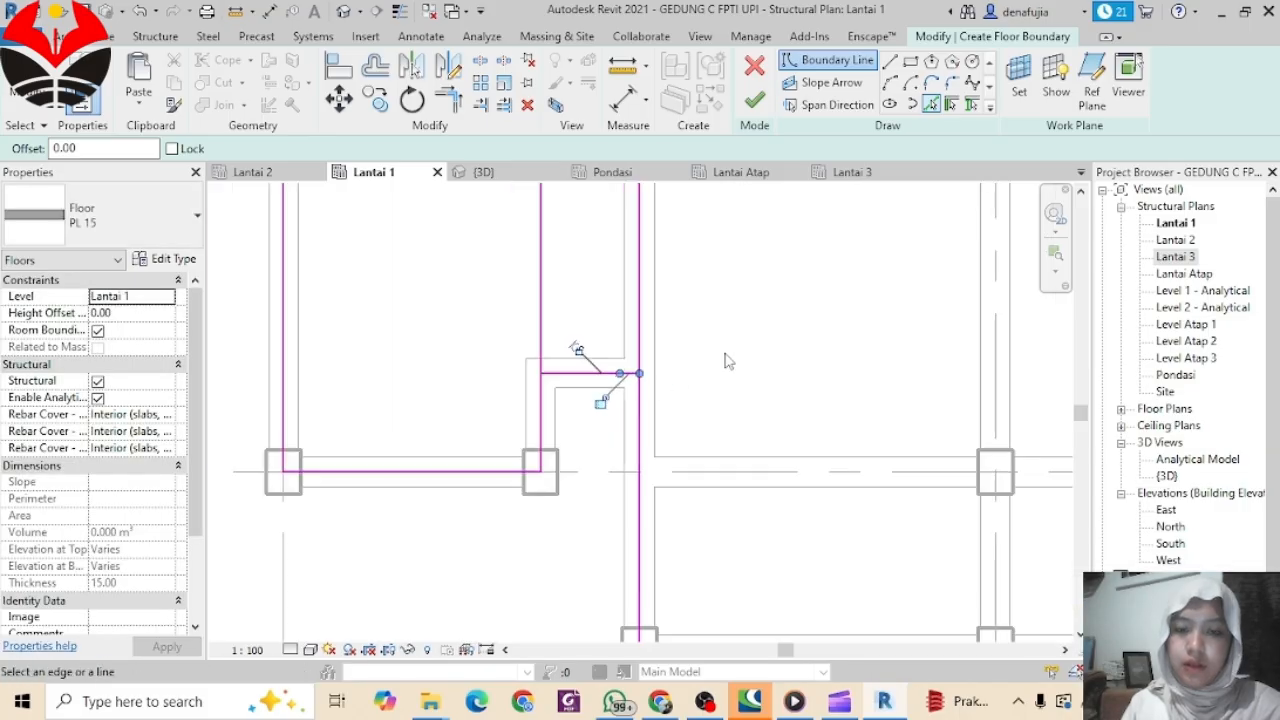
pyautogui.press('Escape')
pyautogui.scroll(2, 613, 376)
pyautogui.press('Escape')
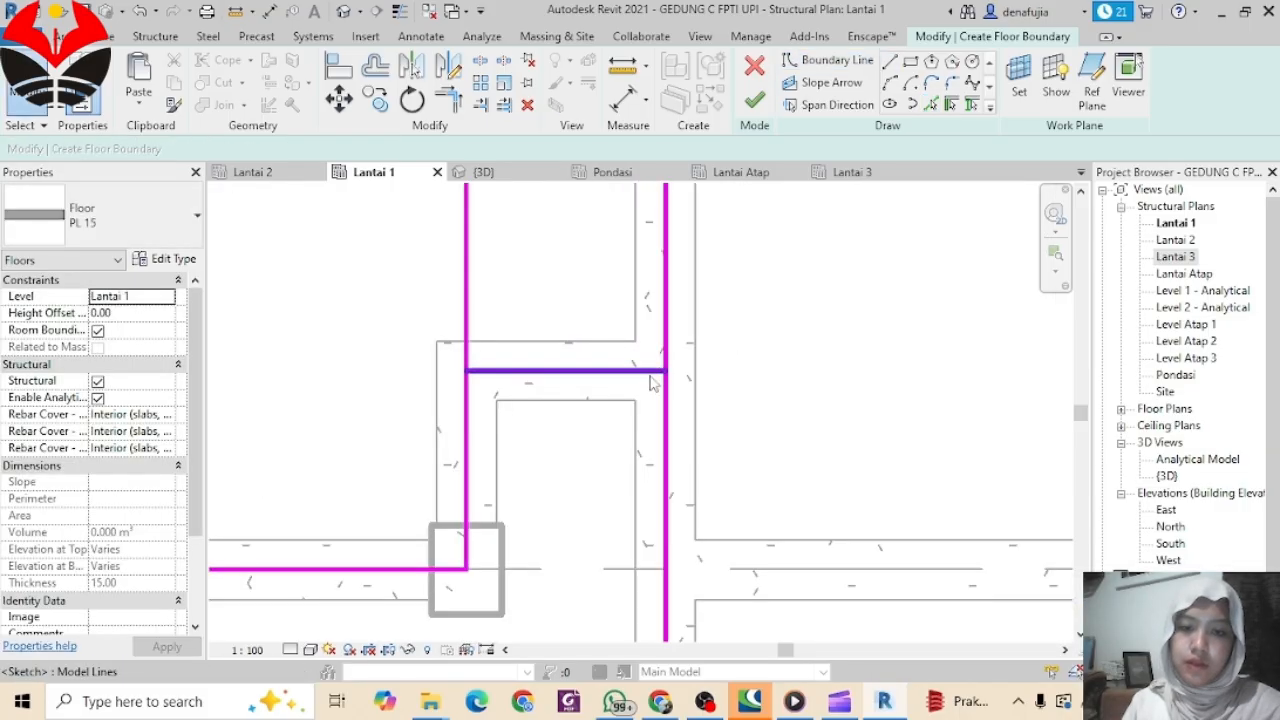
pyautogui.click(650, 373)
pyautogui.click(768, 370)
pyautogui.scroll(-5, 800, 366)
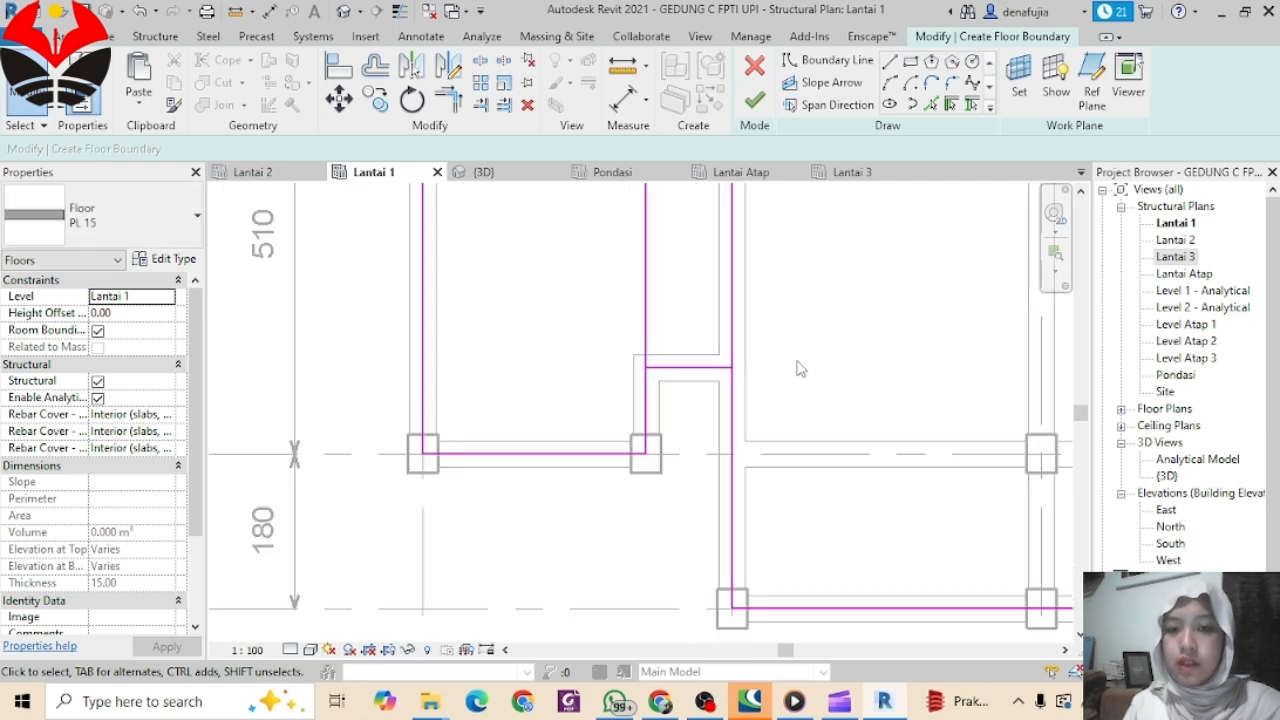
pyautogui.moveTo(918, 360); pyautogui.dragTo(546, 500, button='middle')
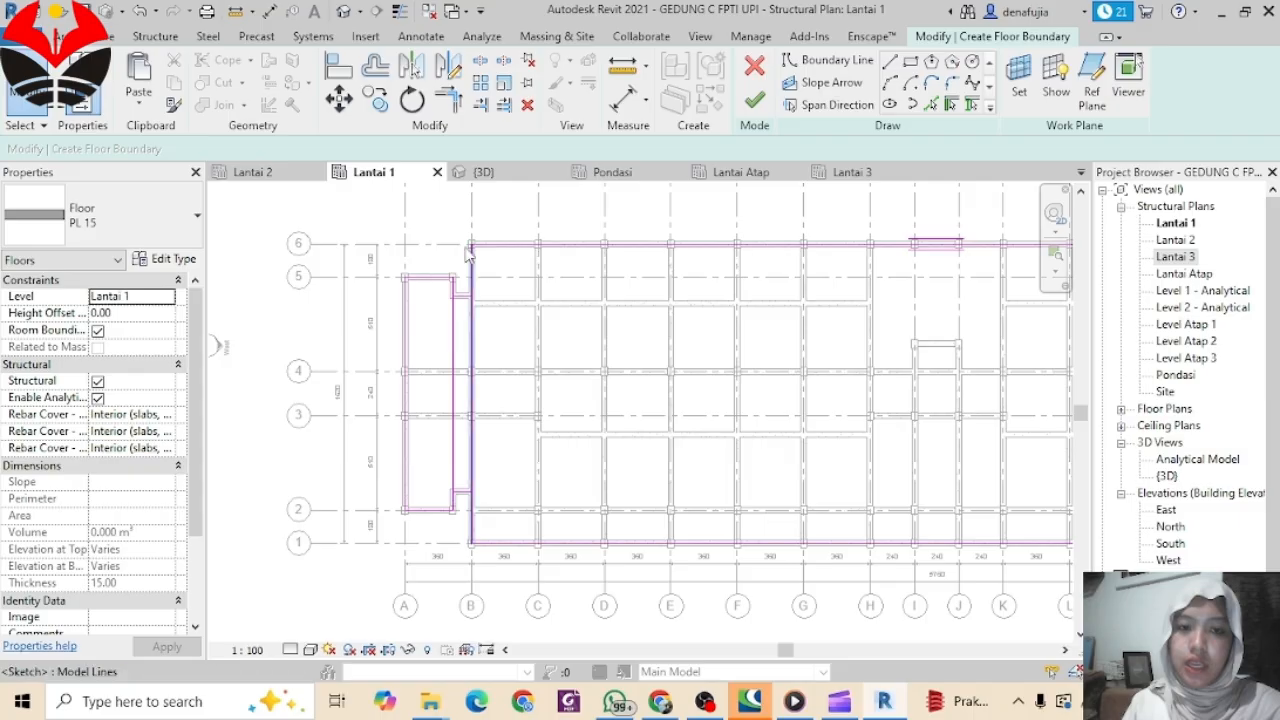
# Step: Try to finish the floor sketch, and resume editing at the west bay's upper connector
pyautogui.click(765, 108)
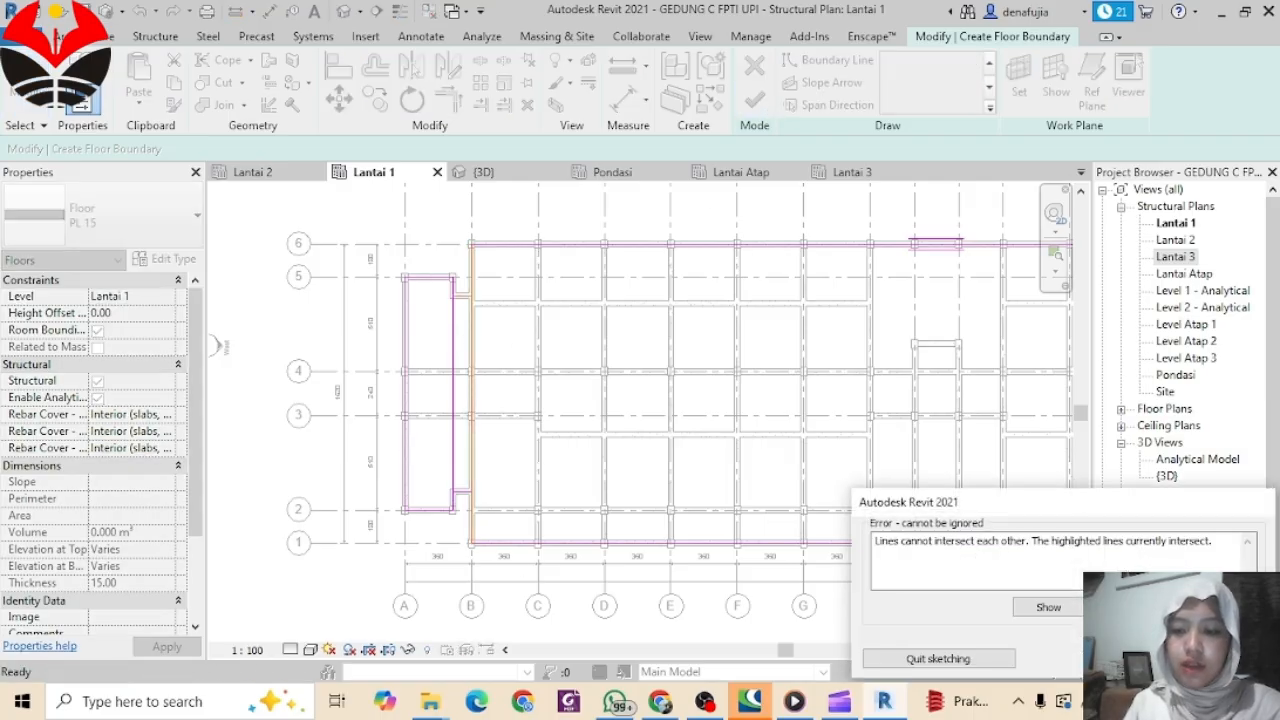
pyautogui.click(1181, 658)
pyautogui.scroll(-1, 512, 360)
pyautogui.scroll(5, 474, 314)
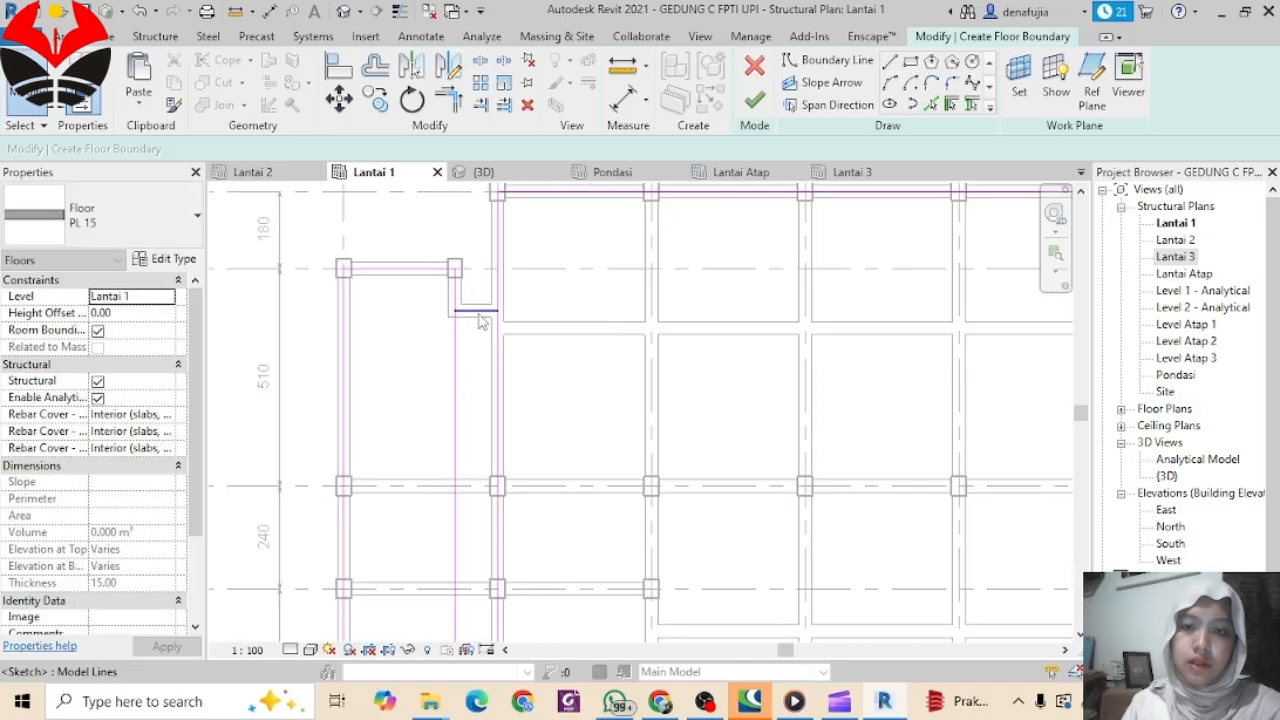
pyautogui.scroll(3, 469, 329)
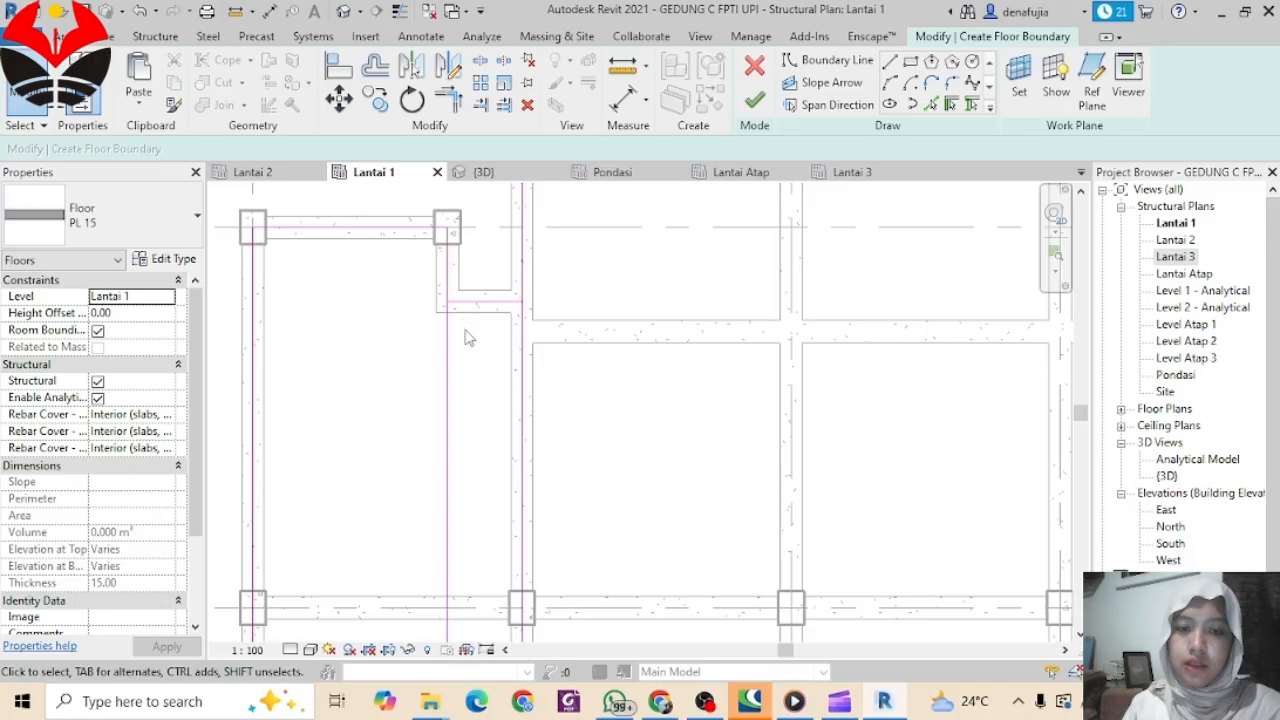
# Step: Split the vertical boundary lines just above the upper connectors at the west and east end bays
pyautogui.scroll(-3, 658, 377)
pyautogui.moveTo(673, 377); pyautogui.dragTo(689, 426, button='middle')
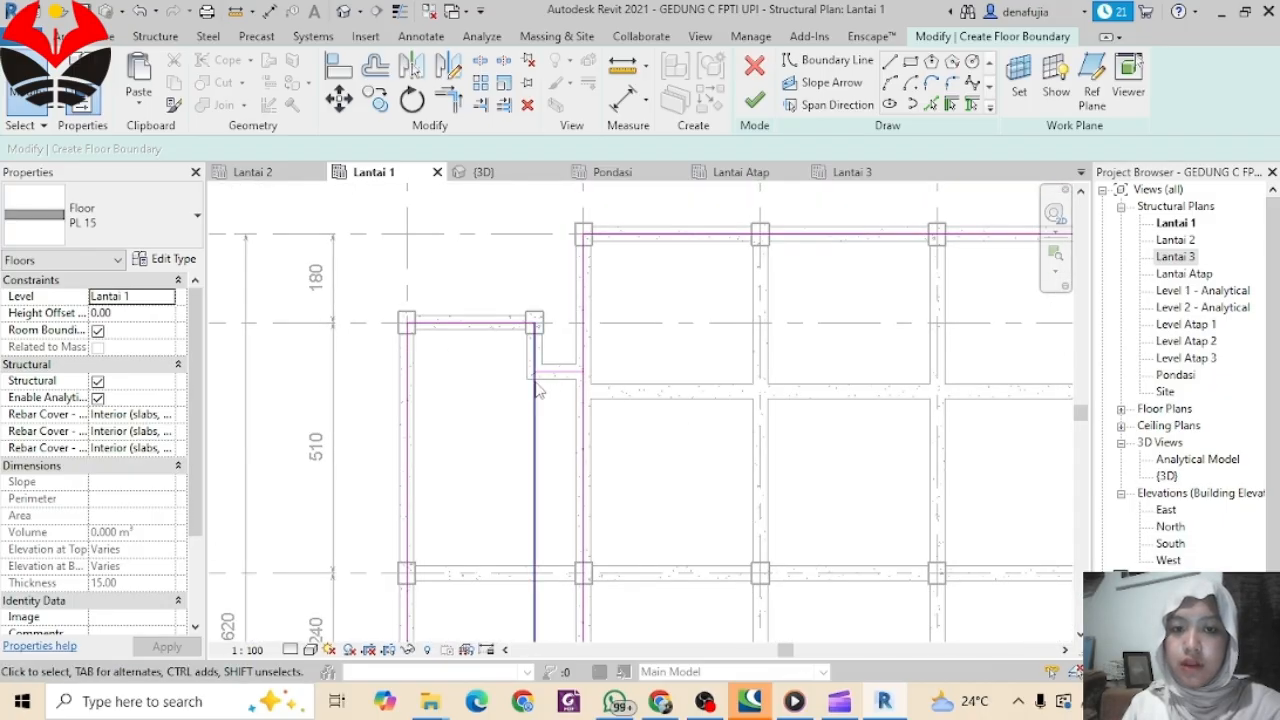
pyautogui.scroll(4, 539, 381)
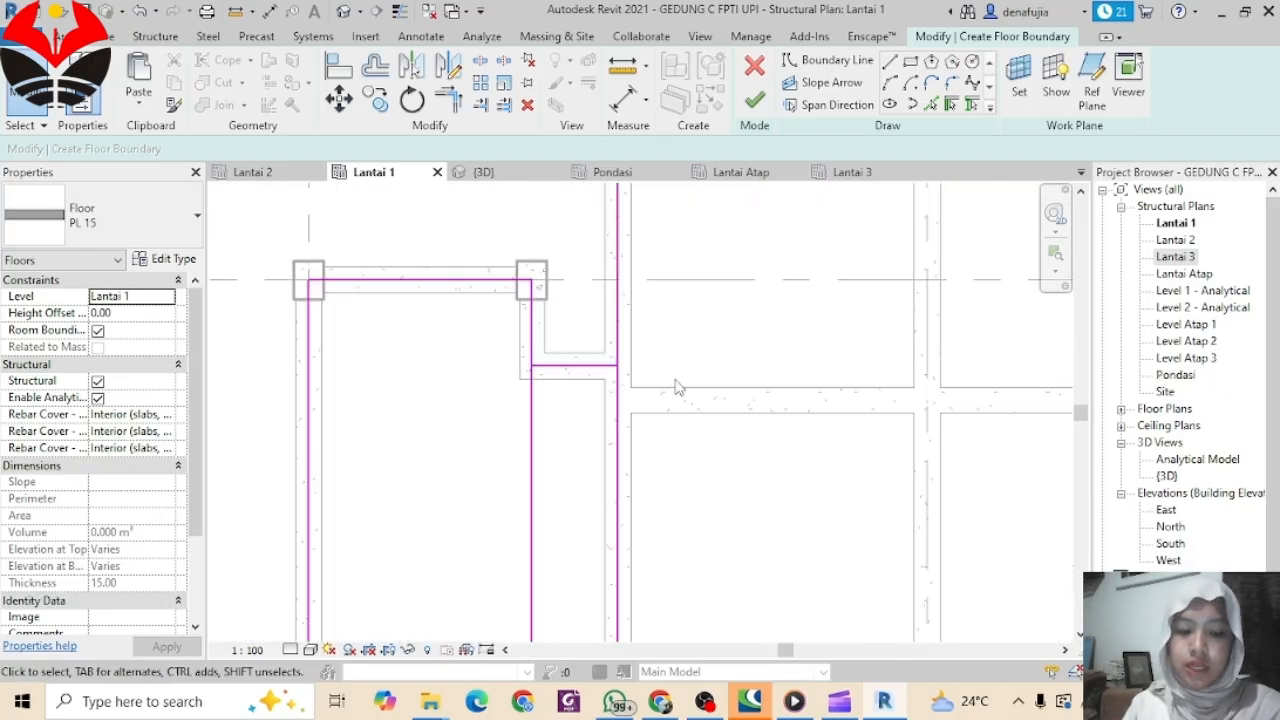
pyautogui.press('l')
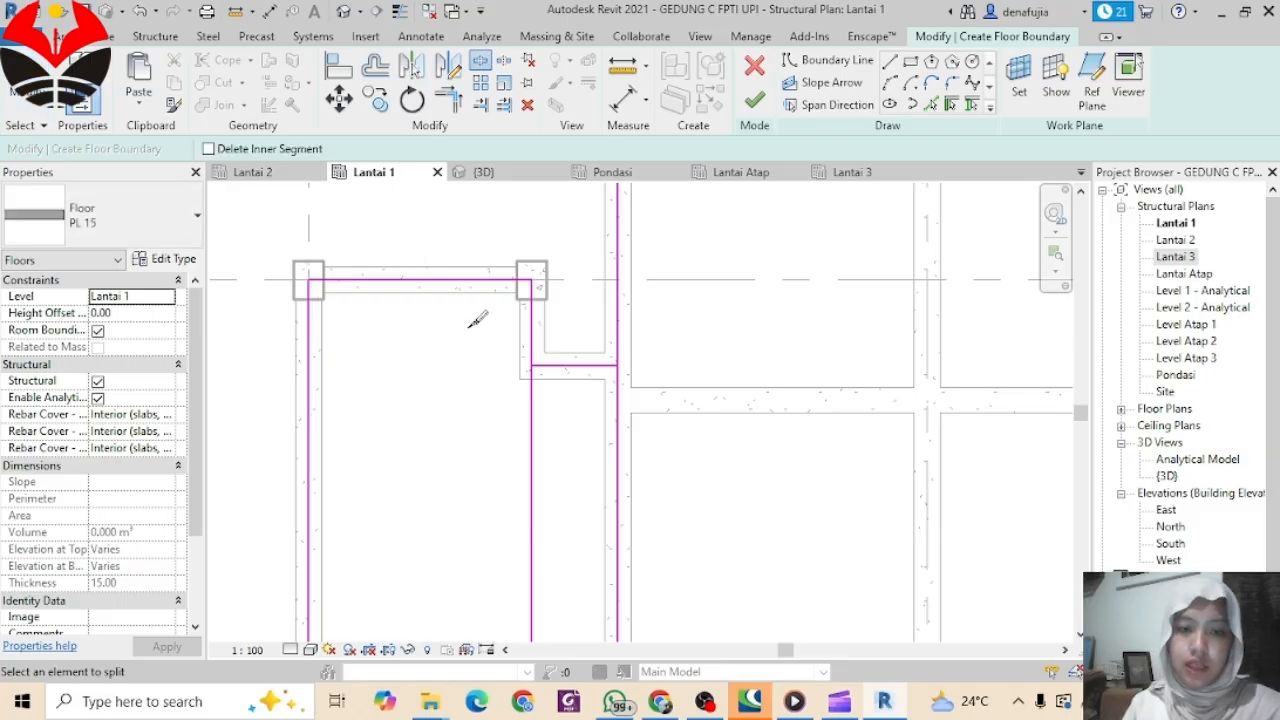
pyautogui.click(532, 335)
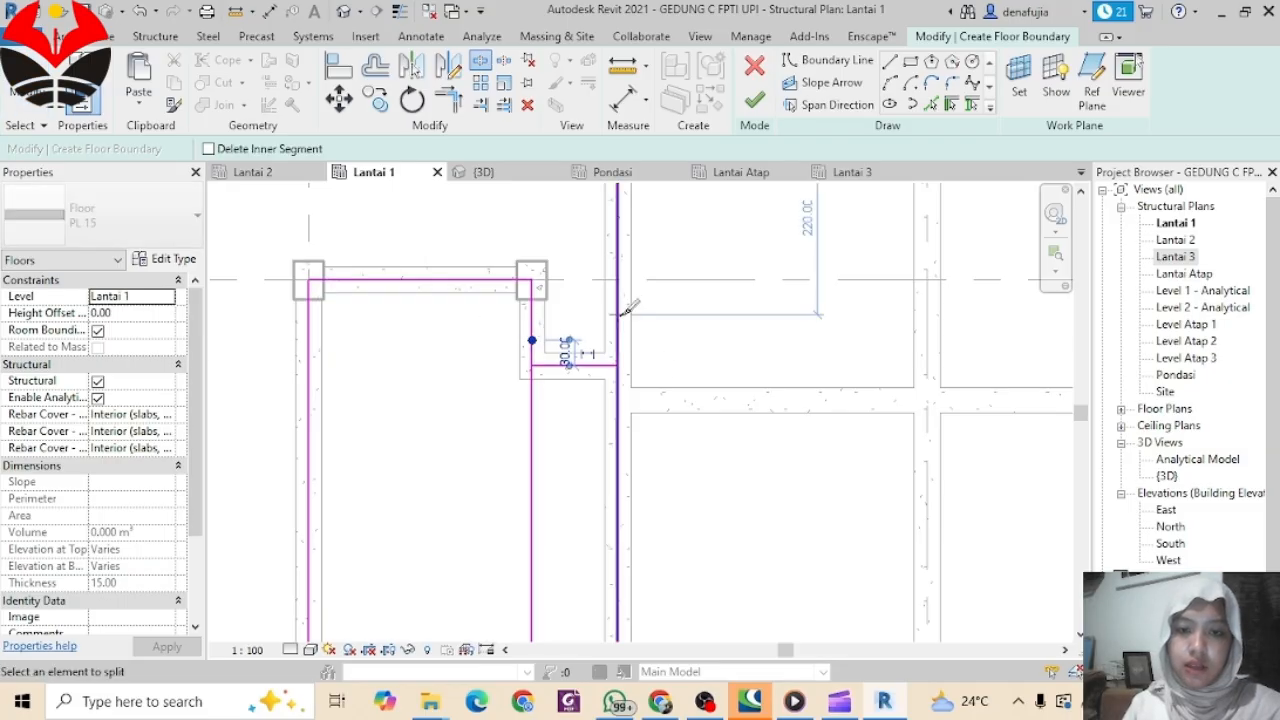
pyautogui.scroll(-3, 887, 328)
pyautogui.moveTo(924, 340)
pyautogui.mouseDown(button='middle')
pyautogui.moveTo(526, 389)
pyautogui.moveTo(783, 337)
pyautogui.moveTo(614, 357)
pyautogui.moveTo(639, 350)
pyautogui.mouseUp(button='middle')
pyautogui.scroll(4, 765, 360)
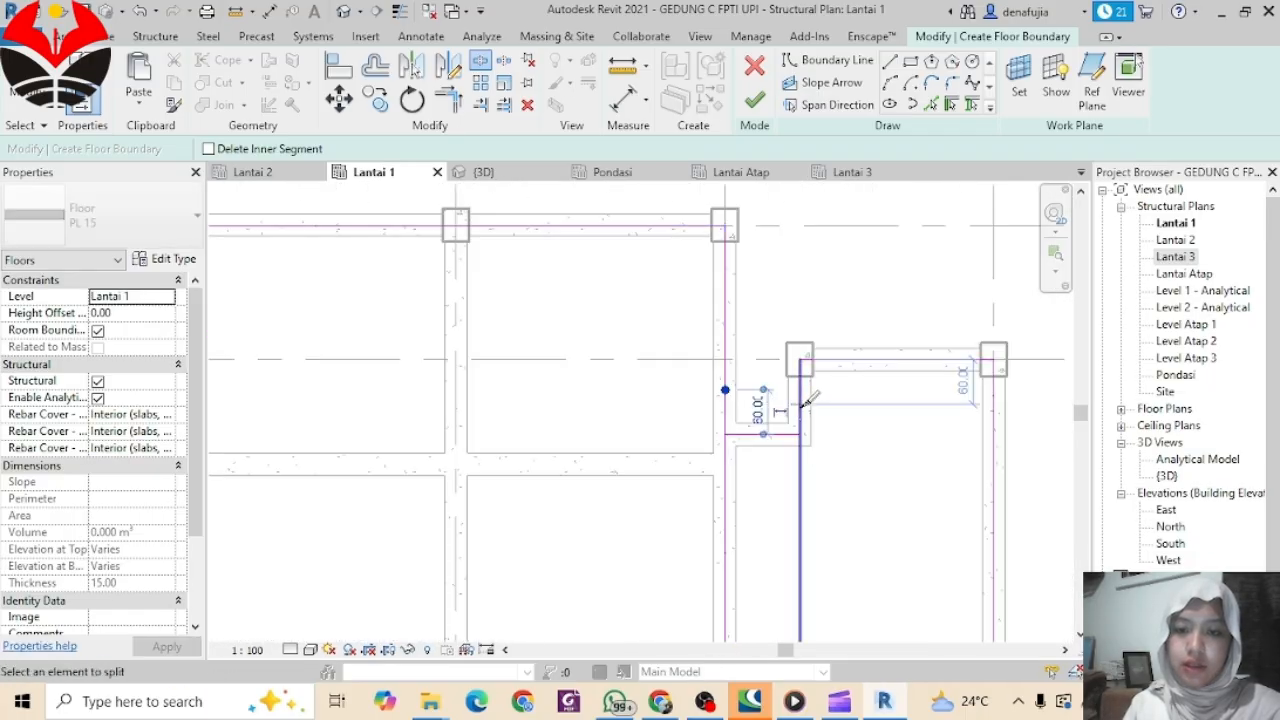
pyautogui.click(800, 404)
# Step: Trim the grid Q and east bay lines to corners with the upper connector line, unjoining the conflicting segments
pyautogui.press('t')
pyautogui.press('r')
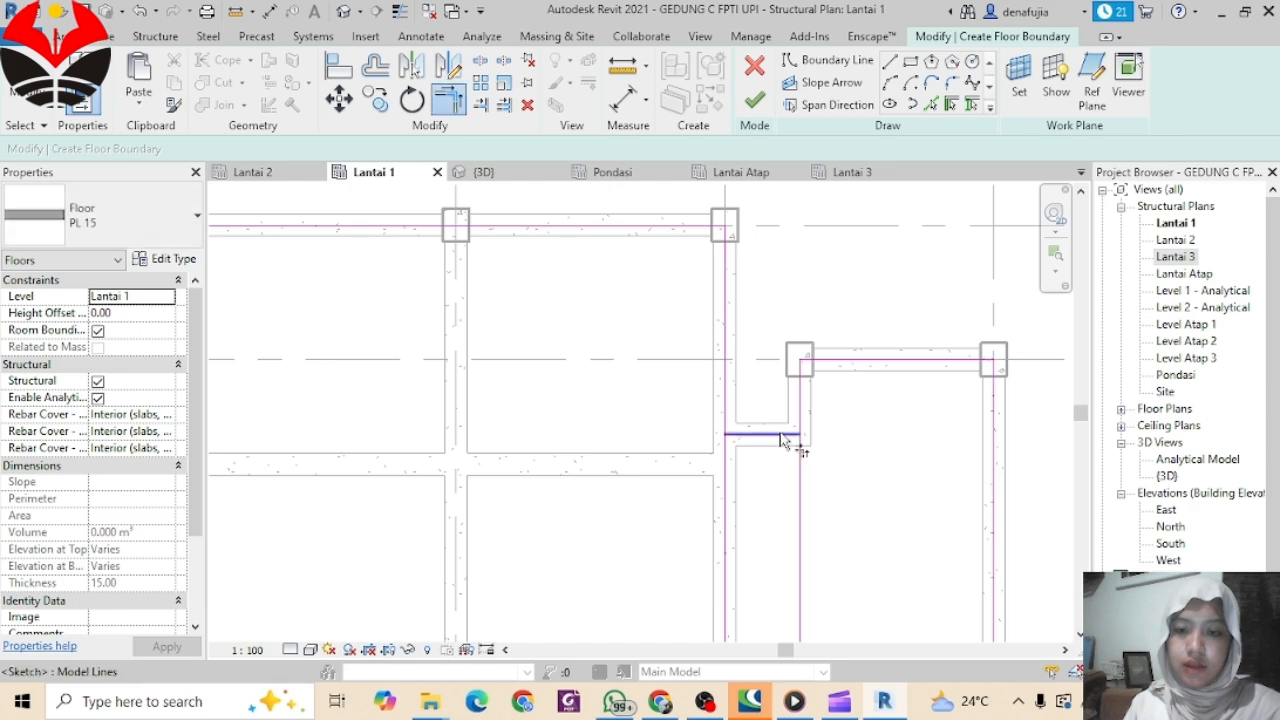
pyautogui.scroll(2, 782, 440)
pyautogui.click(790, 437)
pyautogui.click(810, 412)
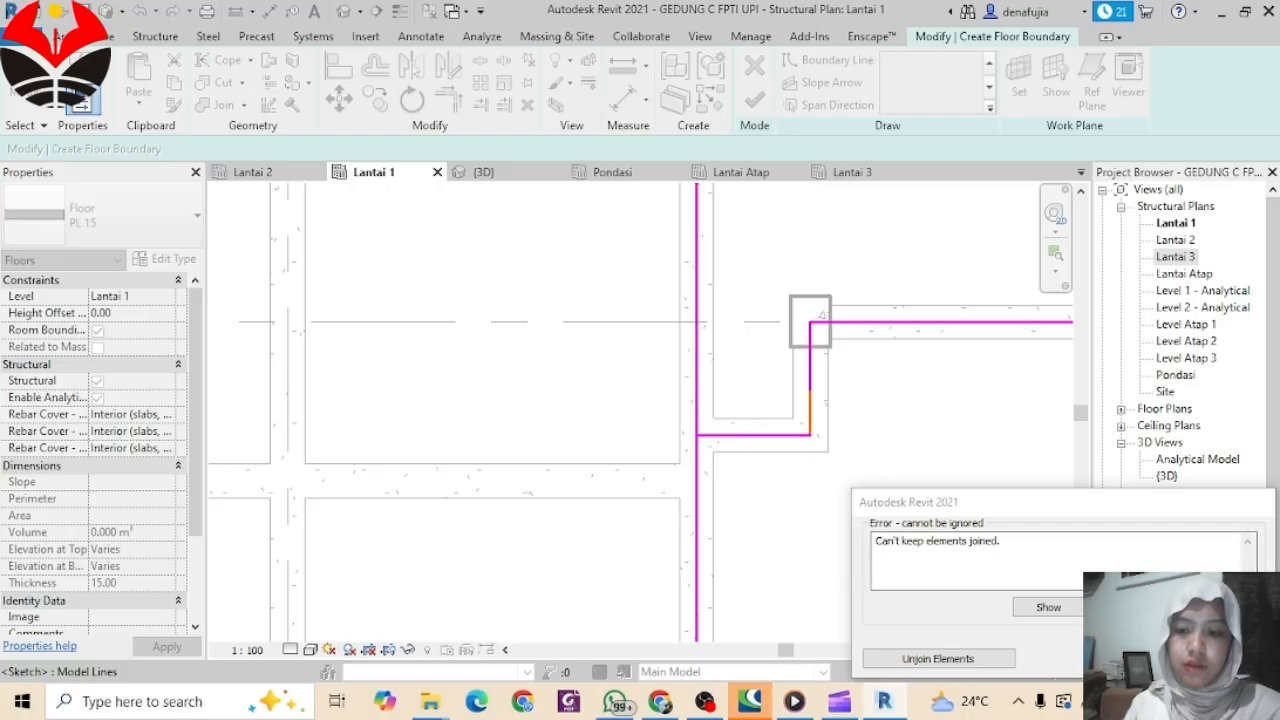
pyautogui.press('Escape')
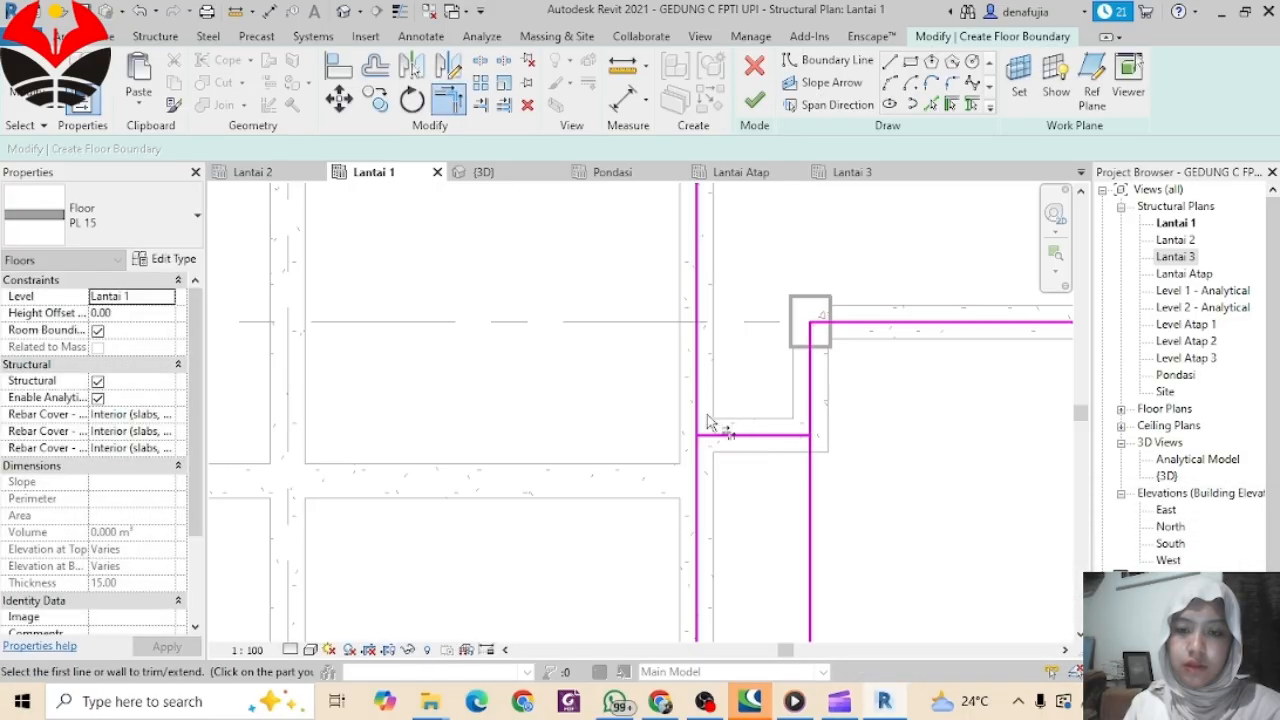
pyautogui.click(706, 422)
pyautogui.click(712, 438)
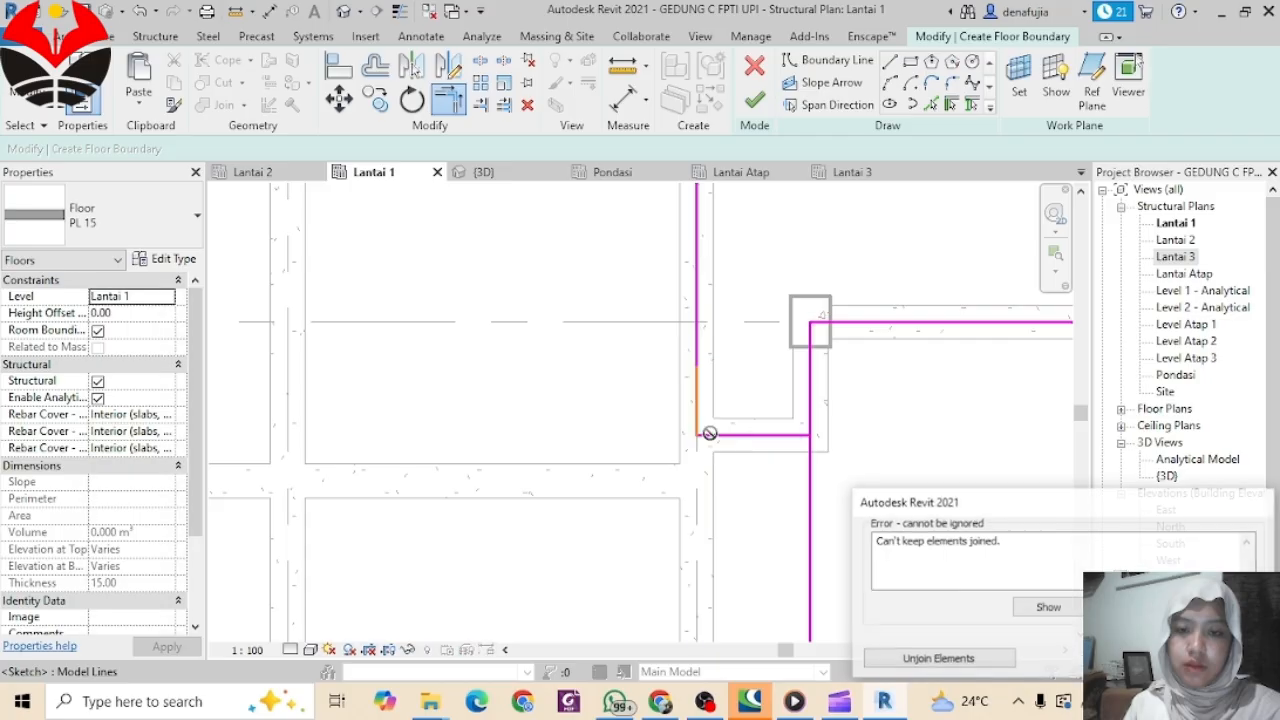
pyautogui.click(935, 659)
pyautogui.click(810, 410)
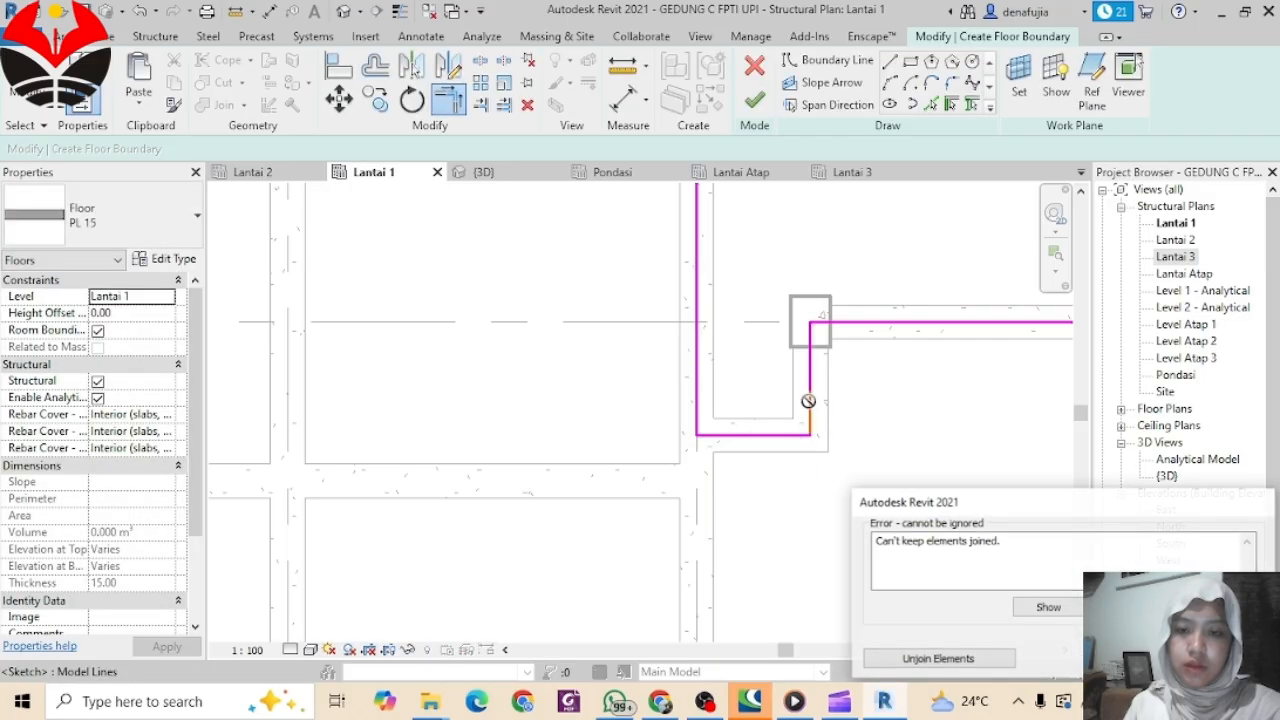
pyautogui.click(937, 659)
# Step: Check the floor boundary around the east end bay and its lower connector
pyautogui.scroll(-5, 850, 500)
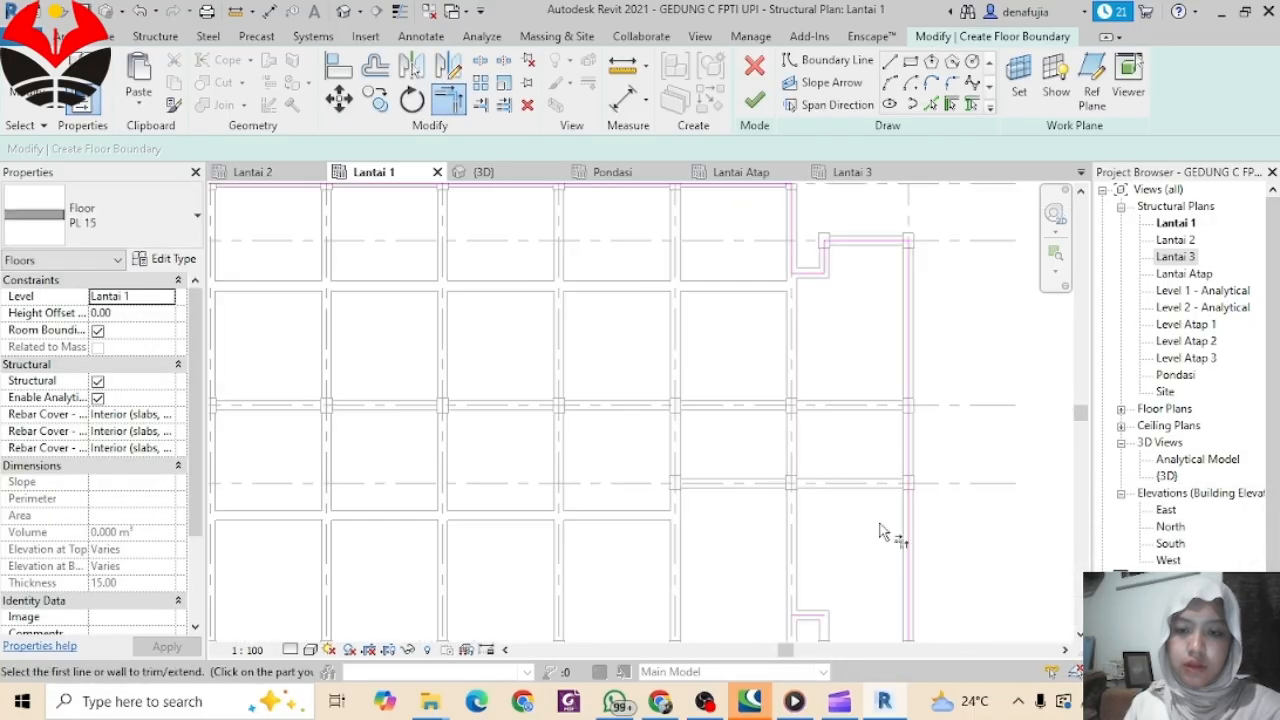
pyautogui.moveTo(884, 533); pyautogui.dragTo(814, 449, button='middle')
pyautogui.scroll(2, 814, 445)
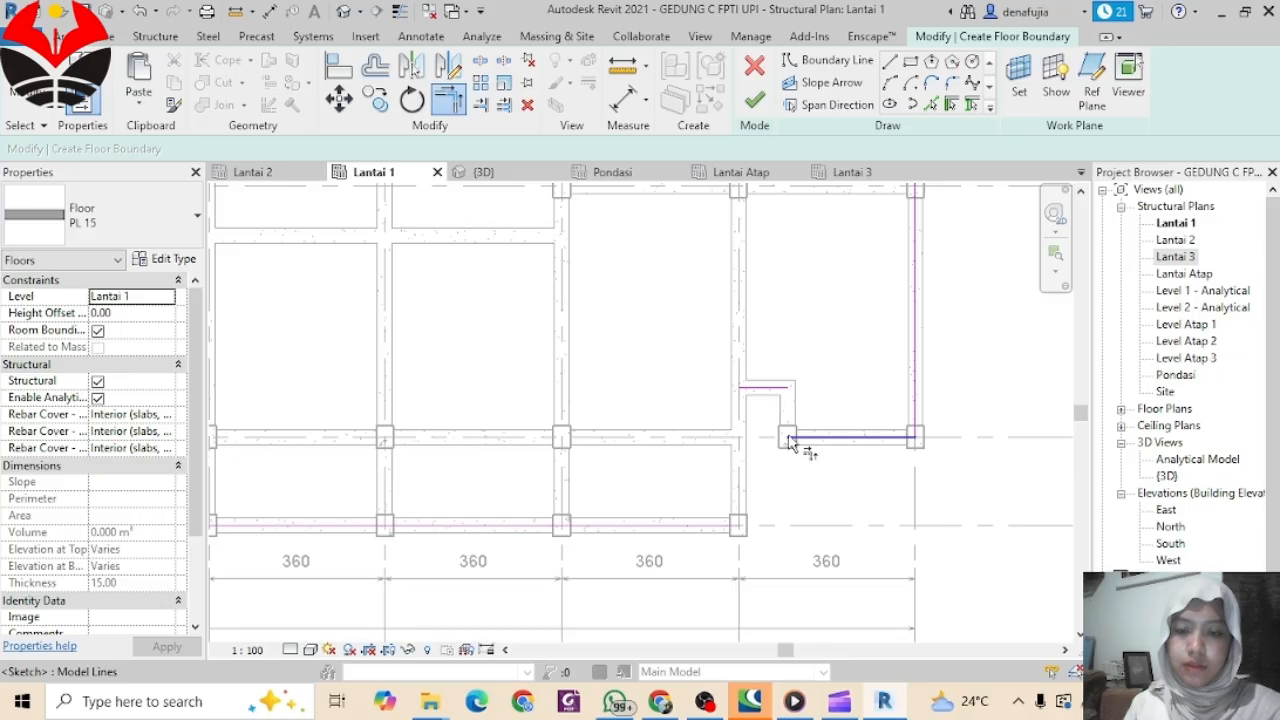
pyautogui.scroll(-3, 790, 443)
pyautogui.moveTo(817, 331); pyautogui.dragTo(814, 517, button='middle')
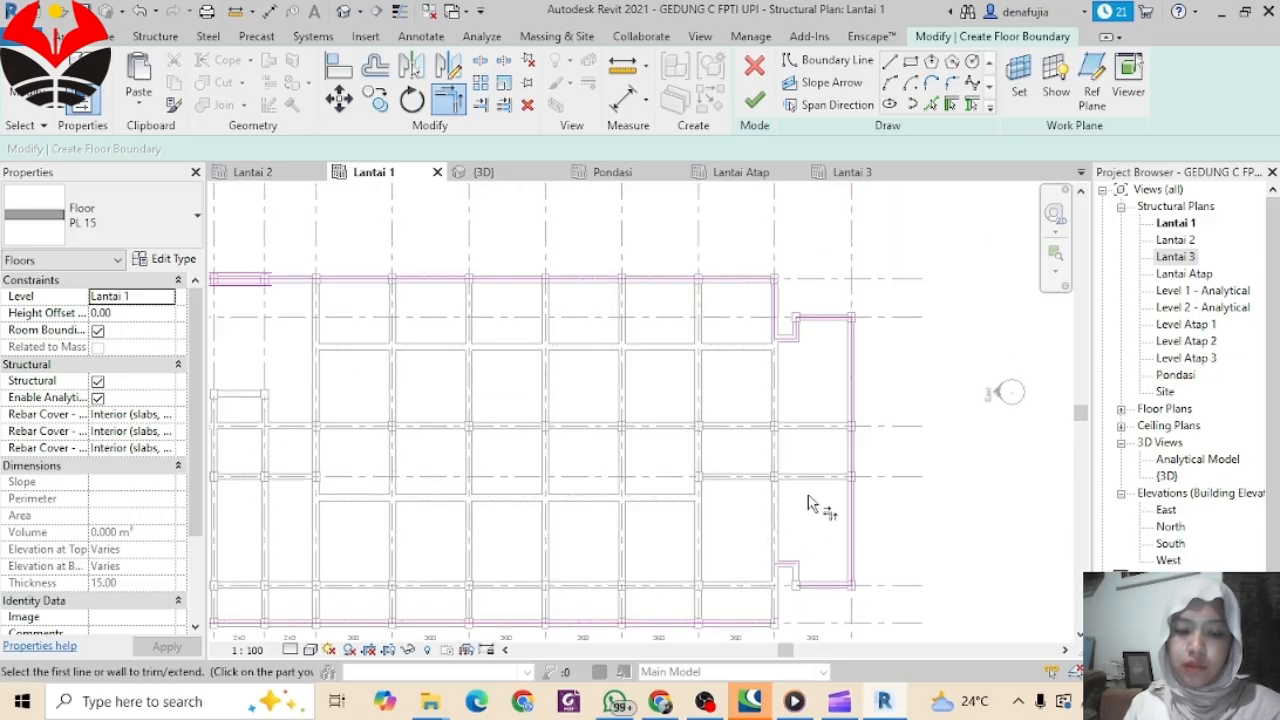
# Step: Check the floor boundary lines around the upper connectors of the east and west end bays
pyautogui.press('Escape')
pyautogui.scroll(4, 811, 504)
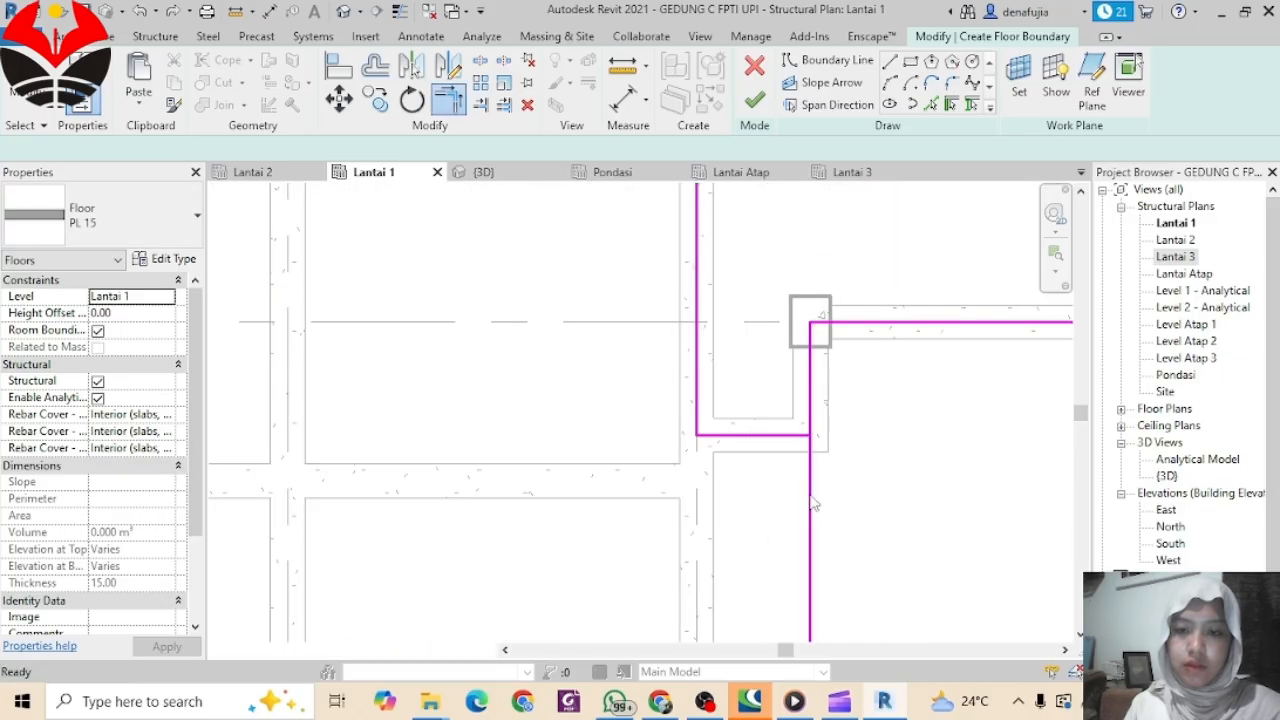
pyautogui.scroll(-3, 822, 465)
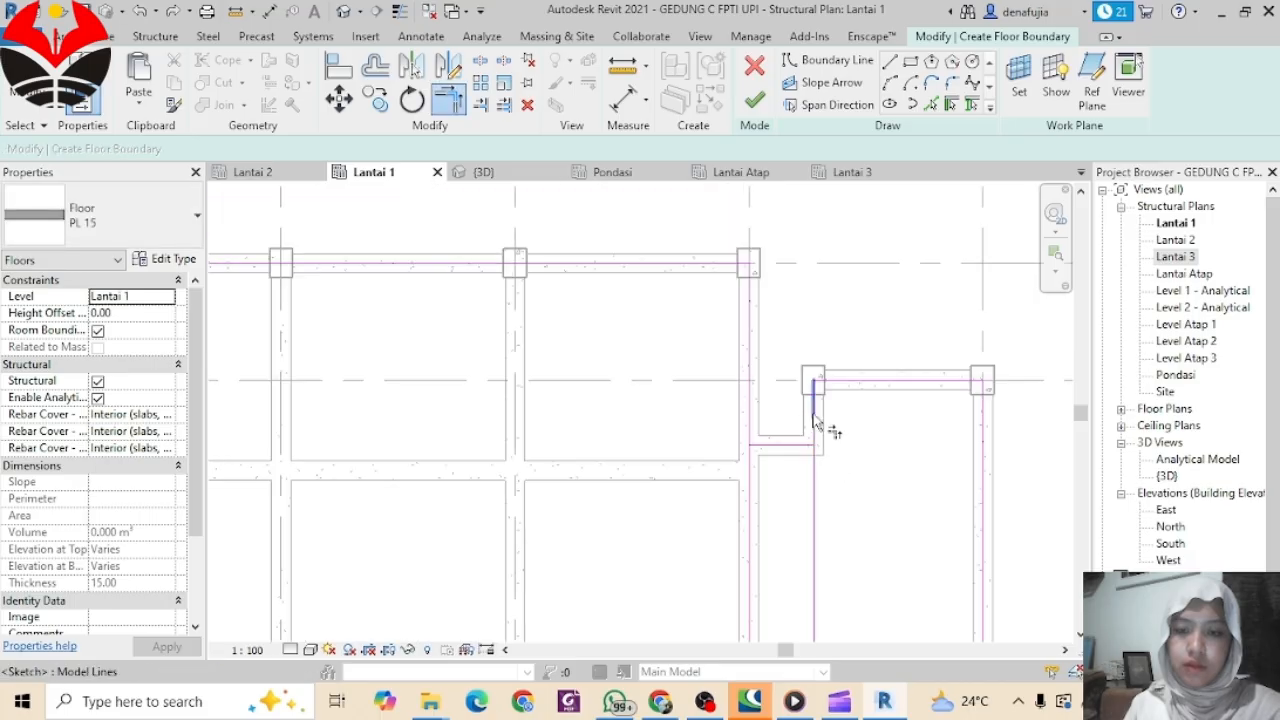
pyautogui.press('t')
pyautogui.press('r')
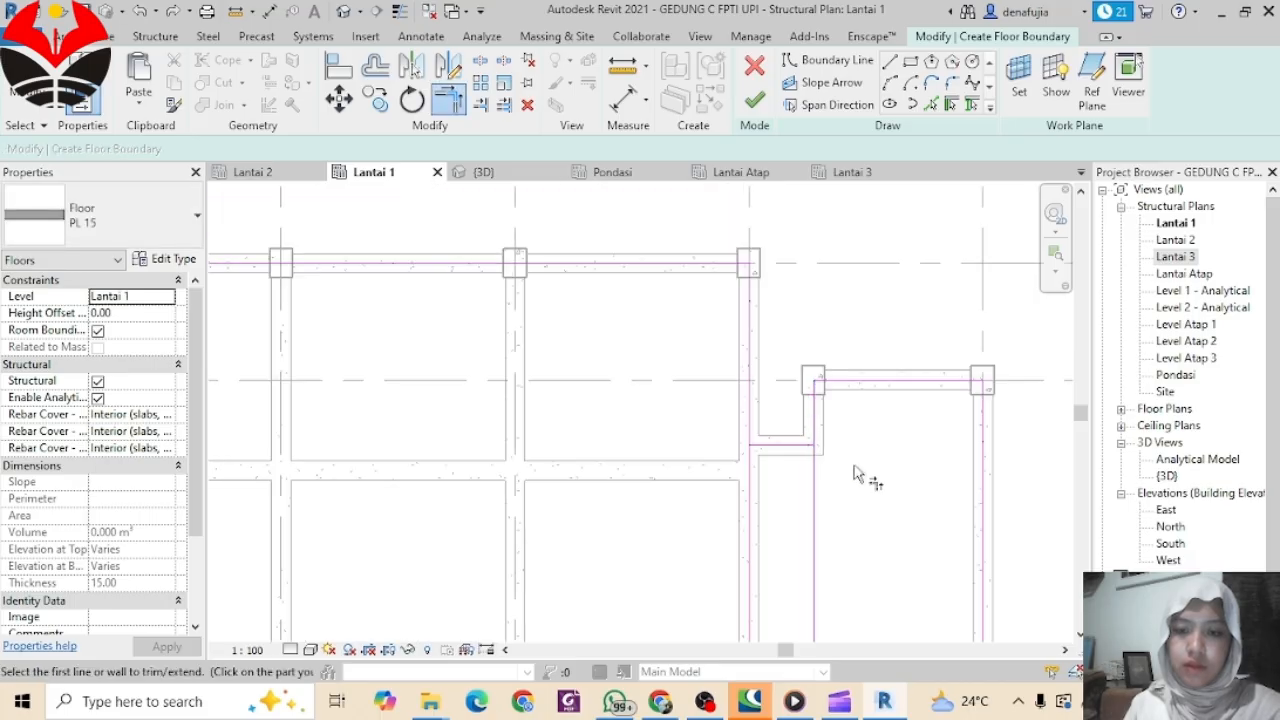
pyautogui.scroll(-3, 880, 465)
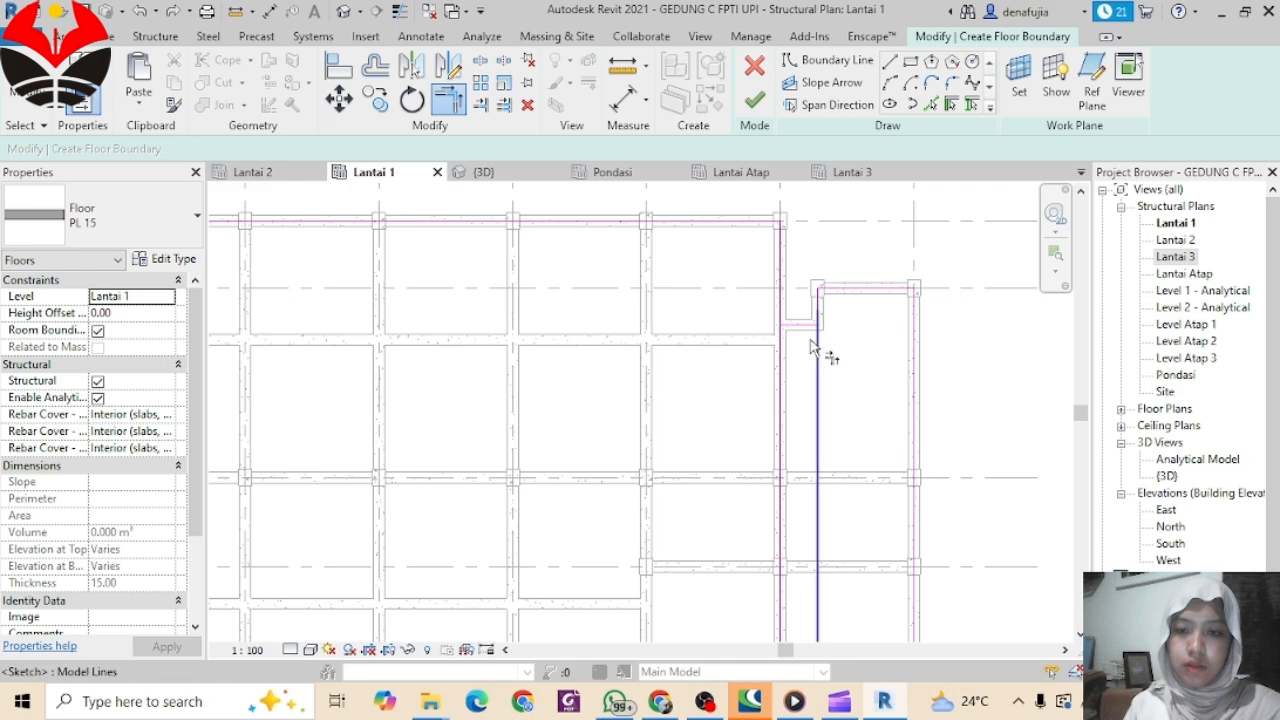
pyautogui.scroll(3, 826, 340)
pyautogui.press('Escape')
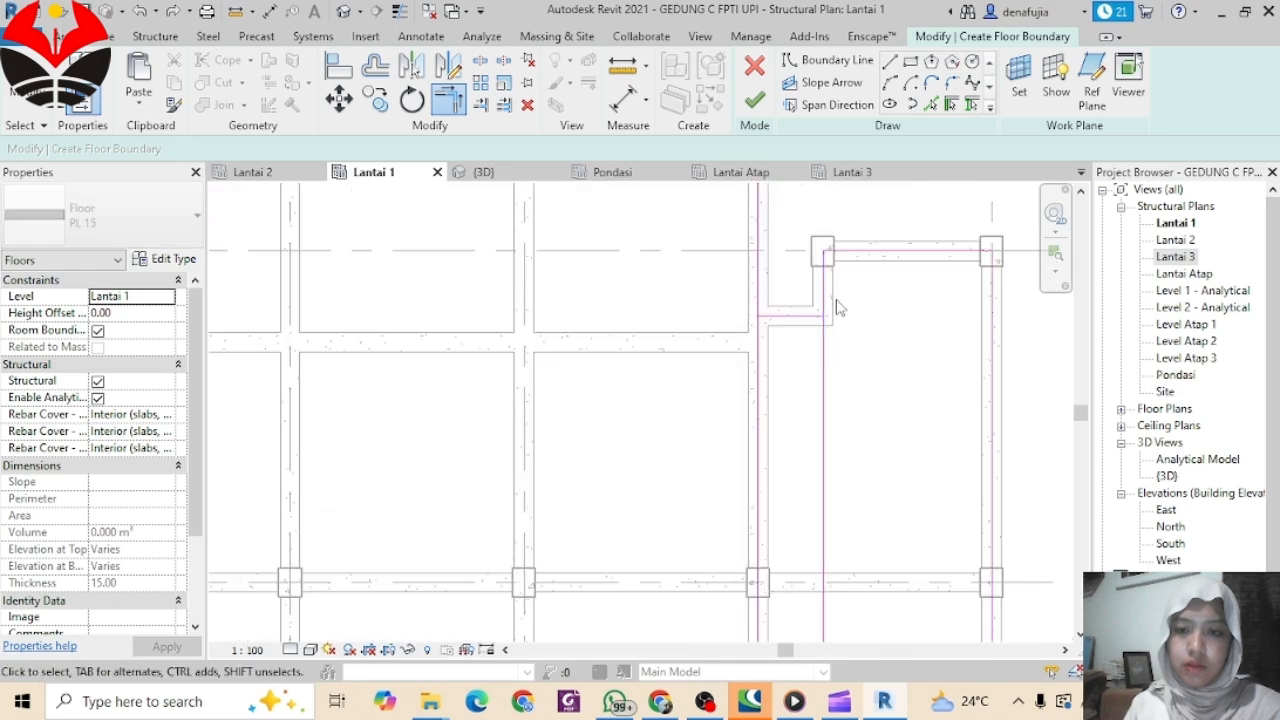
pyautogui.click(824, 360)
pyautogui.click(905, 330)
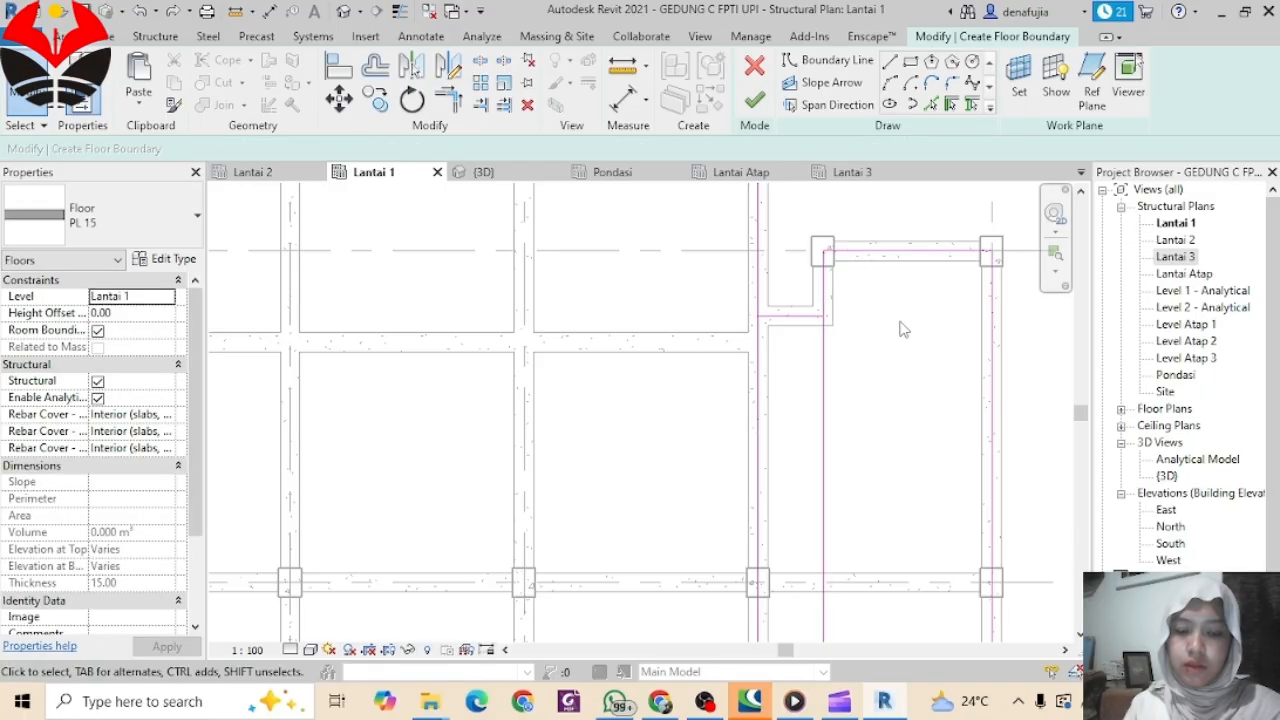
pyautogui.scroll(1, 902, 330)
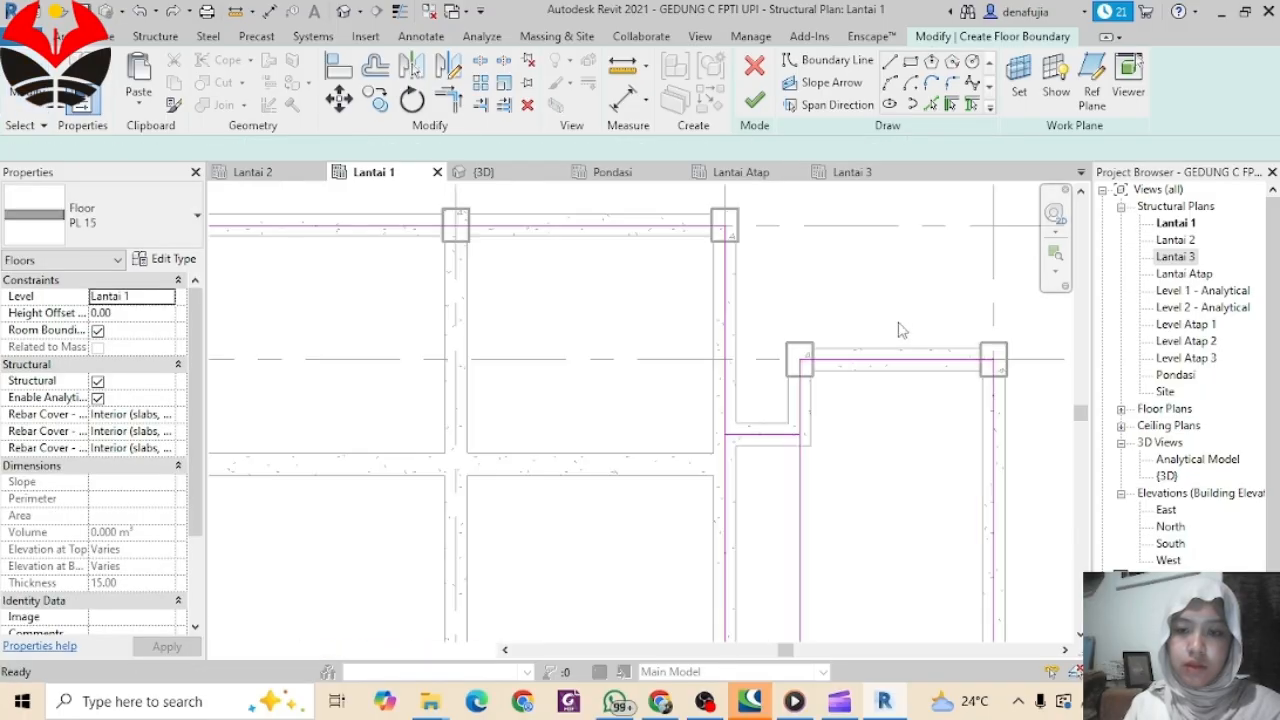
pyautogui.scroll(-5, 866, 358)
pyautogui.scroll(5, 793, 436)
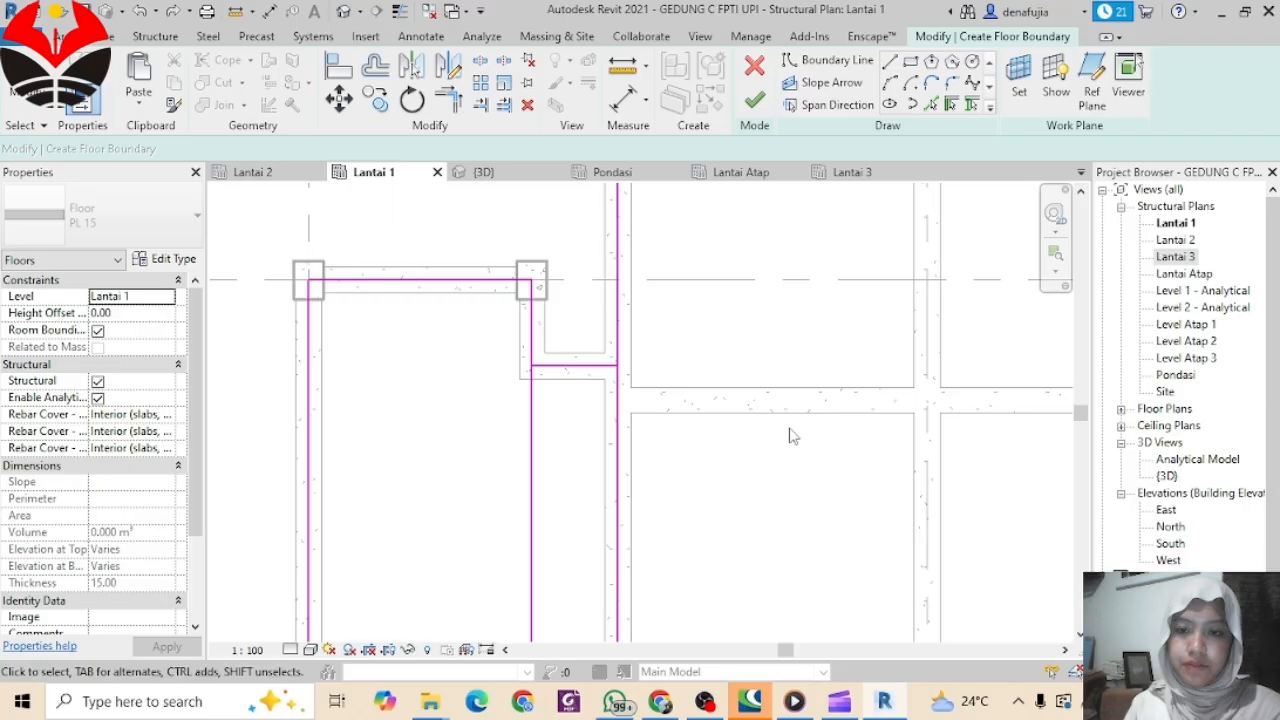
pyautogui.click(553, 393)
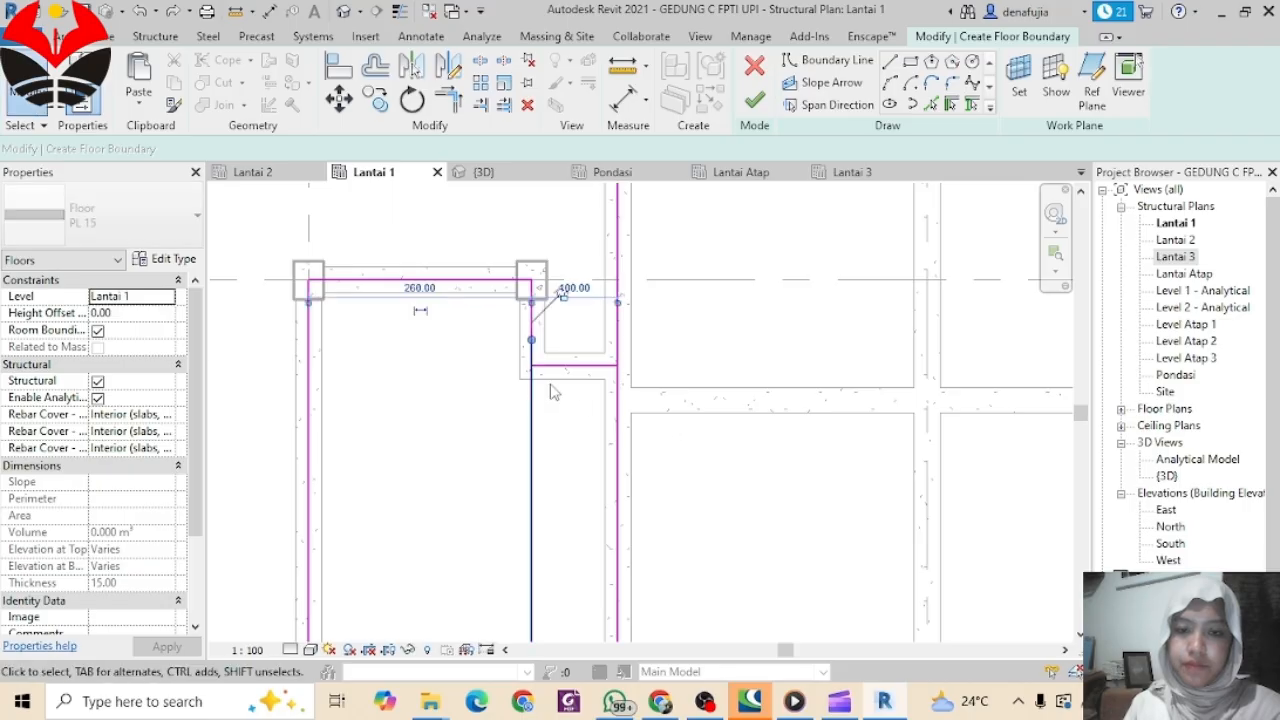
pyautogui.click(727, 361)
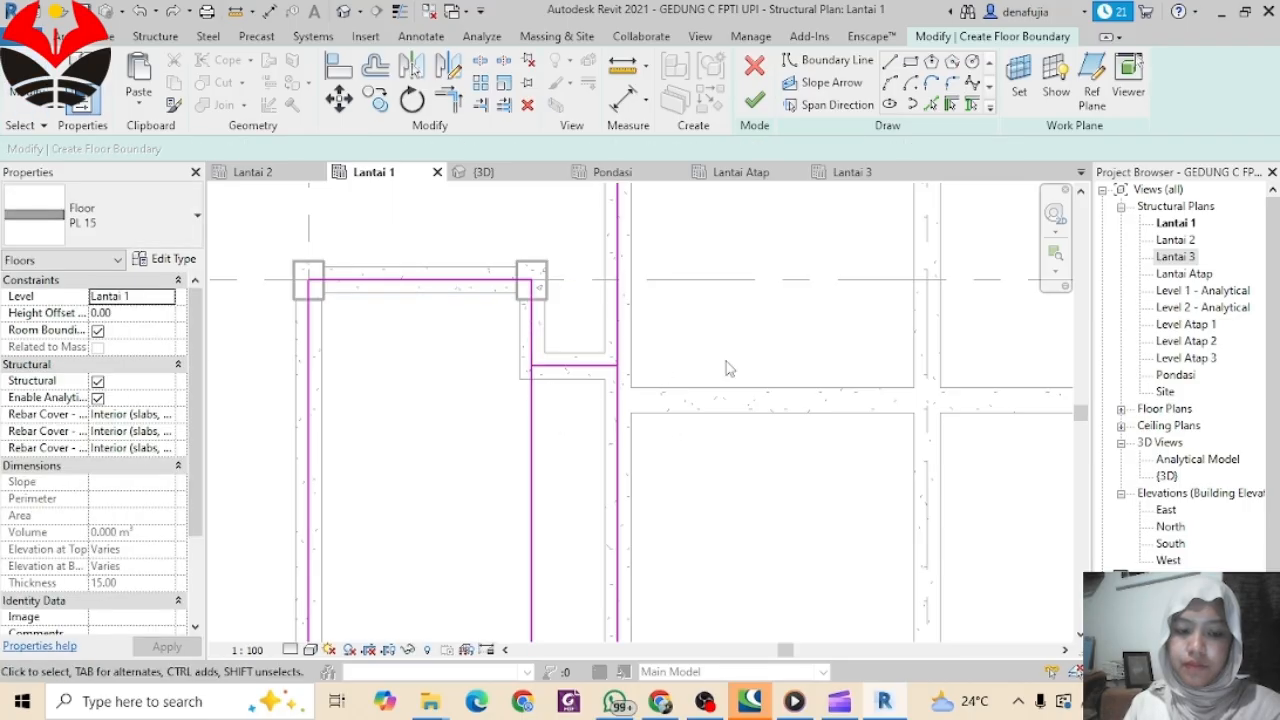
# Step: Undo the last sketch edits and replace the west bay's lower connector line with one reaching the main block's vertical boundary
pyautogui.hotkey('ctrl', 'z')
pyautogui.hotkey('ctrl', 'z')
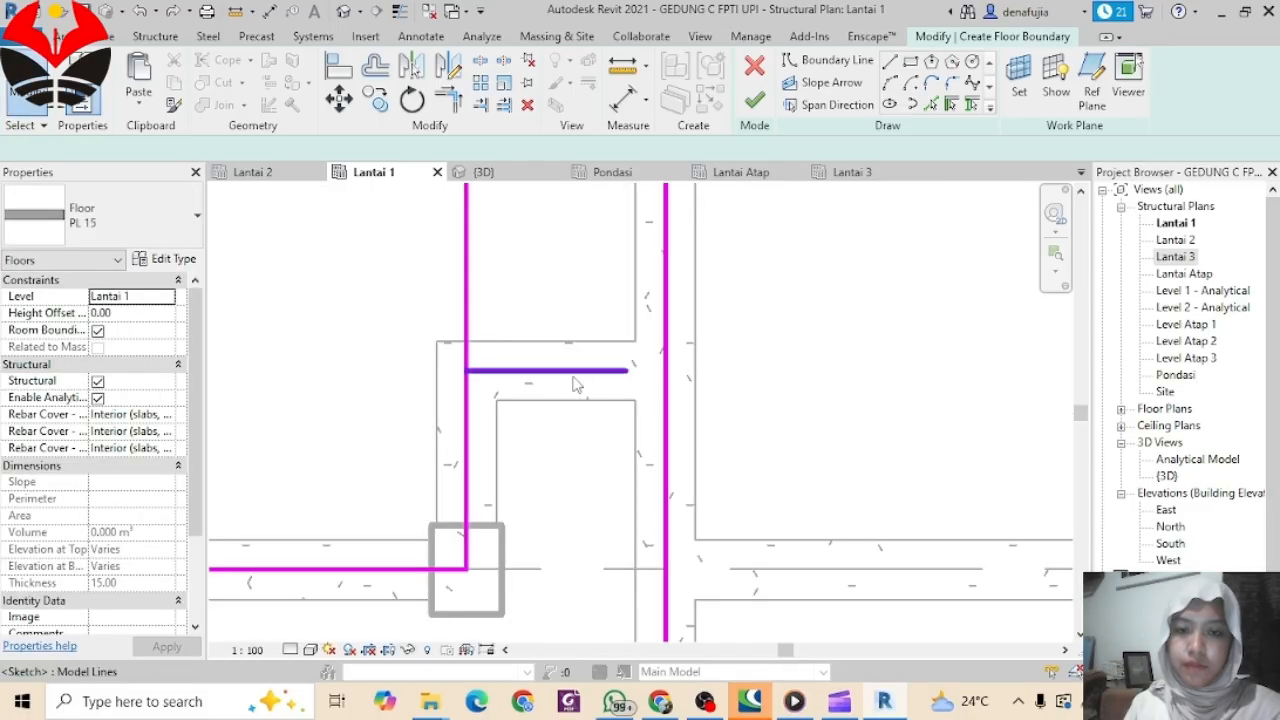
pyautogui.click(575, 372)
pyautogui.press('Delete')
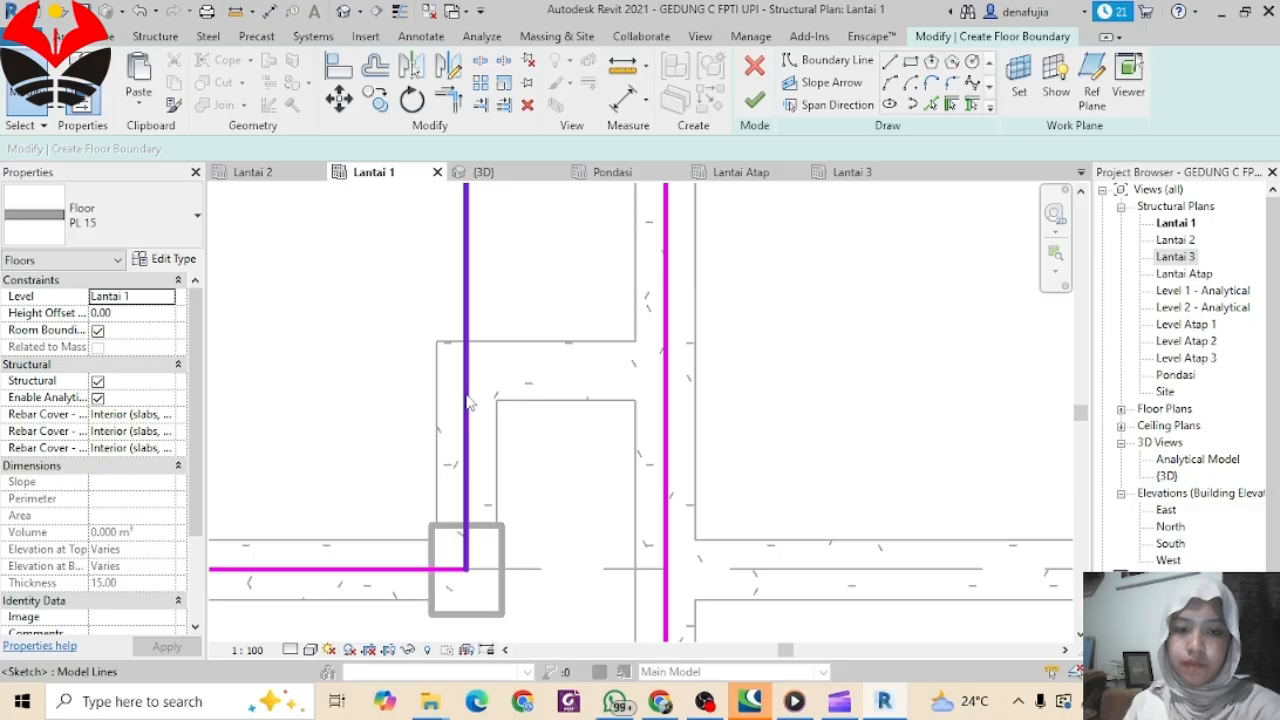
pyautogui.click(889, 61)
pyautogui.click(466, 370)
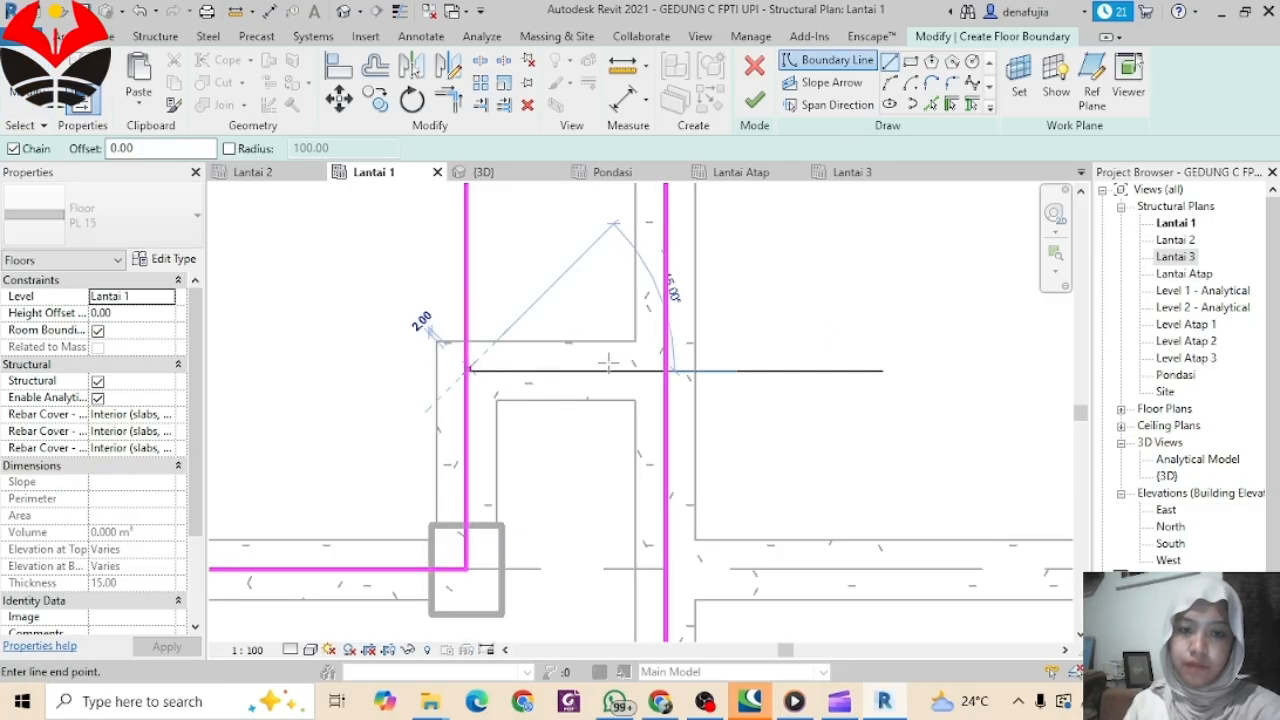
pyautogui.click(665, 370)
pyautogui.press('Escape')
pyautogui.scroll(-2, 585, 368)
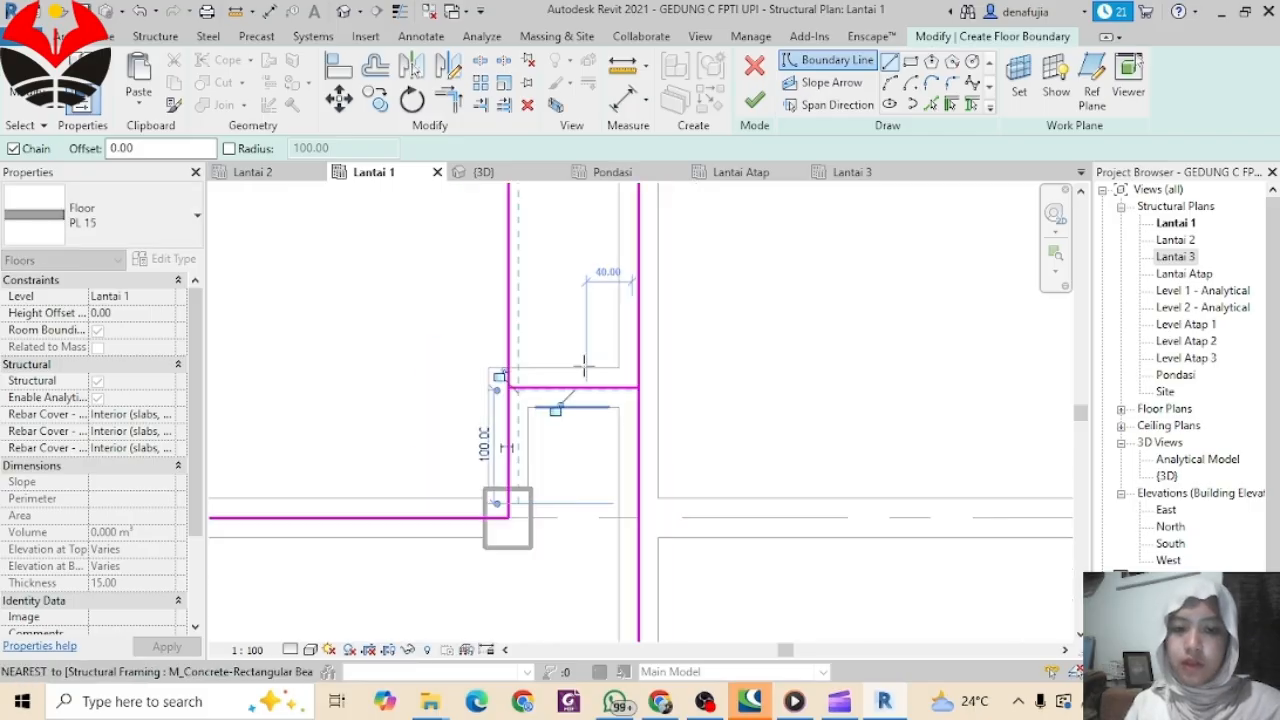
pyautogui.scroll(-3, 585, 368)
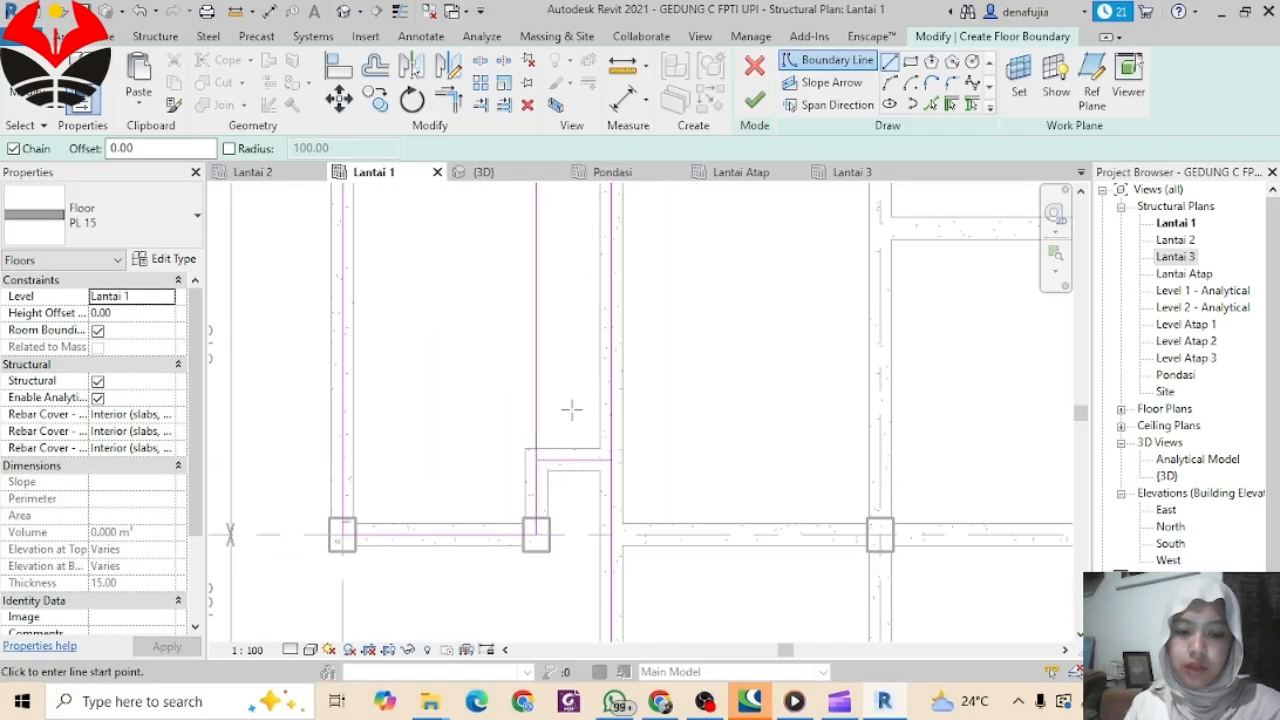
# Step: Try to trim the west bay's inner vertical line to a corner with the lower connector line
pyautogui.press('t')
pyautogui.press('r')
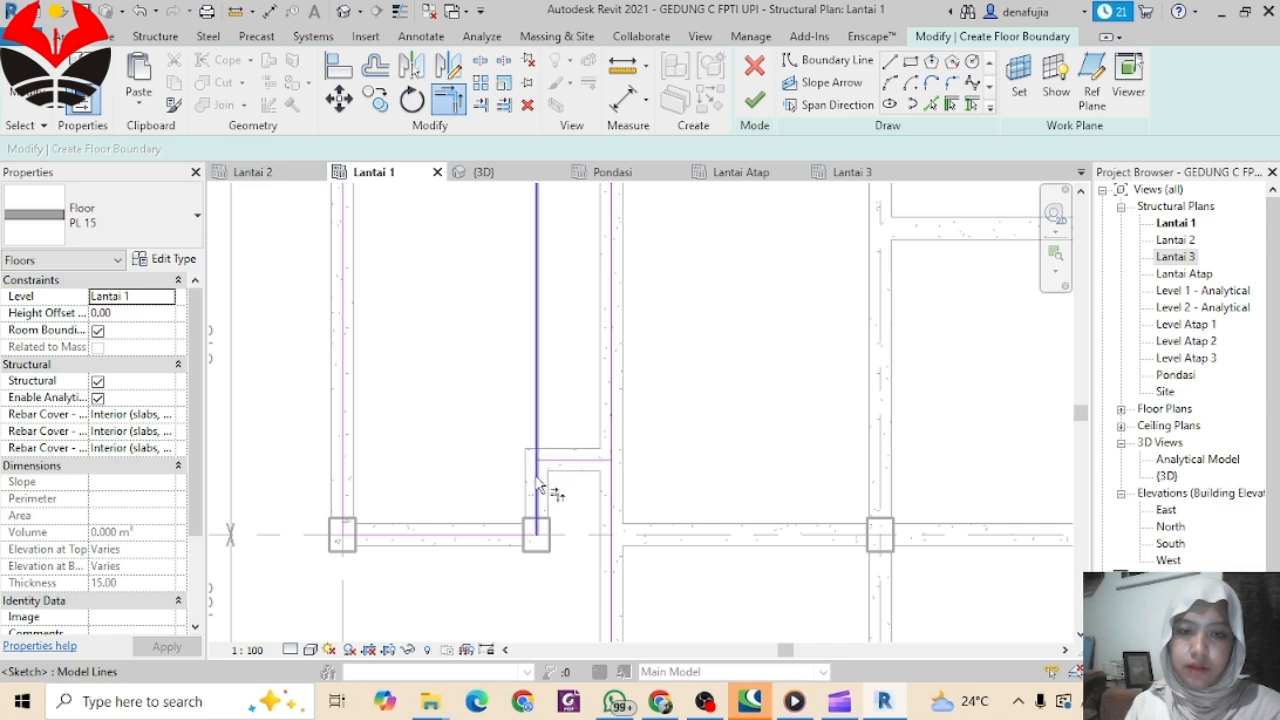
pyautogui.click(550, 466)
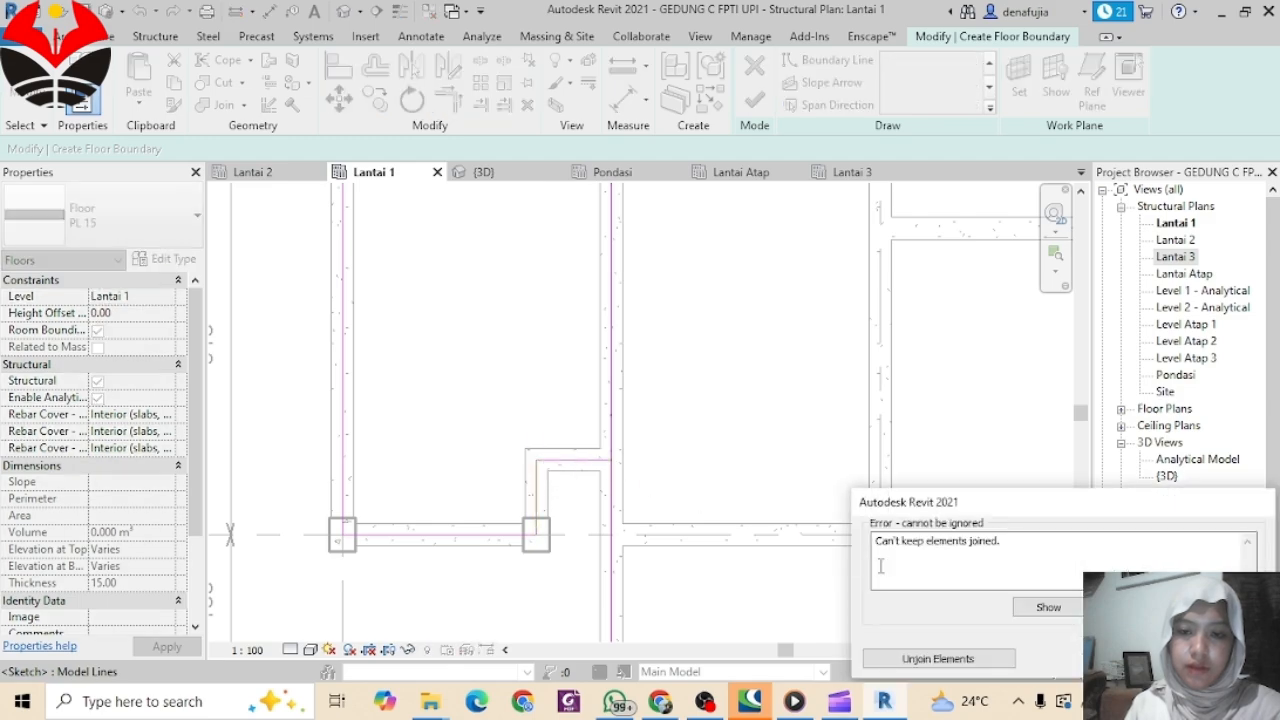
pyautogui.click(1215, 658)
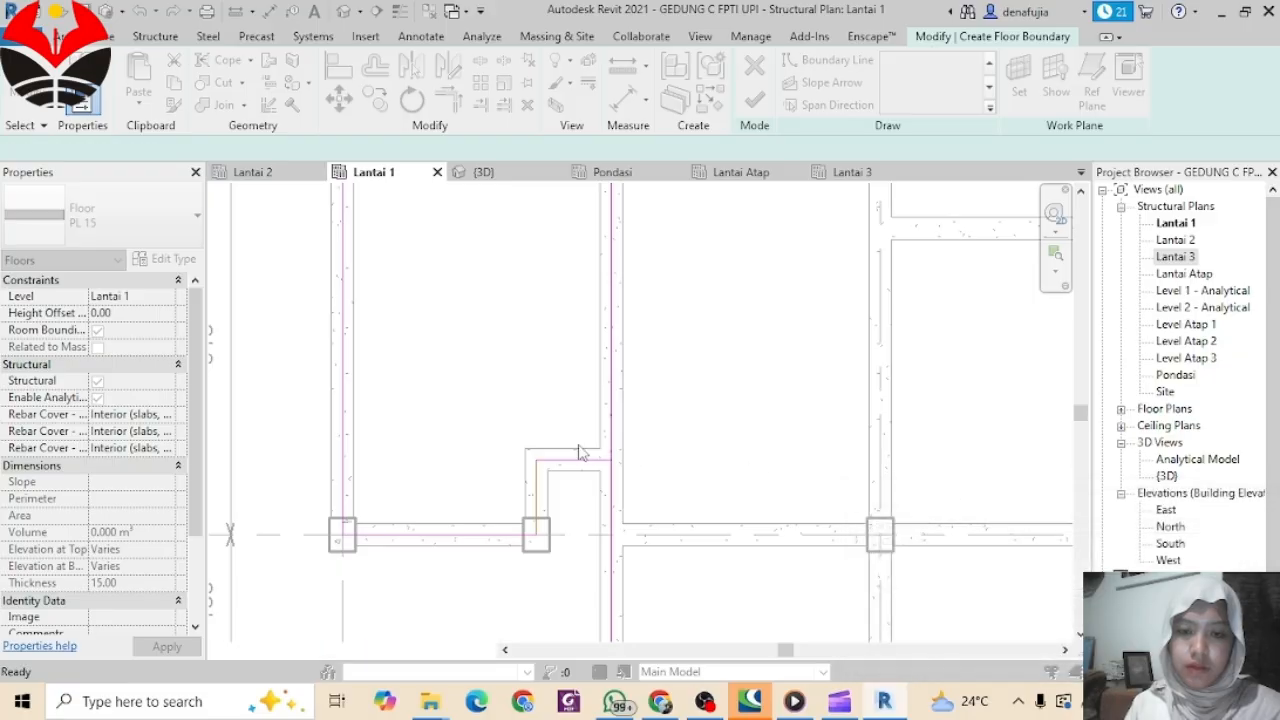
# Step: Split the west bay's inner vertical line and the adjoining main block boundary line between grids 4 and 5
pyautogui.scroll(-3, 556, 342)
pyautogui.moveTo(573, 386); pyautogui.dragTo(607, 629, button='middle')
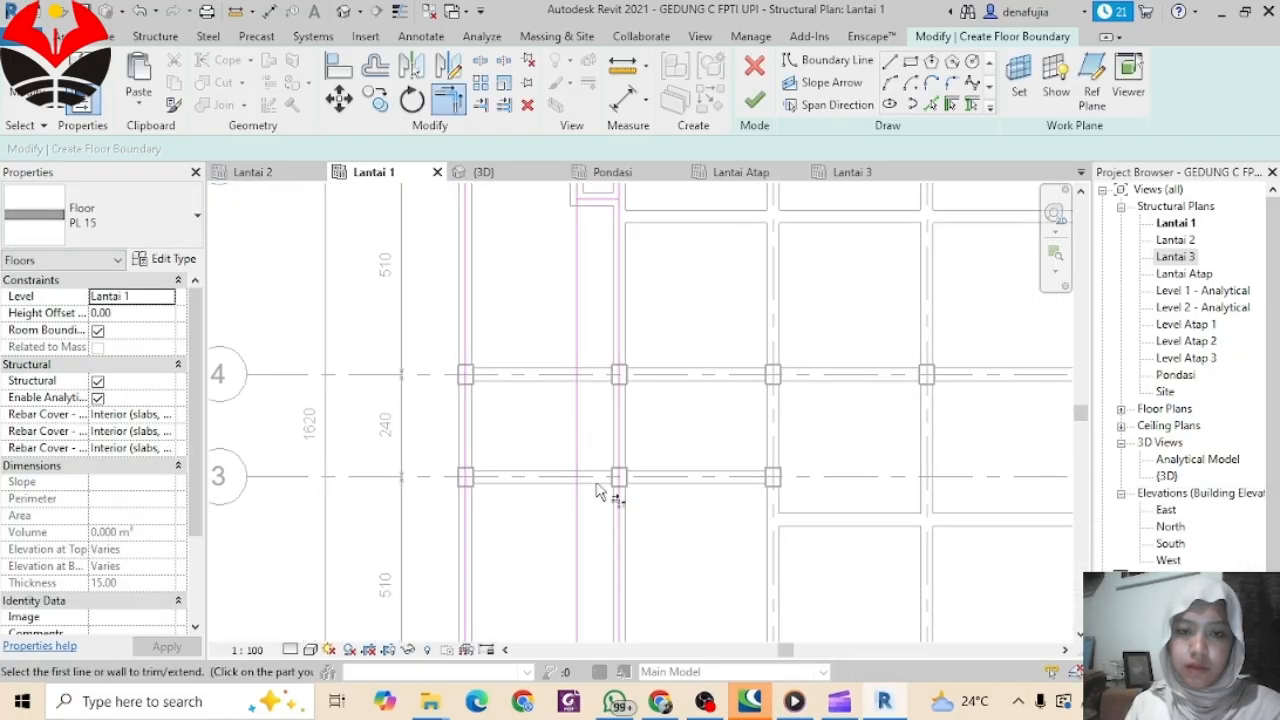
pyautogui.scroll(-1, 600, 448)
pyautogui.press('Escape')
pyautogui.press('s')
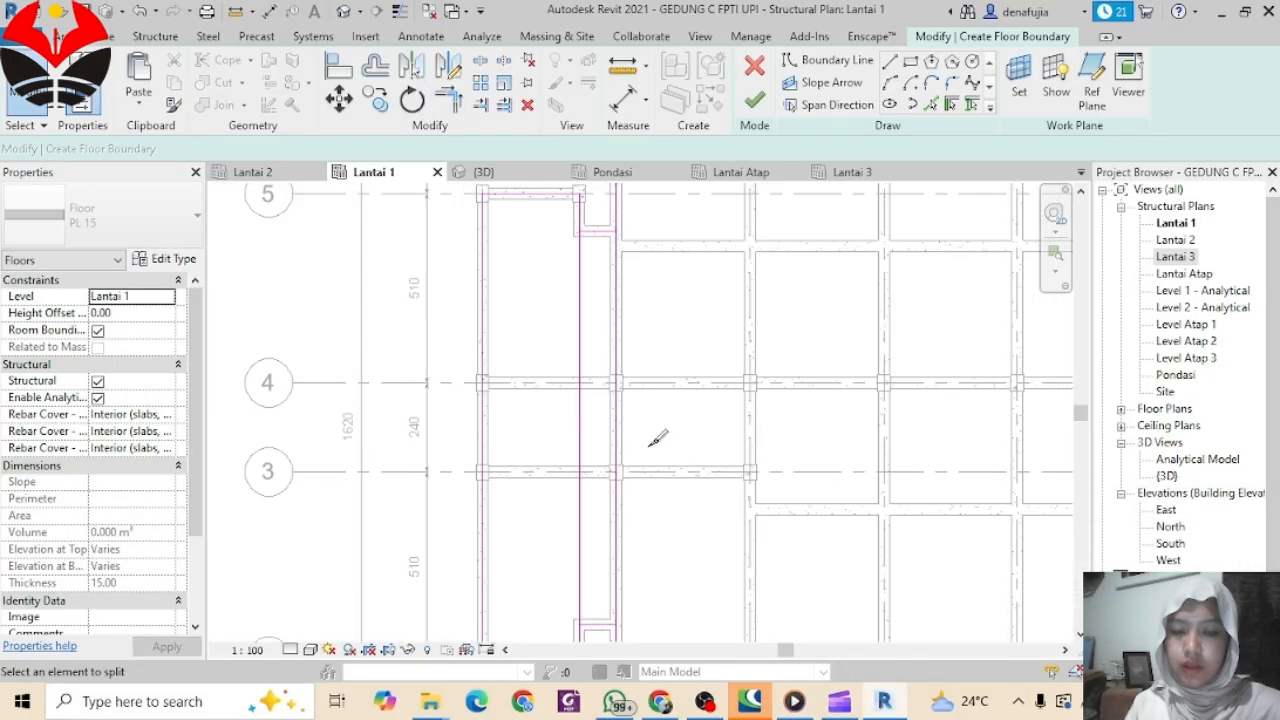
pyautogui.press('l')
pyautogui.click(580, 331)
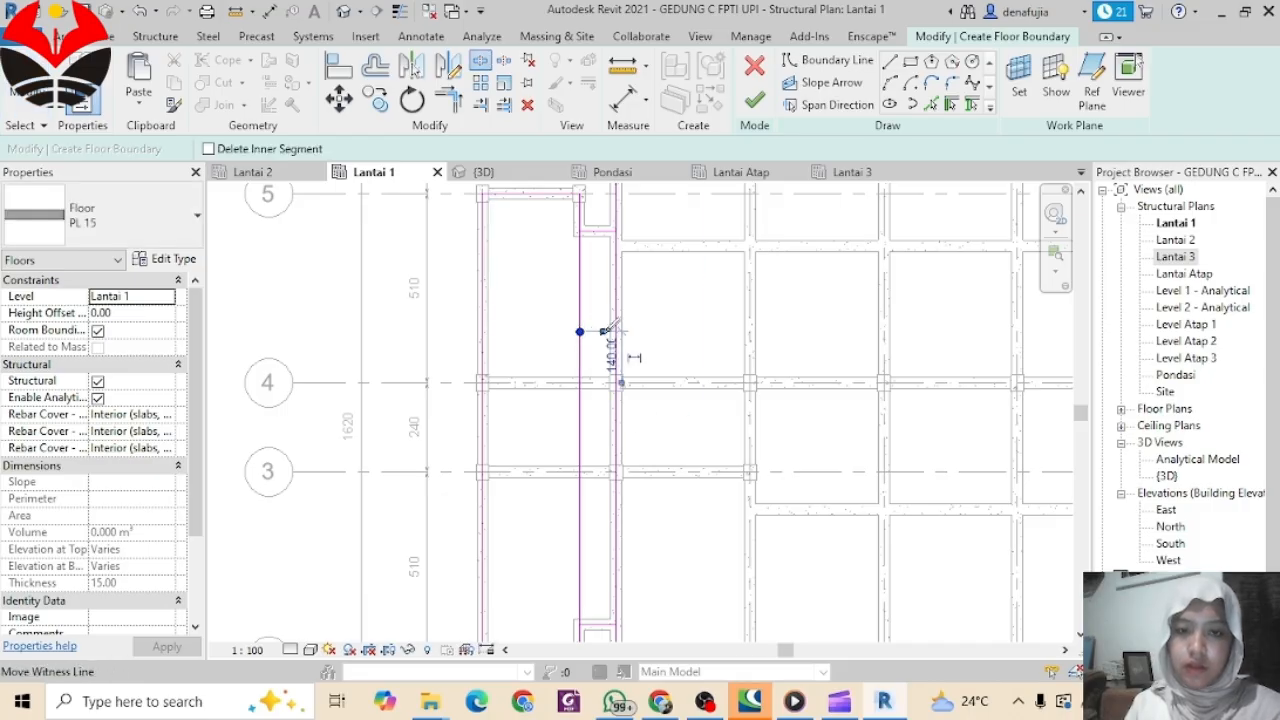
pyautogui.click(620, 330)
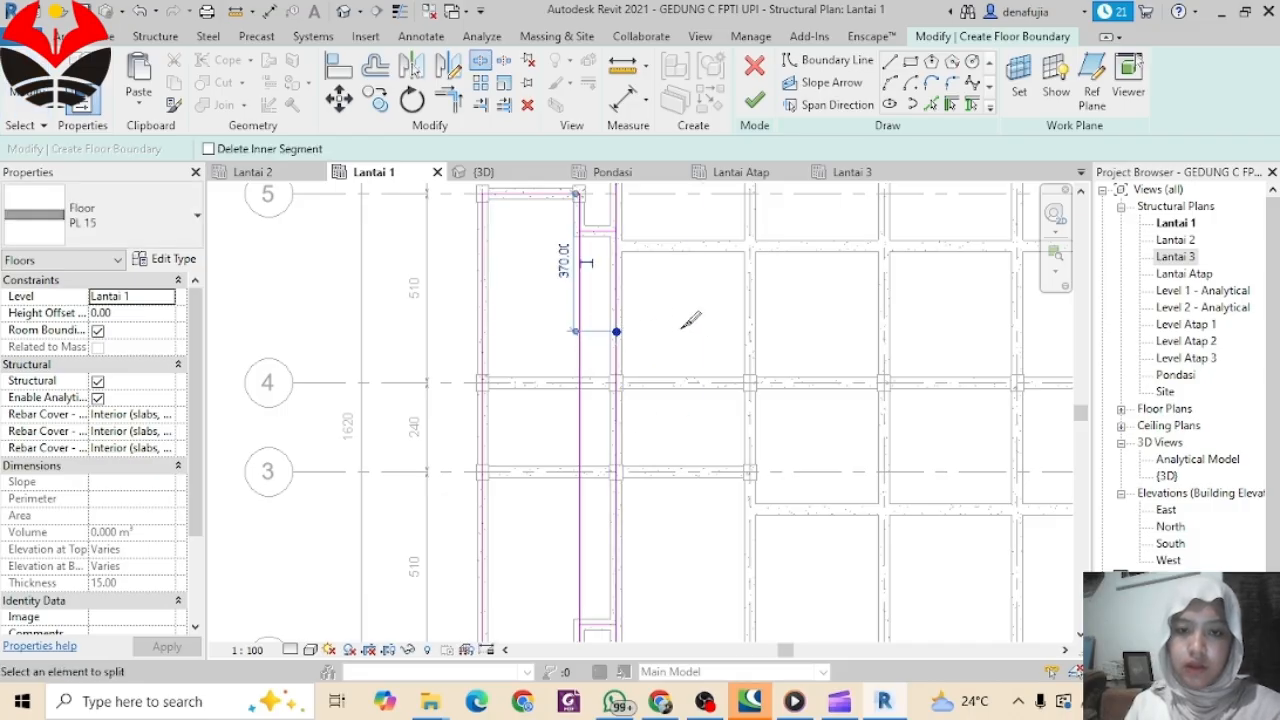
# Step: Split the east bay's inner vertical boundary line just below its upper connector
pyautogui.scroll(-2, 745, 322)
pyautogui.moveTo(790, 358); pyautogui.dragTo(105, 428, button='middle')
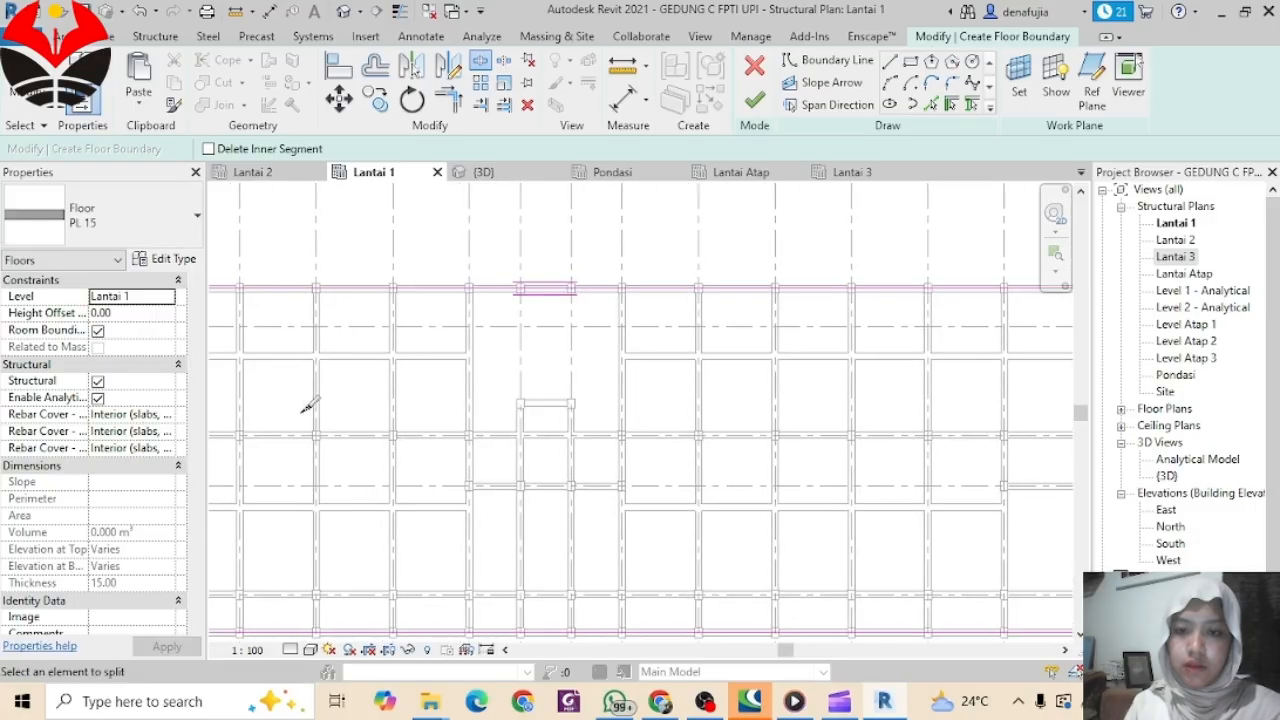
pyautogui.moveTo(823, 407); pyautogui.dragTo(303, 412, button='middle')
pyautogui.scroll(-1, 837, 377)
pyautogui.scroll(3, 616, 387)
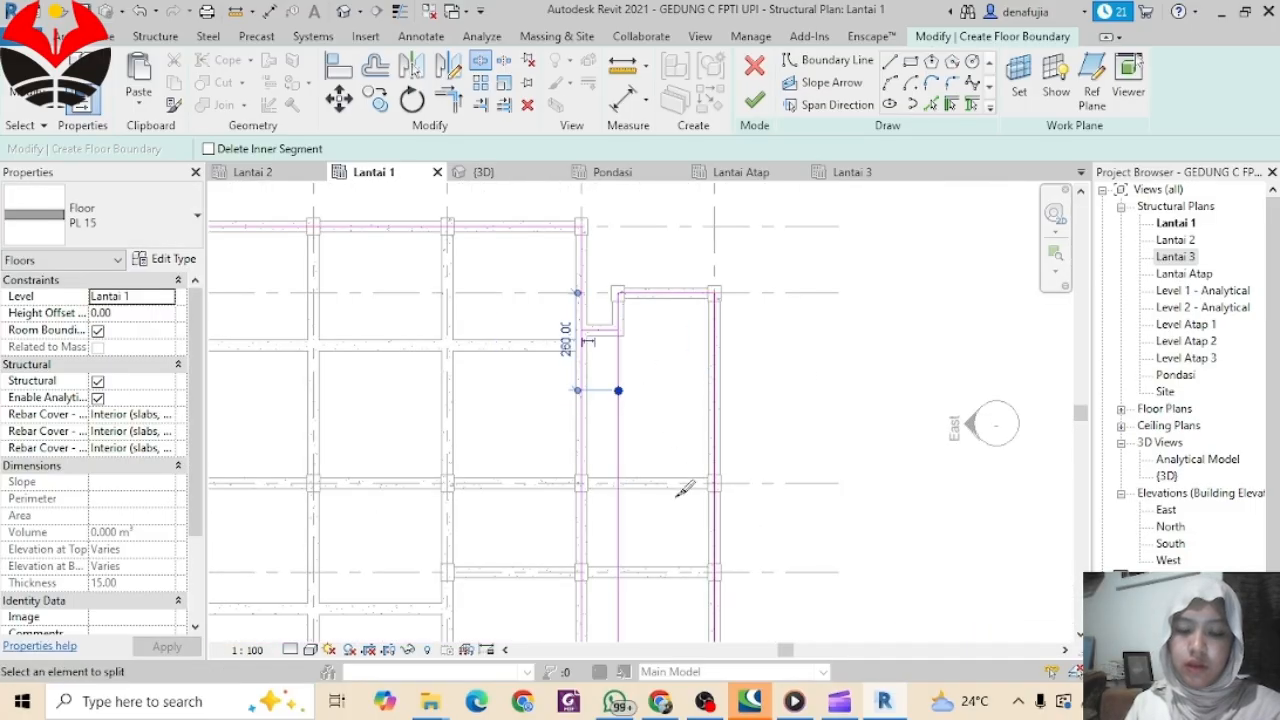
# Step: Trim the vertical boundary lines at the east end bay to corners with its upper and lower connector lines
pyautogui.press('t')
pyautogui.press('r')
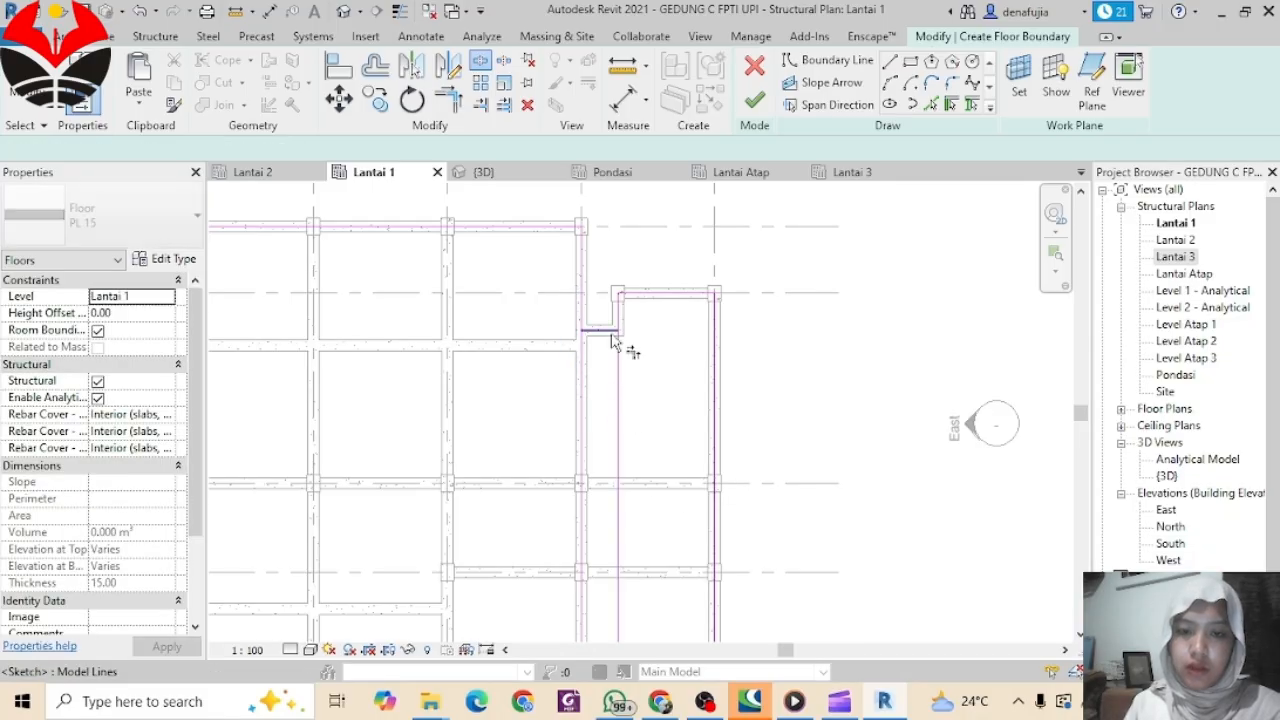
pyautogui.click(617, 325)
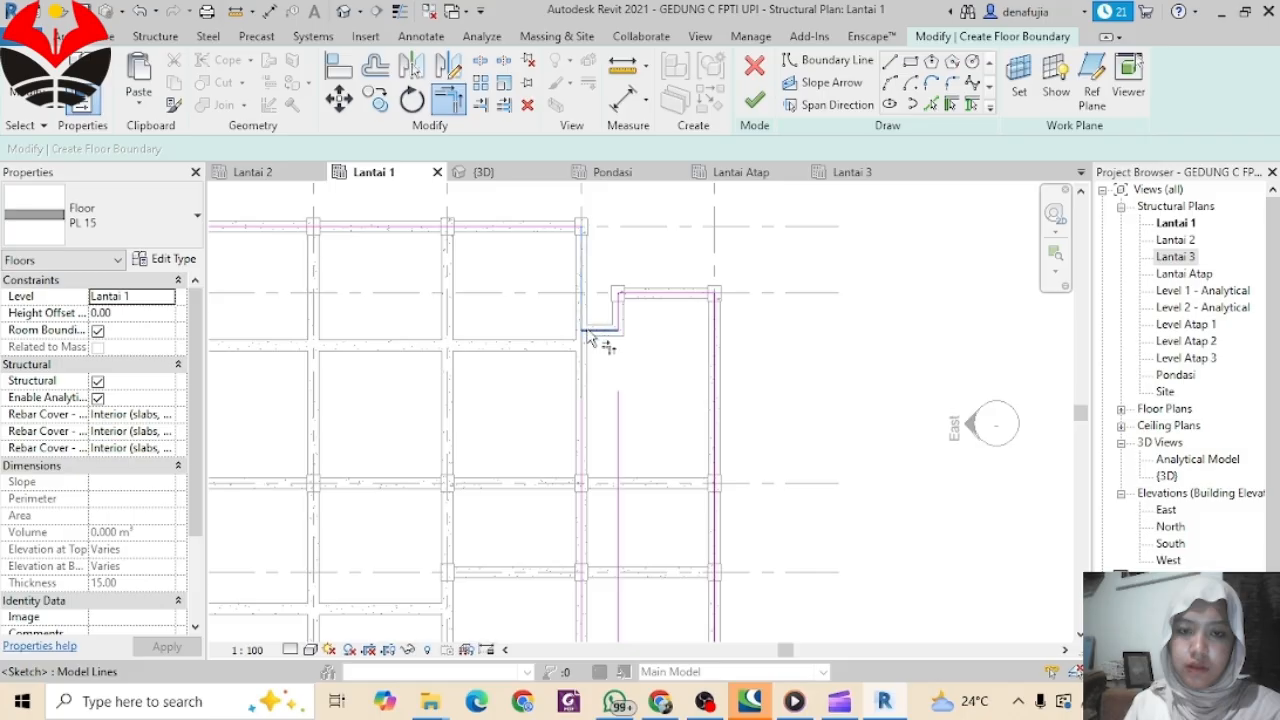
pyautogui.scroll(-3, 610, 465)
pyautogui.moveTo(636, 491); pyautogui.dragTo(667, 323, button='middle')
pyautogui.scroll(6, 648, 473)
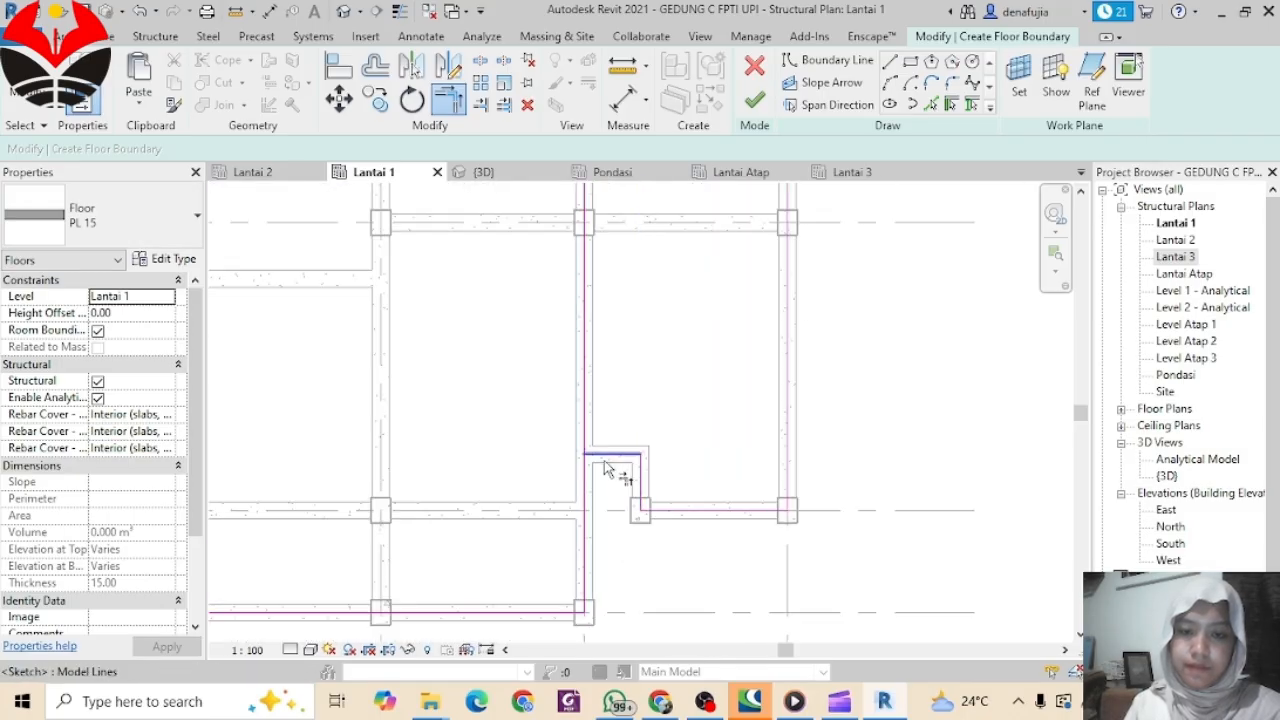
pyautogui.scroll(-5, 565, 478)
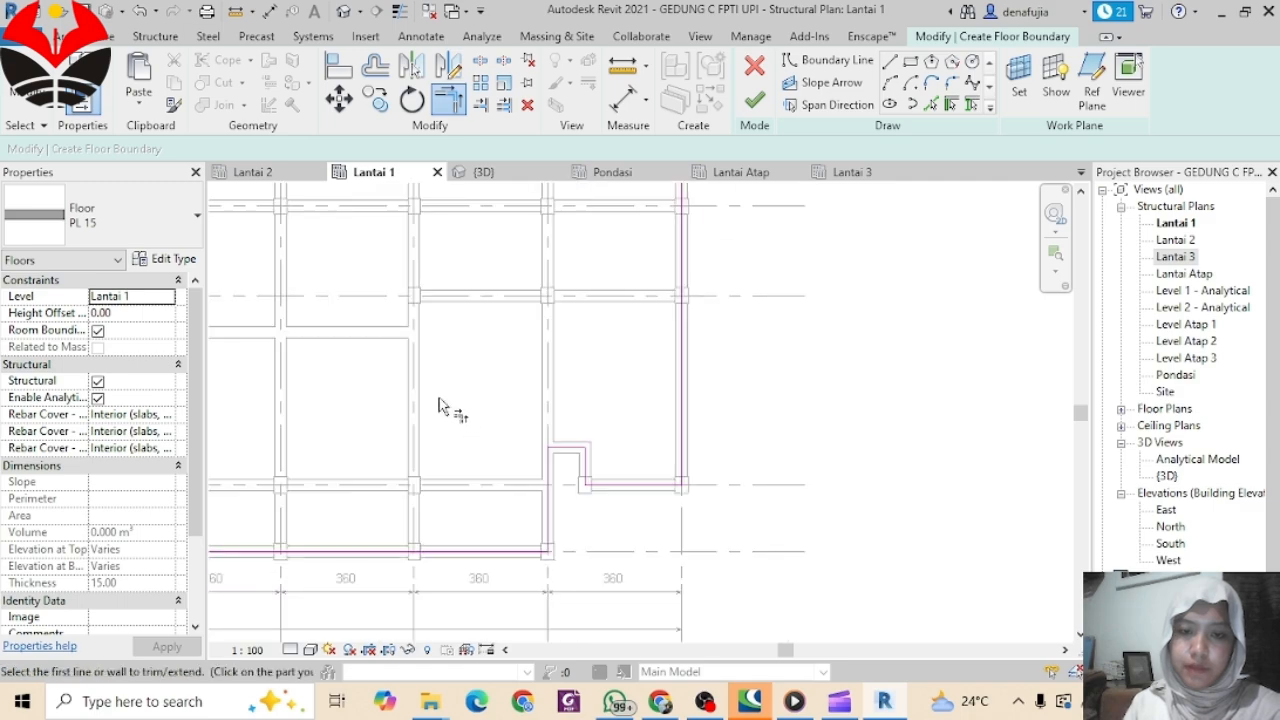
# Step: Trim the vertical boundary lines at the west end bay to corners with its lower and upper connector lines
pyautogui.moveTo(357, 386); pyautogui.dragTo(687, 418, button='middle')
pyautogui.scroll(5, 689, 417)
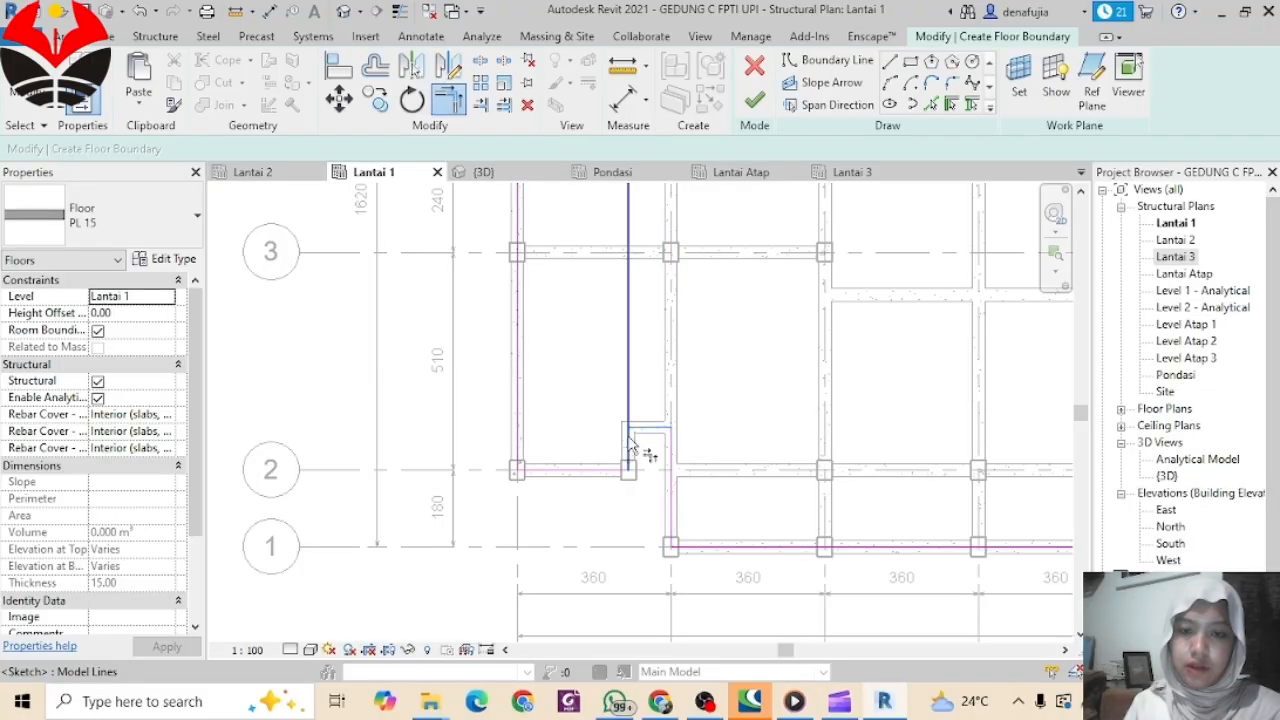
pyautogui.moveTo(673, 310); pyautogui.dragTo(669, 594, button='middle')
pyautogui.moveTo(662, 352); pyautogui.dragTo(634, 449, button='middle')
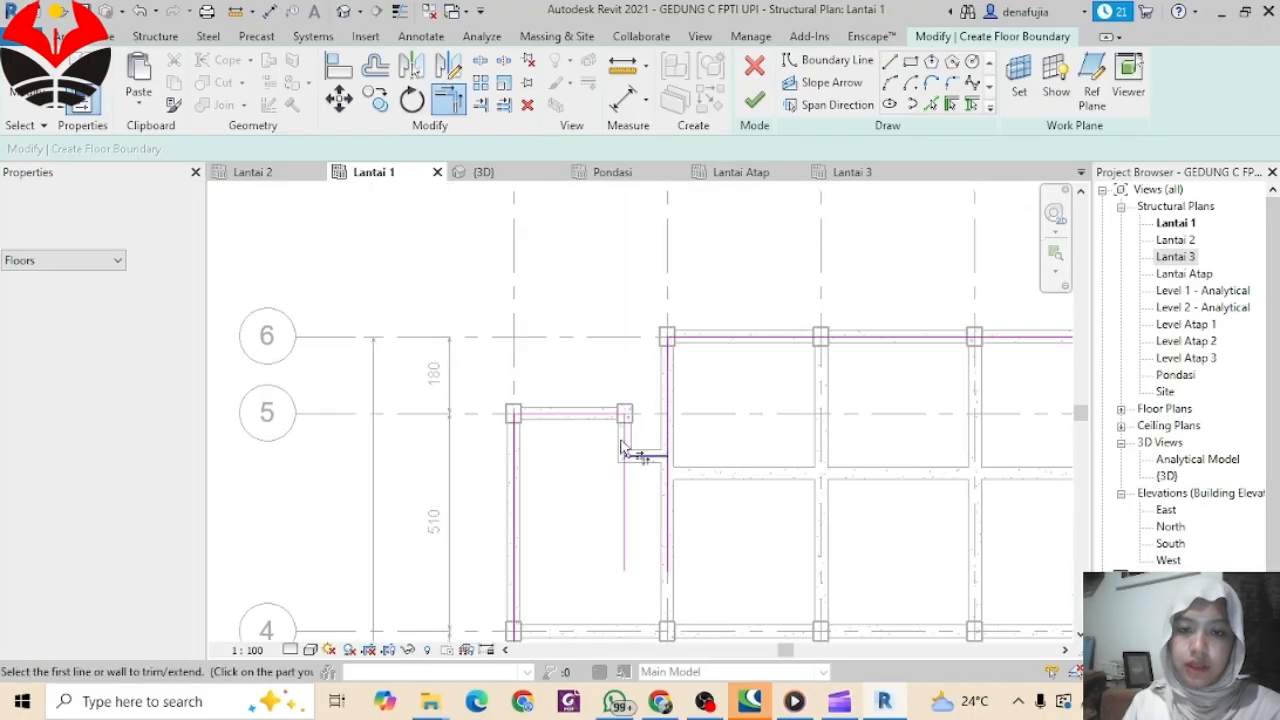
pyautogui.scroll(2, 634, 449)
pyautogui.click(643, 468)
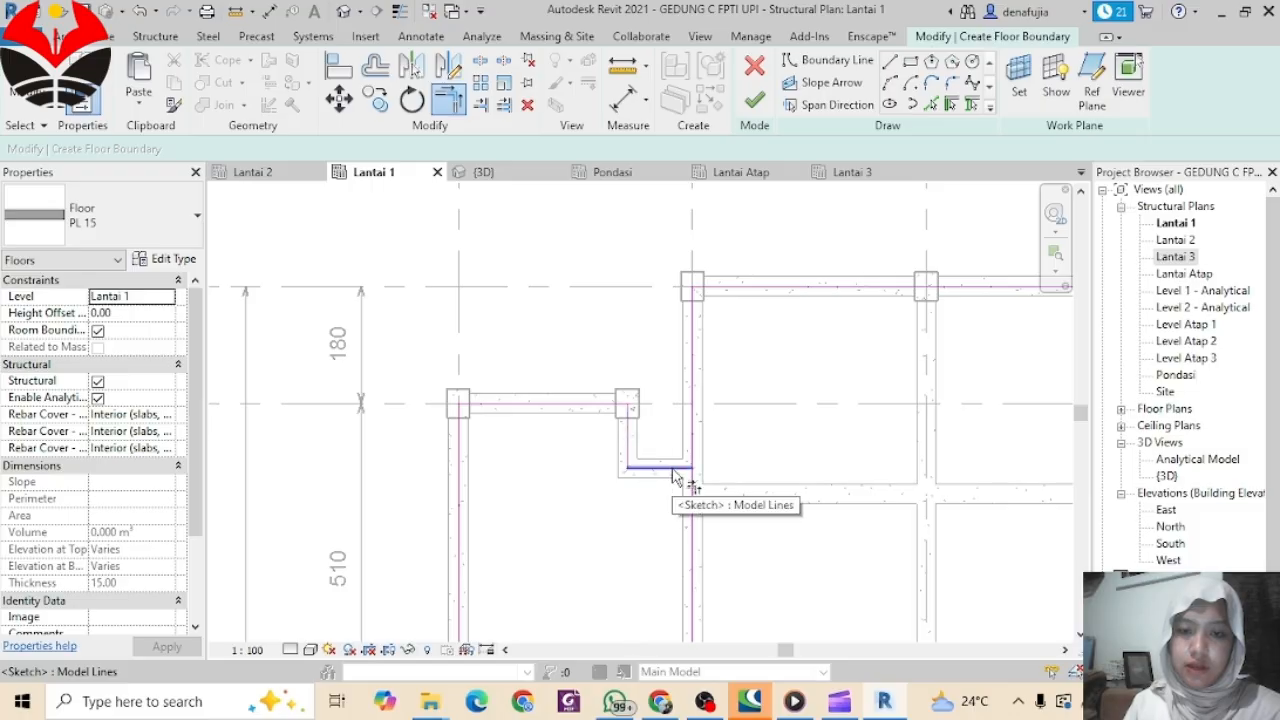
pyautogui.click(670, 468)
pyautogui.click(692, 452)
# Step: Finish the PL 15 floor boundary sketch on Lantai 1 and show the slab in the 3D view
pyautogui.scroll(-3, 778, 467)
pyautogui.scroll(-2, 855, 468)
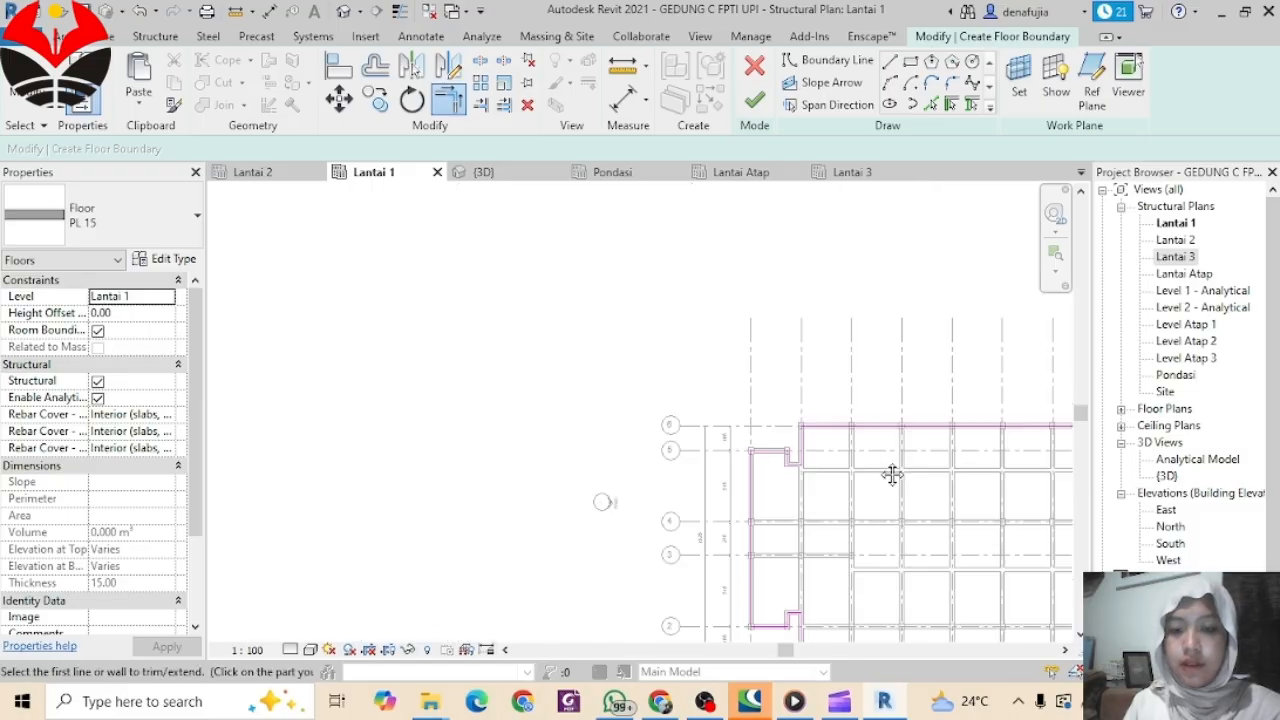
pyautogui.moveTo(891, 474); pyautogui.dragTo(595, 386, button='middle')
pyautogui.scroll(-1, 811, 441)
pyautogui.moveTo(811, 443); pyautogui.dragTo(606, 445, button='middle')
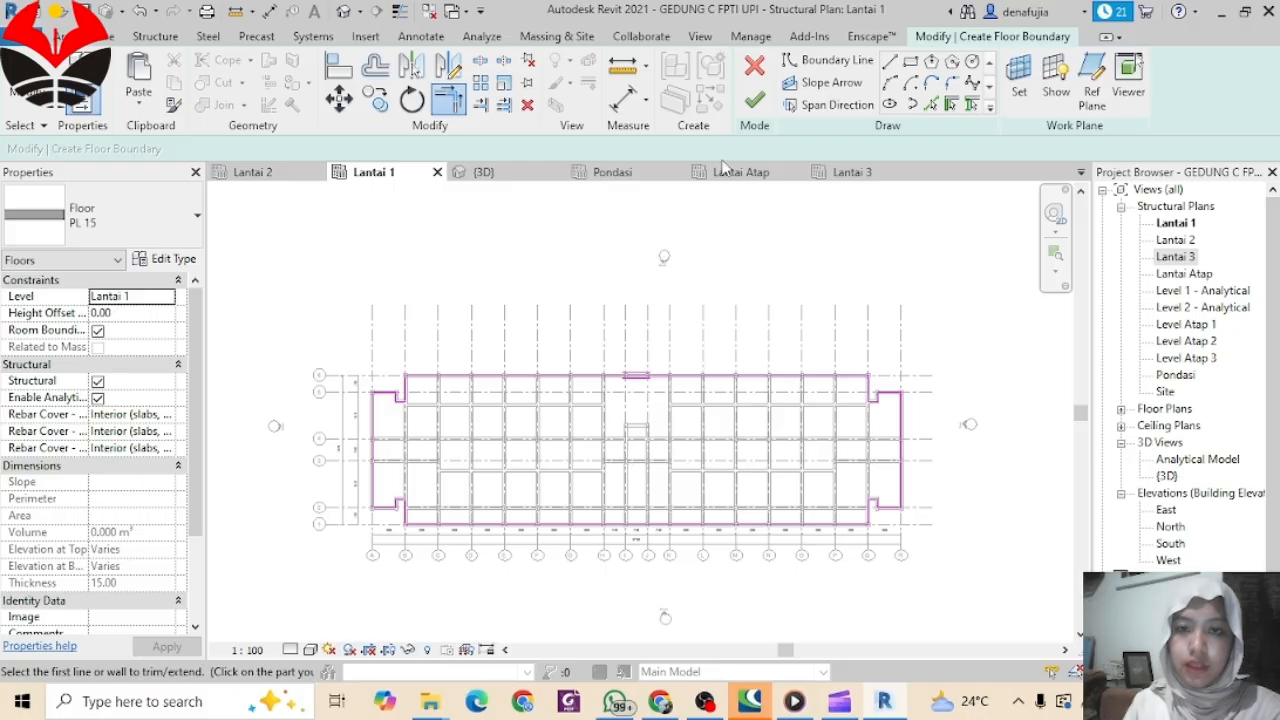
pyautogui.click(756, 110)
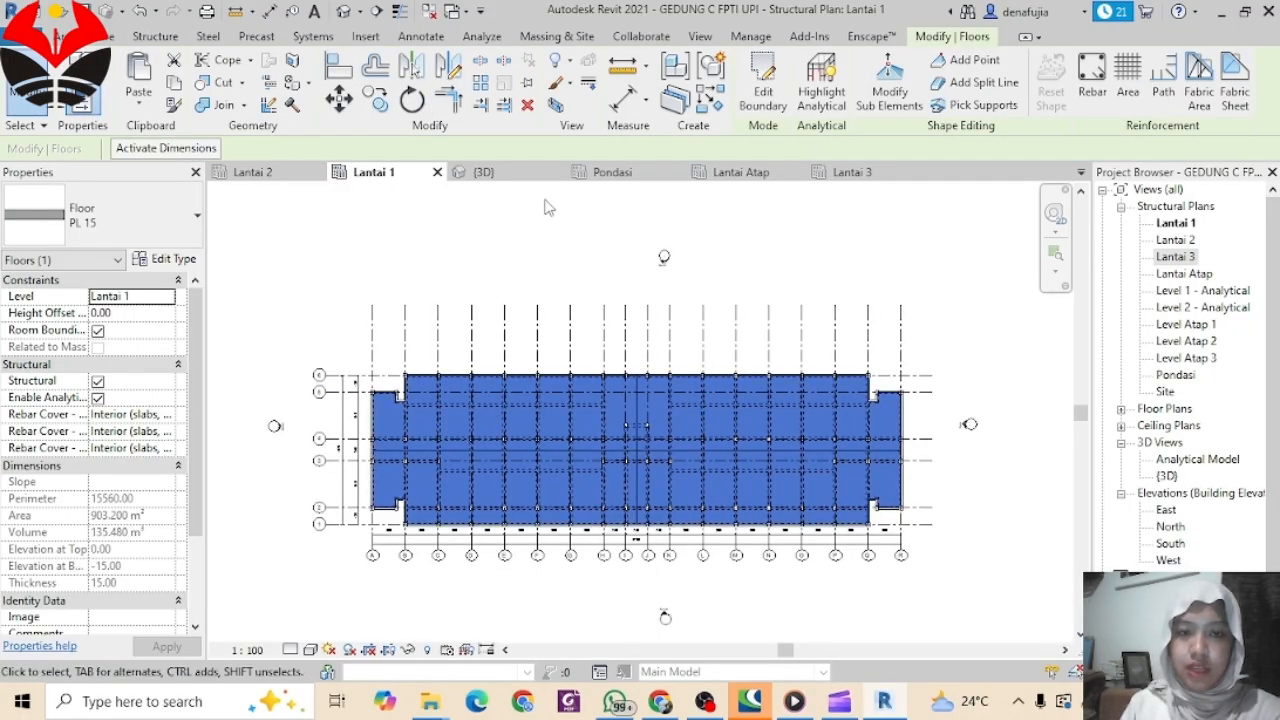
pyautogui.hotkey('ctrl', 'Tab')
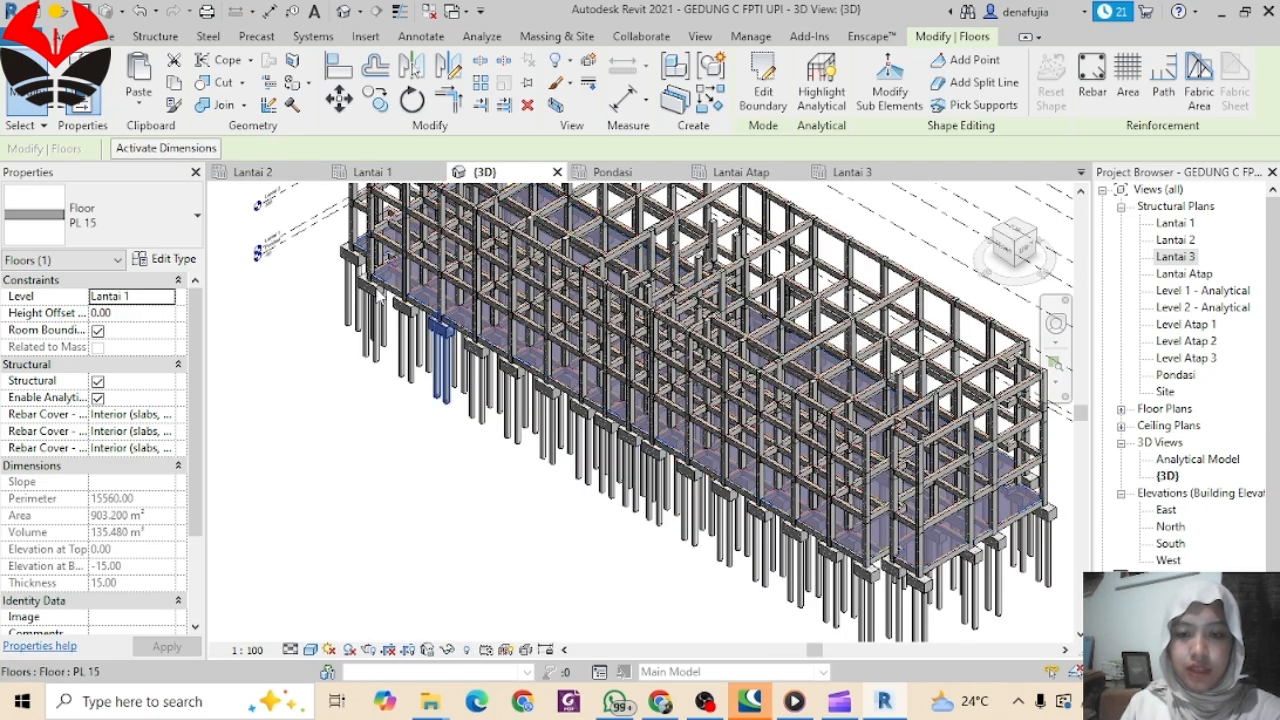
# Step: Turn off the display of all analytical model categories in the 3D view's visibility and graphic overrides
pyautogui.press('Escape')
pyautogui.press('v')
pyautogui.press('v')
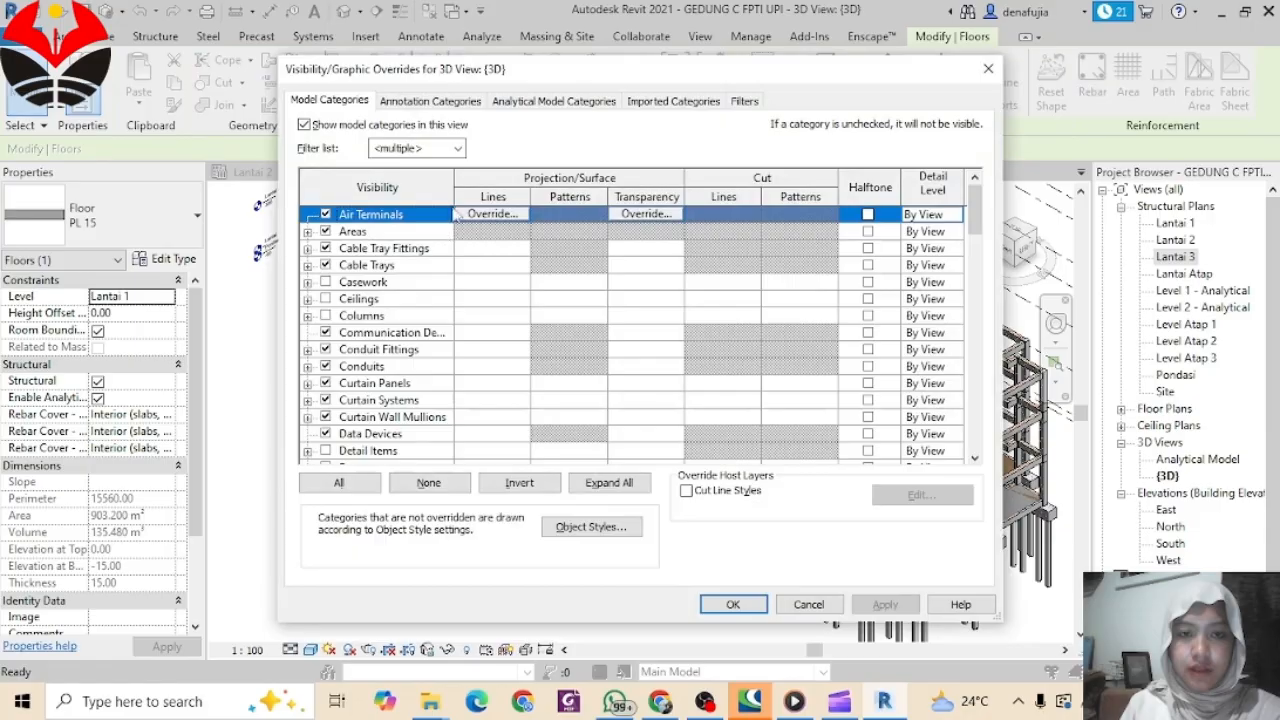
pyautogui.click(450, 104)
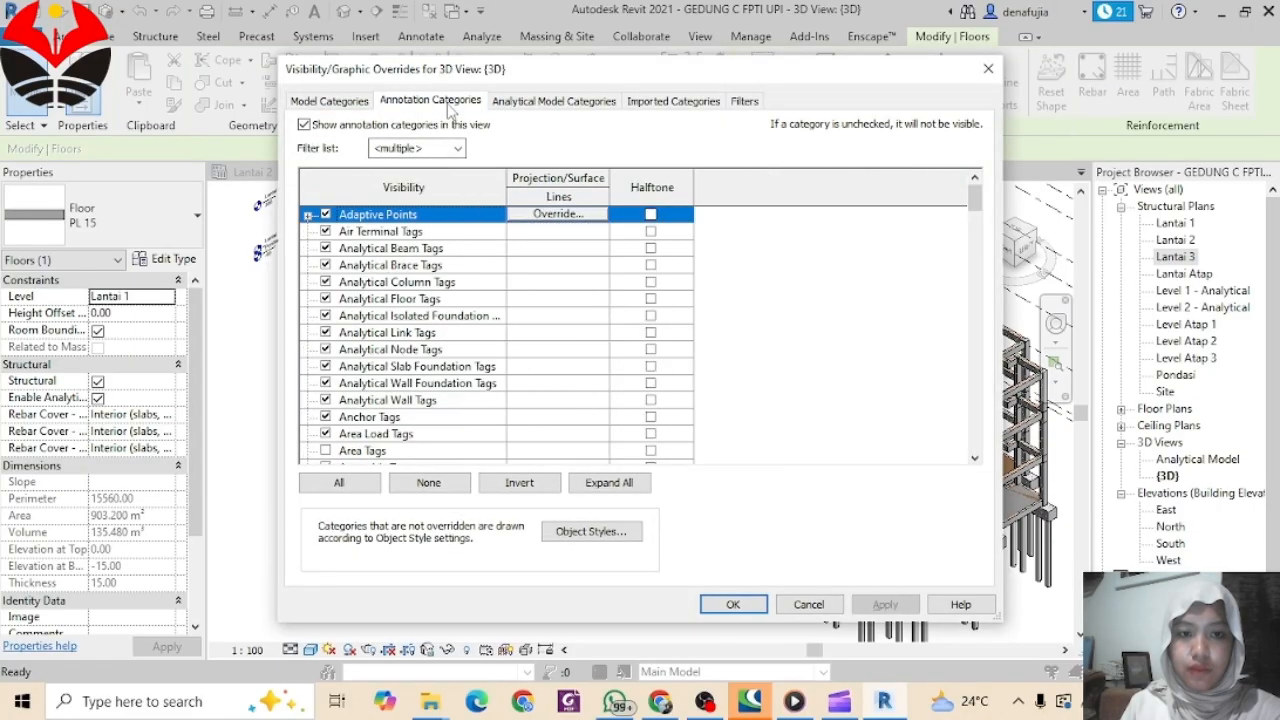
pyautogui.click(520, 103)
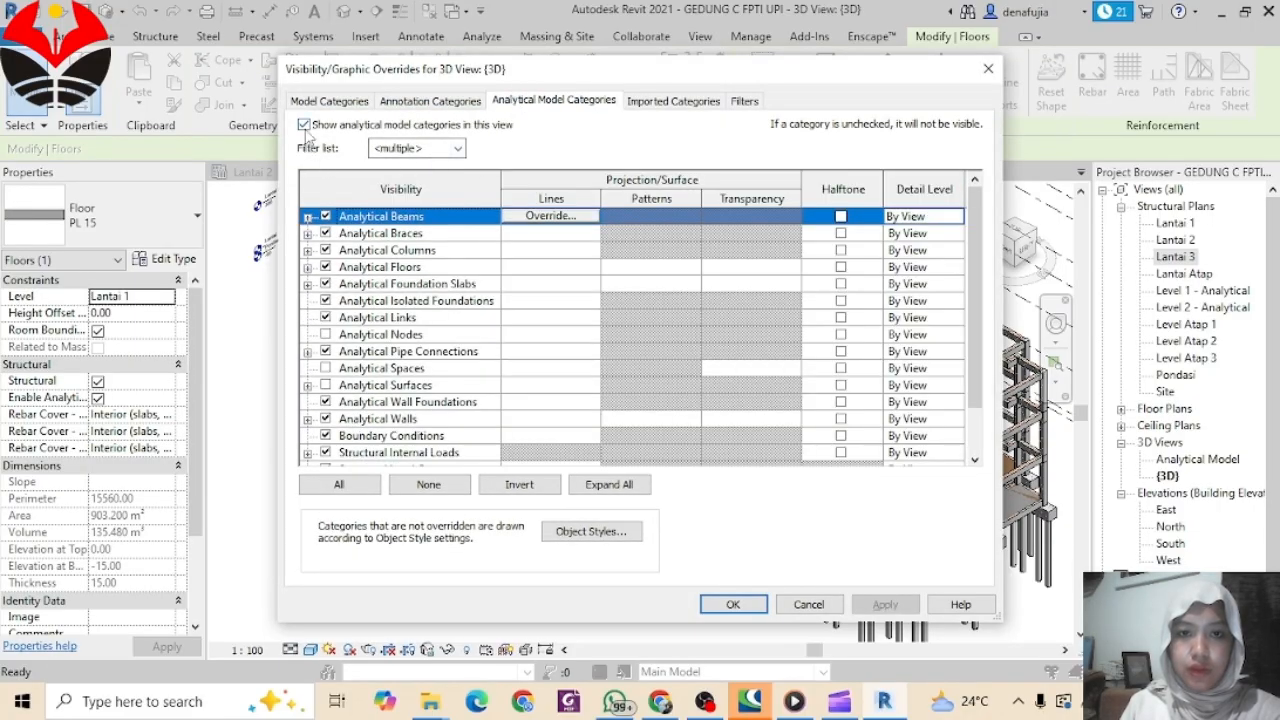
pyautogui.click(304, 126)
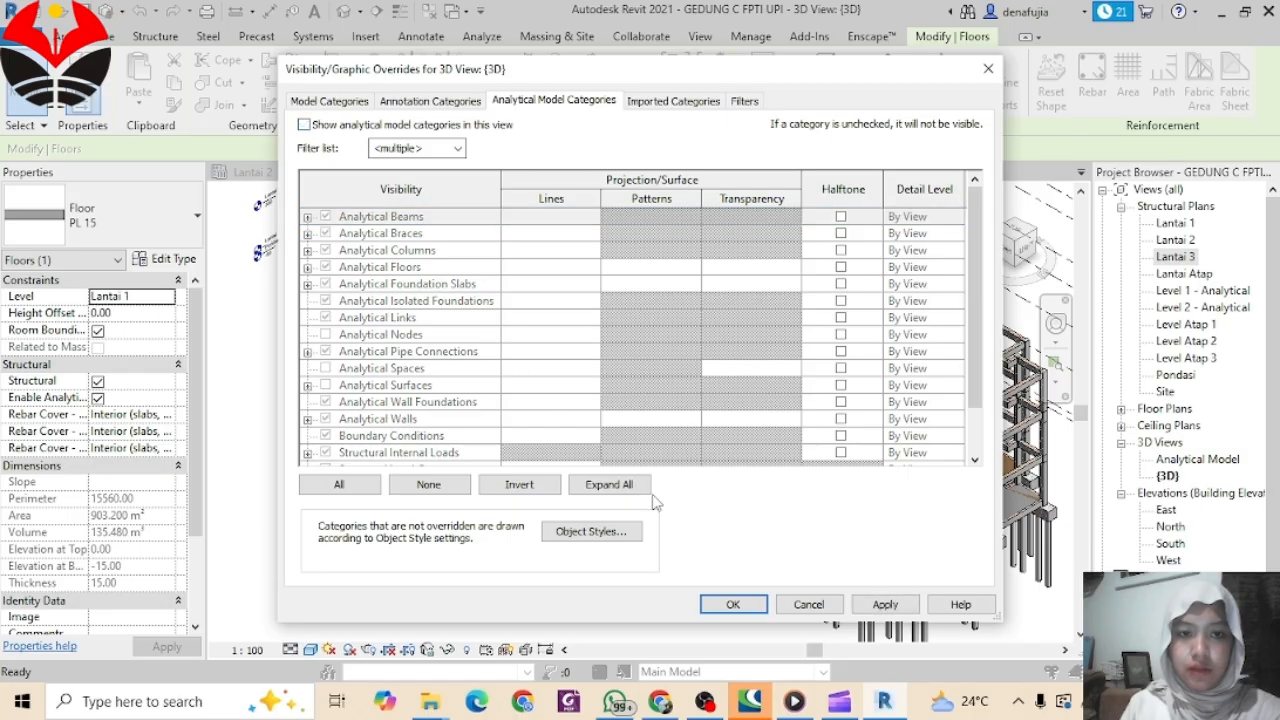
pyautogui.click(885, 604)
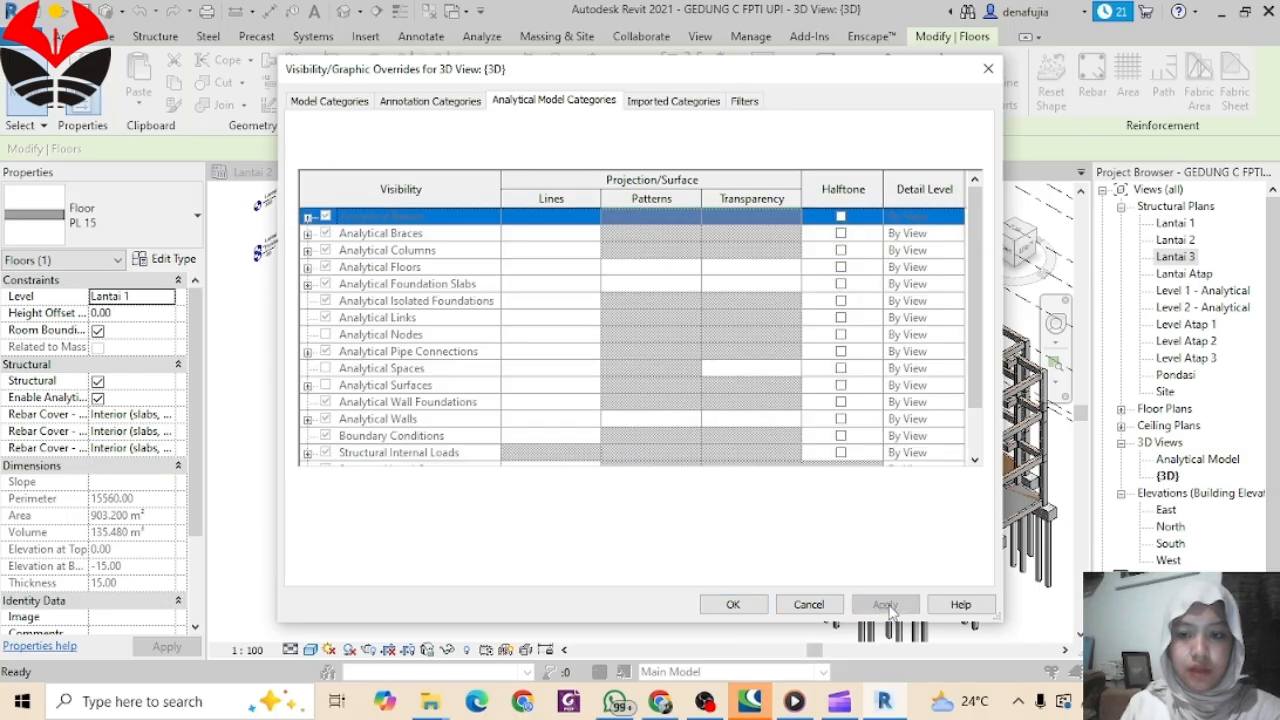
pyautogui.click(733, 604)
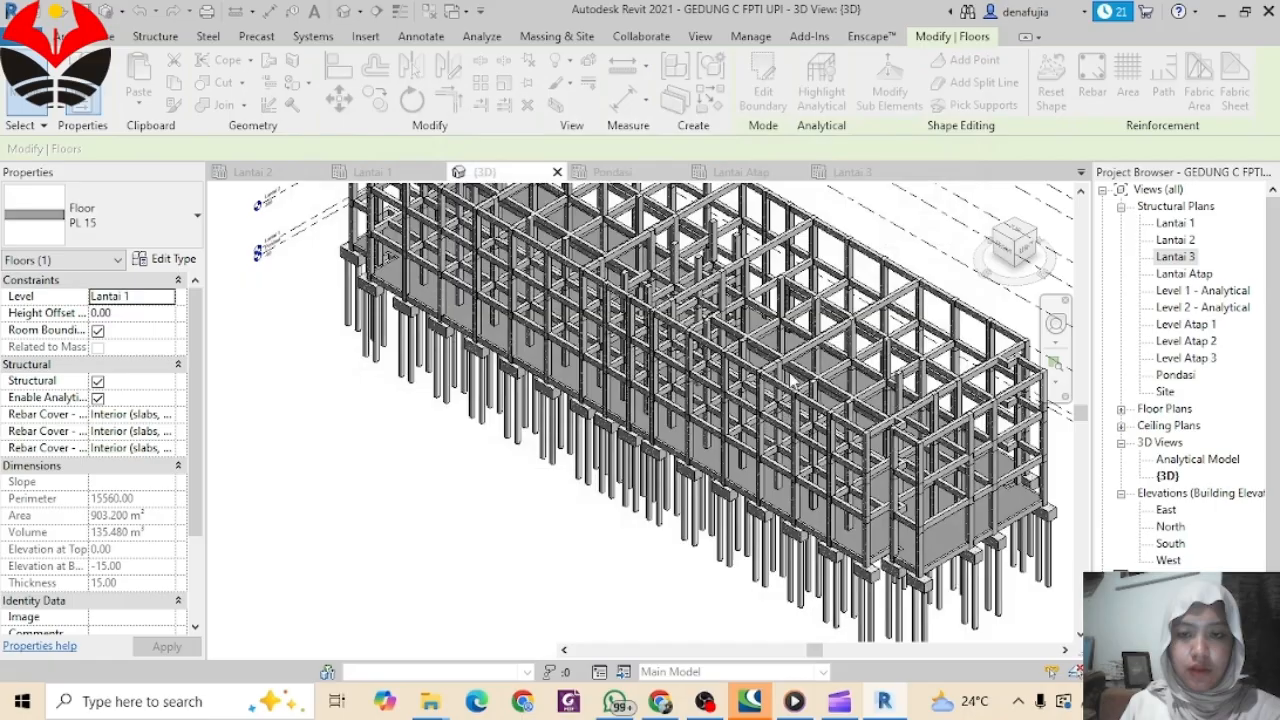
pyautogui.moveTo(547, 368); pyautogui.dragTo(544, 442, button='middle')
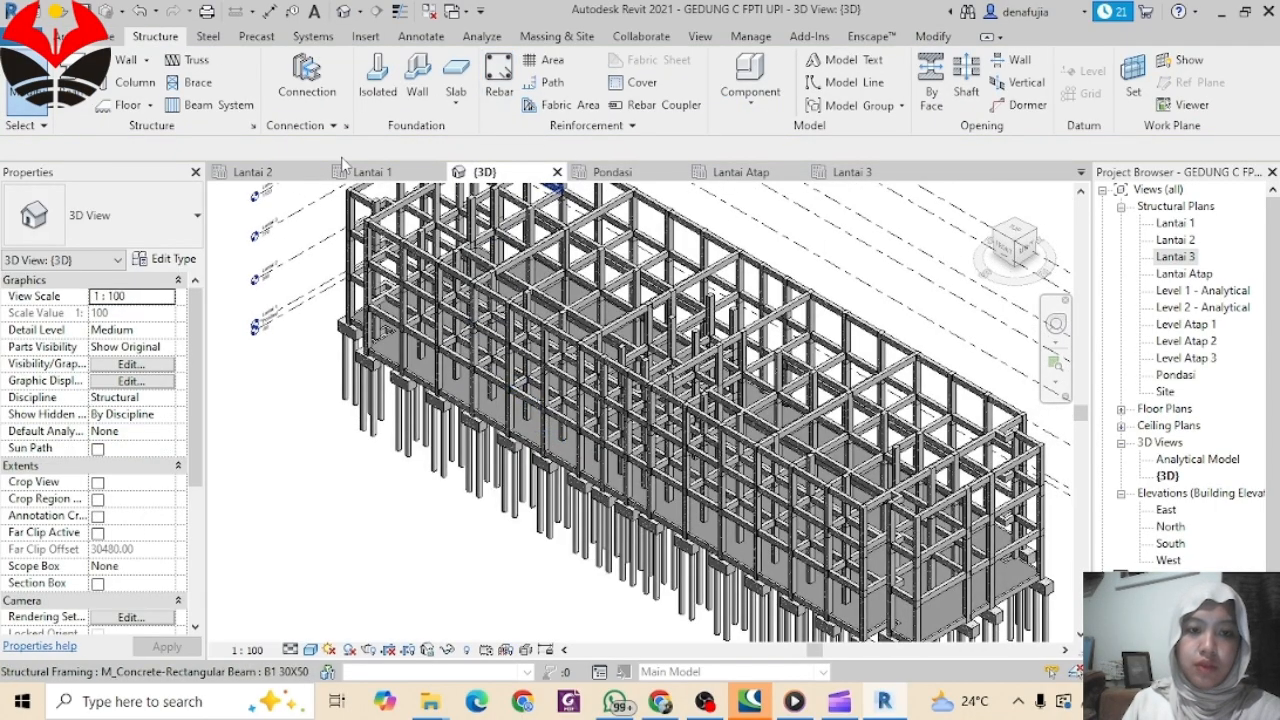
# Step: Copy the PL 15 floor from Lantai 1 aligned to levels Lantai 2 and Lantai 3, and show the slabs in the 3D view
pyautogui.click(372, 172)
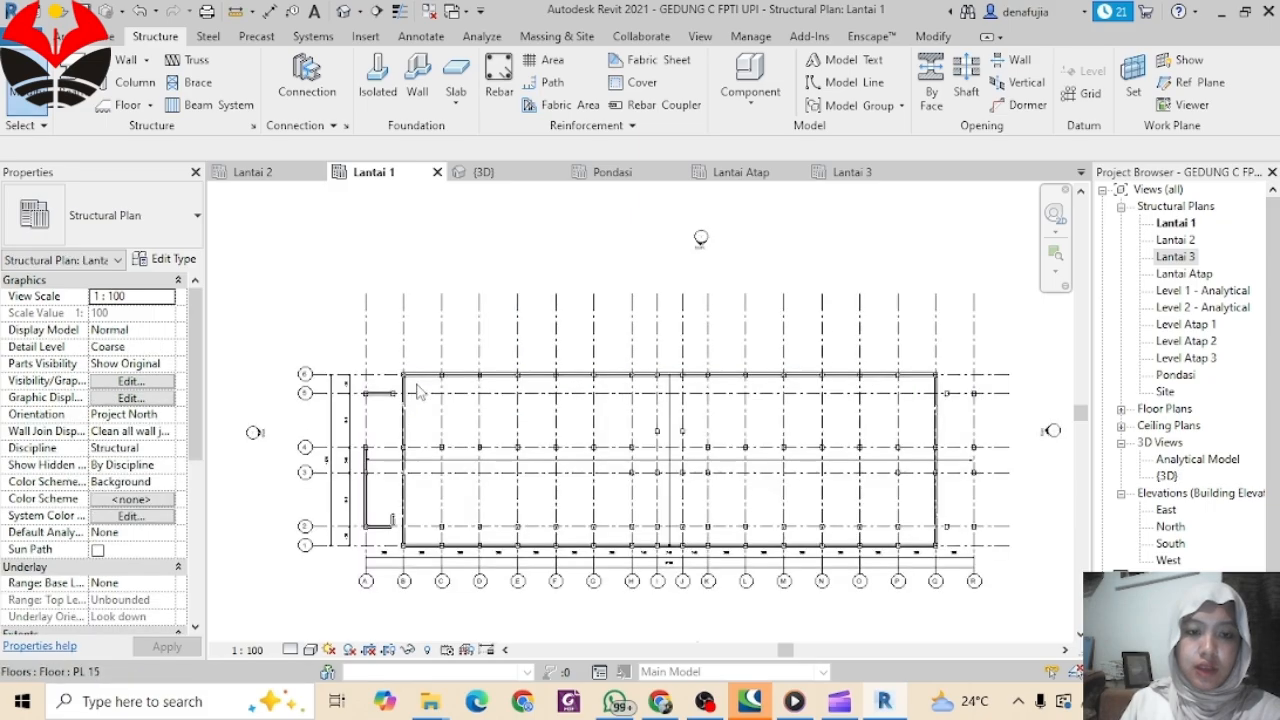
pyautogui.scroll(3, 418, 380)
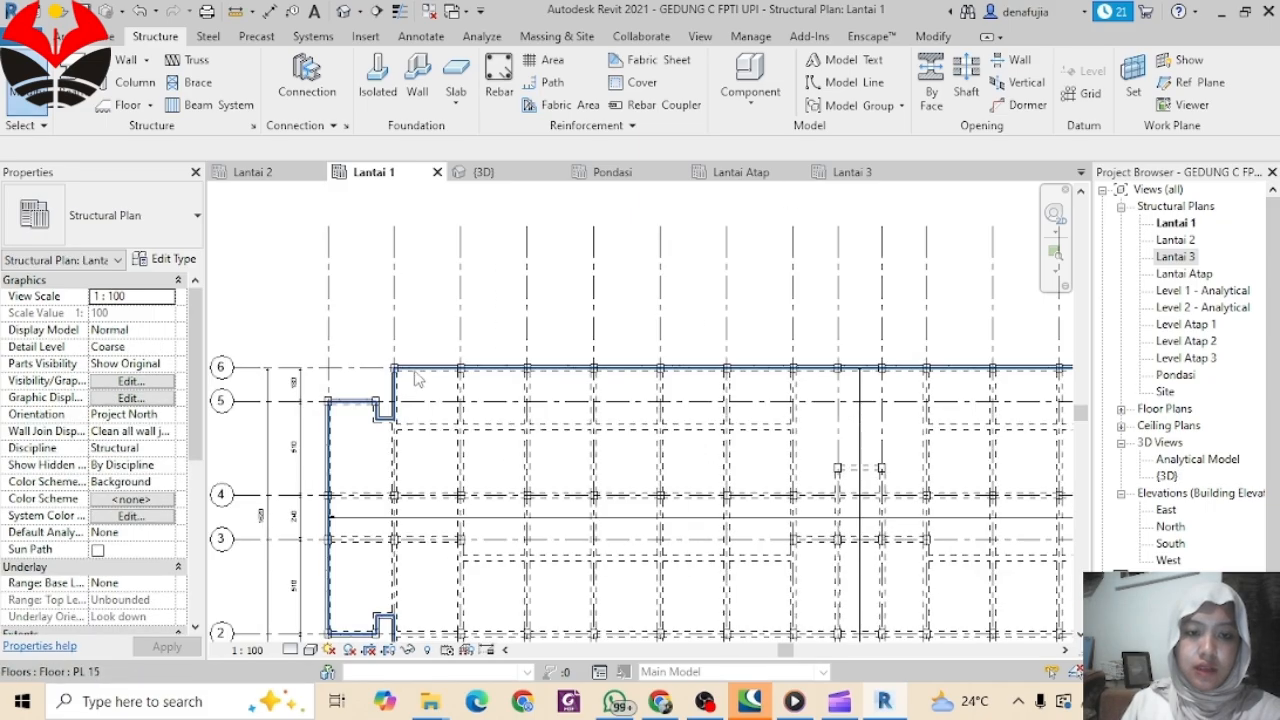
pyautogui.click(418, 380)
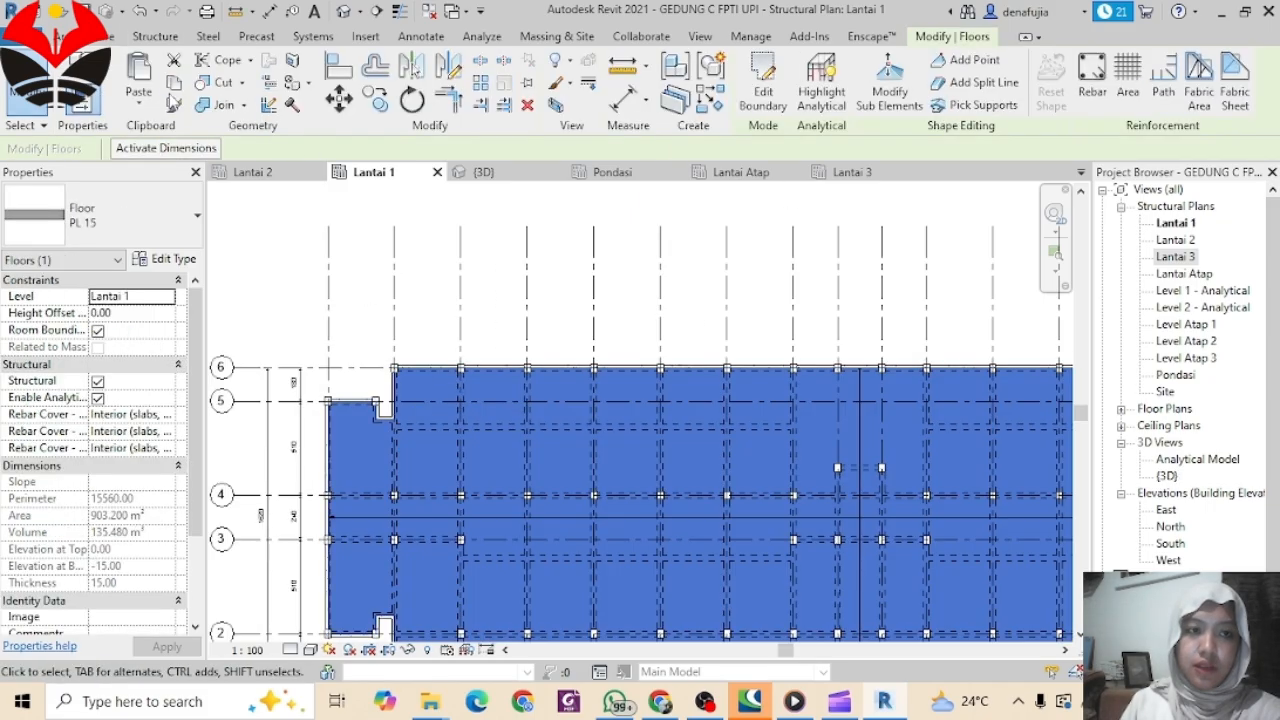
pyautogui.click(140, 100)
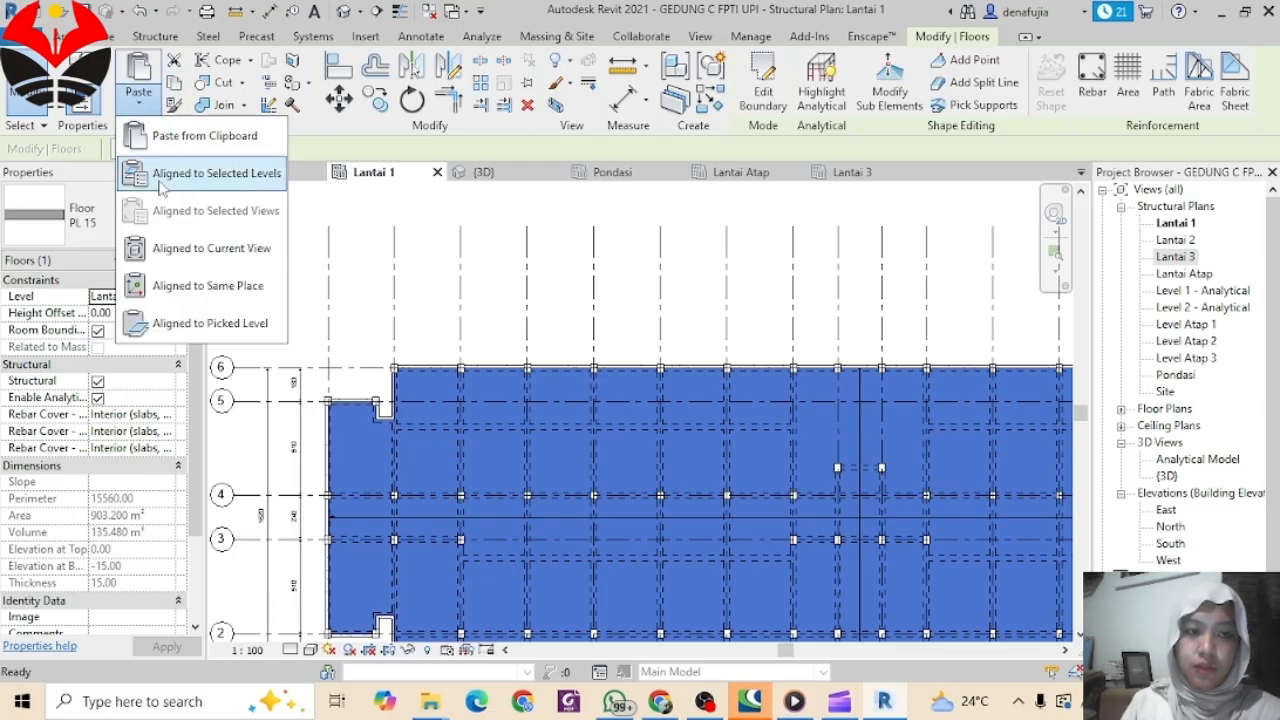
pyautogui.click(214, 174)
pyautogui.moveTo(579, 249); pyautogui.dragTo(567, 240)
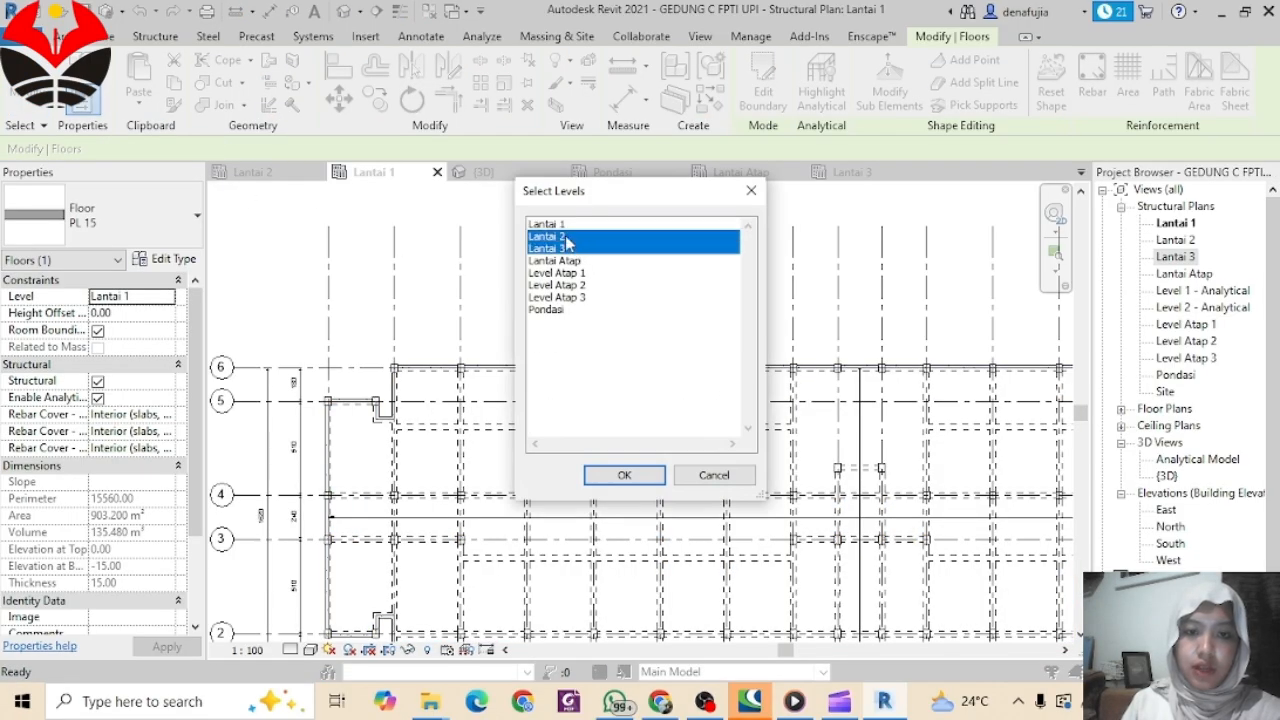
pyautogui.click(621, 476)
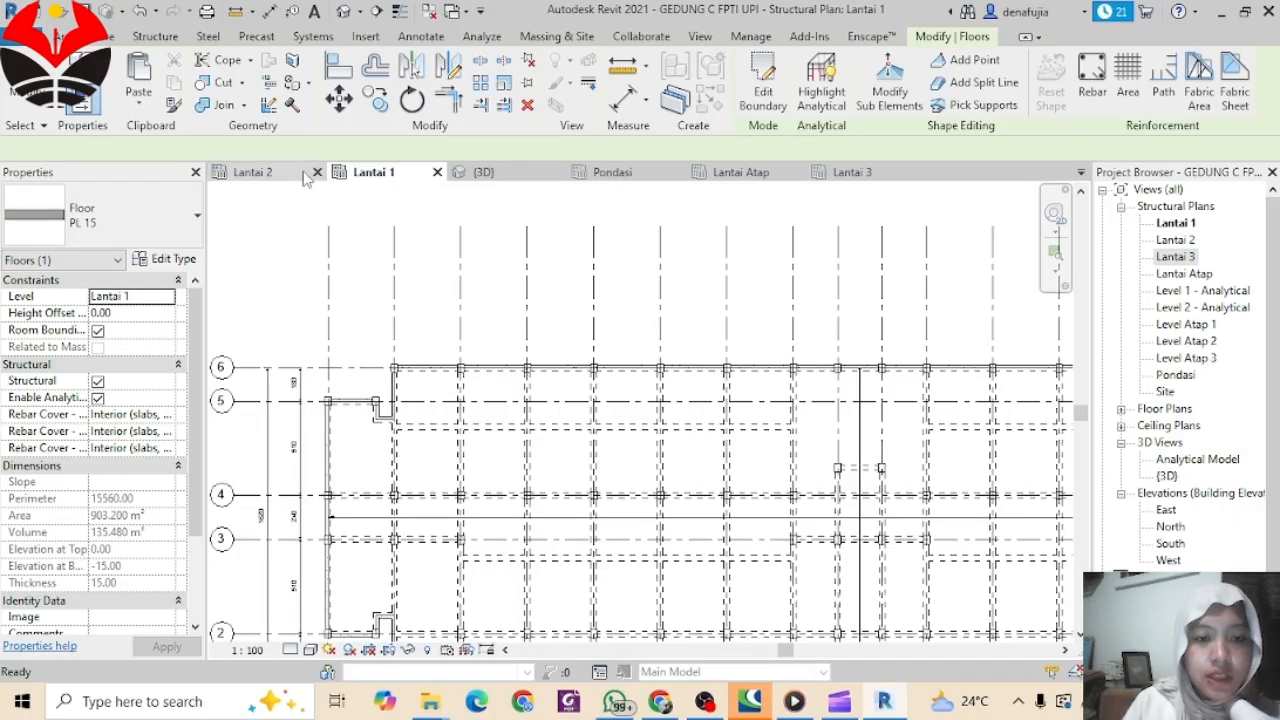
pyautogui.click(300, 175)
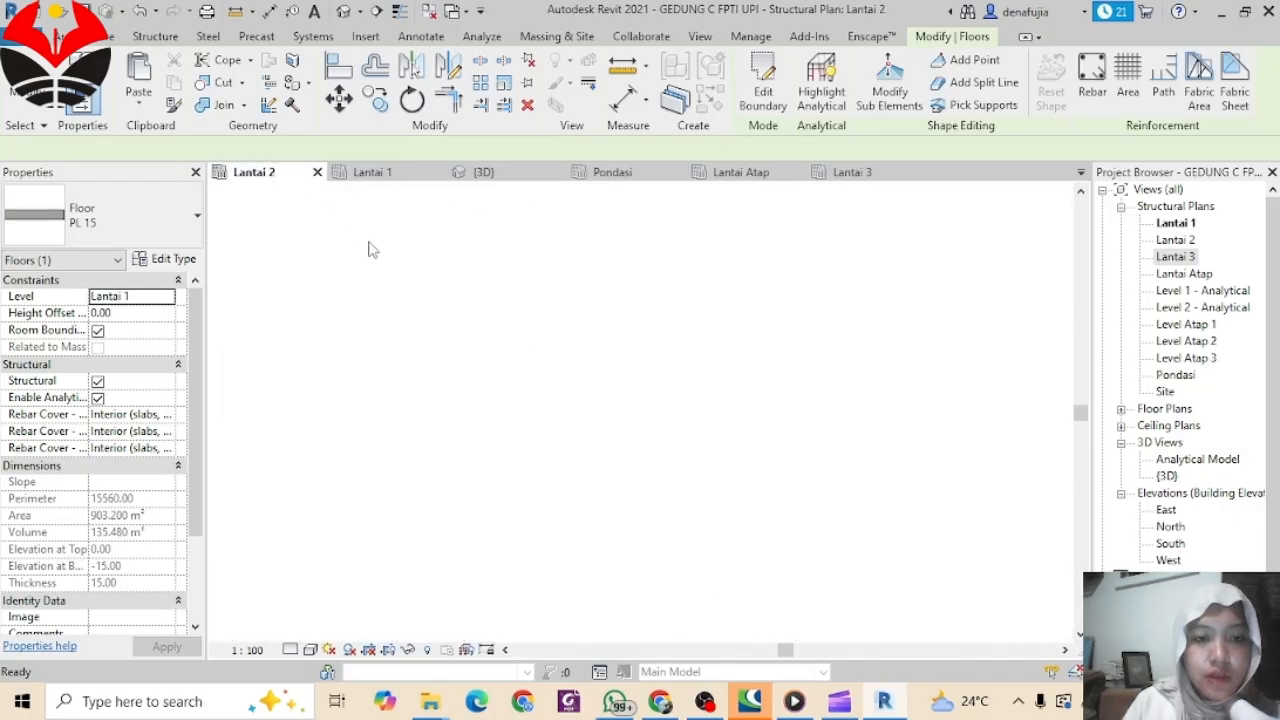
pyautogui.click(848, 178)
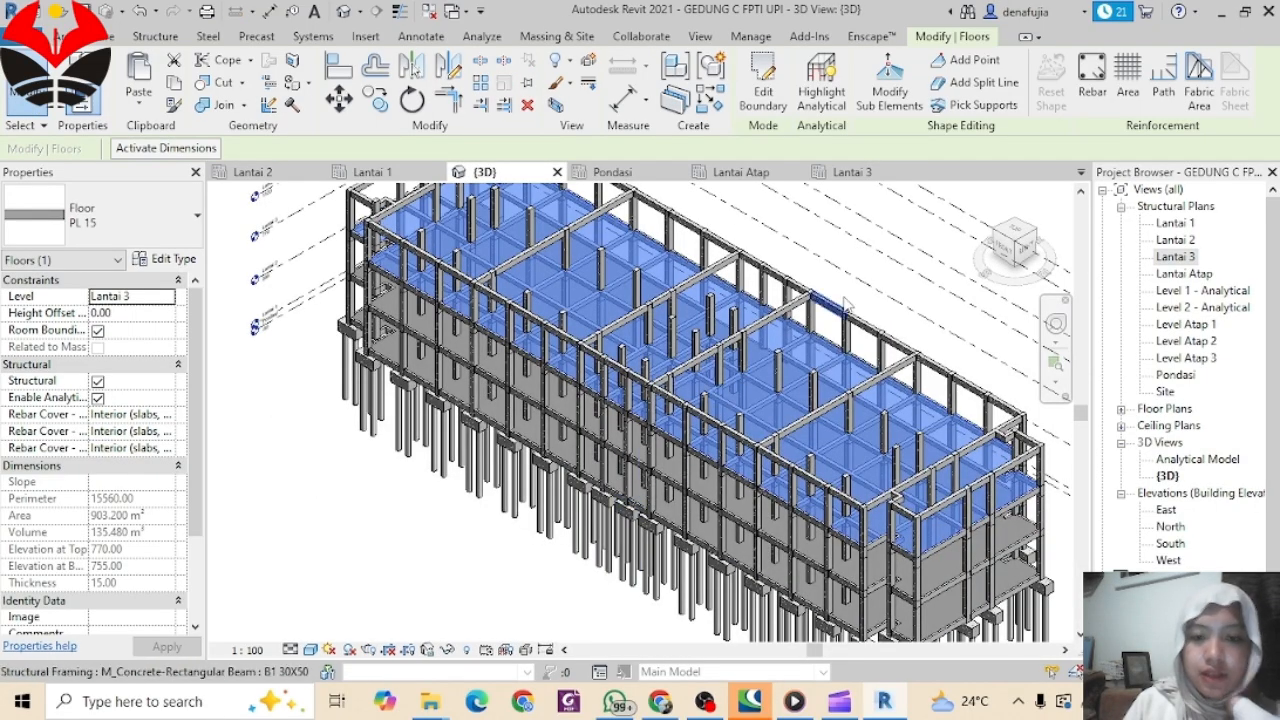
pyautogui.scroll(-1, 742, 450)
pyautogui.moveTo(692, 512)
pyautogui.mouseDown(button='middle')
pyautogui.moveTo(686, 472)
pyautogui.moveTo(676, 540)
pyautogui.moveTo(668, 519)
pyautogui.mouseUp(button='middle')
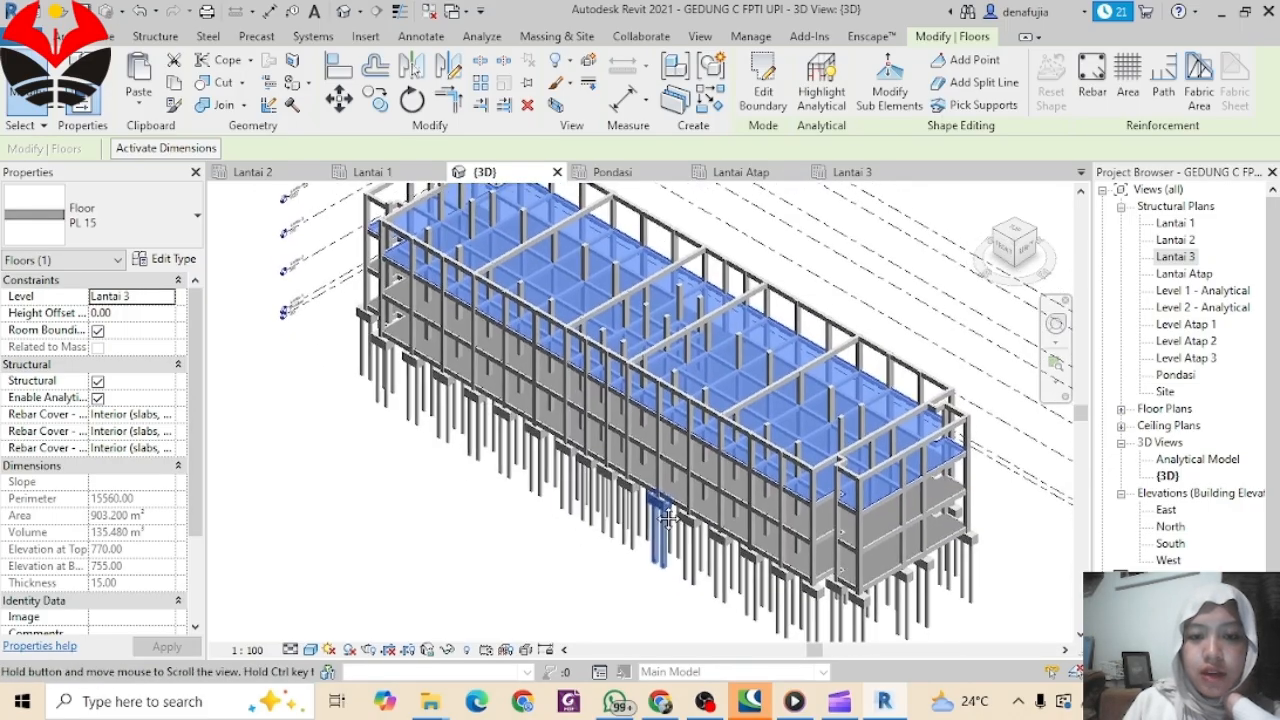
pyautogui.scroll(-1, 667, 519)
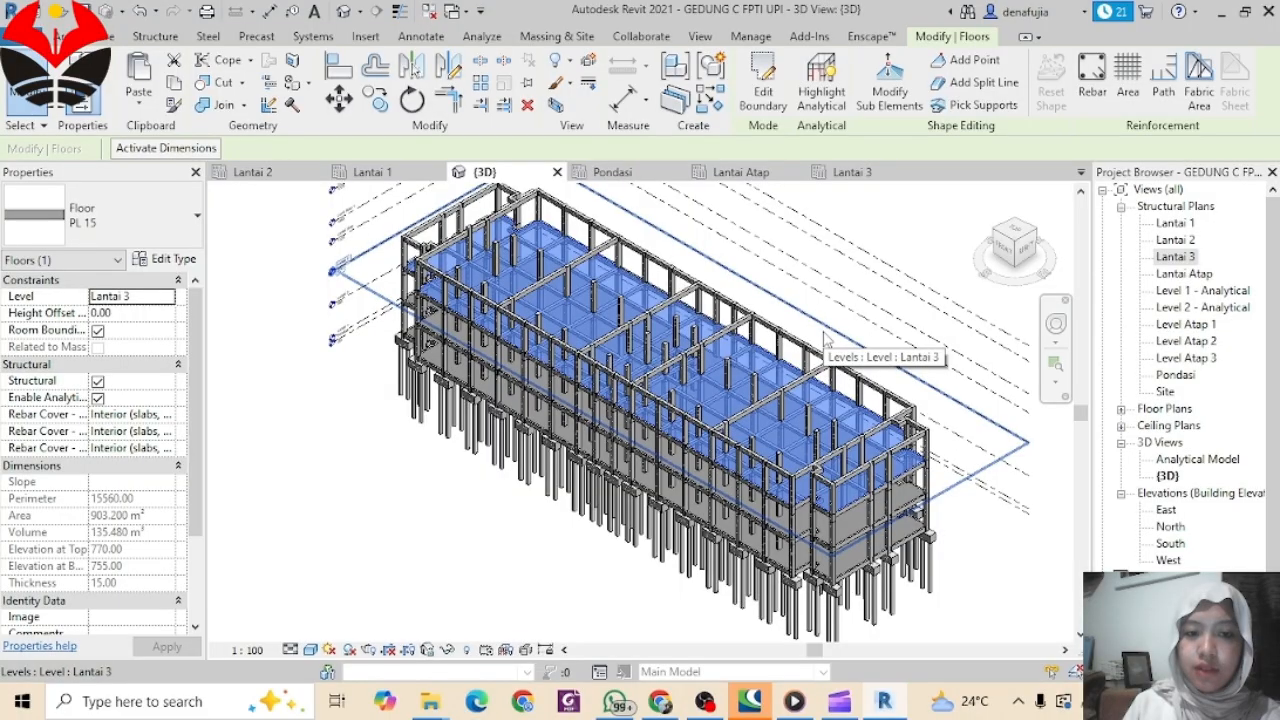
# Step: Create a new project from the Arsitektur template
pyautogui.click(706, 702)
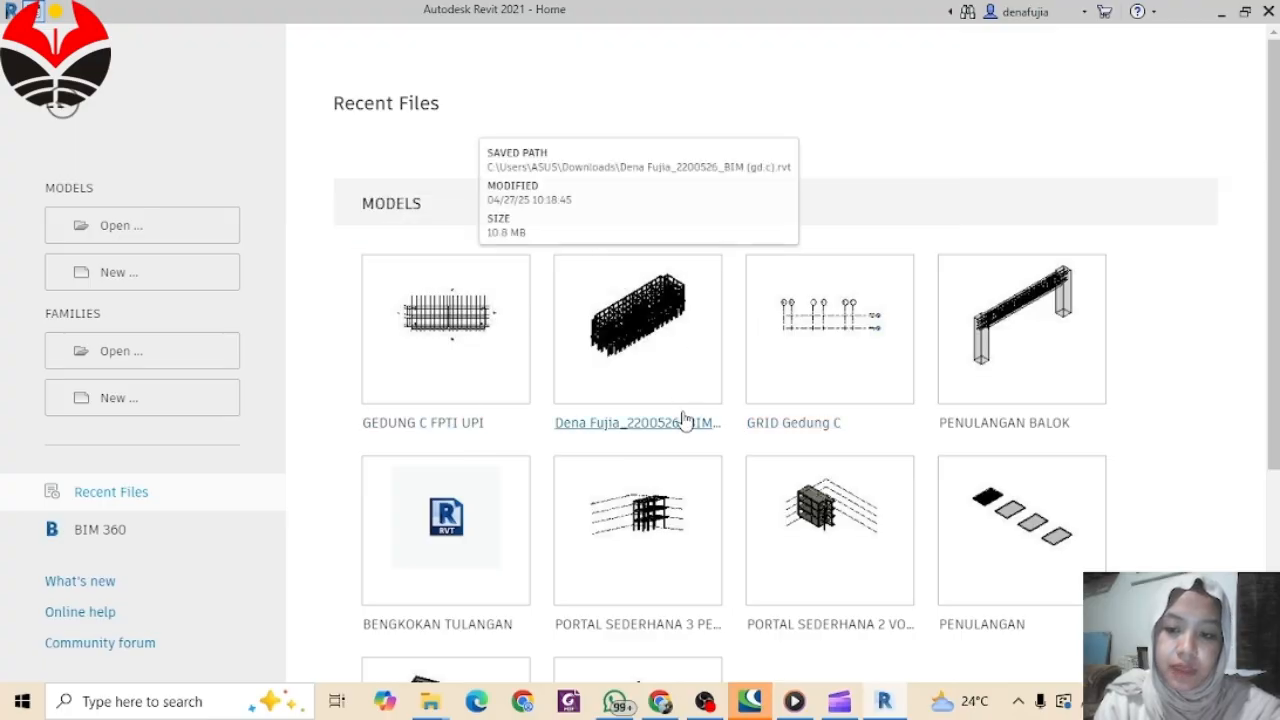
pyautogui.scroll(-1, 683, 420)
pyautogui.scroll(1, 640, 430)
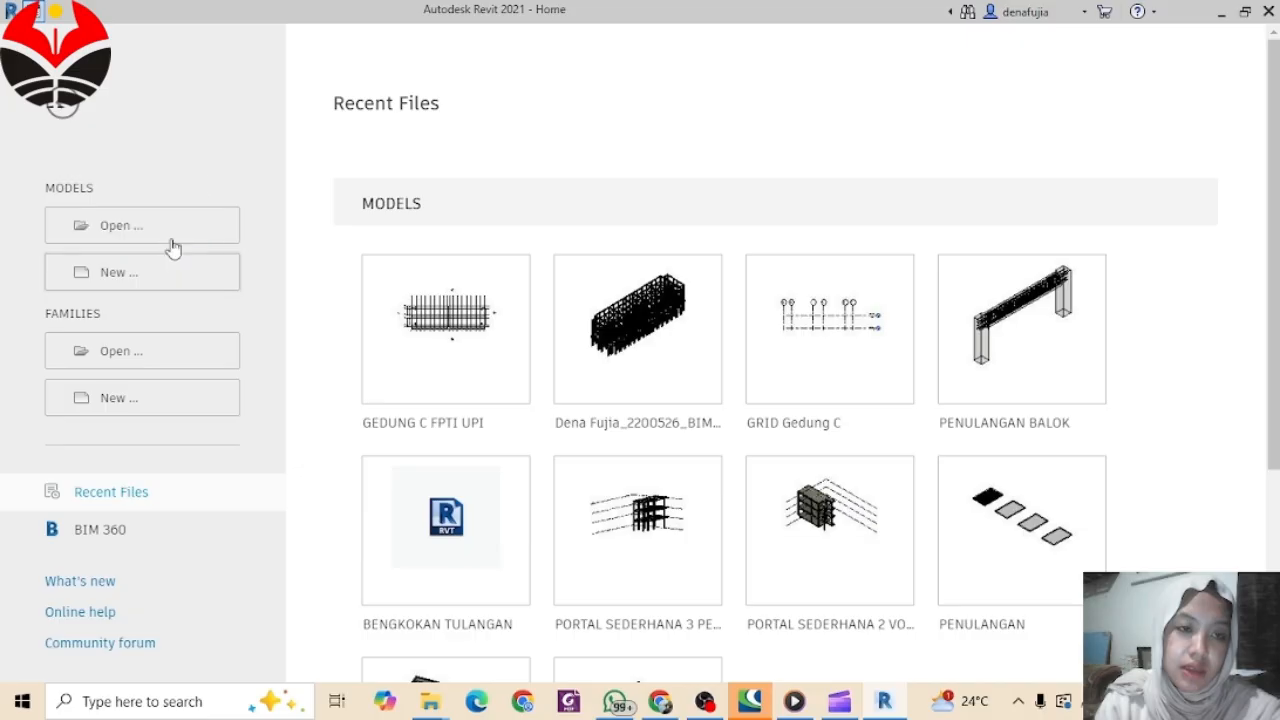
pyautogui.click(153, 278)
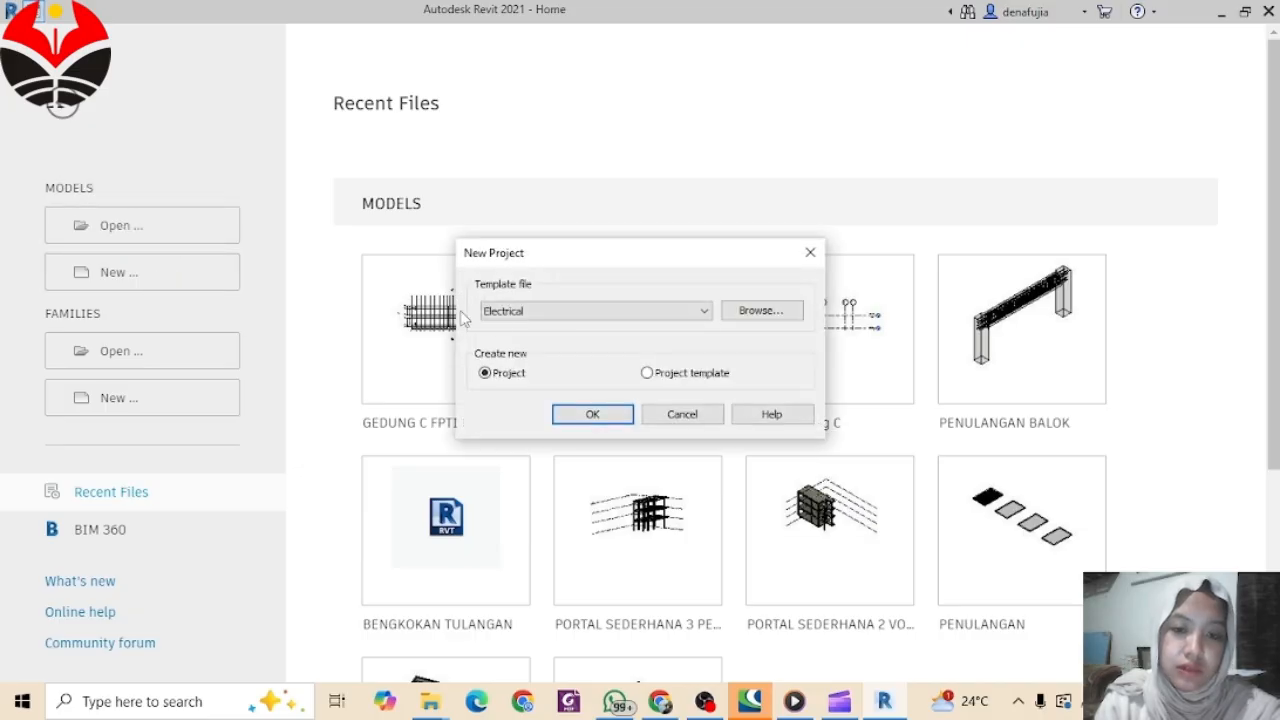
pyautogui.click(585, 318)
pyautogui.click(545, 389)
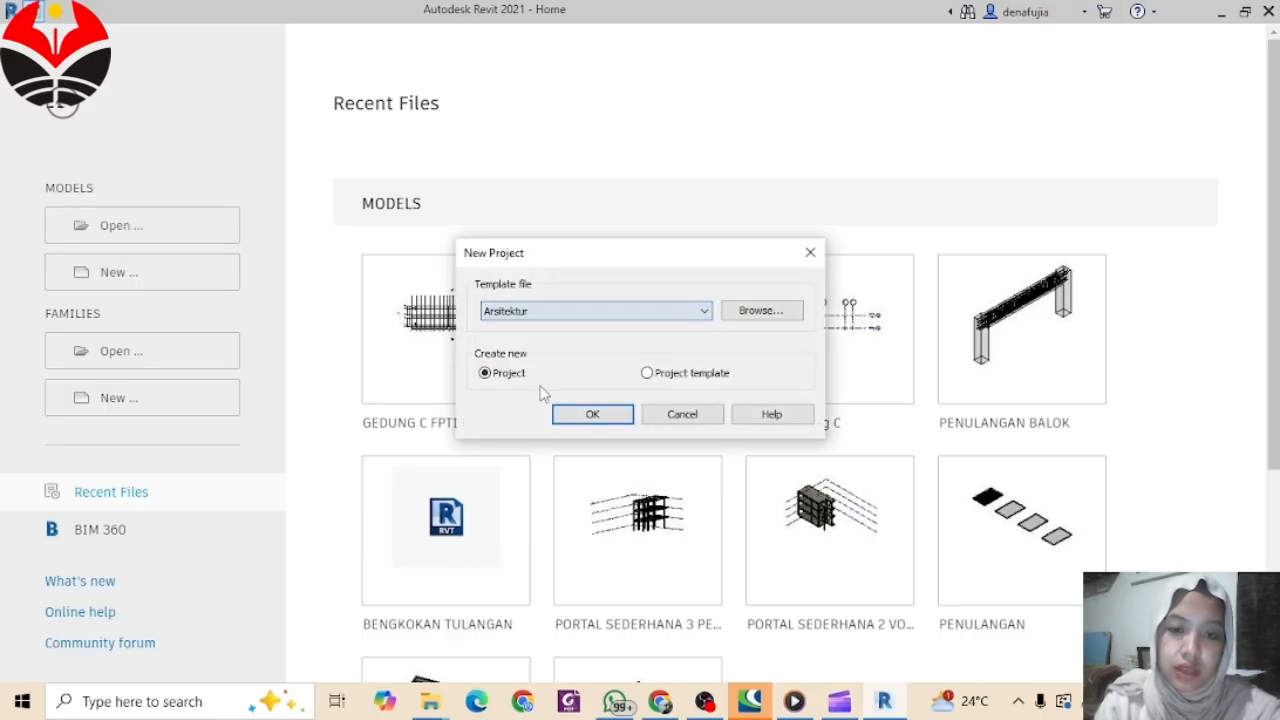
pyautogui.click(605, 420)
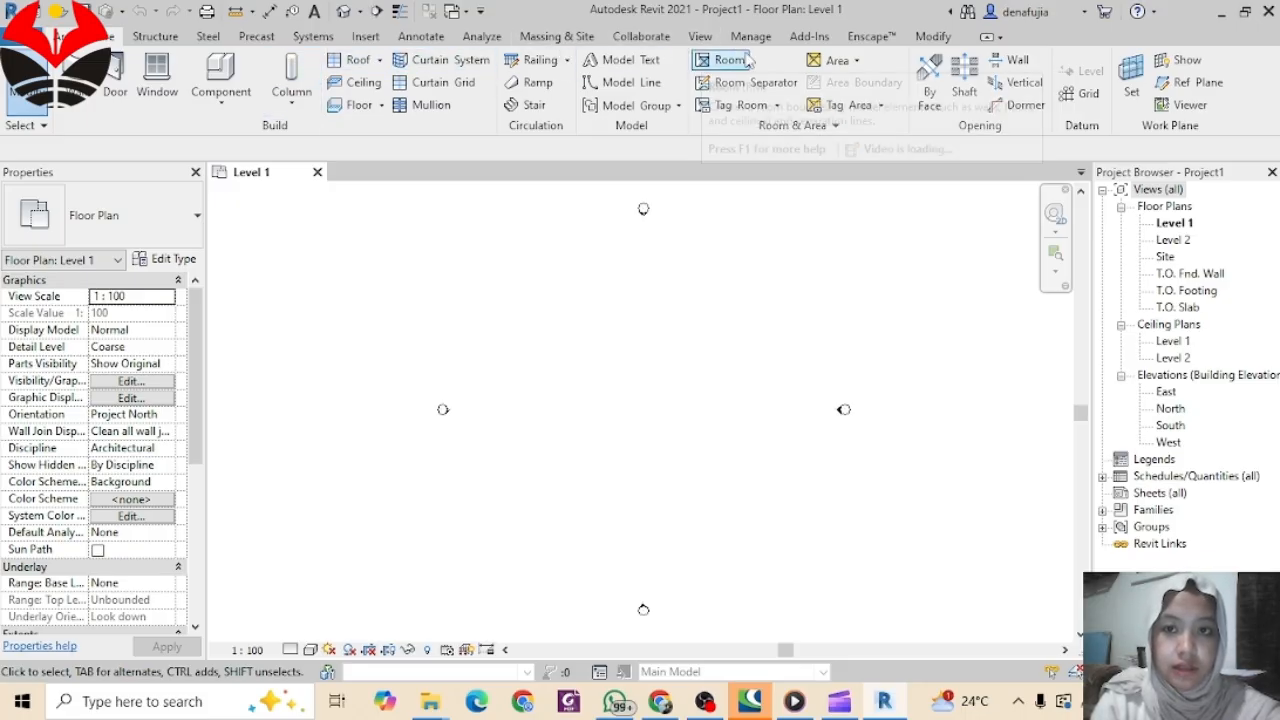
pyautogui.click(812, 37)
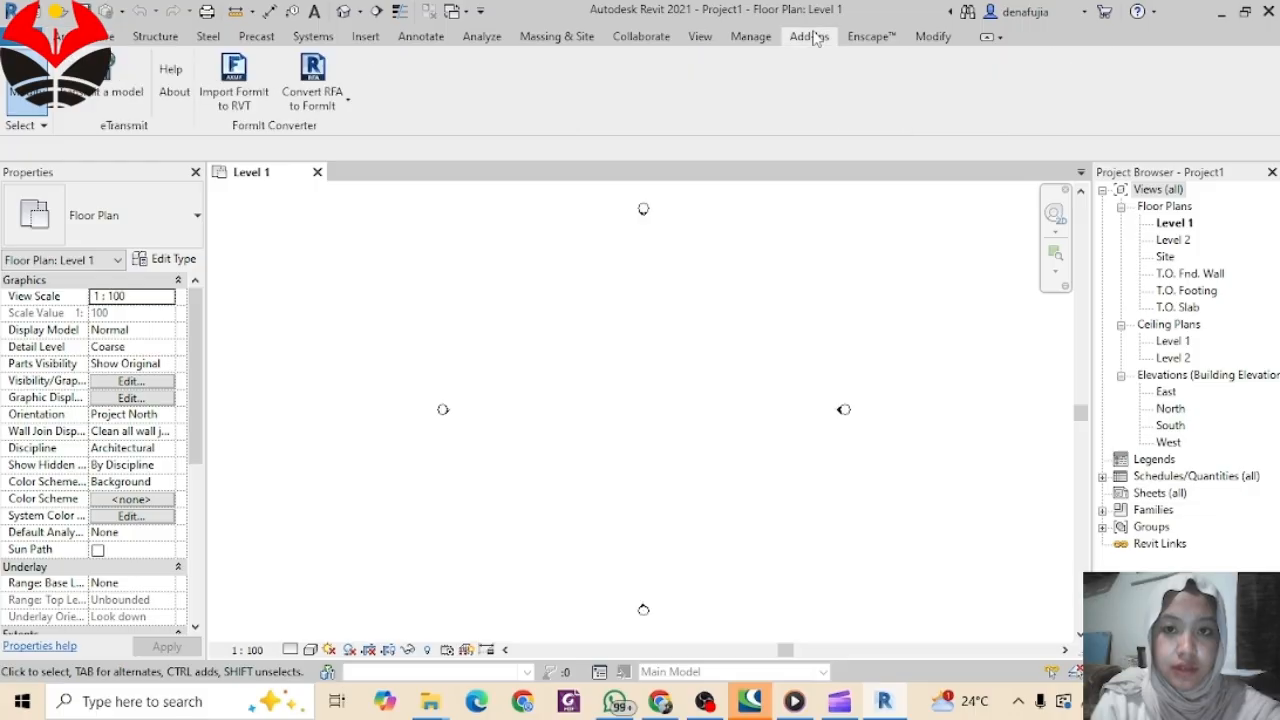
pyautogui.click(750, 37)
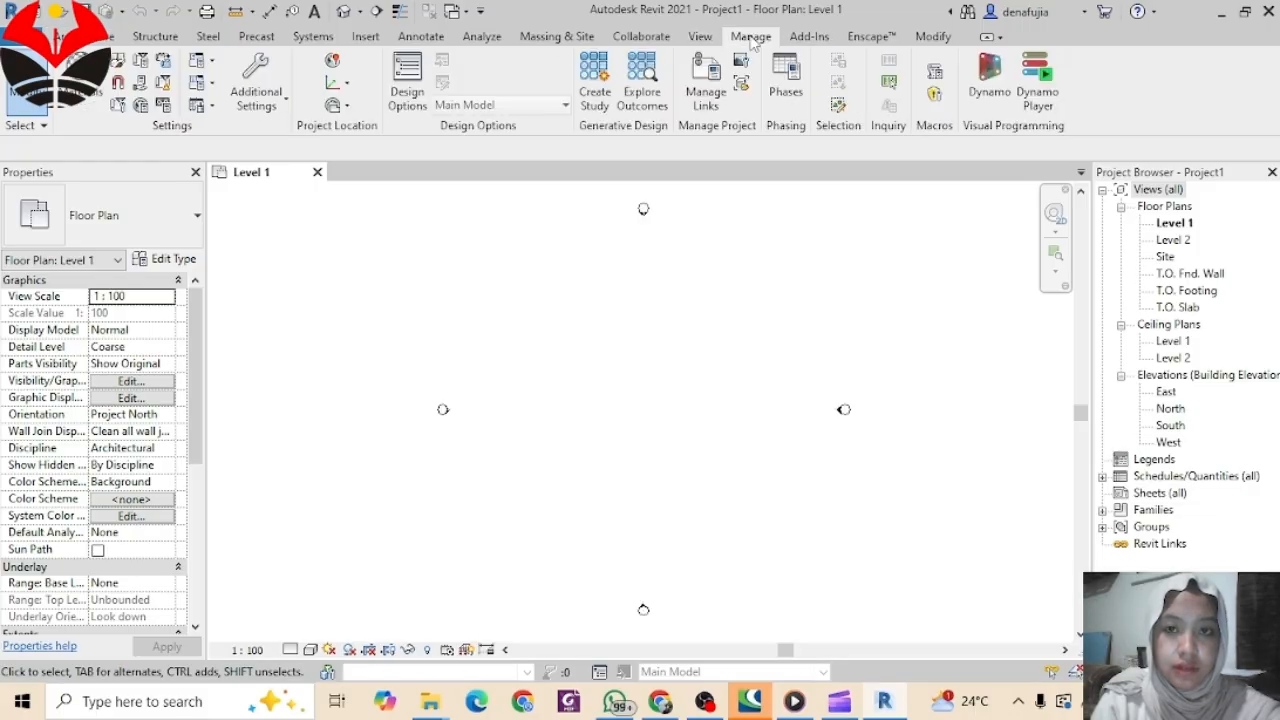
pyautogui.click(638, 37)
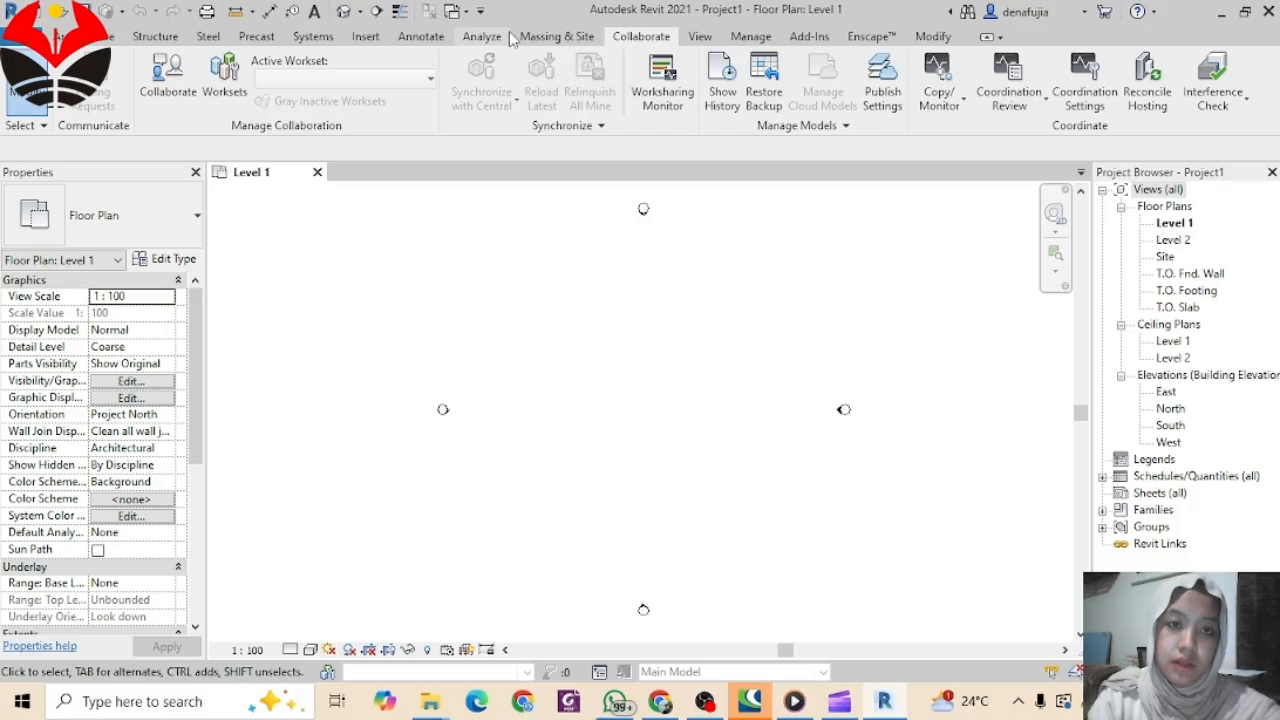
pyautogui.click(546, 39)
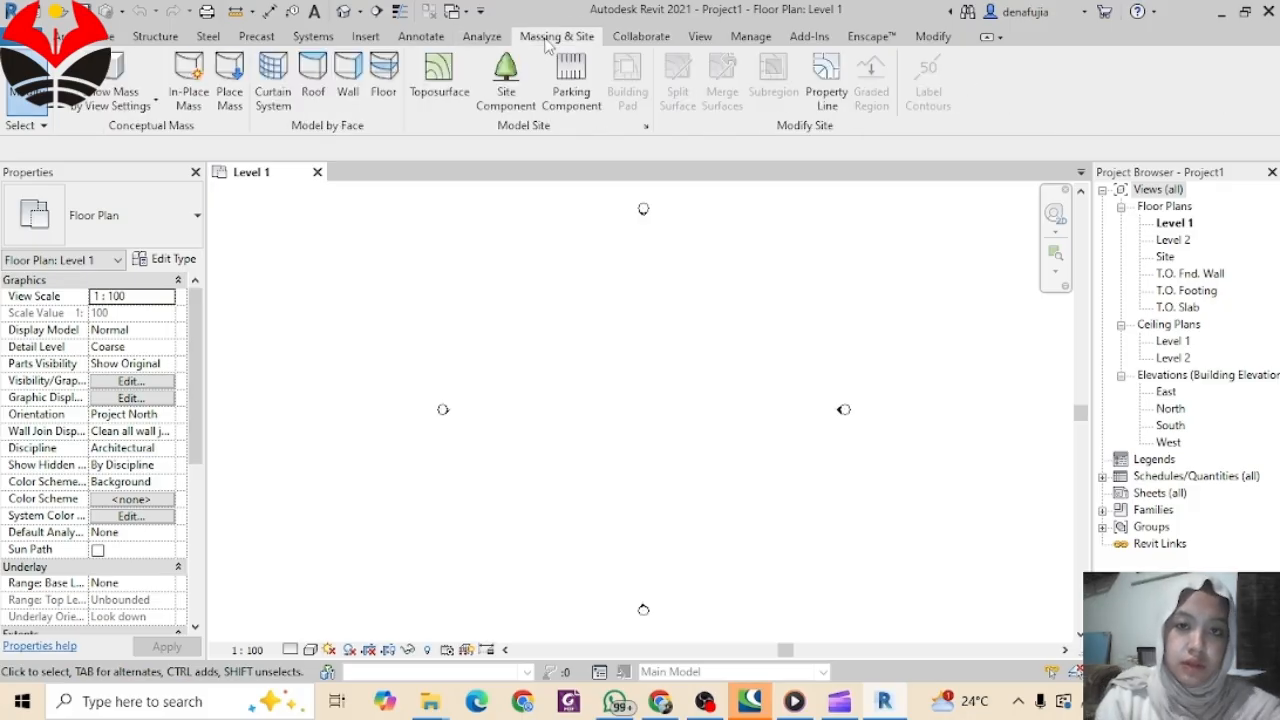
pyautogui.click(72, 36)
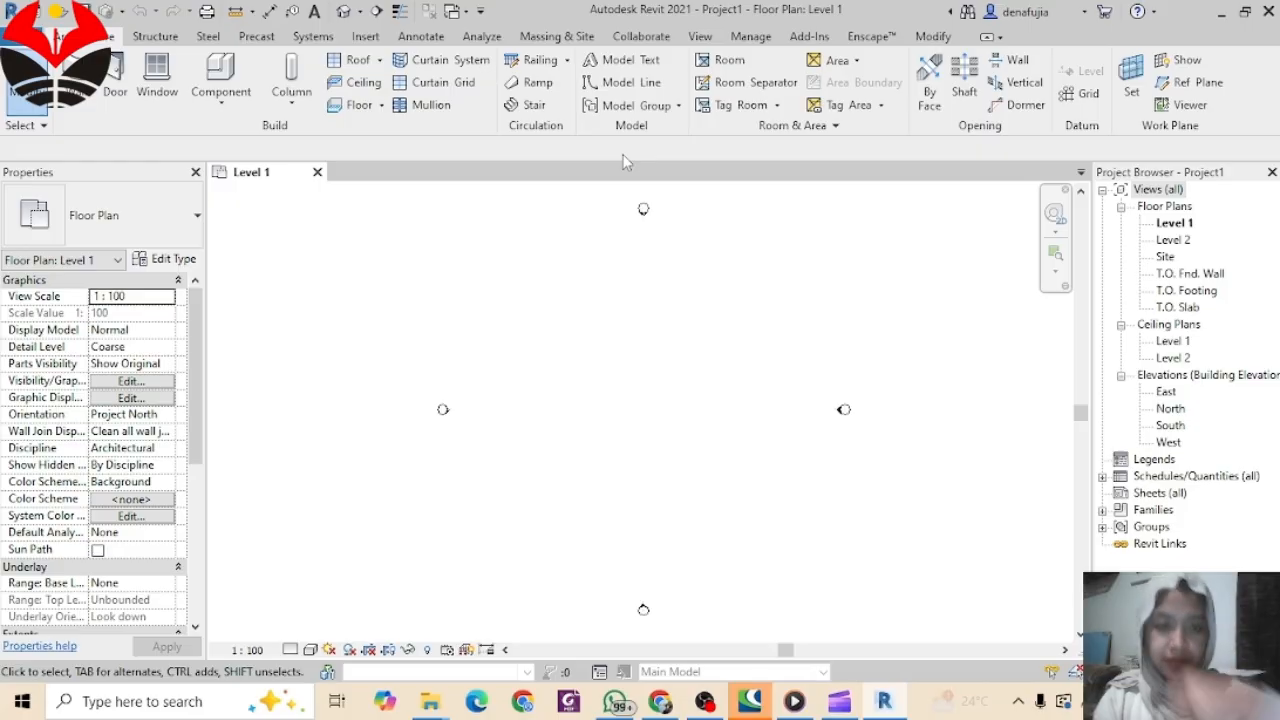
pyautogui.click(174, 40)
pyautogui.click(207, 41)
pyautogui.click(262, 40)
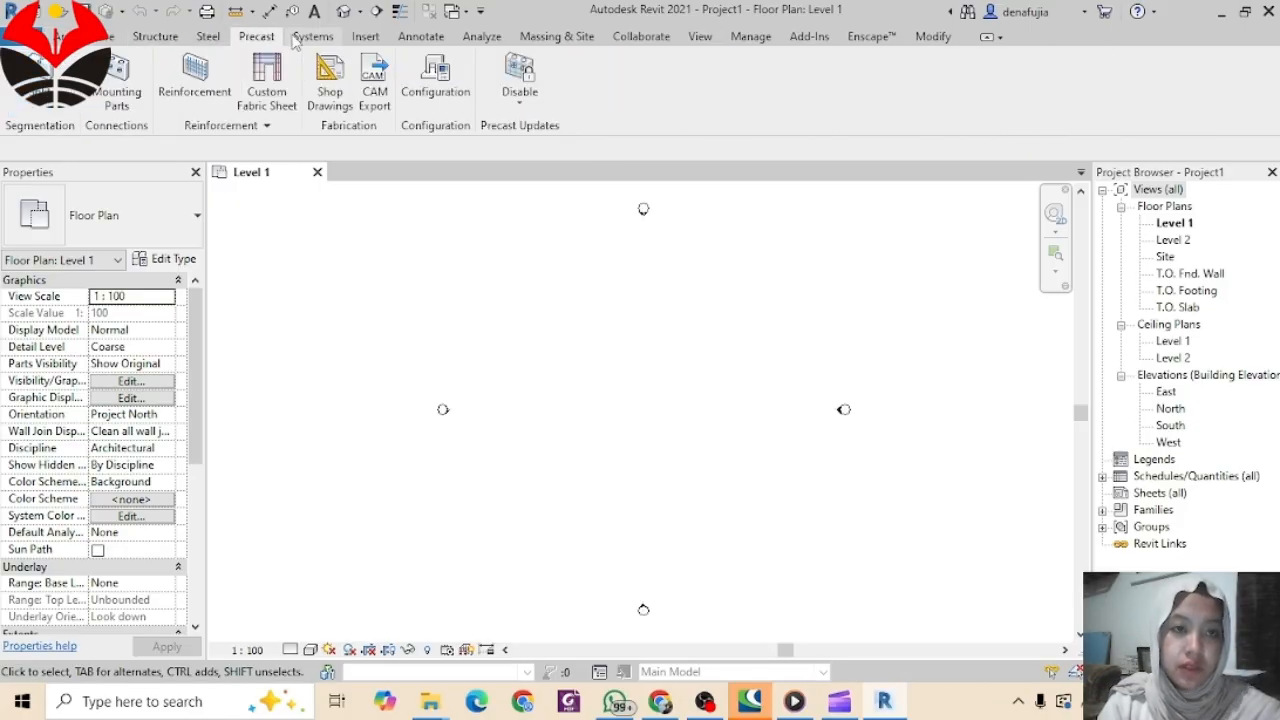
pyautogui.click(303, 40)
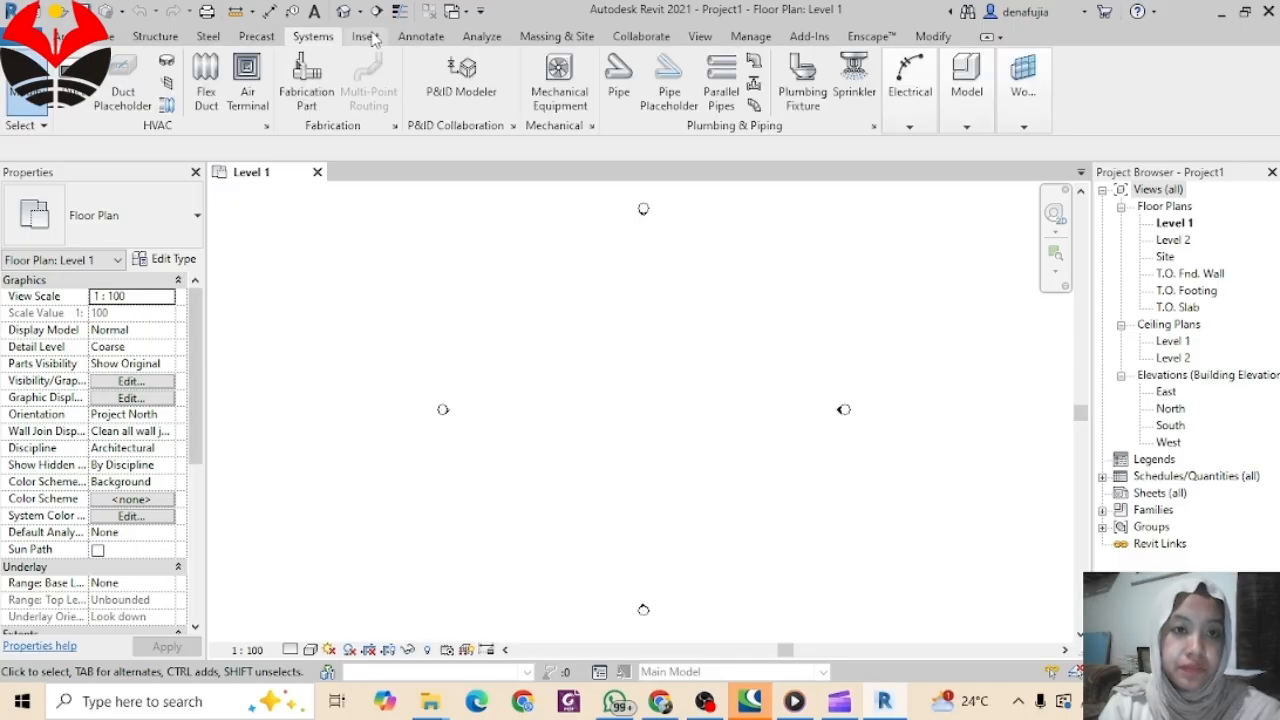
# Step: Link the Revit model GEDUNG C FPTI UPI.rvt from the SEMESTER 6 BIM folder, positioned Auto - Internal Origin to Internal Origin
pyautogui.click(367, 38)
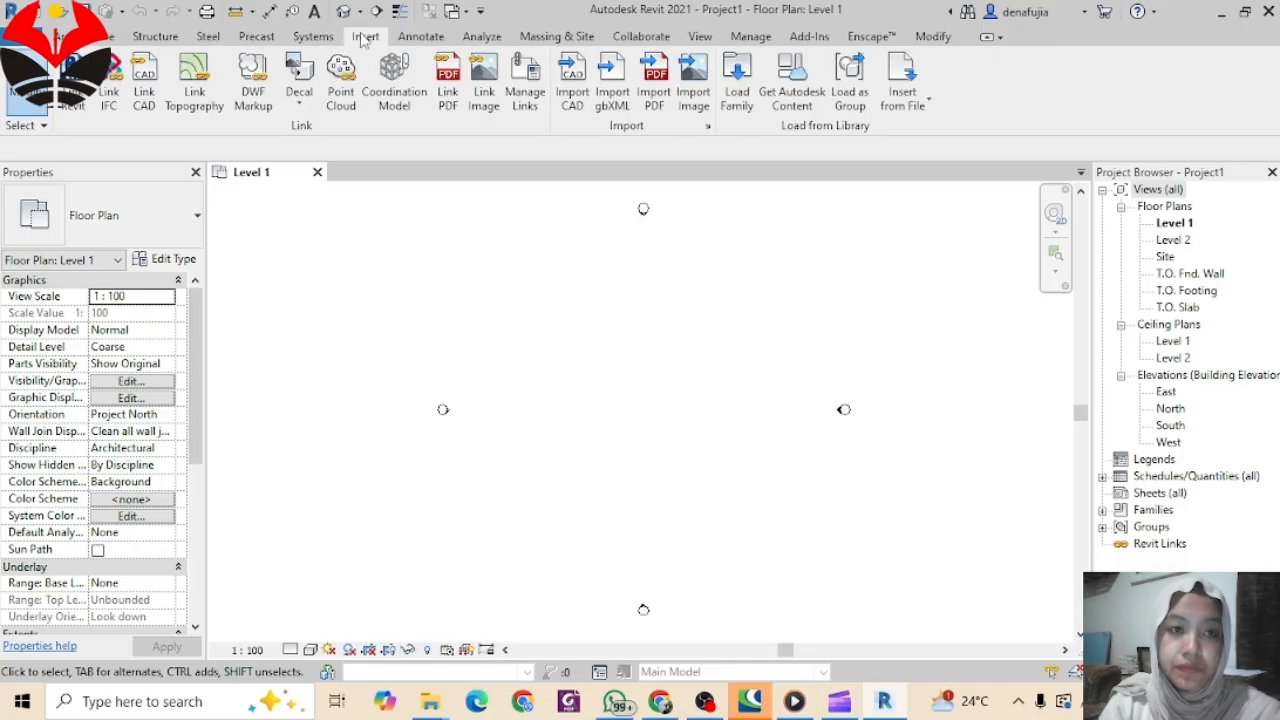
pyautogui.click(80, 105)
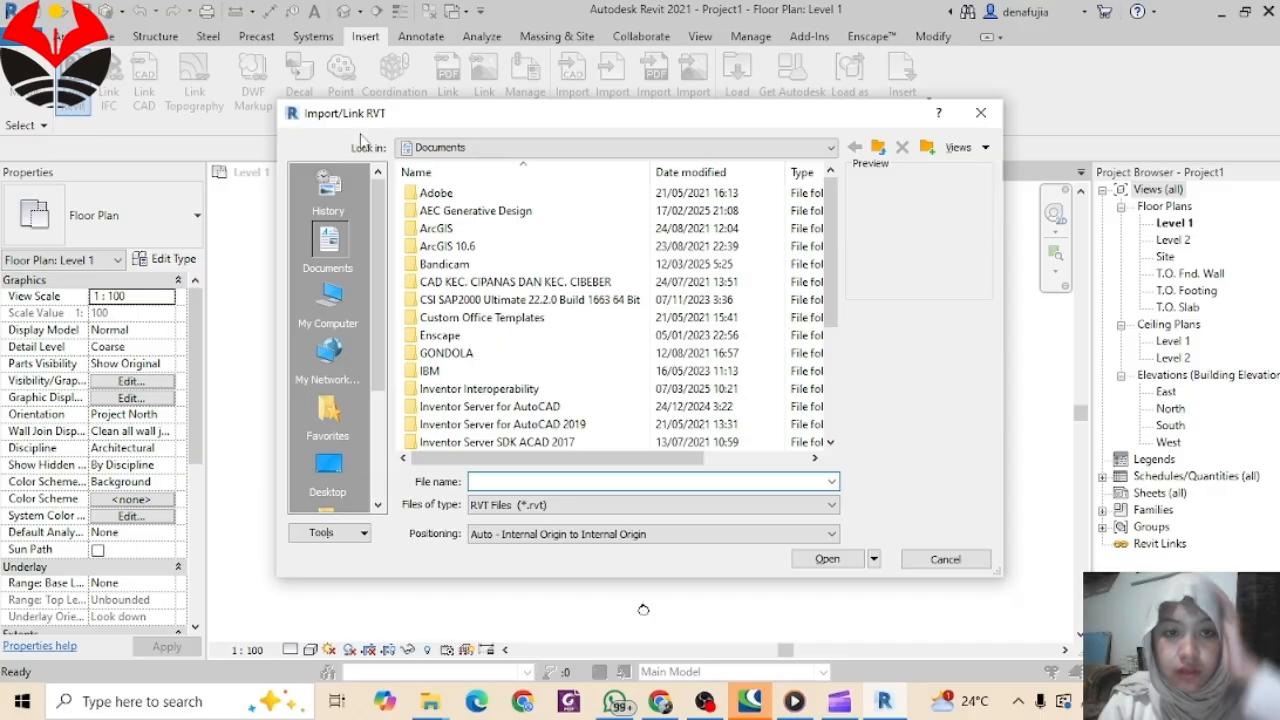
pyautogui.click(440, 148)
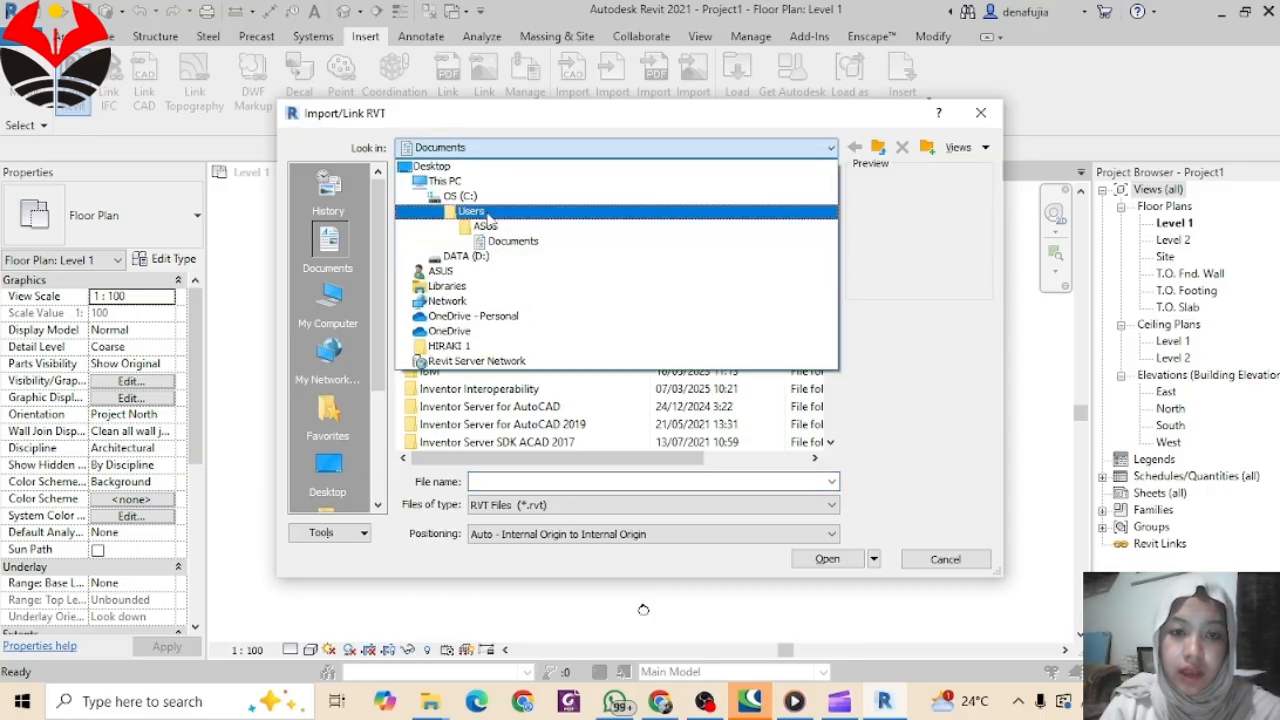
pyautogui.click(491, 256)
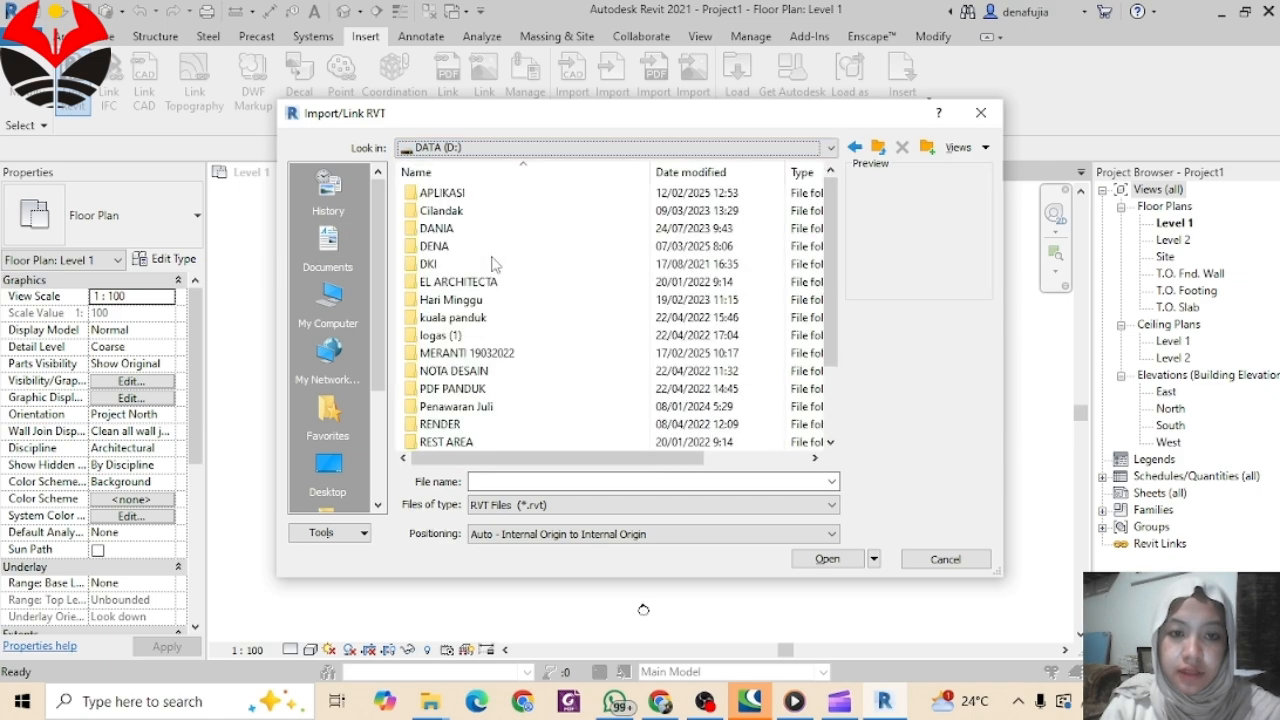
pyautogui.doubleClick(481, 250)
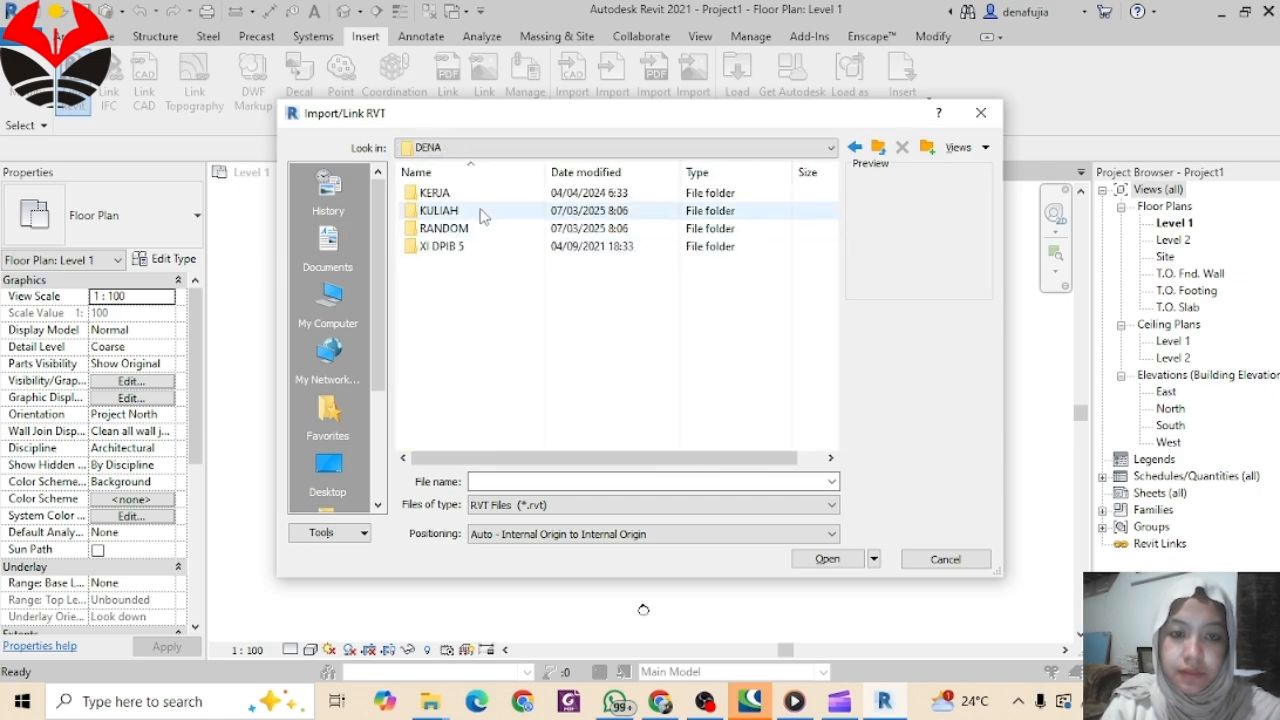
pyautogui.doubleClick(482, 211)
pyautogui.doubleClick(466, 352)
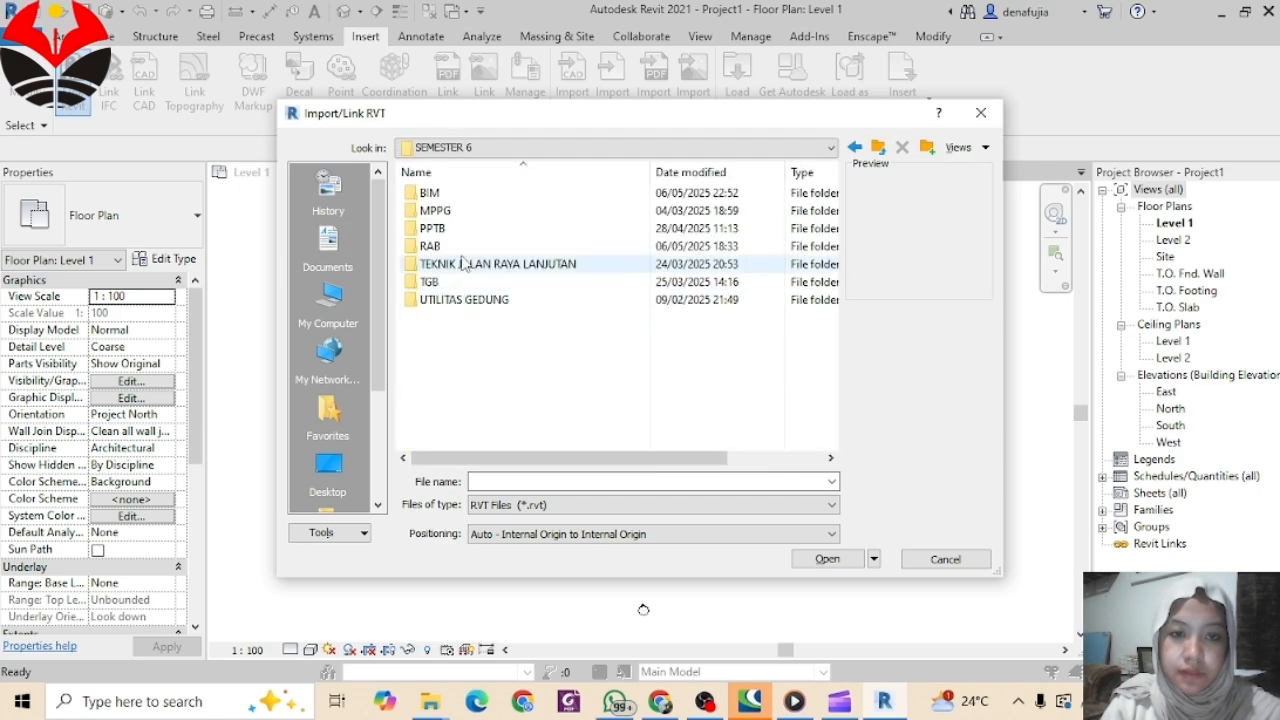
pyautogui.doubleClick(462, 195)
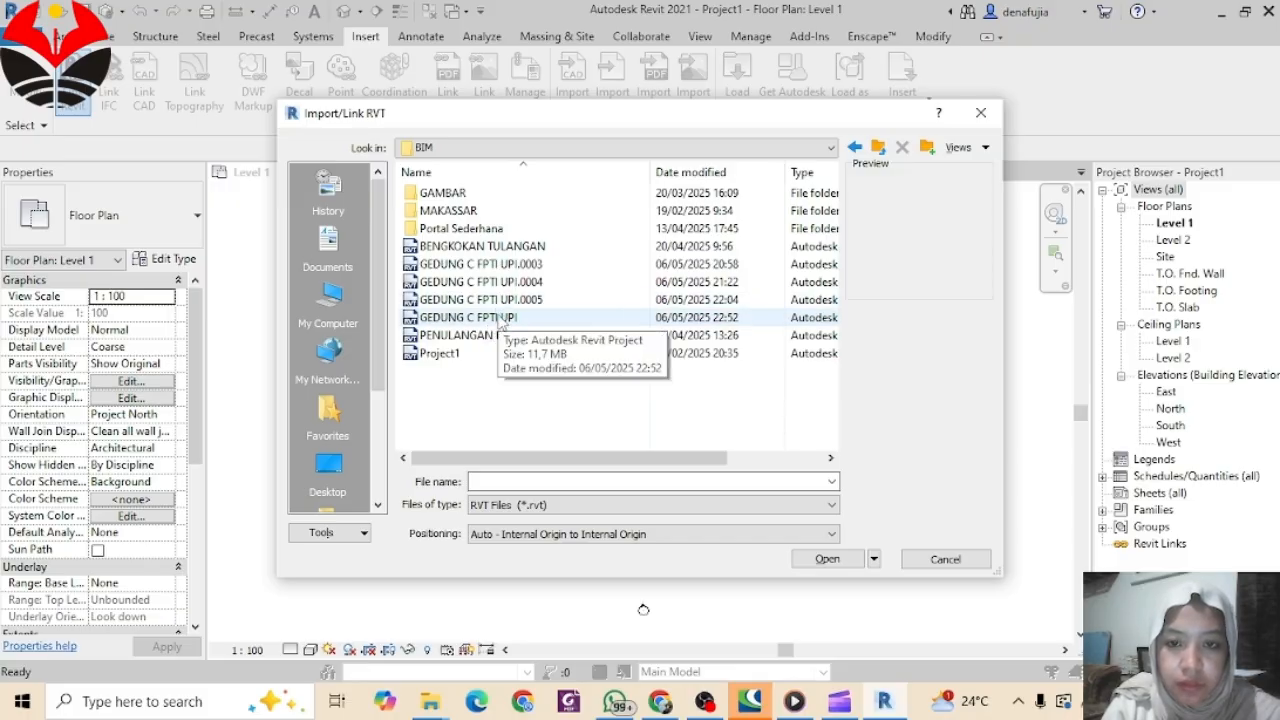
pyautogui.click(501, 318)
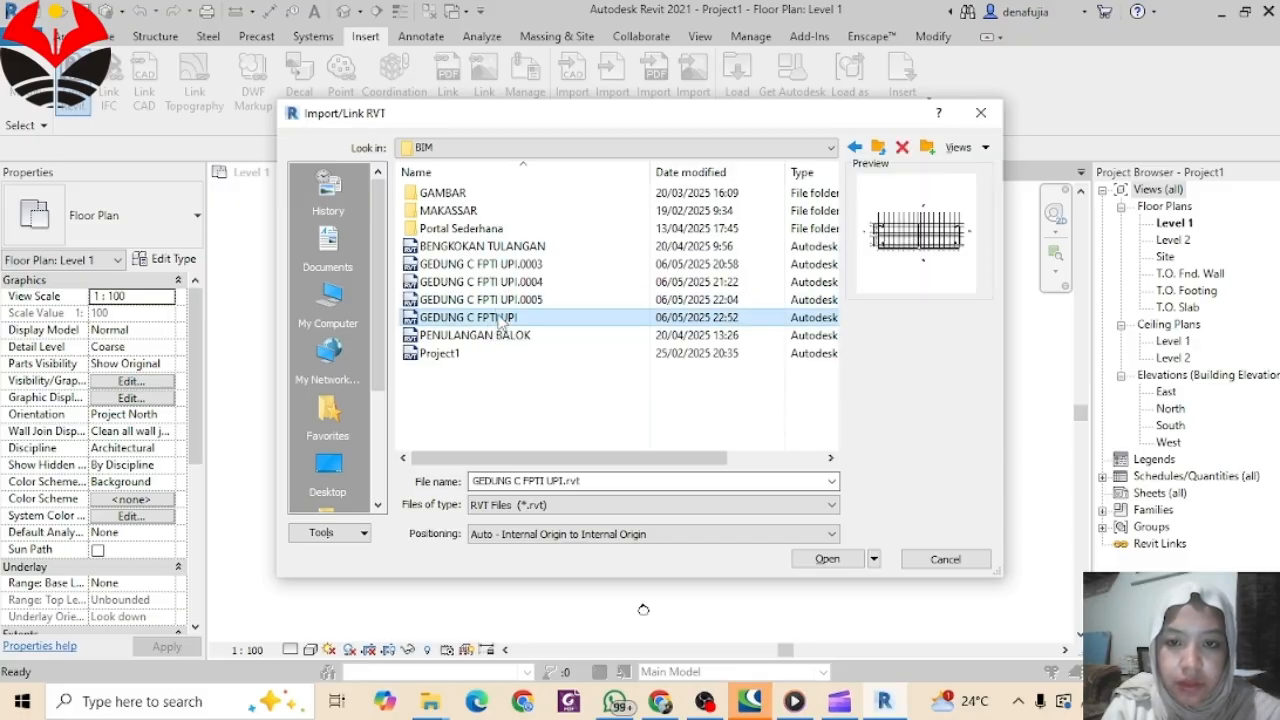
pyautogui.click(827, 560)
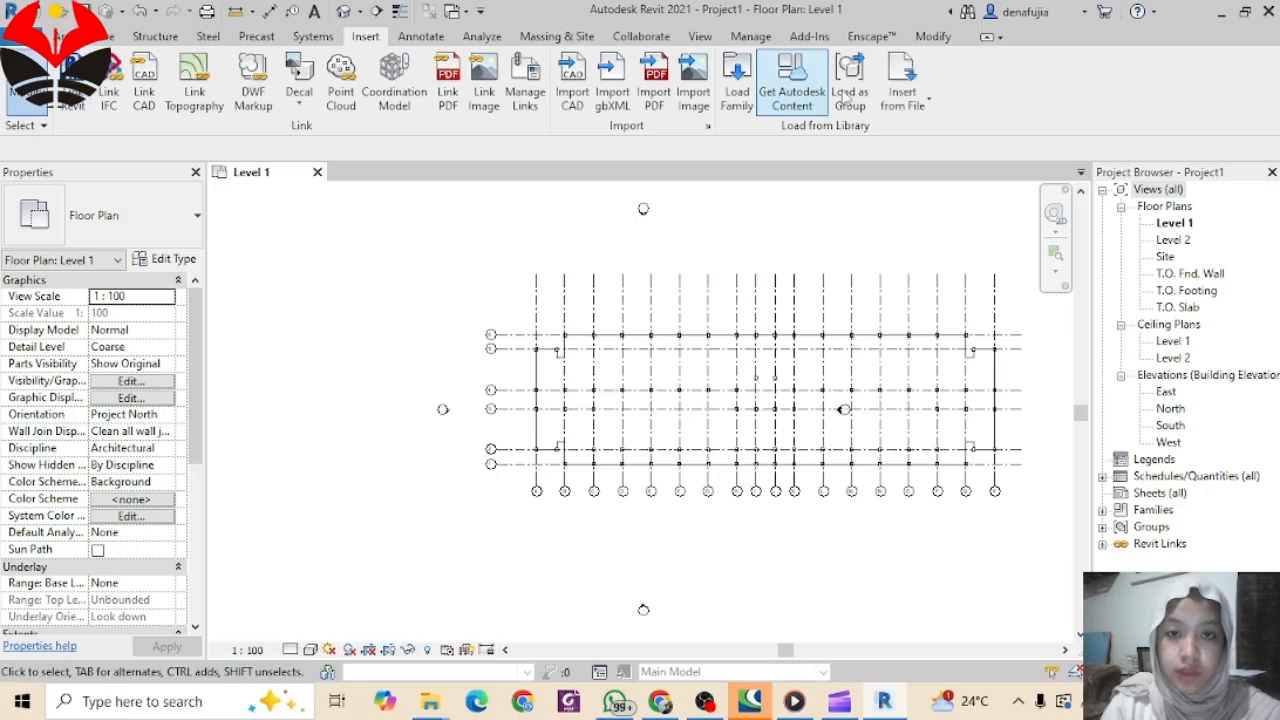
# Step: Try to select the linked building model for Copy/Monitor and copy it within the Level 1 plan
pyautogui.click(634, 40)
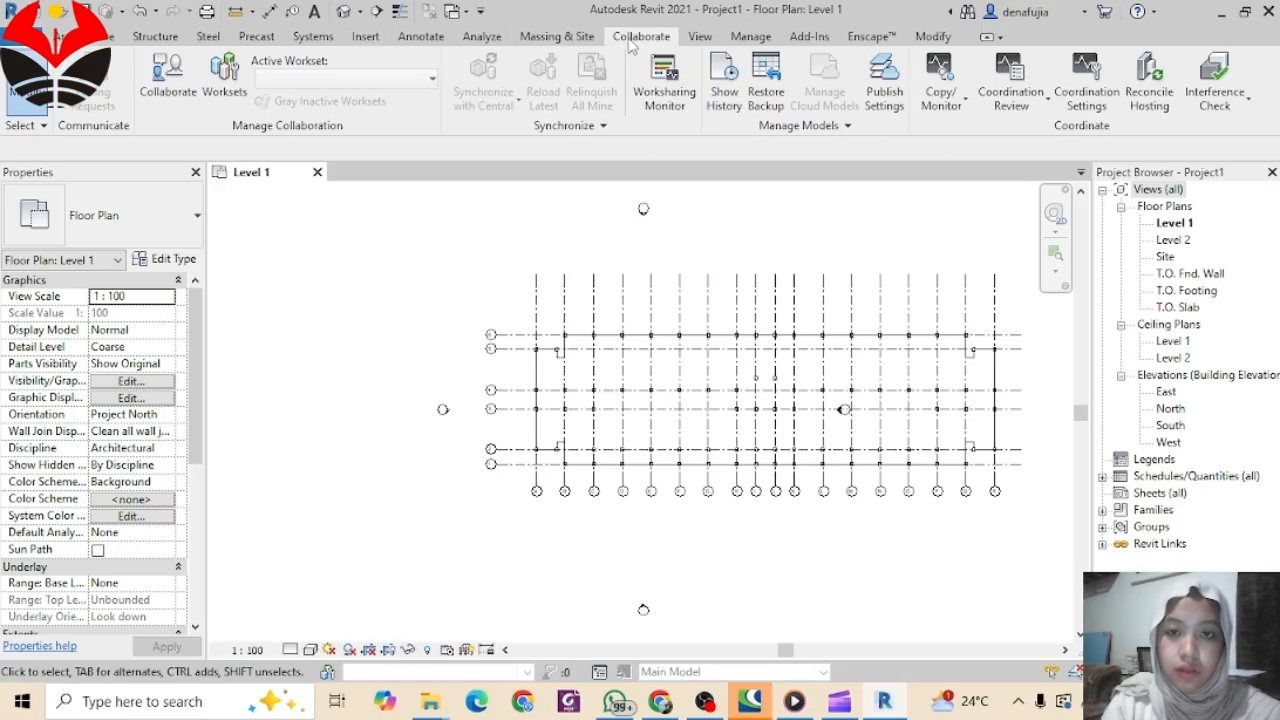
pyautogui.click(953, 118)
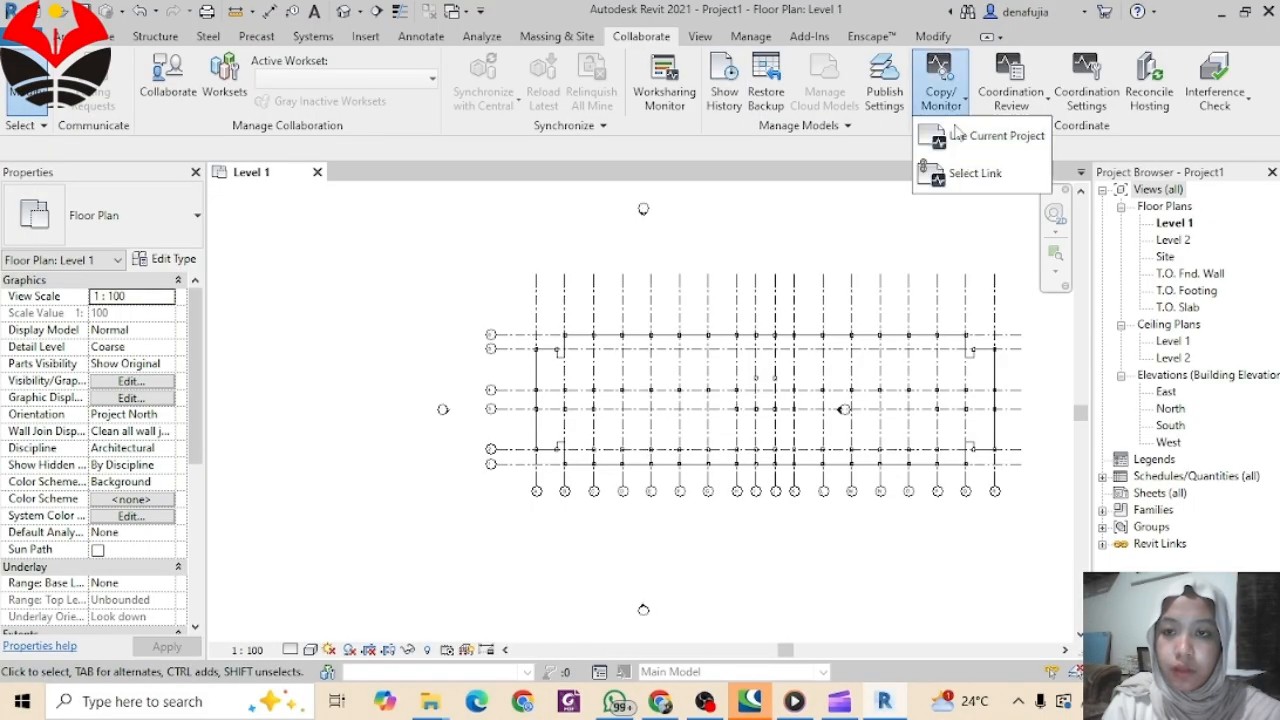
pyautogui.click(960, 178)
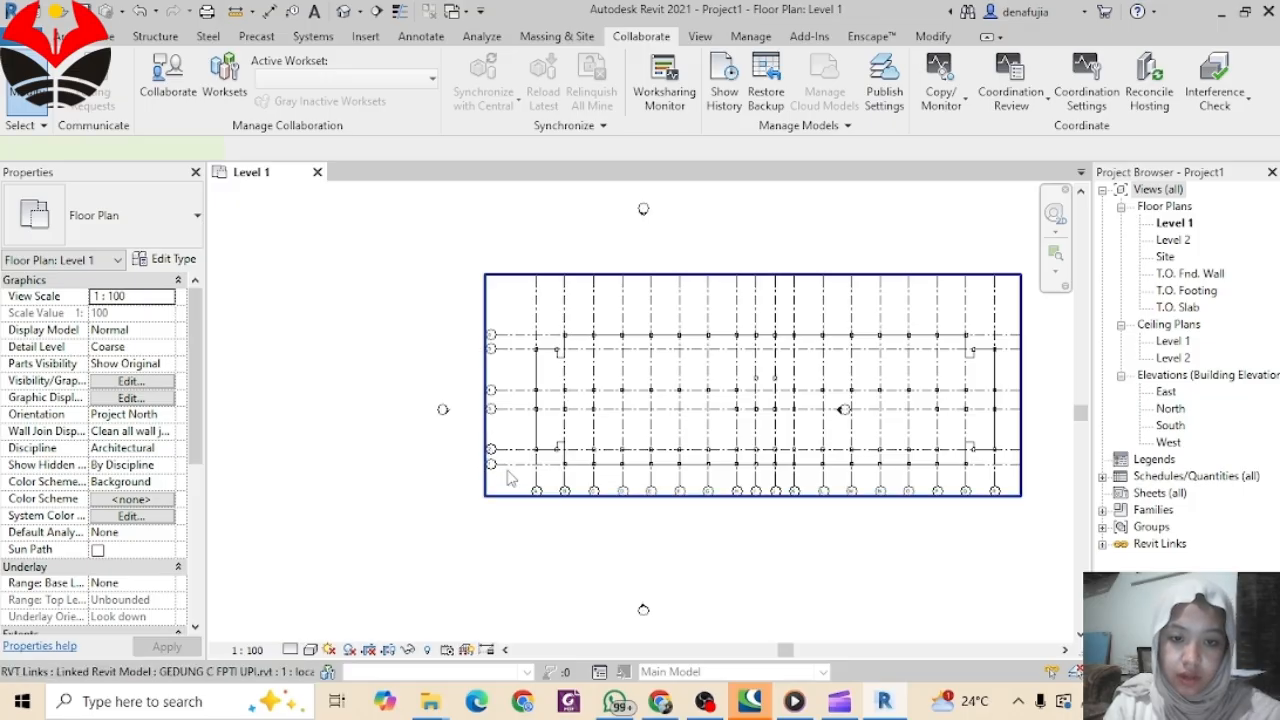
pyautogui.moveTo(507, 483); pyautogui.dragTo(478, 404)
pyautogui.moveTo(461, 310); pyautogui.dragTo(460, 306)
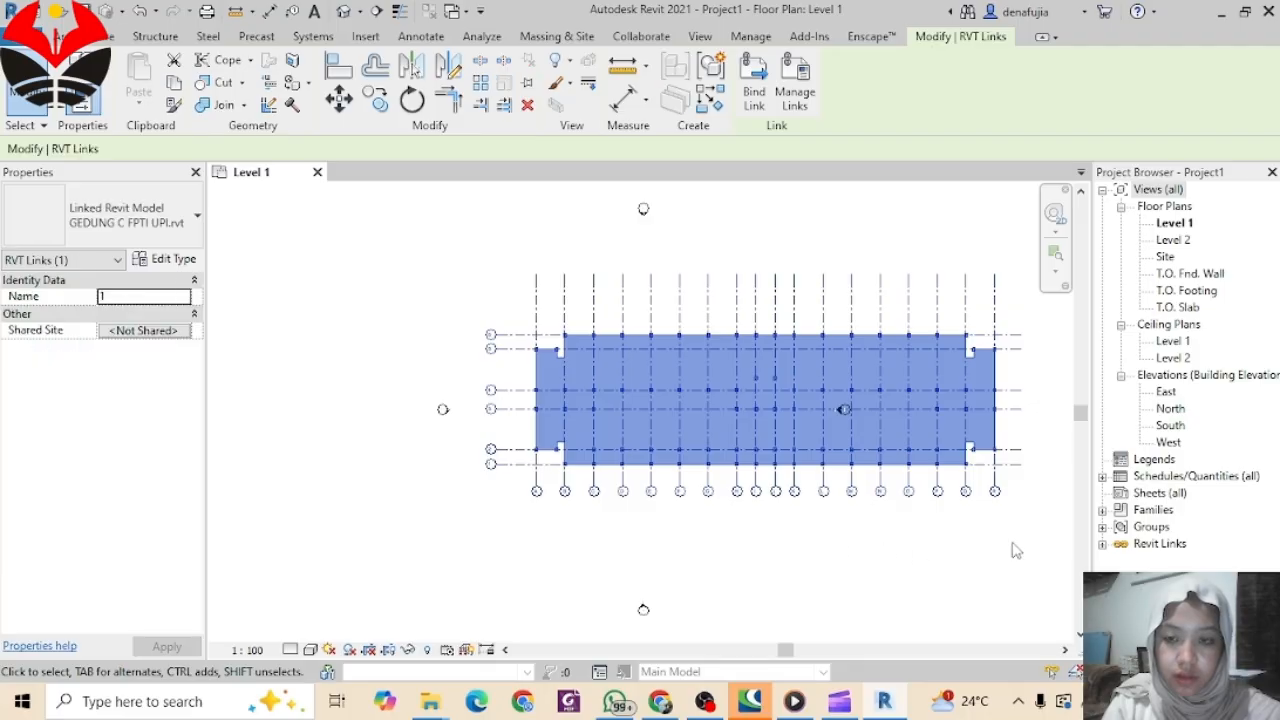
pyautogui.moveTo(1055, 518); pyautogui.dragTo(522, 486)
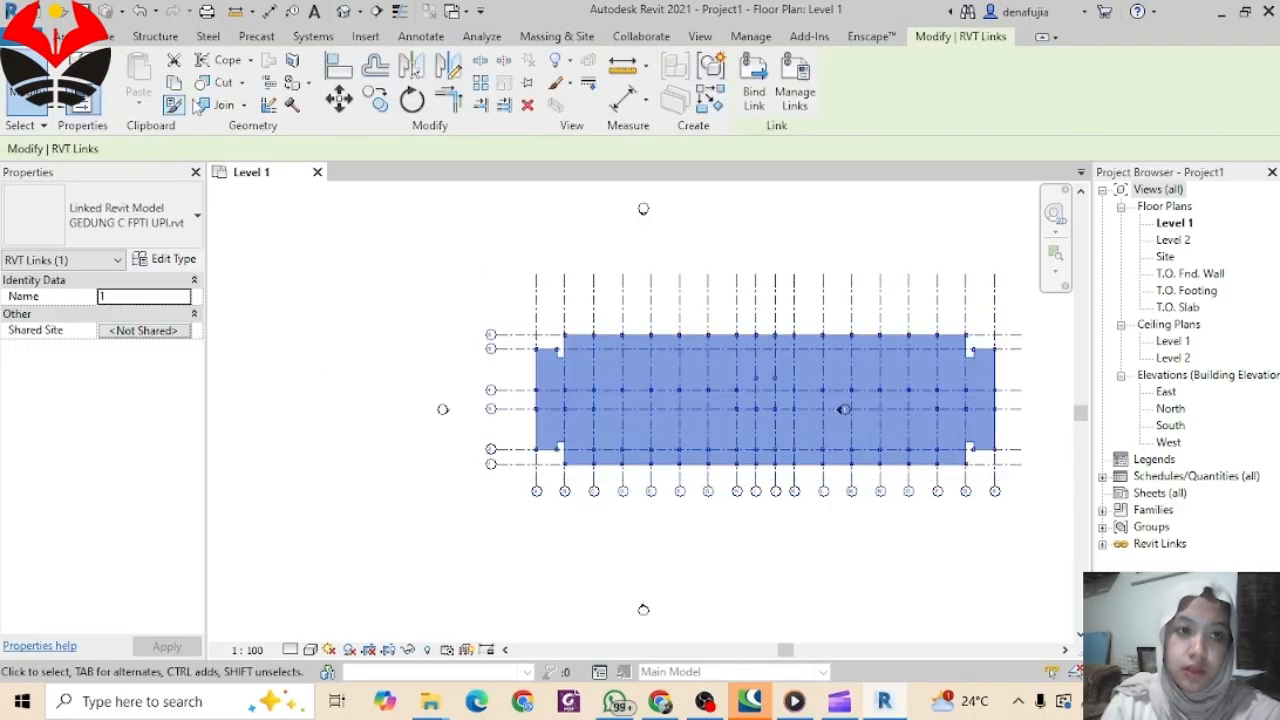
pyautogui.click(376, 101)
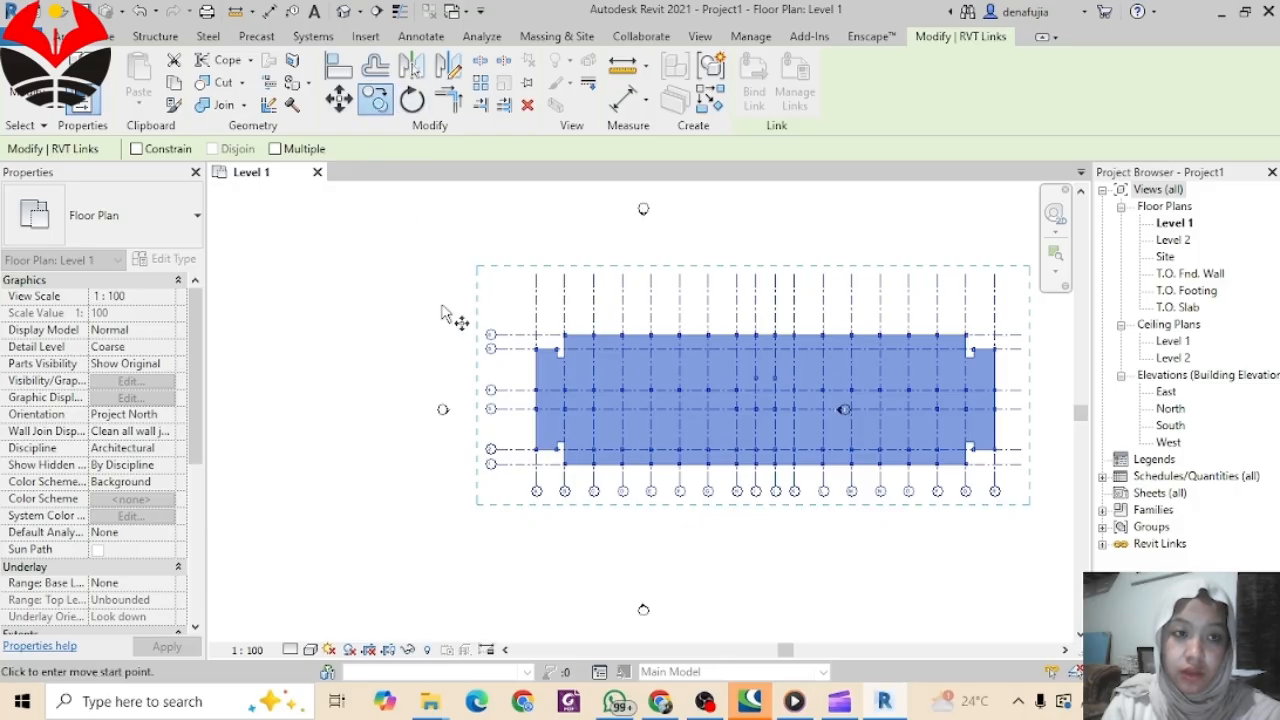
pyautogui.click(493, 348)
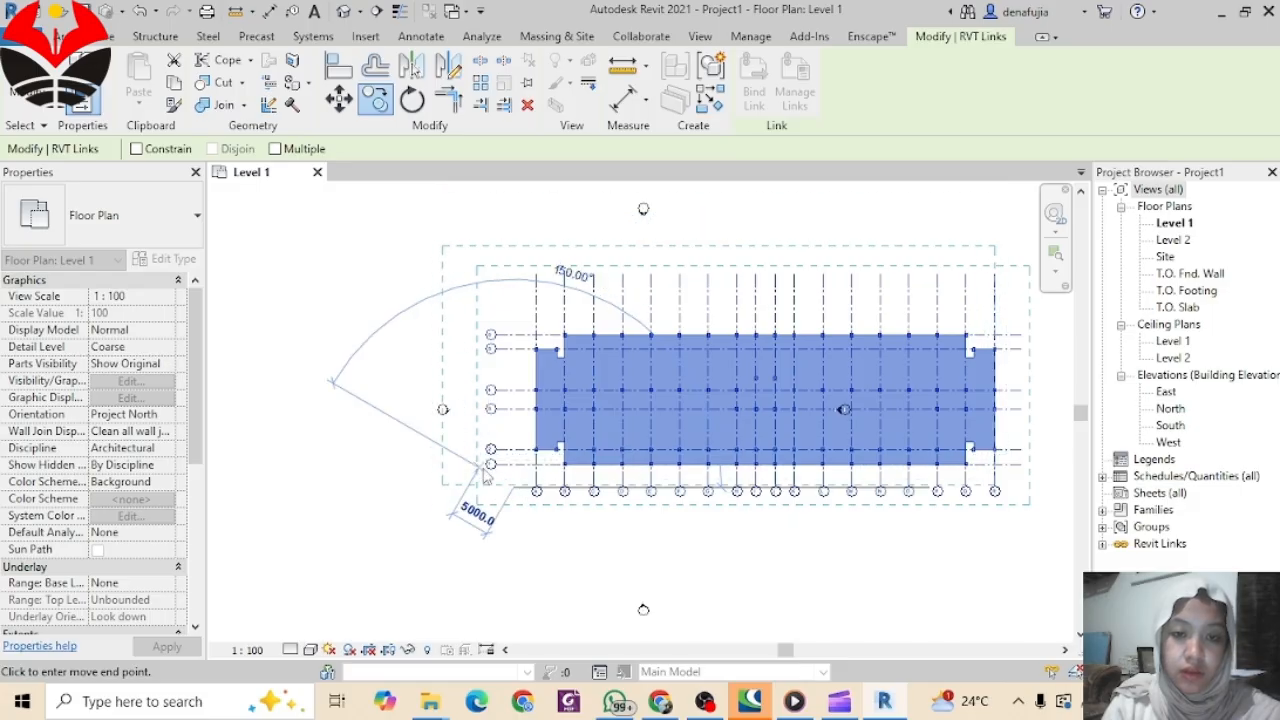
pyautogui.press('Escape')
pyautogui.press('Escape')
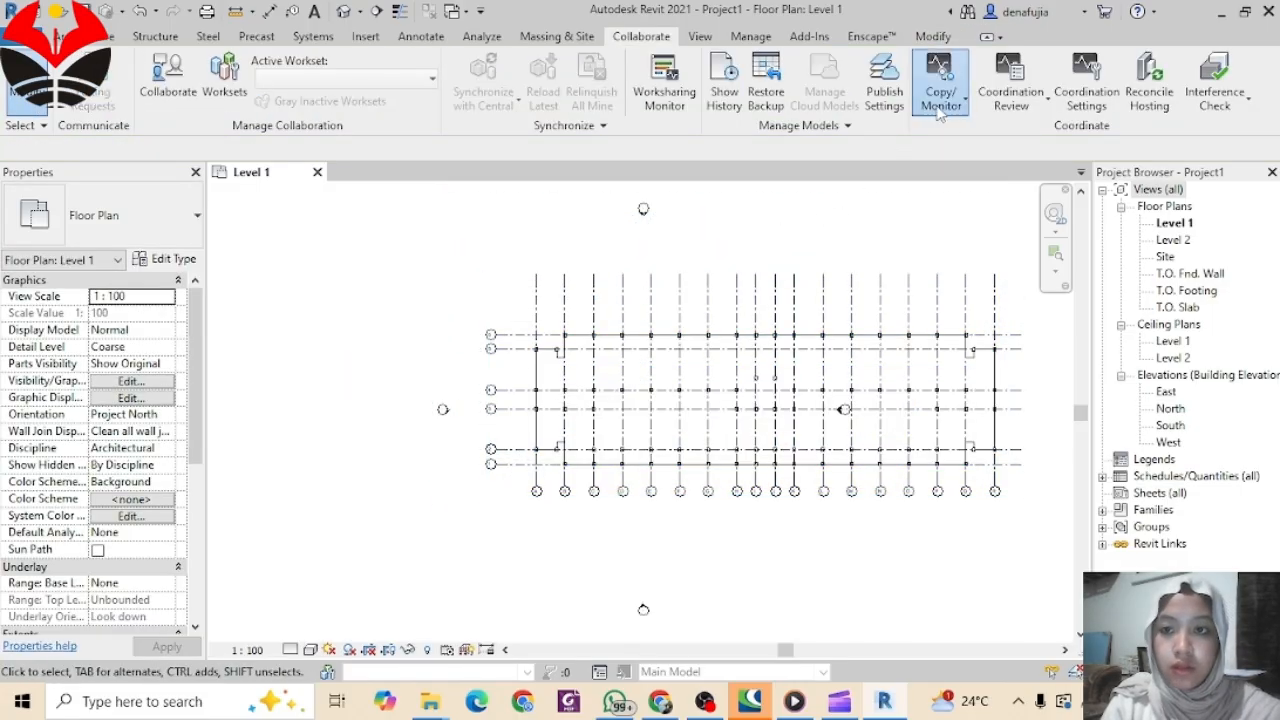
# Step: Try again to pick the link instance around the building grids for Copy/Monitor
pyautogui.click(940, 92)
pyautogui.click(938, 178)
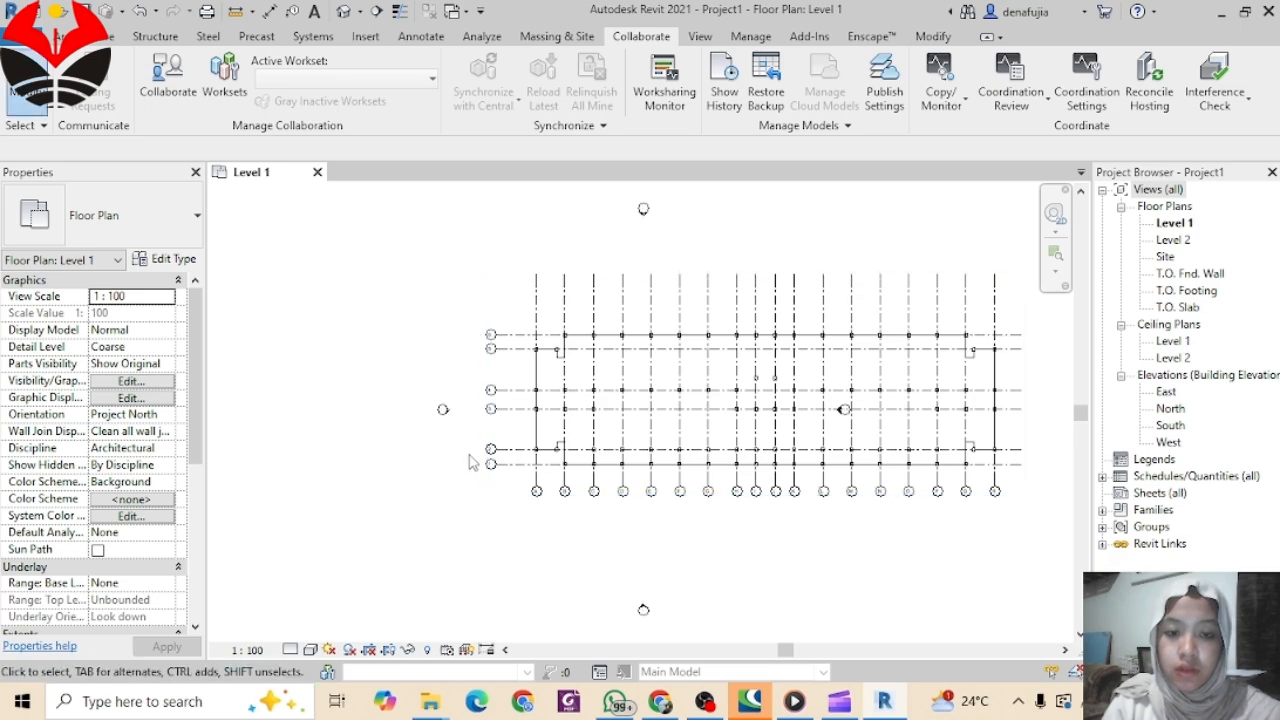
pyautogui.moveTo(440, 221); pyautogui.dragTo(510, 540)
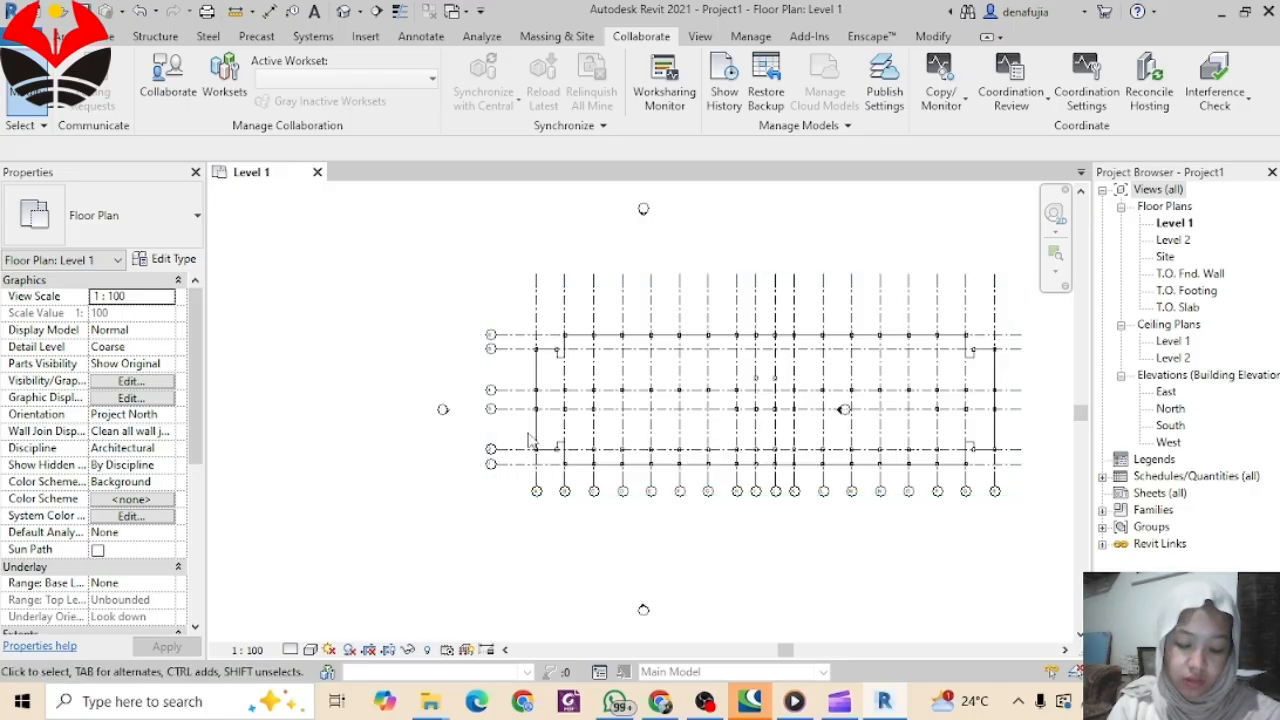
pyautogui.moveTo(510, 526); pyautogui.dragTo(410, 255)
pyautogui.click(1022, 539)
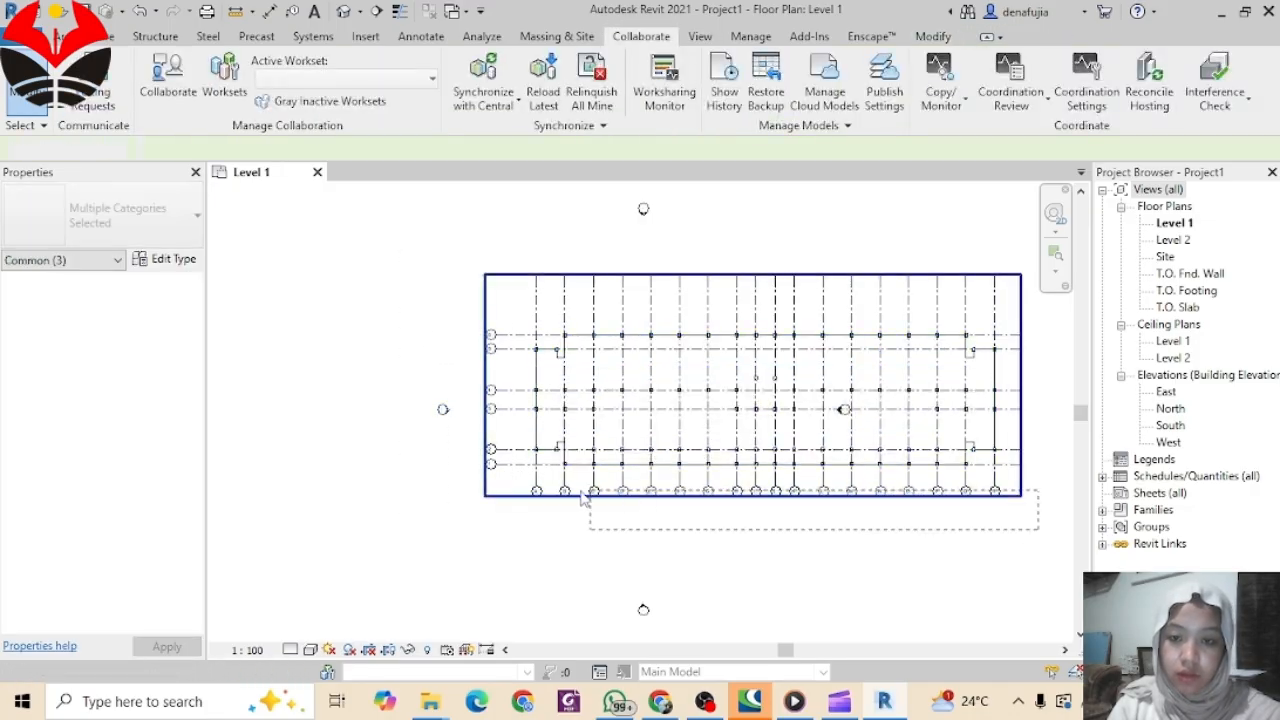
pyautogui.click(492, 470)
pyautogui.press('Escape')
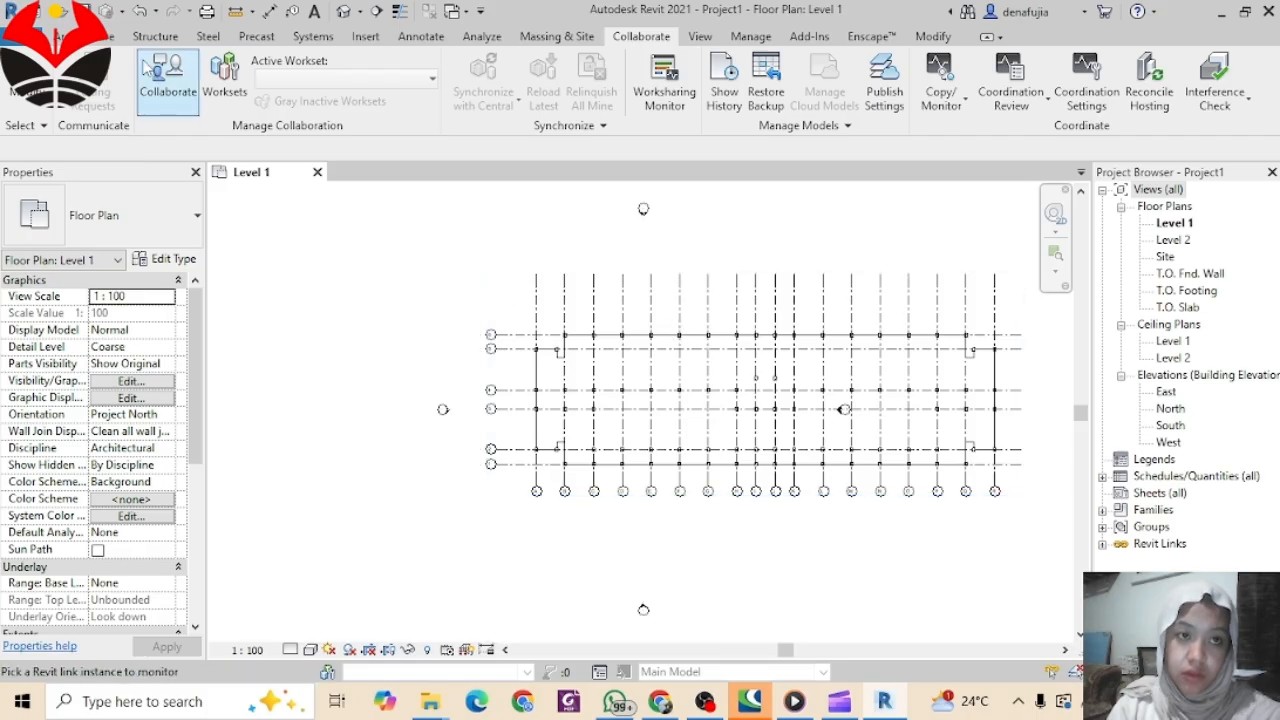
# Step: Start the Wall tool and choose the basic wall type CW 102-85-100p
pyautogui.click(98, 36)
pyautogui.click(76, 76)
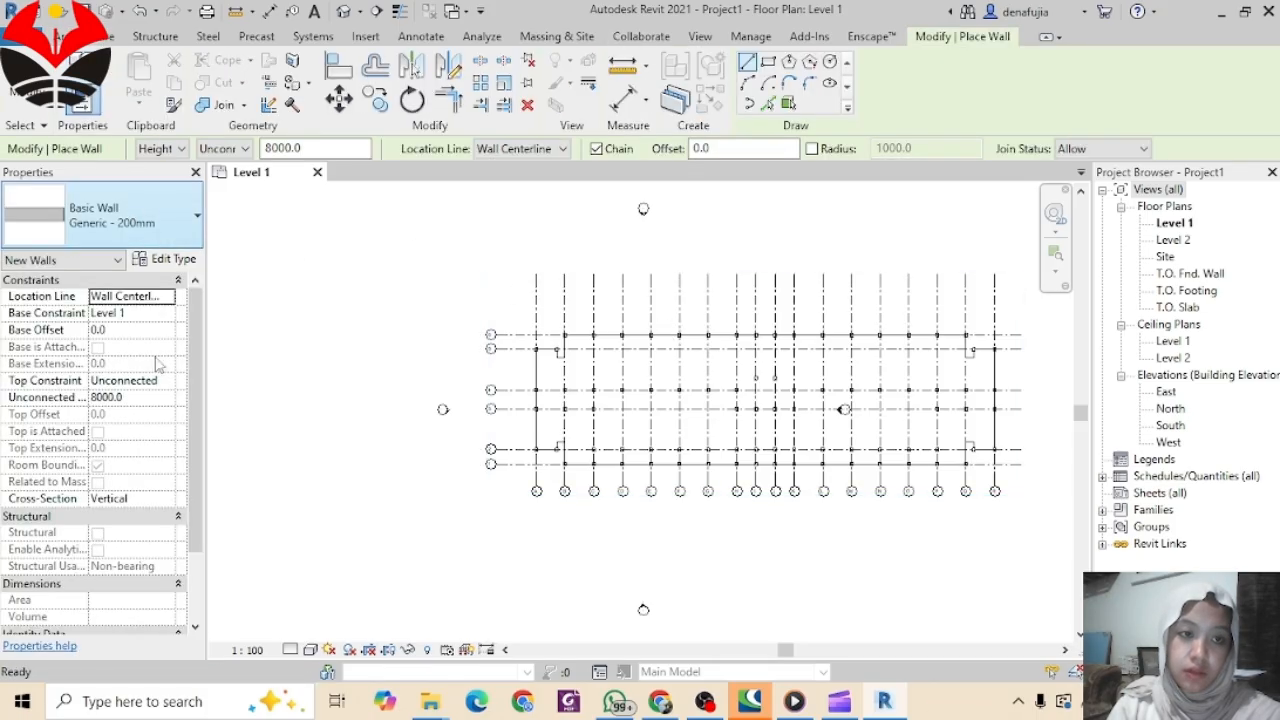
pyautogui.click(188, 219)
pyautogui.click(188, 219)
pyautogui.click(188, 219)
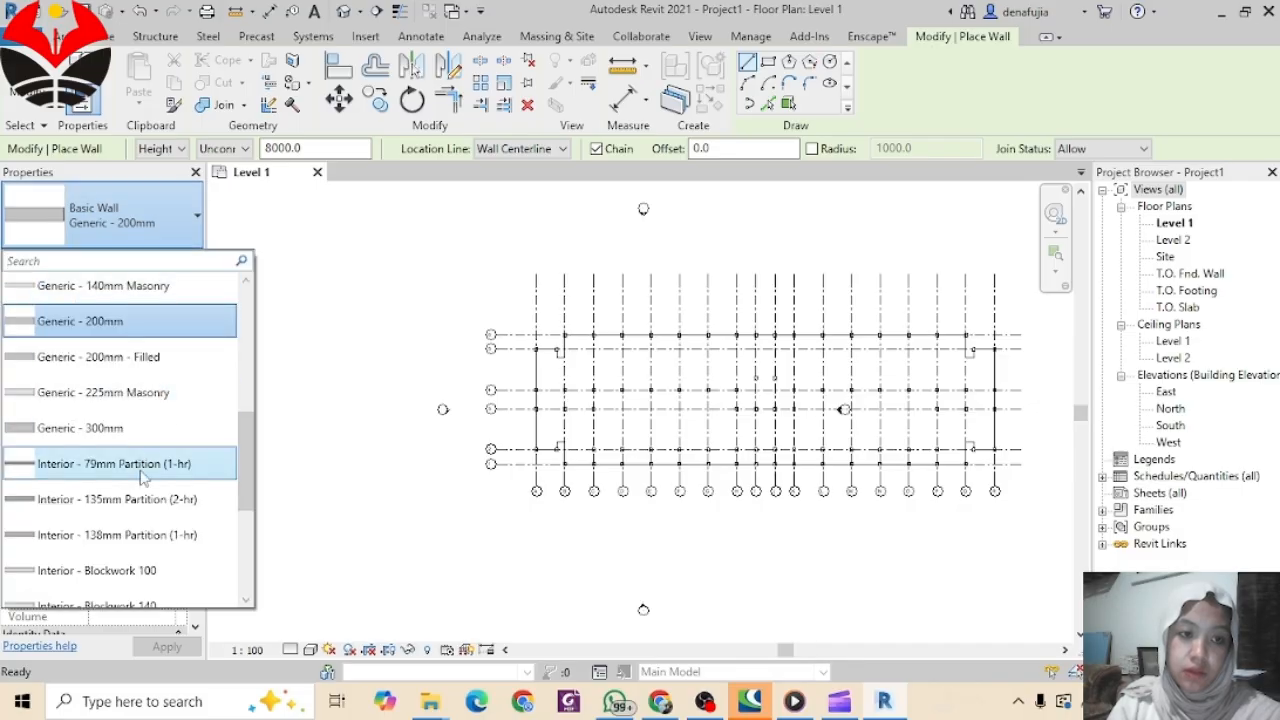
pyautogui.scroll(-3, 155, 424)
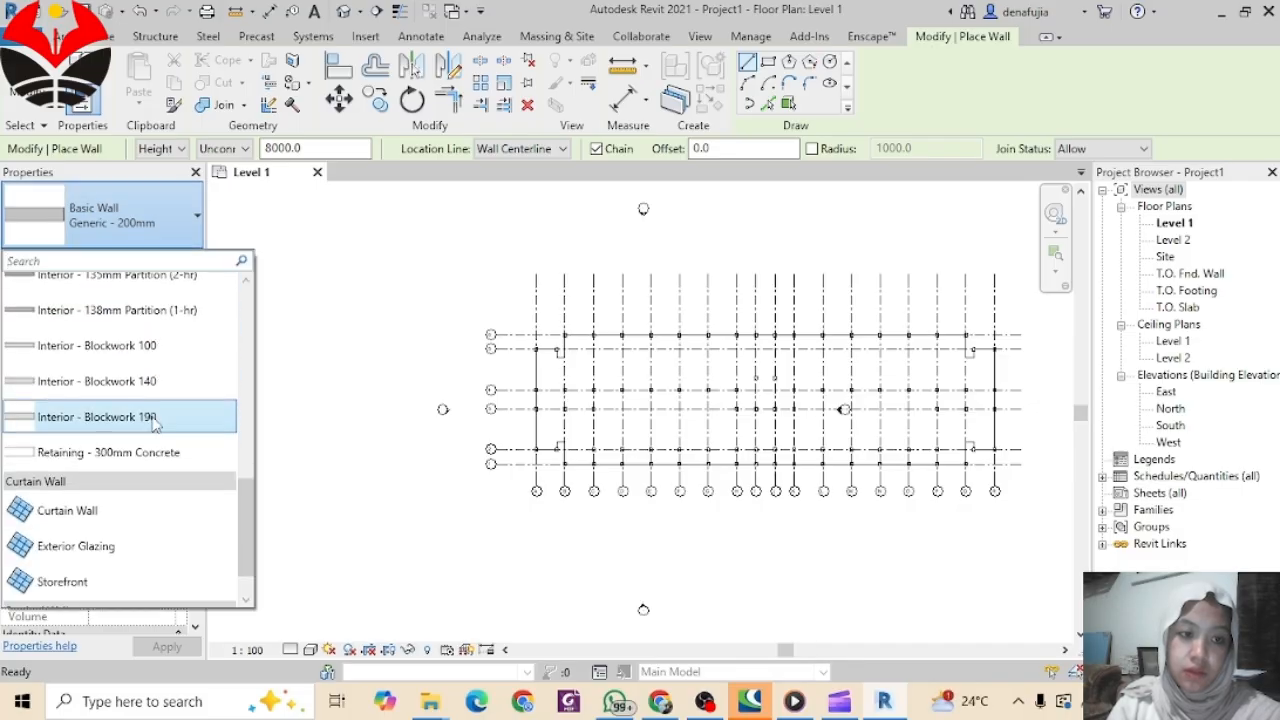
pyautogui.scroll(8, 155, 424)
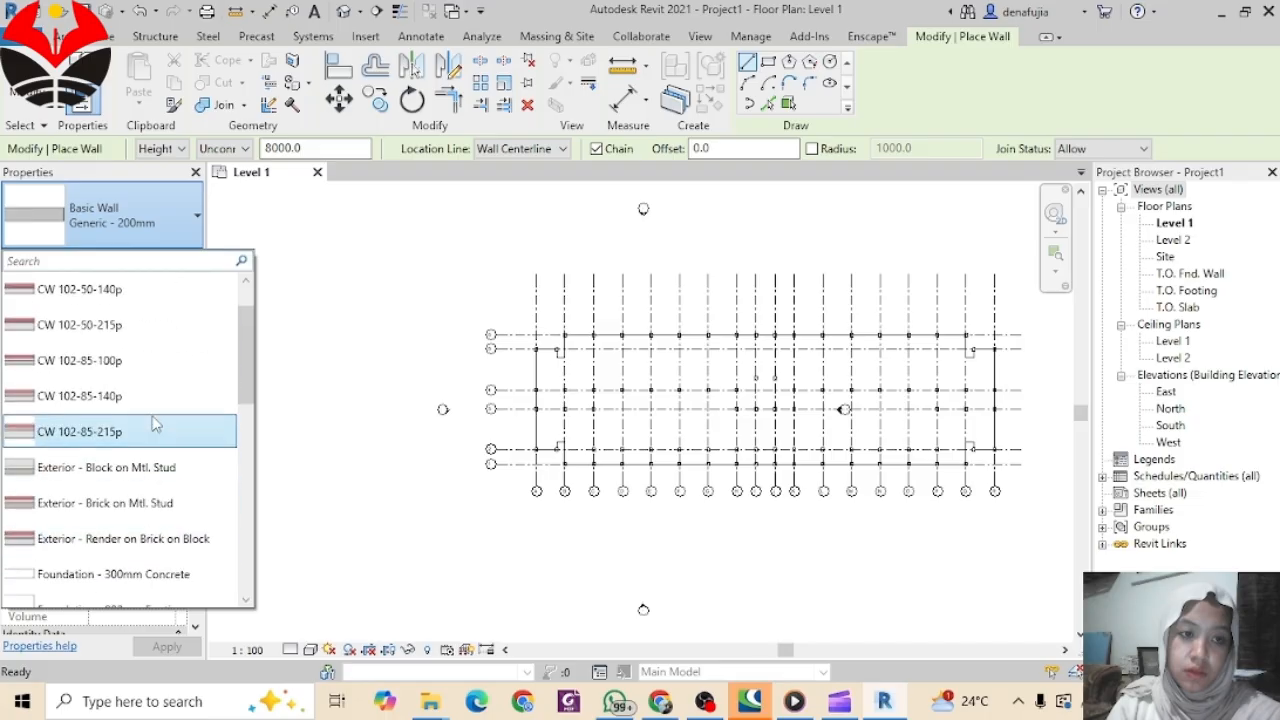
pyautogui.click(163, 360)
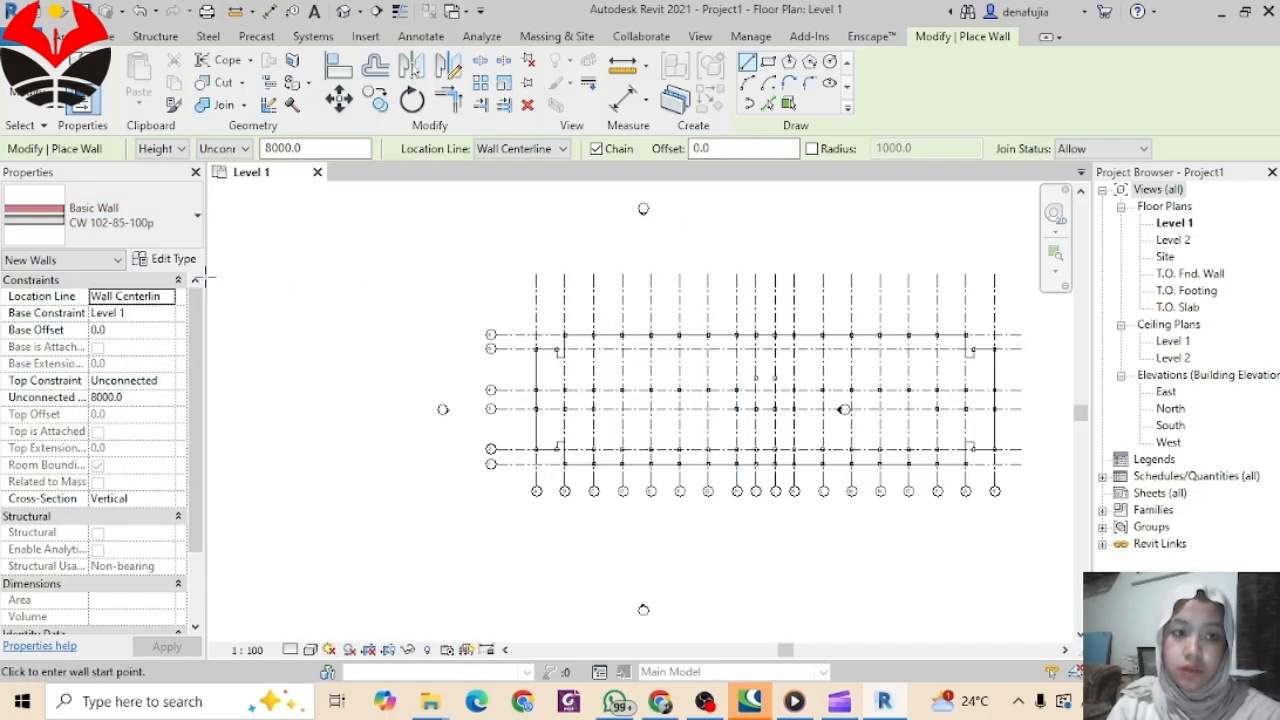
# Step: Duplicate the CW 102-85-100p wall type as DINDING BATA with the type preview shown
pyautogui.click(166, 259)
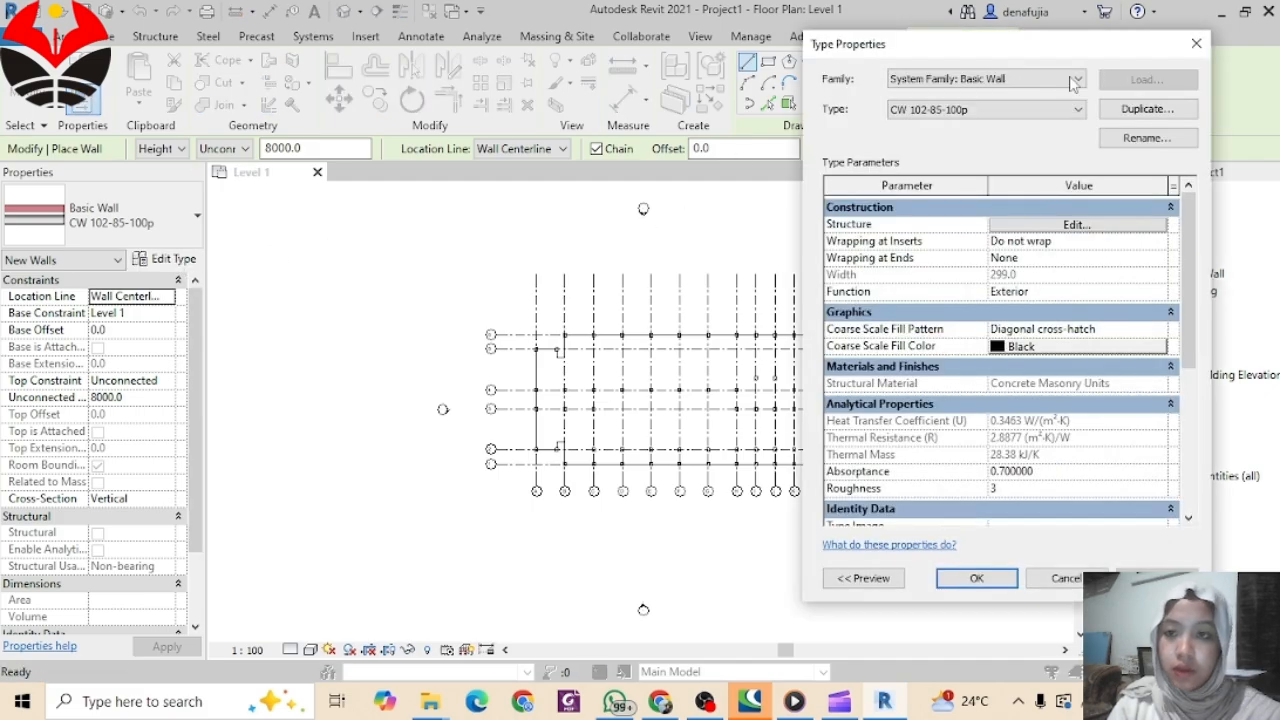
pyautogui.click(862, 578)
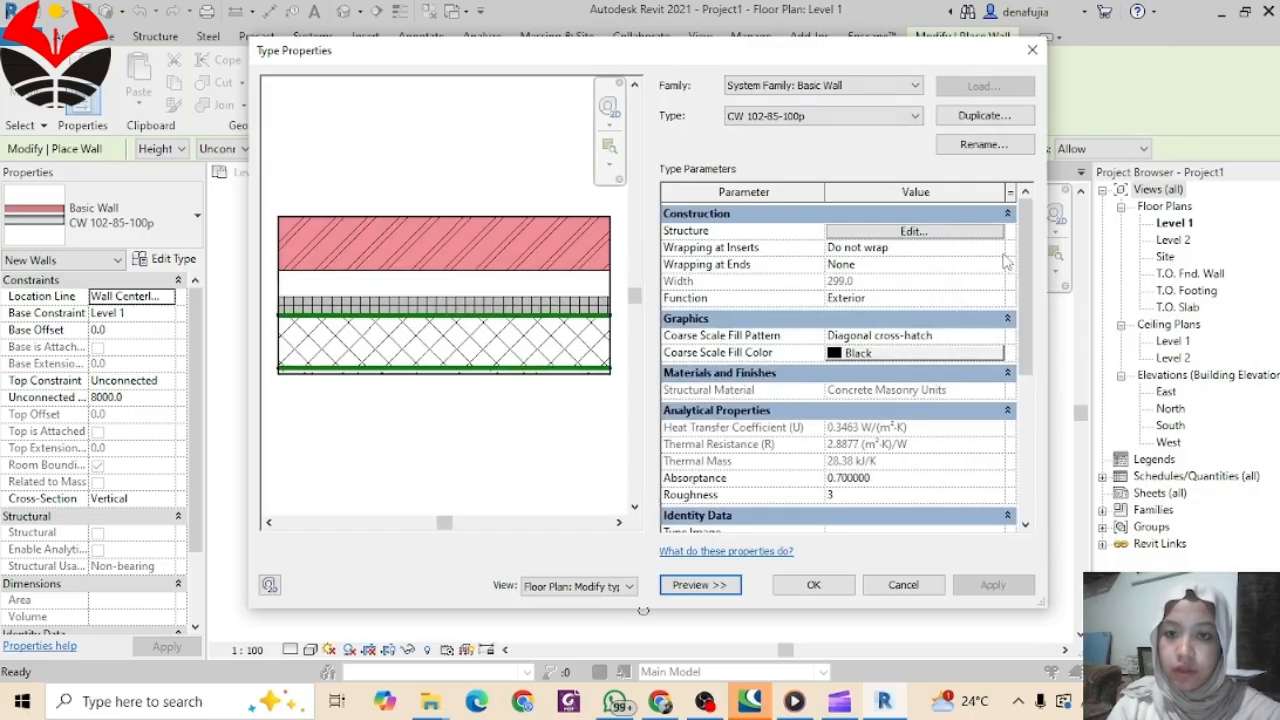
pyautogui.click(984, 115)
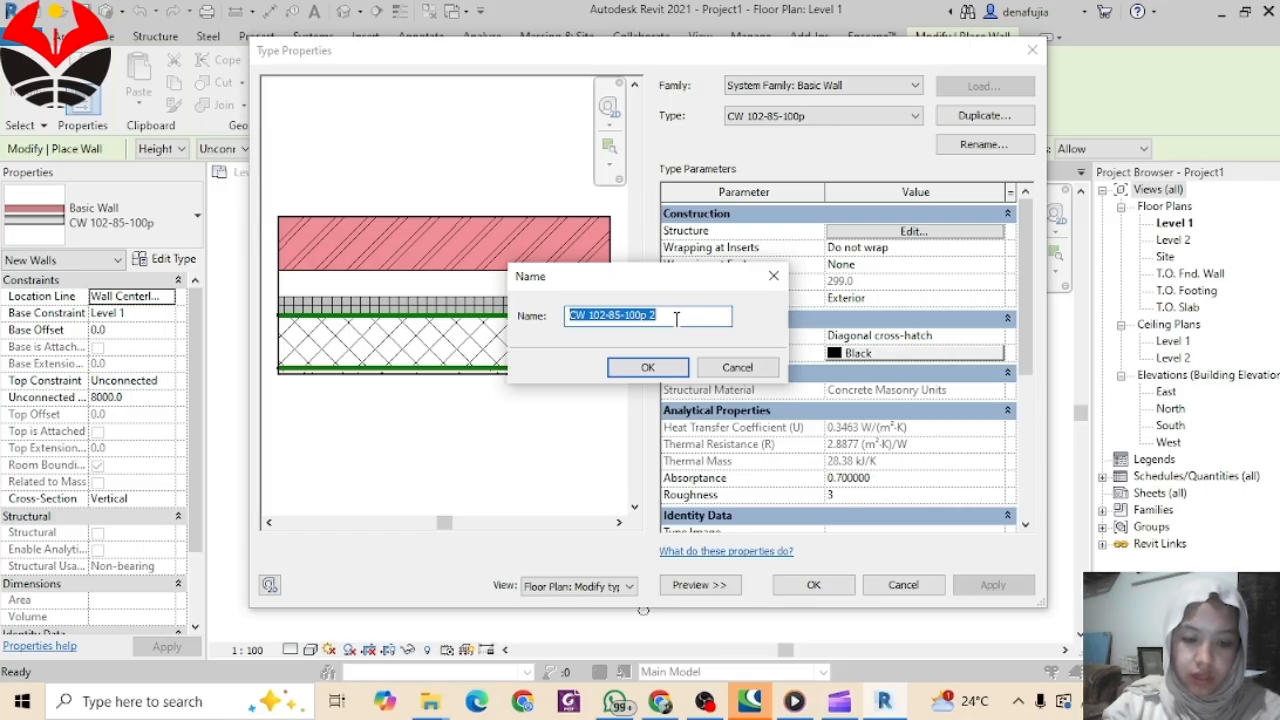
pyautogui.write('DINDING')
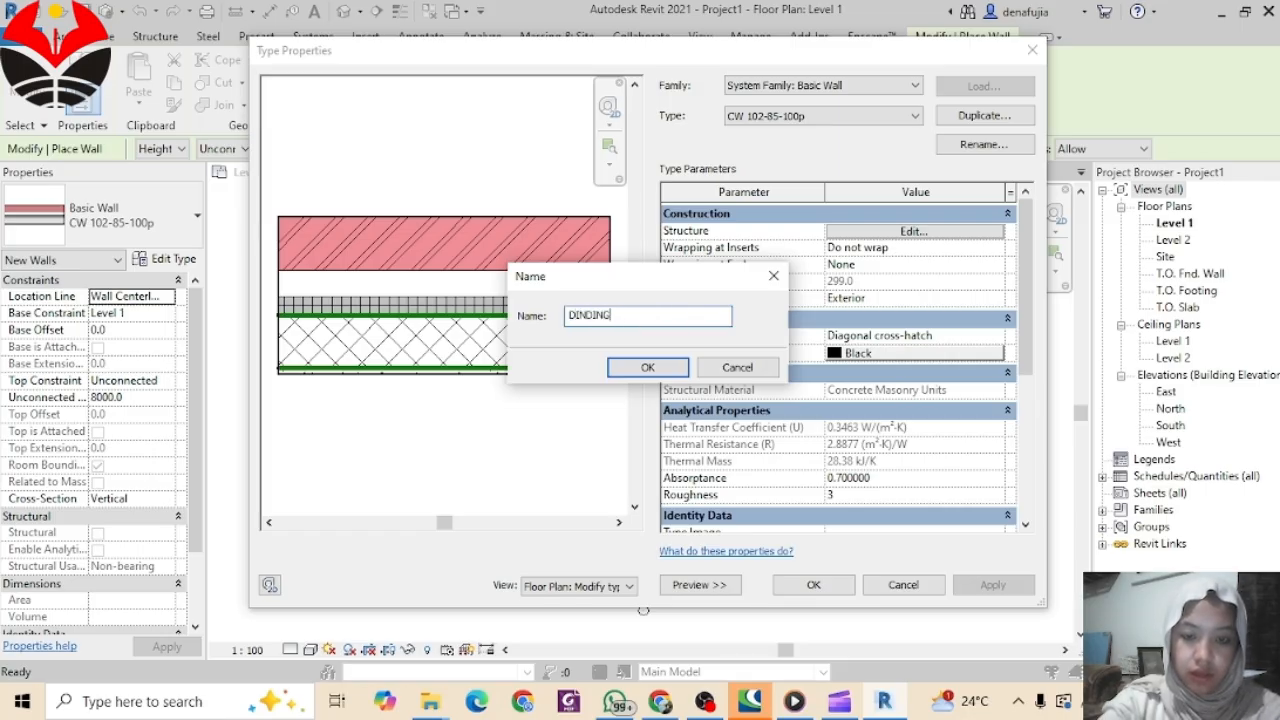
pyautogui.write(' BATA')
pyautogui.press('Return')
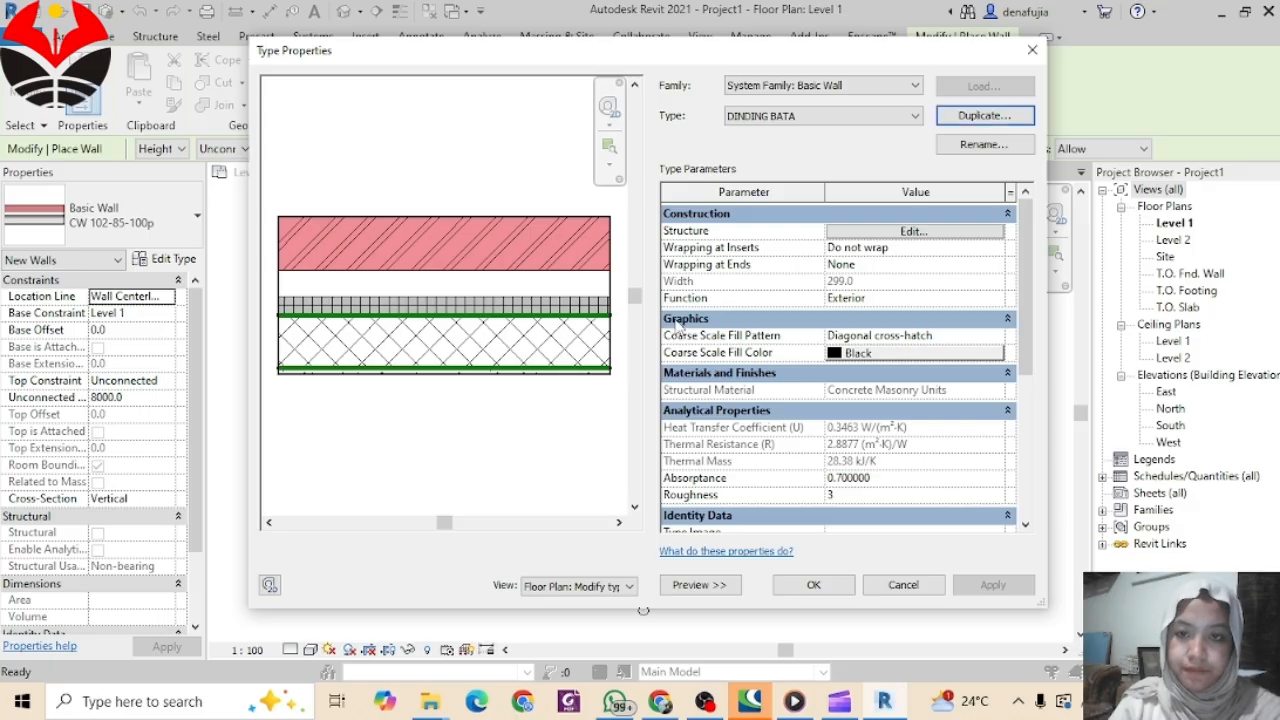
# Step: Delete the air, cavity fill and vapour retarder membrane layers from the DINDING BATA wall structure
pyautogui.click(880, 232)
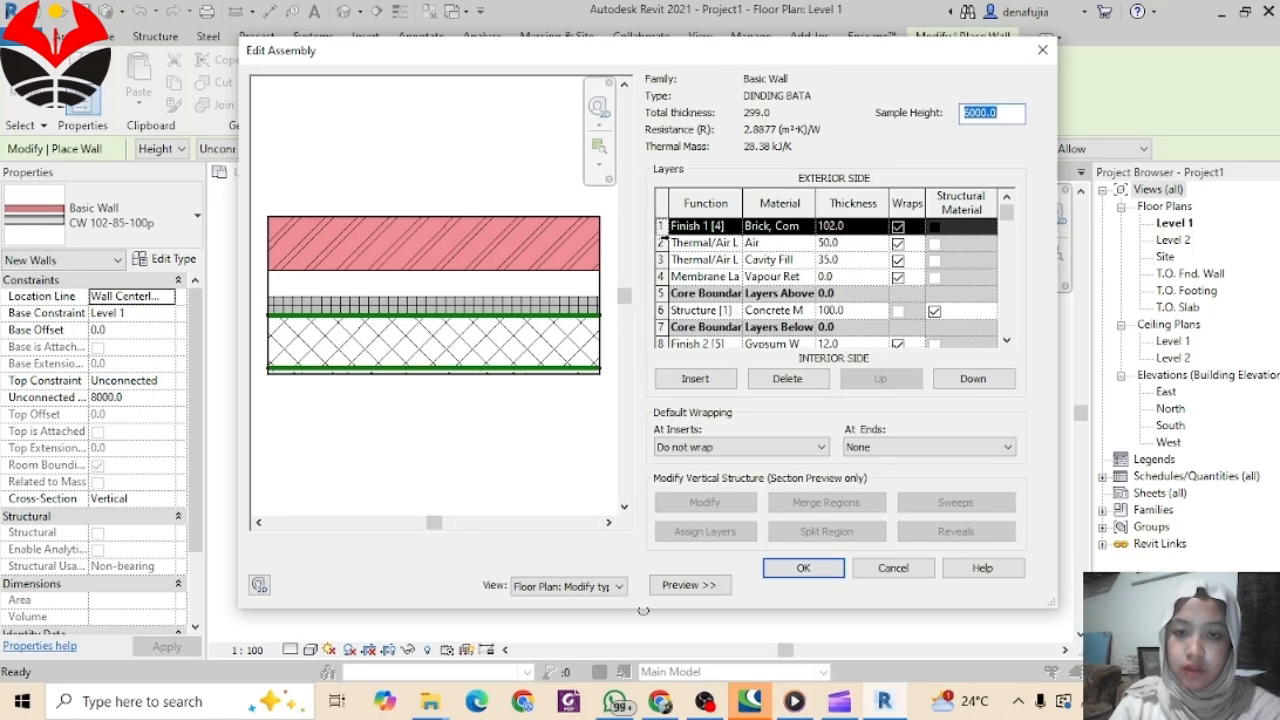
pyautogui.click(661, 242)
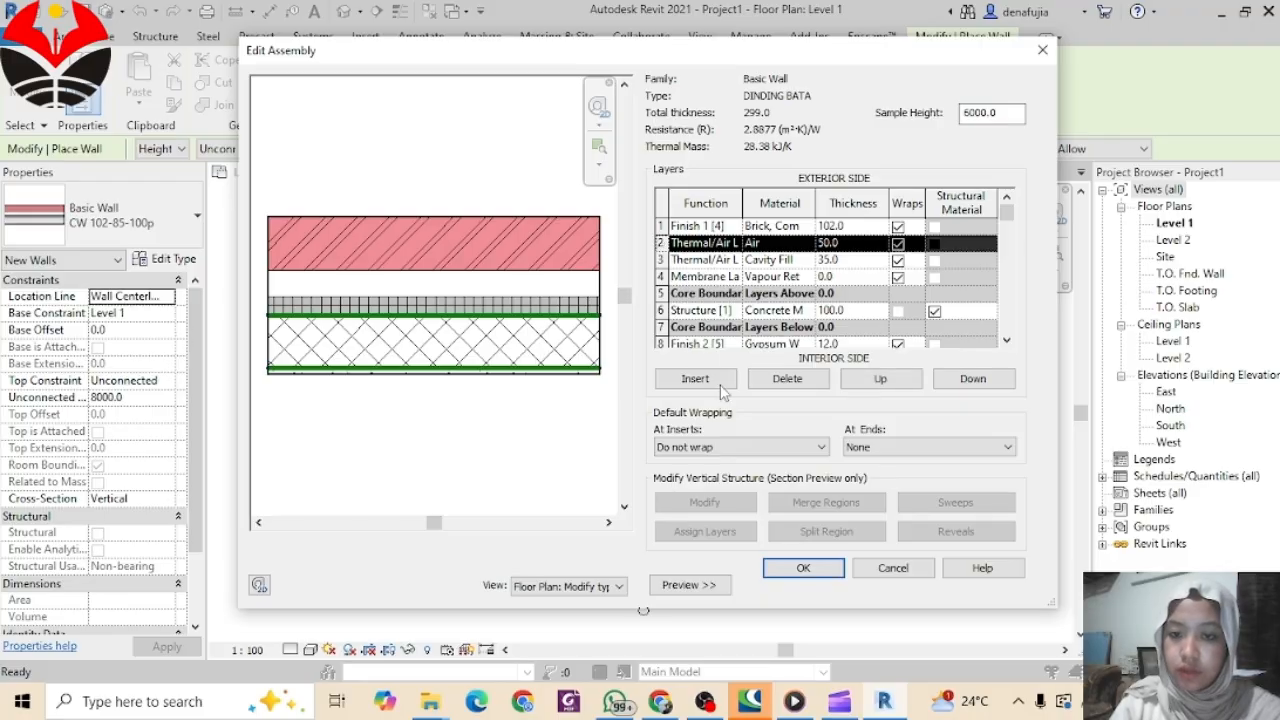
pyautogui.click(783, 382)
pyautogui.click(783, 382)
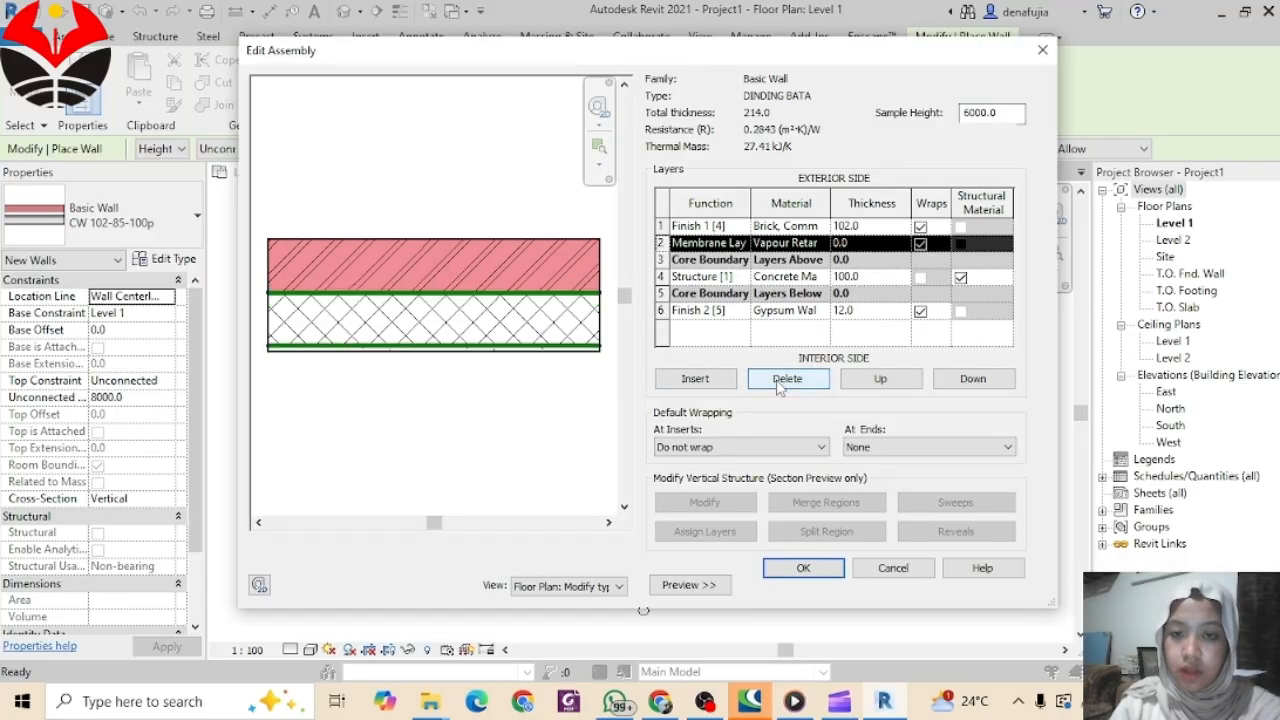
pyautogui.click(781, 382)
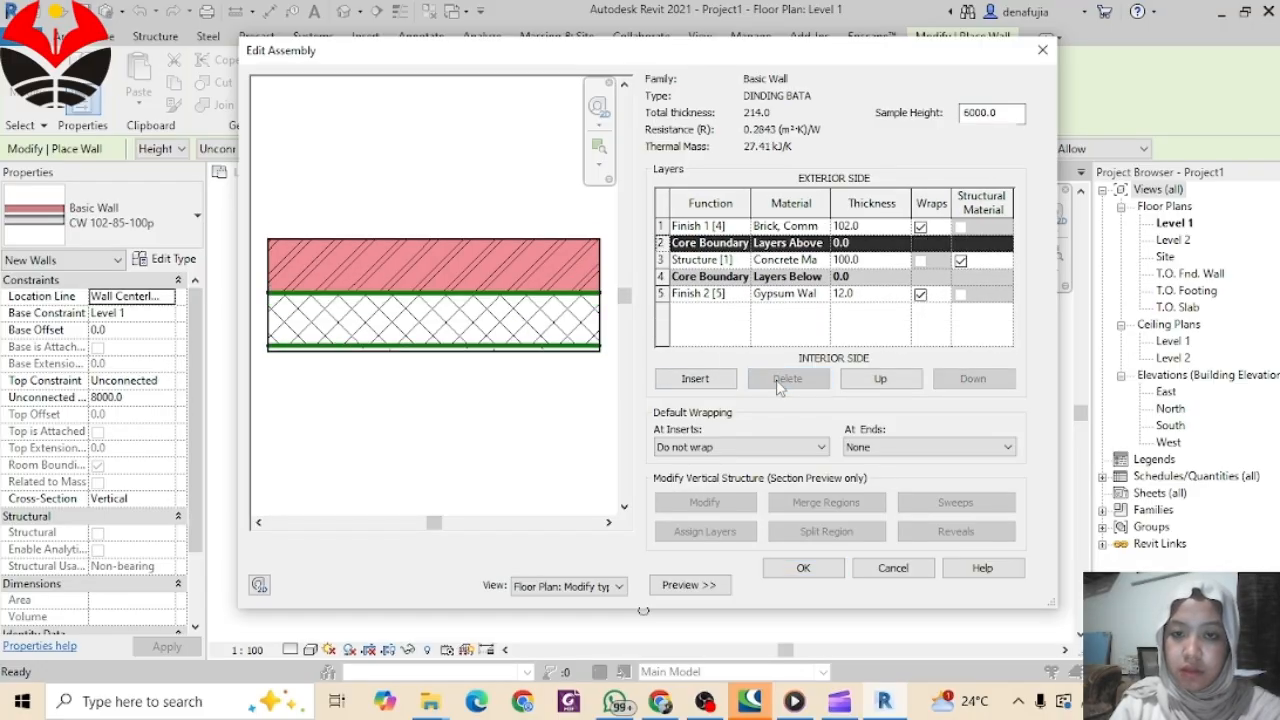
# Step: Open the material selection for the exterior Finish 1 layer and search the project and library materials for PLASTER, with the library list expanded
pyautogui.click(870, 228)
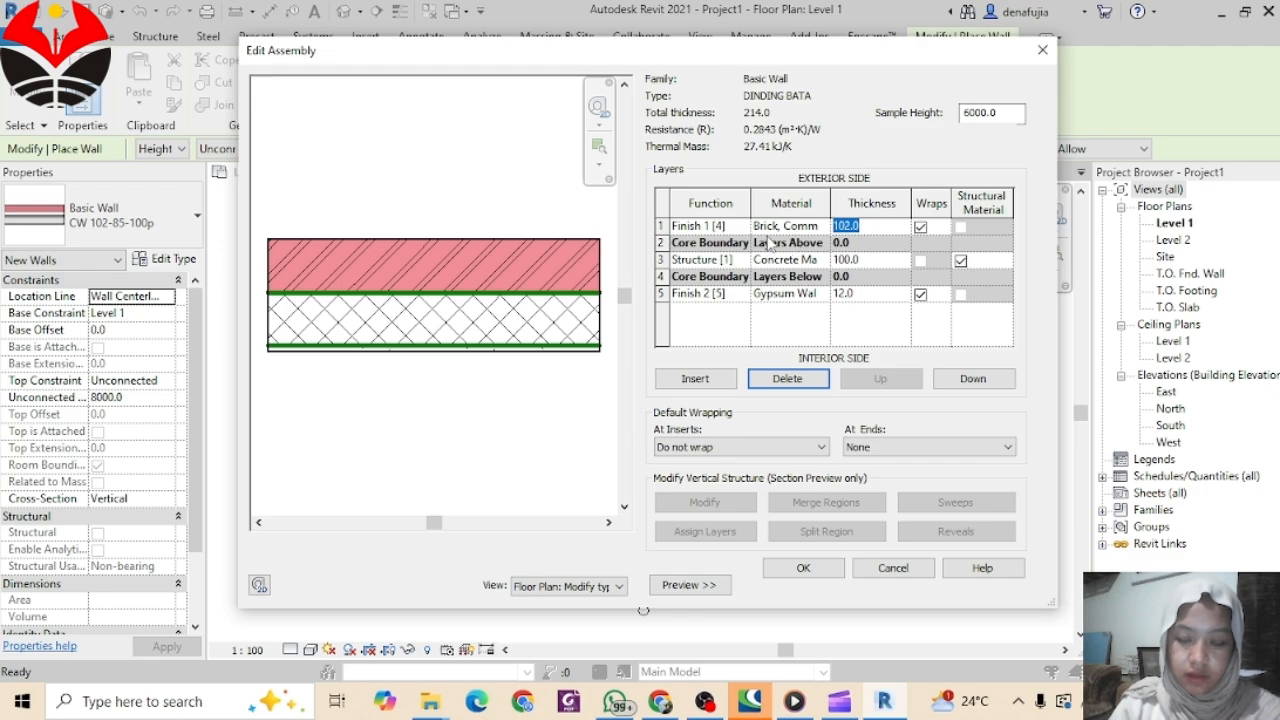
pyautogui.click(790, 227)
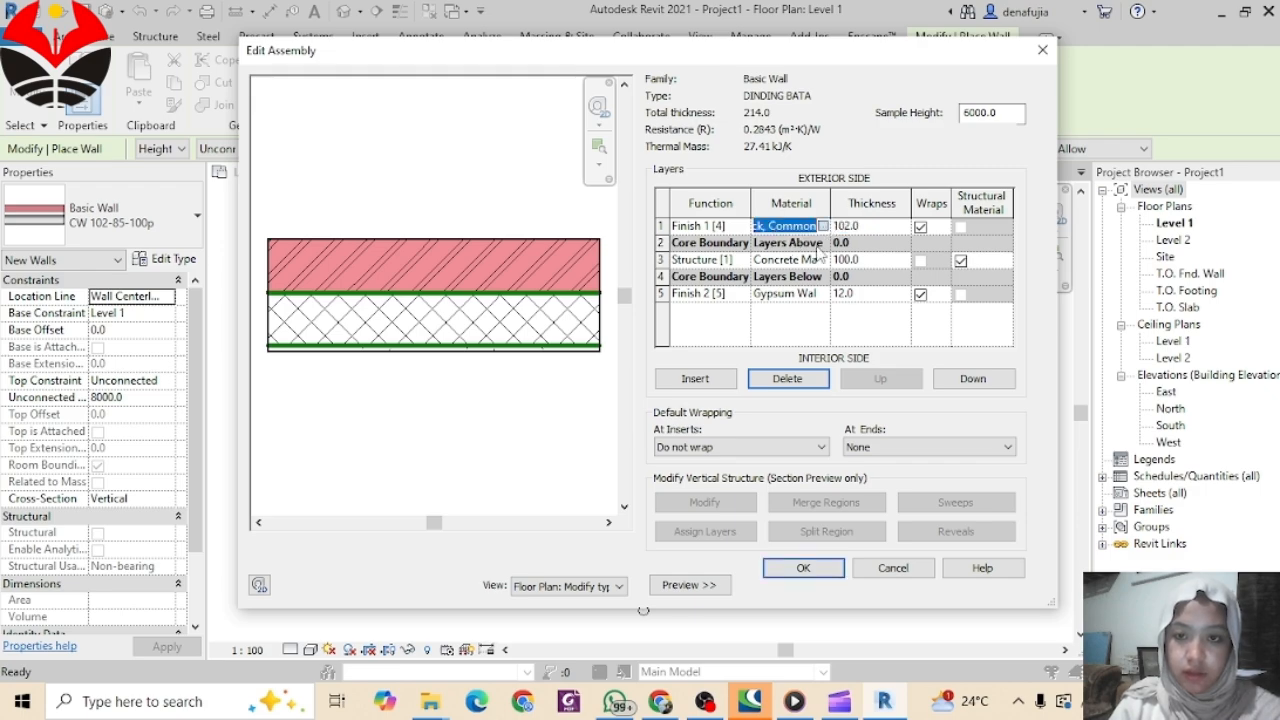
pyautogui.click(822, 228)
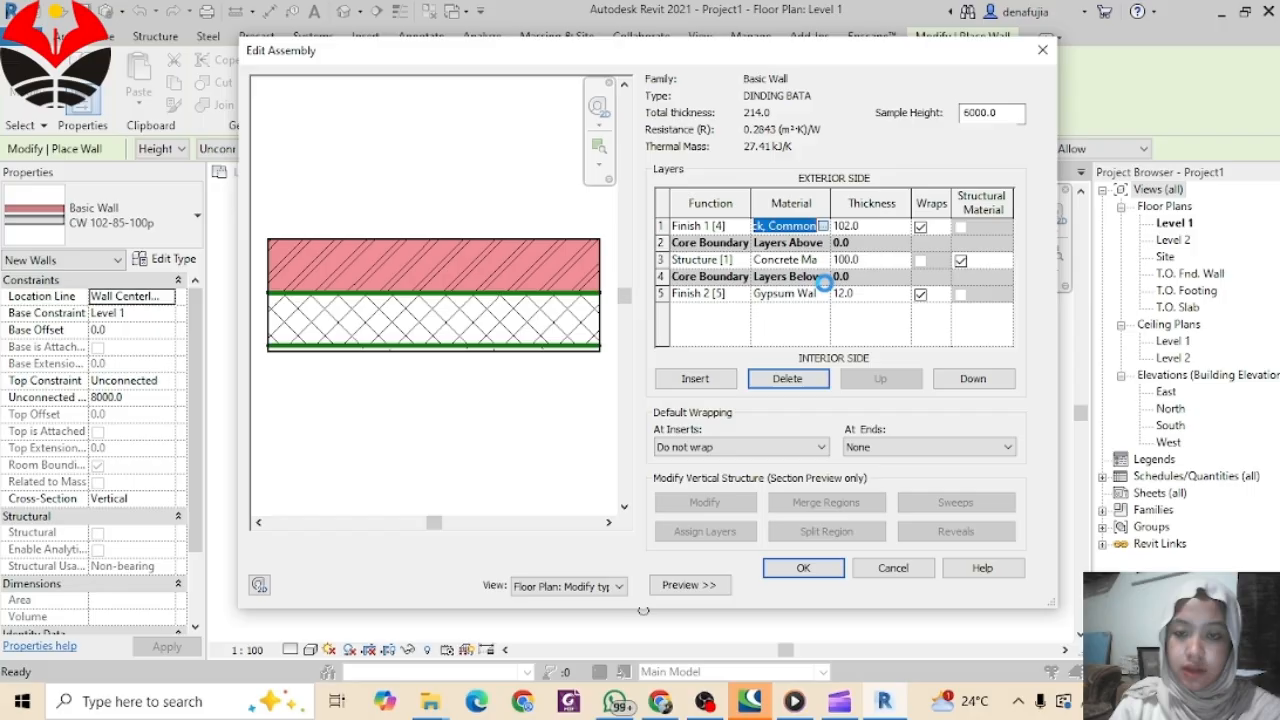
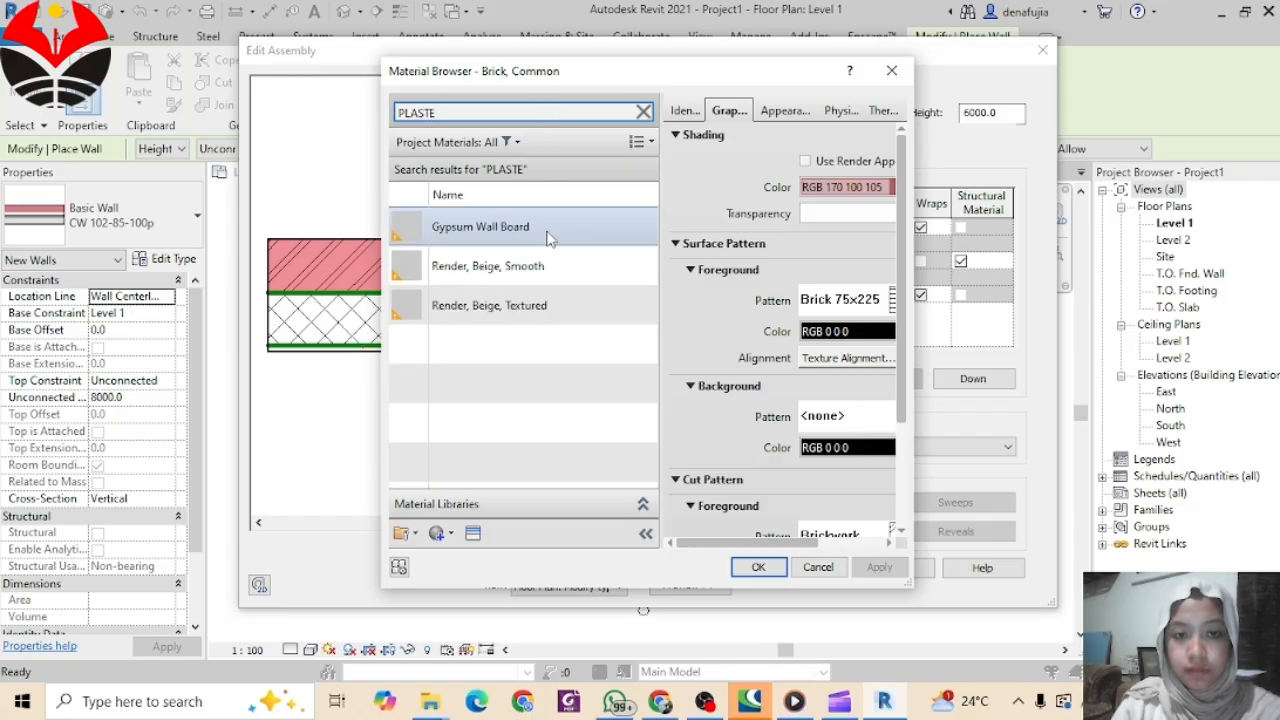
pyautogui.write('ER')
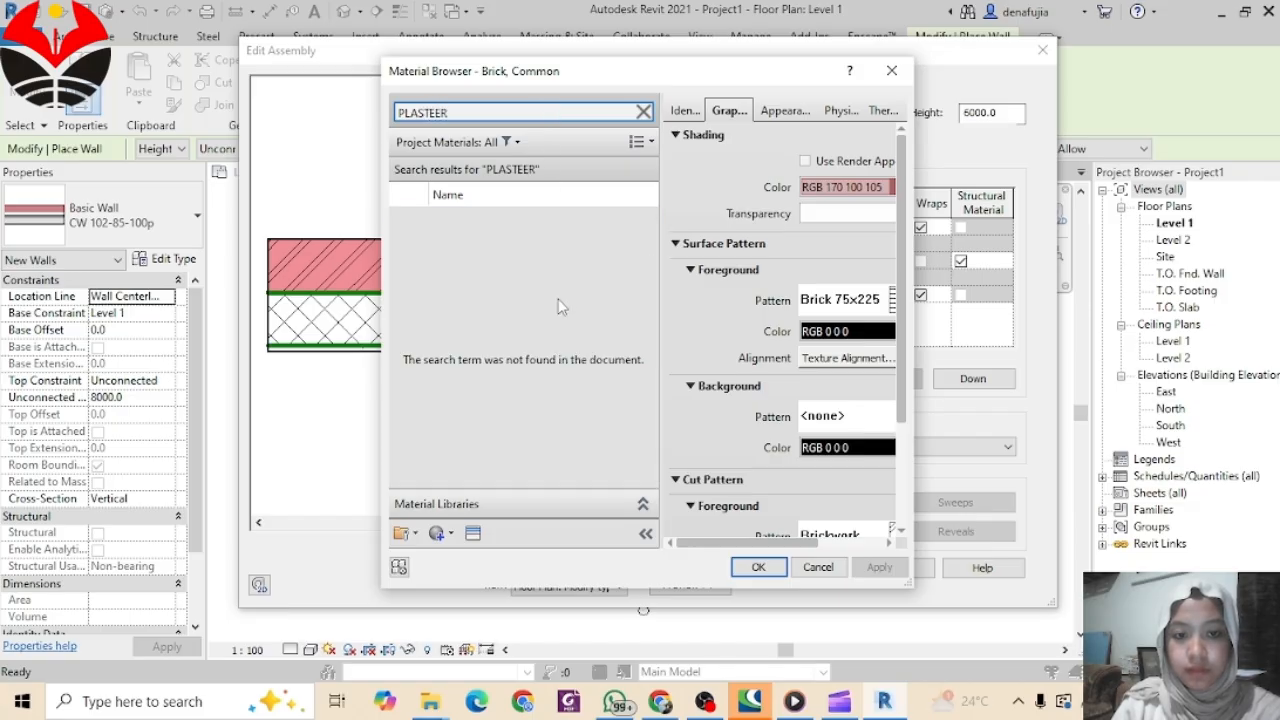
pyautogui.click(643, 505)
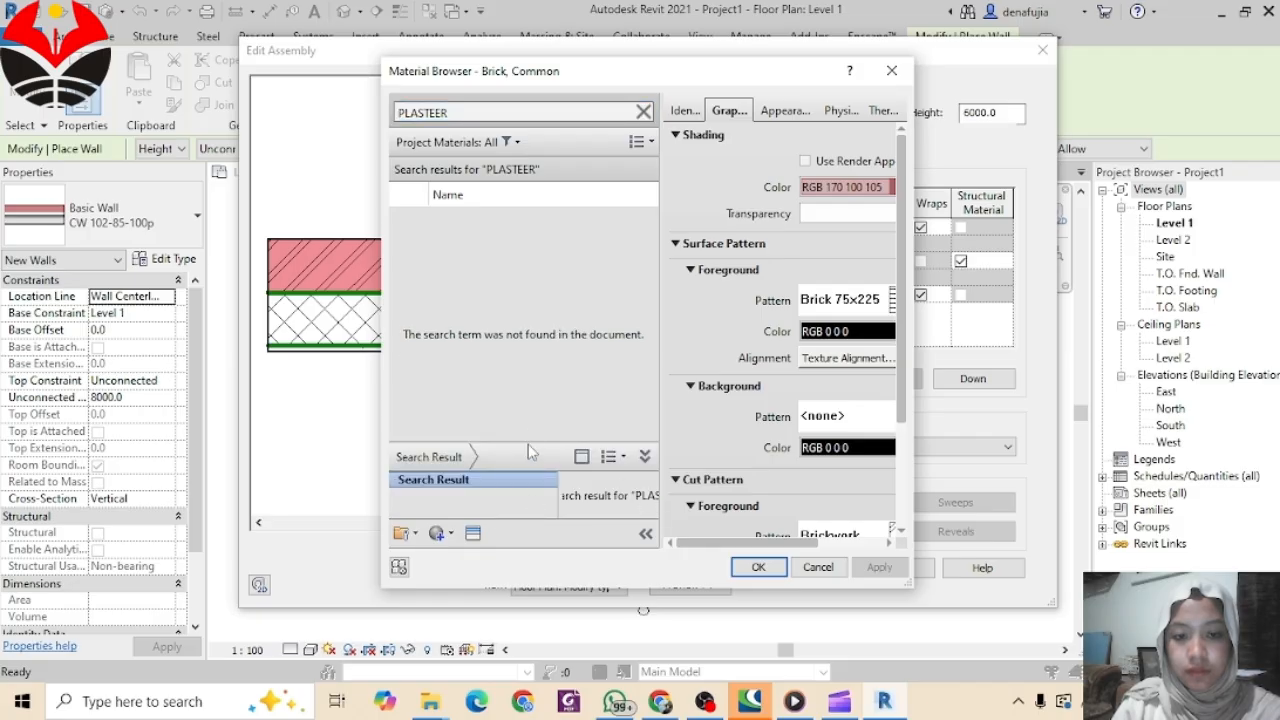
pyautogui.moveTo(528, 444); pyautogui.dragTo(532, 312)
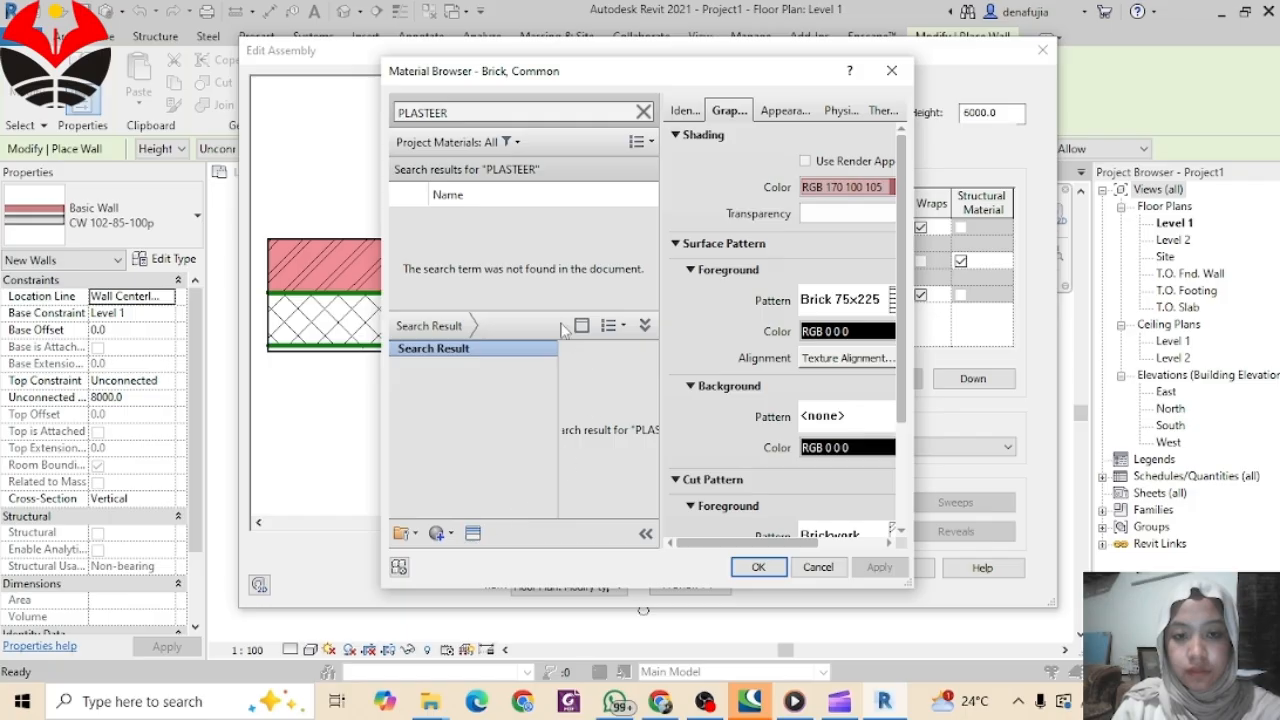
pyautogui.doubleClick(467, 113)
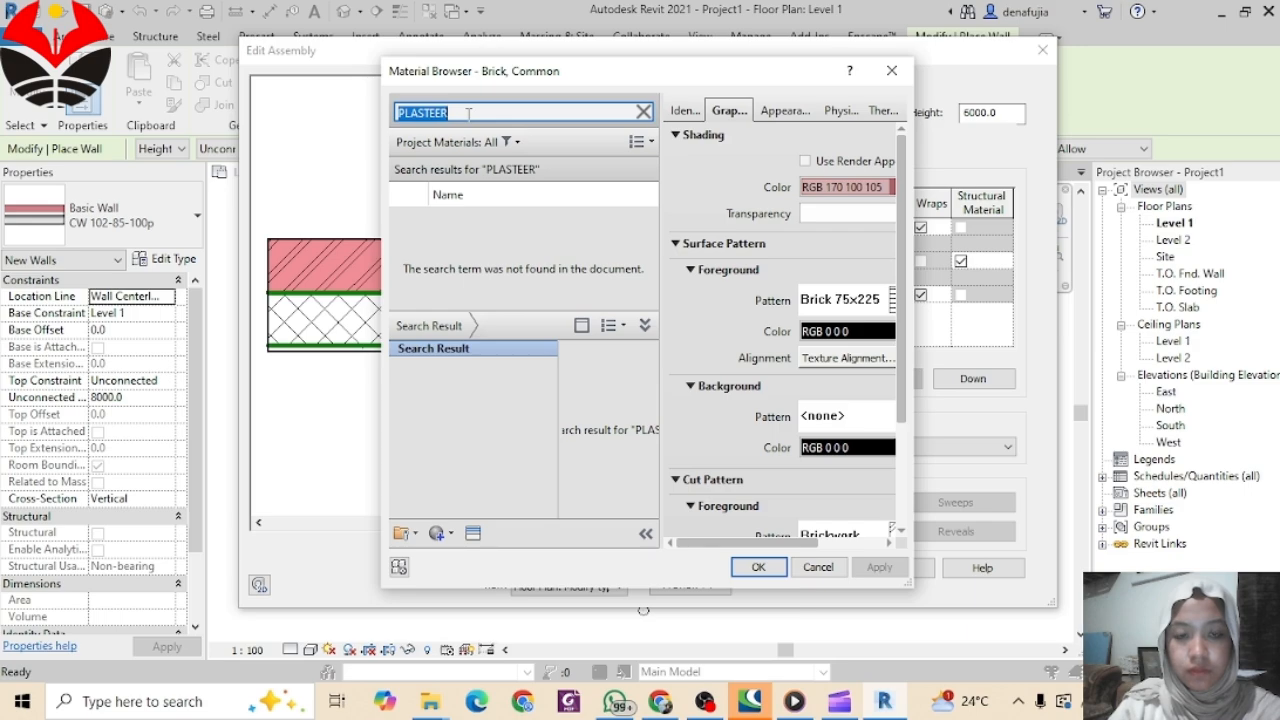
pyautogui.click(467, 113)
pyautogui.press('BackSpace')
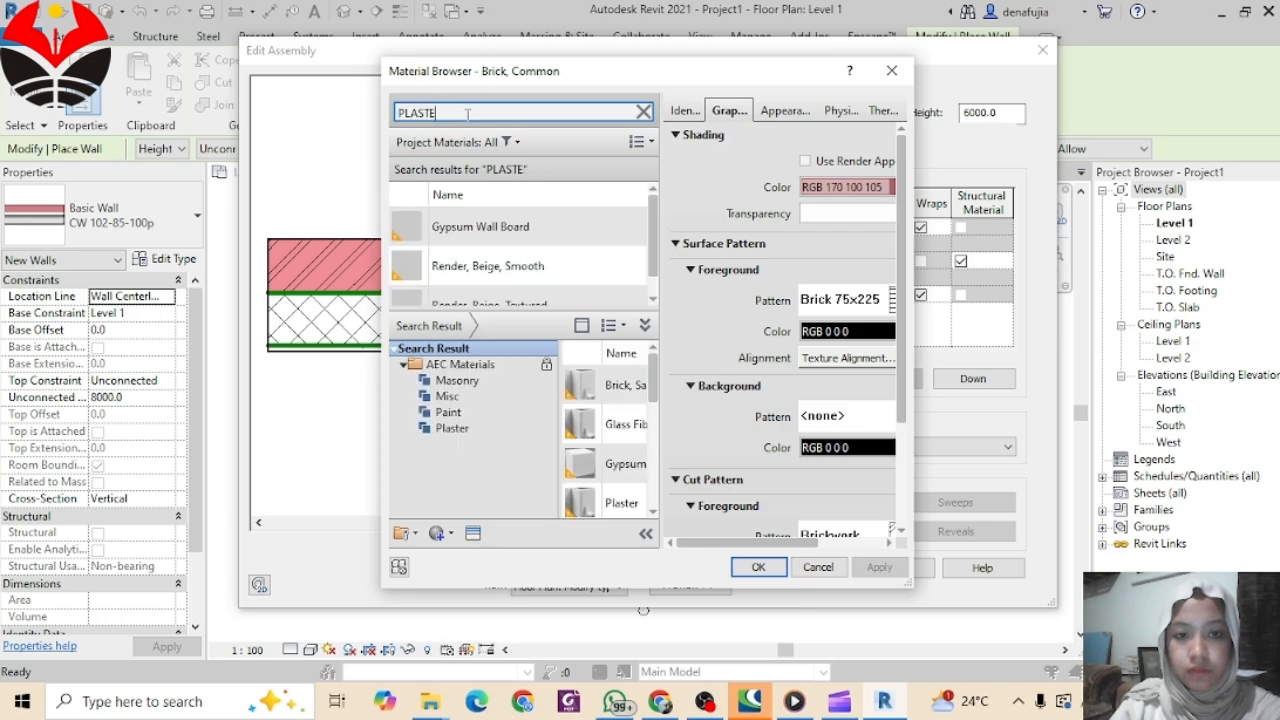
pyautogui.scroll(-1, 516, 294)
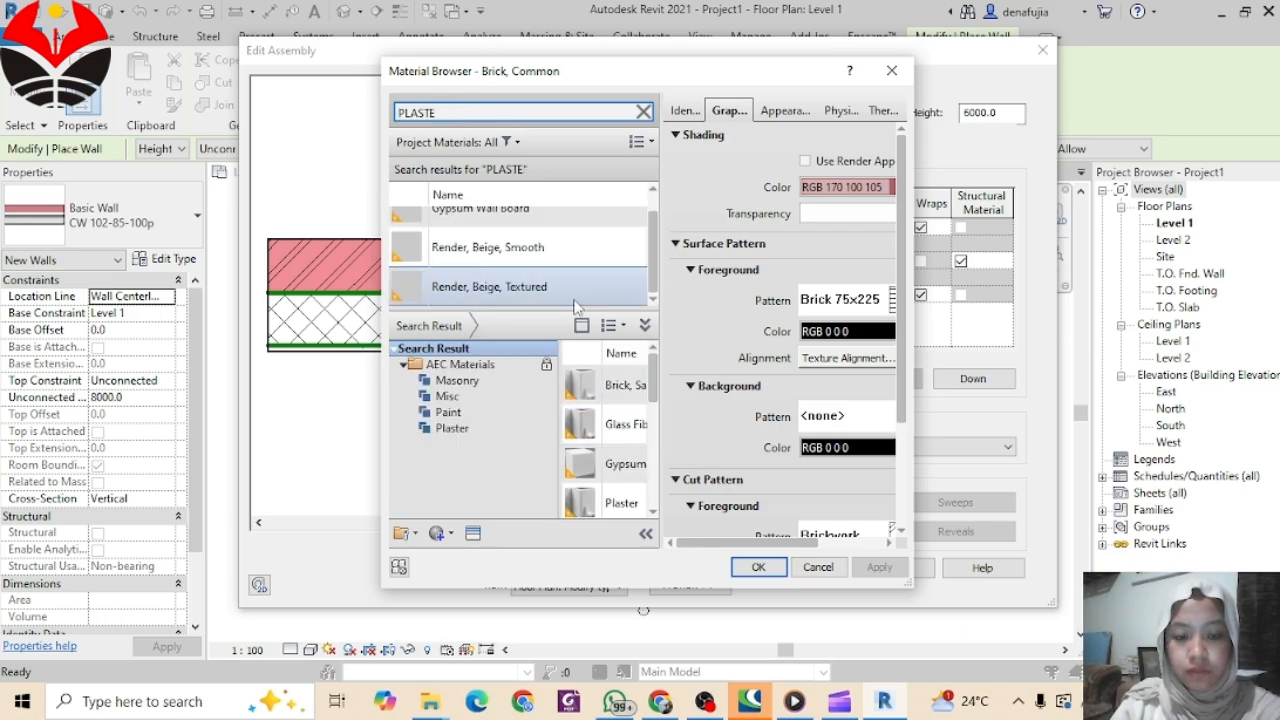
pyautogui.write('R')
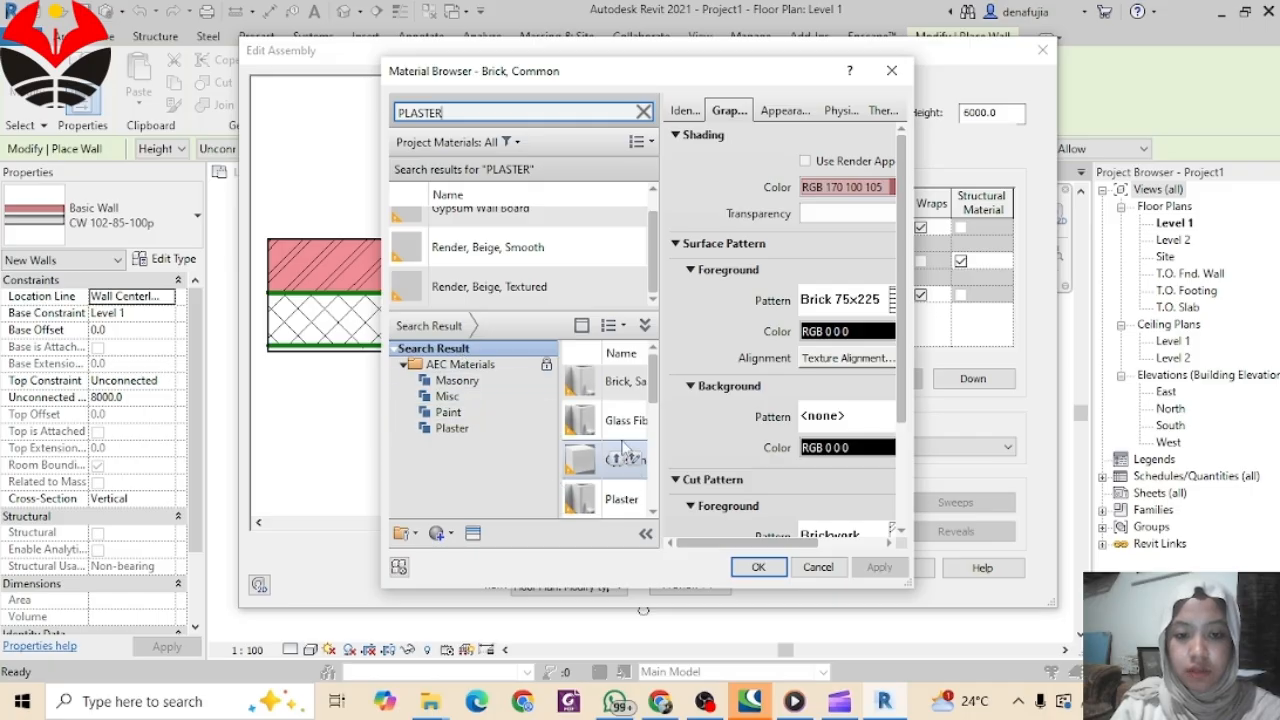
# Step: Add the Plaster material from the AEC Materials library to the project and assign it to the exterior Finish 1 layer
pyautogui.scroll(-3, 600, 470)
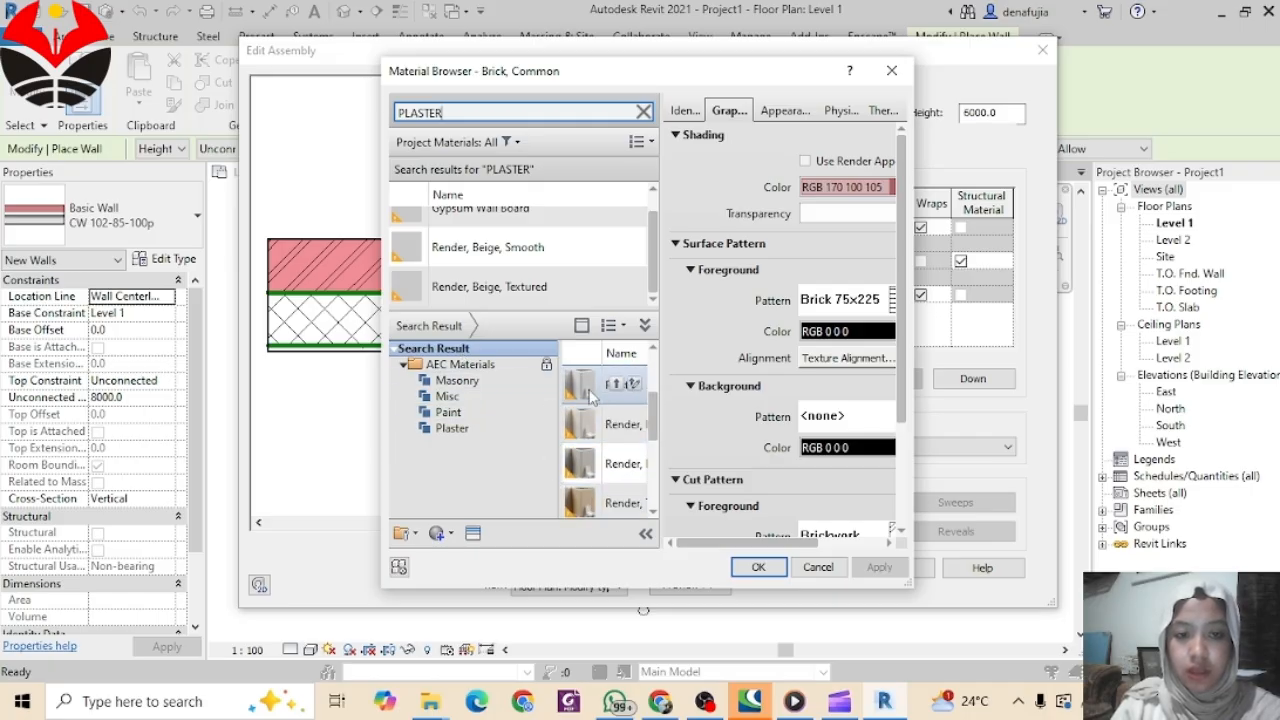
pyautogui.click(596, 388)
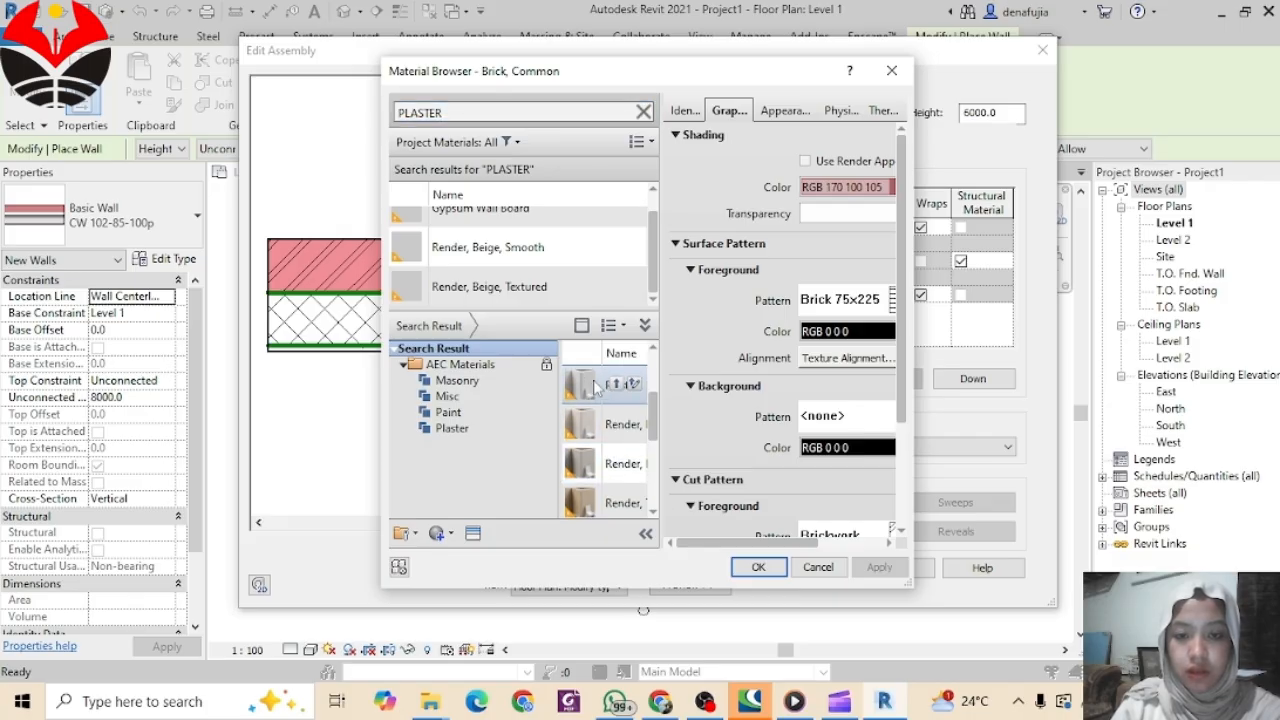
pyautogui.click(618, 388)
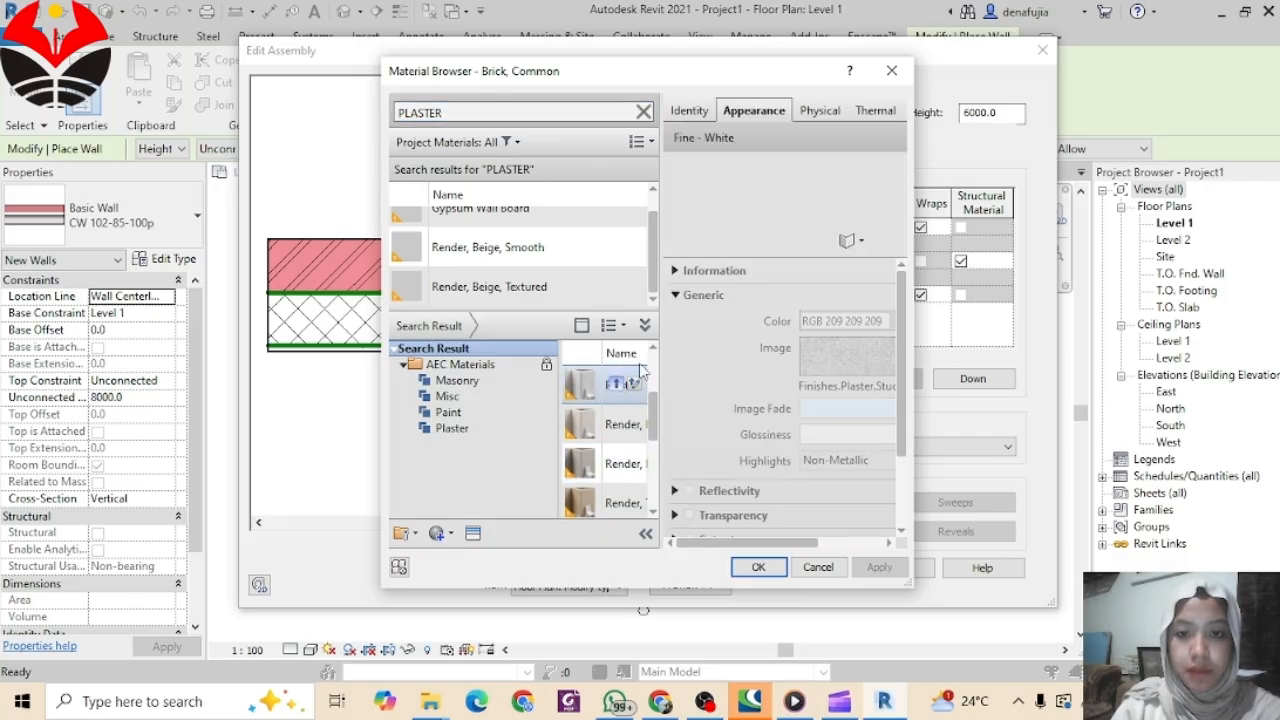
pyautogui.scroll(-2, 495, 279)
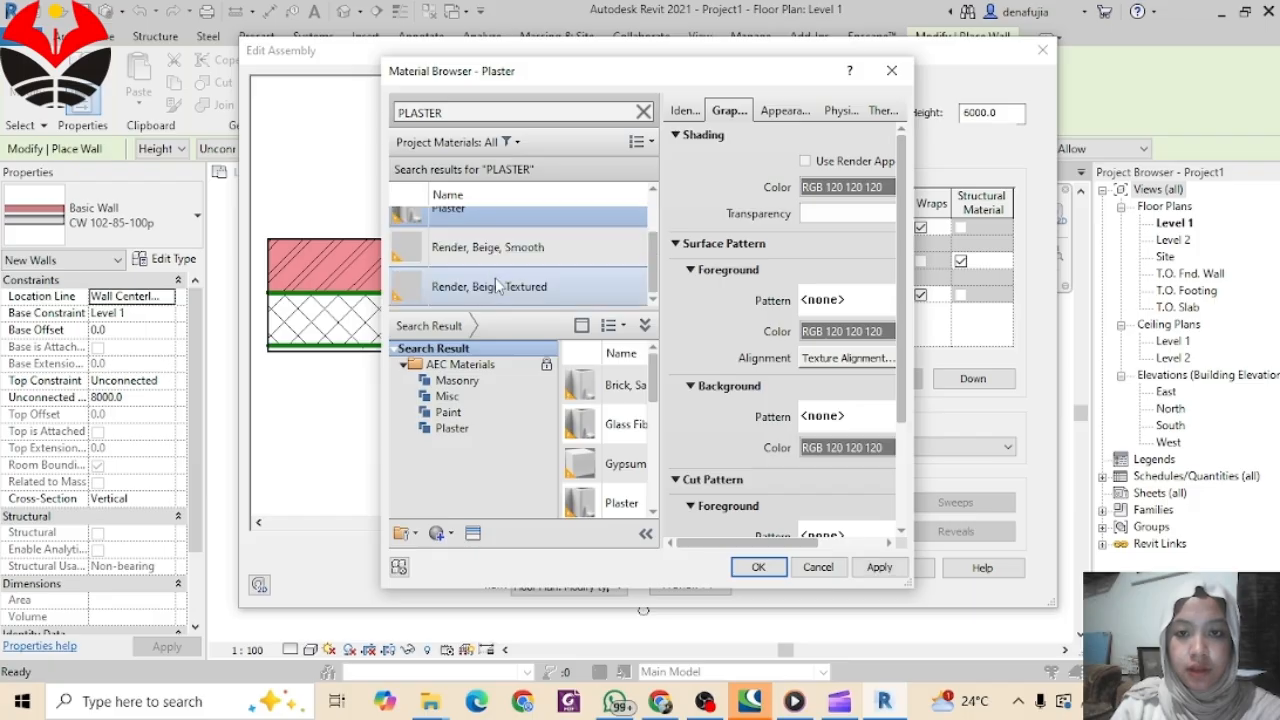
pyautogui.scroll(2, 541, 288)
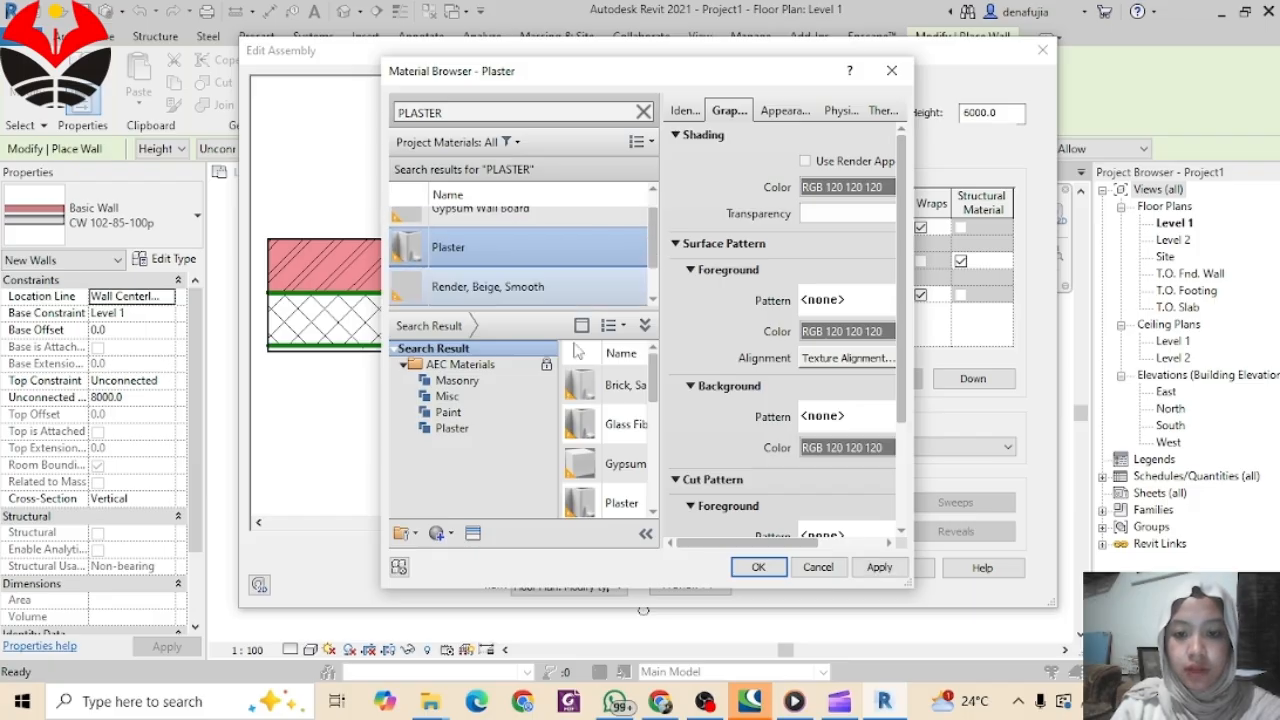
pyautogui.click(879, 566)
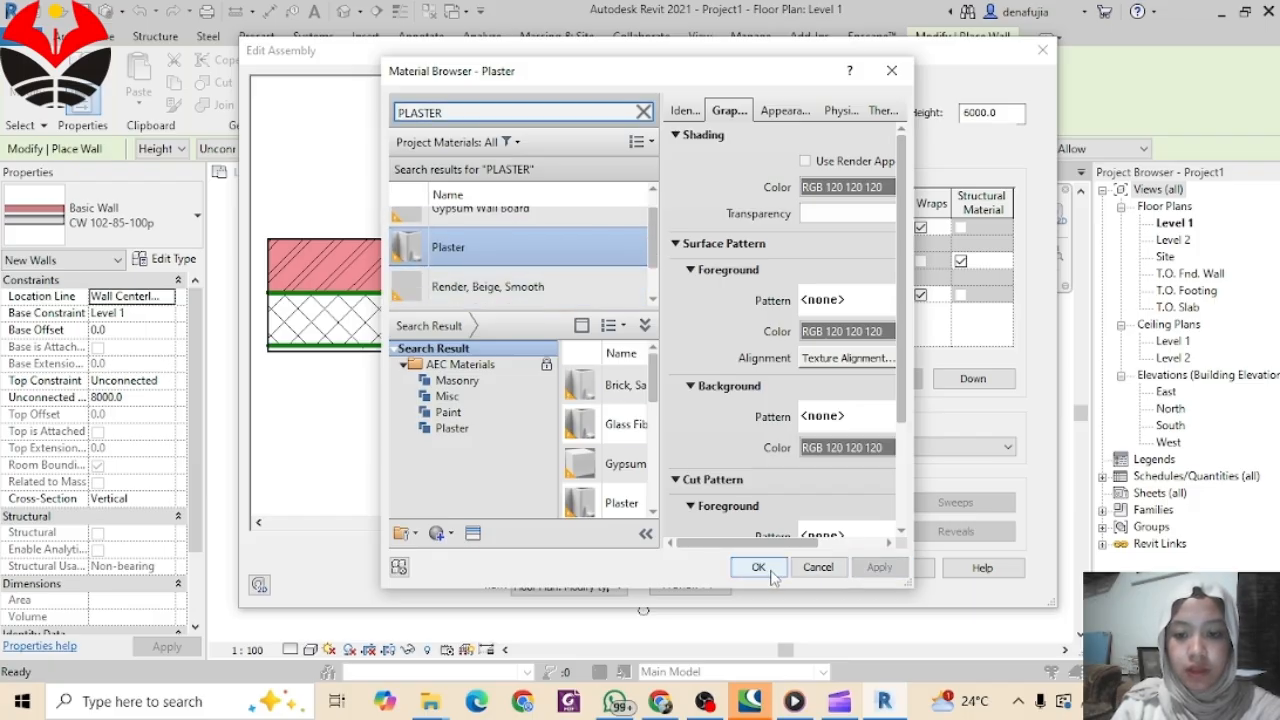
pyautogui.click(765, 568)
# Step: Set the thickness of the exterior plaster finish layer to 25 mm
pyautogui.click(840, 228)
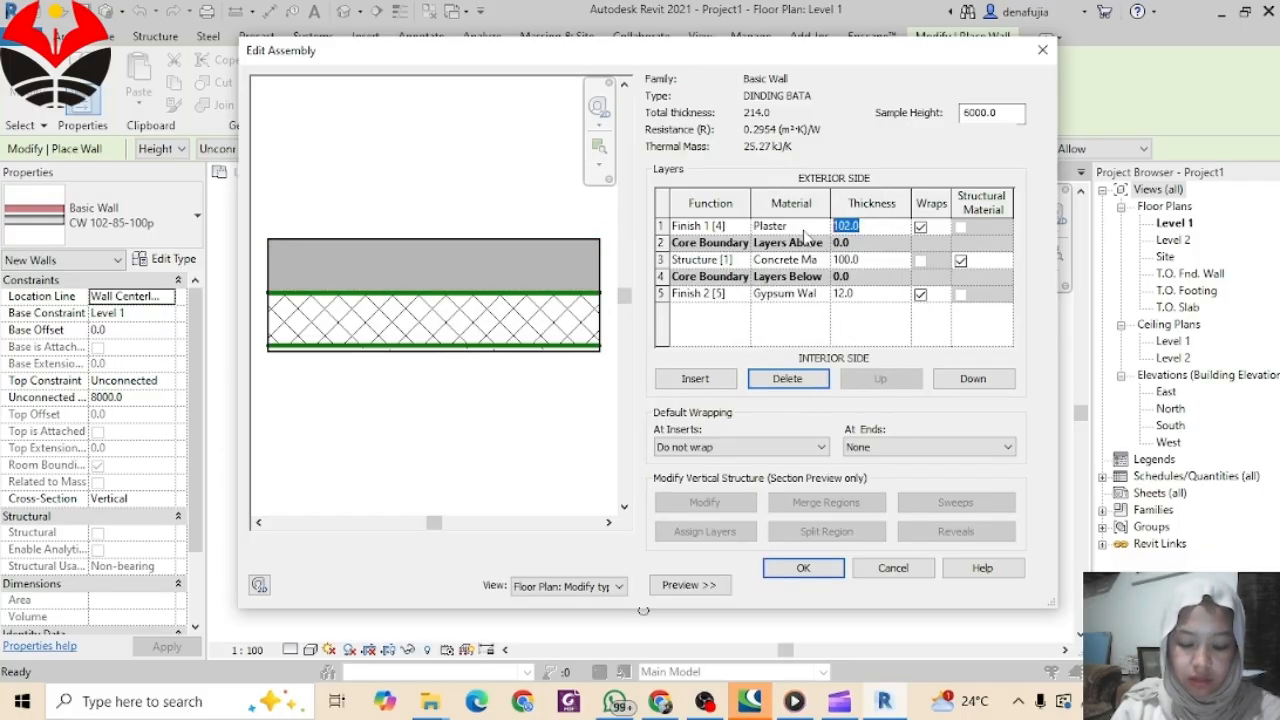
pyautogui.write('25')
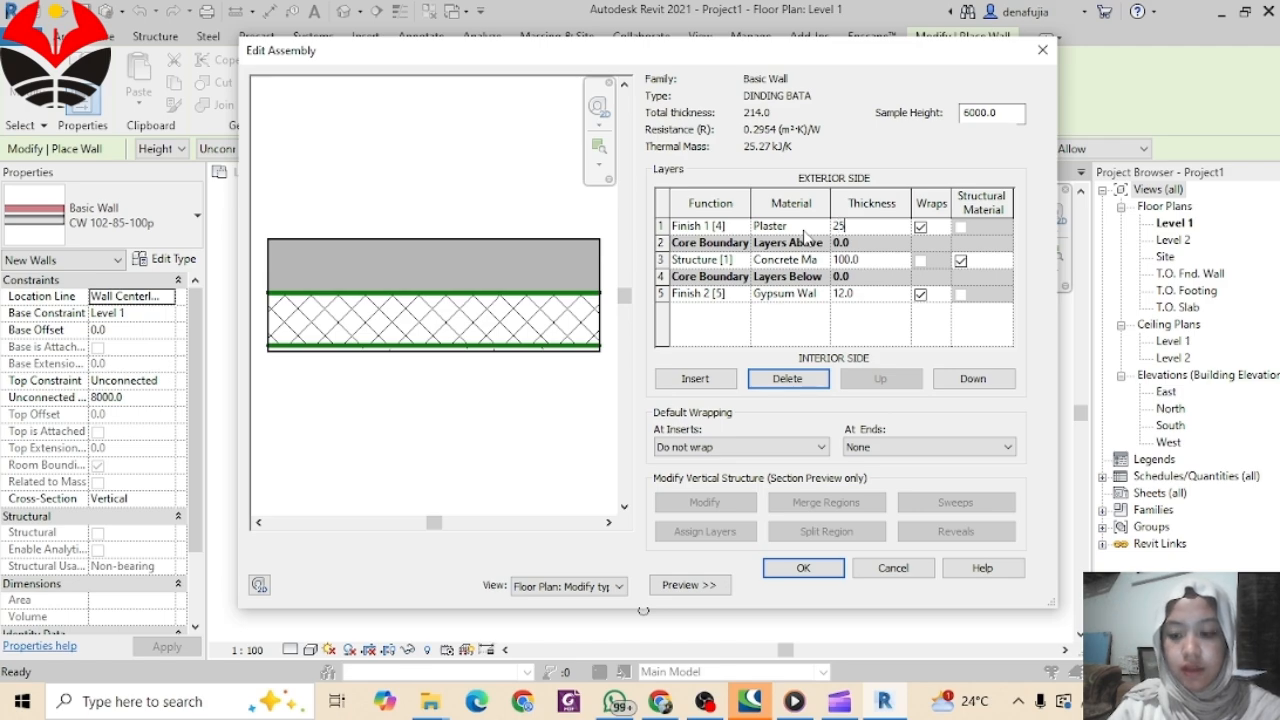
pyautogui.press('Return')
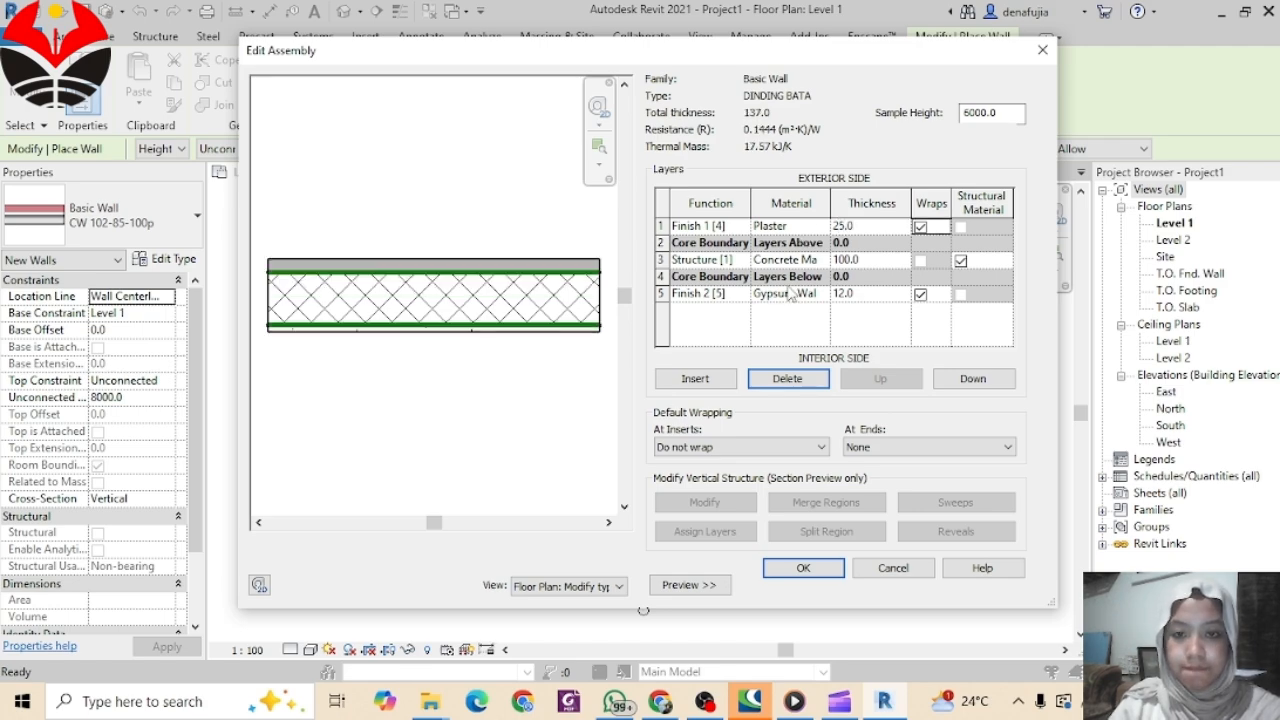
# Step: Assign the Brick, Common material to the Structure layer and make its shading use the render appearance
pyautogui.click(715, 261)
pyautogui.click(783, 261)
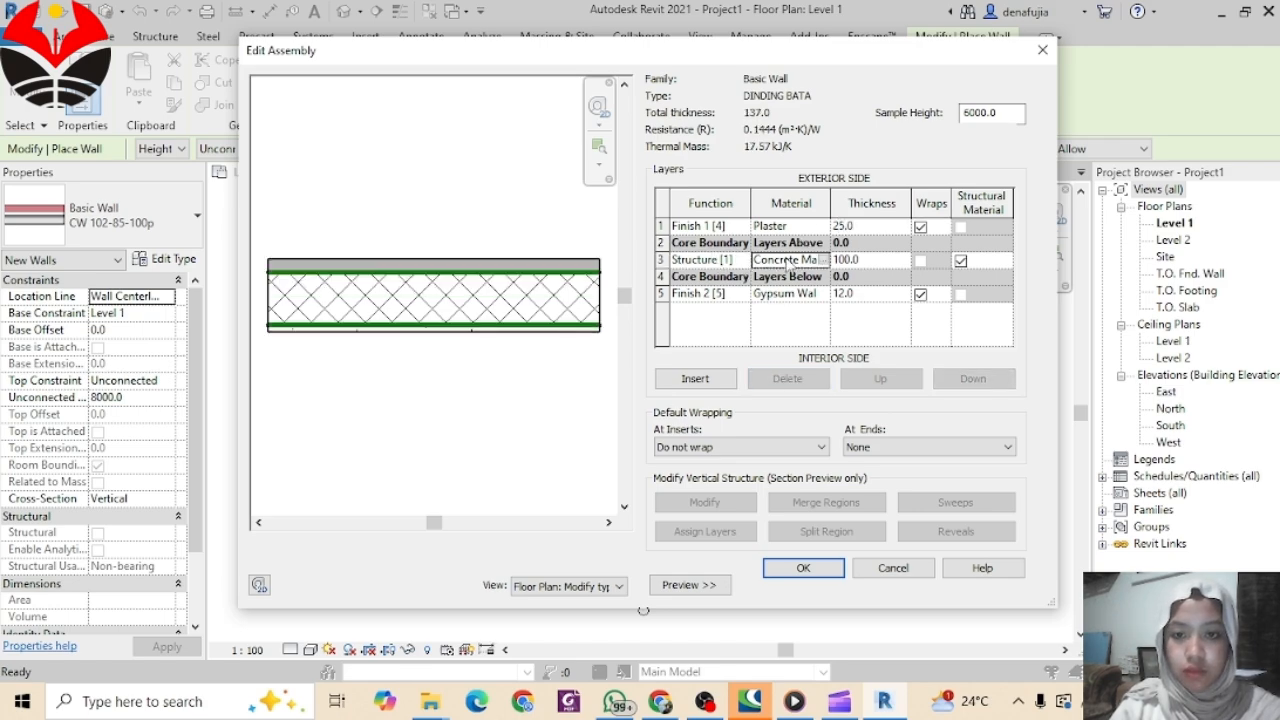
pyautogui.click(822, 260)
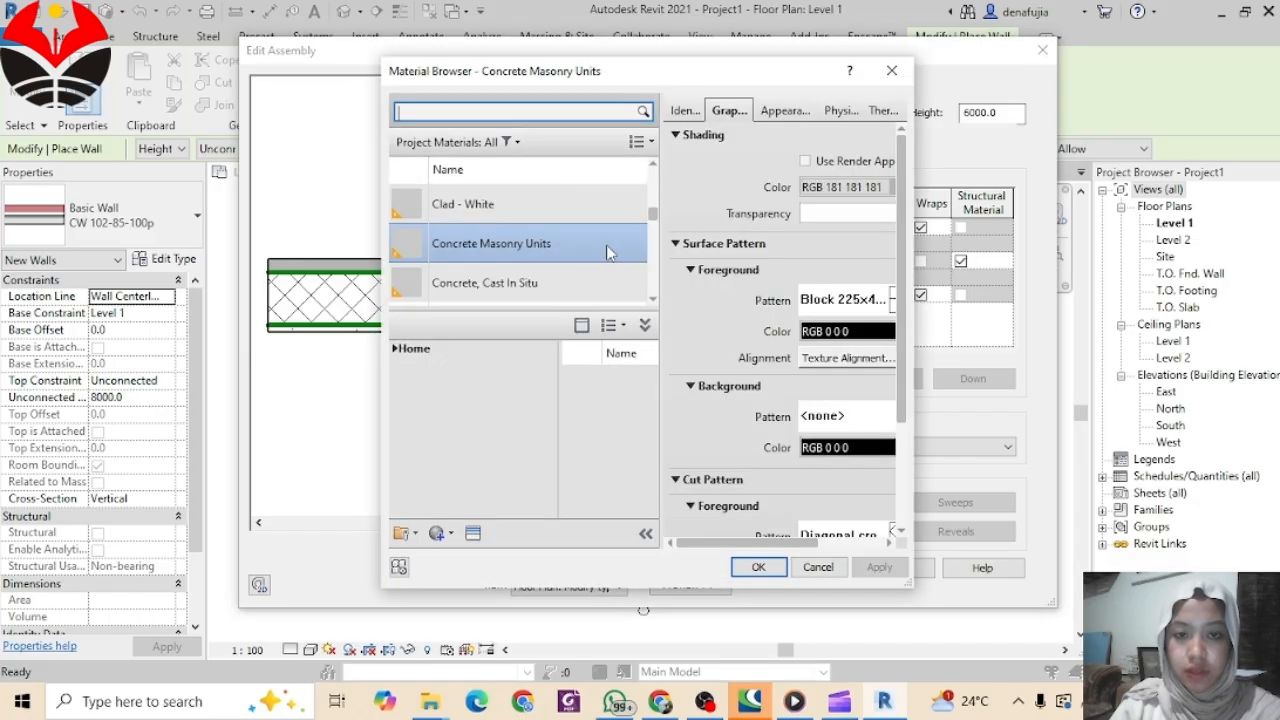
pyautogui.scroll(-6, 542, 240)
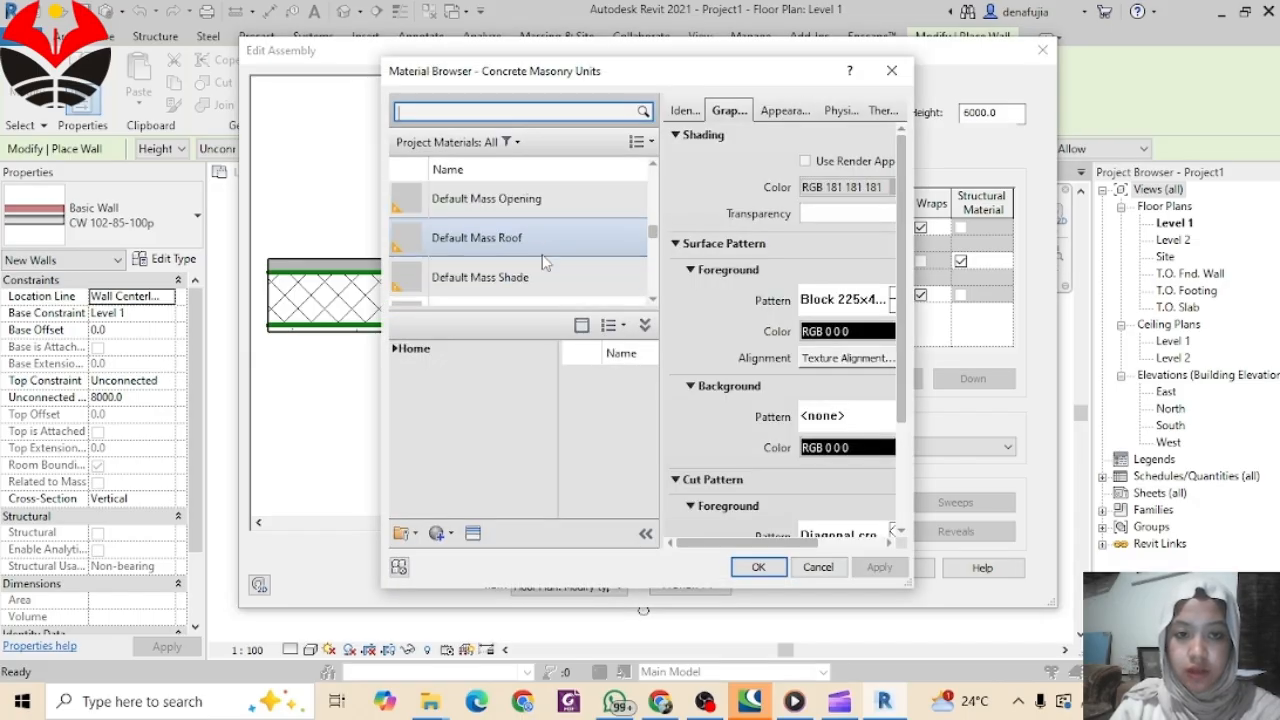
pyautogui.scroll(6, 545, 255)
pyautogui.scroll(3, 545, 260)
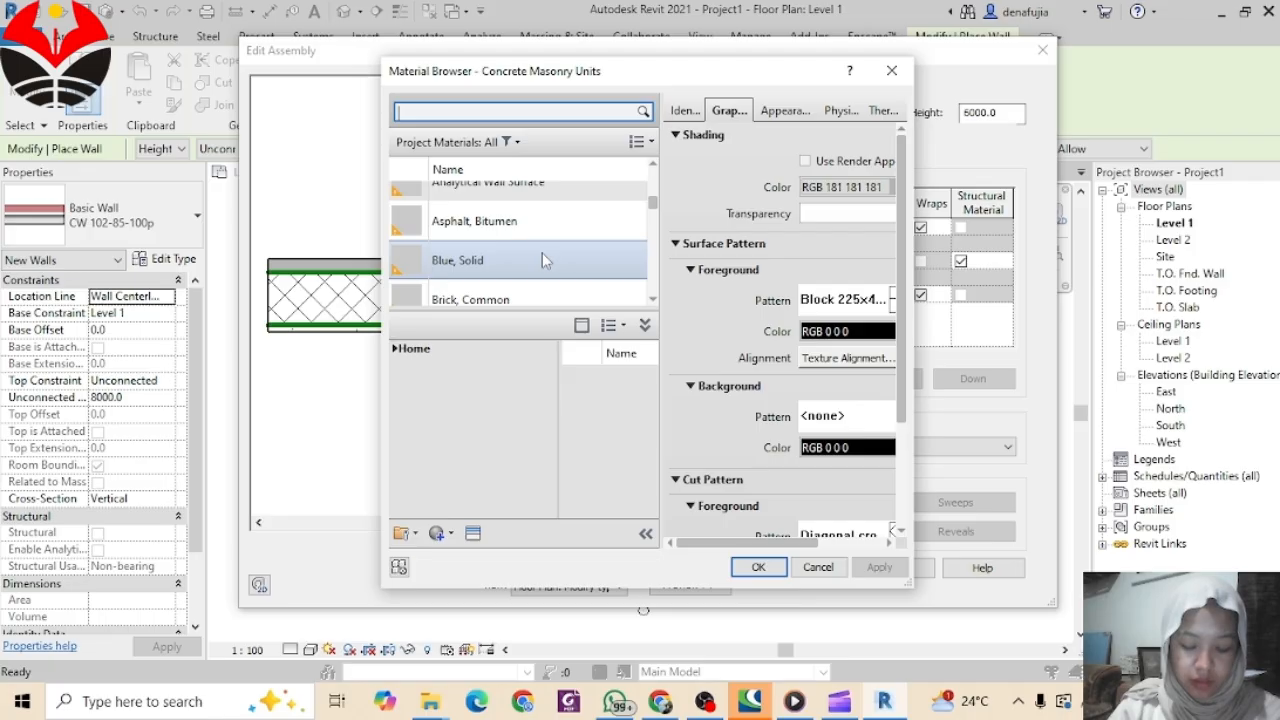
pyautogui.write('BRICK')
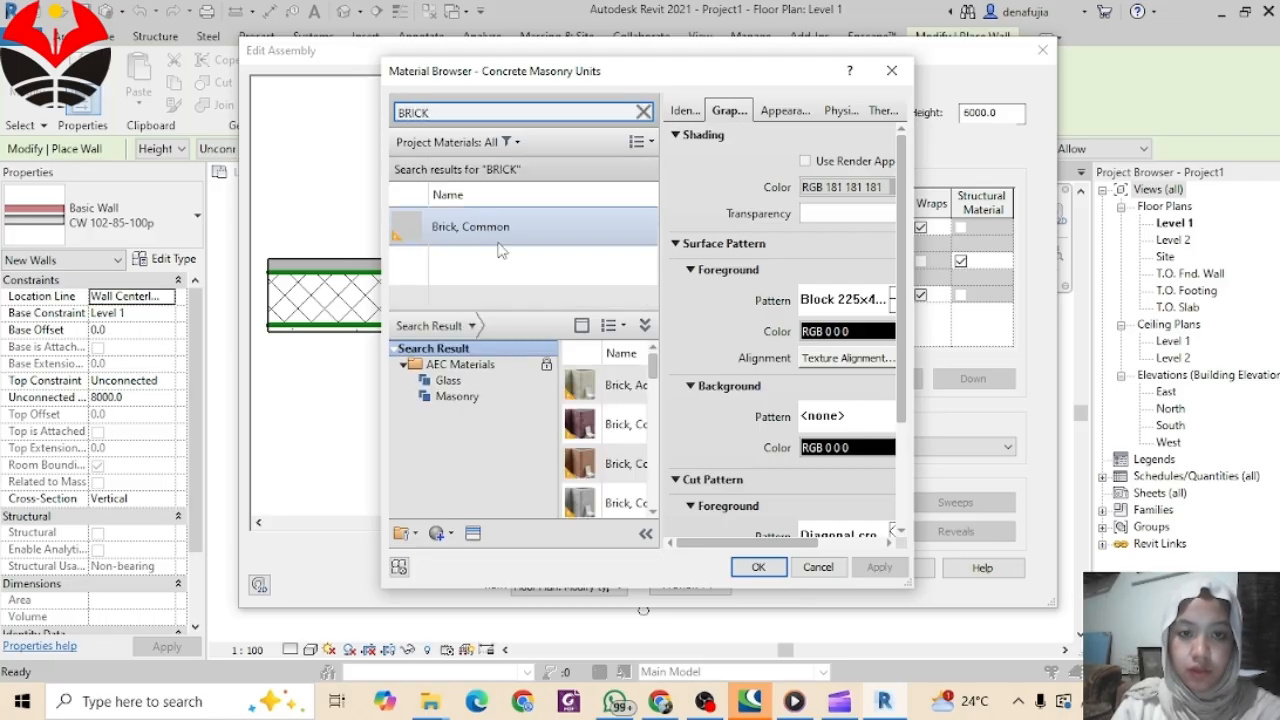
pyautogui.click(502, 232)
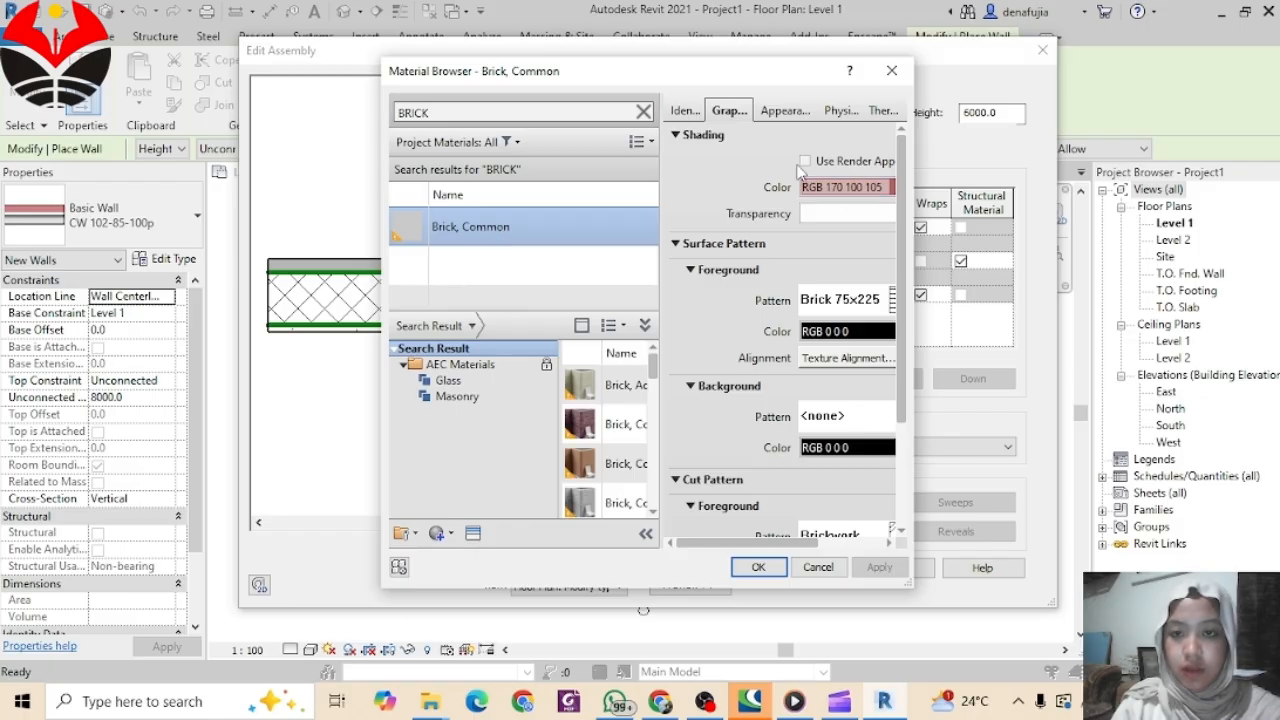
pyautogui.click(805, 161)
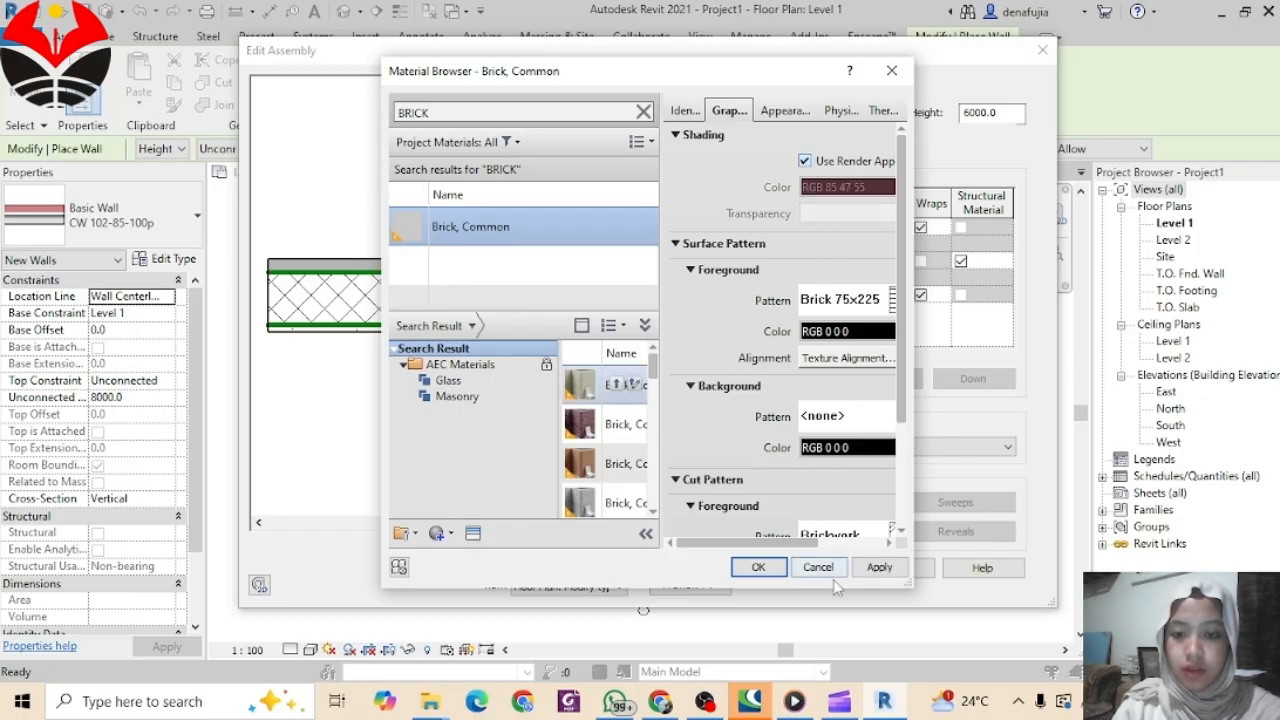
pyautogui.click(759, 567)
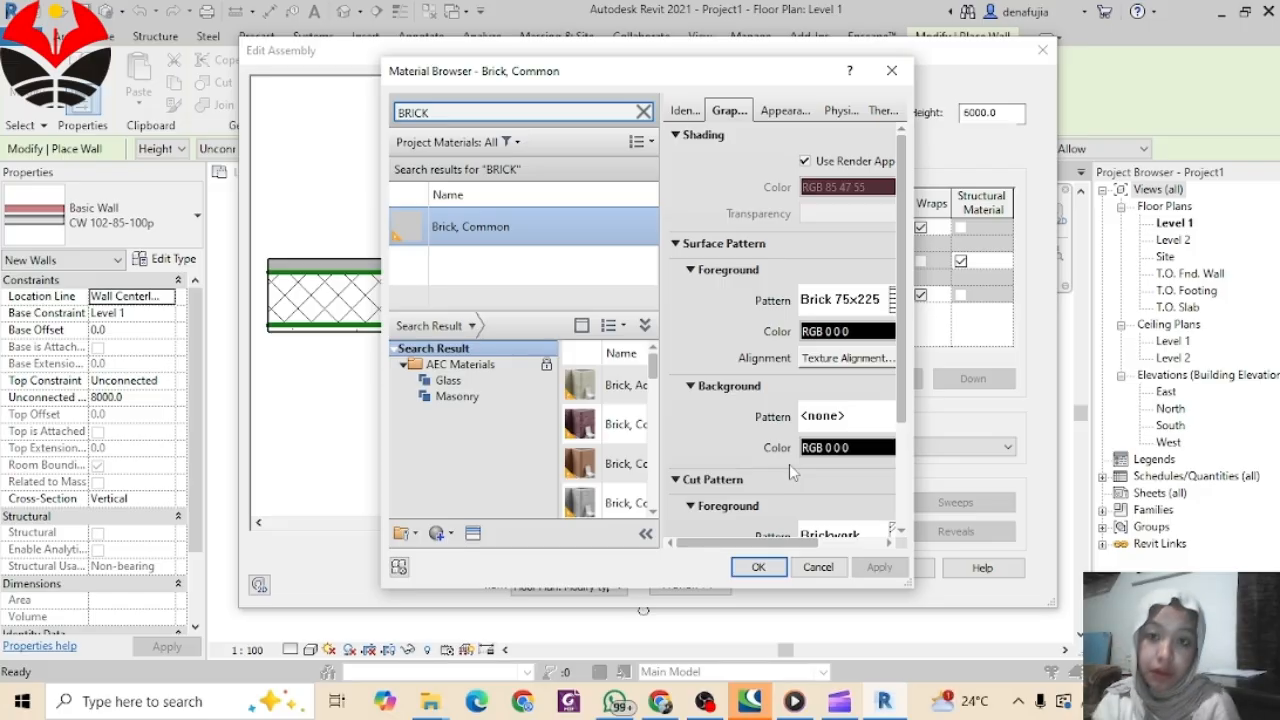
pyautogui.click(762, 569)
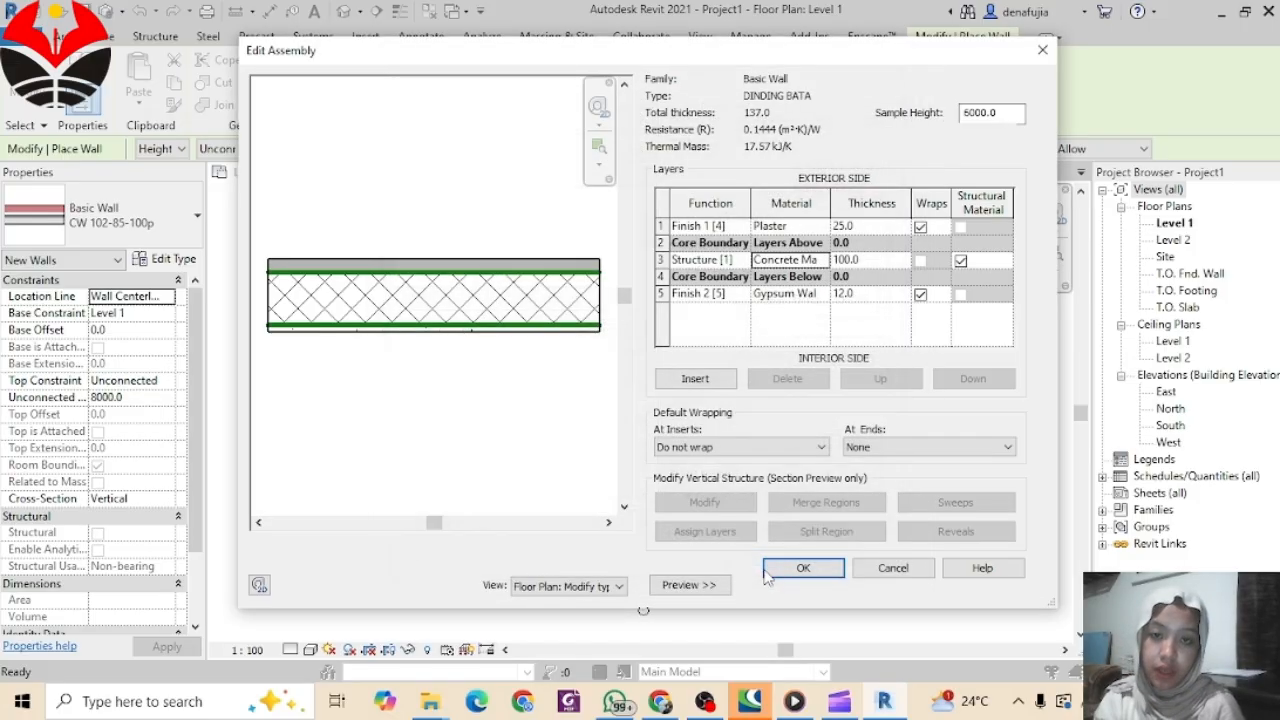
# Step: Assign the Plaster material to the interior Finish 2 layer, set its thickness to 25 mm and confirm the DINDING BATA type
pyautogui.click(713, 294)
pyautogui.click(810, 296)
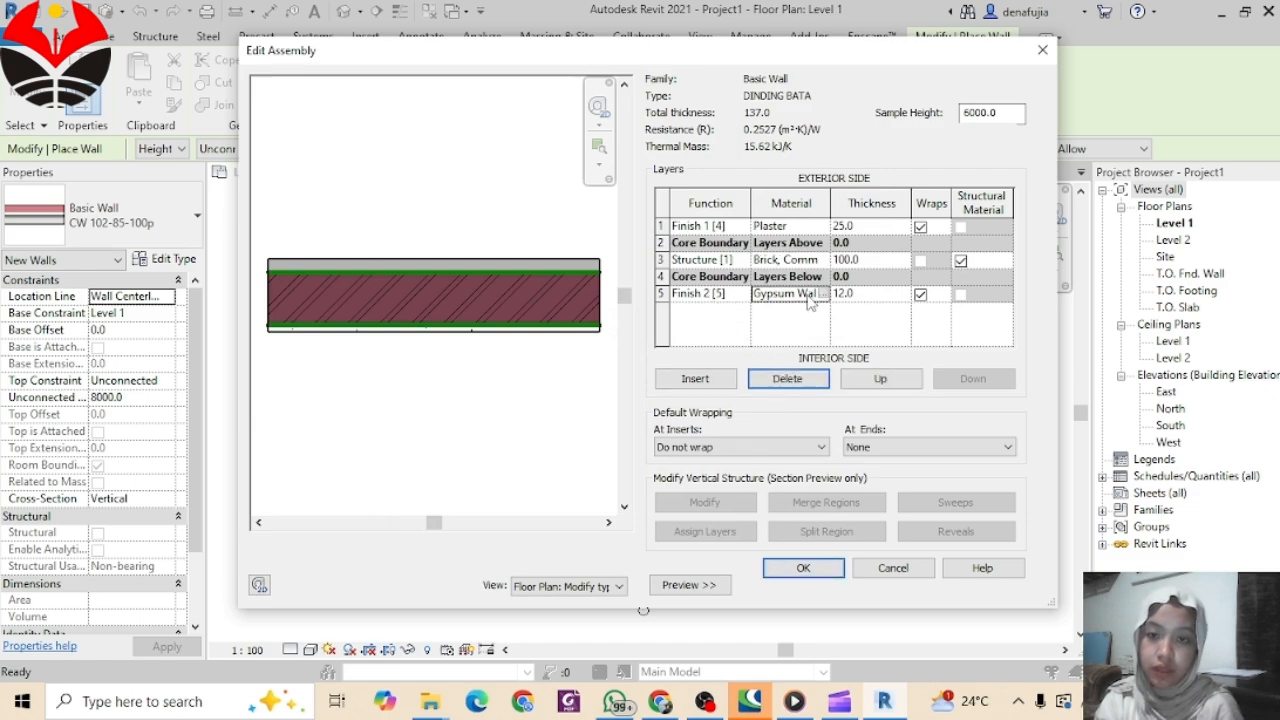
pyautogui.click(823, 293)
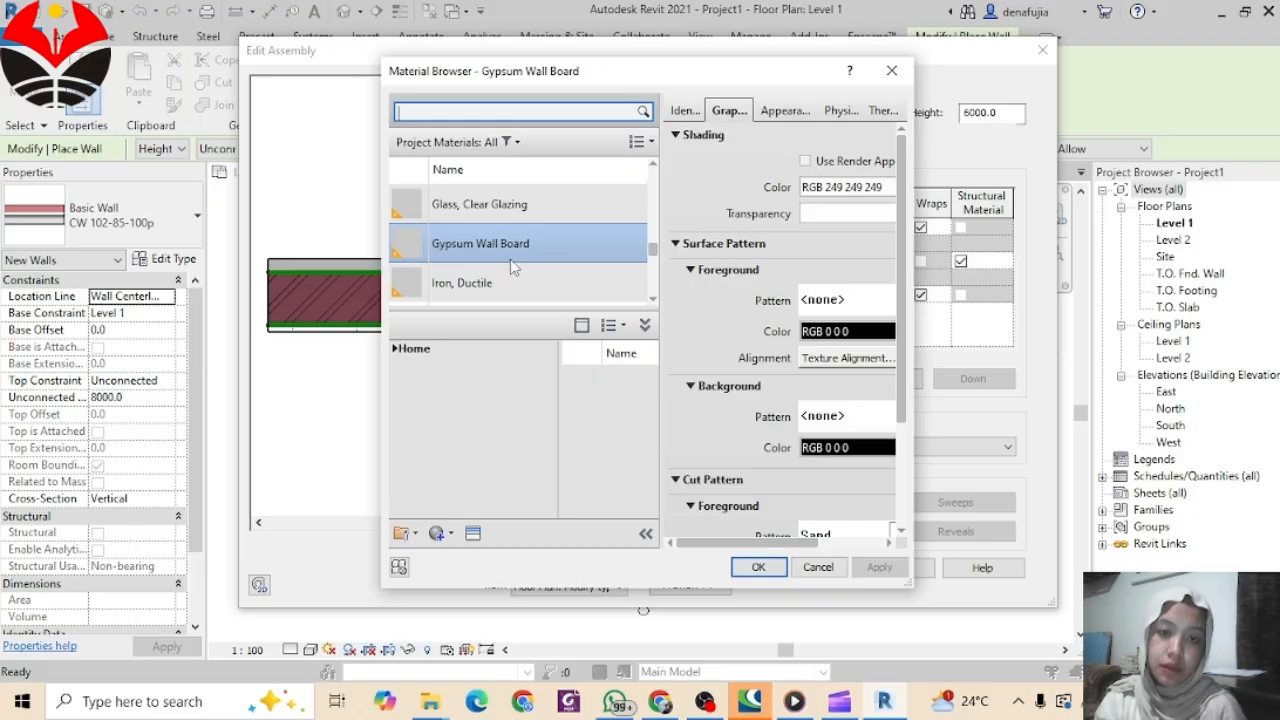
pyautogui.scroll(-3, 510, 259)
pyautogui.scroll(10, 527, 260)
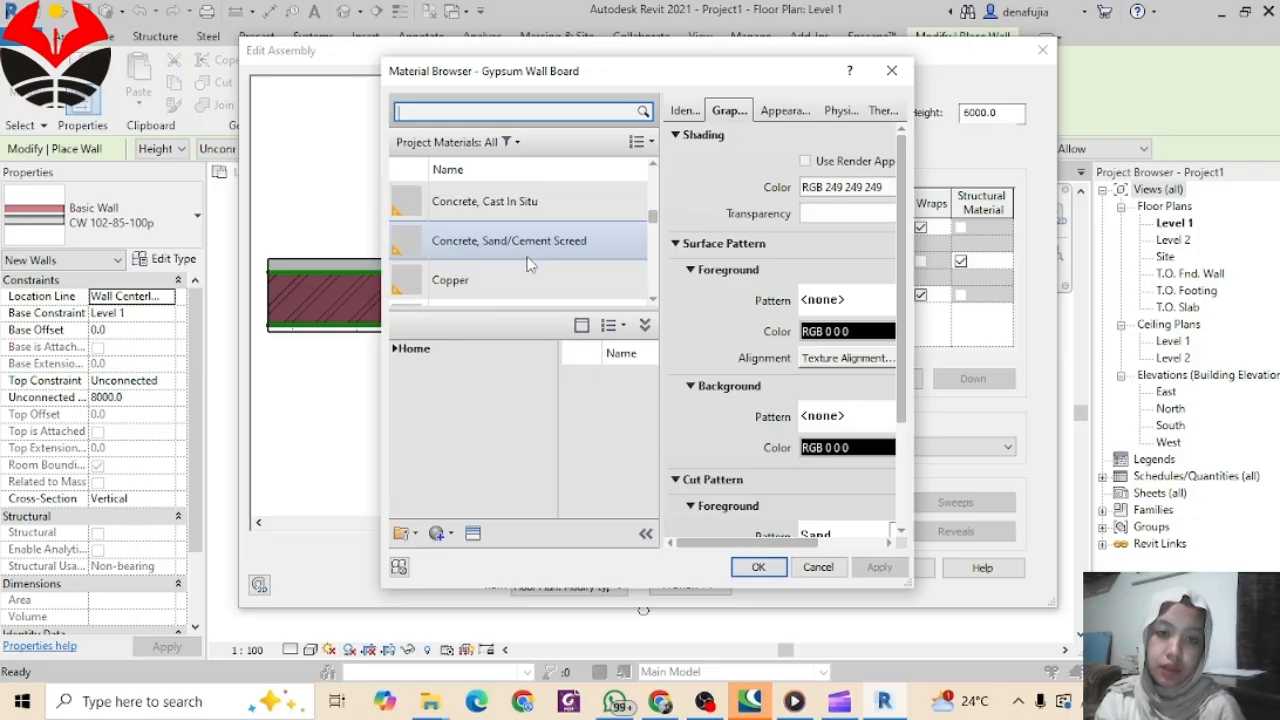
pyautogui.scroll(-12, 534, 252)
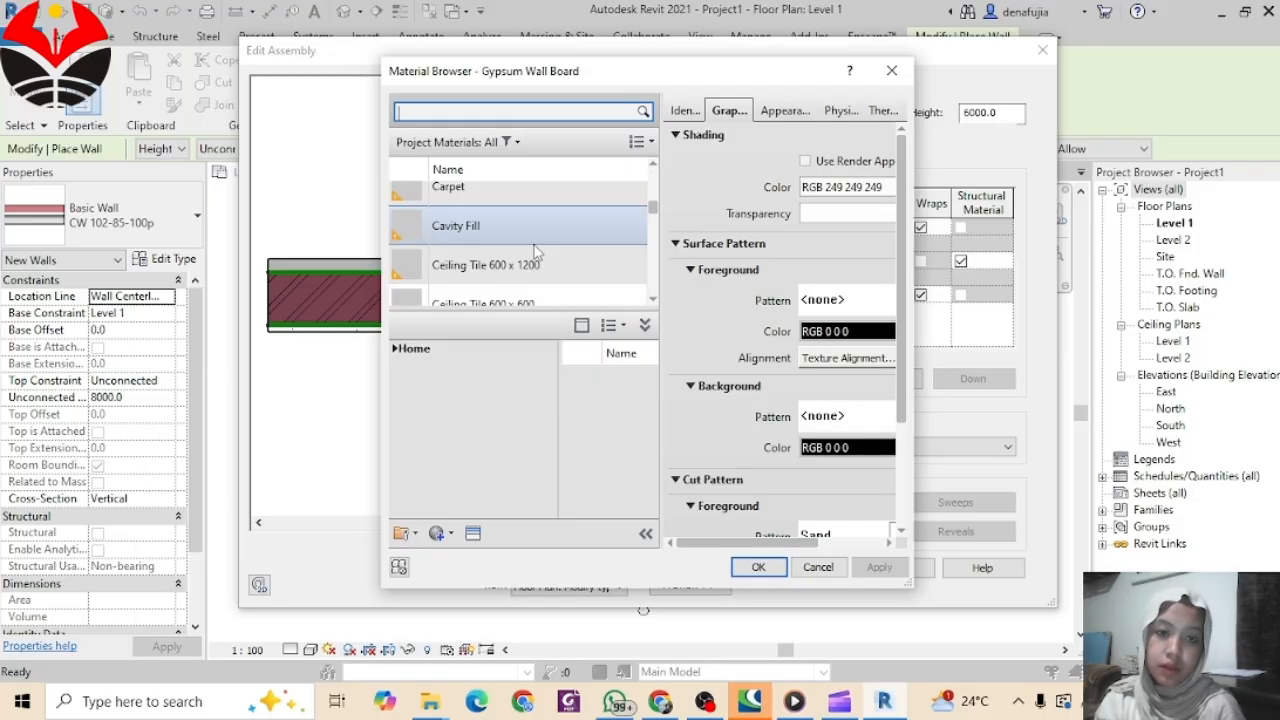
pyautogui.scroll(3, 534, 252)
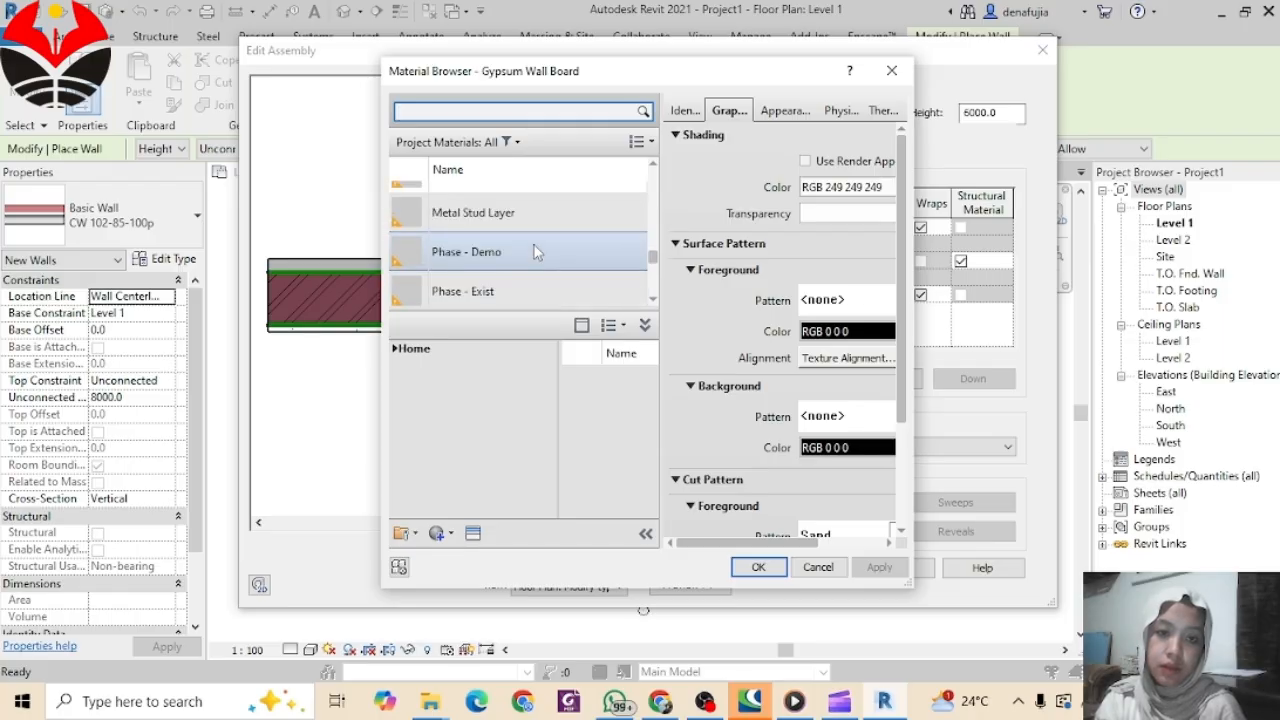
pyautogui.scroll(-3, 534, 252)
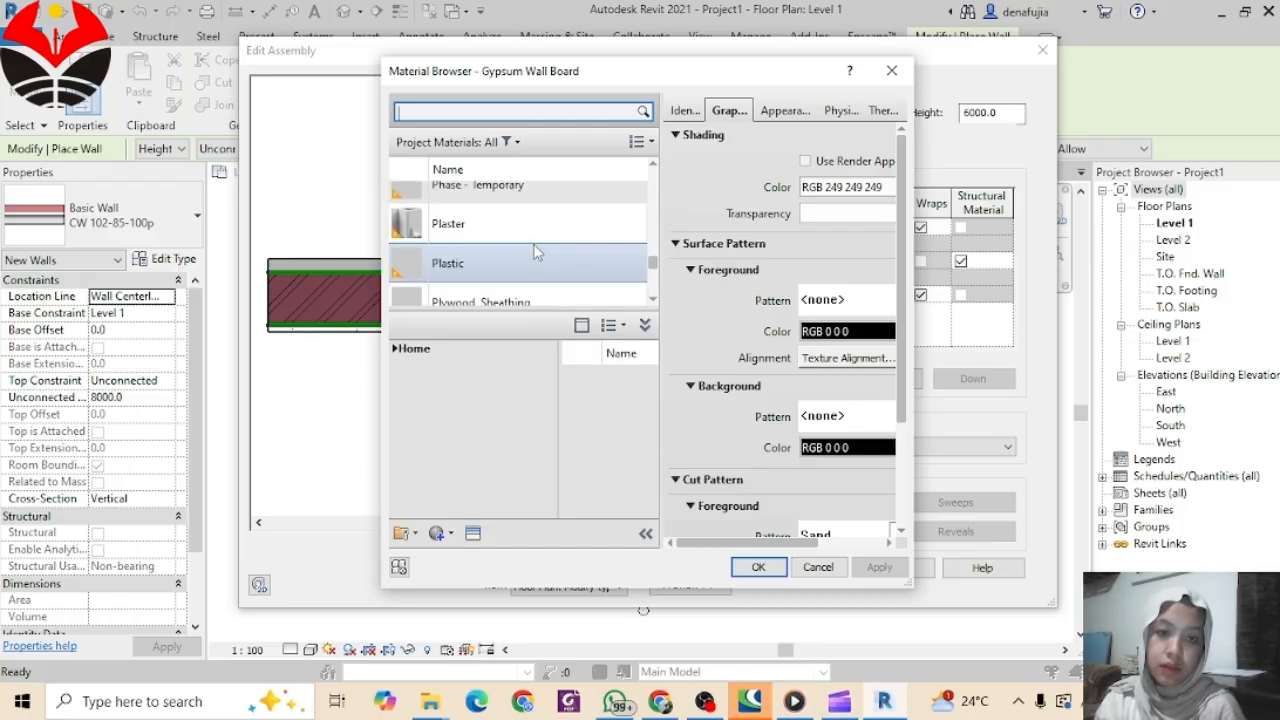
pyautogui.click(750, 570)
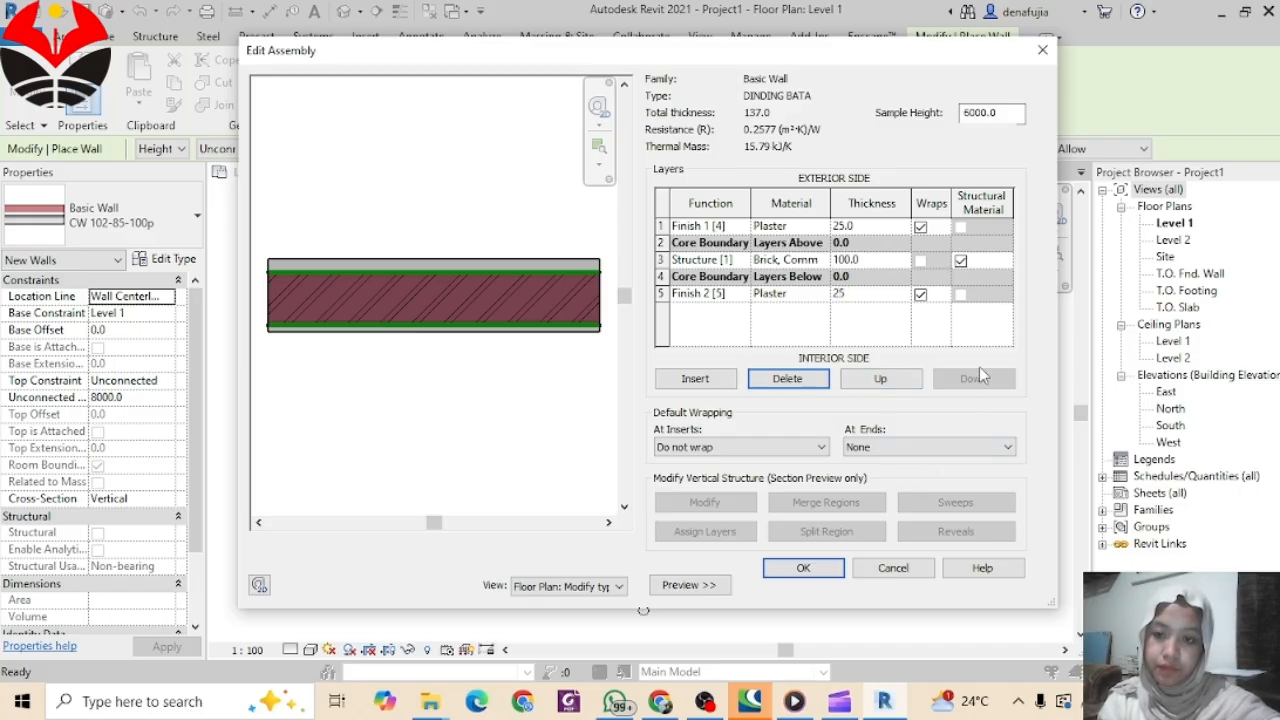
pyautogui.click(828, 572)
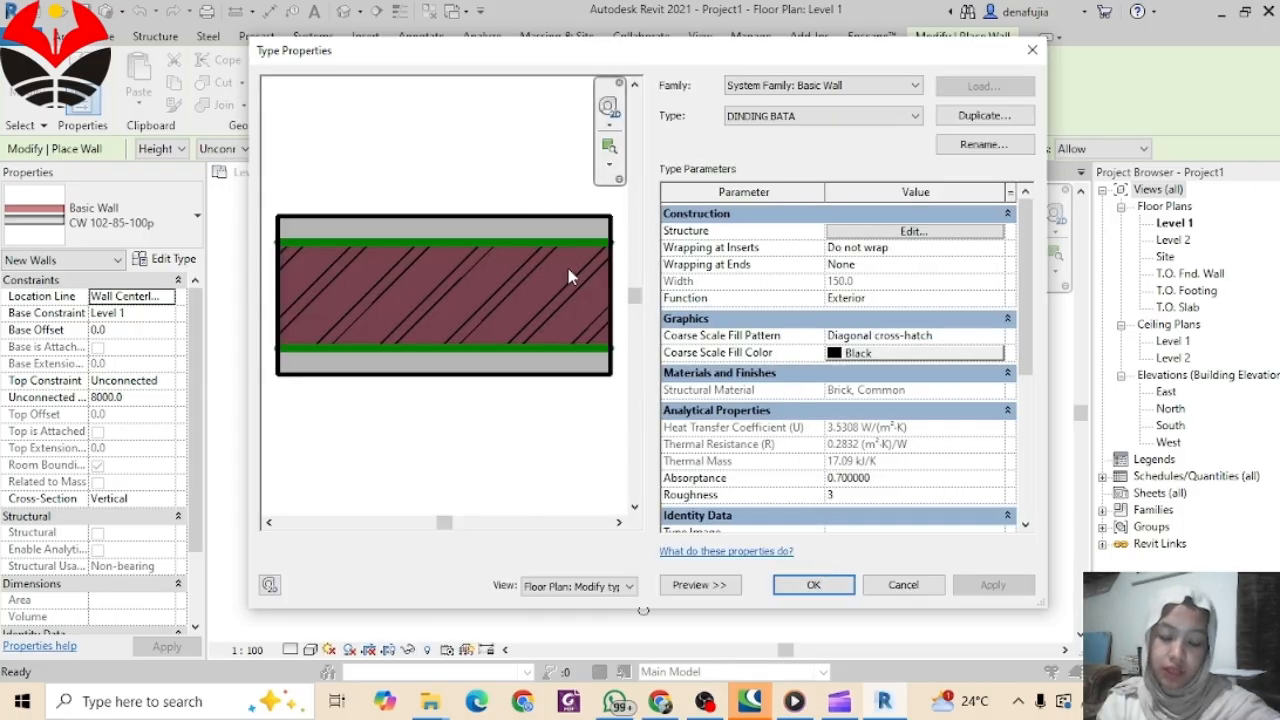
pyautogui.click(815, 586)
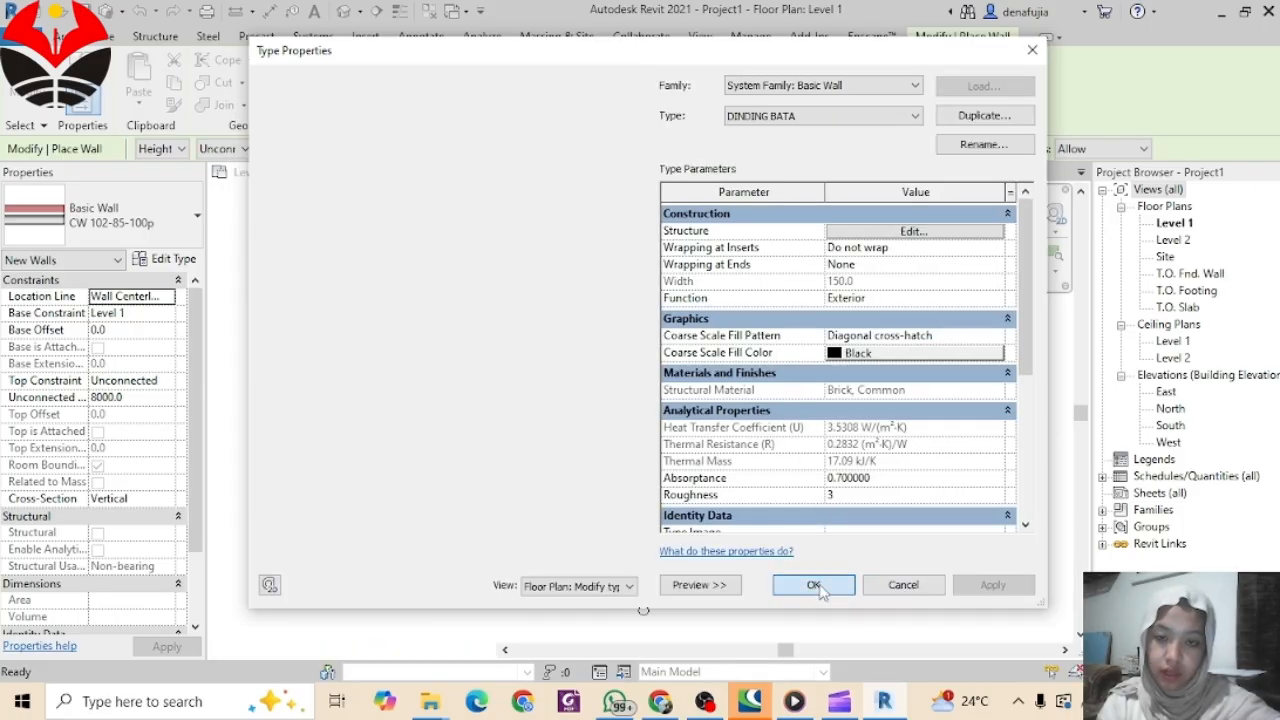
# Step: Draw a DINDING BATA wall along grid 5 between the faces of the column at grid A and the neighbouring column
pyautogui.scroll(8, 555, 348)
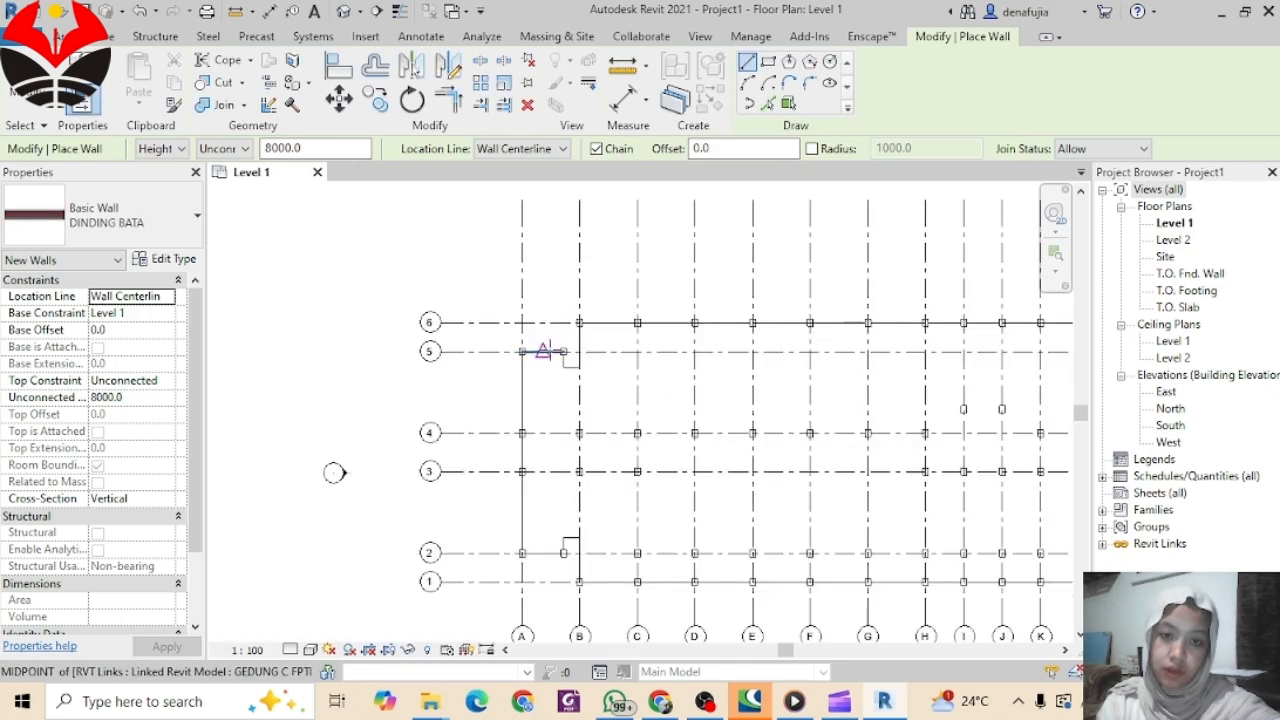
pyautogui.click(464, 351)
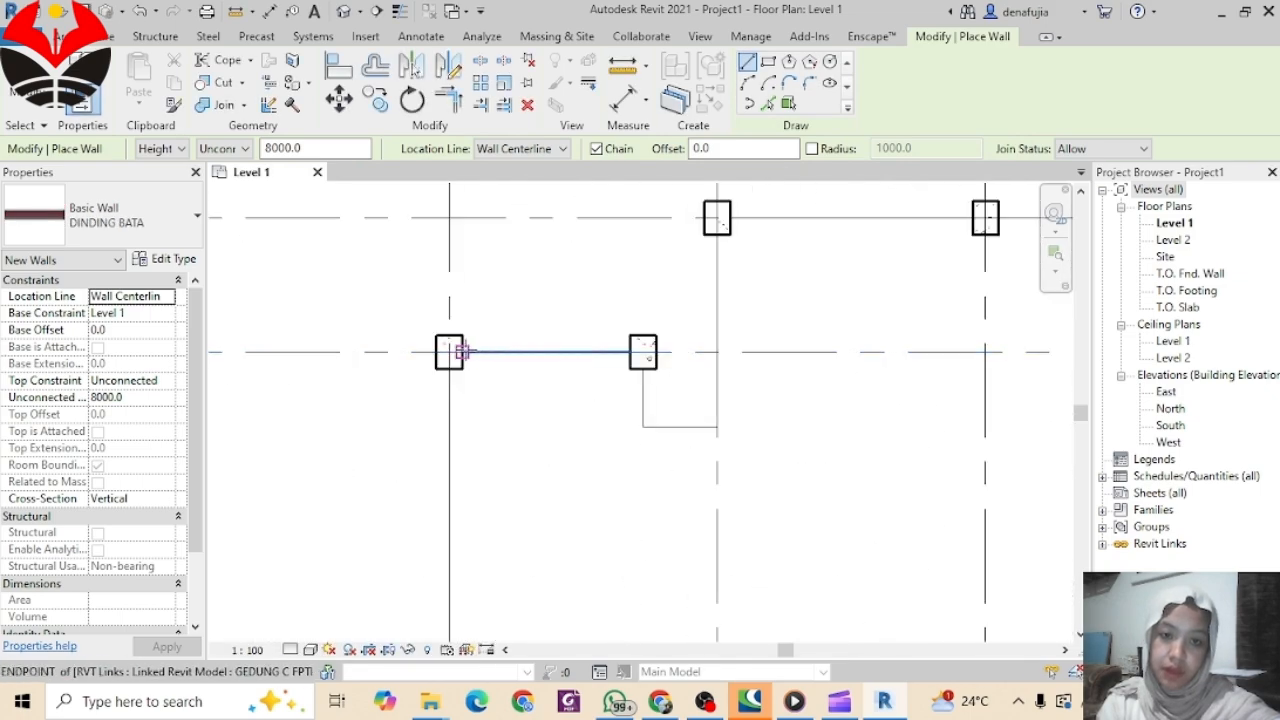
pyautogui.click(630, 350)
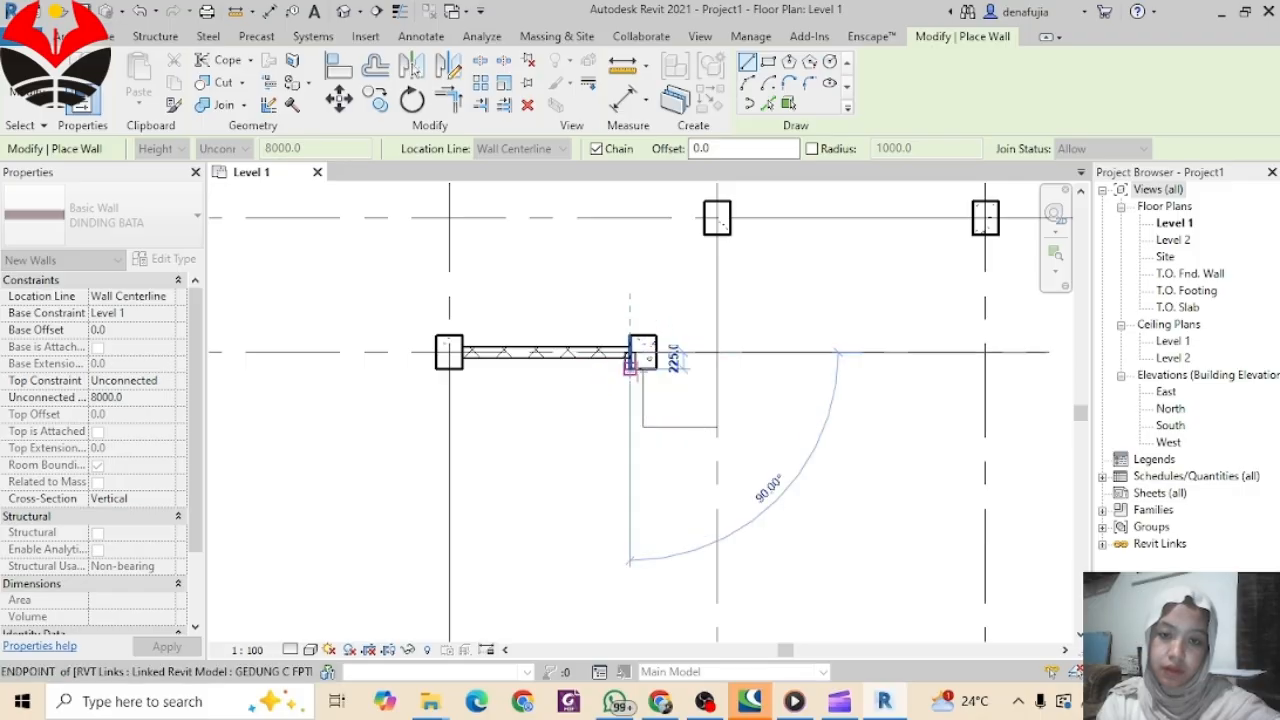
pyautogui.press('Escape')
pyautogui.press('Escape')
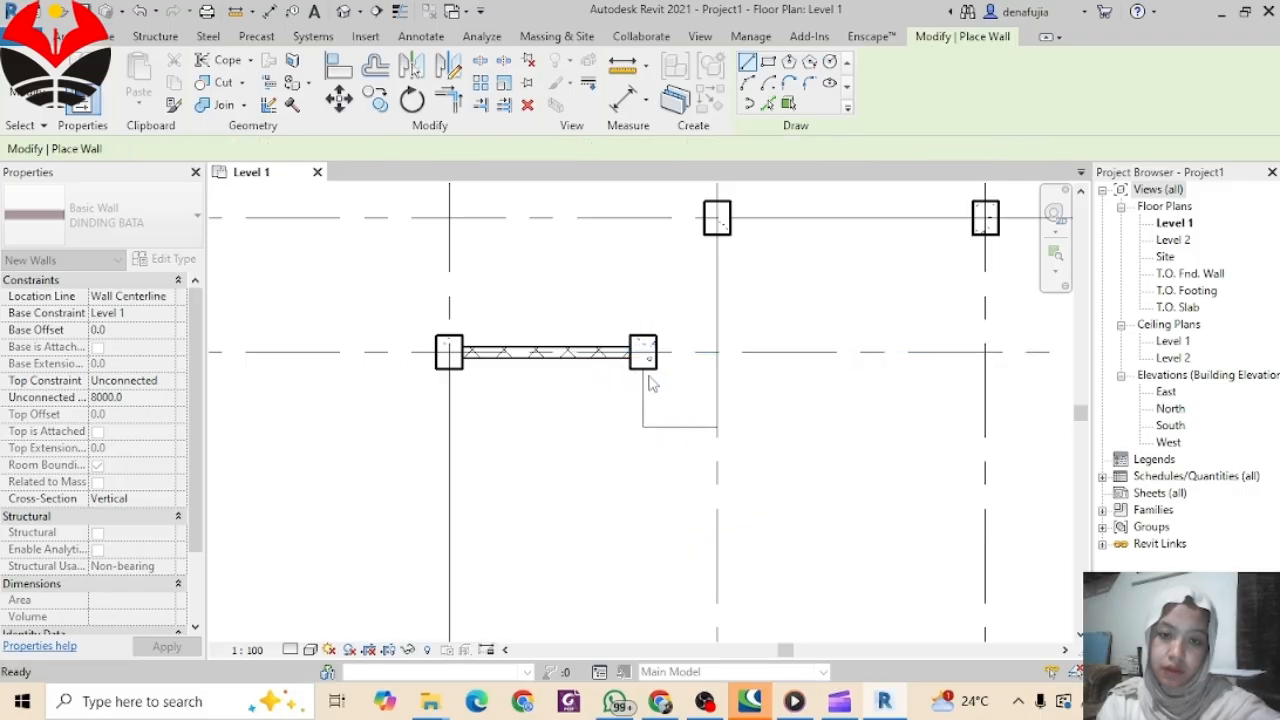
pyautogui.press('Escape')
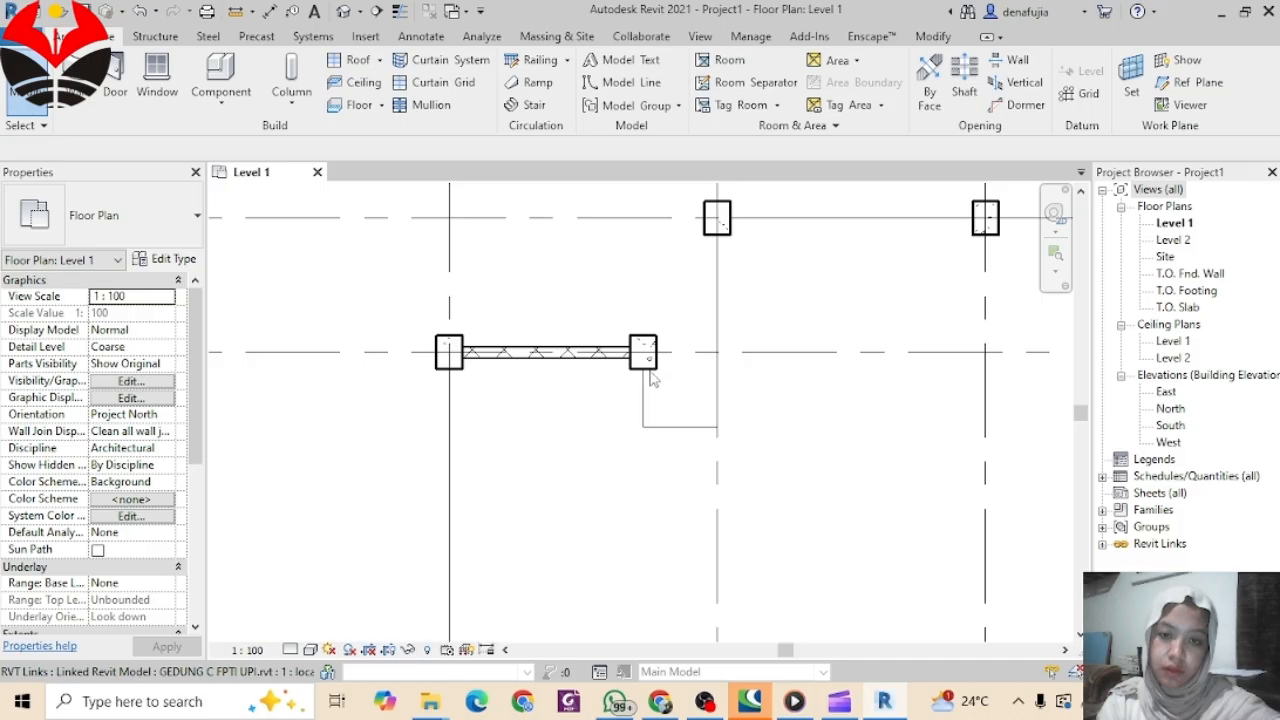
pyautogui.click(645, 372)
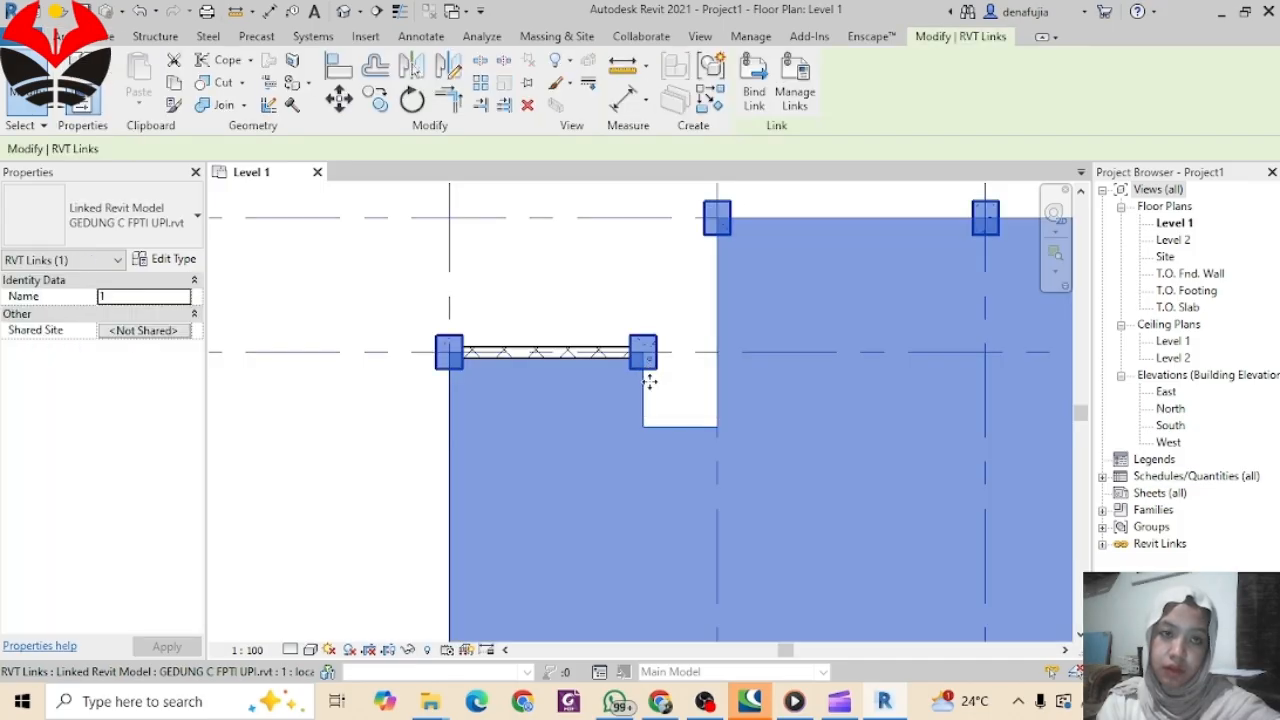
pyautogui.press('Escape')
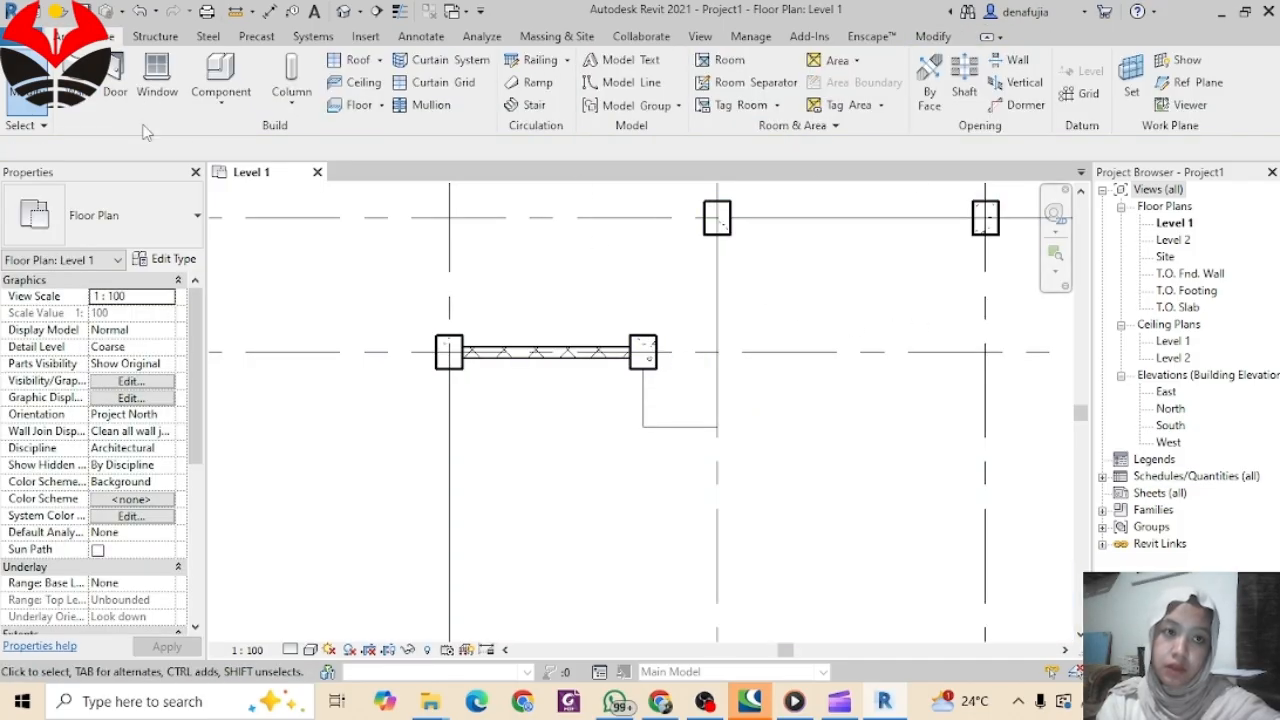
# Step: Draw the stepped wall chain from the second grid 5 column along the slab edge to grid B and up to column B/6
pyautogui.press('w')
pyautogui.press('a')
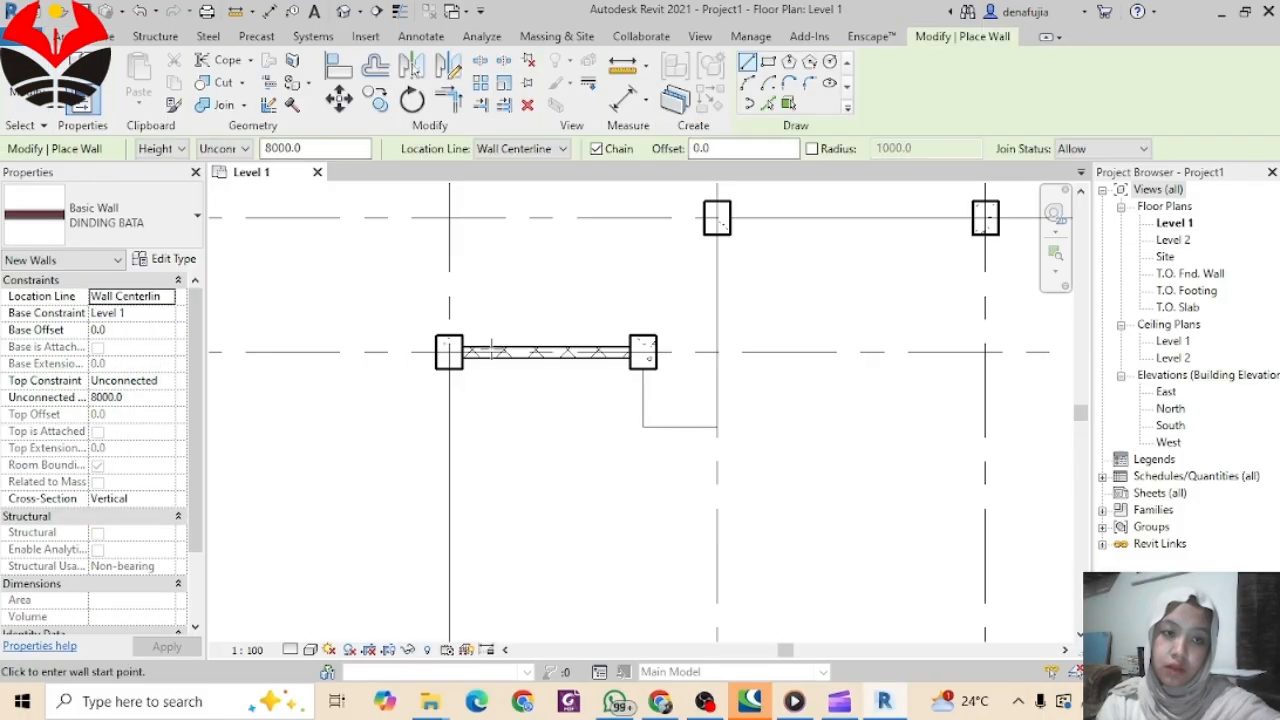
pyautogui.click(643, 368)
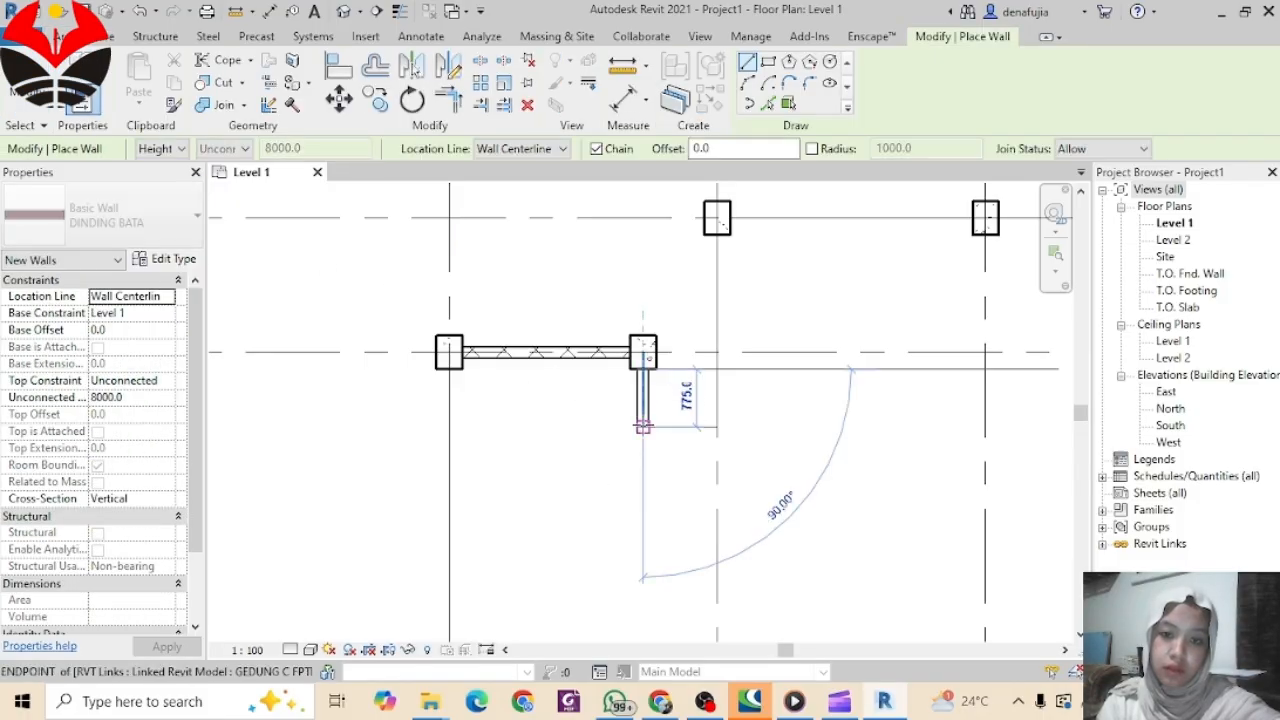
pyautogui.click(643, 427)
pyautogui.click(716, 427)
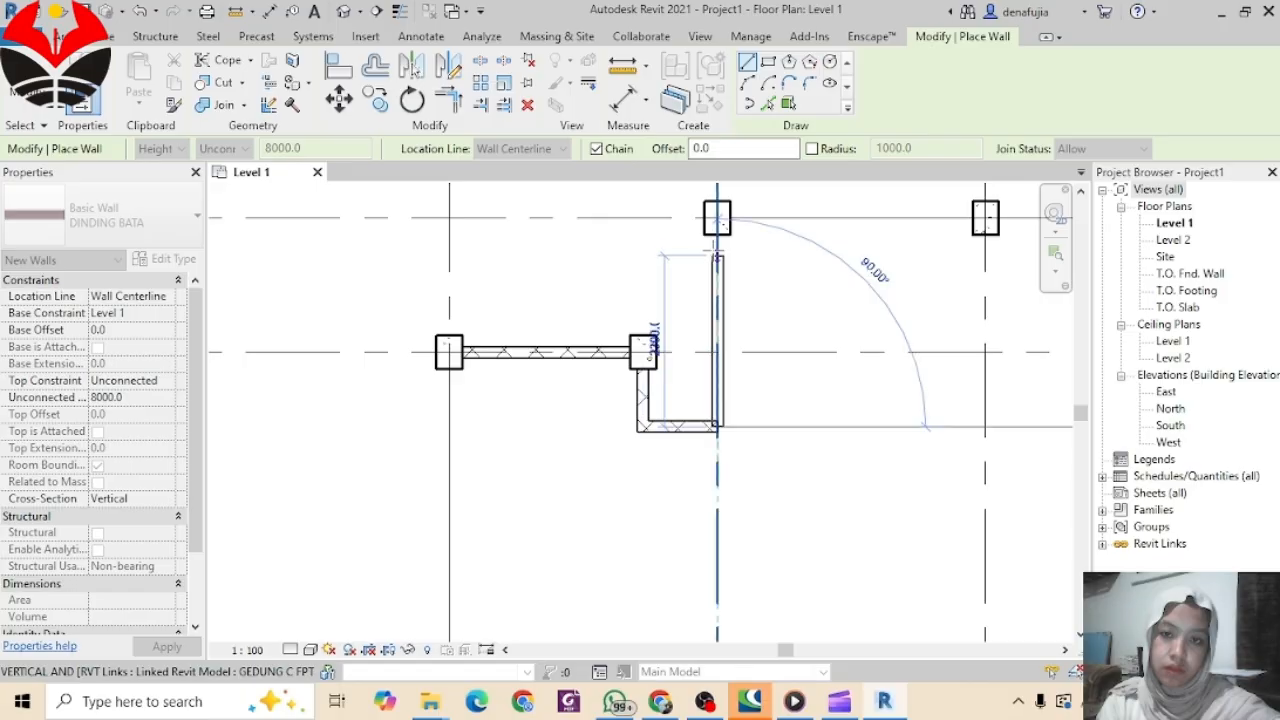
pyautogui.click(718, 220)
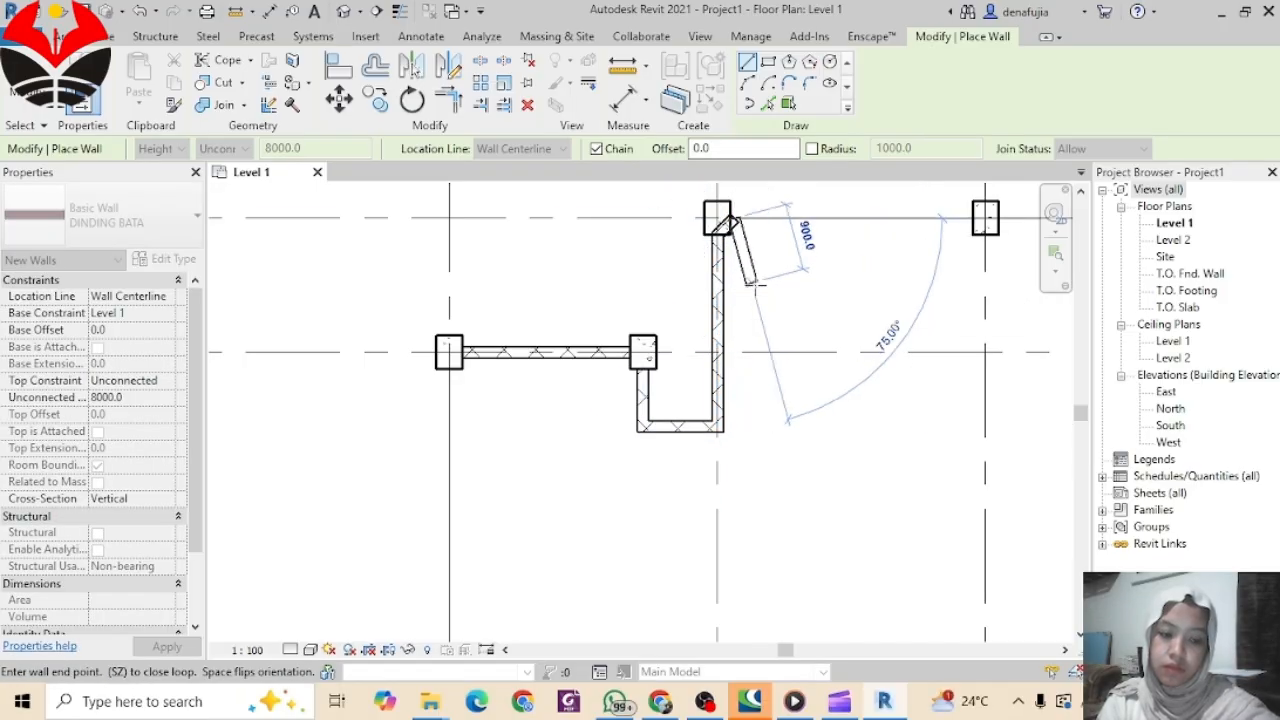
pyautogui.press('Escape')
pyautogui.press('Escape')
pyautogui.press('Escape')
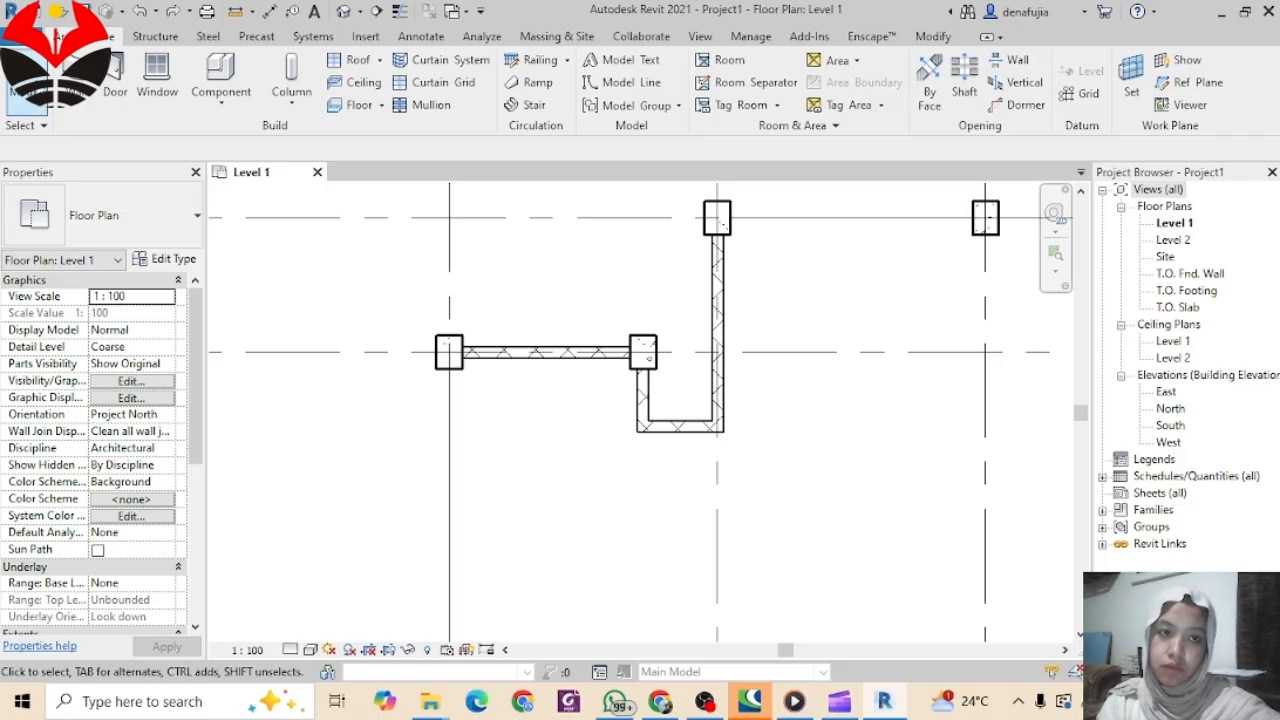
# Step: Draw DINDING BATA walls along grid 6 between the columns from grid B to grid D
pyautogui.press('w')
pyautogui.press('a')
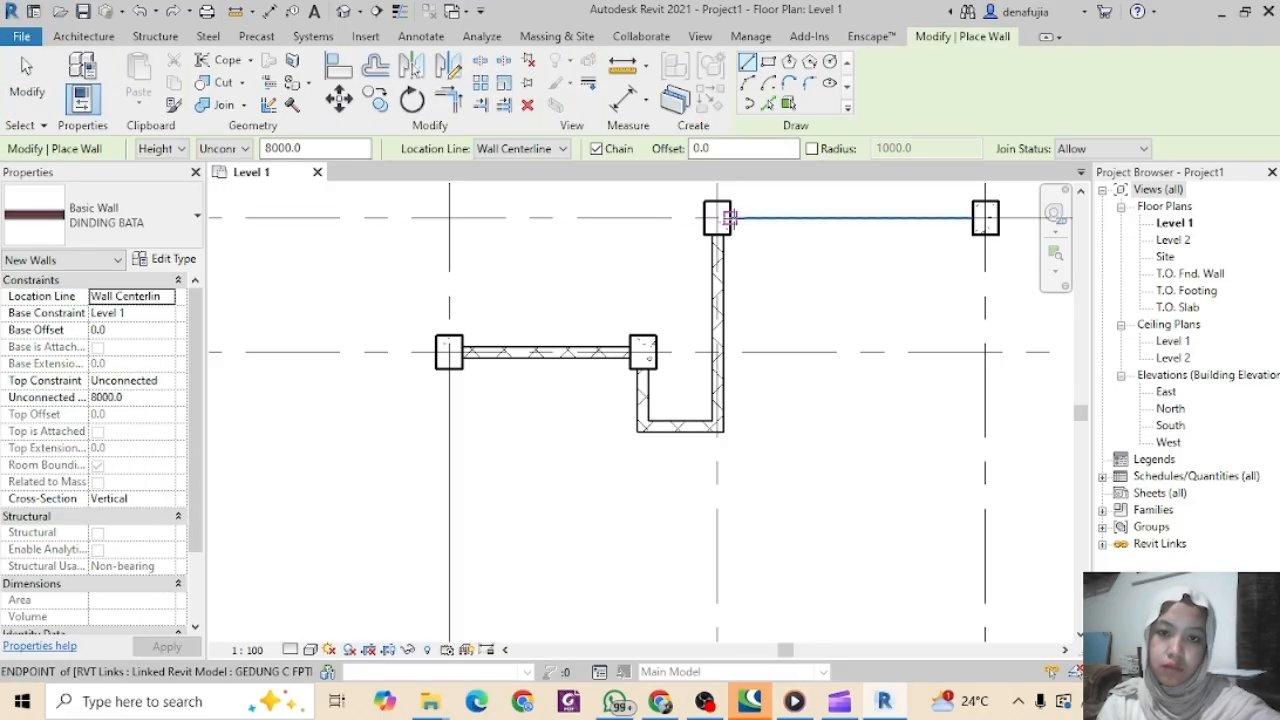
pyautogui.click(717, 217)
pyautogui.click(975, 217)
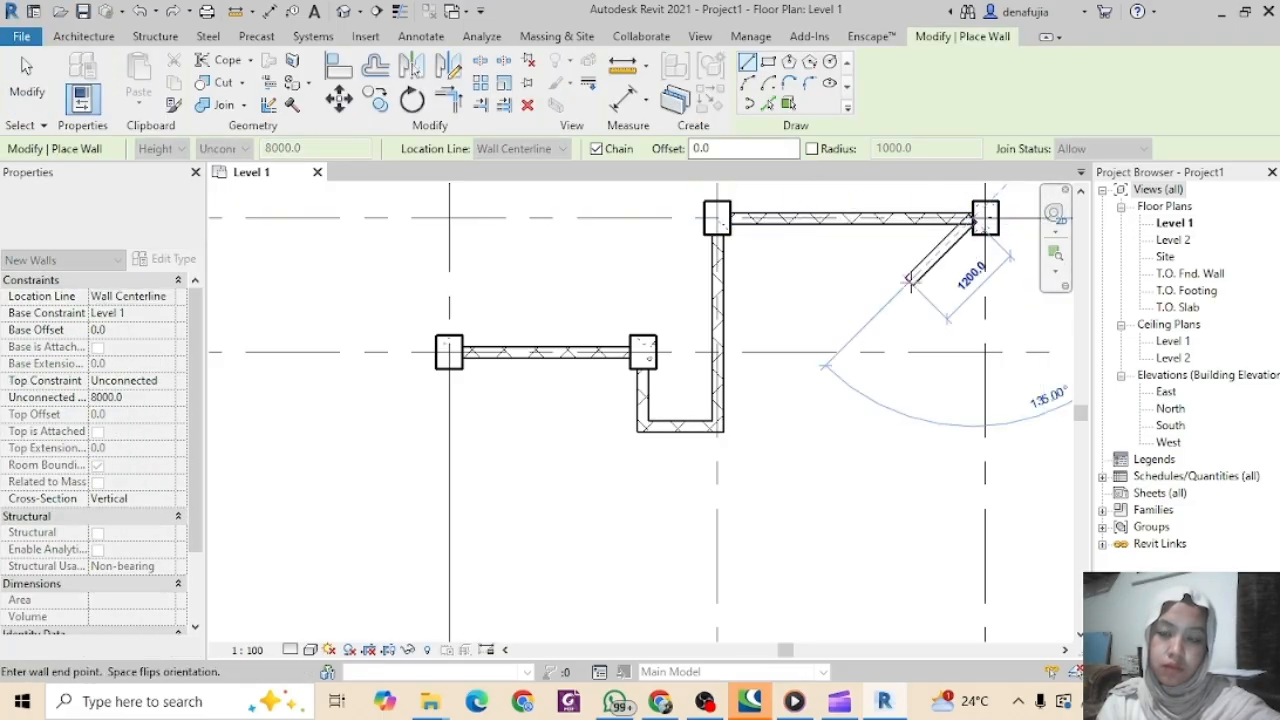
pyautogui.moveTo(882, 302); pyautogui.dragTo(461, 337, button='middle')
pyautogui.press('Escape')
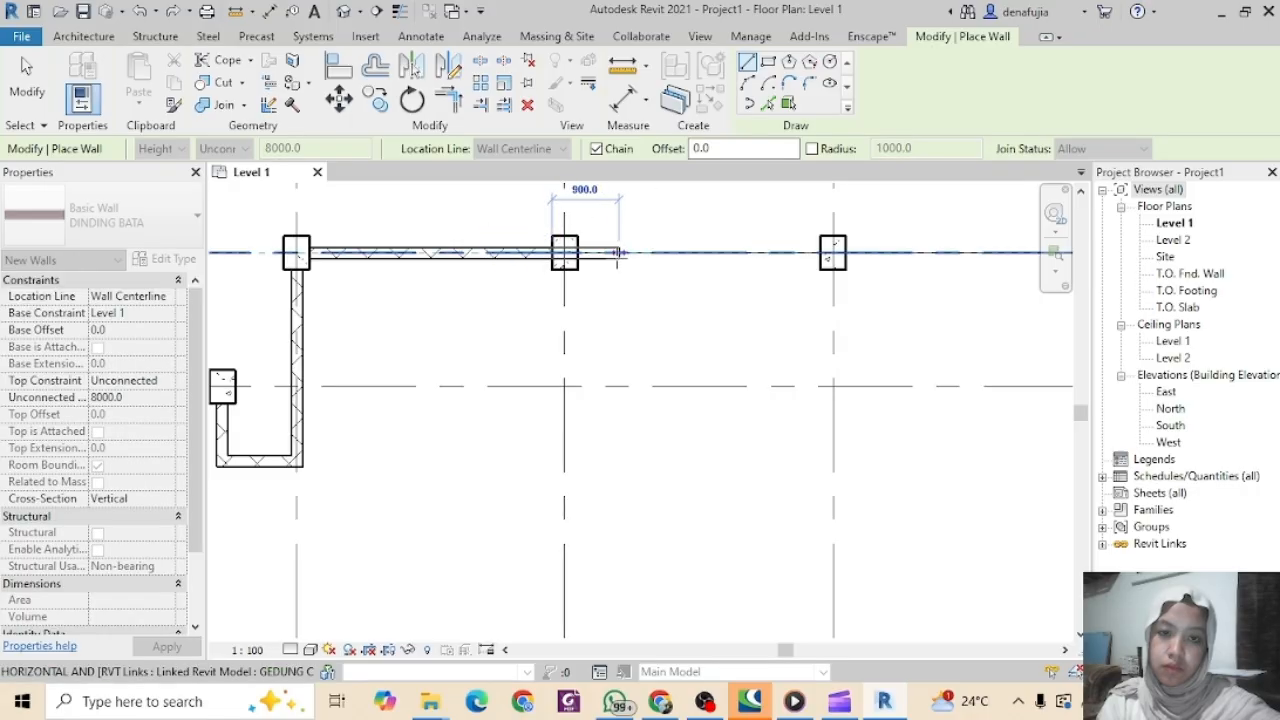
pyautogui.click(565, 252)
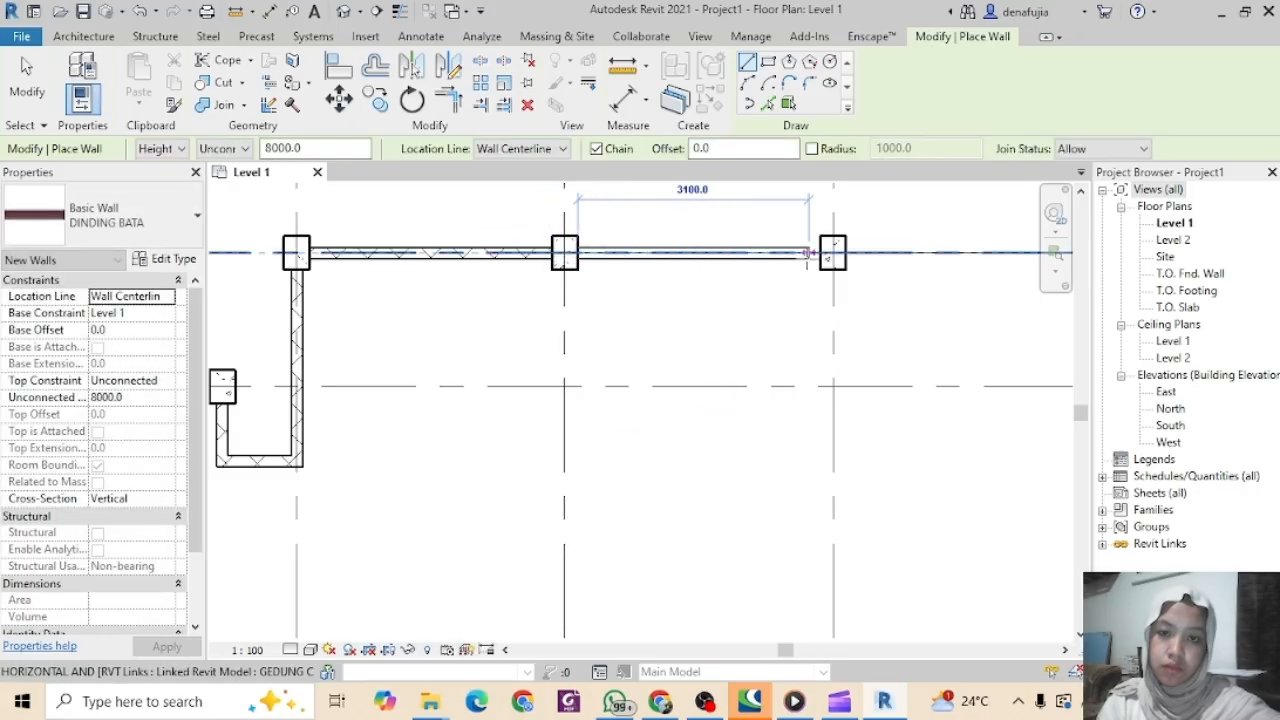
pyautogui.click(833, 252)
pyautogui.press('Escape')
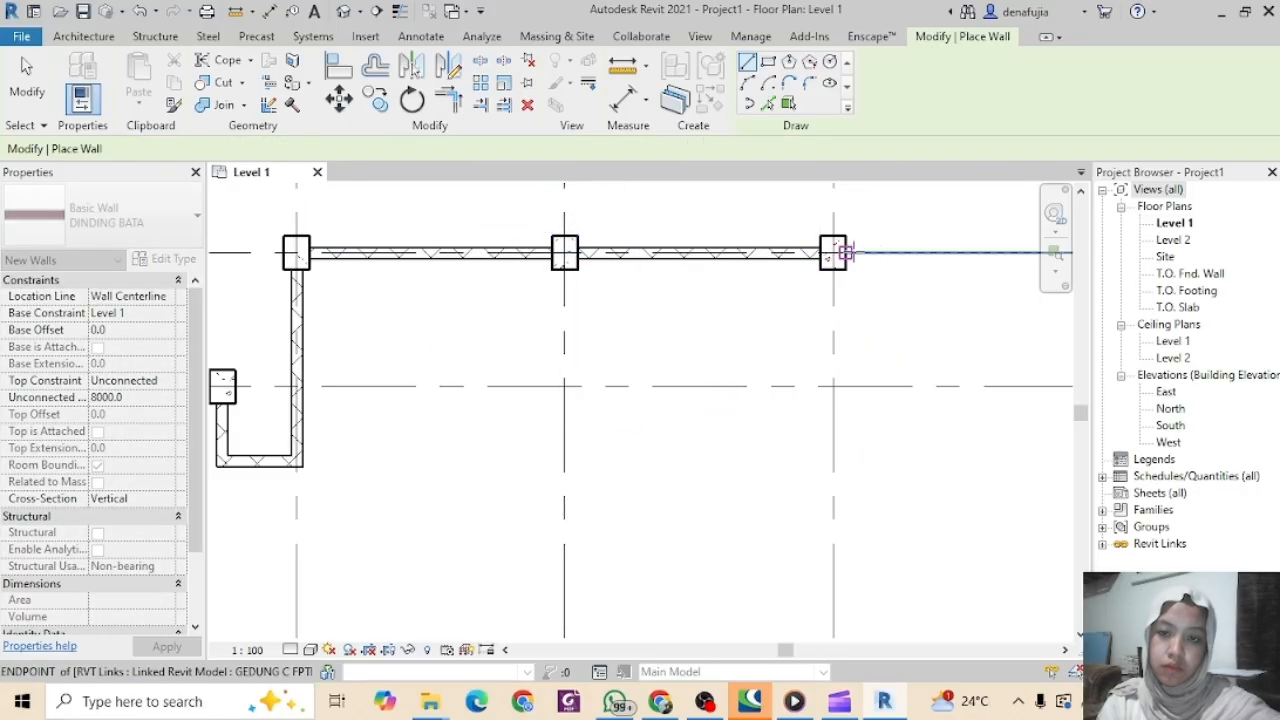
# Step: Continue the brick walls along grid 6 between the columns from grid D to grid F
pyautogui.click(845, 252)
pyautogui.moveTo(929, 269); pyautogui.dragTo(578, 290, button='middle')
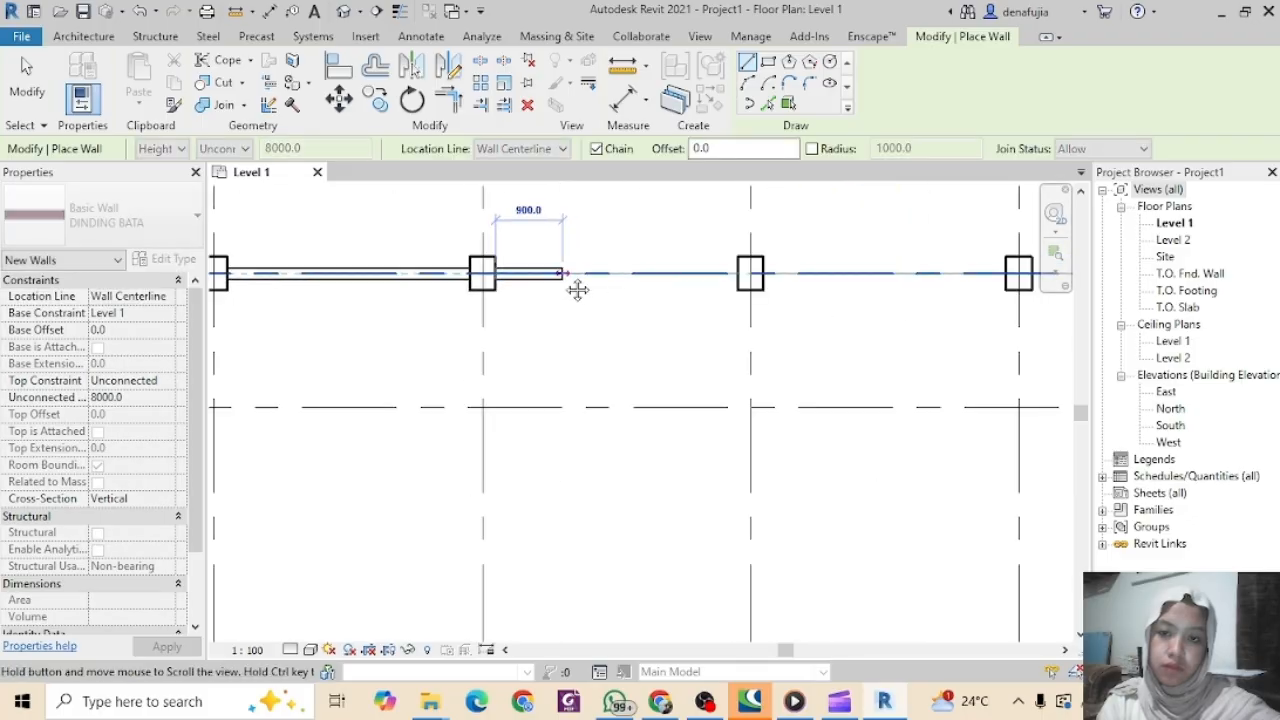
pyautogui.click(737, 272)
pyautogui.press('Escape')
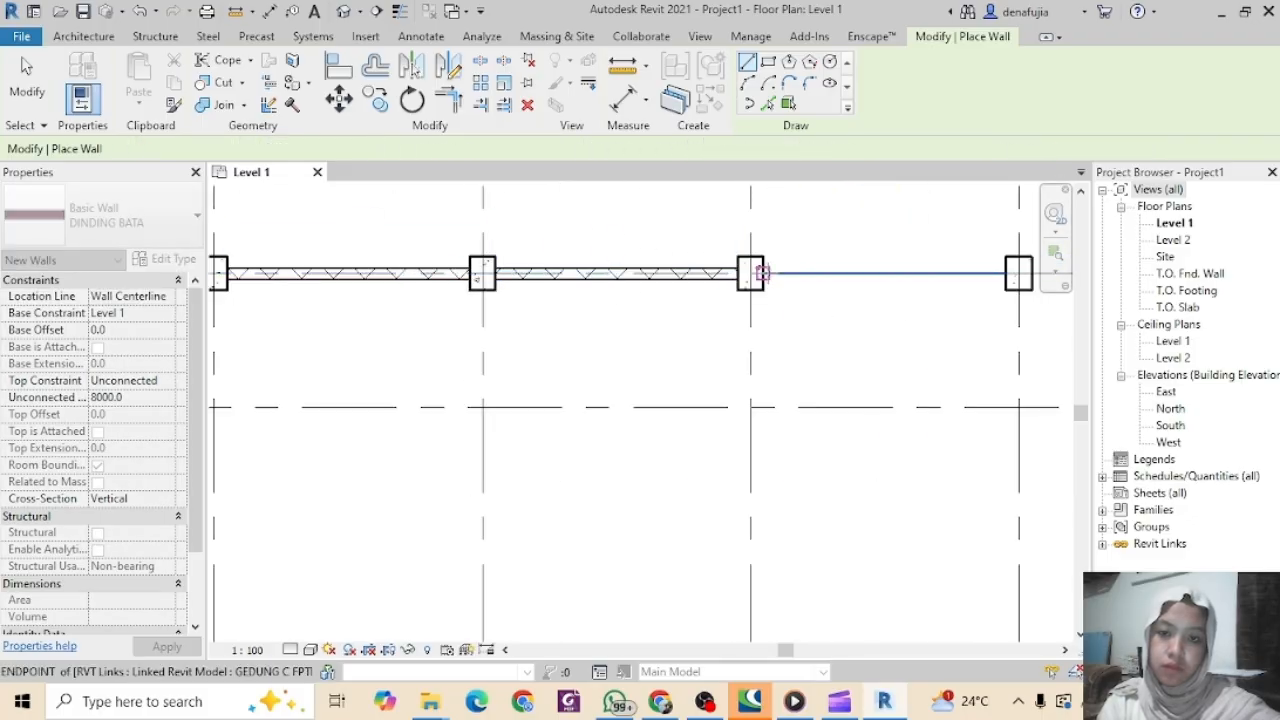
pyautogui.click(762, 272)
pyautogui.click(1014, 272)
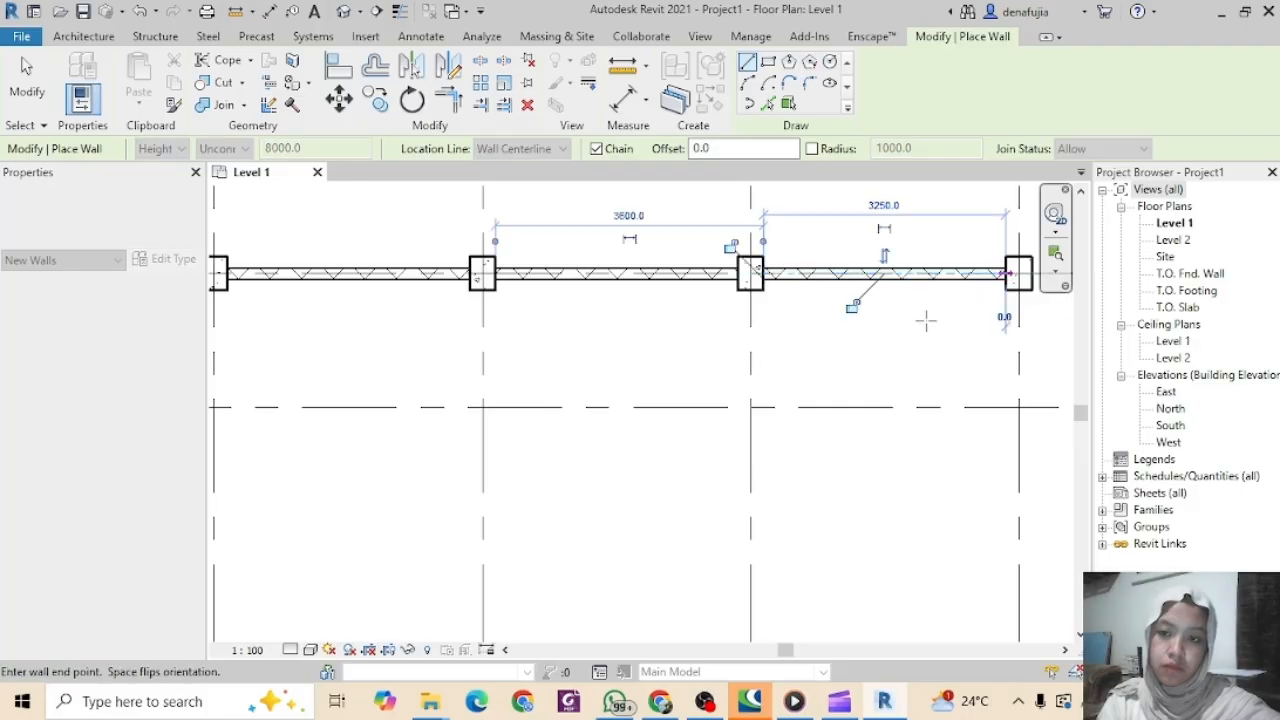
# Step: Add the grid 6 walls between the columns from grid F to grid H
pyautogui.moveTo(926, 320); pyautogui.dragTo(736, 350, button='middle')
pyautogui.press('Escape')
pyautogui.scroll(-2, 855, 327)
pyautogui.moveTo(855, 327); pyautogui.dragTo(600, 333, button='middle')
pyautogui.click(592, 320)
pyautogui.click(752, 320)
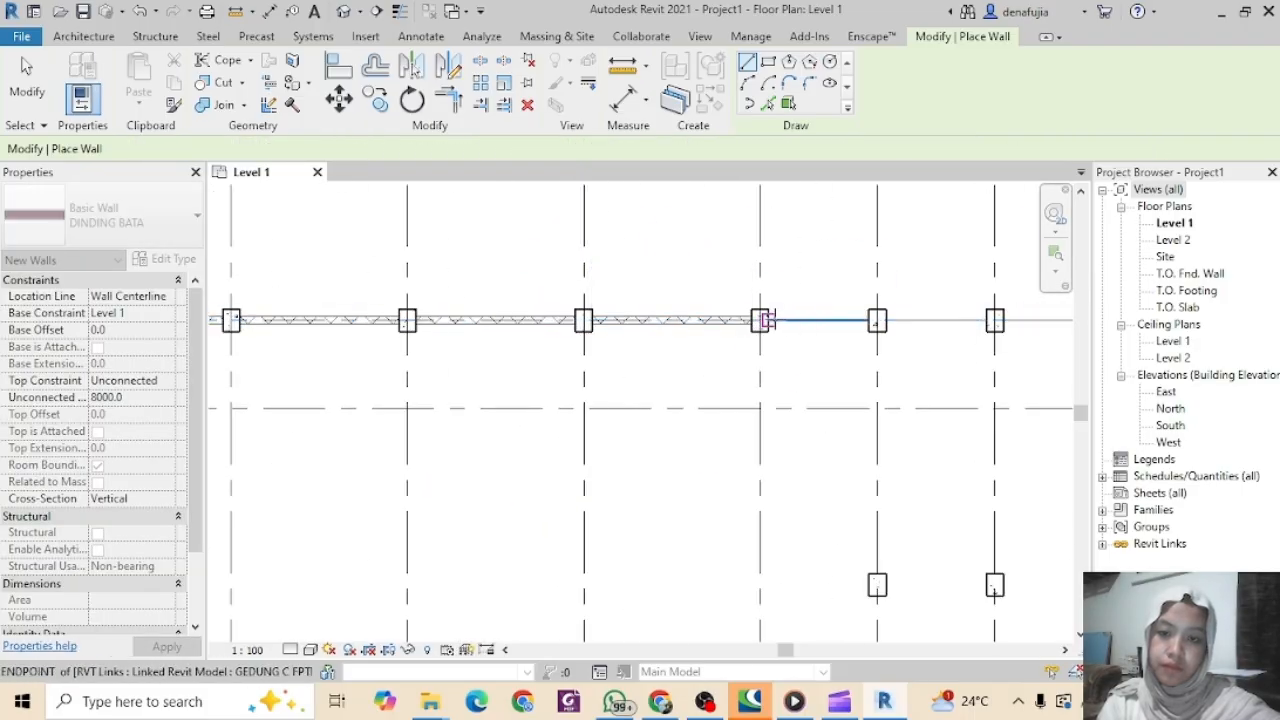
# Step: Draw the three shorter wall segments along grid 6 between the columns from grid H to grid K
pyautogui.click(768, 320)
pyautogui.click(870, 322)
pyautogui.moveTo(880, 328); pyautogui.dragTo(616, 365, button='middle')
pyautogui.click(622, 357)
pyautogui.click(722, 357)
pyautogui.click(740, 357)
pyautogui.click(839, 357)
pyautogui.press('Escape')
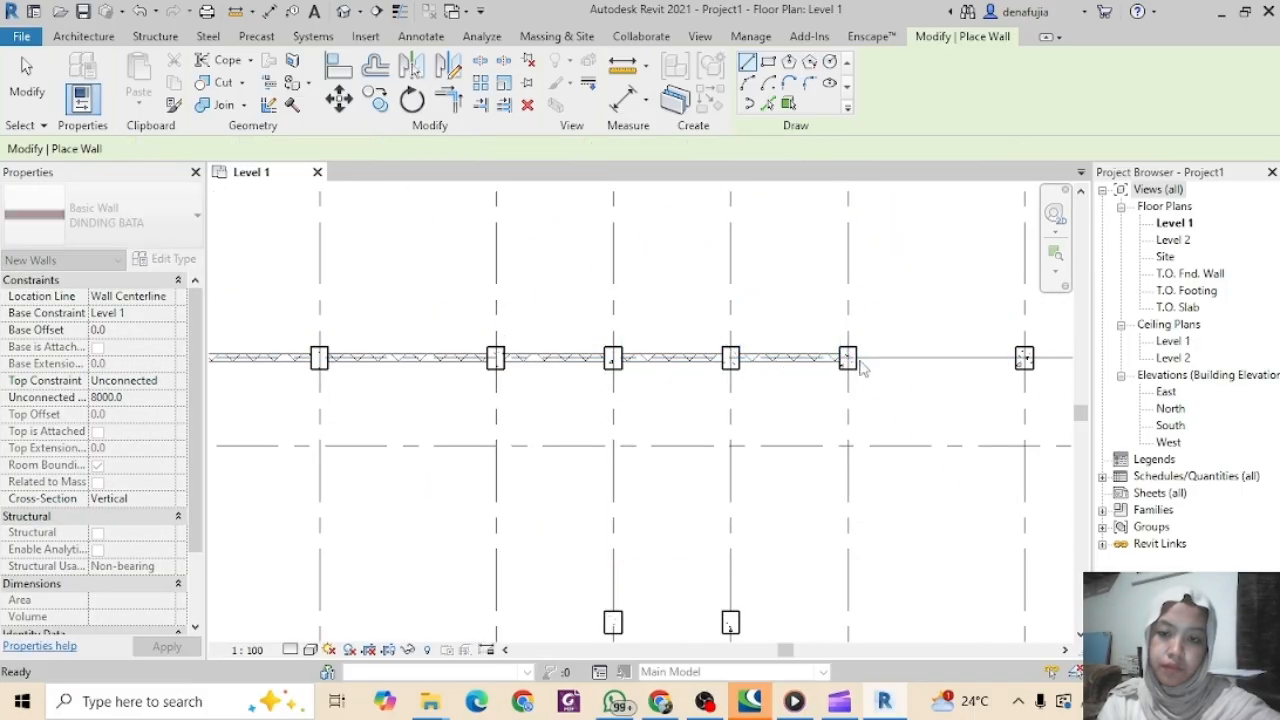
# Step: Draw brick walls between the columns across the first two grid 6 bays beyond grid K
pyautogui.press('Escape')
pyautogui.click(77, 75)
pyautogui.click(848, 357)
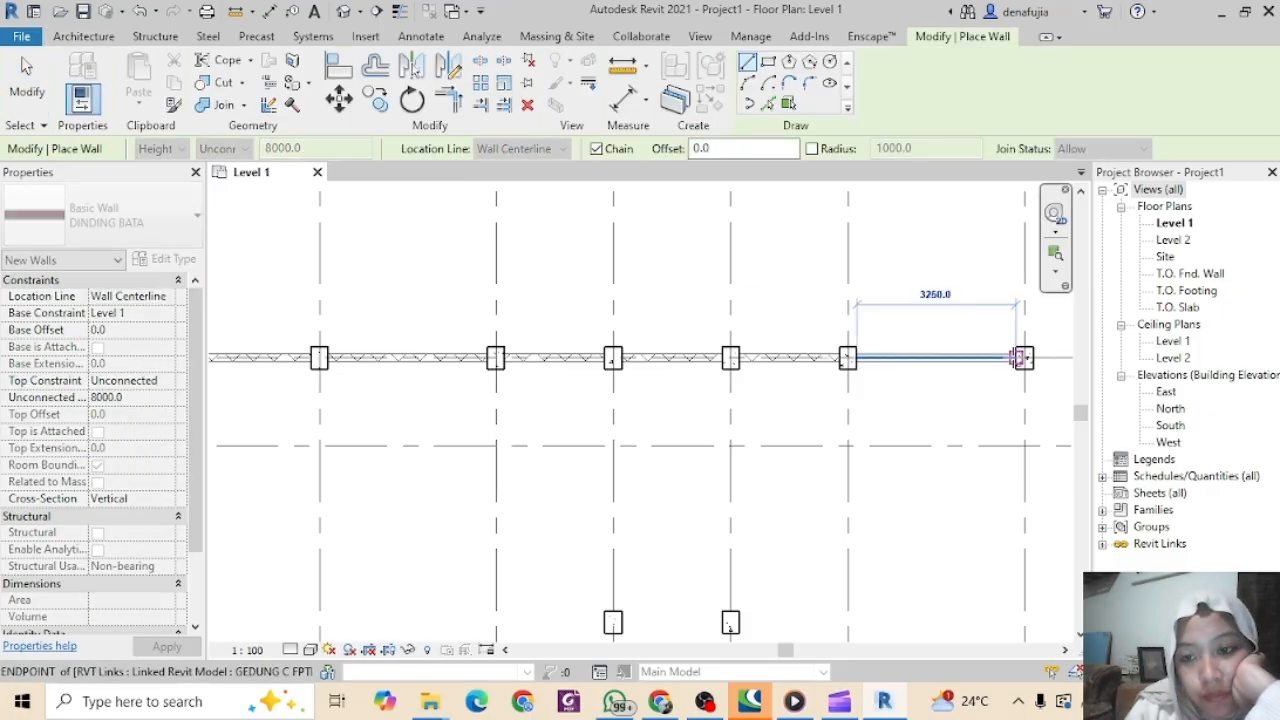
pyautogui.click(1024, 357)
pyautogui.rightClick(1030, 385)
pyautogui.press('Escape')
pyautogui.scroll(-1, 984, 412)
pyautogui.moveTo(1010, 400); pyautogui.dragTo(540, 422, button='middle')
pyautogui.press('Escape')
pyautogui.click(555, 386)
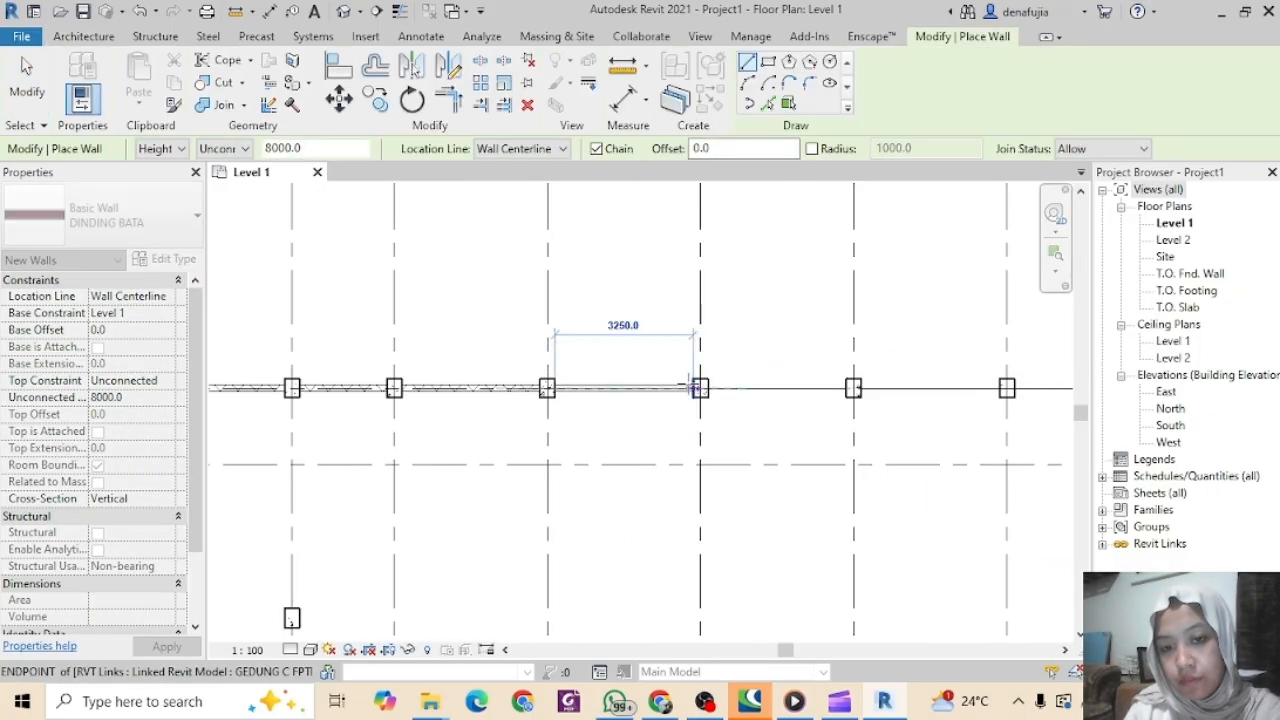
pyautogui.click(694, 386)
pyautogui.scroll(-5, 754, 435)
pyautogui.scroll(5, 754, 424)
pyautogui.scroll(3, 708, 406)
# Step: Draw the brick walls along grid 6 between the columns from grid M to grid O
pyautogui.press('Escape')
pyautogui.click(728, 398)
pyautogui.click(1045, 398)
pyautogui.moveTo(994, 429); pyautogui.dragTo(331, 450, button='middle')
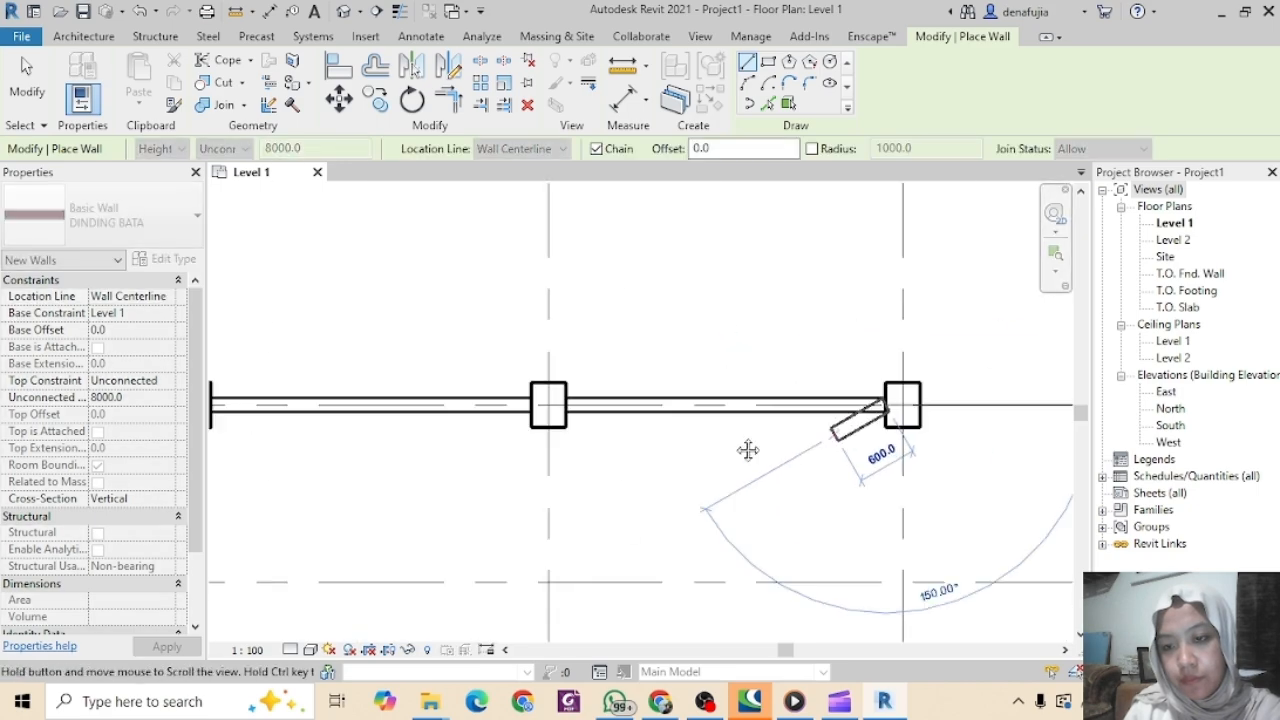
pyautogui.press('Escape')
pyautogui.click(418, 419)
pyautogui.click(740, 420)
# Step: Continue the grid 6 brick walls between the columns from grid O to grid Q
pyautogui.click(775, 420)
pyautogui.moveTo(1000, 440); pyautogui.dragTo(609, 449, button='middle')
pyautogui.click(704, 429)
pyautogui.press('Escape')
pyautogui.click(740, 429)
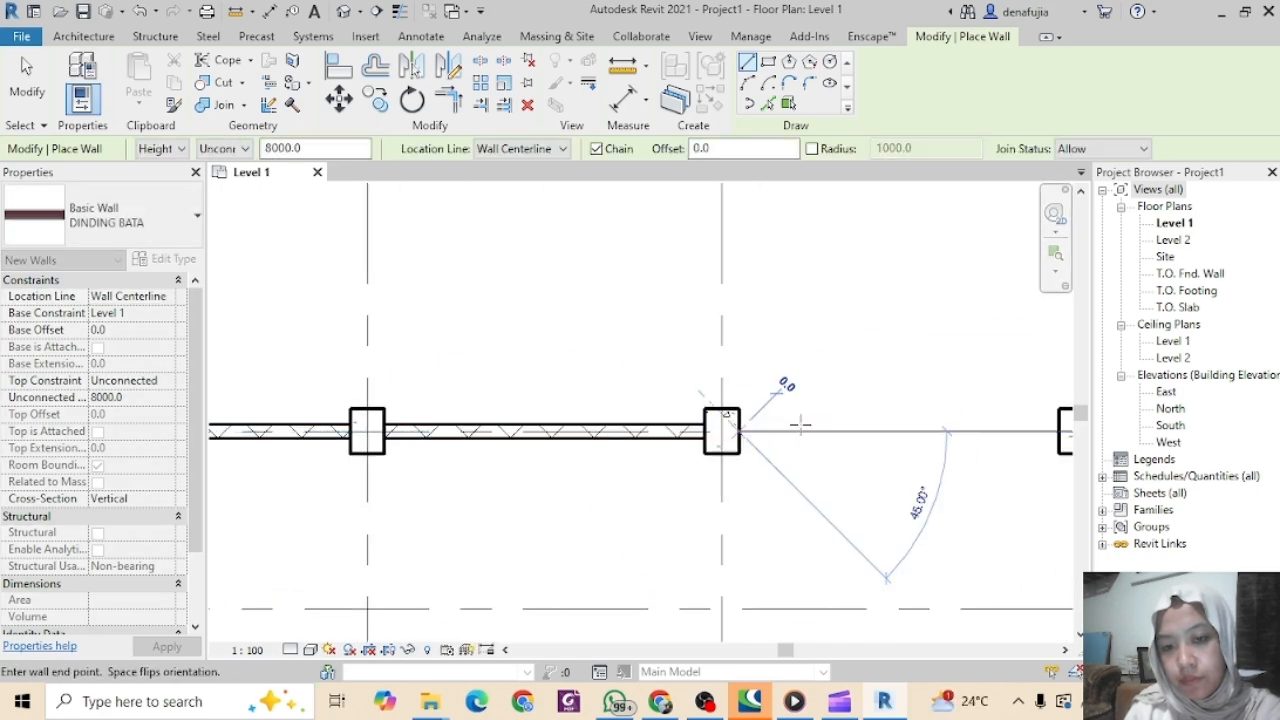
pyautogui.click(1049, 429)
pyautogui.moveTo(966, 474); pyautogui.dragTo(526, 454, button='middle')
# Step: Try to connect the Q6 column to the intermediate grid 5 column between Q and R with an L-shaped brick wall
pyautogui.press('Escape')
pyautogui.click(610, 412)
pyautogui.click(610, 588)
pyautogui.scroll(-2, 700, 578)
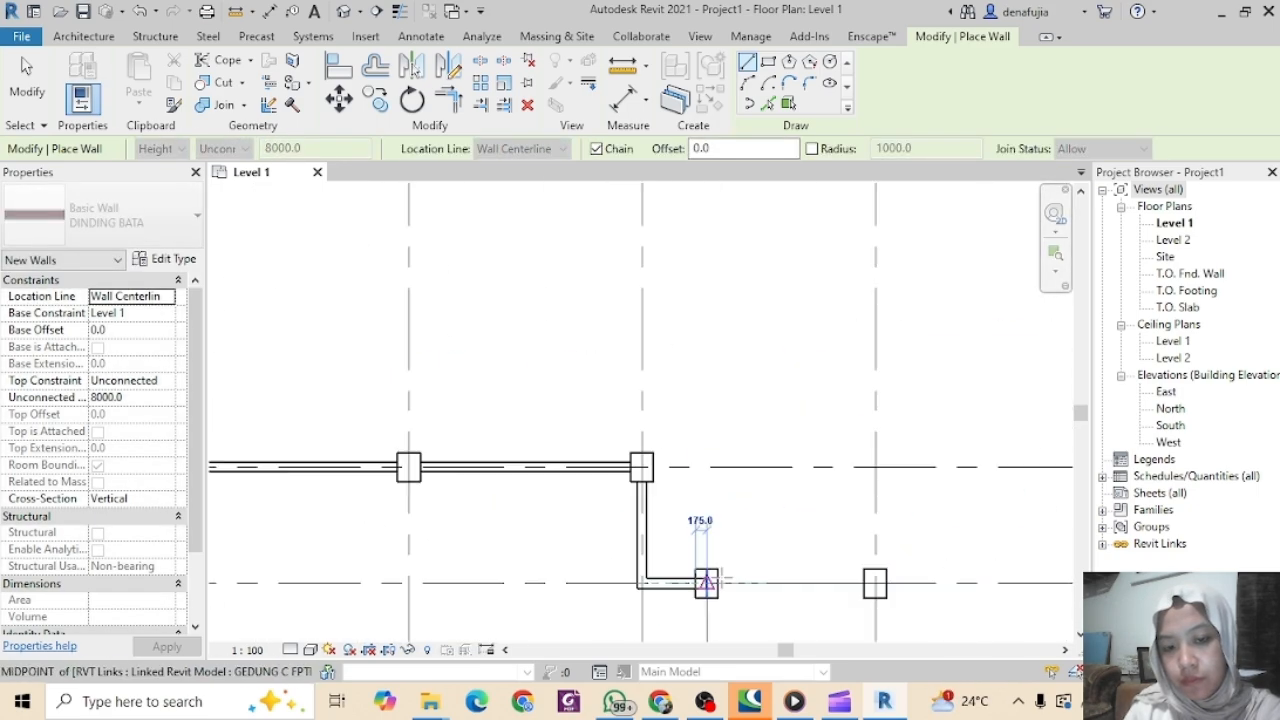
pyautogui.click(709, 583)
pyautogui.scroll(-1, 709, 590)
pyautogui.moveTo(700, 605); pyautogui.dragTo(594, 334, button='middle')
pyautogui.press('Escape')
pyautogui.hotkey('ctrl', 'z')
pyautogui.scroll(-1, 610, 520)
pyautogui.moveTo(612, 535); pyautogui.dragTo(620, 310, button='middle')
pyautogui.hotkey('ctrl', 'z')
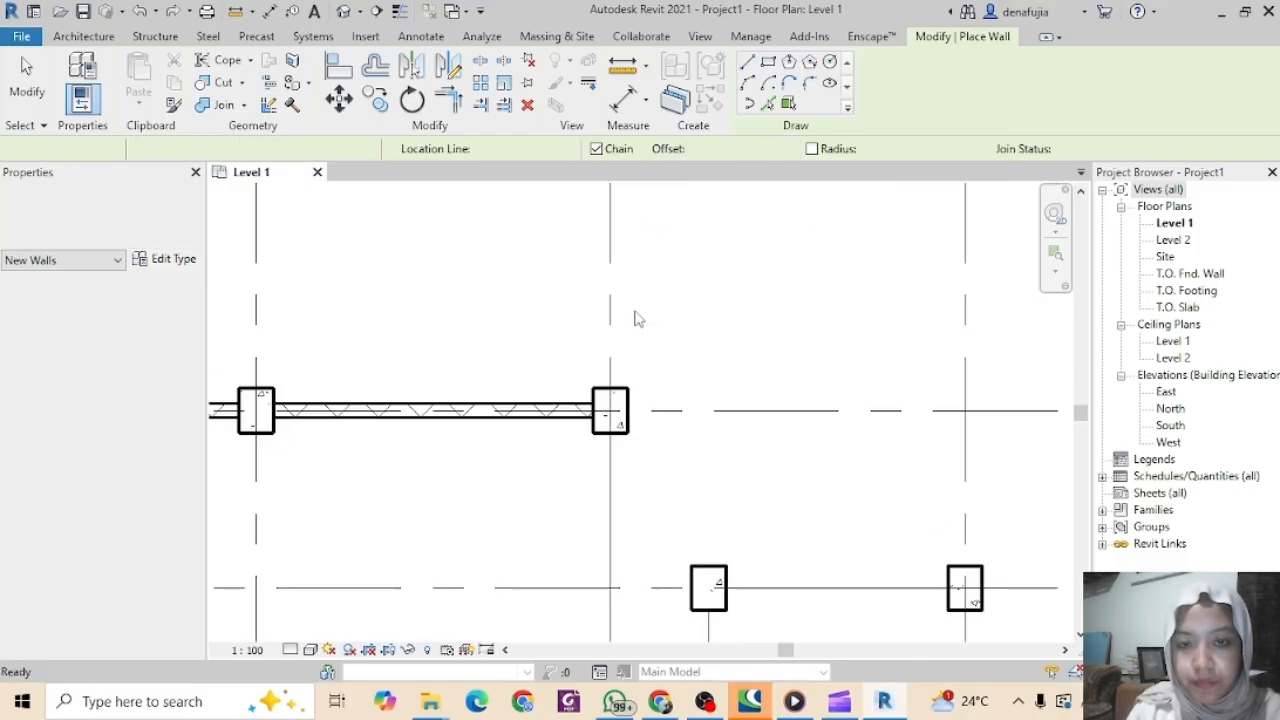
# Step: Draw a stepped wall from the Q6 column down past grid 5, across, and back up to the intermediate column on grid 5
pyautogui.click(610, 433)
pyautogui.moveTo(622, 535); pyautogui.dragTo(623, 337, button='middle')
pyautogui.click(611, 489)
pyautogui.click(710, 489)
pyautogui.click(710, 412)
pyautogui.press('Escape')
# Step: Add the grid 5 wall from the intermediate column to grid R and the grid R wall from grid 5 to grid 4
pyautogui.click(728, 390)
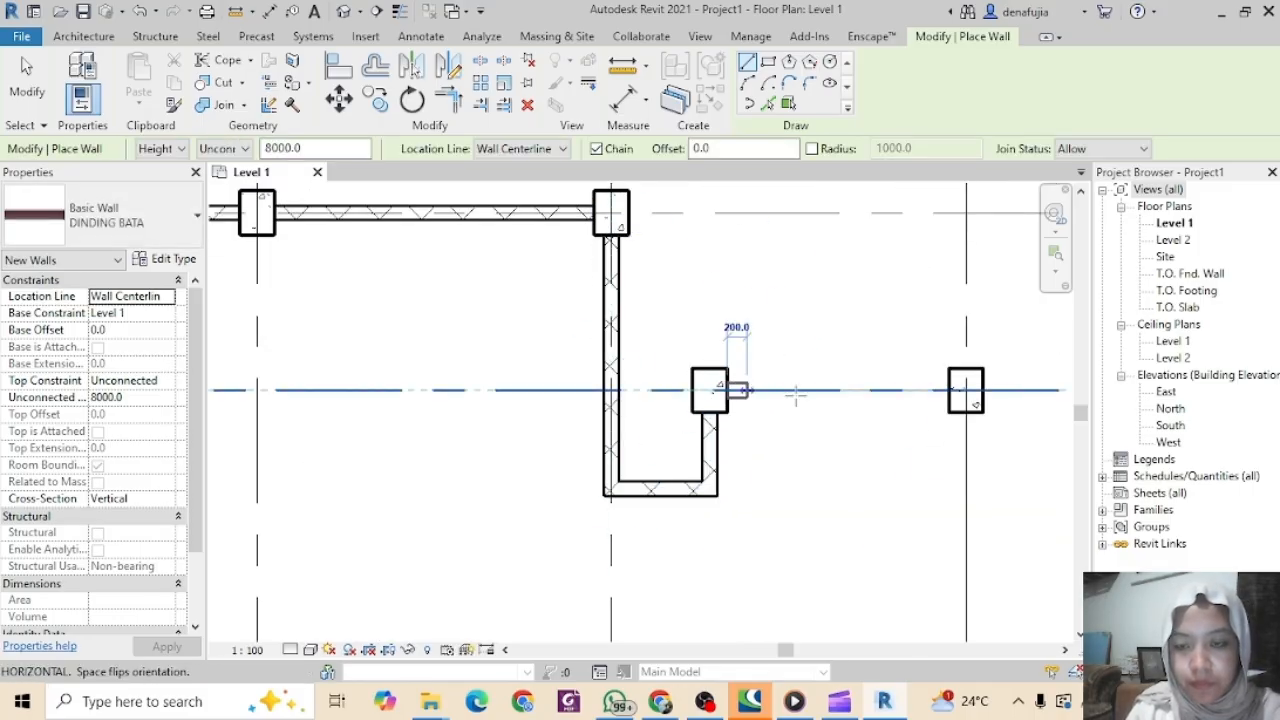
pyautogui.click(948, 390)
pyautogui.scroll(-3, 960, 440)
pyautogui.moveTo(960, 440); pyautogui.dragTo(803, 303, button='middle')
pyautogui.click(801, 268)
pyautogui.click(801, 466)
pyautogui.moveTo(803, 500); pyautogui.dragTo(794, 281, button='middle')
# Step: Continue the brick walls along grid R between the columns from grid 4 to grid 2
pyautogui.press('Escape')
pyautogui.click(791, 268)
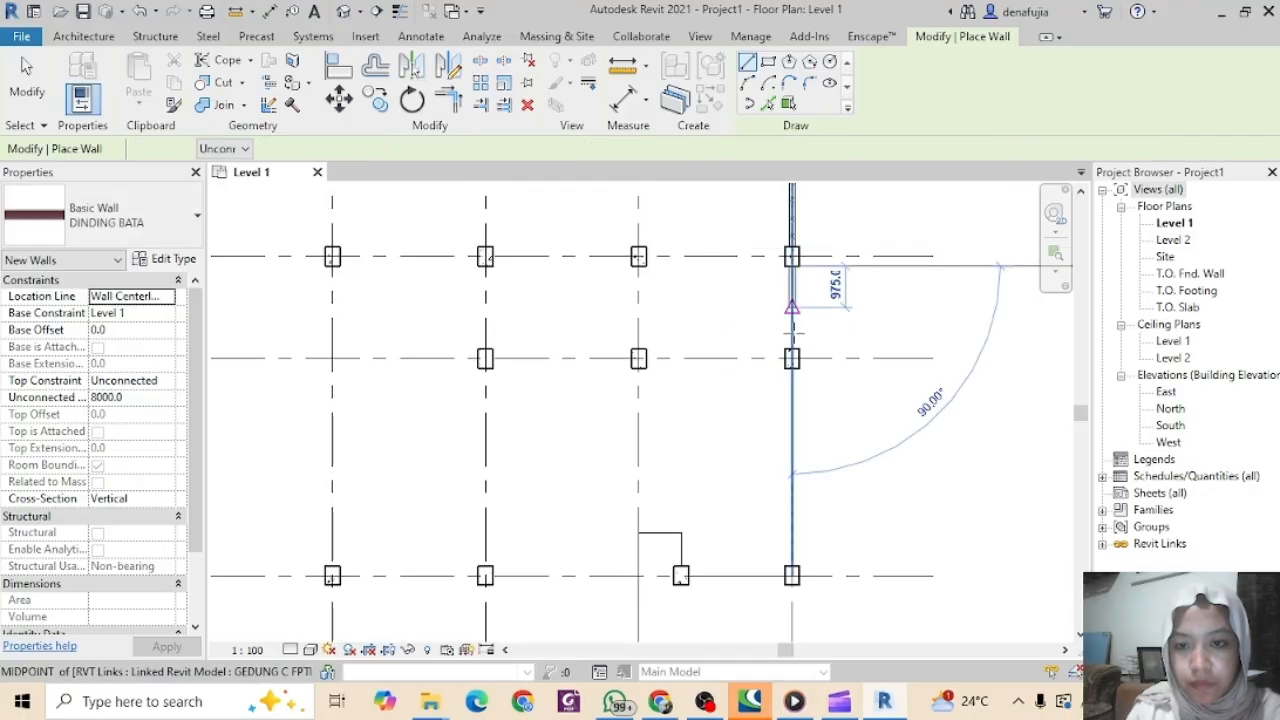
pyautogui.click(791, 350)
pyautogui.moveTo(802, 396); pyautogui.dragTo(817, 287, button='middle')
pyautogui.press('Escape')
pyautogui.click(808, 460)
pyautogui.moveTo(808, 474); pyautogui.dragTo(875, 372, button='middle')
# Step: Draw a brick wall along grid 2 from the grid R column to the intermediate column between Q and R
pyautogui.press('Escape')
pyautogui.click(867, 366)
pyautogui.click(771, 366)
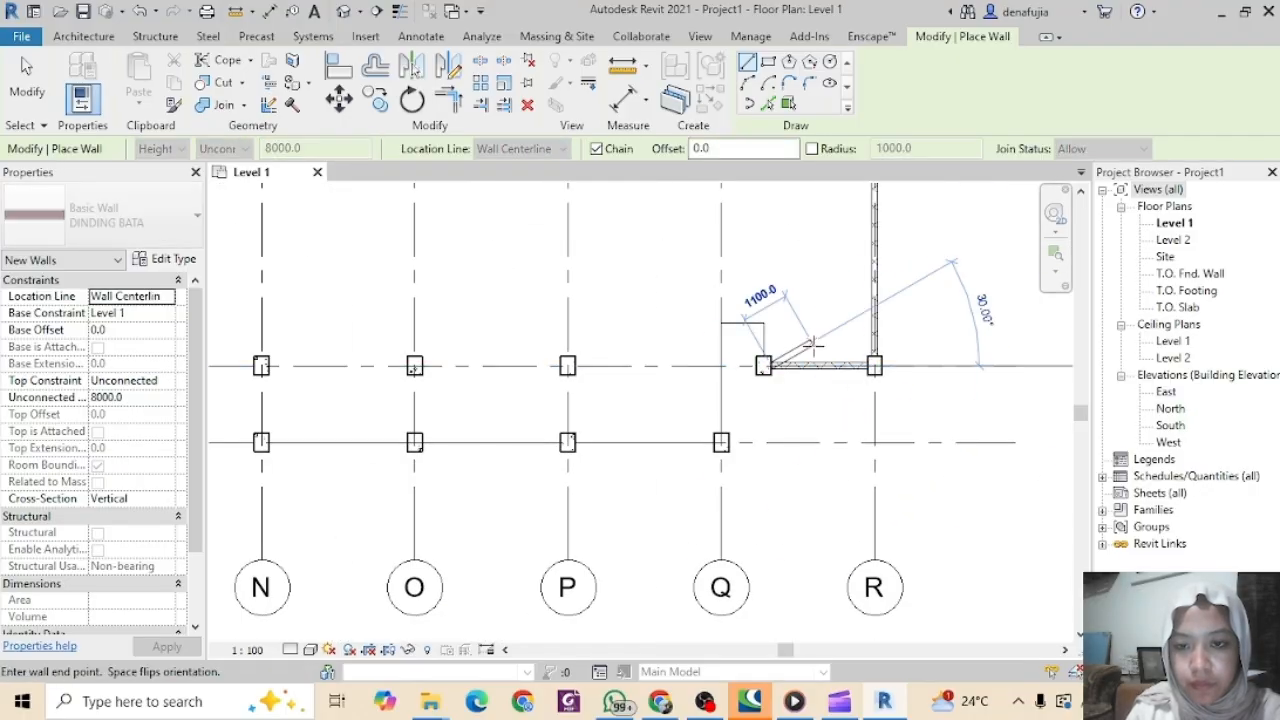
# Step: Draw the stepped wall from the intermediate grid 2 column up, across to grid Q, and down to the Q1 column
pyautogui.press('Escape')
pyautogui.click(763, 356)
pyautogui.click(763, 323)
pyautogui.click(721, 433)
# Step: Draw the brick walls along grid 1 between the columns from grid Q to grid O
pyautogui.moveTo(718, 442); pyautogui.dragTo(868, 351, button='middle')
pyautogui.click(863, 351)
pyautogui.click(728, 351)
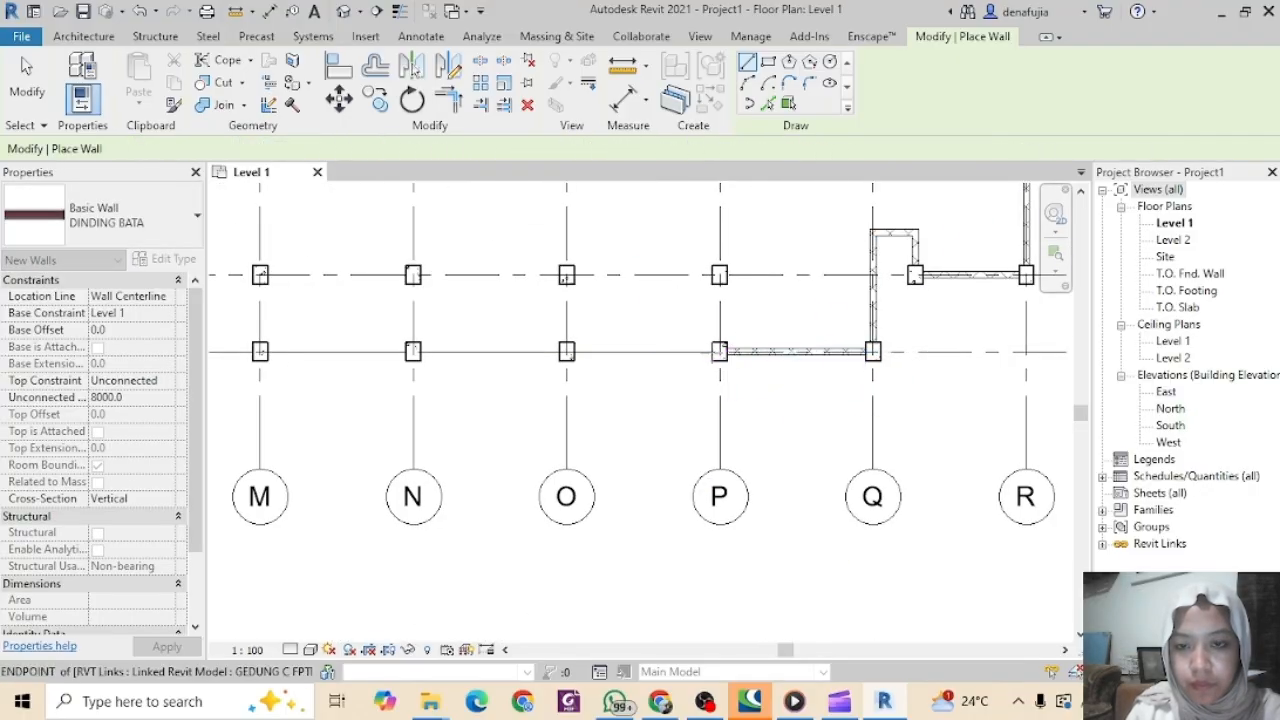
pyautogui.click(712, 351)
pyautogui.click(575, 351)
# Step: Continue the grid 1 brick walls between the columns from grid O to grid K
pyautogui.moveTo(570, 353); pyautogui.dragTo(869, 368, button='middle')
pyautogui.click(720, 366)
pyautogui.click(558, 365)
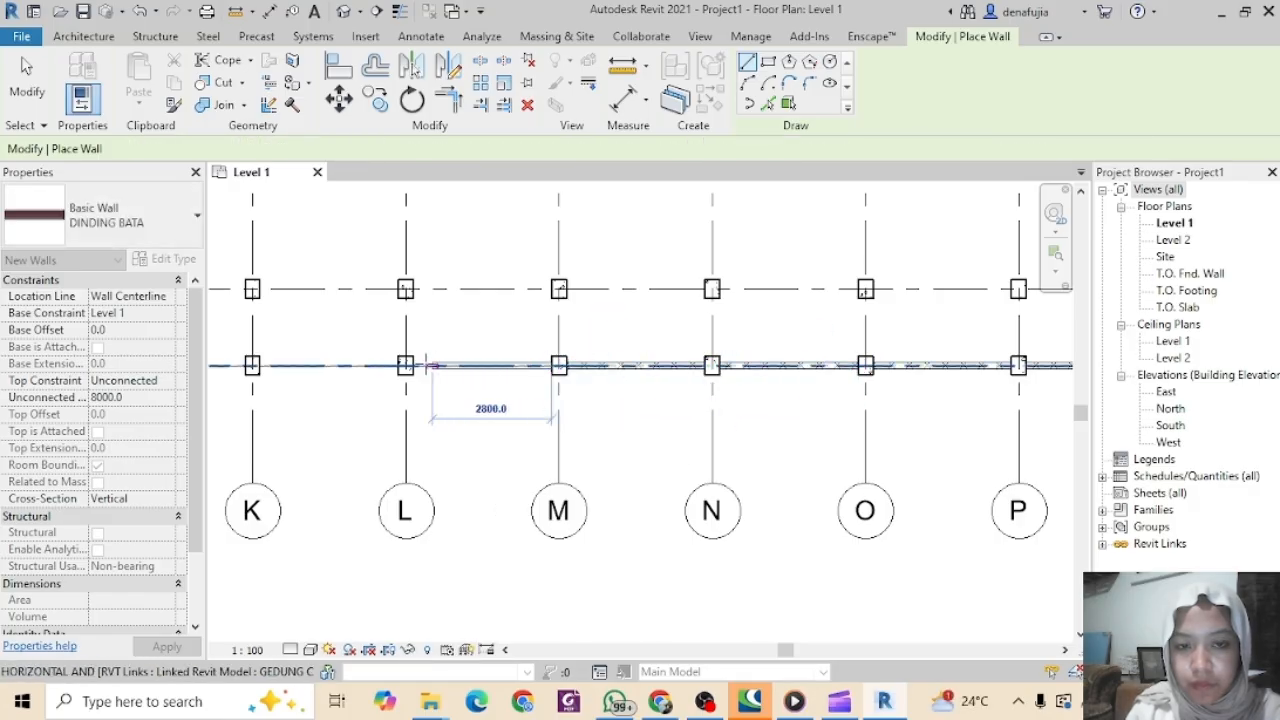
pyautogui.click(405, 365)
pyautogui.moveTo(405, 366); pyautogui.dragTo(828, 366, button='middle')
pyautogui.click(676, 365)
# Step: Add the three shorter grid 1 wall segments between the columns from grid K to grid H
pyautogui.moveTo(672, 364); pyautogui.dragTo(945, 394, button='middle')
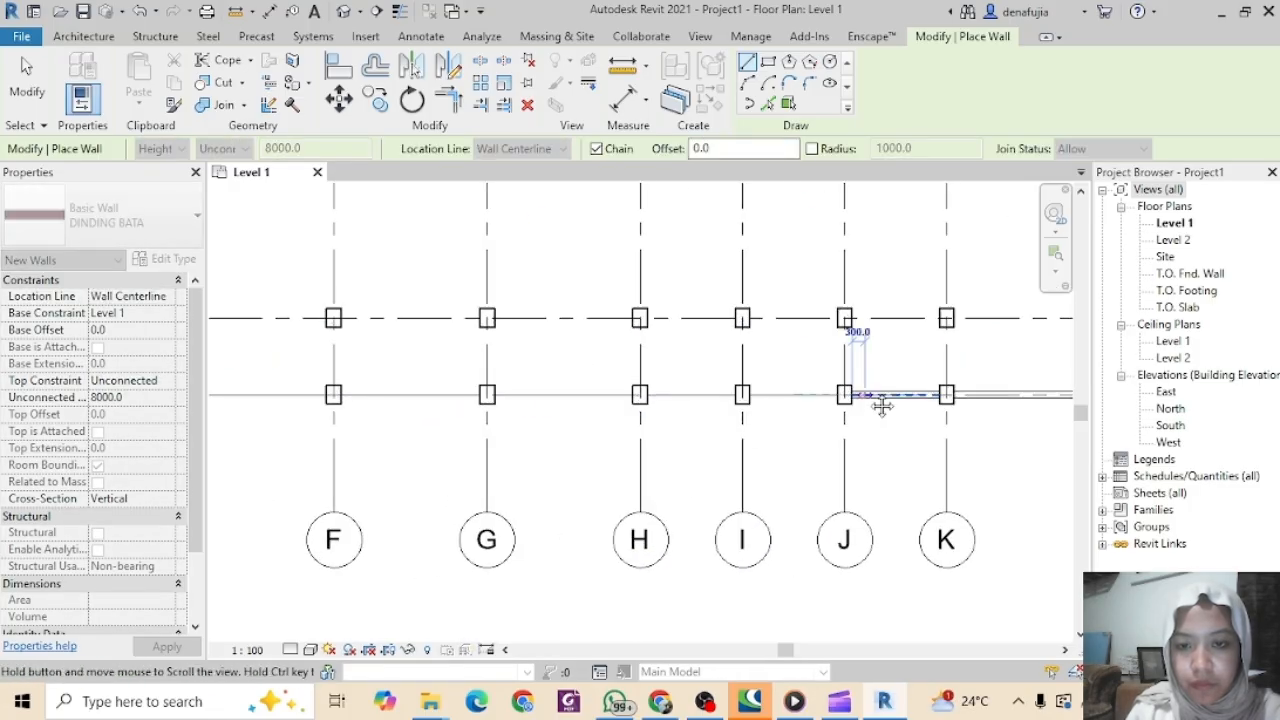
pyautogui.click(845, 395)
pyautogui.click(741, 395)
pyautogui.click(638, 395)
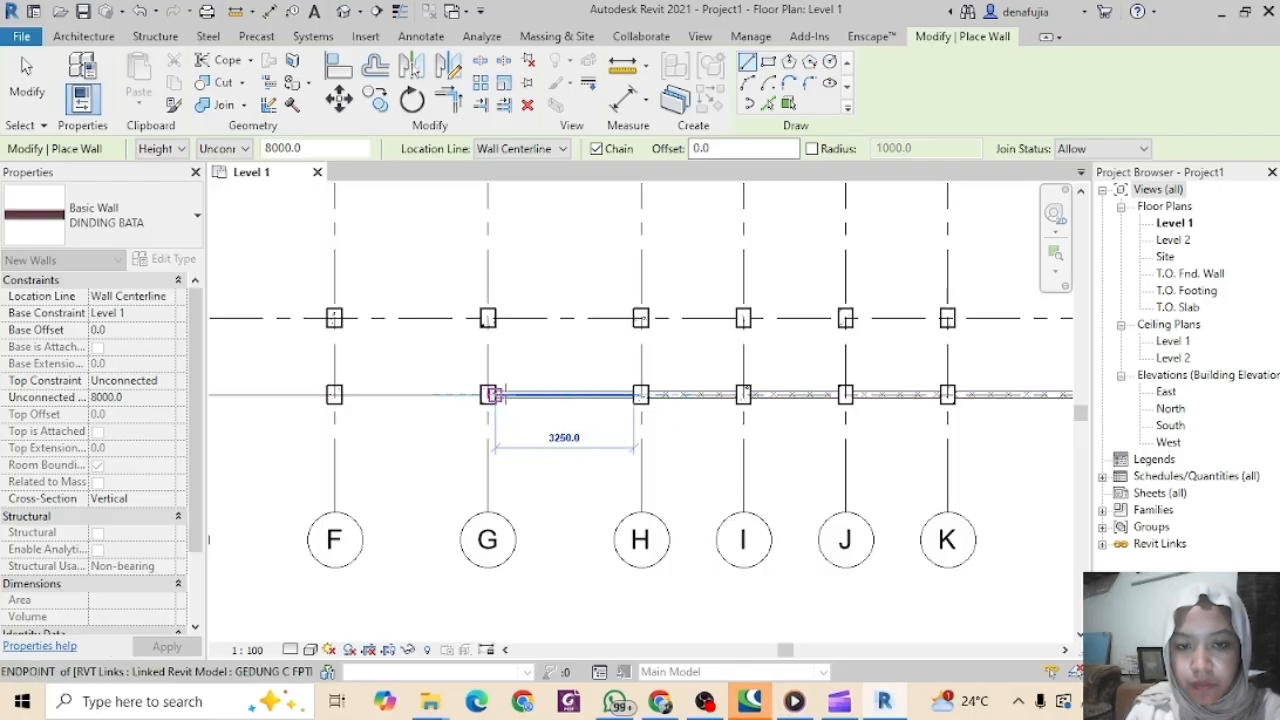
# Step: Extend the brick walls along grid 1 between the columns from grid H to grid D
pyautogui.click(489, 395)
pyautogui.scroll(-3, 488, 394)
pyautogui.moveTo(479, 376); pyautogui.dragTo(615, 460, button='middle')
pyautogui.scroll(2, 615, 460)
pyautogui.scroll(3, 615, 460)
pyautogui.click(392, 517)
pyautogui.moveTo(392, 517); pyautogui.dragTo(771, 460, button='middle')
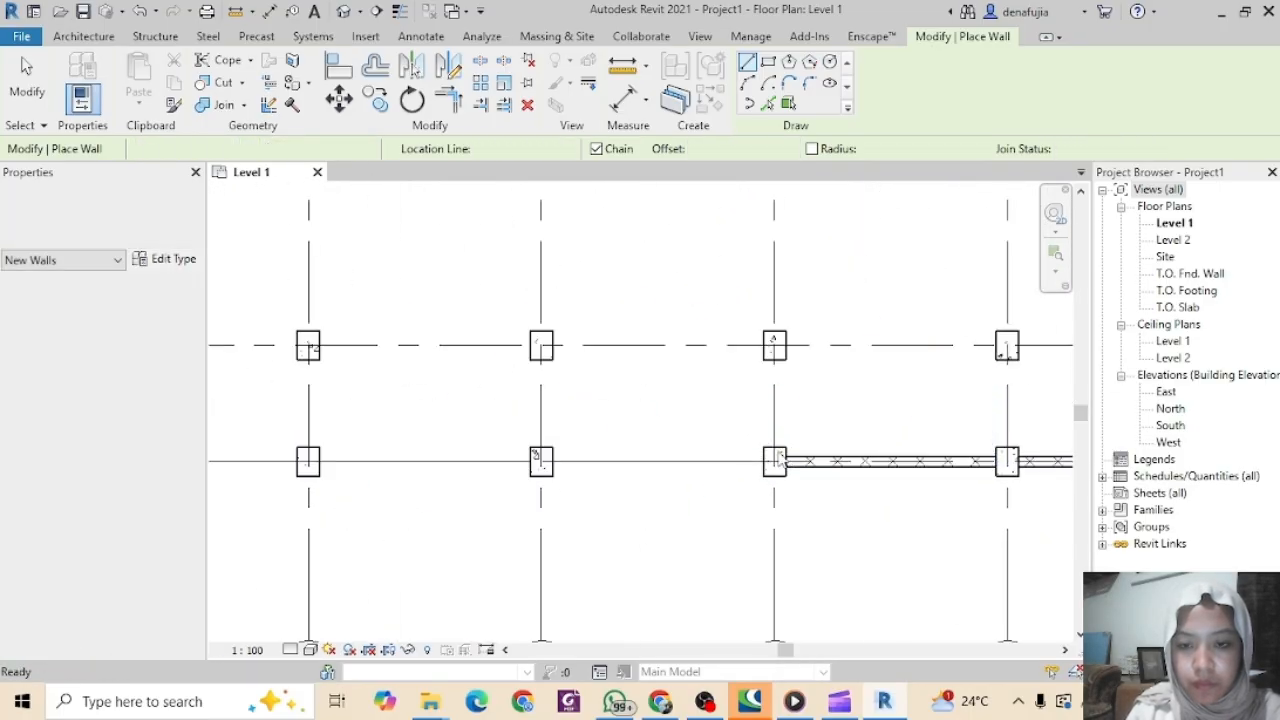
pyautogui.click(535, 461)
pyautogui.click(320, 461)
# Step: Draw the last two grid 1 walls between the columns from grid D to grid B
pyautogui.moveTo(340, 469); pyautogui.dragTo(762, 469, button='middle')
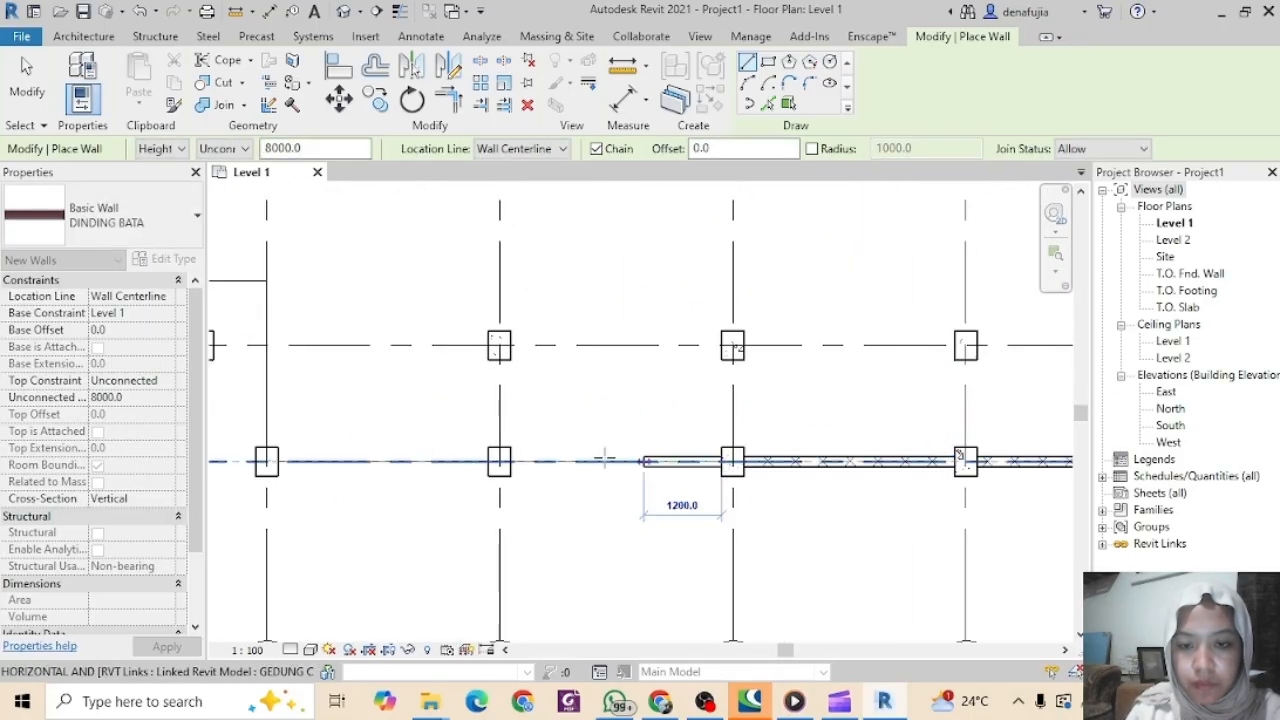
pyautogui.click(493, 461)
pyautogui.click(278, 461)
# Step: Draw the stepped wall from the B1 column up past grid 2, across toward grid A, and down to the intermediate column
pyautogui.moveTo(322, 476); pyautogui.dragTo(577, 505, button='middle')
pyautogui.click(521, 477)
pyautogui.click(521, 310)
pyautogui.click(457, 309)
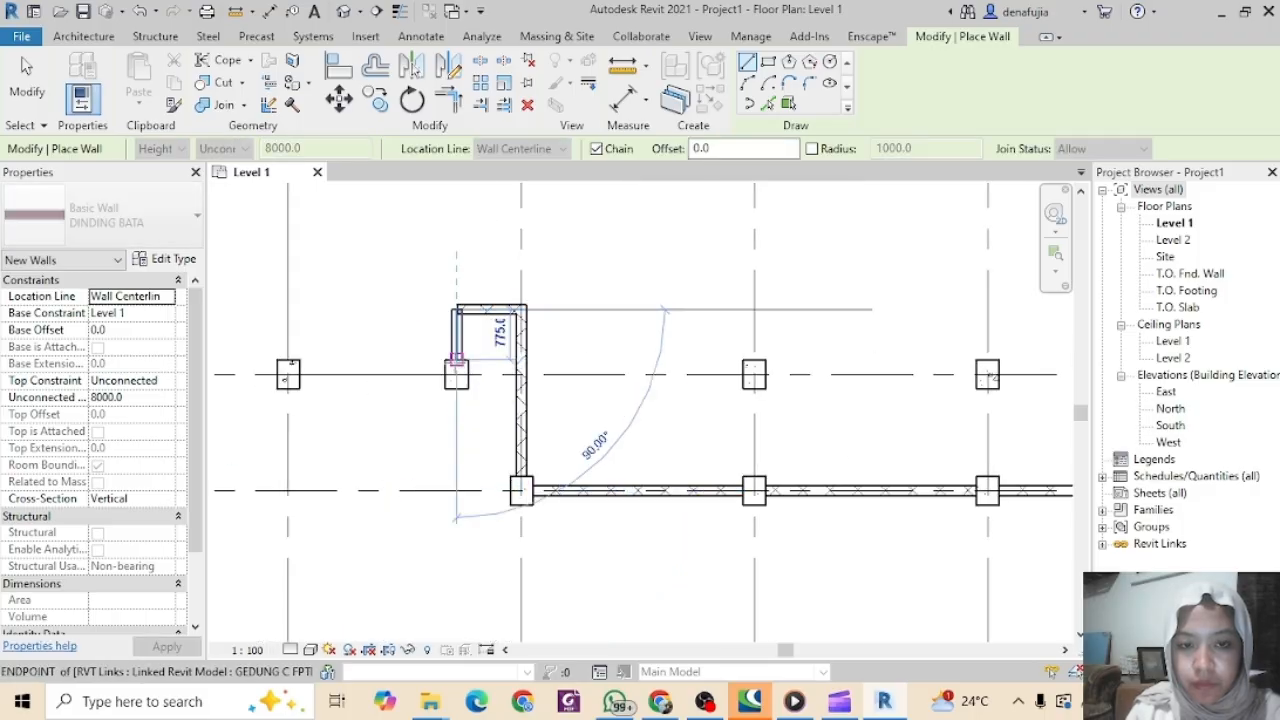
pyautogui.click(457, 360)
# Step: Draw a brick wall along grid 2 from the intermediate column between A and B to the A2 column
pyautogui.press('Escape')
pyautogui.click(446, 374)
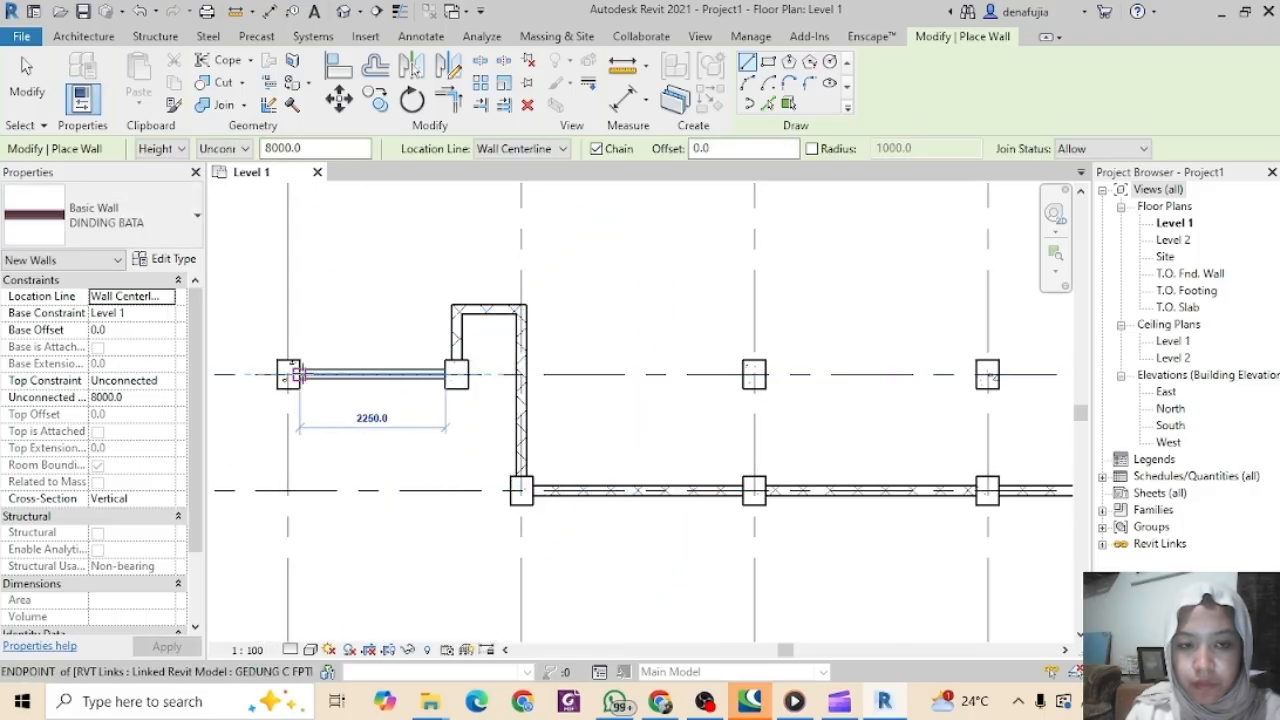
pyautogui.click(289, 374)
pyautogui.scroll(-3, 383, 305)
pyautogui.moveTo(440, 255); pyautogui.dragTo(584, 405, button='middle')
pyautogui.press('Escape')
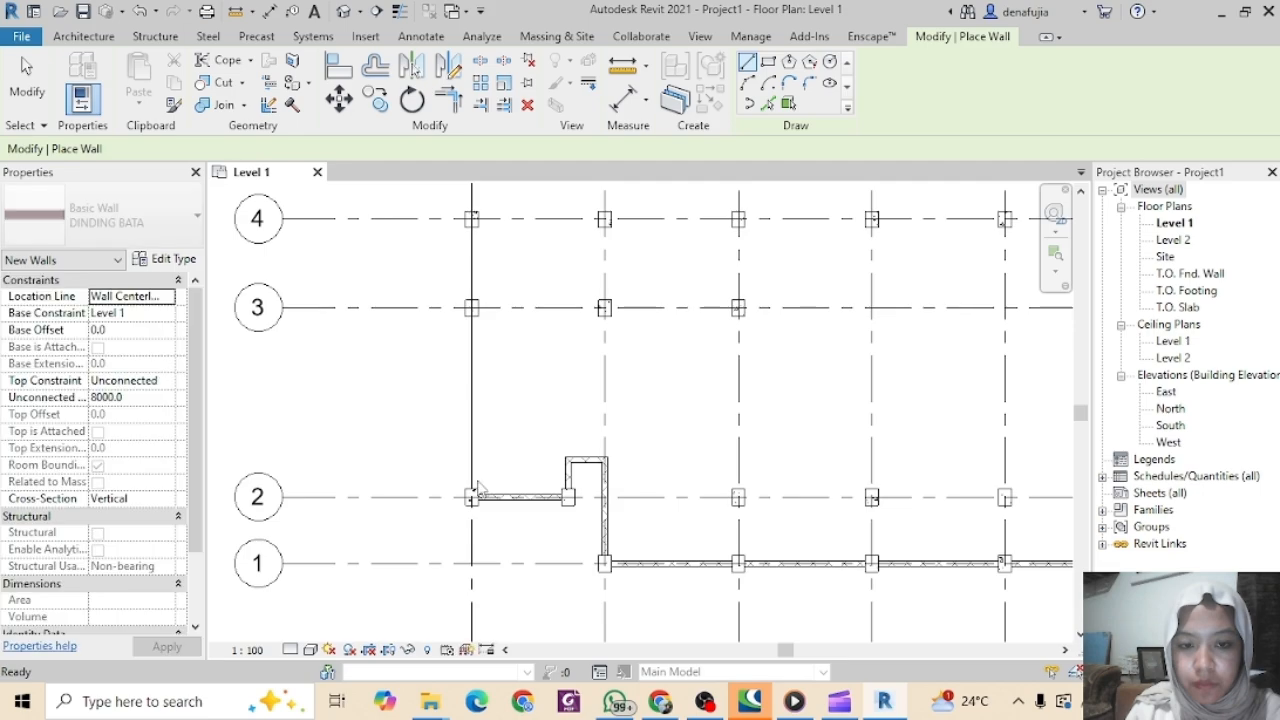
# Step: Draw the brick walls along grid A between the columns from grid 2 to grid 4
pyautogui.click(471, 490)
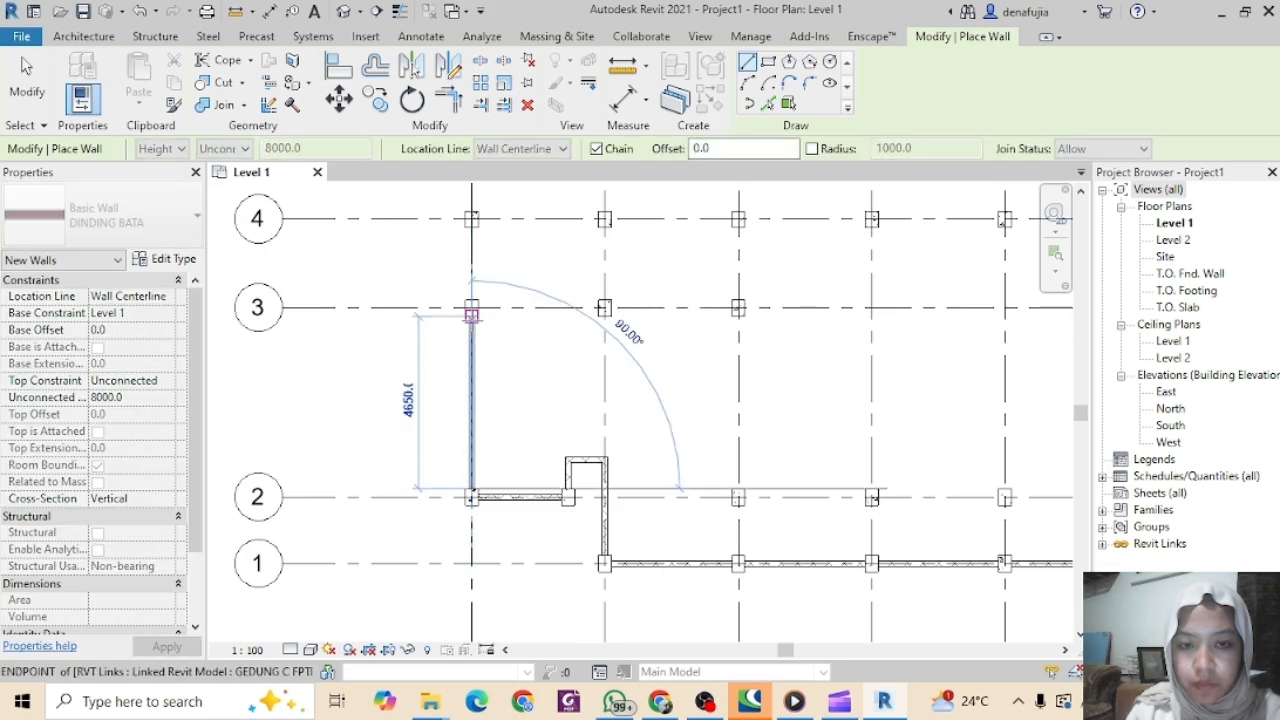
pyautogui.click(472, 317)
pyautogui.press('Escape')
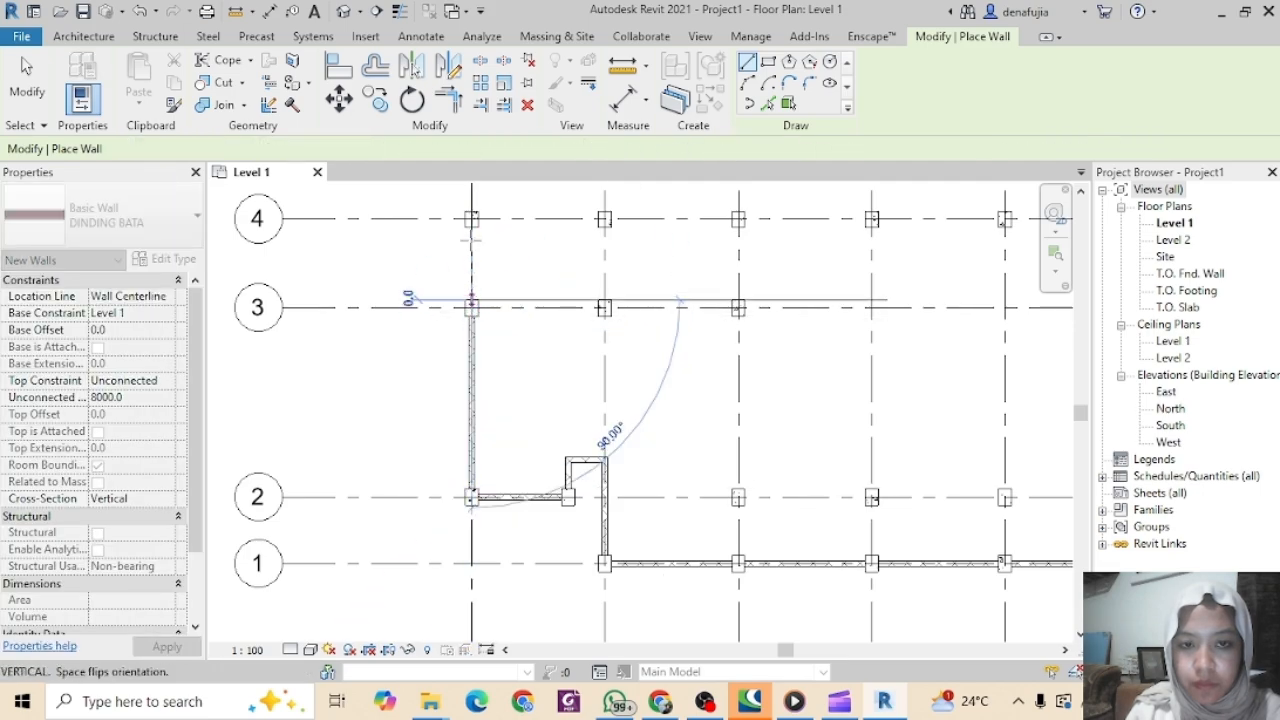
pyautogui.click(471, 225)
# Step: Close the building perimeter with a brick wall along grid A from grid 4 to grid 5, and end wall placement
pyautogui.moveTo(471, 225); pyautogui.dragTo(490, 541, button='middle')
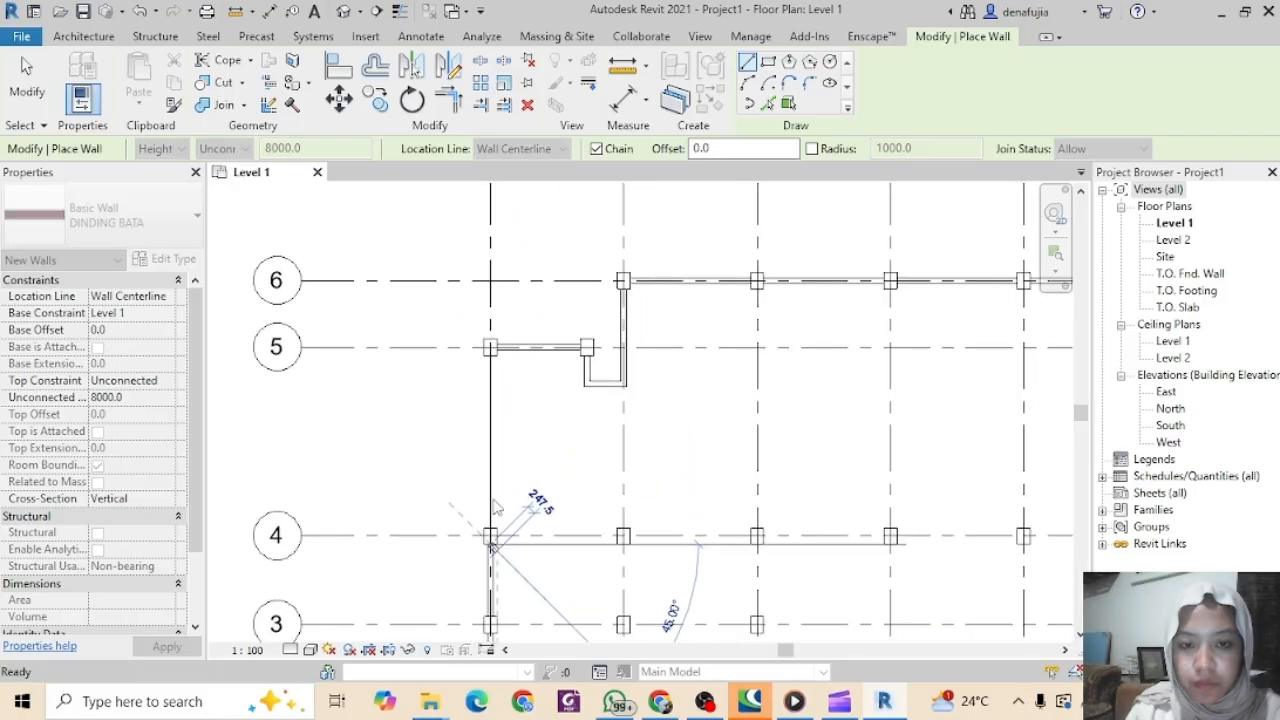
pyautogui.press('Escape')
pyautogui.click(491, 535)
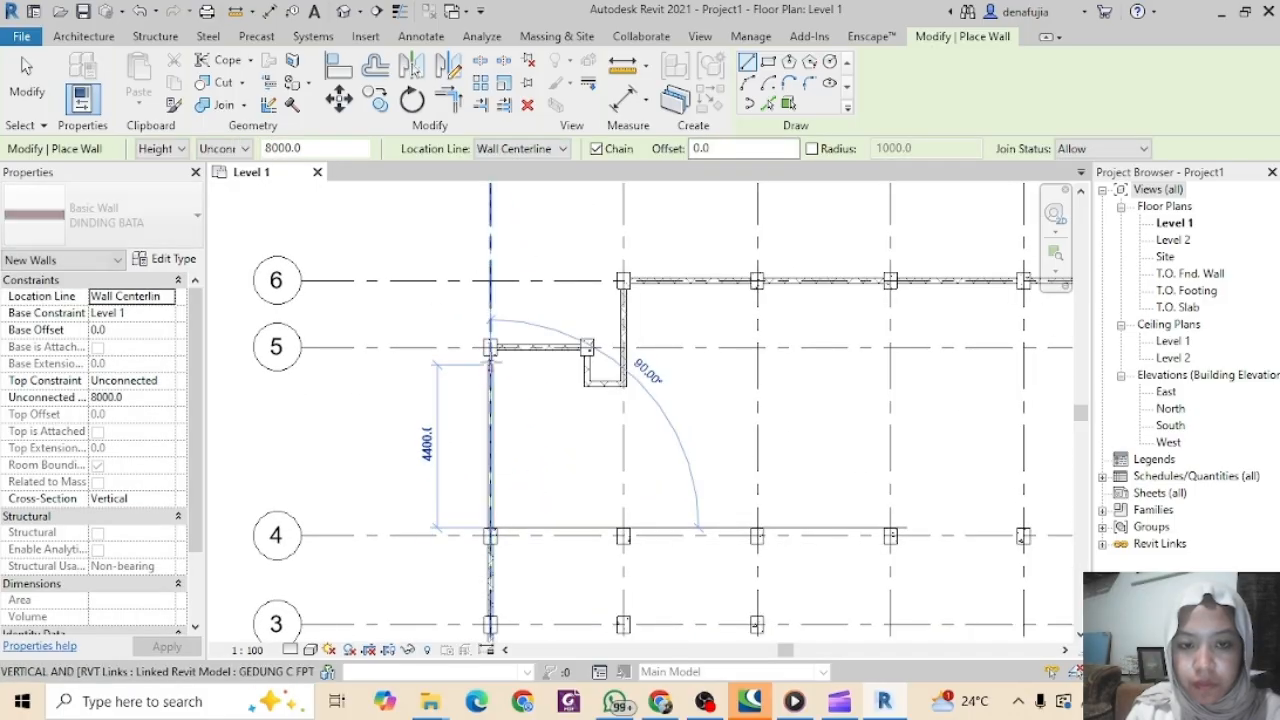
pyautogui.click(490, 356)
pyautogui.scroll(-3, 775, 415)
pyautogui.press('Escape')
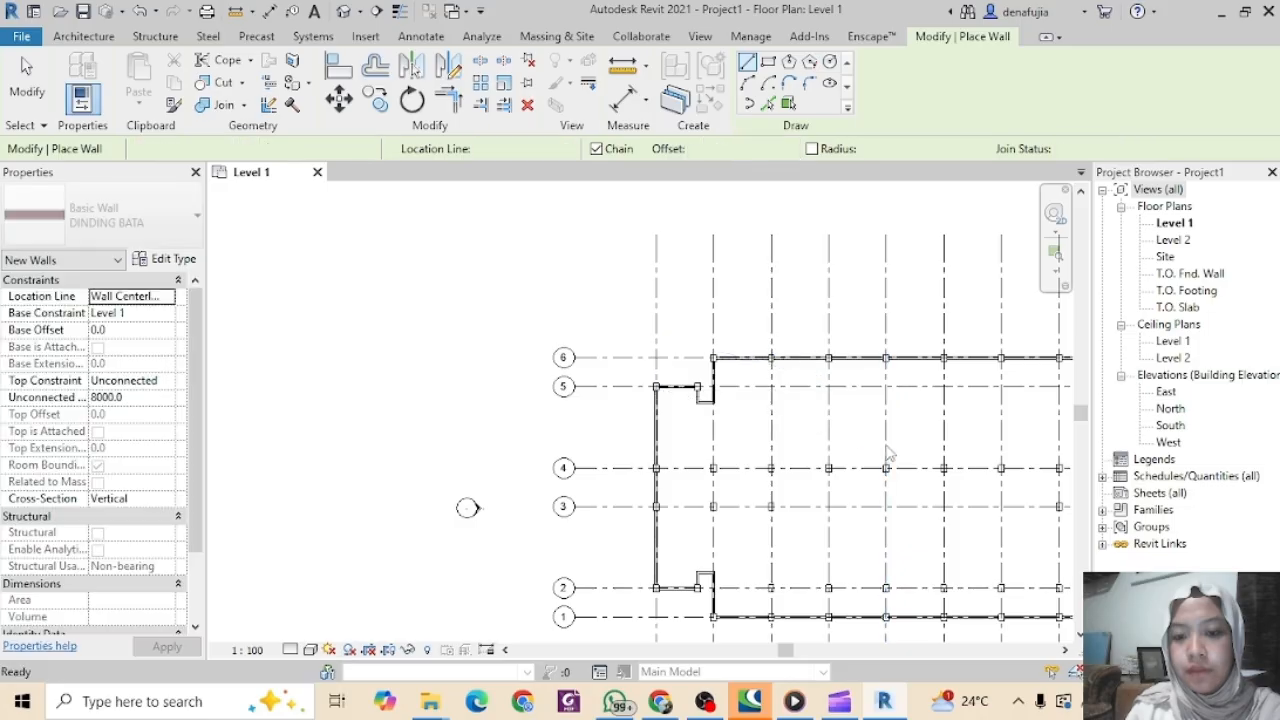
pyautogui.moveTo(876, 440); pyautogui.dragTo(546, 334, button='middle')
pyautogui.scroll(-1, 547, 334)
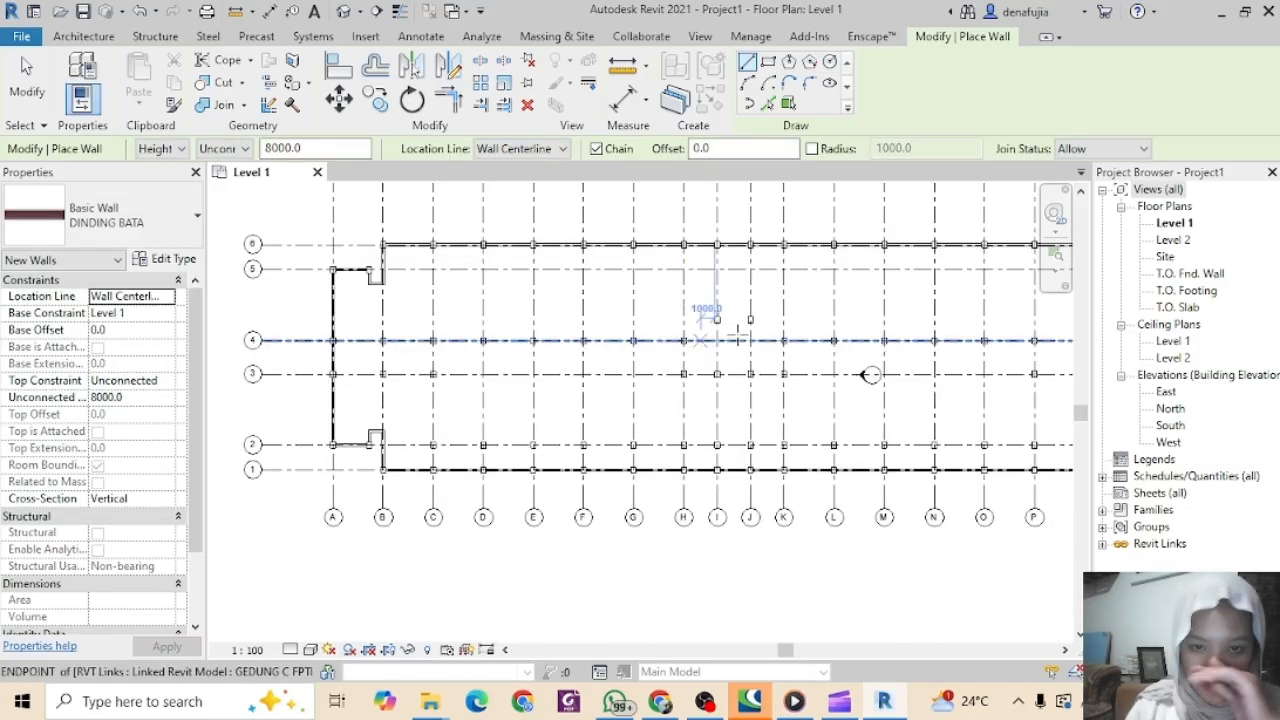
pyautogui.moveTo(823, 331); pyautogui.dragTo(840, 373, button='middle')
pyautogui.scroll(-1, 806, 366)
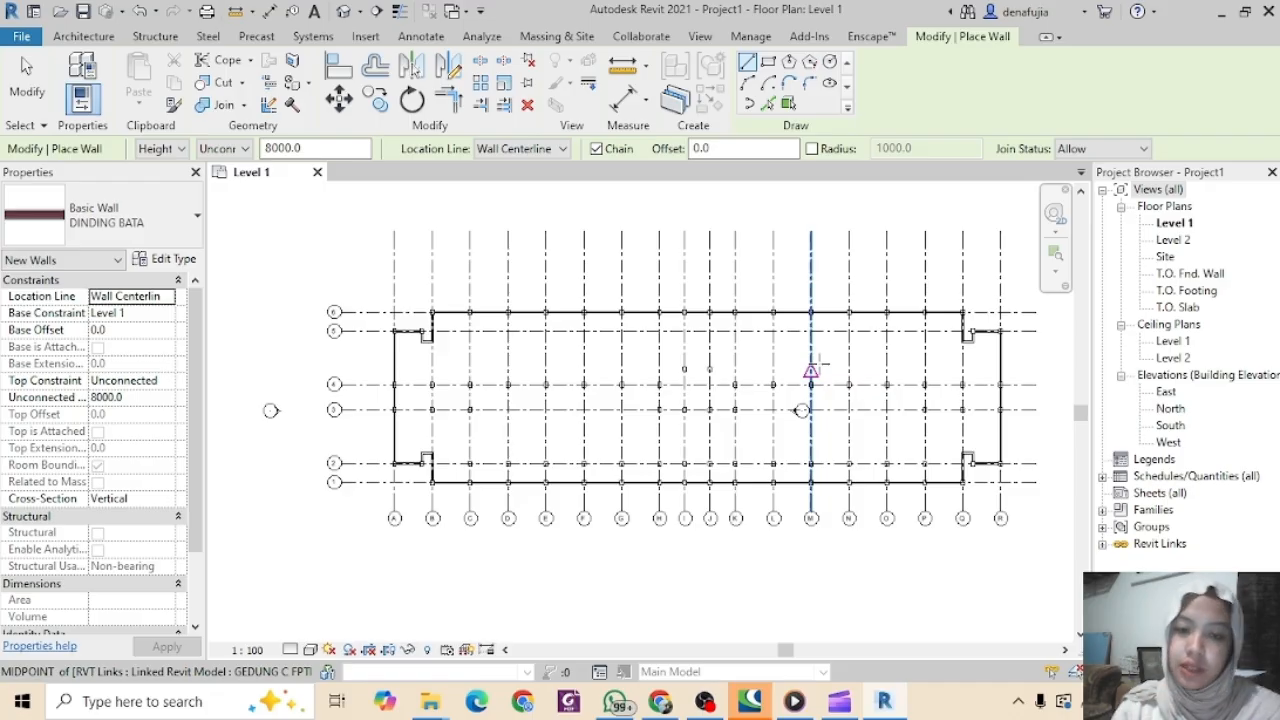
pyautogui.press('Escape')
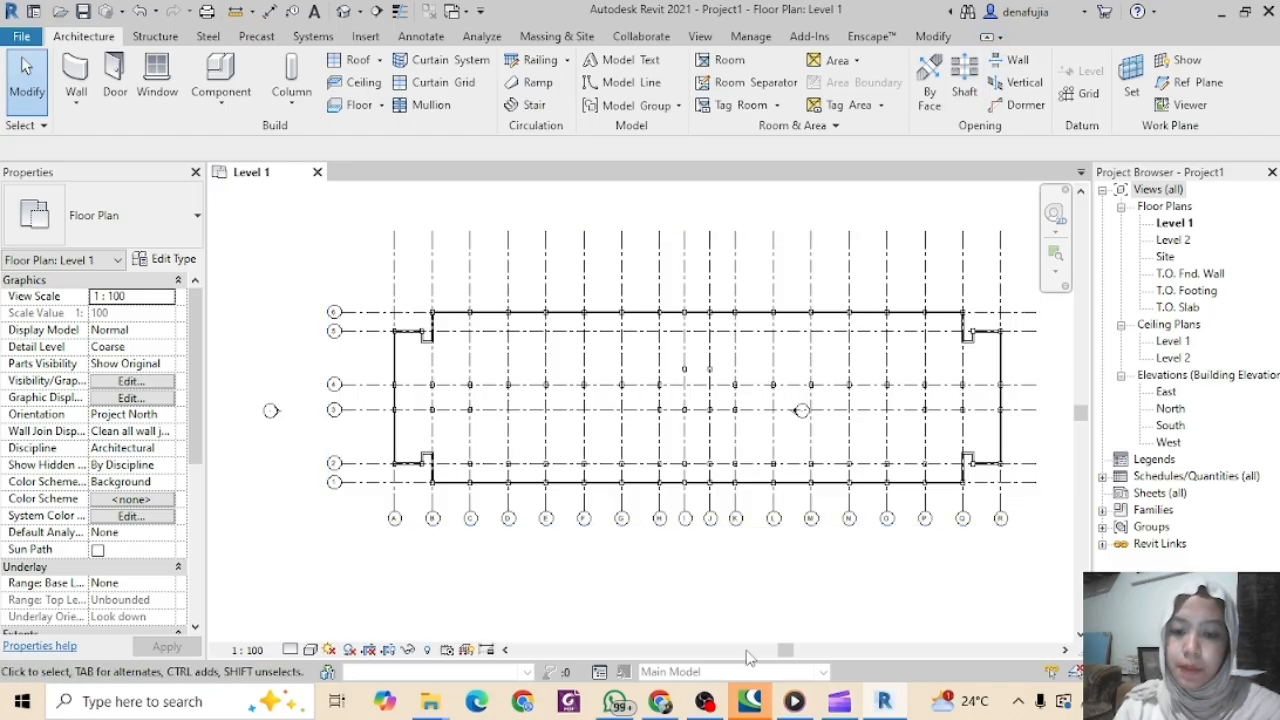
pyautogui.click(705, 701)
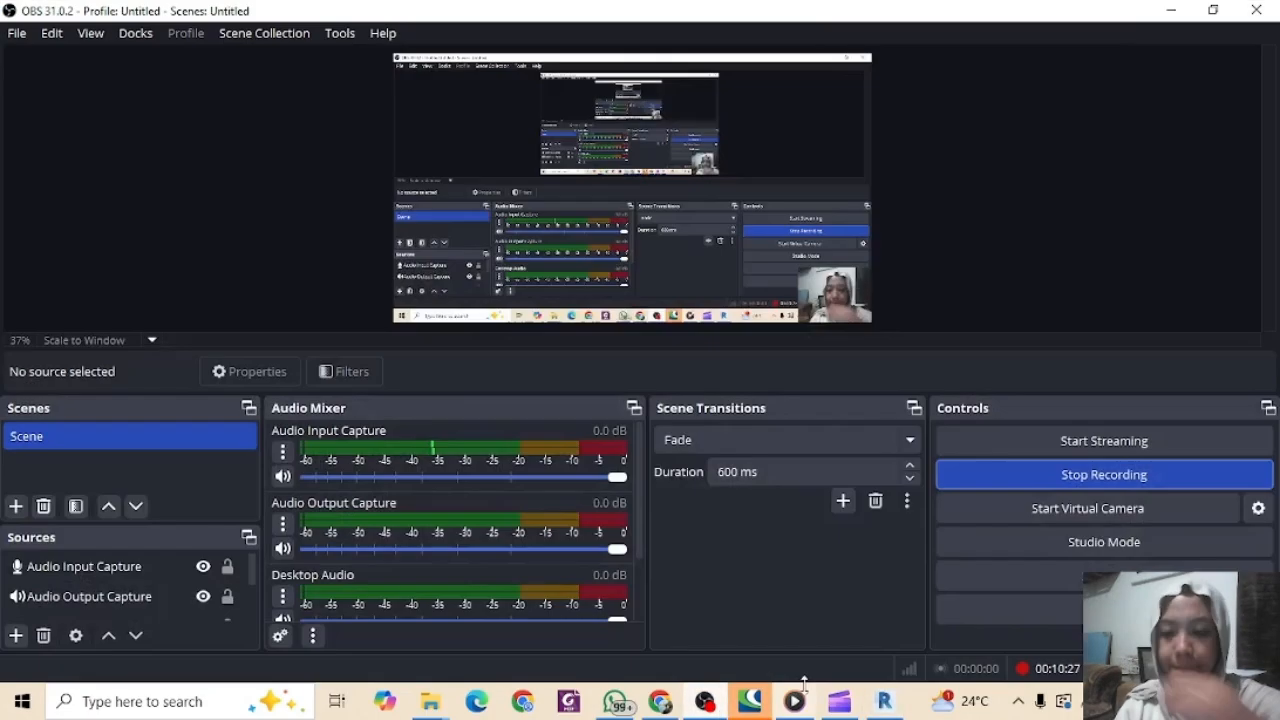
pyautogui.click(1137, 477)
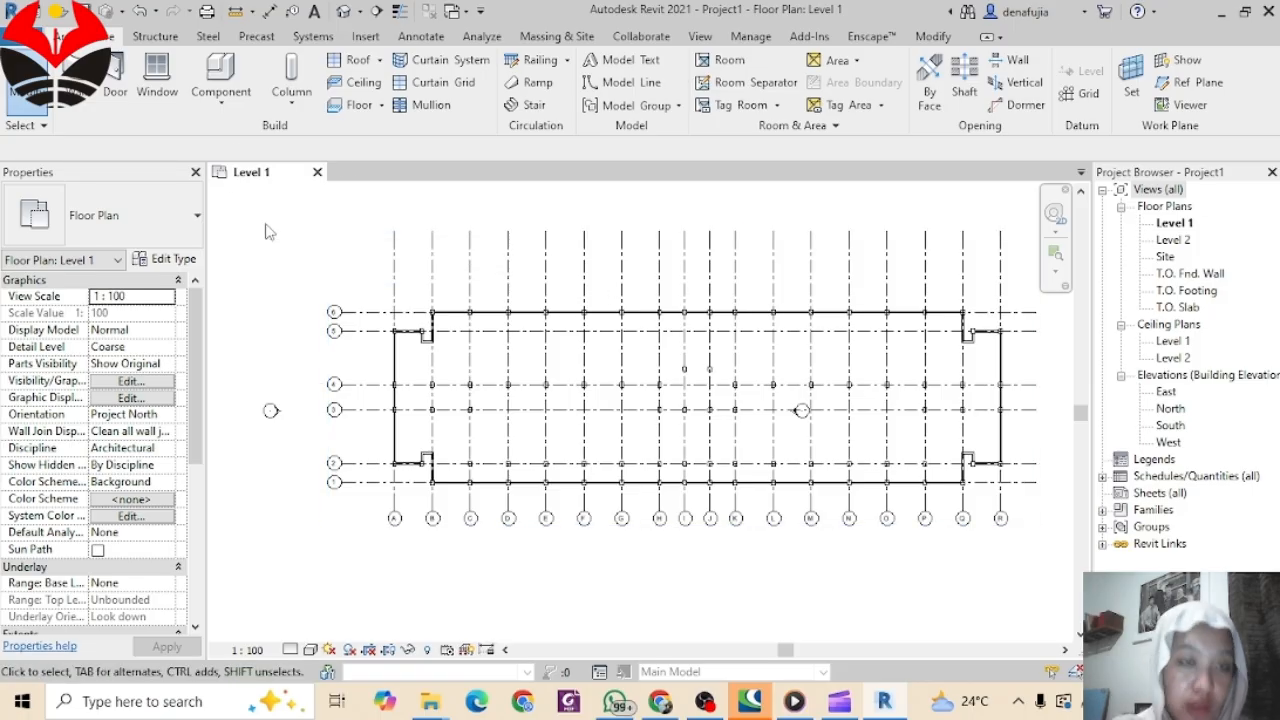
# Step: Start the Door tool and review the available M_Single-Flush door sizes
pyautogui.click(115, 78)
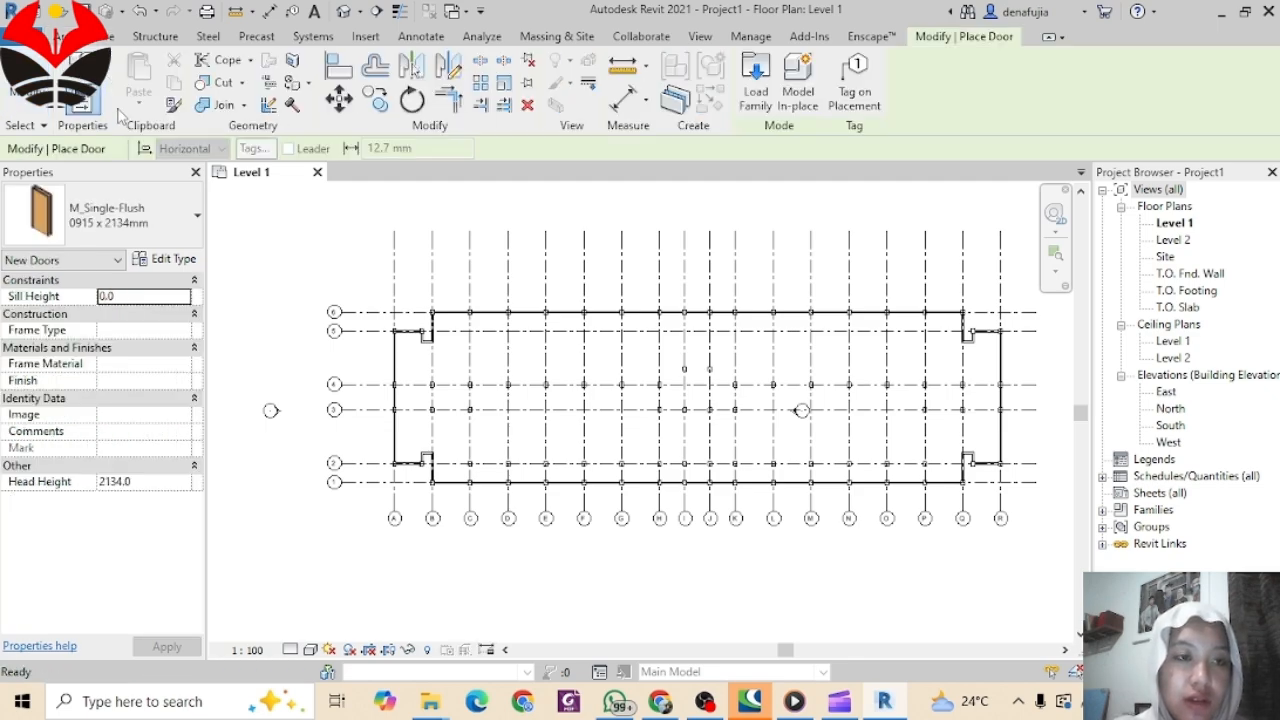
pyautogui.click(160, 240)
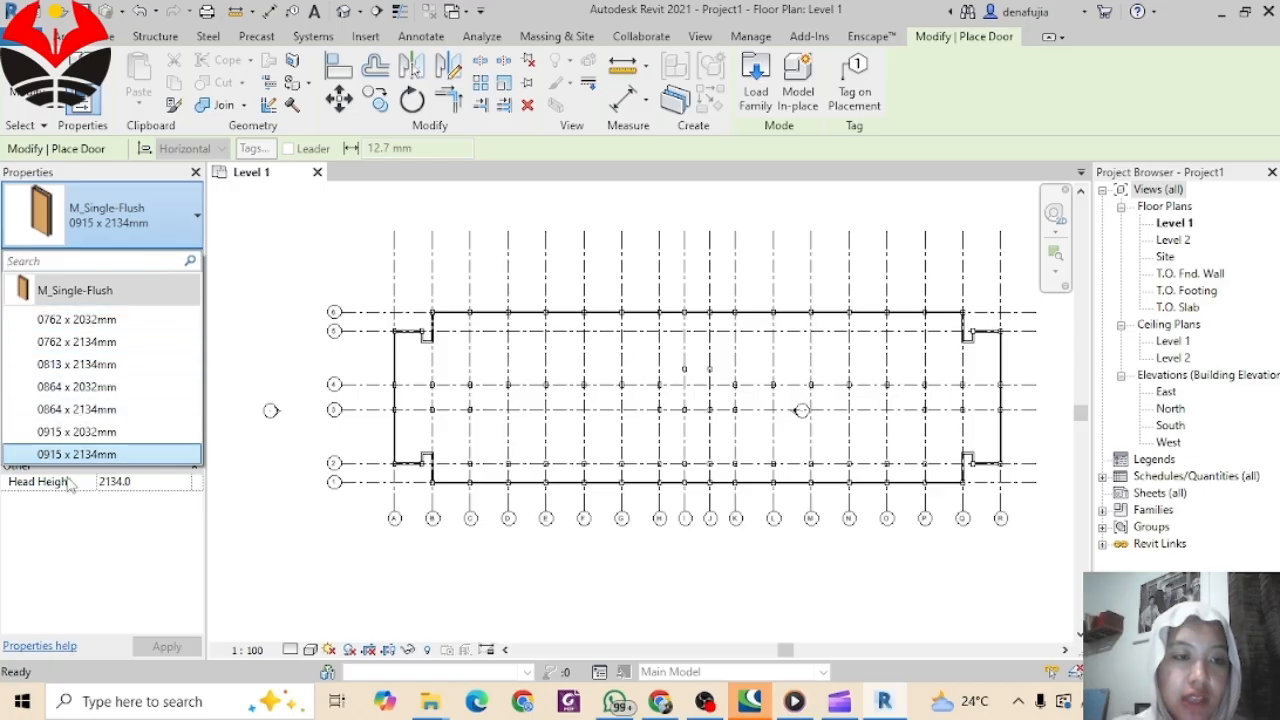
pyautogui.click(195, 218)
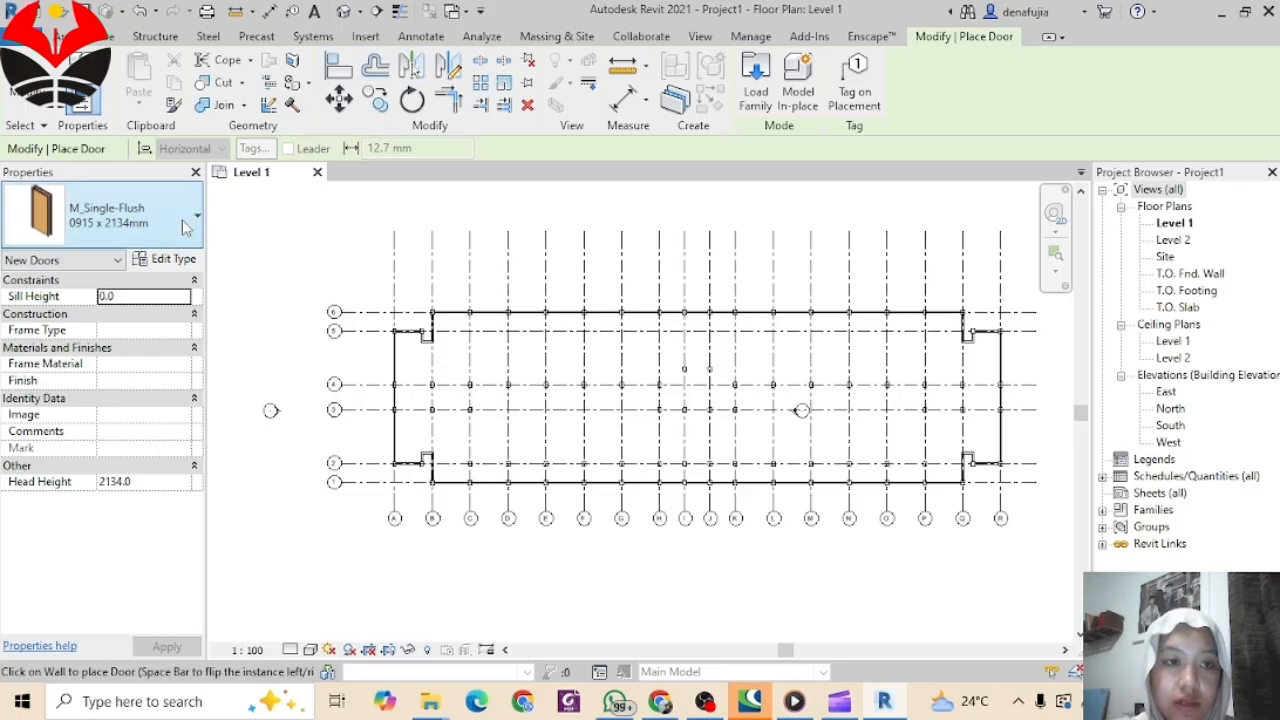
pyautogui.click(185, 226)
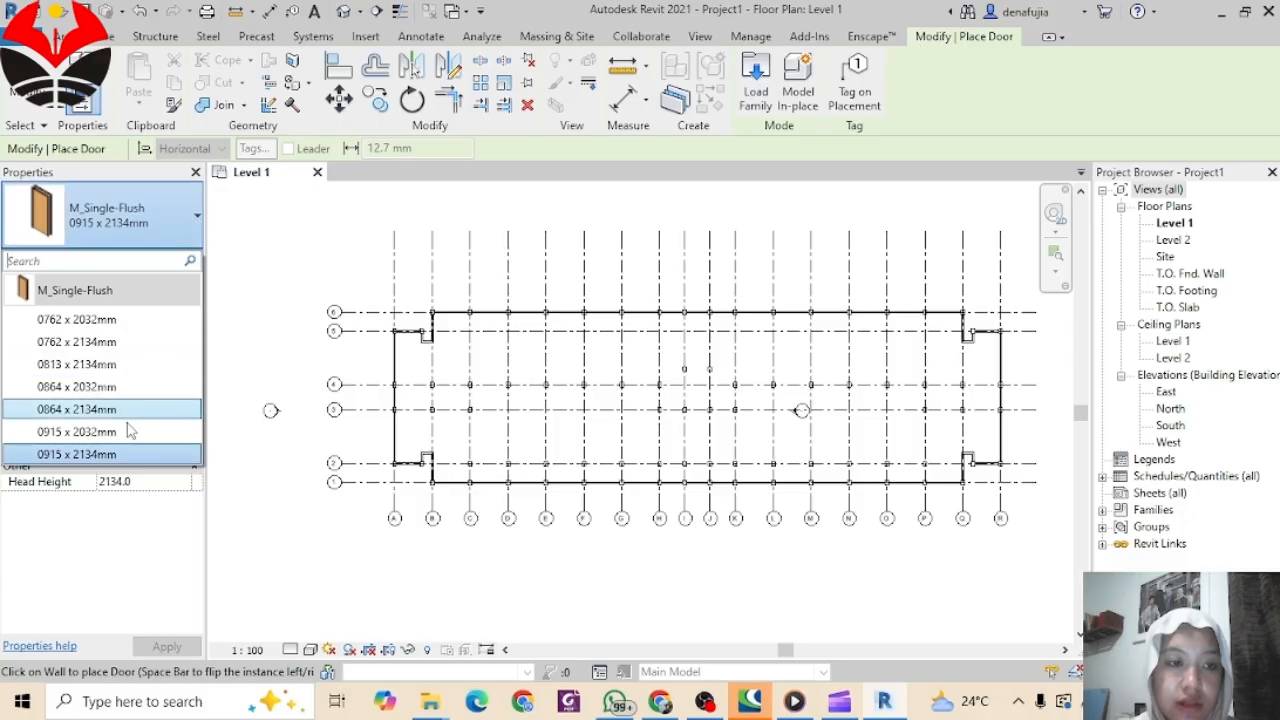
pyautogui.click(190, 220)
pyautogui.click(95, 36)
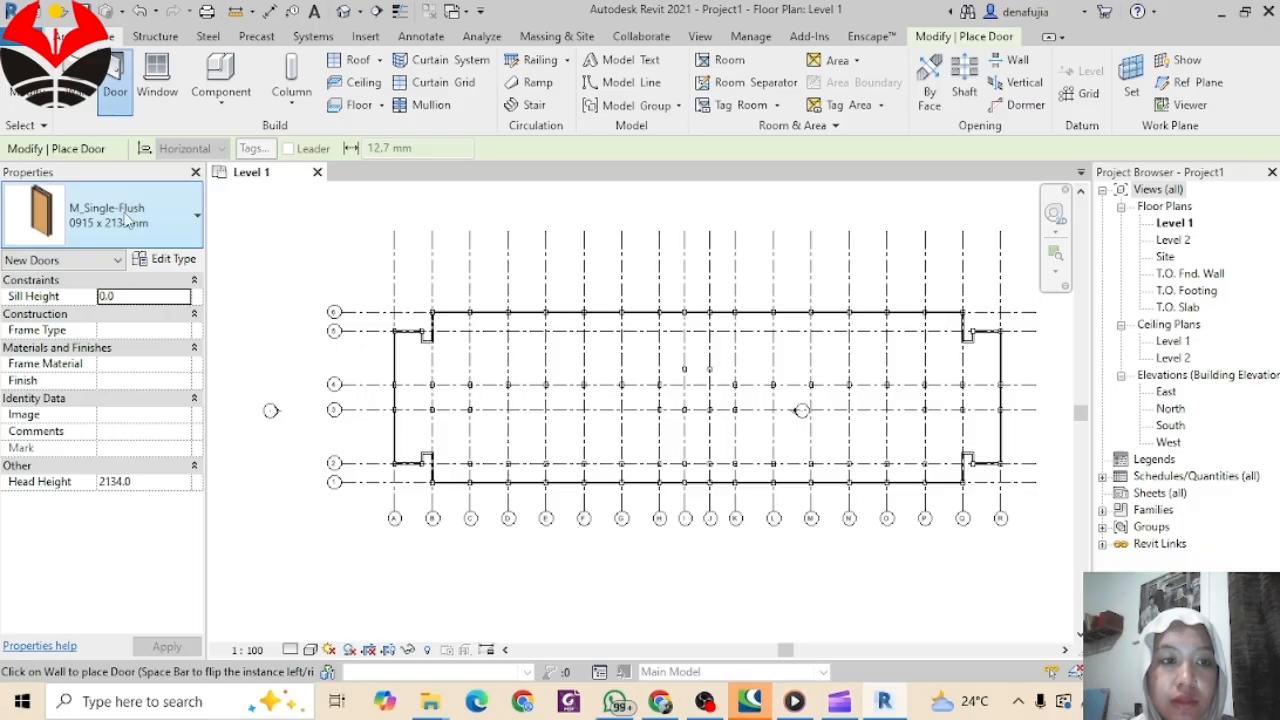
pyautogui.click(109, 94)
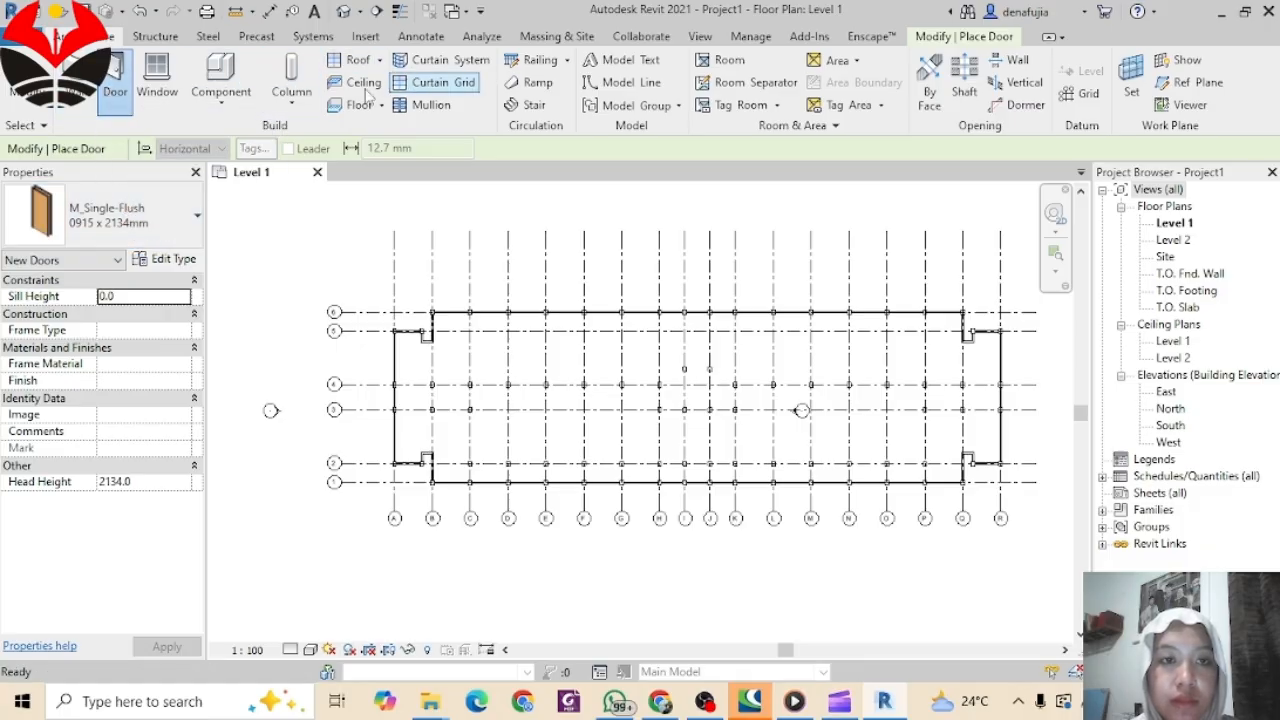
# Step: Load the Door-Garage-Embossed_Panel family from the Residential folder of the Doors library, comparing it with neighbouring garage and interior doors
pyautogui.click(366, 37)
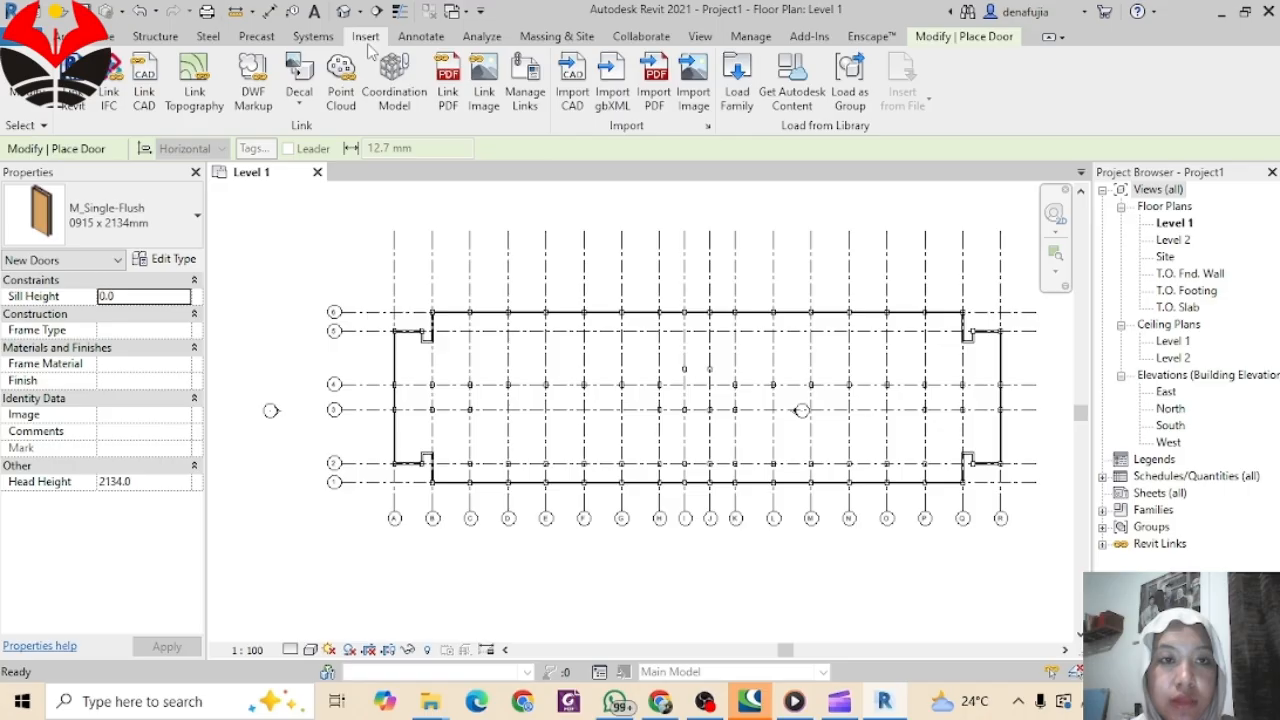
pyautogui.click(741, 98)
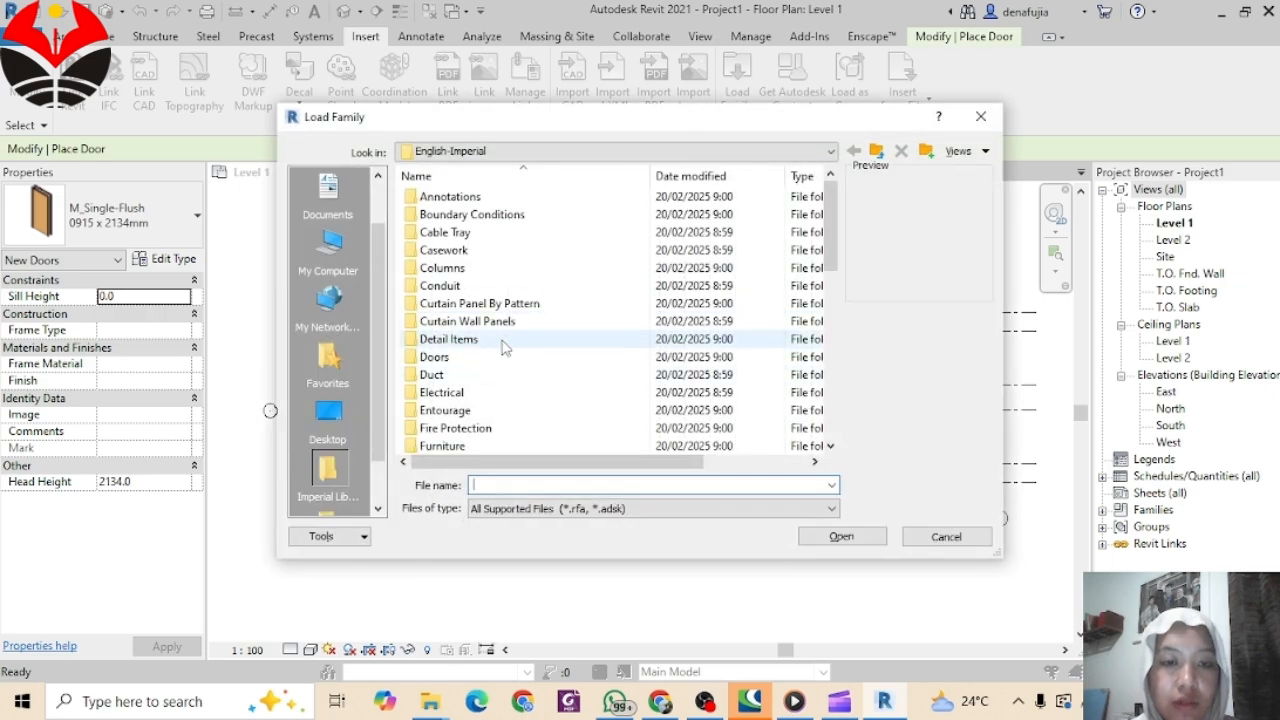
pyautogui.doubleClick(440, 357)
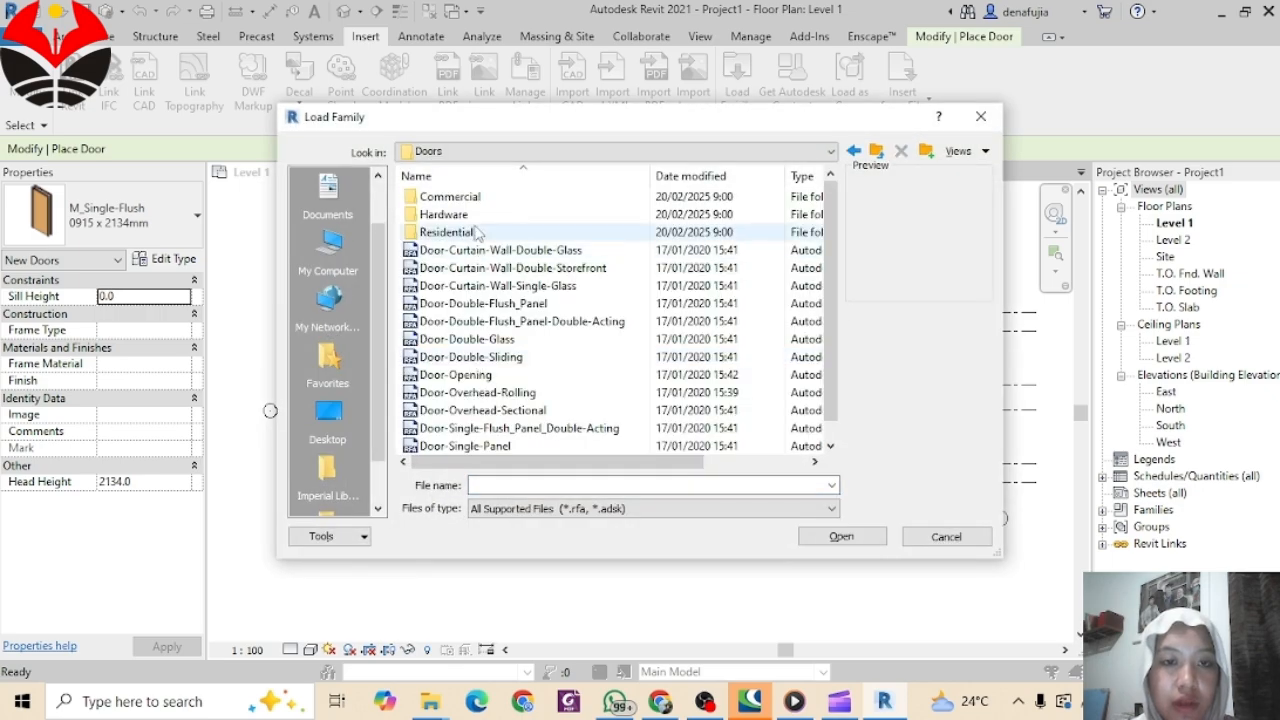
pyautogui.doubleClick(450, 232)
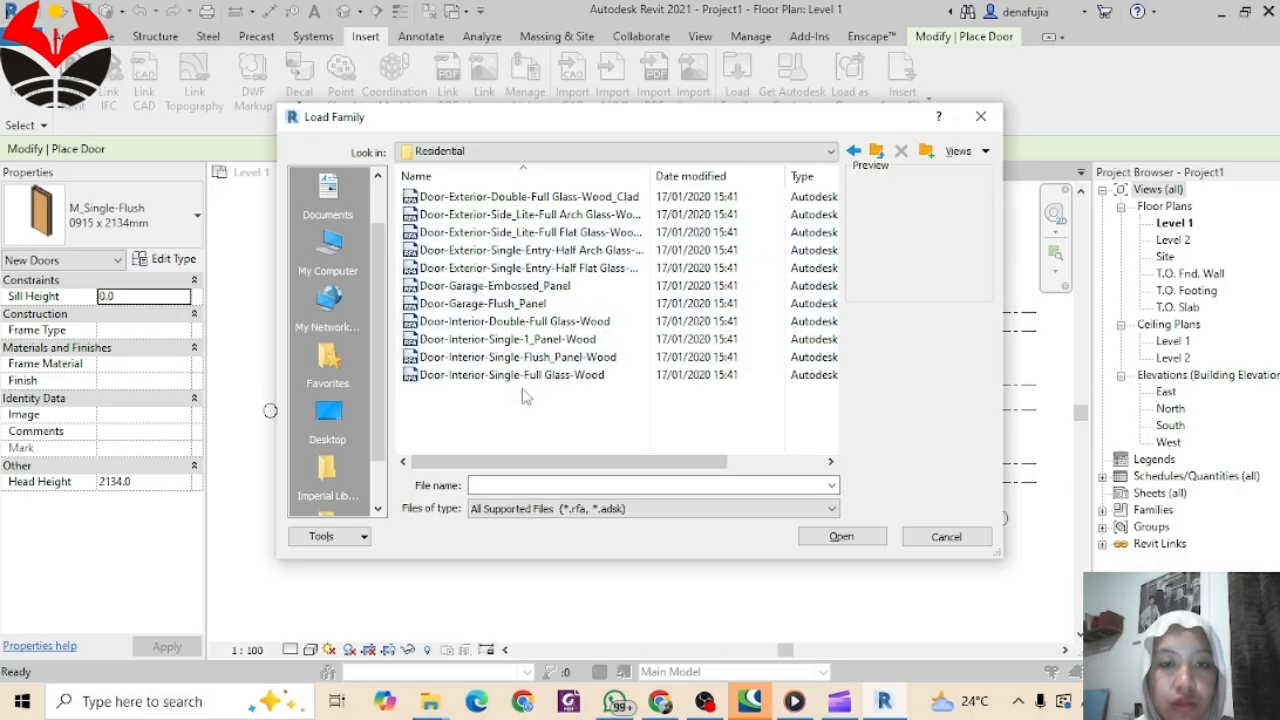
pyautogui.click(523, 287)
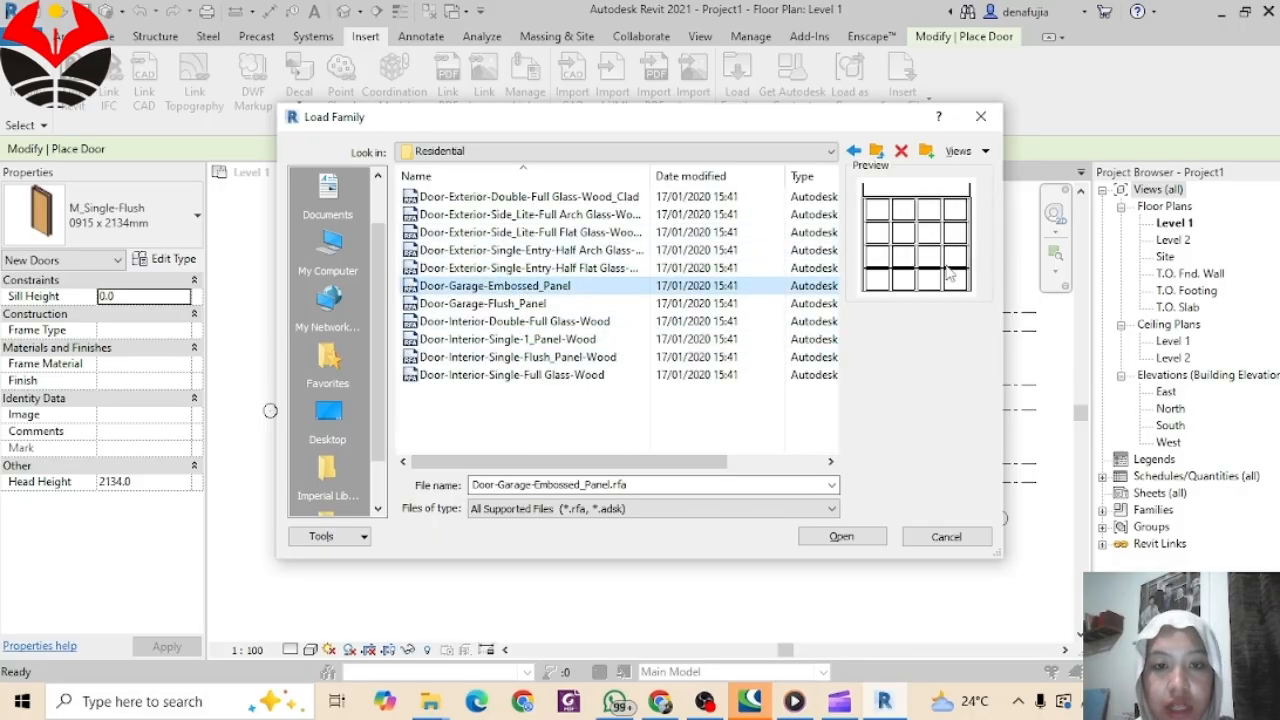
pyautogui.click(485, 303)
pyautogui.click(490, 321)
pyautogui.click(480, 341)
pyautogui.click(497, 304)
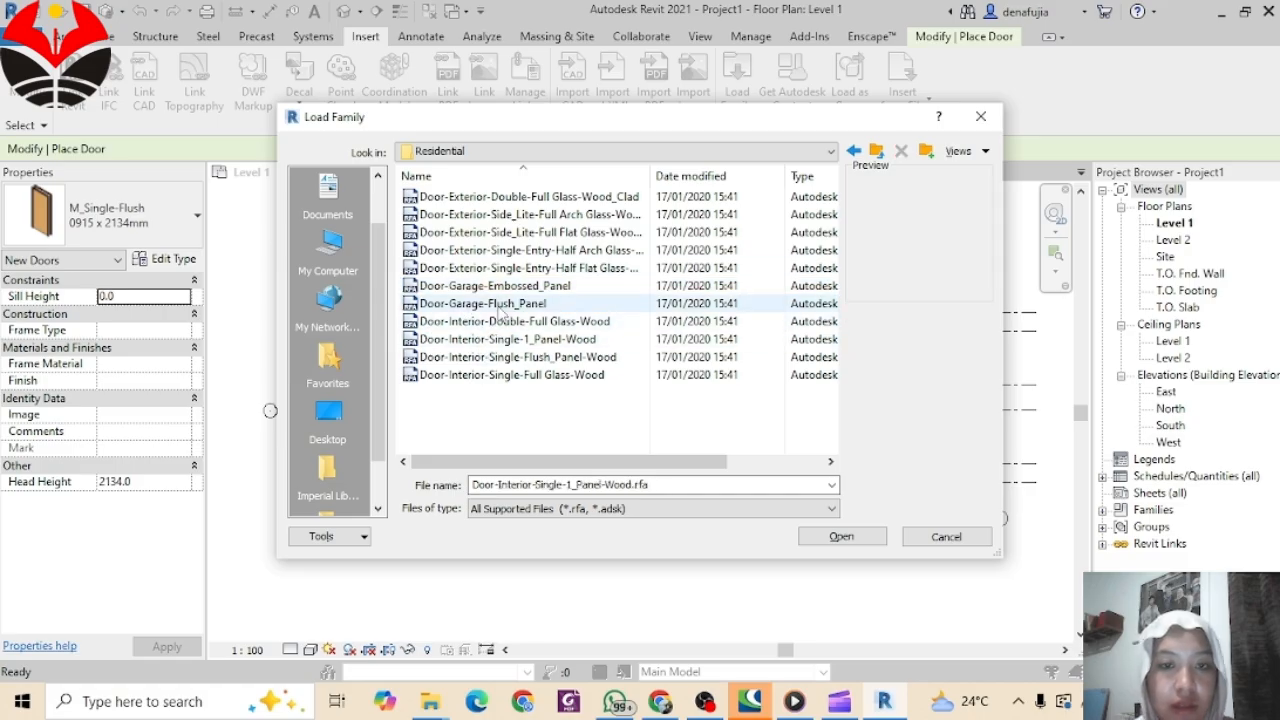
pyautogui.click(502, 287)
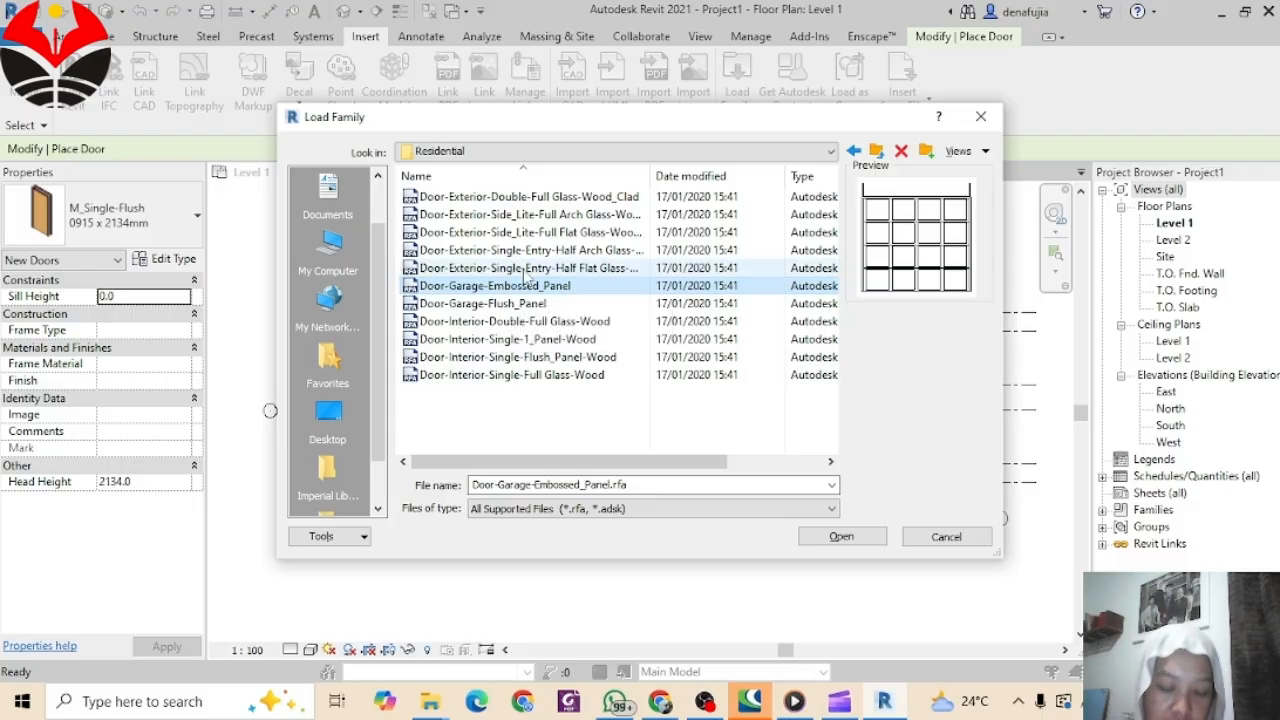
pyautogui.click(838, 537)
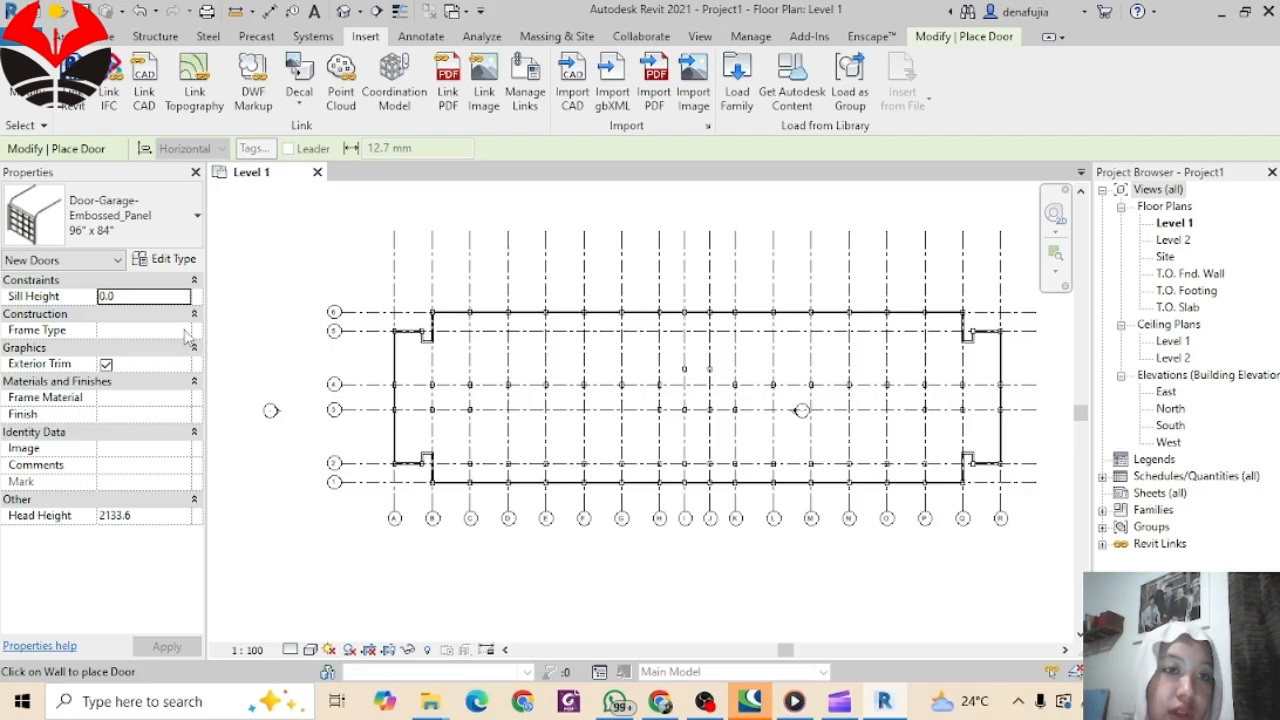
# Step: Load the Door-Passage-Single-Flush family from the Commercial folder of the Doors library, accepting the type selection as offered
pyautogui.click(751, 92)
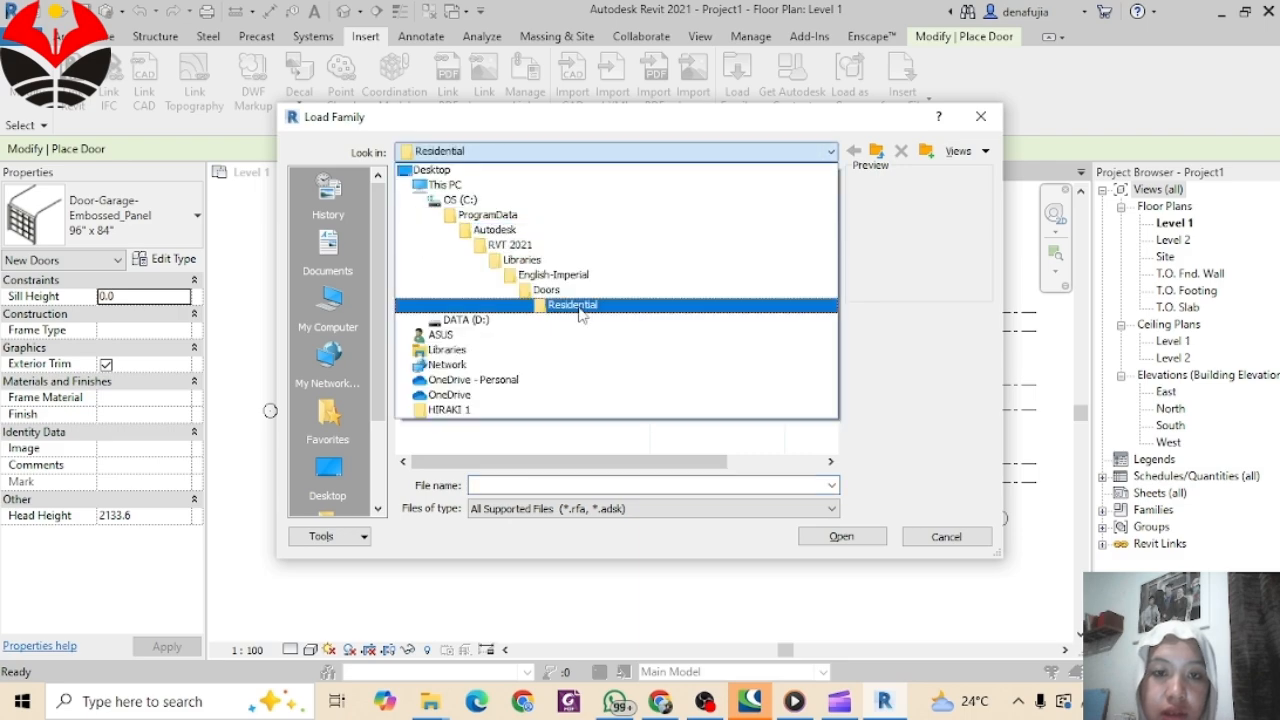
pyautogui.click(568, 284)
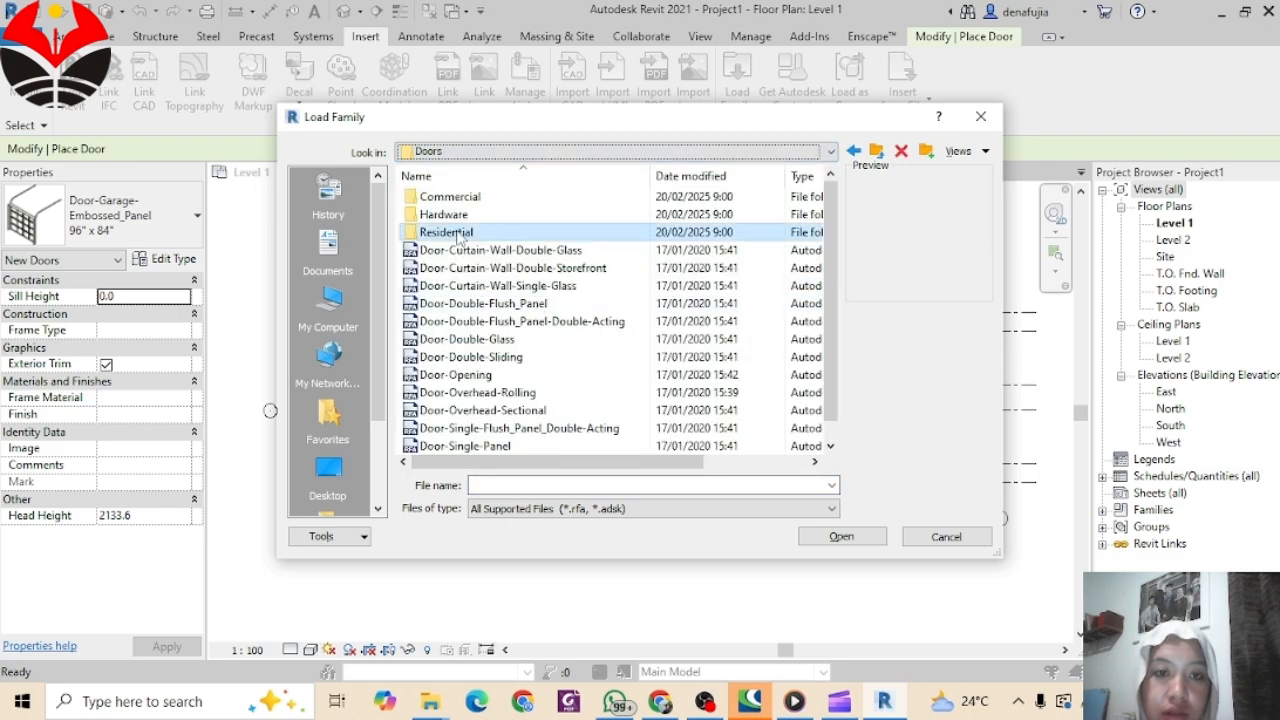
pyautogui.doubleClick(468, 198)
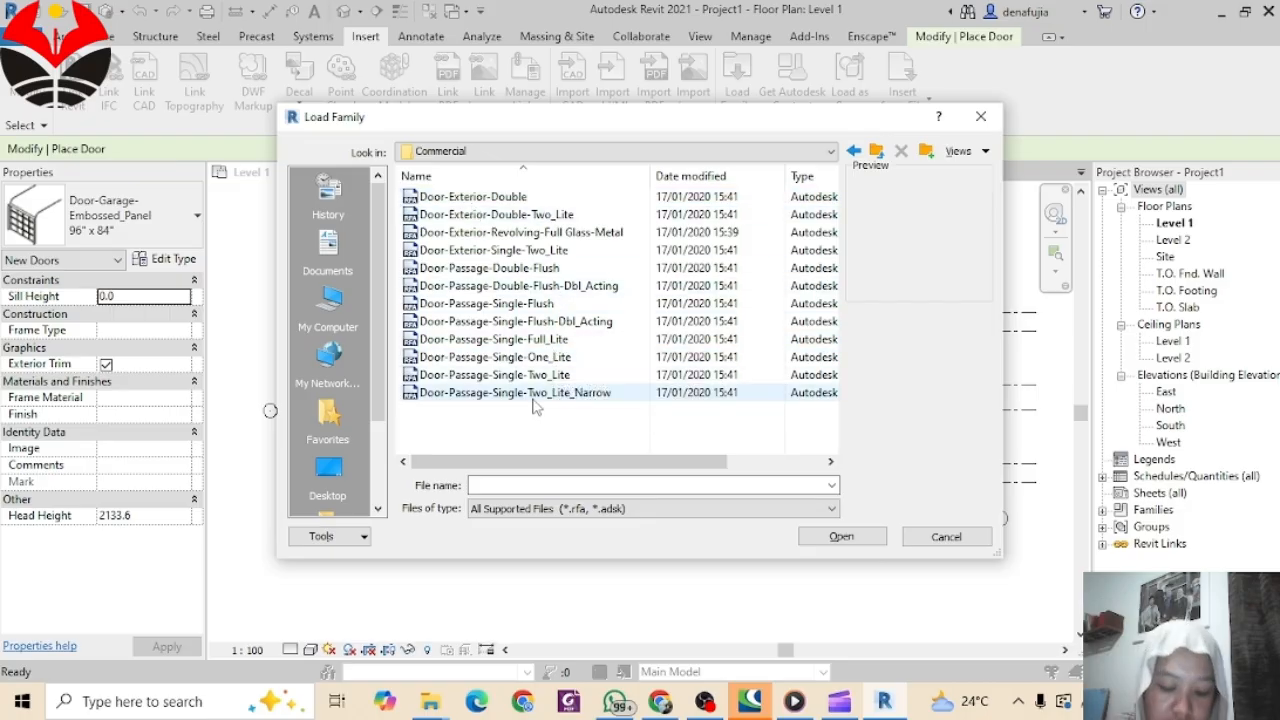
pyautogui.click(568, 305)
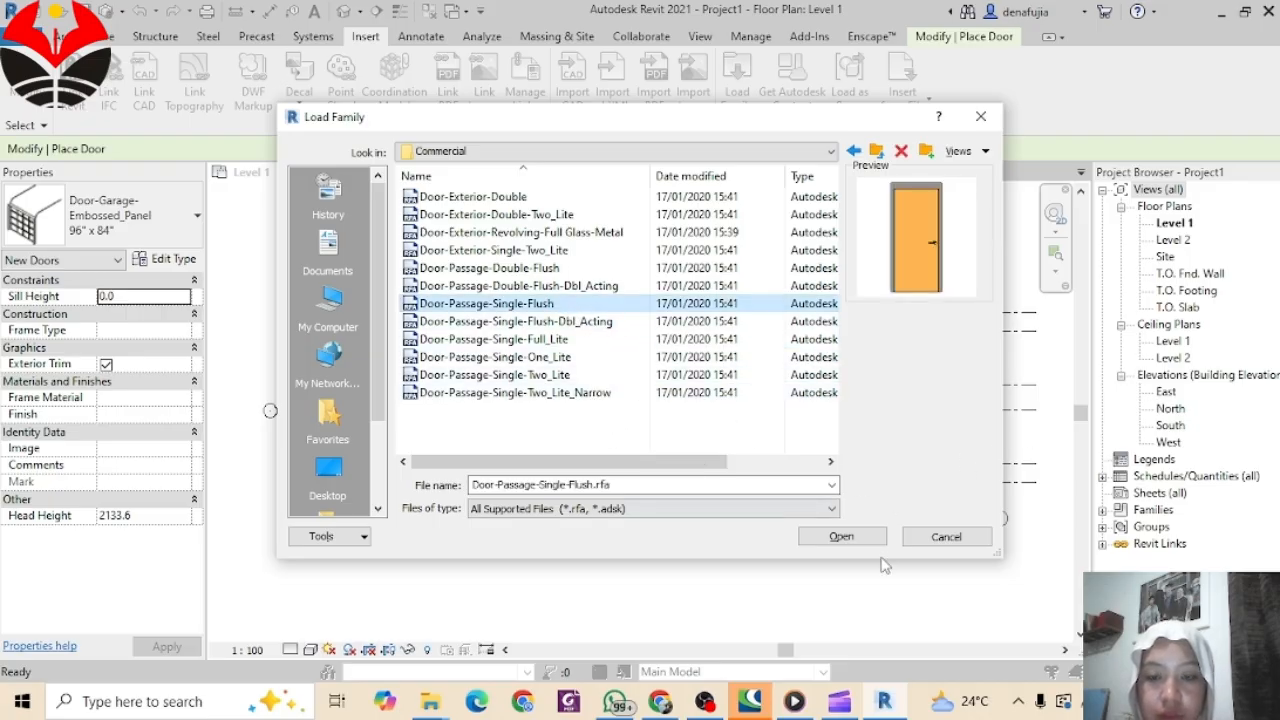
pyautogui.click(853, 539)
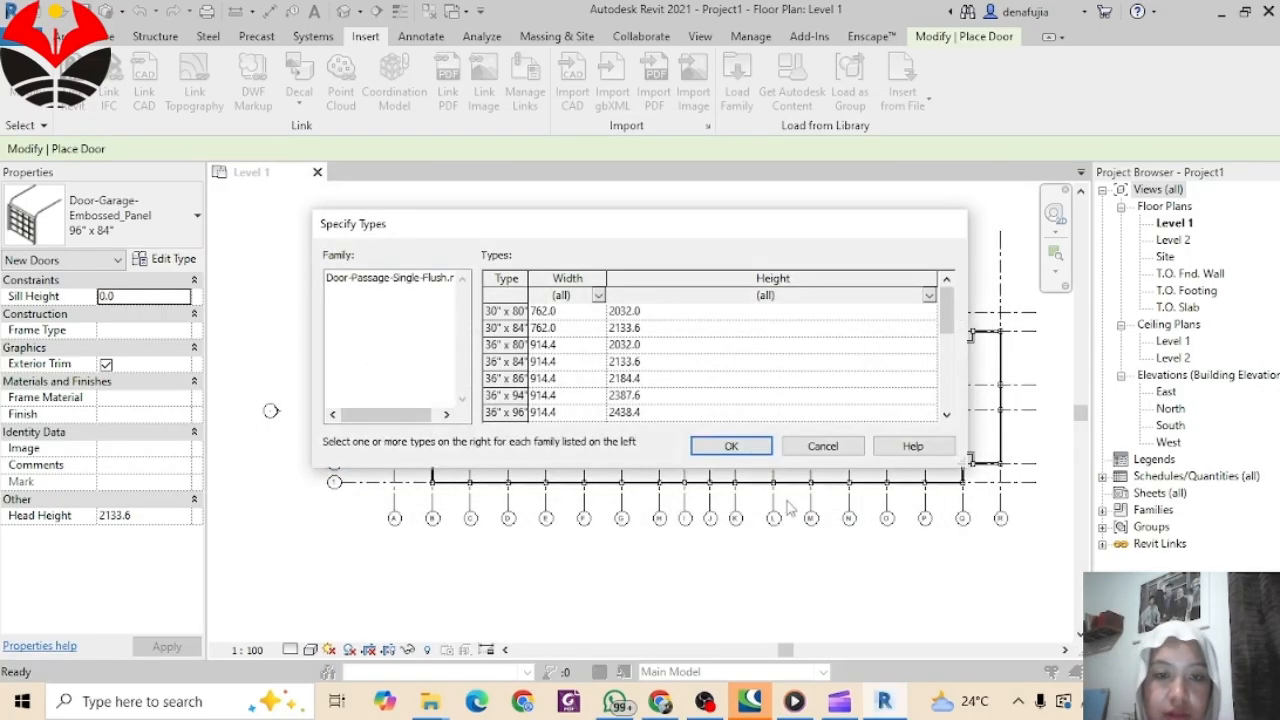
pyautogui.click(737, 454)
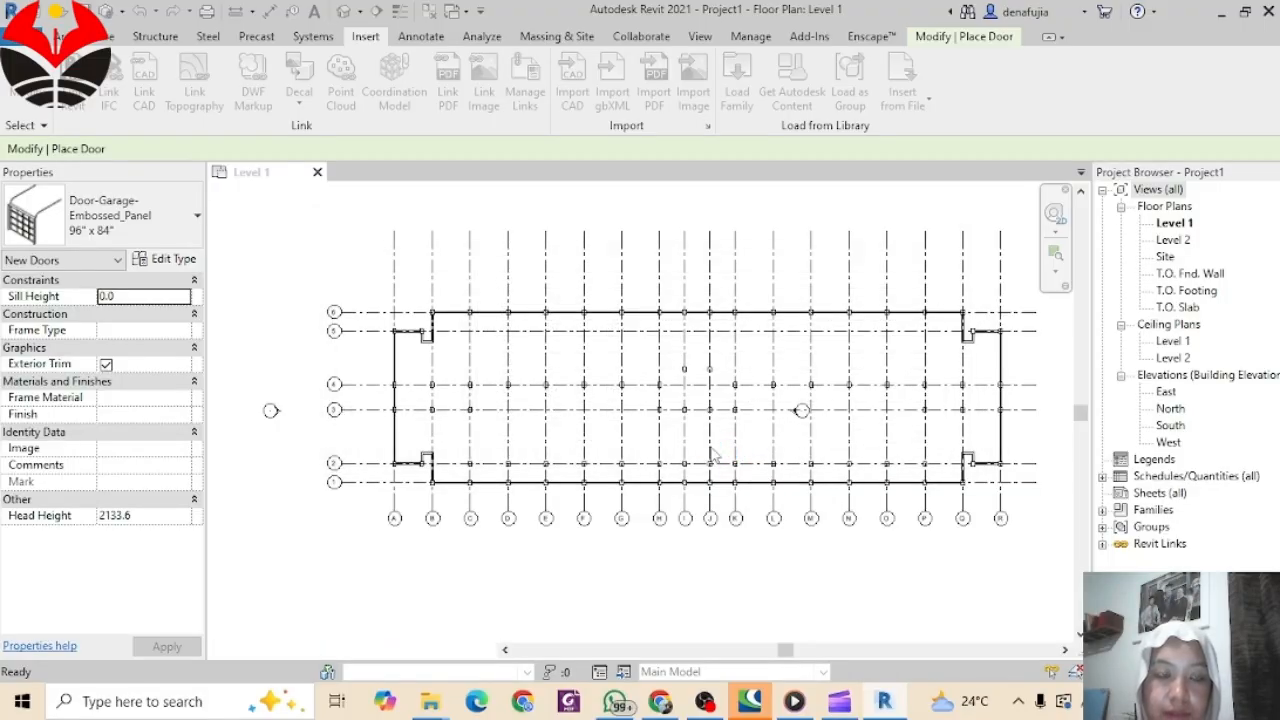
# Step: Choose the Door-Garage-Embossed_Panel 96" x 84" type and preview it on the grid 1 wall between B and C
pyautogui.click(190, 220)
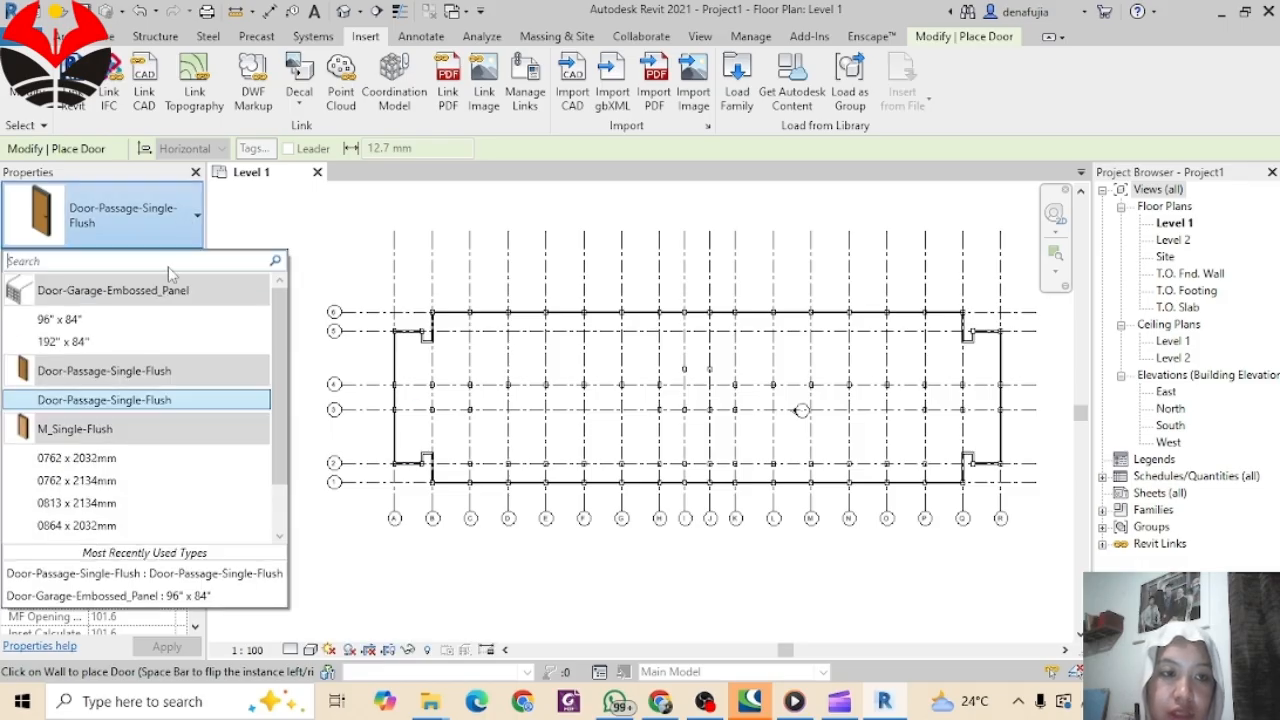
pyautogui.click(145, 322)
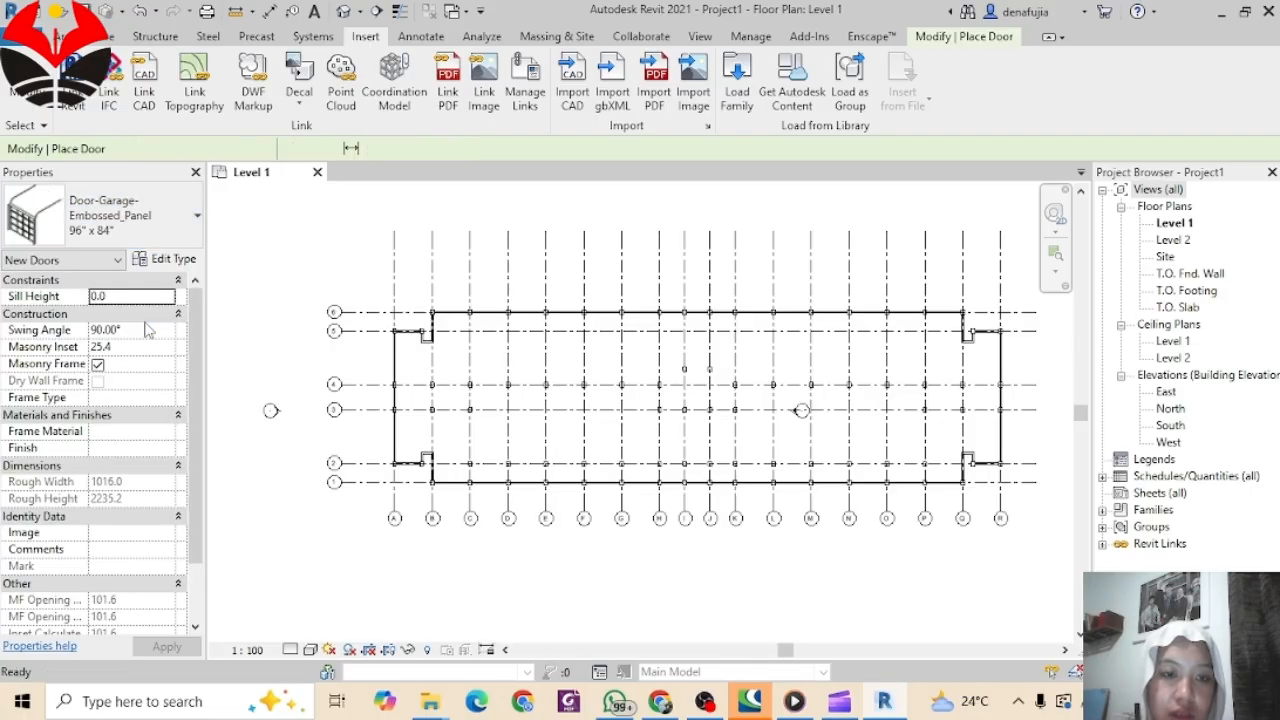
pyautogui.scroll(4, 467, 476)
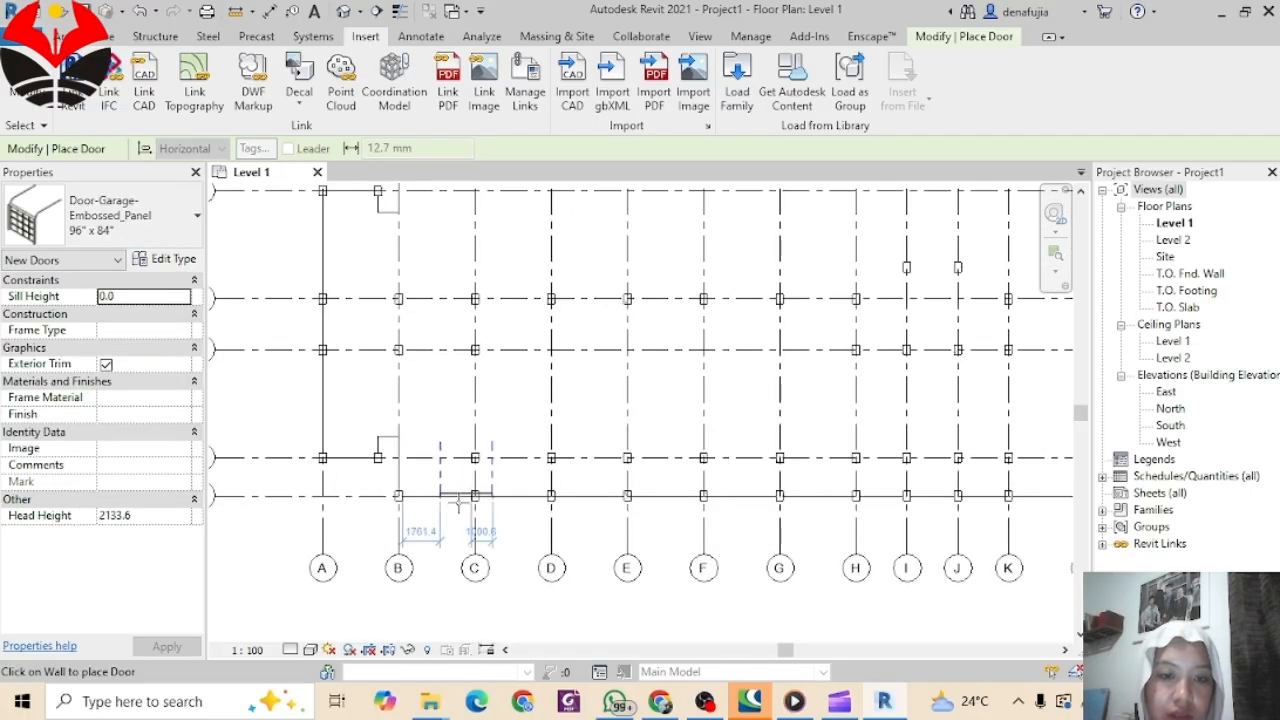
pyautogui.scroll(-5, 420, 505)
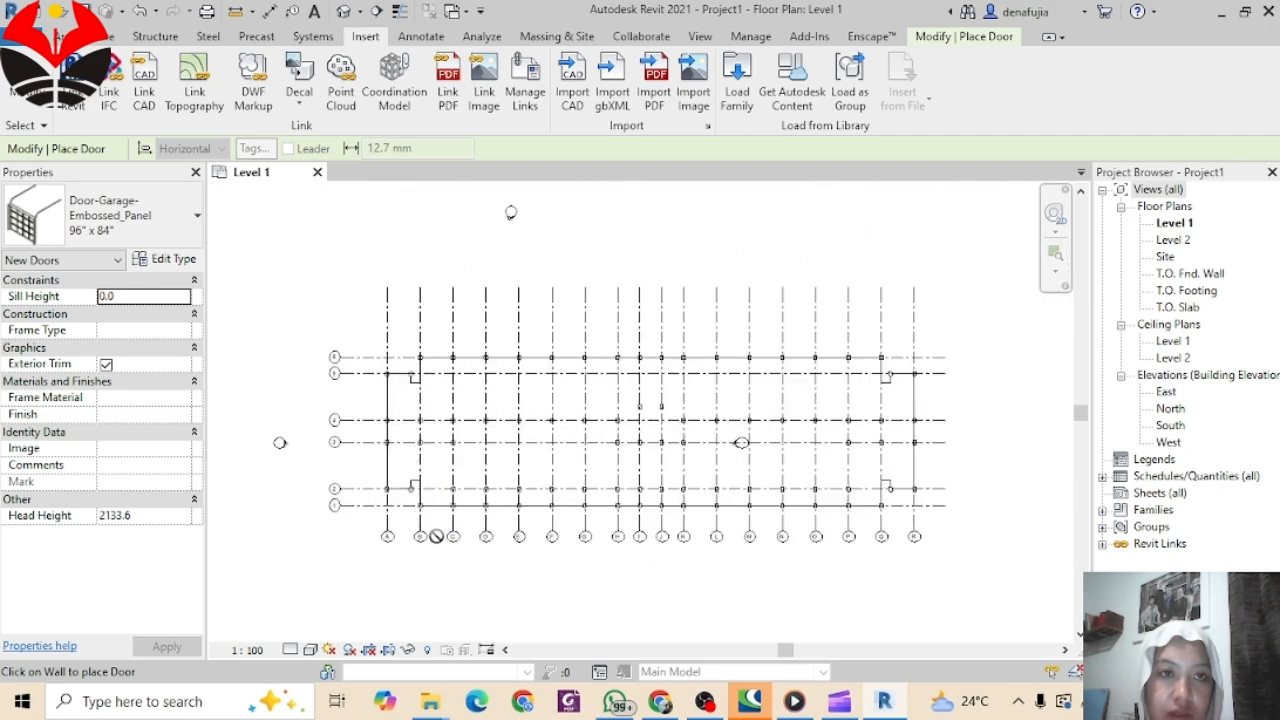
pyautogui.scroll(5, 436, 542)
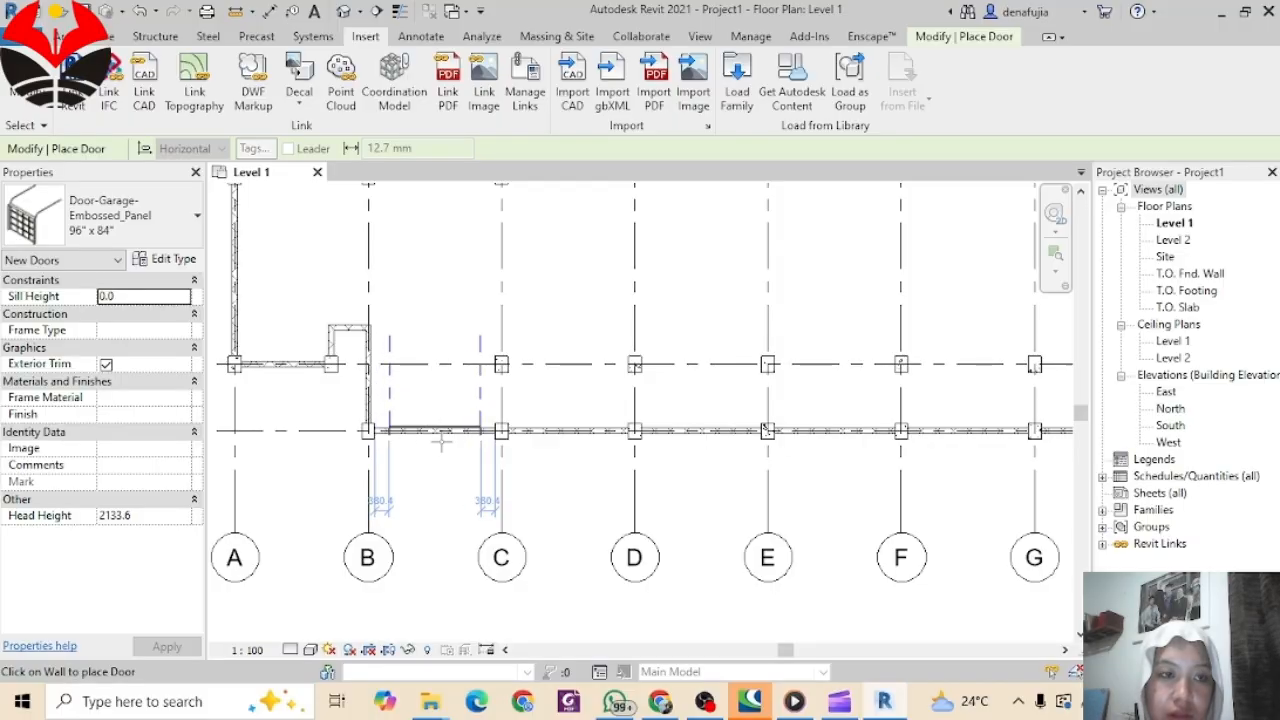
# Step: Try the 192" x 84" garage door type, then return to the 96" x 84" type
pyautogui.click(125, 218)
pyautogui.click(112, 342)
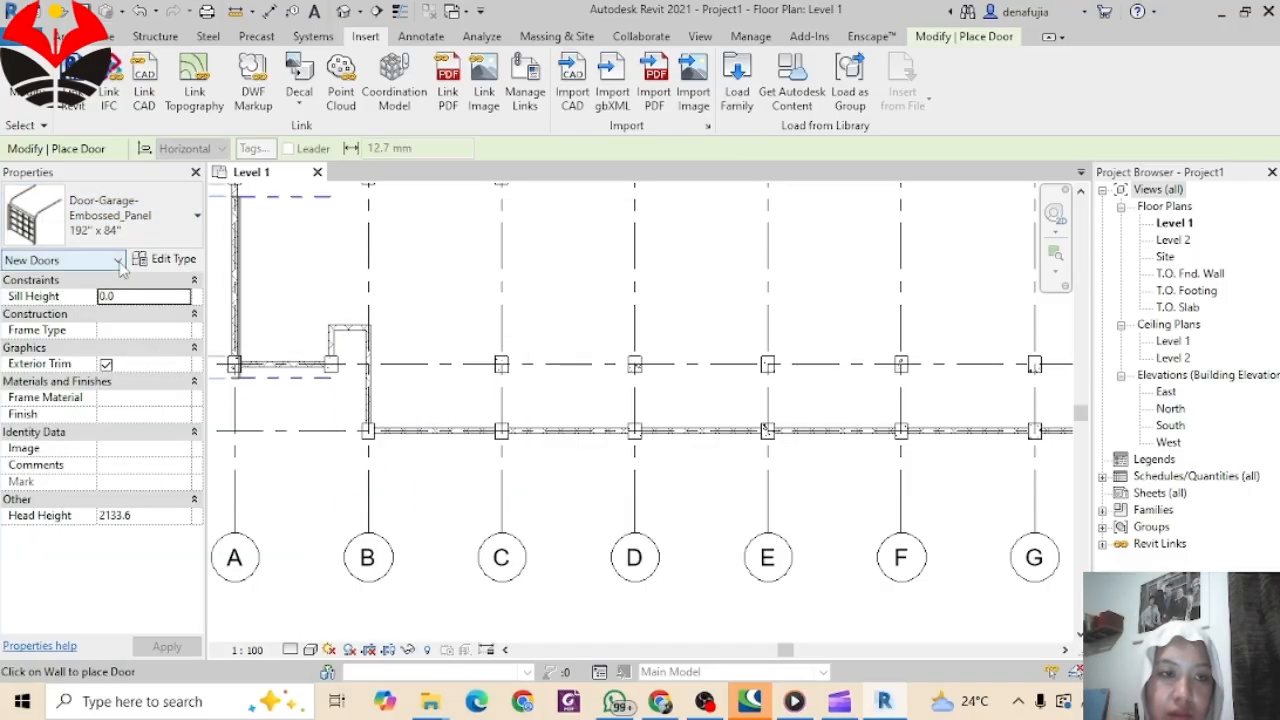
pyautogui.click(122, 215)
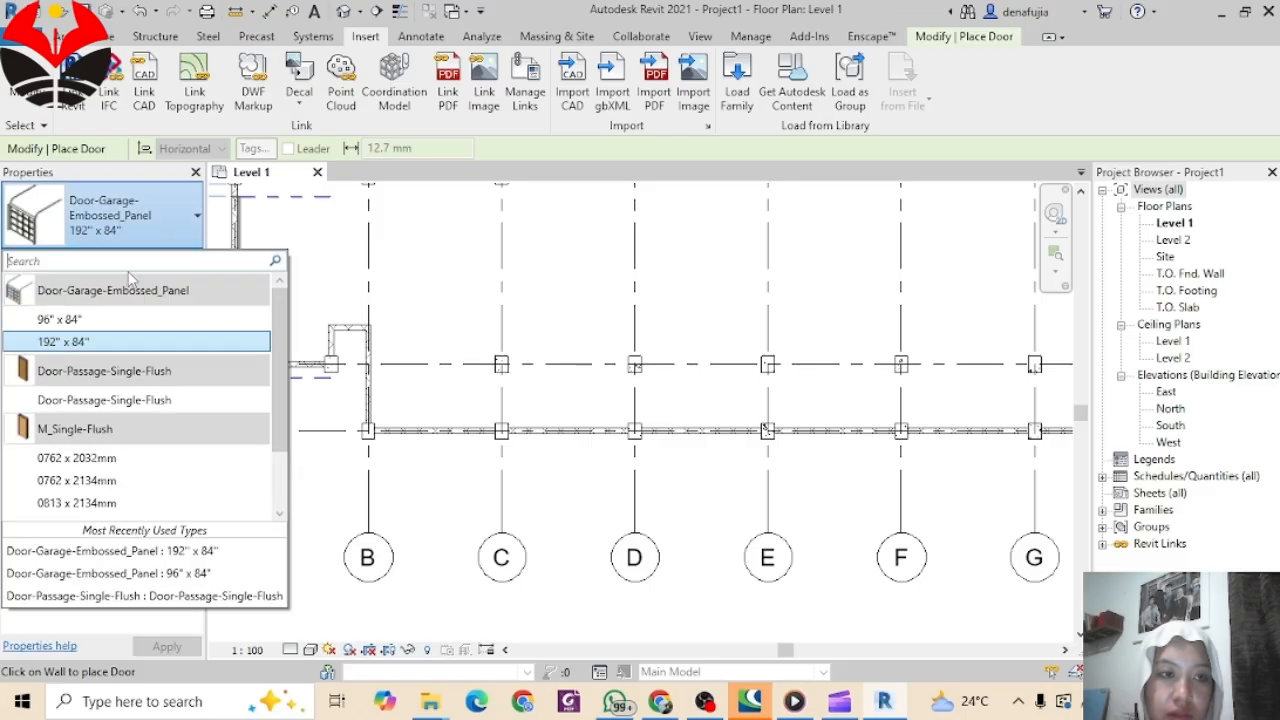
pyautogui.click(113, 322)
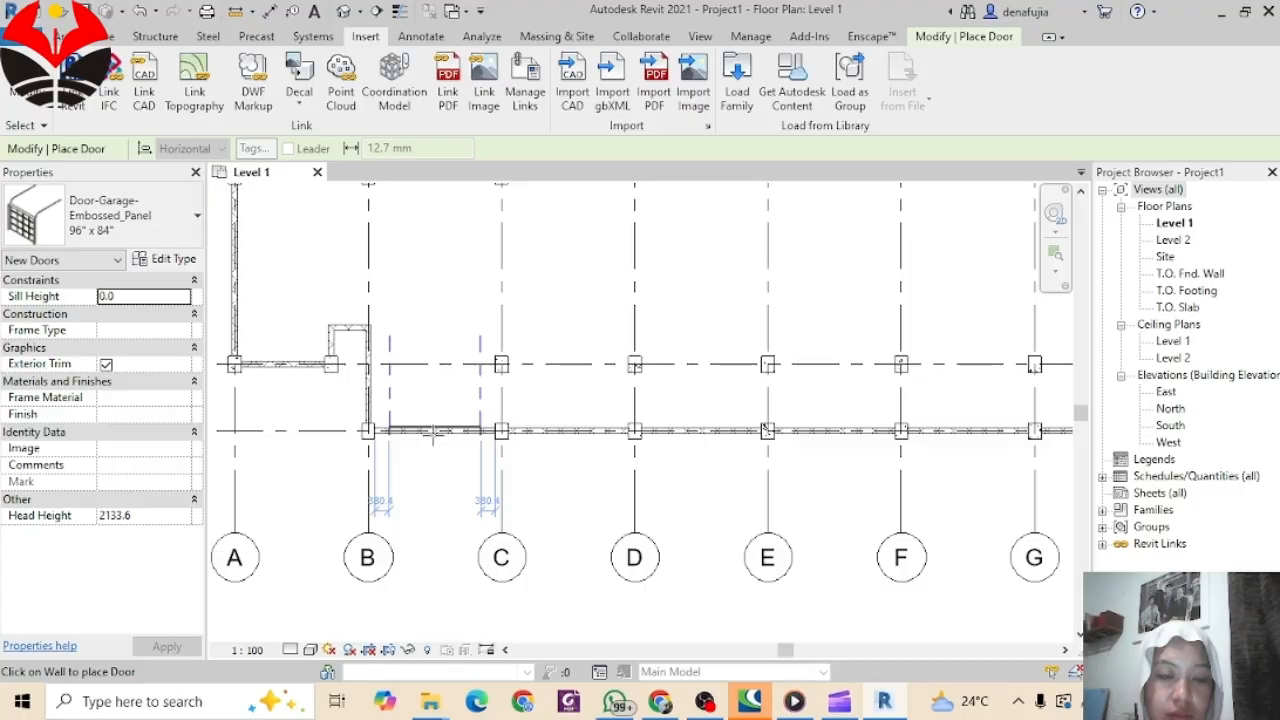
# Step: Place 96" x 84" garage doors centred in grid 1 wall bays B–C, C–D and D–E, with the D–E door facing outward
pyautogui.scroll(5, 433, 440)
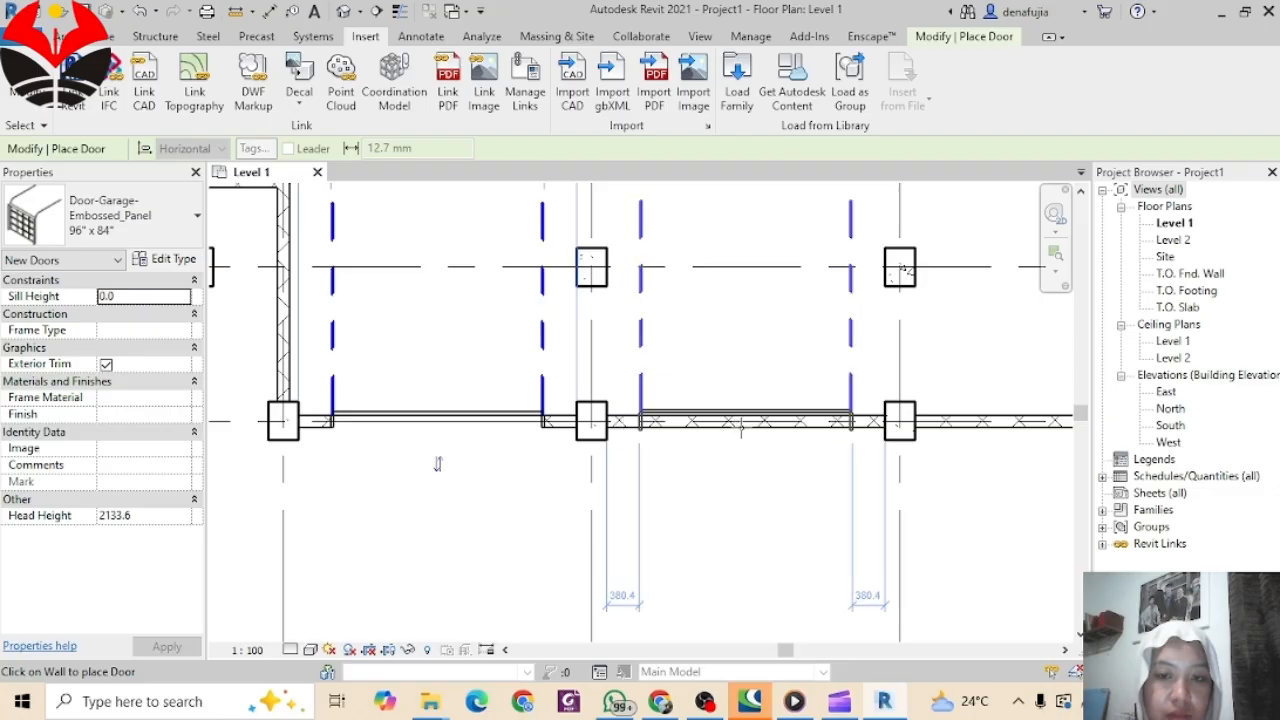
pyautogui.scroll(-4, 883, 448)
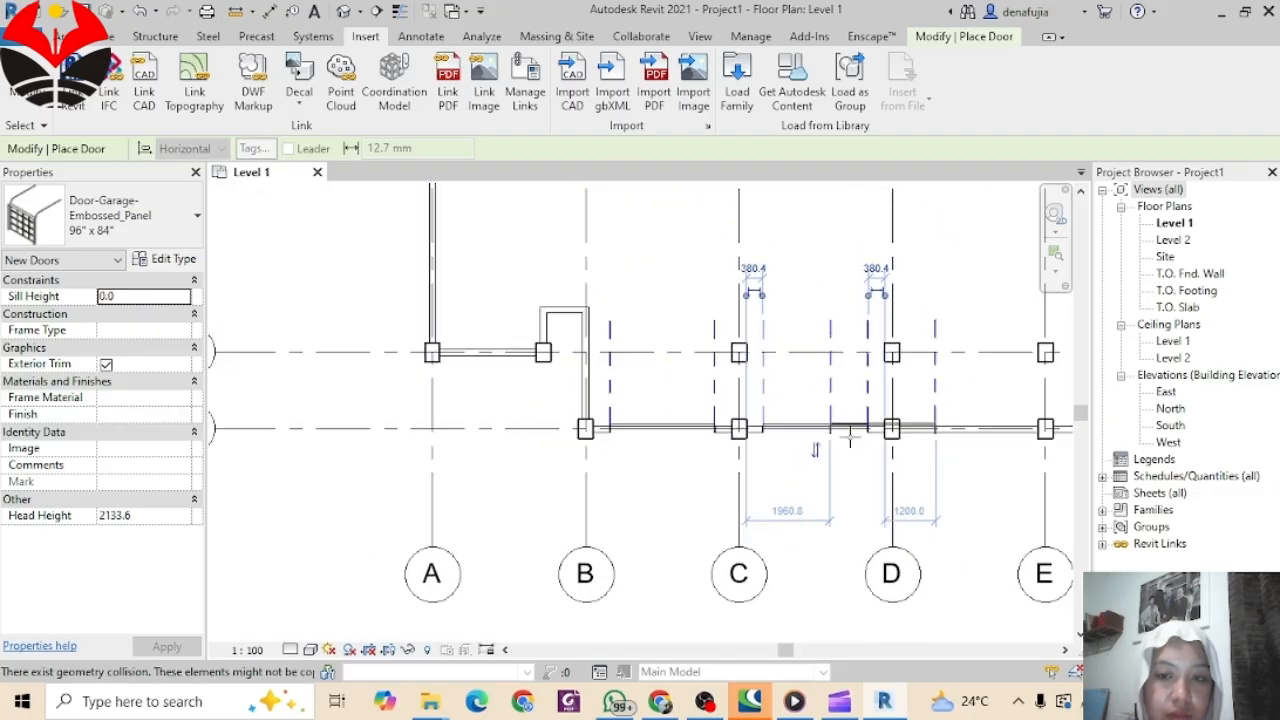
pyautogui.moveTo(883, 448); pyautogui.dragTo(626, 432, button='middle')
pyautogui.scroll(3, 705, 418)
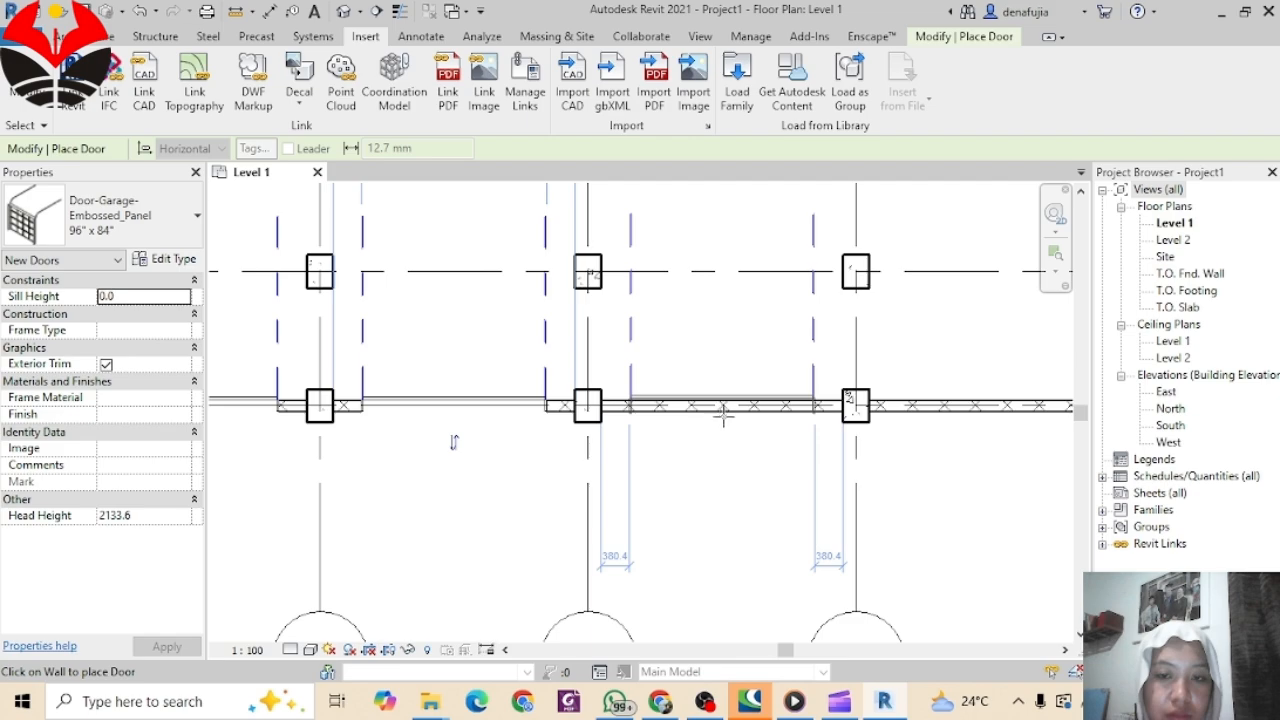
pyautogui.scroll(-5, 729, 412)
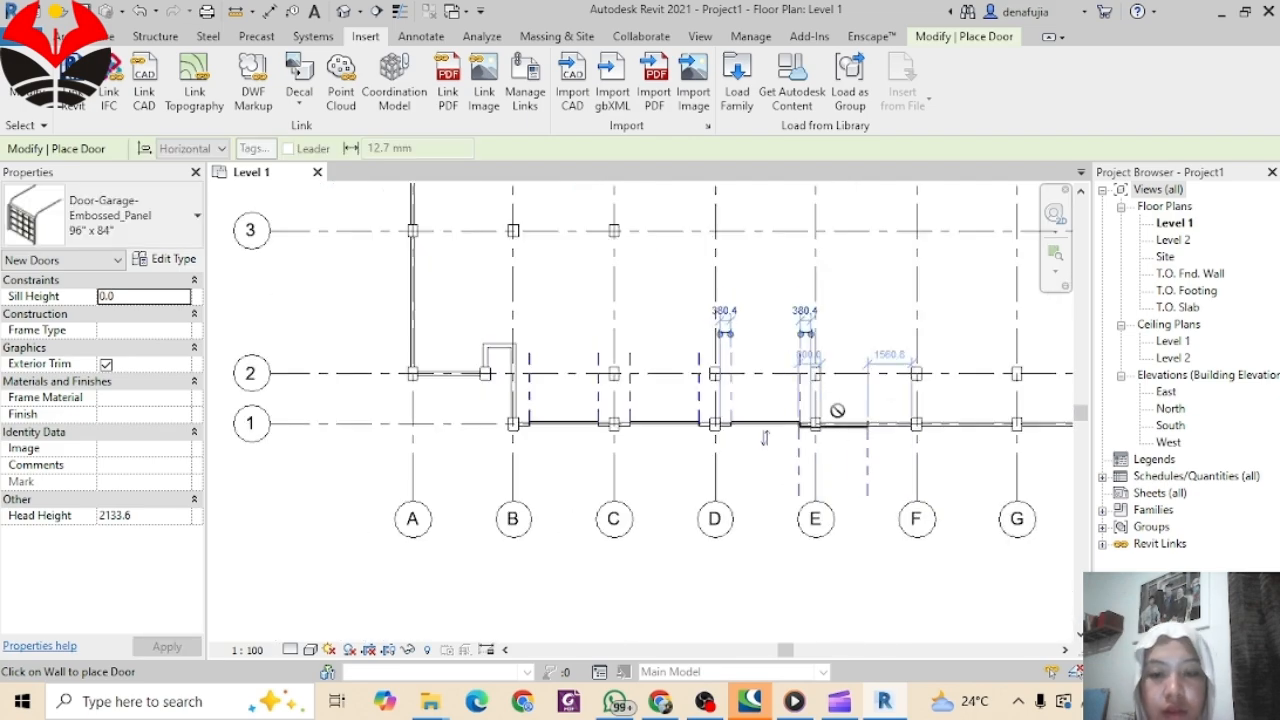
pyautogui.scroll(3, 771, 433)
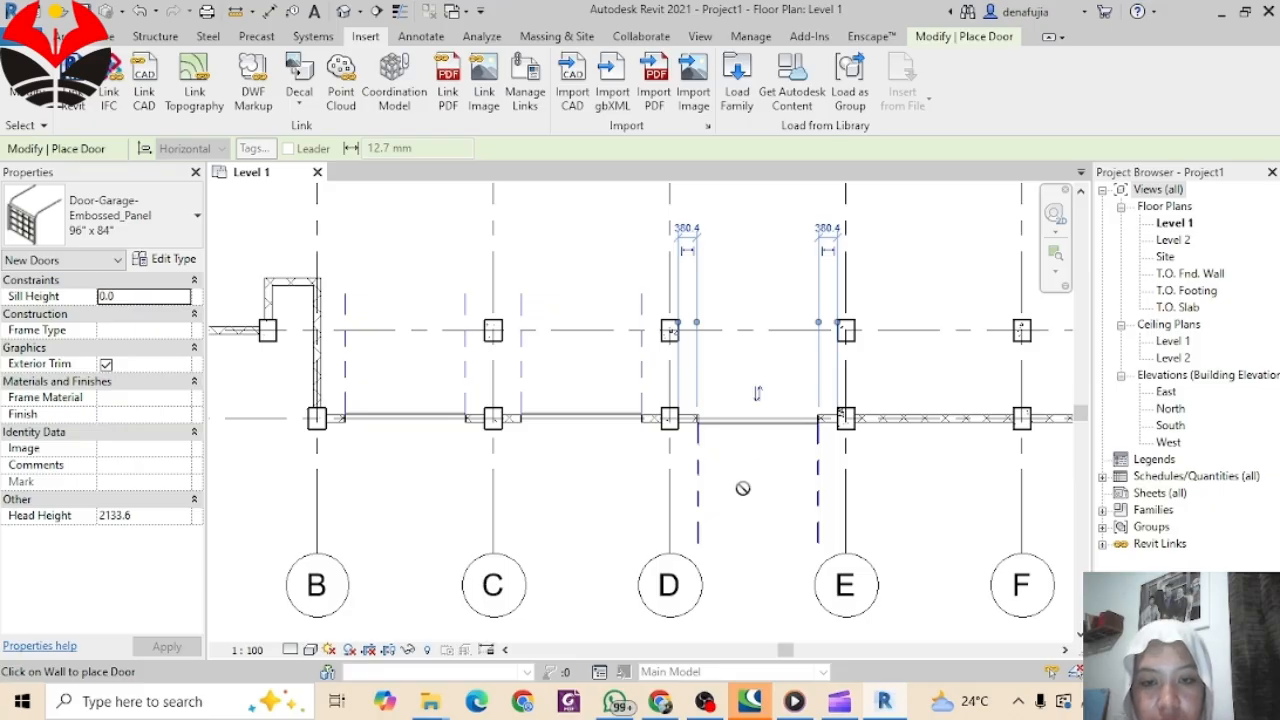
# Step: End door placement and flip the garage doors in grid 1 bays C–D and B–C to face outside the building
pyautogui.click(590, 420)
pyautogui.press('Escape')
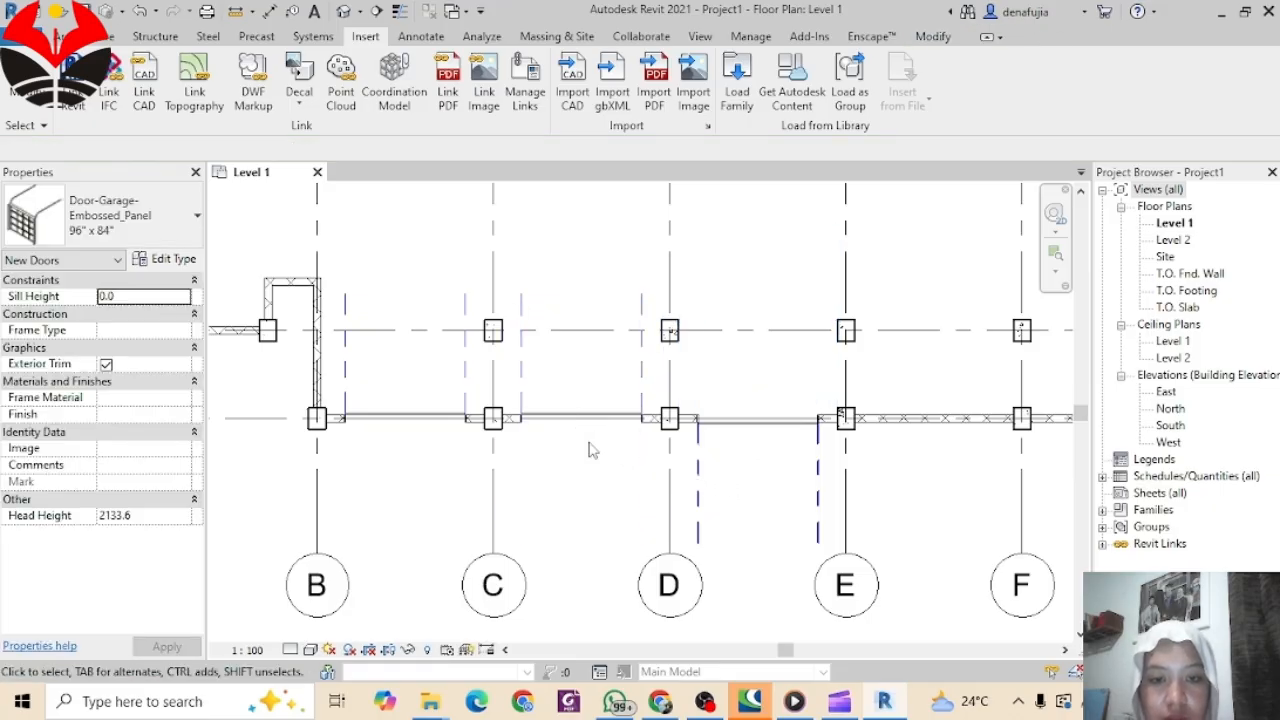
pyautogui.click(590, 425)
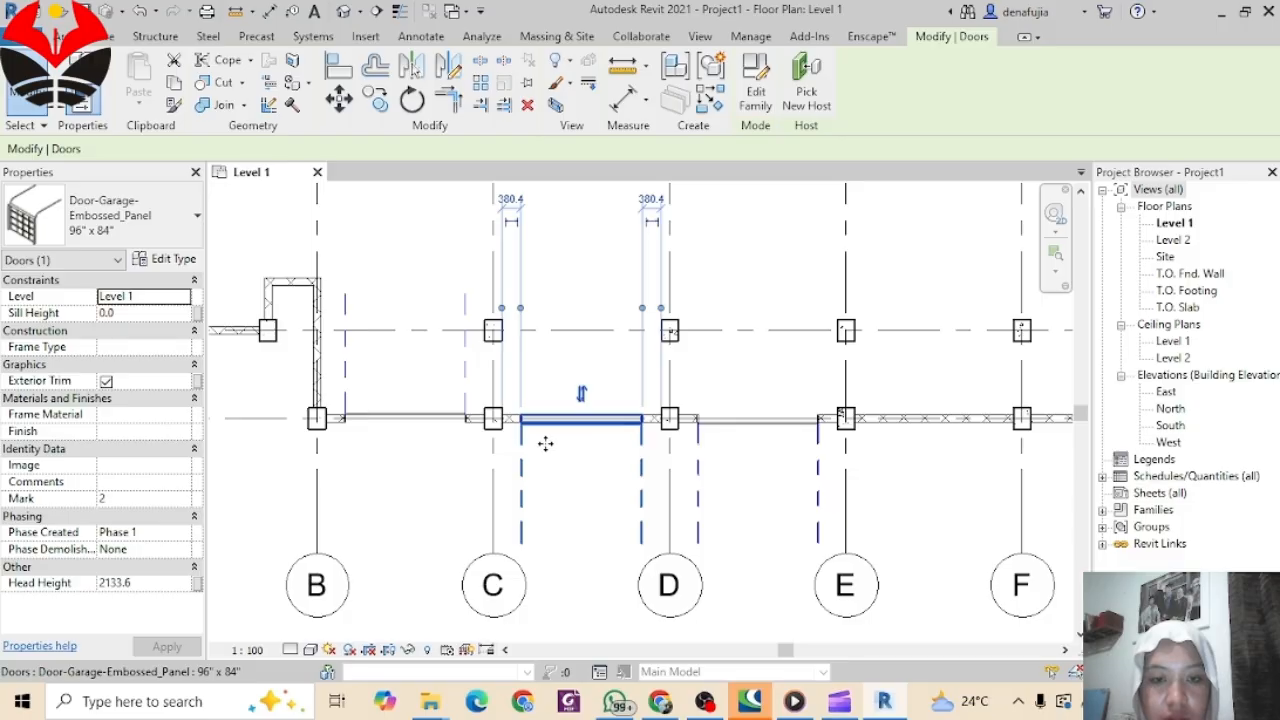
pyautogui.moveTo(546, 443); pyautogui.dragTo(408, 428)
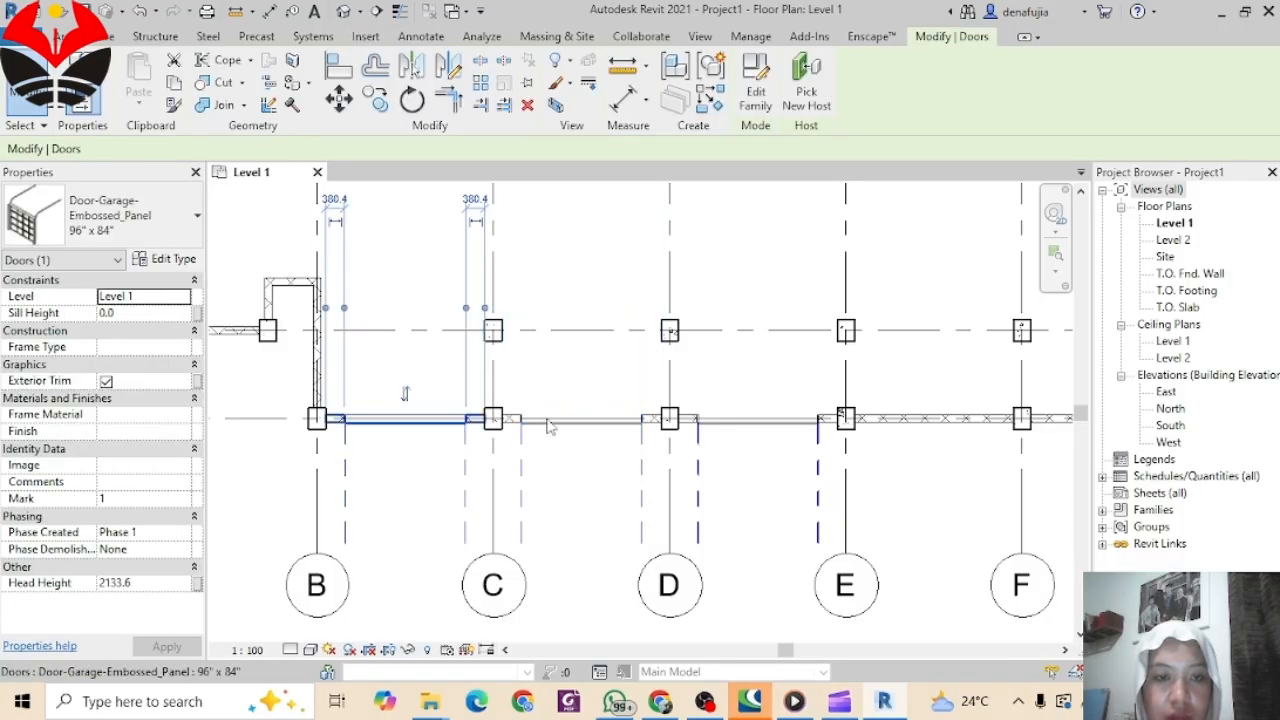
pyautogui.click(760, 375)
# Step: Start placing another door on Level 1 and choose the M_Single-Flush 0813 x 2134mm type
pyautogui.scroll(-6, 760, 375)
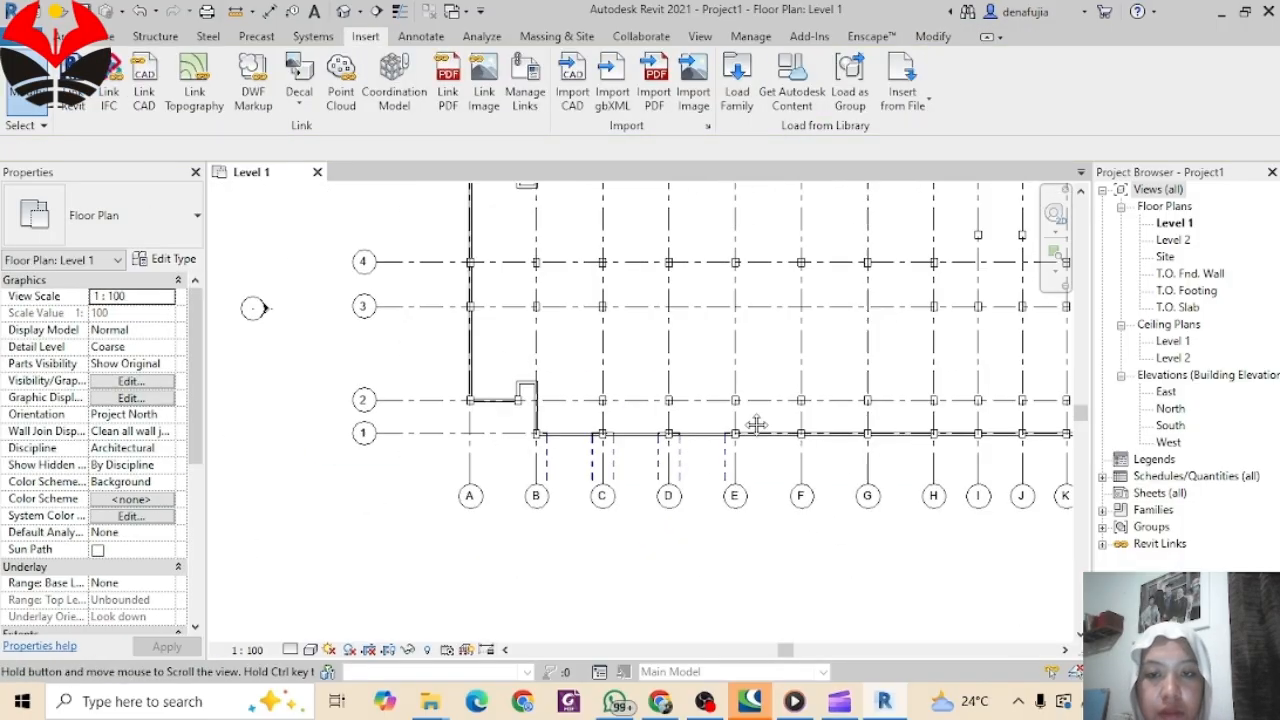
pyautogui.moveTo(748, 382); pyautogui.dragTo(525, 475, button='middle')
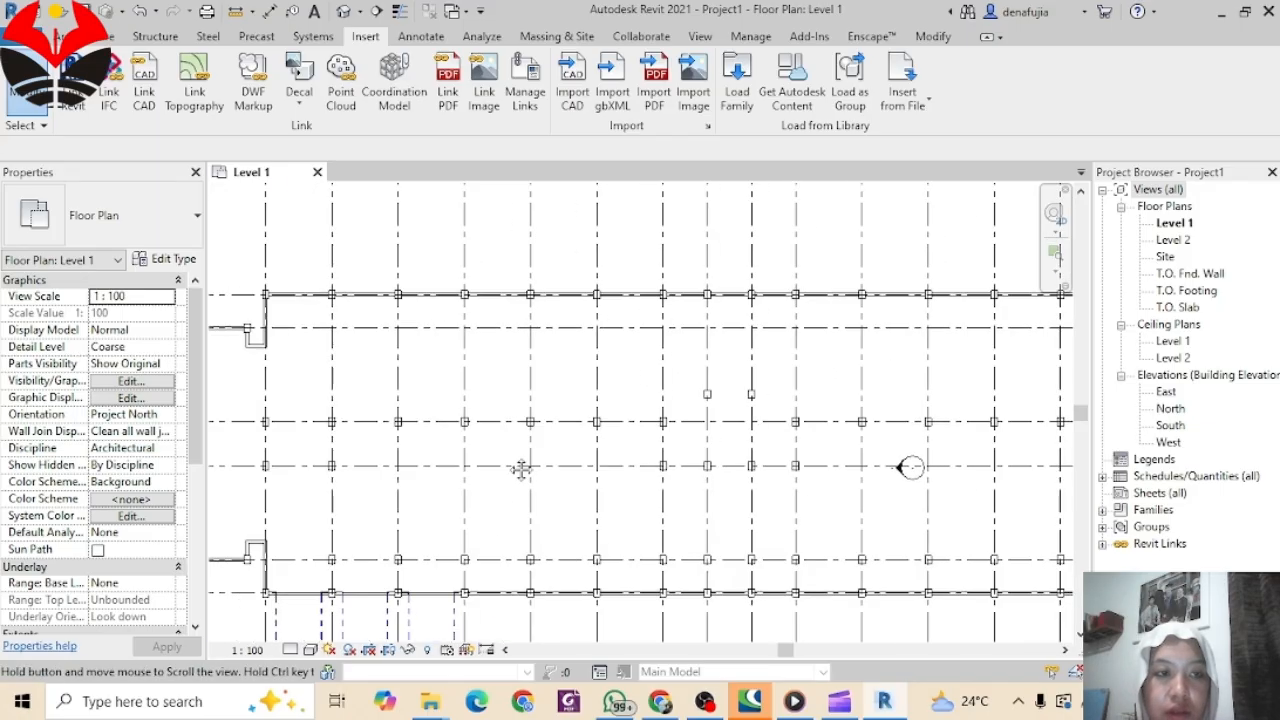
pyautogui.click(68, 36)
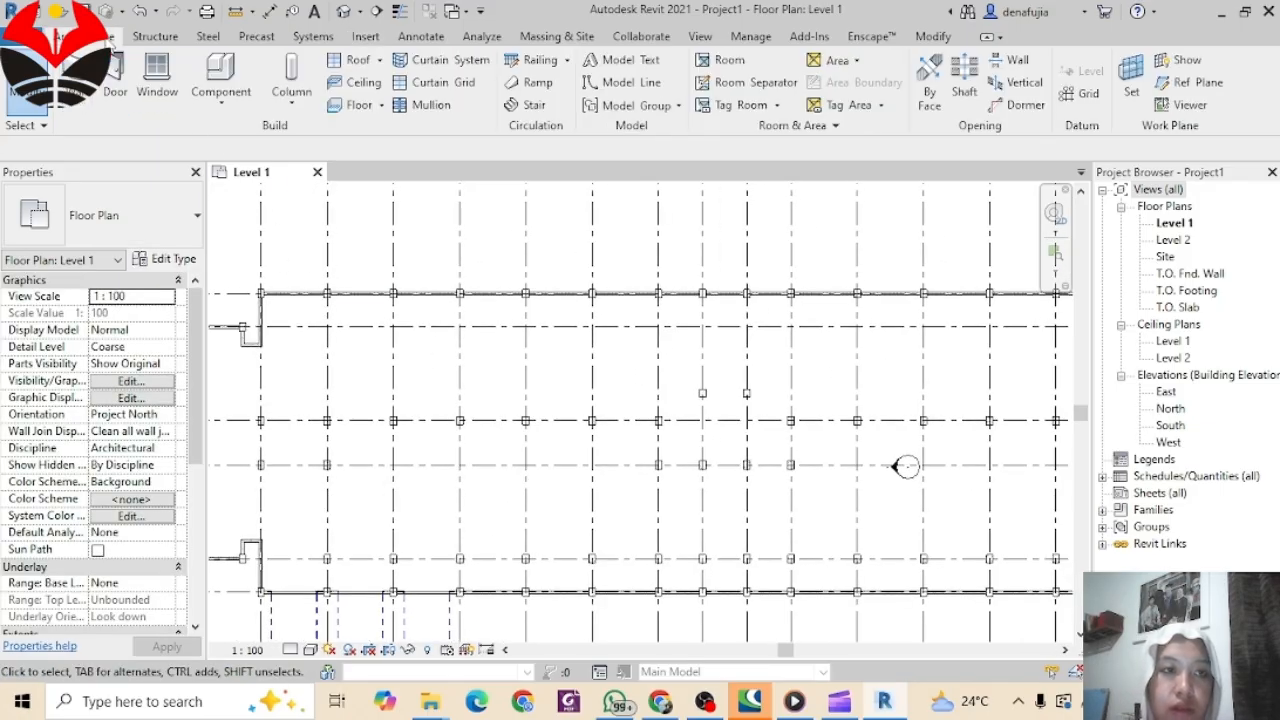
pyautogui.click(115, 80)
pyautogui.click(120, 218)
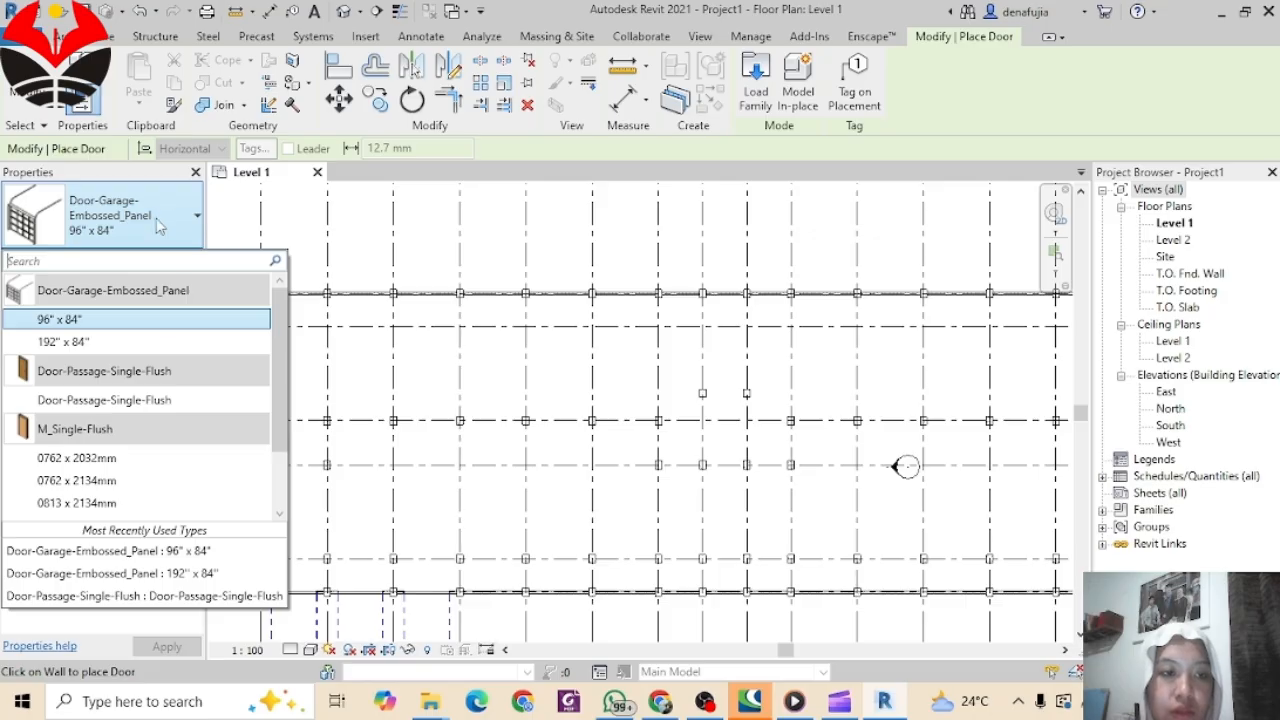
pyautogui.click(106, 503)
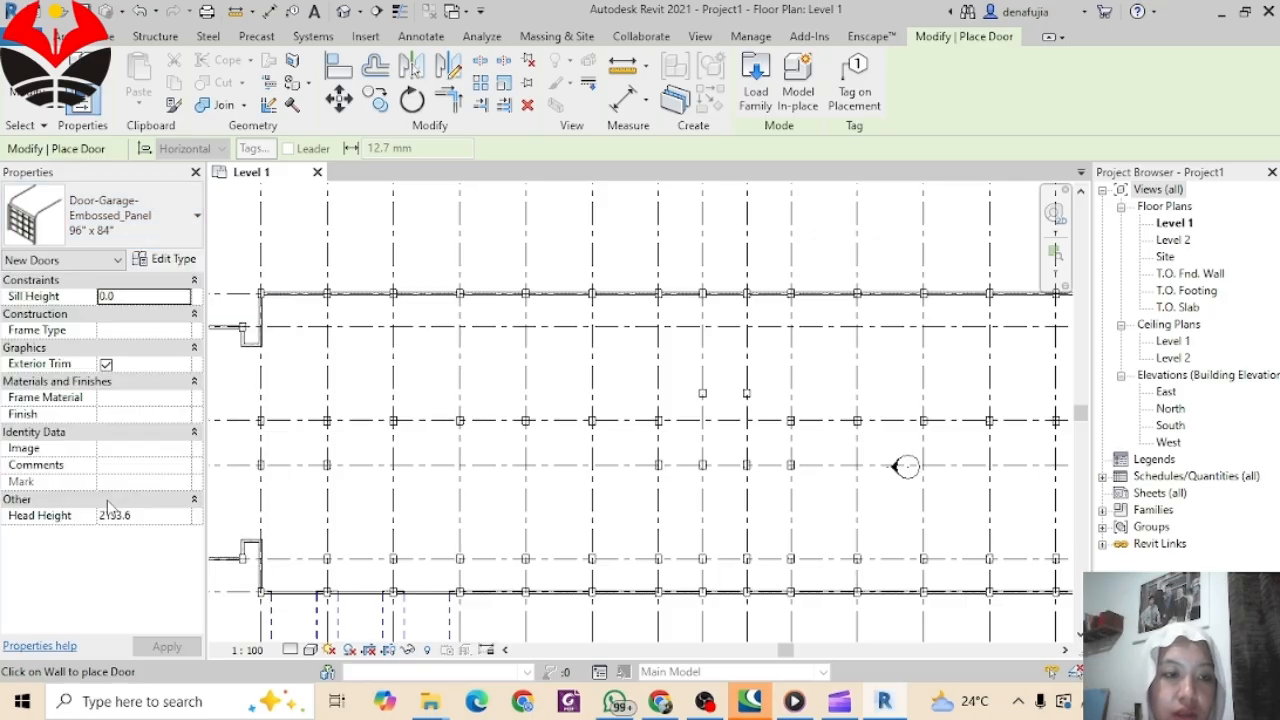
# Step: Place the single-flush door in the grid 6 wall between F and G, close to G, and flip its hinge to the G side
pyautogui.moveTo(501, 543); pyautogui.dragTo(437, 490, button='middle')
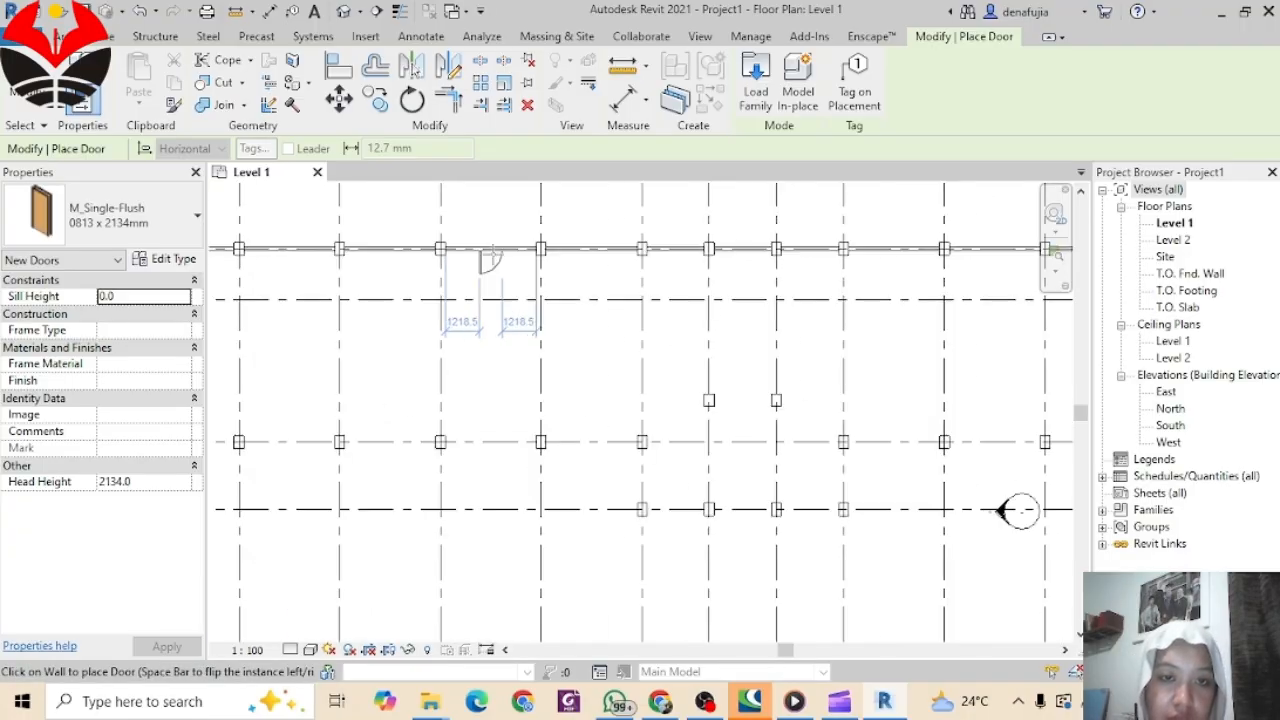
pyautogui.scroll(4, 492, 256)
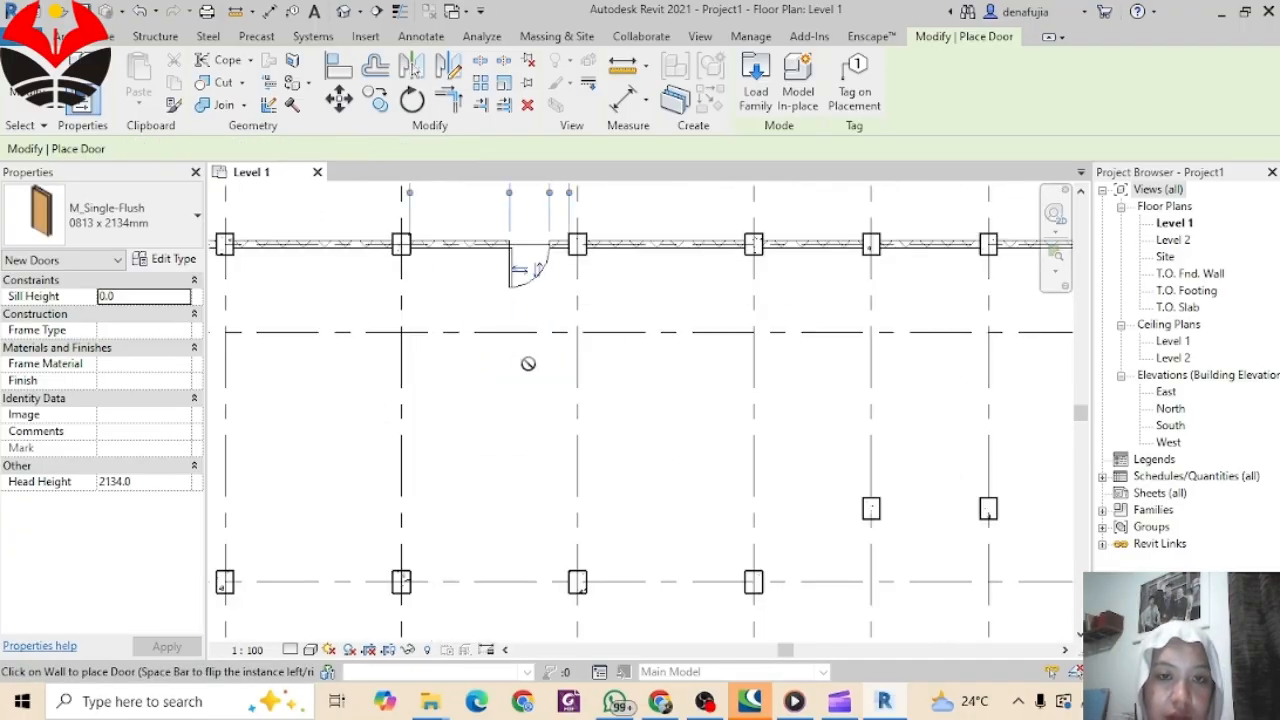
pyautogui.click(536, 272)
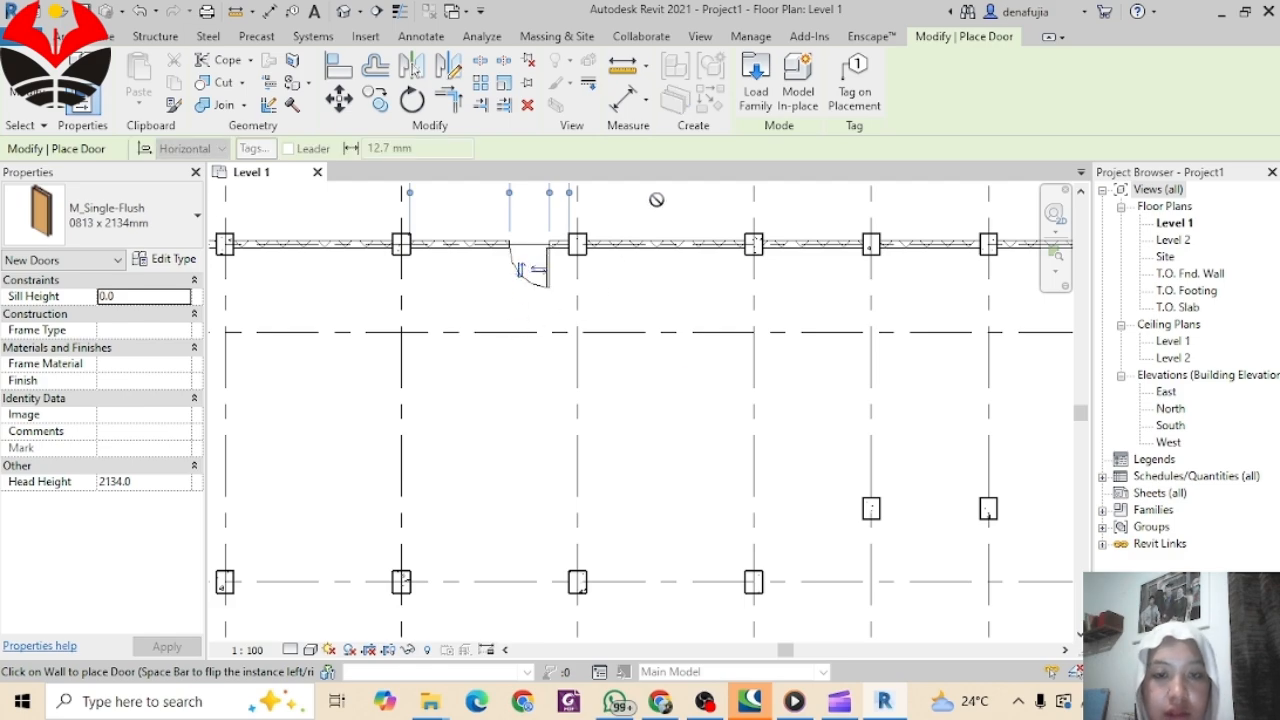
pyautogui.scroll(-6, 651, 289)
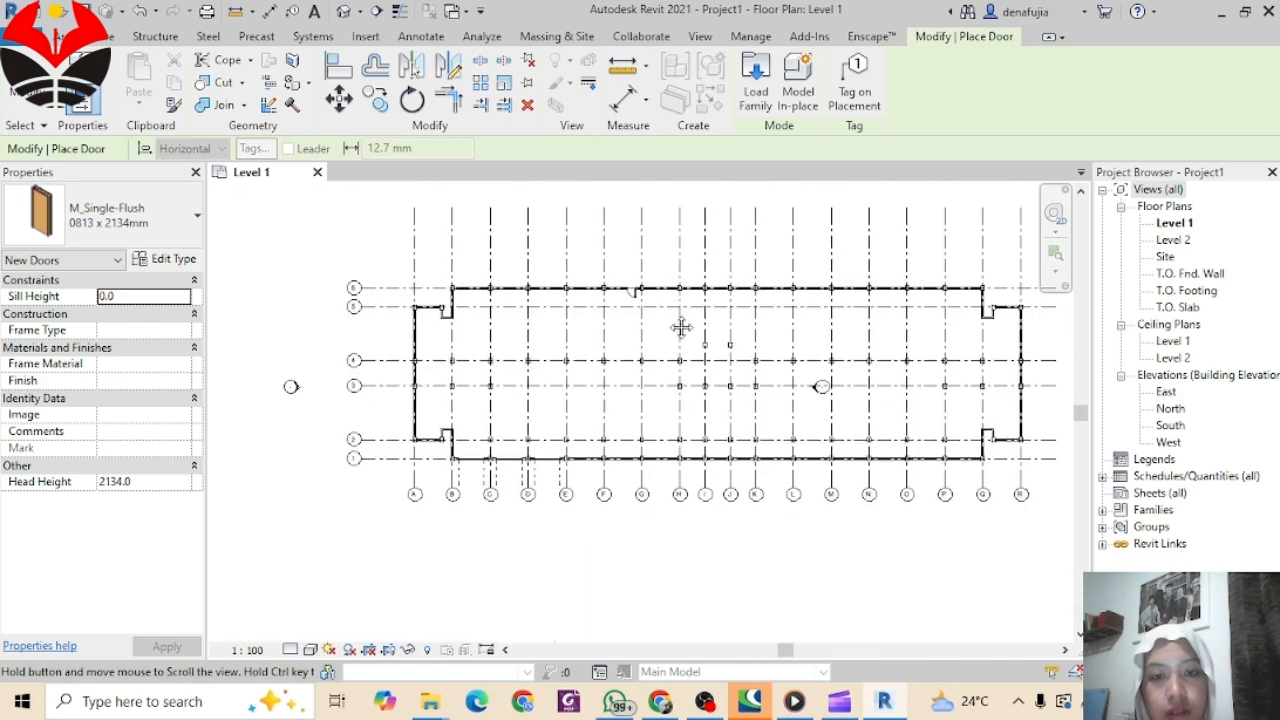
pyautogui.moveTo(680, 327); pyautogui.dragTo(666, 315, button='middle')
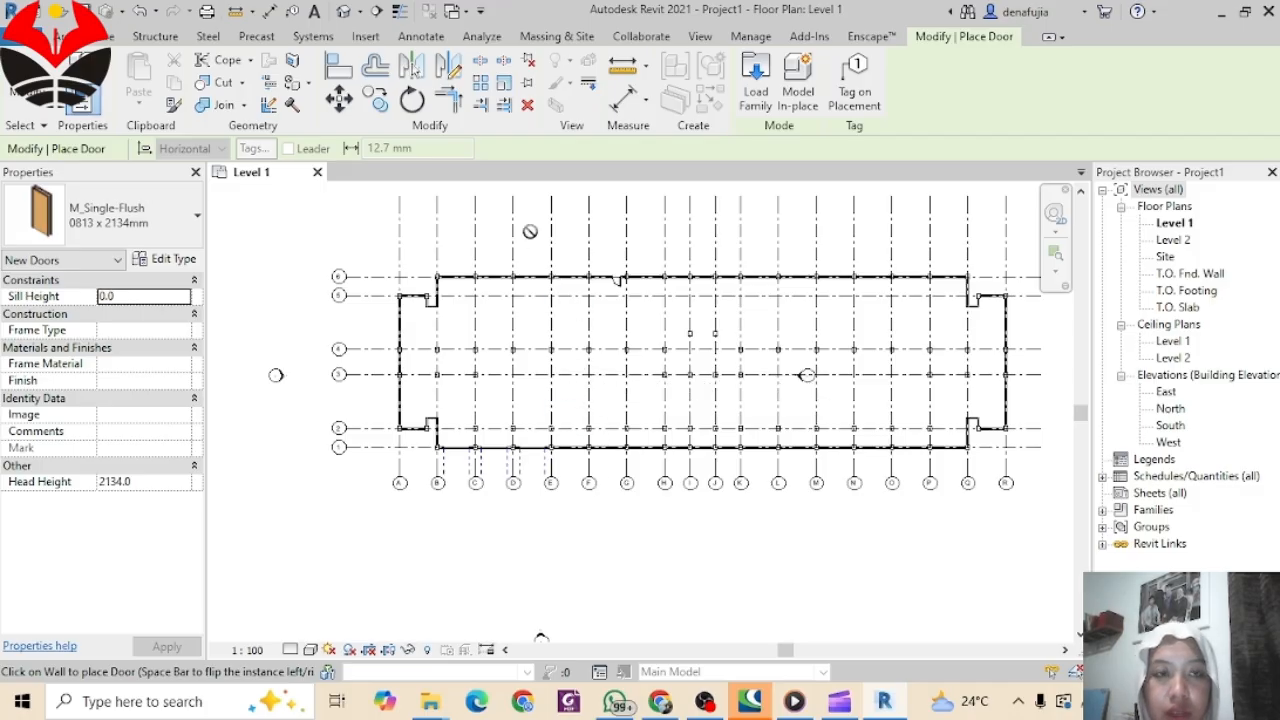
pyautogui.click(705, 701)
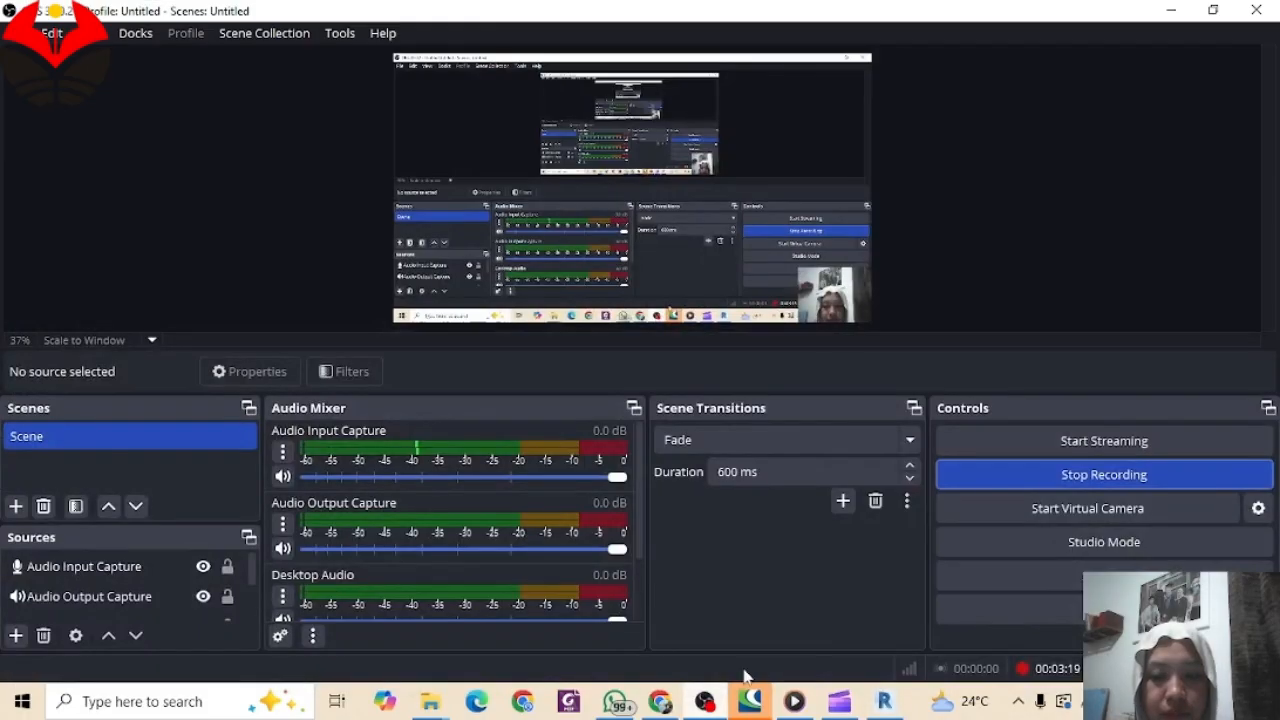
pyautogui.click(1051, 465)
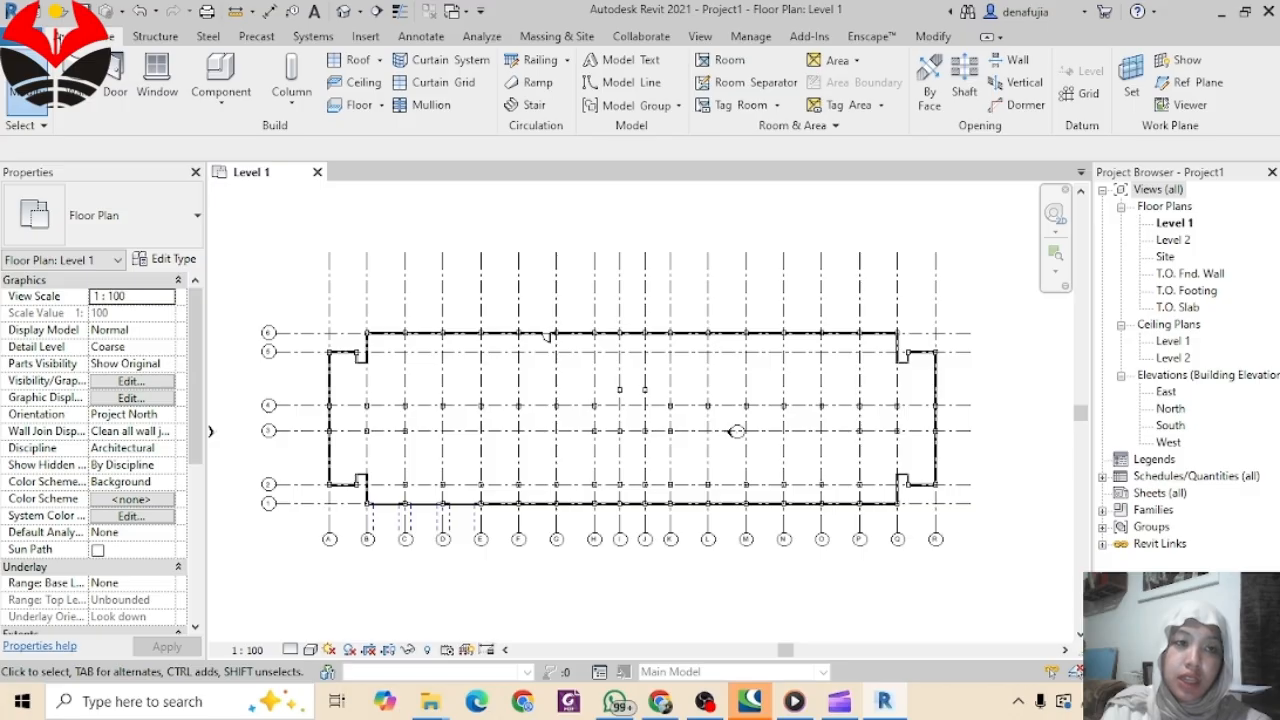
# Step: Start window placement and review the available M_Fixed, M_Window-Casement-Double and M_Window-Double-Hung types
pyautogui.click(160, 80)
pyautogui.click(110, 215)
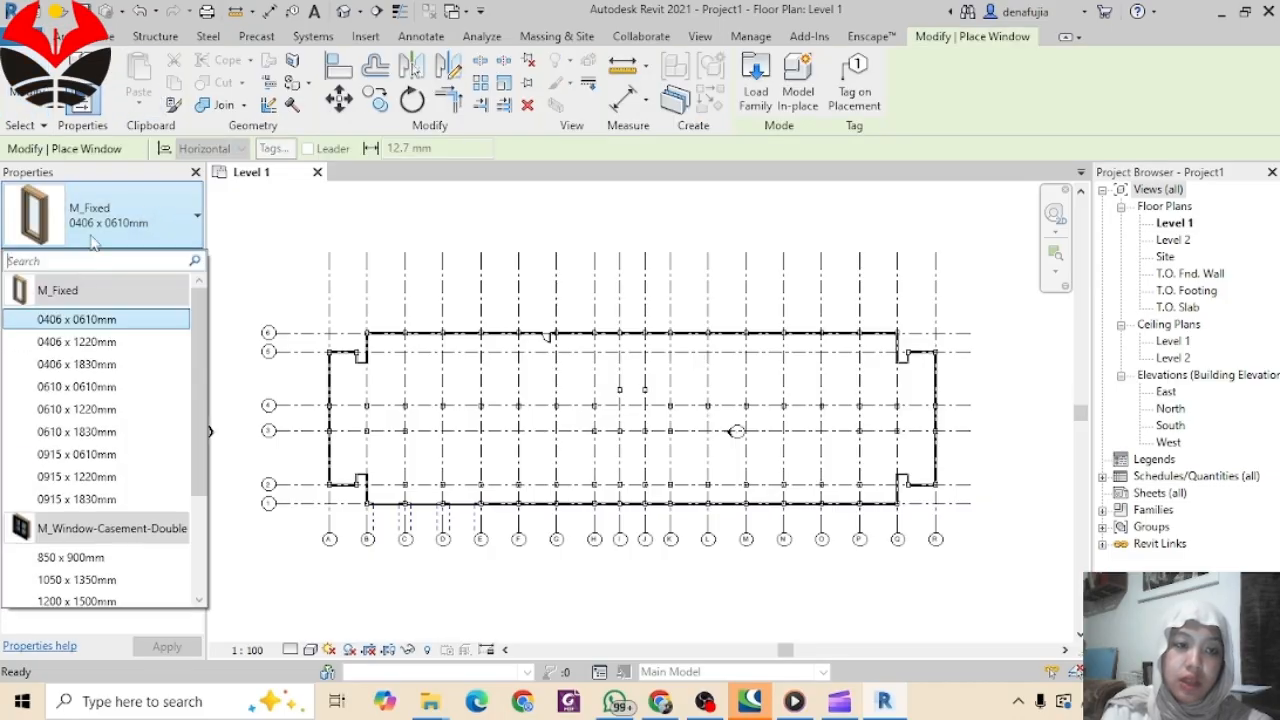
pyautogui.scroll(-2, 90, 465)
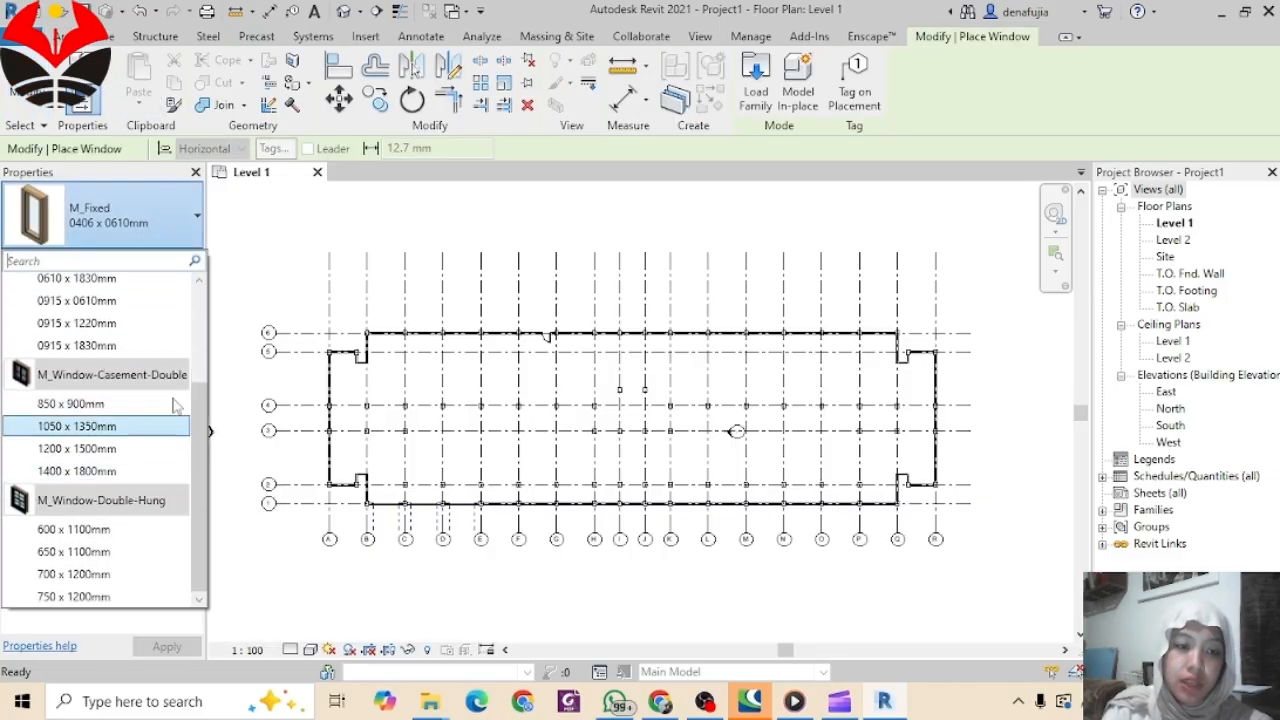
pyautogui.scroll(2, 130, 345)
pyautogui.click(182, 230)
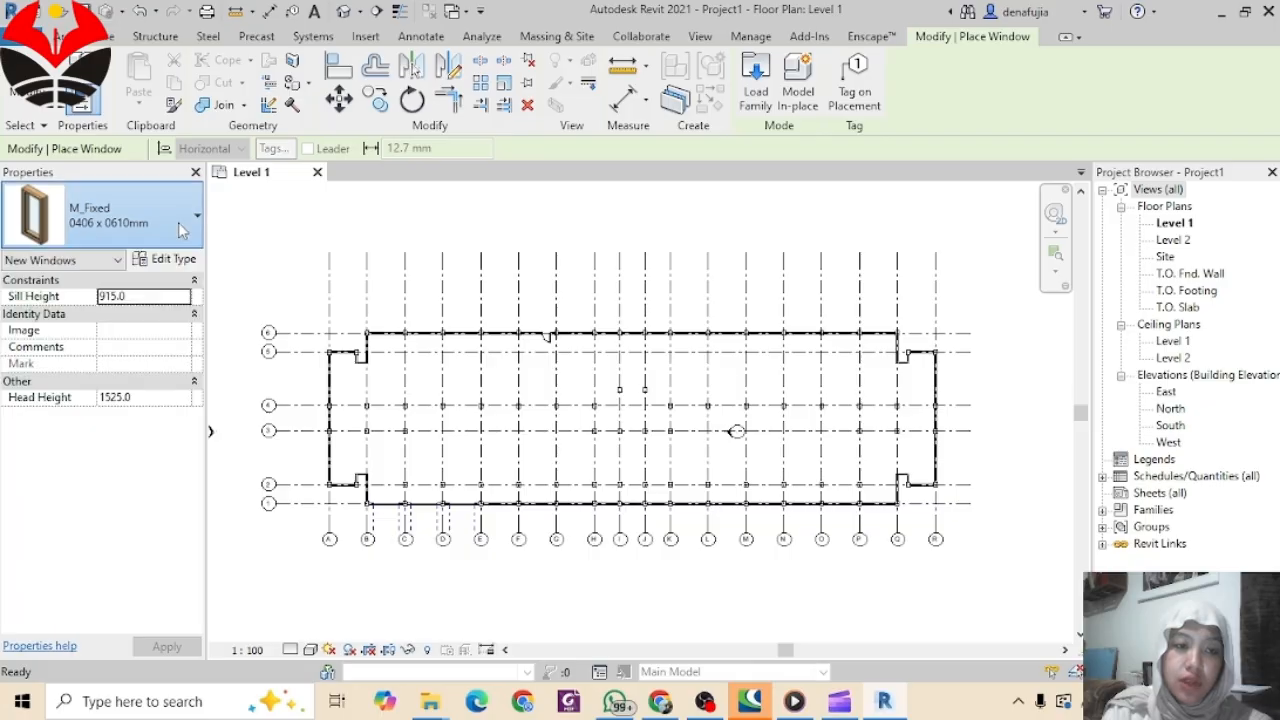
# Step: Start loading a family and browse to the Windows folder of the English-Imperial library
pyautogui.click(362, 38)
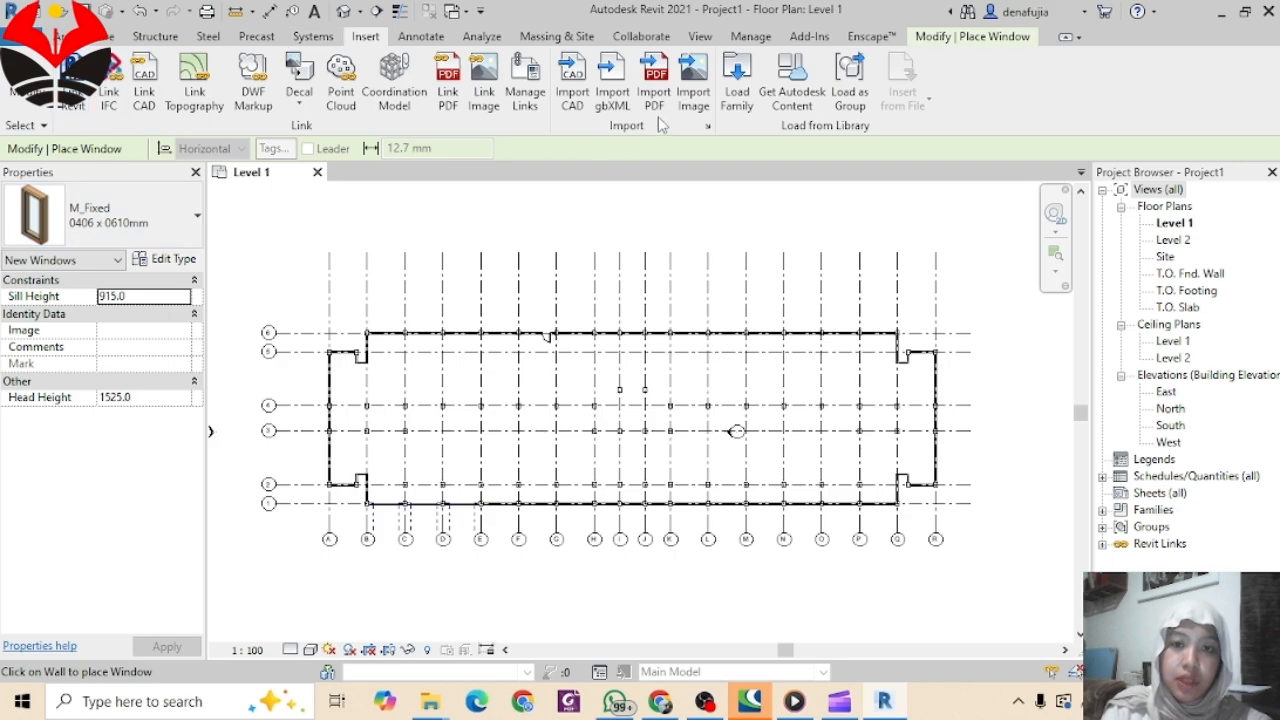
pyautogui.click(738, 90)
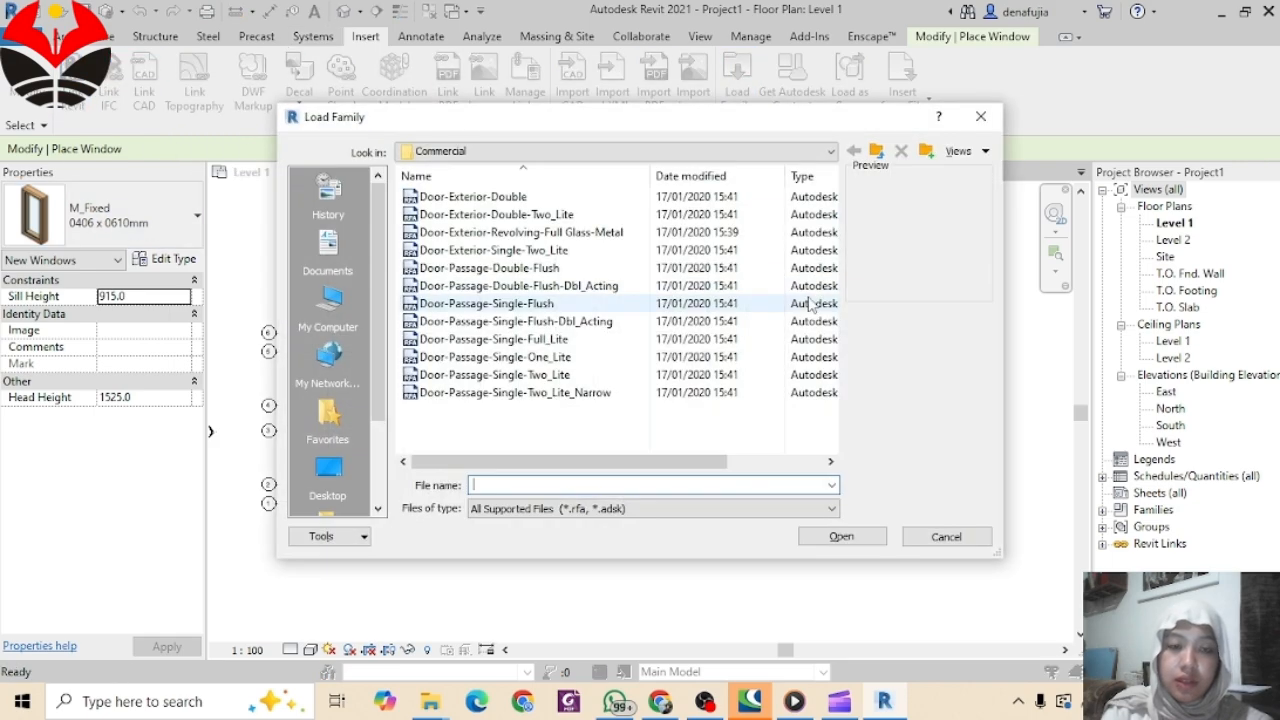
pyautogui.click(486, 154)
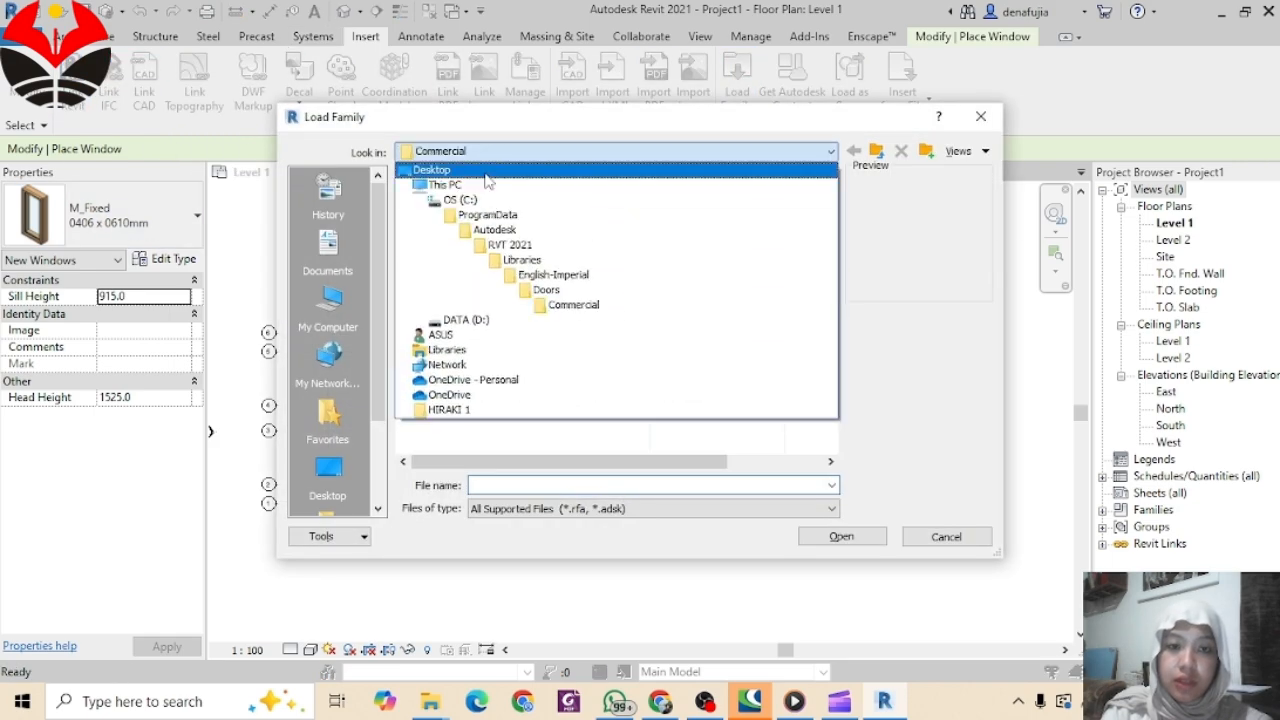
pyautogui.click(548, 290)
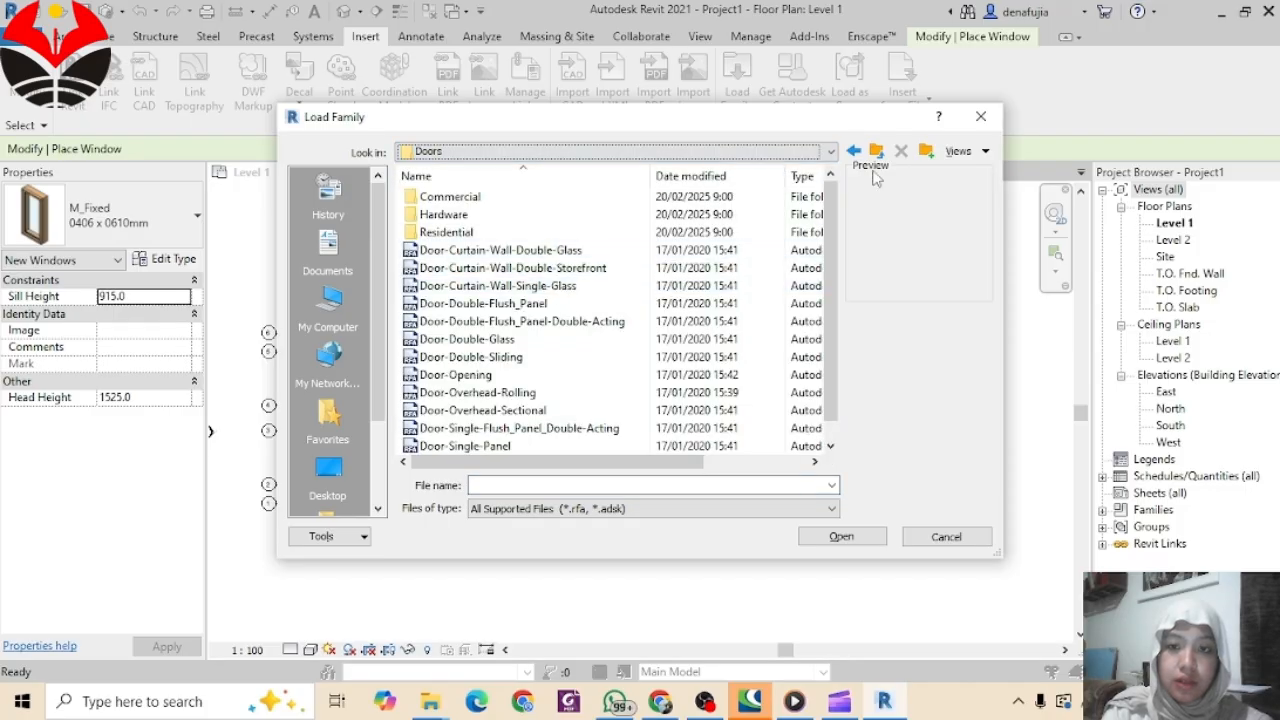
pyautogui.click(853, 151)
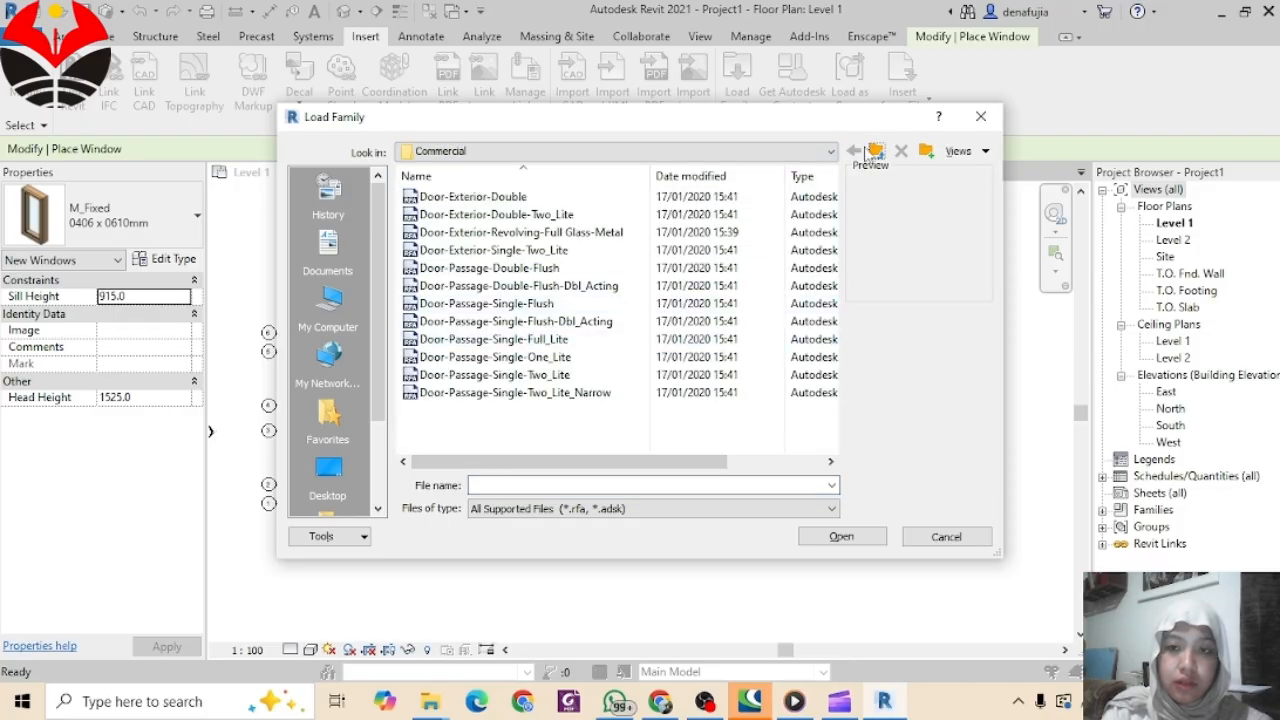
pyautogui.click(714, 154)
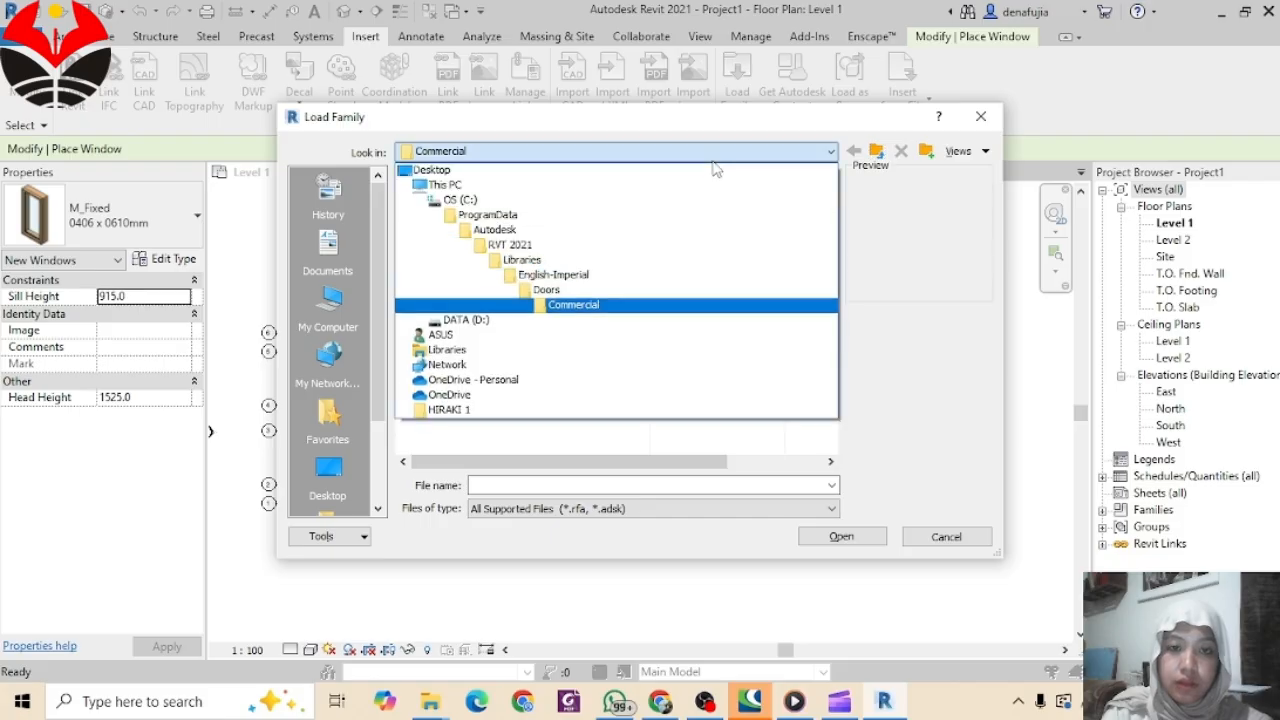
pyautogui.click(576, 280)
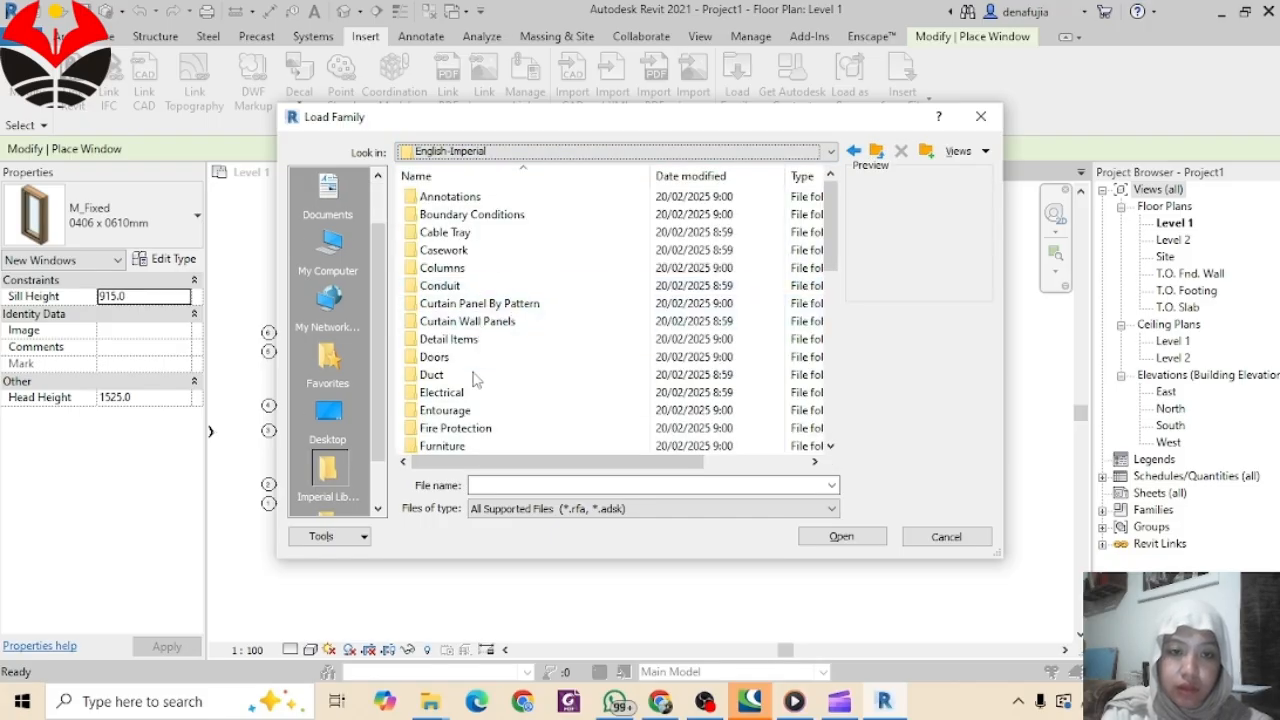
pyautogui.scroll(-5, 476, 380)
pyautogui.scroll(-4, 476, 385)
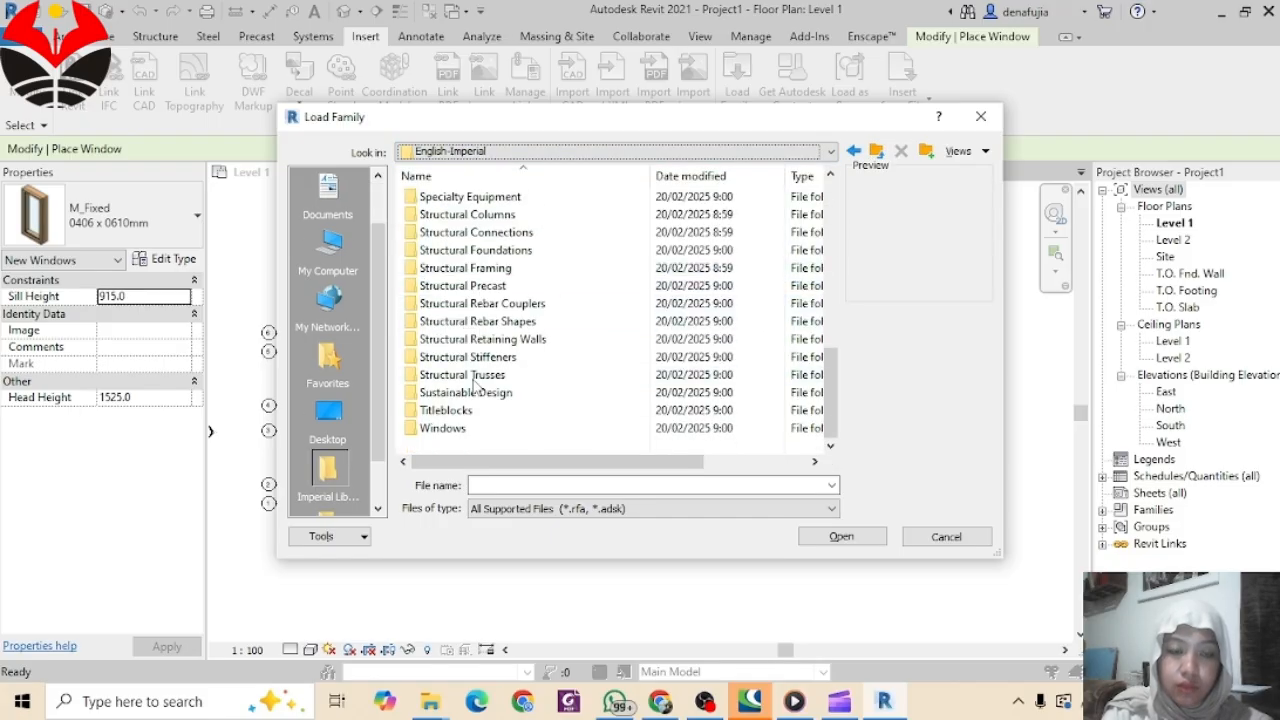
pyautogui.doubleClick(443, 428)
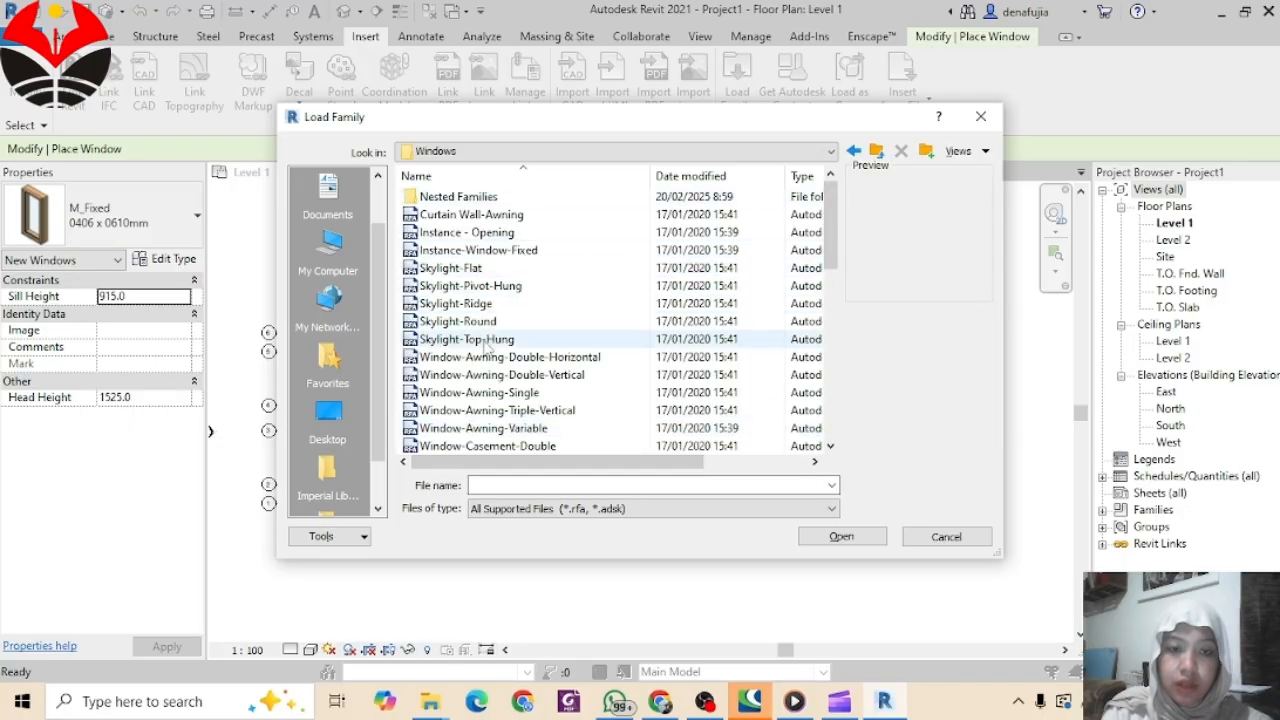
# Step: Examine the previews of the skylight, casement, fixed and other window families in the Windows folder
pyautogui.scroll(-8, 495, 360)
pyautogui.scroll(8, 495, 368)
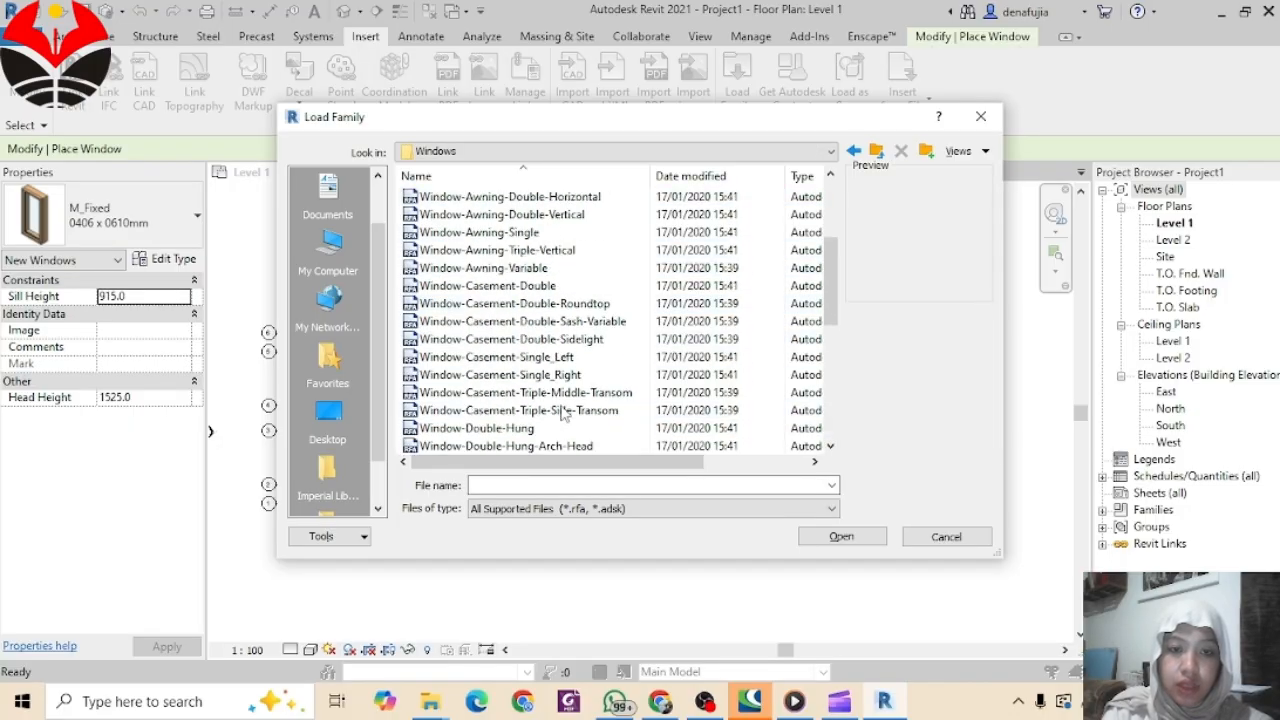
pyautogui.moveTo(532, 226); pyautogui.dragTo(540, 430)
pyautogui.click(573, 341)
pyautogui.scroll(-4, 573, 345)
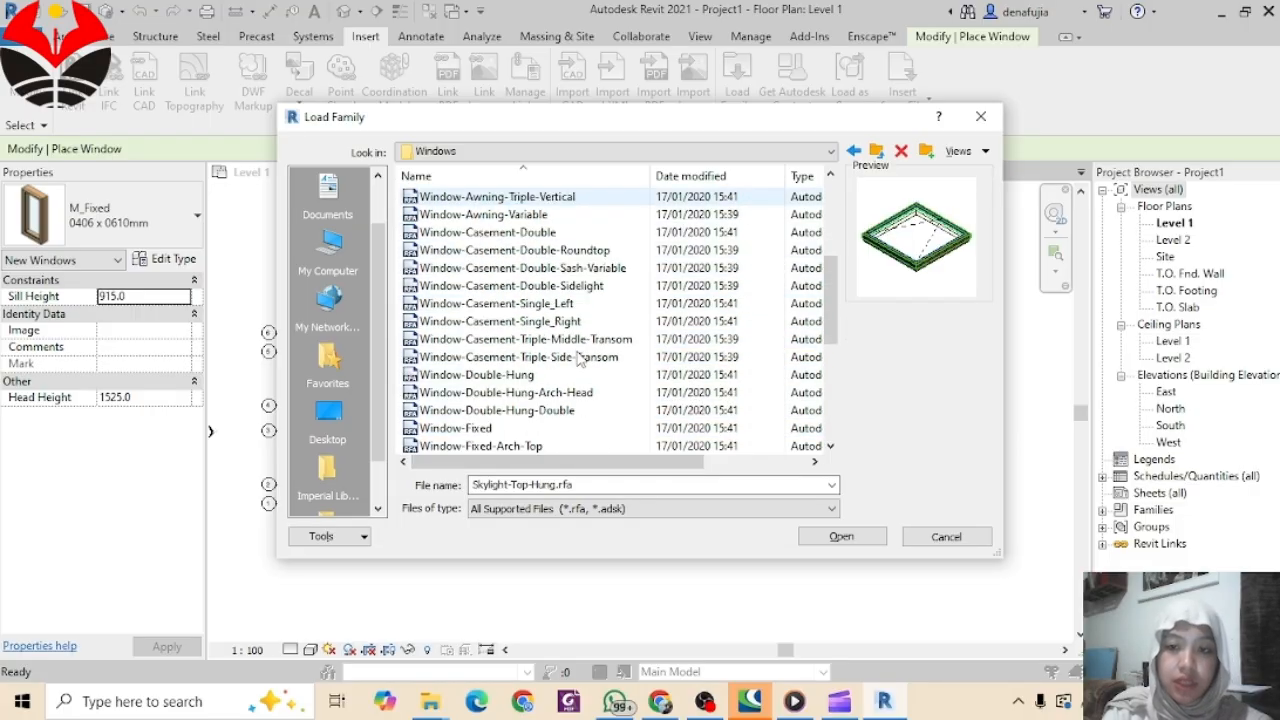
pyautogui.click(580, 339)
pyautogui.click(560, 374)
pyautogui.click(550, 303)
pyautogui.click(545, 357)
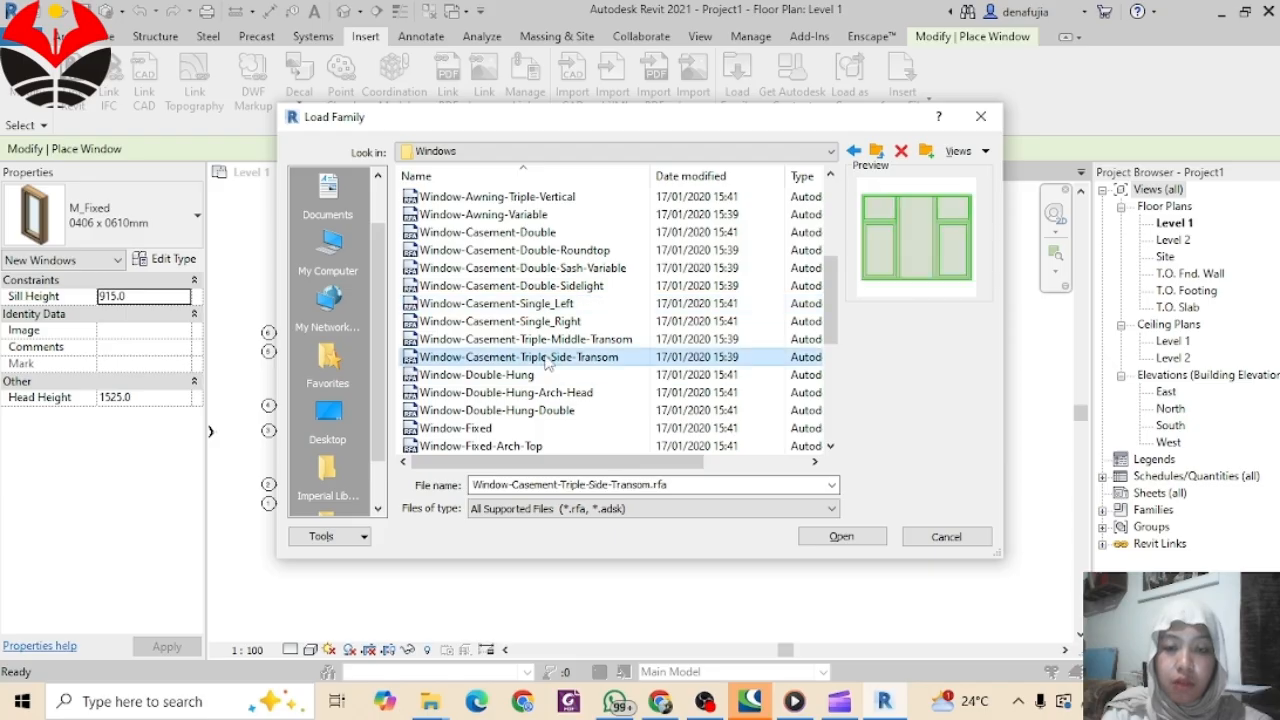
pyautogui.click(500, 375)
pyautogui.scroll(-4, 575, 355)
pyautogui.click(527, 341)
pyautogui.scroll(-1, 530, 374)
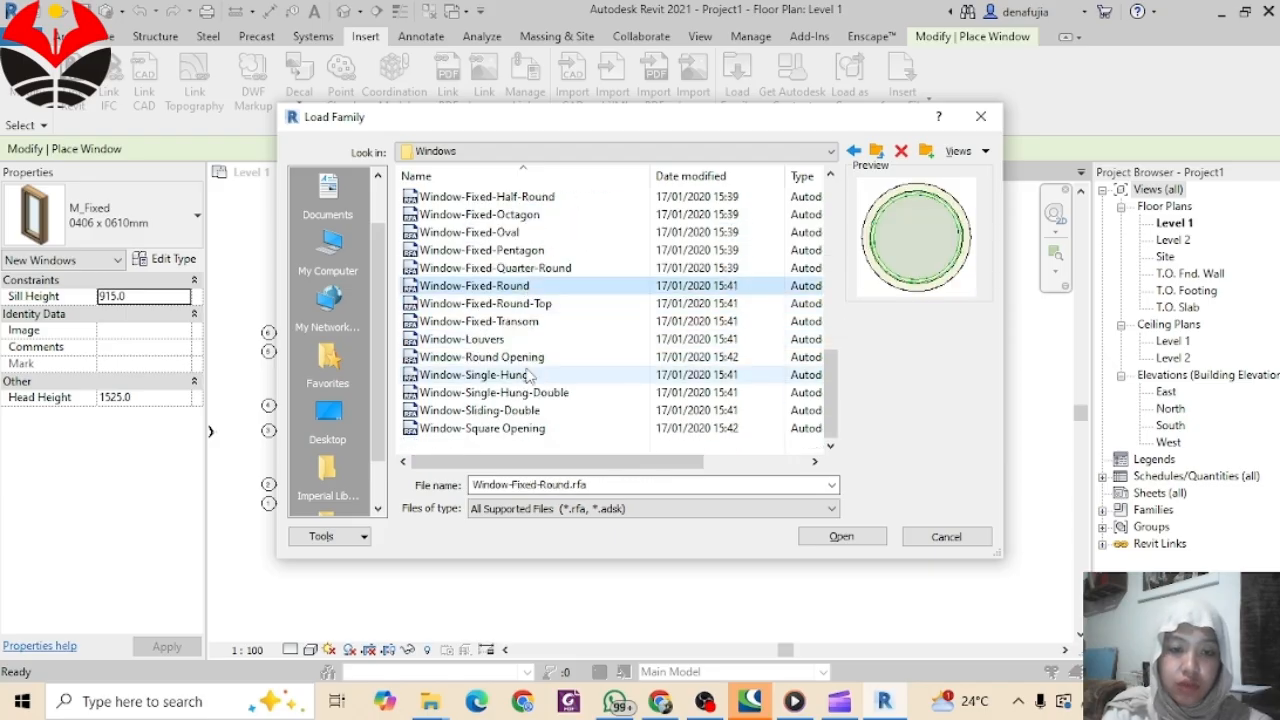
pyautogui.scroll(10, 530, 374)
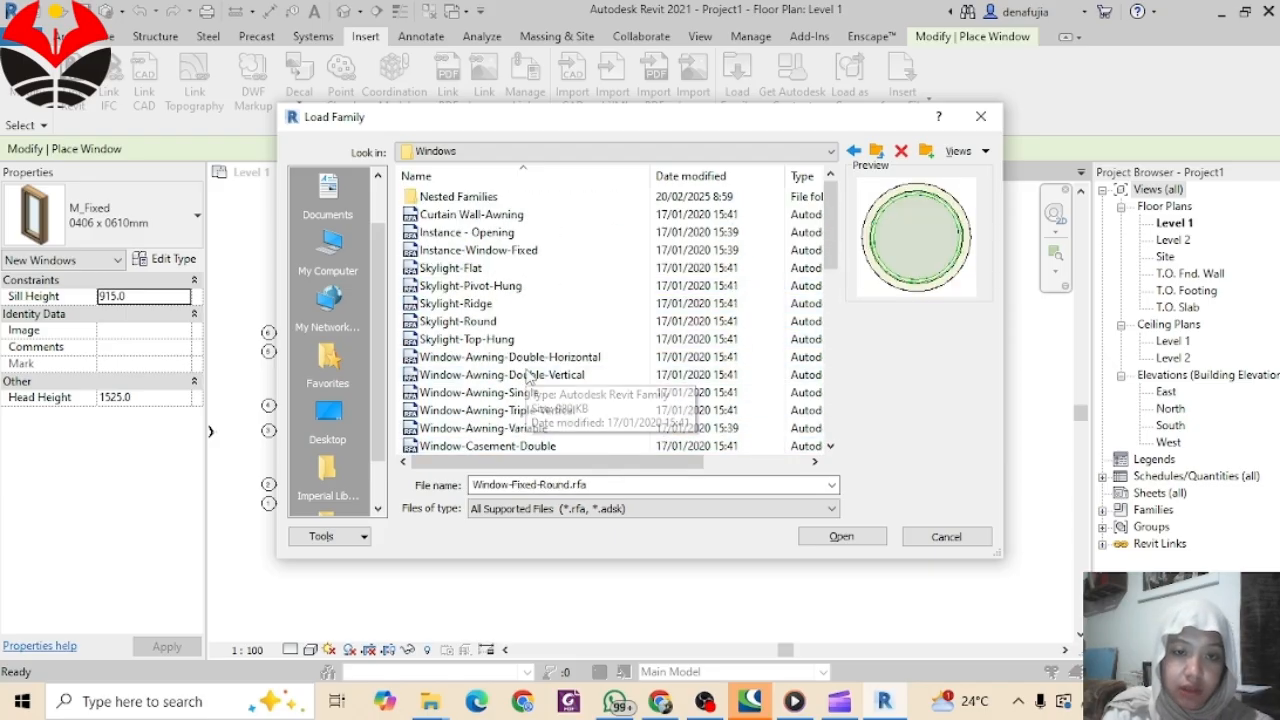
pyautogui.click(543, 232)
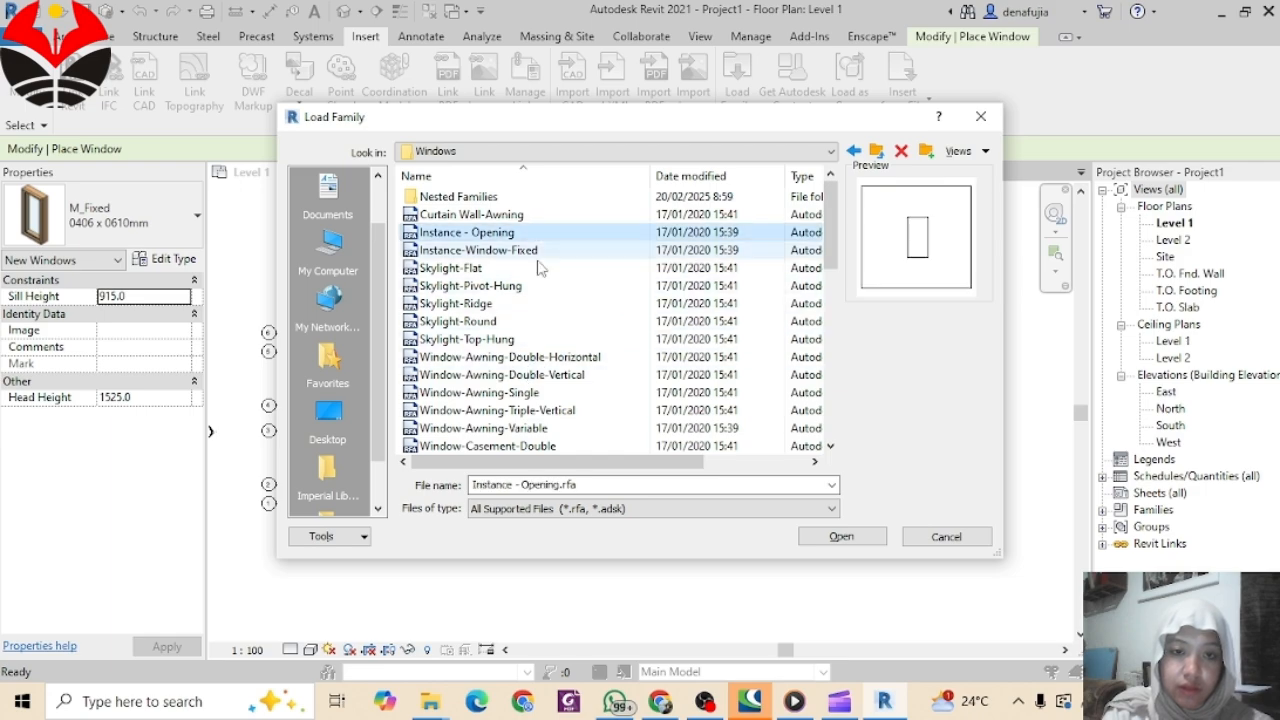
# Step: Load the Window-Awning-Double-Horizontal family with its 56" x 32" type
pyautogui.click(538, 356)
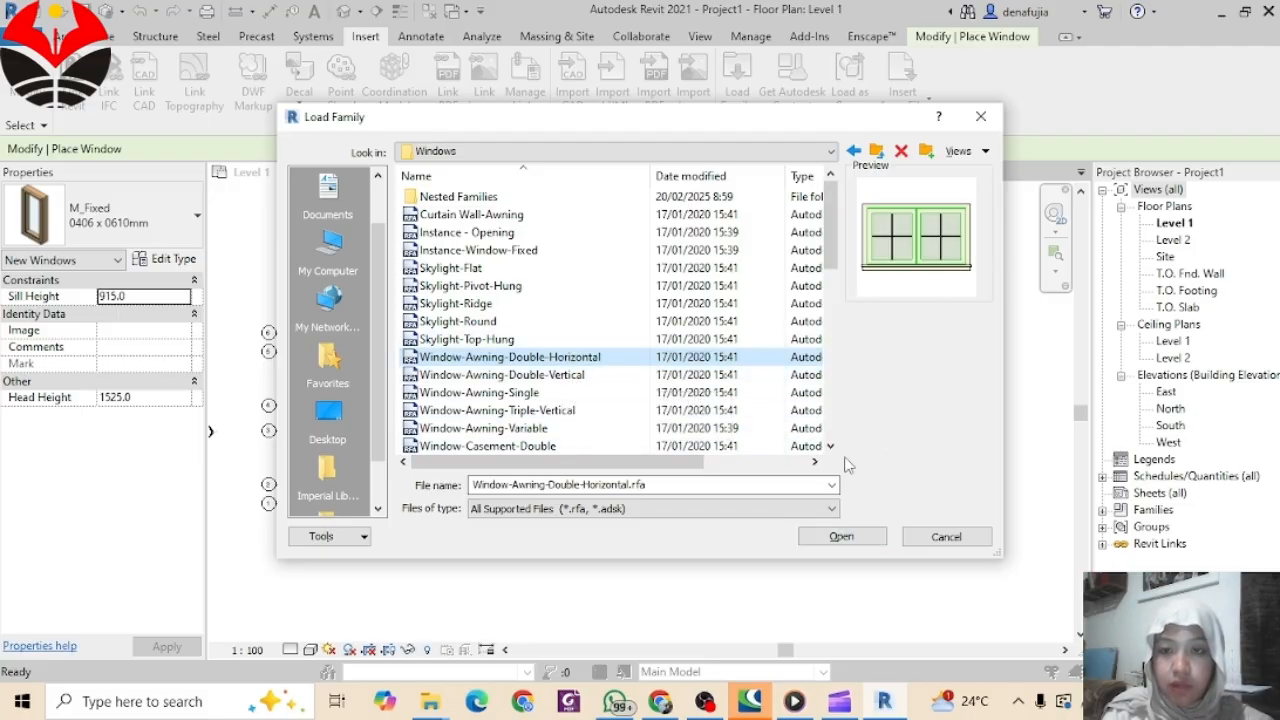
pyautogui.click(840, 538)
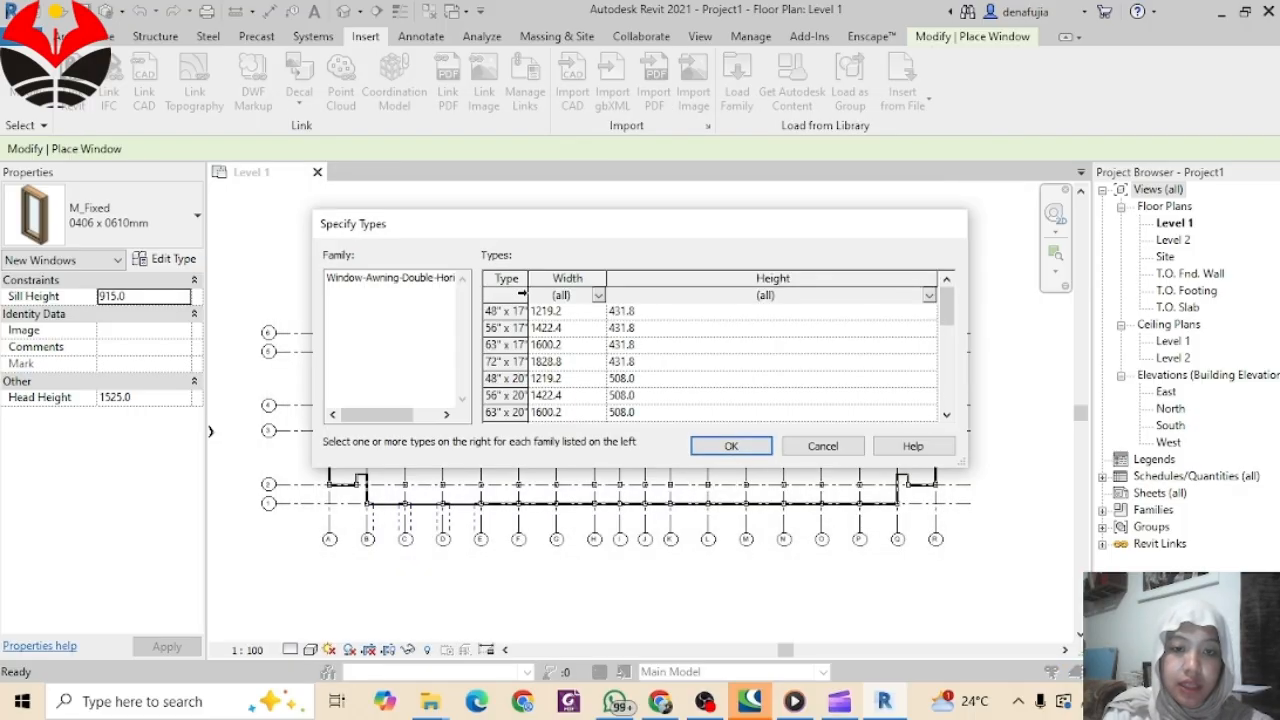
pyautogui.click(598, 296)
pyautogui.click(598, 296)
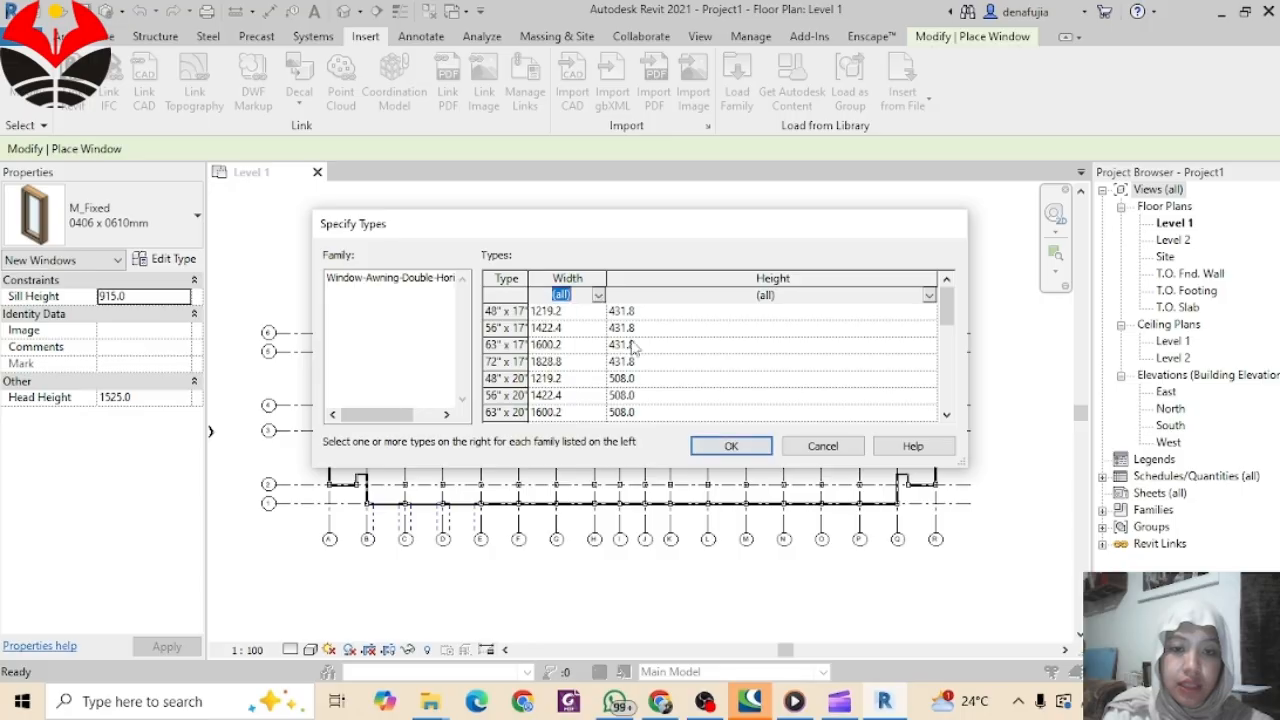
pyautogui.click(708, 446)
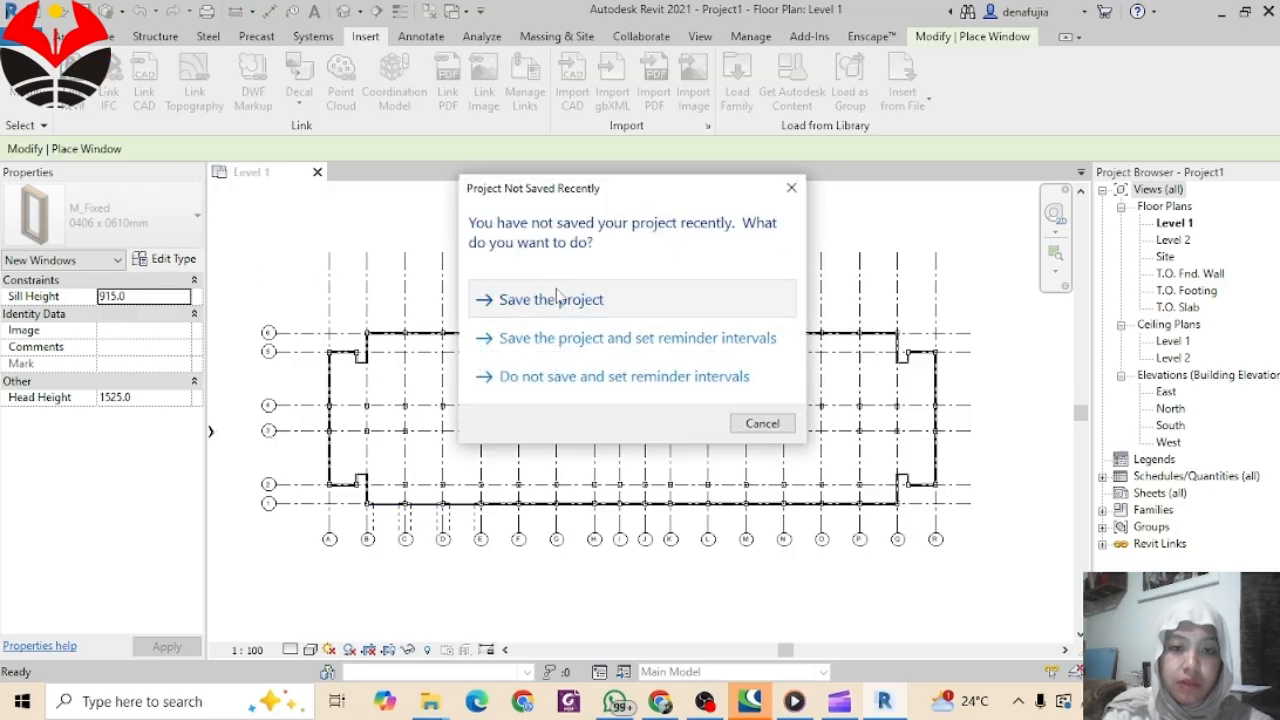
# Step: Save the project in the BIM folder as GEDUNG C DINDING, PINTU, JENDELA
pyautogui.click(548, 299)
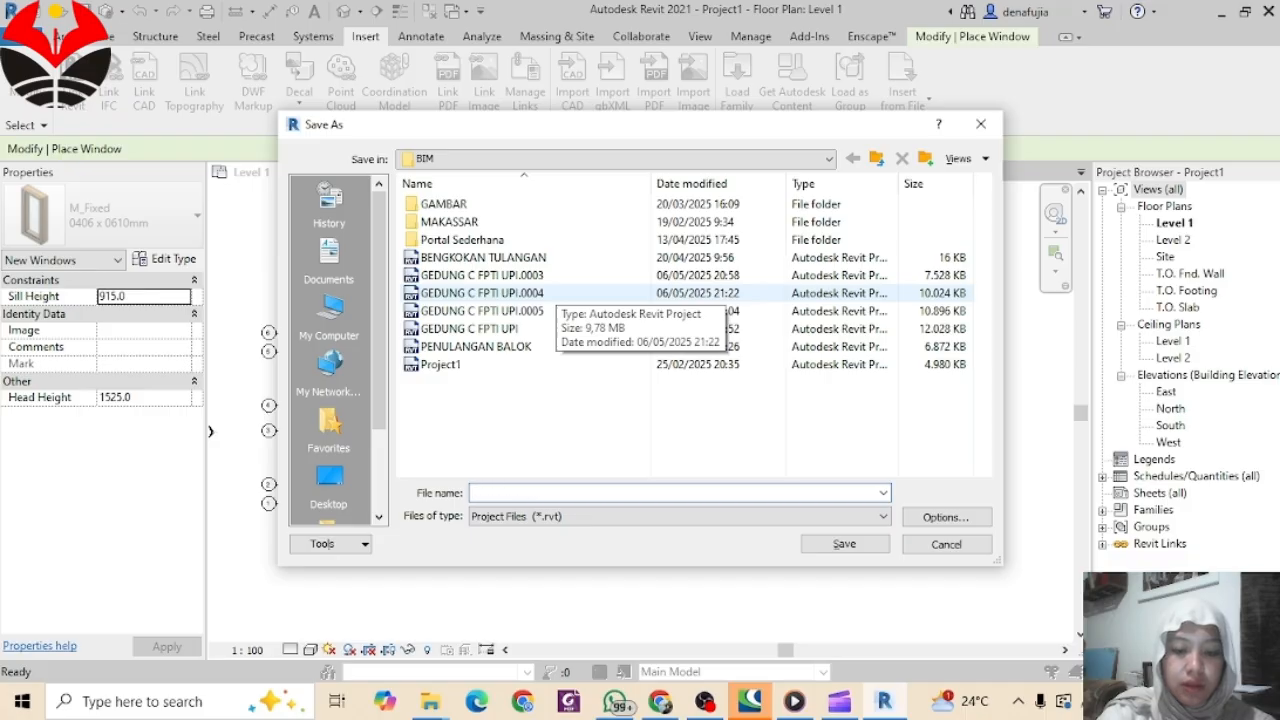
pyautogui.write('DI')
pyautogui.write('GED')
pyautogui.write('UNG ')
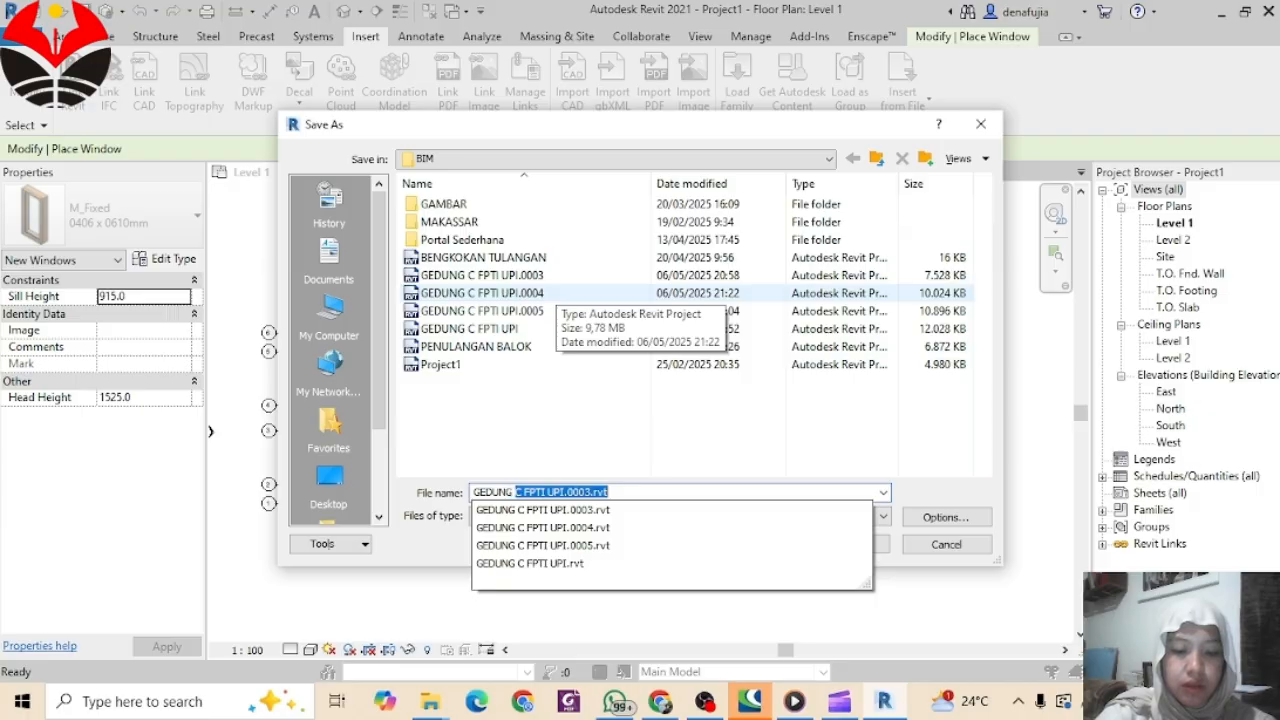
pyautogui.write('C DINDING, PINTU, JENDELA')
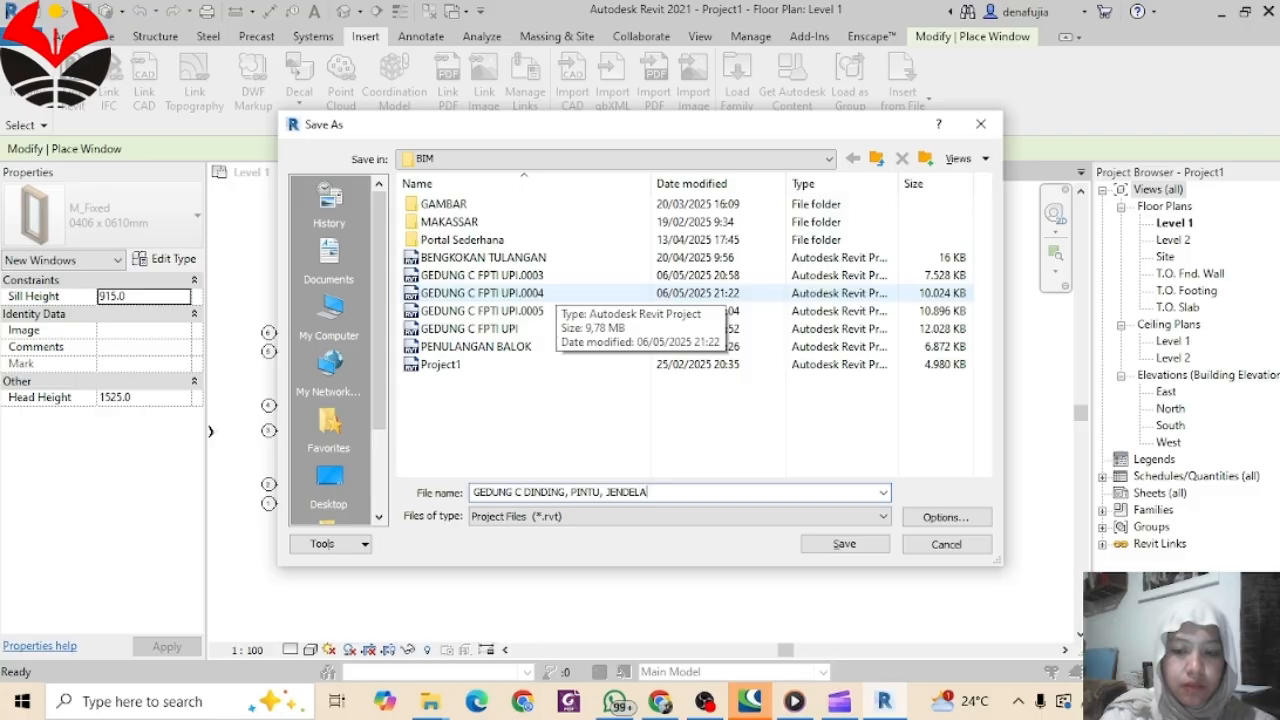
pyautogui.press('Return')
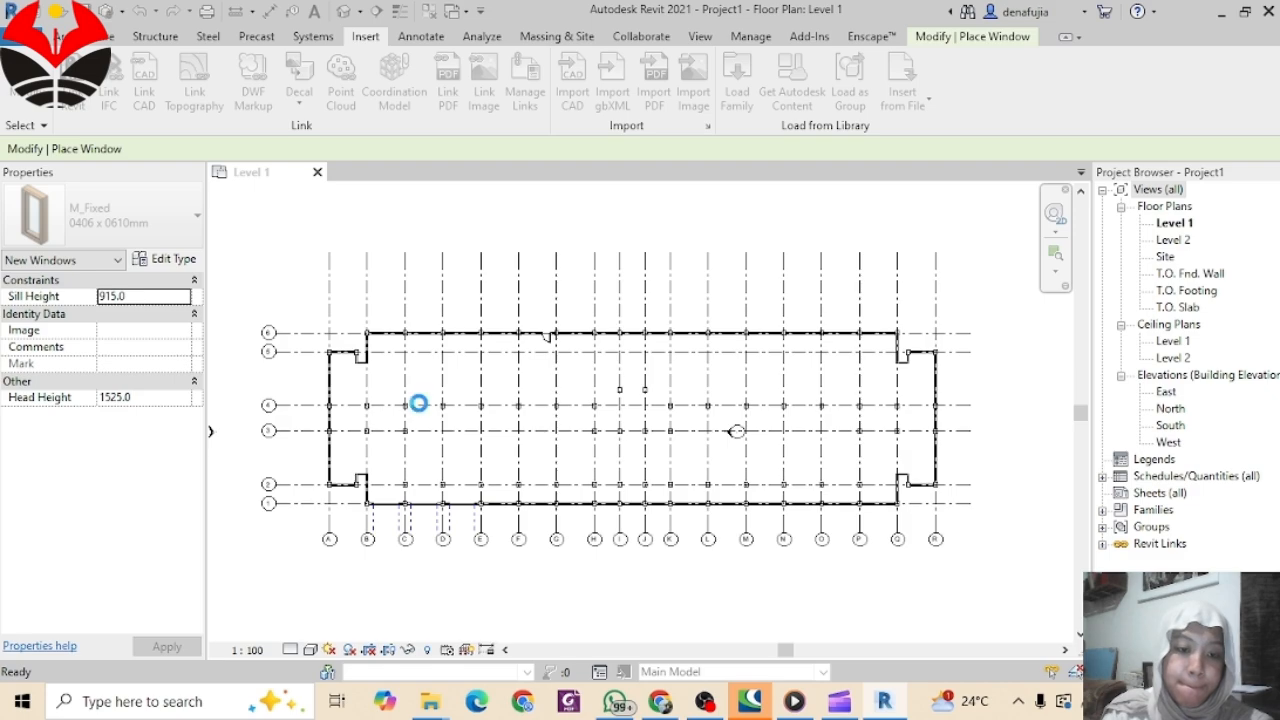
# Step: Place Window-Awning-Double-Horizontal 56" x 32" windows in the grid 6 wall, one per bay from grid B to grid F
pyautogui.click(157, 222)
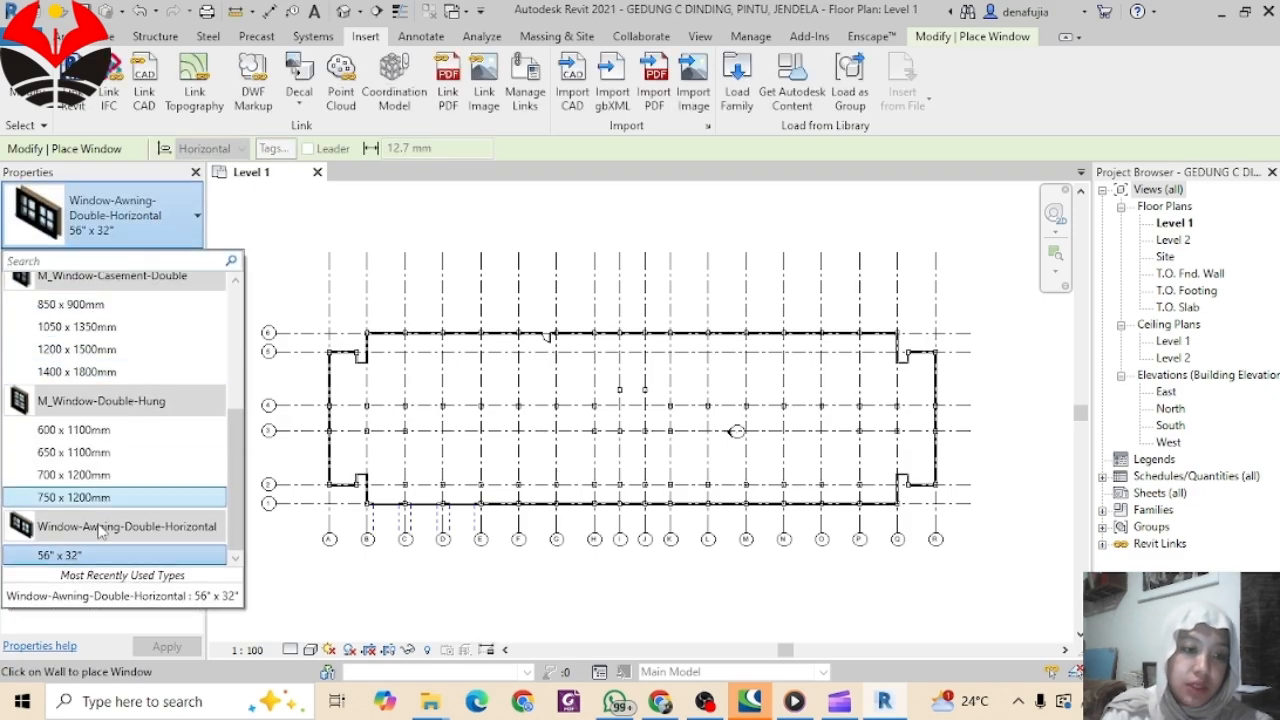
pyautogui.click(52, 556)
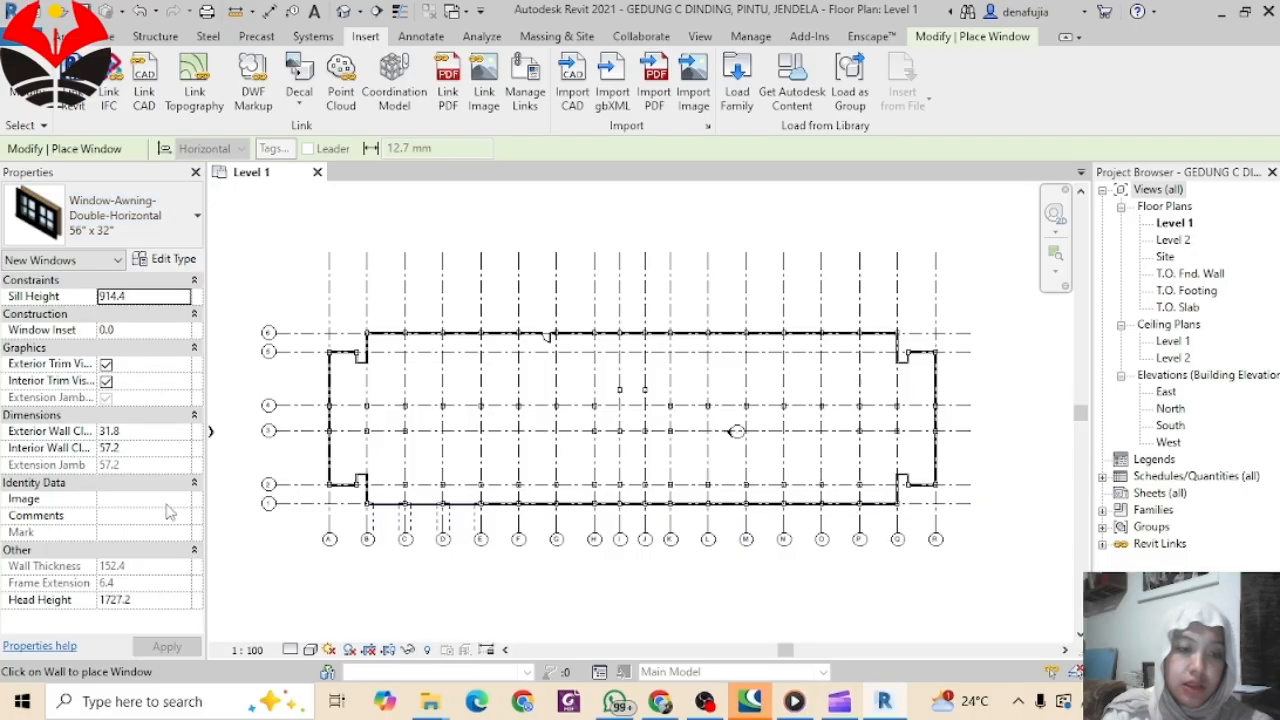
pyautogui.scroll(5, 377, 358)
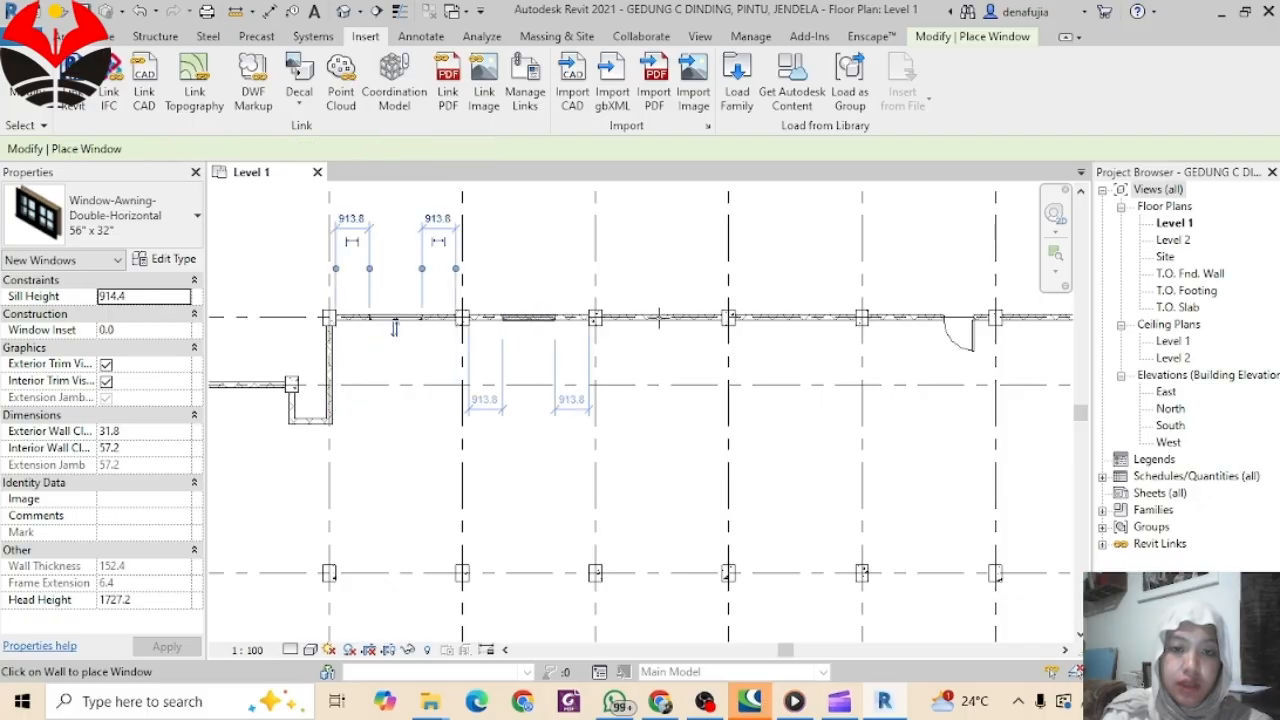
pyautogui.click(529, 318)
pyautogui.click(810, 318)
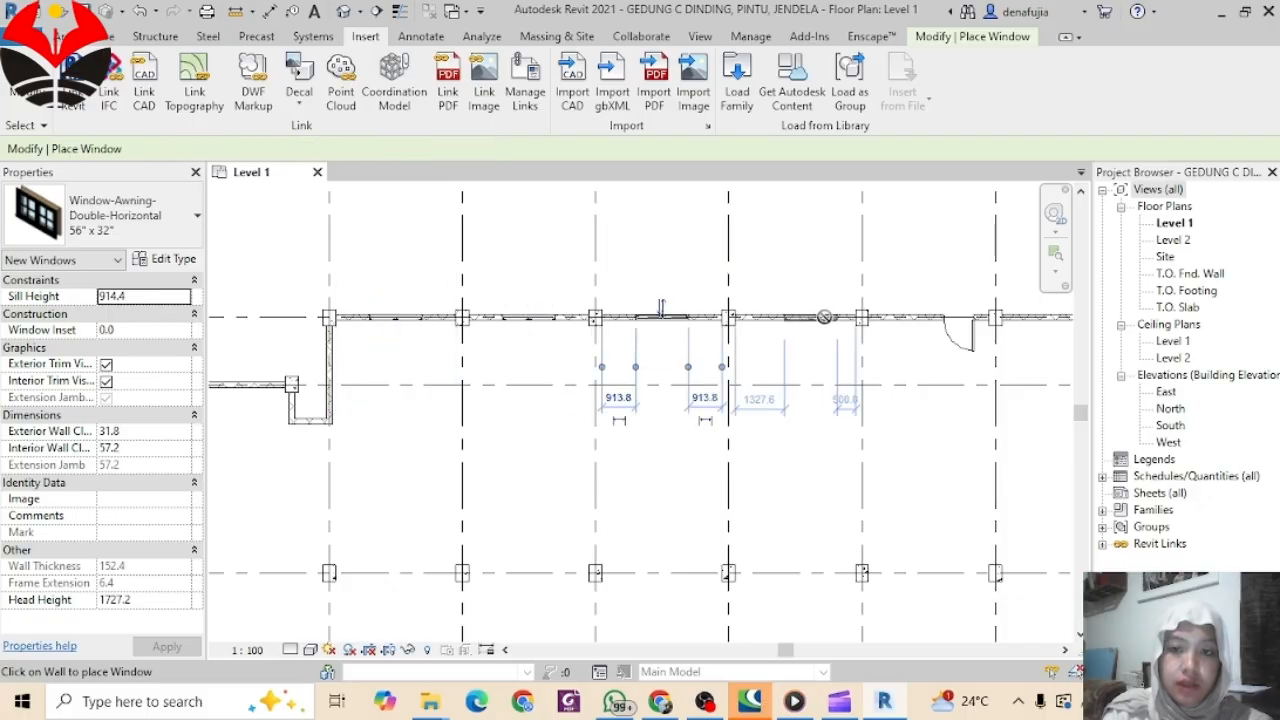
# Step: Continue placing the 56" x 32" awning windows in the grid 6 wall bays from grid G onward, beyond the door
pyautogui.moveTo(877, 346); pyautogui.dragTo(523, 351, button='middle')
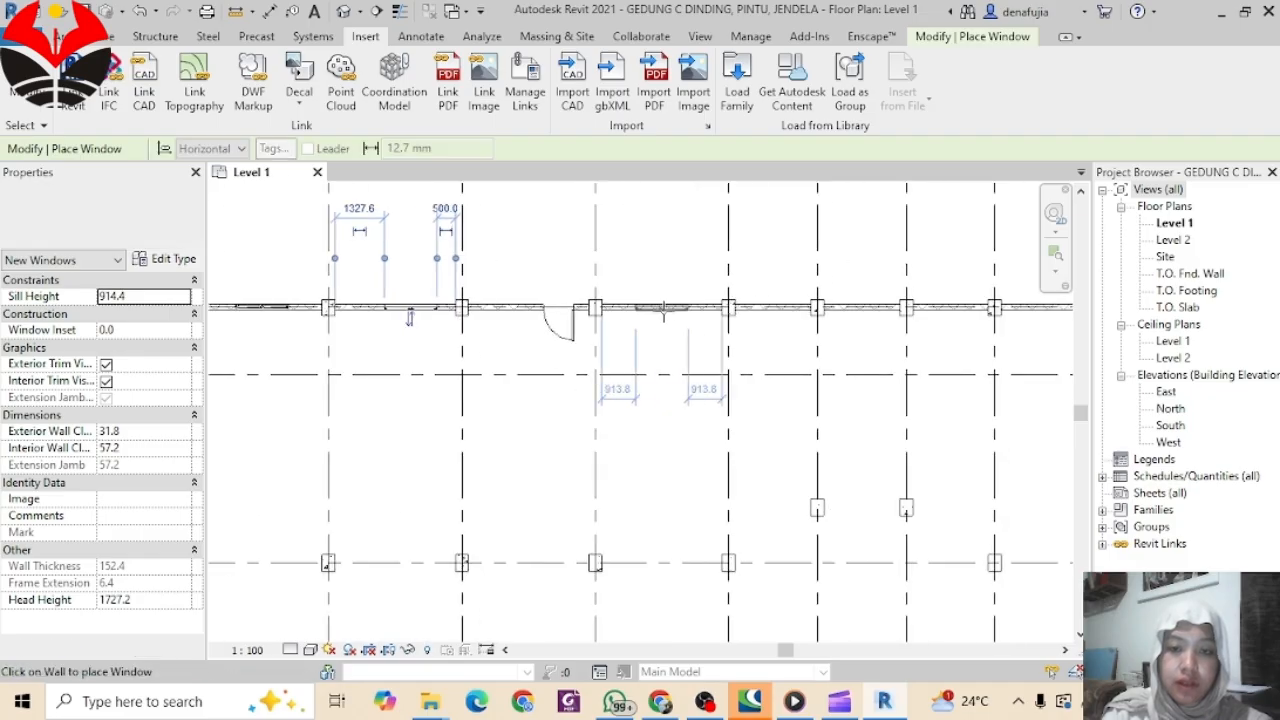
pyautogui.click(662, 310)
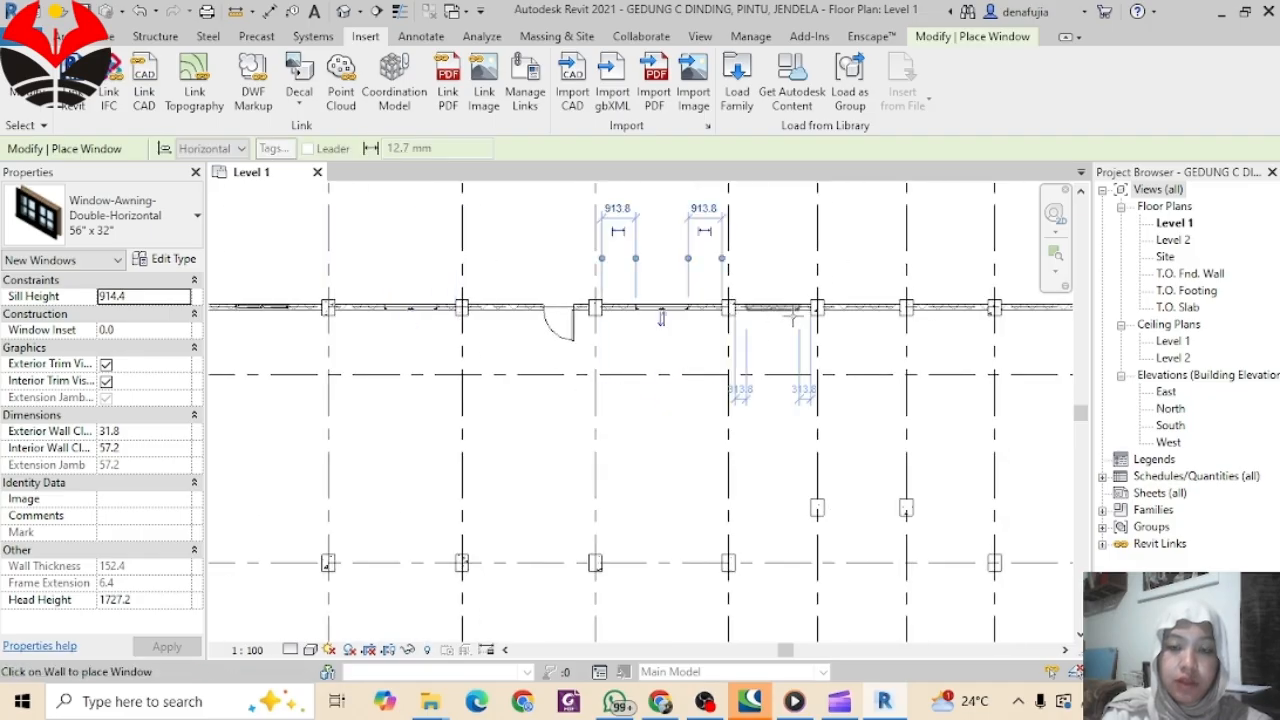
pyautogui.click(771, 310)
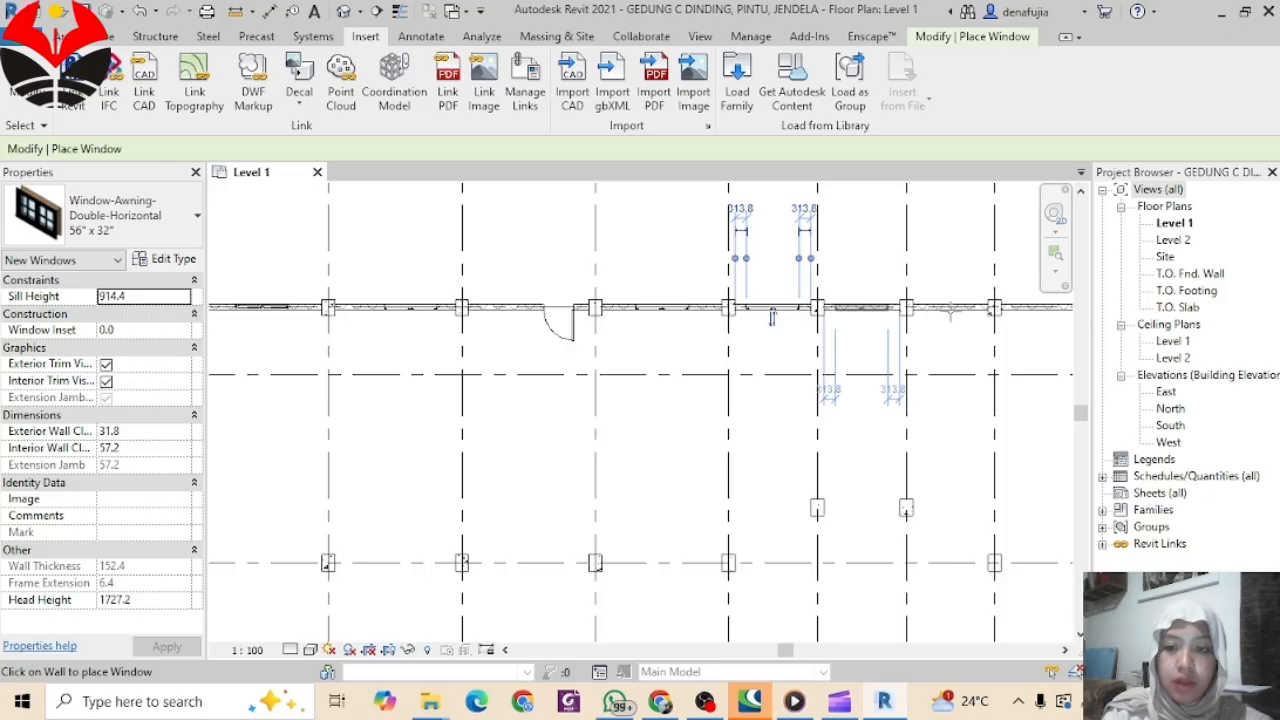
pyautogui.moveTo(768, 347); pyautogui.dragTo(605, 345, button='middle')
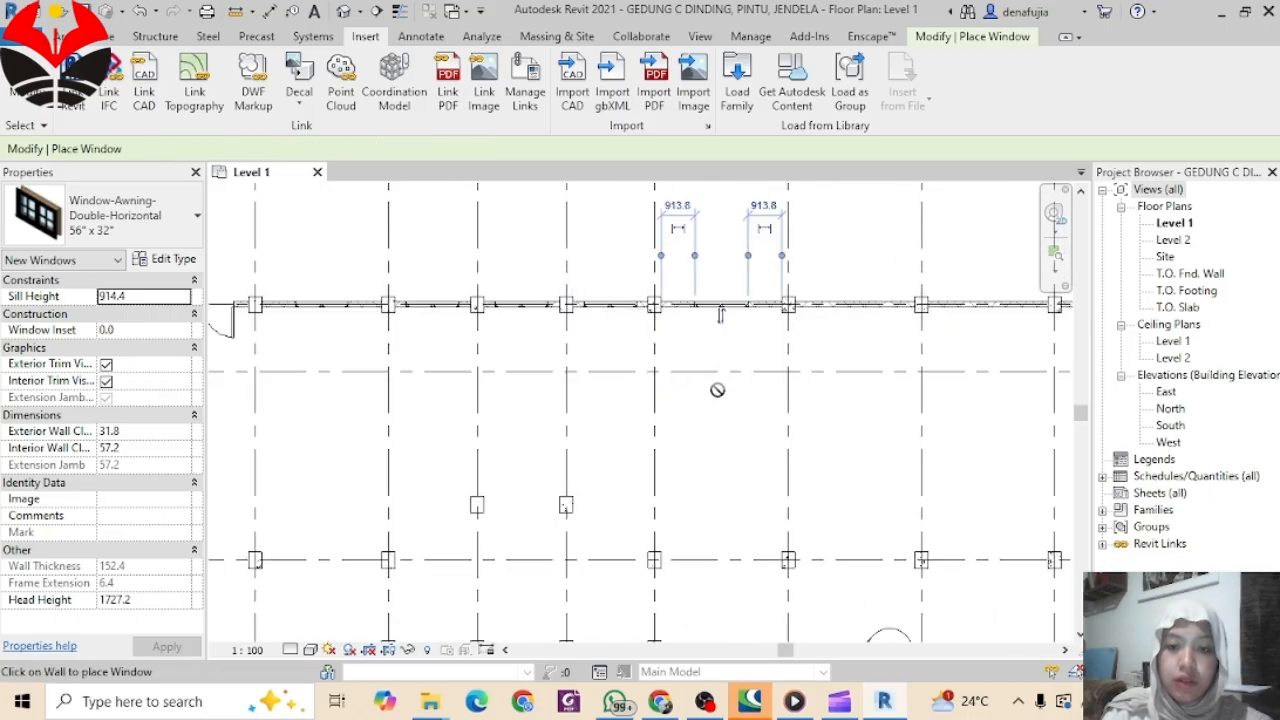
pyautogui.scroll(-5, 714, 386)
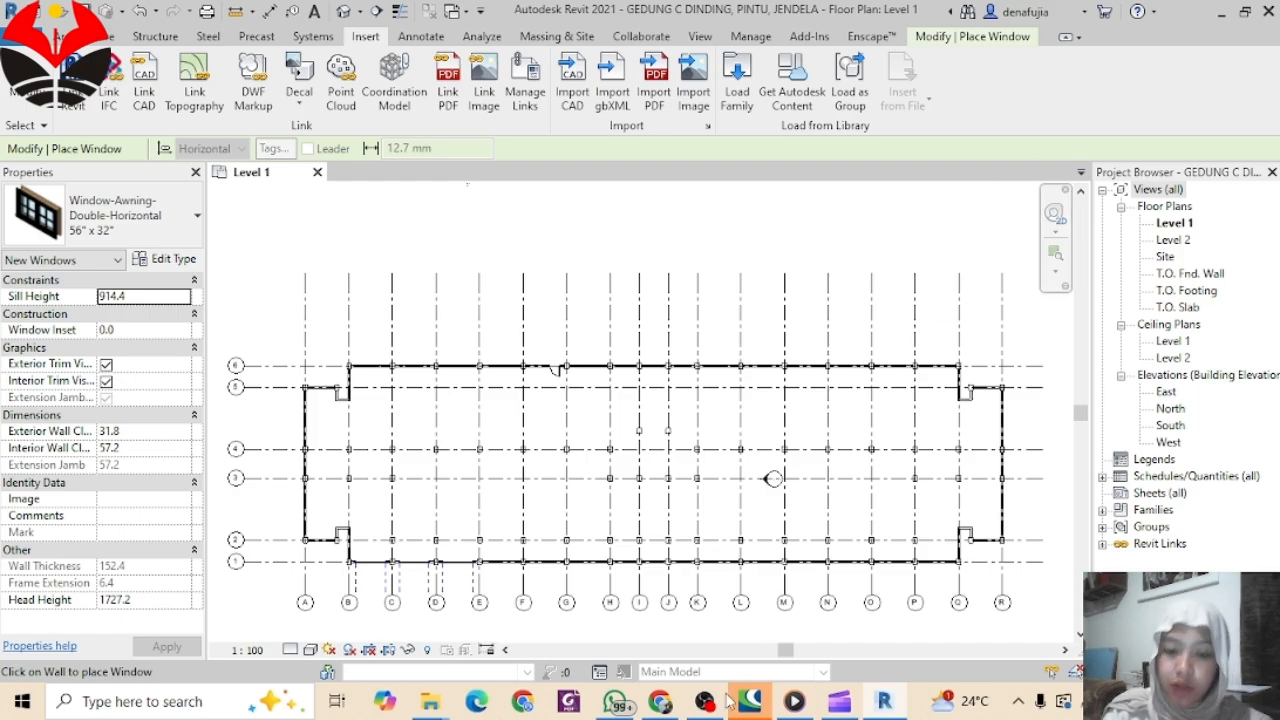
pyautogui.click(794, 701)
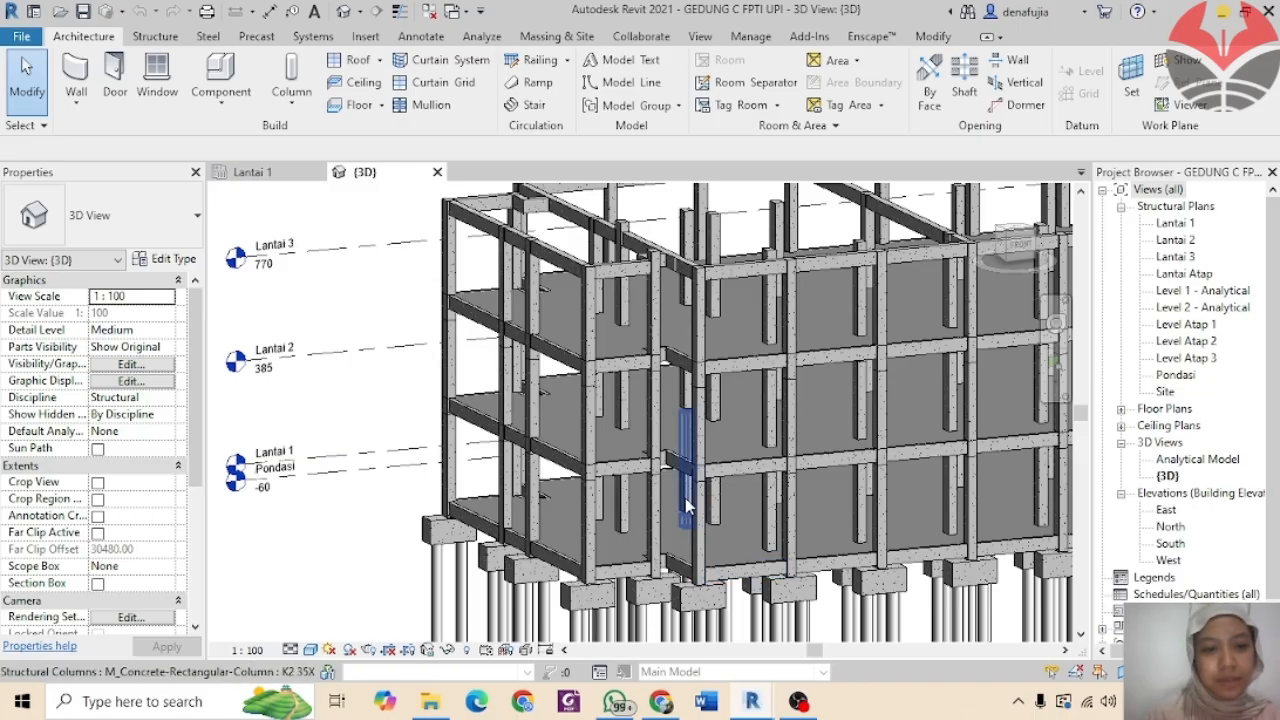
# Step: Switch from the 3D view of GEDUNG C FPTI UPI to the Lantai 1 structural plan
pyautogui.scroll(-2, 686, 470)
pyautogui.moveTo(793, 527); pyautogui.dragTo(662, 510, button='middle')
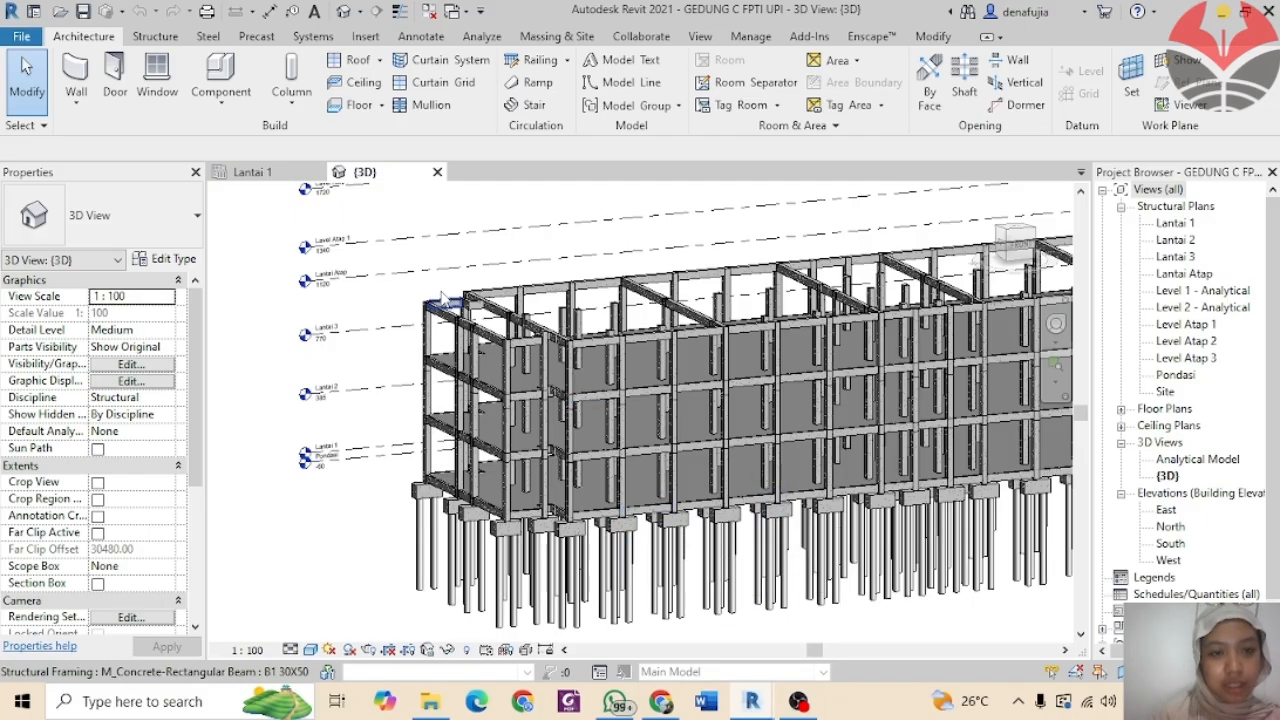
pyautogui.click(253, 172)
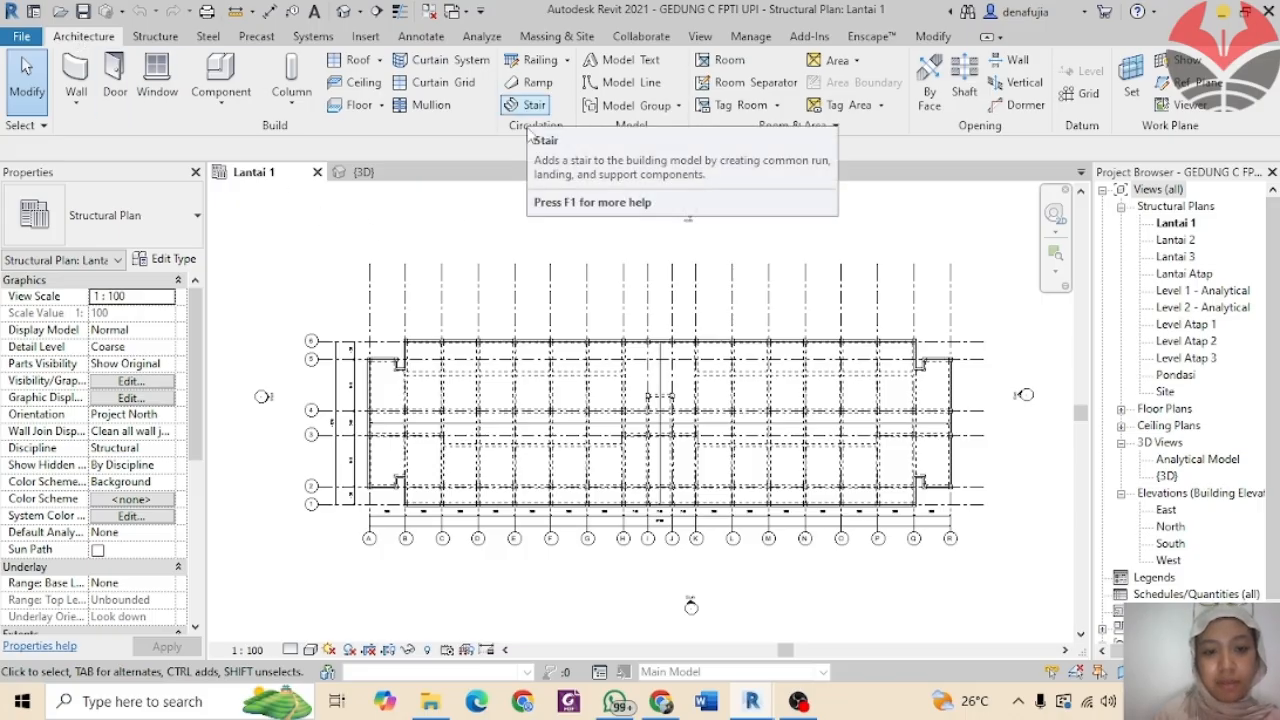
# Step: Set up a new stair with location line Run: Left, the Cast-In-Place Monolithic Stair type and 23 desired risers
pyautogui.scroll(4, 392, 470)
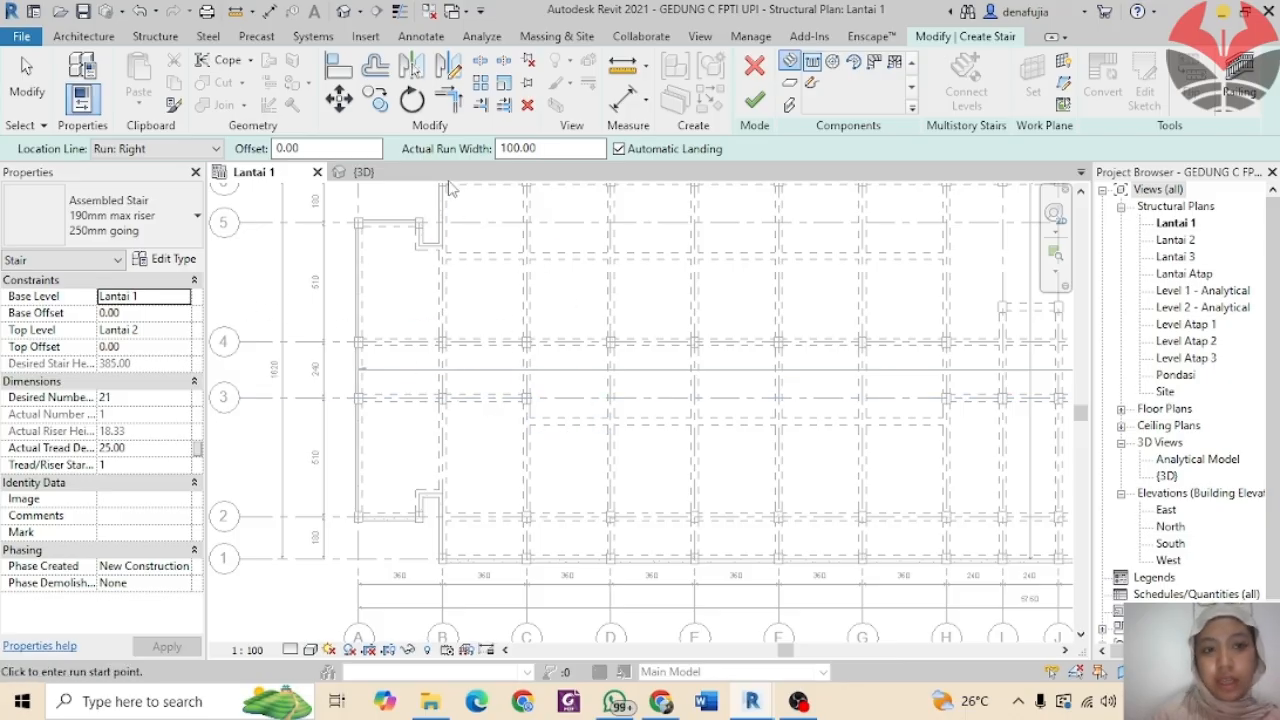
pyautogui.click(160, 148)
pyautogui.click(200, 181)
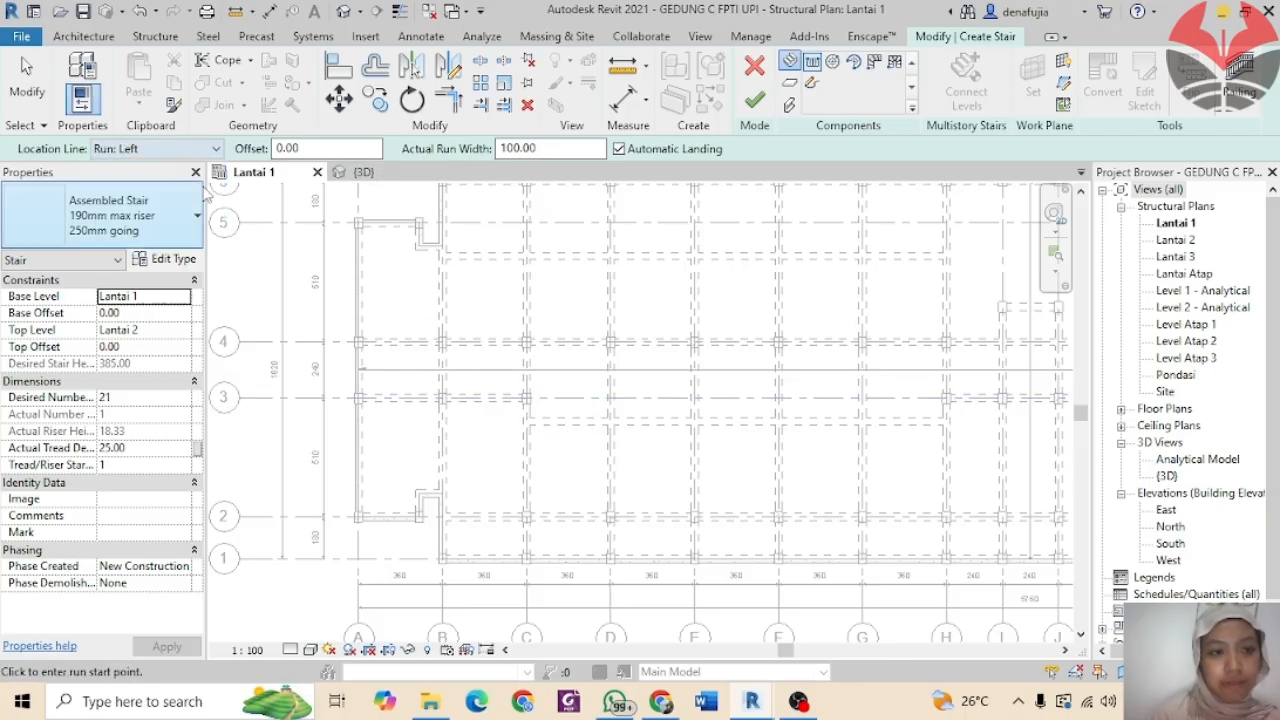
pyautogui.click(196, 215)
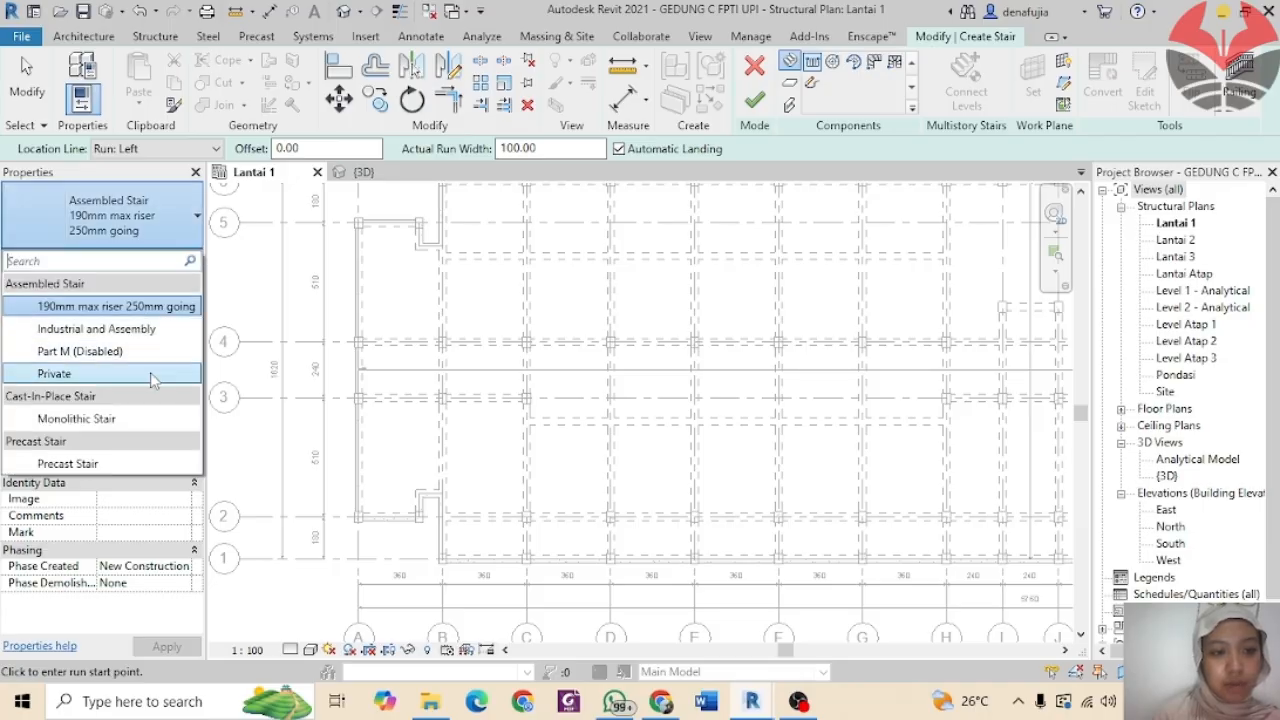
pyautogui.click(138, 420)
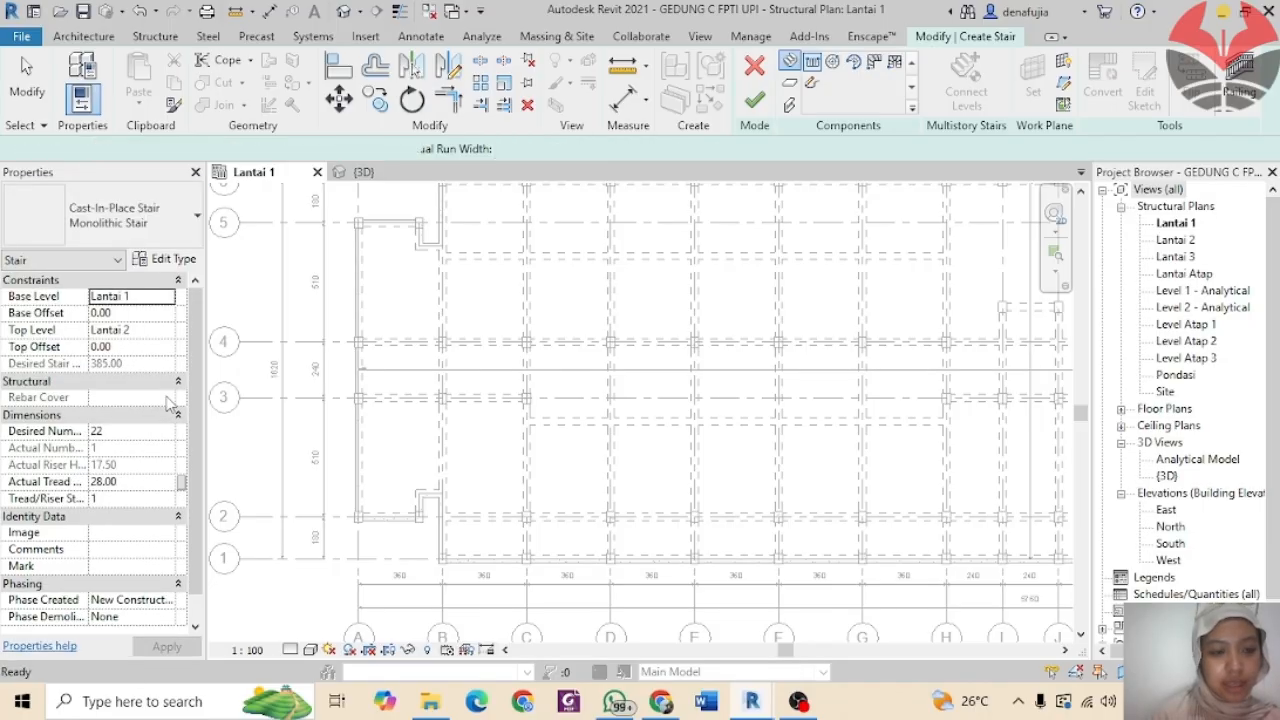
pyautogui.click(134, 432)
pyautogui.write('23')
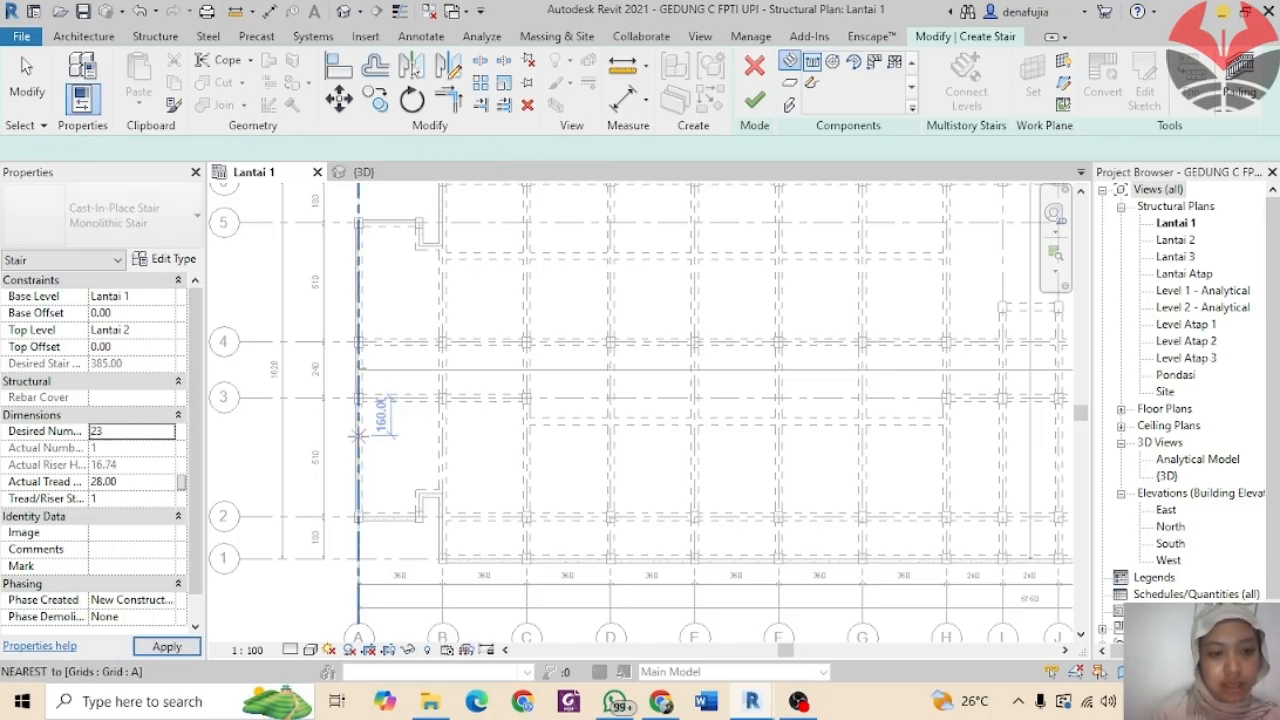
# Step: Draw the first straight stair run about 308 long, from just below grid 3 beside grid A toward grid 2
pyautogui.scroll(3, 370, 426)
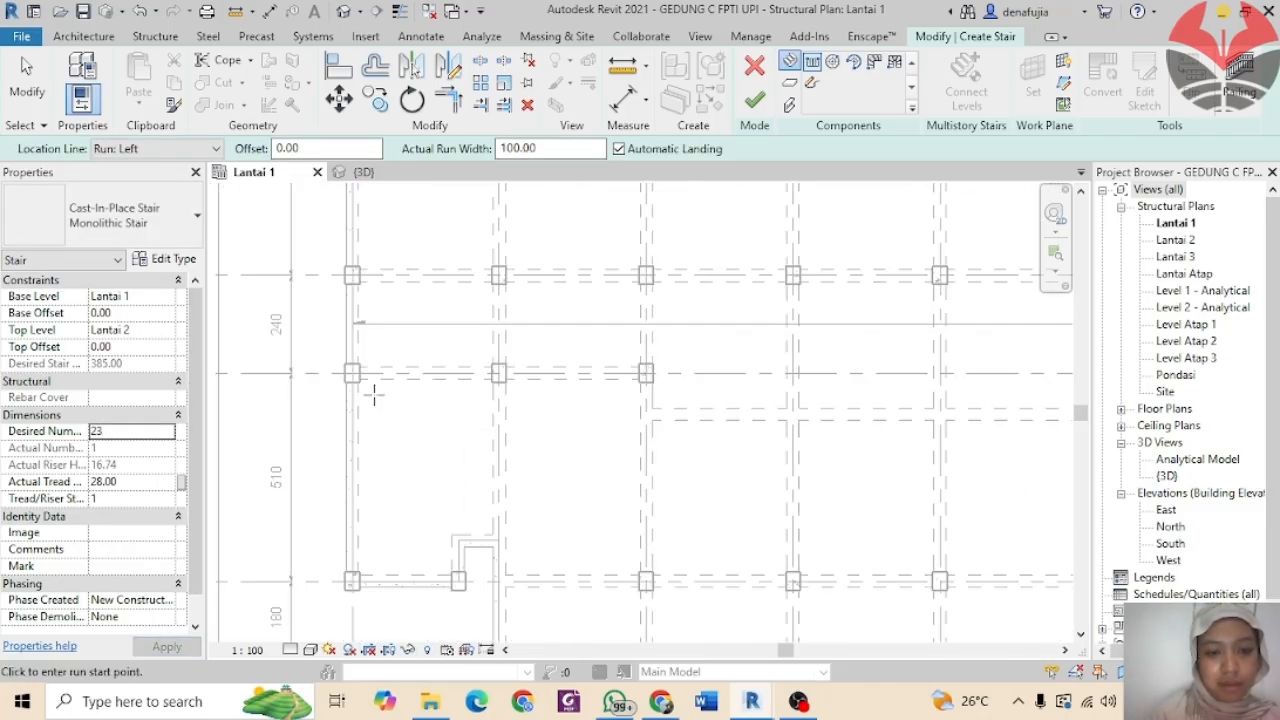
pyautogui.click(372, 394)
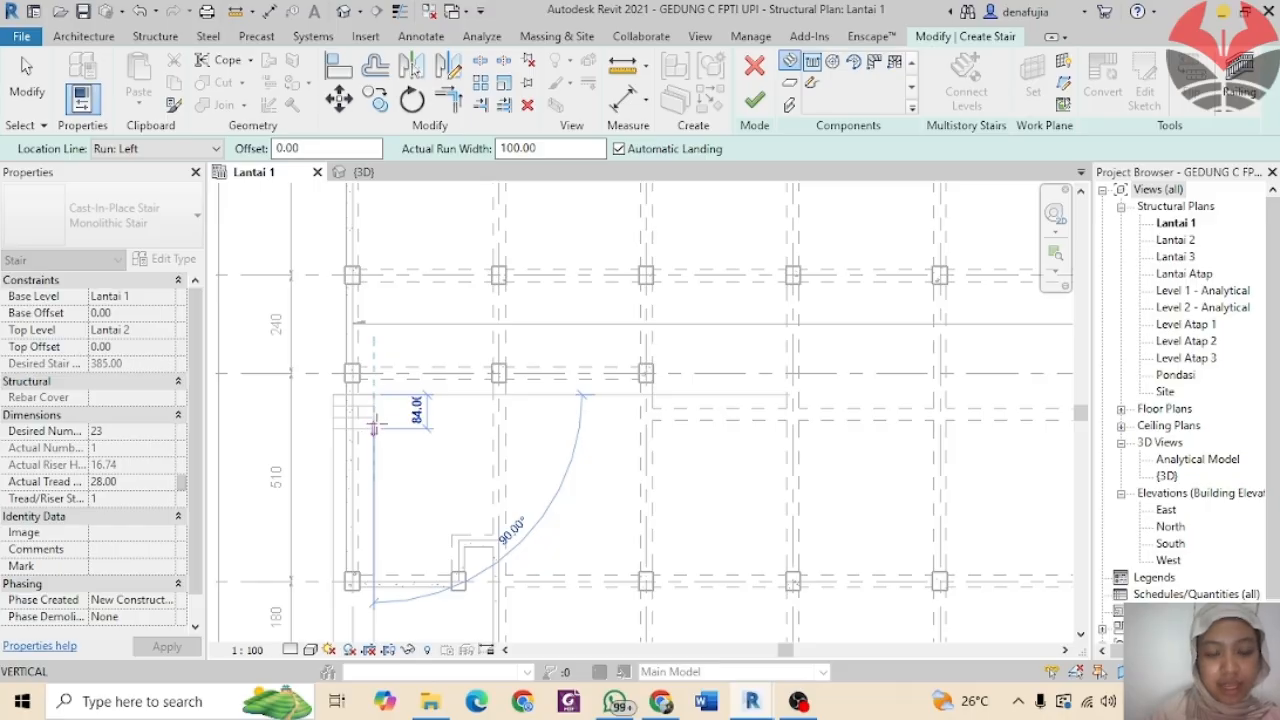
pyautogui.scroll(2, 372, 425)
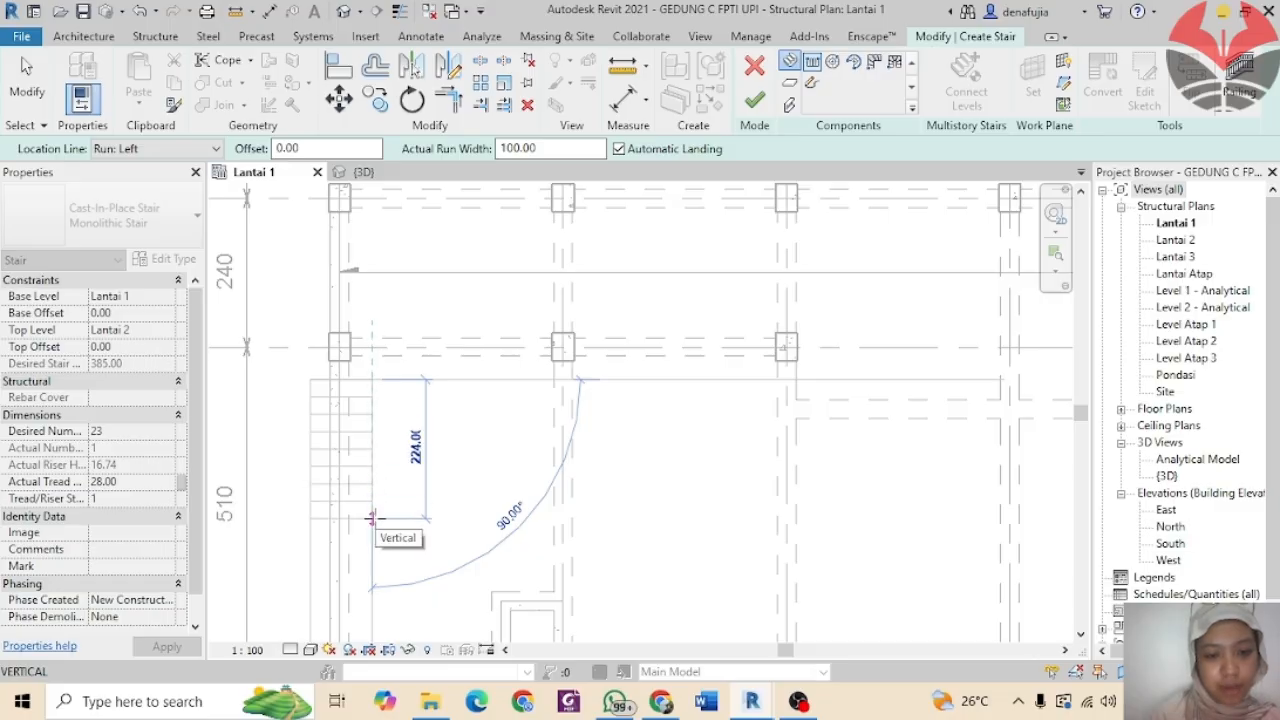
pyautogui.click(371, 568)
# Step: Draw the parallel return run back toward grid 3, starting level with the first run's end, with an automatic landing between them
pyautogui.scroll(3, 371, 568)
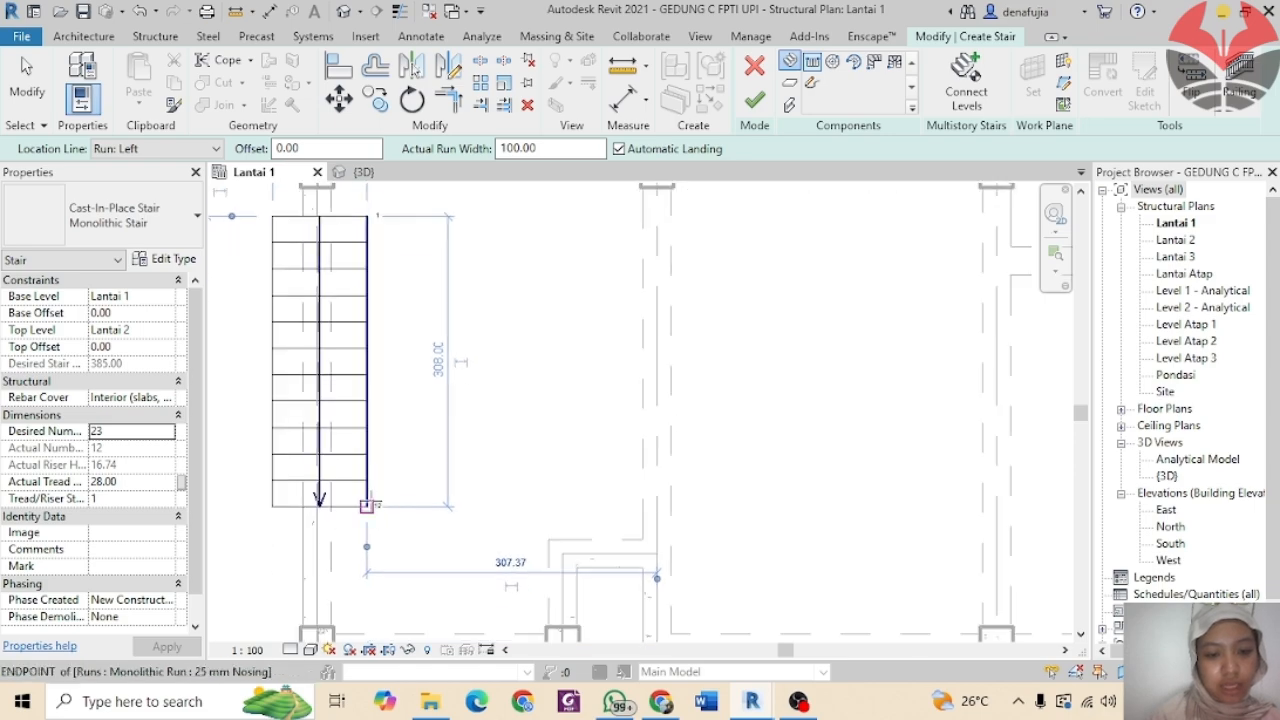
pyautogui.scroll(1, 367, 505)
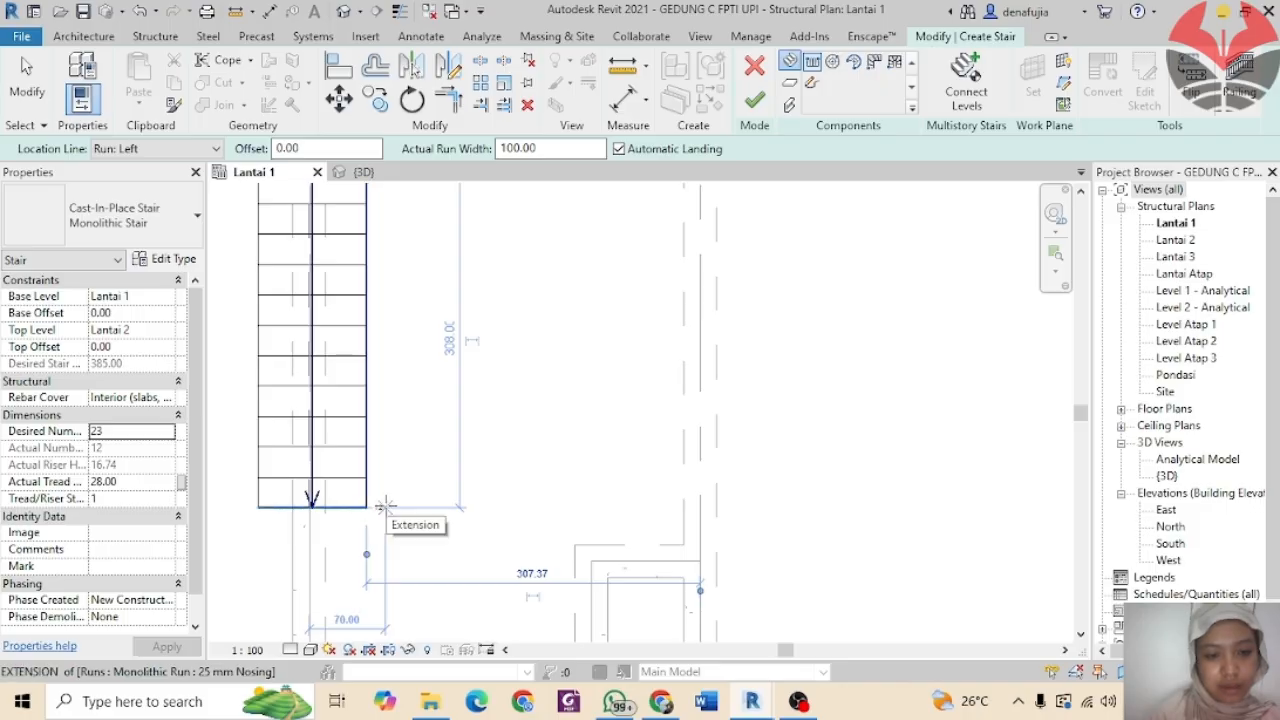
pyautogui.click(384, 506)
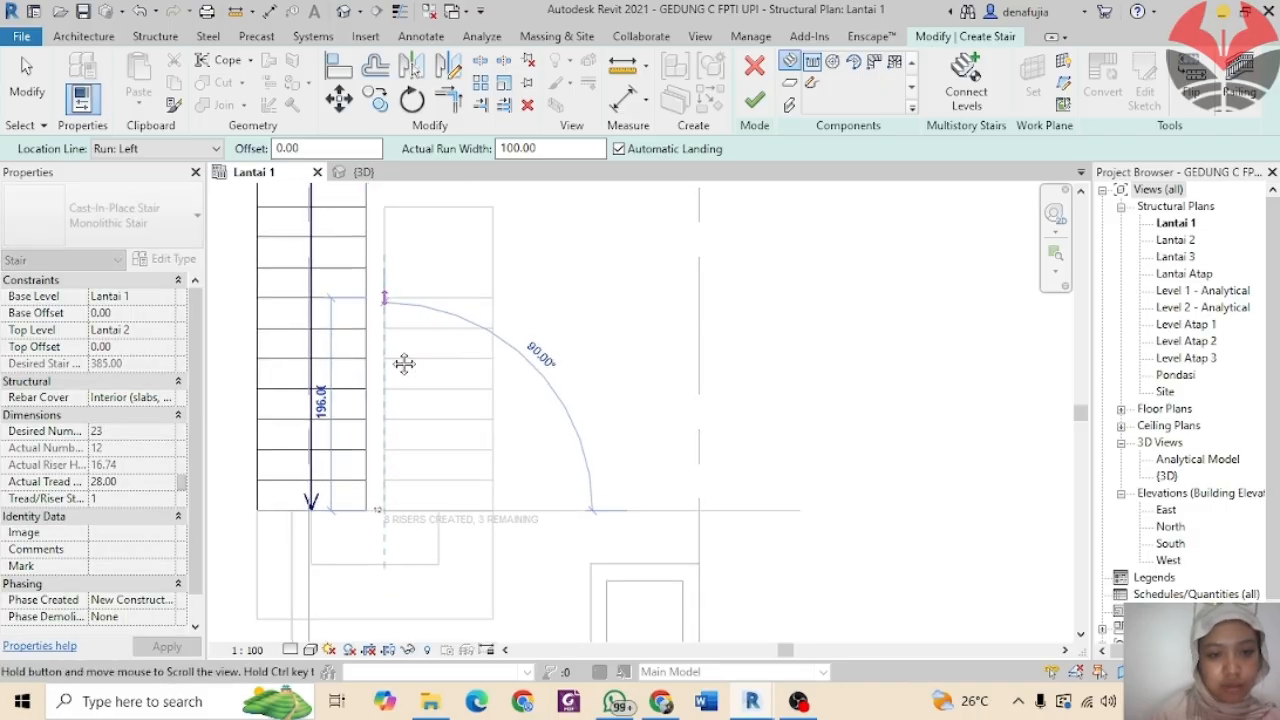
pyautogui.moveTo(404, 364); pyautogui.dragTo(410, 506, button='middle')
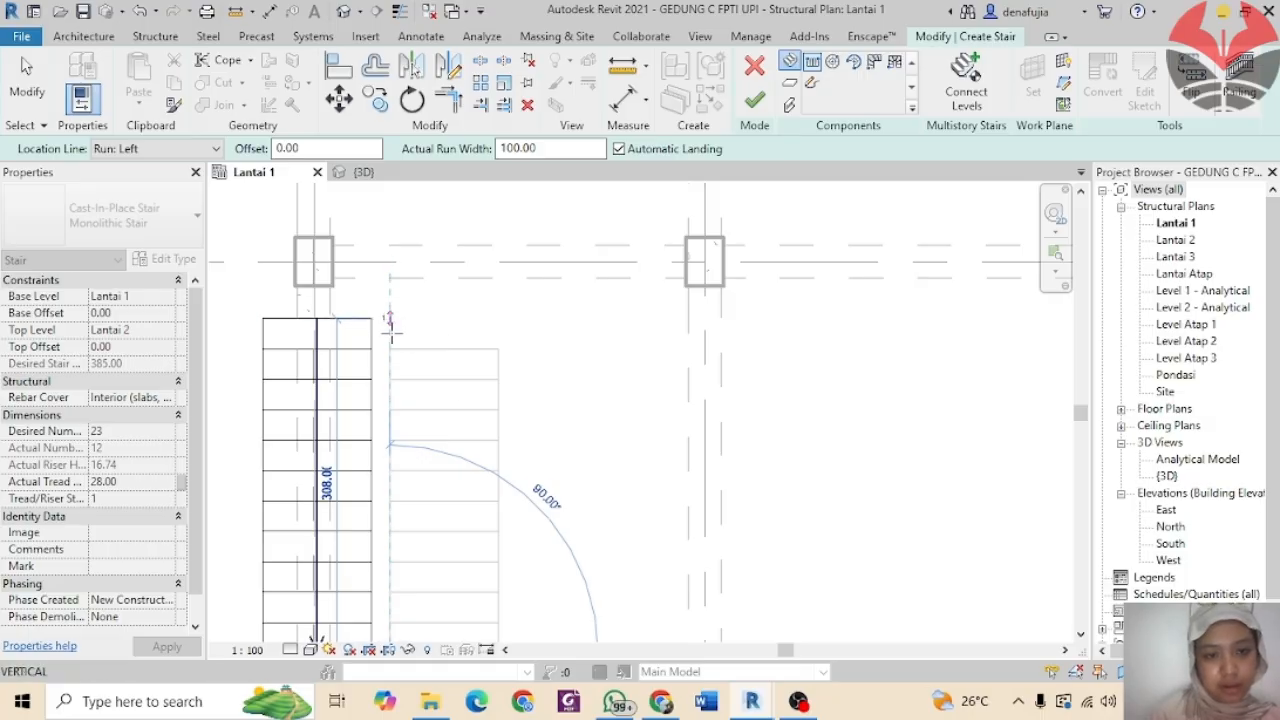
pyautogui.moveTo(411, 446); pyautogui.dragTo(427, 354, button='middle')
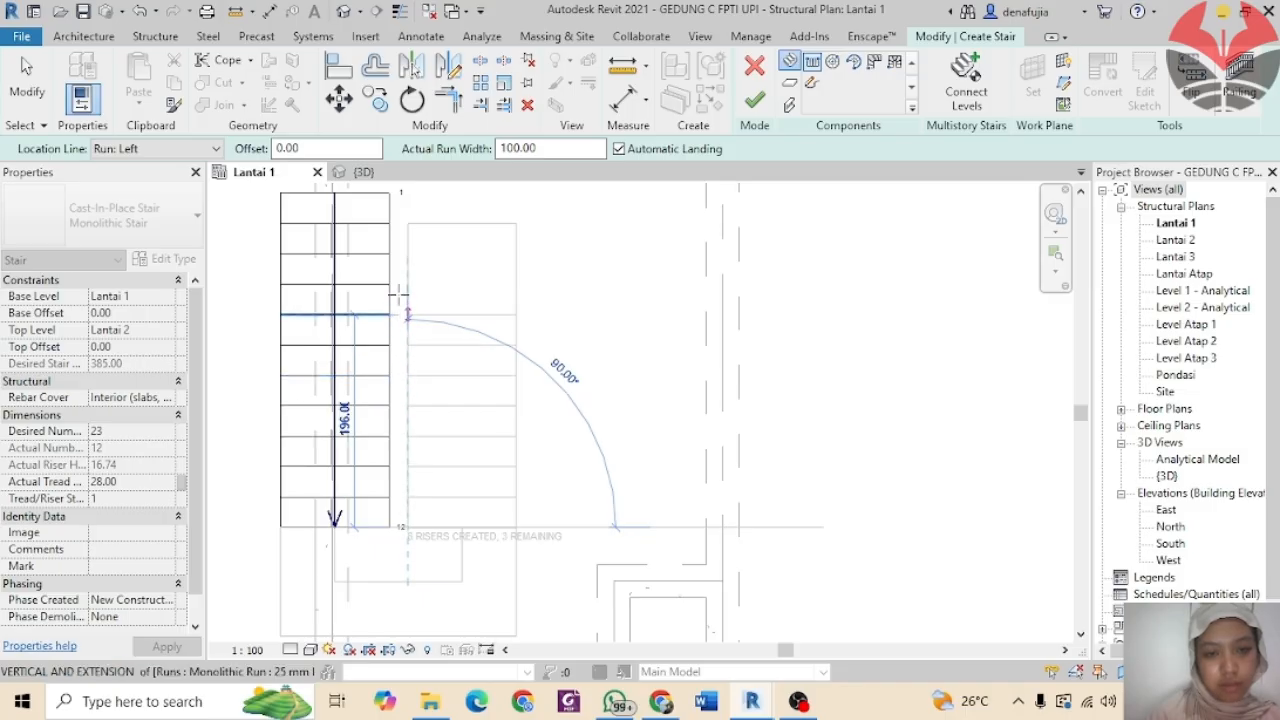
pyautogui.click(402, 200)
pyautogui.moveTo(483, 458); pyautogui.dragTo(516, 490, button='middle')
# Step: Extend the return run by one tread so its end lines up with the start of the first run
pyautogui.click(463, 264)
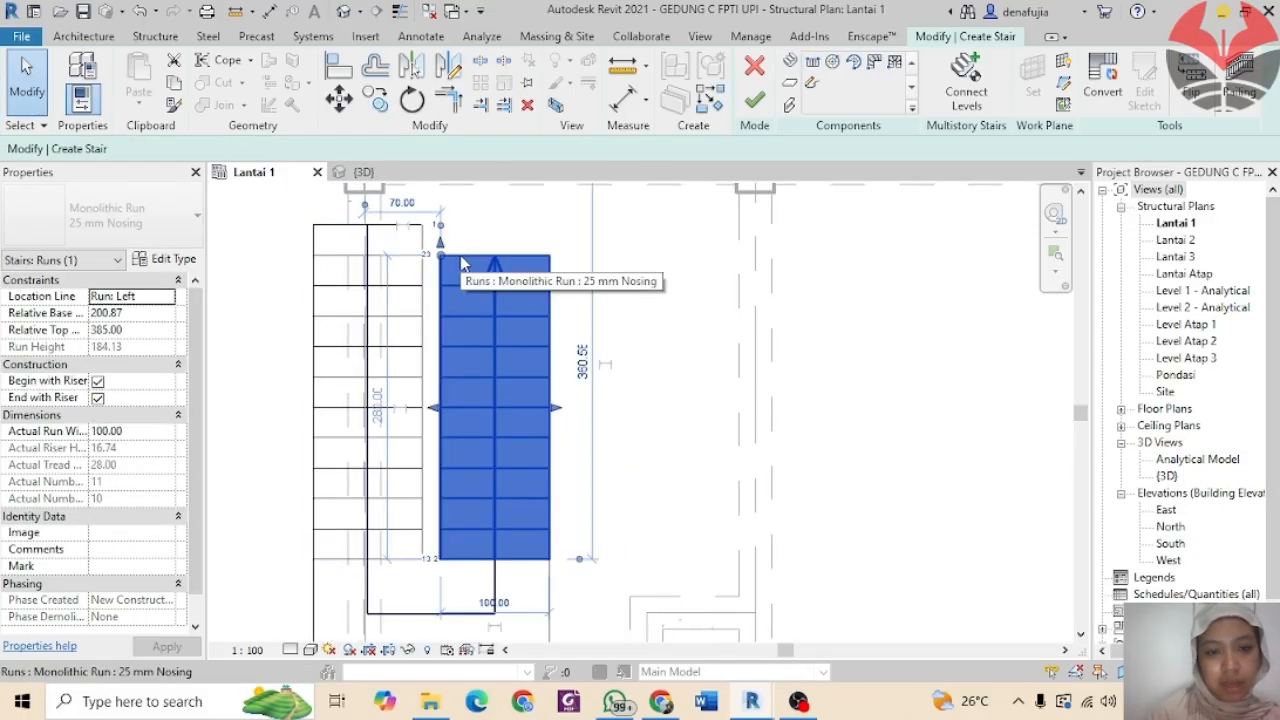
pyautogui.moveTo(441, 255); pyautogui.dragTo(441, 225)
pyautogui.scroll(-2, 551, 466)
pyautogui.moveTo(551, 466); pyautogui.dragTo(611, 400, button='middle')
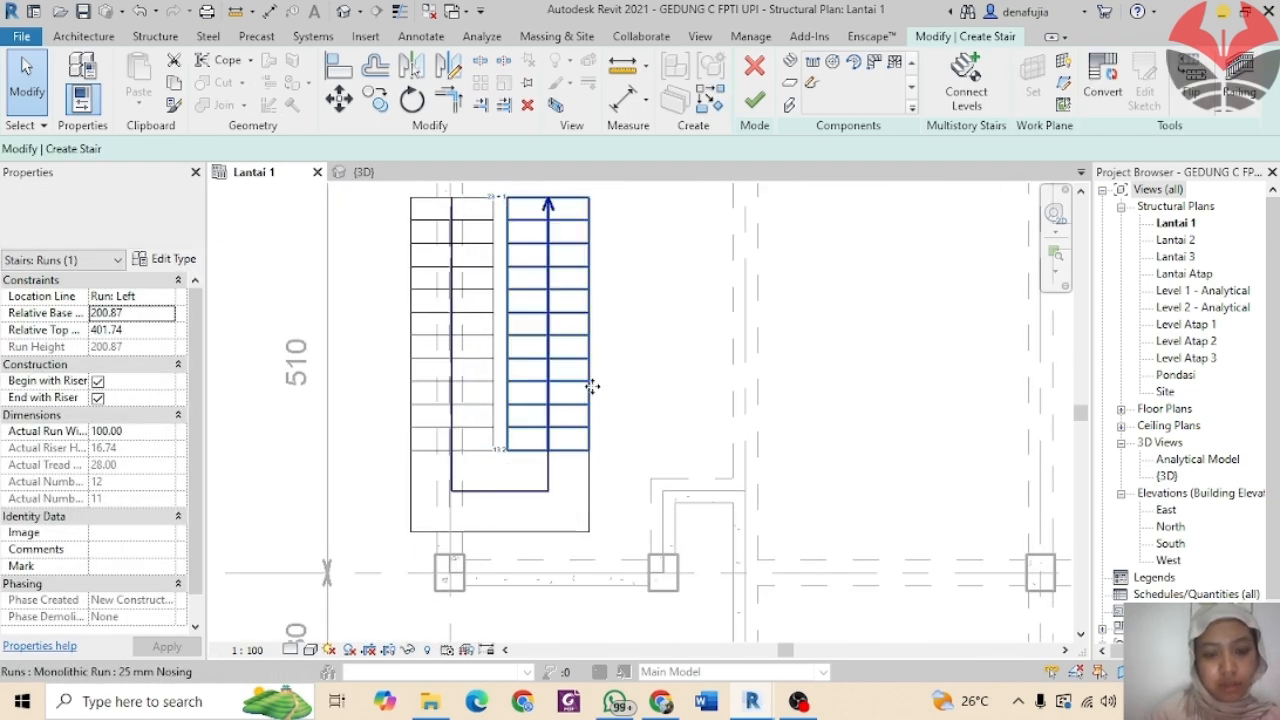
pyautogui.press('Escape')
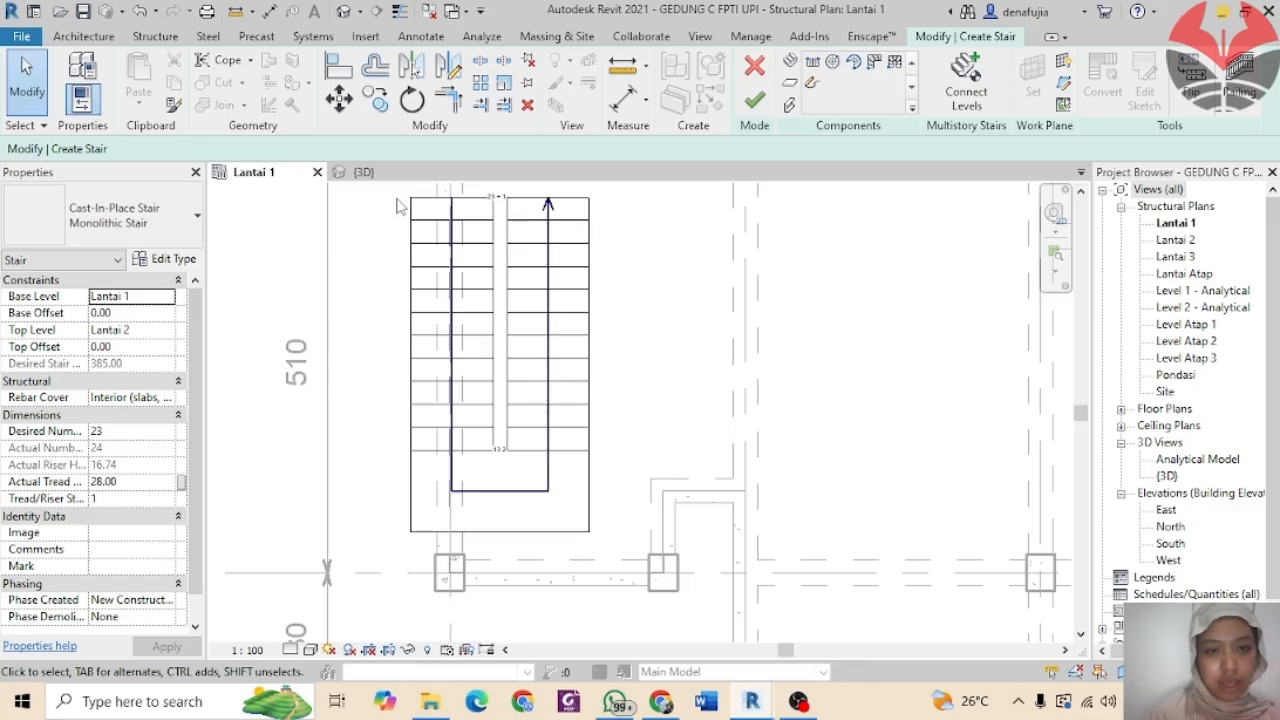
# Step: Move both runs and the landing from the landing's outer edge to the midpoint of the grid 2 beam, and finish the stair
pyautogui.moveTo(402, 190); pyautogui.dragTo(632, 545)
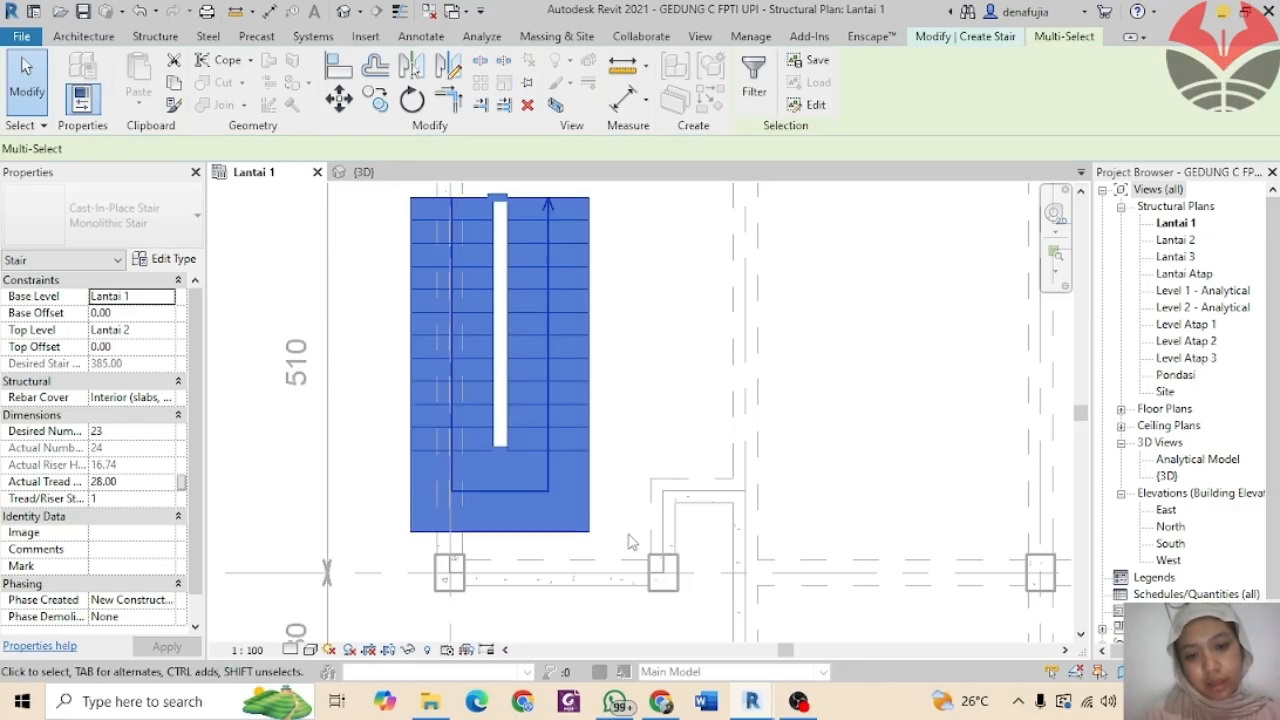
pyautogui.click(339, 97)
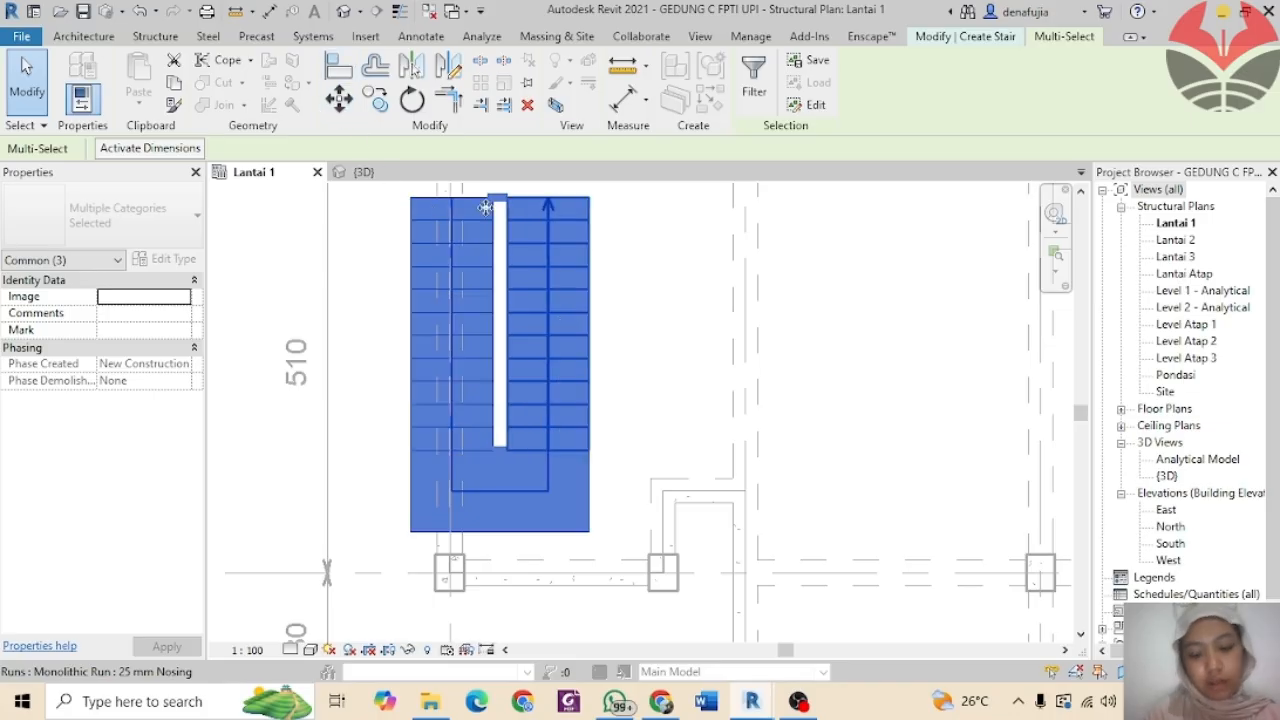
pyautogui.click(516, 532)
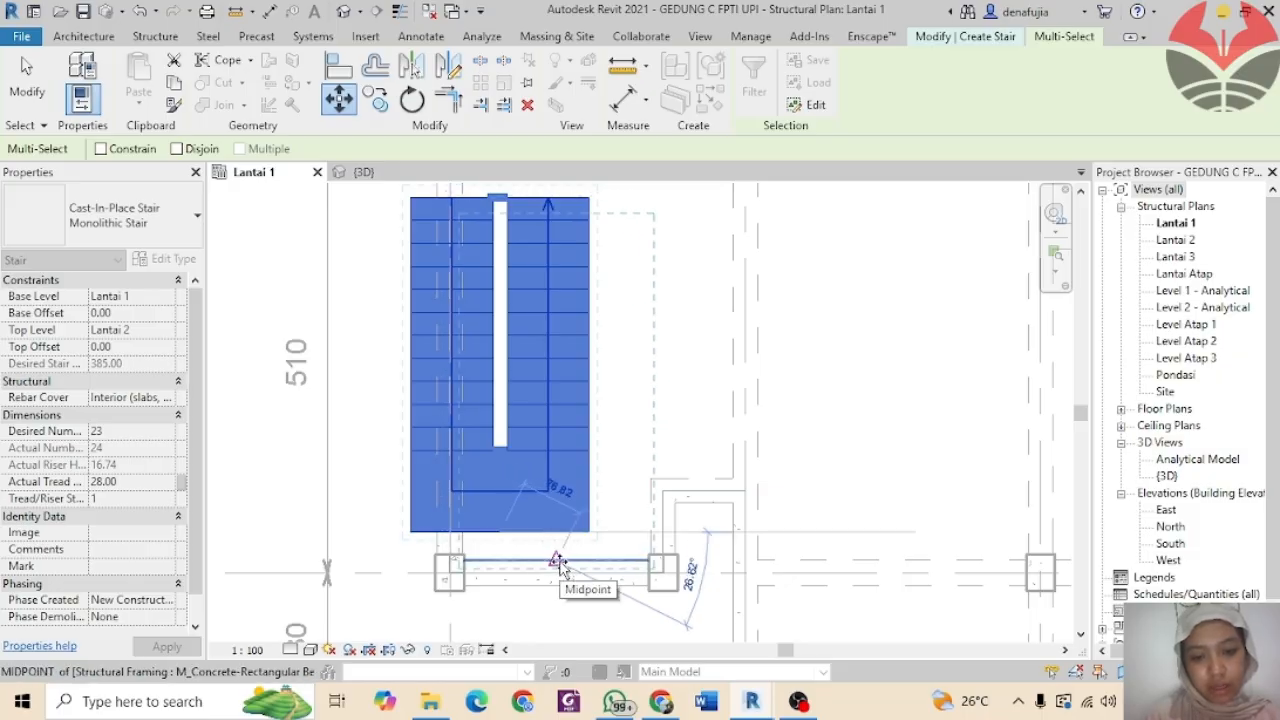
pyautogui.click(557, 561)
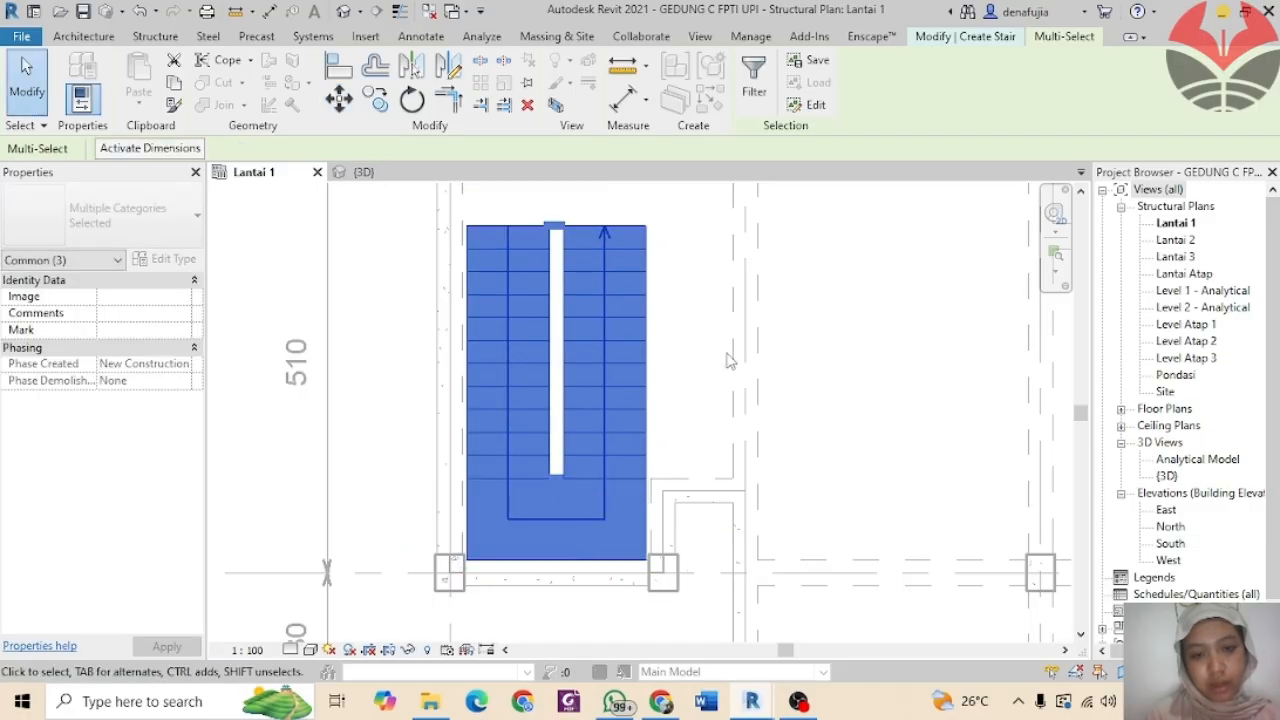
pyautogui.click(714, 330)
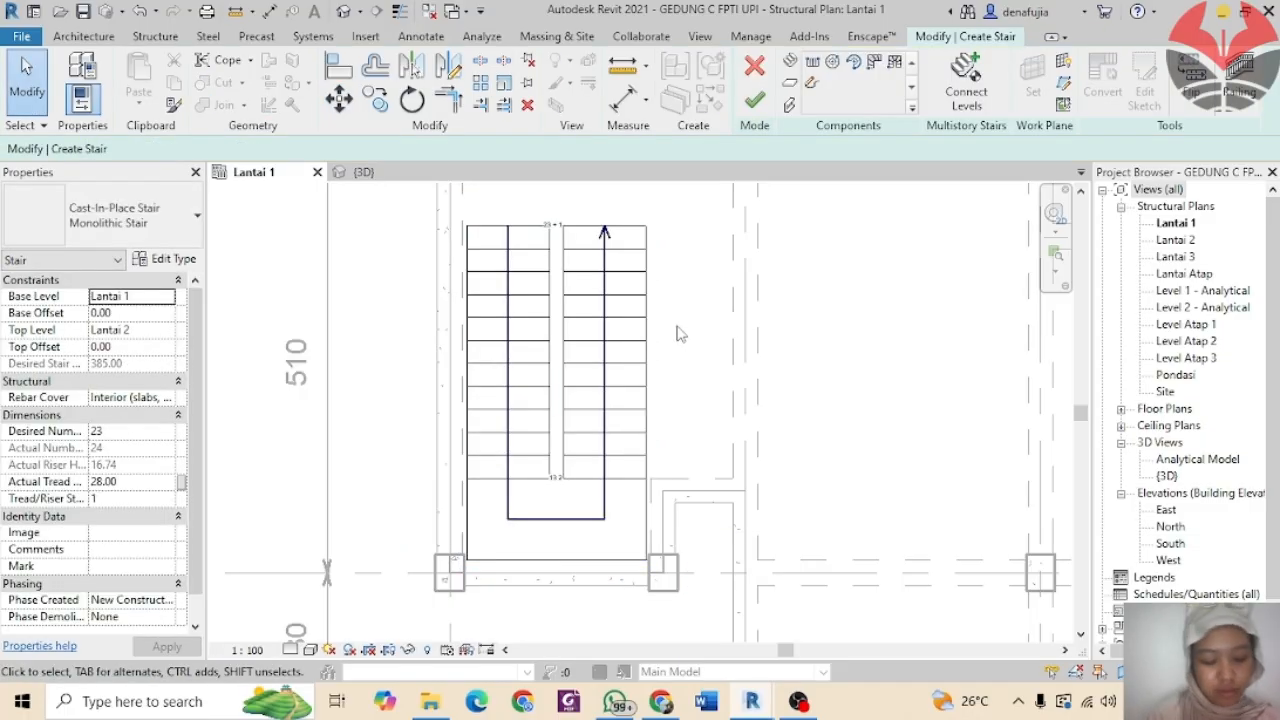
pyautogui.click(757, 99)
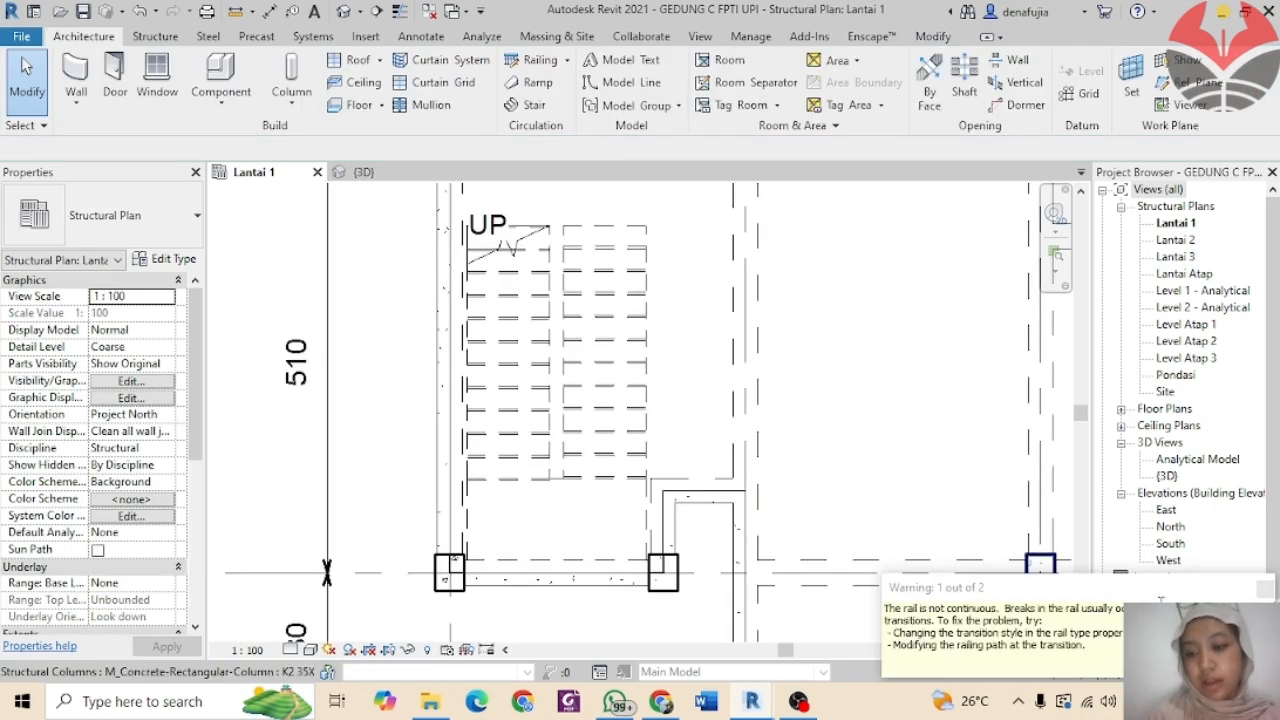
pyautogui.click(1264, 589)
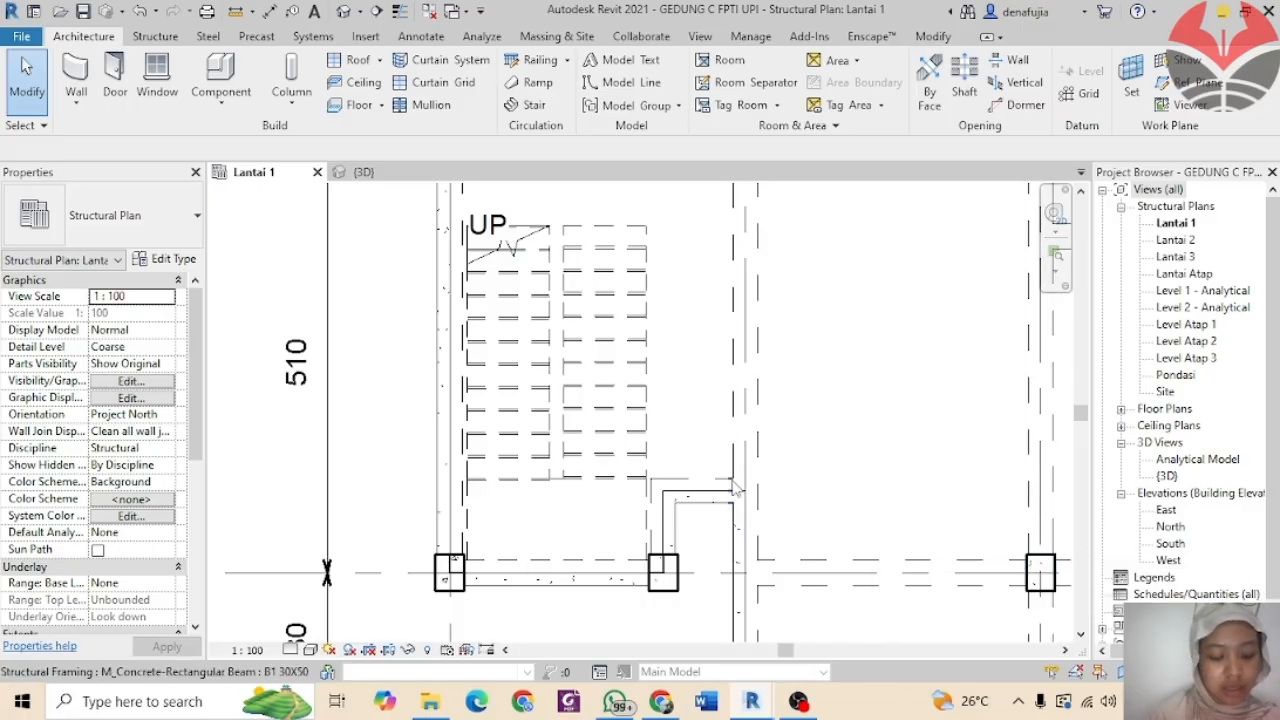
# Step: Switch to the 3D view and reveal hidden elements around the stair corner of the building
pyautogui.click(362, 172)
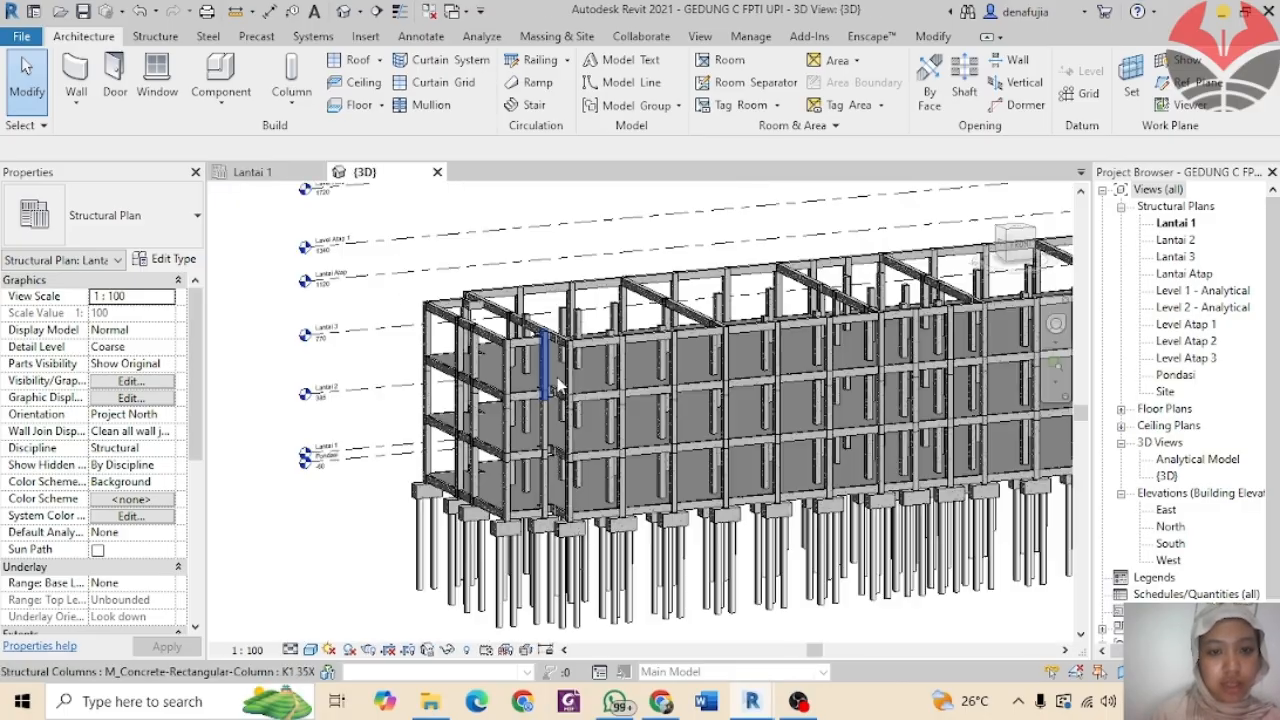
pyautogui.scroll(3, 483, 500)
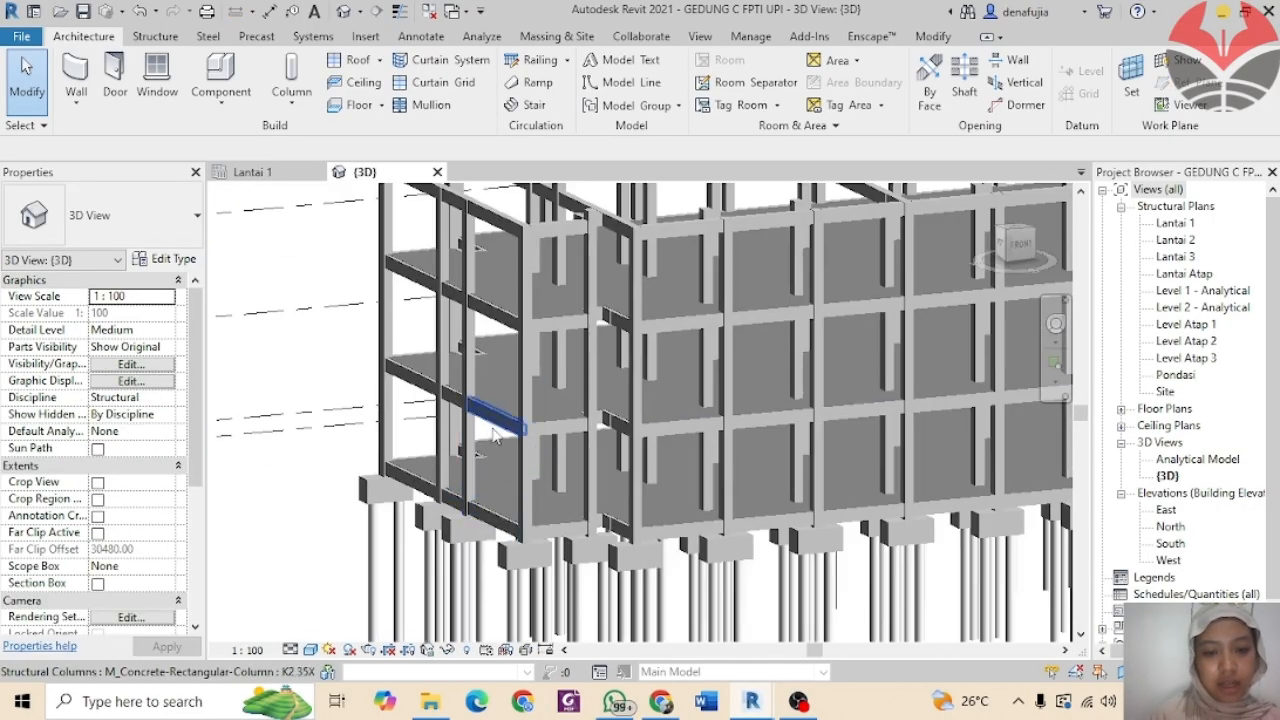
pyautogui.scroll(2, 518, 475)
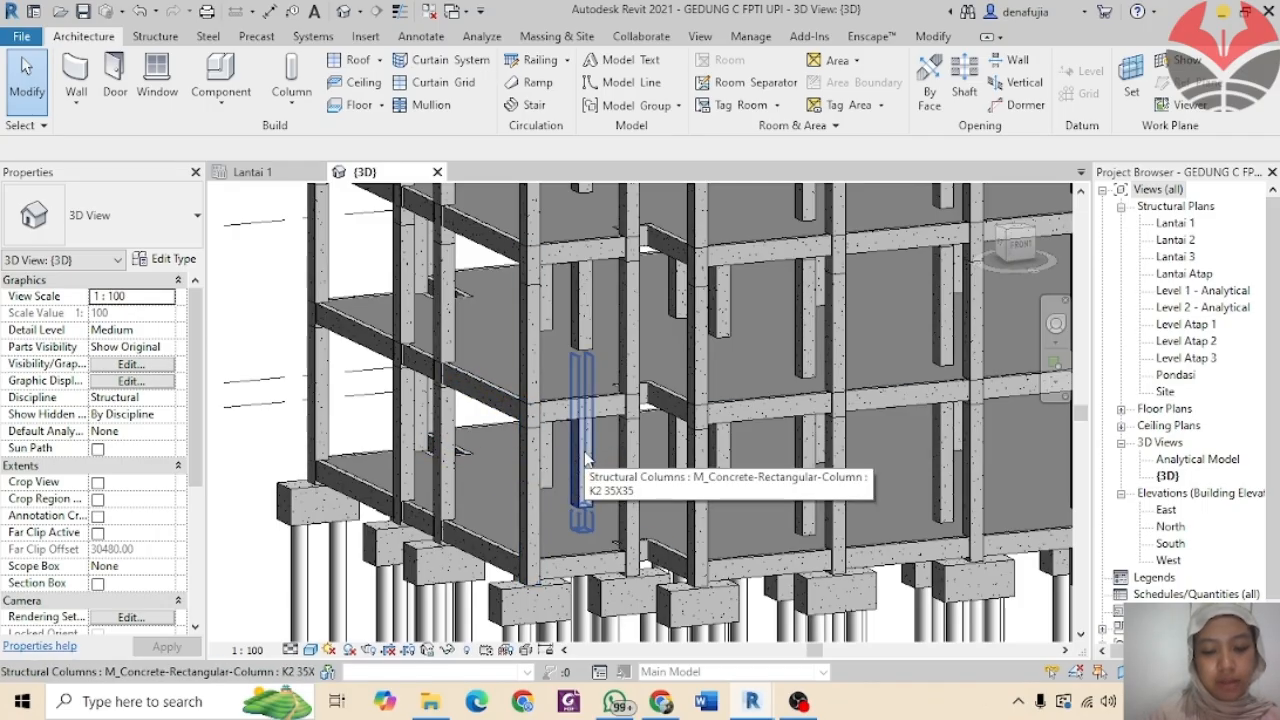
pyautogui.press('r')
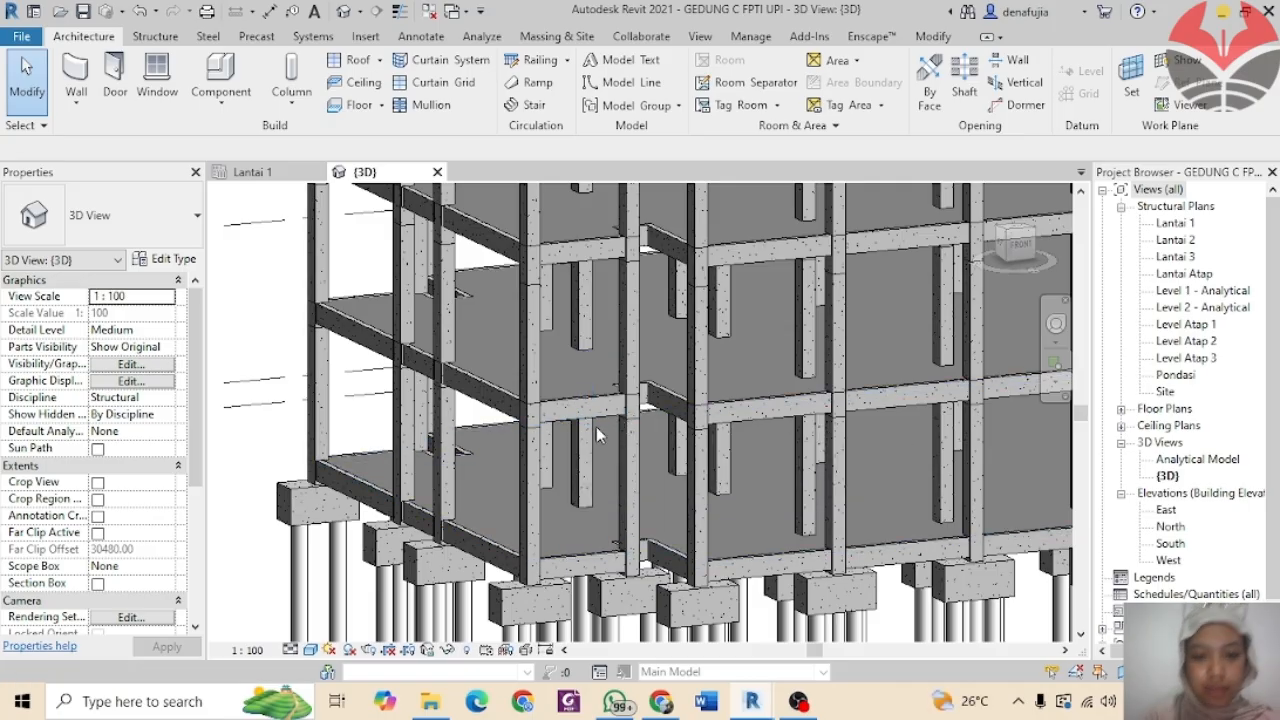
pyautogui.press('r')
pyautogui.press('h')
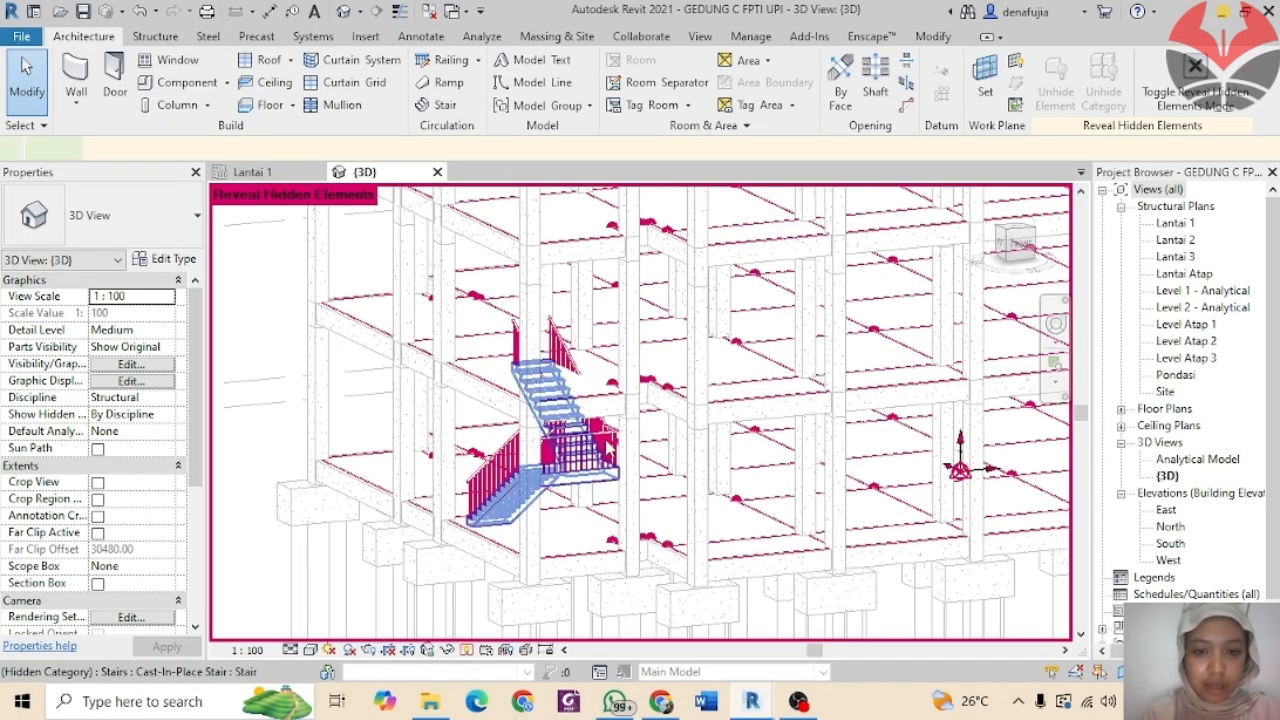
# Step: Unhide the Stairs category in the 3D view using the new monolithic stair
pyautogui.click(600, 452)
pyautogui.scroll(2, 565, 495)
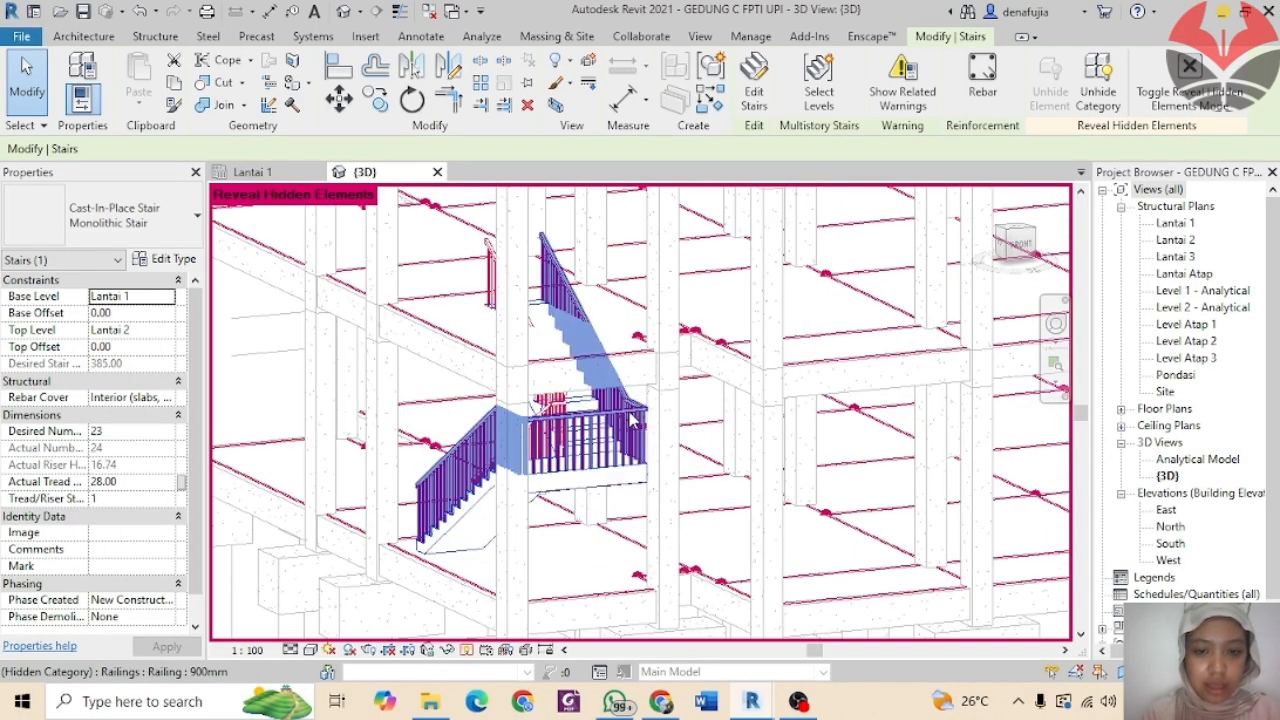
pyautogui.rightClick(597, 477)
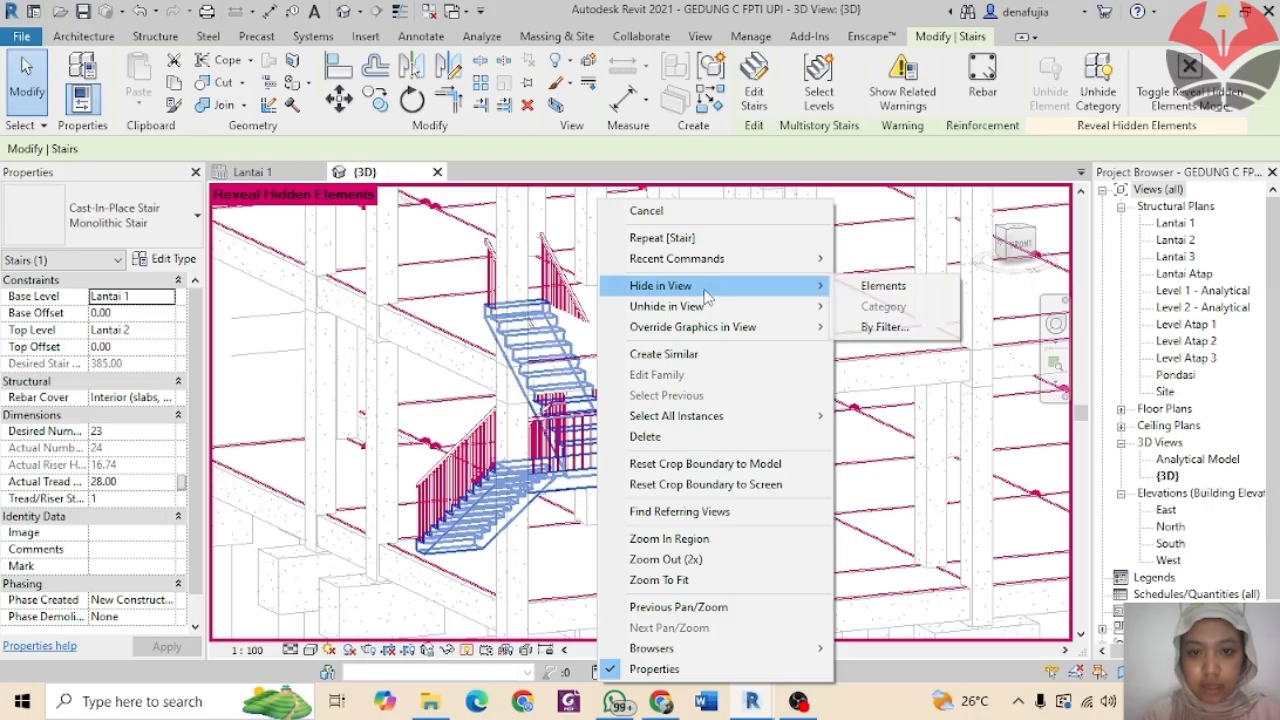
pyautogui.moveTo(745, 308)
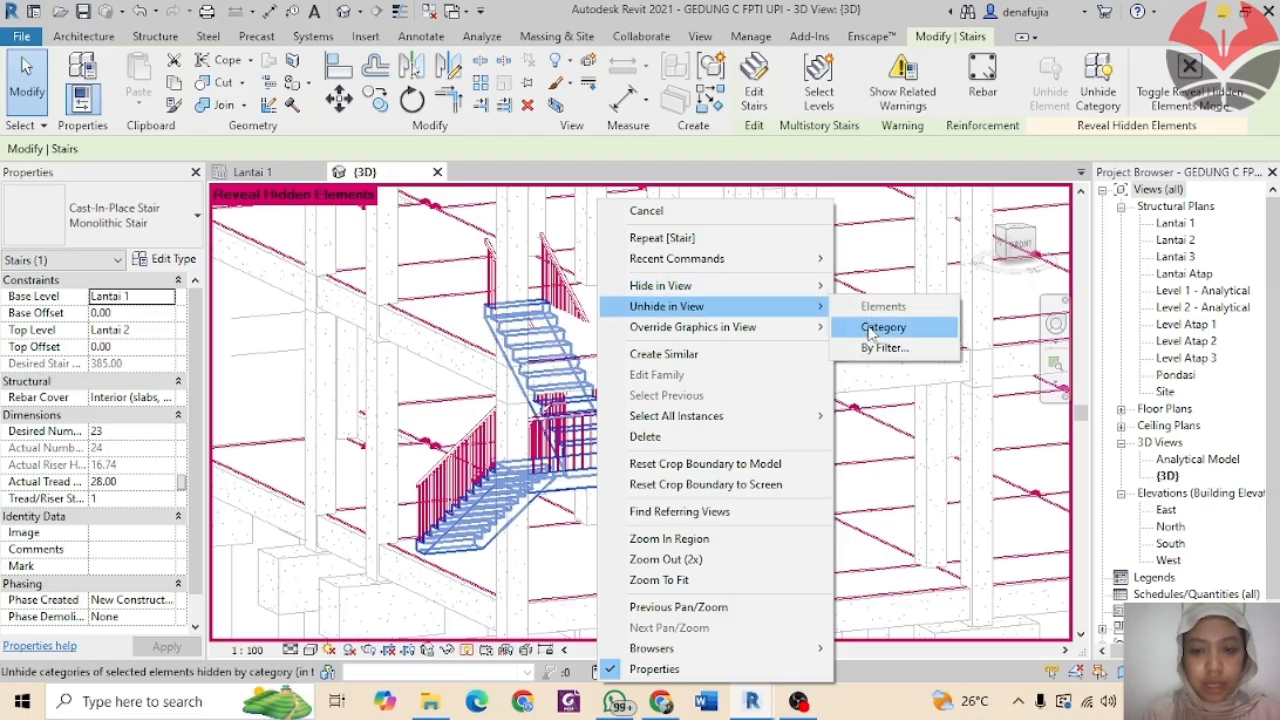
pyautogui.click(870, 330)
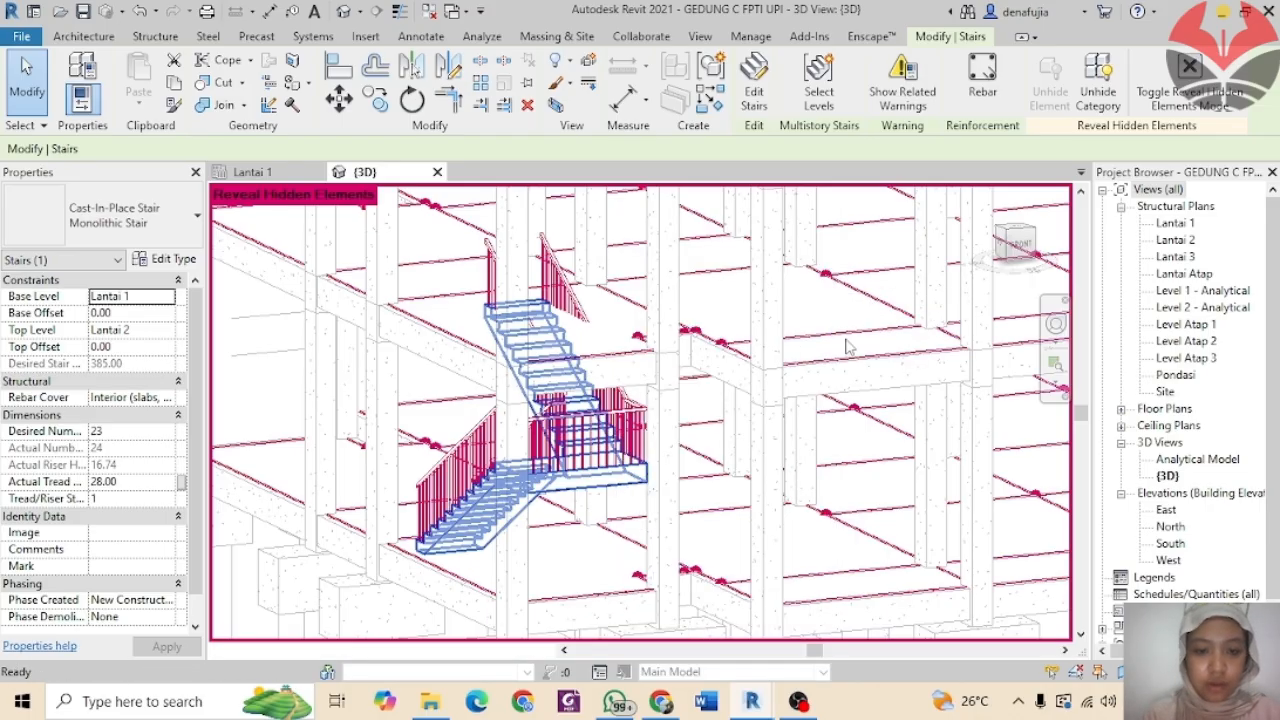
# Step: Unhide the Railings category in the 3D view using the stair's outer 900mm railing
pyautogui.click(630, 418)
pyautogui.rightClick(628, 418)
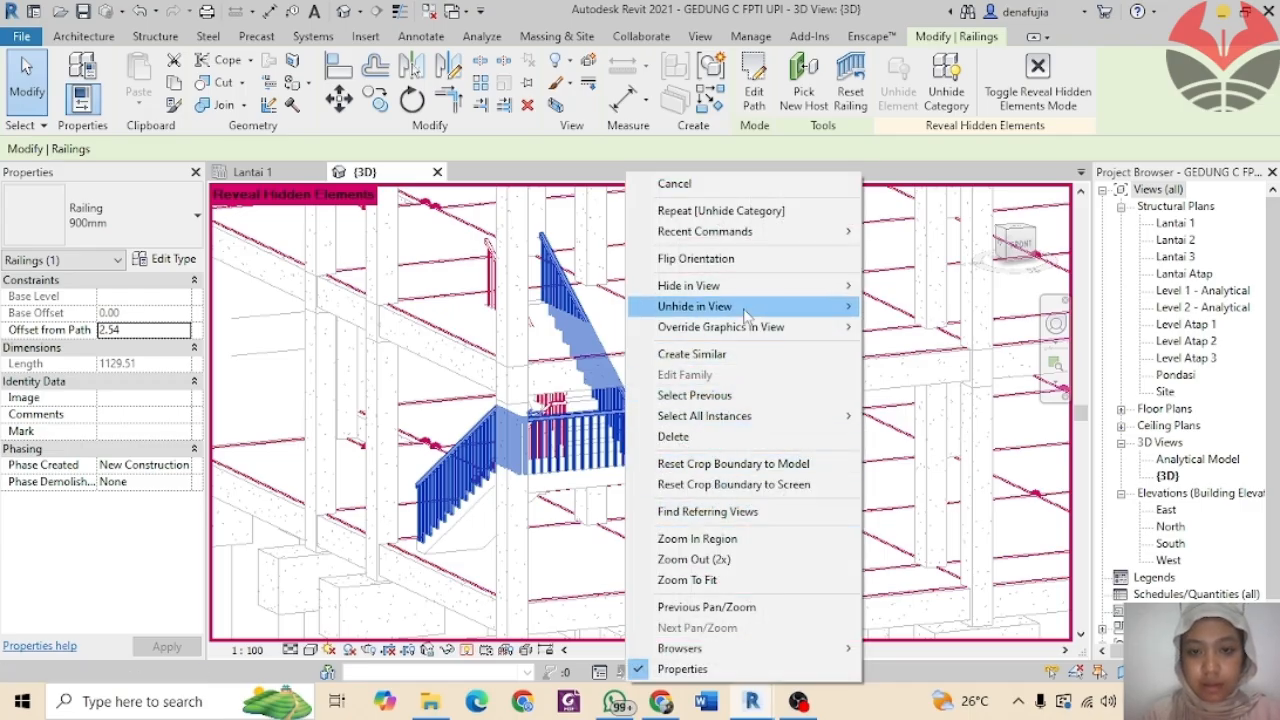
pyautogui.moveTo(745, 310)
pyautogui.click(900, 328)
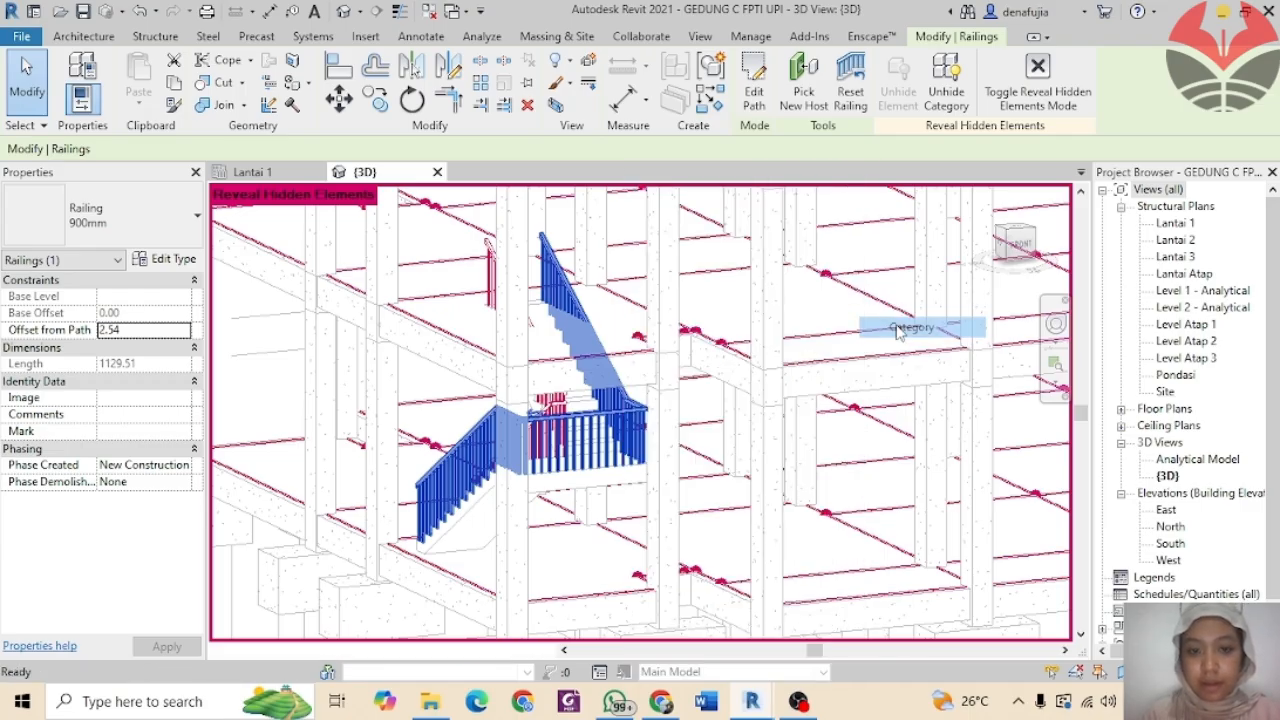
pyautogui.click(564, 412)
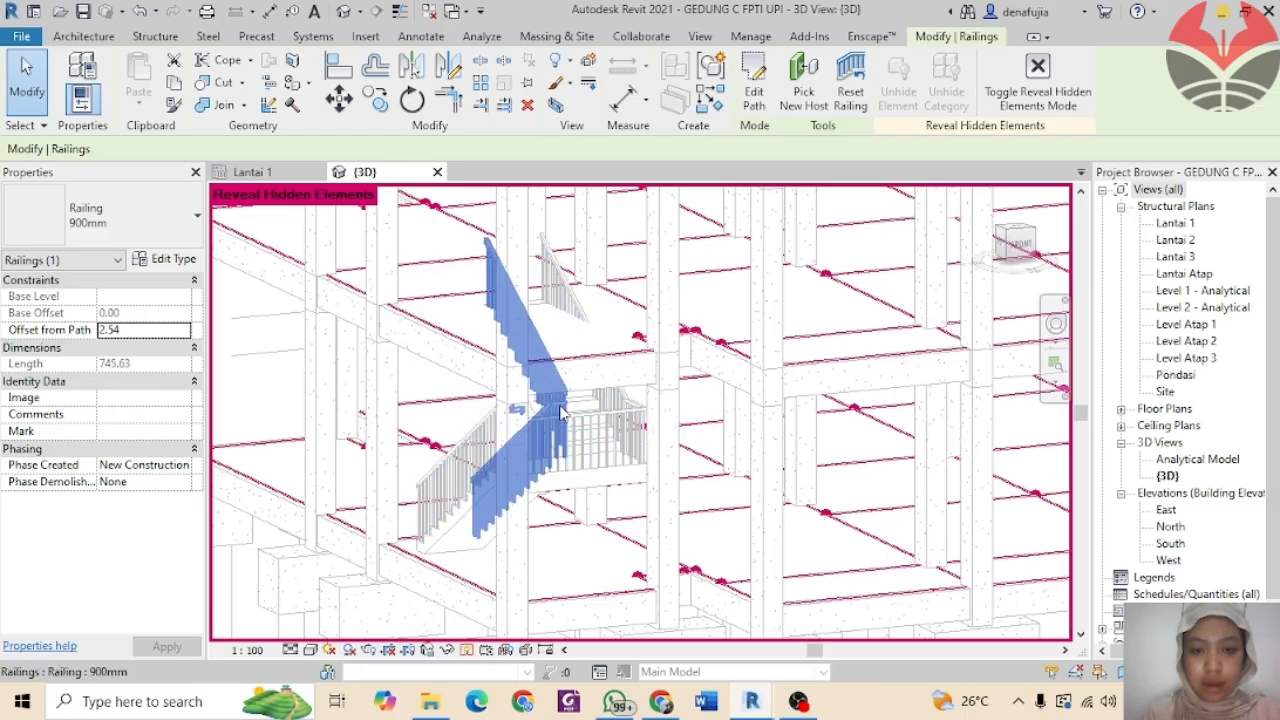
# Step: Check the unhide options for the stair and its railings, and leave the Reveal Hidden Elements mode
pyautogui.rightClick(564, 412)
pyautogui.moveTo(705, 308)
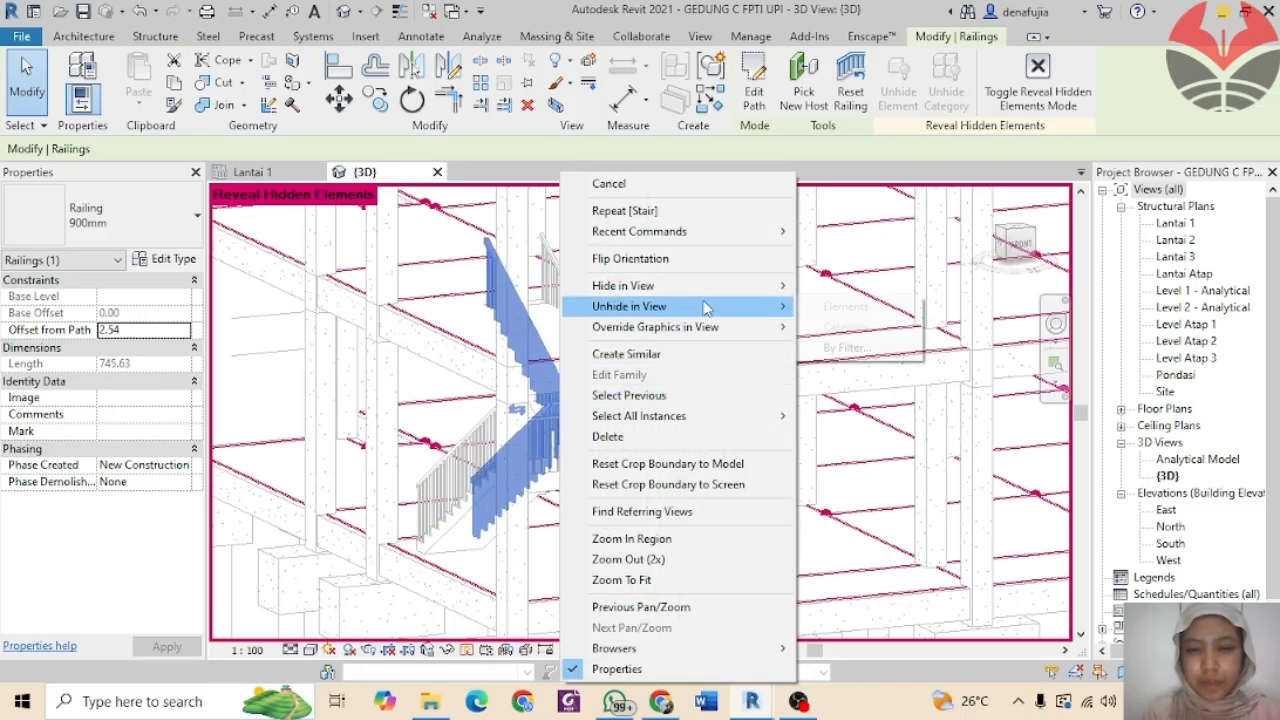
pyautogui.click(498, 428)
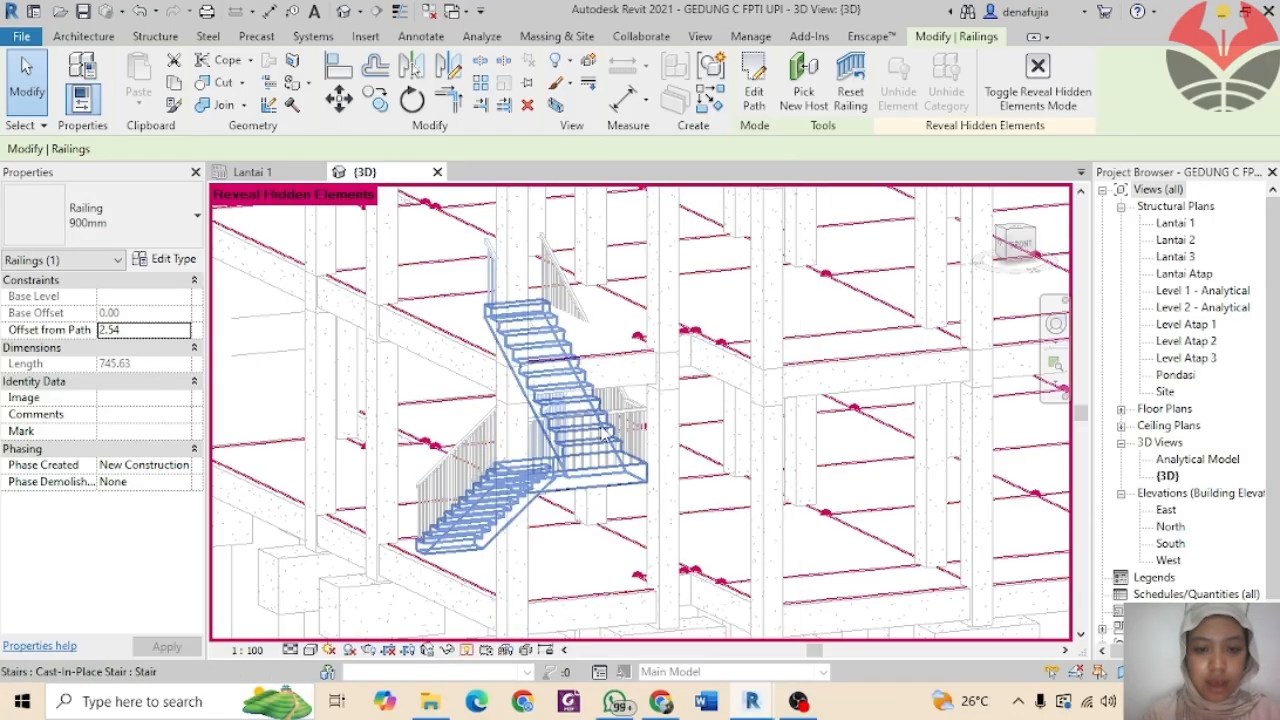
pyautogui.rightClick(636, 420)
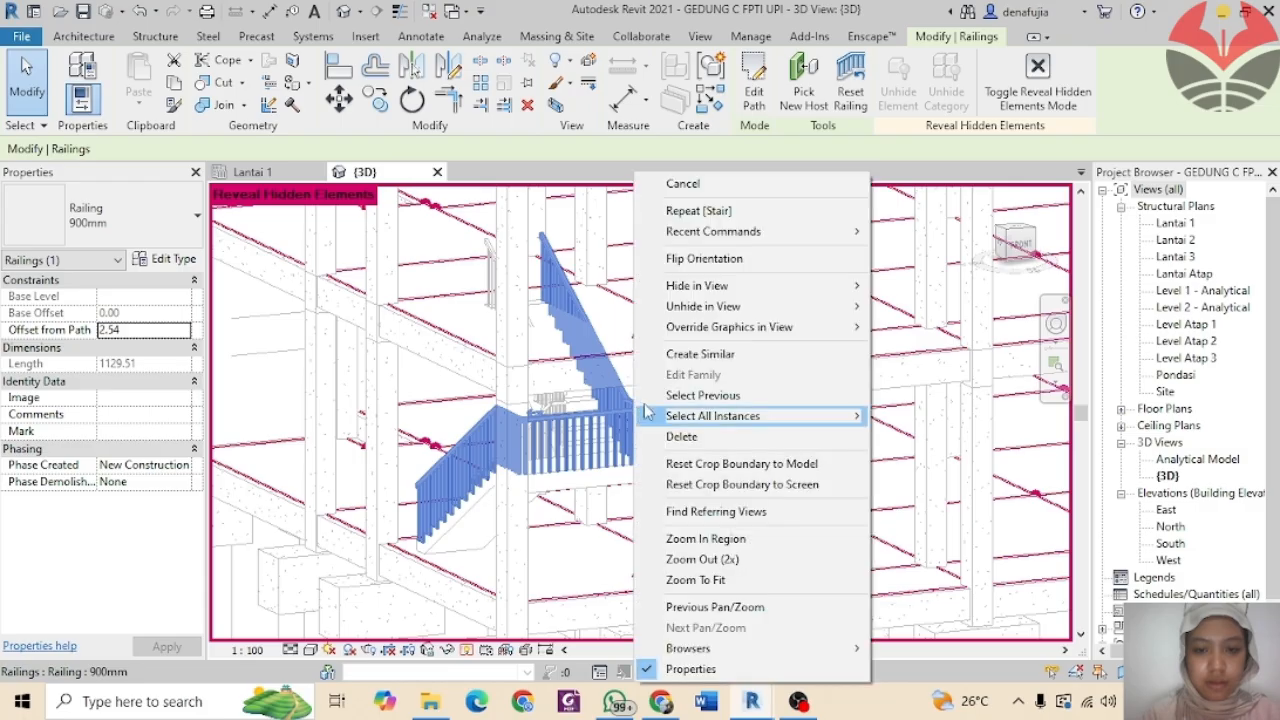
pyautogui.click(552, 477)
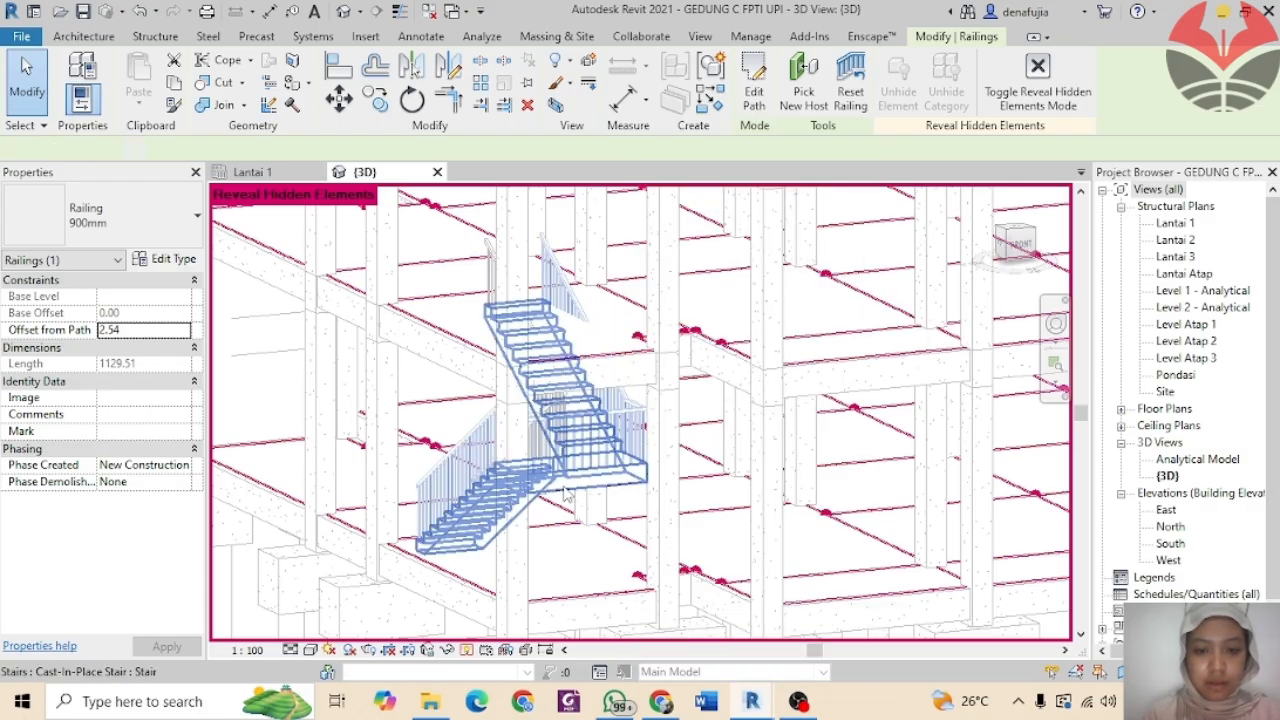
pyautogui.rightClick(566, 493)
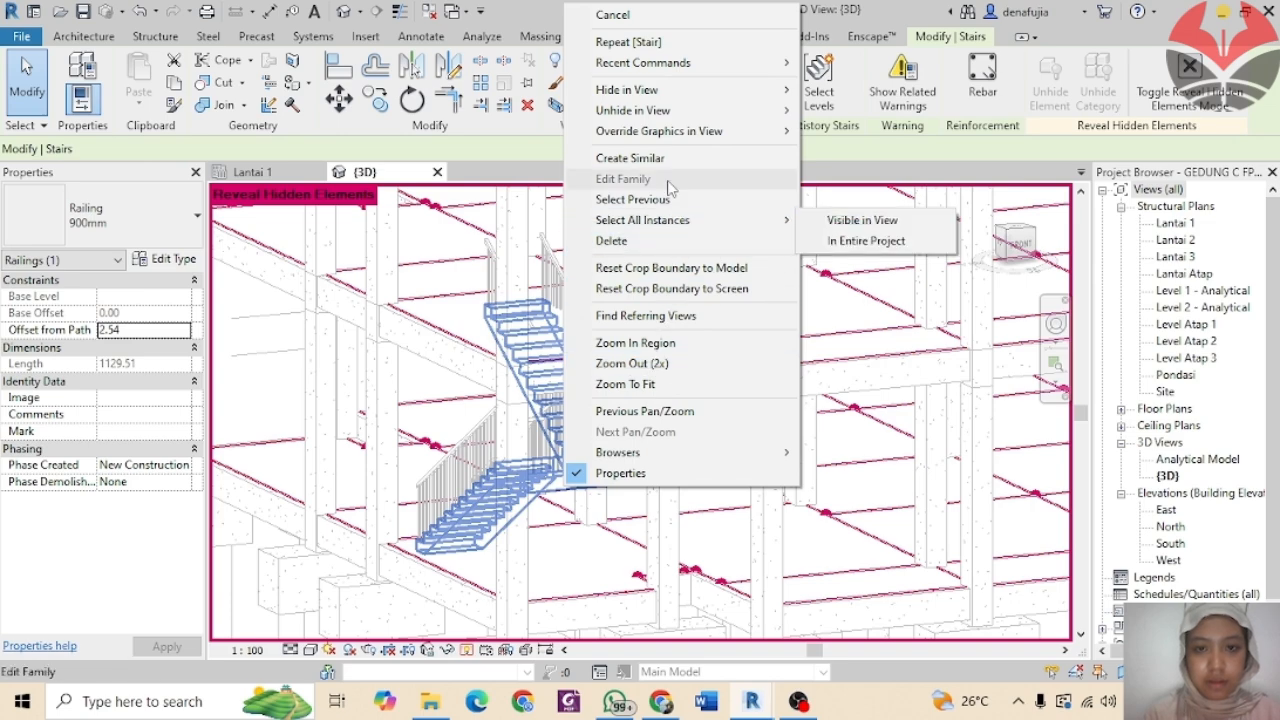
pyautogui.click(483, 447)
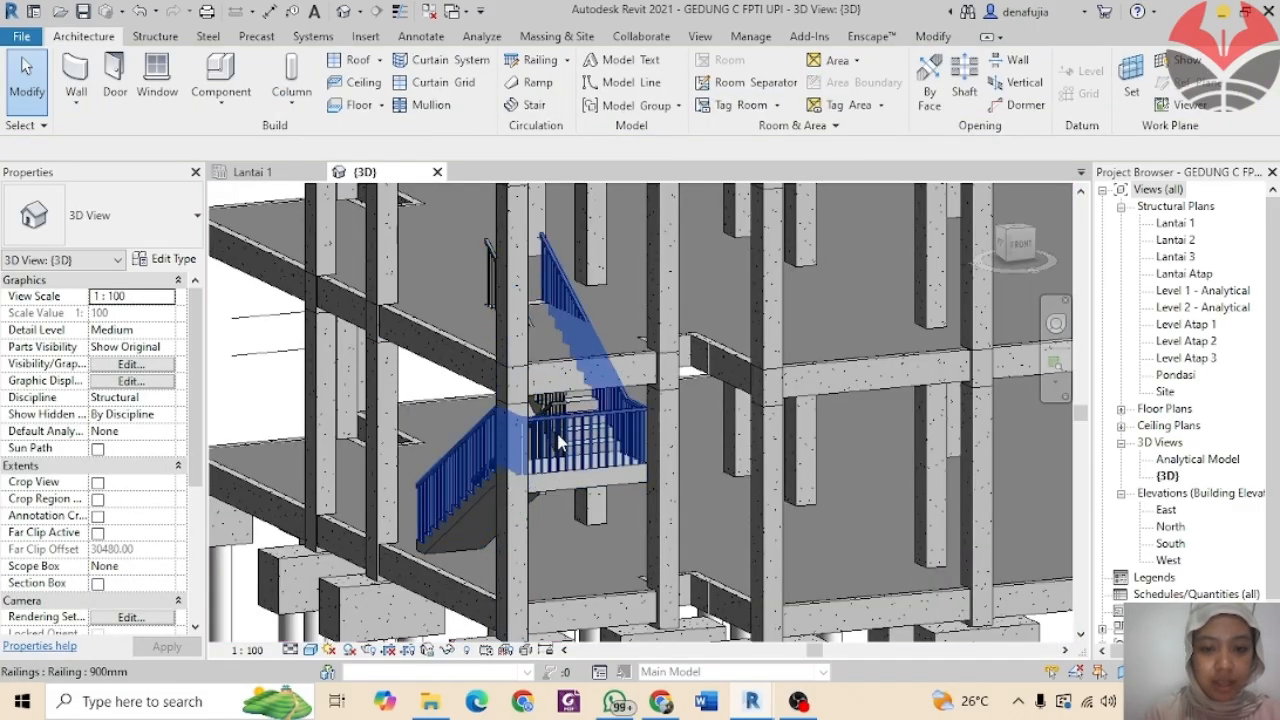
# Step: Open the Lantai 2 floor slab's boundary for editing and switch to the Lantai 2 structural plan
pyautogui.keyDown('shift'); pyautogui.moveTo(560, 445); pyautogui.dragTo(569, 519, button='middle'); pyautogui.keyUp('shift')
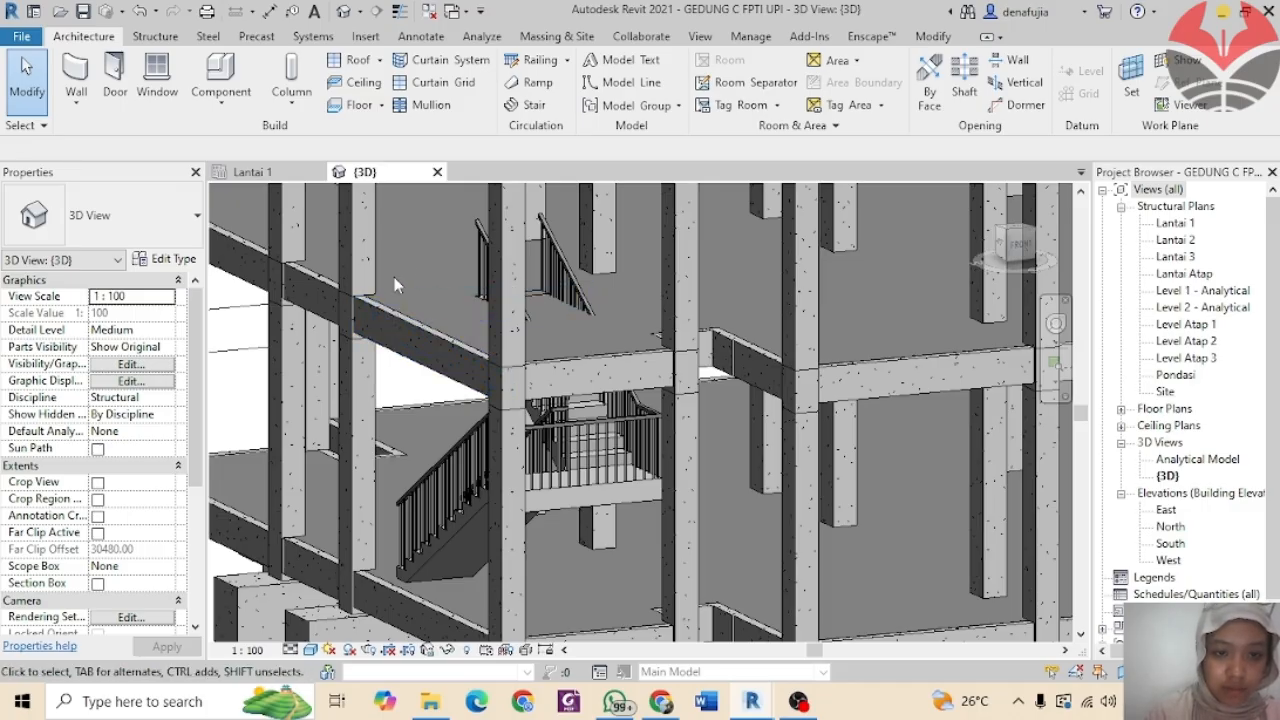
pyautogui.scroll(-2, 497, 297)
pyautogui.moveTo(498, 300); pyautogui.dragTo(534, 440, button='middle')
pyautogui.scroll(1, 534, 440)
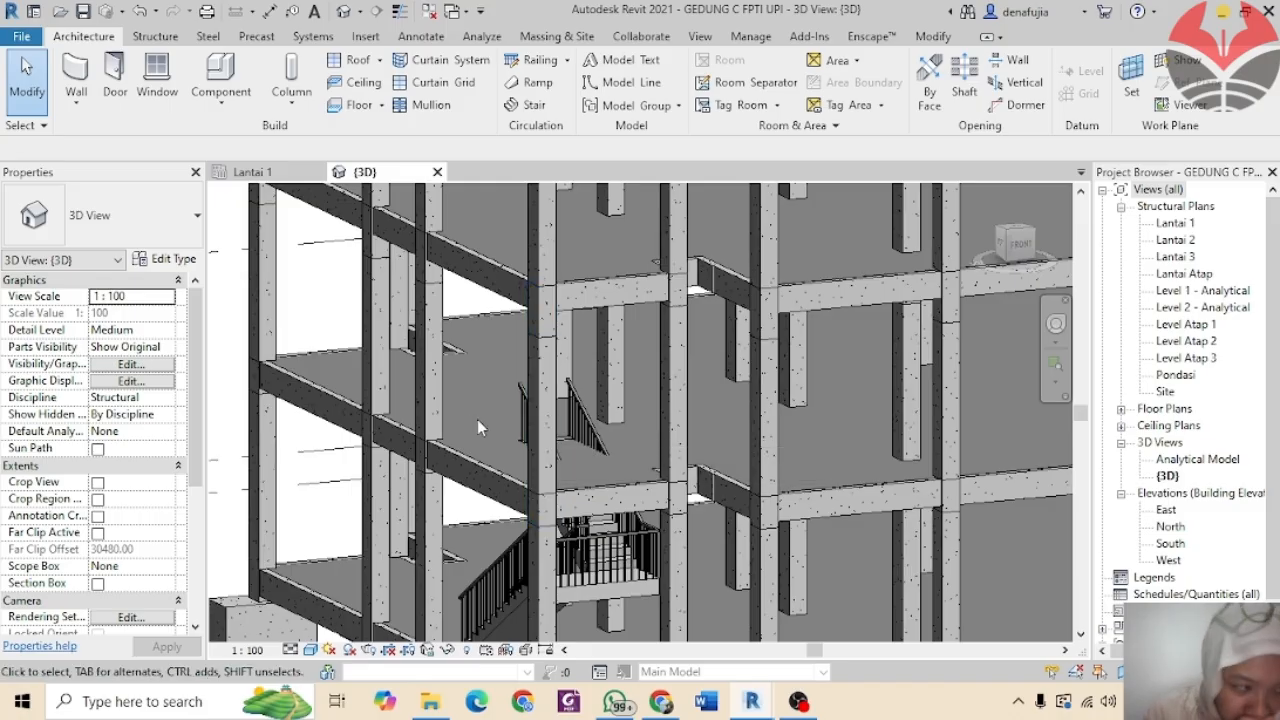
pyautogui.doubleClick(457, 358)
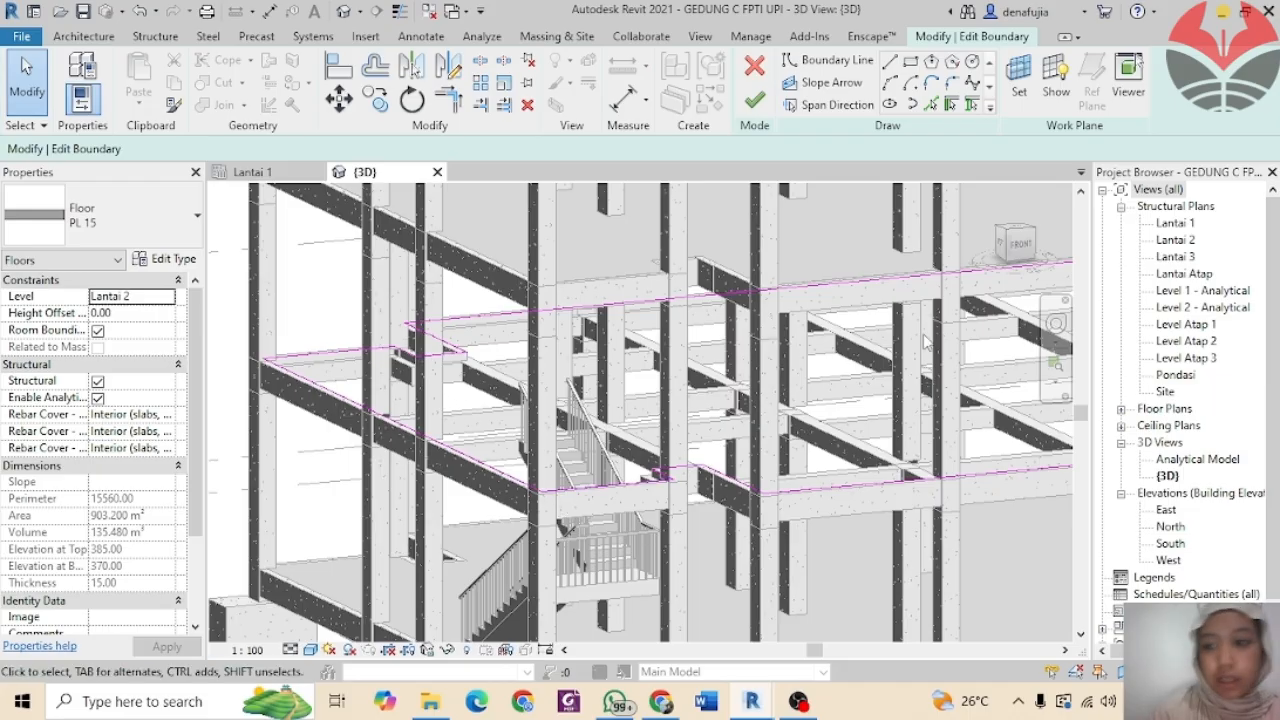
pyautogui.click(1176, 240)
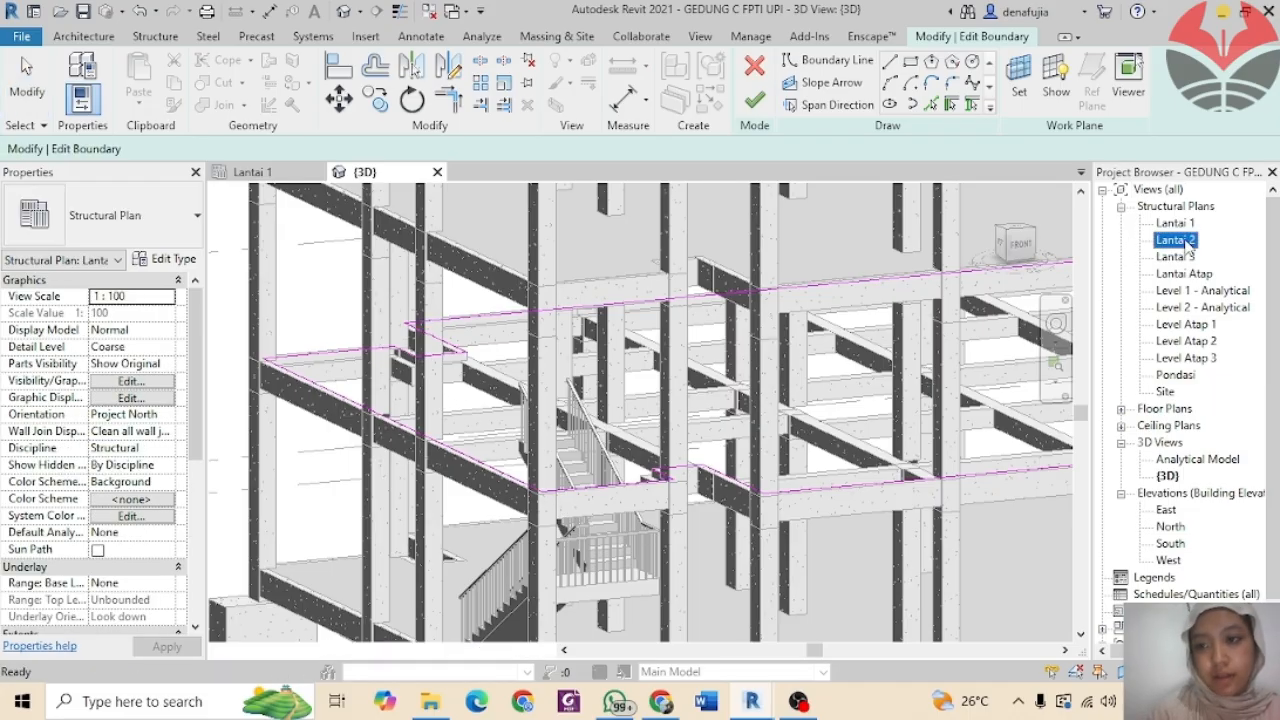
pyautogui.doubleClick(1176, 240)
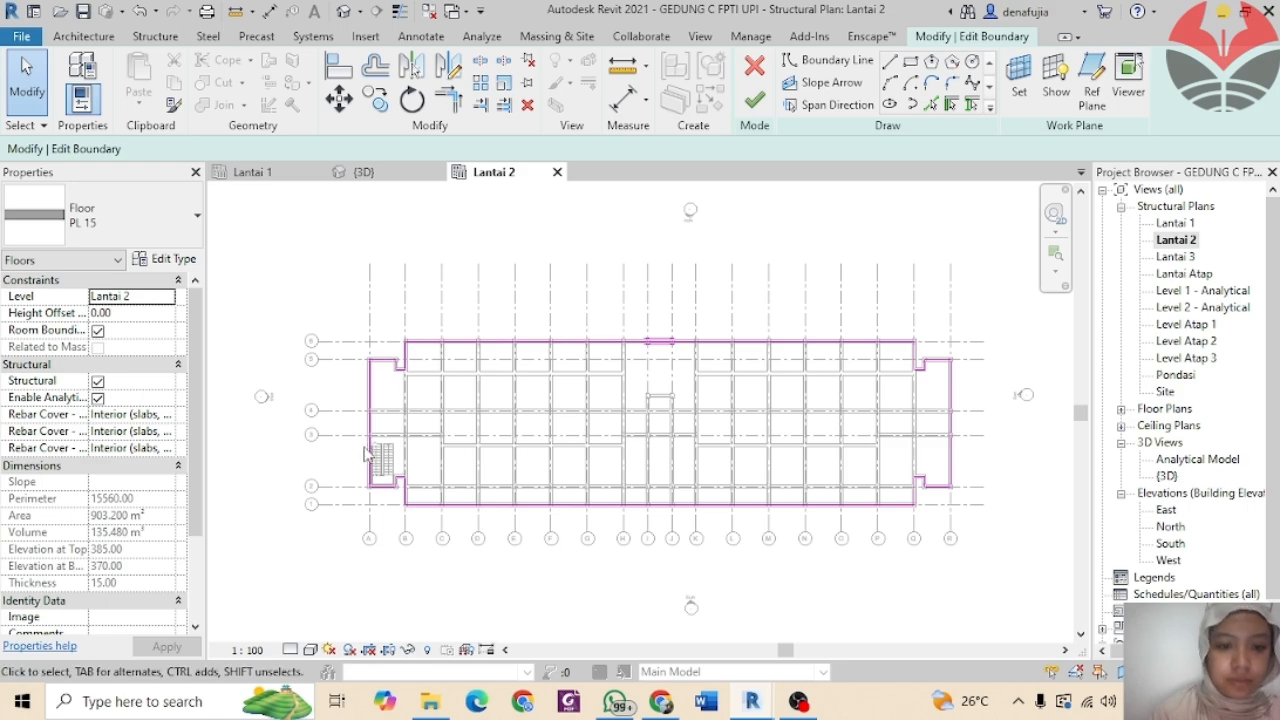
# Step: Cut a rectangular stair opening in the Lantai 2 slab boundary along the outer railing corners around both runs and the landing
pyautogui.scroll(4, 383, 458)
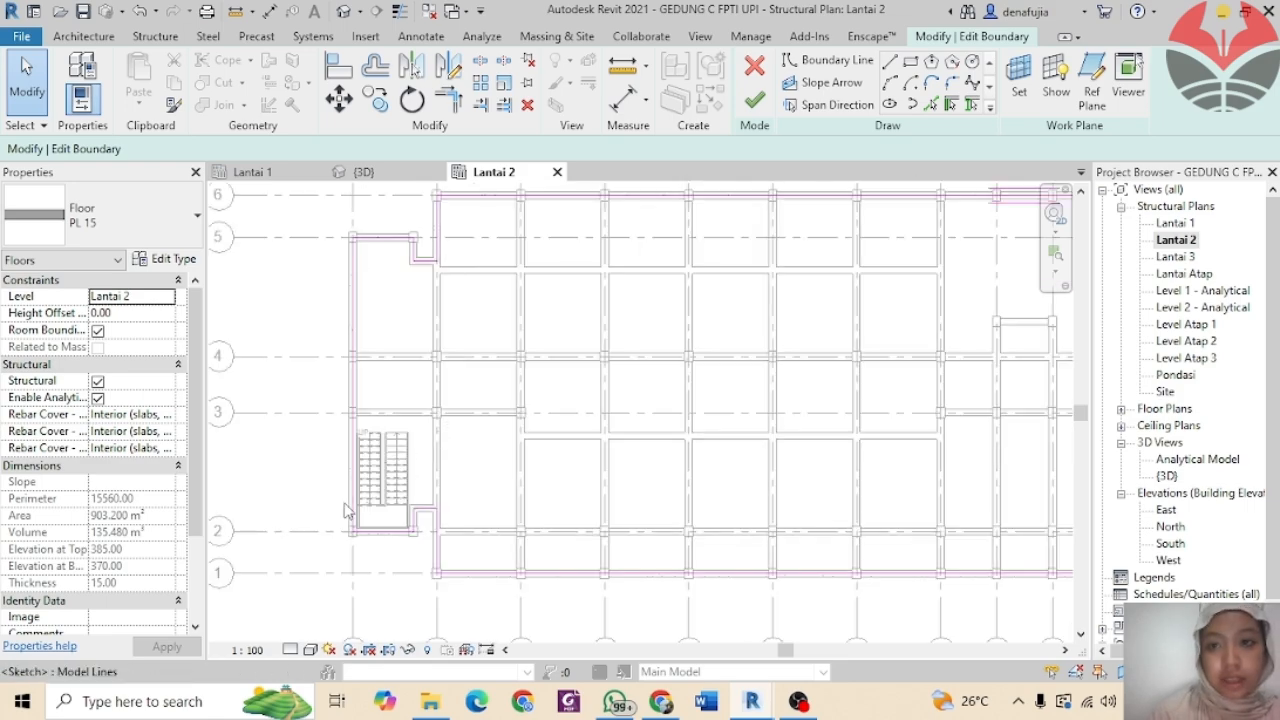
pyautogui.scroll(2, 357, 500)
pyautogui.scroll(3, 365, 480)
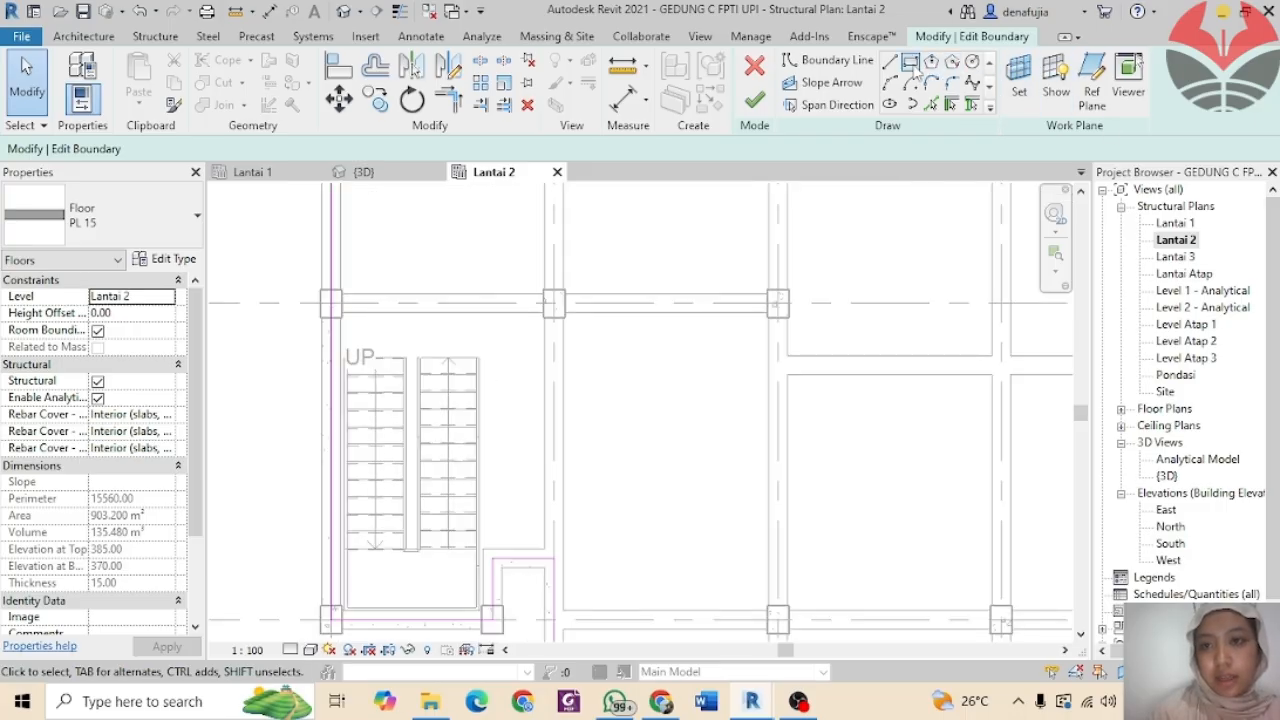
pyautogui.click(911, 63)
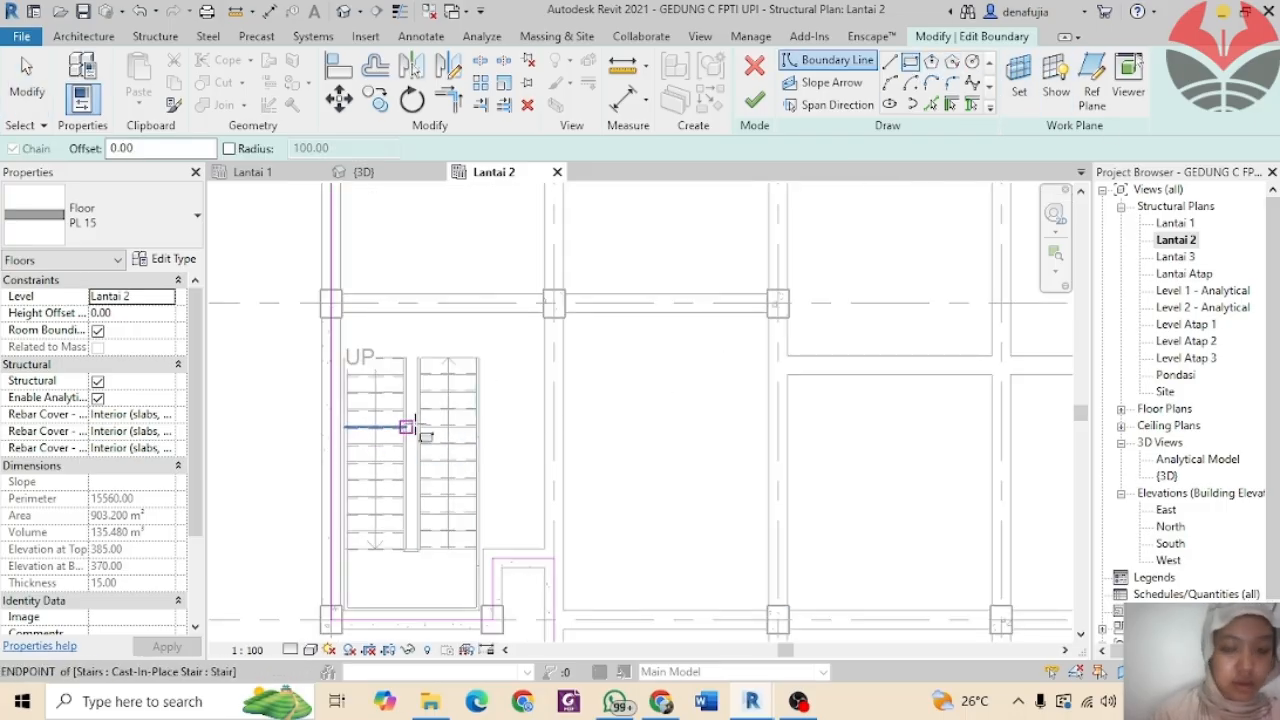
pyautogui.scroll(3, 375, 395)
pyautogui.click(317, 325)
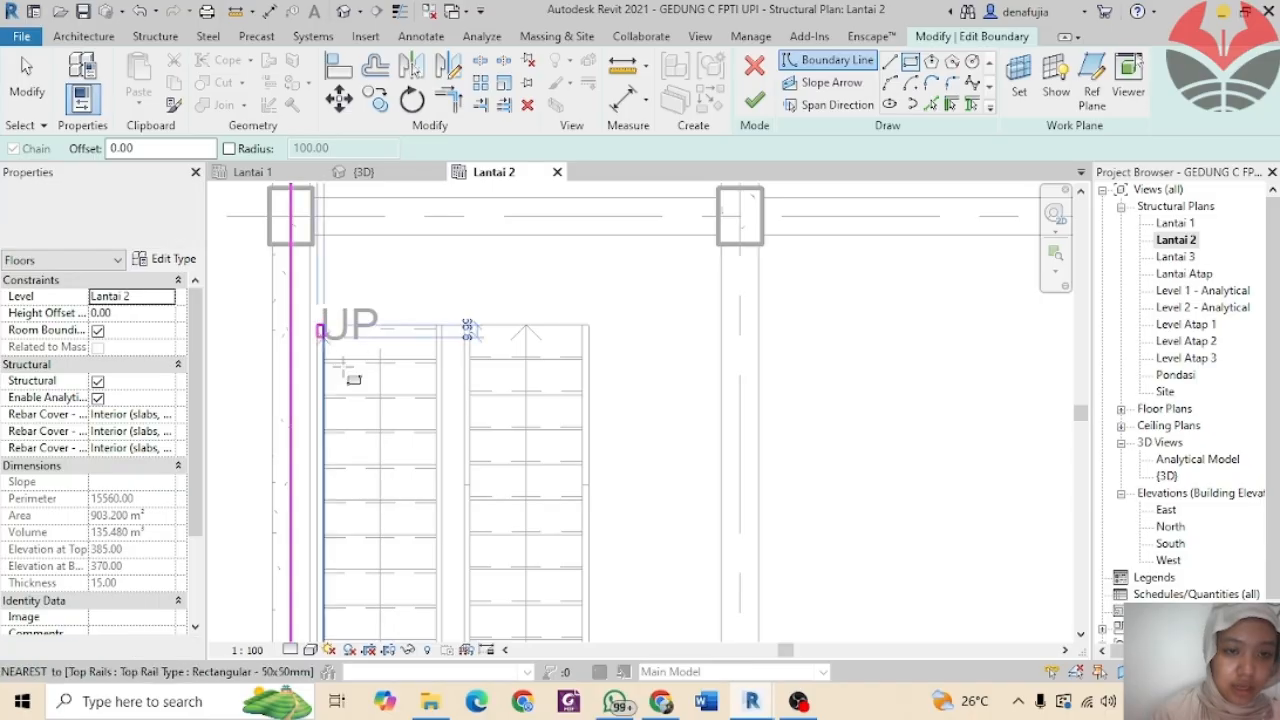
pyautogui.scroll(-1, 464, 472)
pyautogui.moveTo(487, 496); pyautogui.dragTo(540, 222, button='middle')
pyautogui.scroll(-1, 540, 222)
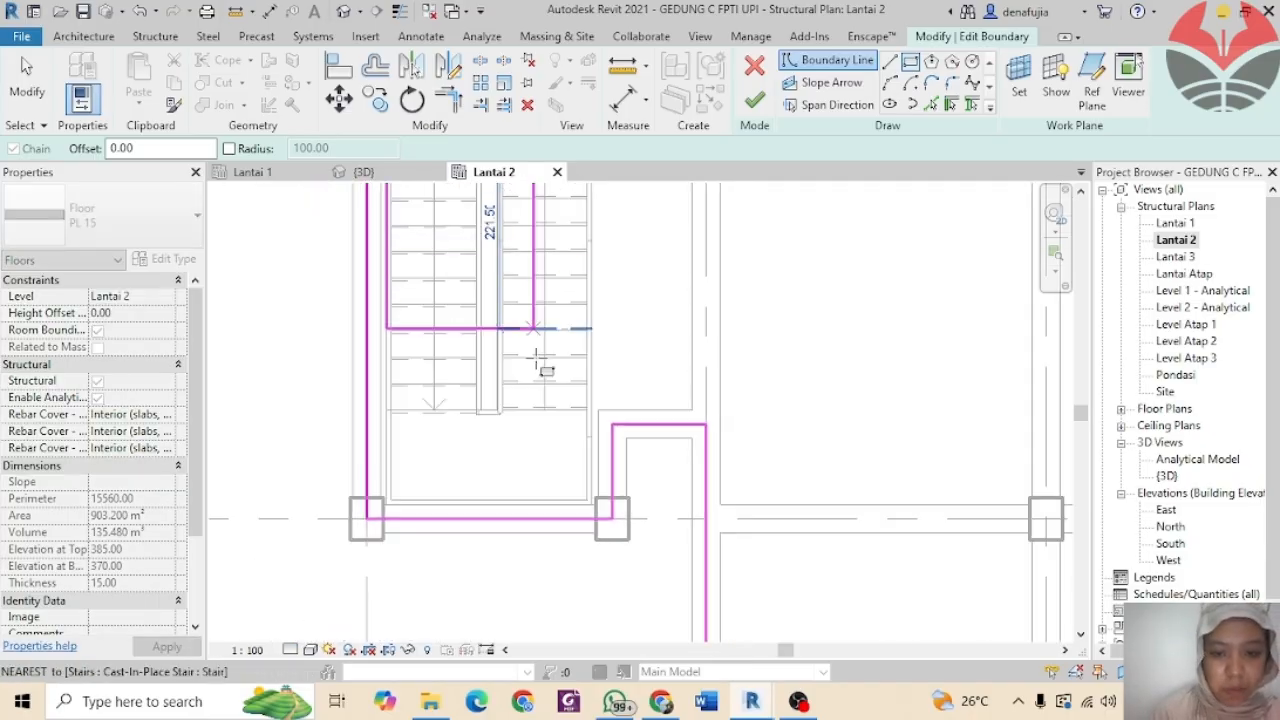
pyautogui.scroll(5, 574, 460)
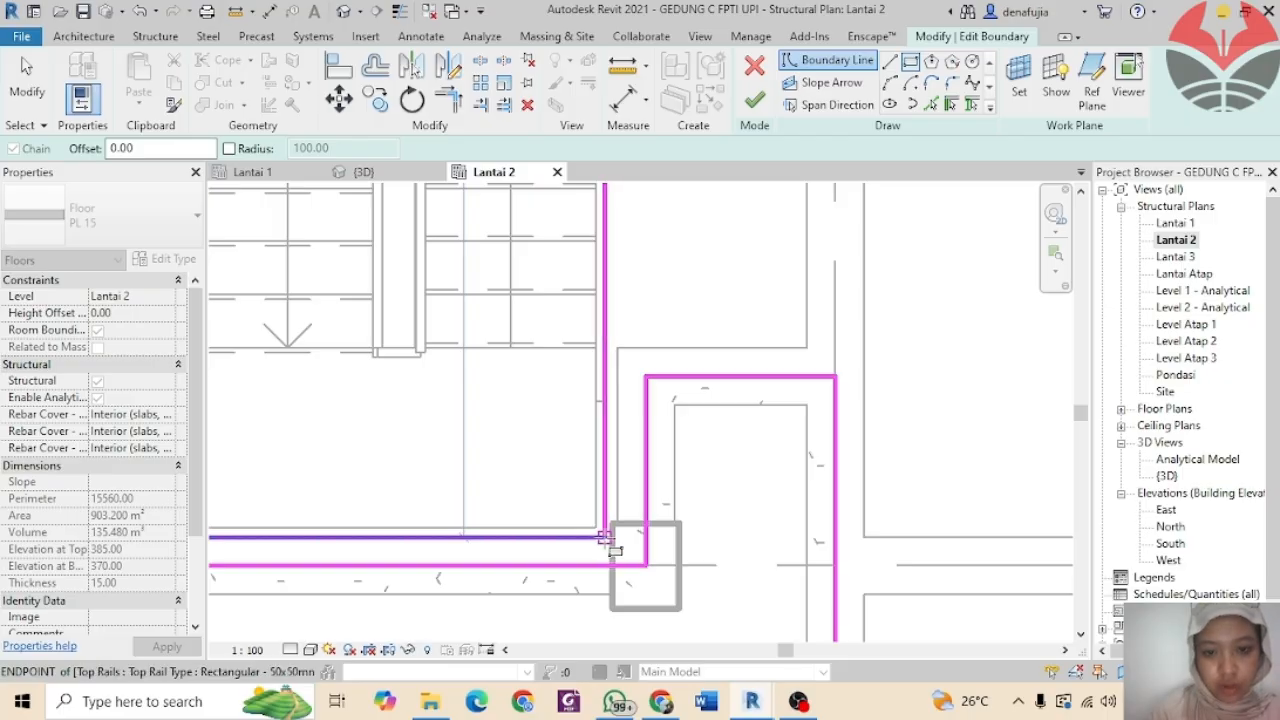
pyautogui.click(604, 537)
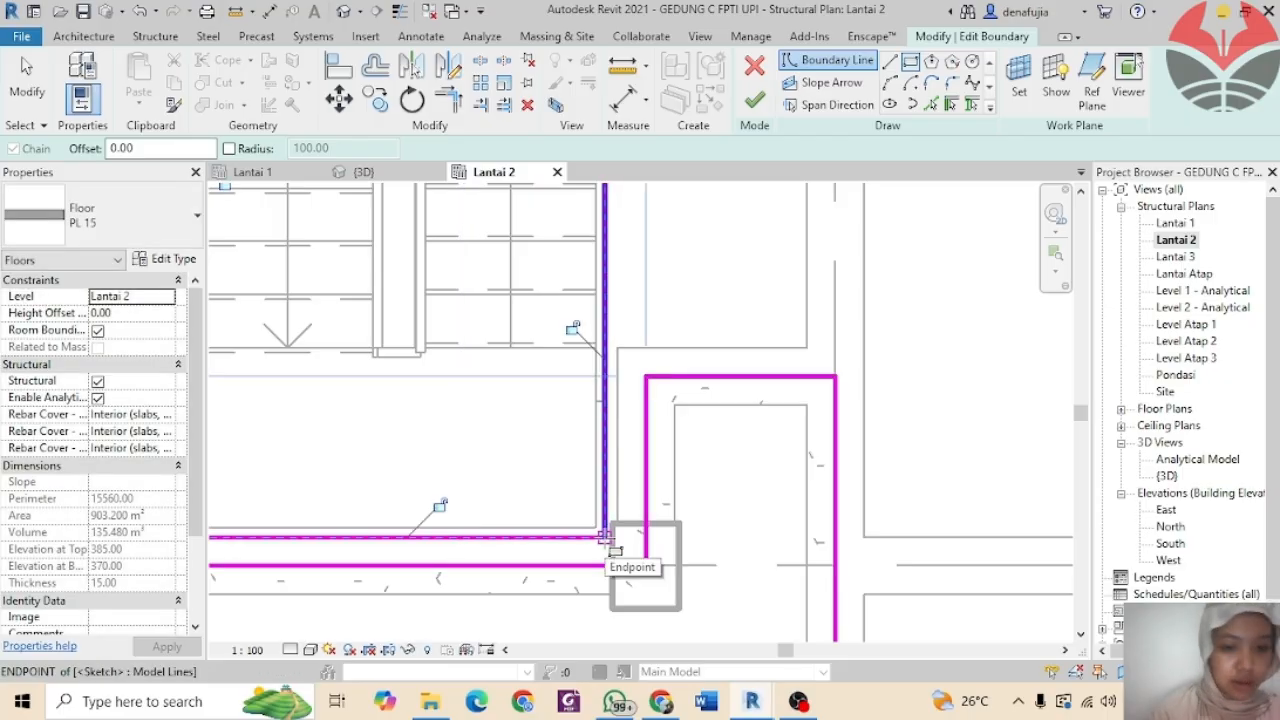
pyautogui.scroll(-3, 659, 376)
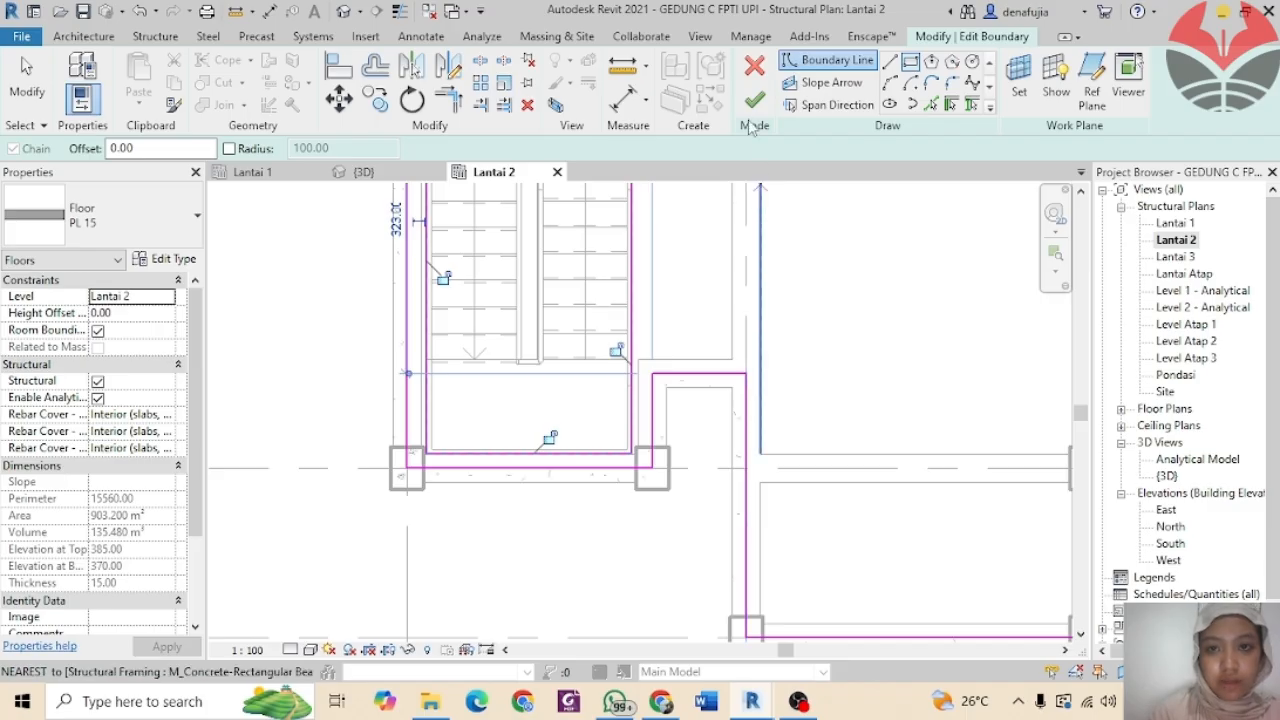
pyautogui.click(748, 112)
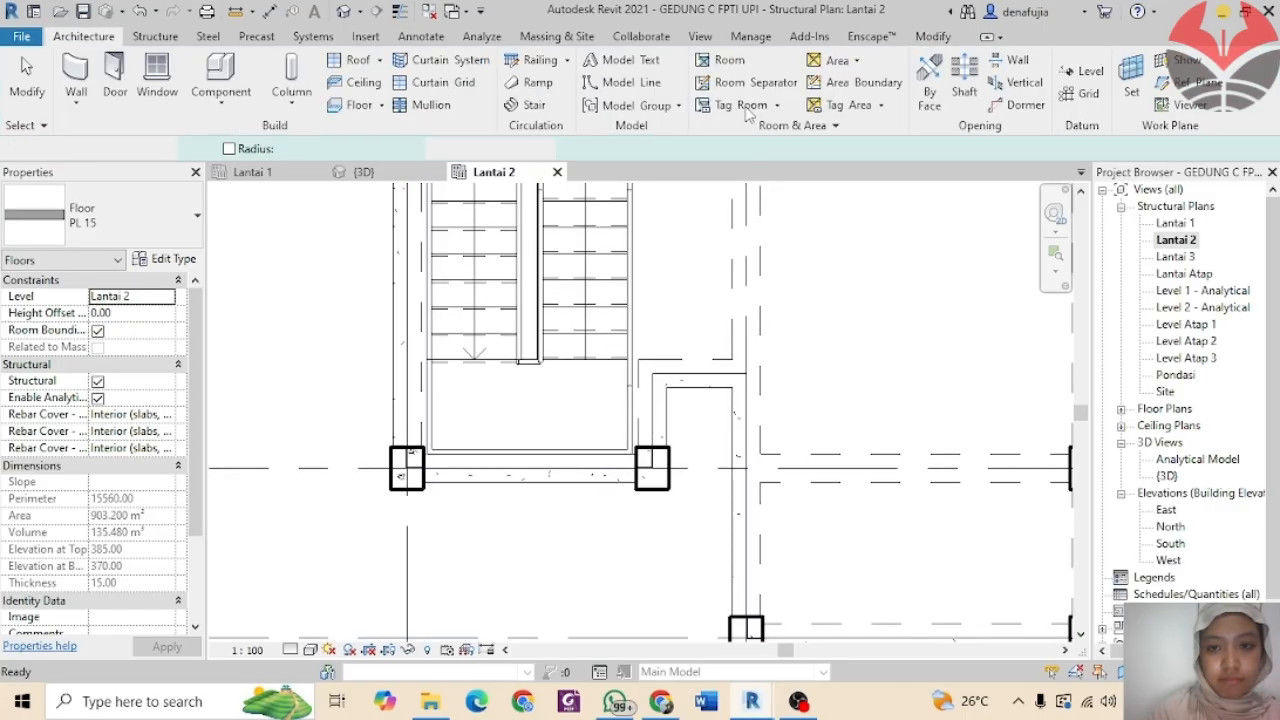
# Step: Inspect the Lantai 2 slab opening, the stair passing through it and the storeys above in the 3D view
pyautogui.click(366, 172)
pyautogui.scroll(3, 572, 458)
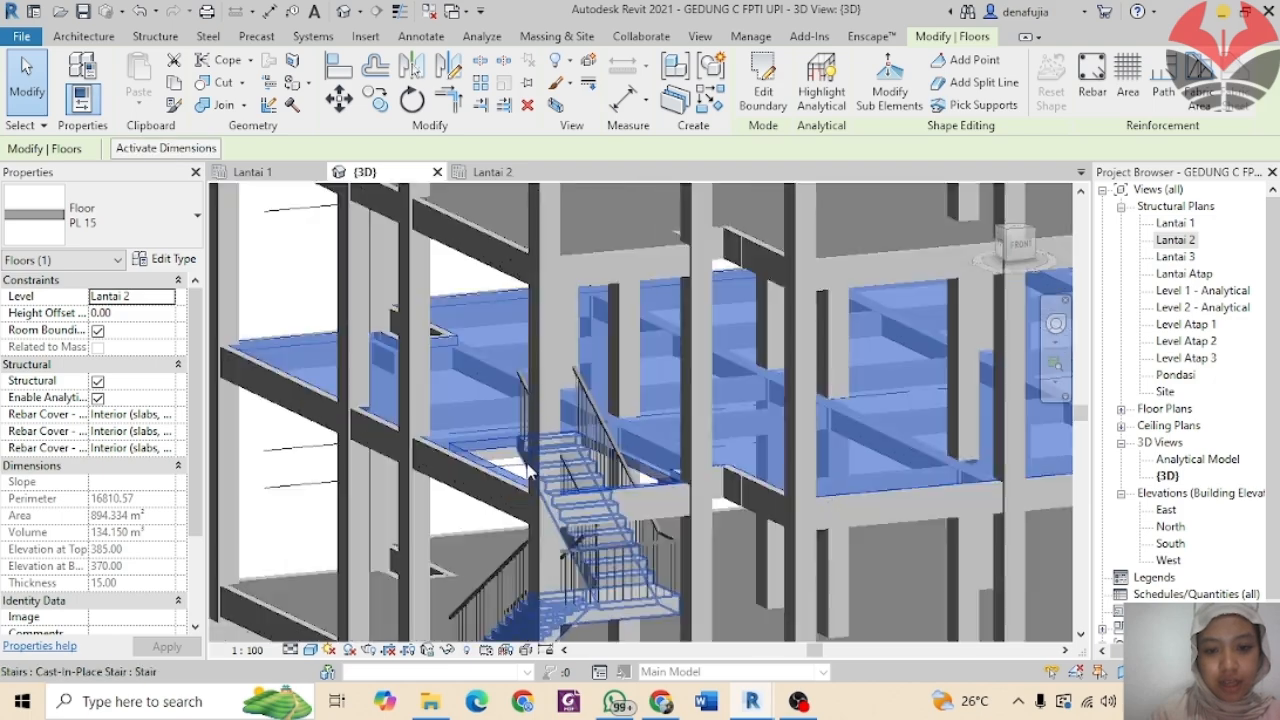
pyautogui.scroll(1, 480, 430)
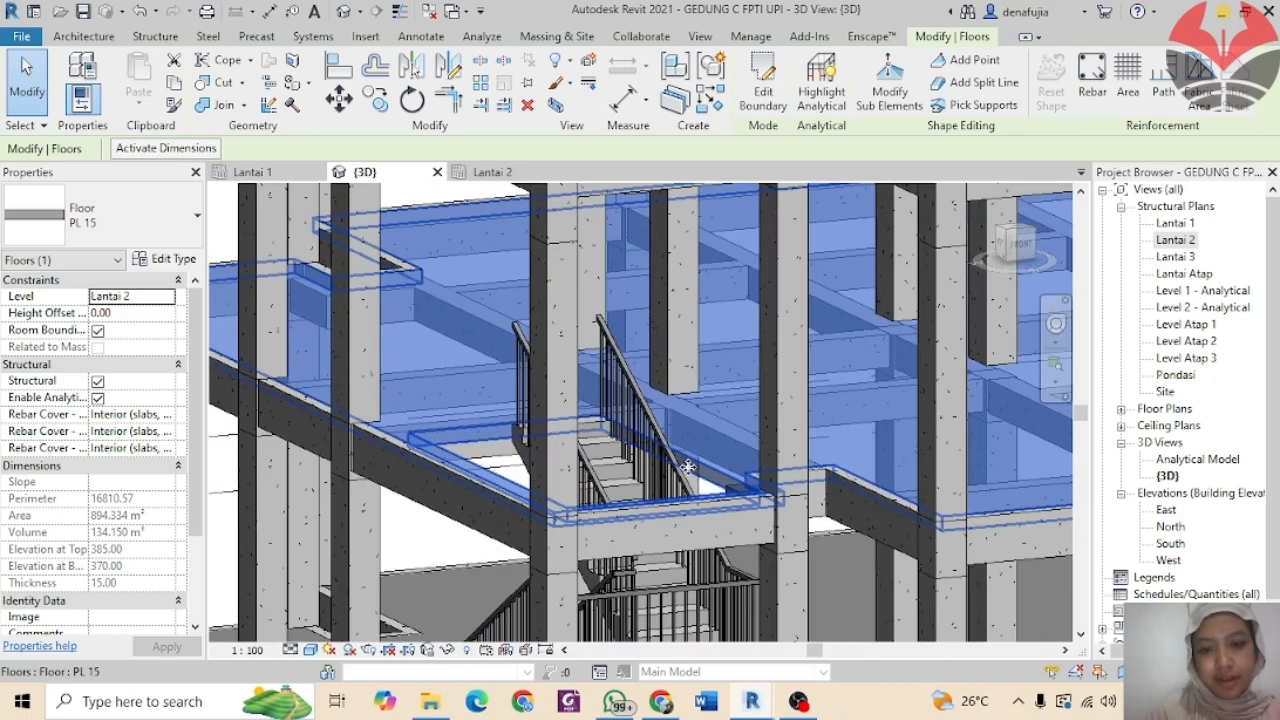
pyautogui.scroll(2, 694, 500)
pyautogui.scroll(2, 694, 500)
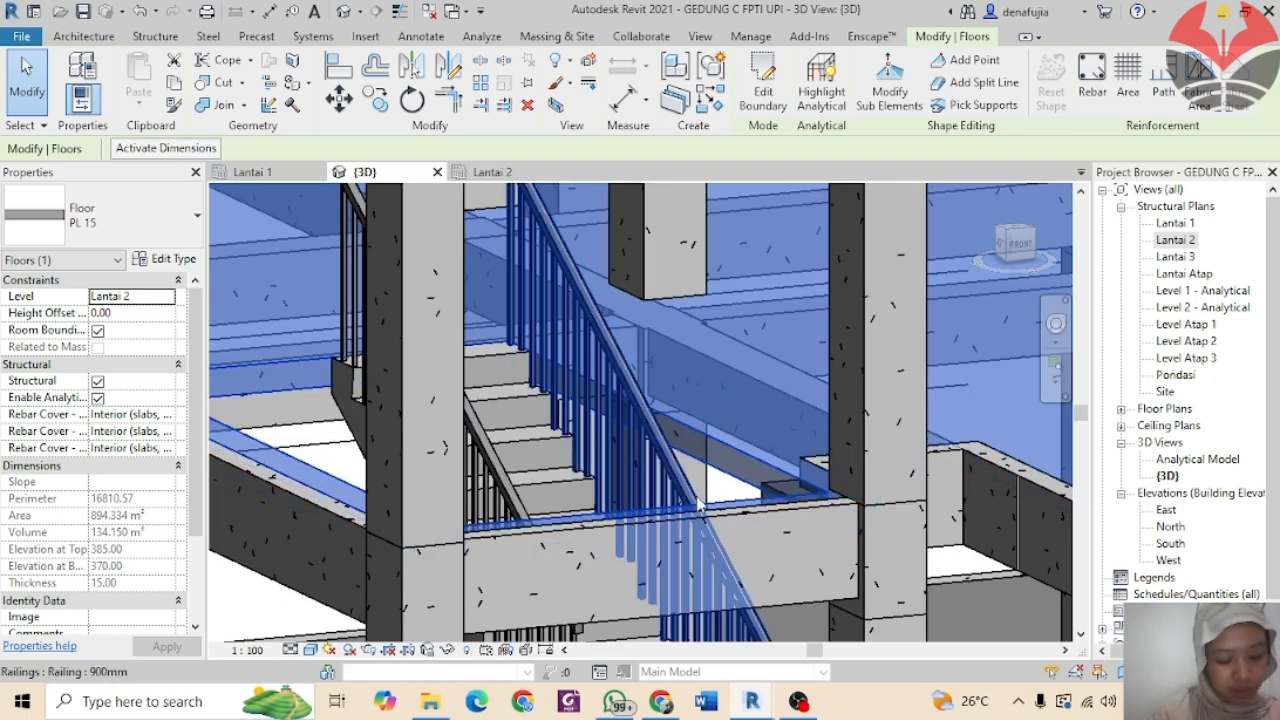
pyautogui.scroll(-5, 594, 440)
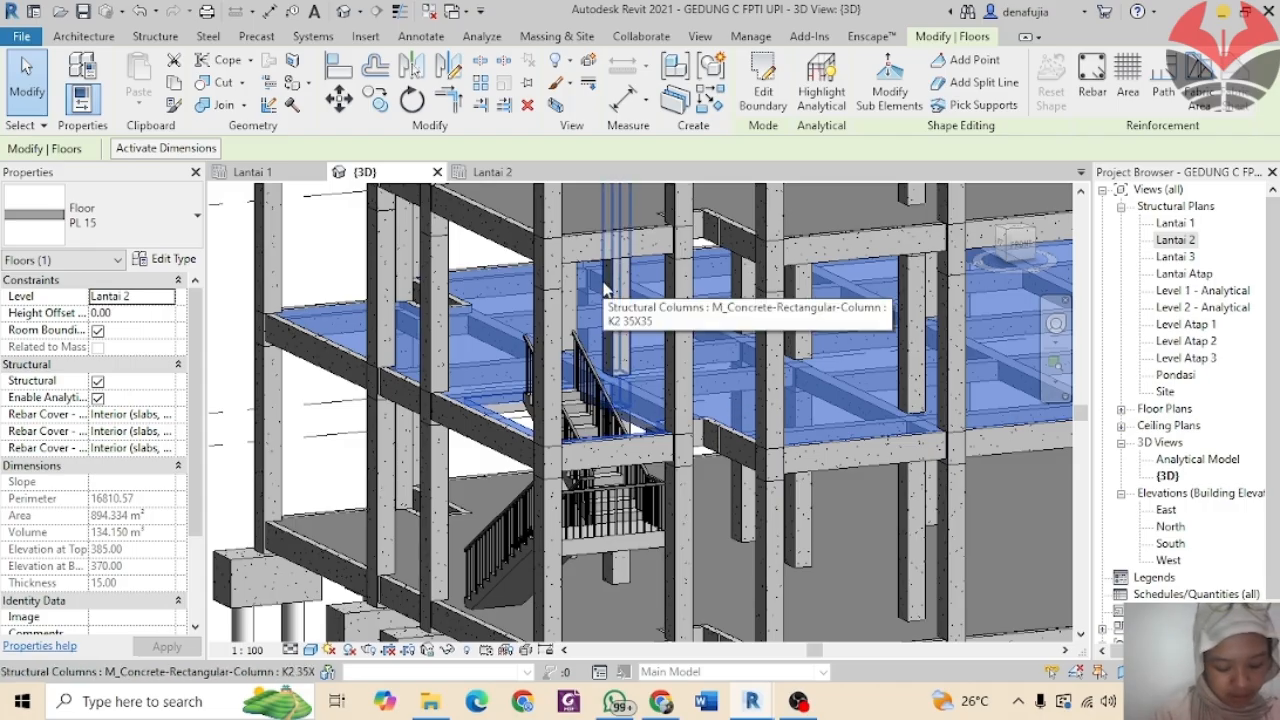
pyautogui.scroll(-2, 625, 308)
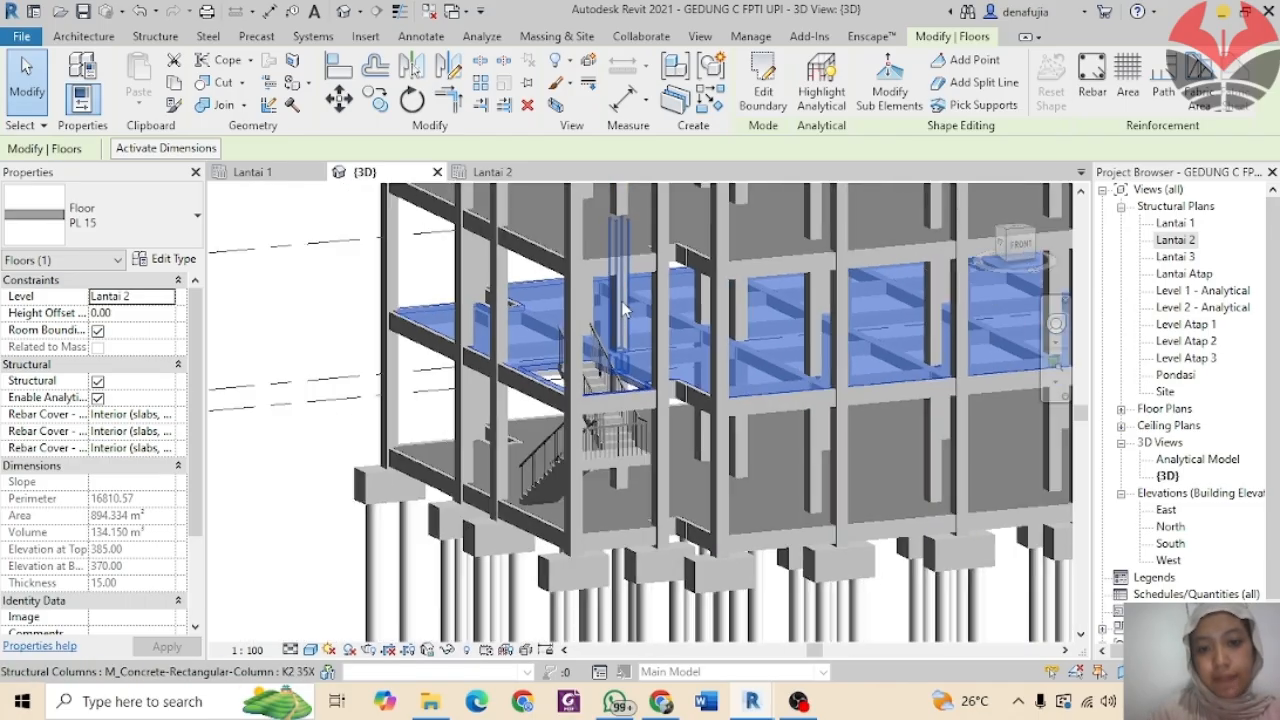
pyautogui.moveTo(625, 310); pyautogui.dragTo(620, 527, button='middle')
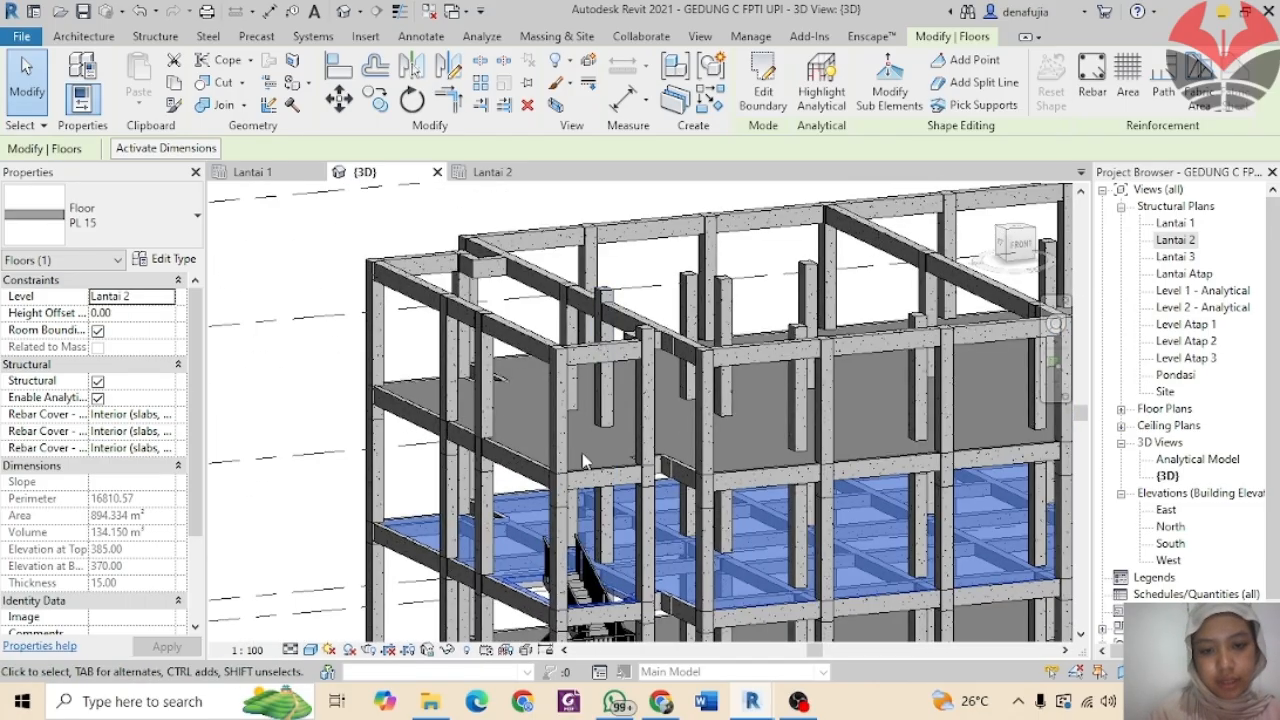
pyautogui.moveTo(595, 465); pyautogui.dragTo(611, 347, button='middle')
pyautogui.scroll(5, 609, 398)
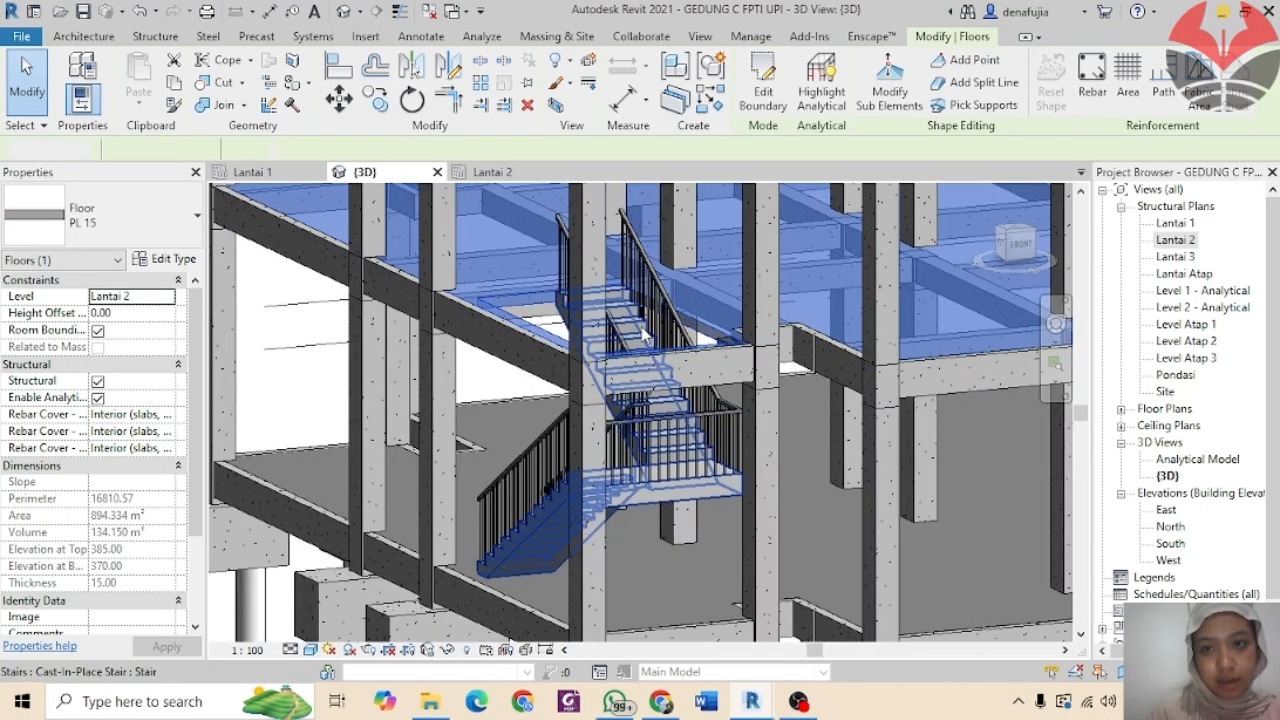
pyautogui.press('Escape')
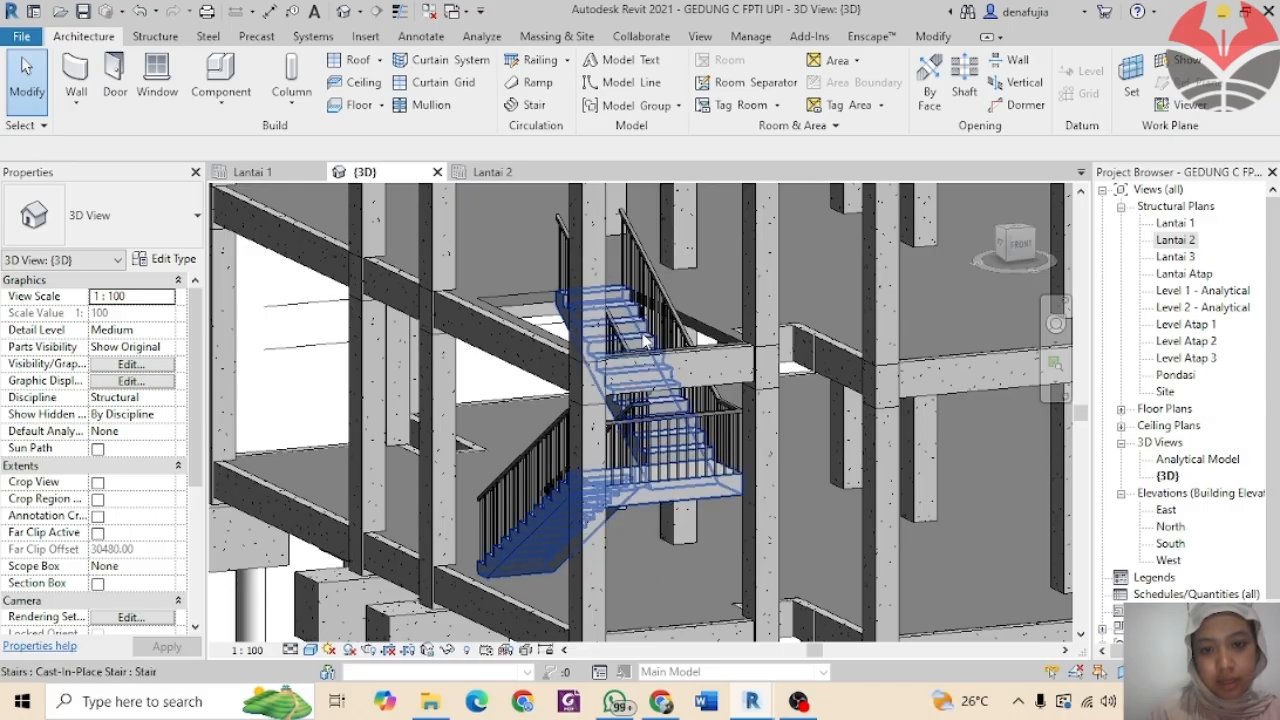
# Step: Copy the Lantai 1 stair and paste it aligned to level Lantai 2
pyautogui.click(643, 341)
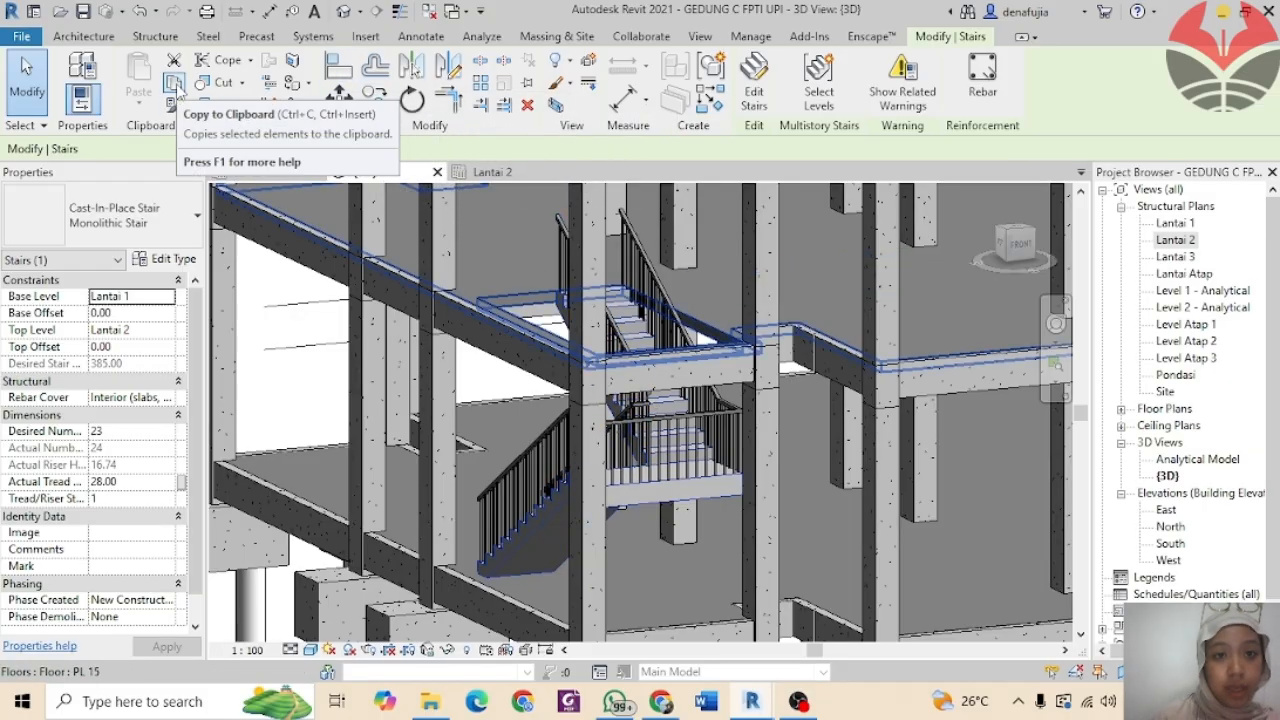
pyautogui.click(176, 84)
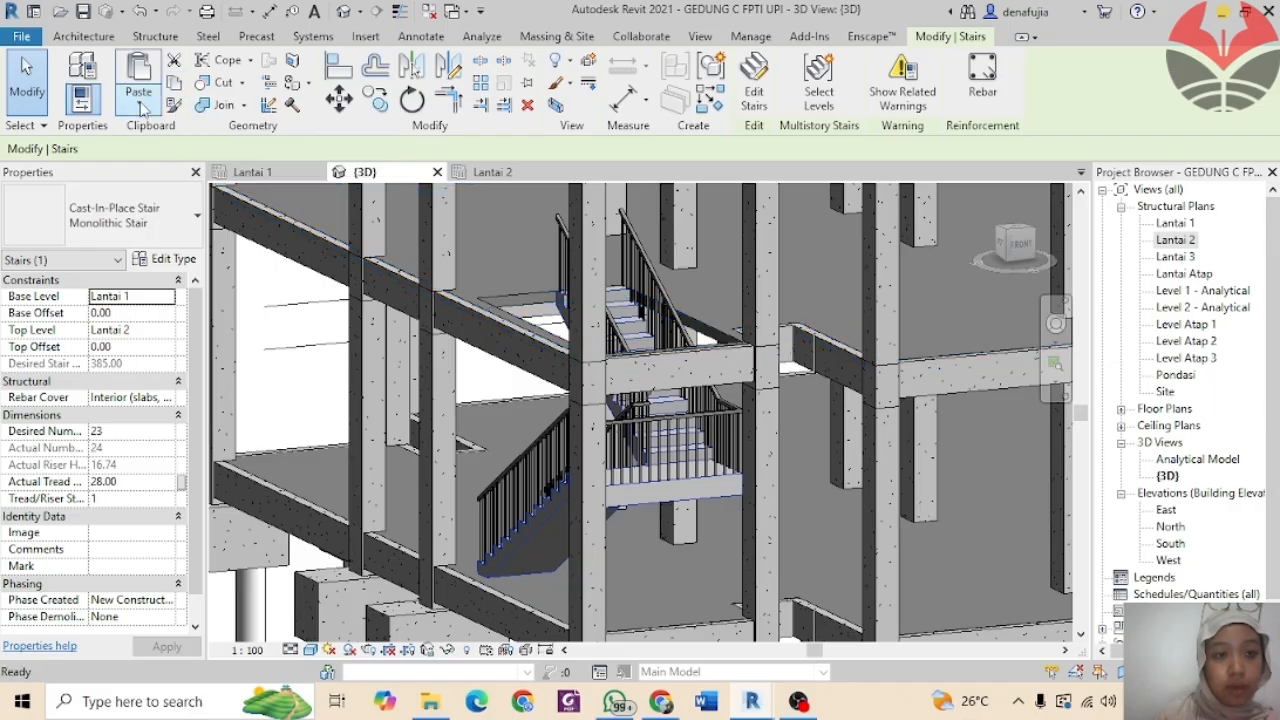
pyautogui.click(143, 110)
pyautogui.click(165, 174)
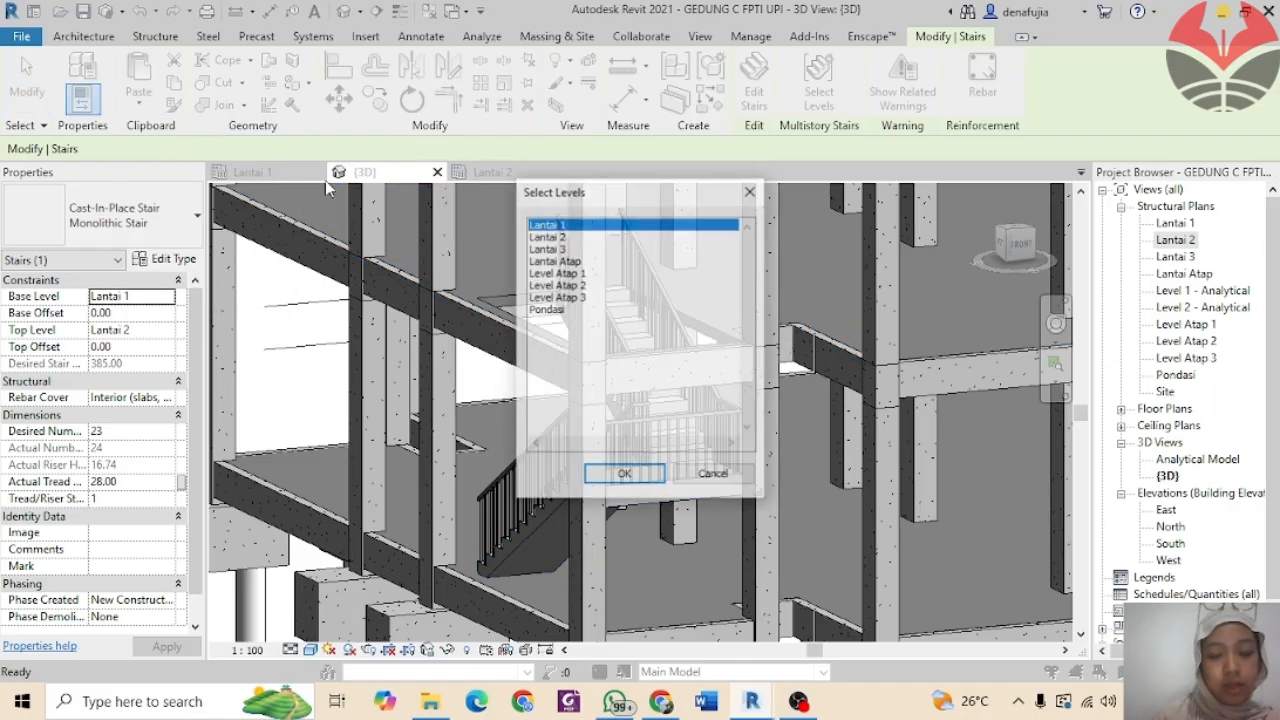
pyautogui.click(590, 238)
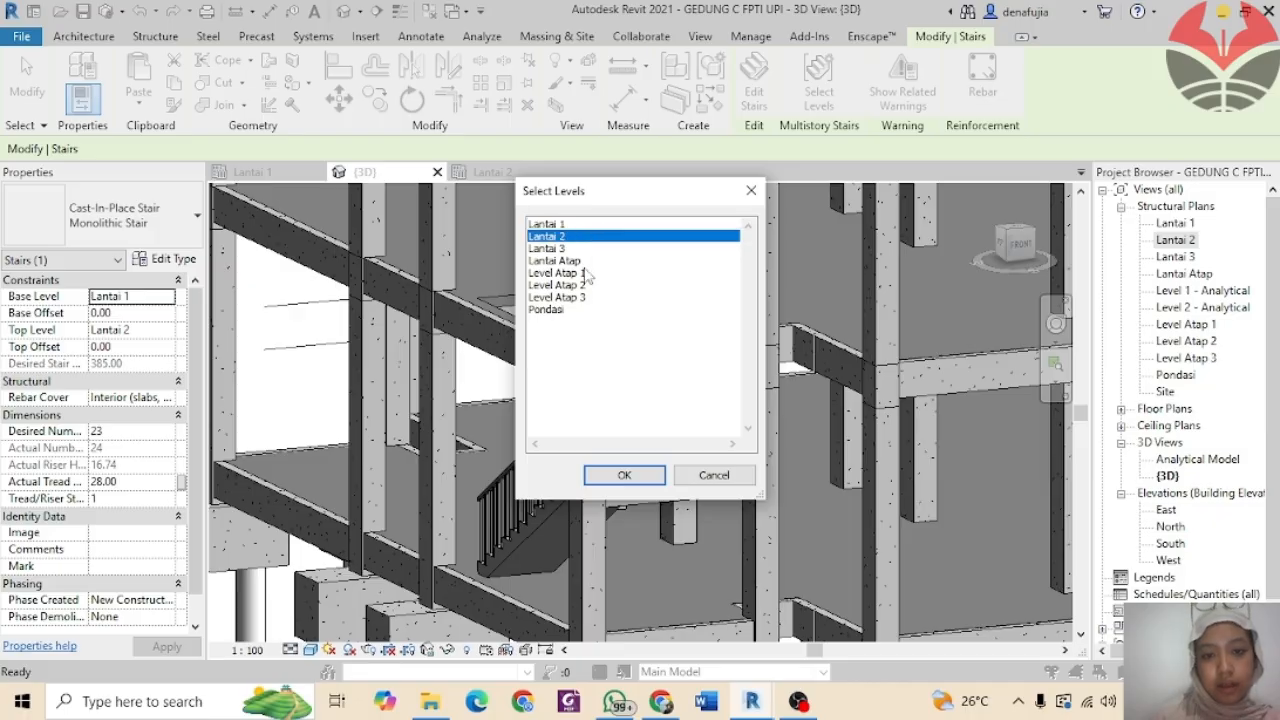
pyautogui.click(624, 476)
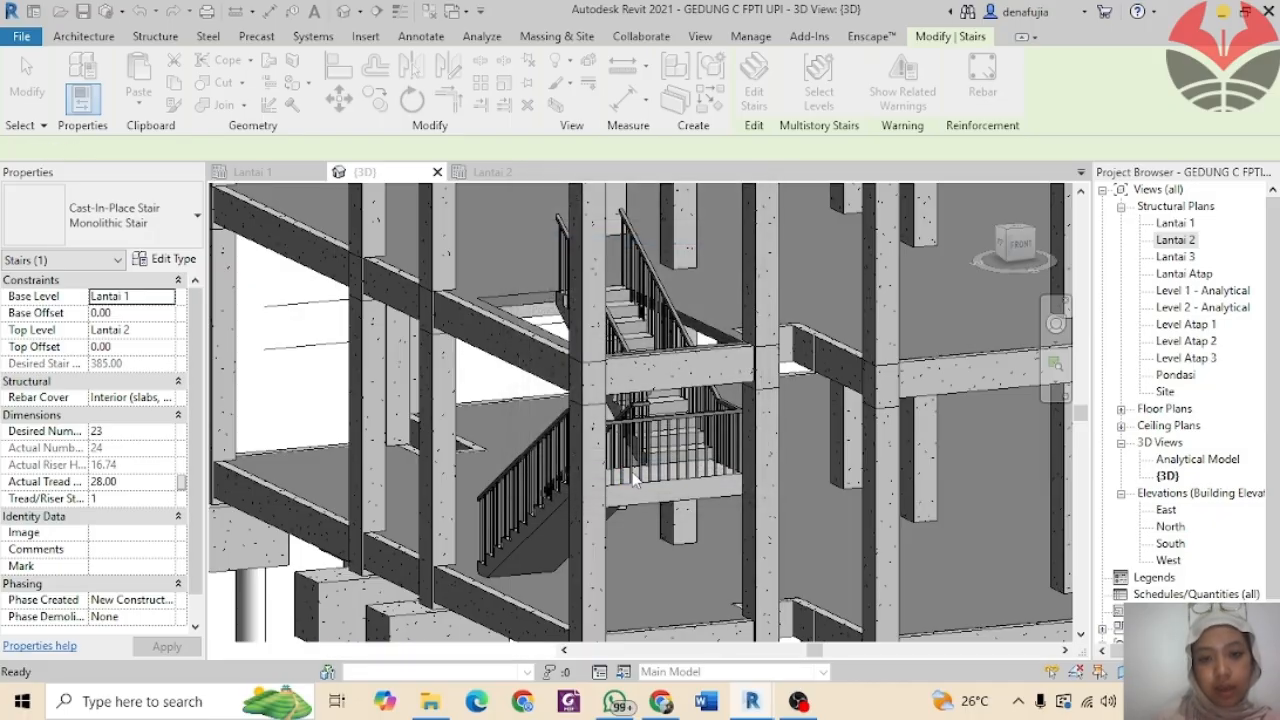
# Step: Examine the copied stair between Lantai 2 and Lantai 3 and where it meets the Lantai 3 slab
pyautogui.scroll(-2, 681, 340)
pyautogui.moveTo(680, 300); pyautogui.dragTo(660, 408, button='middle')
pyautogui.scroll(3, 657, 332)
pyautogui.scroll(2, 656, 327)
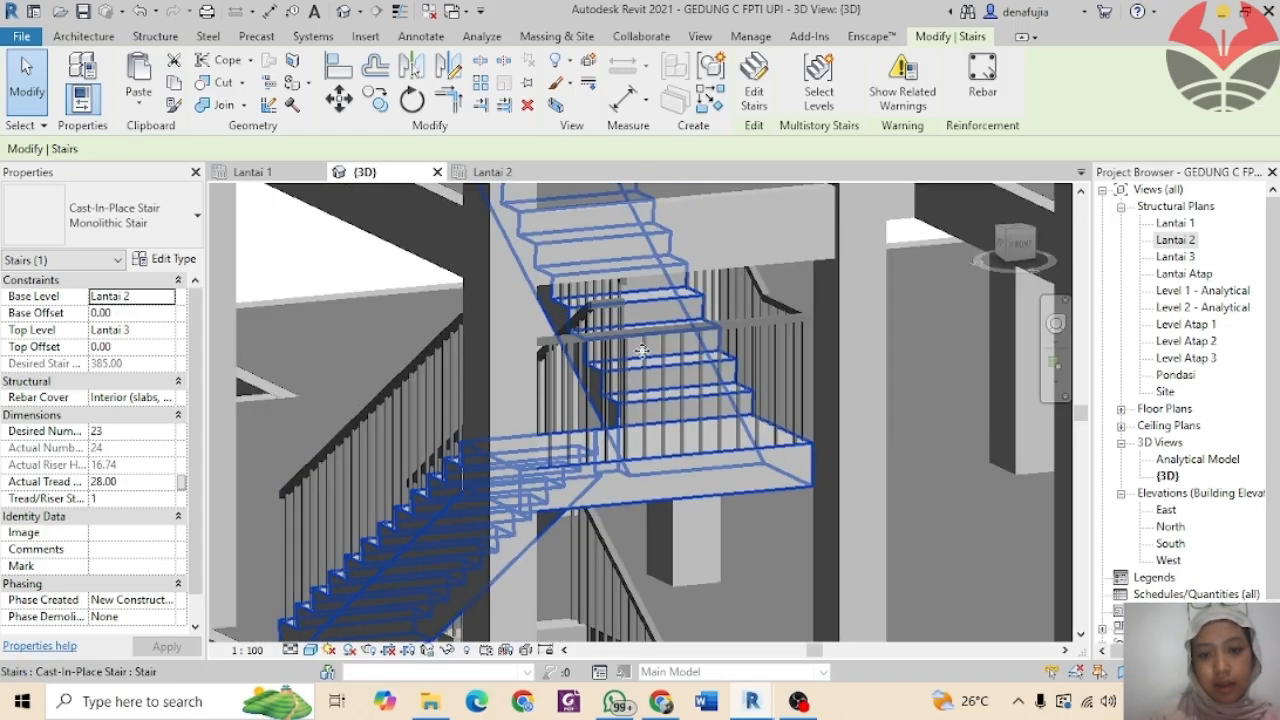
pyautogui.scroll(-1, 642, 351)
pyautogui.moveTo(641, 350); pyautogui.dragTo(653, 531, button='middle')
pyautogui.scroll(-1, 665, 450)
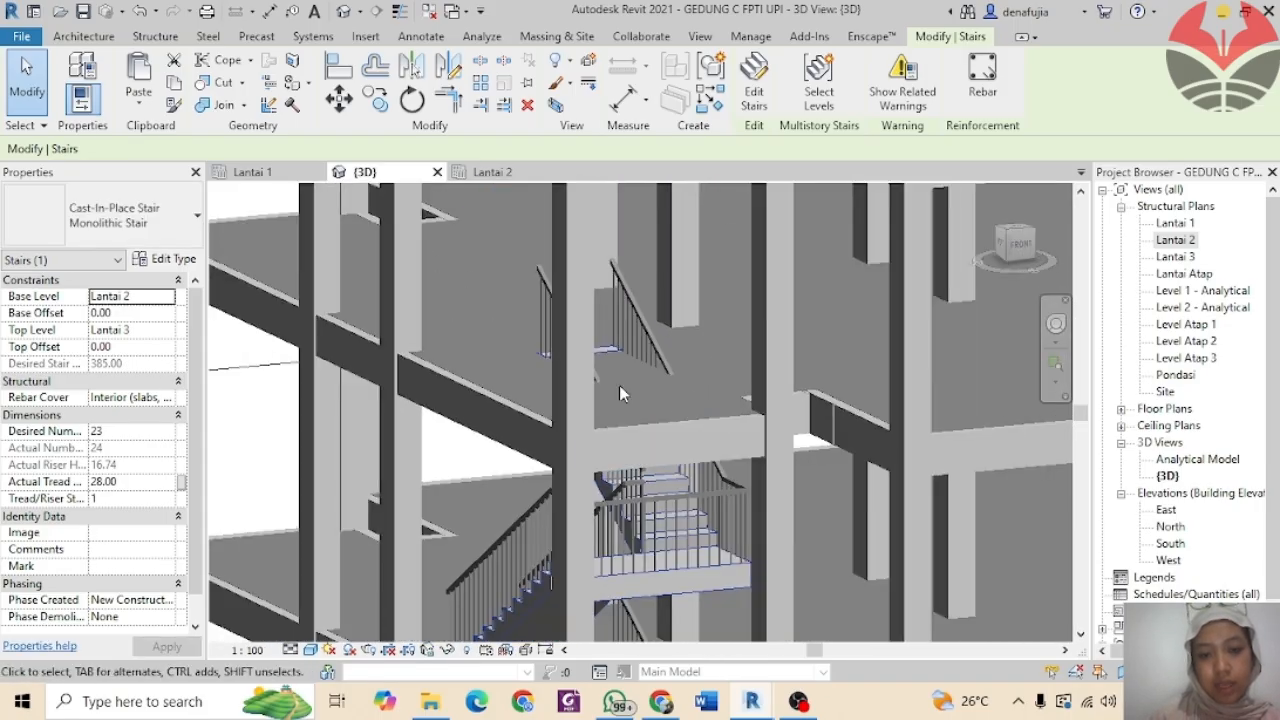
# Step: Open the Lantai 3 floor slab's boundary for editing and show it in the Lantai 3 structural plan
pyautogui.scroll(-2, 600, 390)
pyautogui.scroll(-1, 630, 395)
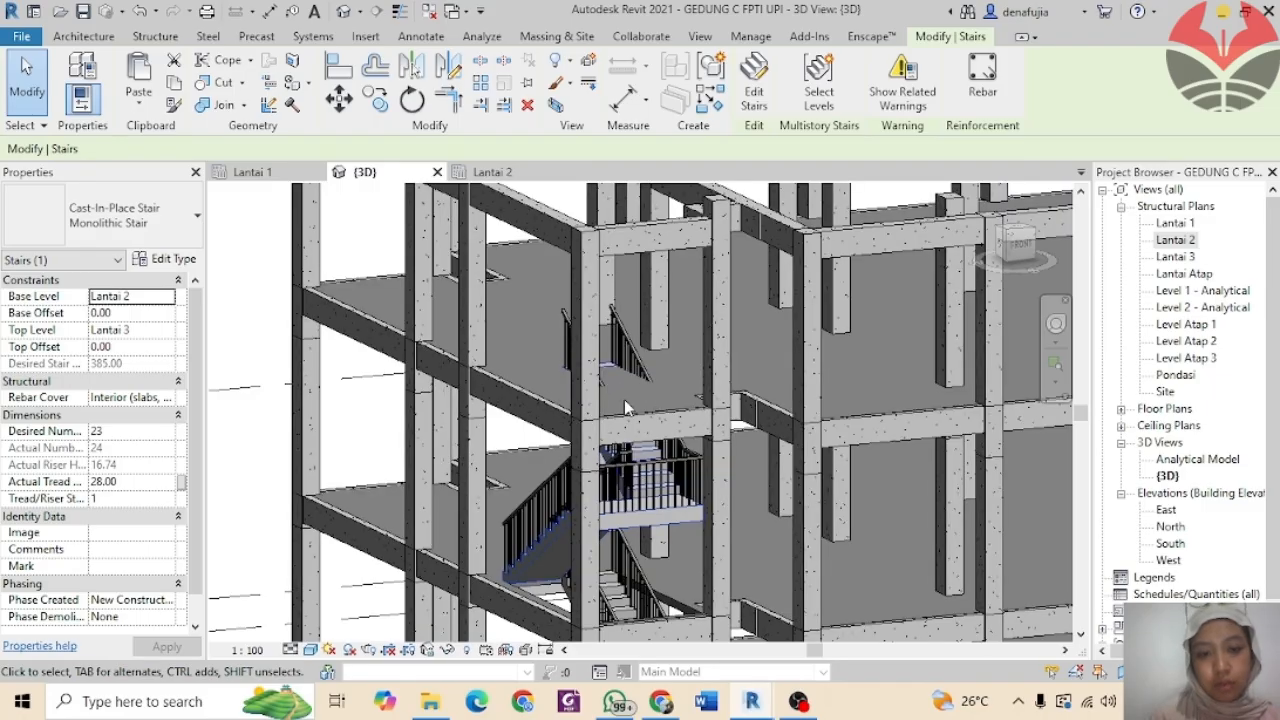
pyautogui.scroll(1, 624, 399)
pyautogui.scroll(1, 432, 225)
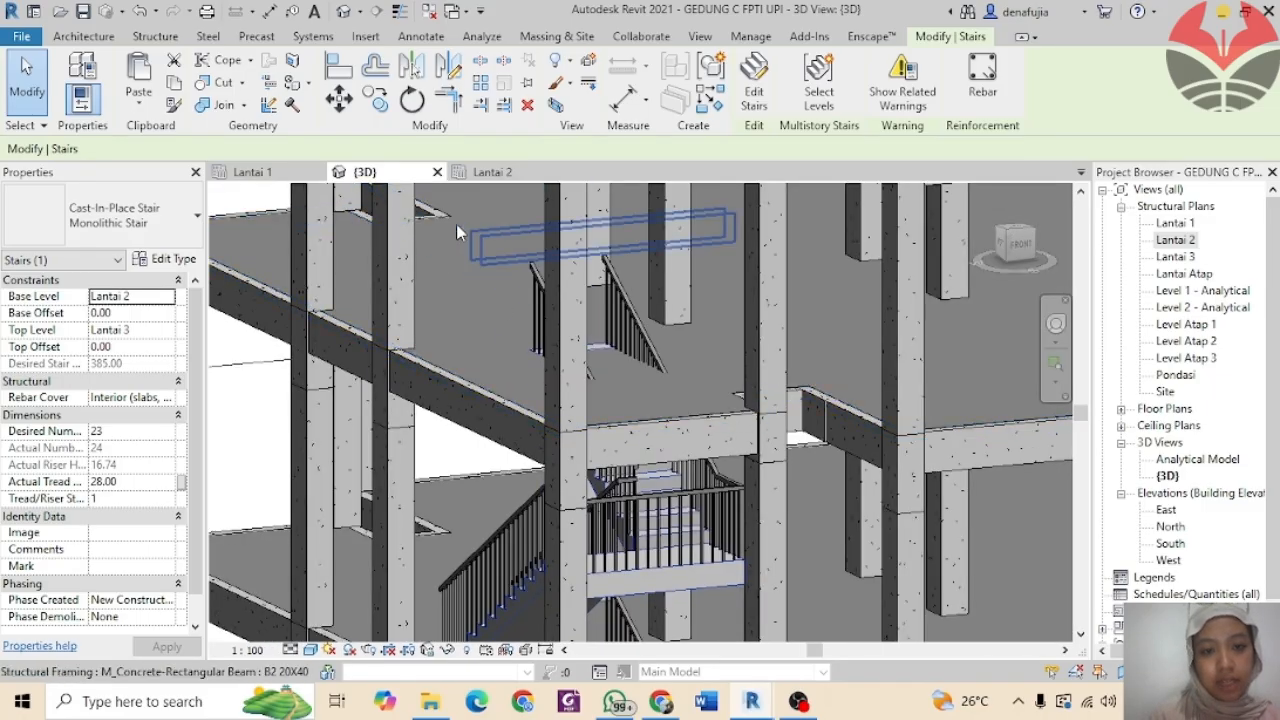
pyautogui.doubleClick(452, 232)
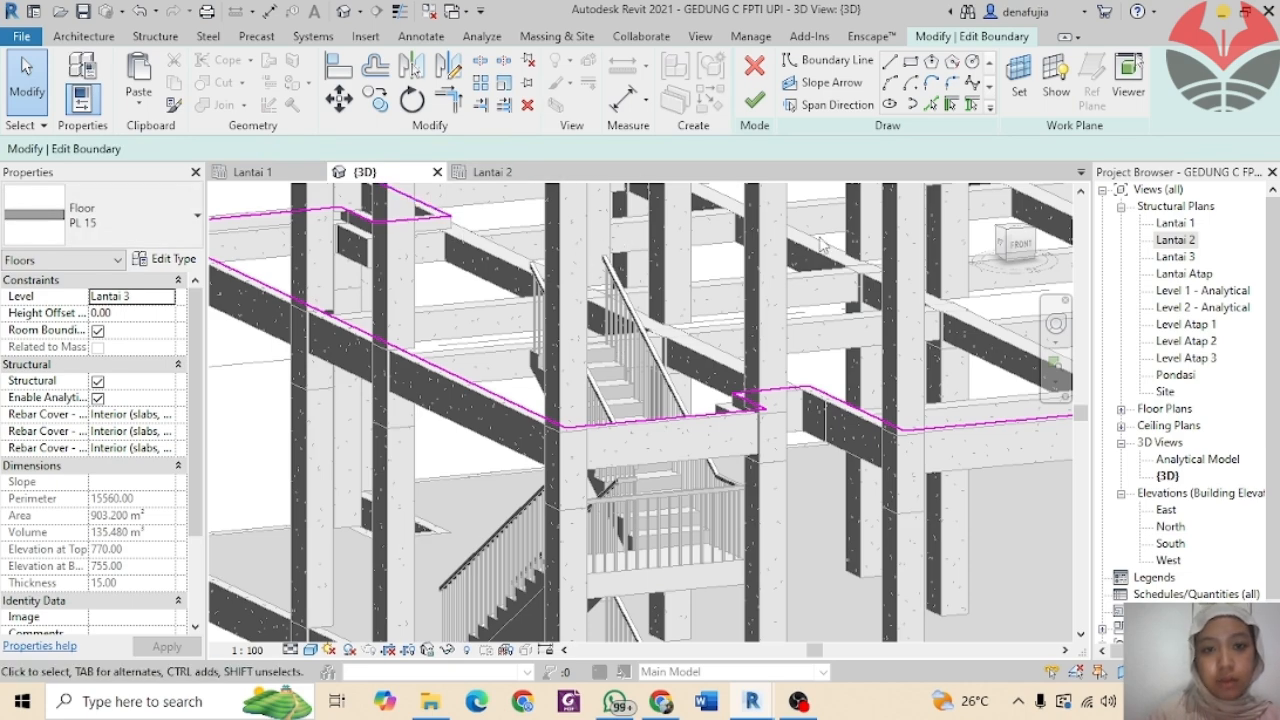
pyautogui.doubleClick(1178, 258)
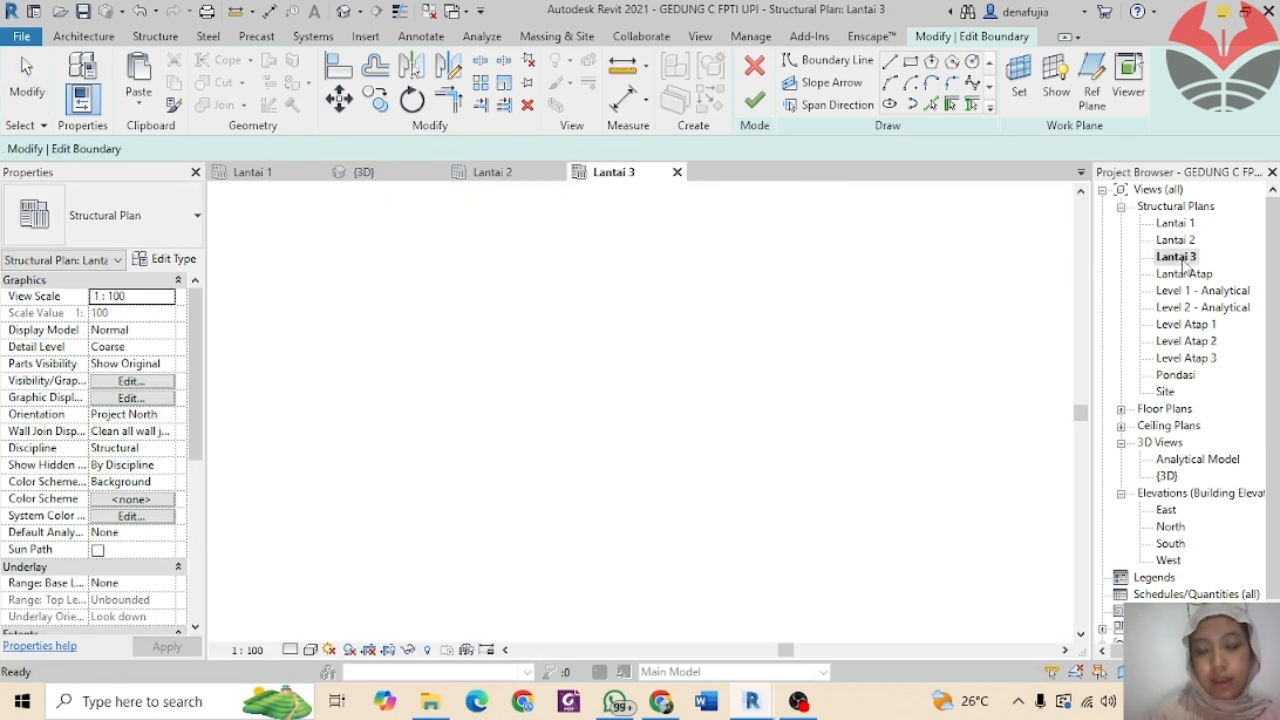
# Step: Cut a rectangular stair opening in the Lantai 3 slab boundary along the stair's outer corners, enclosing both runs and the landing
pyautogui.click(911, 64)
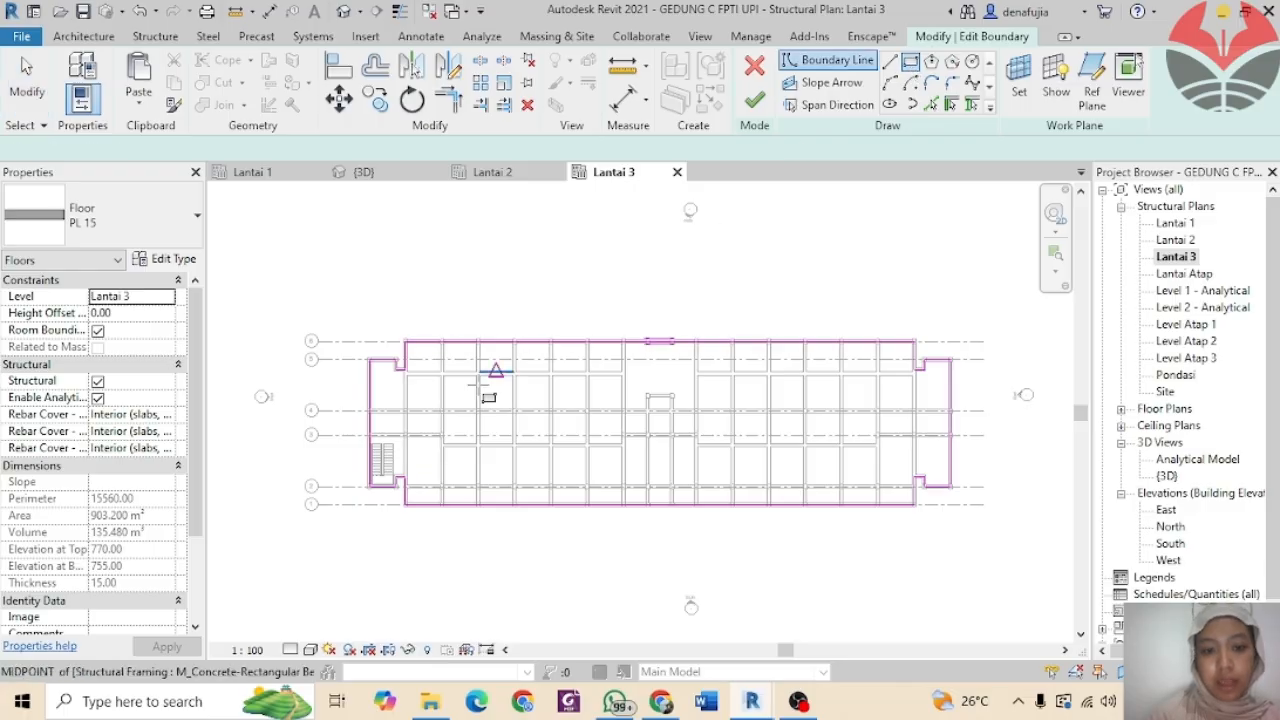
pyautogui.scroll(8, 380, 440)
pyautogui.scroll(2, 362, 418)
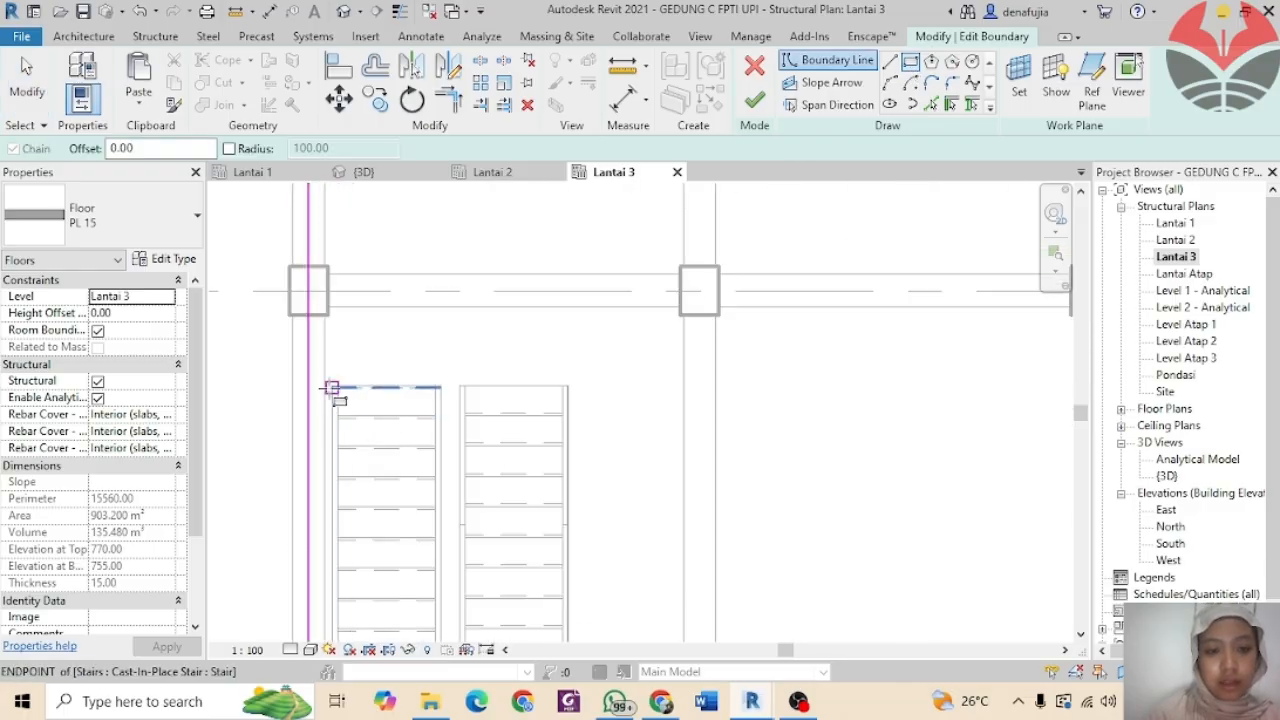
pyautogui.click(332, 386)
pyautogui.scroll(-1, 445, 475)
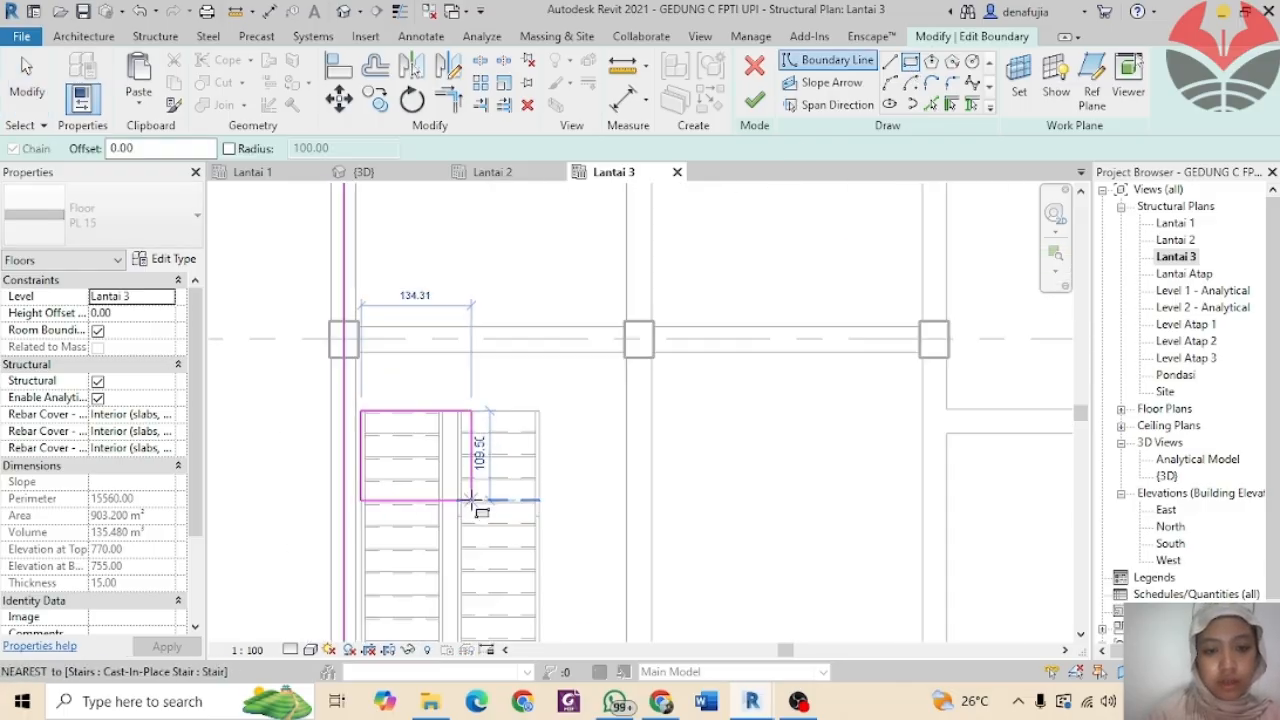
pyautogui.moveTo(482, 500); pyautogui.dragTo(457, 286, button='middle')
pyautogui.scroll(2, 520, 530)
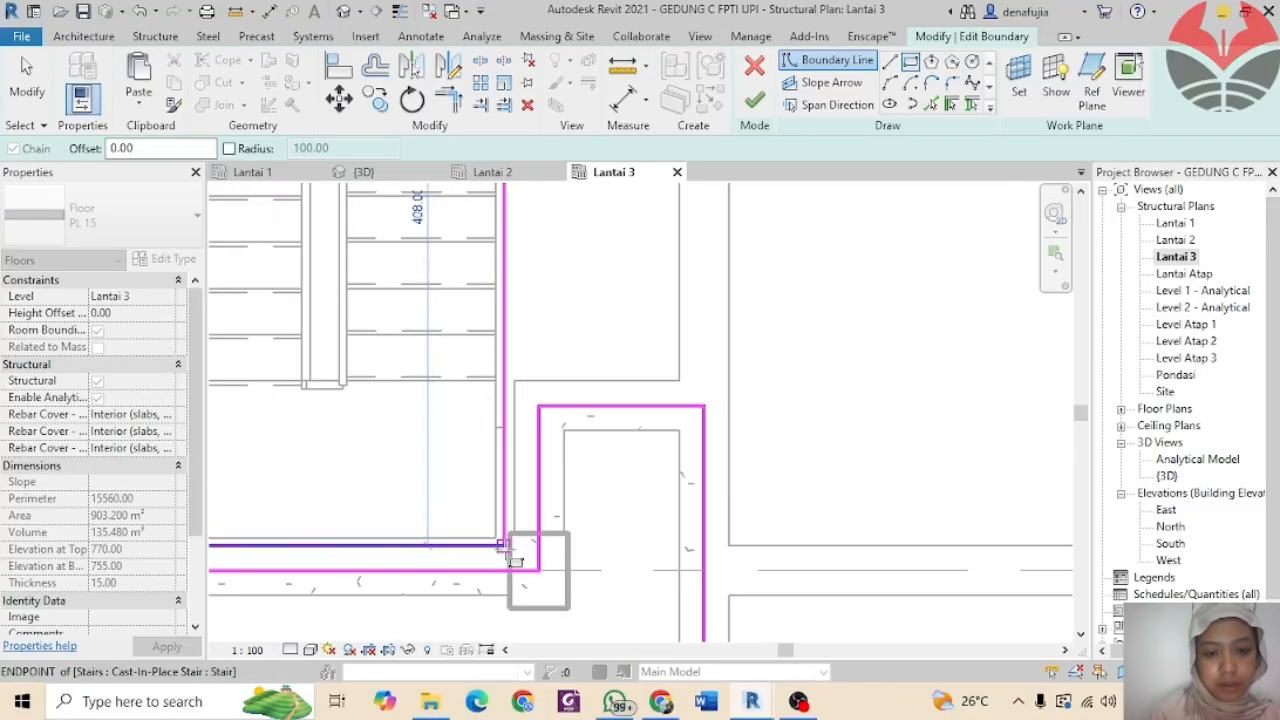
pyautogui.click(503, 545)
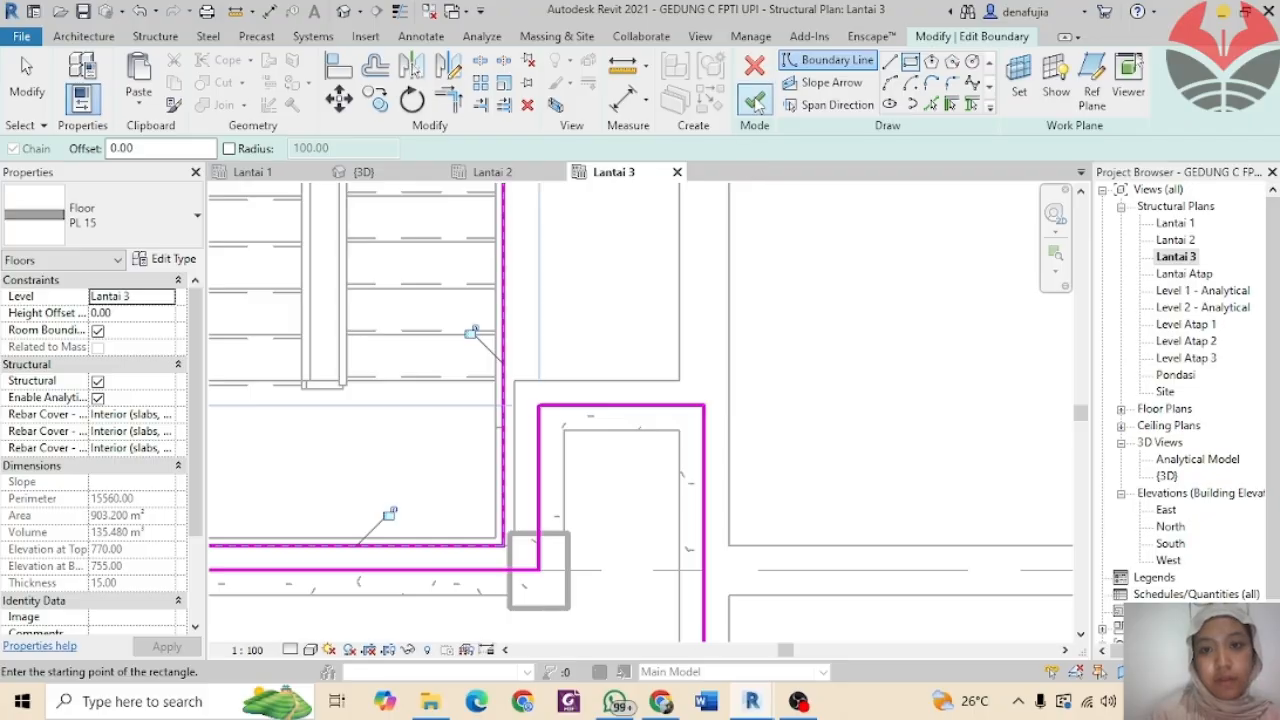
pyautogui.click(757, 104)
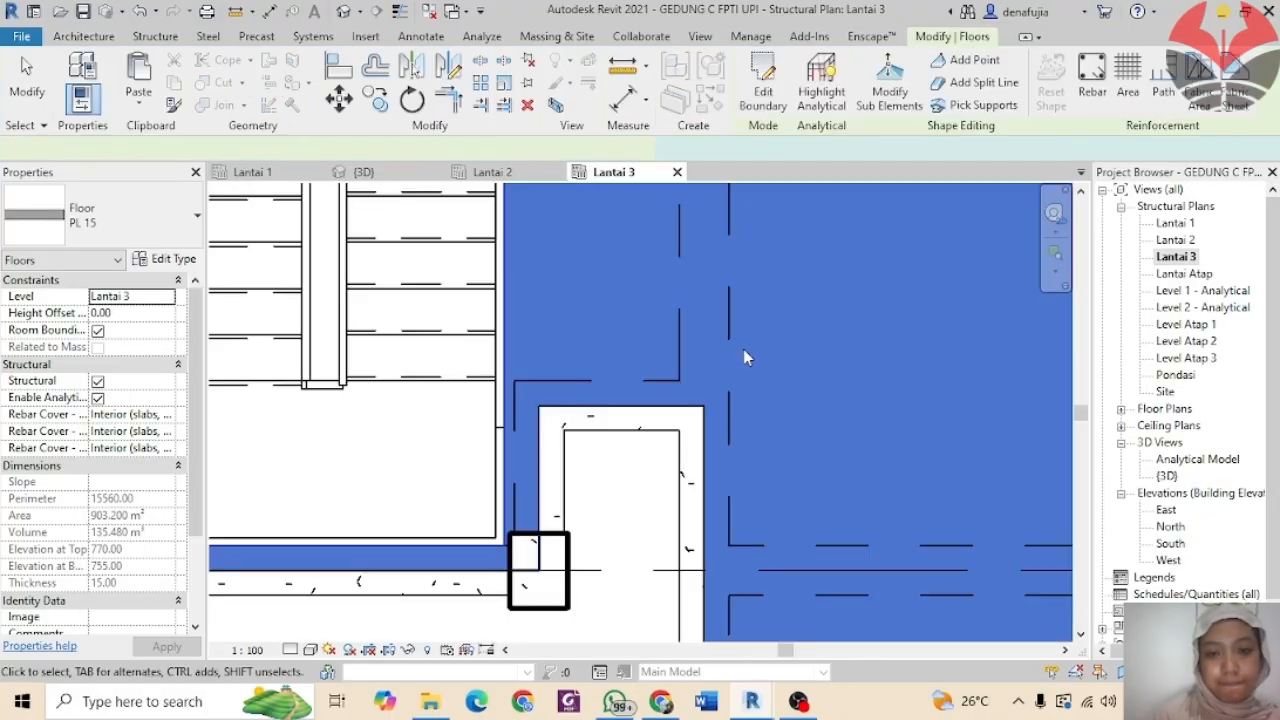
pyautogui.scroll(-3, 580, 268)
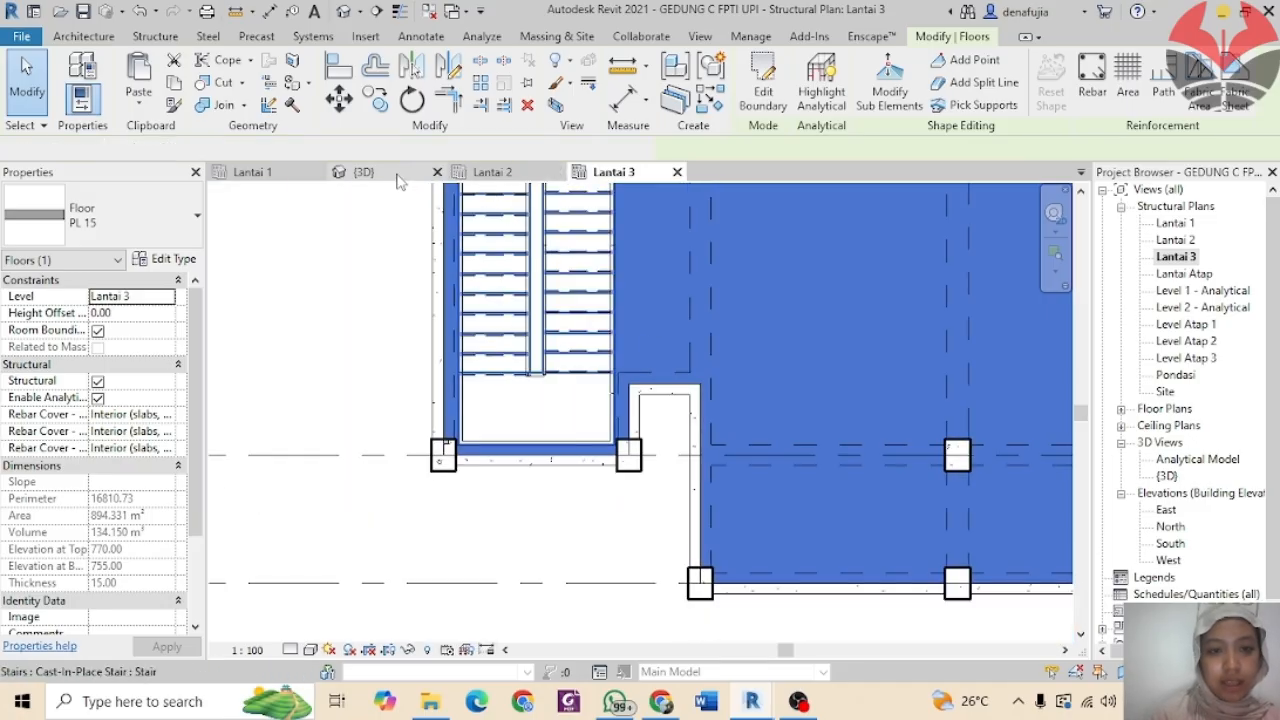
# Step: Inspect the Lantai 3 slab opening, the stacked stairs on the lower storeys and the opposite end of the building in the 3D view
pyautogui.click(360, 172)
pyautogui.scroll(-3, 604, 378)
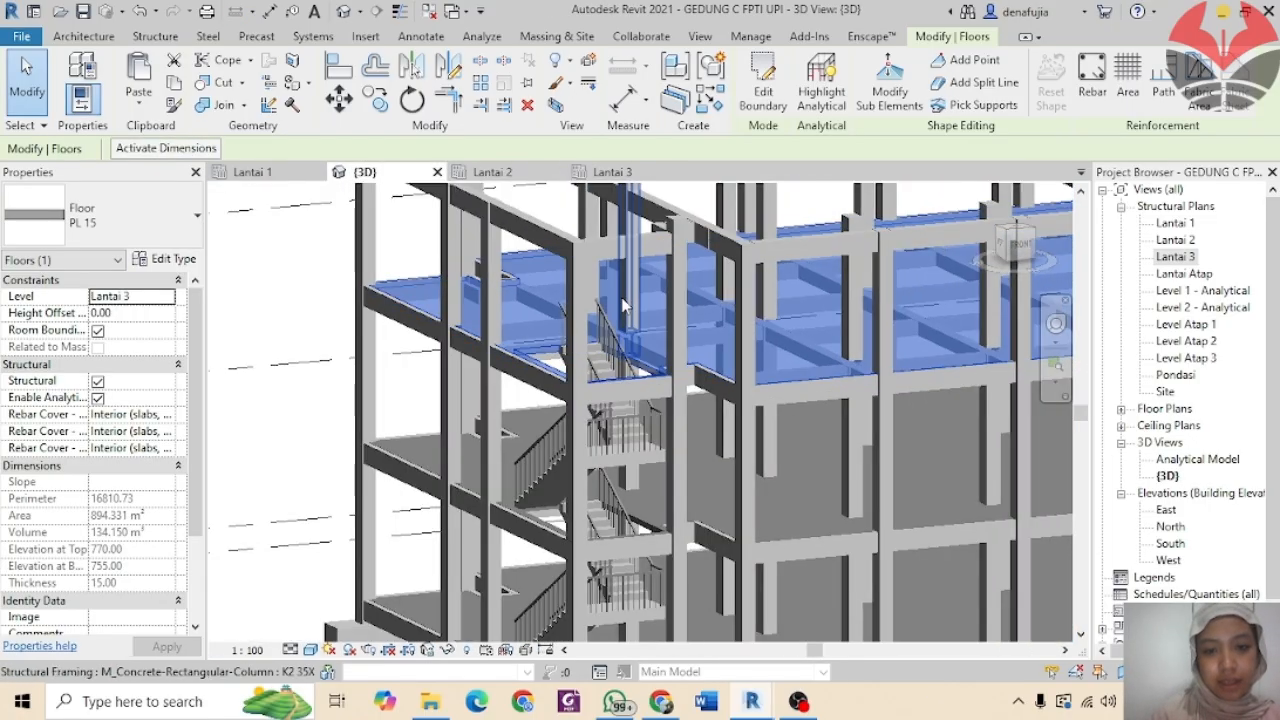
pyautogui.moveTo(604, 380); pyautogui.dragTo(599, 330, button='middle')
pyautogui.moveTo(630, 503); pyautogui.dragTo(612, 358, button='middle')
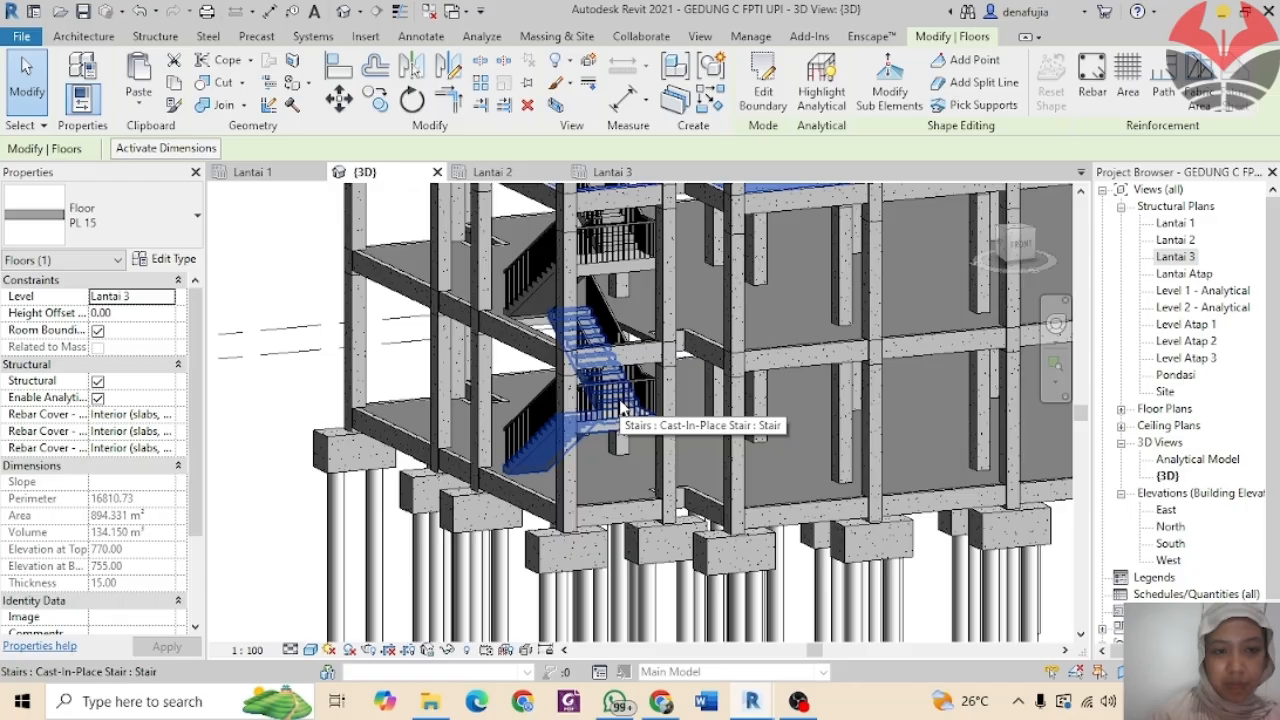
pyautogui.scroll(-5, 620, 405)
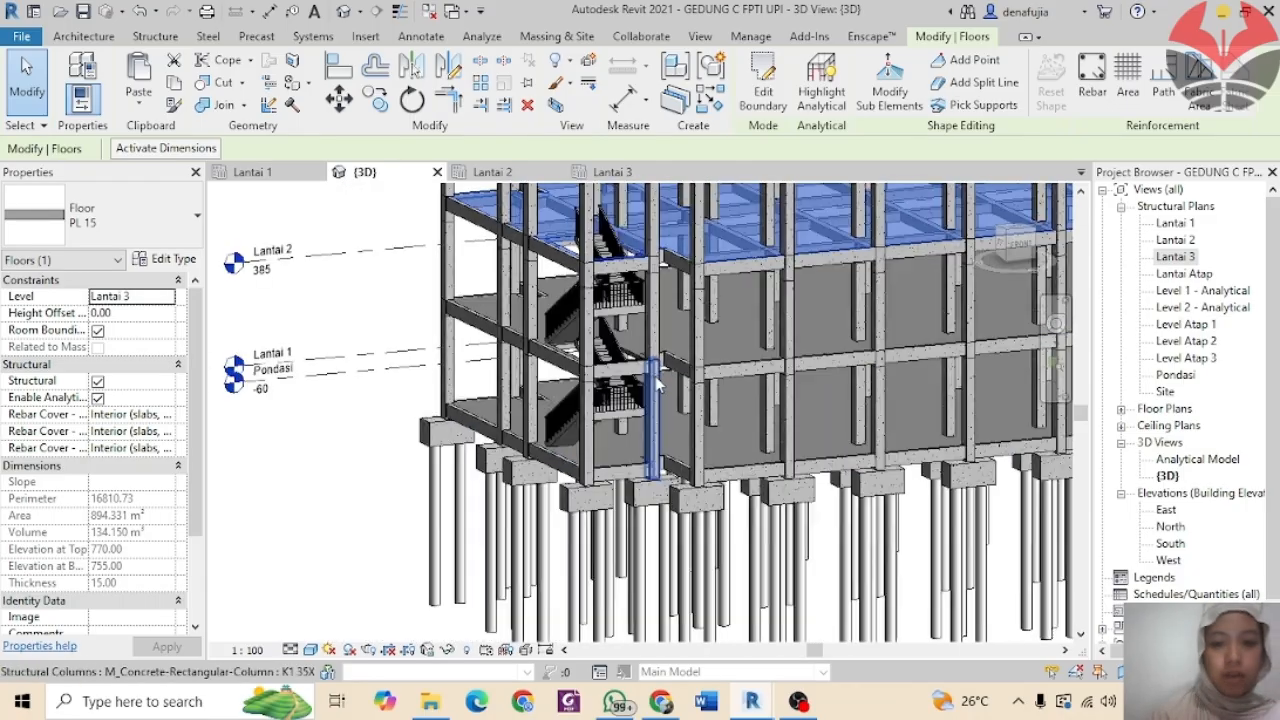
pyautogui.moveTo(713, 412); pyautogui.dragTo(405, 490, button='middle')
pyautogui.keyDown('shift'); pyautogui.moveTo(450, 425); pyautogui.dragTo(577, 397, button='middle'); pyautogui.keyUp('shift')
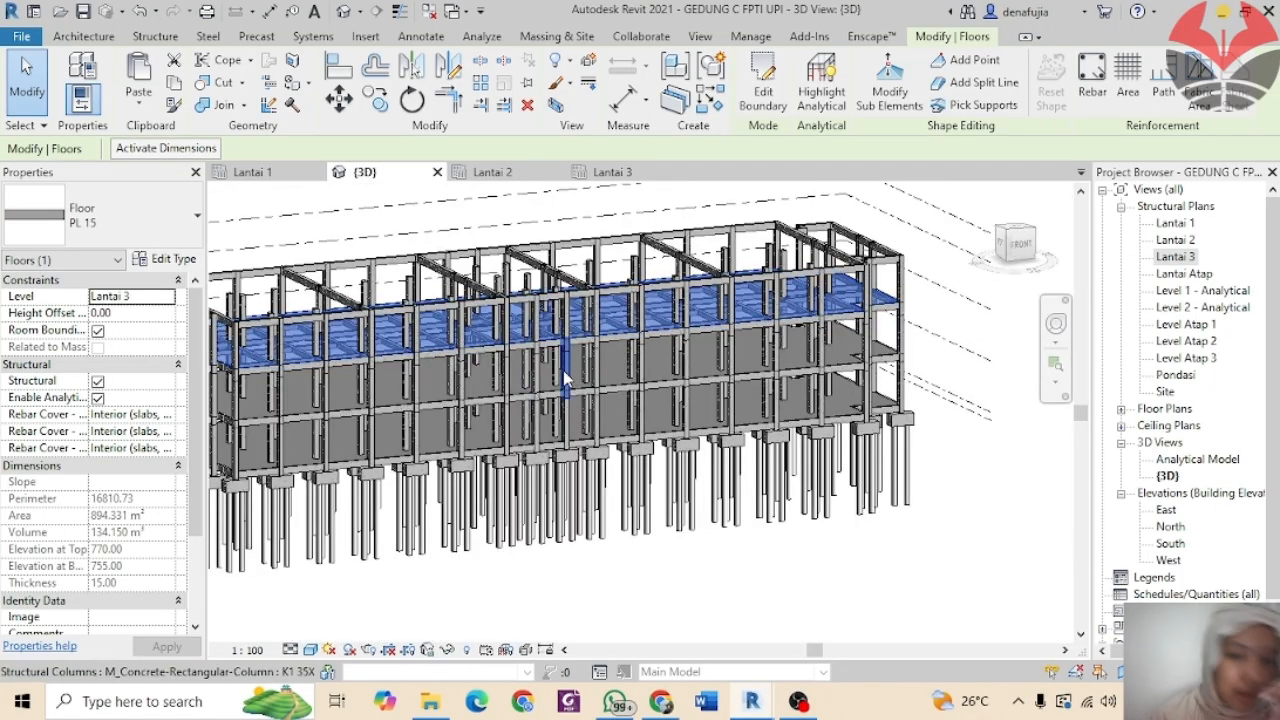
pyautogui.scroll(-1, 687, 388)
pyautogui.moveTo(402, 385); pyautogui.dragTo(638, 322, button='middle')
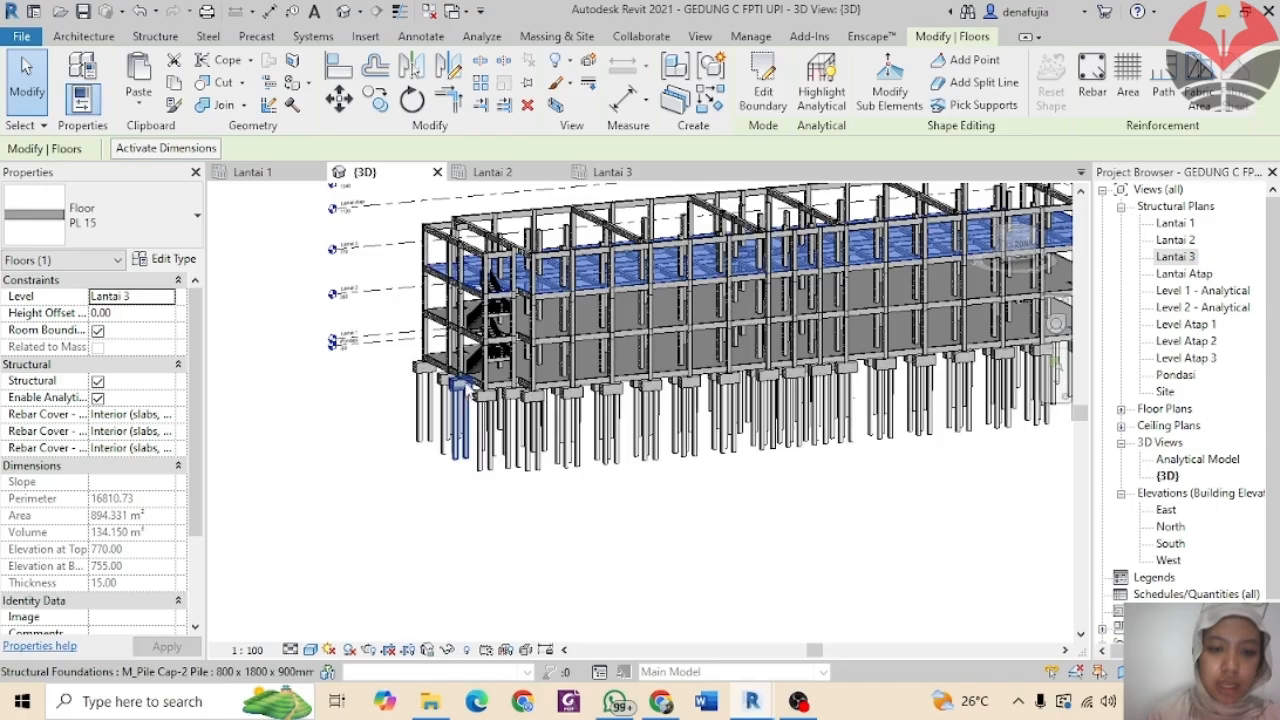
pyautogui.scroll(3, 499, 365)
pyautogui.scroll(5, 495, 365)
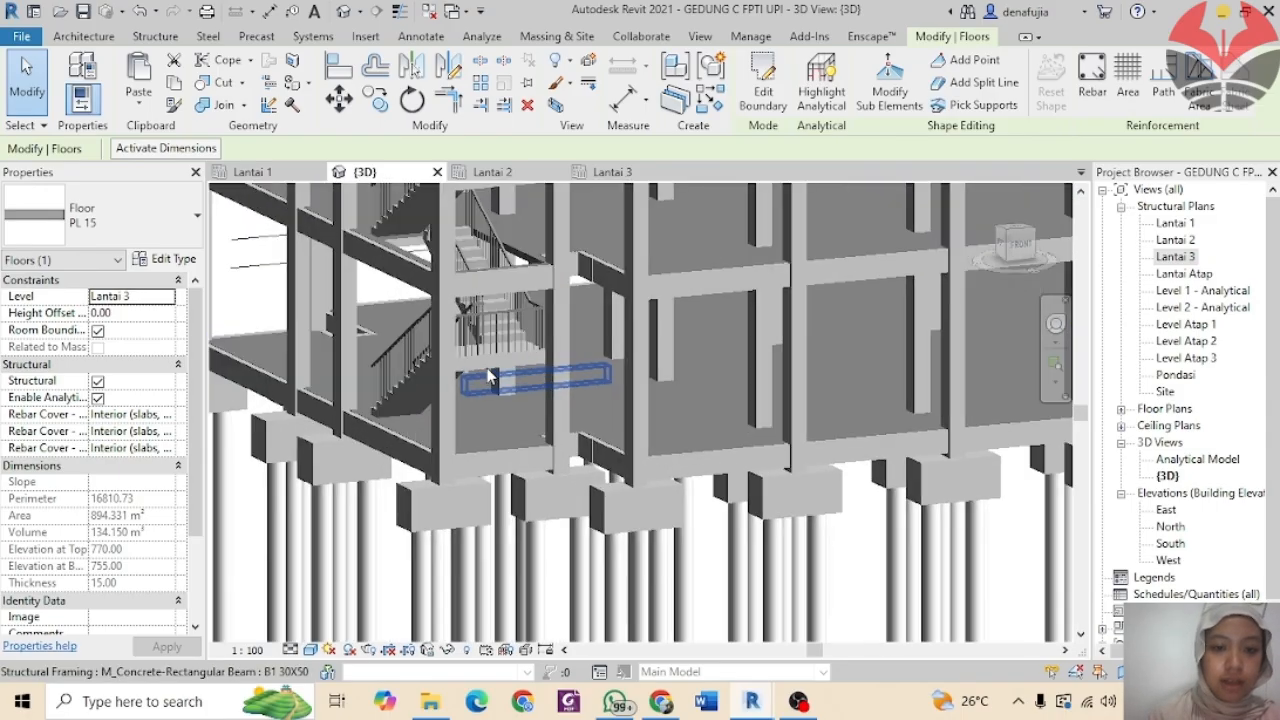
pyautogui.moveTo(490, 355); pyautogui.dragTo(520, 460, button='middle')
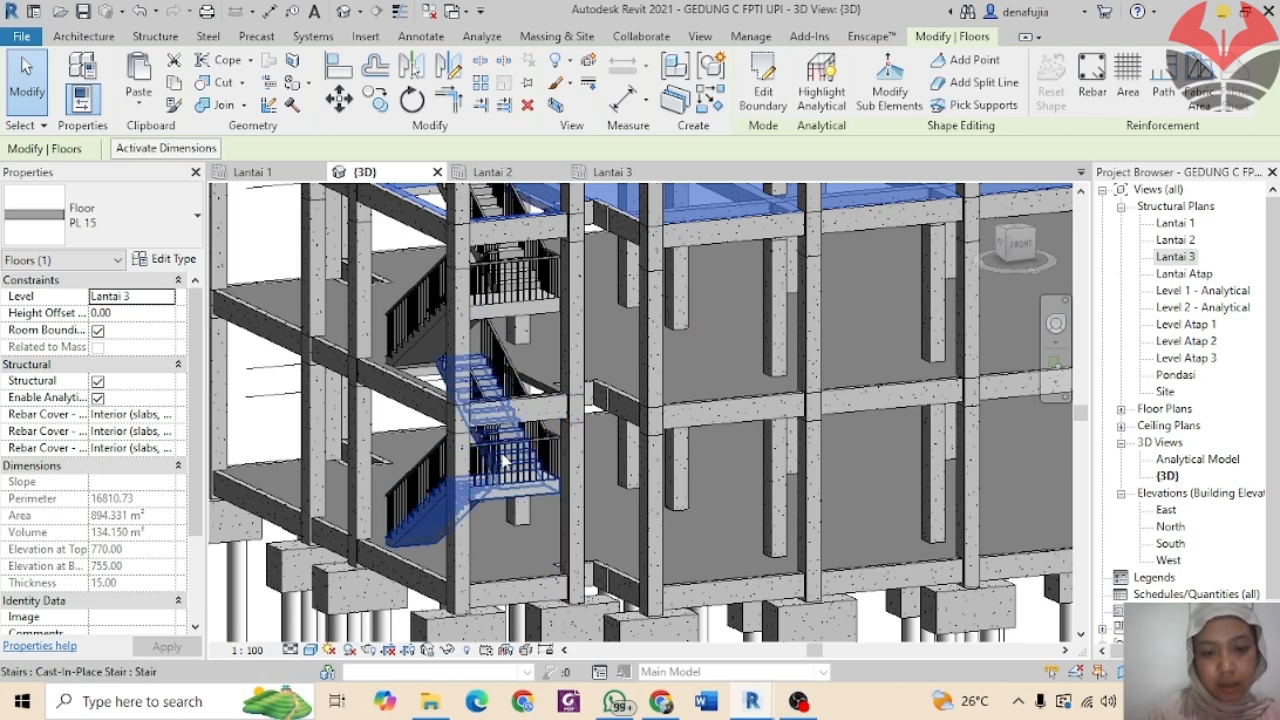
pyautogui.scroll(3, 558, 425)
pyautogui.click(513, 487)
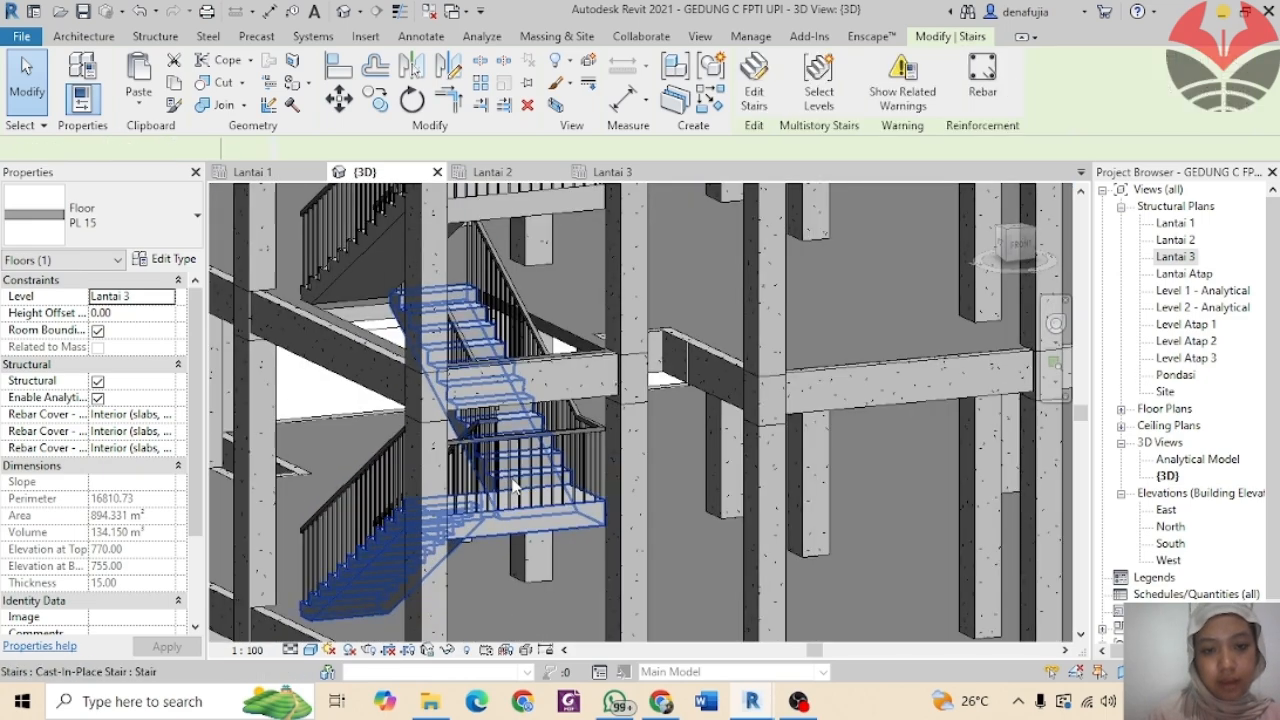
pyautogui.scroll(-3, 513, 487)
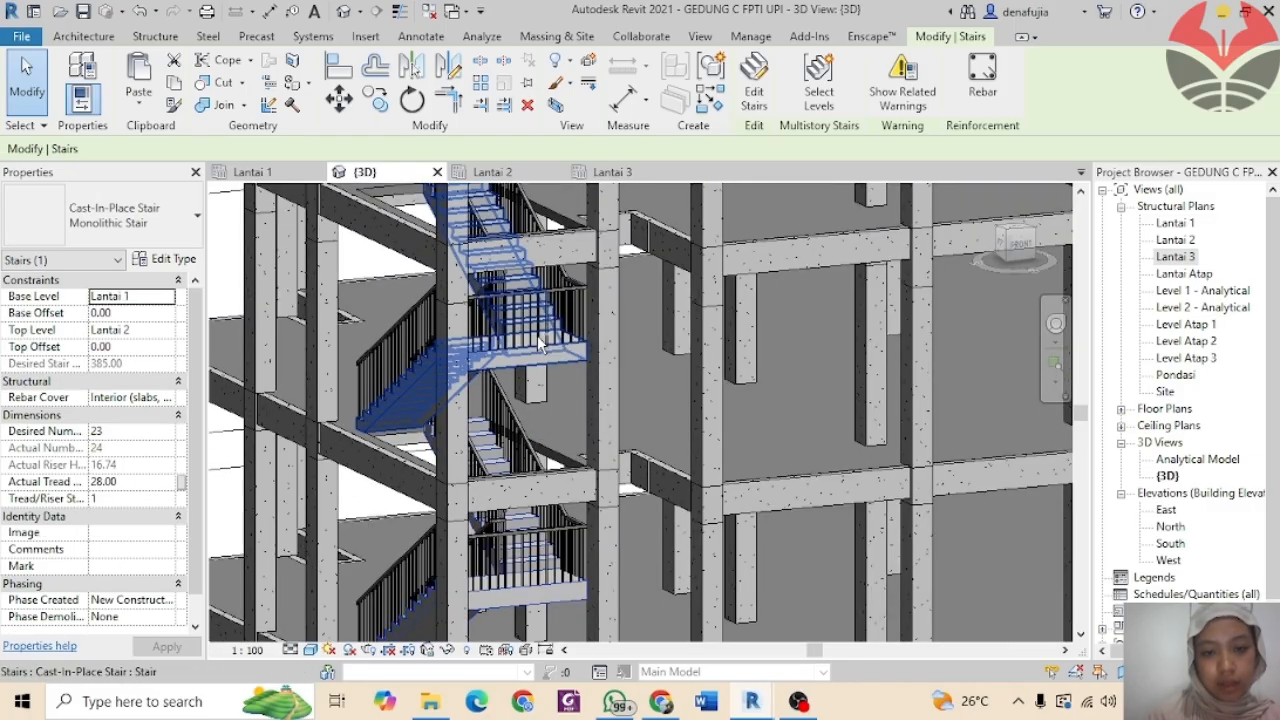
pyautogui.scroll(-1, 645, 488)
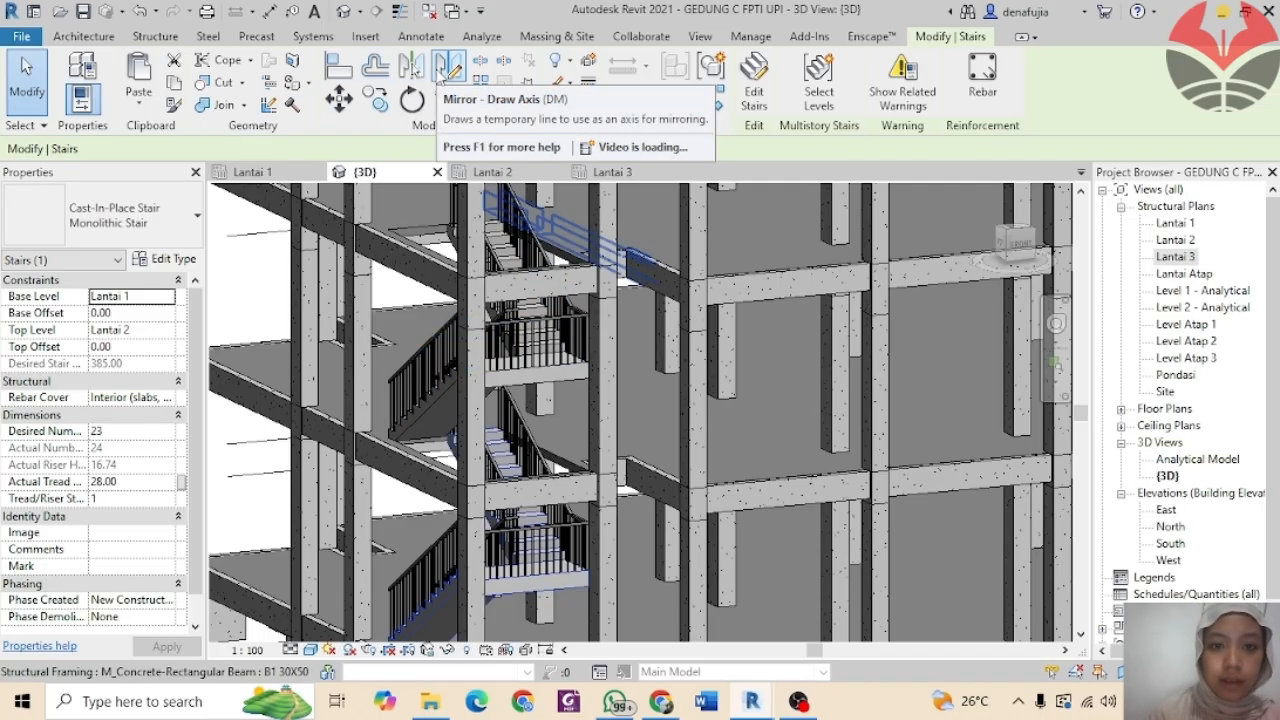
pyautogui.click(447, 68)
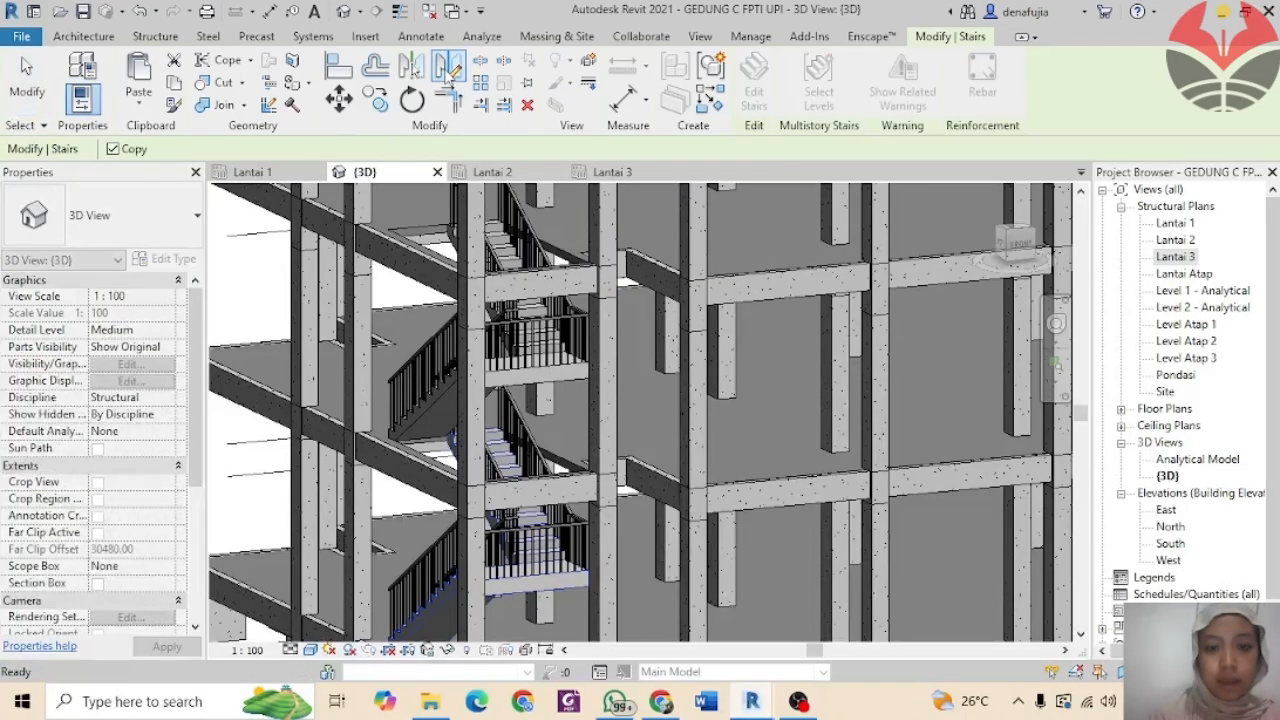
pyautogui.scroll(-6, 660, 283)
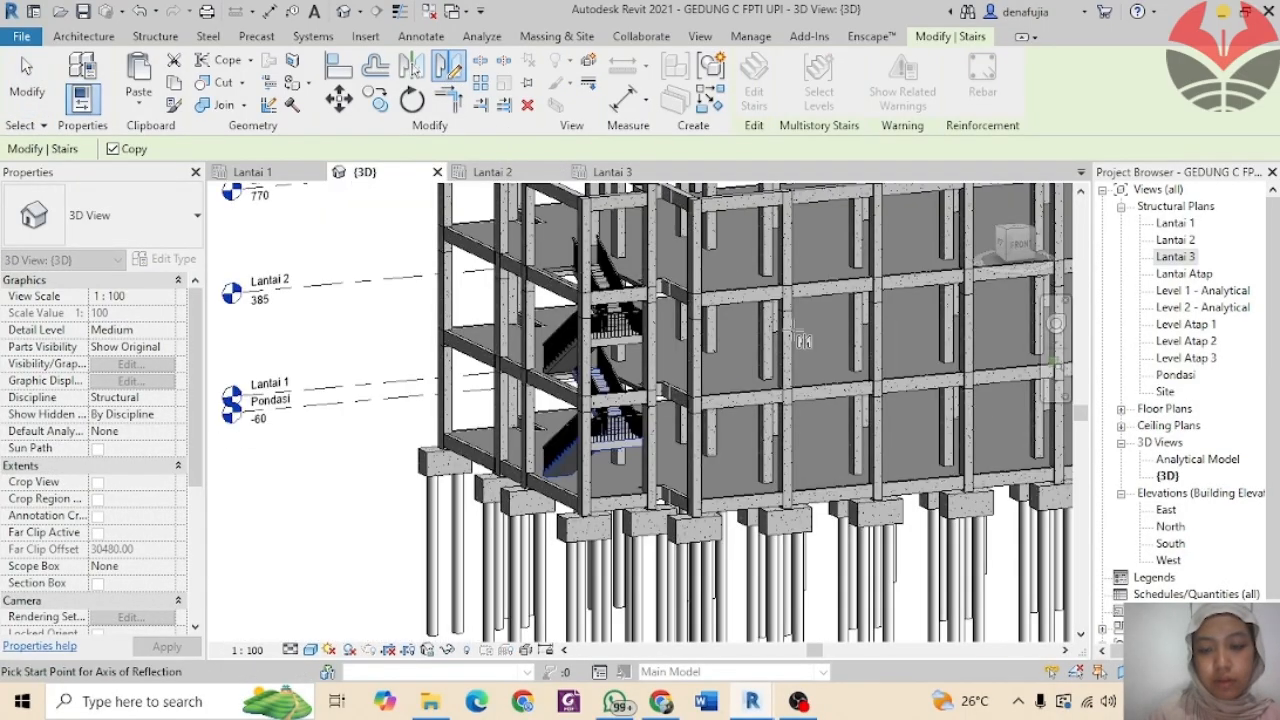
pyautogui.moveTo(437, 384); pyautogui.dragTo(493, 414, button='middle')
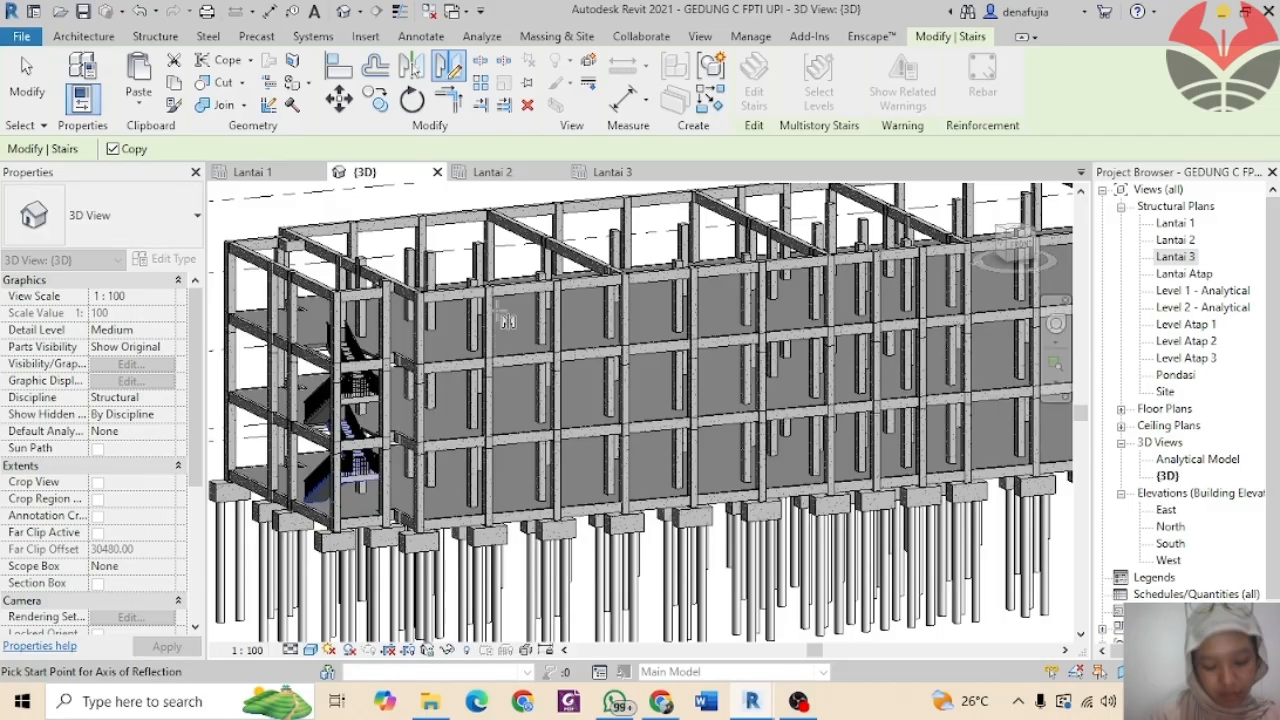
pyautogui.keyDown('shift'); pyautogui.moveTo(733, 397); pyautogui.dragTo(488, 210, button='middle'); pyautogui.keyUp('shift')
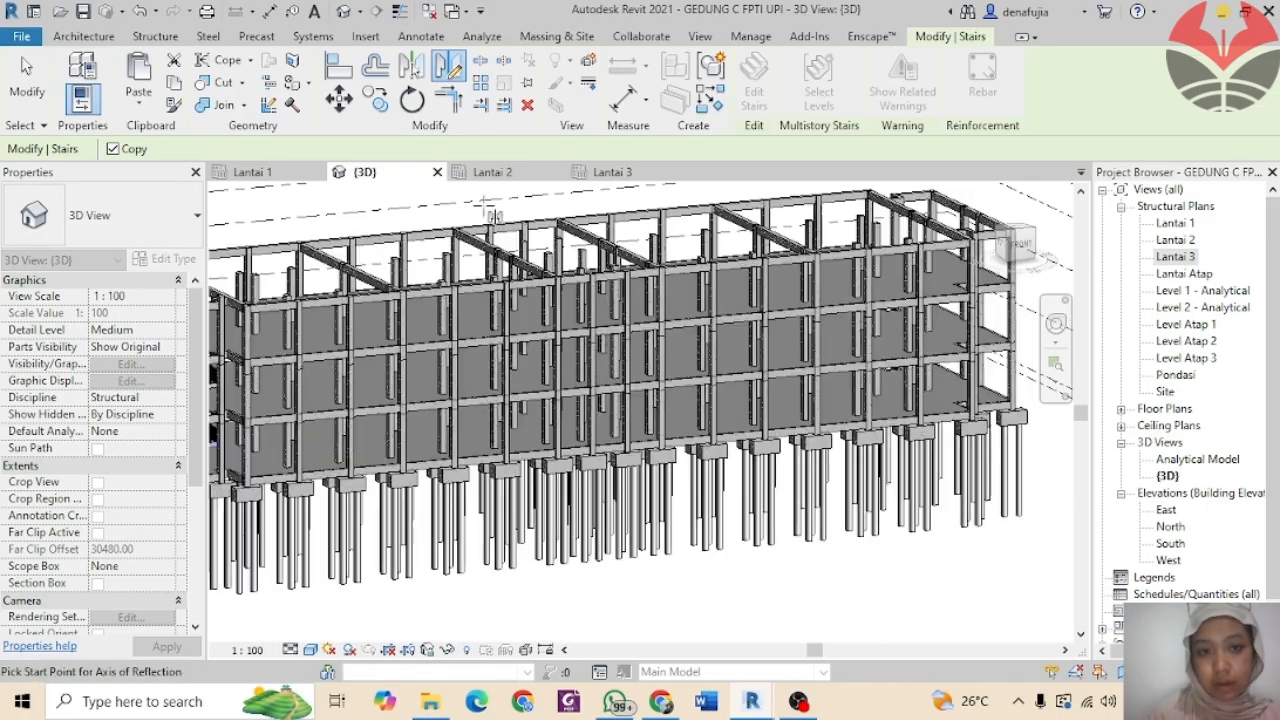
# Step: Examine the Lantai 1 plan around the building's midline between grids I and J as a possible mirror axis
pyautogui.click(288, 177)
pyautogui.scroll(-2, 713, 450)
pyautogui.moveTo(754, 464); pyautogui.dragTo(180, 388, button='middle')
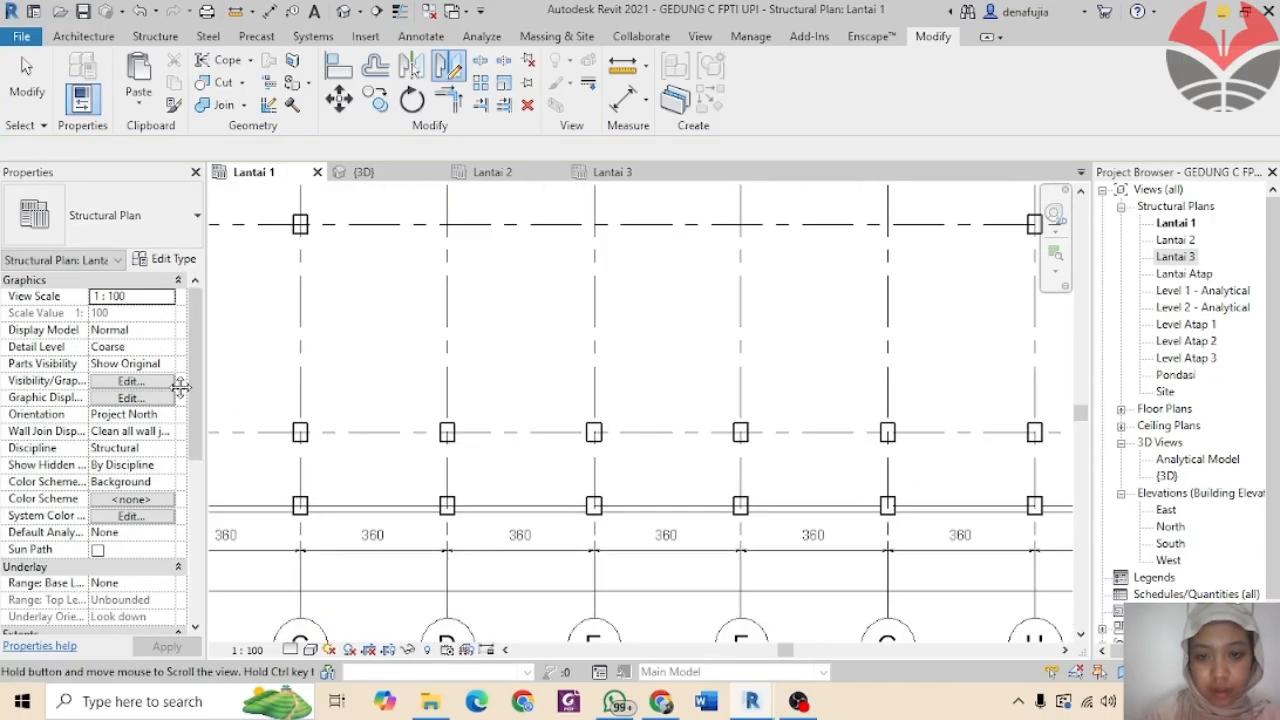
pyautogui.scroll(-2, 640, 386)
pyautogui.moveTo(774, 444); pyautogui.dragTo(600, 415, button='middle')
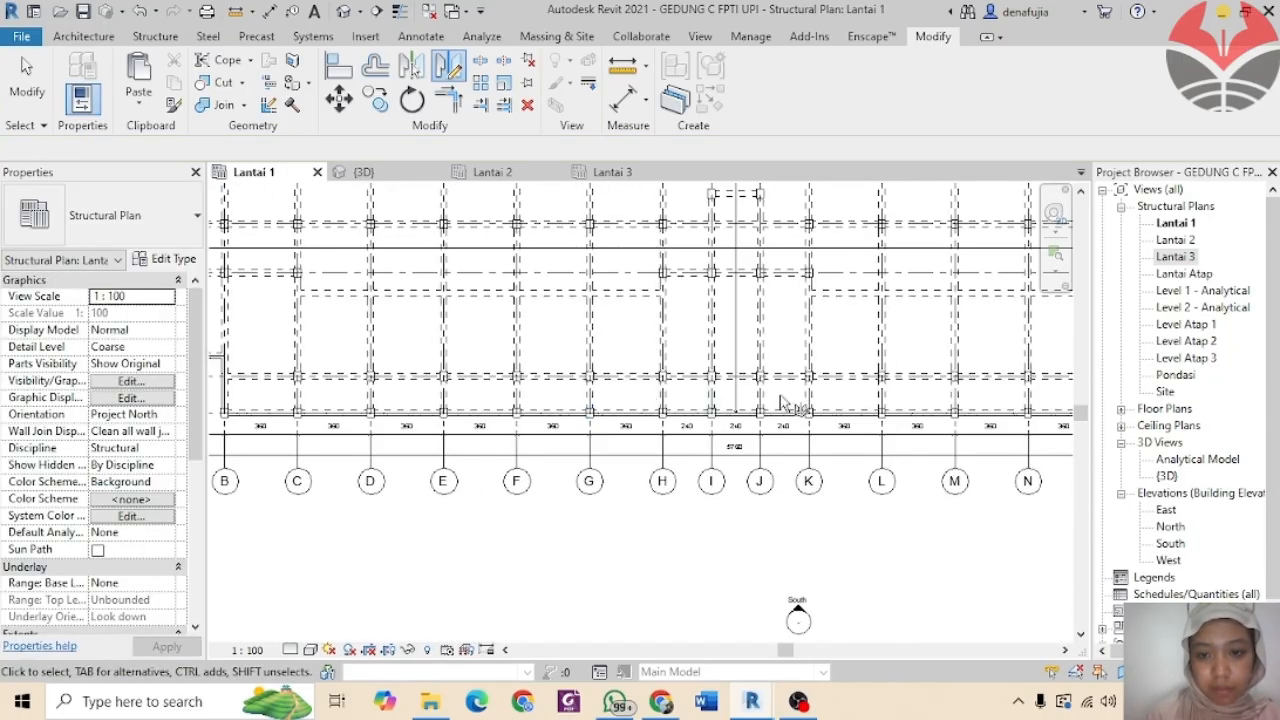
pyautogui.moveTo(783, 403); pyautogui.dragTo(734, 514, button='middle')
pyautogui.scroll(3, 686, 591)
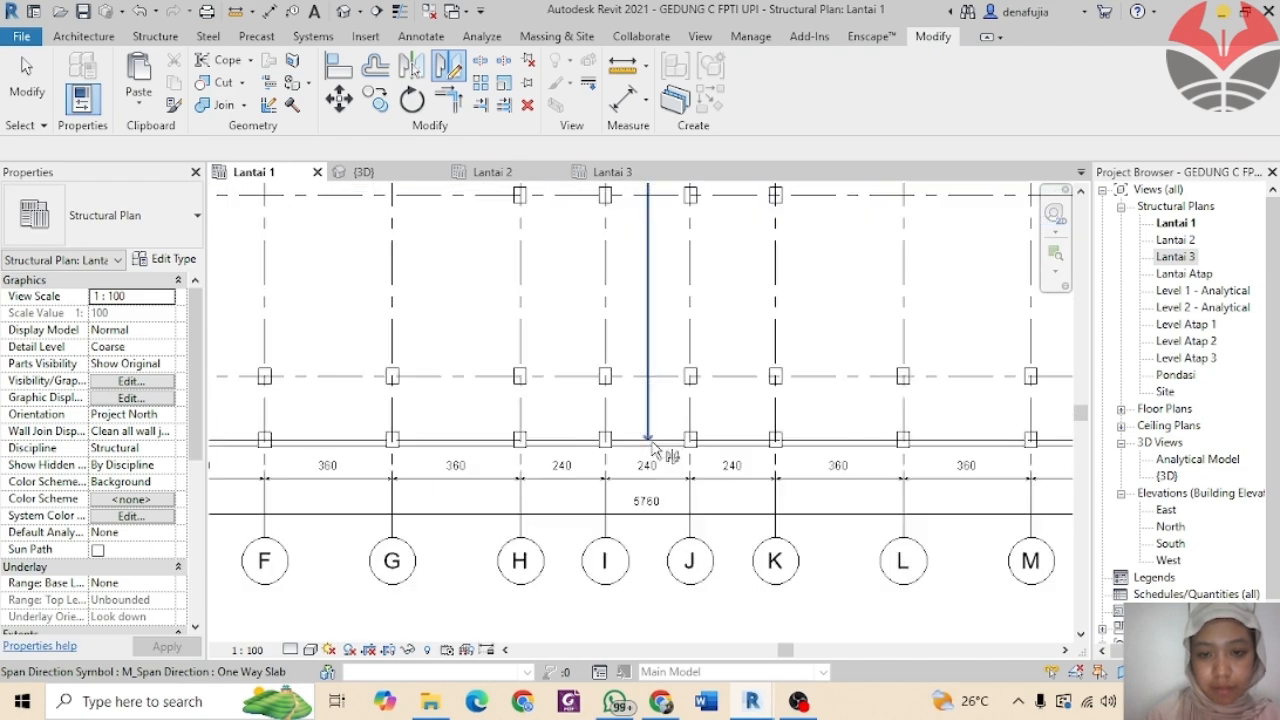
pyautogui.scroll(2, 652, 445)
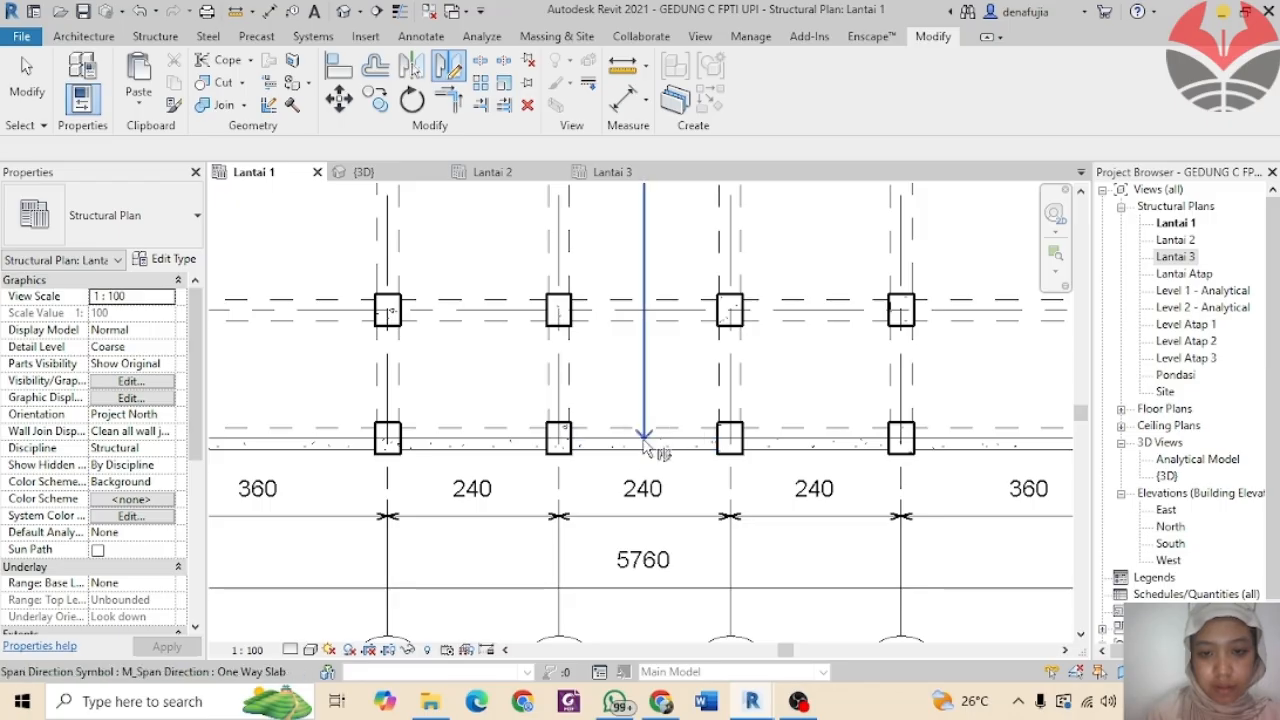
pyautogui.scroll(-3, 640, 430)
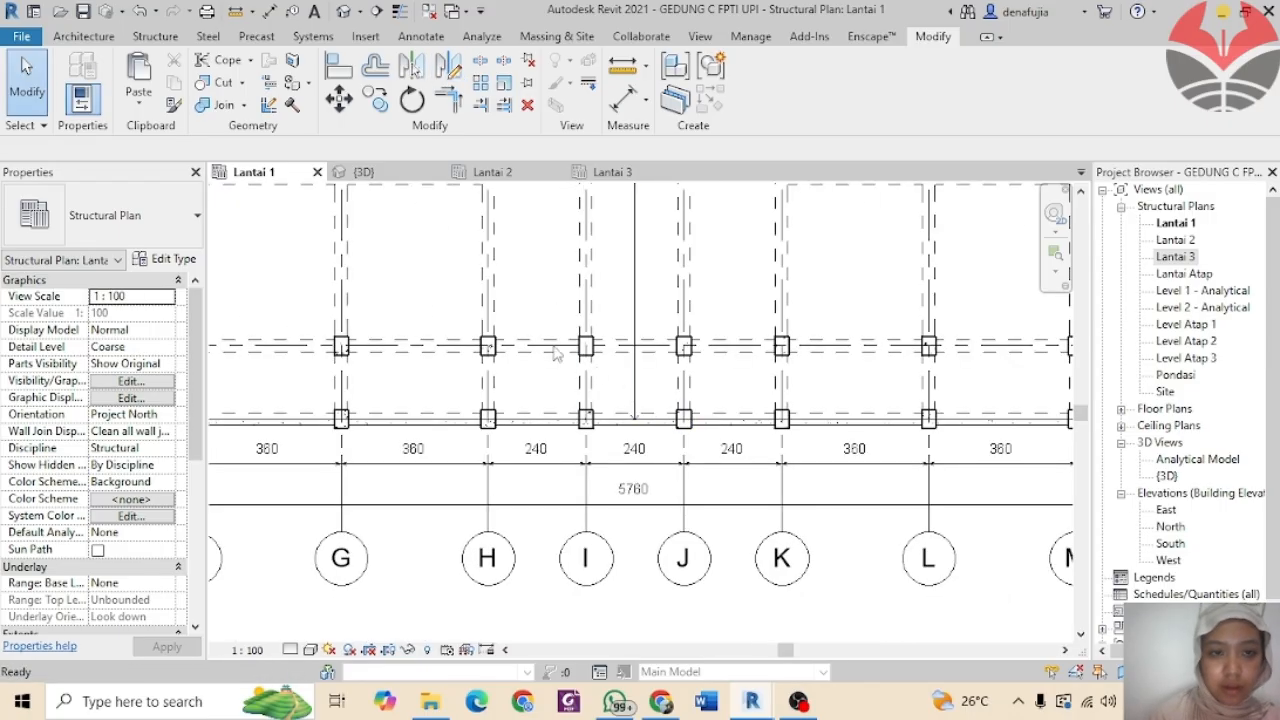
# Step: Mirror a copy of the Lantai 1 stair selection near grids A and 2–3 about a vertical axis drawn midway between grids I and J
pyautogui.scroll(-3, 448, 320)
pyautogui.scroll(-3, 374, 295)
pyautogui.moveTo(502, 331); pyautogui.dragTo(893, 358, button='middle')
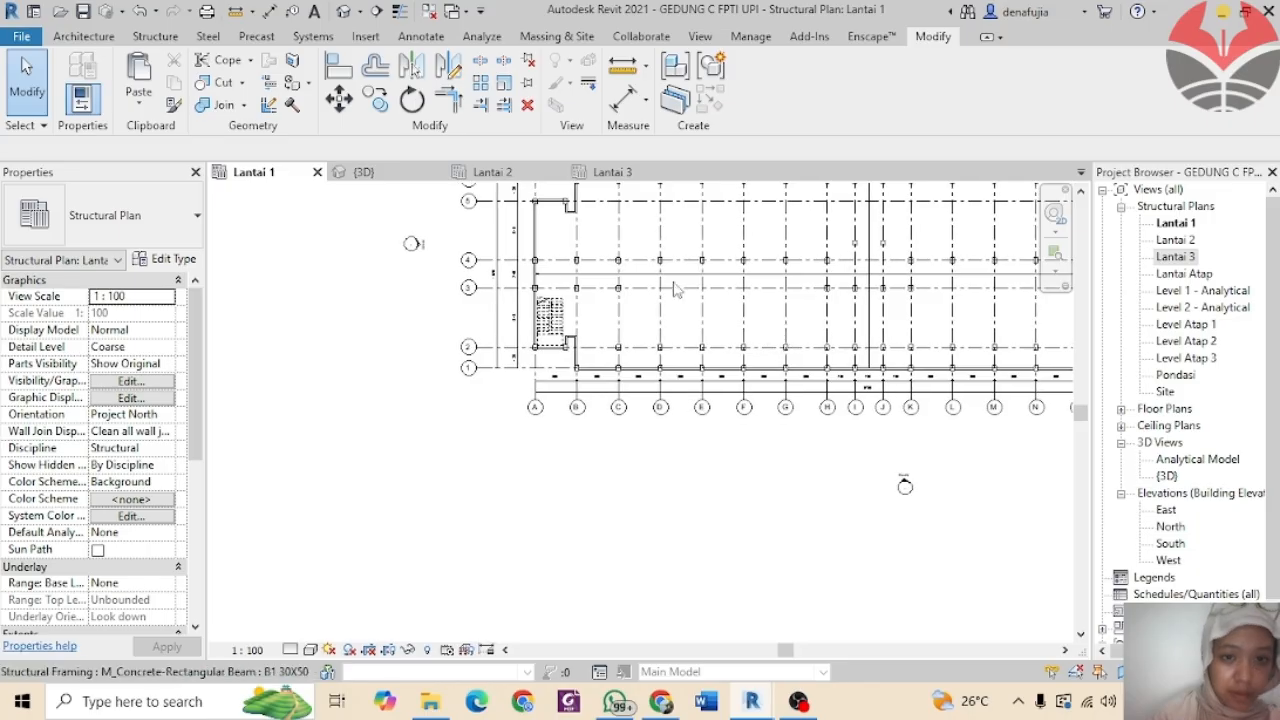
pyautogui.scroll(1, 546, 299)
pyautogui.scroll(4, 522, 296)
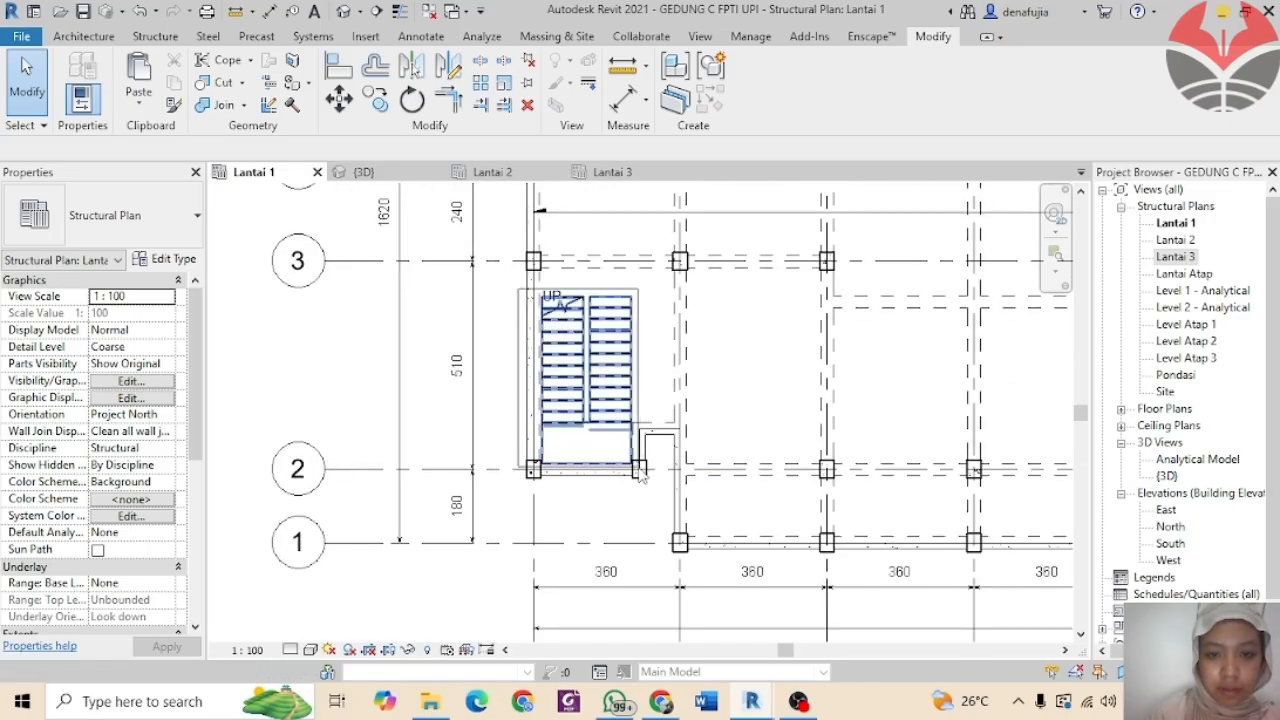
pyautogui.moveTo(638, 468); pyautogui.dragTo(639, 471)
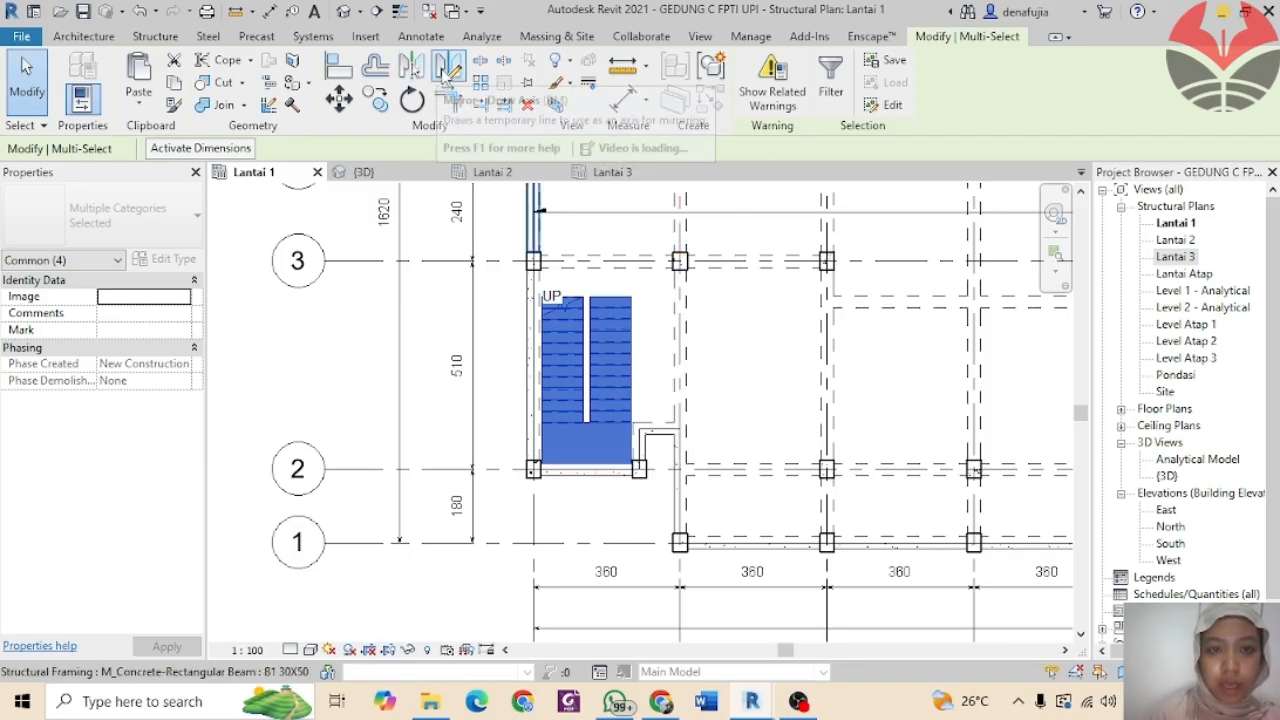
pyautogui.click(449, 67)
pyautogui.scroll(-3, 753, 288)
pyautogui.scroll(-1, 849, 355)
pyautogui.moveTo(849, 355); pyautogui.dragTo(407, 309, button='middle')
pyautogui.scroll(2, 583, 308)
pyautogui.scroll(5, 572, 326)
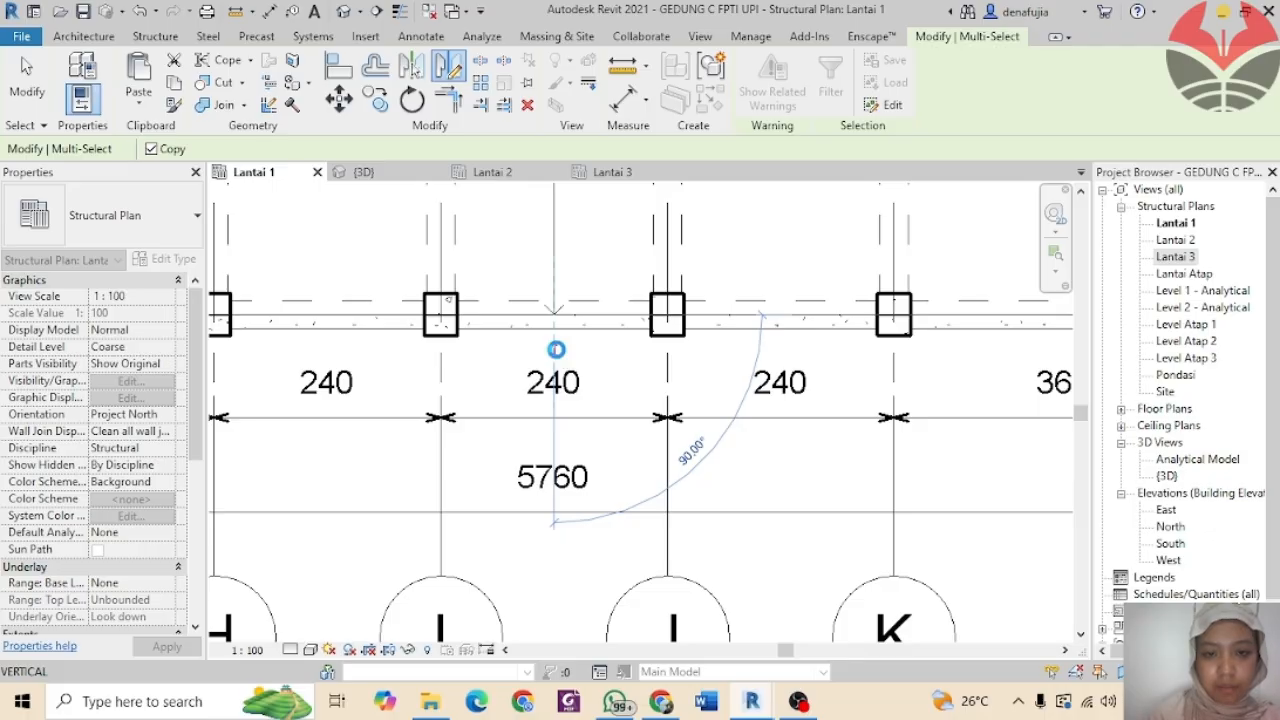
pyautogui.click(556, 349)
pyautogui.scroll(-1, 811, 375)
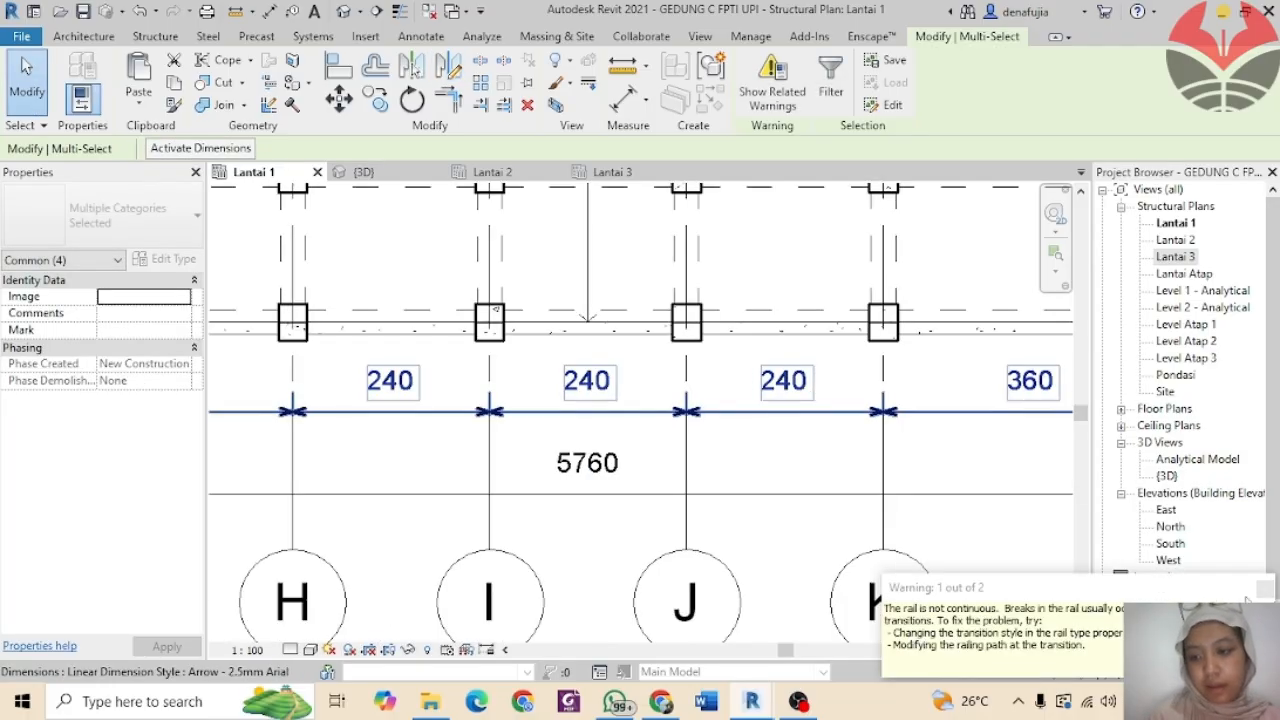
# Step: Inspect the mirrored stair between grids Q and R in the Lantai 1 plan and in the 3D view
pyautogui.scroll(-6, 838, 465)
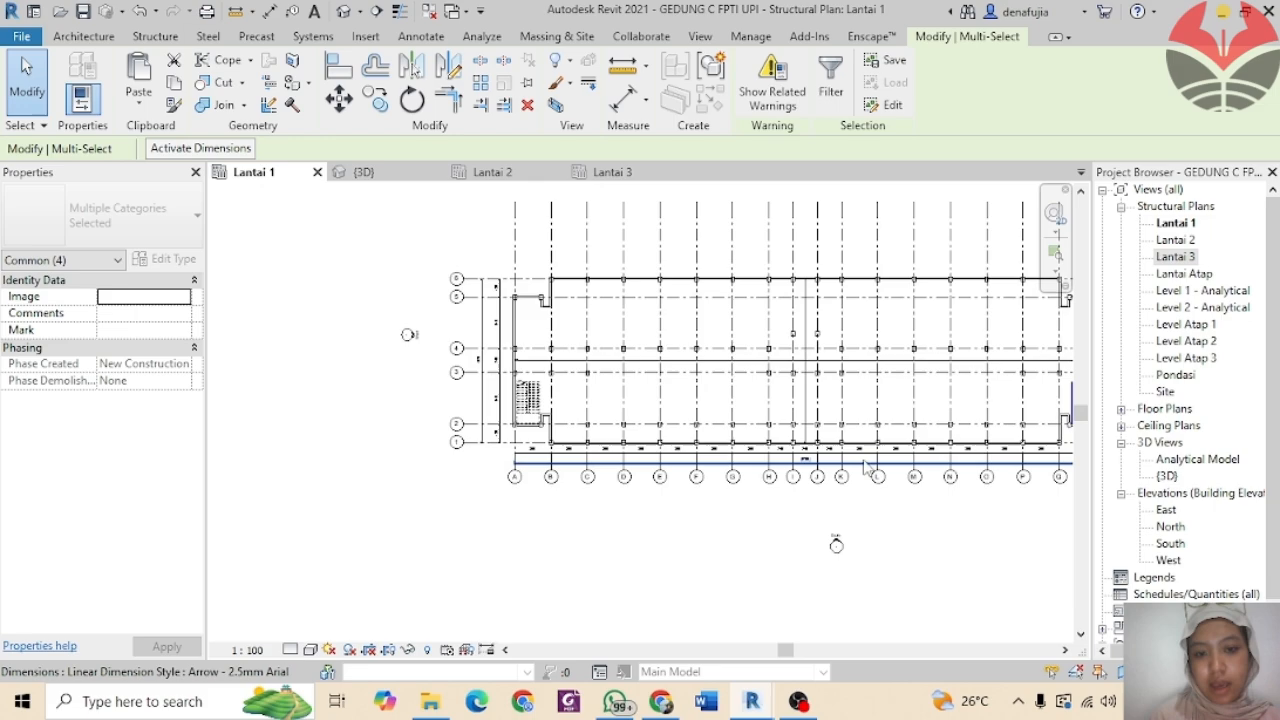
pyautogui.scroll(6, 860, 440)
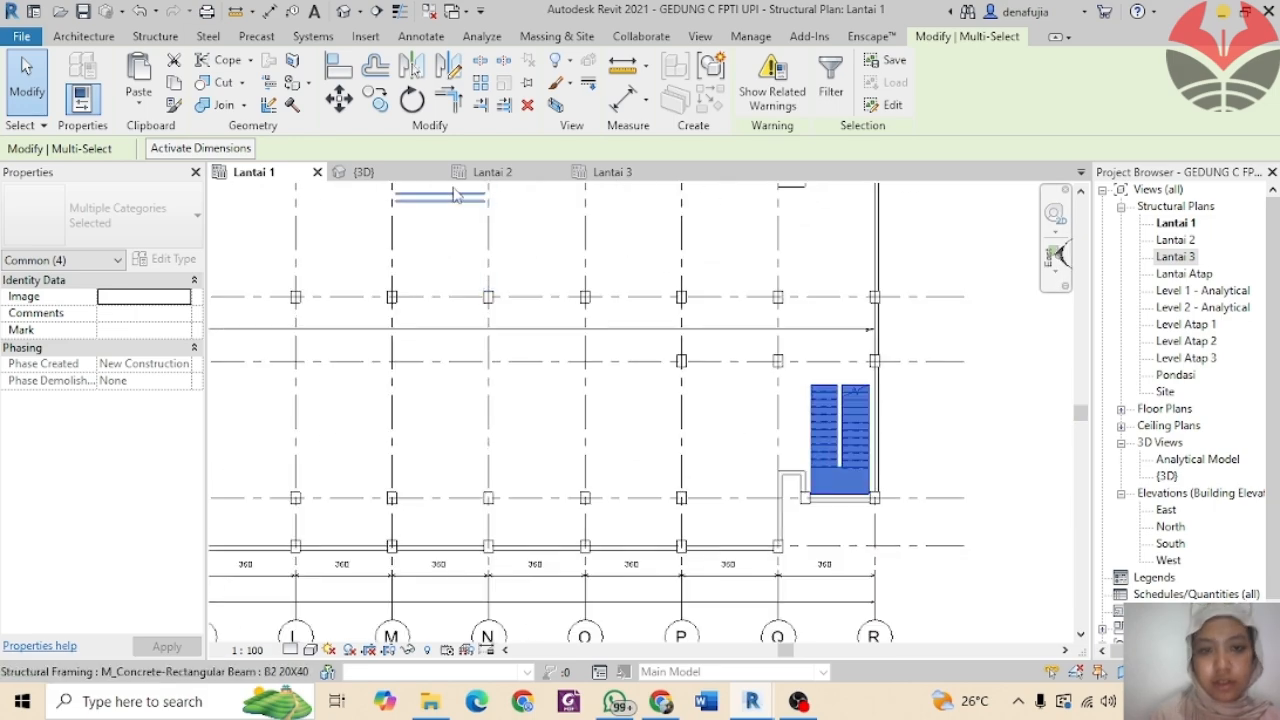
pyautogui.click(363, 172)
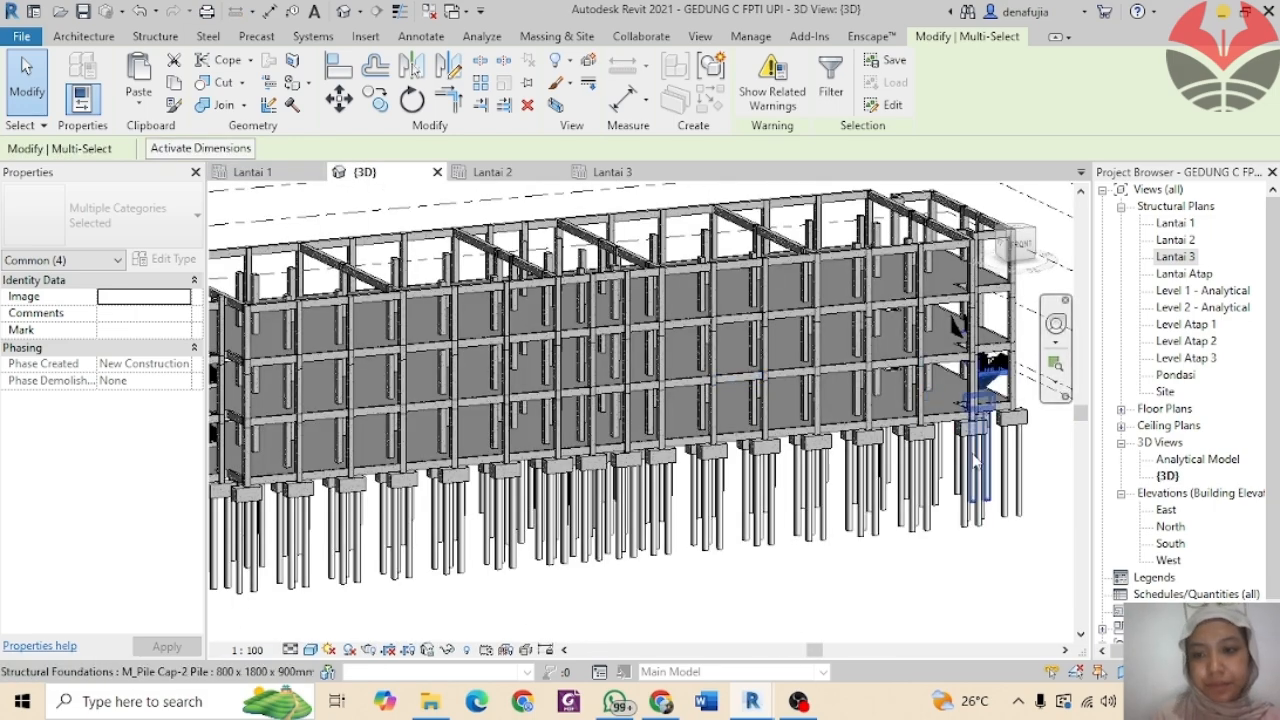
pyautogui.keyDown('shift'); pyautogui.moveTo(1049, 460); pyautogui.dragTo(969, 476, button='middle'); pyautogui.keyUp('shift')
pyautogui.keyDown('shift'); pyautogui.moveTo(985, 420); pyautogui.dragTo(907, 588, button='middle'); pyautogui.keyUp('shift')
pyautogui.scroll(3, 838, 400)
pyautogui.scroll(3, 834, 396)
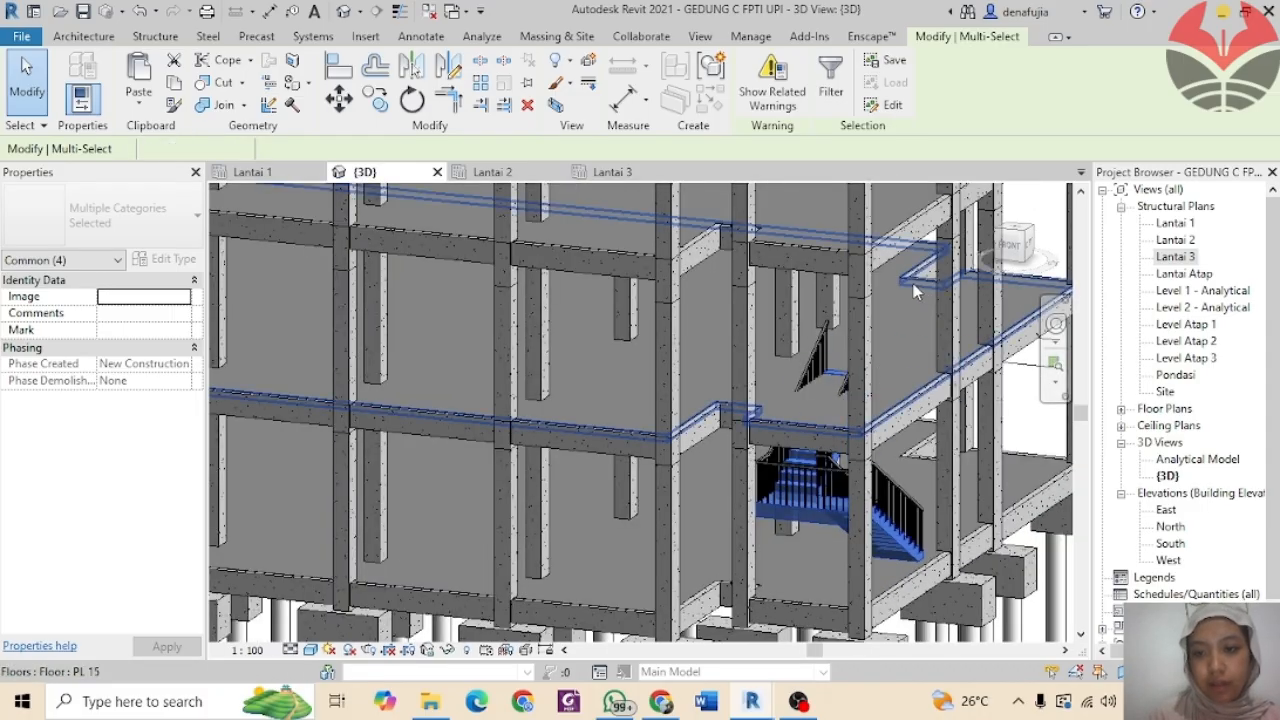
# Step: Cut a rectangular stair opening in the Lantai 2 slab boundary between grids Q and R, along the mirrored stair's outer corners
pyautogui.click(913, 290)
pyautogui.click(763, 88)
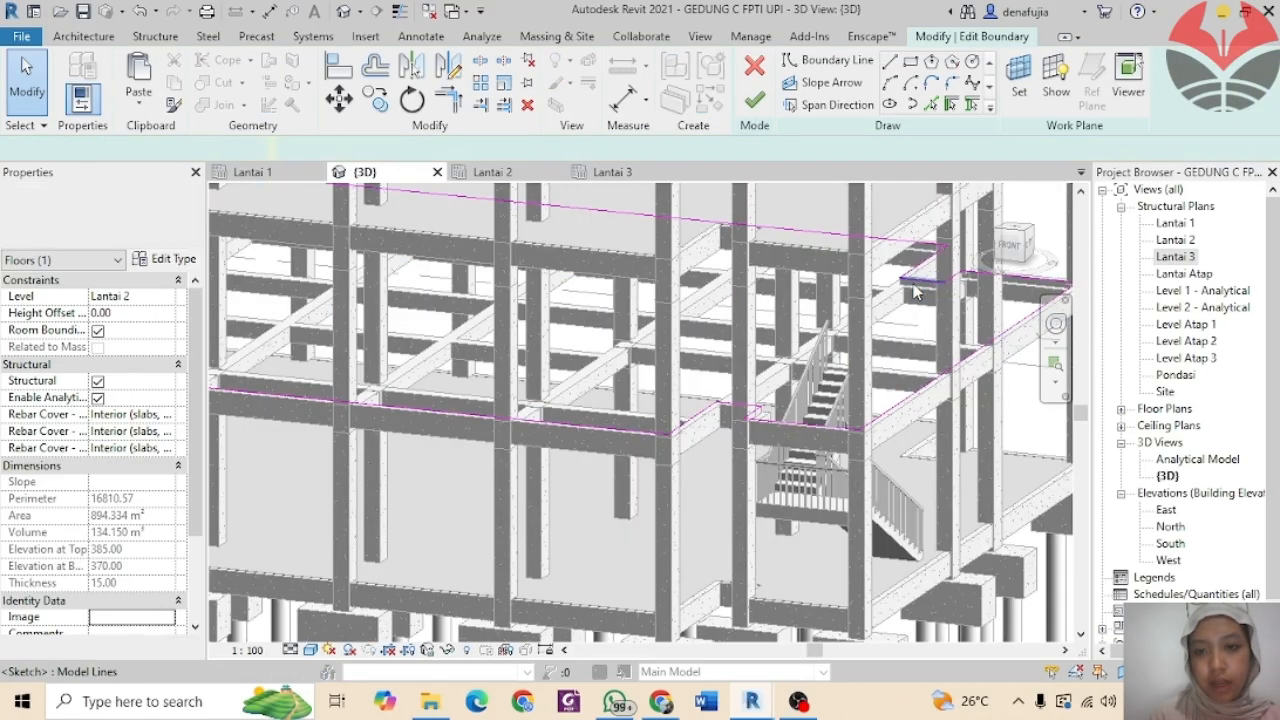
pyautogui.click(503, 173)
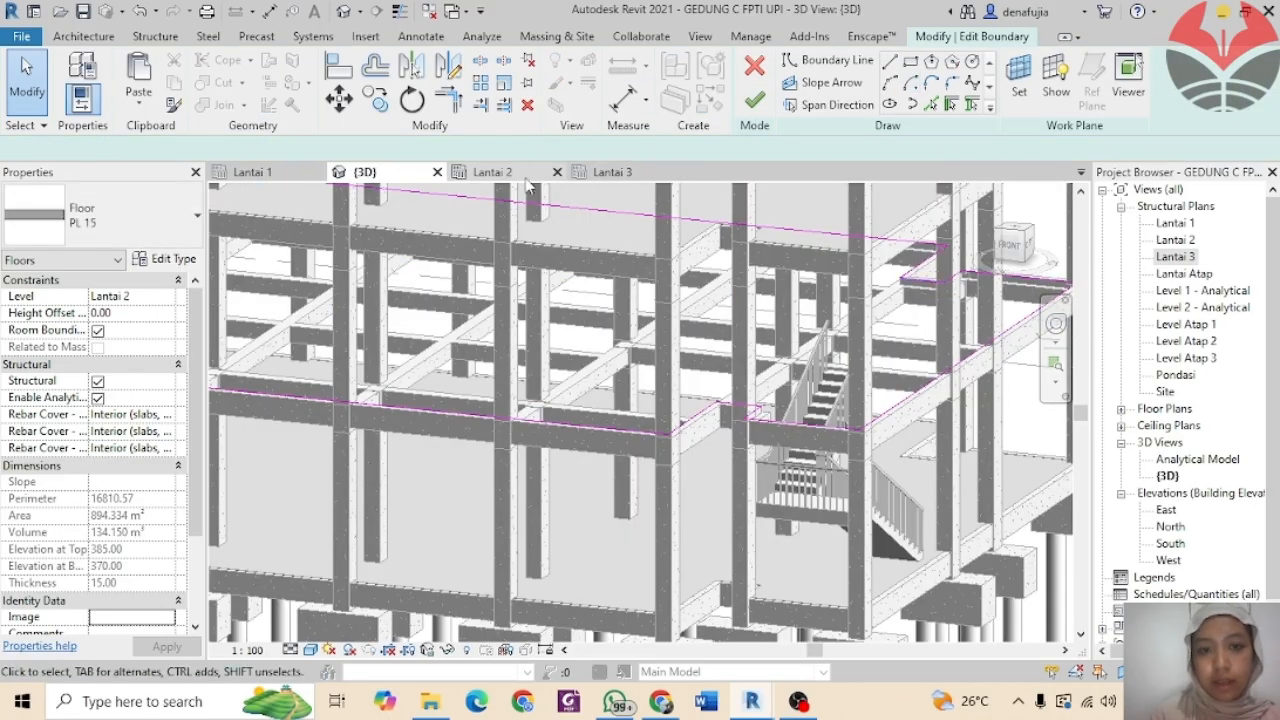
pyautogui.click(910, 64)
pyautogui.scroll(-6, 651, 374)
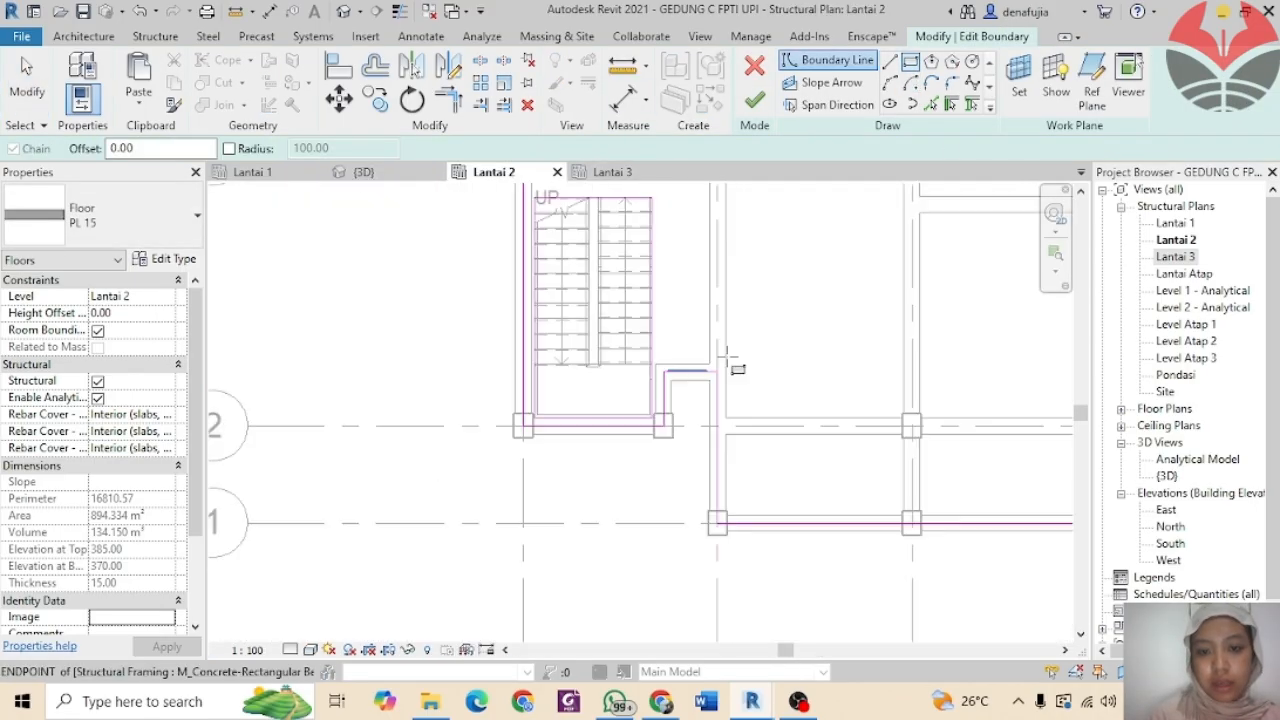
pyautogui.scroll(6, 737, 337)
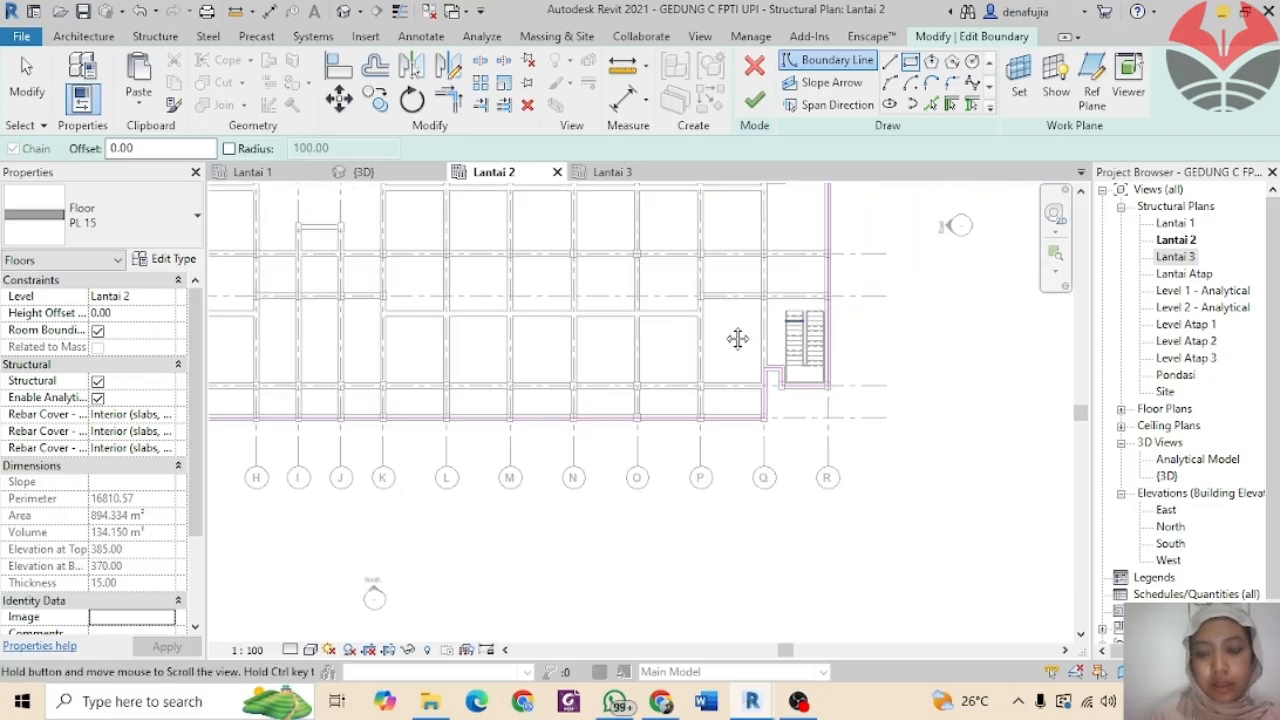
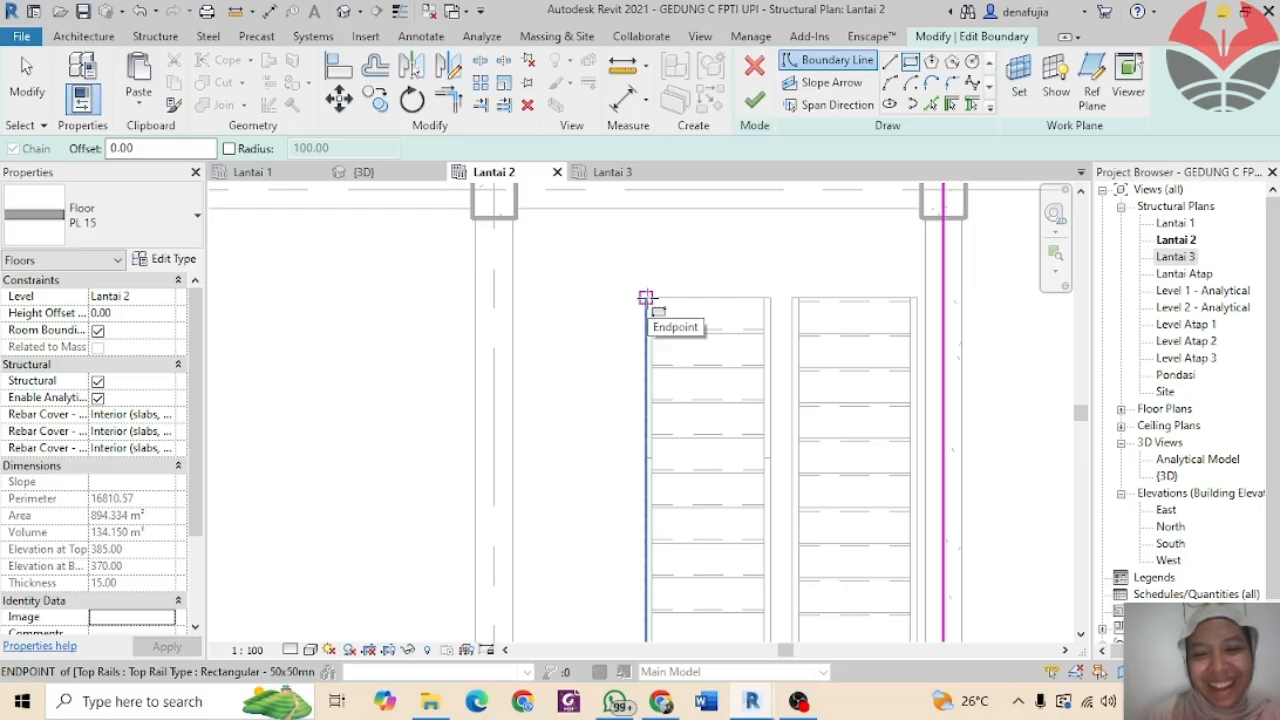
pyautogui.click(646, 297)
pyautogui.scroll(-1, 806, 415)
pyautogui.moveTo(829, 429); pyautogui.dragTo(771, 270, button='middle')
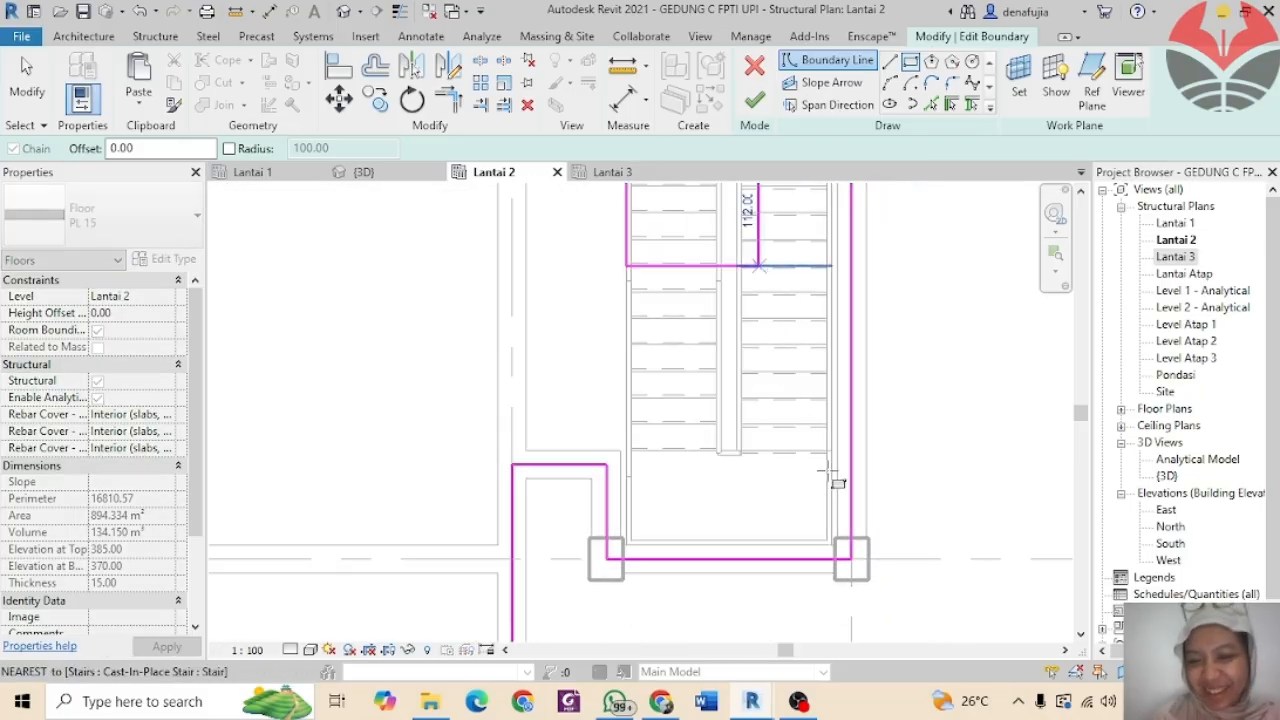
pyautogui.scroll(1, 838, 483)
pyautogui.scroll(3, 837, 543)
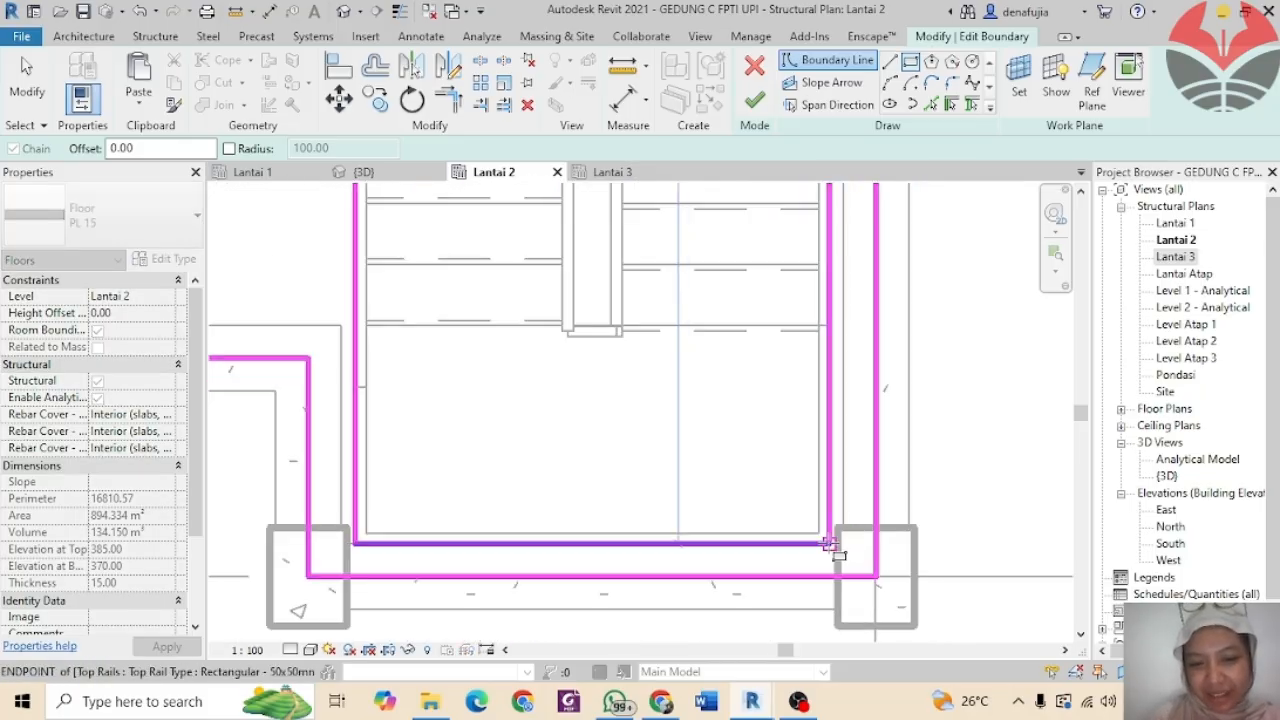
pyautogui.click(829, 543)
pyautogui.scroll(-2, 808, 322)
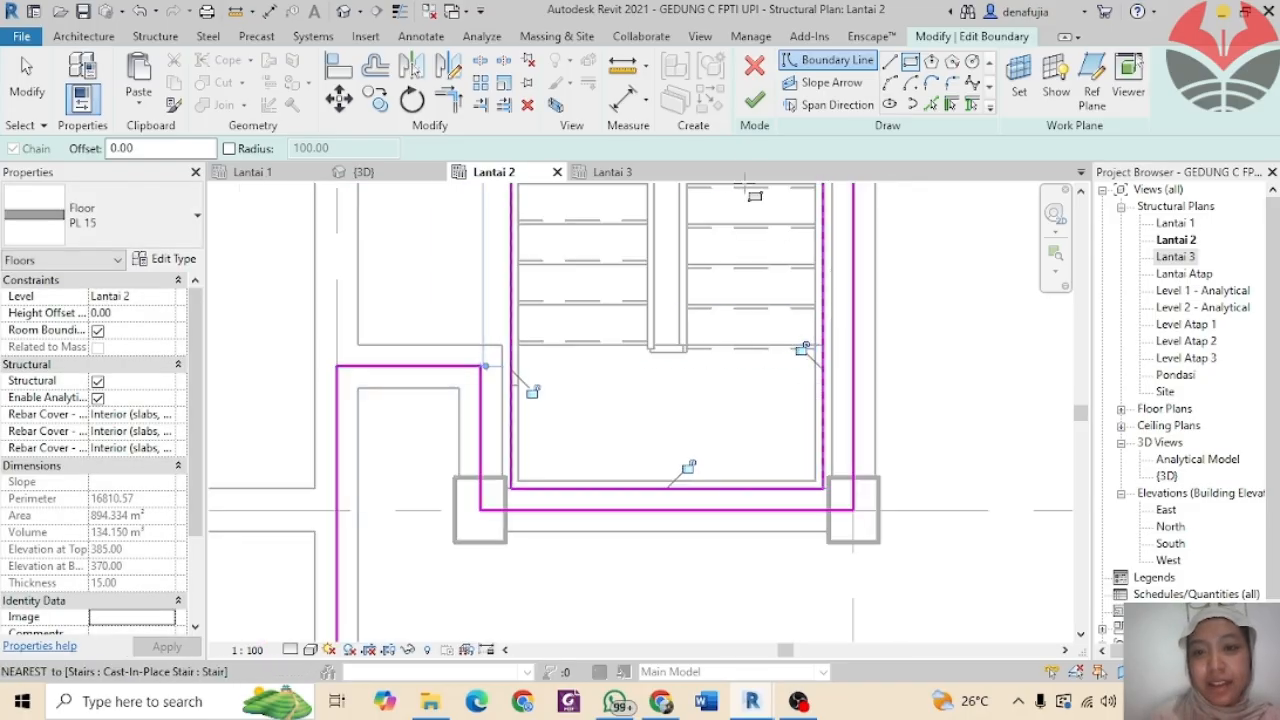
pyautogui.click(754, 100)
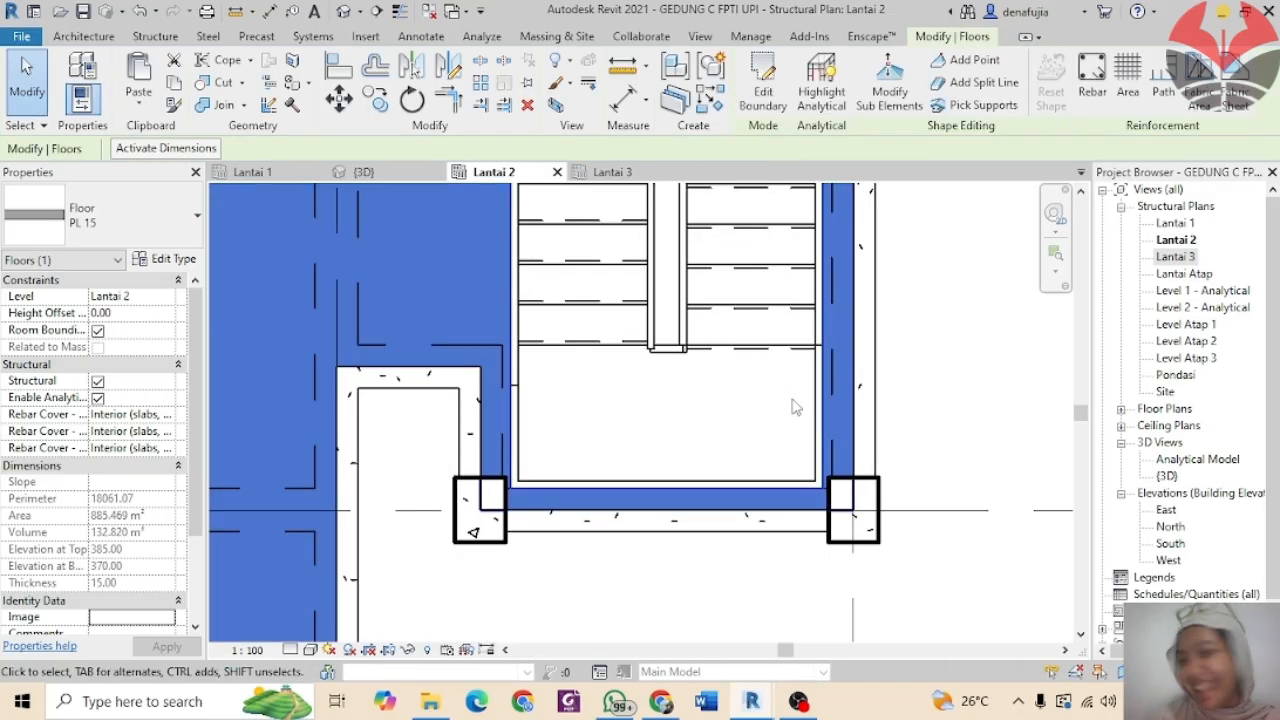
# Step: Copy the mirrored Lantai 1 stair near grid R and paste it aligned to level Lantai 2
pyautogui.scroll(-6, 750, 320)
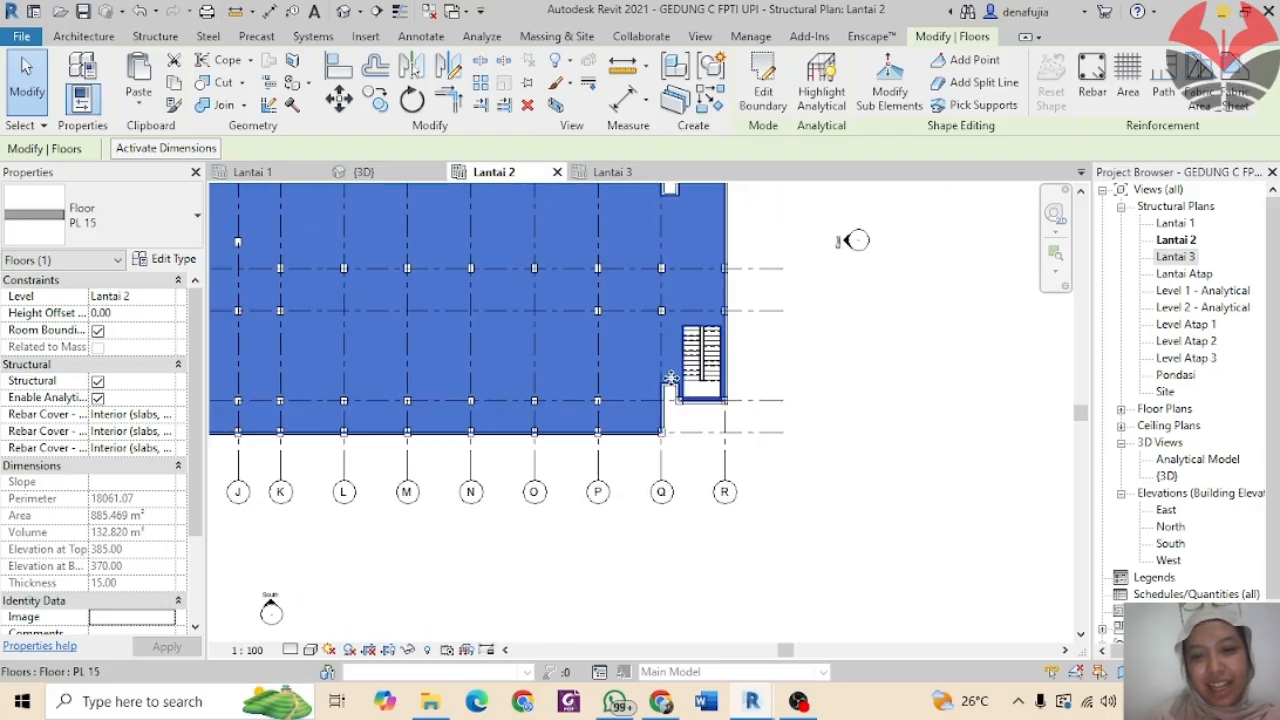
pyautogui.scroll(-2, 670, 380)
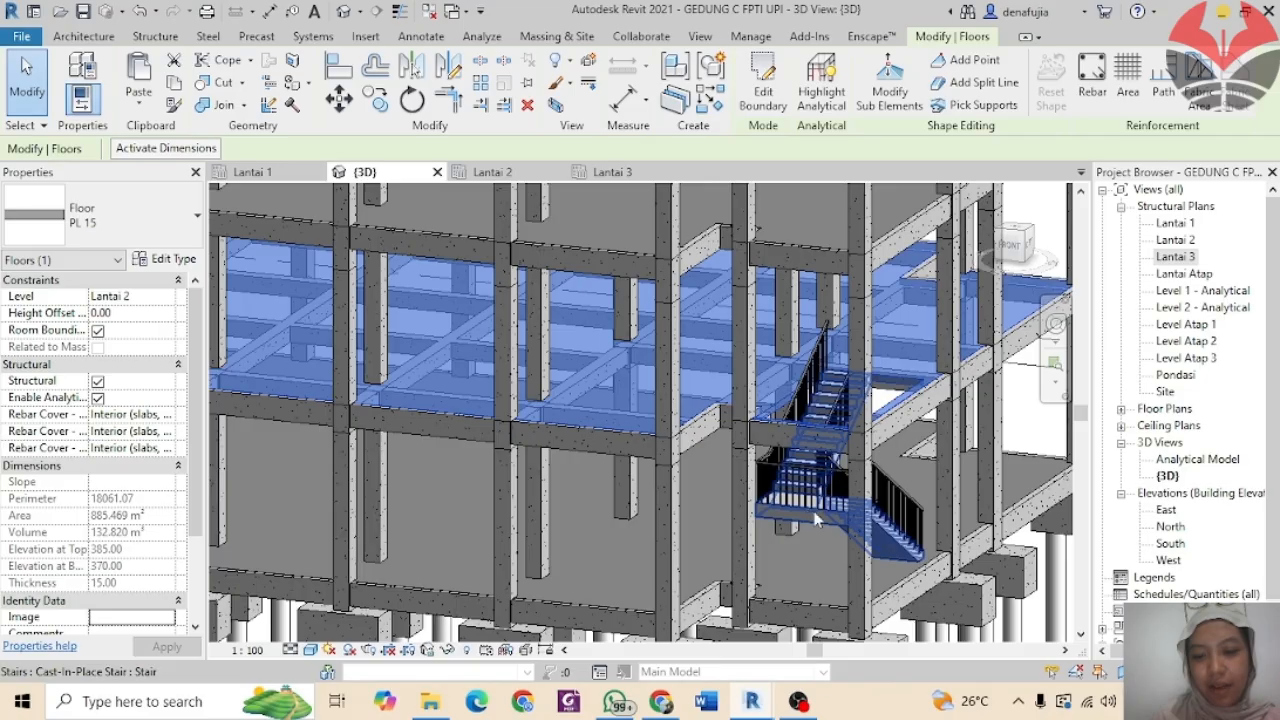
pyautogui.click(815, 510)
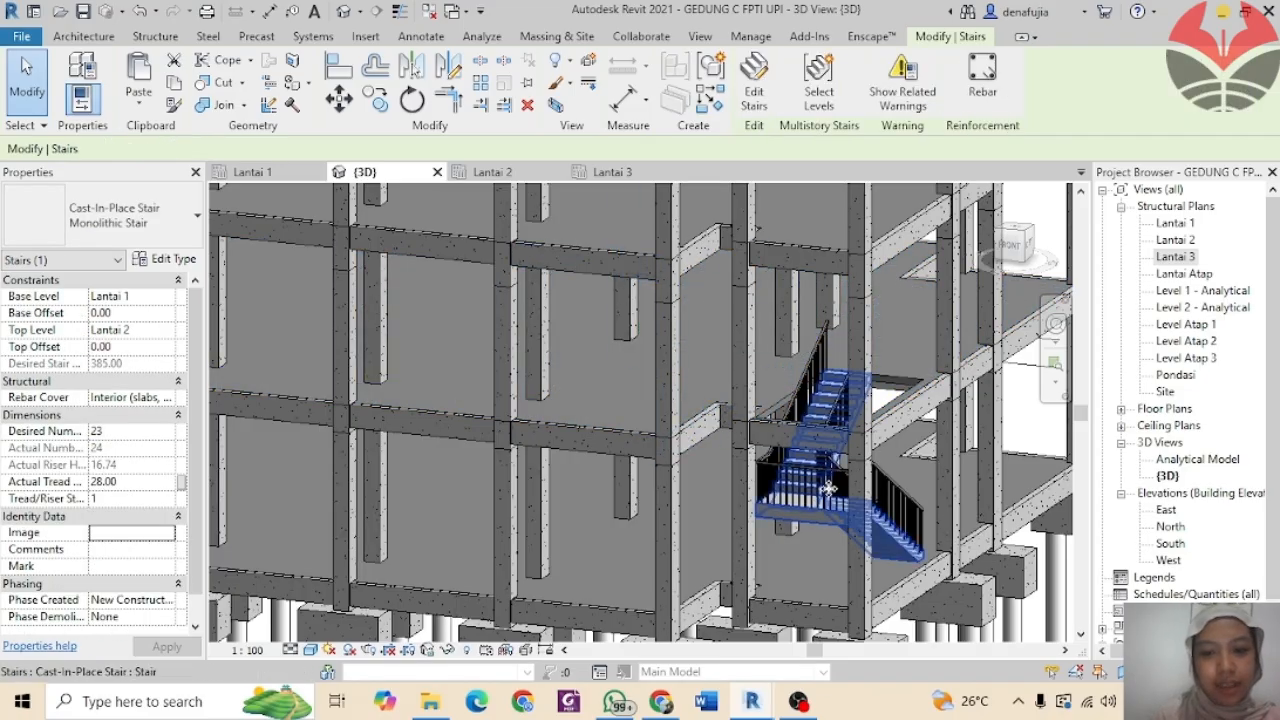
pyautogui.click(139, 100)
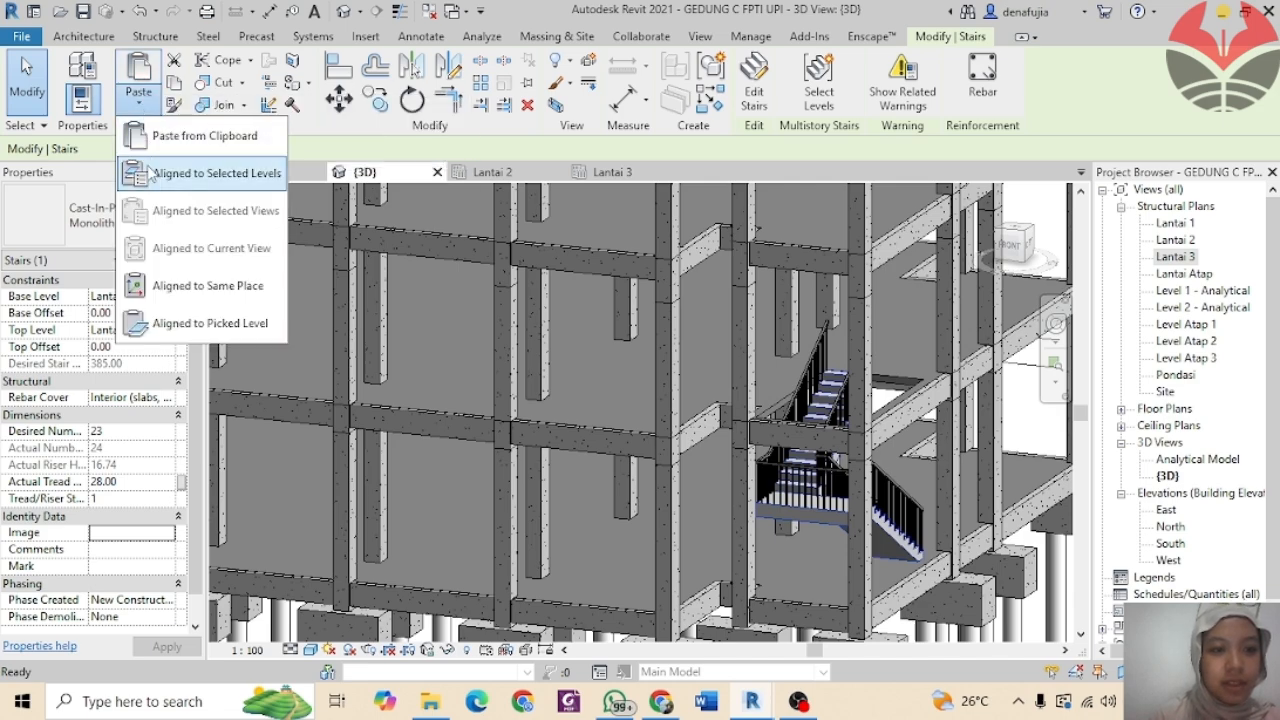
pyautogui.click(195, 171)
pyautogui.click(585, 237)
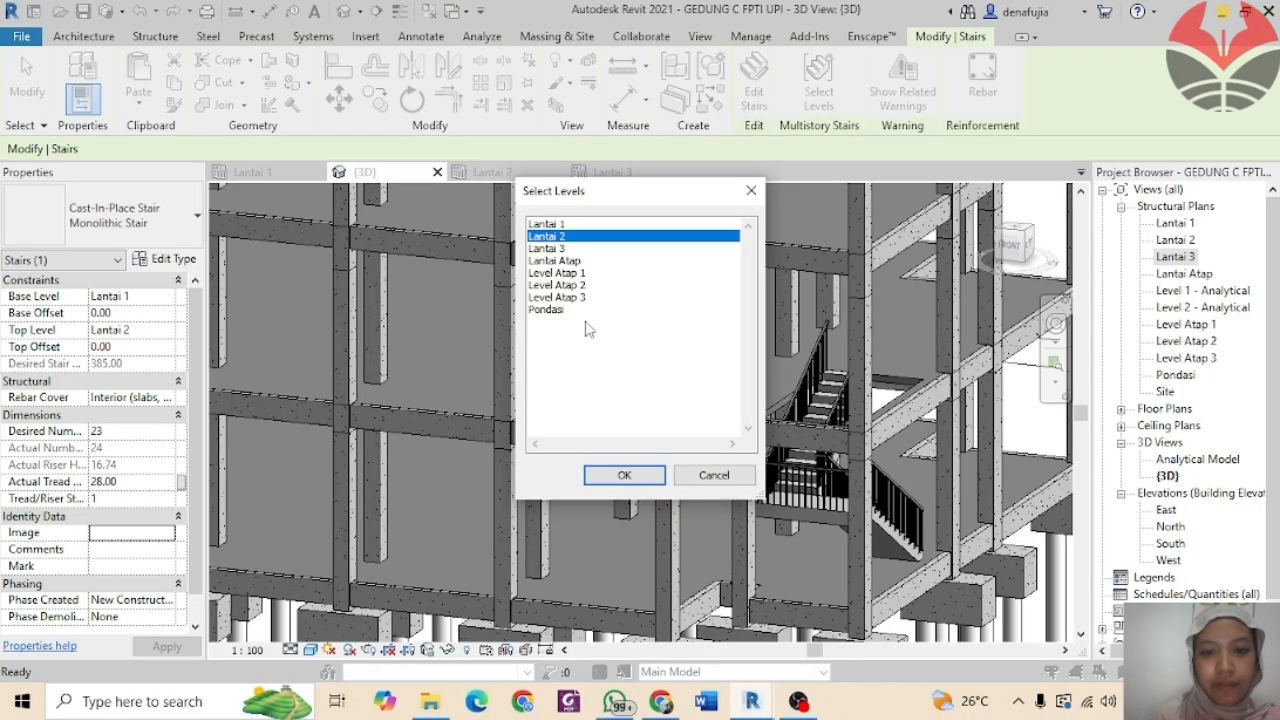
pyautogui.click(643, 477)
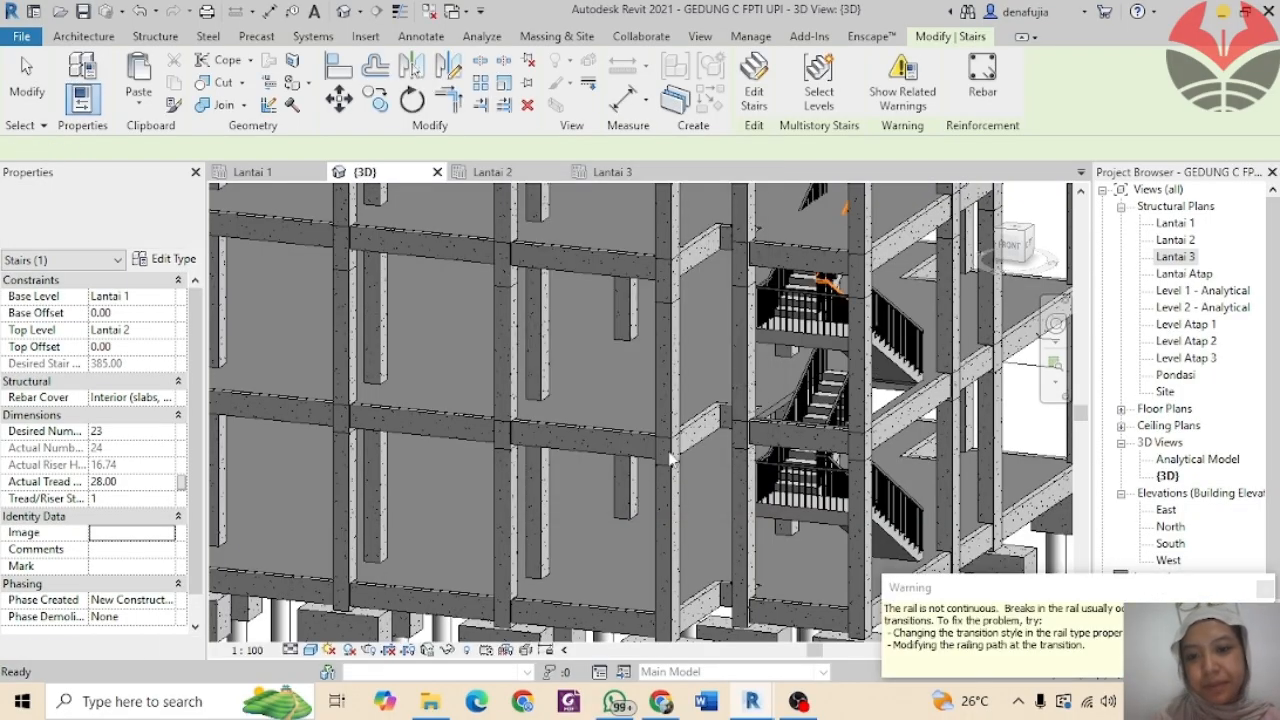
# Step: Cut a rectangular stair opening in the Lantai 3 slab boundary at the grid R end, enclosing both runs and the landing
pyautogui.moveTo(819, 330); pyautogui.dragTo(788, 466, button='middle')
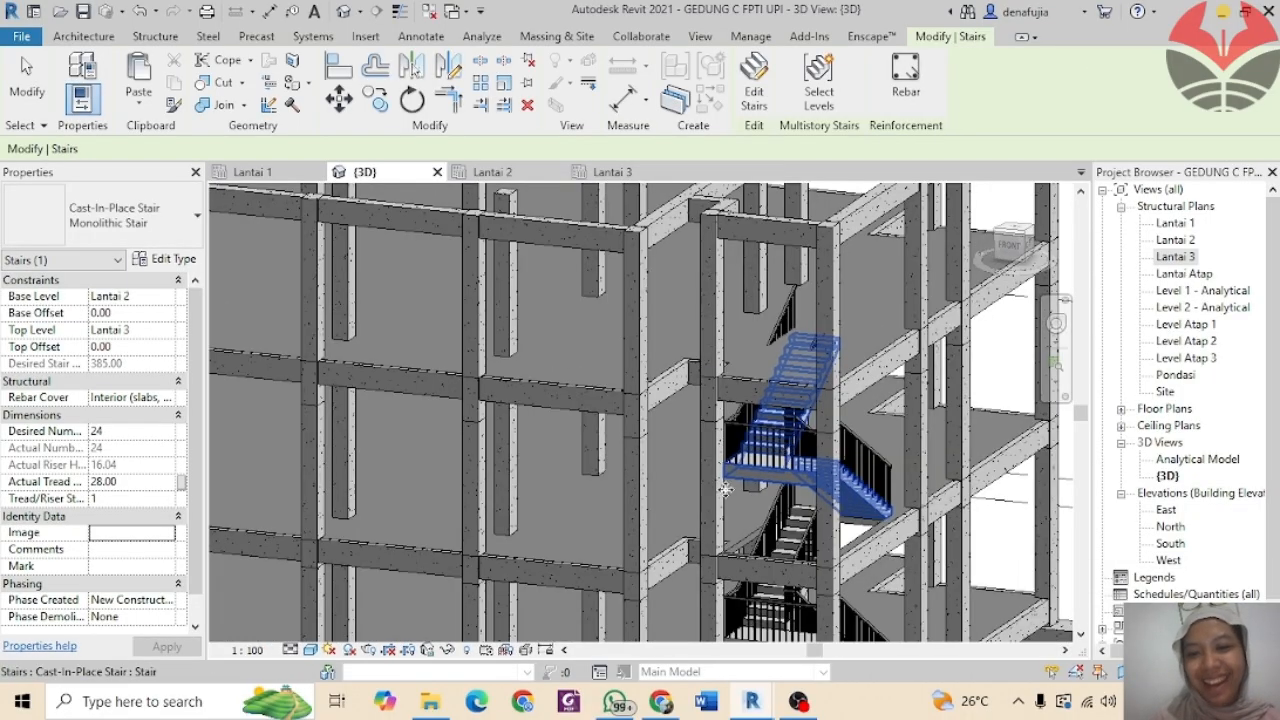
pyautogui.click(878, 239)
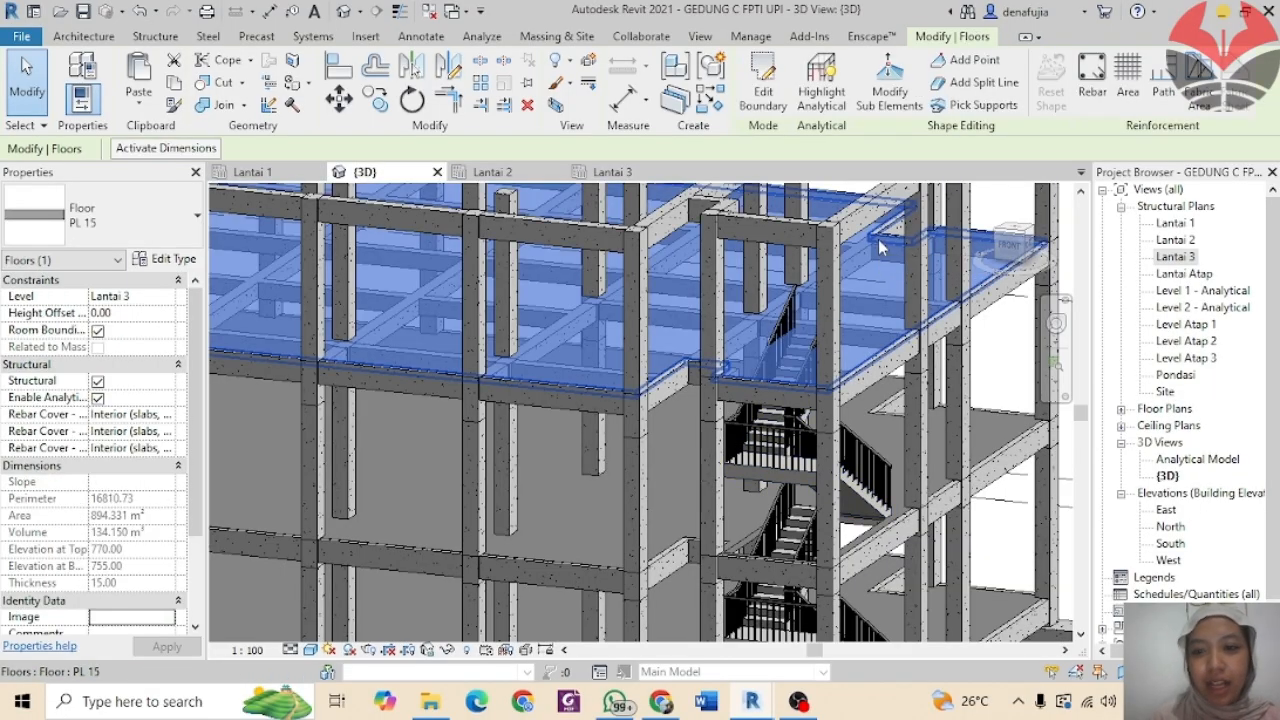
pyautogui.doubleClick(880, 248)
pyautogui.click(910, 62)
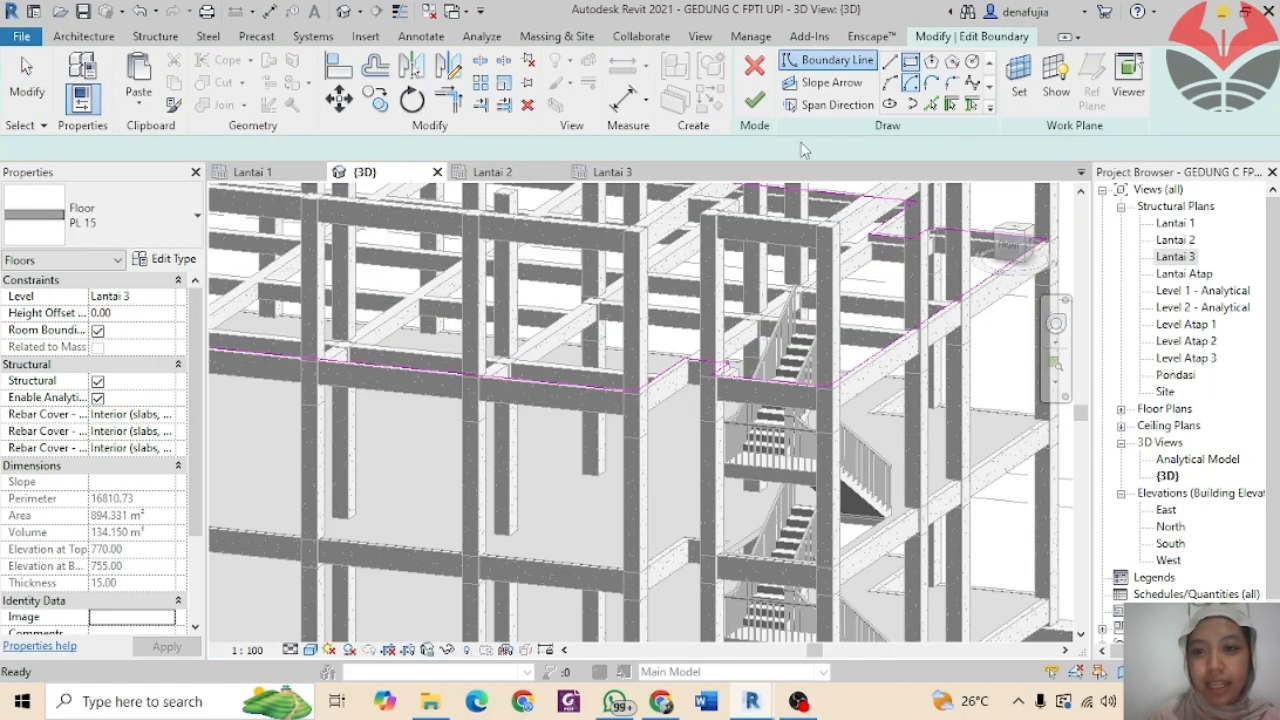
pyautogui.click(612, 172)
pyautogui.scroll(-6, 673, 340)
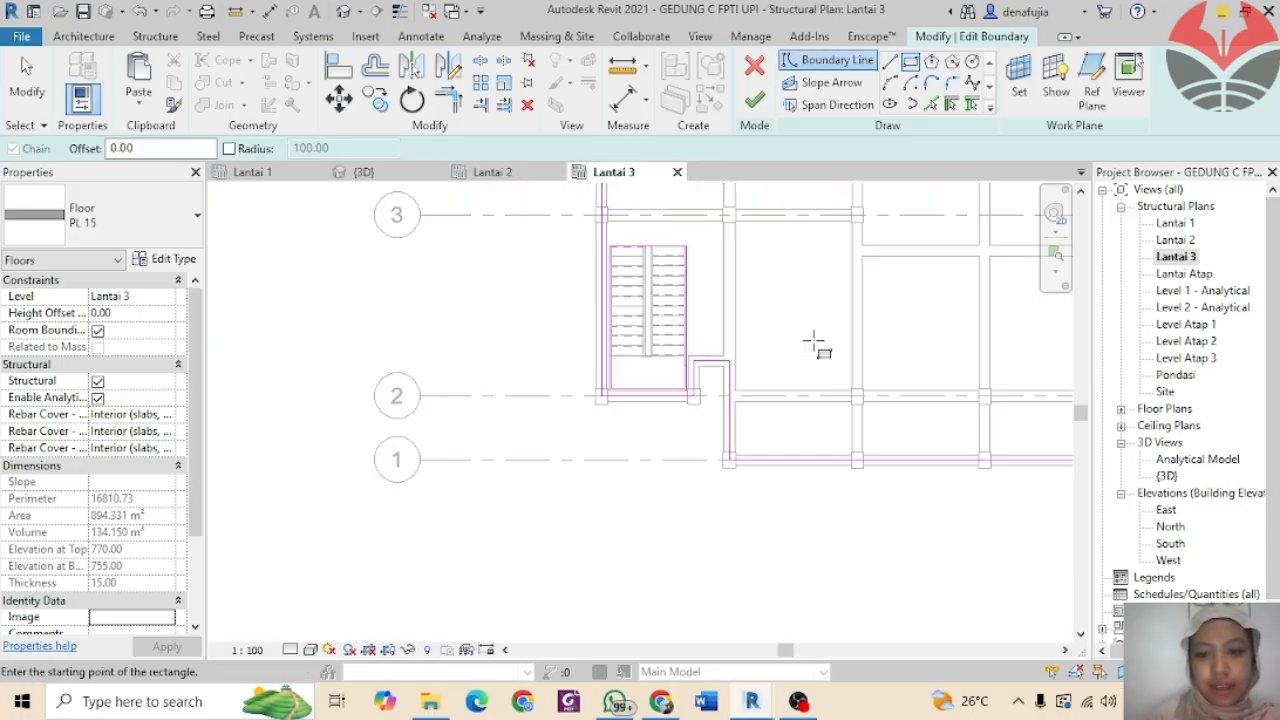
pyautogui.moveTo(752, 388); pyautogui.dragTo(409, 386, button='middle')
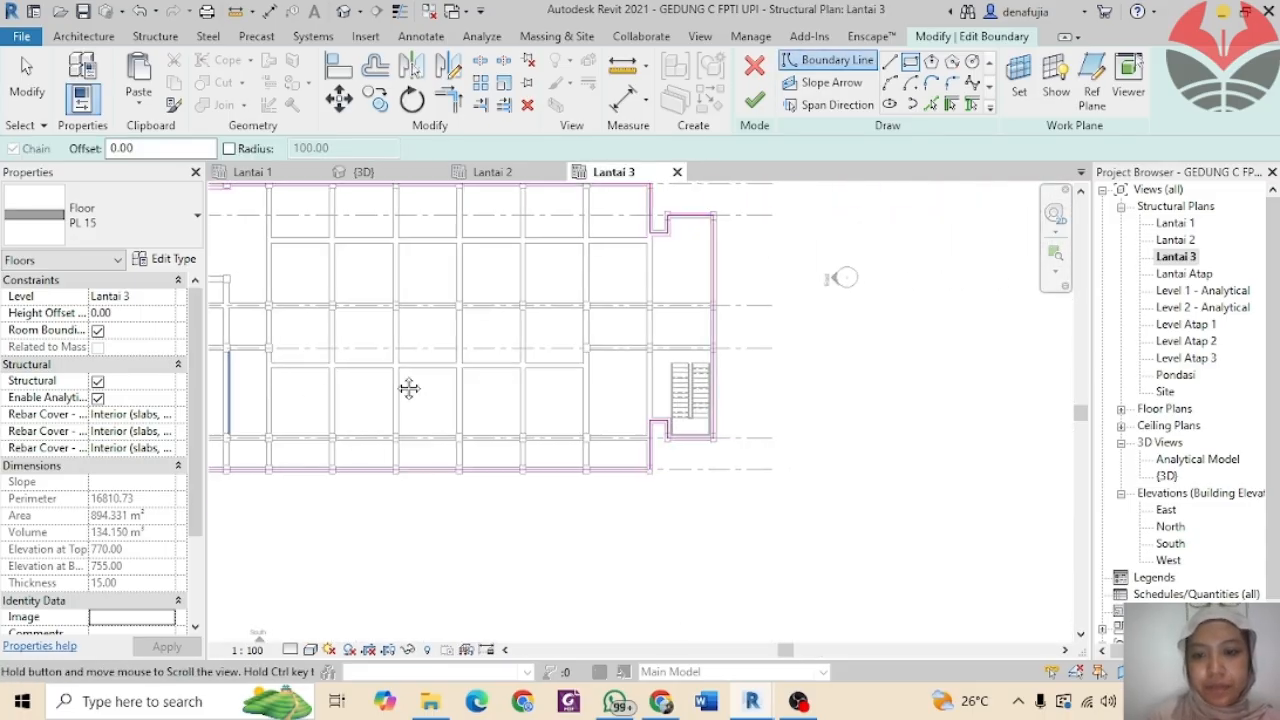
pyautogui.scroll(4, 680, 371)
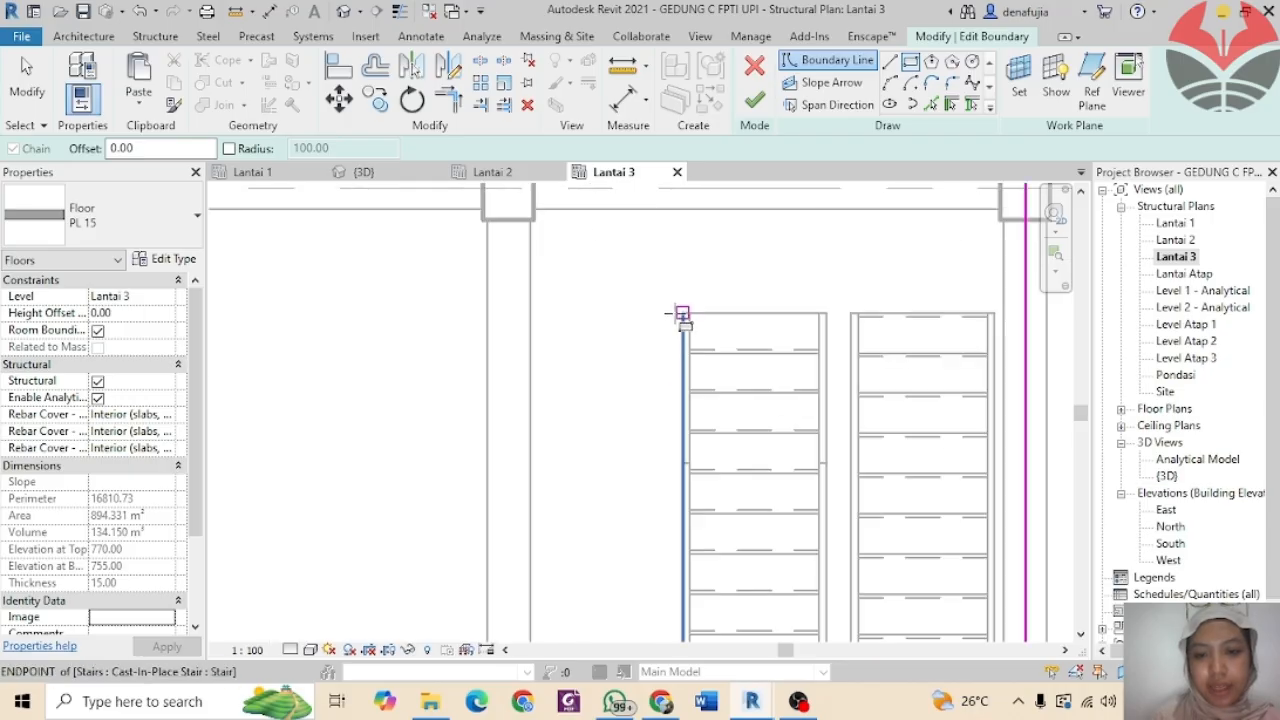
pyautogui.click(682, 313)
pyautogui.scroll(-2, 797, 420)
pyautogui.moveTo(797, 420); pyautogui.dragTo(618, 235, button='middle')
pyautogui.scroll(3, 766, 553)
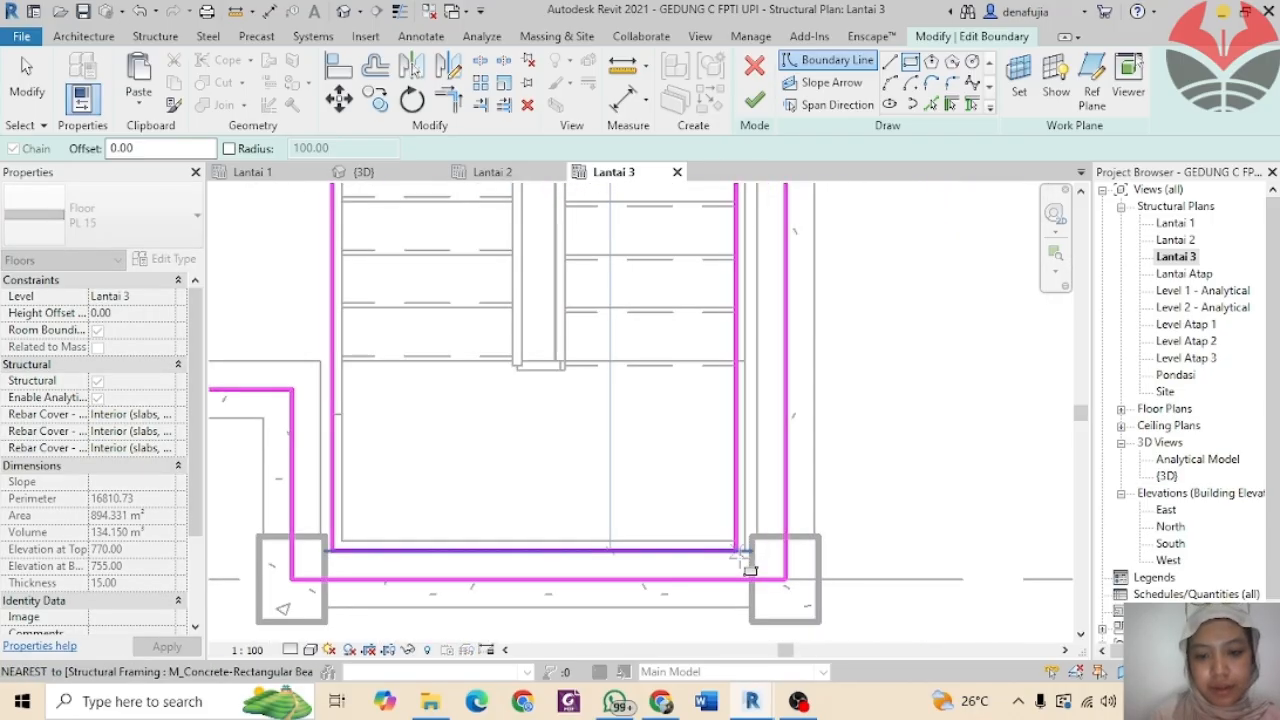
pyautogui.click(742, 550)
pyautogui.press('Escape')
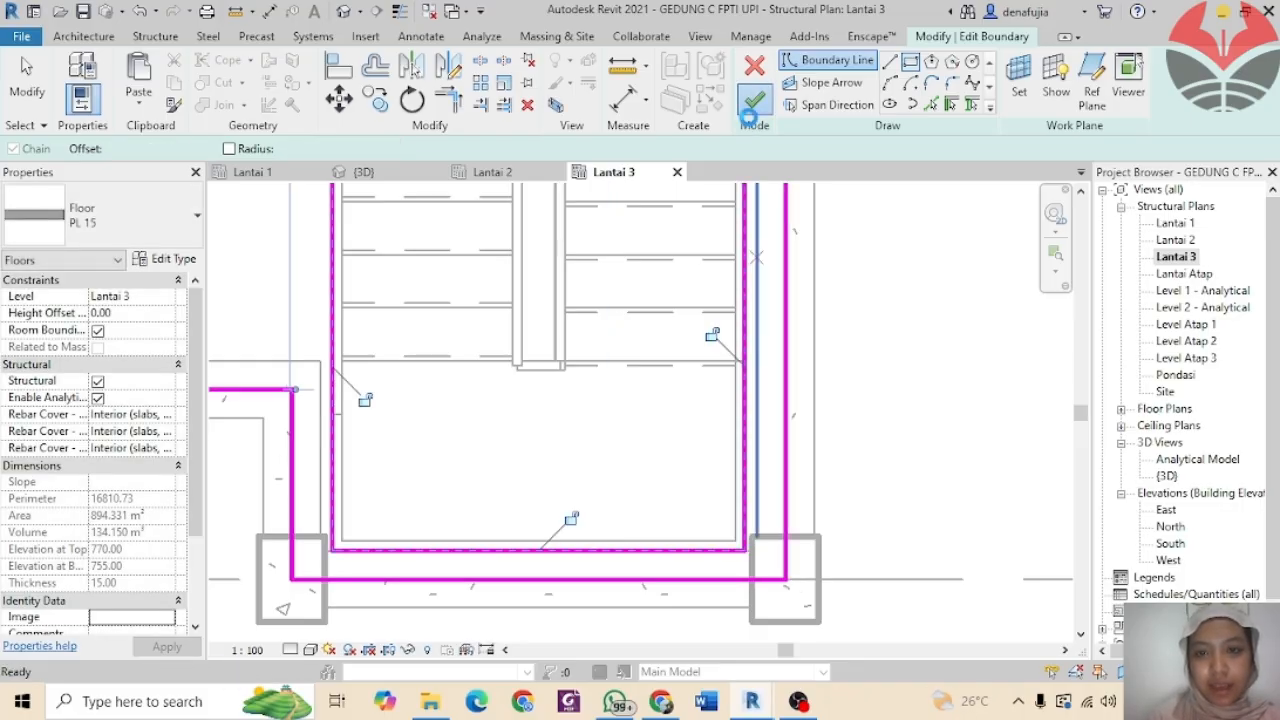
pyautogui.click(750, 108)
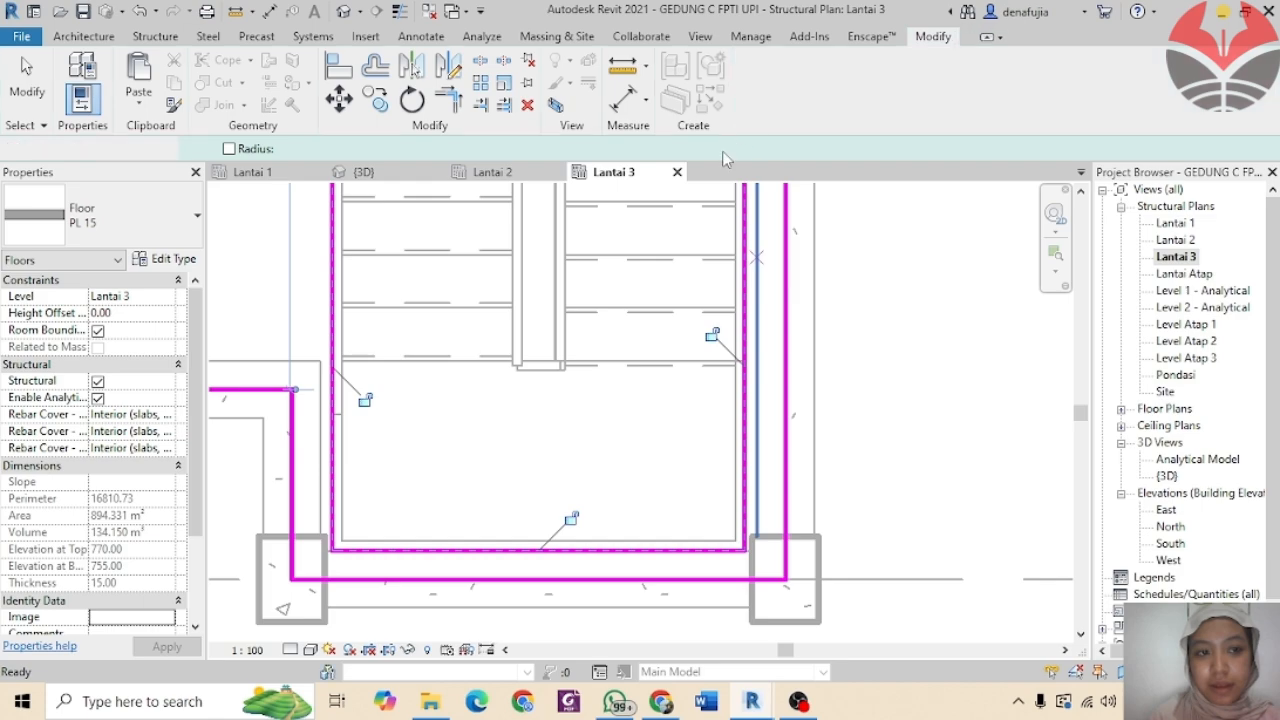
# Step: Compare the stair openings at both ends of the Lantai 3 plan, inspect the stacked stairs in 3D, and return to the Lantai 1 plan
pyautogui.scroll(-2, 550, 360)
pyautogui.scroll(-4, 550, 360)
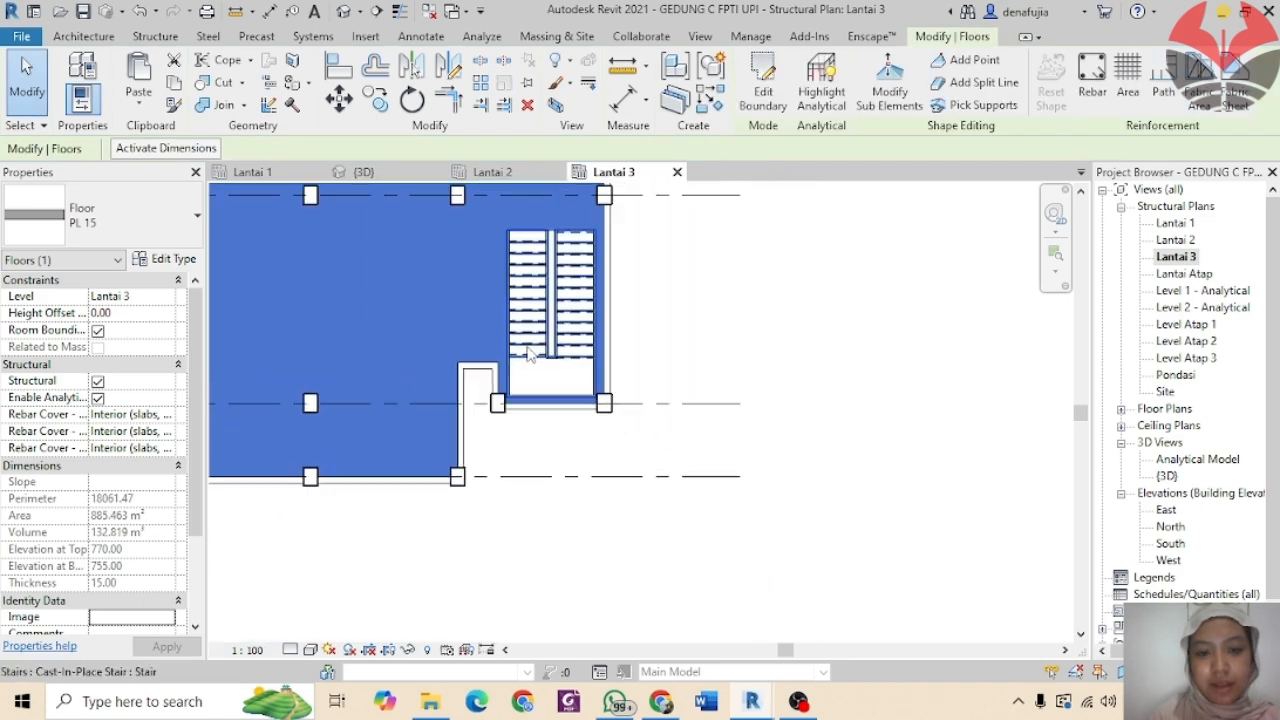
pyautogui.moveTo(400, 330); pyautogui.dragTo(798, 468, button='middle')
pyautogui.scroll(-2, 744, 439)
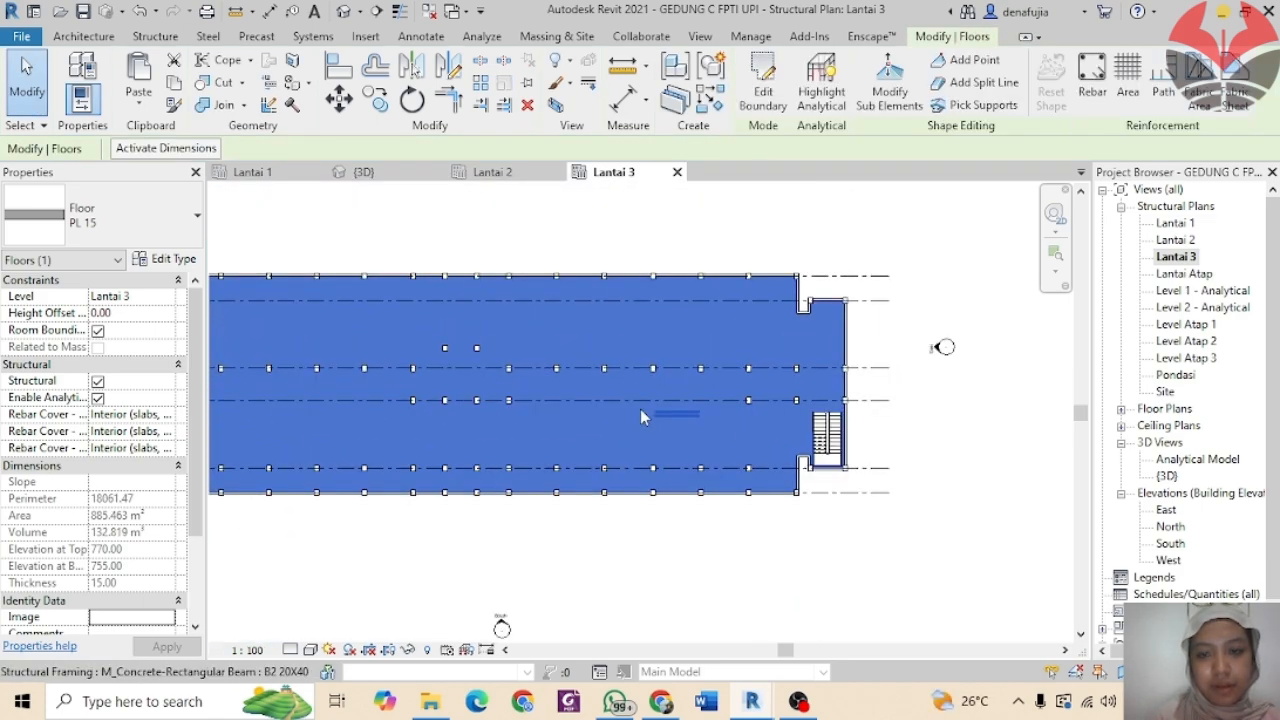
pyautogui.scroll(-1, 517, 386)
pyautogui.moveTo(533, 392); pyautogui.dragTo(675, 383, button='middle')
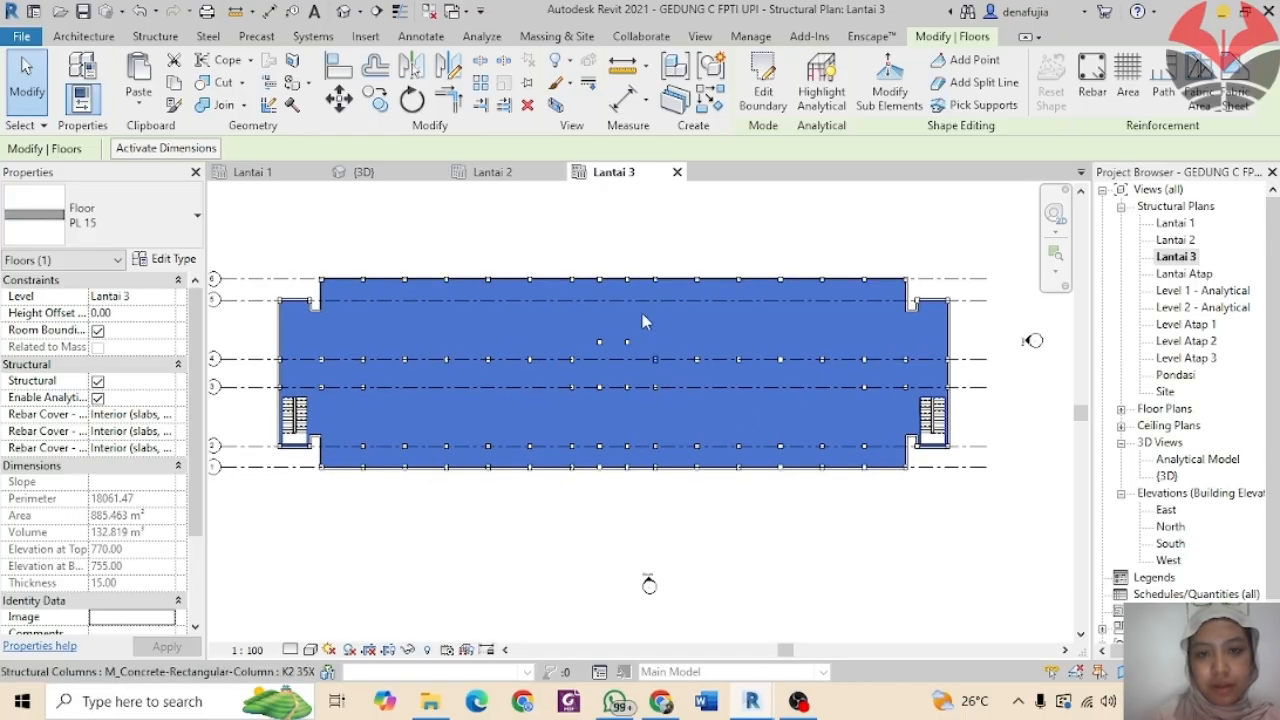
pyautogui.hotkey('ctrl', 'Tab')
pyautogui.click(397, 178)
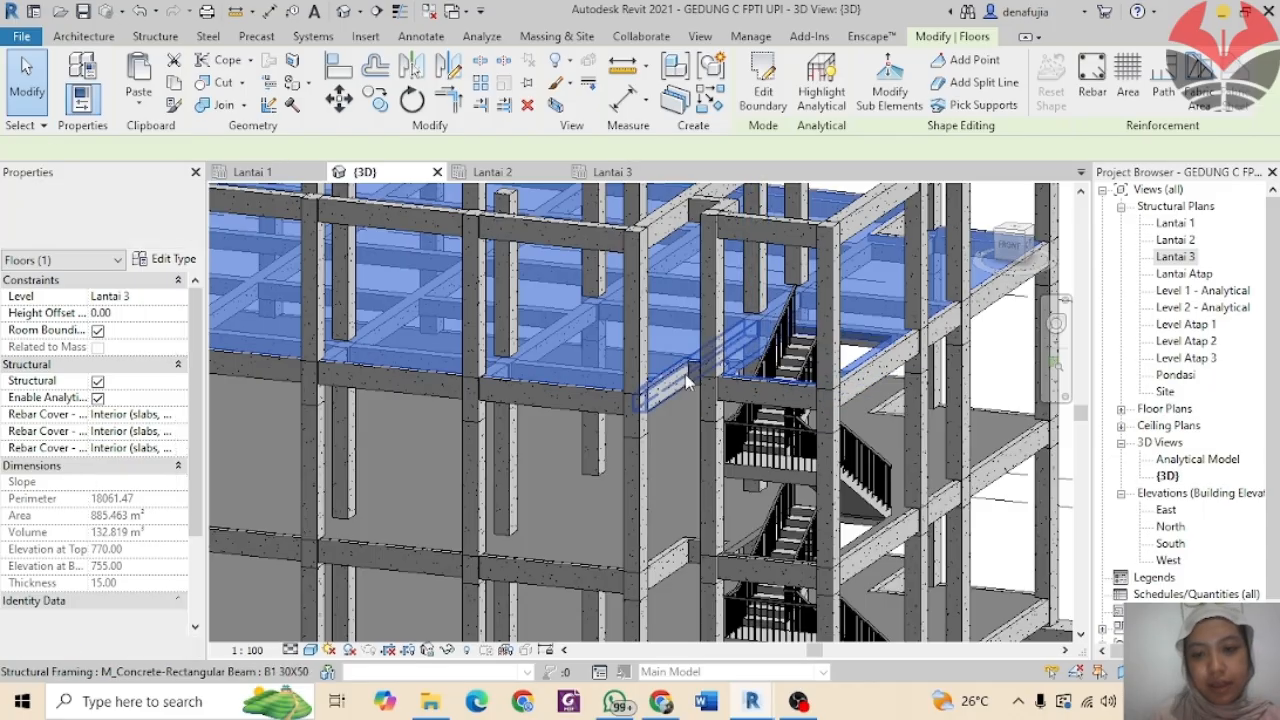
pyautogui.press('Escape')
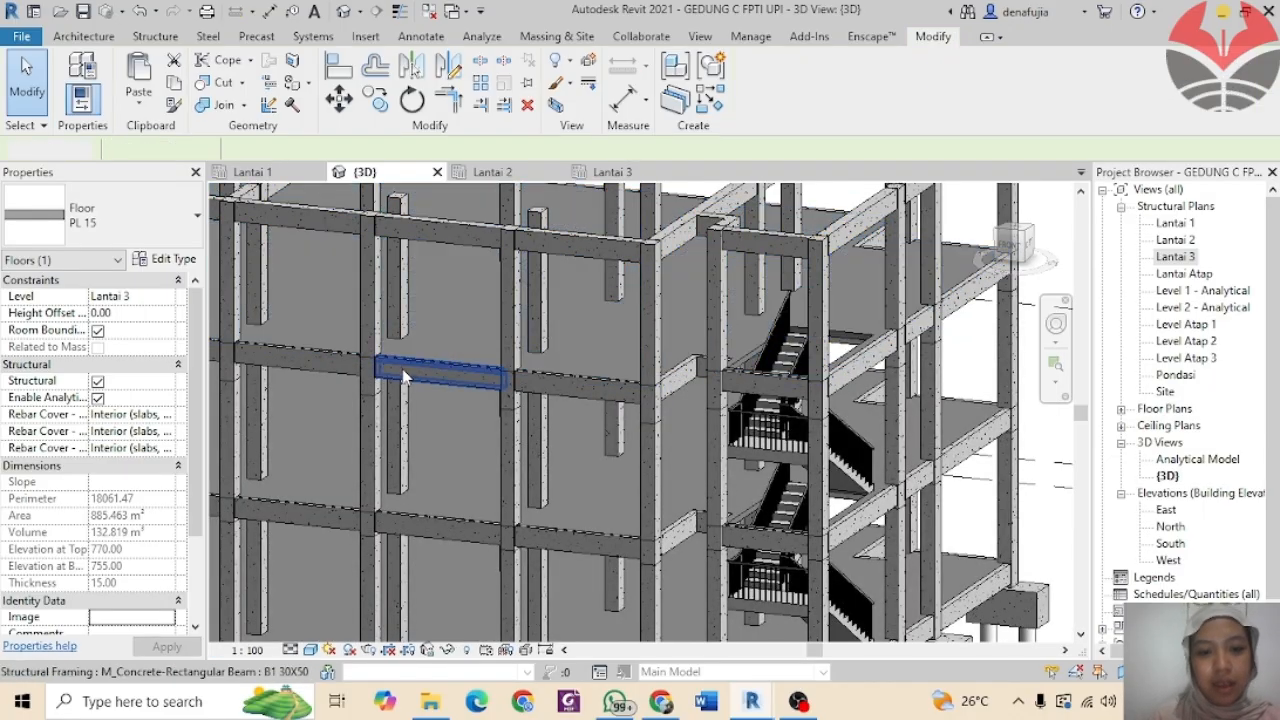
pyautogui.moveTo(429, 412); pyautogui.dragTo(767, 408, button='middle')
pyautogui.scroll(-3, 767, 408)
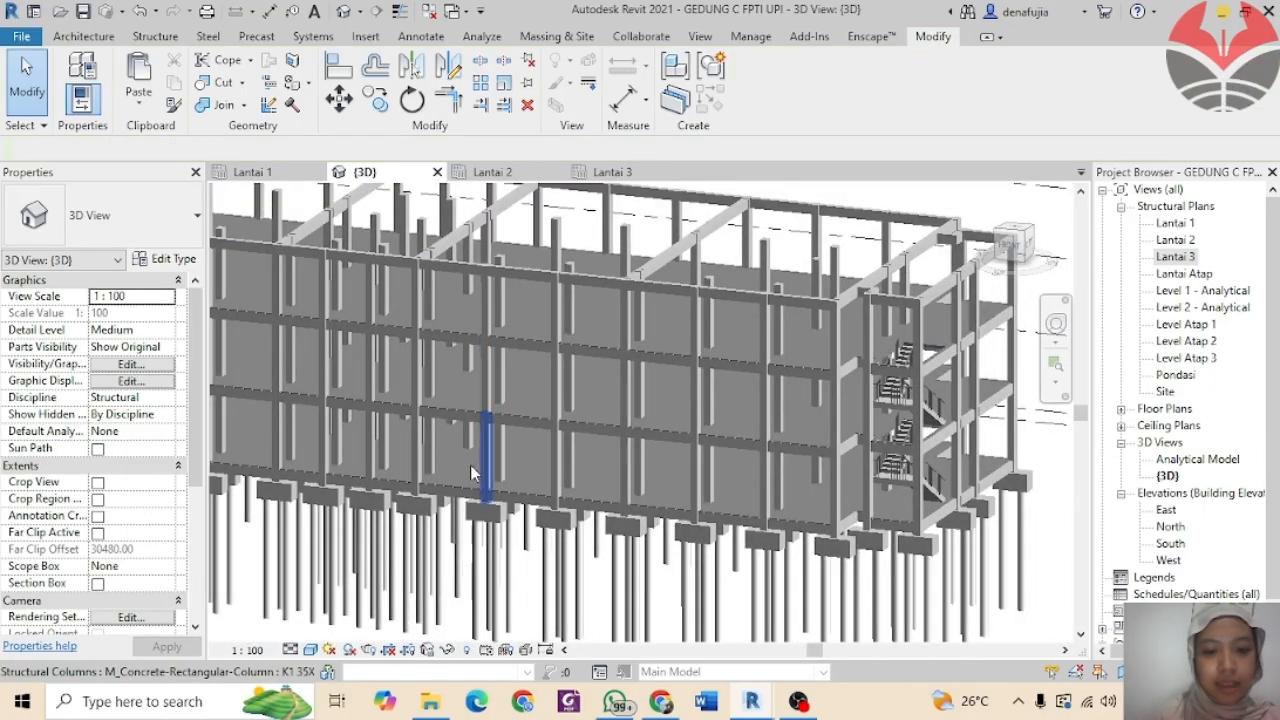
pyautogui.moveTo(457, 471); pyautogui.dragTo(706, 480, button='middle')
pyautogui.click(299, 176)
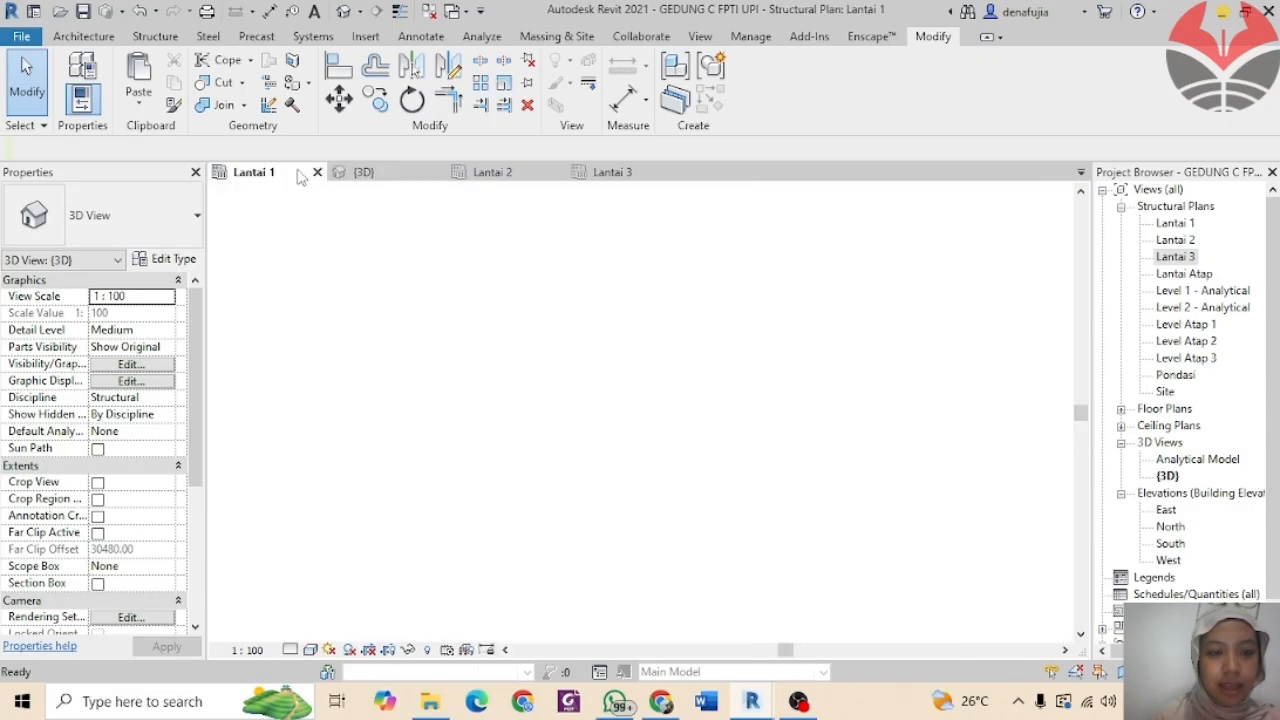
# Step: Start a Cast-In-Place Monolithic Stair on the Lantai 1 plan for the middle bay between grids I and J
pyautogui.scroll(-2, 415, 434)
pyautogui.scroll(-1, 400, 434)
pyautogui.moveTo(404, 436); pyautogui.dragTo(750, 432, button='middle')
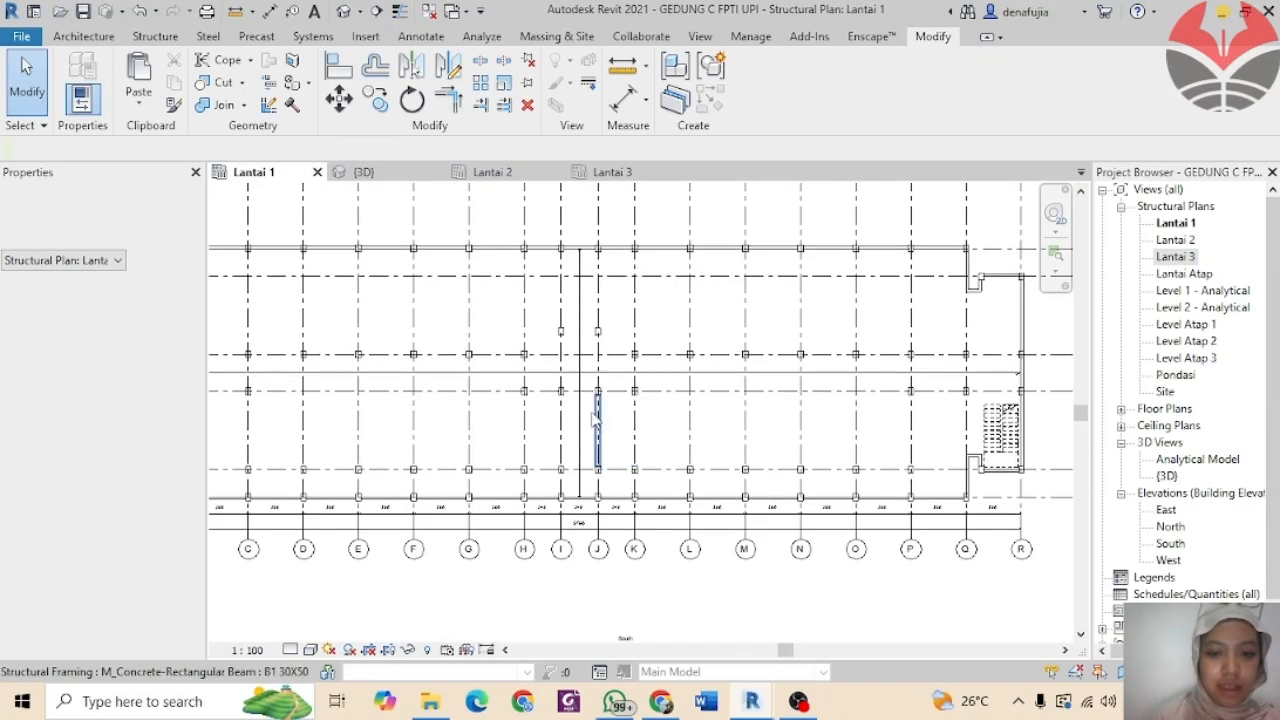
pyautogui.scroll(-1, 596, 418)
pyautogui.moveTo(594, 414); pyautogui.dragTo(636, 420, button='middle')
pyautogui.scroll(3, 605, 398)
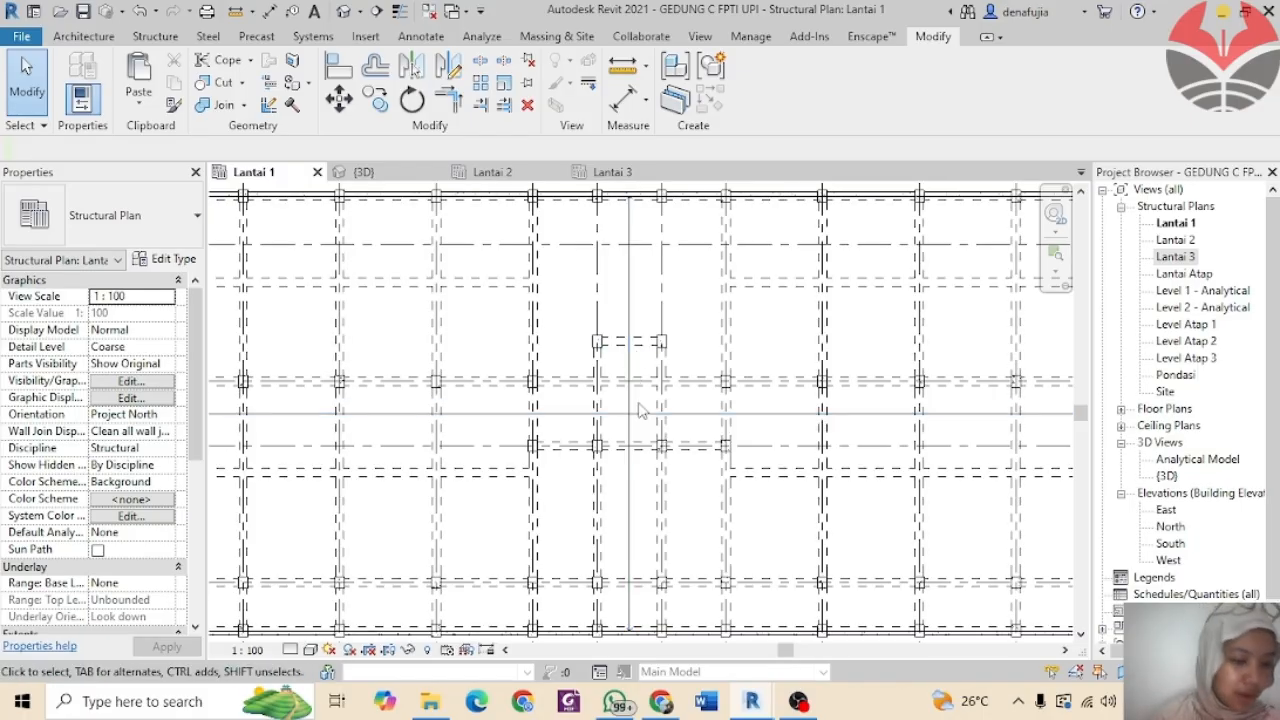
pyautogui.scroll(1, 640, 387)
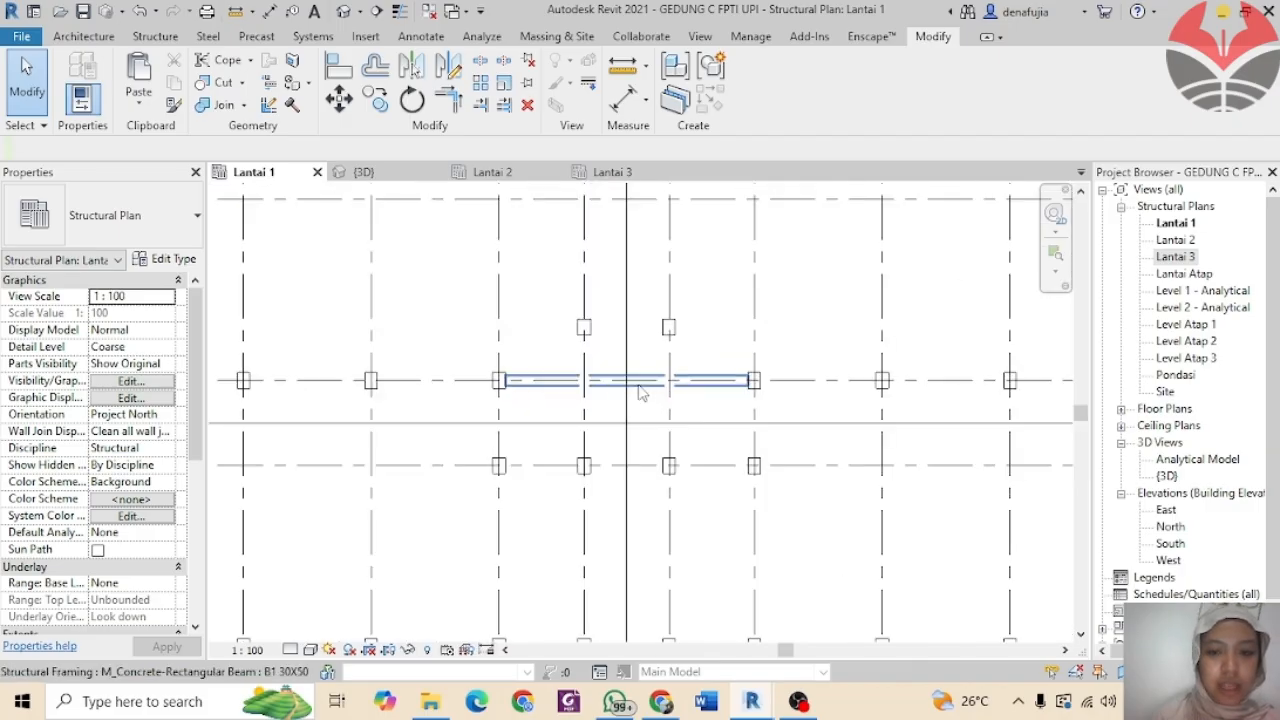
pyautogui.scroll(1, 630, 362)
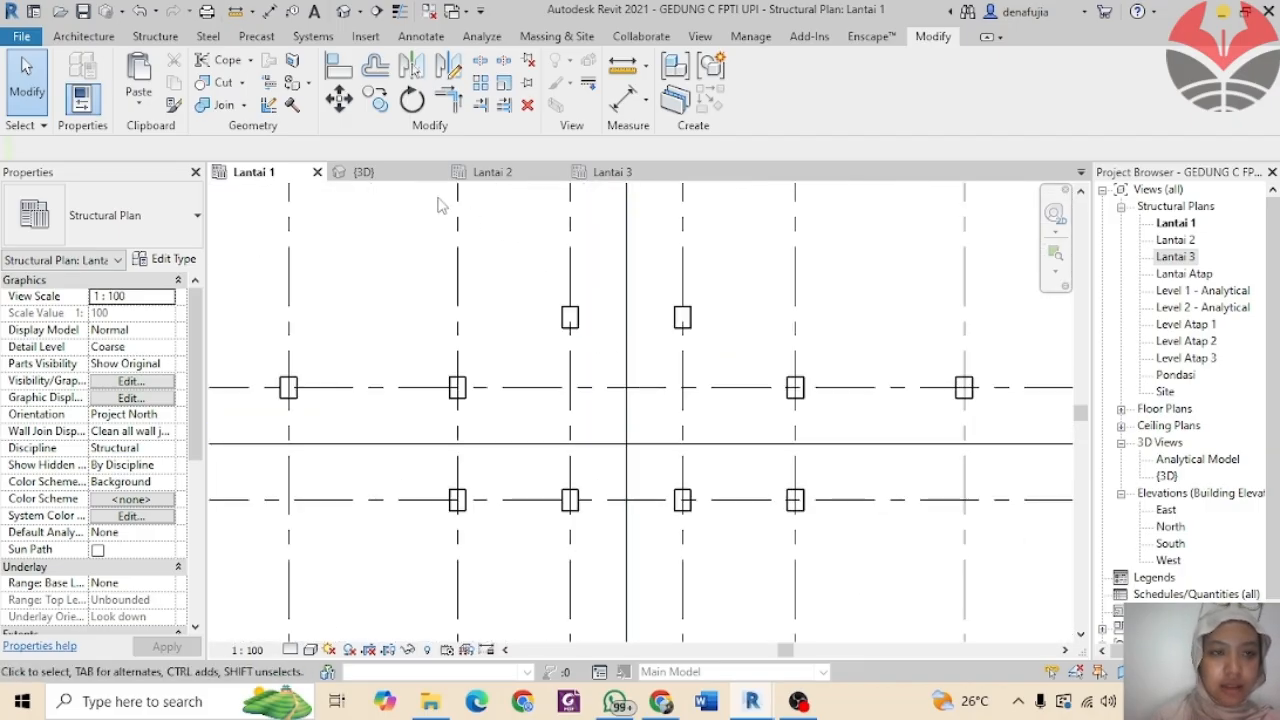
pyautogui.click(84, 36)
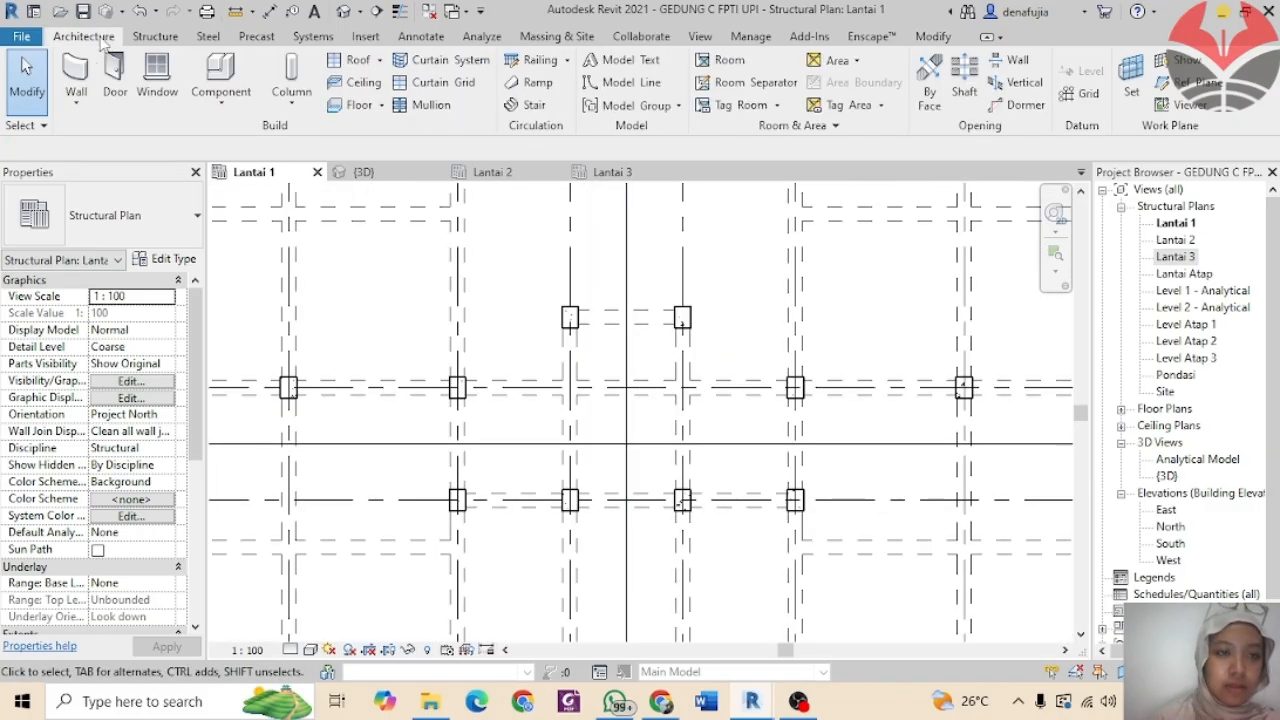
pyautogui.click(534, 105)
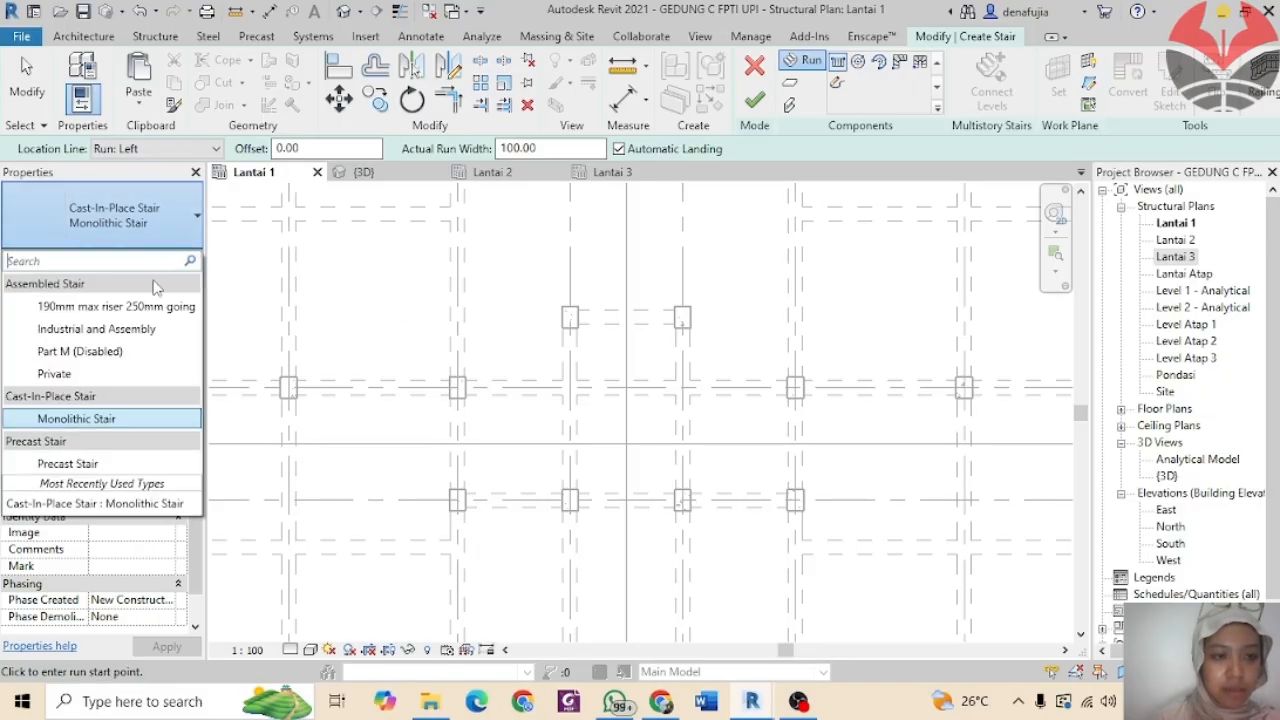
pyautogui.click(140, 418)
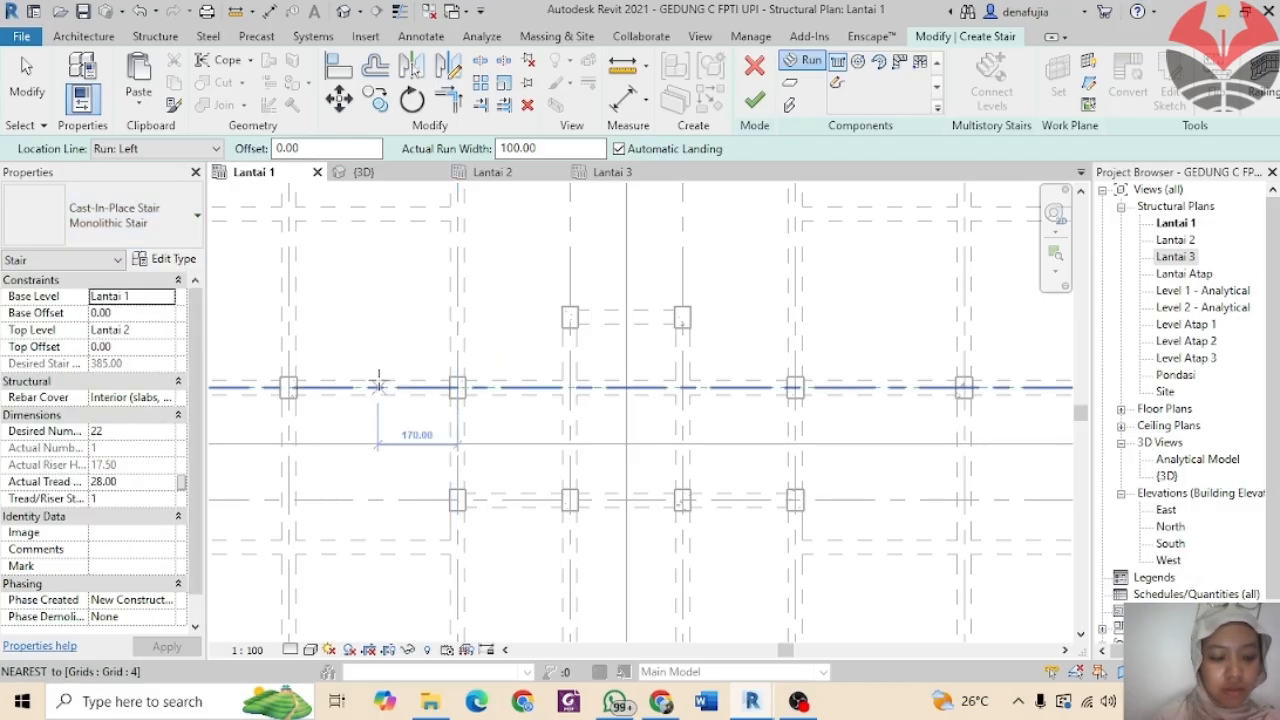
# Step: Draw a vertical straight run of 11 risers, 280 cm long, heading up the plan between grids I and J
pyautogui.scroll(3, 552, 329)
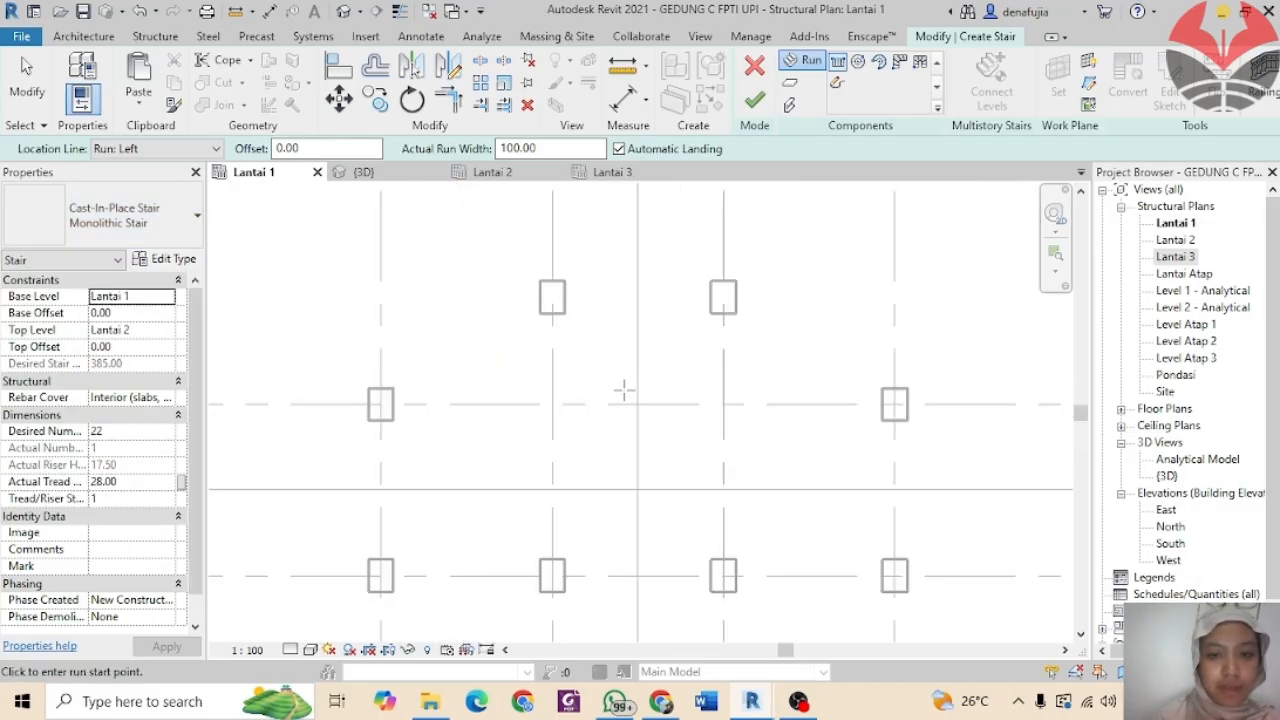
pyautogui.moveTo(580, 374); pyautogui.dragTo(571, 251, button='middle')
pyautogui.scroll(2, 583, 251)
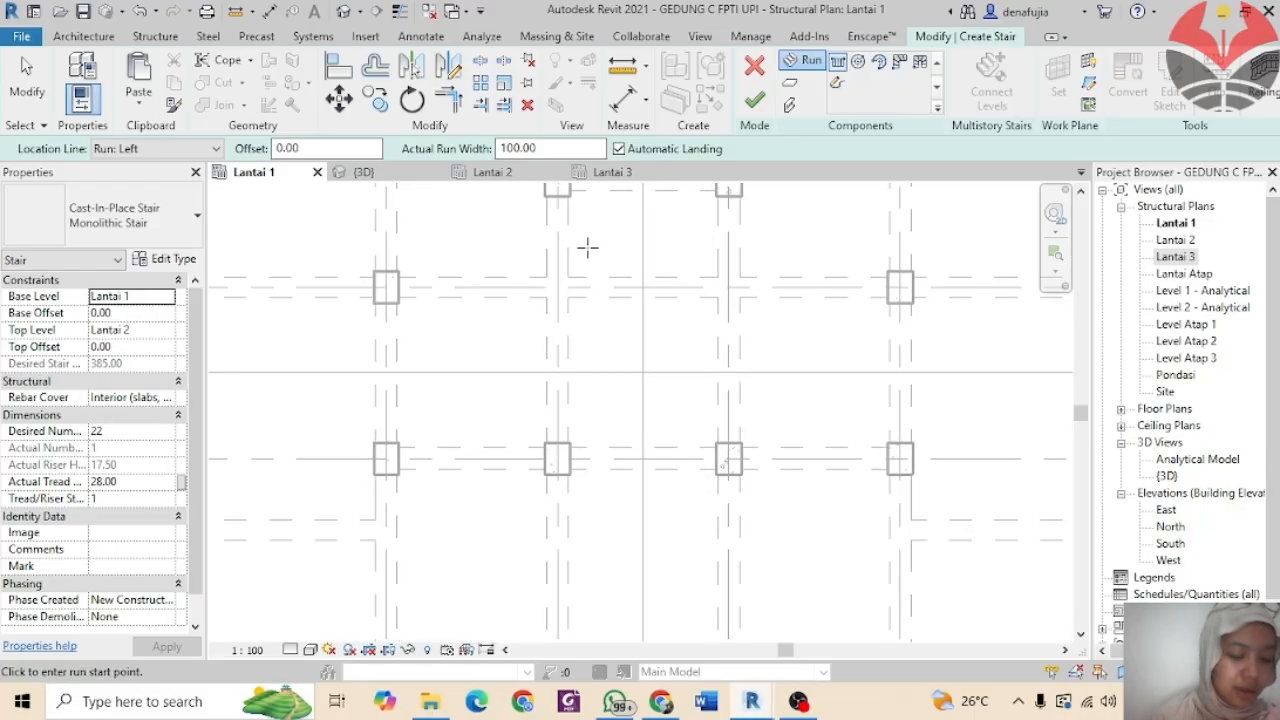
pyautogui.click(595, 231)
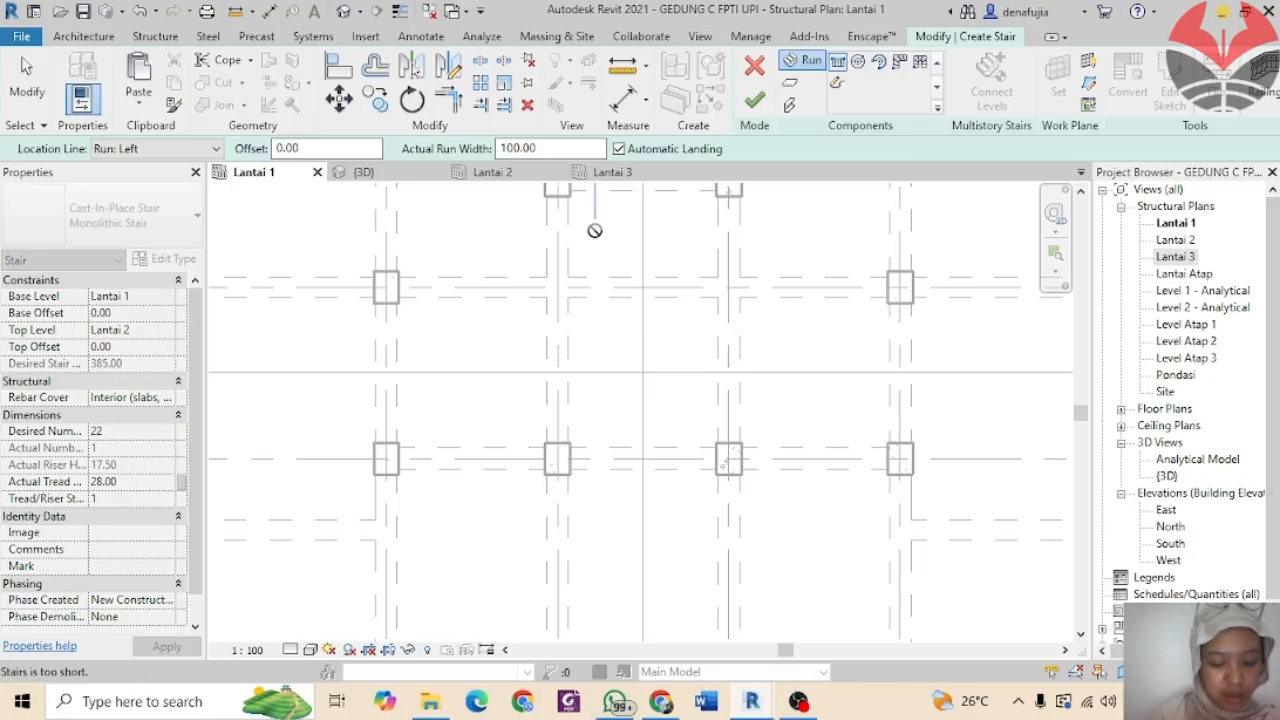
pyautogui.scroll(-3, 617, 314)
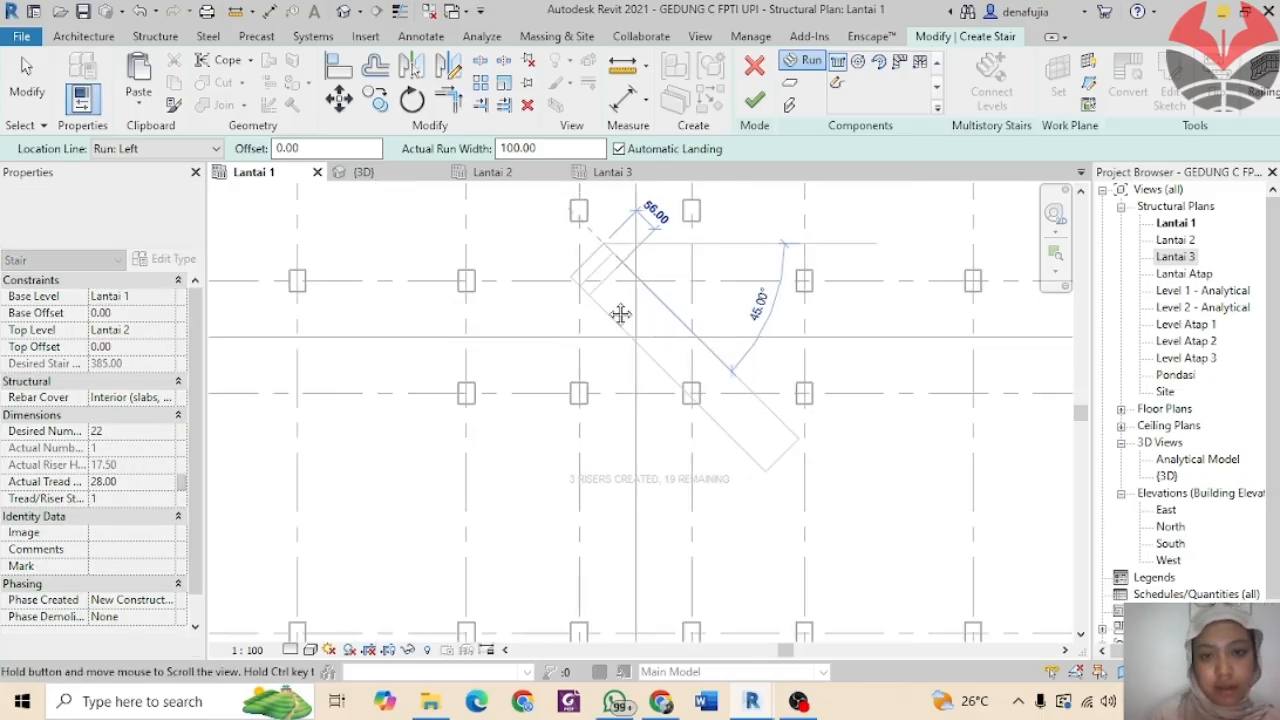
pyautogui.moveTo(617, 314); pyautogui.dragTo(603, 377, button='middle')
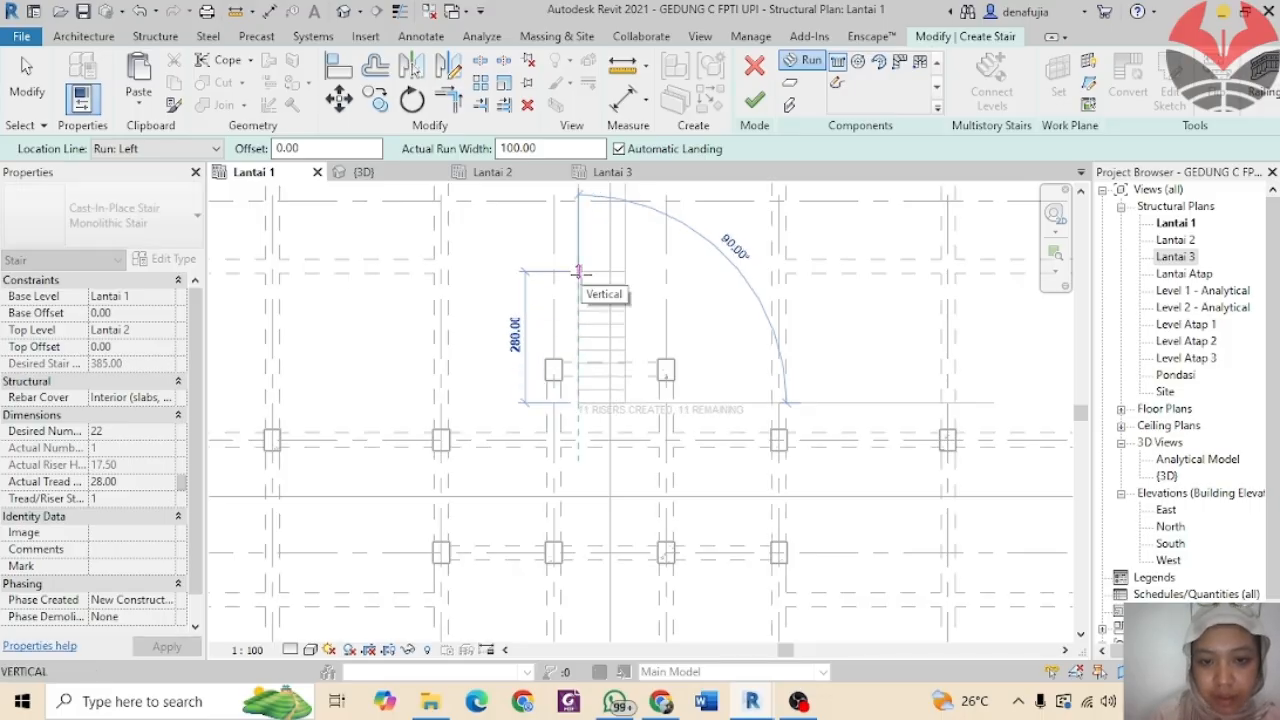
pyautogui.click(578, 271)
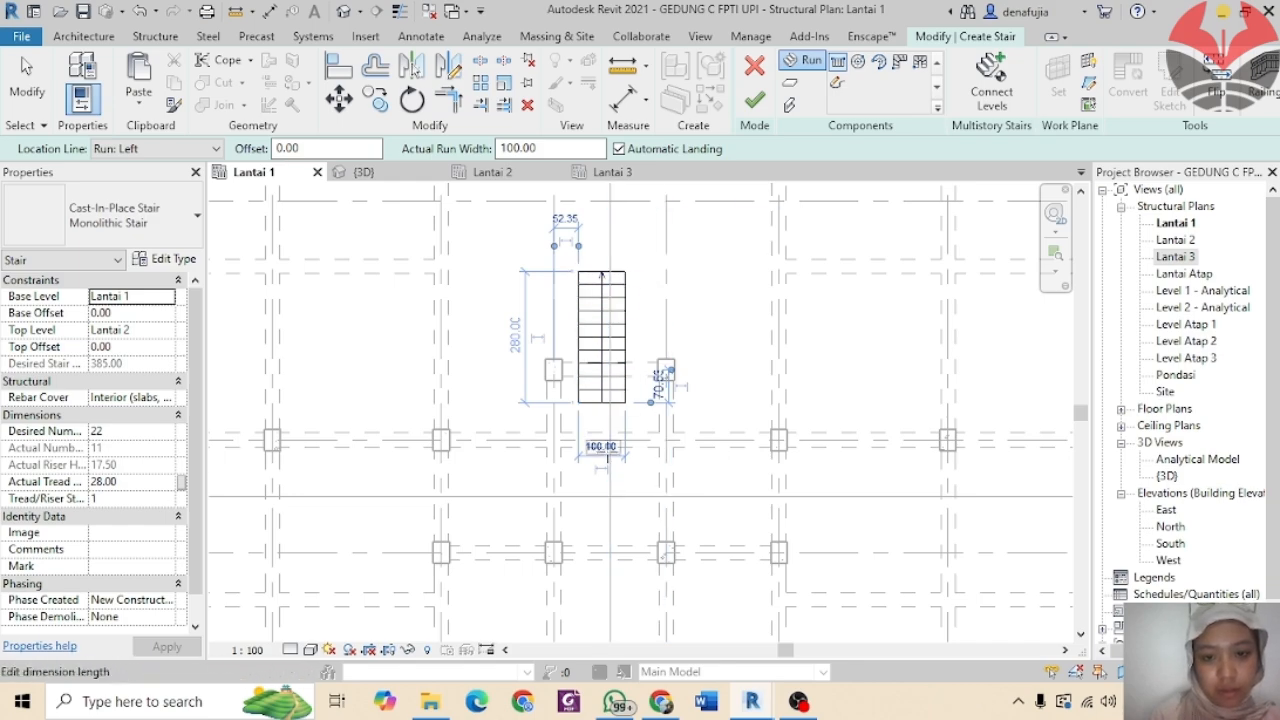
# Step: Set the width of the new middle run to 200 cm
pyautogui.click(601, 446)
pyautogui.write('2')
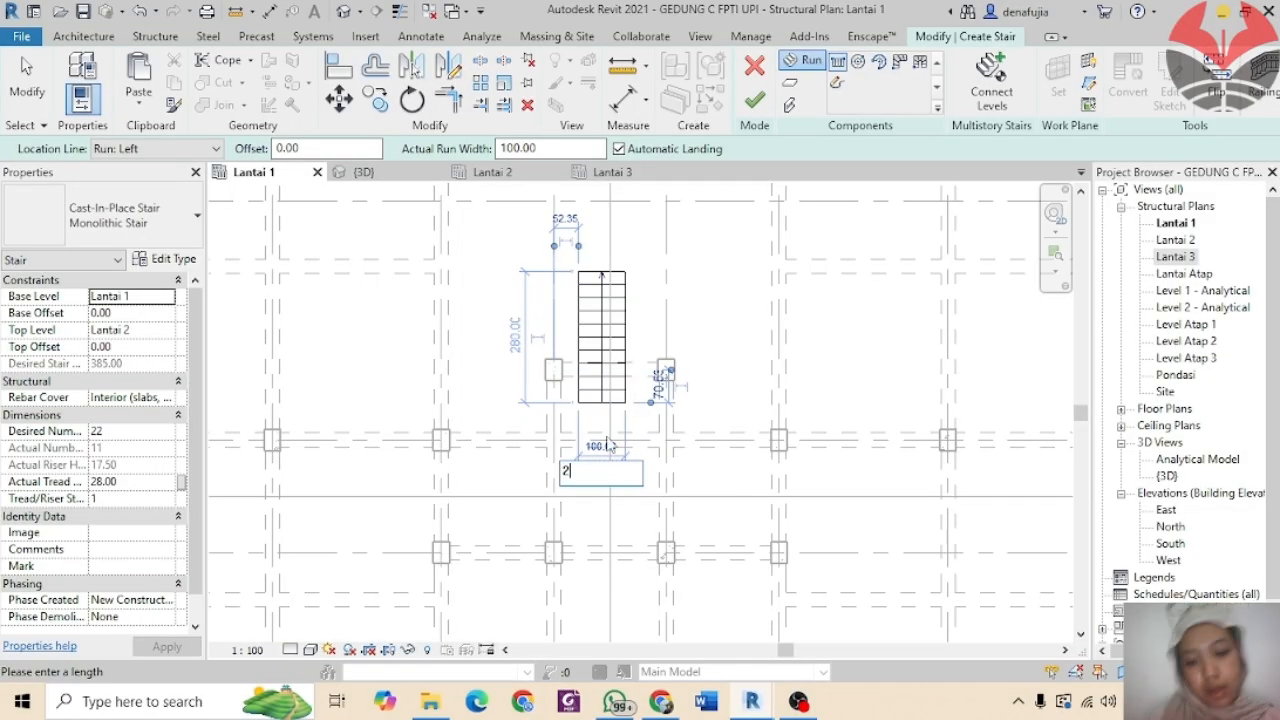
pyautogui.write('00')
pyautogui.press('Return')
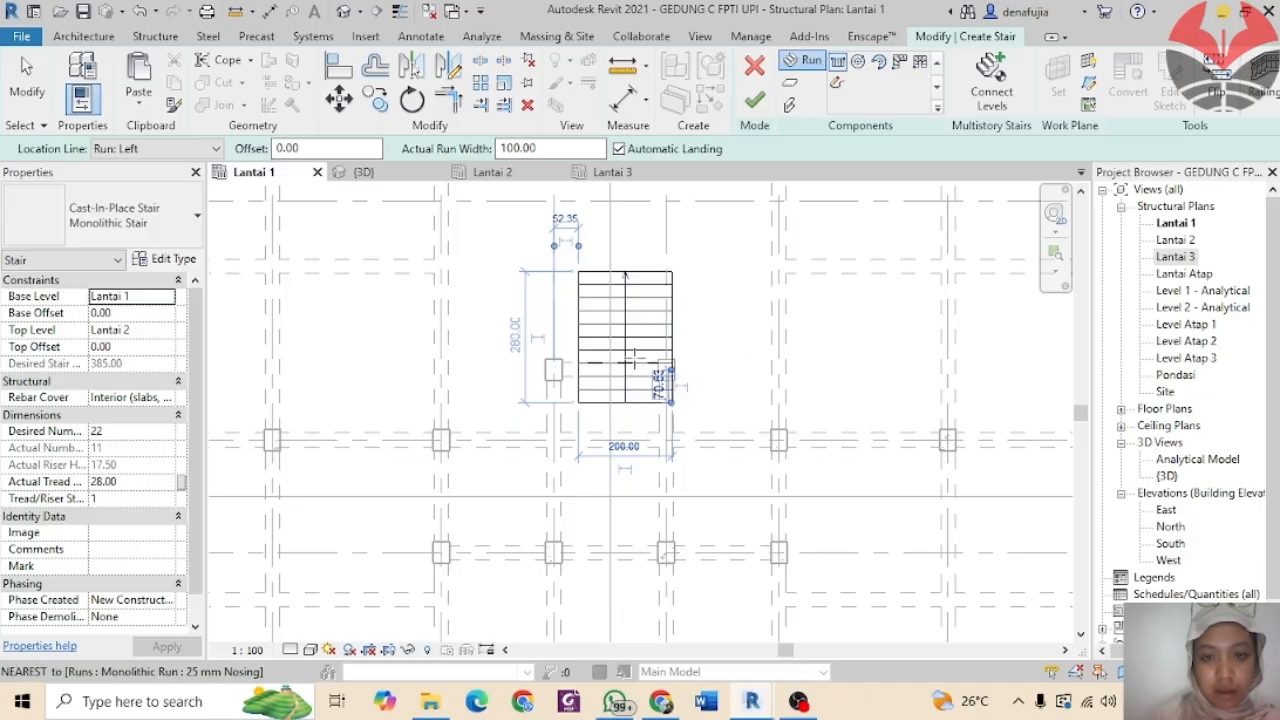
# Step: Move the run by its start midpoint to the midpoint of the lower beam between the columns on grids I and J
pyautogui.press('Escape')
pyautogui.click(624, 285)
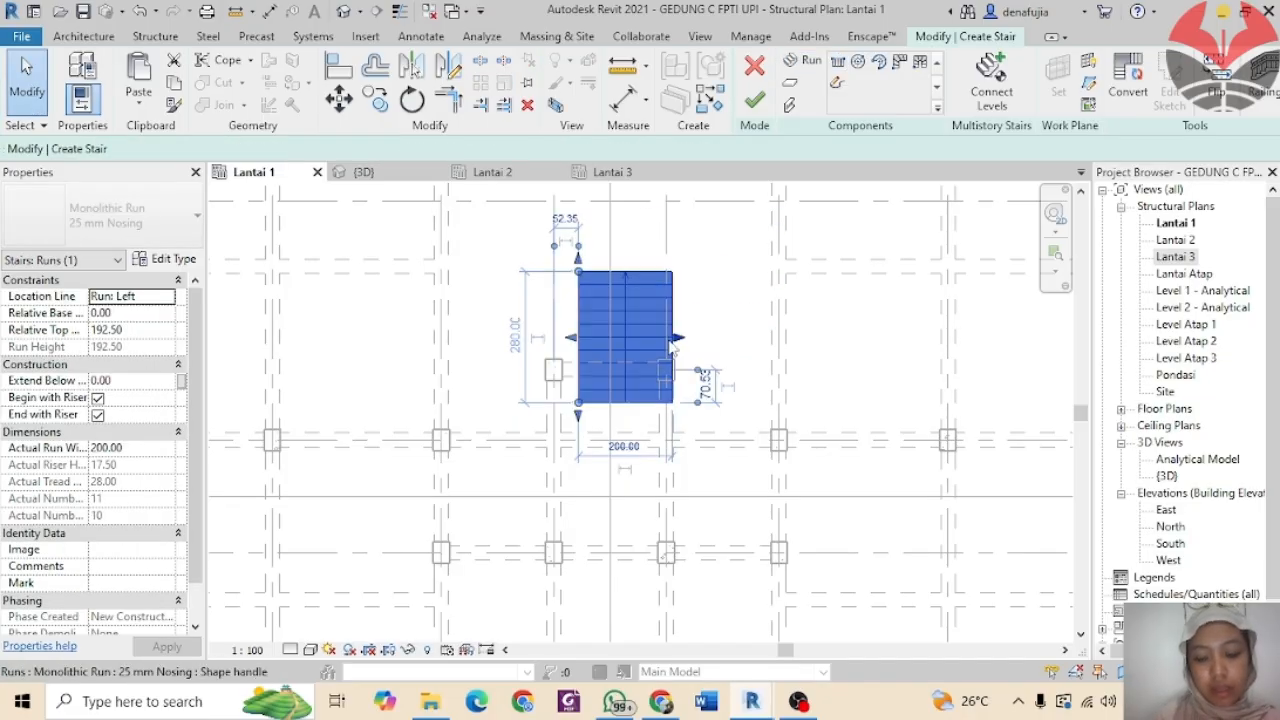
pyautogui.press('v')
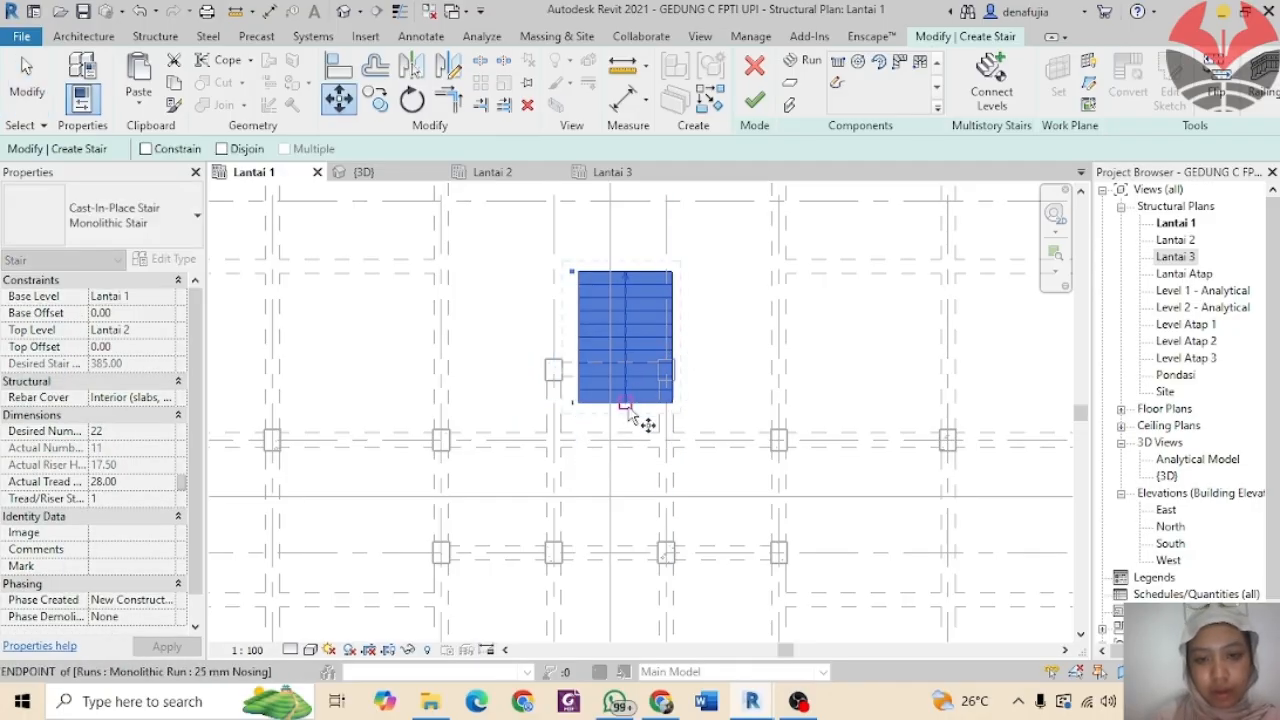
pyautogui.click(625, 406)
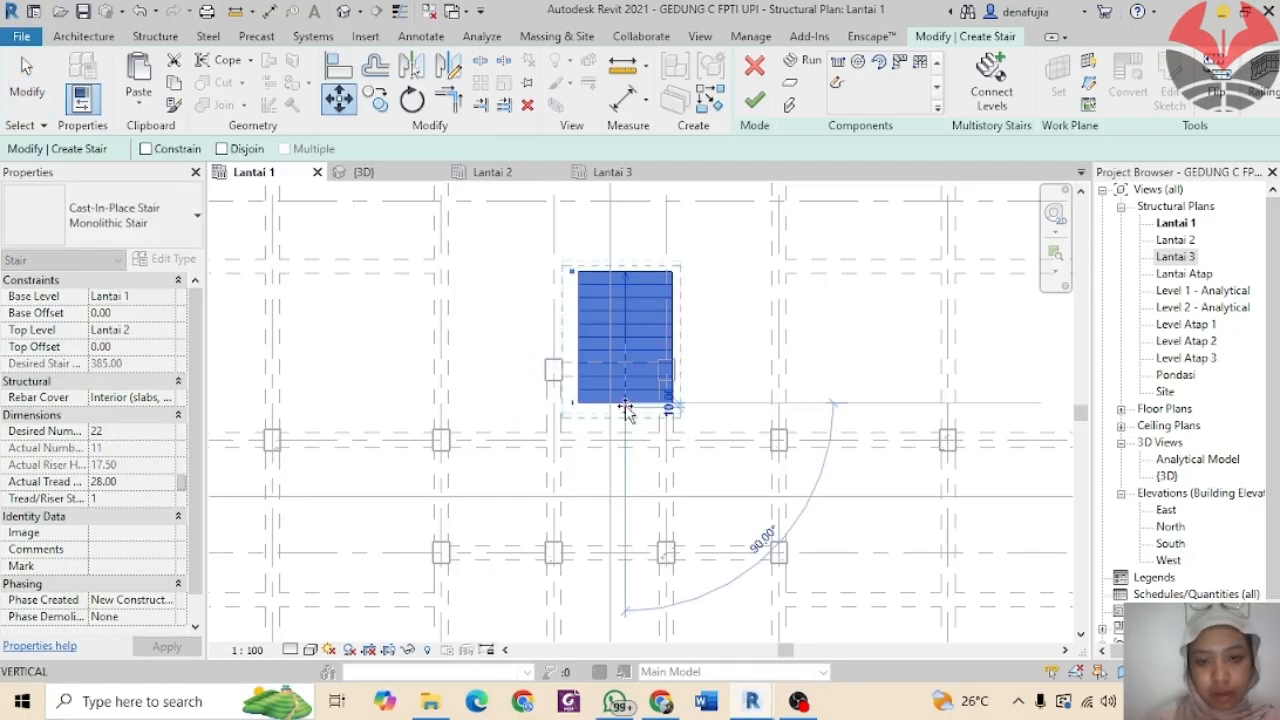
pyautogui.click(612, 549)
pyautogui.scroll(-2, 676, 447)
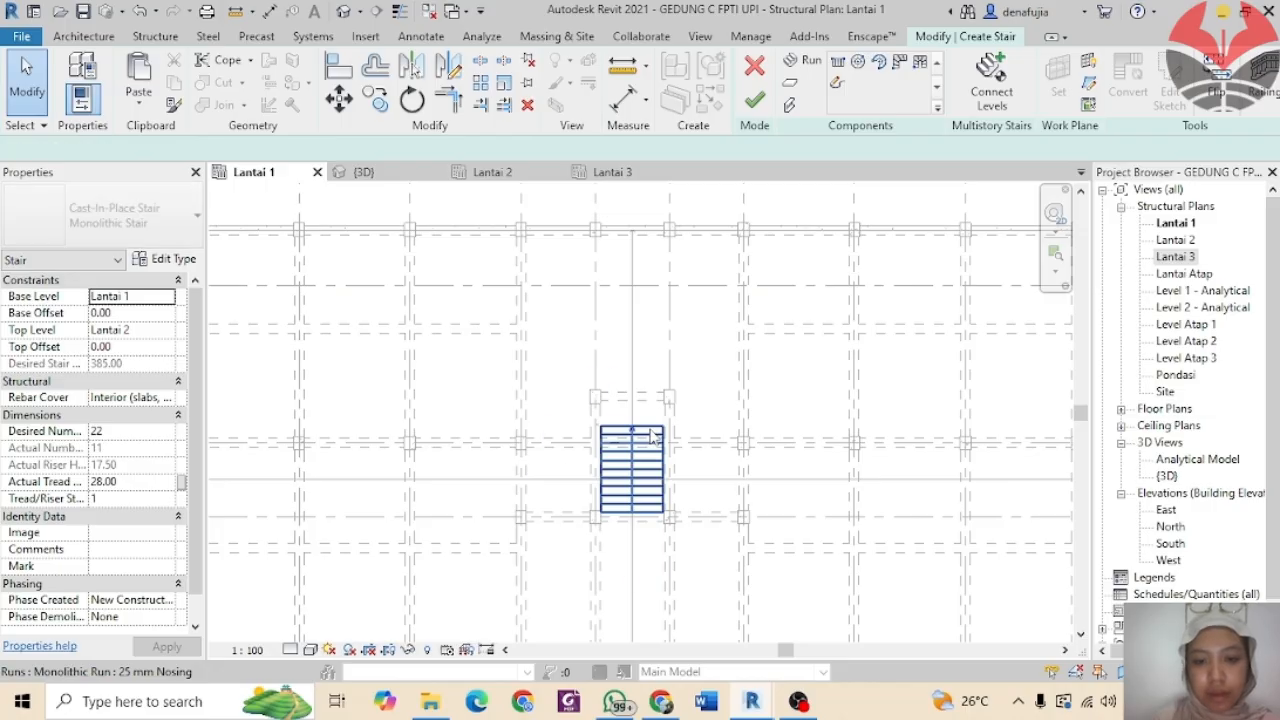
# Step: Move the run by its start midpoint to the midpoint of the upper beam's far edge between the grid I and J columns
pyautogui.click(660, 480)
pyautogui.scroll(3, 640, 505)
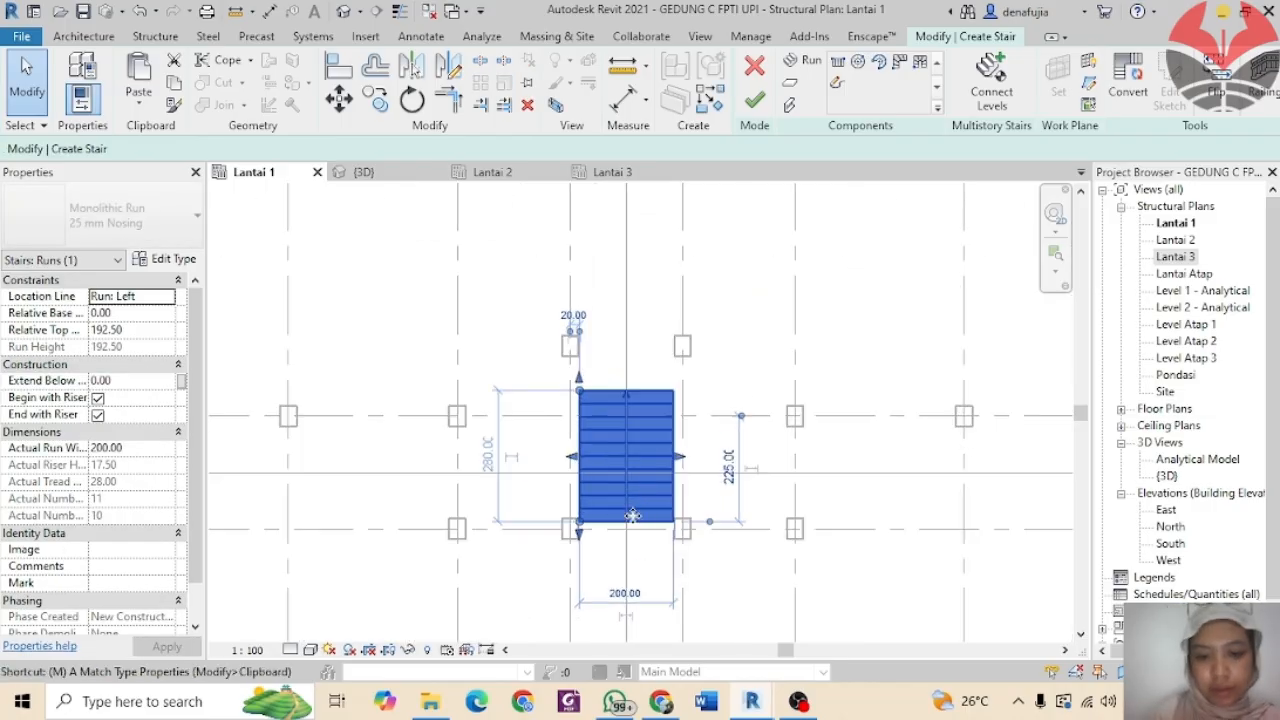
pyautogui.press('v')
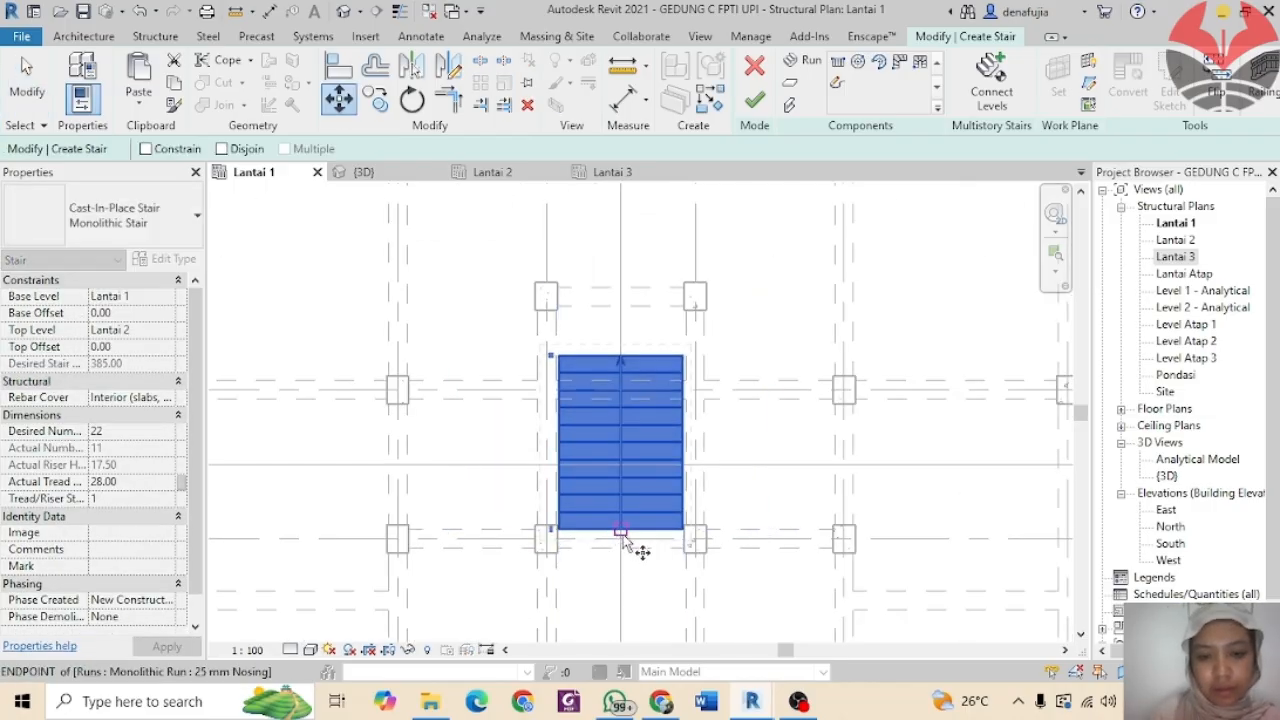
pyautogui.click(621, 532)
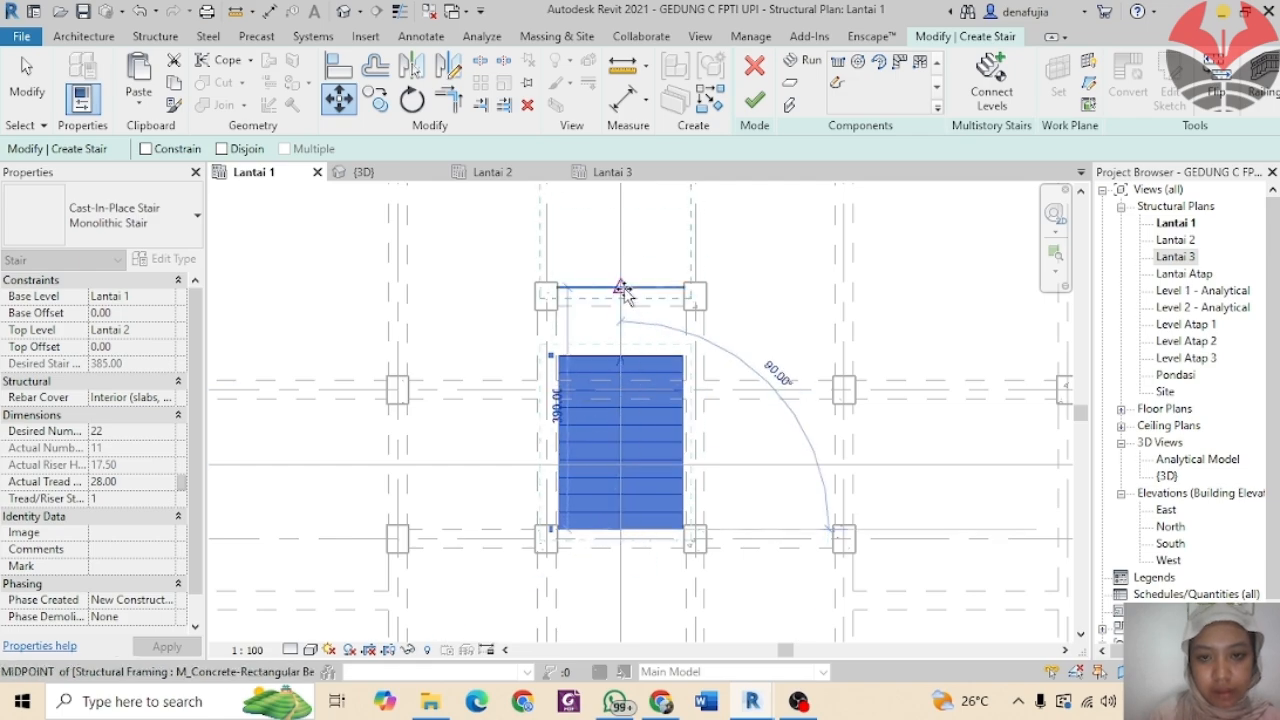
pyautogui.click(621, 289)
pyautogui.scroll(-1, 765, 243)
pyautogui.moveTo(775, 243); pyautogui.dragTo(776, 411, button='middle')
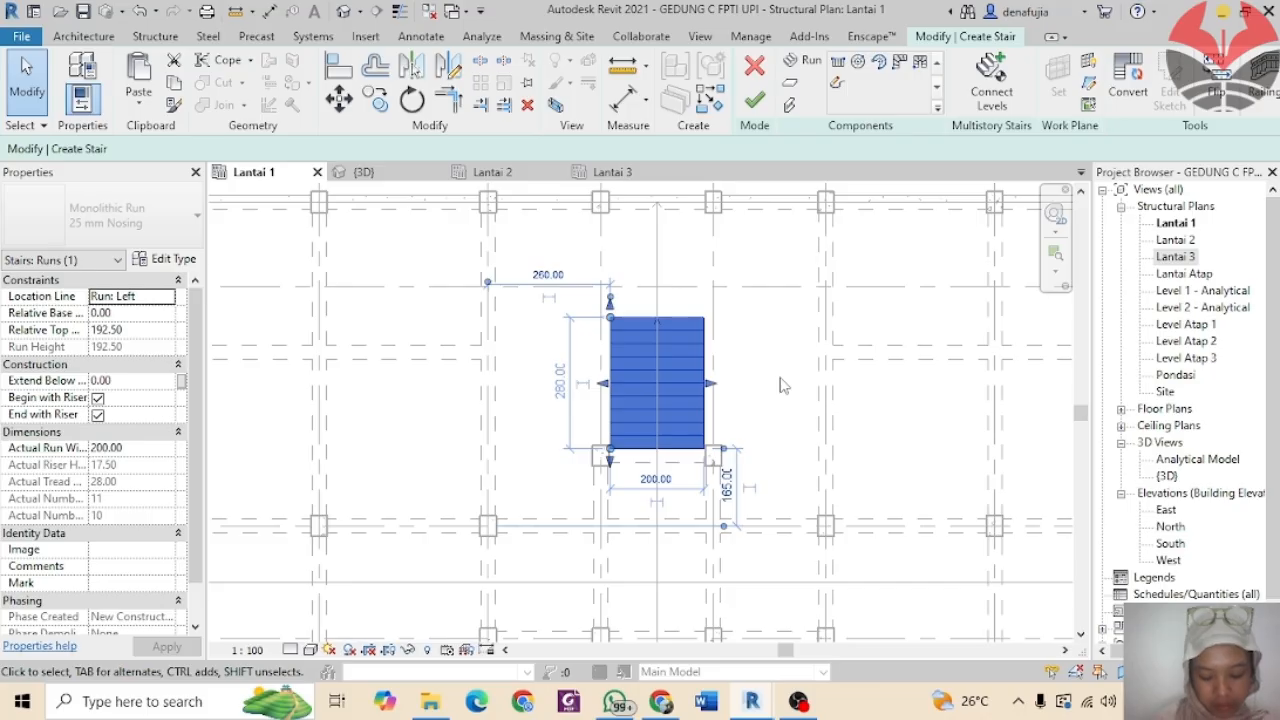
pyautogui.click(783, 386)
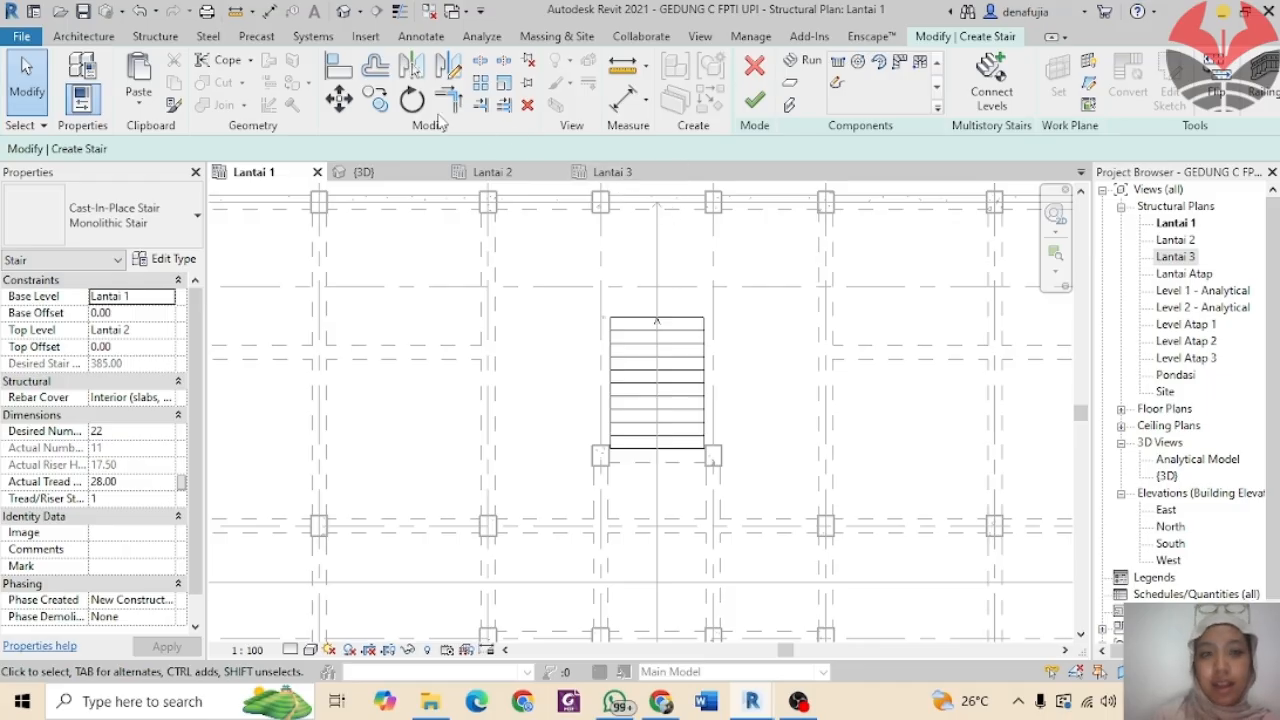
# Step: Finish the single-run stair and reopen it for editing
pyautogui.click(105, 38)
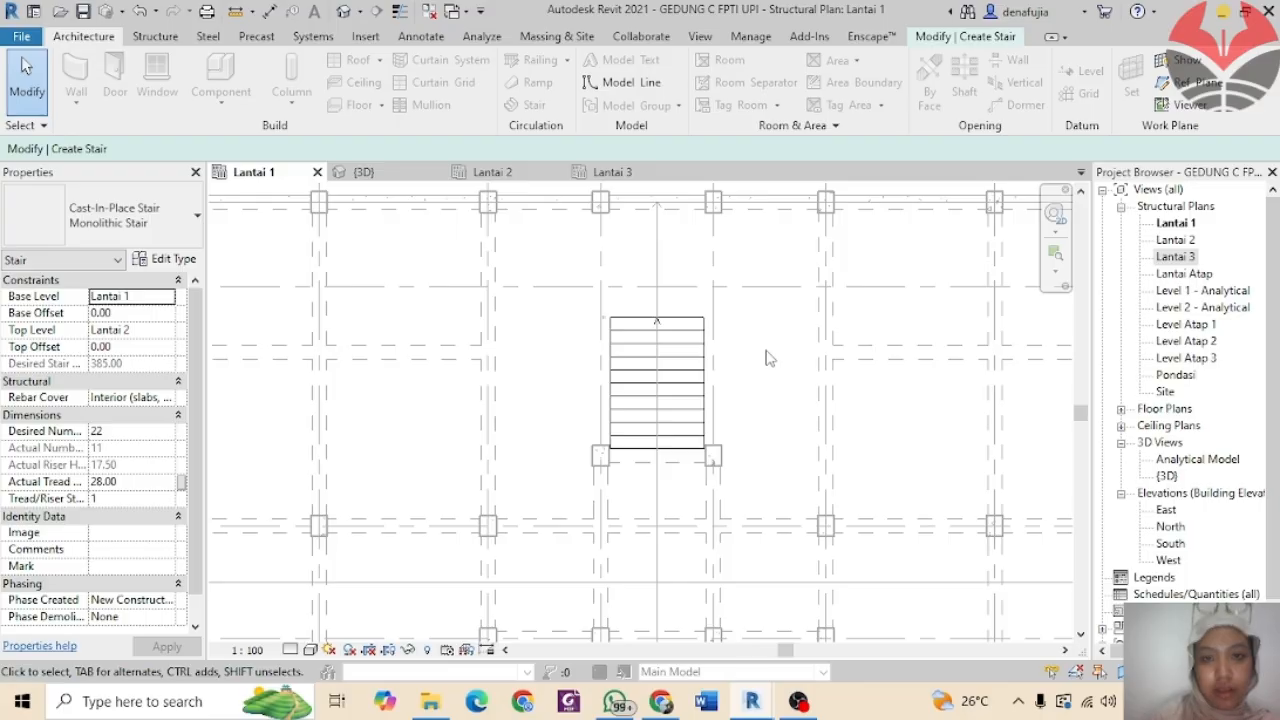
pyautogui.click(694, 322)
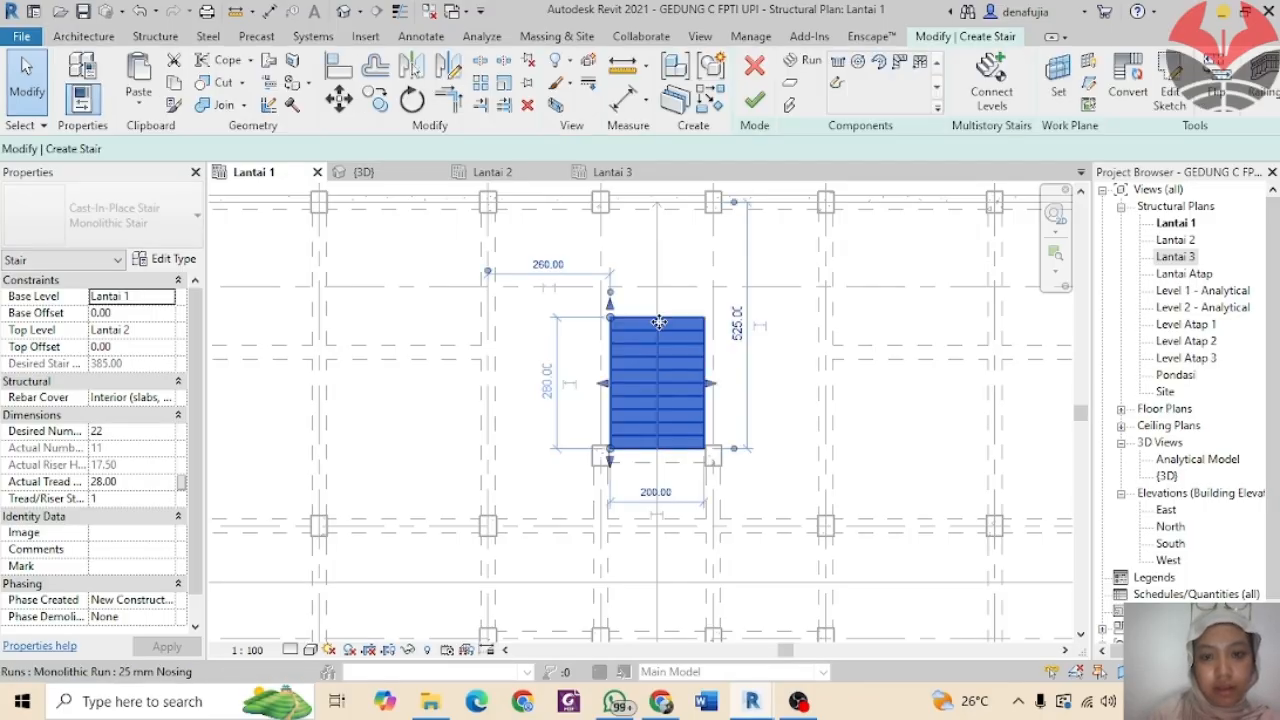
pyautogui.press('Escape')
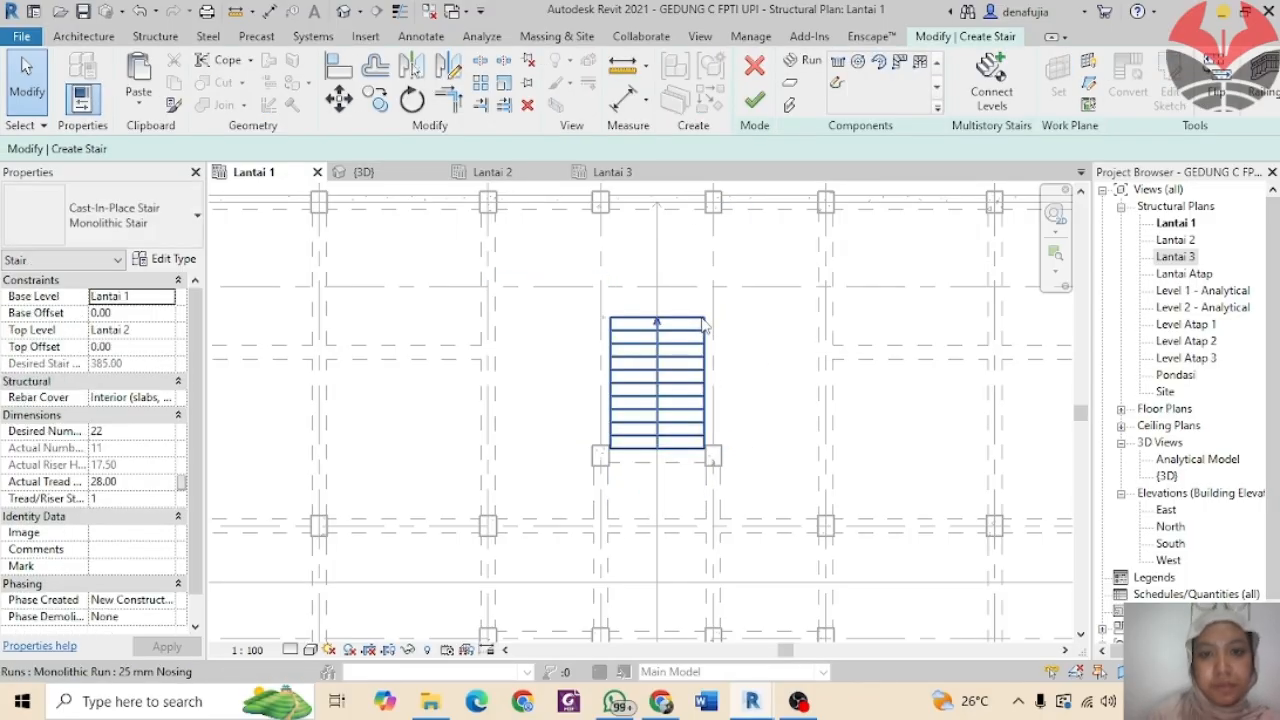
pyautogui.click(756, 104)
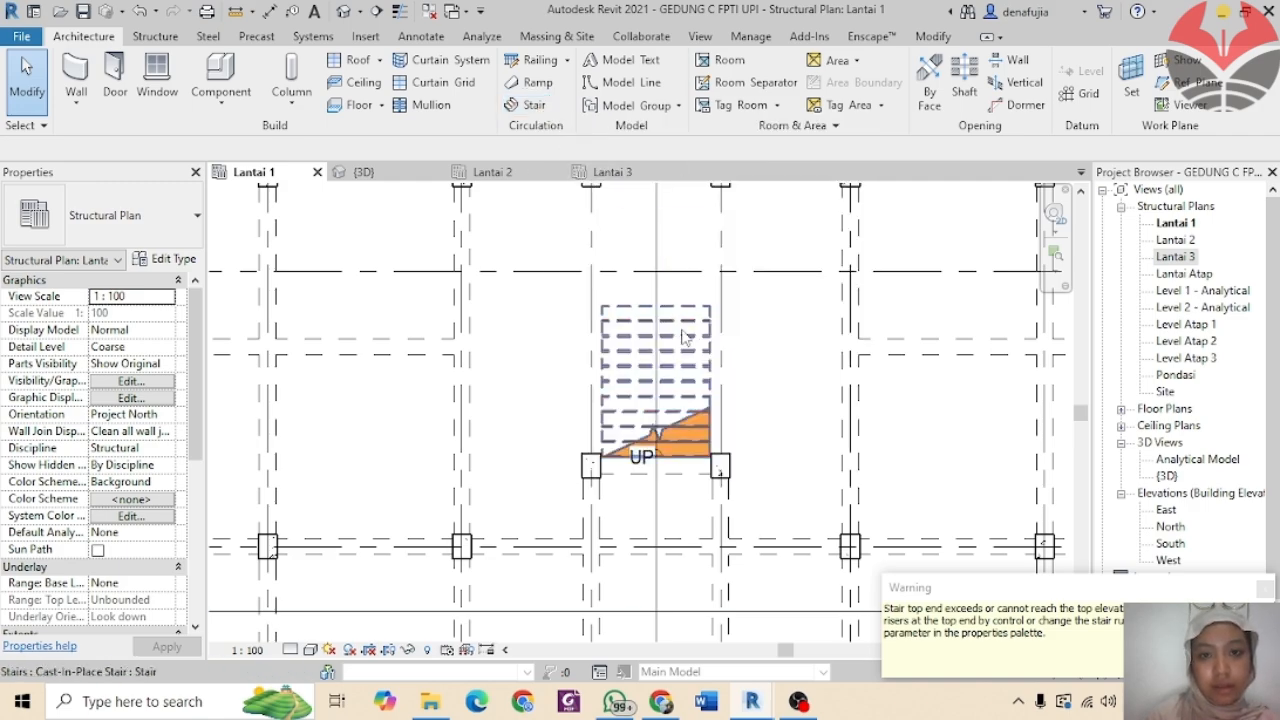
pyautogui.click(685, 337)
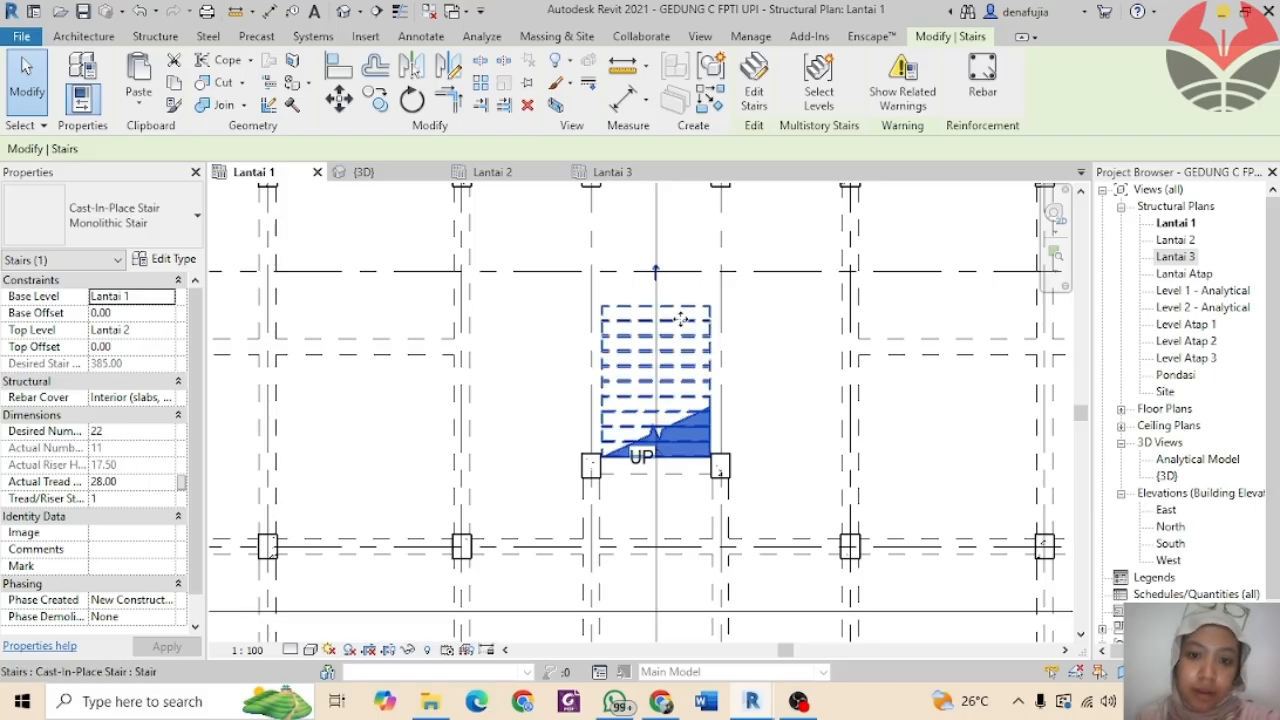
pyautogui.click(767, 80)
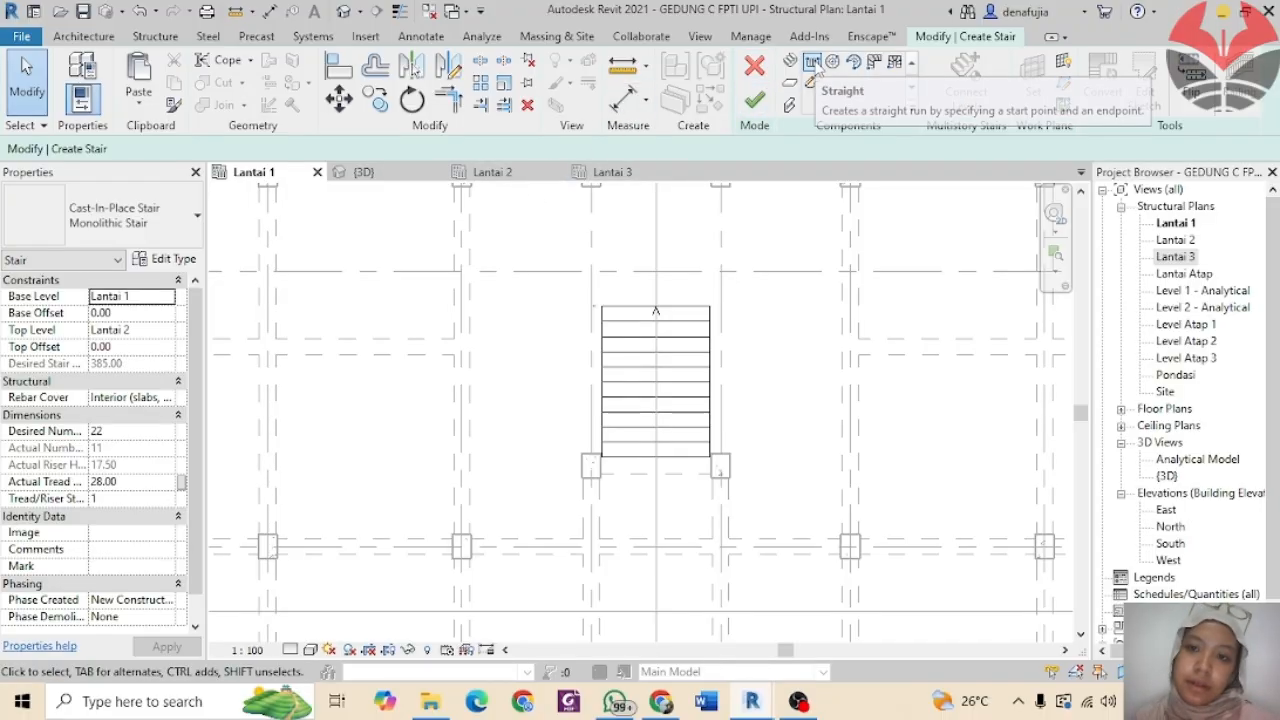
# Step: Start a sketched landing in the central stair, with its boundary picked from existing edges
pyautogui.click(853, 62)
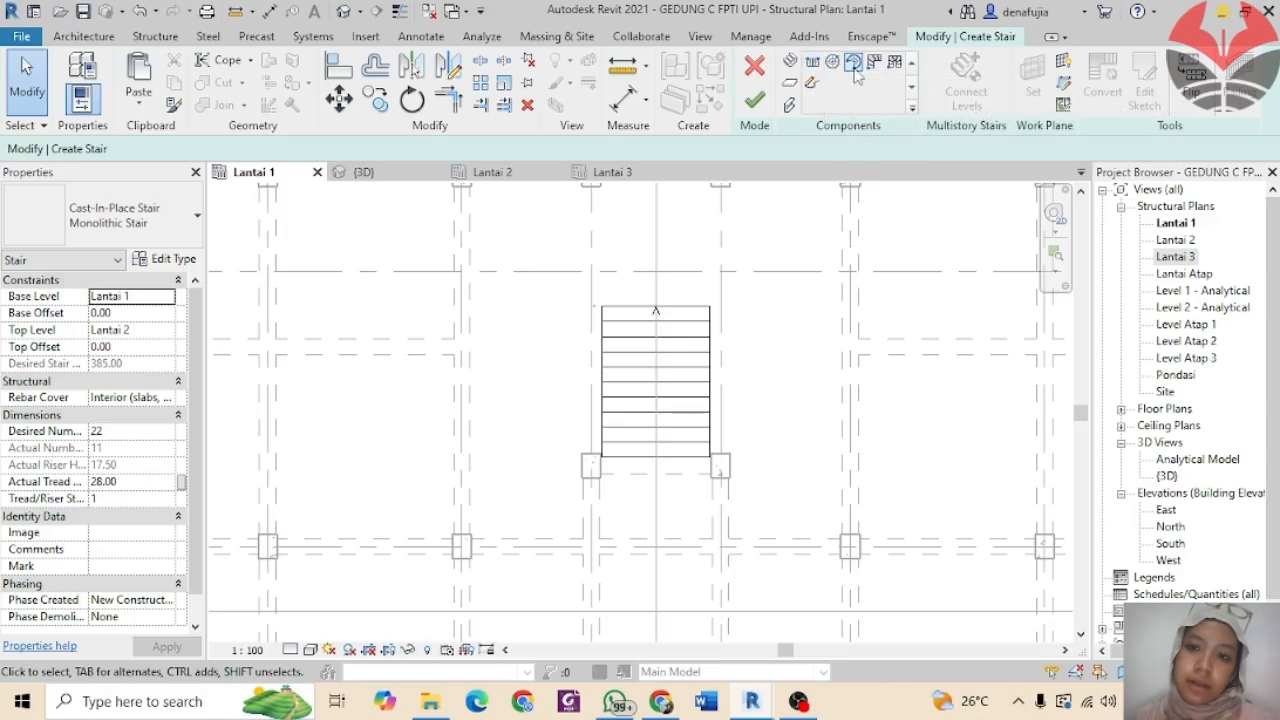
pyautogui.click(791, 83)
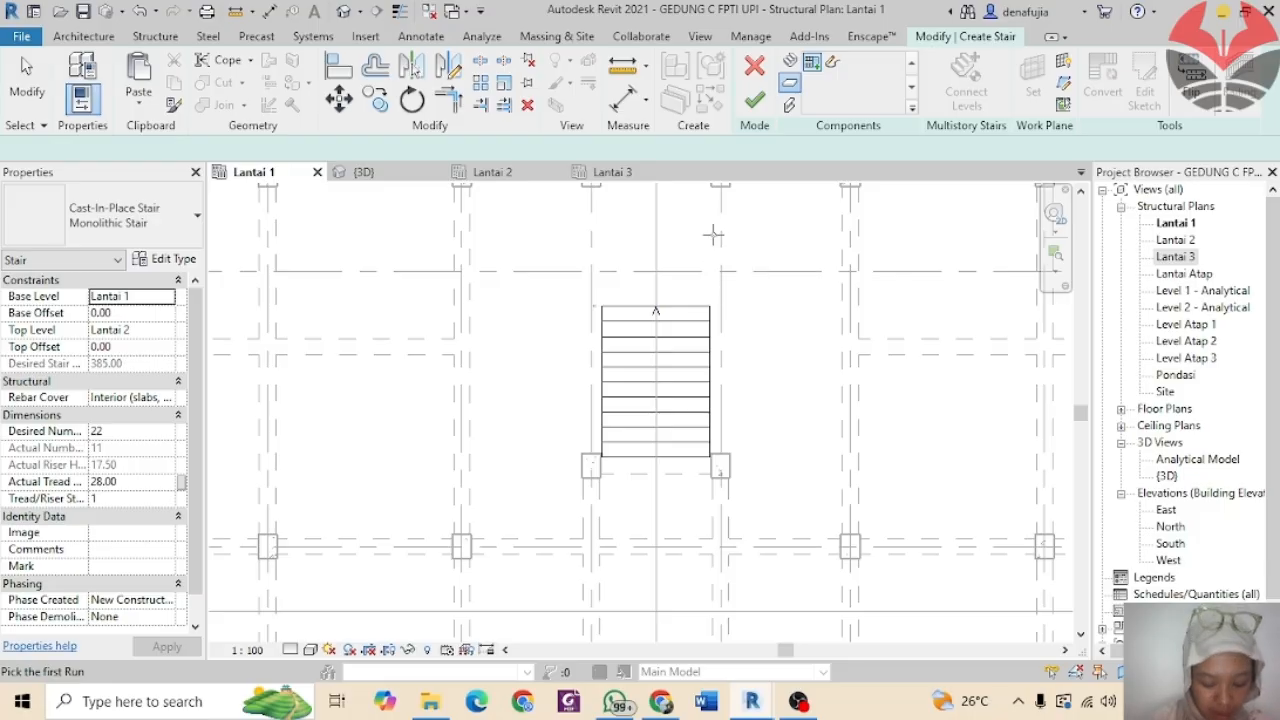
pyautogui.scroll(1, 632, 304)
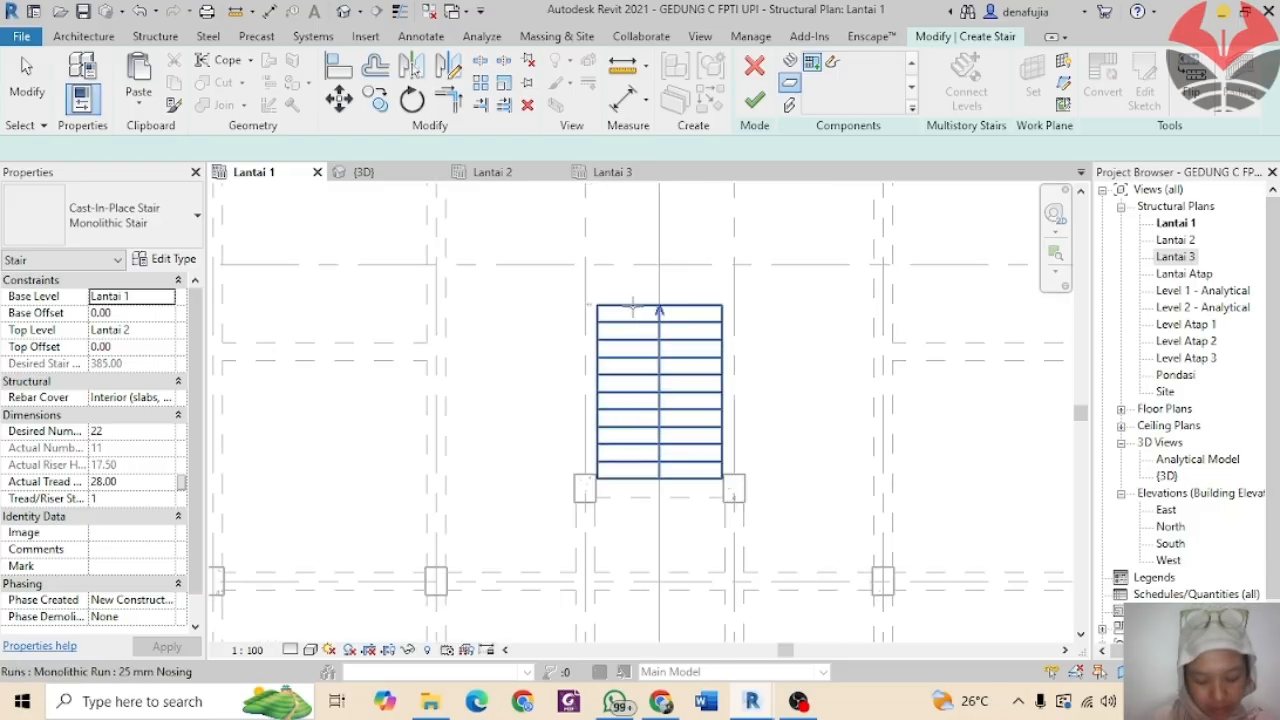
pyautogui.click(830, 66)
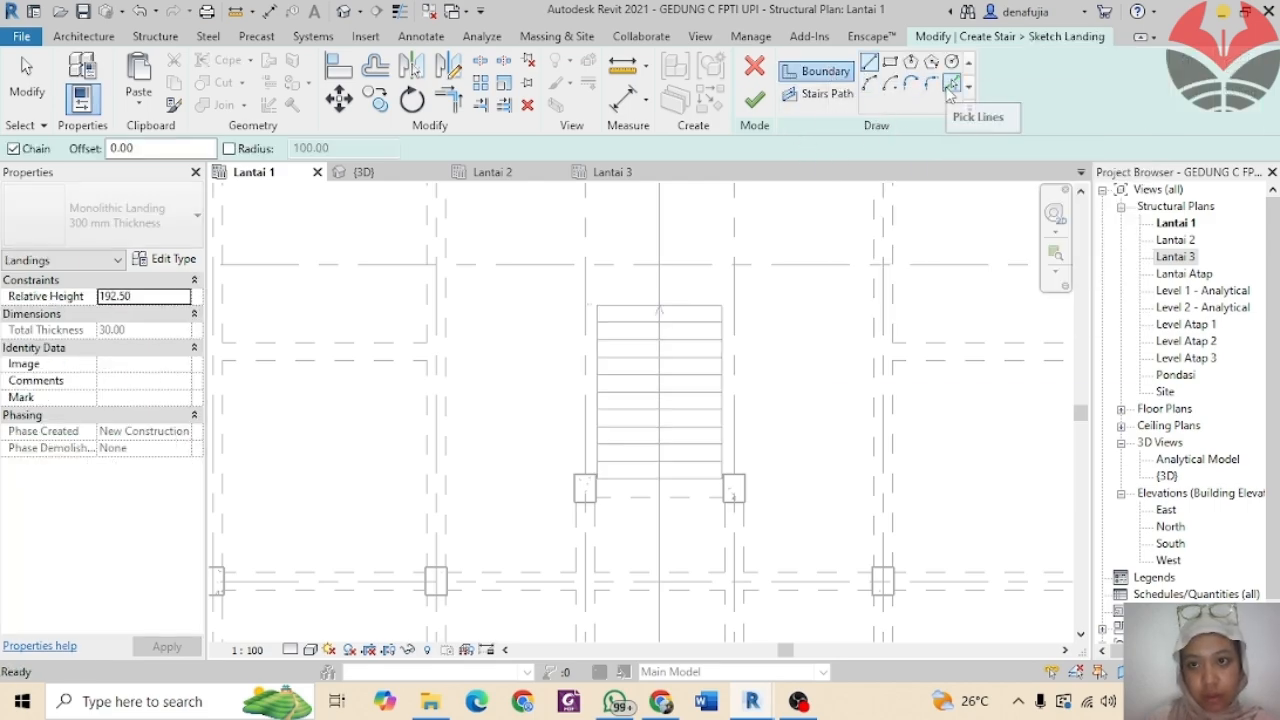
pyautogui.click(951, 85)
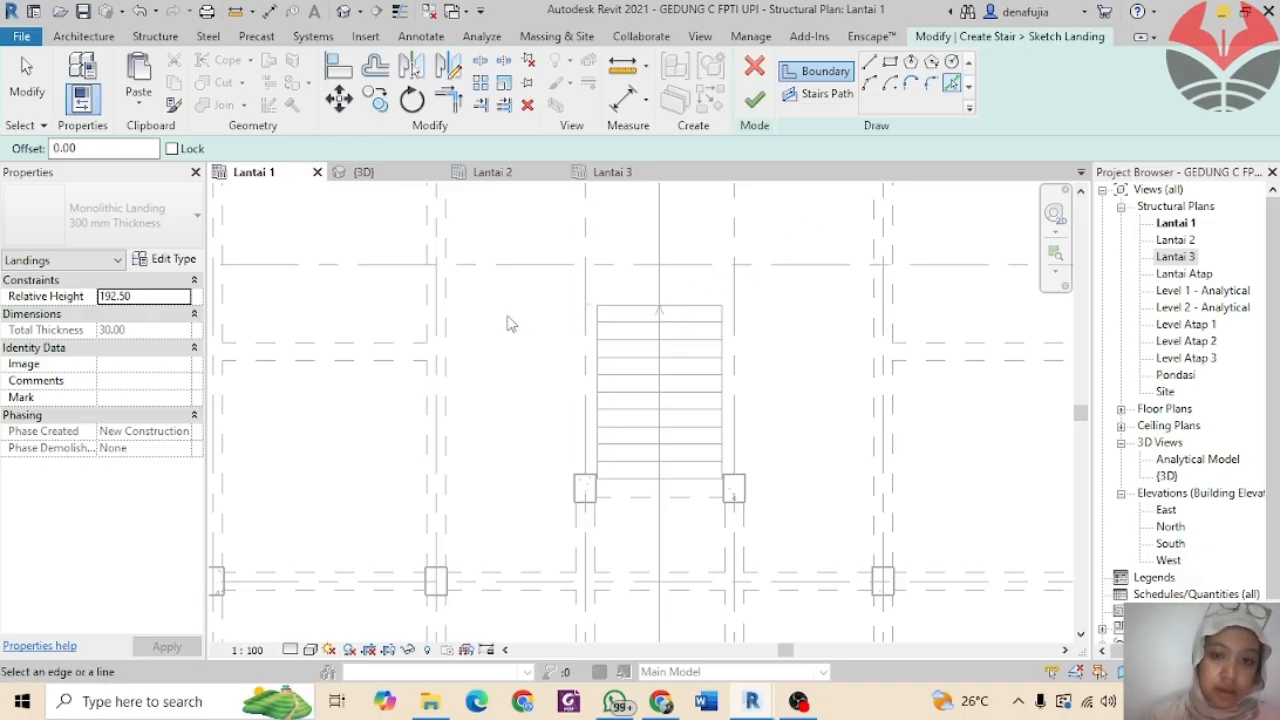
# Step: Pick the inner edge of the vertical beam left of grid I, its upper column's faces, and the upper beam's lower edge up to grid I
pyautogui.scroll(-1, 490, 260)
pyautogui.moveTo(494, 266); pyautogui.dragTo(509, 420, button='middle')
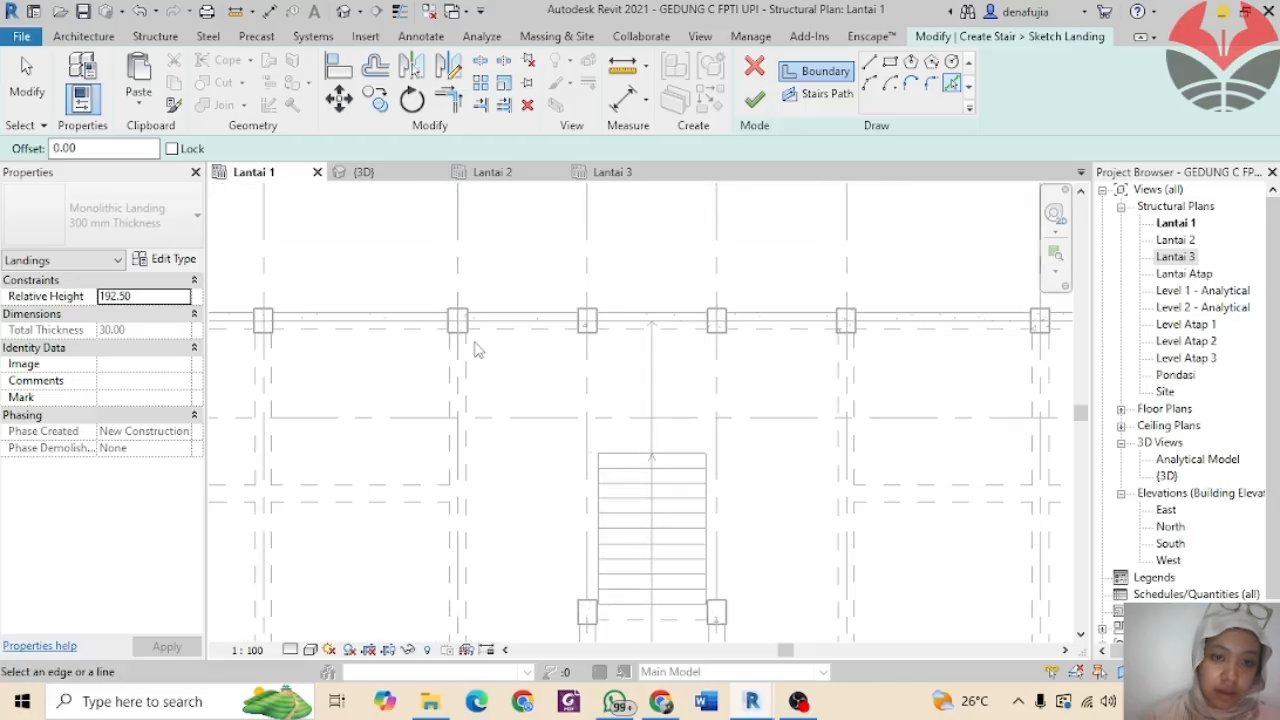
pyautogui.scroll(4, 458, 340)
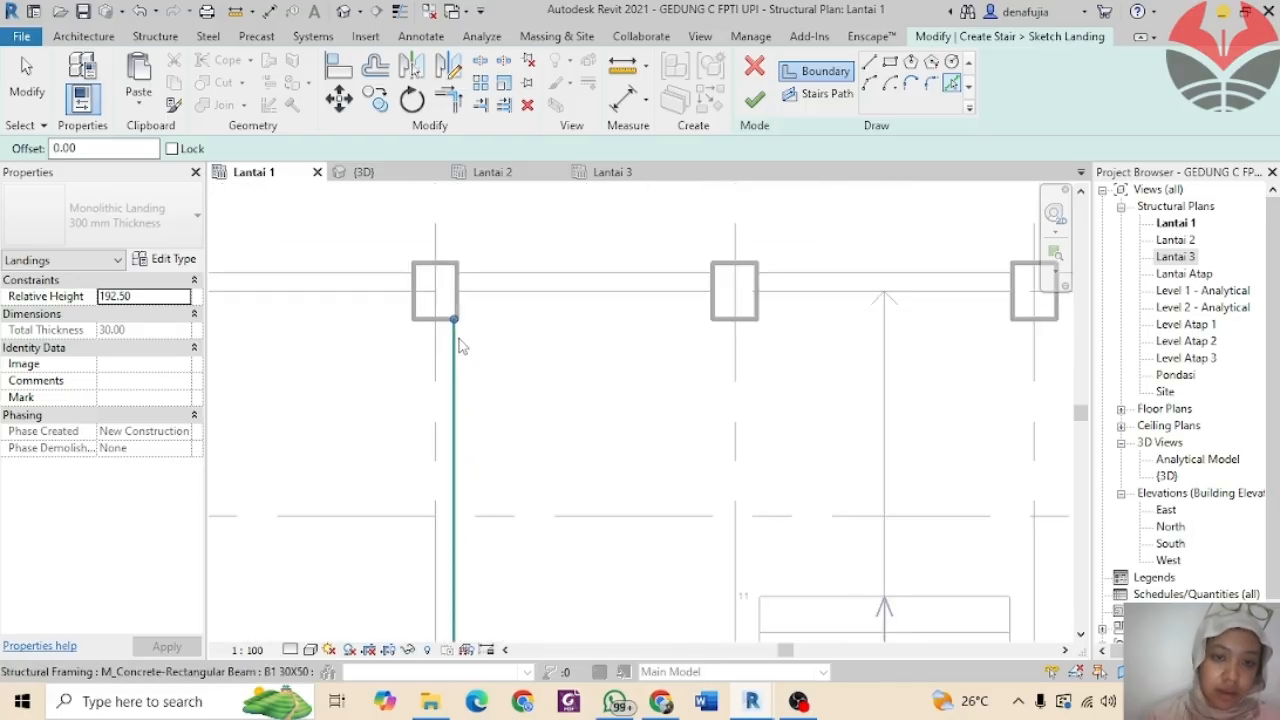
pyautogui.moveTo(455, 298); pyautogui.dragTo(456, 295)
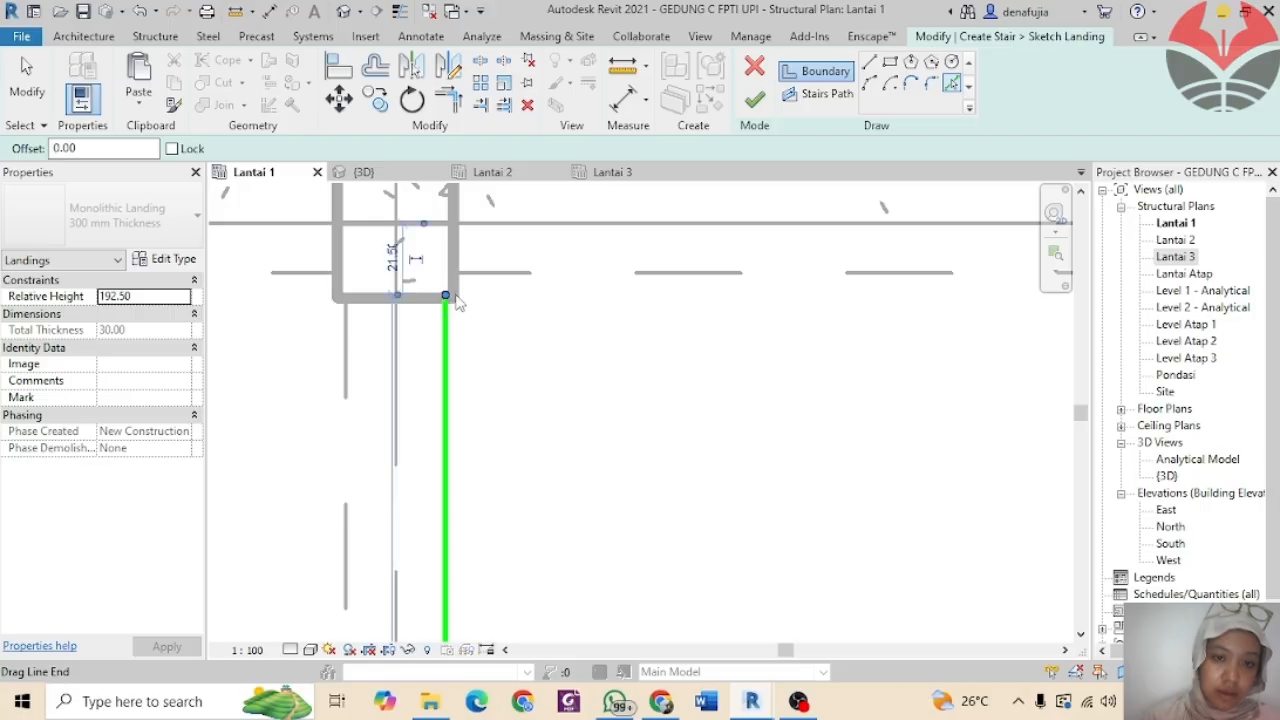
pyautogui.click(395, 298)
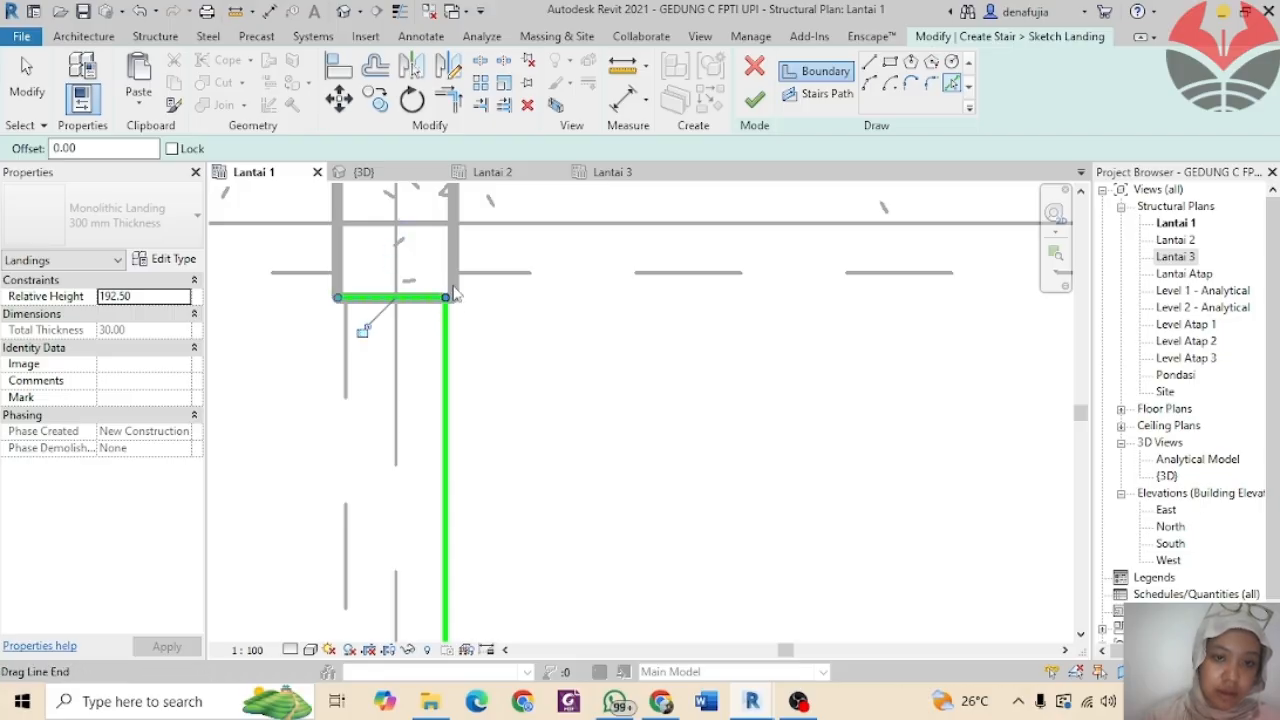
pyautogui.click(525, 278)
pyautogui.scroll(-4, 826, 352)
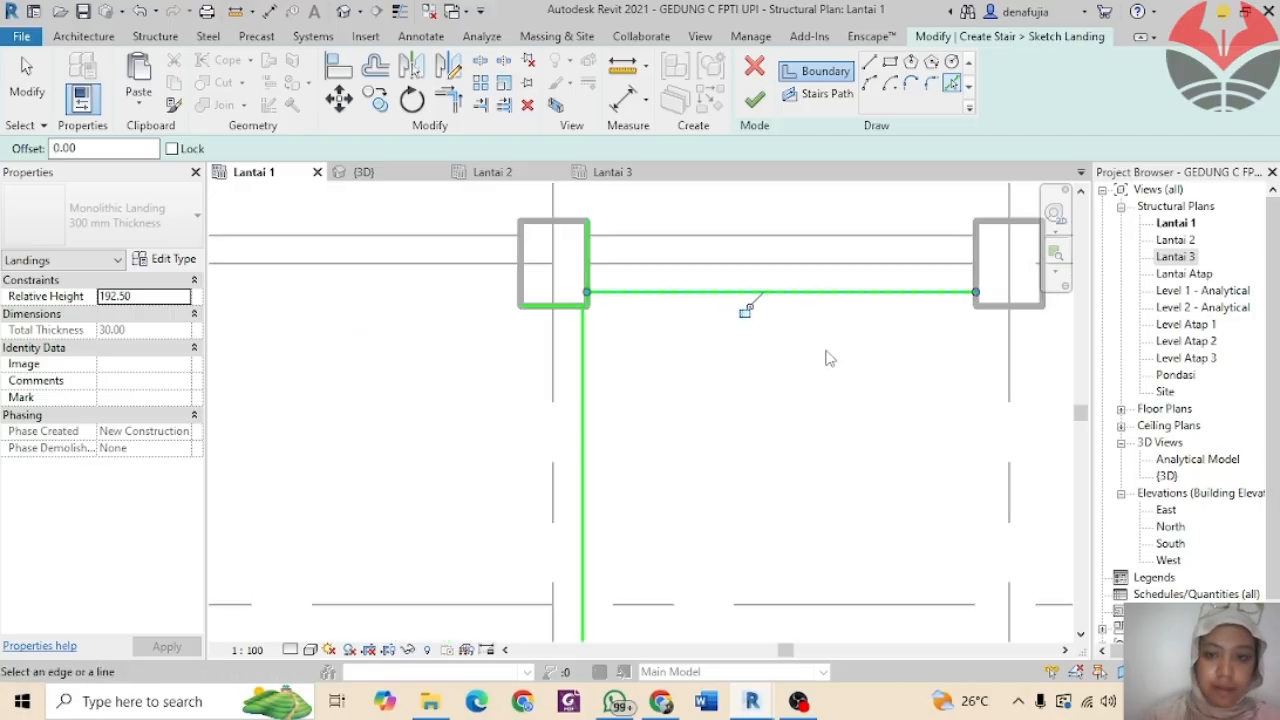
pyautogui.scroll(-2, 617, 371)
# Step: Trace the landing boundary around the upper grid I column's three inner faces and along the beam's lower edge toward grid J
pyautogui.scroll(6, 645, 343)
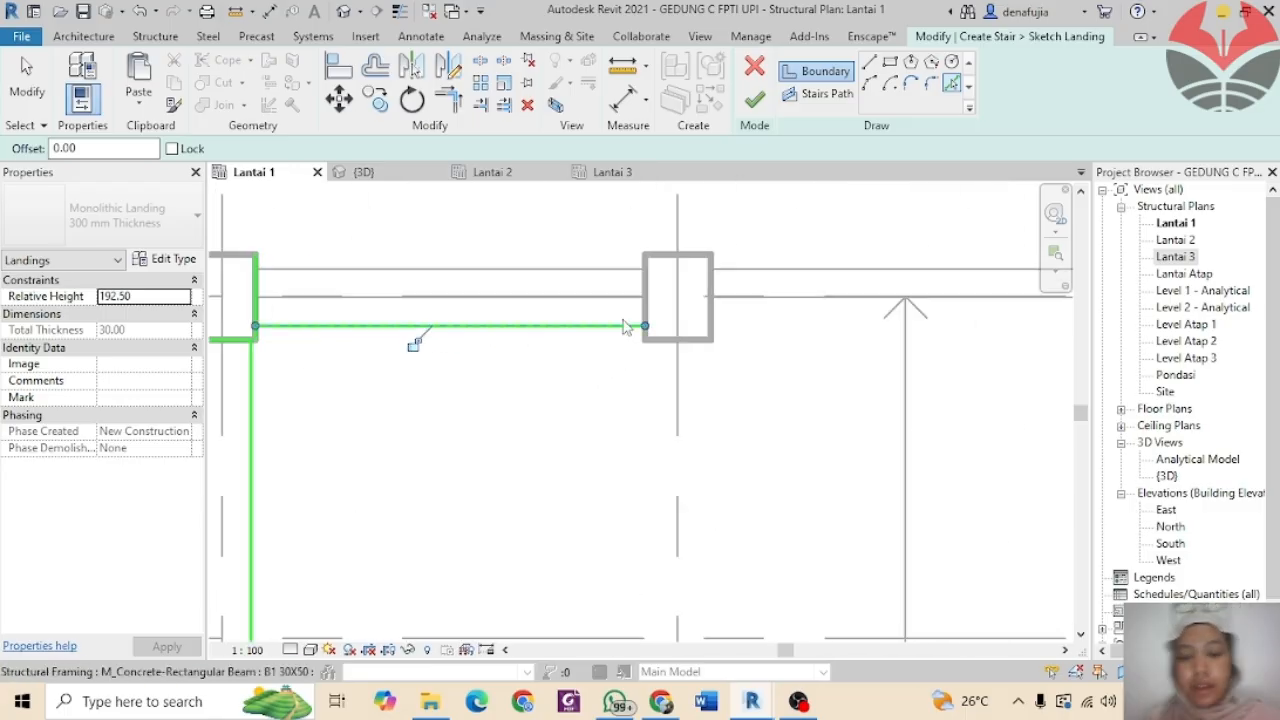
pyautogui.click(662, 330)
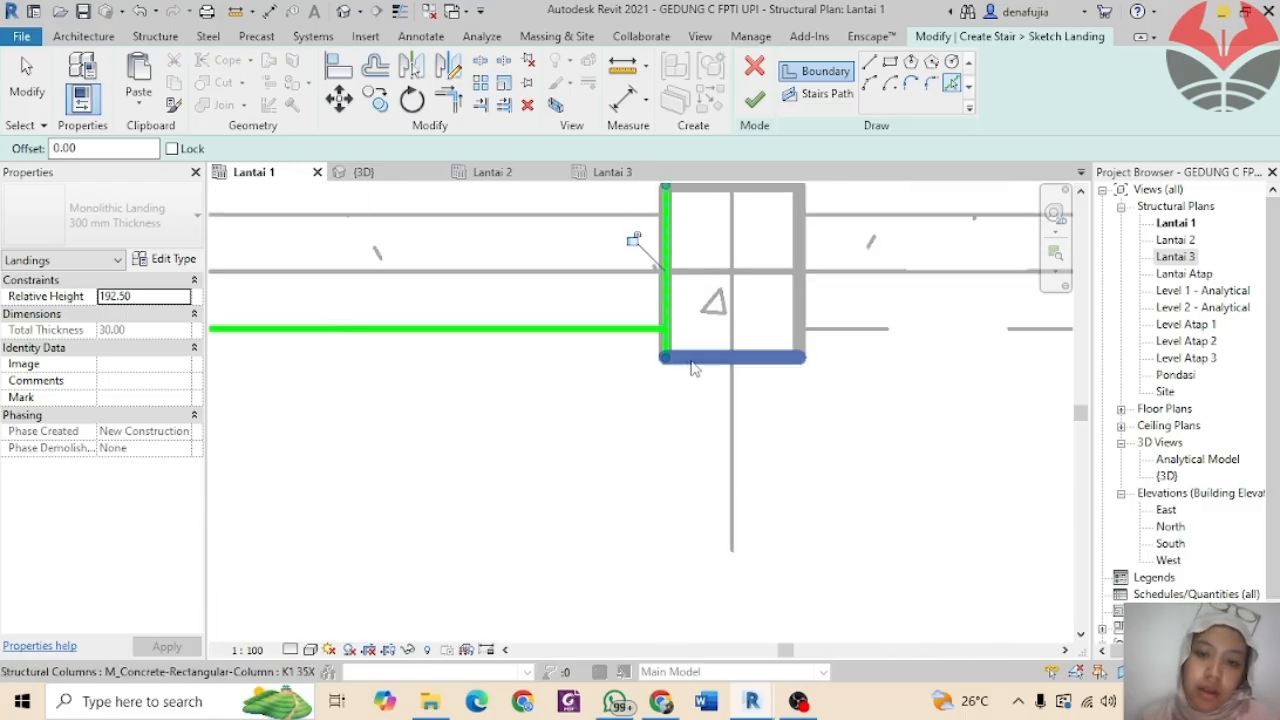
pyautogui.click(770, 356)
pyautogui.click(805, 320)
pyautogui.click(835, 330)
pyautogui.scroll(-3, 843, 391)
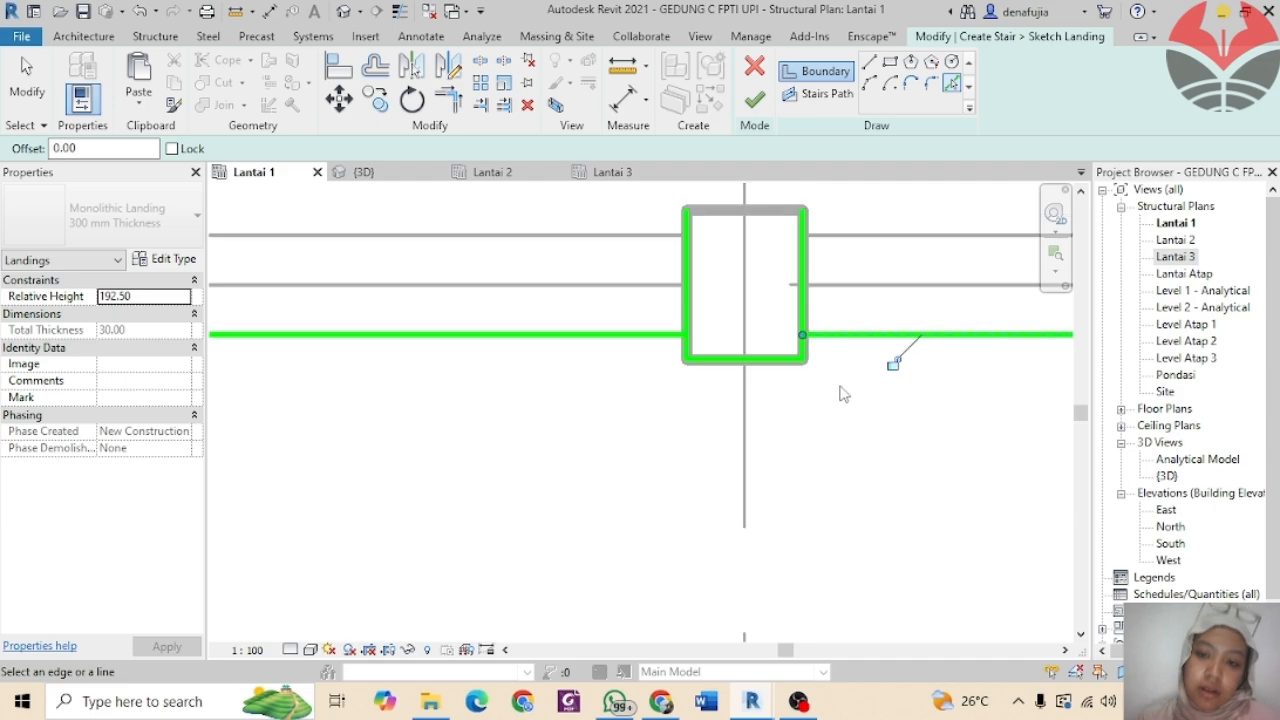
# Step: Trace the landing boundary around the upper grid J column's three inner faces and along the next beam's lower edge
pyautogui.scroll(-3, 877, 412)
pyautogui.moveTo(876, 426); pyautogui.dragTo(454, 388, button='middle')
pyautogui.scroll(5, 620, 358)
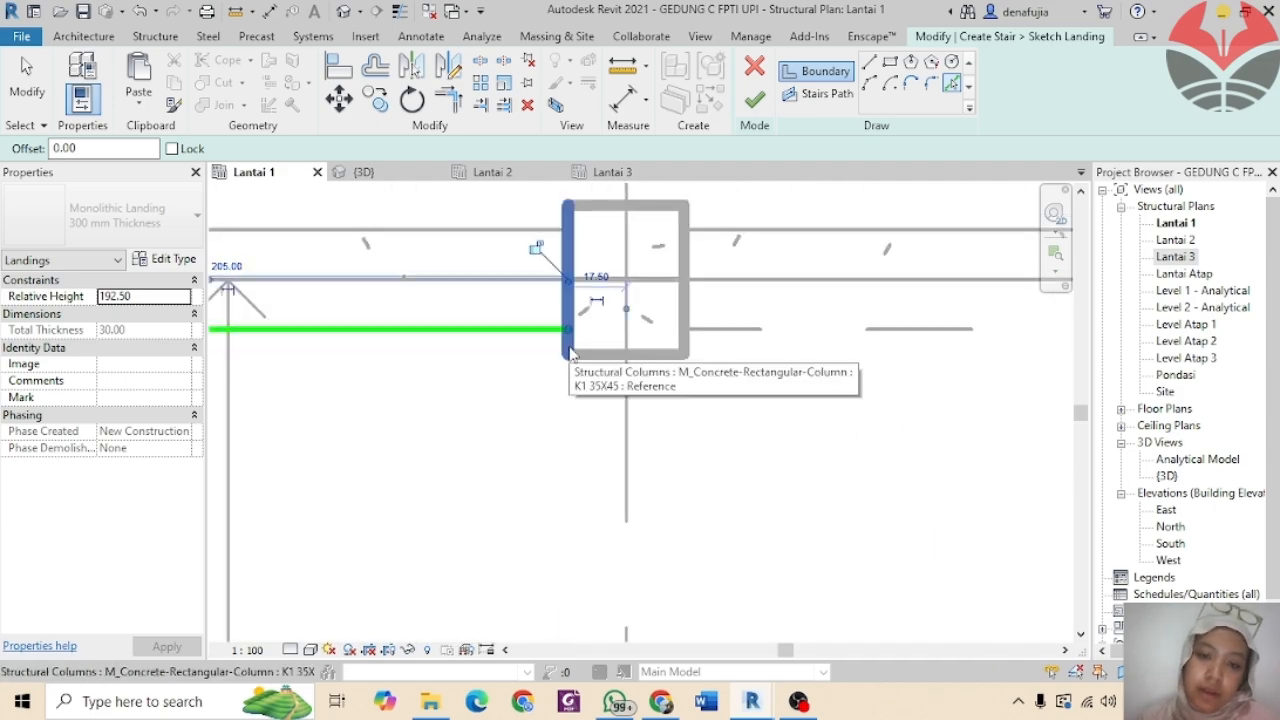
pyautogui.click(569, 345)
pyautogui.click(607, 355)
pyautogui.click(687, 320)
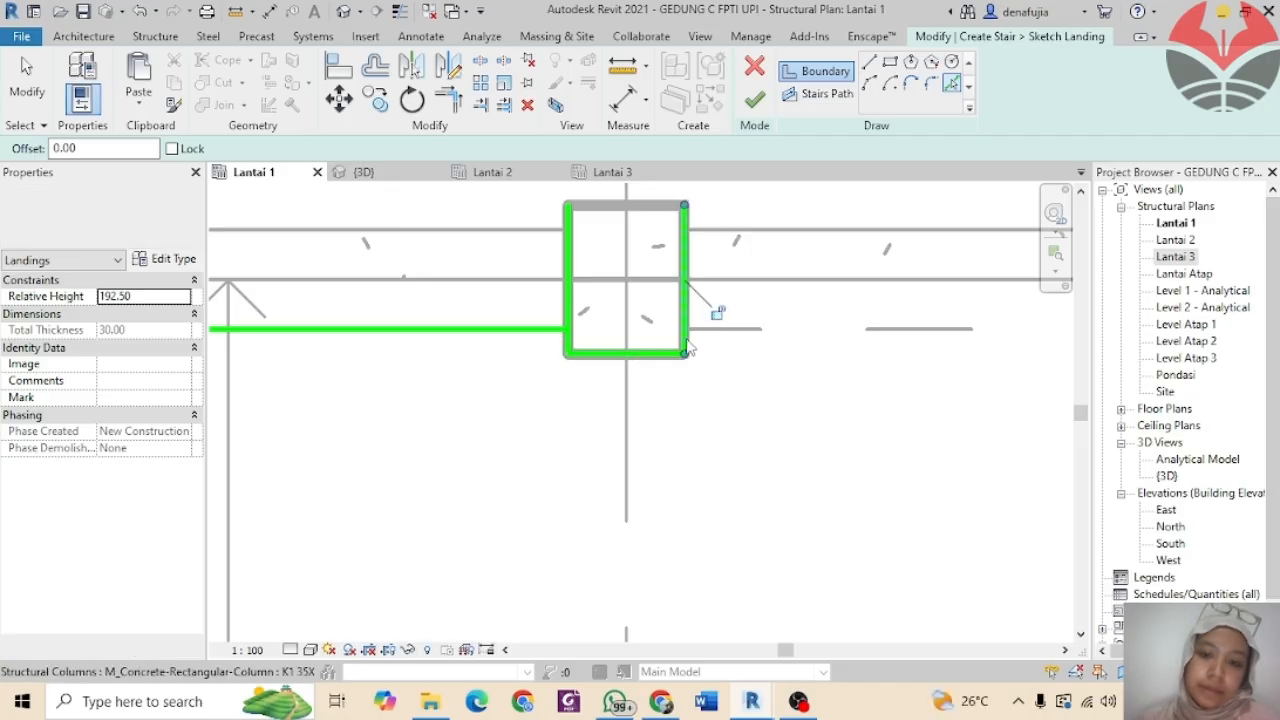
pyautogui.click(730, 331)
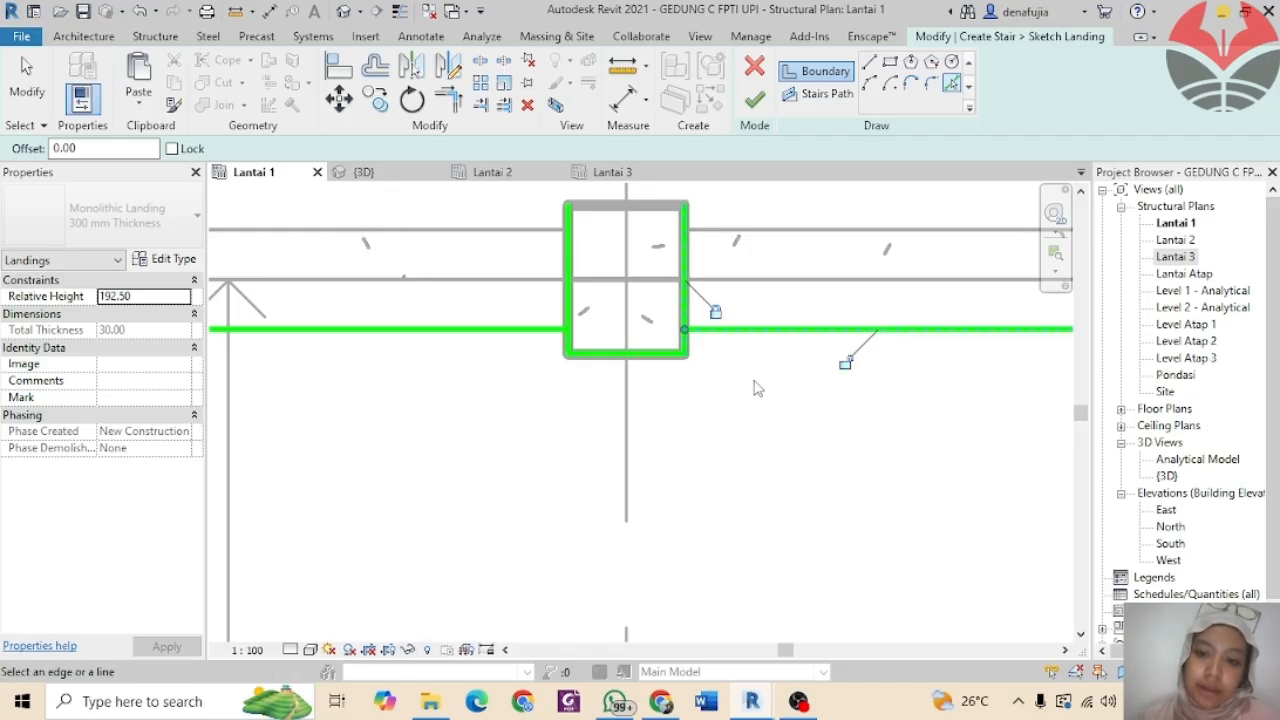
# Step: Pick the left, lower and right faces of the upper column right of grid J as boundary lines
pyautogui.scroll(-3, 818, 395)
pyautogui.scroll(-2, 819, 390)
pyautogui.moveTo(788, 402); pyautogui.dragTo(540, 380, button='middle')
pyautogui.scroll(8, 700, 358)
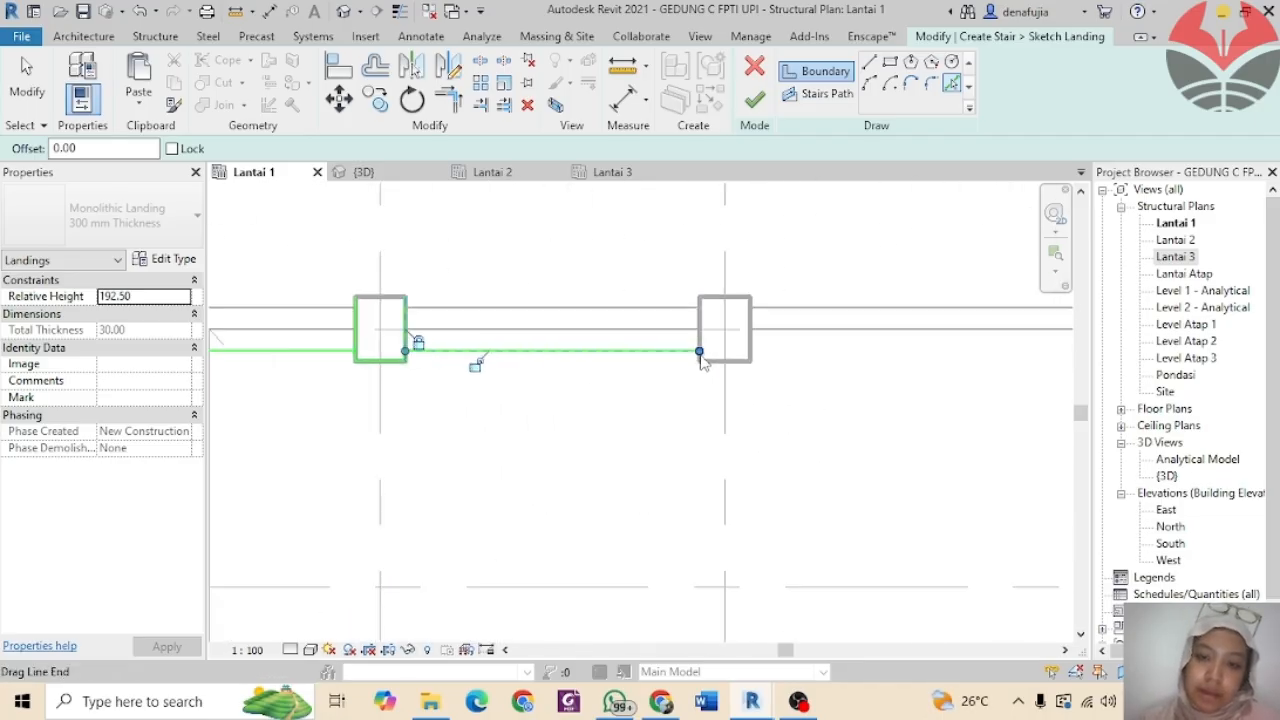
pyautogui.click(699, 340)
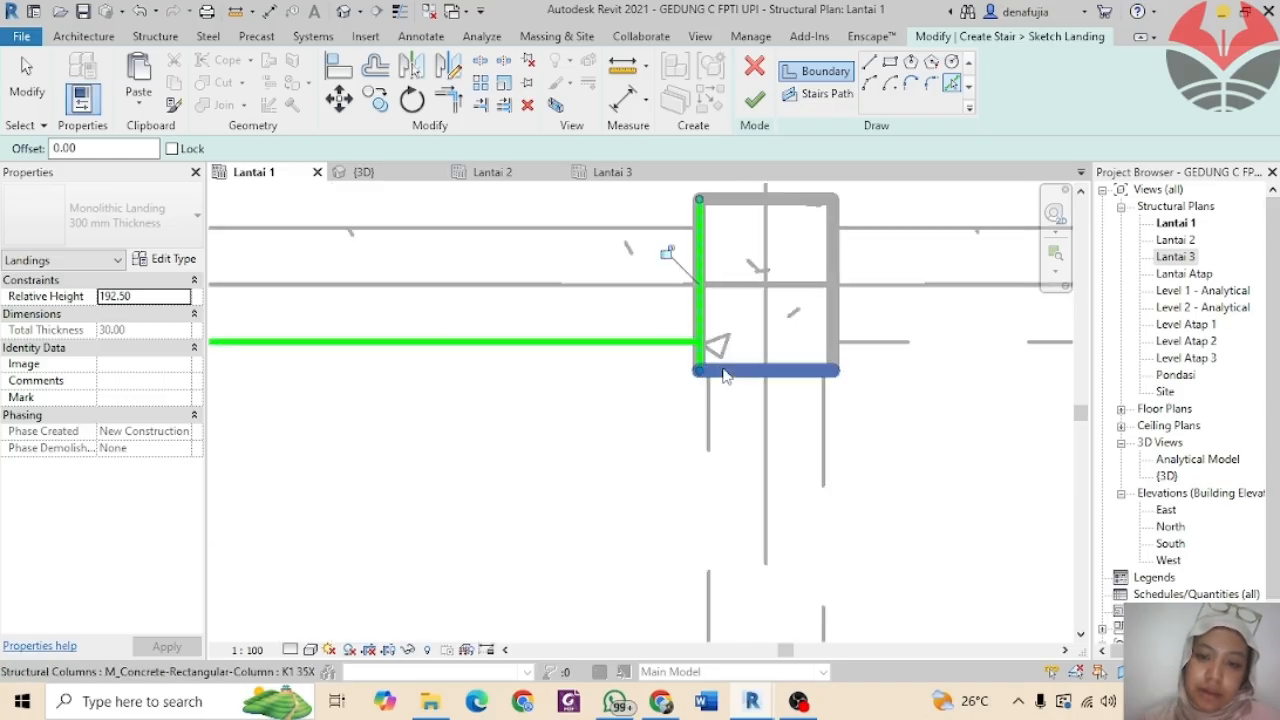
pyautogui.click(745, 372)
pyautogui.click(833, 360)
pyautogui.scroll(-2, 894, 371)
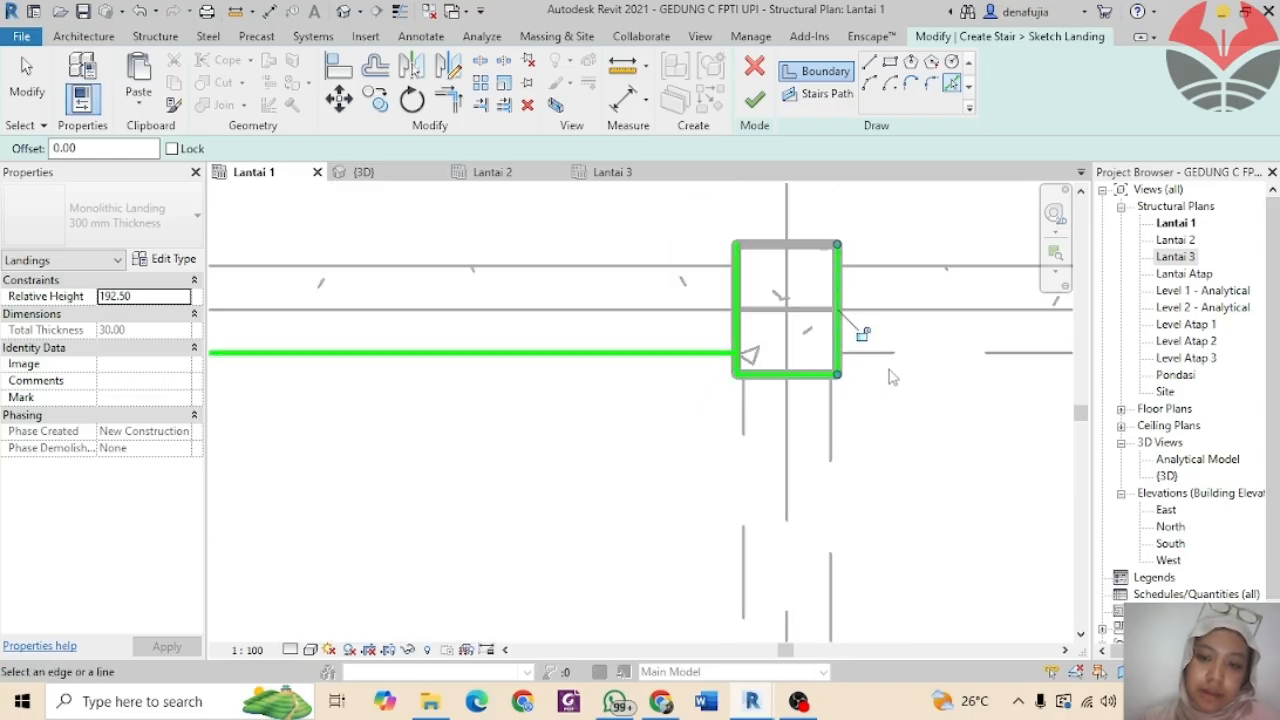
# Step: Try to add the lower edge of the beam beyond the column right of grid J to the landing boundary
pyautogui.scroll(1, 885, 362)
pyautogui.scroll(-5, 871, 400)
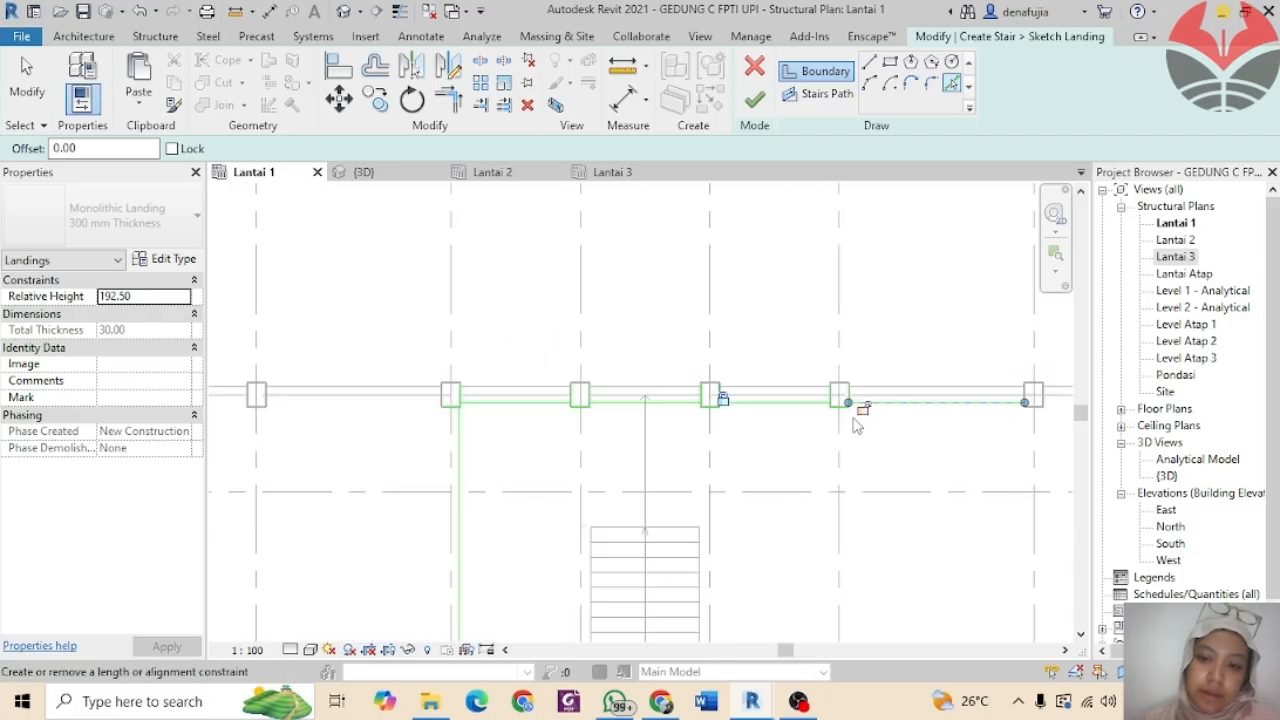
pyautogui.moveTo(857, 414); pyautogui.dragTo(765, 357, button='middle')
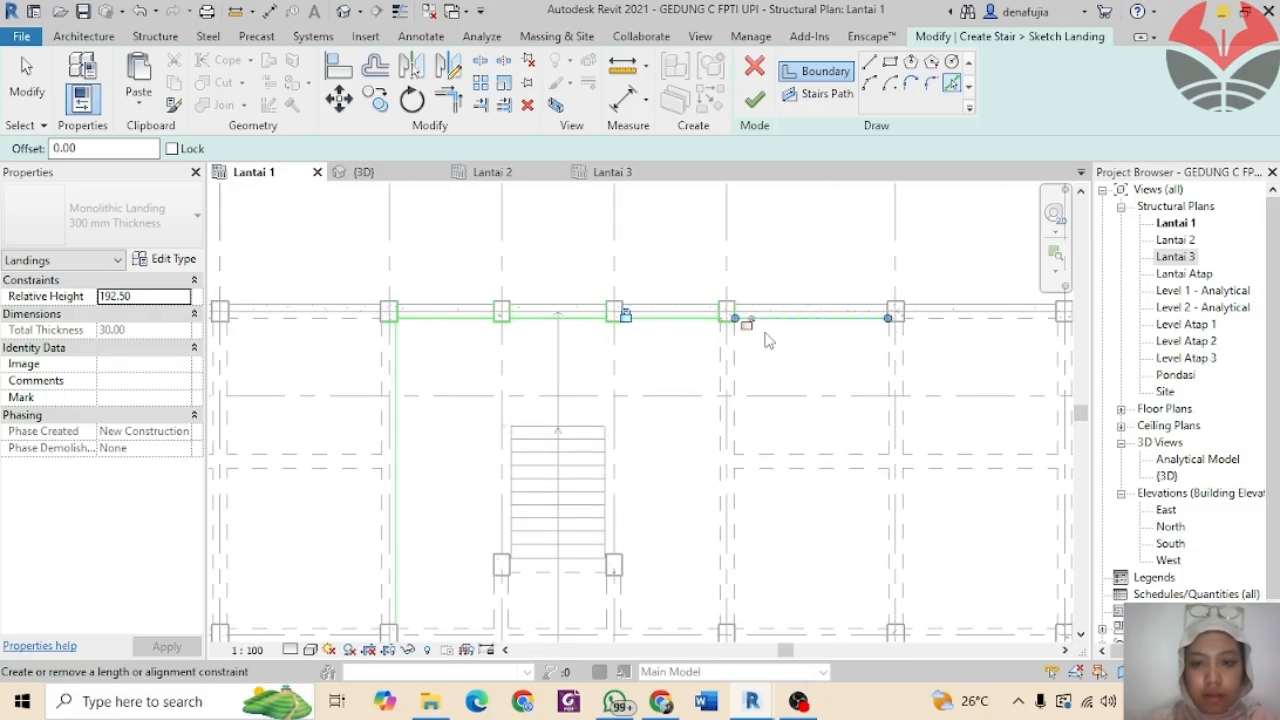
pyautogui.scroll(4, 775, 340)
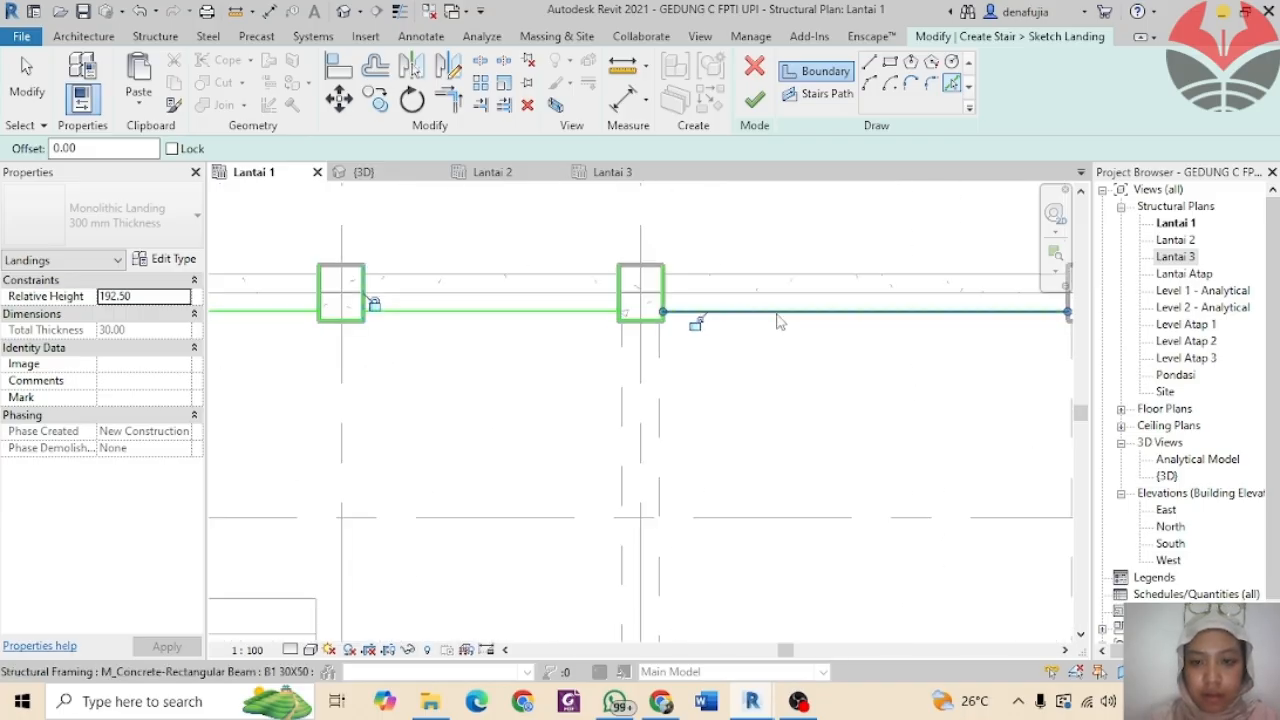
pyautogui.click(774, 316)
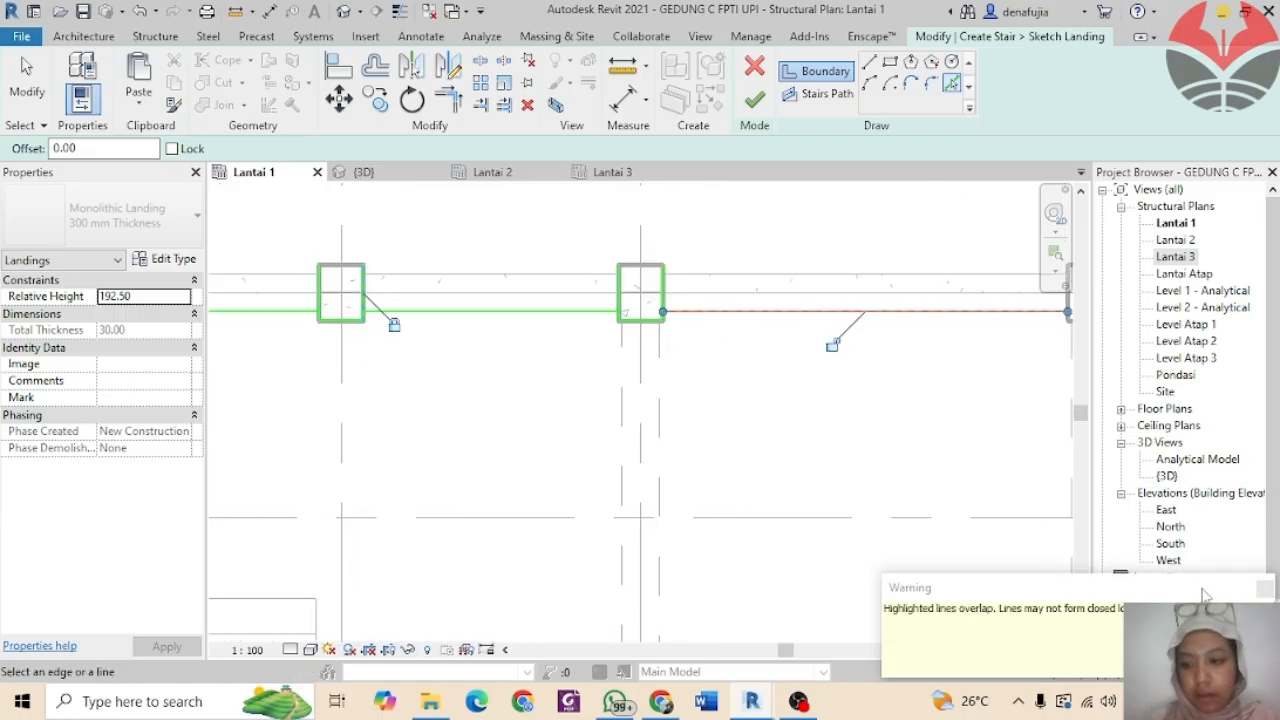
pyautogui.click(1265, 589)
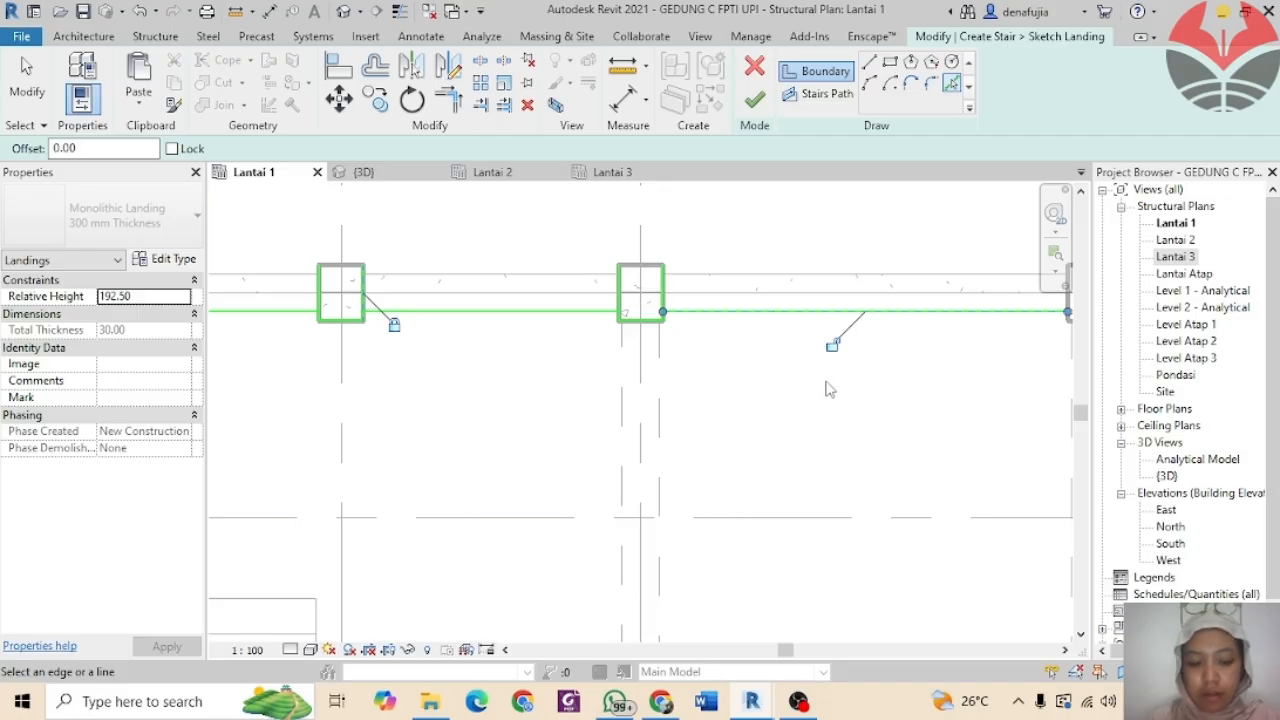
# Step: Undo the surplus boundary lines at the column right of grid J and pick the inner edge of the vertical beam below it
pyautogui.scroll(-4, 766, 354)
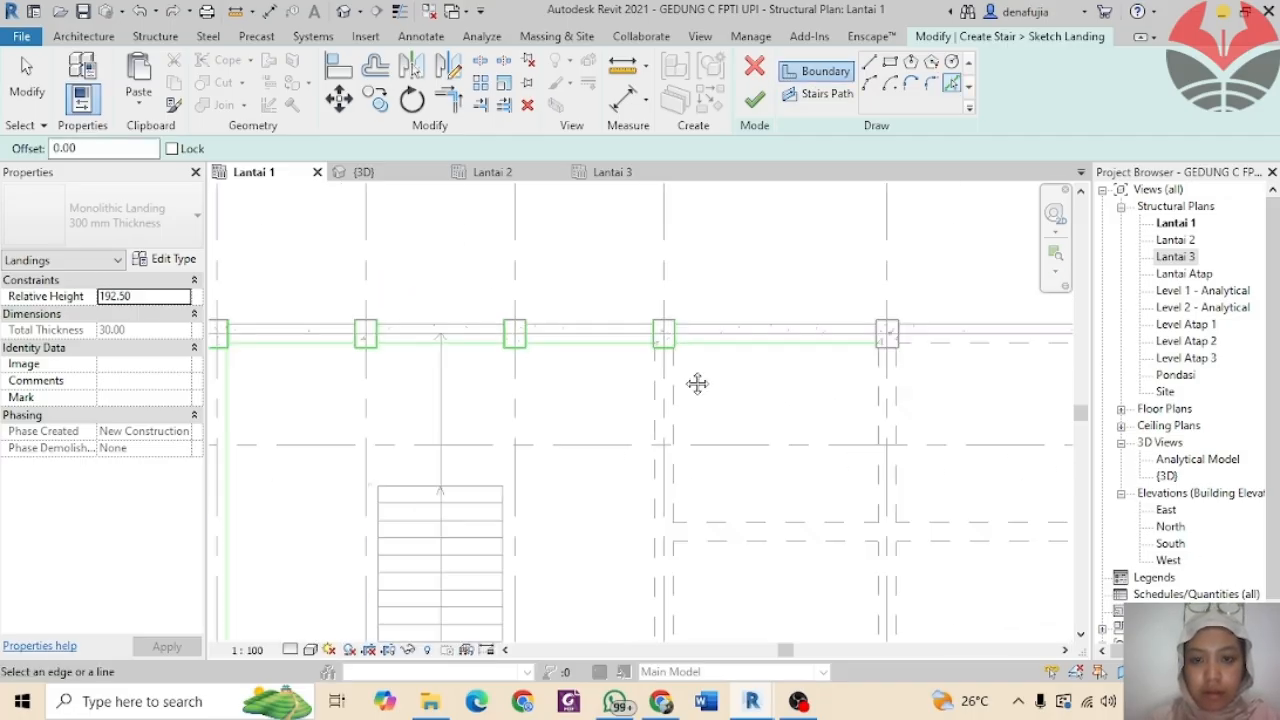
pyautogui.moveTo(697, 383); pyautogui.dragTo(723, 414, button='middle')
pyautogui.scroll(5, 723, 414)
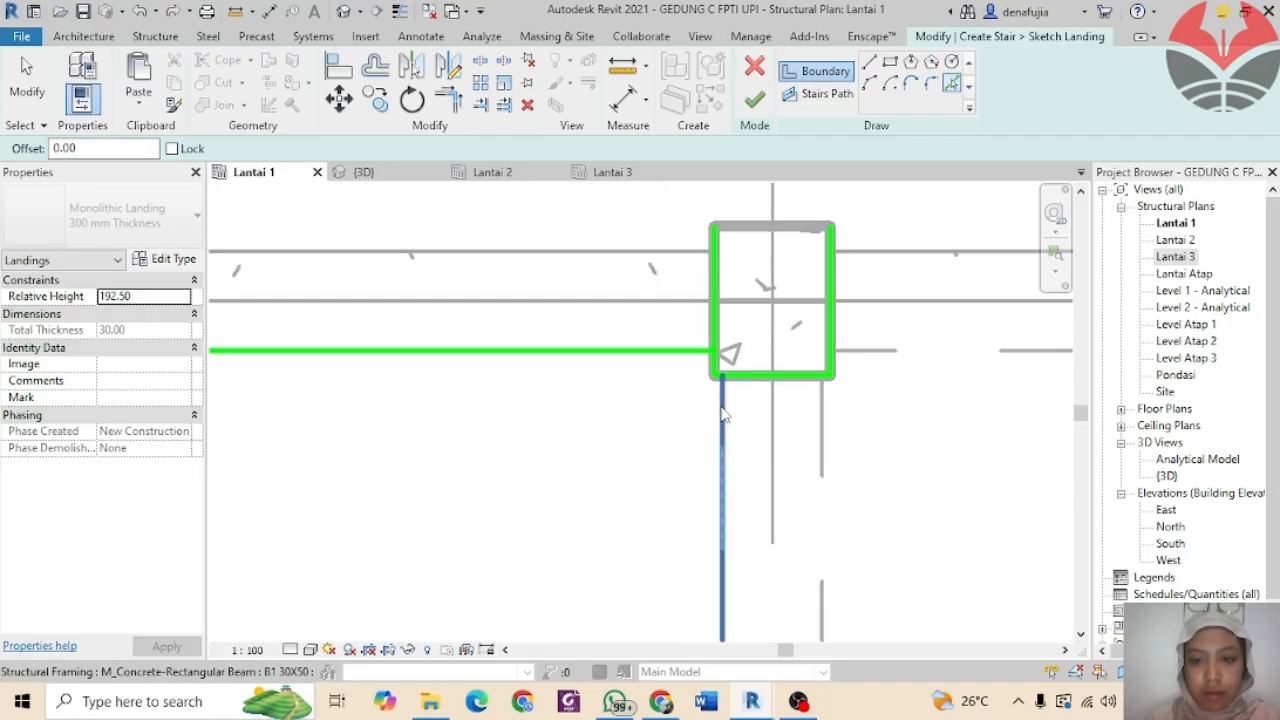
pyautogui.scroll(-7, 723, 414)
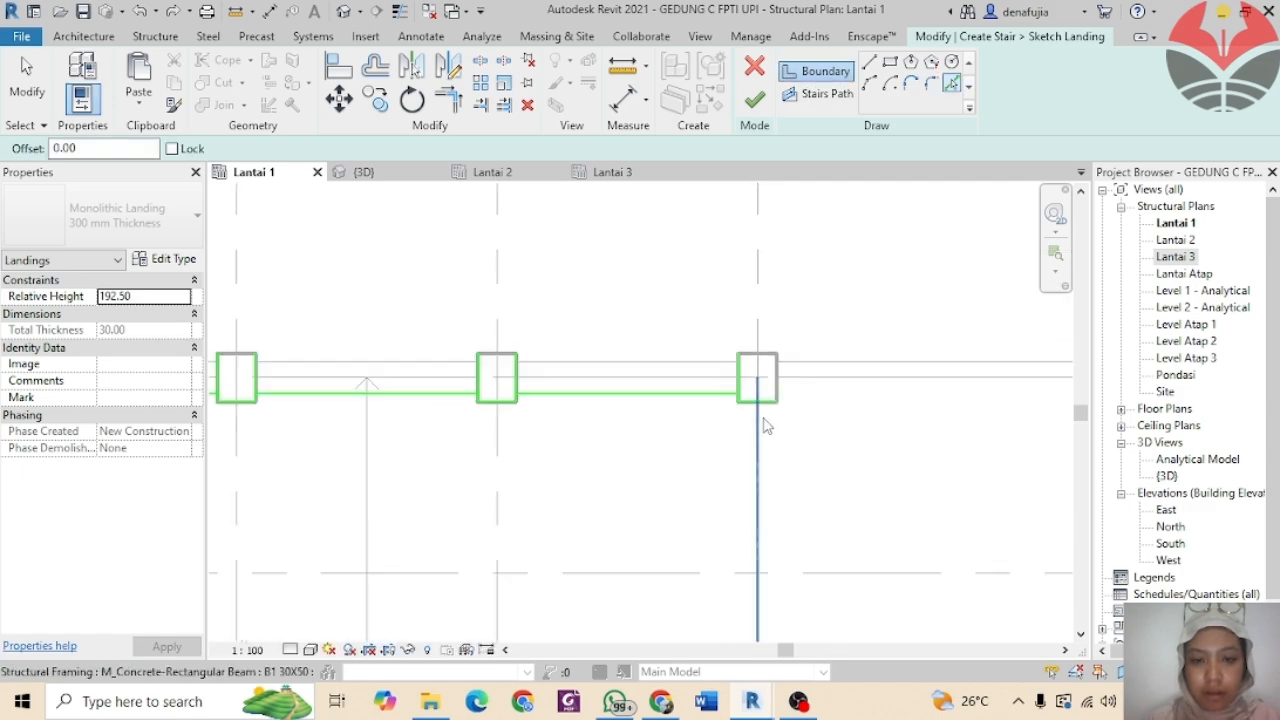
pyautogui.scroll(3, 746, 436)
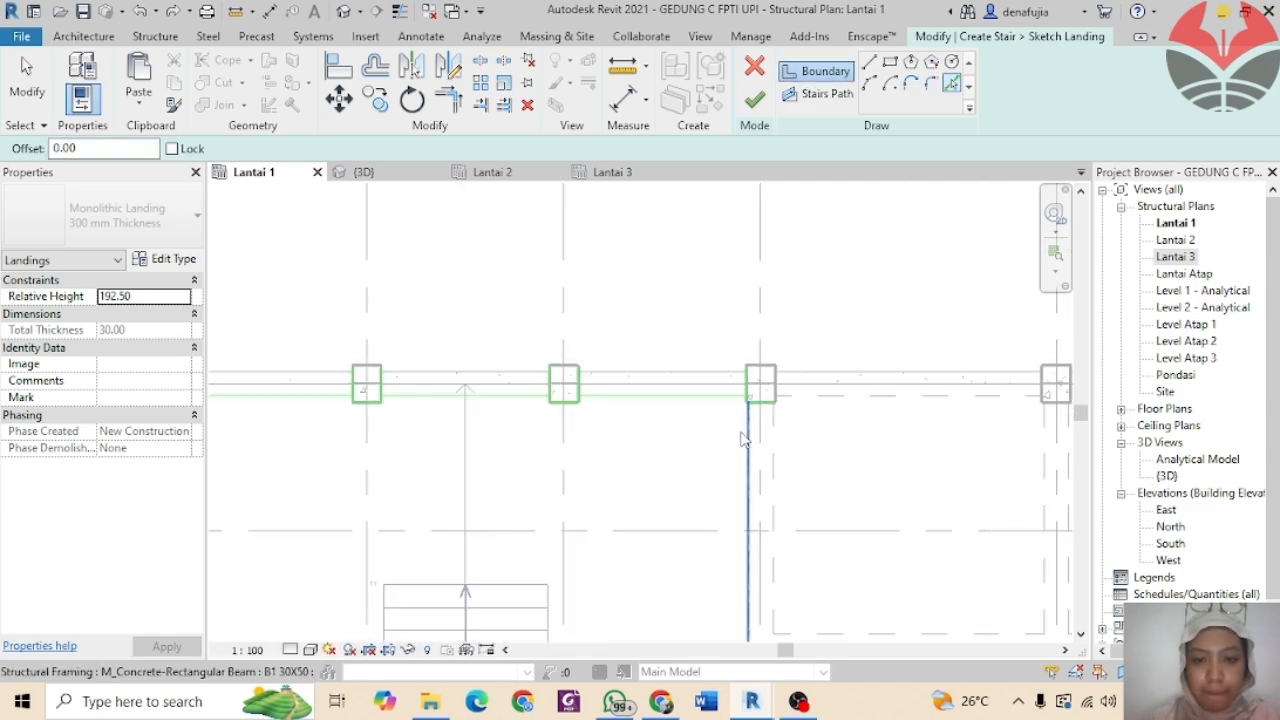
pyautogui.scroll(5, 741, 431)
pyautogui.click(754, 427)
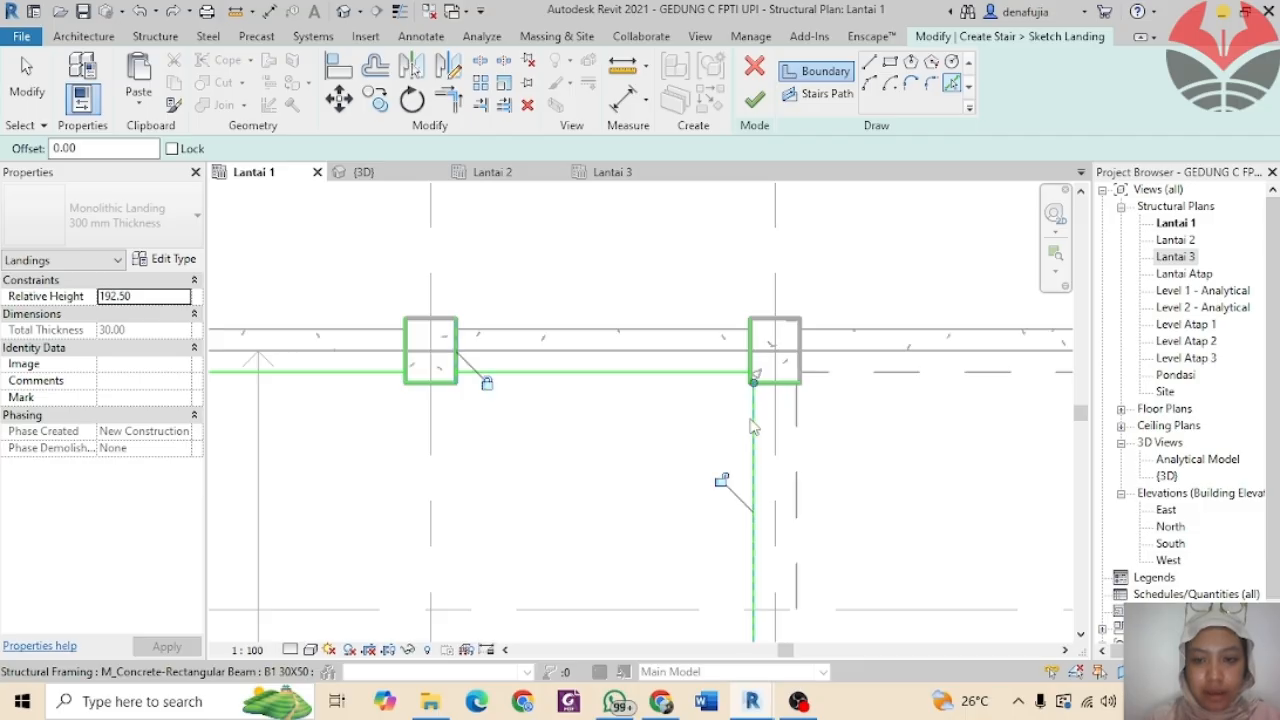
pyautogui.scroll(-5, 559, 509)
pyautogui.moveTo(585, 513); pyautogui.dragTo(737, 309, button='middle')
pyautogui.scroll(-3, 705, 389)
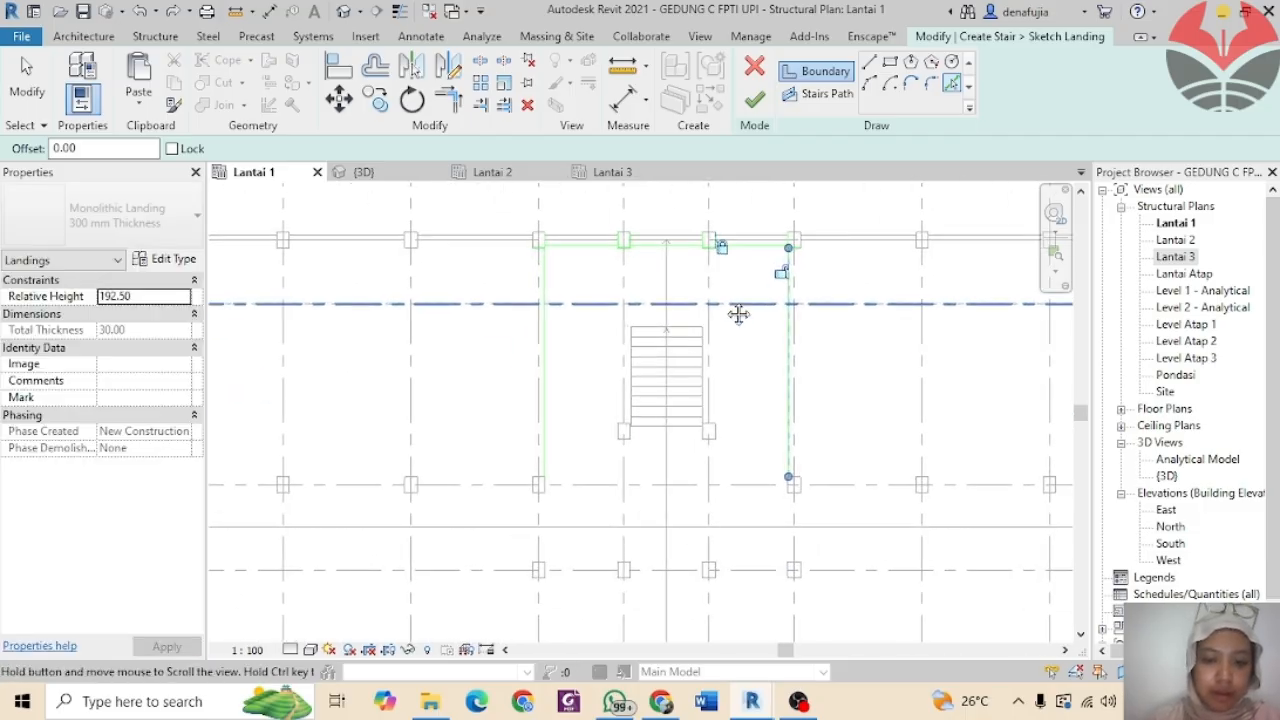
pyautogui.click(557, 459)
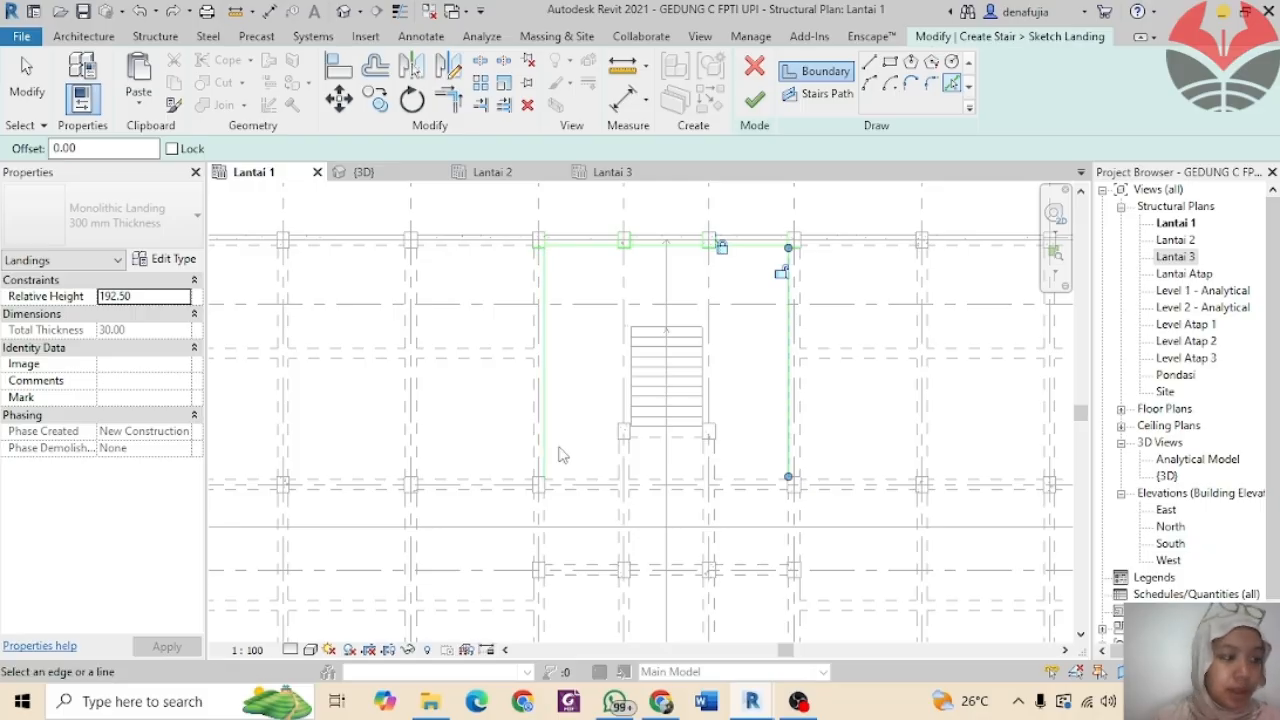
pyautogui.scroll(5, 556, 269)
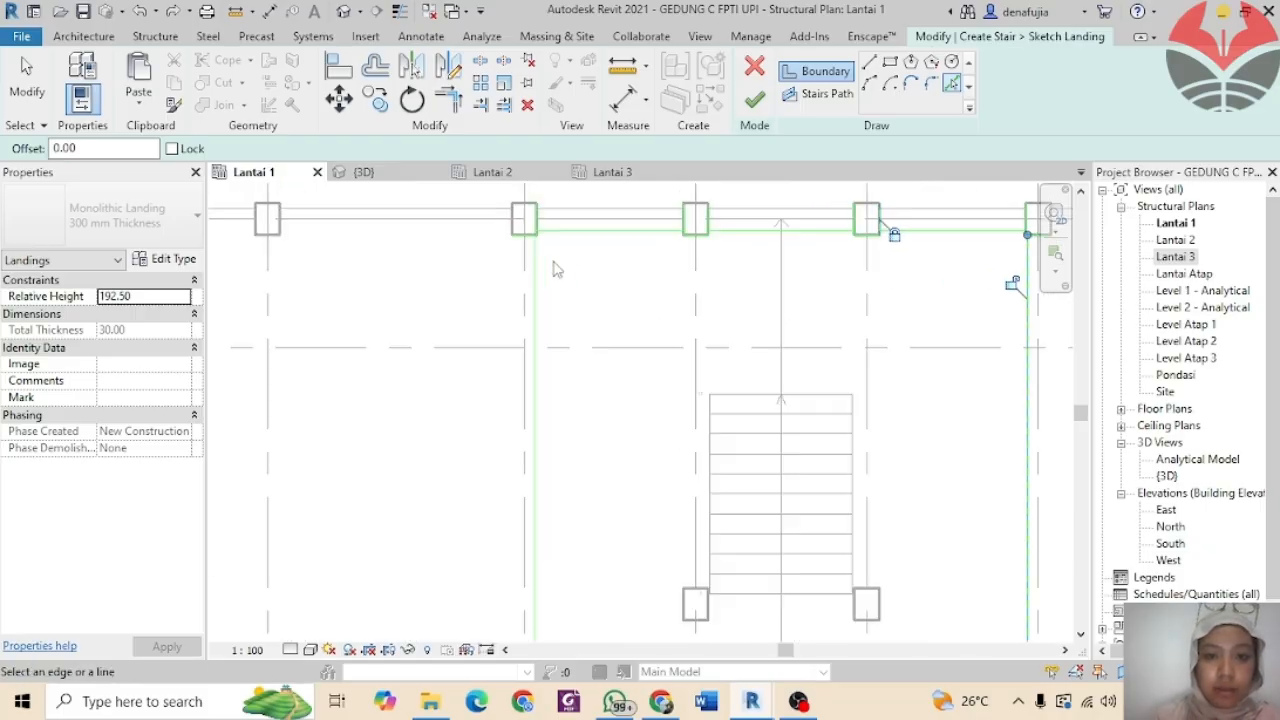
pyautogui.press('t')
pyautogui.press('r')
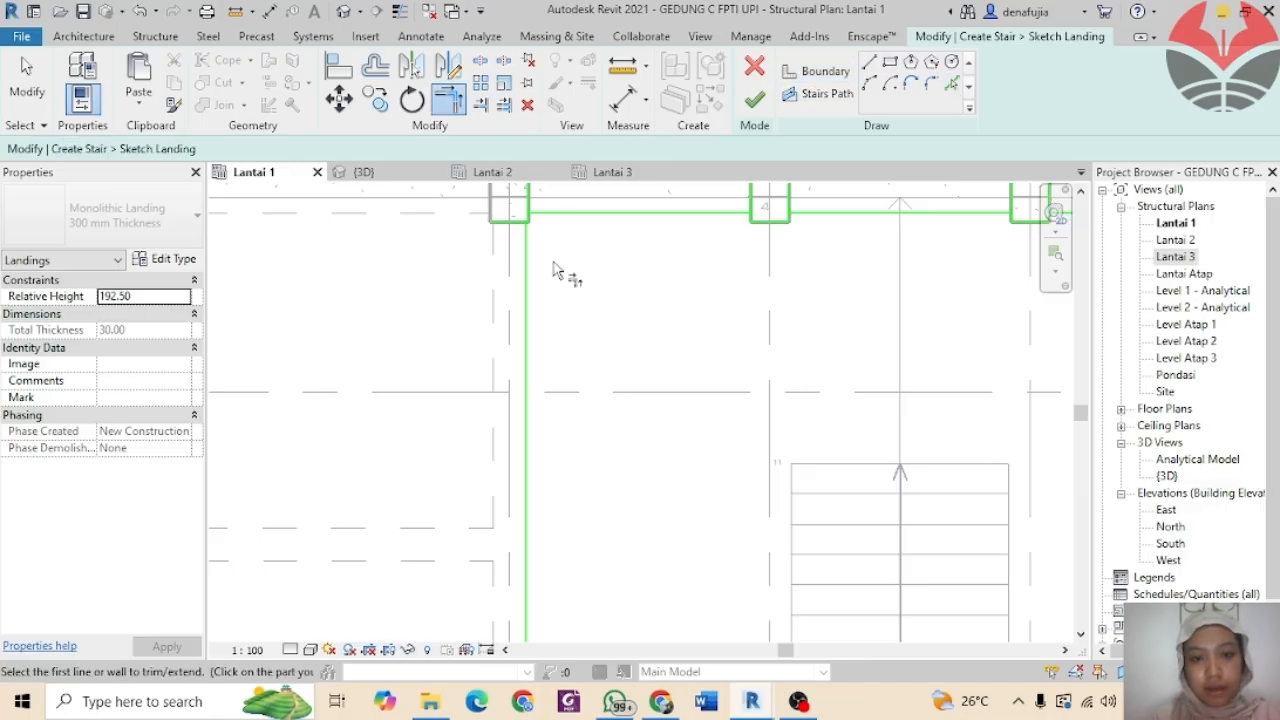
pyautogui.scroll(2, 535, 238)
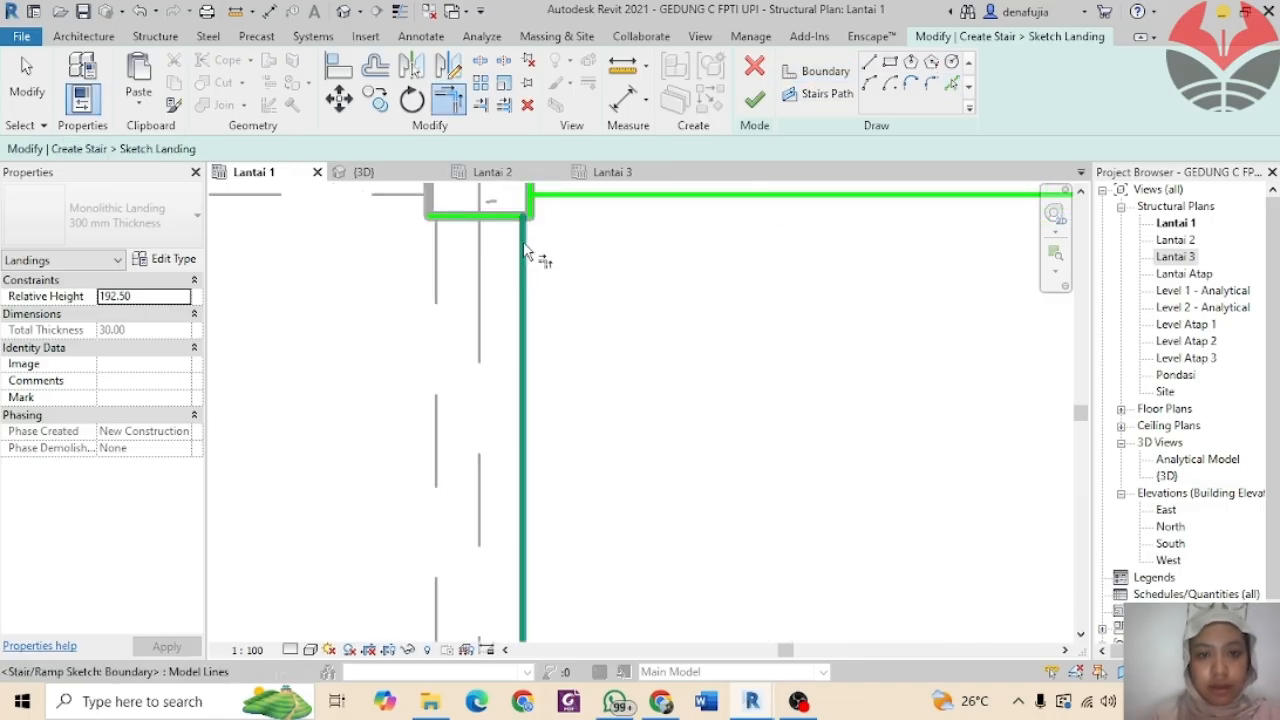
pyautogui.click(524, 254)
pyautogui.scroll(-2, 526, 252)
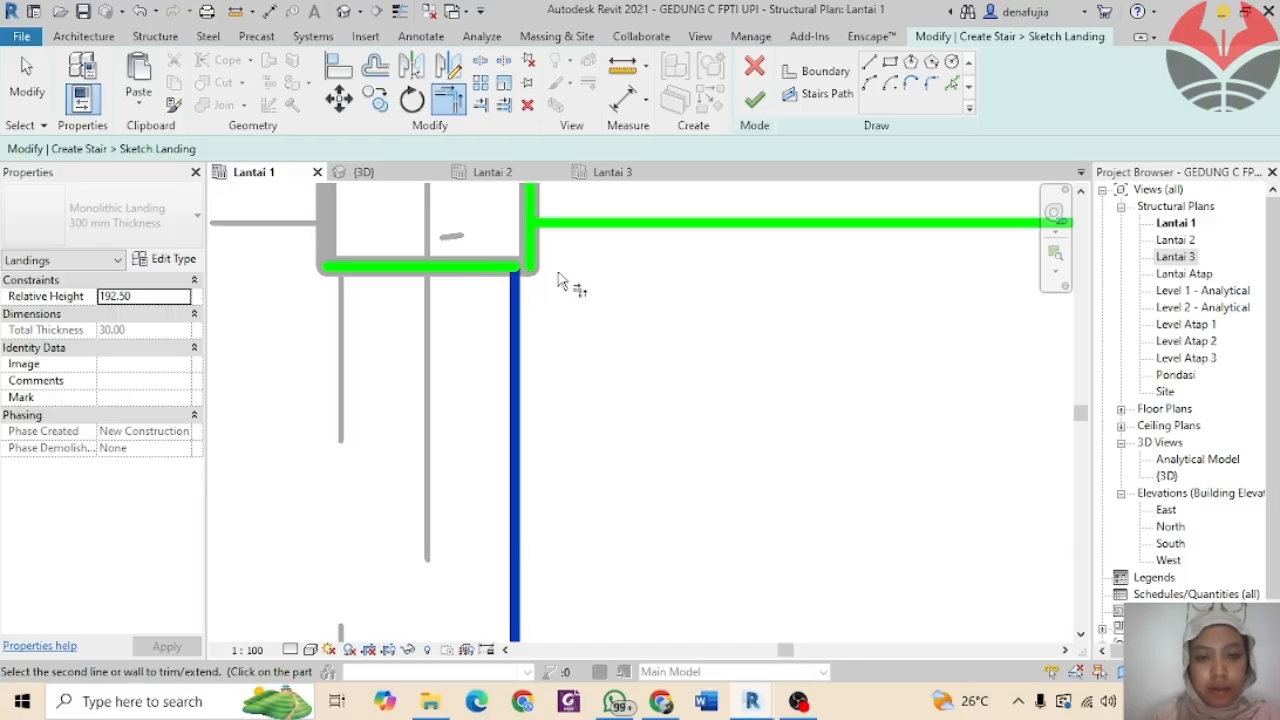
pyautogui.press('Escape')
pyautogui.press('Escape')
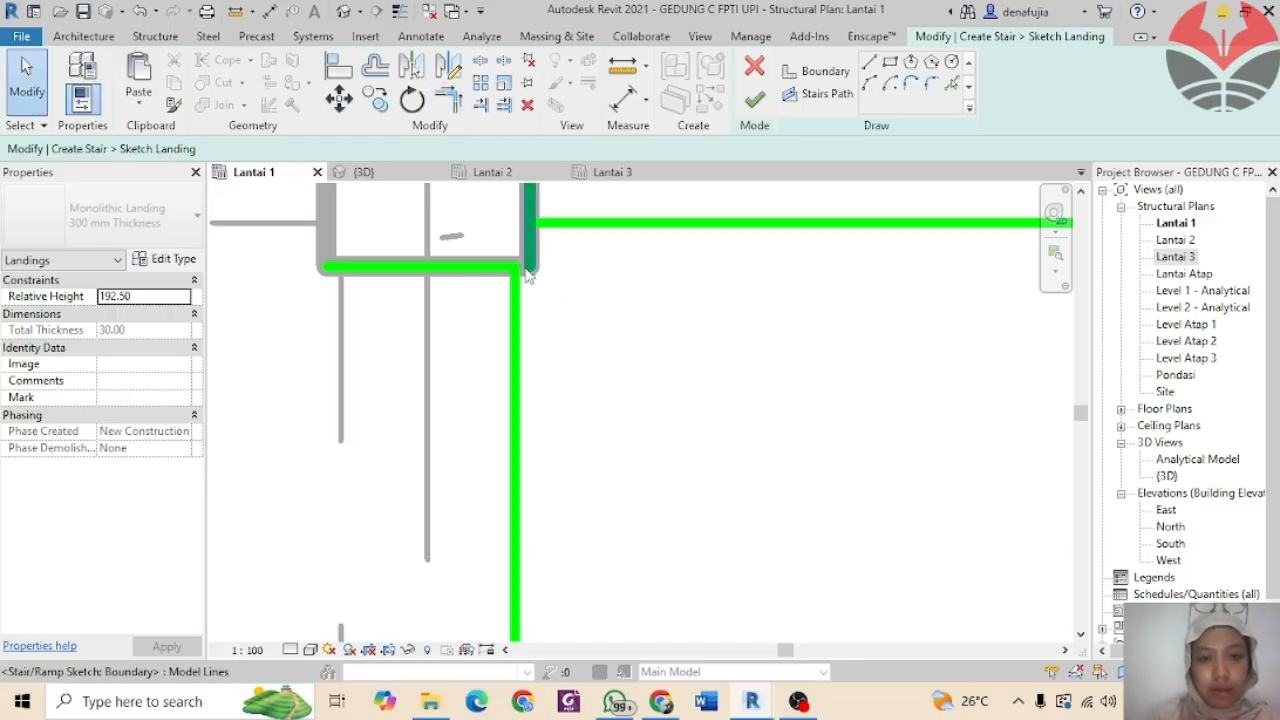
# Step: Try to stretch the boundary line under the landing's left corner column to the column's right face
pyautogui.click(516, 267)
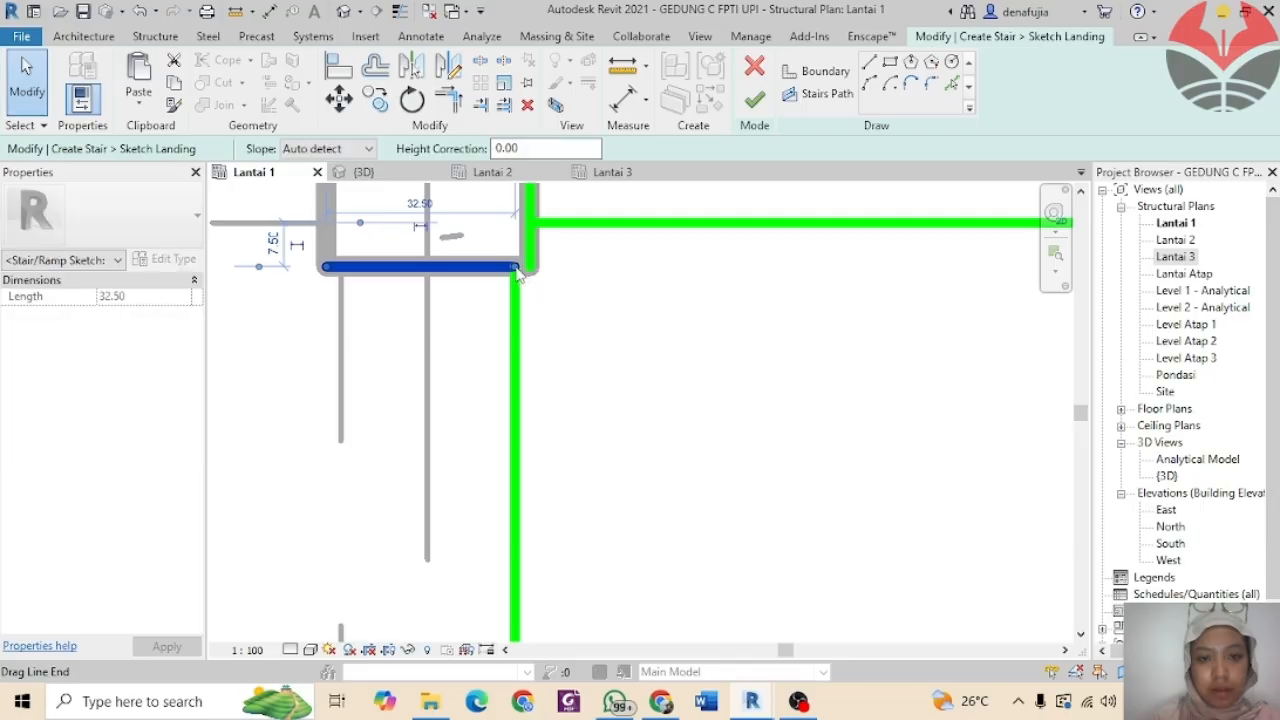
pyautogui.moveTo(519, 267); pyautogui.dragTo(530, 275)
pyautogui.moveTo(520, 272); pyautogui.dragTo(531, 268)
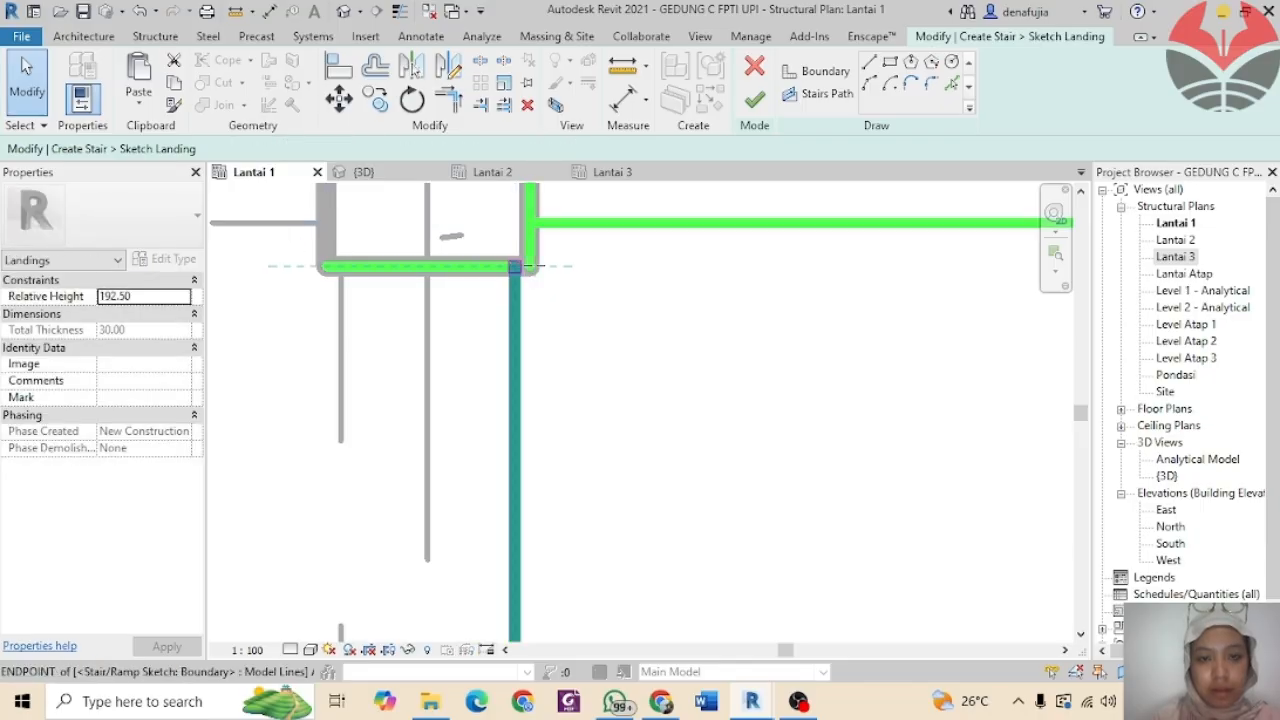
pyautogui.scroll(-4, 626, 314)
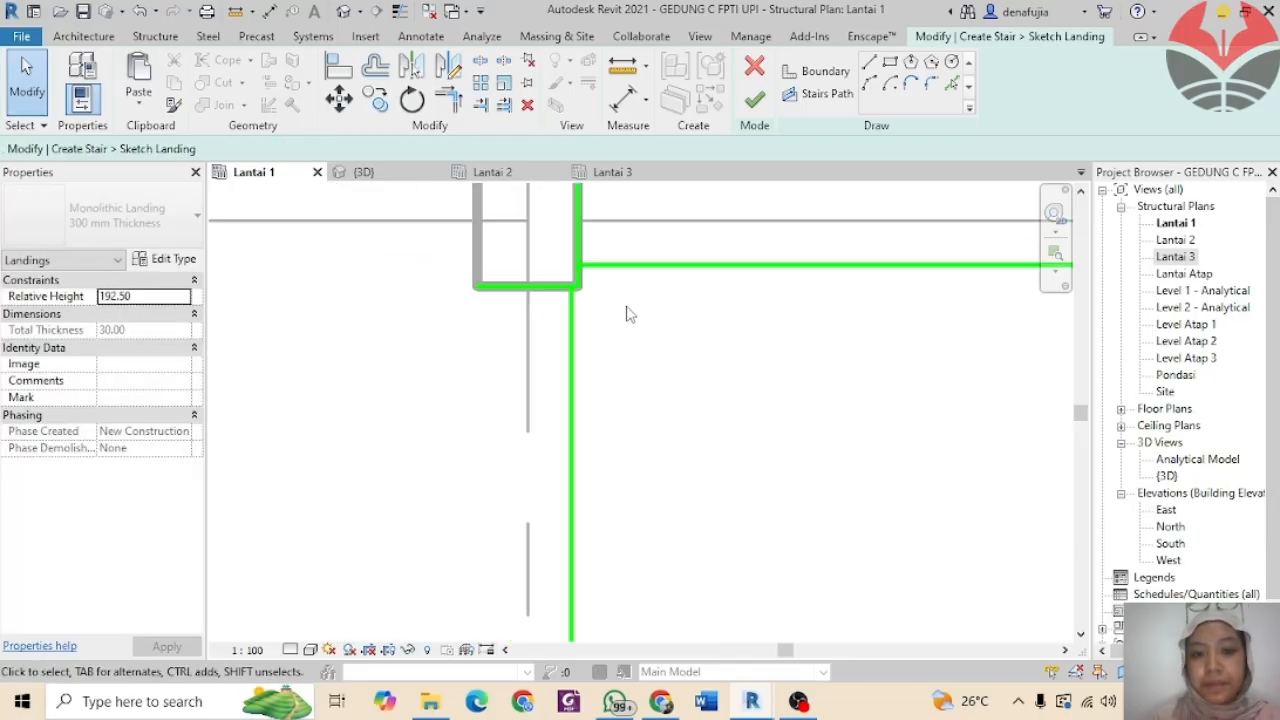
pyautogui.scroll(5, 486, 251)
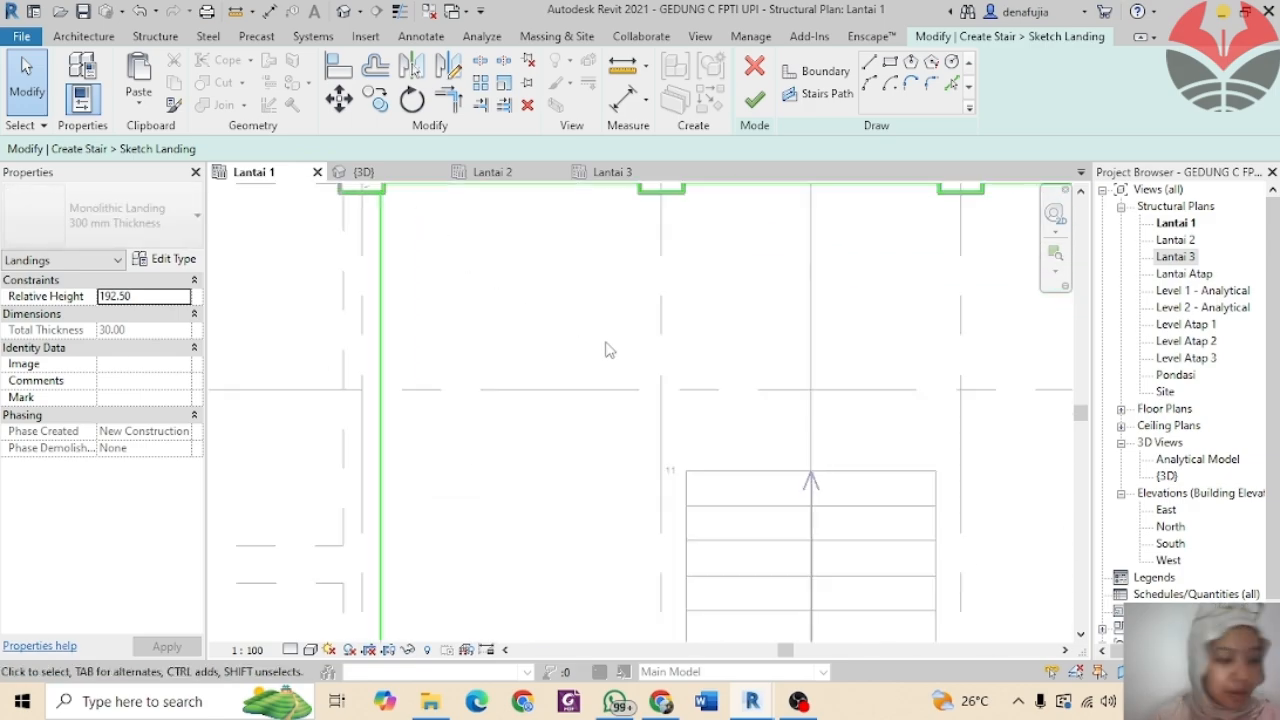
pyautogui.scroll(-2, 613, 355)
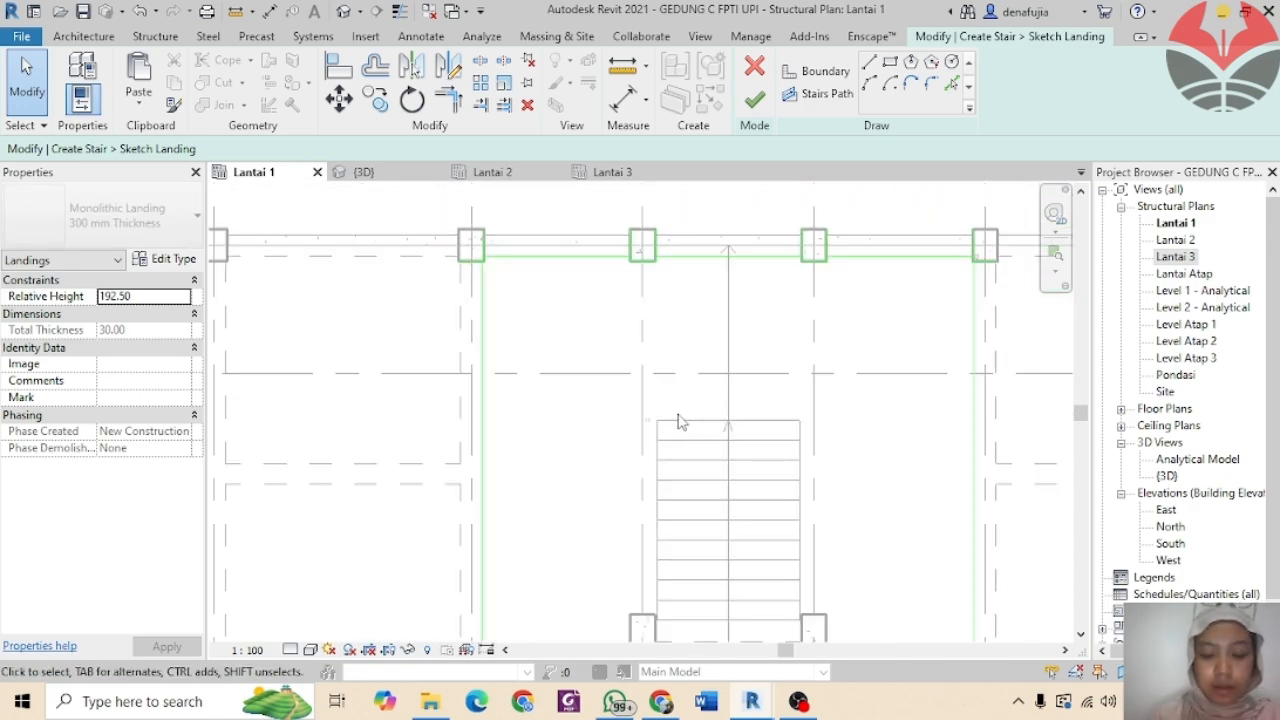
# Step: Trim the landing boundary at the left corner column so the side line, column faces and upper beam line join in corners
pyautogui.press('t')
pyautogui.press('r')
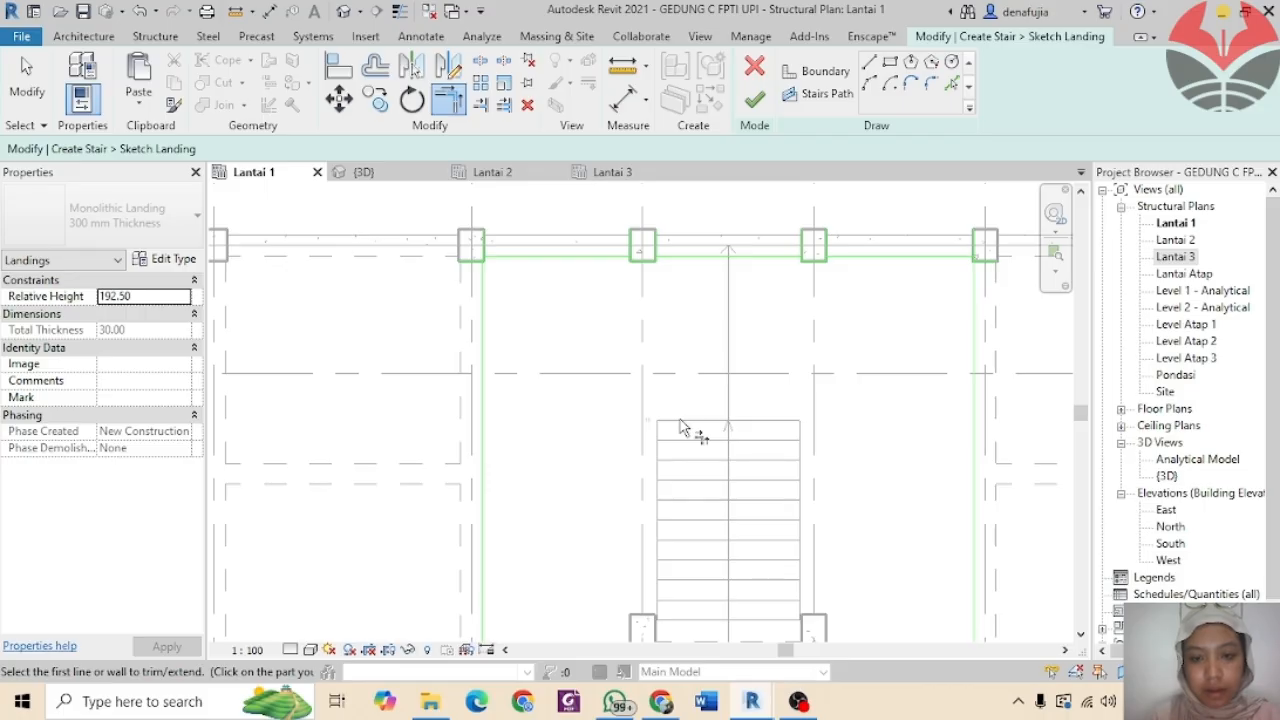
pyautogui.scroll(2, 652, 398)
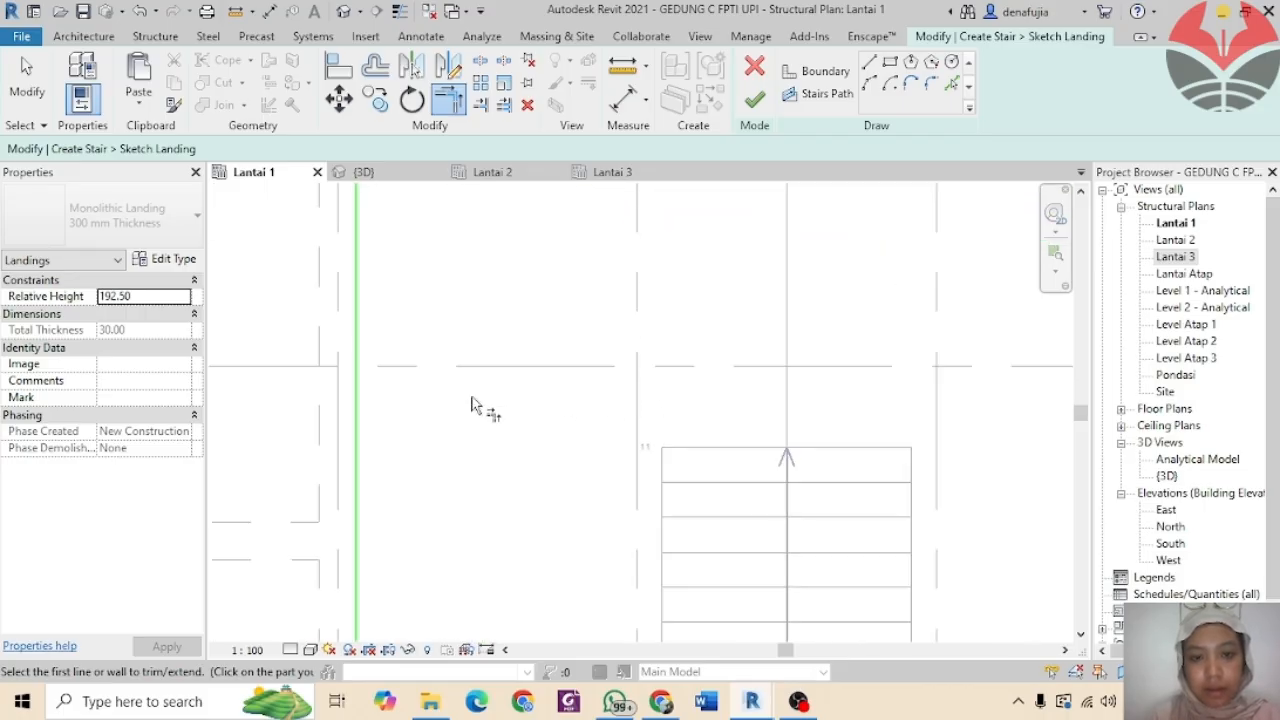
pyautogui.scroll(-1, 471, 404)
pyautogui.scroll(-1, 543, 343)
pyautogui.click(430, 298)
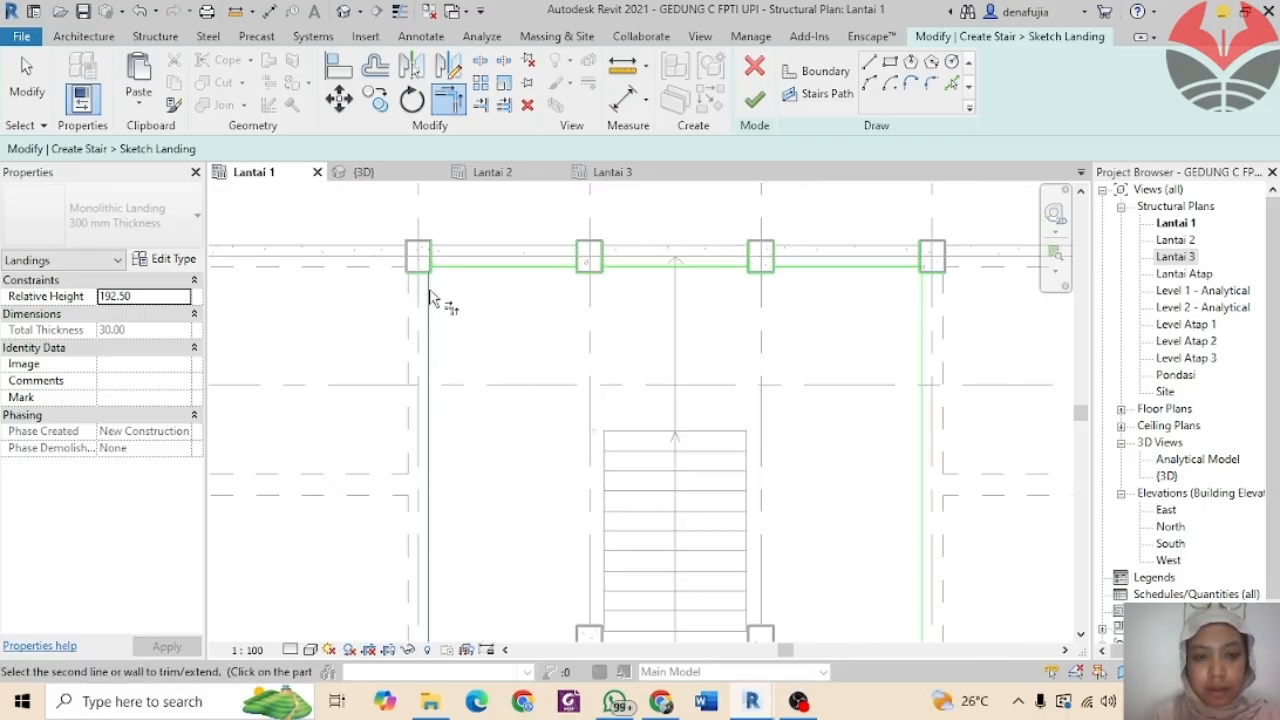
pyautogui.scroll(4, 430, 298)
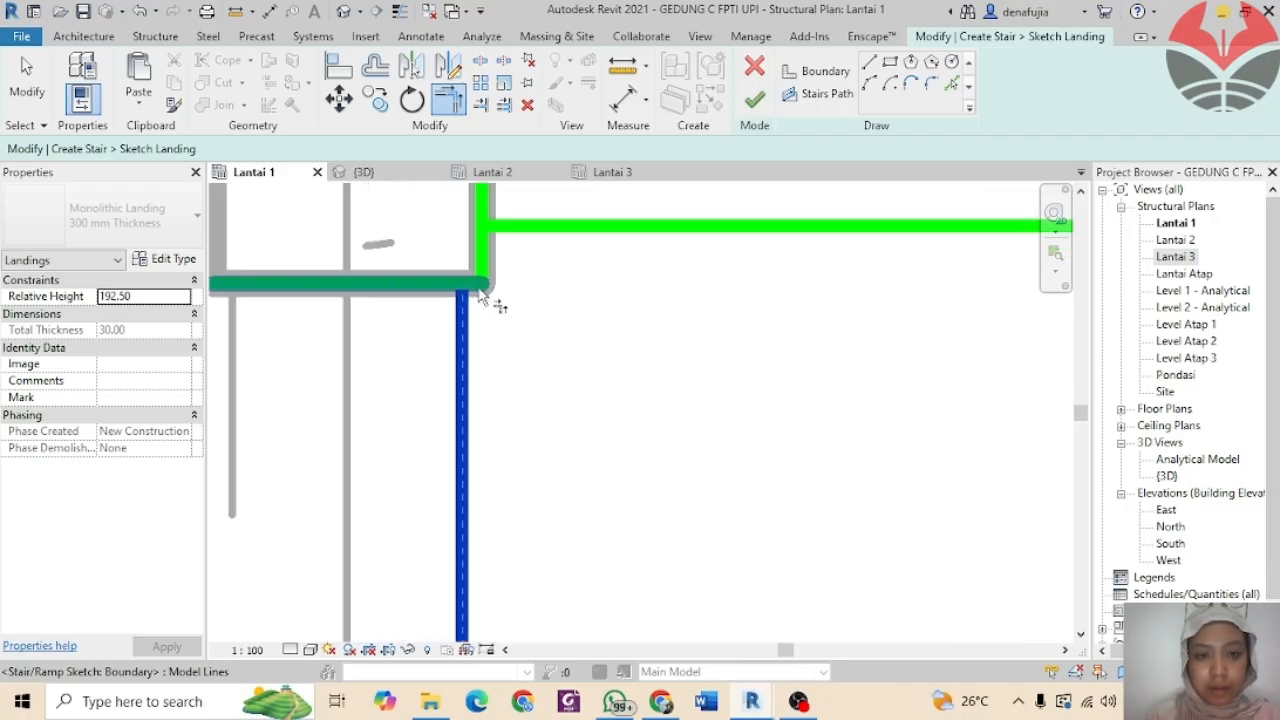
pyautogui.click(484, 288)
pyautogui.click(485, 262)
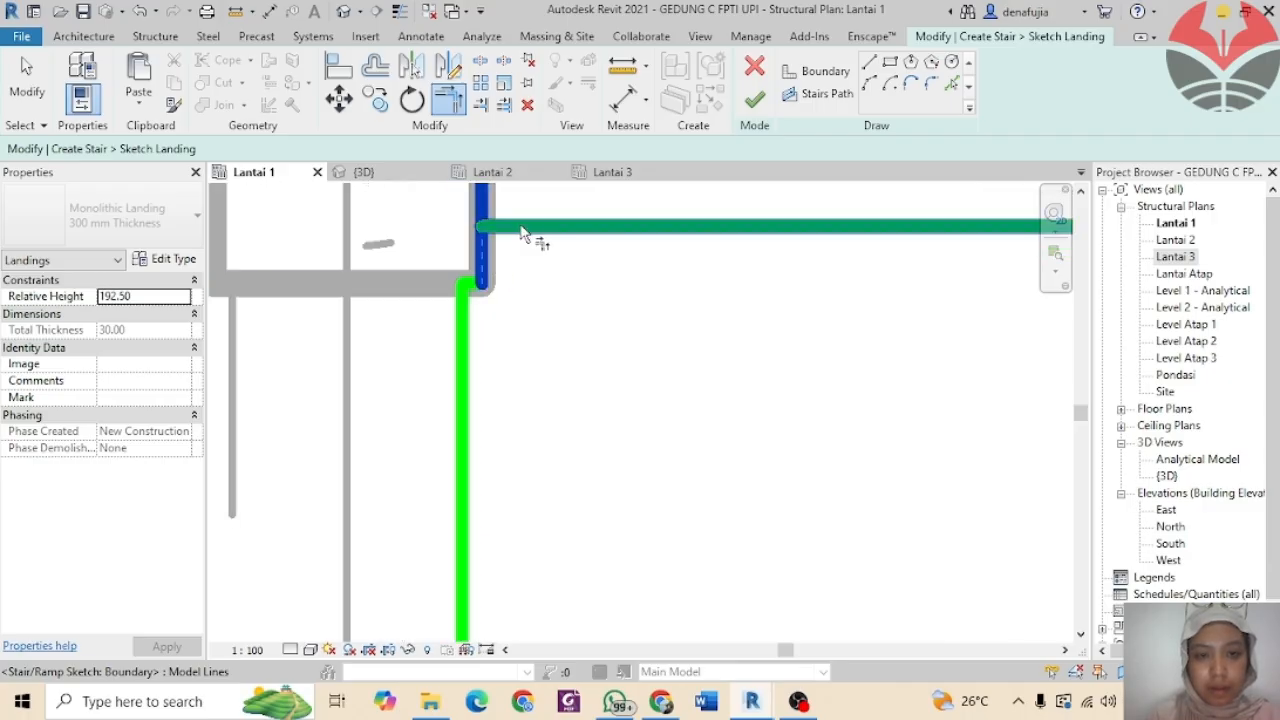
pyautogui.click(519, 227)
# Step: Trim the boundary lines around the upper column left of grid J into a continuous outline with the beam lines on both sides
pyautogui.scroll(-5, 755, 309)
pyautogui.moveTo(868, 342); pyautogui.dragTo(382, 323, button='middle')
pyautogui.scroll(2, 602, 289)
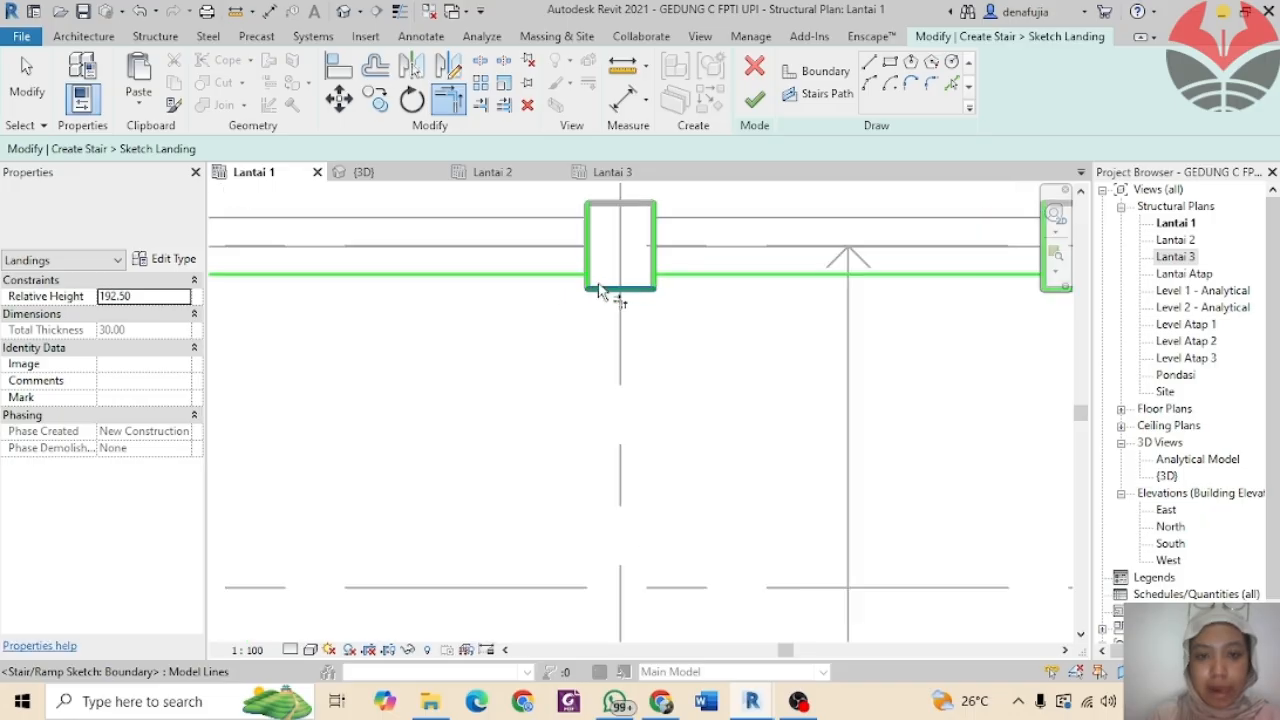
pyautogui.click(563, 278)
pyautogui.click(581, 283)
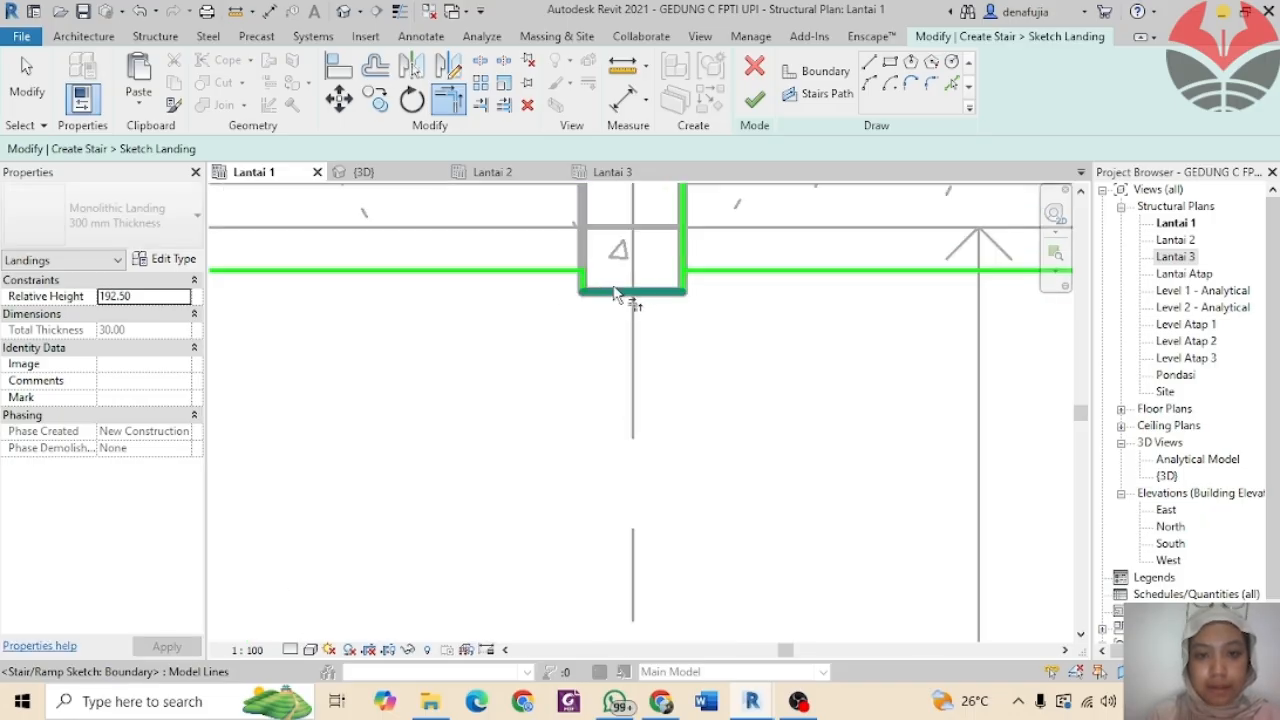
pyautogui.click(661, 299)
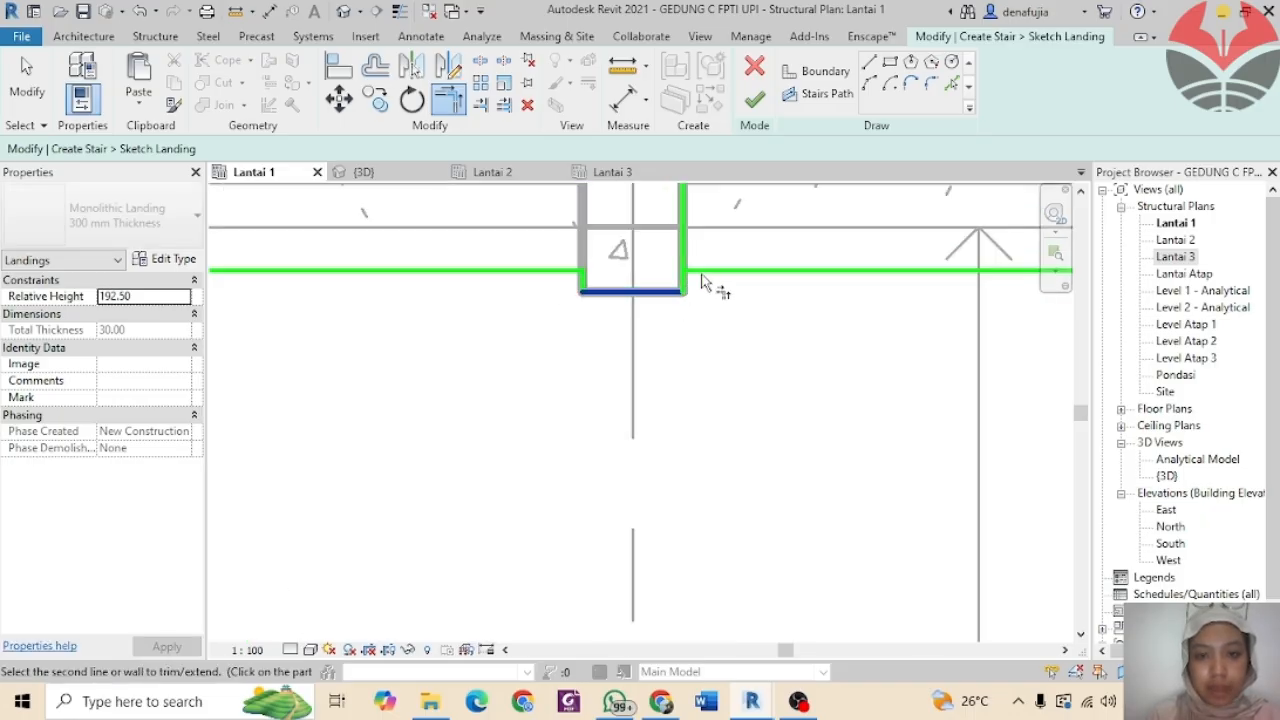
pyautogui.click(684, 289)
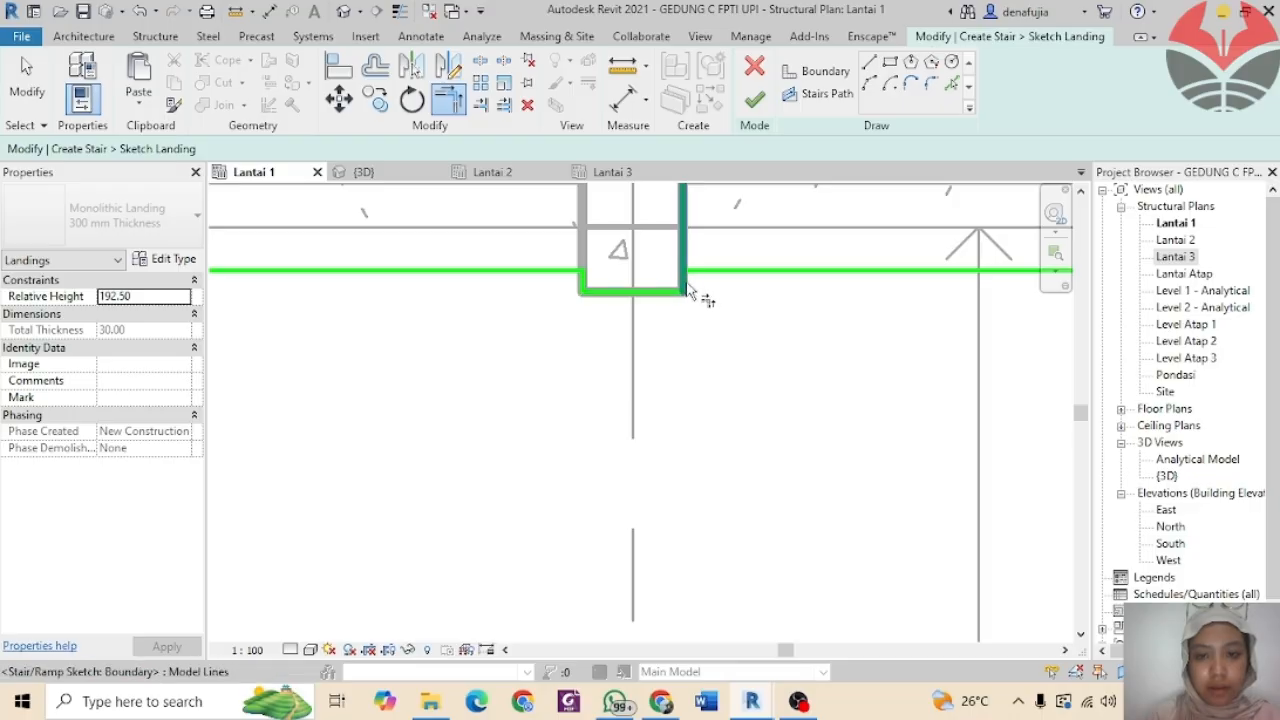
pyautogui.click(712, 284)
pyautogui.click(686, 289)
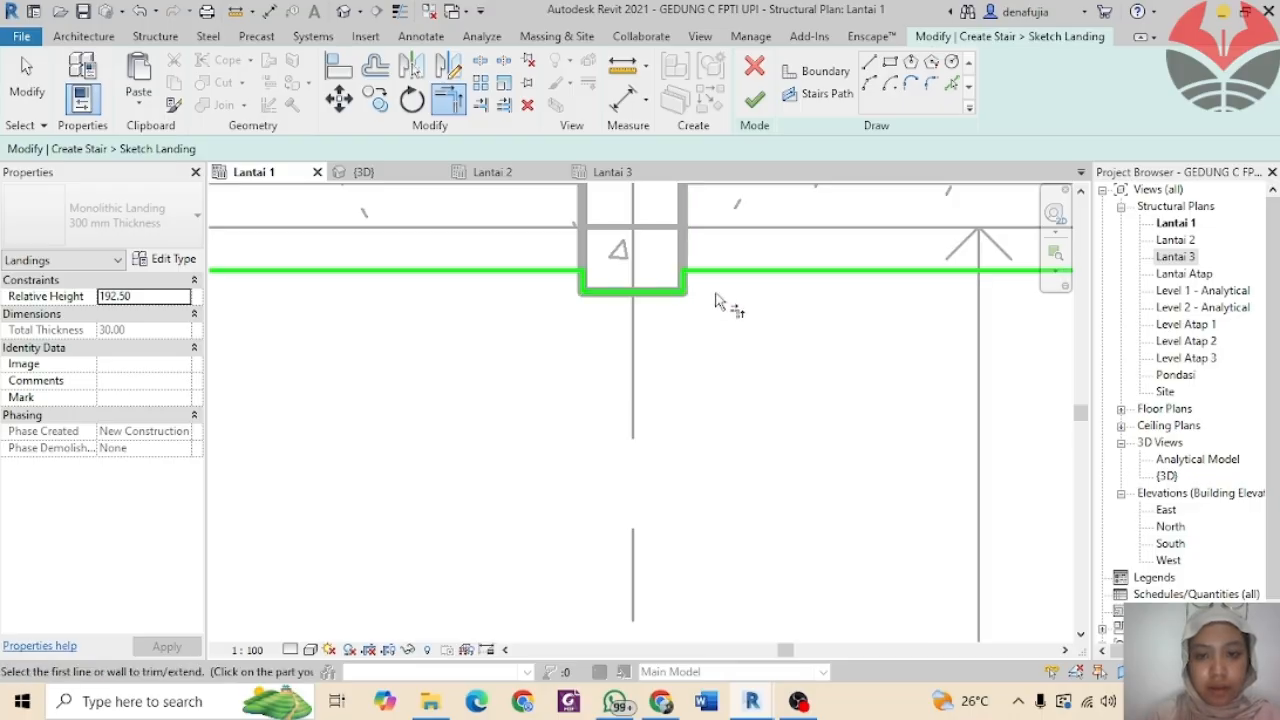
# Step: Trim the boundary lines around the upper grid J column into a continuous outline with the adjoining beam lines
pyautogui.scroll(-3, 715, 300)
pyautogui.scroll(3, 600, 314)
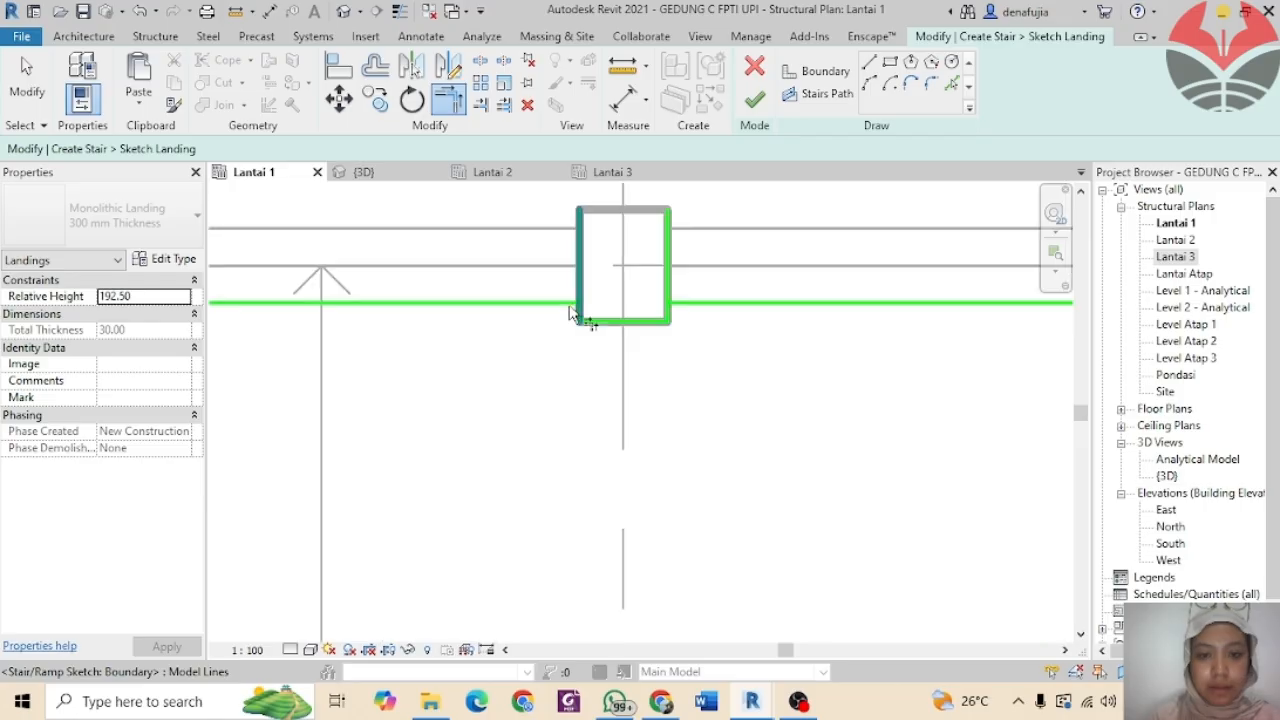
pyautogui.scroll(2, 571, 306)
pyautogui.click(568, 300)
pyautogui.click(592, 324)
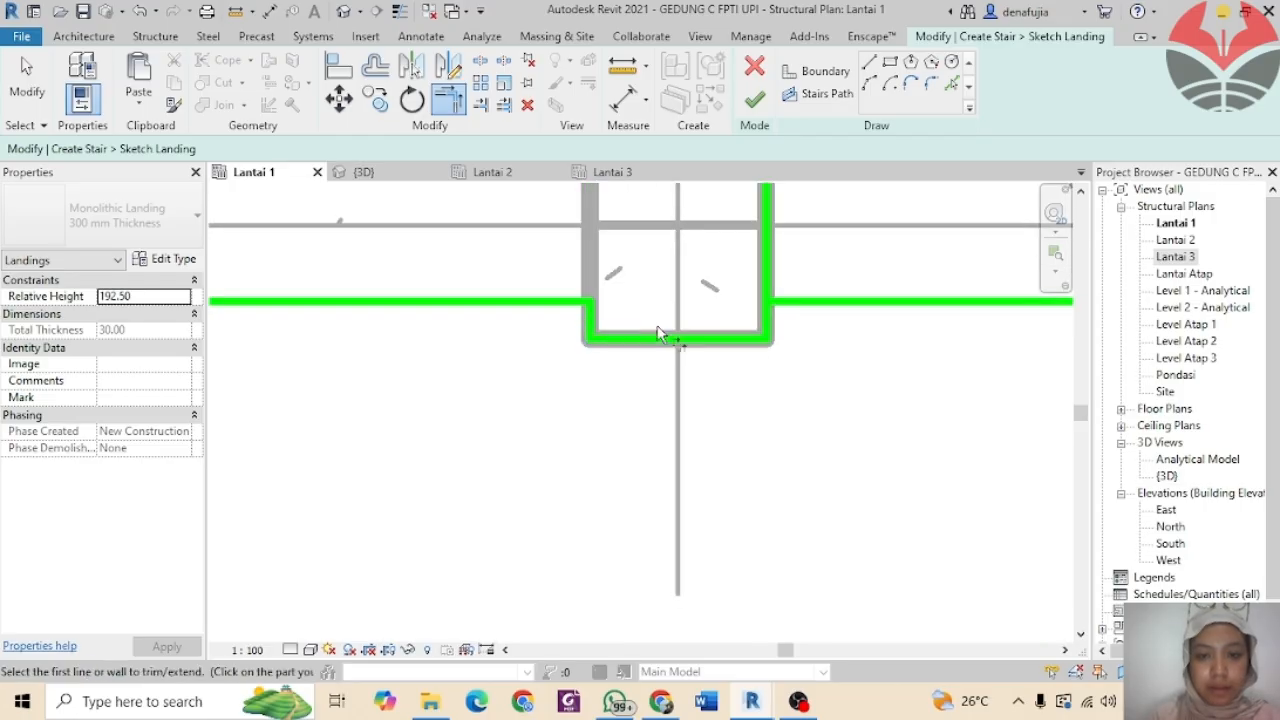
pyautogui.click(764, 327)
pyautogui.click(788, 305)
# Step: Trim the boundary at the landing's right corner column, joining the beam line, left and lower column faces and the side line
pyautogui.scroll(-2, 806, 318)
pyautogui.moveTo(800, 354); pyautogui.dragTo(190, 345, button='middle')
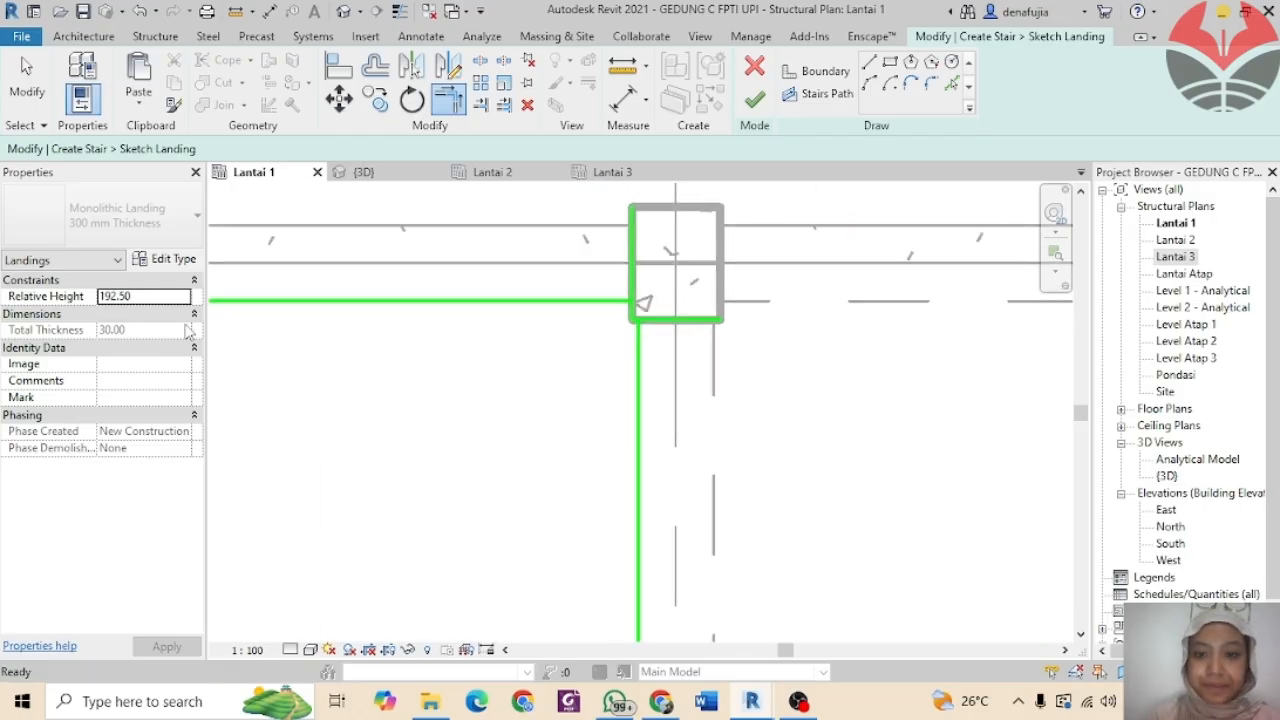
pyautogui.scroll(2, 578, 316)
pyautogui.click(638, 291)
pyautogui.click(677, 309)
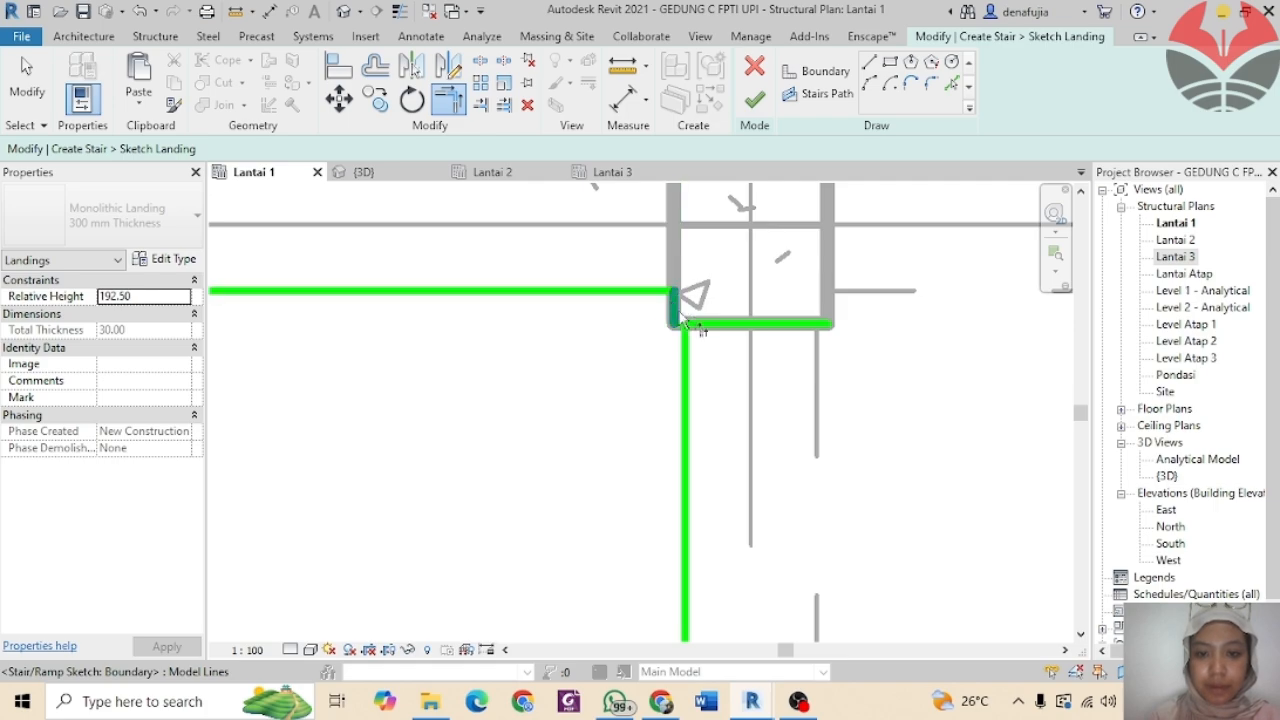
pyautogui.click(677, 318)
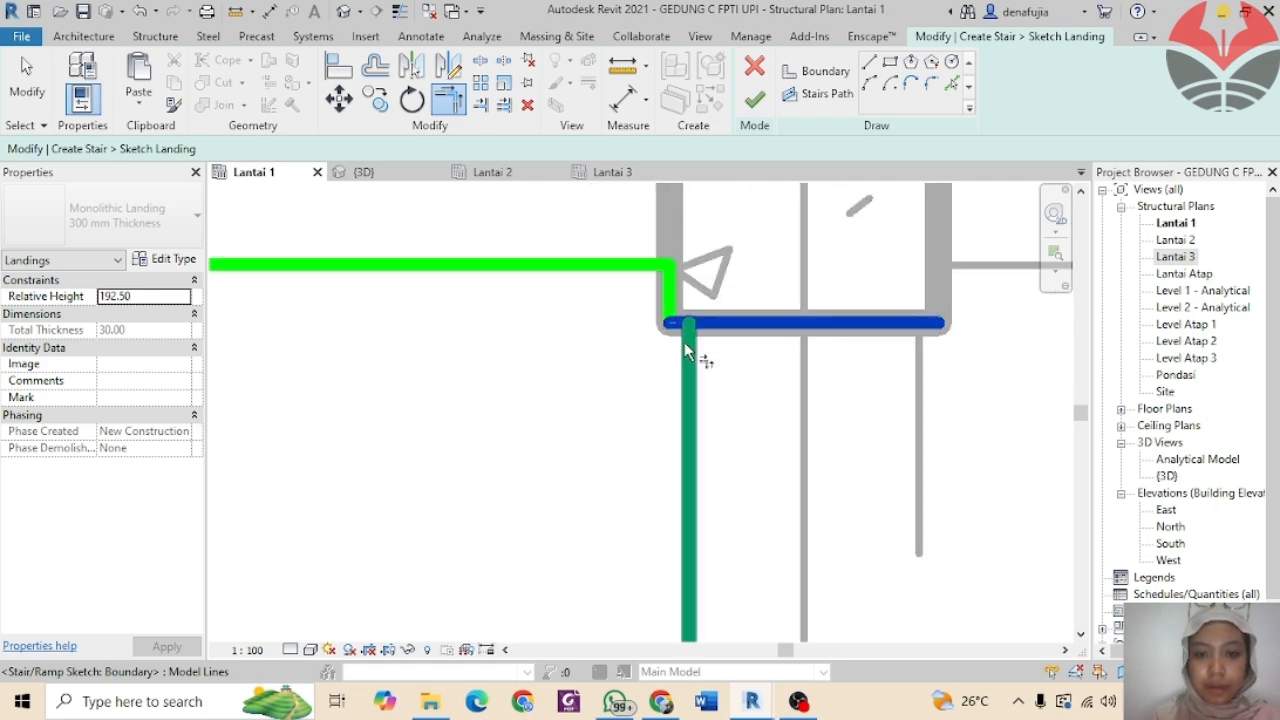
pyautogui.click(684, 342)
# Step: Pick the upper edge of the central stair run as a landing boundary line
pyautogui.scroll(-2, 630, 390)
pyautogui.scroll(-4, 595, 450)
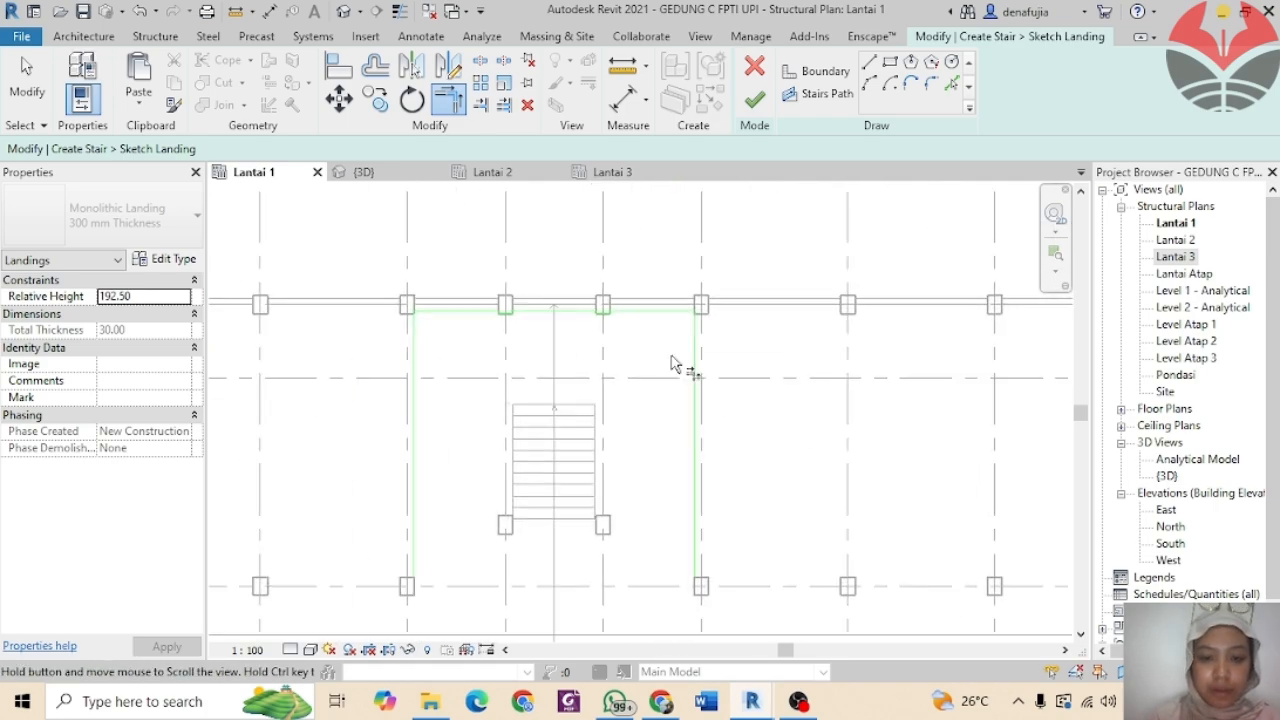
pyautogui.scroll(3, 577, 420)
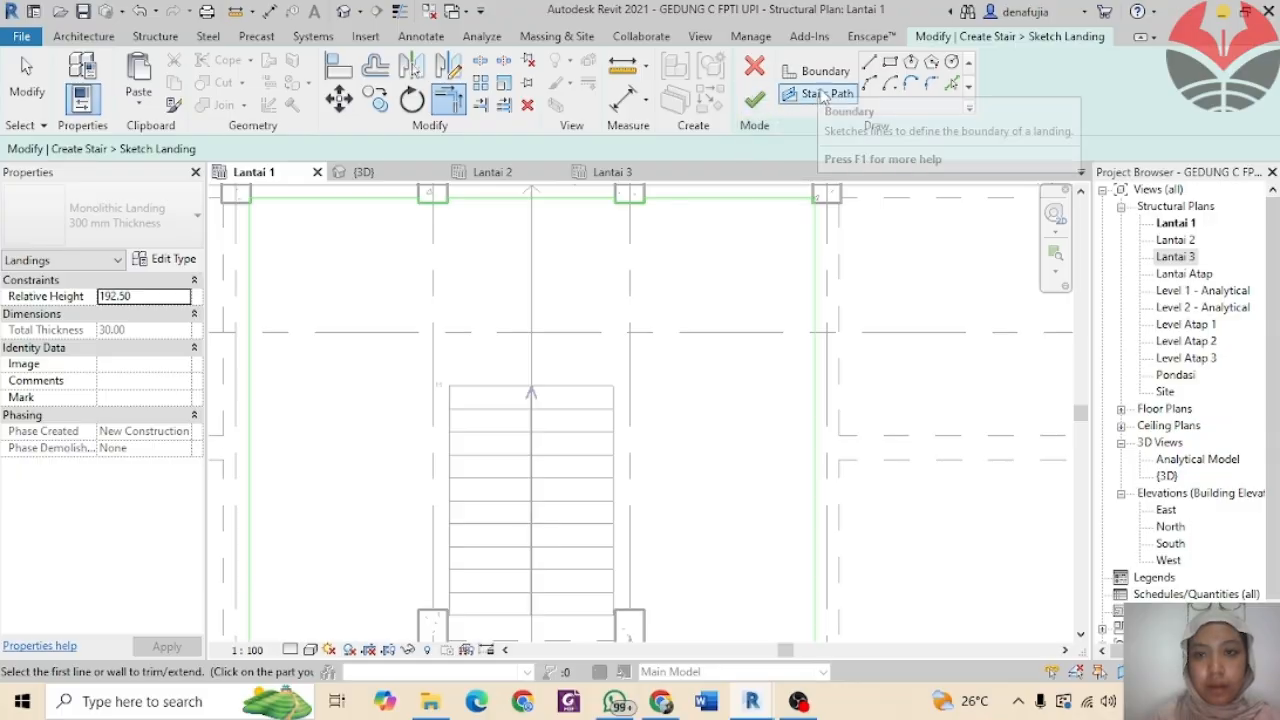
pyautogui.click(953, 84)
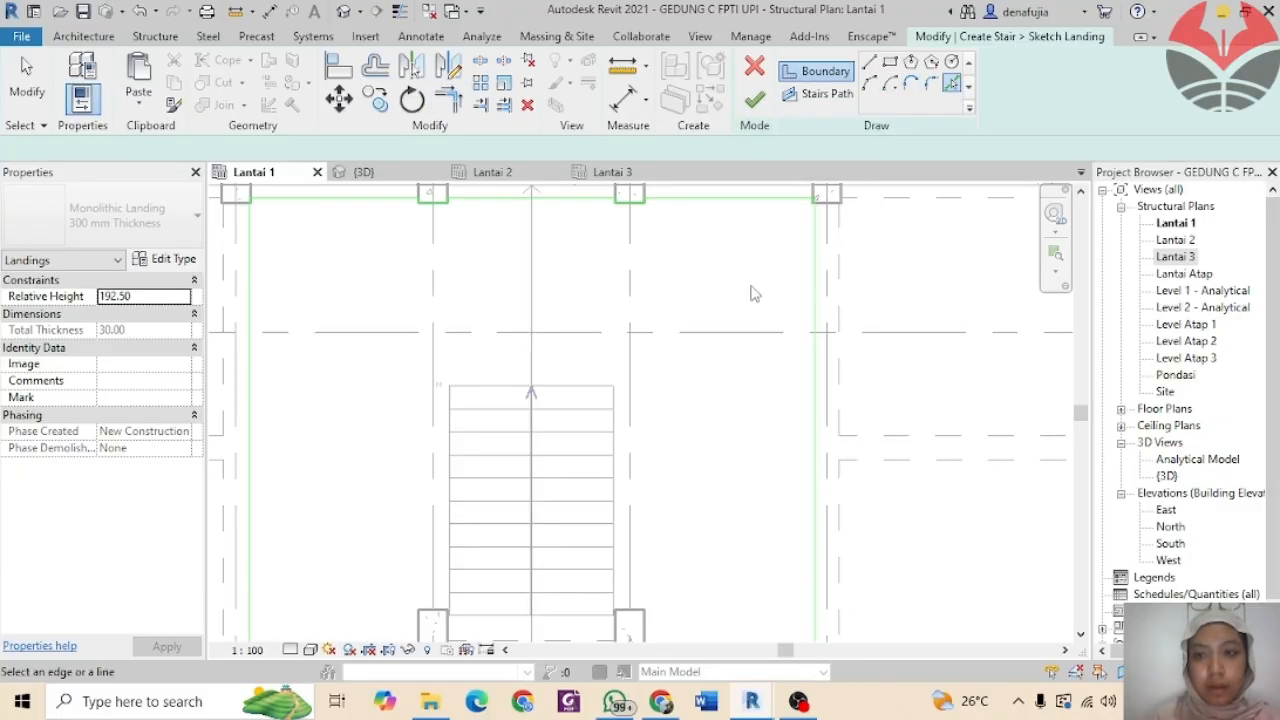
pyautogui.click(464, 387)
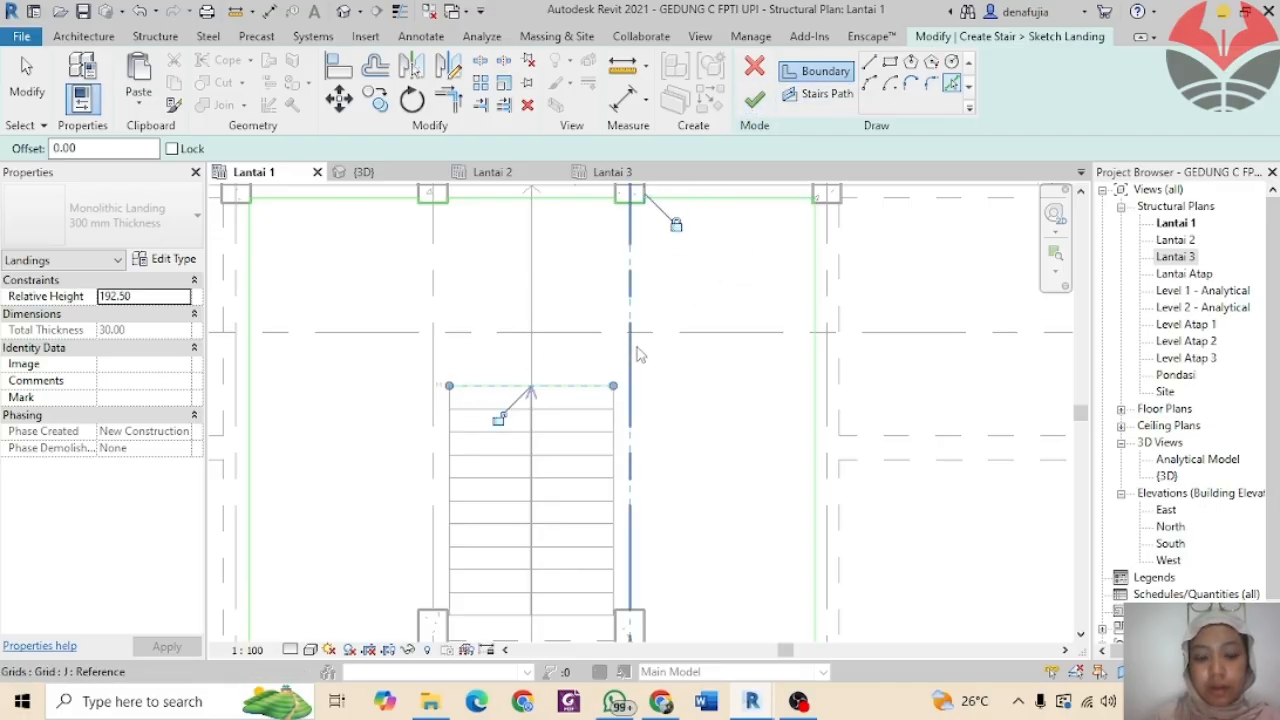
# Step: Trim the stair-edge line with the right and left side lines to close the outline, and finish the landing sketch
pyautogui.press('Escape')
pyautogui.click(590, 396)
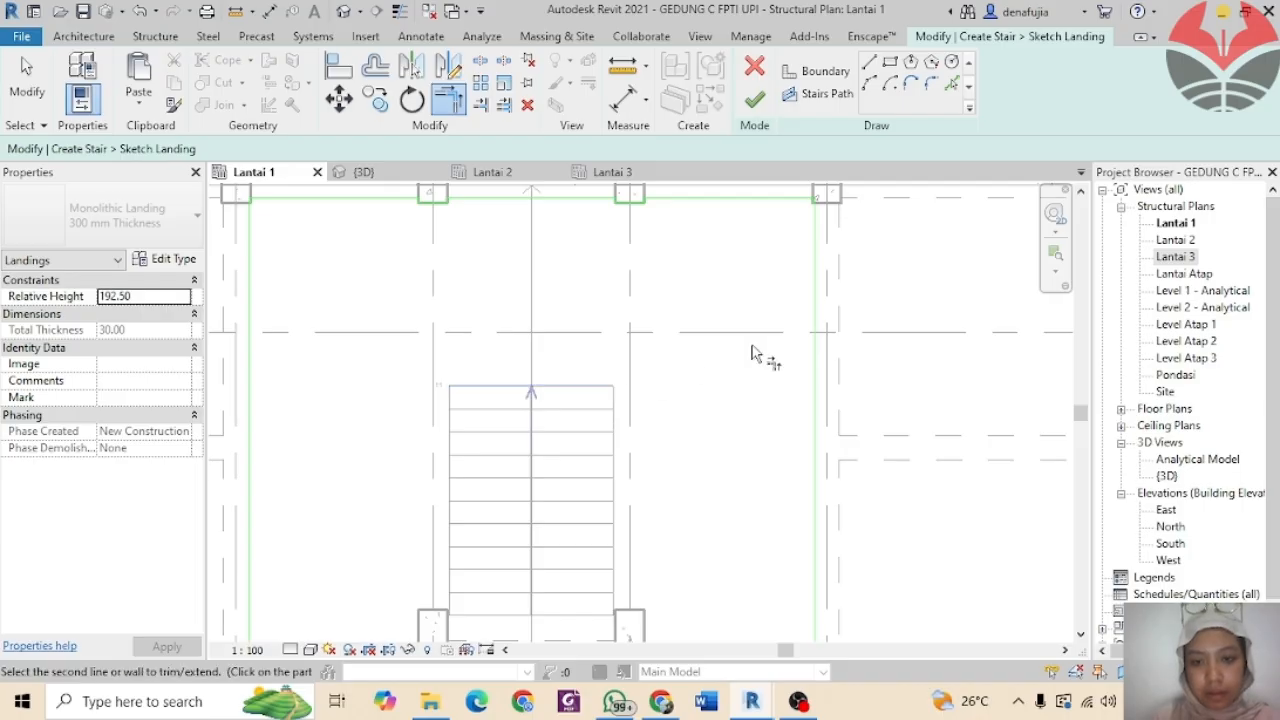
pyautogui.click(817, 374)
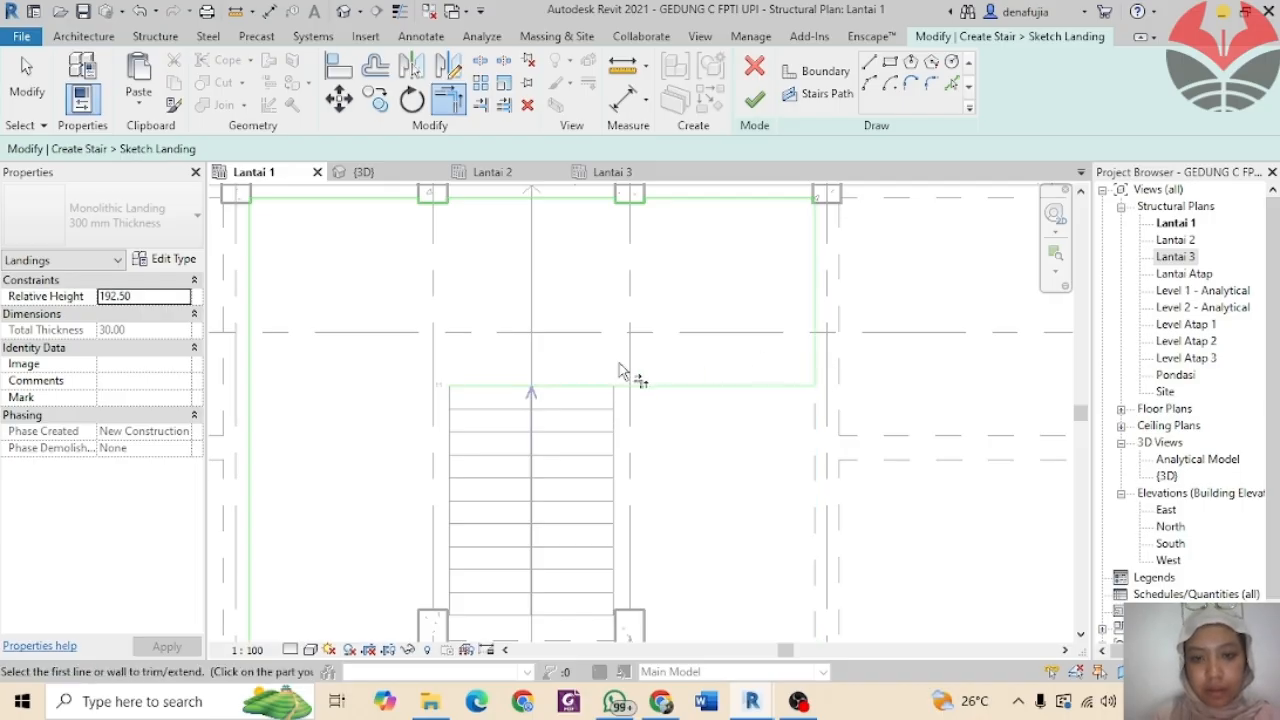
pyautogui.click(498, 390)
pyautogui.click(251, 360)
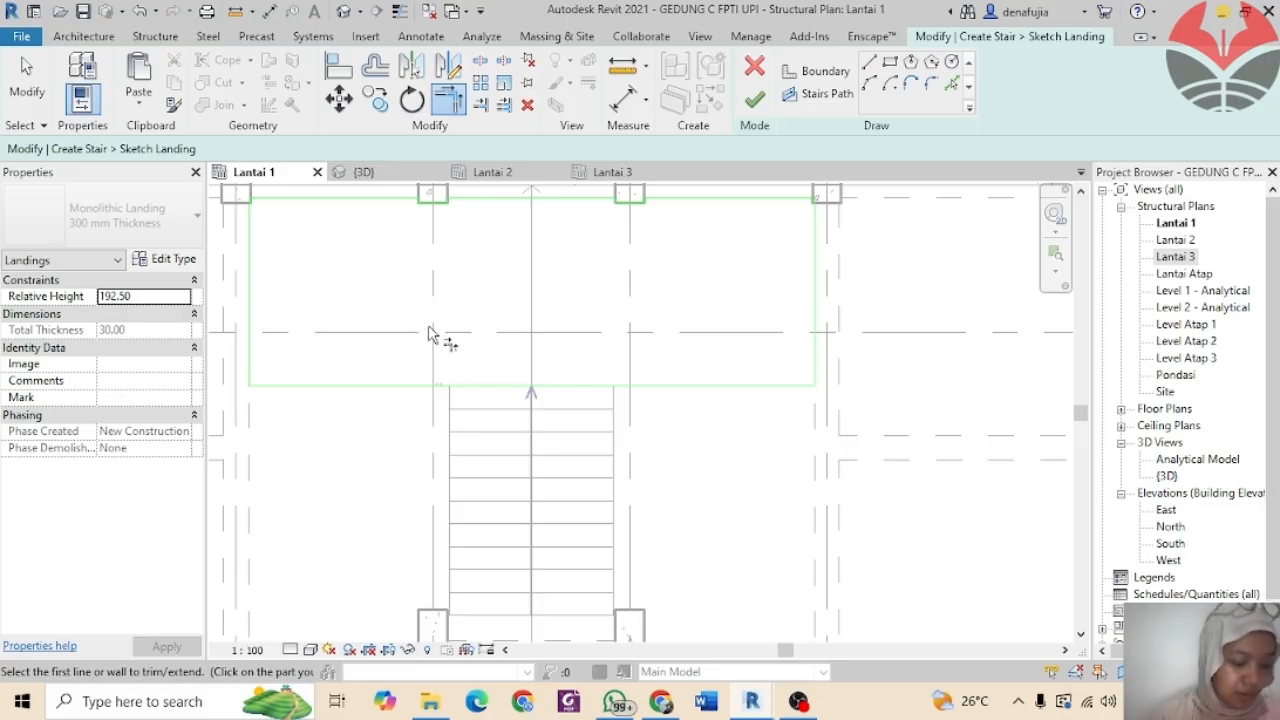
pyautogui.click(756, 104)
pyautogui.scroll(-2, 485, 346)
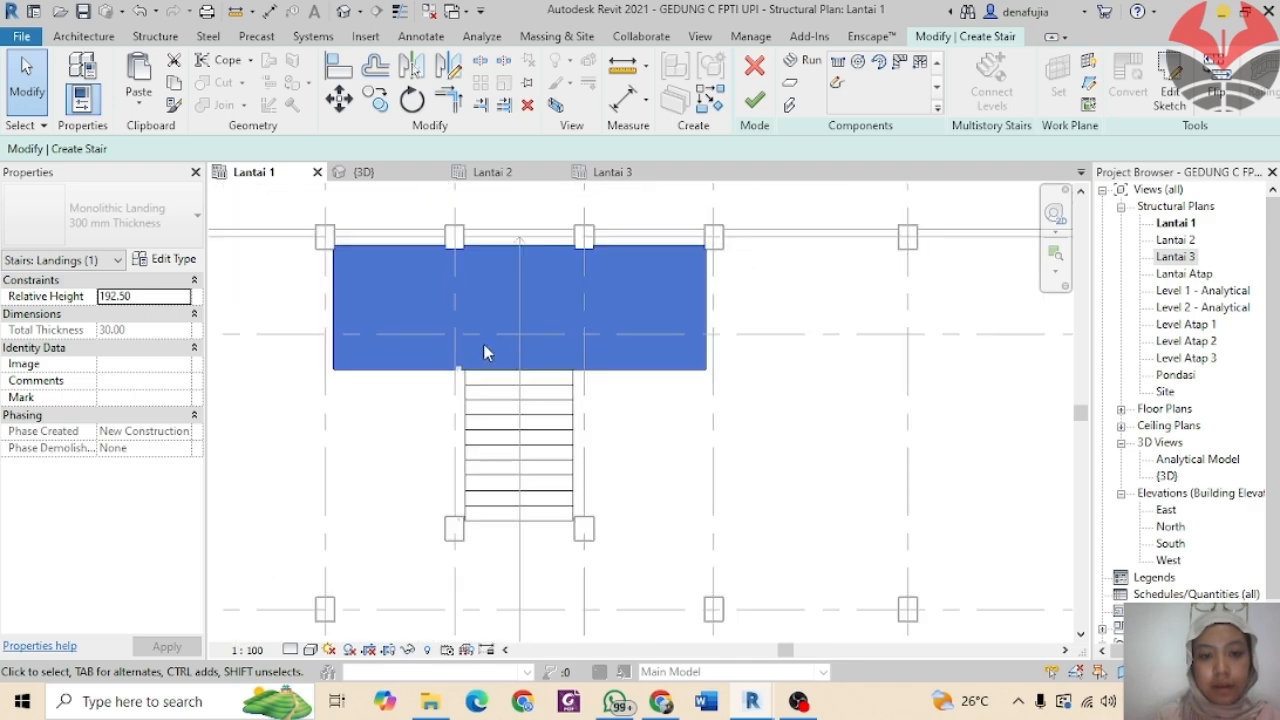
pyautogui.scroll(1, 408, 377)
pyautogui.scroll(2, 456, 404)
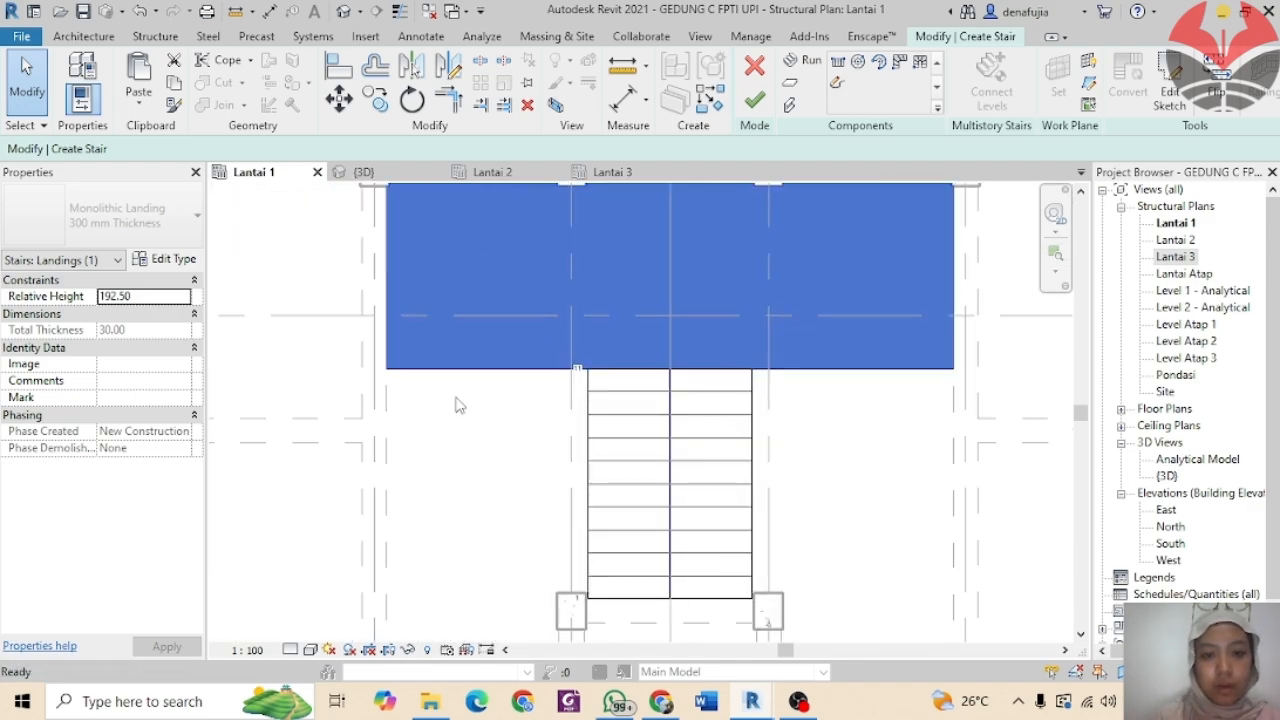
# Step: Finish the central stair with its run and sketched landing
pyautogui.scroll(-1, 480, 366)
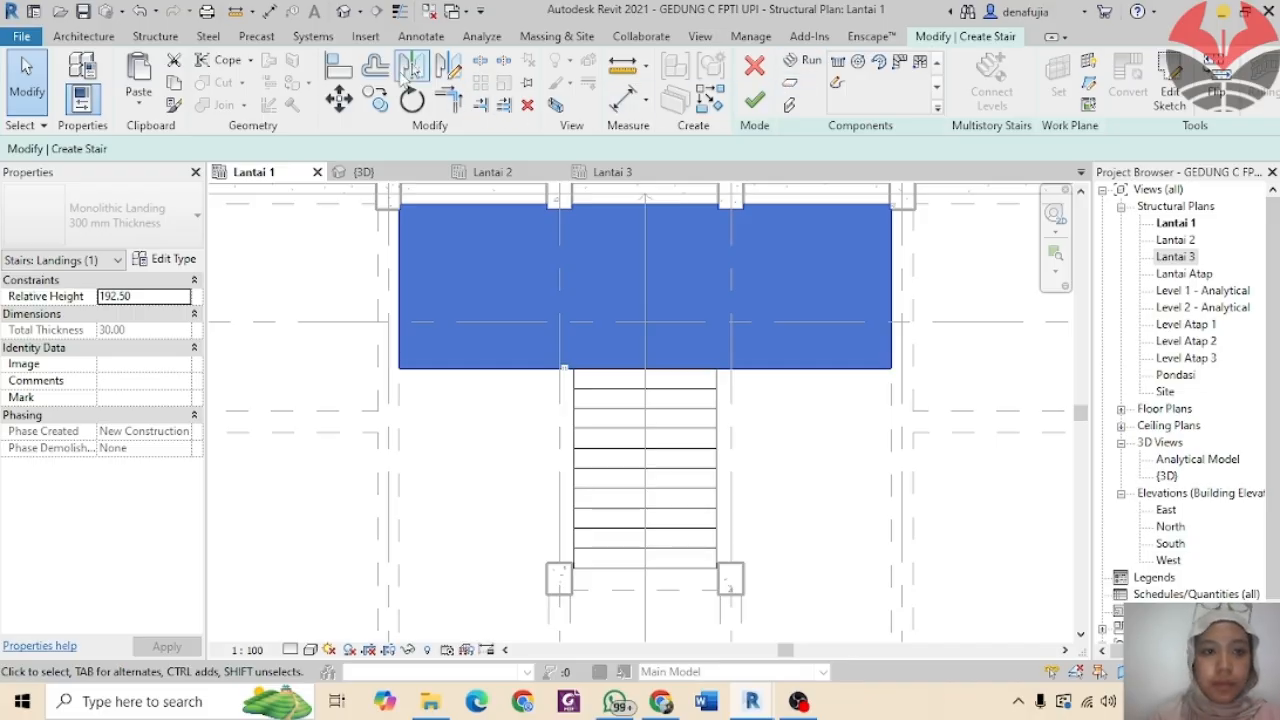
pyautogui.click(88, 38)
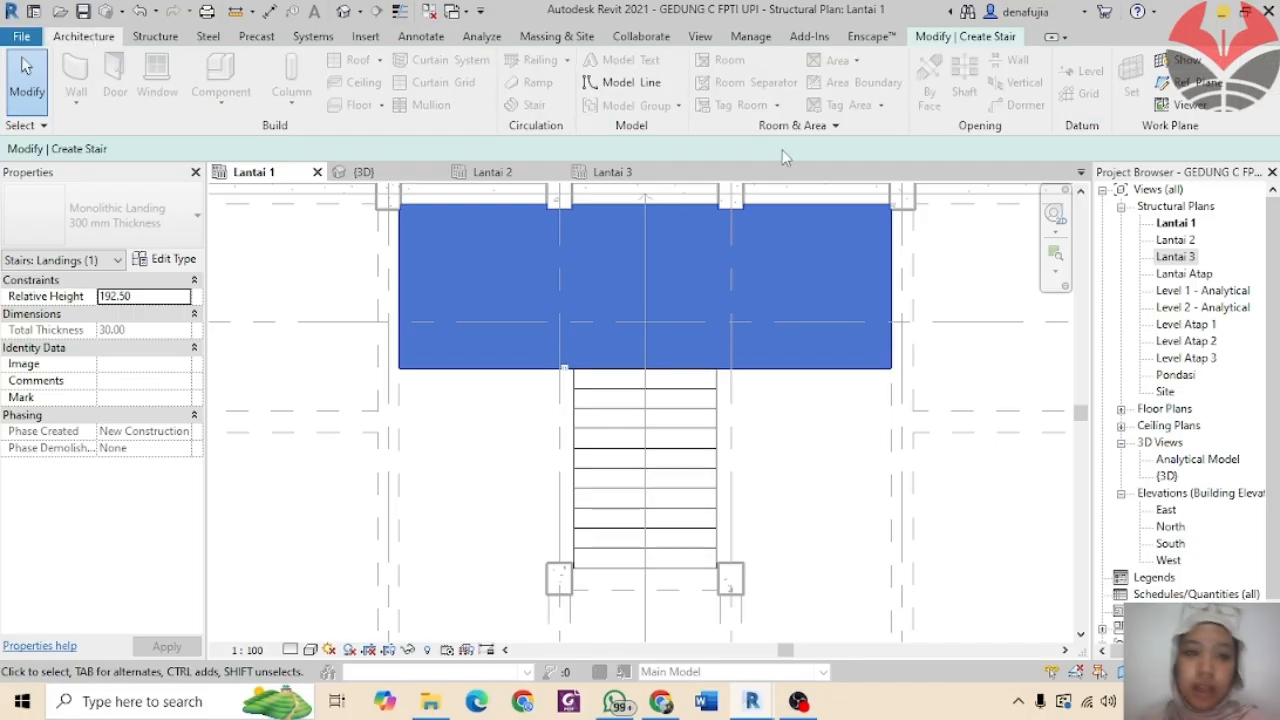
pyautogui.press('Escape')
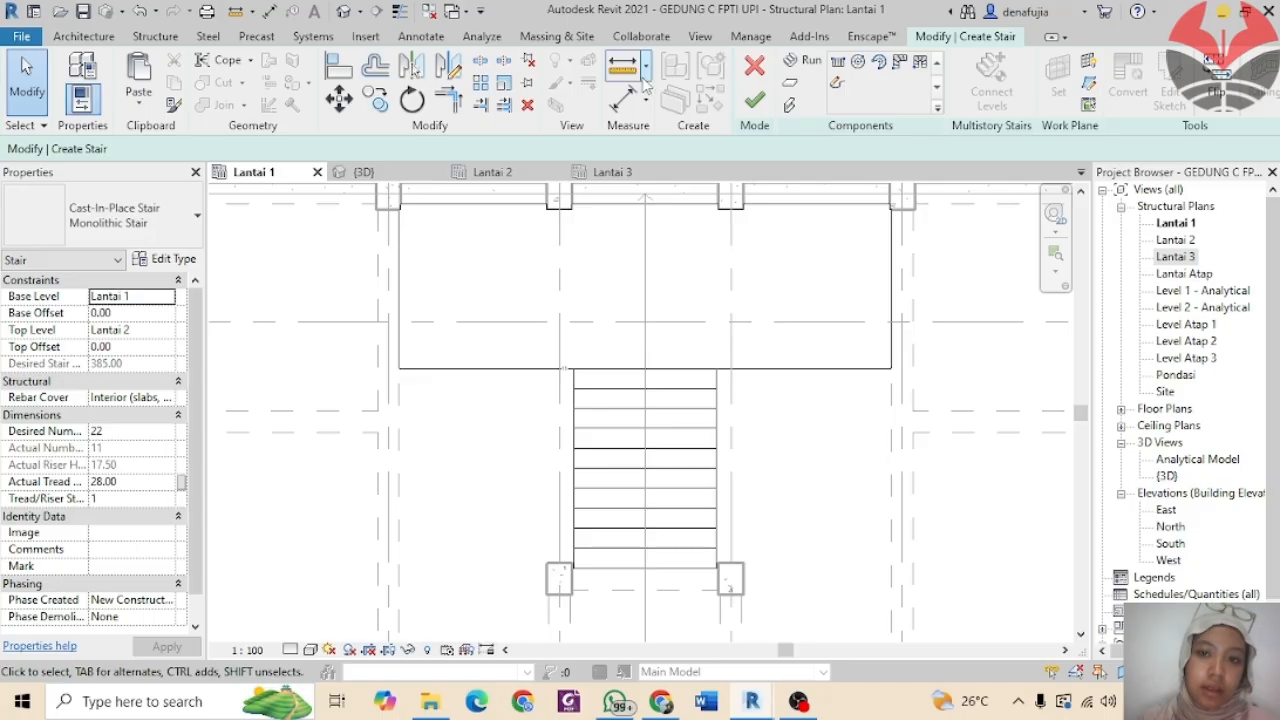
pyautogui.click(754, 100)
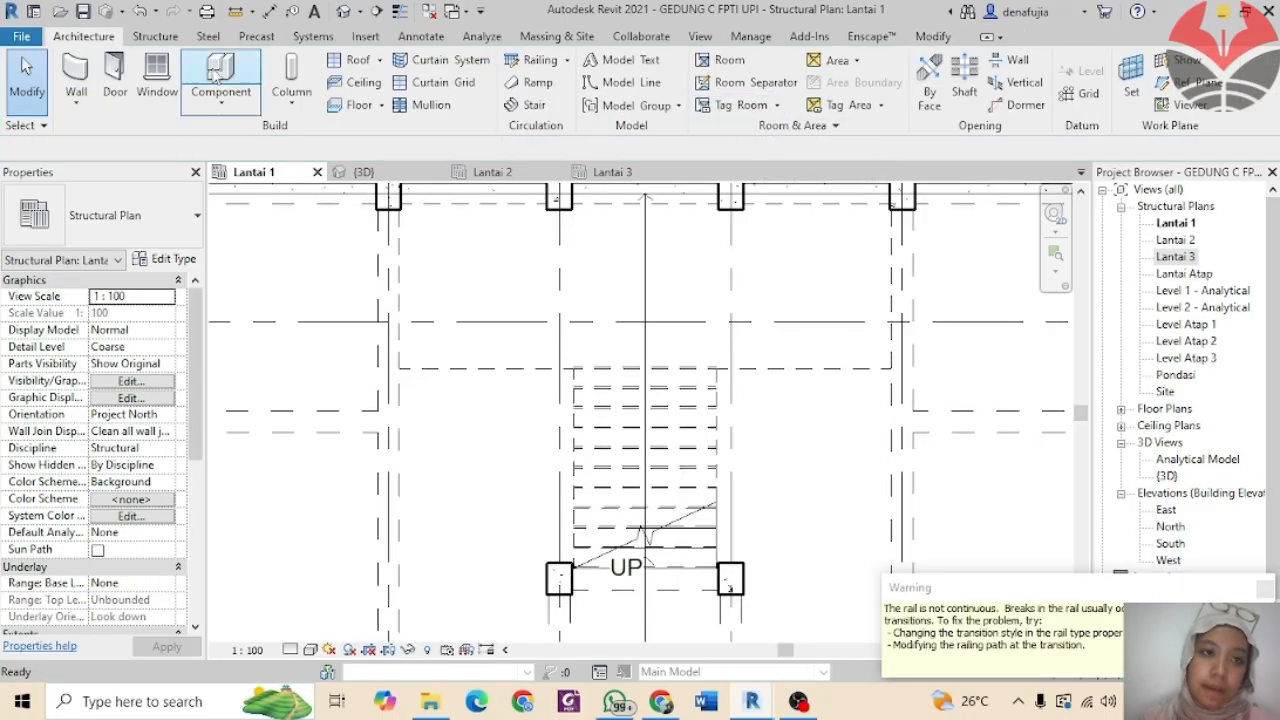
# Step: Start a new stair and draw a 308 cm run from the landing's lower-left corner away from the landing, 200 cm wide
pyautogui.click(533, 106)
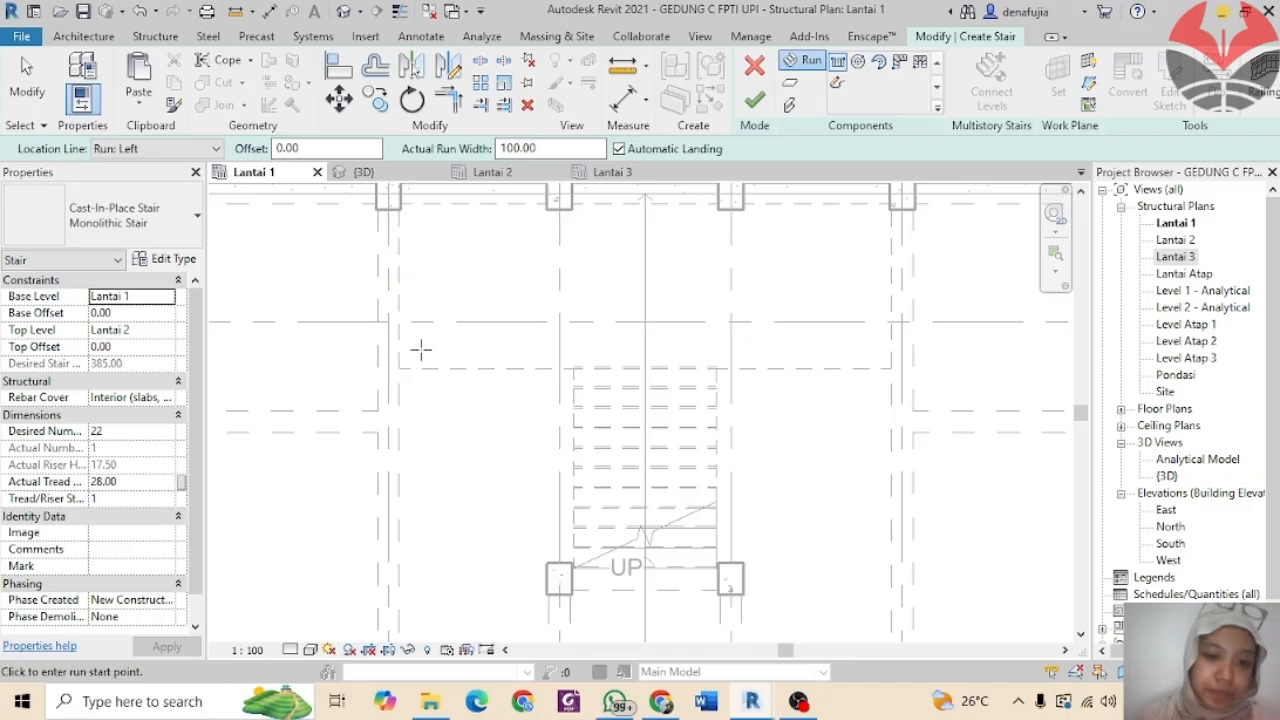
pyautogui.click(398, 368)
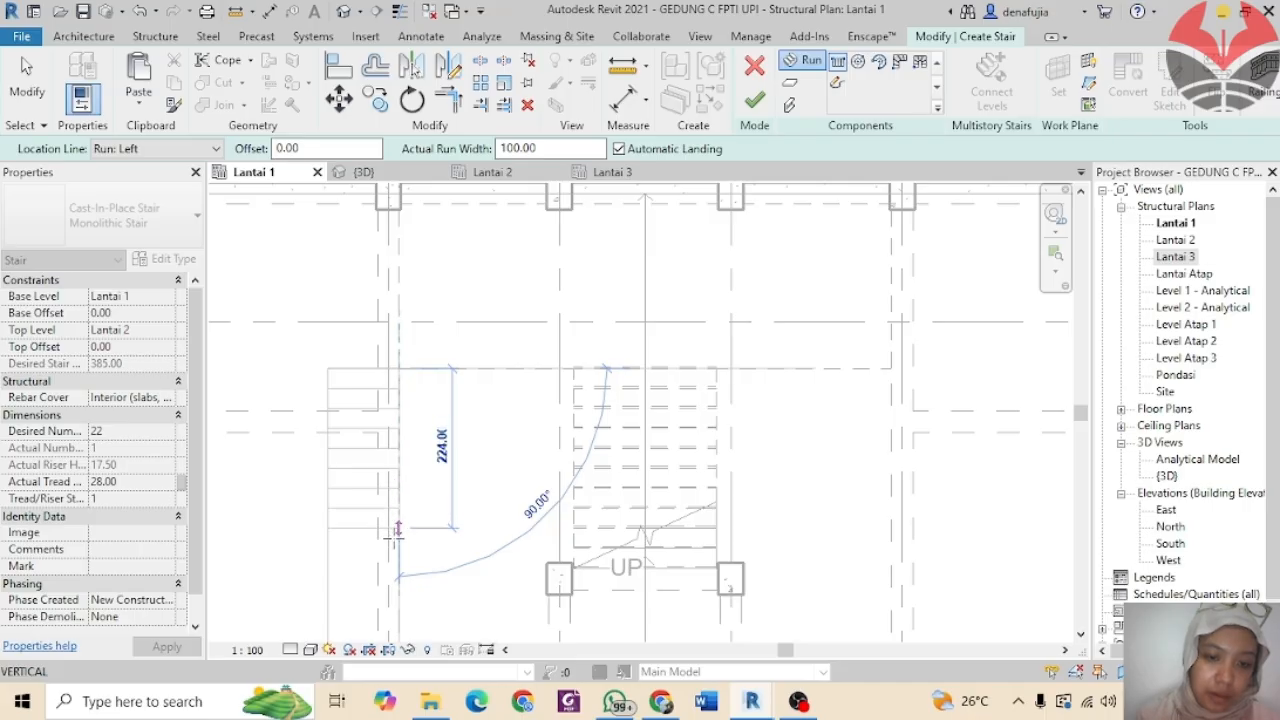
pyautogui.moveTo(405, 560); pyautogui.dragTo(490, 430, button='middle')
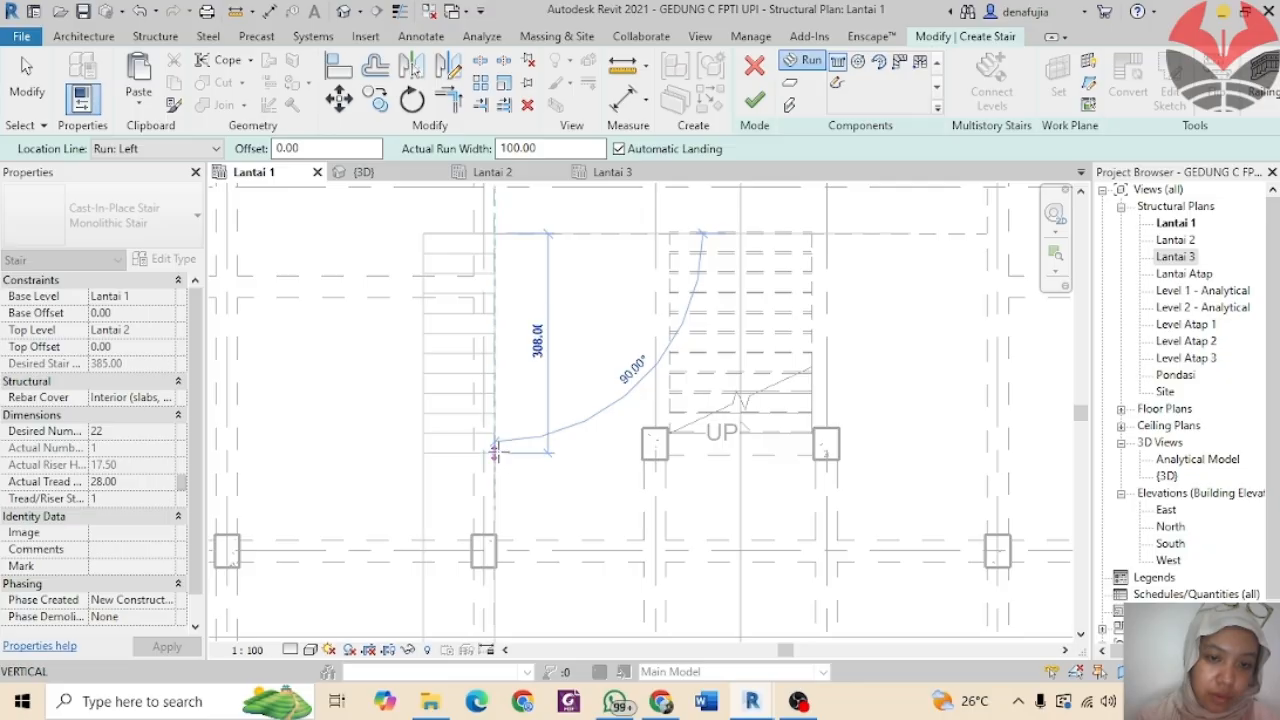
pyautogui.click(494, 452)
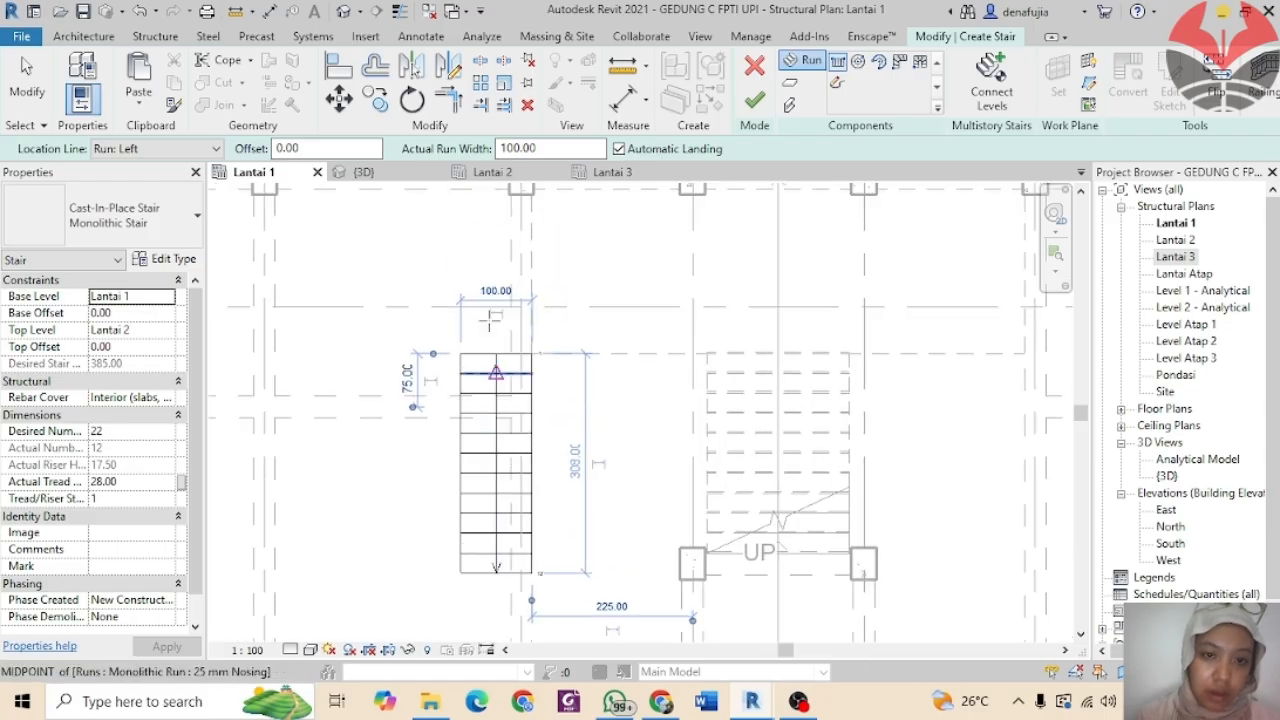
pyautogui.click(509, 290)
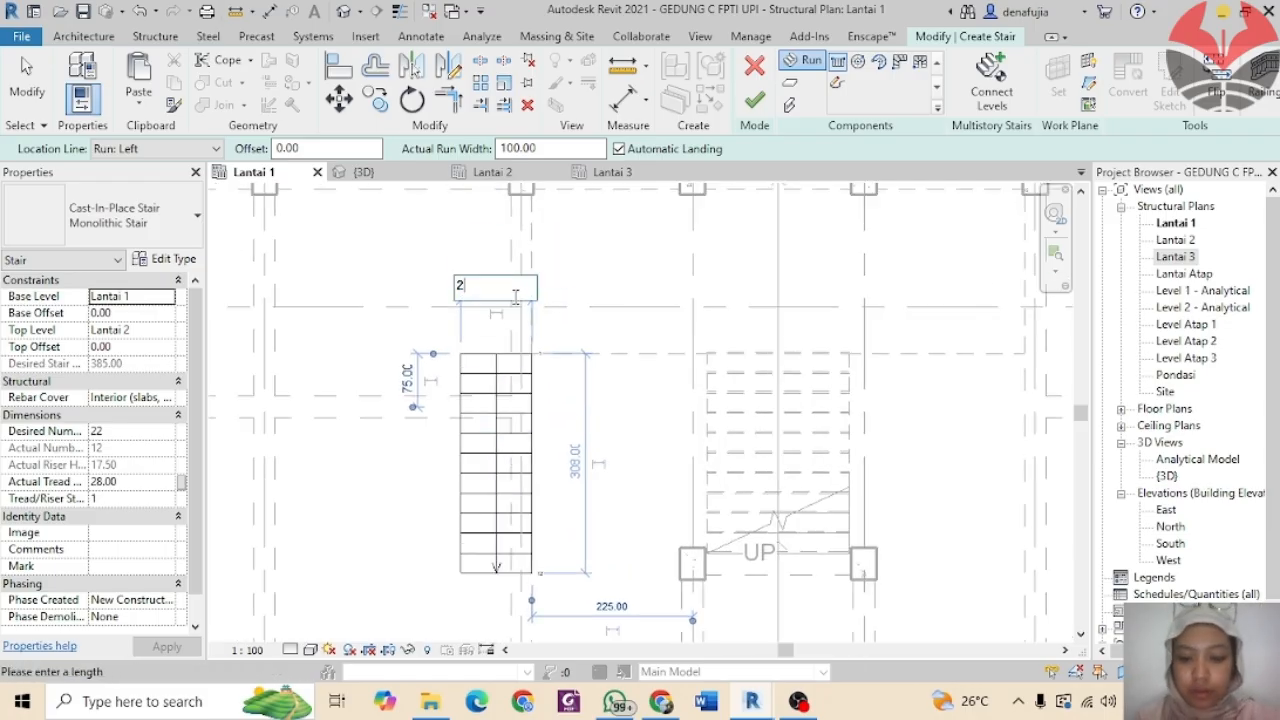
pyautogui.write('200')
pyautogui.press('Return')
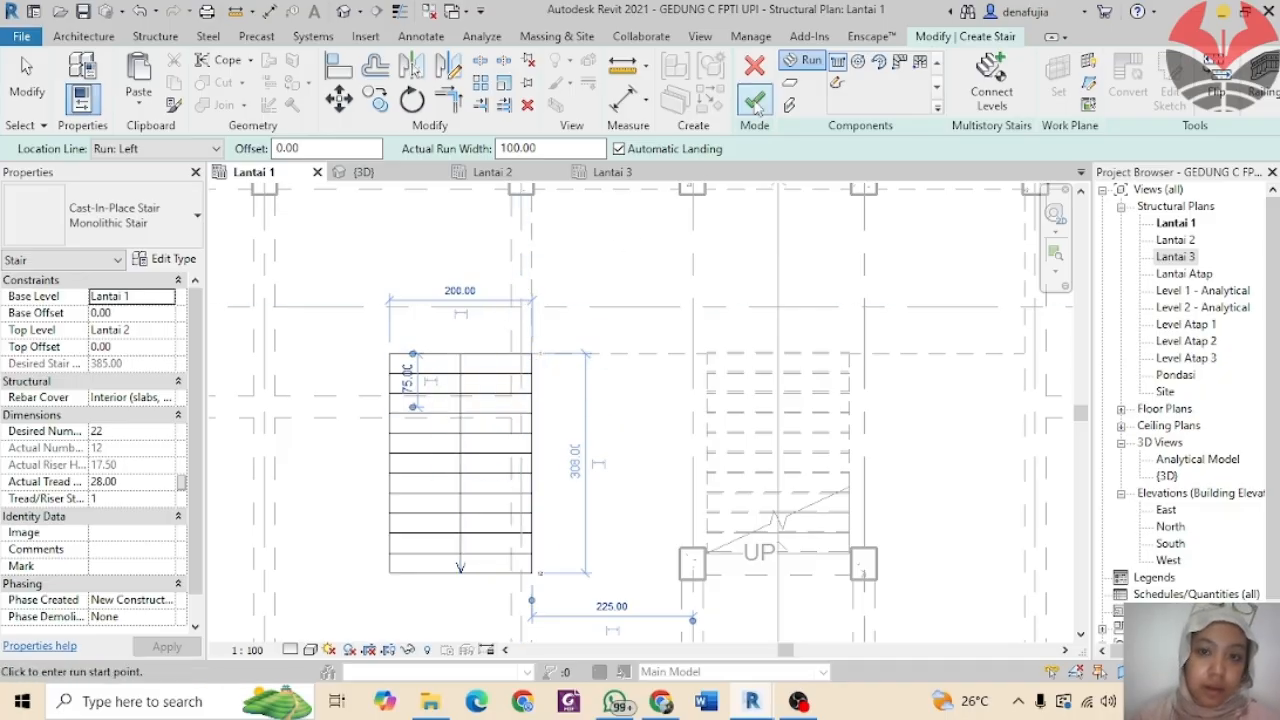
# Step: Move the new run so its upper-left corner meets the landing's lower-left corner
pyautogui.click(338, 105)
pyautogui.click(390, 355)
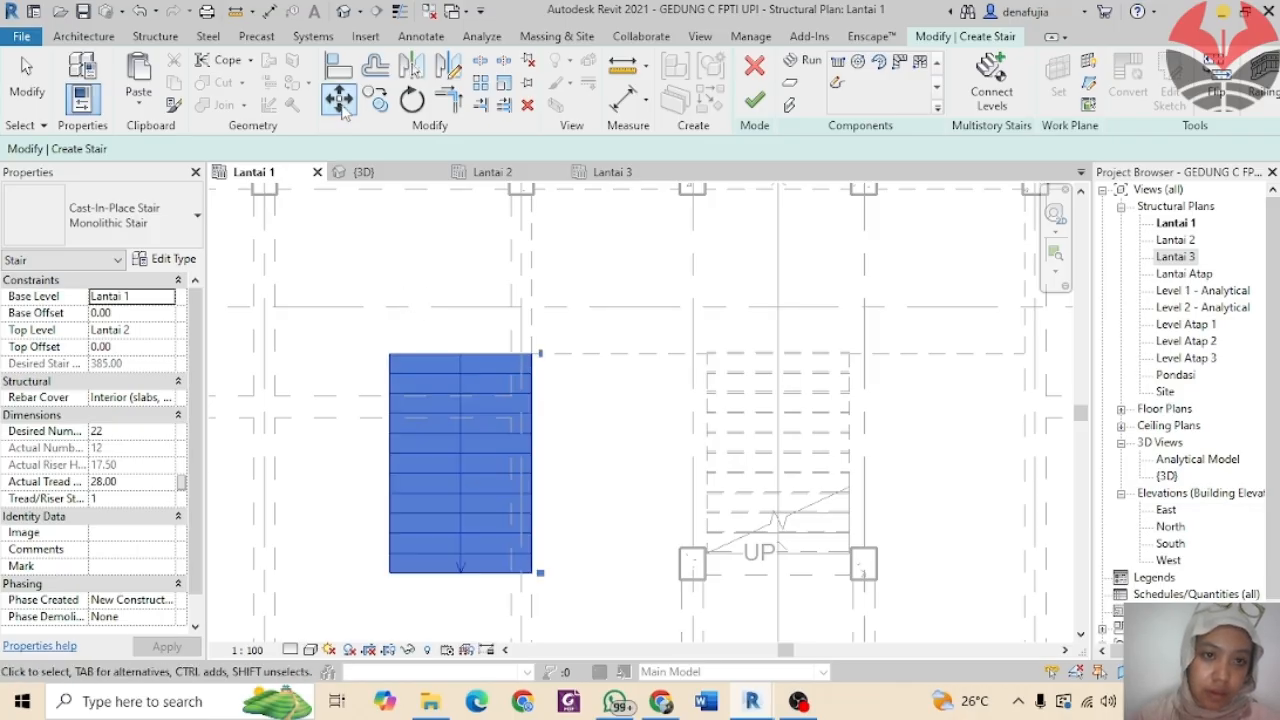
pyautogui.click(341, 105)
pyautogui.click(390, 355)
pyautogui.scroll(2, 551, 371)
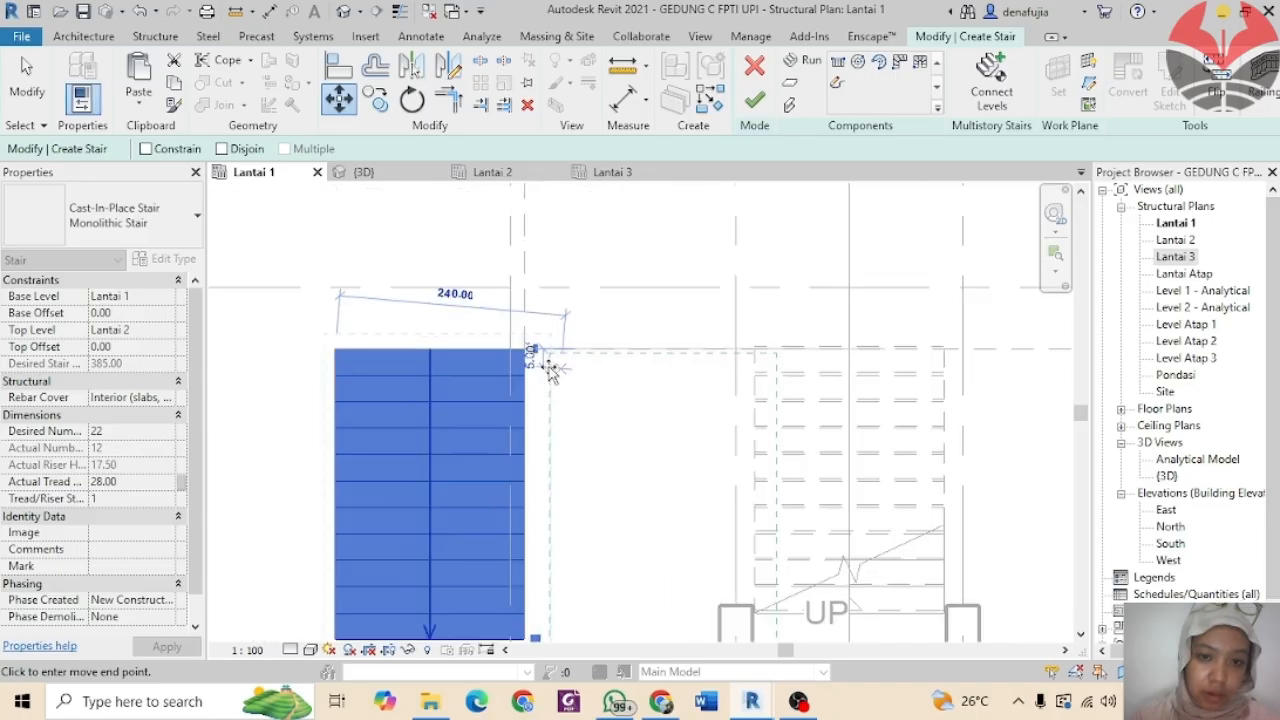
pyautogui.click(523, 351)
pyautogui.scroll(1, 576, 400)
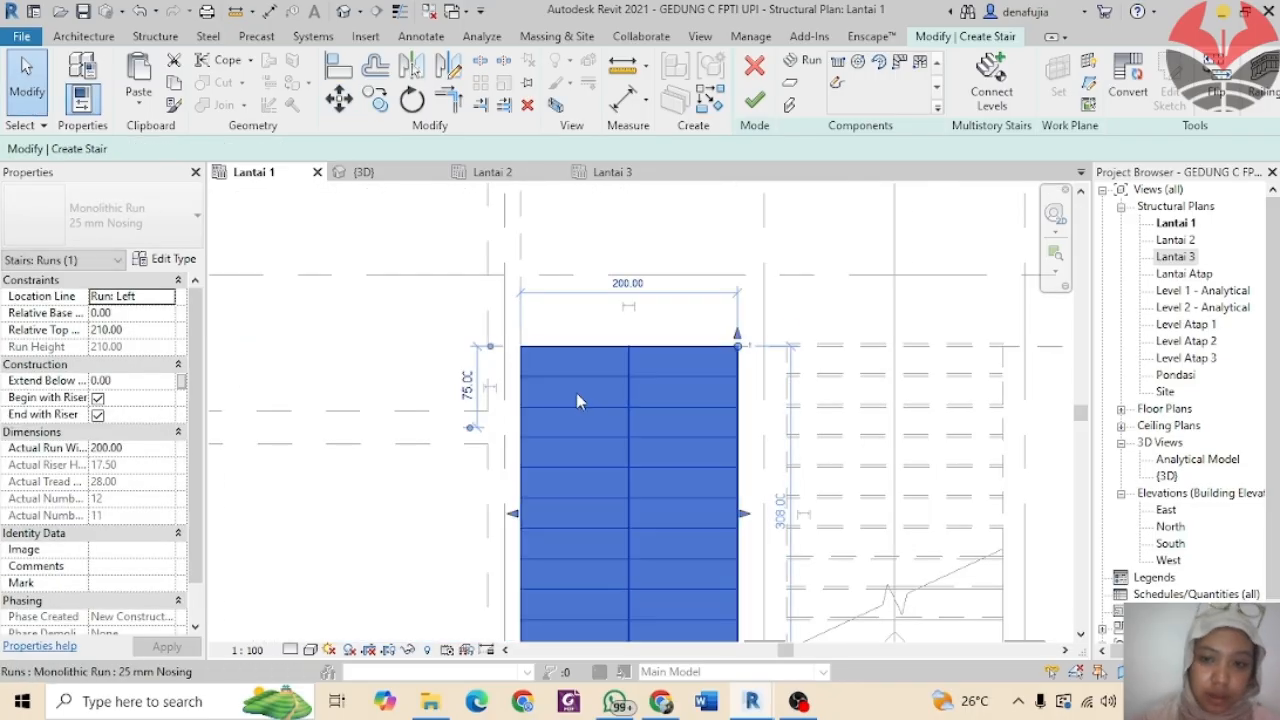
# Step: Copy the left run to the clipboard and paste the copy on the right side of the central stair
pyautogui.scroll(-3, 576, 400)
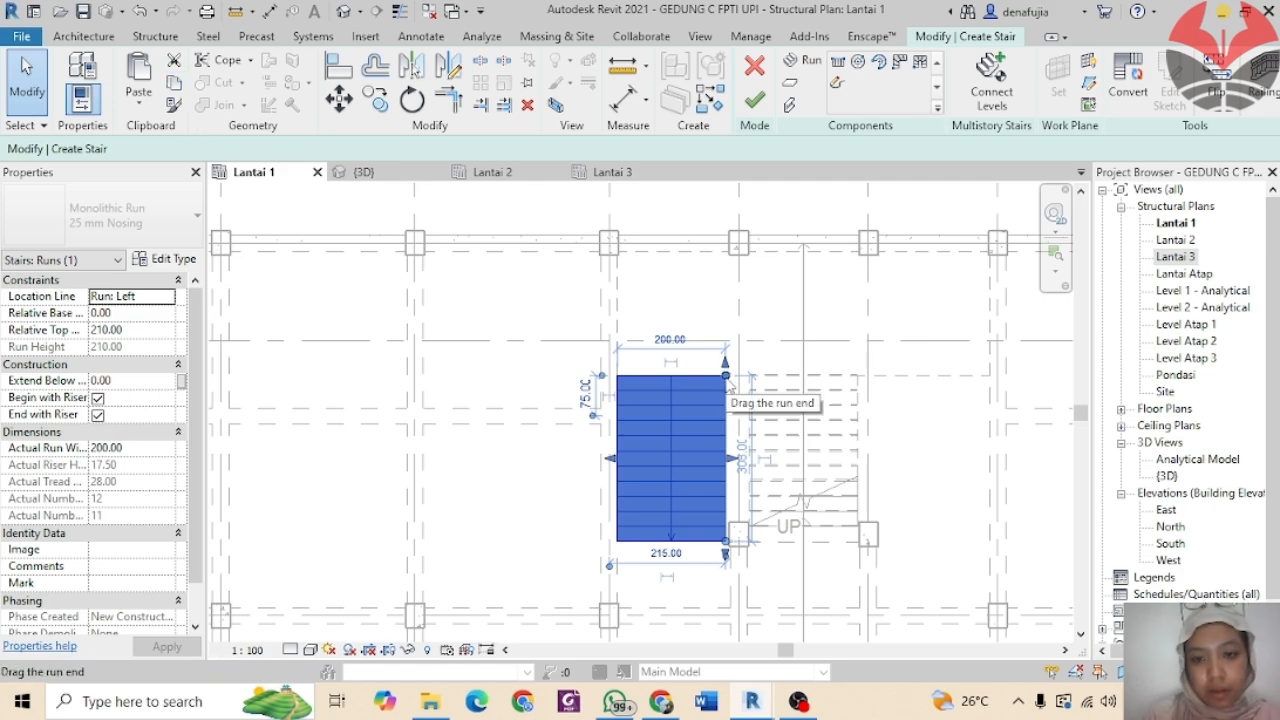
pyautogui.click(726, 378)
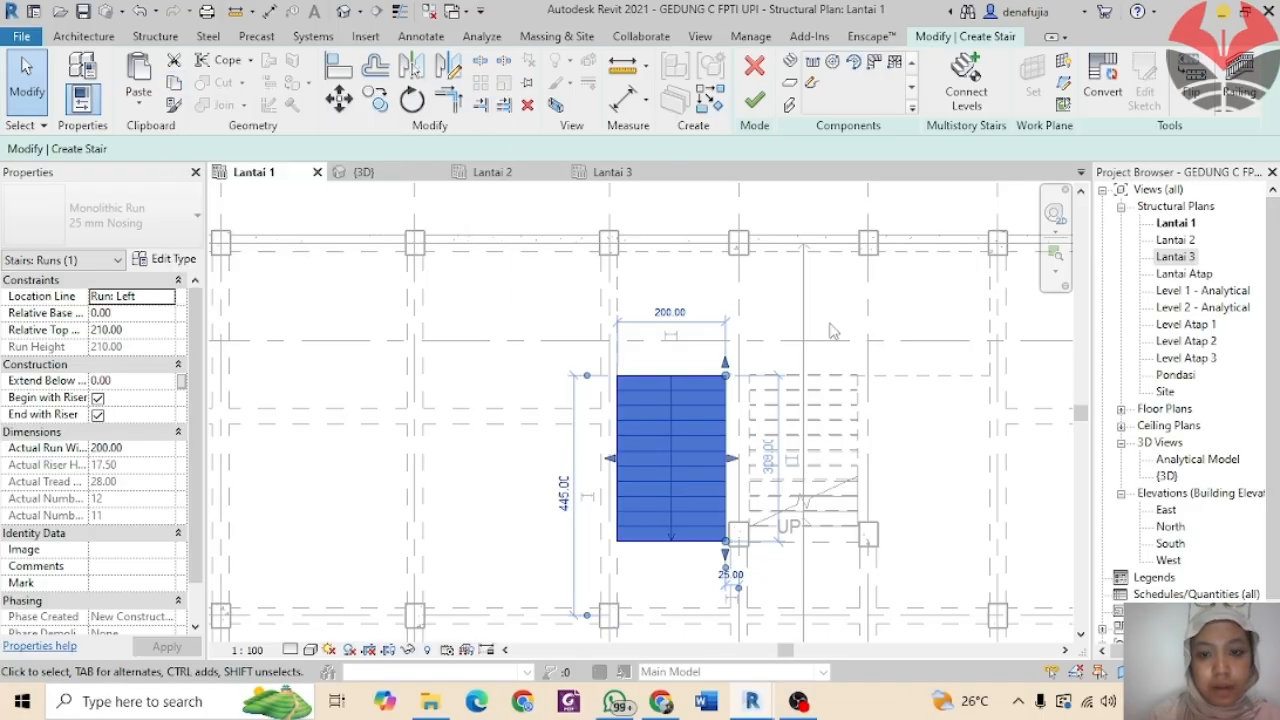
pyautogui.click(757, 415)
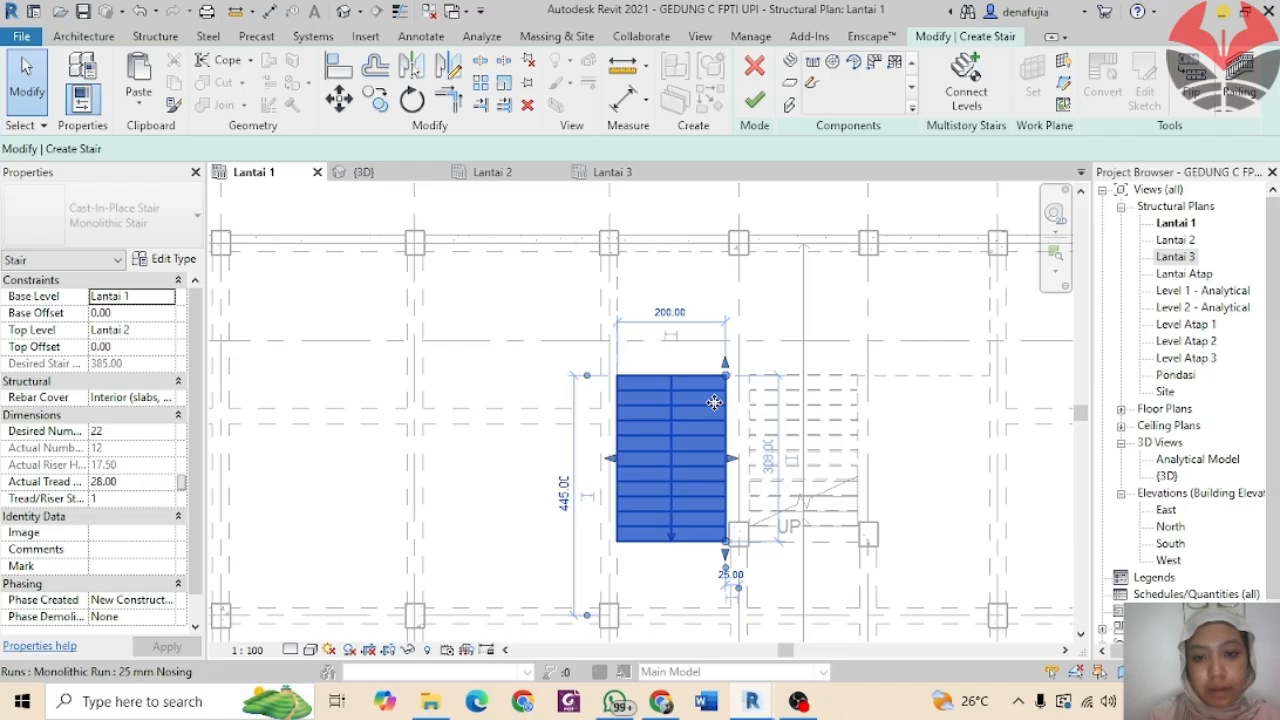
pyautogui.click(653, 399)
pyautogui.rightClick(653, 399)
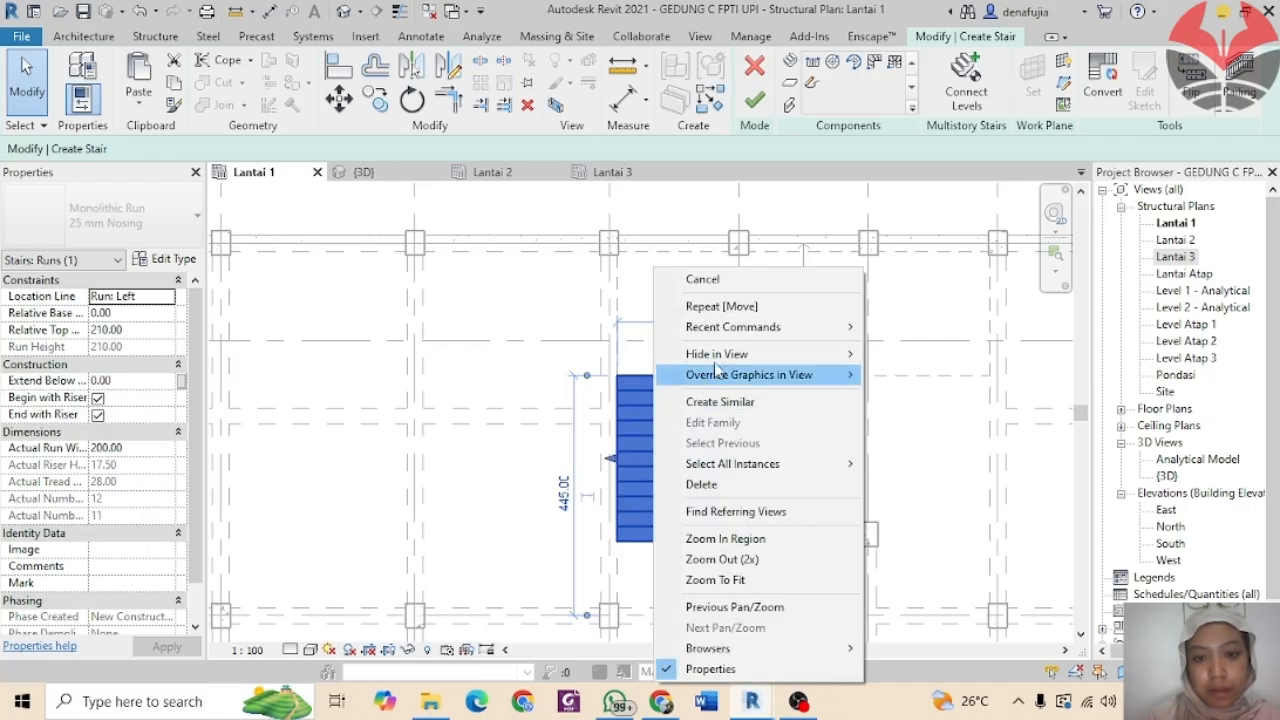
pyautogui.click(647, 389)
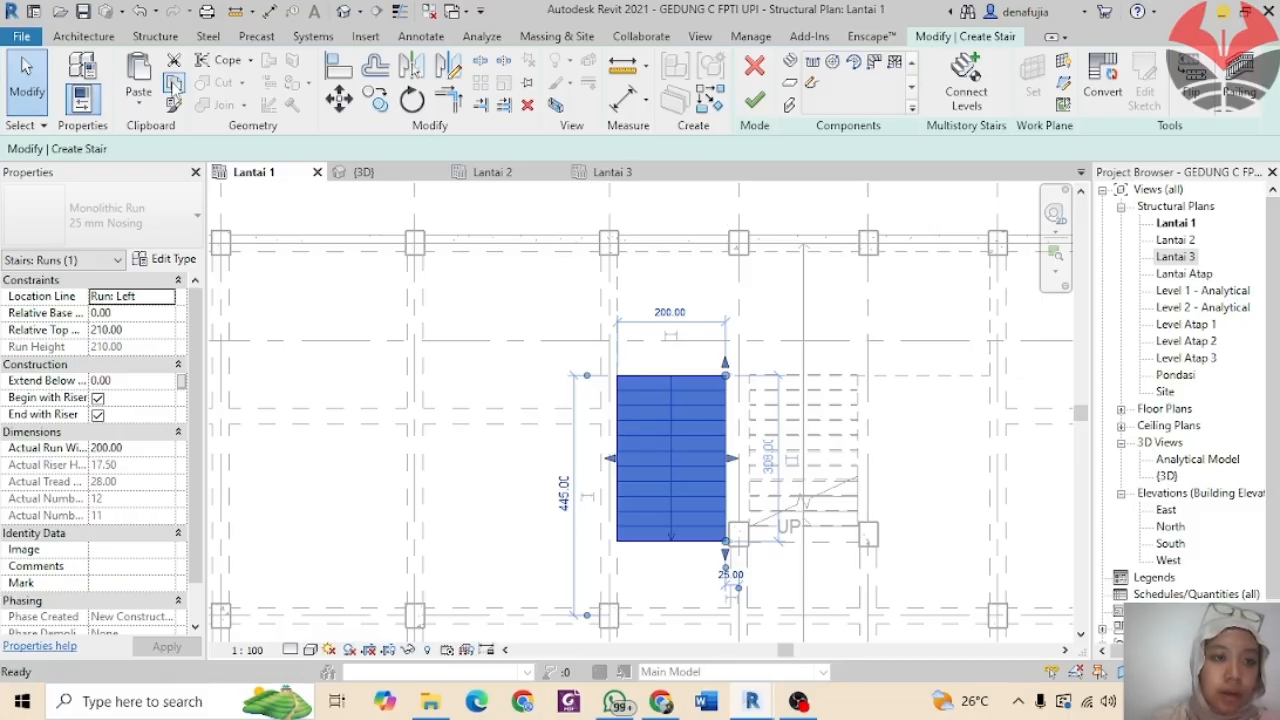
pyautogui.click(140, 102)
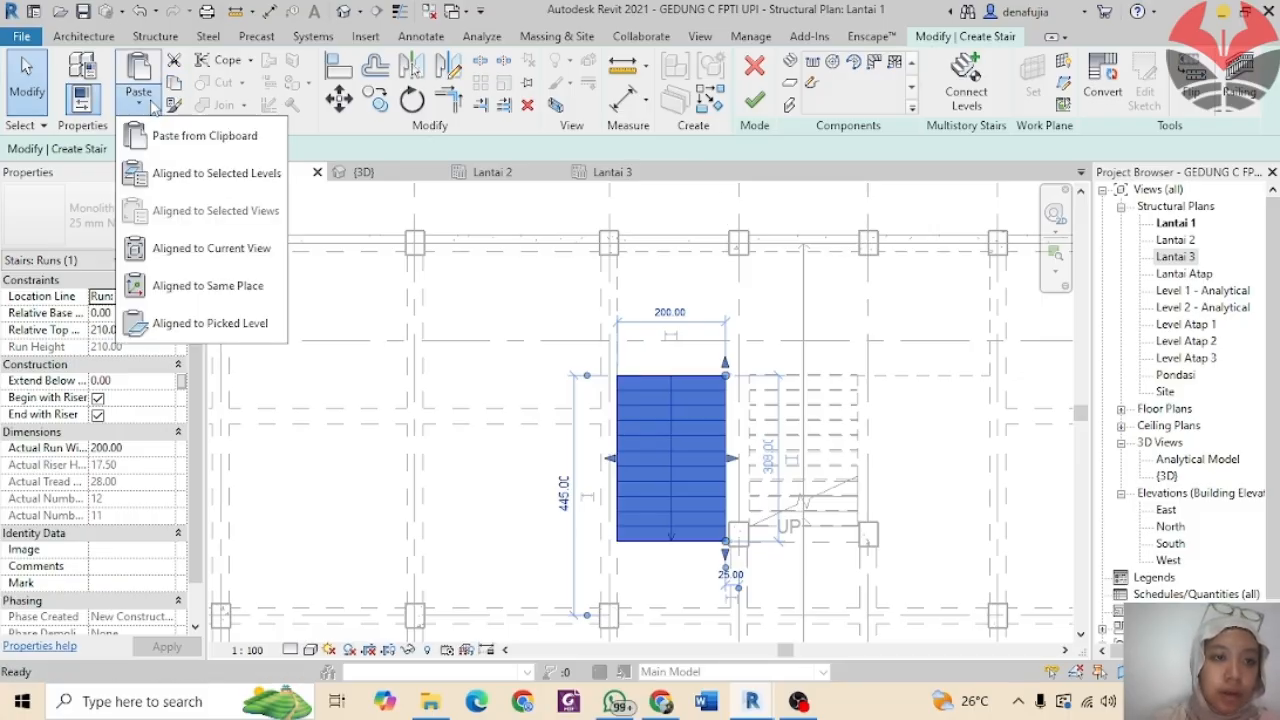
pyautogui.click(200, 135)
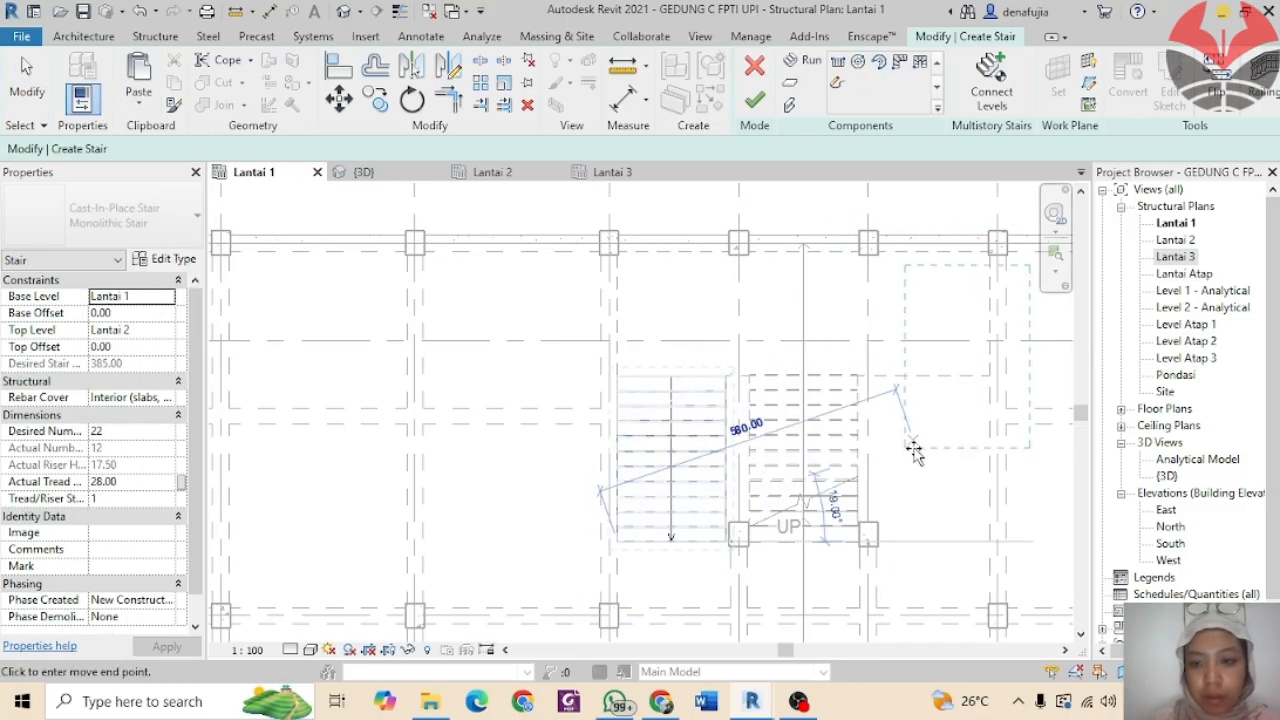
pyautogui.click(886, 491)
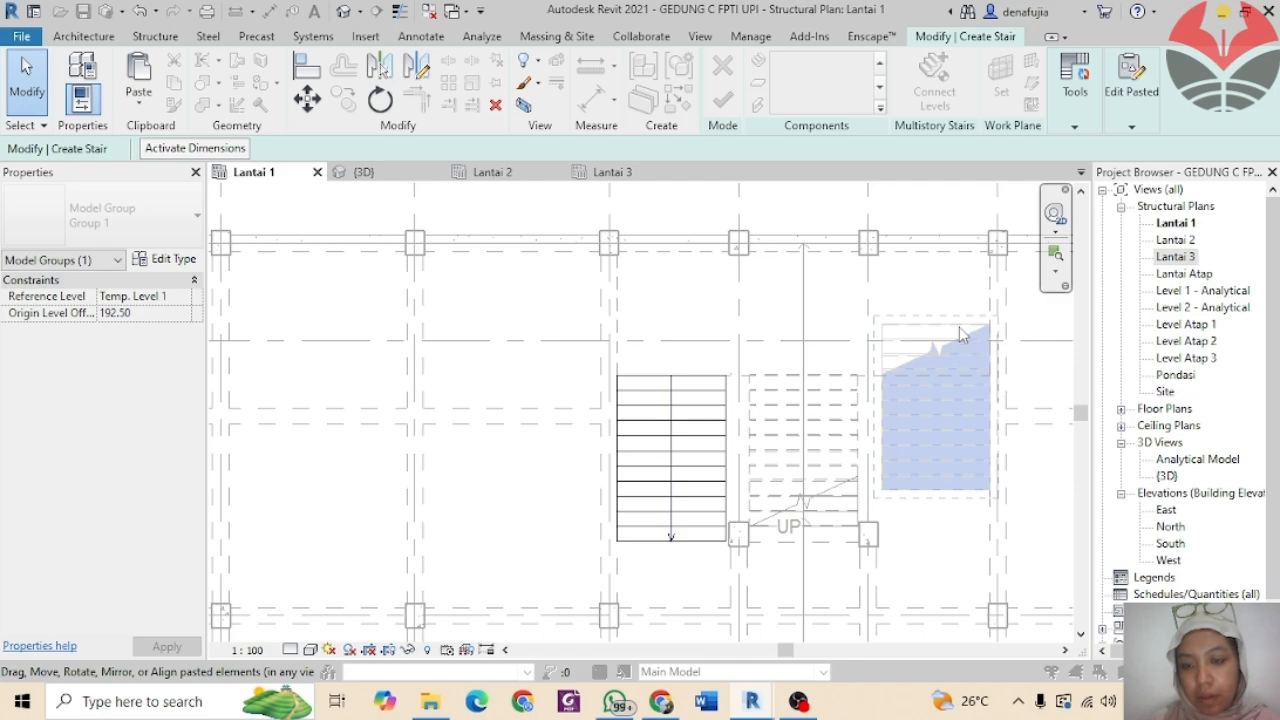
pyautogui.press('Escape')
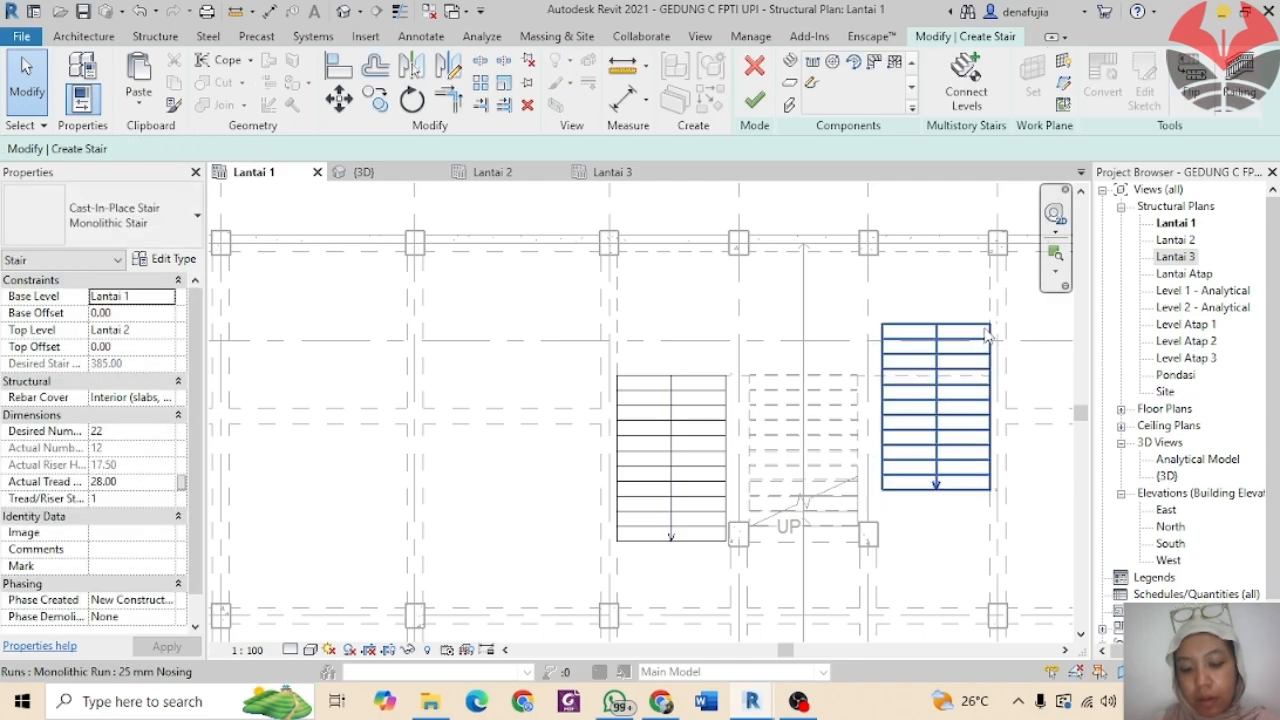
# Step: Move the pasted run so its upper-right corner meets the landing's lower-right corner
pyautogui.press('m')
pyautogui.press('v')
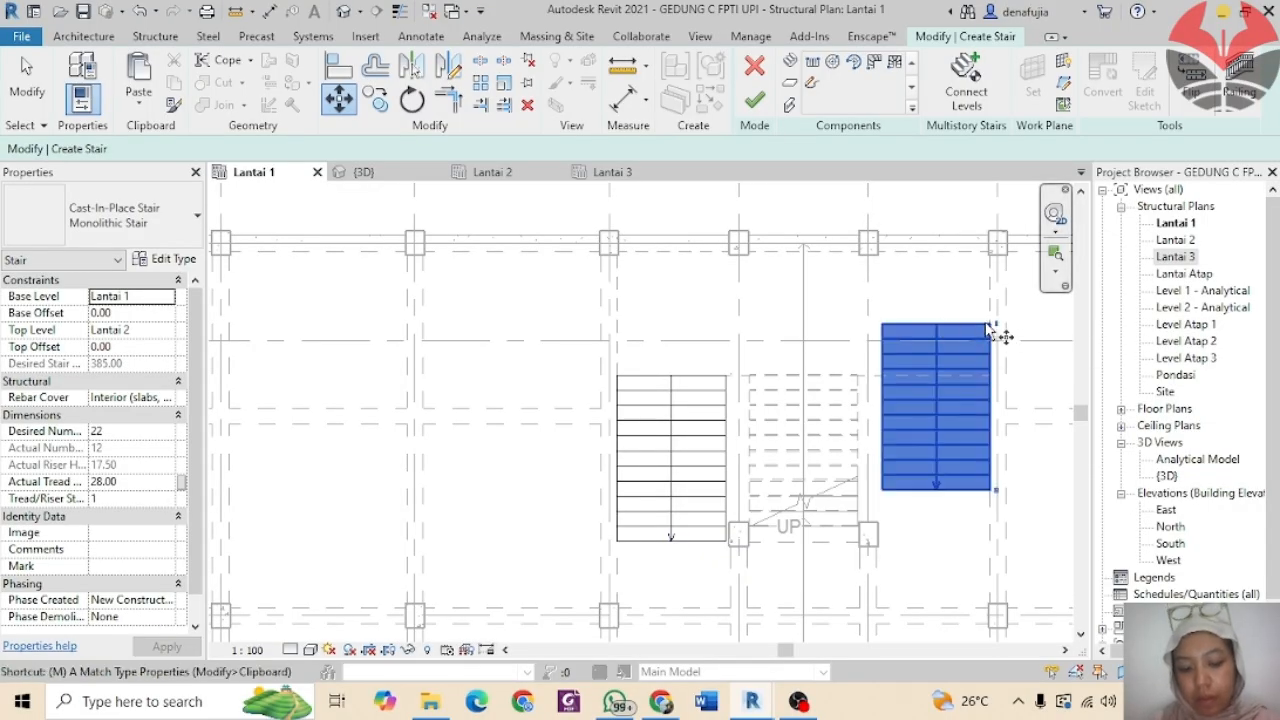
pyautogui.click(991, 324)
pyautogui.scroll(2, 992, 330)
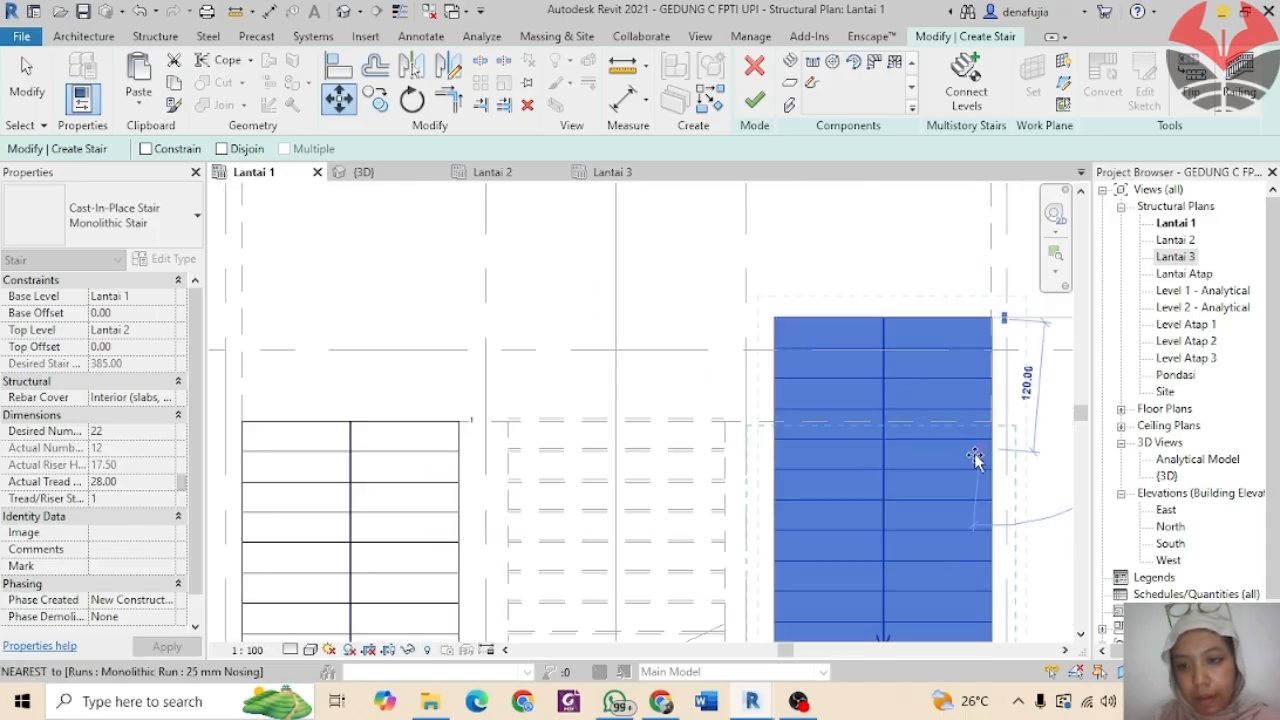
pyautogui.click(990, 424)
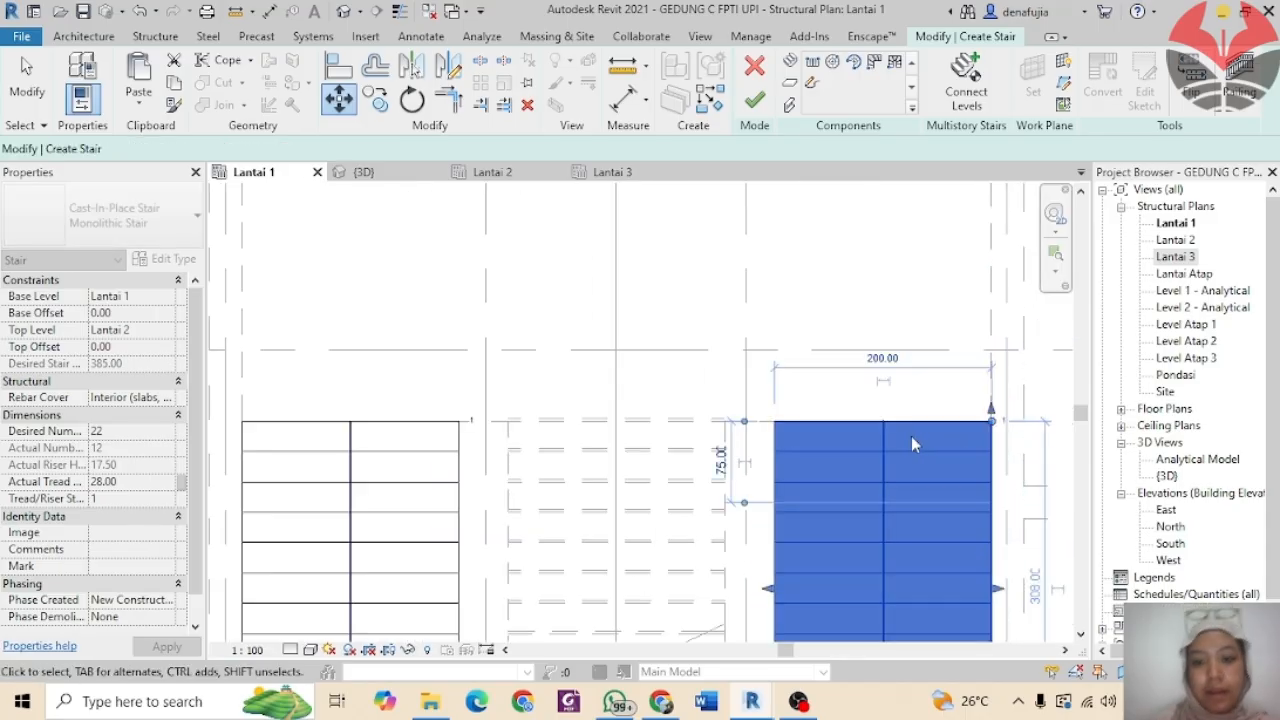
pyautogui.scroll(-3, 911, 436)
pyautogui.click(888, 380)
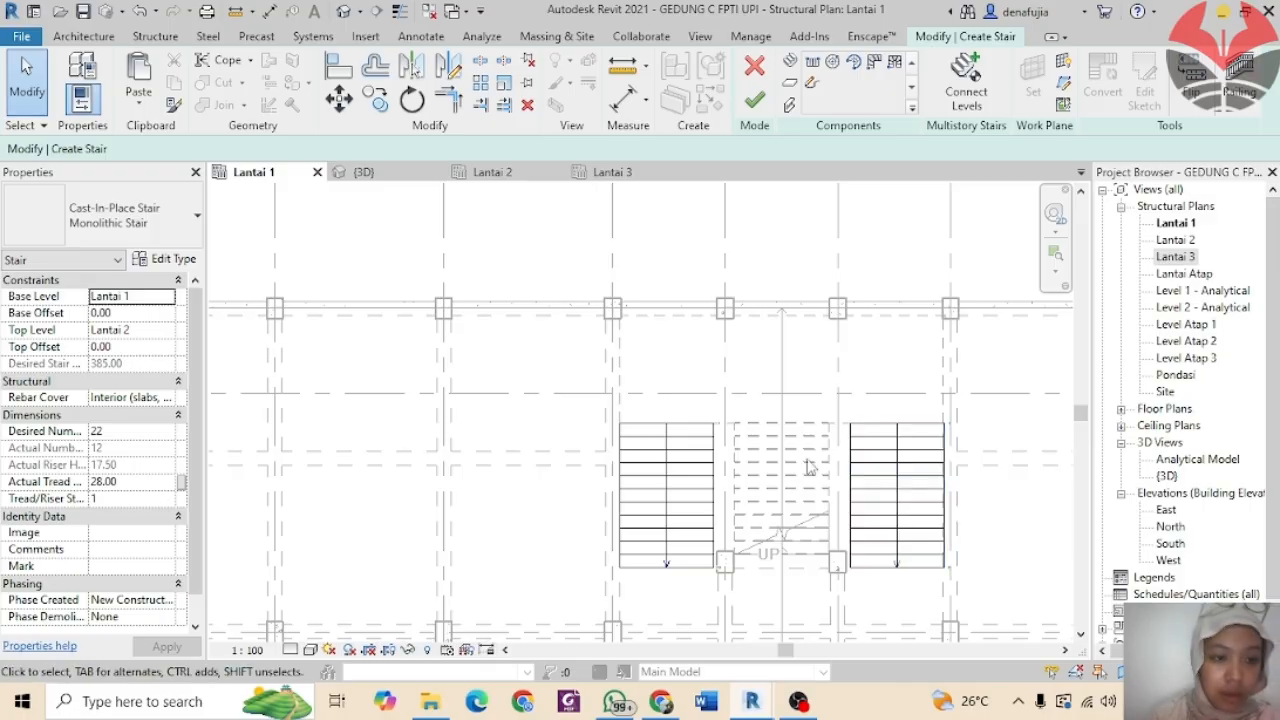
# Step: Examine the two side runs against the central stair and landing in the 3D view from several angles
pyautogui.click(375, 170)
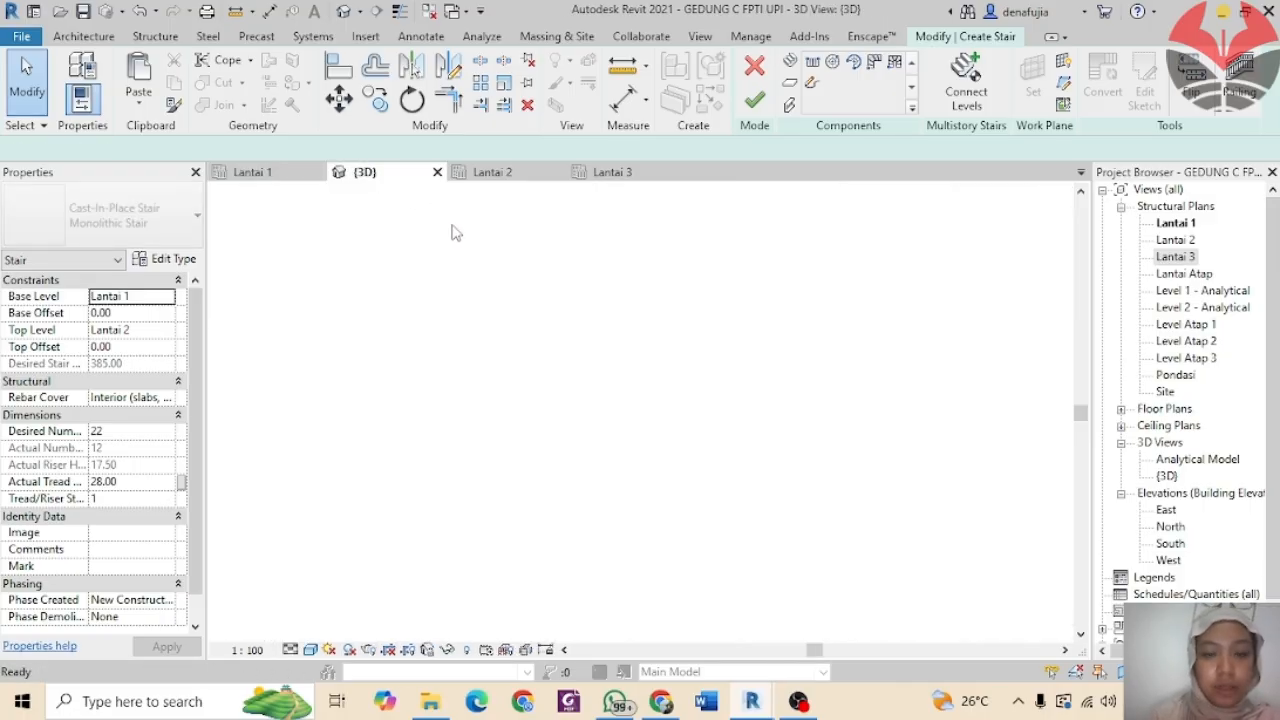
pyautogui.scroll(-3, 637, 405)
pyautogui.scroll(6, 700, 395)
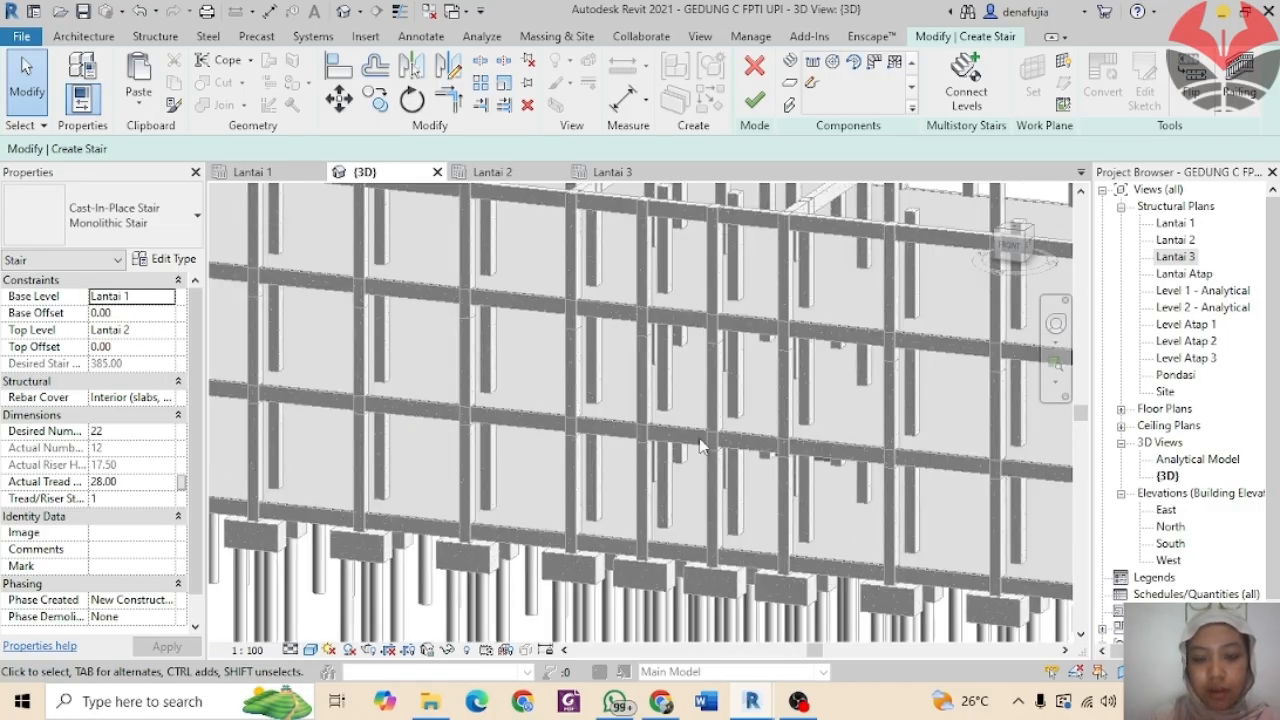
pyautogui.keyDown('shift'); pyautogui.moveTo(705, 392); pyautogui.dragTo(740, 420, button='middle'); pyautogui.keyUp('shift')
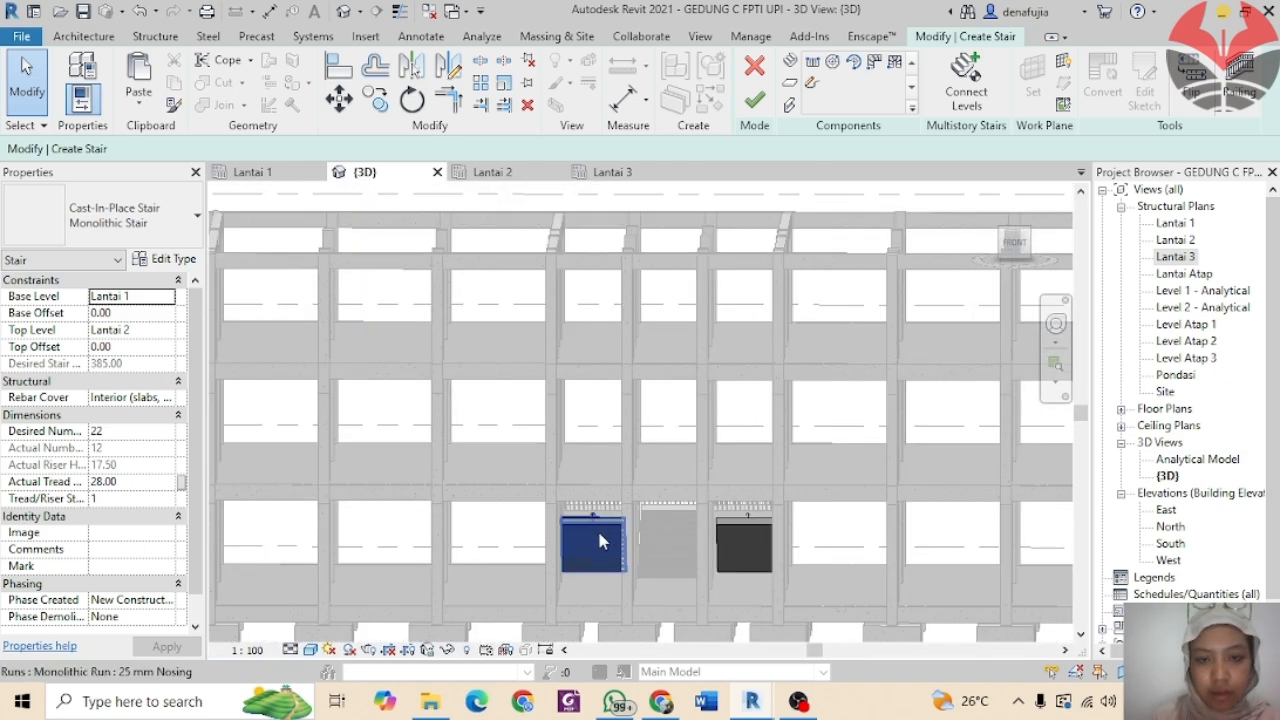
pyautogui.scroll(5, 595, 528)
pyautogui.scroll(-6, 647, 508)
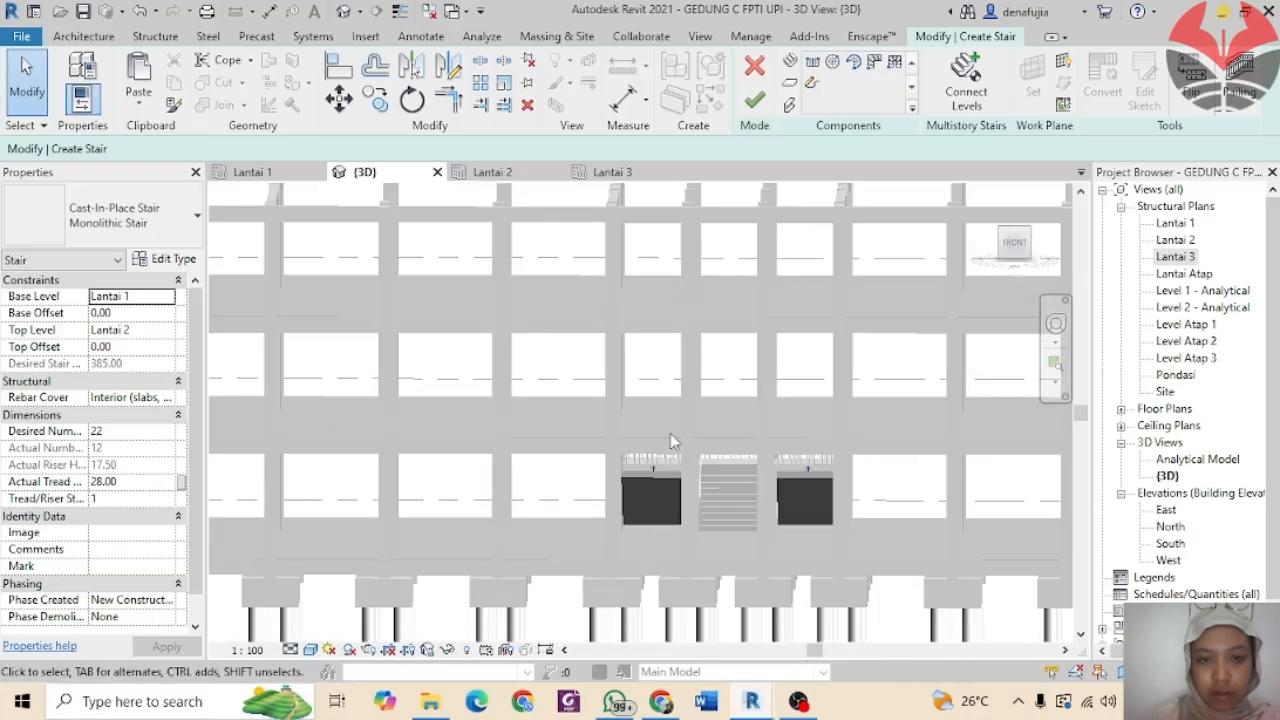
pyautogui.keyDown('shift'); pyautogui.moveTo(670, 433); pyautogui.dragTo(740, 480, button='middle'); pyautogui.keyUp('shift')
pyautogui.scroll(5, 710, 505)
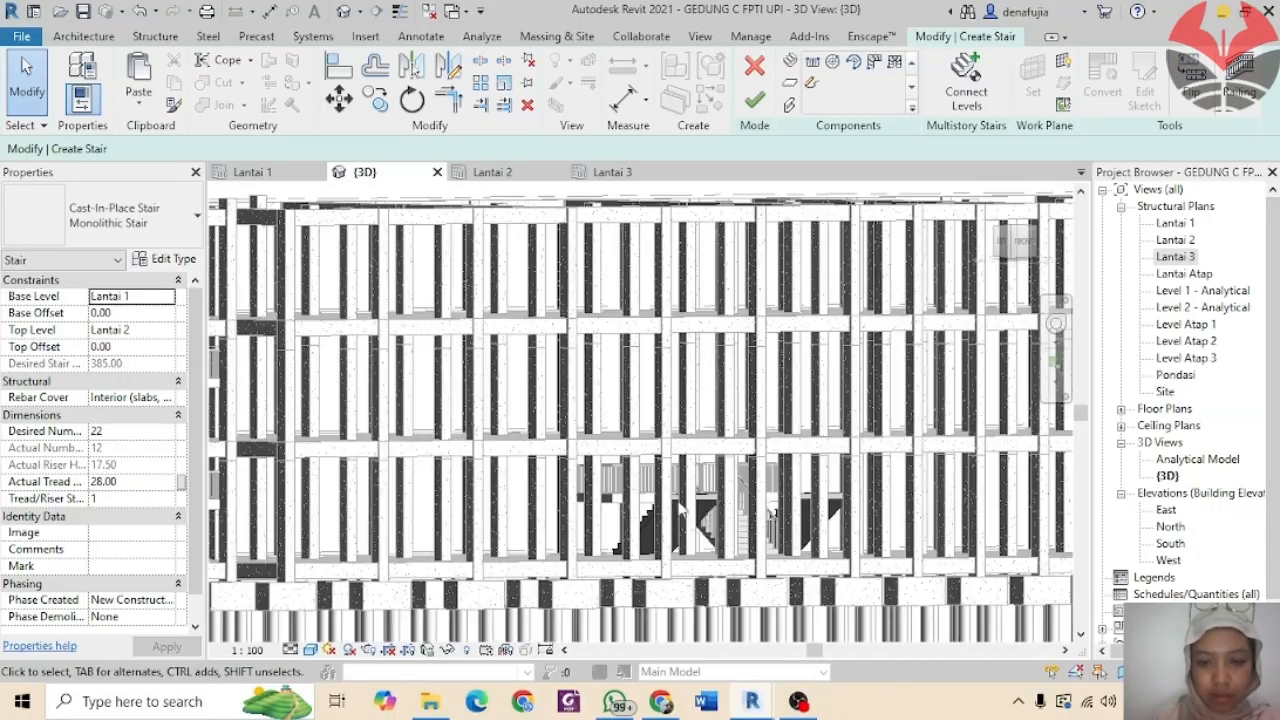
pyautogui.scroll(-3, 763, 478)
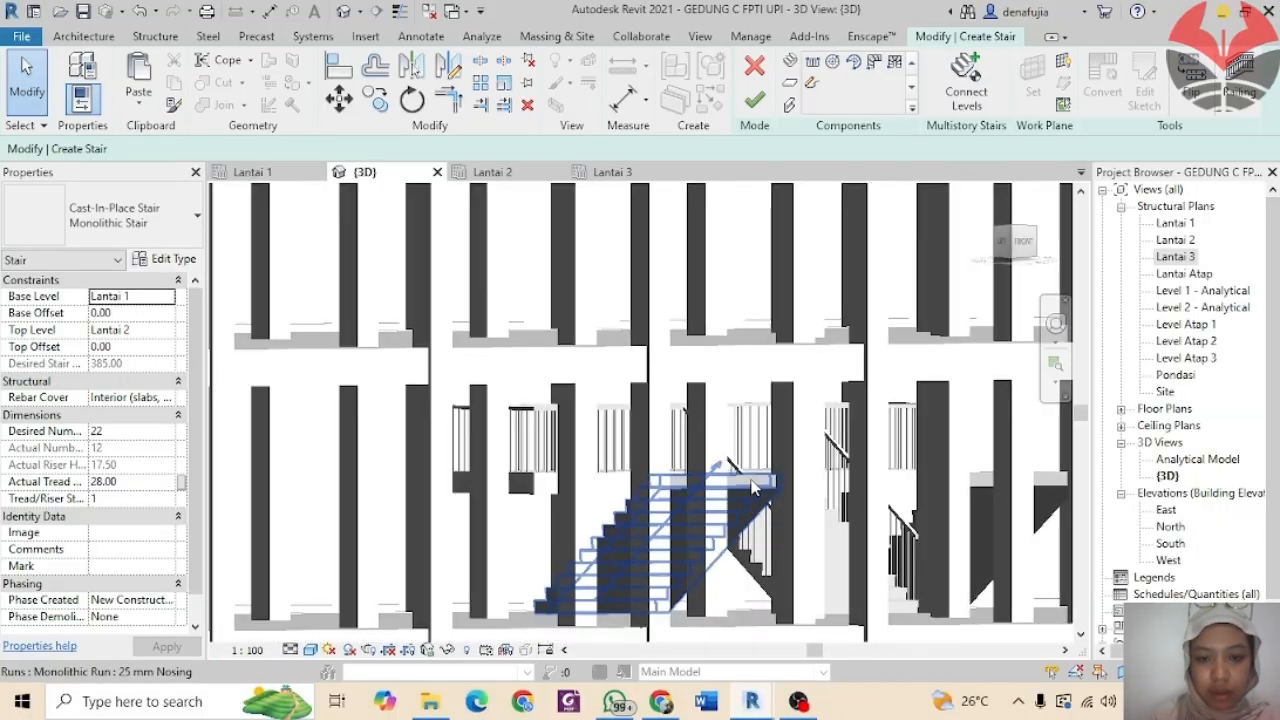
pyautogui.keyDown('shift'); pyautogui.moveTo(829, 494); pyautogui.dragTo(500, 240, button='middle'); pyautogui.keyUp('shift')
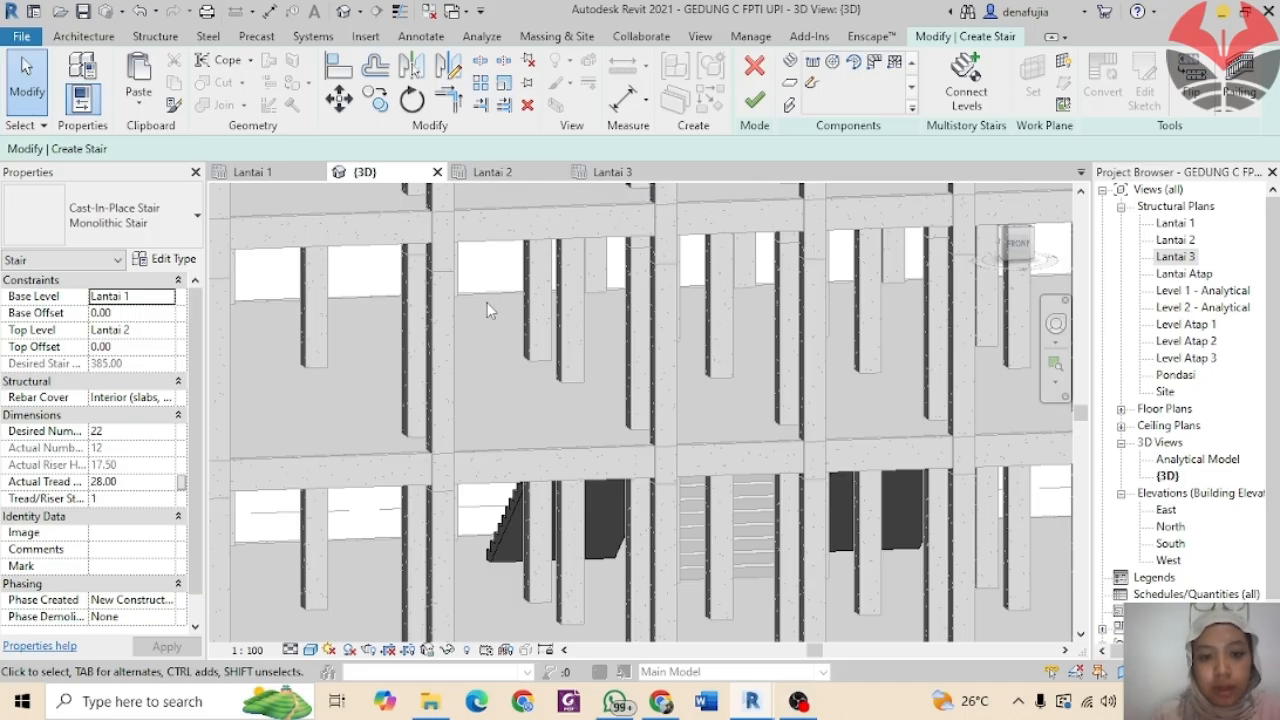
# Step: Finish the stair containing the two side runs and view it in 3D
pyautogui.click(756, 100)
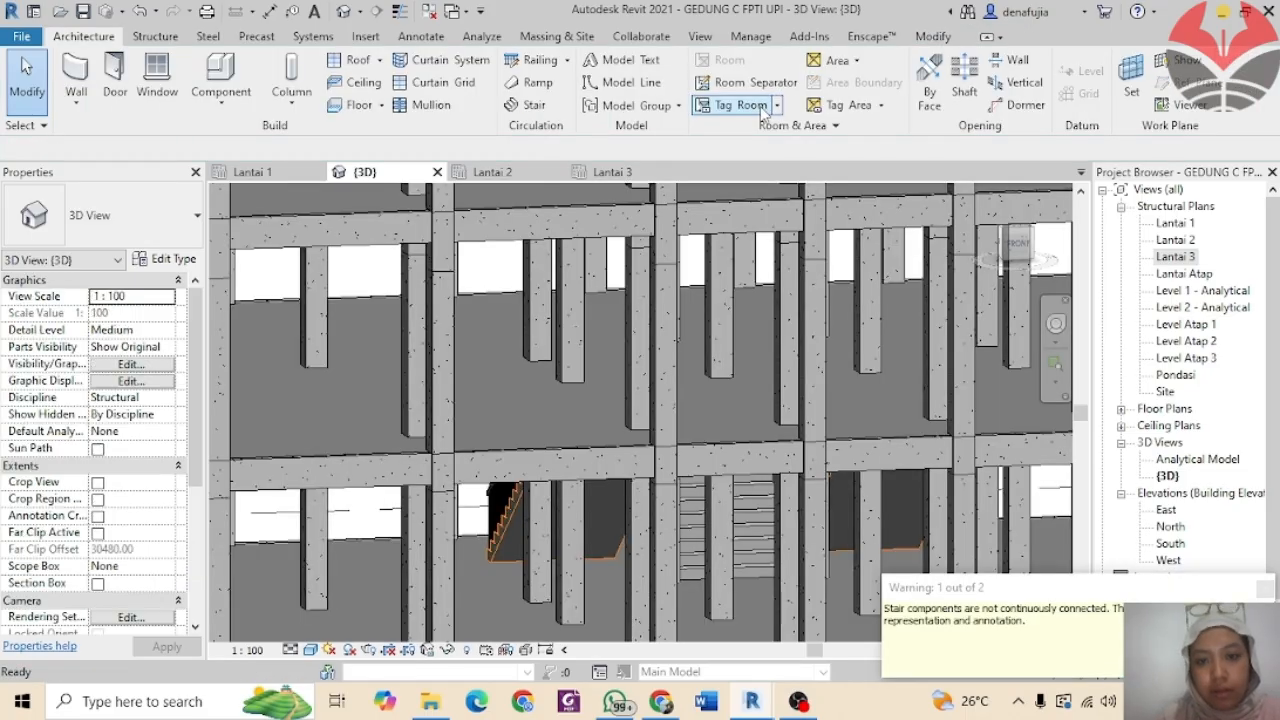
pyautogui.keyDown('shift'); pyautogui.moveTo(700, 520); pyautogui.dragTo(560, 441, button='middle'); pyautogui.keyUp('shift')
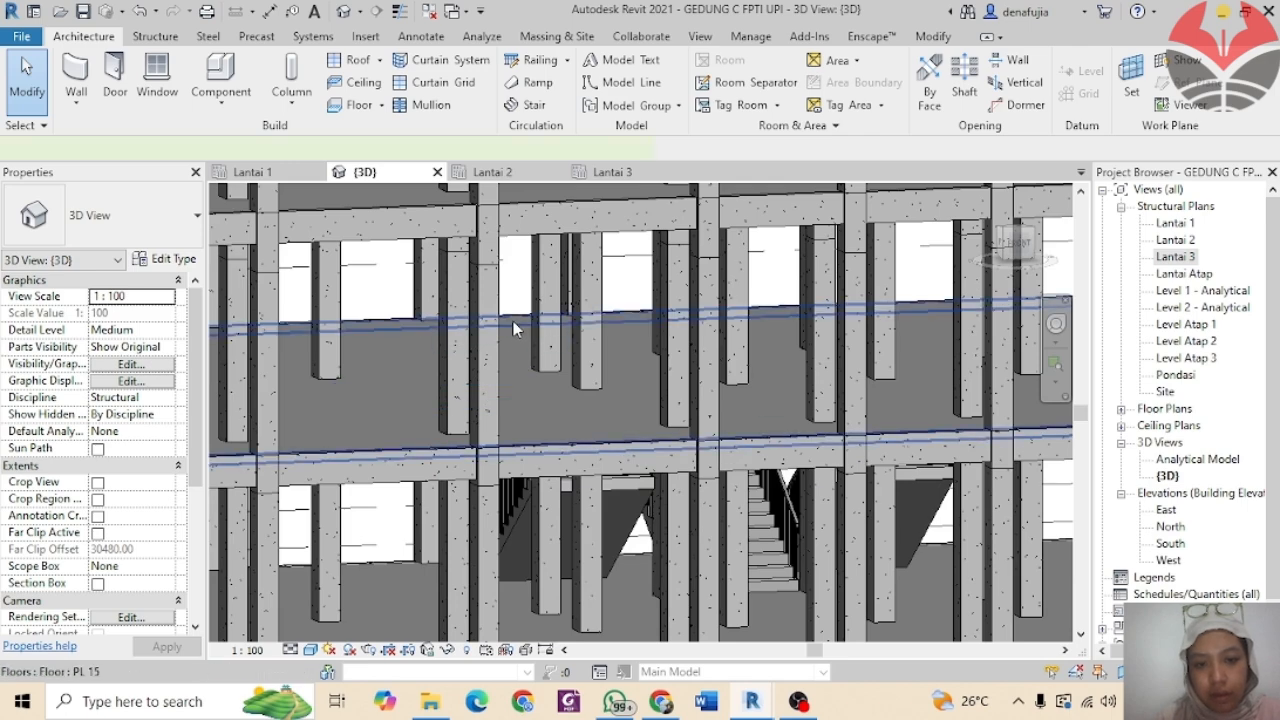
# Step: Open the Lantai 2 floor slab's boundary for editing and show its central stair area in the Lantai 2 plan
pyautogui.click(513, 321)
pyautogui.doubleClick(514, 328)
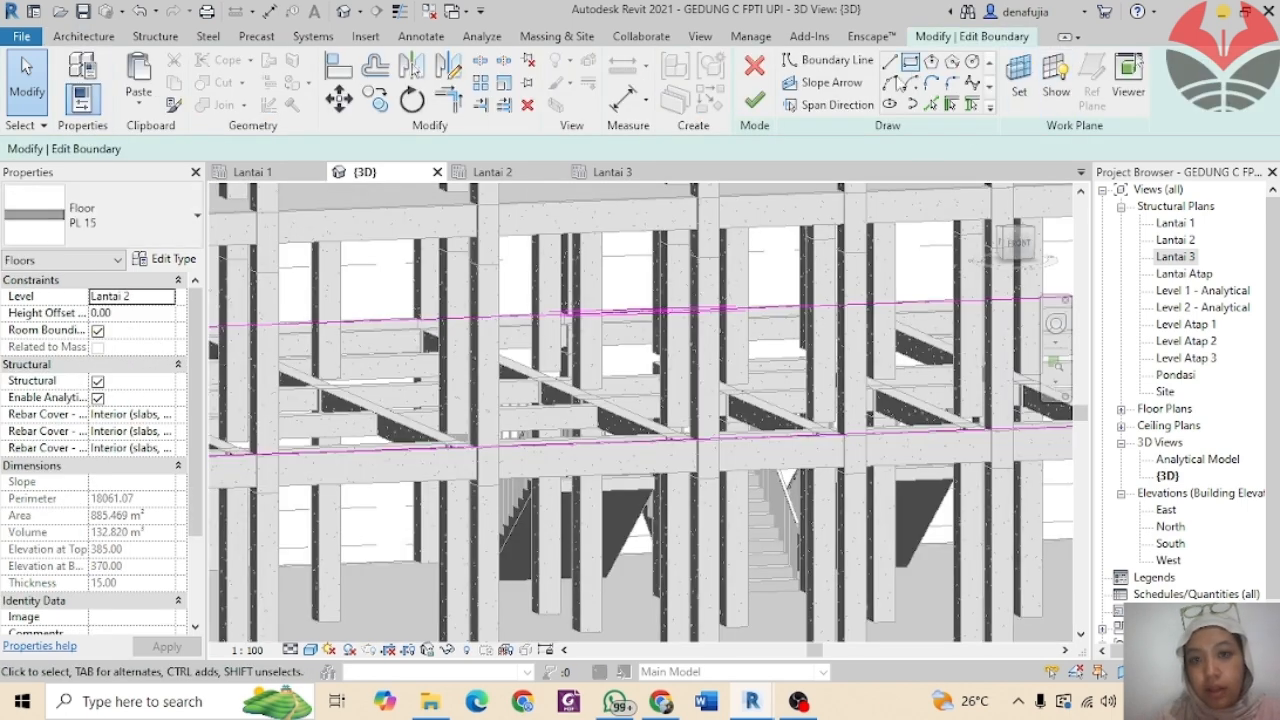
pyautogui.click(525, 174)
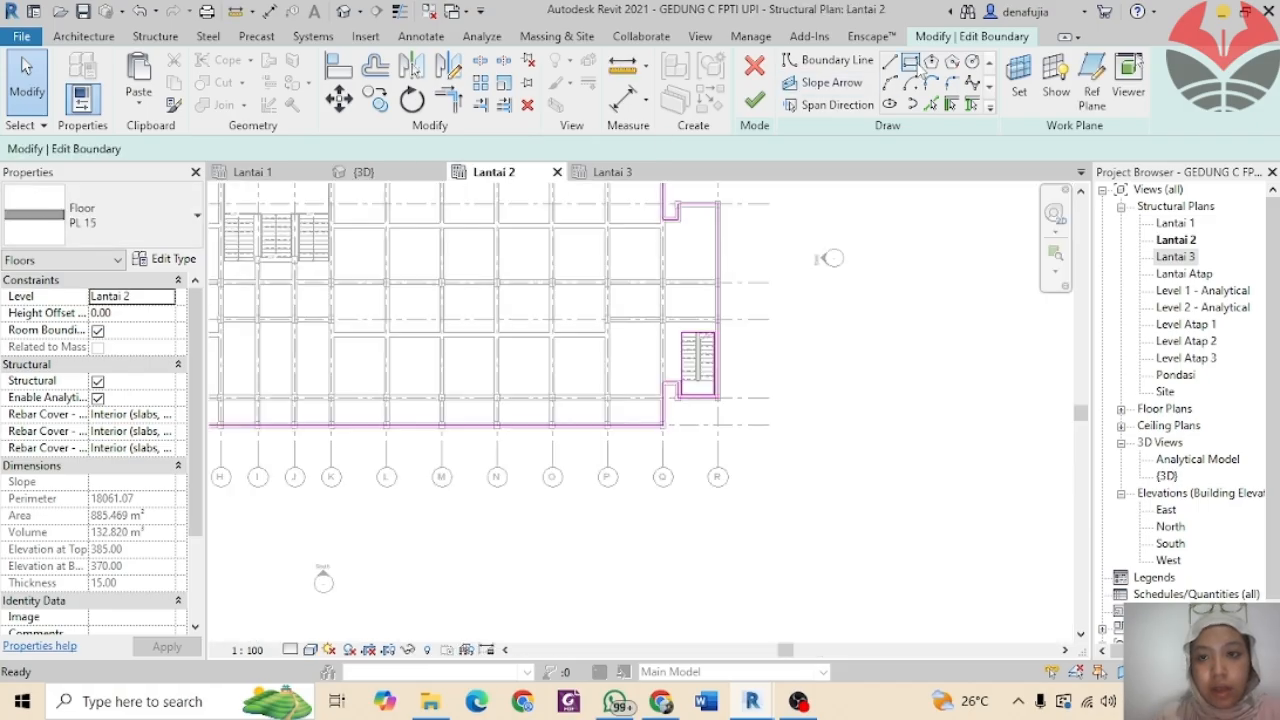
pyautogui.moveTo(632, 312); pyautogui.dragTo(926, 408, button='middle')
pyautogui.scroll(4, 527, 312)
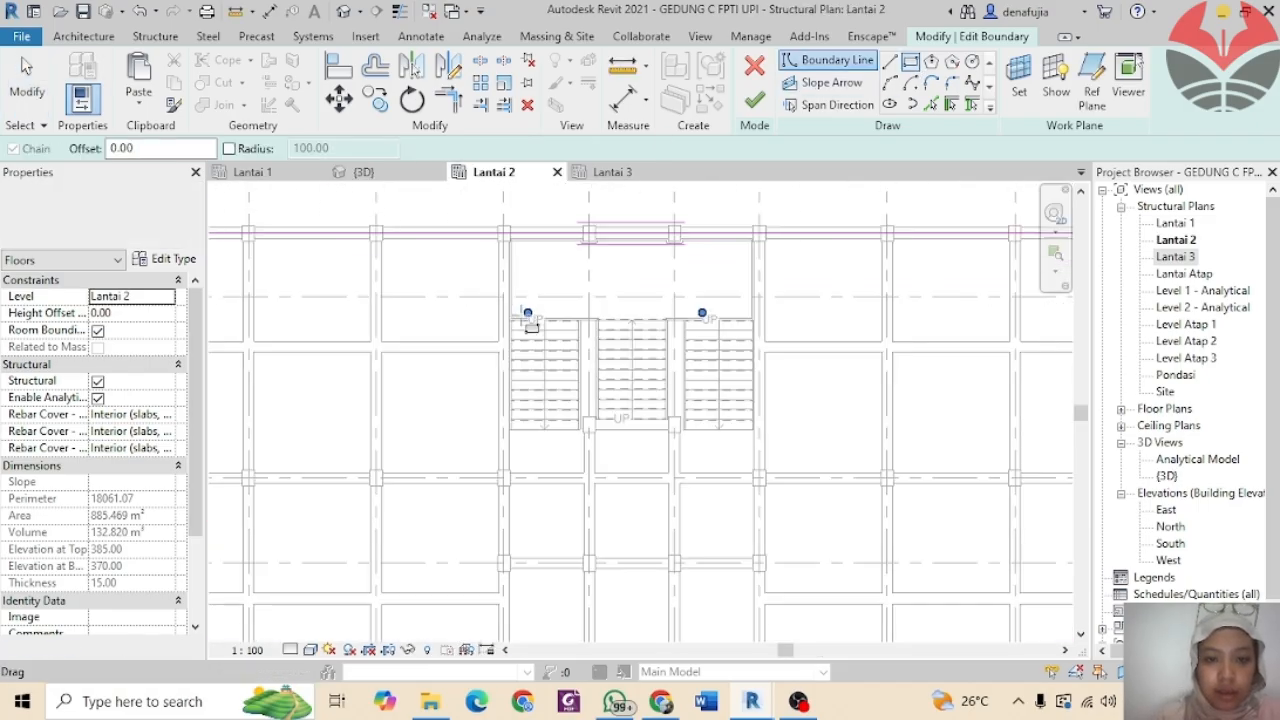
# Step: Sketch a rectangular slab opening about 690 cm wide from the left run's lower-left corner to the upper-right column's inner corner, finish the floor and return to 3D
pyautogui.scroll(4, 500, 330)
pyautogui.scroll(-2, 706, 449)
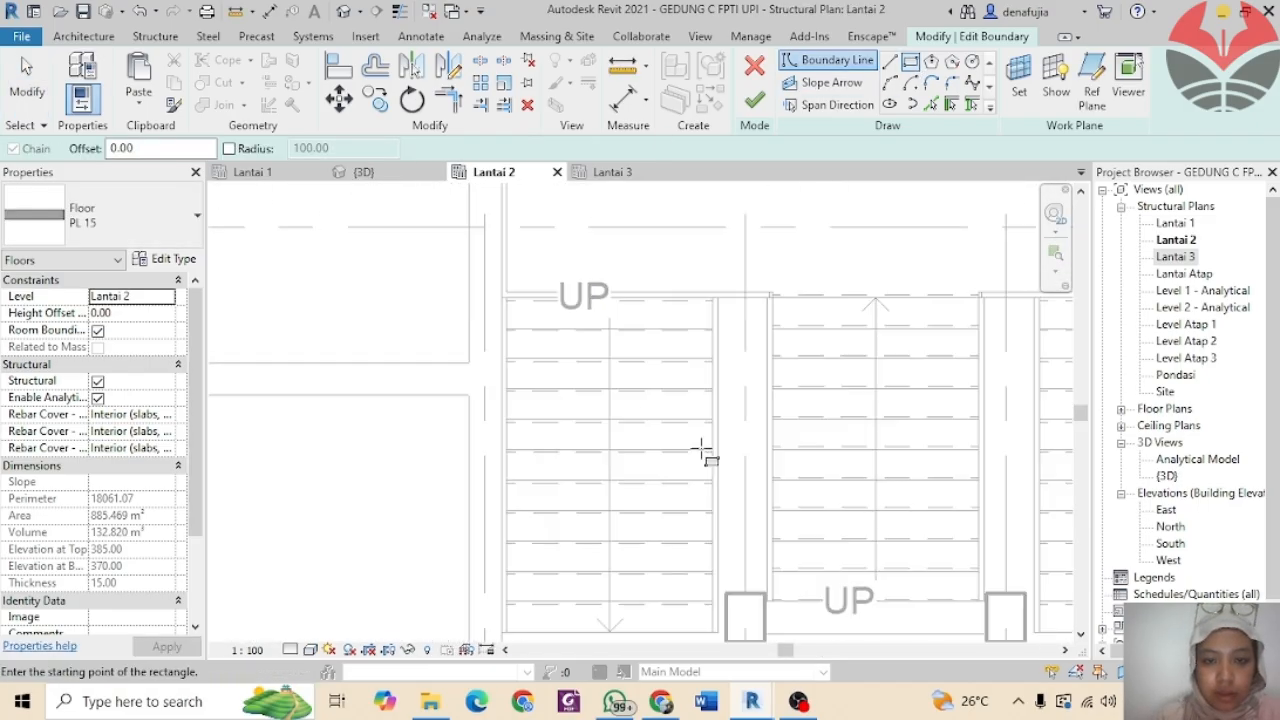
pyautogui.moveTo(540, 603); pyautogui.dragTo(600, 497, button='middle')
pyautogui.scroll(-2, 562, 403)
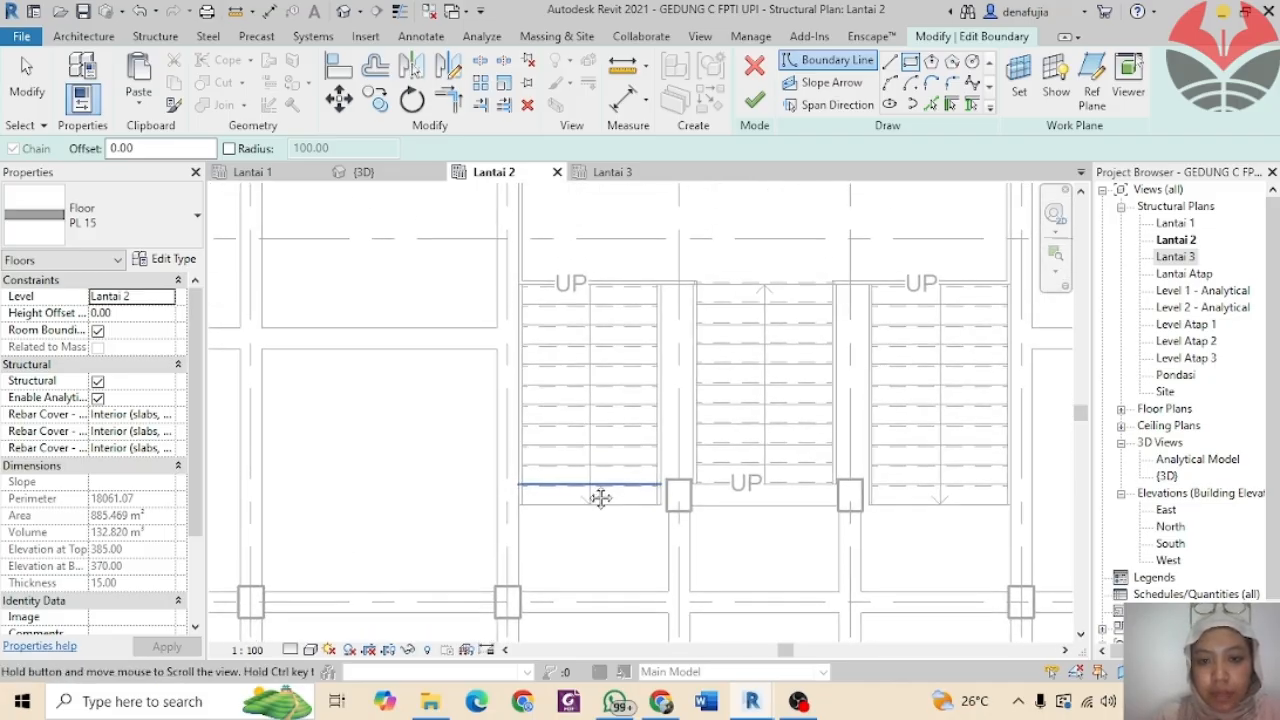
pyautogui.scroll(5, 531, 409)
pyautogui.scroll(2, 553, 445)
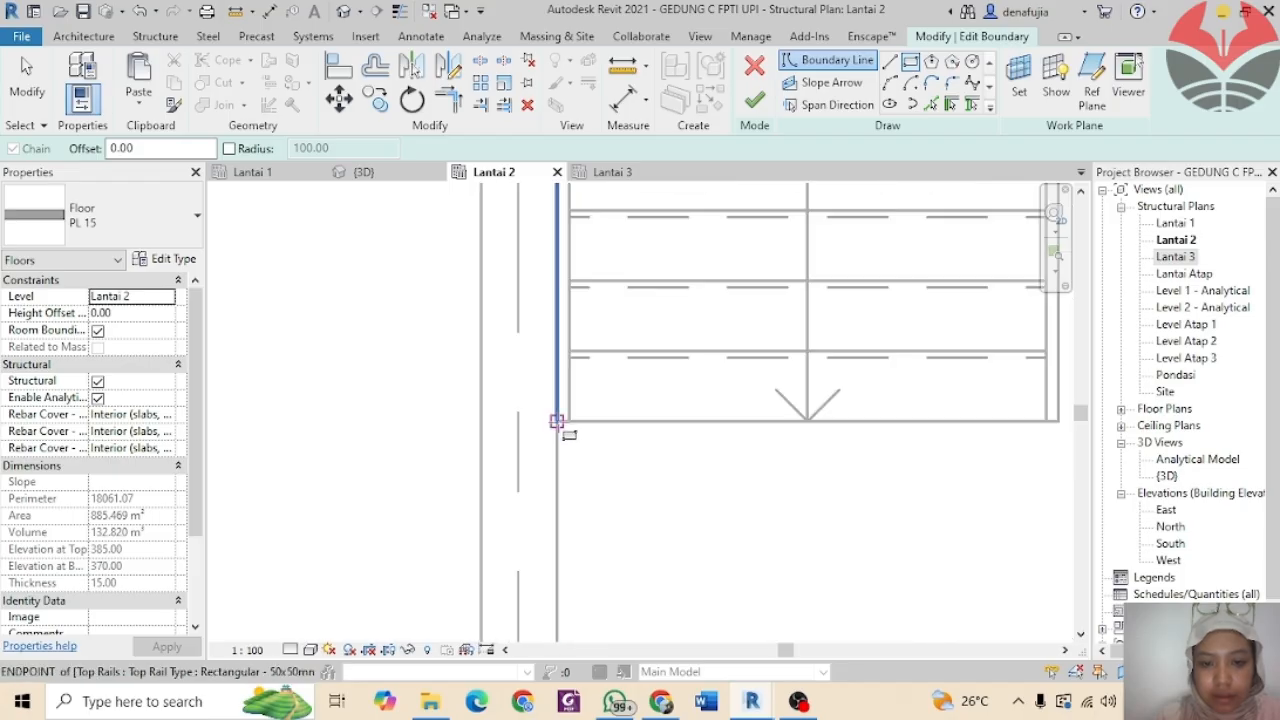
pyautogui.click(558, 420)
pyautogui.scroll(-3, 766, 302)
pyautogui.moveTo(857, 320); pyautogui.dragTo(468, 561, button='middle')
pyautogui.scroll(-4, 792, 464)
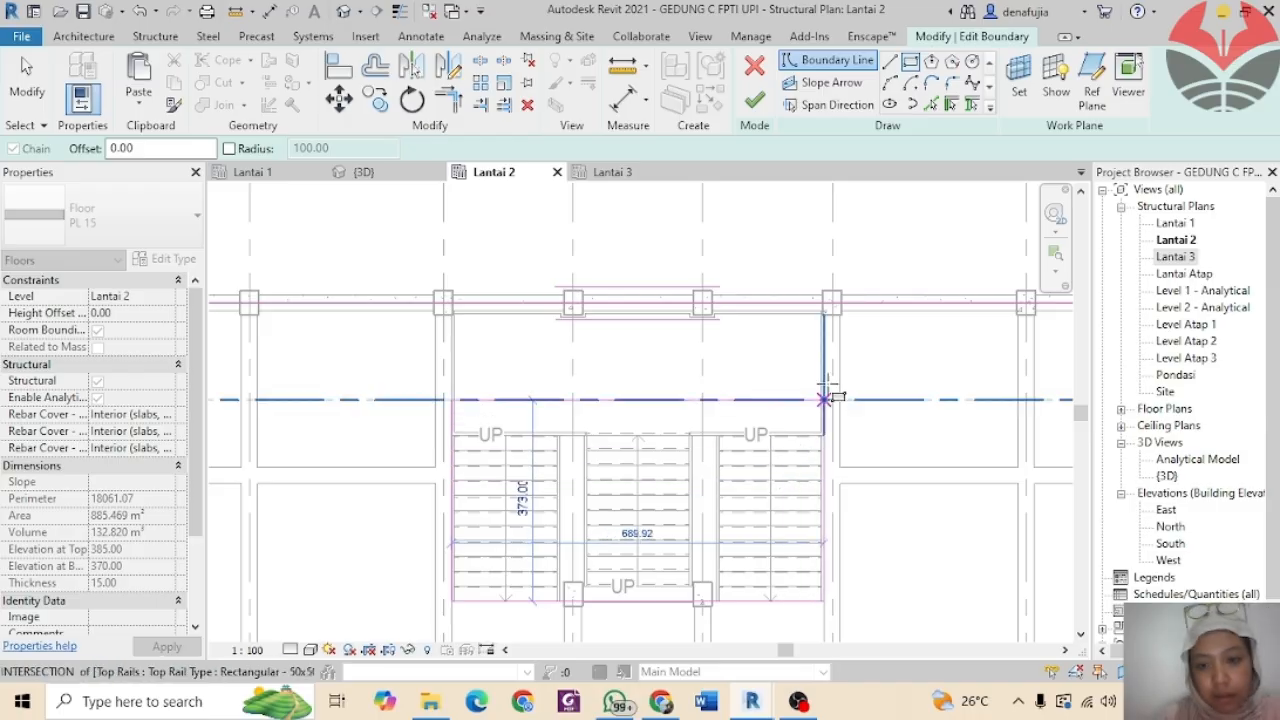
pyautogui.scroll(3, 820, 302)
pyautogui.scroll(4, 820, 302)
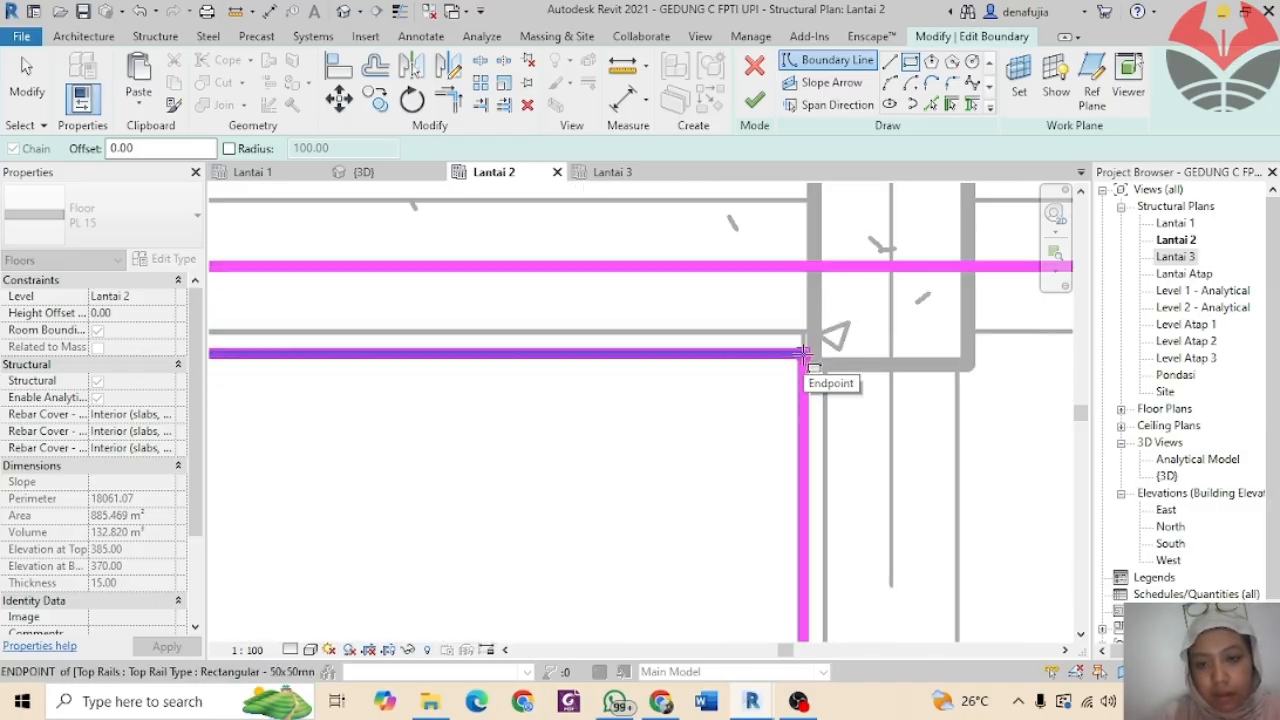
pyautogui.click(802, 355)
pyautogui.scroll(-4, 830, 335)
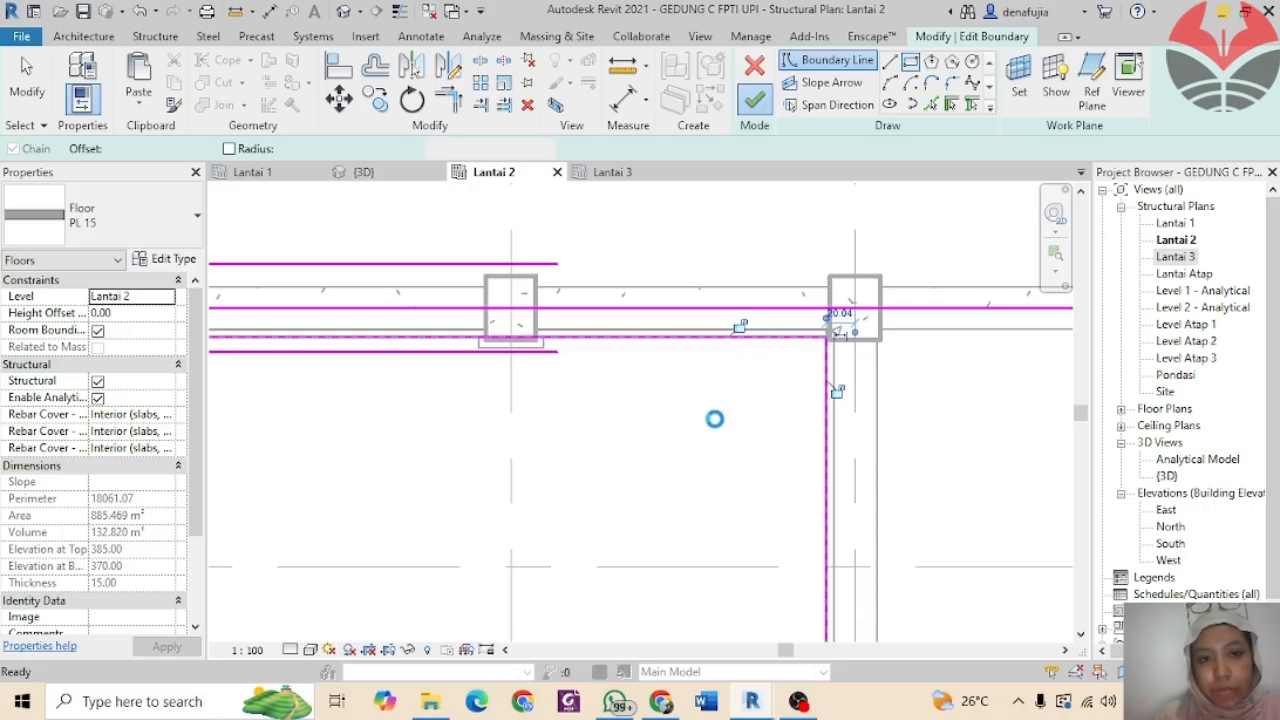
pyautogui.click(365, 172)
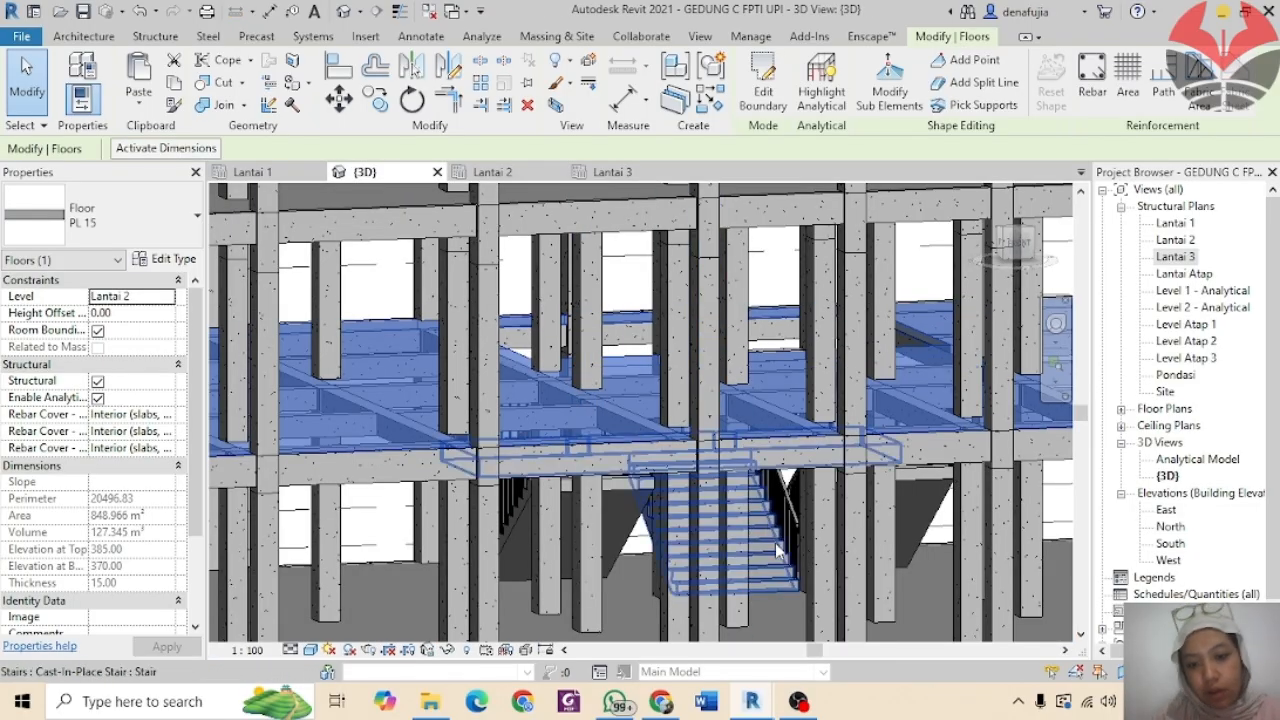
# Step: Try to paste a copy of the central stair's railing aligned to level Lantai 2
pyautogui.press('Escape')
pyautogui.click(782, 505)
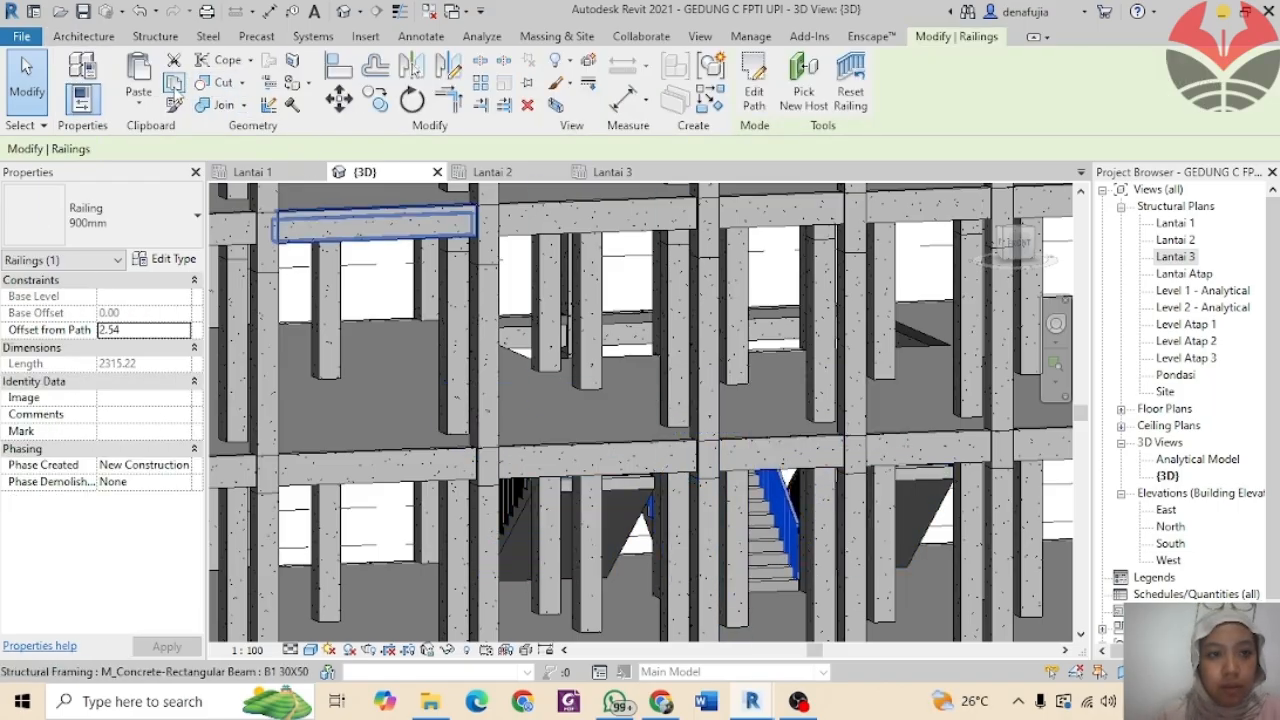
pyautogui.click(140, 112)
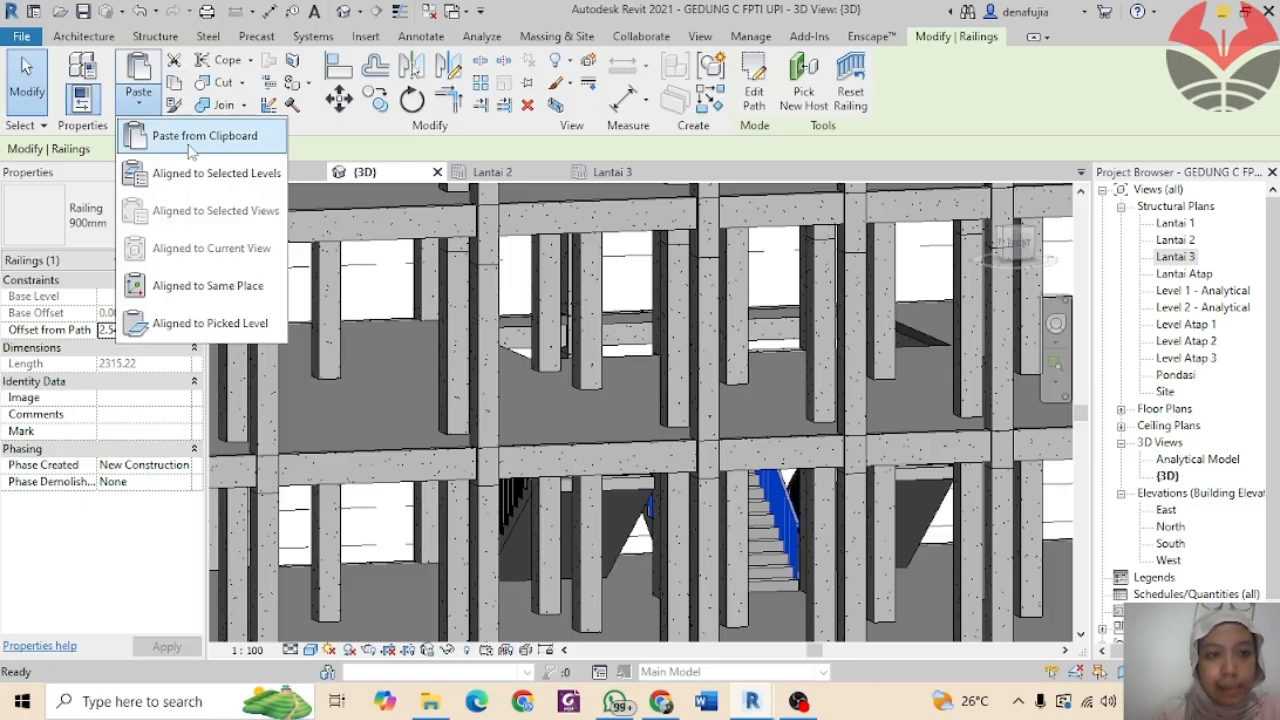
pyautogui.click(202, 175)
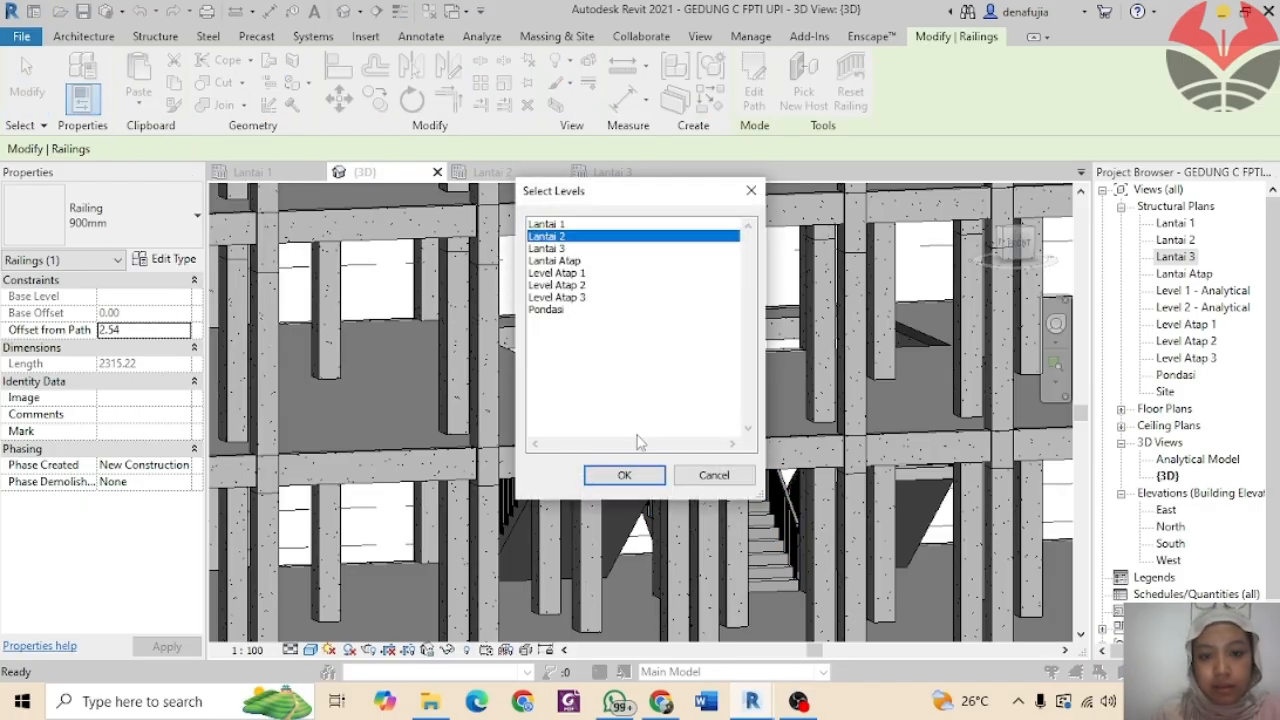
pyautogui.click(624, 476)
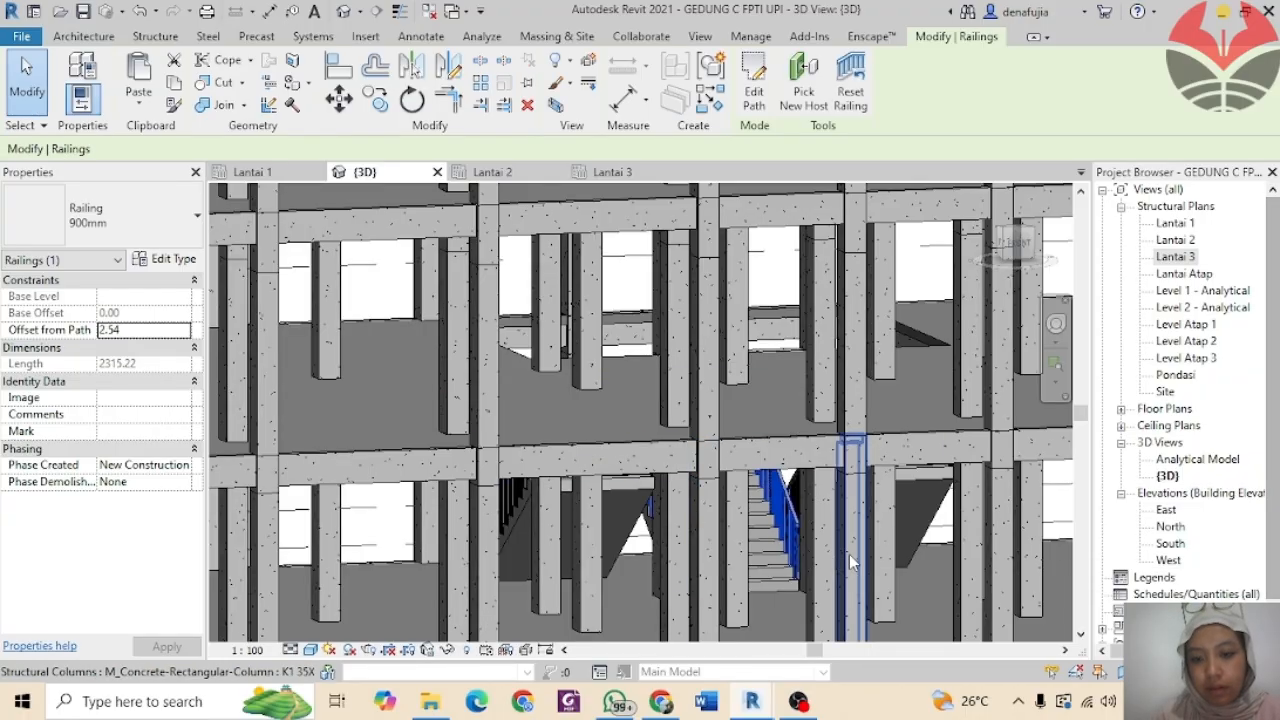
# Step: Copy the central stair with its landing and paste it aligned to level Lantai 2
pyautogui.click(770, 556)
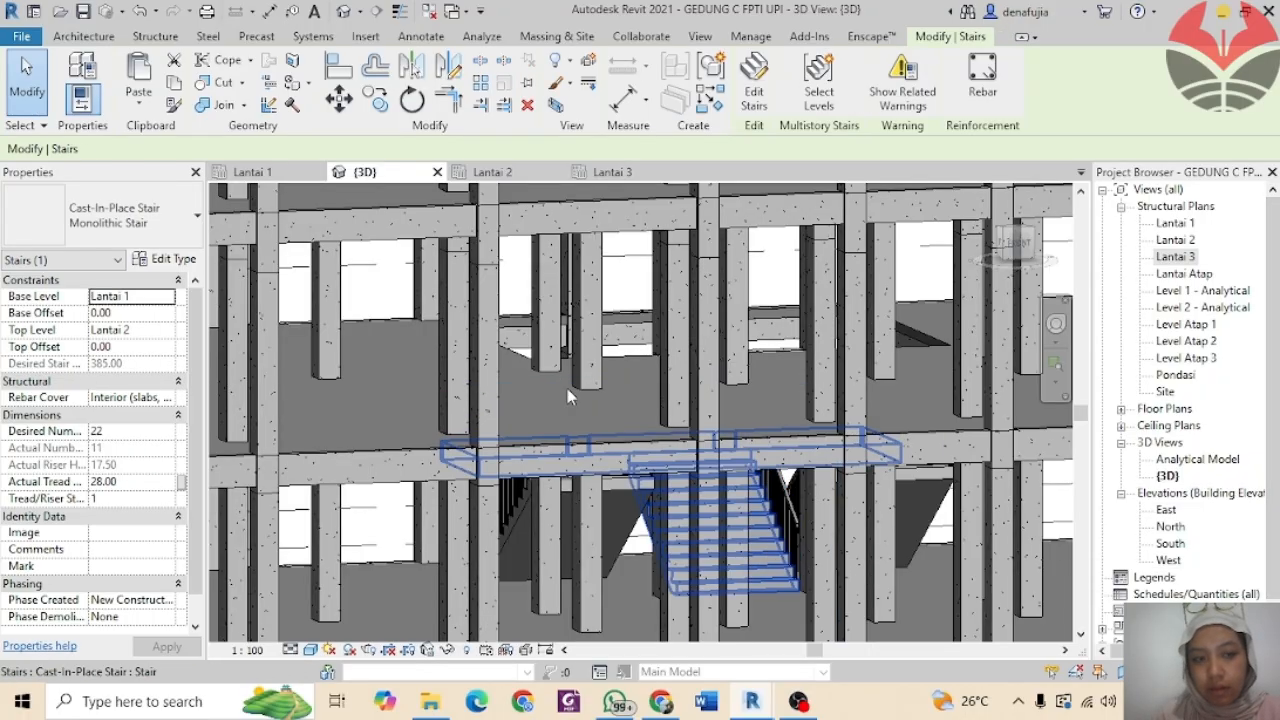
pyautogui.click(141, 97)
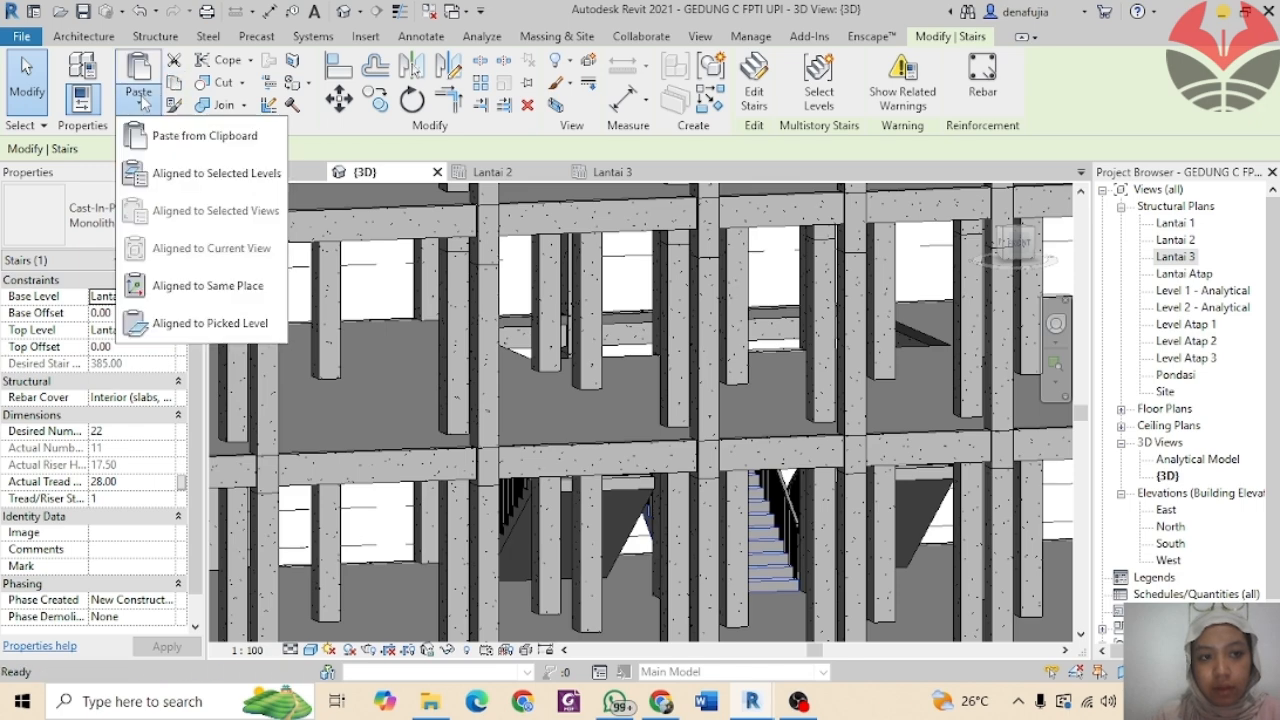
pyautogui.click(236, 175)
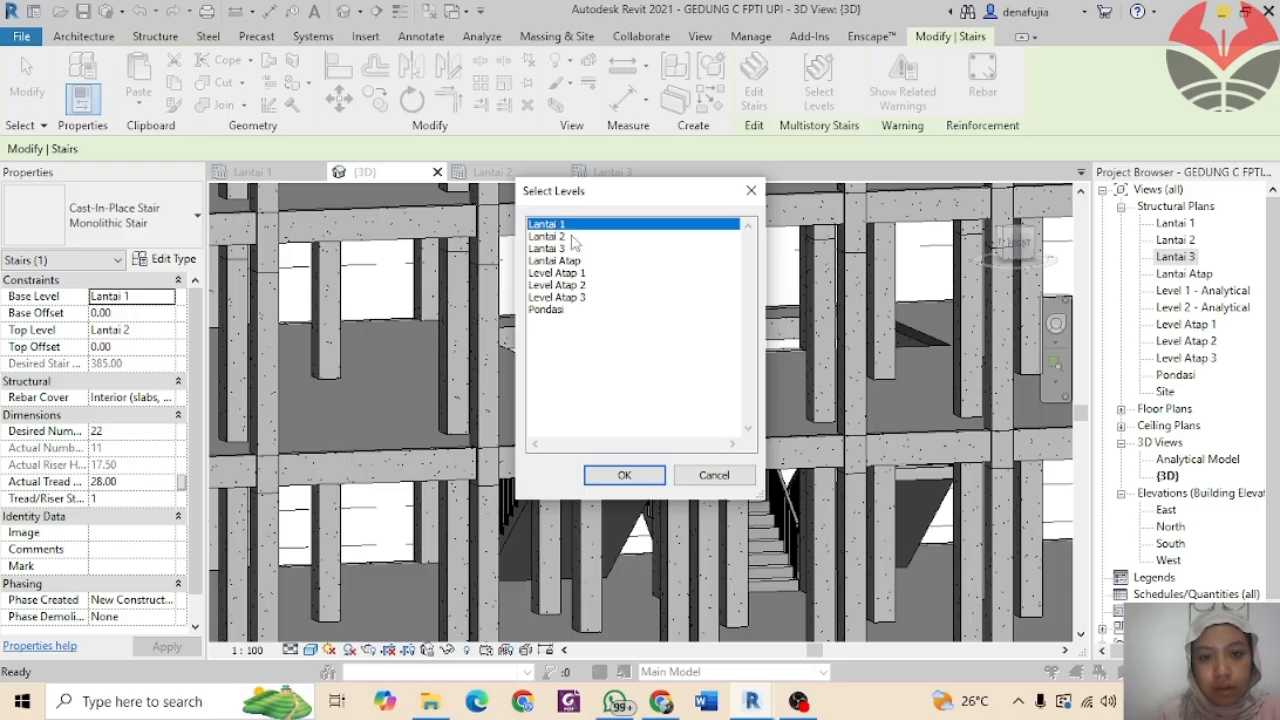
pyautogui.click(621, 478)
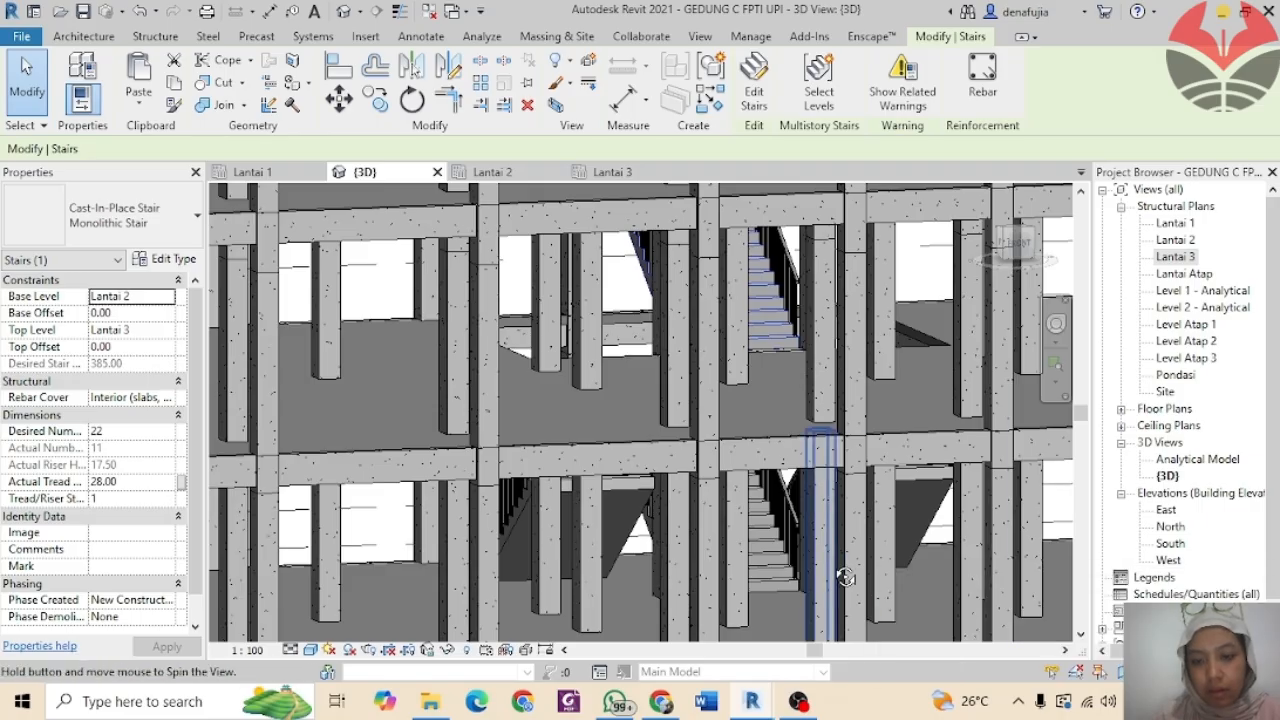
# Step: Examine the pasted central stair and the slabs around it in the 3D view from several angles
pyautogui.keyDown('shift'); pyautogui.moveTo(840, 545); pyautogui.dragTo(808, 500, button='middle'); pyautogui.keyUp('shift')
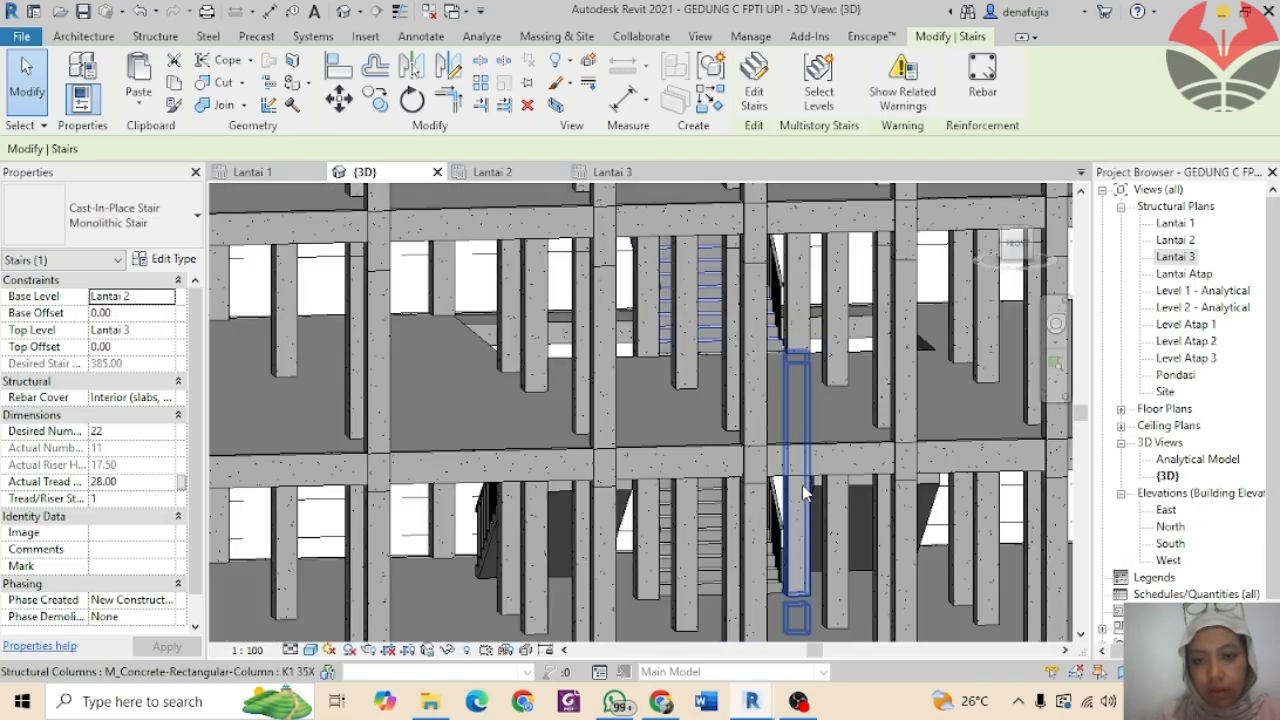
pyautogui.scroll(-4, 790, 450)
pyautogui.scroll(-2, 731, 315)
pyautogui.moveTo(731, 315)
pyautogui.mouseDown(button='middle')
pyautogui.moveTo(722, 378)
pyautogui.moveTo(739, 334)
pyautogui.moveTo(728, 298)
pyautogui.mouseUp(button='middle')
pyautogui.scroll(5, 728, 298)
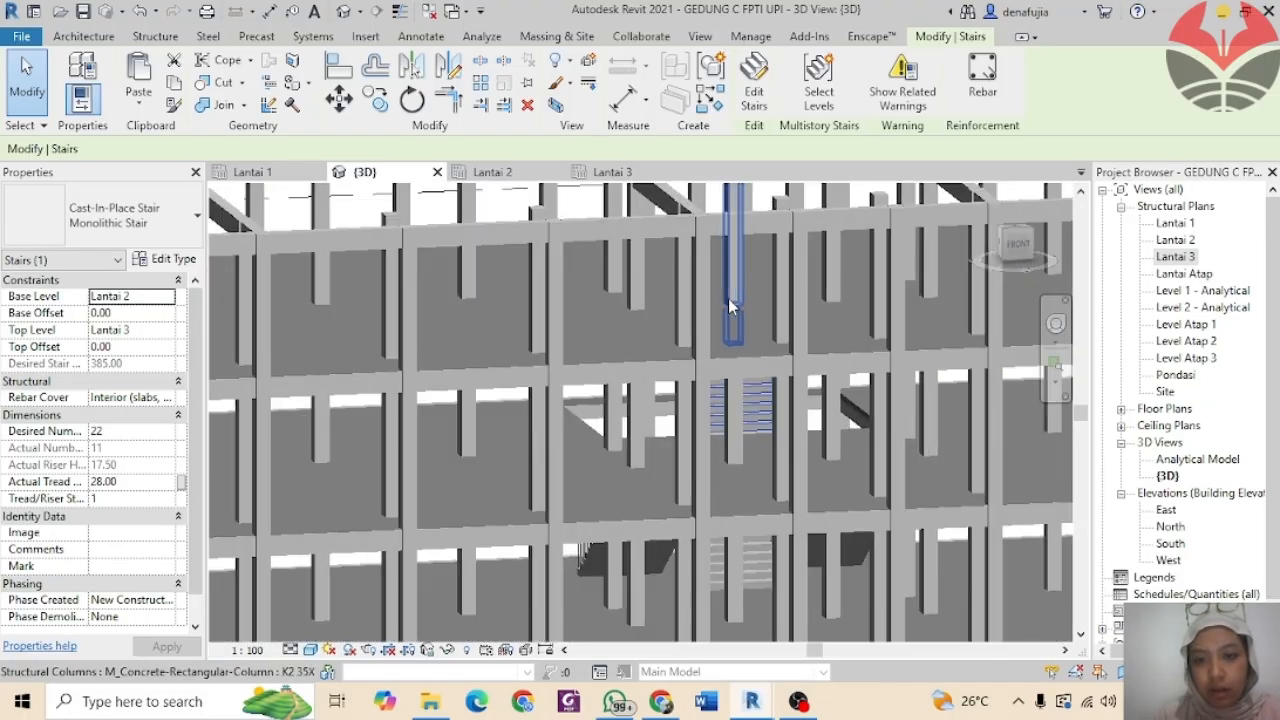
pyautogui.scroll(-3, 731, 304)
pyautogui.scroll(-5, 790, 355)
pyautogui.keyDown('shift'); pyautogui.moveTo(790, 355); pyautogui.dragTo(792, 381, button='middle'); pyautogui.keyUp('shift')
pyautogui.scroll(6, 790, 378)
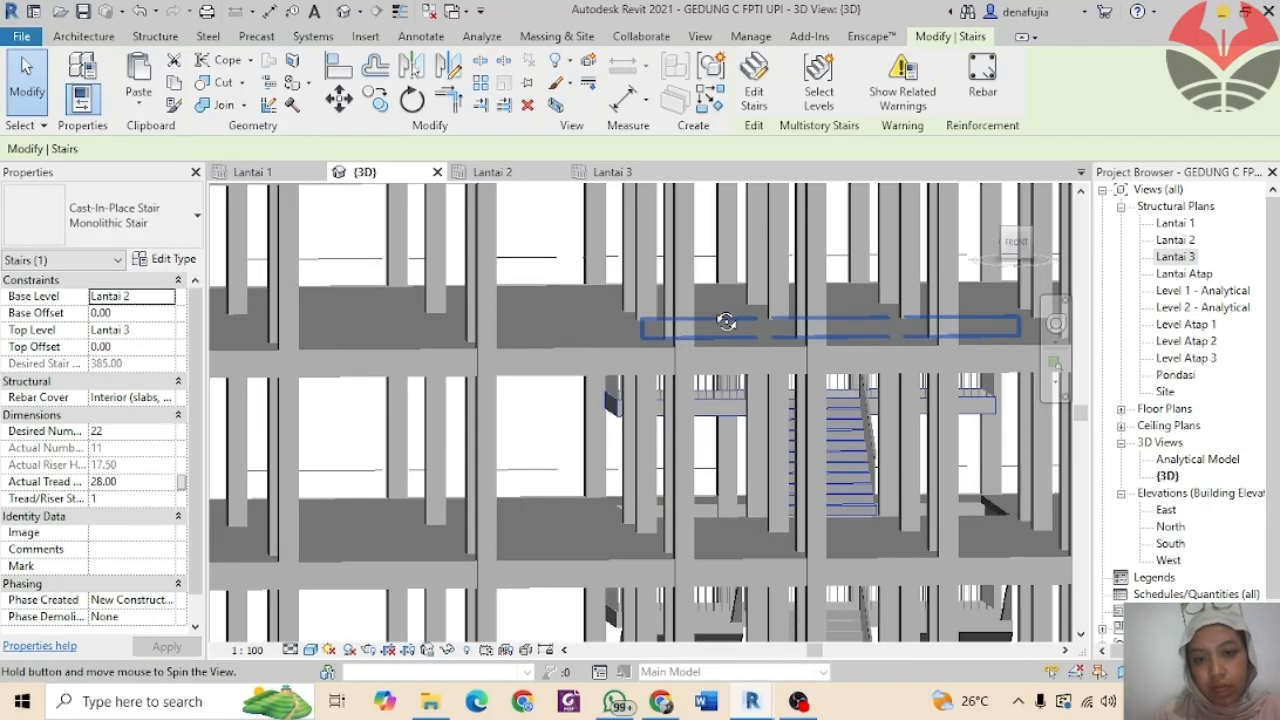
# Step: Open the Lantai 3 floor slab's boundary for editing with the rectangle boundary tool in the Lantai 3 plan
pyautogui.keyDown('shift'); pyautogui.moveTo(727, 321); pyautogui.dragTo(717, 363, button='middle'); pyautogui.keyUp('shift')
pyautogui.scroll(3, 709, 362)
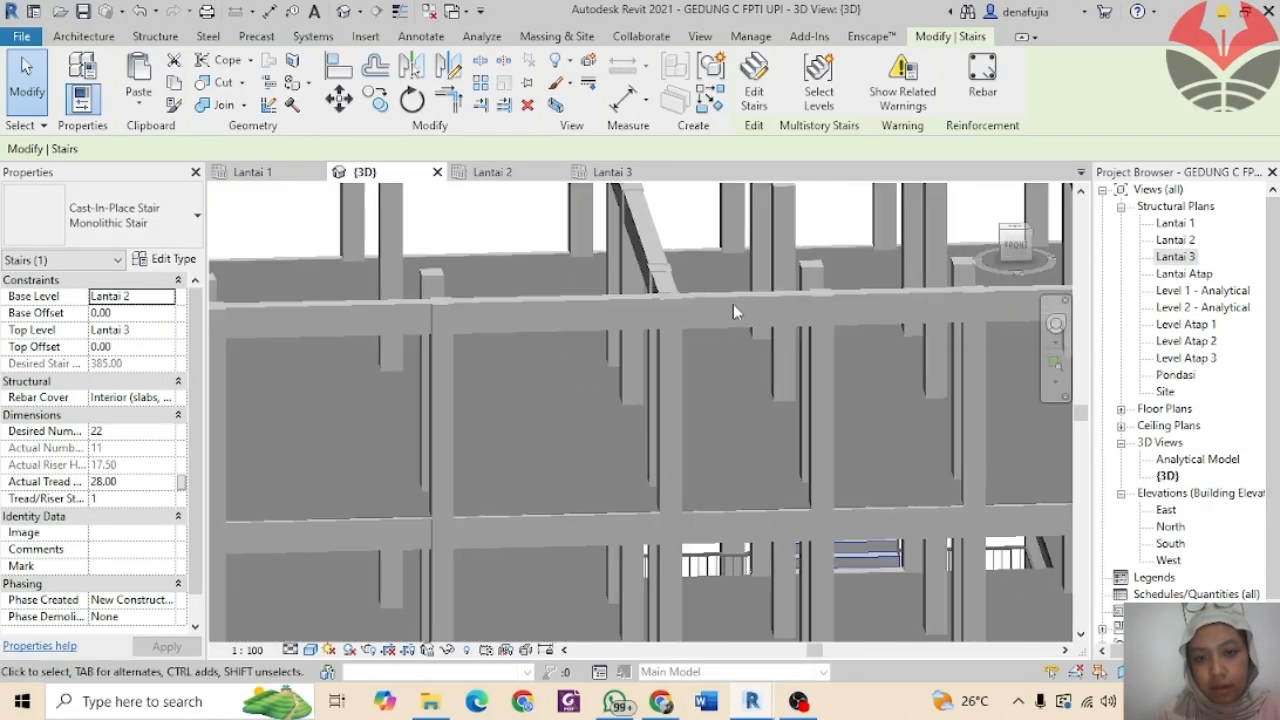
pyautogui.click(713, 256)
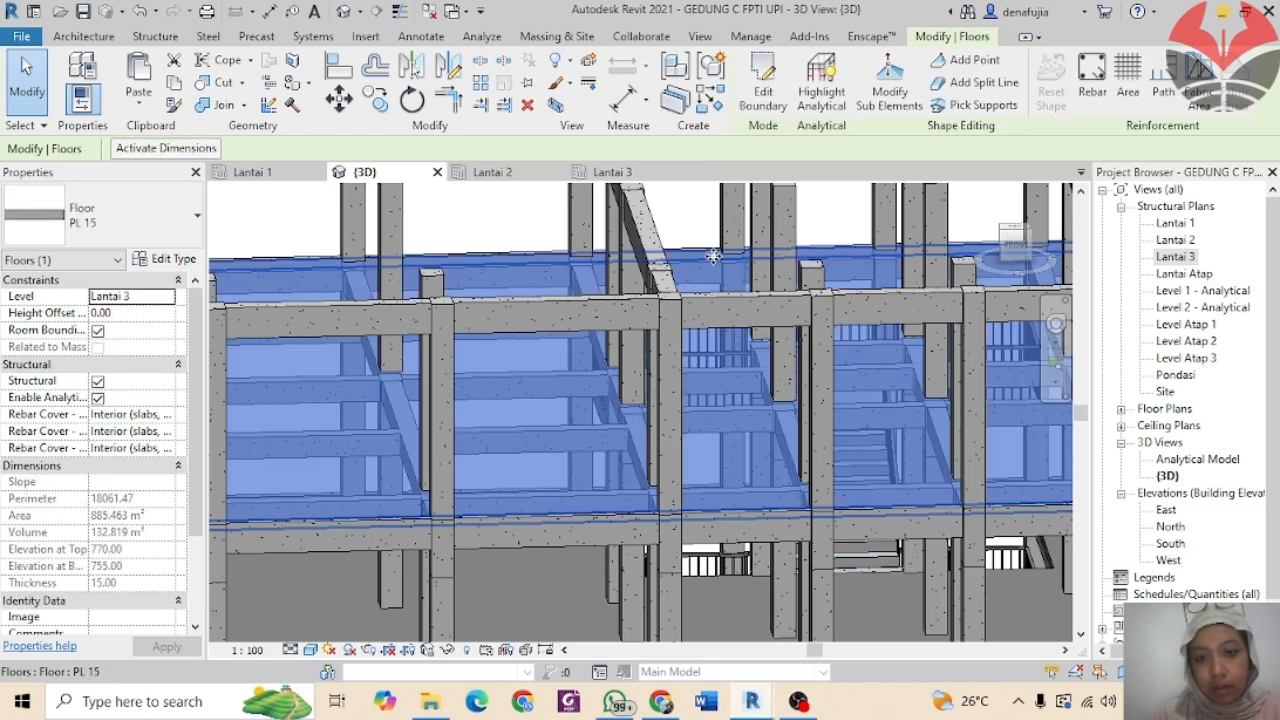
pyautogui.doubleClick(713, 256)
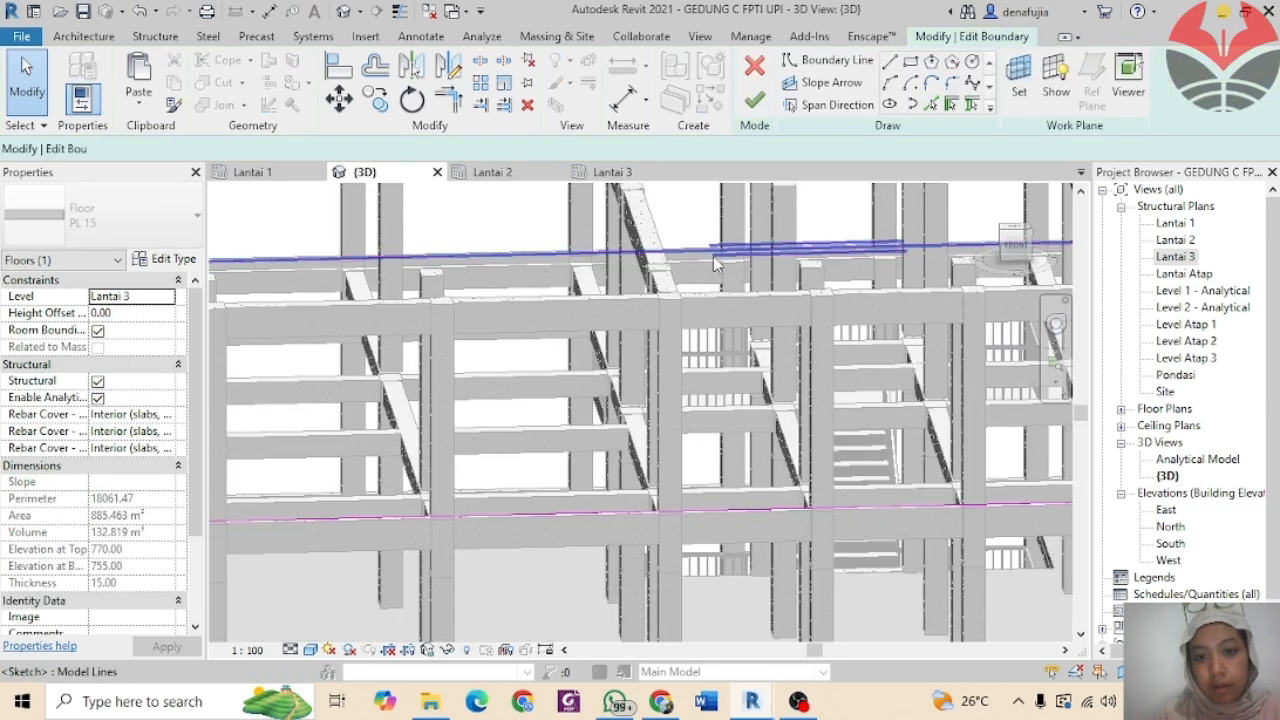
pyautogui.click(911, 62)
pyautogui.click(635, 180)
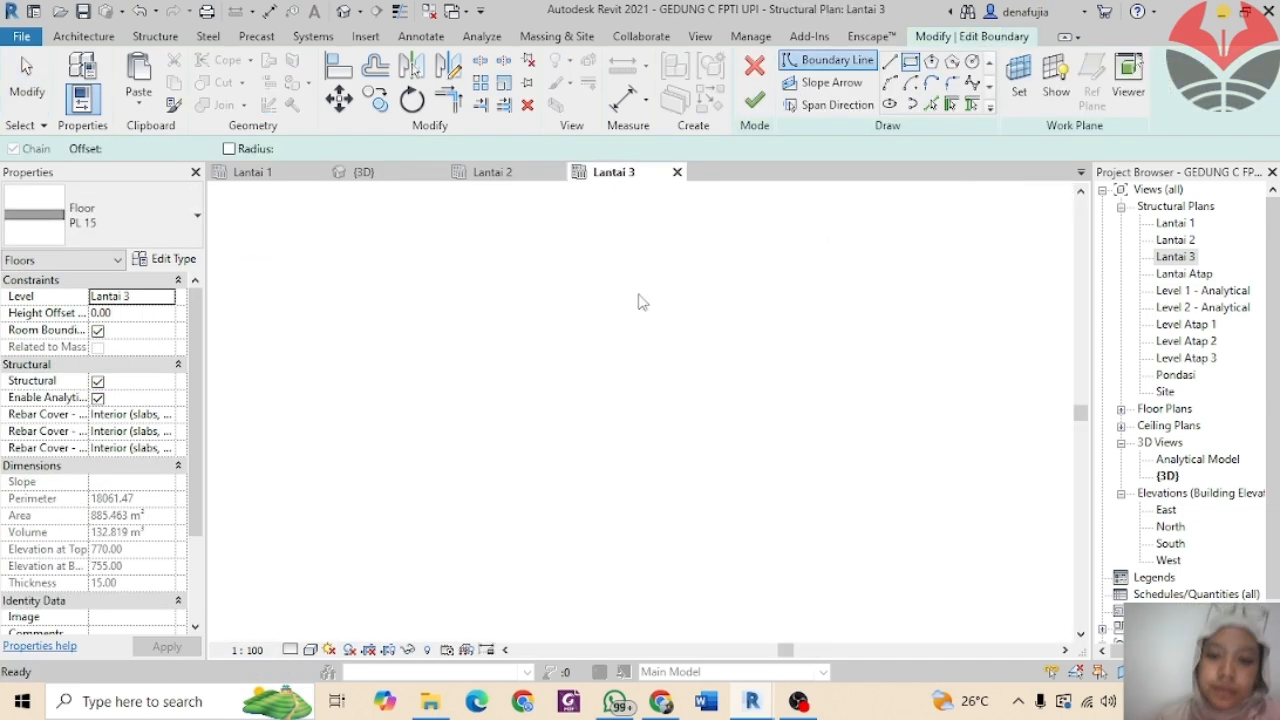
# Step: Sketch a rectangular stair opening from the beam corner below the stair to the upper-right column's inner corner, finish the Lantai 3 floor and return to 3D
pyautogui.scroll(2, 607, 315)
pyautogui.scroll(2, 607, 313)
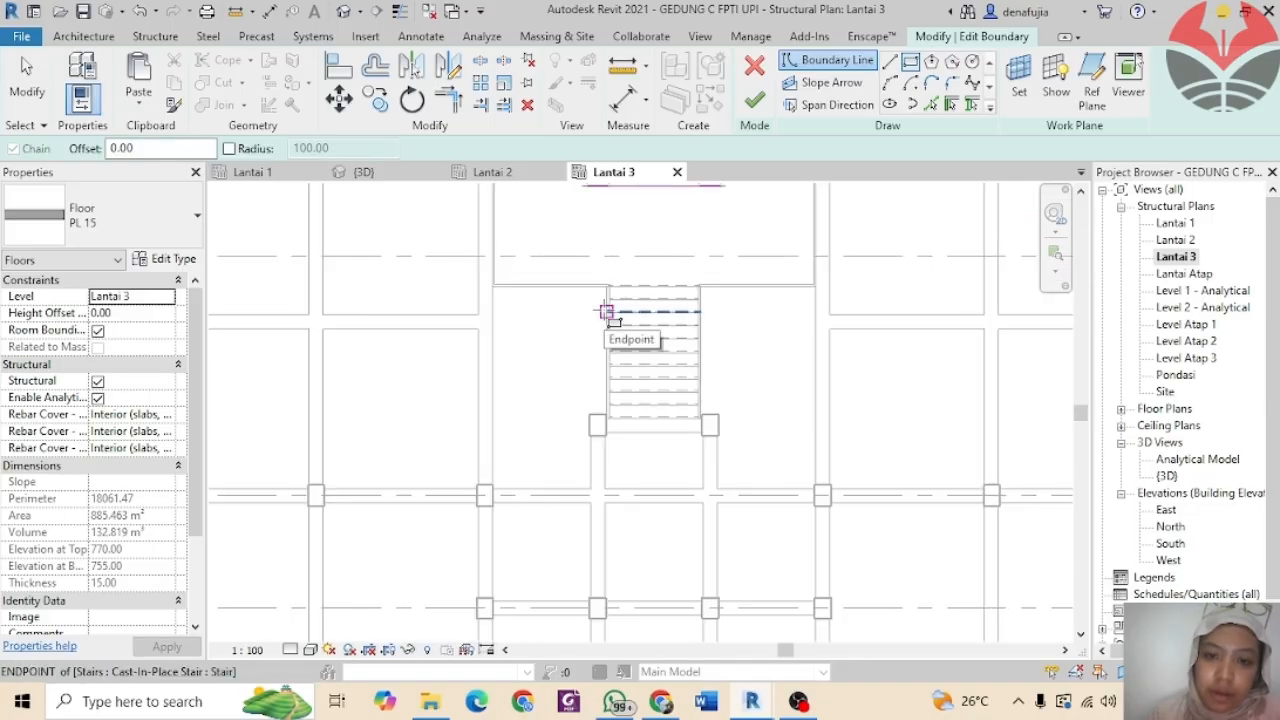
pyautogui.scroll(2, 491, 485)
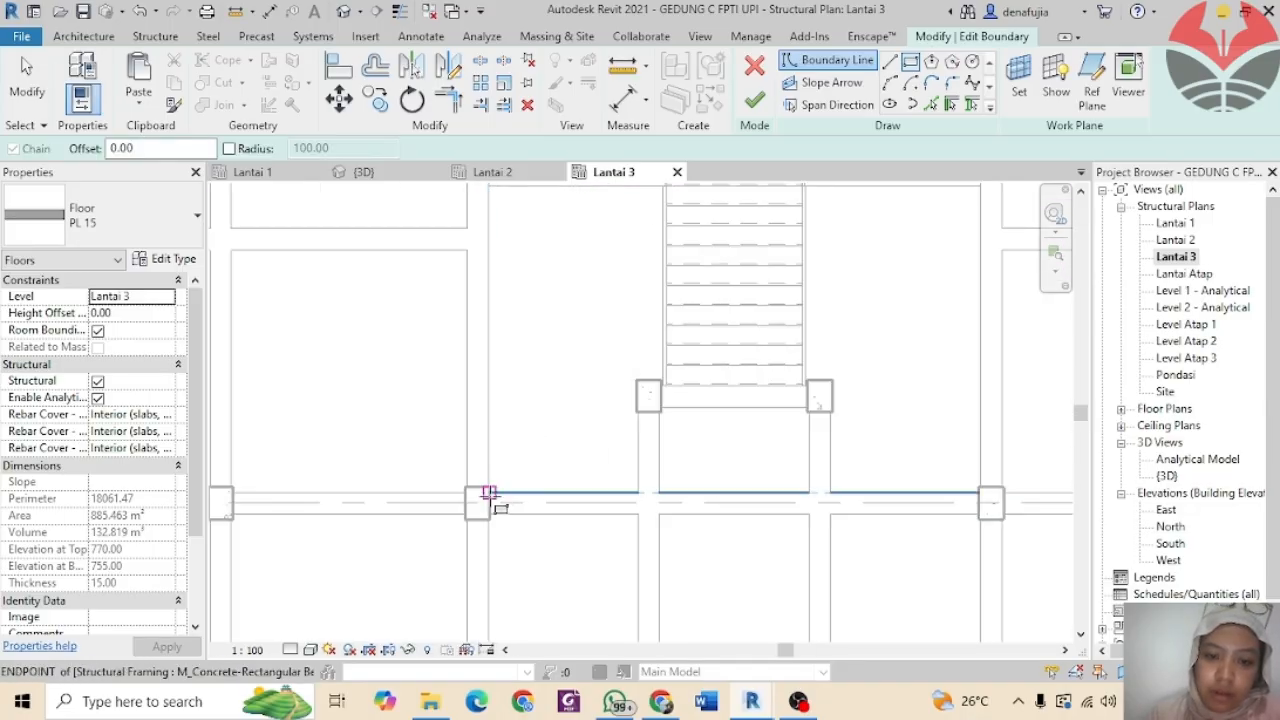
pyautogui.click(489, 492)
pyautogui.scroll(-3, 790, 262)
pyautogui.moveTo(762, 358); pyautogui.dragTo(650, 572, button='middle')
pyautogui.scroll(4, 789, 330)
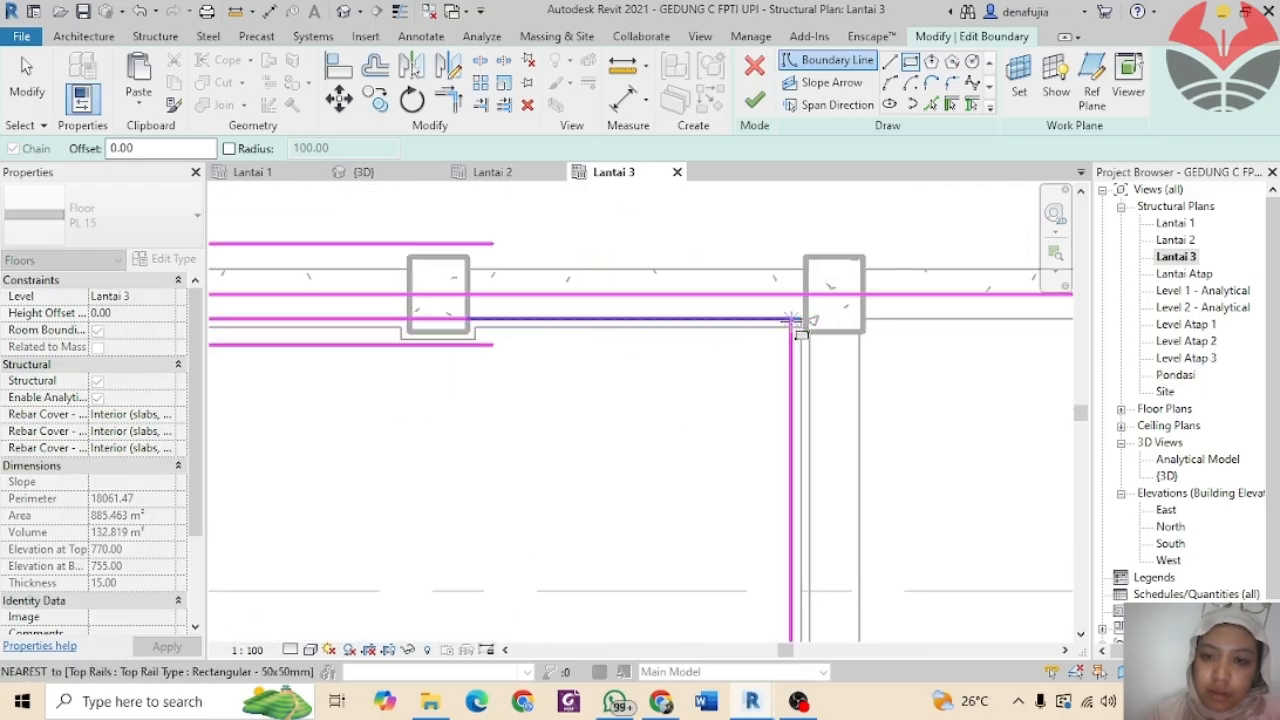
pyautogui.click(805, 321)
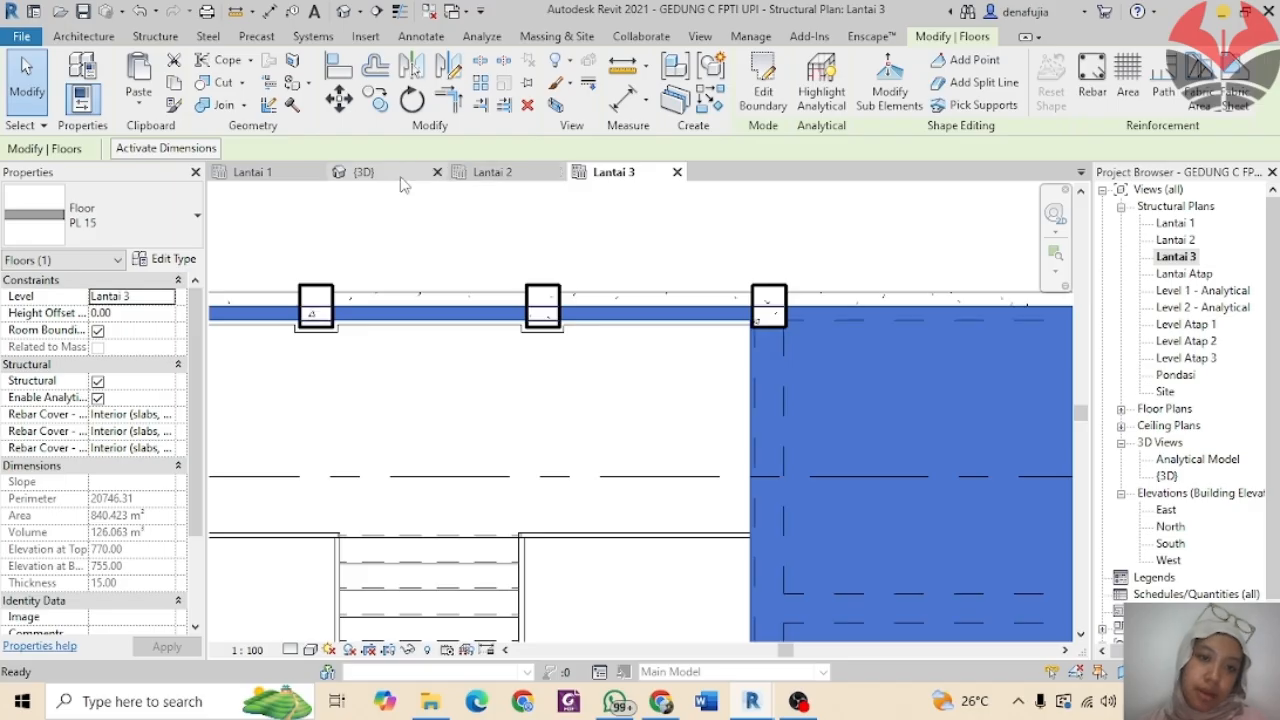
pyautogui.click(400, 178)
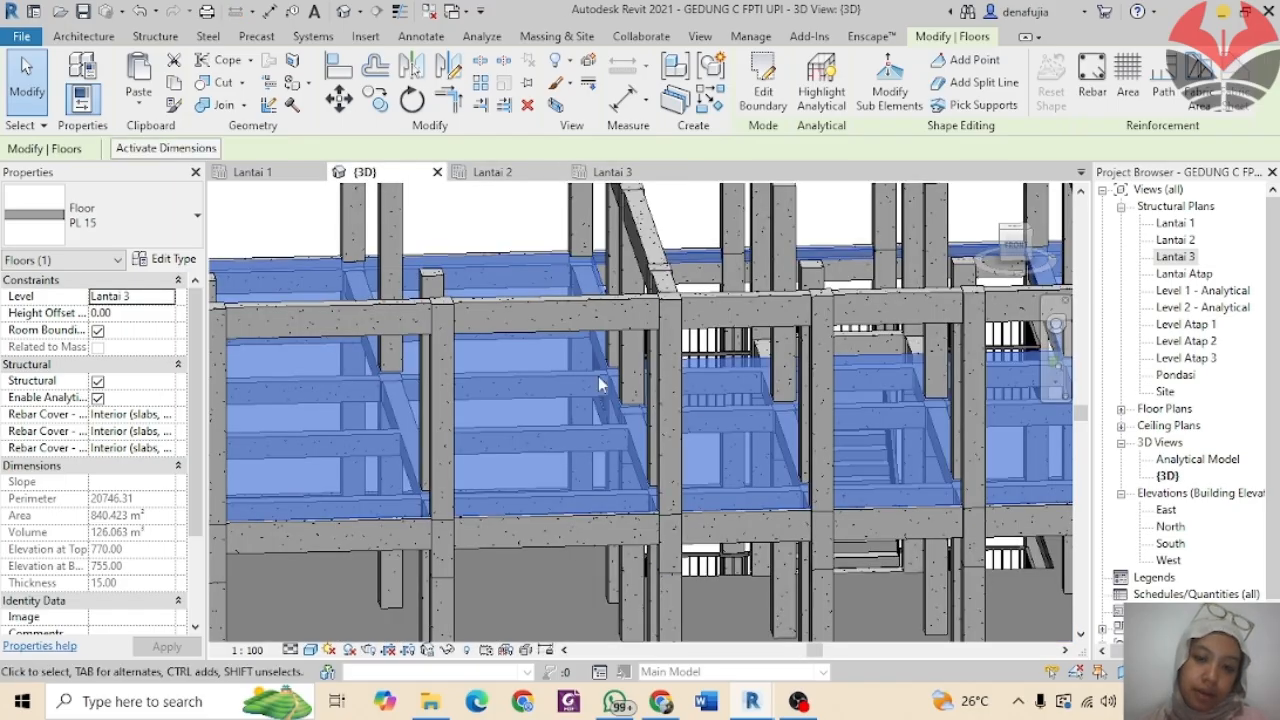
# Step: Copy the stair containing the two side runs and paste it aligned to level Lantai 2
pyautogui.scroll(-3, 825, 487)
pyautogui.scroll(4, 818, 555)
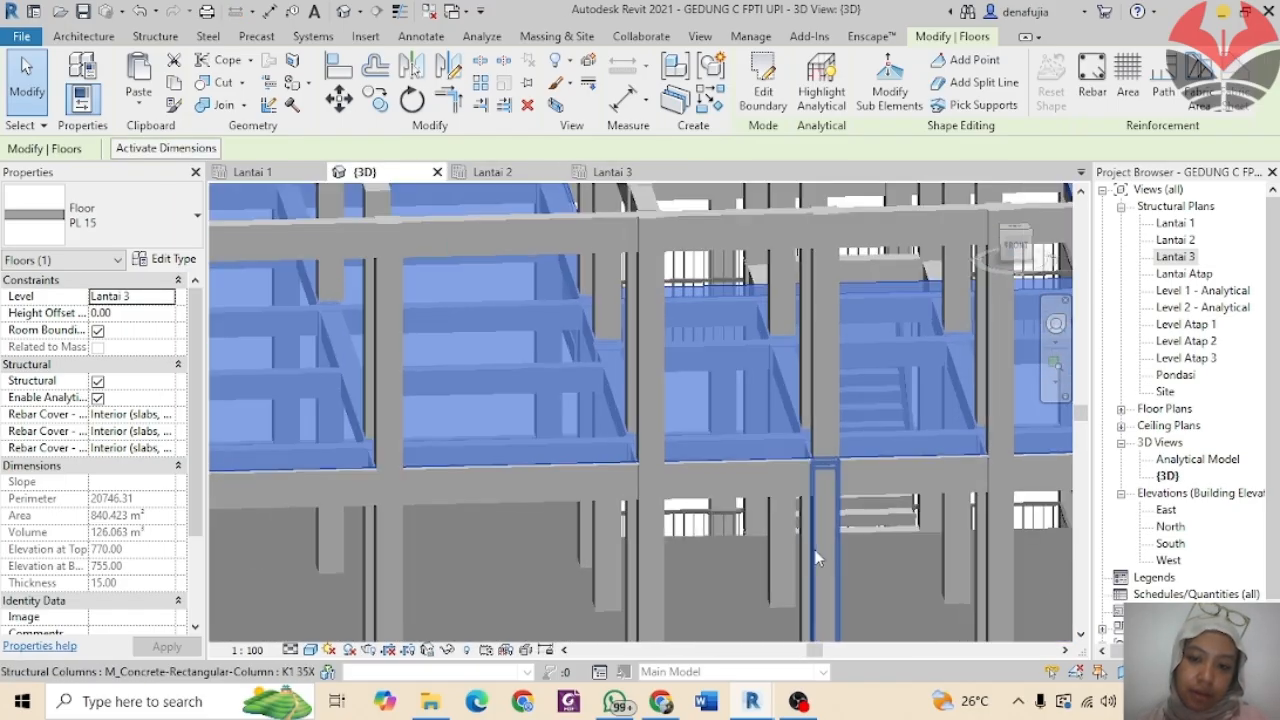
pyautogui.keyDown('shift'); pyautogui.moveTo(873, 545); pyautogui.dragTo(782, 443, button='middle'); pyautogui.keyUp('shift')
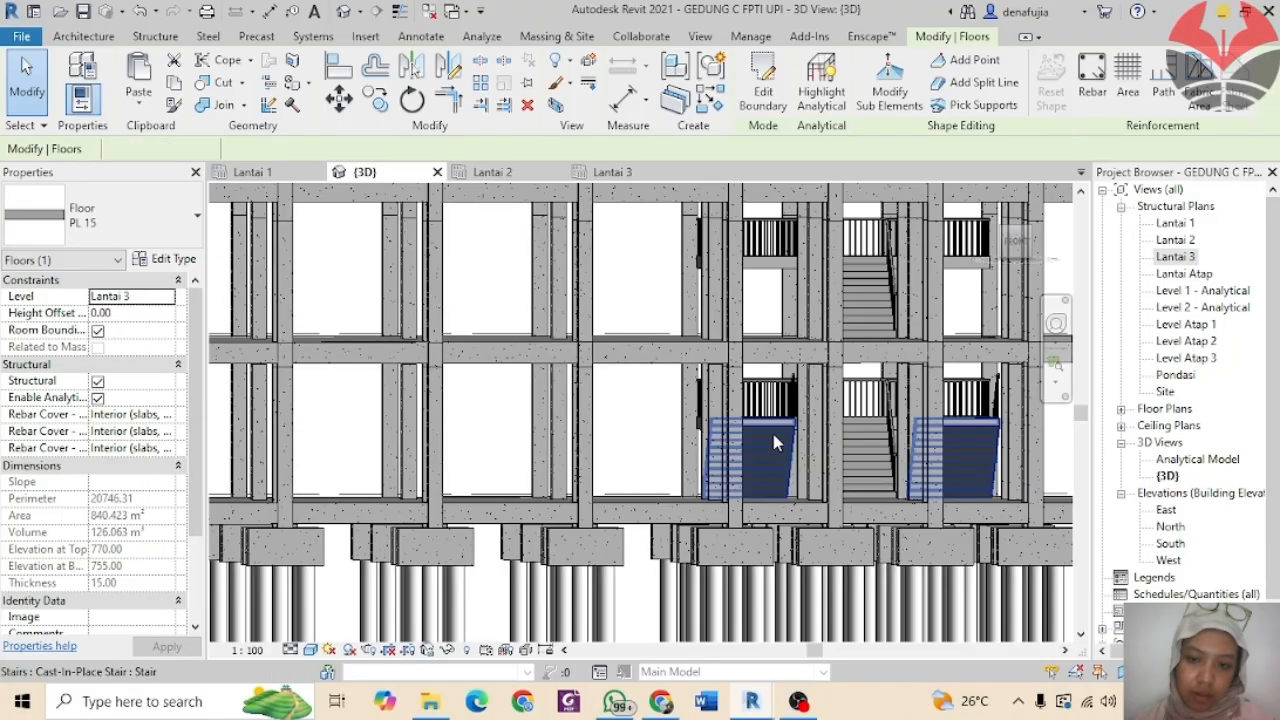
pyautogui.click(771, 429)
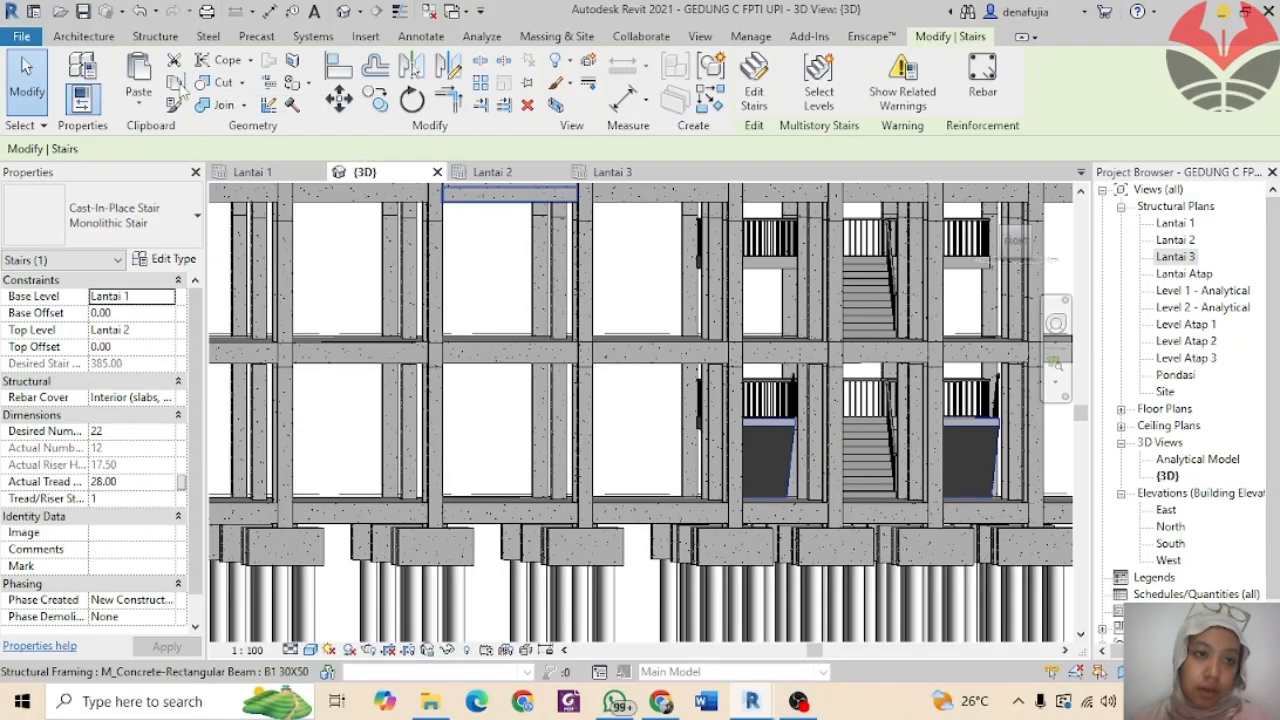
pyautogui.click(143, 103)
pyautogui.click(195, 171)
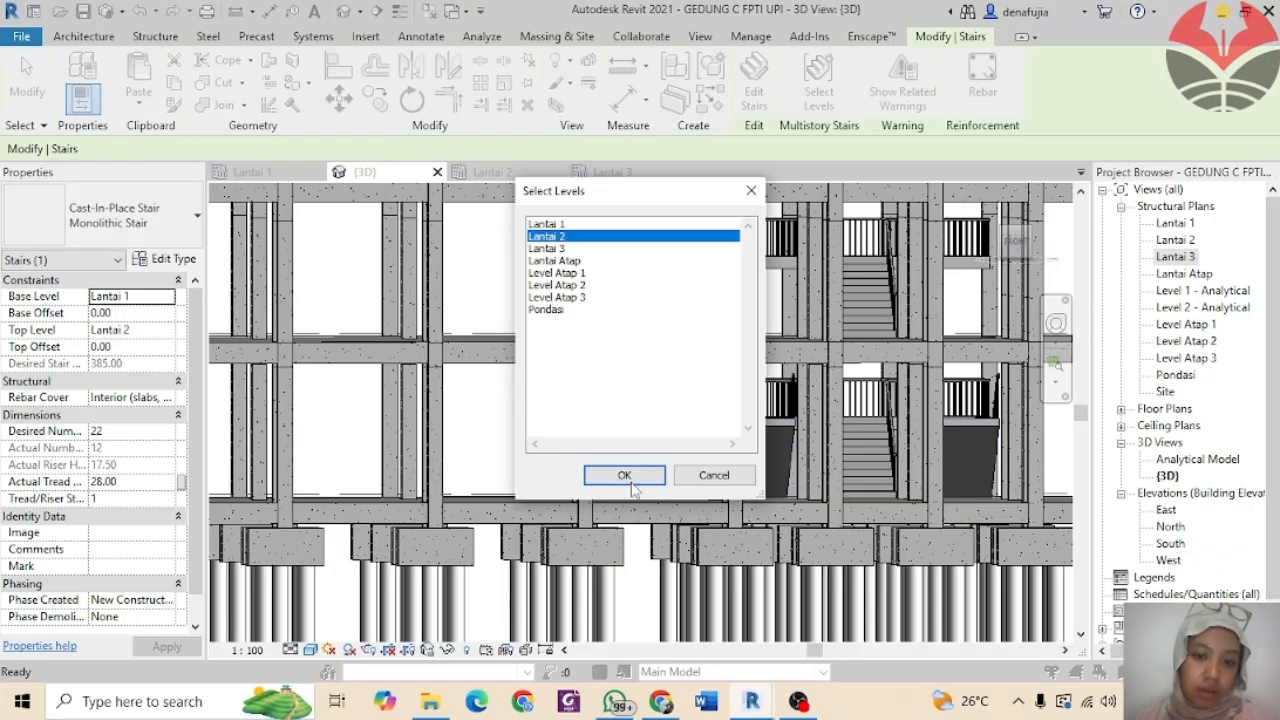
pyautogui.click(628, 480)
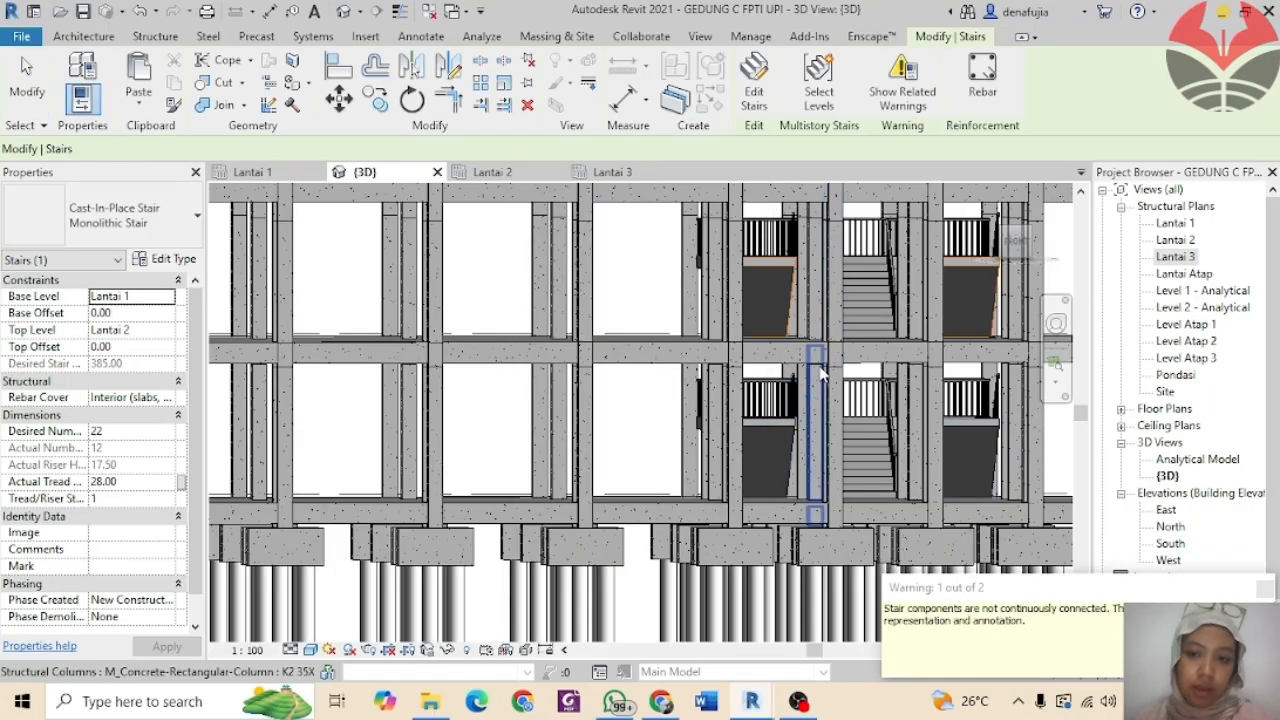
# Step: Examine the pasted side runs in the 3D view and the bays below the central stair in the Lantai 3 plan
pyautogui.keyDown('shift'); pyautogui.moveTo(748, 327); pyautogui.dragTo(815, 396, button='middle'); pyautogui.keyUp('shift')
pyautogui.scroll(-4, 777, 350)
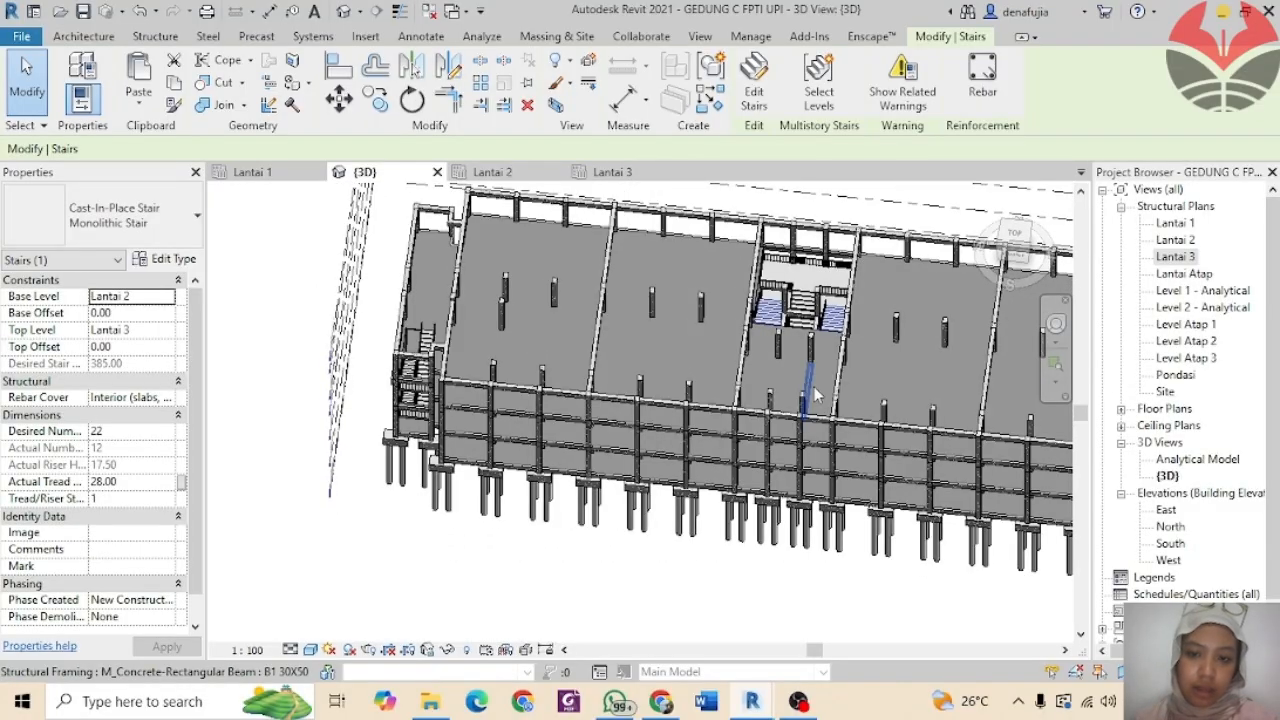
pyautogui.scroll(5, 815, 392)
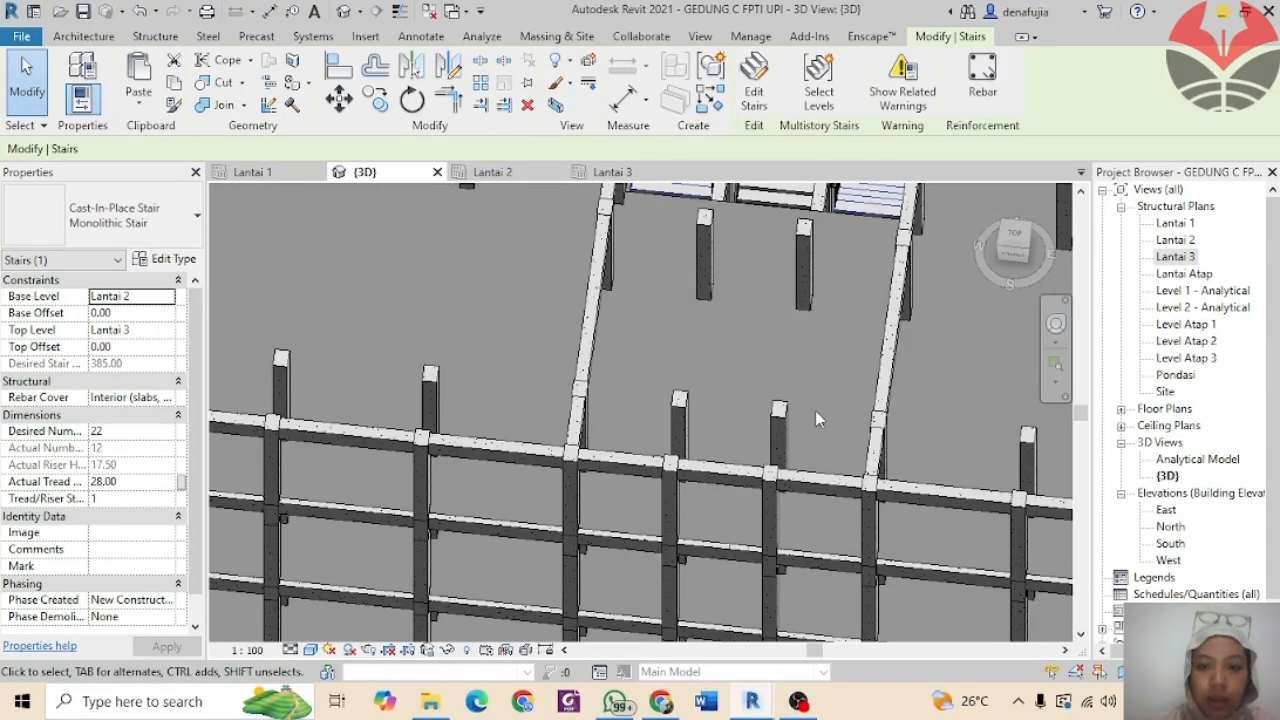
pyautogui.keyDown('shift'); pyautogui.moveTo(815, 420); pyautogui.dragTo(836, 442, button='middle'); pyautogui.keyUp('shift')
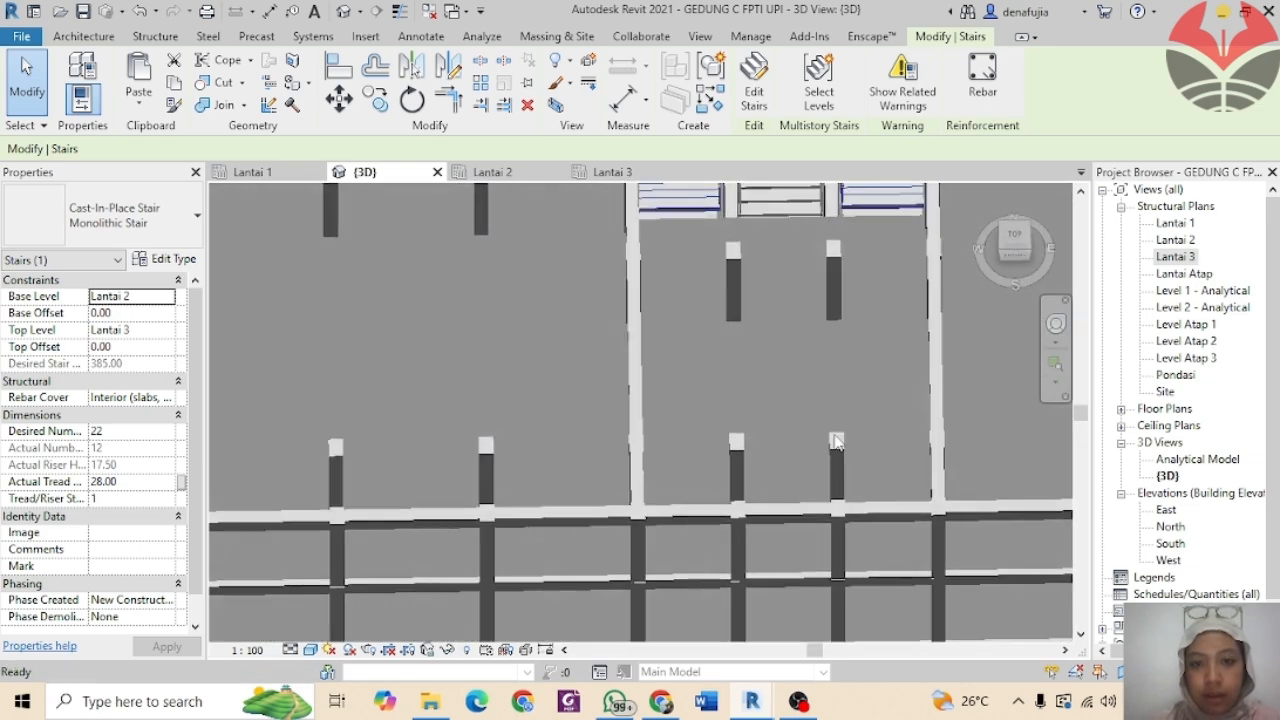
pyautogui.click(612, 172)
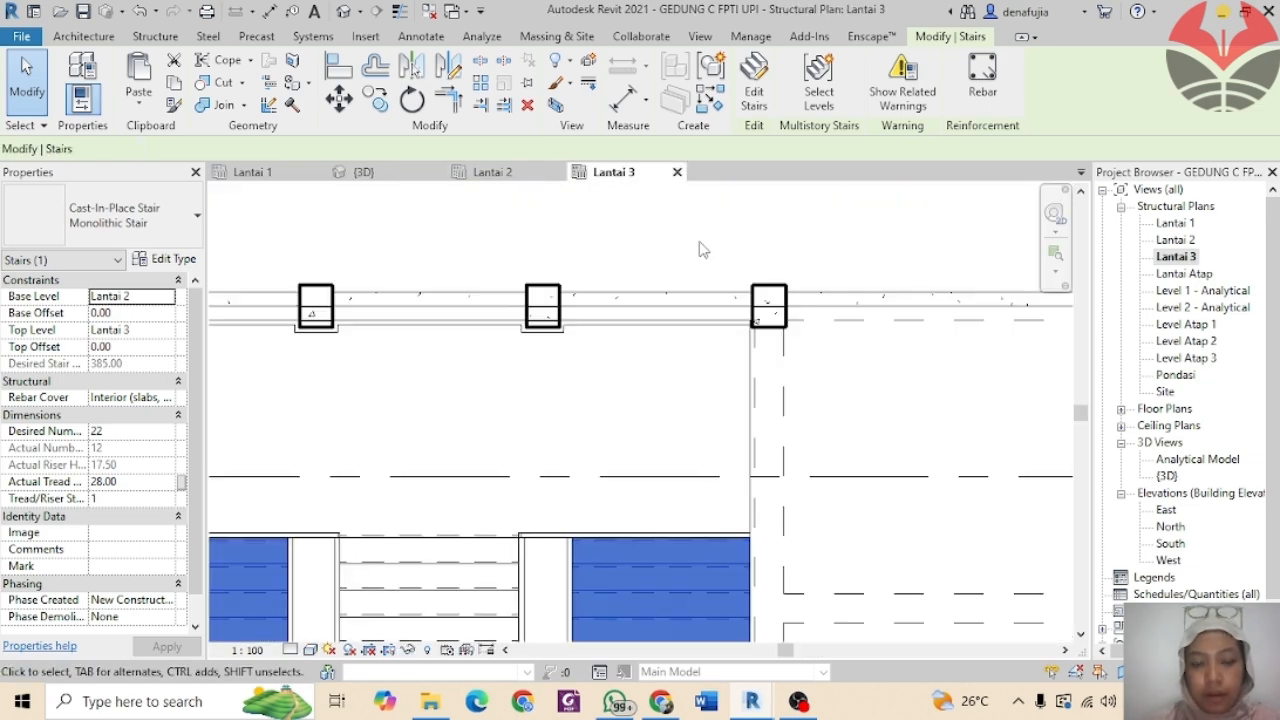
pyautogui.scroll(-3, 650, 387)
pyautogui.scroll(2, 674, 374)
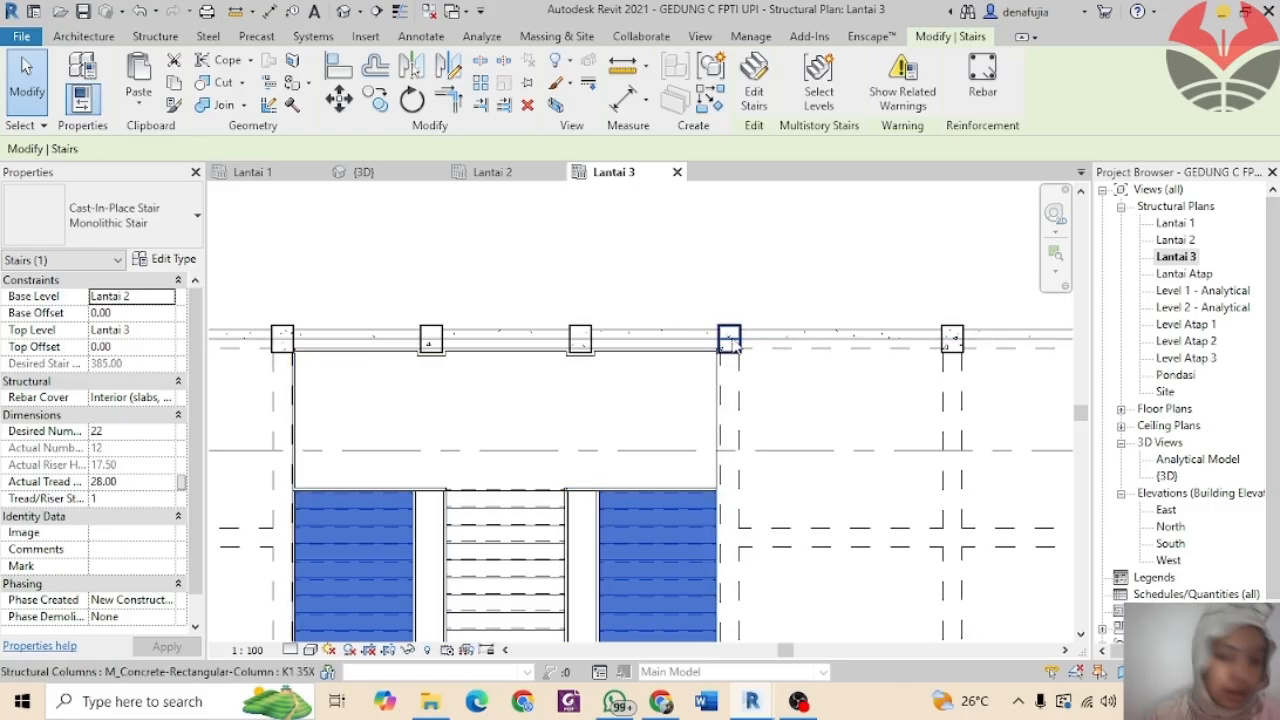
pyautogui.scroll(-4, 822, 337)
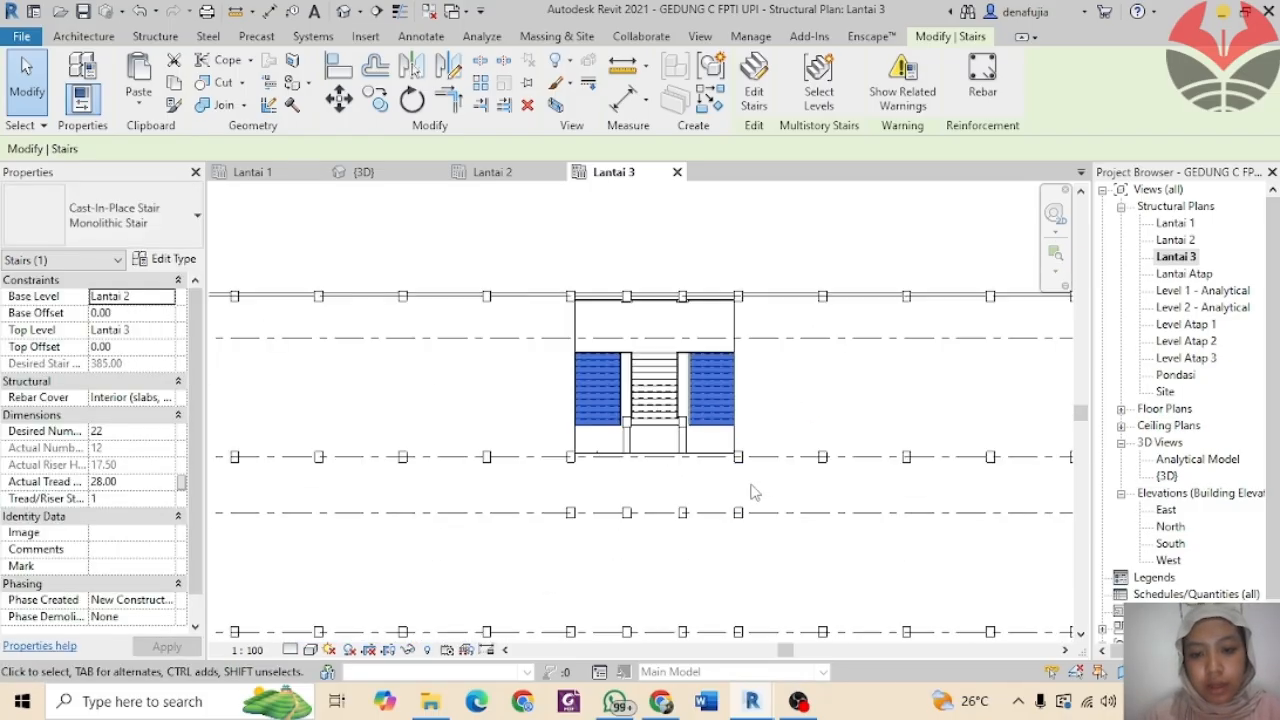
pyautogui.scroll(-1, 757, 480)
pyautogui.moveTo(760, 480); pyautogui.dragTo(739, 295, button='middle')
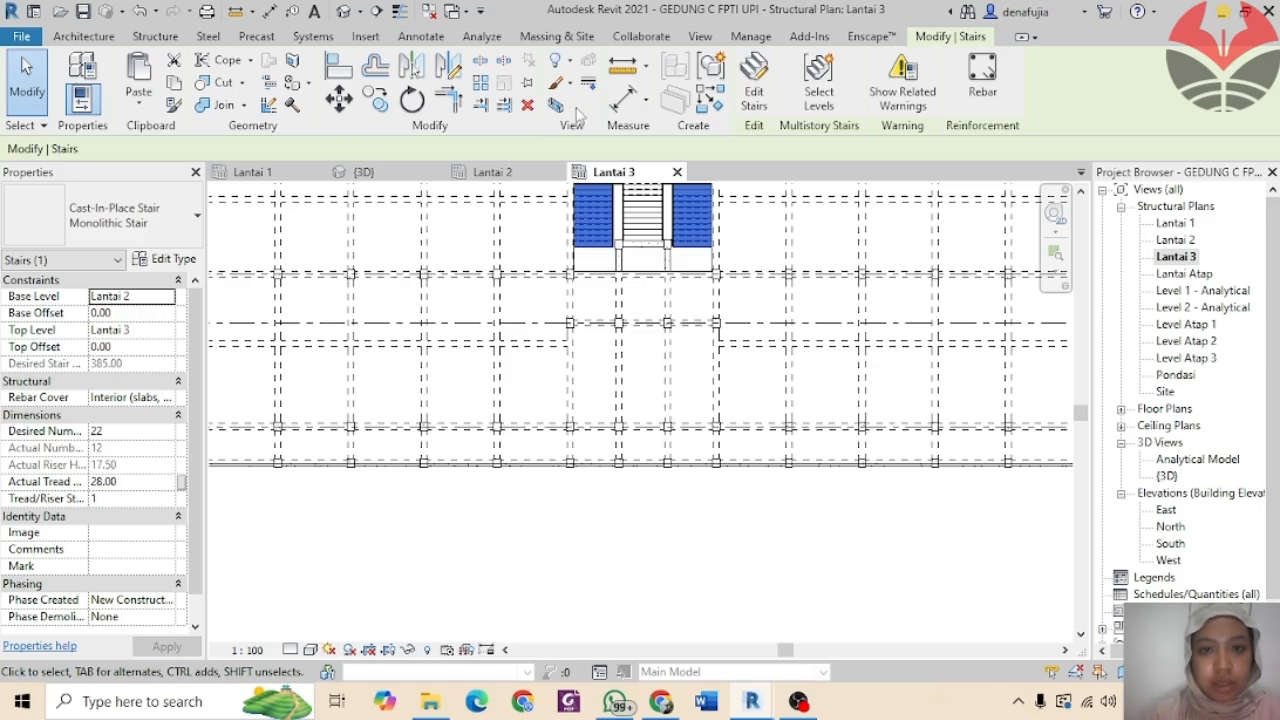
# Step: Sketch a straight 20-riser stair run, 100 cm wide and about 532 cm long, in the bay below the central stair's right run
pyautogui.click(88, 36)
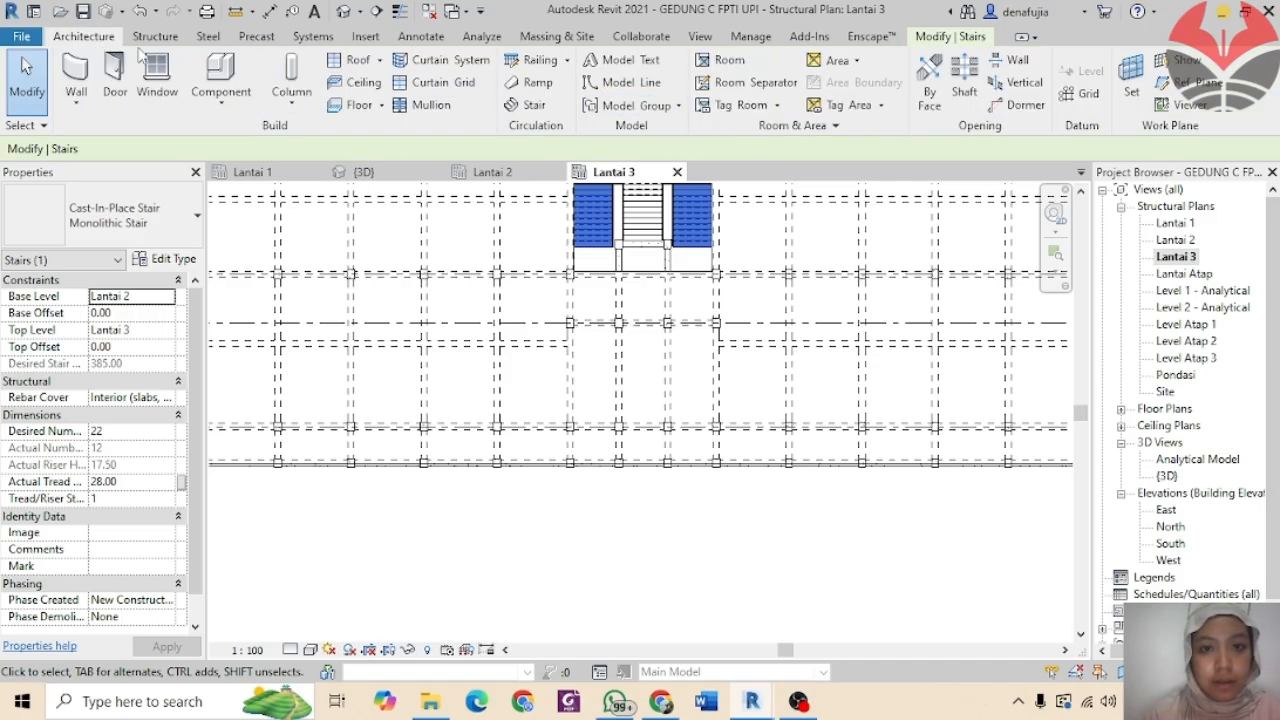
pyautogui.click(536, 106)
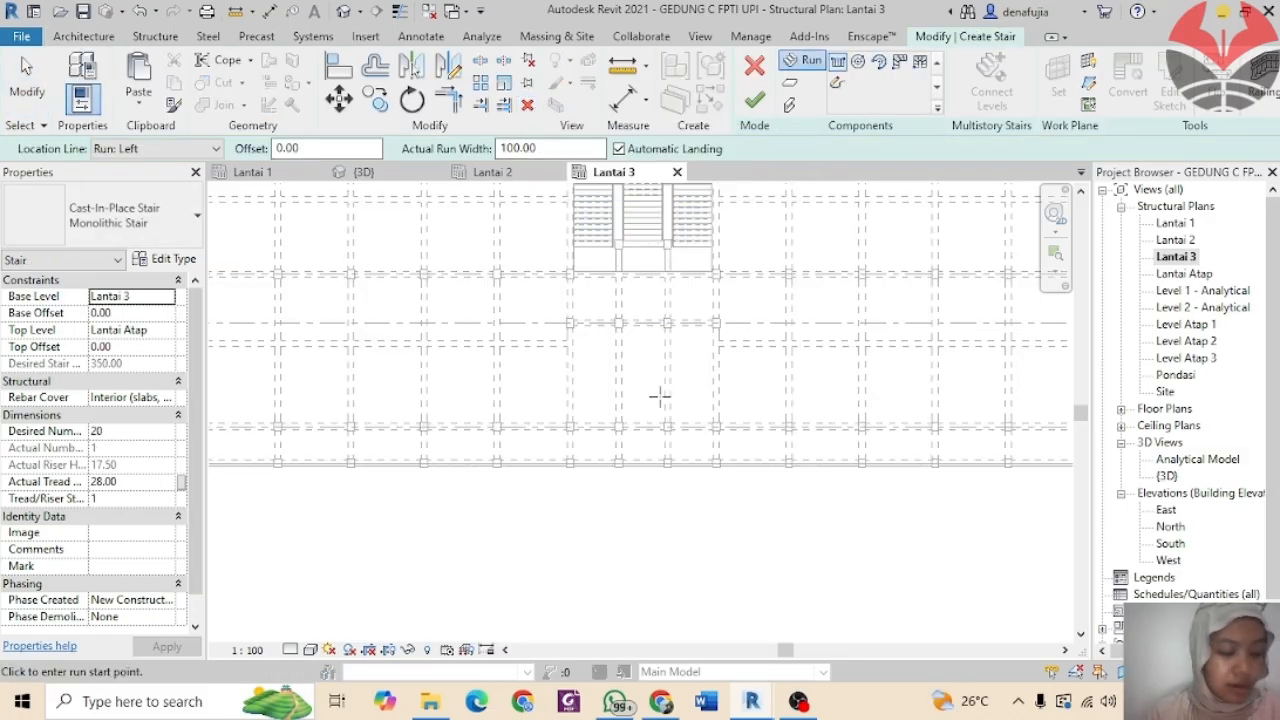
pyautogui.scroll(4, 684, 410)
pyautogui.click(677, 428)
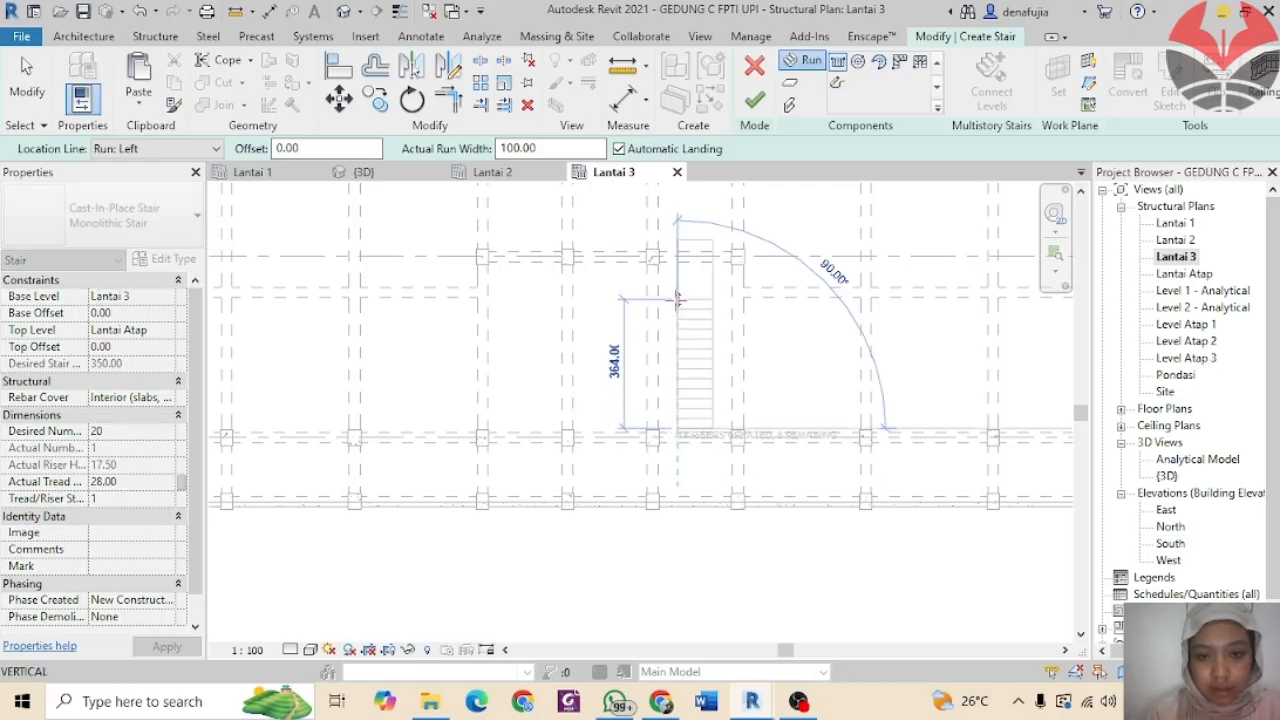
pyautogui.click(678, 238)
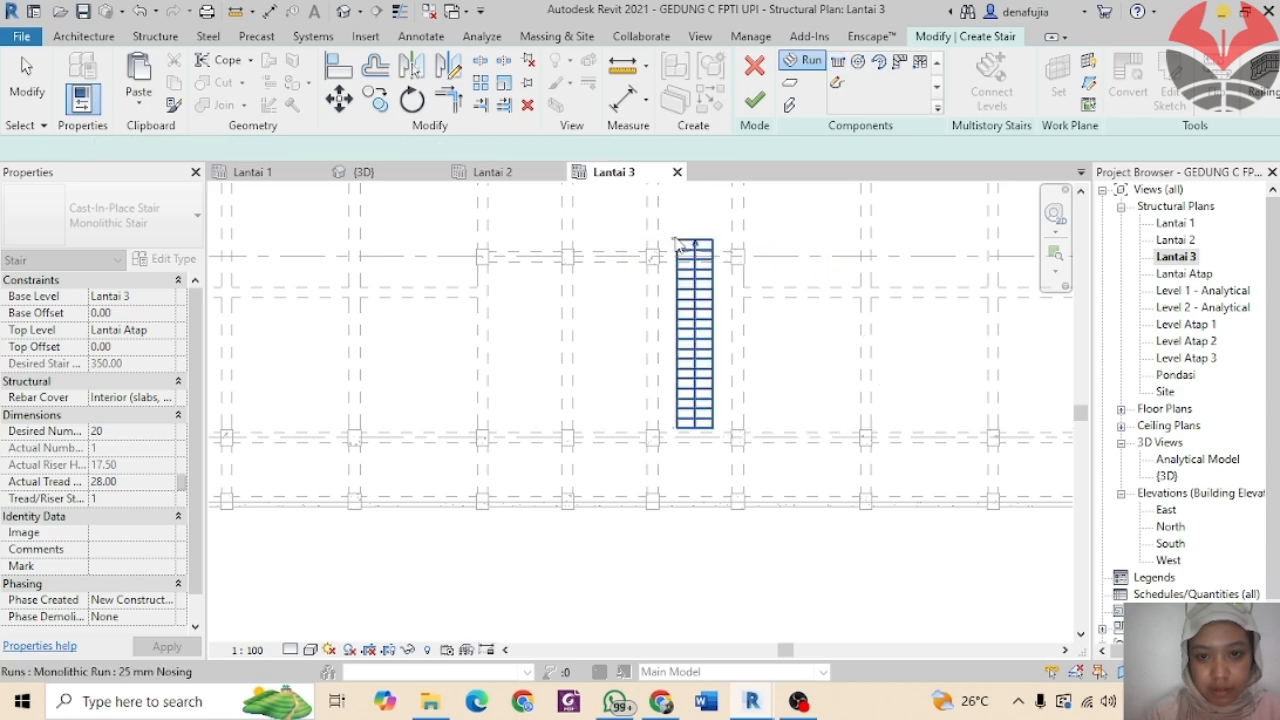
# Step: Move the new run by its lower-right corner to the outer edge beam's endpoint at the column's inner face
pyautogui.click(703, 406)
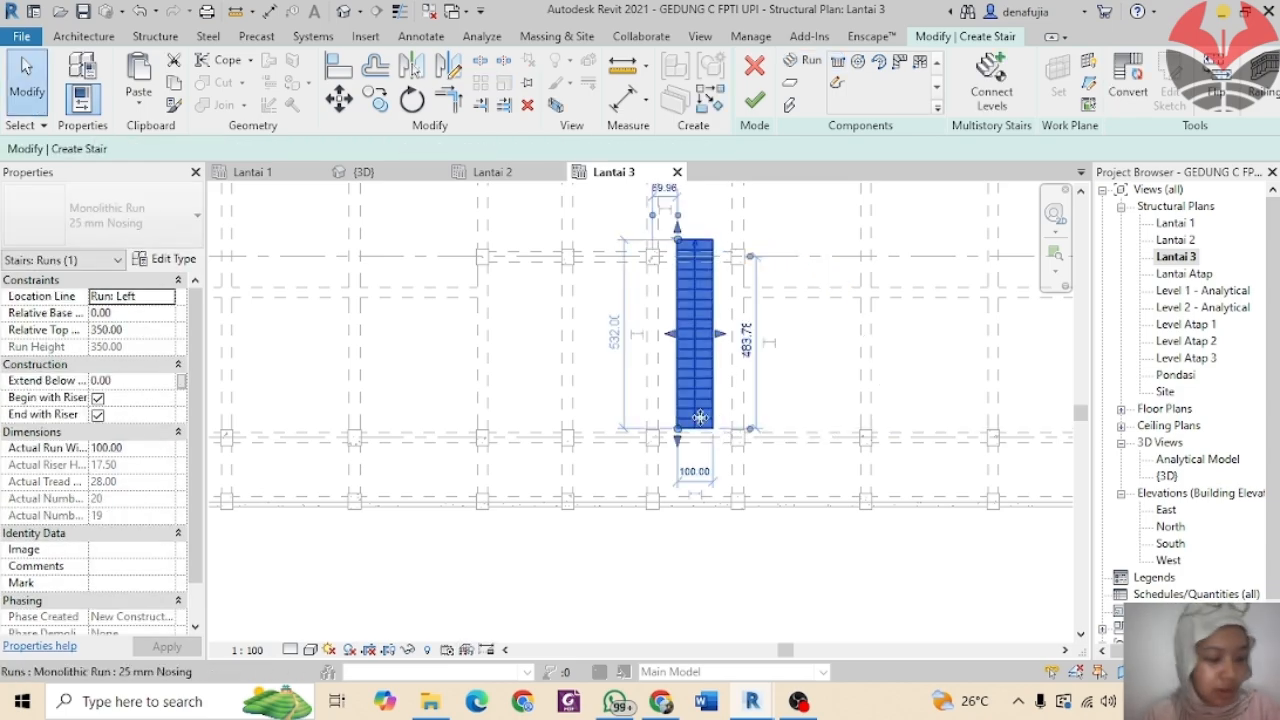
pyautogui.click(661, 346)
pyautogui.click(690, 350)
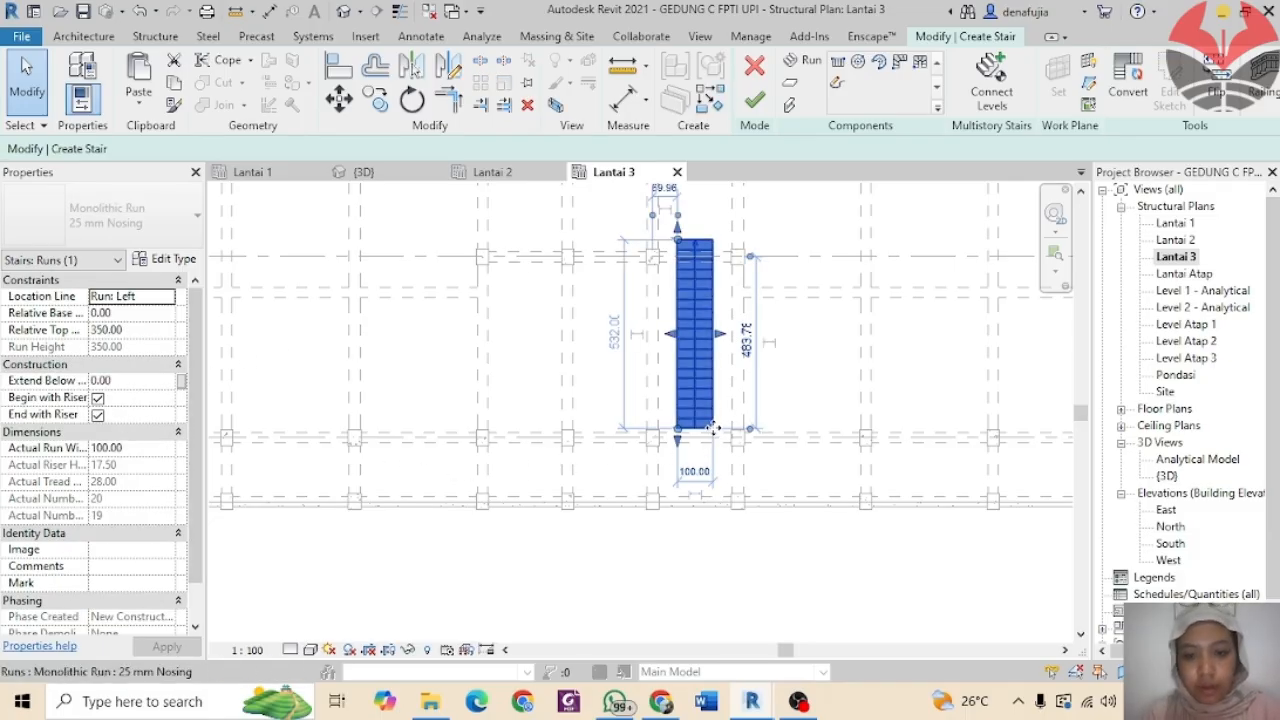
pyautogui.press('v')
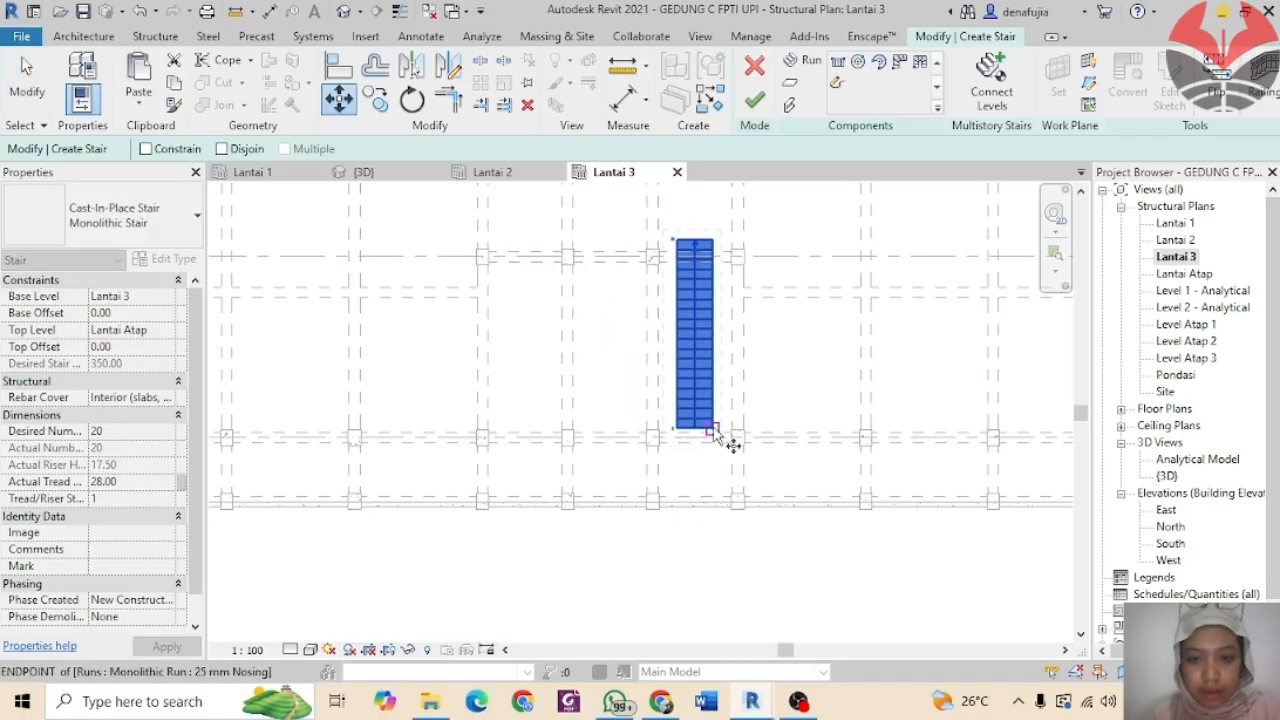
pyautogui.click(713, 429)
pyautogui.scroll(-1, 690, 427)
pyautogui.scroll(-2, 692, 440)
pyautogui.scroll(4, 694, 460)
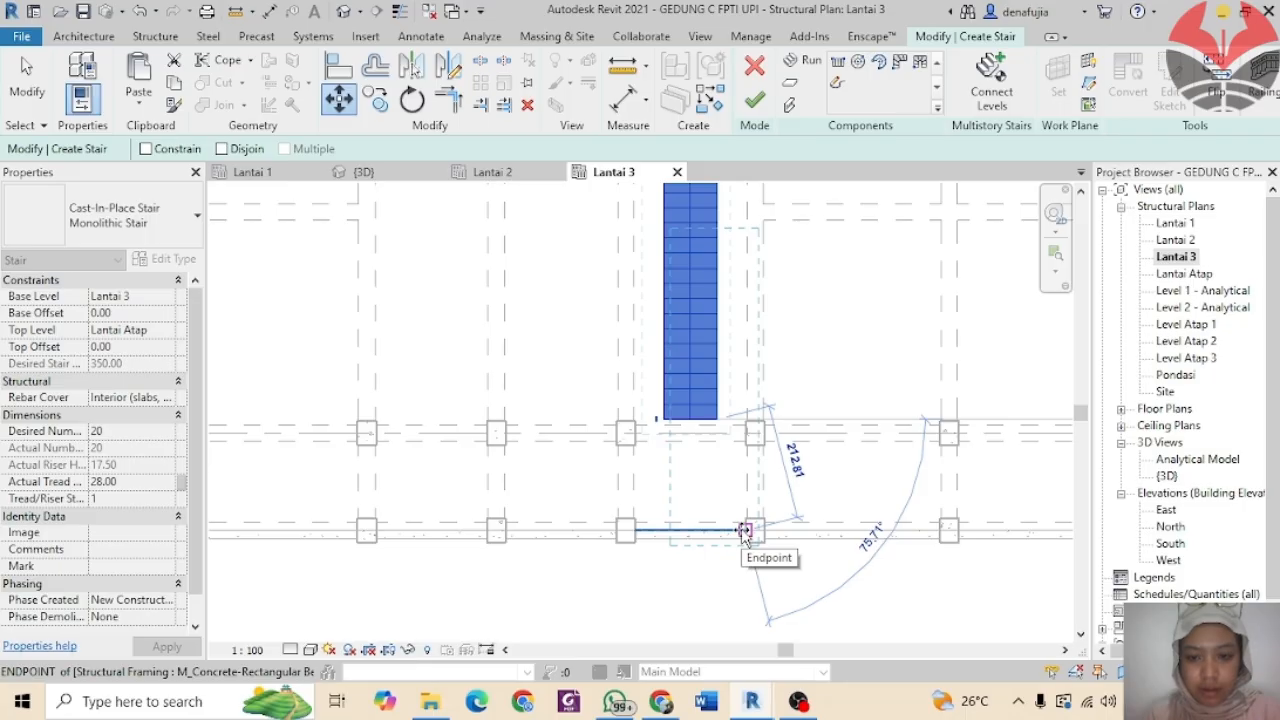
pyautogui.click(745, 531)
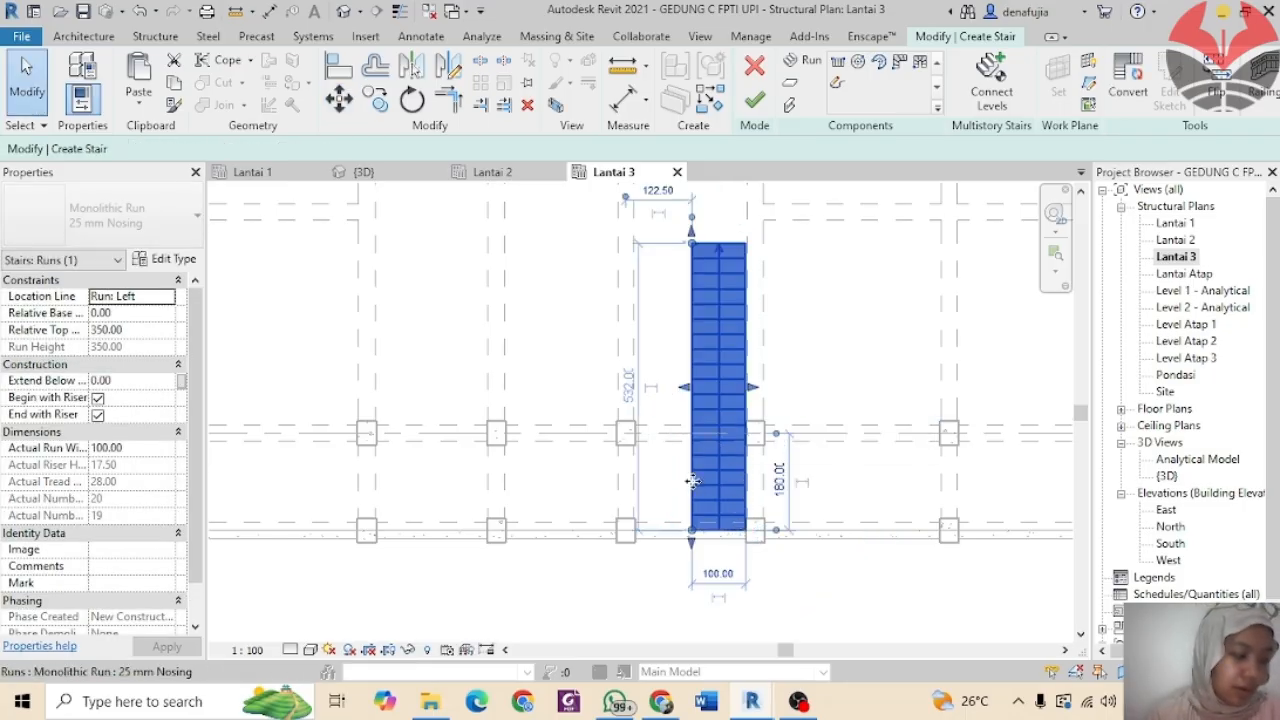
# Step: Examine the moved run's position against the front columns and beams in the 3D view from several angles
pyautogui.scroll(-2, 688, 405)
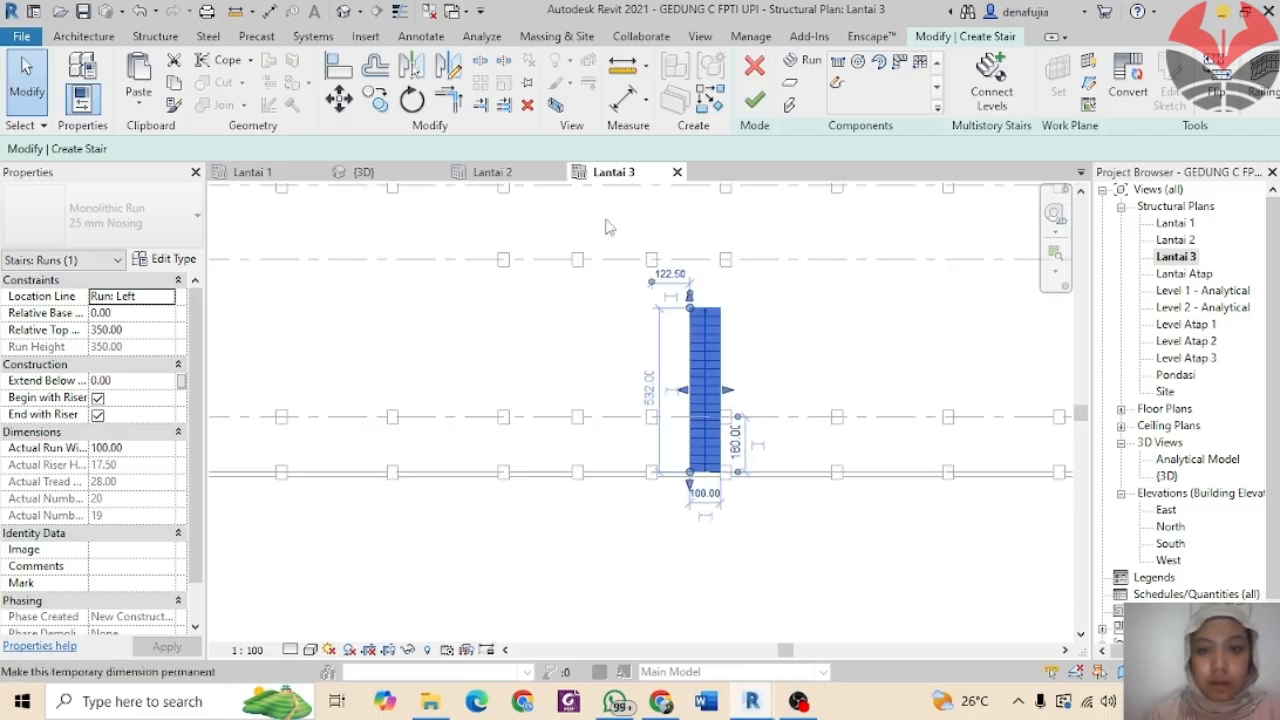
pyautogui.click(385, 172)
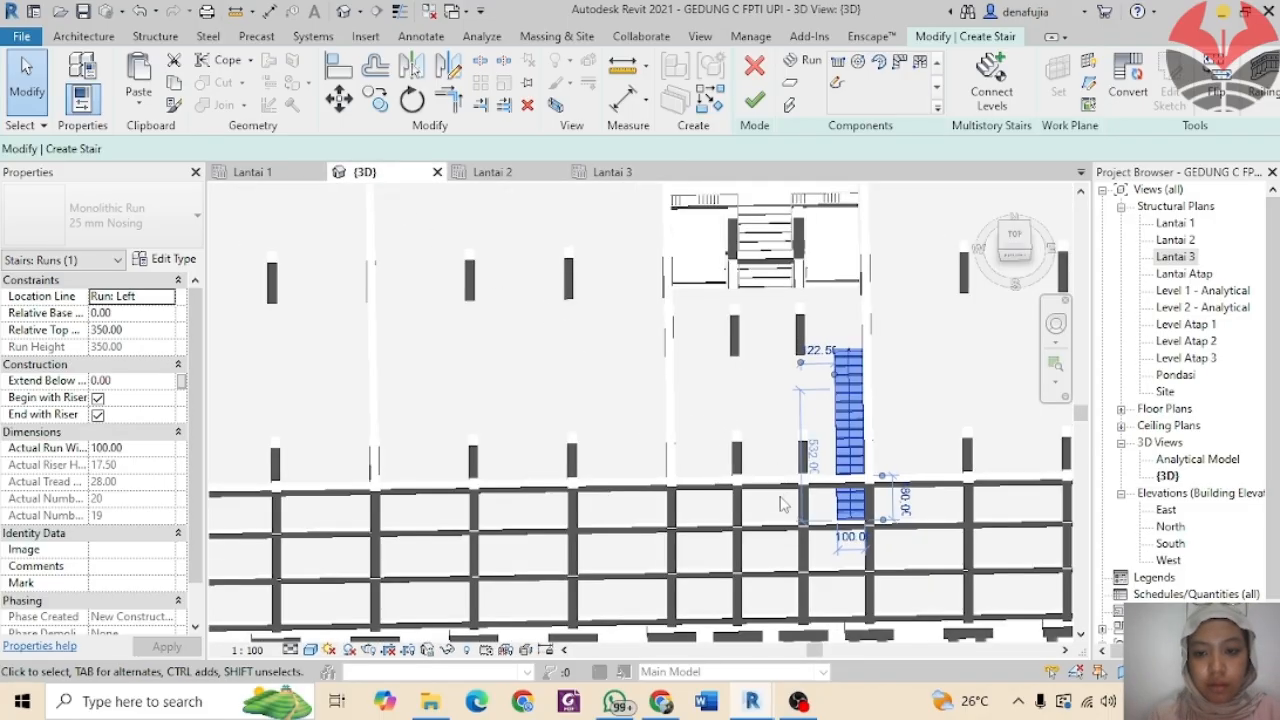
pyautogui.keyDown('shift'); pyautogui.moveTo(783, 503); pyautogui.dragTo(668, 440, button='middle'); pyautogui.keyUp('shift')
pyautogui.click(545, 345)
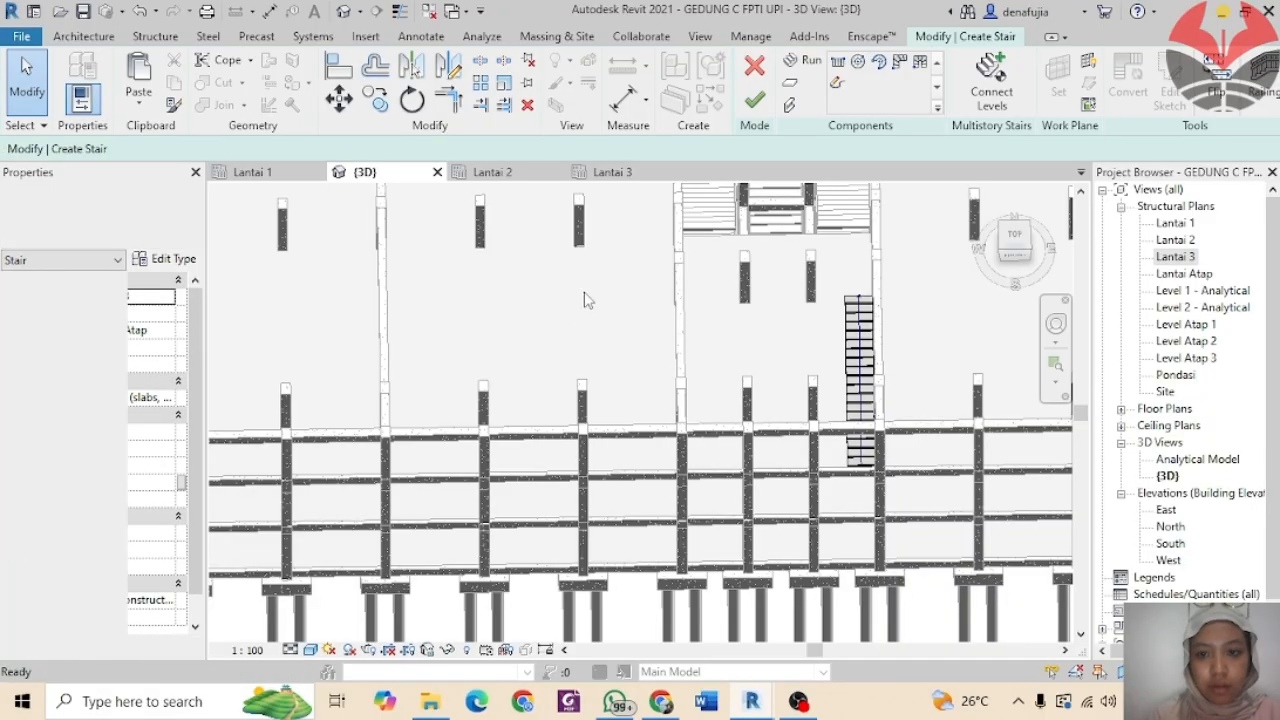
pyautogui.click(612, 175)
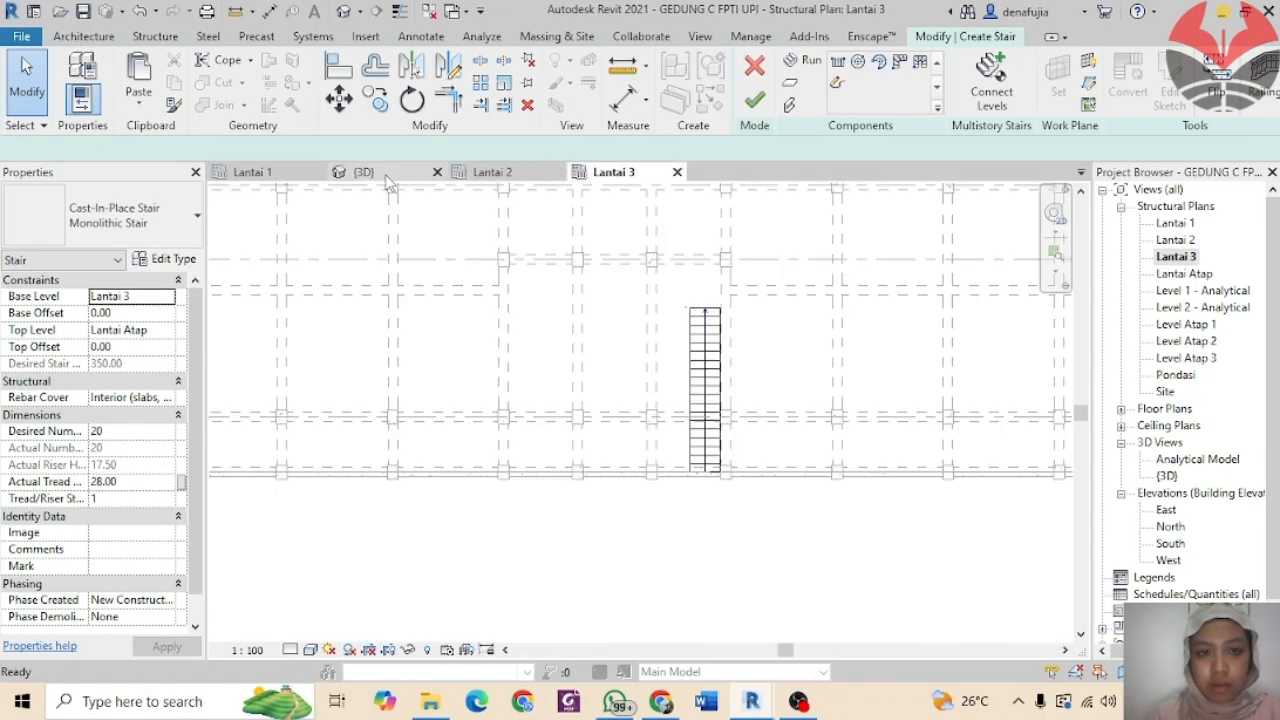
pyautogui.click(365, 172)
pyautogui.moveTo(630, 512); pyautogui.dragTo(669, 371, button='middle')
pyautogui.scroll(-1, 684, 370)
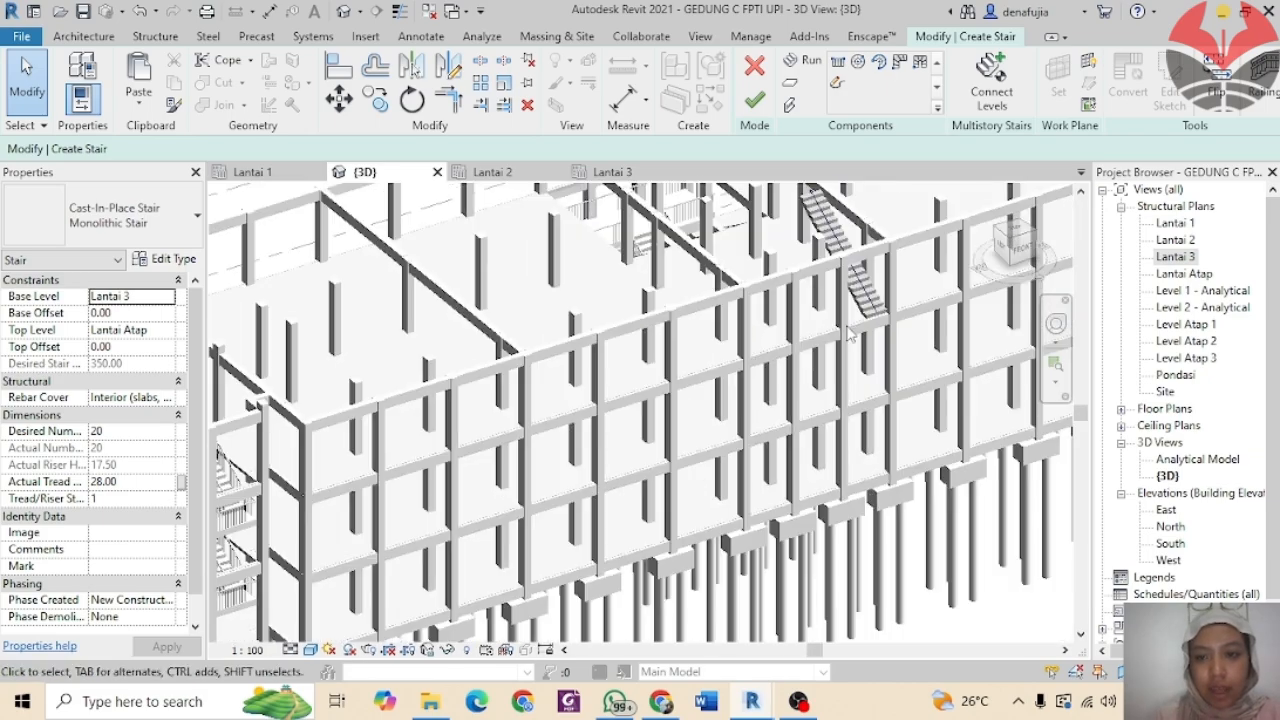
pyautogui.moveTo(858, 342); pyautogui.dragTo(628, 255, button='middle')
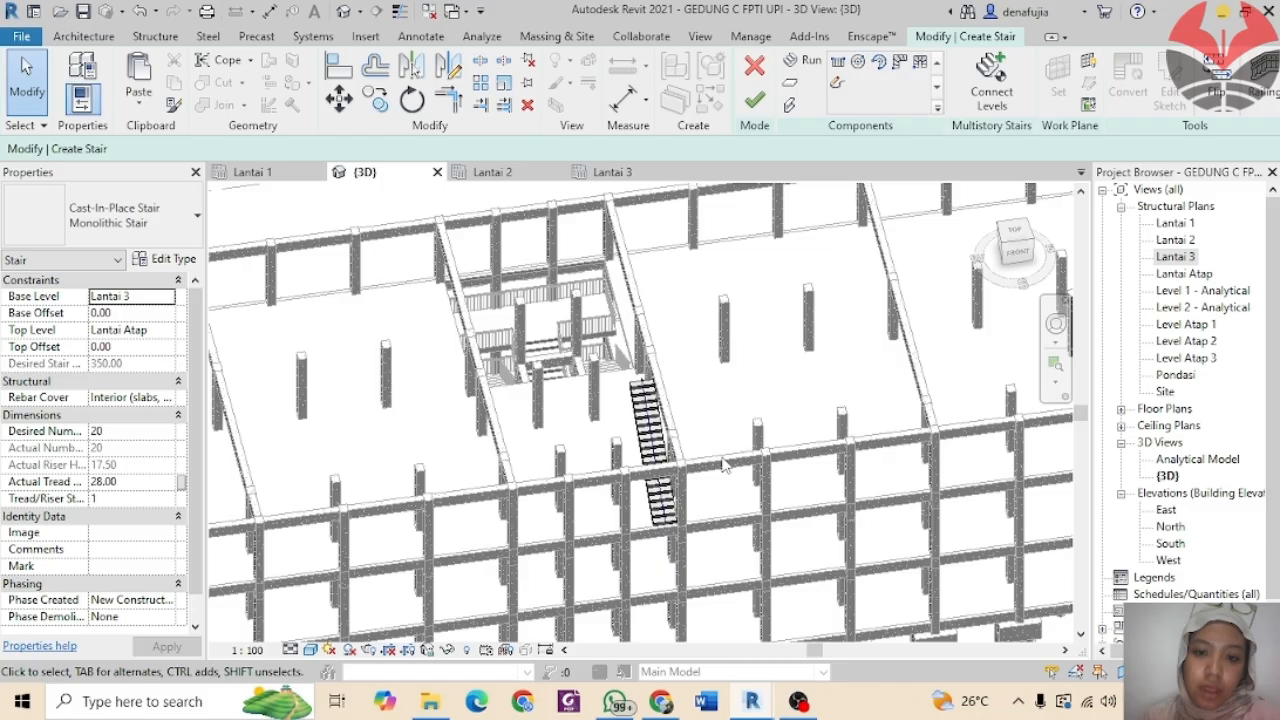
pyautogui.press('Down')
pyautogui.scroll(-3, 726, 370)
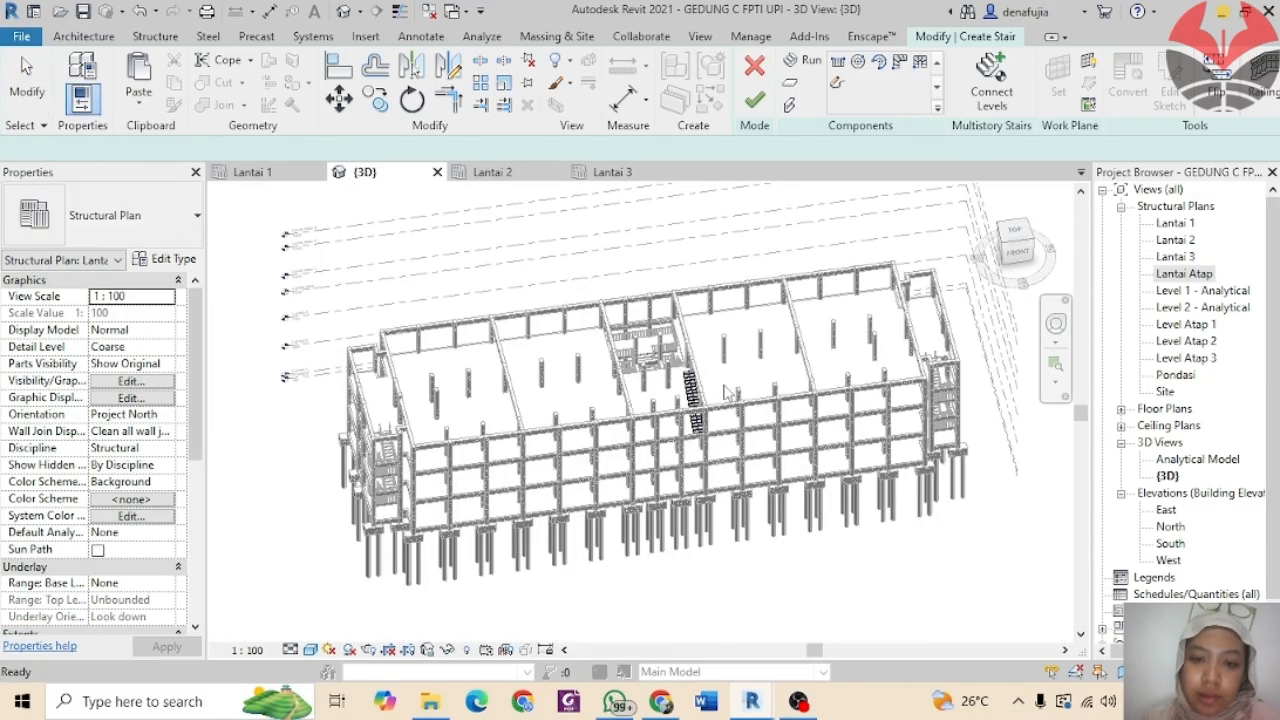
pyautogui.click(727, 392)
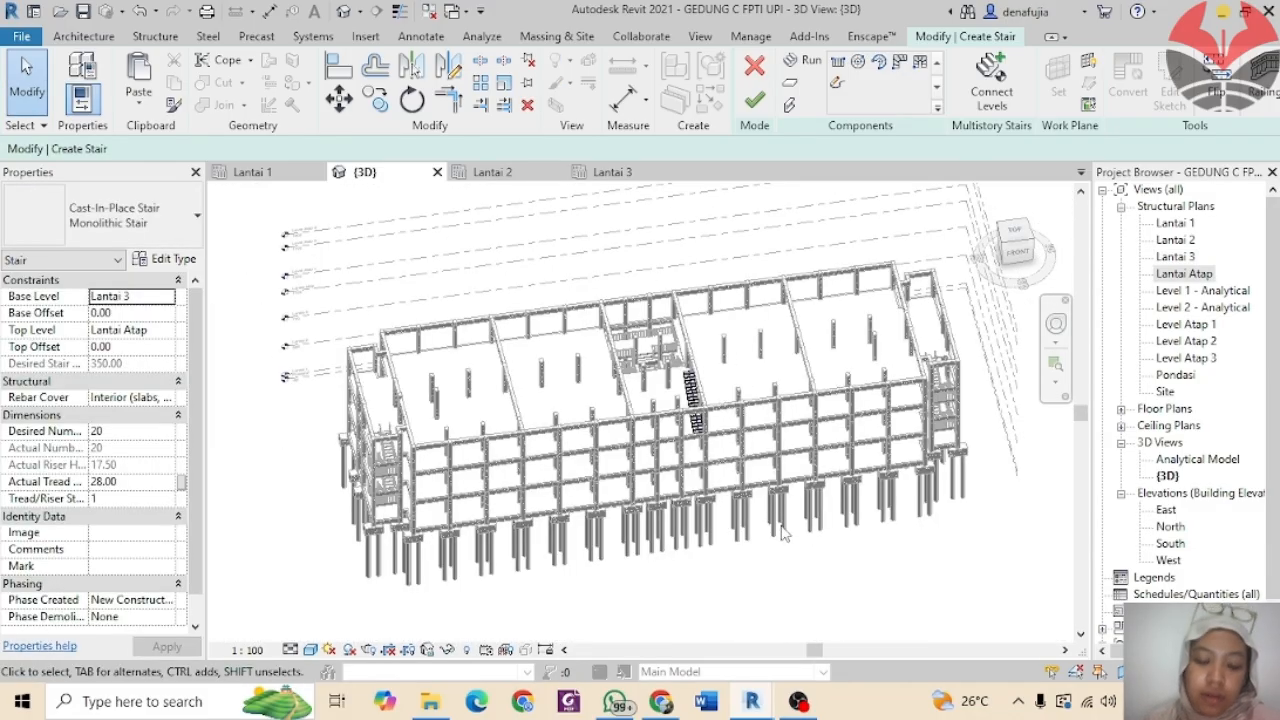
pyautogui.keyDown('shift'); pyautogui.moveTo(727, 400); pyautogui.dragTo(680, 352, button='middle'); pyautogui.keyUp('shift')
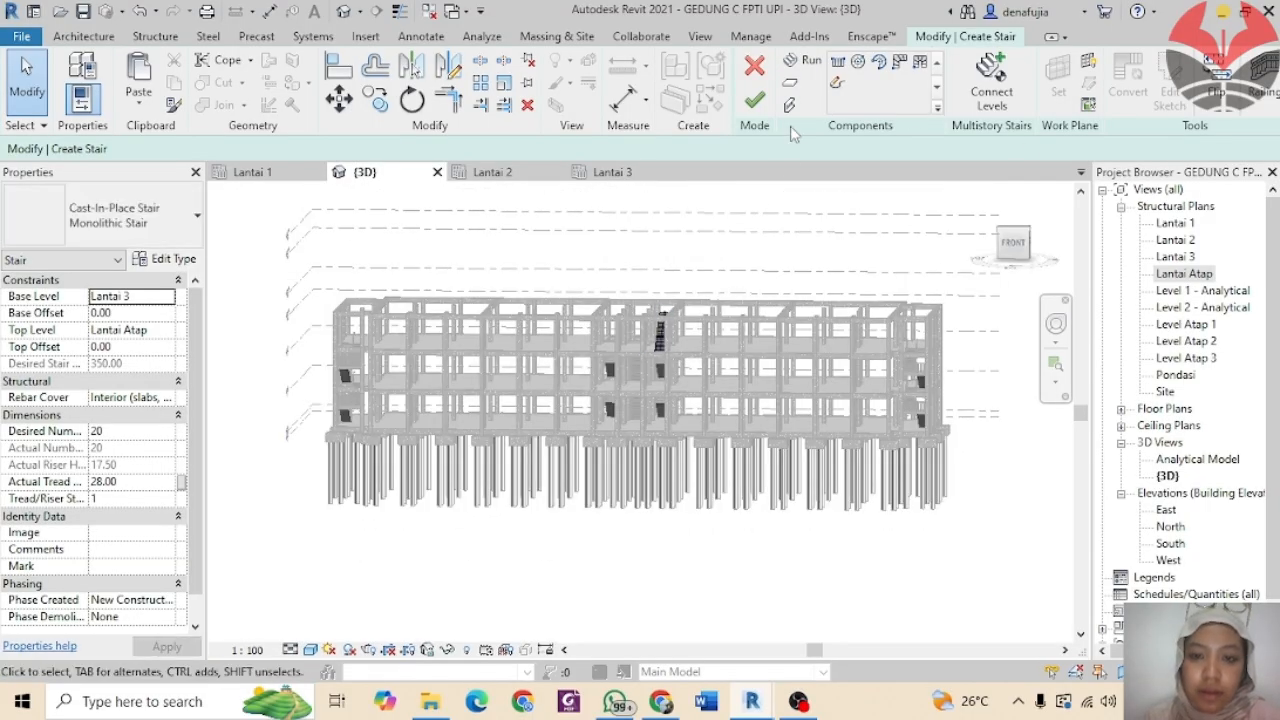
# Step: Finish the stair from Lantai 3 to Lantai Atap and check it from the front of the building
pyautogui.click(756, 100)
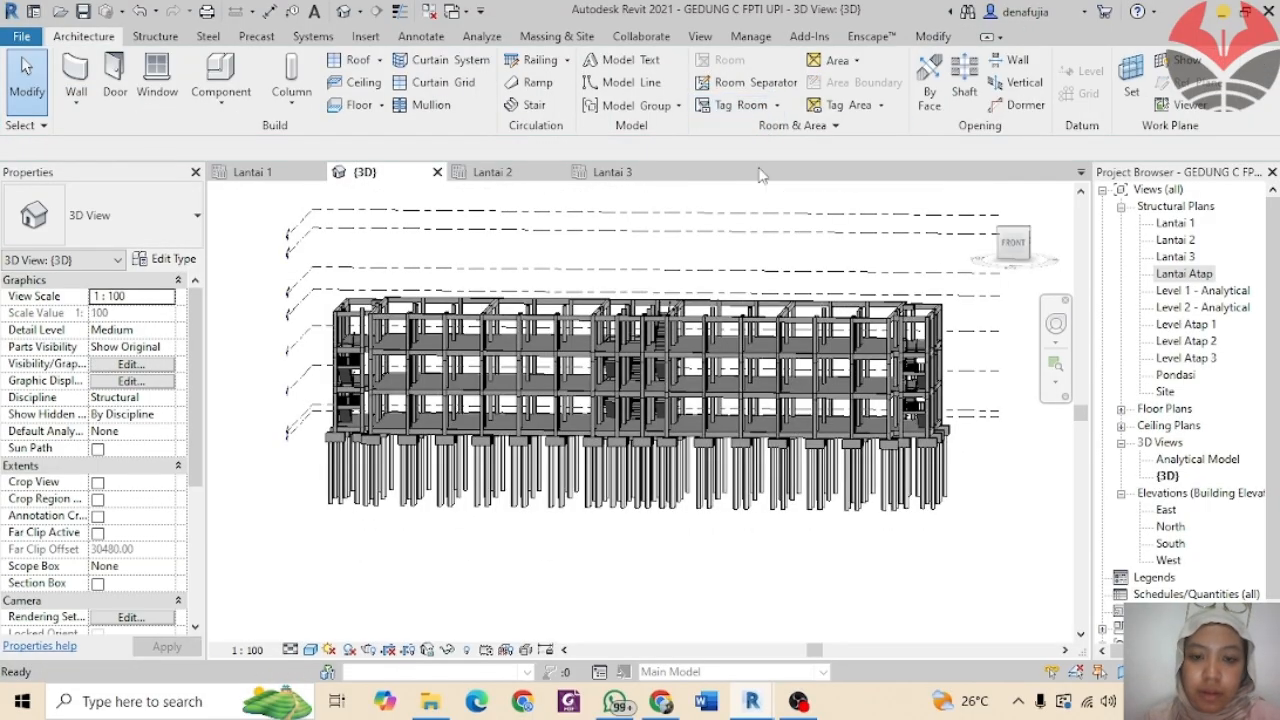
pyautogui.moveTo(727, 467); pyautogui.dragTo(793, 546, button='middle')
pyautogui.scroll(-1, 792, 545)
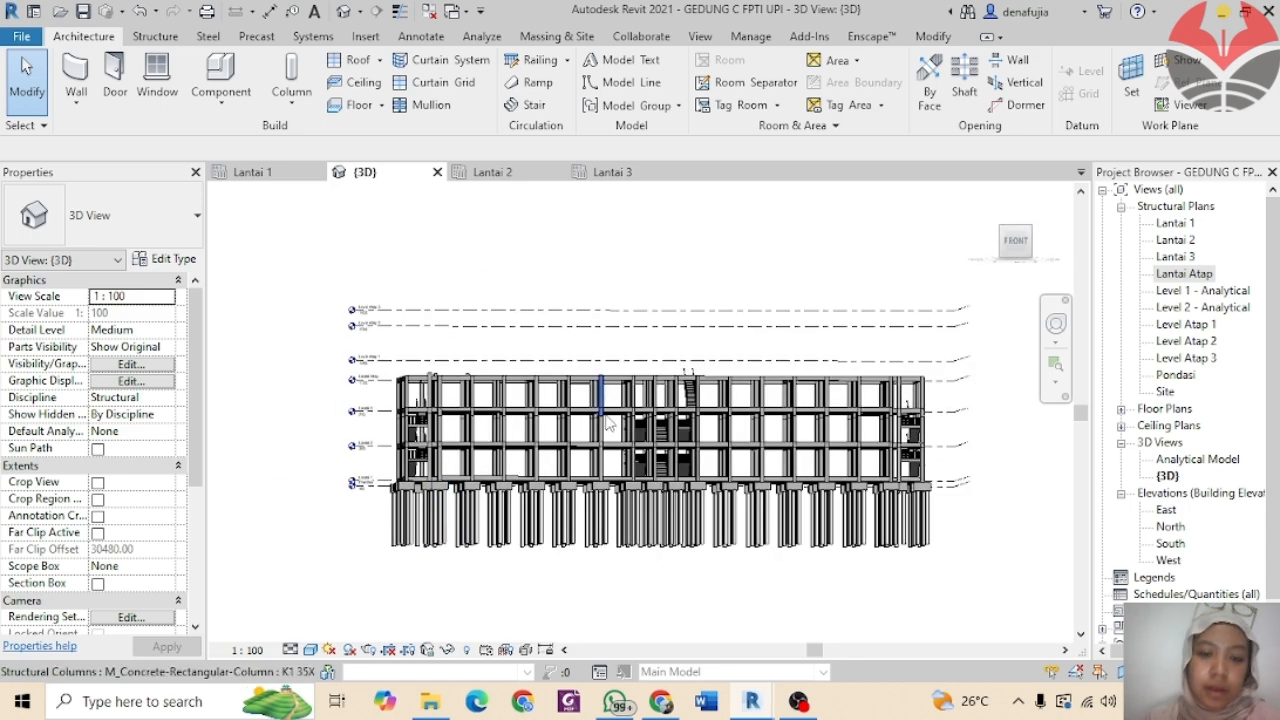
pyautogui.scroll(3, 656, 454)
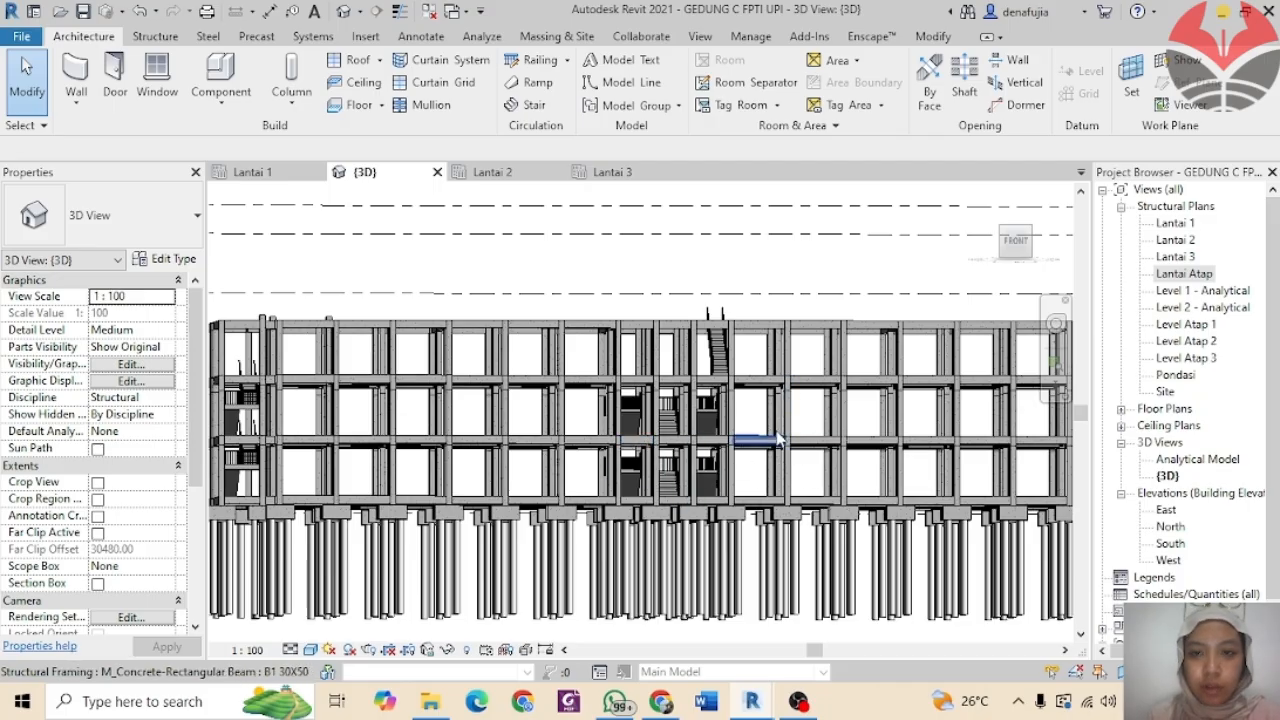
pyautogui.click(797, 702)
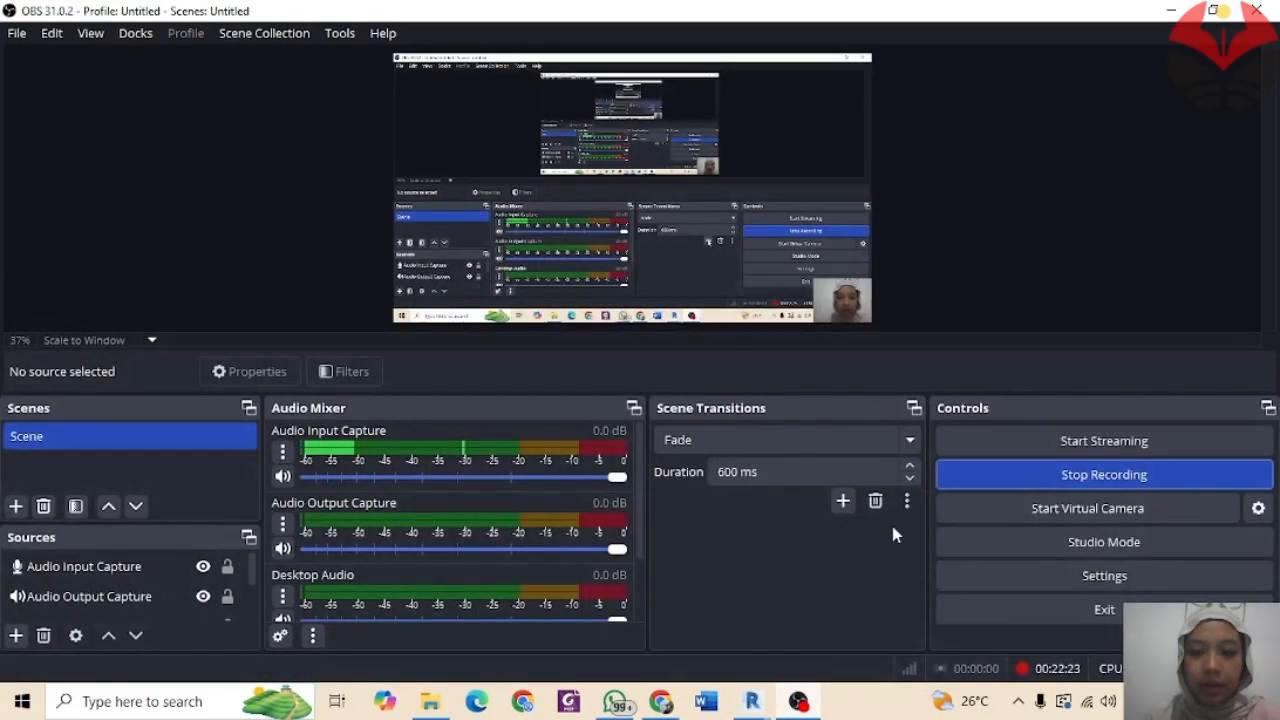